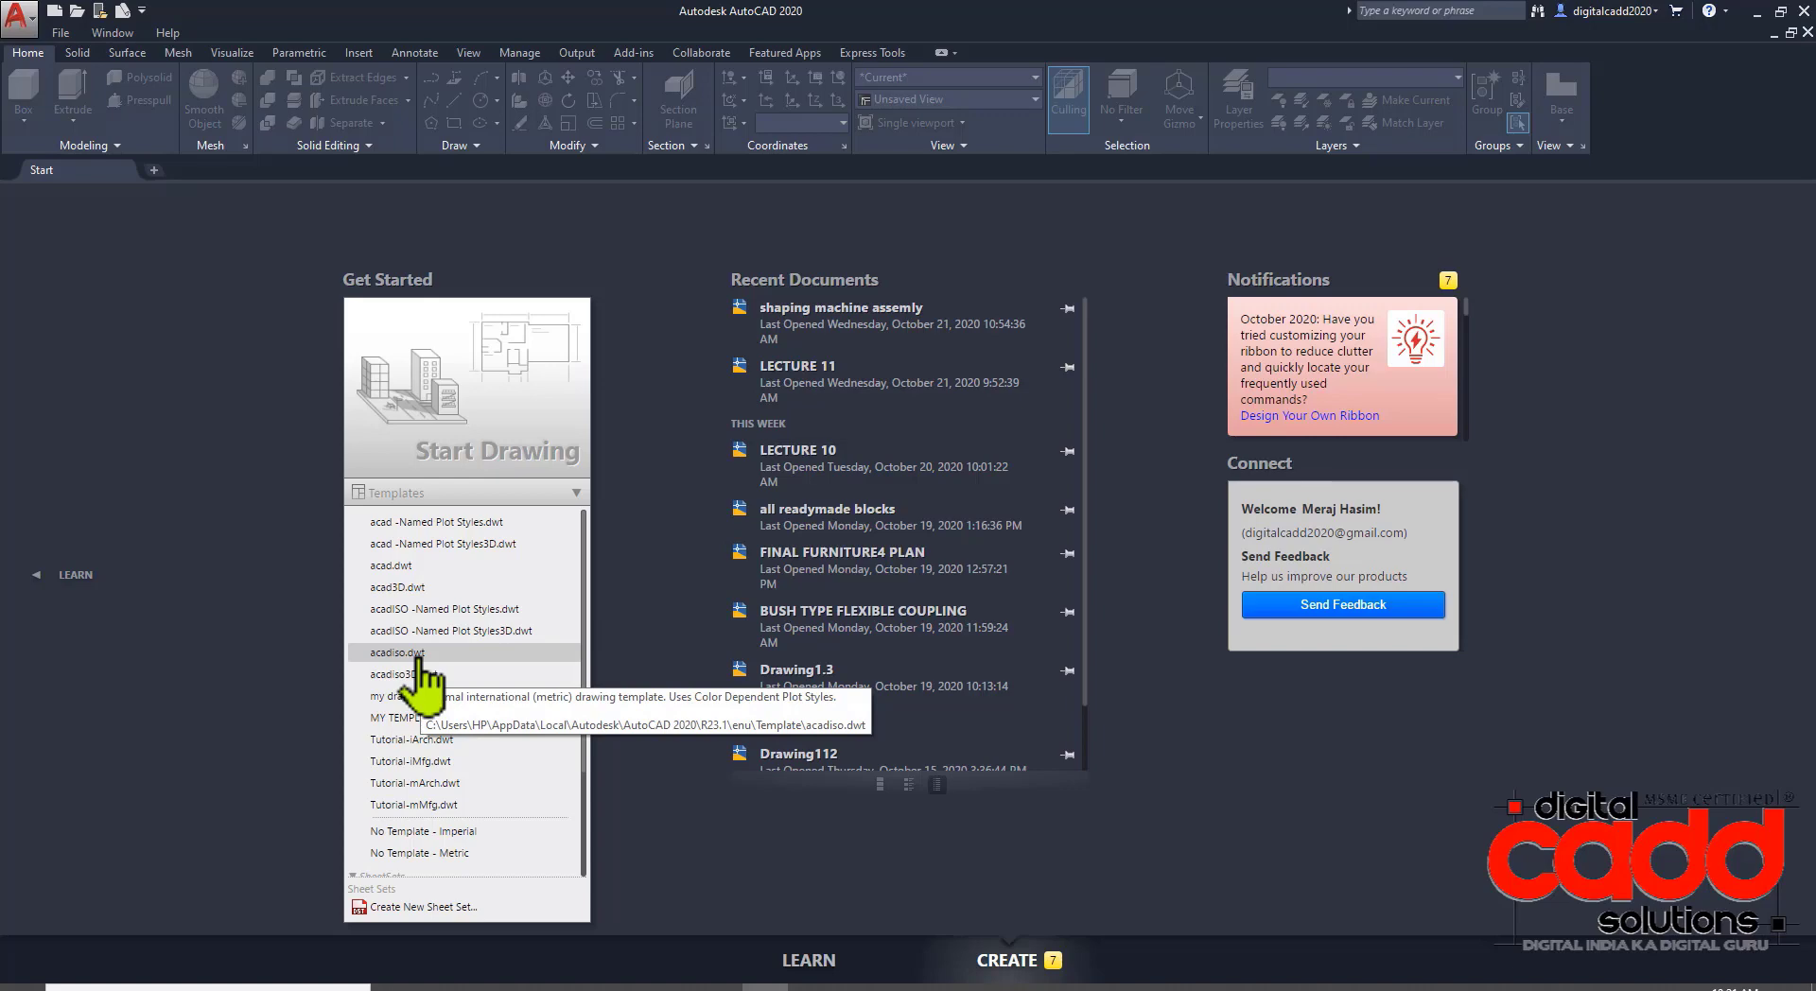
# - Create a new drawing from the acadiso.dwt template and switch to the Drafting & Annotation workspace
pyautogui.click(418, 654)
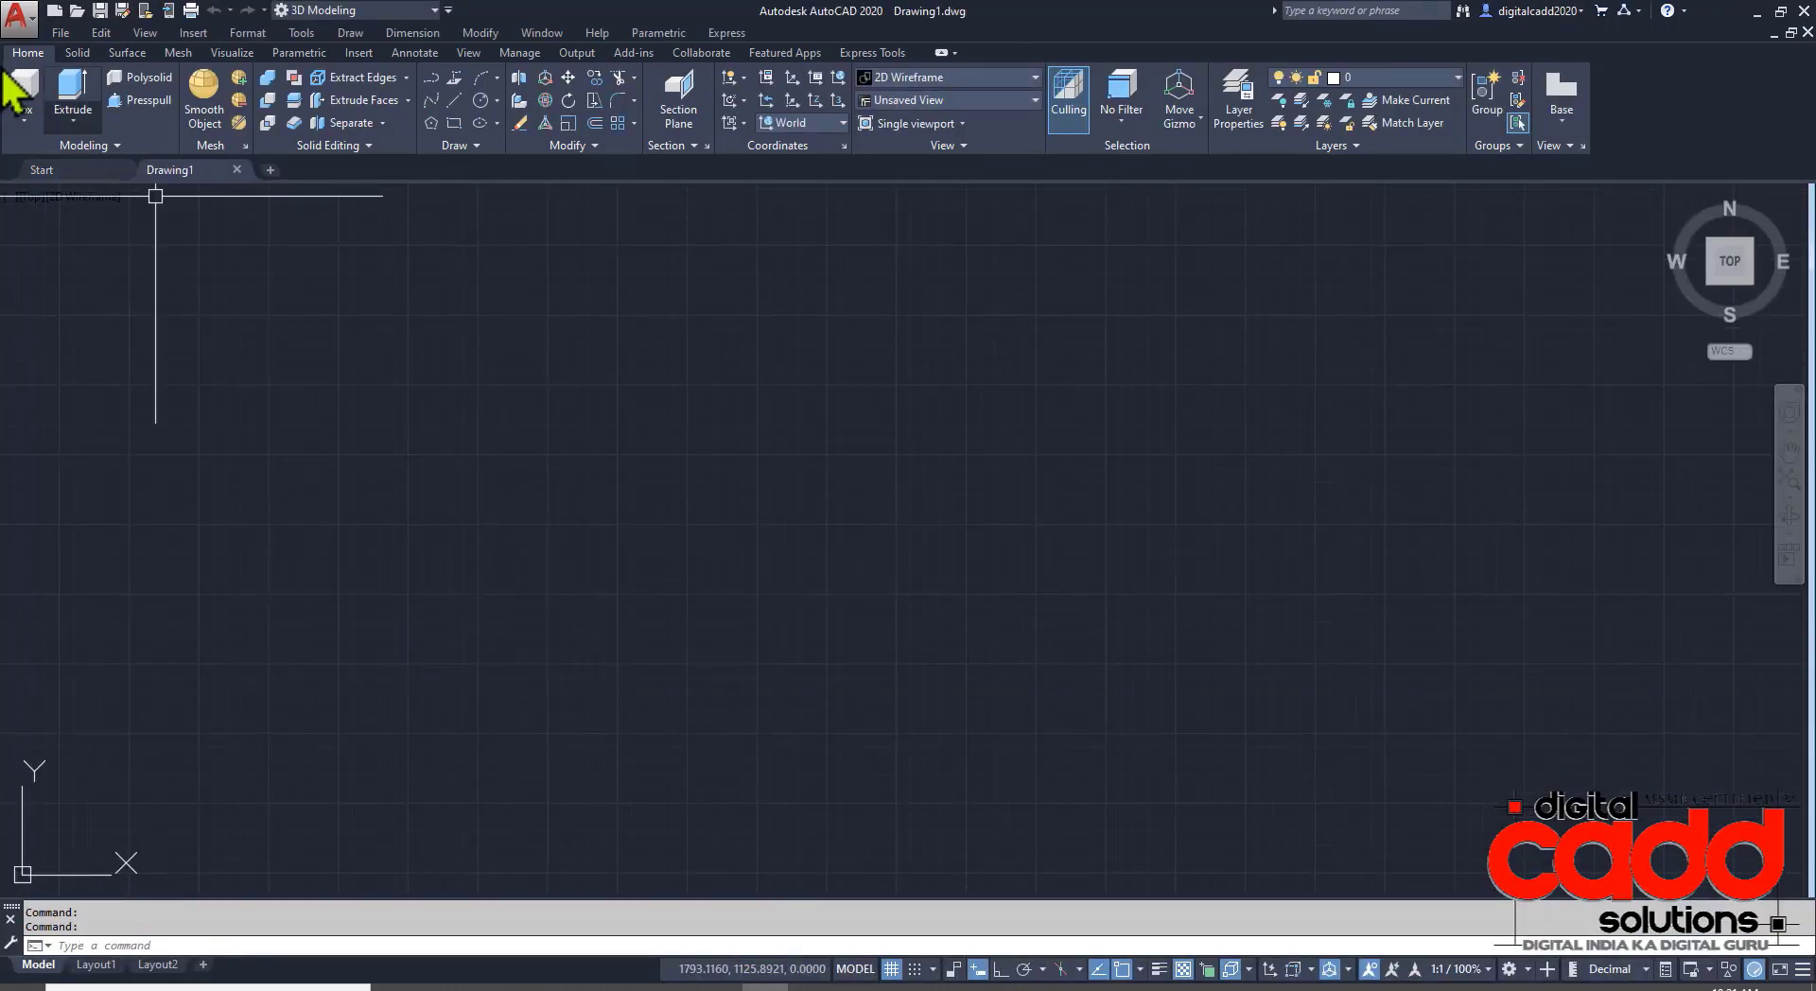
pyautogui.click(387, 11)
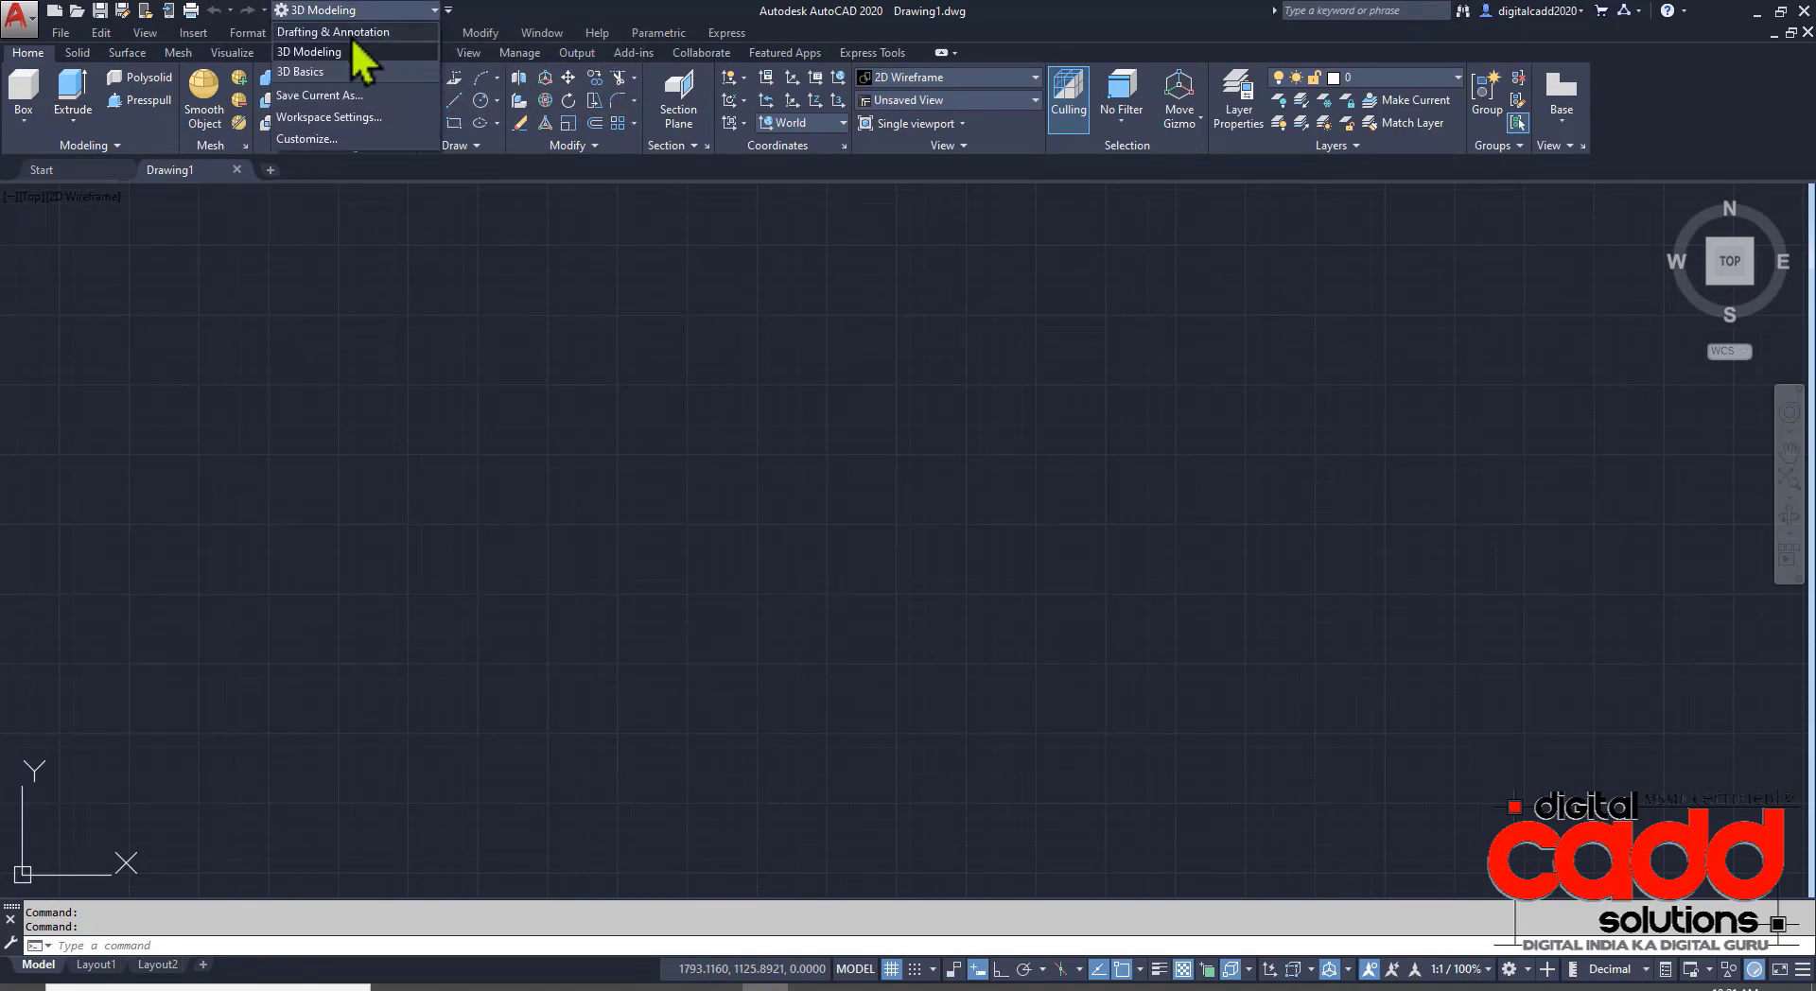
pyautogui.click(350, 33)
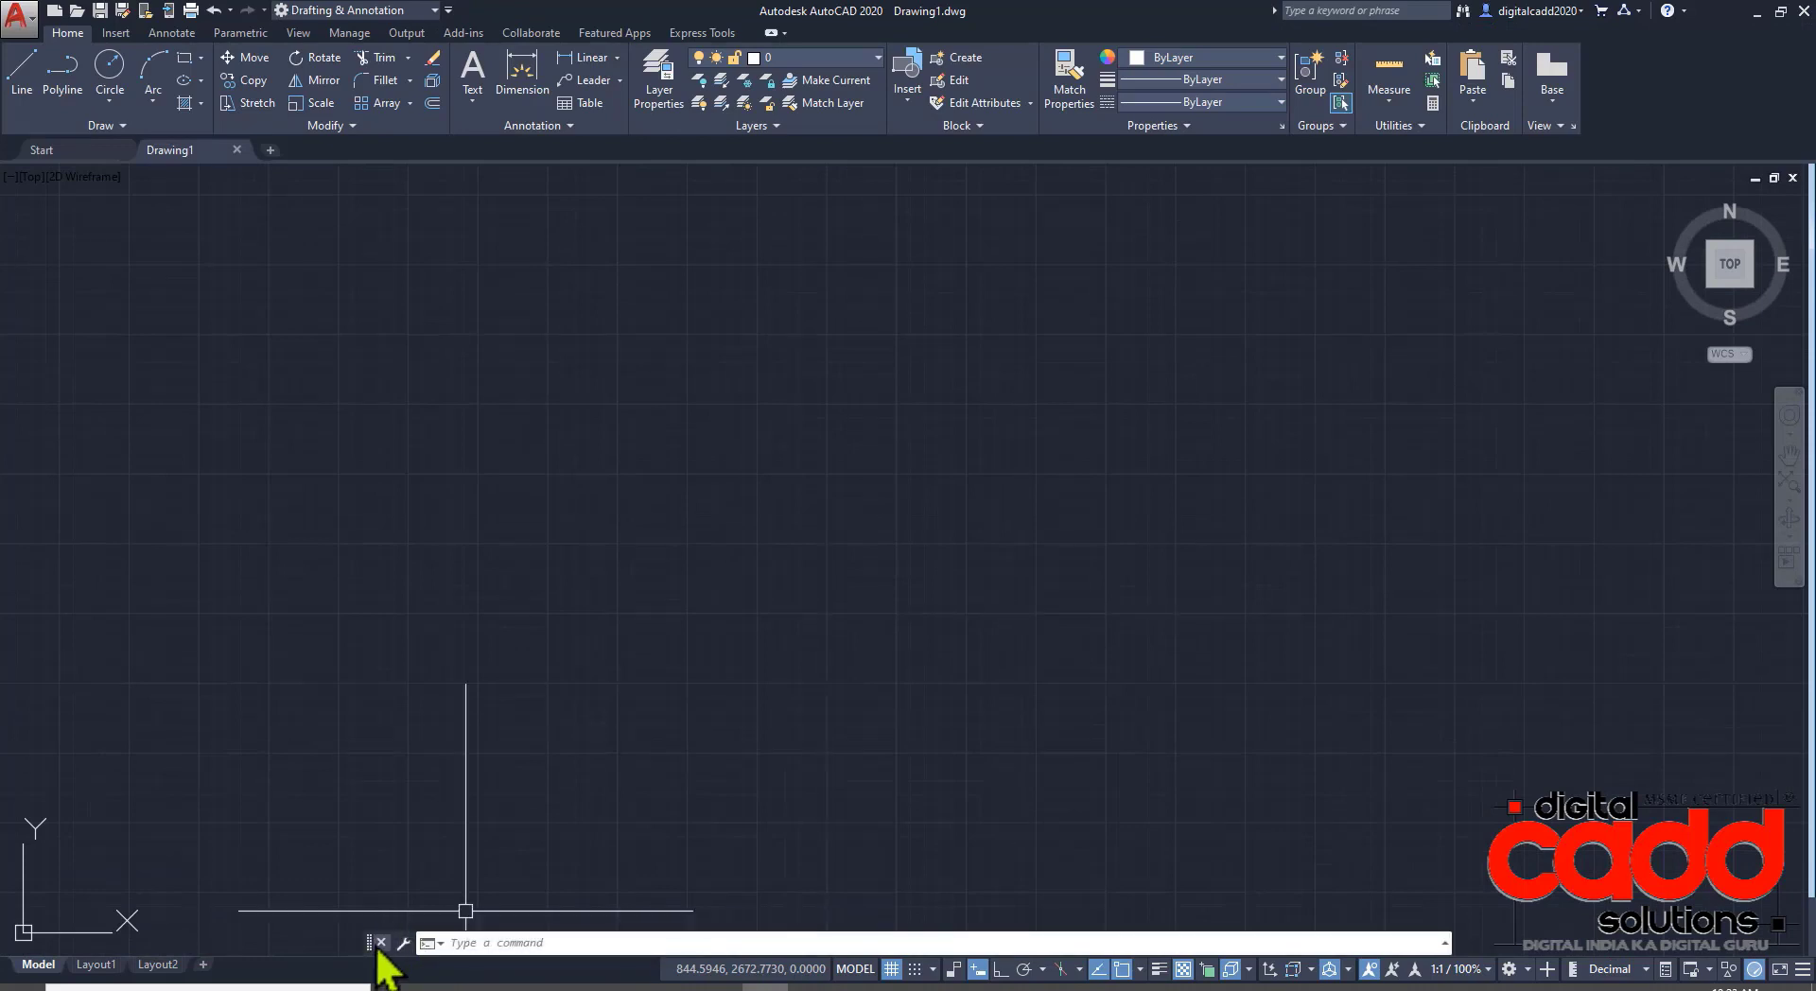
# - Dock the command line below the drawing area and set the drafting aids to grid off and Ortho on
pyautogui.moveTo(369, 945); pyautogui.dragTo(370, 989)
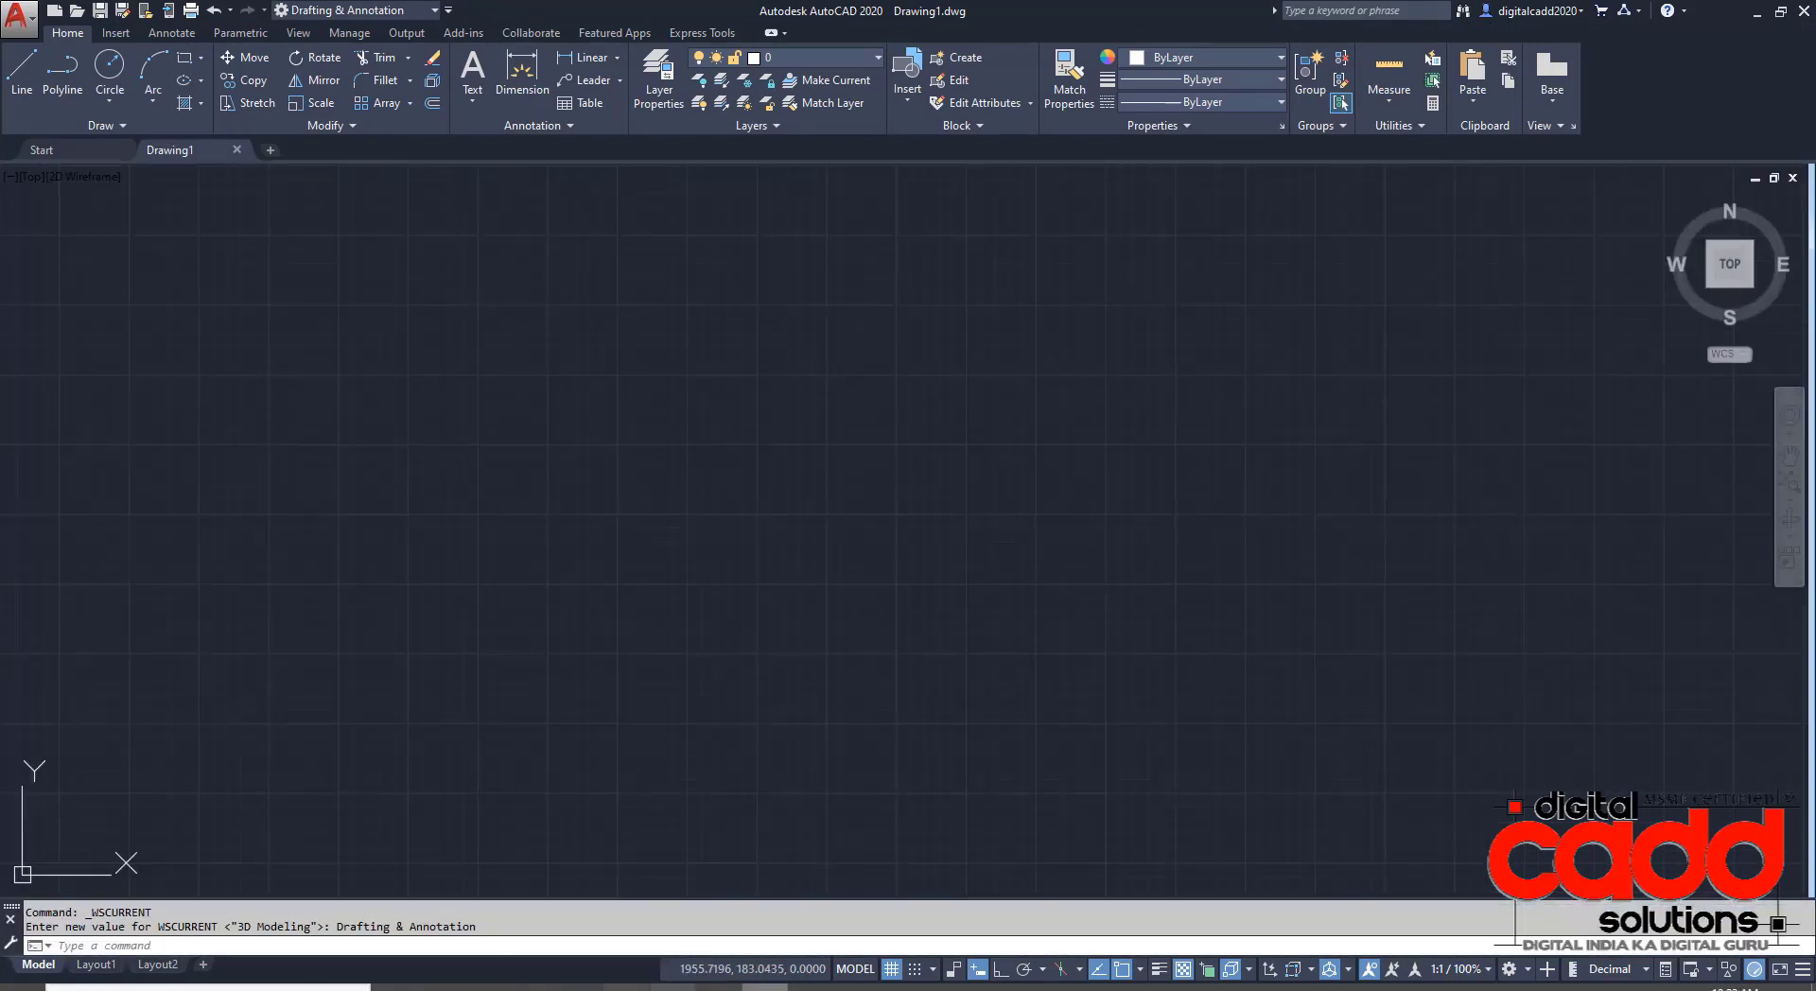
pyautogui.click(890, 971)
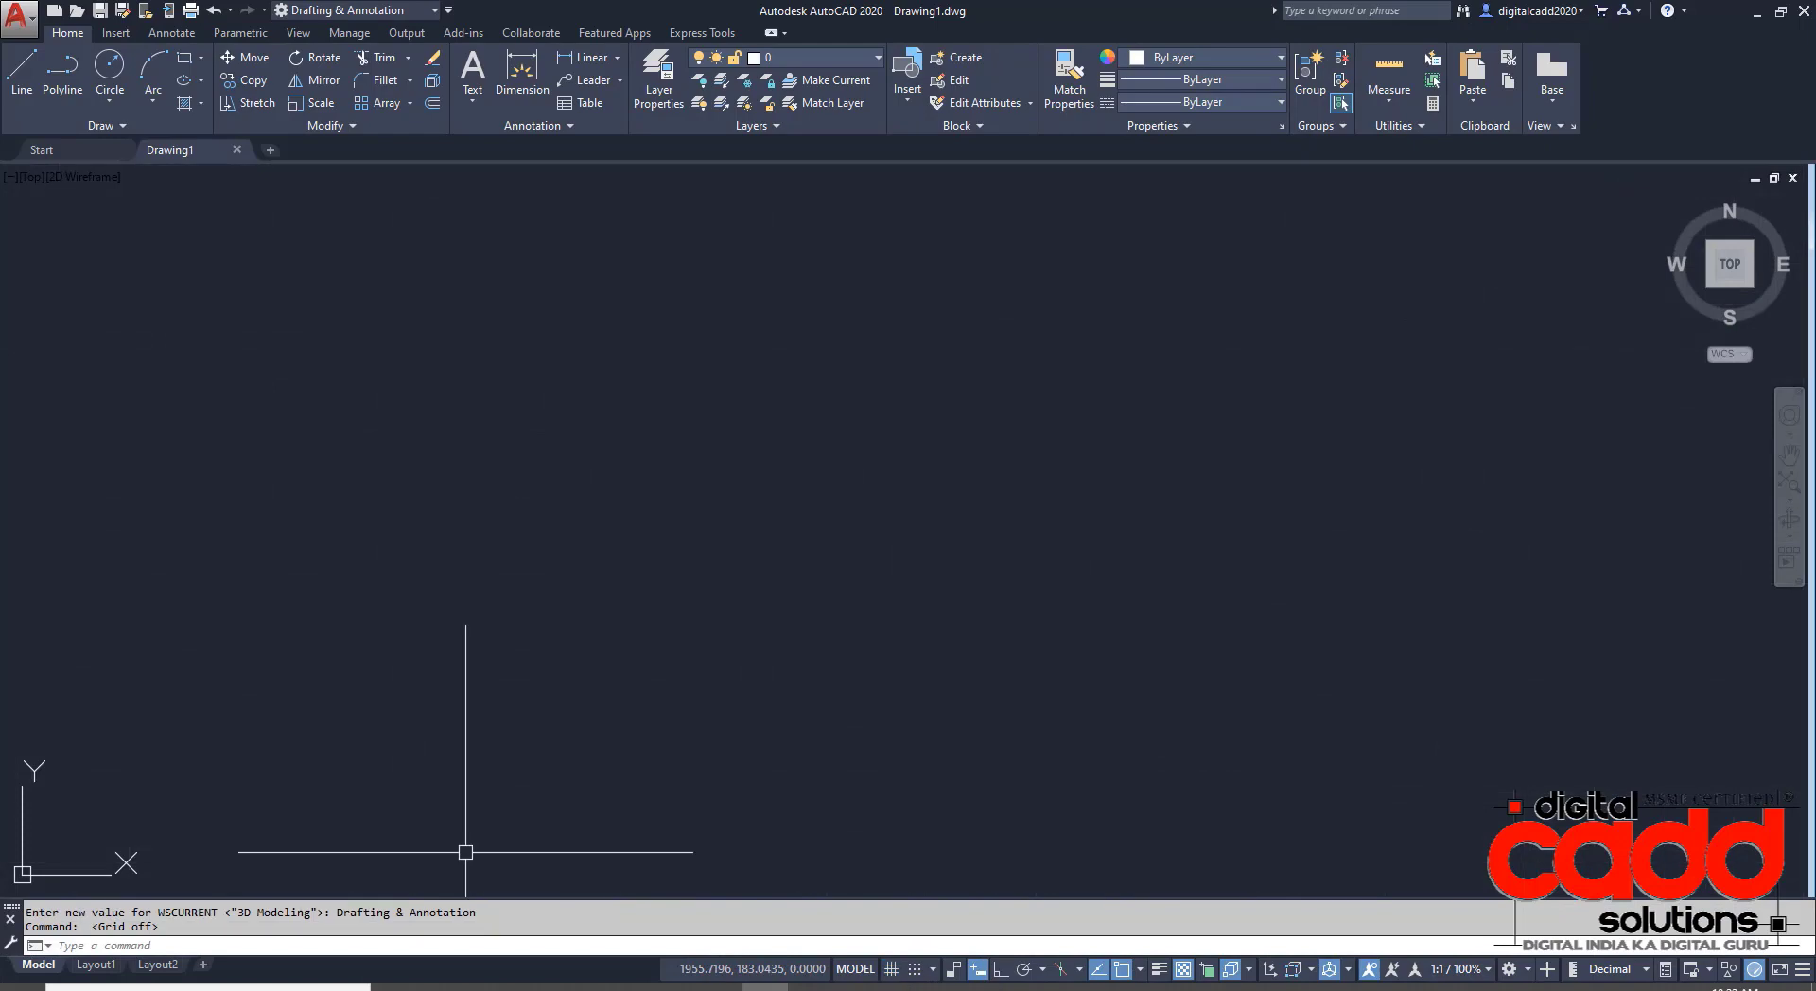
pyautogui.click(1000, 970)
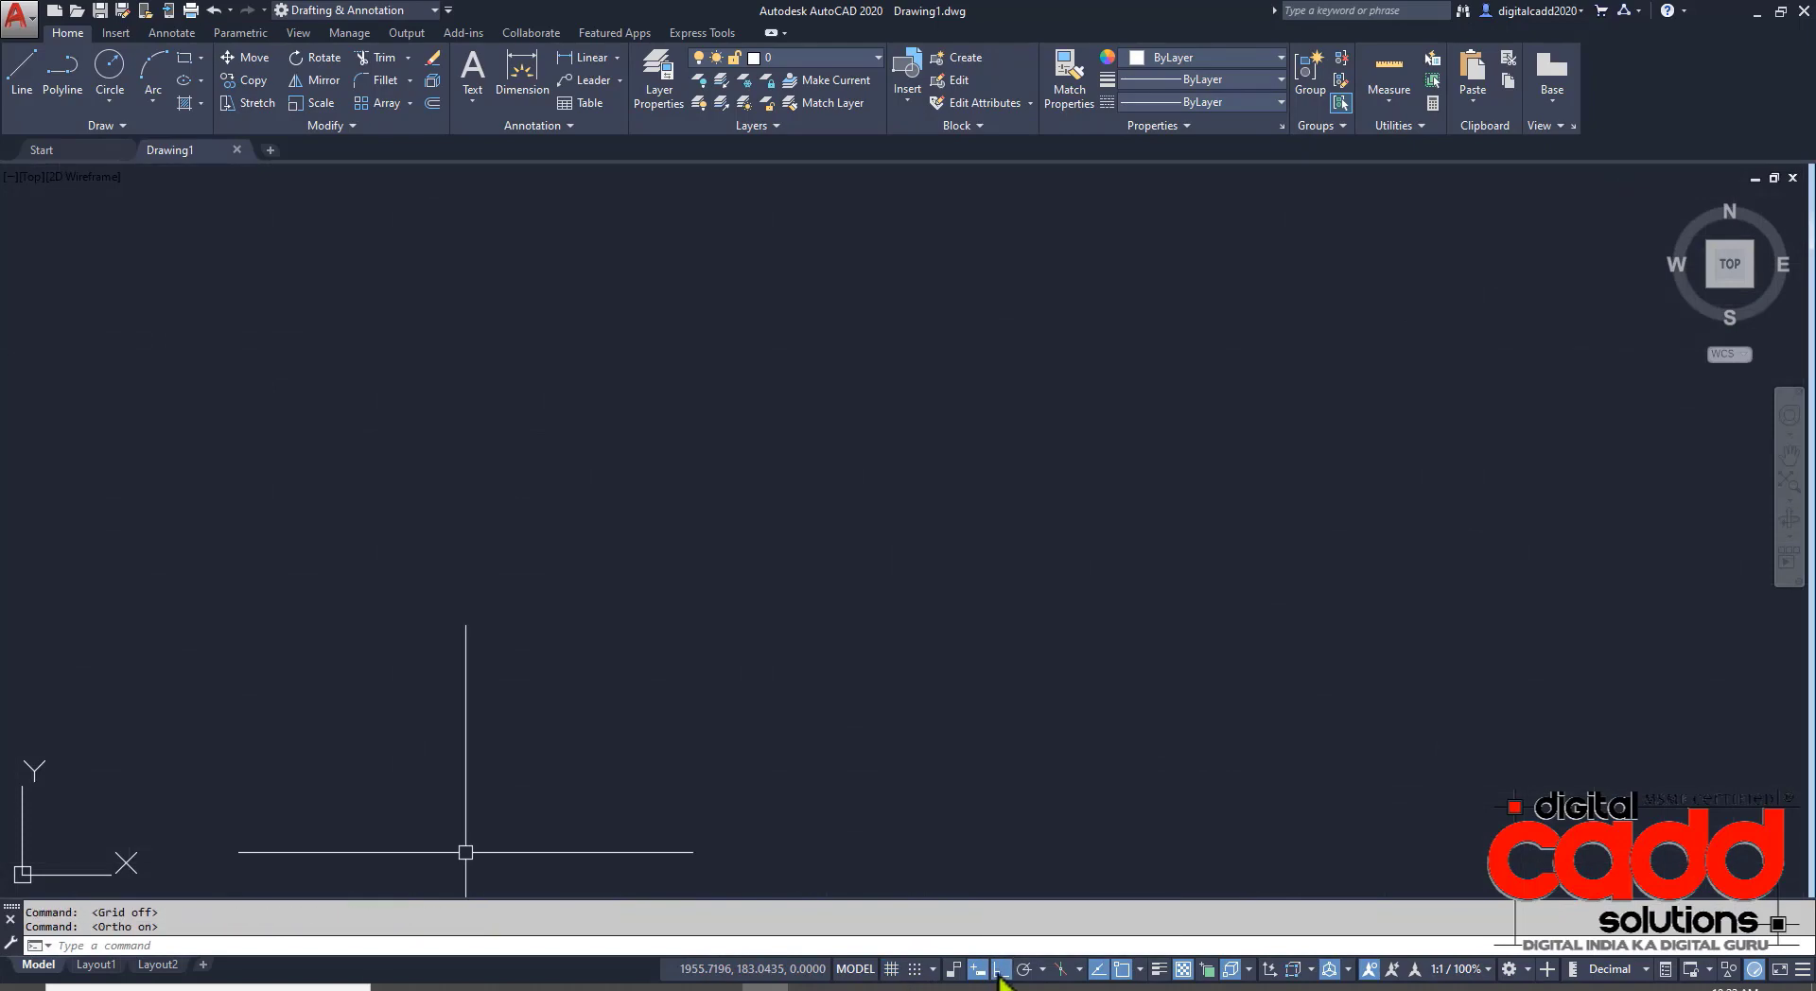
# - Check the active object snap modes and display the classic menu bar
pyautogui.click(1140, 970)
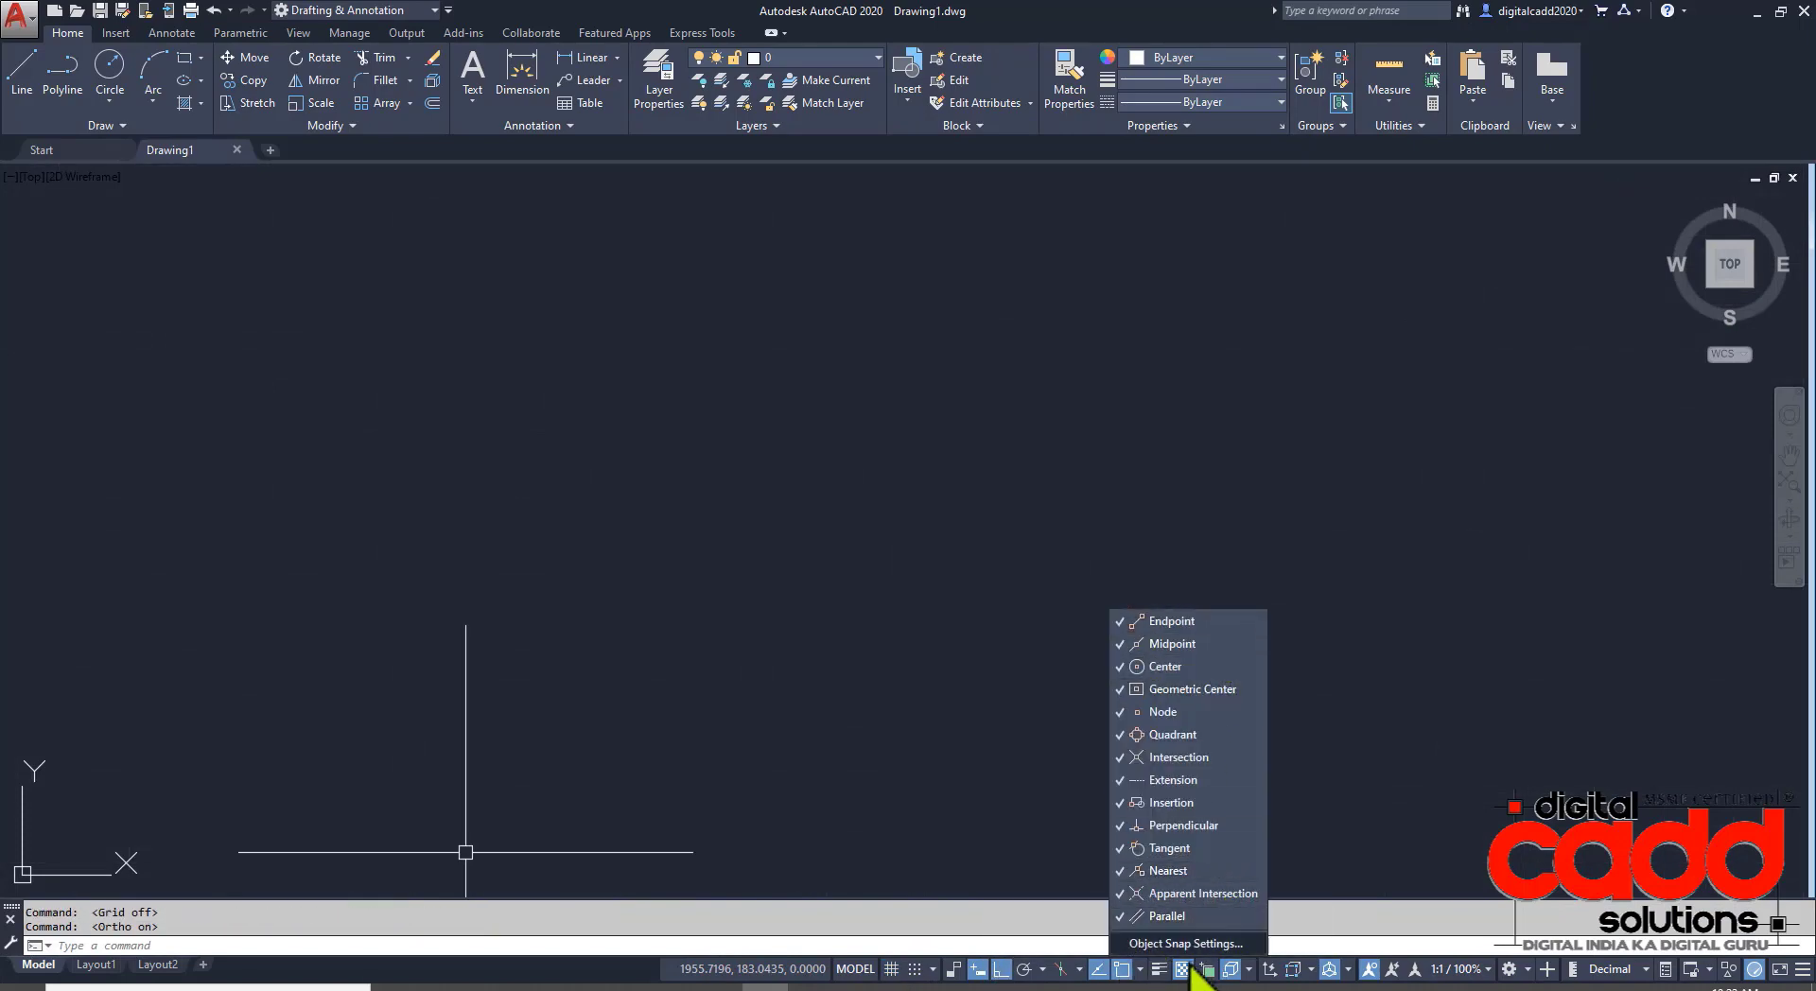
pyautogui.click(773, 399)
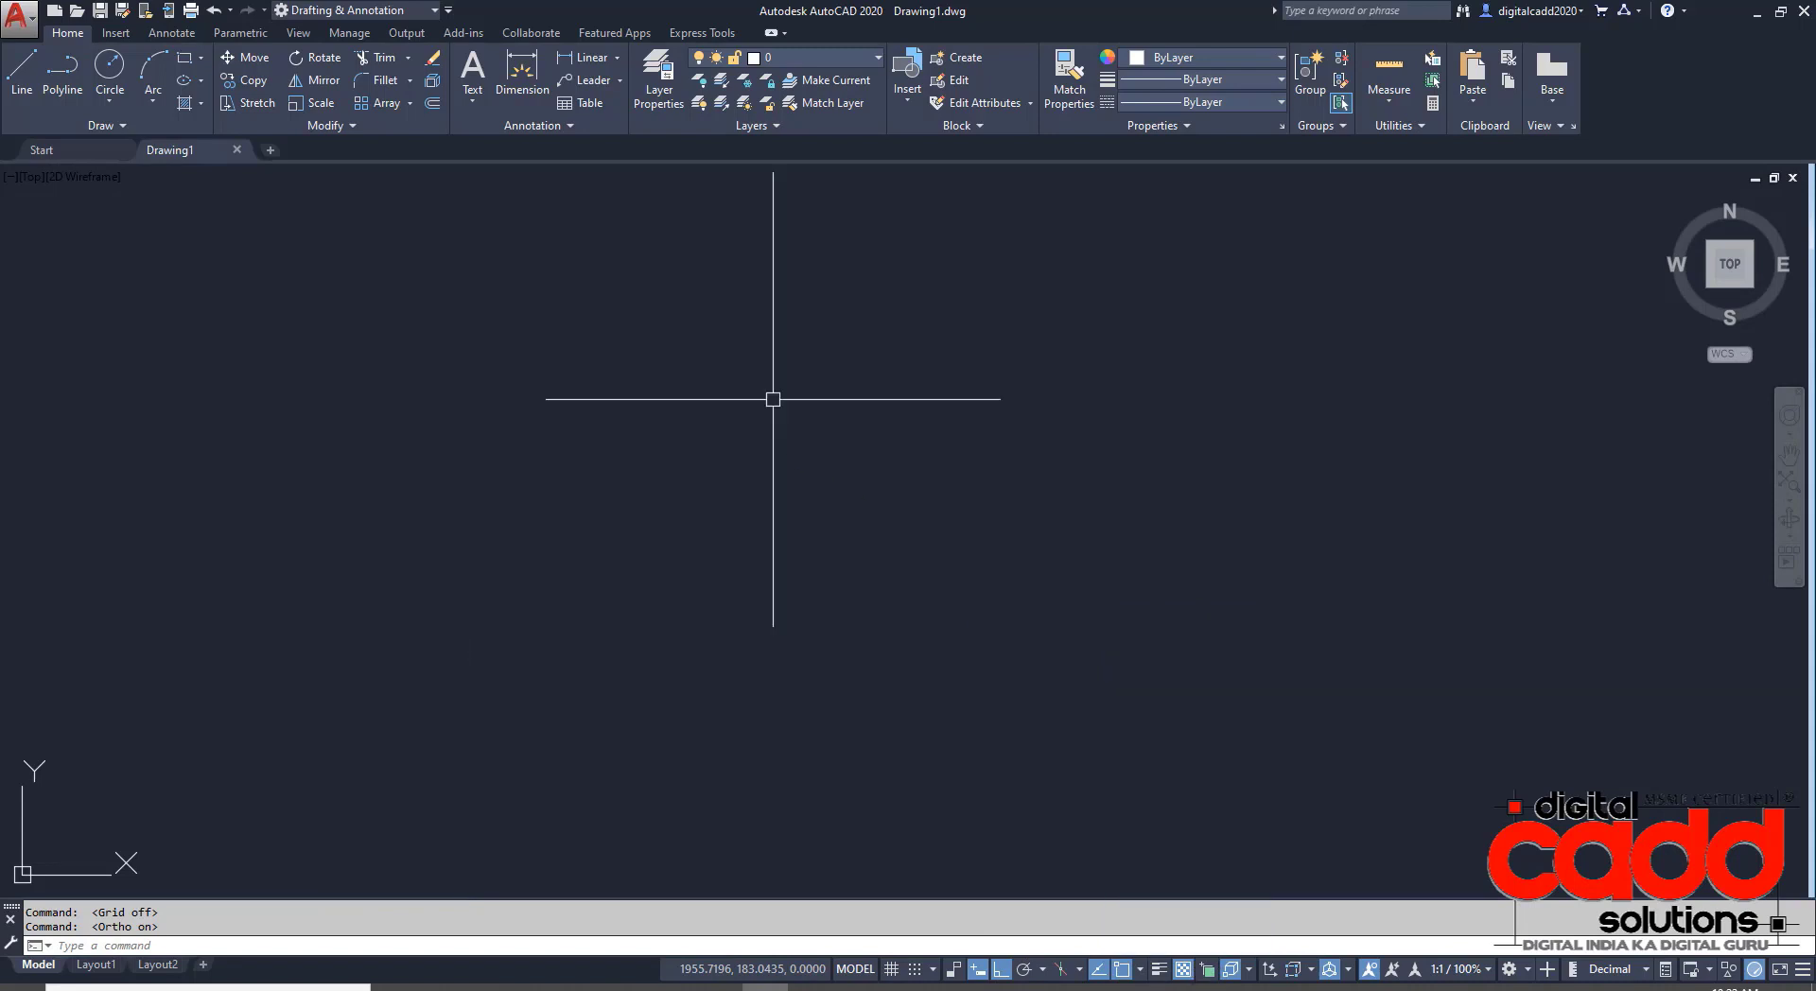
pyautogui.click(449, 10)
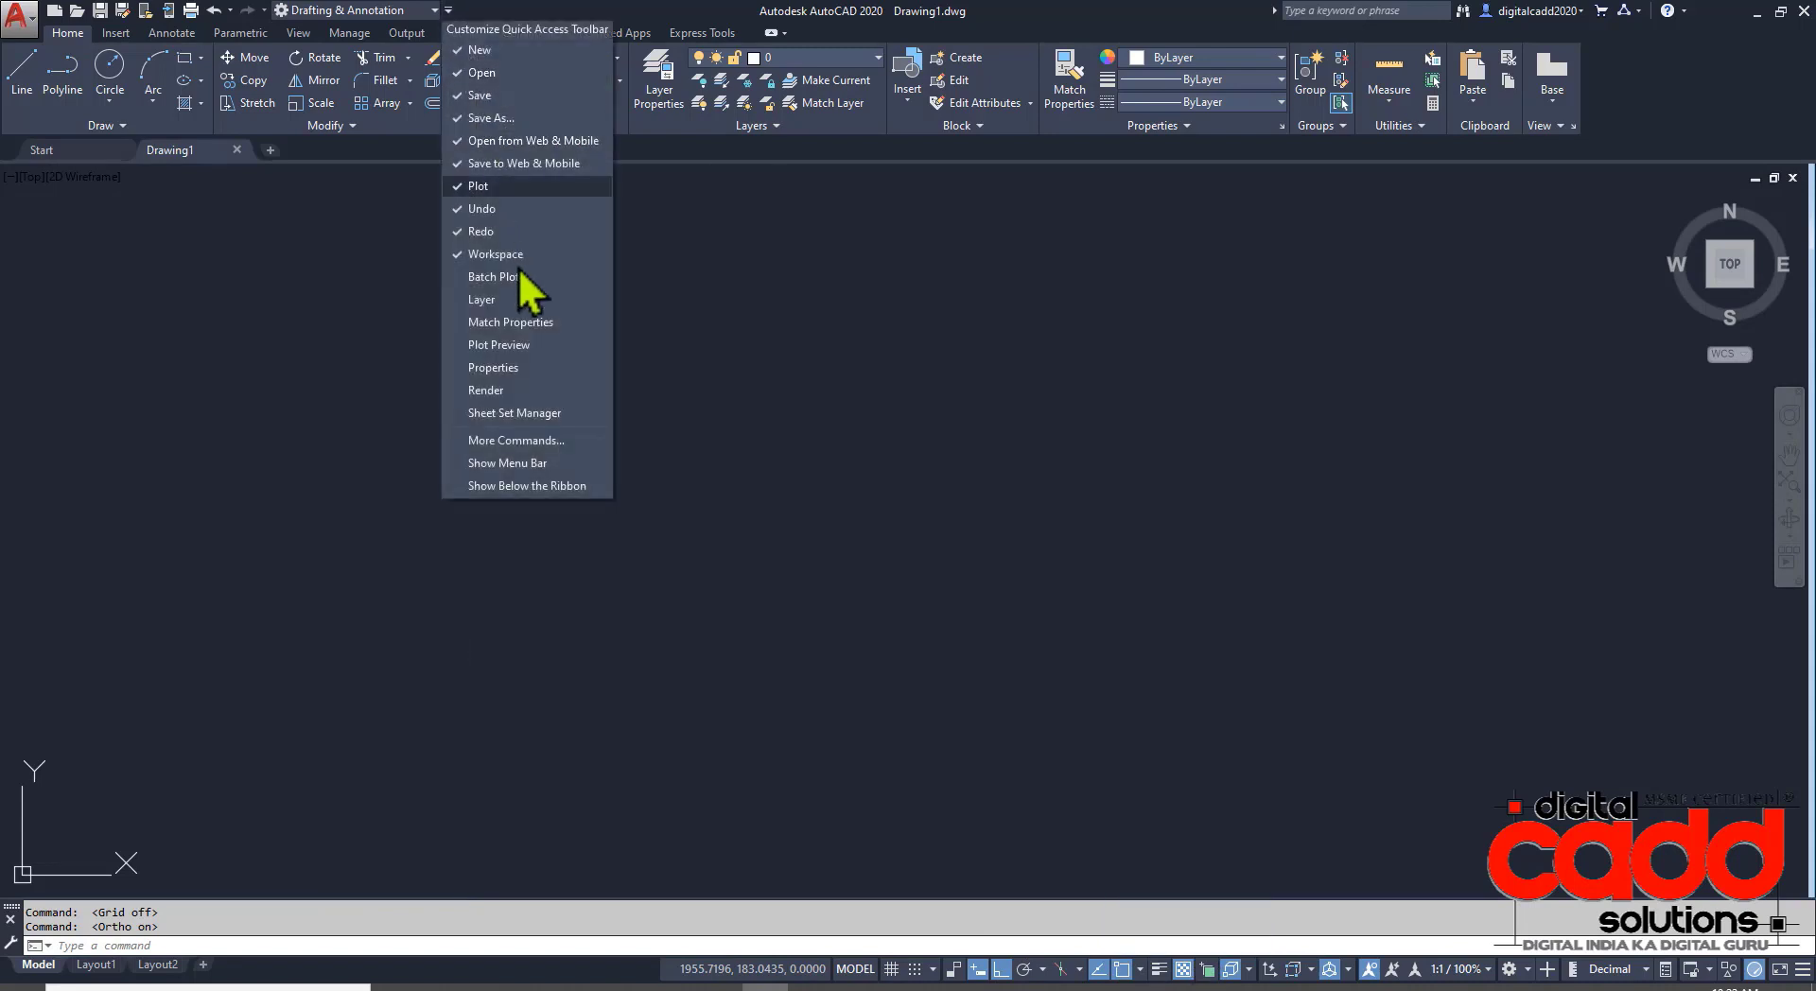
pyautogui.click(552, 463)
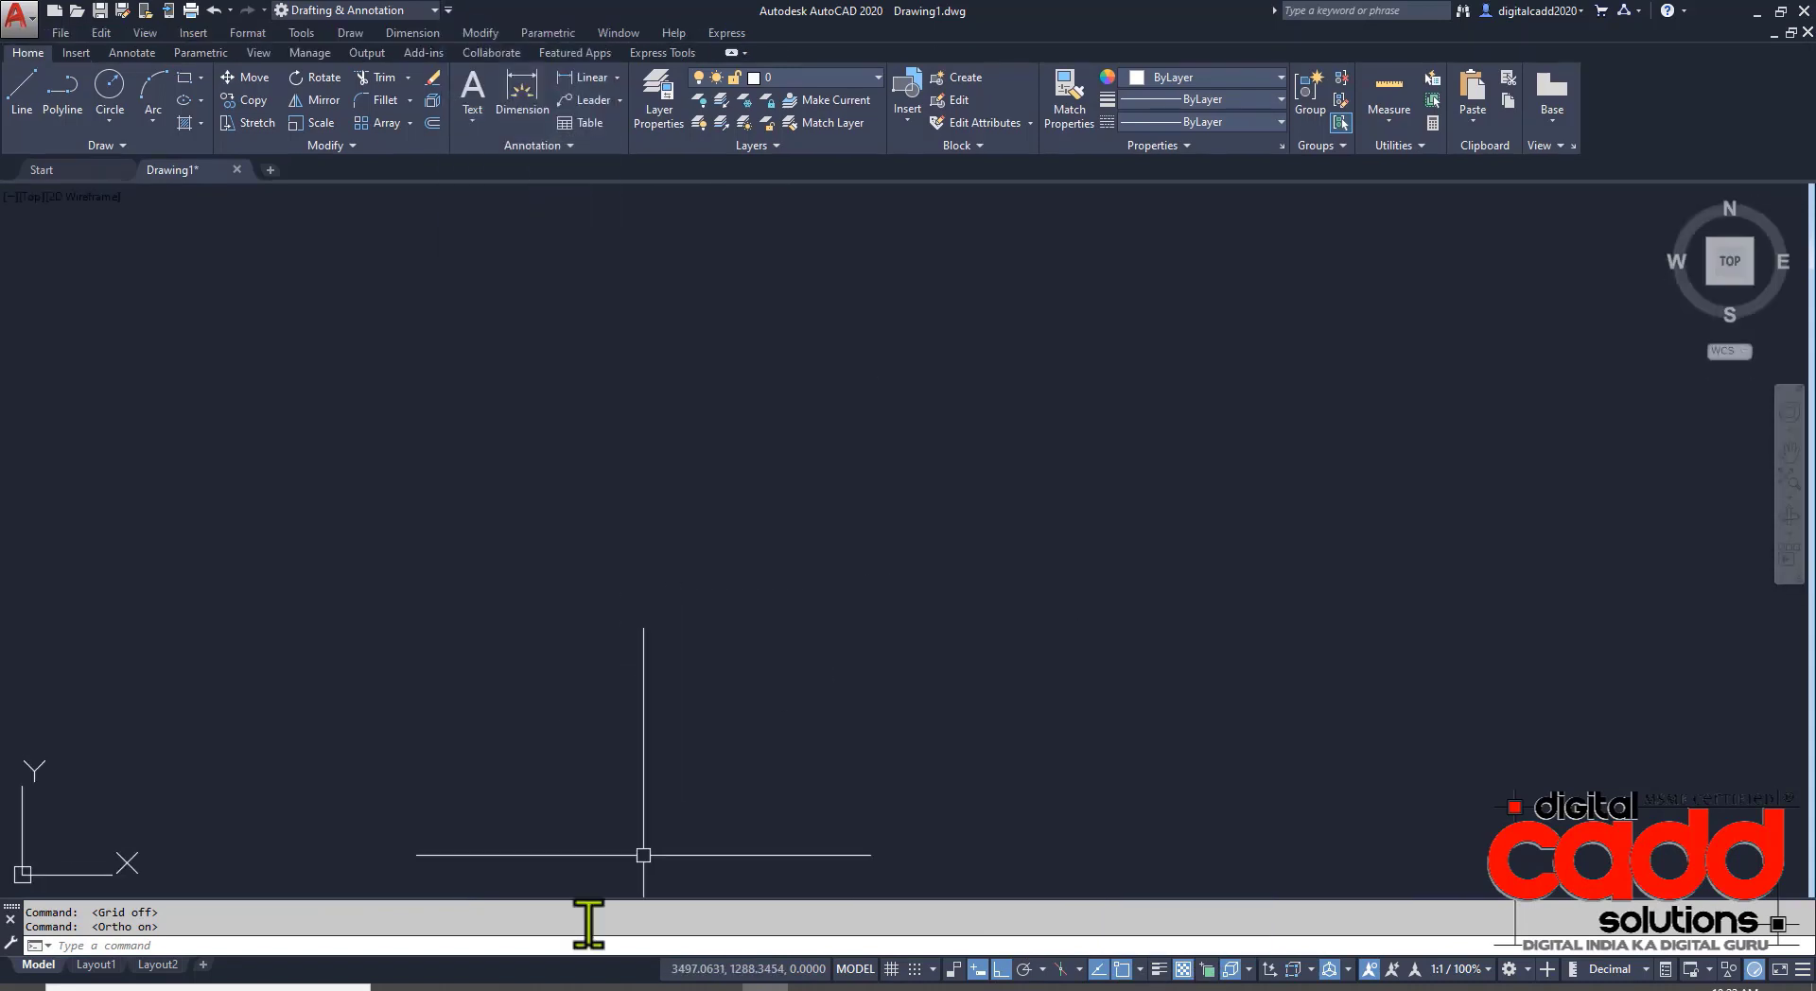
# - Switch to the DigitalCADD assignments PDF in Microsoft Edge and examine the exercises from EX: 30 to EX: 38, ending at EX: 33
pyautogui.hotkey('alt', 'Tab')
pyautogui.scroll(10, 1034, 728)
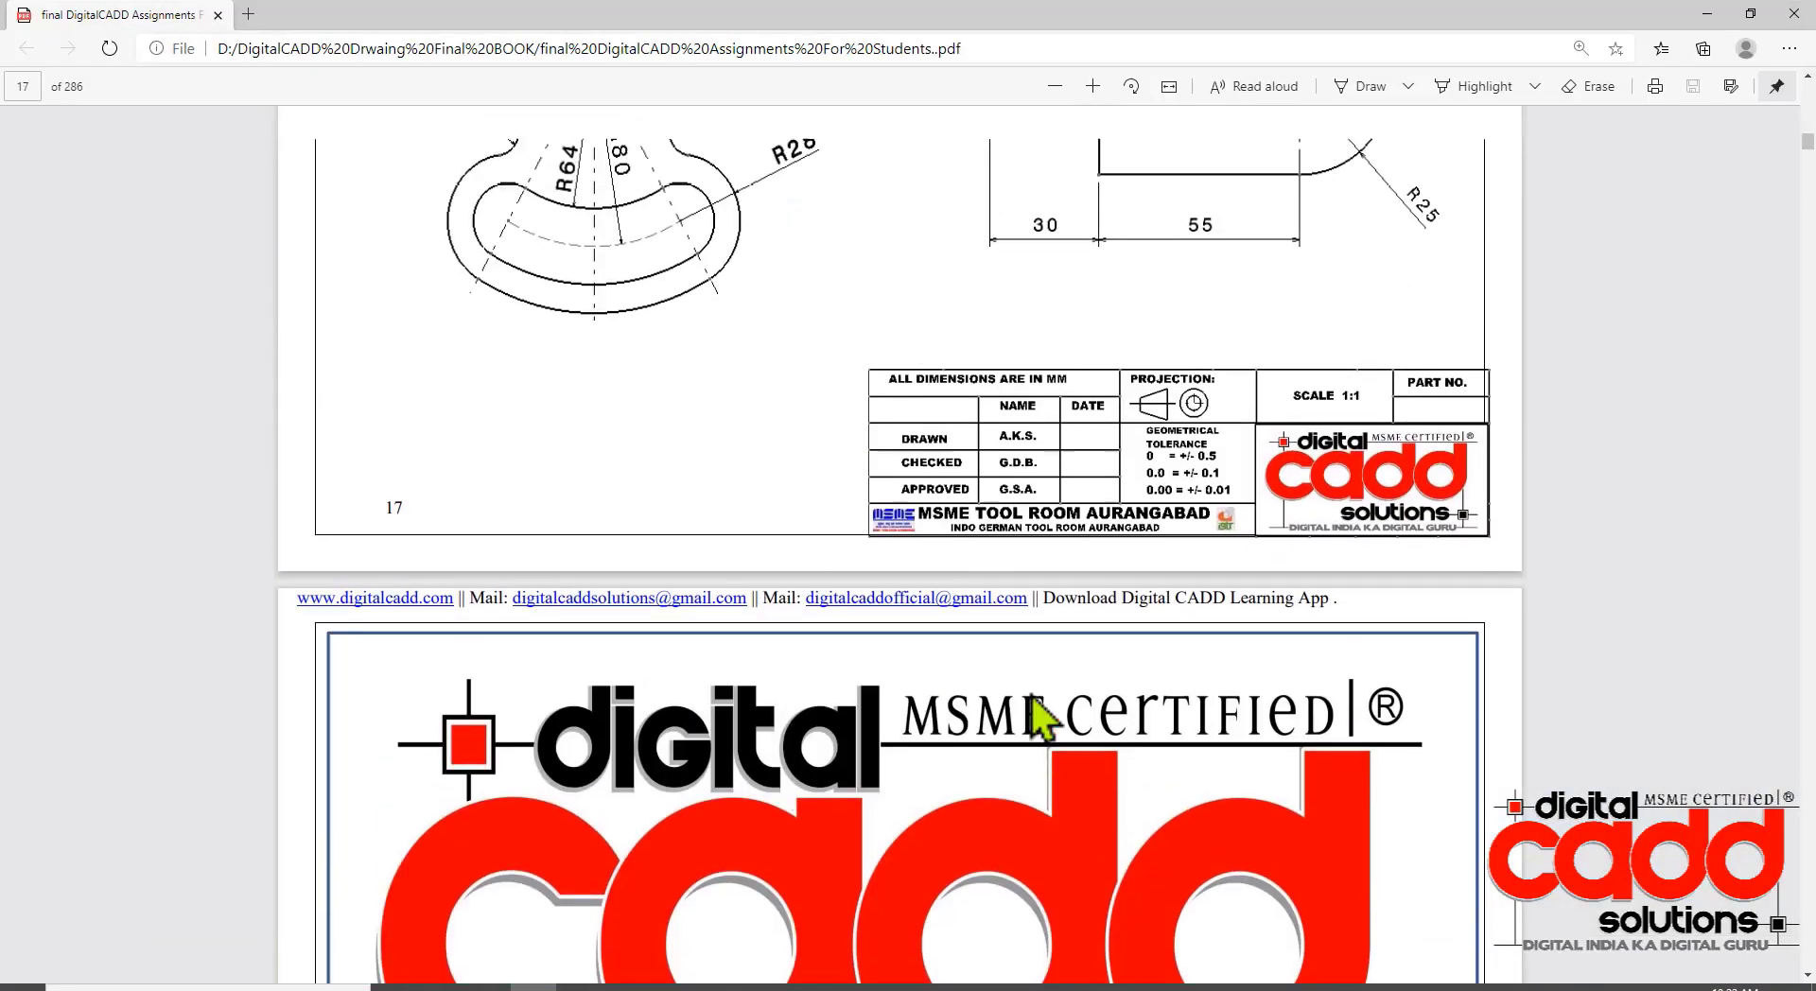
pyautogui.keyDown('ctrl'); pyautogui.scroll(1, 1019, 757); pyautogui.keyUp('ctrl')
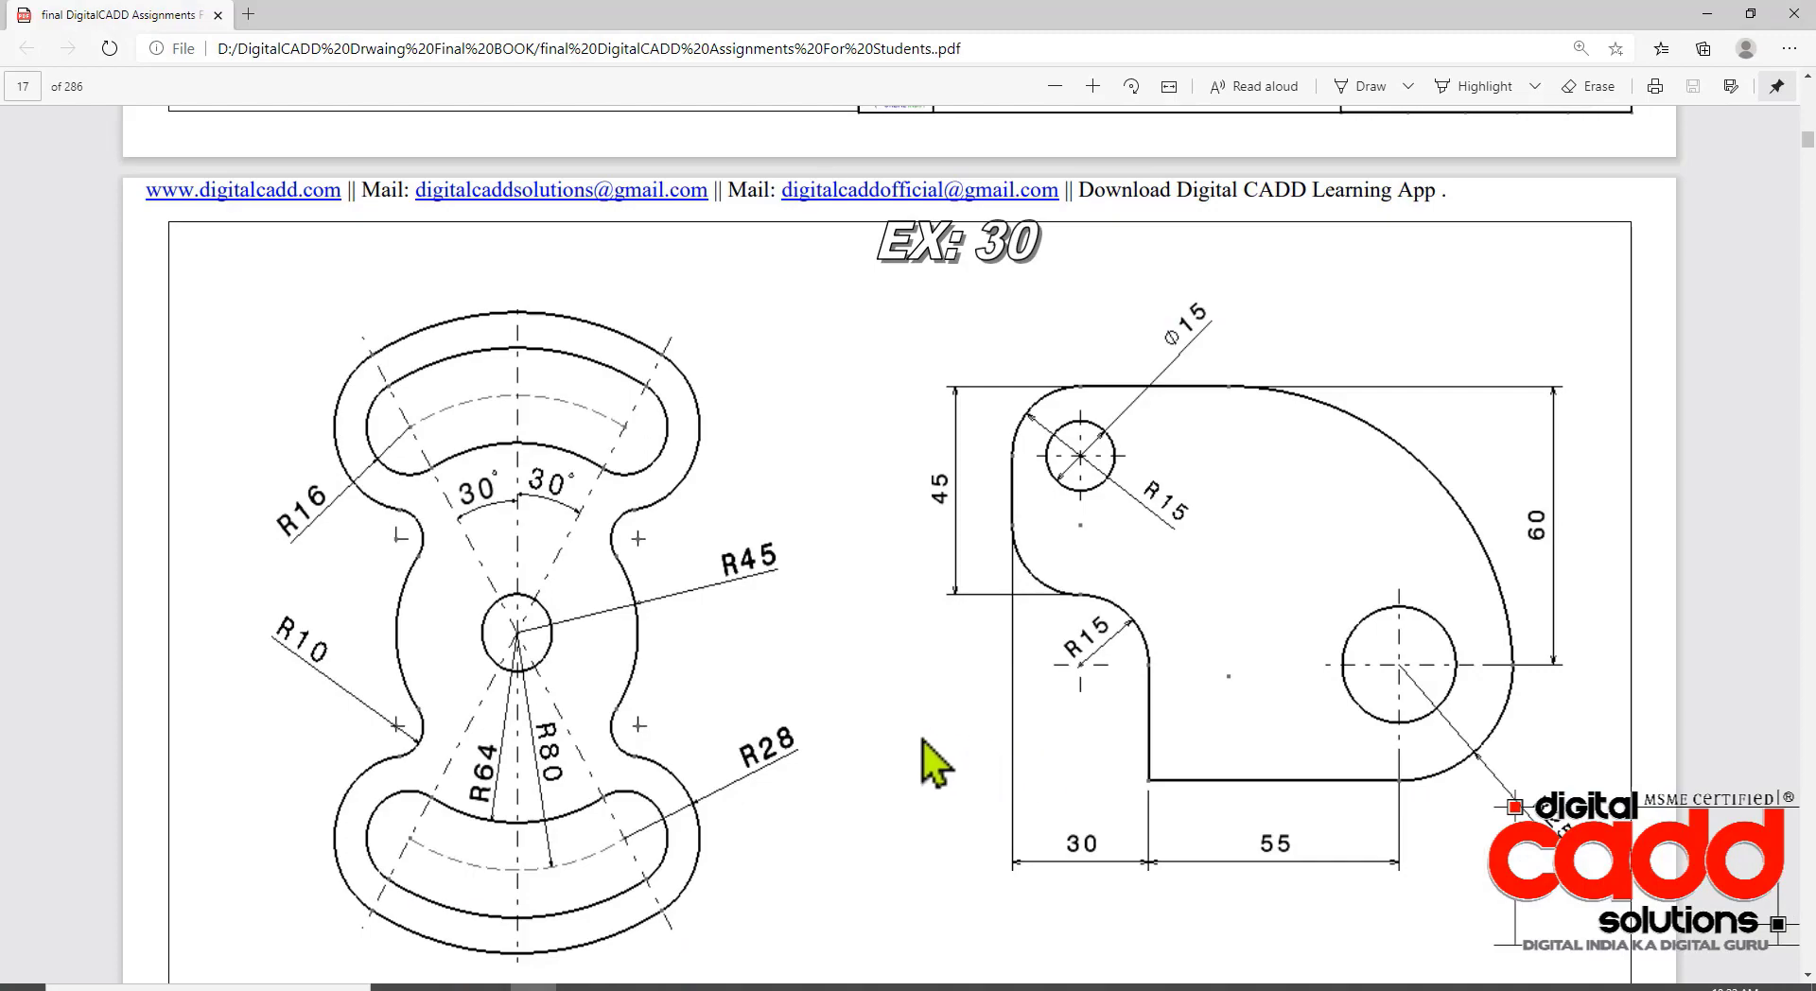
pyautogui.scroll(-20, 922, 747)
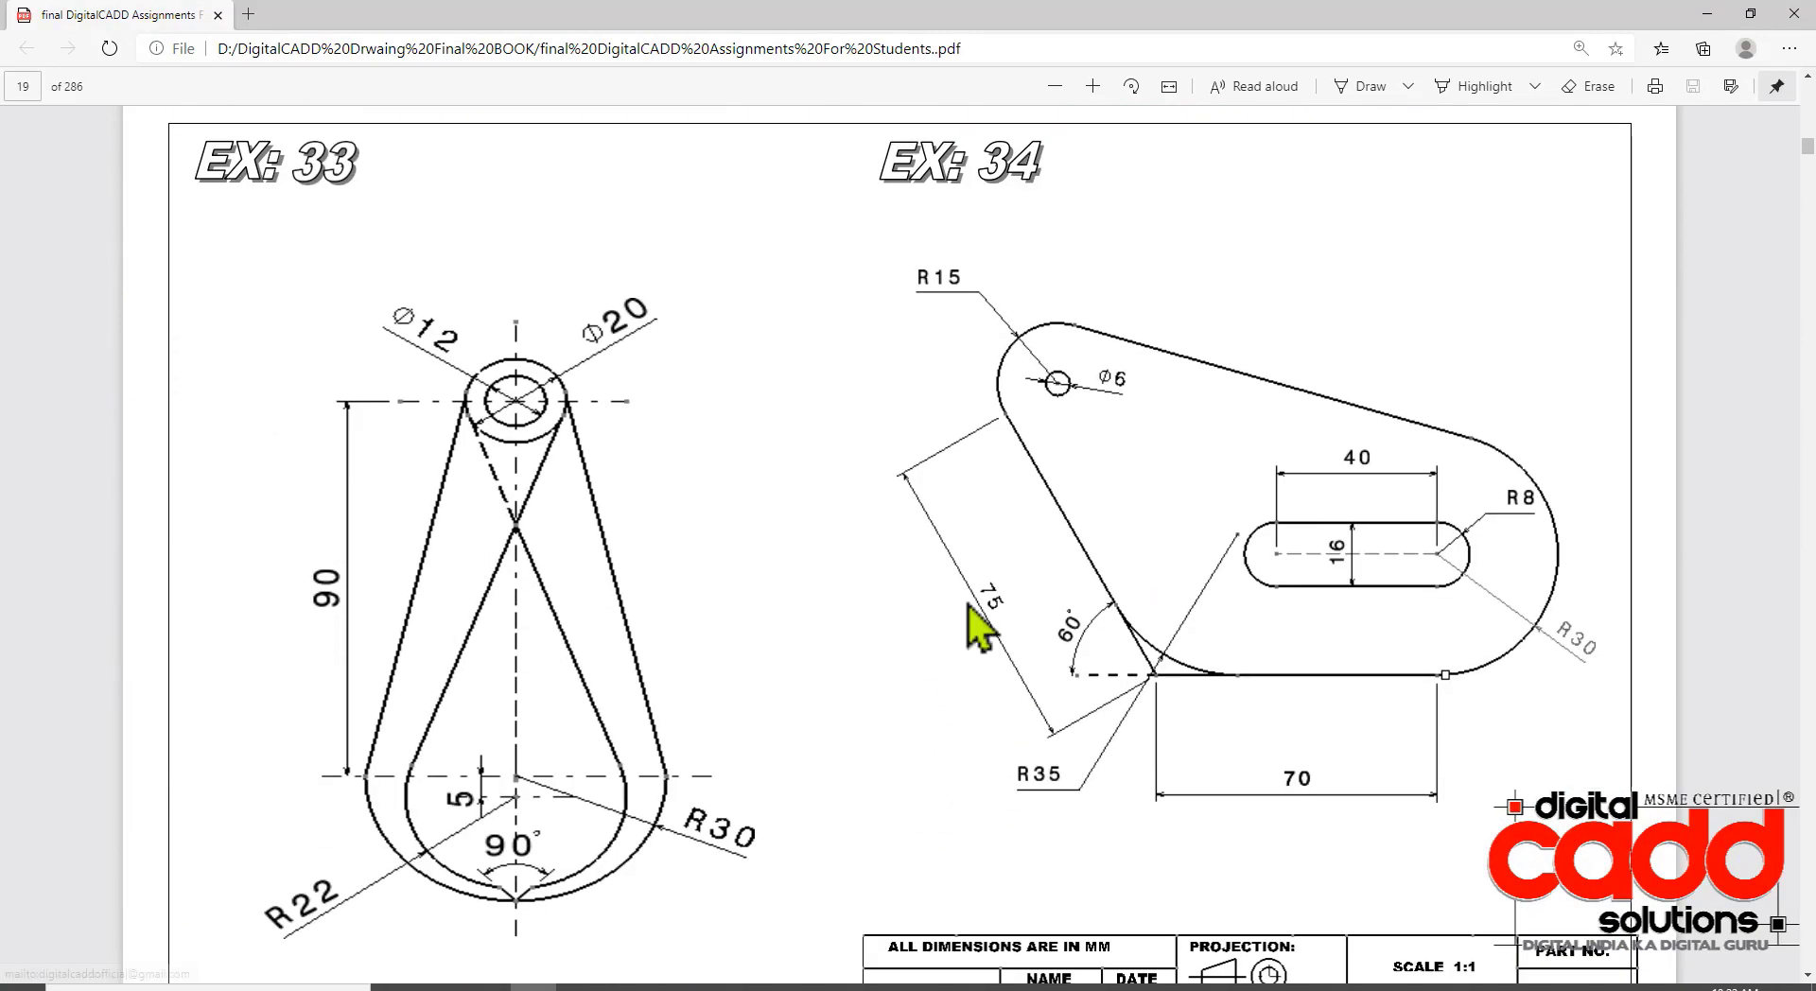
pyautogui.scroll(-1, 1135, 511)
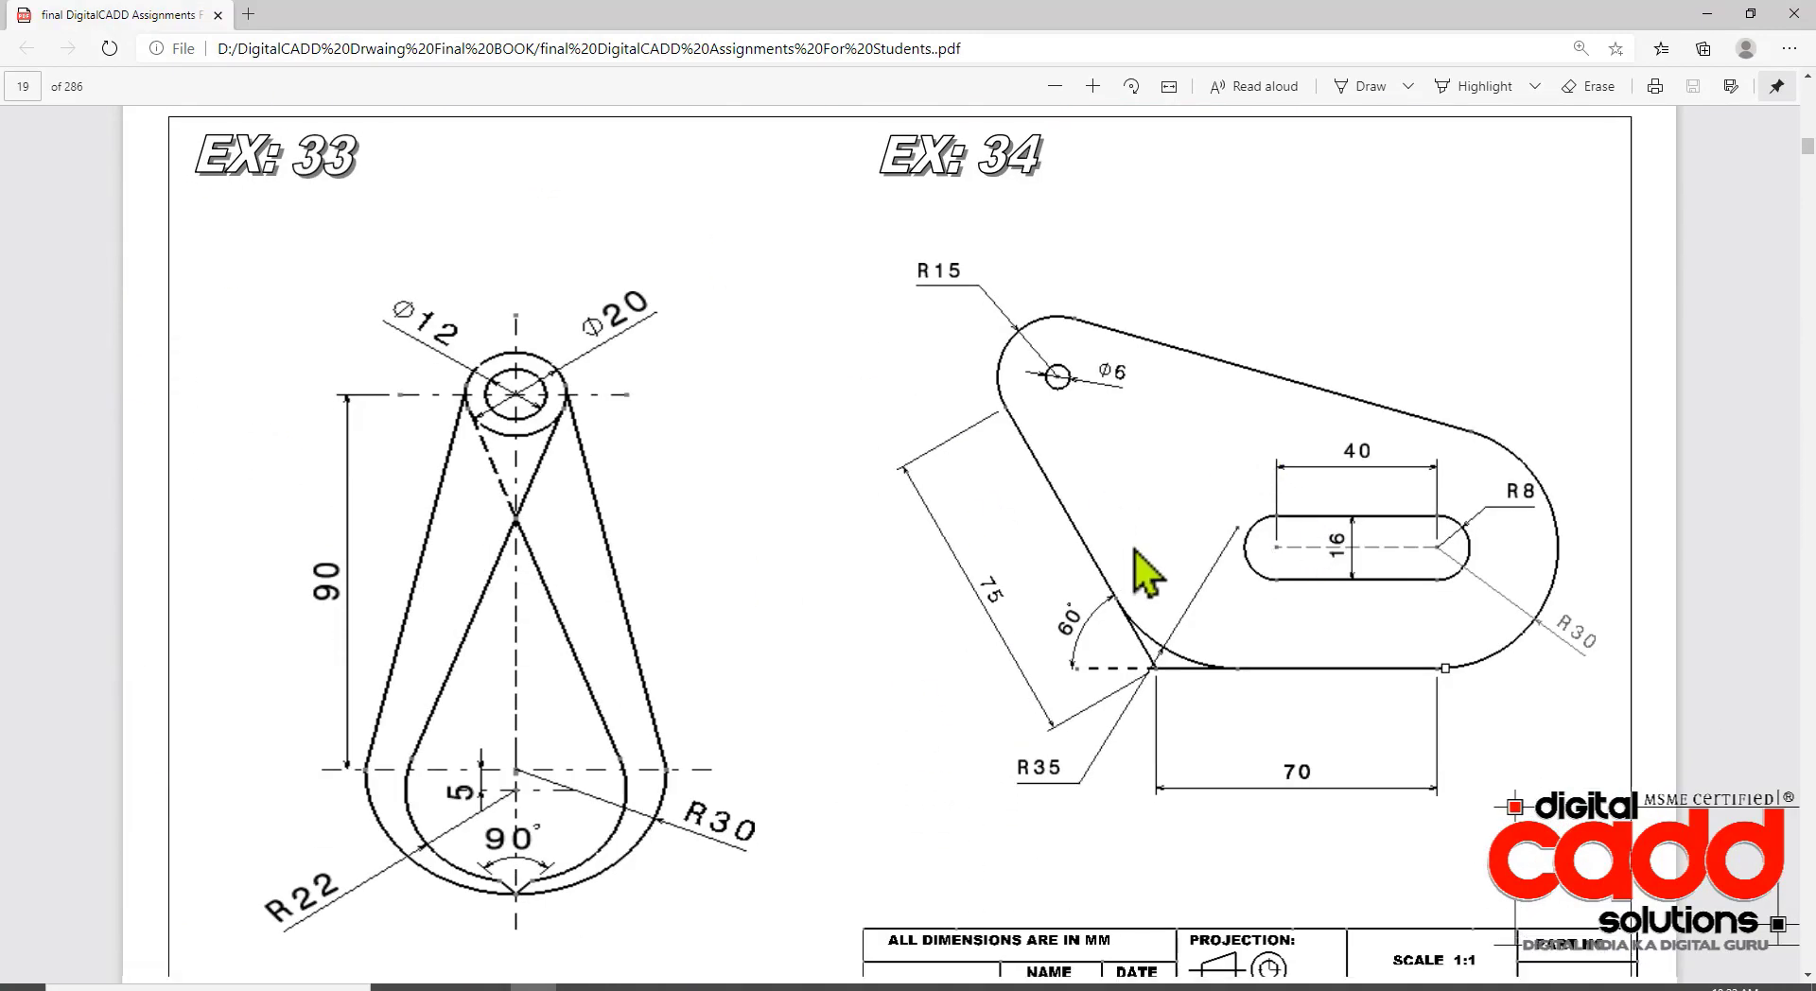
pyautogui.scroll(-15, 1145, 573)
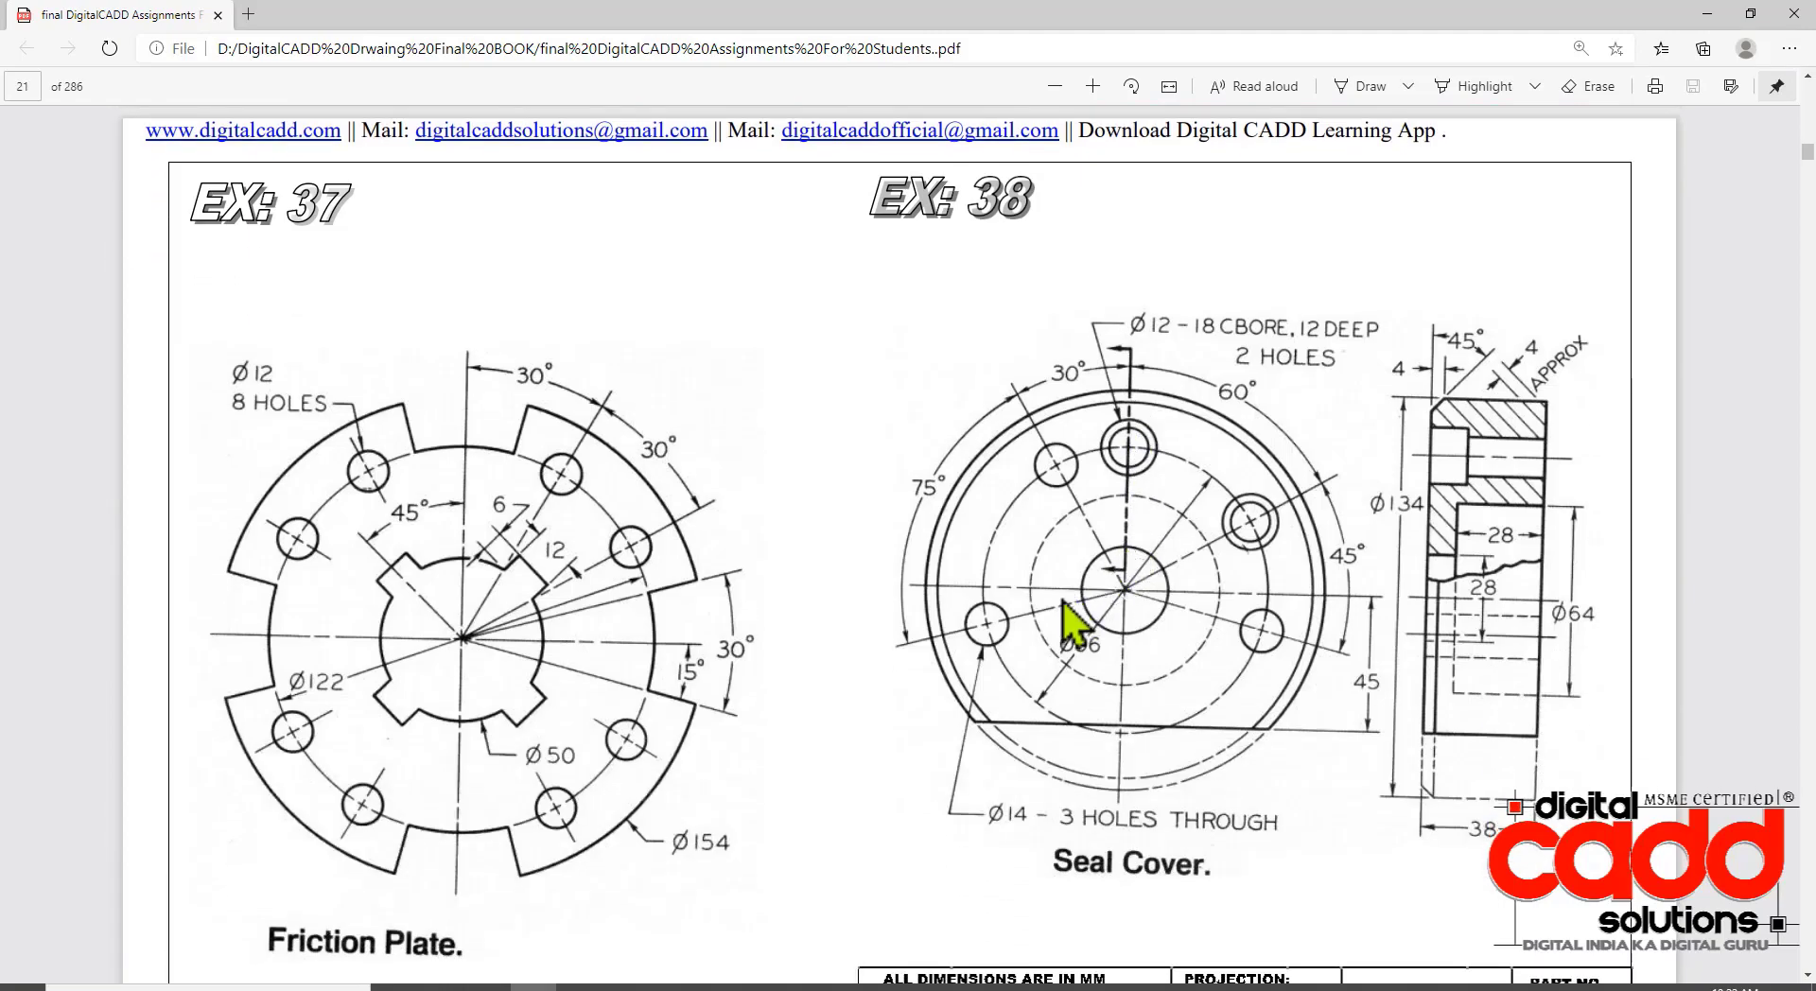
pyautogui.scroll(12, 957, 625)
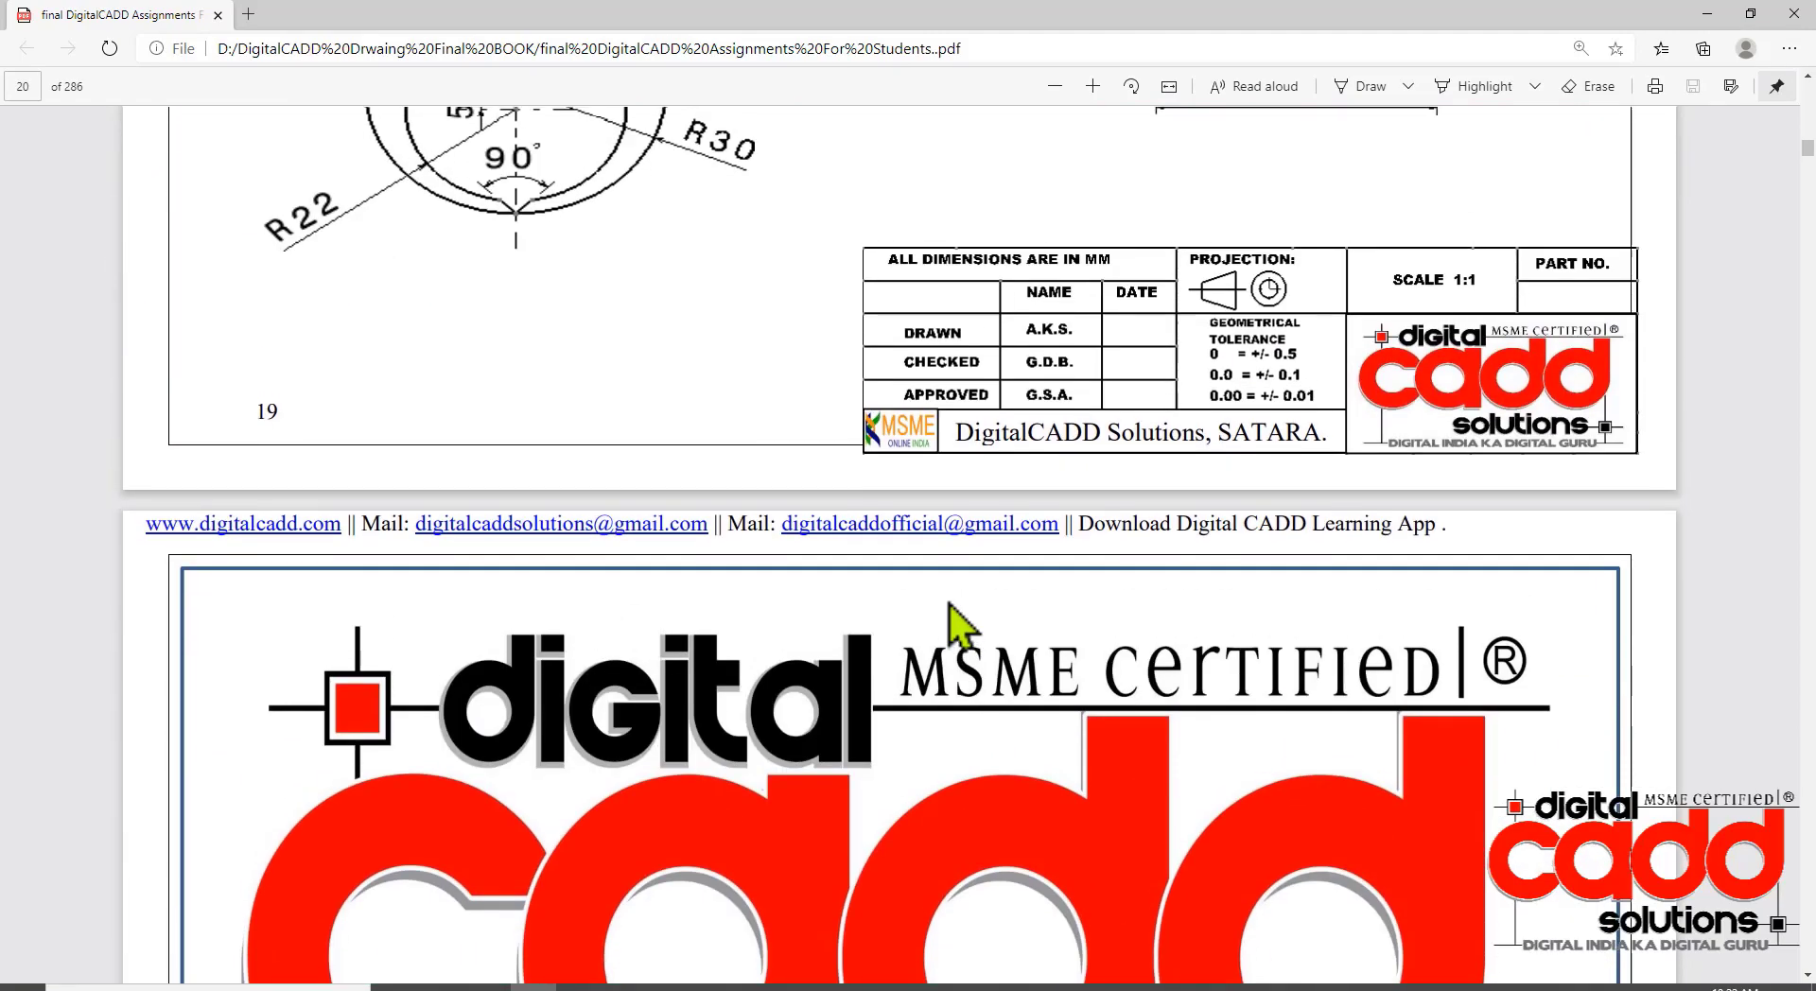
pyautogui.scroll(10, 953, 626)
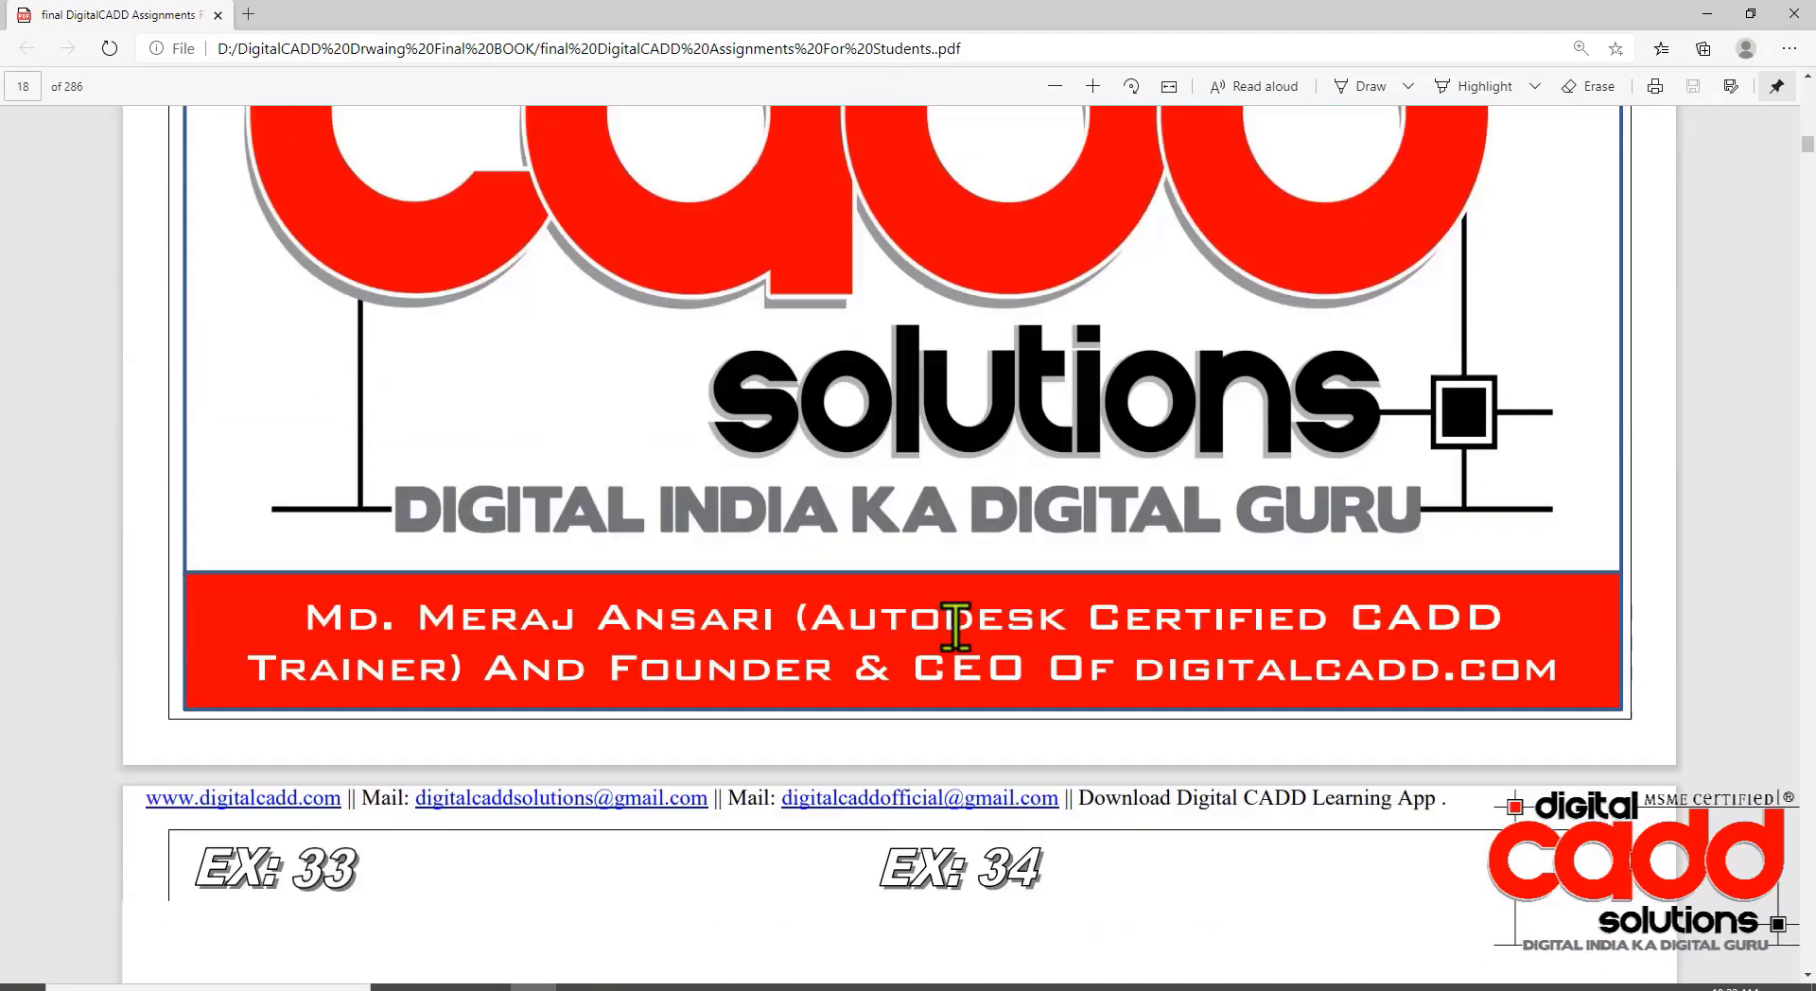
pyautogui.scroll(-7, 956, 626)
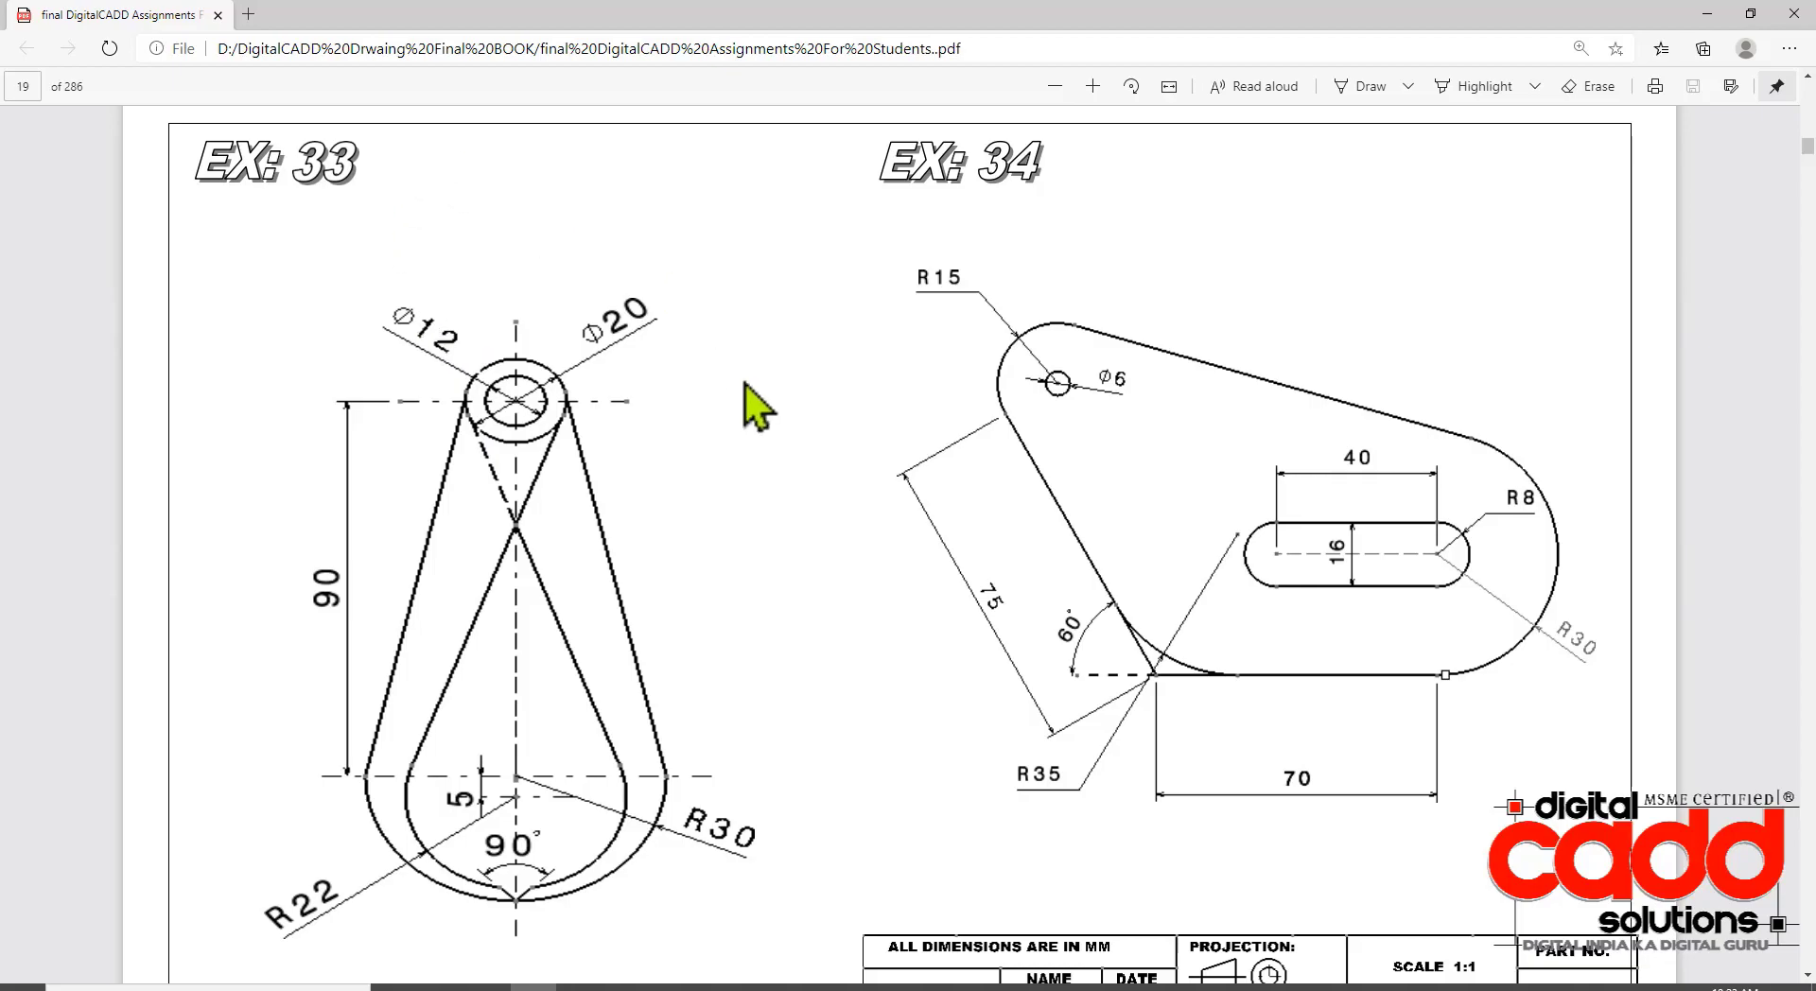
# - Look through the exercise drawings on pages 20 to 30 of the PDF and go back to EX: 33 on page 19
pyautogui.scroll(-20, 800, 580)
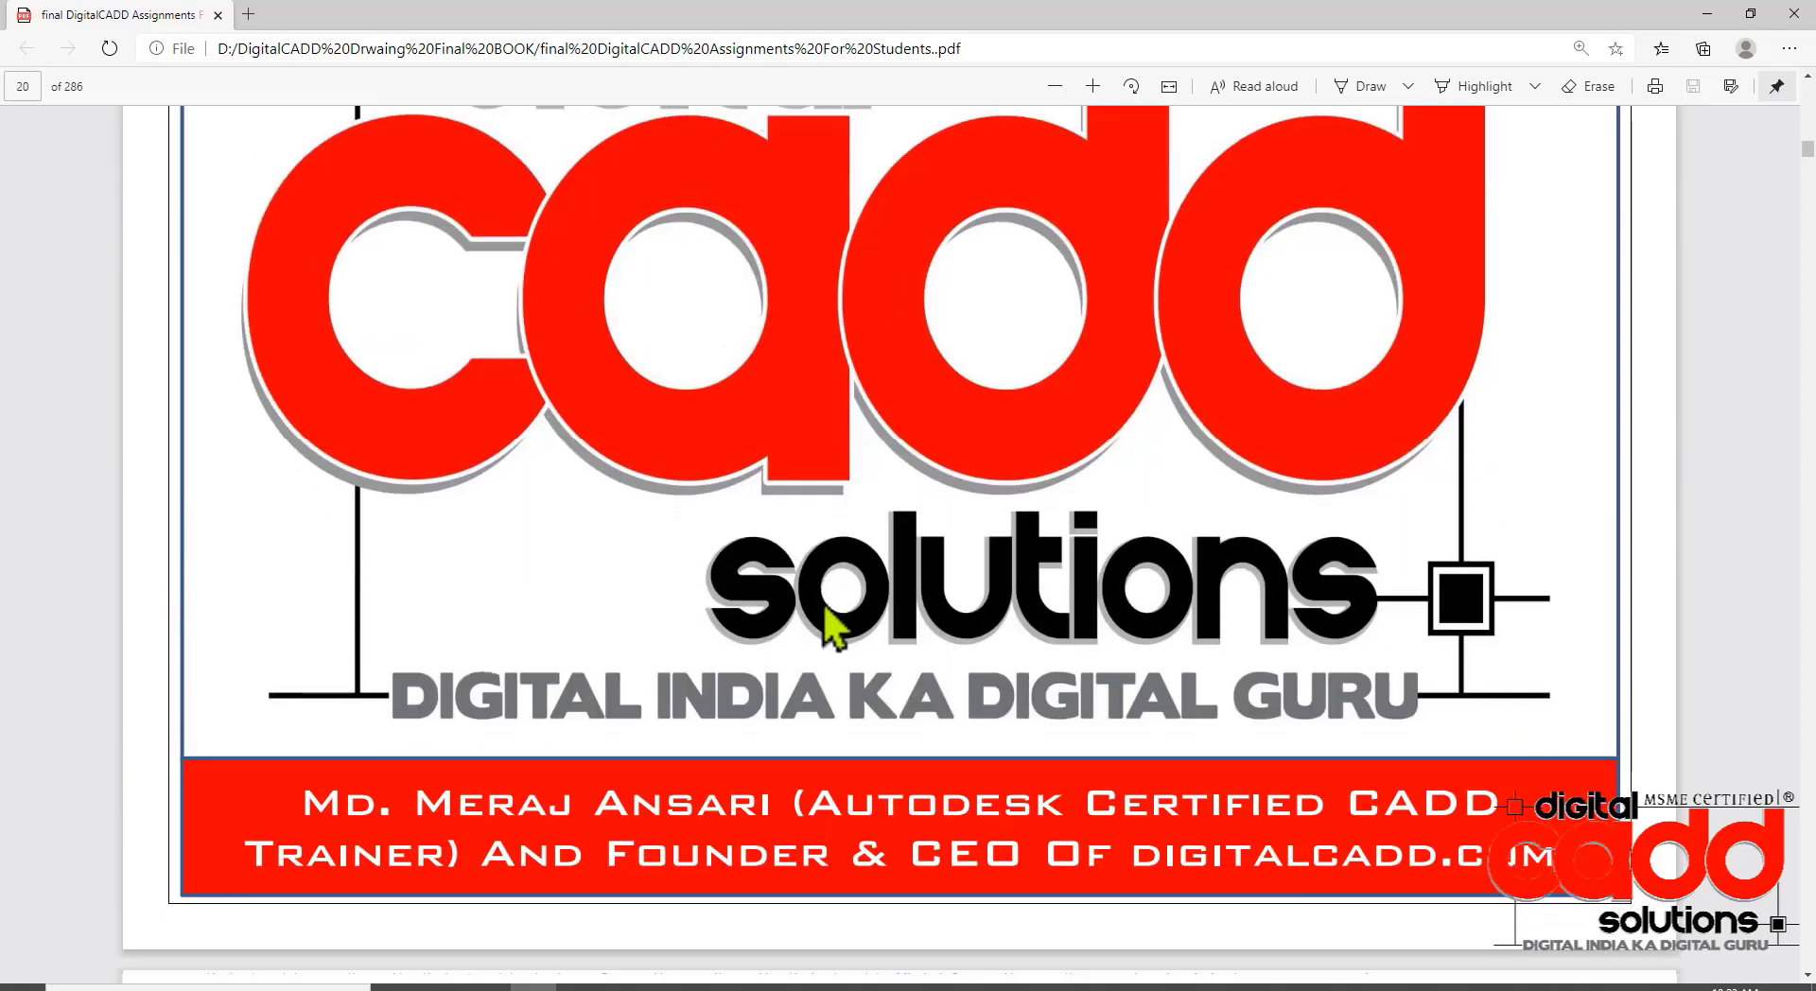
pyautogui.scroll(-20, 846, 637)
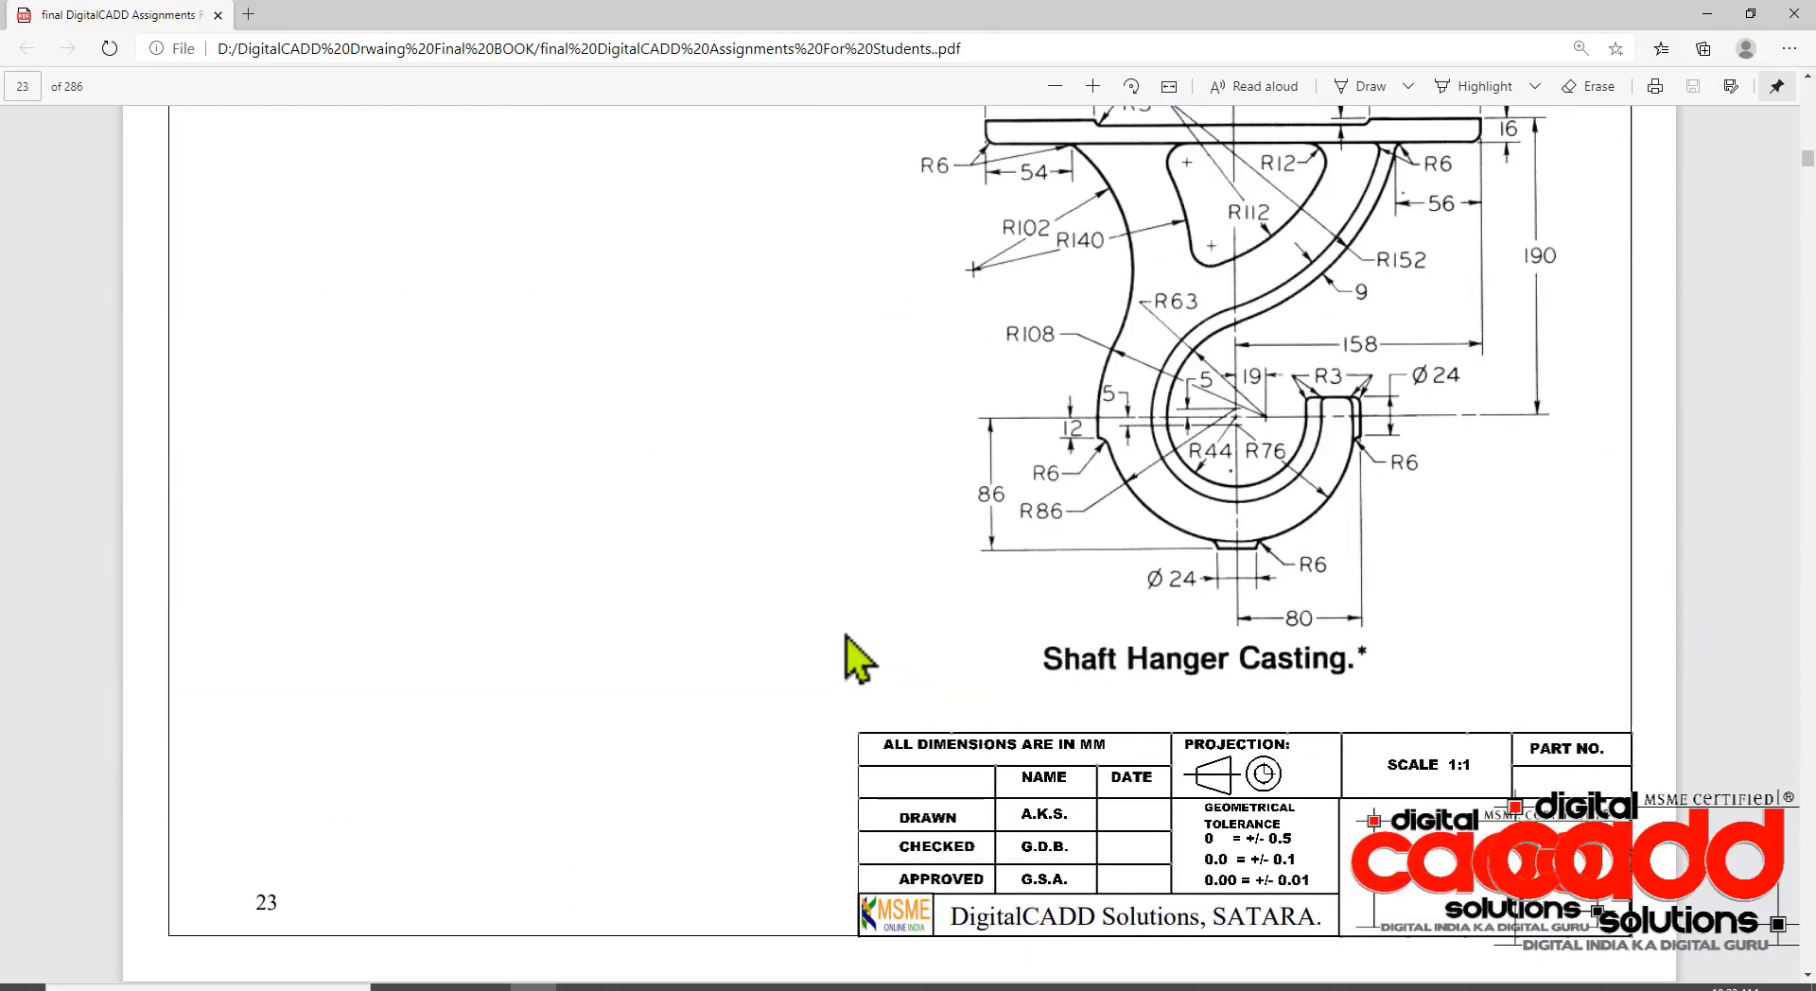
pyautogui.scroll(-20, 859, 661)
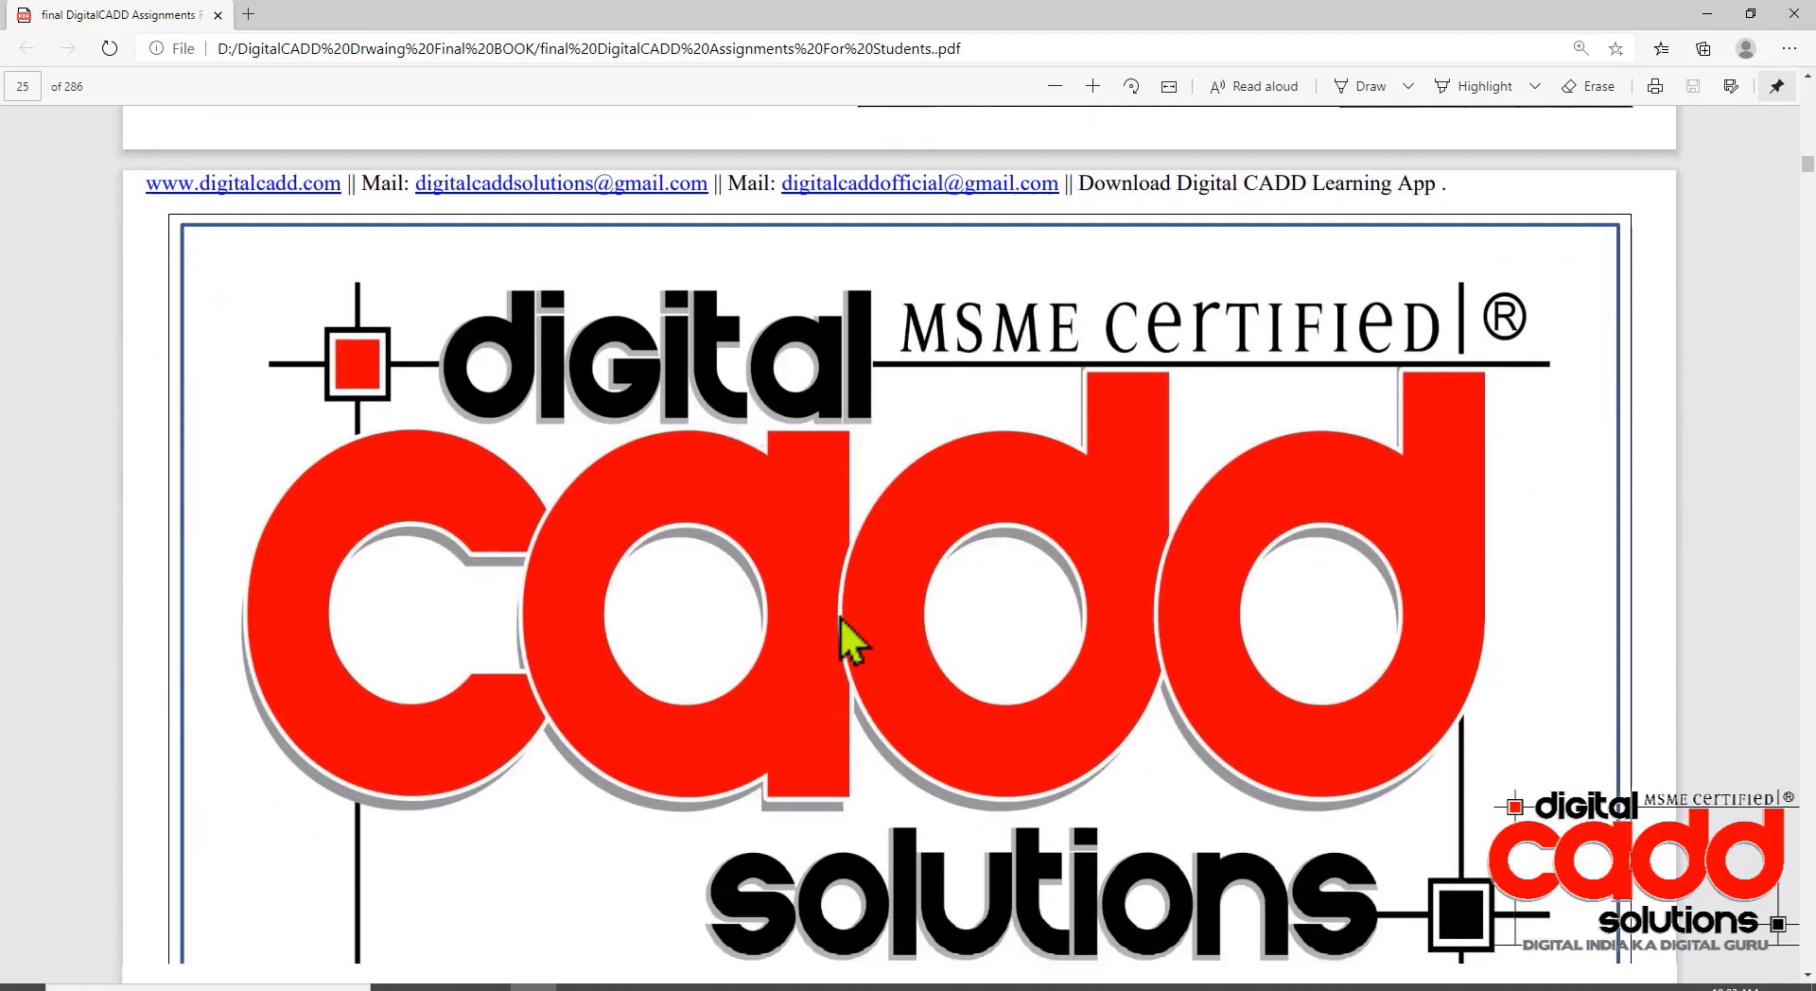
pyautogui.scroll(15, 845, 638)
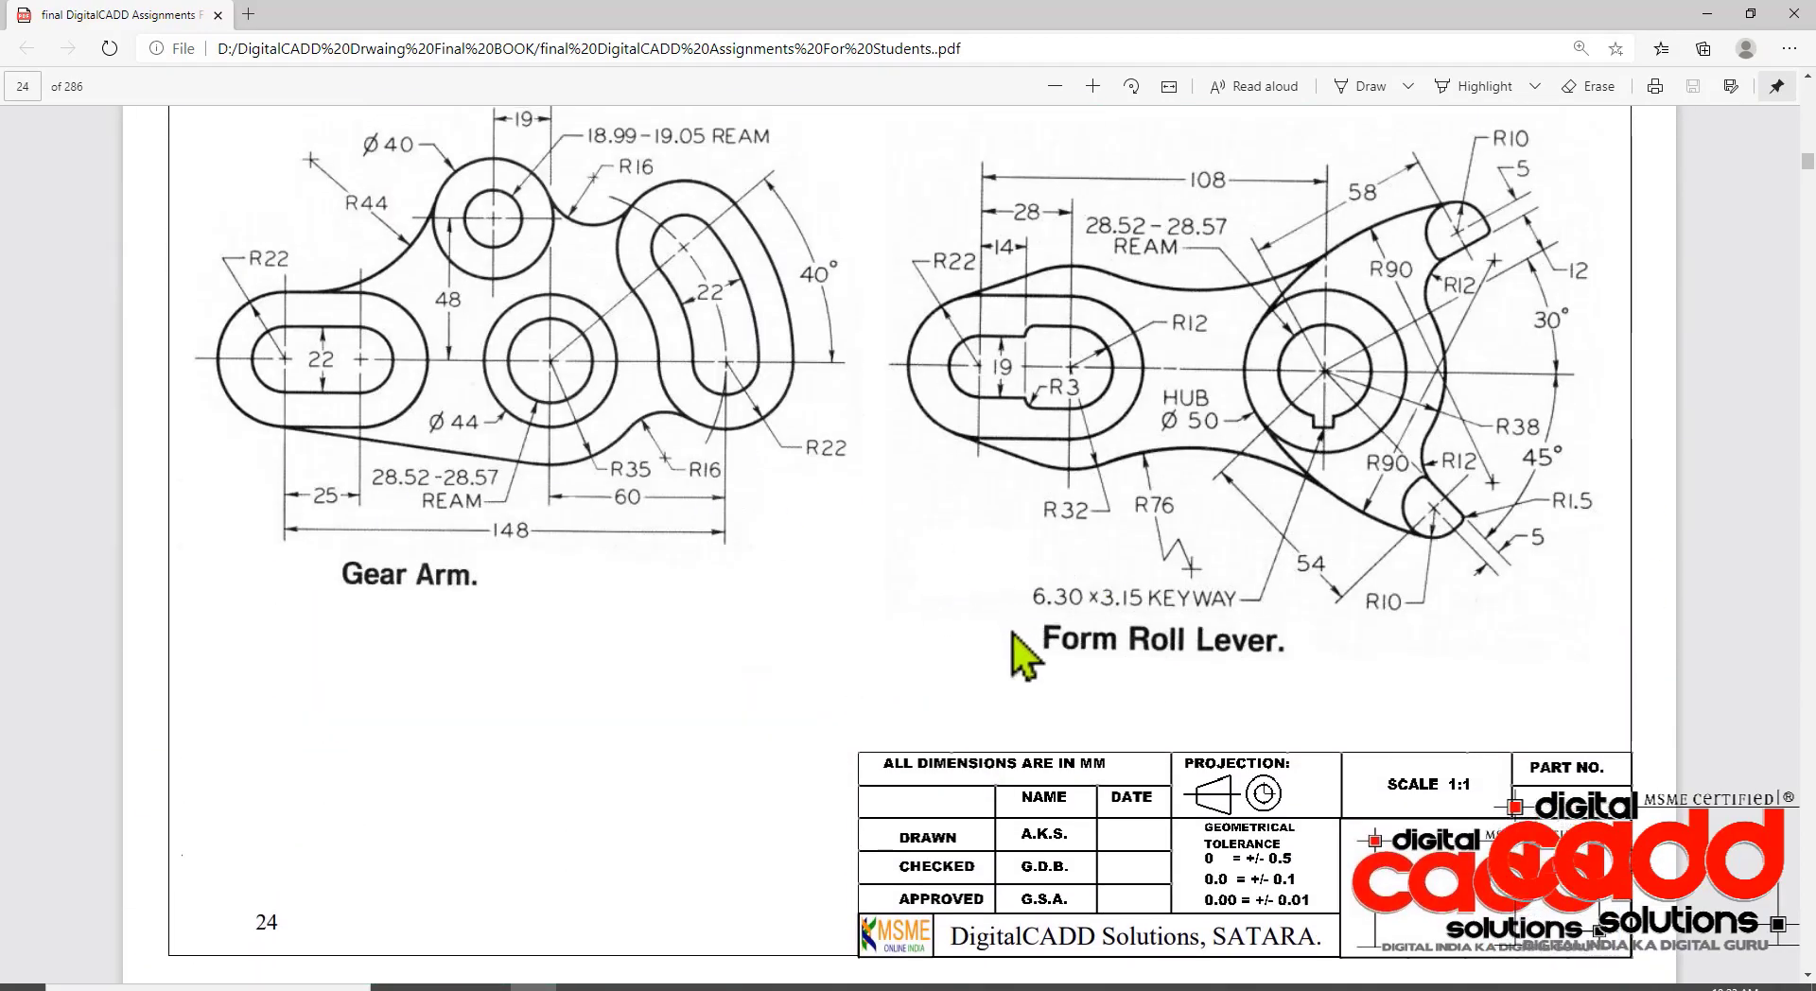
pyautogui.scroll(-20, 1025, 655)
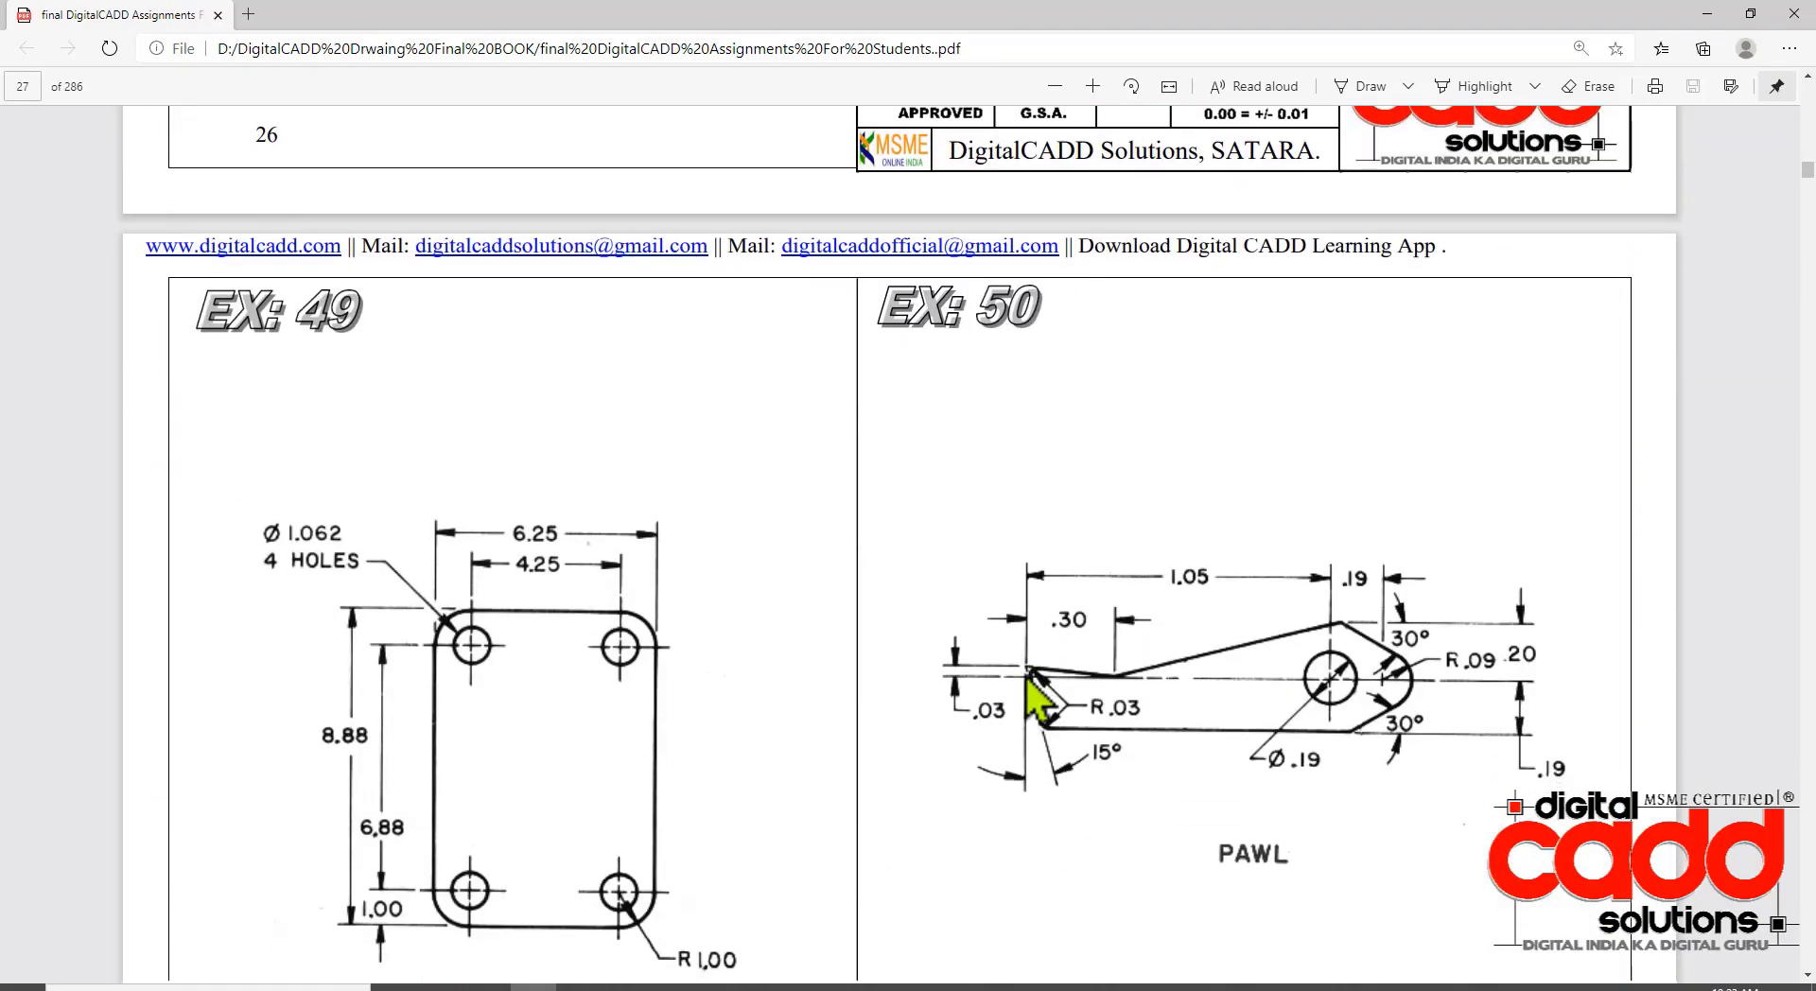
pyautogui.scroll(-12, 1026, 674)
pyautogui.scroll(3, 1023, 693)
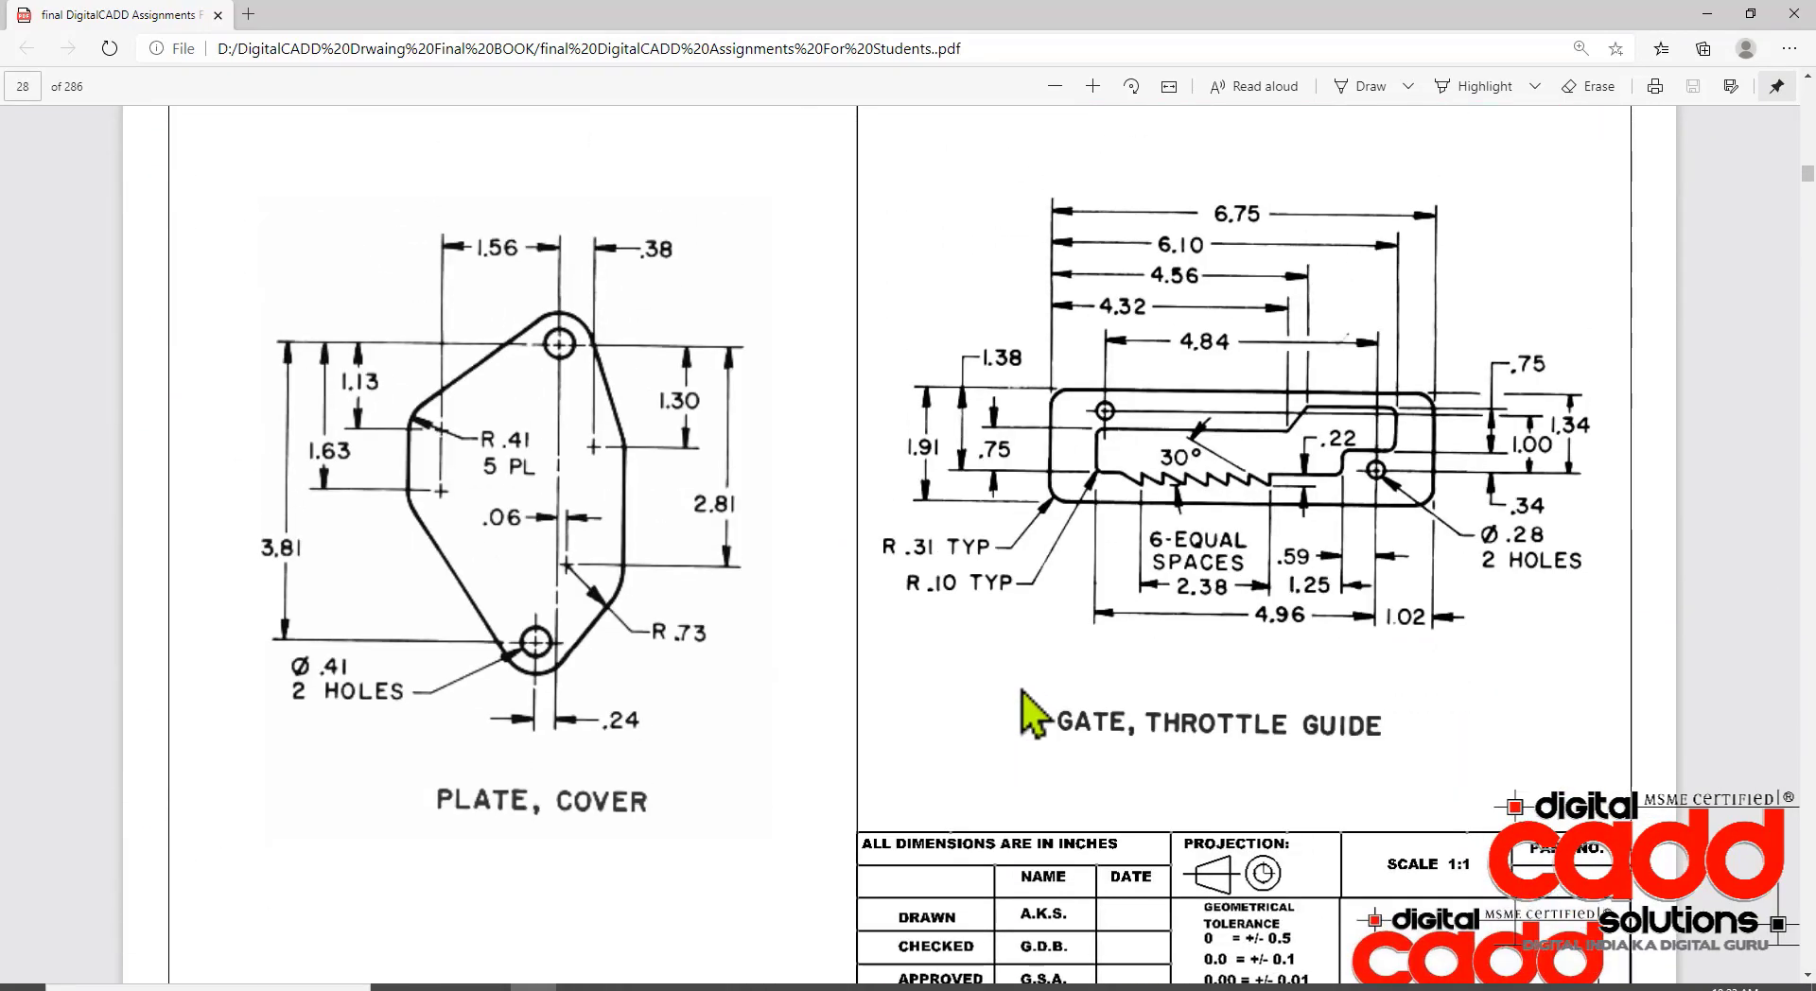
pyautogui.scroll(8, 1008, 643)
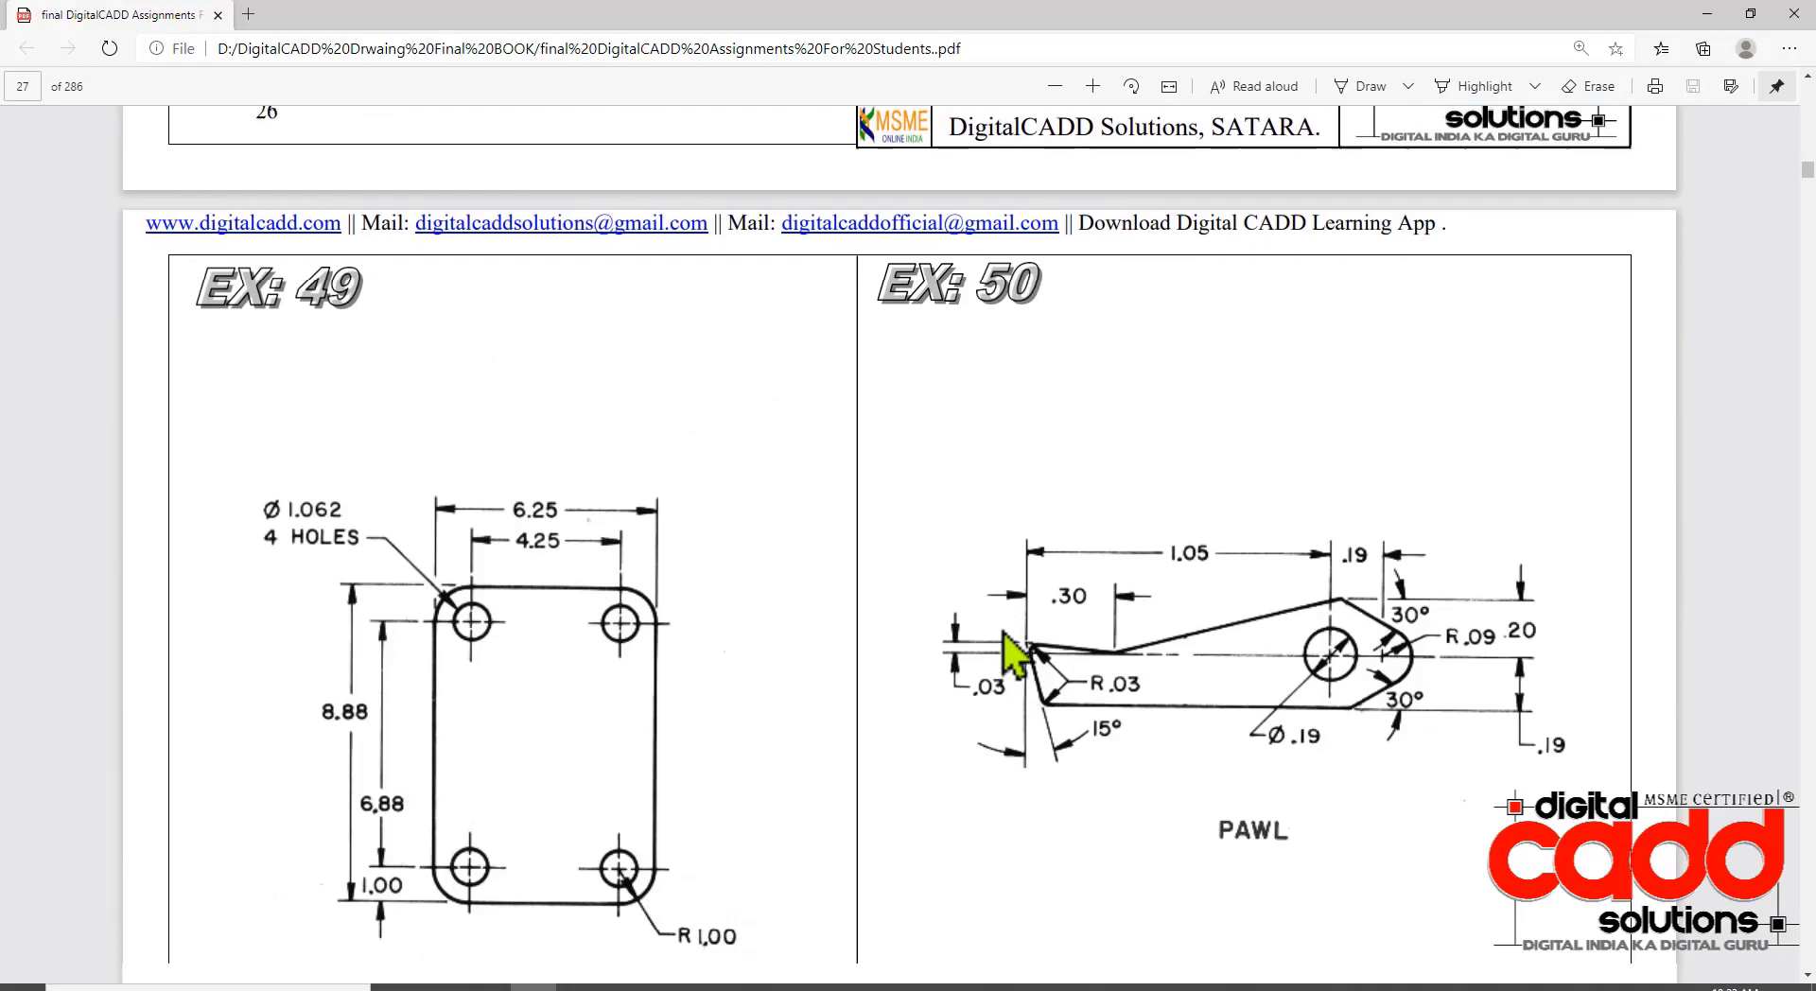
pyautogui.scroll(-12, 1017, 656)
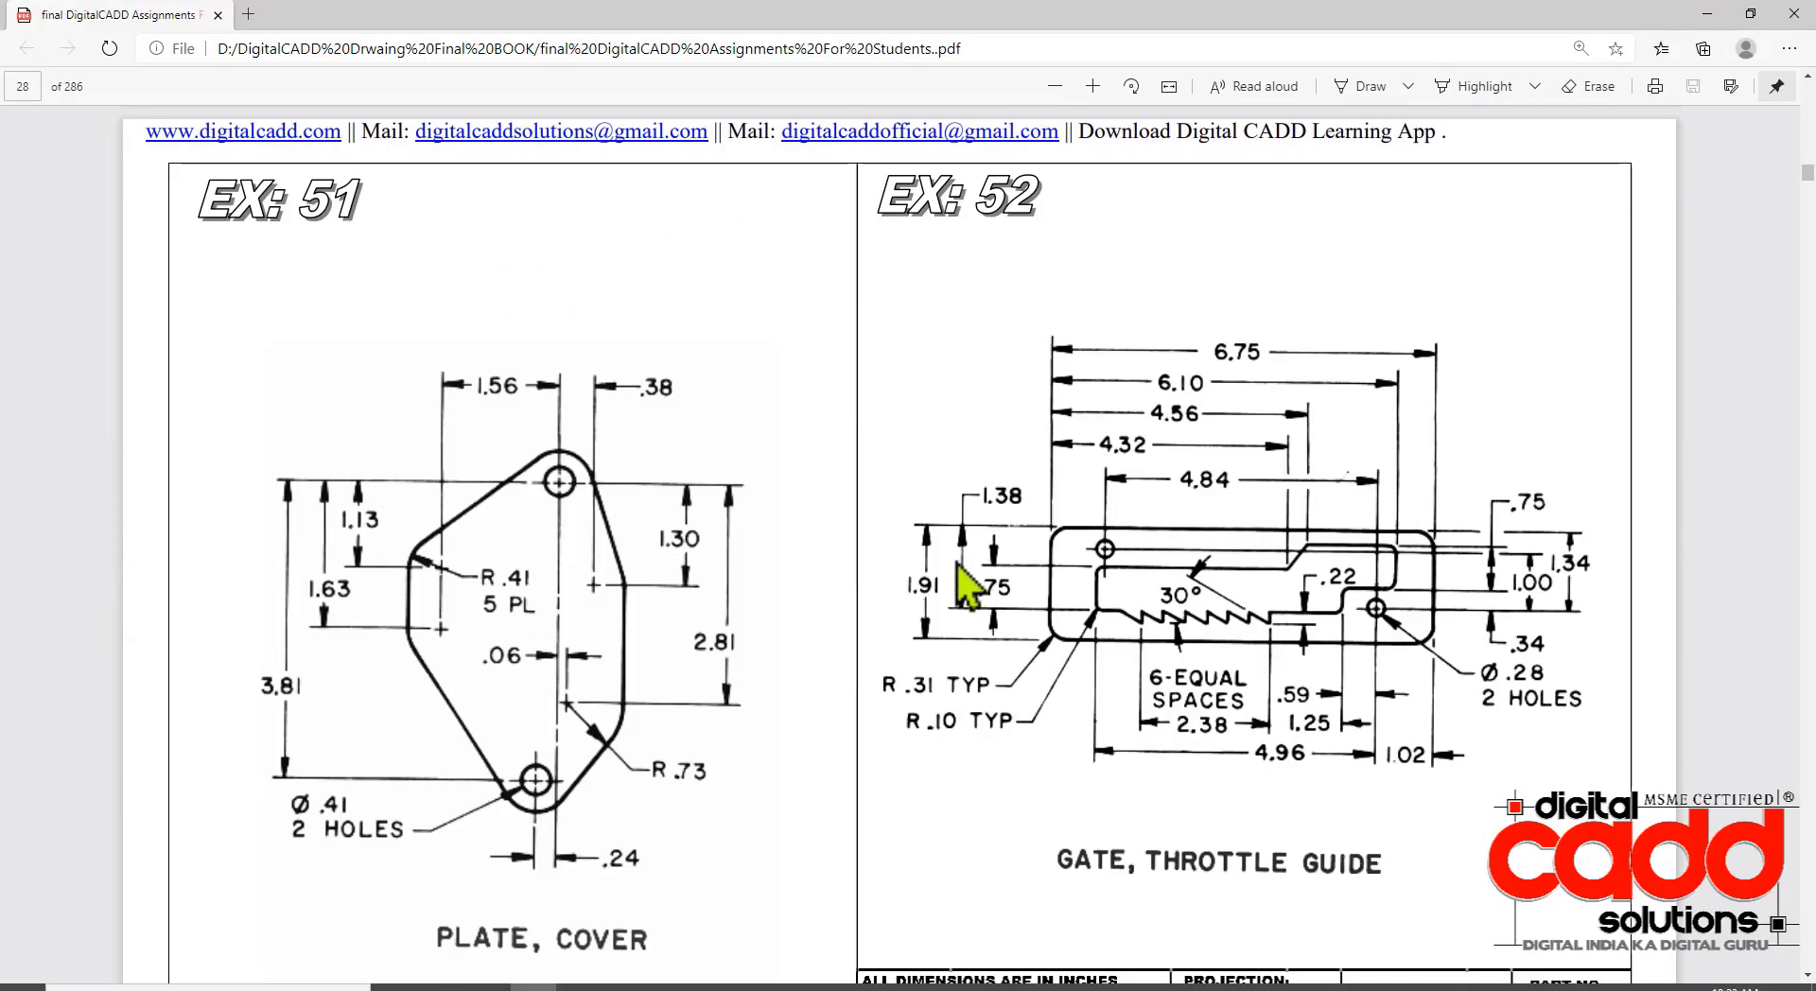
pyautogui.scroll(-10, 978, 605)
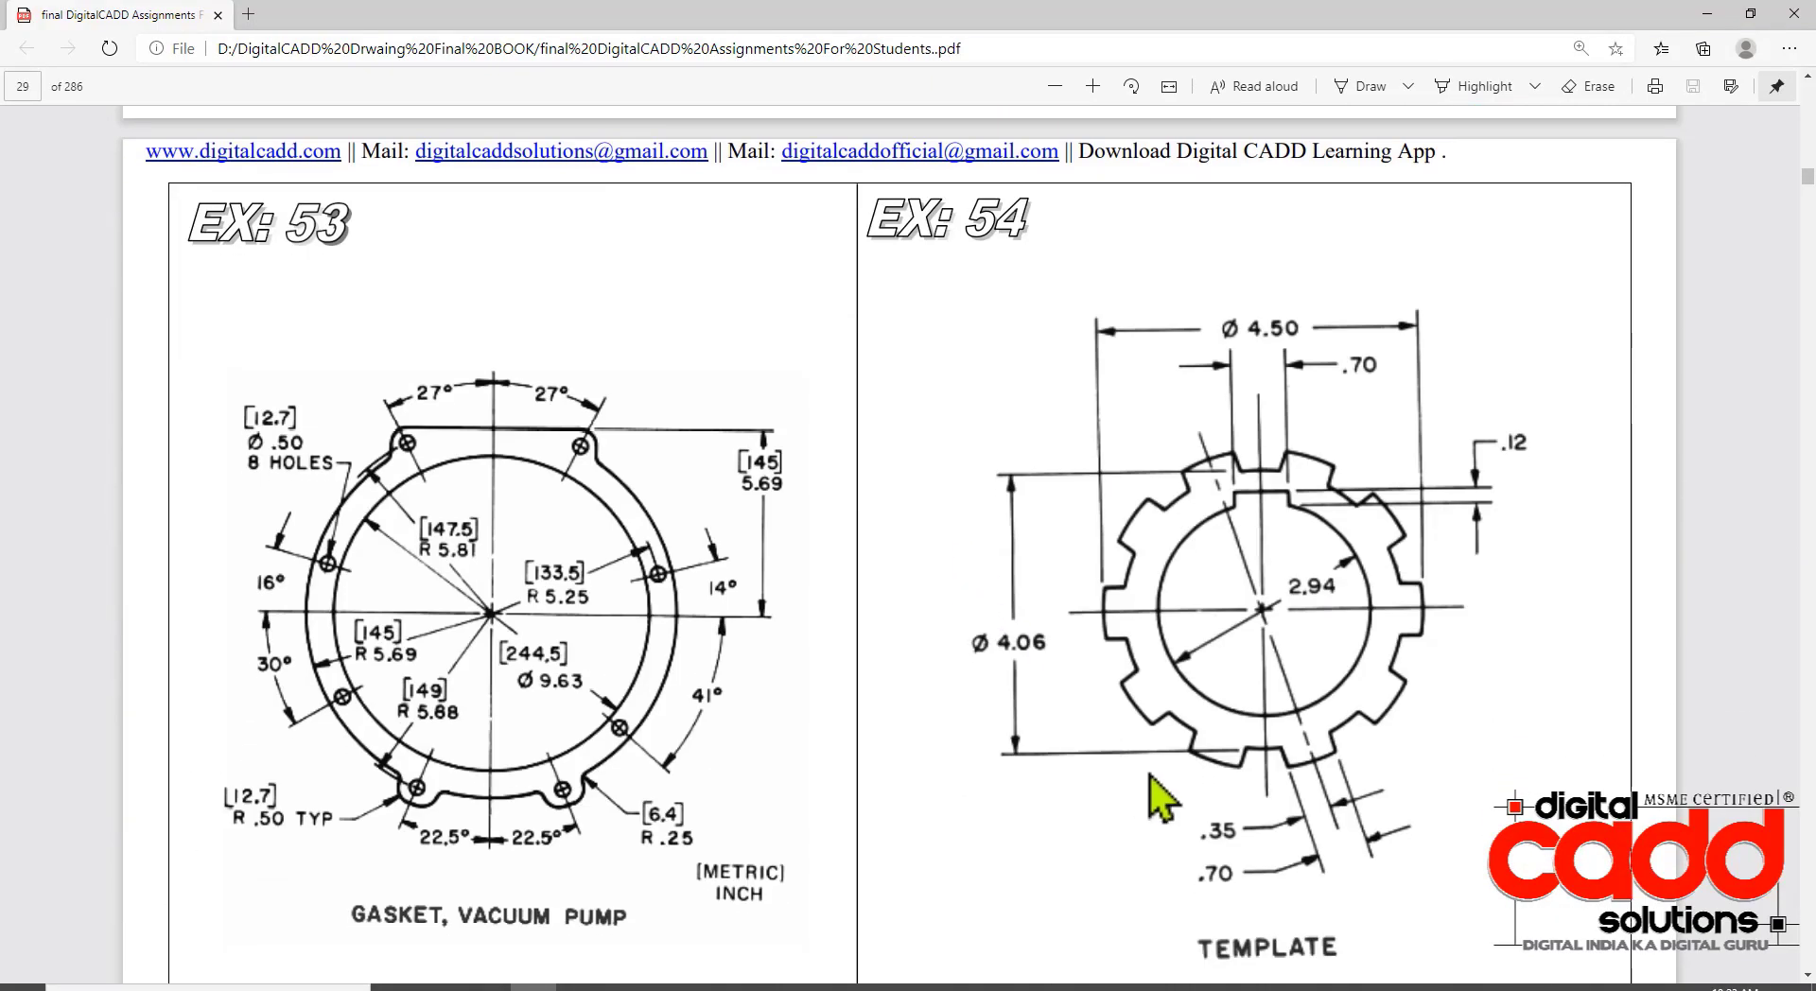
pyautogui.scroll(-15, 1161, 799)
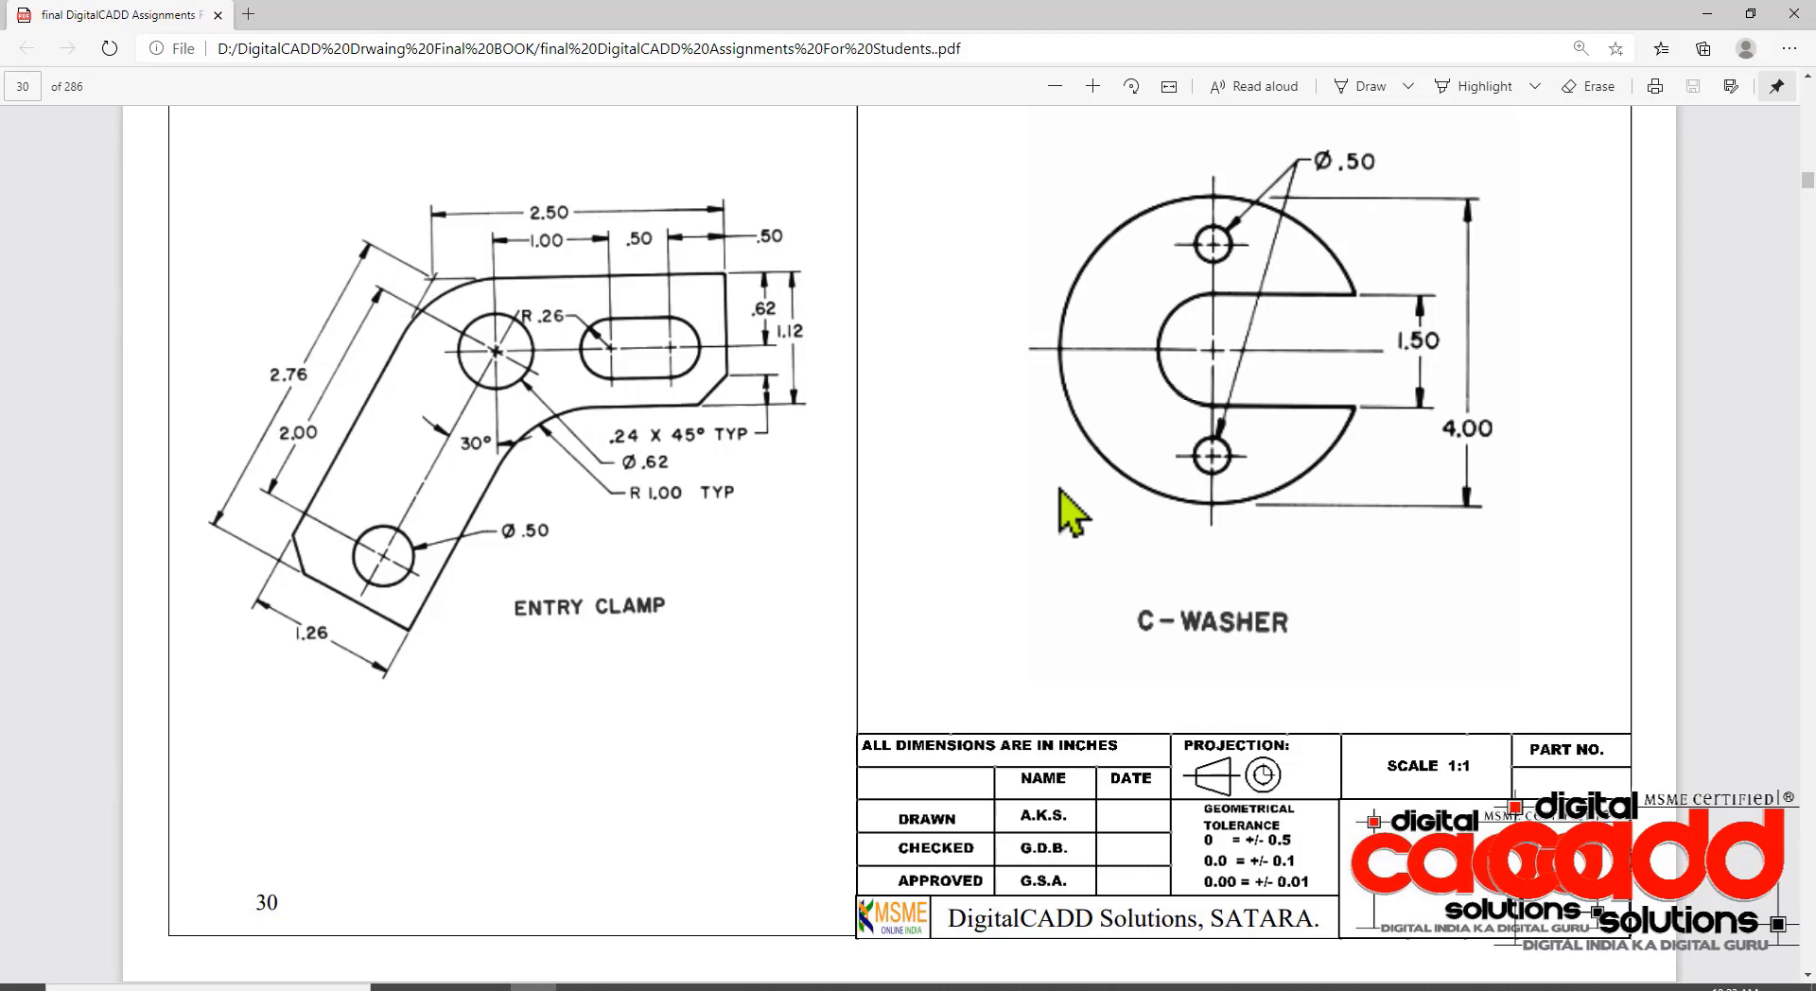
pyautogui.scroll(15, 878, 558)
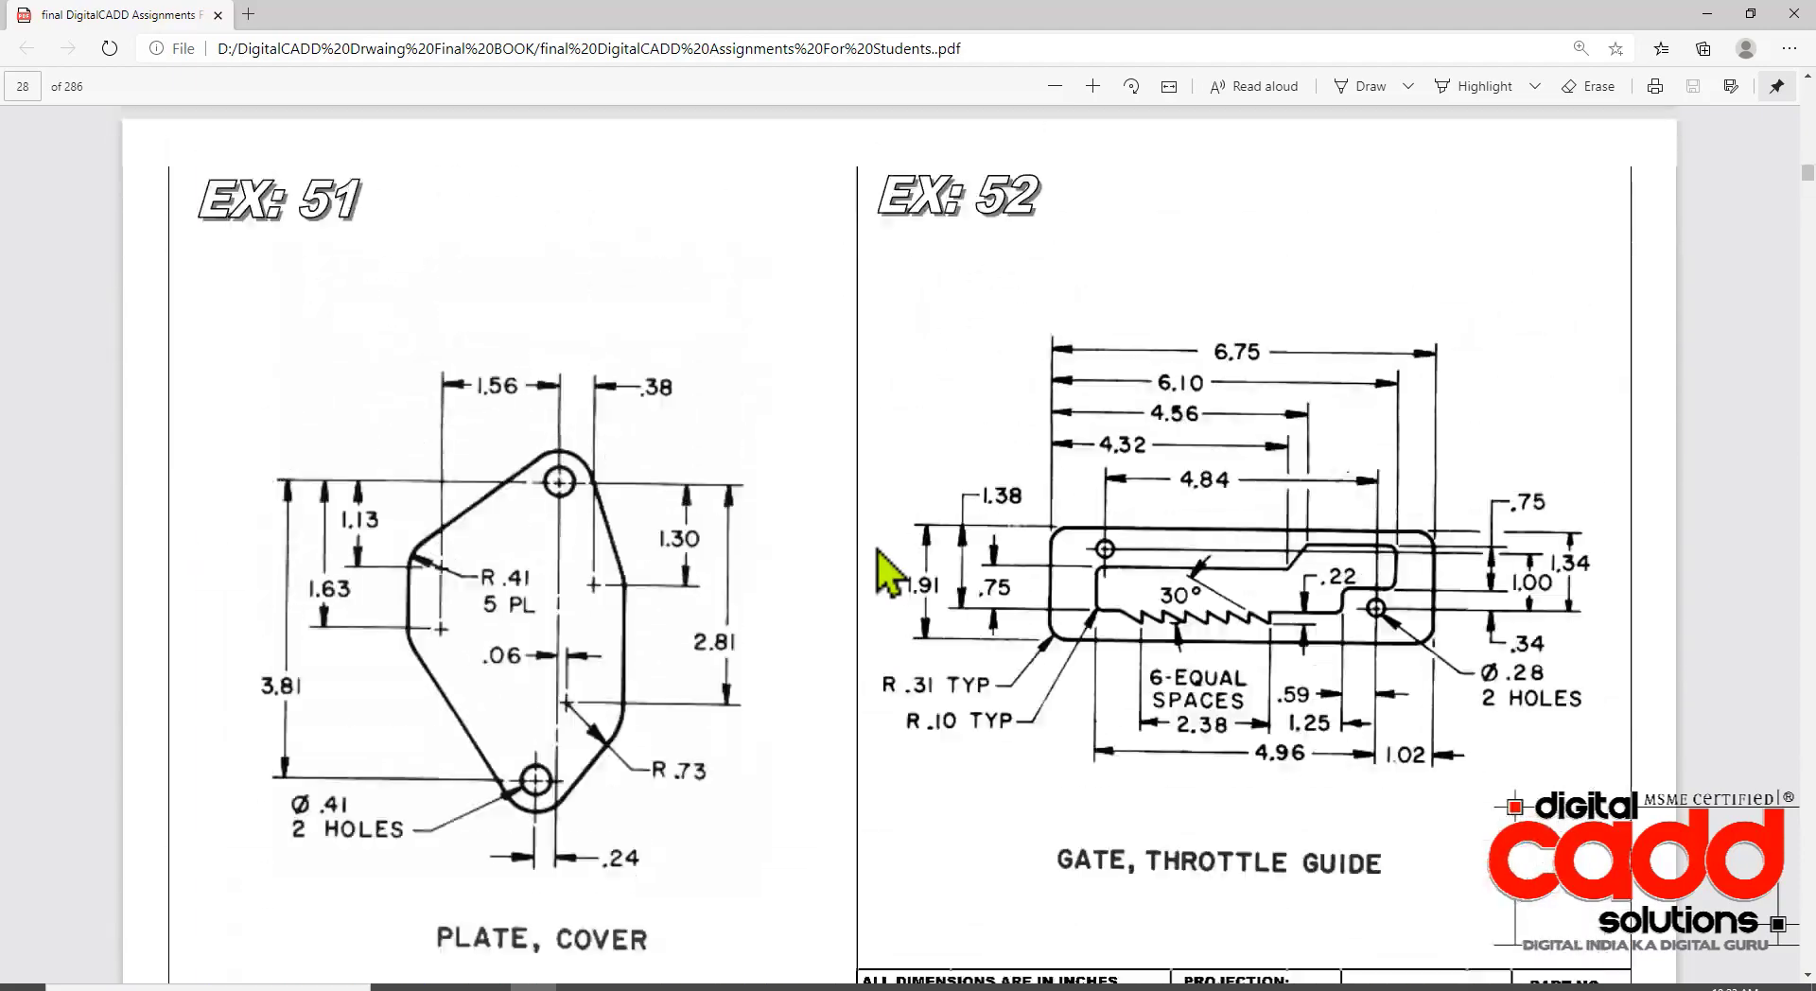
pyautogui.scroll(20, 889, 572)
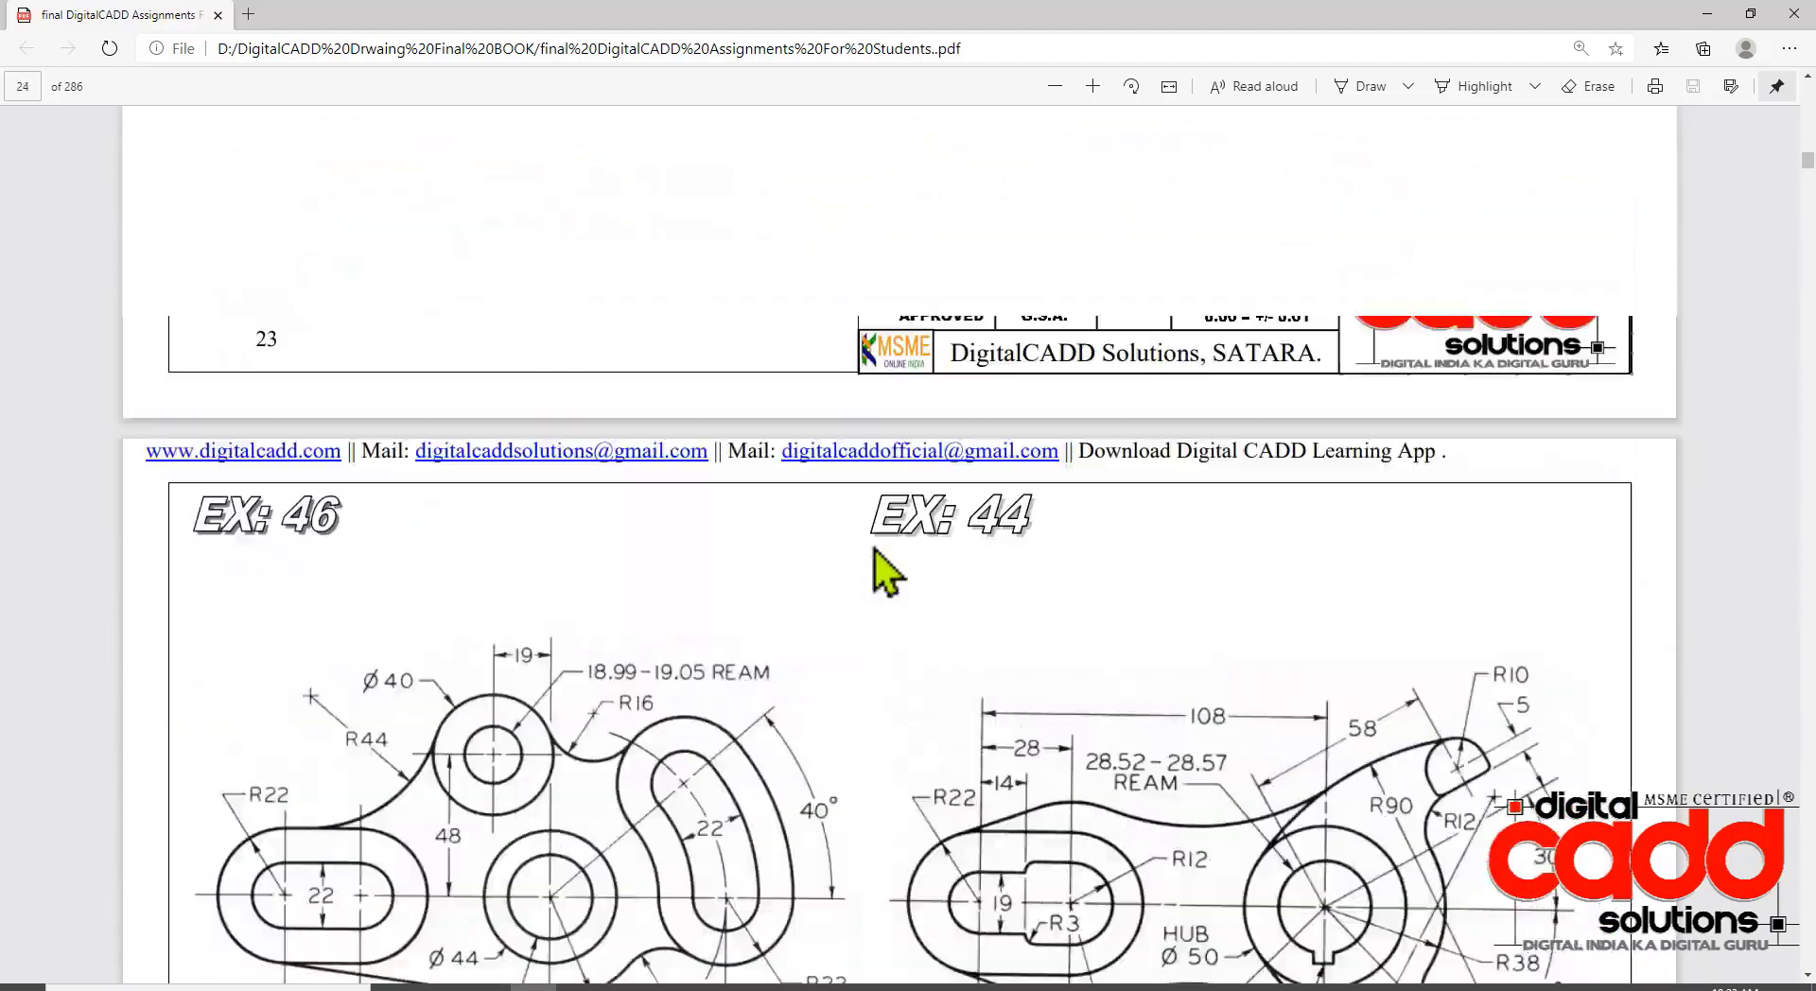
pyautogui.scroll(20, 889, 573)
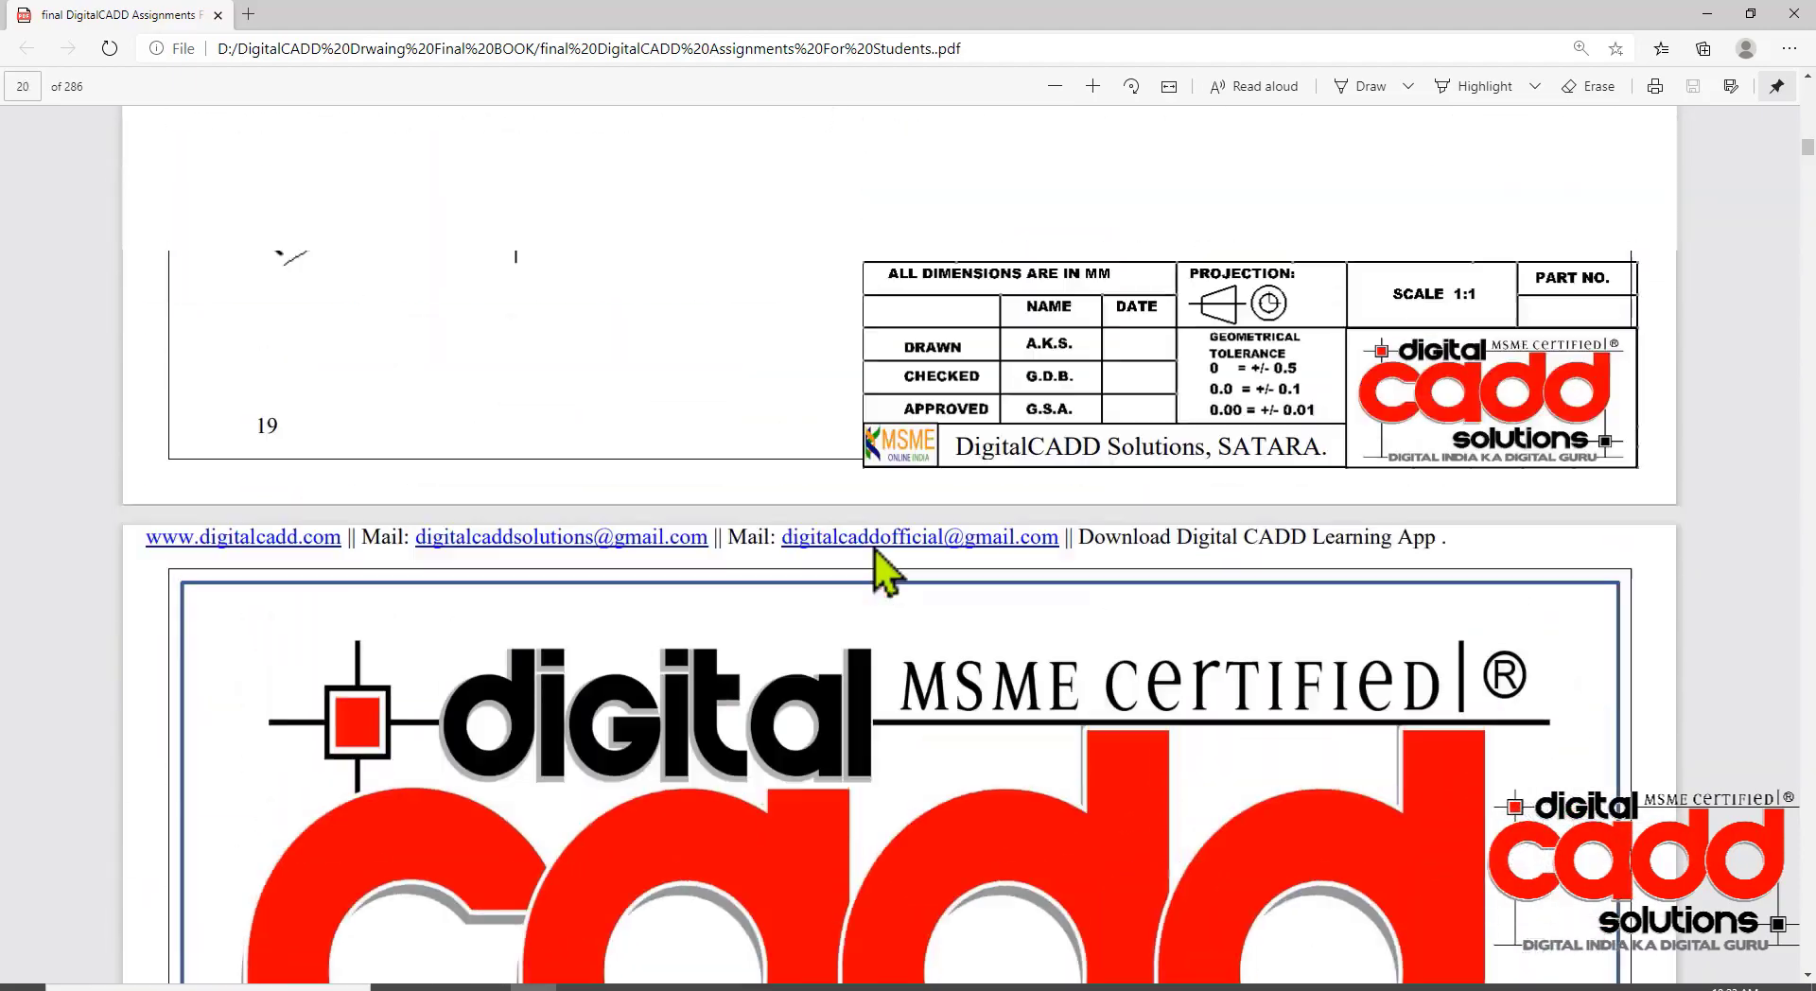
pyautogui.scroll(5, 885, 571)
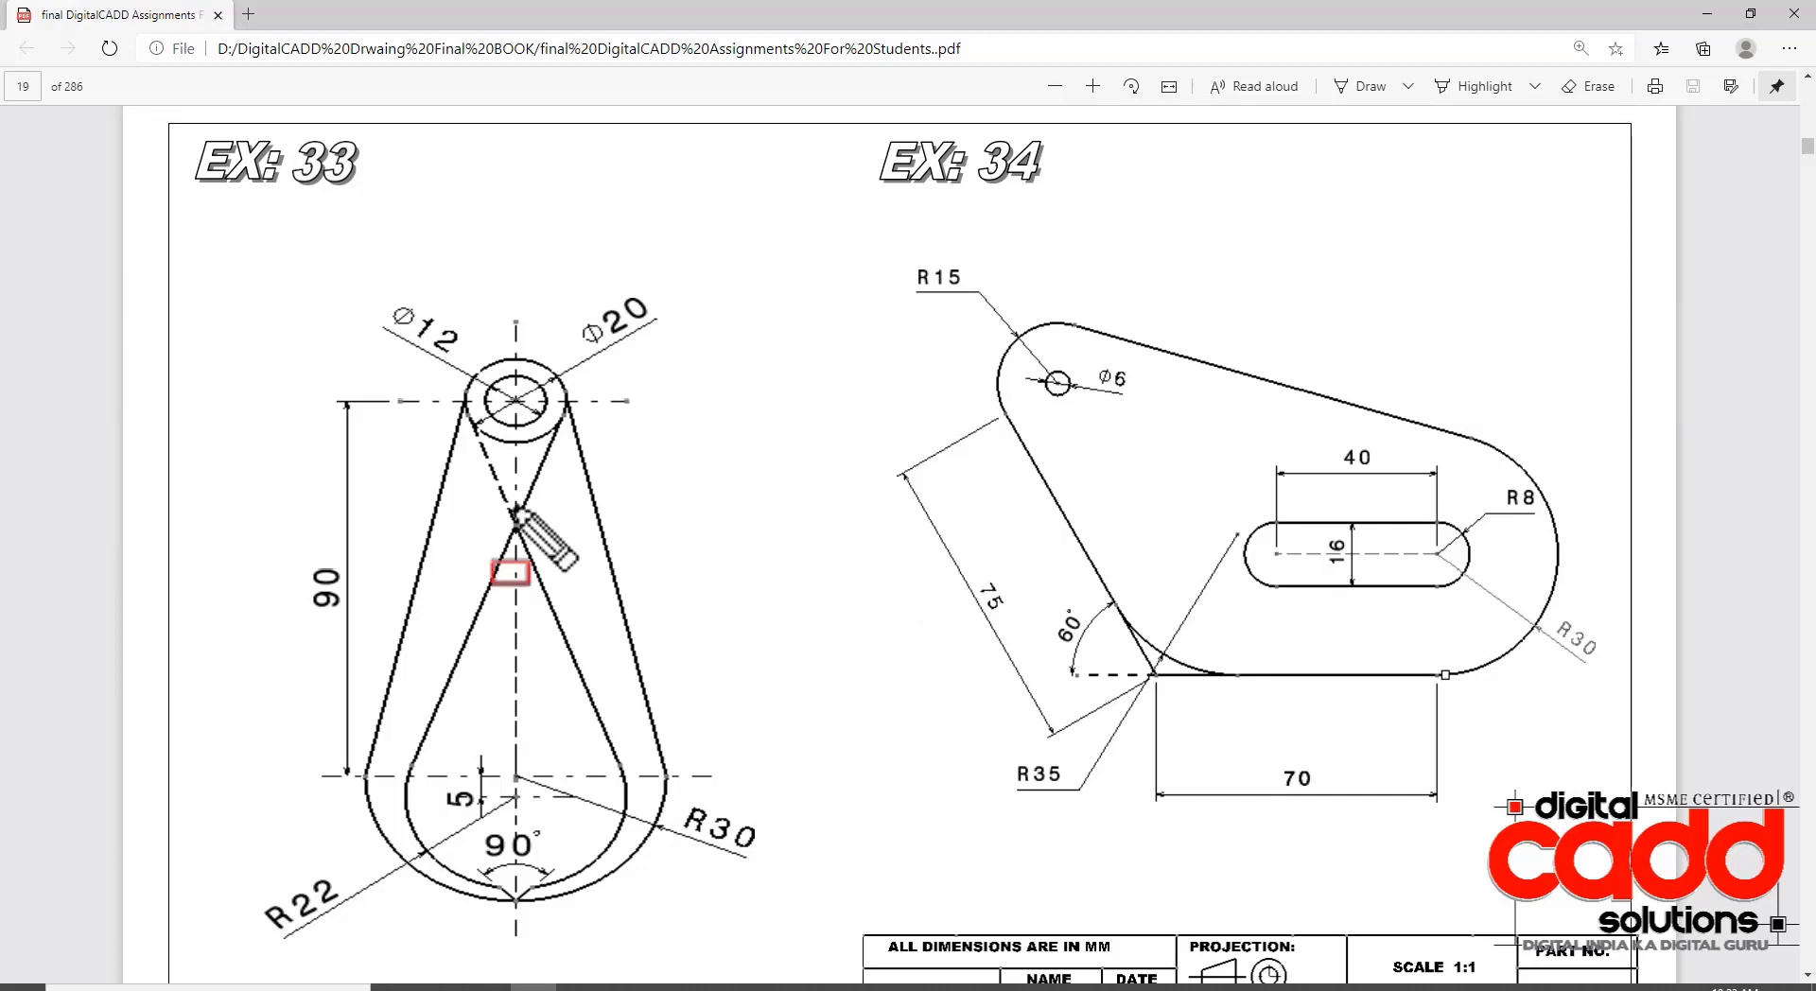
# - Outline the EX: 33 figure and its upper concentric circles with temporary red rectangles, and clear the markings
pyautogui.moveTo(169, 288)
pyautogui.mouseDown()
pyautogui.moveTo(773, 990)
pyautogui.moveTo(806, 953)
pyautogui.mouseUp()
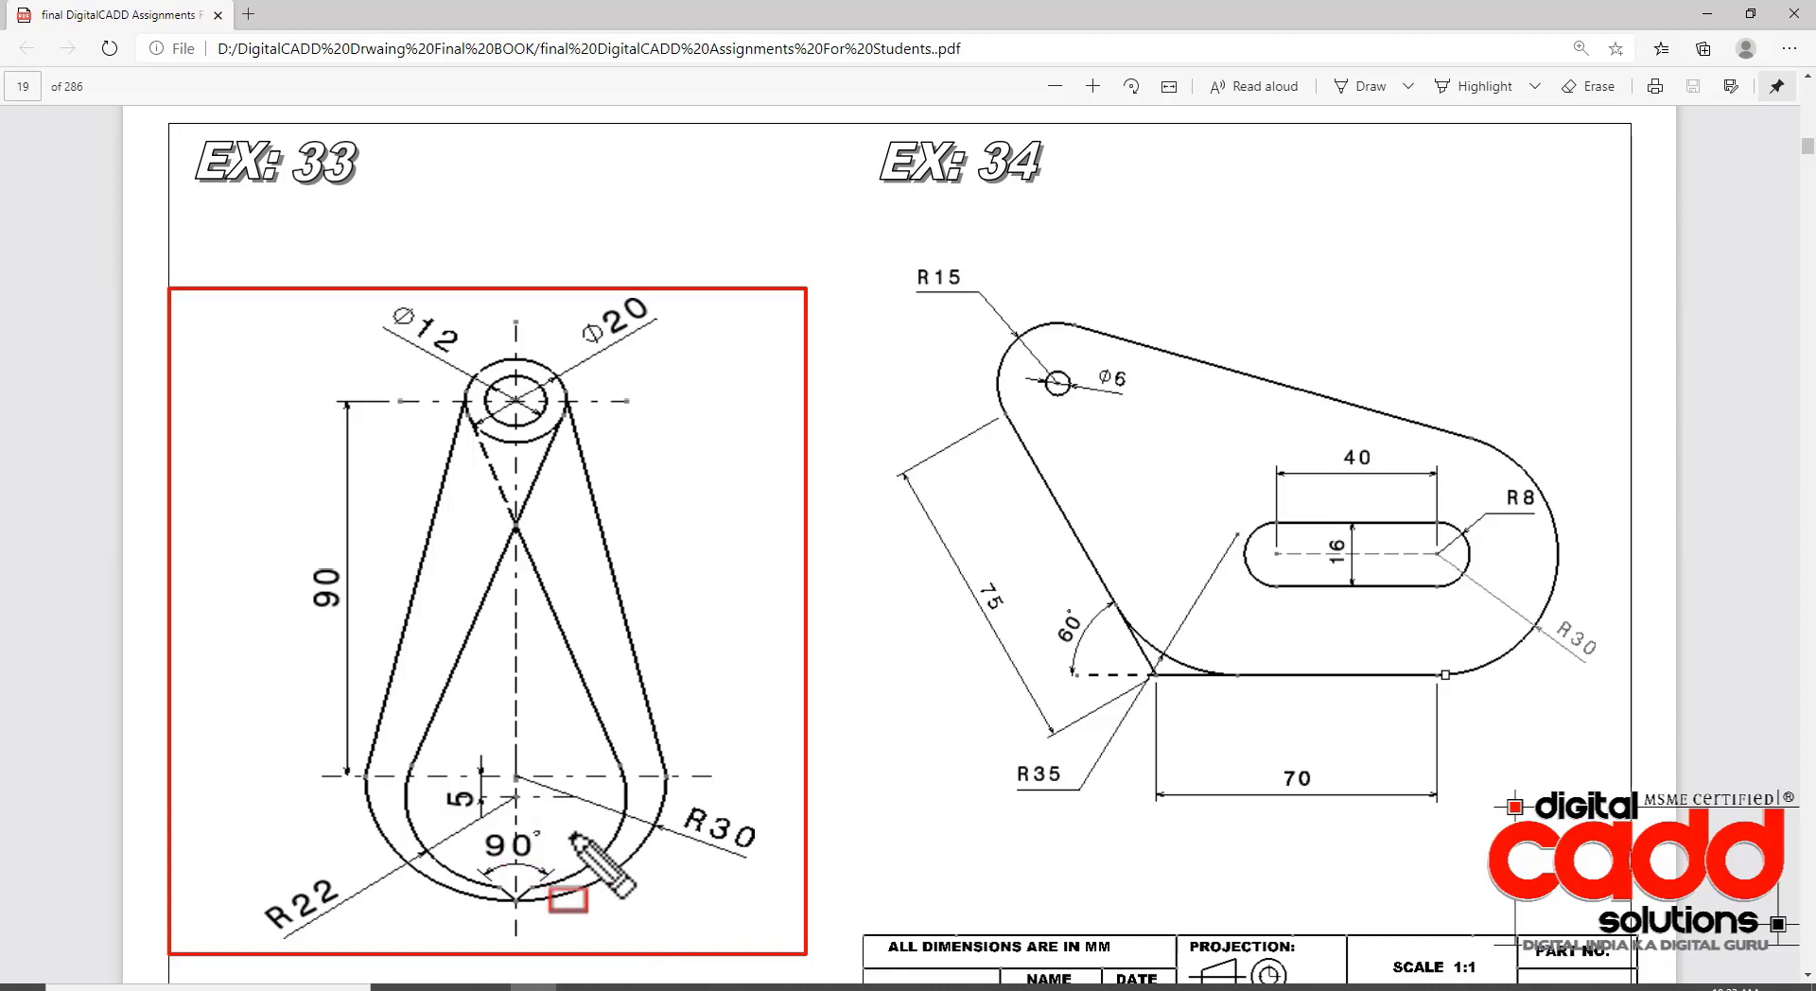
pyautogui.moveTo(457, 344); pyautogui.dragTo(594, 459)
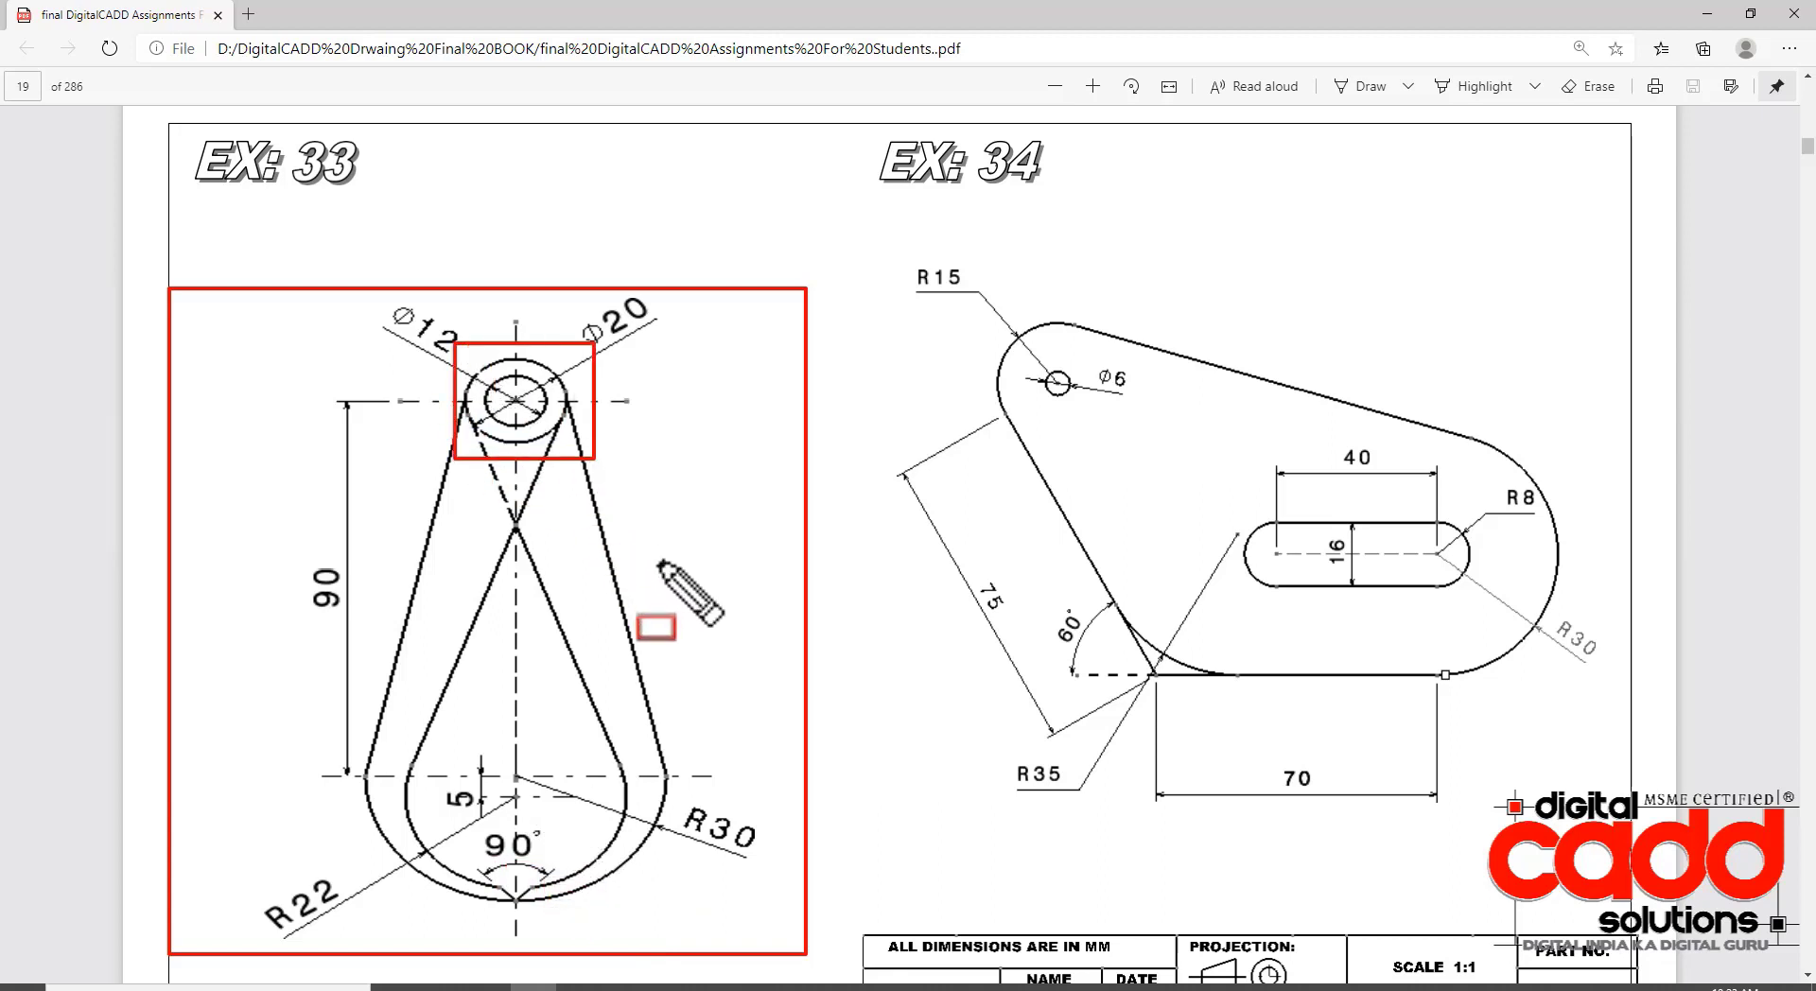
pyautogui.press('Escape')
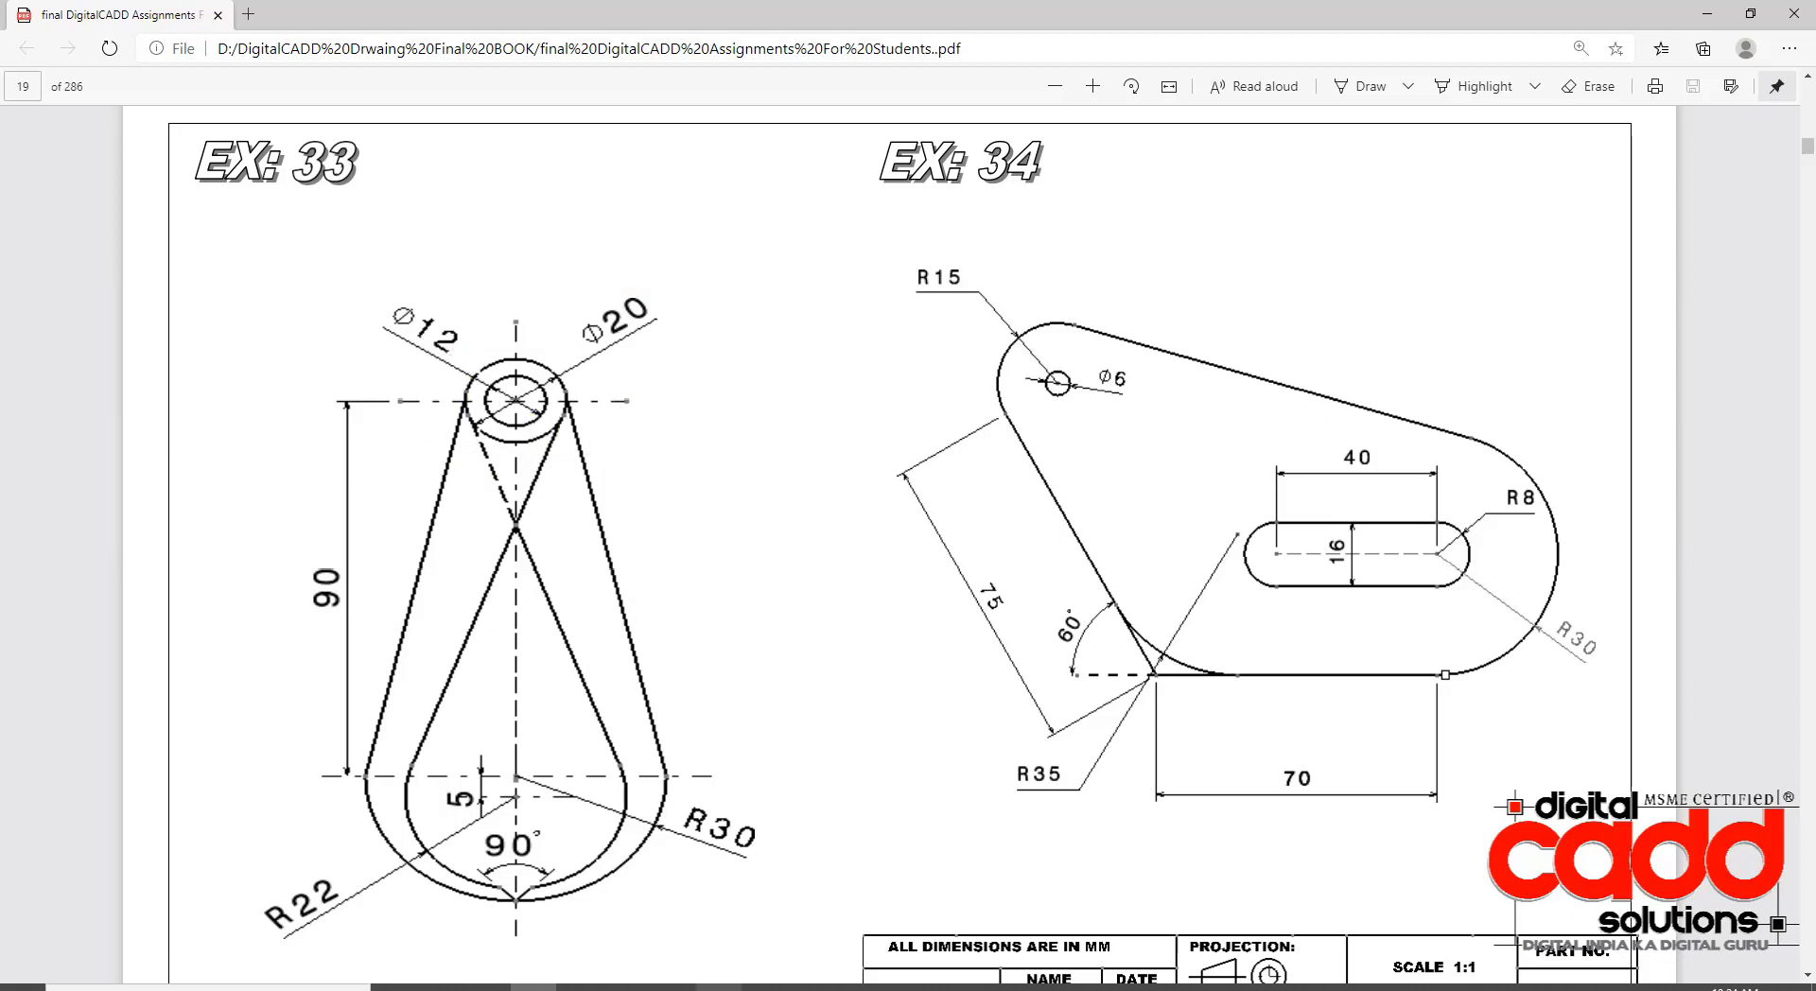
# - Switch to AutoCAD and check the length, angle and insertion scale settings of the drawing units
pyautogui.hotkey('alt', 'Tab')
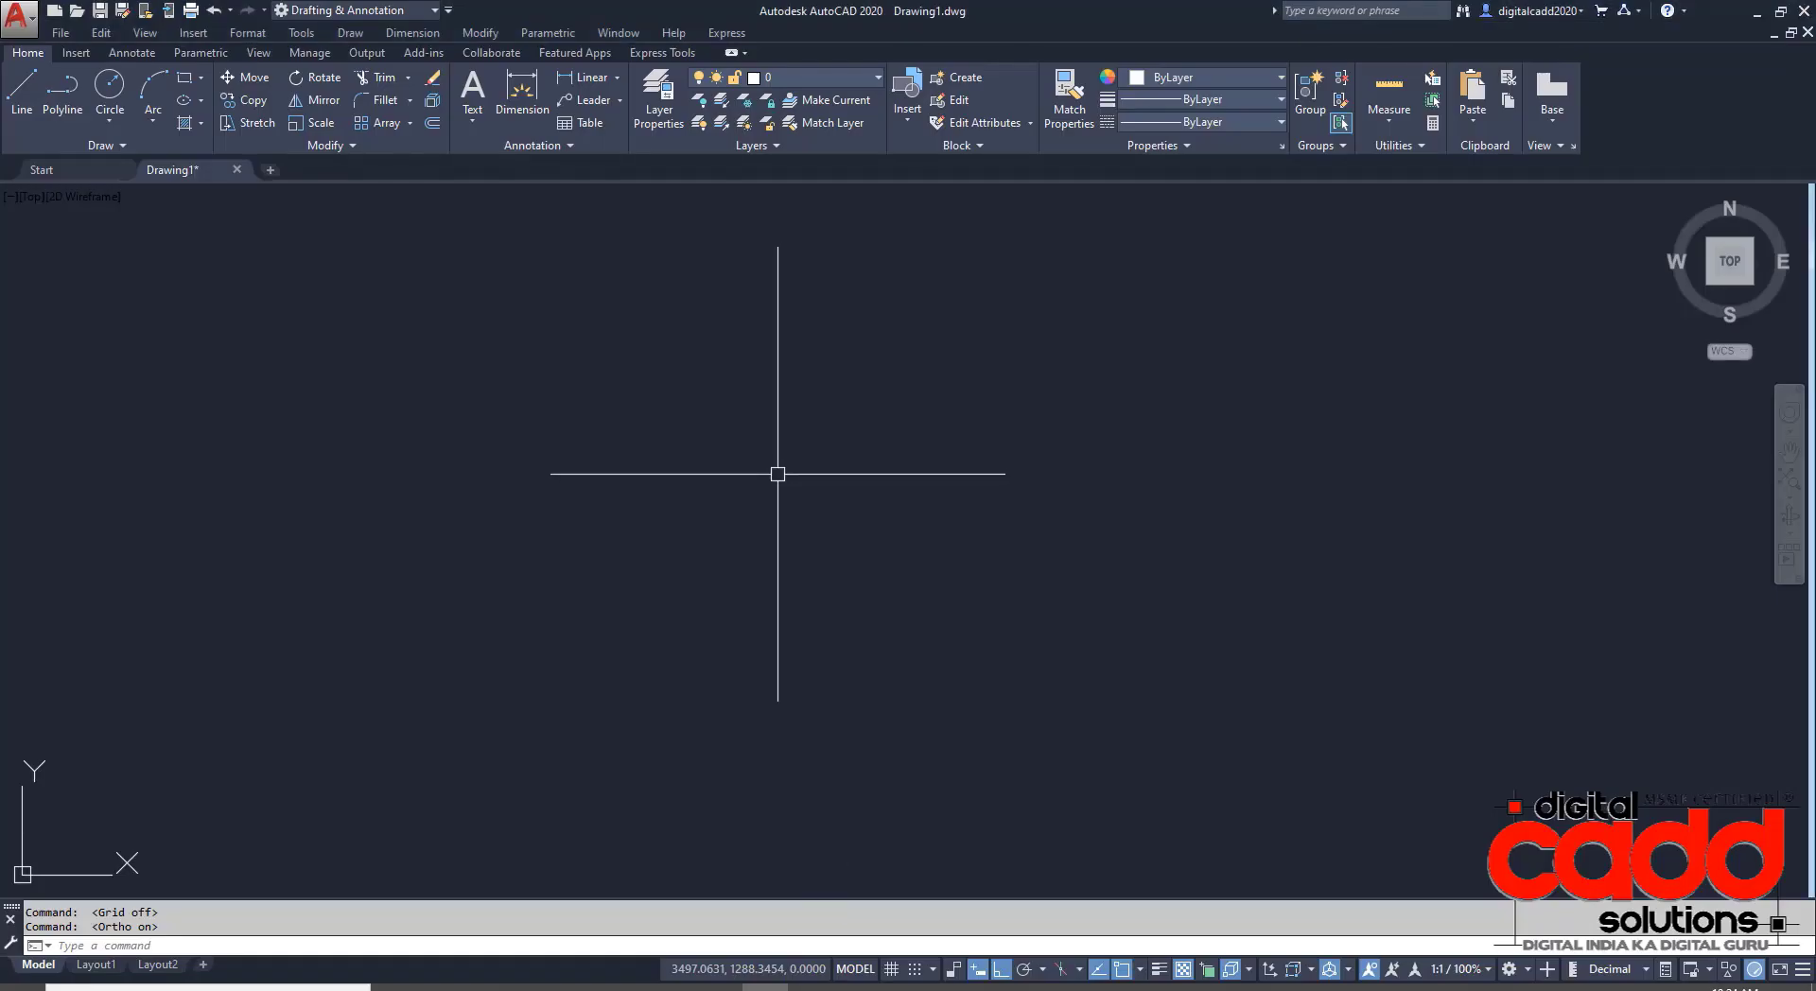
pyautogui.write('un')
pyautogui.press('Return')
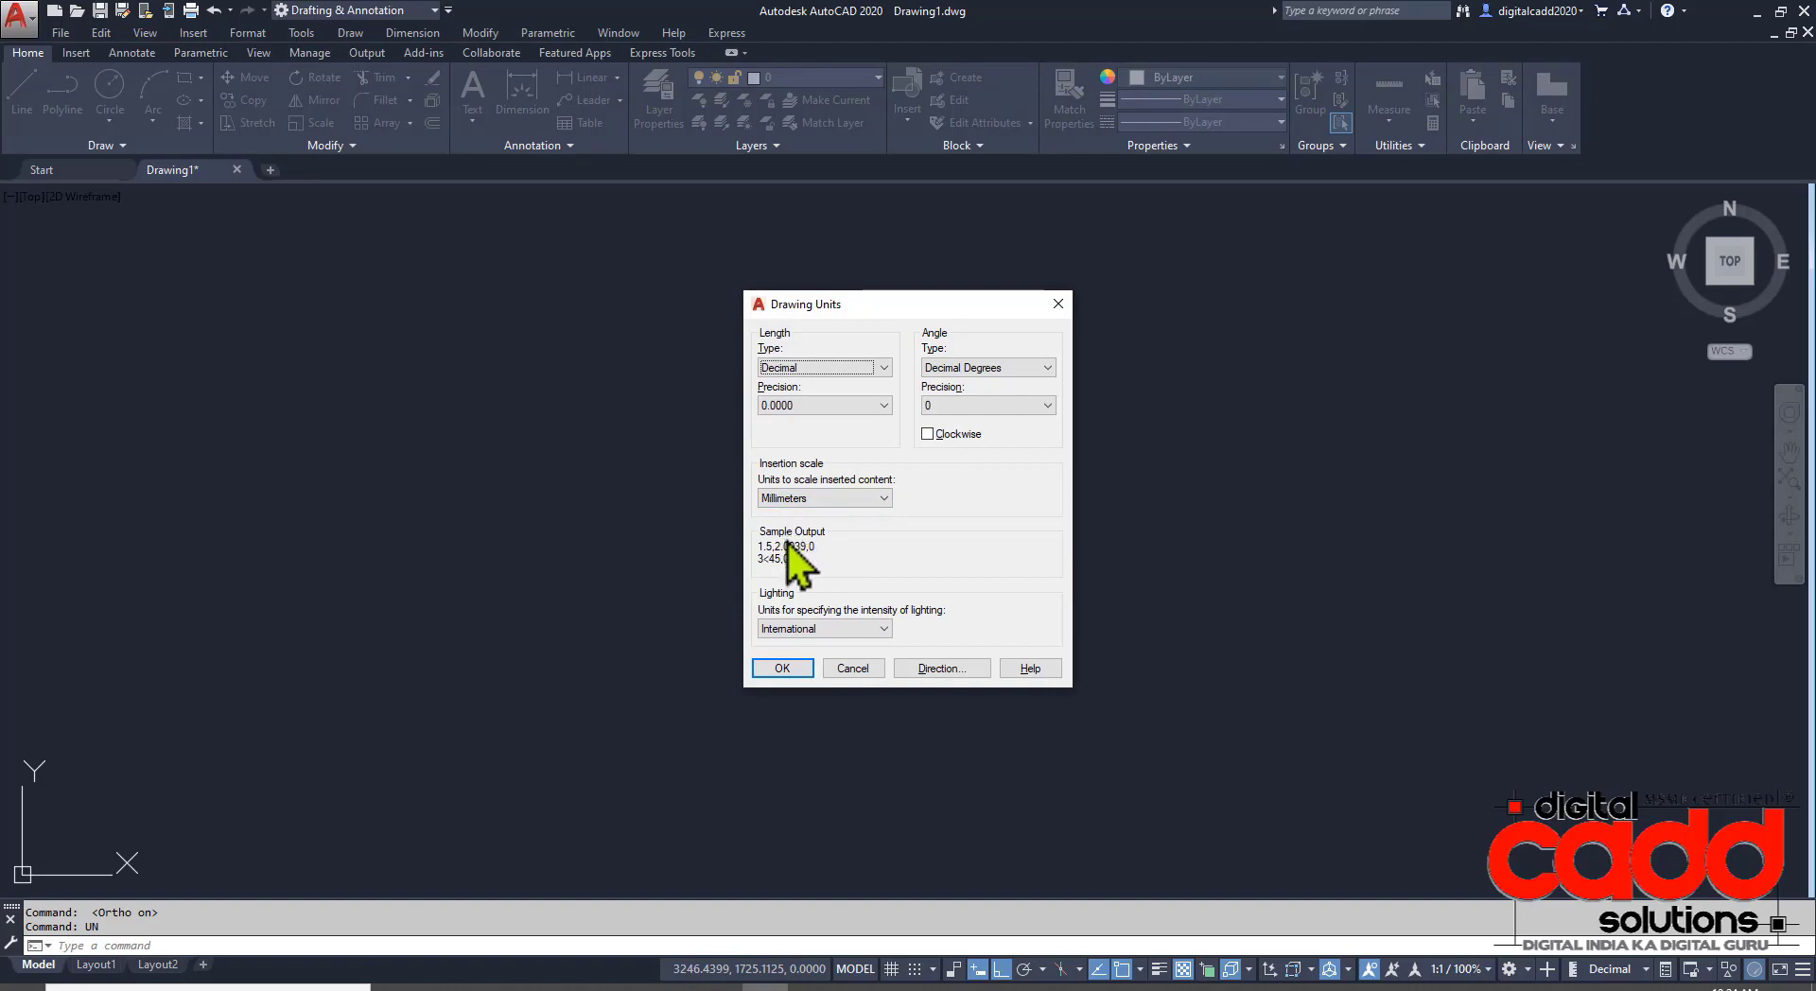
pyautogui.click(803, 668)
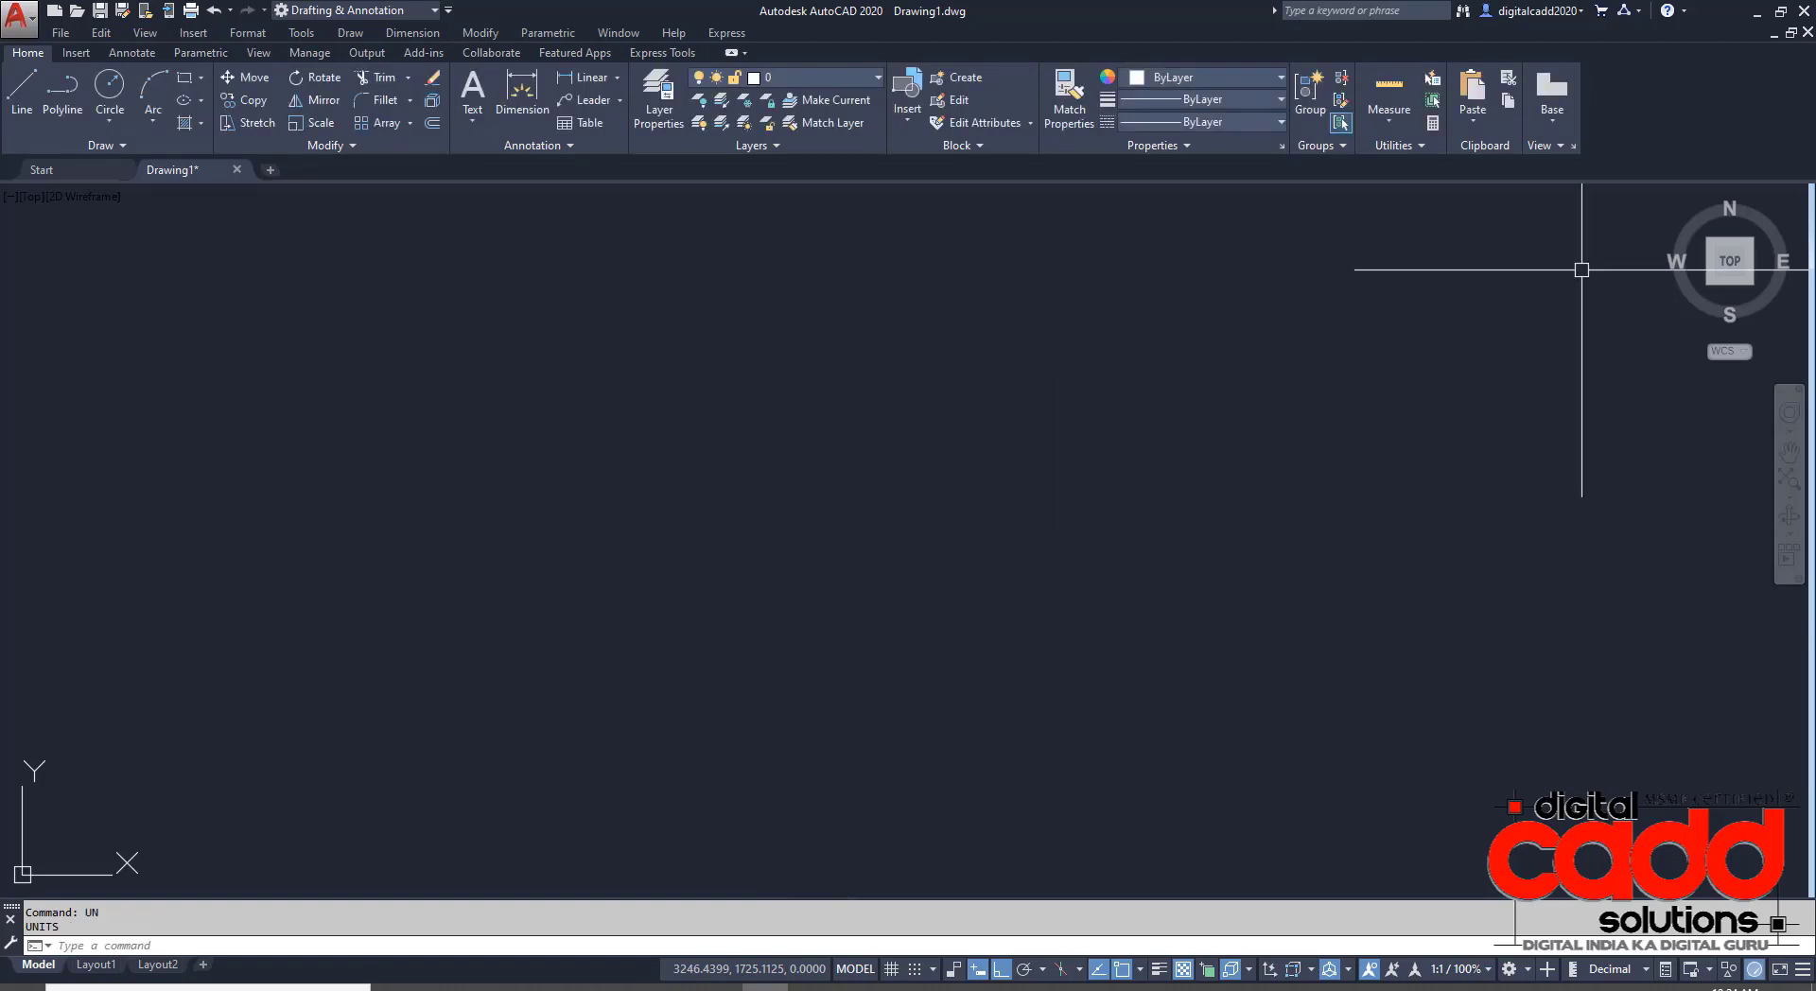
# - Set the current lineweight to 0.30 mm and stop showing the UCS icon at the origin
pyautogui.click(1166, 101)
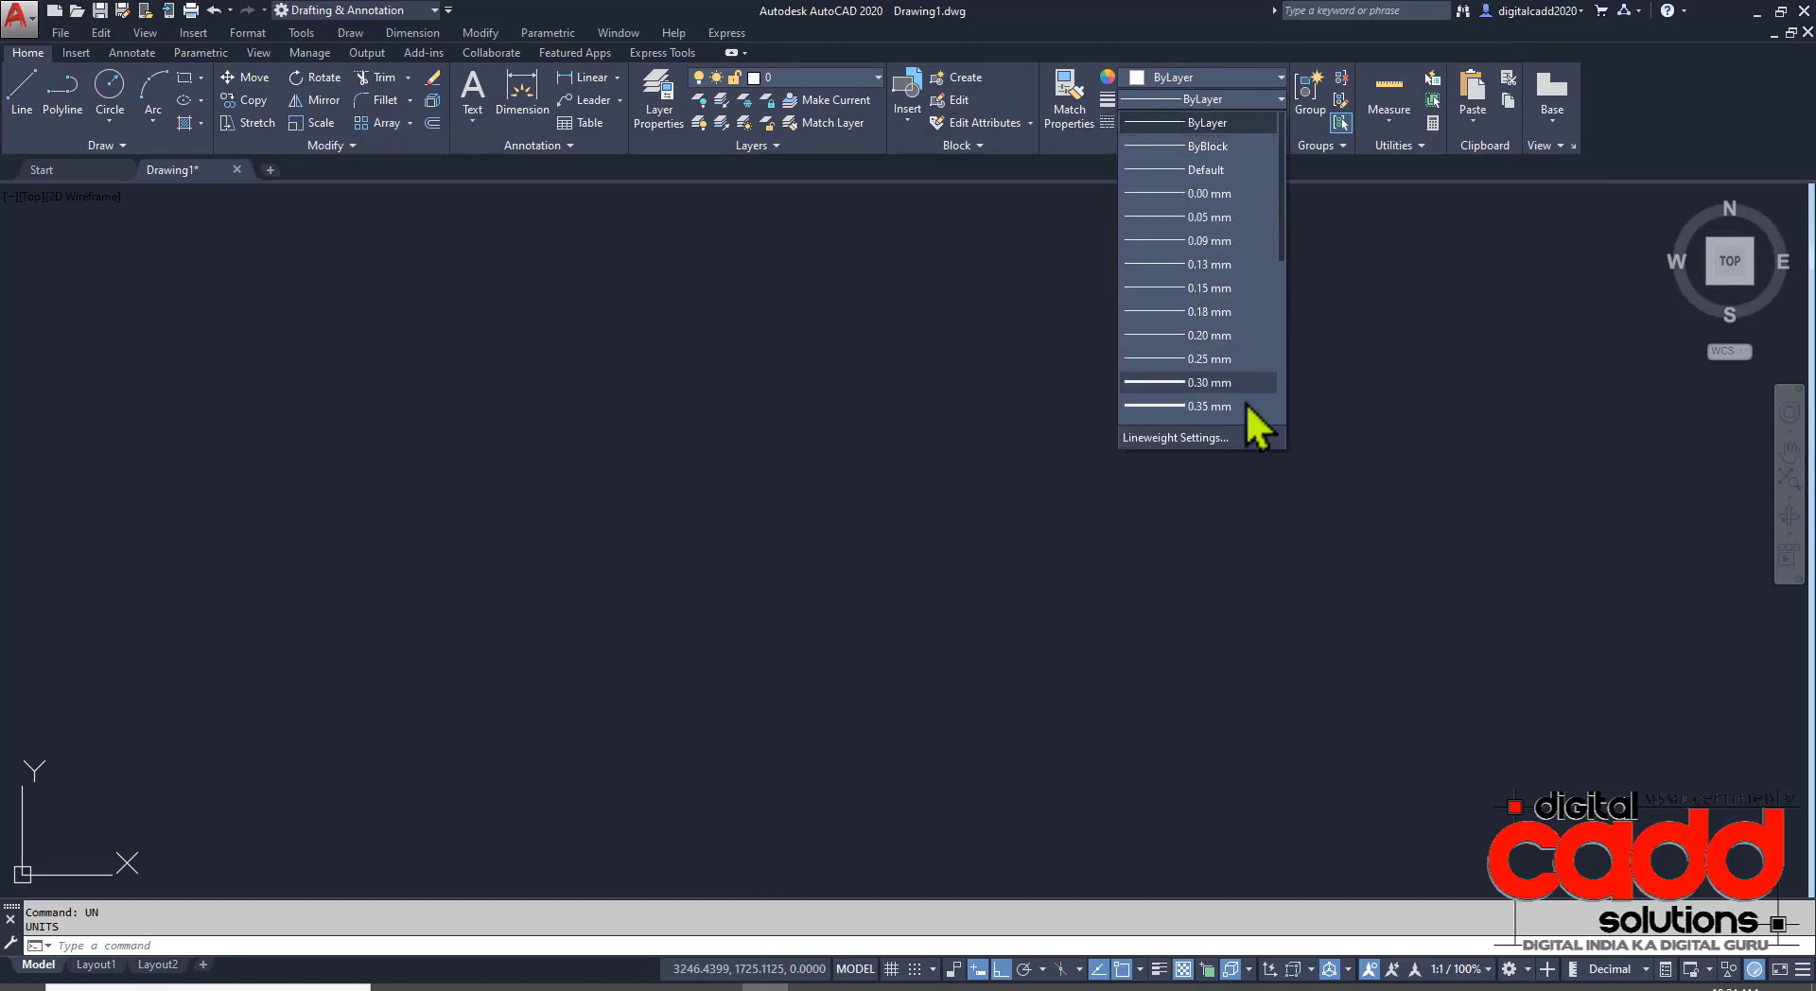
pyautogui.click(1179, 390)
pyautogui.scroll(-4, 681, 636)
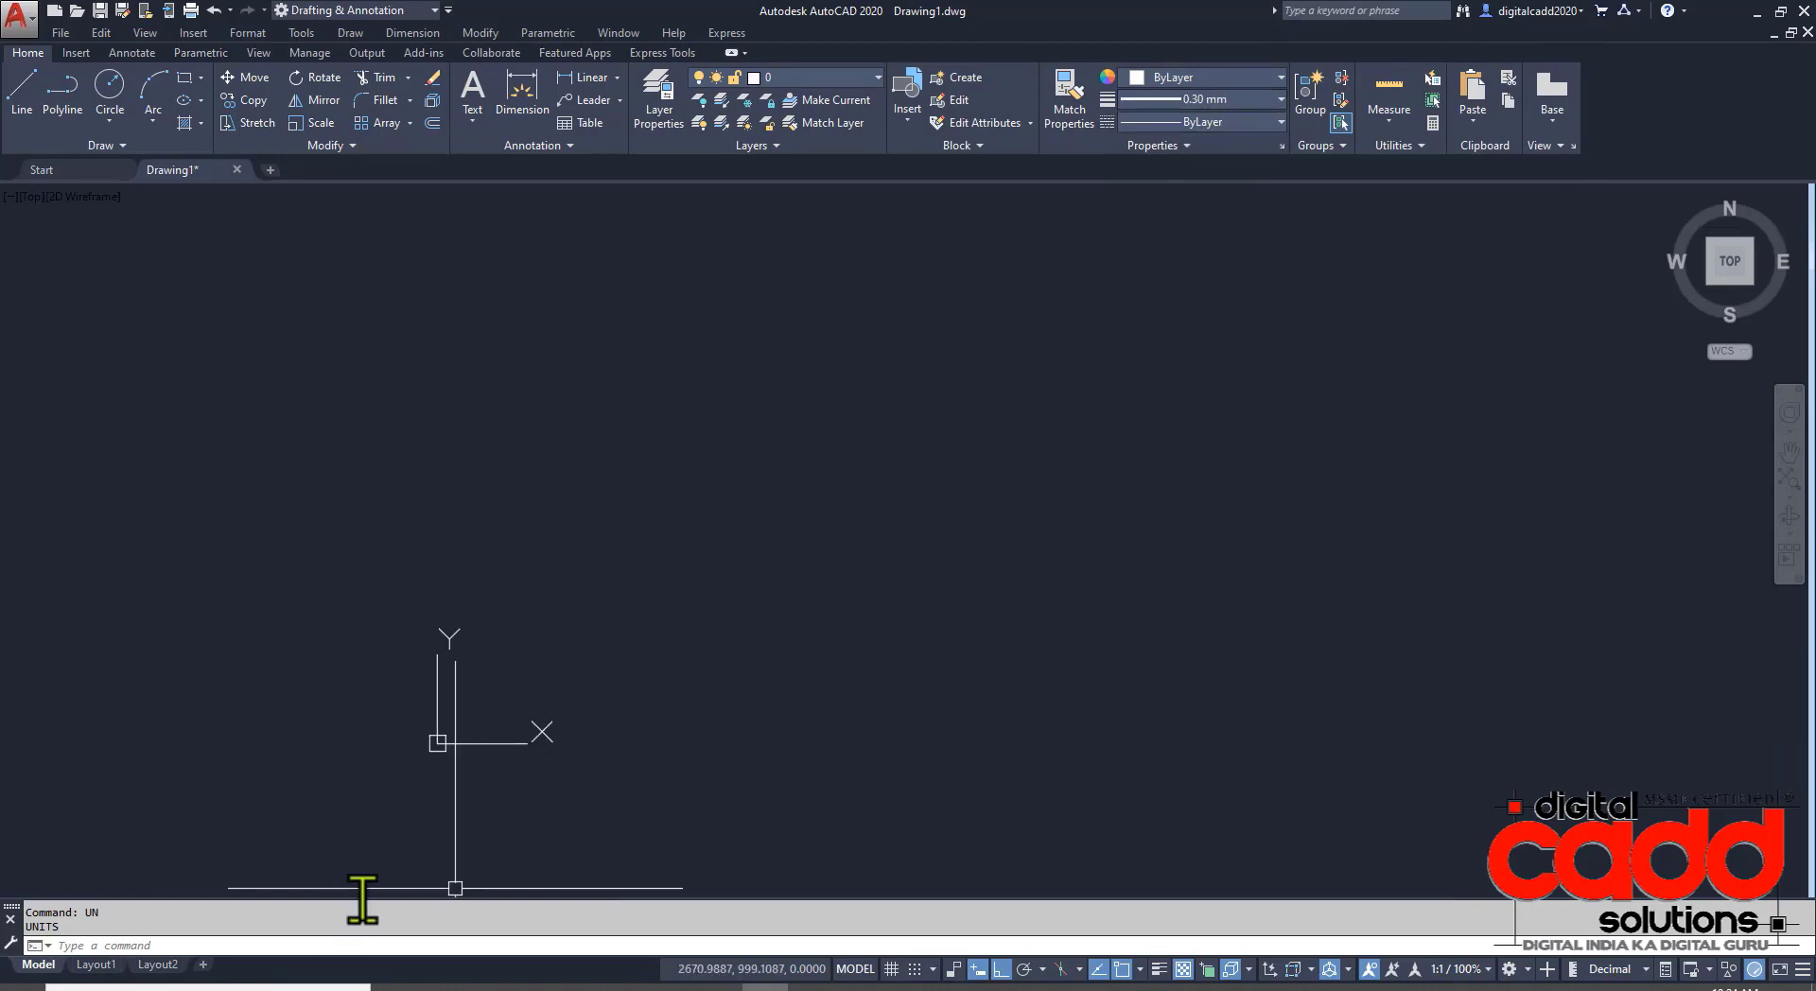
pyautogui.rightClick(501, 744)
pyautogui.moveTo(612, 747)
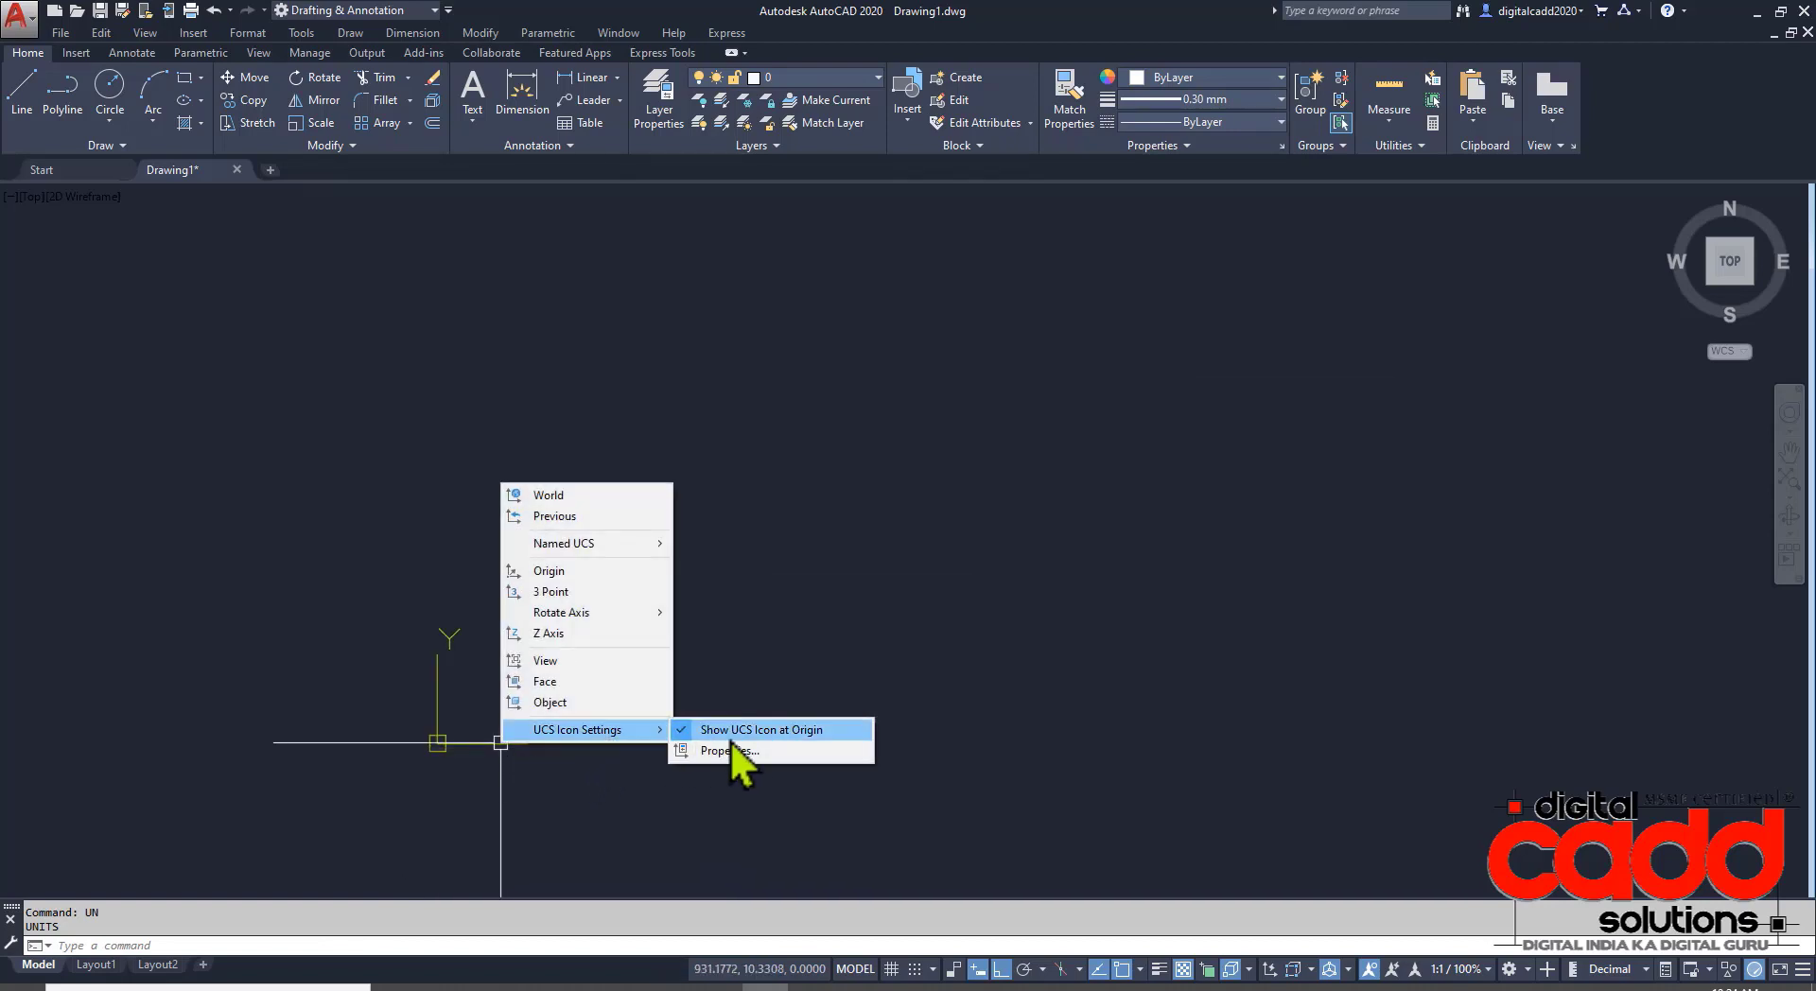
pyautogui.click(764, 737)
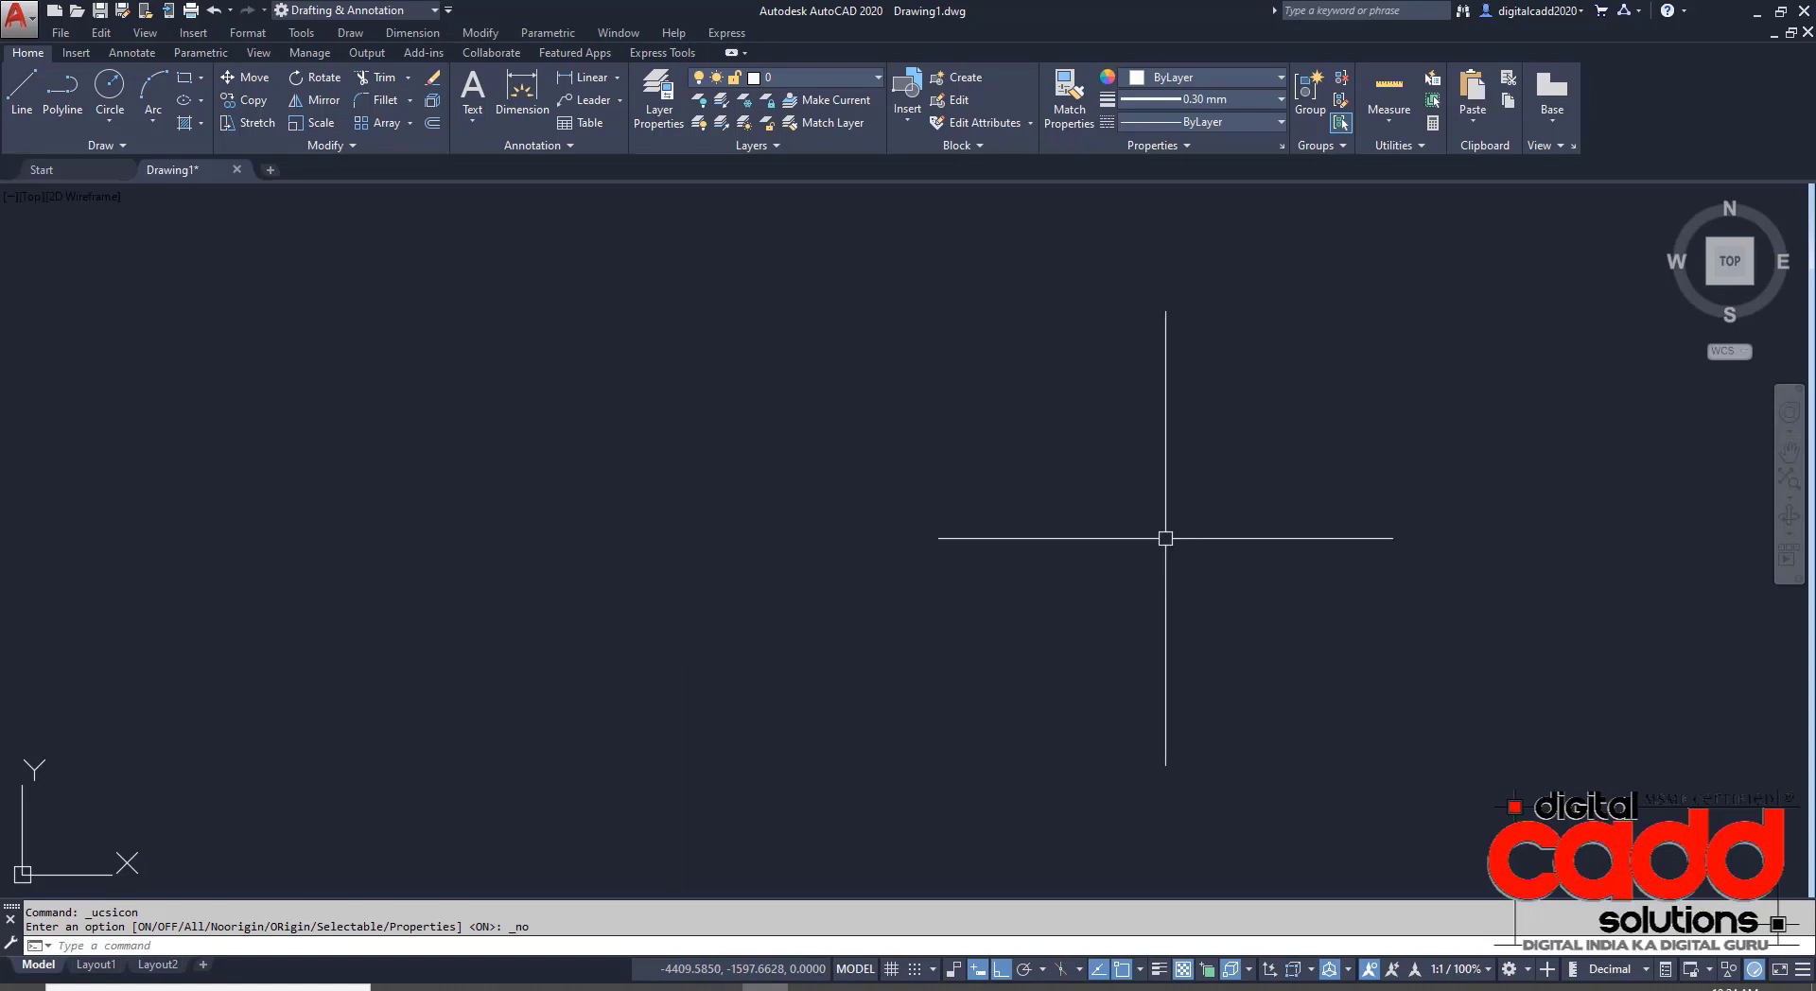
# - Draw a circle of diameter 12 mm in the empty drawing, zoom to its extents and turn on the lineweight display
pyautogui.click(109, 121)
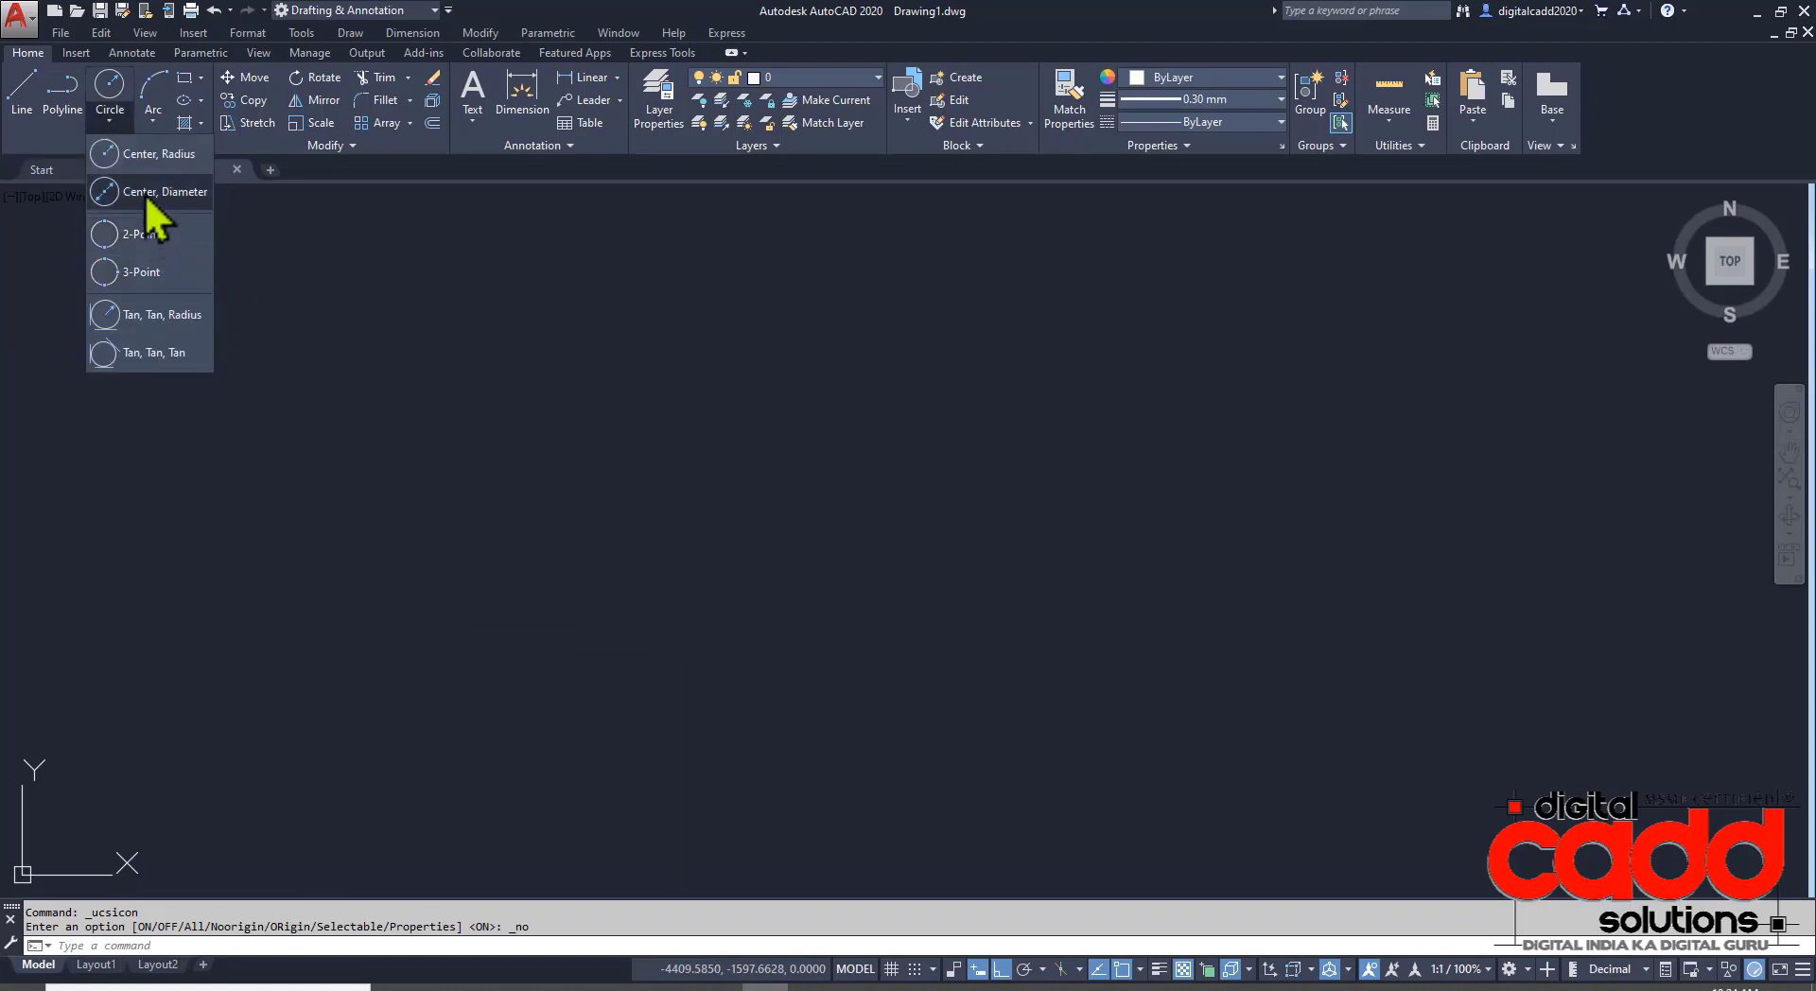
pyautogui.click(145, 195)
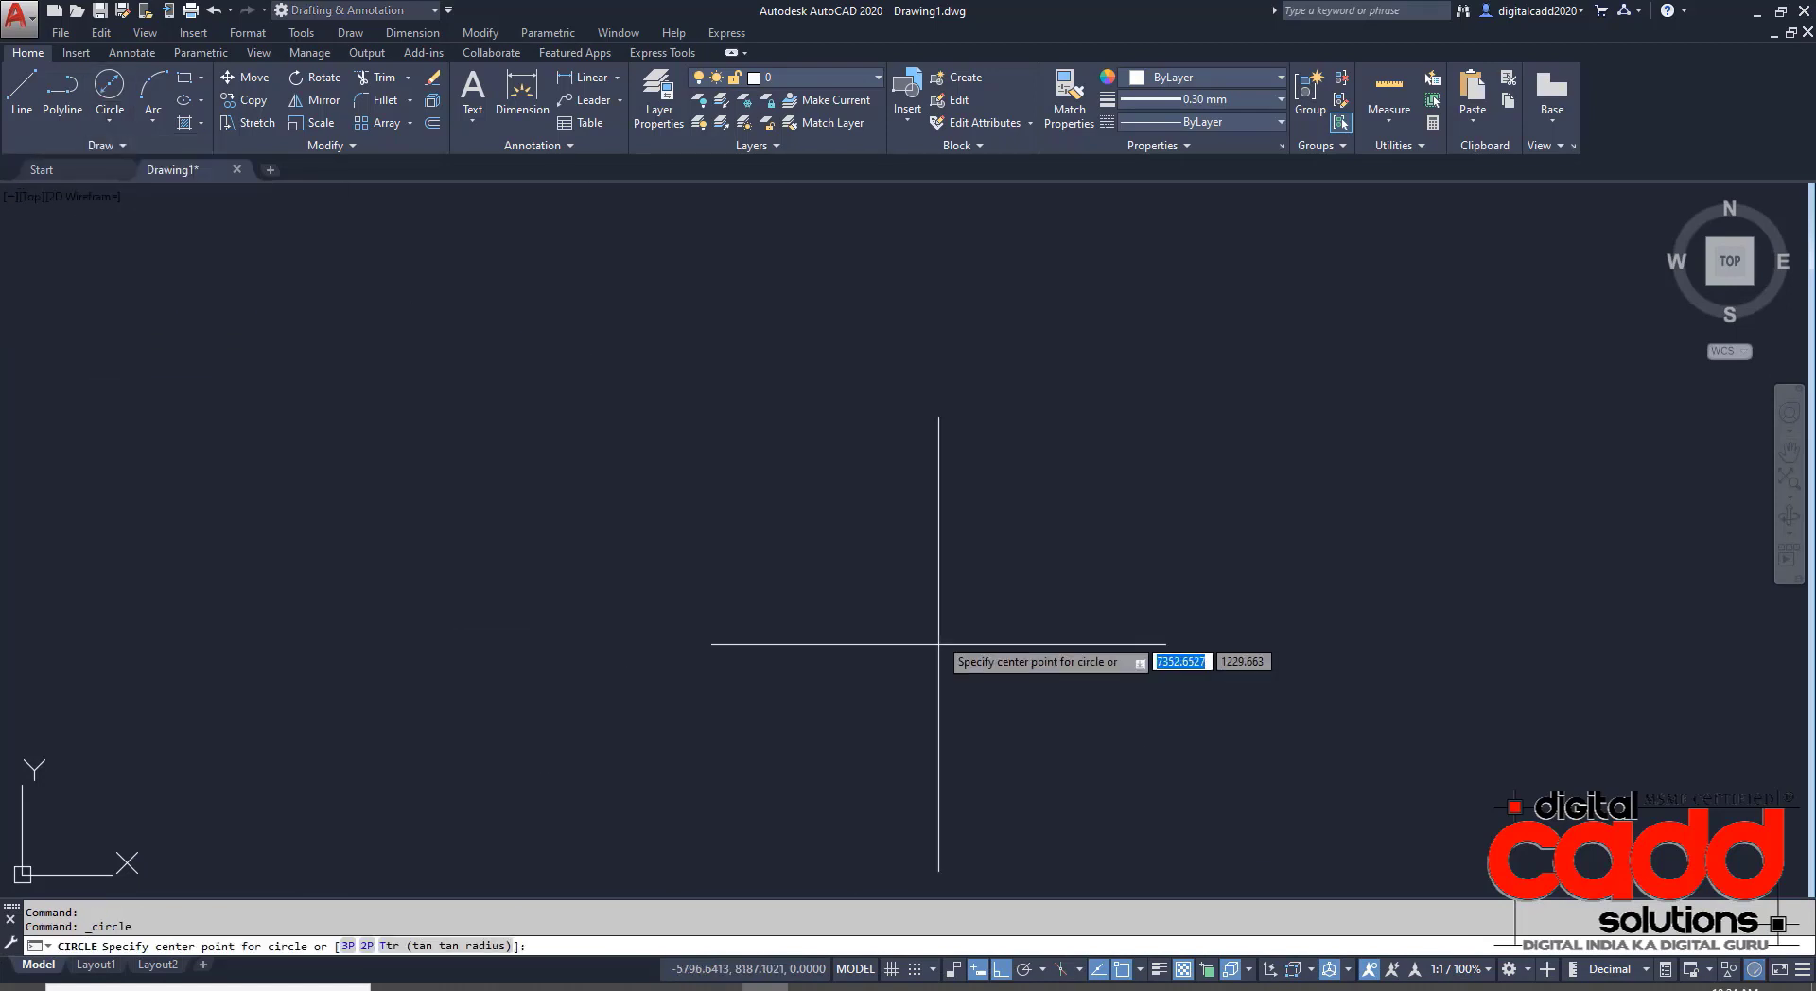
pyautogui.click(818, 398)
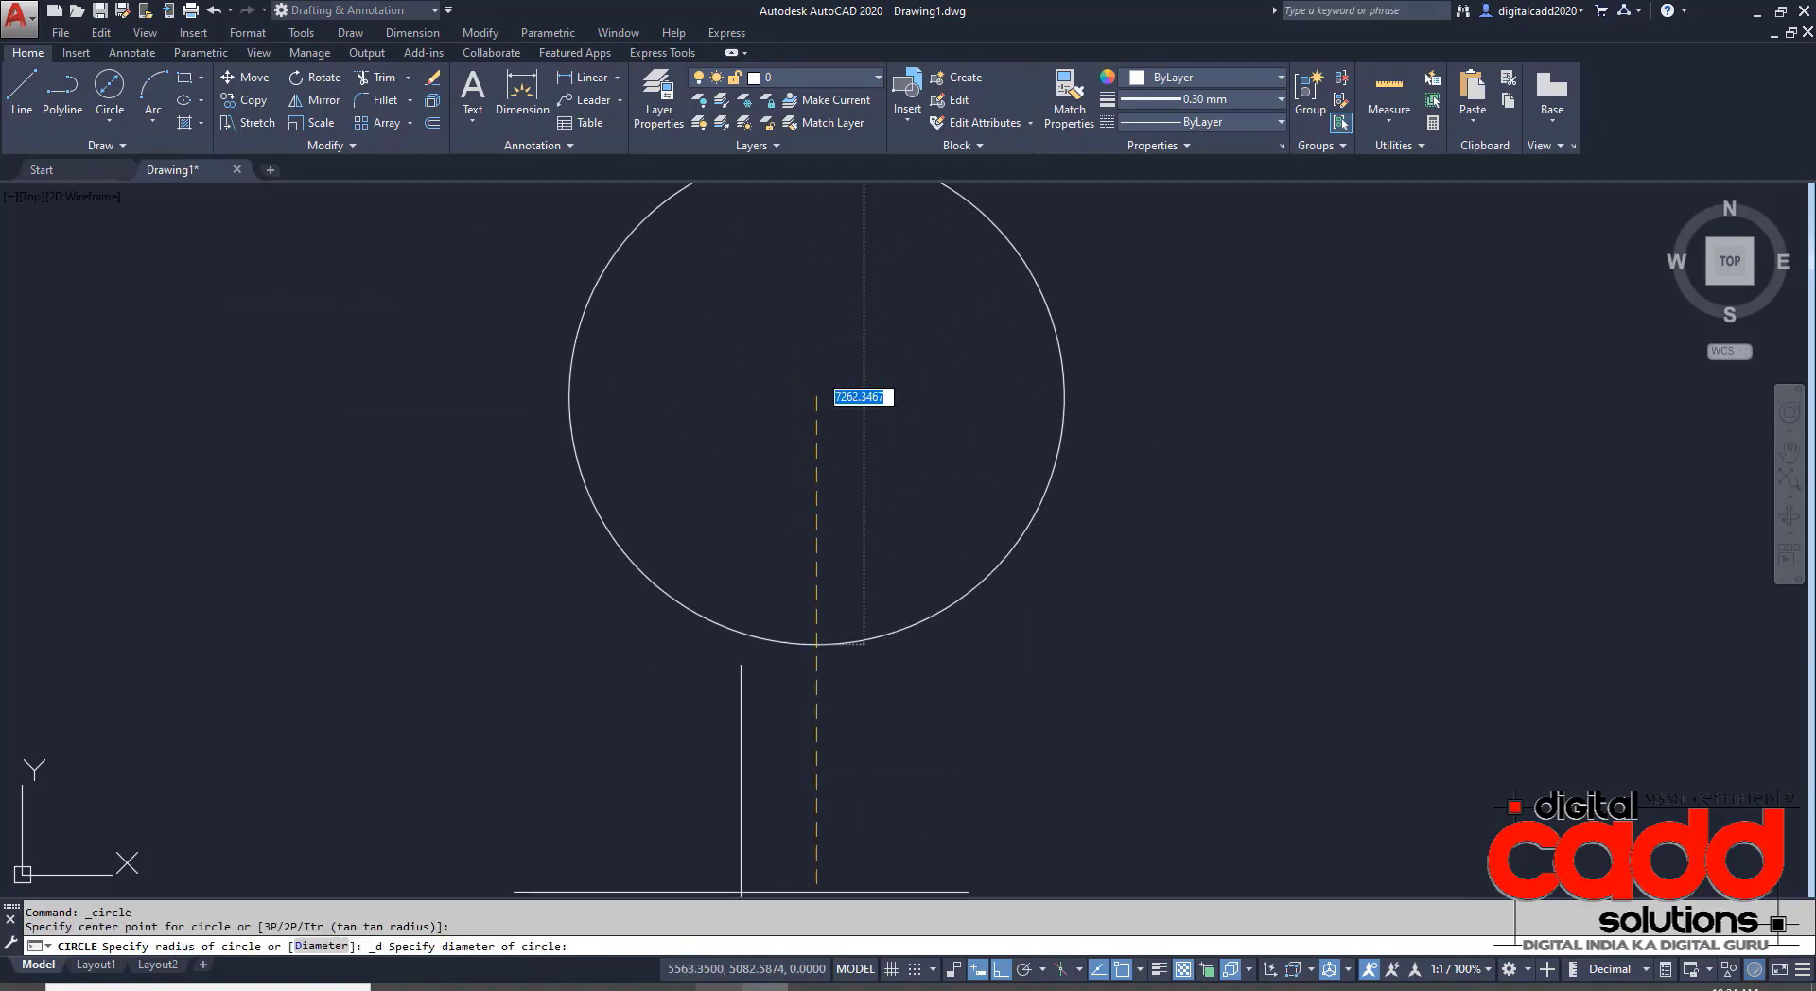
pyautogui.hotkey('alt', 'Tab')
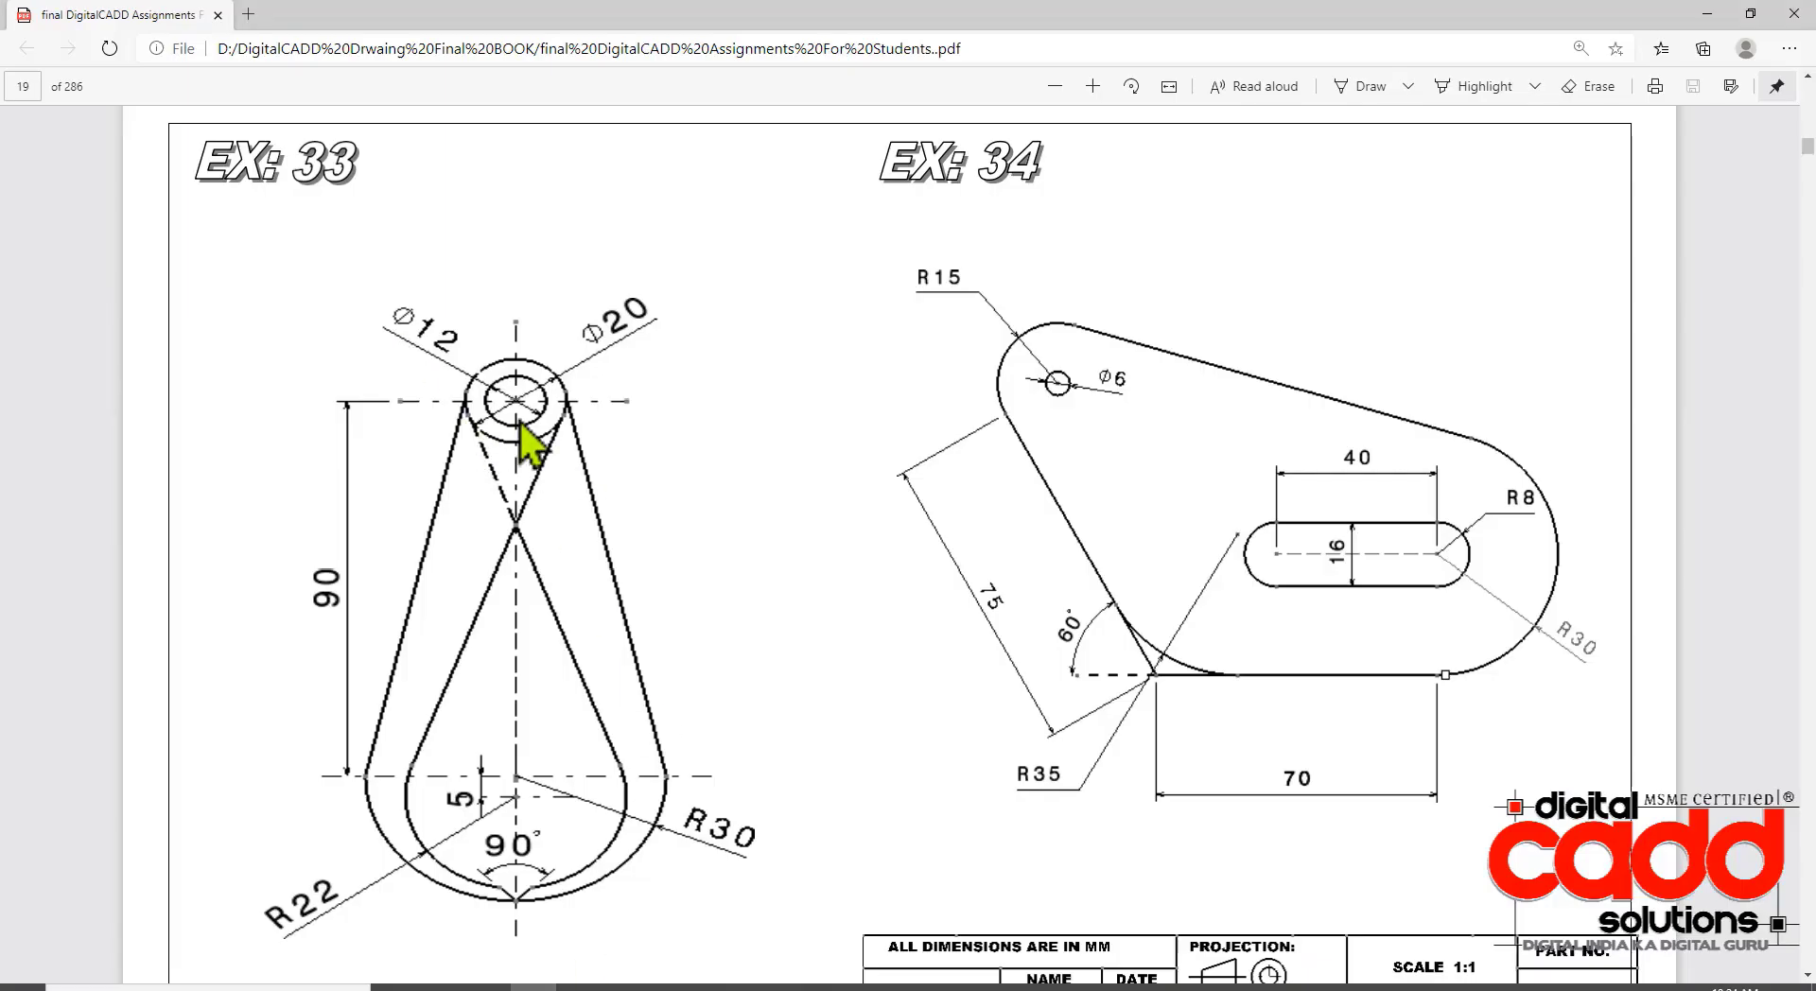
pyautogui.hotkey('alt', 'Tab')
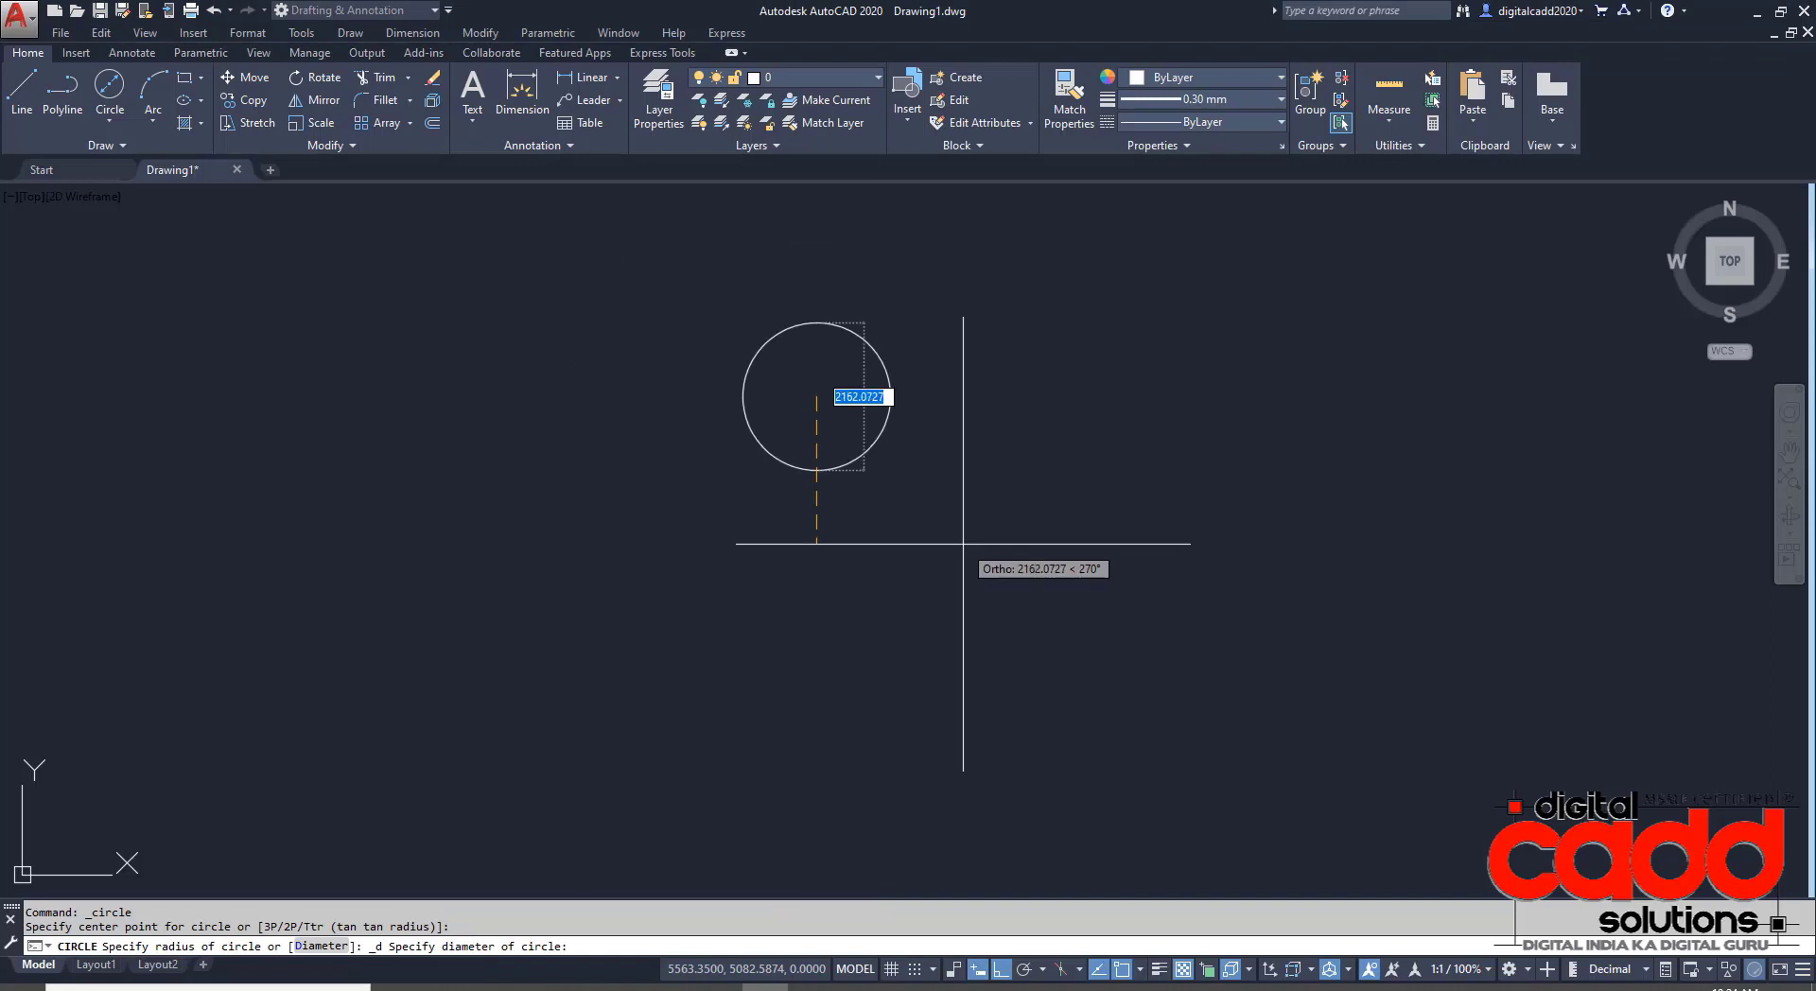
pyautogui.write('12')
pyautogui.press('Return')
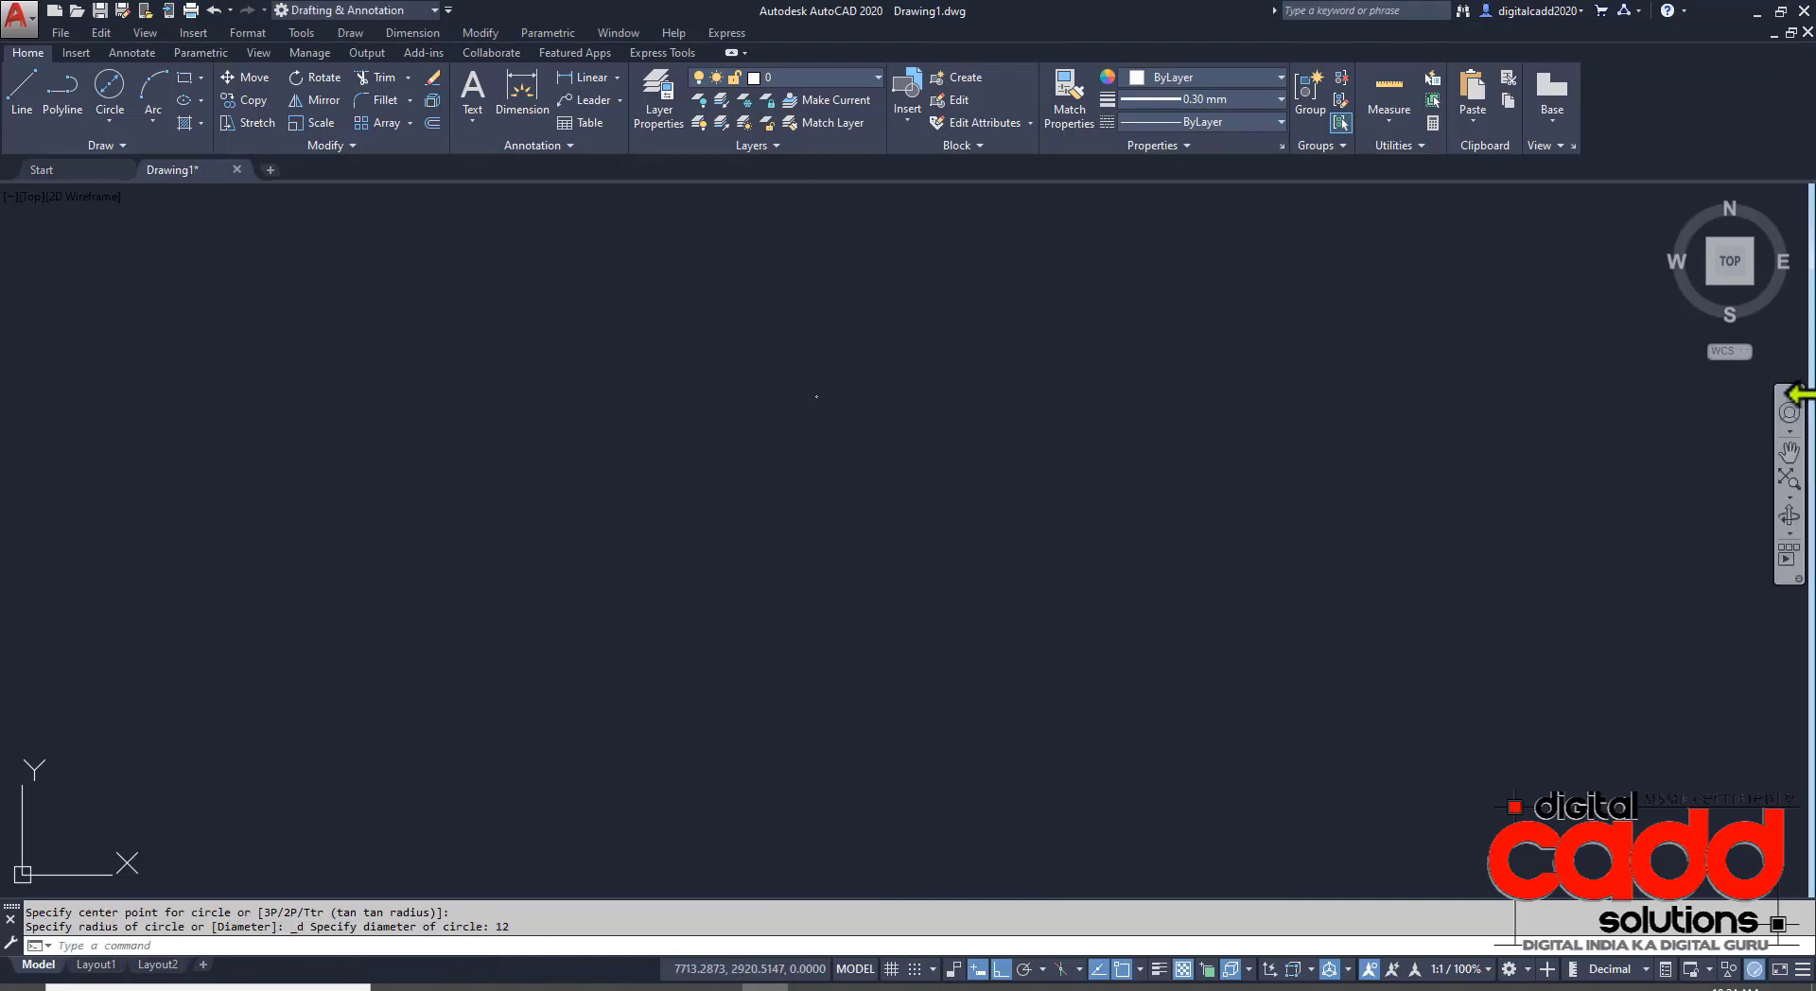
pyautogui.click(1785, 499)
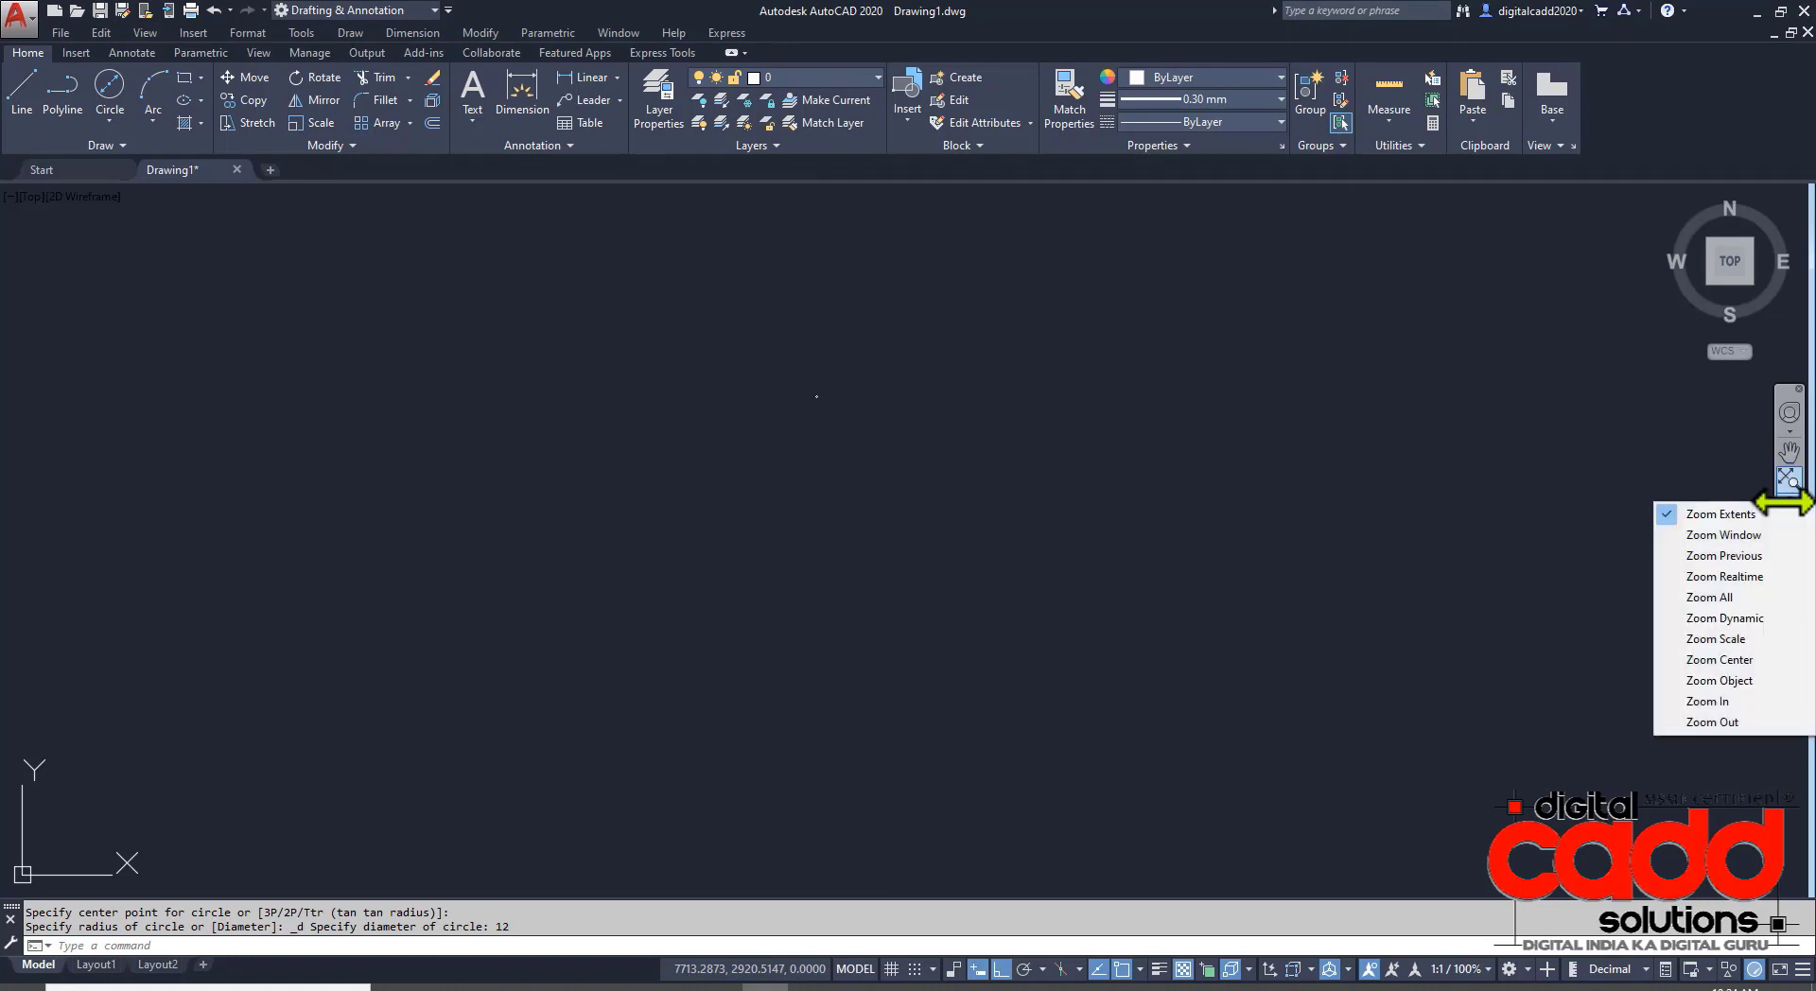
pyautogui.click(1736, 516)
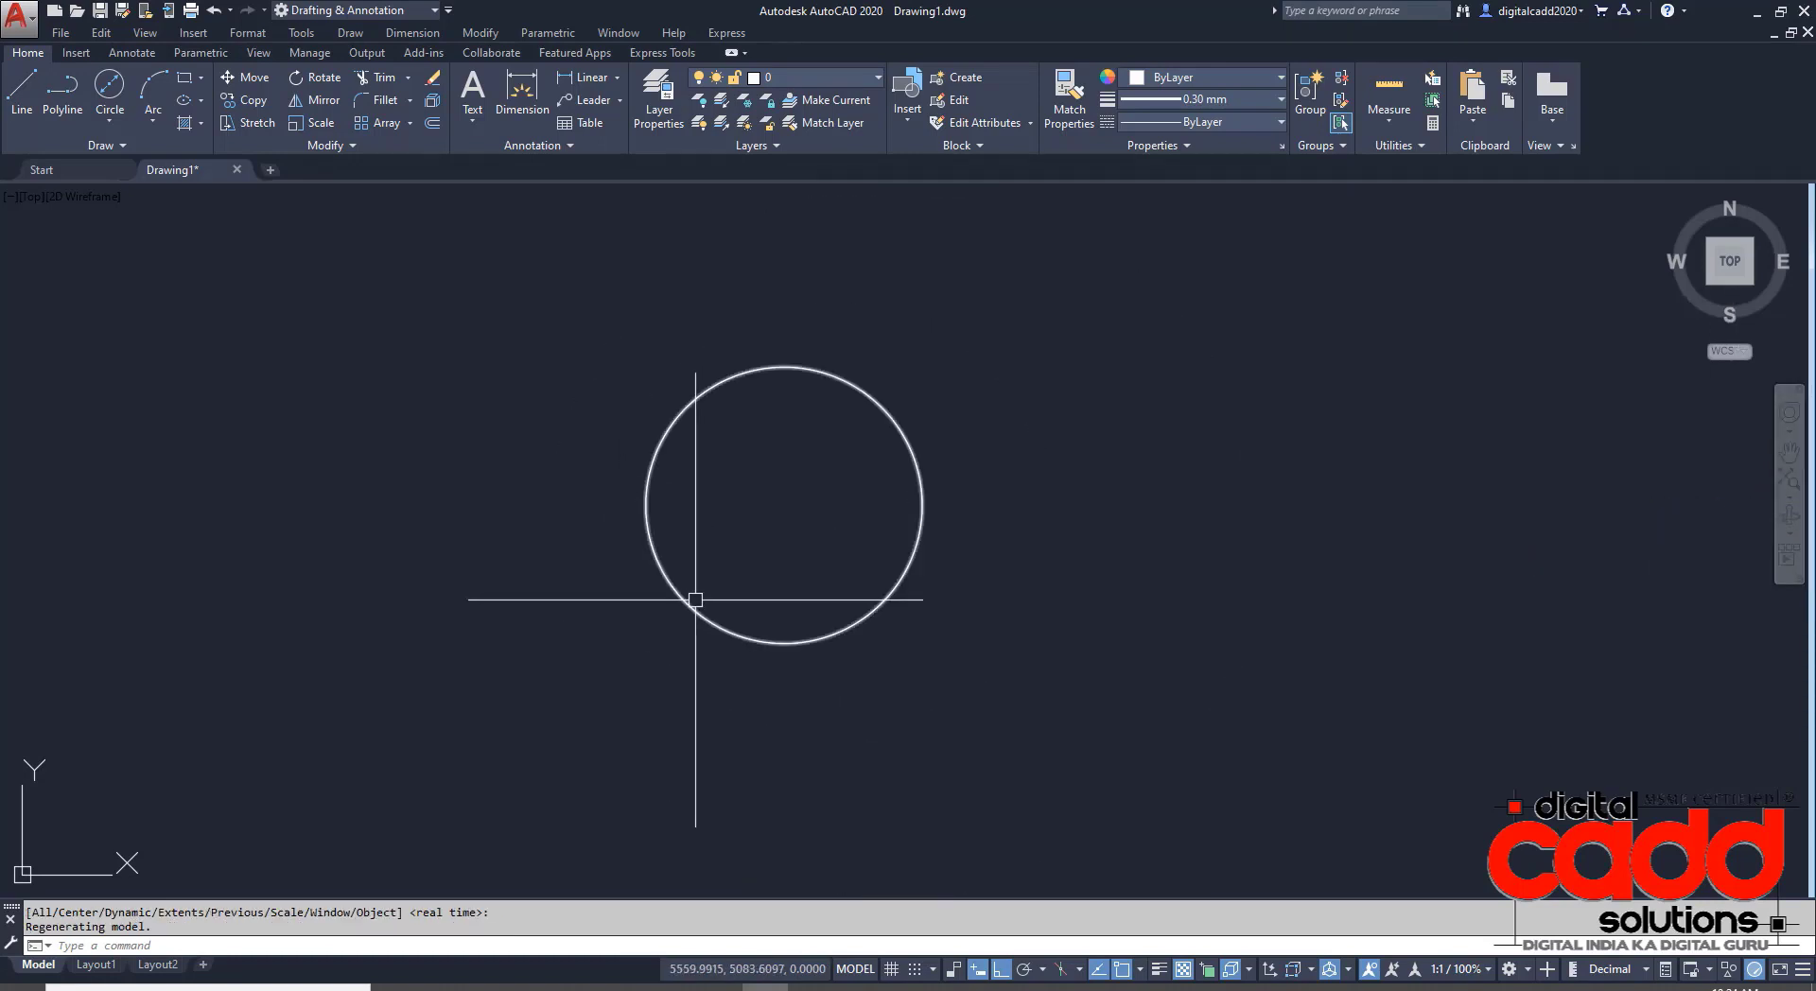
pyautogui.moveTo(901, 722); pyautogui.dragTo(865, 680, button='middle')
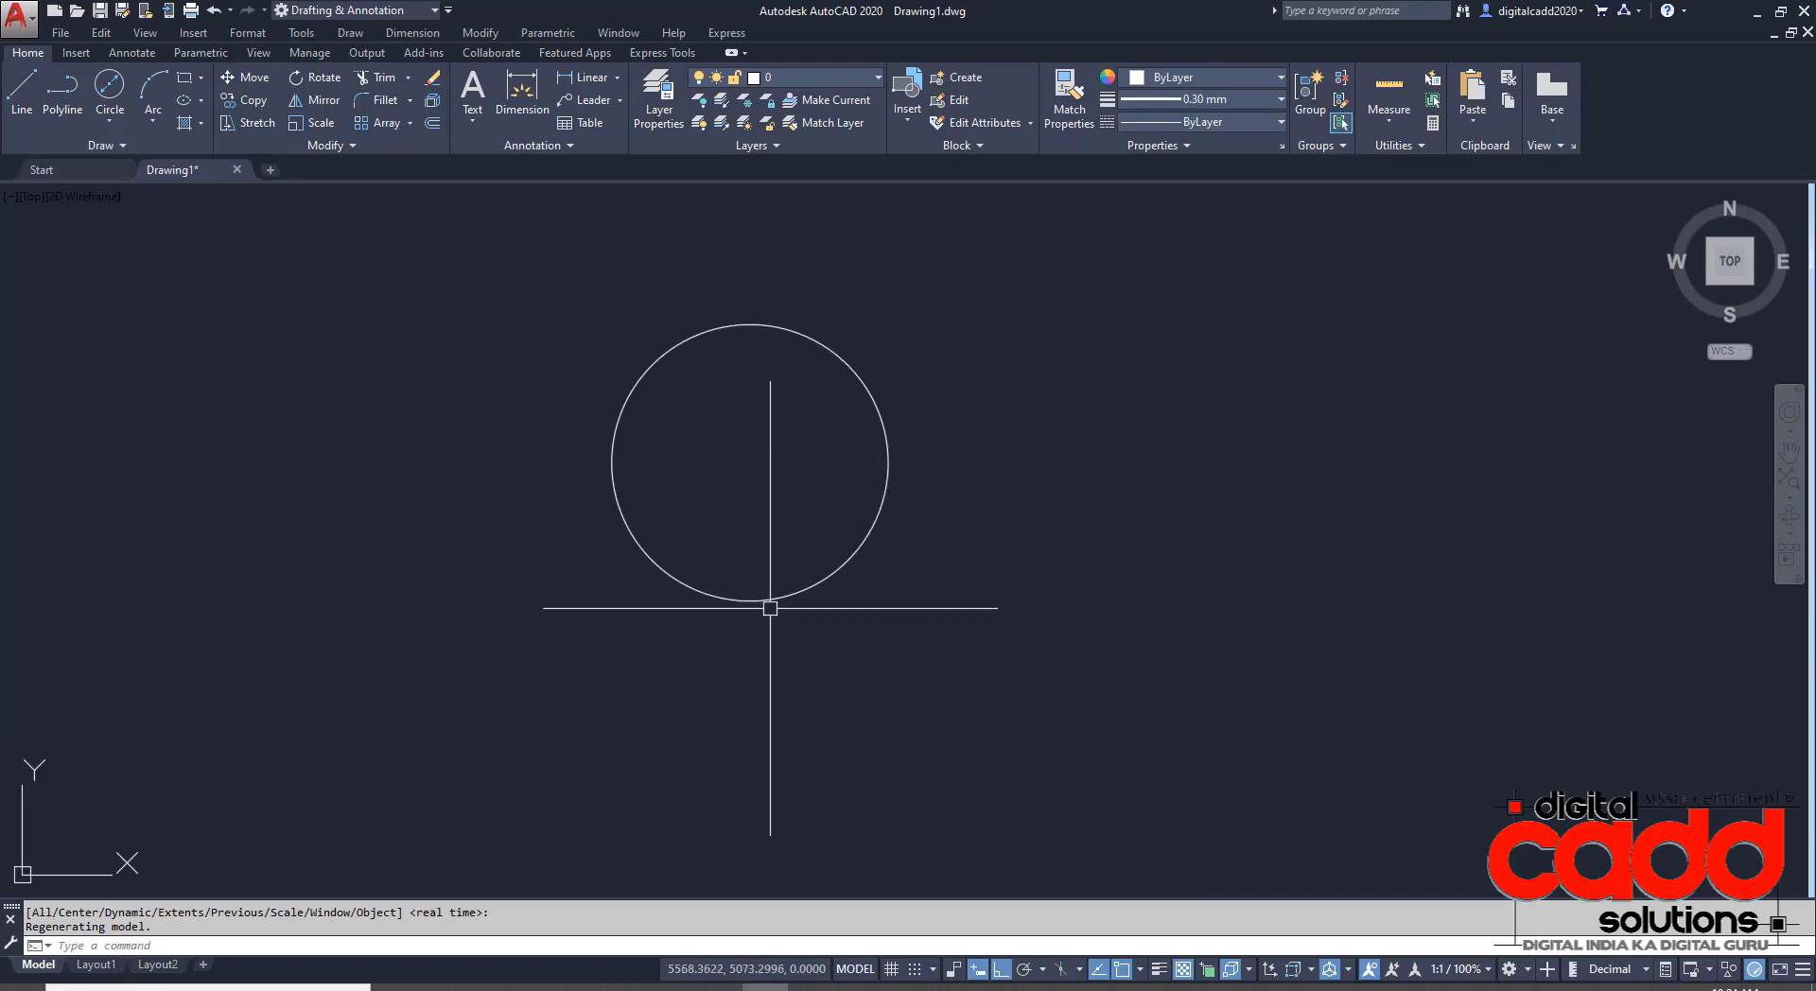
pyautogui.click(1158, 969)
pyautogui.moveTo(940, 567); pyautogui.dragTo(880, 527, button='middle')
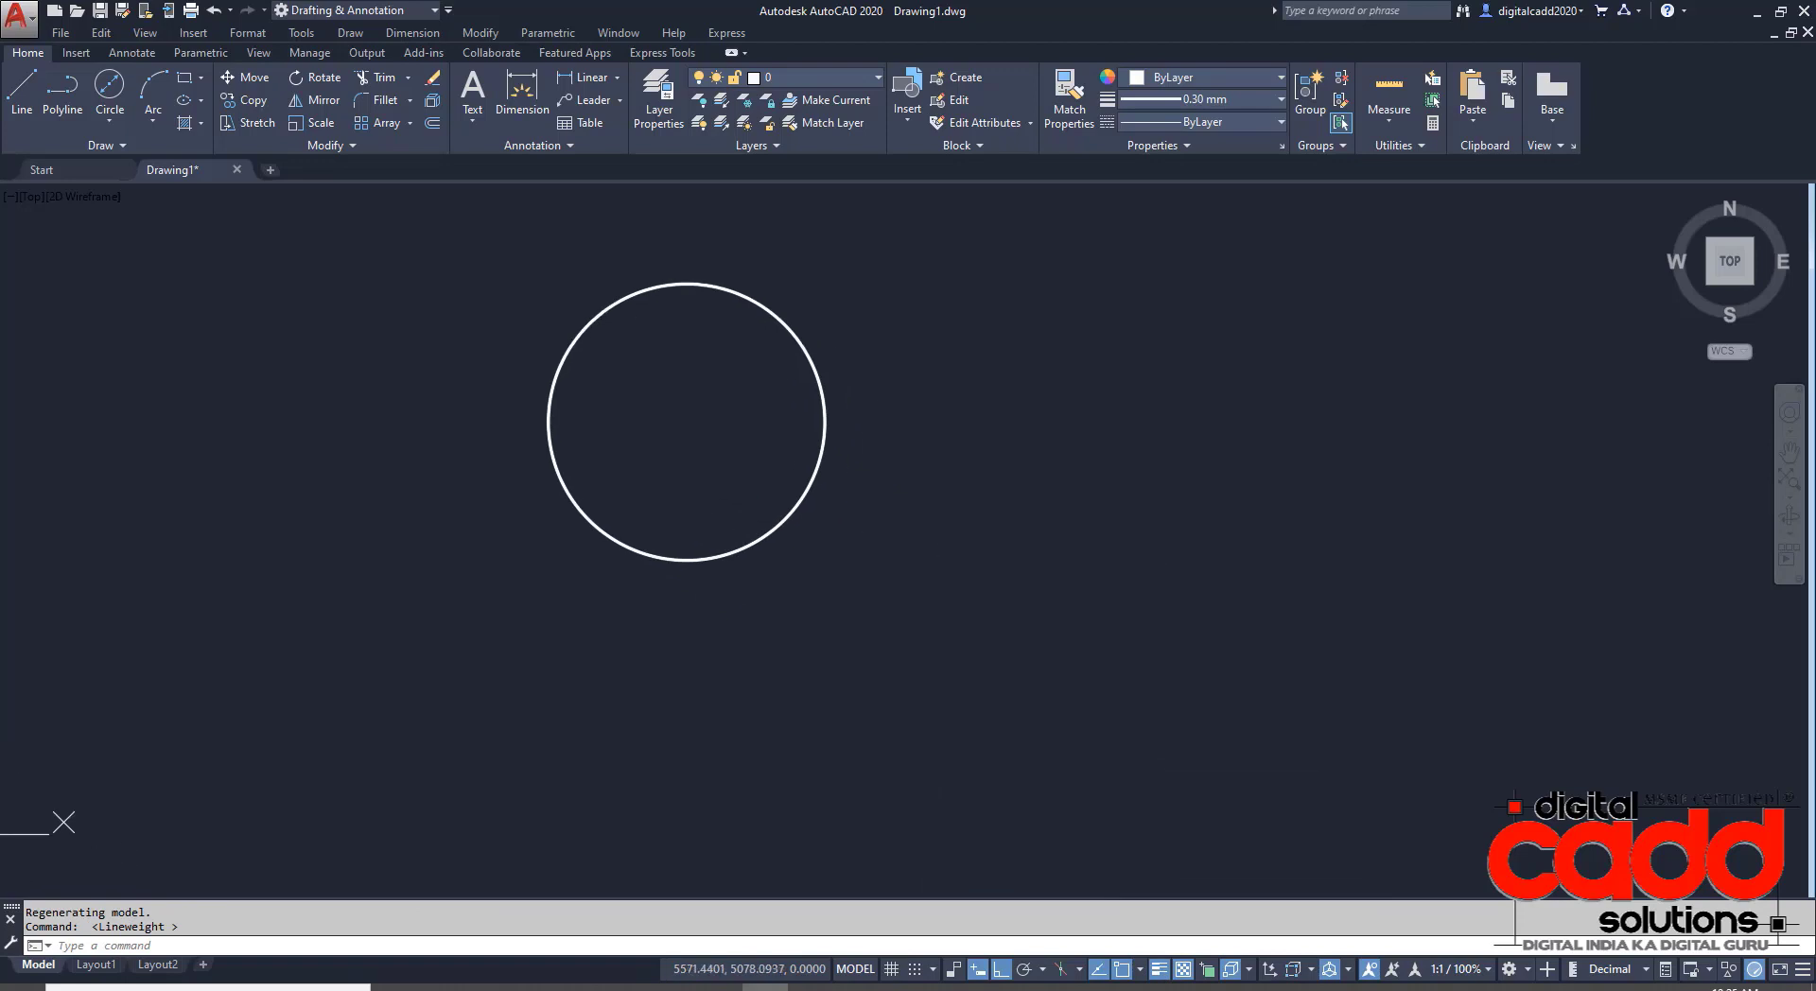
# - Draw a circle of diameter 20 mm concentric with the 12 mm circle
pyautogui.click(110, 121)
pyautogui.click(142, 152)
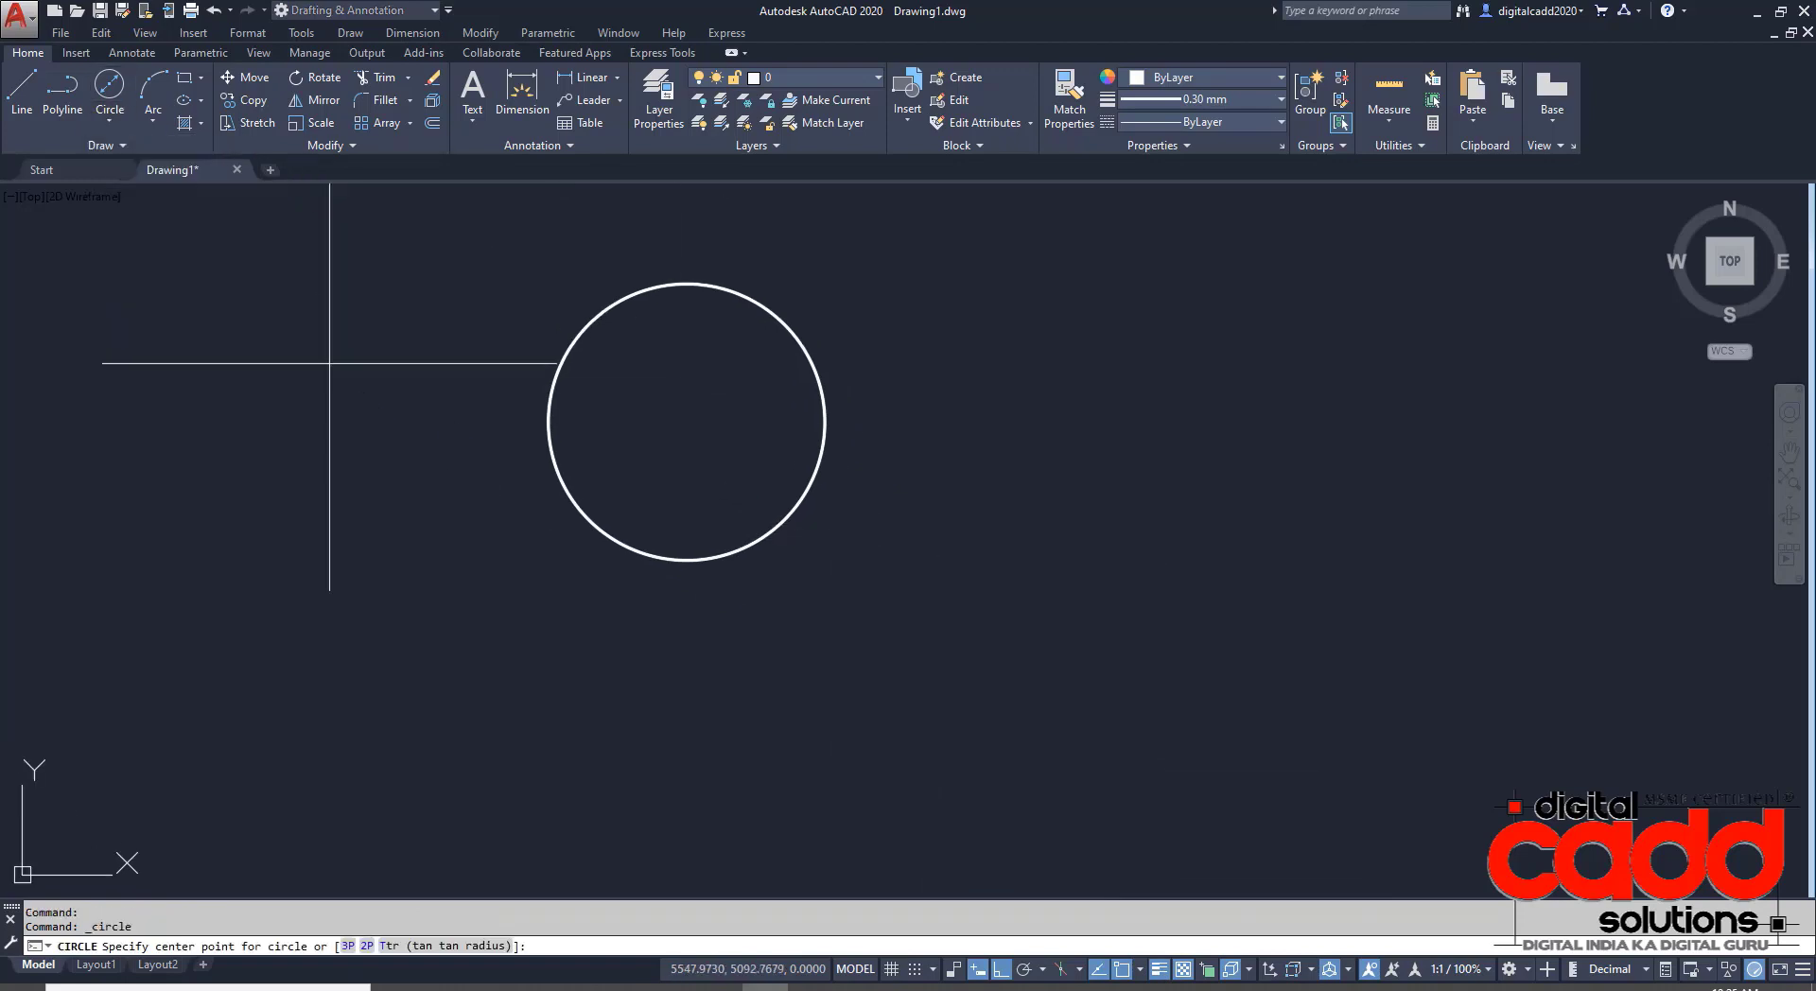
pyautogui.click(687, 421)
pyautogui.write('d')
pyautogui.press('Return')
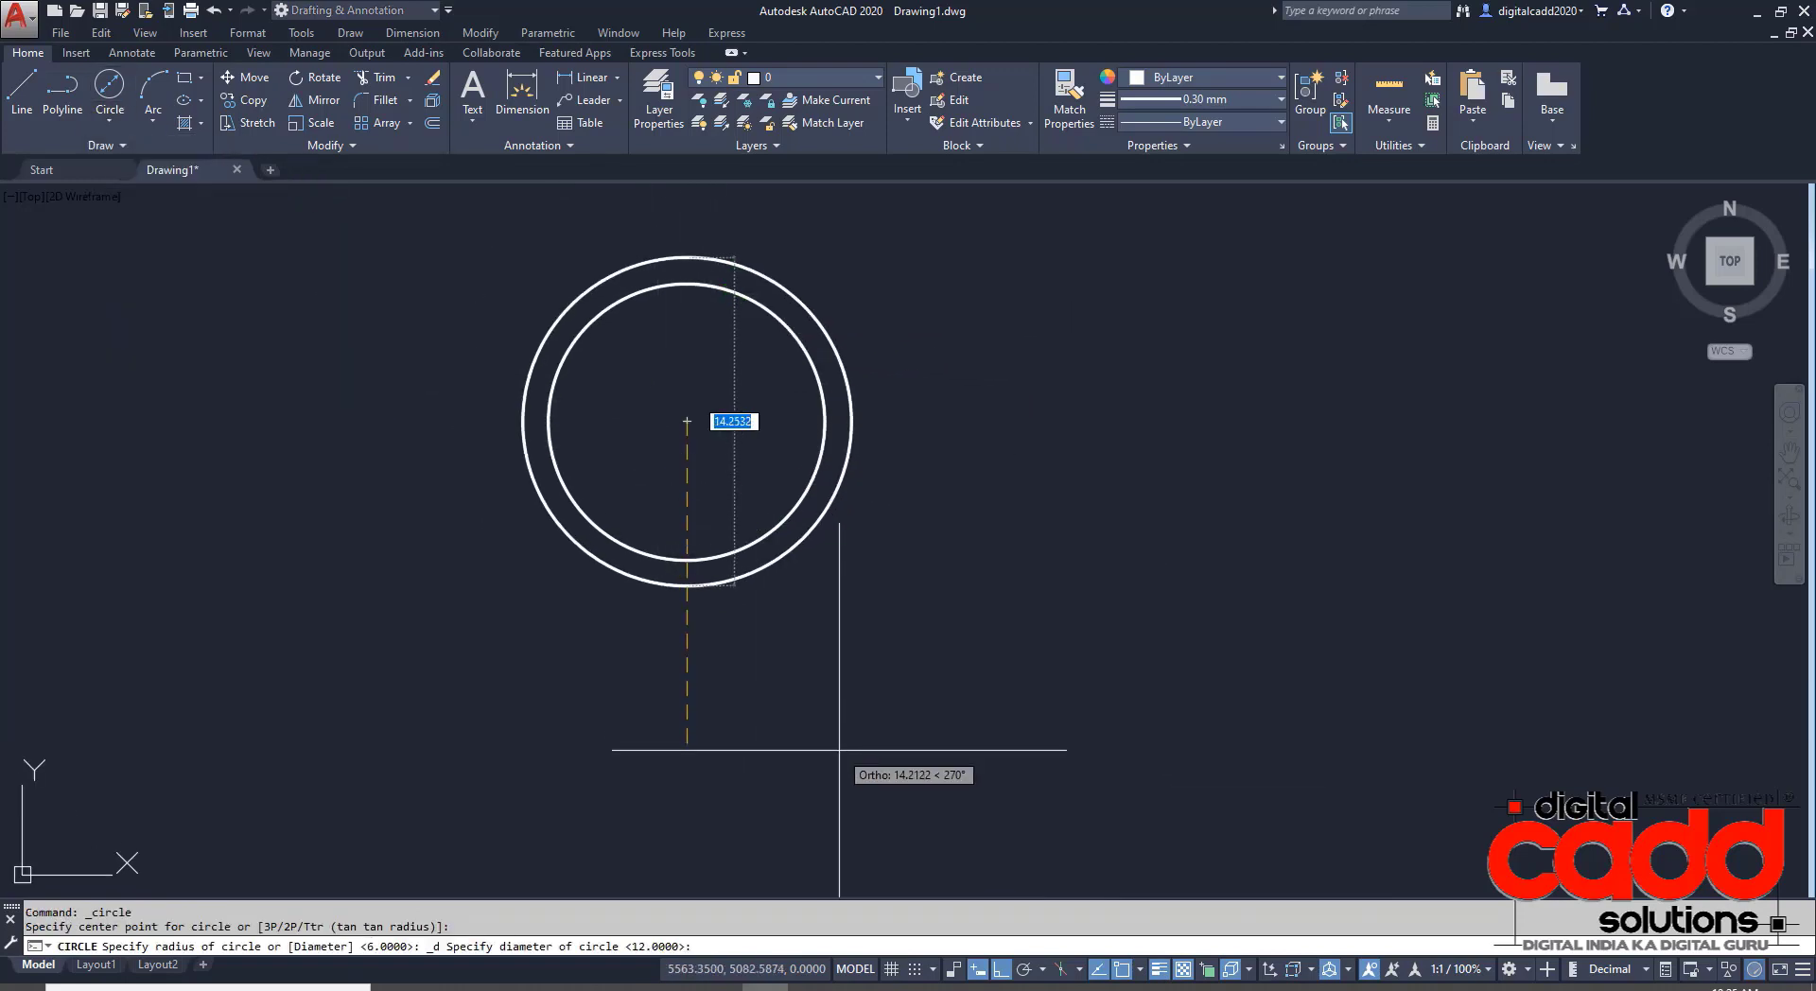
pyautogui.write('20')
pyautogui.press('Return')
pyautogui.scroll(-2, 837, 750)
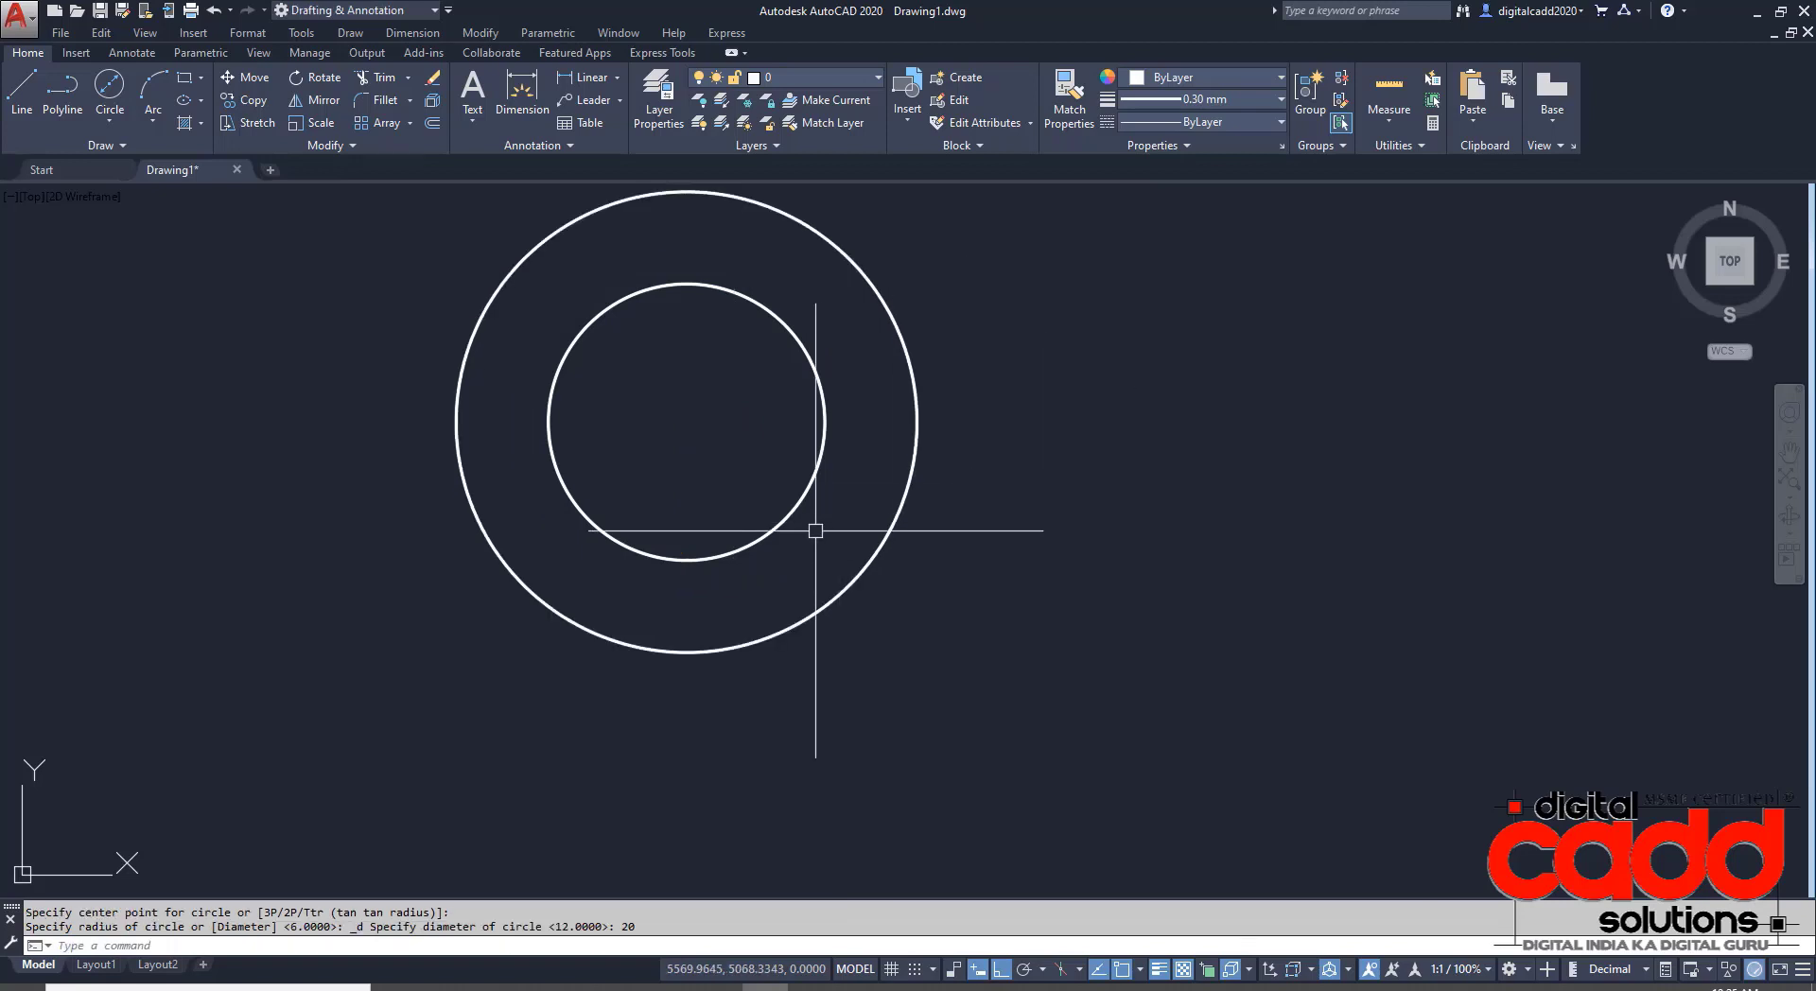
pyautogui.scroll(-1, 816, 528)
pyautogui.scroll(-2, 827, 622)
pyautogui.moveTo(955, 685); pyautogui.dragTo(864, 590, button='middle')
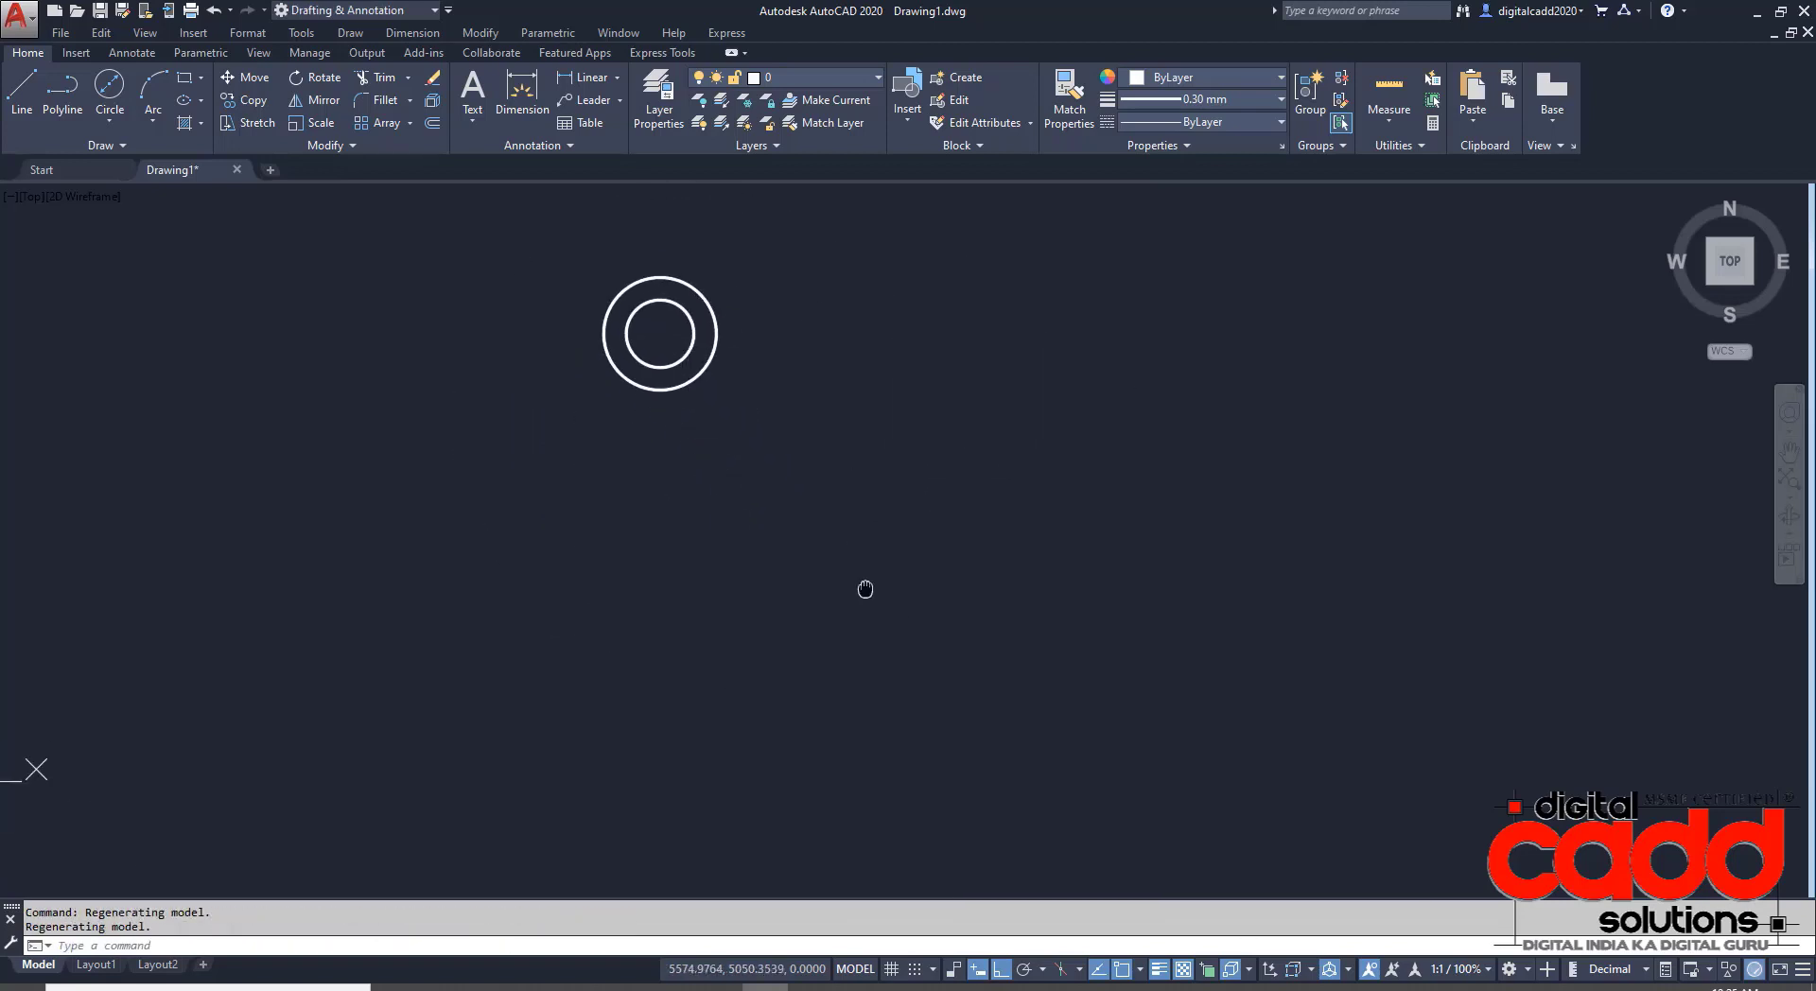
# - Check the lower circle in the EX: 33 PDF and draw it with radius 30 mm, centred 90 mm straight below the concentric circles
pyautogui.click(535, 988)
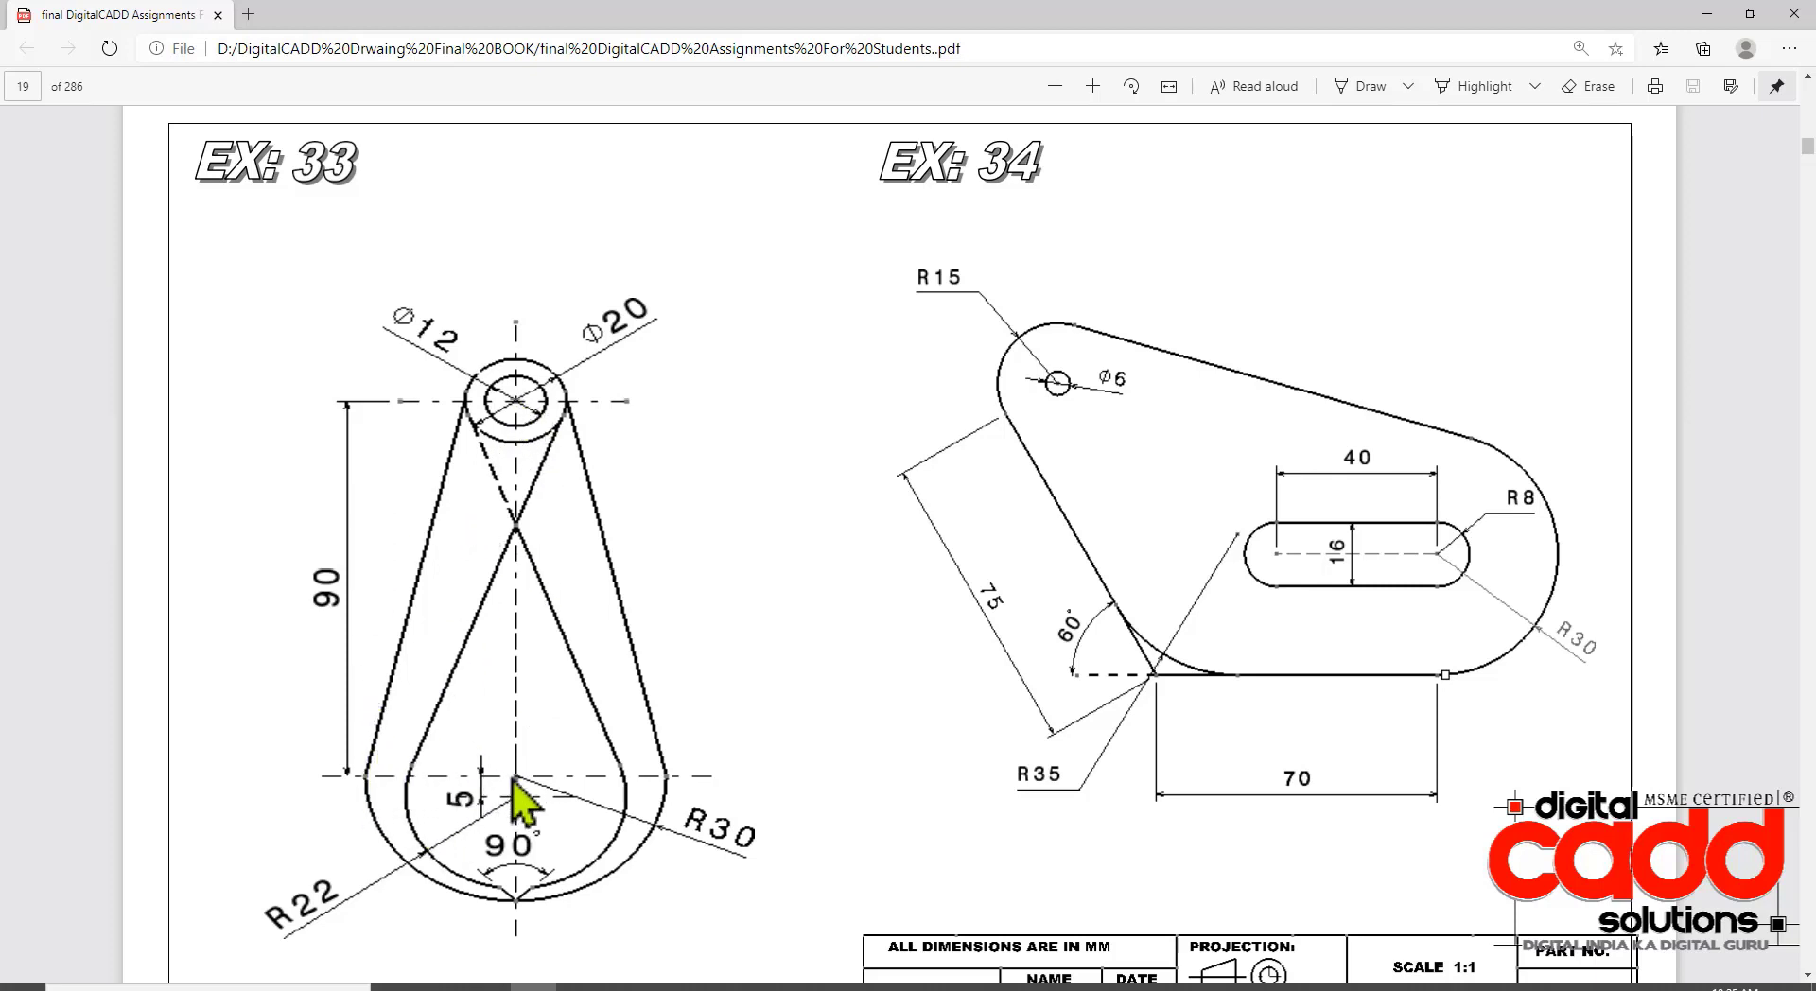
pyautogui.click(765, 988)
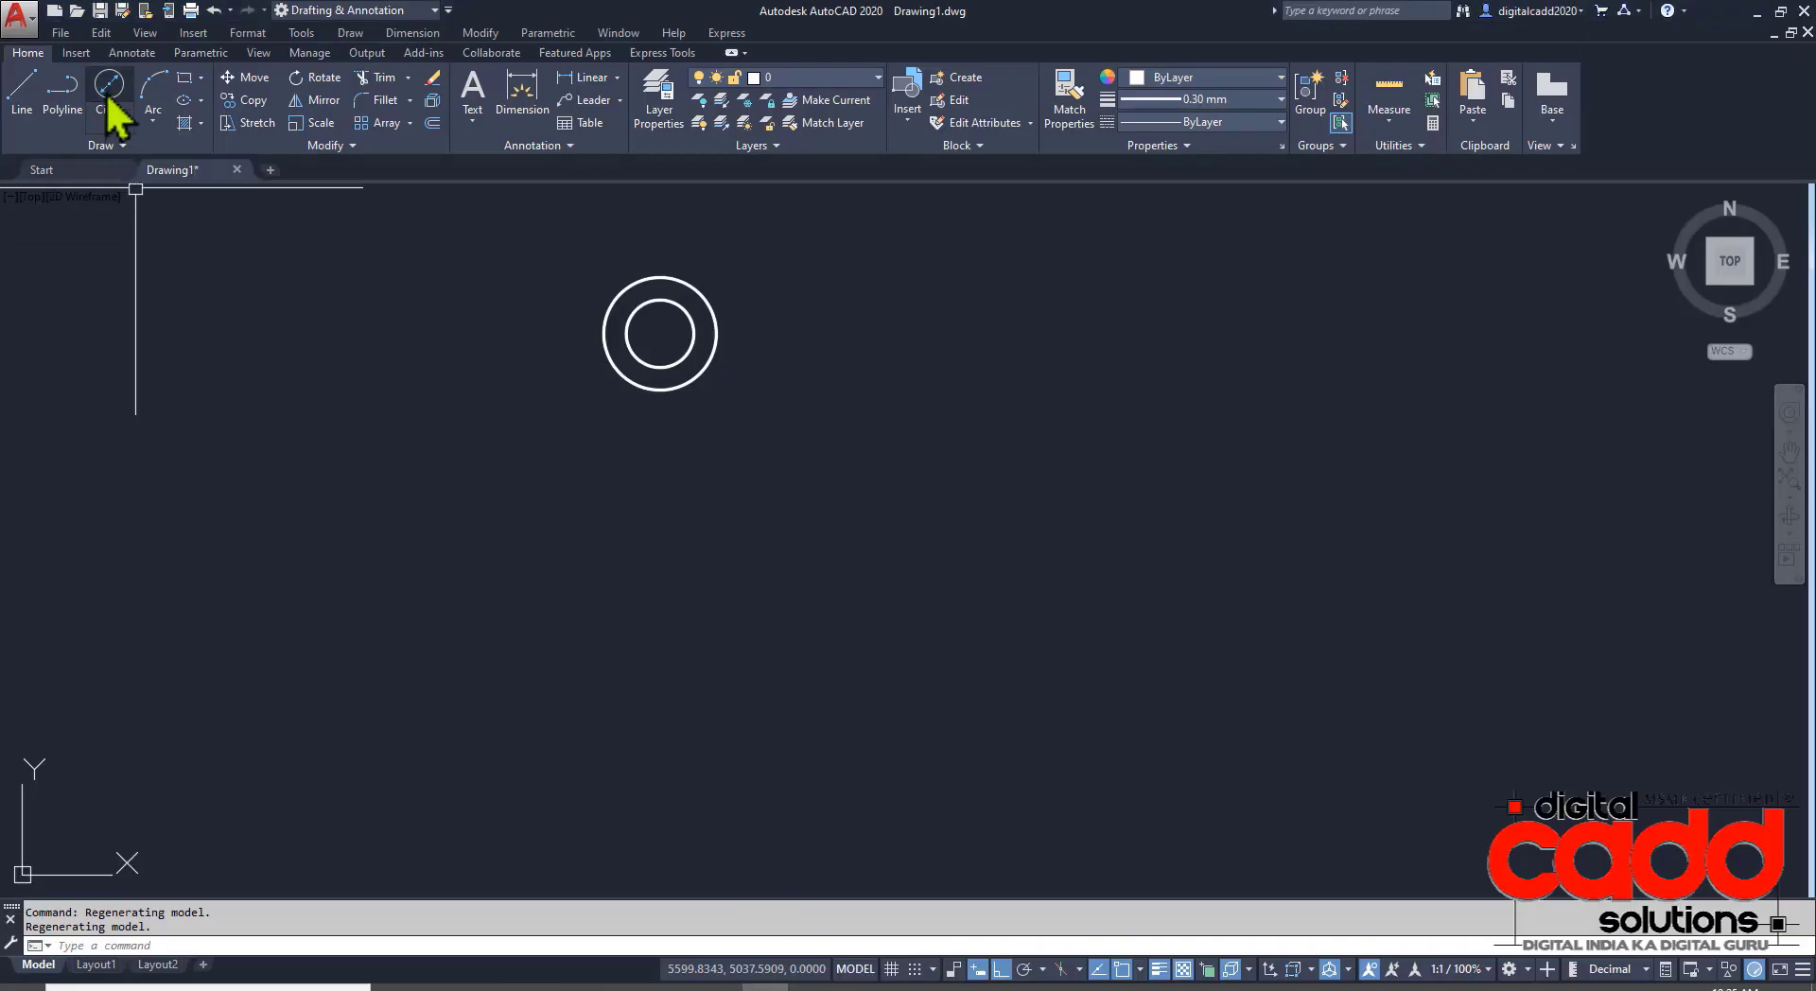
pyautogui.click(104, 122)
pyautogui.click(143, 157)
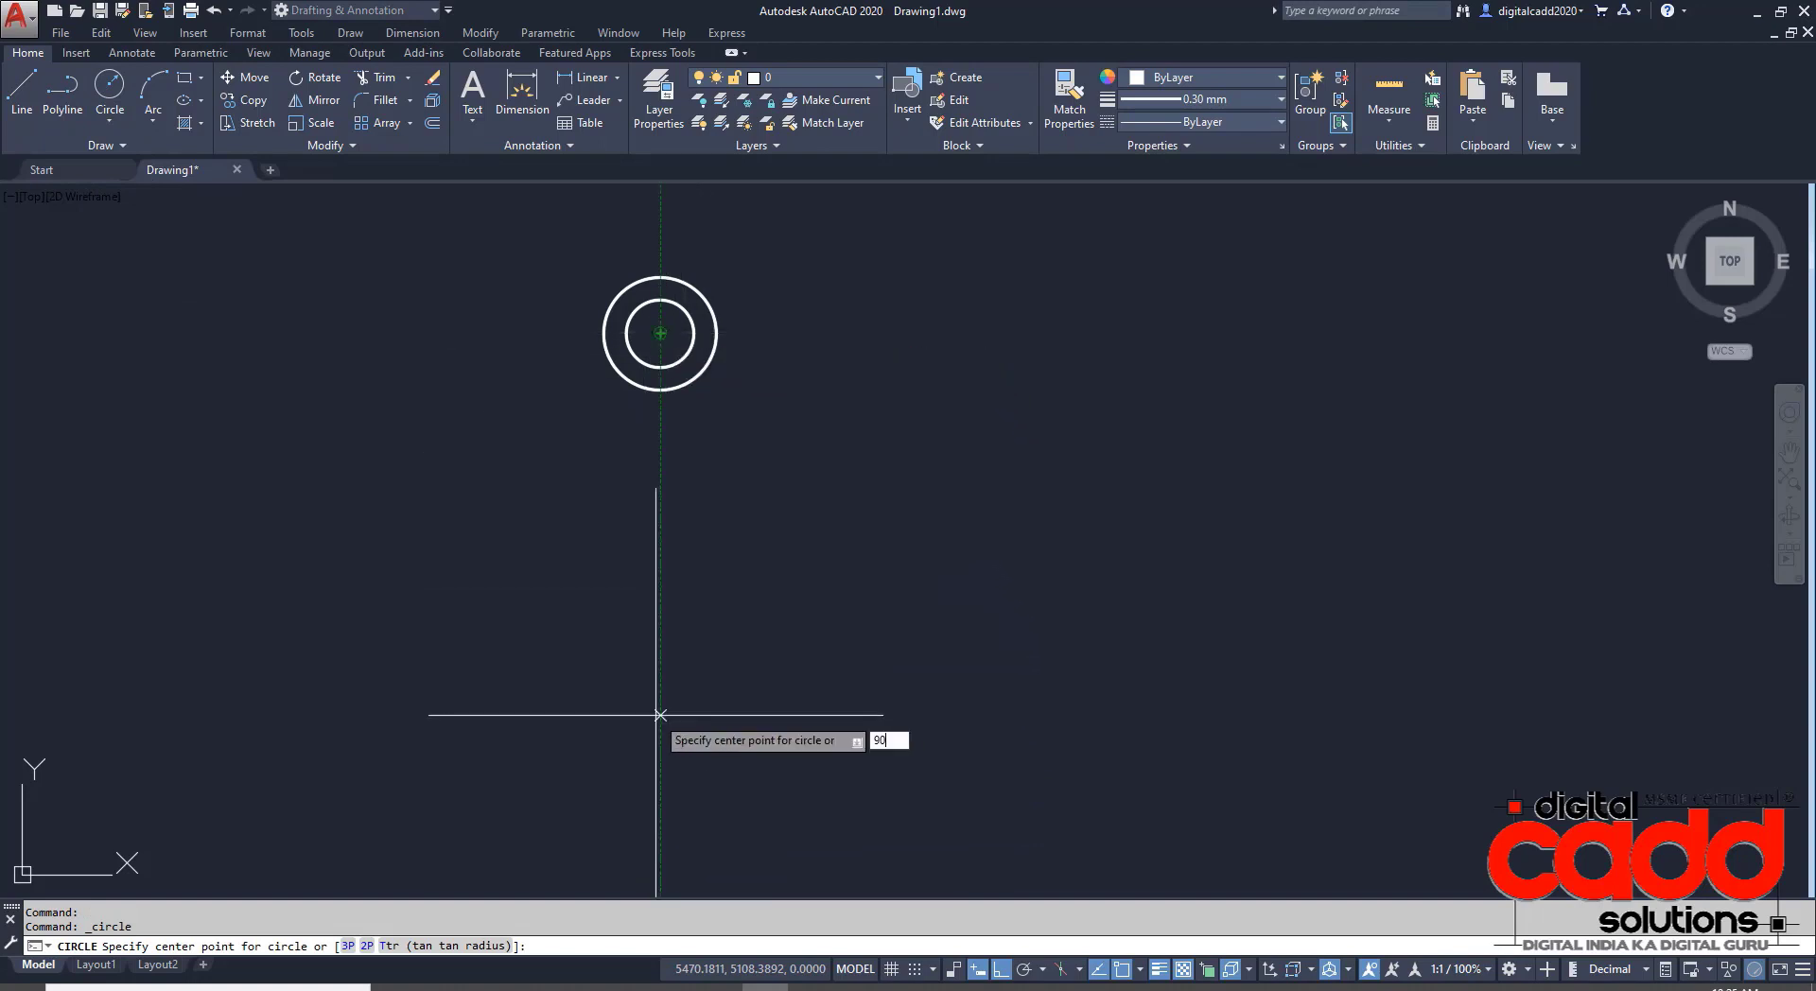
pyautogui.press('Return')
pyautogui.scroll(-2, 894, 591)
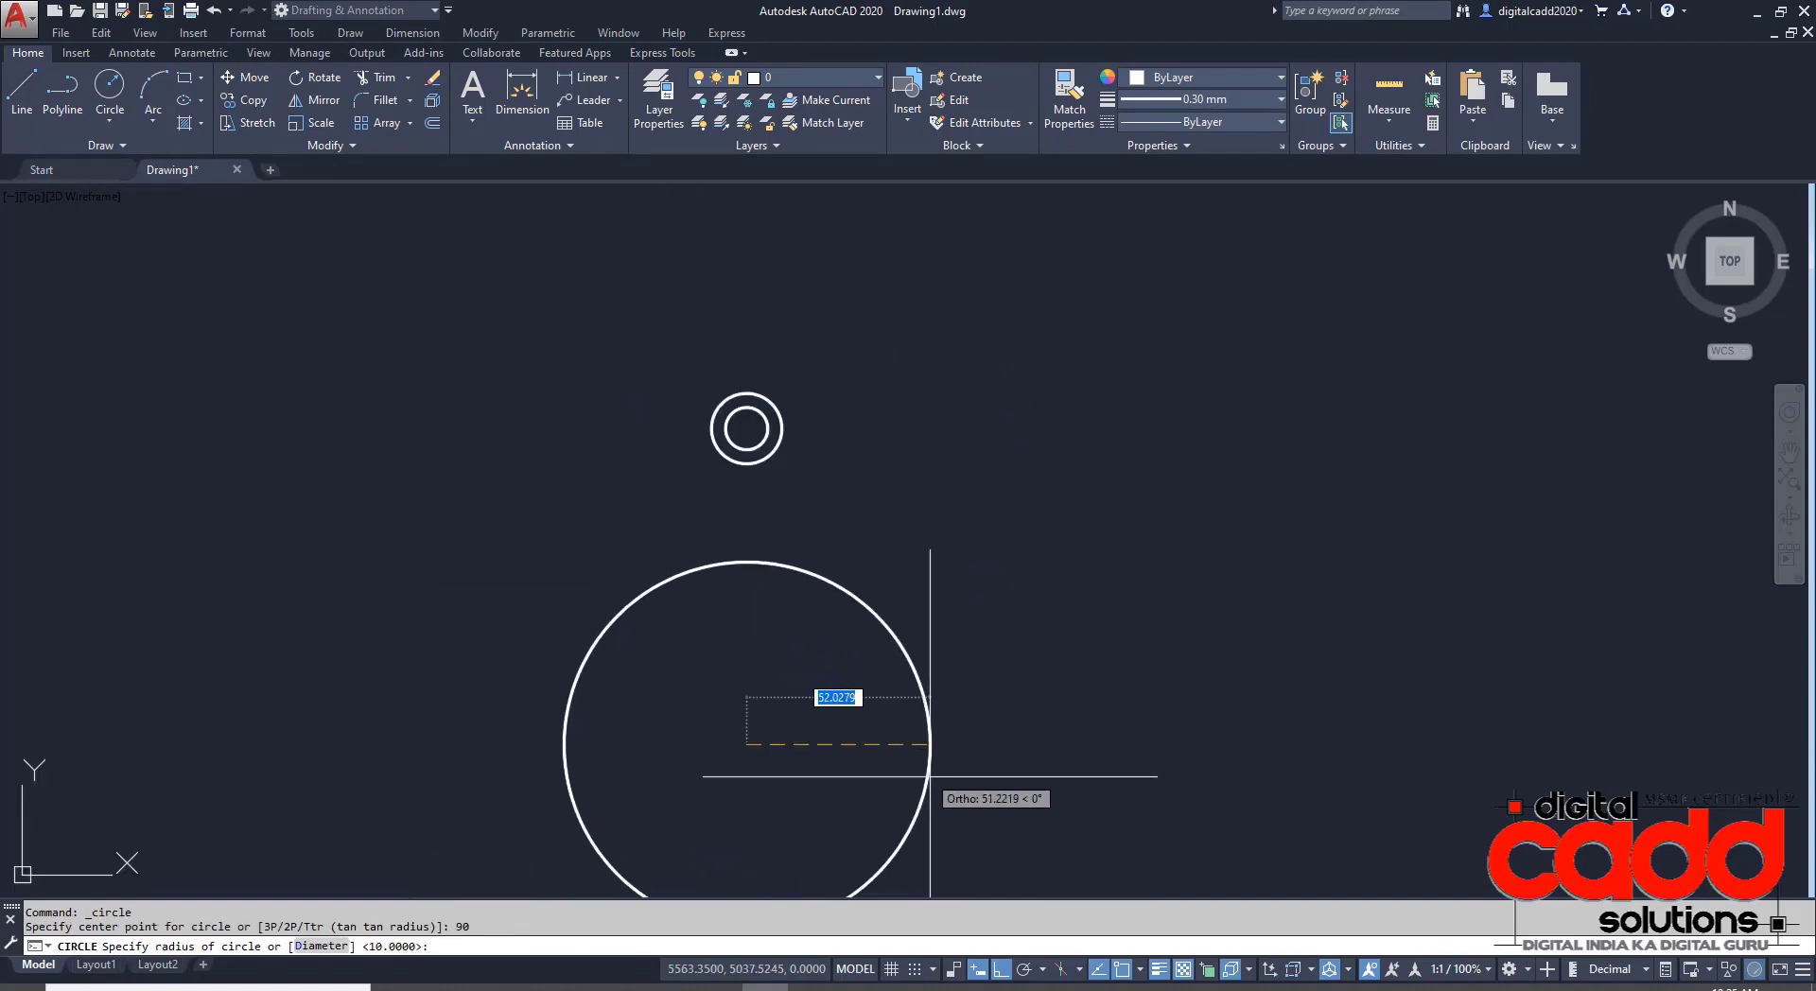
pyautogui.write('30')
pyautogui.press('Return')
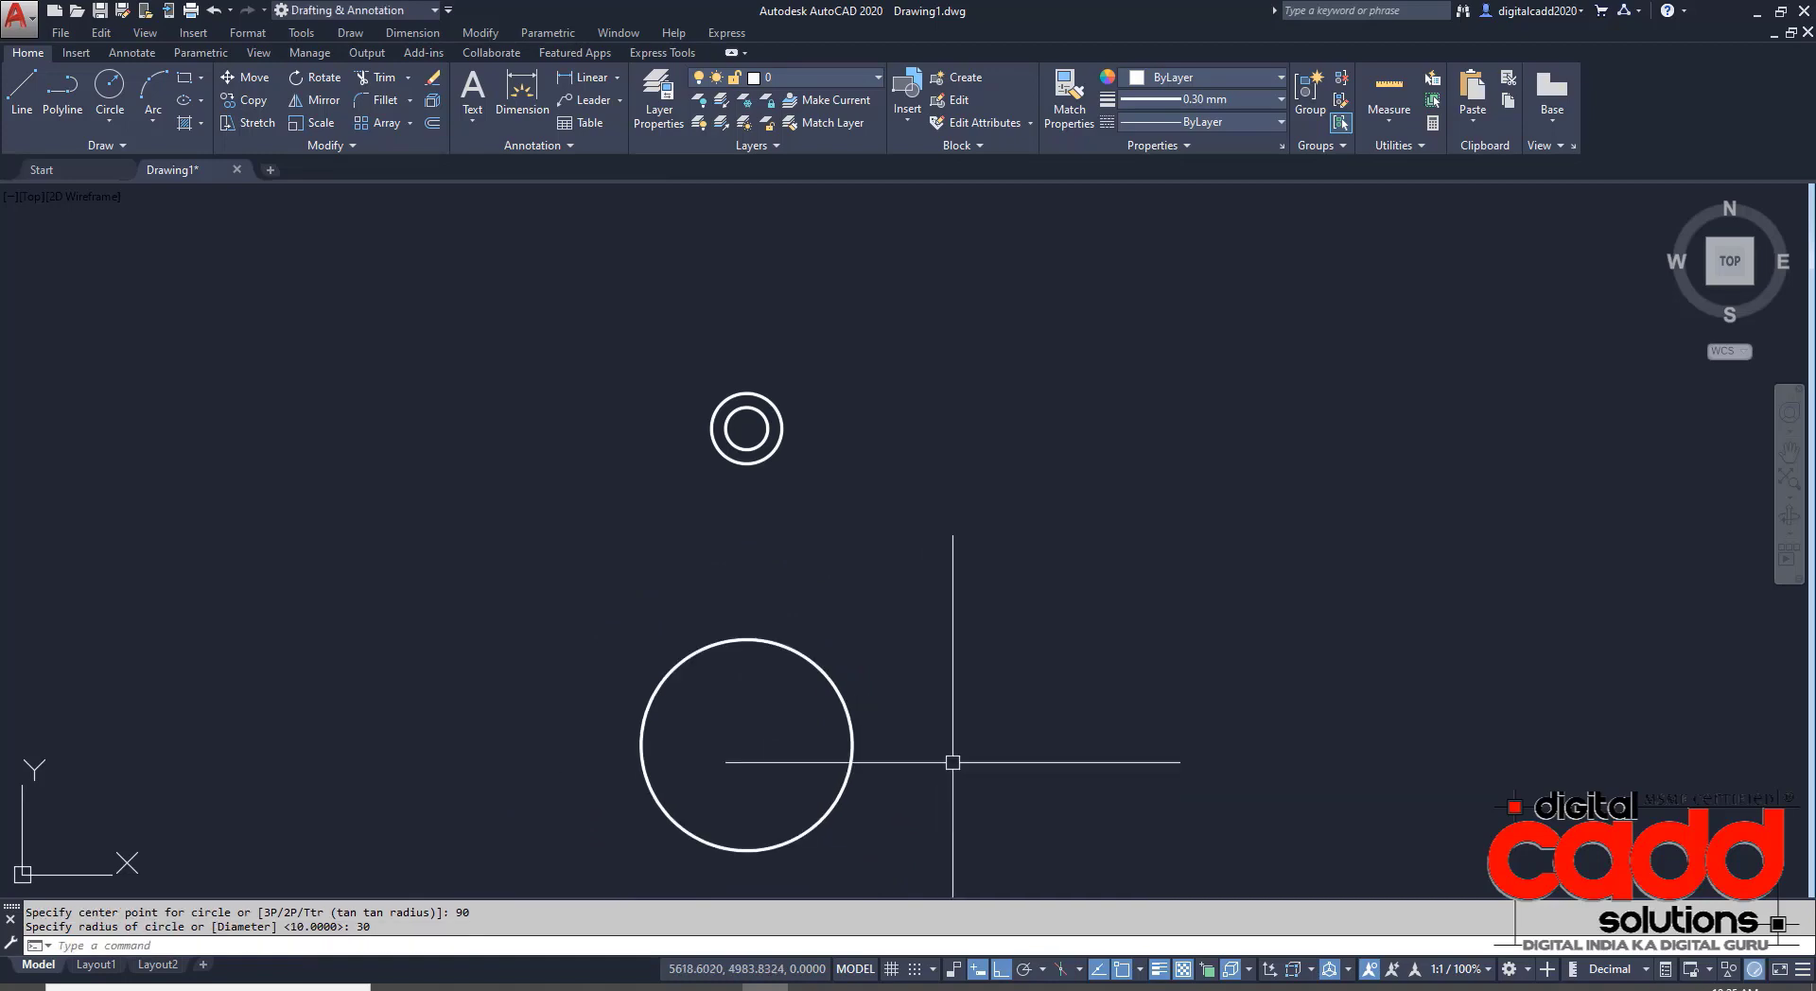
pyautogui.moveTo(945, 763); pyautogui.dragTo(782, 623, button='middle')
# - Check the inner arc in the EX: 33 PDF and draw a 22 mm radius circle centred 5 mm below the 30 mm radius circle's centre
pyautogui.hotkey('alt', 'Tab')
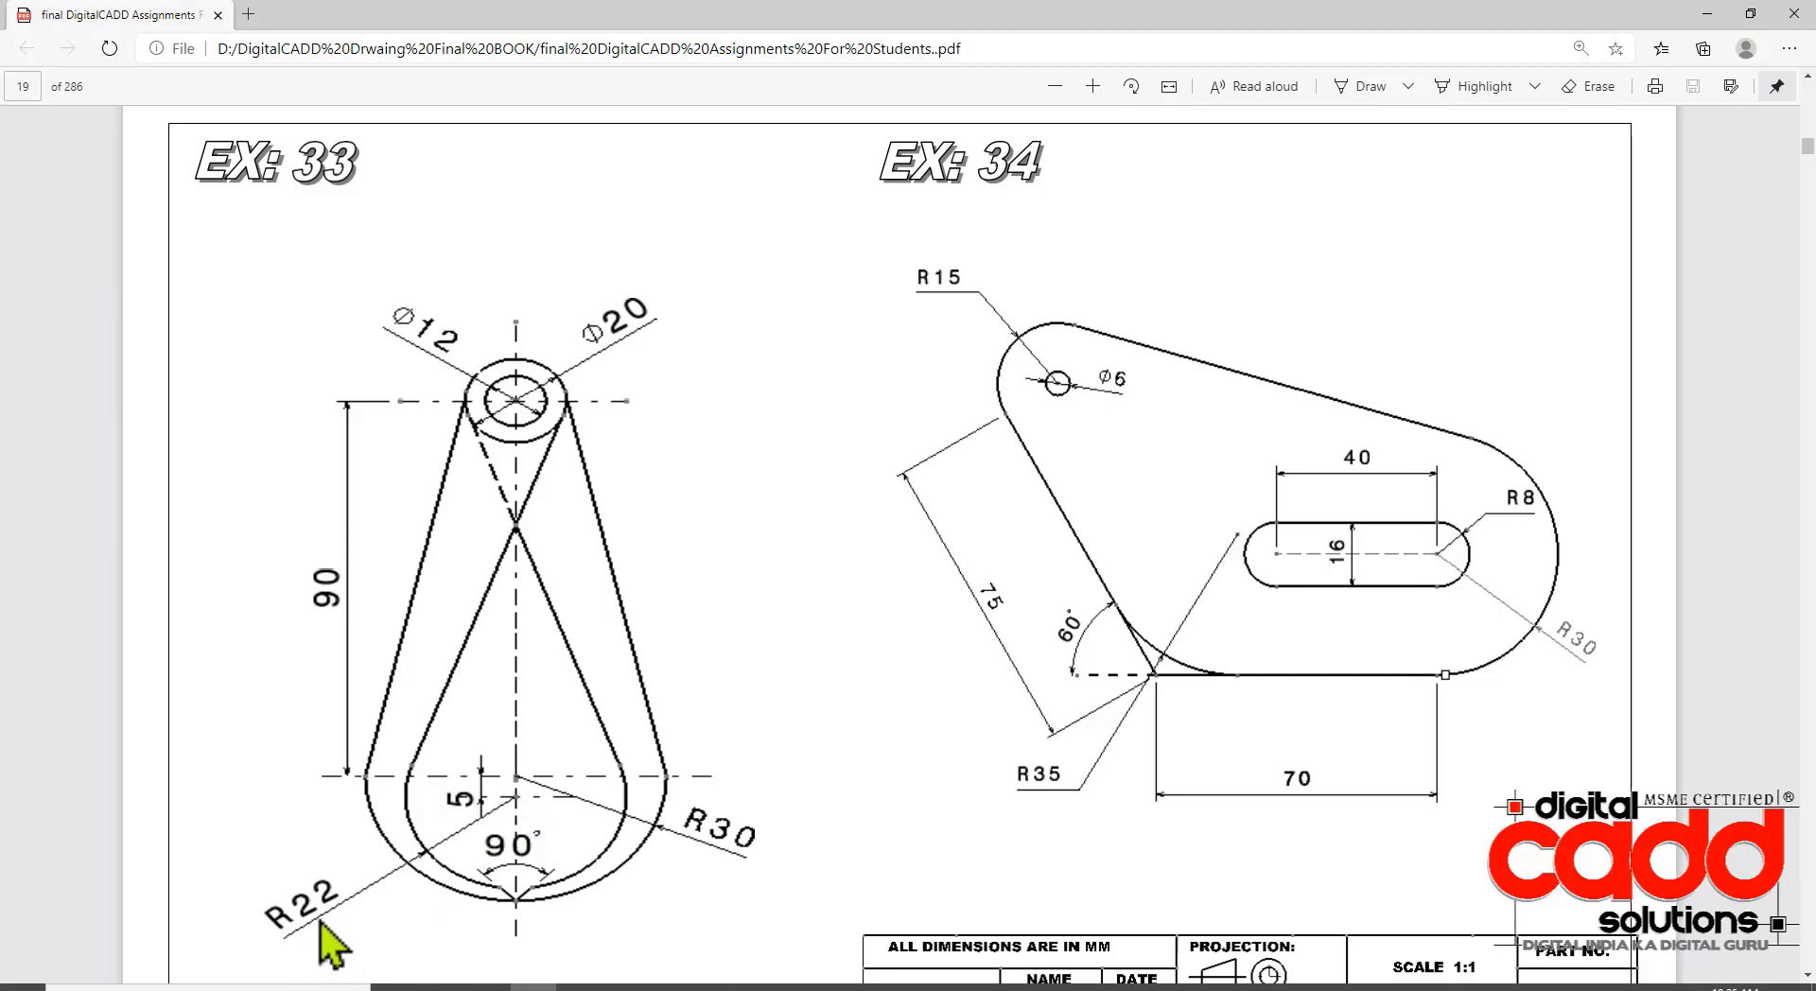
pyautogui.hotkey('alt', 'Tab')
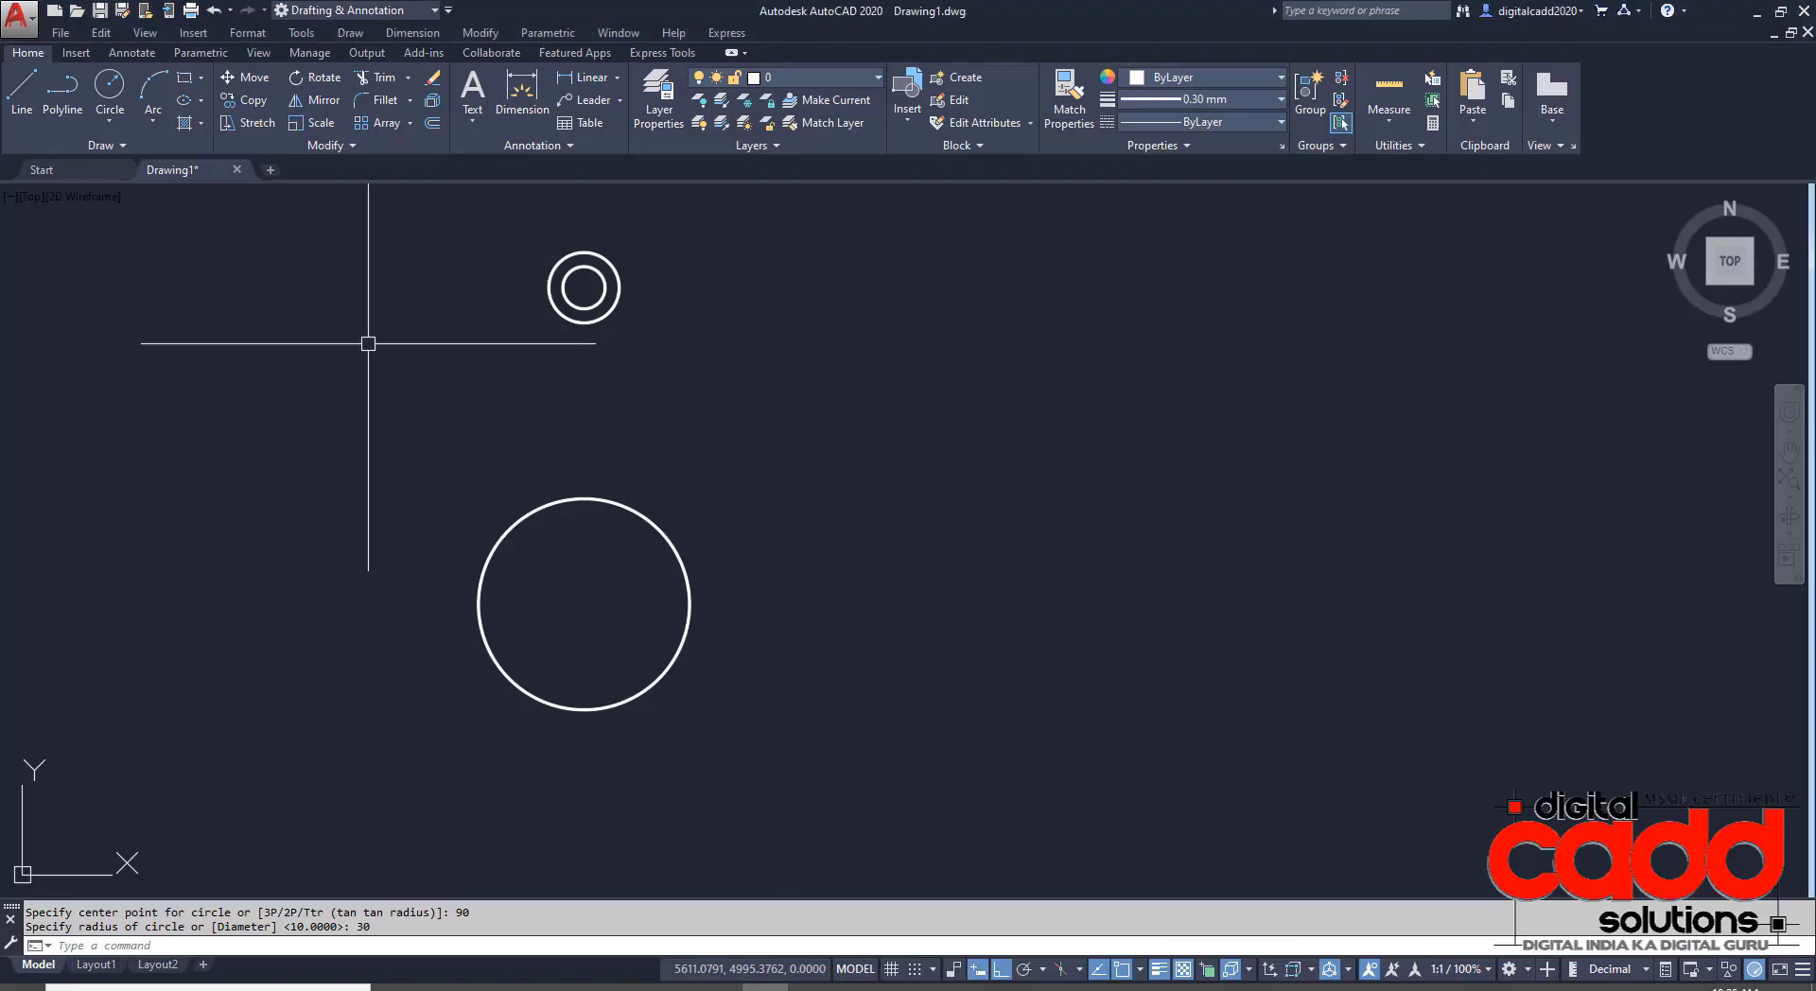
pyautogui.write('c')
pyautogui.press('Return')
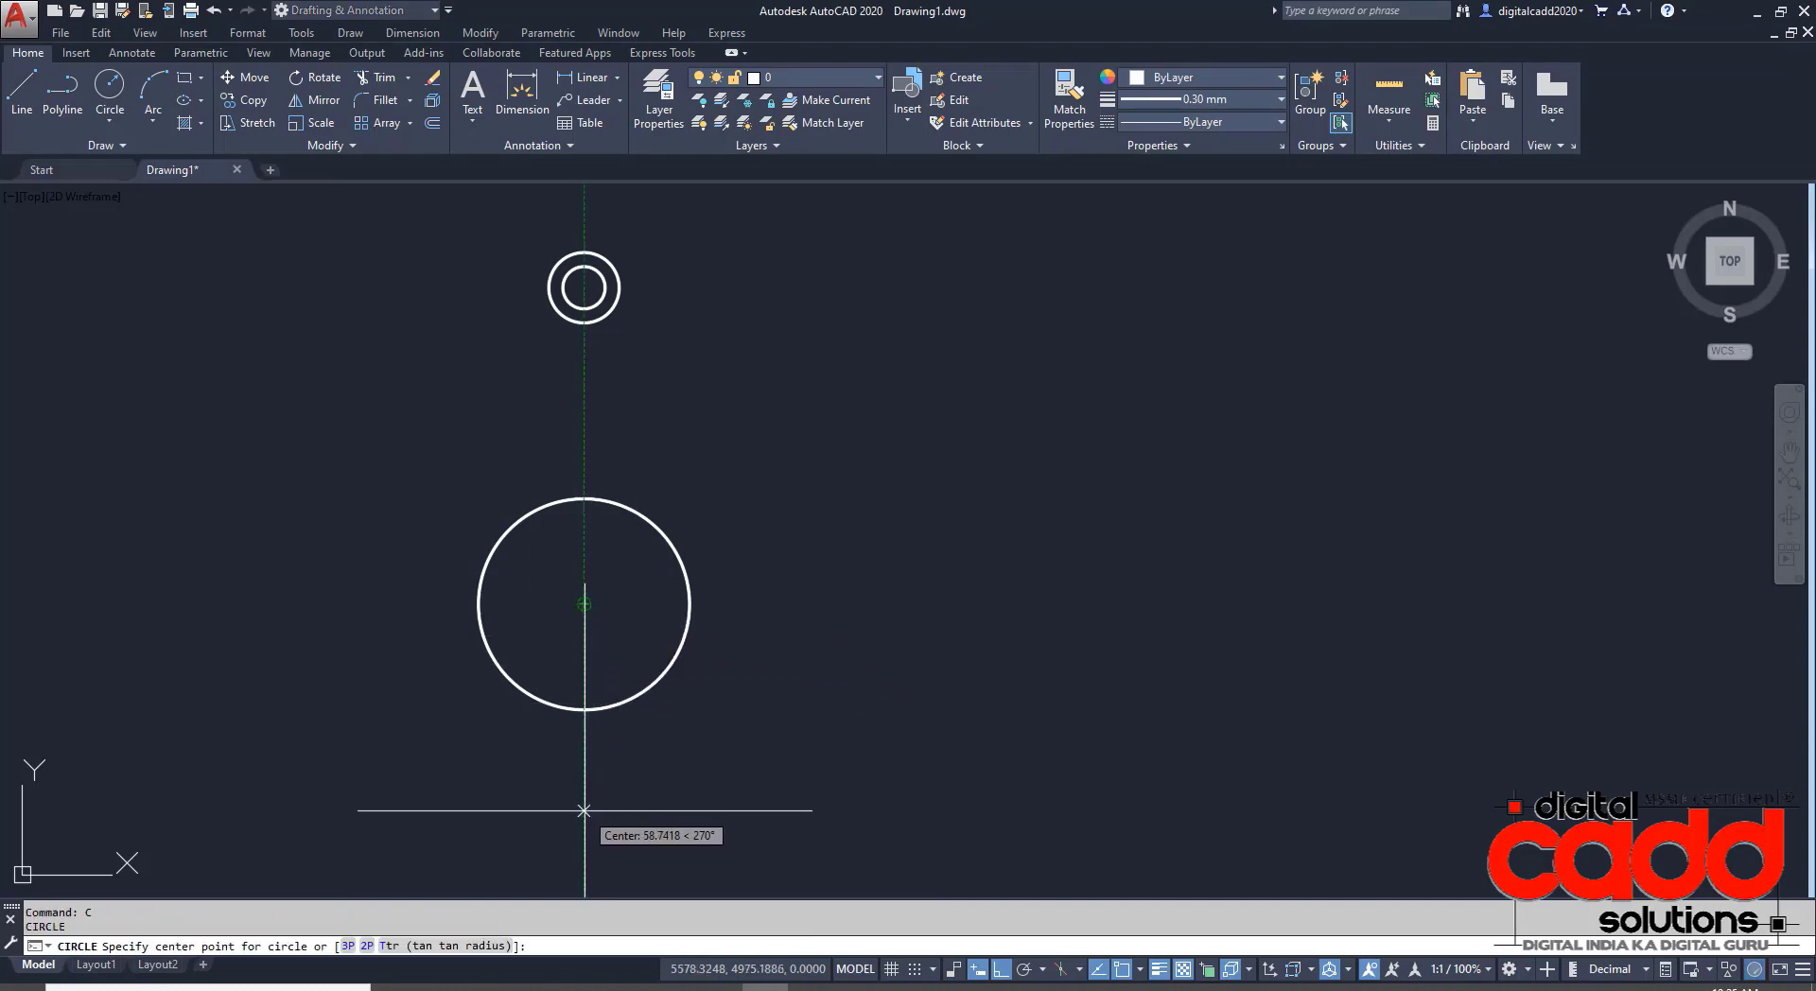
pyautogui.press('Return')
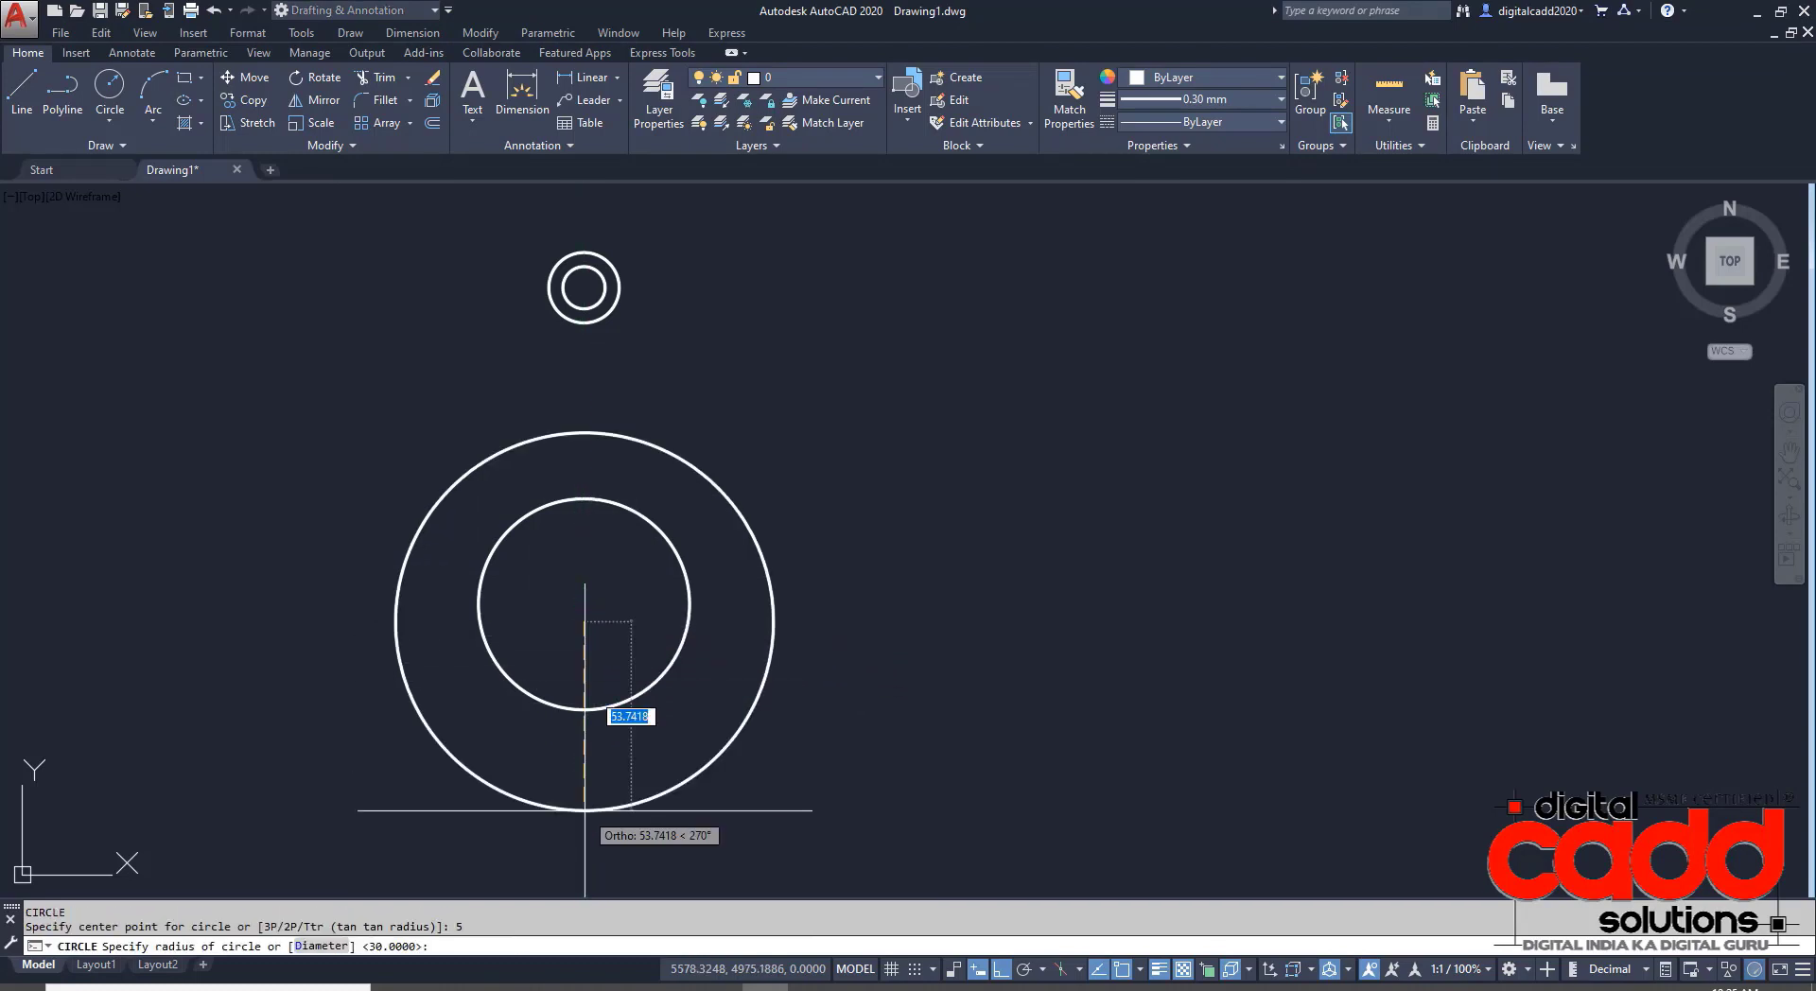
pyautogui.press('Return')
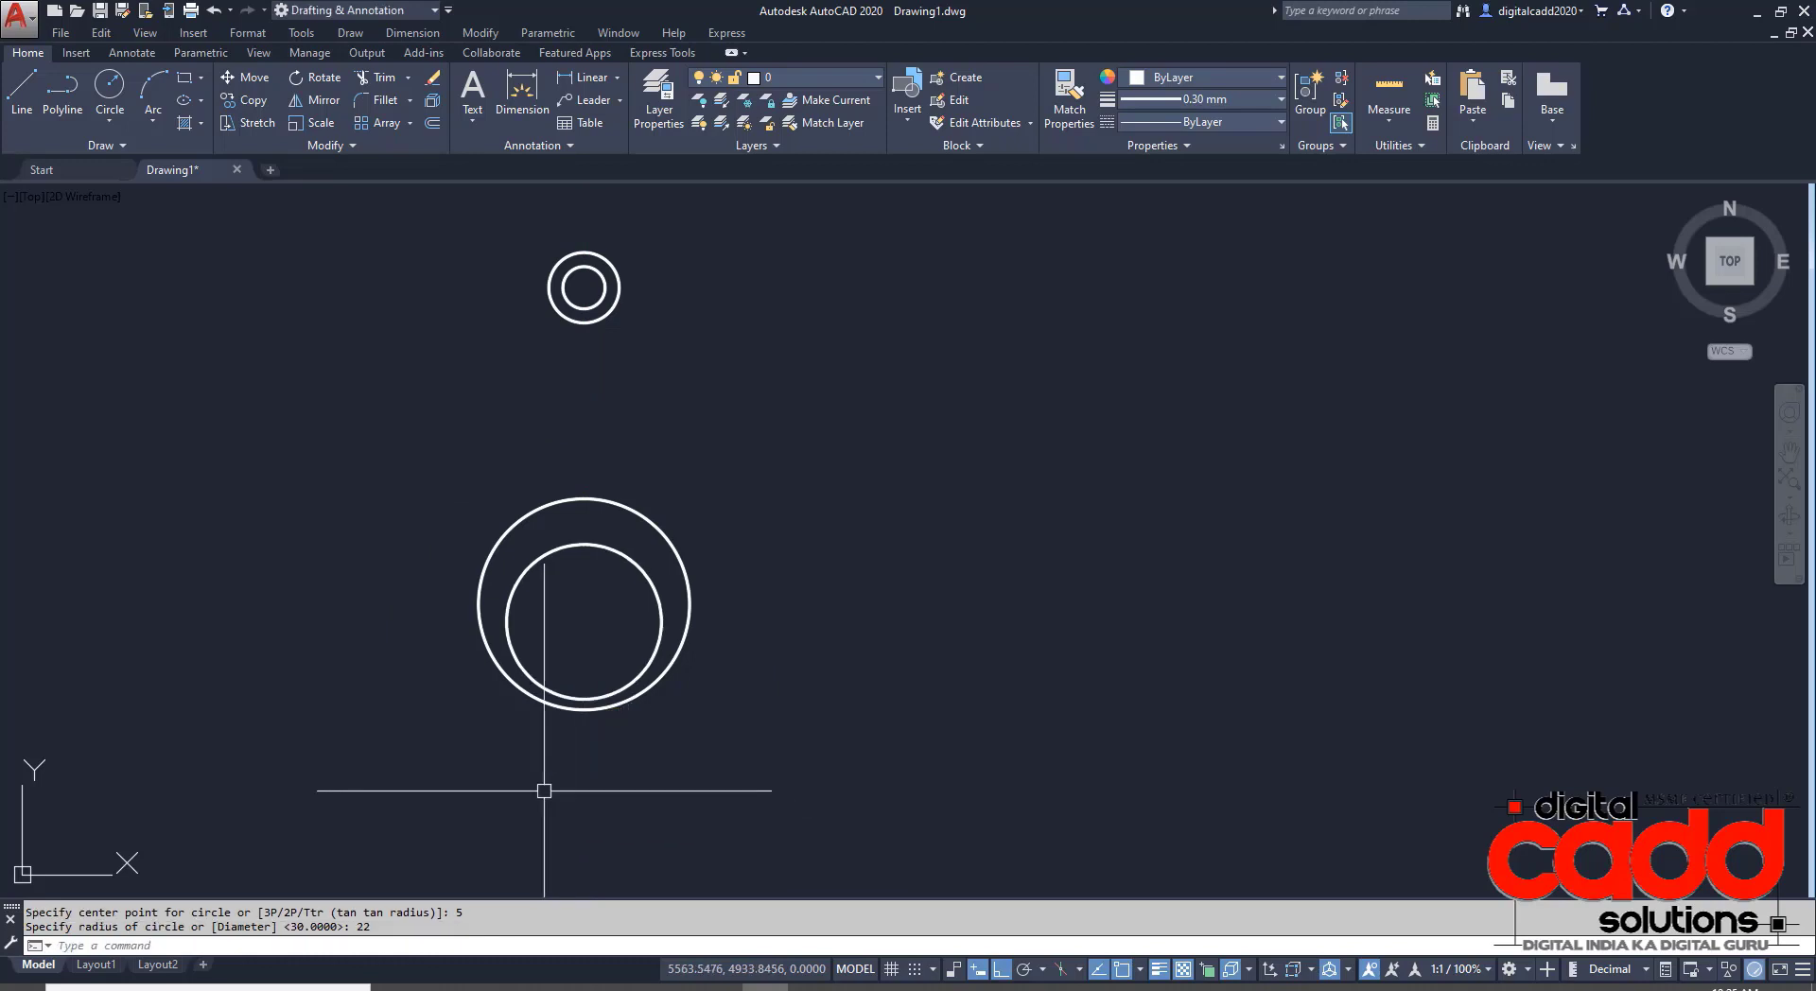
pyautogui.moveTo(759, 605); pyautogui.dragTo(861, 643, button='middle')
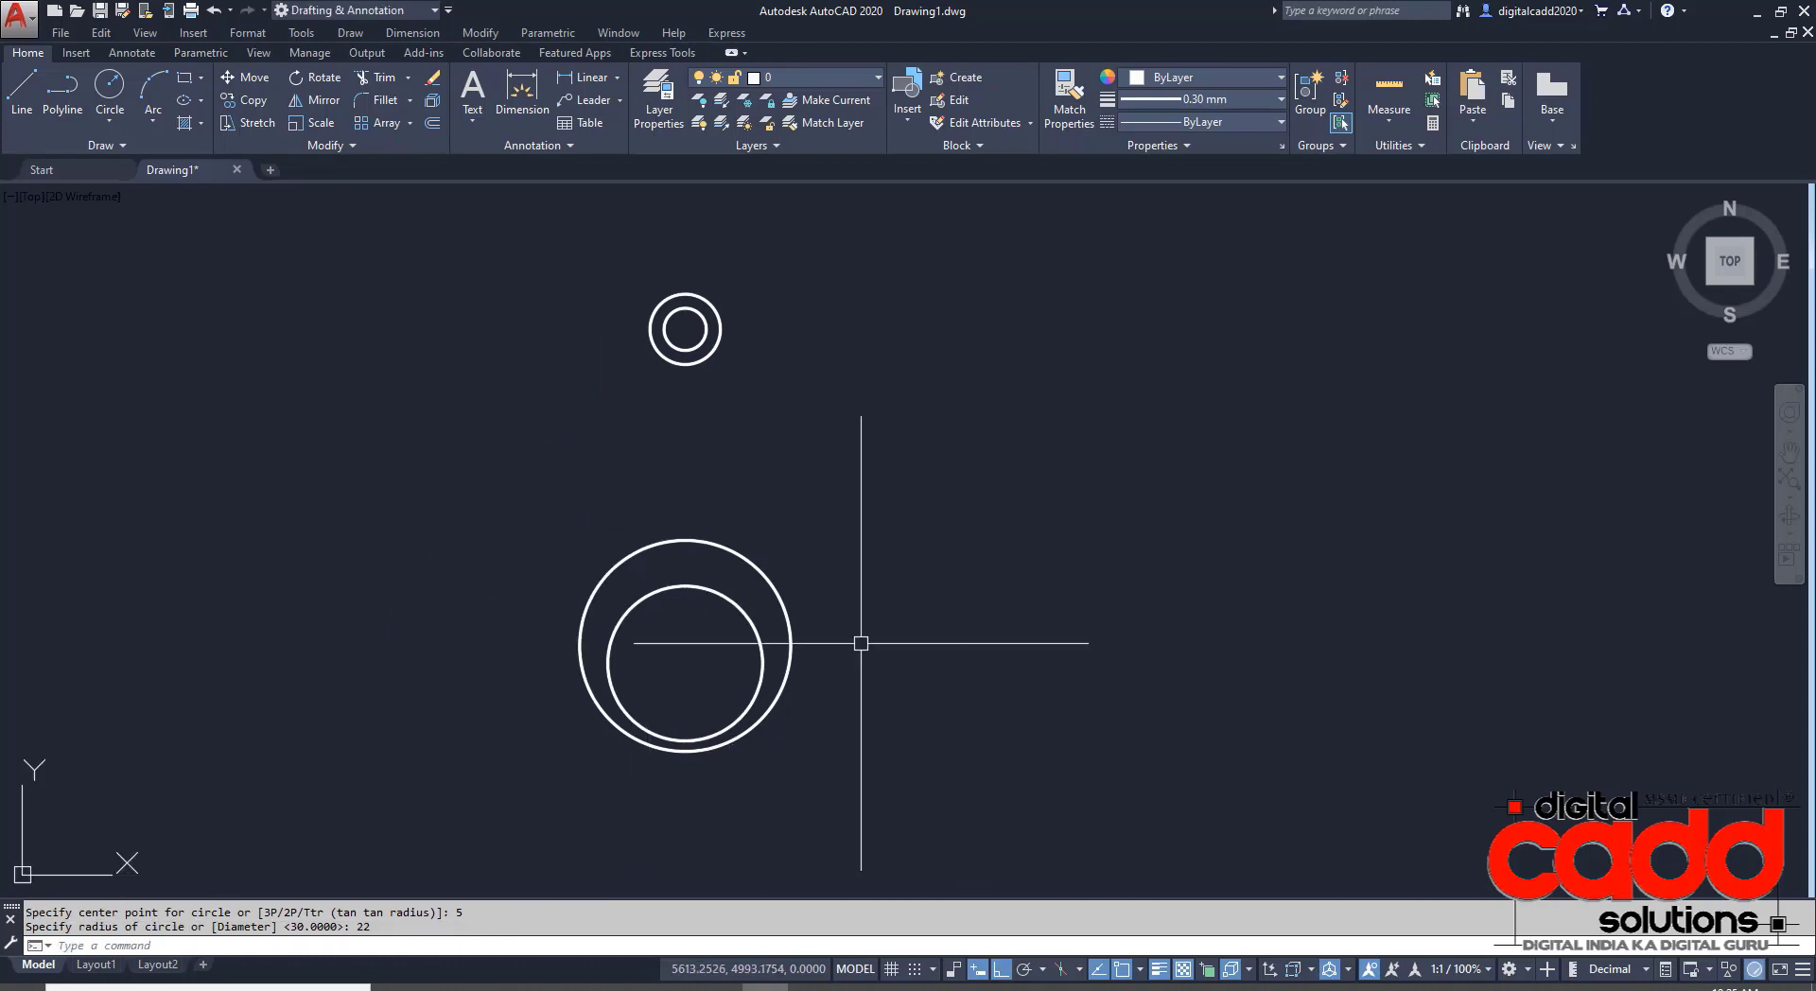
# - Check the EX: 33 PDF and draw a line tangent from the 20 mm circle's left side to the 22 mm radius circle's right side
pyautogui.click(533, 987)
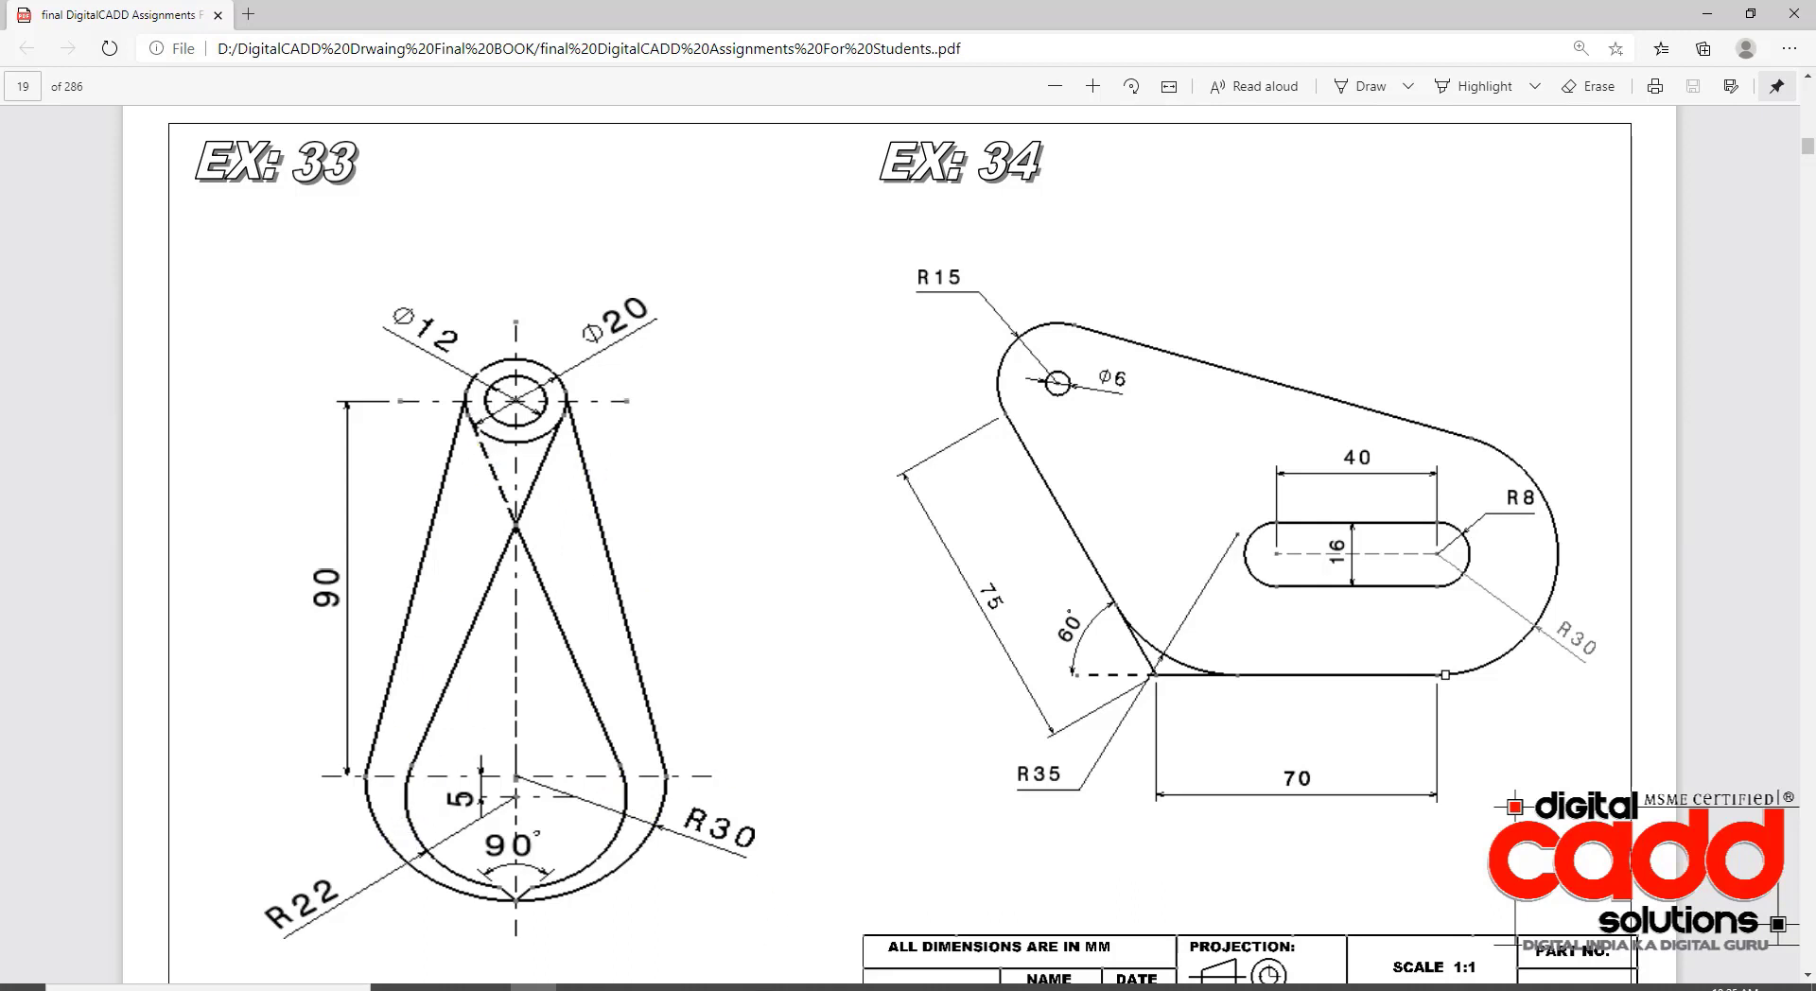
pyautogui.click(766, 987)
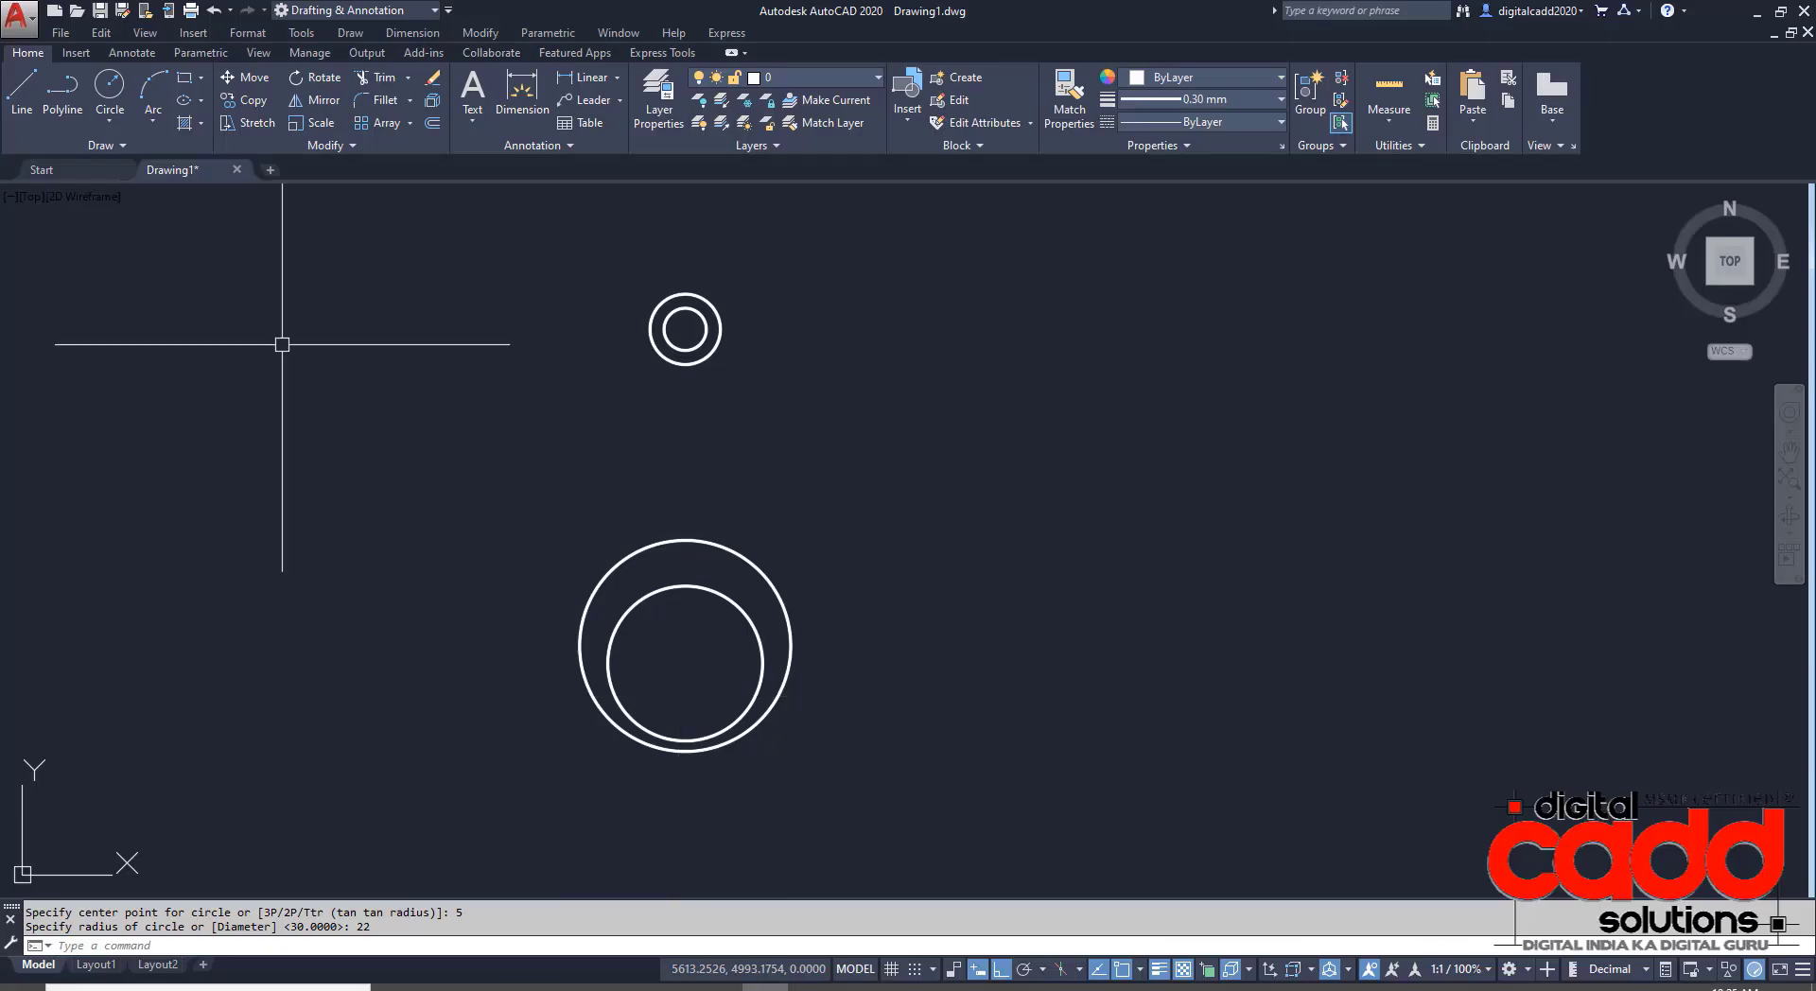
pyautogui.click(36, 104)
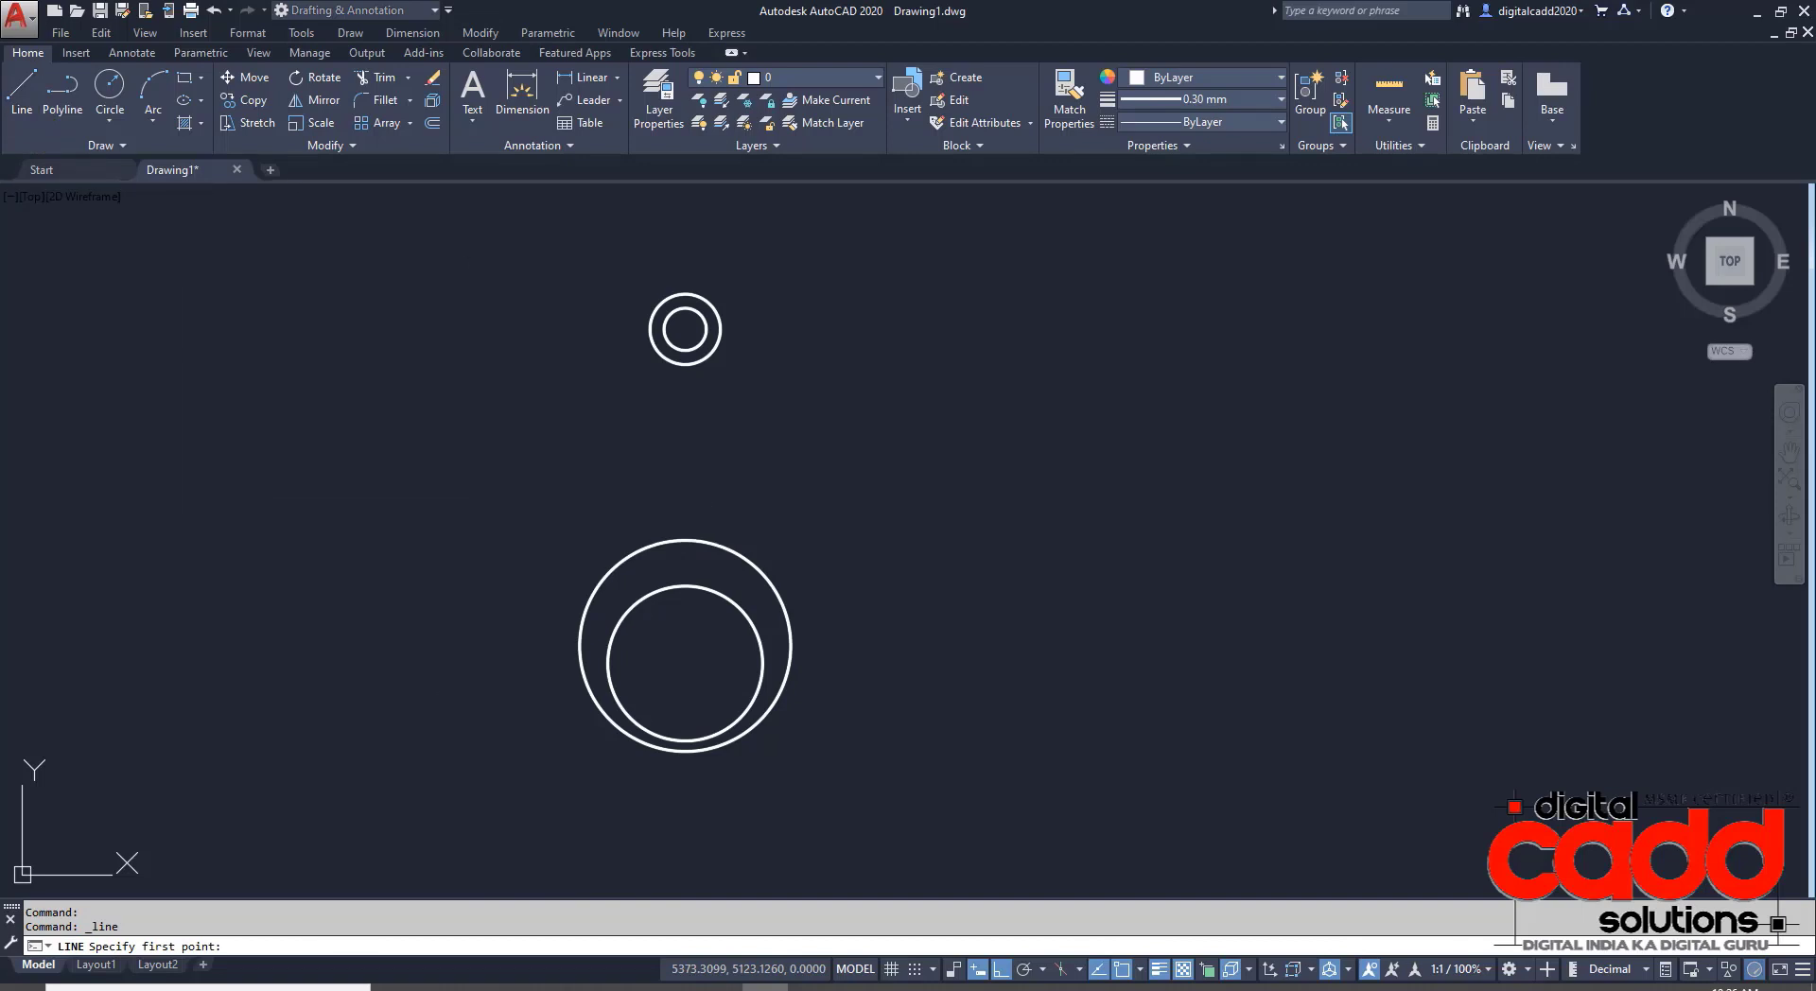
pyautogui.keyDown('shift'); pyautogui.rightClick(503, 446); pyautogui.keyUp('shift')
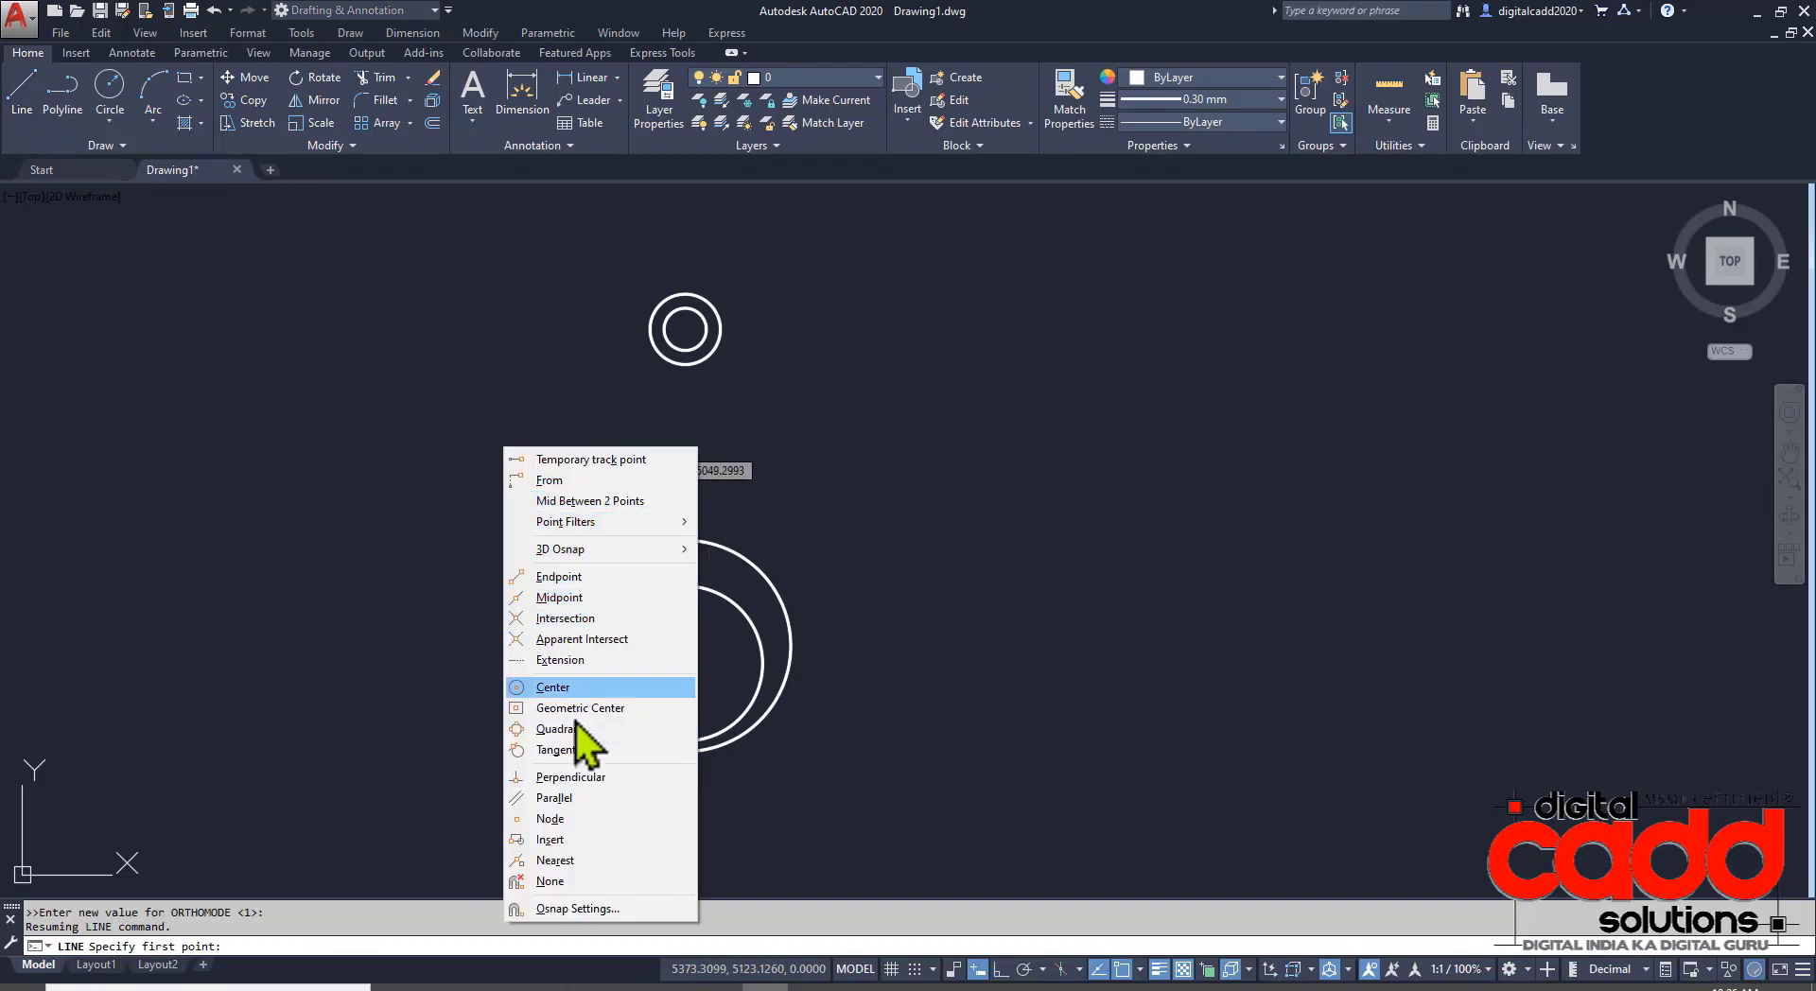
pyautogui.click(568, 750)
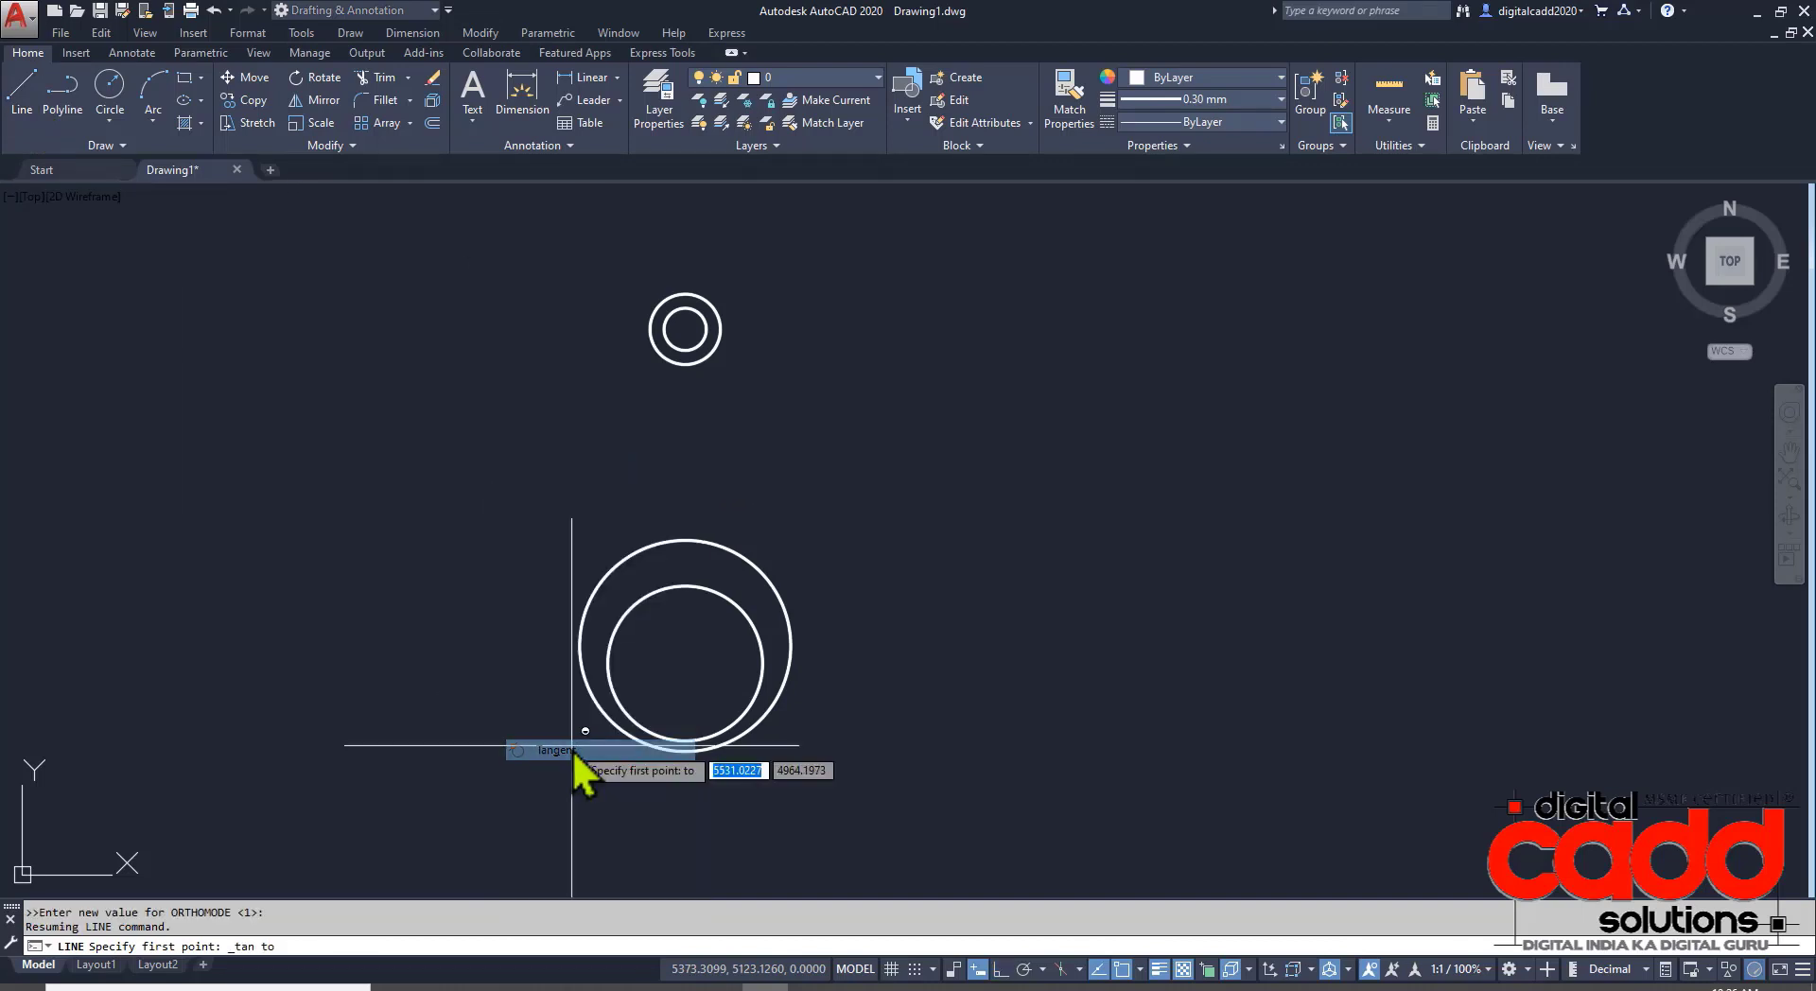
pyautogui.click(662, 337)
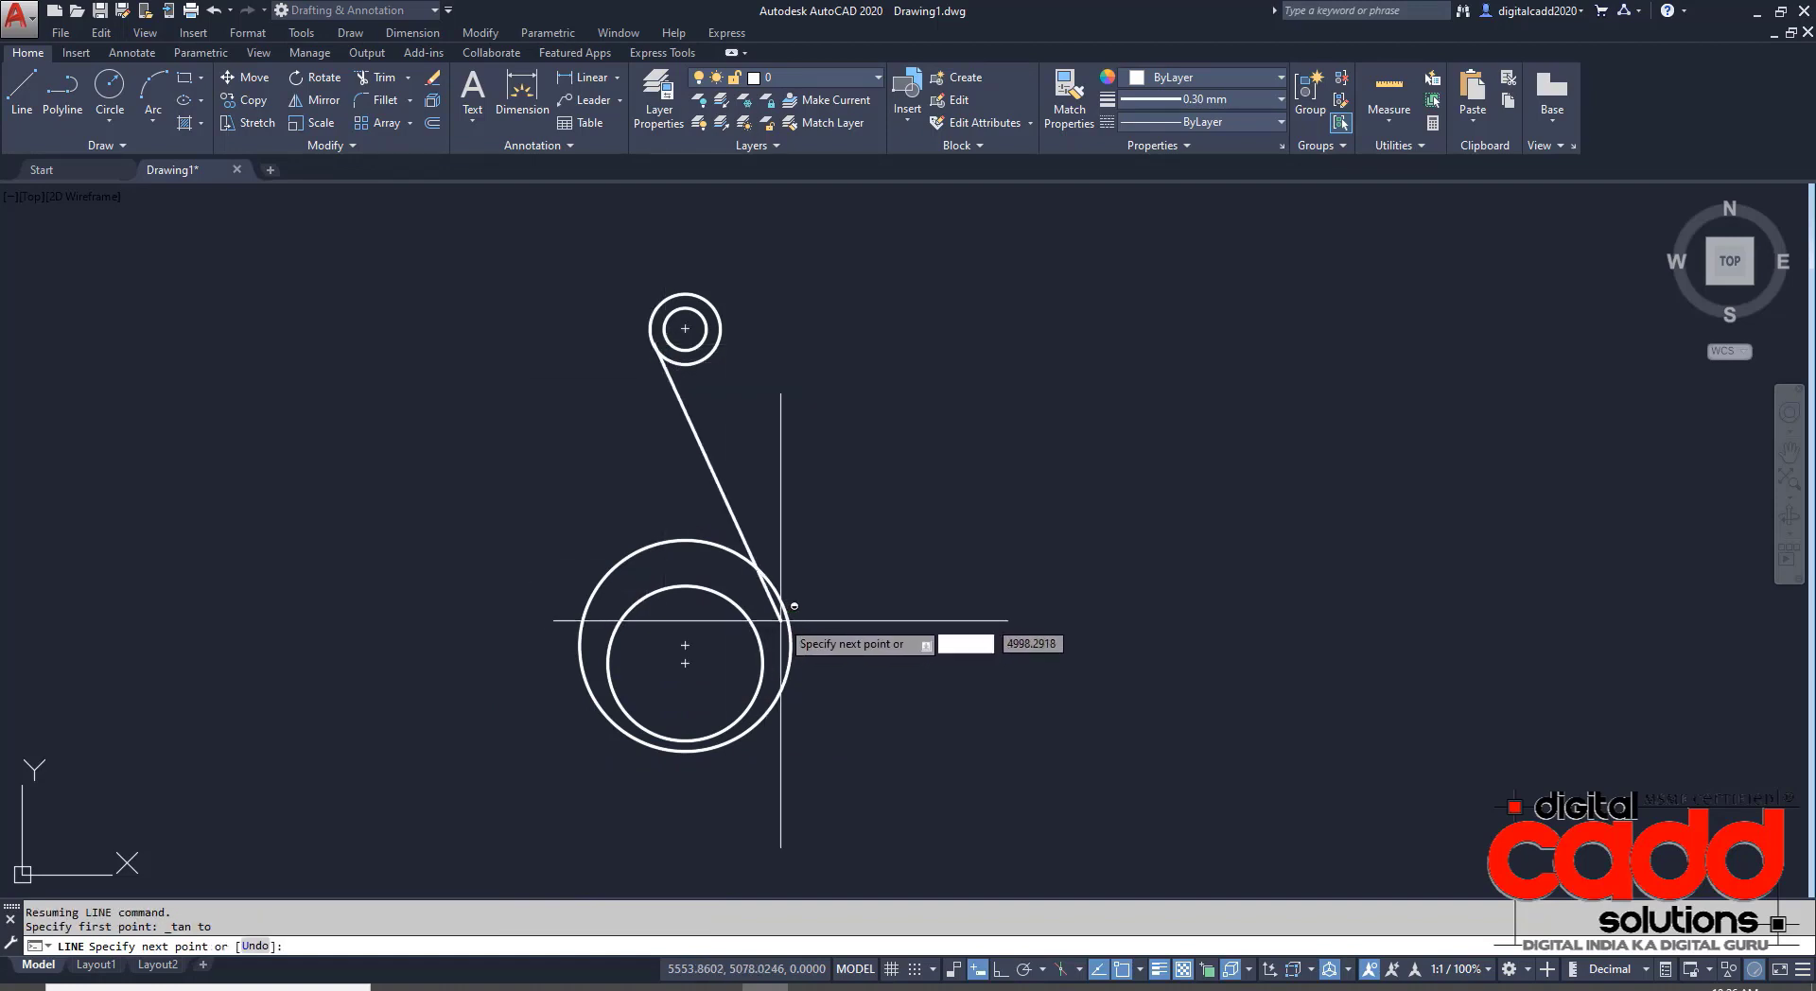
pyautogui.keyDown('shift'); pyautogui.rightClick(799, 613); pyautogui.keyUp('shift')
pyautogui.click(842, 437)
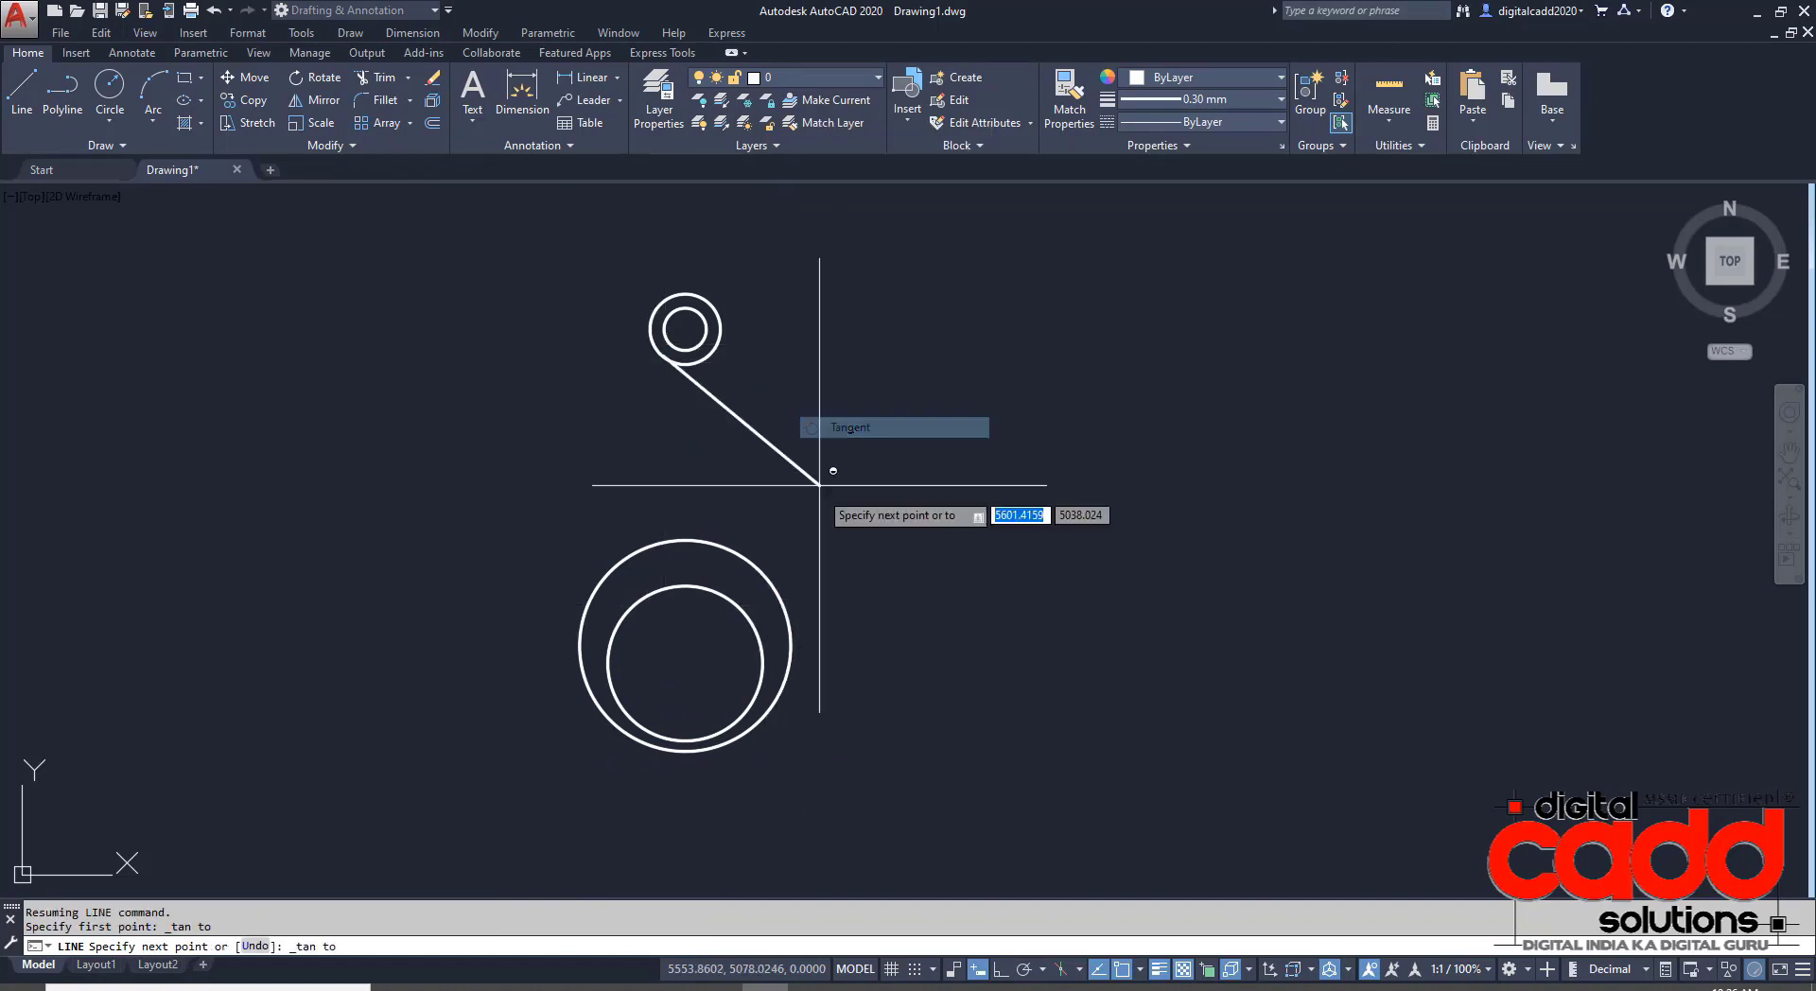
pyautogui.click(750, 629)
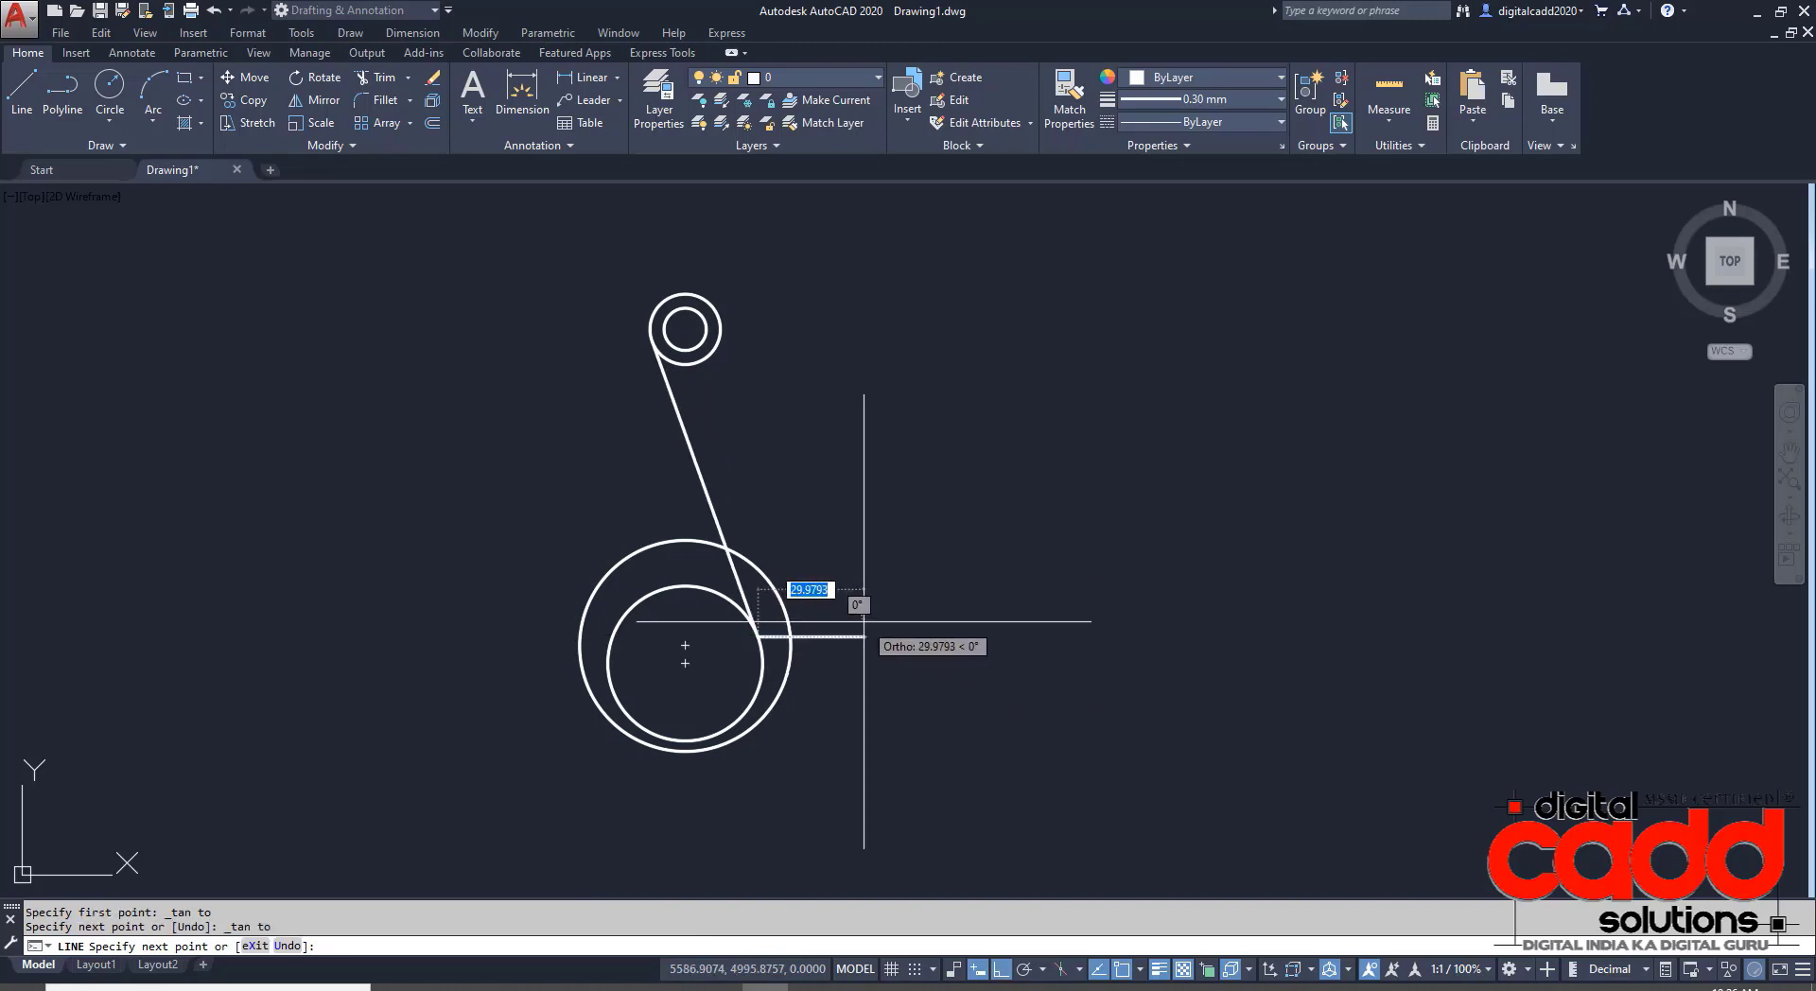
pyautogui.press('Return')
pyautogui.moveTo(876, 636); pyautogui.dragTo(884, 675, button='middle')
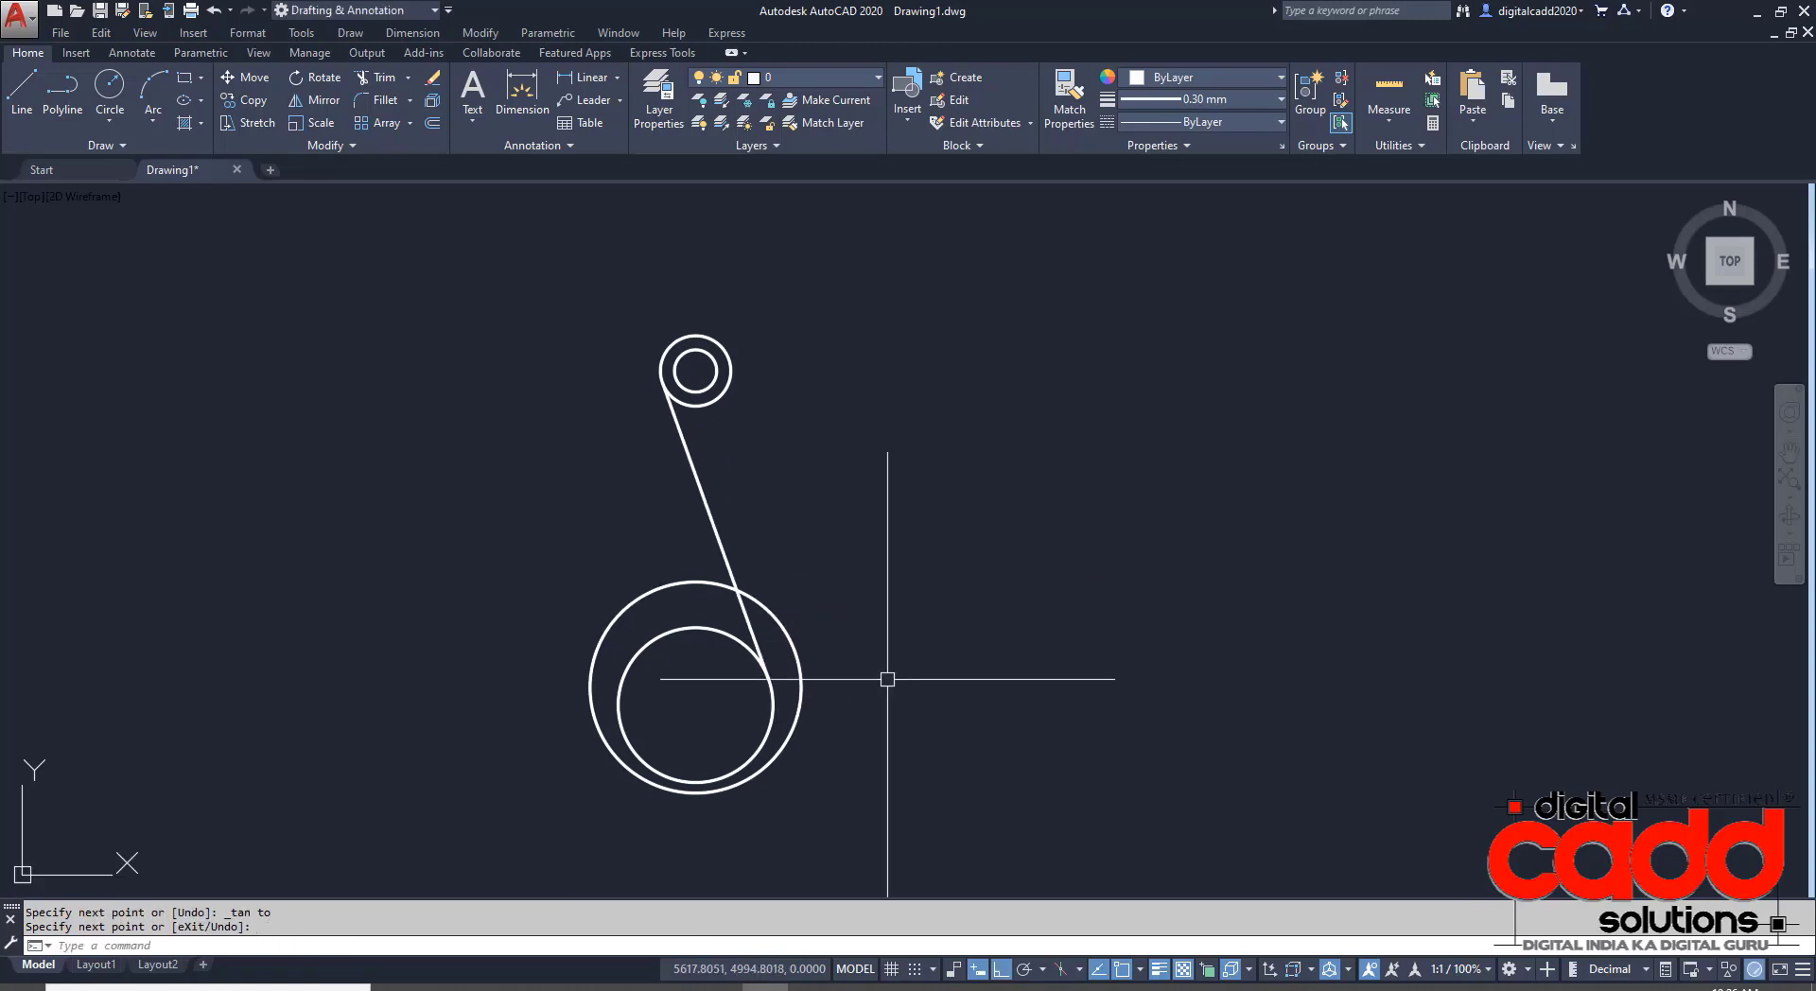
# - Mirror the crossing tangent line about the vertical axis through the concentric circles' centre, keeping the source line
pyautogui.click(710, 511)
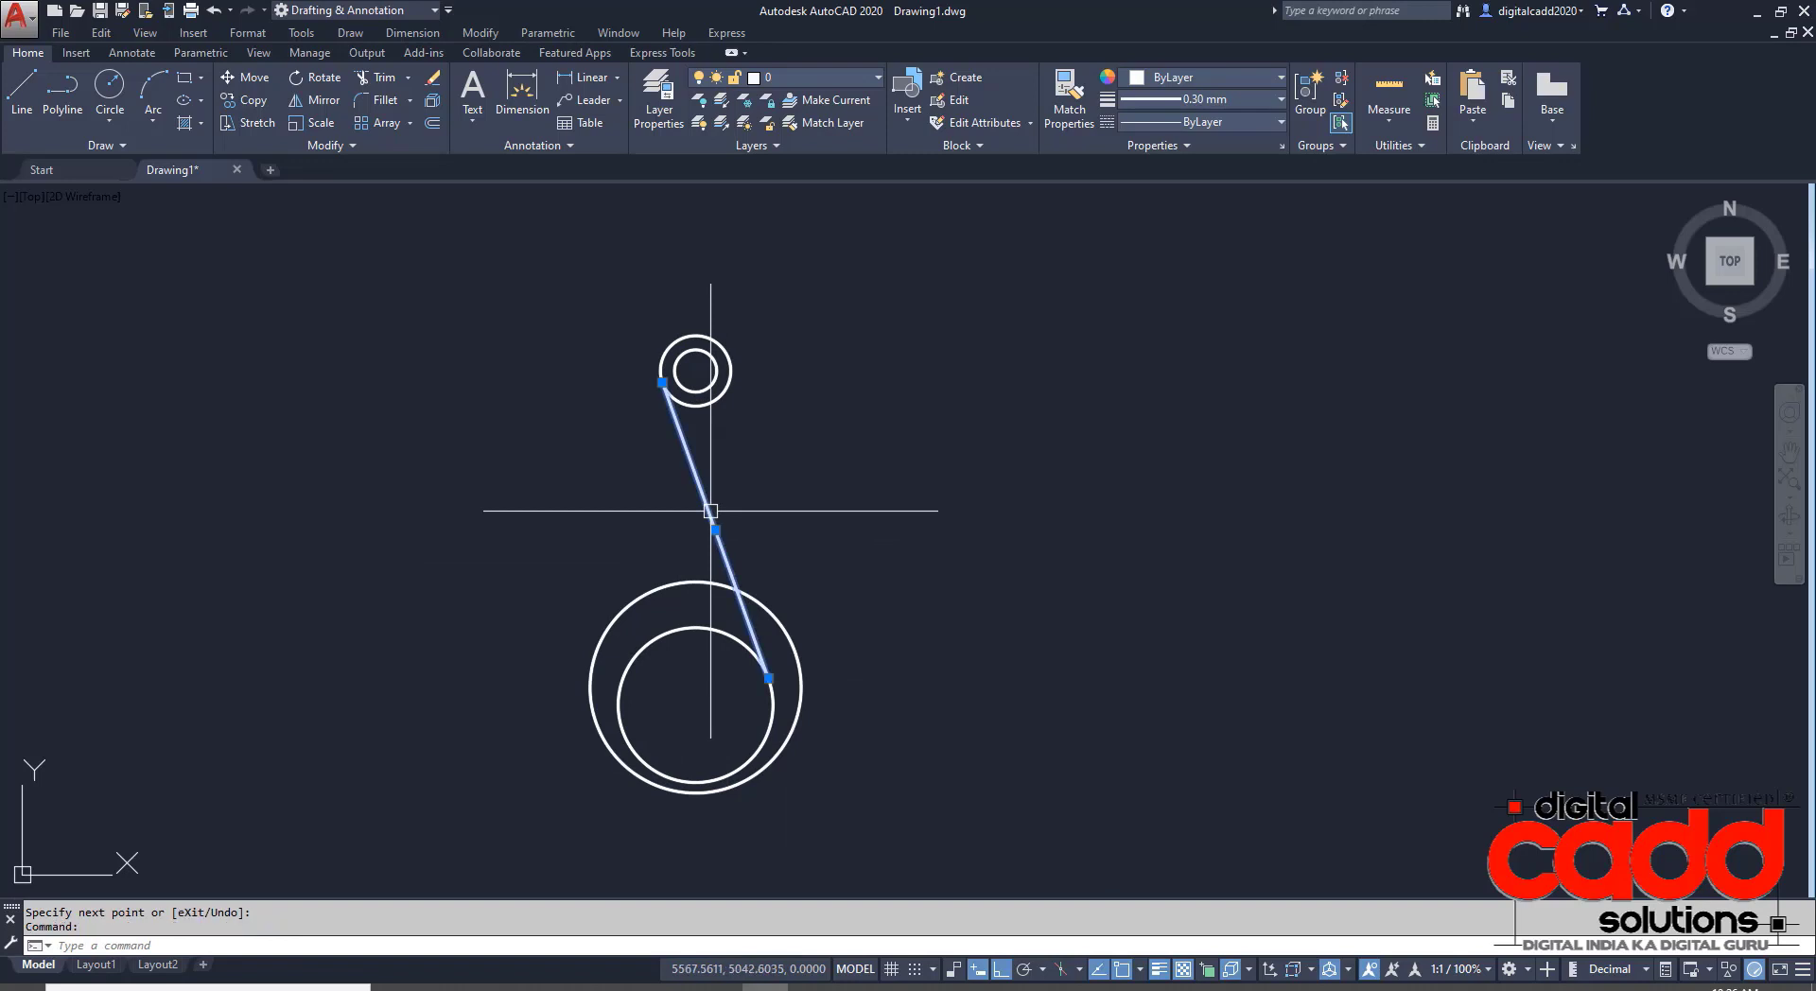
pyautogui.click(321, 100)
pyautogui.click(696, 369)
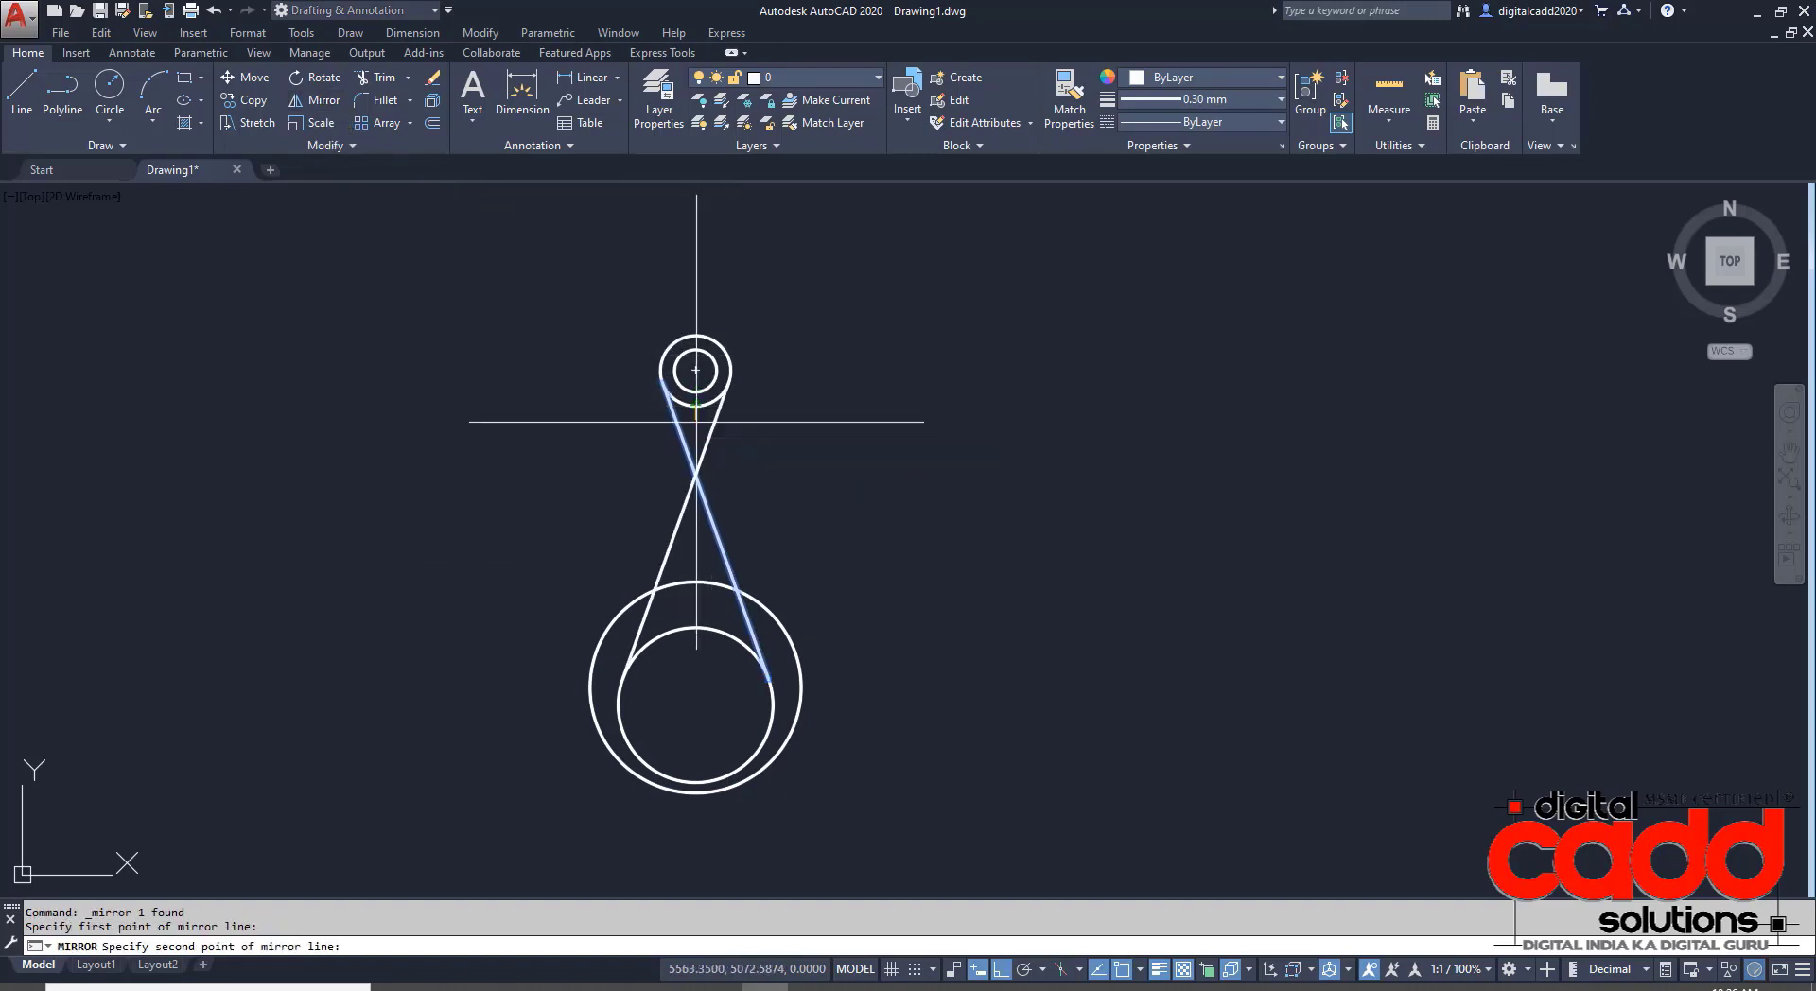
pyautogui.click(696, 587)
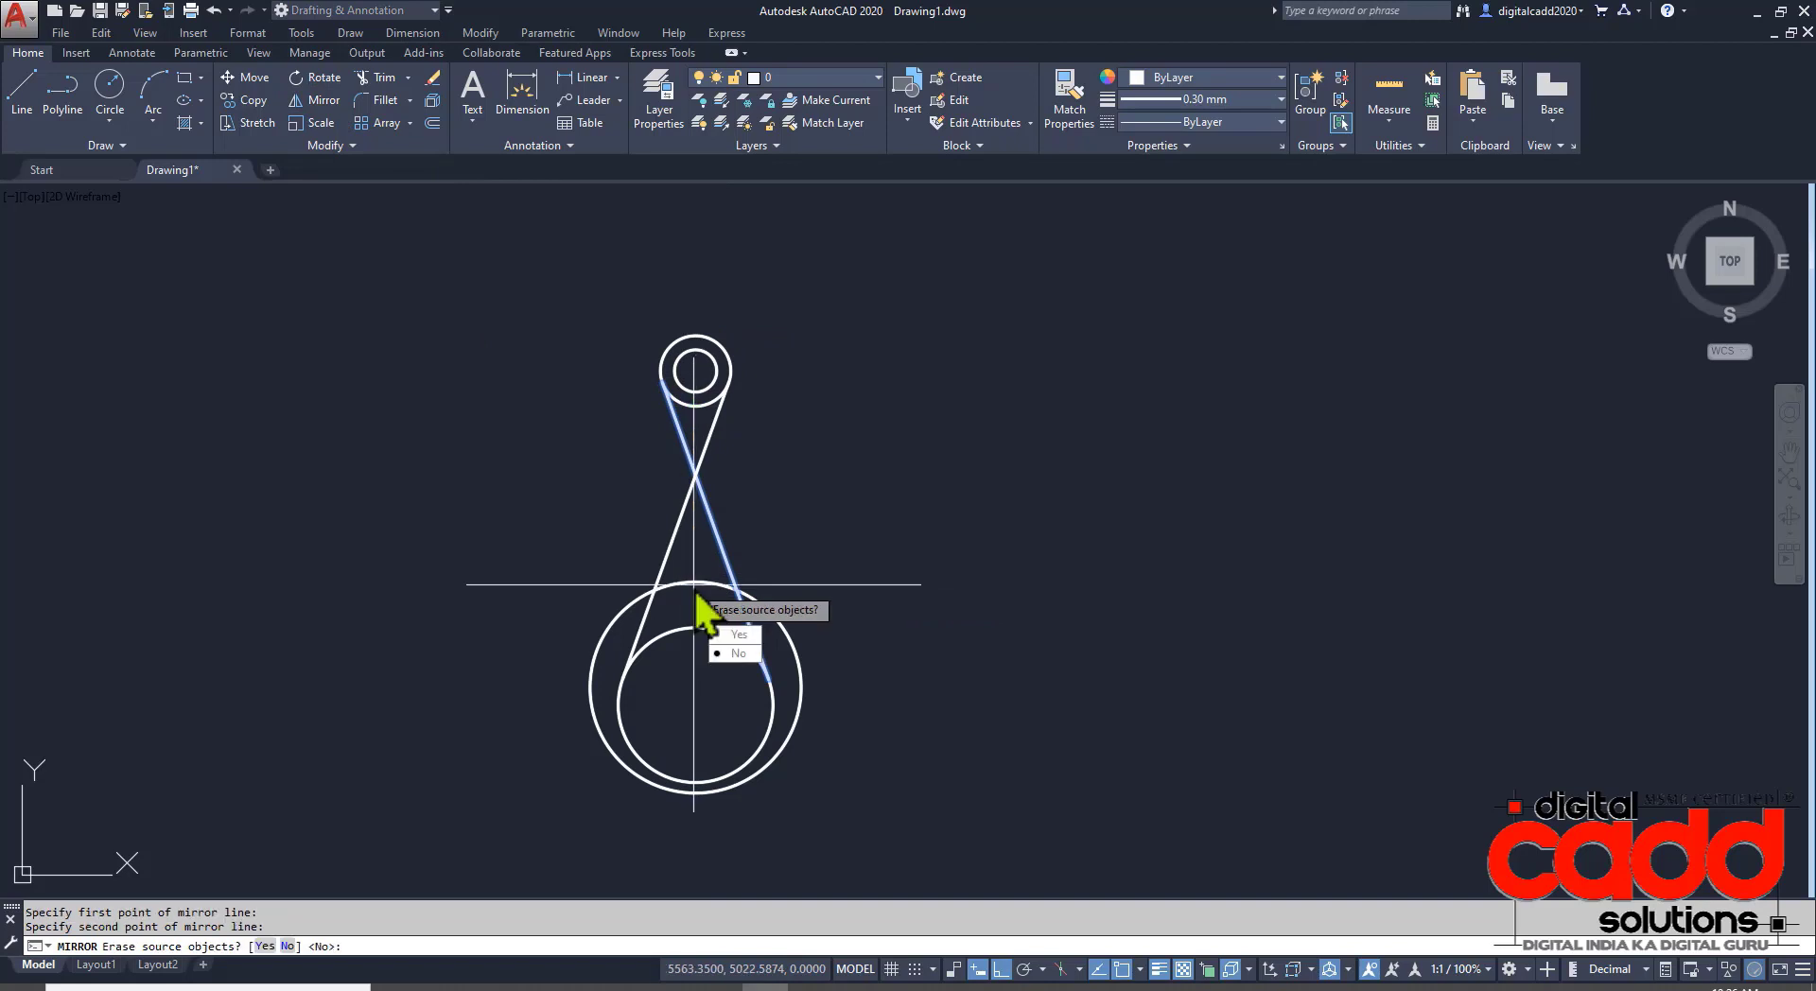
pyautogui.click(721, 654)
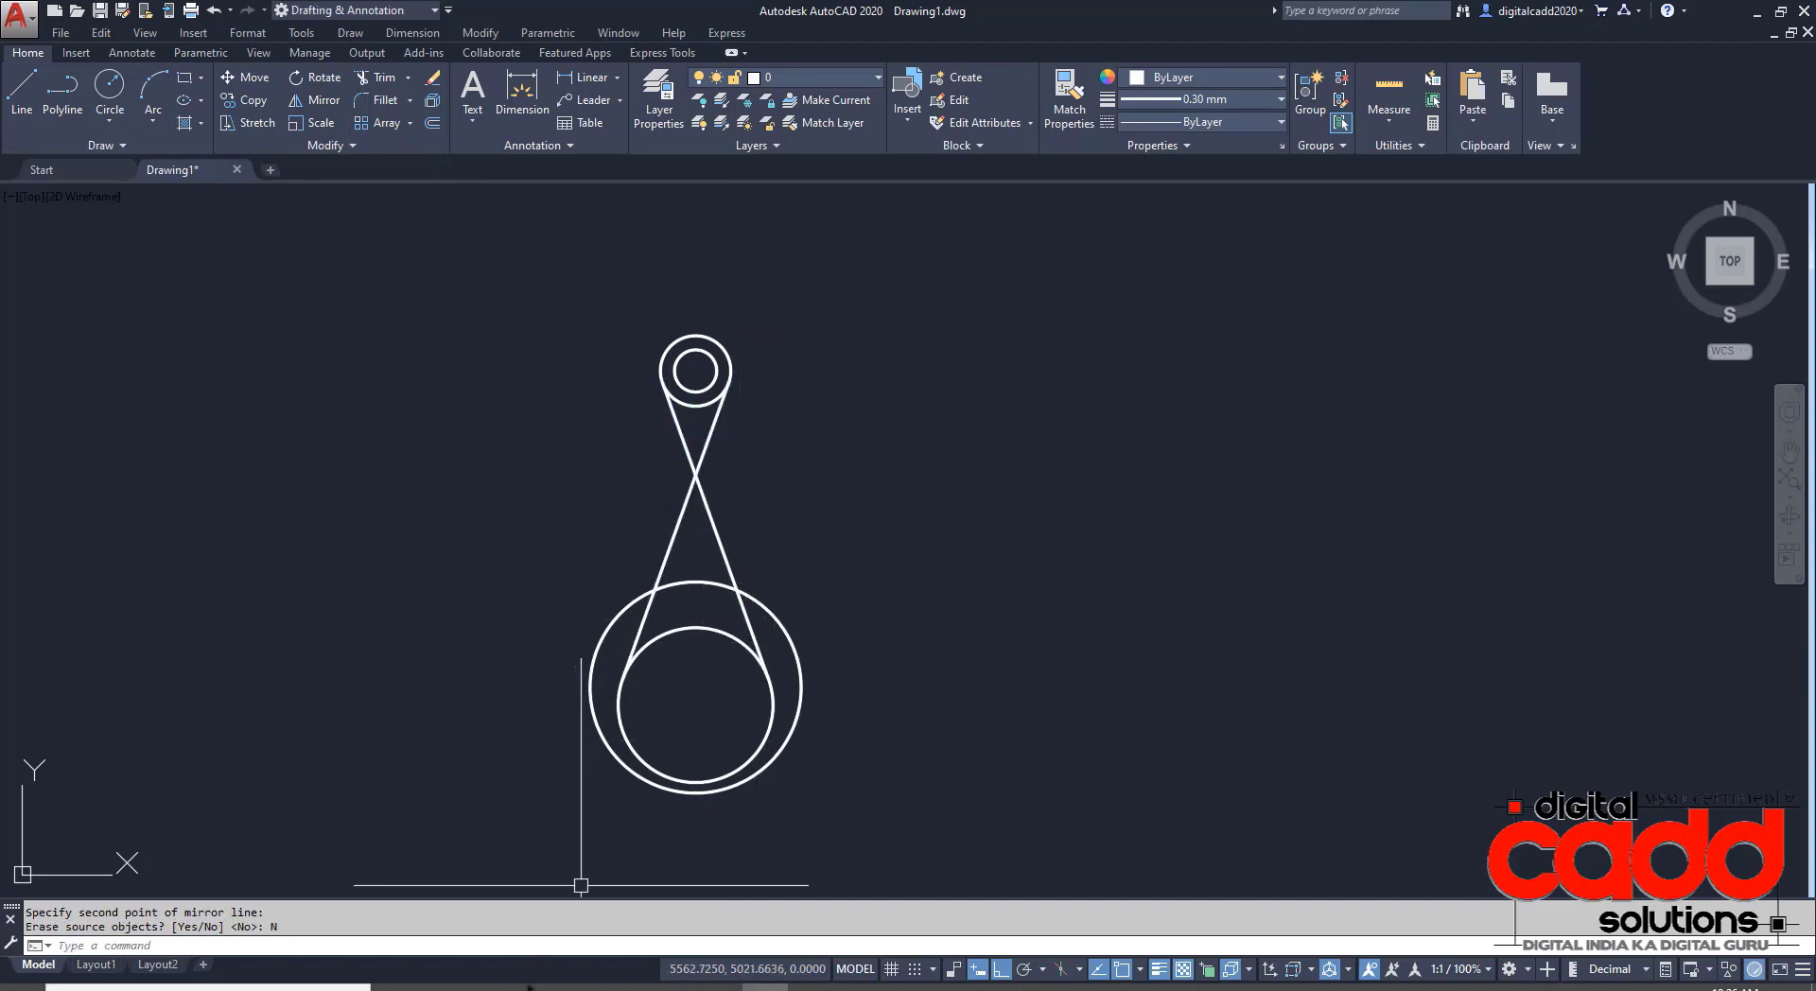
# - Check the outer edge in the EX: 33 PDF and draw a line from the 30 mm radius circle's right quadrant tangent to the 20 mm circle
pyautogui.hotkey('alt', 'Tab')
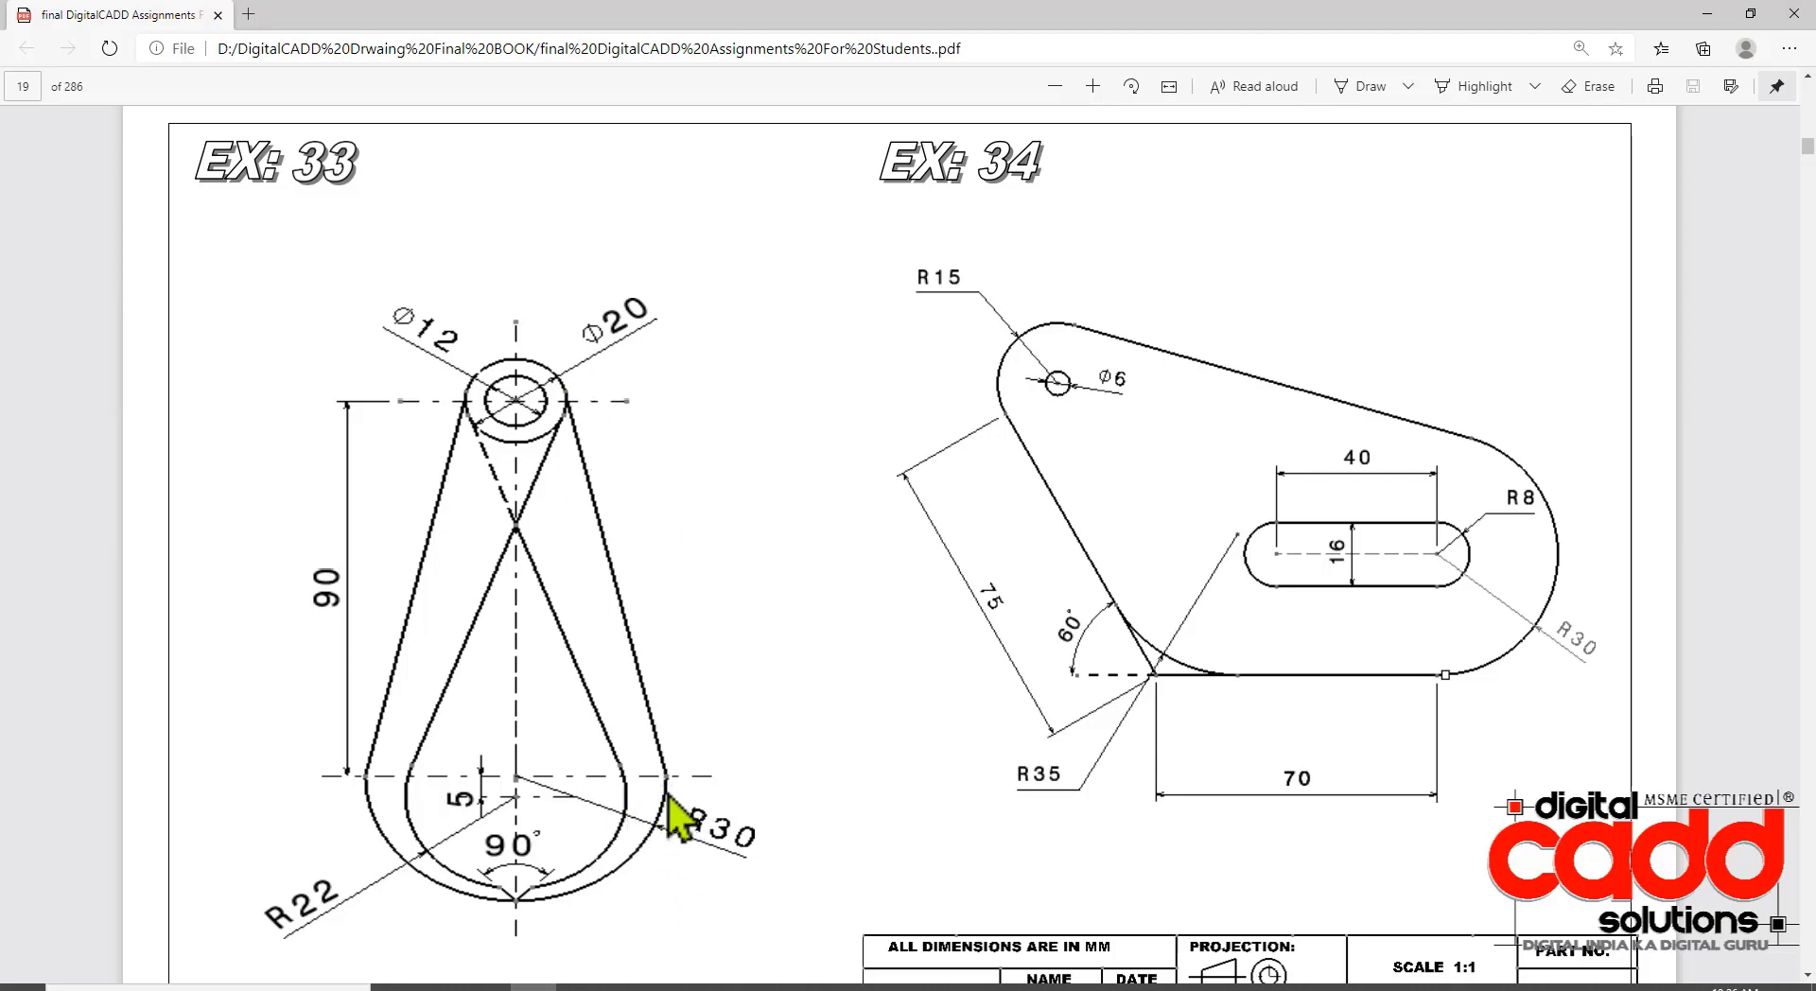
pyautogui.hotkey('alt', 'Tab')
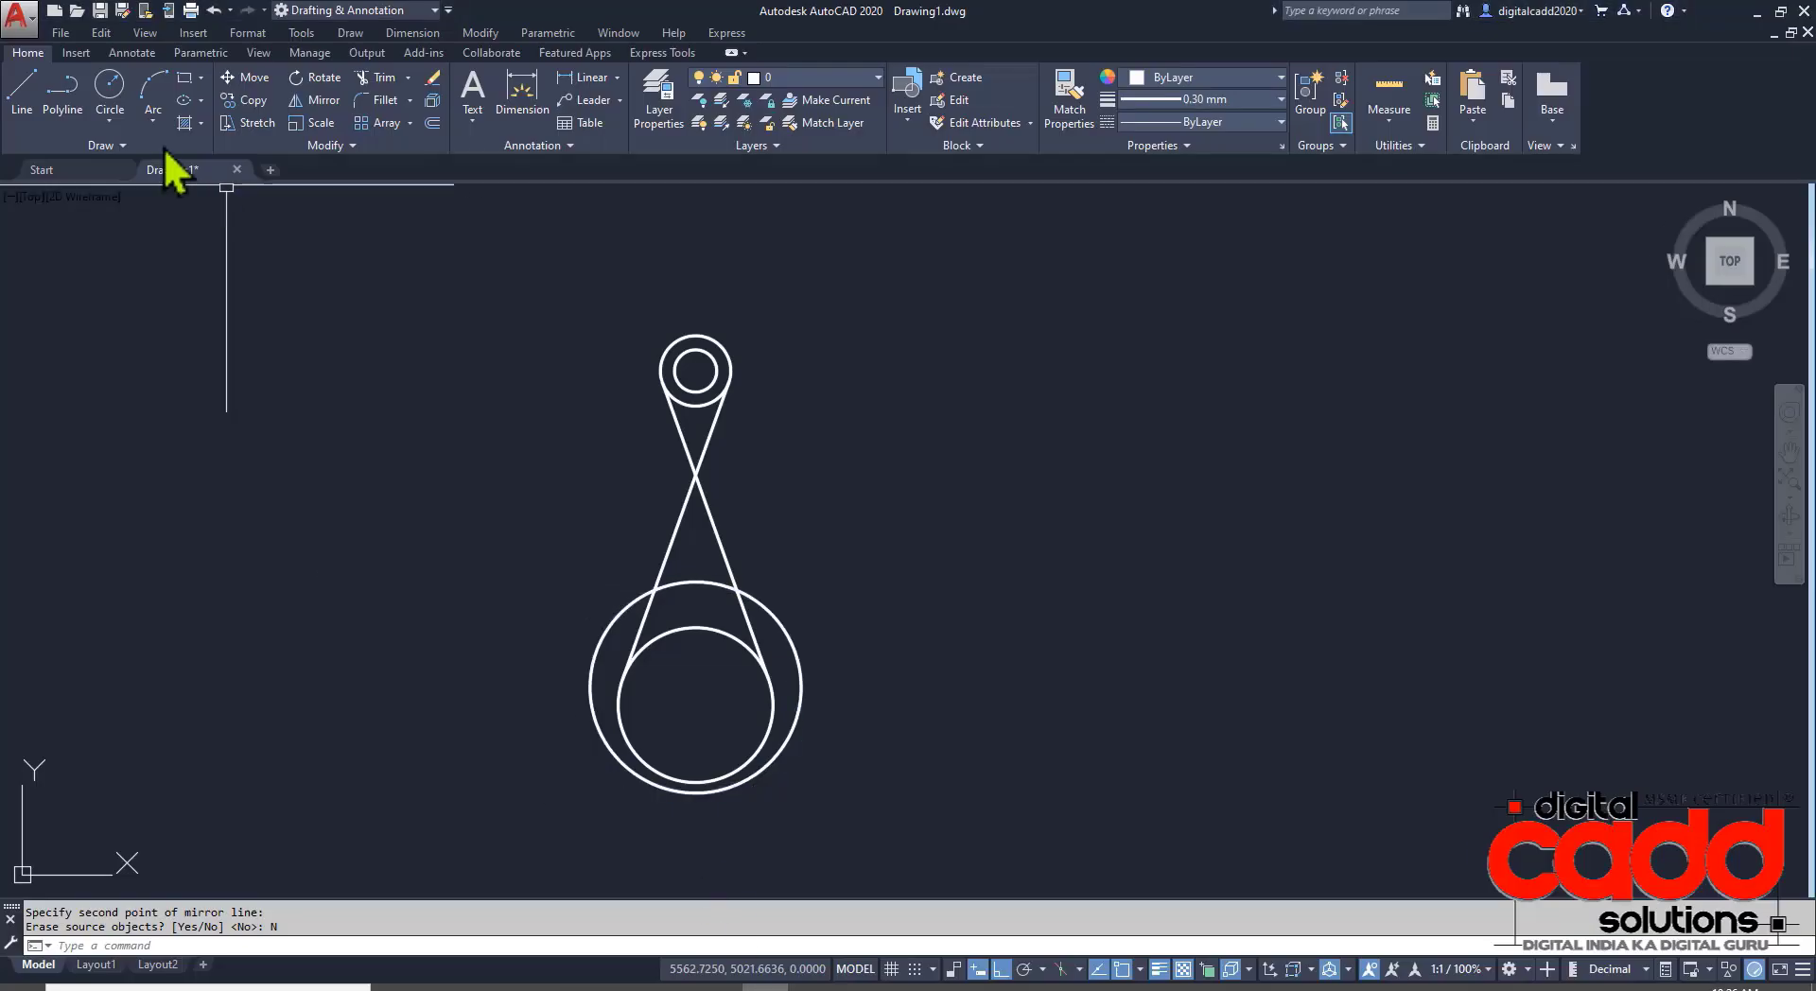
pyautogui.click(27, 102)
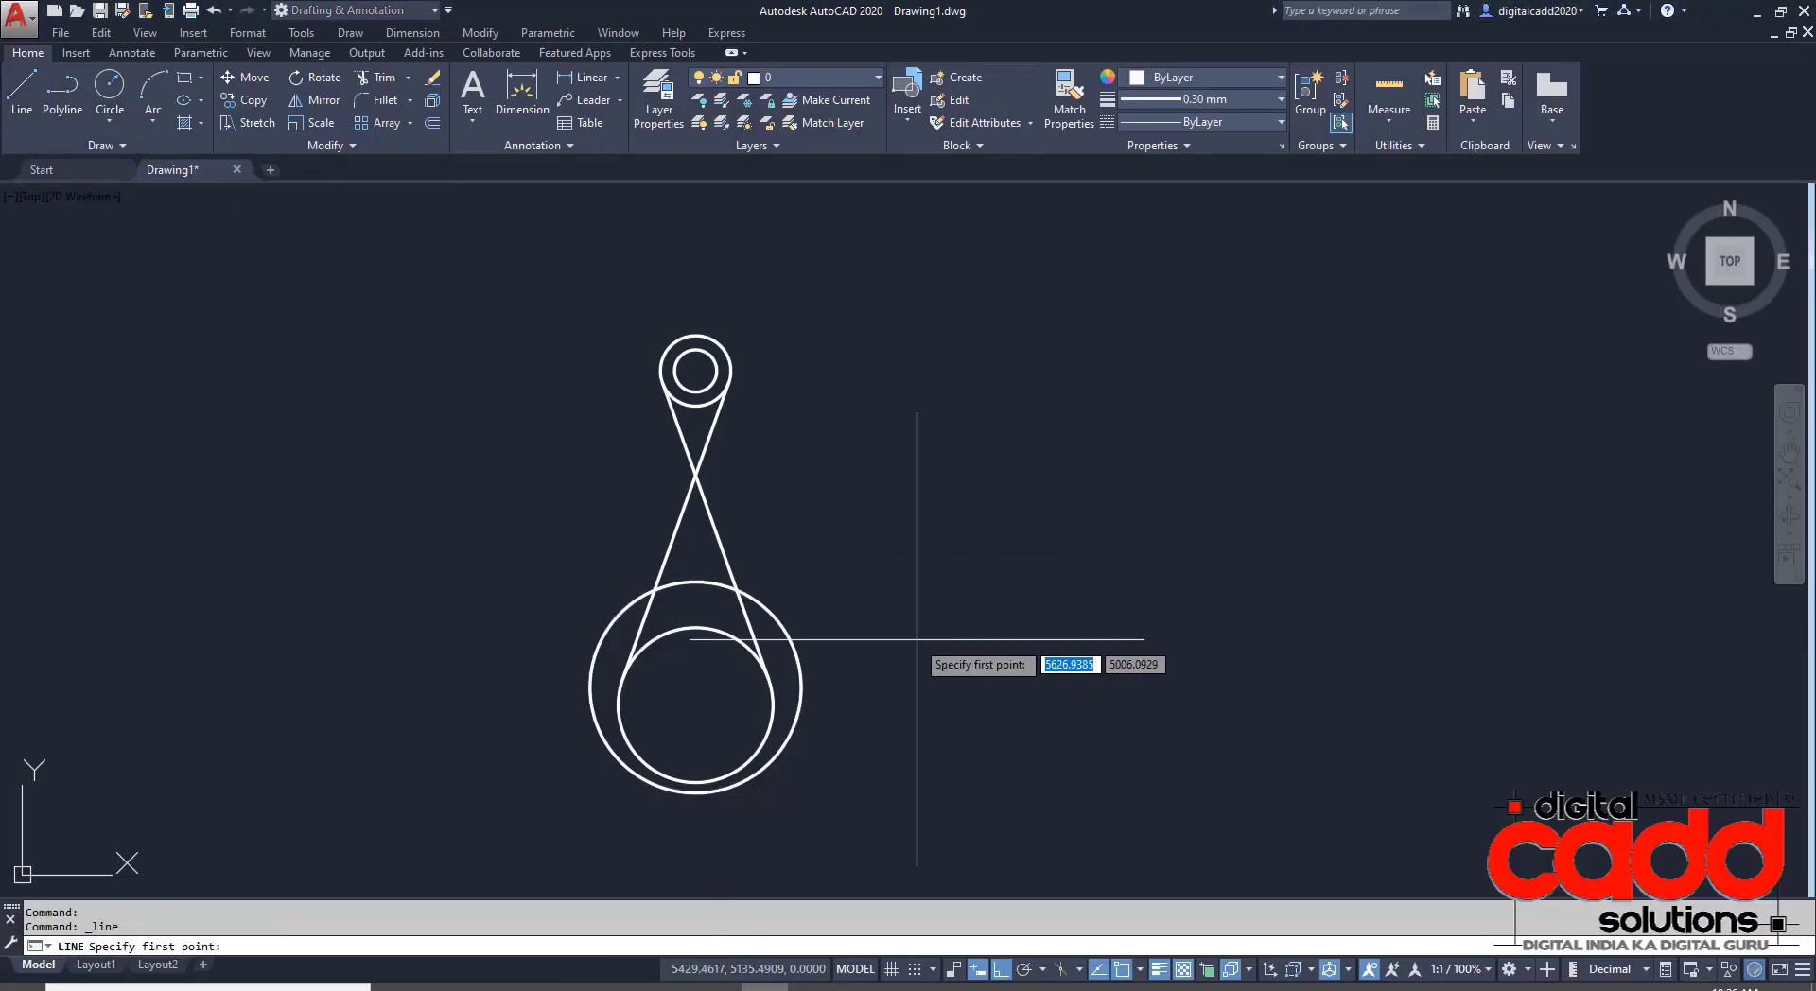
pyautogui.click(801, 688)
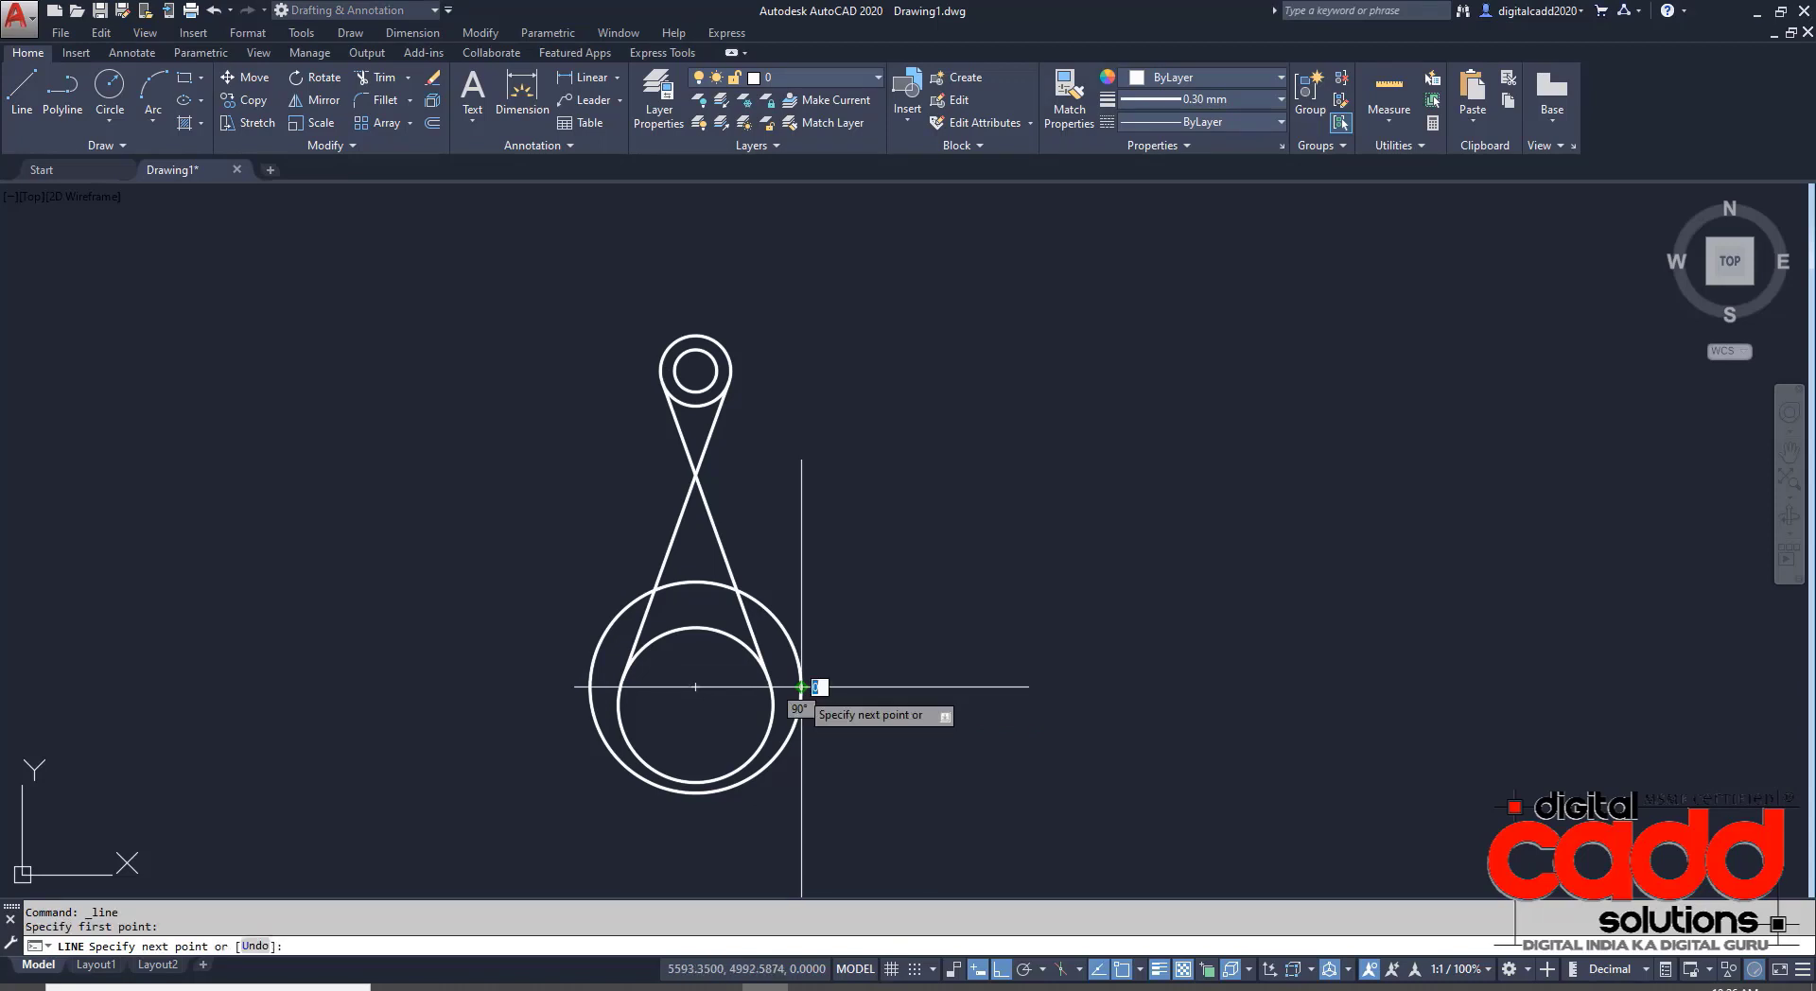
pyautogui.click(729, 382)
pyautogui.press('Return')
# - Mirror the right outer line about the vertical axis through the 20 mm circle's top quadrant, keeping the source line
pyautogui.click(747, 445)
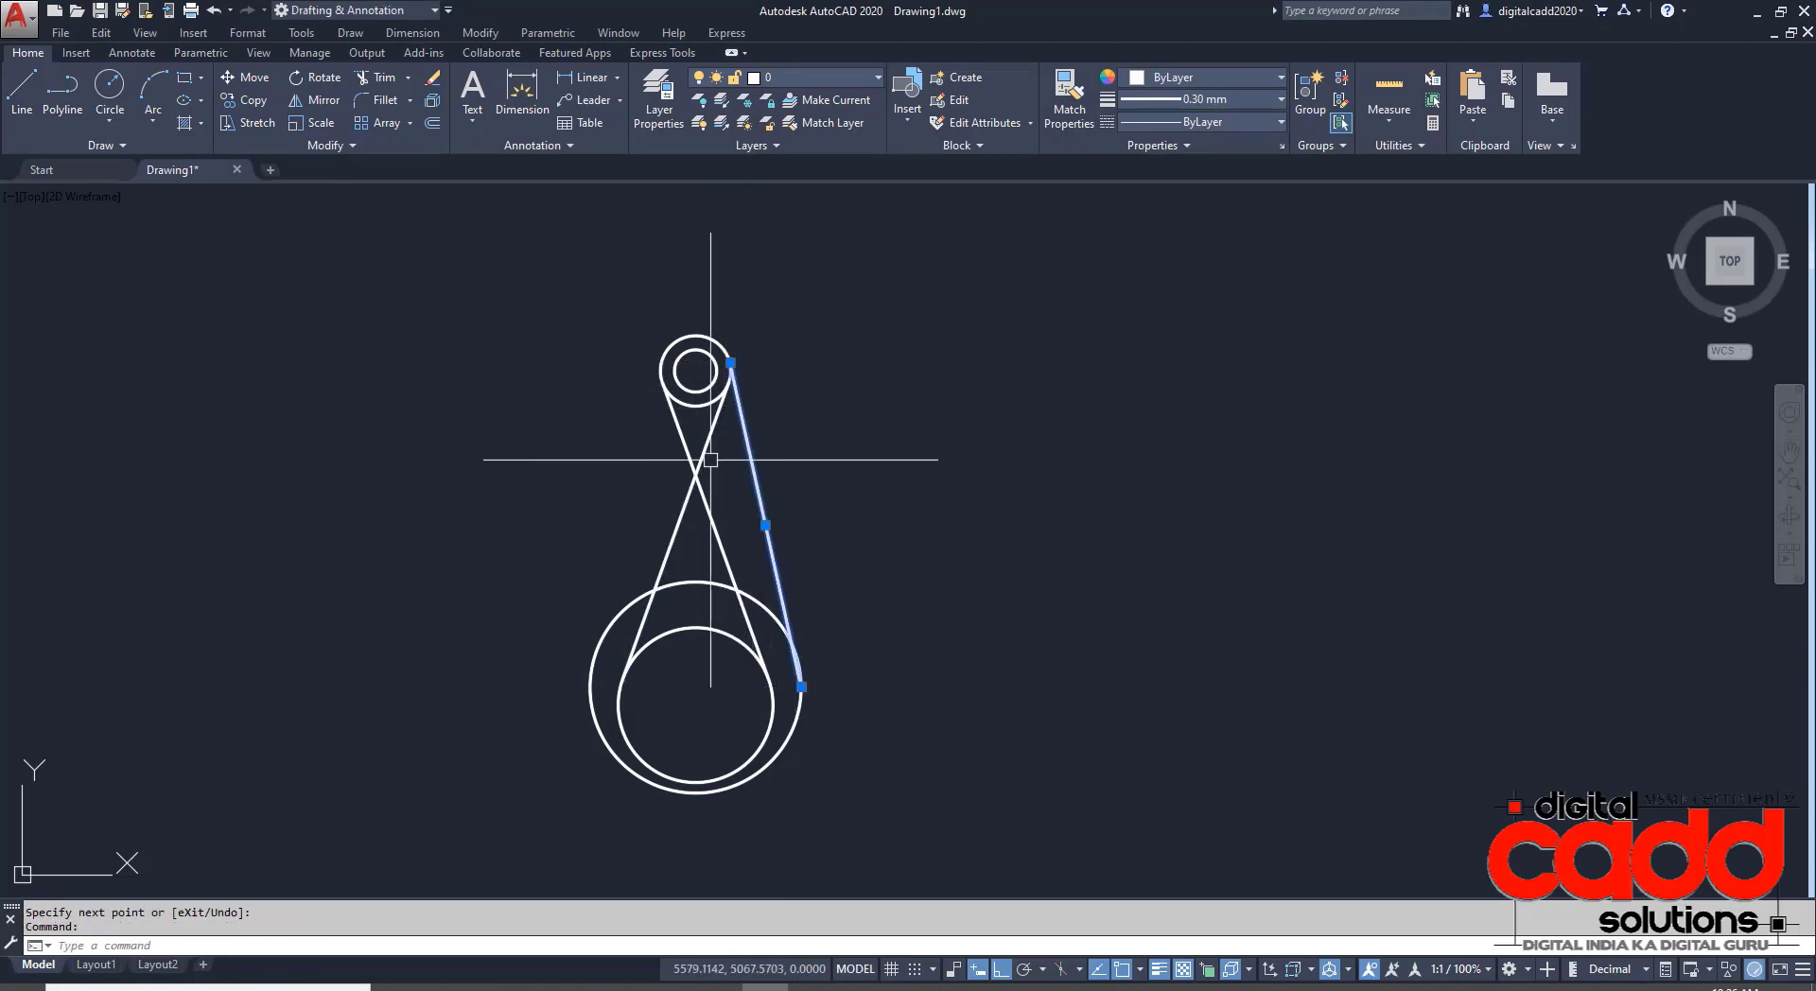
pyautogui.click(324, 102)
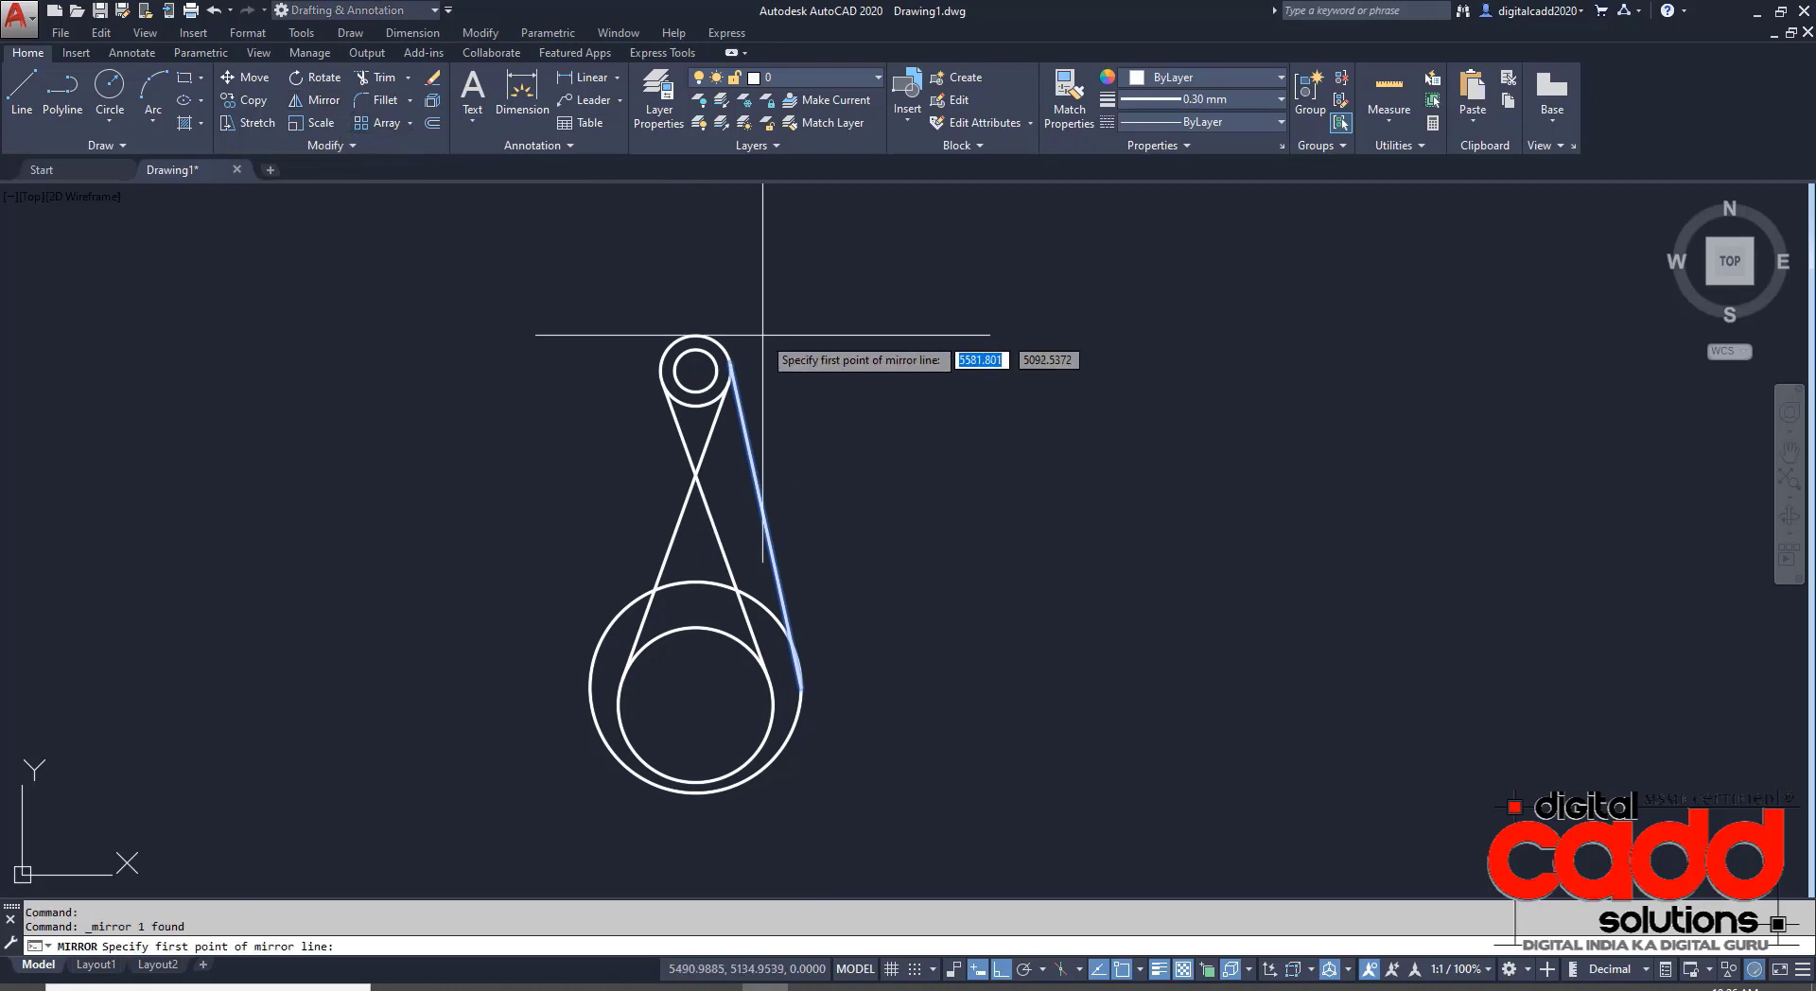
pyautogui.click(695, 335)
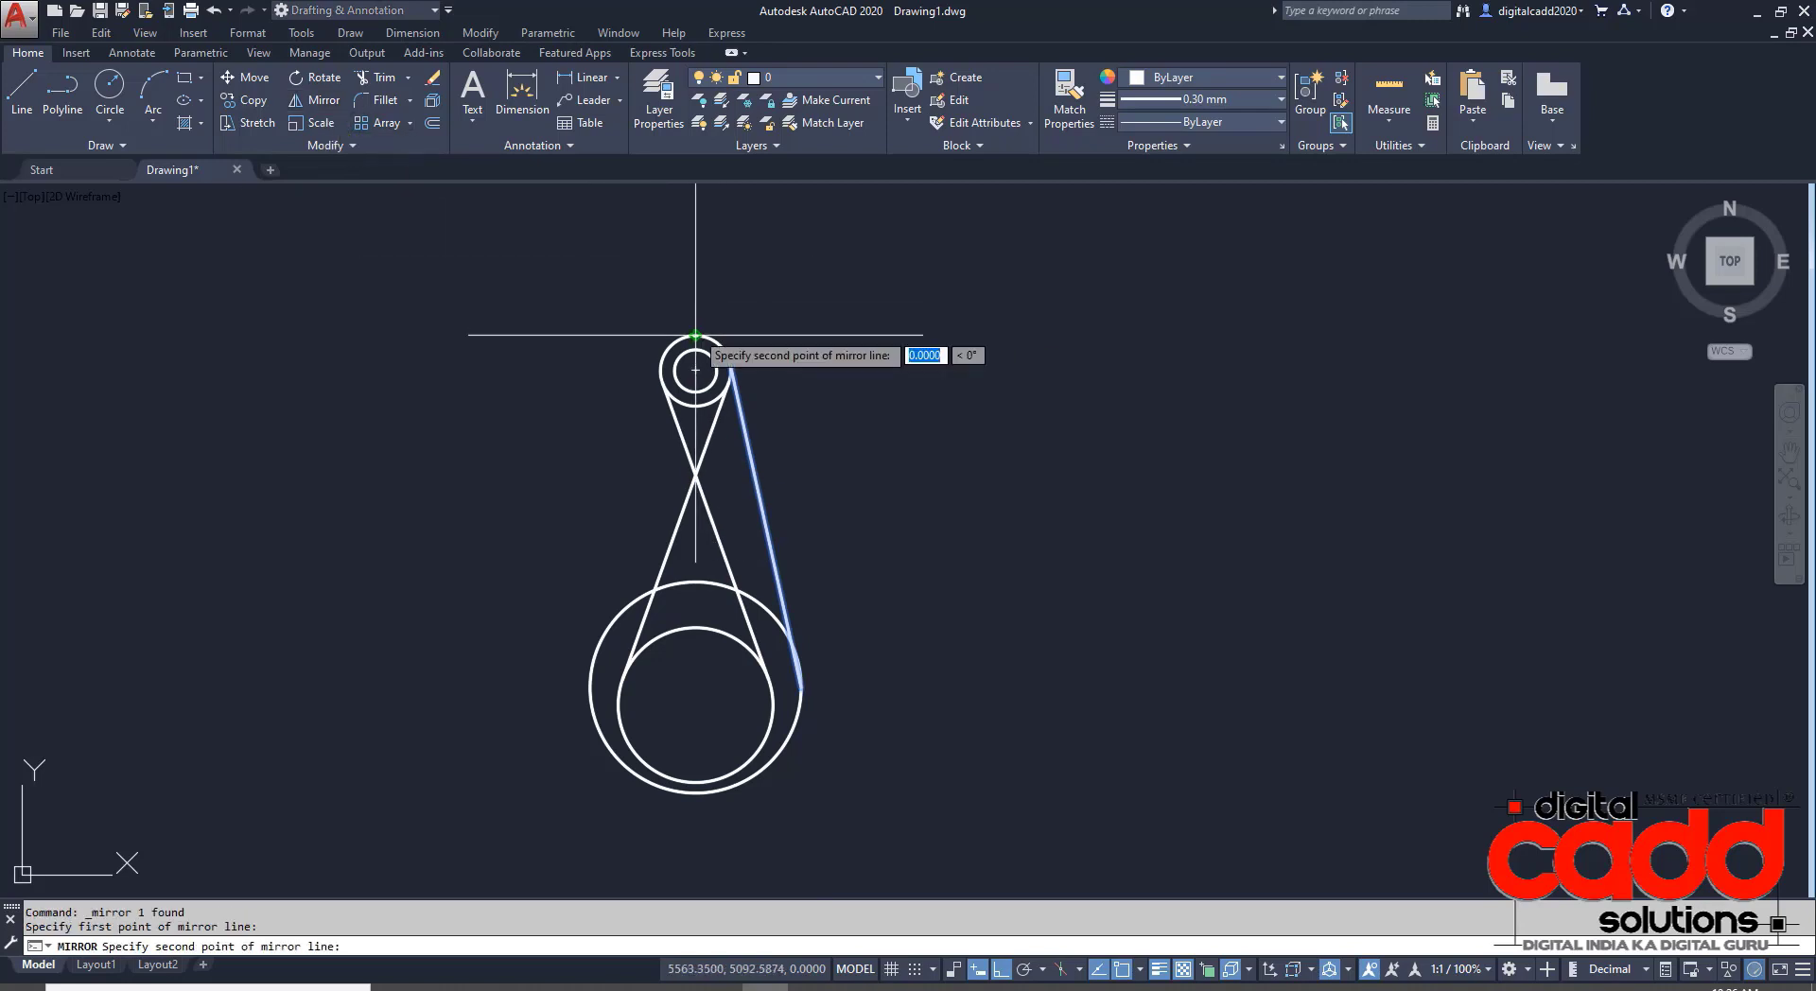
pyautogui.click(695, 262)
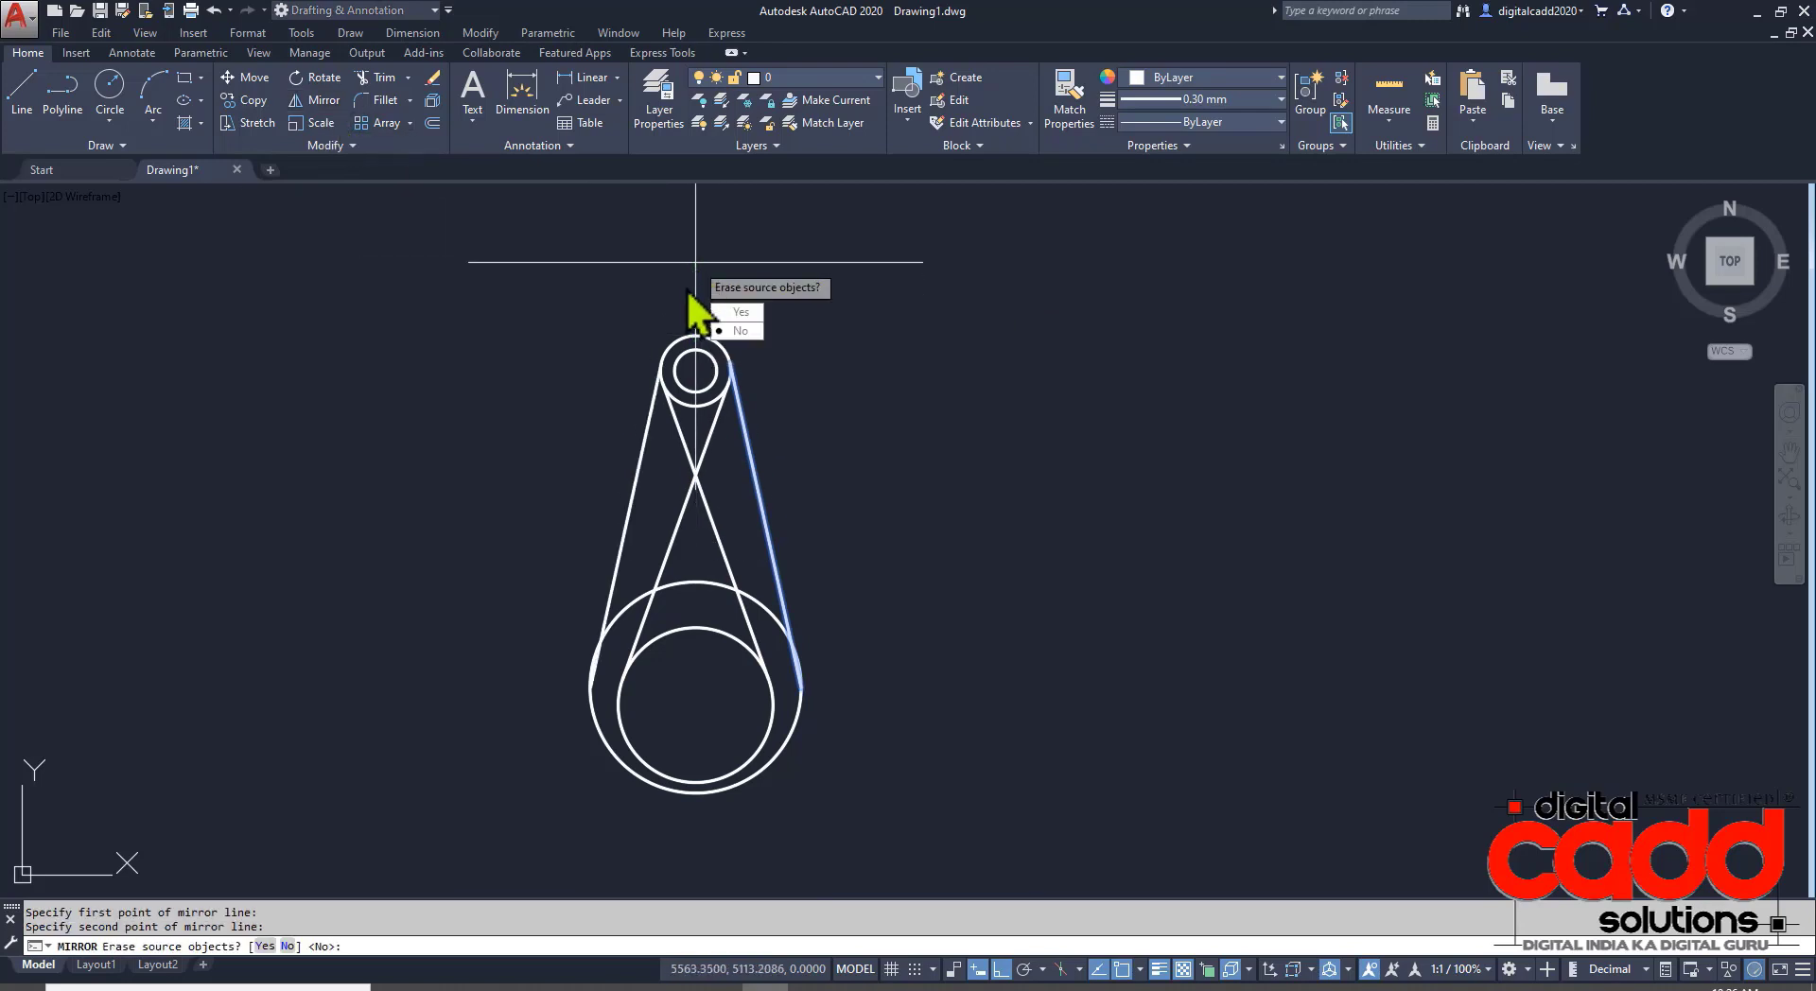
pyautogui.click(747, 336)
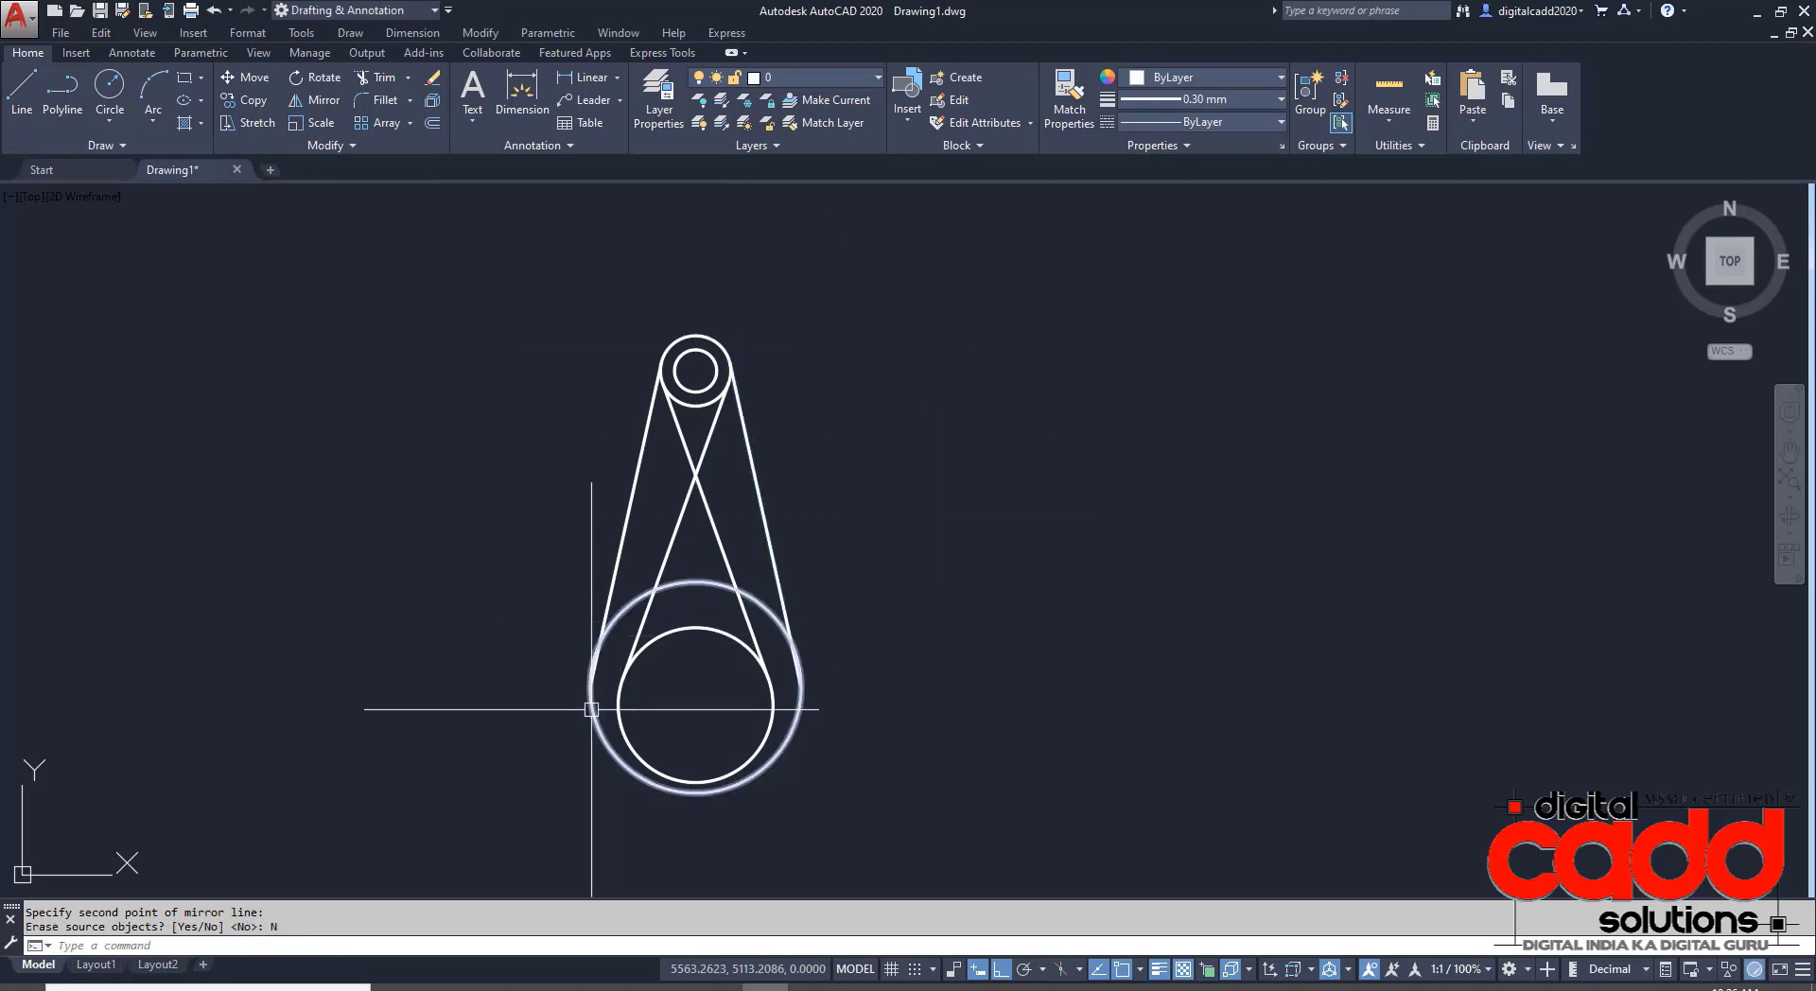
# - Trim the 30 mm radius circle's side slivers outside the outer lines and the 22 mm radius circle's upper arc between the crossing lines
pyautogui.scroll(3, 572, 713)
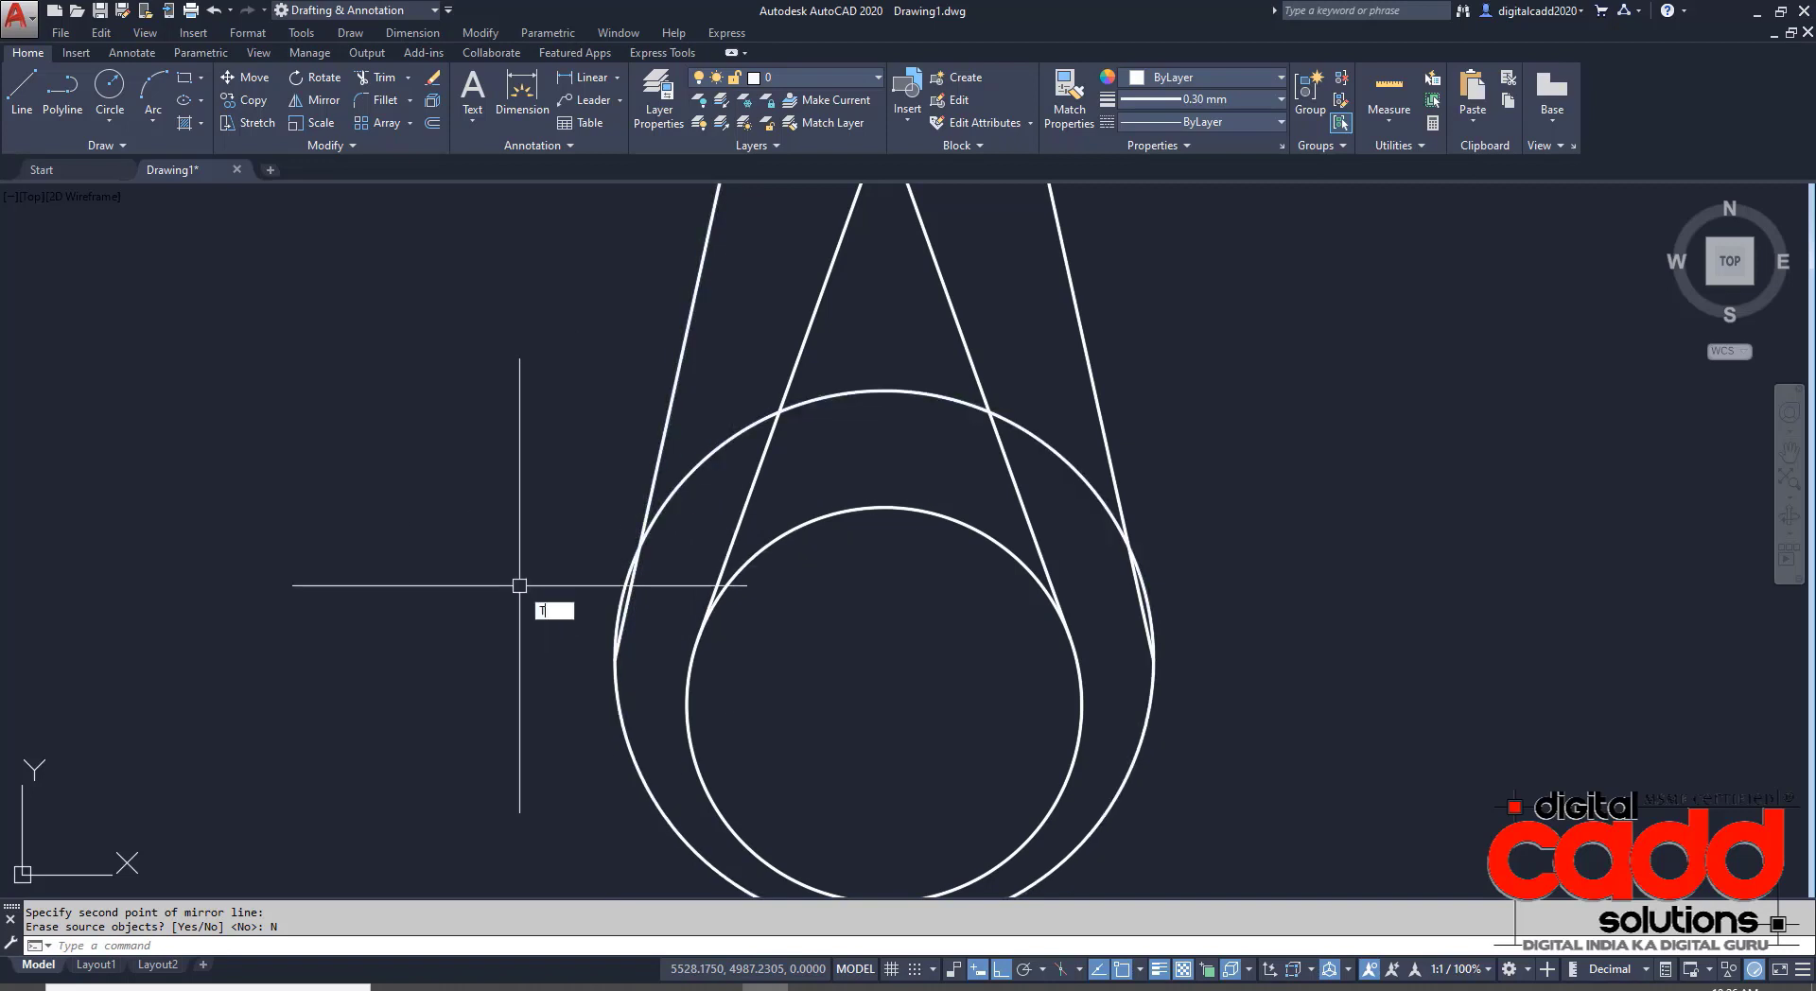
pyautogui.press('Return')
pyautogui.press('Return')
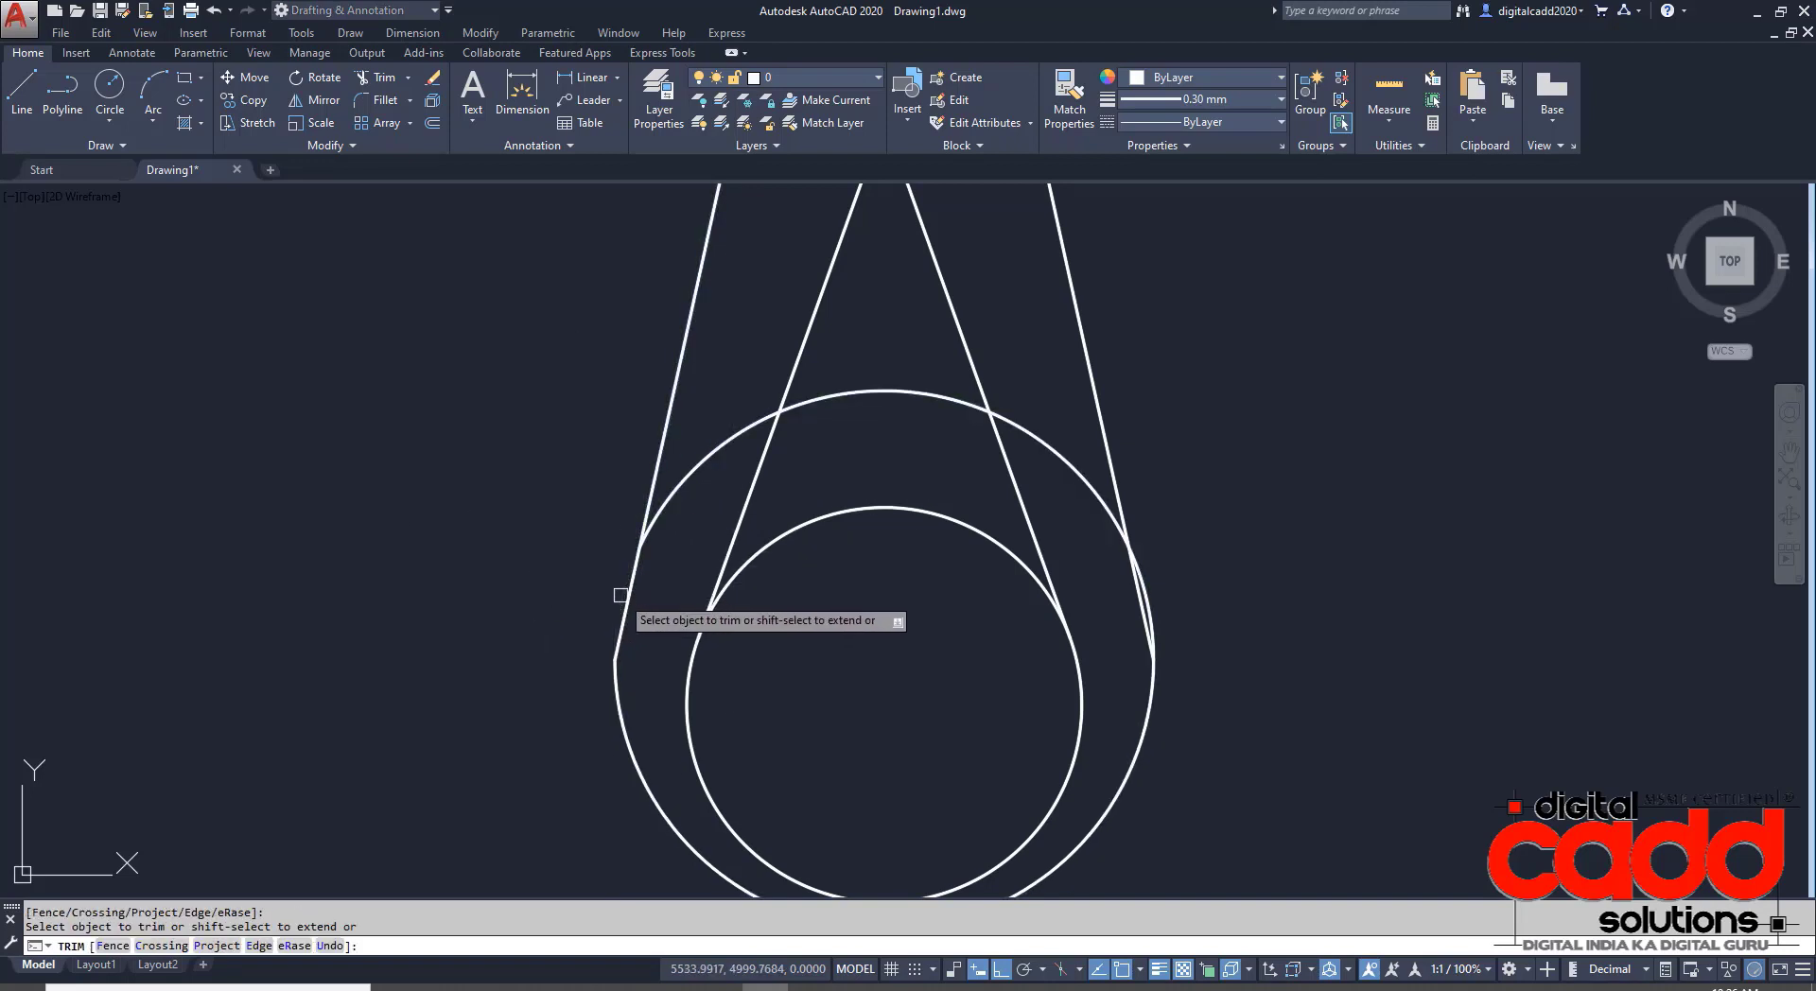
pyautogui.scroll(4, 1162, 667)
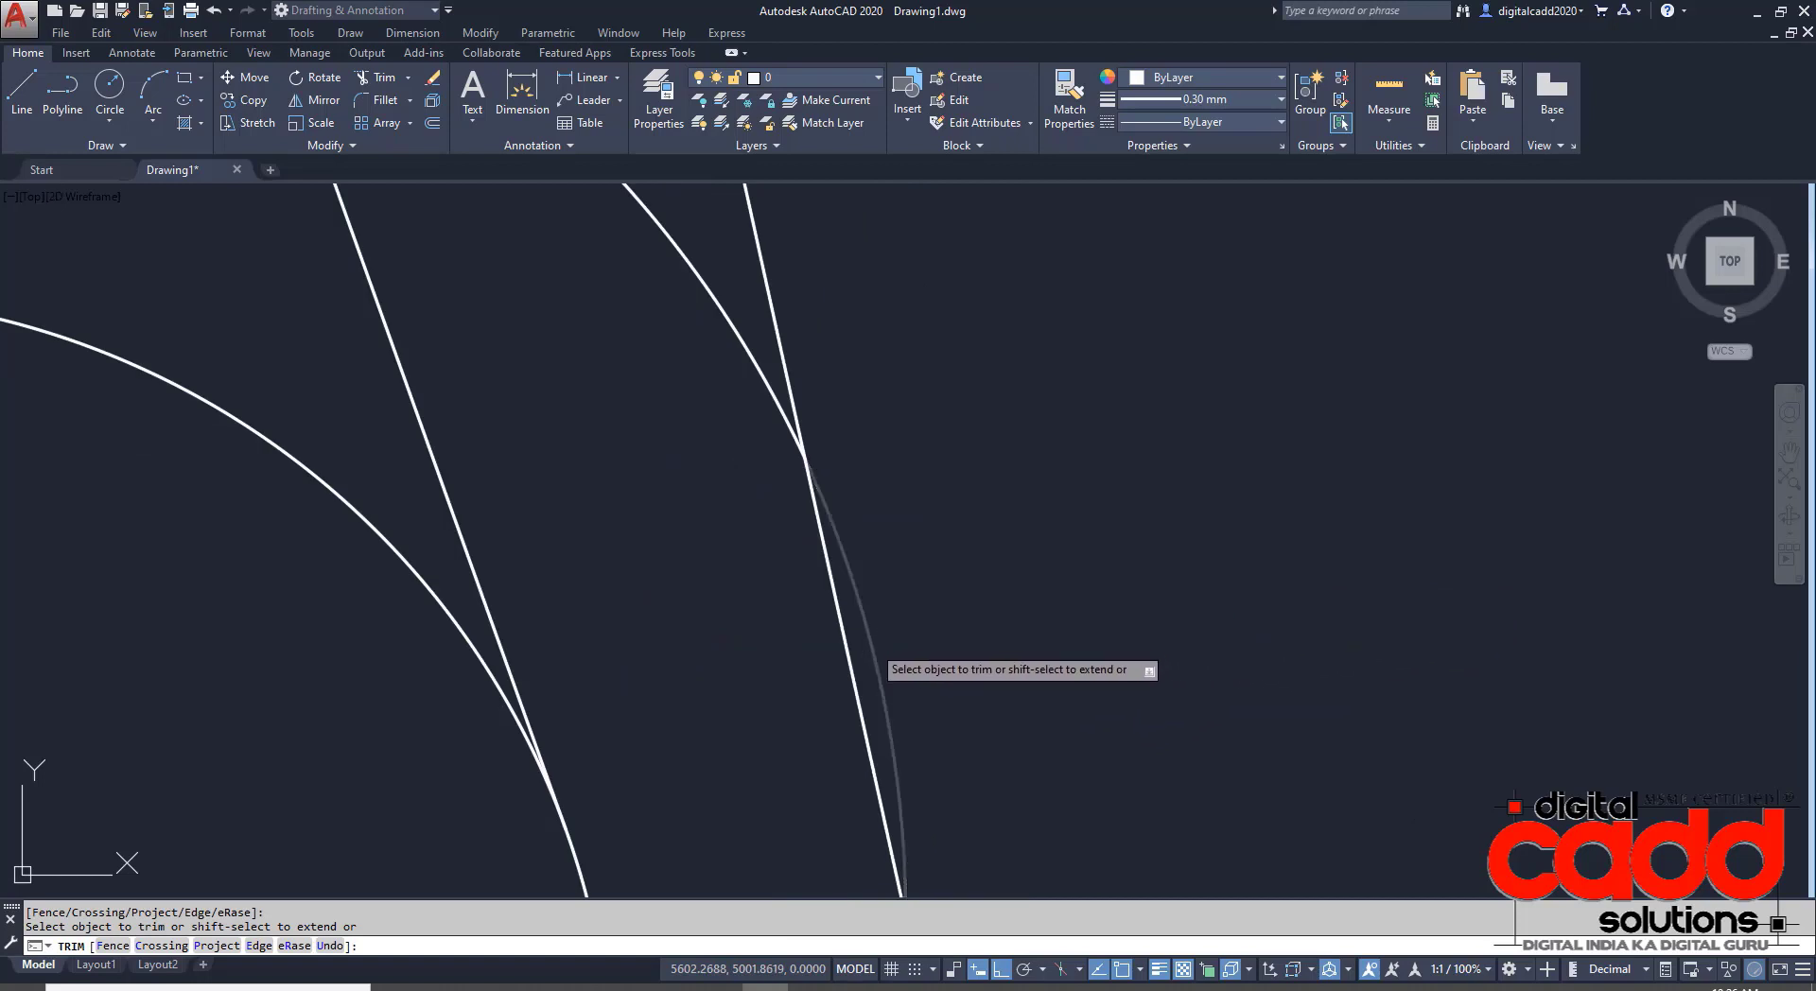
pyautogui.scroll(-2, 1050, 612)
pyautogui.scroll(-2, 1097, 634)
pyautogui.click(744, 533)
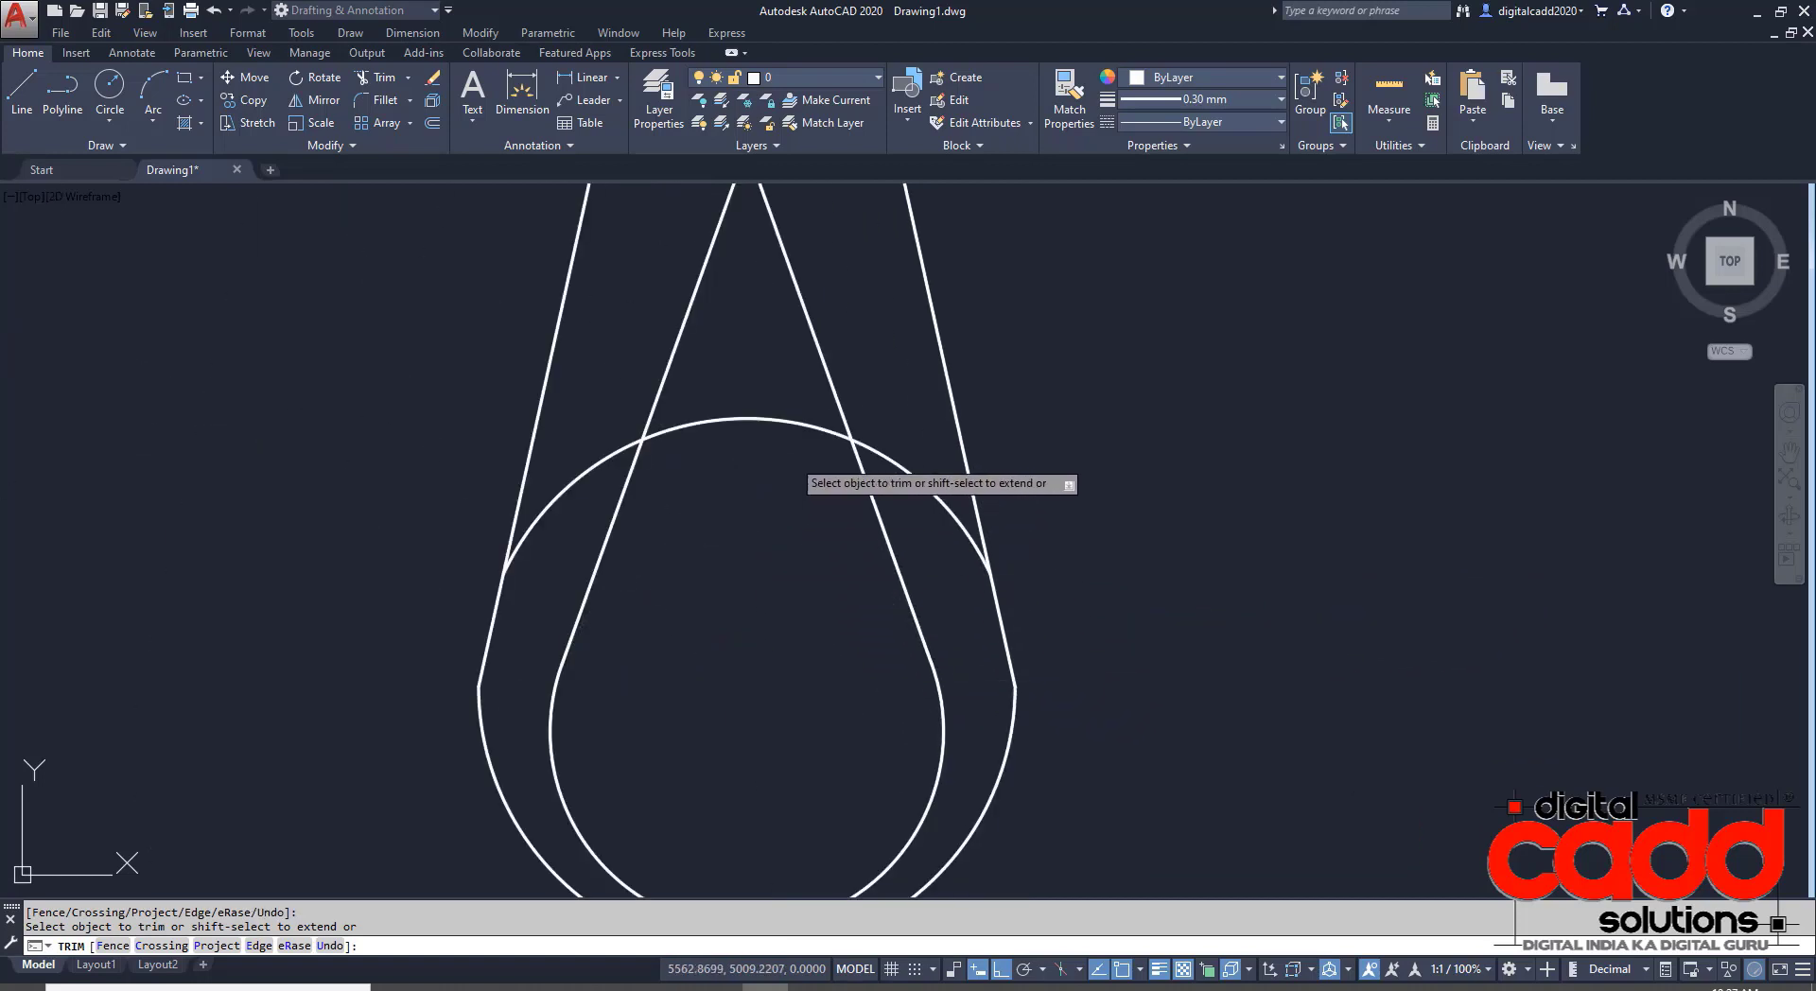
# - Erase the leftover upper arc of the 30 mm radius circle between the two outer lines
pyautogui.click(778, 388)
pyautogui.click(724, 479)
pyautogui.write('R')
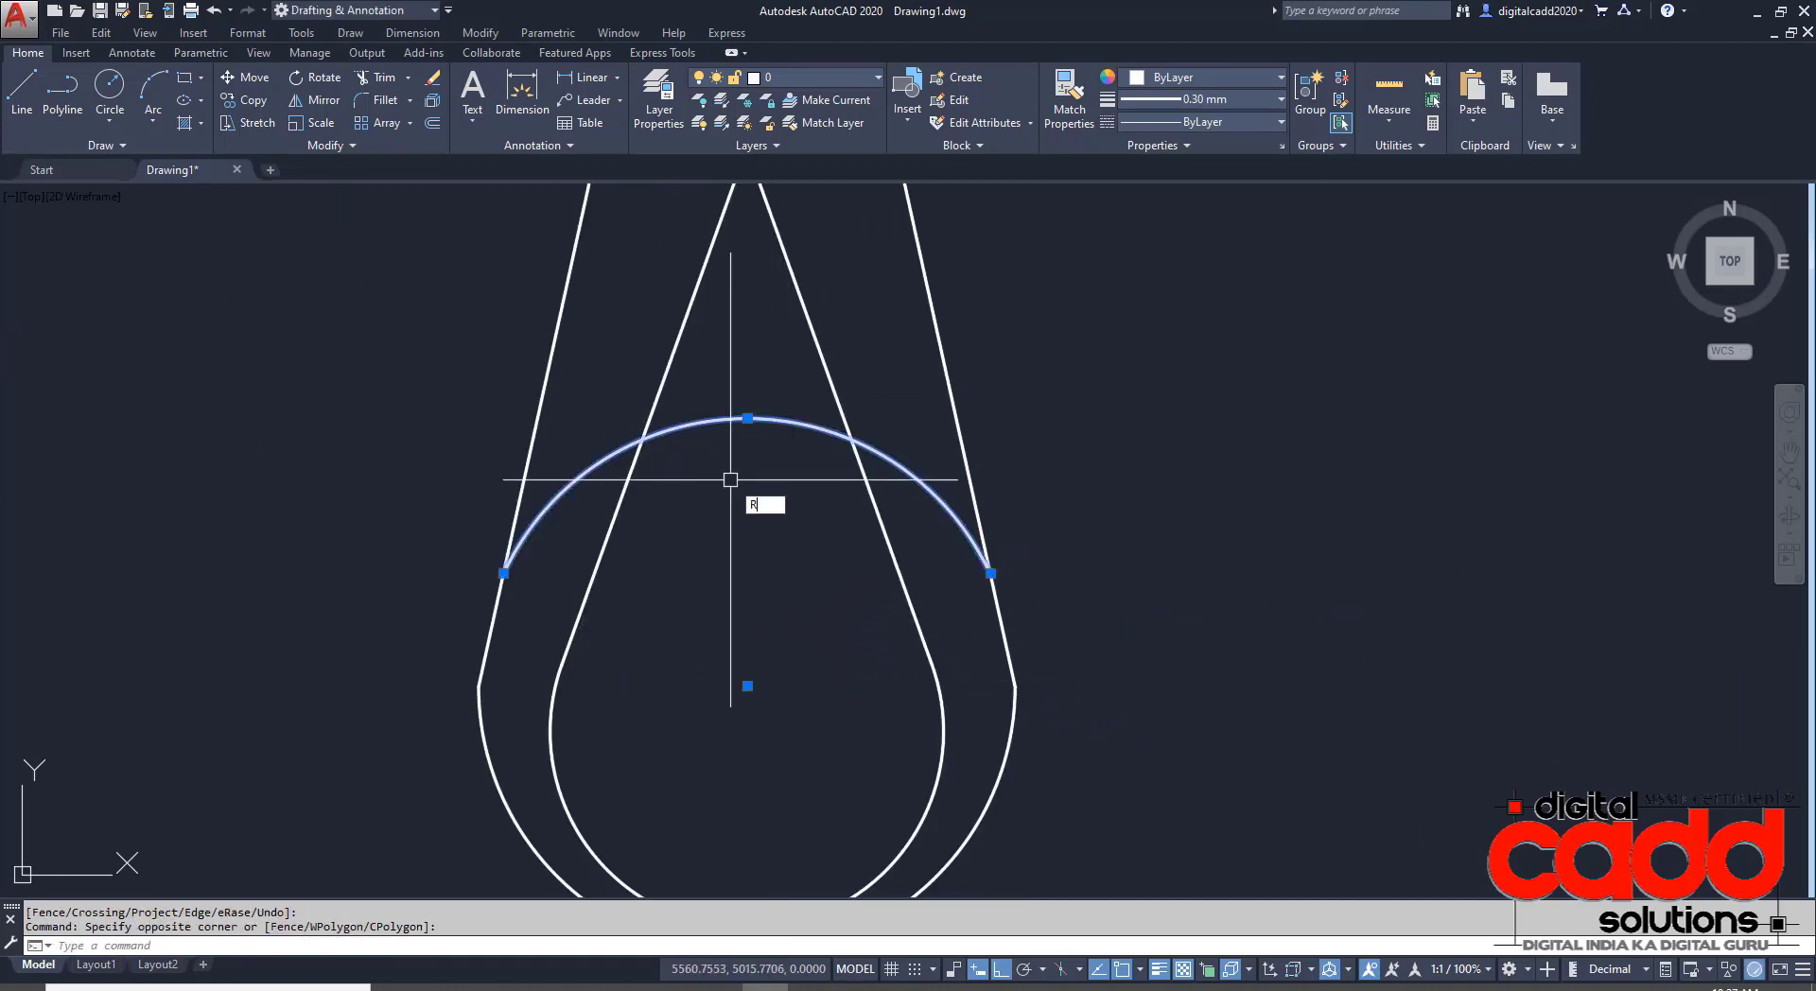
pyautogui.press('Return')
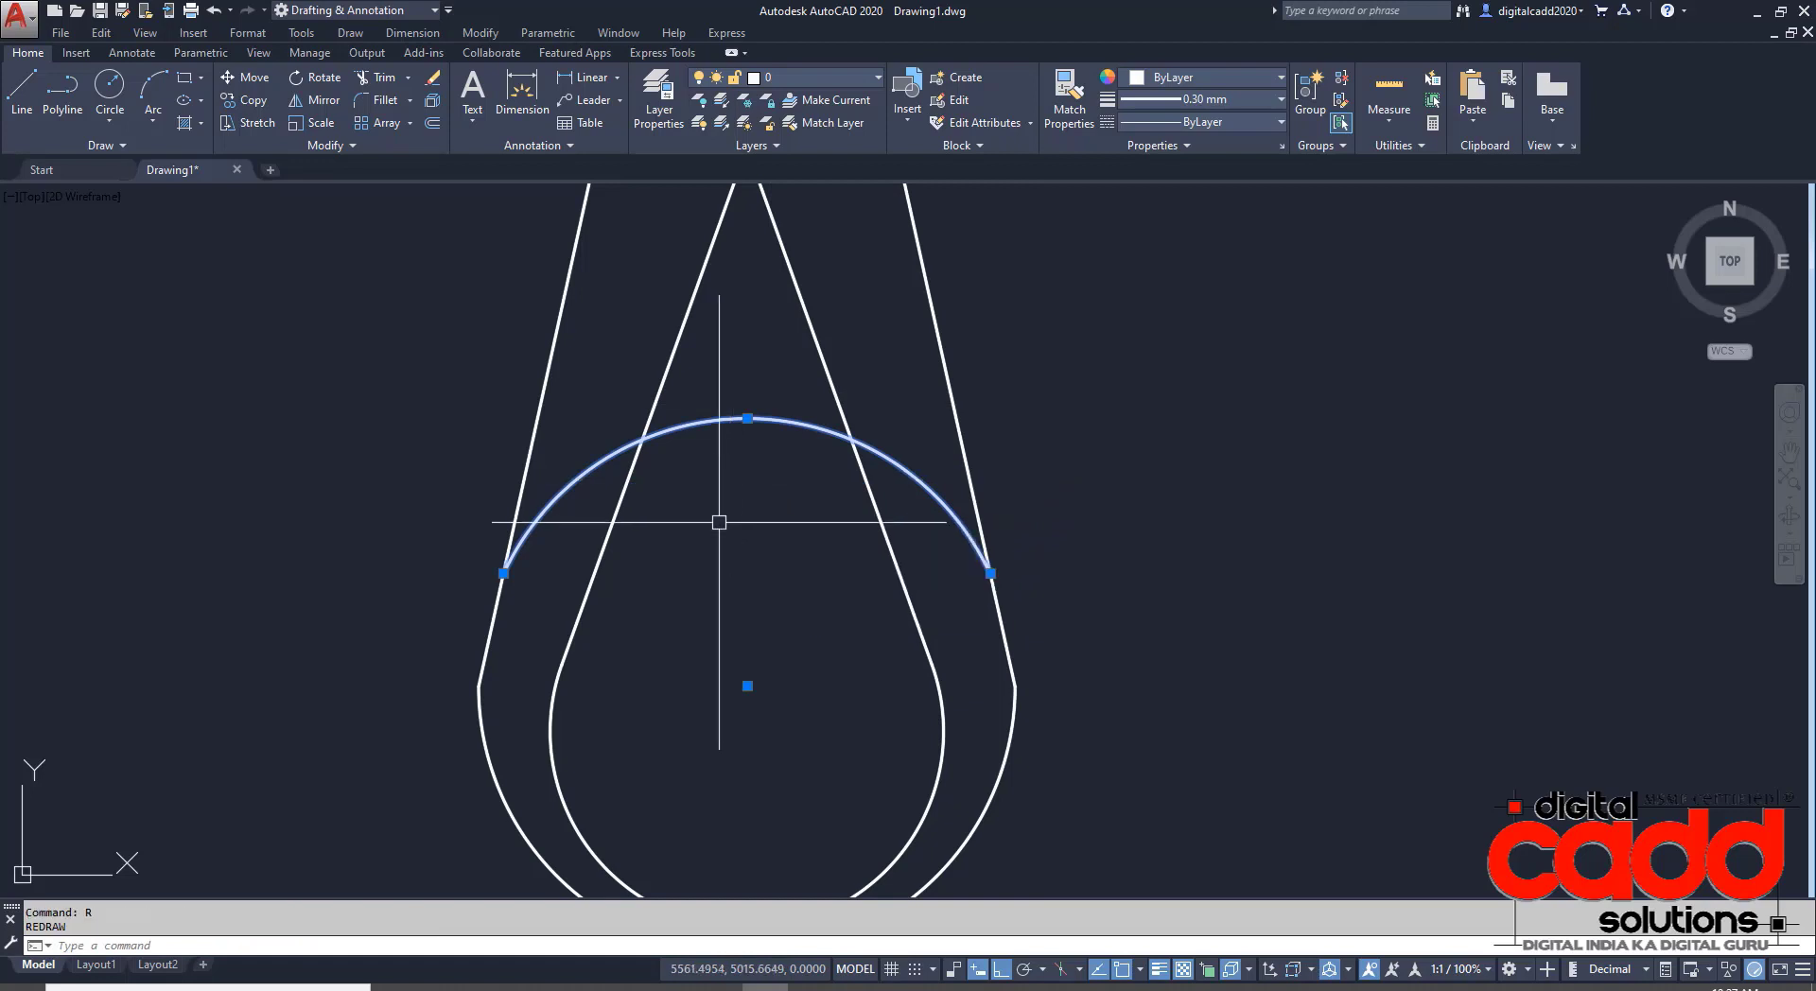
pyautogui.write('E')
pyautogui.press('Return')
# - Check the 90° notch in the EX: 33 PDF and draw a line about 78 mm long at 45° up-right from the outer arc's bottom quadrant
pyautogui.scroll(-6, 756, 551)
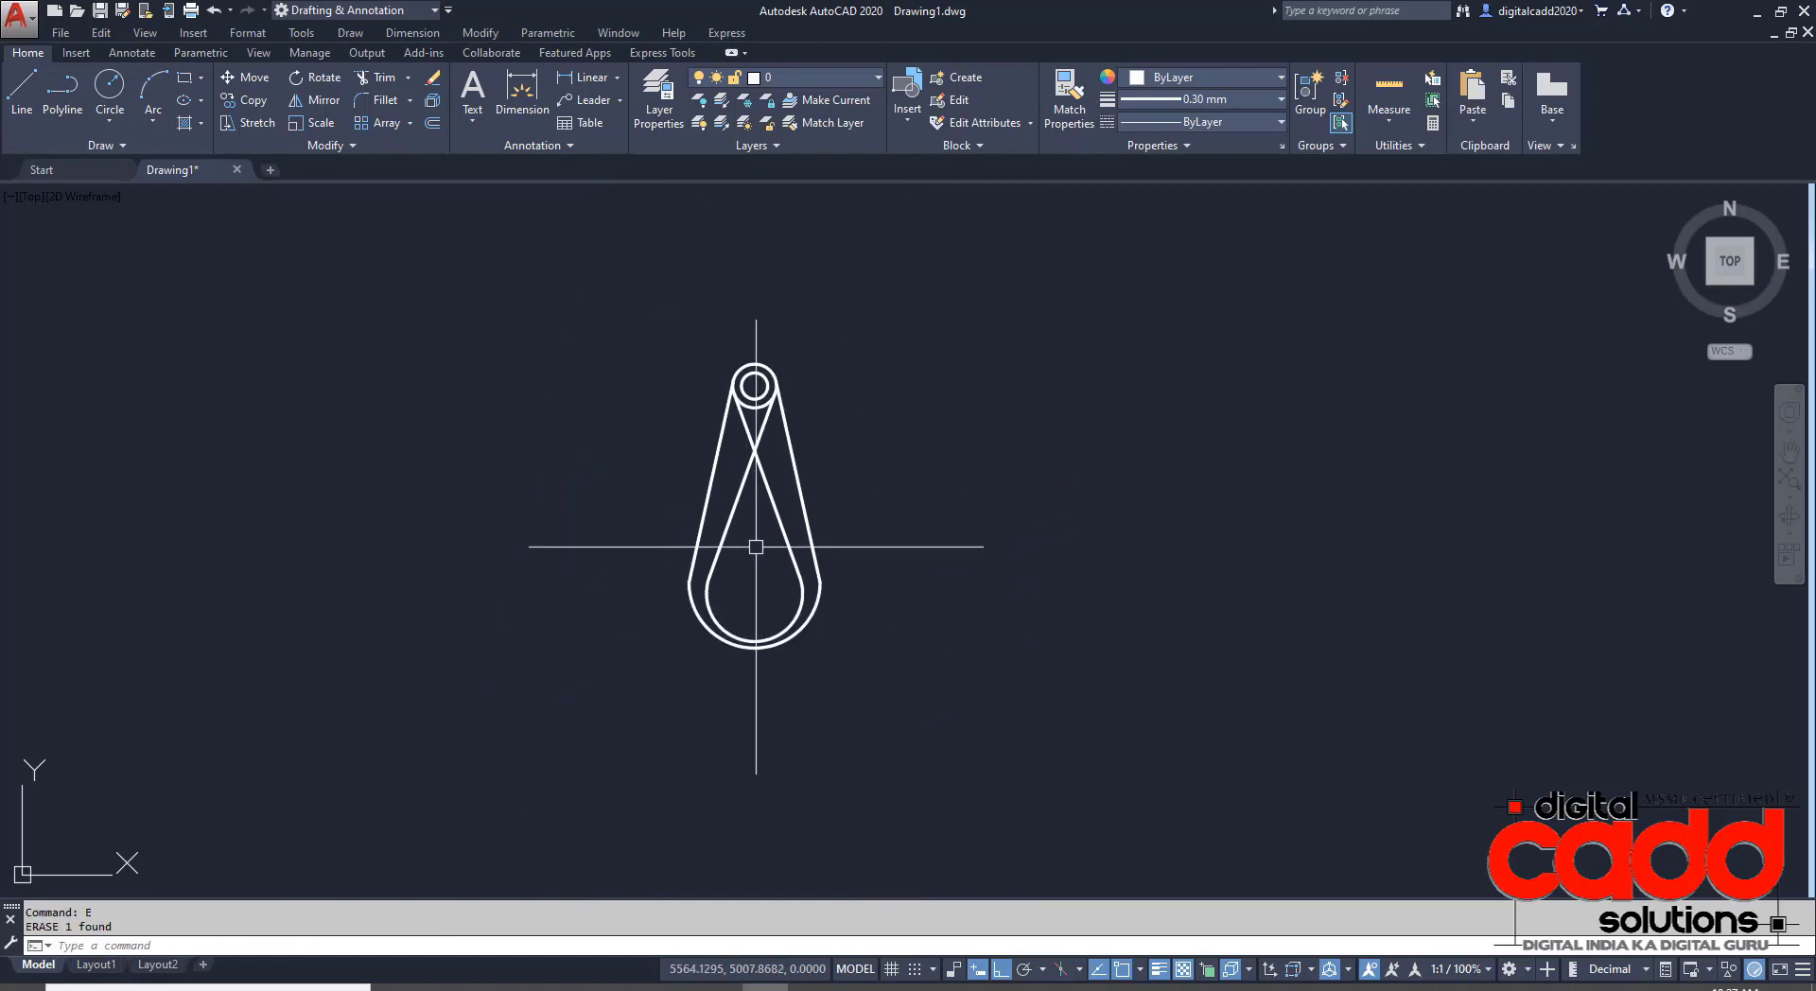
pyautogui.scroll(2, 777, 442)
pyautogui.moveTo(928, 755)
pyautogui.mouseDown(button='middle')
pyautogui.moveTo(872, 750)
pyautogui.moveTo(896, 738)
pyautogui.mouseUp(button='middle')
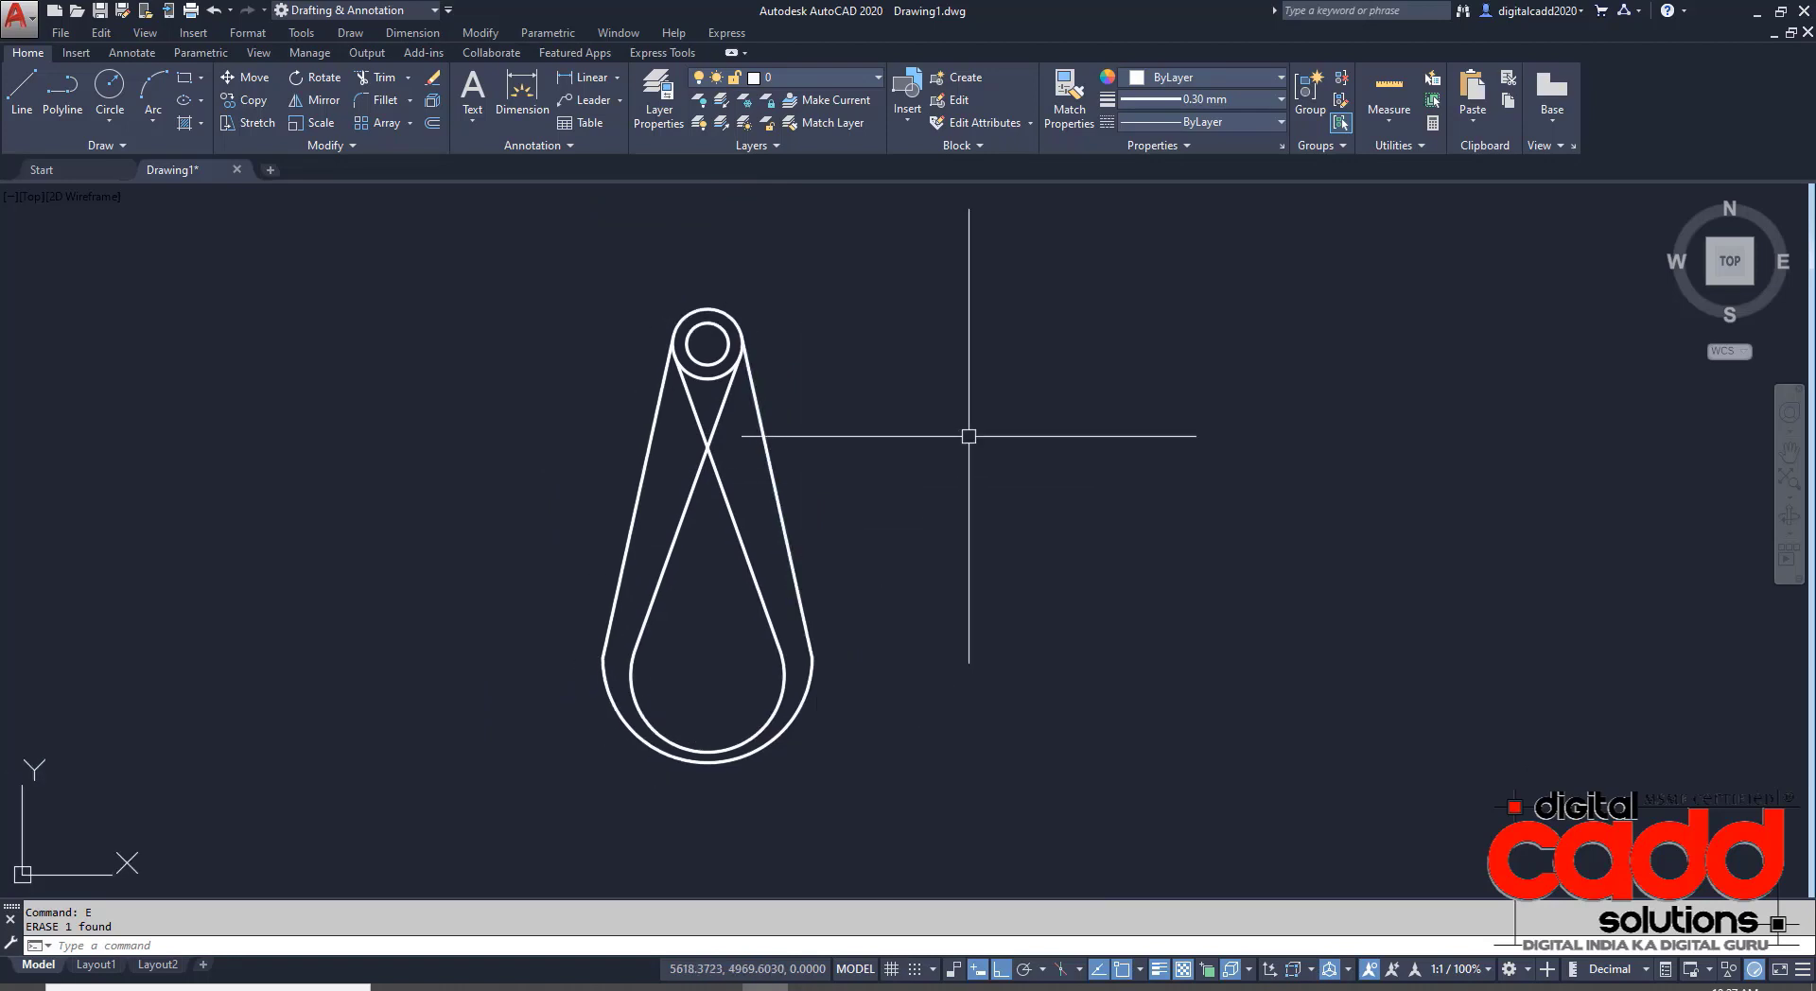
pyautogui.scroll(2, 729, 783)
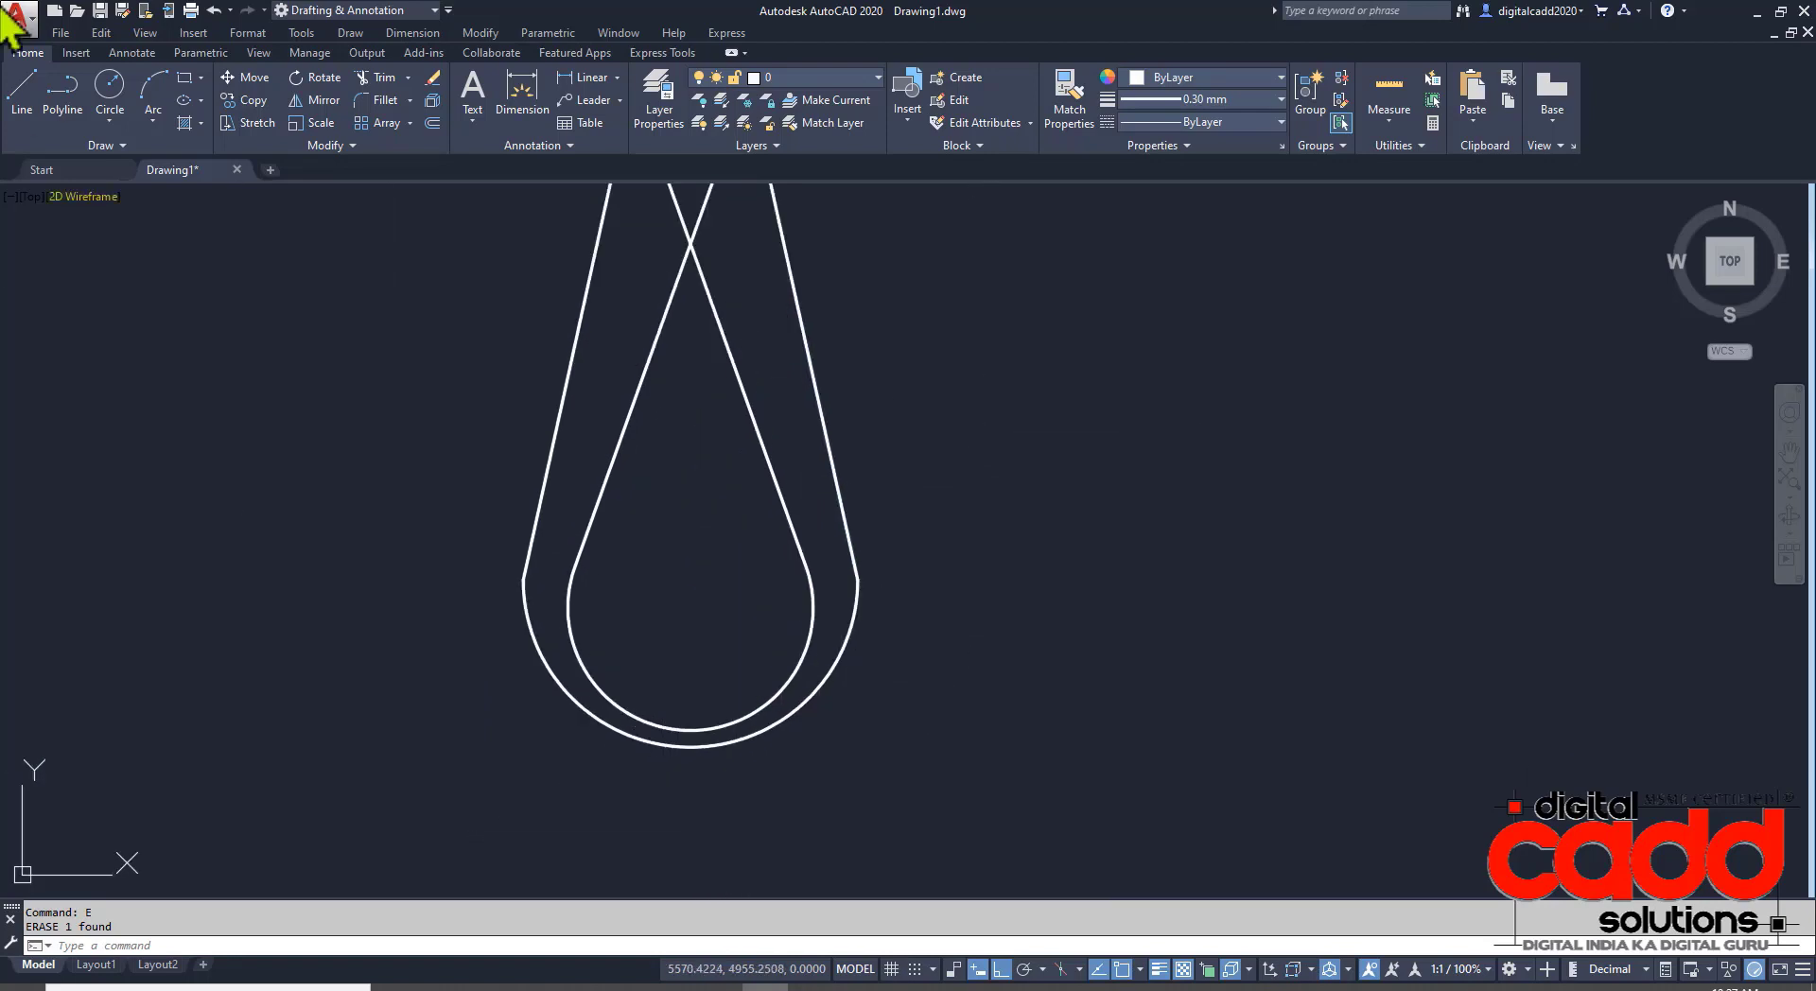
pyautogui.click(23, 118)
pyautogui.click(533, 986)
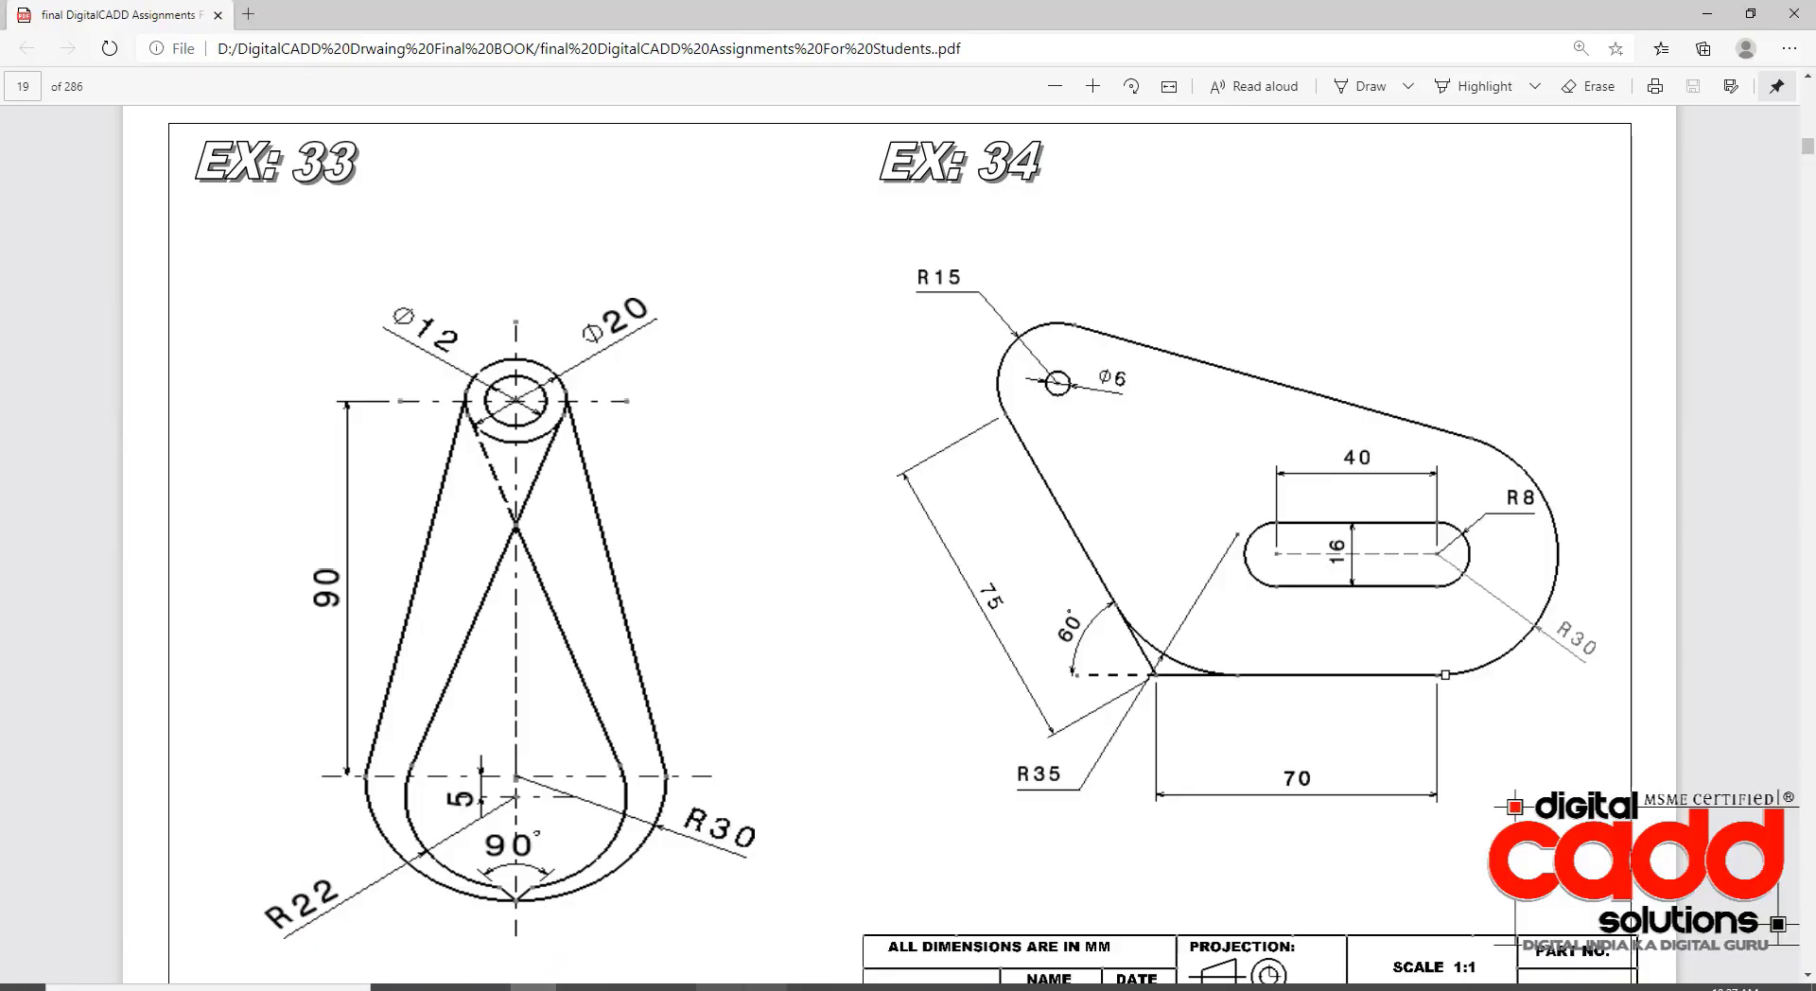
pyautogui.click(718, 987)
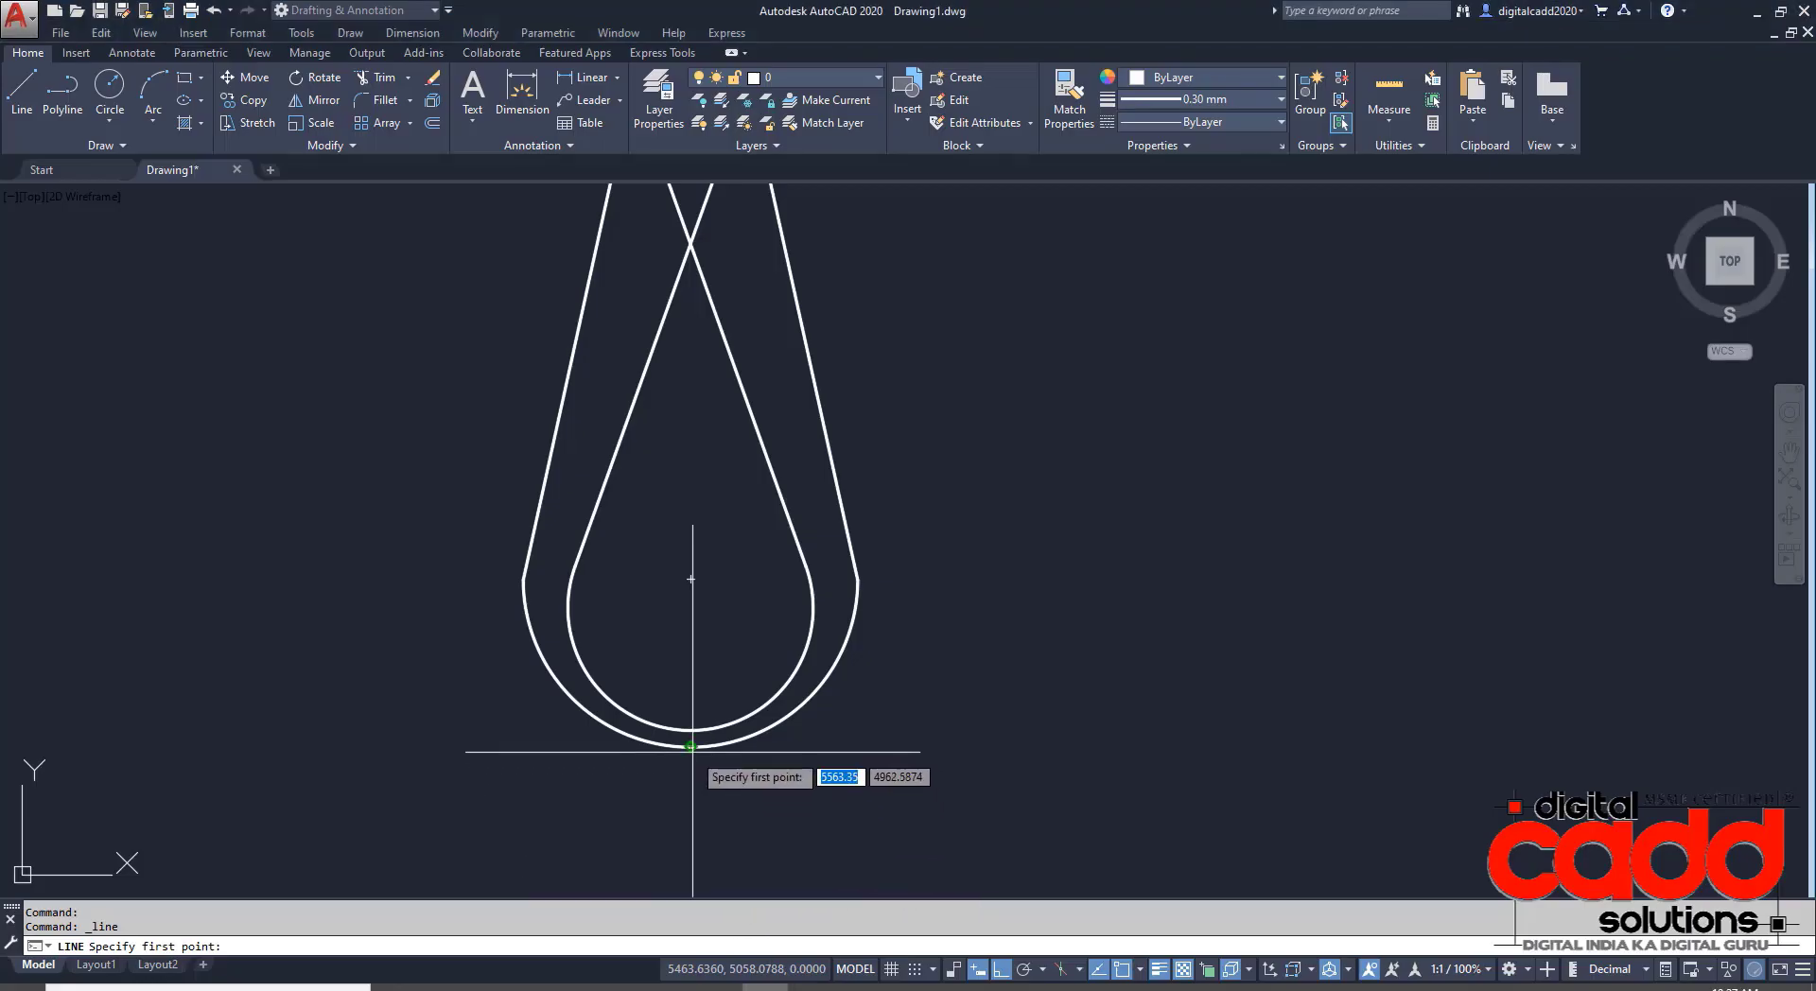
pyautogui.click(692, 750)
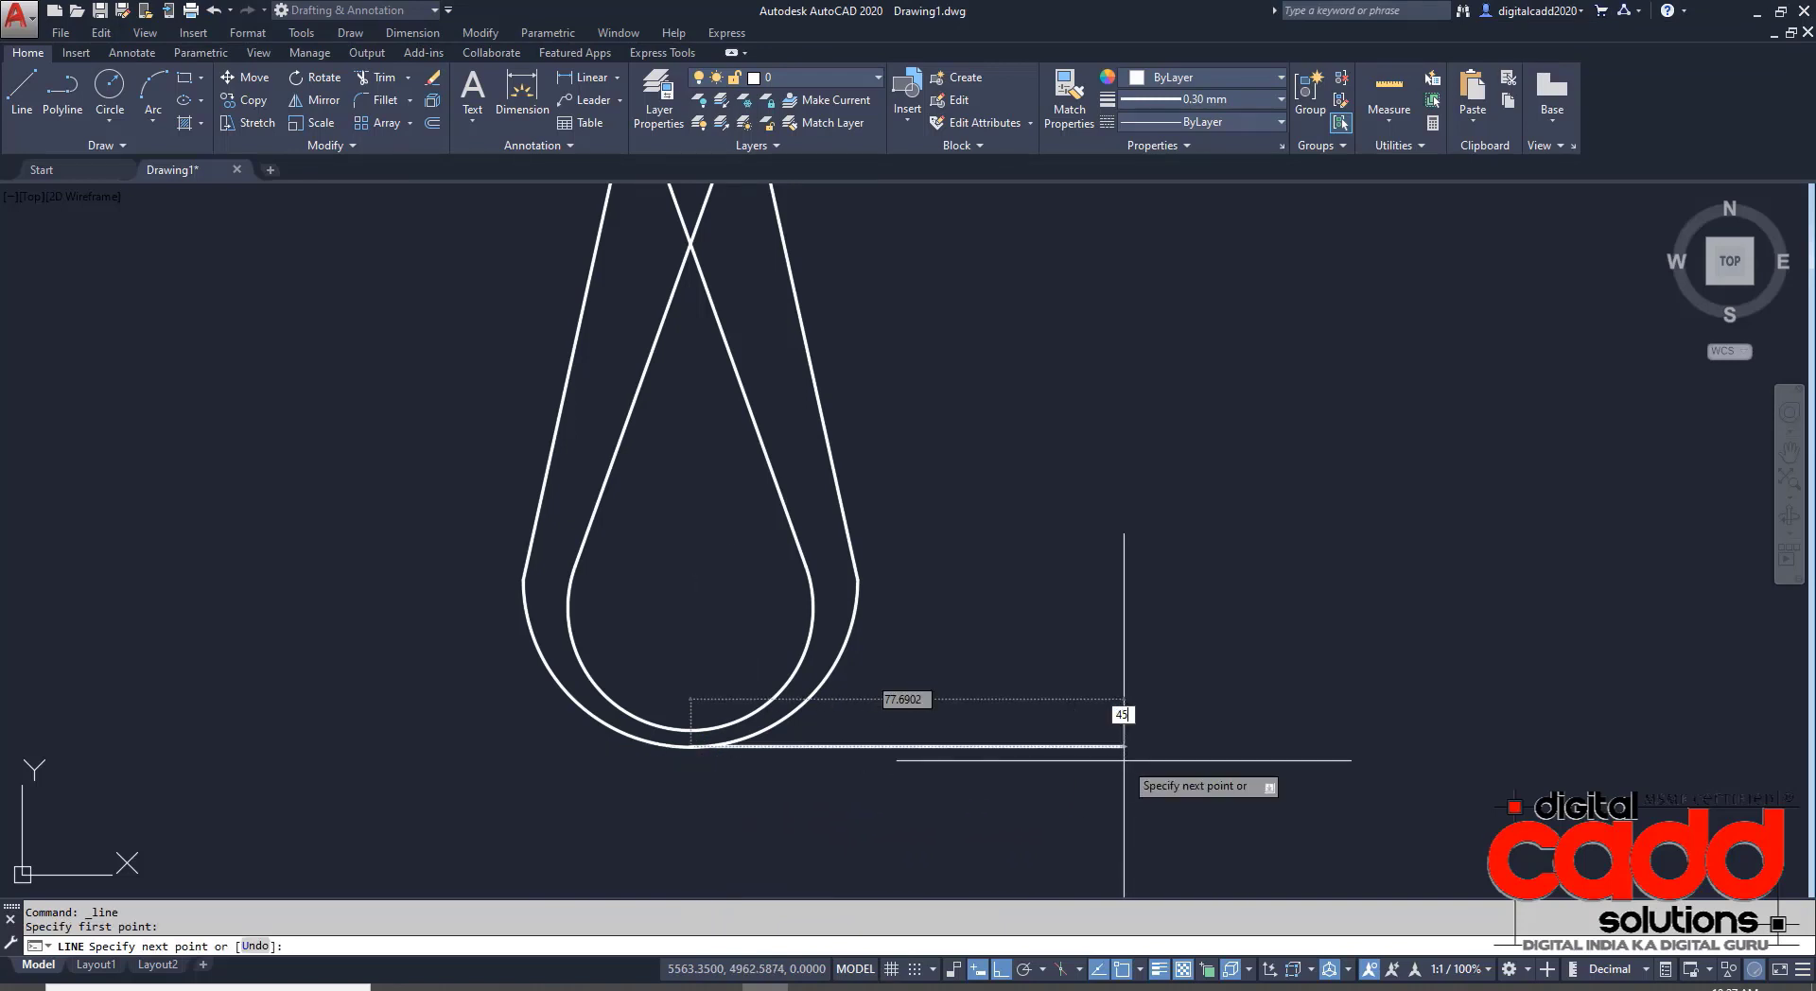
pyautogui.press('Return')
pyautogui.press('Return')
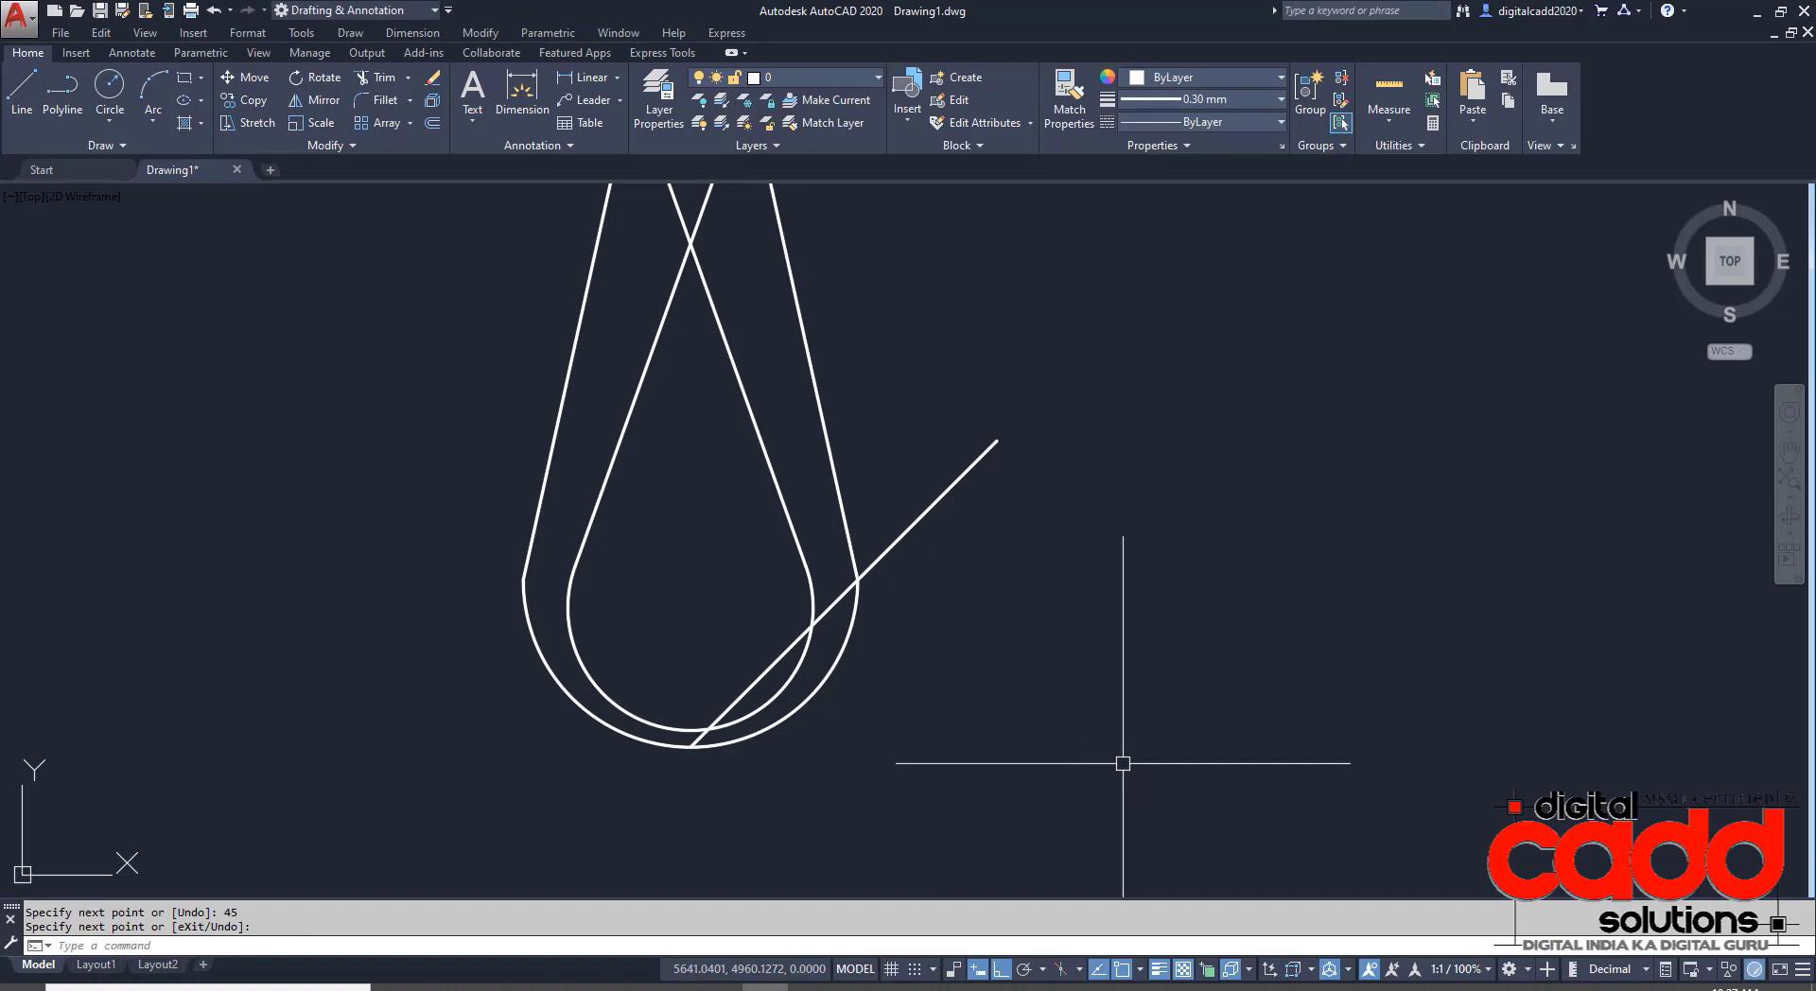
# - Mirror the 45° line about the vertical axis through the outer arc's bottom quadrant, keeping the source line
pyautogui.click(761, 675)
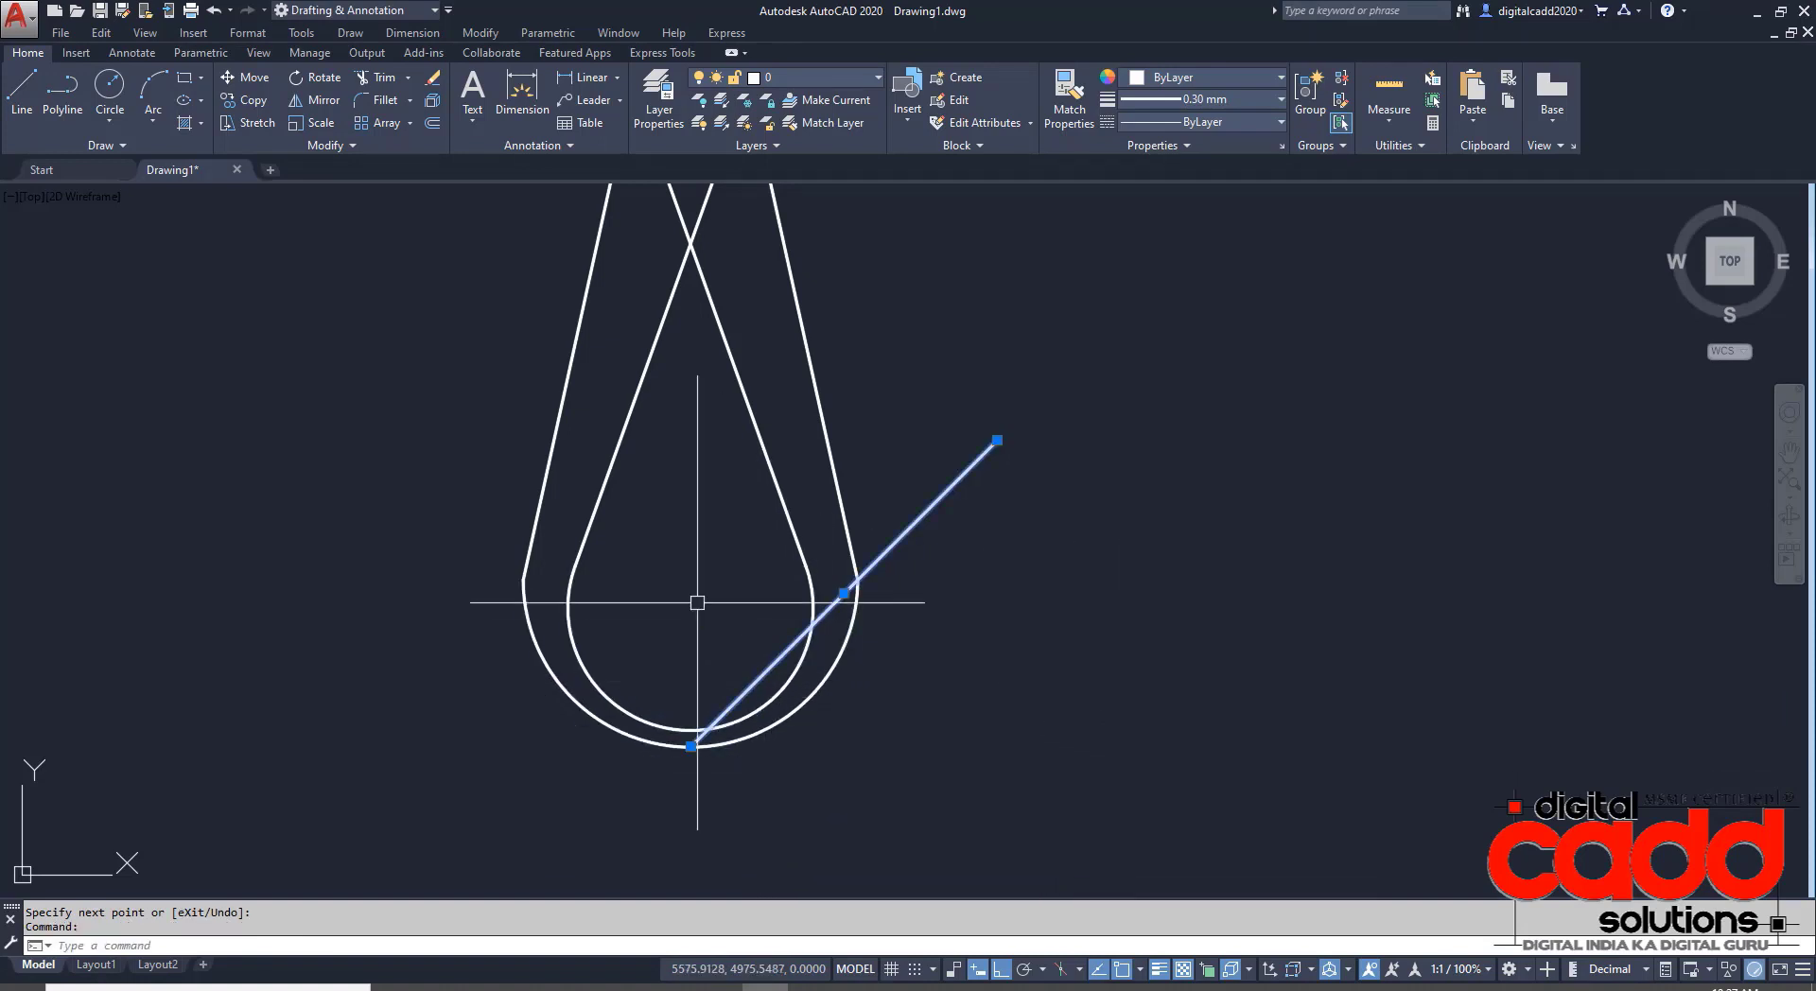
pyautogui.click(310, 102)
pyautogui.scroll(4, 690, 730)
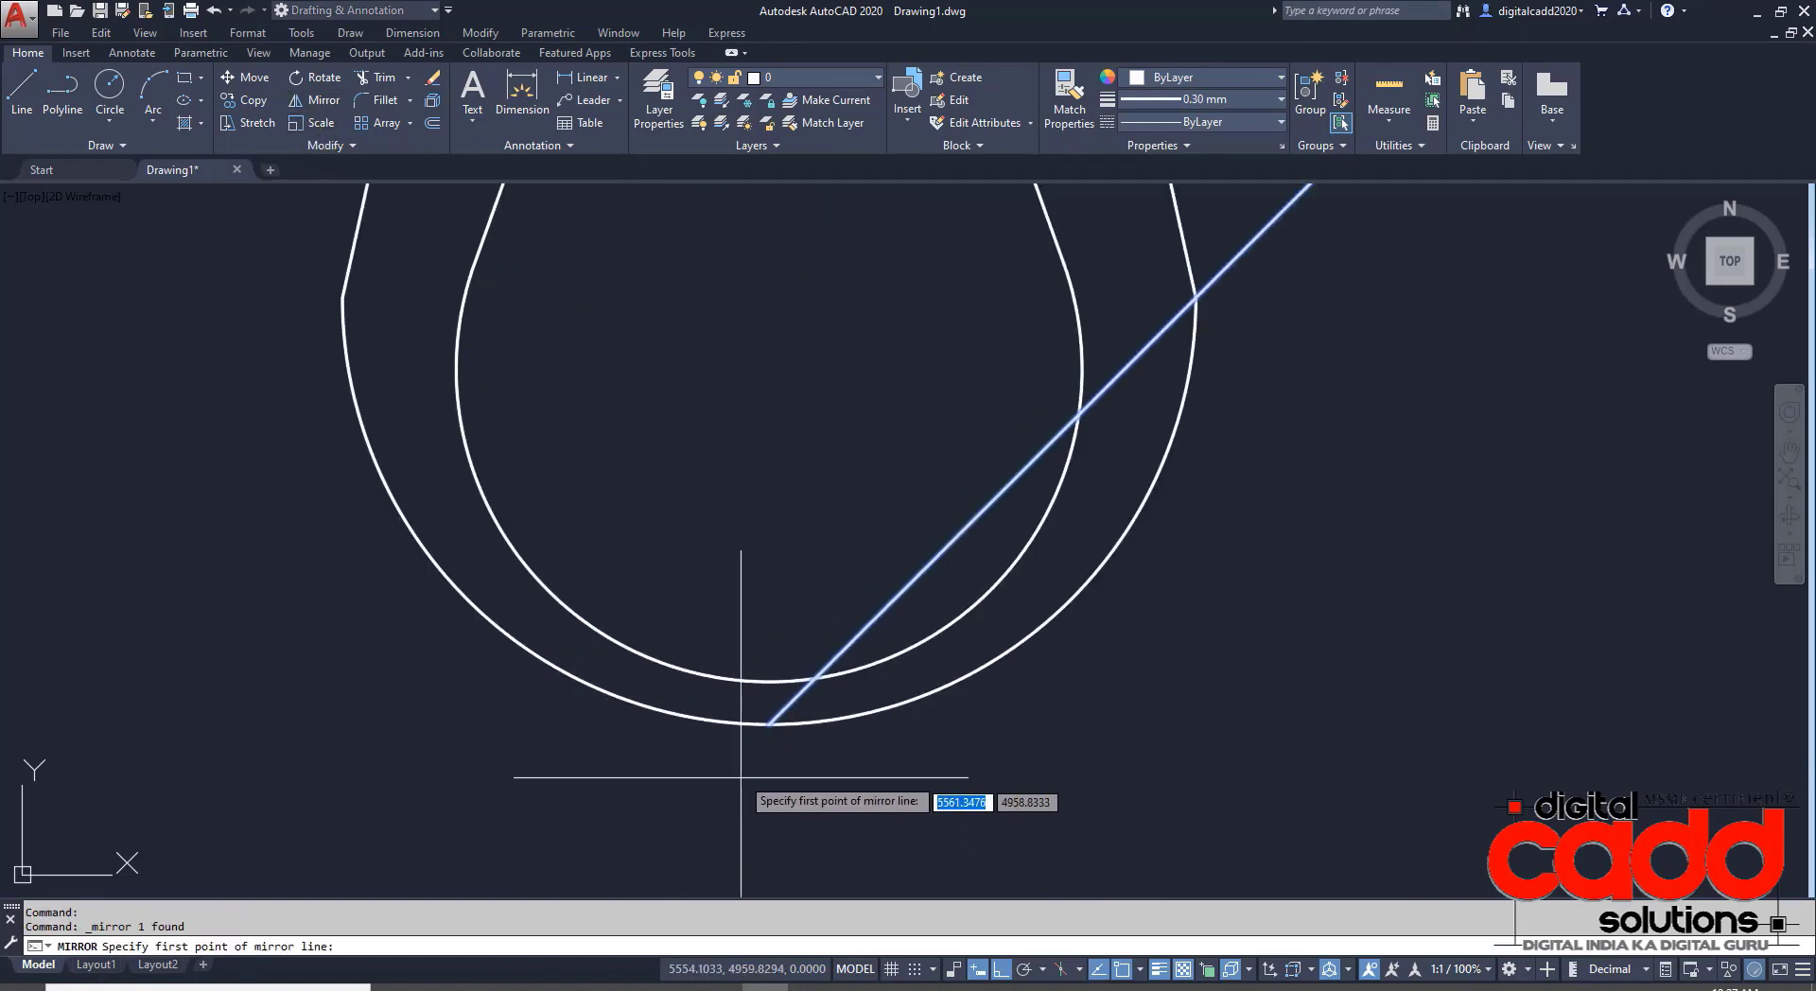
pyautogui.click(769, 724)
pyautogui.click(754, 799)
pyautogui.press('Return')
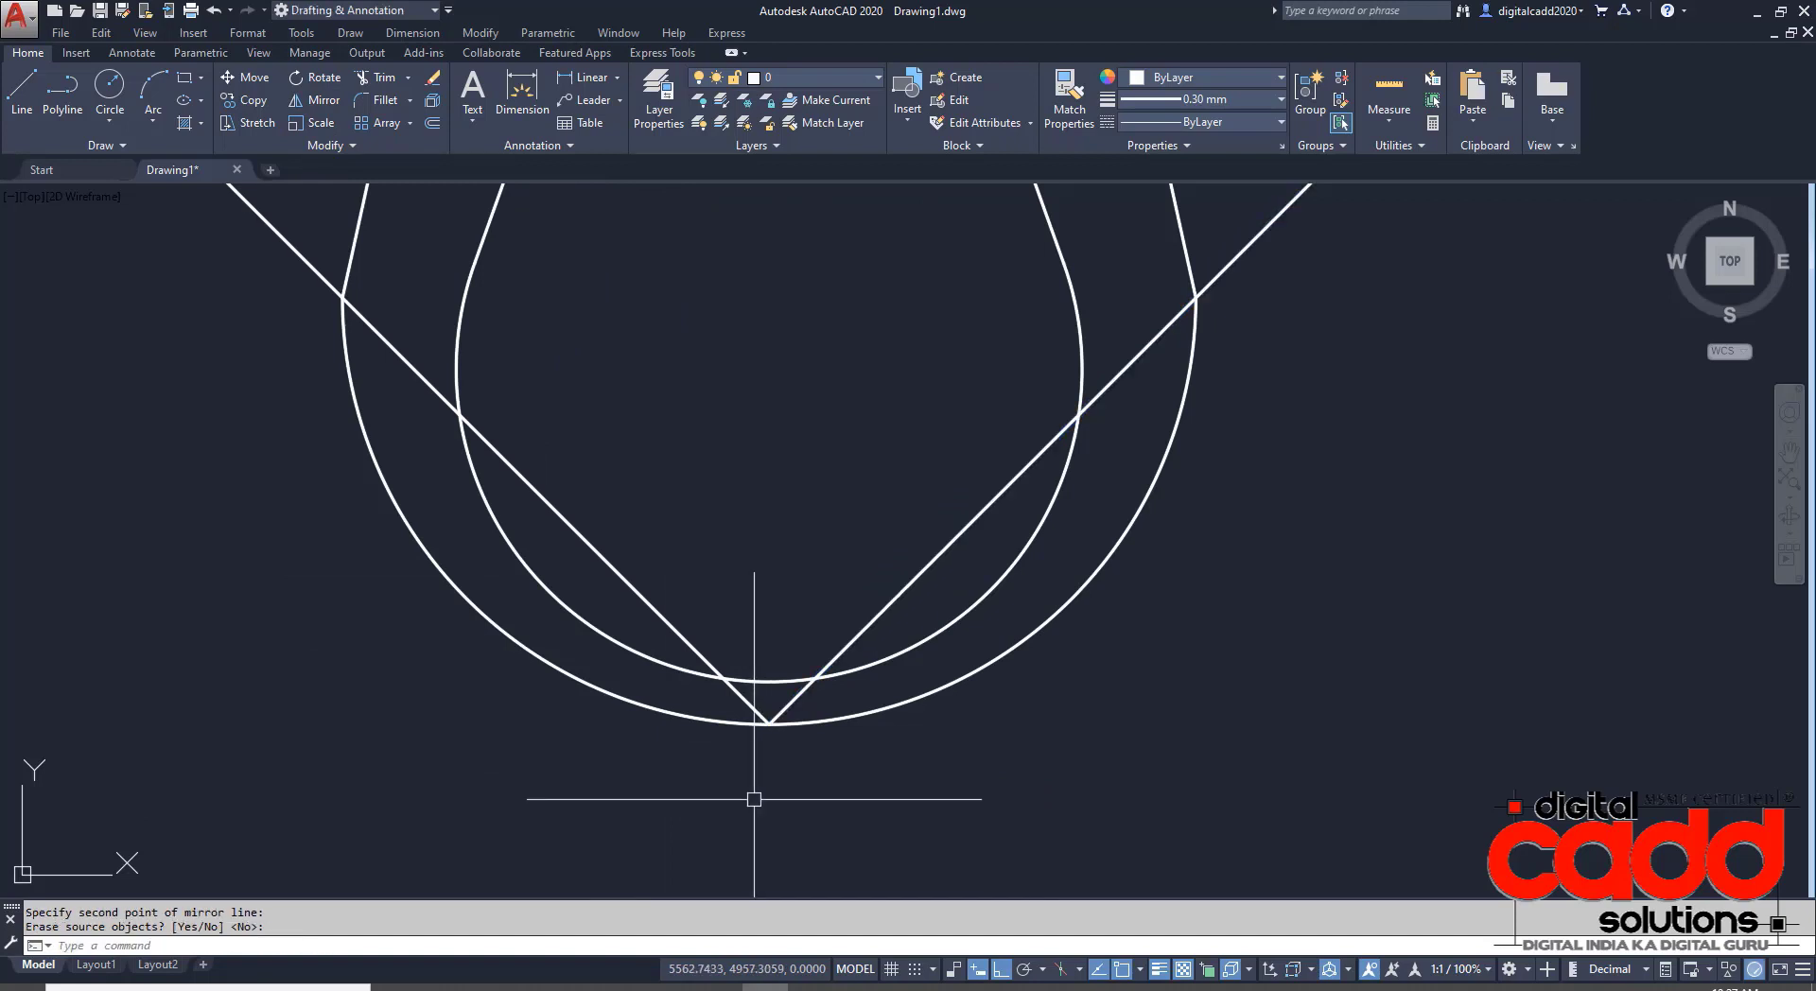
# - Trim the two 45° lines inside the inner arc and the piece of inner arc between them to form the bottom notch
pyautogui.write('TR')
pyautogui.press('Return')
pyautogui.click(875, 642)
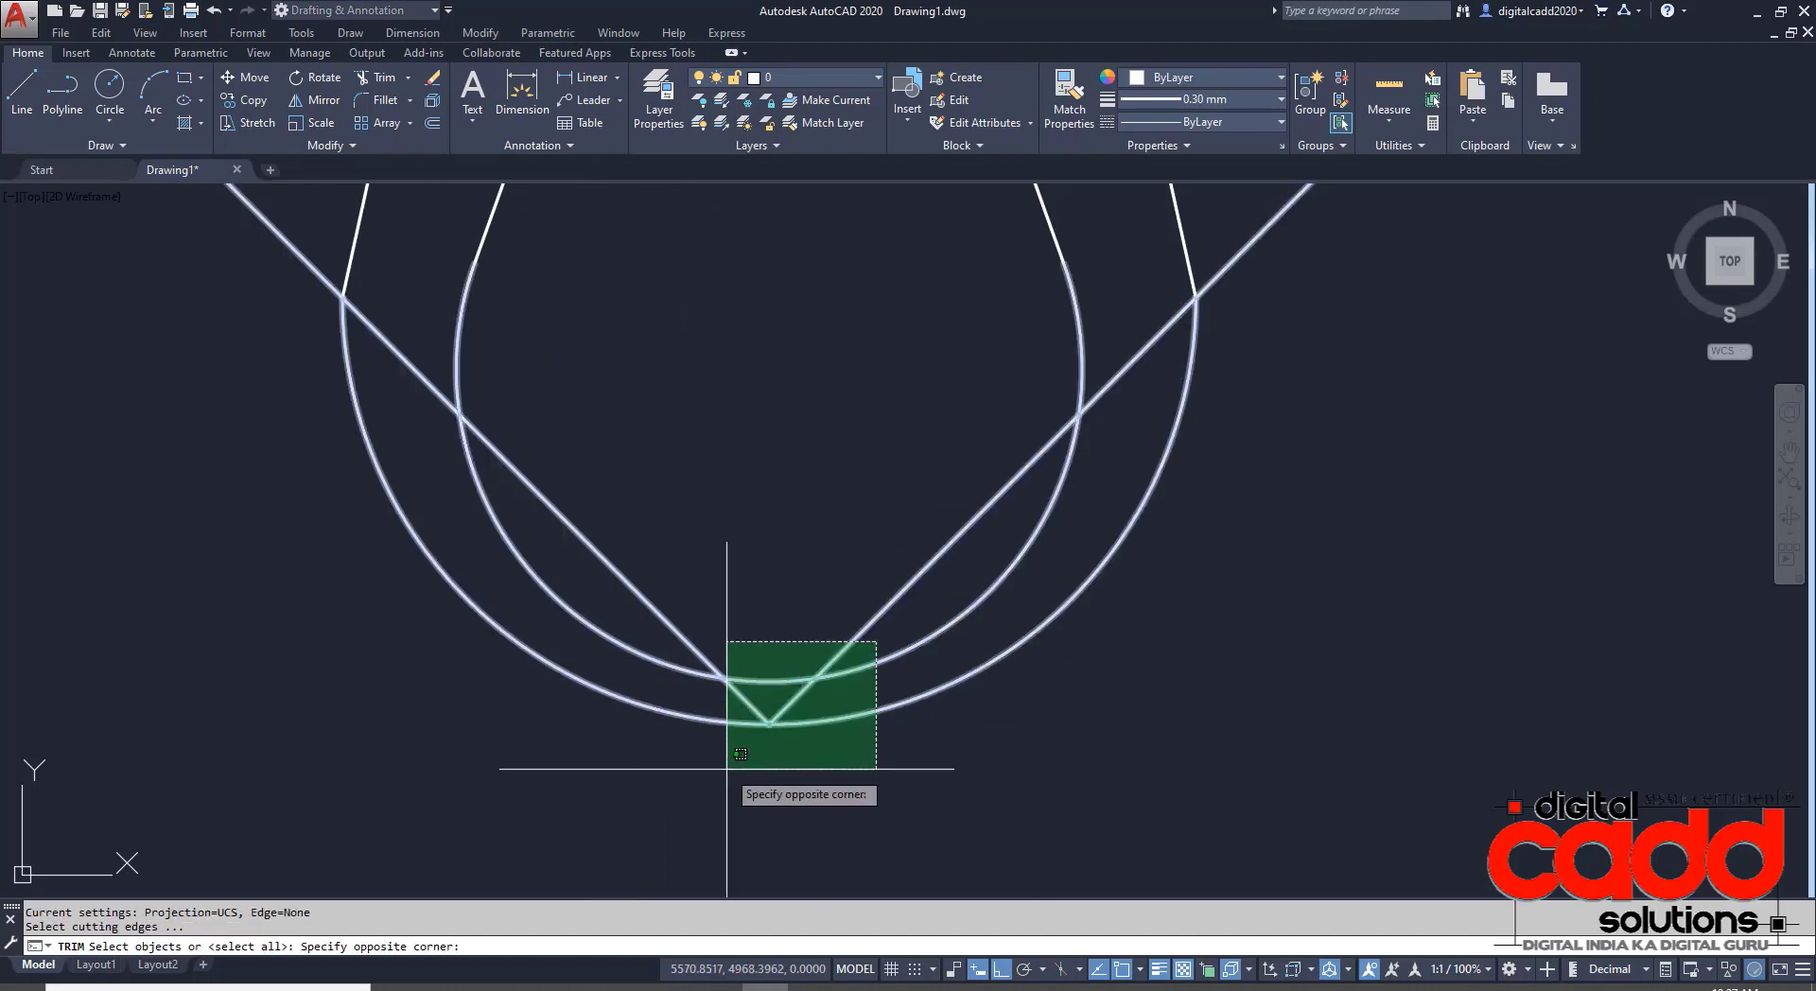
pyautogui.click(681, 784)
pyautogui.press('Return')
pyautogui.click(687, 642)
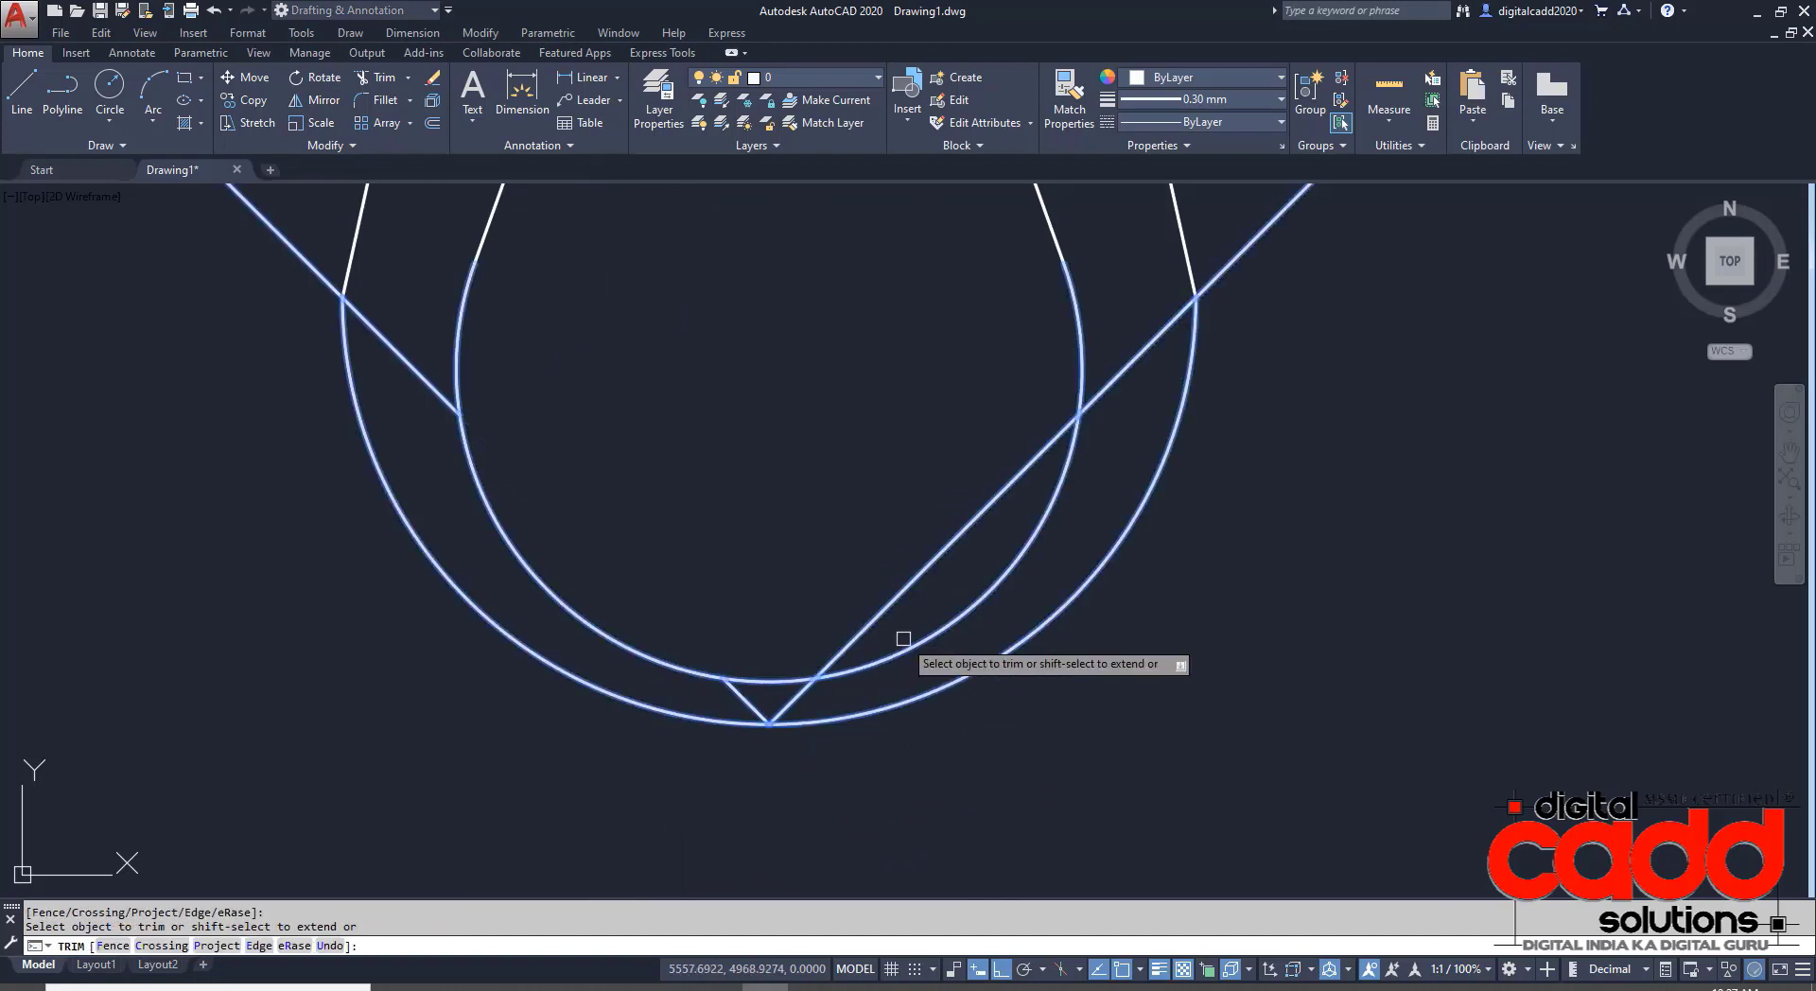
pyautogui.click(924, 574)
pyautogui.click(774, 680)
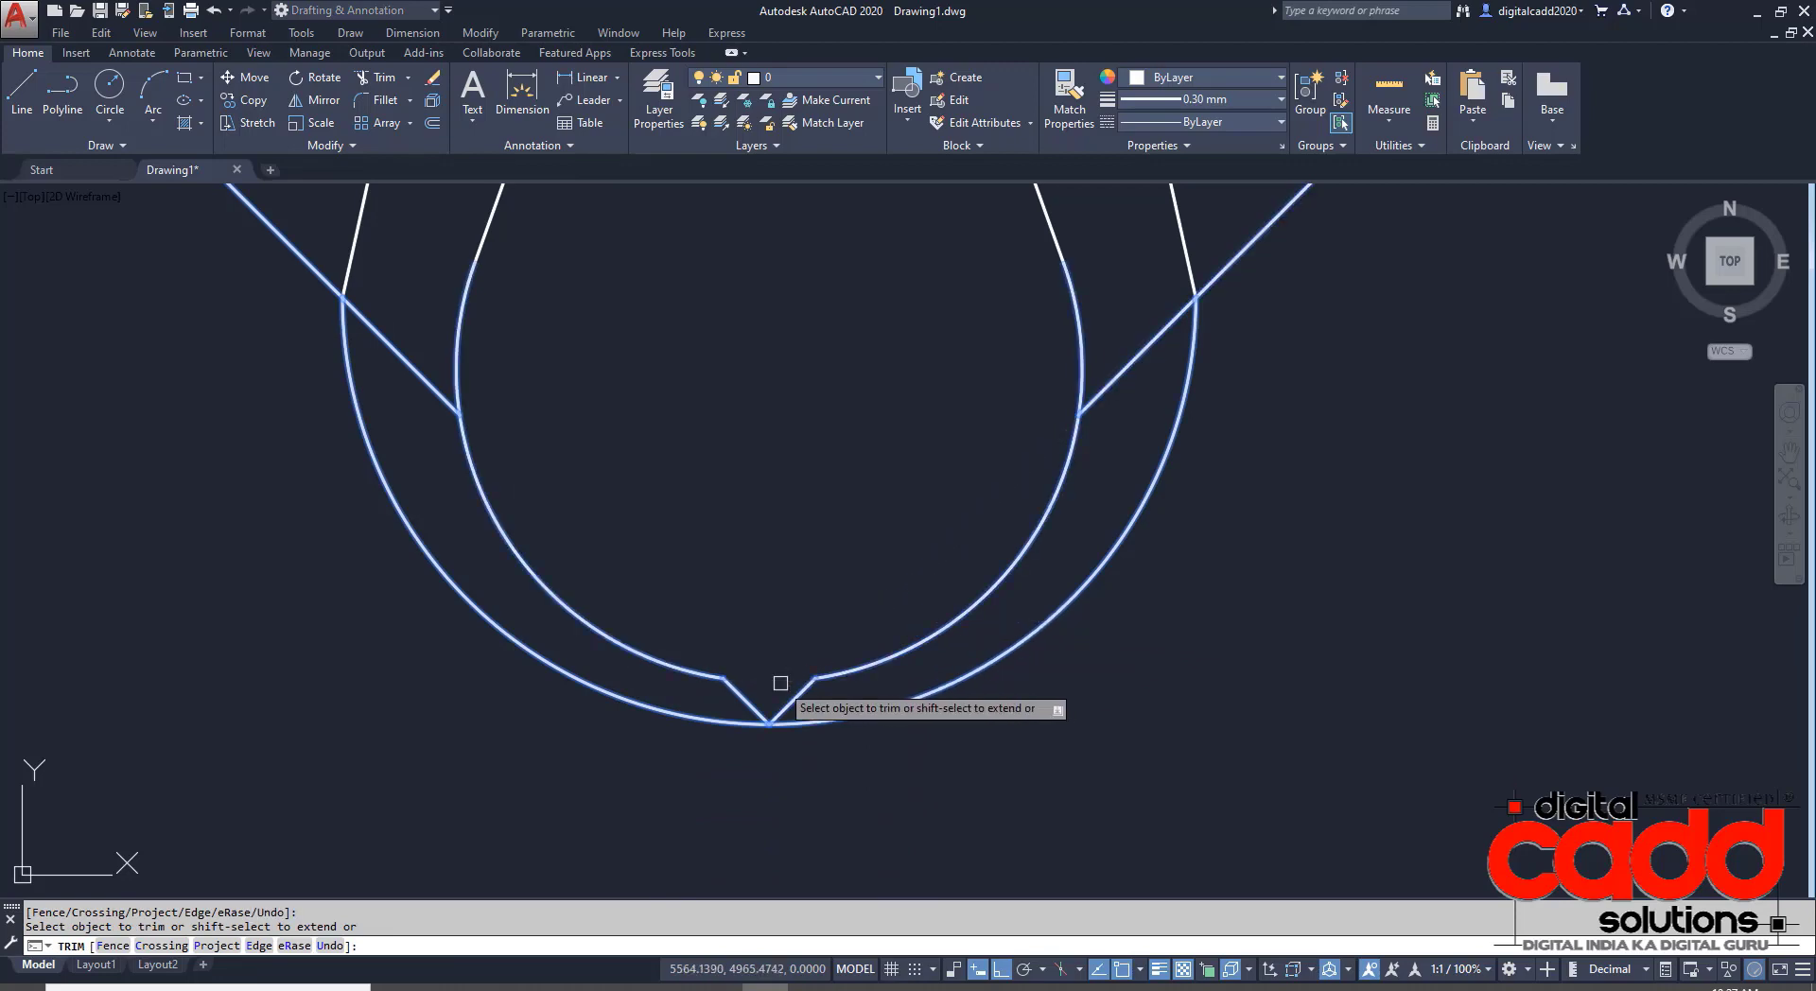
pyautogui.press('Return')
# - Erase the two leftover 45° line pieces that cross the outer arc on both sides
pyautogui.click(1156, 343)
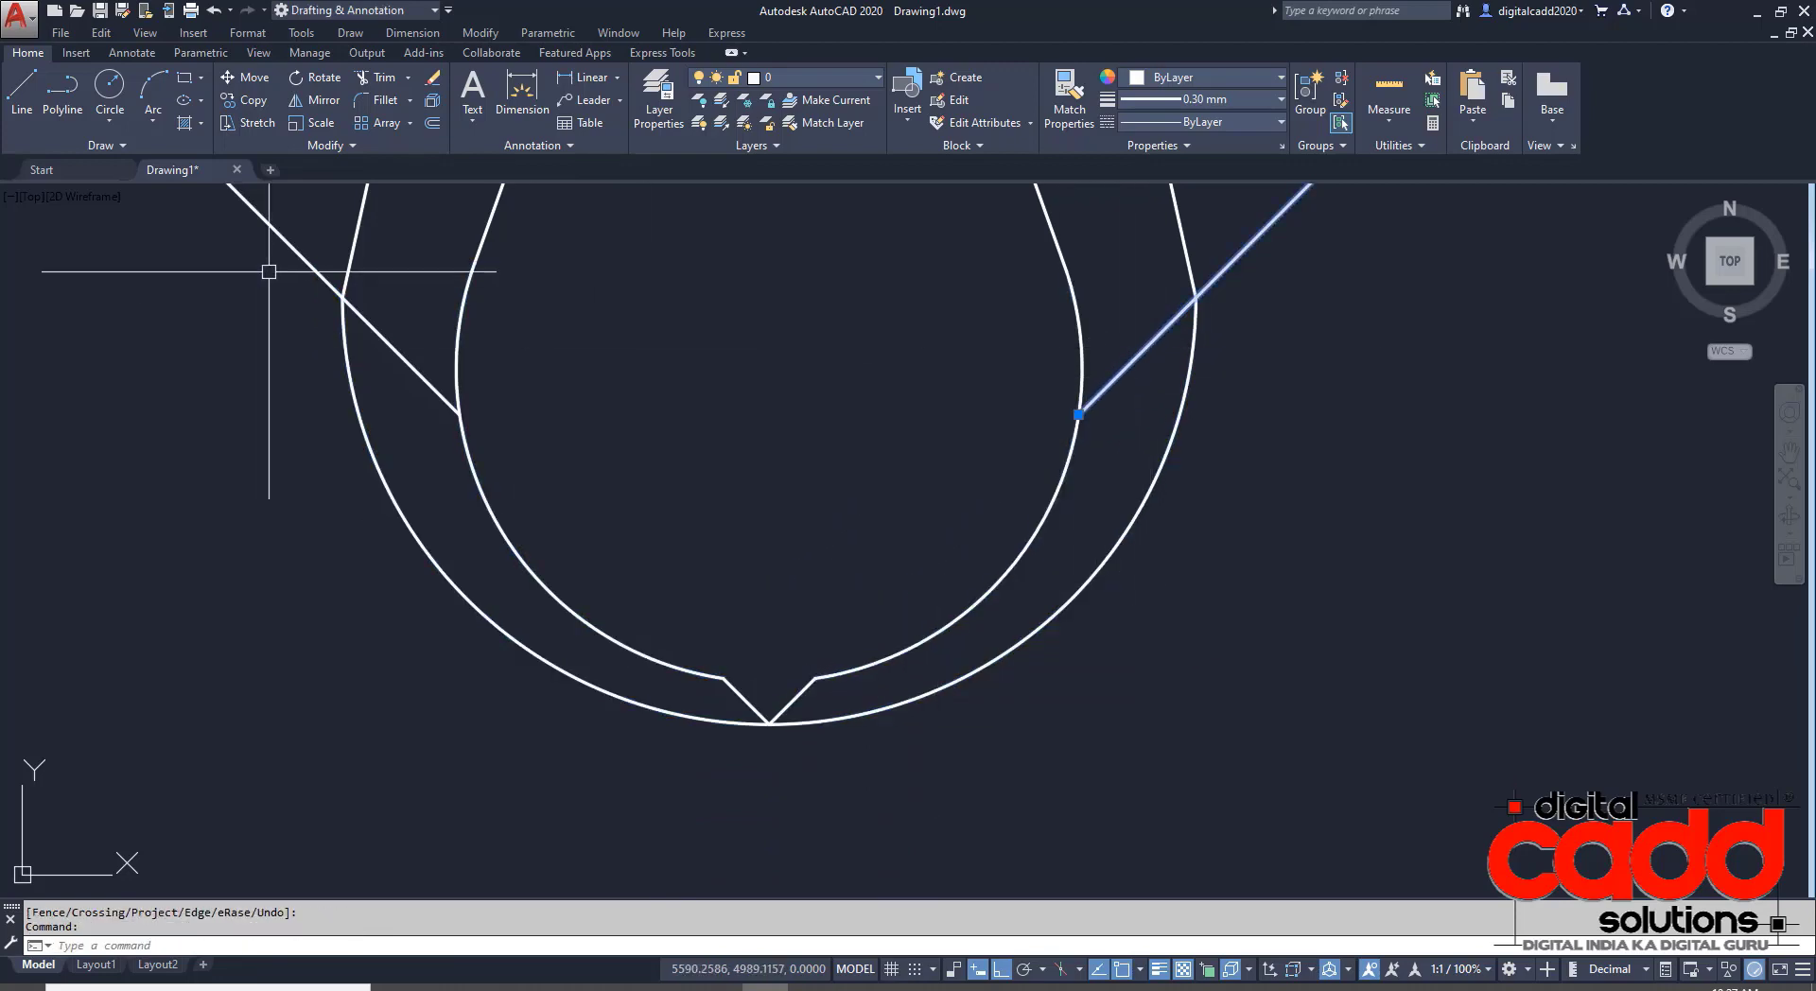
pyautogui.click(259, 215)
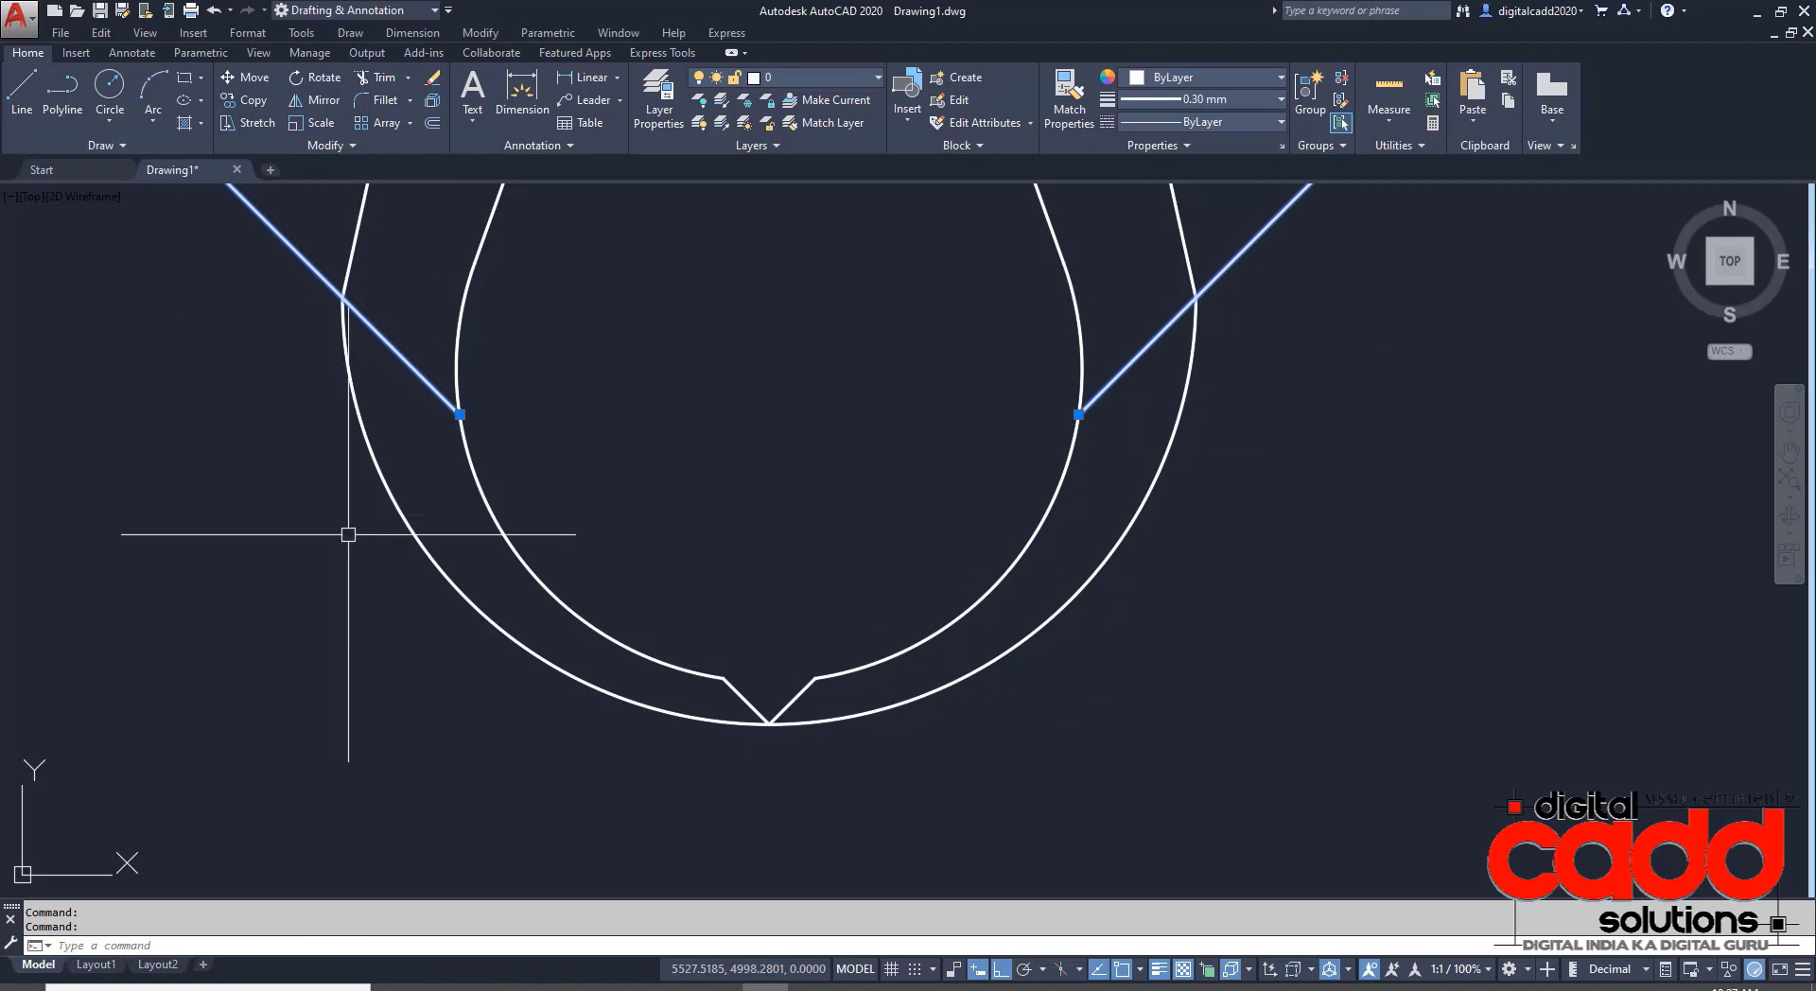
pyautogui.press('Return')
# - Examine the drawn shape and compare its crossing inner lines with the EX: 33 drawing in the PDF
pyautogui.scroll(-4, 803, 649)
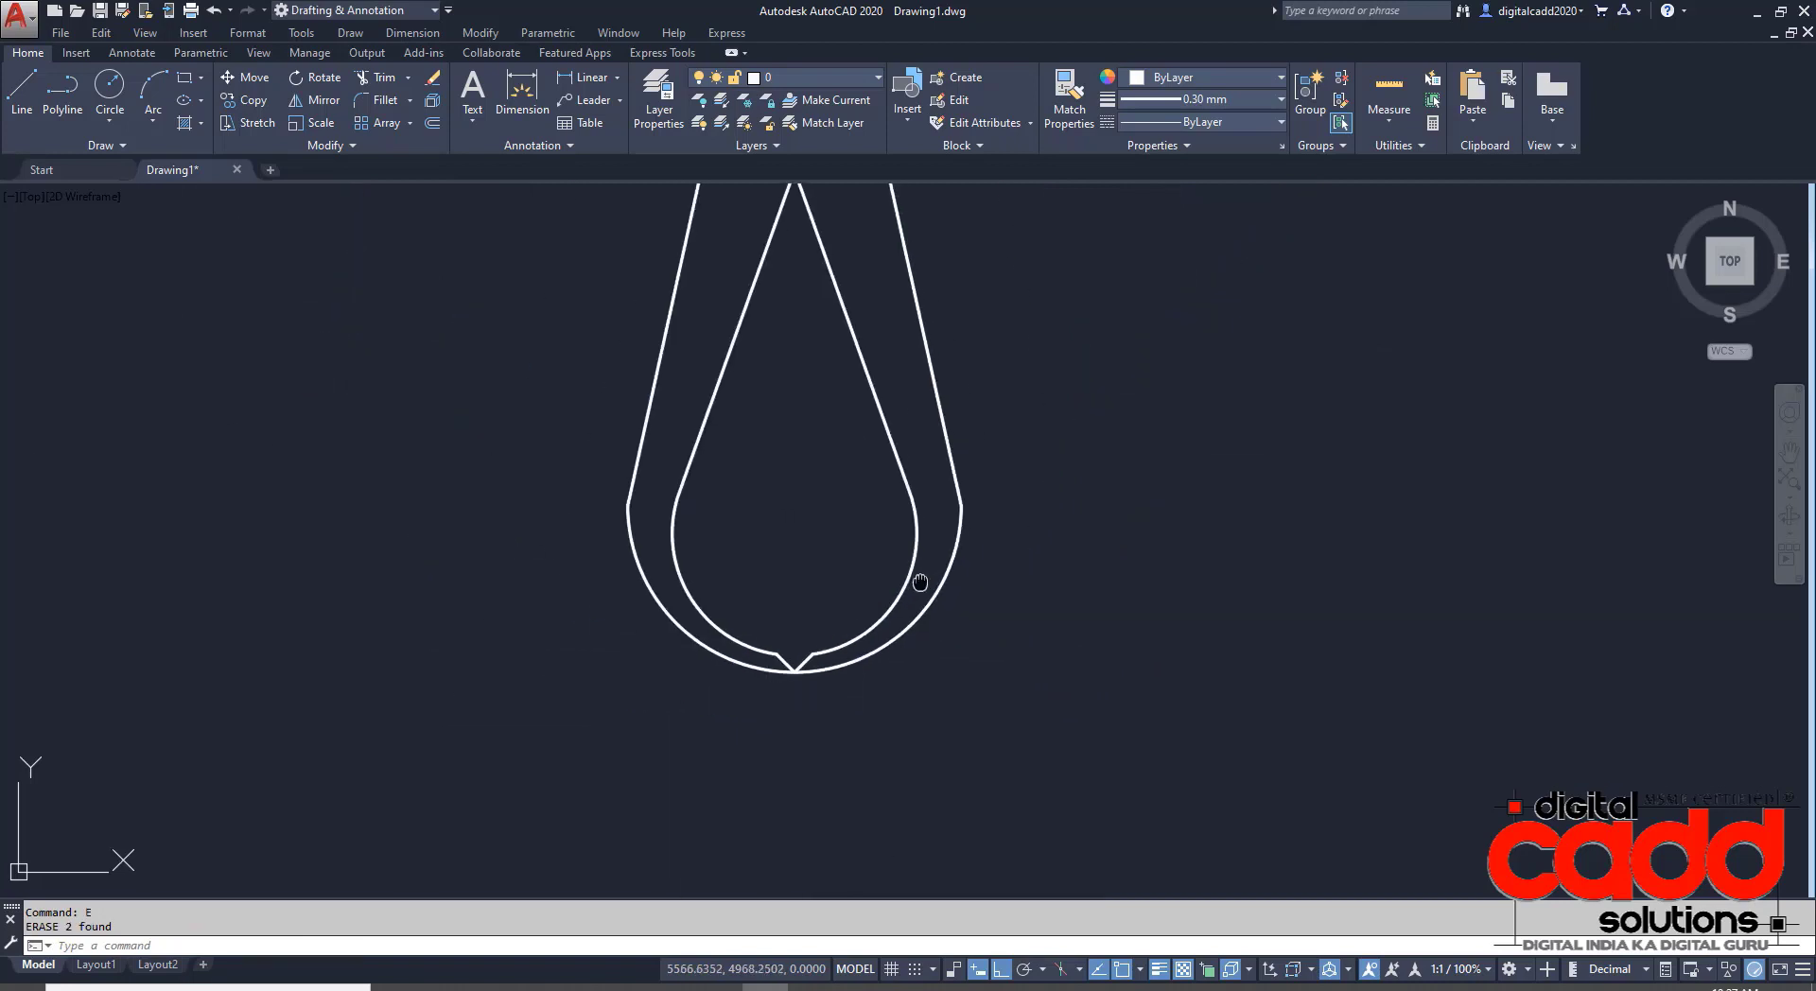
pyautogui.moveTo(924, 580); pyautogui.dragTo(789, 764, button='middle')
pyautogui.scroll(-2, 681, 669)
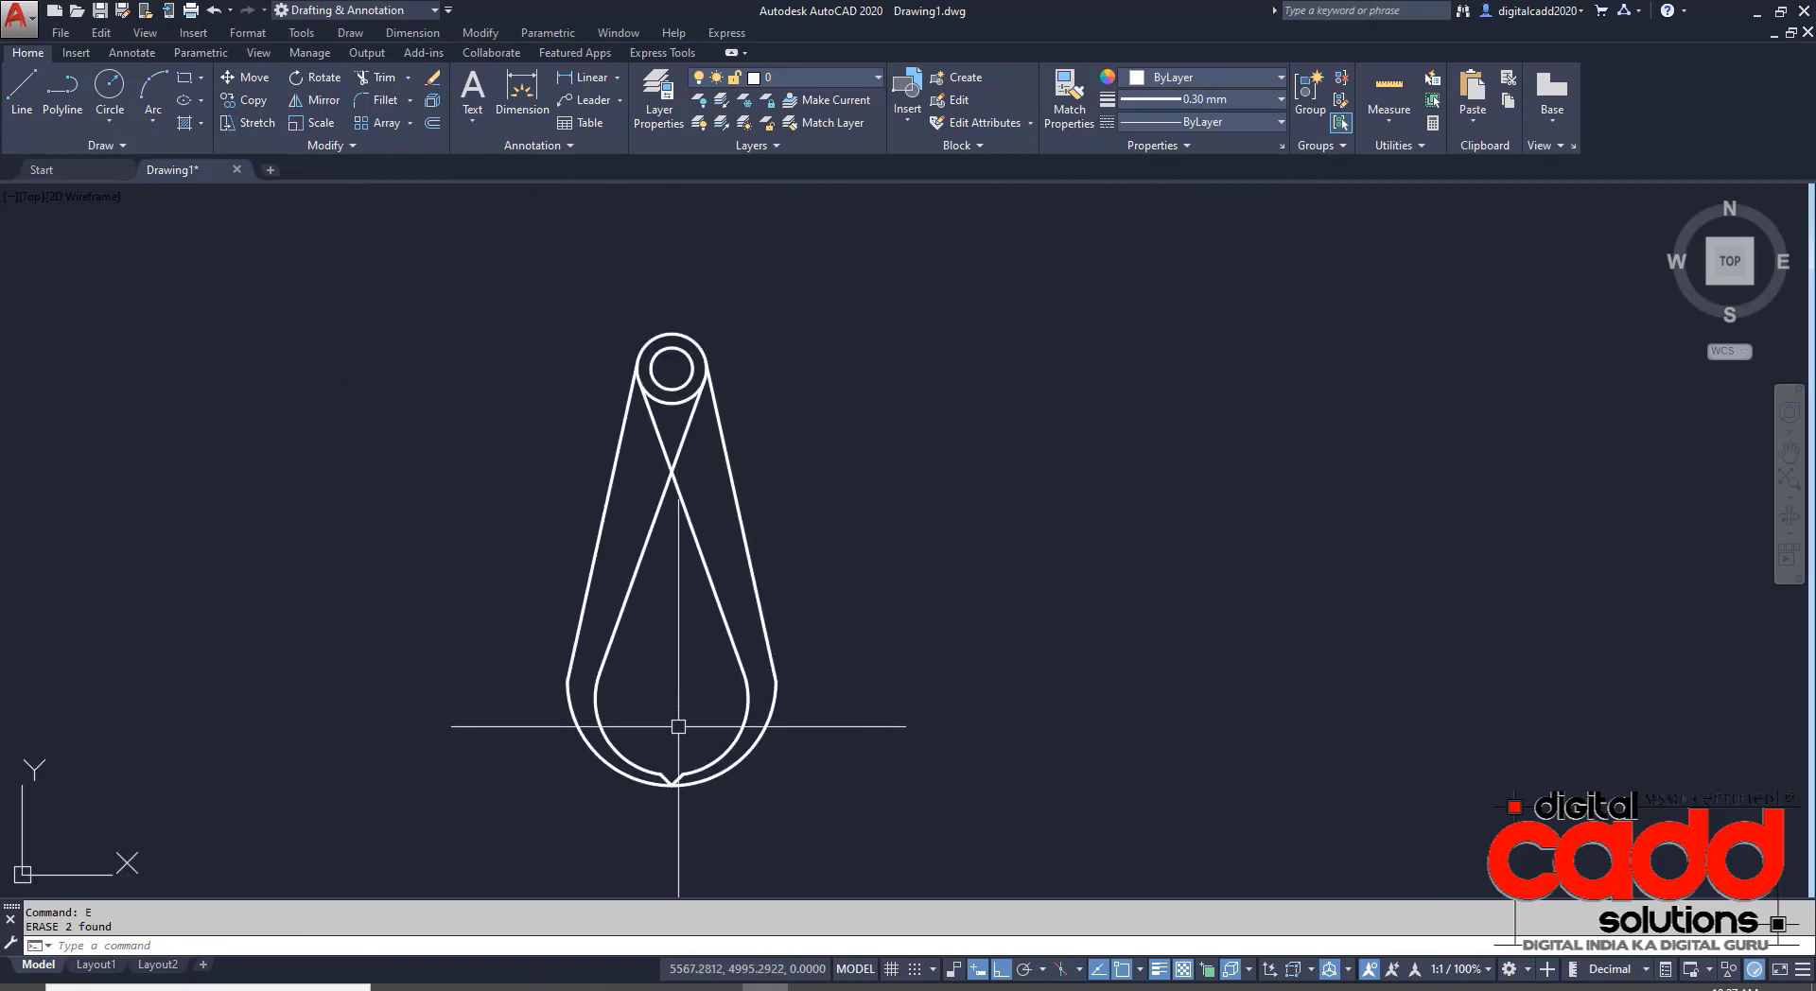
pyautogui.scroll(2, 561, 406)
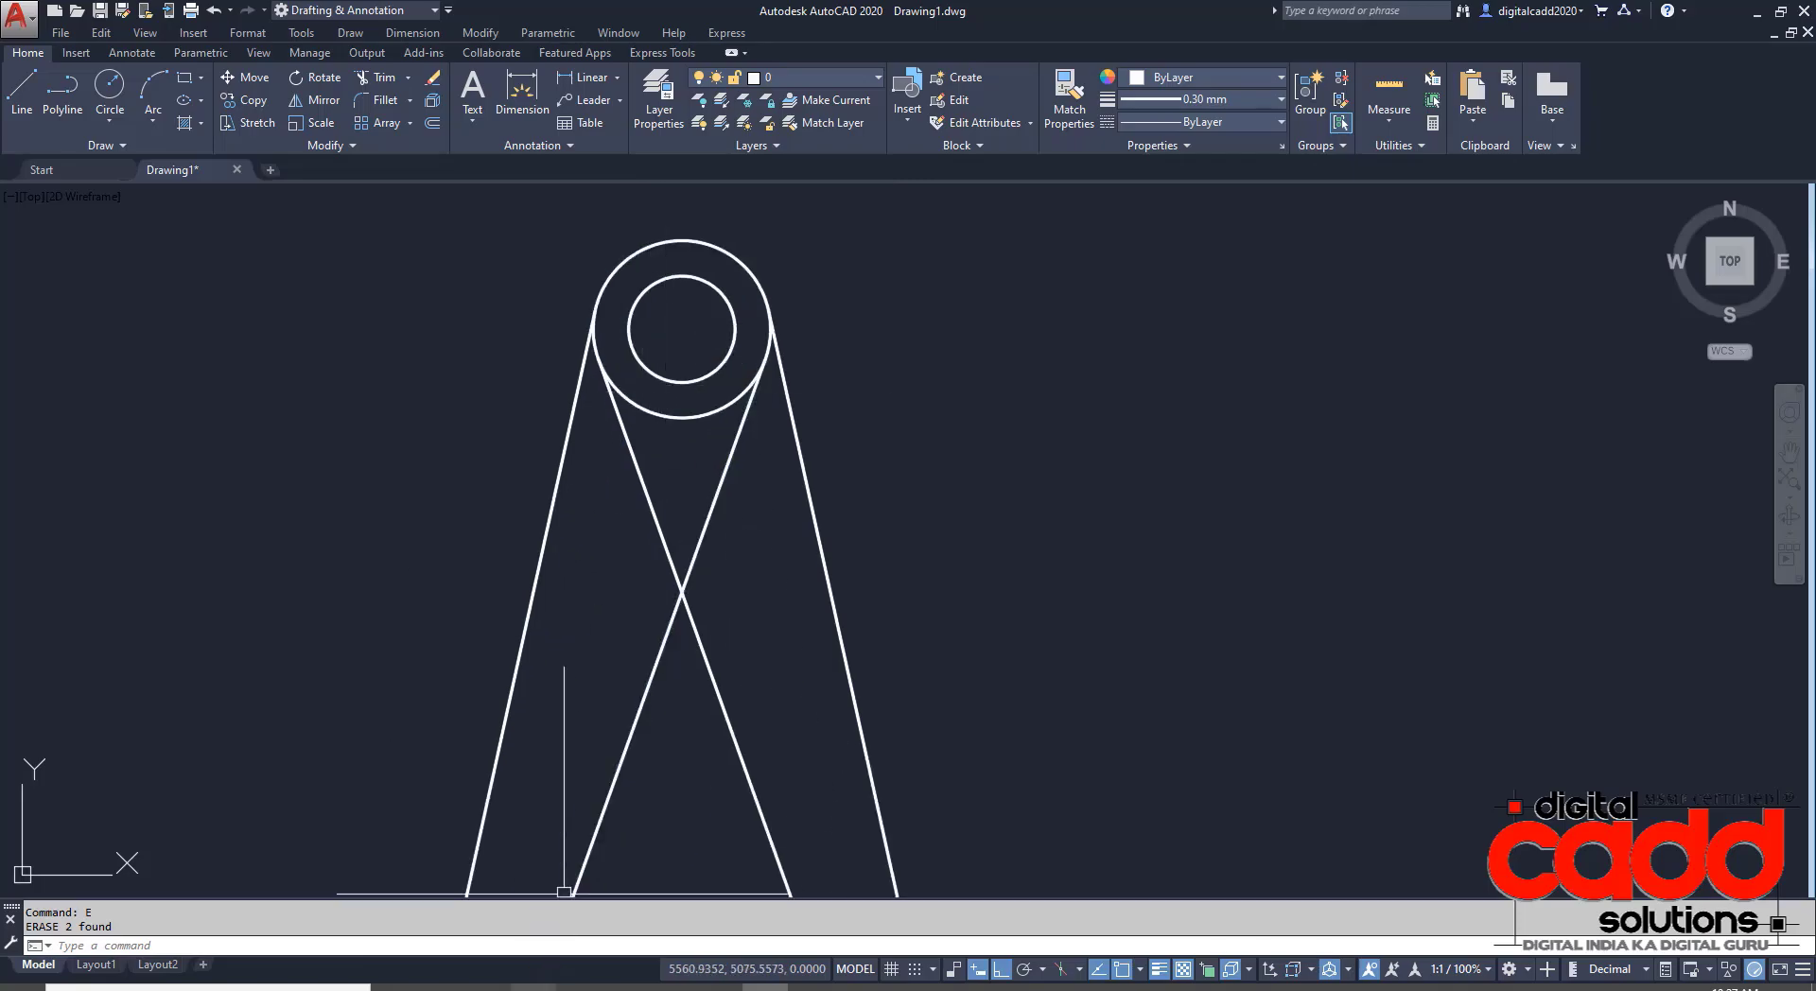
pyautogui.hotkey('alt', 'Tab')
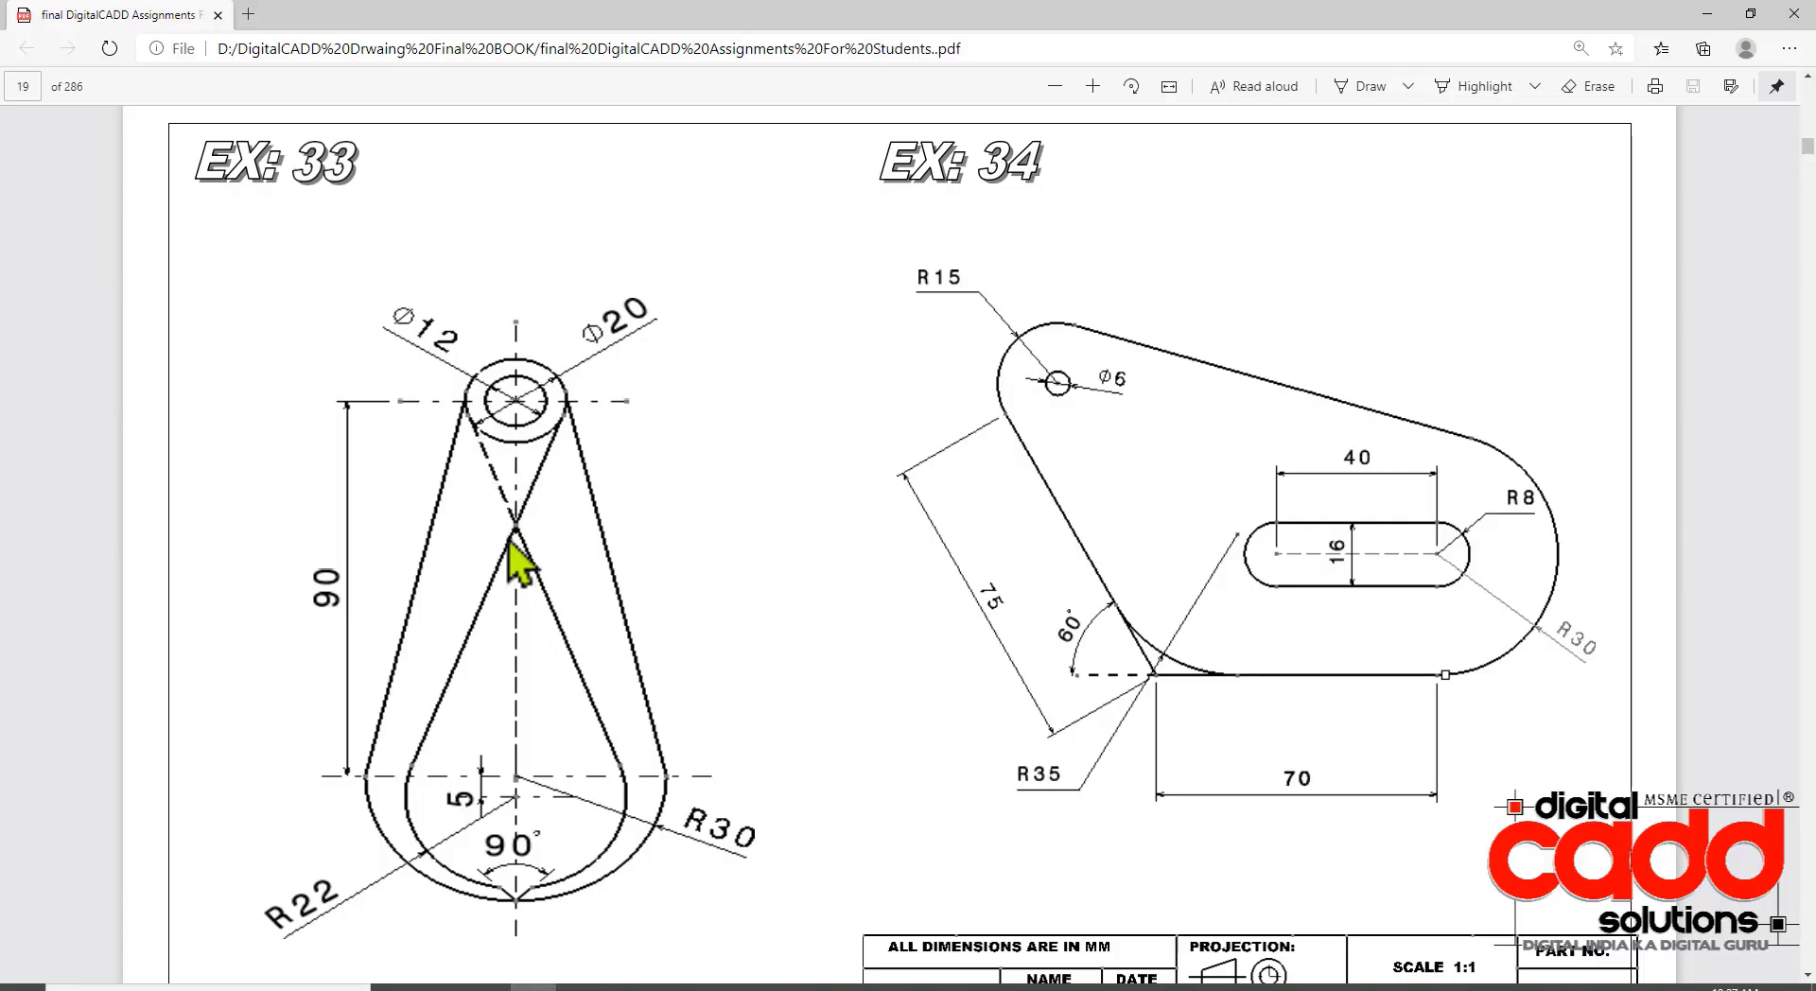
pyautogui.hotkey('alt', 'Tab')
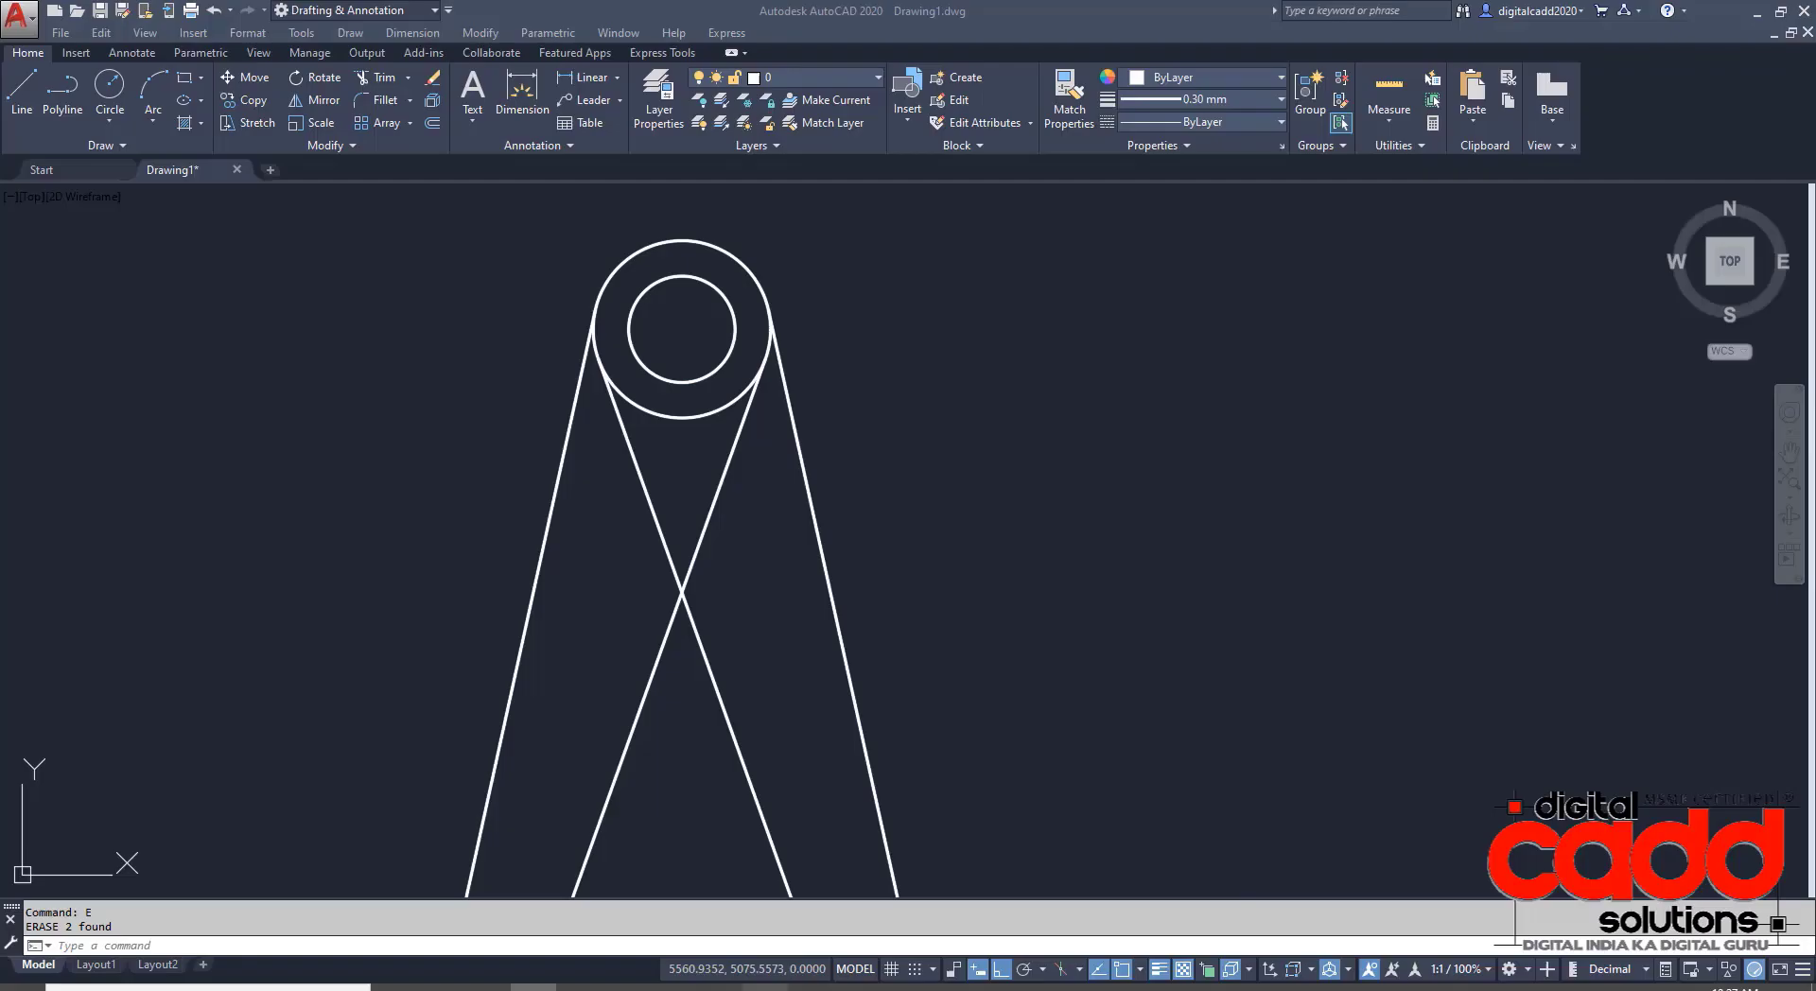
pyautogui.click(665, 523)
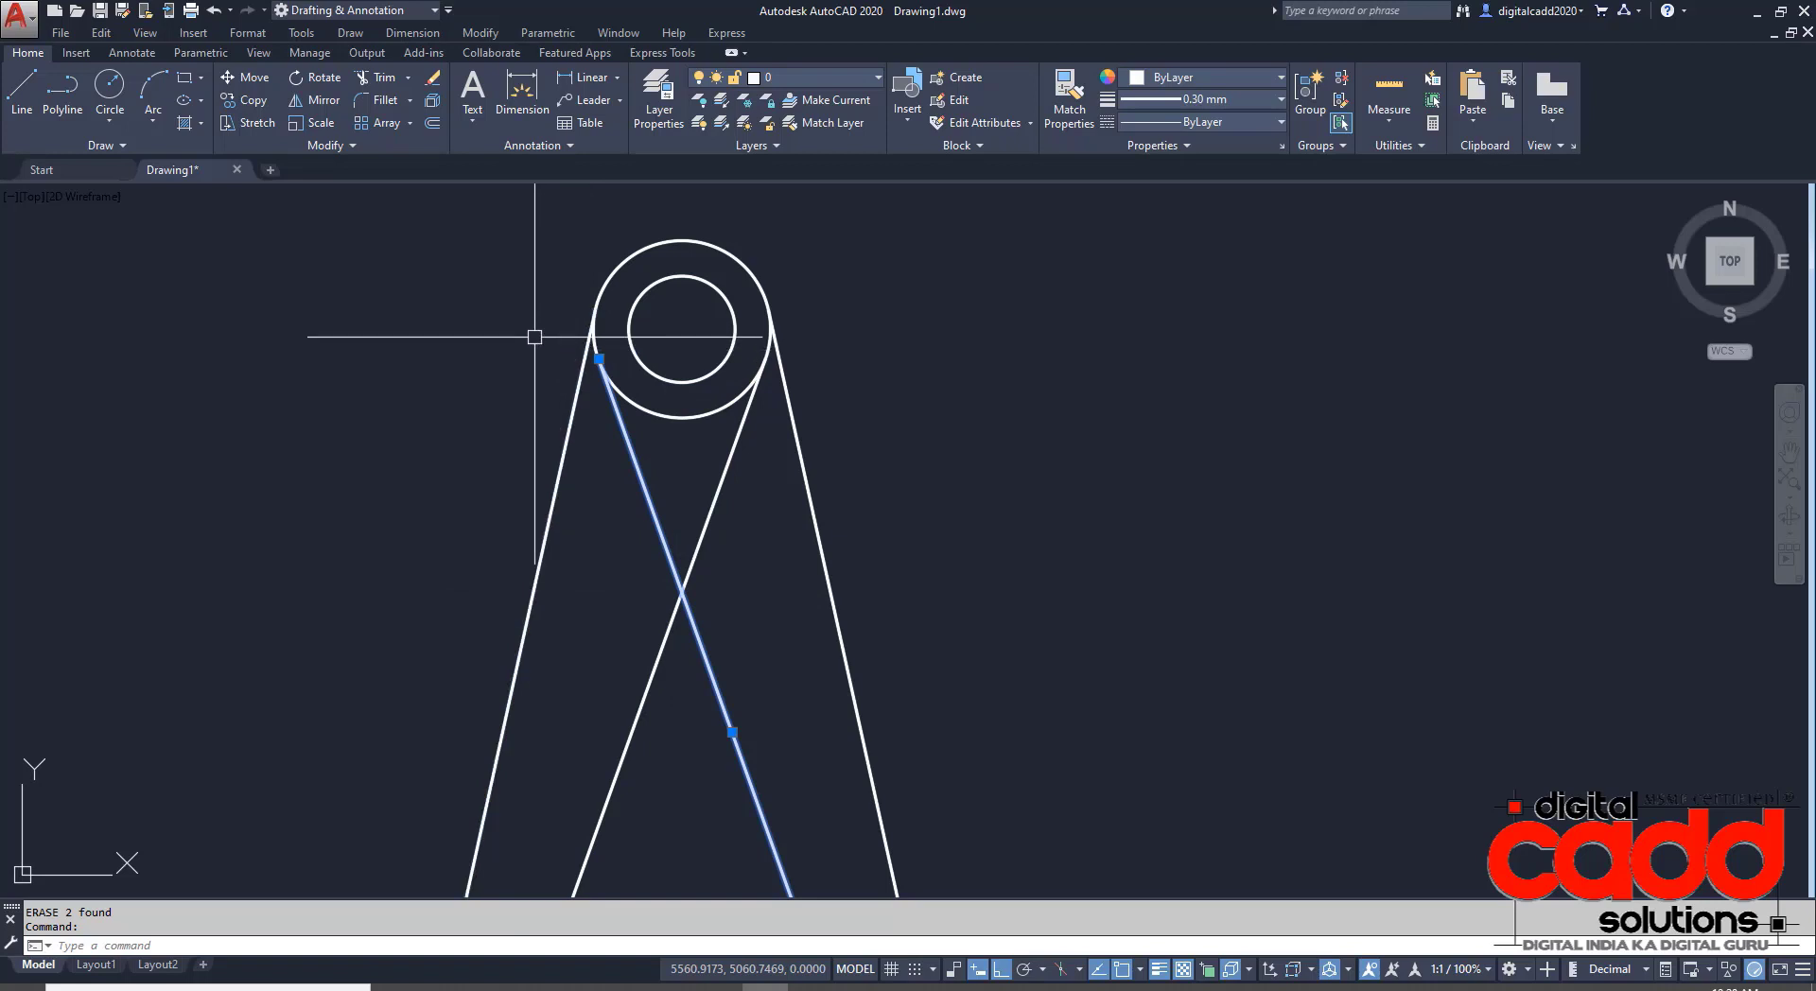
pyautogui.press('Escape')
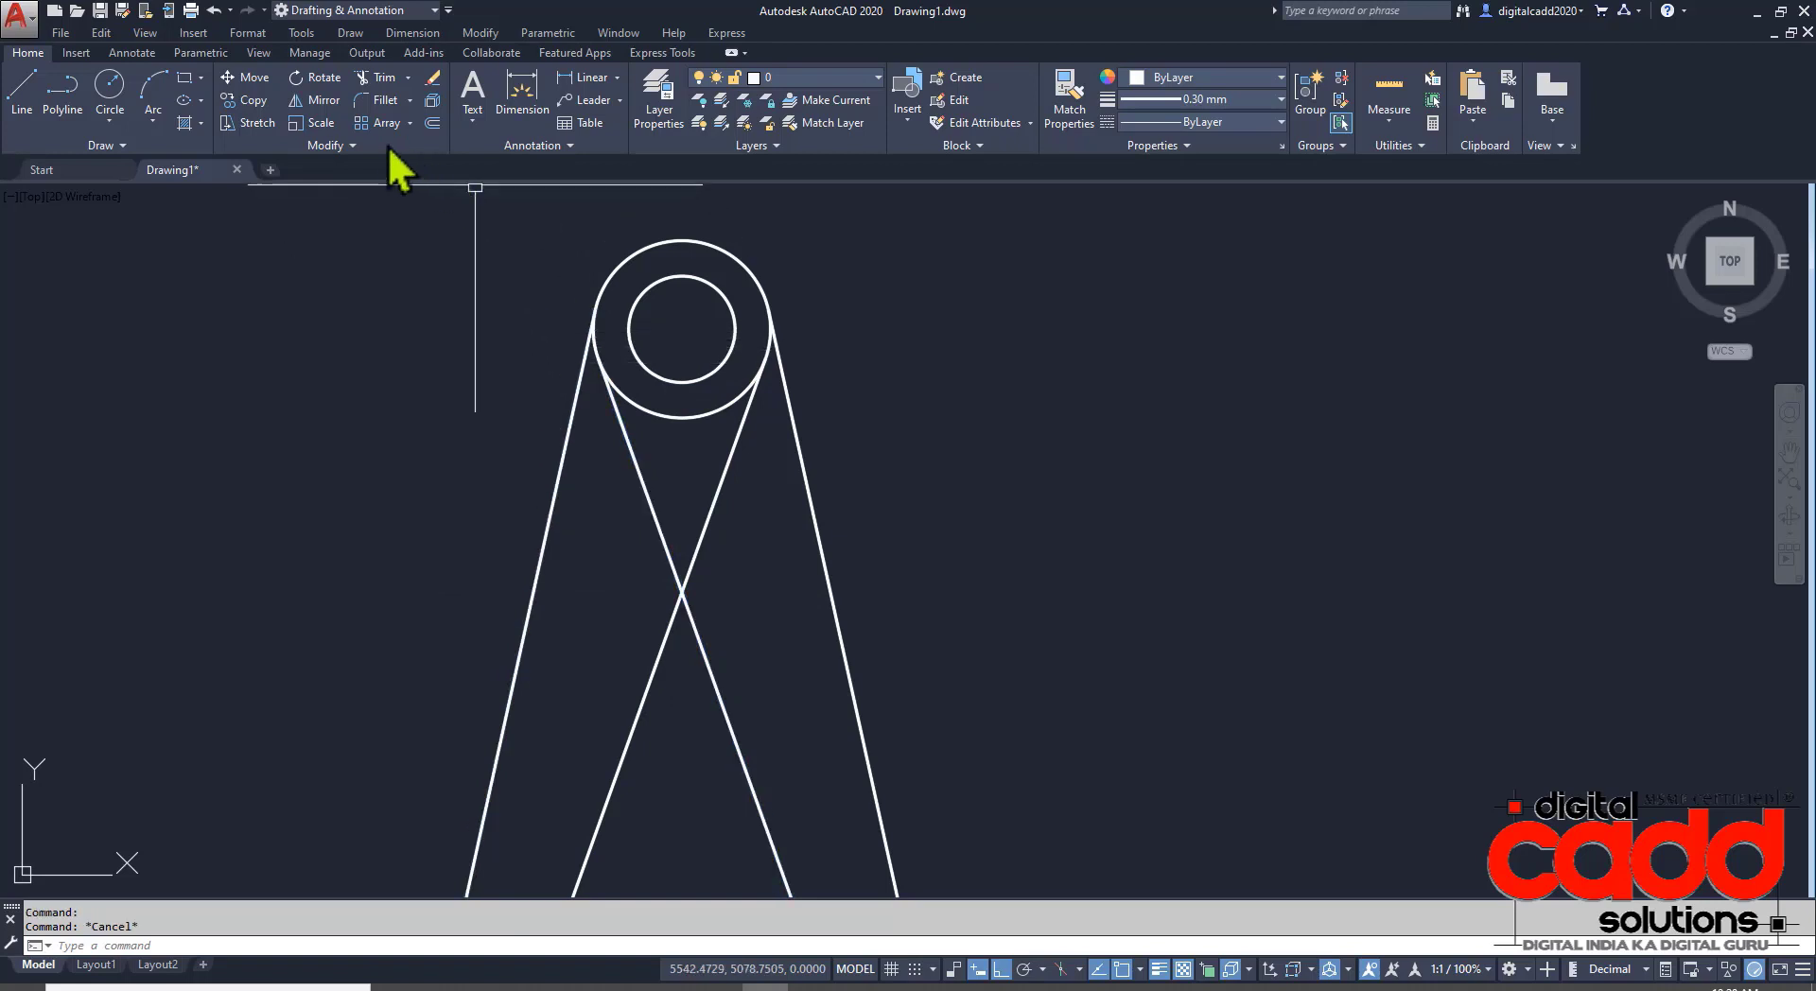
# - Break the inner line running from the 20 mm circle's left side at its intersection with the other crossing line, using Break at Point
pyautogui.click(342, 145)
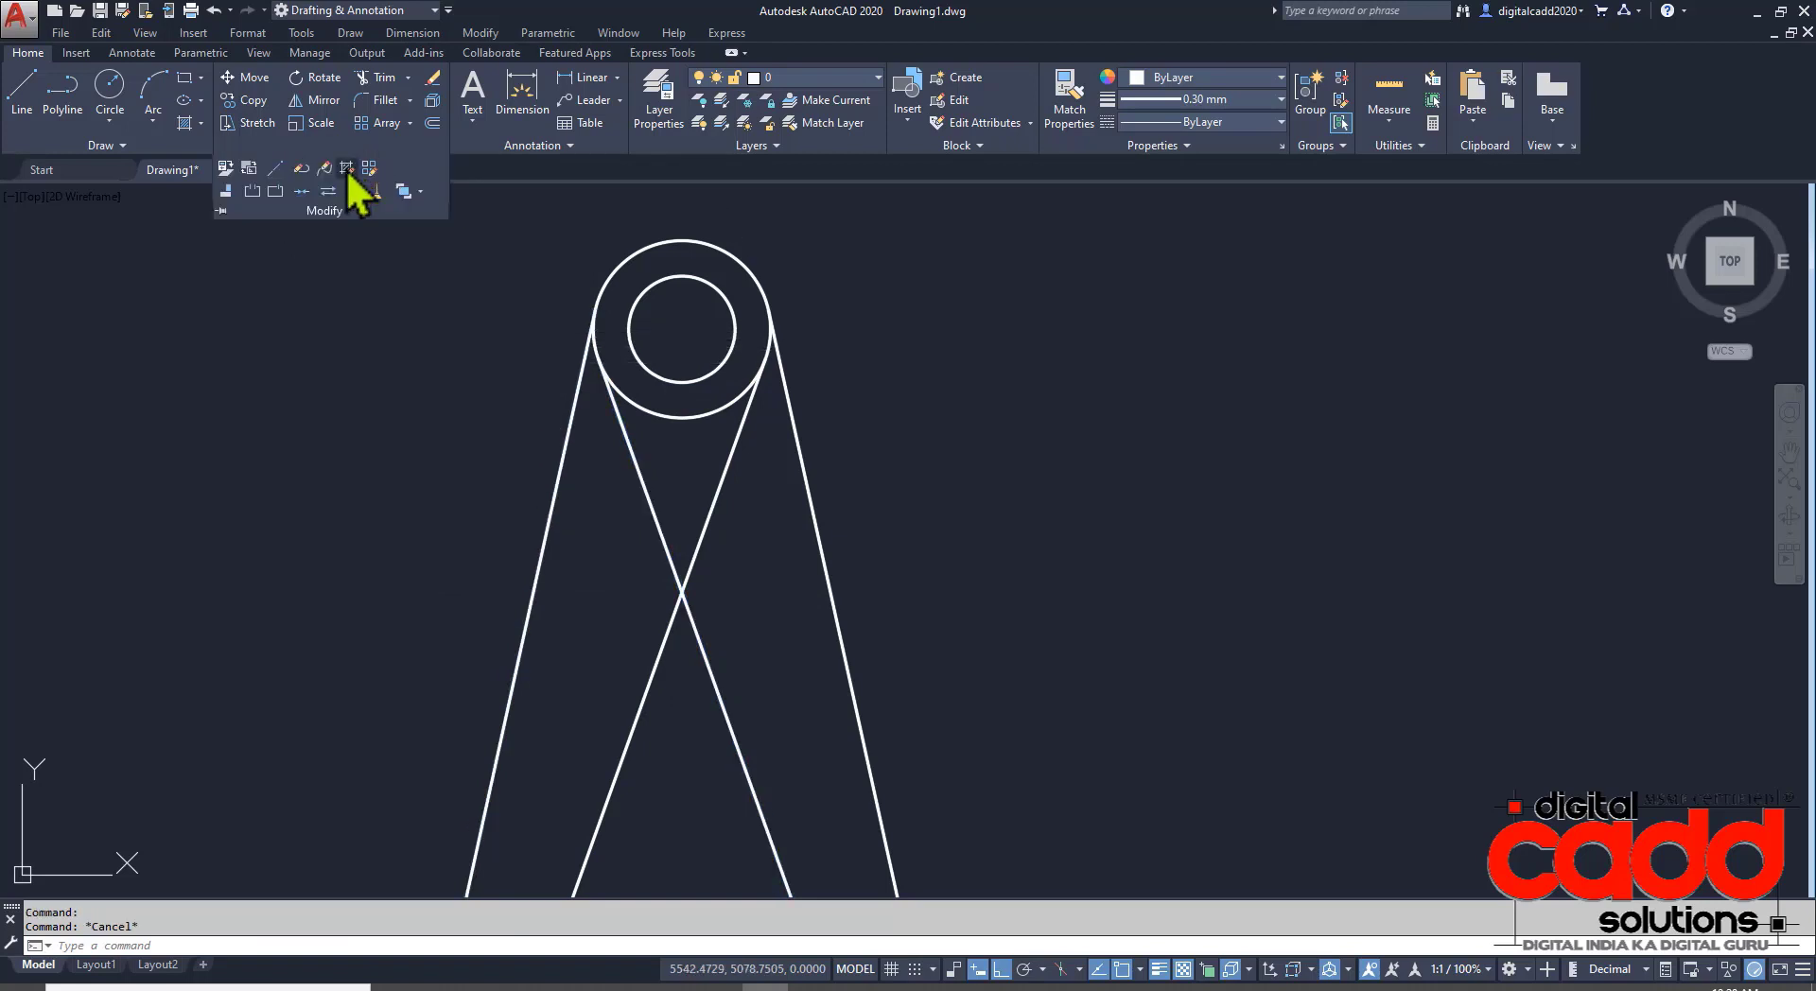
pyautogui.click(278, 197)
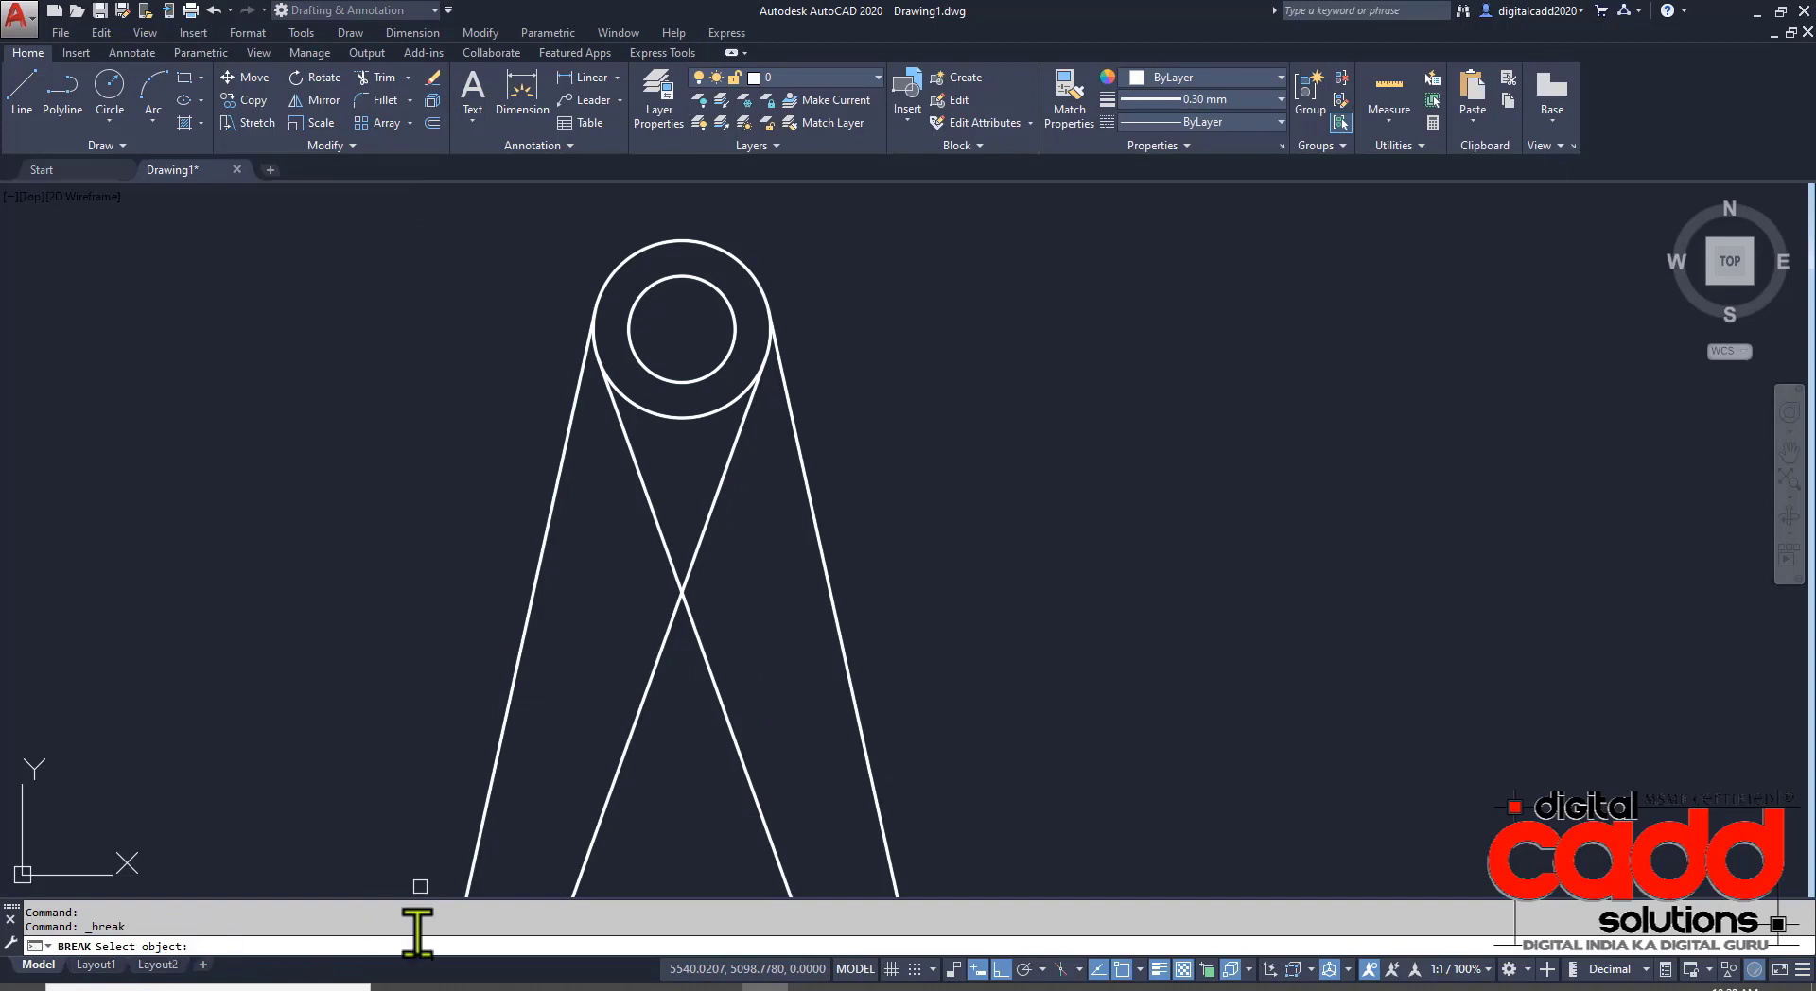
pyautogui.click(706, 681)
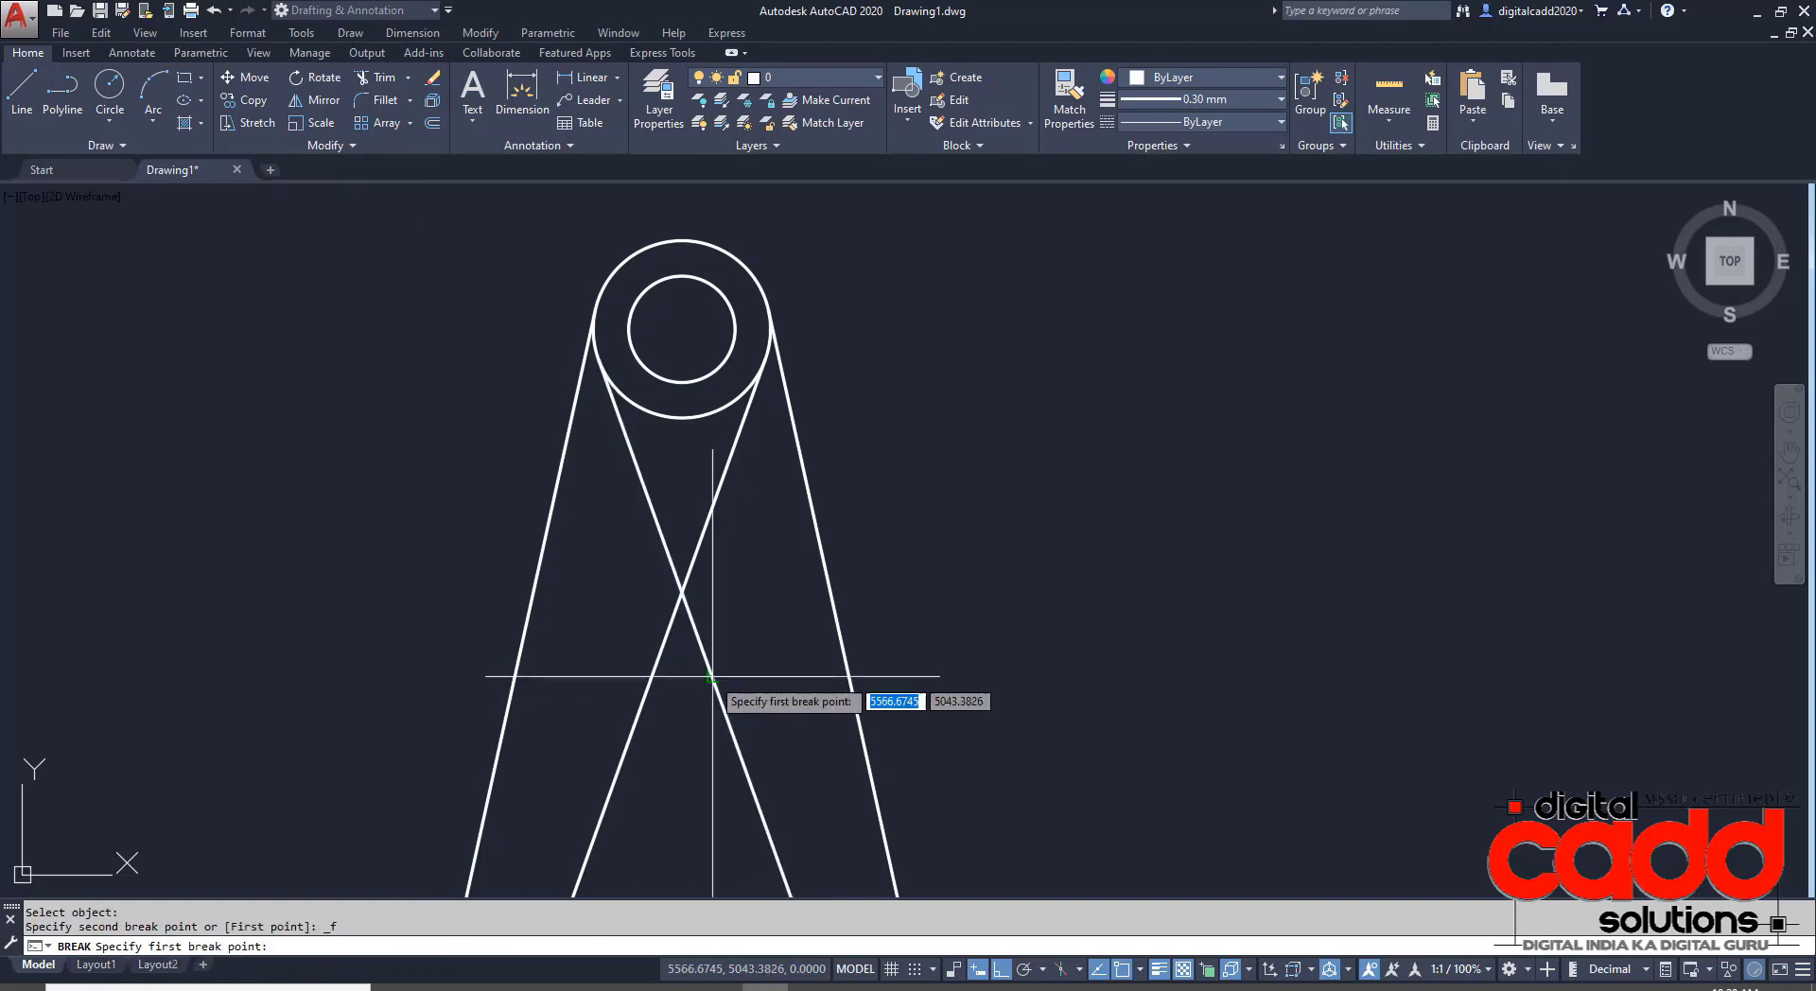
pyautogui.click(327, 946)
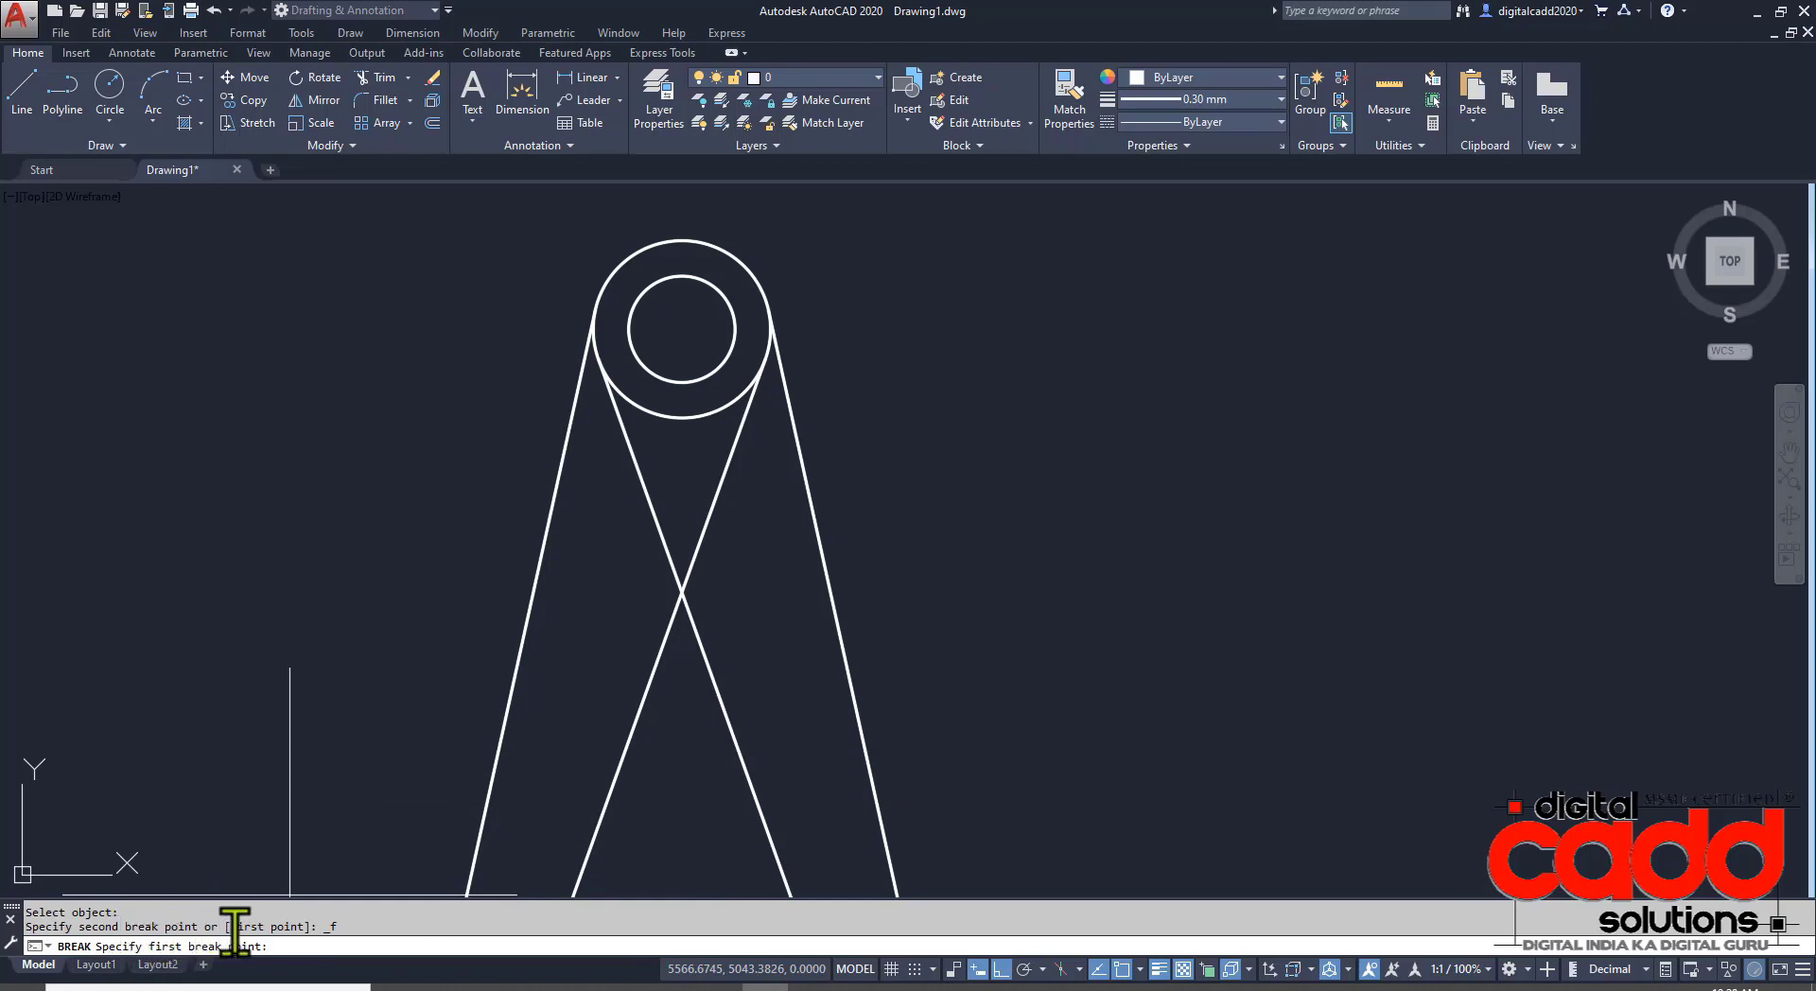
pyautogui.click(682, 593)
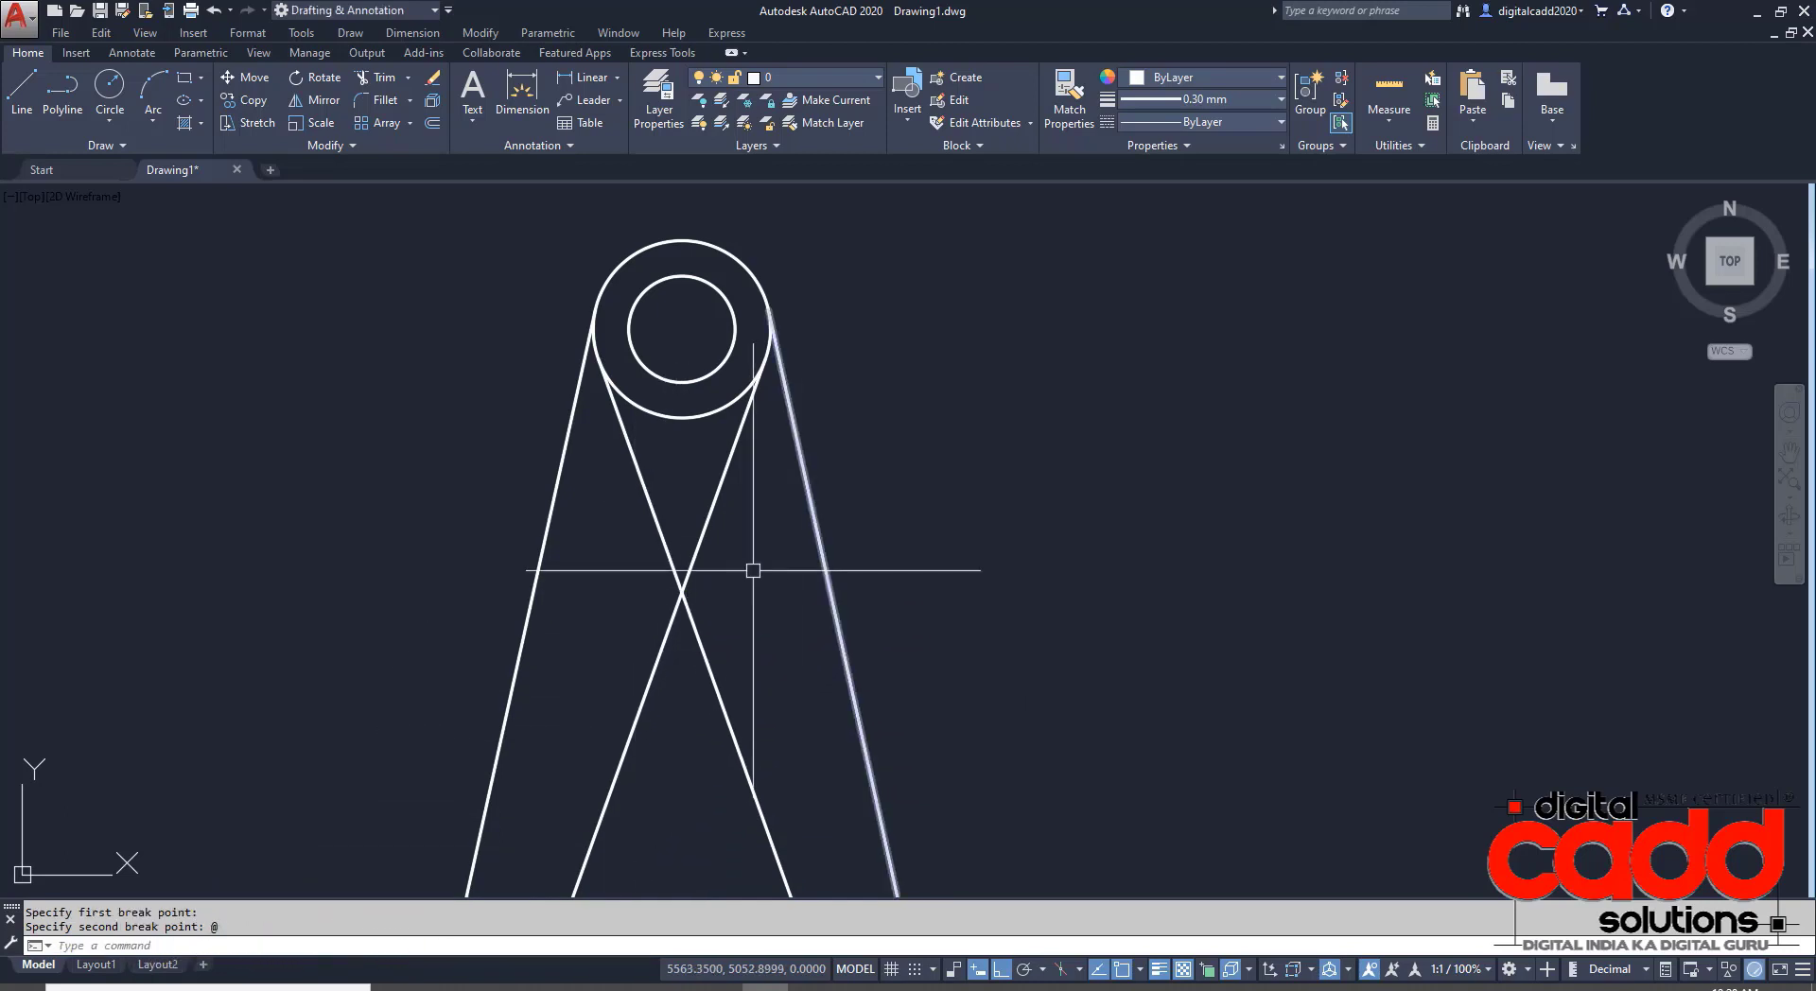
pyautogui.write('@')
pyautogui.press('Return')
pyautogui.click(664, 527)
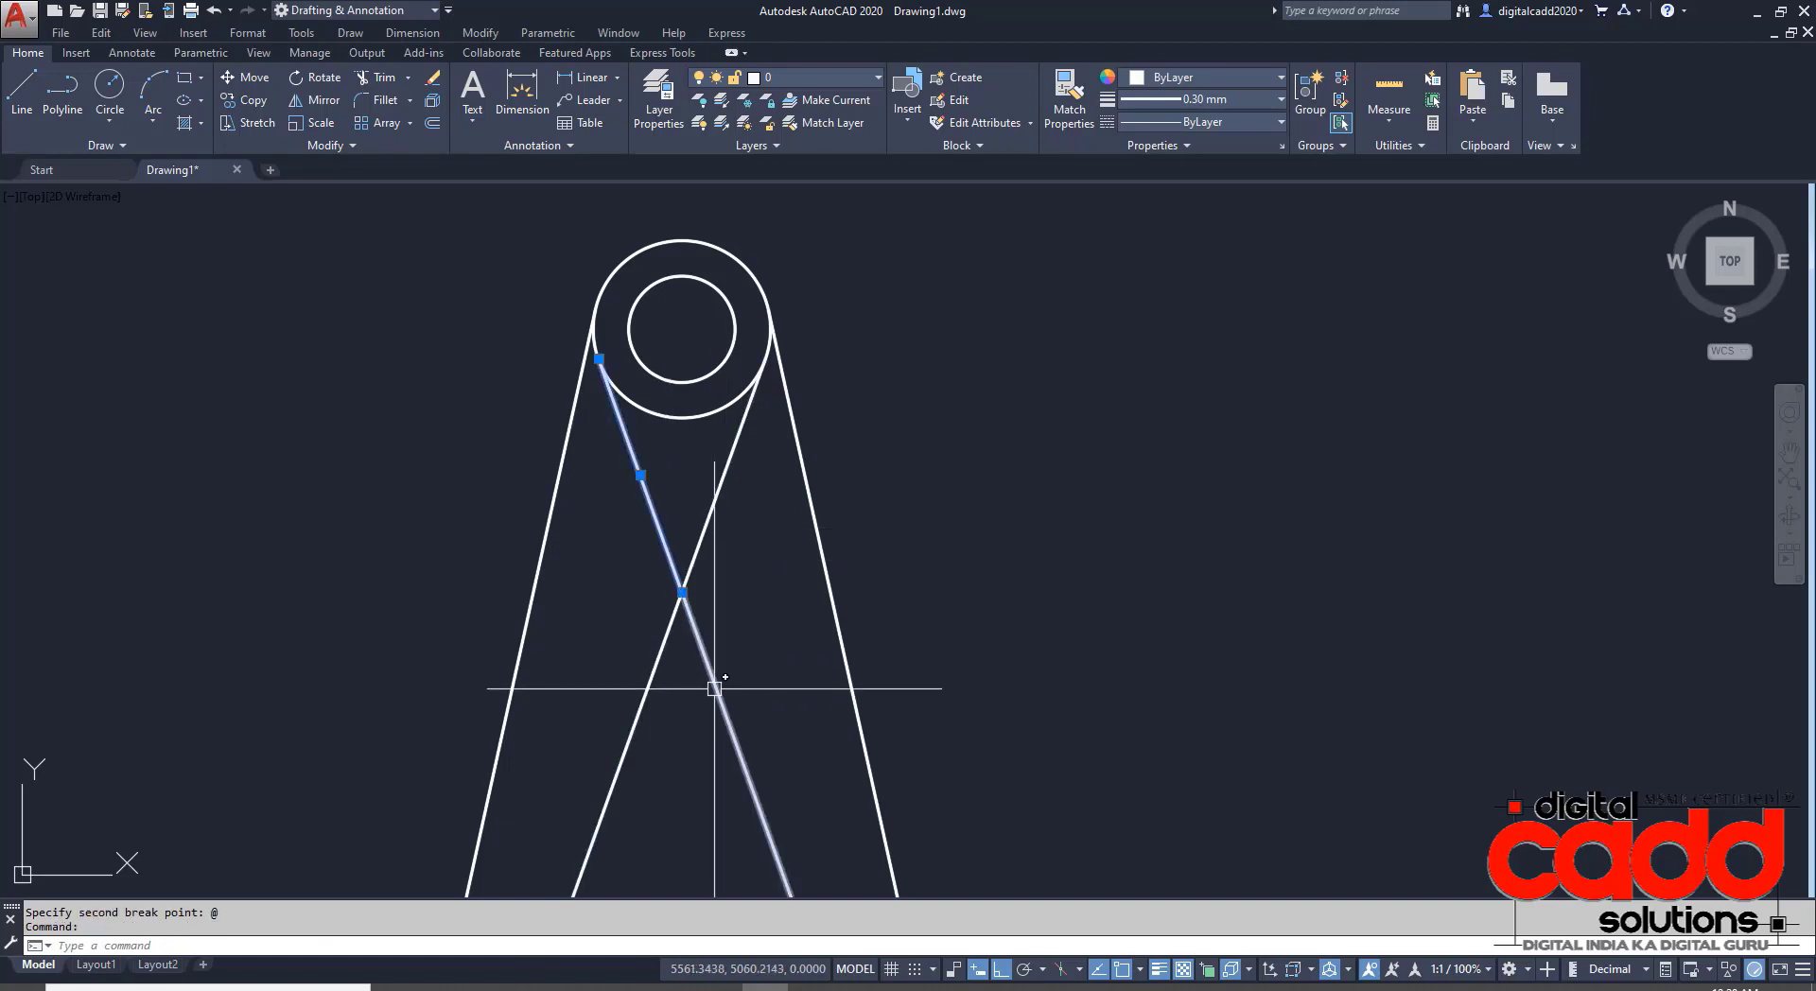
pyautogui.press('Escape')
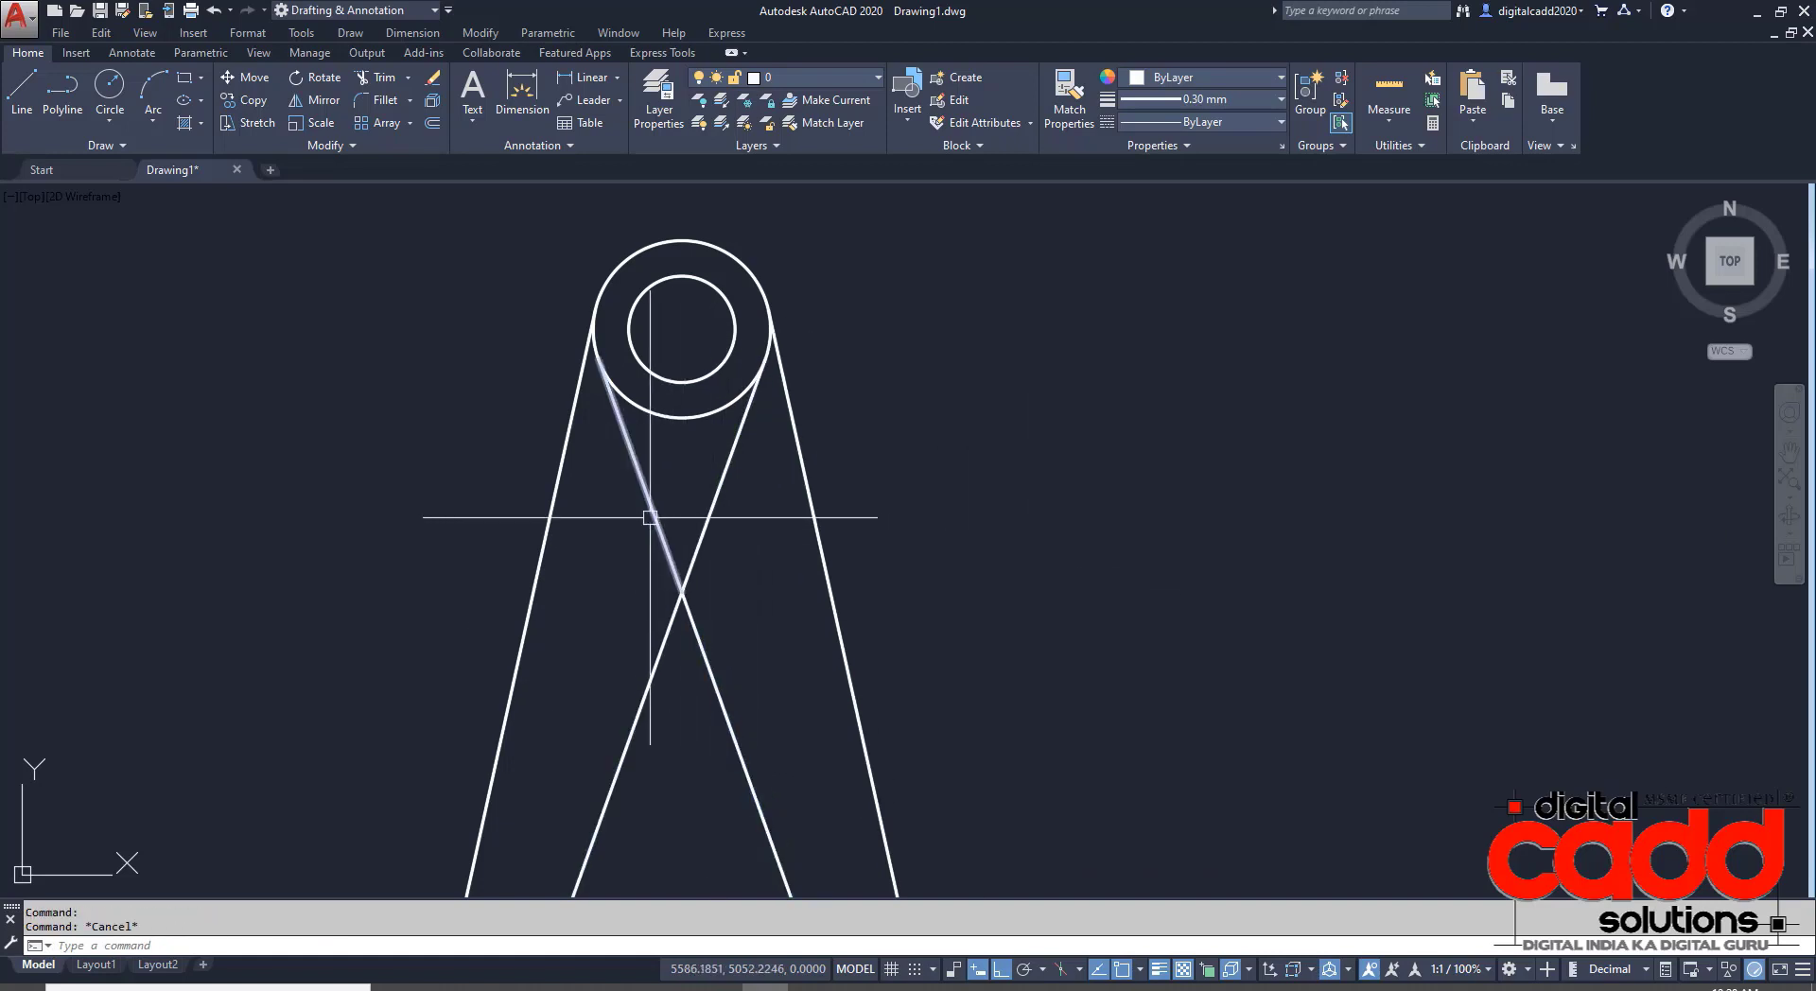
pyautogui.click(625, 426)
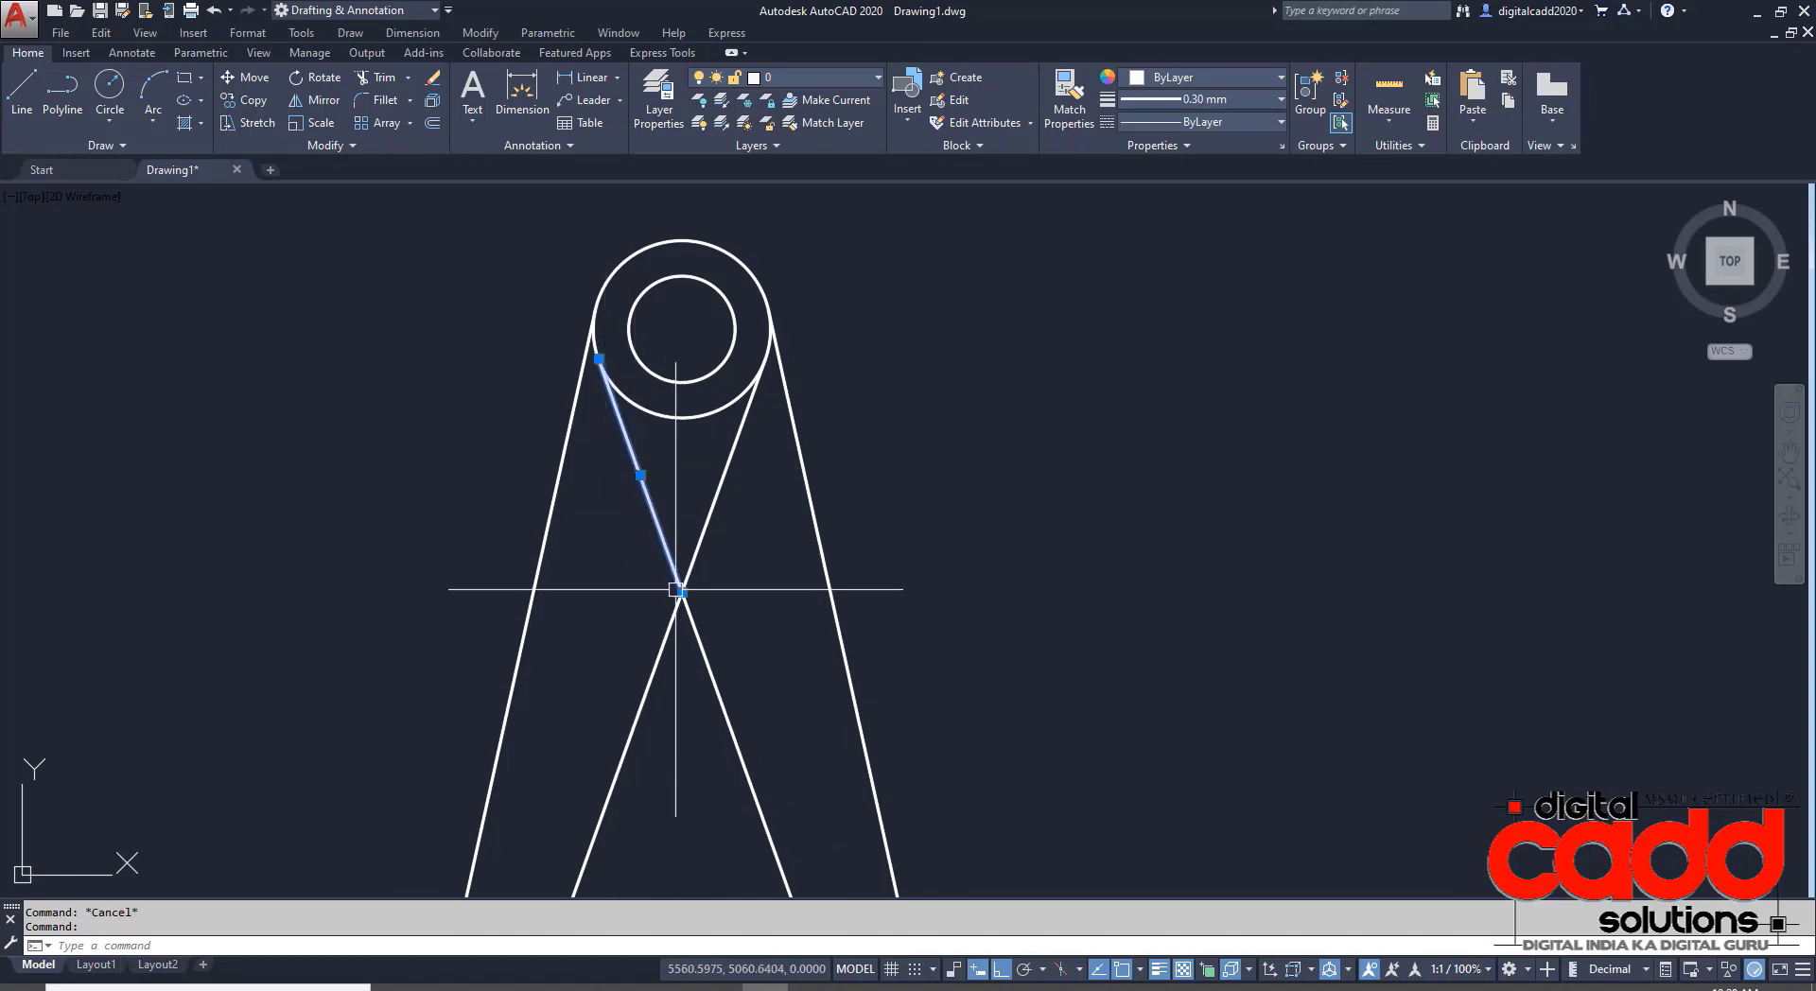
pyautogui.press('Escape')
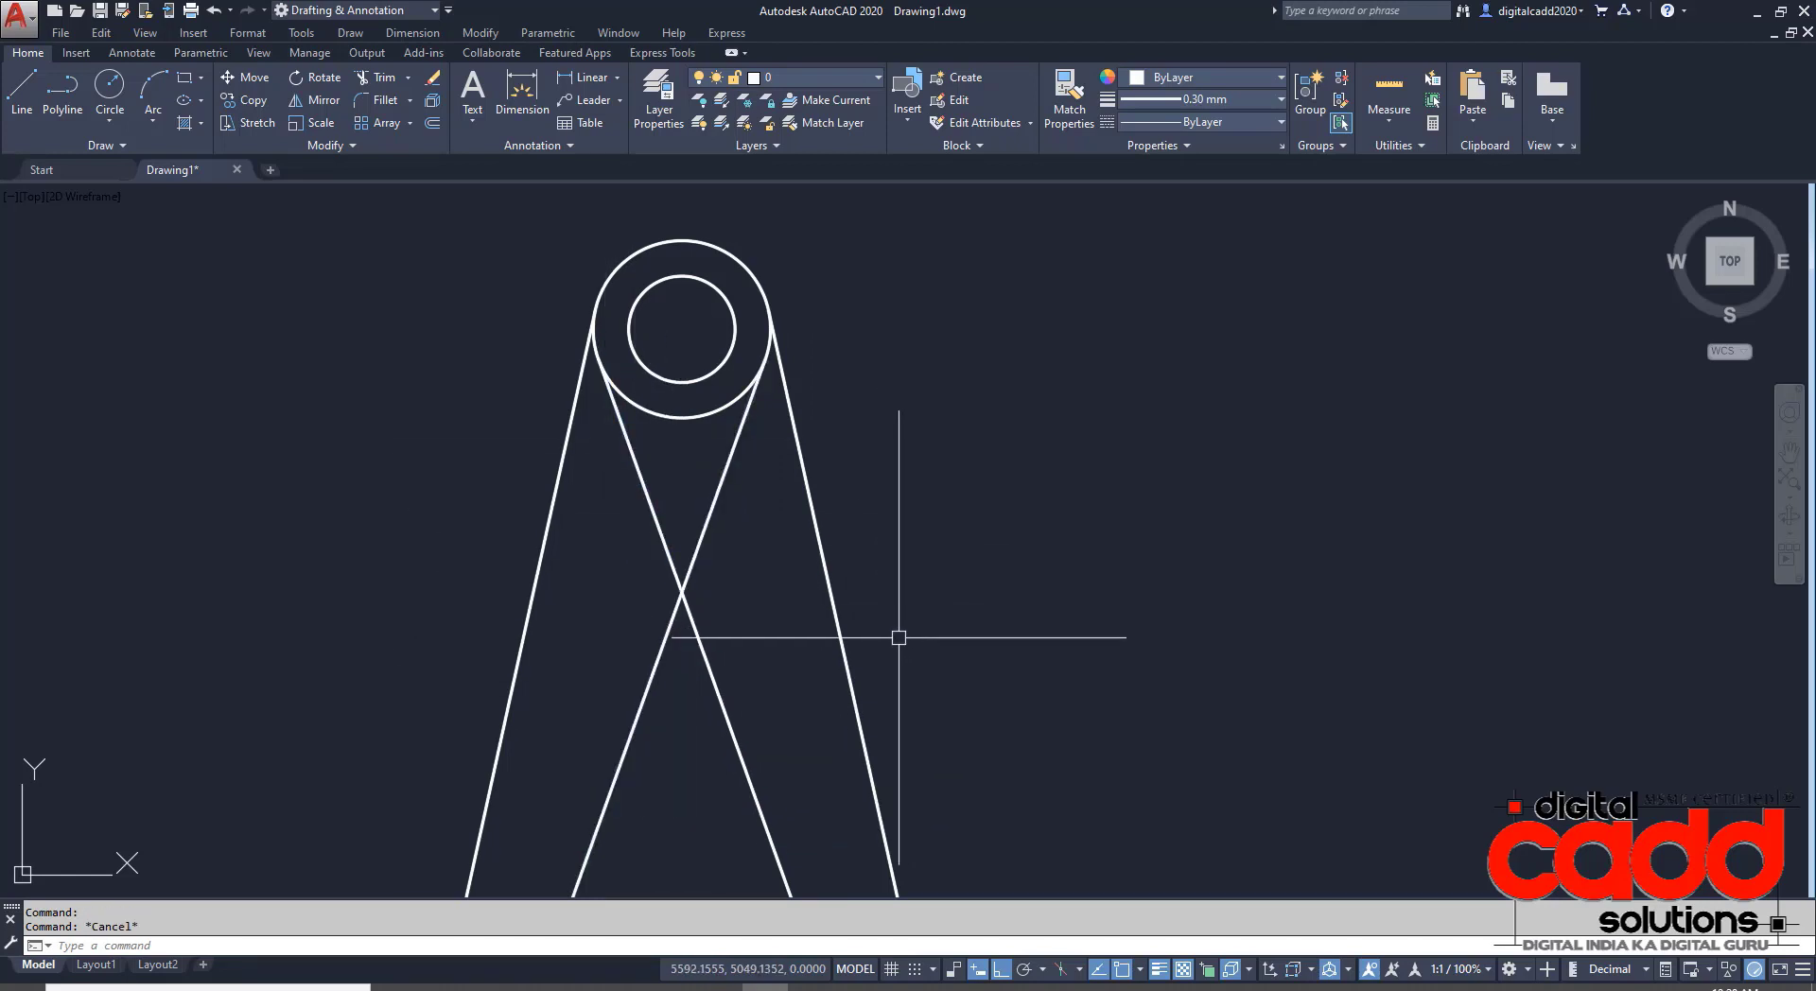
# - Load the HIDDEN linetype from acadiso.lin into the drawing
pyautogui.click(1228, 128)
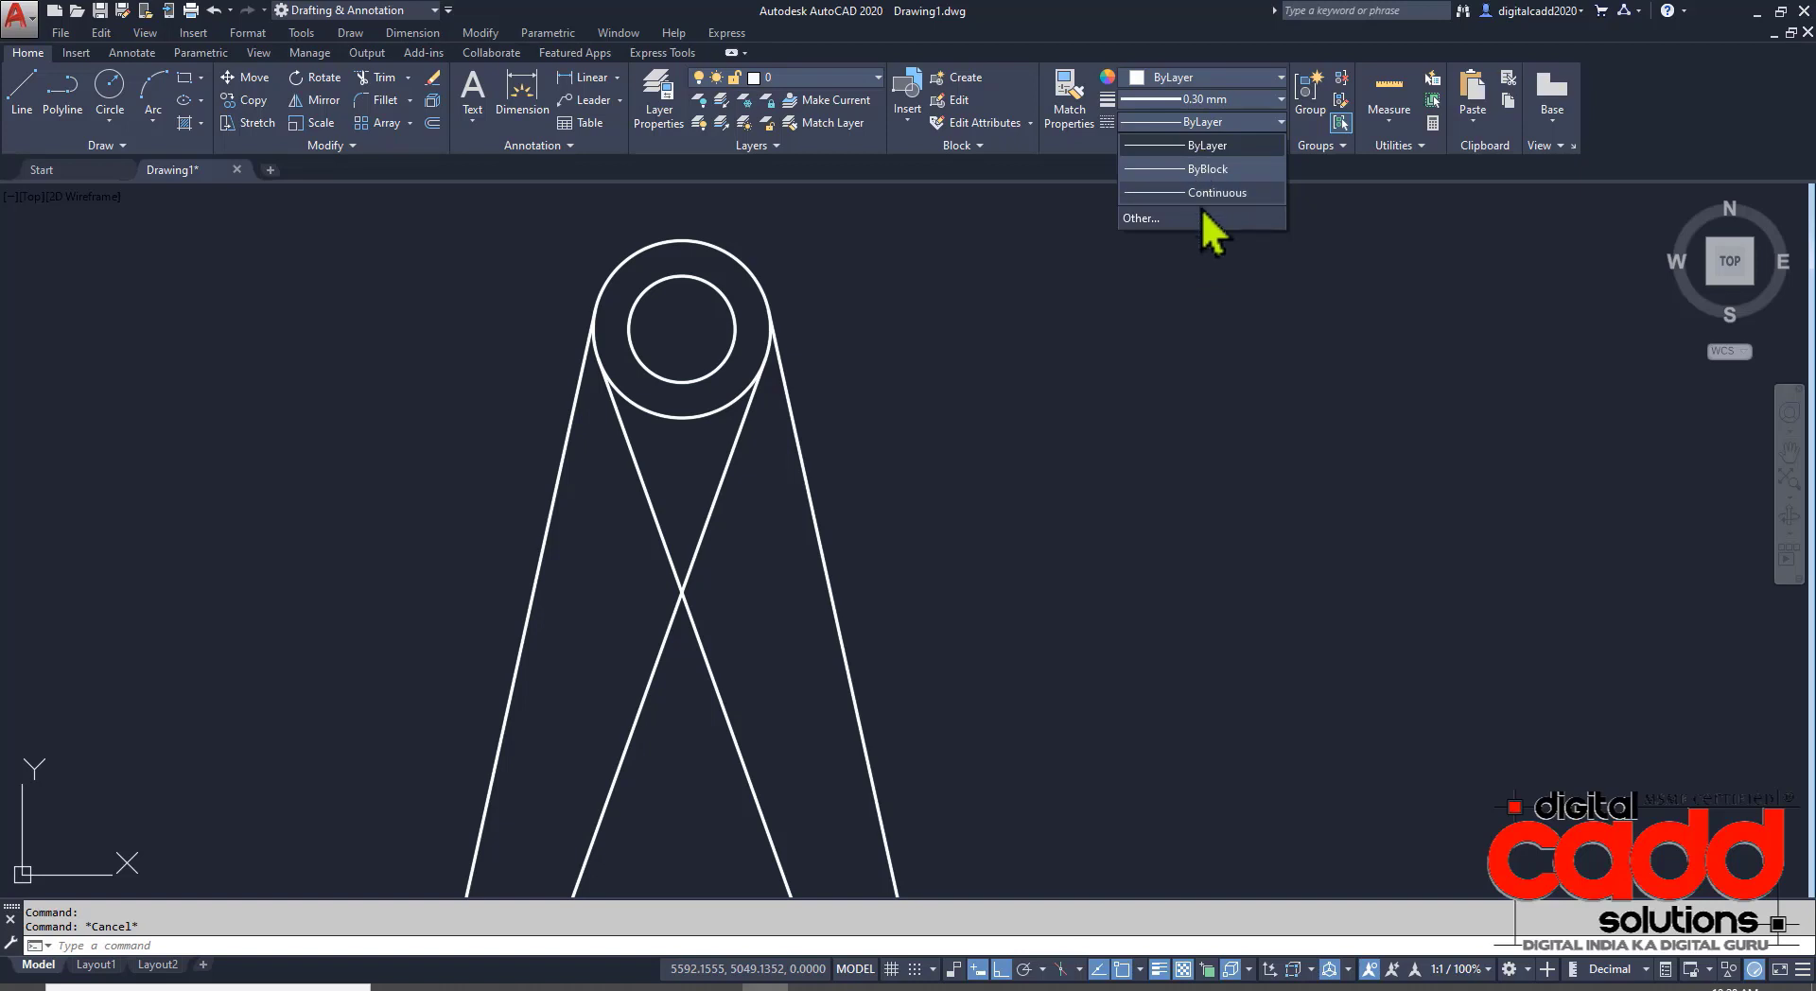
pyautogui.click(1173, 219)
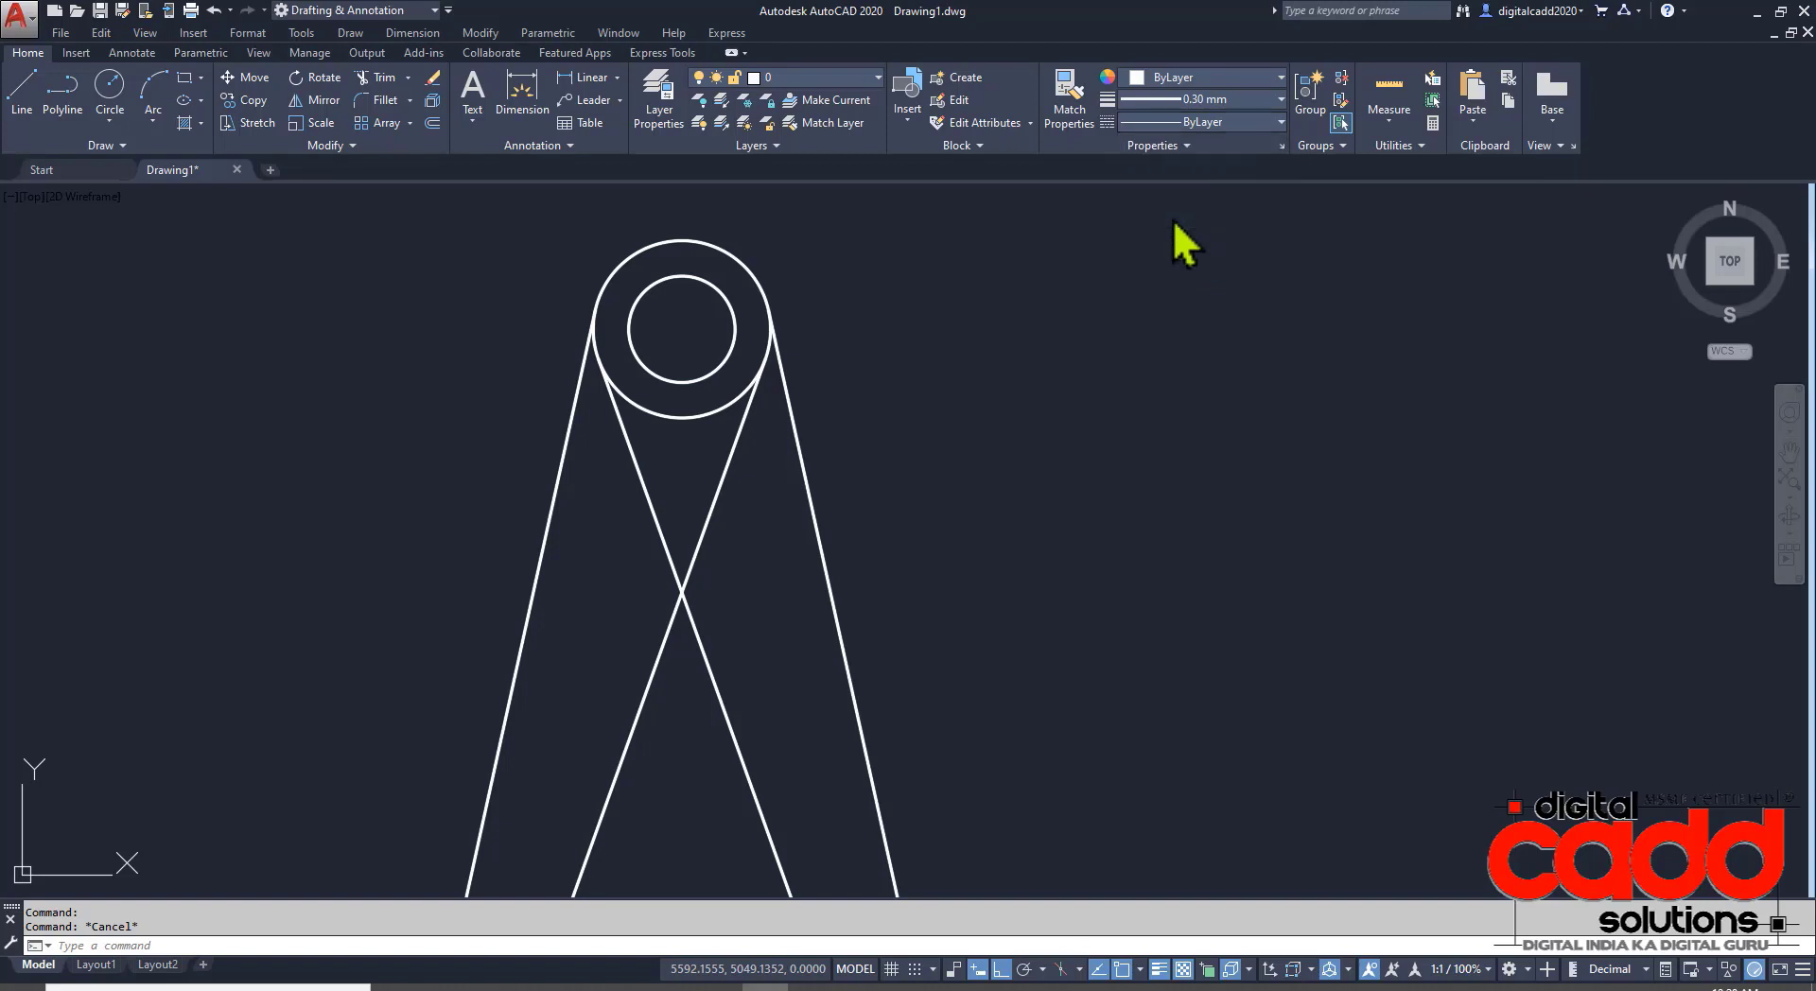
pyautogui.click(1052, 341)
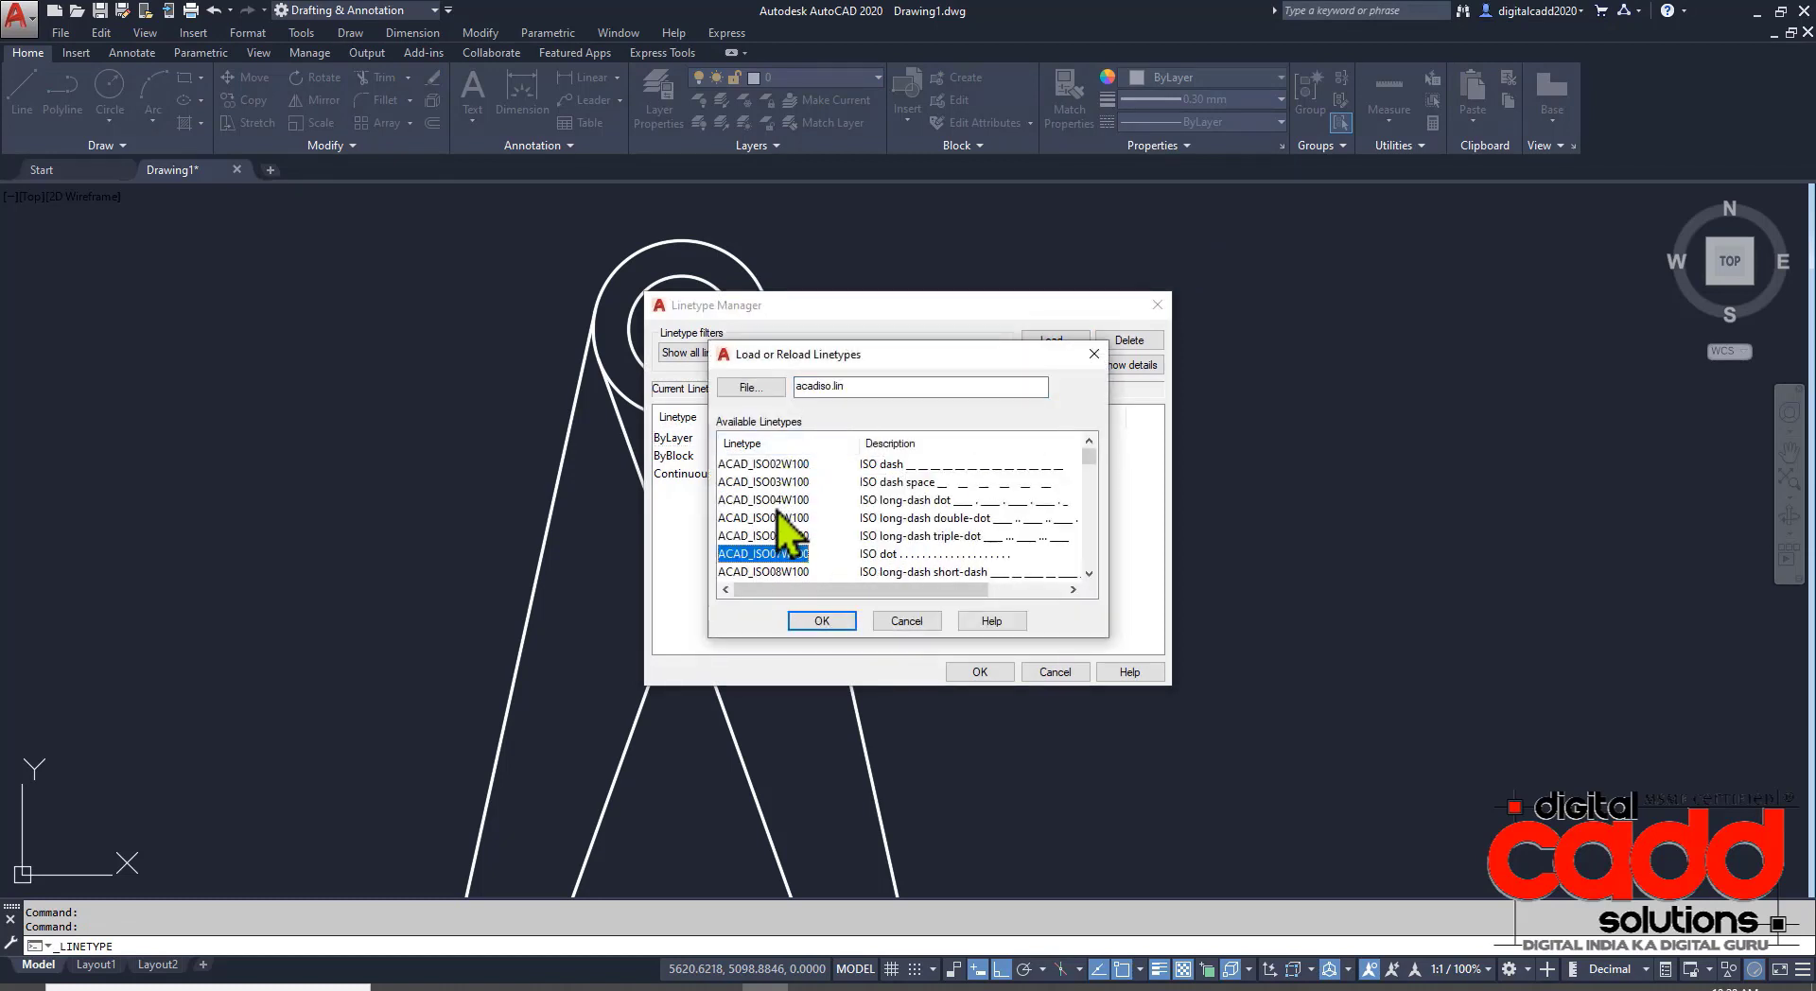
pyautogui.press('h')
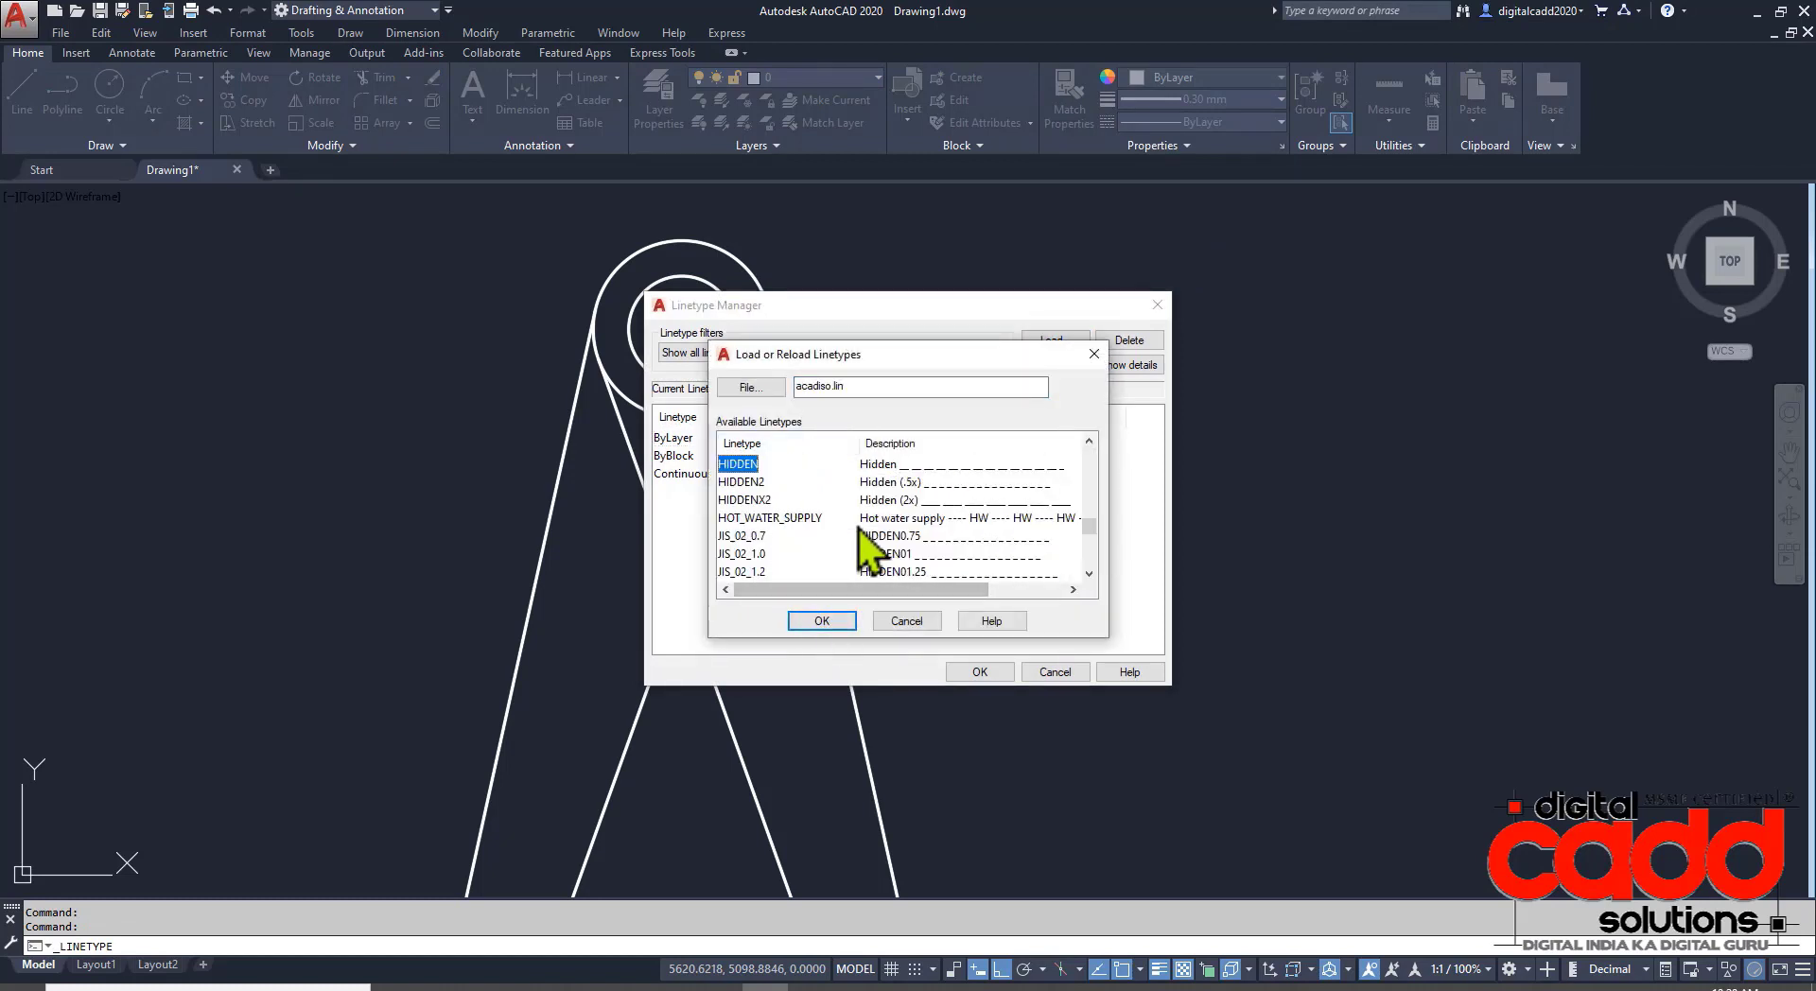
pyautogui.click(847, 630)
pyautogui.click(965, 677)
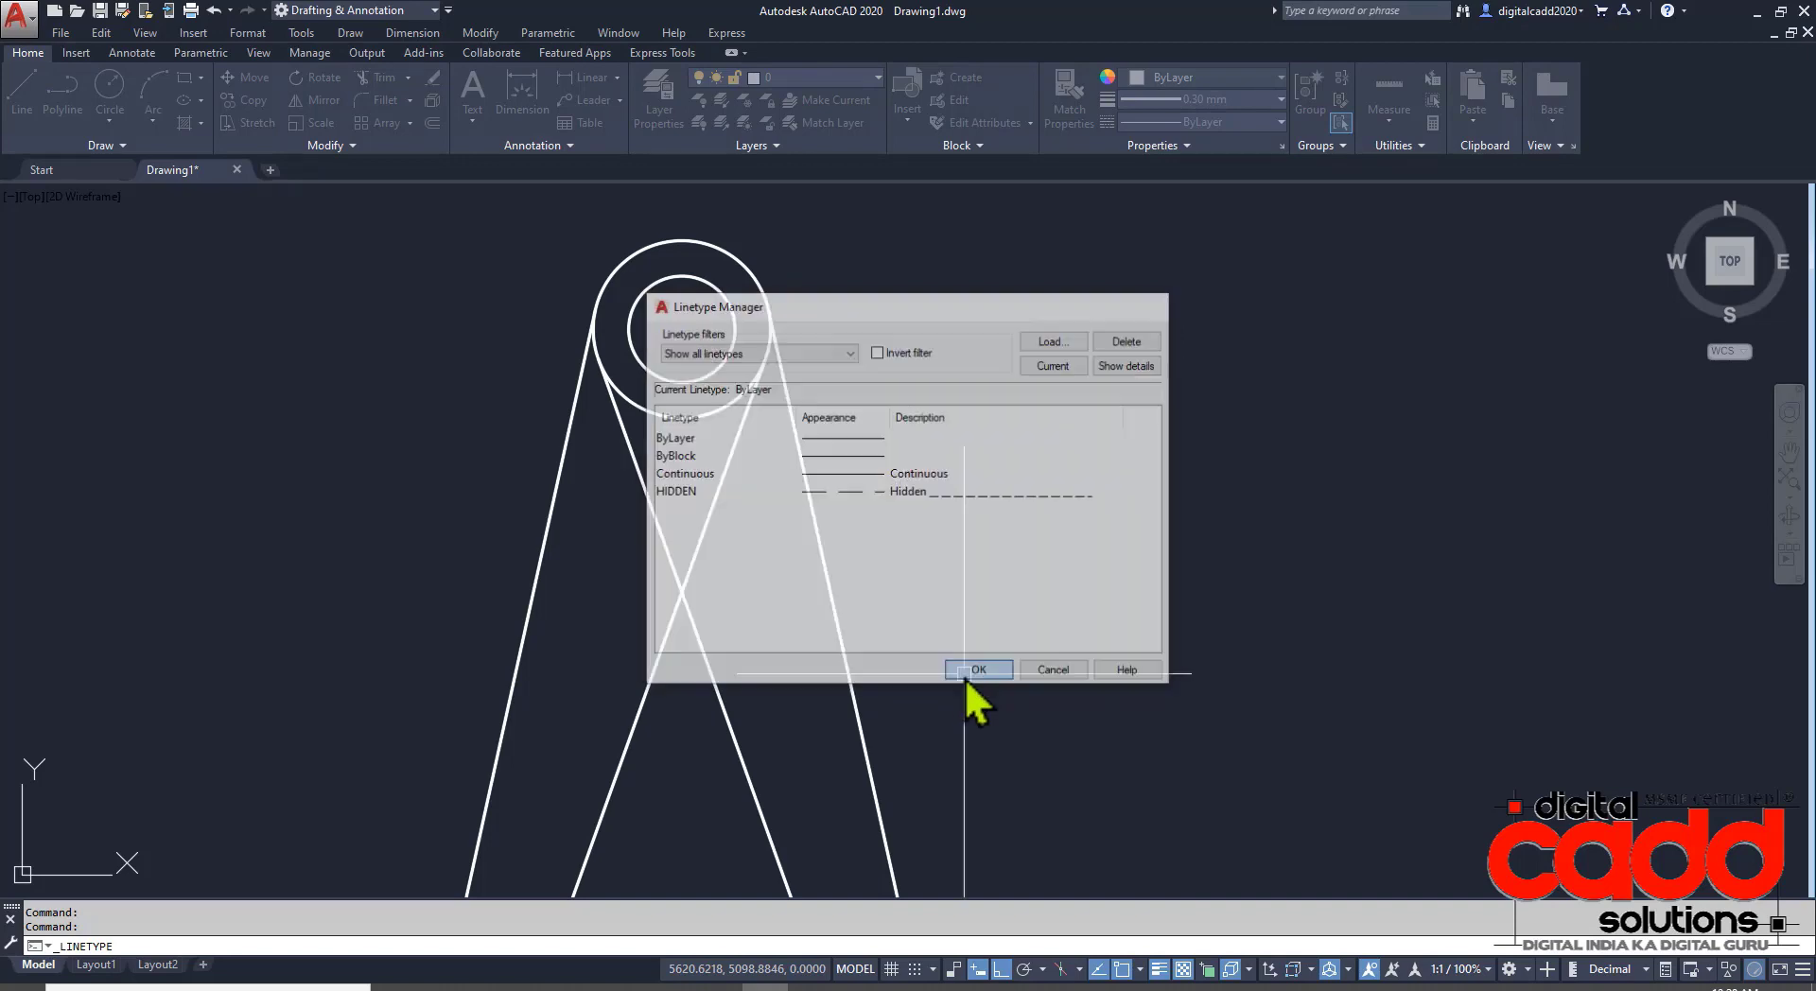
# - Assign the HIDDEN linetype to the upper-left crossing segment between the 20 mm circle and the intersection
pyautogui.click(655, 523)
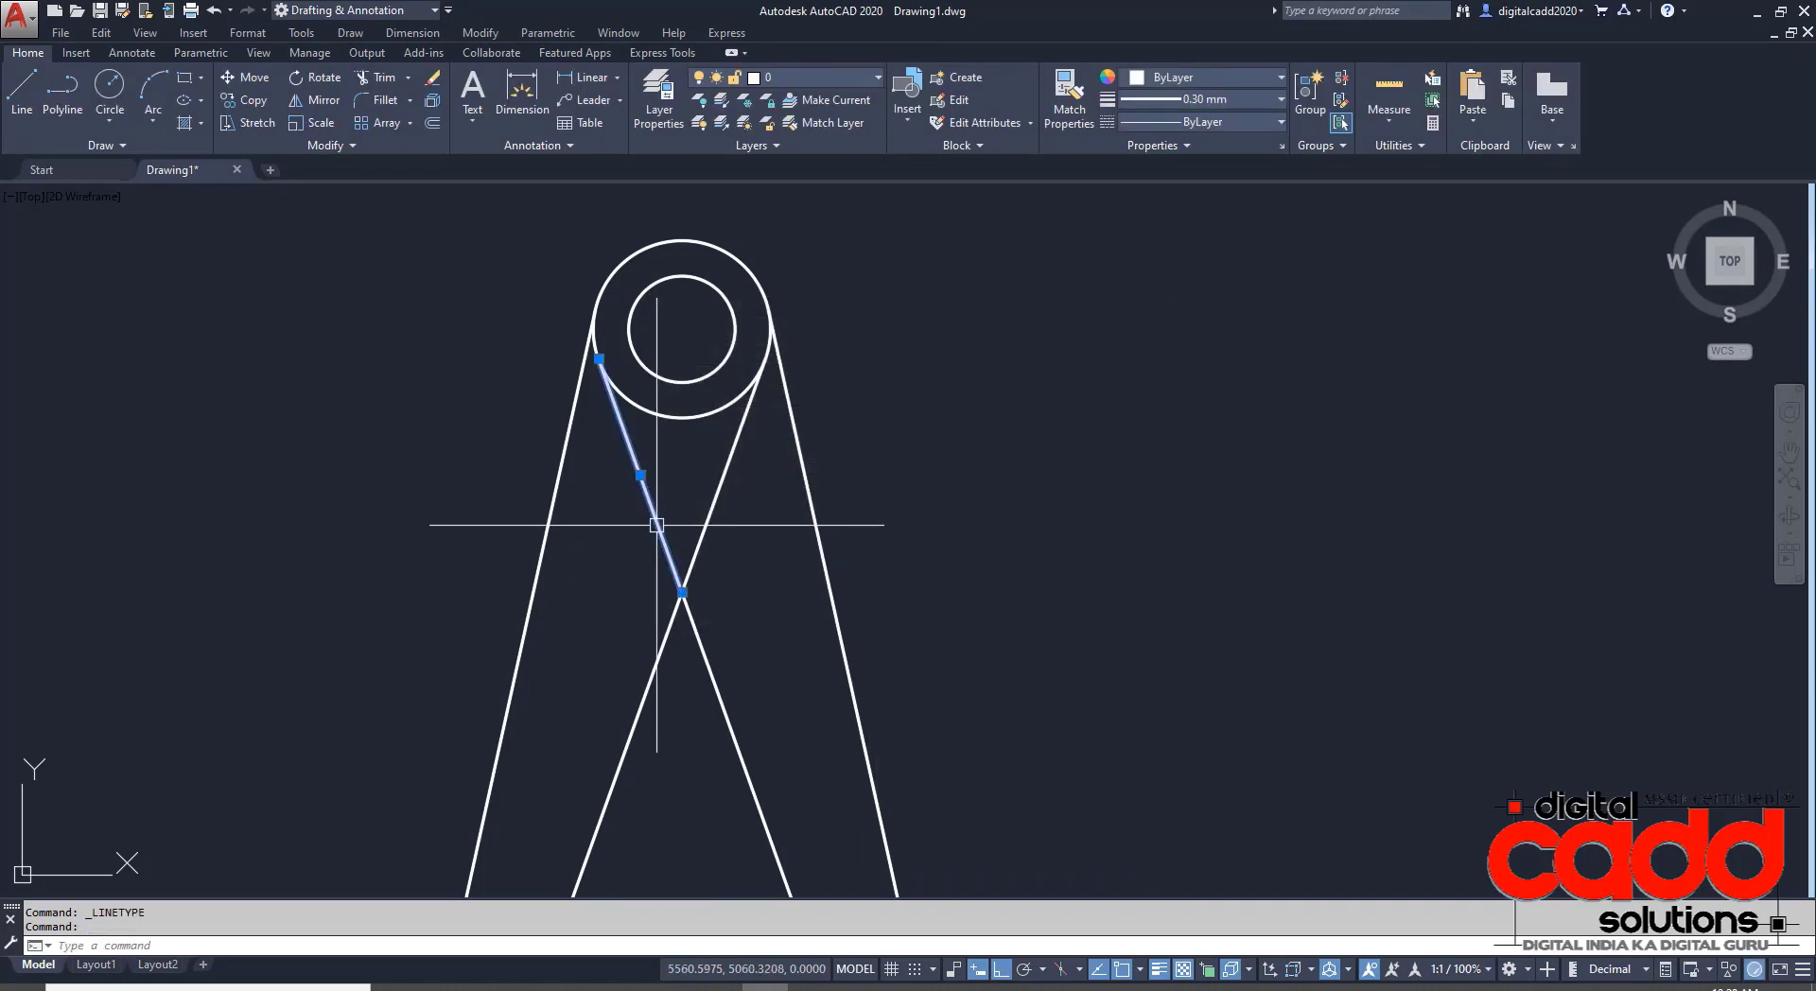
pyautogui.click(1229, 122)
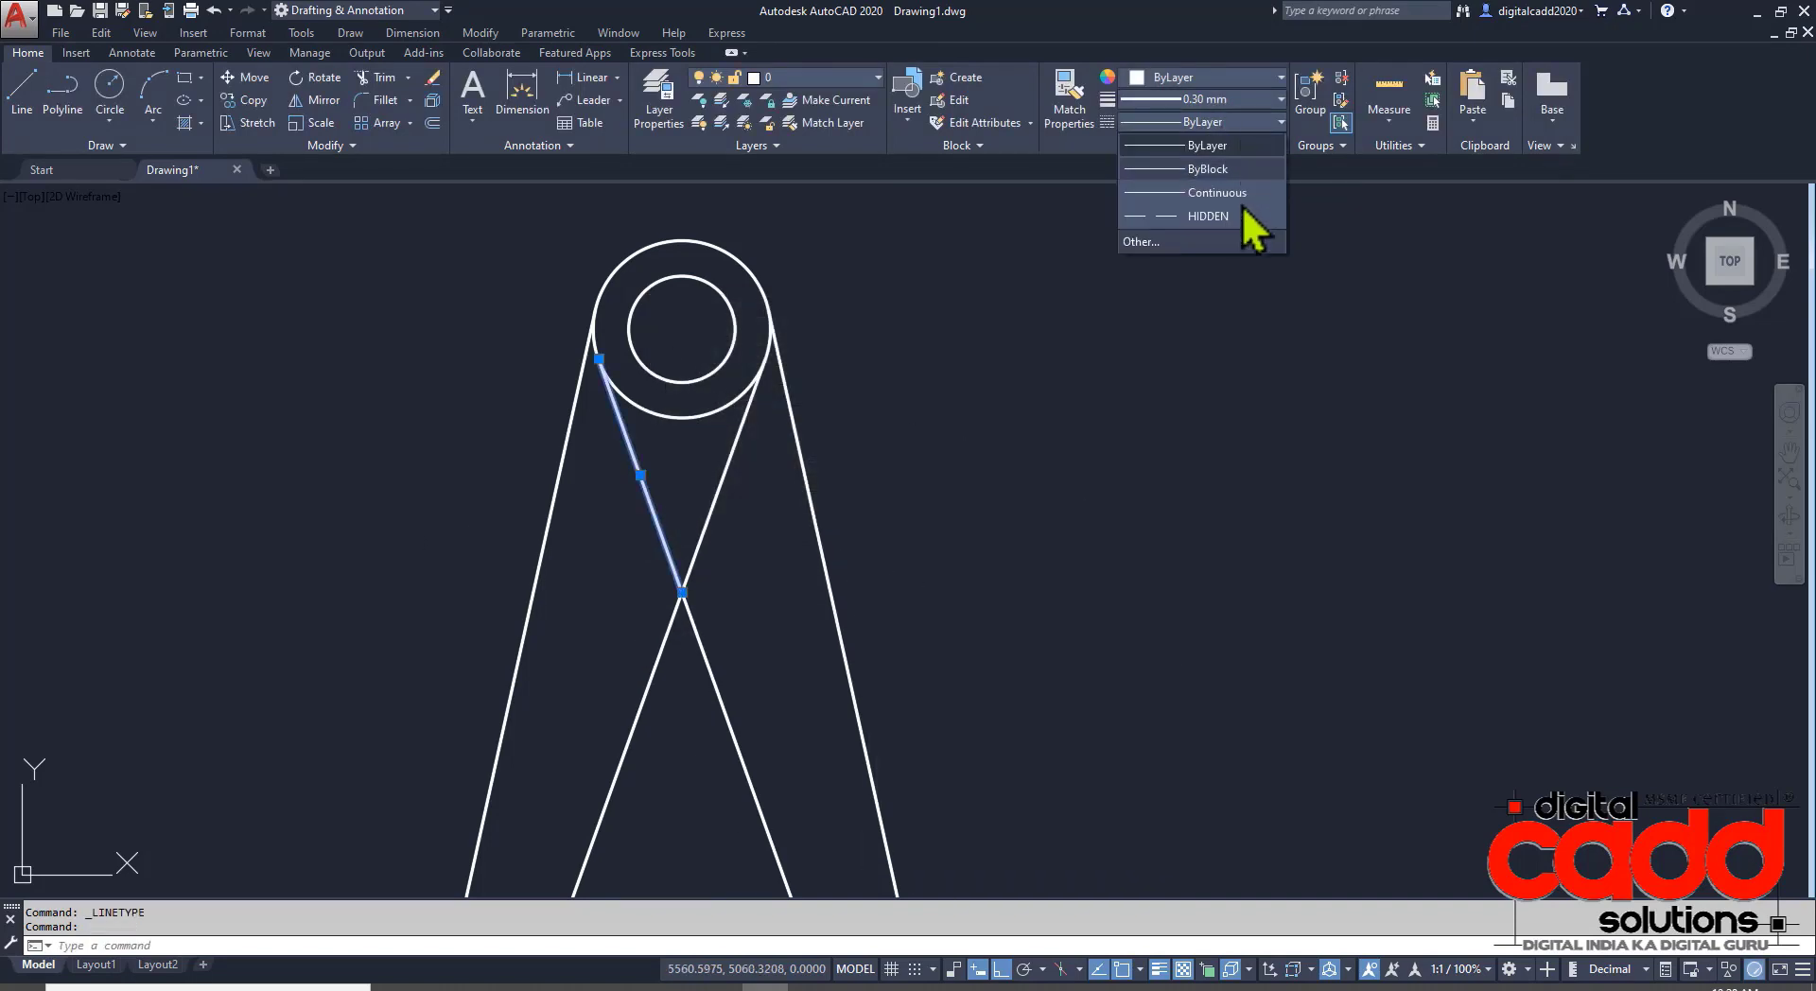
pyautogui.click(1228, 251)
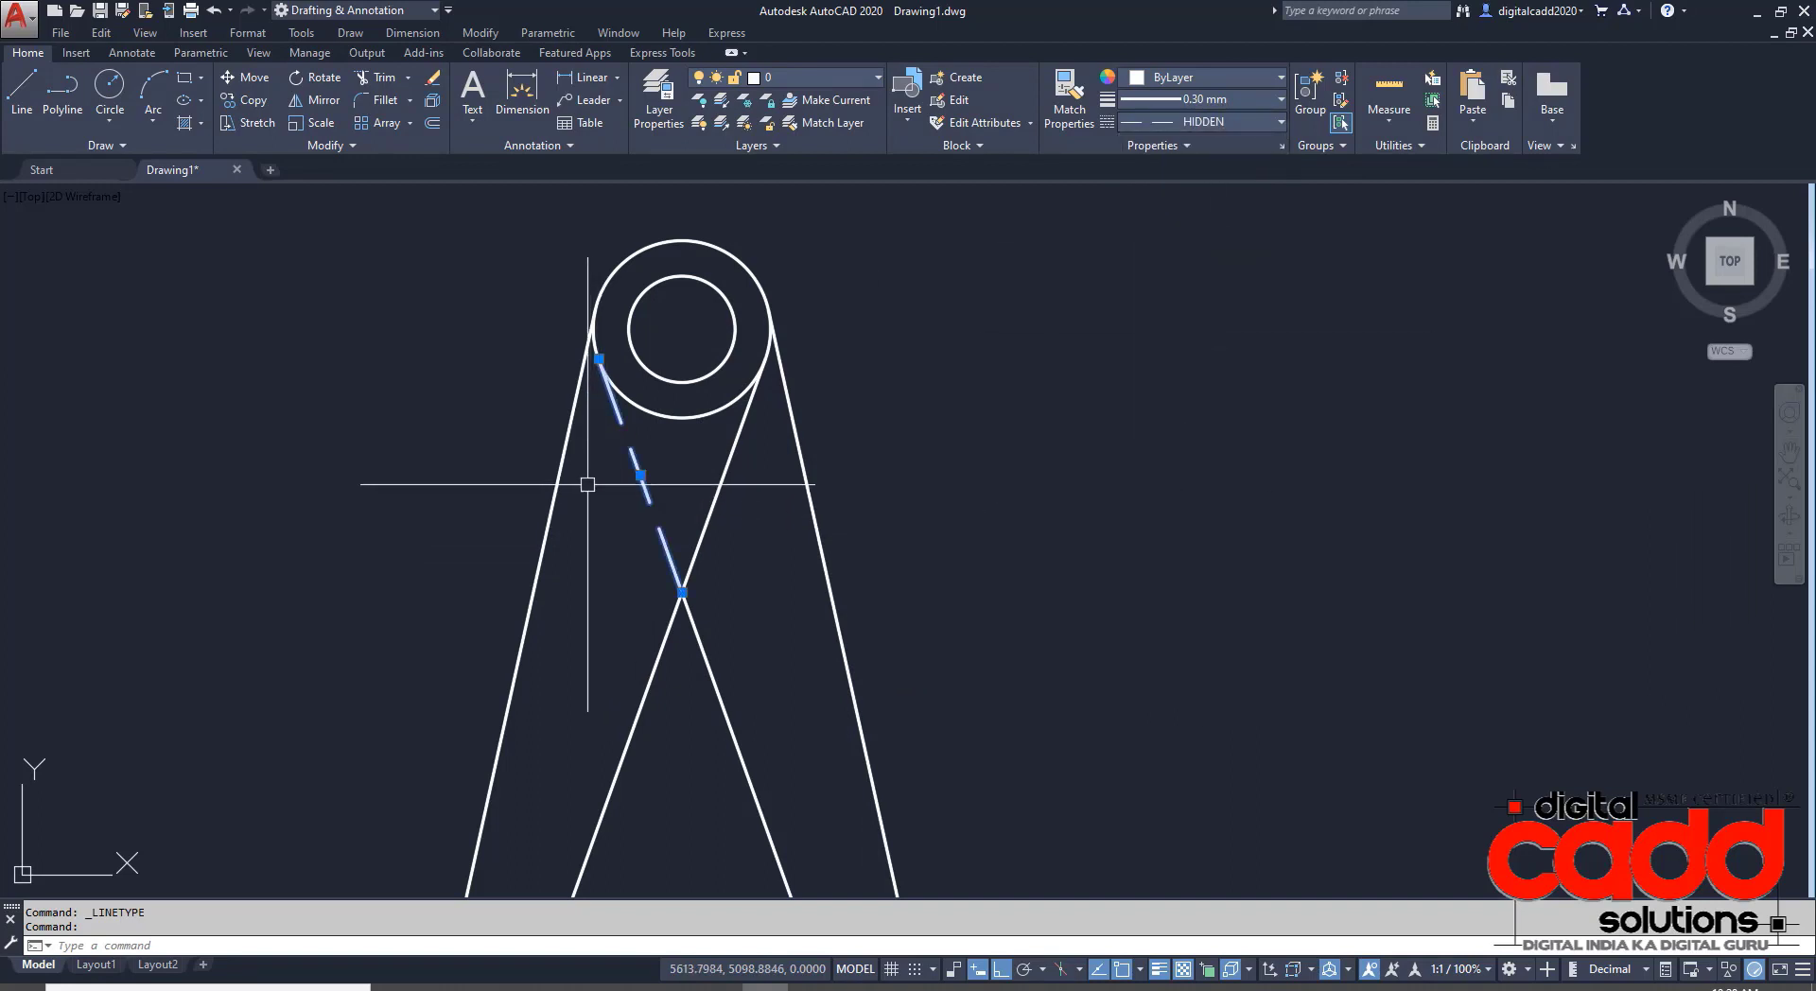
pyautogui.press('Escape')
# - Set the linetype scale of the upper-left hidden crossing segment to 0.25 in its properties
pyautogui.scroll(3, 643, 553)
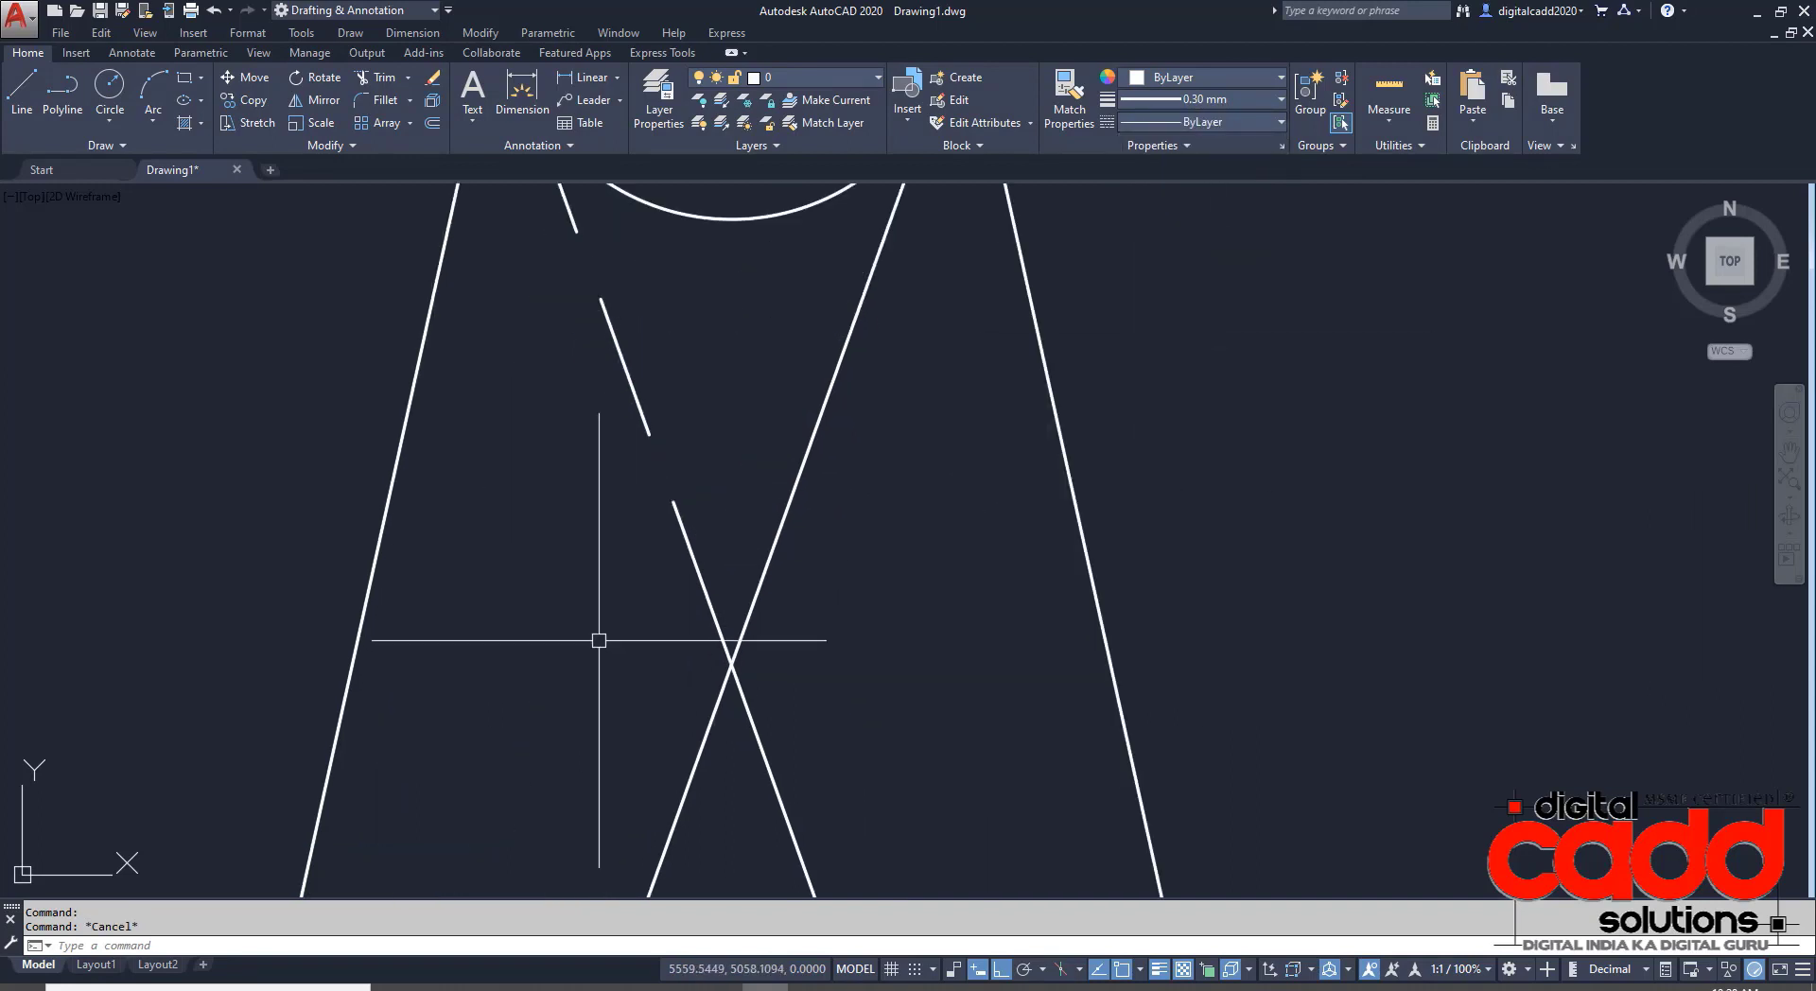
pyautogui.scroll(-3, 591, 637)
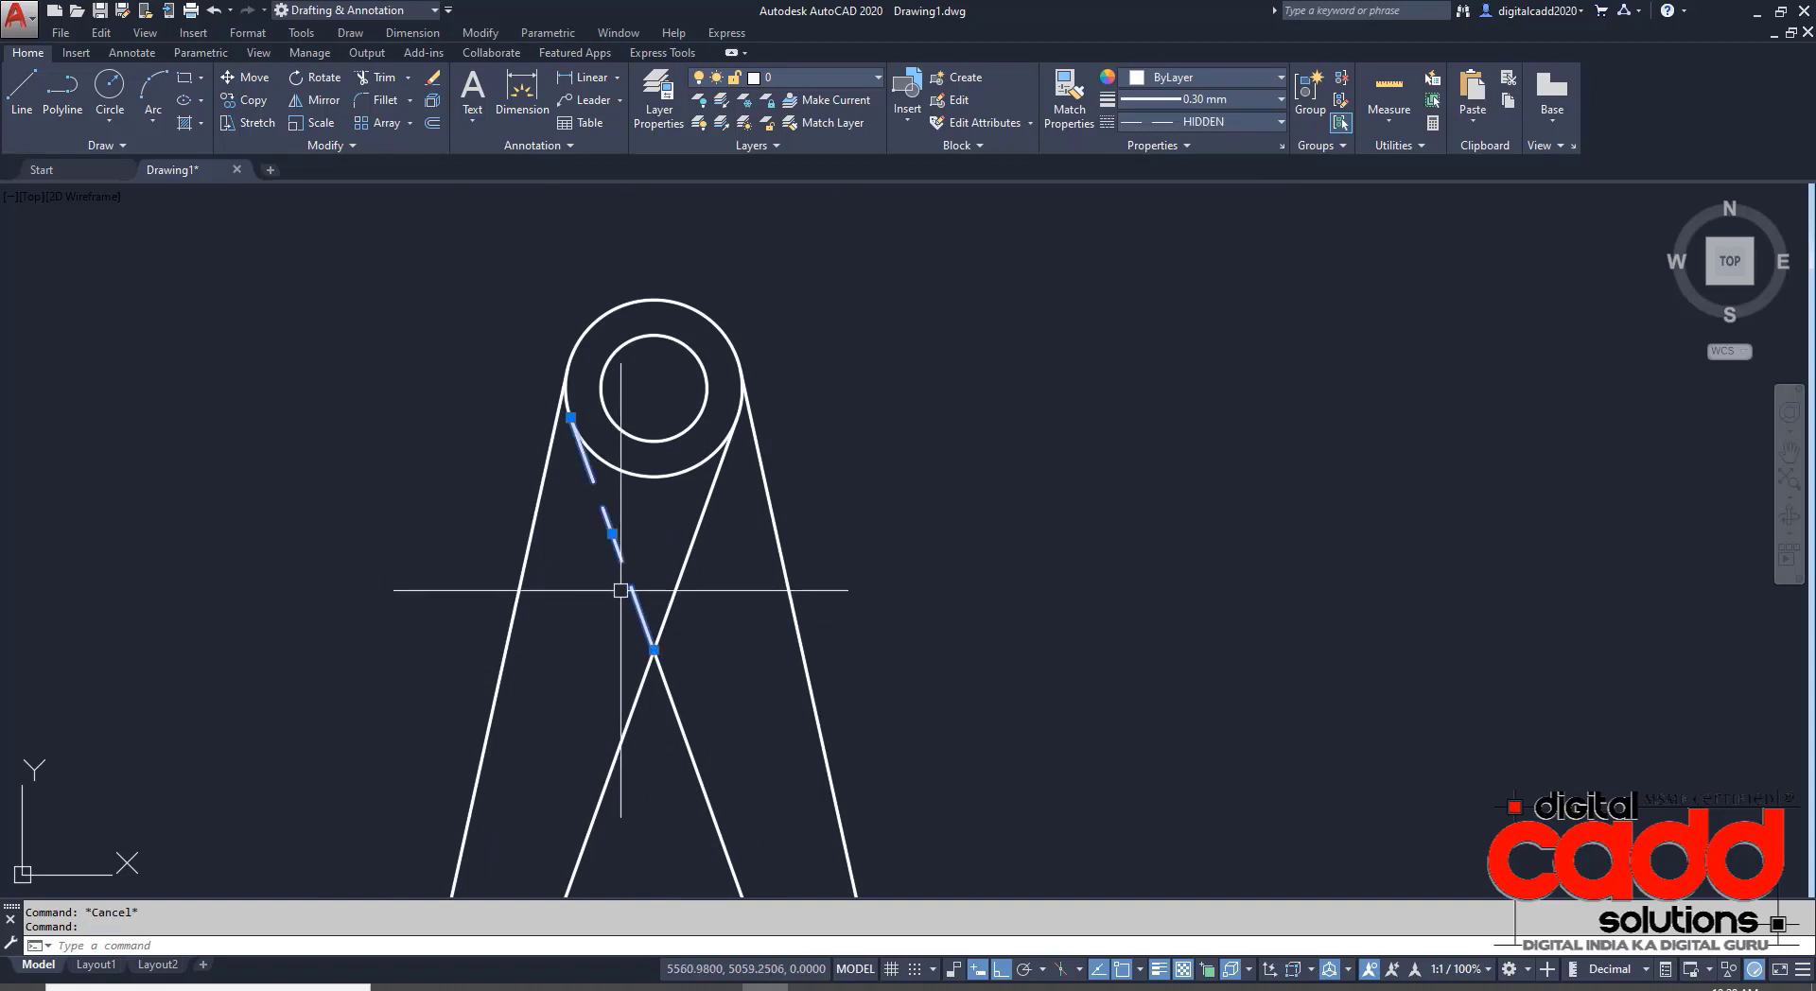
pyautogui.hotkey('ctrl', '1')
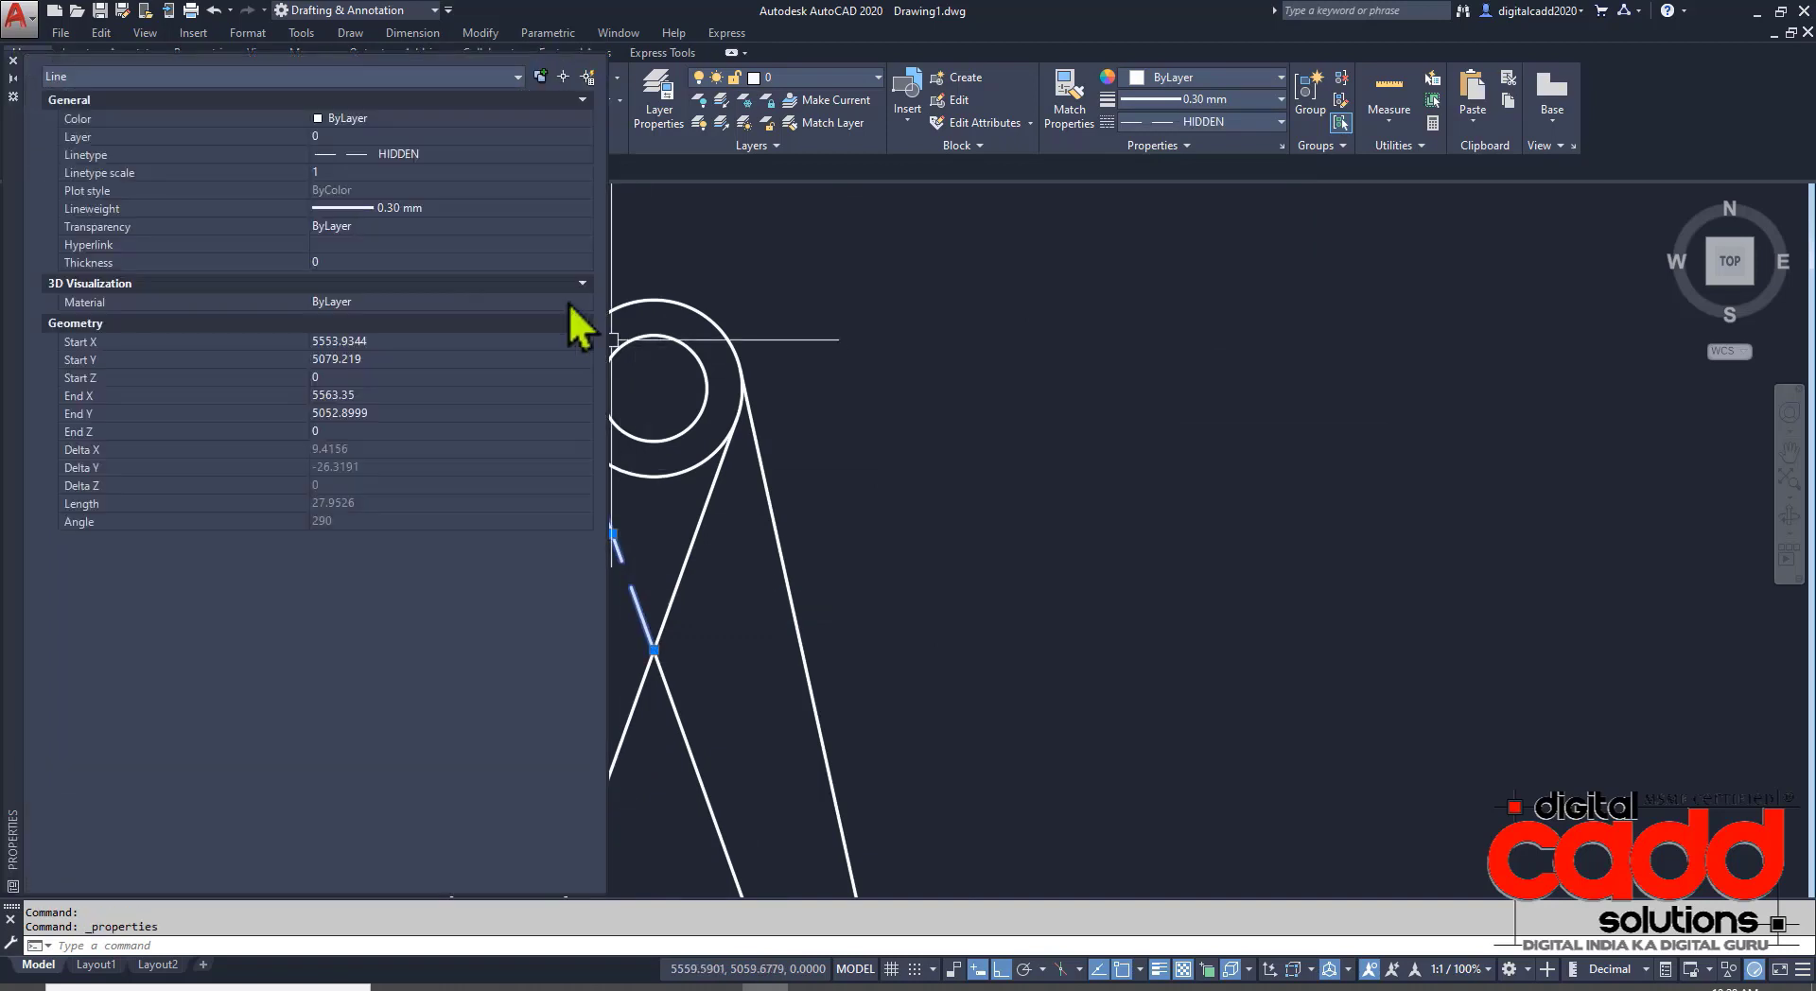
pyautogui.click(343, 173)
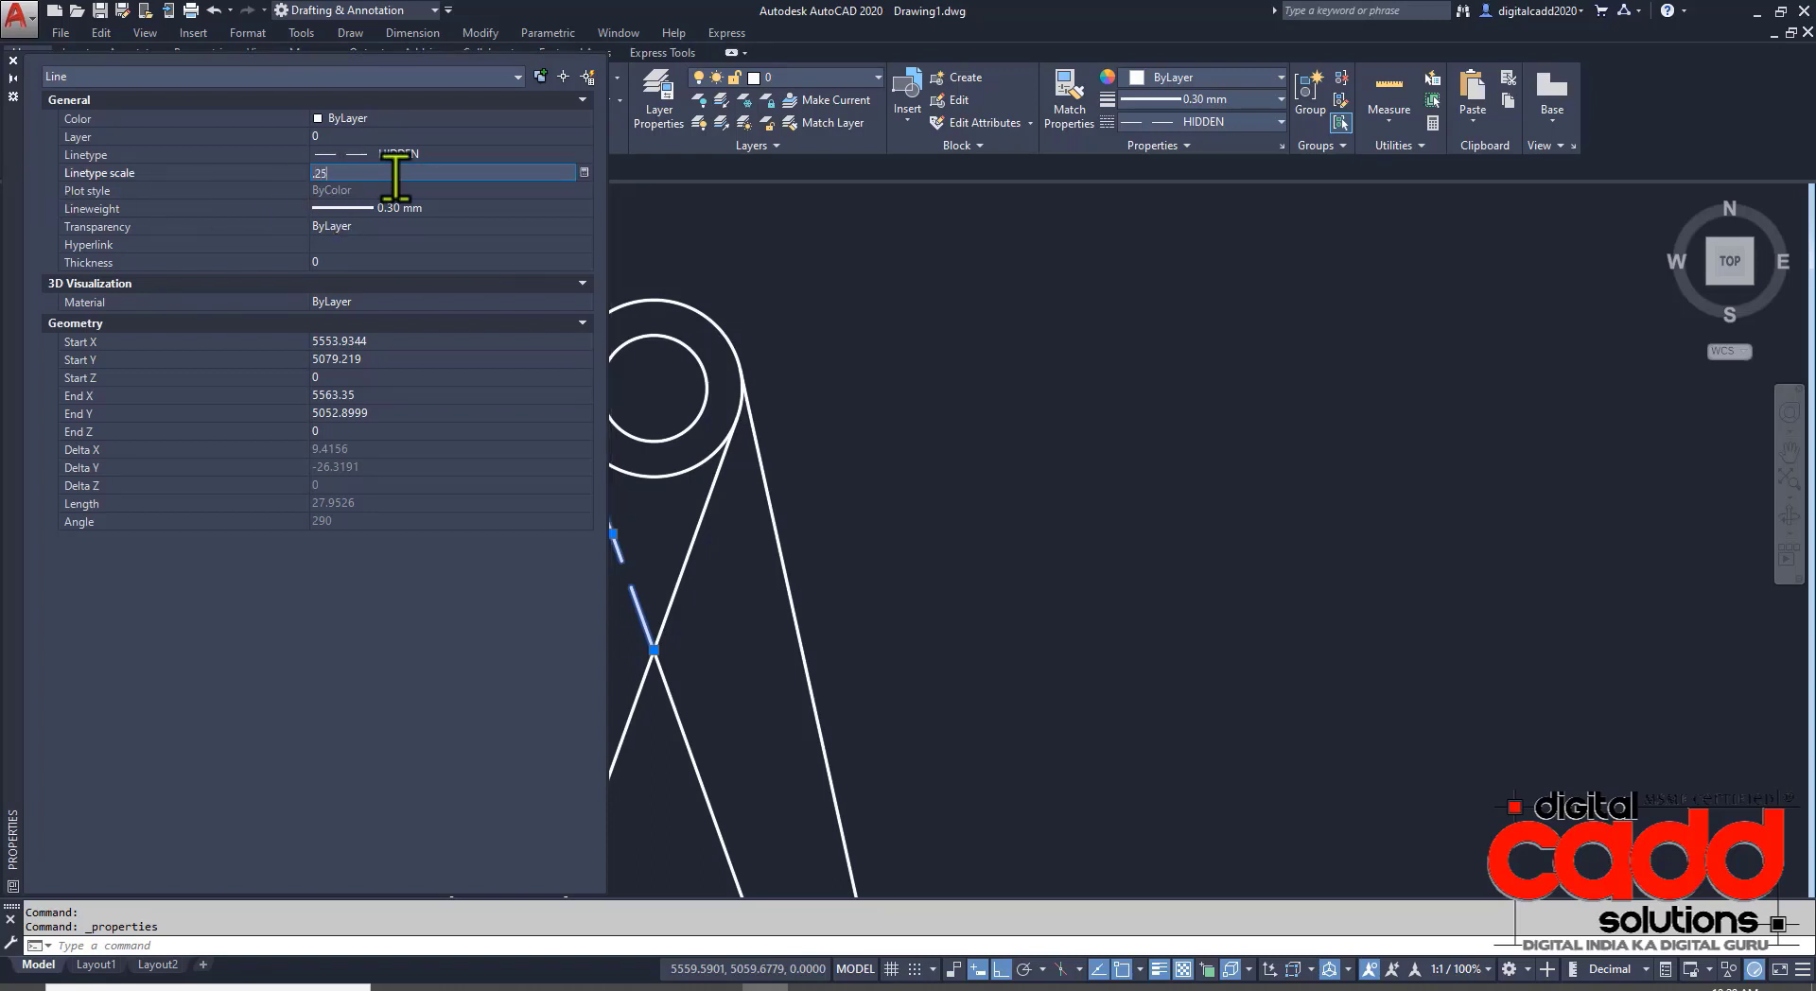
pyautogui.press('Return')
pyautogui.moveTo(919, 559); pyautogui.dragTo(1176, 547, button='middle')
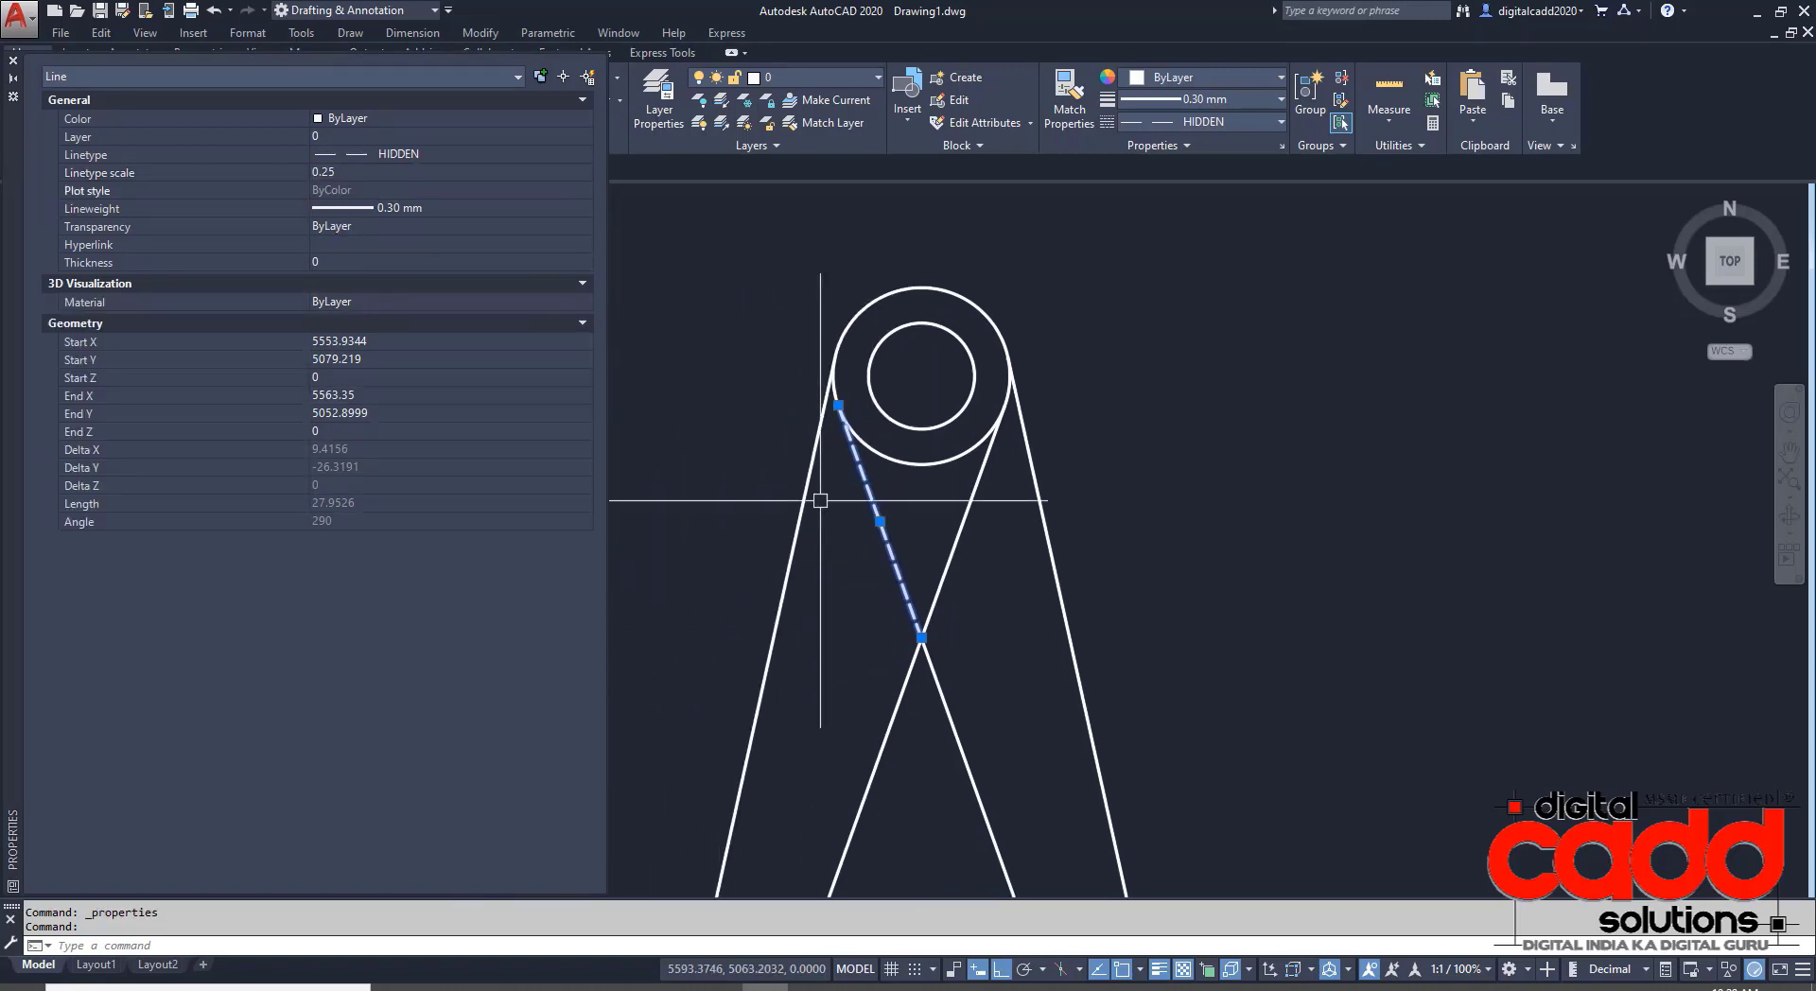
# - Set the hidden crossing segment's linetype scale to 0.3, close its properties and deselect it
pyautogui.click(344, 173)
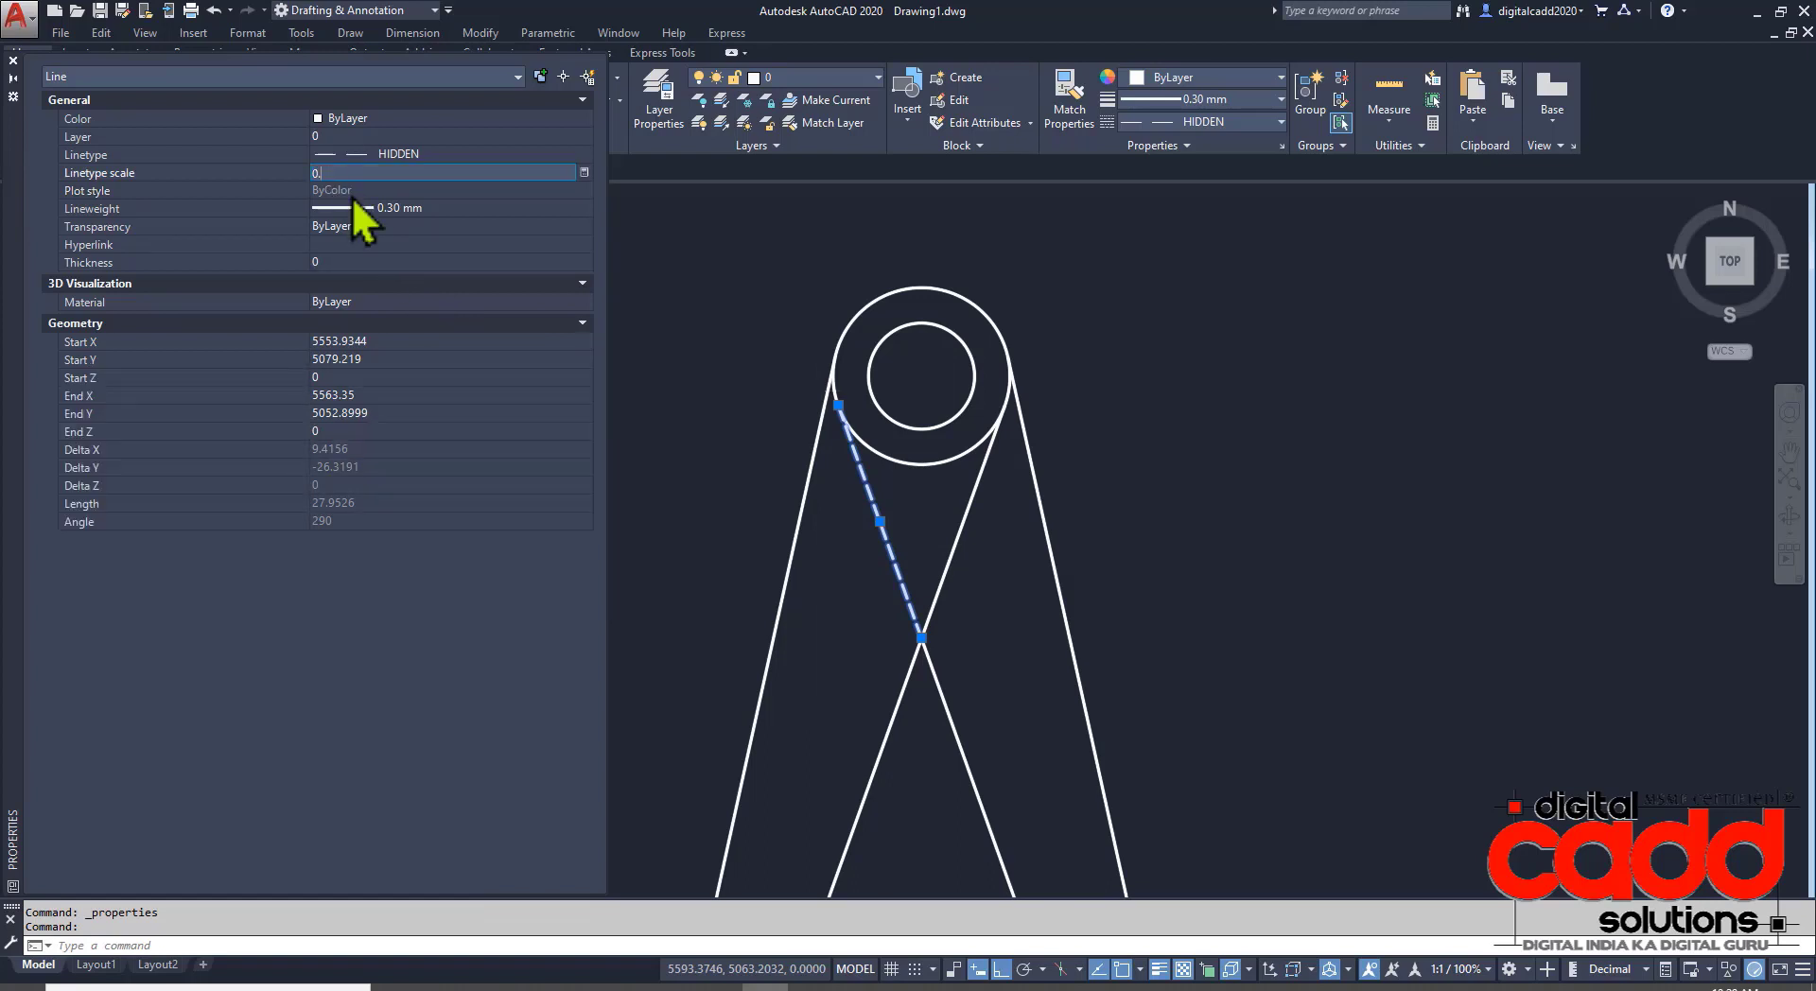
pyautogui.press('Return')
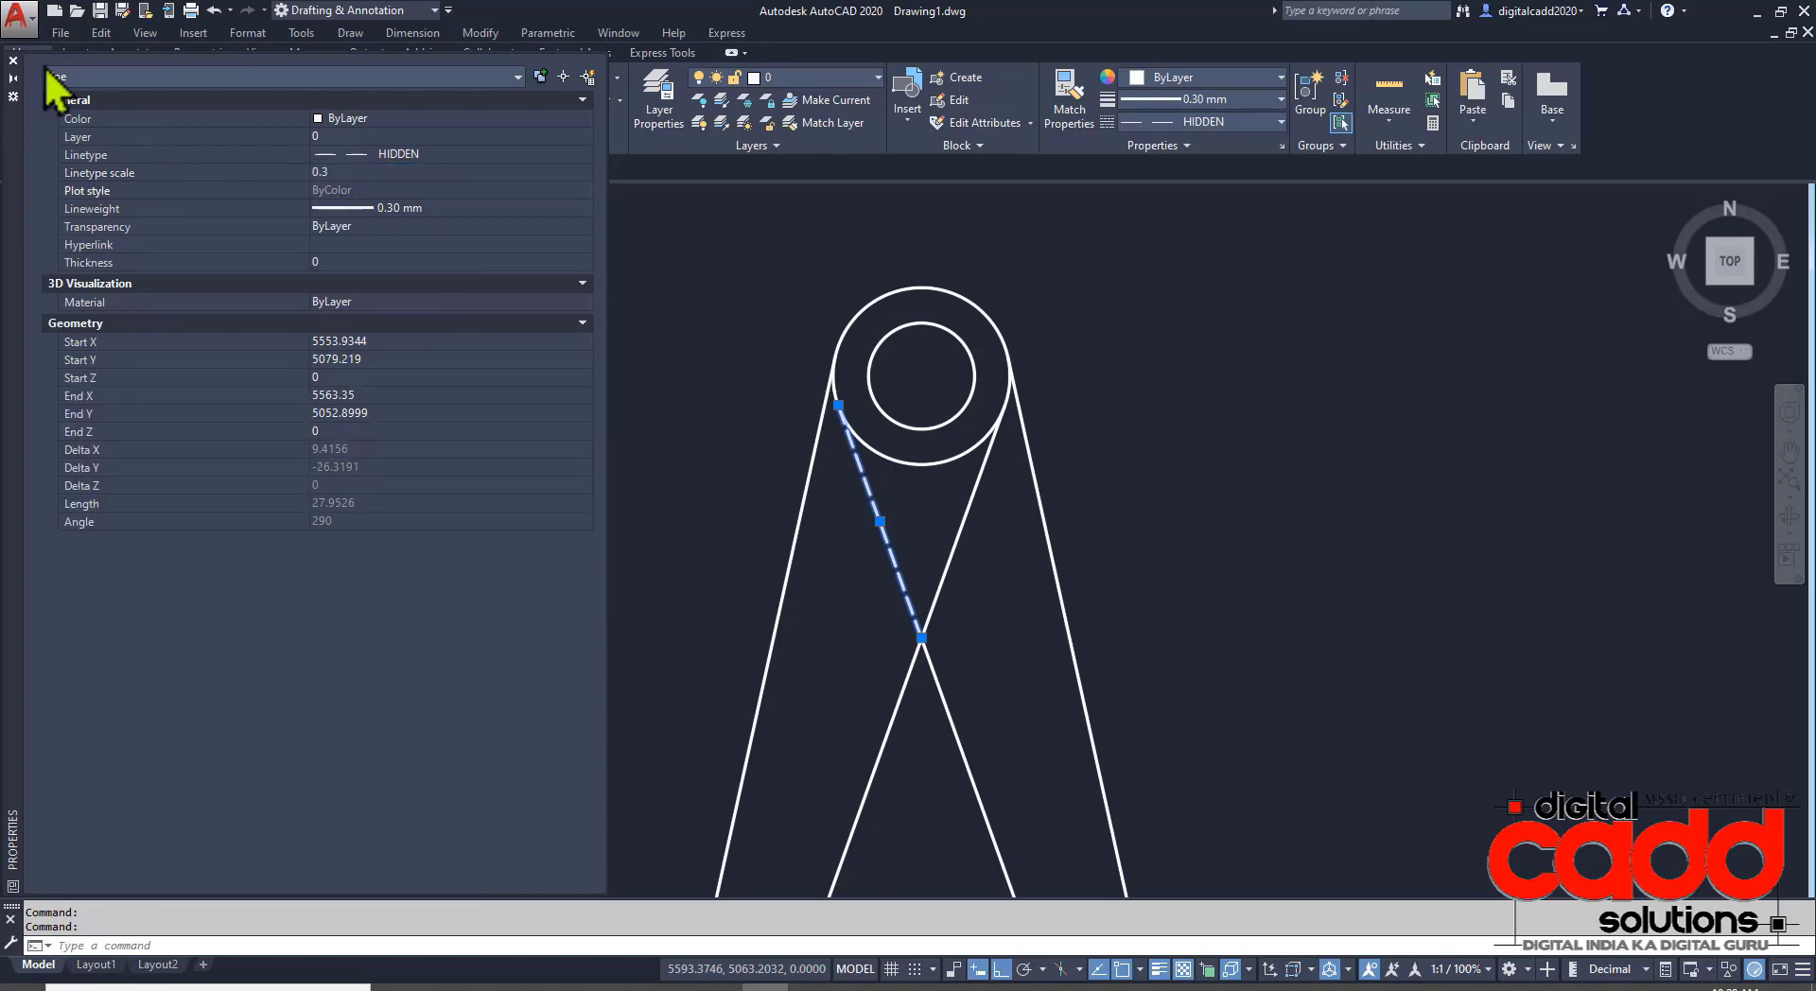
pyautogui.click(13, 61)
pyautogui.press('Escape')
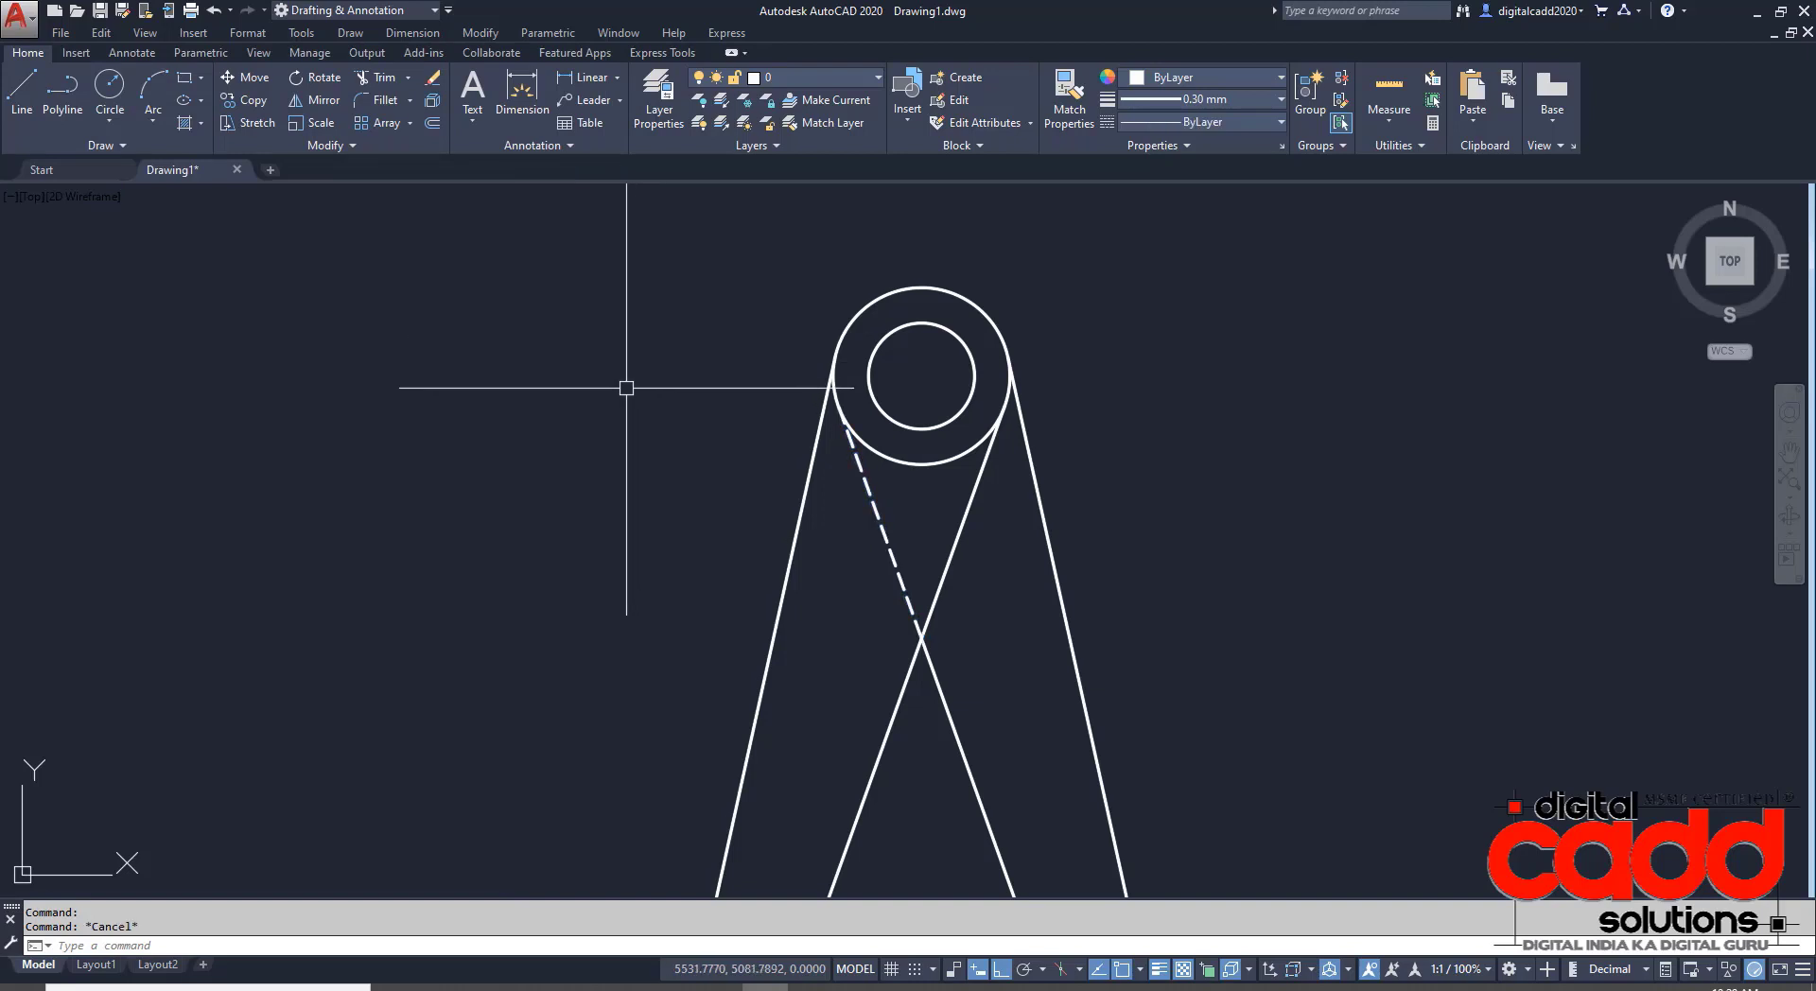
pyautogui.write('LTS')
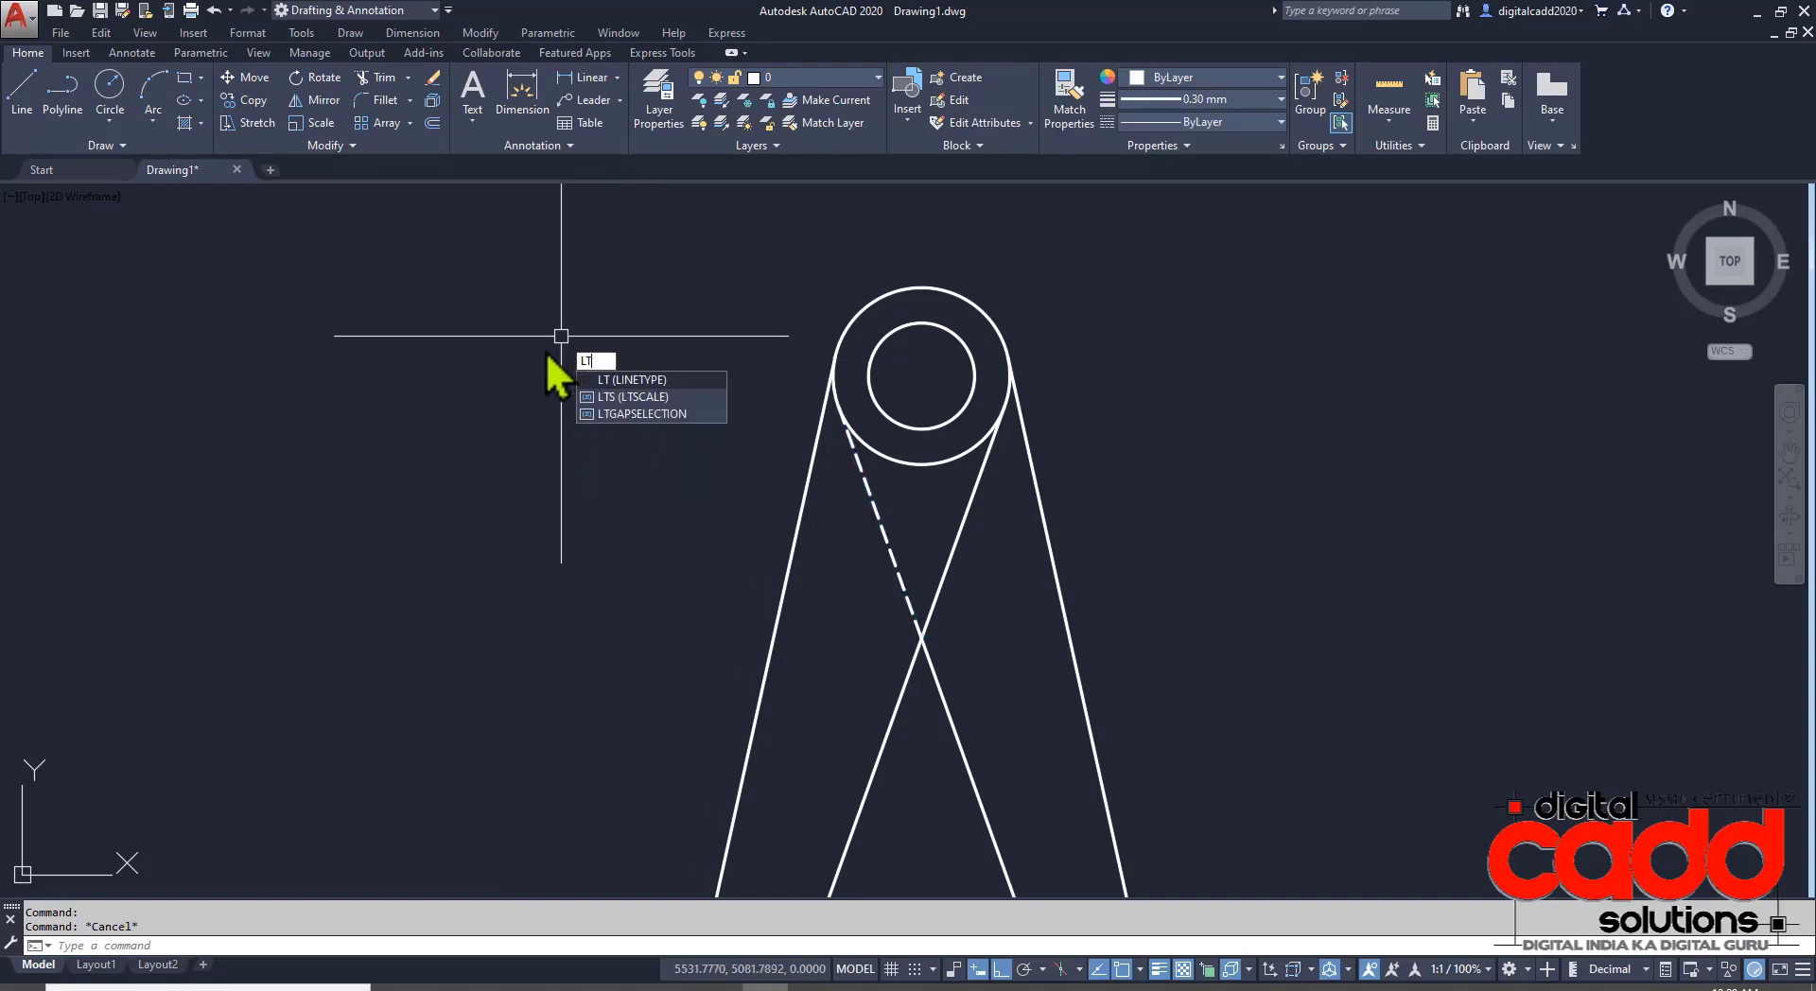
pyautogui.press('Return')
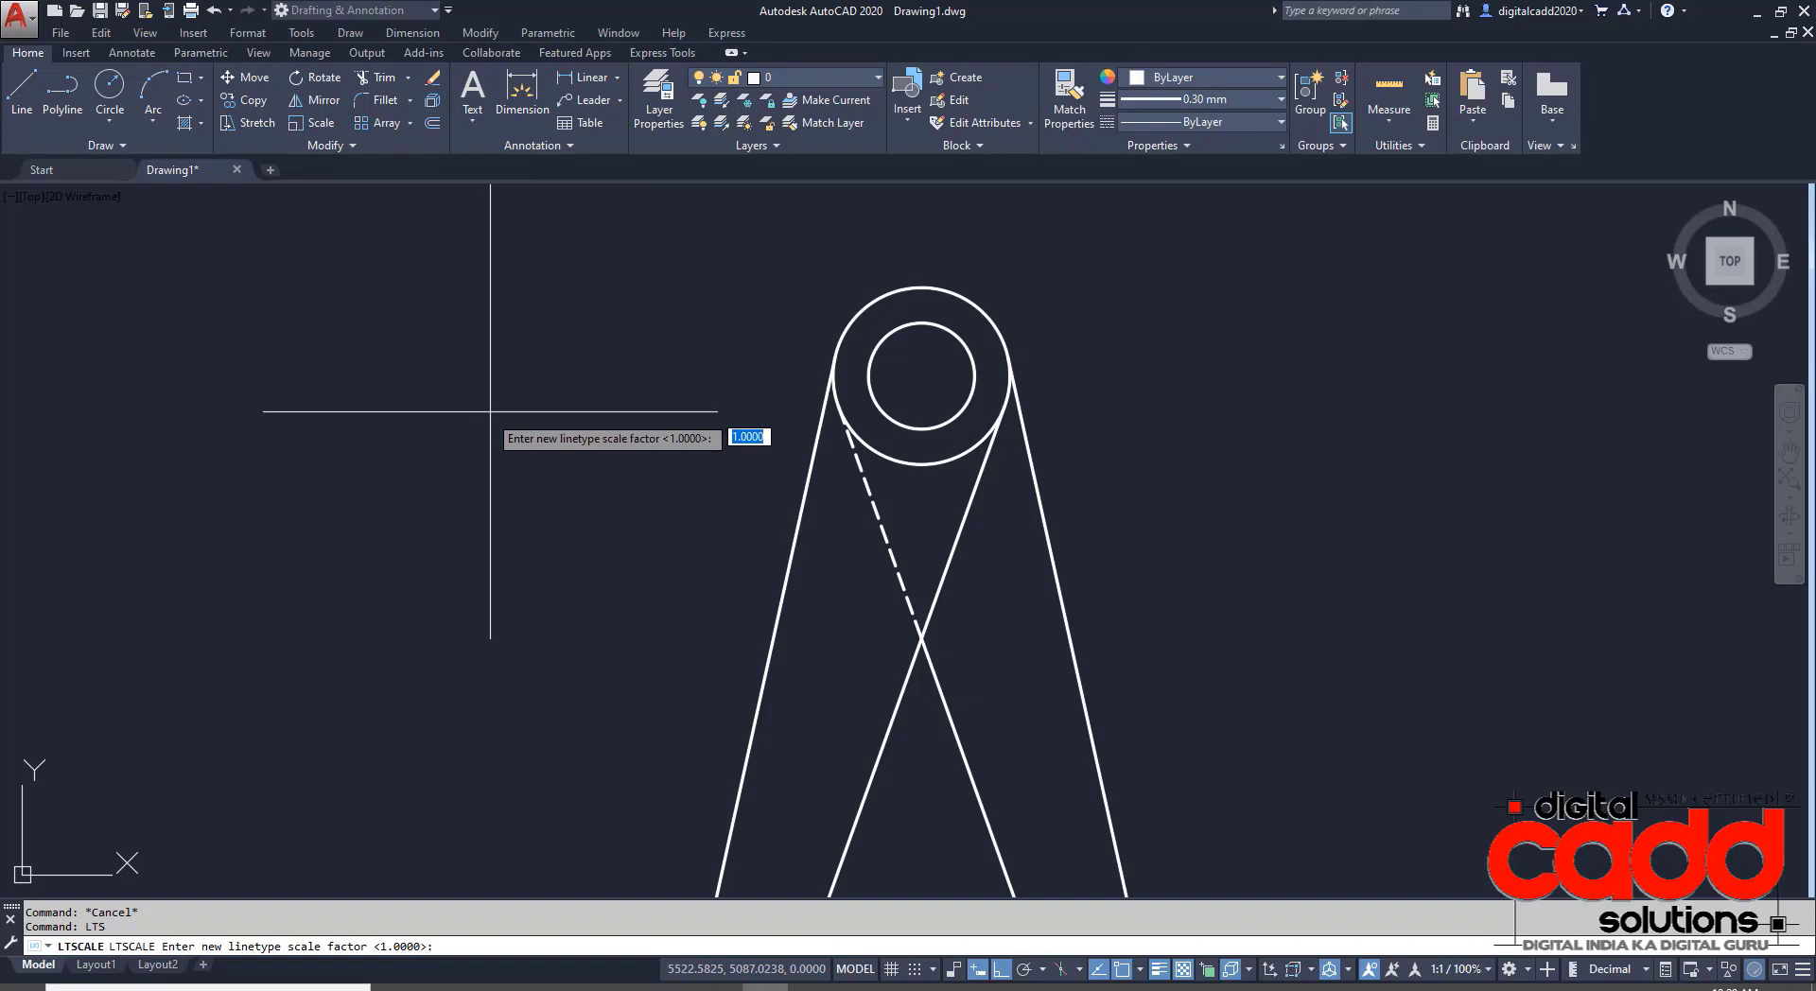
pyautogui.press('Escape')
# - Change the linetype scale of the dashed upper-left crossing segment to 0.4, close its properties and deselect it
pyautogui.scroll(-5, 524, 662)
pyautogui.scroll(2, 524, 661)
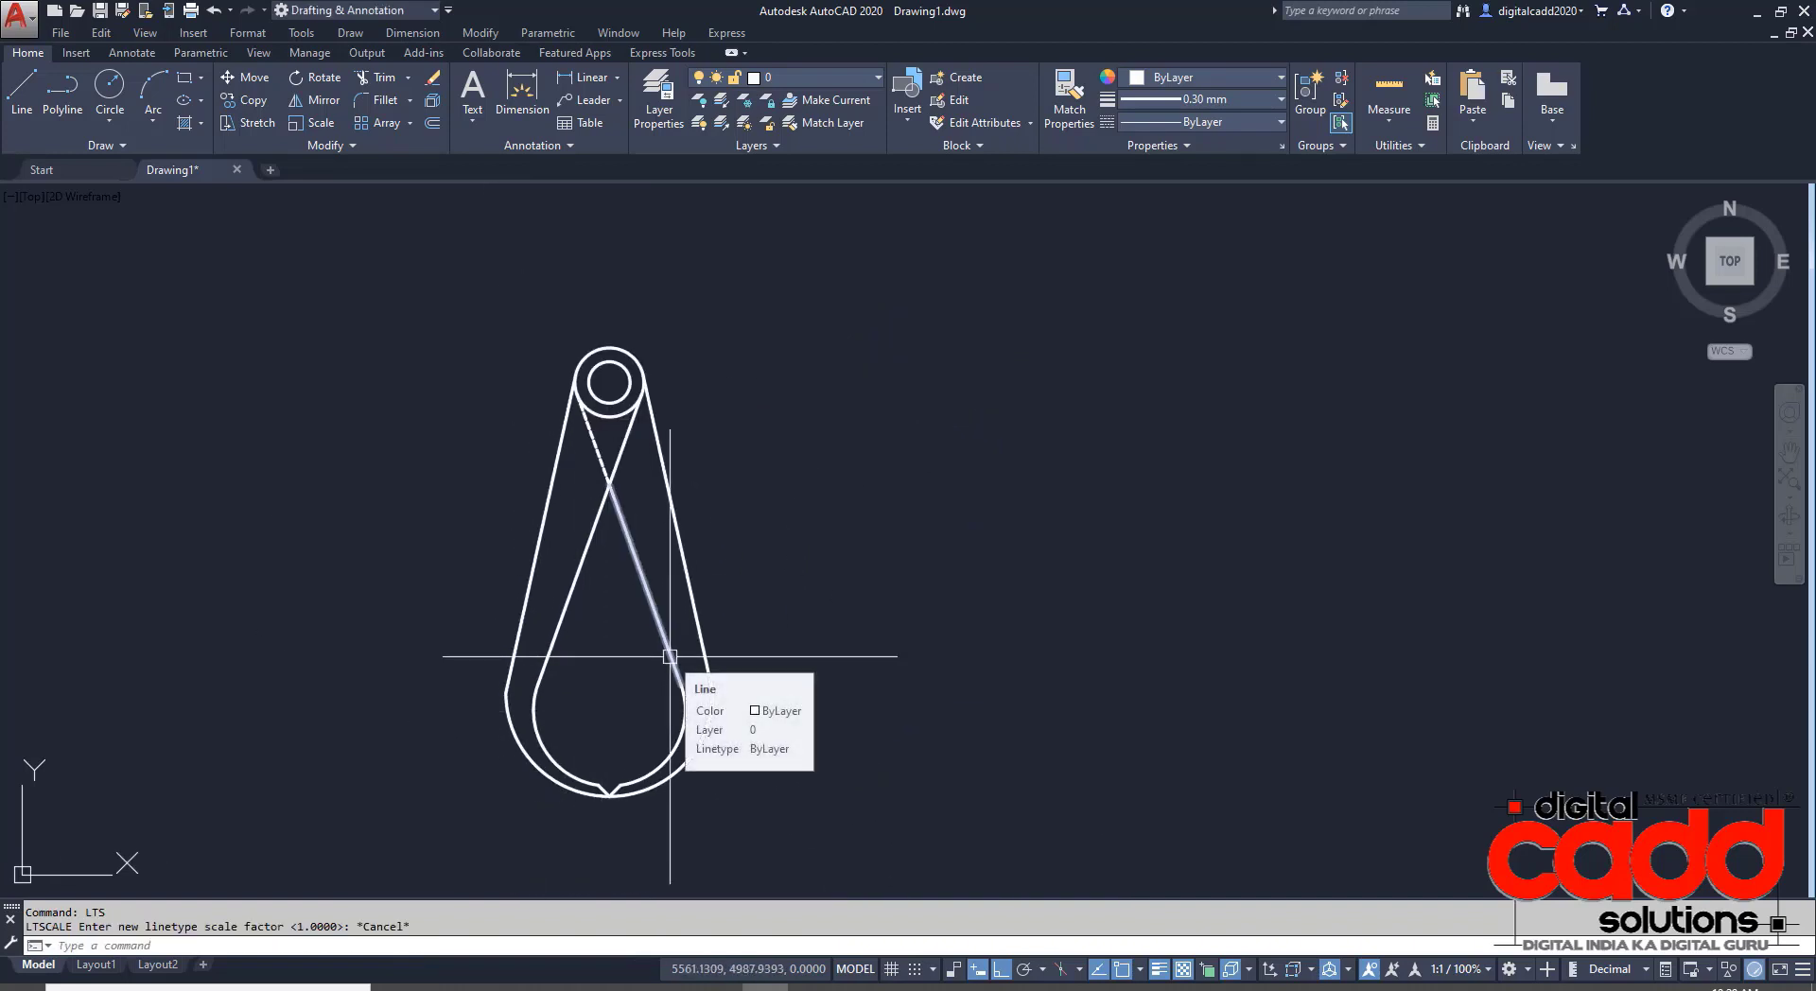
pyautogui.scroll(2, 548, 603)
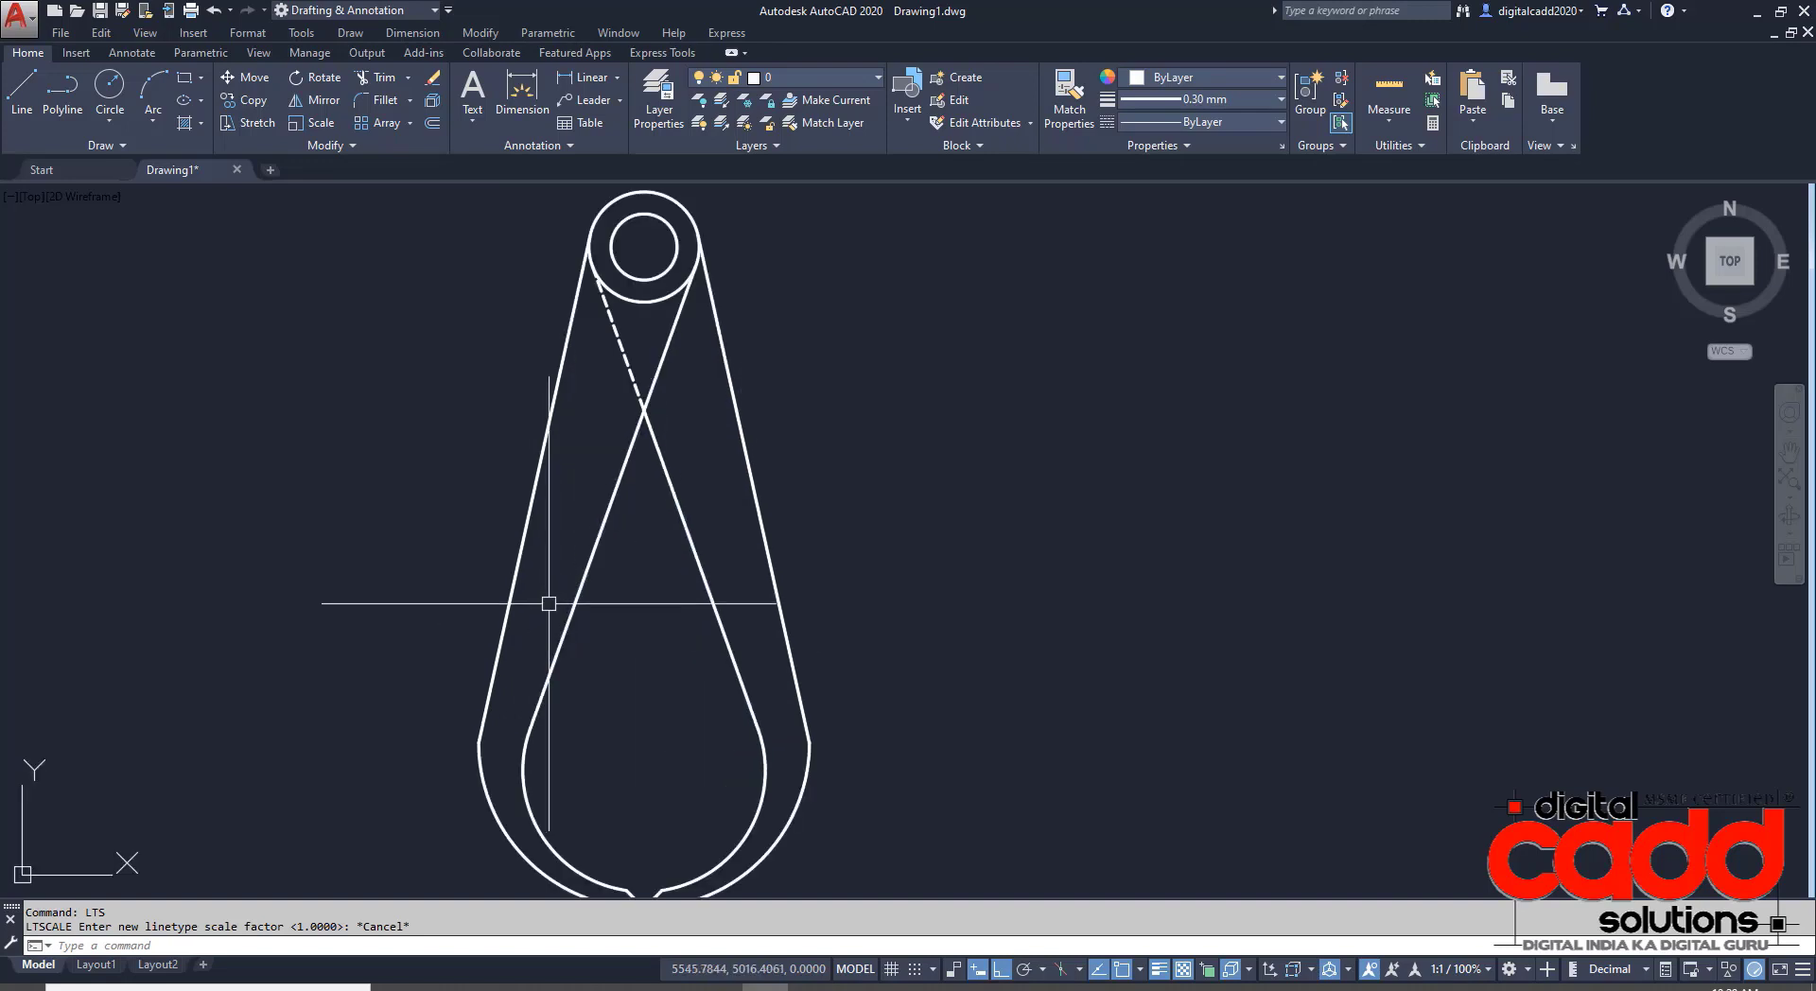
pyautogui.click(610, 315)
pyautogui.hotkey('ctrl', '1')
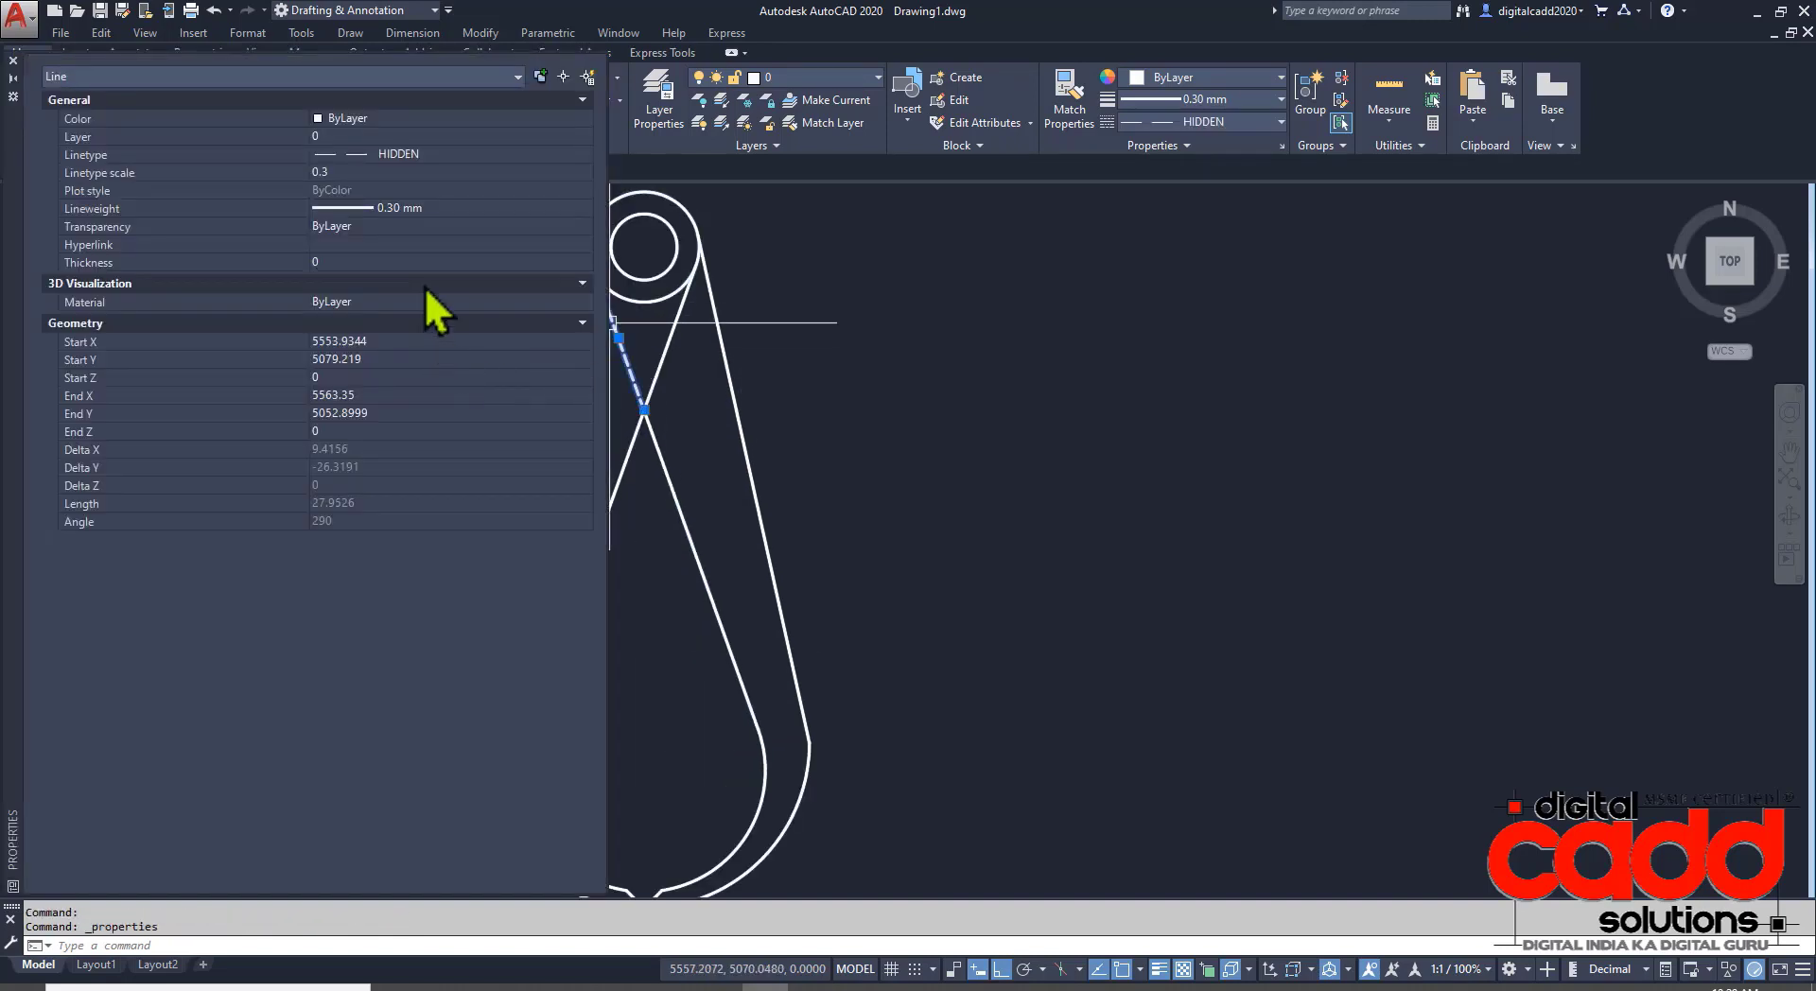
pyautogui.click(341, 173)
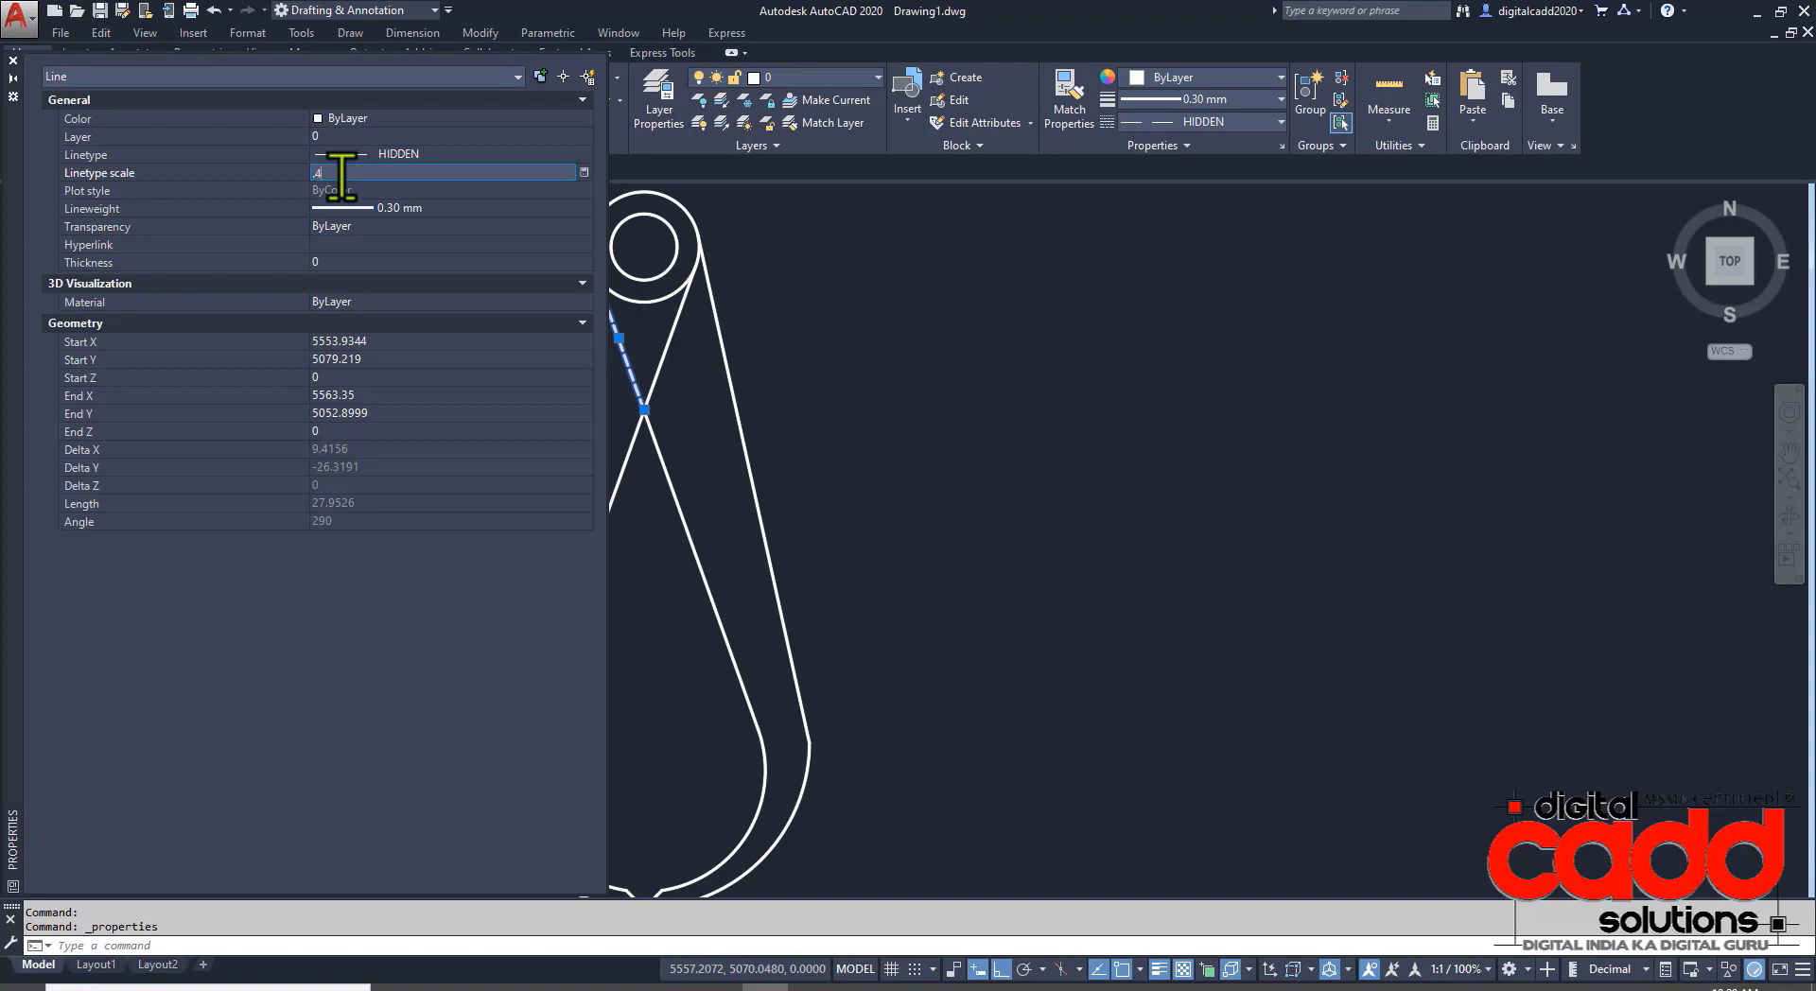
pyautogui.press('Return')
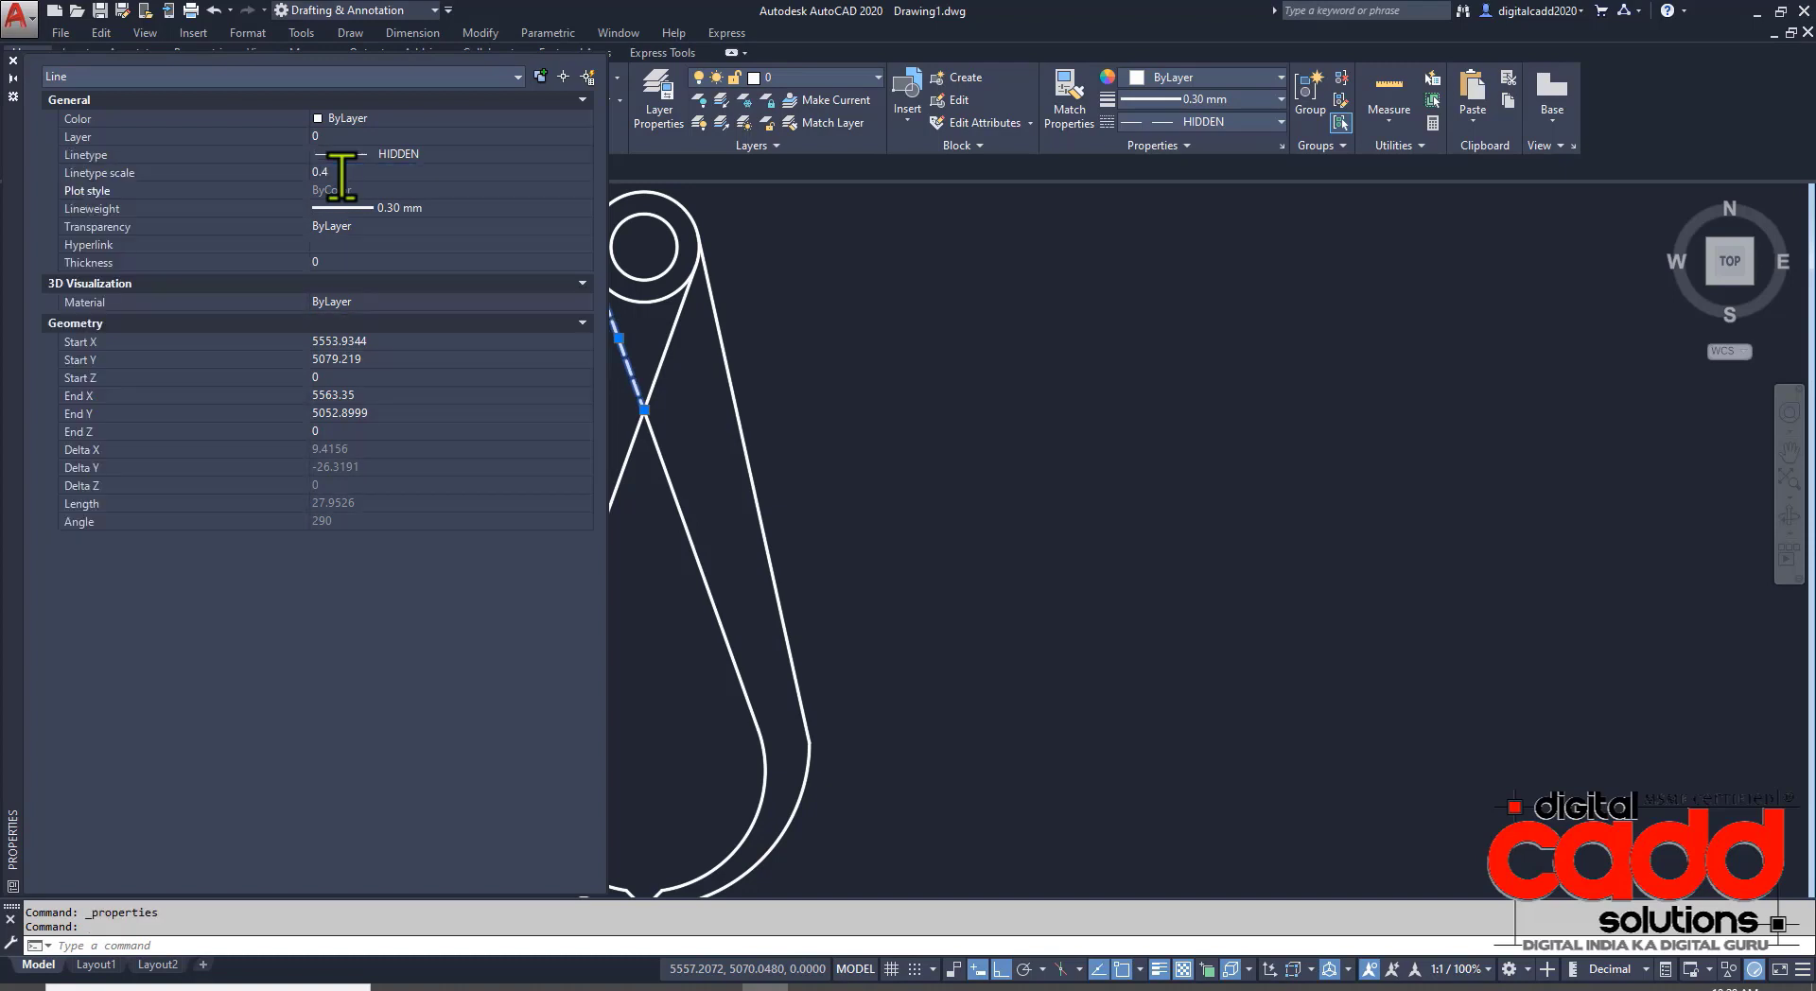
pyautogui.click(13, 60)
pyautogui.press('Escape')
pyautogui.moveTo(892, 486); pyautogui.dragTo(946, 507, button='middle')
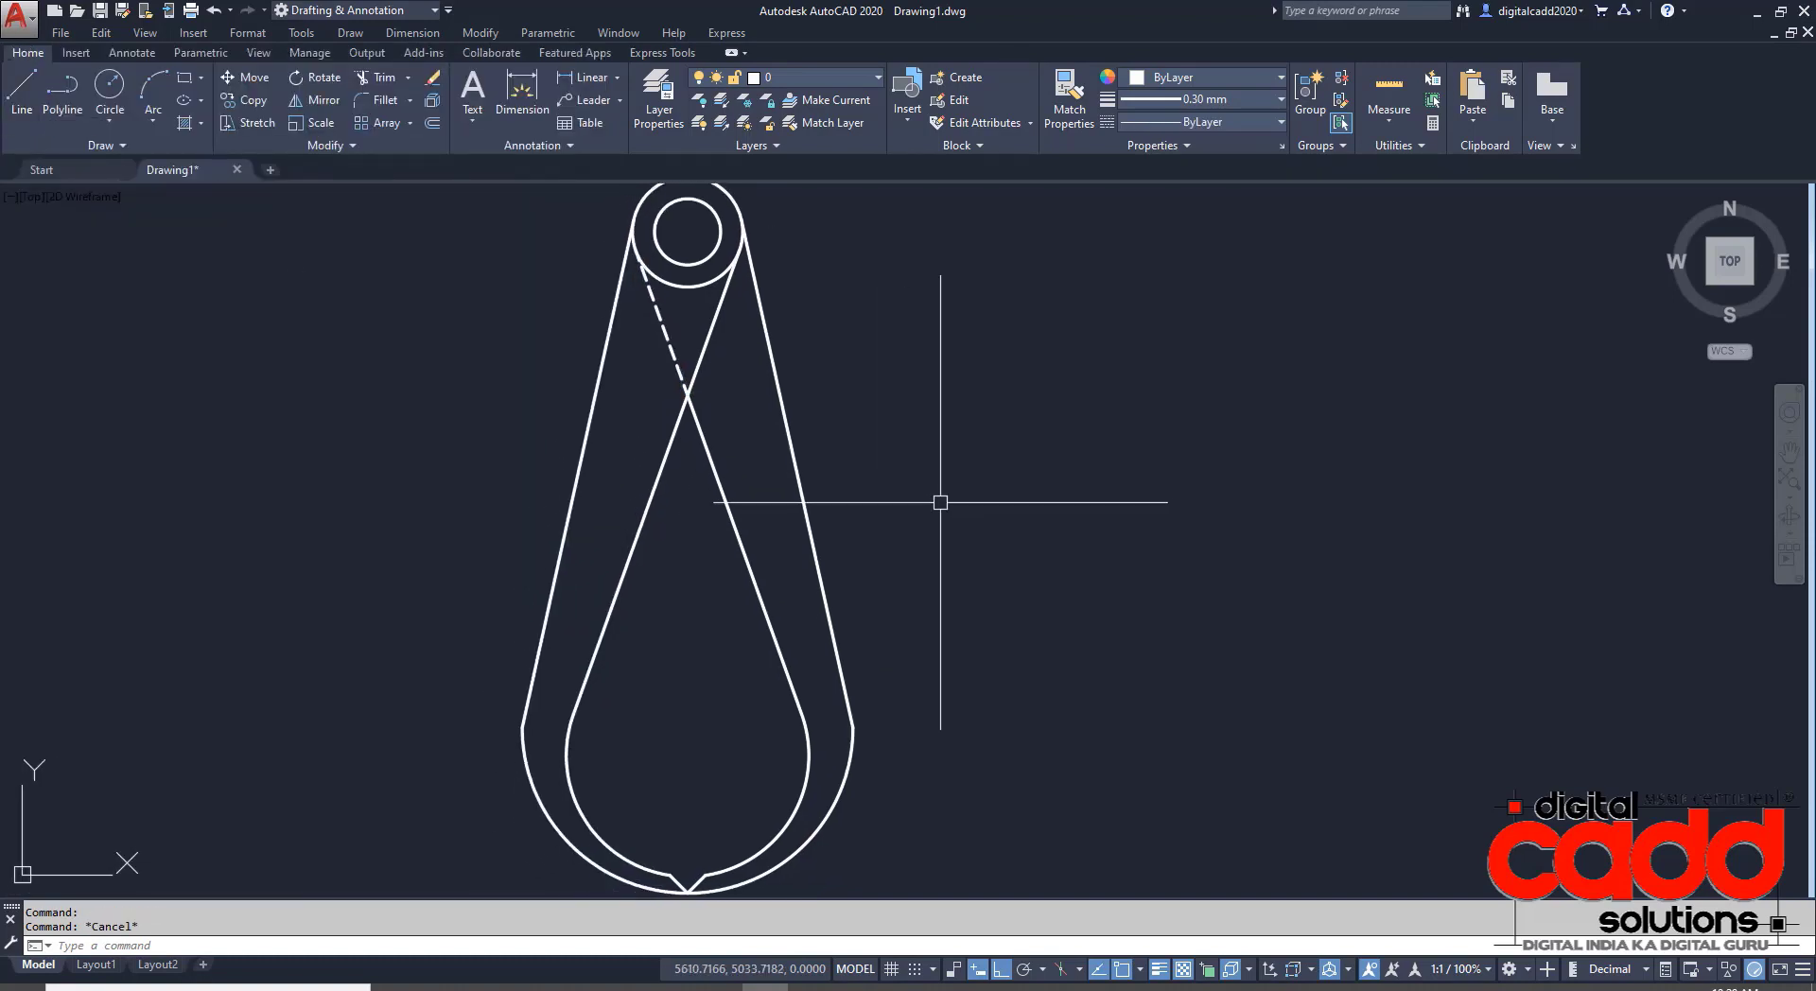
# - Set the current lineweight to ByLayer and the current object colour to Yellow
pyautogui.moveTo(924, 716); pyautogui.dragTo(835, 665, button='middle')
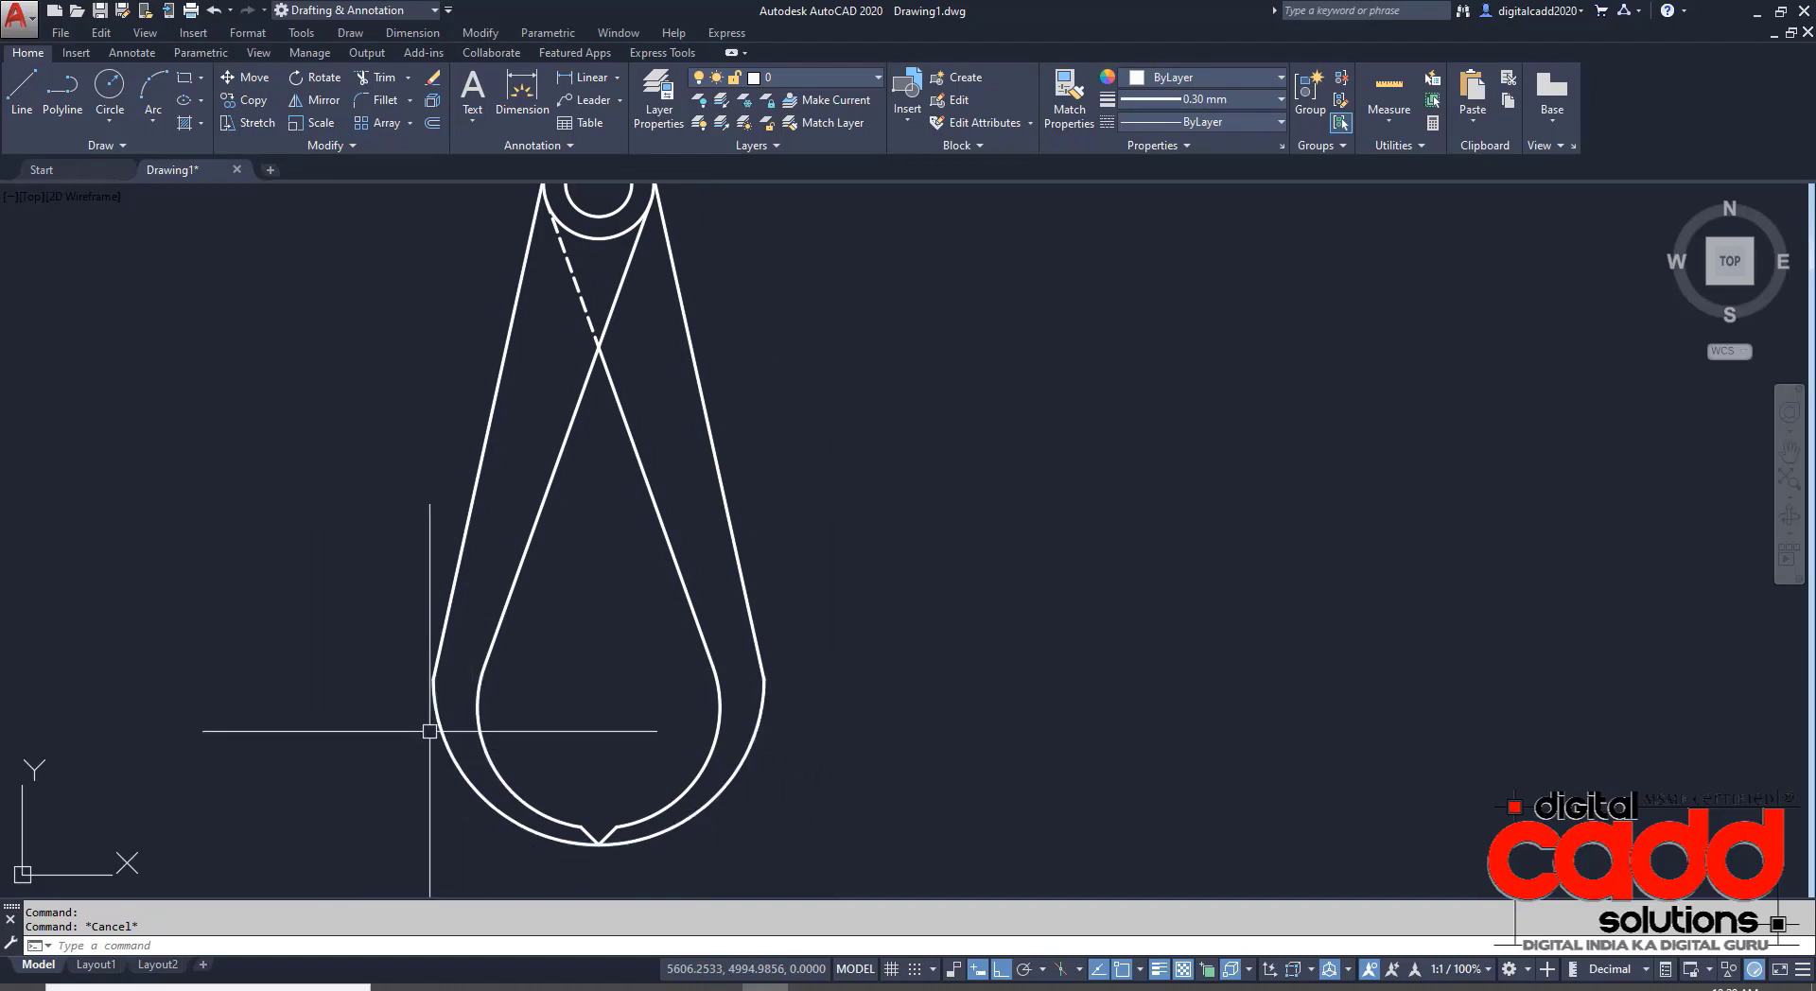
pyautogui.click(1167, 102)
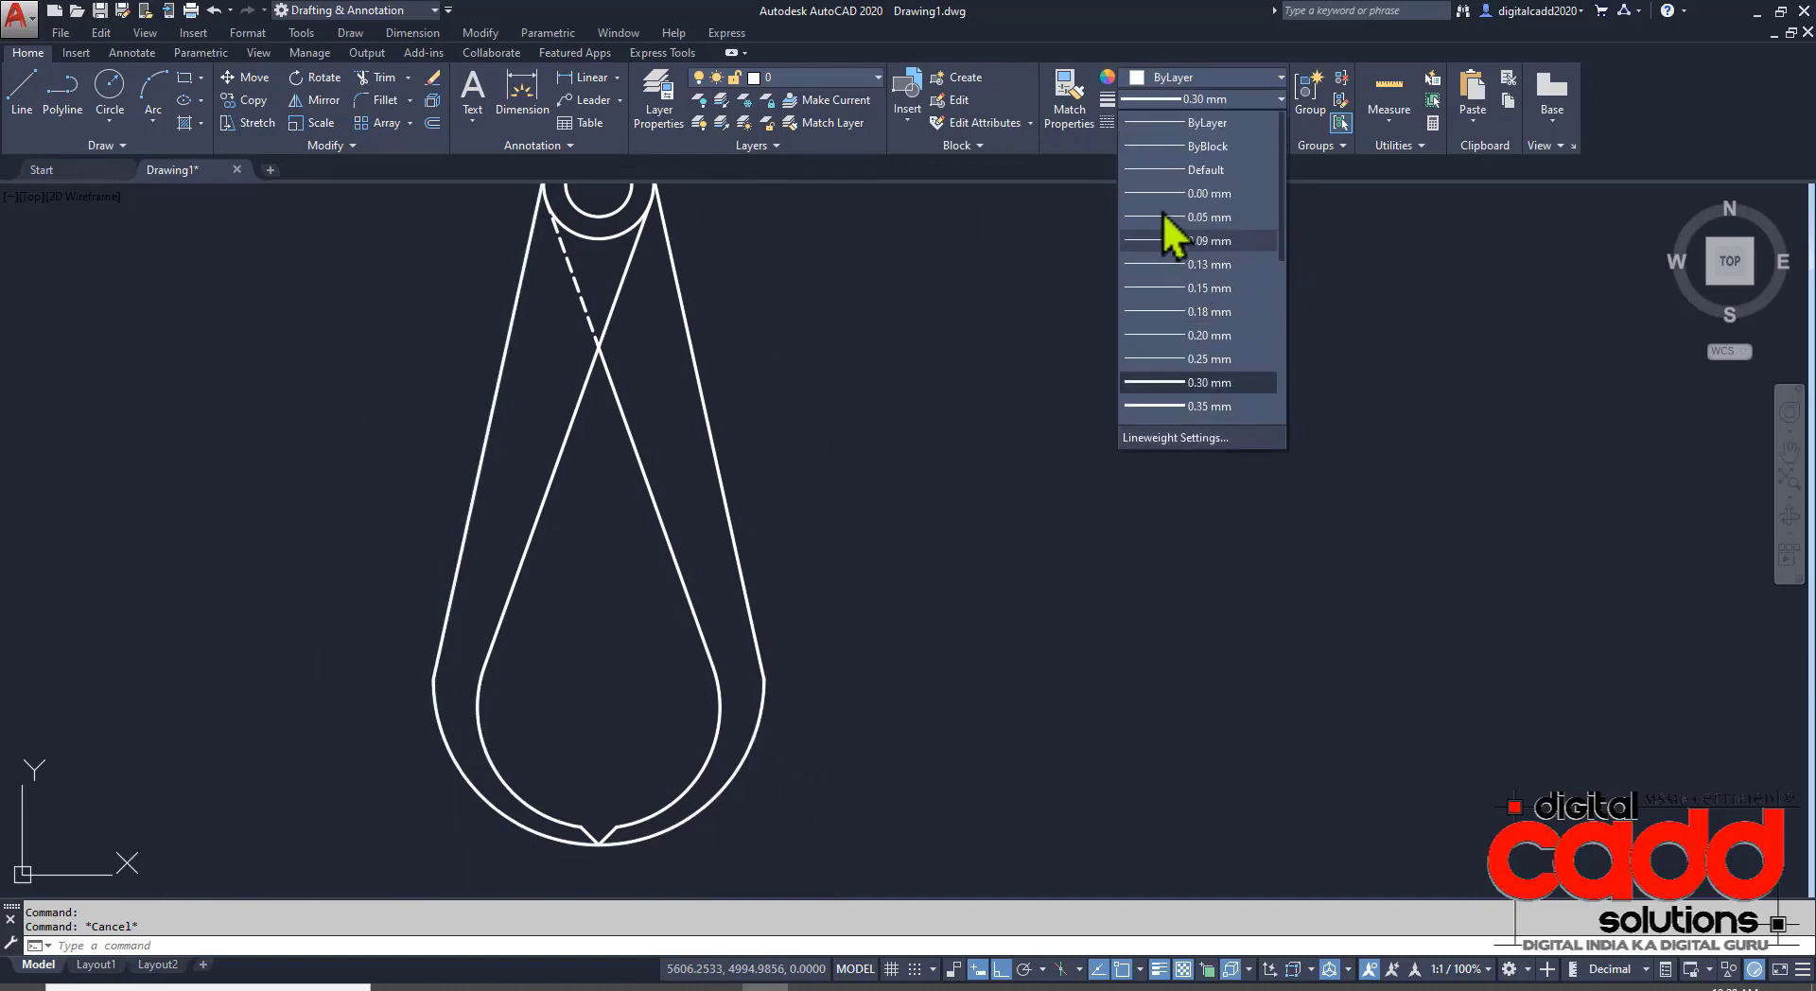
pyautogui.click(1205, 123)
pyautogui.click(1167, 83)
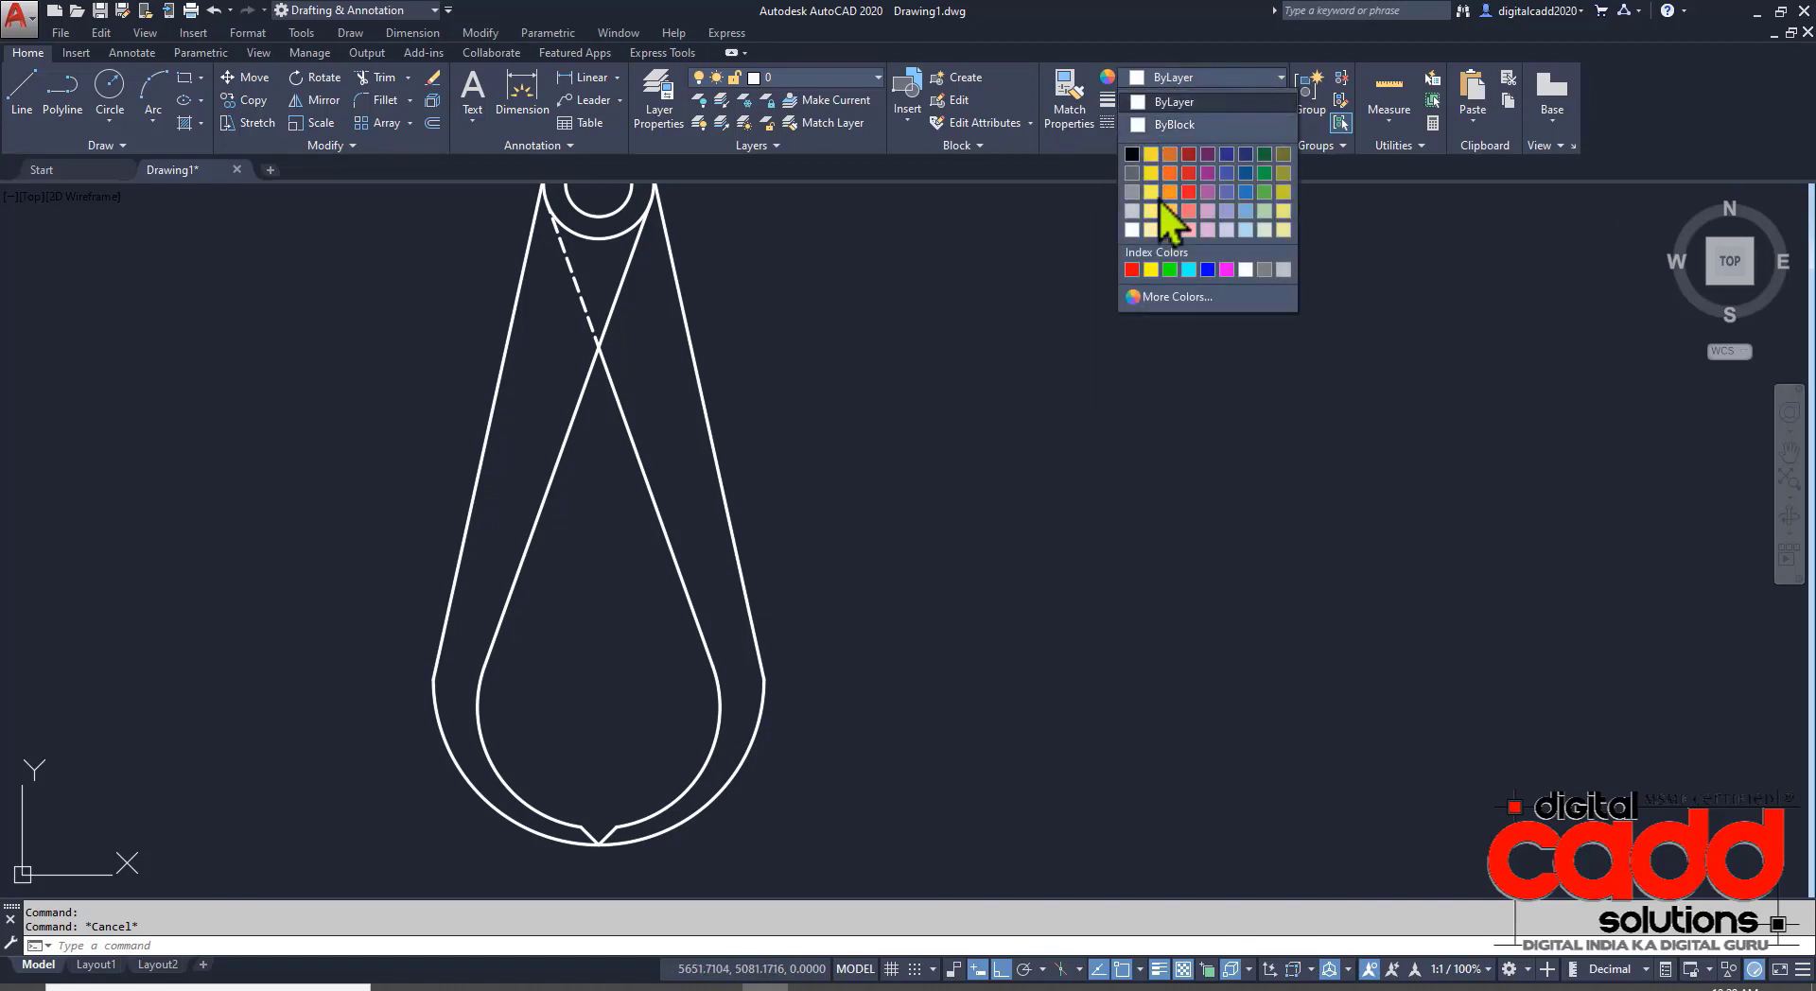
pyautogui.click(1152, 270)
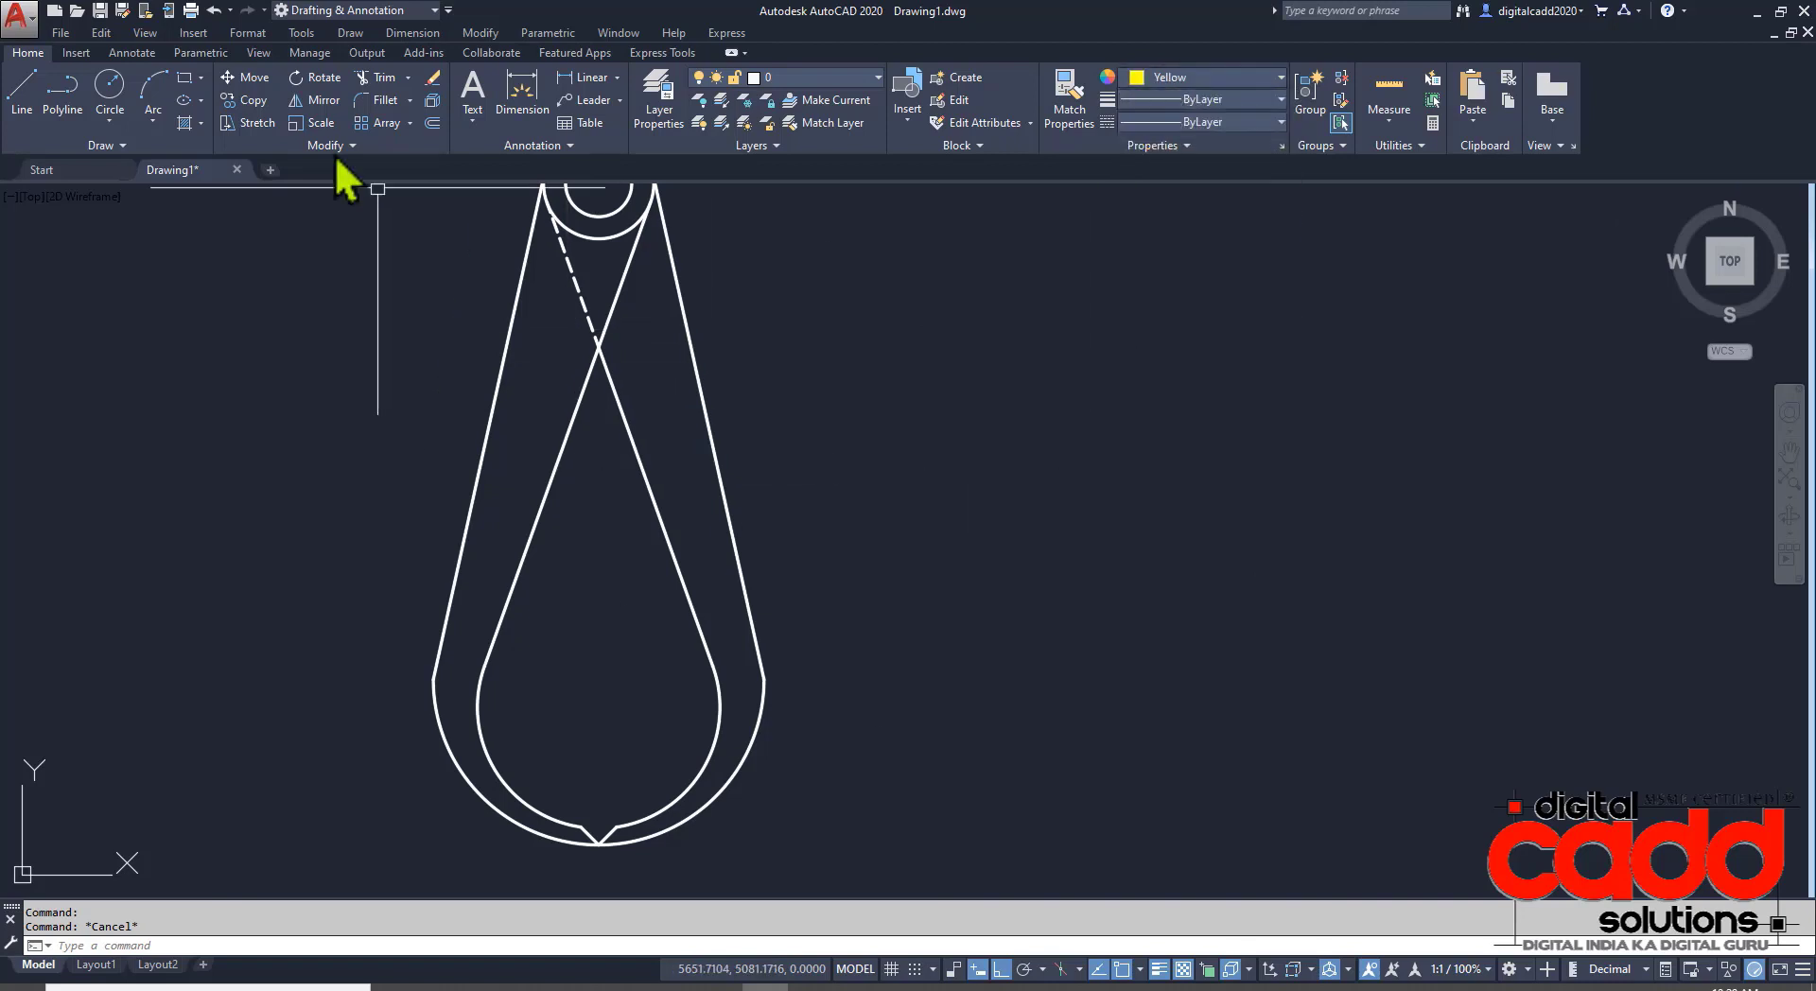
# - Add center marks to the outer and inner bottom arcs and to the 20 mm circle
pyautogui.click(132, 55)
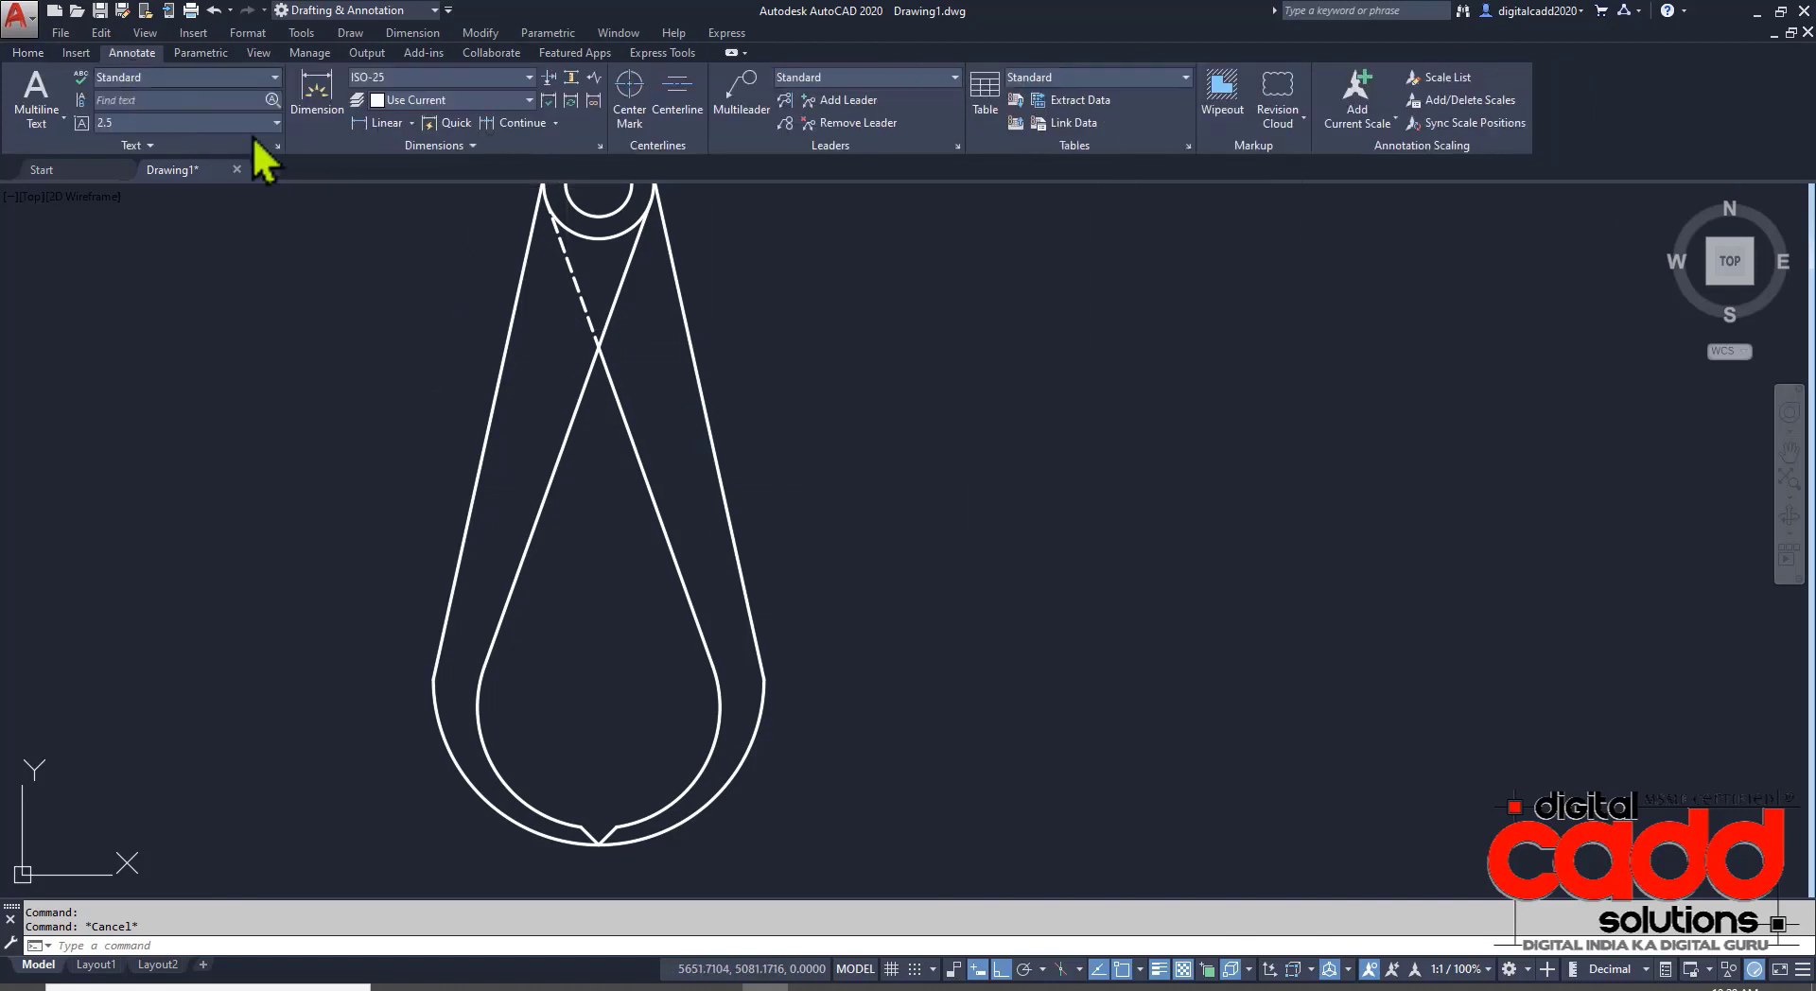
pyautogui.click(622, 95)
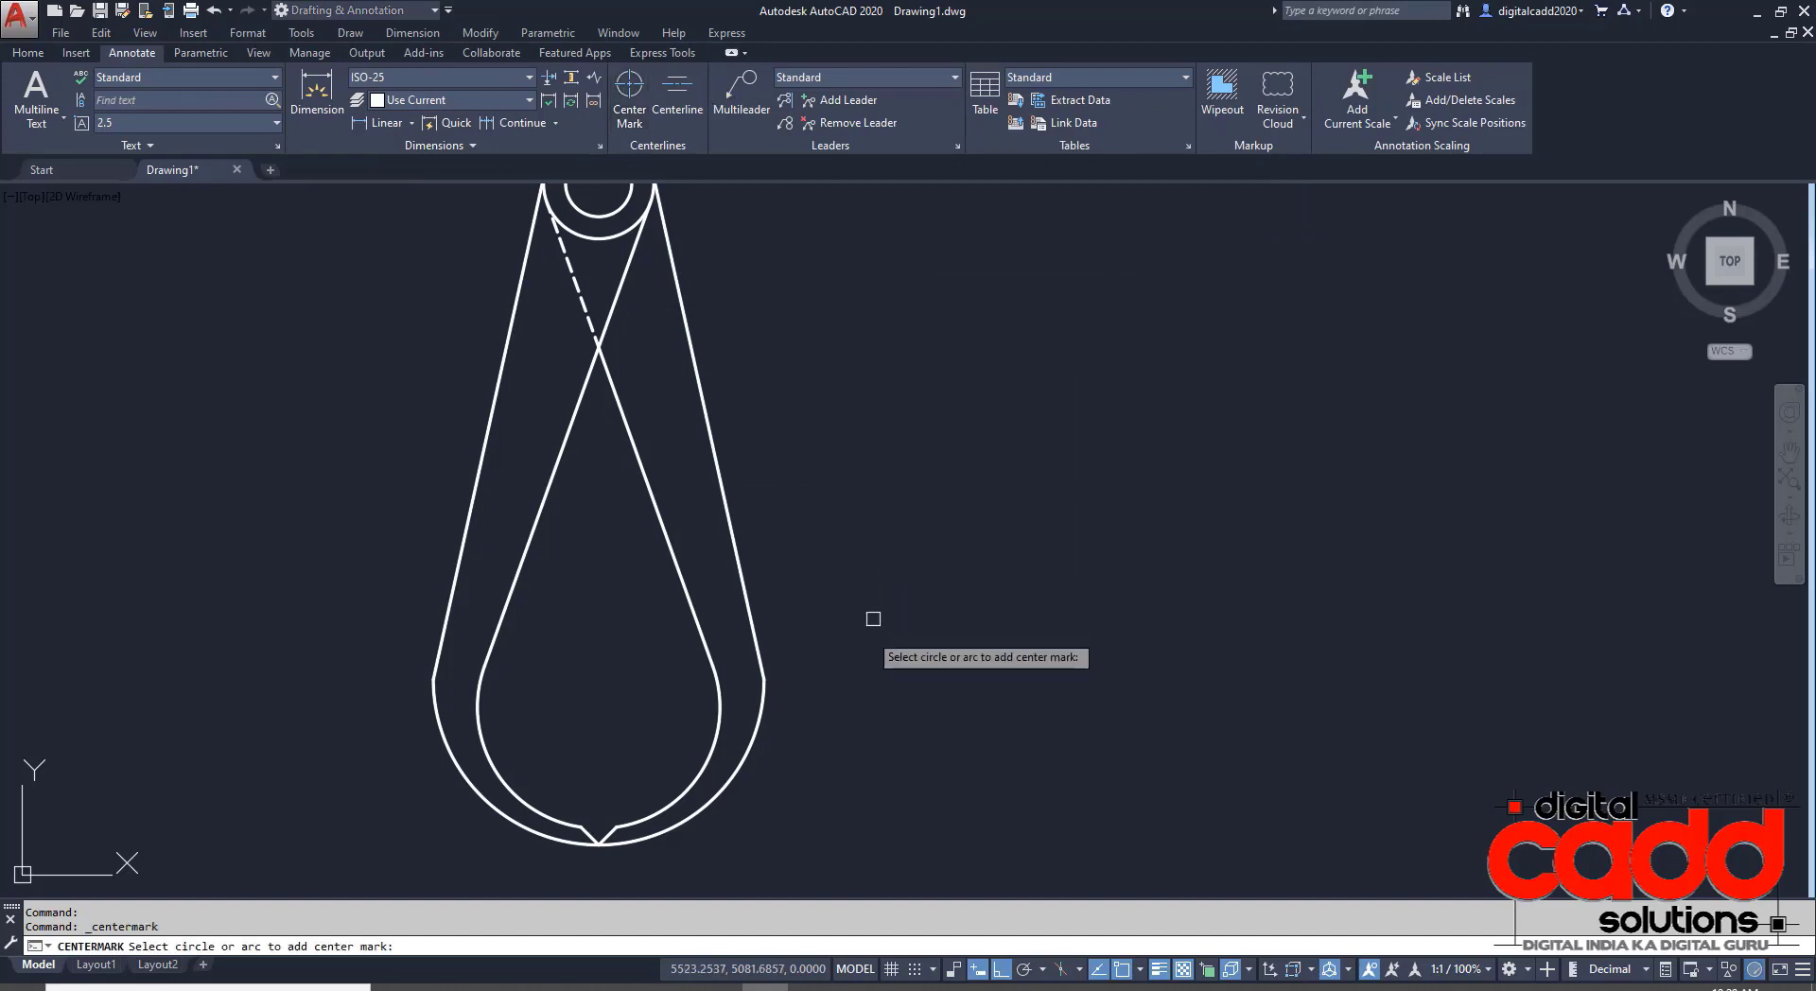
pyautogui.click(706, 764)
pyautogui.moveTo(738, 237); pyautogui.dragTo(750, 478, button='middle')
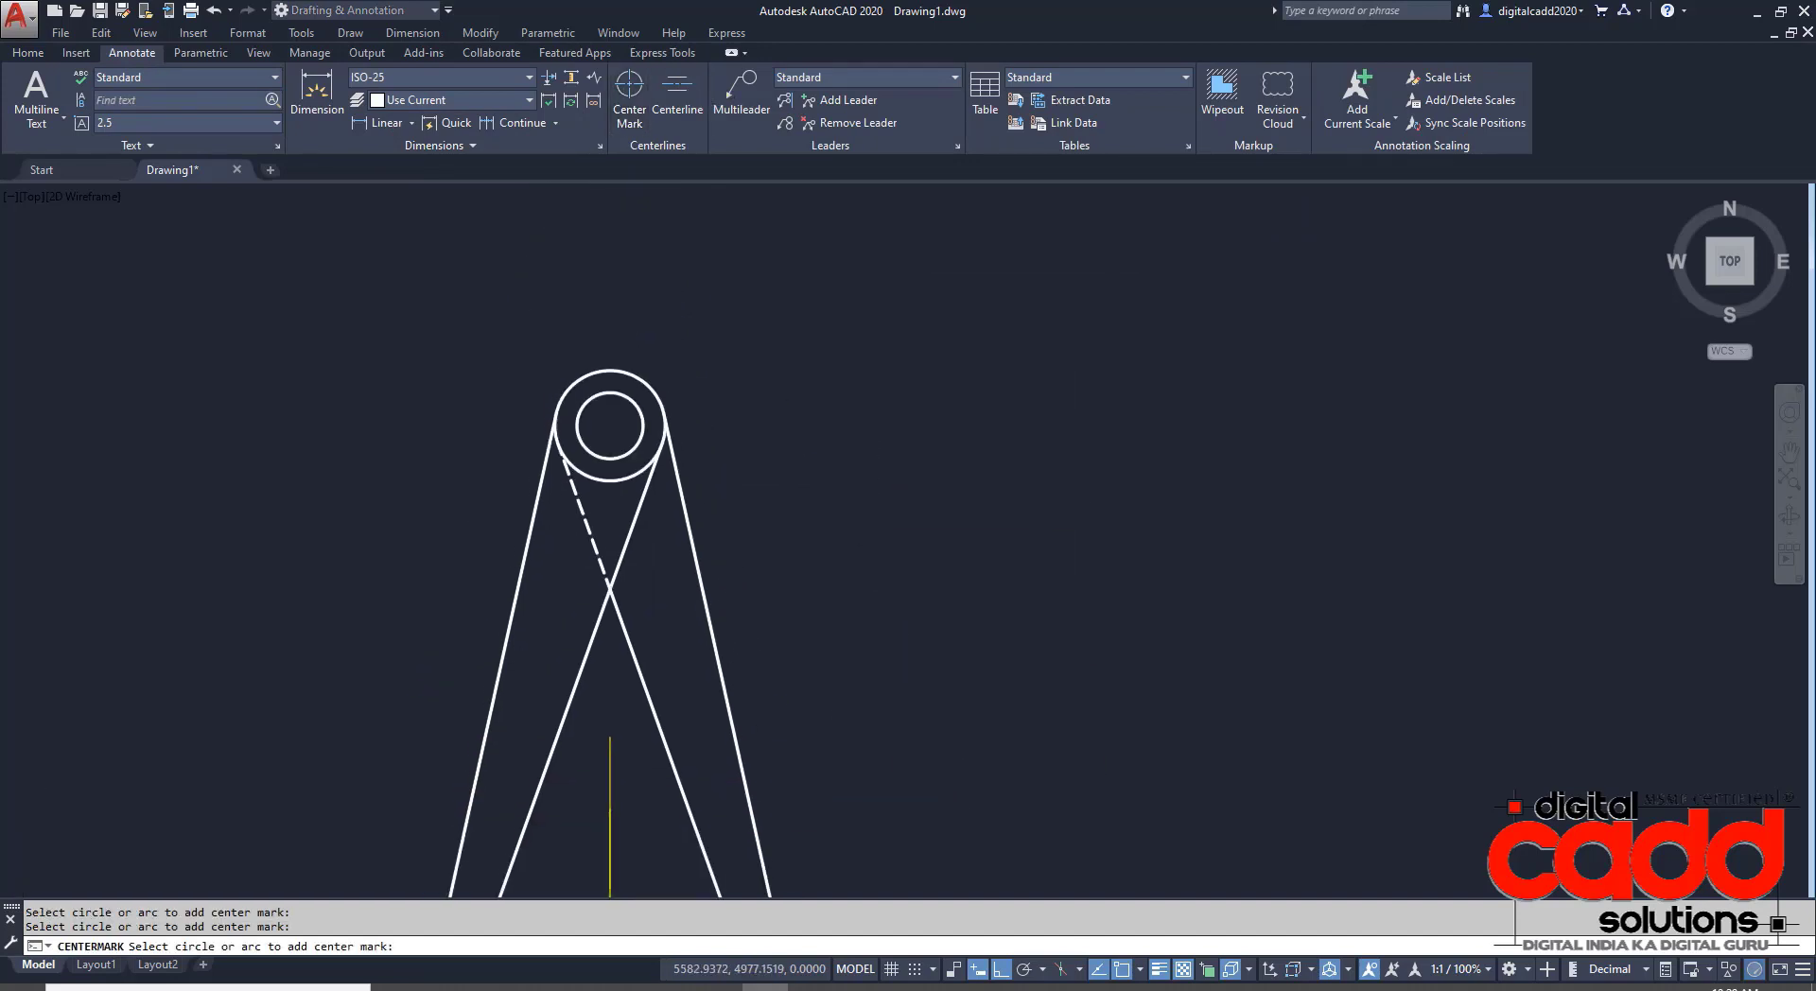
pyautogui.click(653, 393)
pyautogui.press('Return')
pyautogui.moveTo(815, 701); pyautogui.dragTo(887, 567, button='middle')
pyautogui.press('Return')
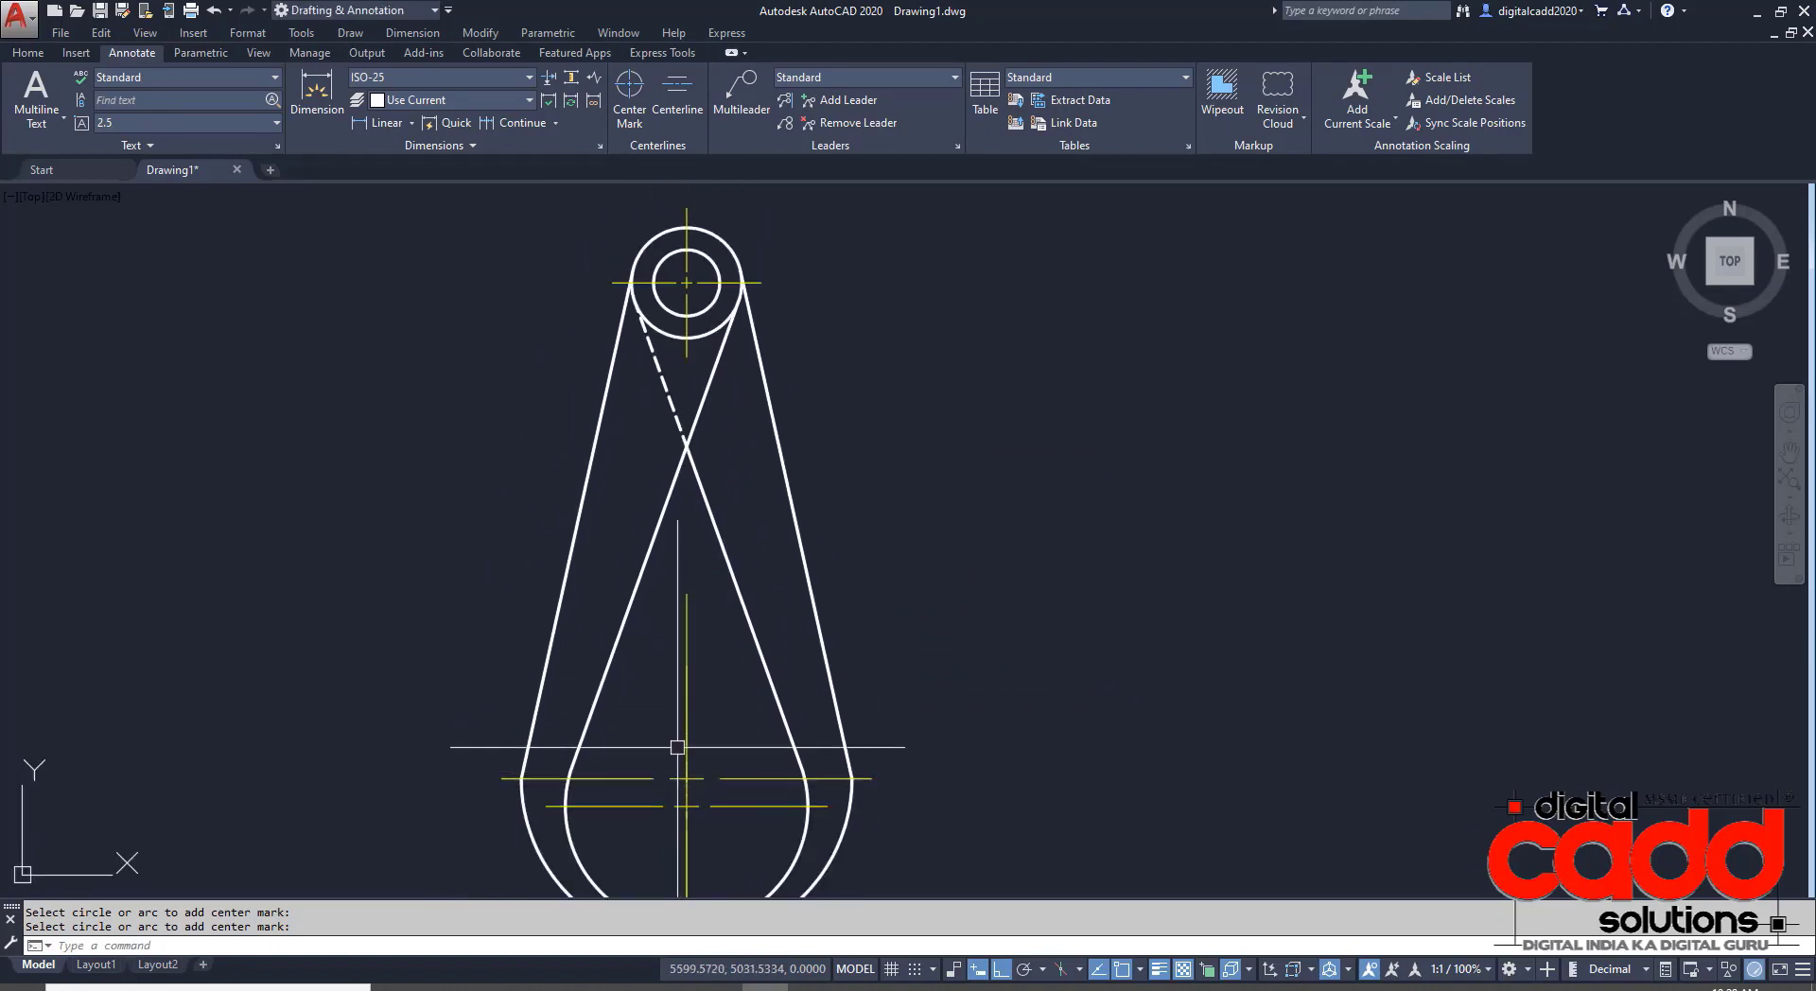
# - Stretch the vertical centerline of the outer bottom arc's center mark up to the 20 mm circle's center mark
pyautogui.click(686, 620)
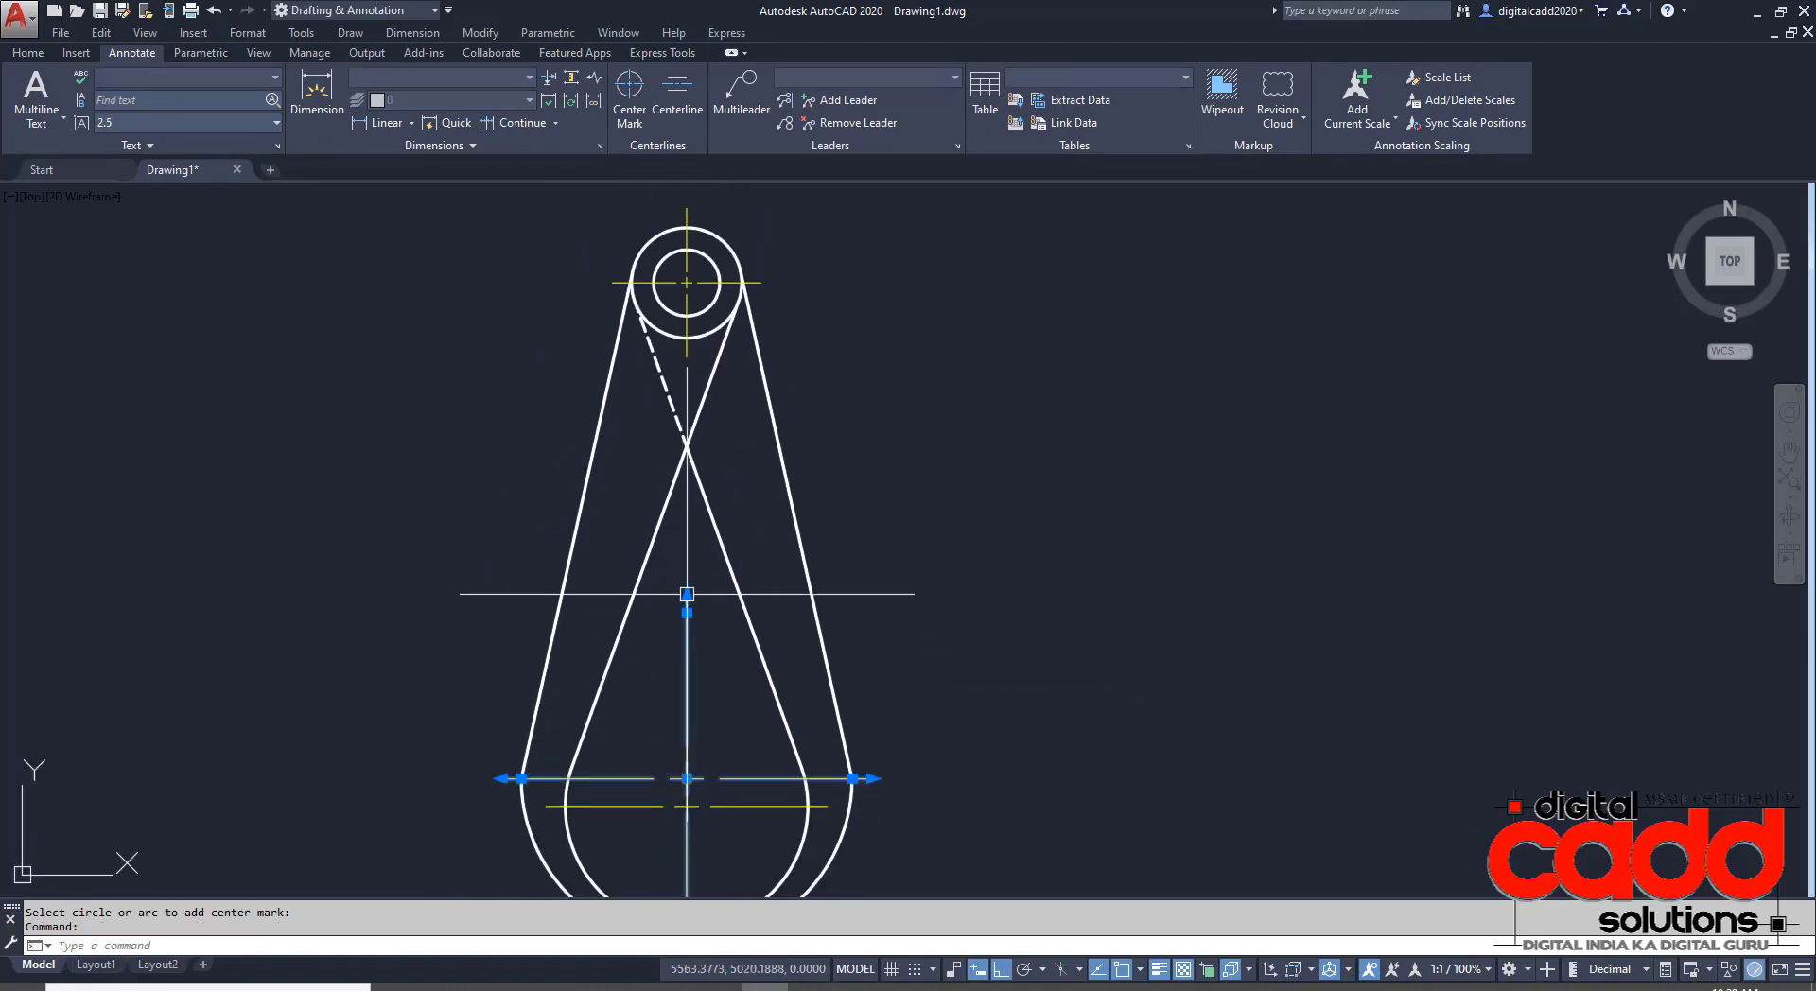
pyautogui.click(686, 600)
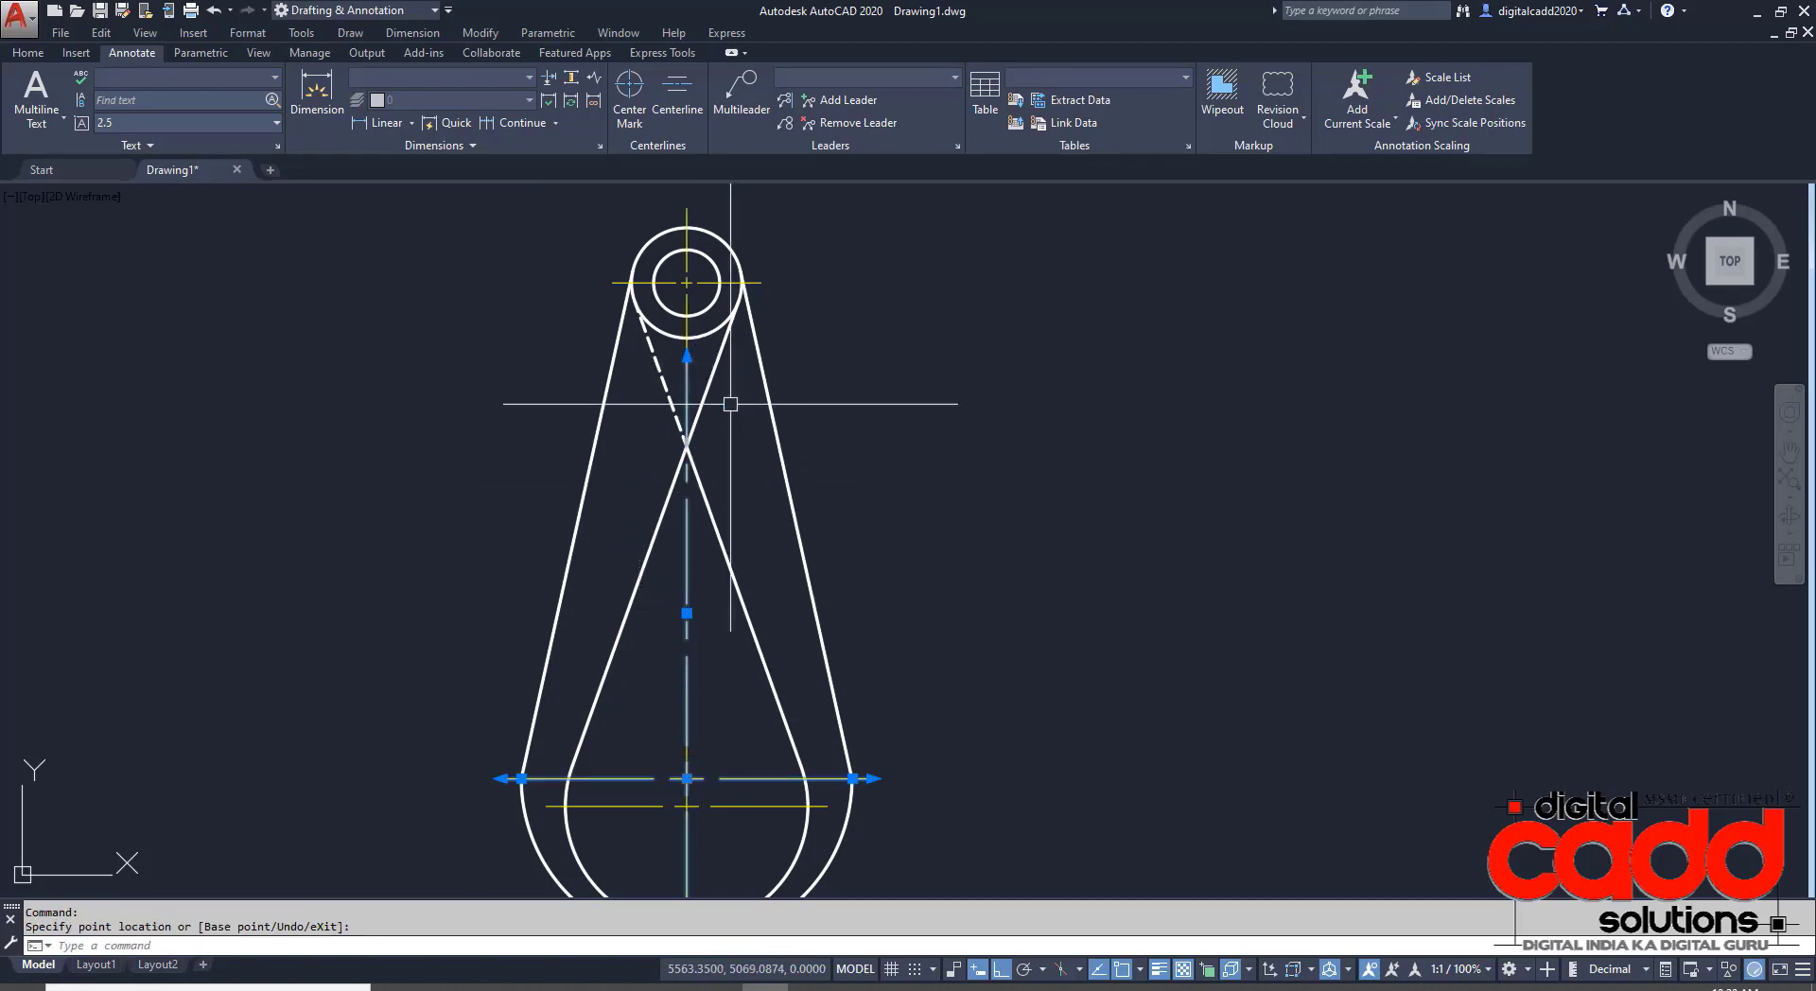
pyautogui.press('Escape')
pyautogui.moveTo(872, 587); pyautogui.dragTo(952, 485, button='middle')
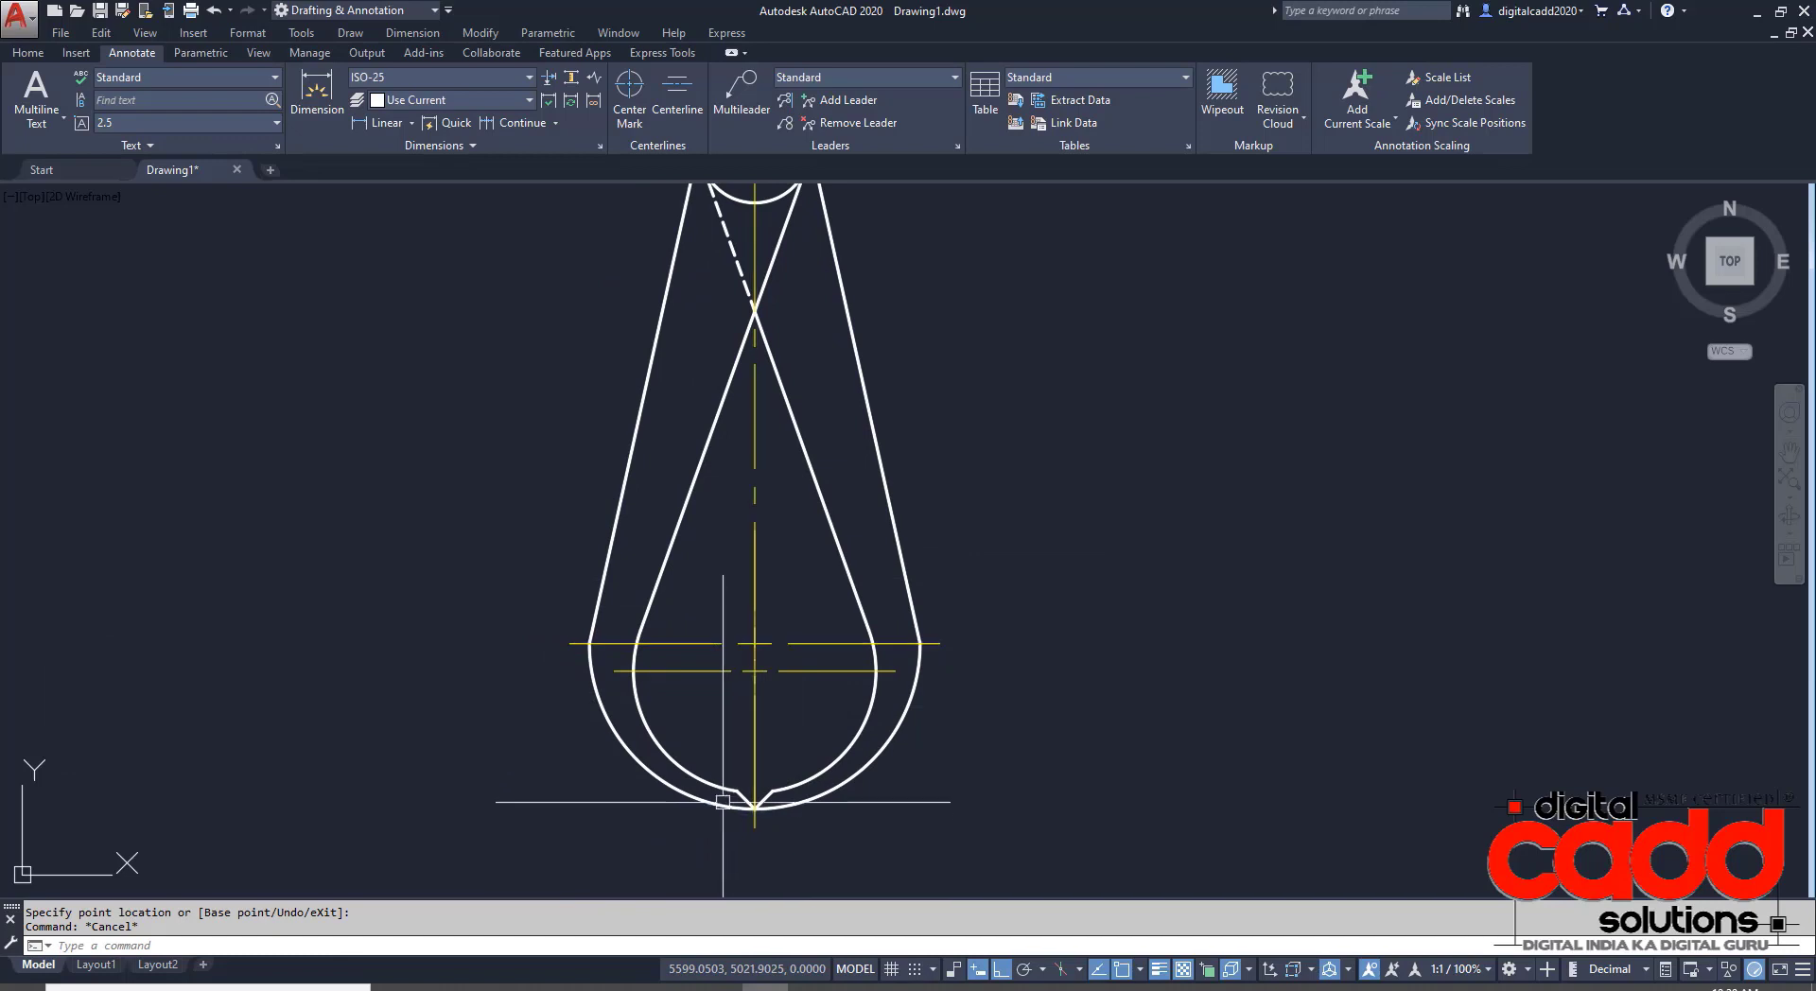
# - Compare the whole drawing with EX: 33 in the assignments PDF and return to AutoCAD
pyautogui.scroll(-2, 727, 585)
pyautogui.moveTo(726, 585); pyautogui.dragTo(473, 616, button='middle')
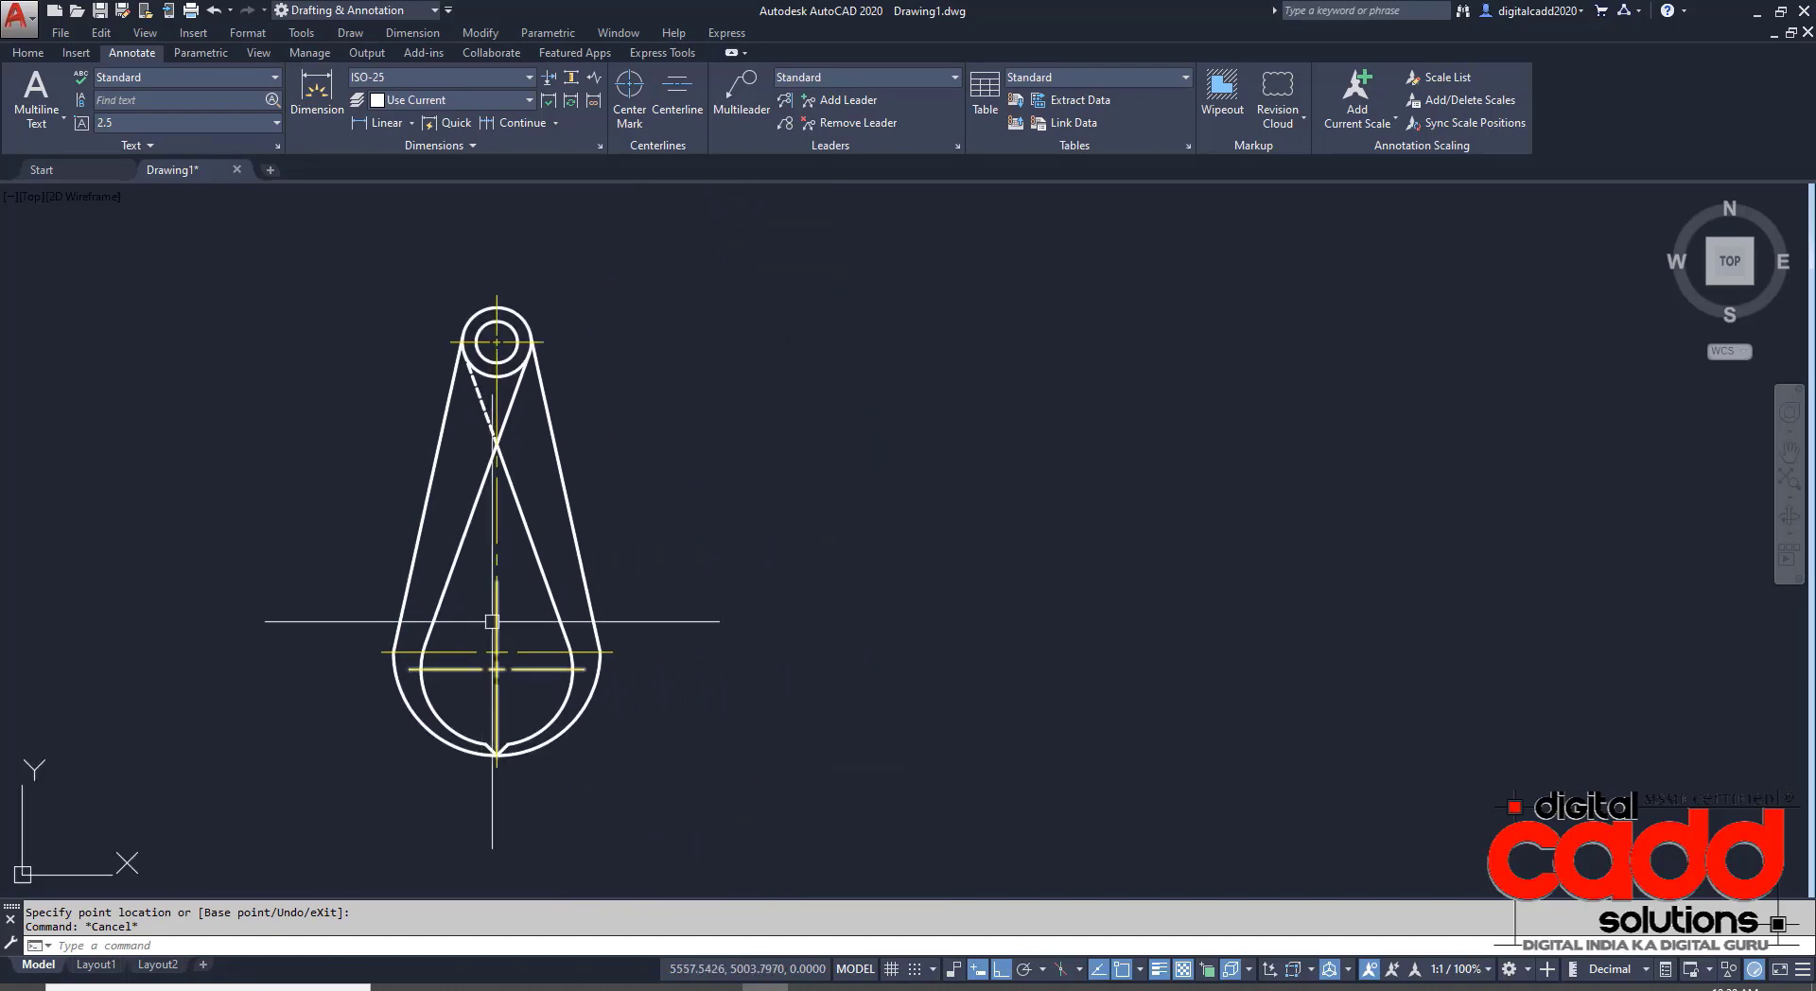
pyautogui.scroll(2, 487, 624)
pyautogui.click(534, 989)
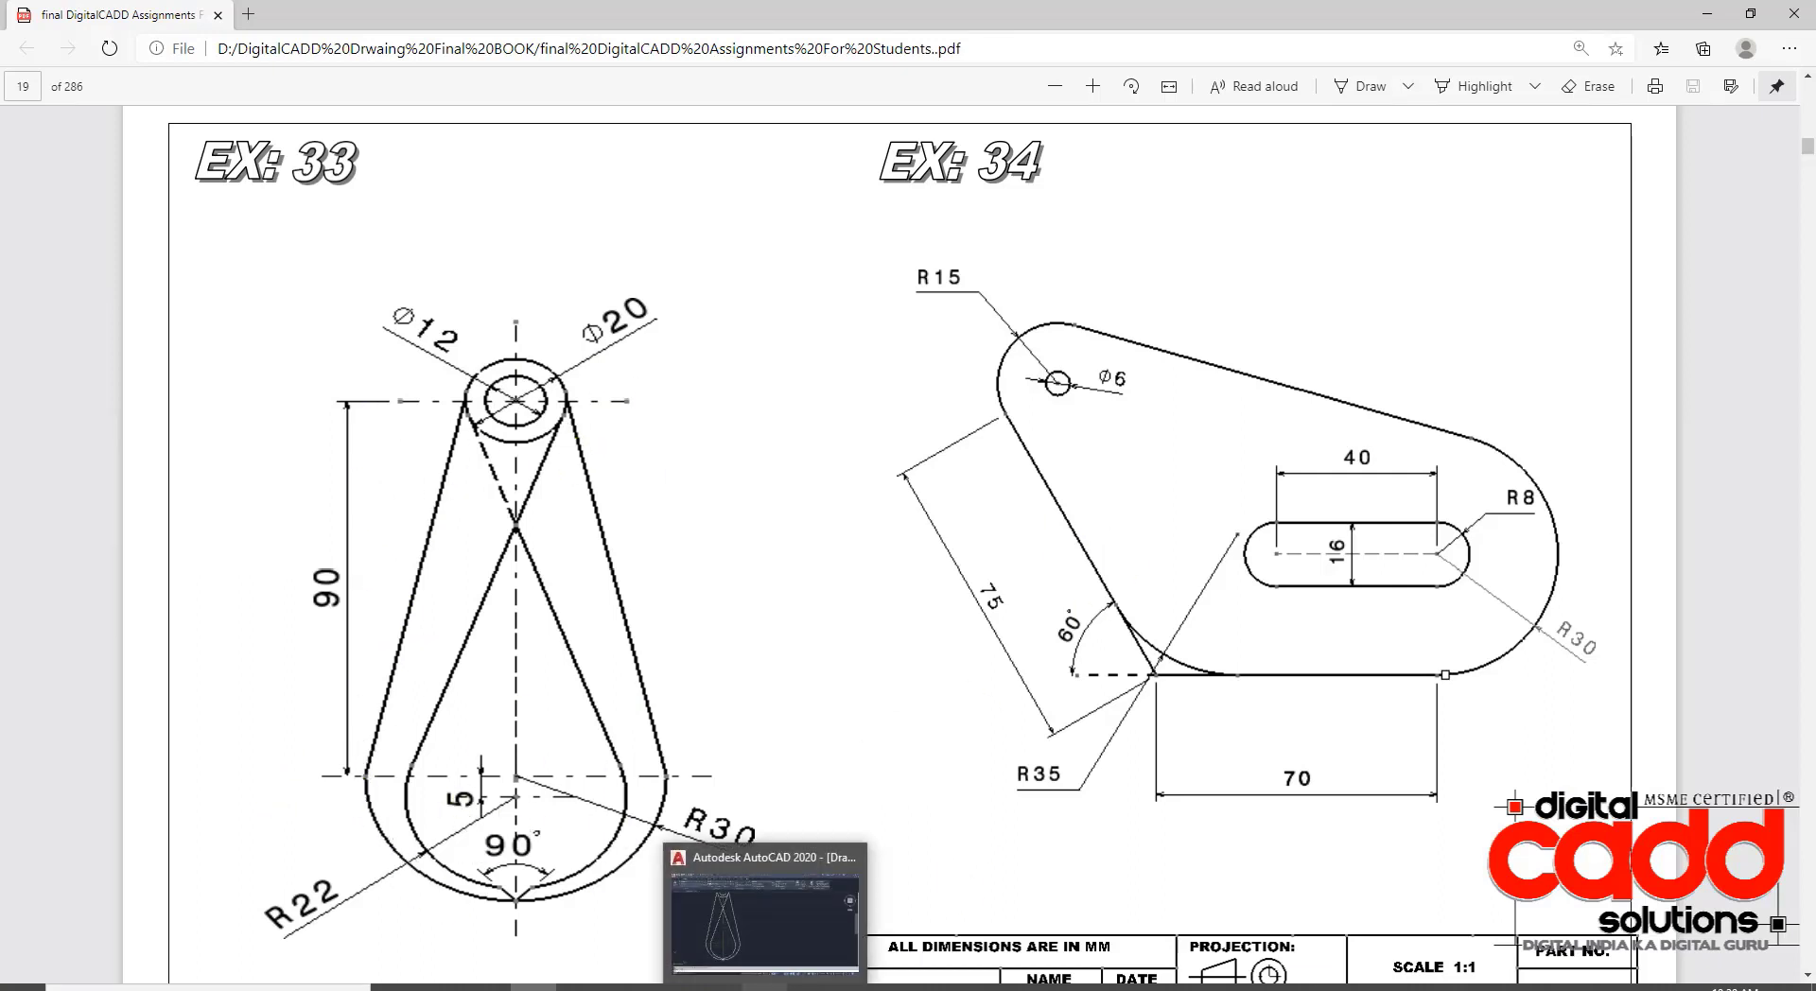
pyautogui.click(765, 988)
pyautogui.moveTo(598, 467); pyautogui.dragTo(612, 535, button='middle')
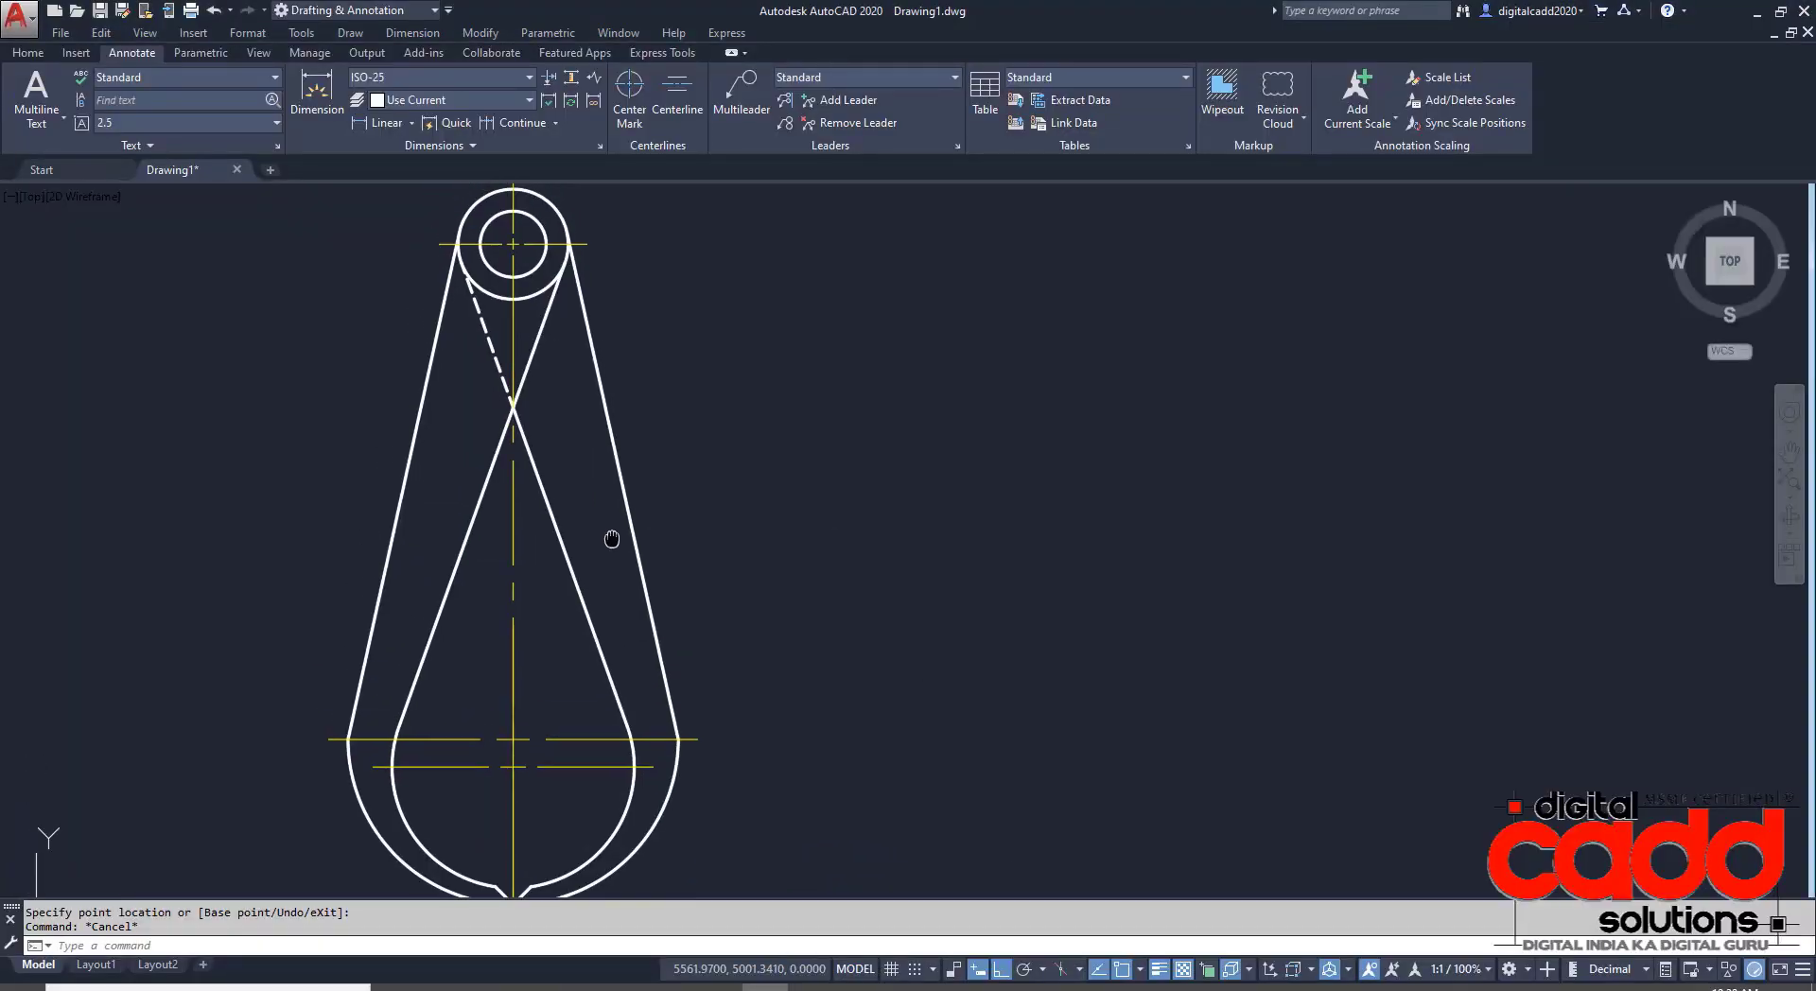
# - Save the drawing in the Documents folder as LECTURE 12
pyautogui.click(28, 55)
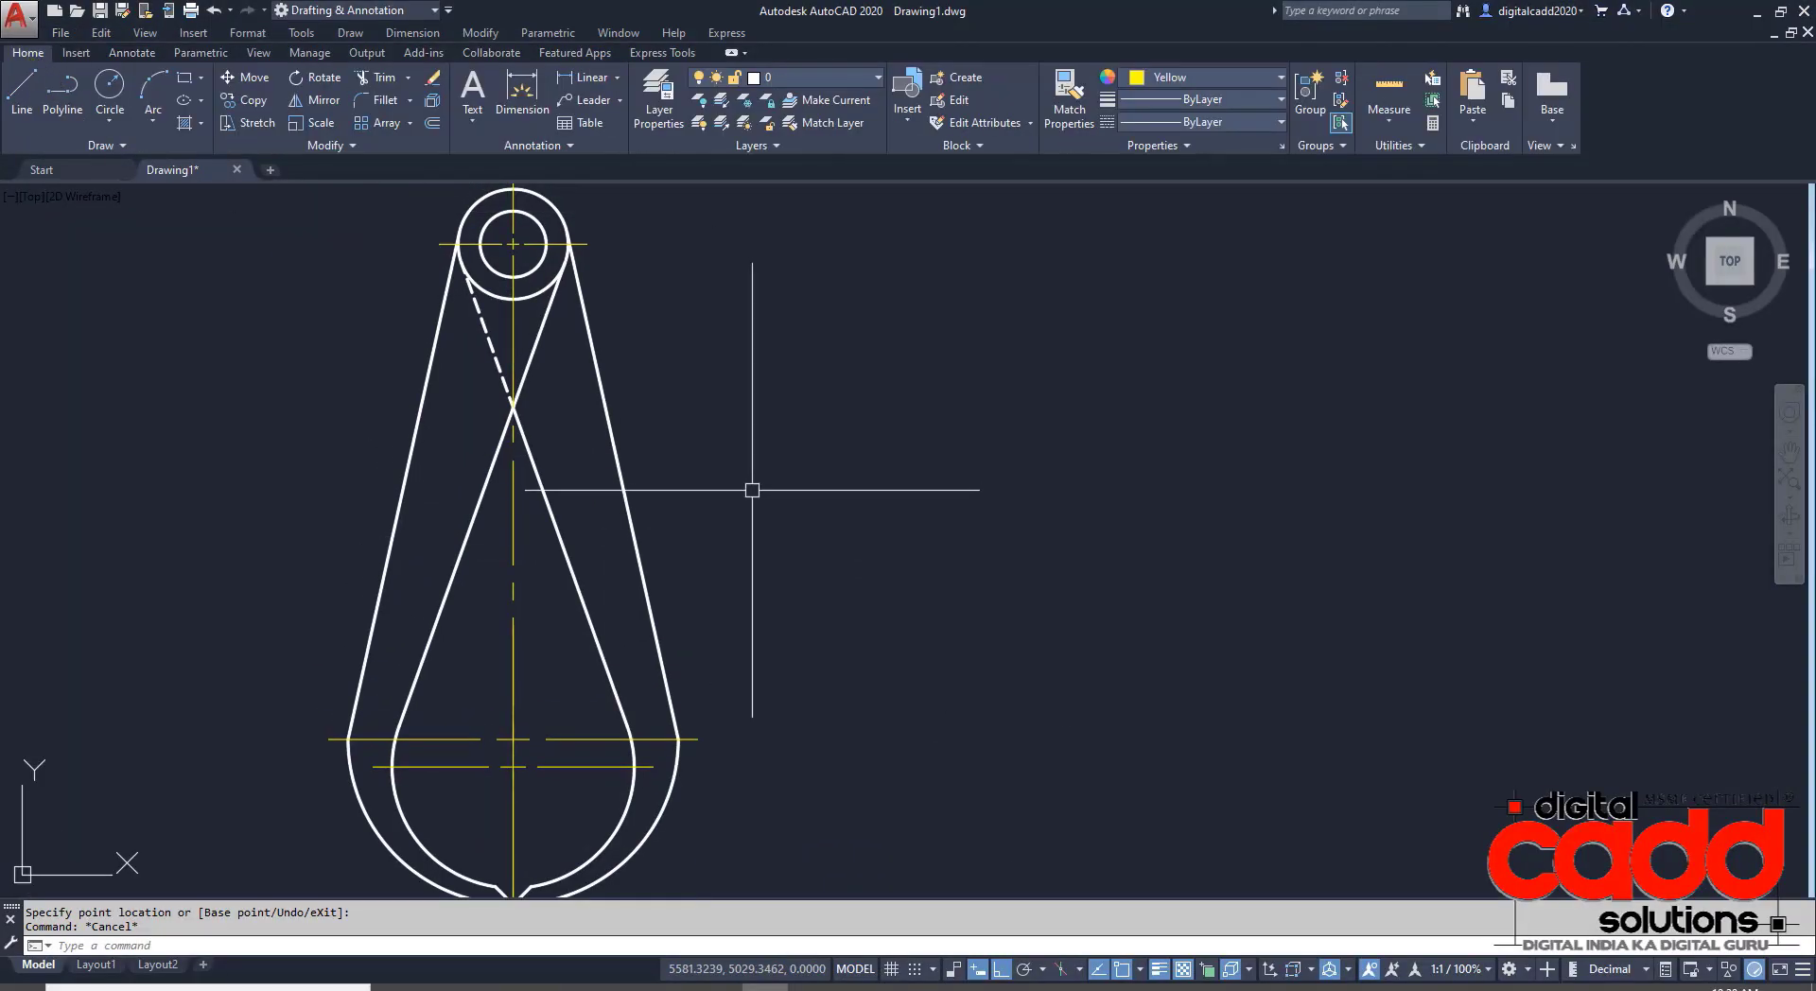
pyautogui.hotkey('ctrl', 's')
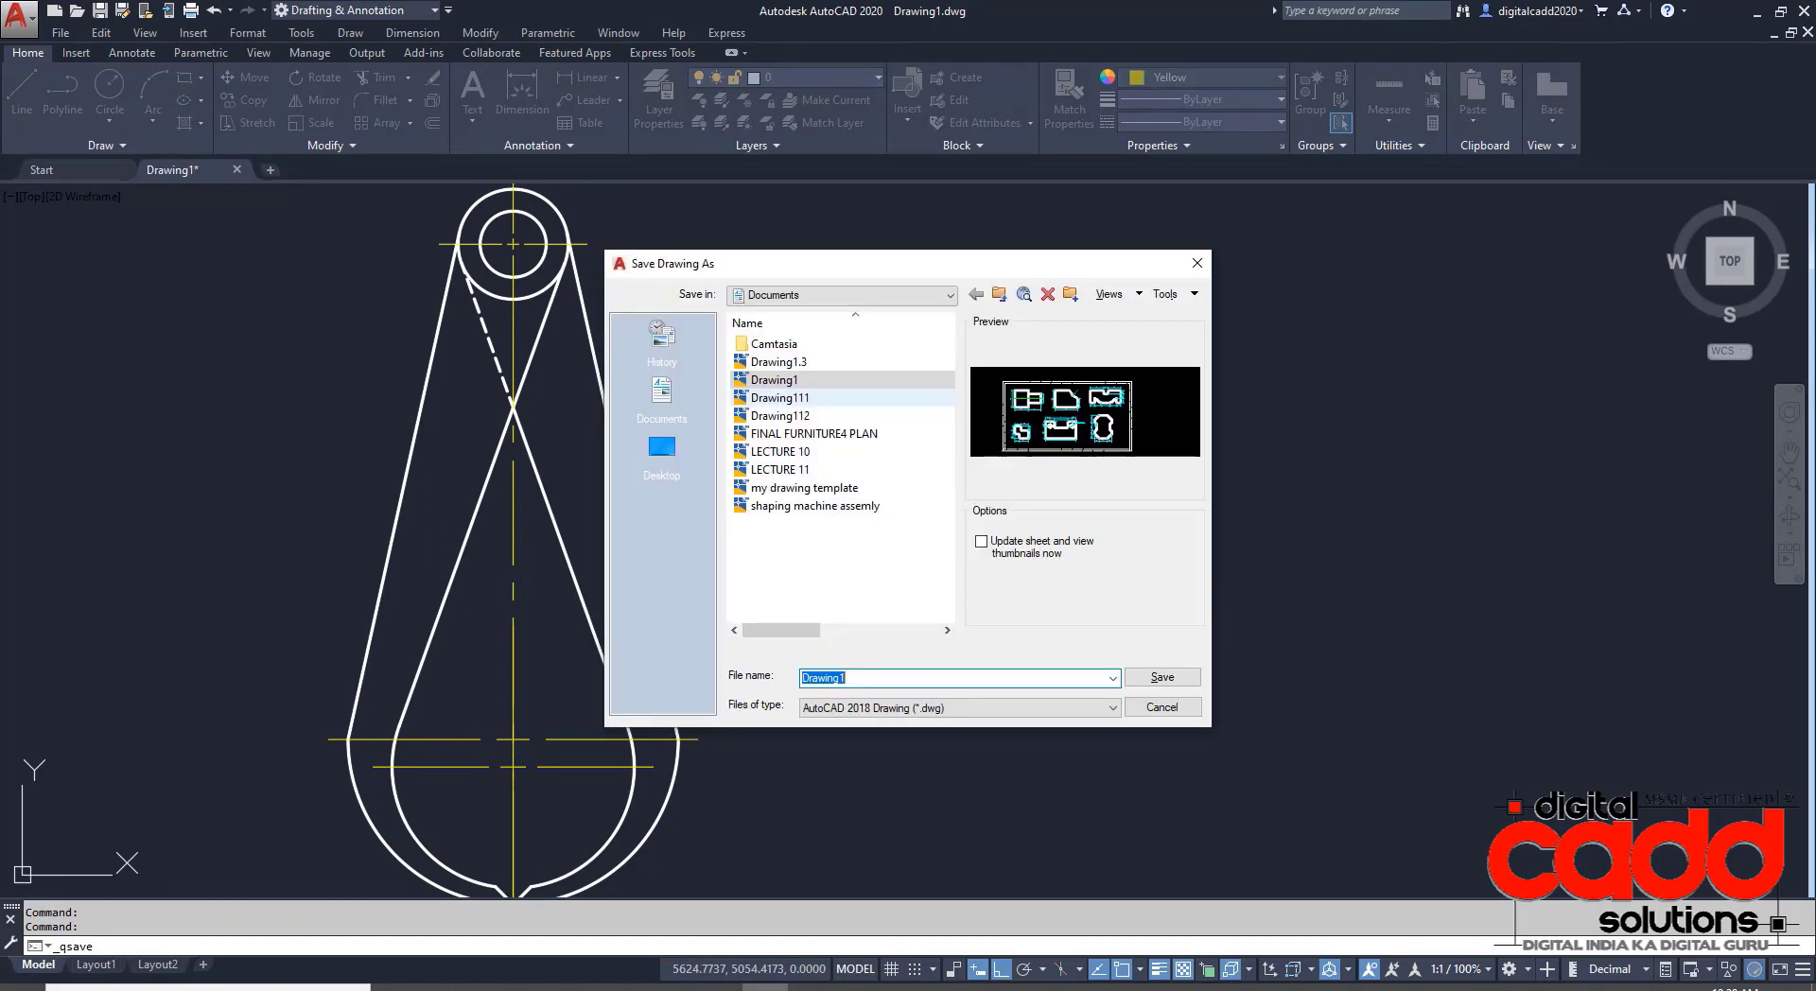
pyautogui.write('LE')
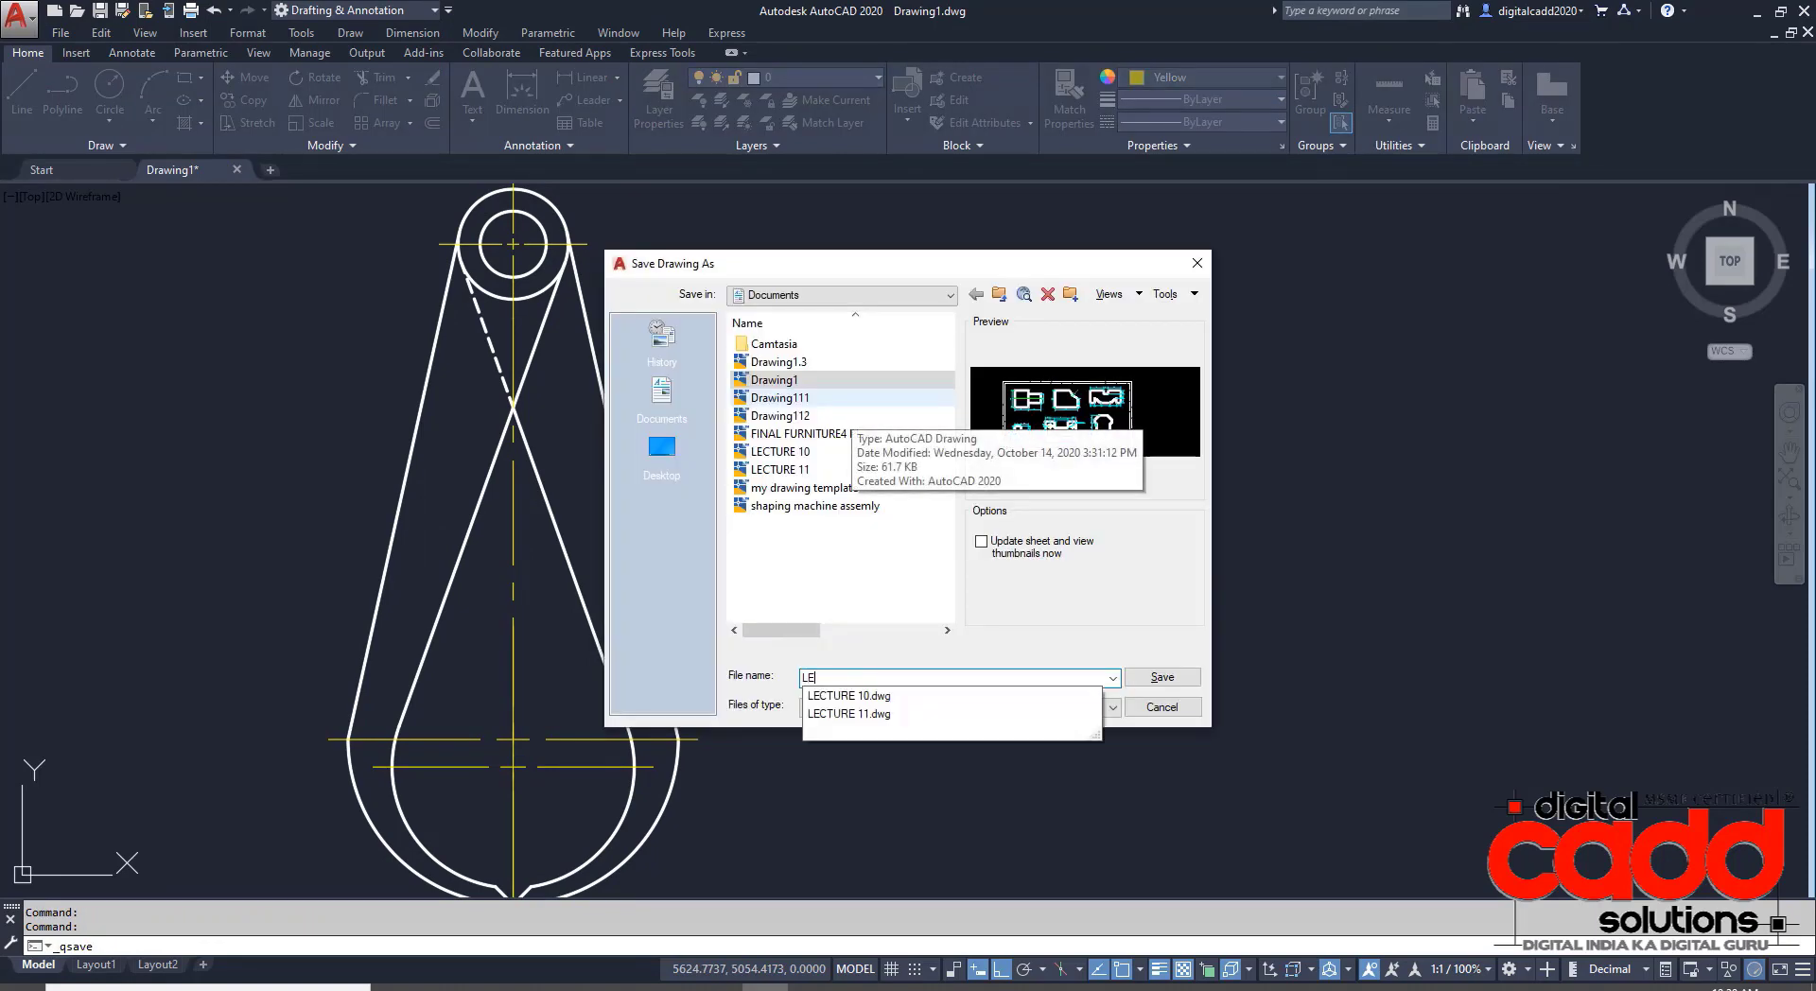
pyautogui.write('CTURE 12.')
pyautogui.press('Return')
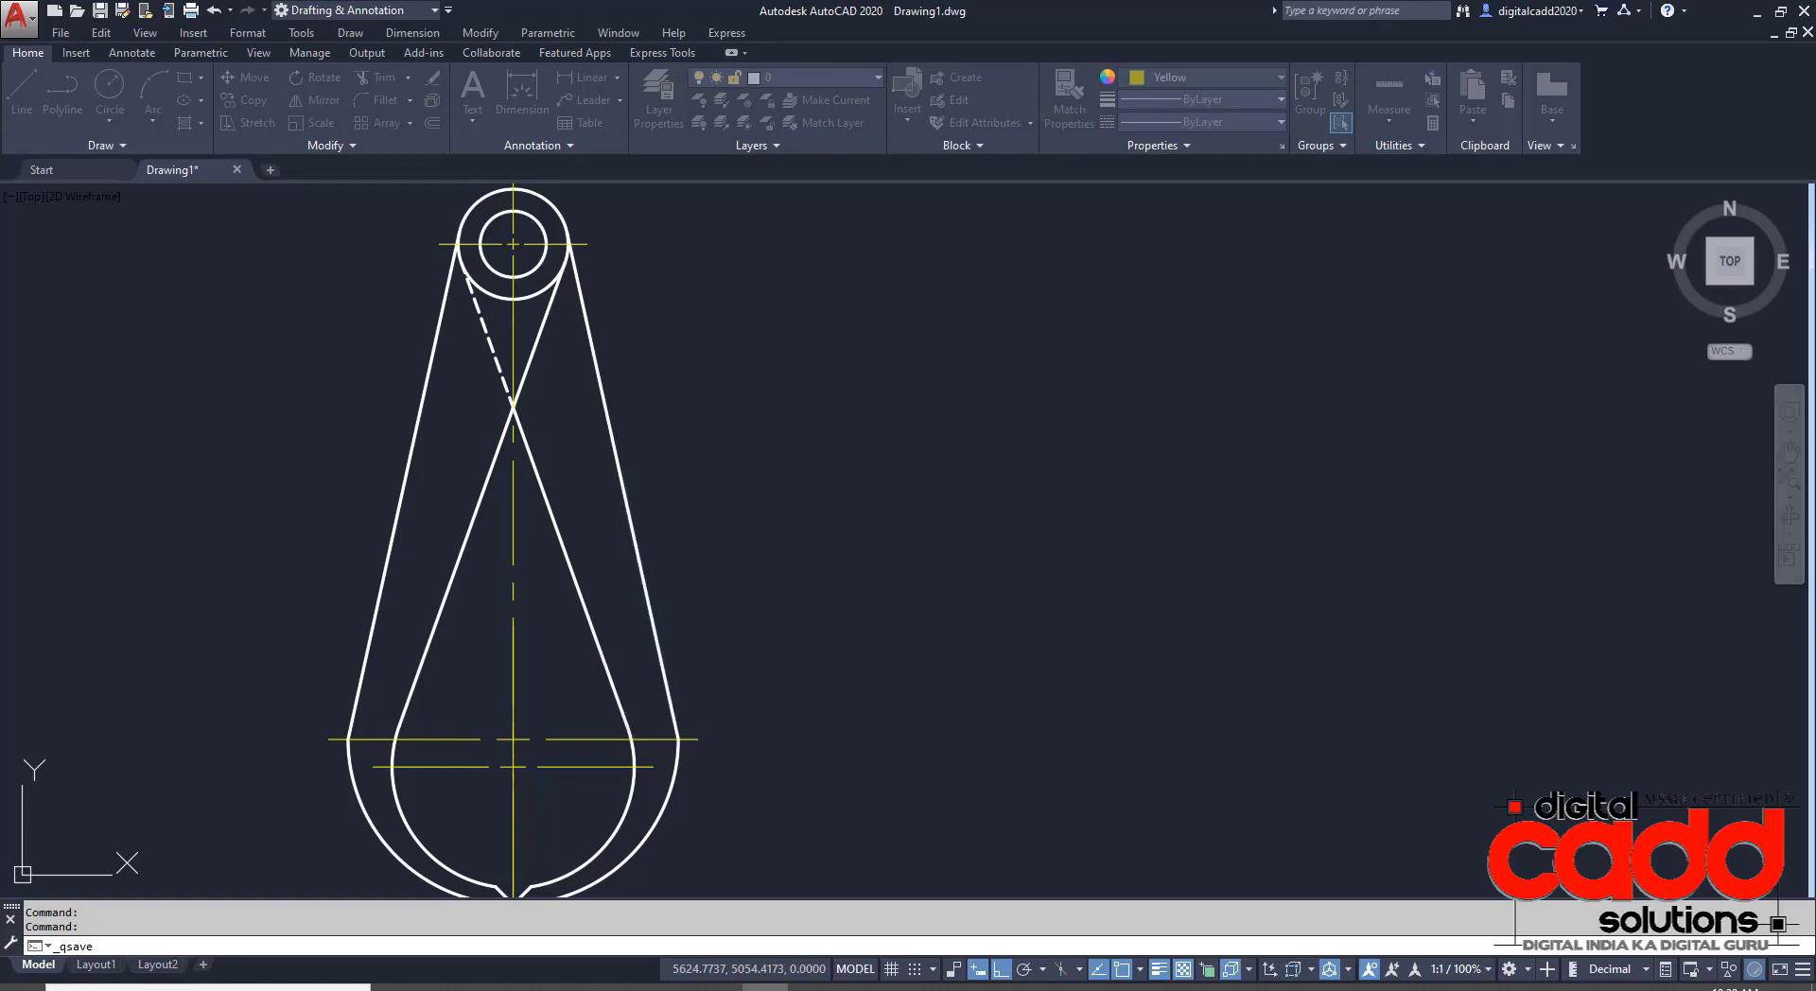
pyautogui.moveTo(851, 559)
pyautogui.mouseDown(button='middle')
pyautogui.moveTo(743, 475)
pyautogui.moveTo(772, 531)
pyautogui.mouseUp(button='middle')
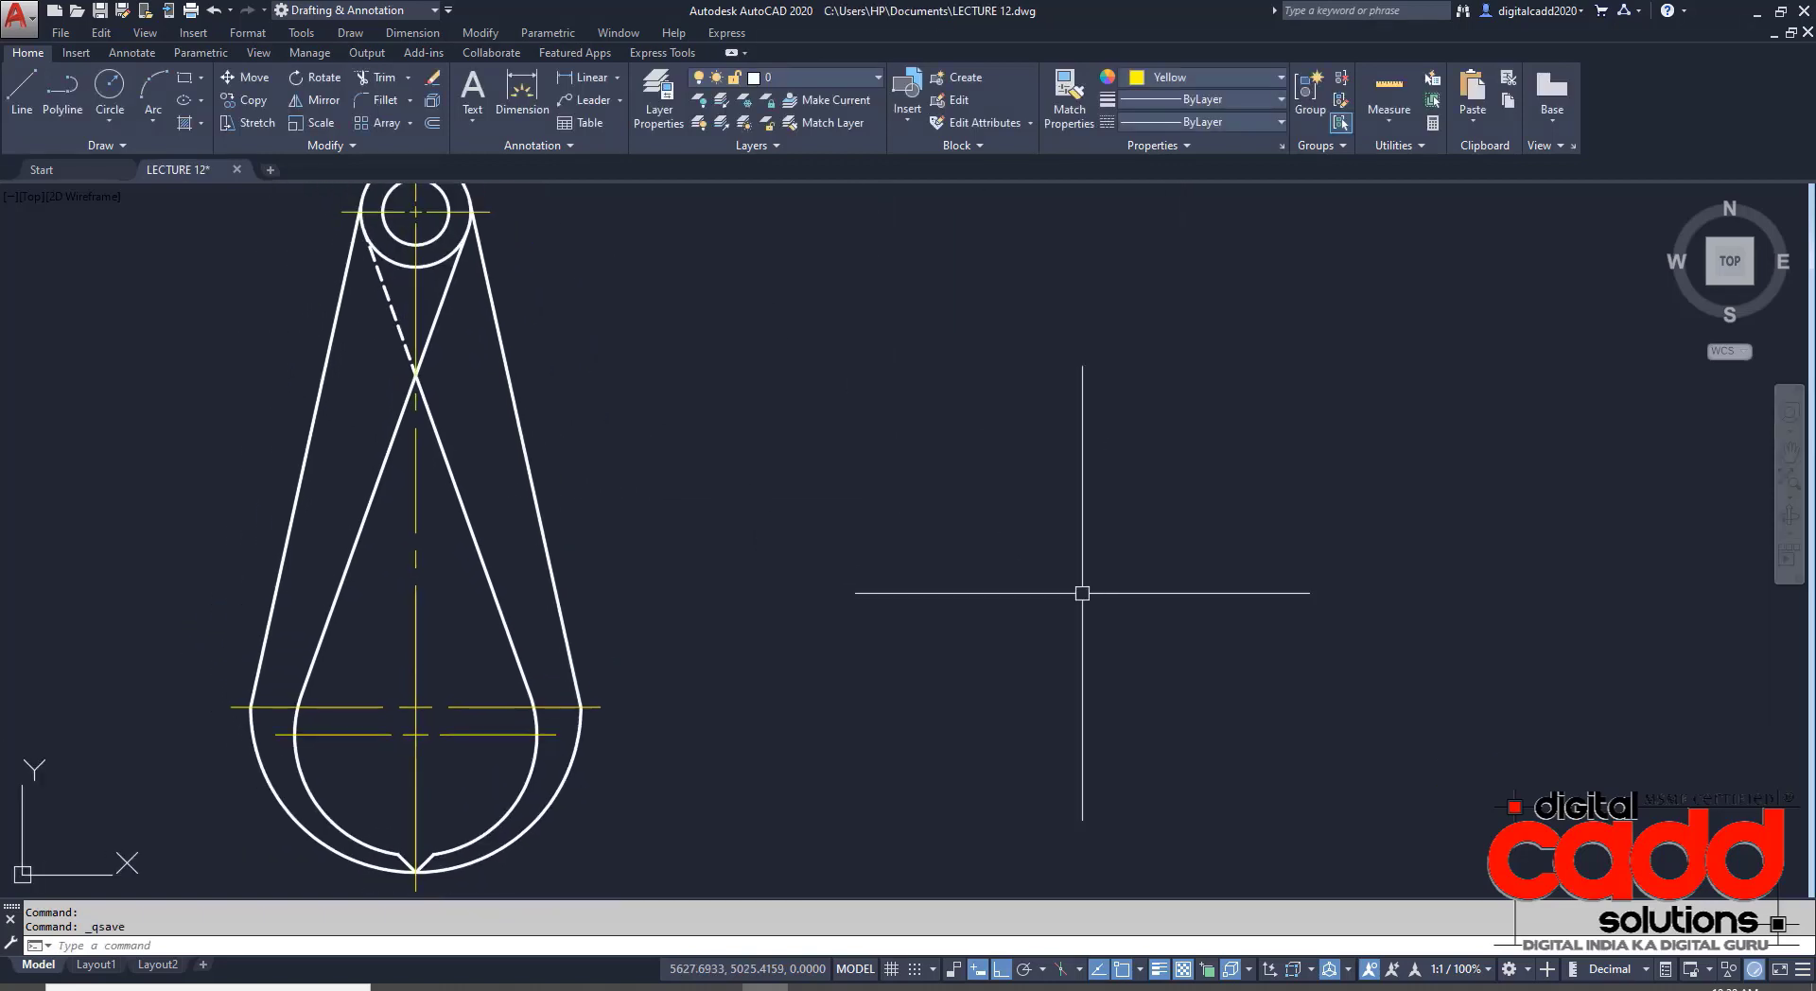
# - Set the linetype scale of the three center marks to 0.5
pyautogui.moveTo(656, 638)
pyautogui.mouseDown(button='middle')
pyautogui.moveTo(604, 616)
pyautogui.moveTo(916, 616)
pyautogui.mouseUp(button='middle')
pyautogui.click(698, 636)
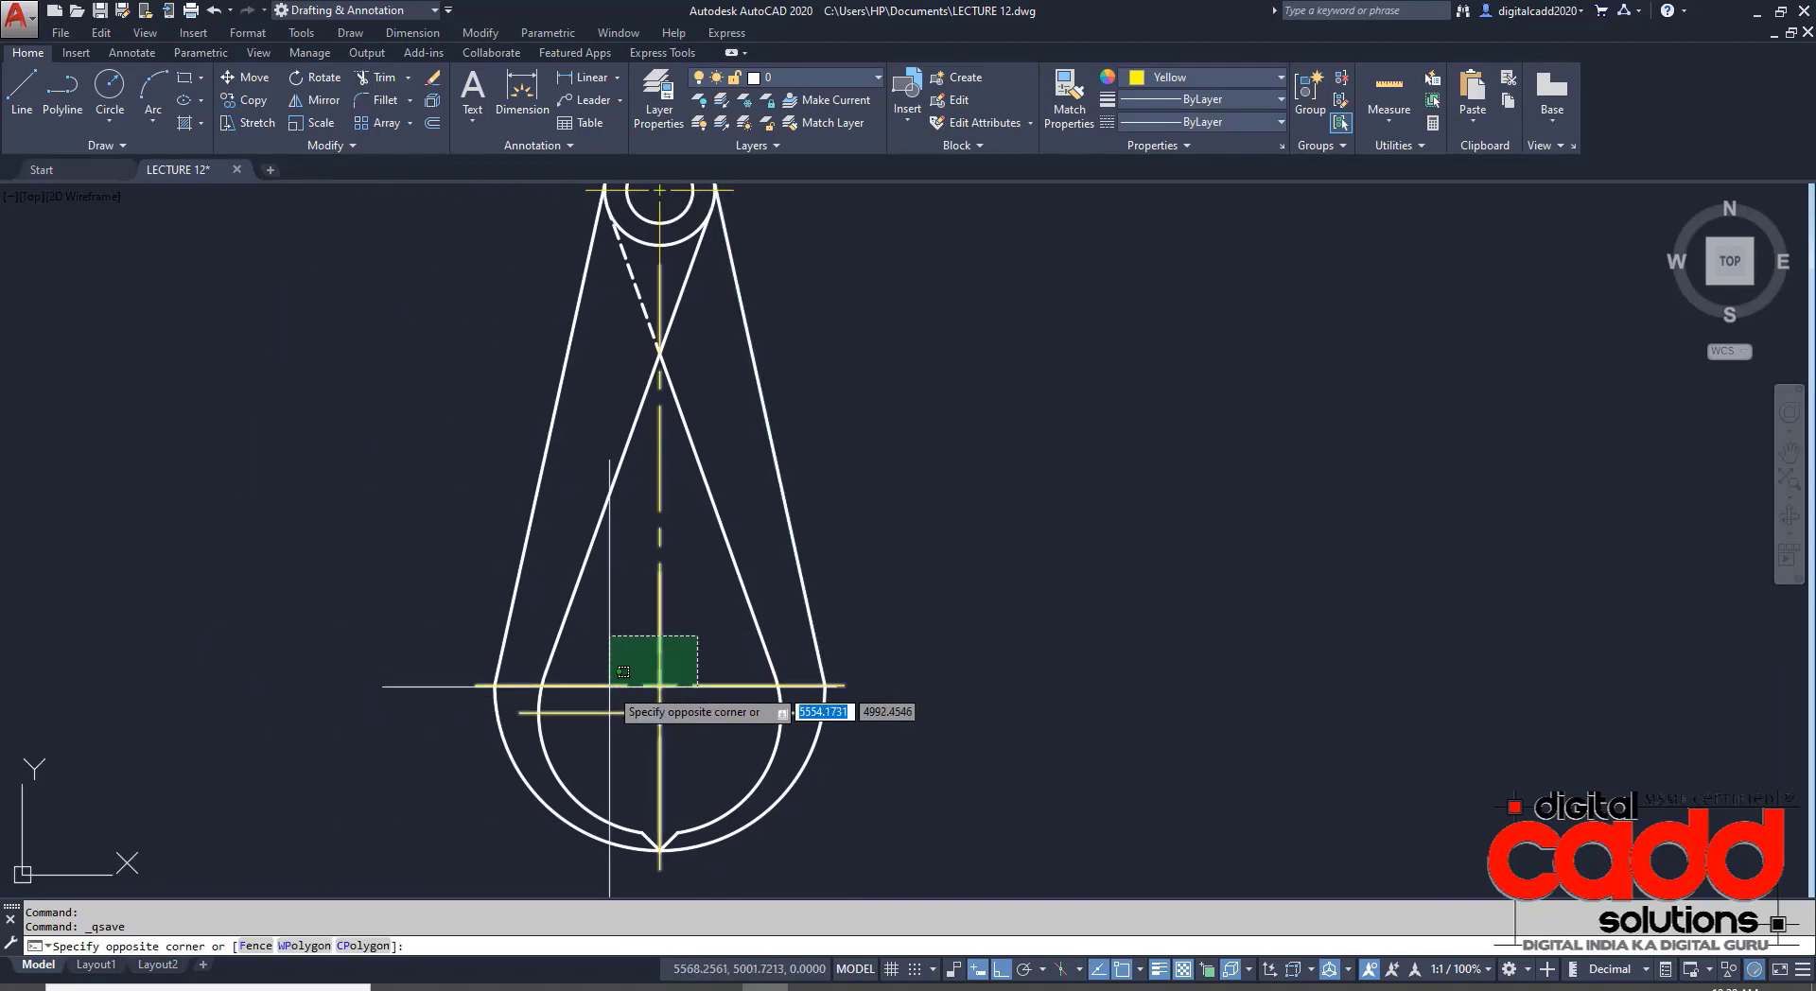
pyautogui.click(613, 746)
pyautogui.moveTo(598, 643); pyautogui.dragTo(602, 768, button='middle')
pyautogui.click(665, 321)
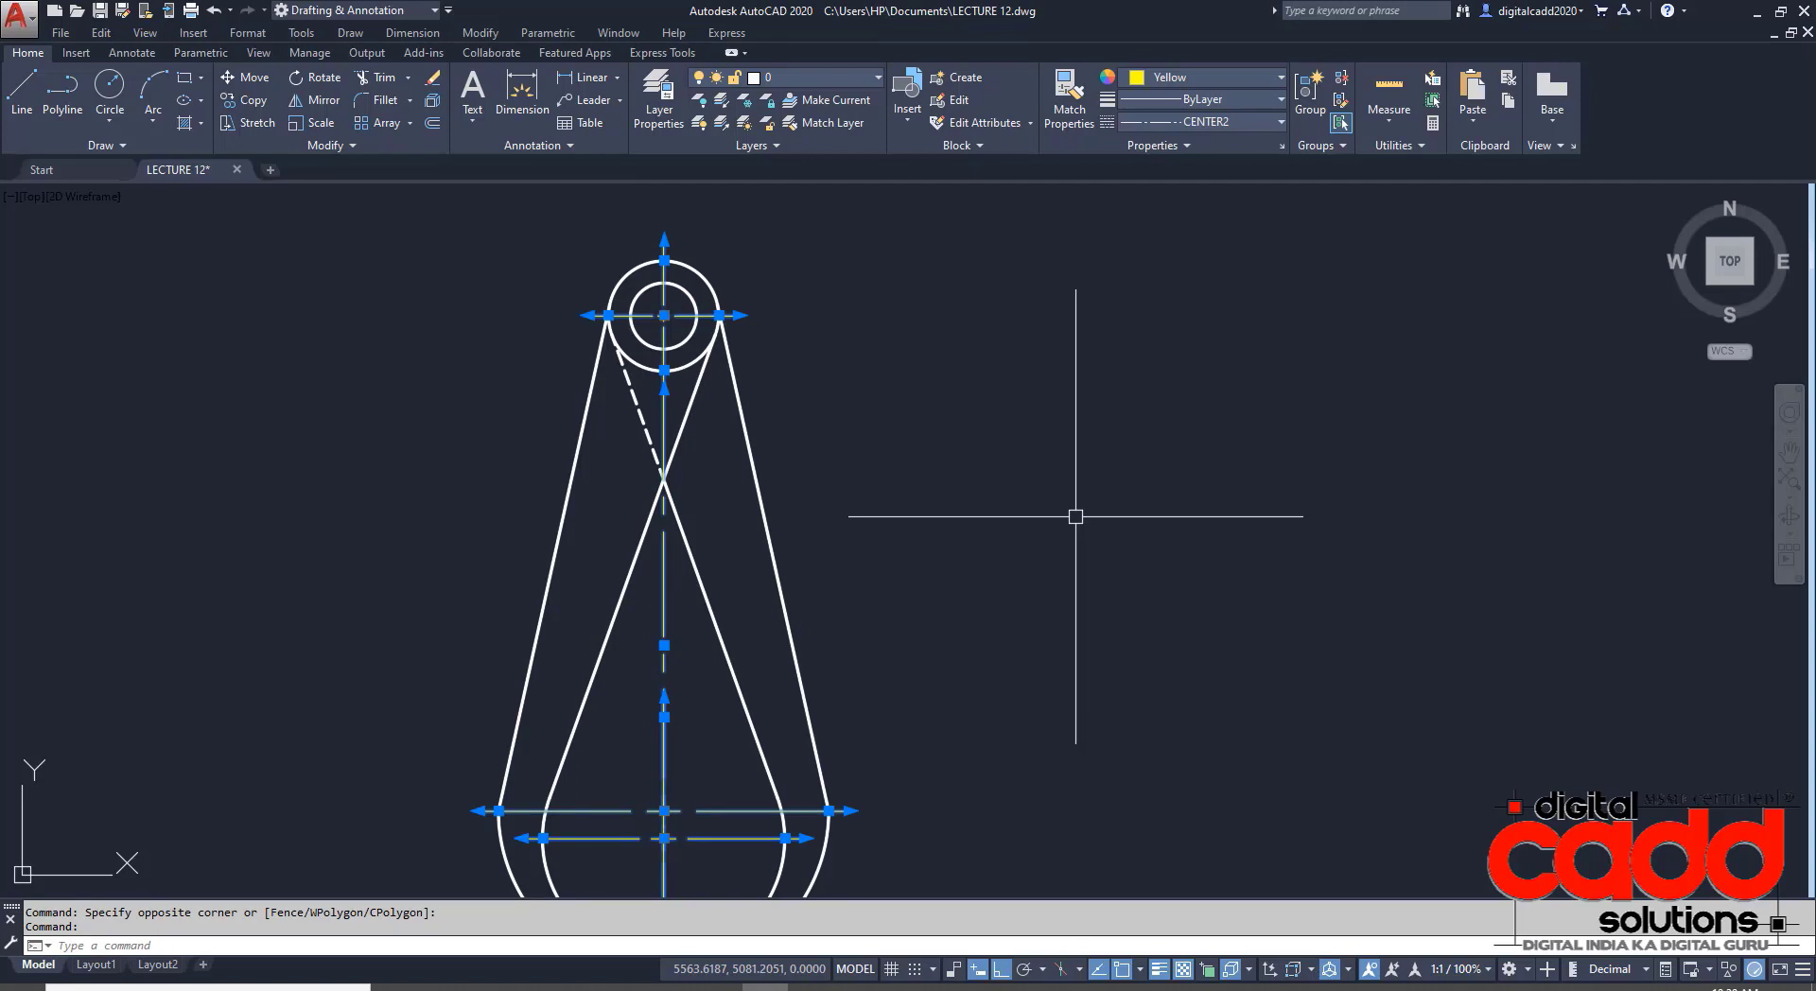
pyautogui.hotkey('ctrl', '1')
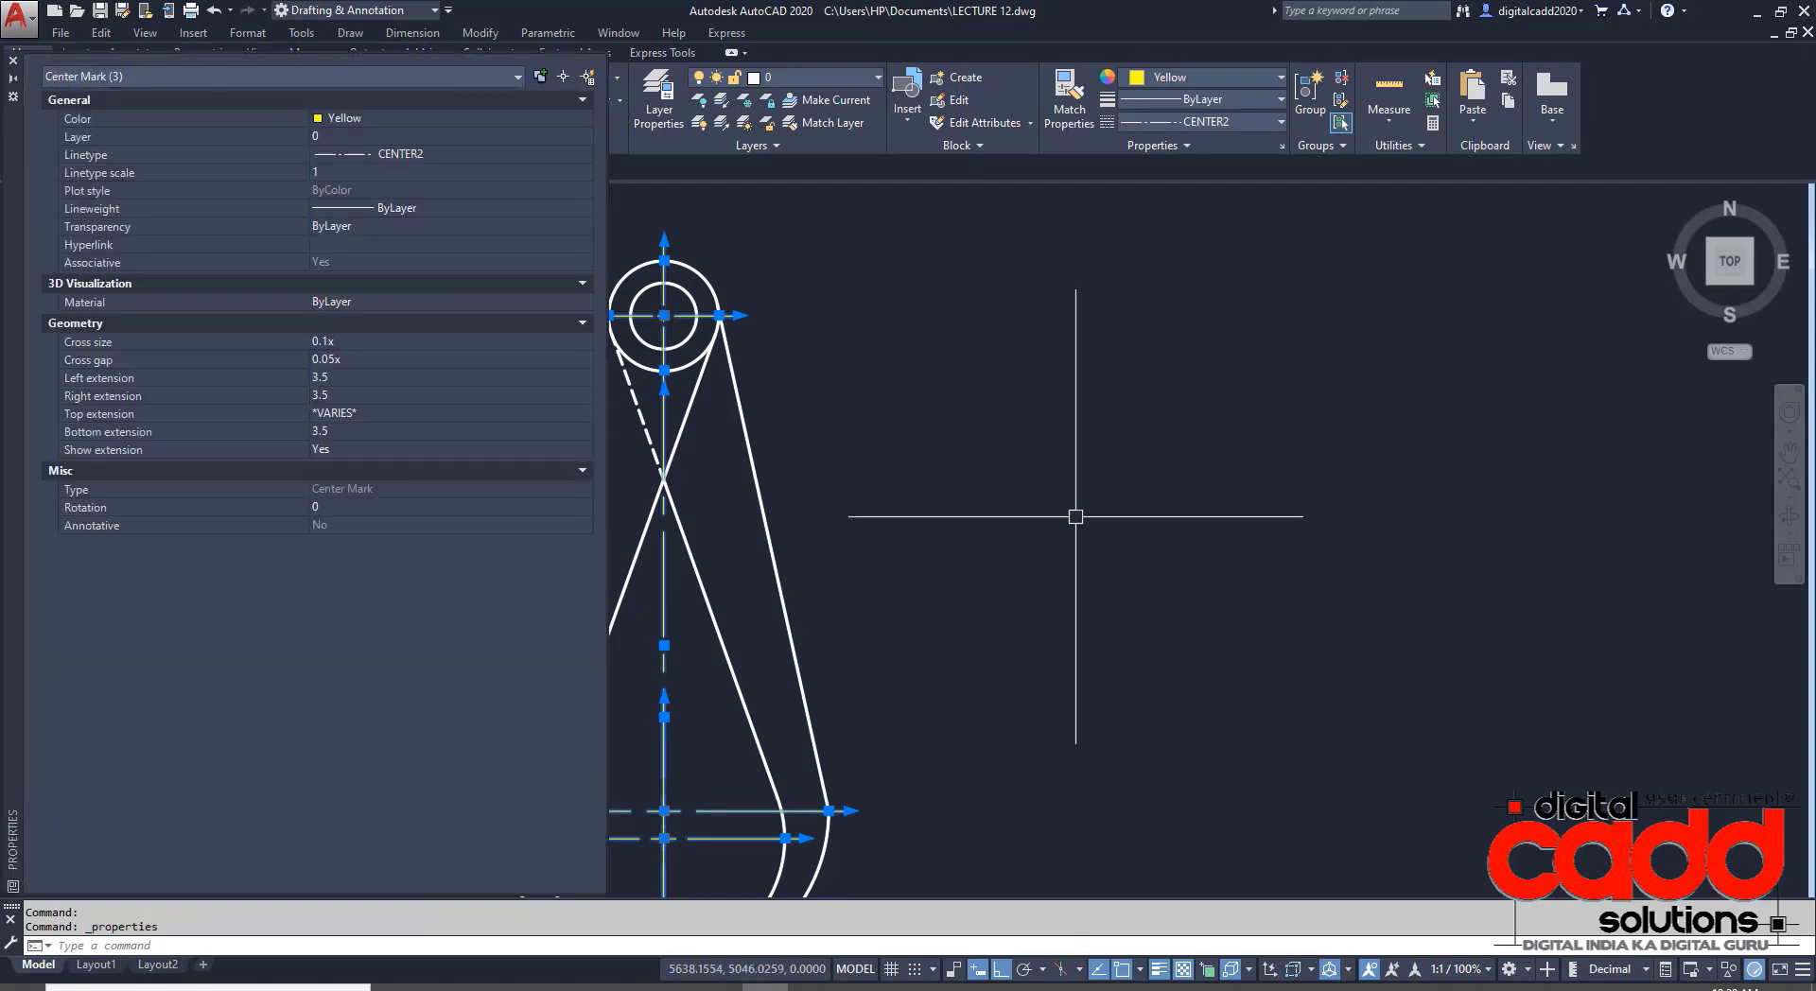
pyautogui.click(315, 175)
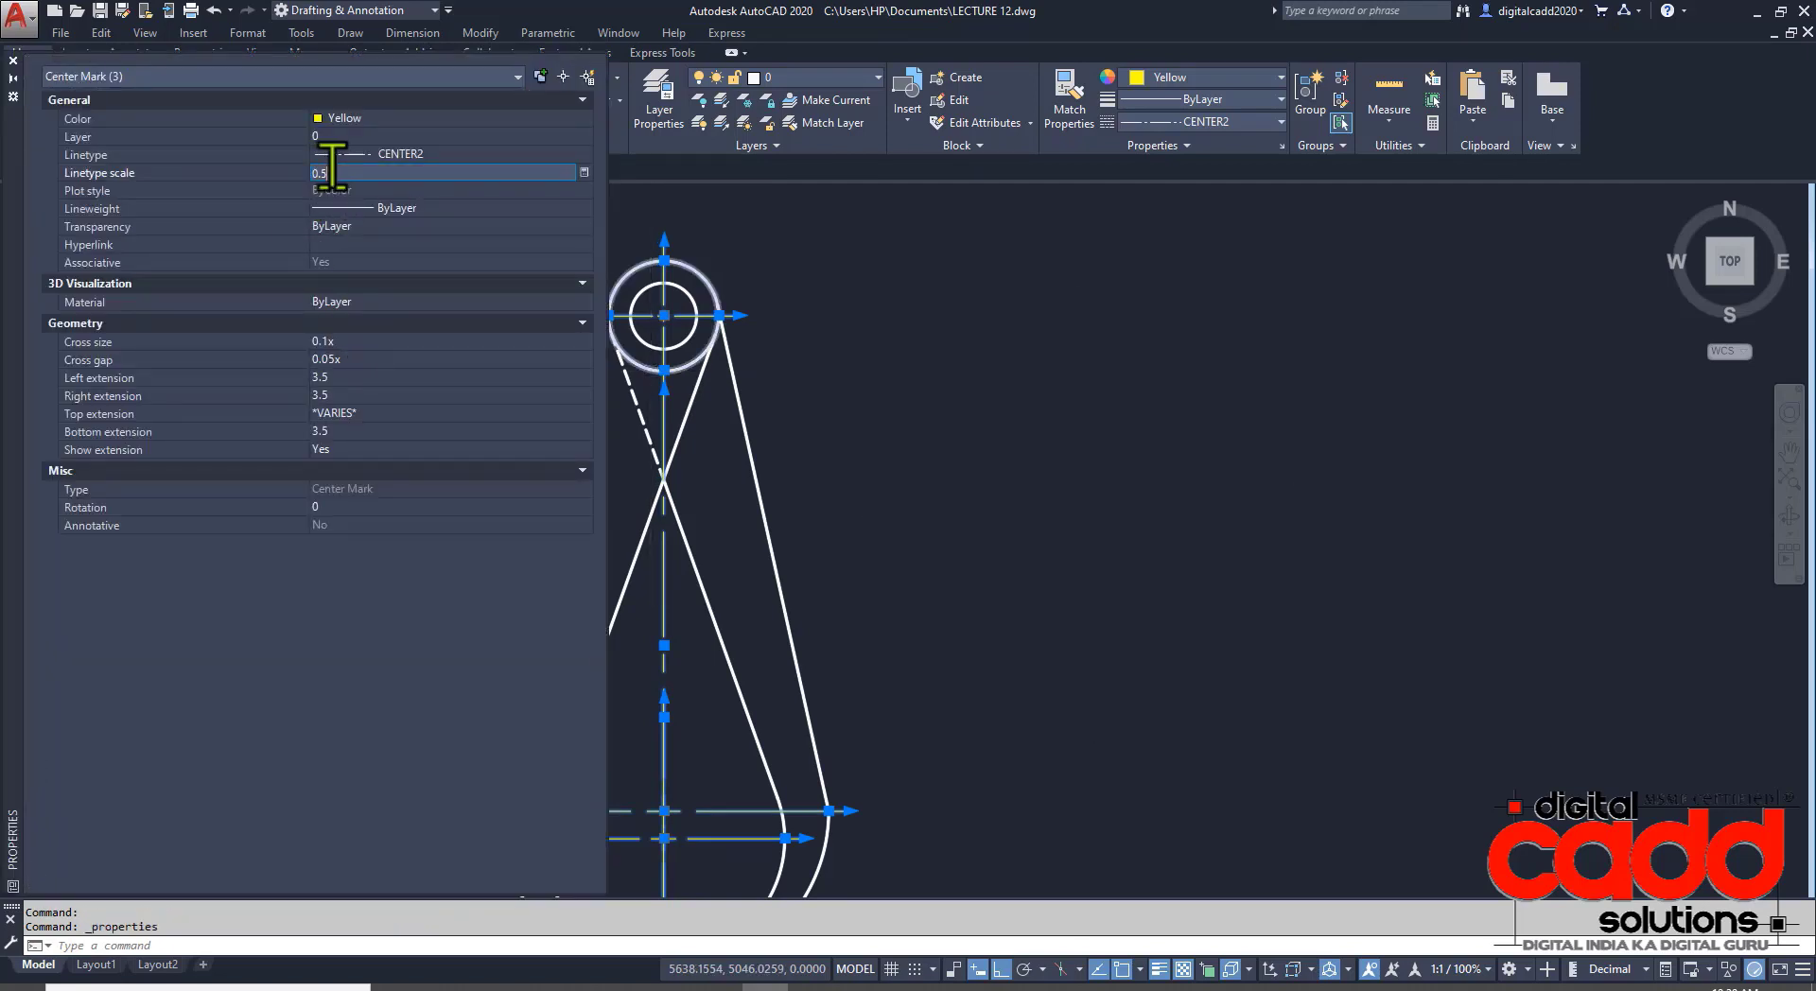
pyautogui.write('0.5')
pyautogui.press('Return')
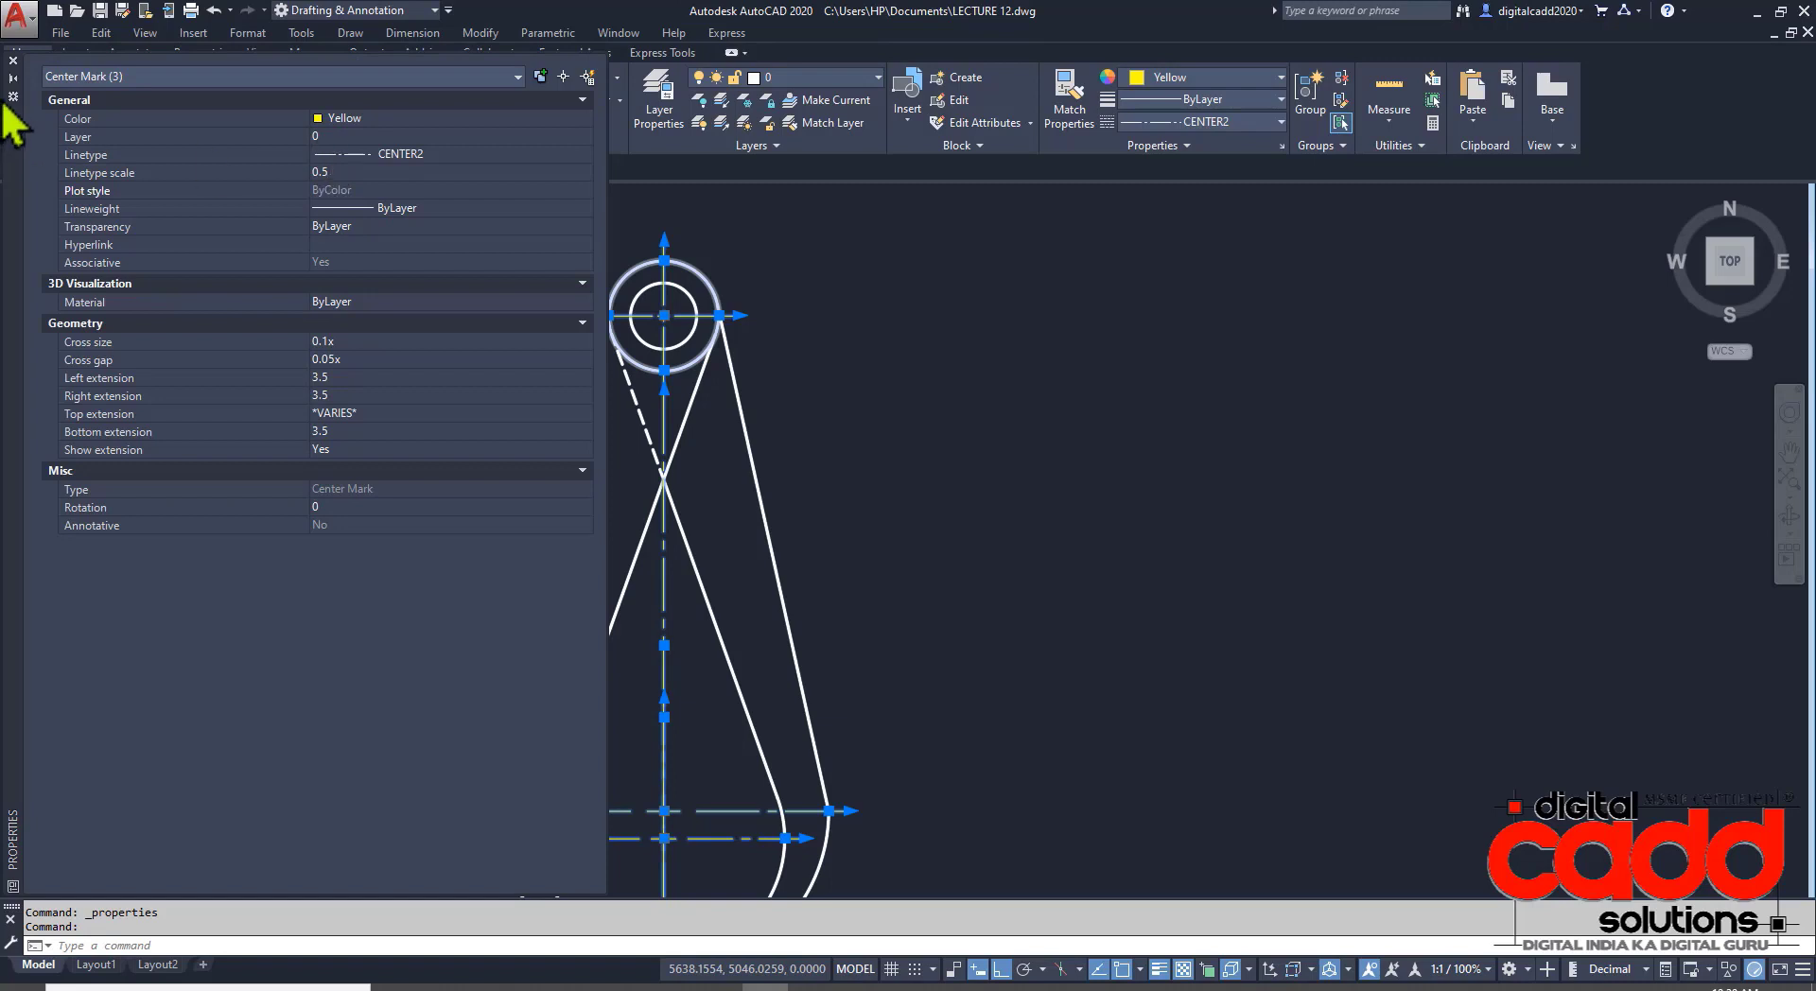
pyautogui.click(12, 60)
pyautogui.press('Escape')
pyautogui.moveTo(1055, 721); pyautogui.dragTo(796, 607, button='middle')
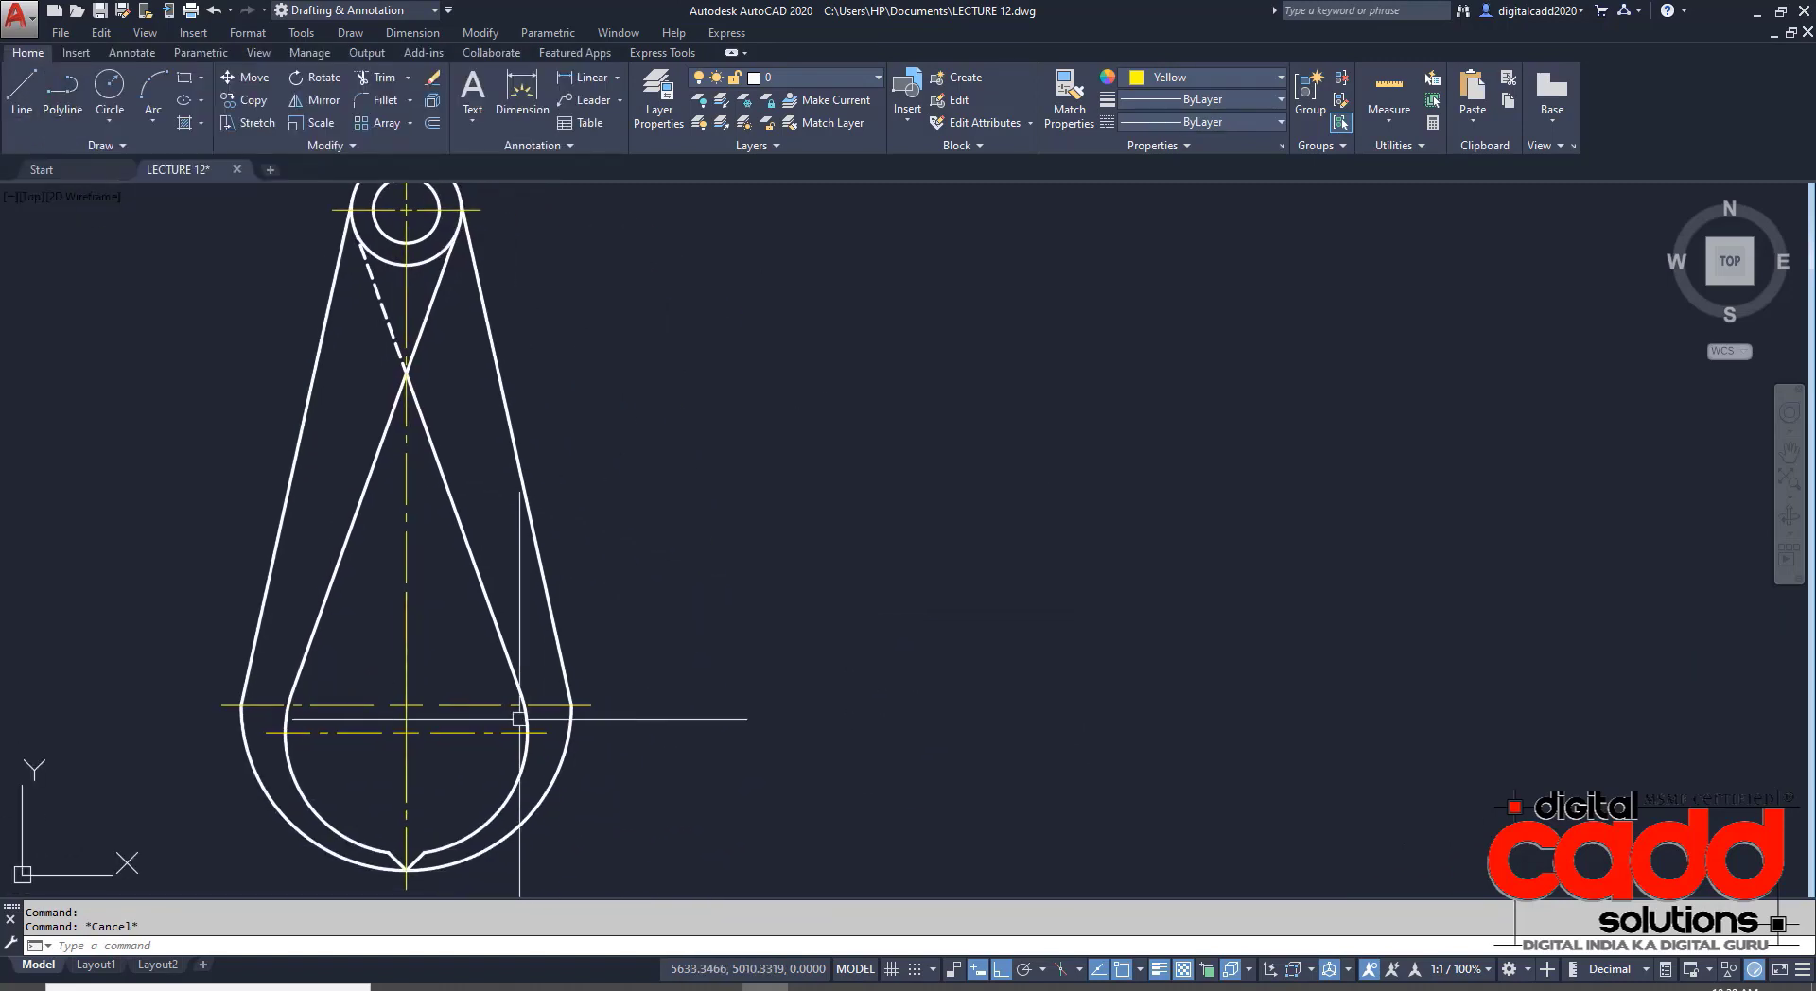
# - Explode the inner bottom arc's center mark and erase its vertical lines above and below the center
pyautogui.click(449, 732)
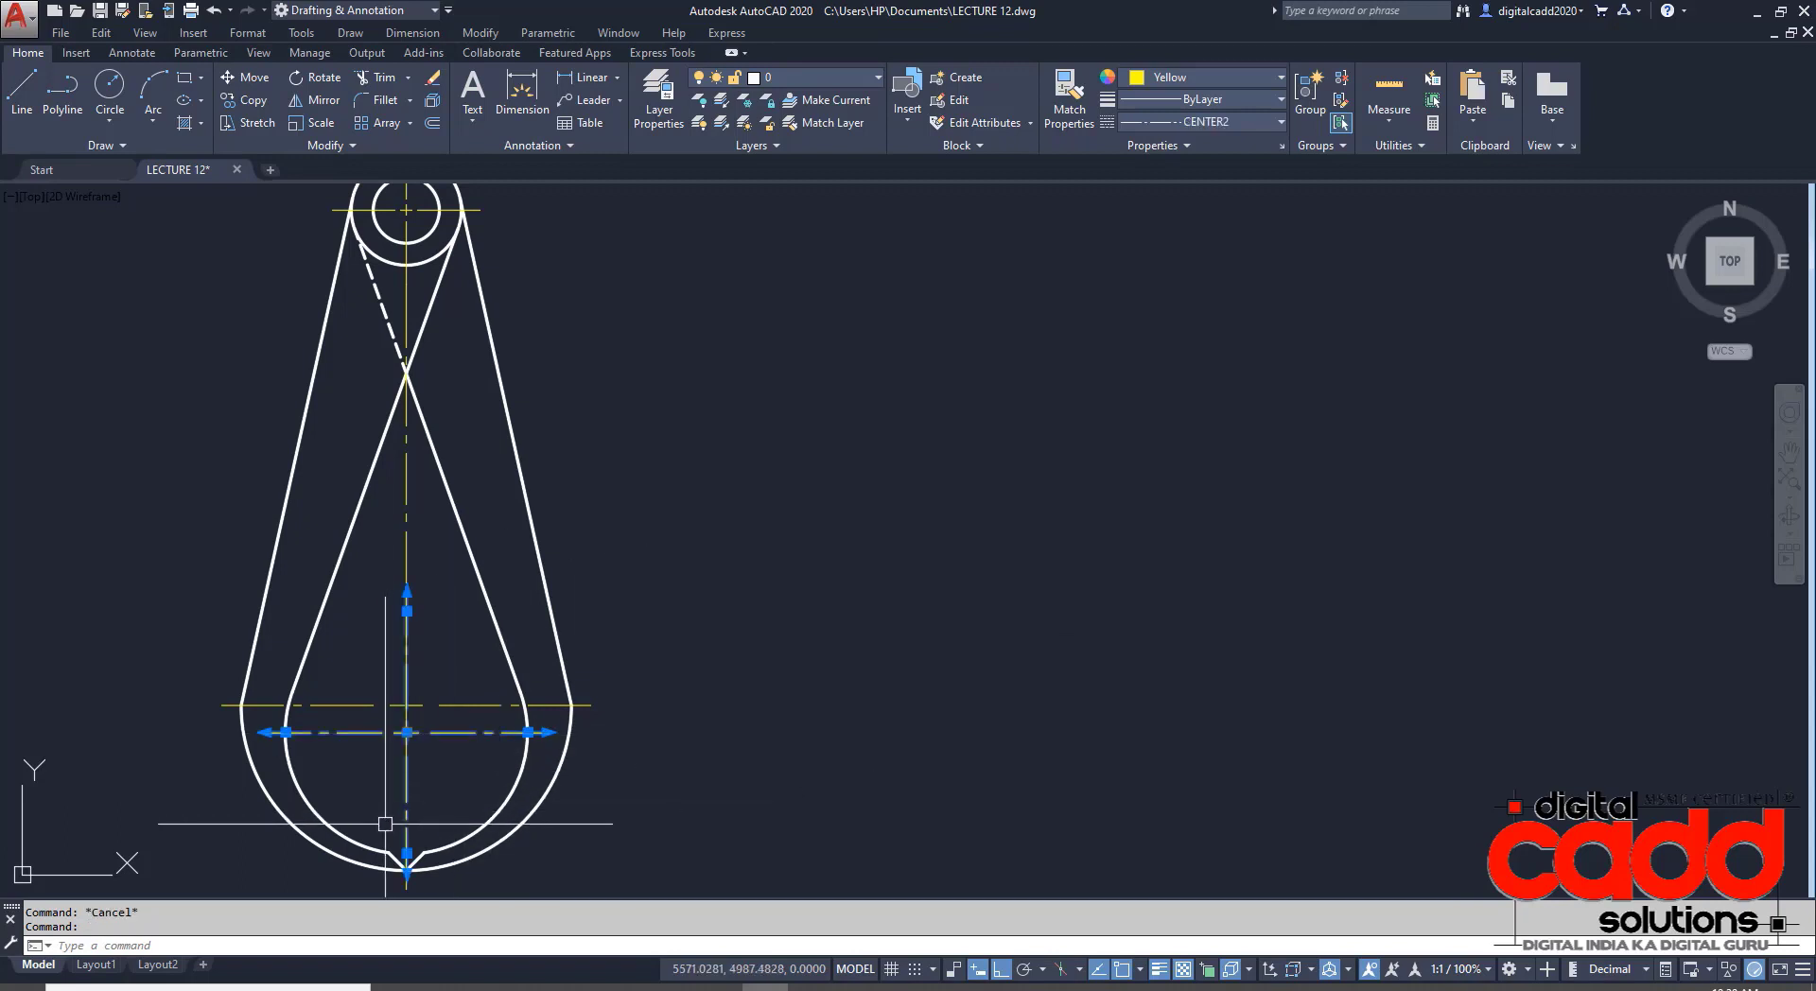
pyautogui.scroll(5, 398, 750)
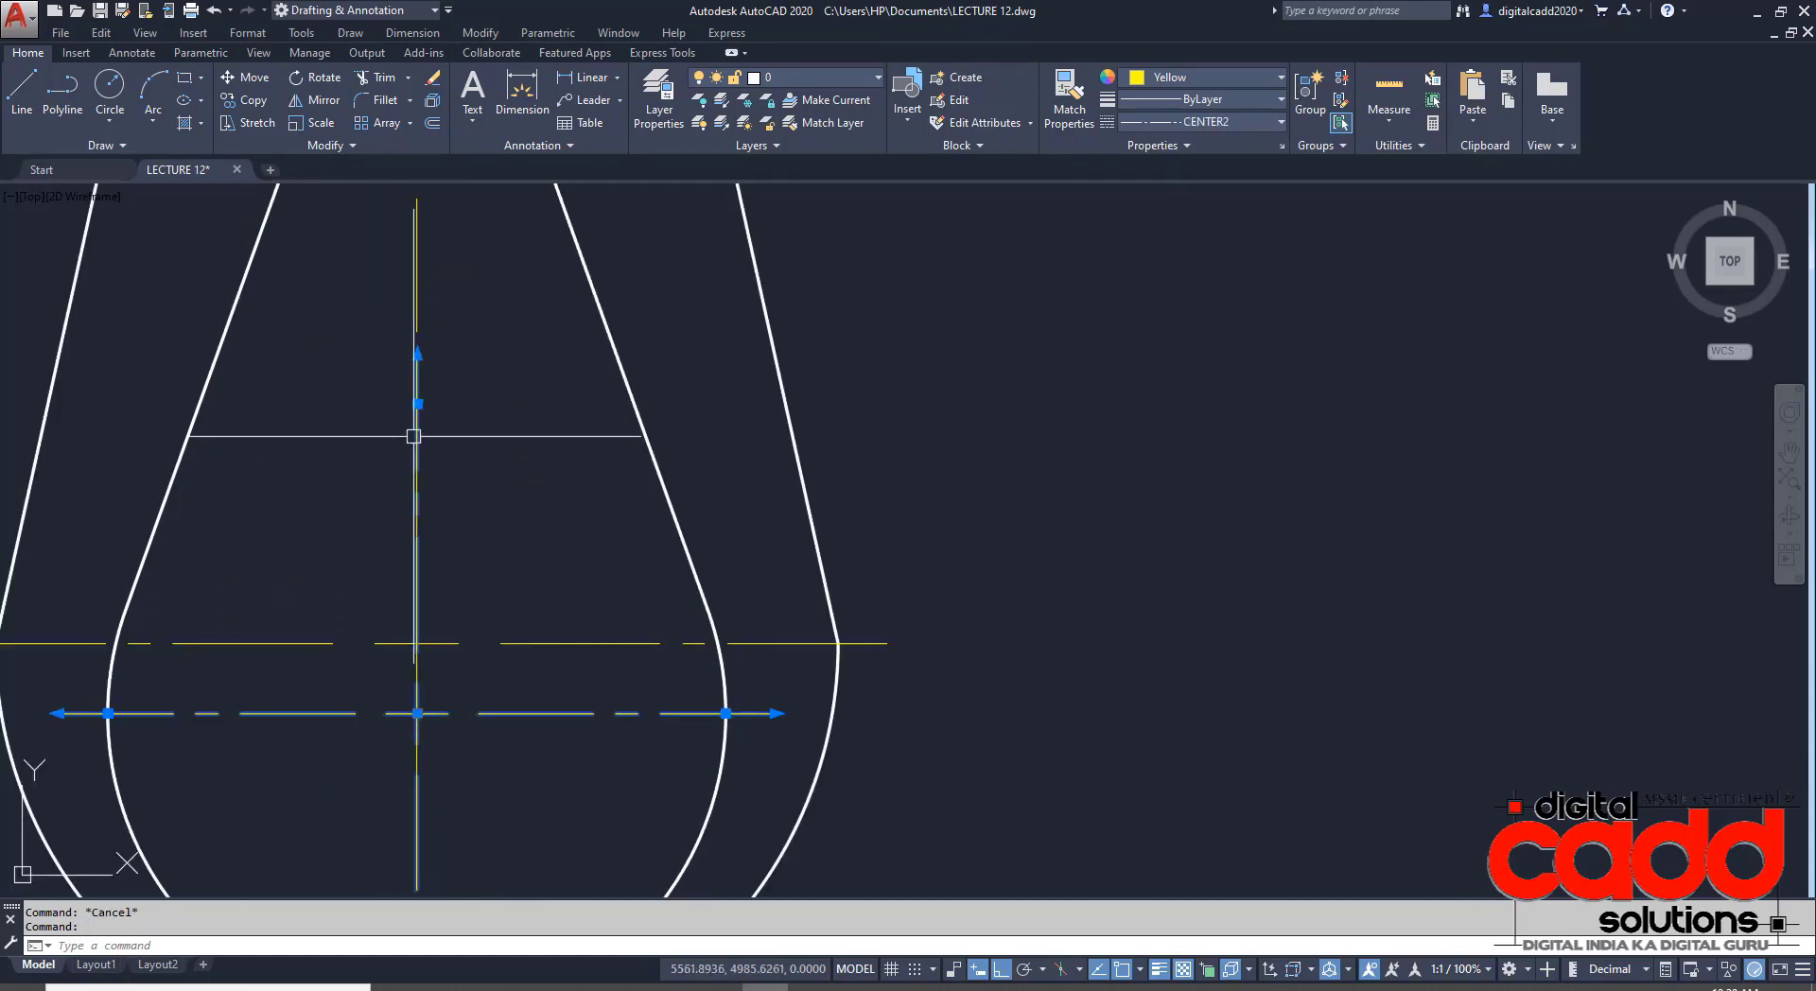
pyautogui.scroll(-5, 539, 417)
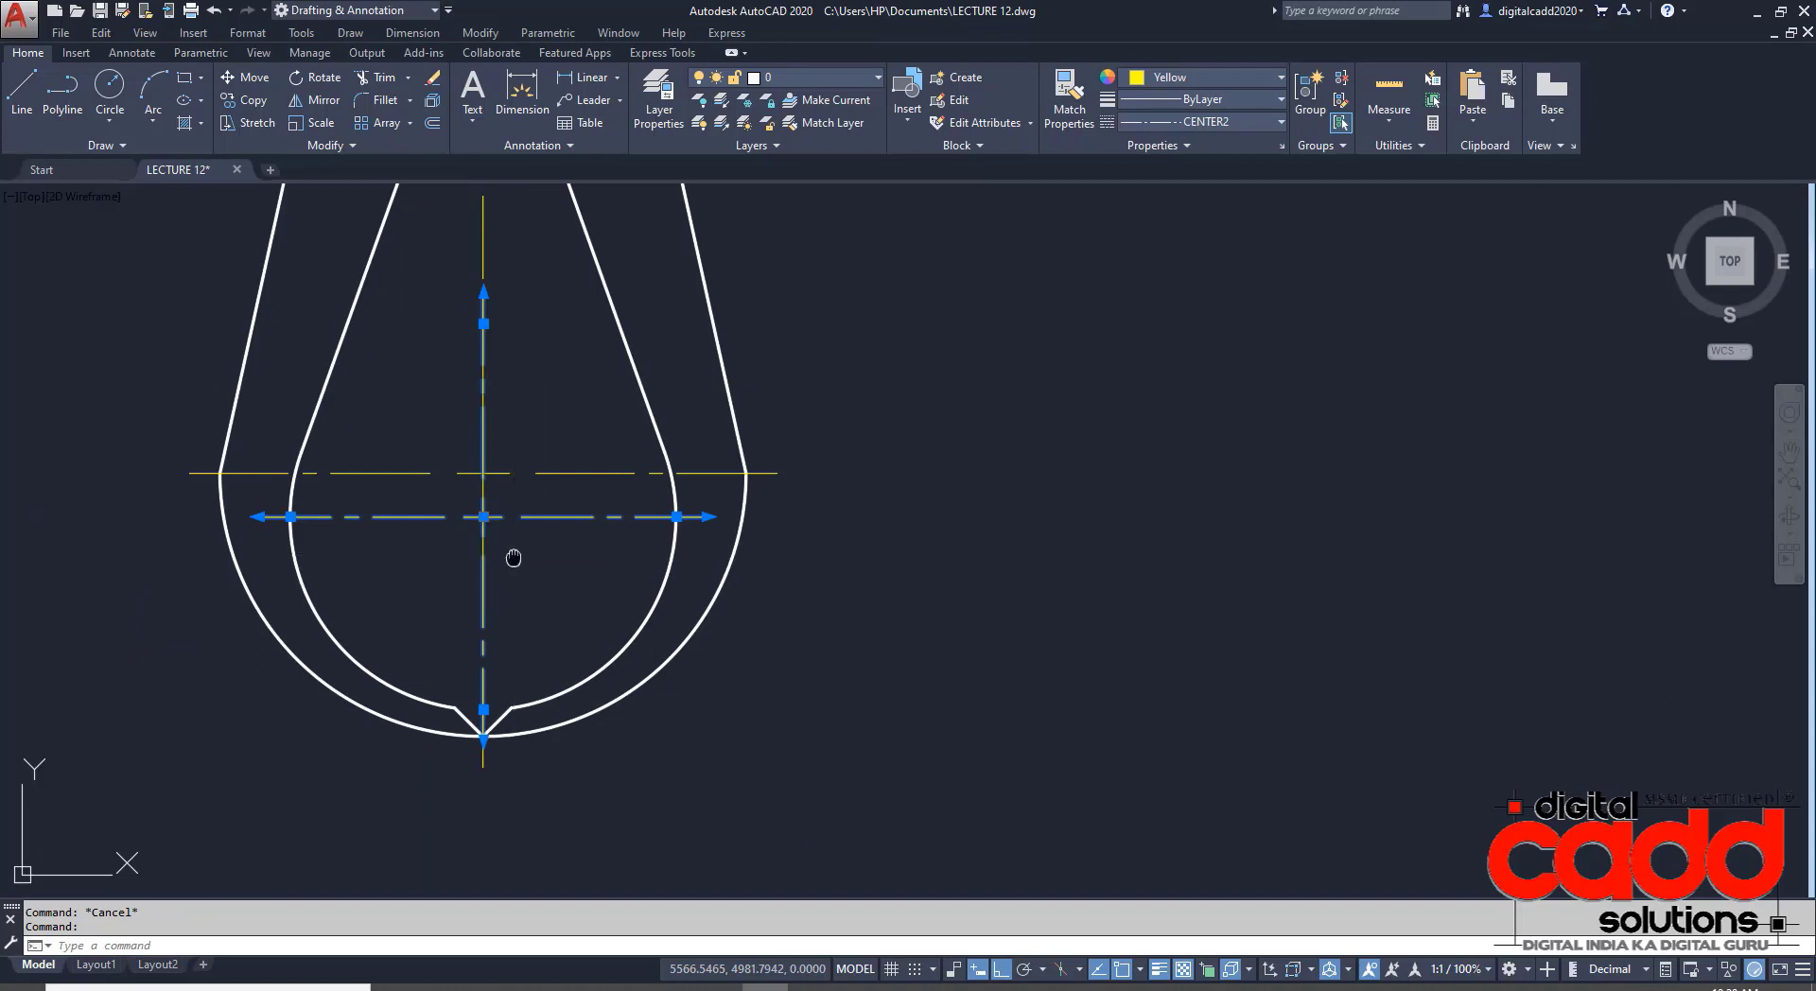
pyautogui.scroll(2, 541, 598)
pyautogui.press('Return')
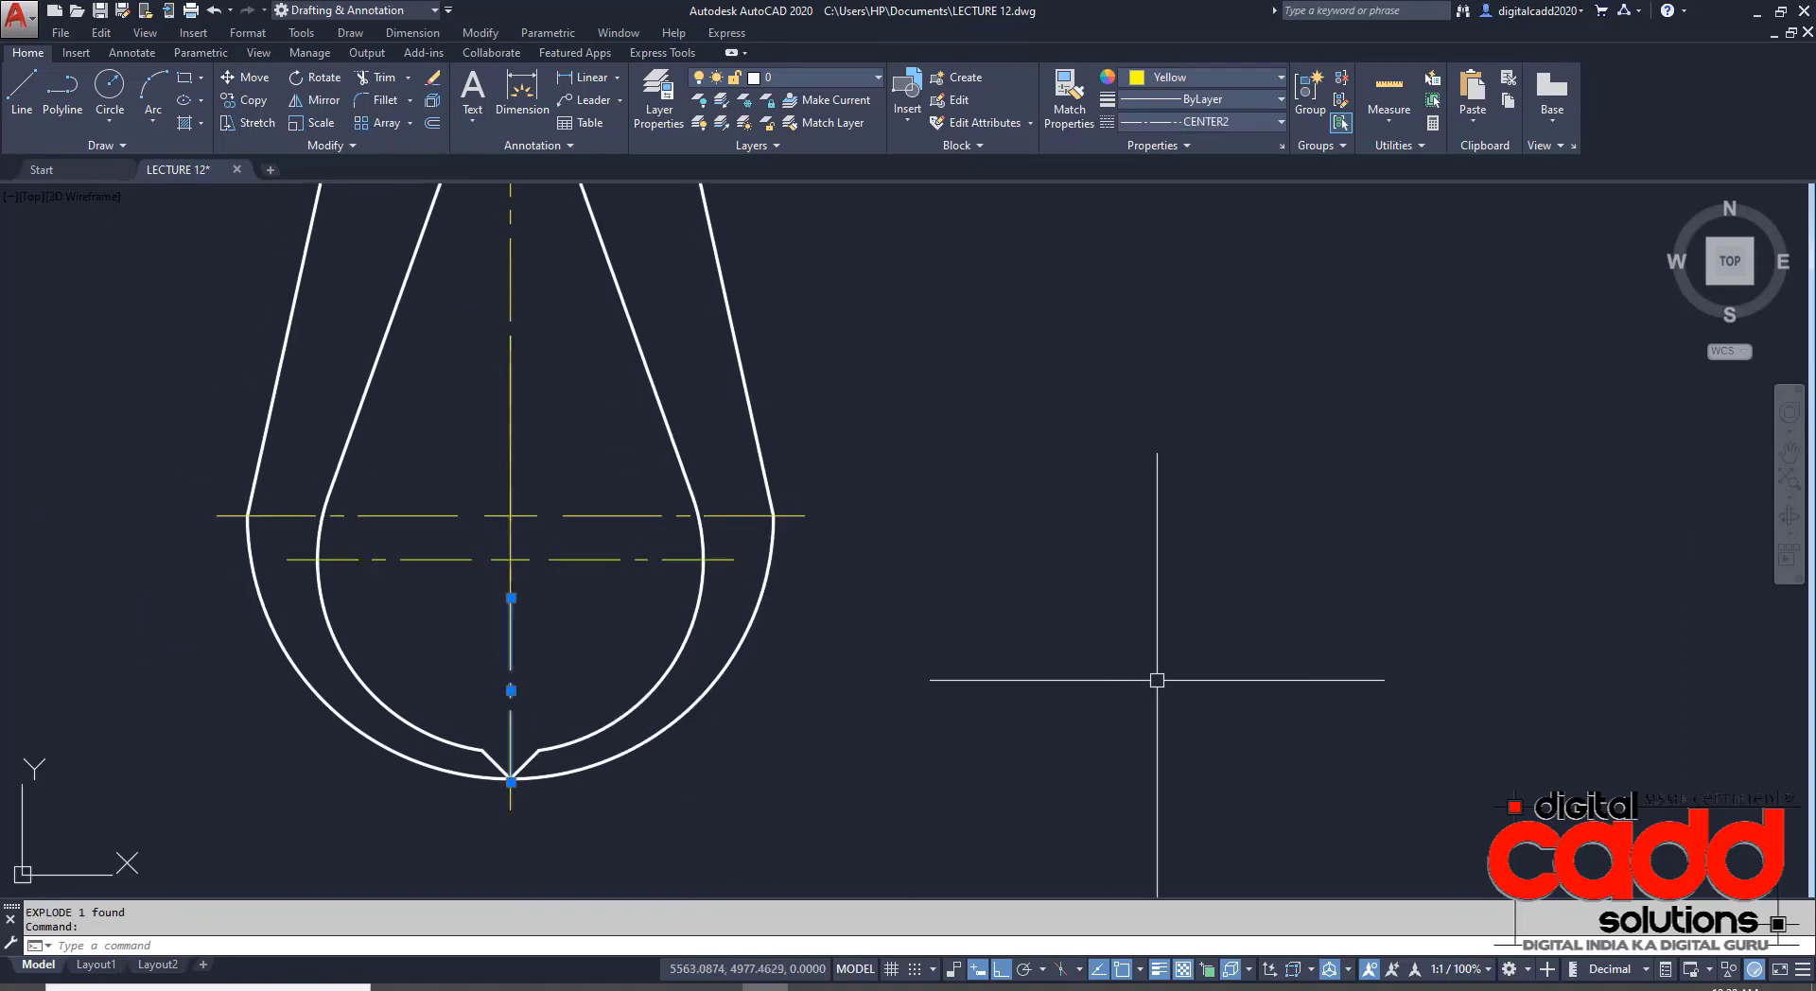
pyautogui.press('Delete')
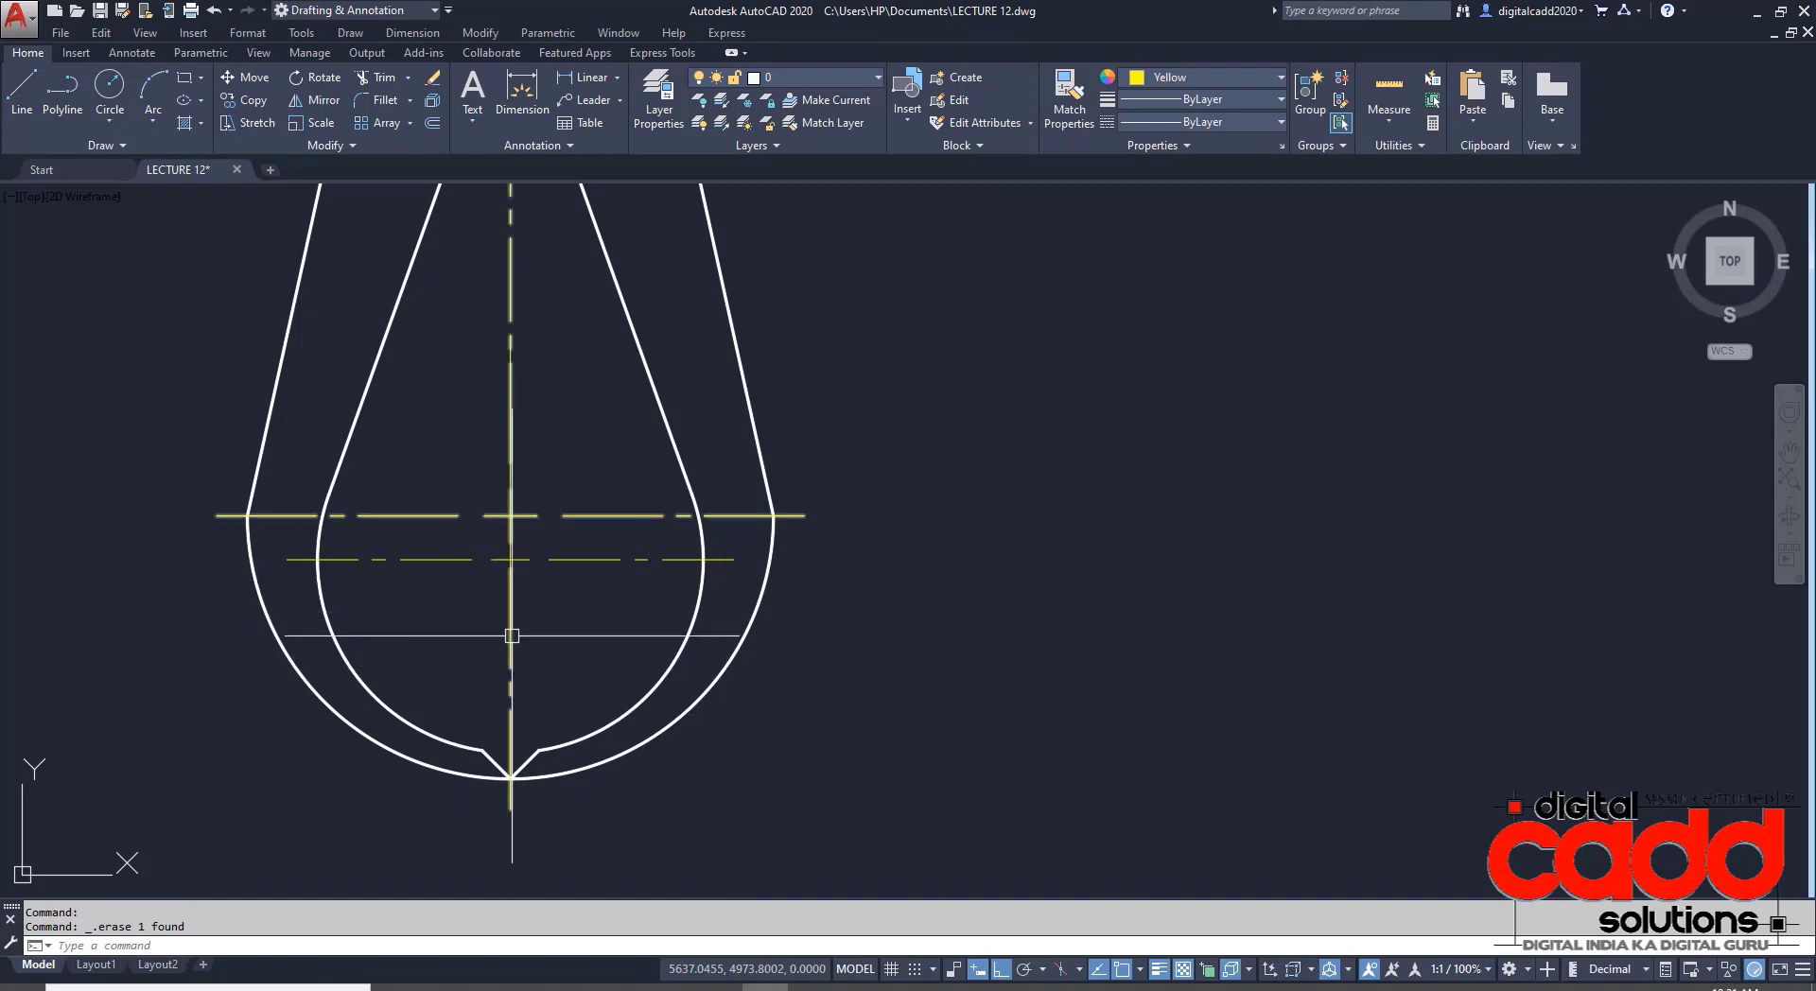
pyautogui.click(511, 430)
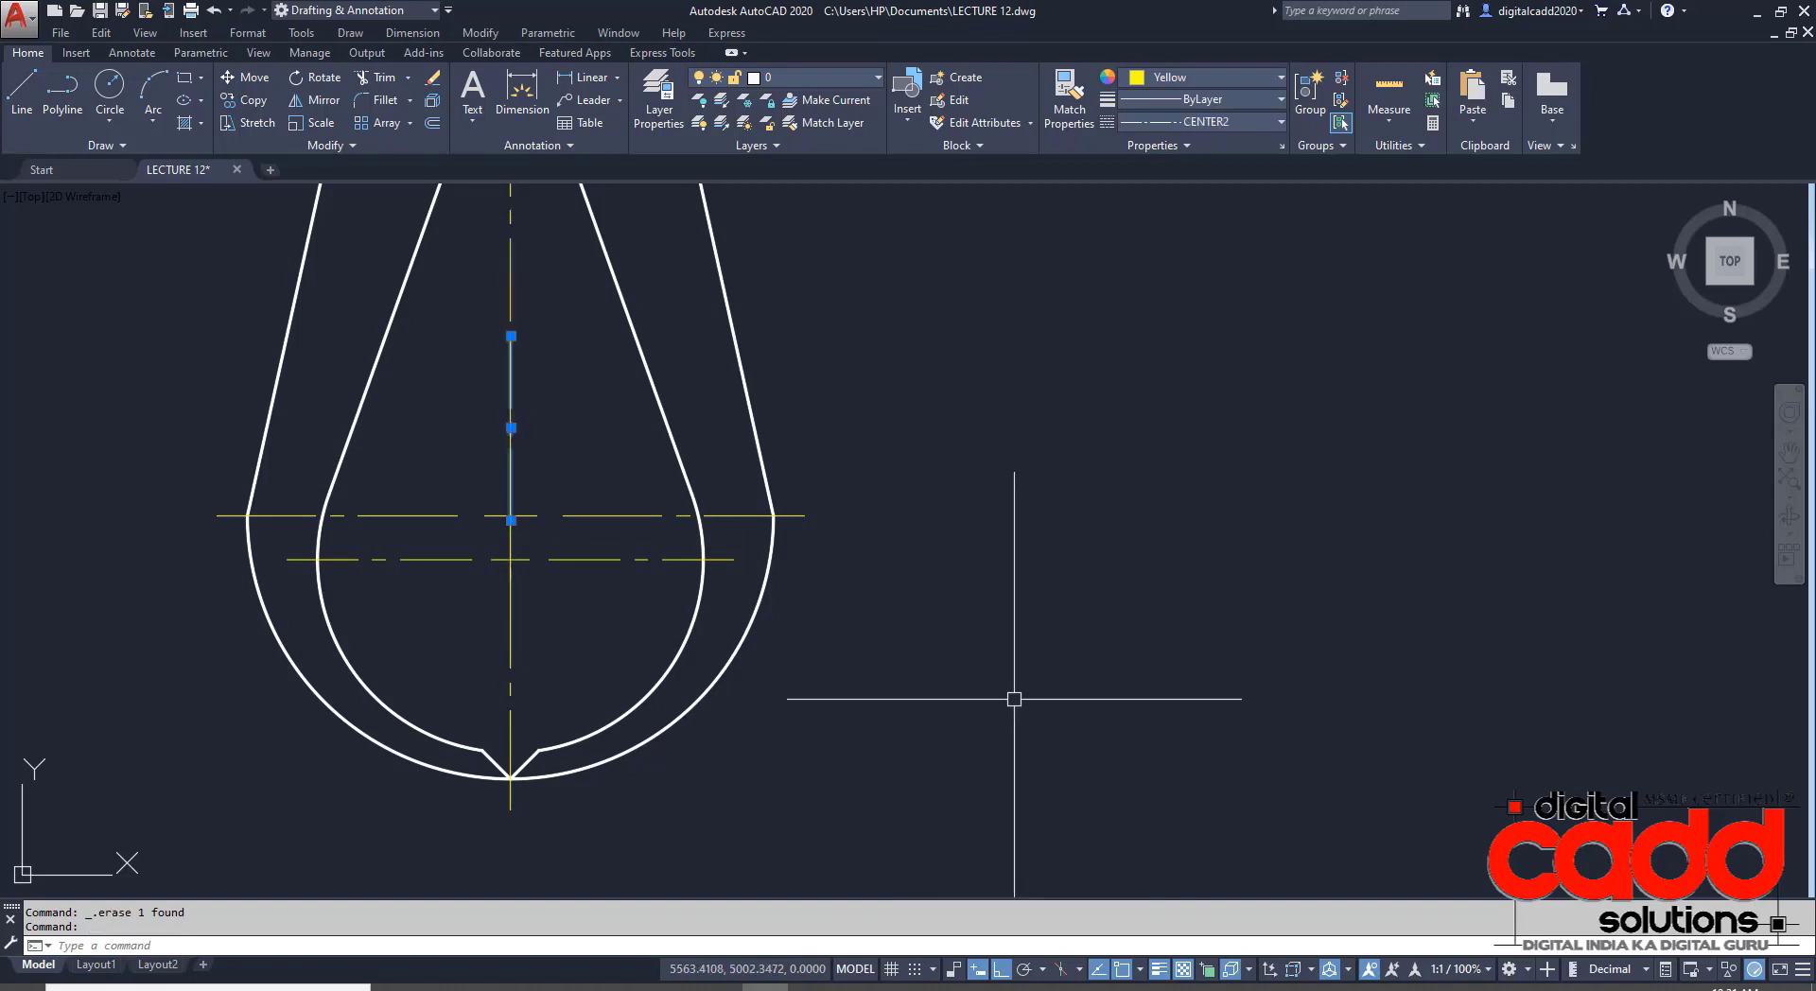
pyautogui.scroll(-4, 1034, 710)
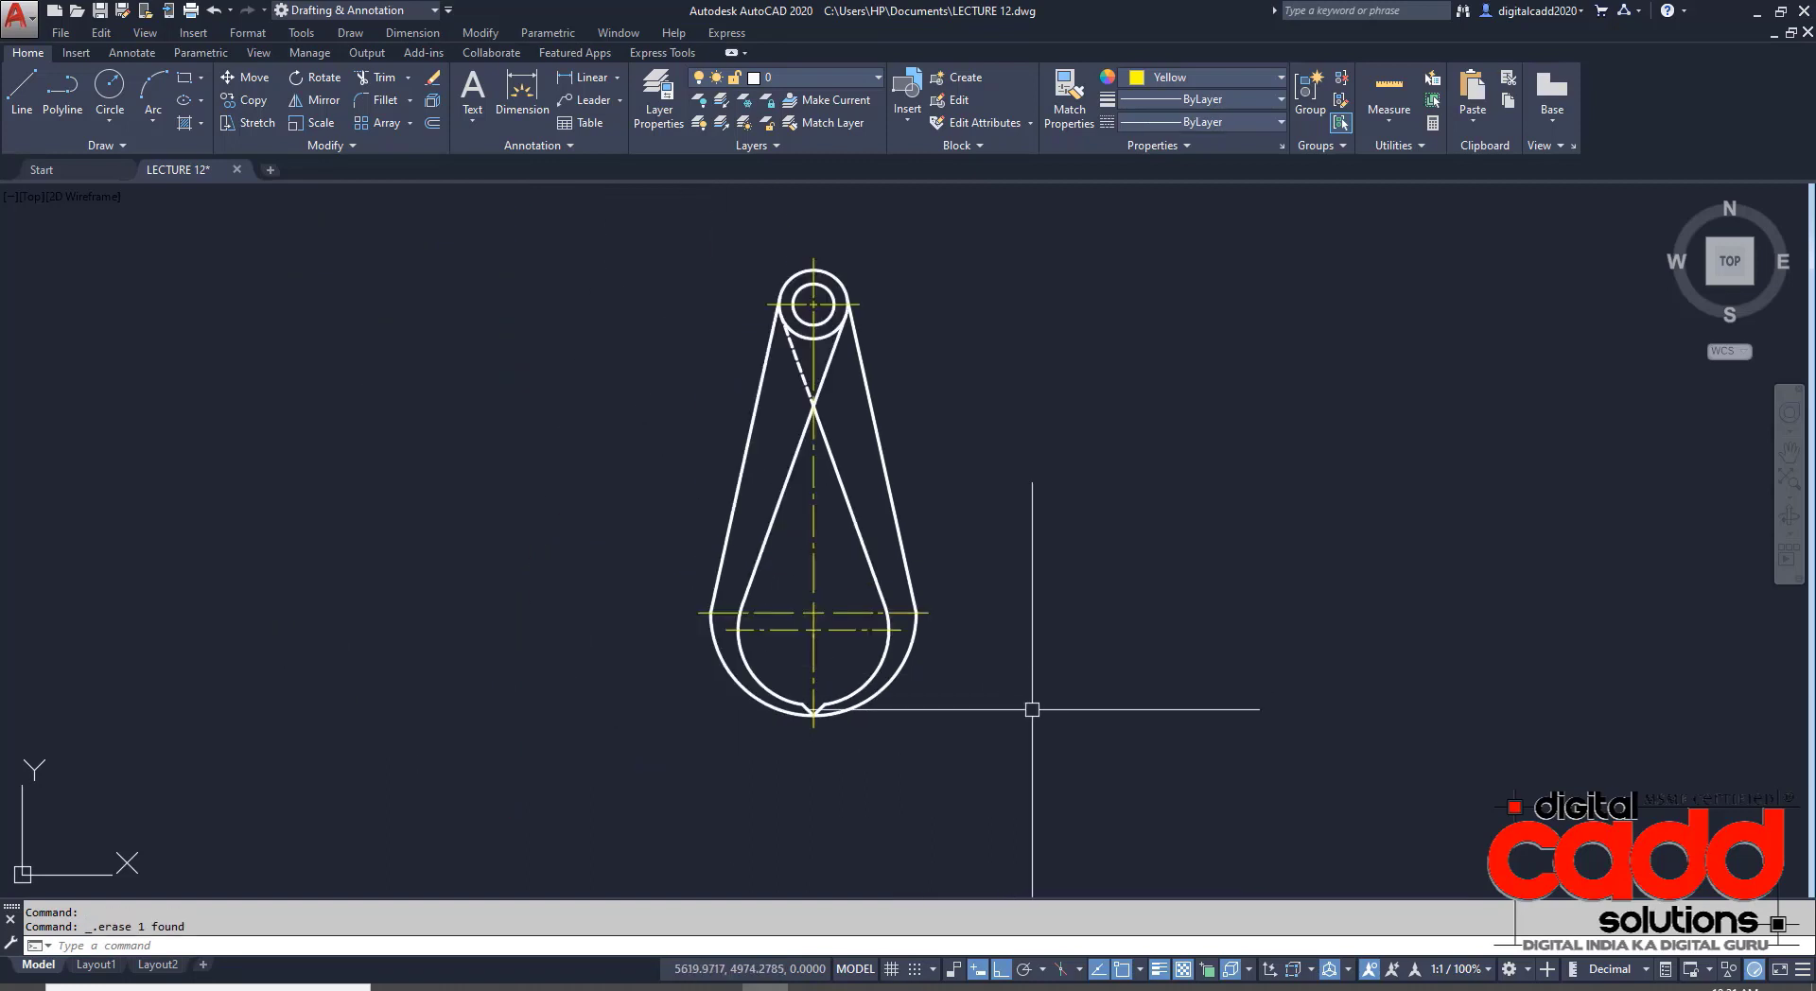
# - Erase the small cross at the inner bottom arc's center and undo the erasure
pyautogui.scroll(5, 770, 628)
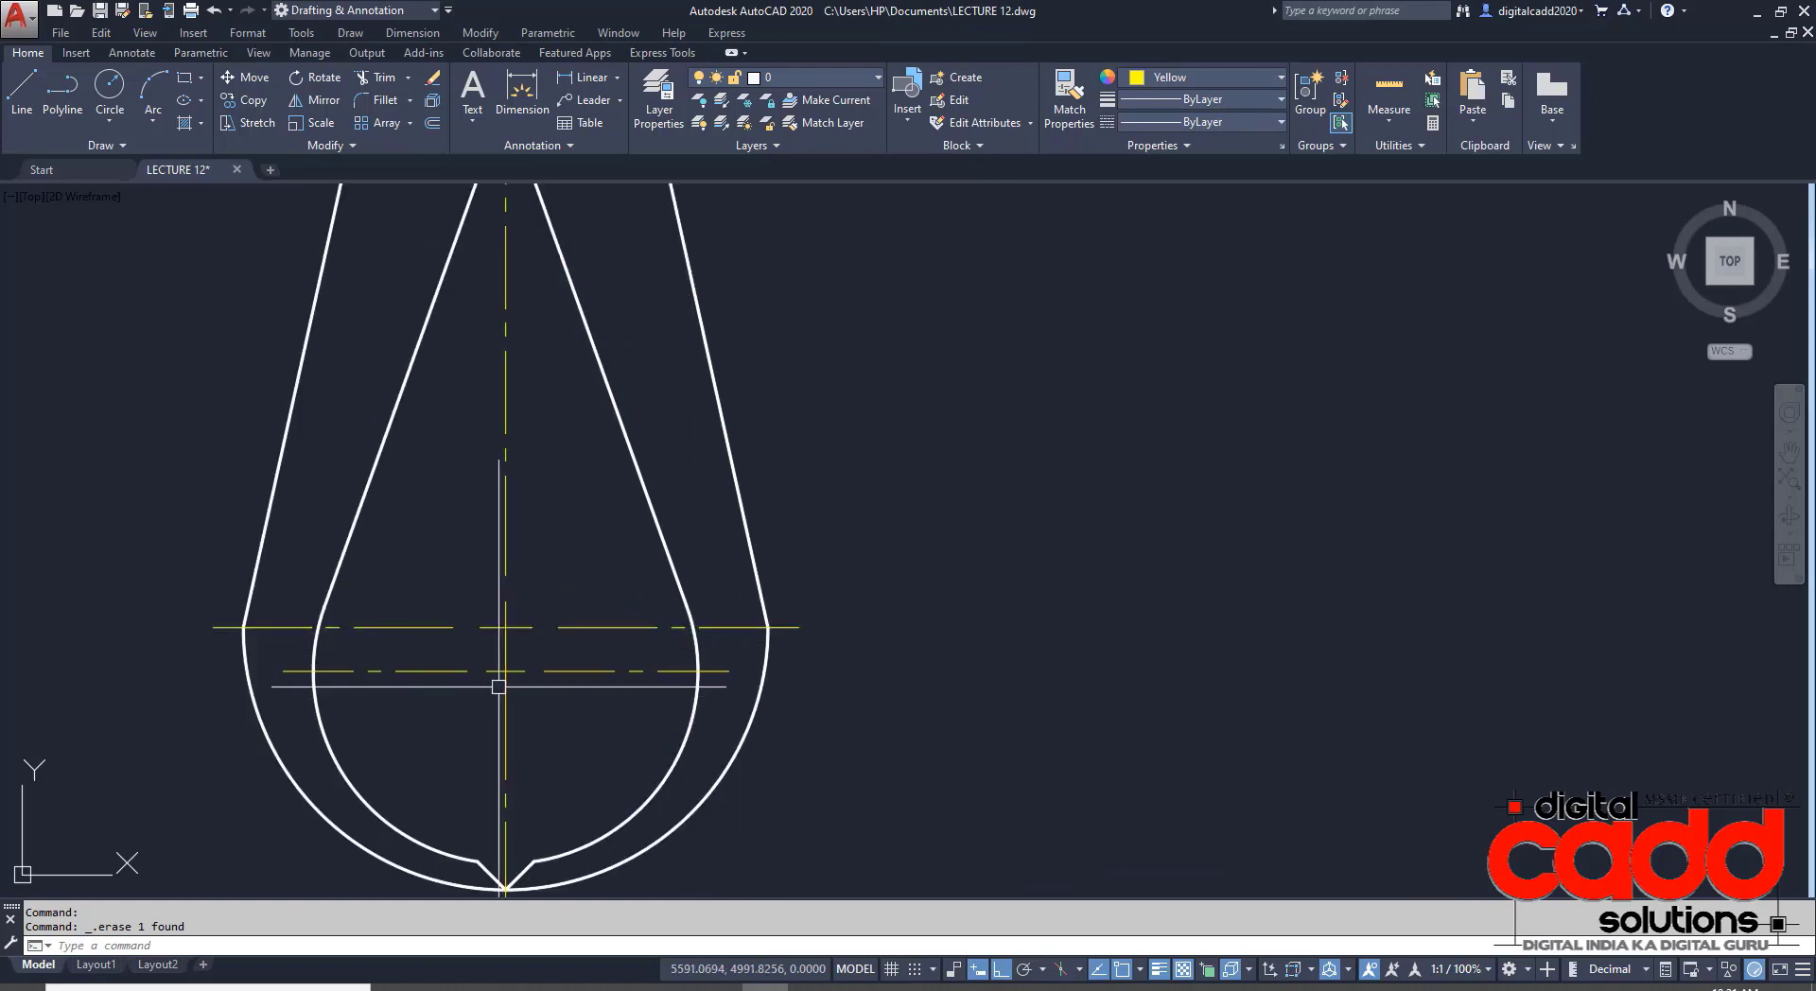
pyautogui.click(470, 571)
pyautogui.click(579, 710)
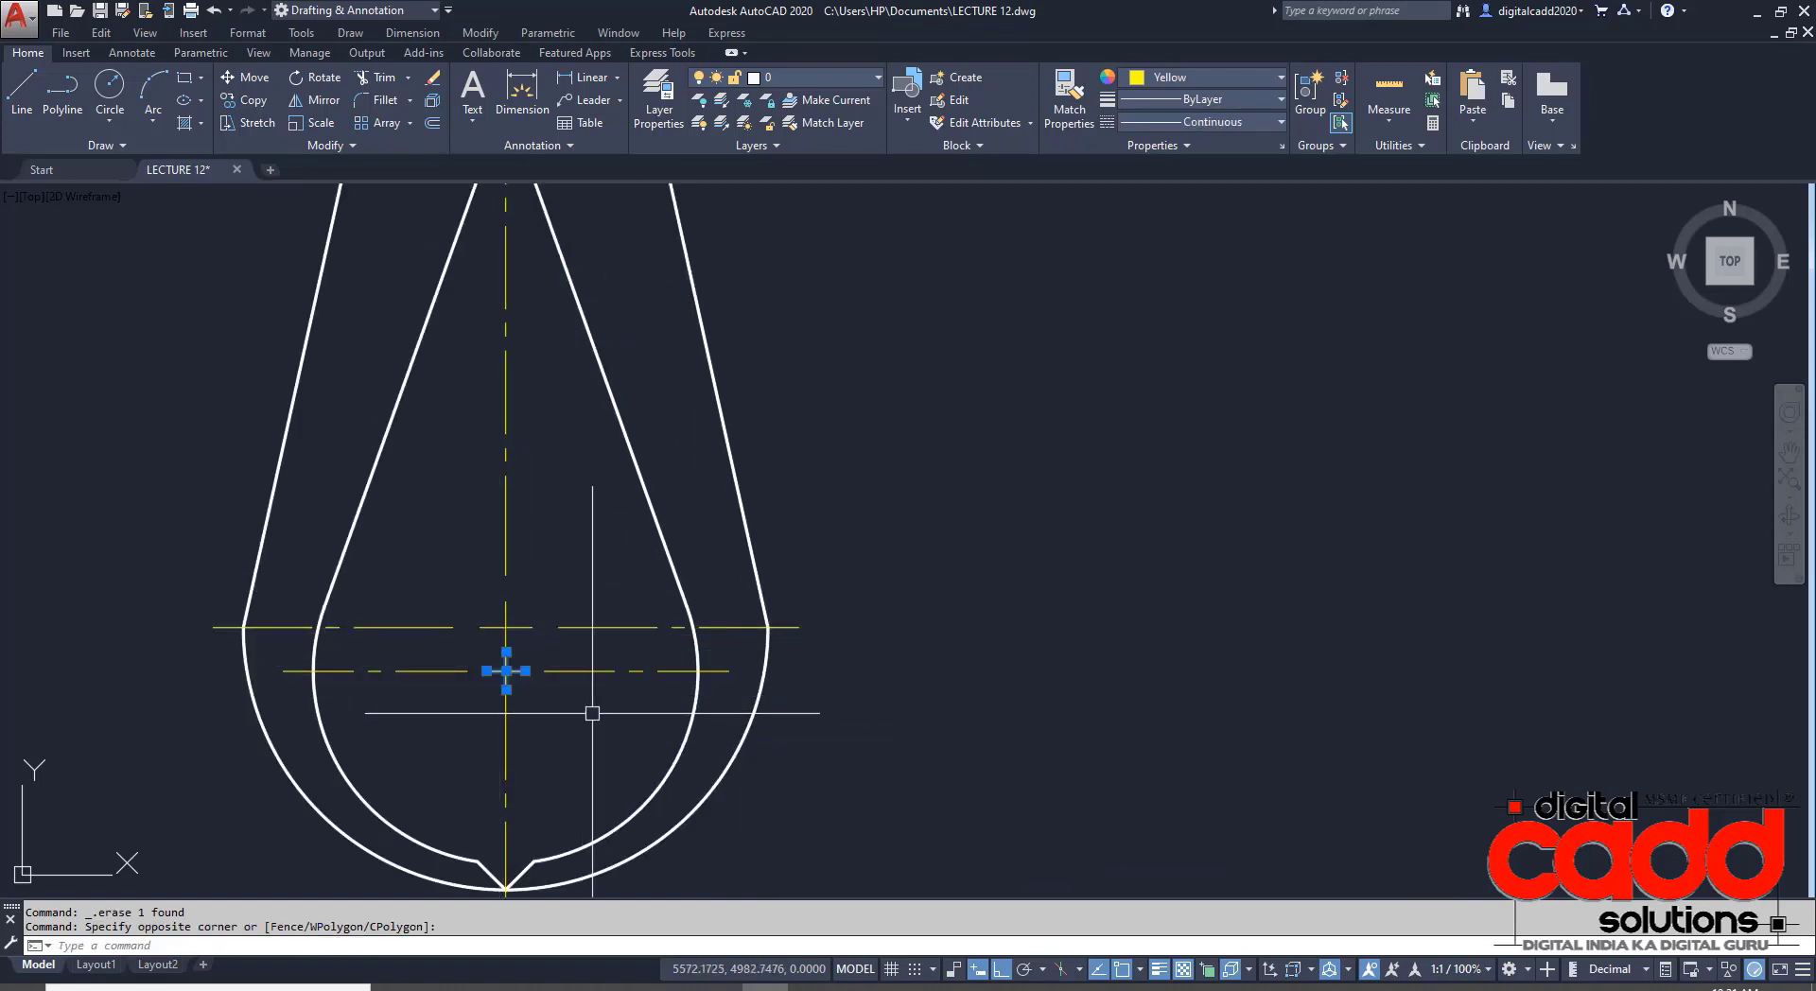
pyautogui.press('Delete')
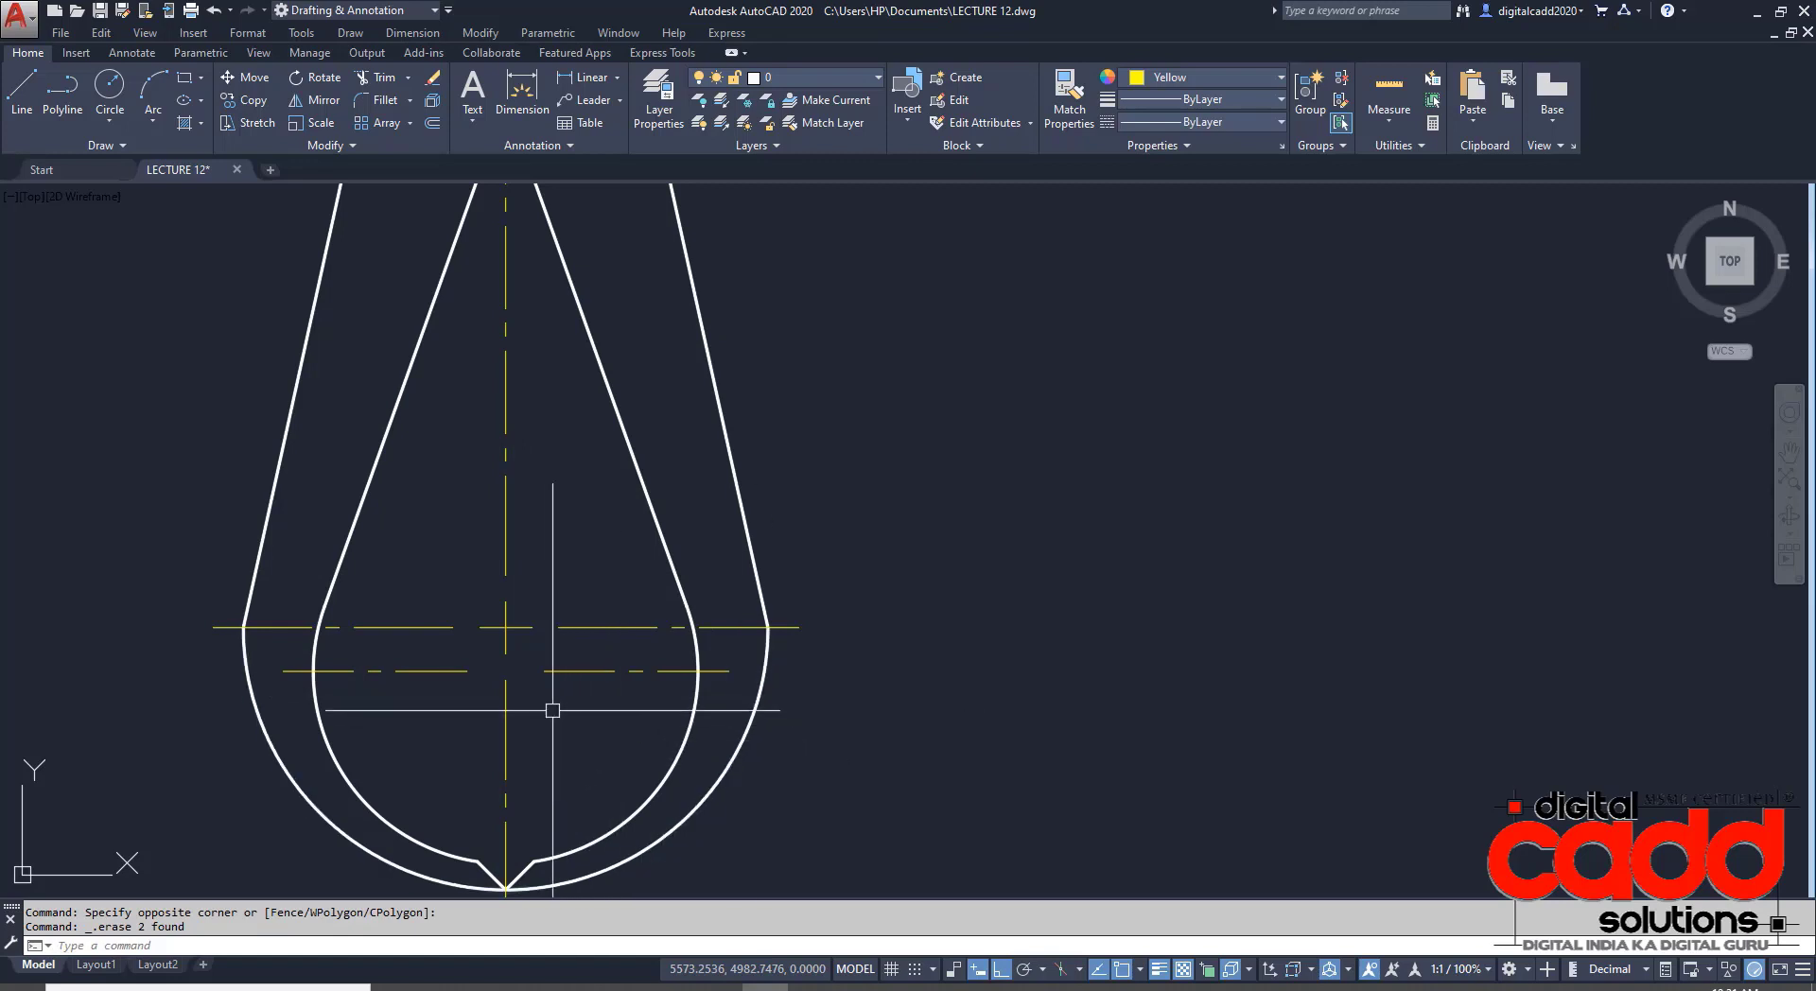
pyautogui.hotkey('ctrl', 'z')
pyautogui.scroll(-6, 627, 735)
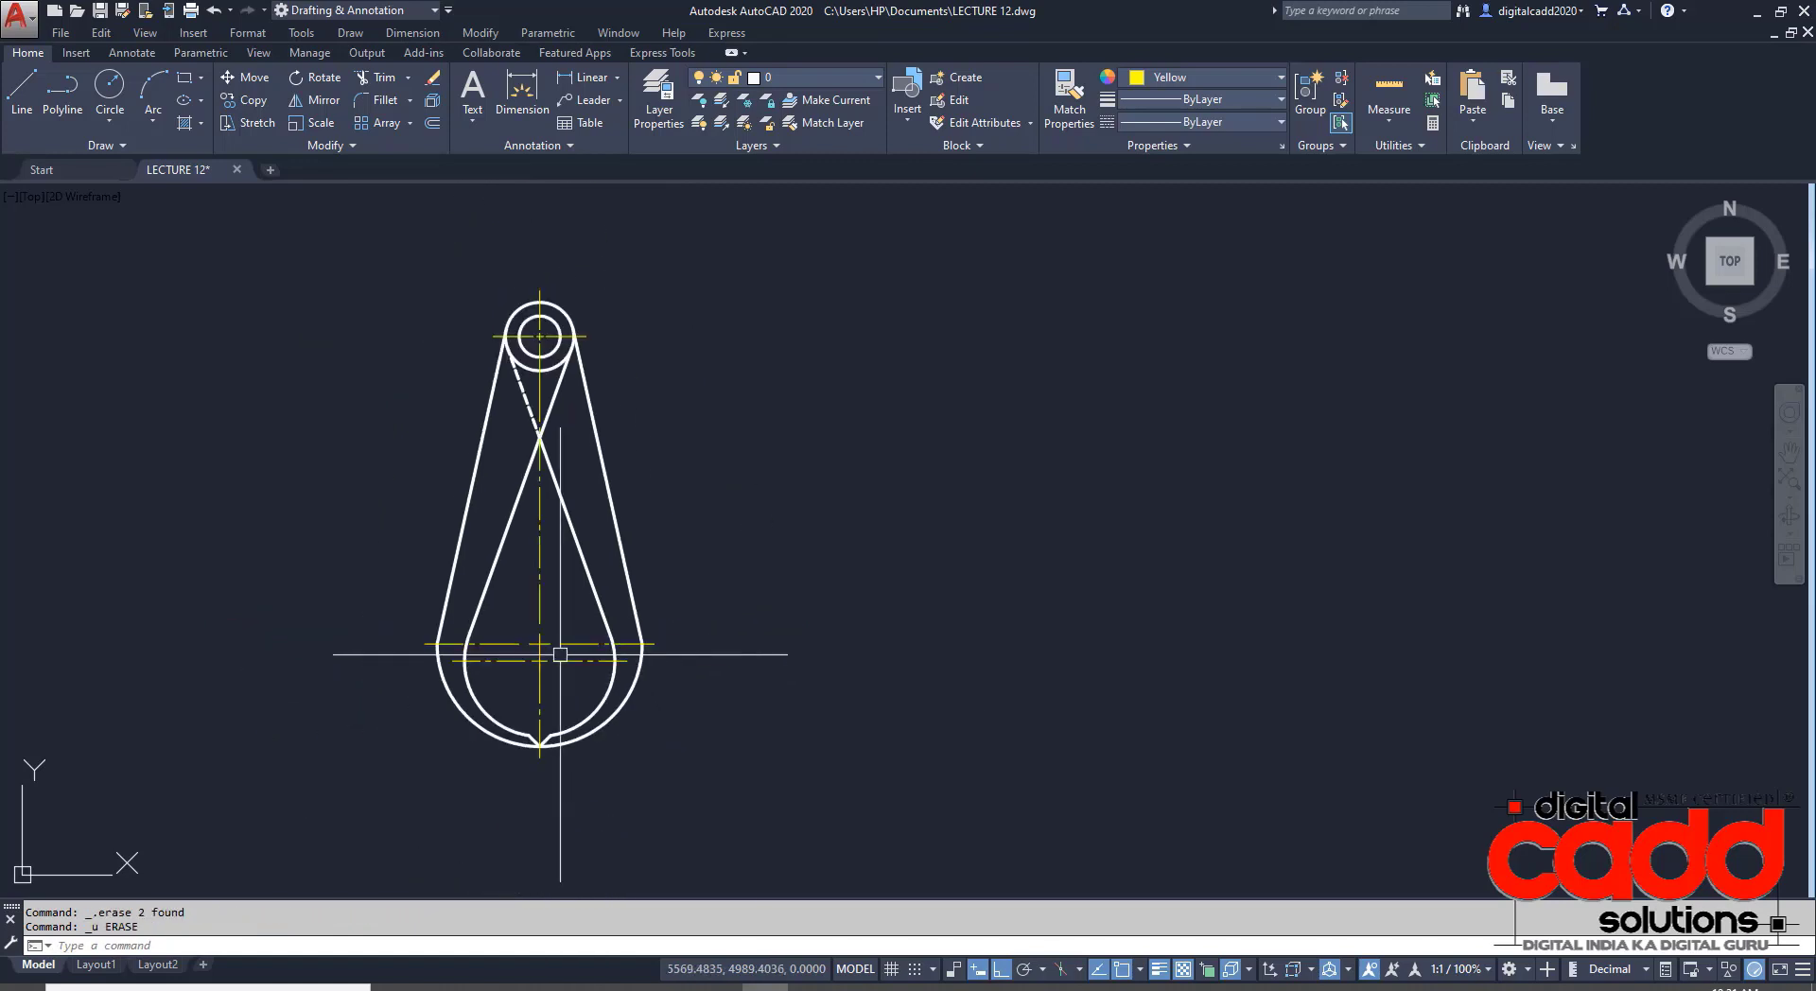
pyautogui.scroll(2, 442, 614)
pyautogui.moveTo(960, 737); pyautogui.dragTo(808, 725, button='middle')
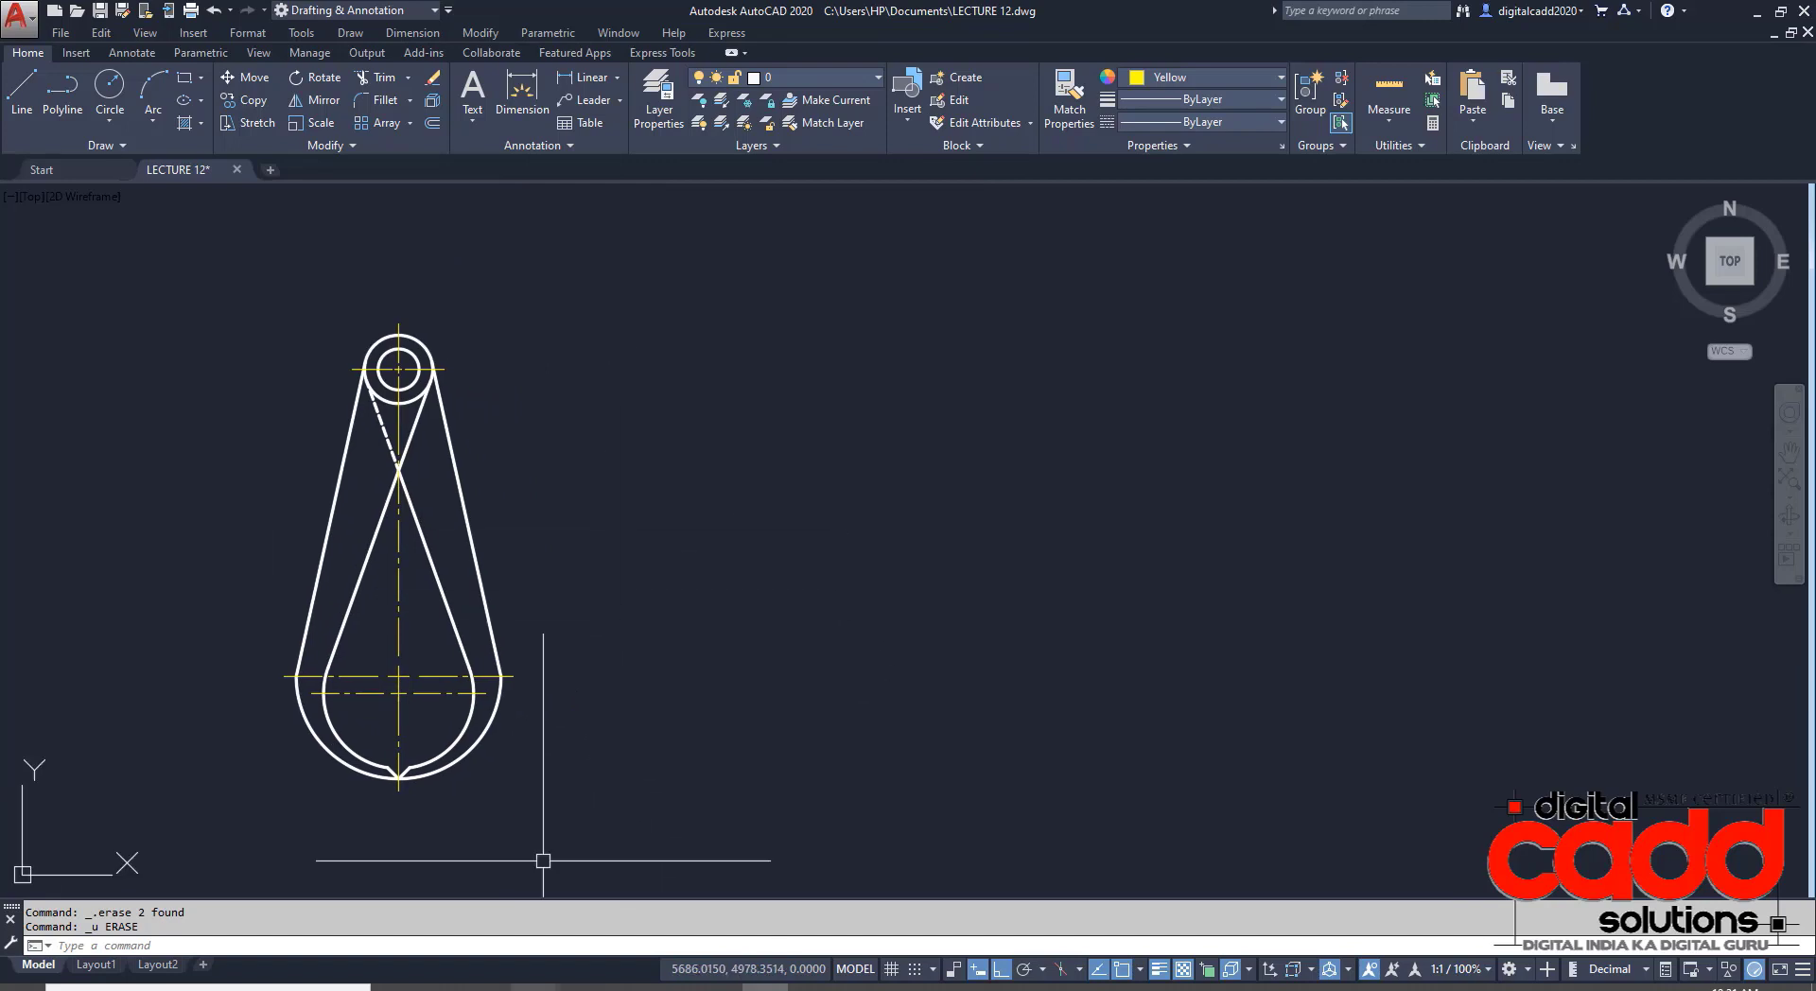
# - Examine EX: 34 in the assignments PDF, especially the R15 end with the 6 mm hole, and return to AutoCAD
pyautogui.hotkey('alt', 'Tab')
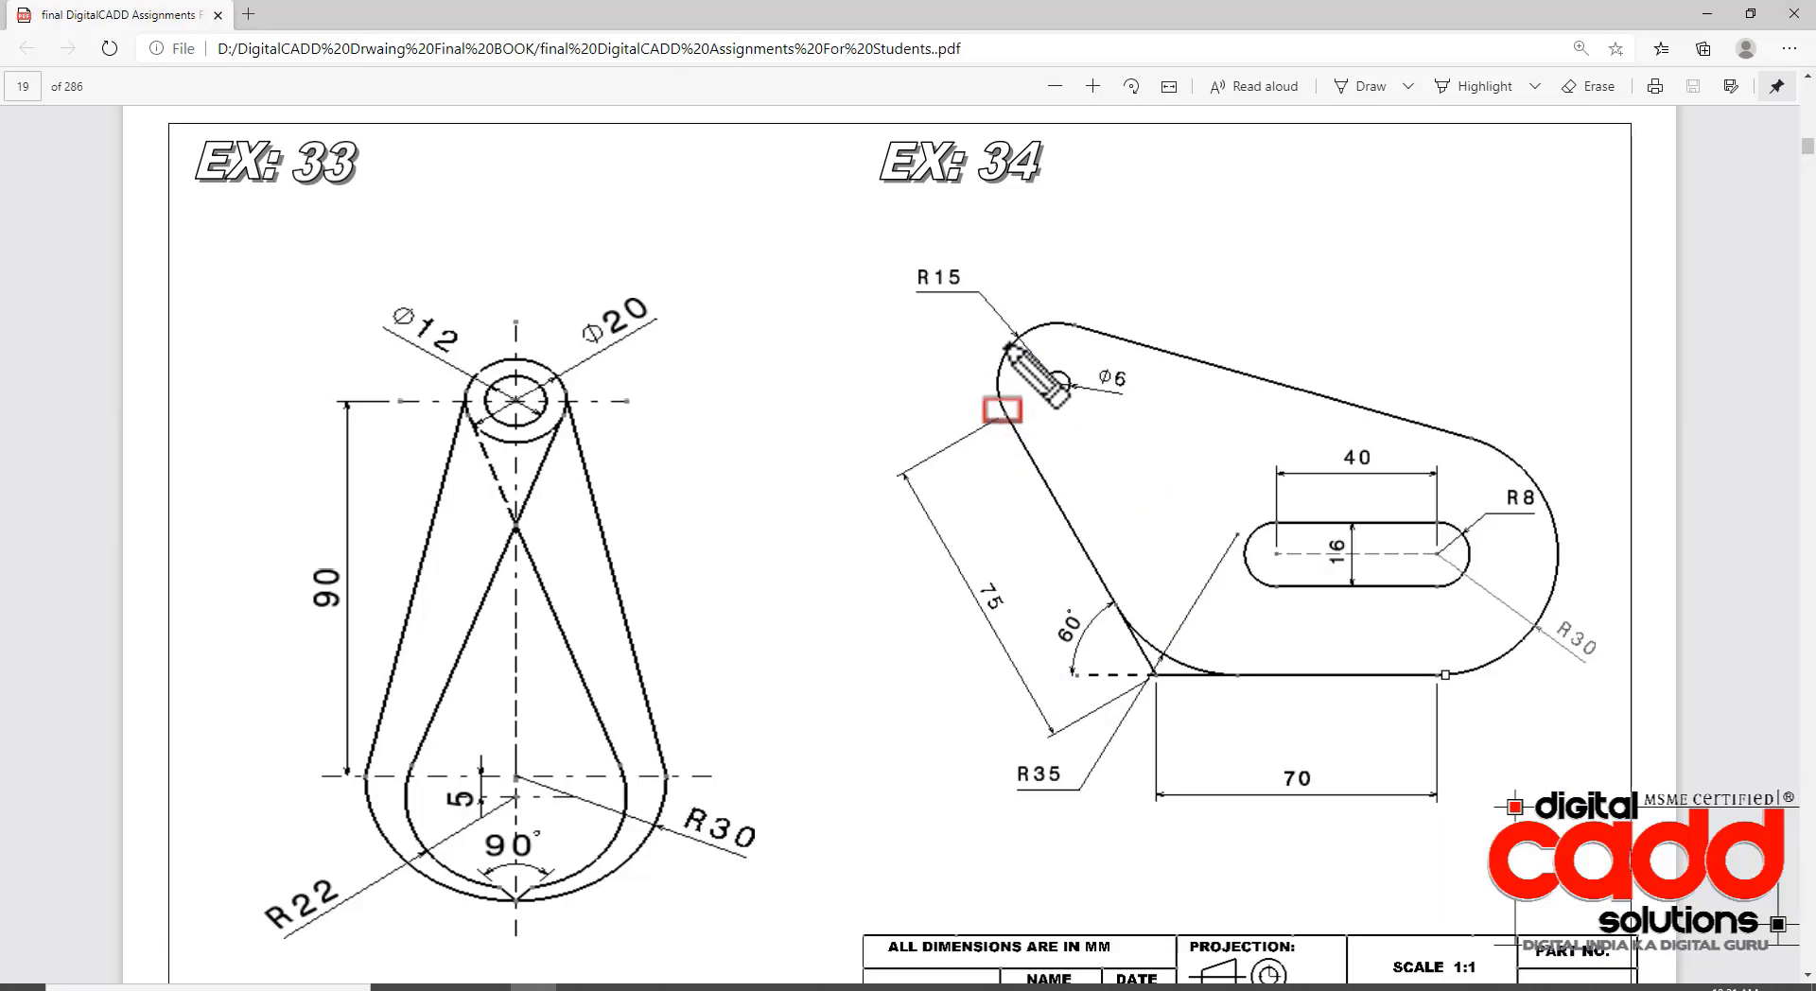
pyautogui.moveTo(886, 247)
pyautogui.mouseDown()
pyautogui.moveTo(1067, 427)
pyautogui.moveTo(1161, 475)
pyautogui.mouseUp()
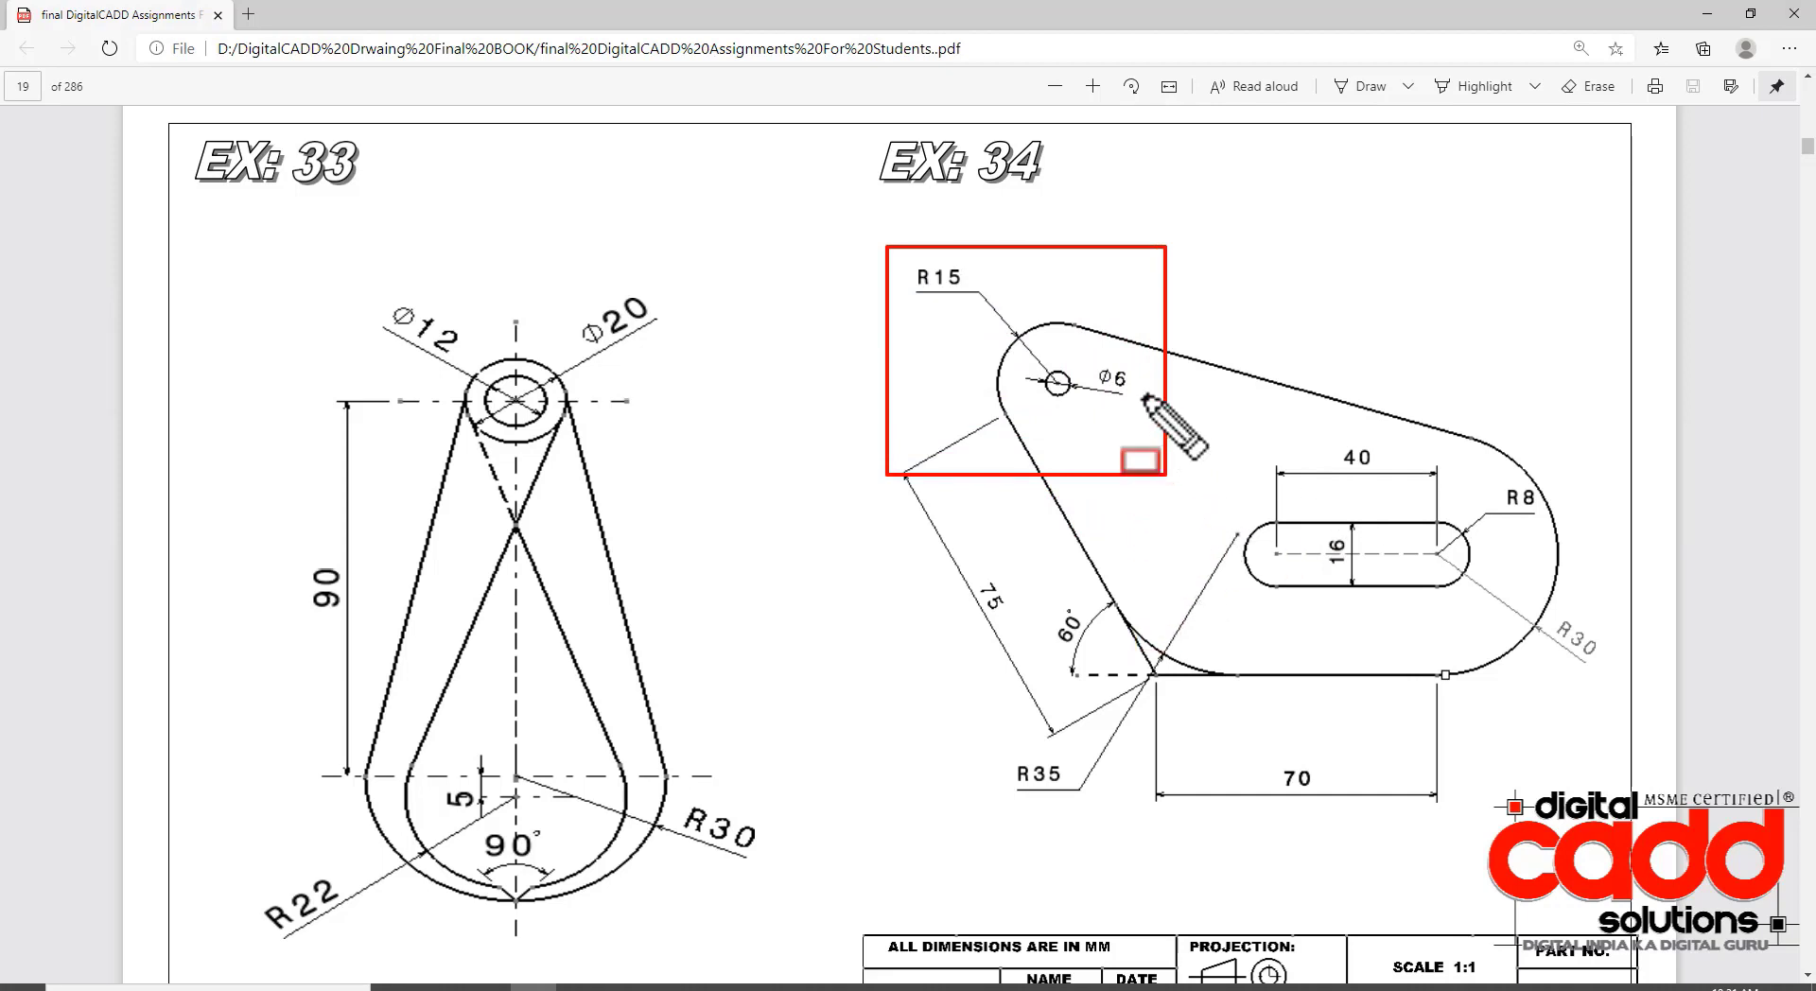
pyautogui.hotkey('ctrl', 'z')
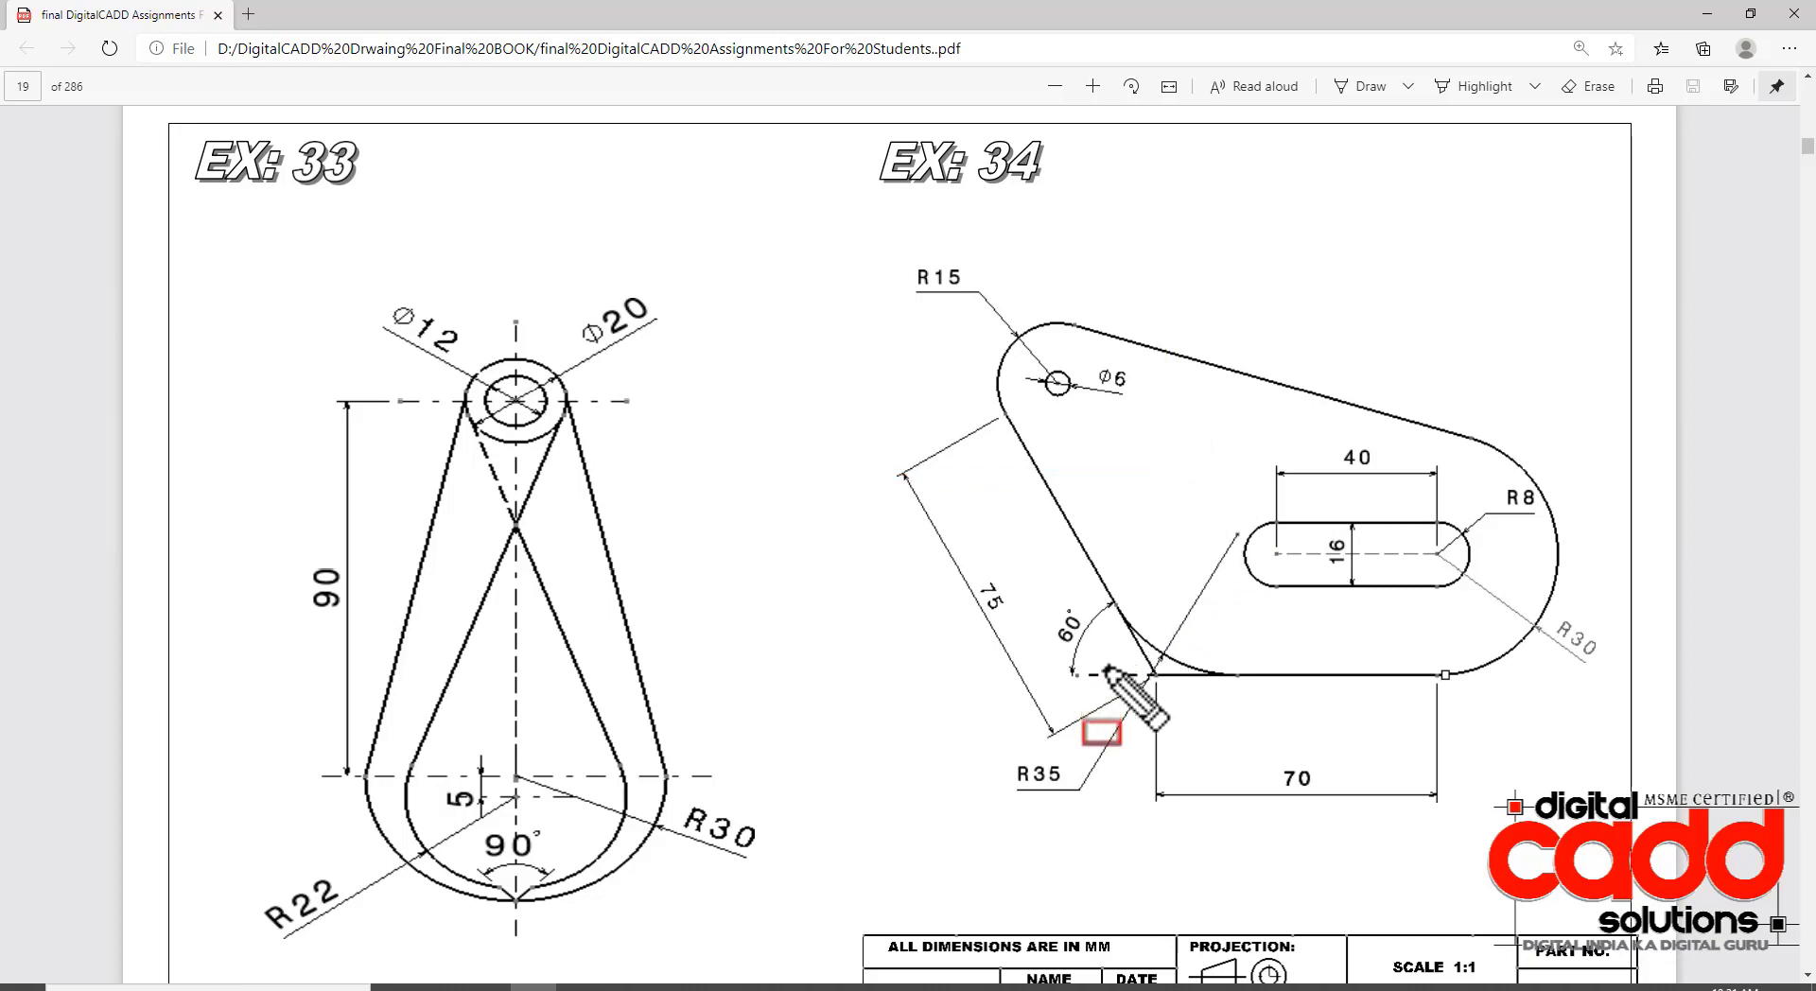
pyautogui.hotkey('alt', 'Tab')
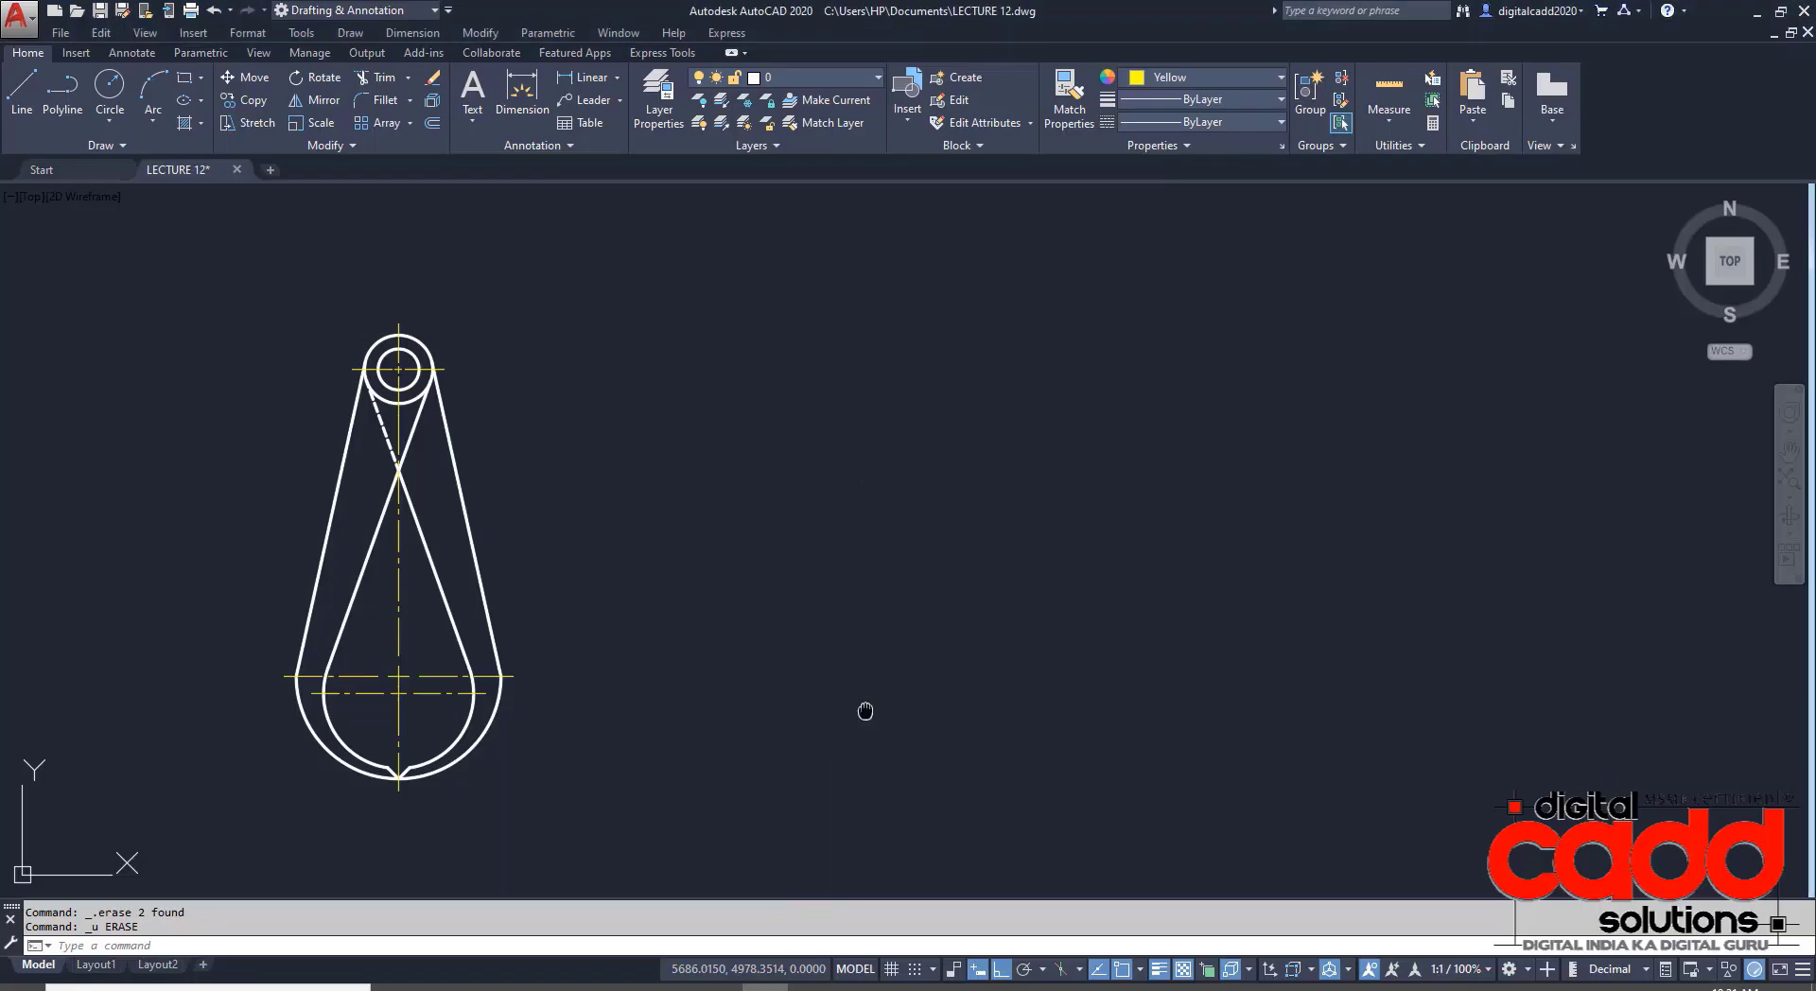
# - Set the current object color to ByLayer and the current lineweight to 0.30 mm
pyautogui.moveTo(866, 711); pyautogui.dragTo(704, 727, button='middle')
pyautogui.click(1194, 78)
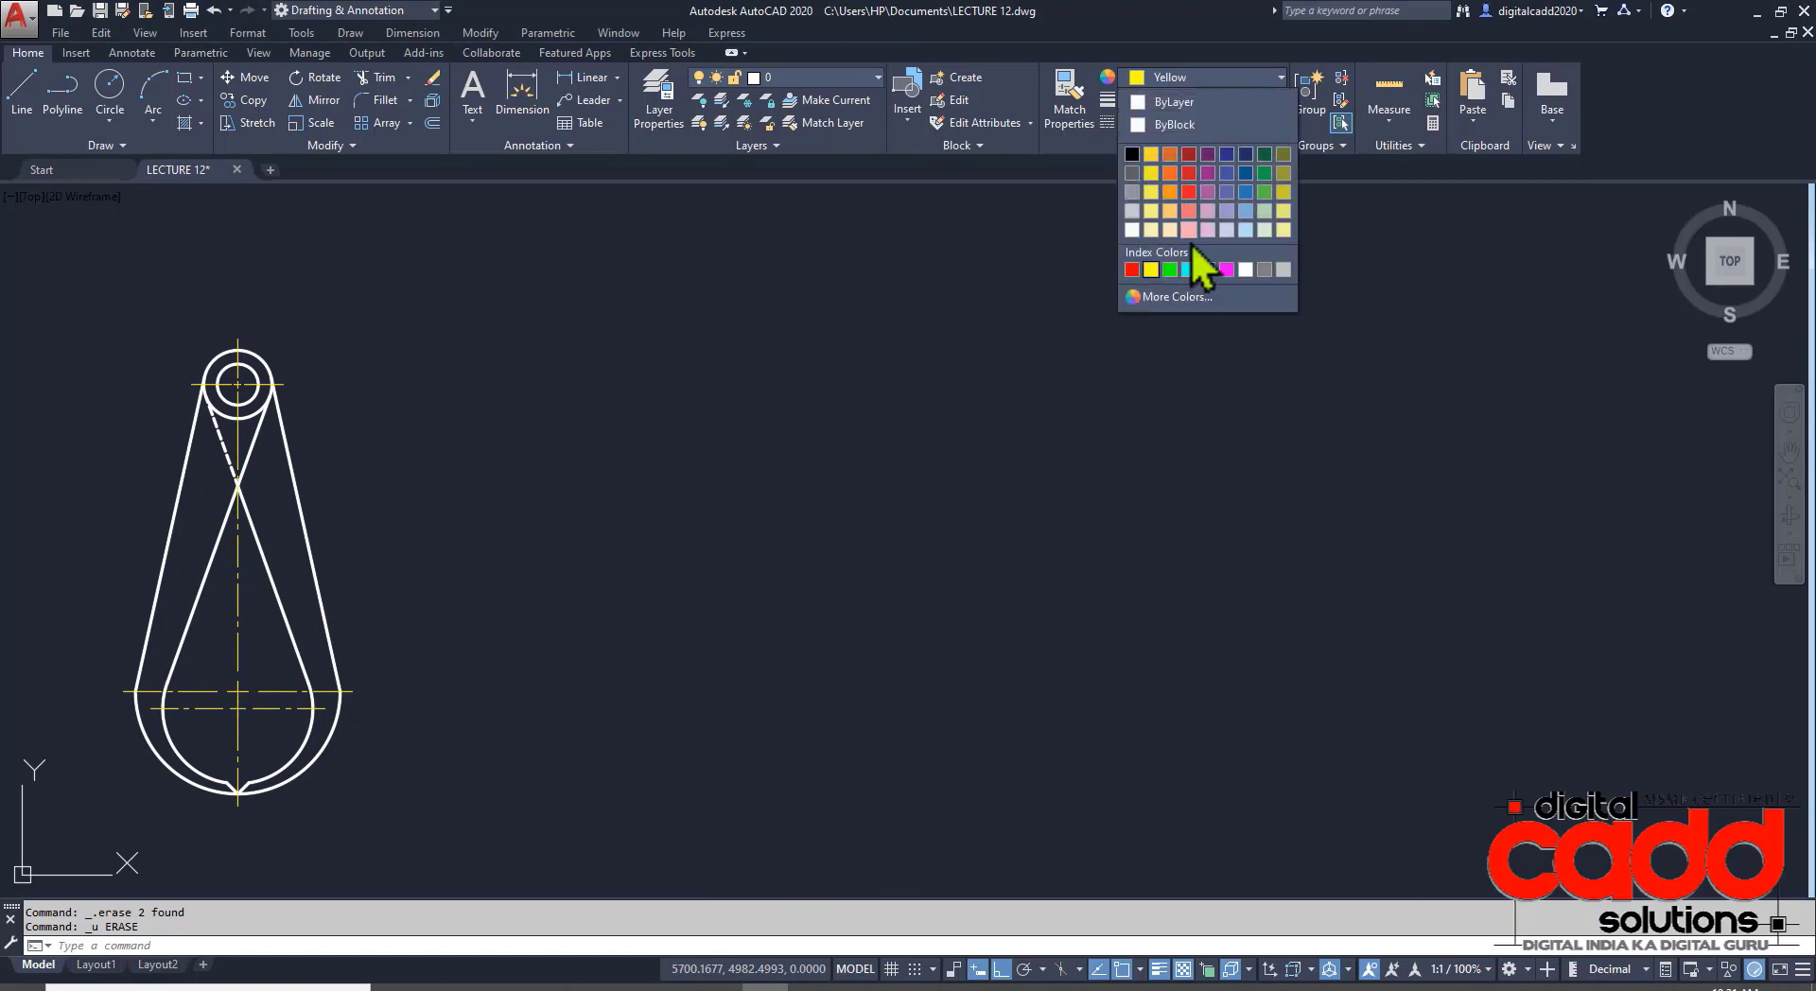
pyautogui.click(1178, 102)
pyautogui.click(1200, 99)
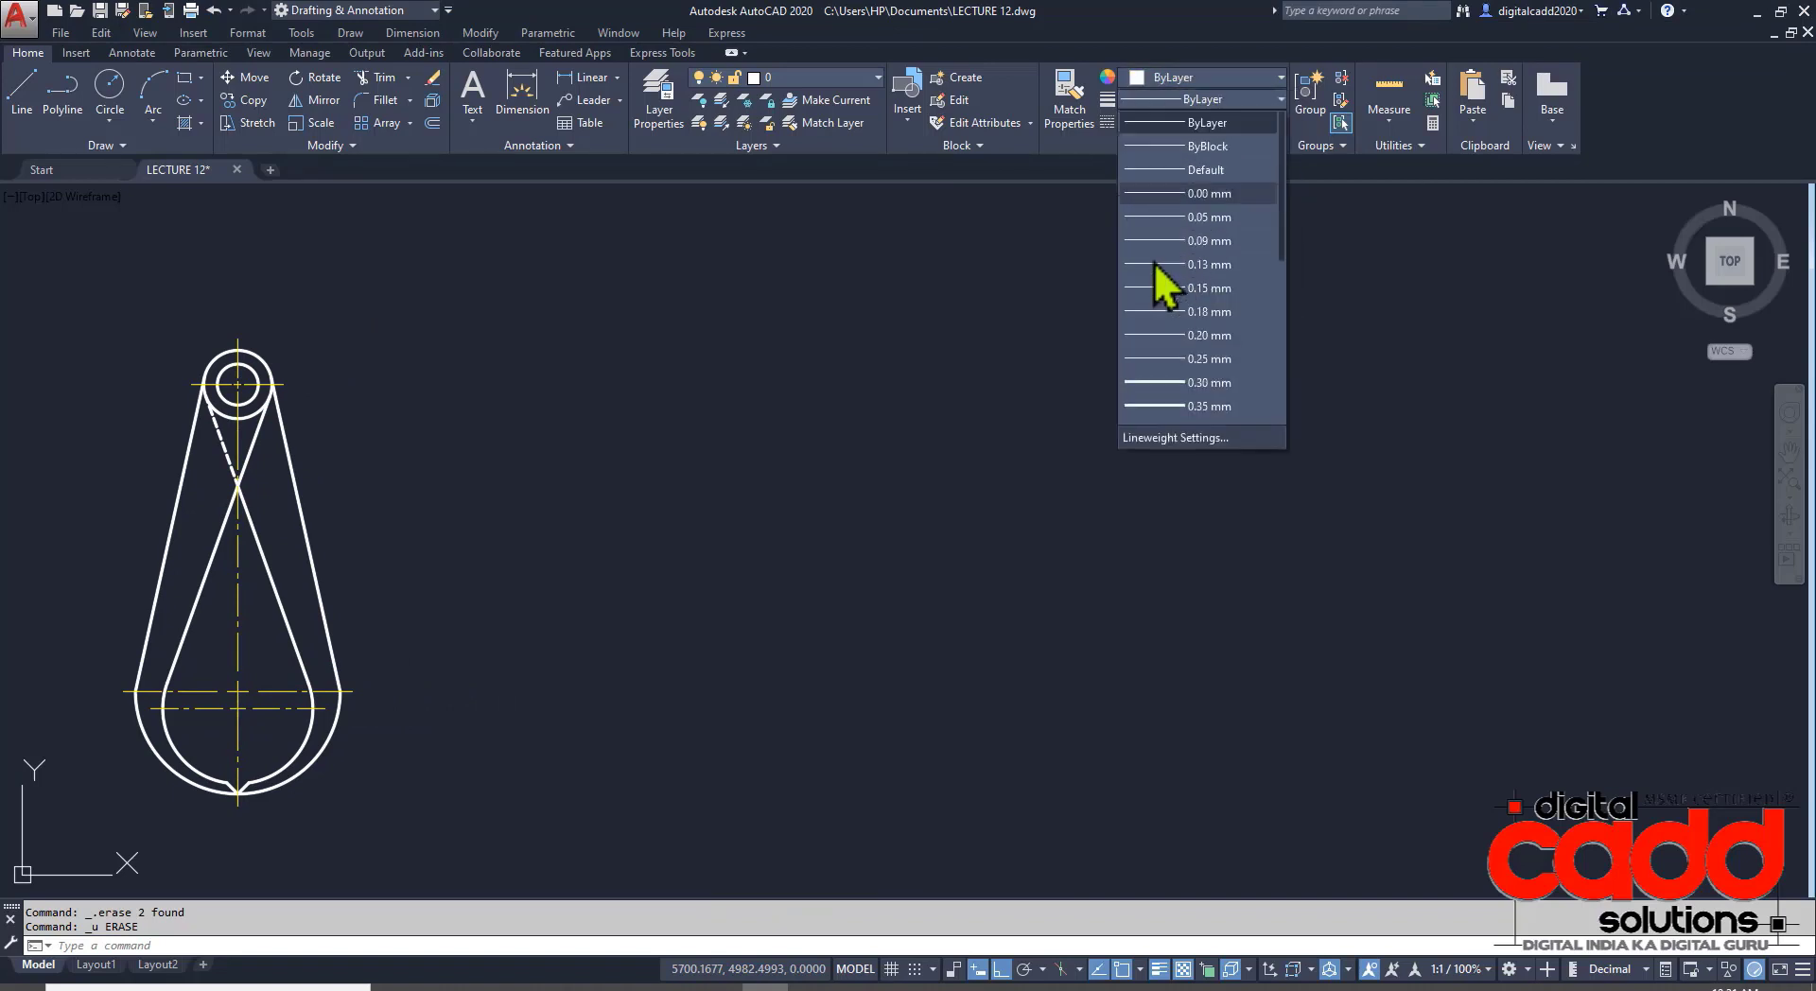
pyautogui.click(1184, 382)
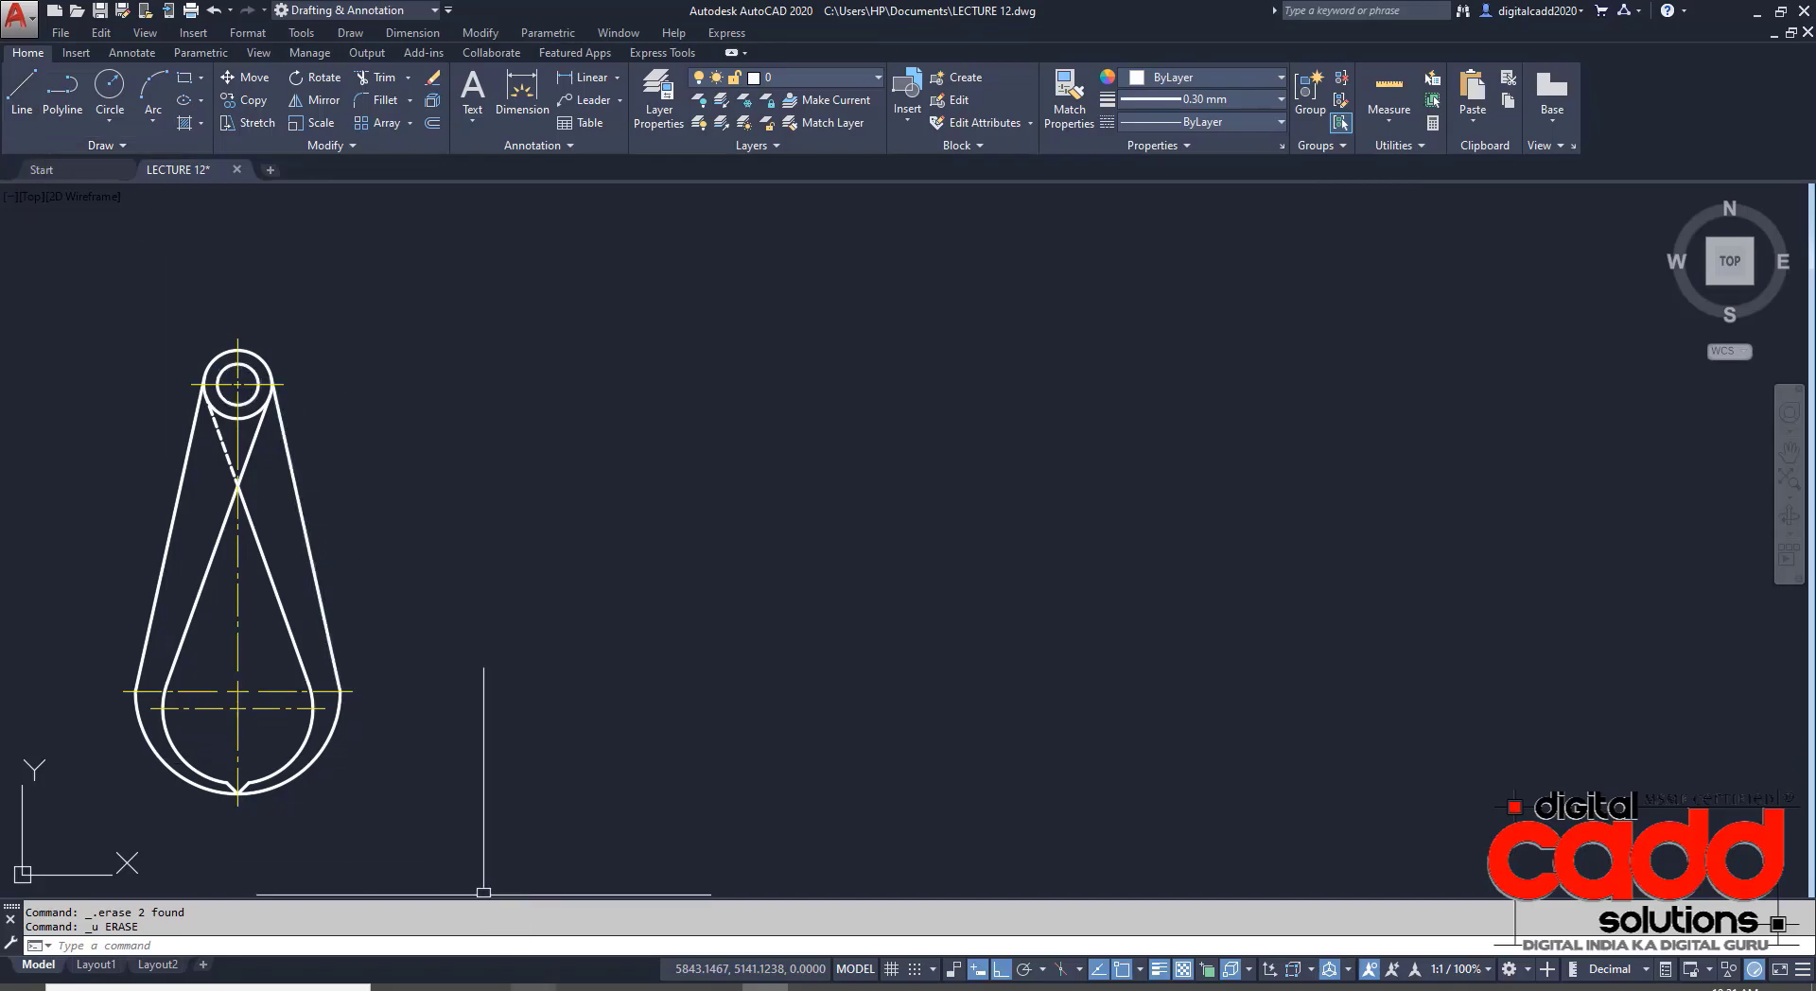
# - Check EX: 34 in the PDF and draw its circle of radius 30 in the empty area beside the finished drawing
pyautogui.hotkey('alt', 'Tab')
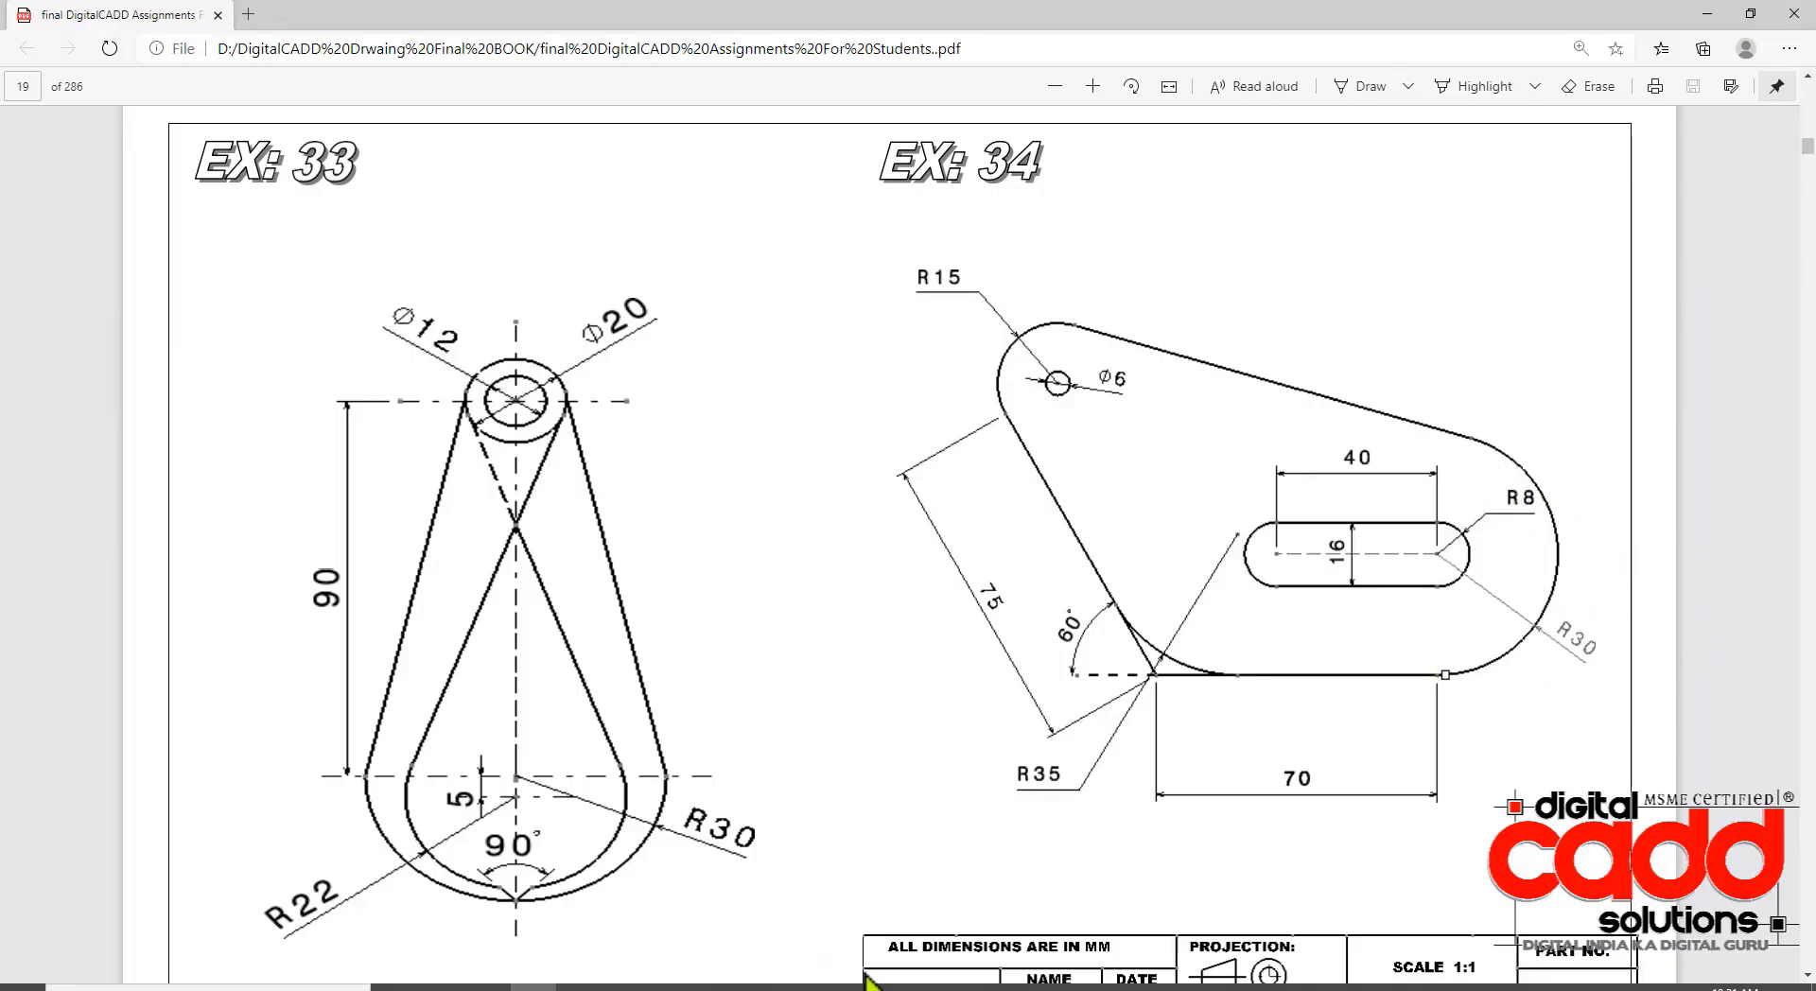
pyautogui.click(765, 987)
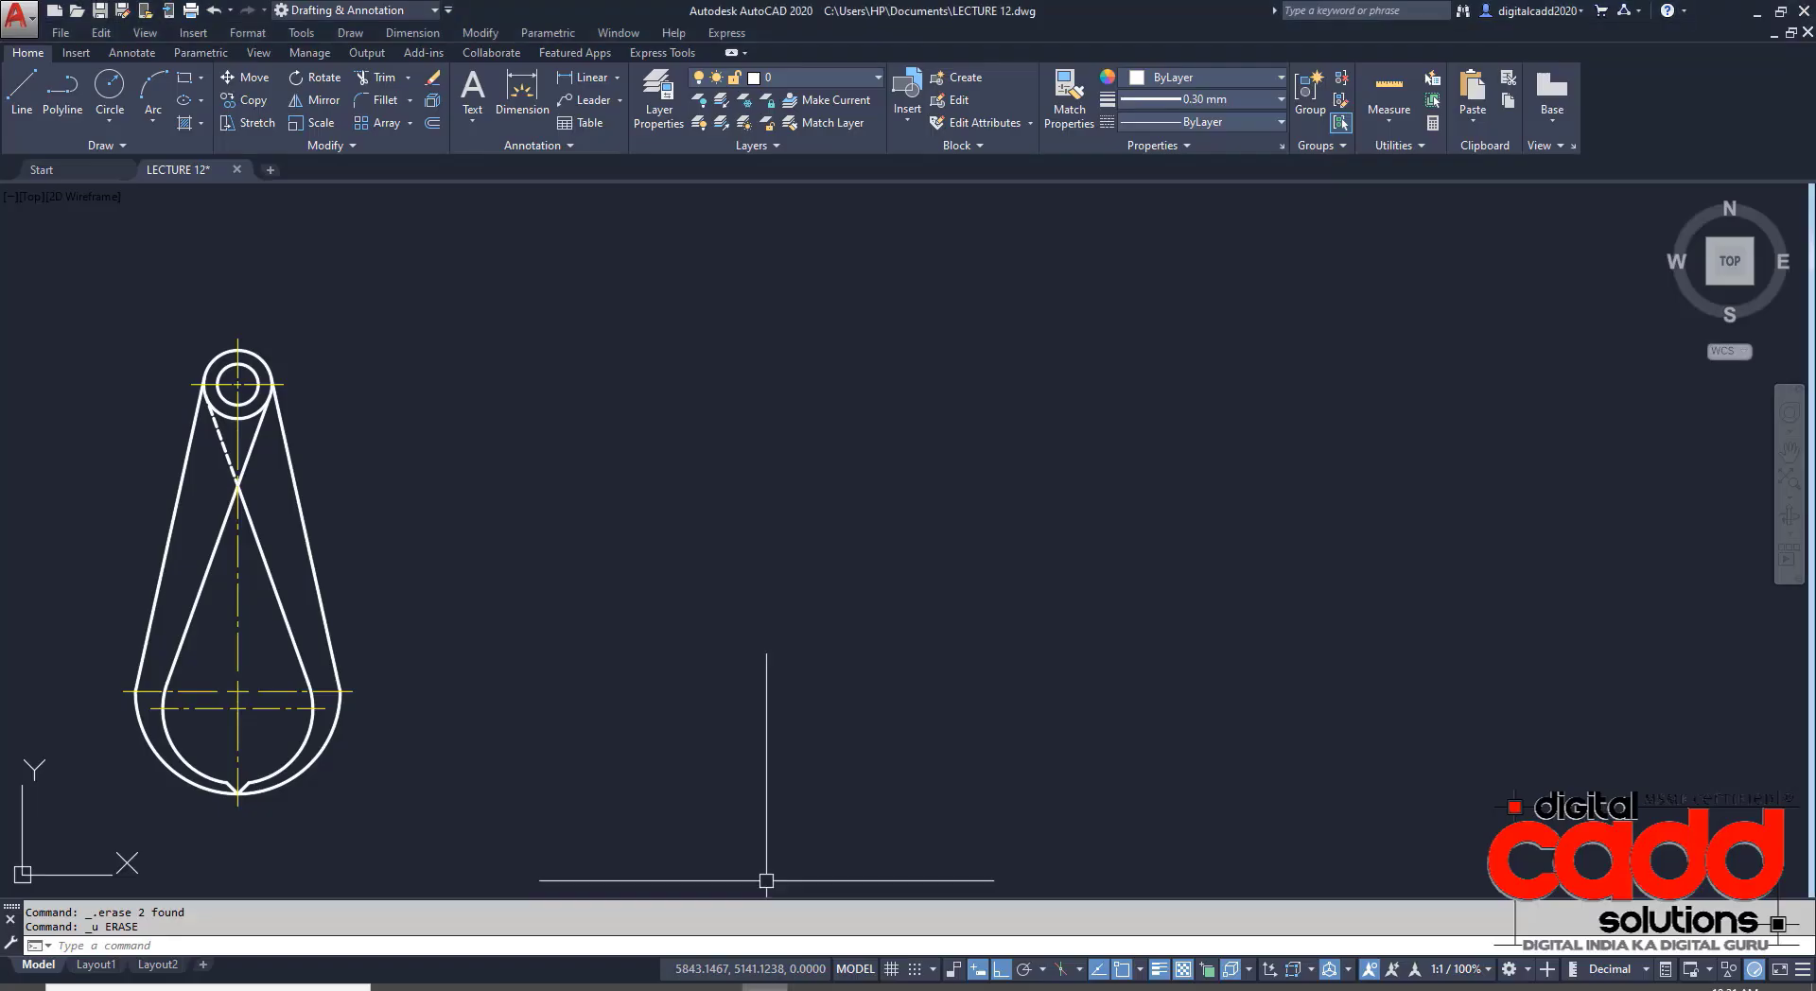
pyautogui.click(110, 120)
pyautogui.click(133, 157)
pyautogui.click(1365, 540)
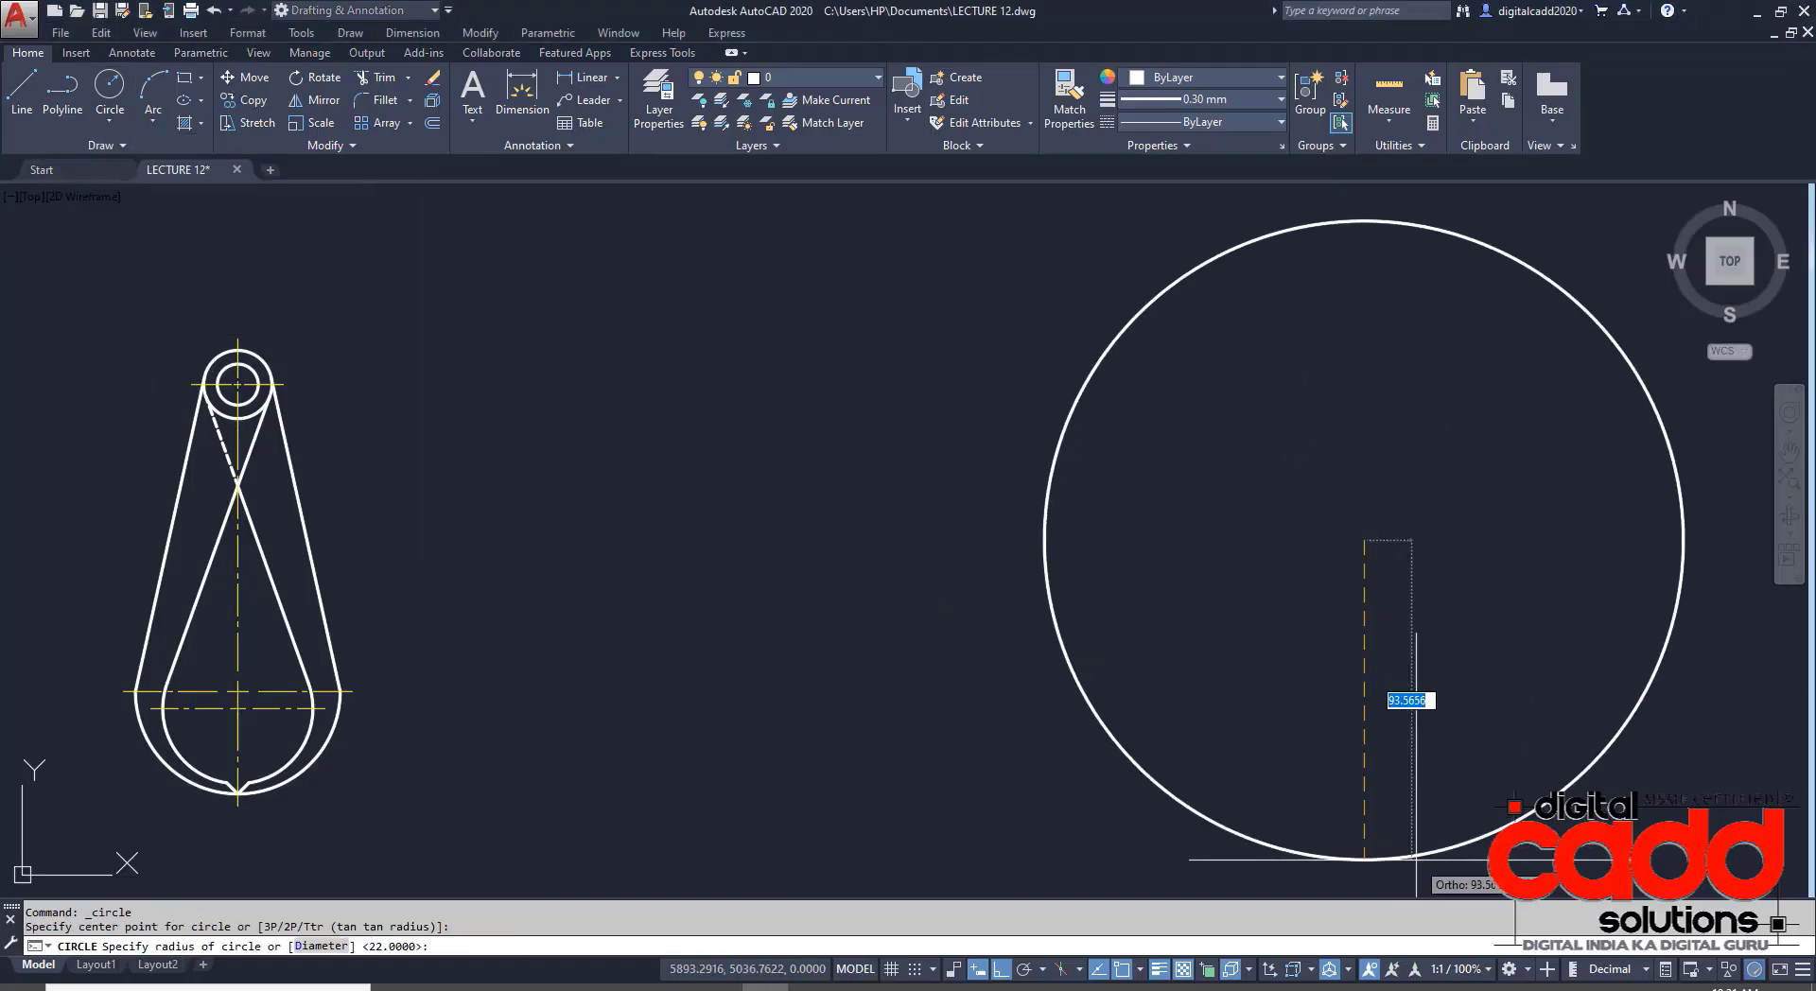
pyautogui.press('Return')
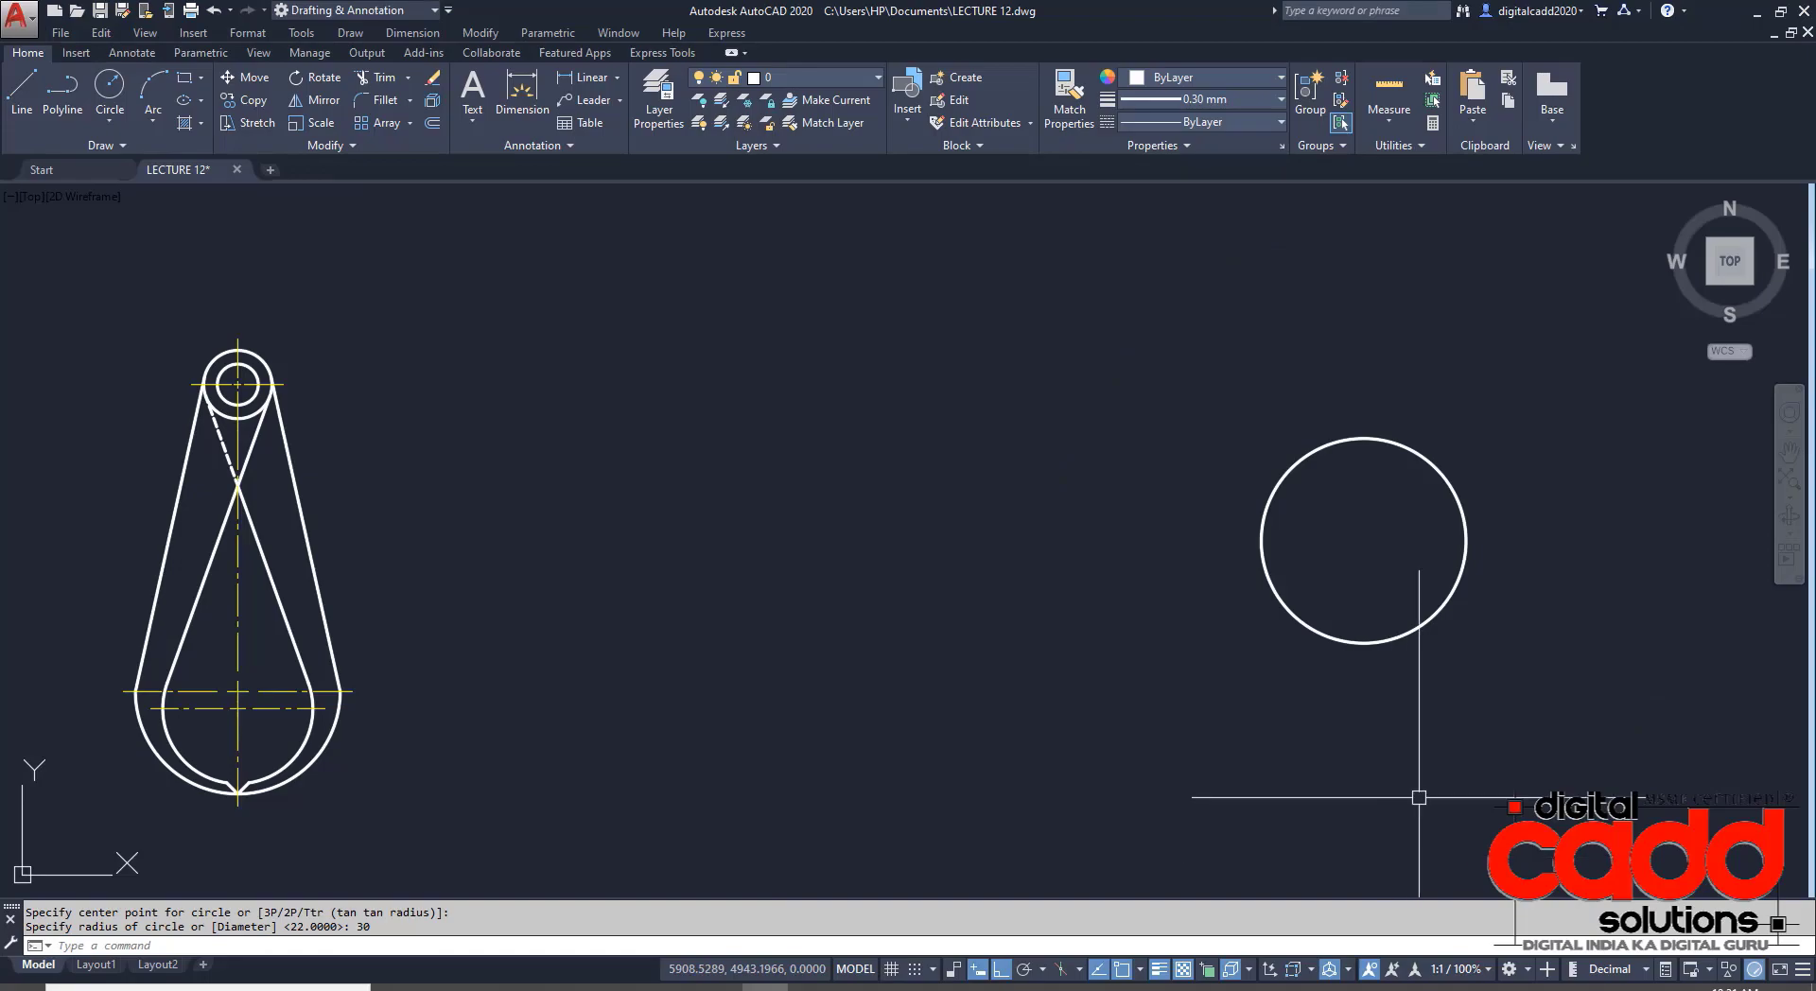
# - Check EX: 34 in the assignments PDF, return to AutoCAD and start a polyline with a 50 mm horizontal segment in the empty area beside the circle
pyautogui.moveTo(1401, 683); pyautogui.dragTo(1075, 769, button='middle')
pyautogui.click(578, 987)
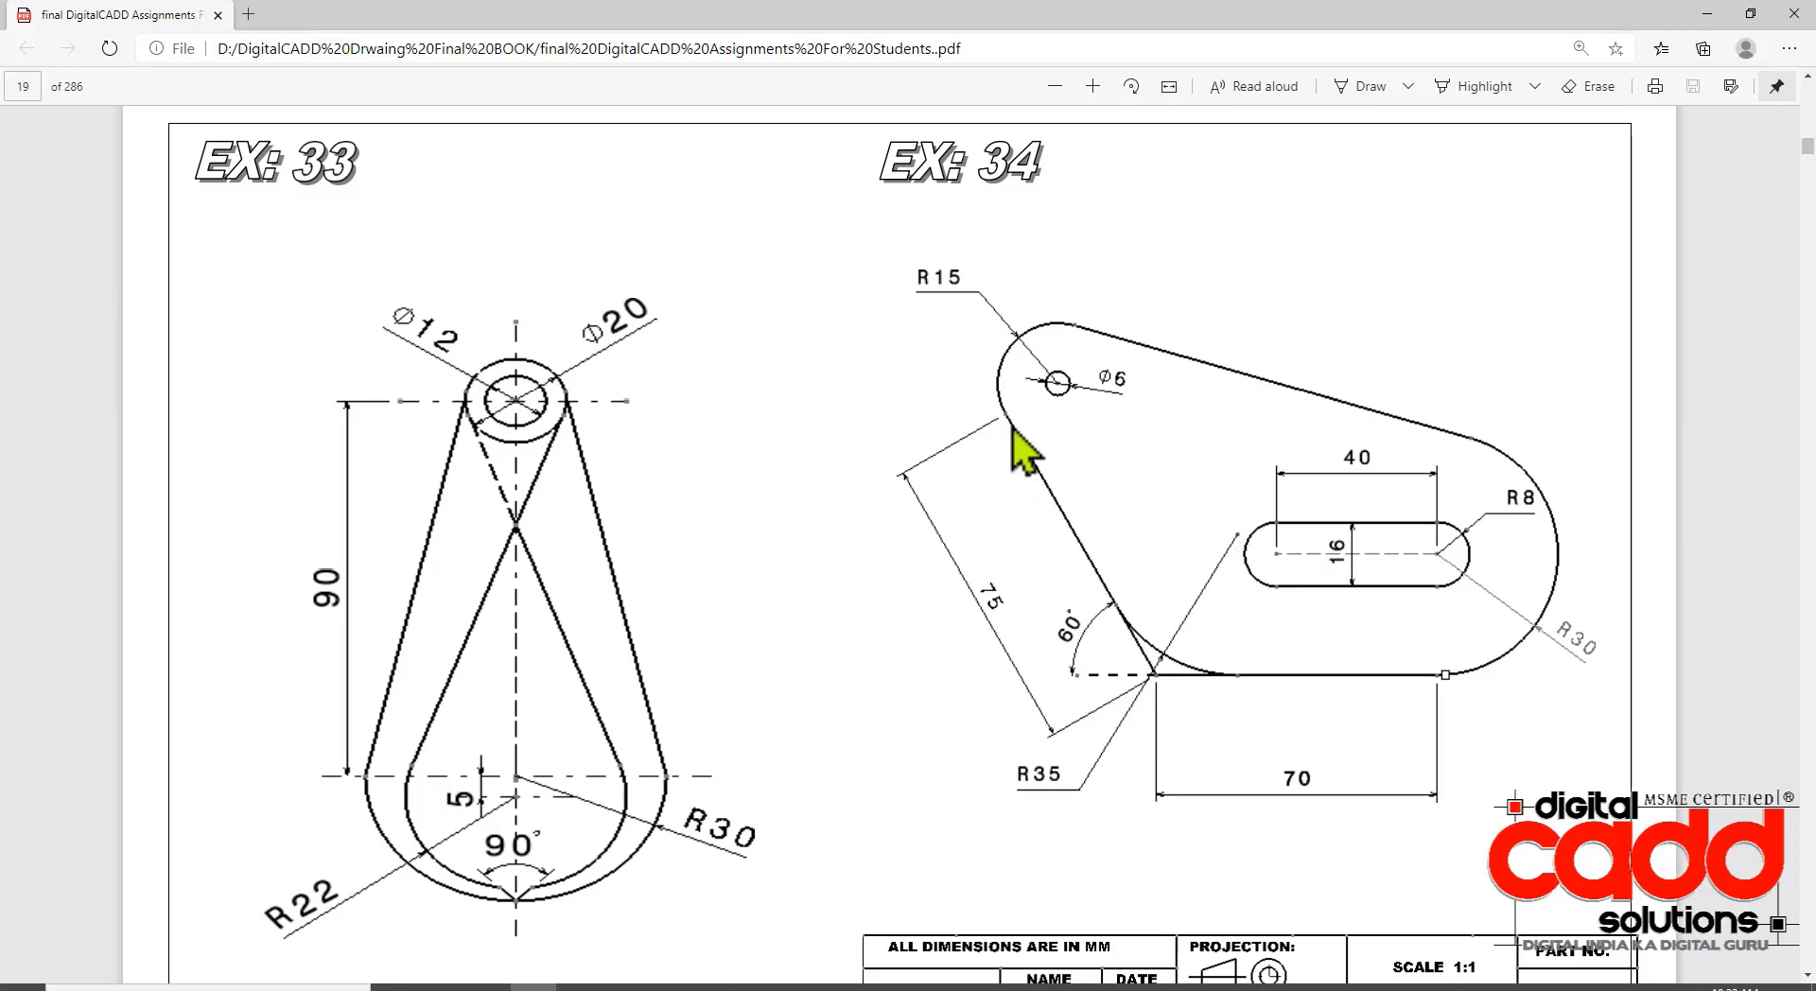
pyautogui.click(764, 989)
pyautogui.moveTo(954, 749); pyautogui.dragTo(521, 774, button='middle')
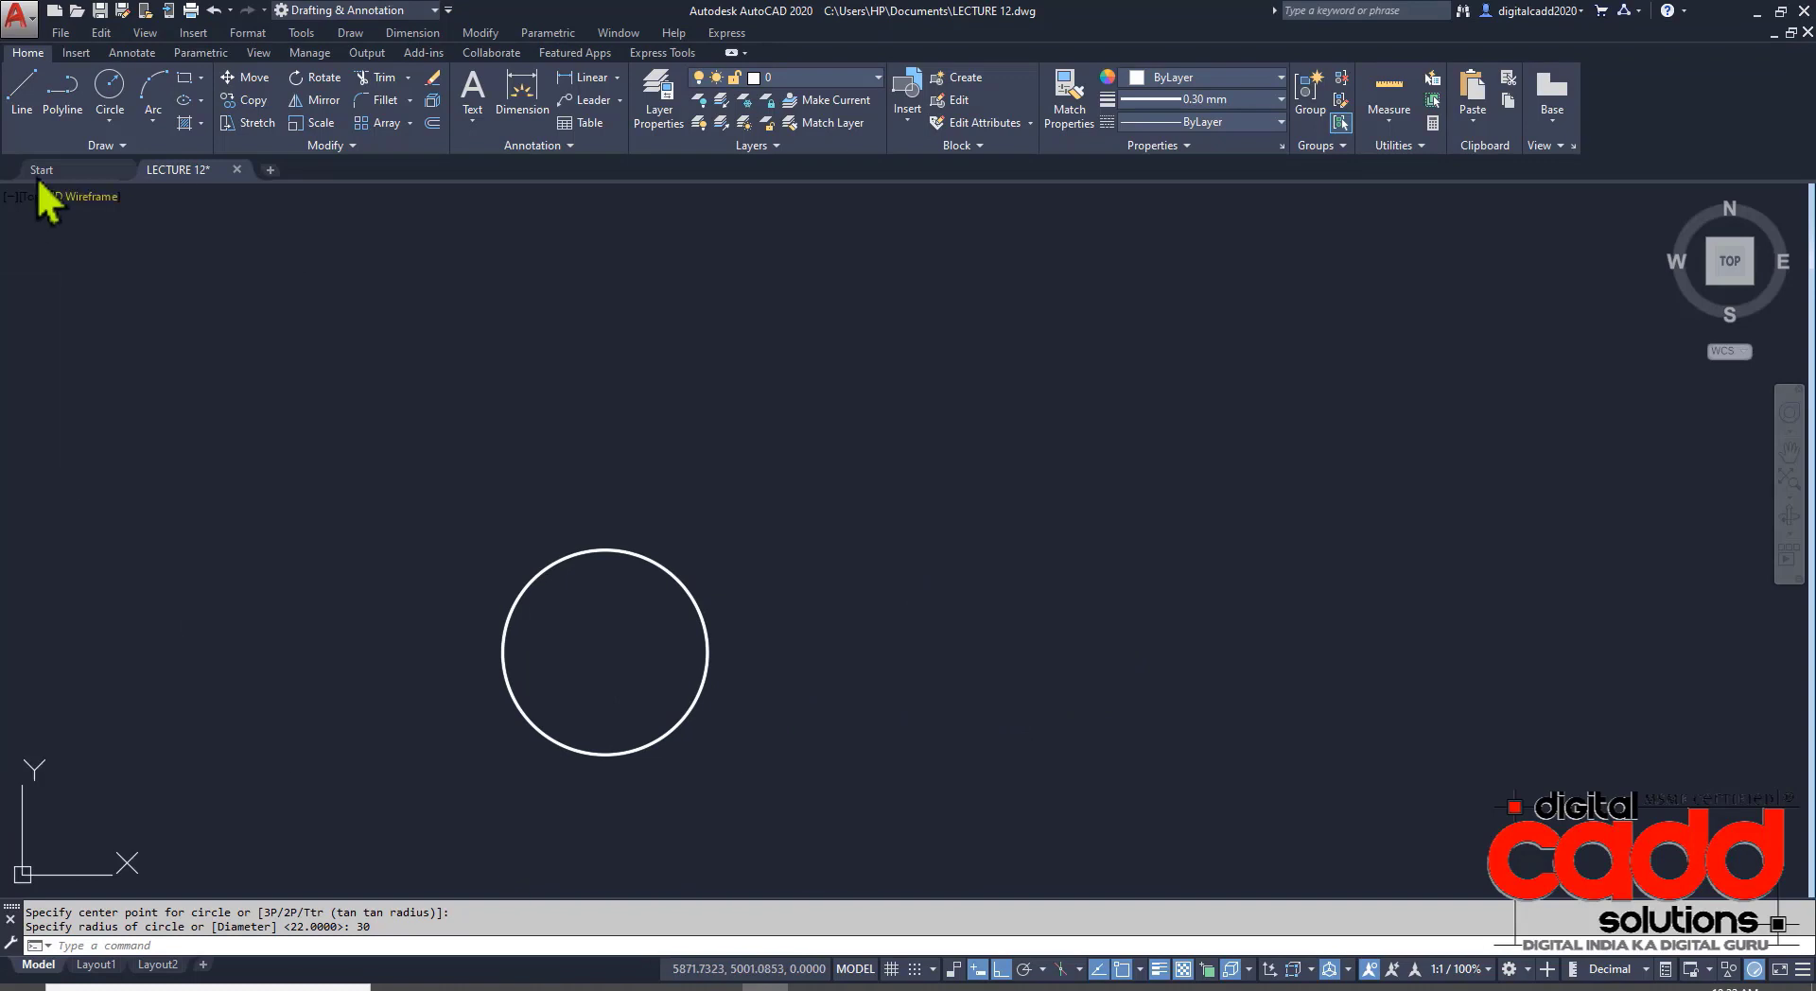
pyautogui.click(66, 112)
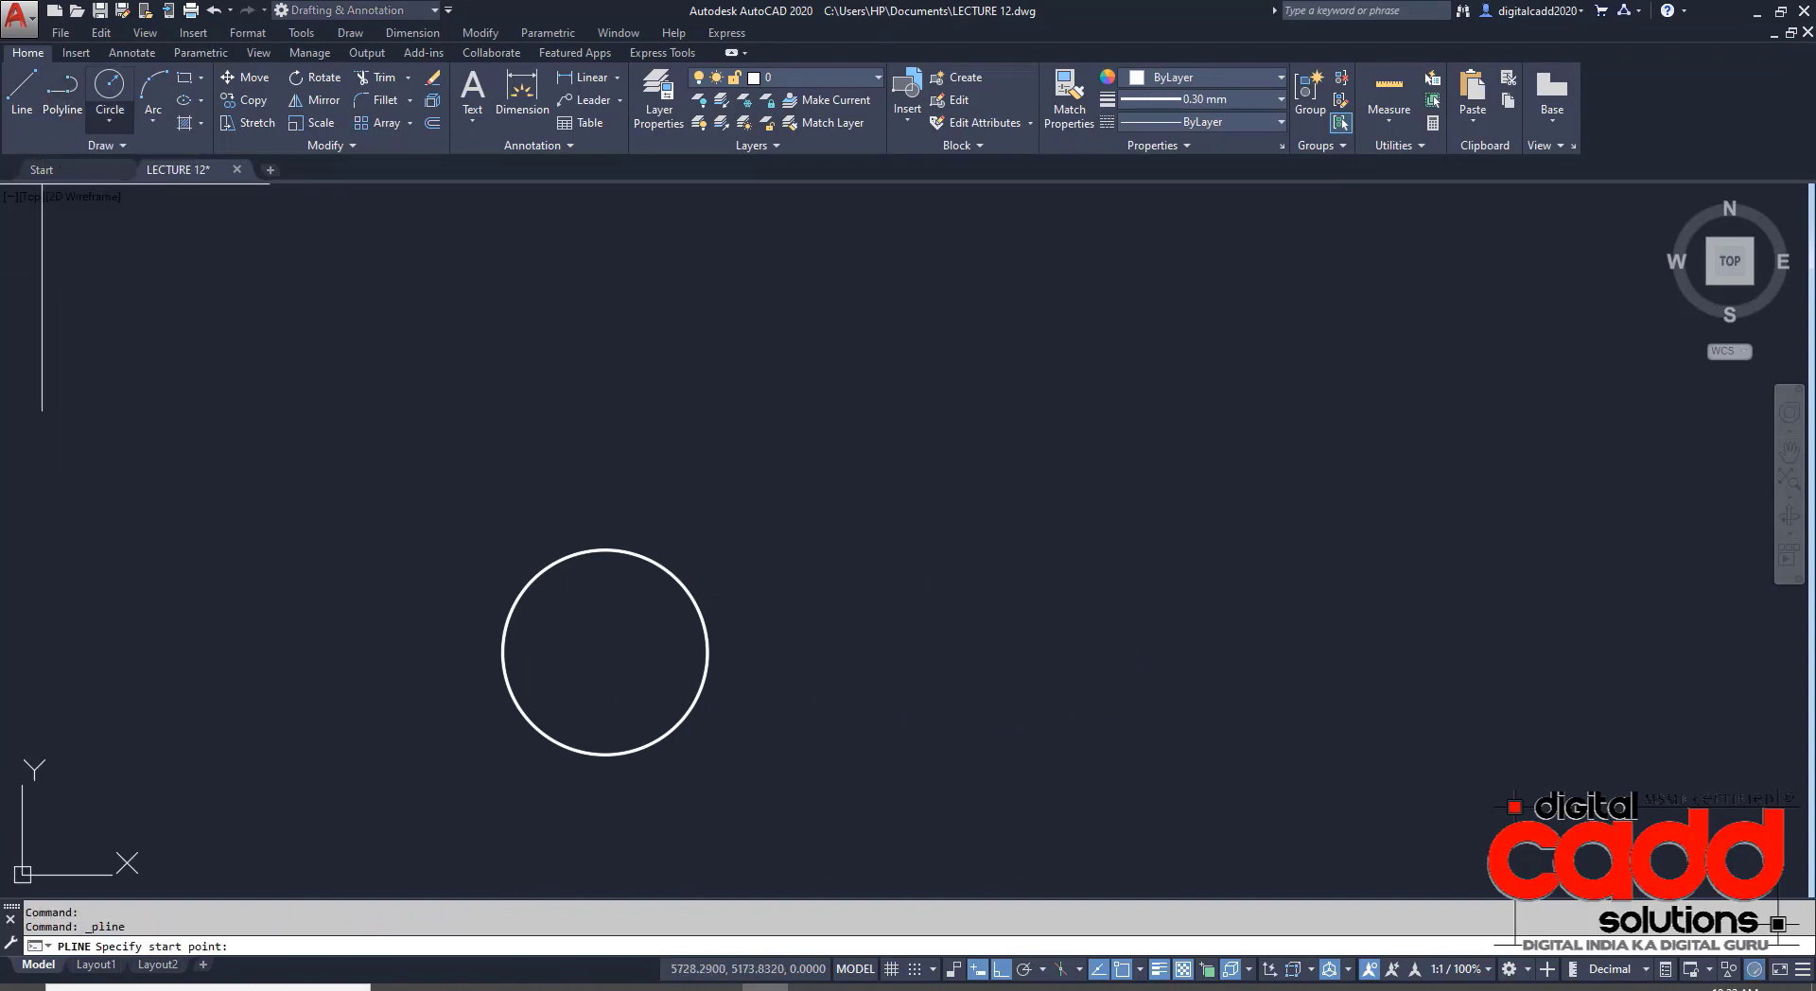
pyautogui.click(1047, 437)
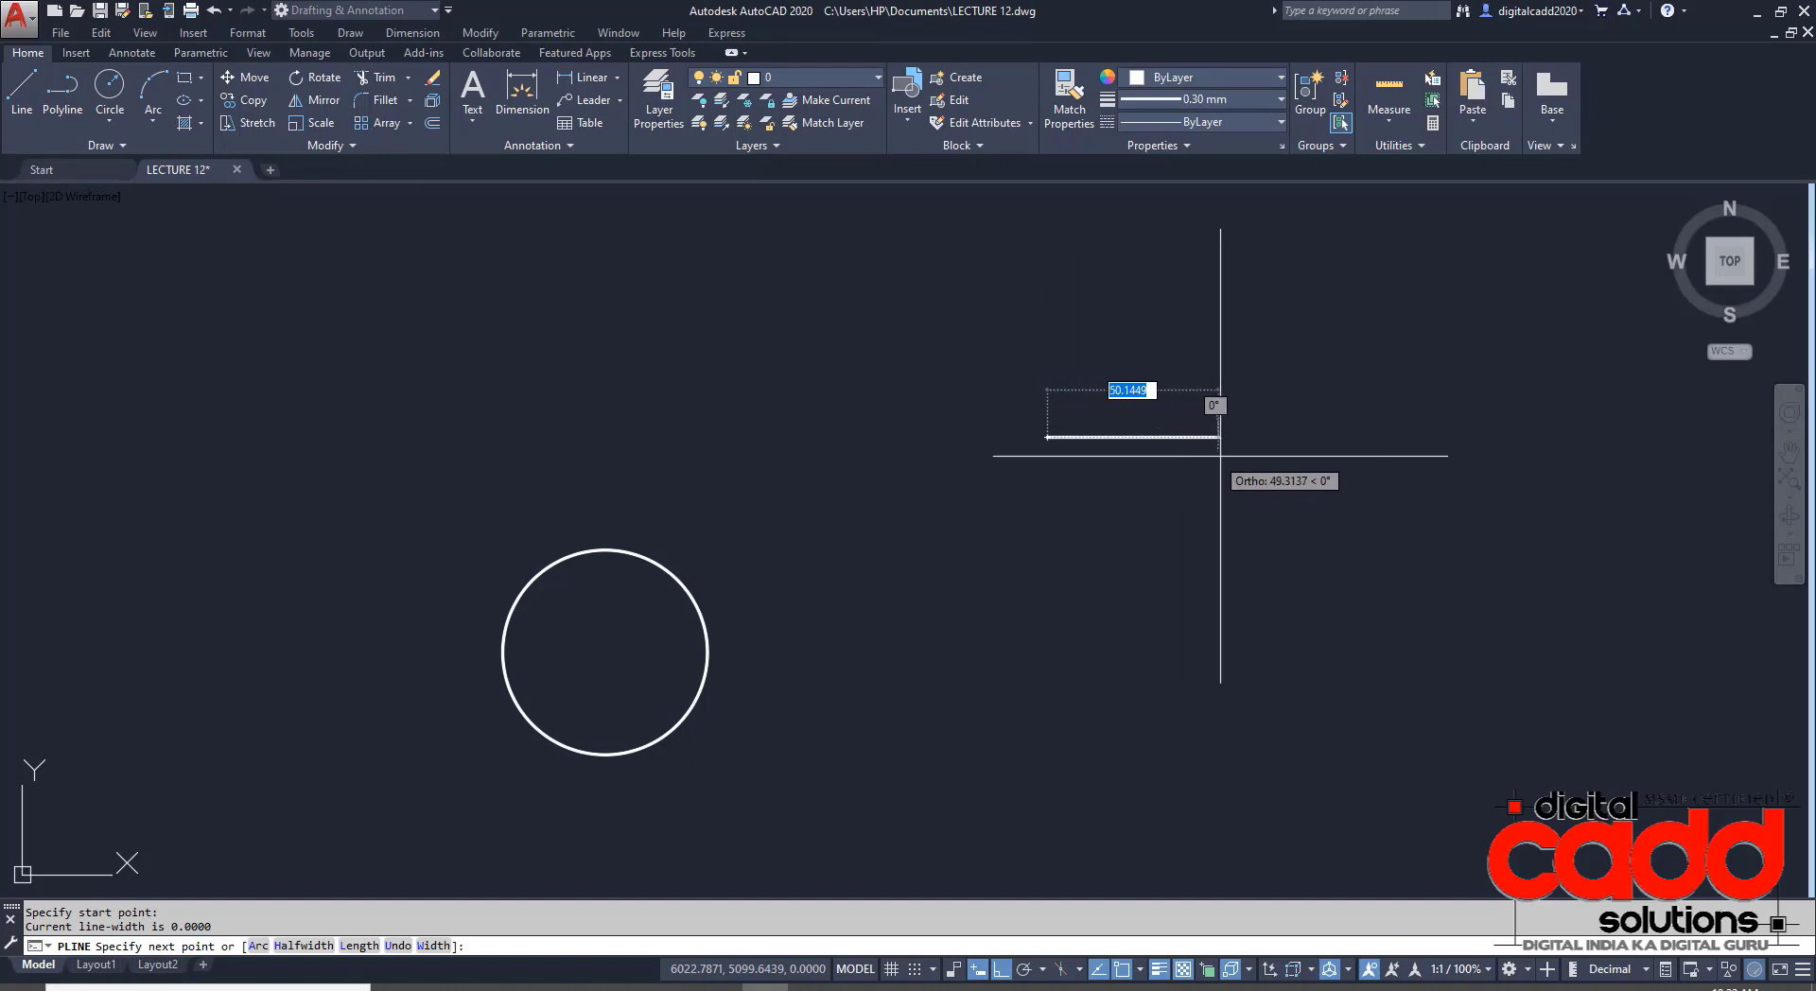
pyautogui.write('5')
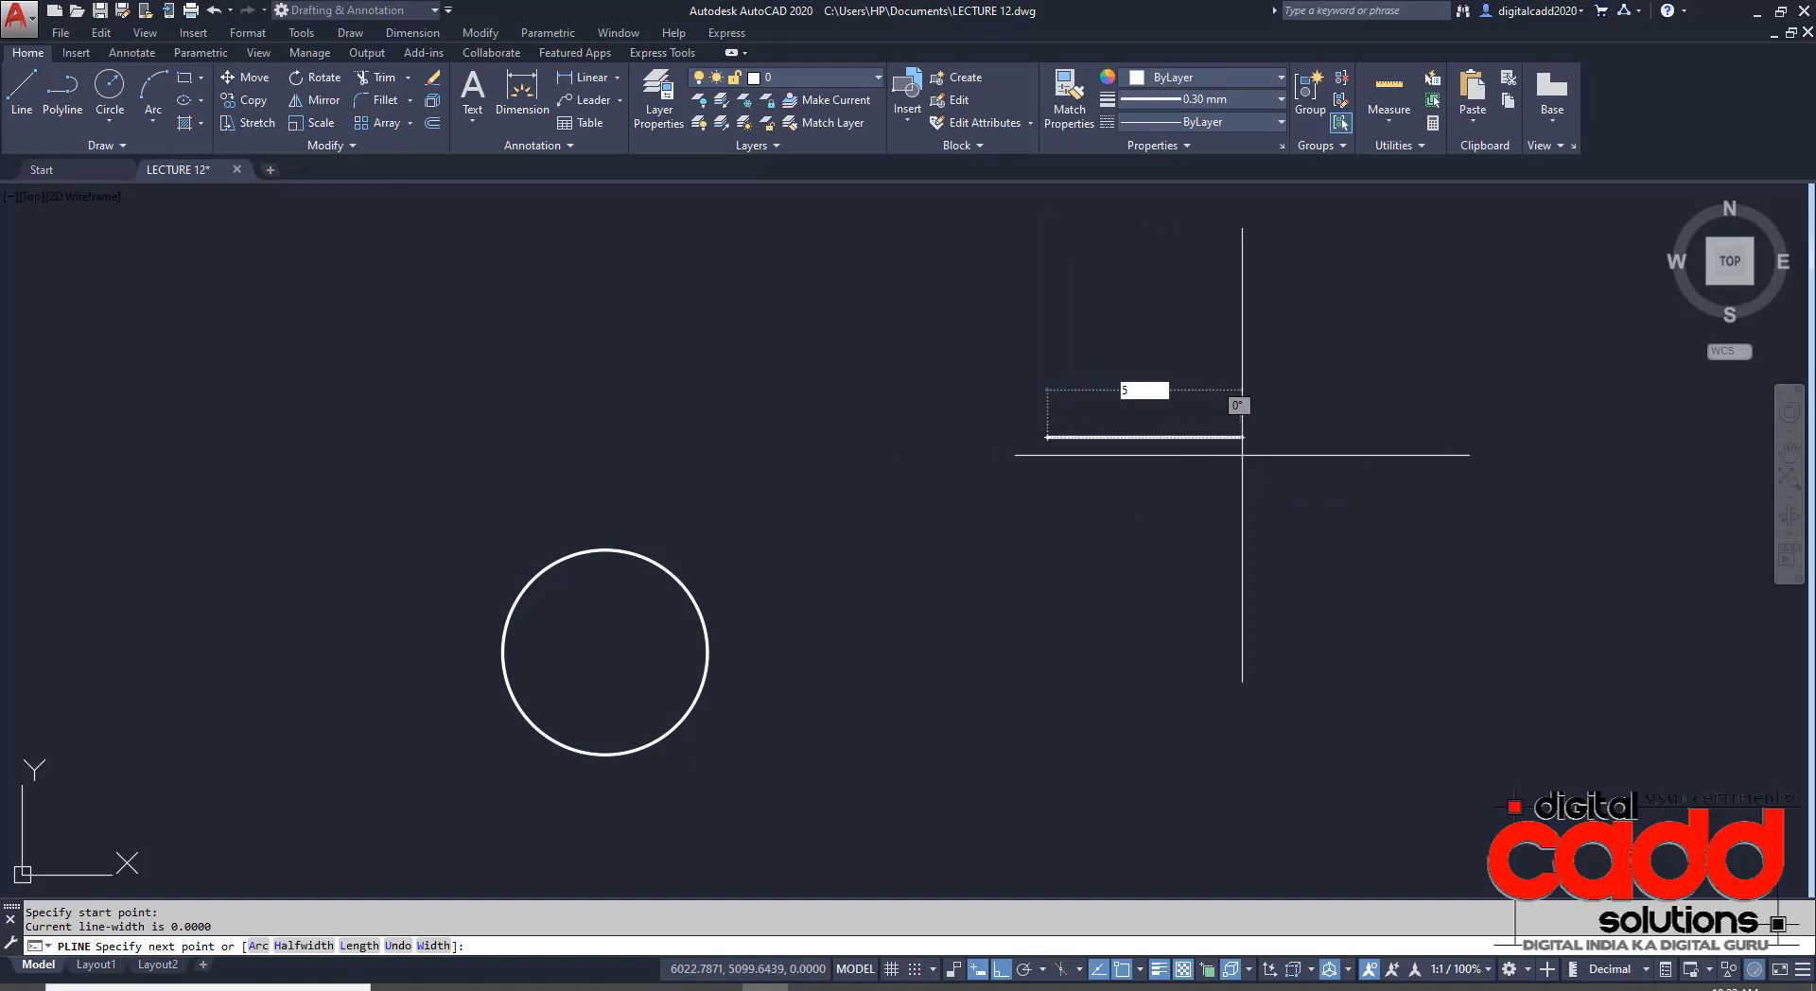
pyautogui.write('0')
pyautogui.press('Return')
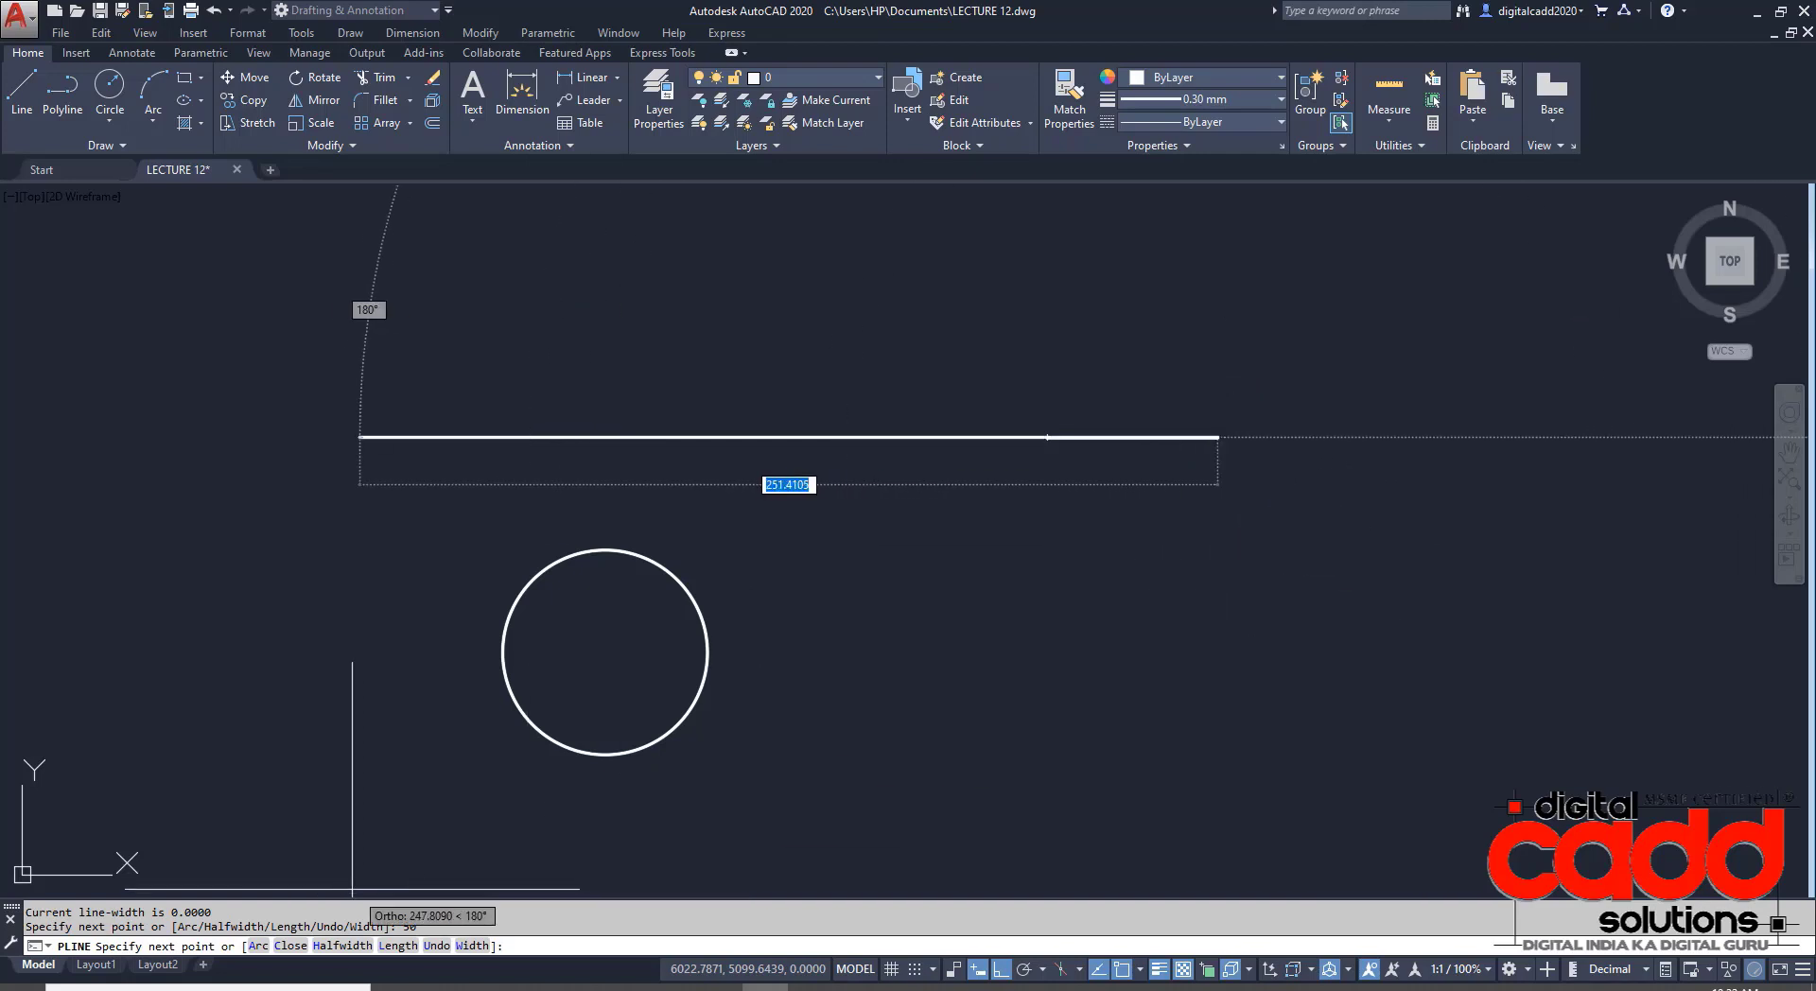
# - Continue the polyline into a slot with a 30 mm downward end arc, a straight return segment below the start point and a closing arc
pyautogui.click(257, 946)
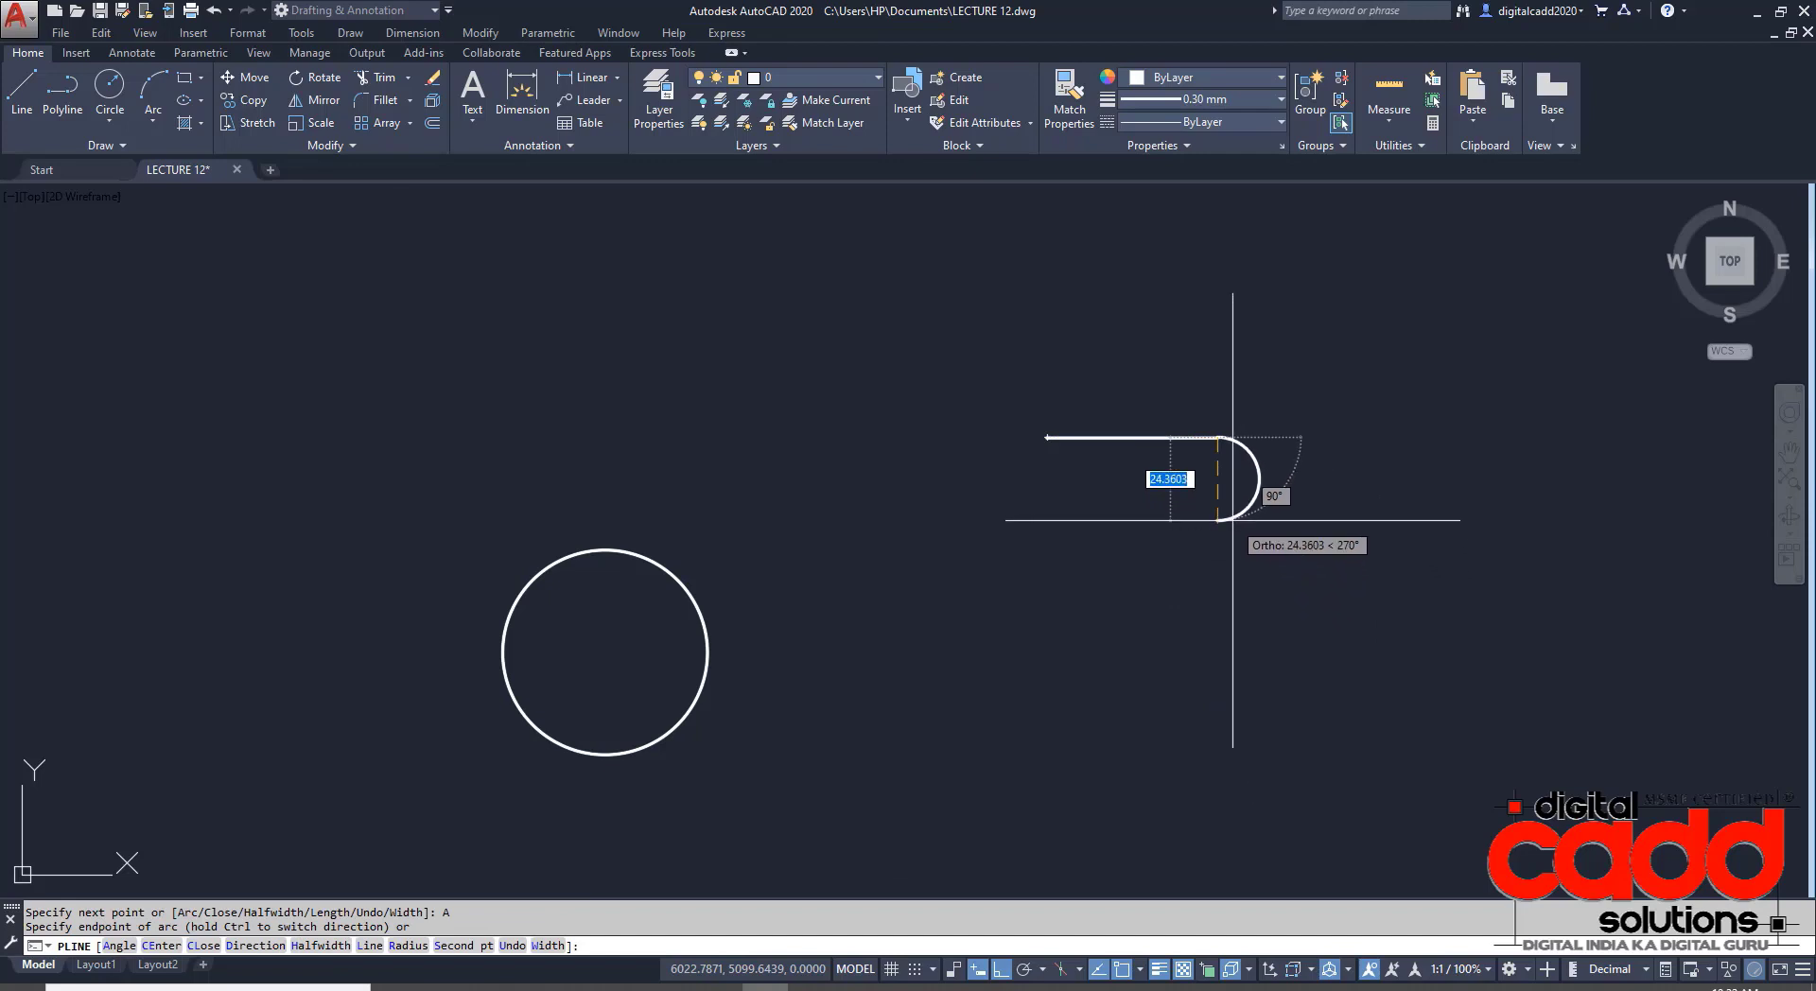
pyautogui.write('30')
pyautogui.press('Return')
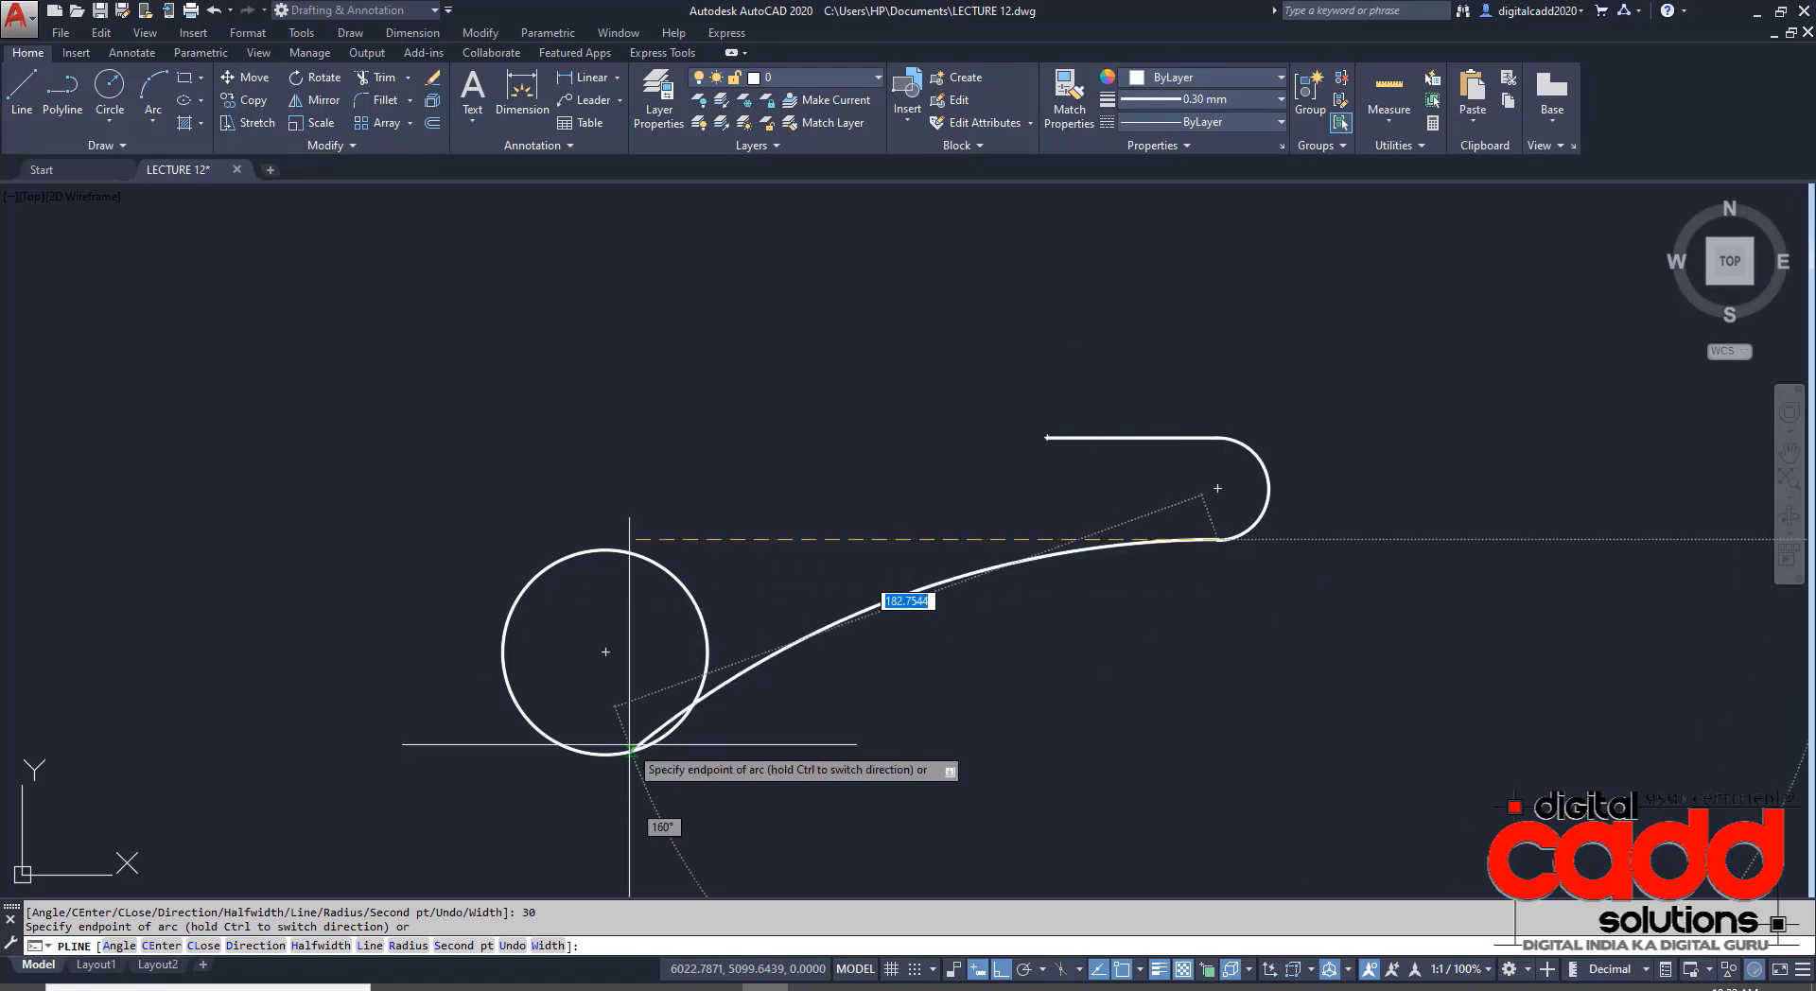
pyautogui.click(370, 946)
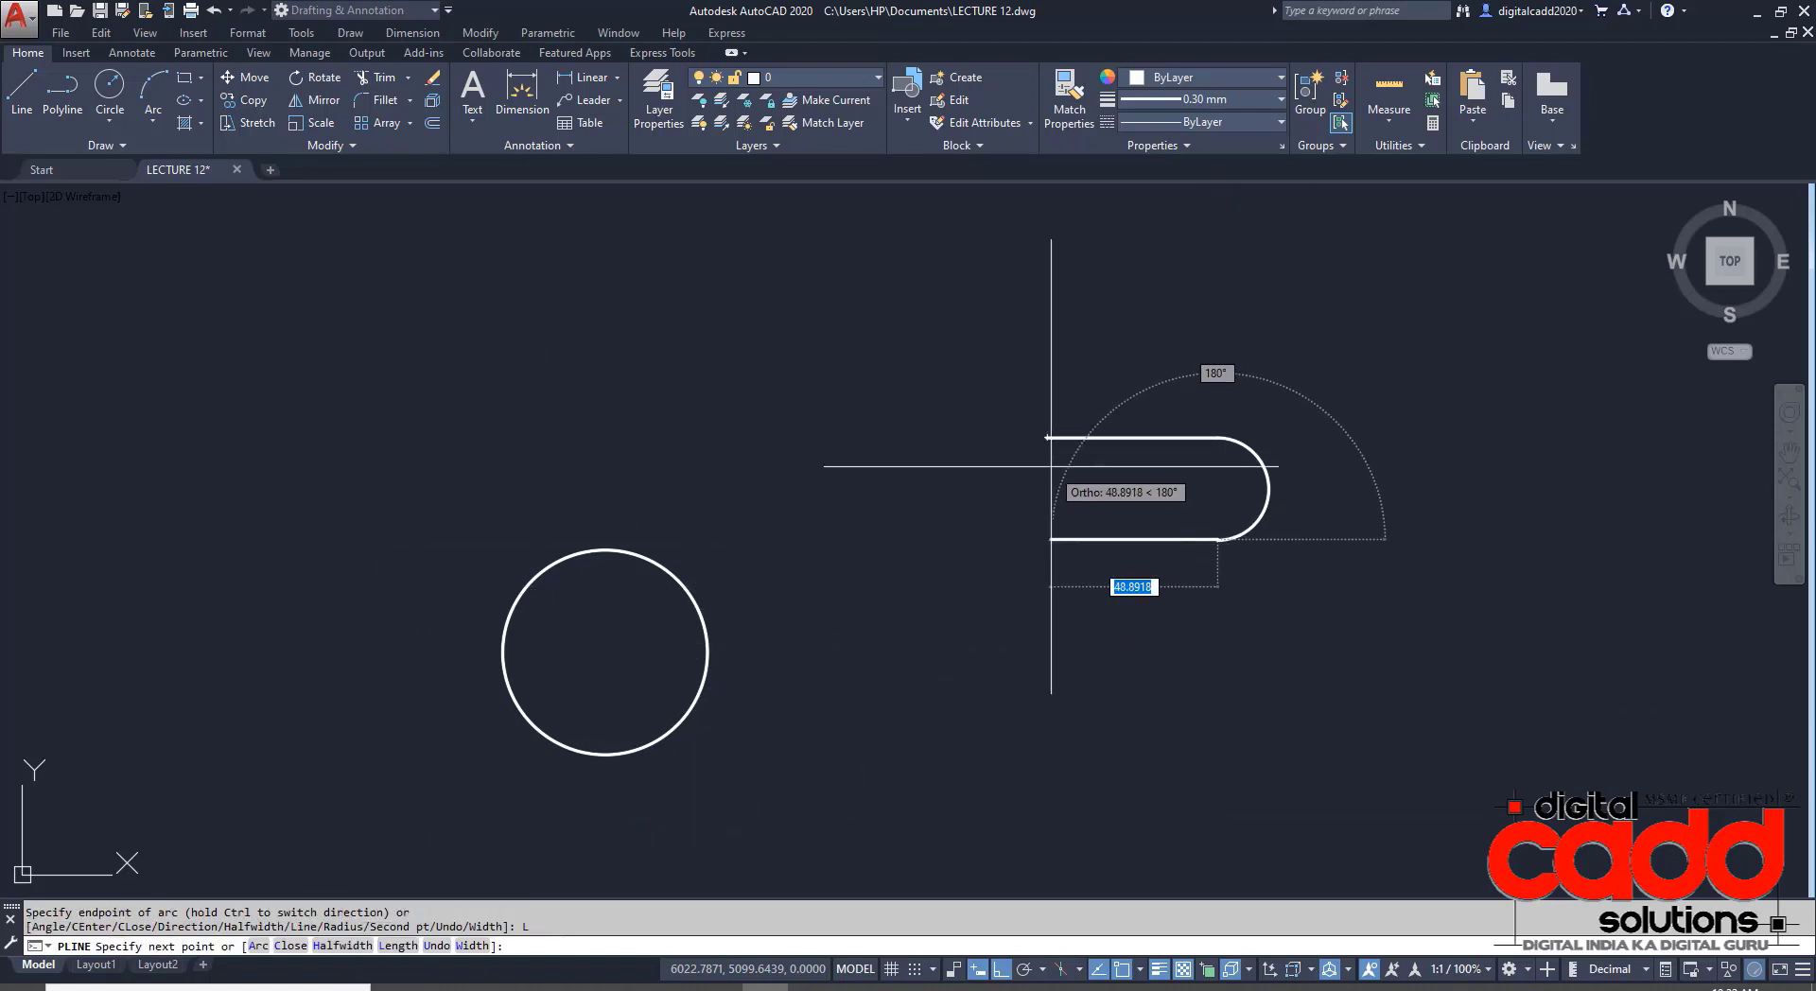
pyautogui.click(1047, 539)
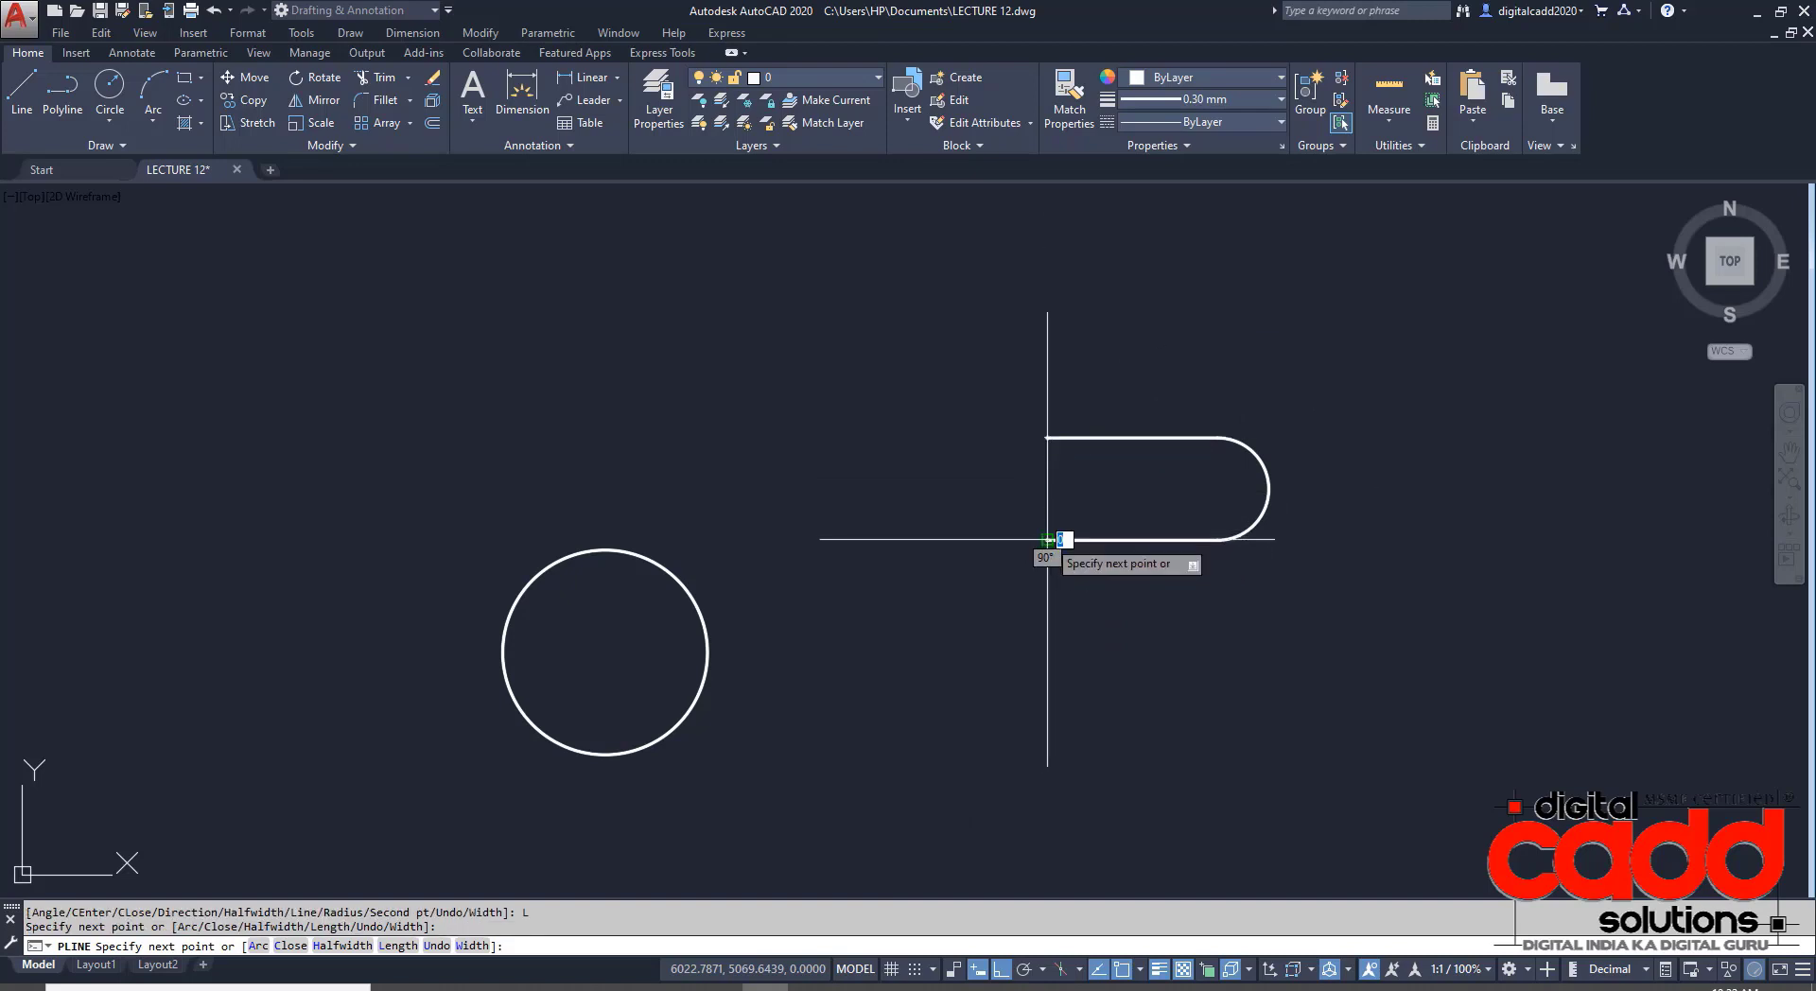
pyautogui.click(256, 946)
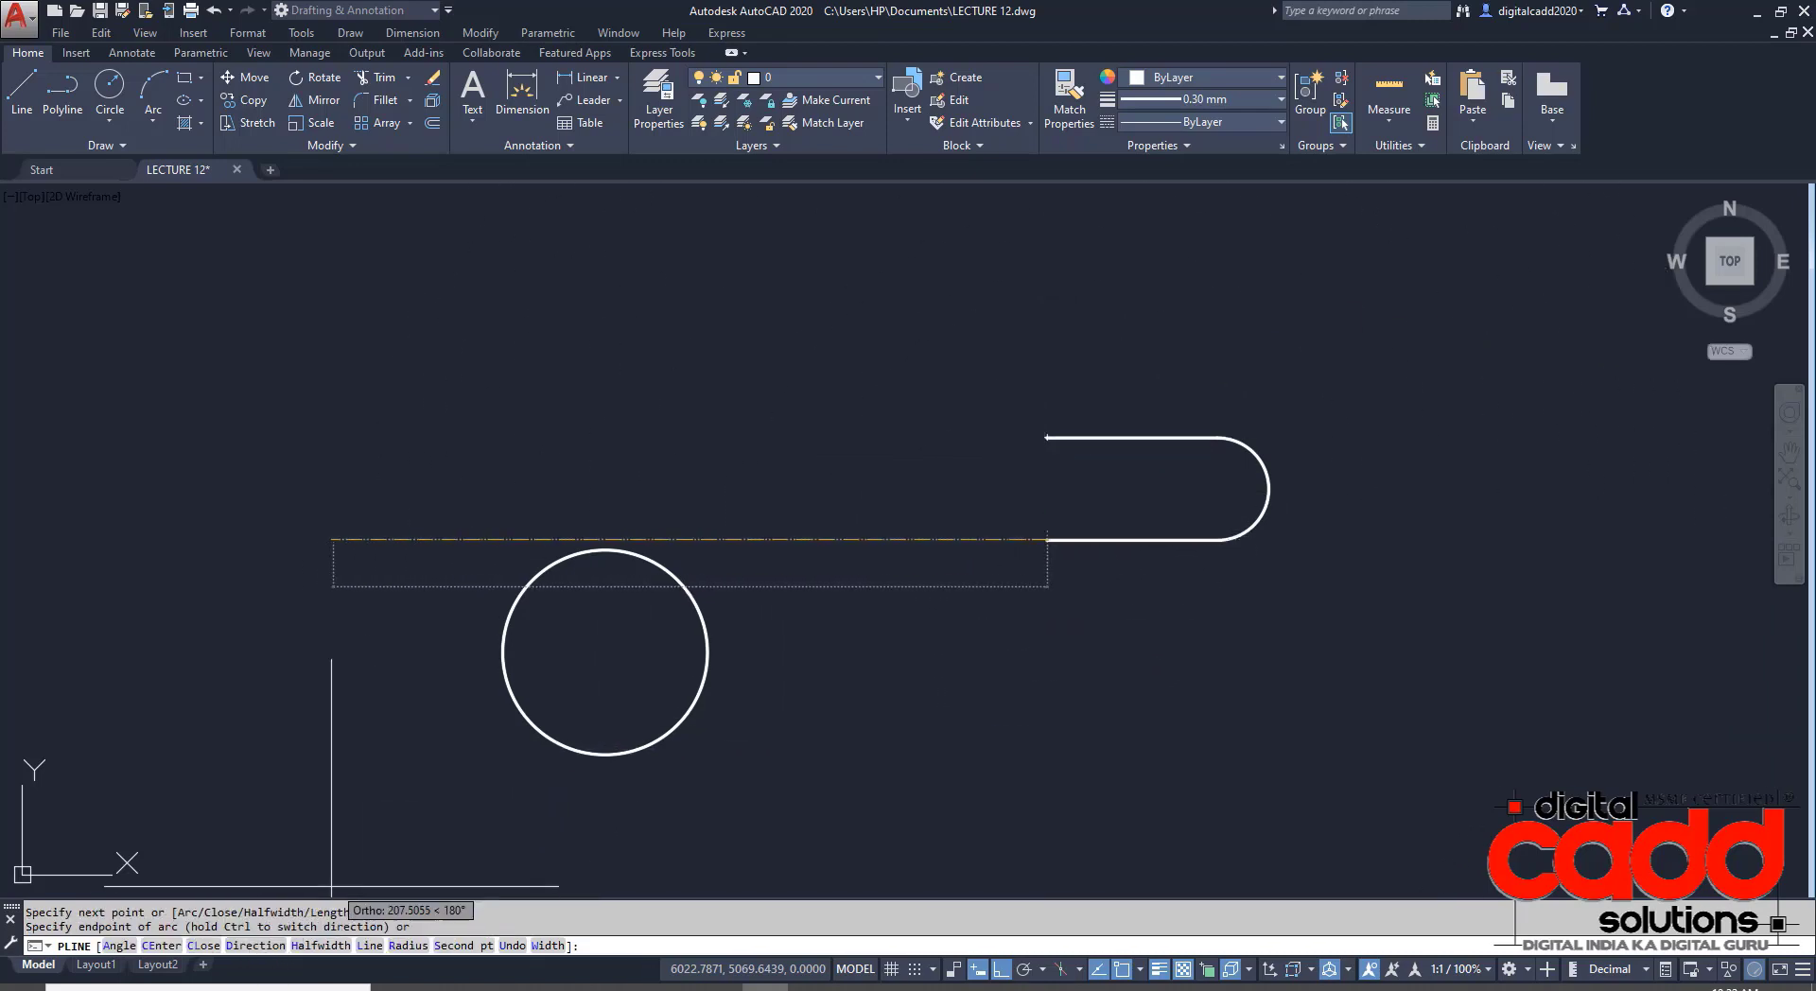
pyautogui.click(203, 946)
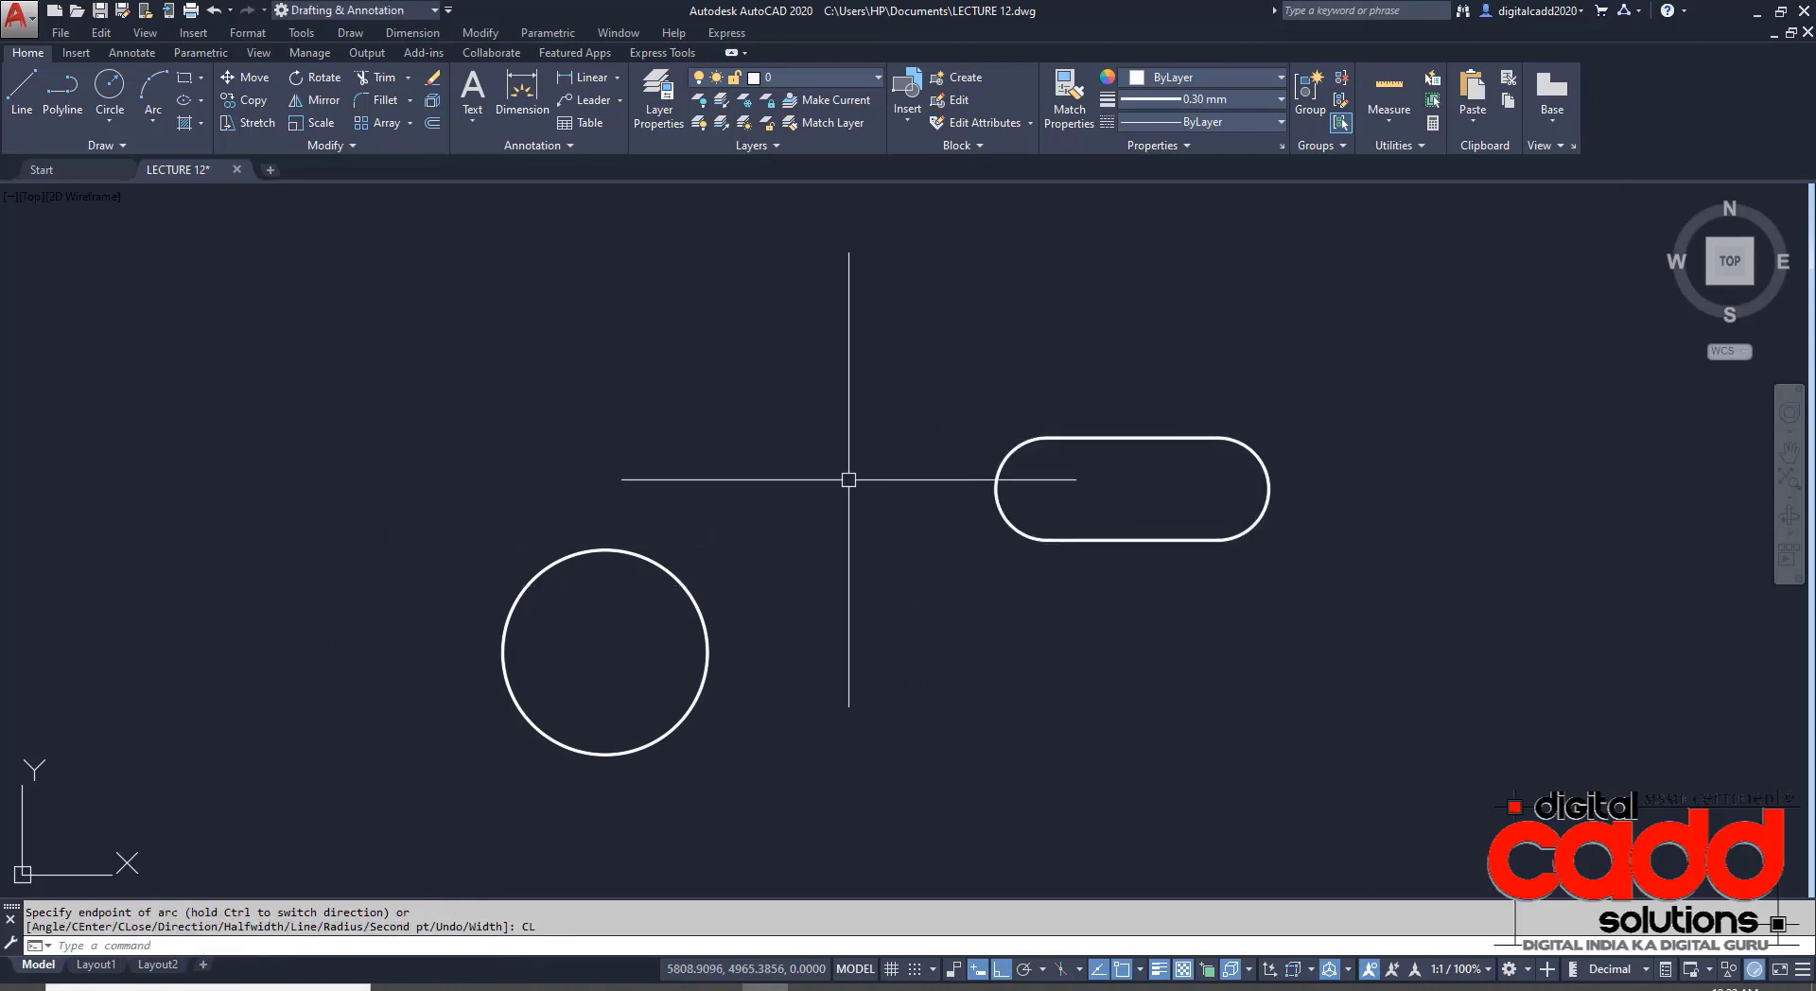
# - Draw a trial polyline below the slot with a segment about 70 mm long, an arc about 40 mm across and a closing arc, and undo it
pyautogui.moveTo(1253, 470); pyautogui.dragTo(1060, 423, button='middle')
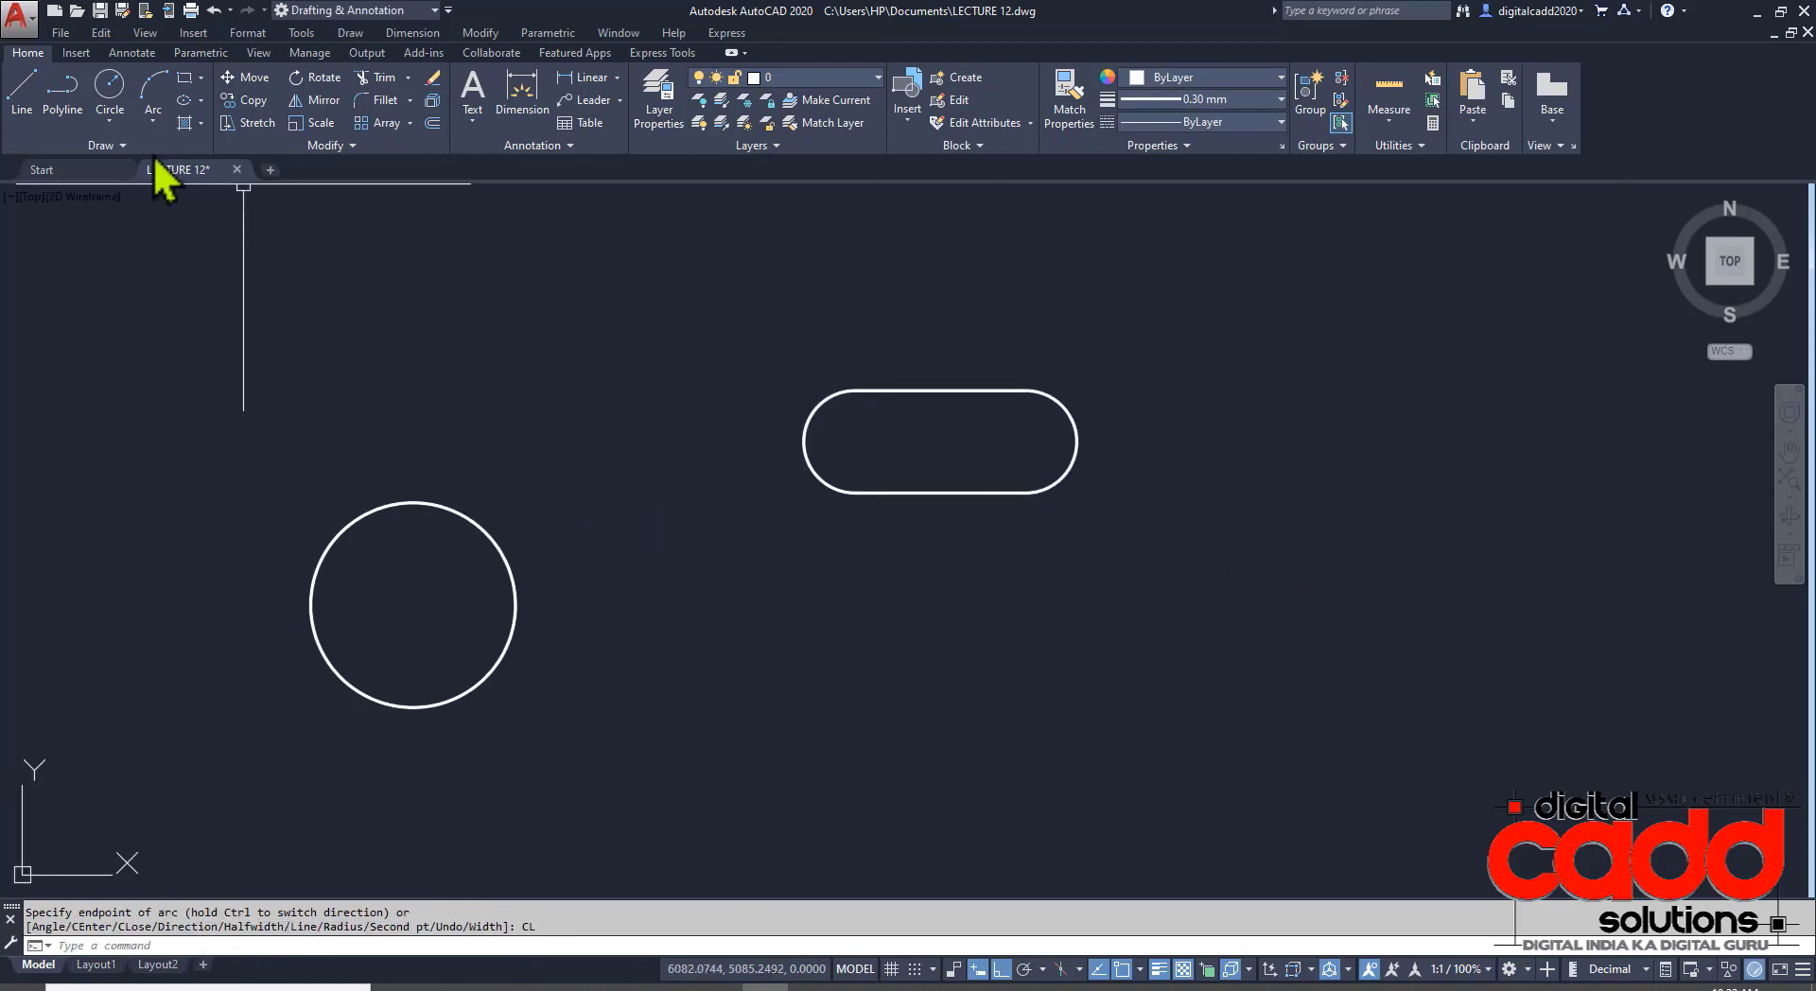
pyautogui.click(62, 87)
pyautogui.click(946, 634)
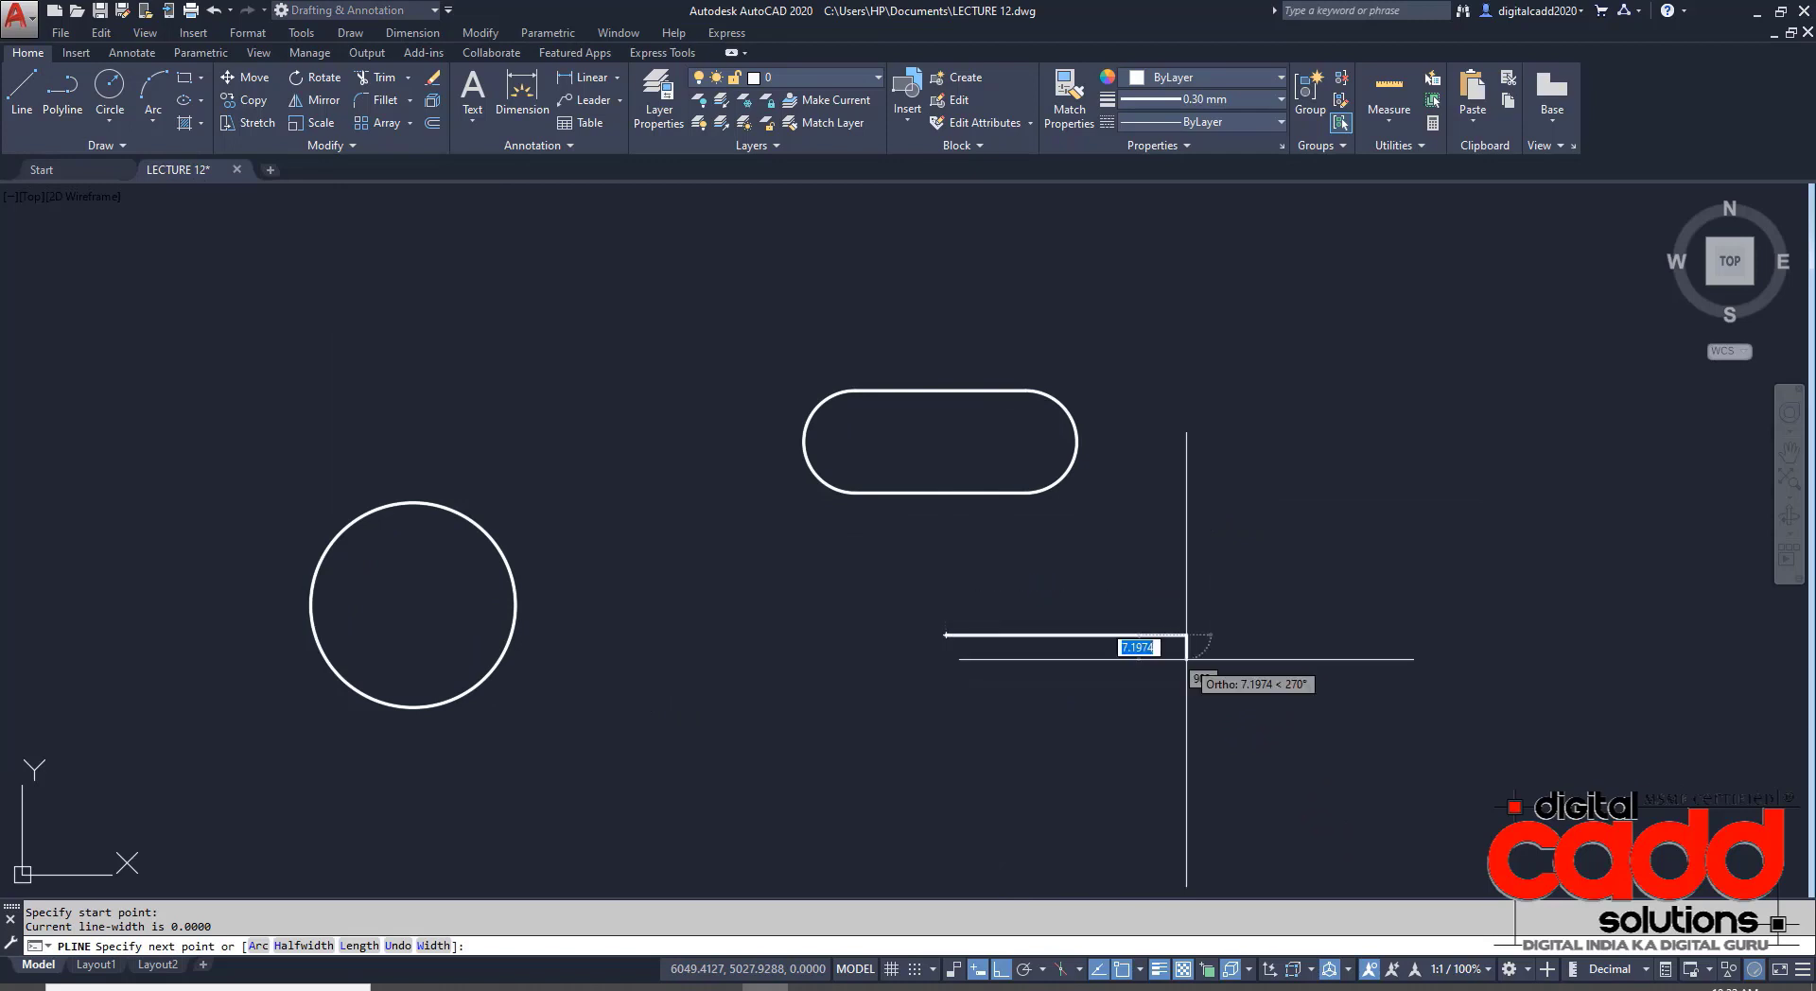
pyautogui.click(1186, 661)
pyautogui.write('a')
pyautogui.press('Return')
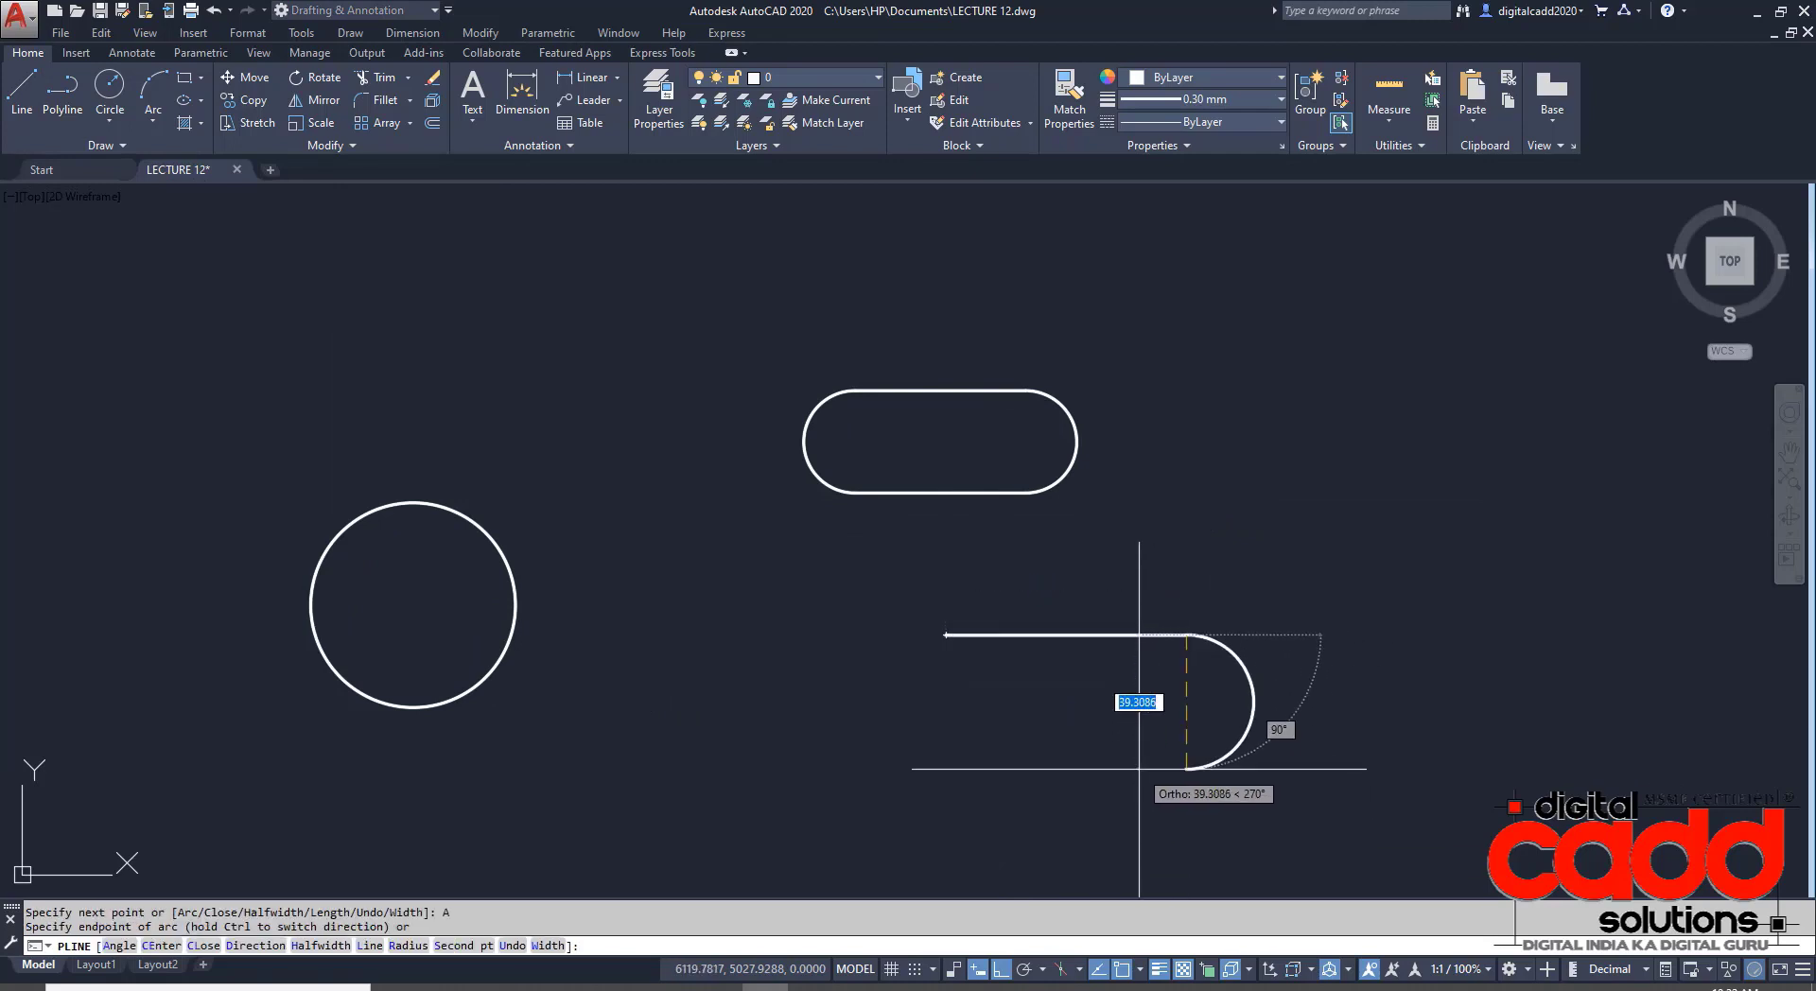
pyautogui.click(1159, 769)
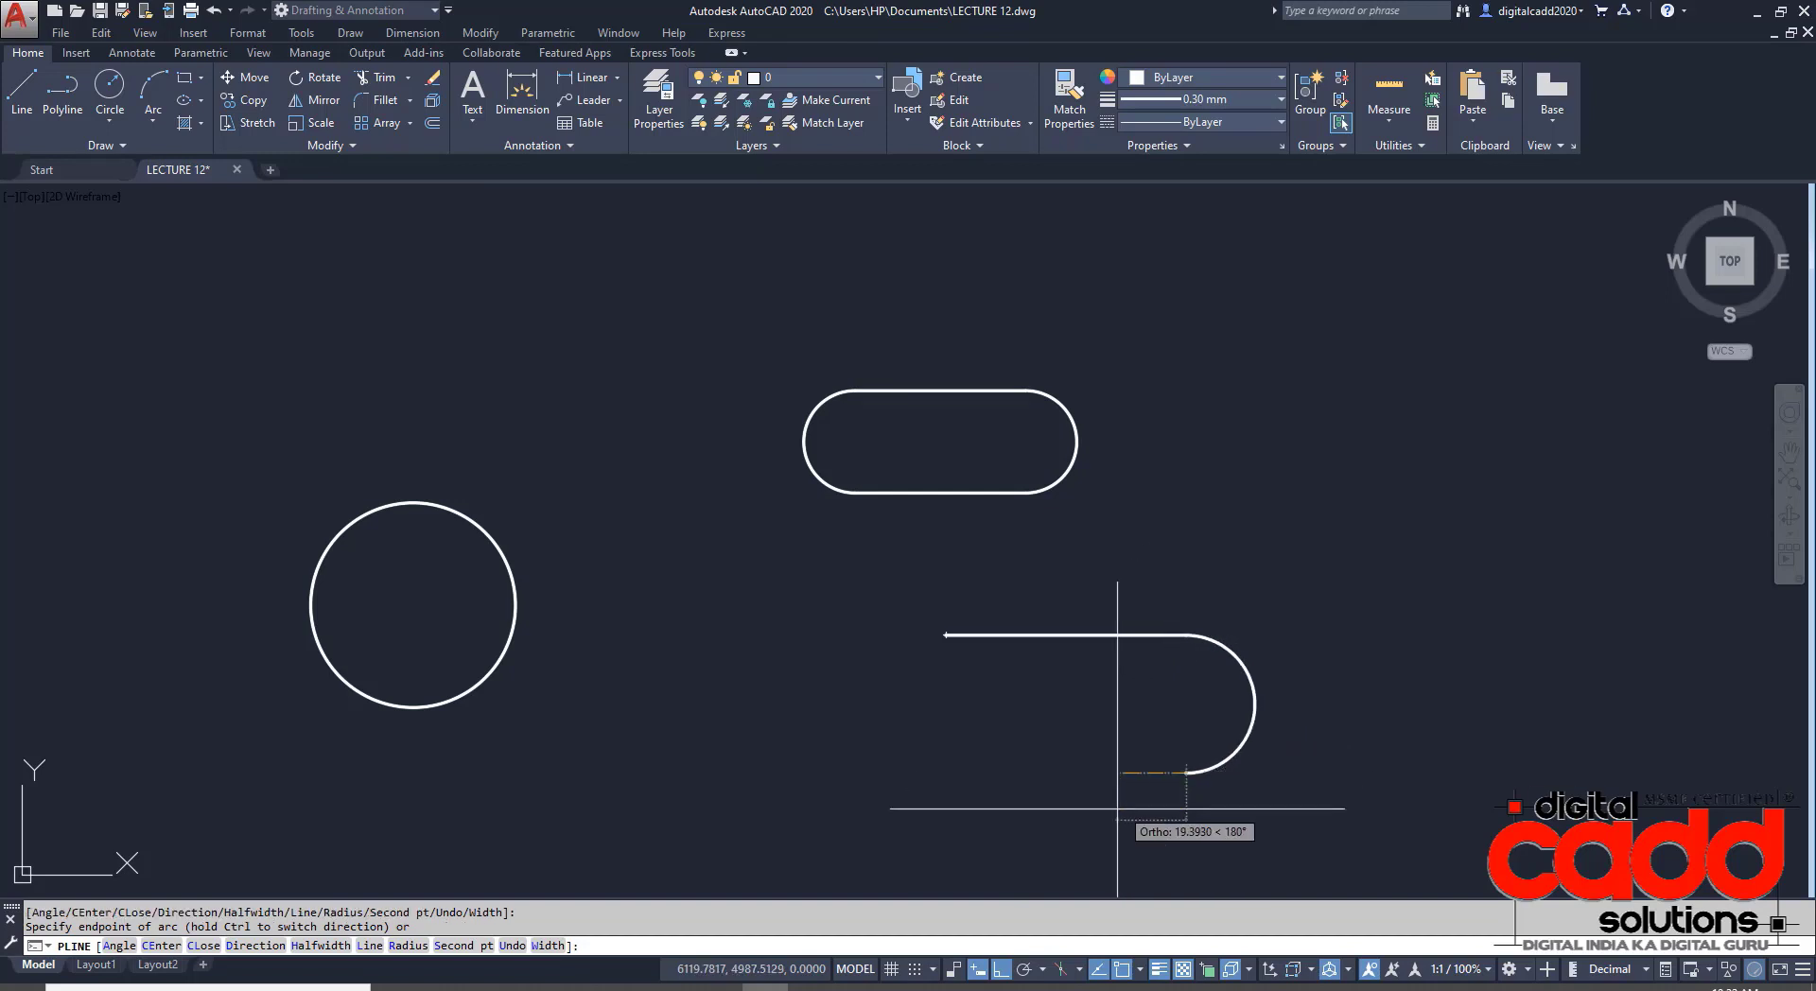
pyautogui.write('CL')
pyautogui.press('Return')
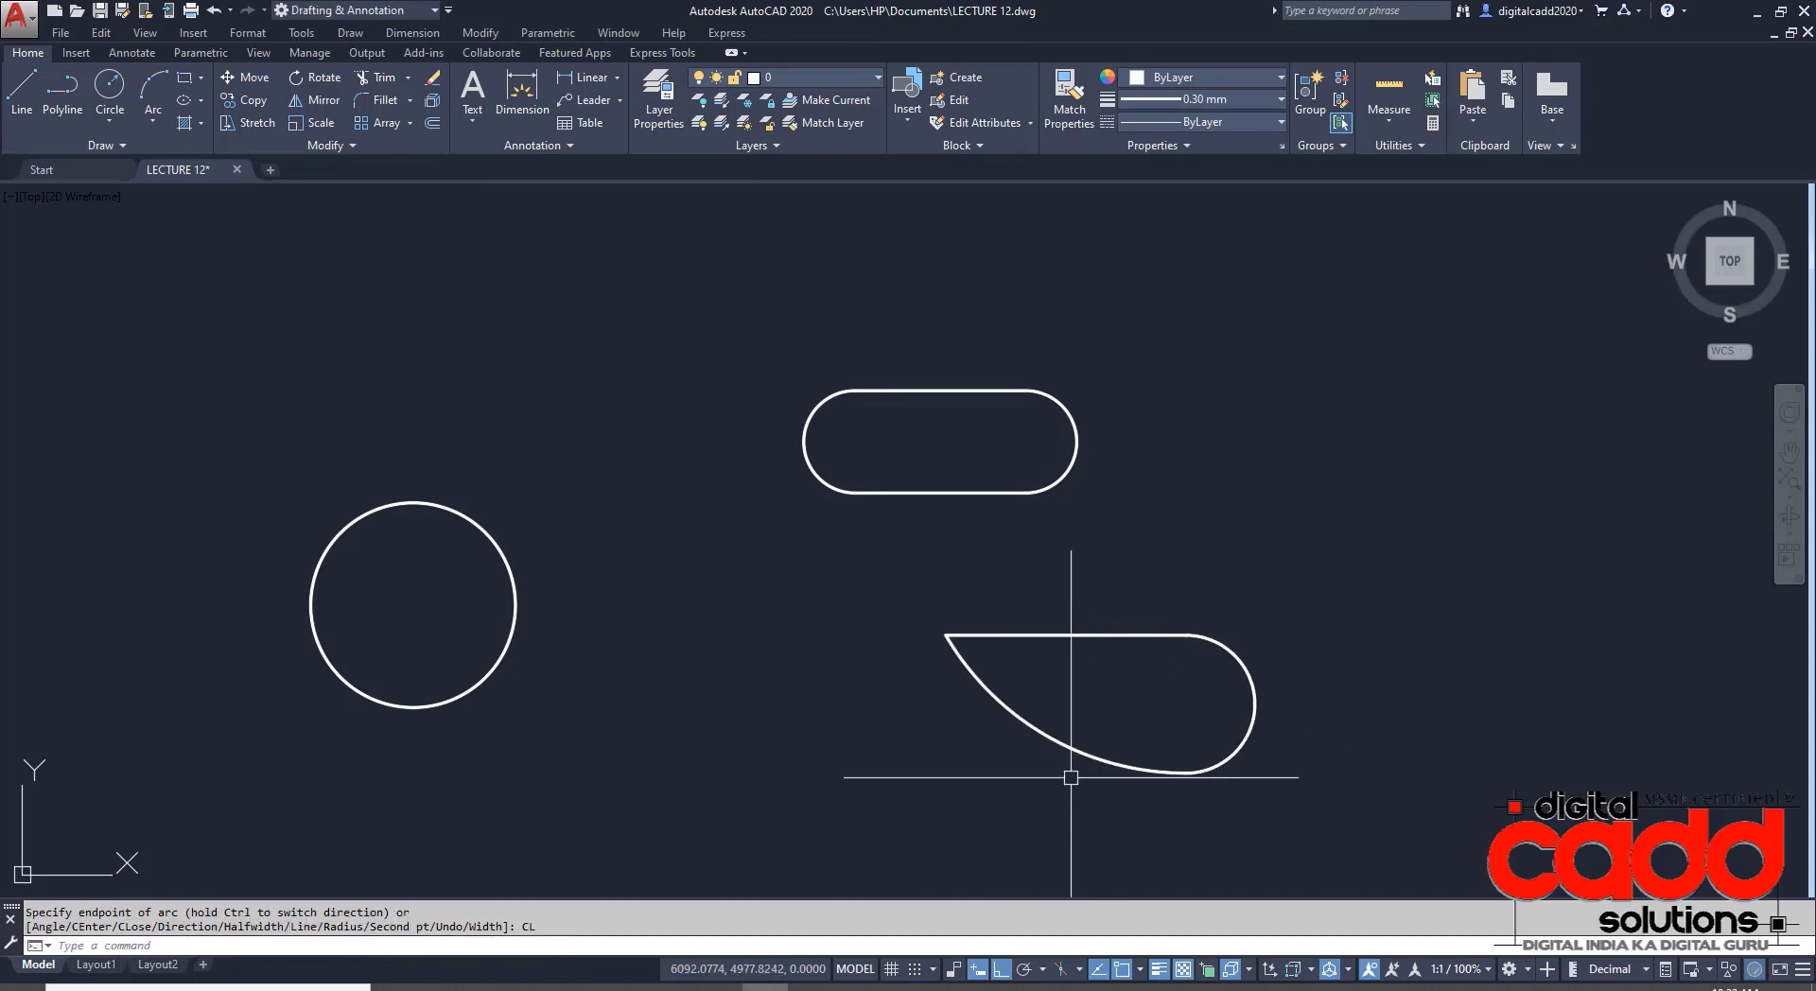
pyautogui.hotkey('ctrl', 'z')
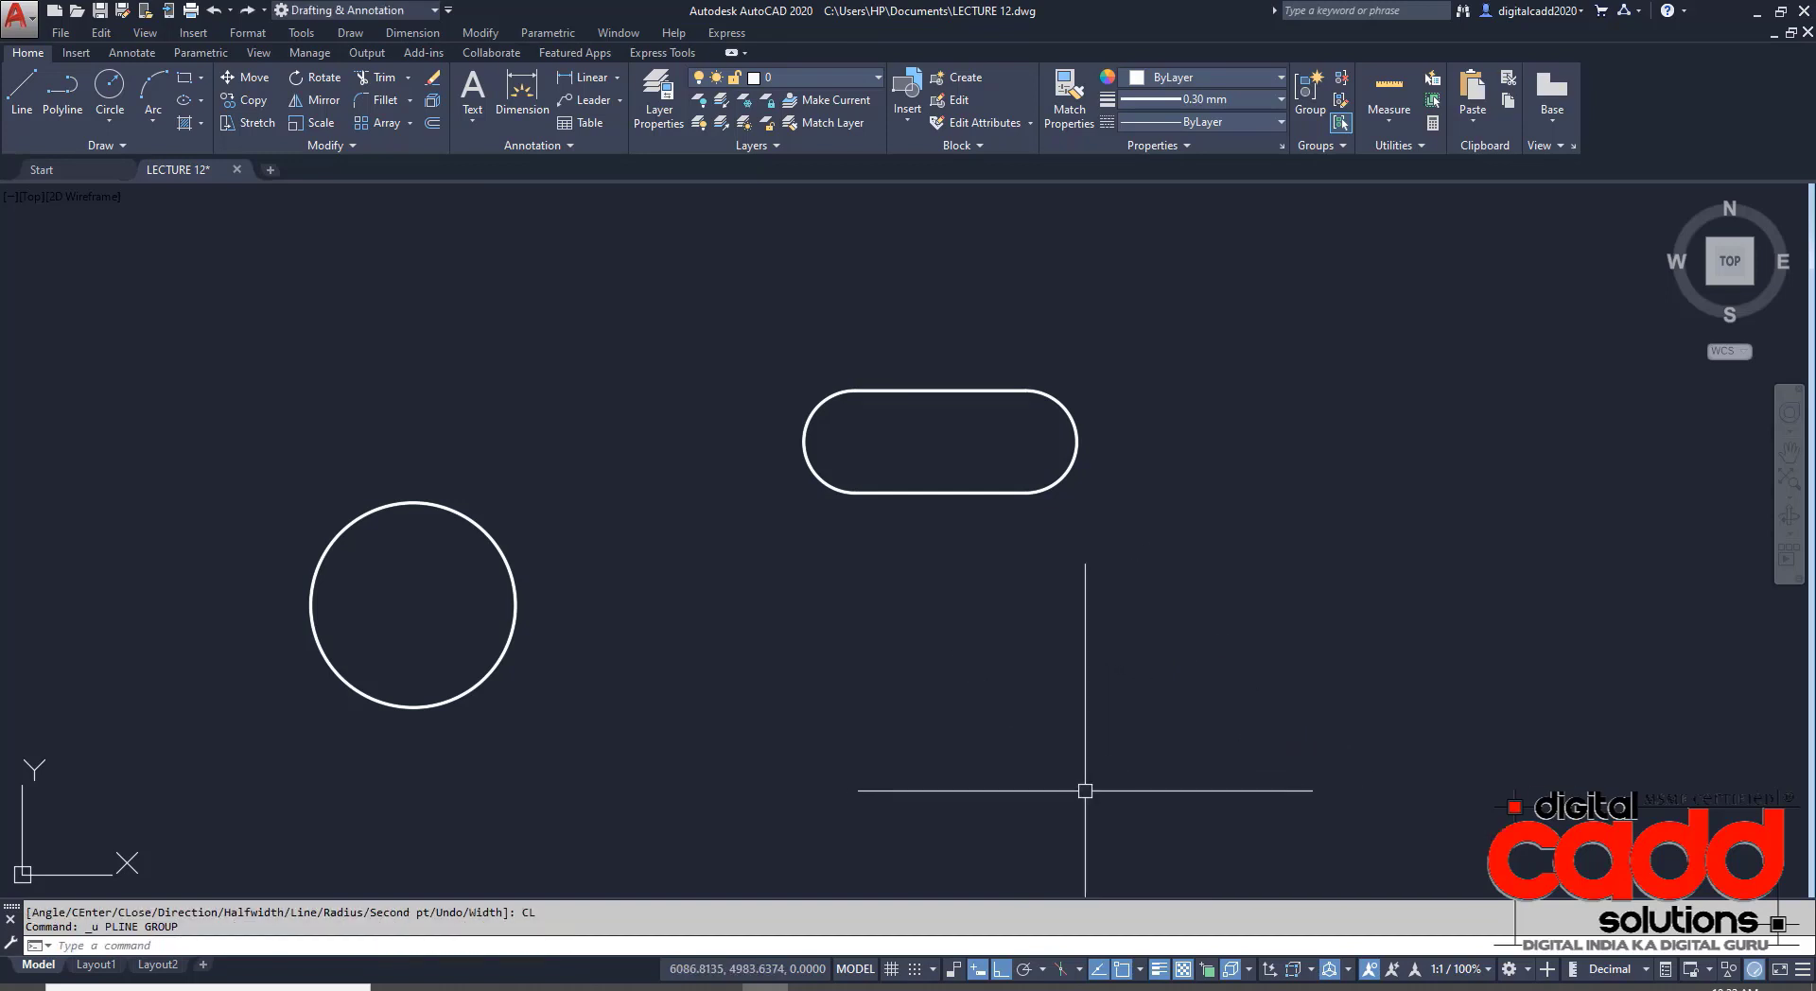
# - Erase the practice slot polyline beside the circle
pyautogui.click(1104, 517)
pyautogui.click(1027, 452)
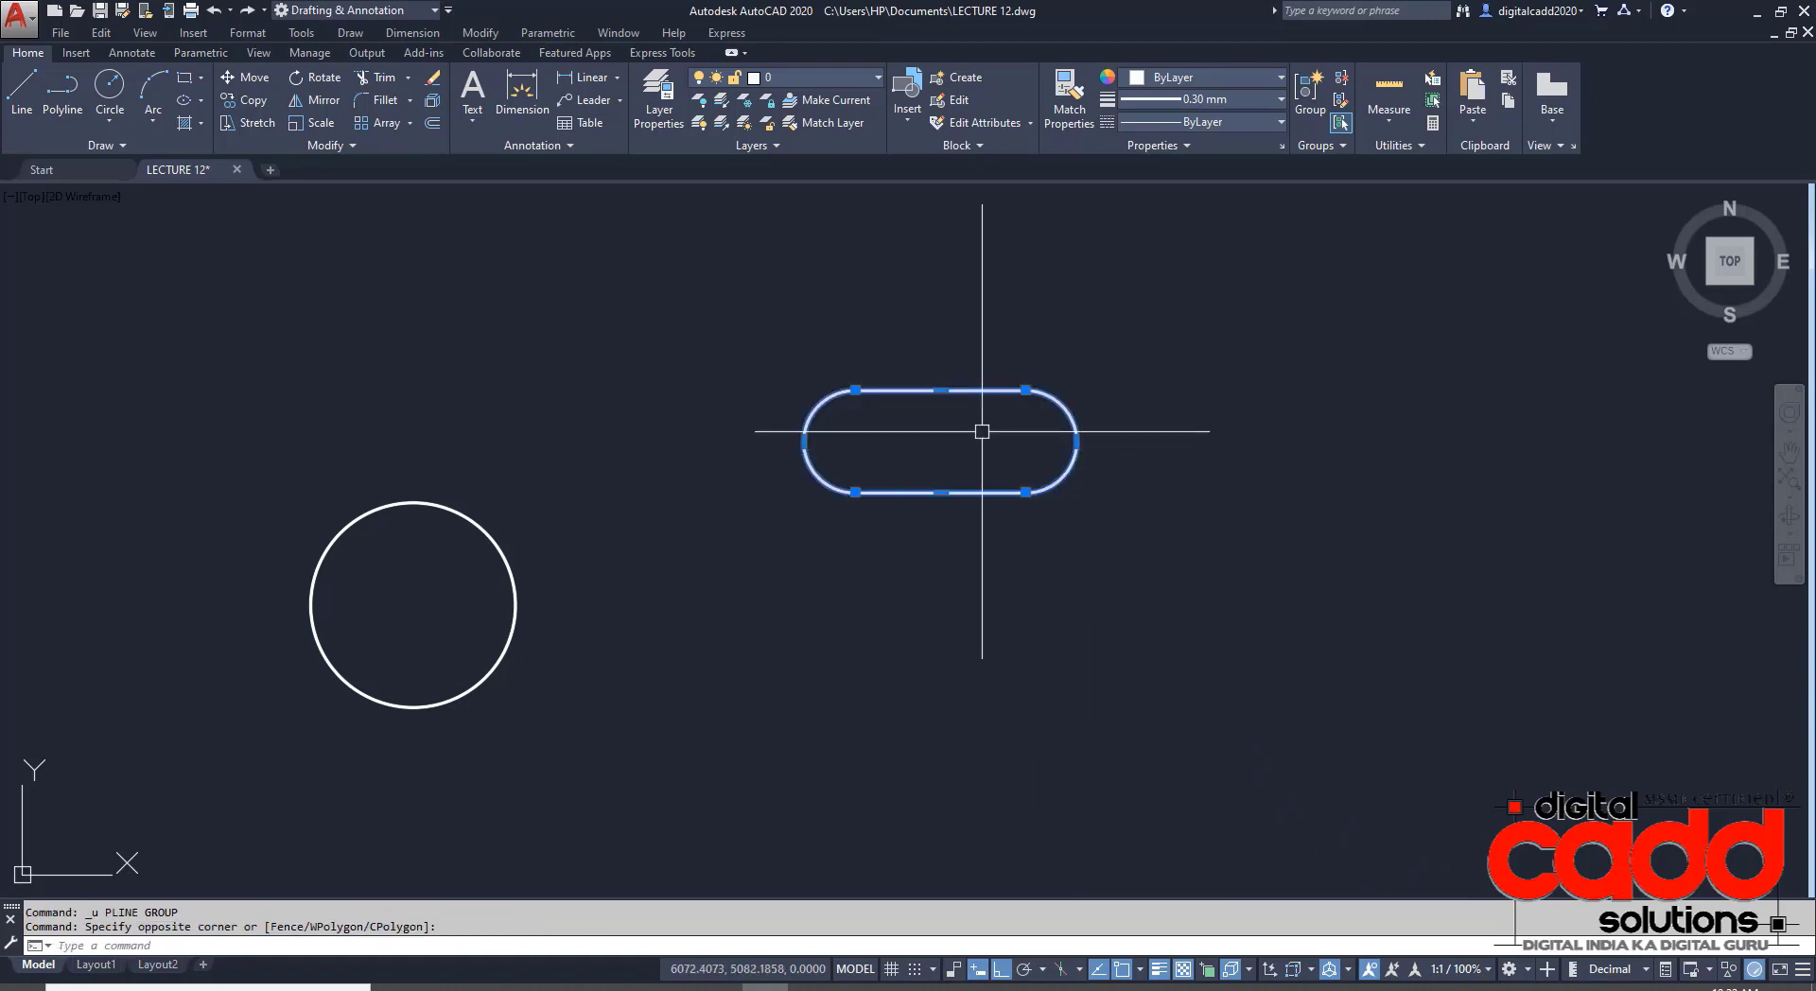
pyautogui.press('Delete')
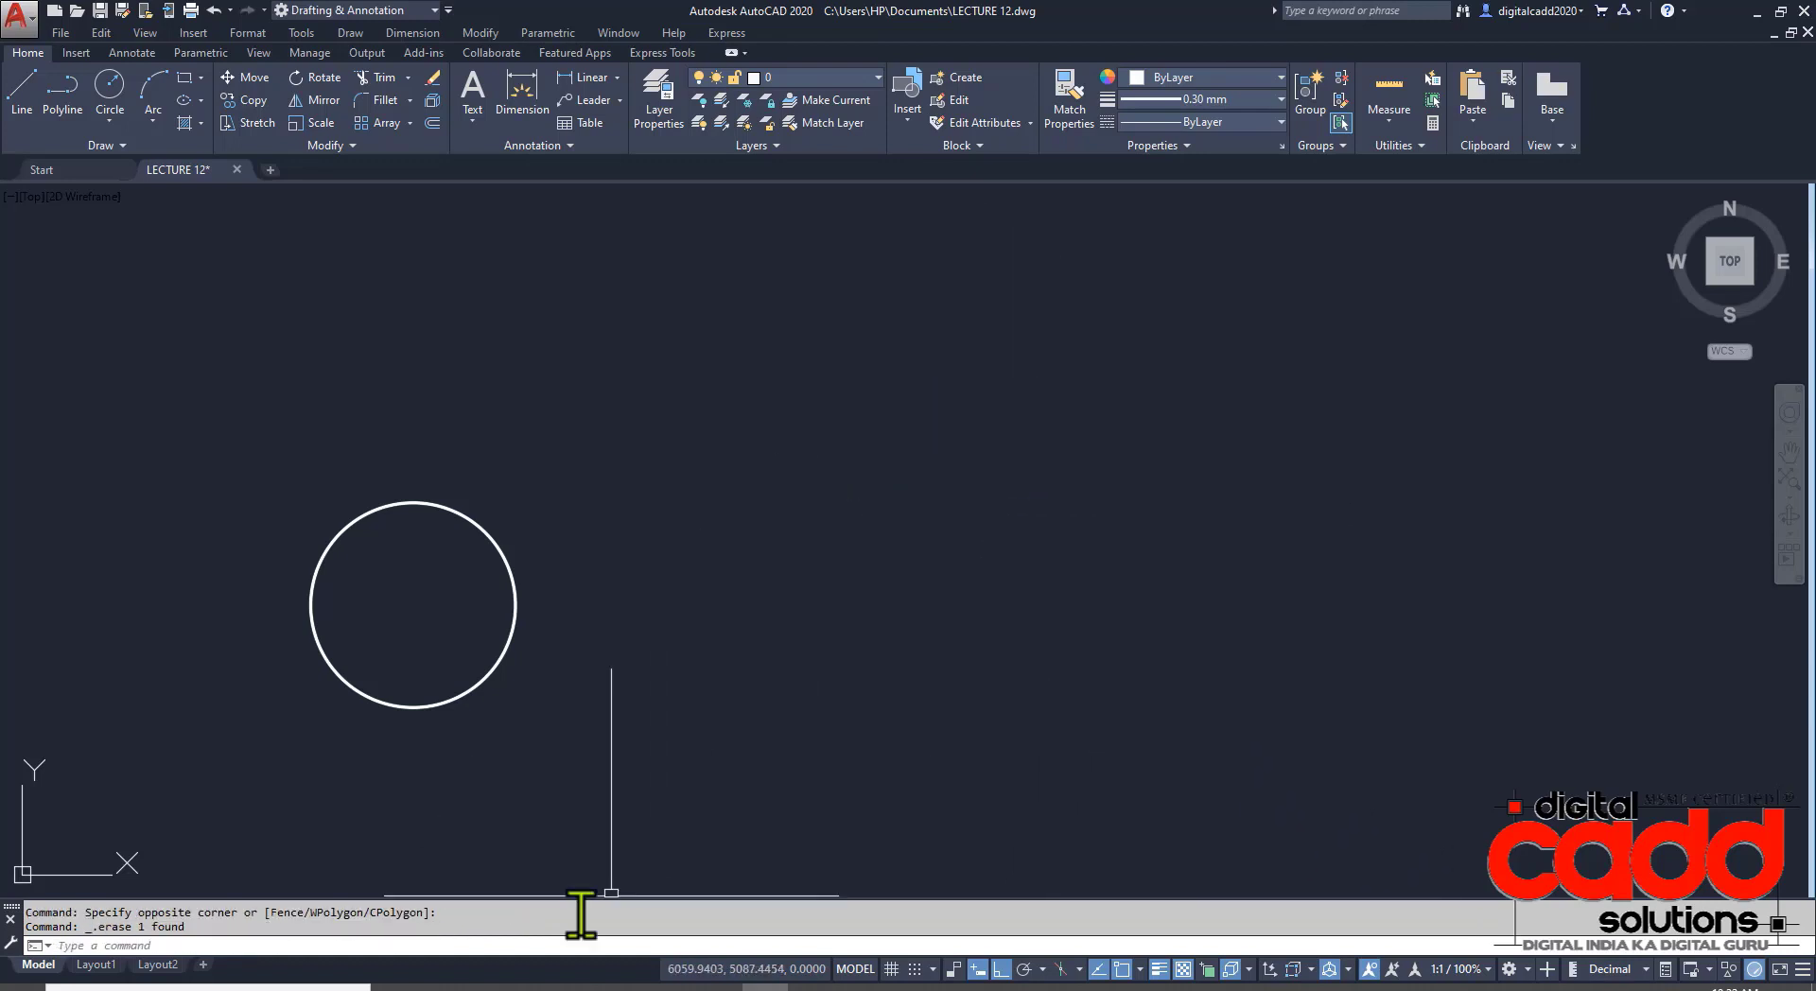
# - Check EX: 34 in the PDF and draw a 70 mm horizontal polyline segment leftward from the bottom quadrant of the radius 30 circle
pyautogui.click(537, 988)
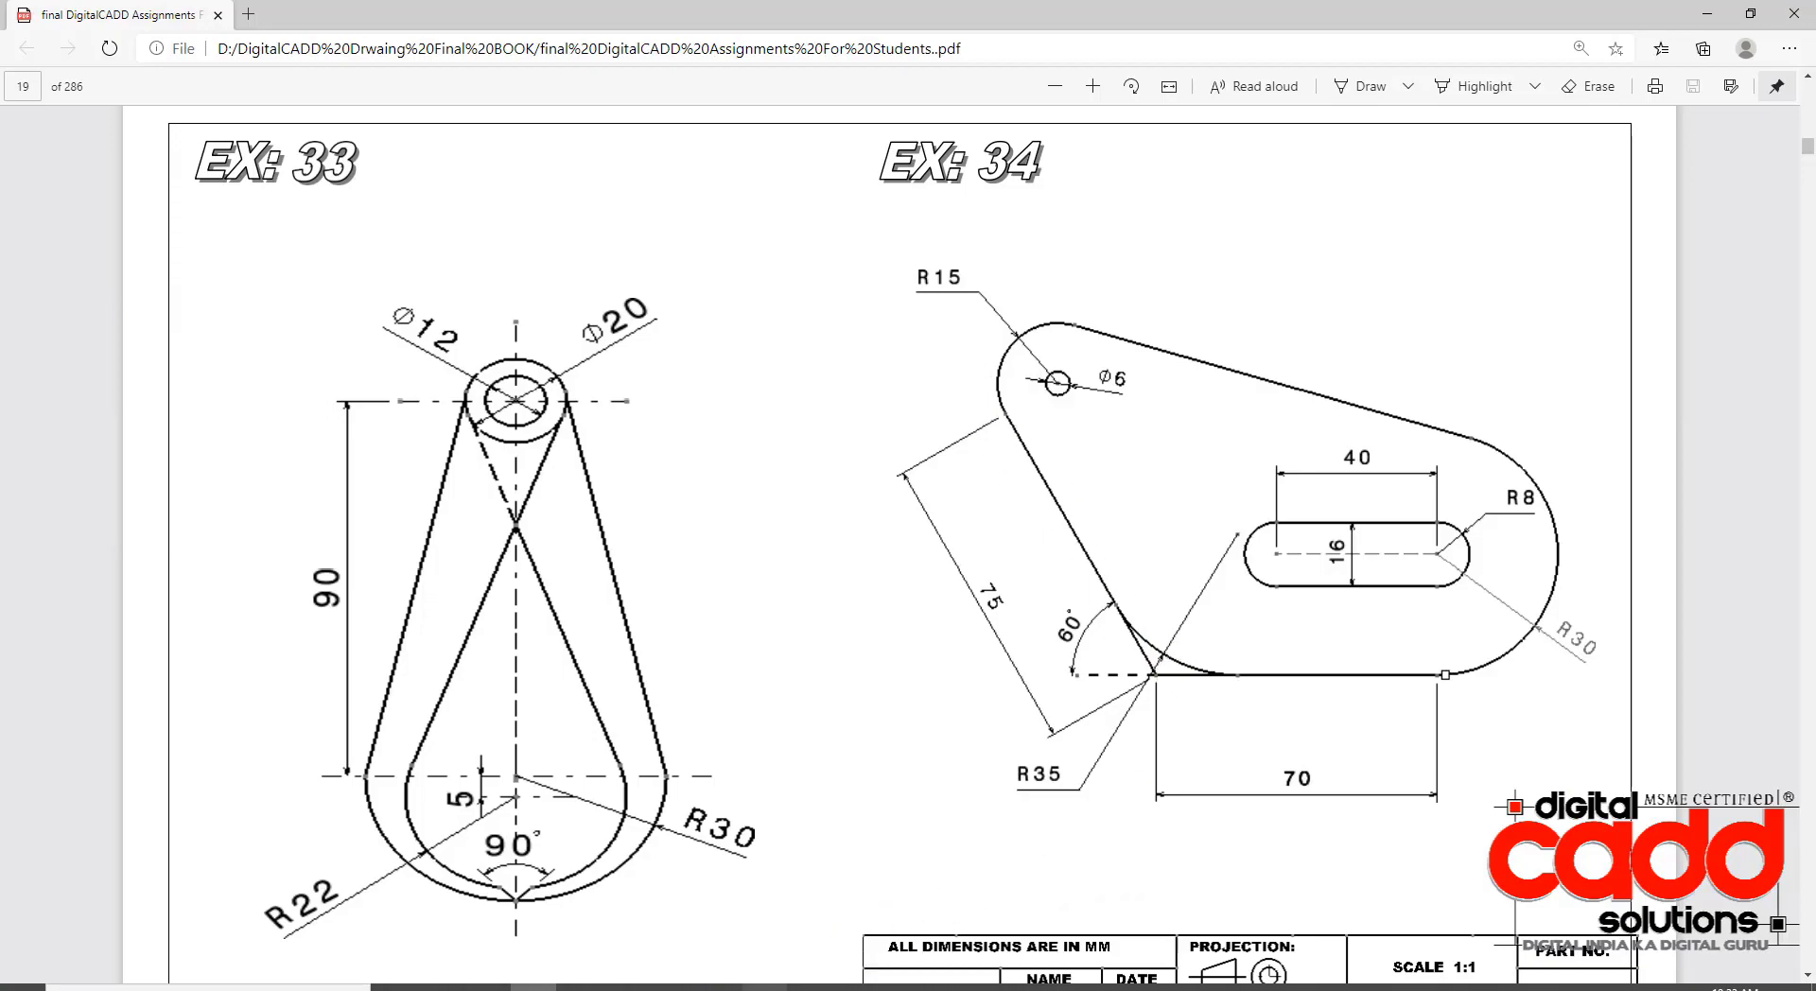
pyautogui.click(764, 987)
pyautogui.moveTo(751, 729); pyautogui.dragTo(1432, 677, button='middle')
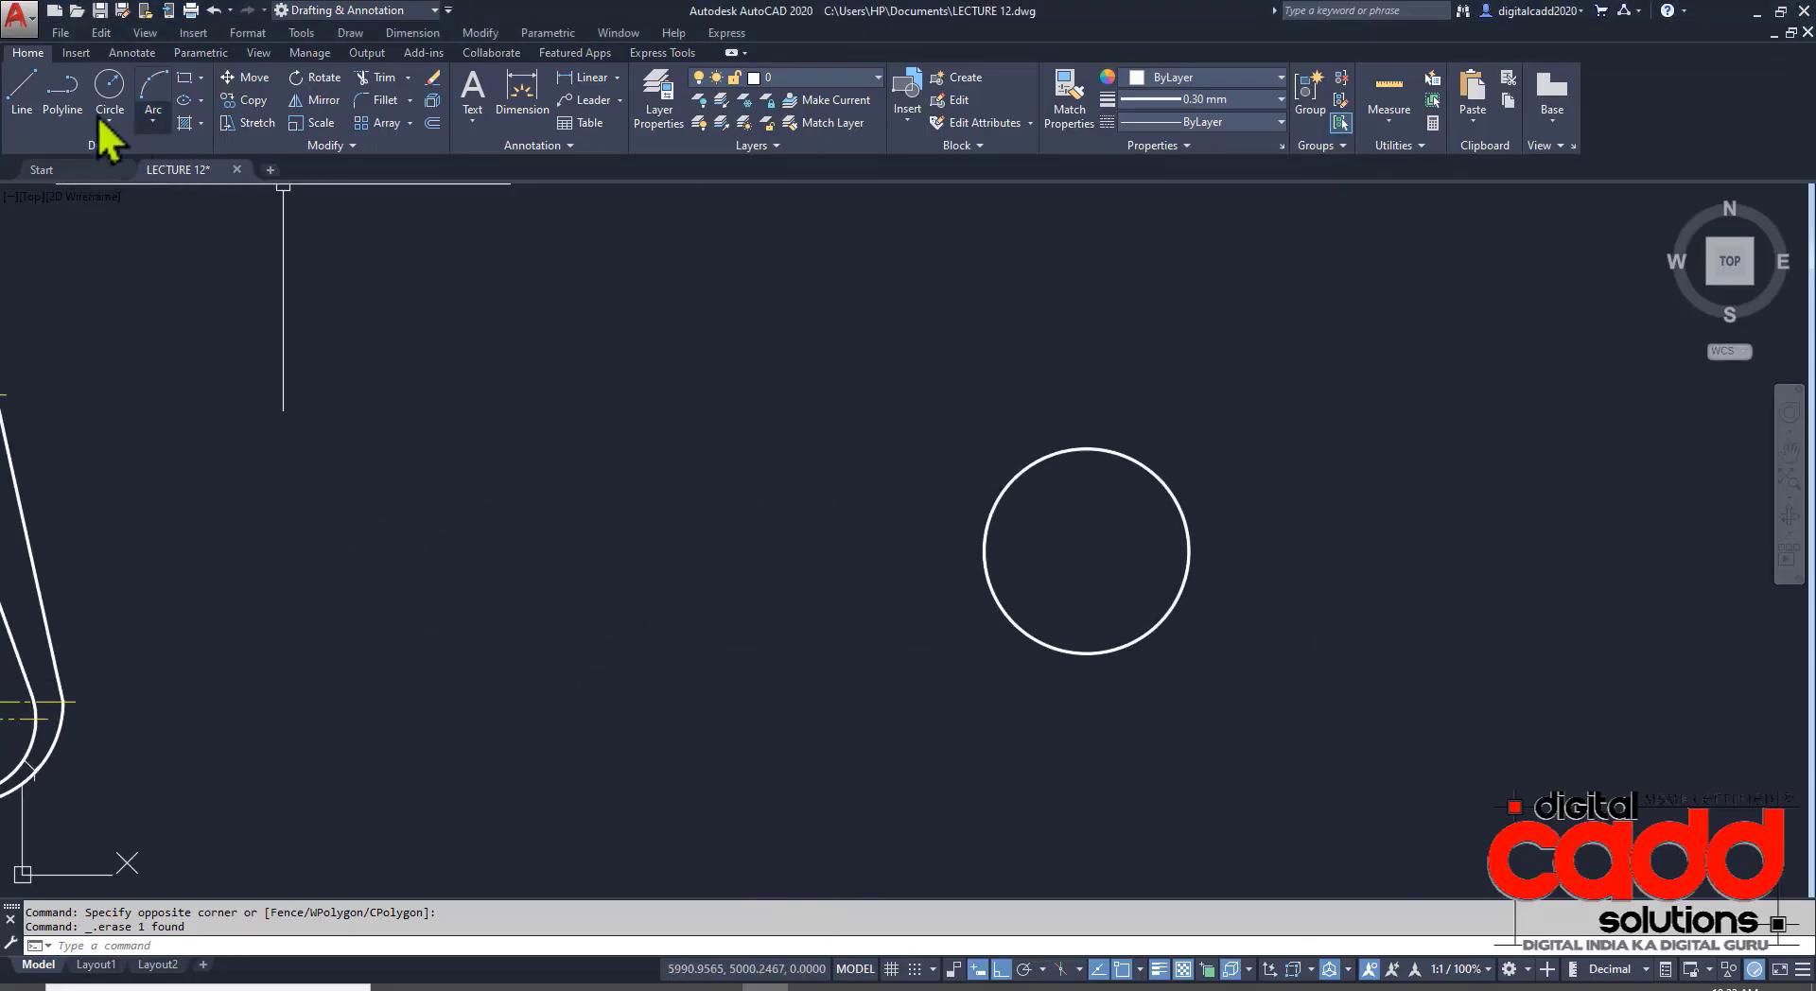
pyautogui.click(62, 95)
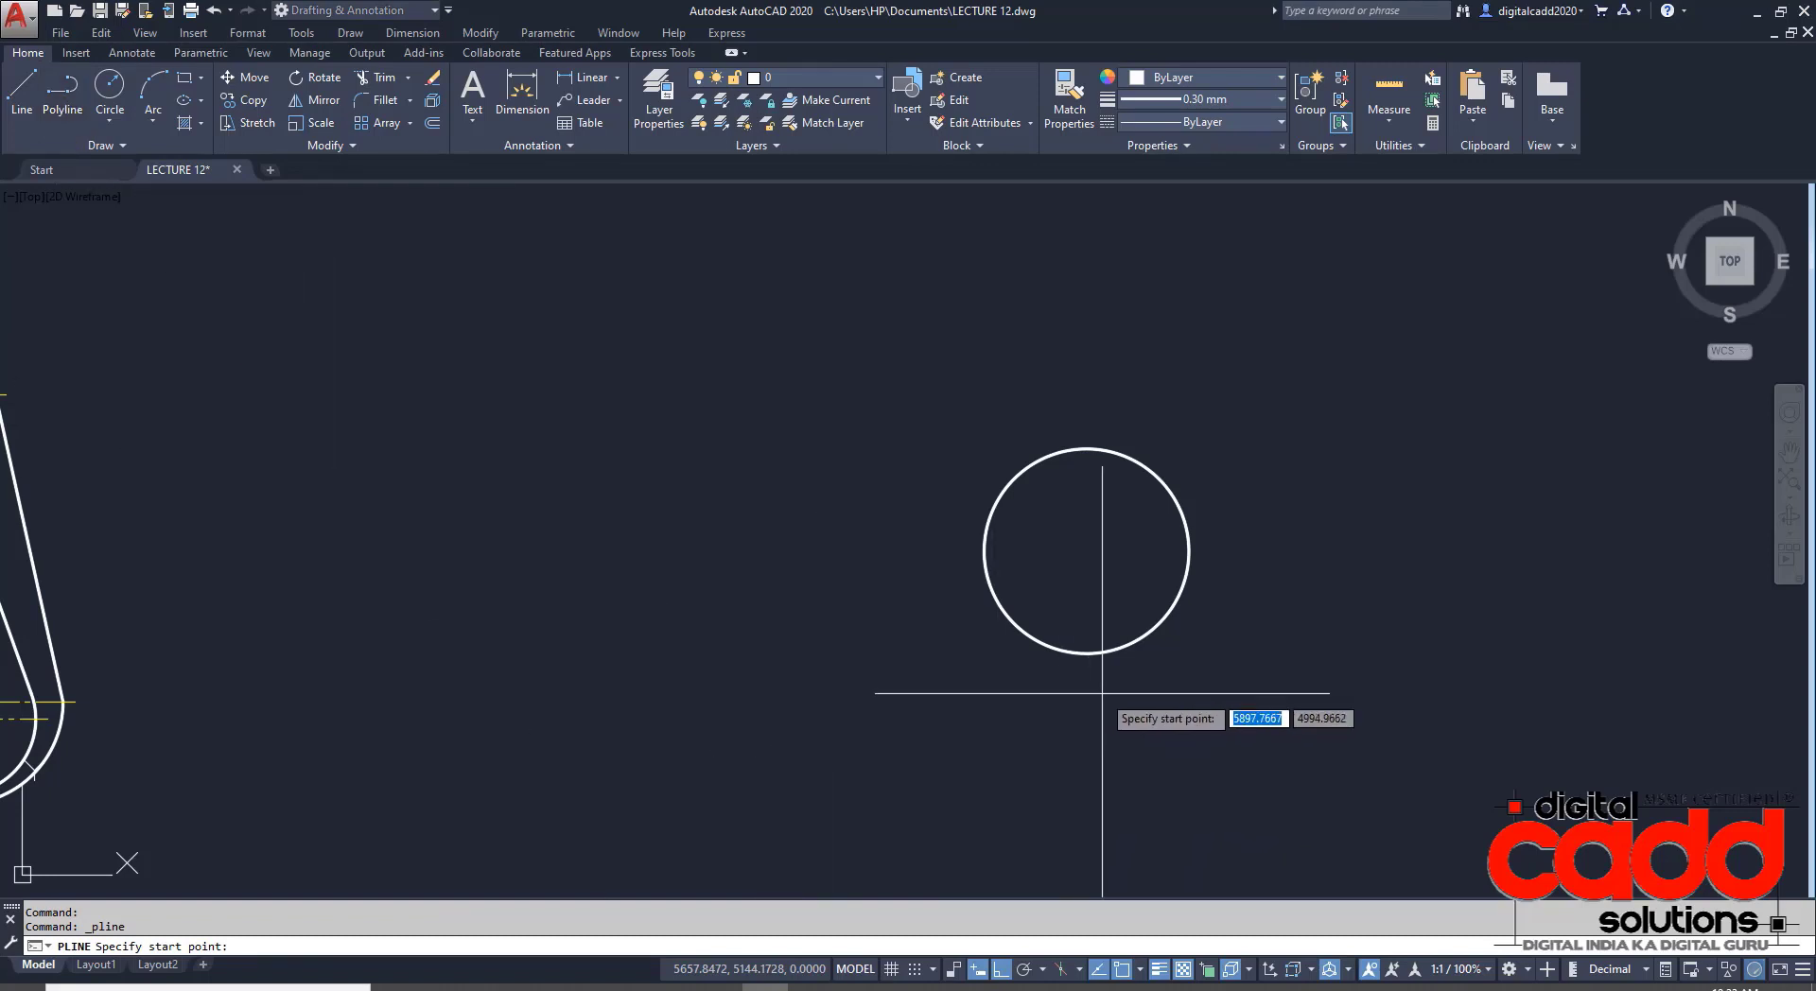
pyautogui.click(1089, 653)
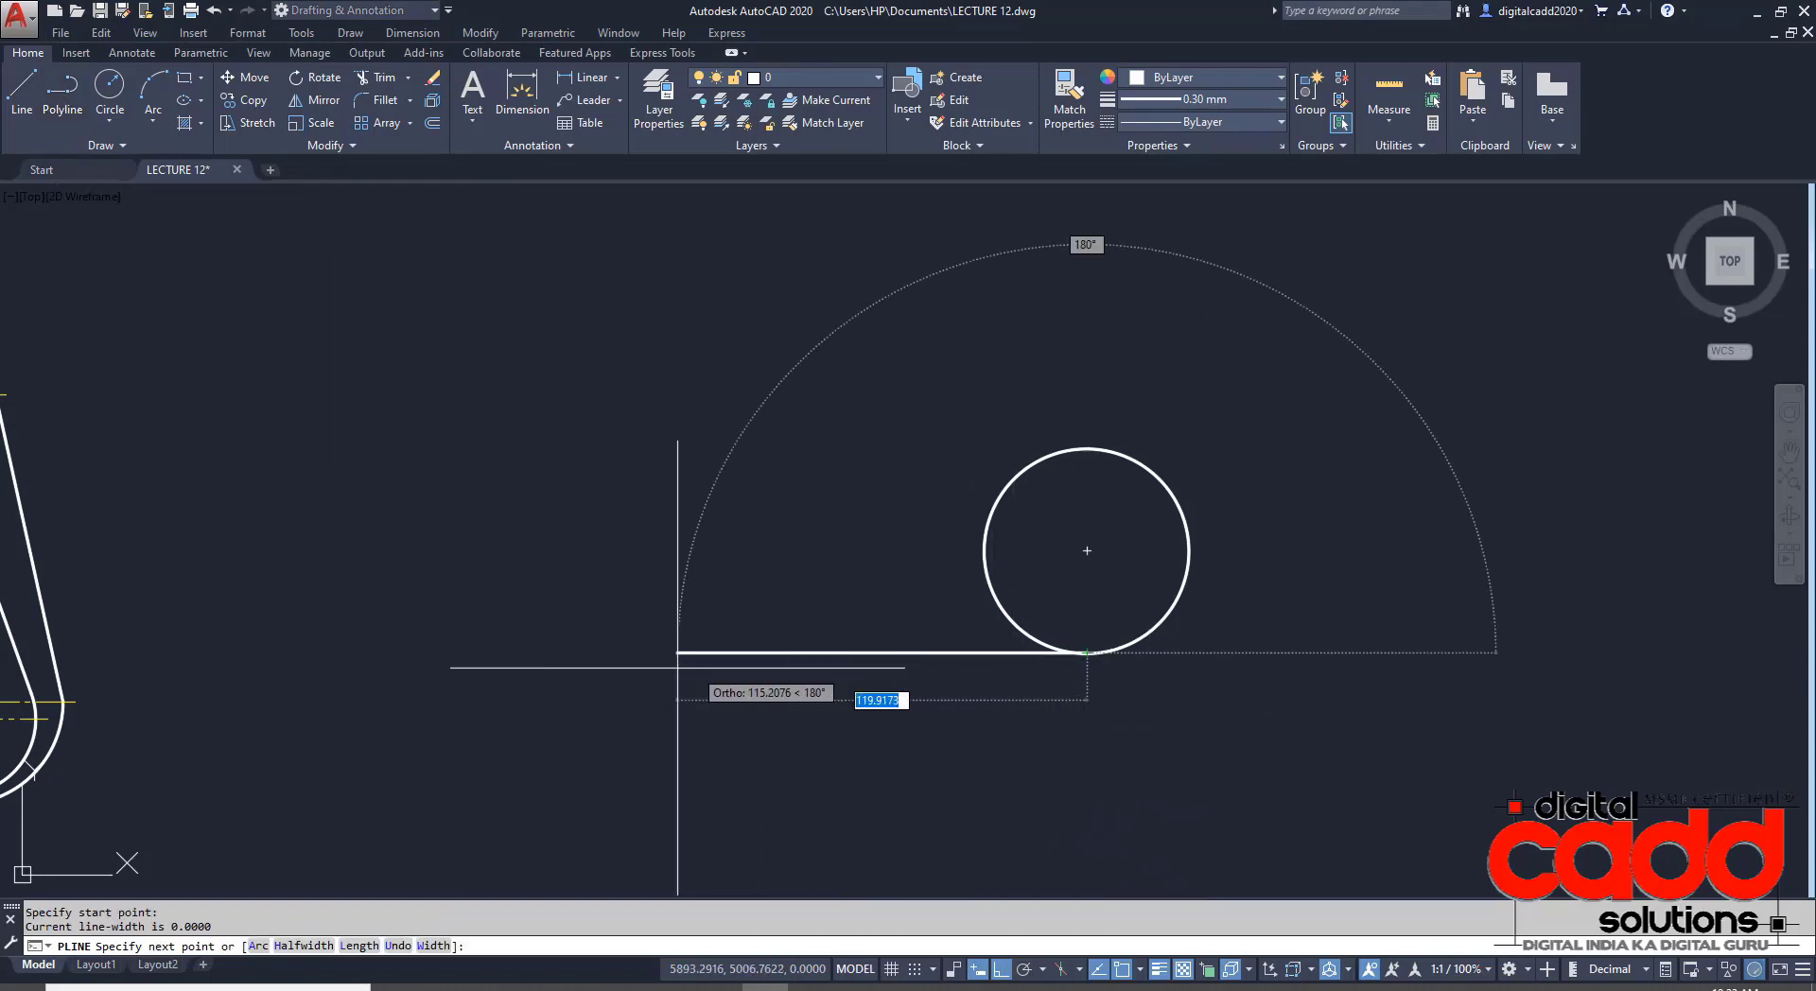
pyautogui.hotkey('alt', 'Tab')
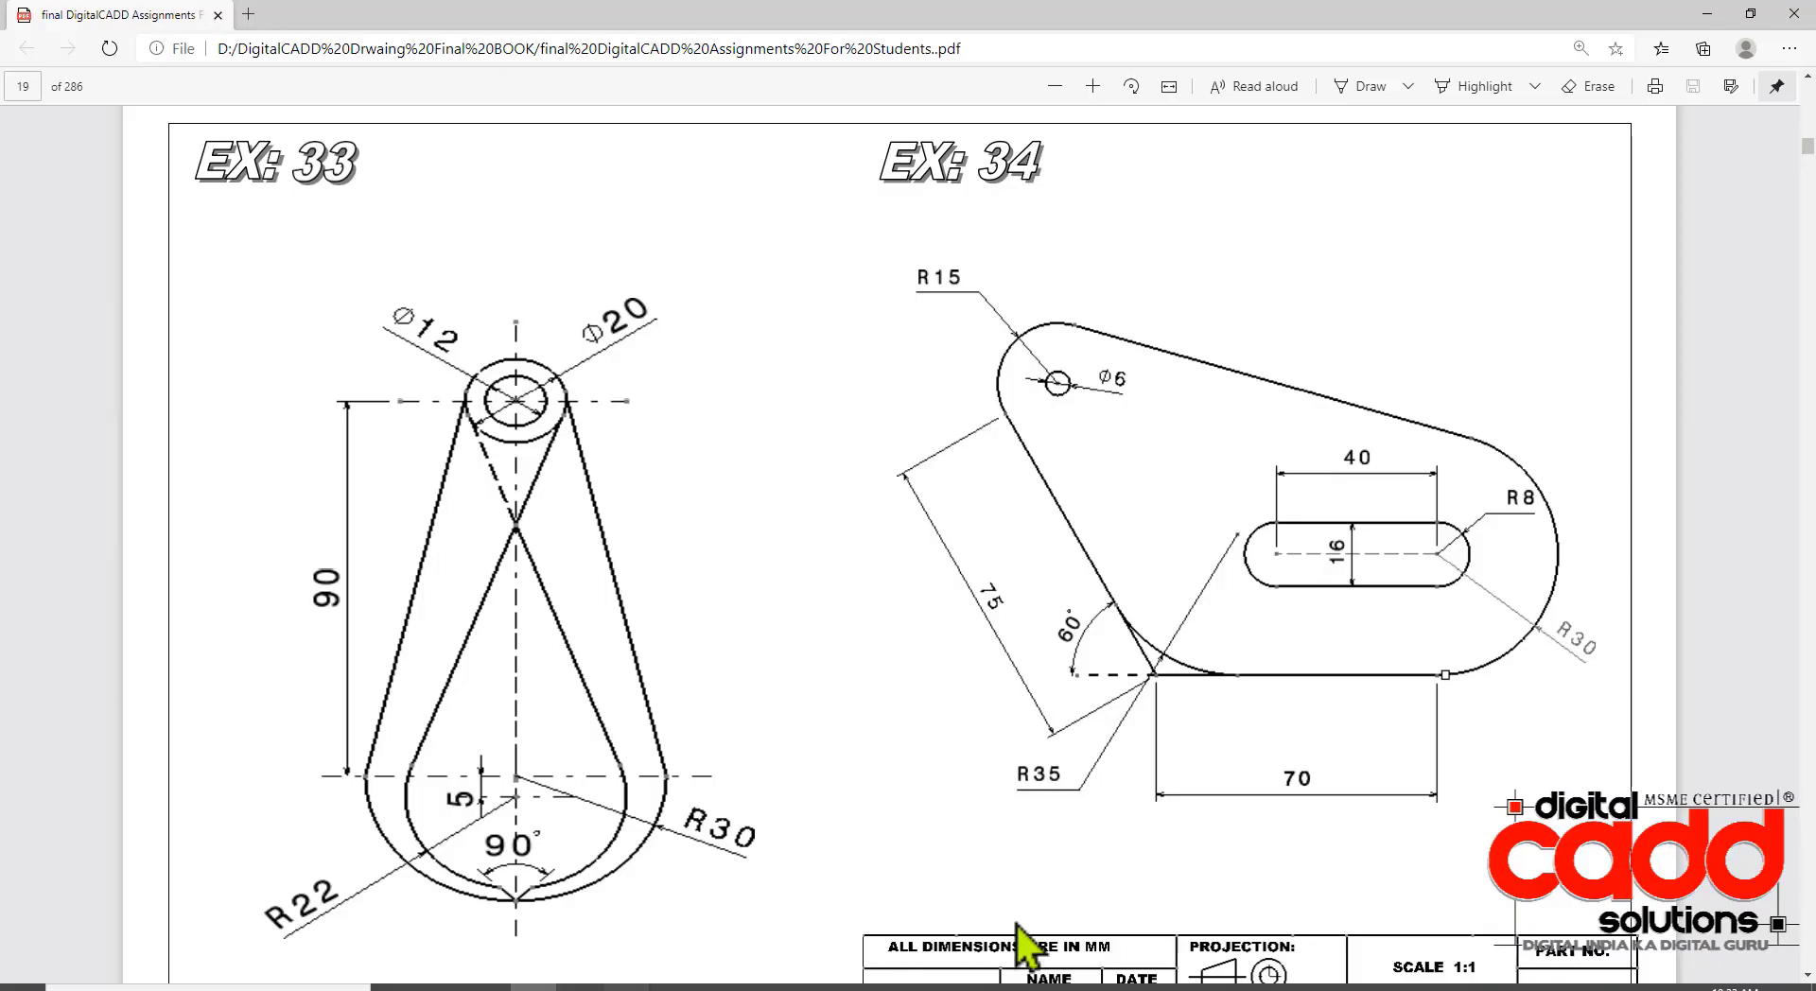
pyautogui.hotkey('alt', 'Tab')
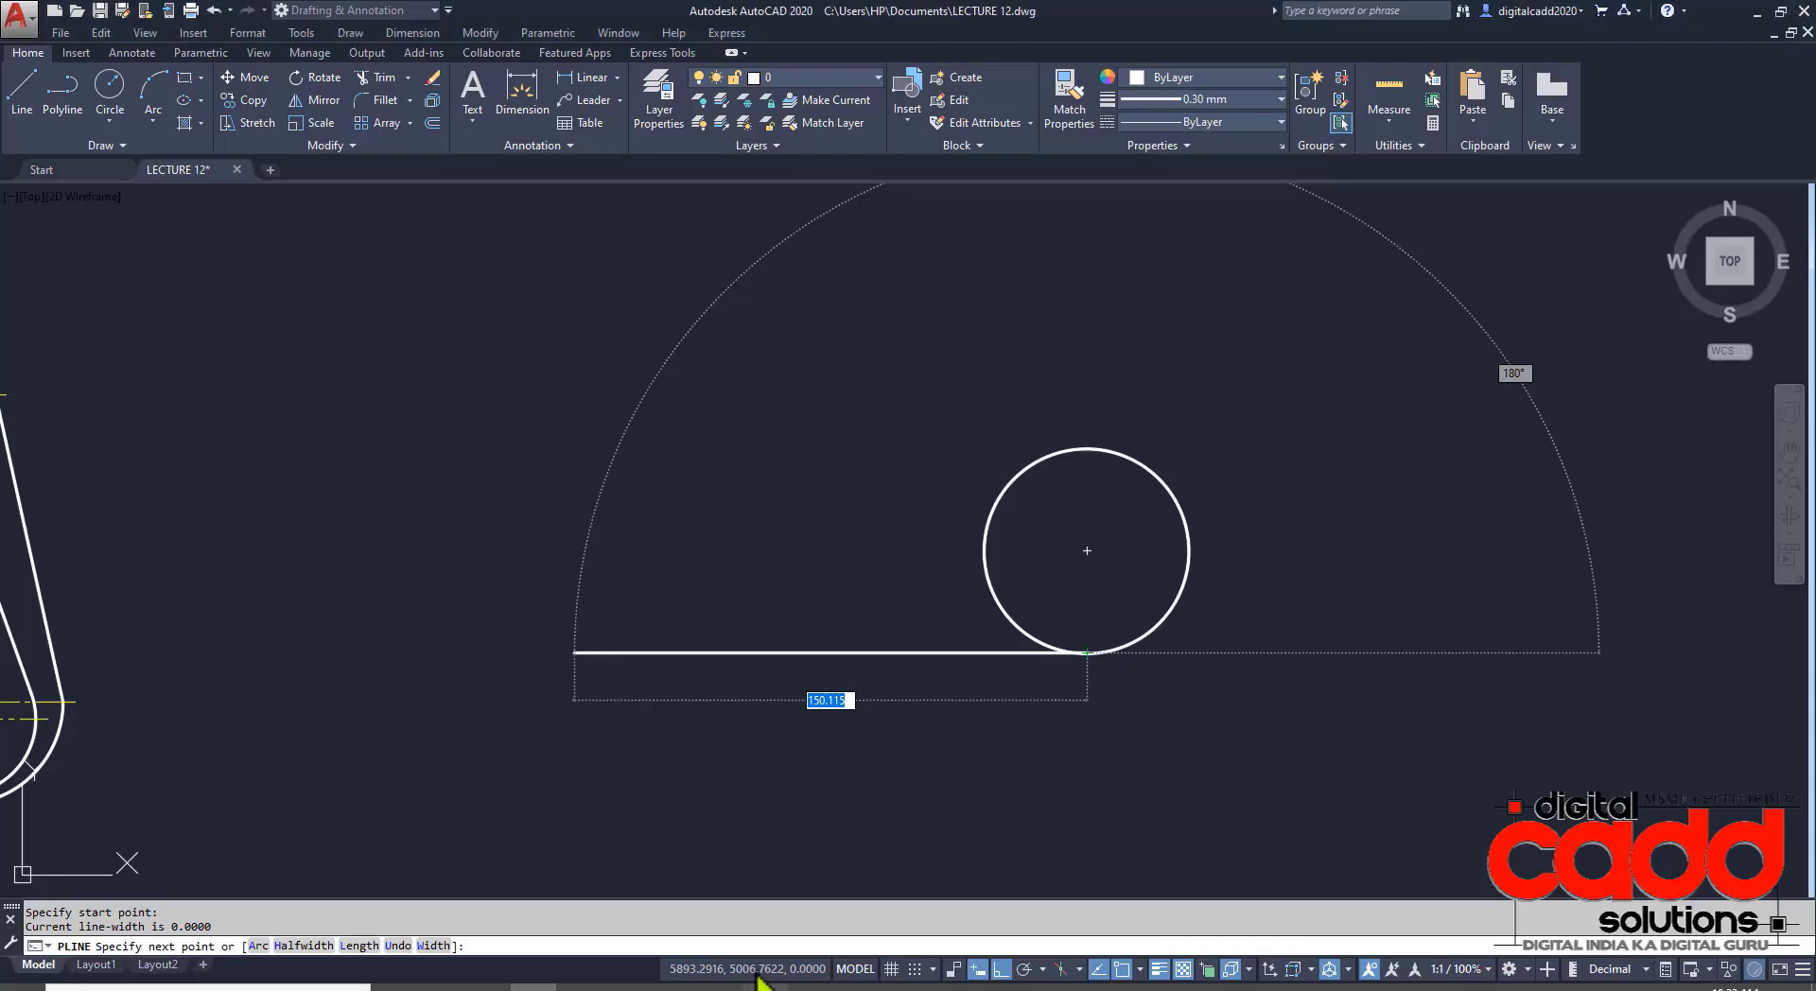
pyautogui.write('70')
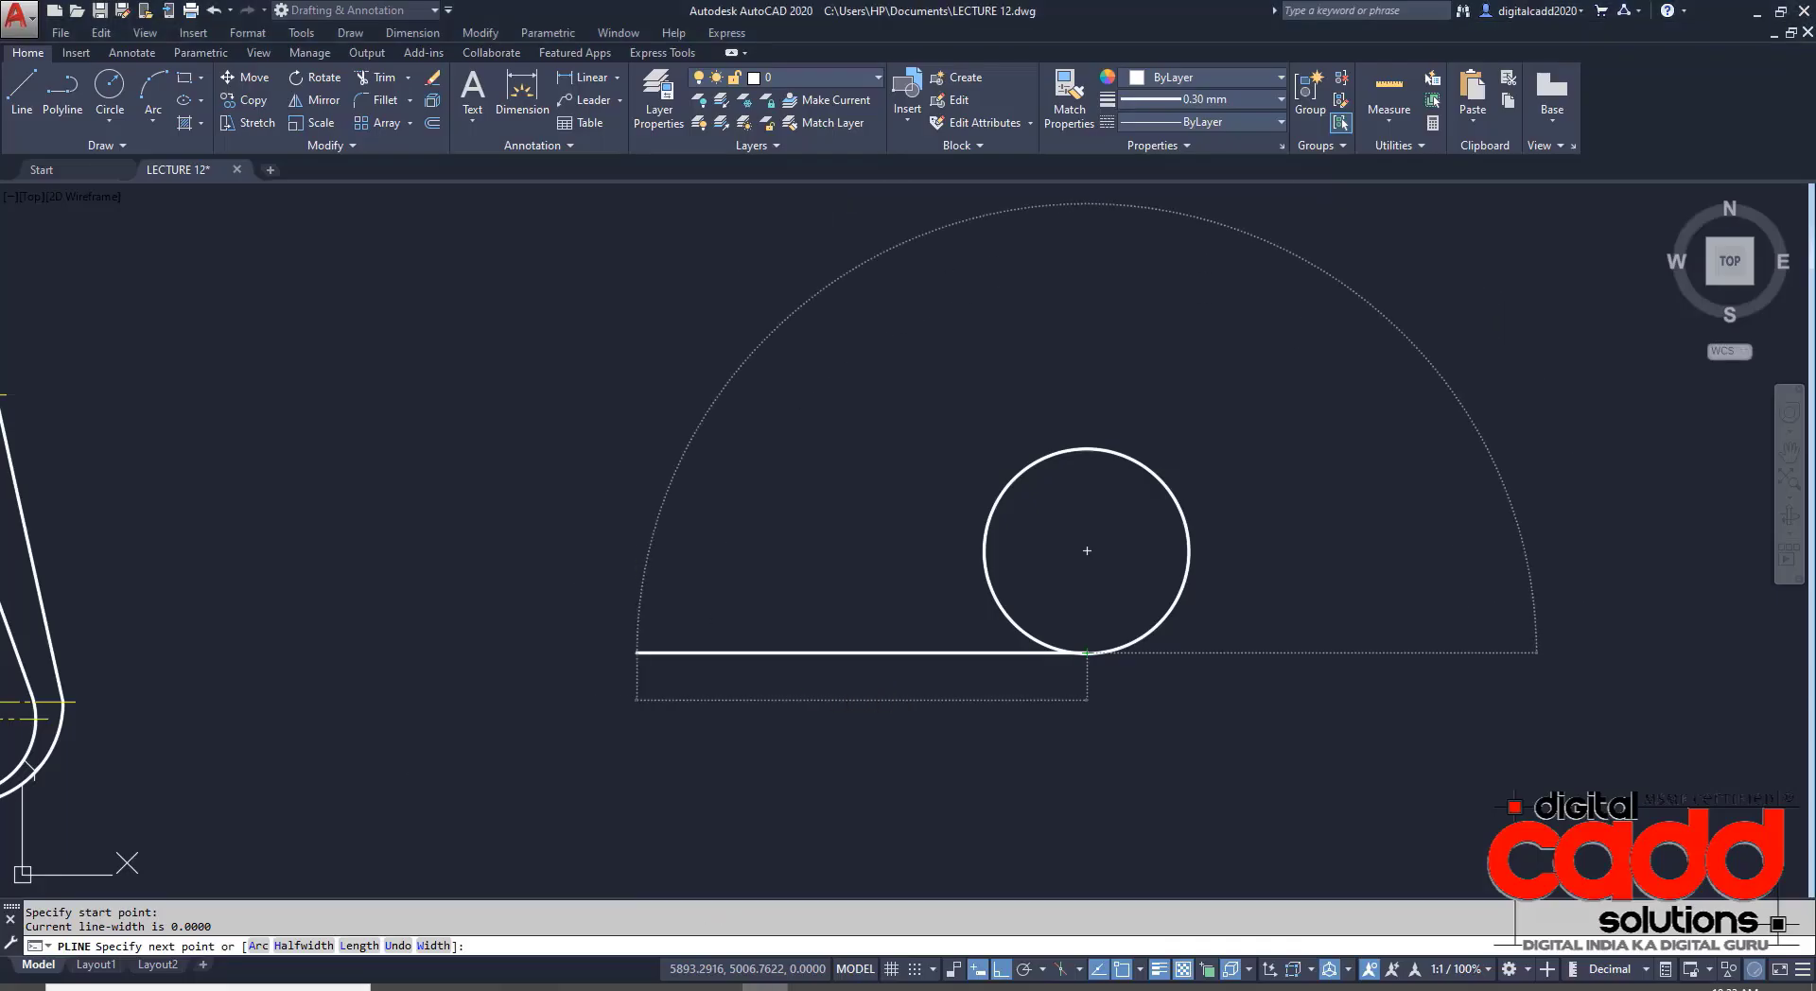
pyautogui.press('Return')
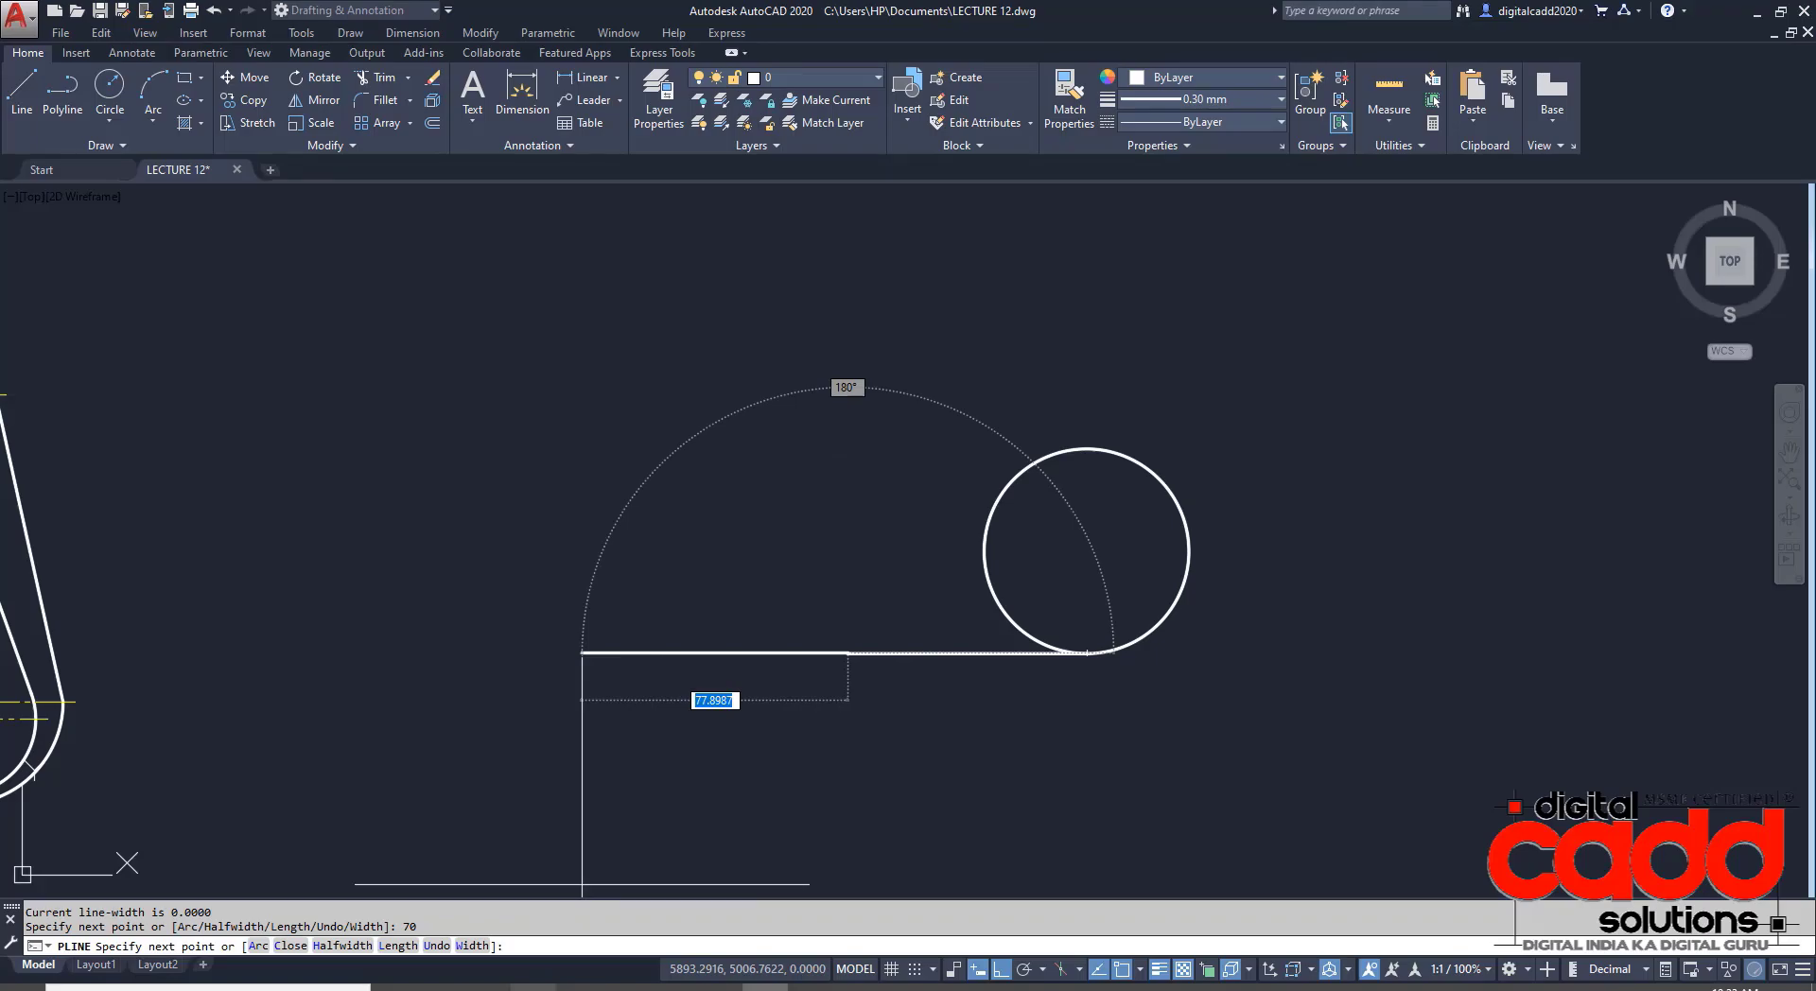
# - Check the inclined edge in the PDF and add a 75 mm polyline segment at 120 degrees from the horizontal segment's left end
pyautogui.hotkey('alt', 'Tab')
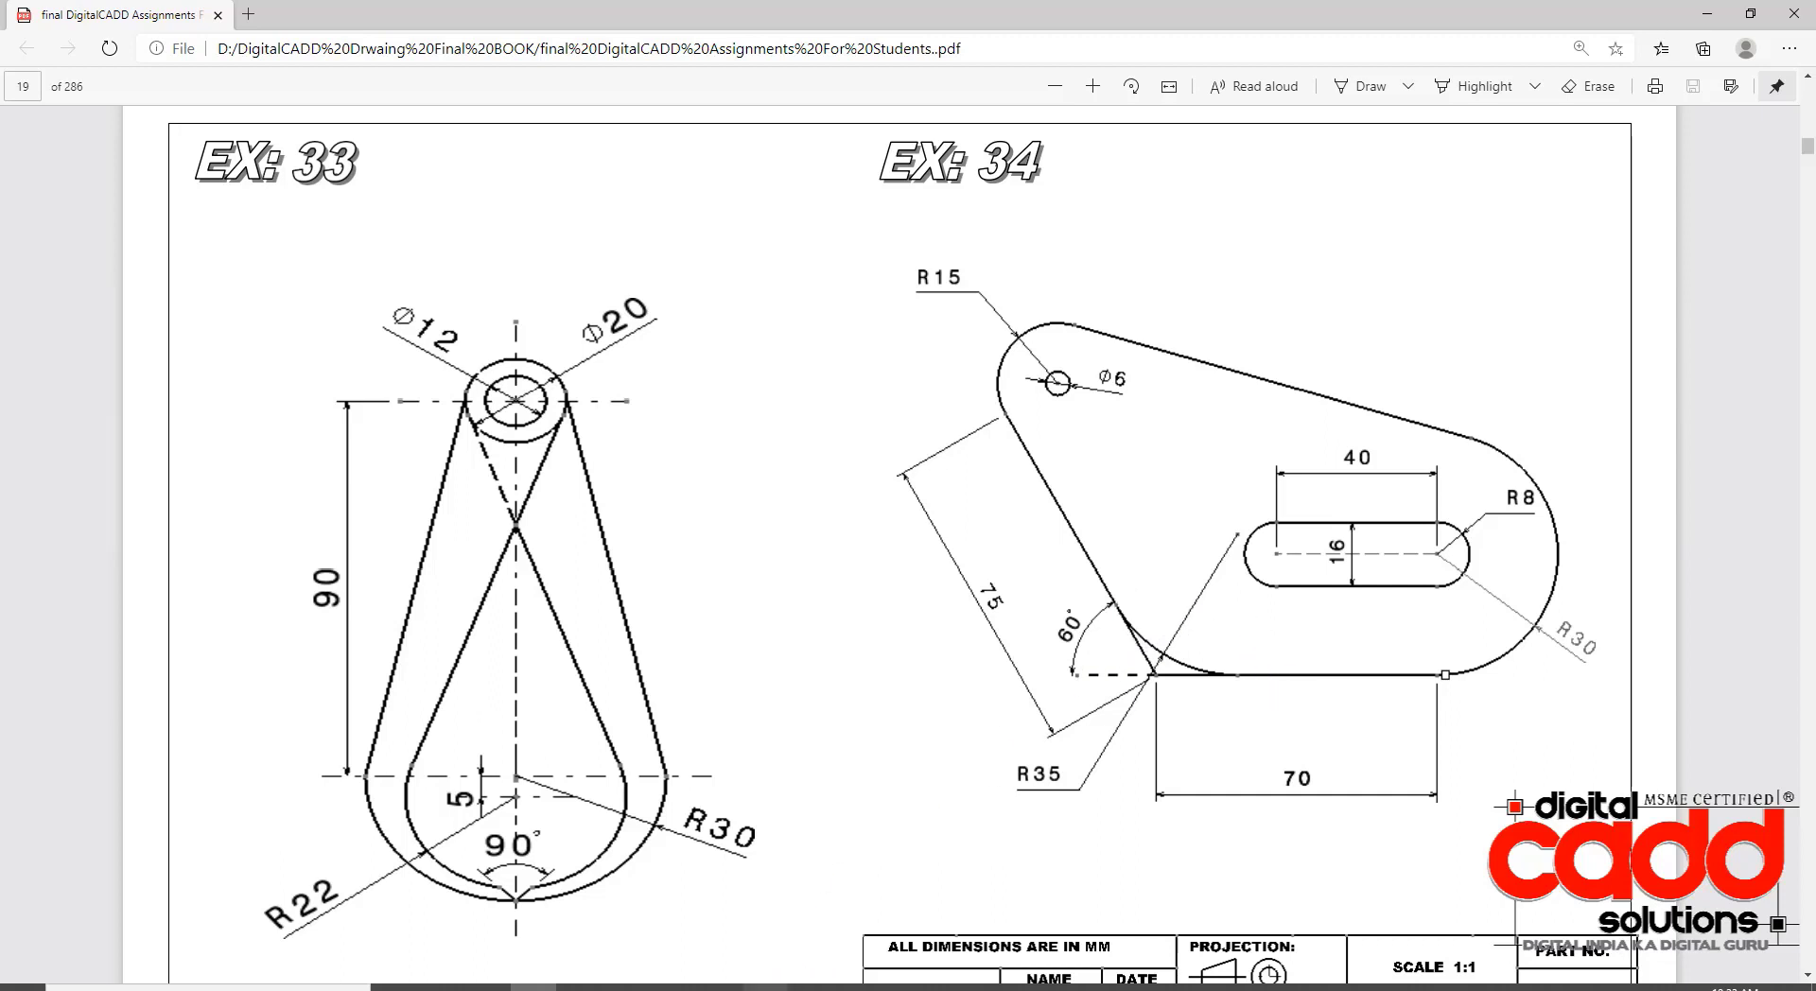
pyautogui.moveTo(764, 987)
pyautogui.click(764, 927)
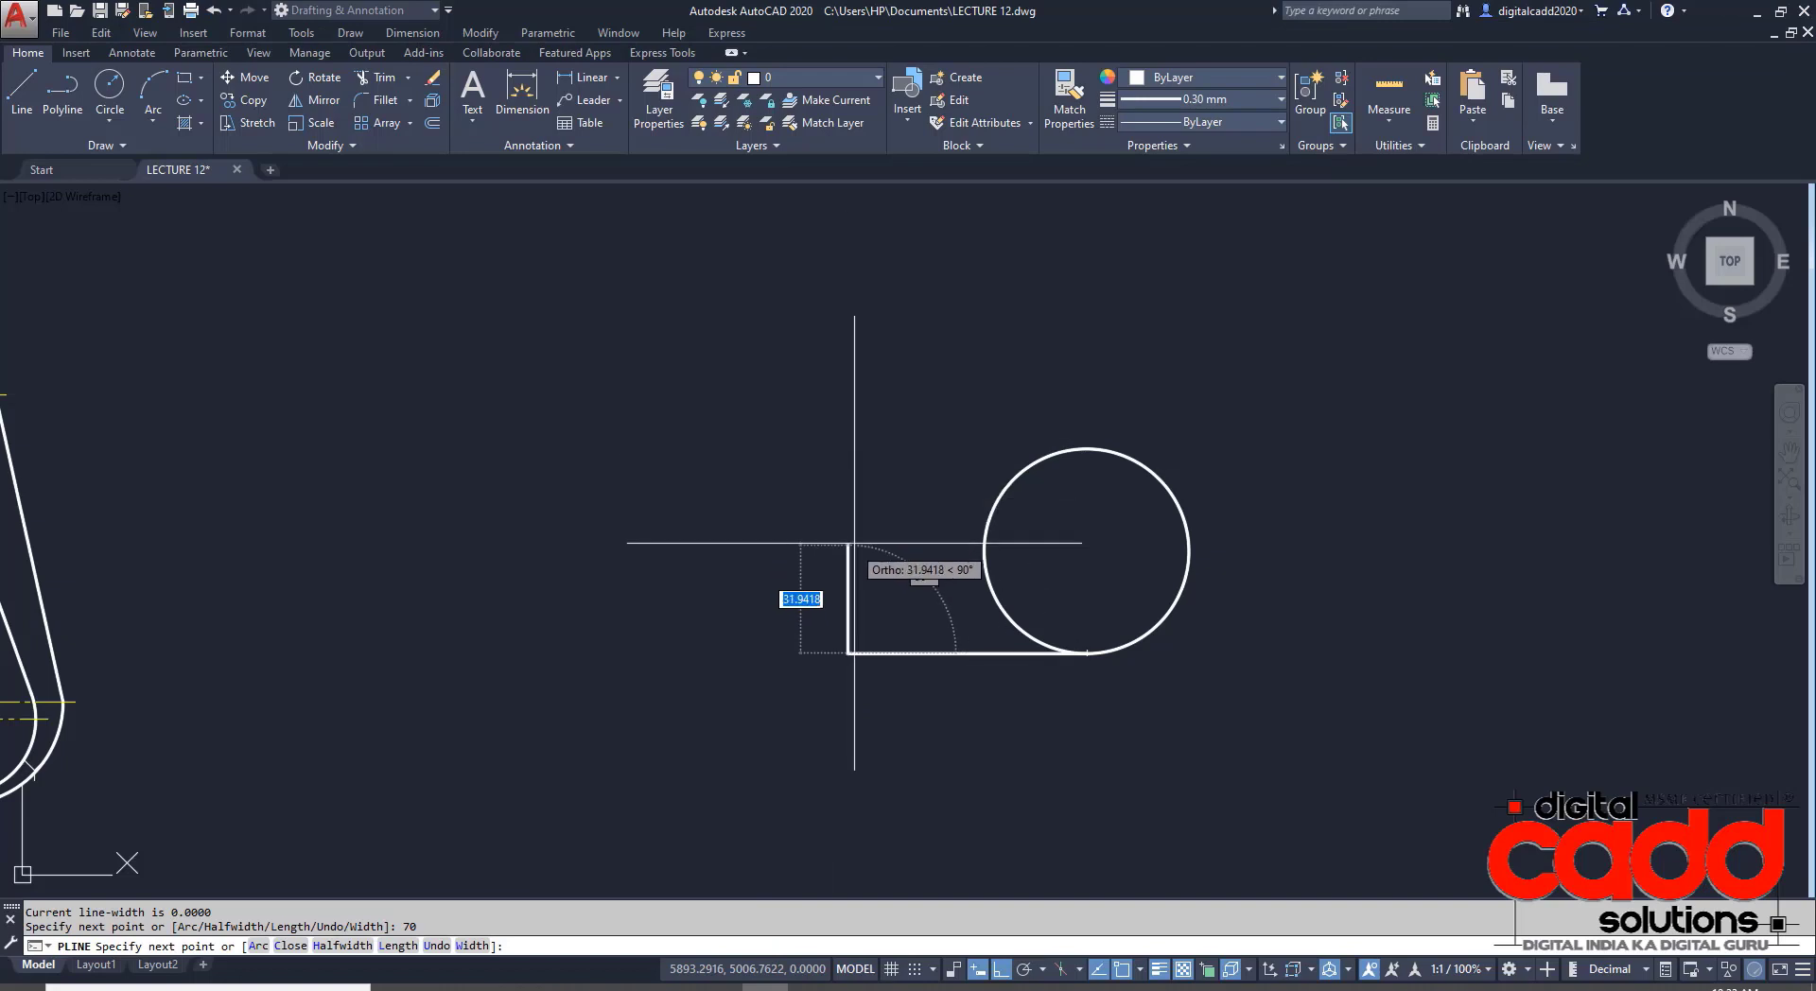
pyautogui.write('75')
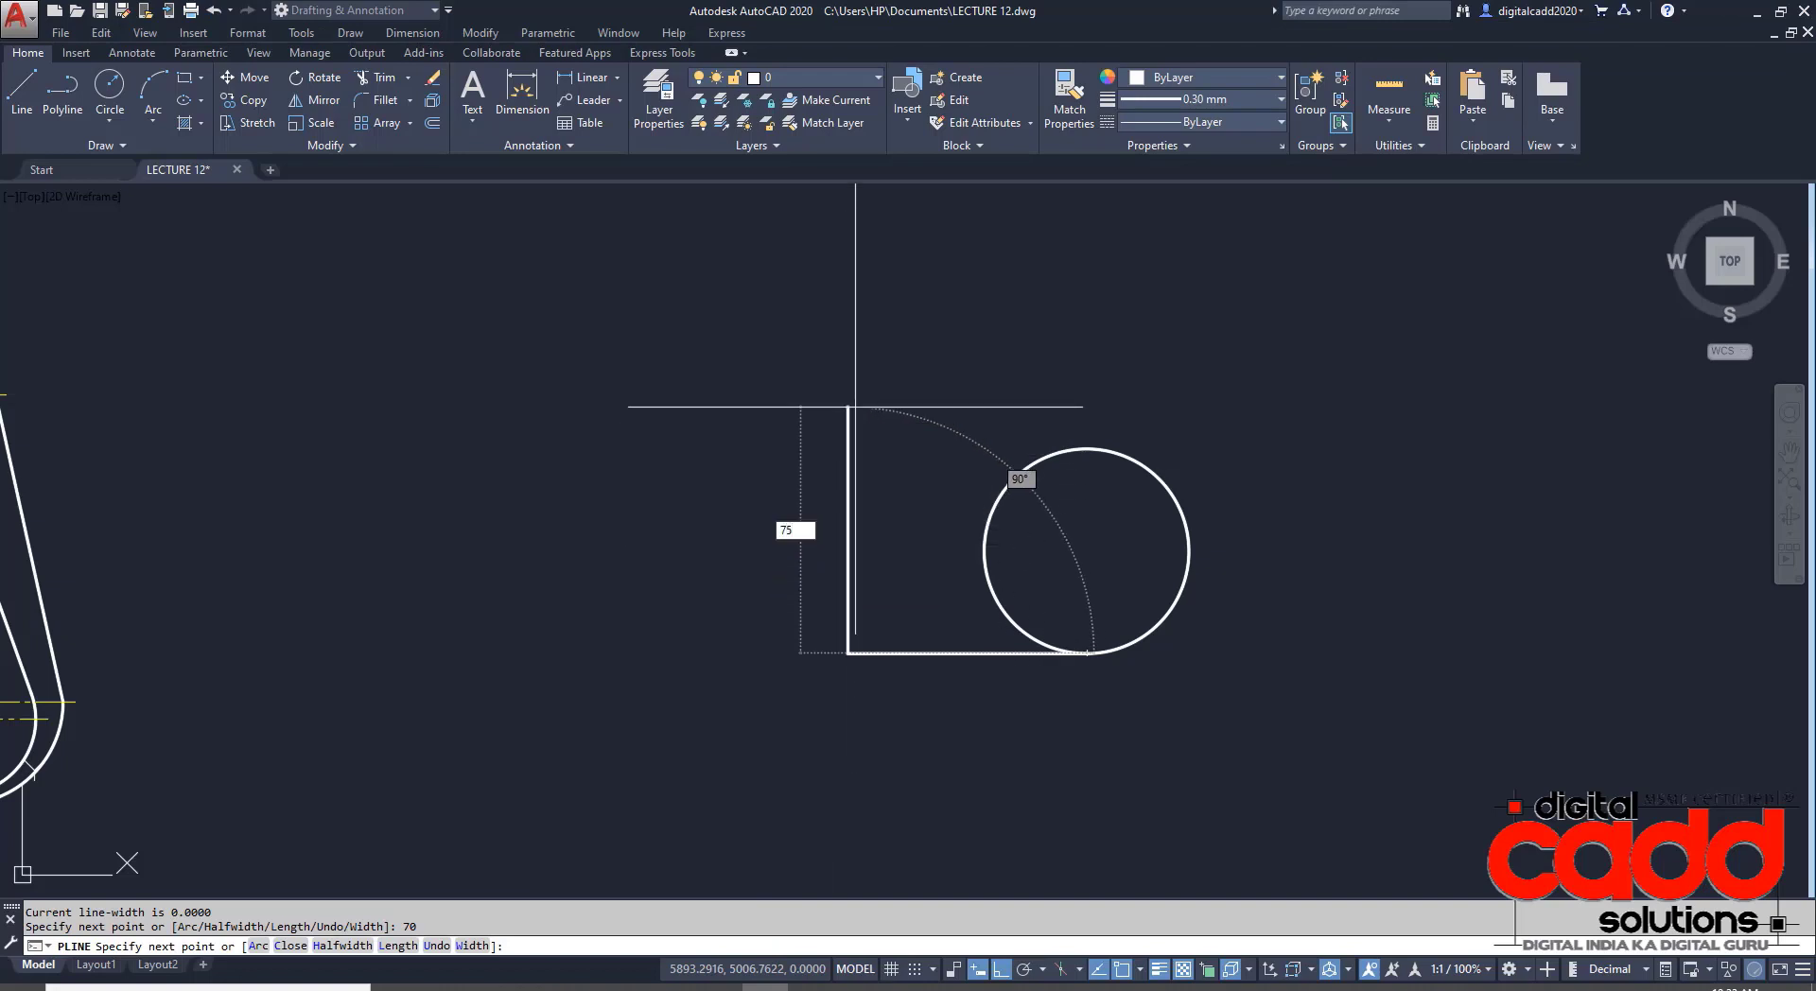
pyautogui.press('Tab')
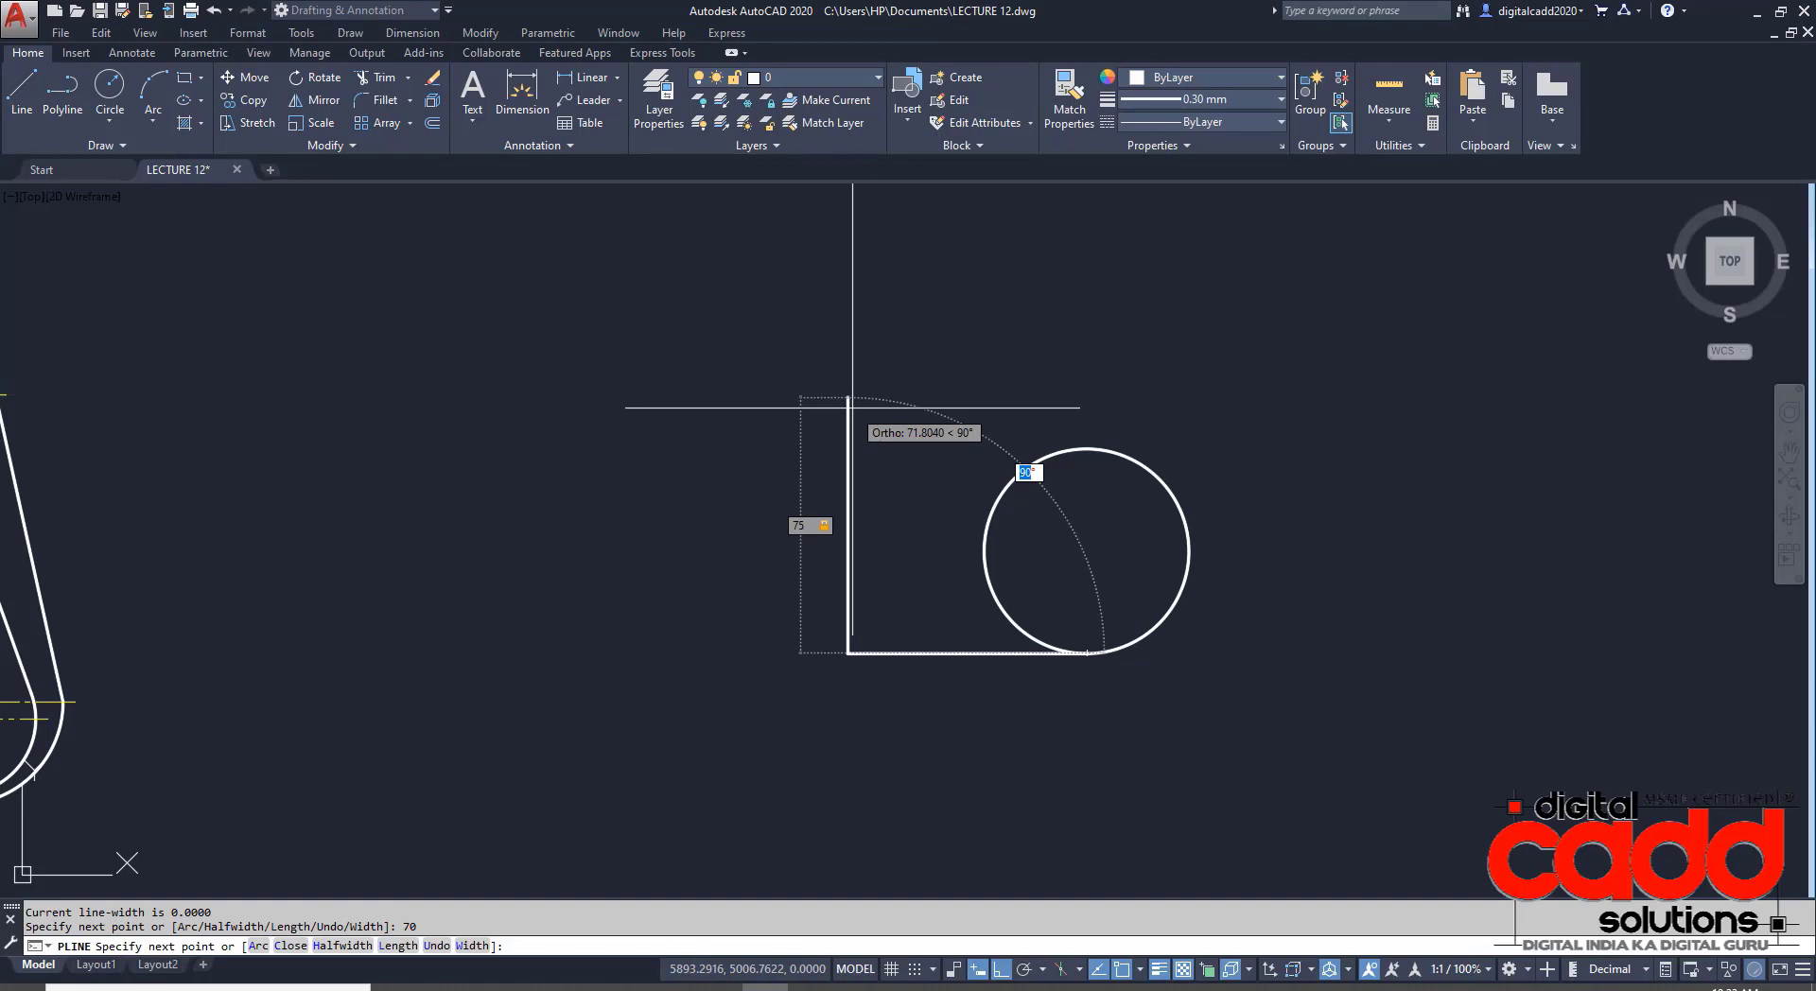
pyautogui.write('120')
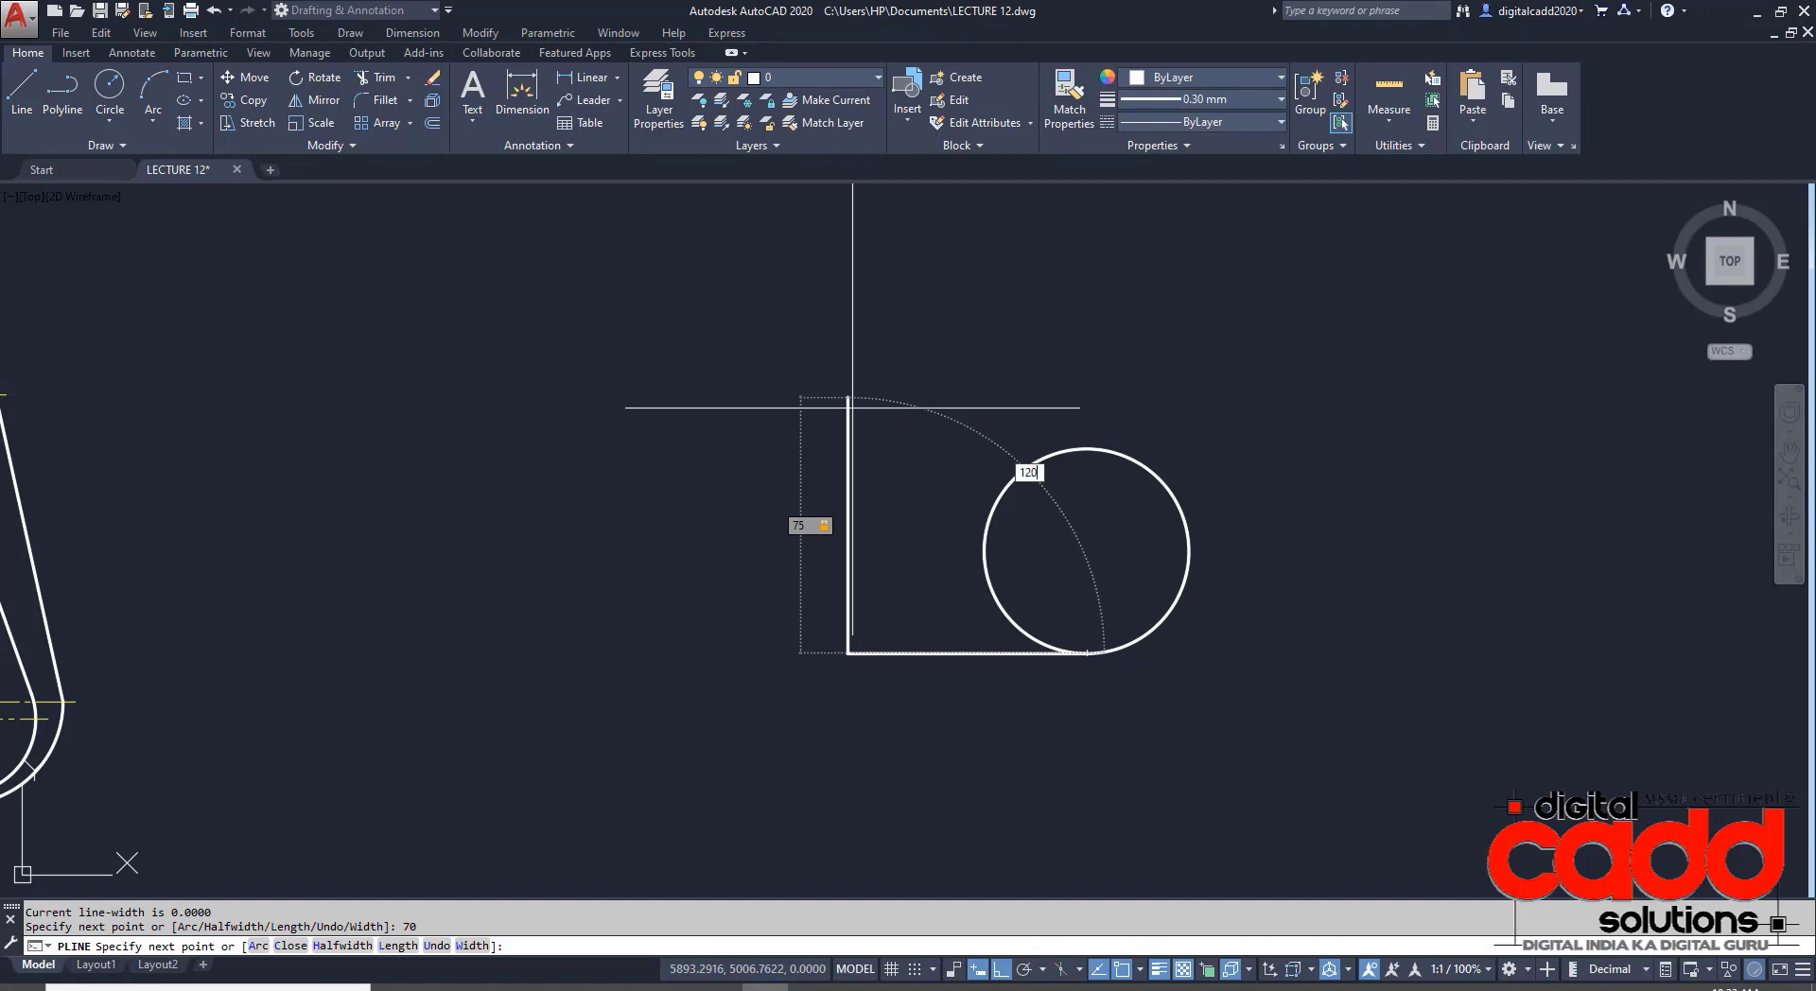
pyautogui.press('Return')
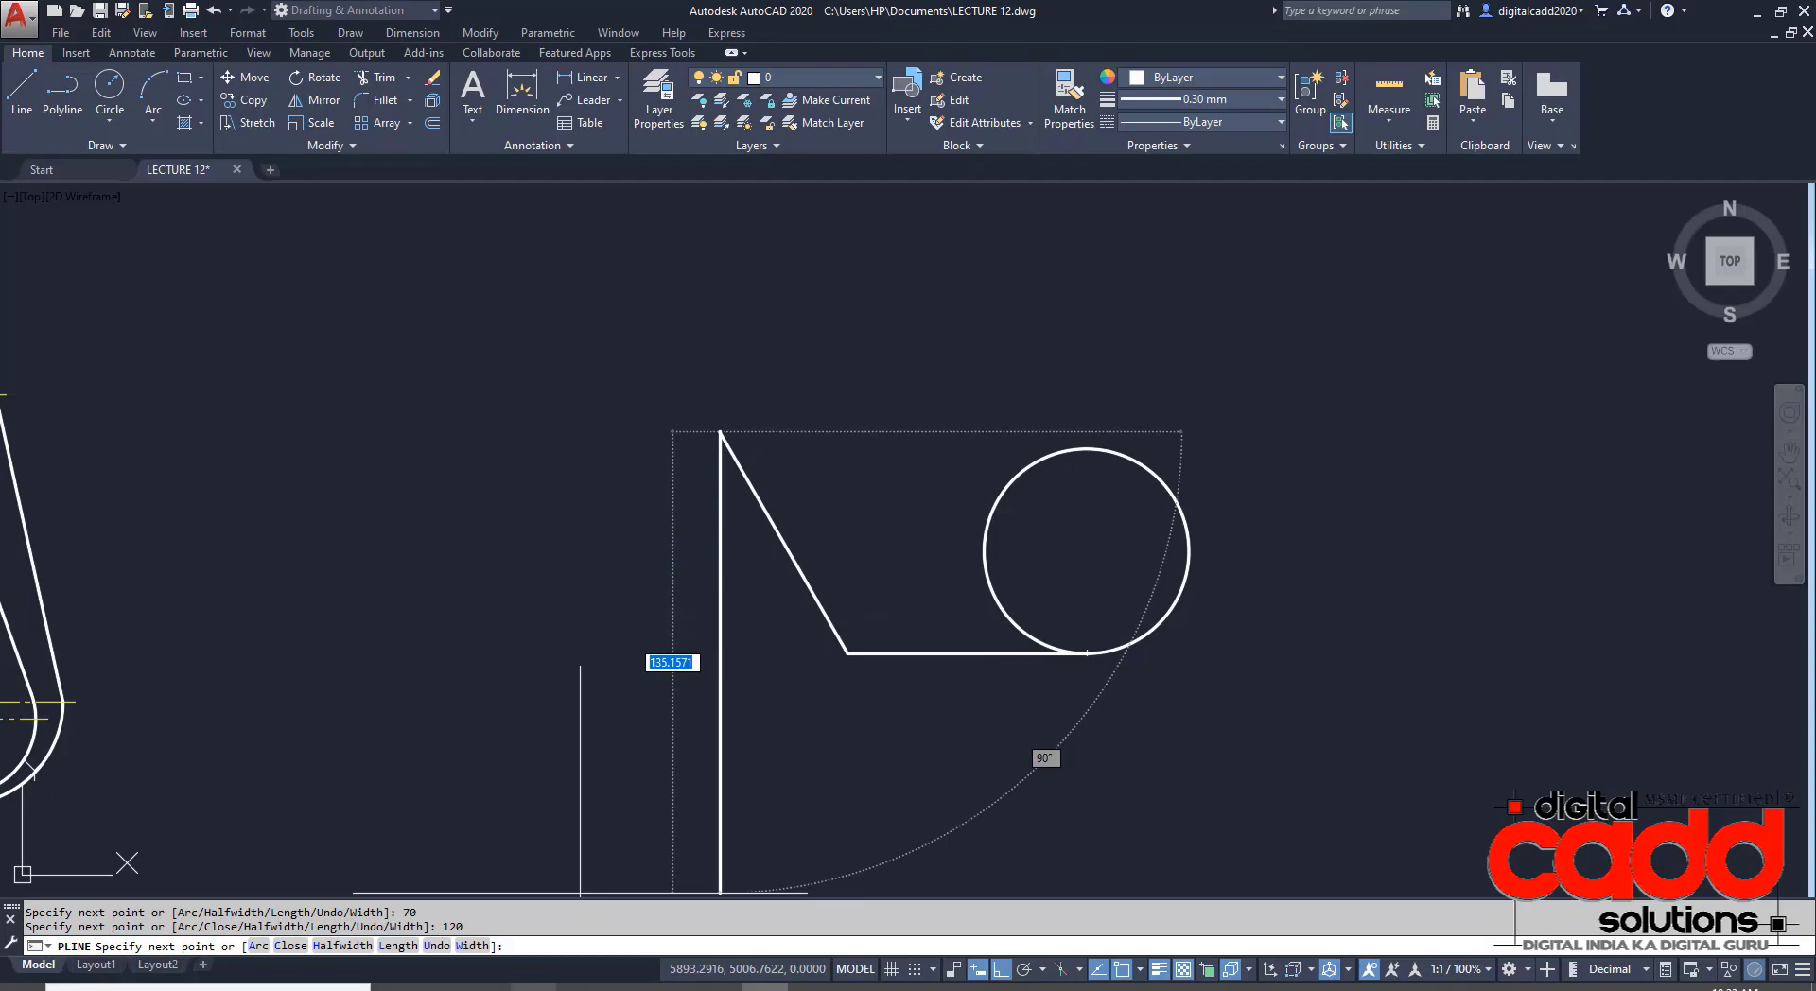
# - Check EX: 34 in the PDF and finish the polyline with a freehand tangent arc of about 15 mm radius at the inclined segment's upper end
pyautogui.hotkey('alt', 'Tab')
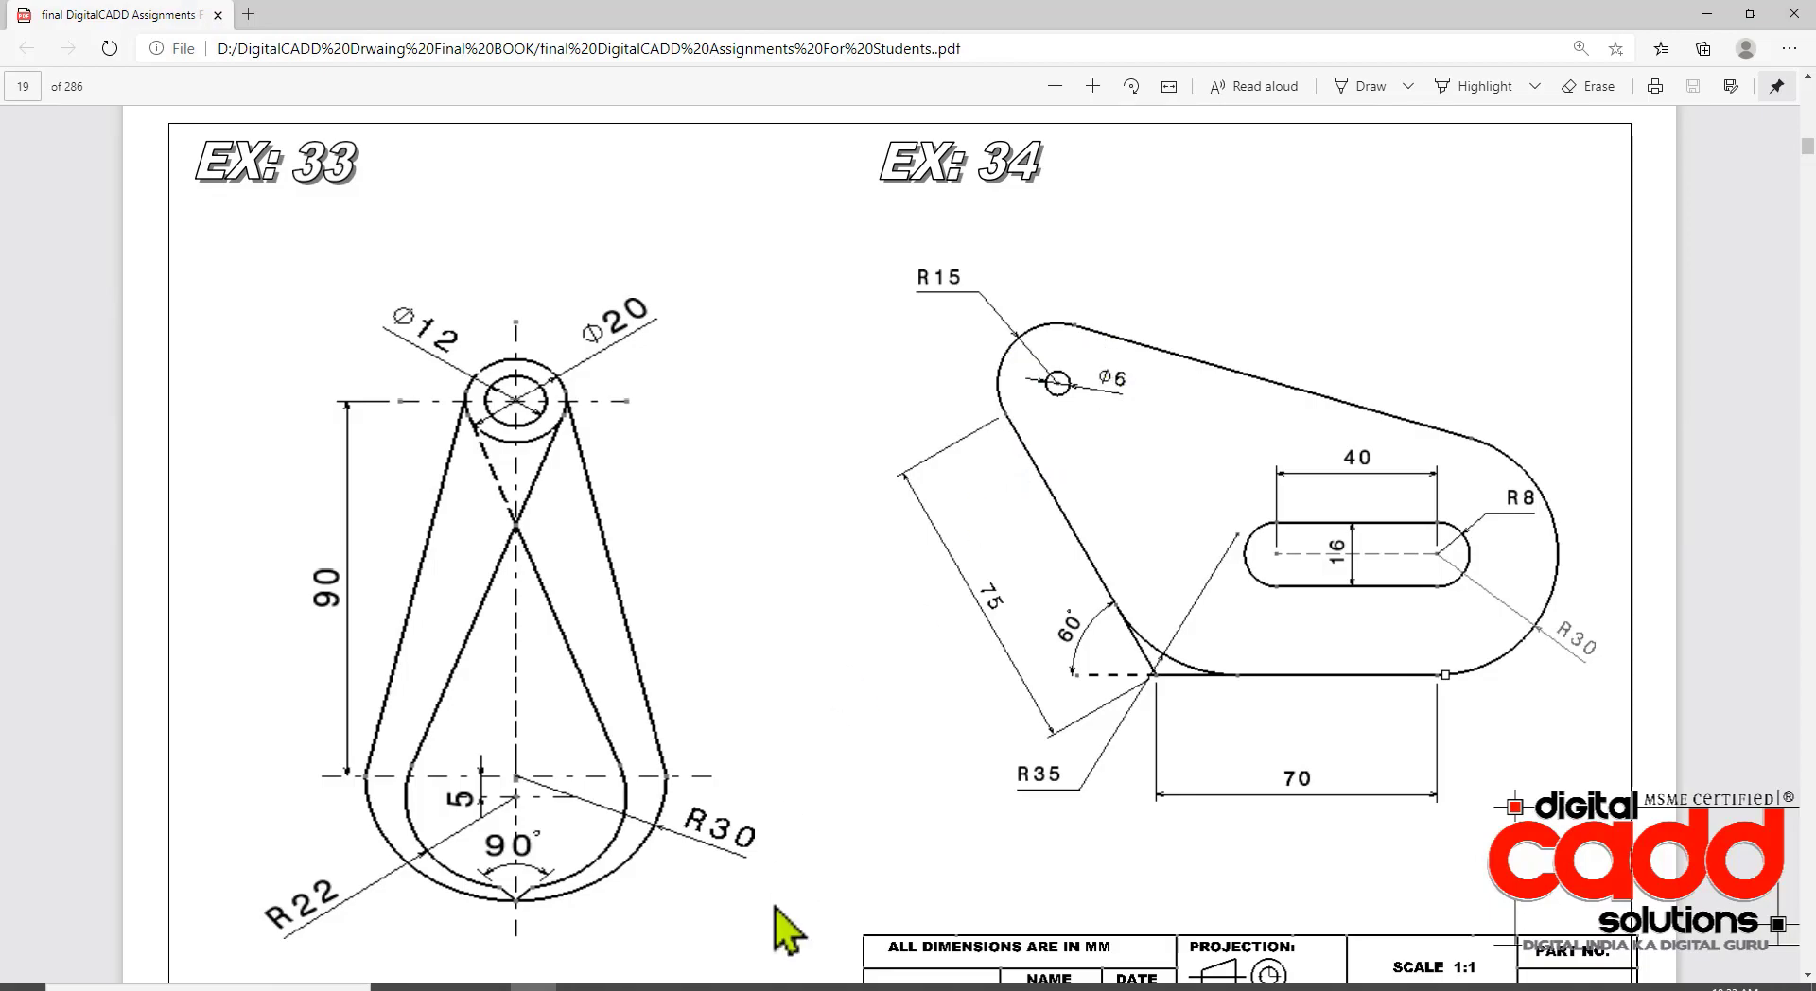
pyautogui.hotkey('alt', 'Tab')
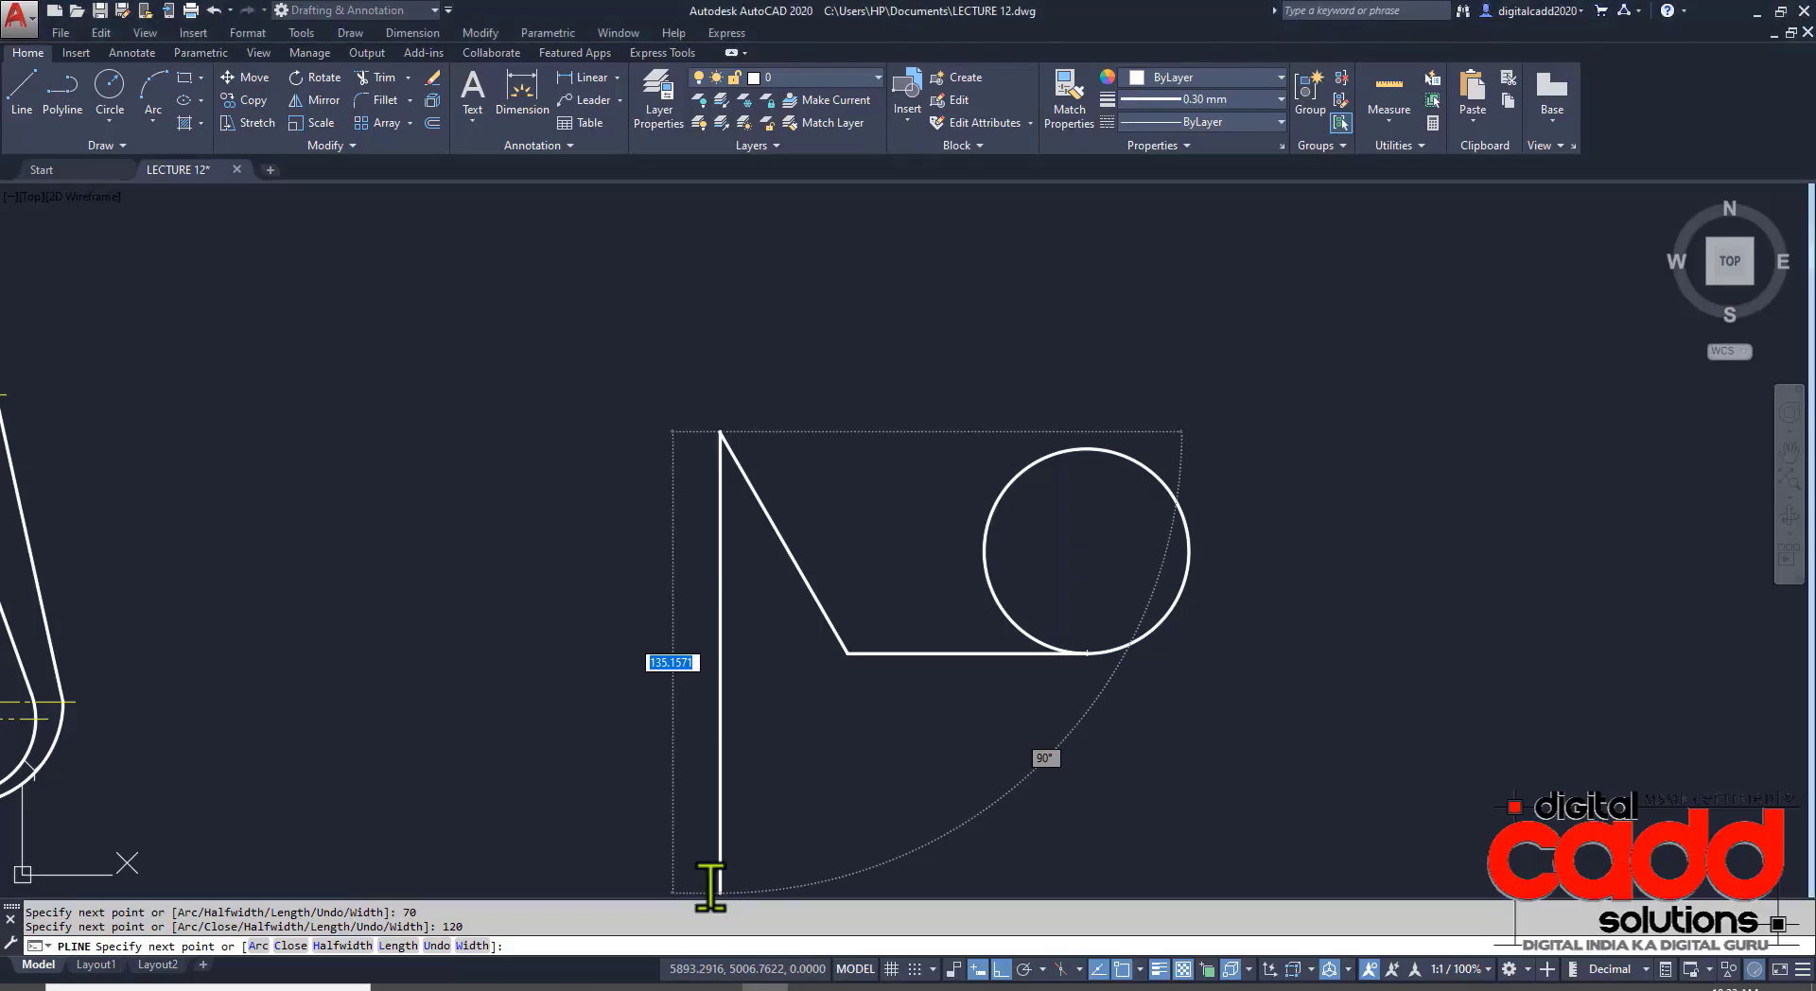
pyautogui.click(258, 946)
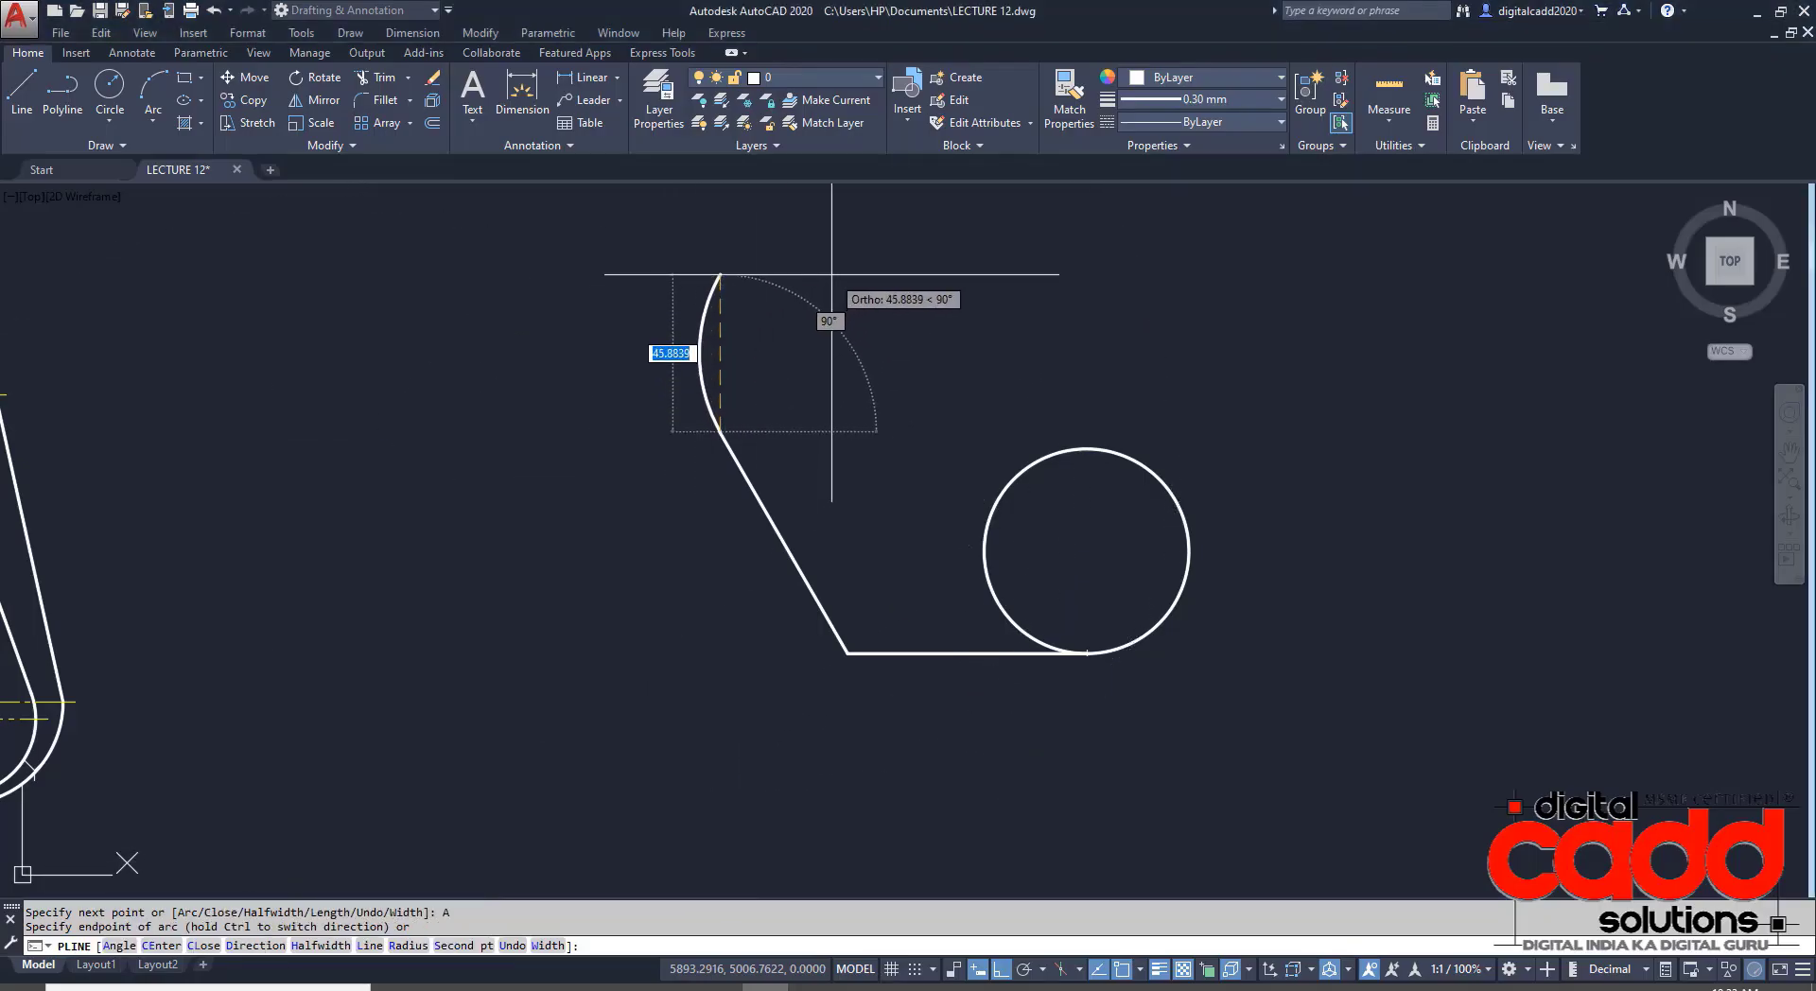
pyautogui.click(1001, 969)
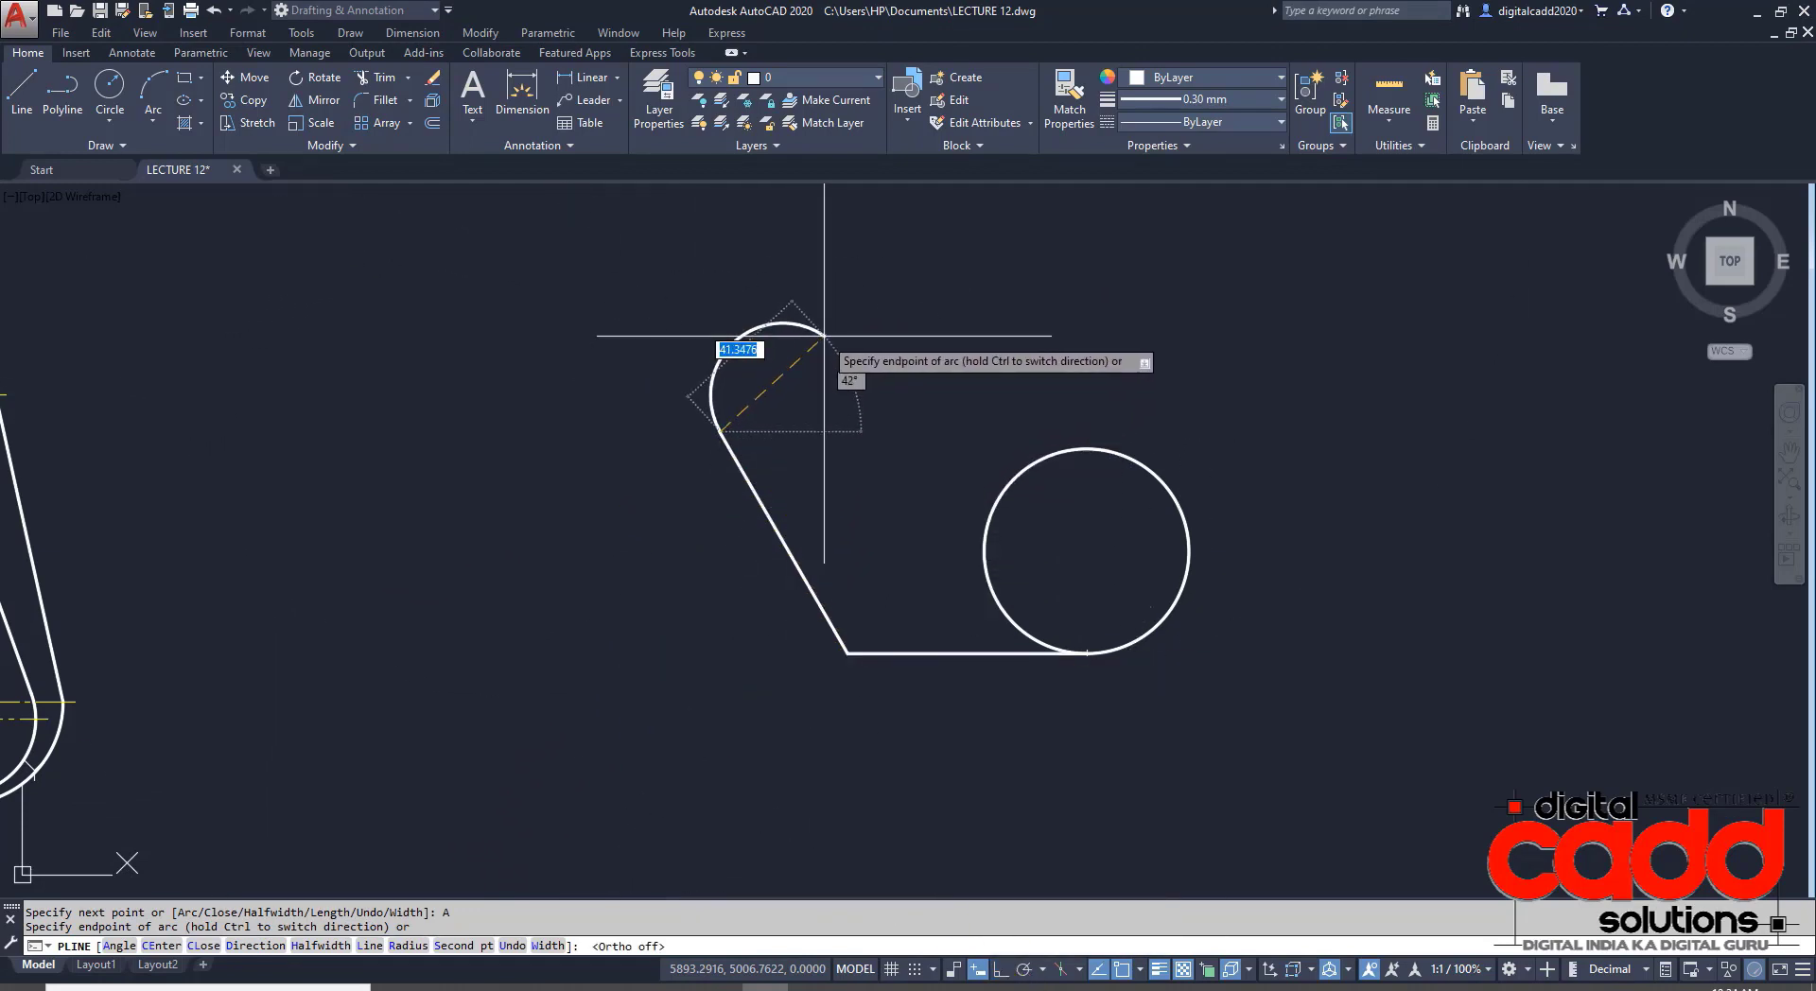
pyautogui.scroll(3, 832, 337)
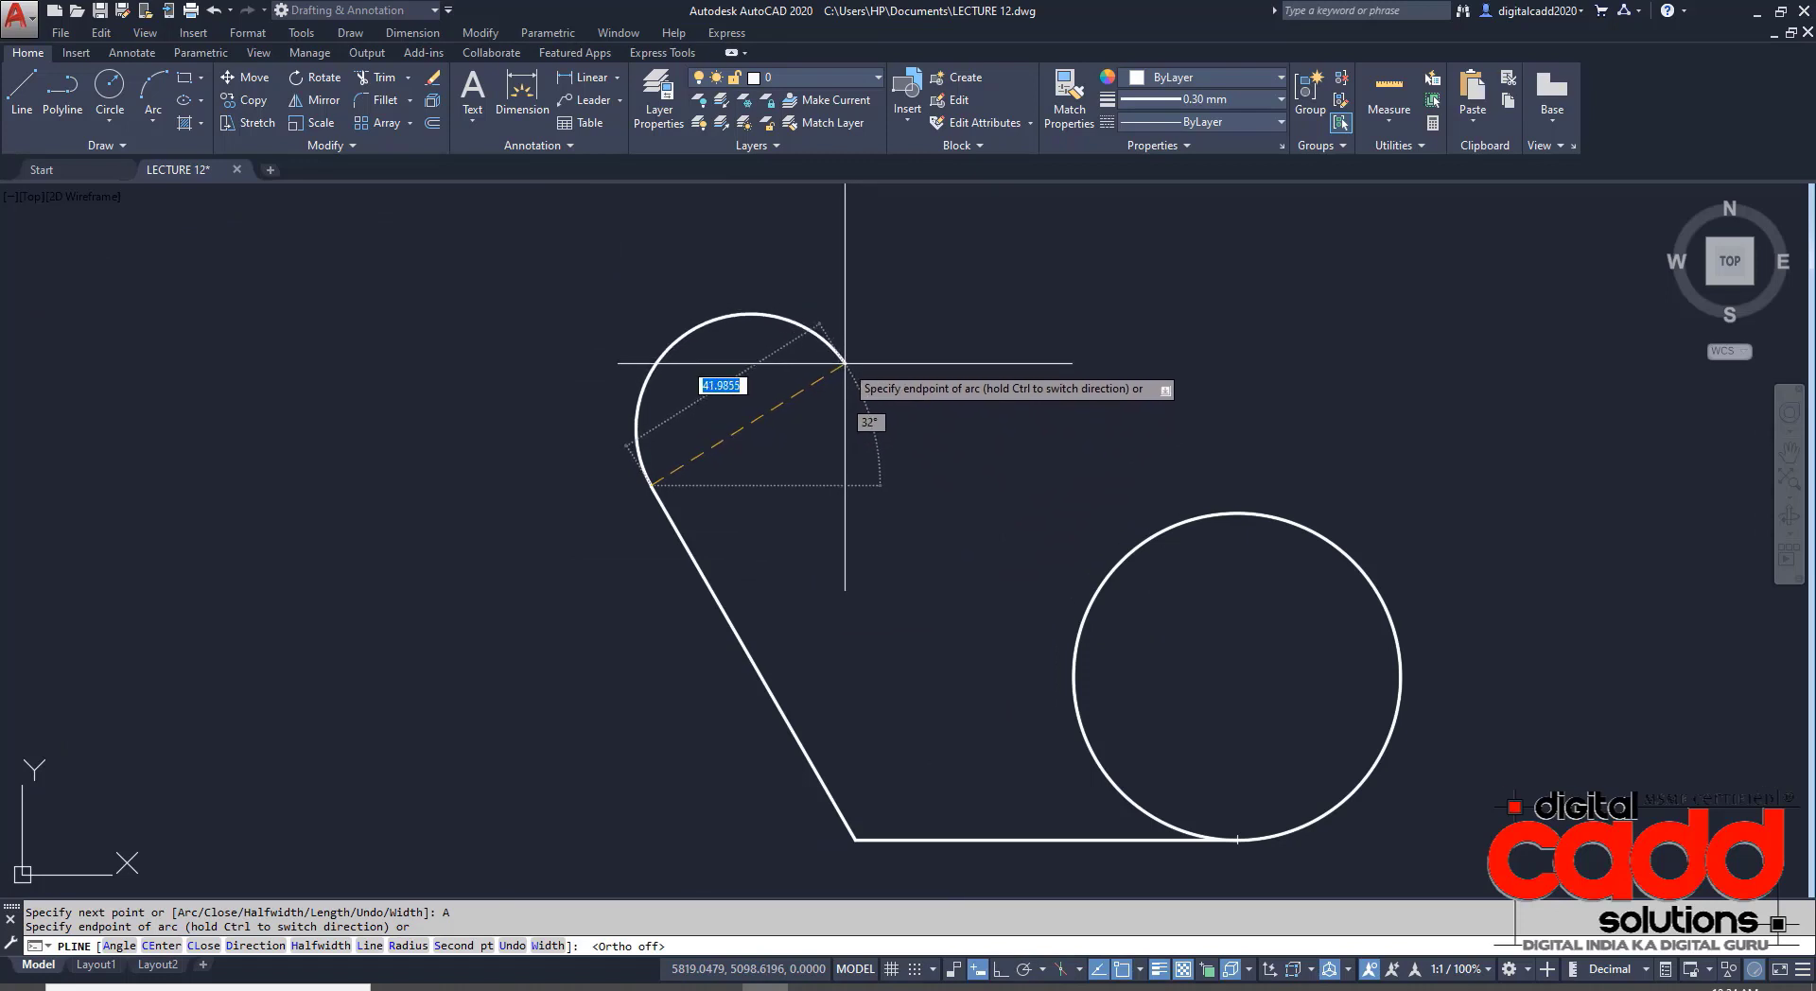
pyautogui.press('Return')
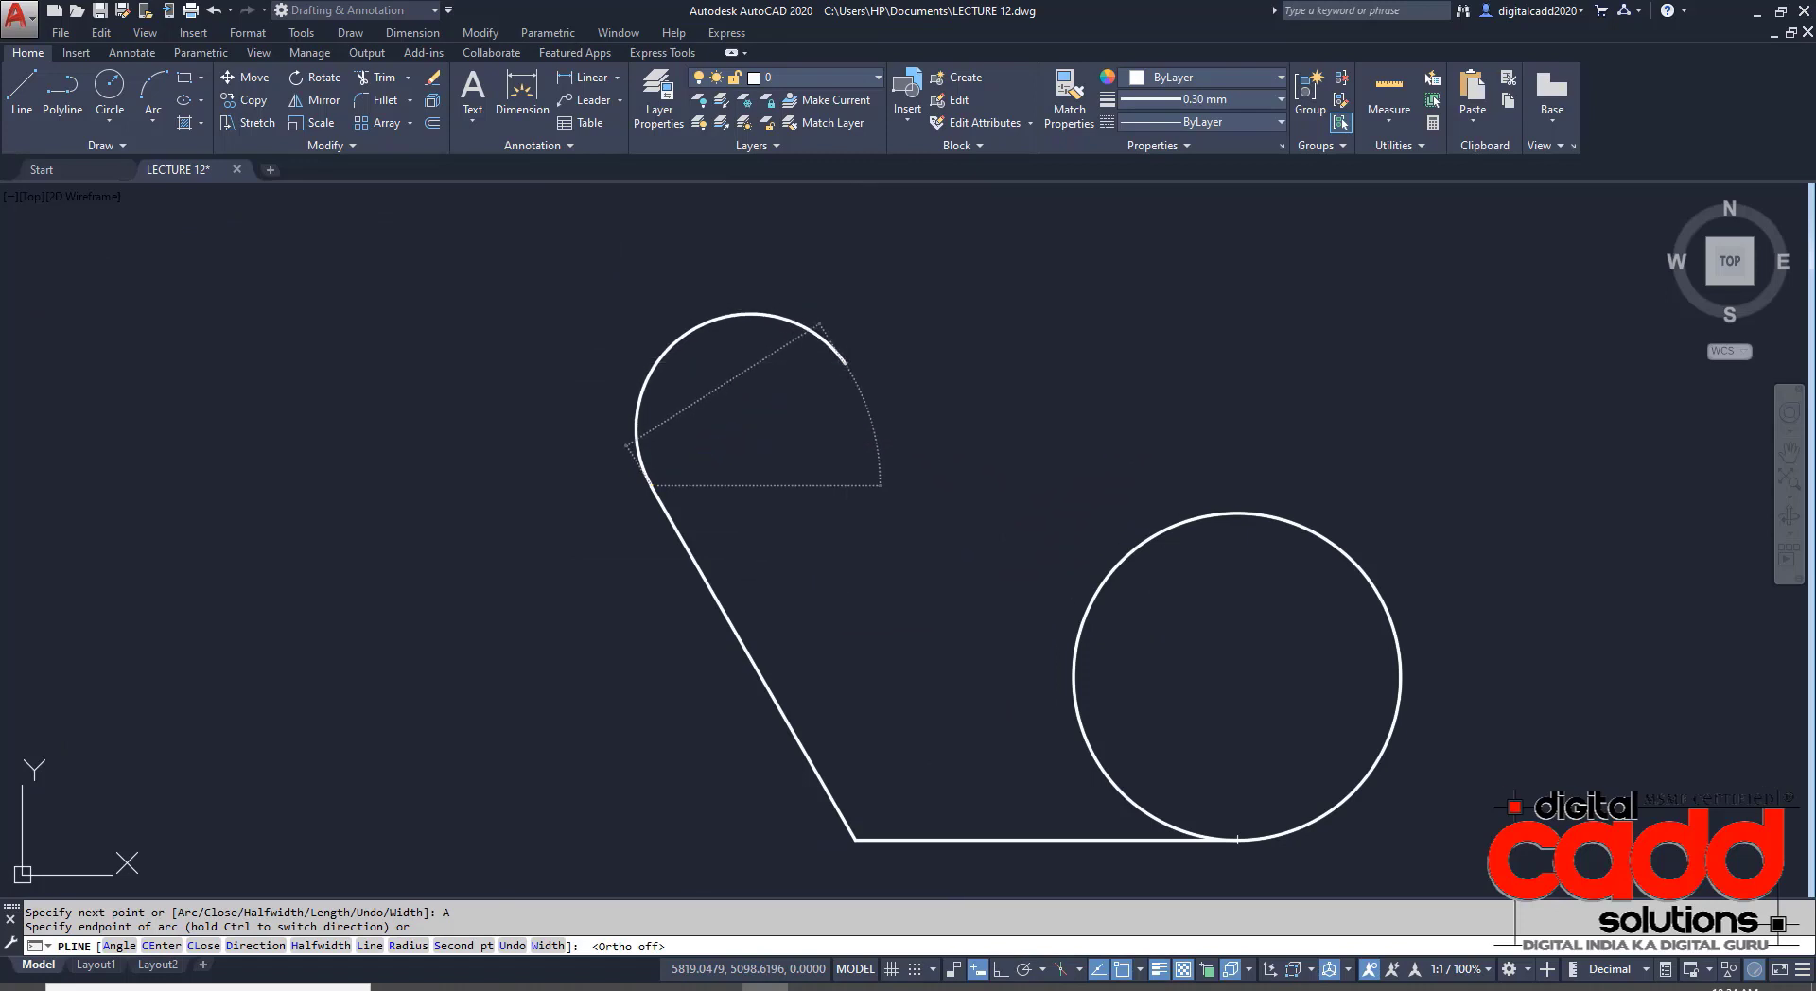
pyautogui.press('Return')
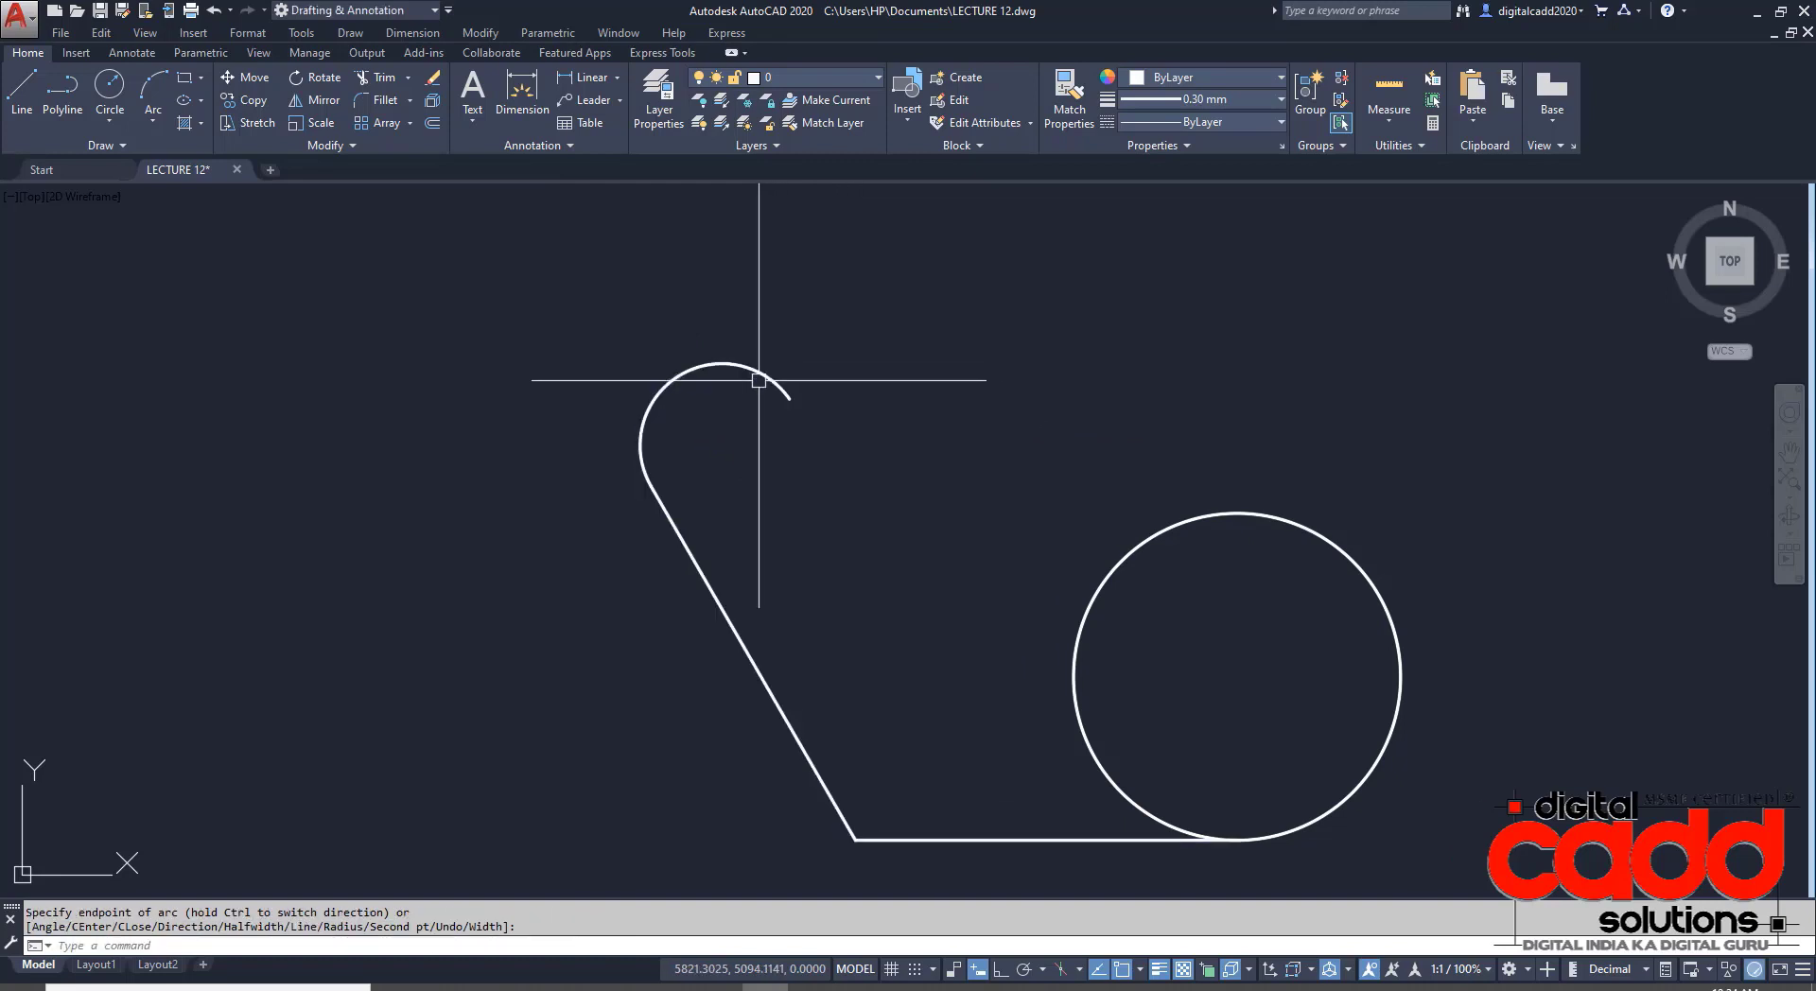
# - Dimension the radius of the arc at the inclined segment's upper end, inspect it and erase the dimension
pyautogui.click(615, 80)
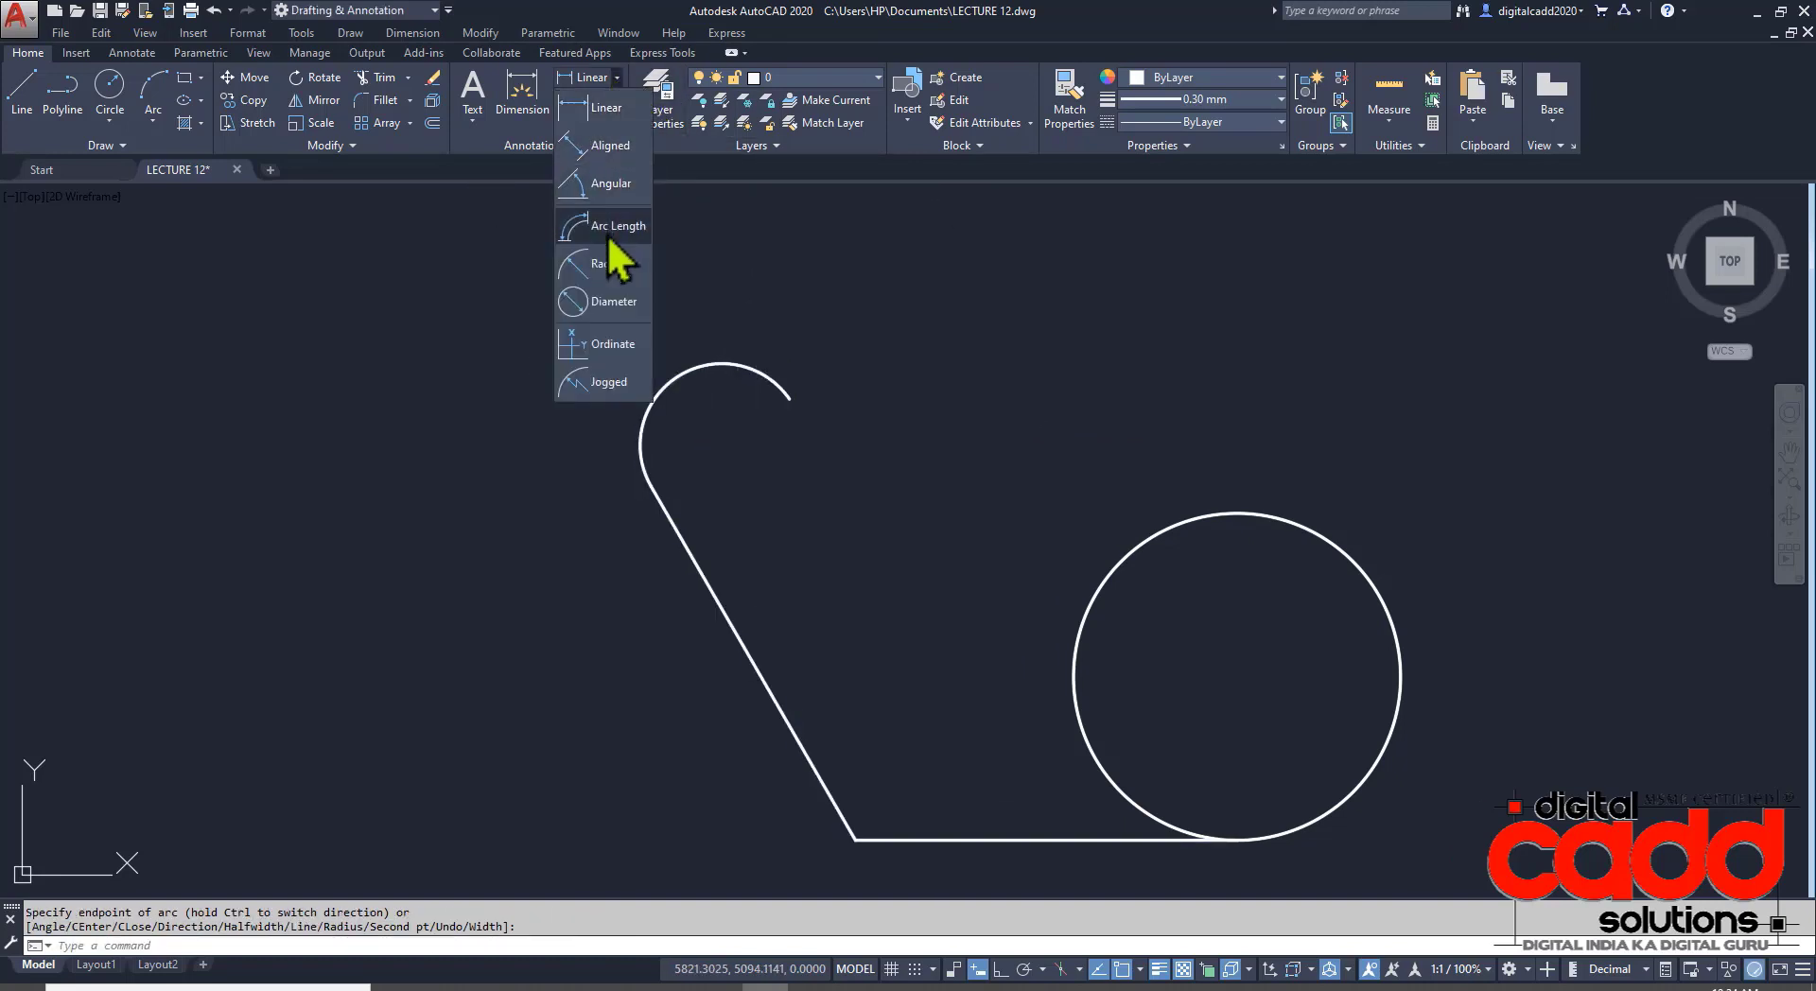
pyautogui.click(580, 269)
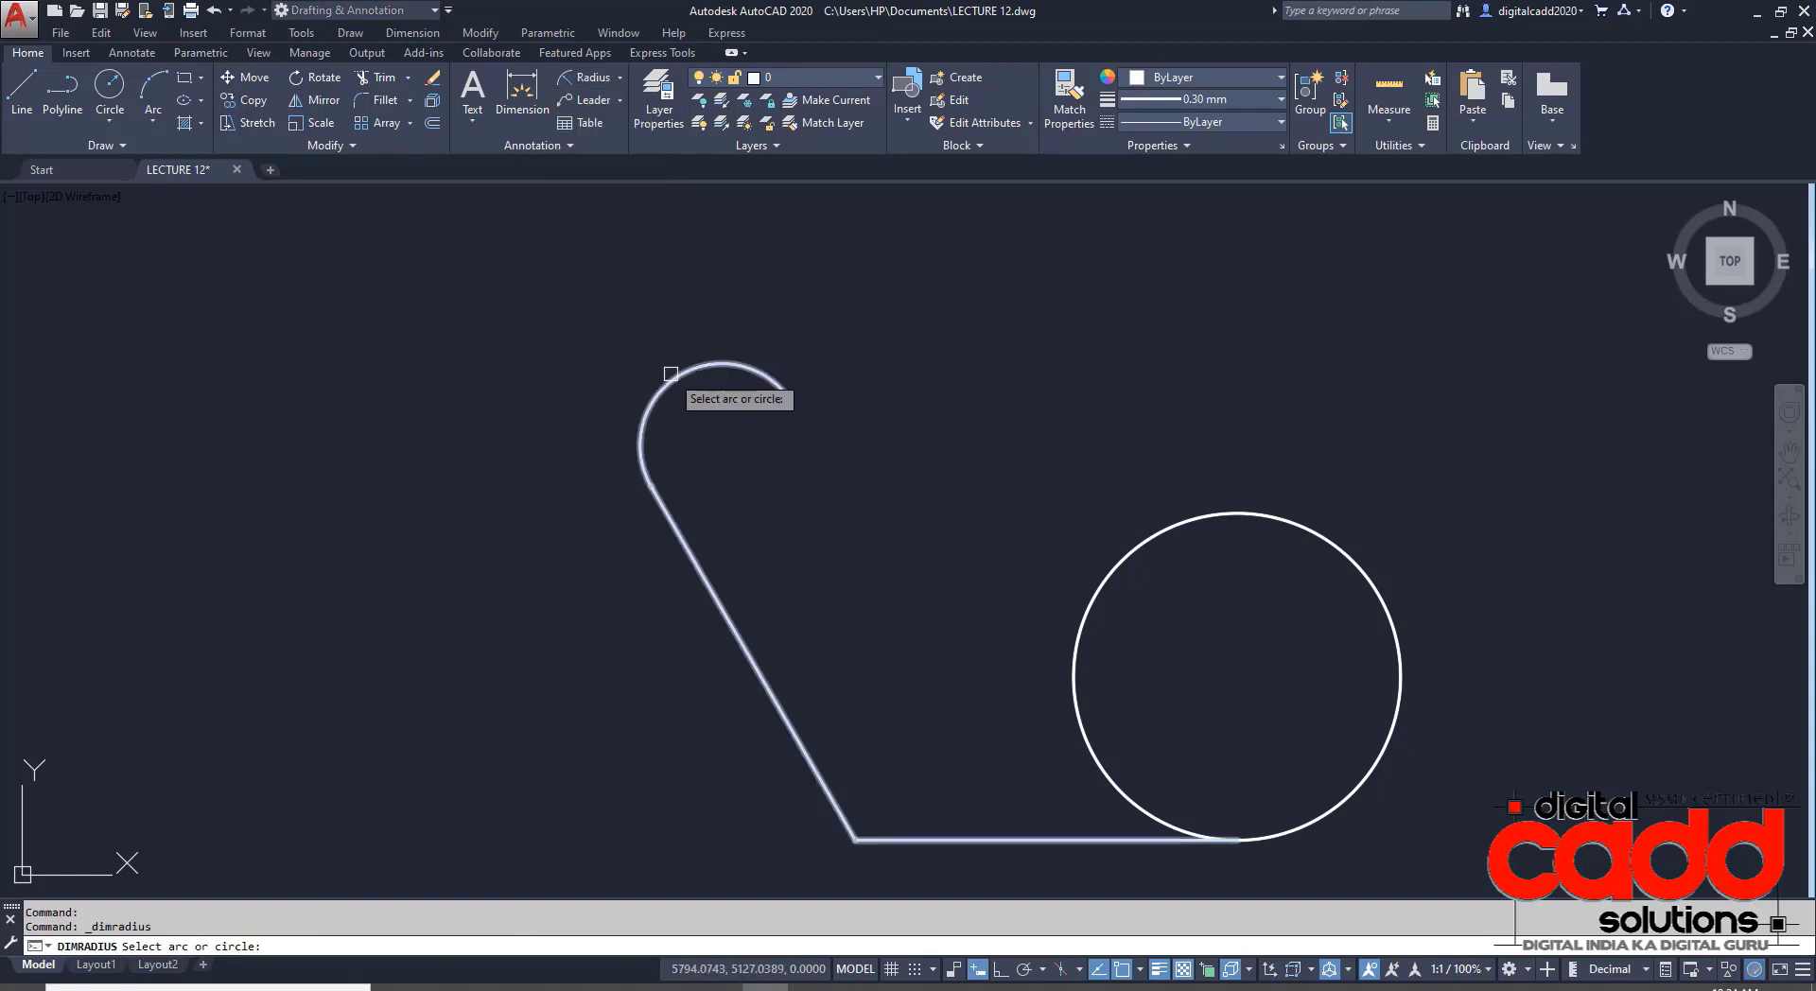
pyautogui.click(669, 382)
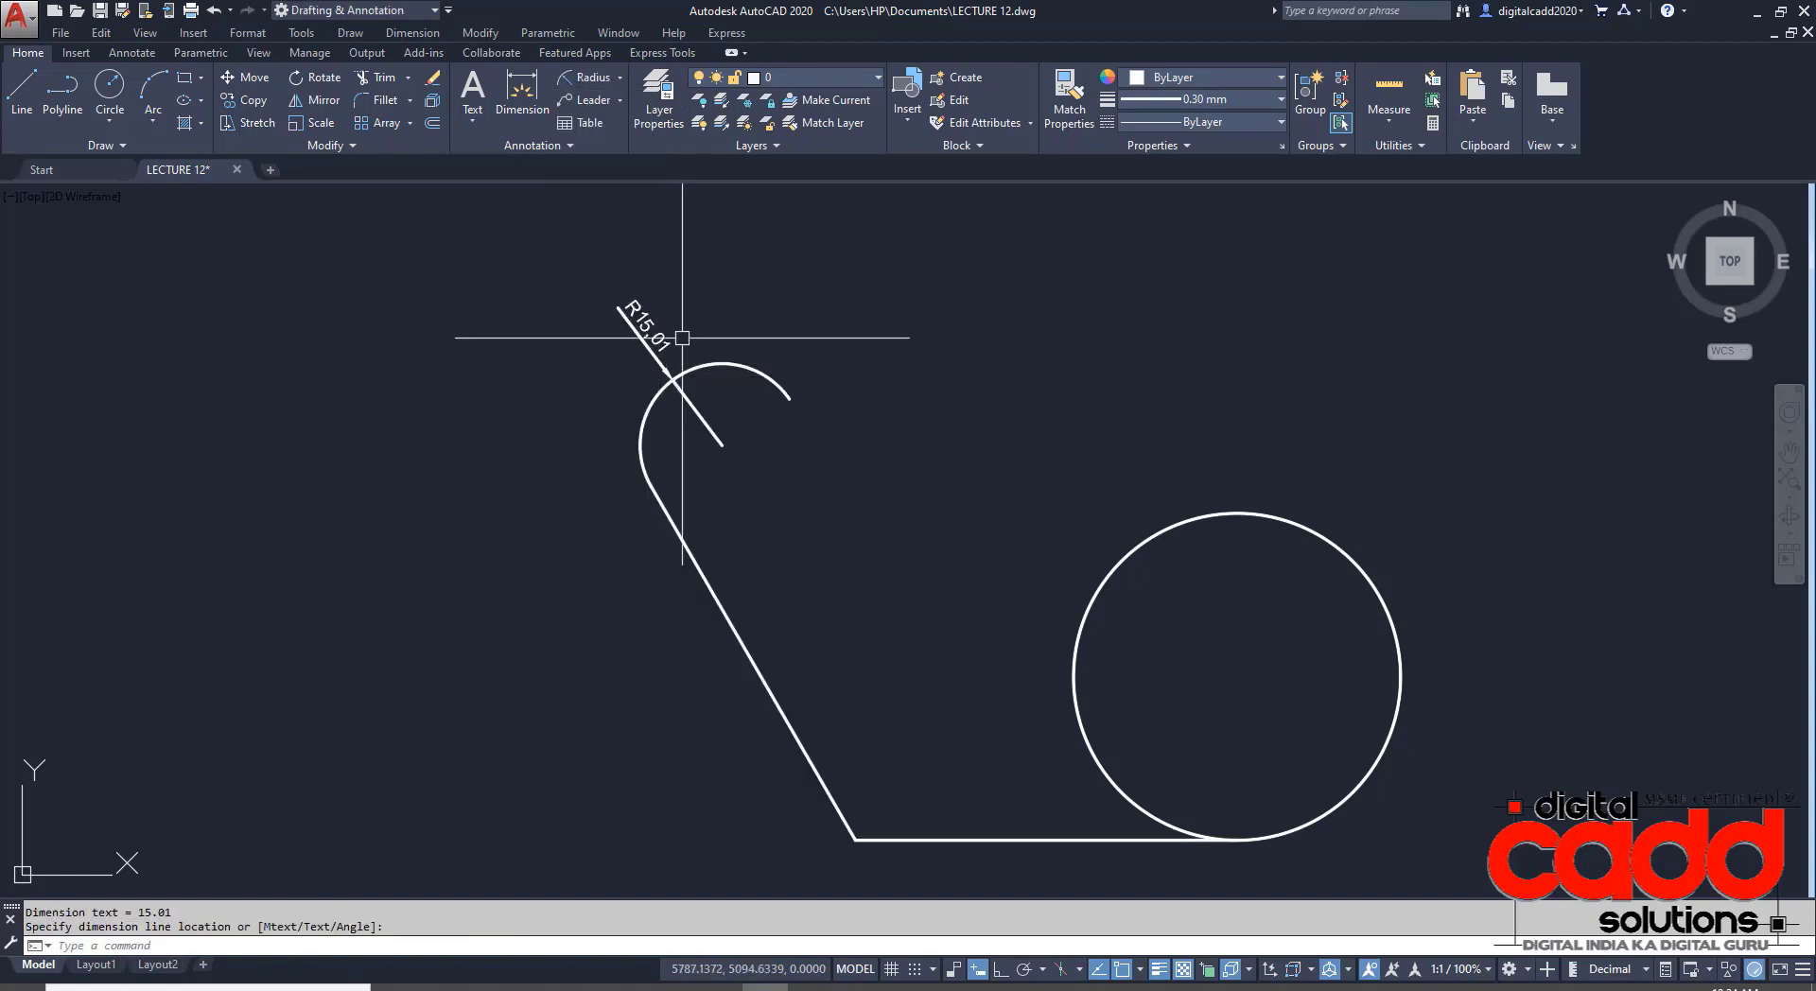
pyautogui.scroll(4, 681, 336)
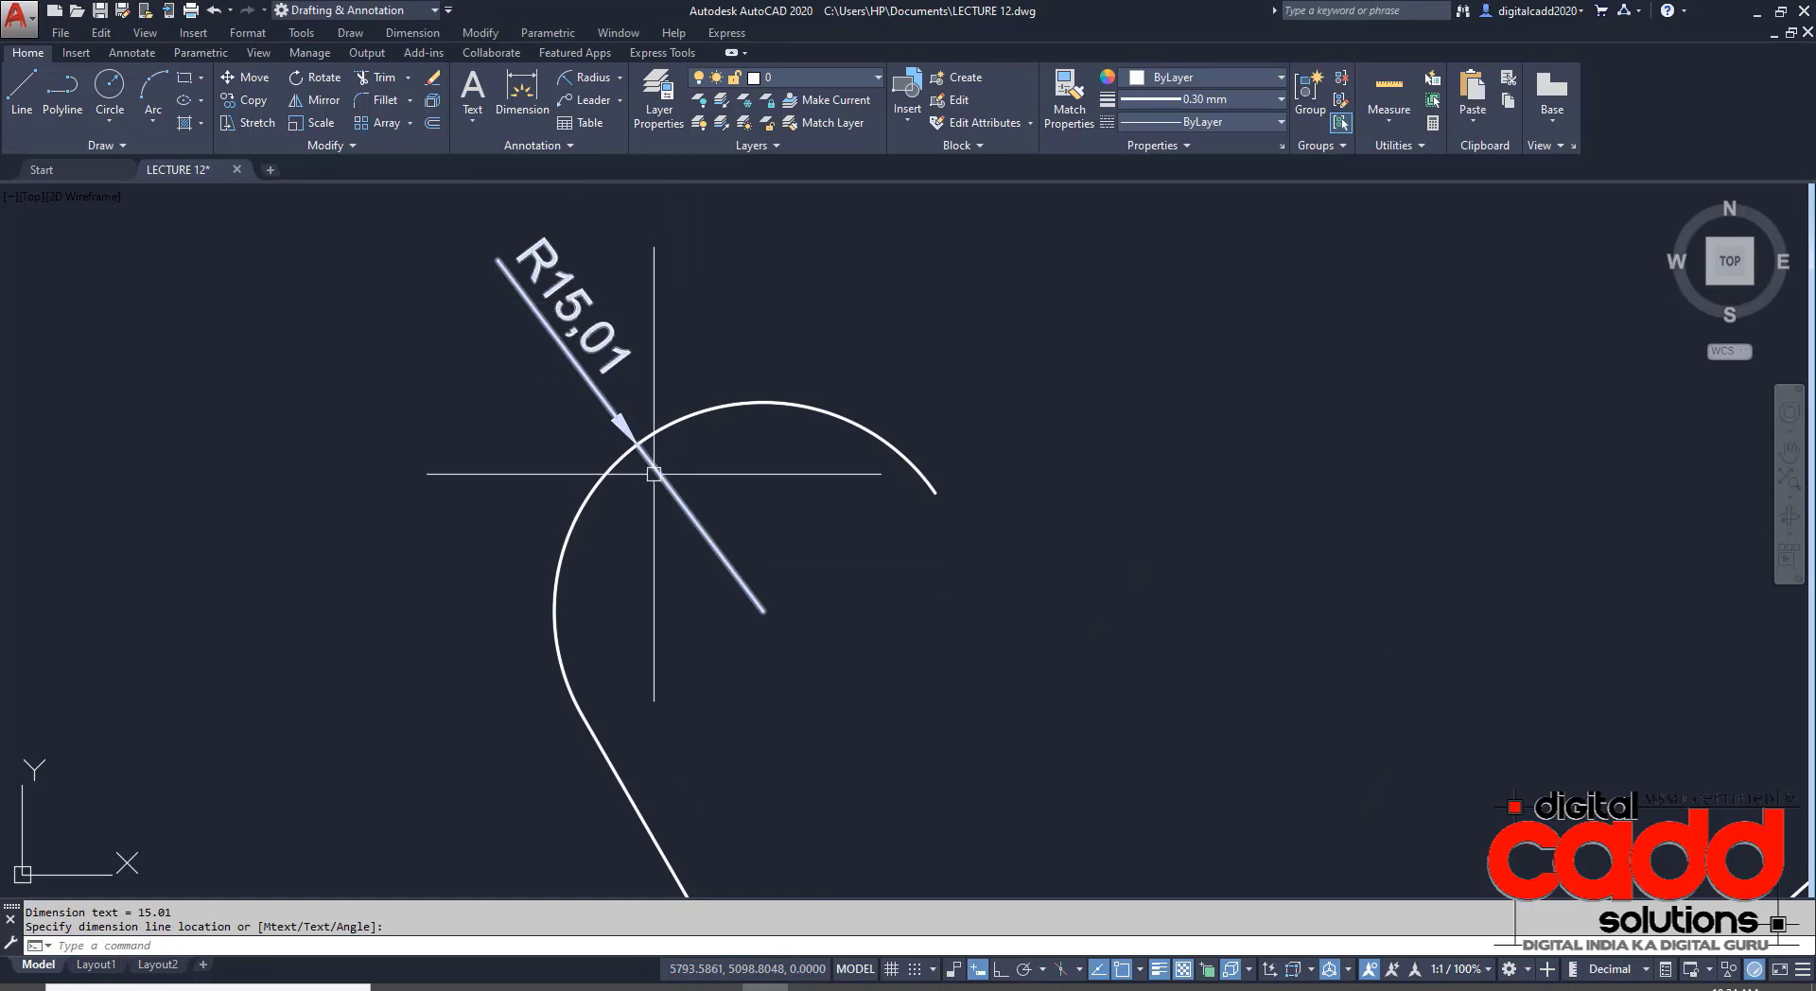
pyautogui.scroll(-4, 629, 402)
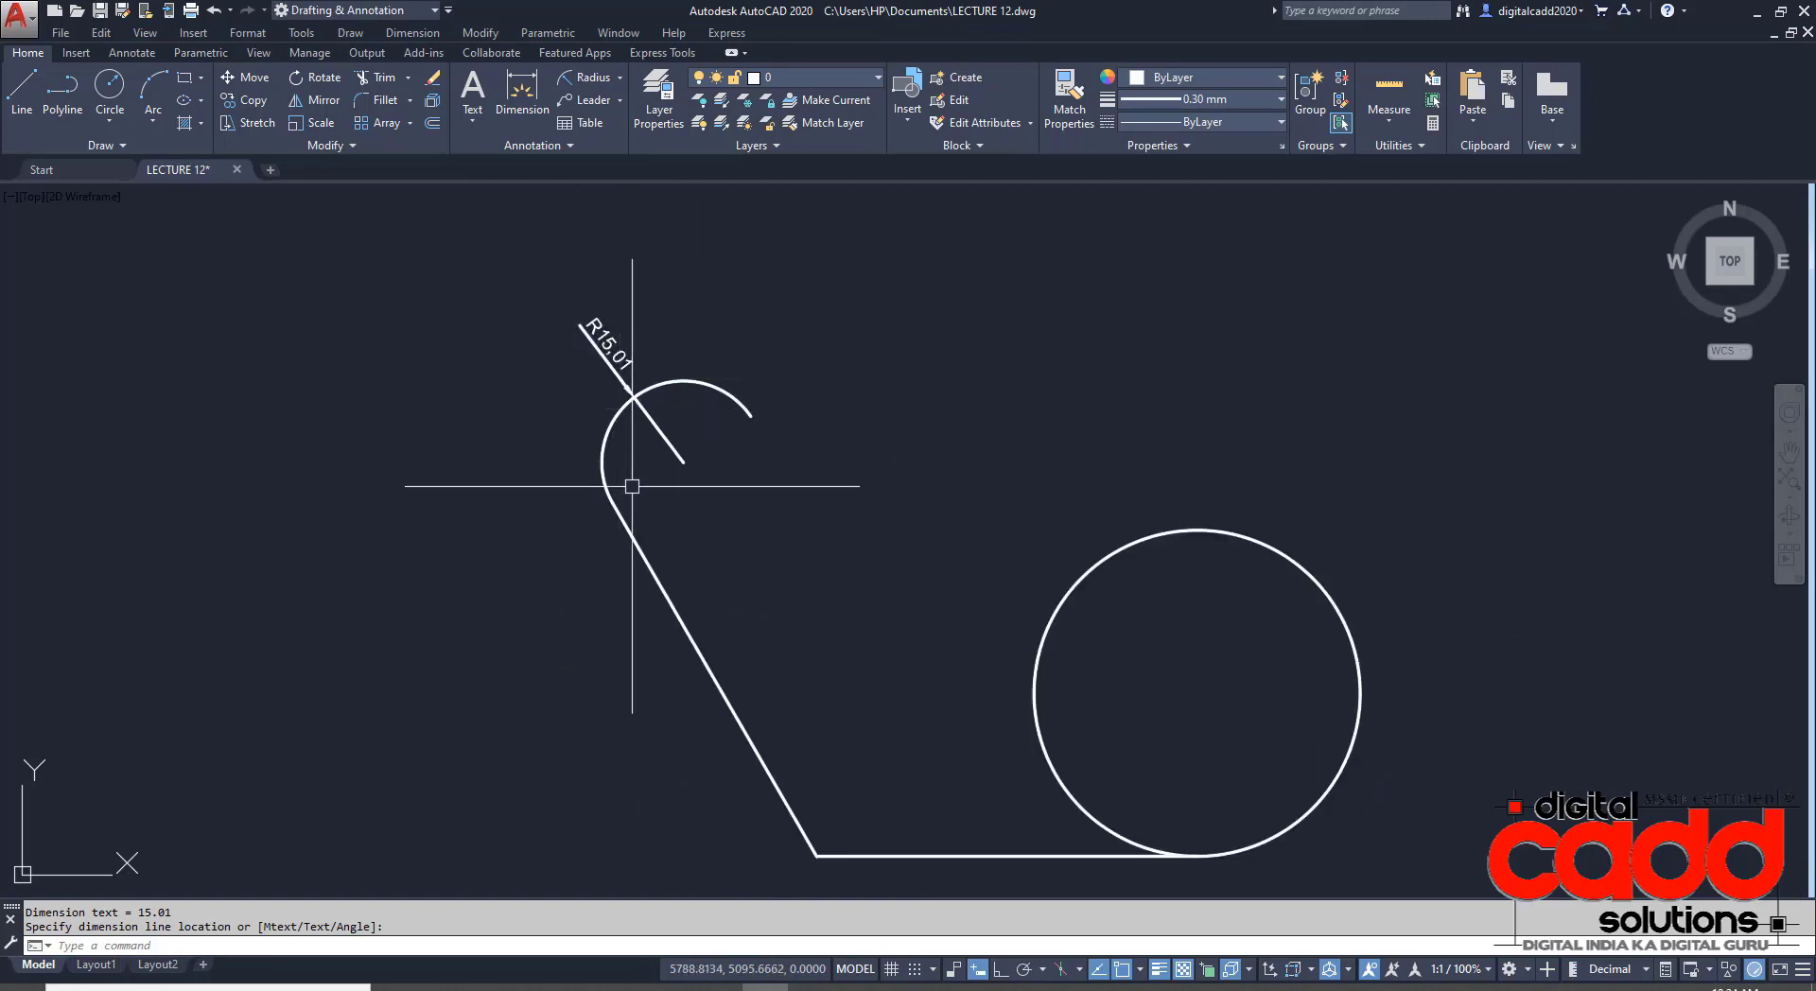
pyautogui.click(671, 431)
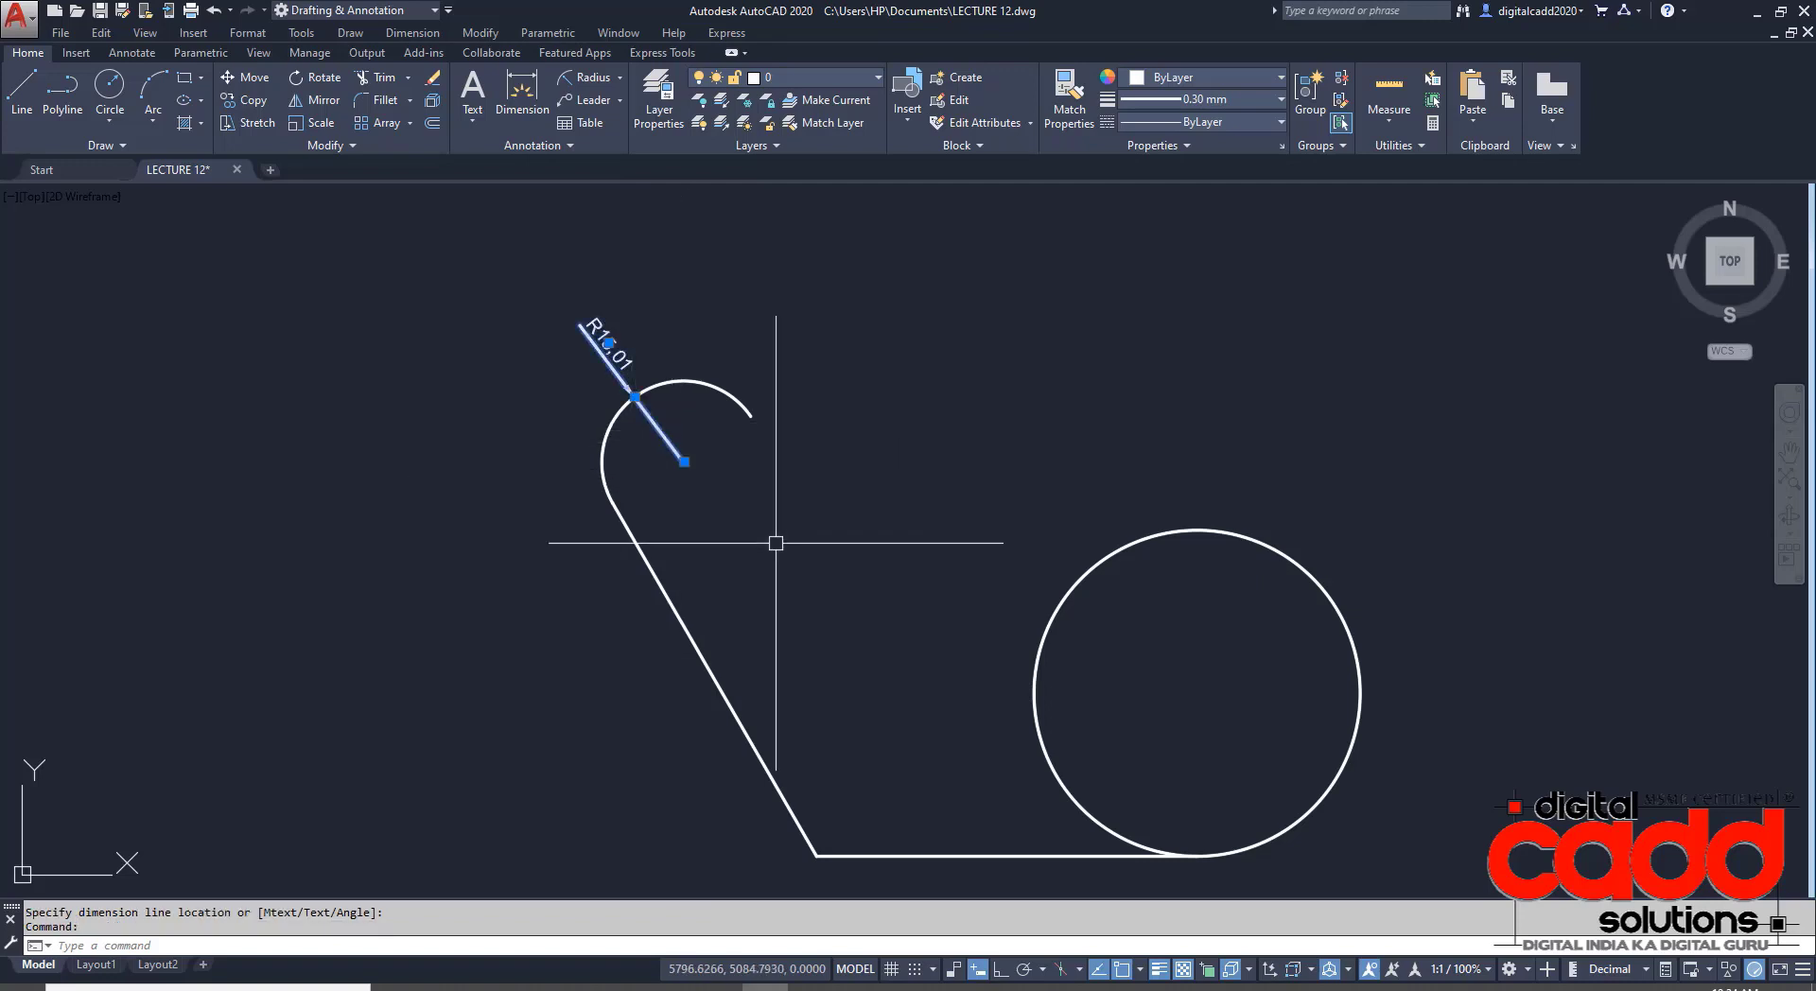
pyautogui.press('Delete')
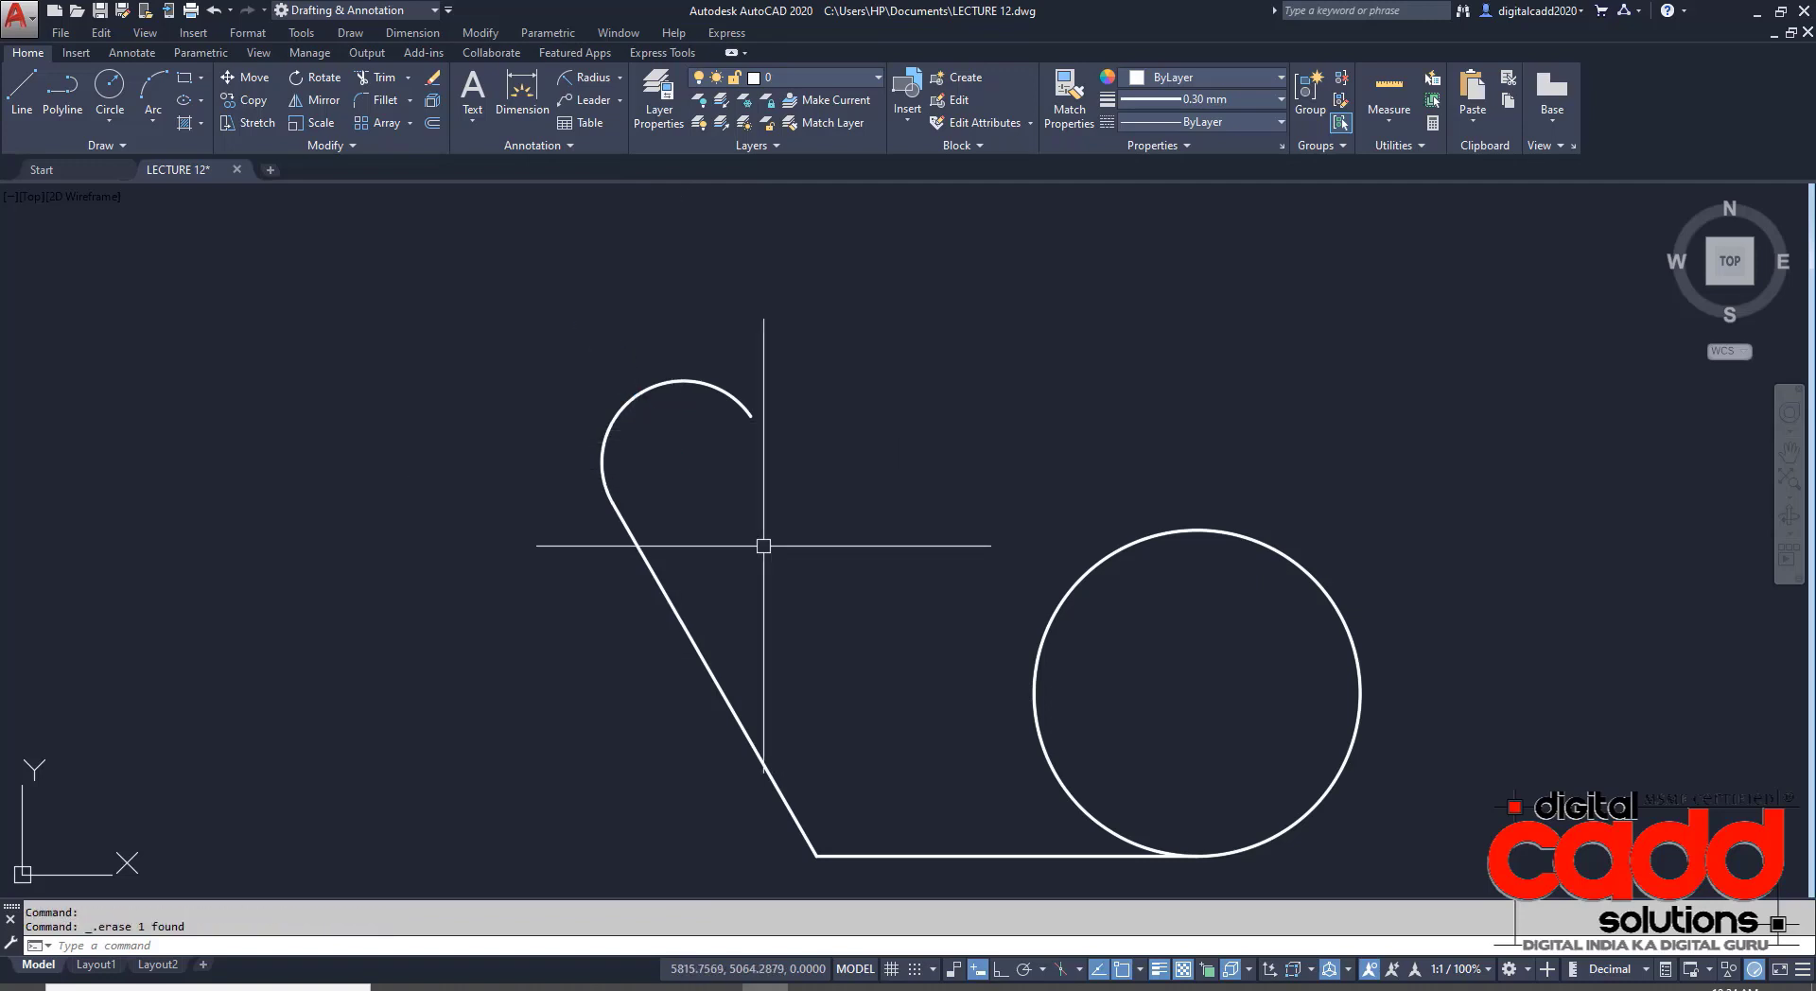
# - Erase the outline polyline attached to the circle, keeping the circle
pyautogui.click(762, 542)
pyautogui.click(591, 653)
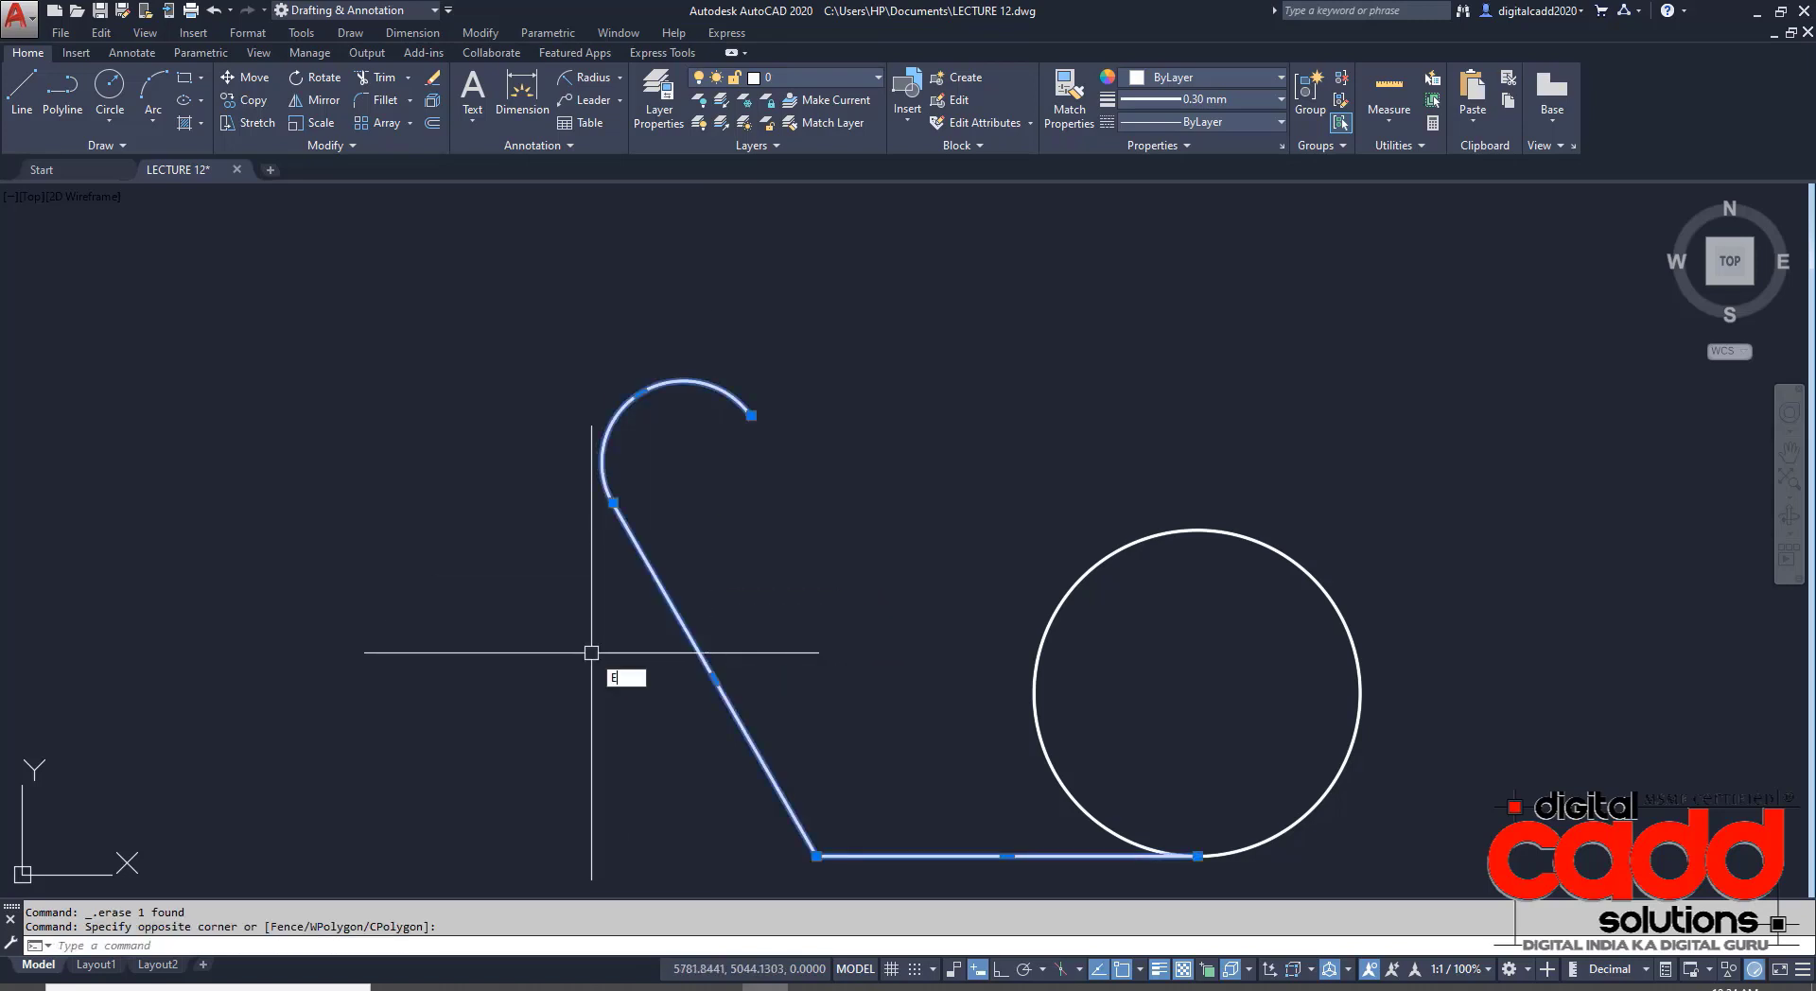
pyautogui.press('Return')
pyautogui.moveTo(593, 690); pyautogui.dragTo(587, 608, button='middle')
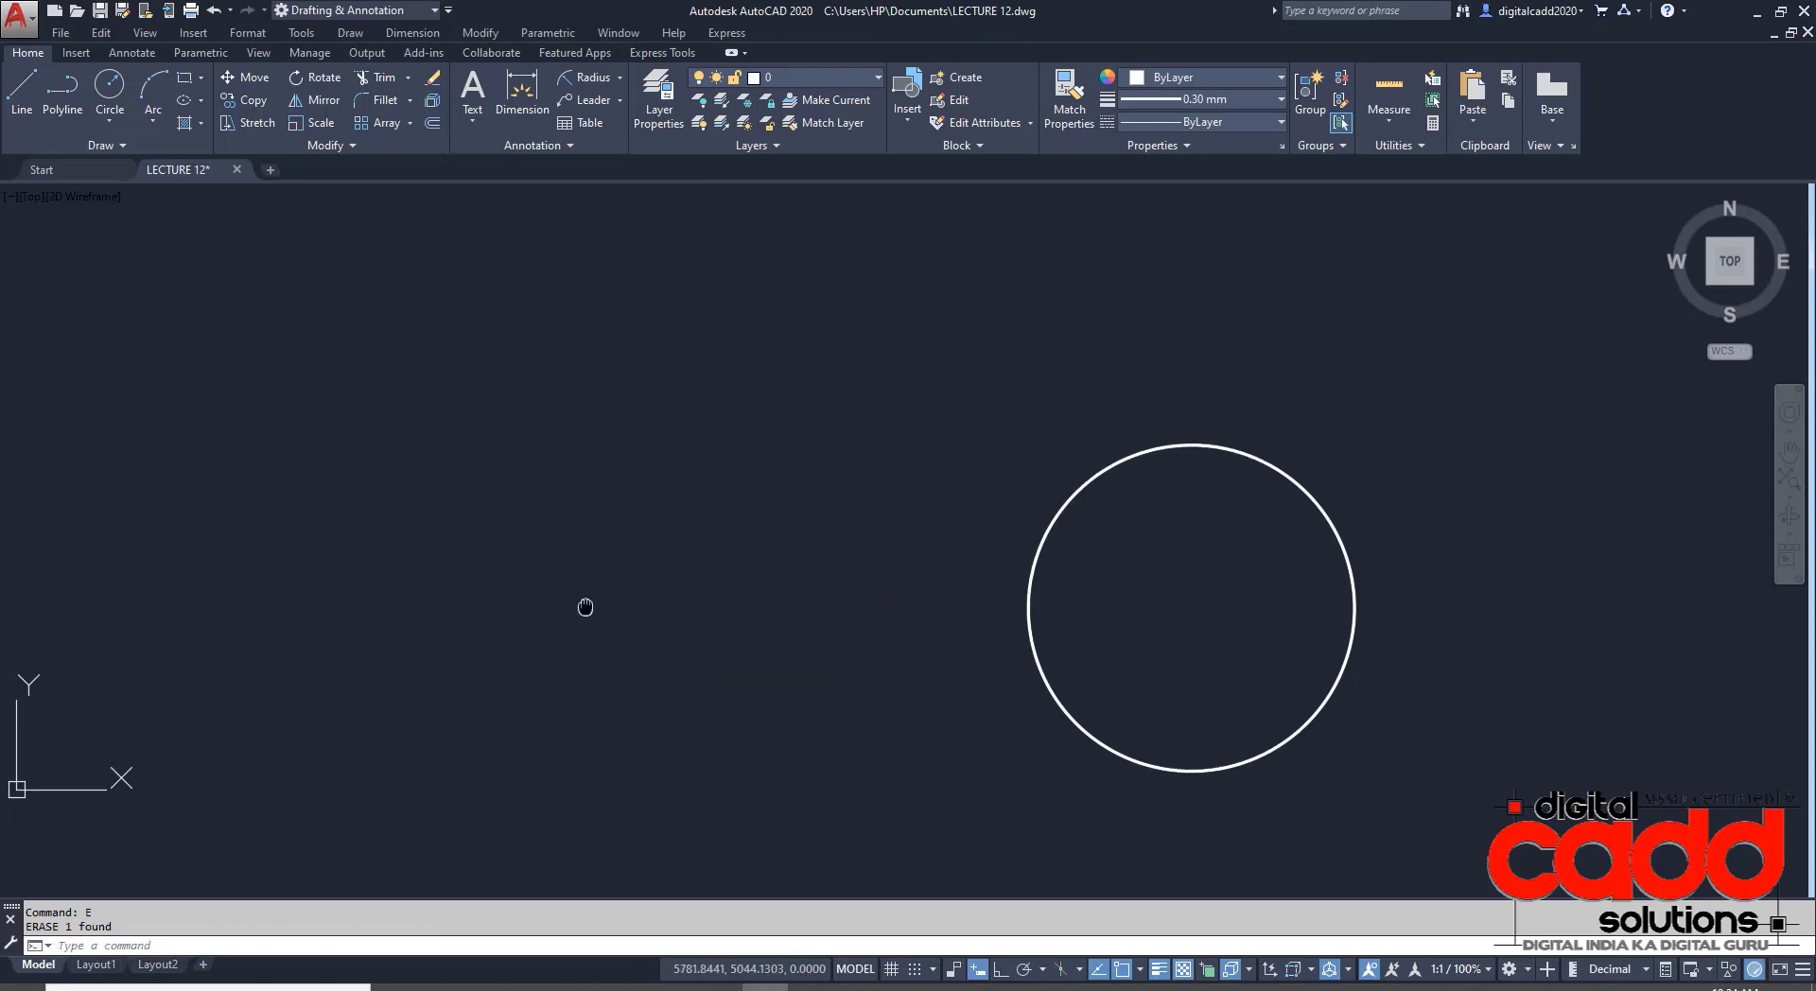
# - Start a new polyline at the circle's bottom quadrant and draw a 70 mm horizontal segment leftward
pyautogui.click(61, 105)
pyautogui.click(1191, 771)
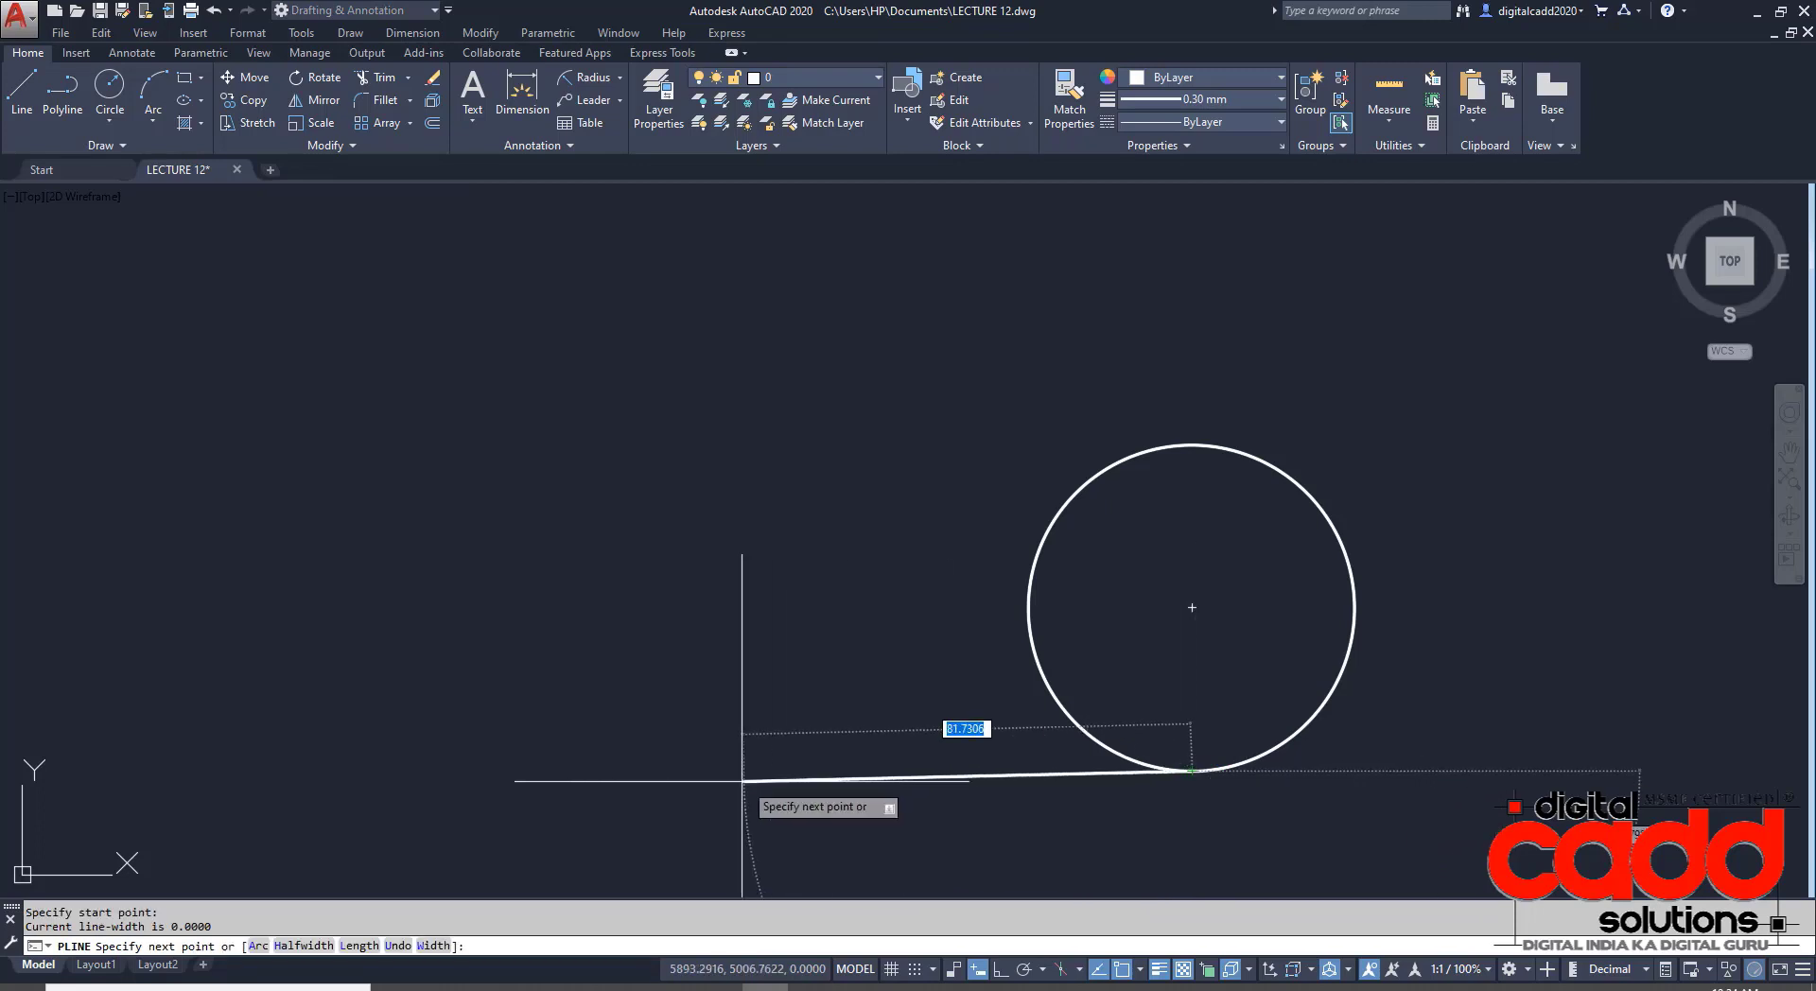
pyautogui.click(999, 969)
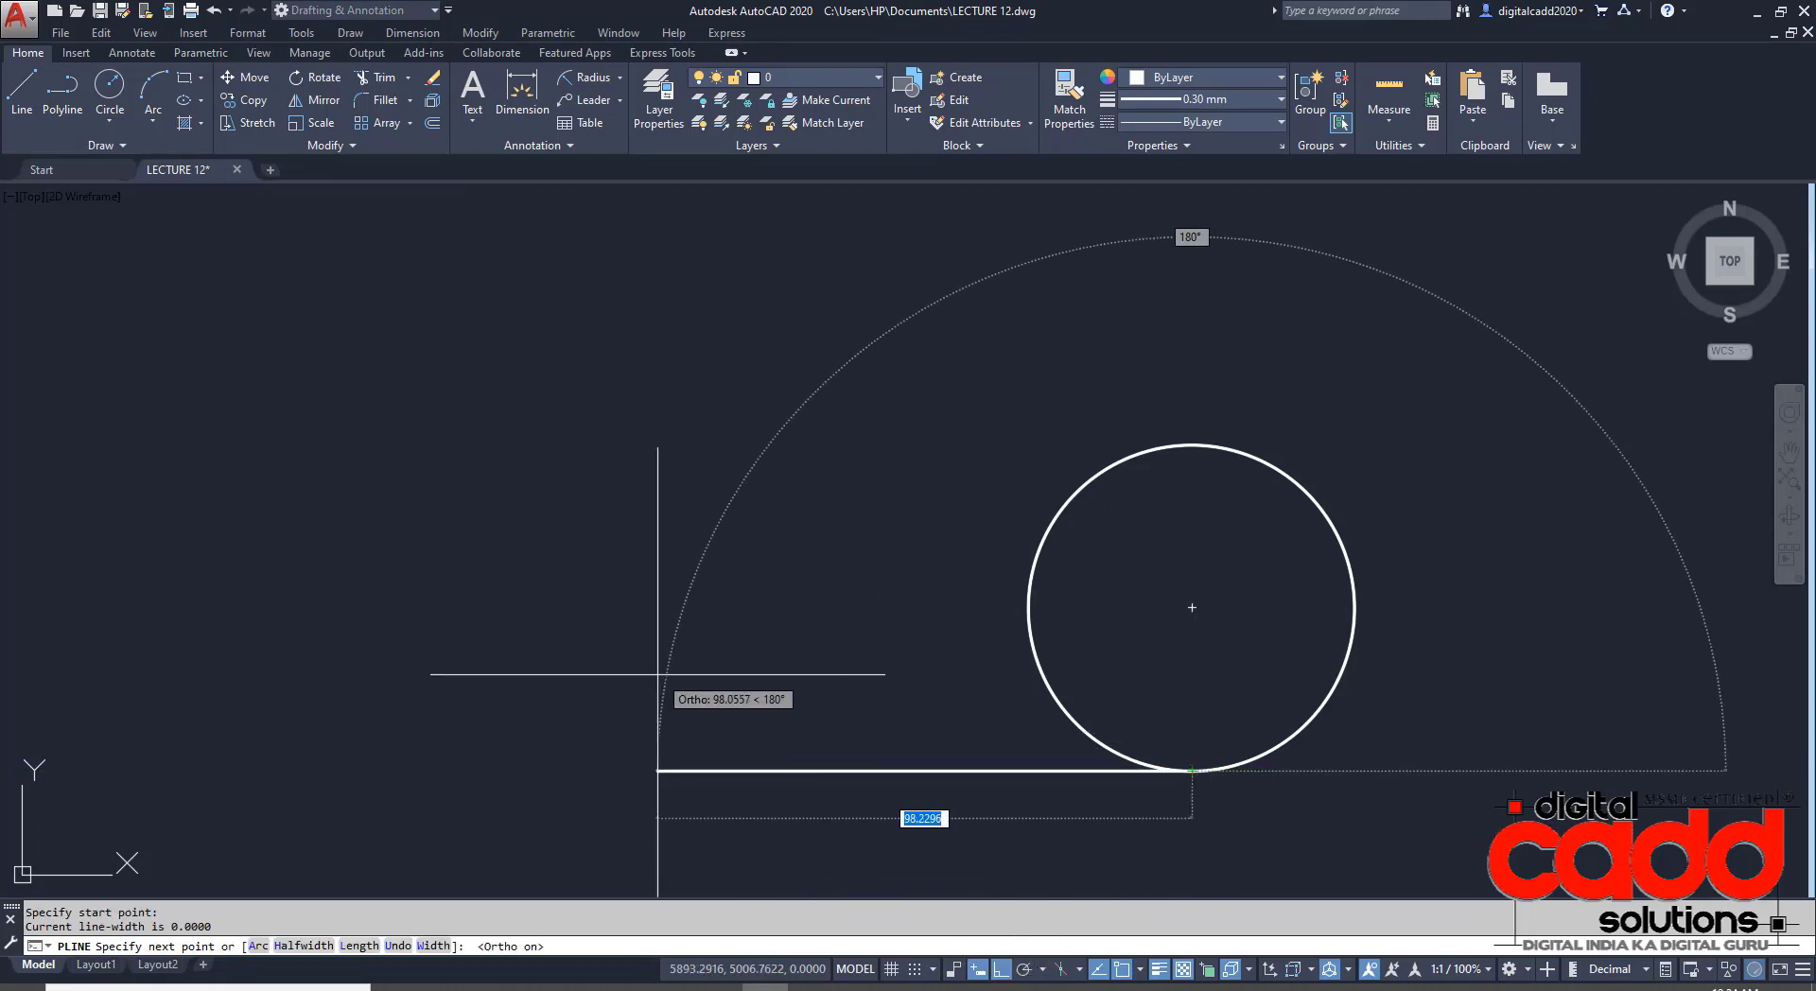
pyautogui.write('70')
pyautogui.press('Return')
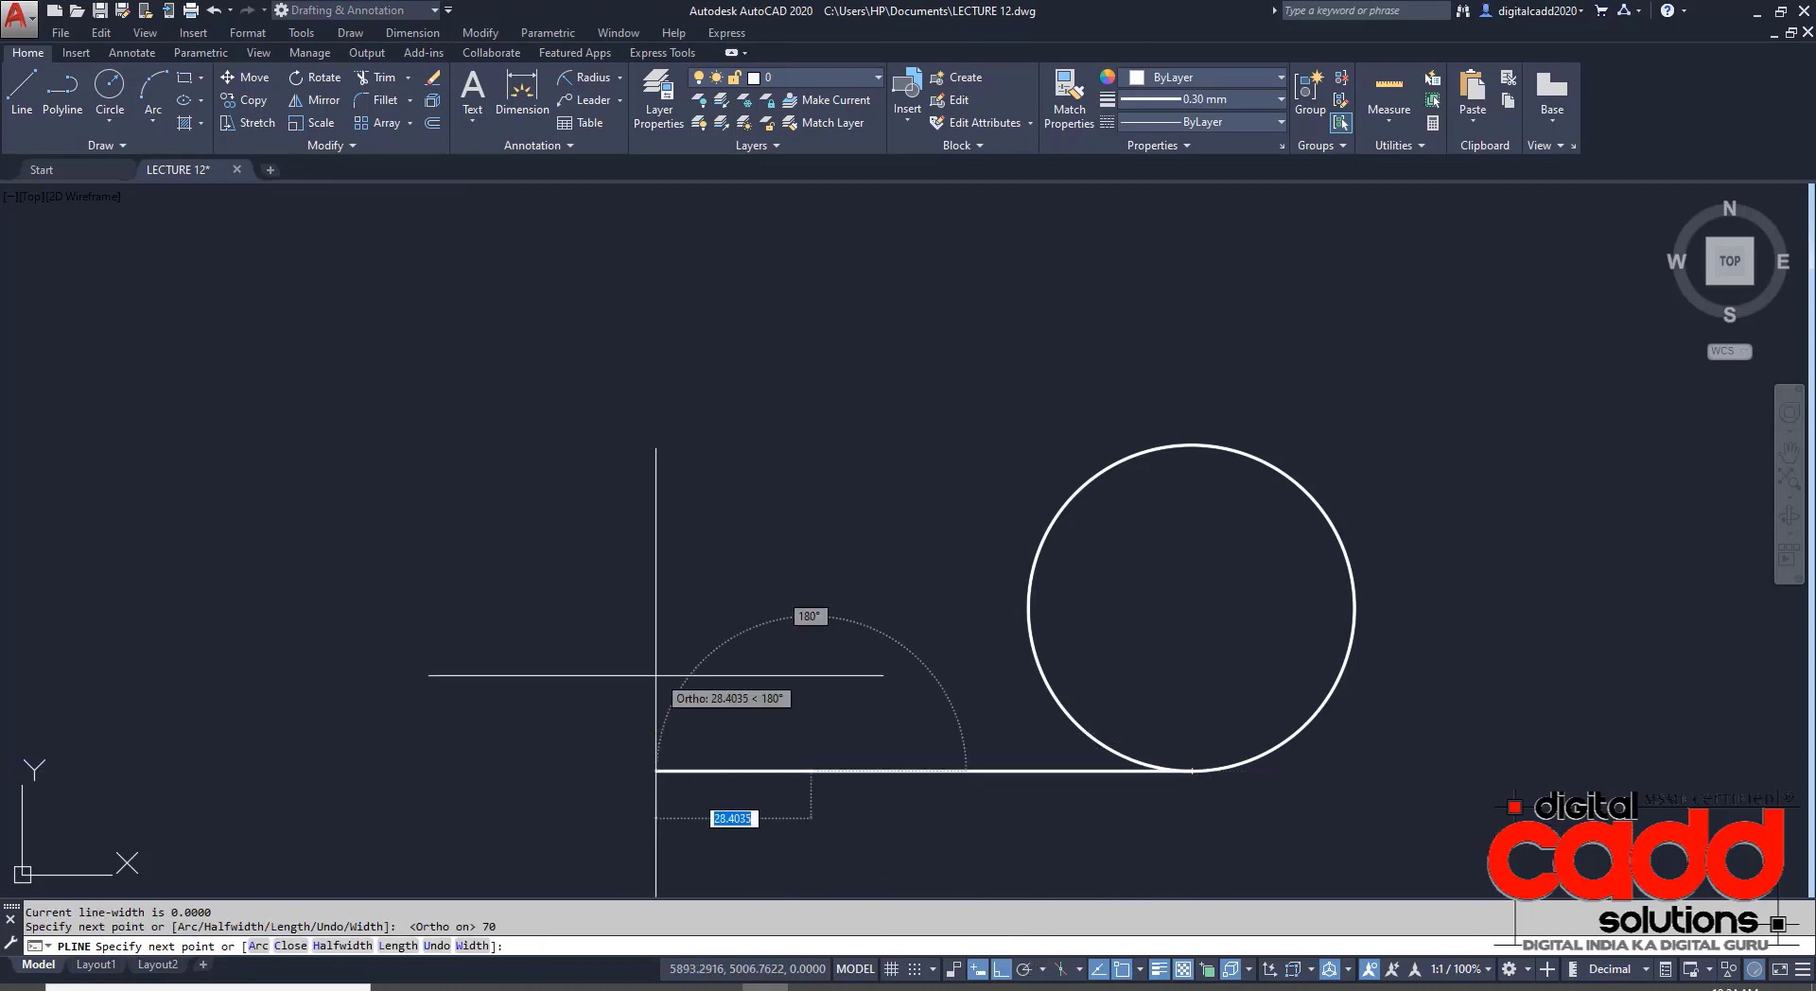
# - Add a 75 mm polyline segment at 120 degrees from the left end of the horizontal segment
pyautogui.write('7')
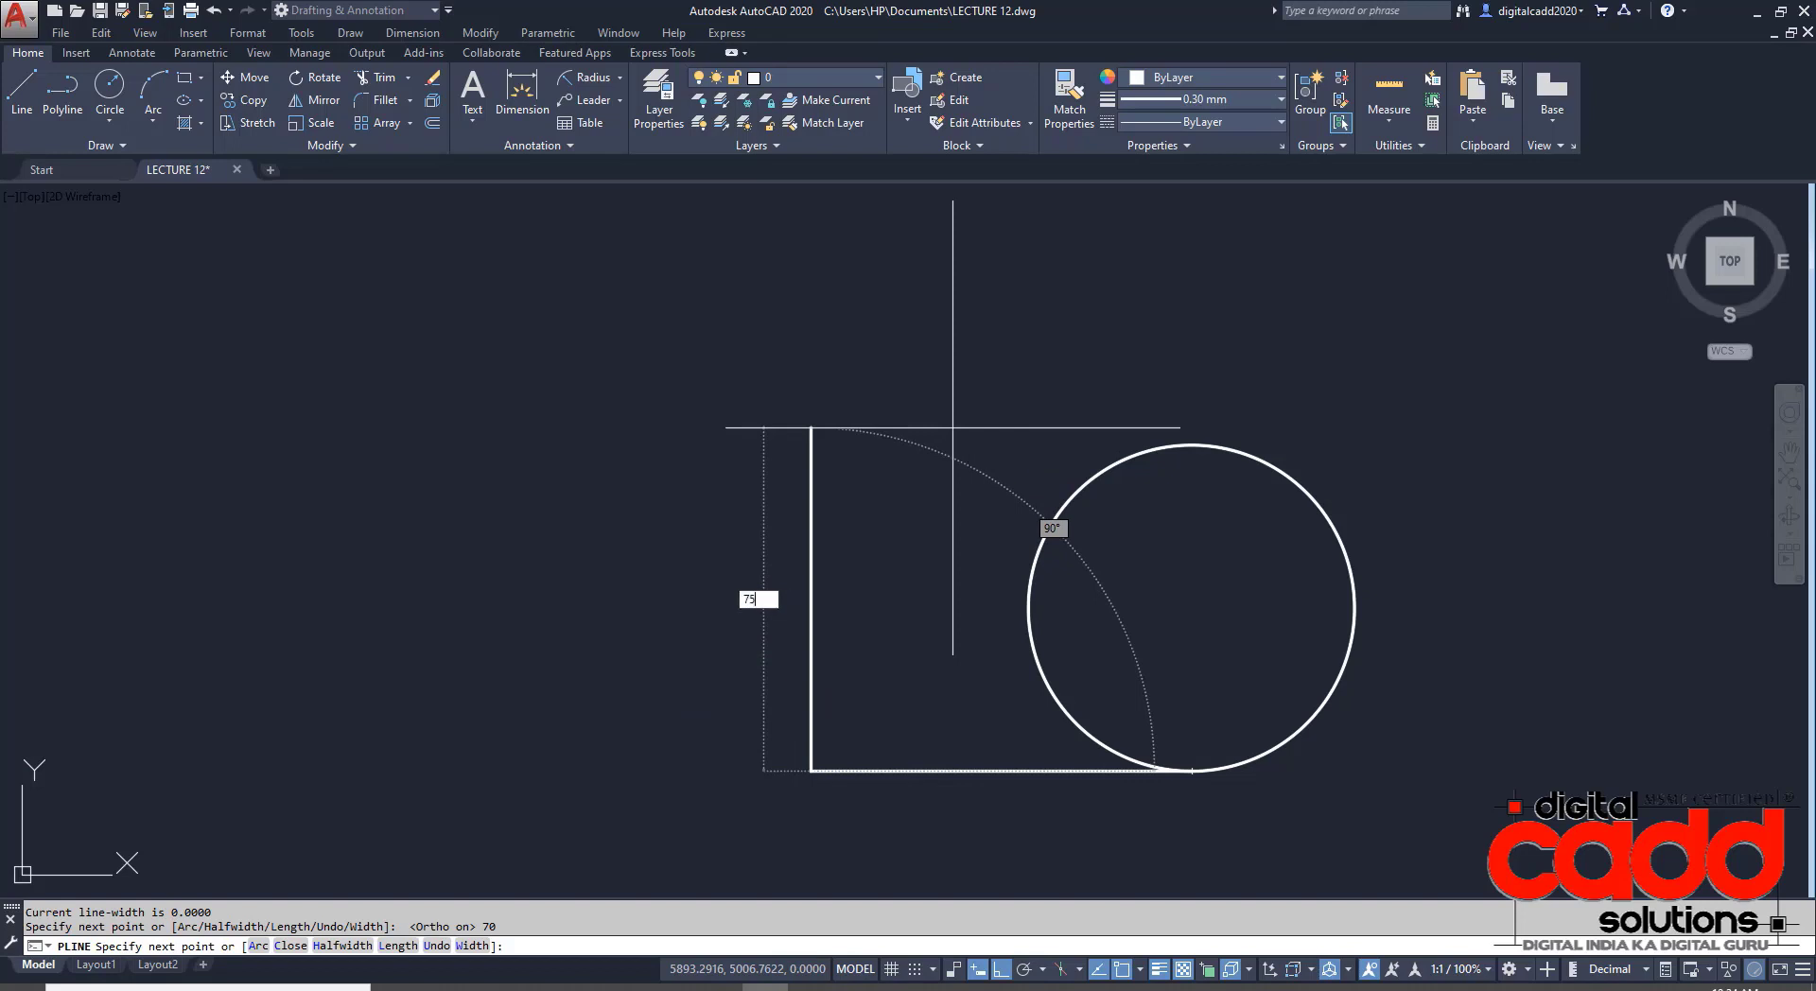
pyautogui.write('5')
pyautogui.press('Tab')
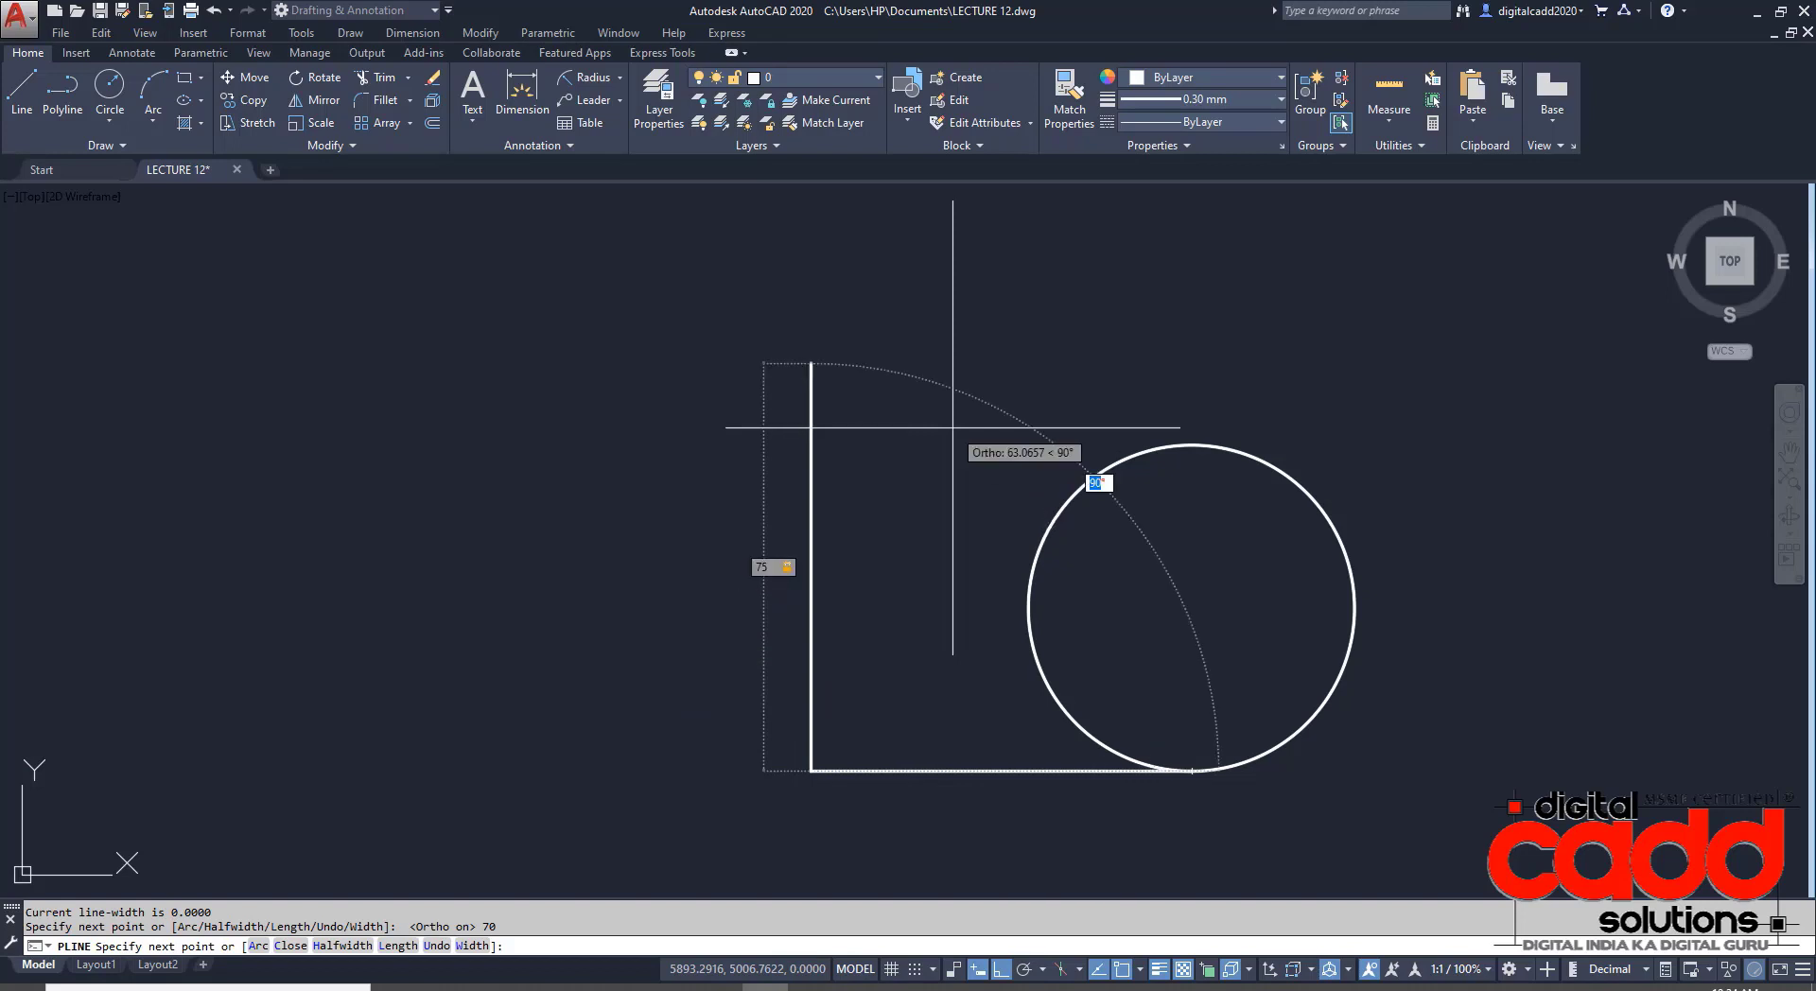
pyautogui.write('120')
pyautogui.press('Return')
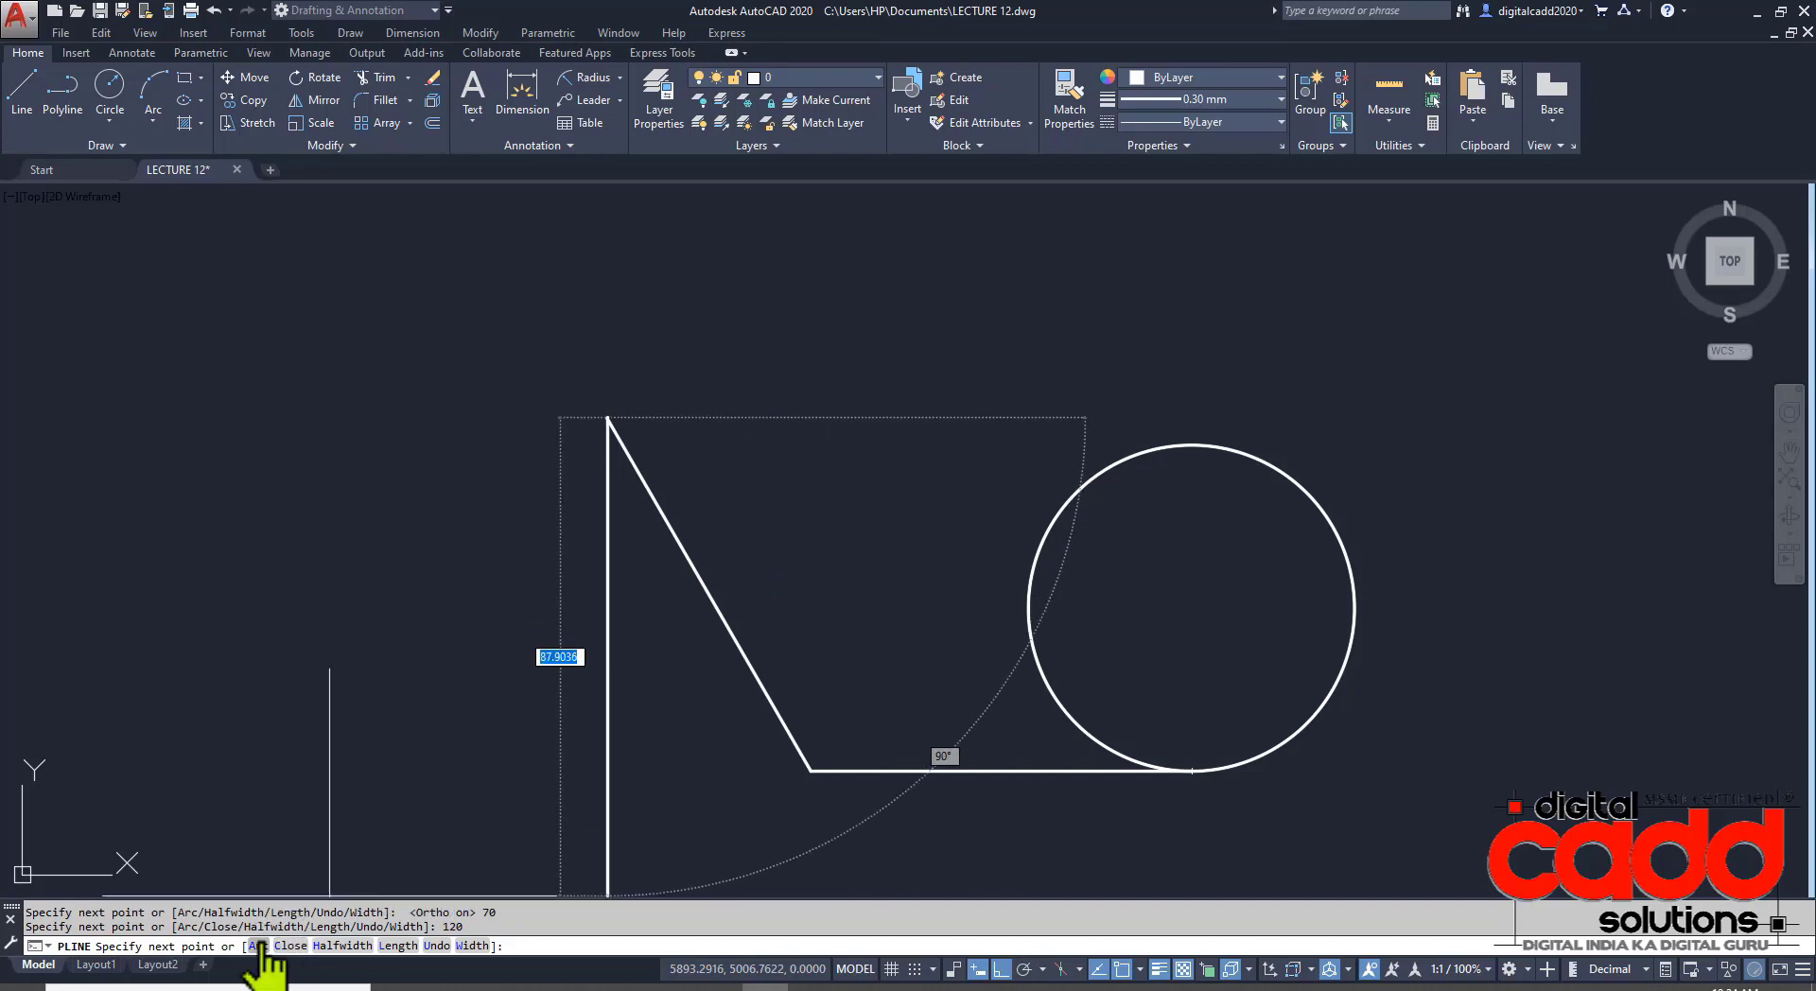
# - Try a tangent polyline arc with a 30 mm chord at a freehand angle from the inclined segment's upper end, and undo it
pyautogui.click(258, 946)
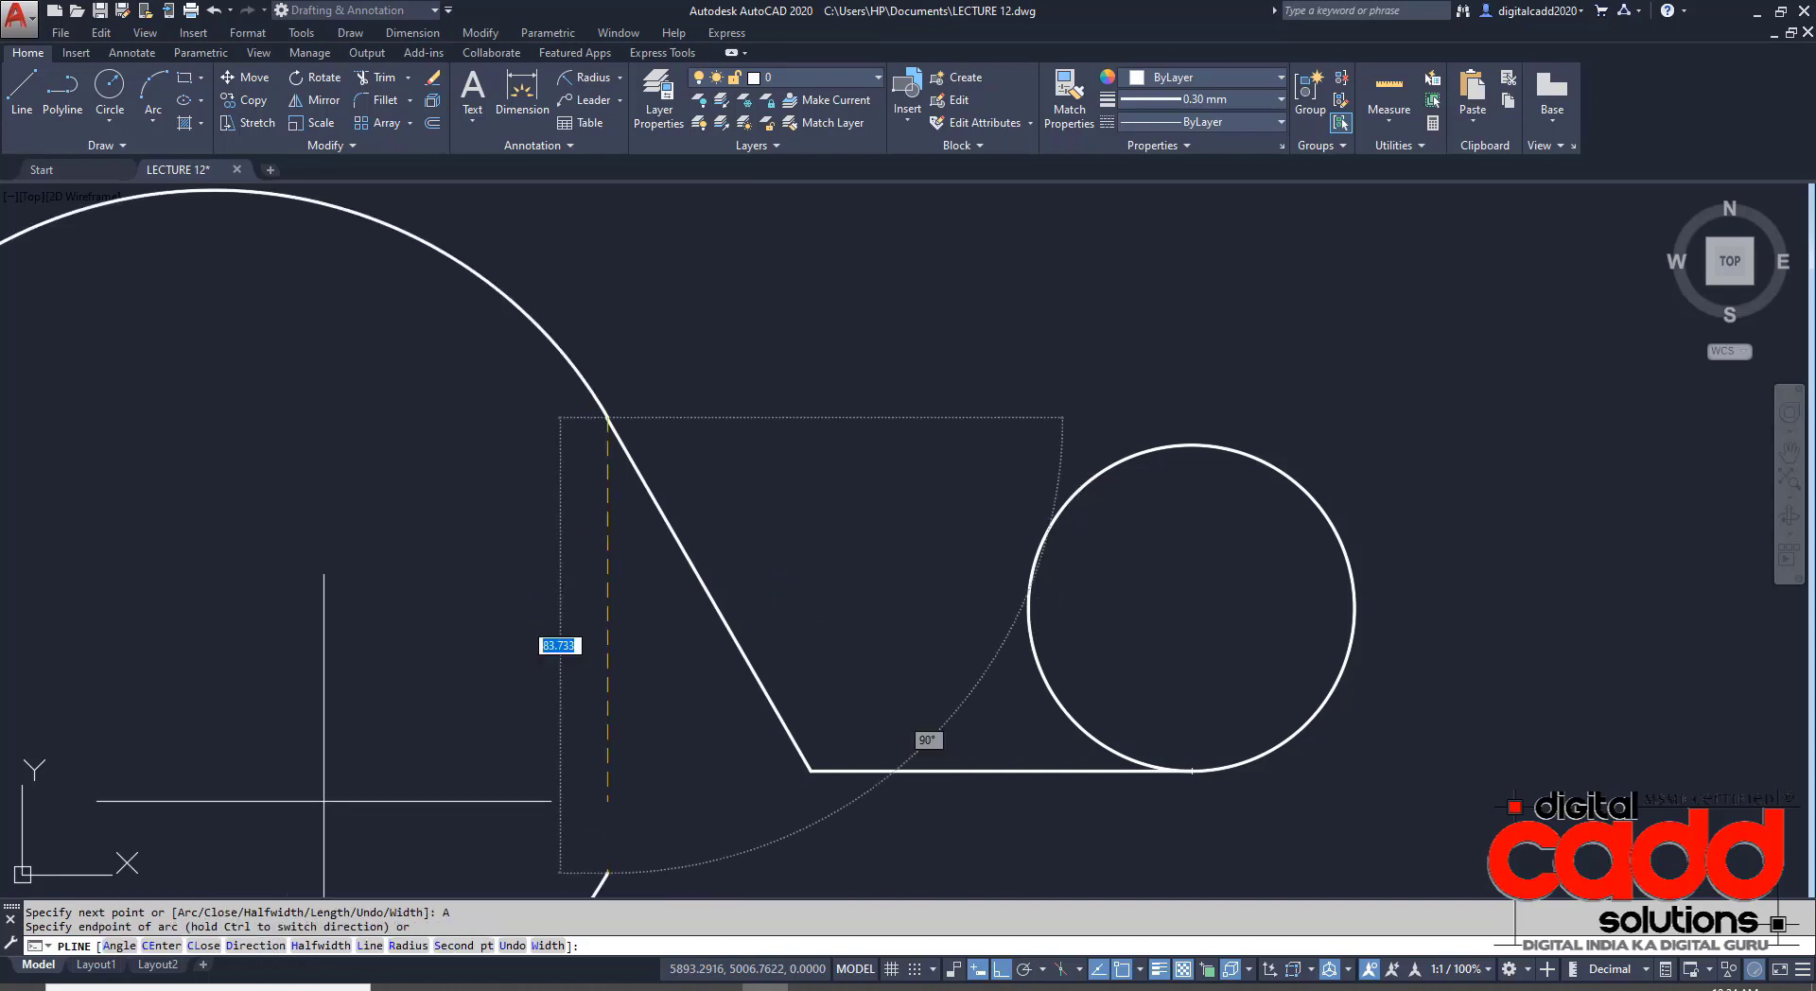
pyautogui.click(1003, 970)
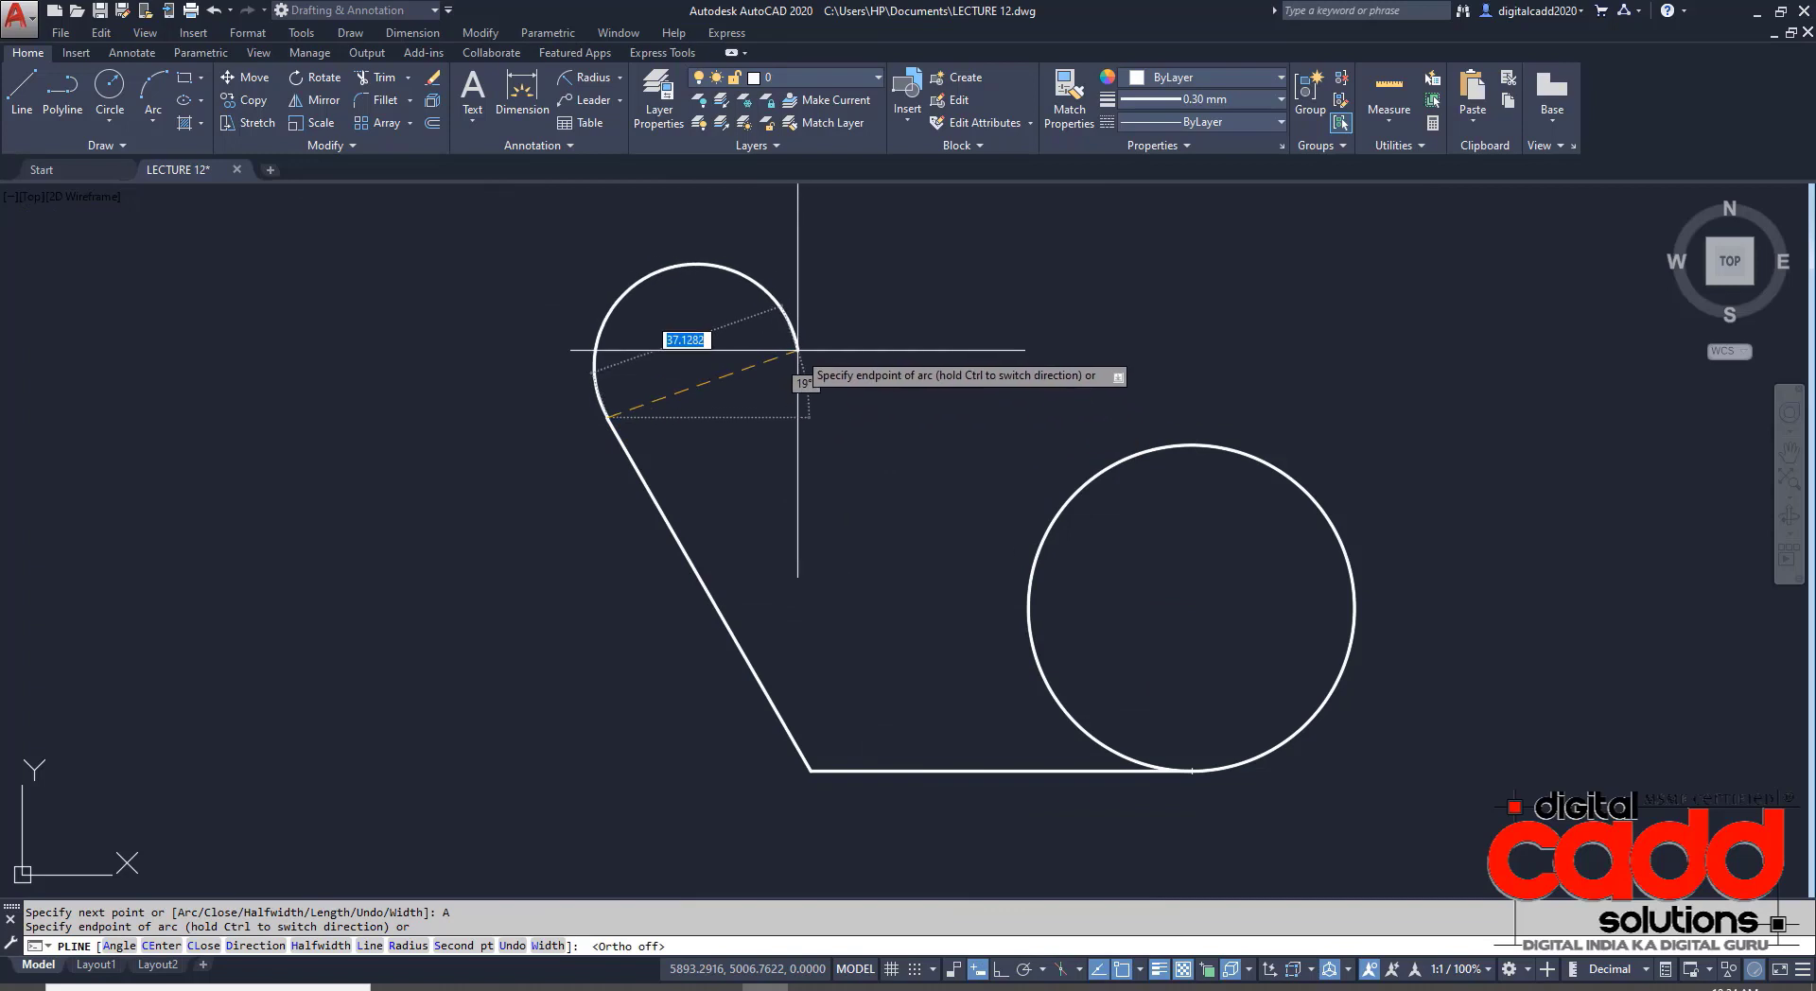
pyautogui.scroll(2, 798, 350)
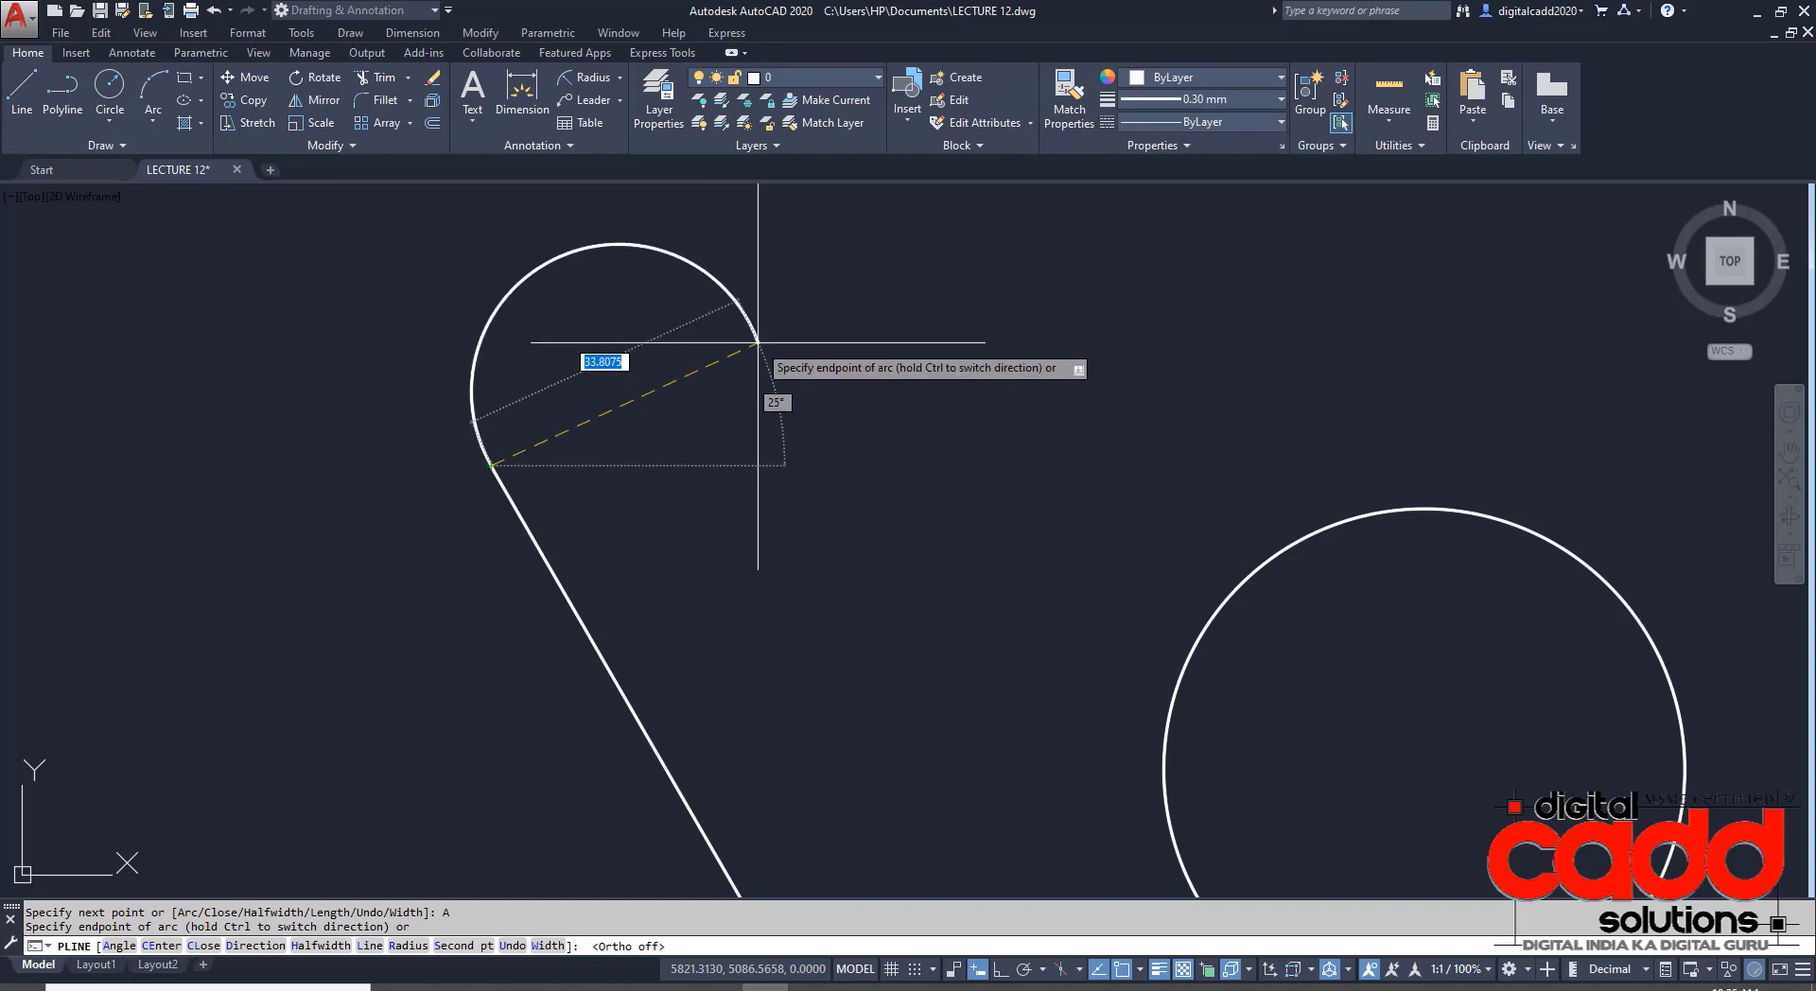
pyautogui.press('Tab')
pyautogui.press('Return')
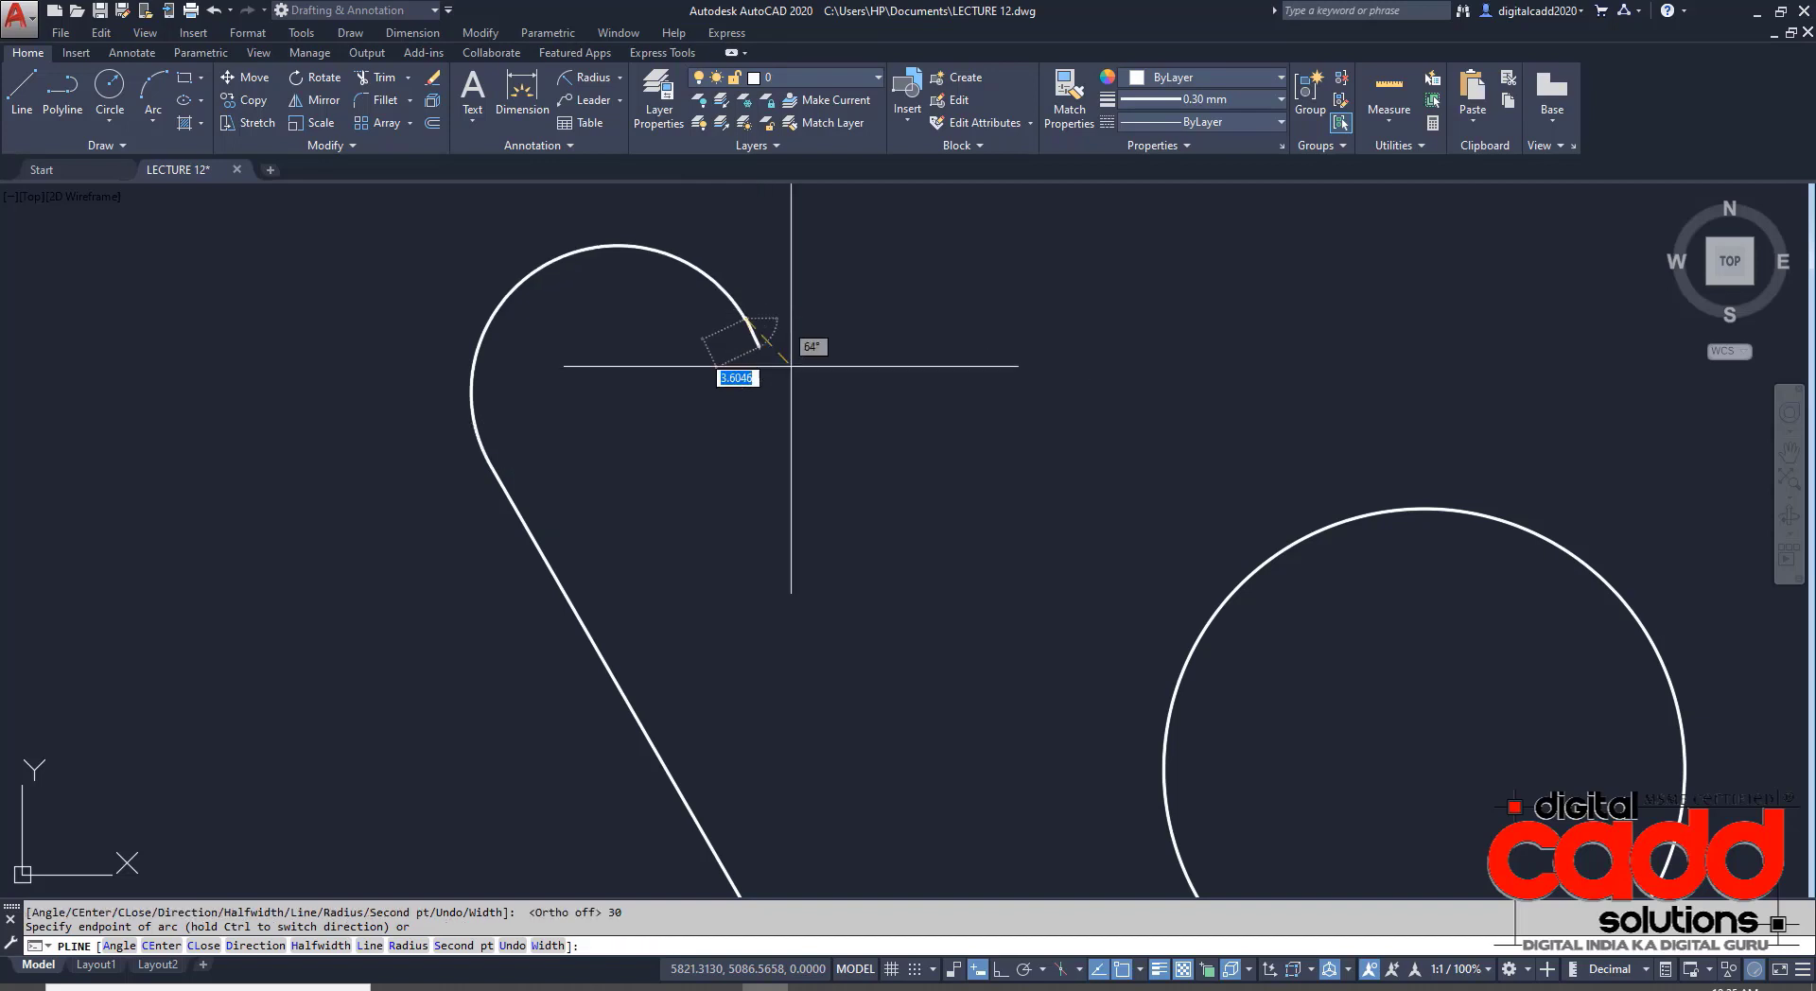
pyautogui.hotkey('ctrl', 'z')
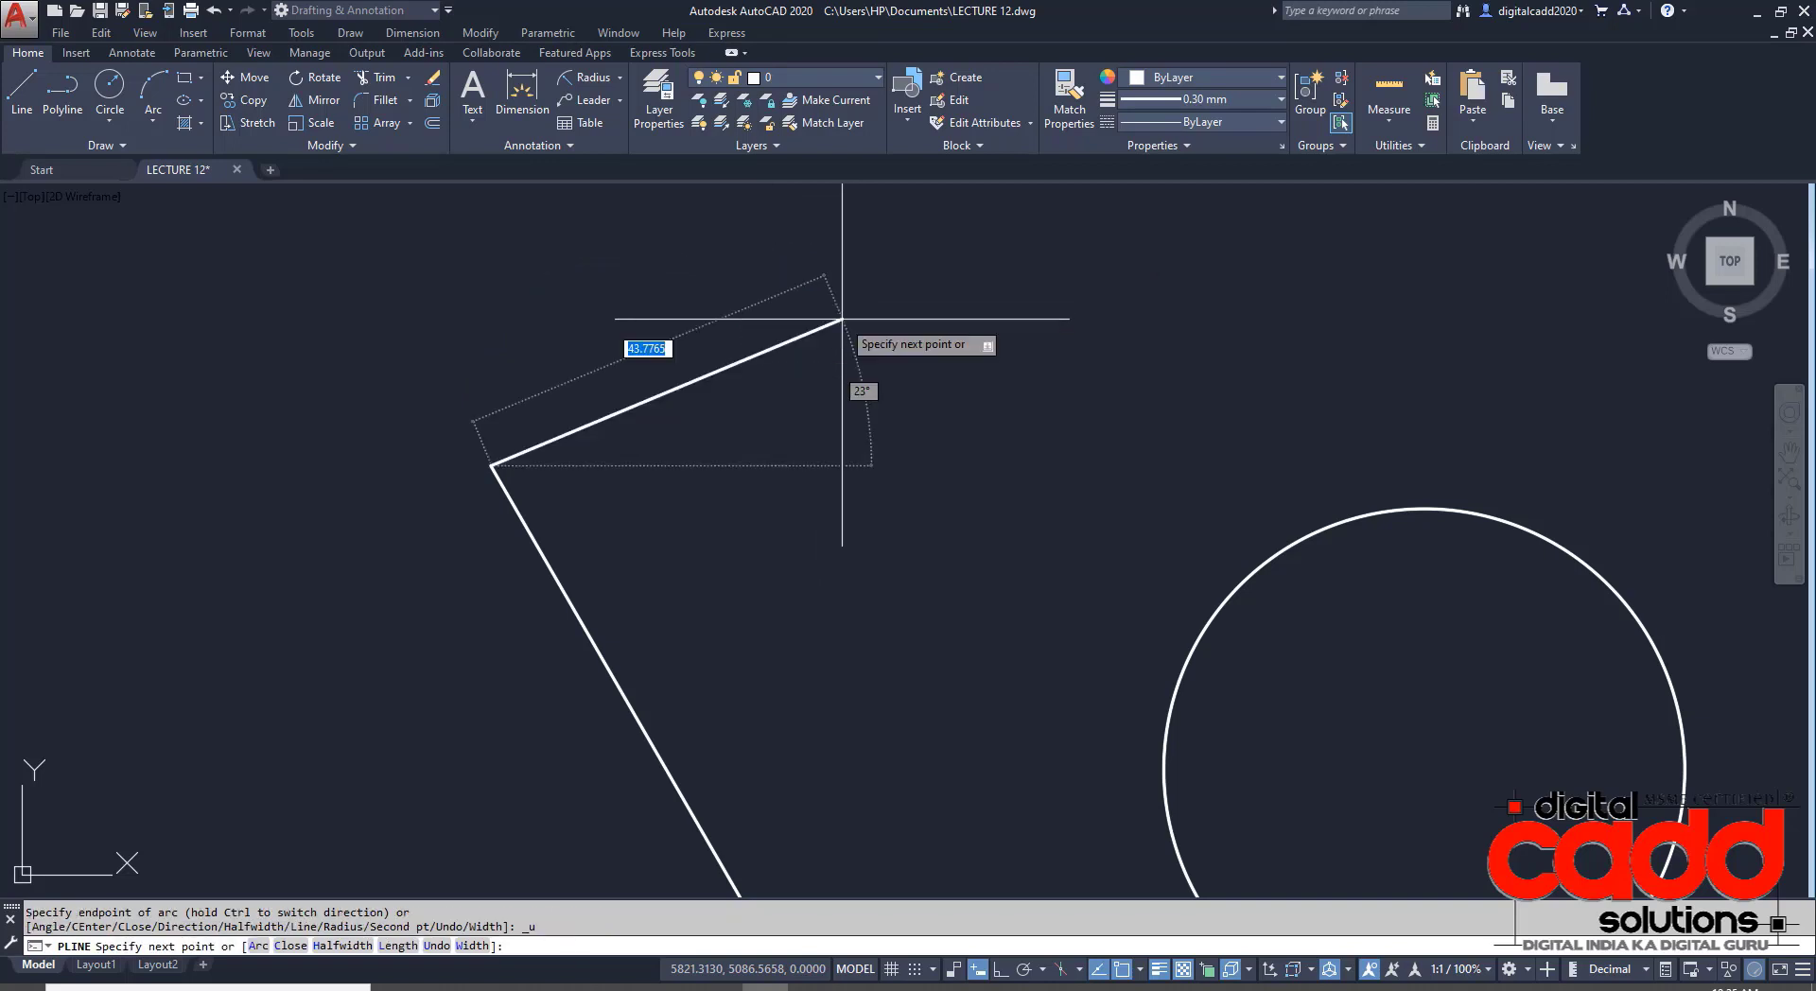
# - Add a tangent arc with a 30 mm chord at 30 degrees from the inclined segment's upper end and finish the polyline
pyautogui.click(258, 945)
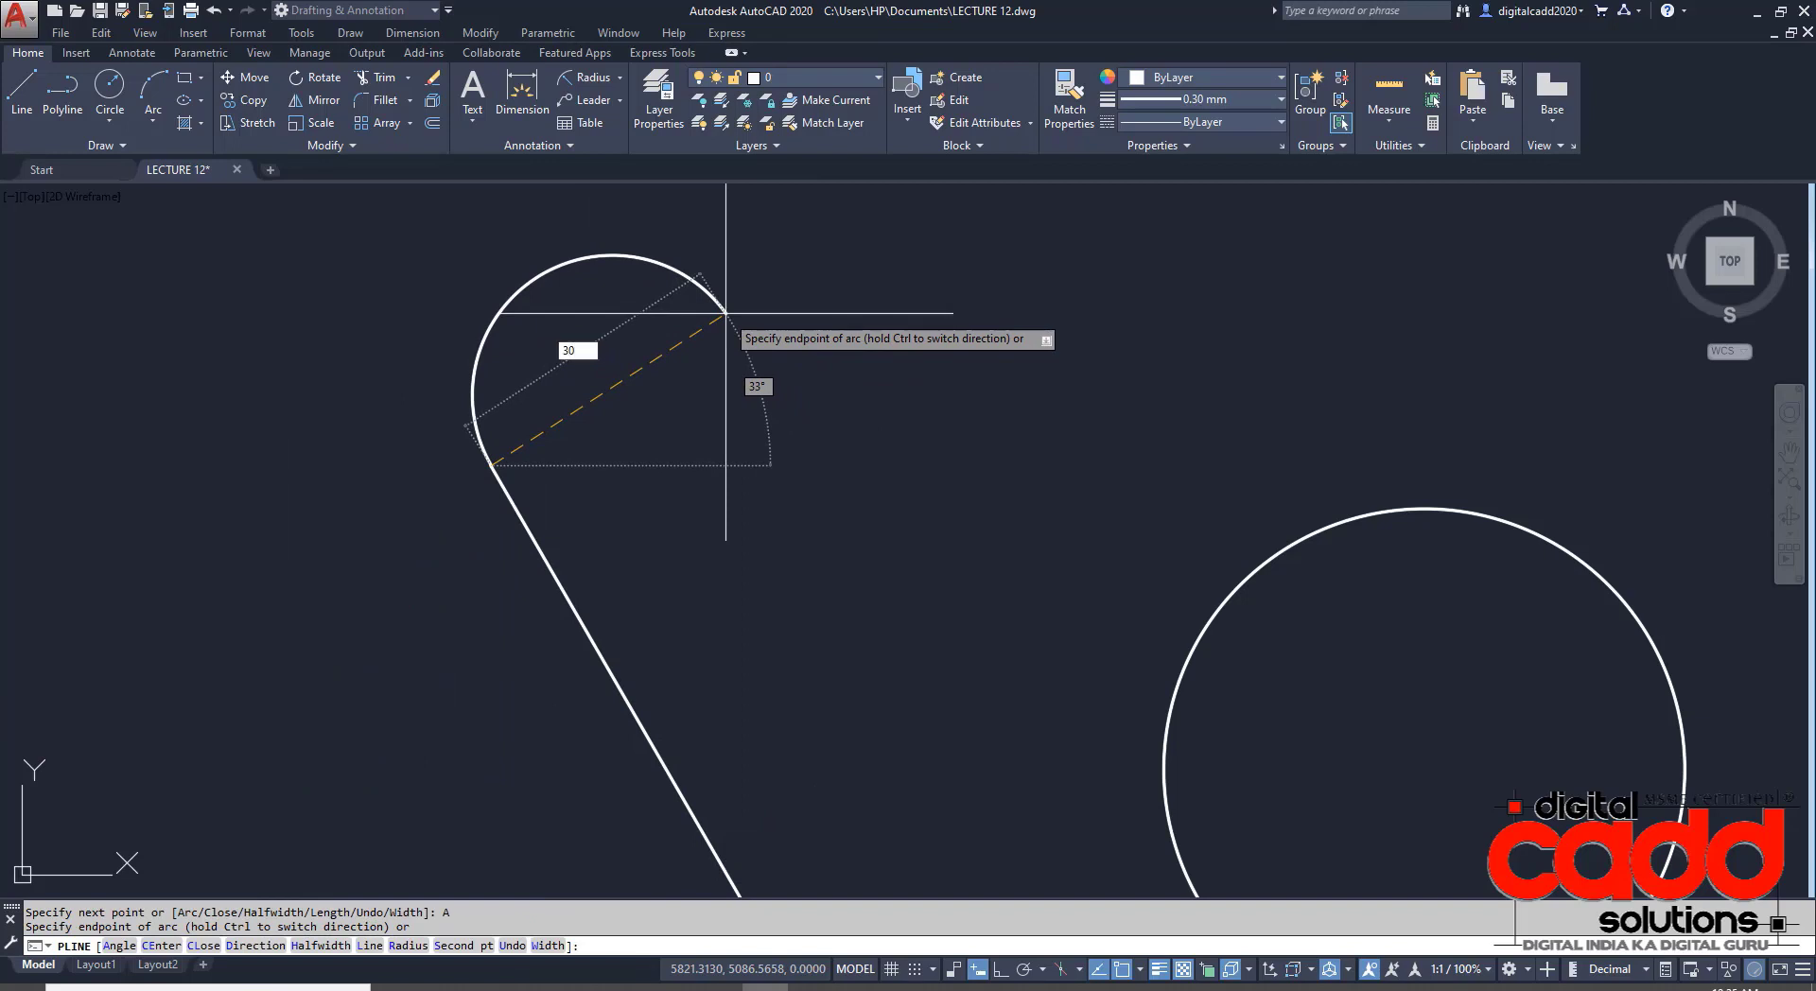
pyautogui.write('30')
pyautogui.press('Tab')
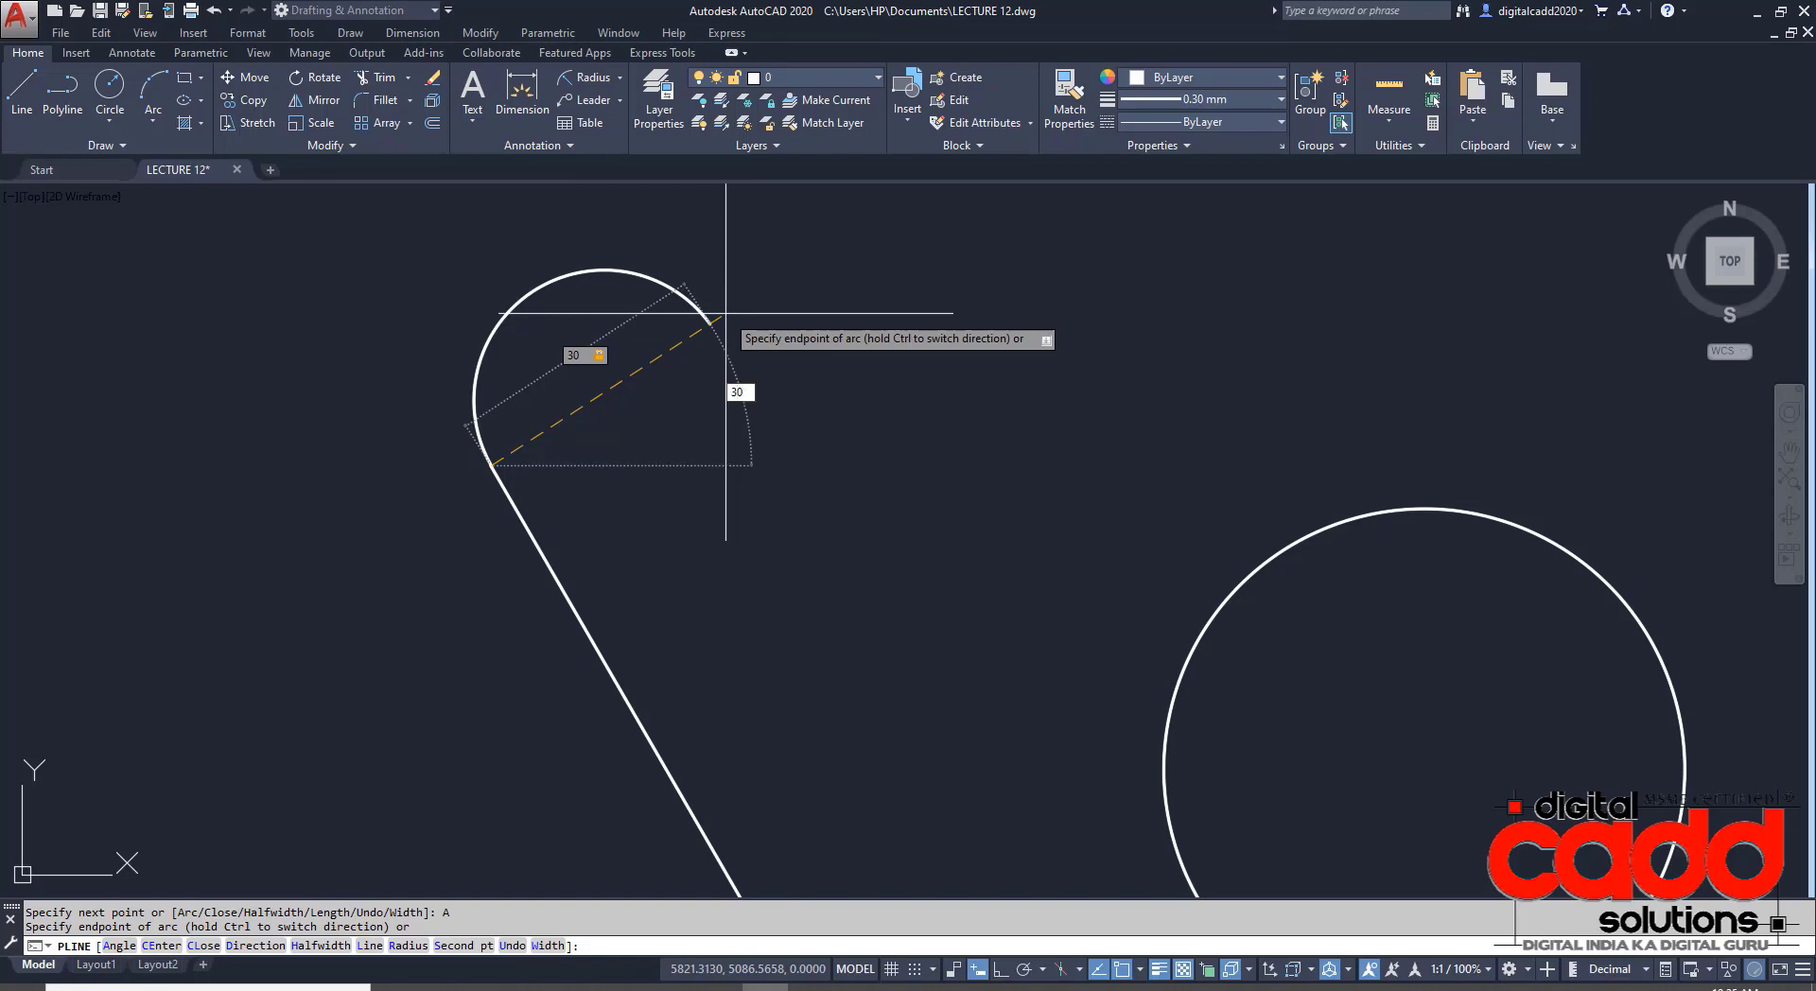
pyautogui.write('30')
pyautogui.press('Return')
pyautogui.press('Return')
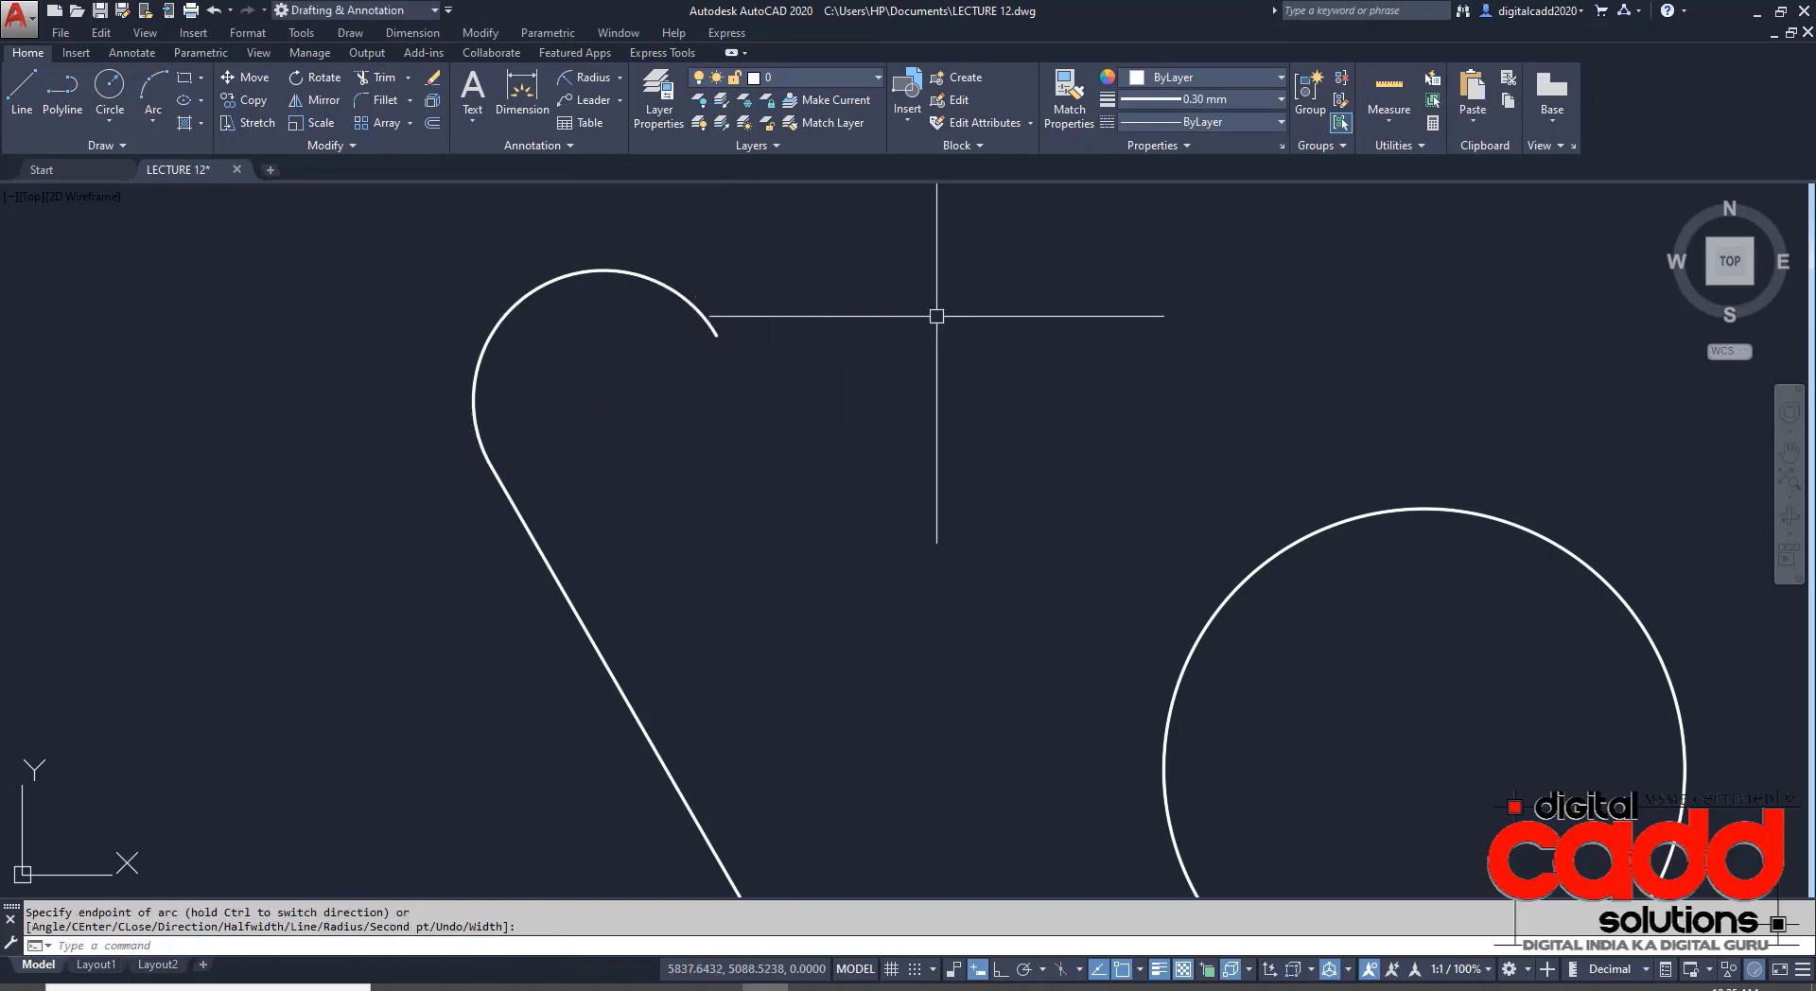
# - Dimension the radius of the new arc at the polyline's upper end and inspect it
pyautogui.scroll(-2, 674, 459)
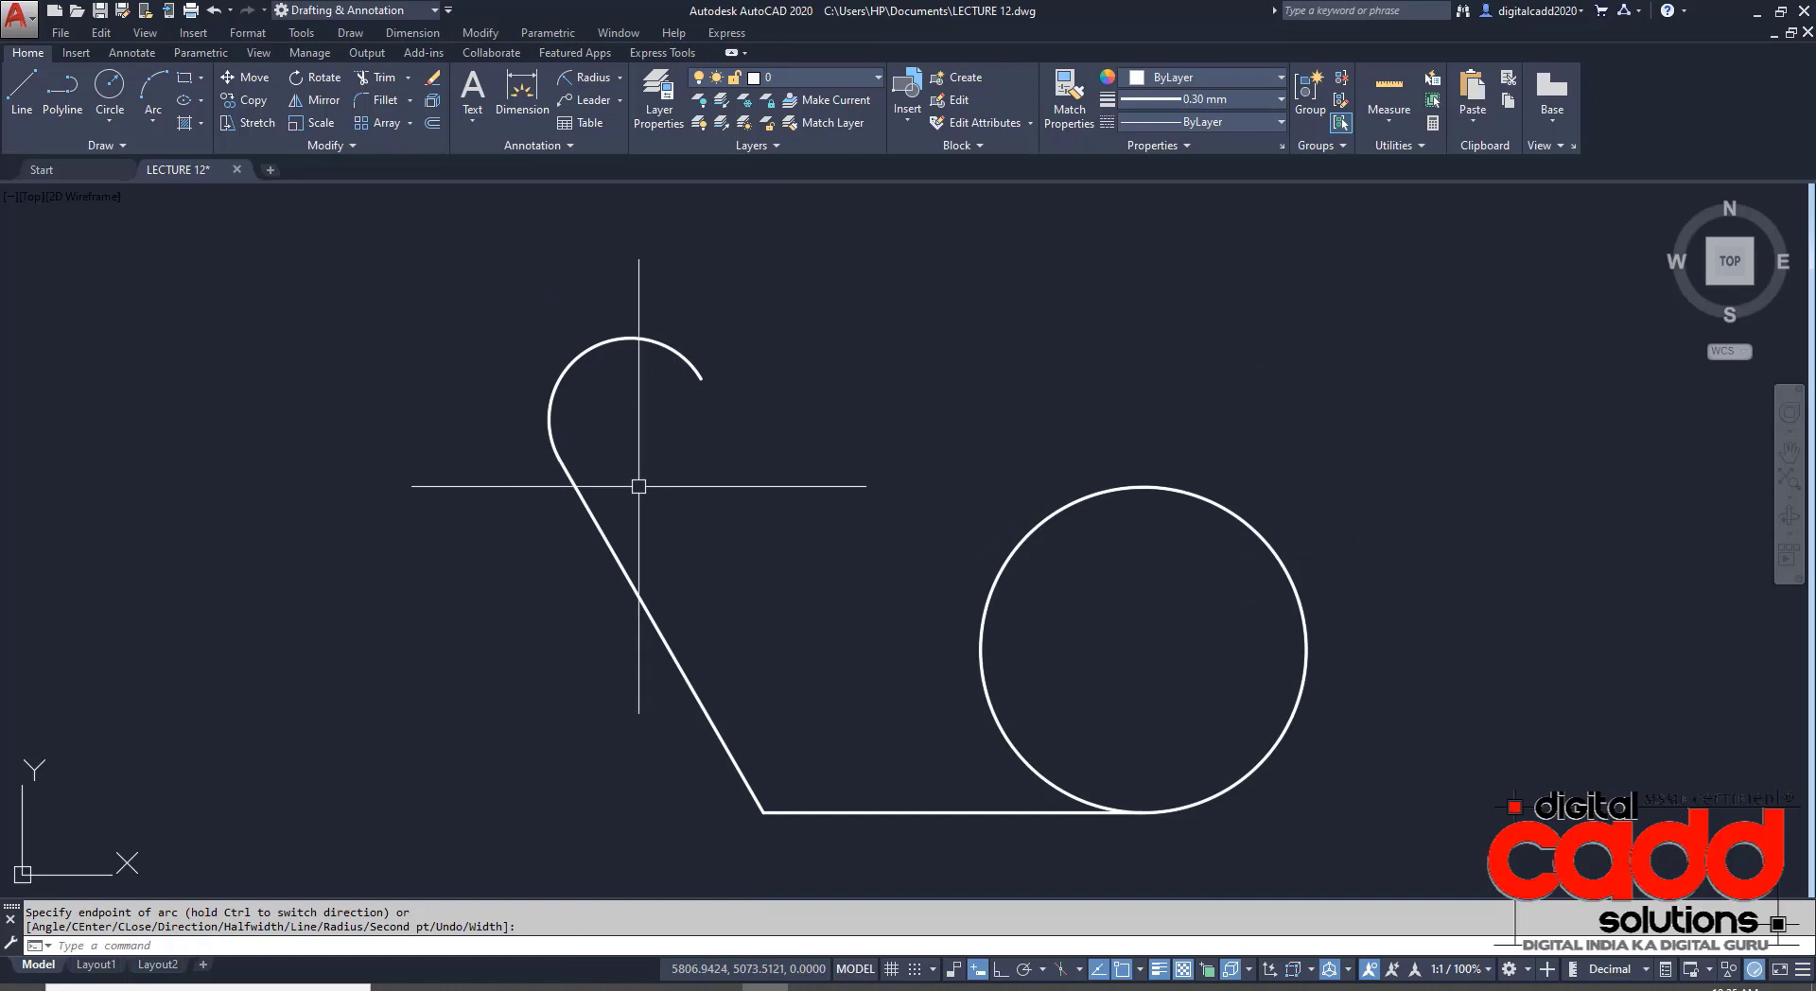
pyautogui.click(585, 78)
pyautogui.click(589, 344)
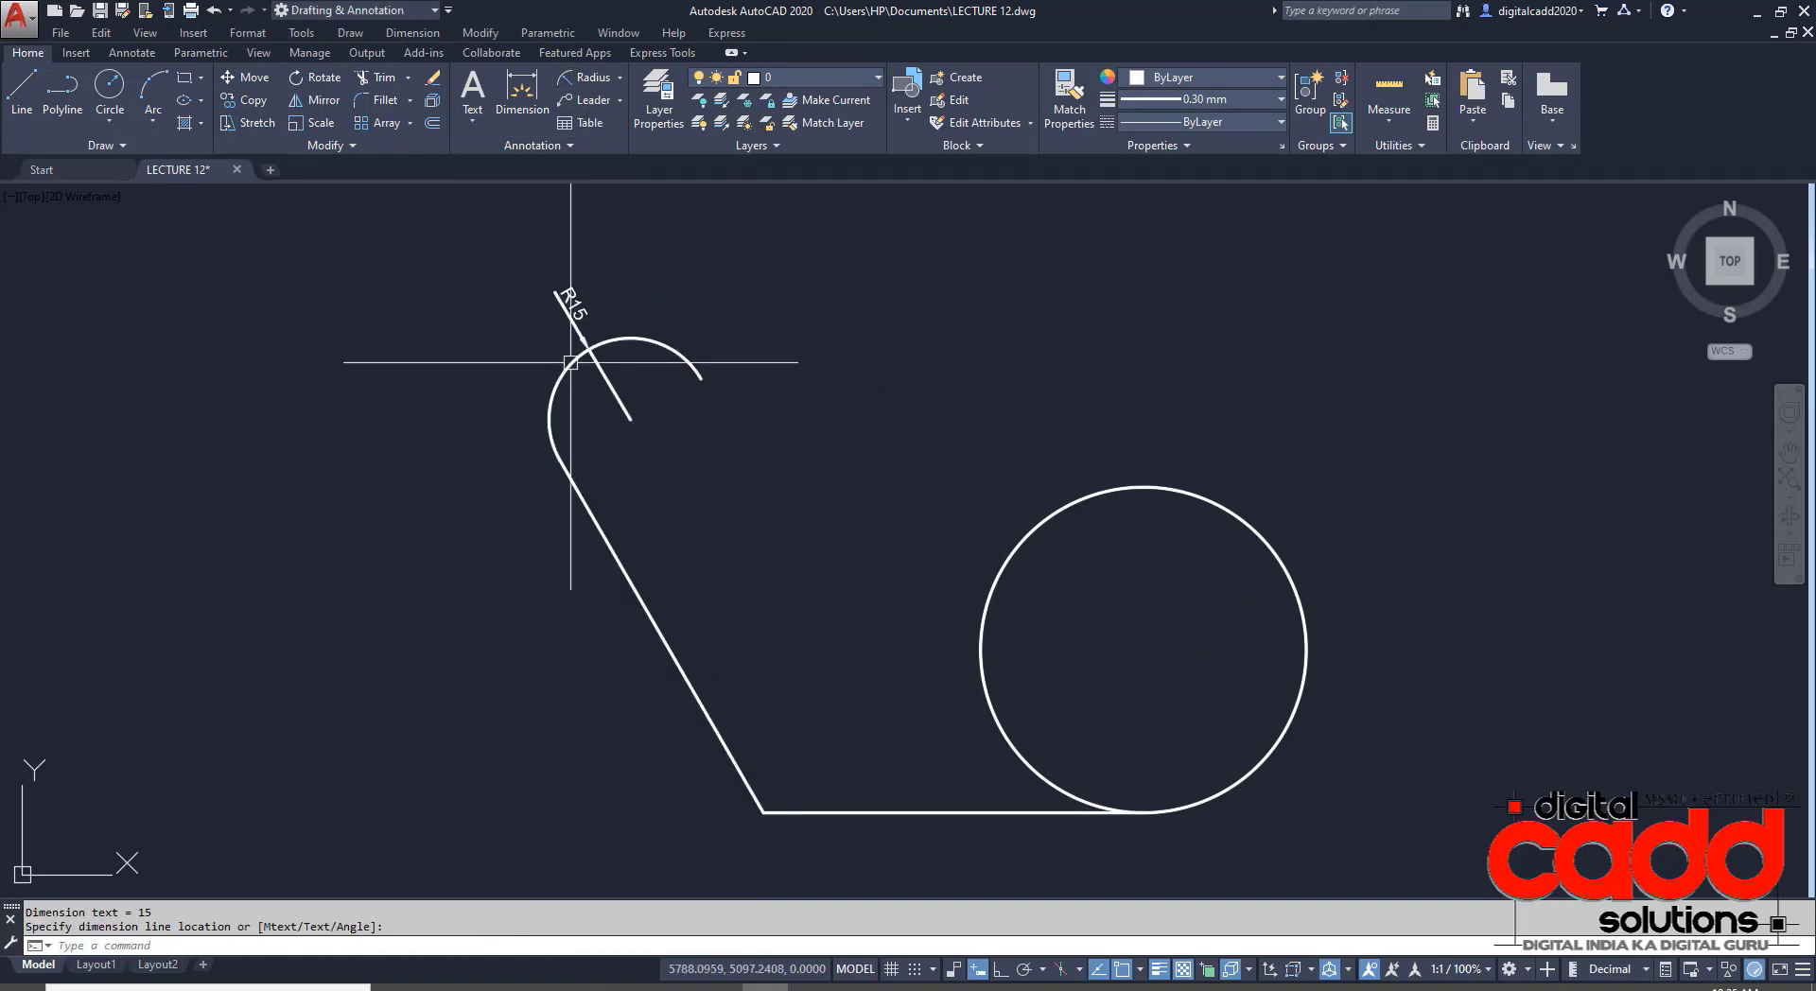
pyautogui.scroll(5, 562, 341)
pyautogui.scroll(-5, 563, 321)
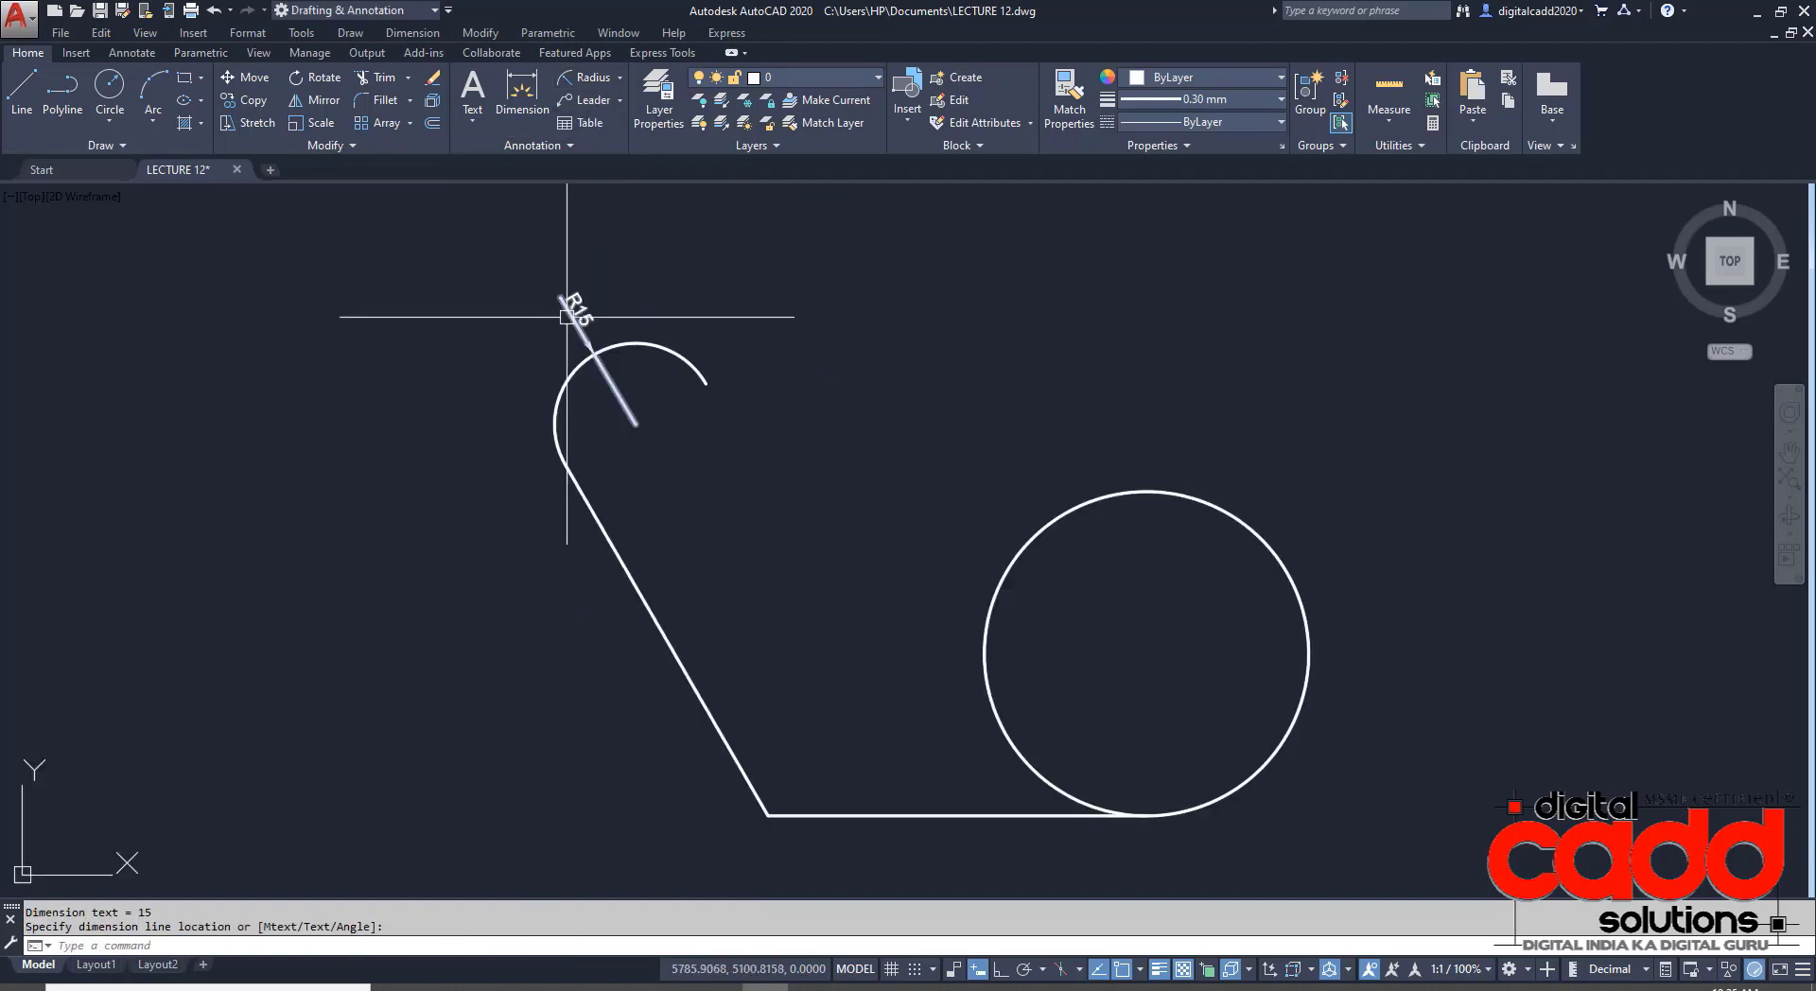
pyautogui.click(584, 442)
# - Draw a line joining the two endpoints of the R15 arc at the polyline's upper end
pyautogui.click(21, 90)
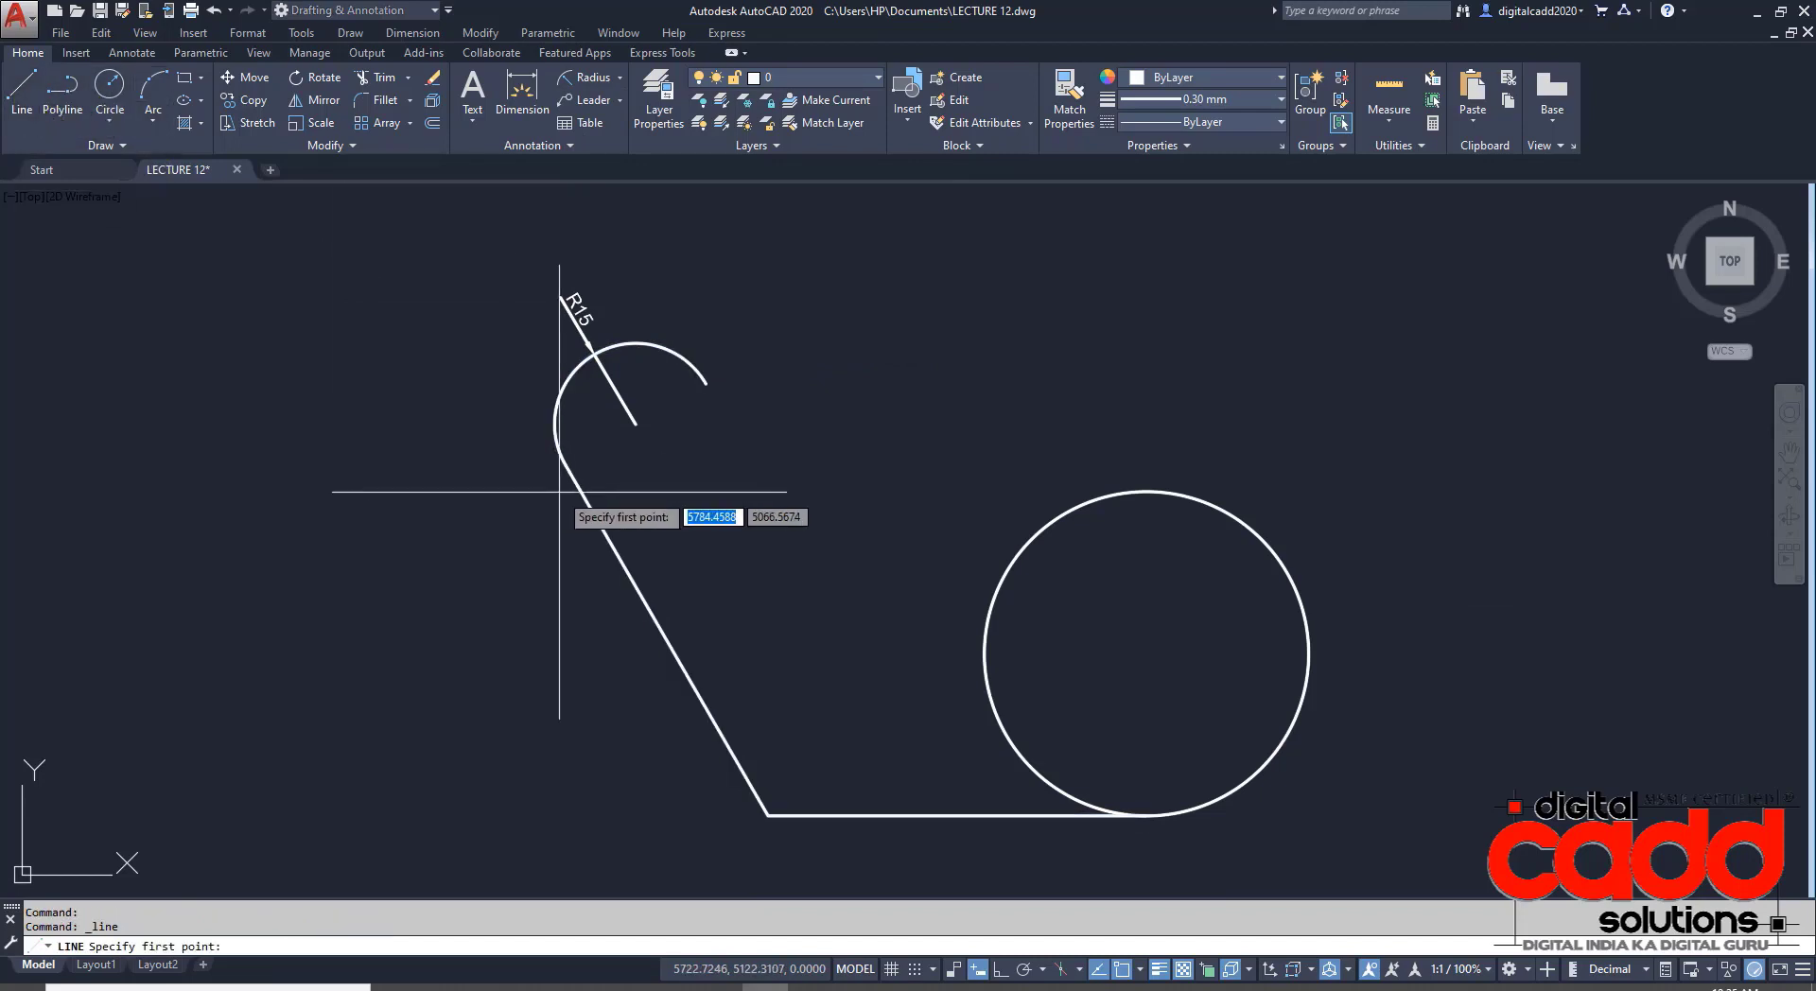
pyautogui.click(565, 464)
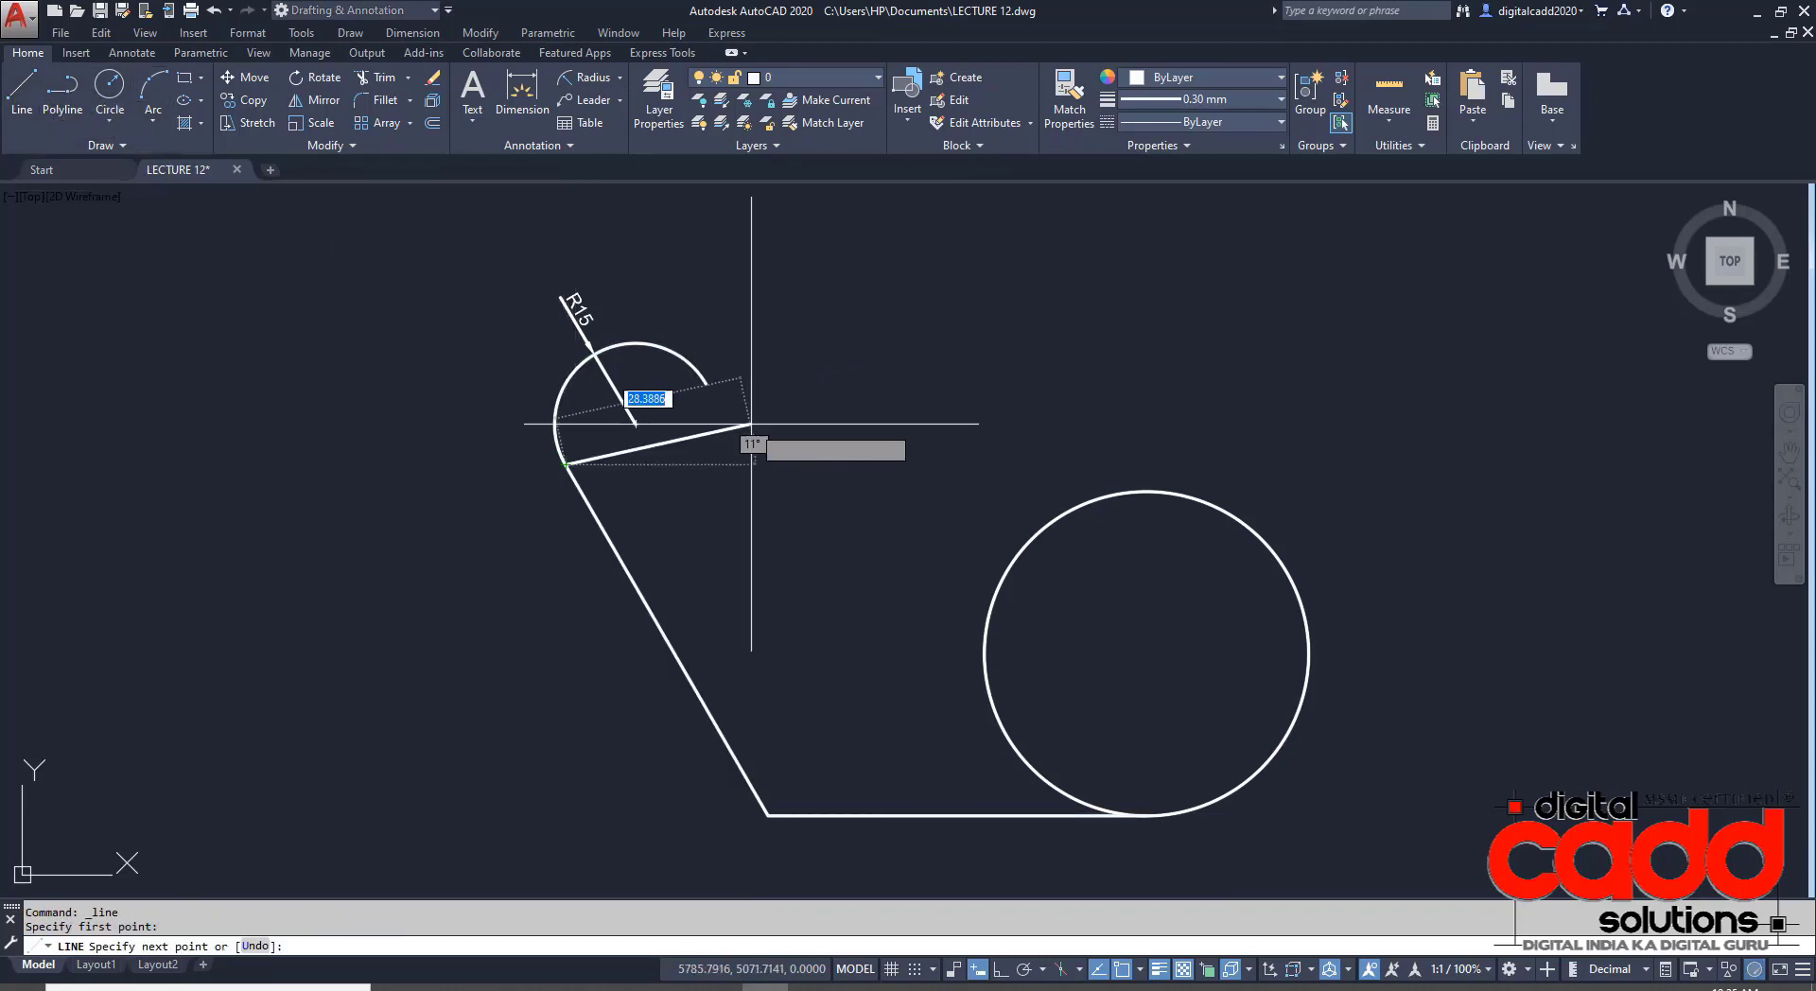
pyautogui.click(706, 383)
pyautogui.press('Return')
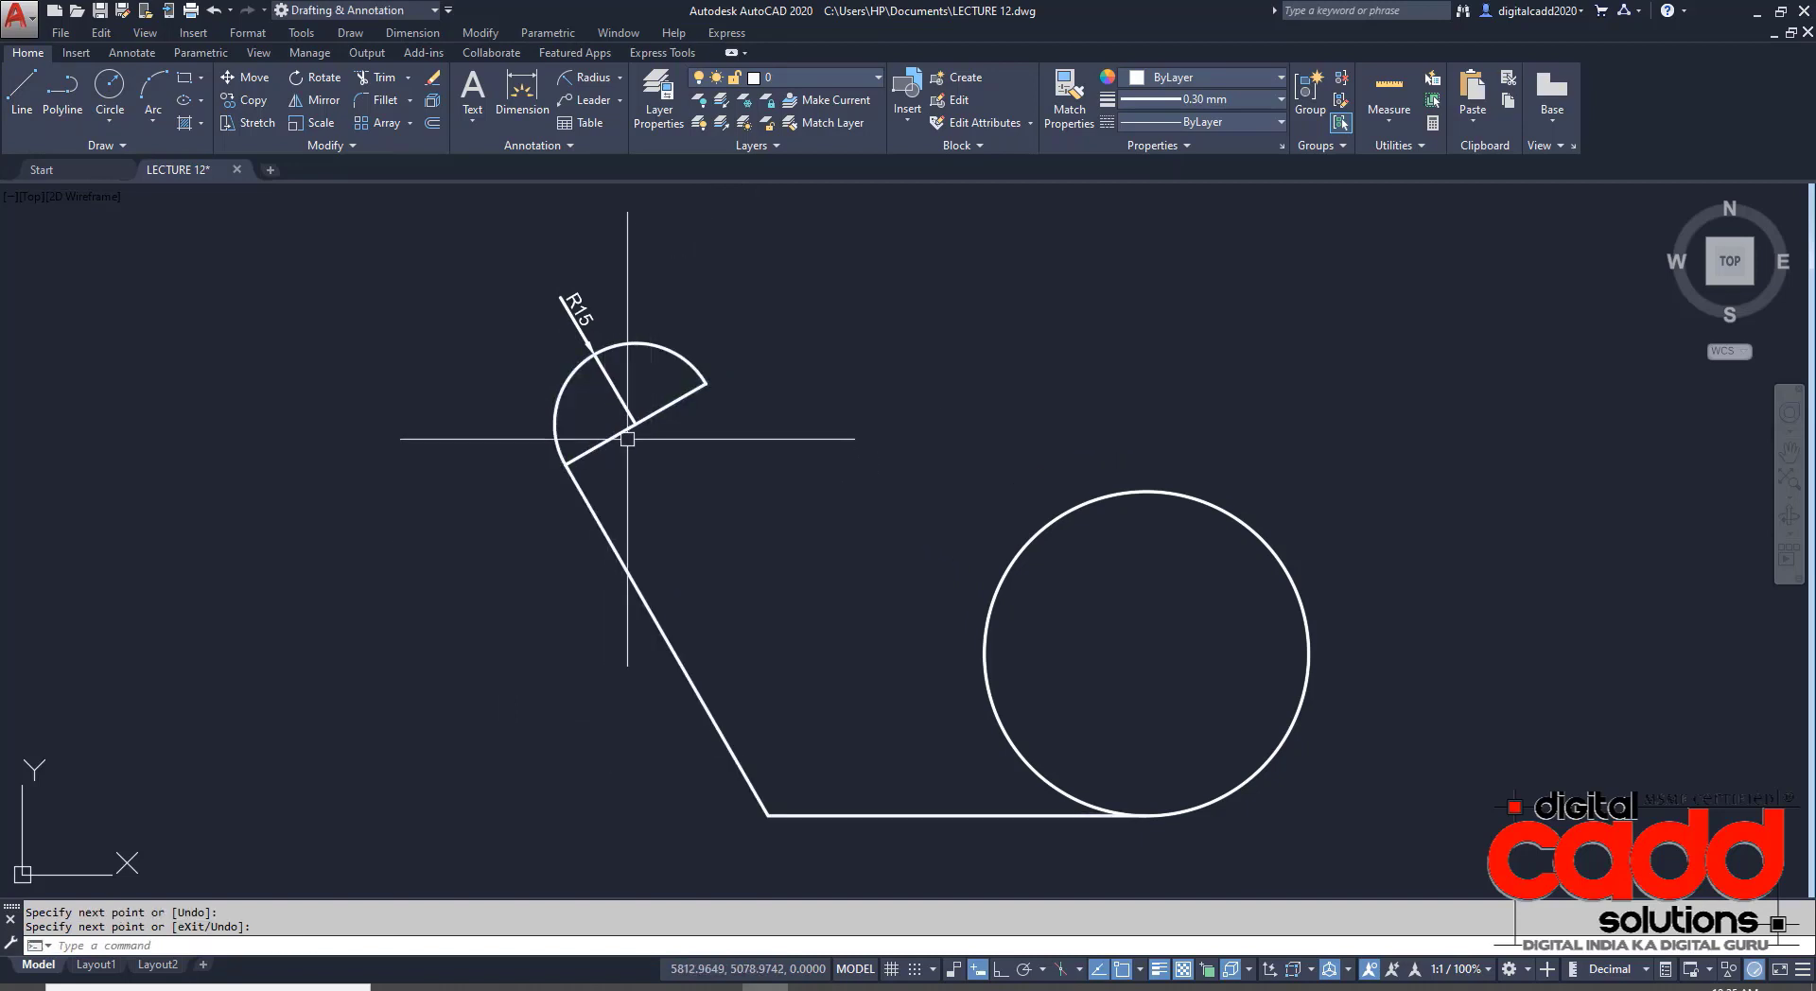
# - Add an angular dimension between the arc's chord line and the inclined segment and inspect it
pyautogui.click(612, 83)
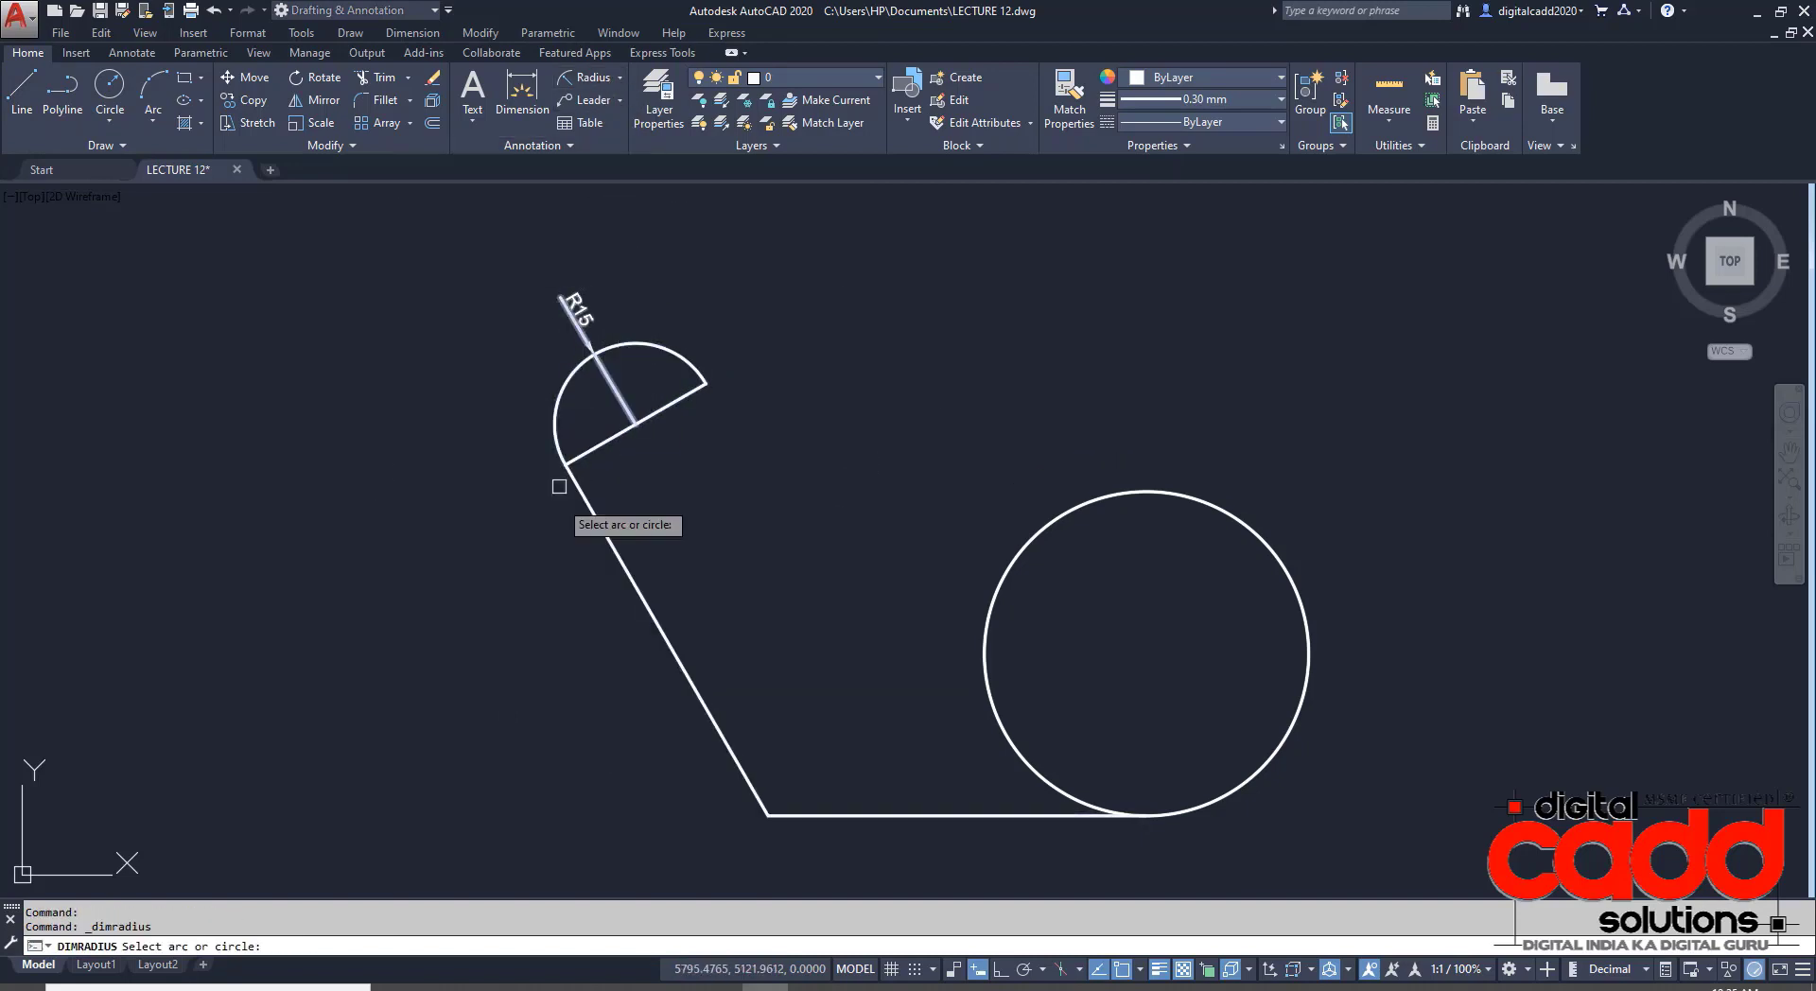
pyautogui.click(602, 525)
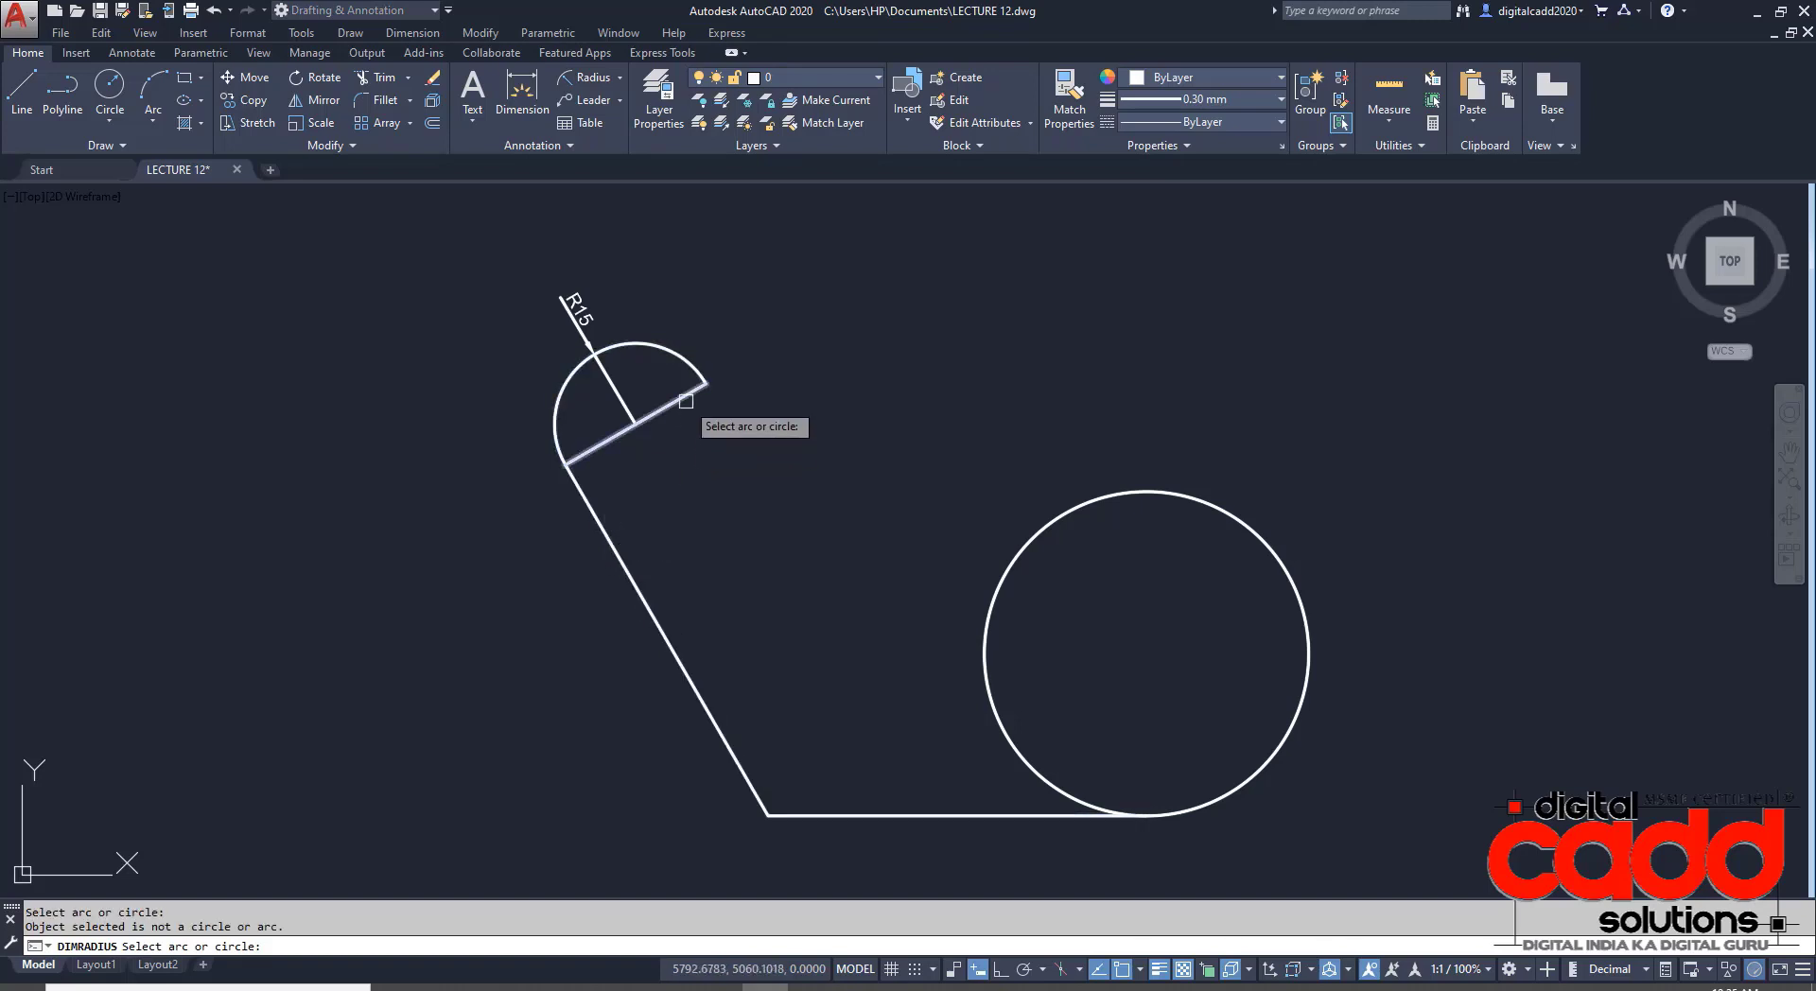
pyautogui.click(621, 81)
pyautogui.click(628, 202)
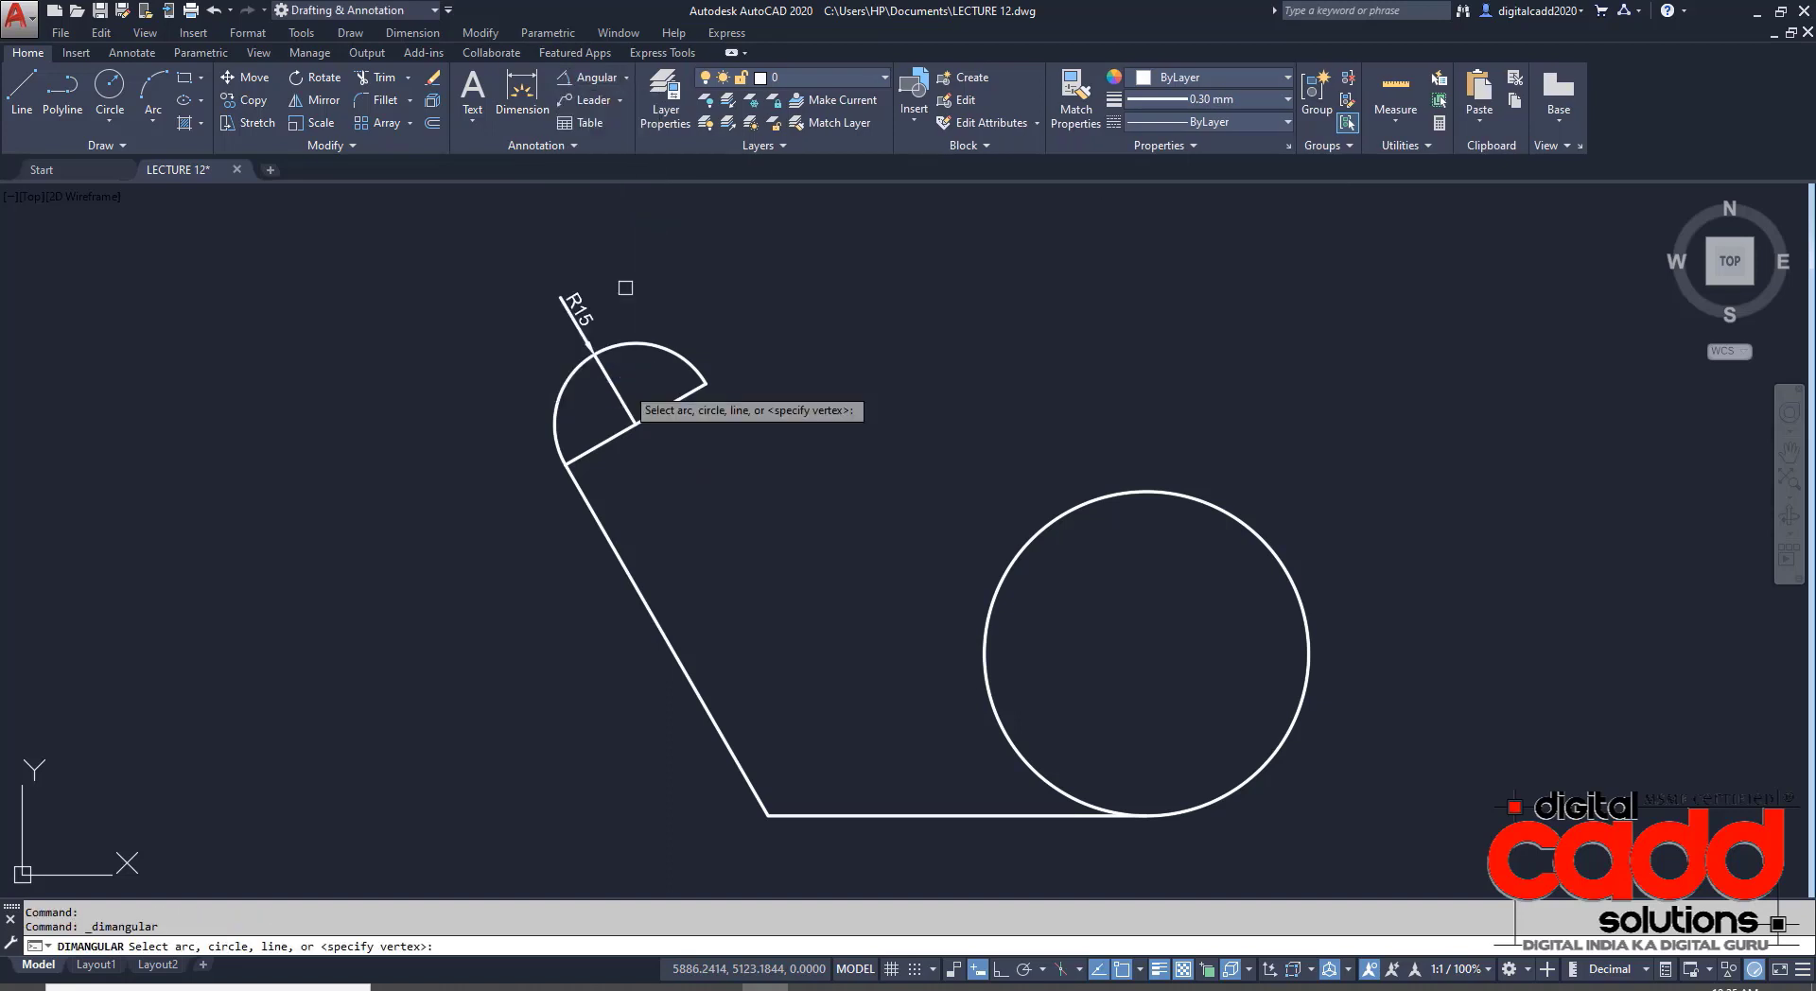
pyautogui.click(622, 442)
pyautogui.click(603, 527)
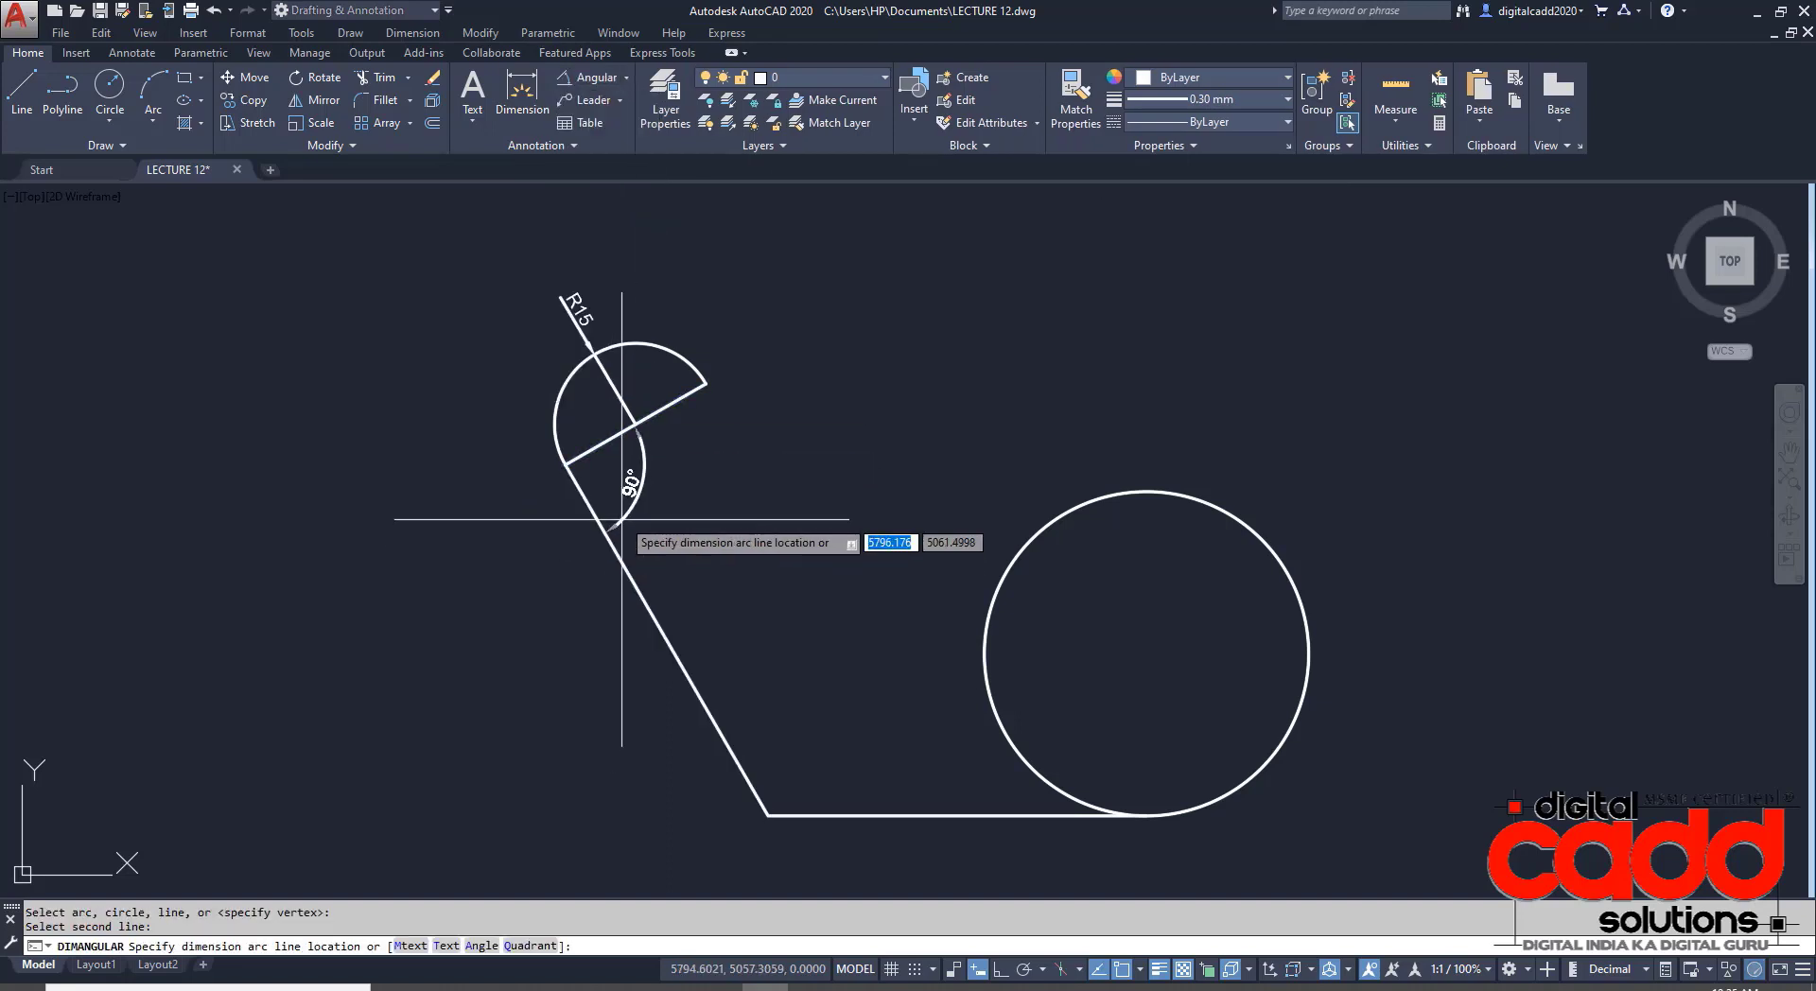
pyautogui.click(642, 495)
pyautogui.scroll(5, 648, 473)
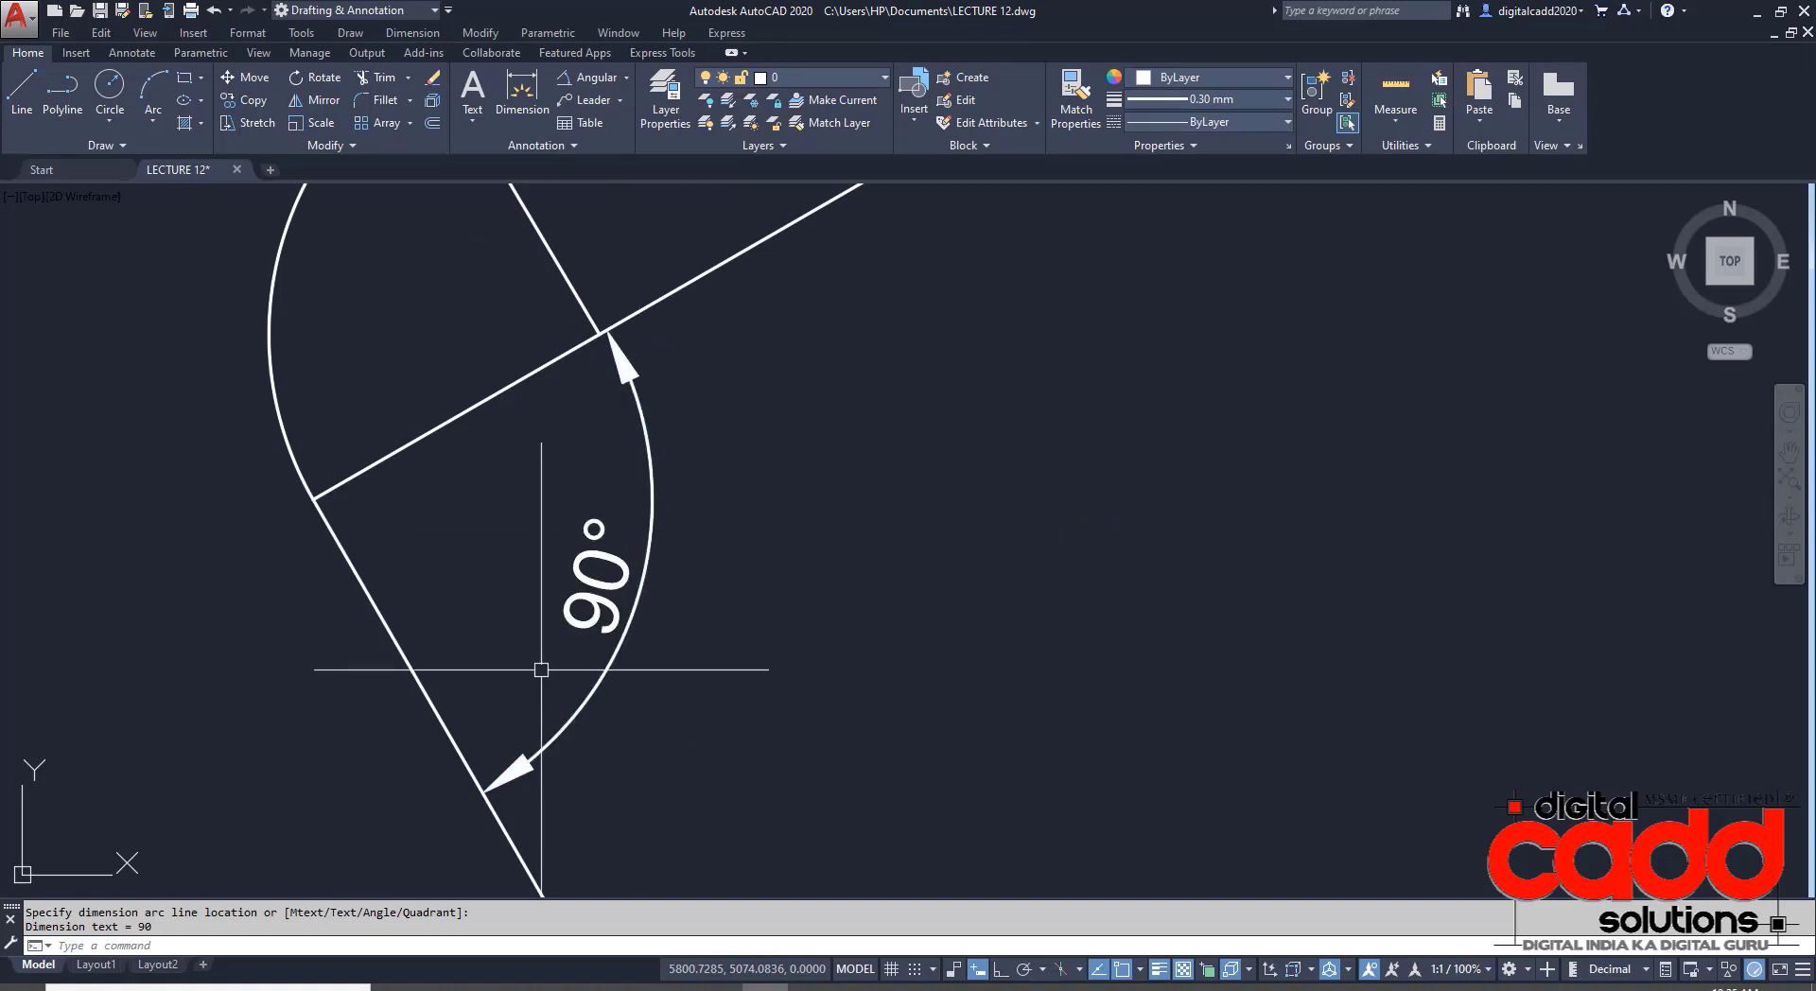
pyautogui.scroll(-9, 561, 638)
# - Start a separate polyline in the empty area right of the figure, undo its freehand first segment, and turn on Ortho
pyautogui.moveTo(790, 572); pyautogui.dragTo(548, 591, button='middle')
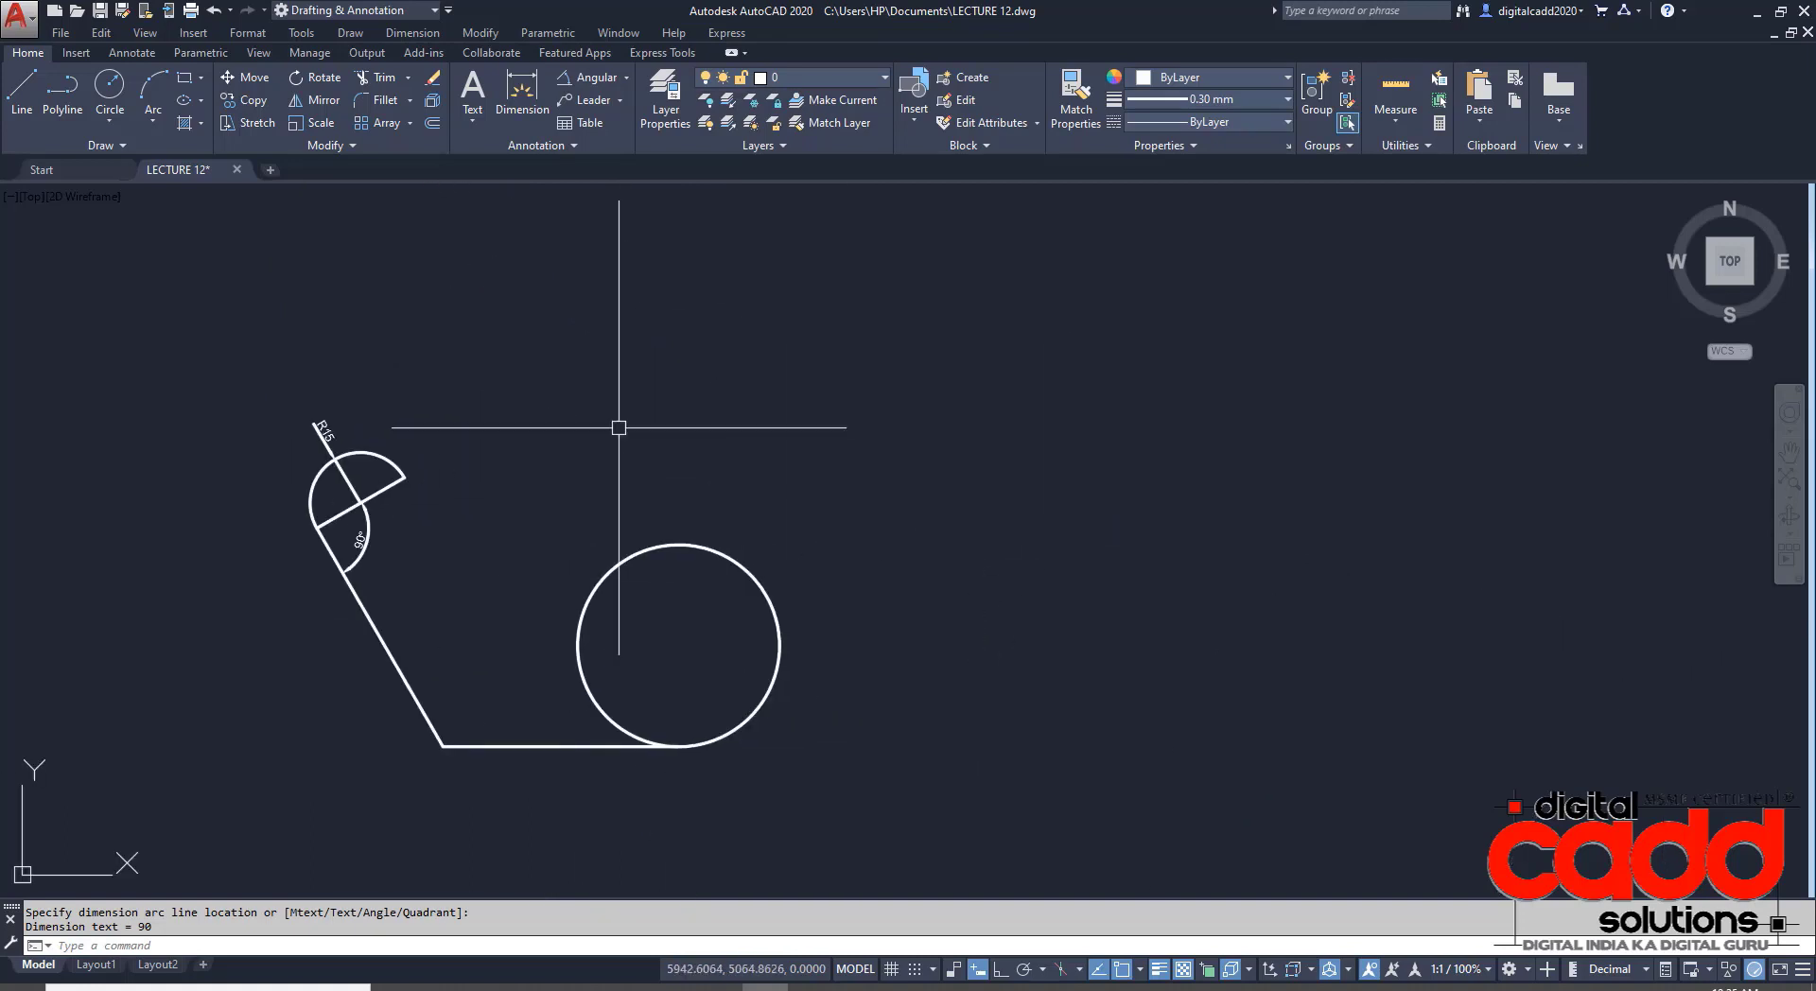
pyautogui.click(62, 94)
pyautogui.click(878, 386)
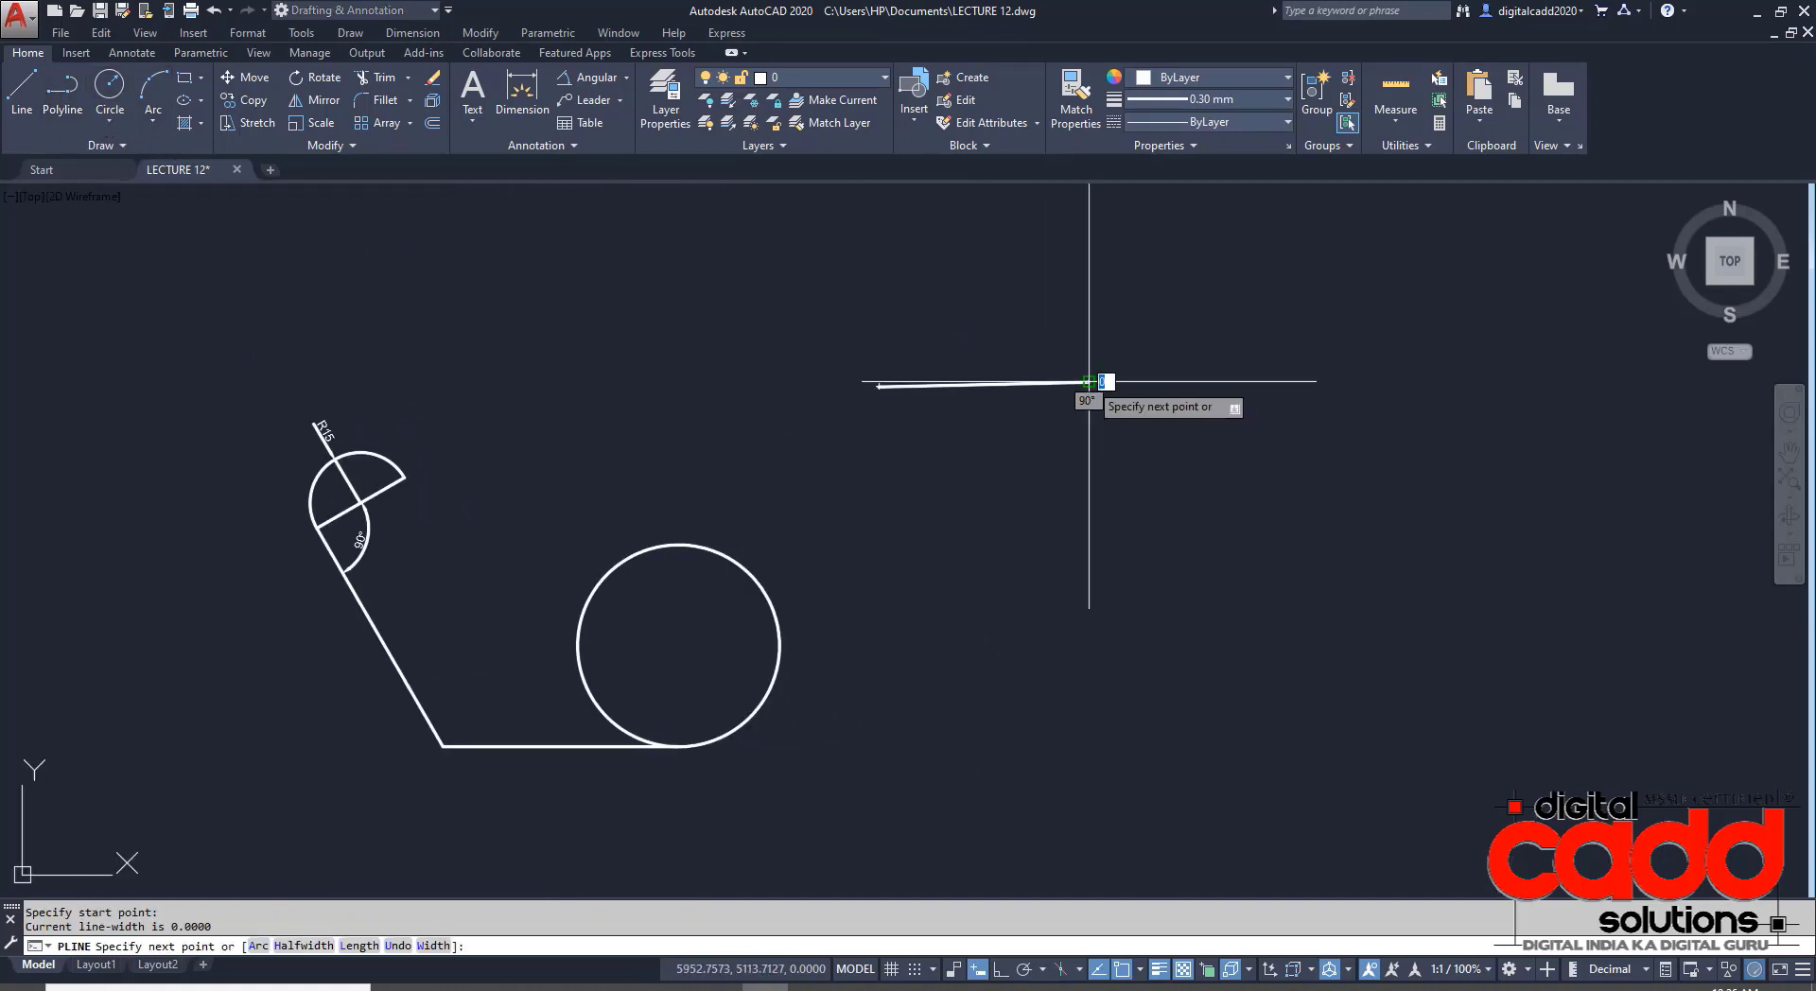
pyautogui.click(1088, 383)
pyautogui.hotkey('ctrl', 'z')
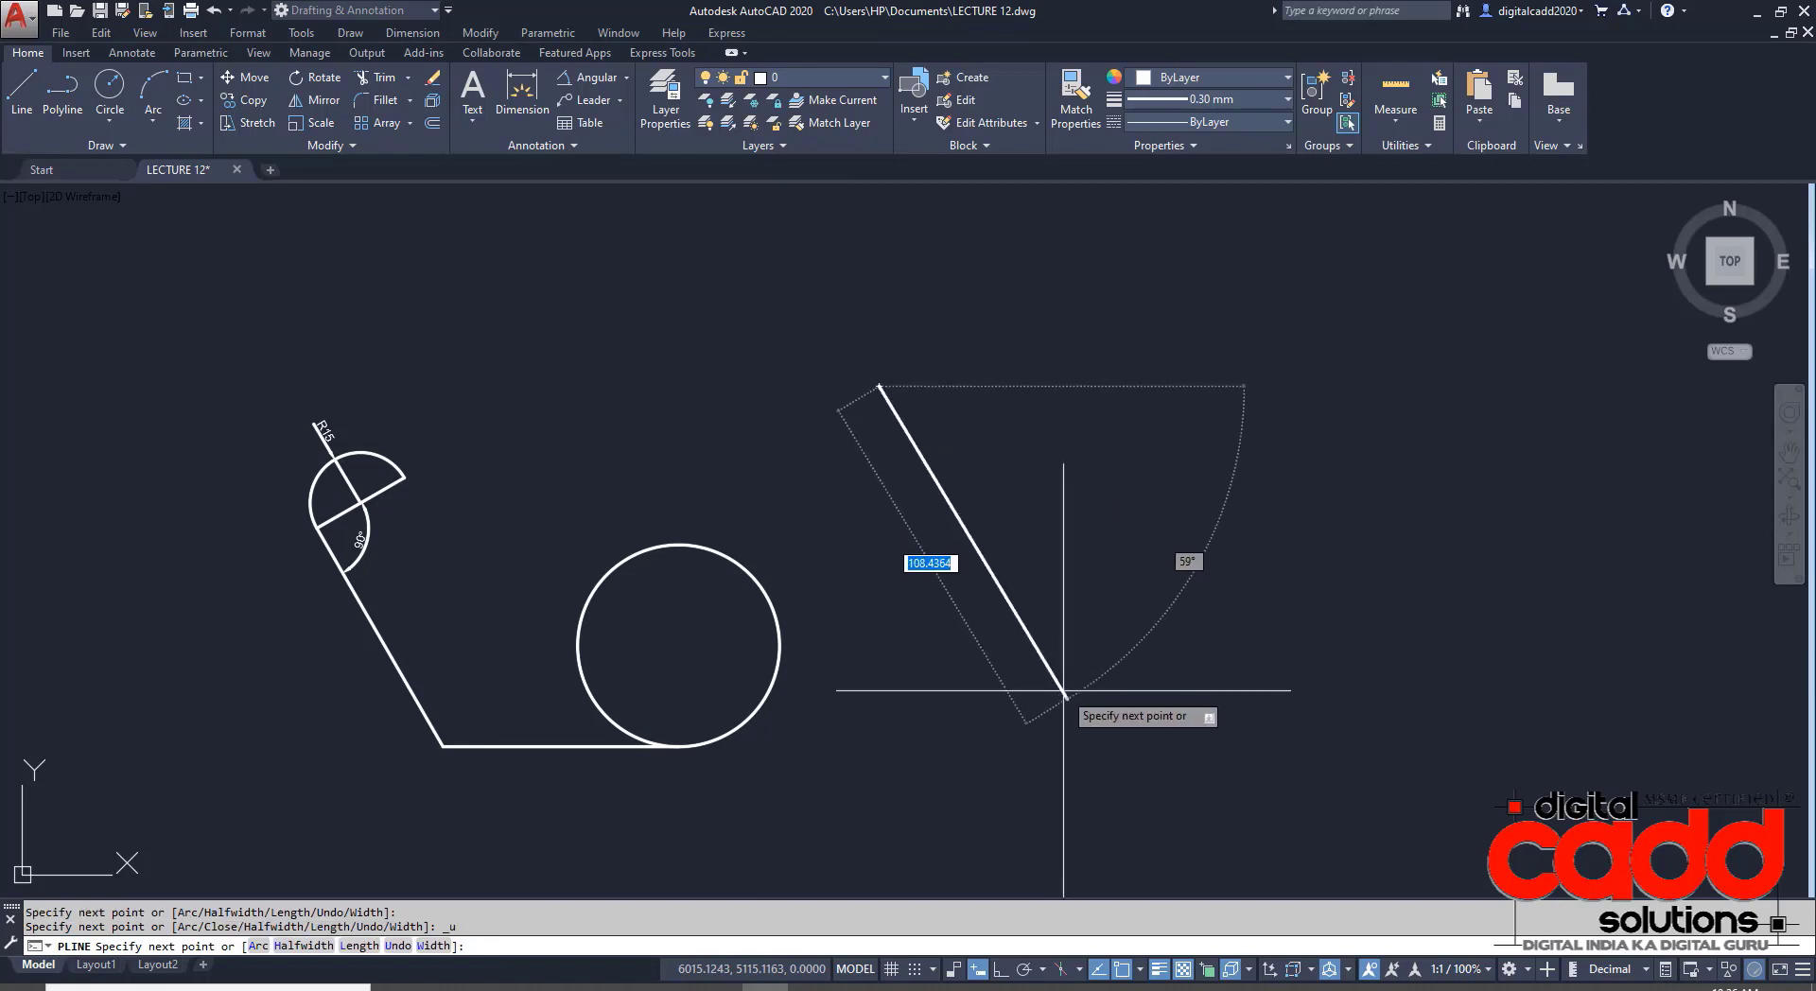
pyautogui.press('F8')
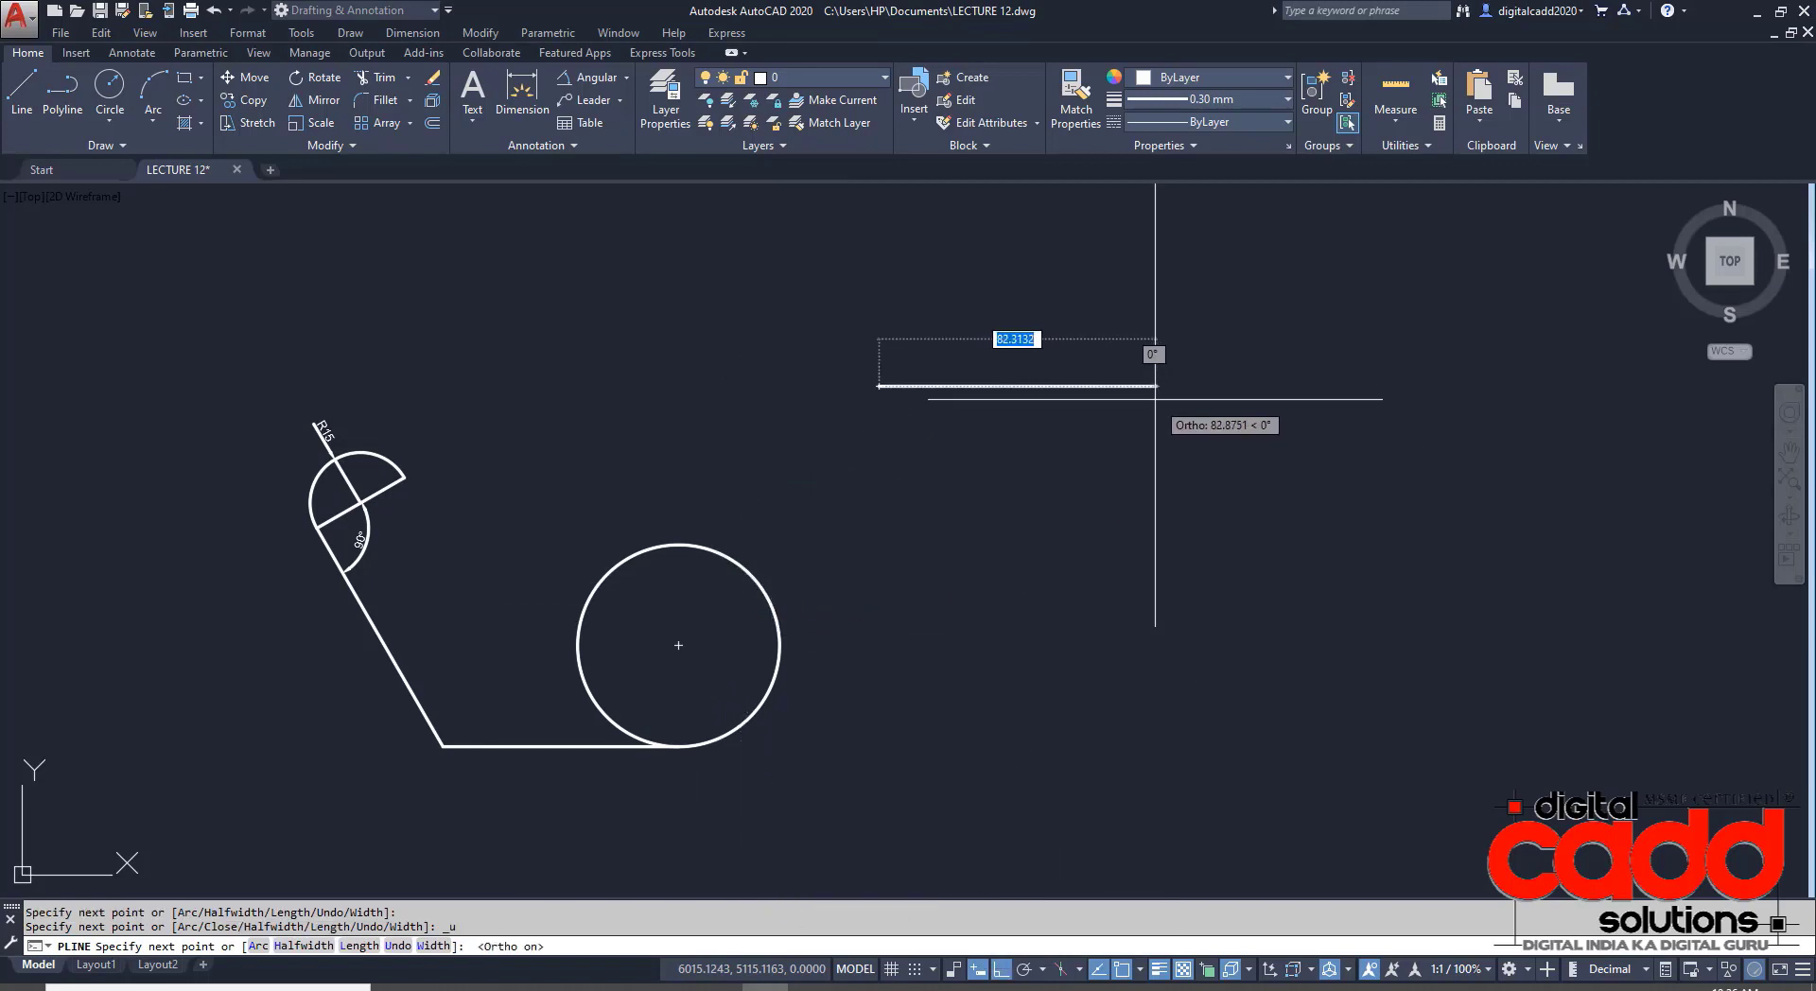
# - Draw a horizontal practice polyline segment about 83 mm long and try flipping the direction of a following arc
pyautogui.click(1154, 386)
pyautogui.write('A')
pyautogui.press('Return')
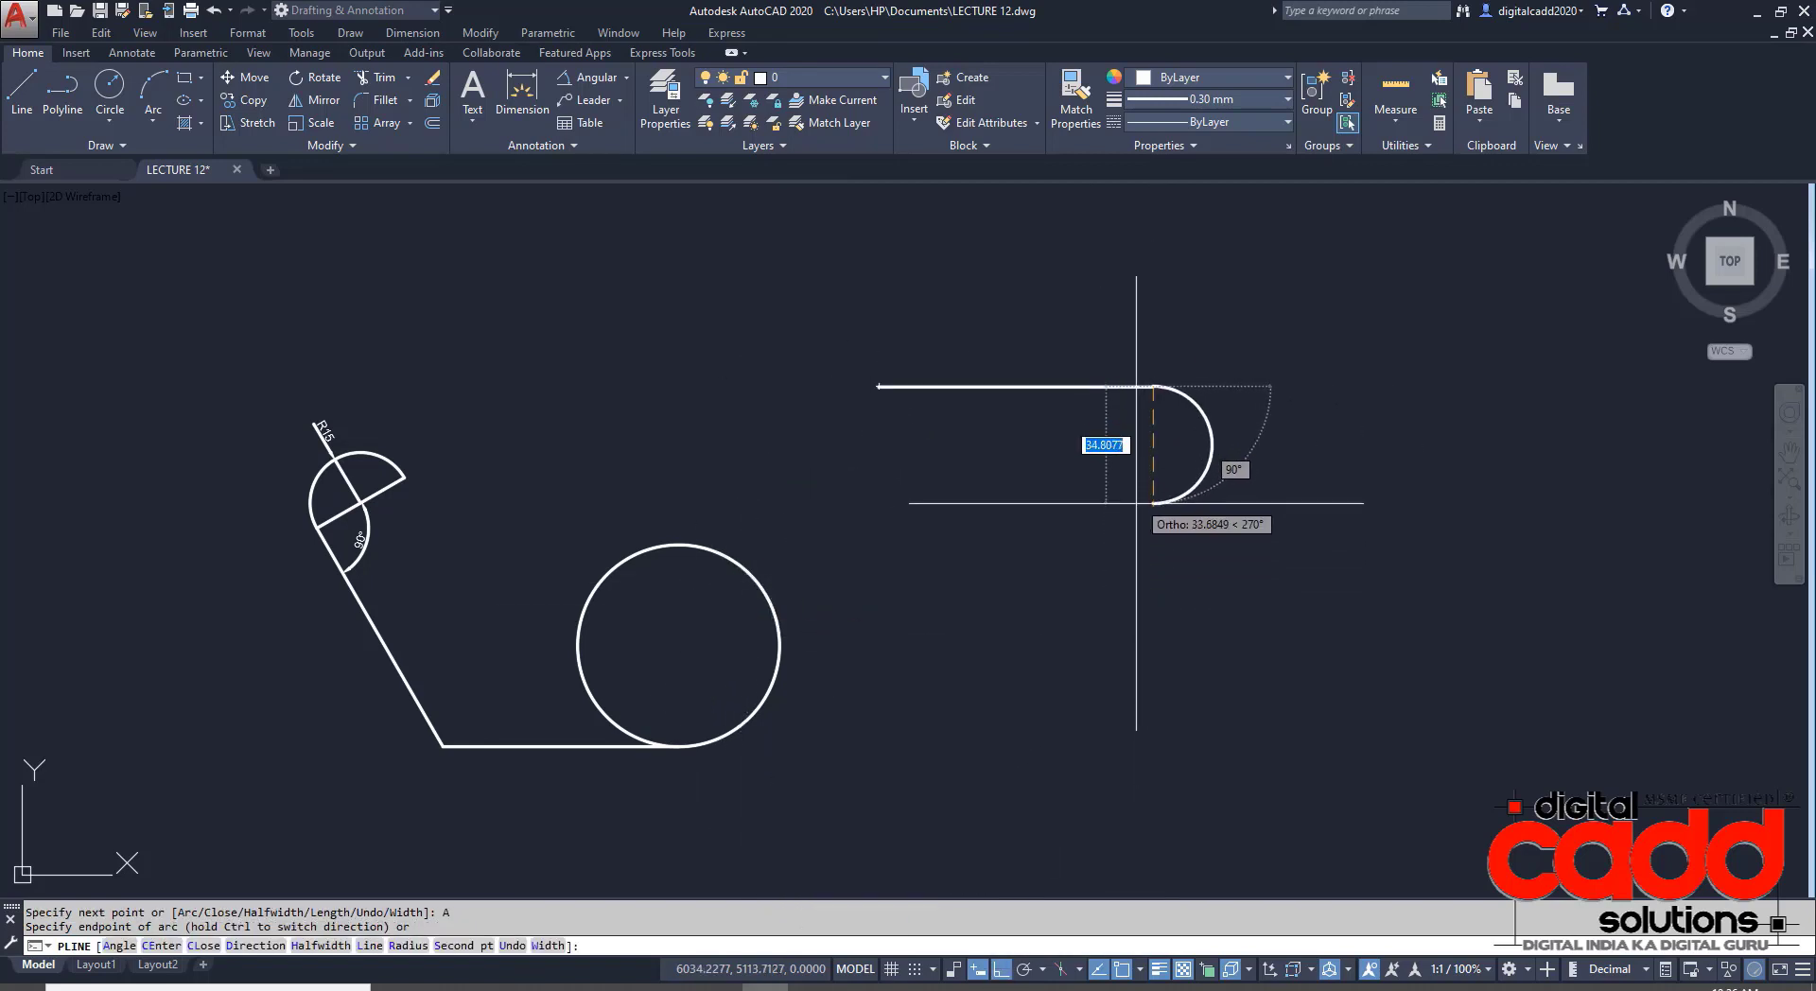
pyautogui.press('ctrl')
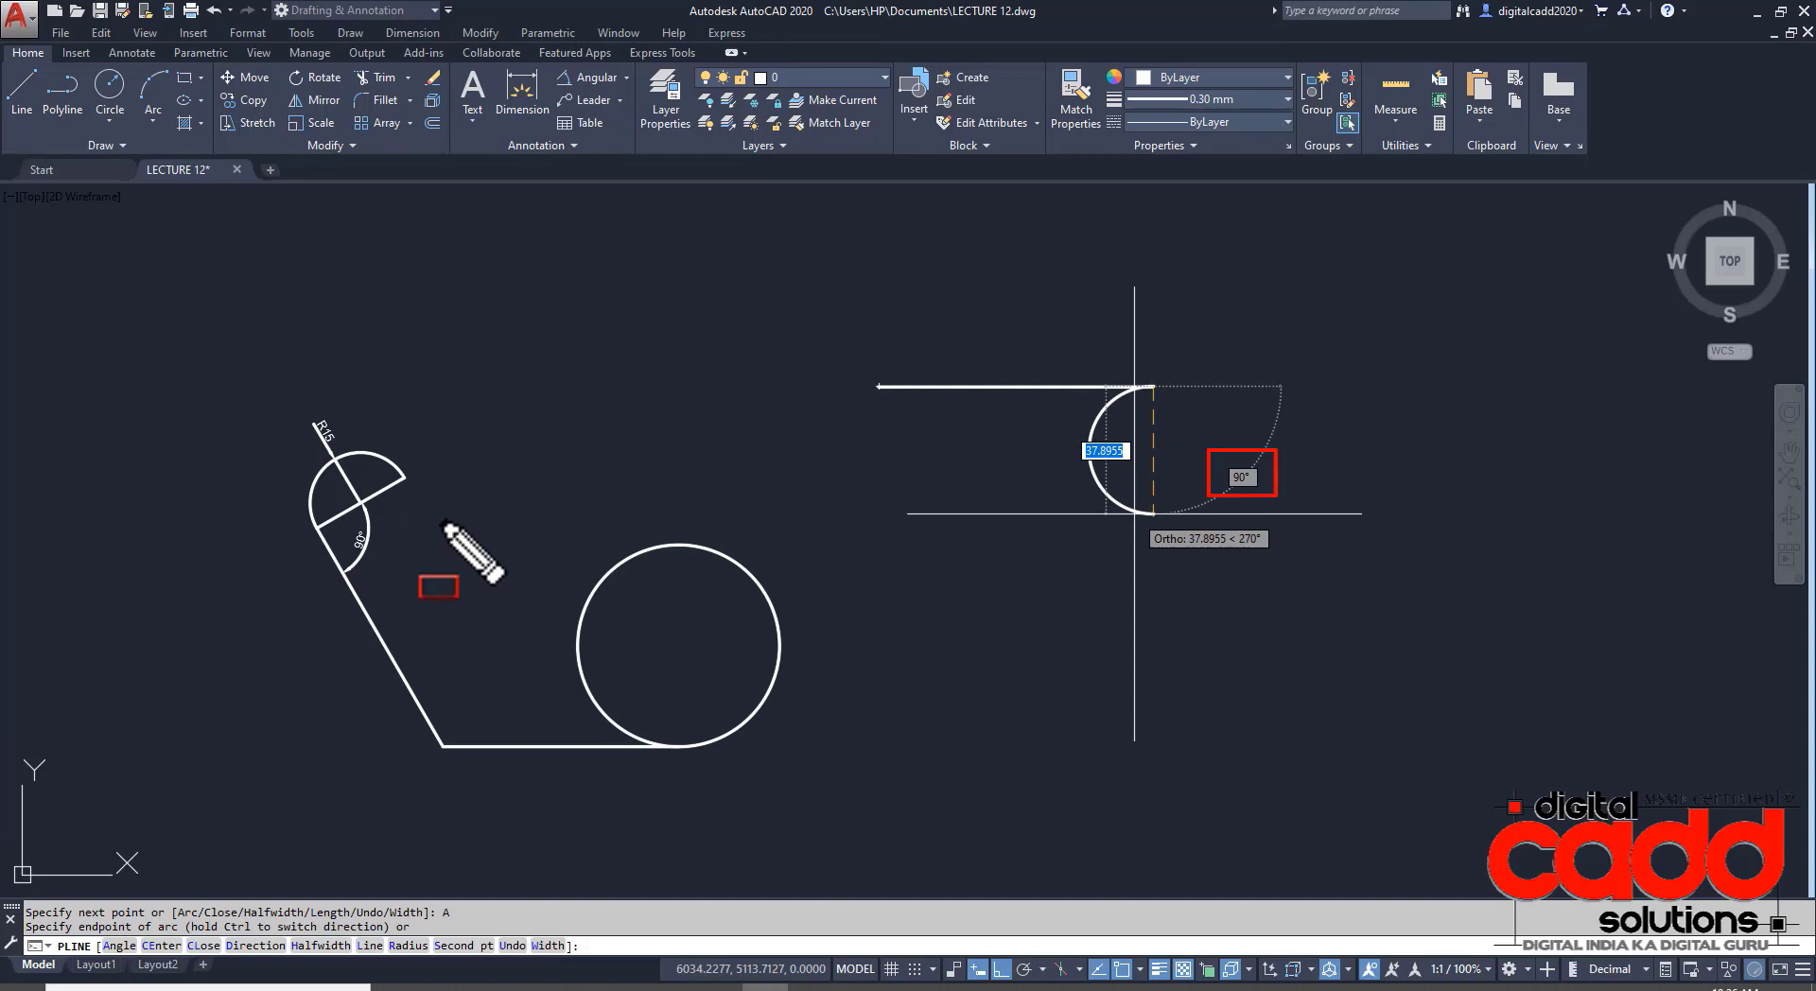
pyautogui.press('Escape')
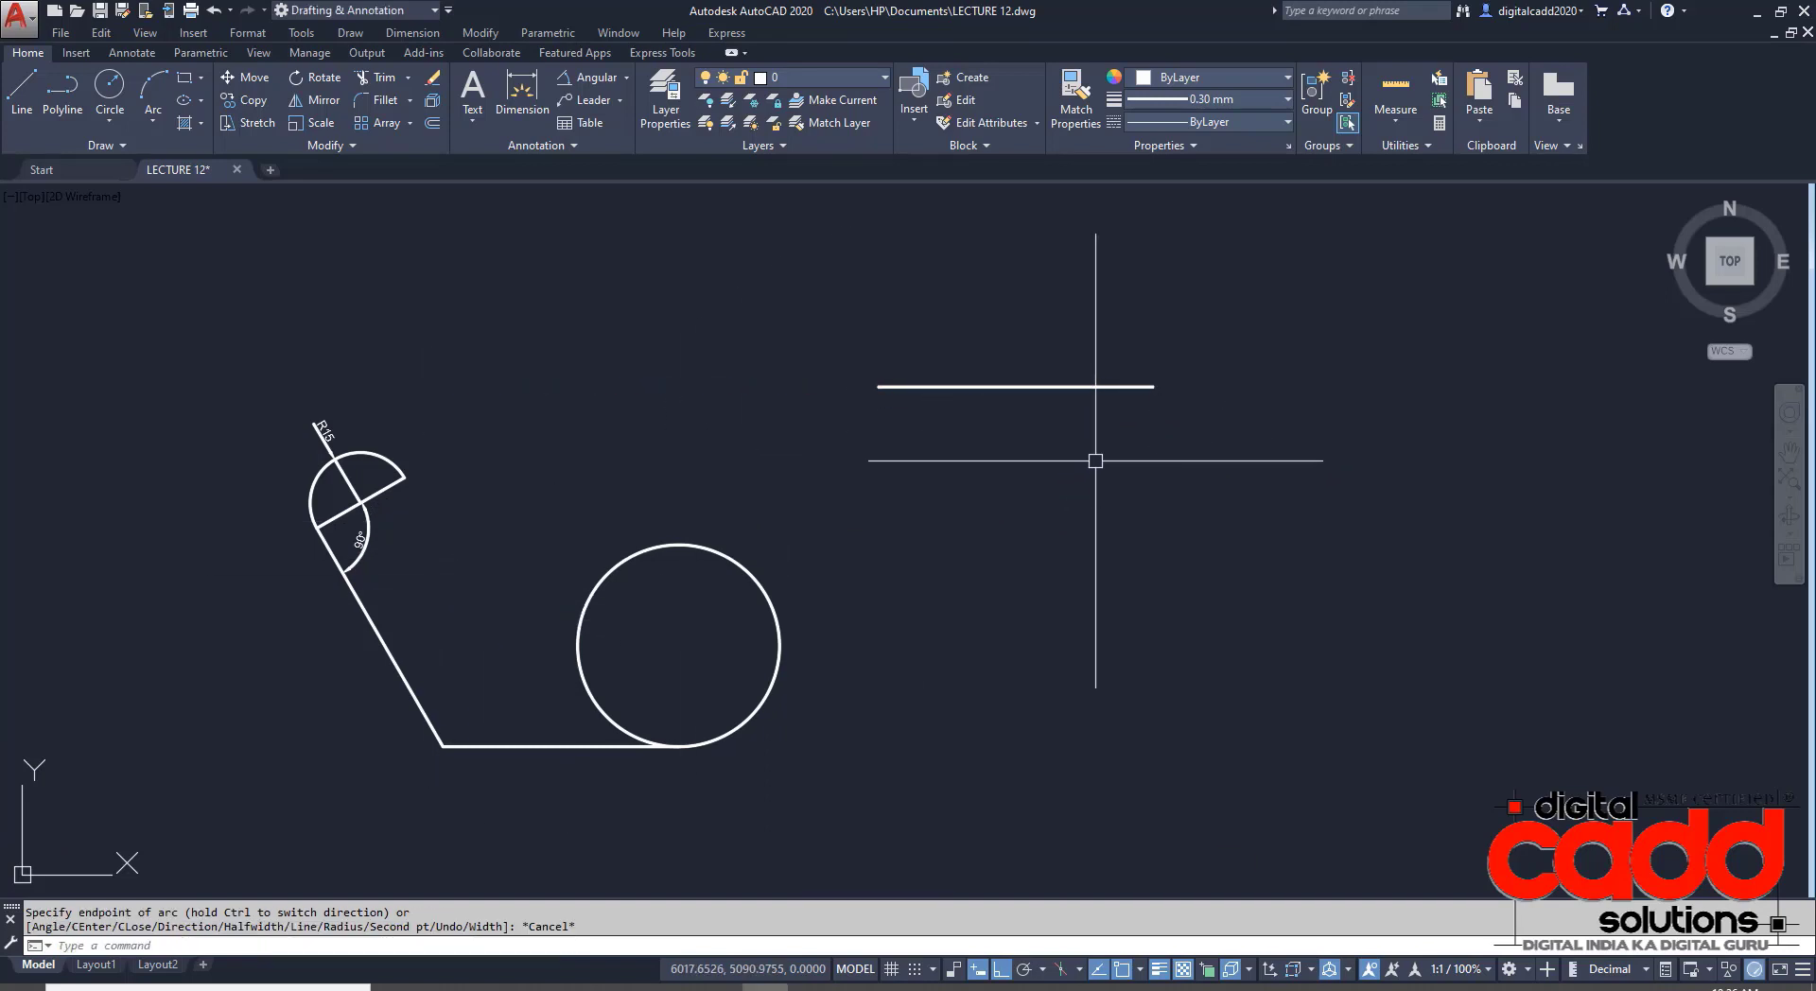
# - Erase the practice polyline segment beside the profile
pyautogui.click(1096, 461)
pyautogui.click(1021, 342)
pyautogui.press('Return')
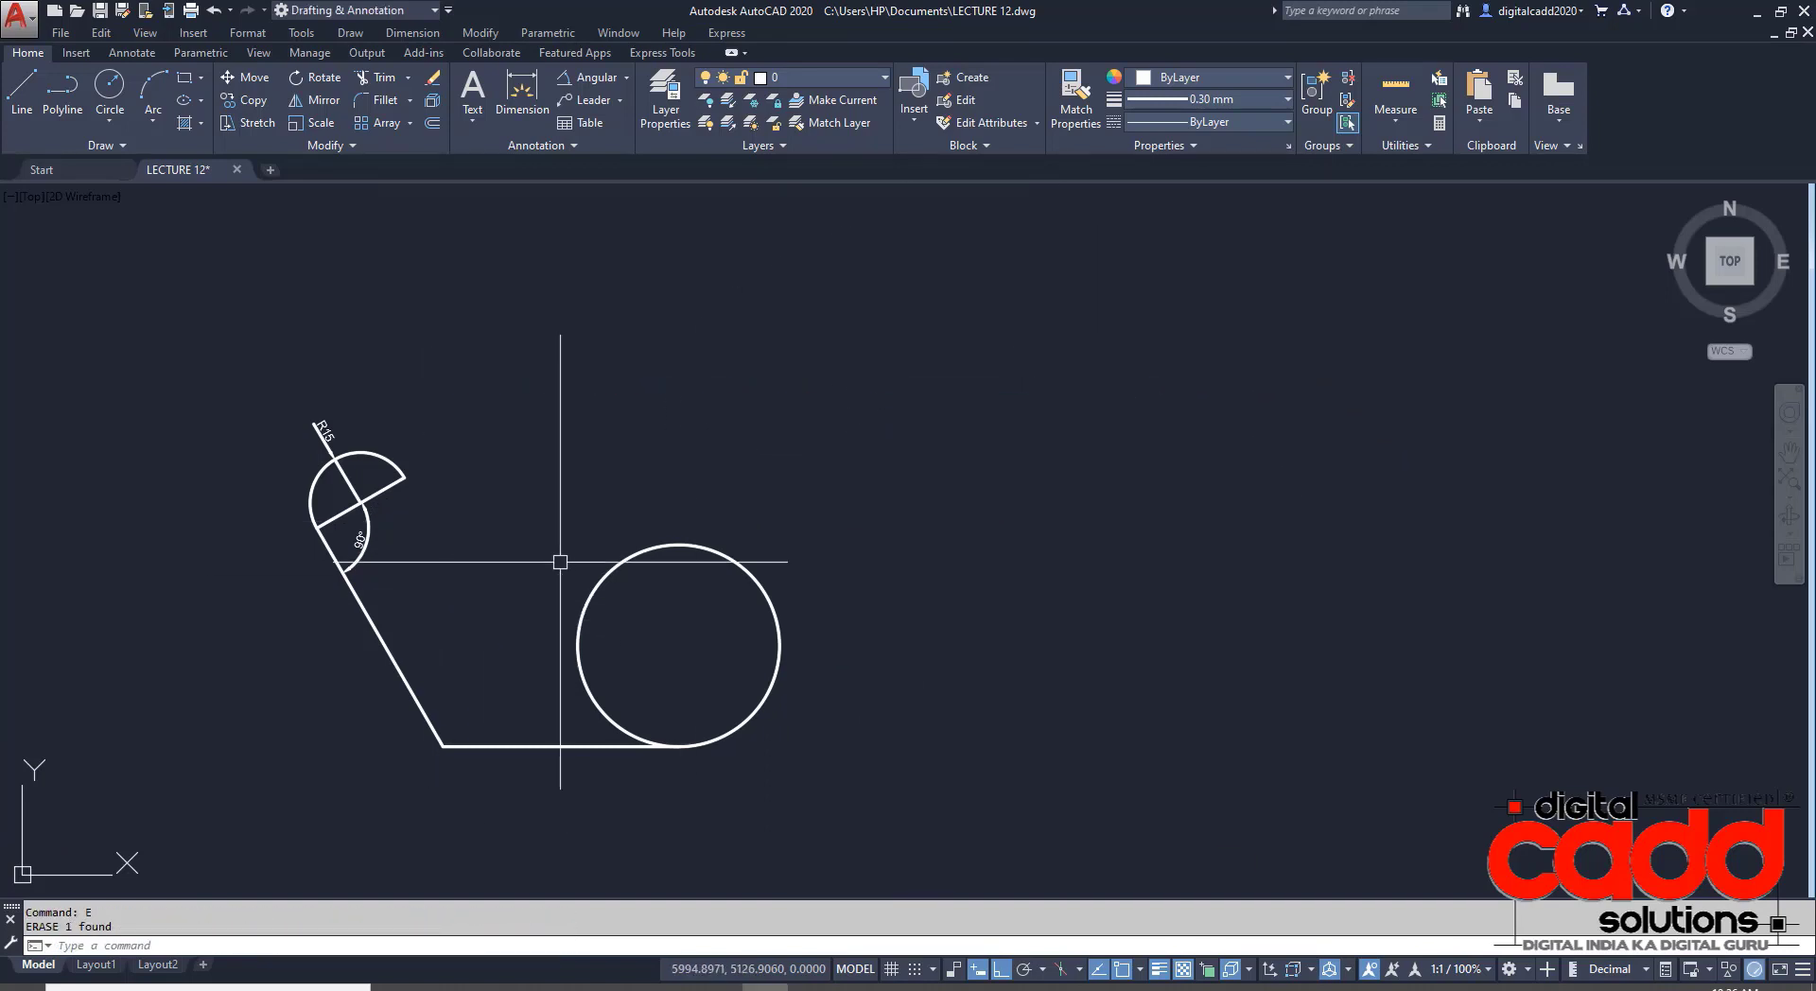
# - Erase the R15 and 90° dimensions and the diameter line across the small arc
pyautogui.moveTo(551, 561); pyautogui.dragTo(745, 584, button='middle')
pyautogui.scroll(4, 634, 575)
pyautogui.moveTo(471, 549); pyautogui.dragTo(642, 572, button='middle')
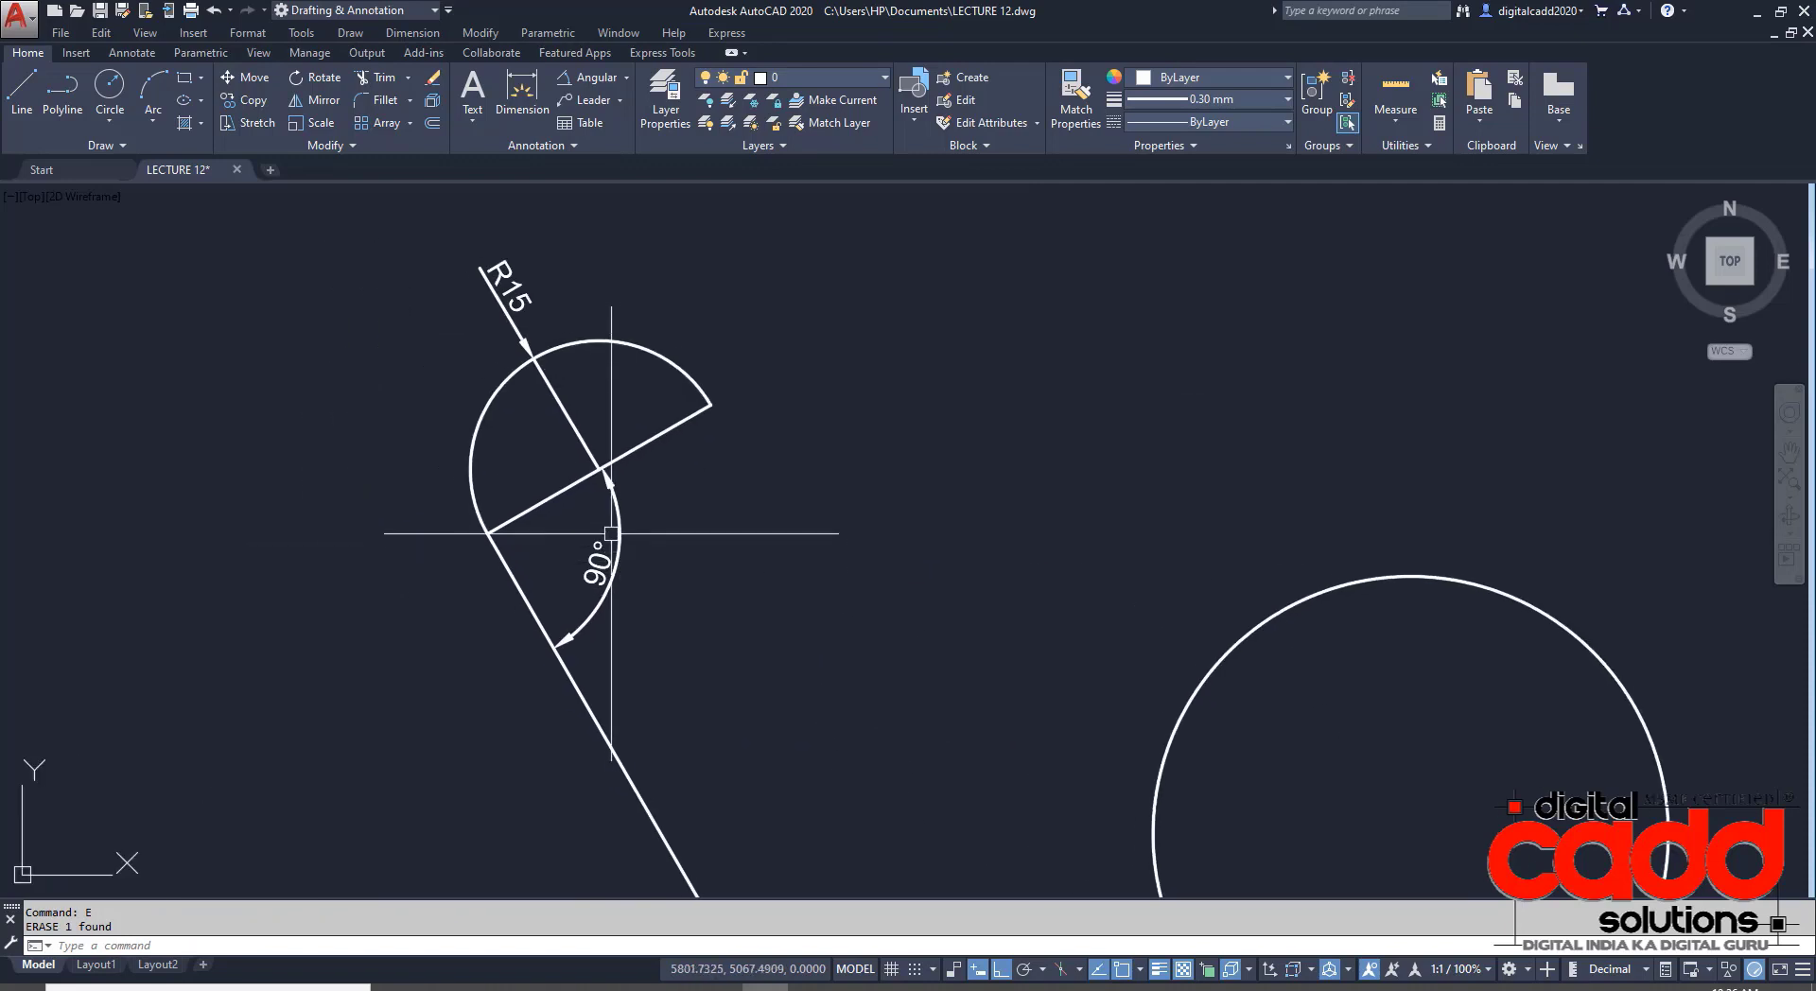
pyautogui.click(618, 540)
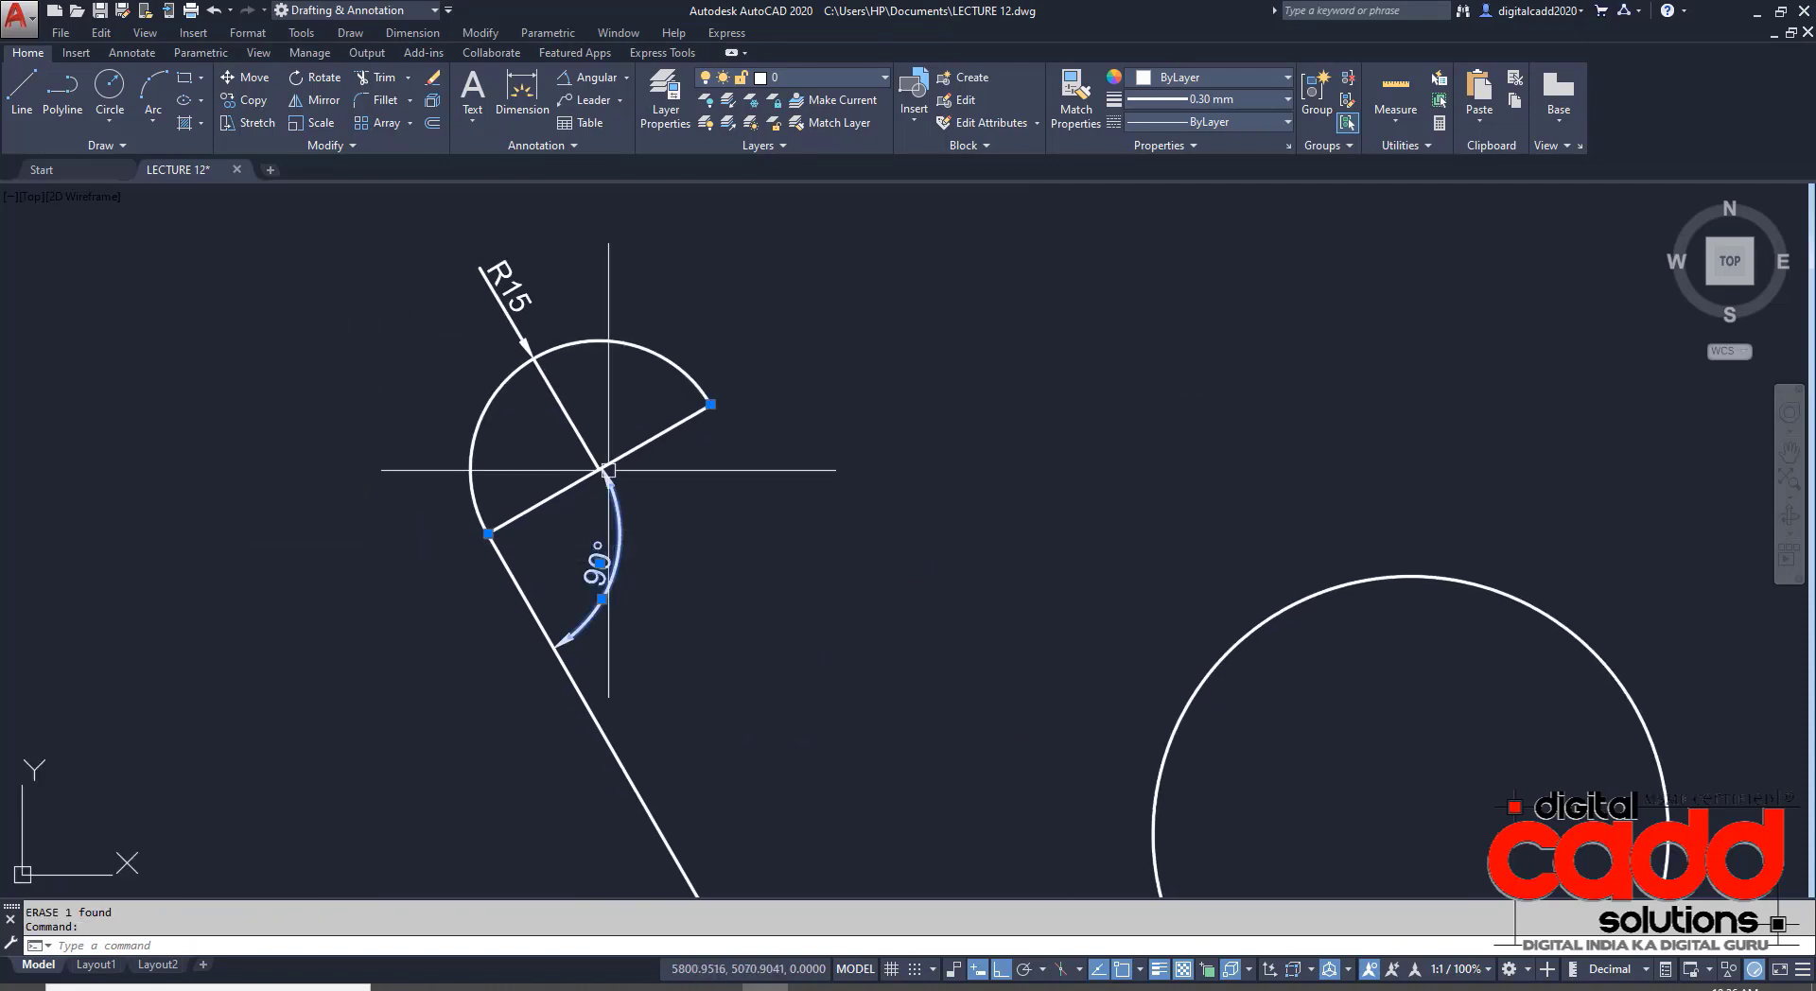
pyautogui.click(609, 421)
pyautogui.click(568, 519)
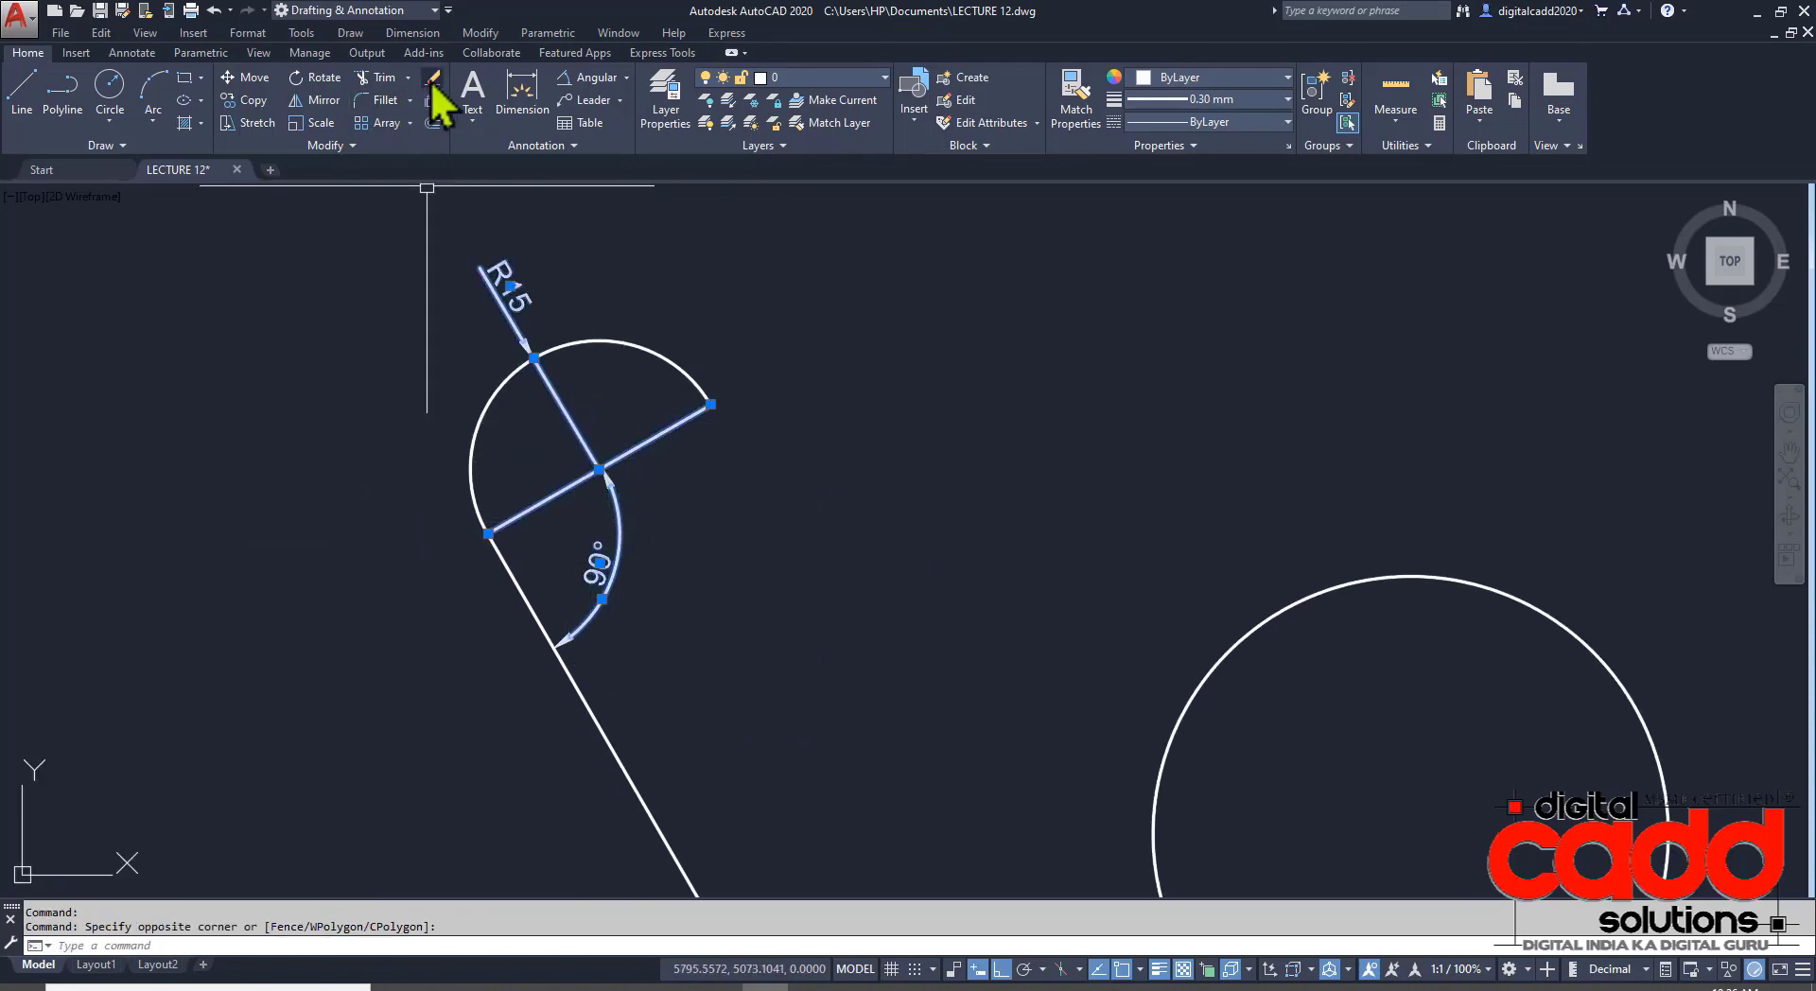
pyautogui.click(433, 81)
# - Draw a line tangent to both the small upper arc and the top of the large circle
pyautogui.scroll(-3, 742, 598)
pyautogui.scroll(1, 741, 599)
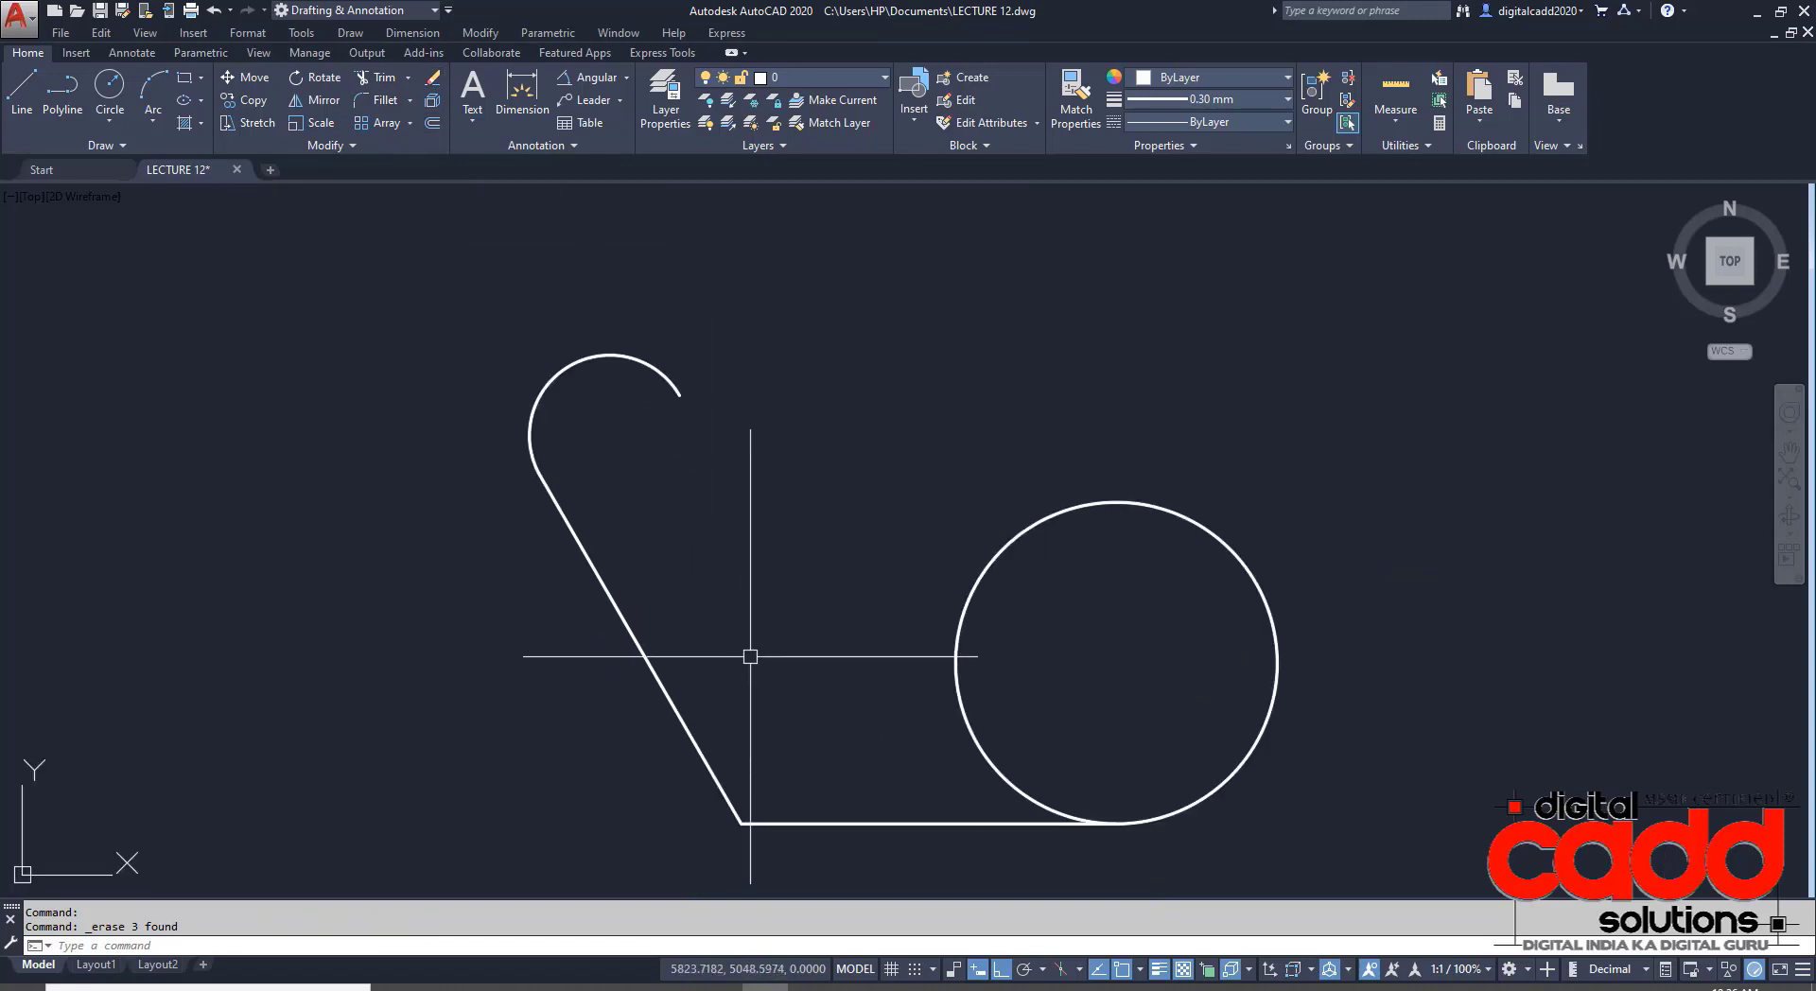
pyautogui.moveTo(751, 657); pyautogui.dragTo(648, 628, button='middle')
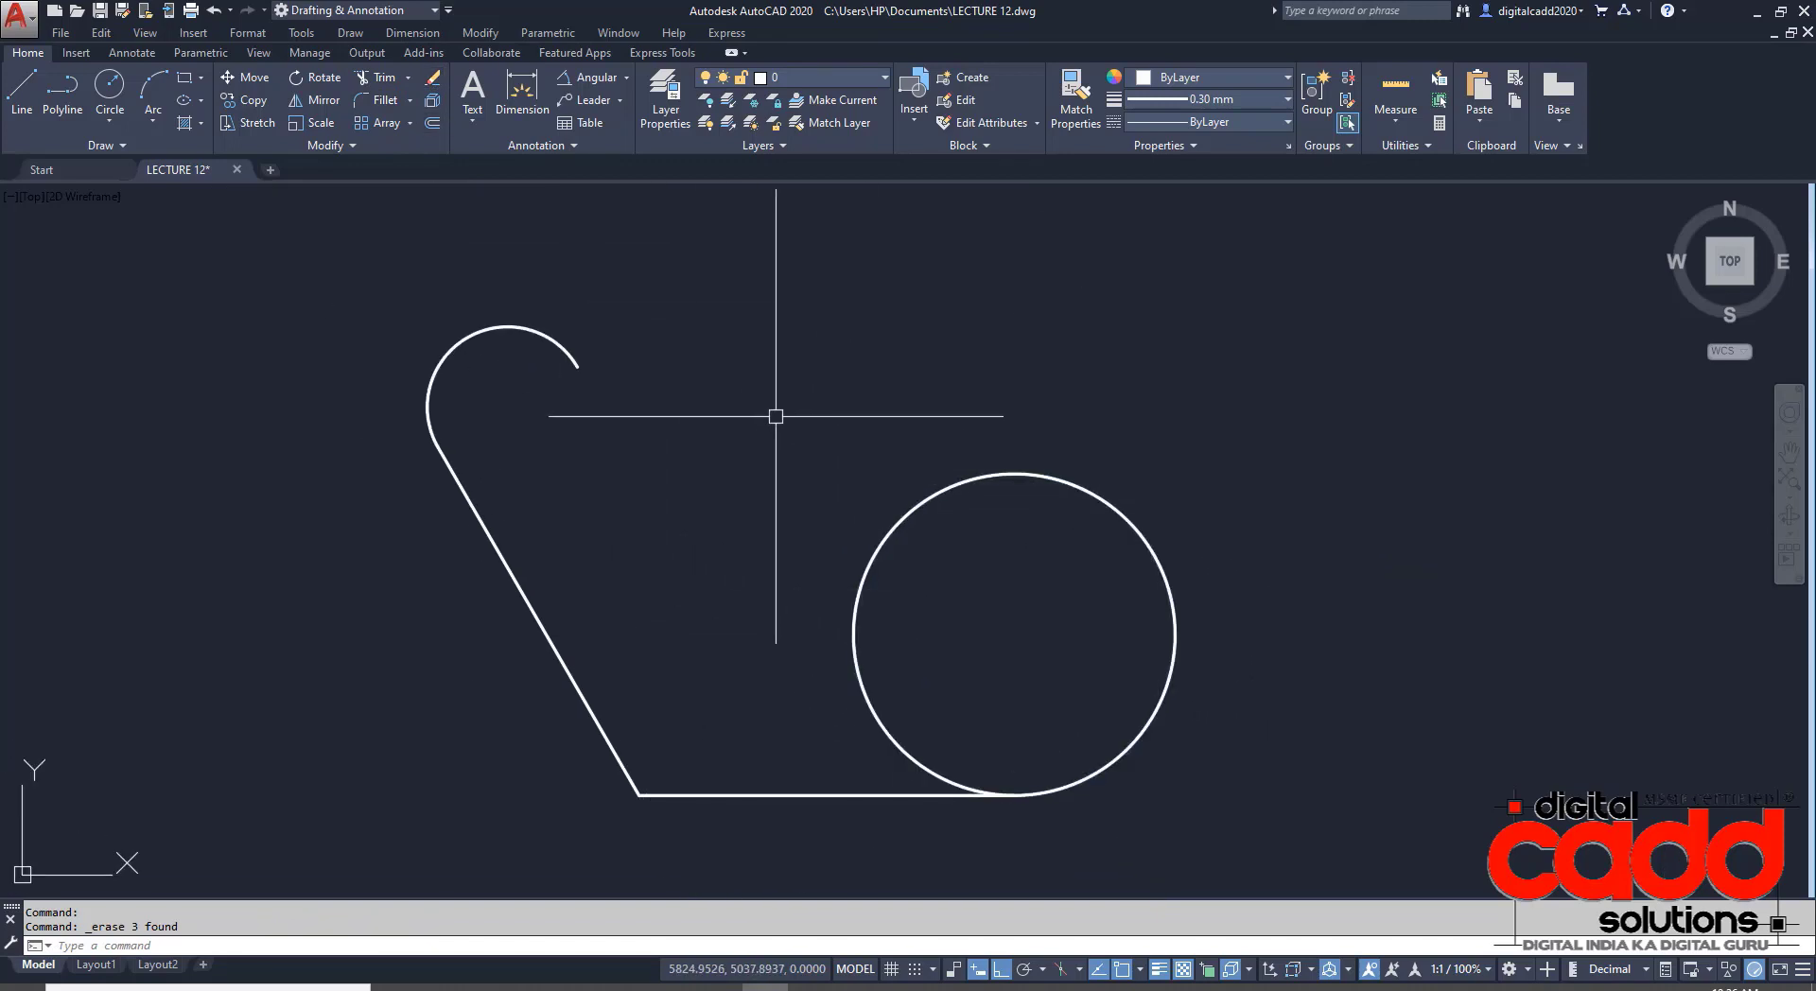
pyautogui.click(13, 101)
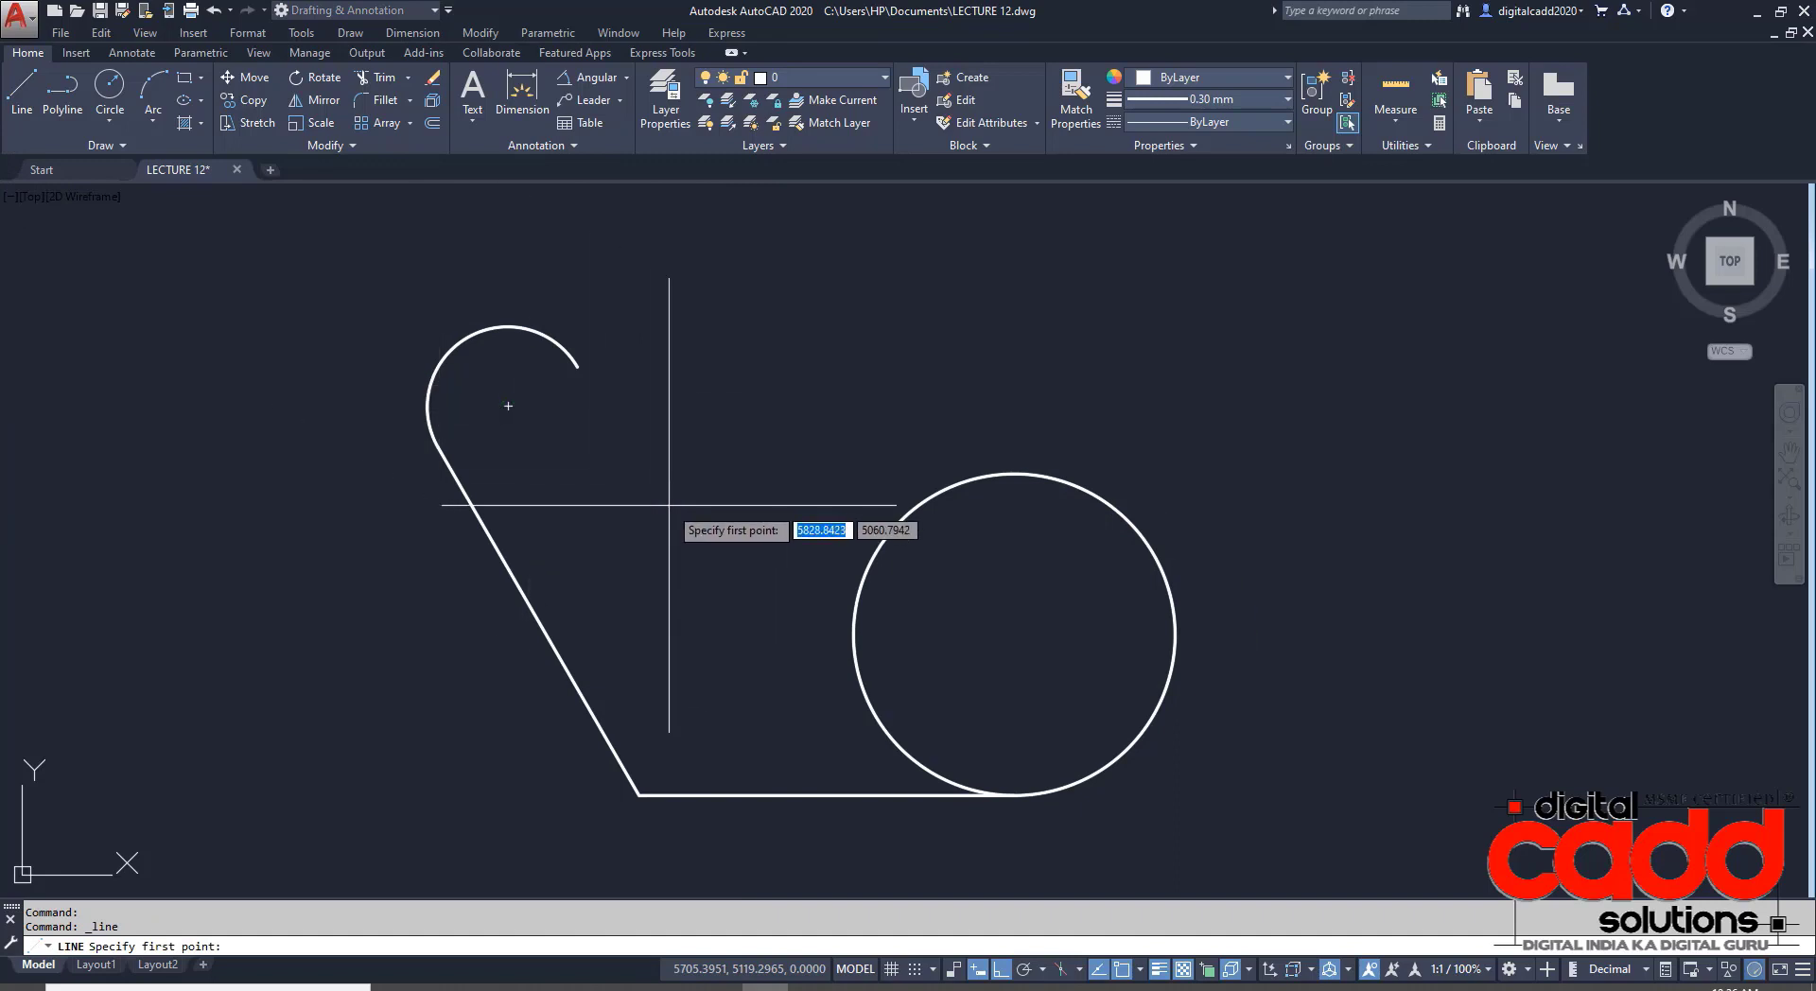
pyautogui.keyDown('shift'); pyautogui.rightClick(763, 355); pyautogui.keyUp('shift')
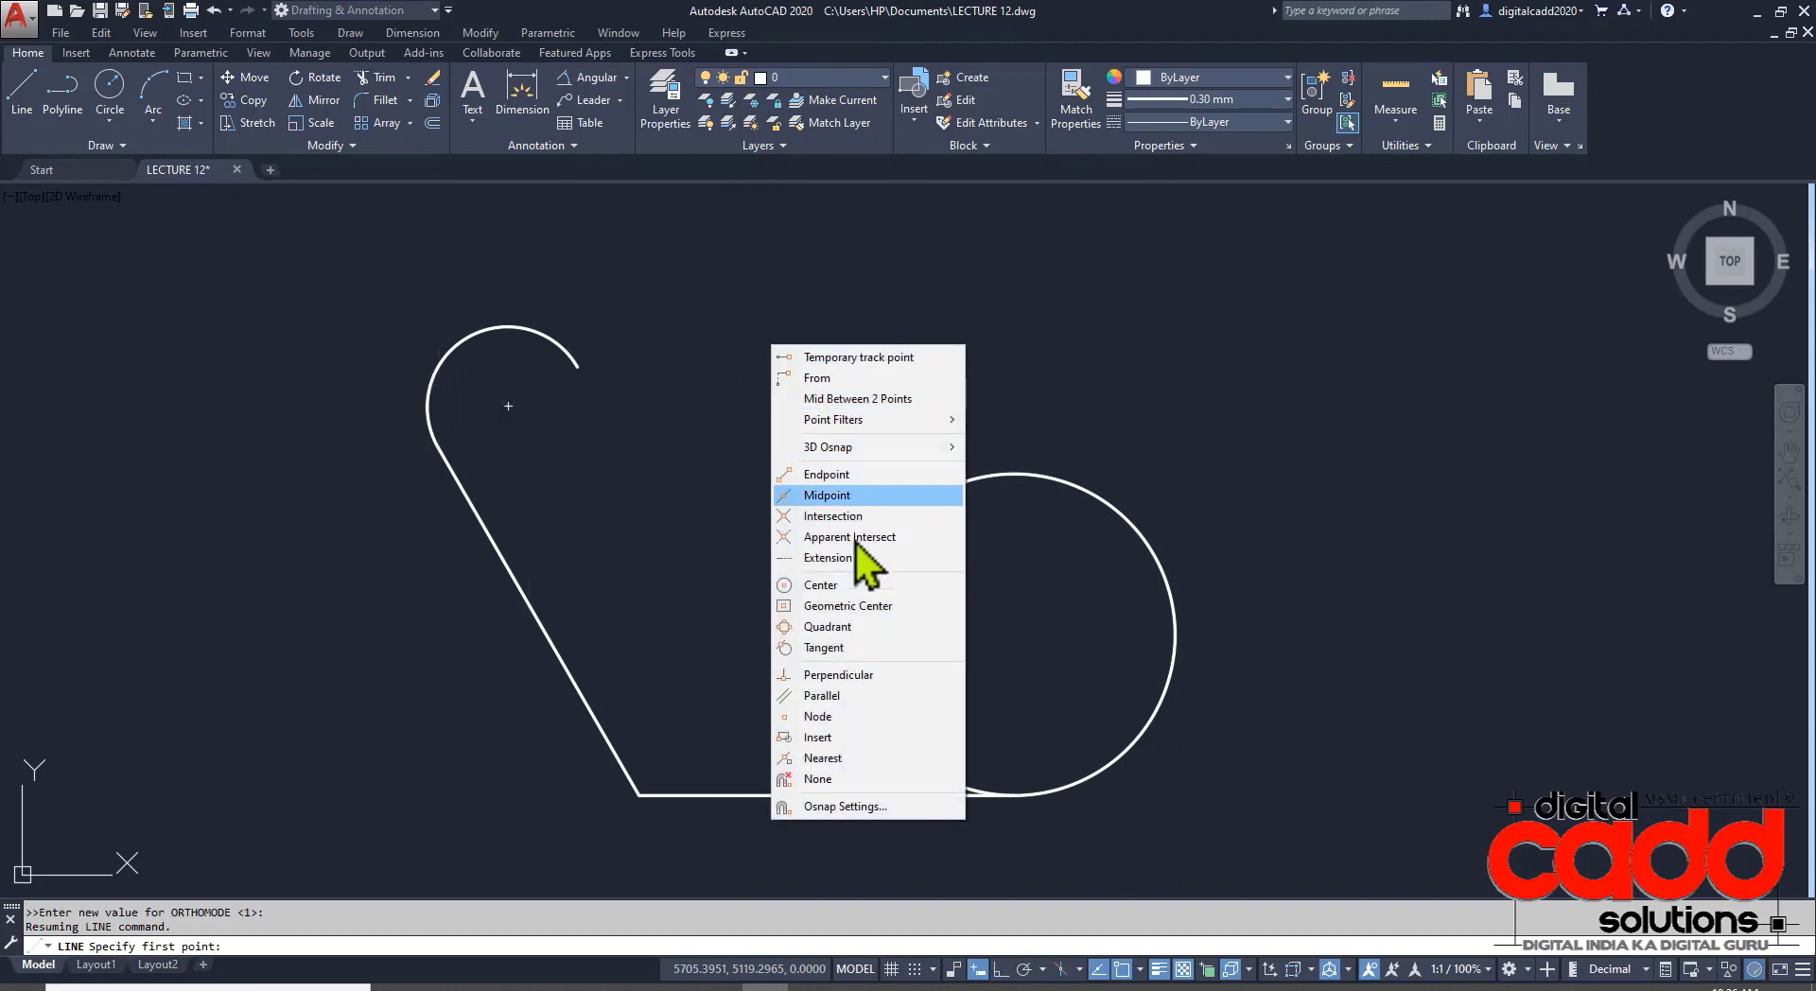
pyautogui.click(842, 667)
pyautogui.click(549, 325)
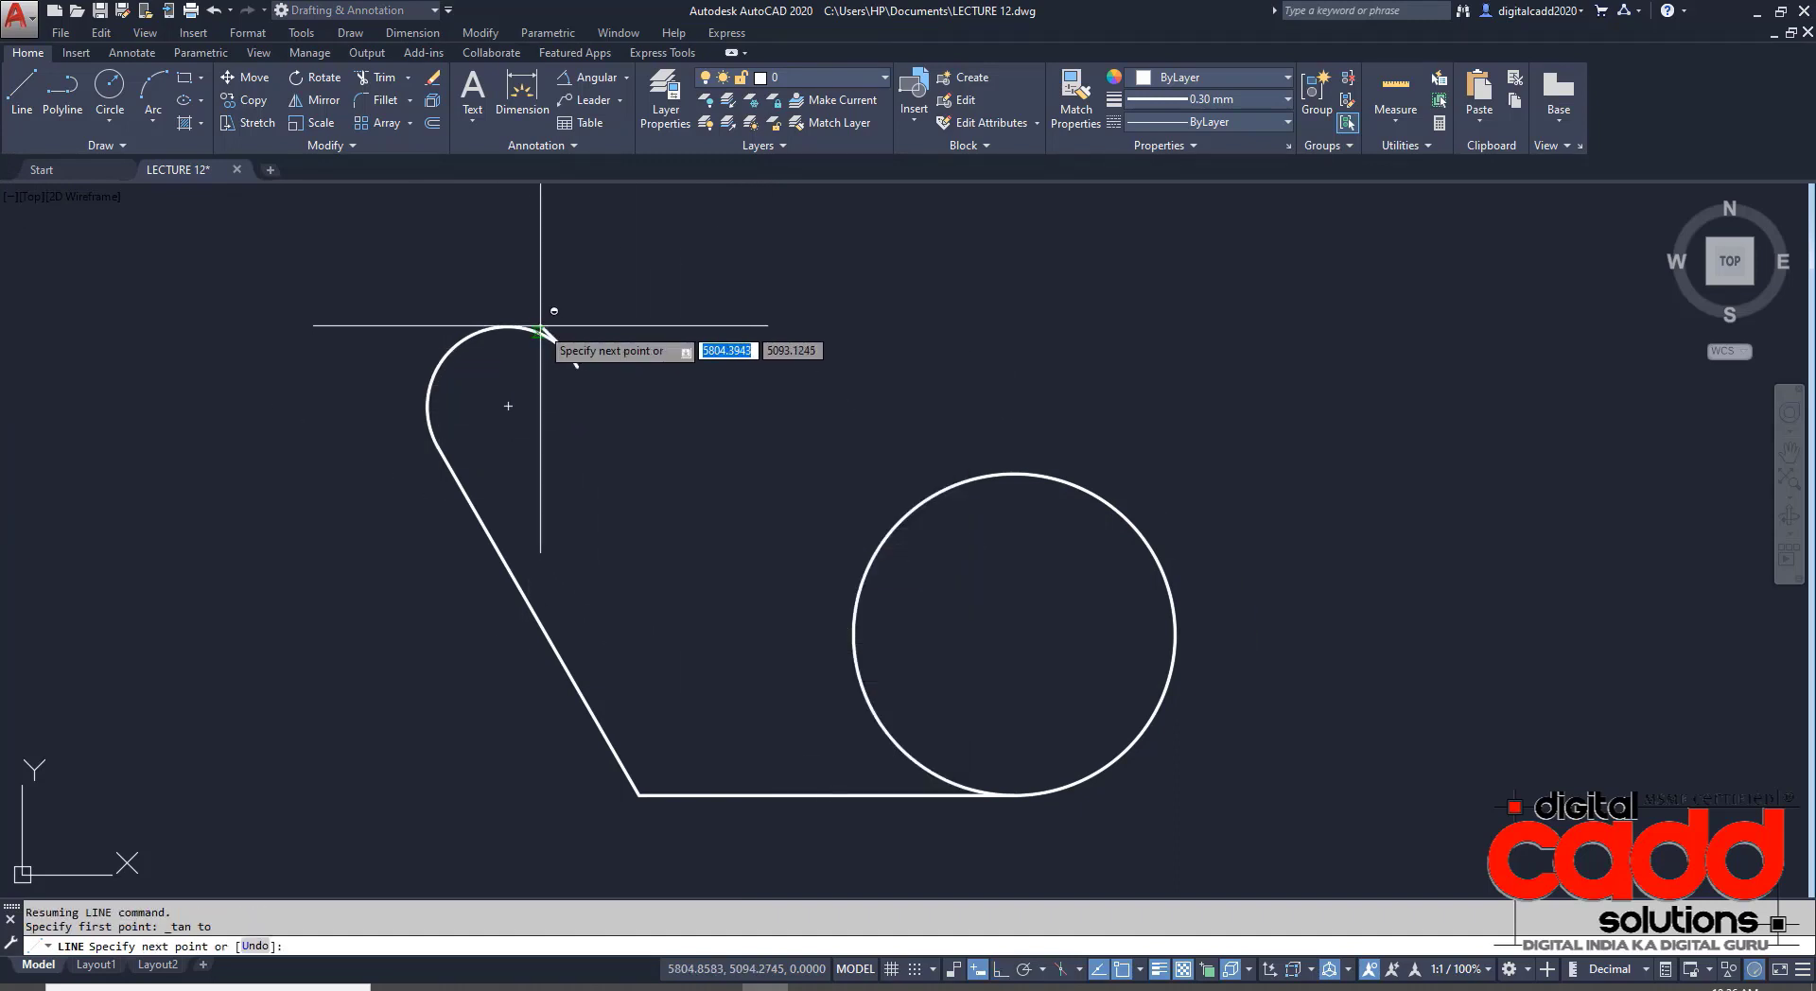
pyautogui.keyDown('shift'); pyautogui.rightClick(1061, 450); pyautogui.keyUp('shift')
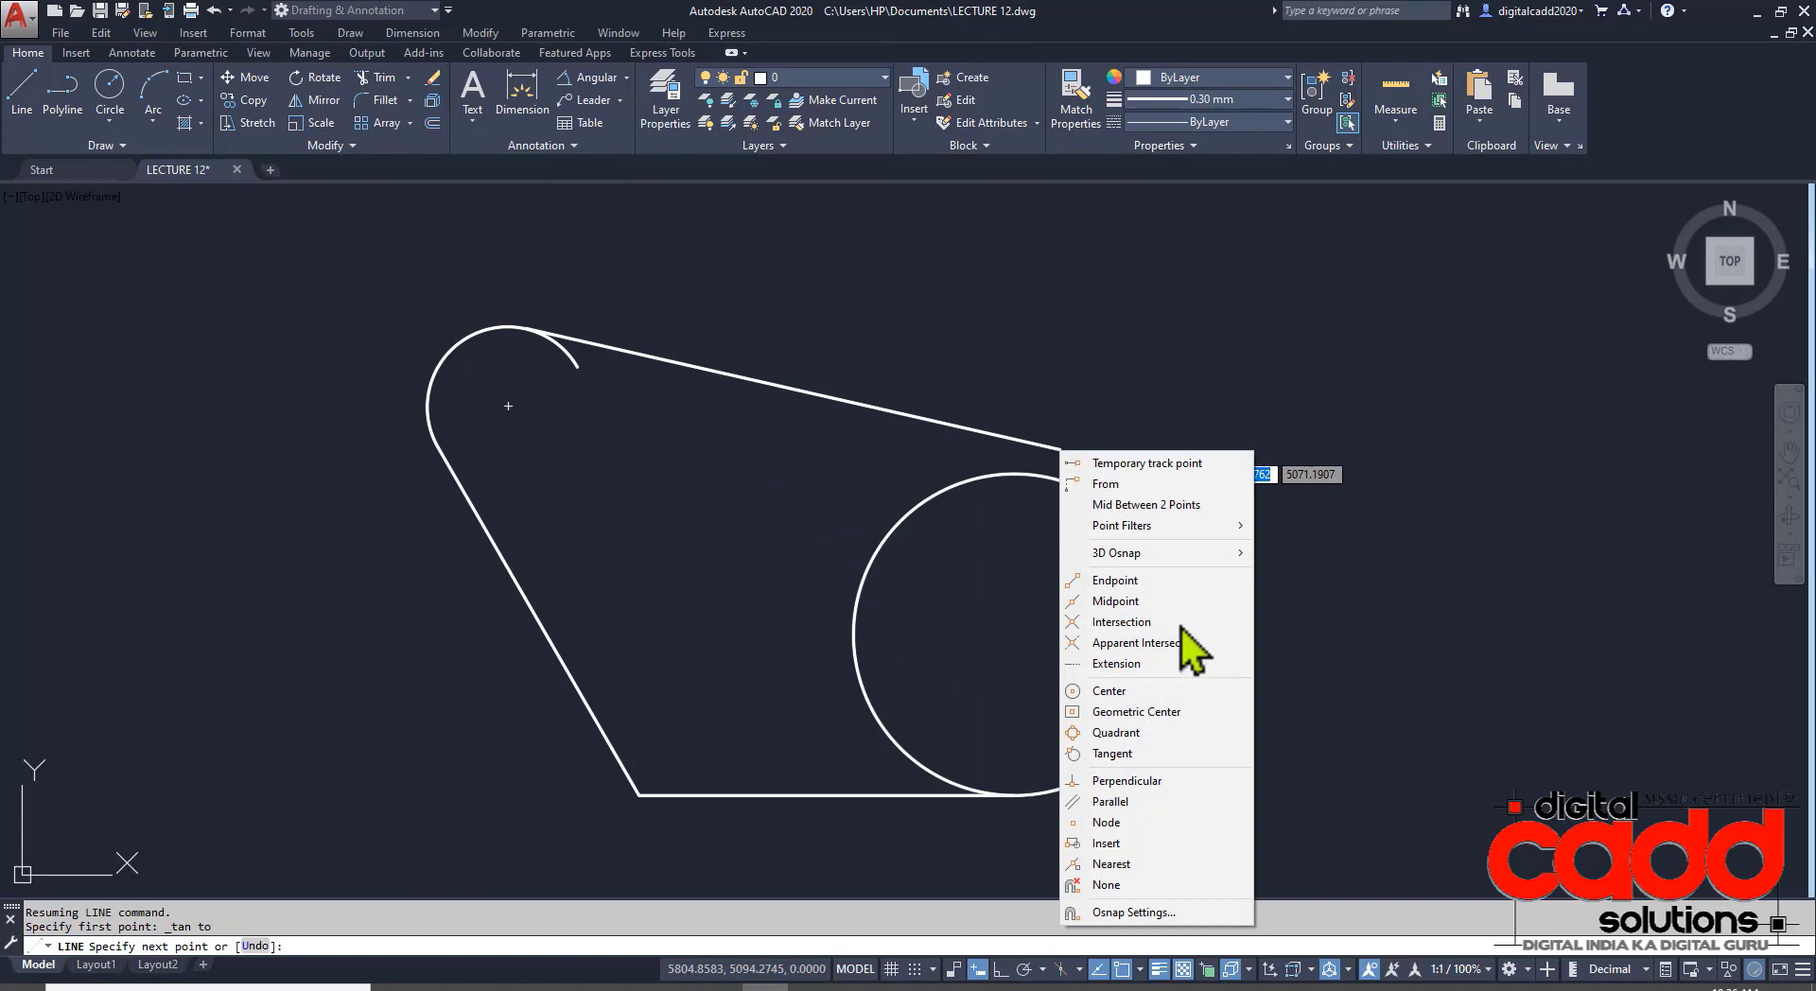
pyautogui.click(1115, 753)
pyautogui.click(1062, 488)
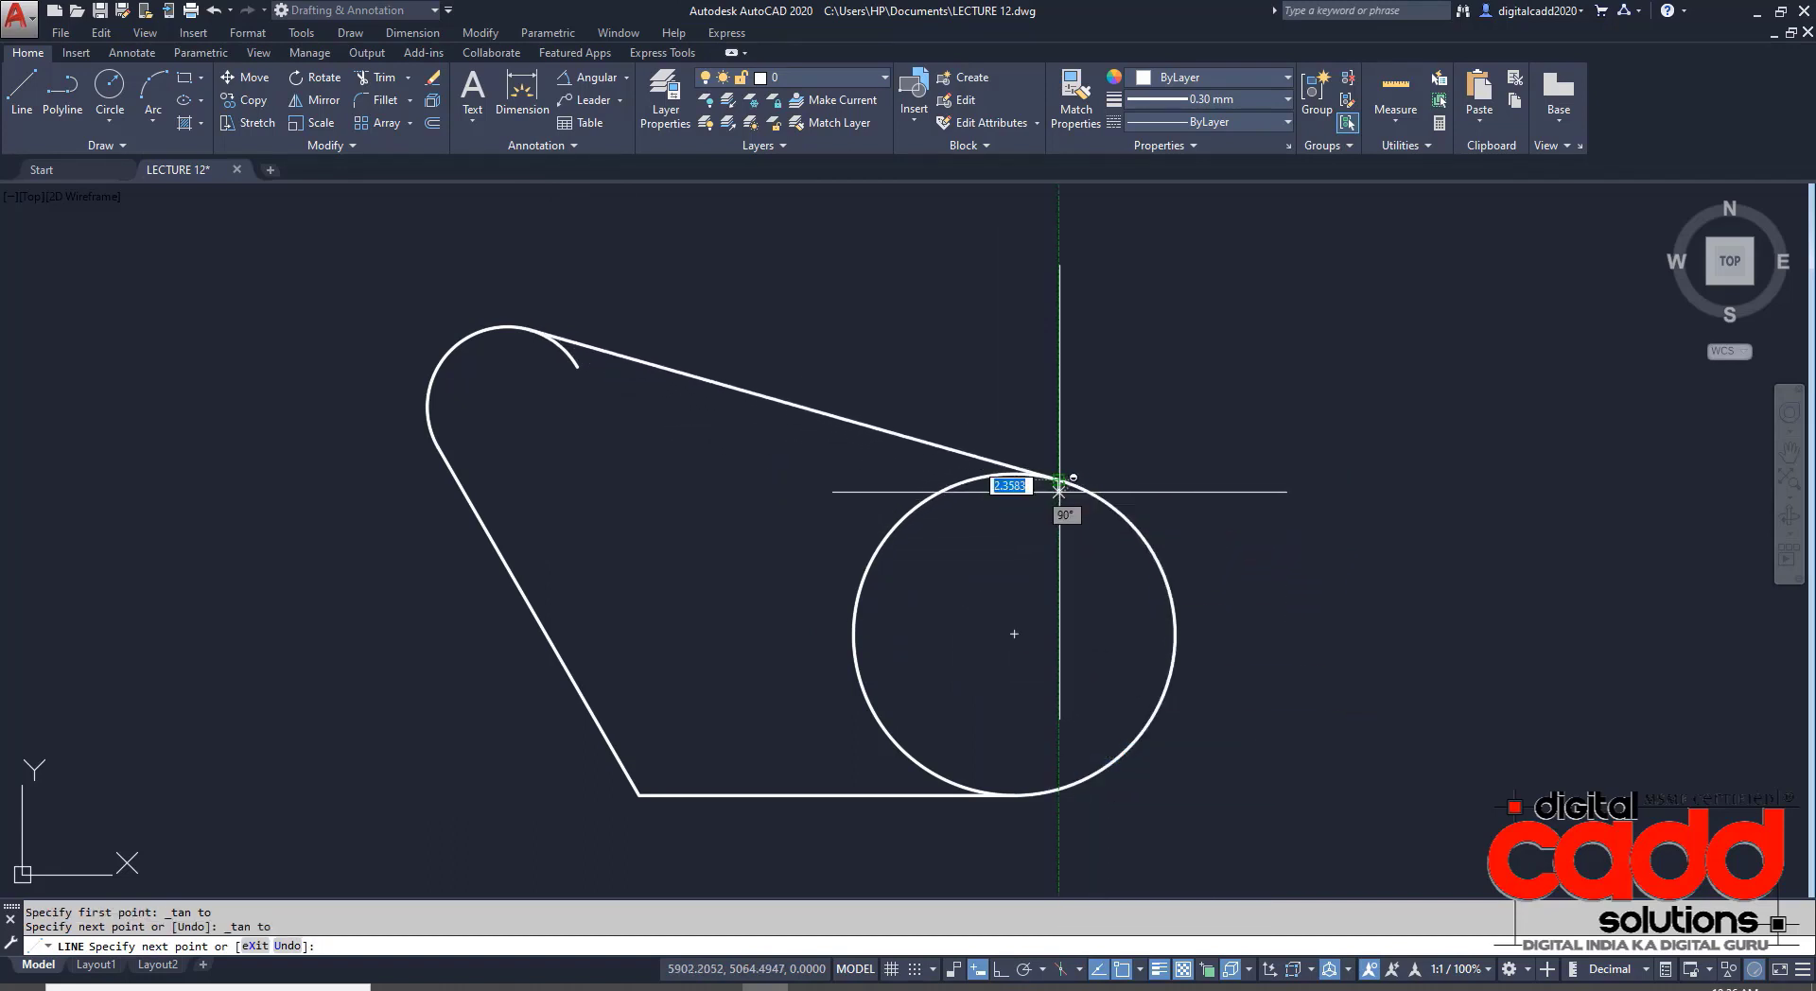
pyautogui.press('Return')
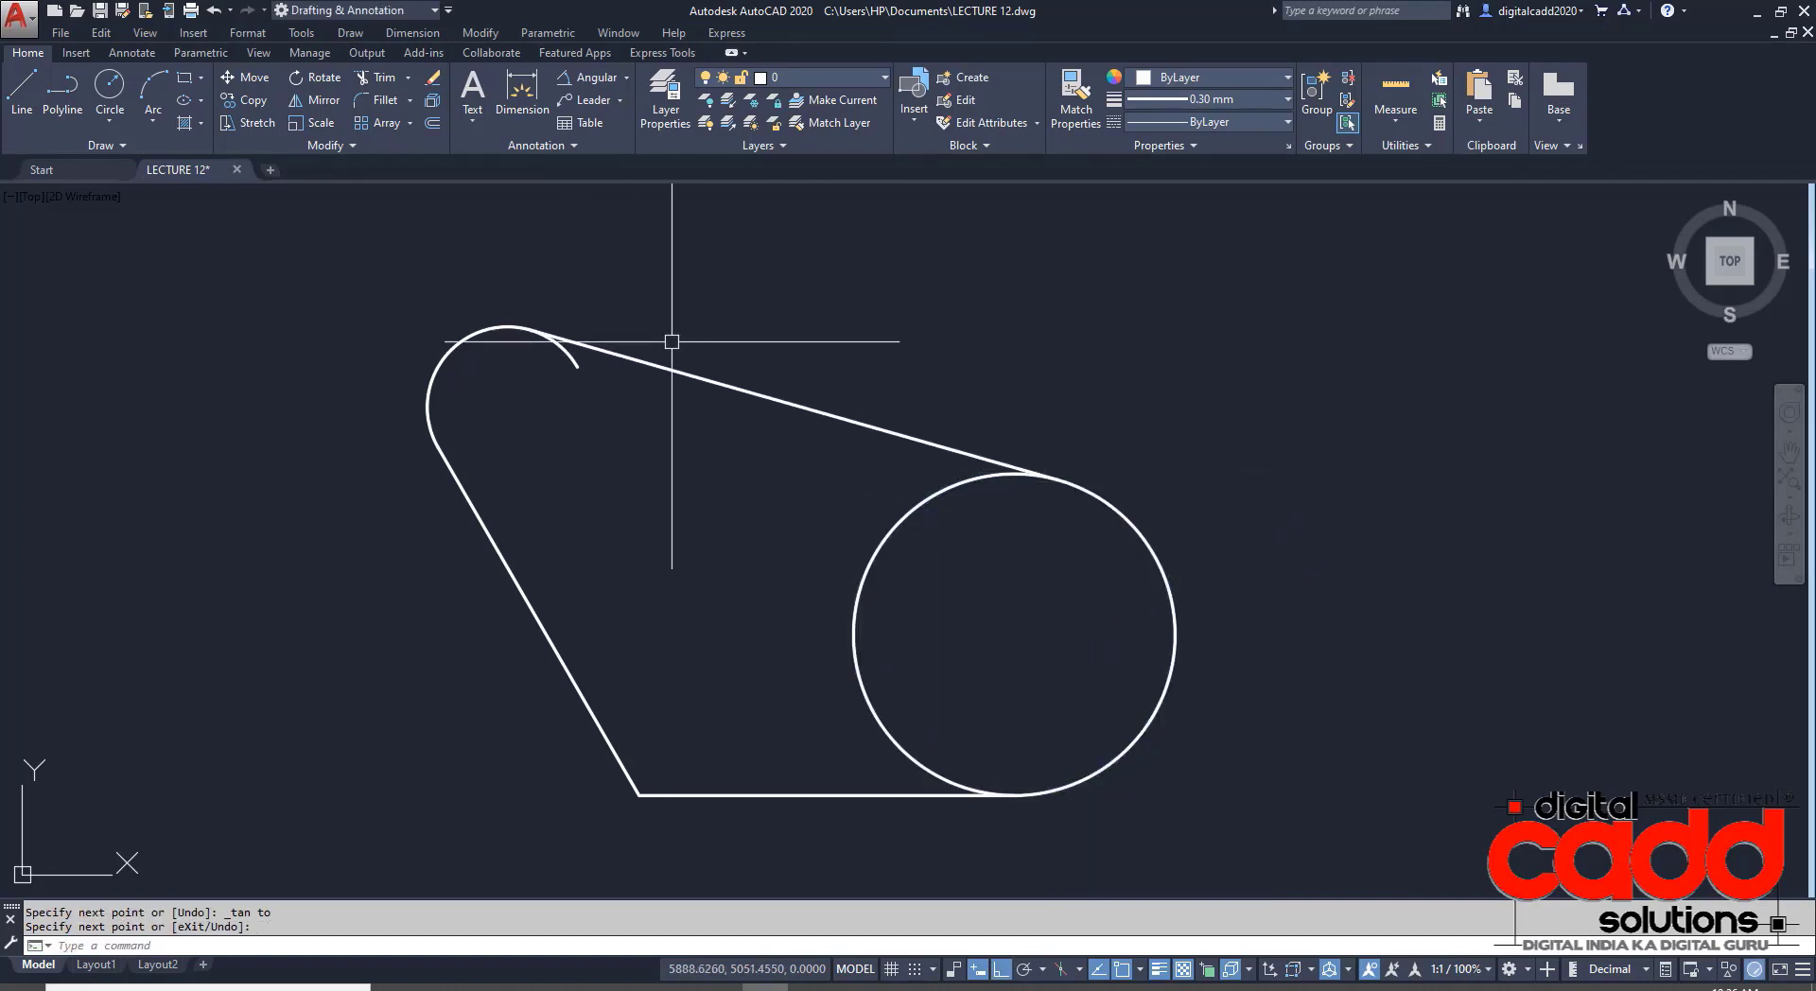
# - Trim the small arc's excess past the tangent line and the large circle's inner portion to leave the closed outline
pyautogui.write('TR')
pyautogui.press('Return')
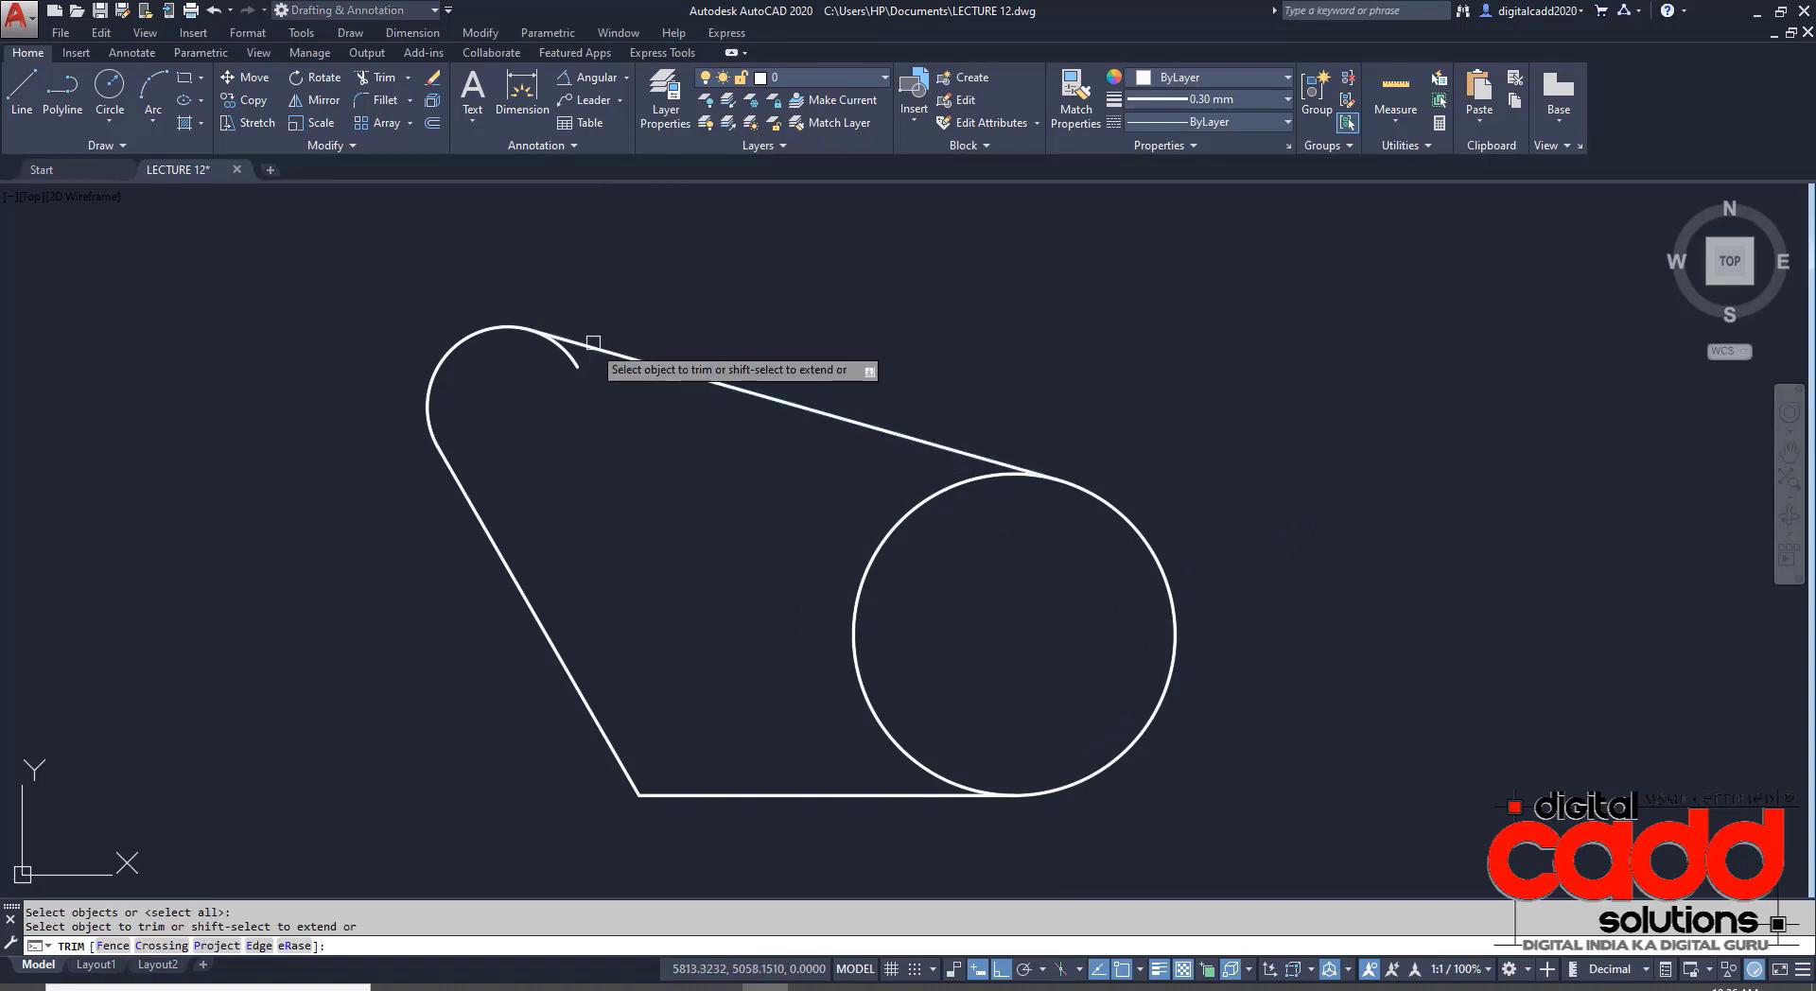
pyautogui.click(572, 358)
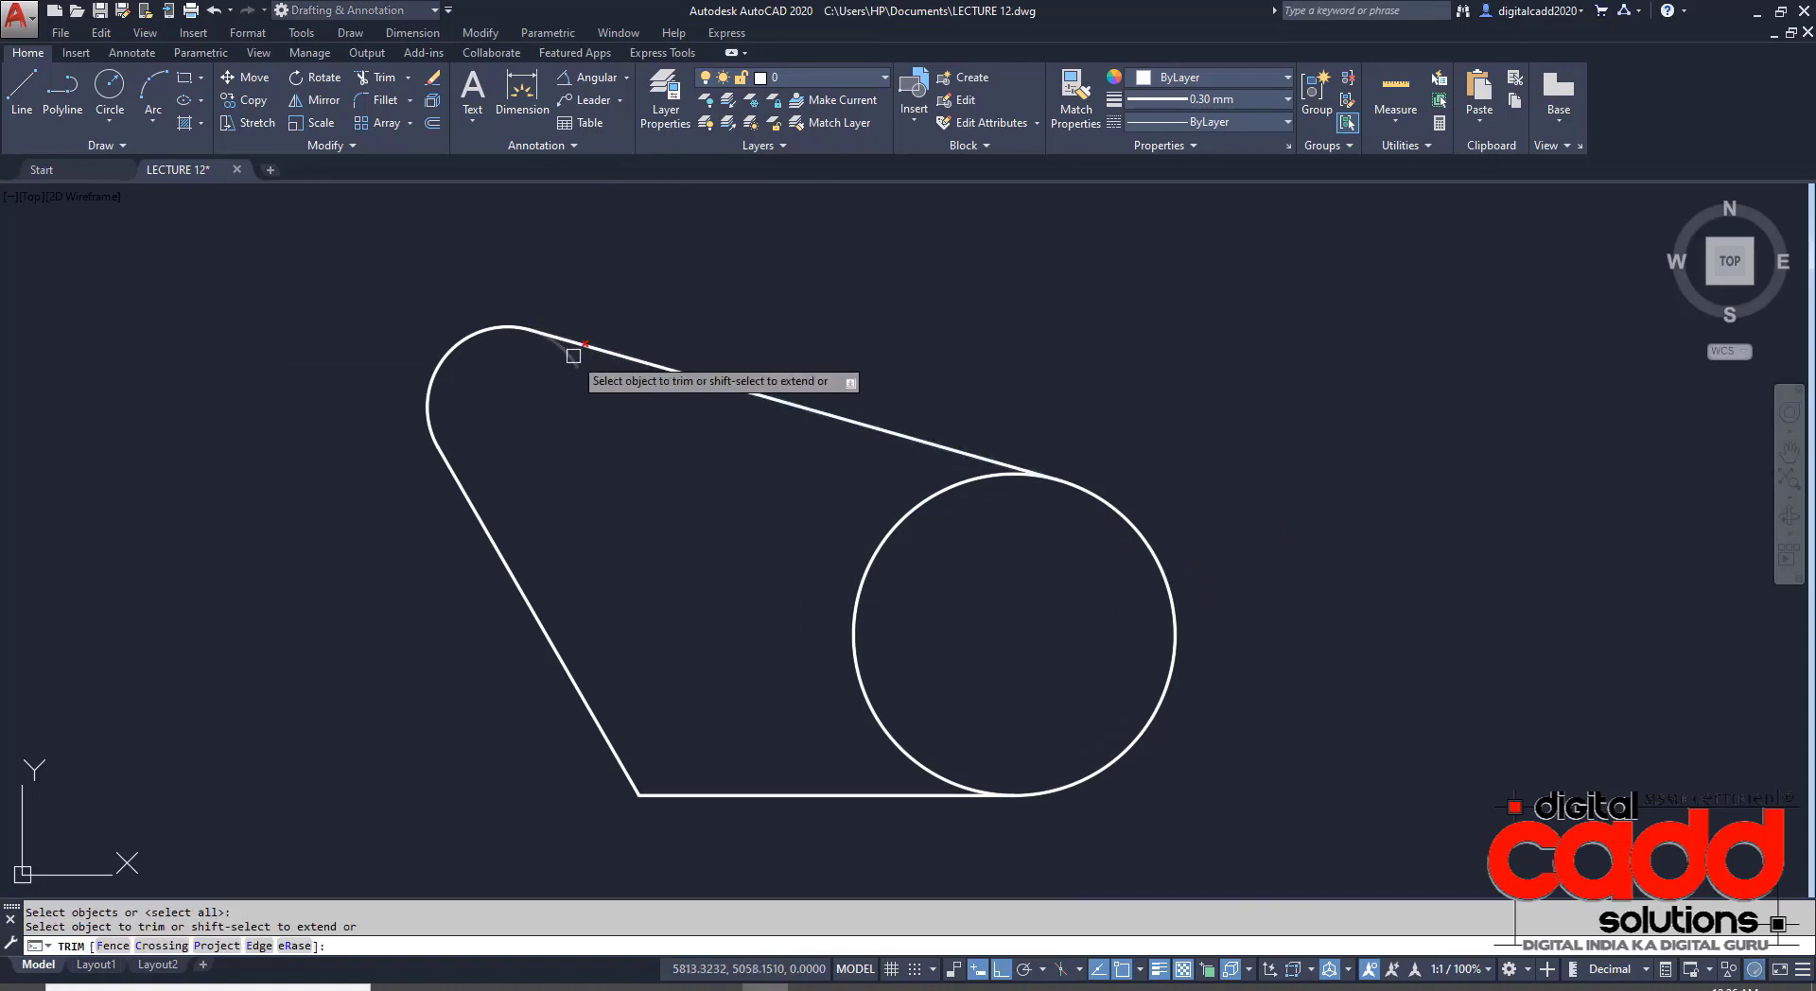
pyautogui.click(903, 508)
pyautogui.press('Return')
# - Check EX: 34 in the PDF, then in AutoCAD draw the slot's 40 mm upper polyline edge leftward from 8 mm above the large arc's centre
pyautogui.scroll(-3, 892, 612)
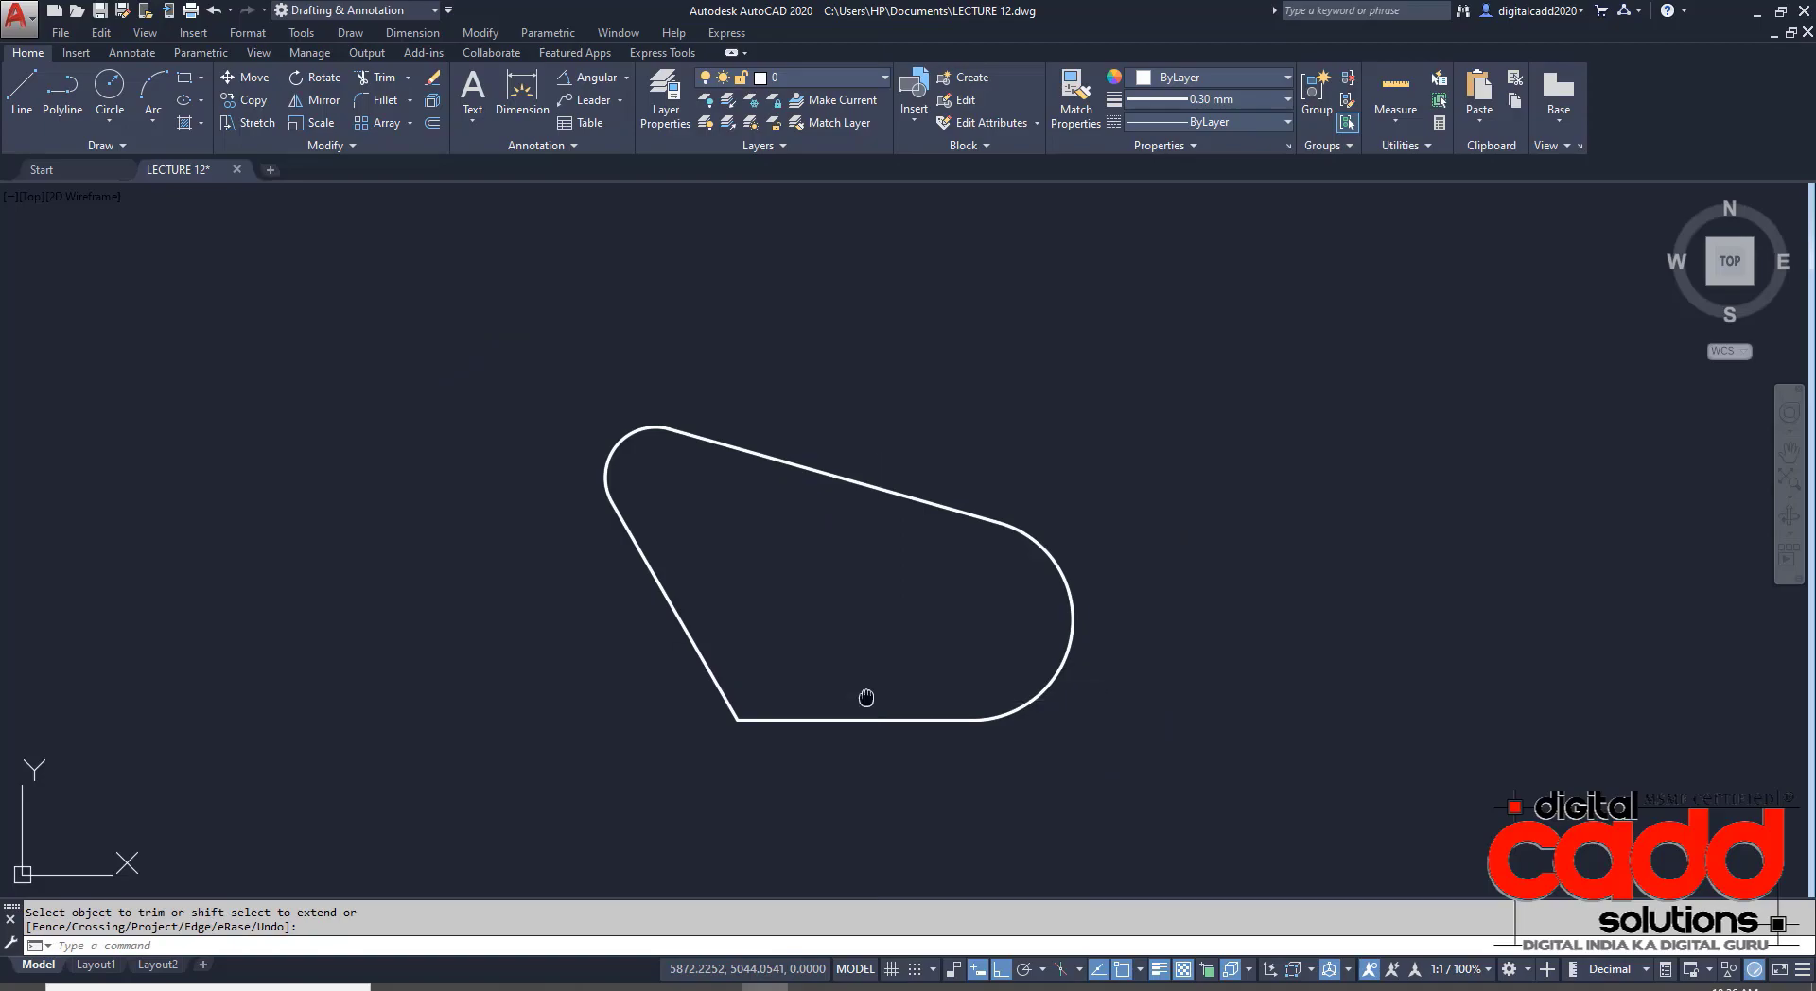
pyautogui.moveTo(863, 697); pyautogui.dragTo(778, 662, button='middle')
pyautogui.hotkey('alt', 'Tab')
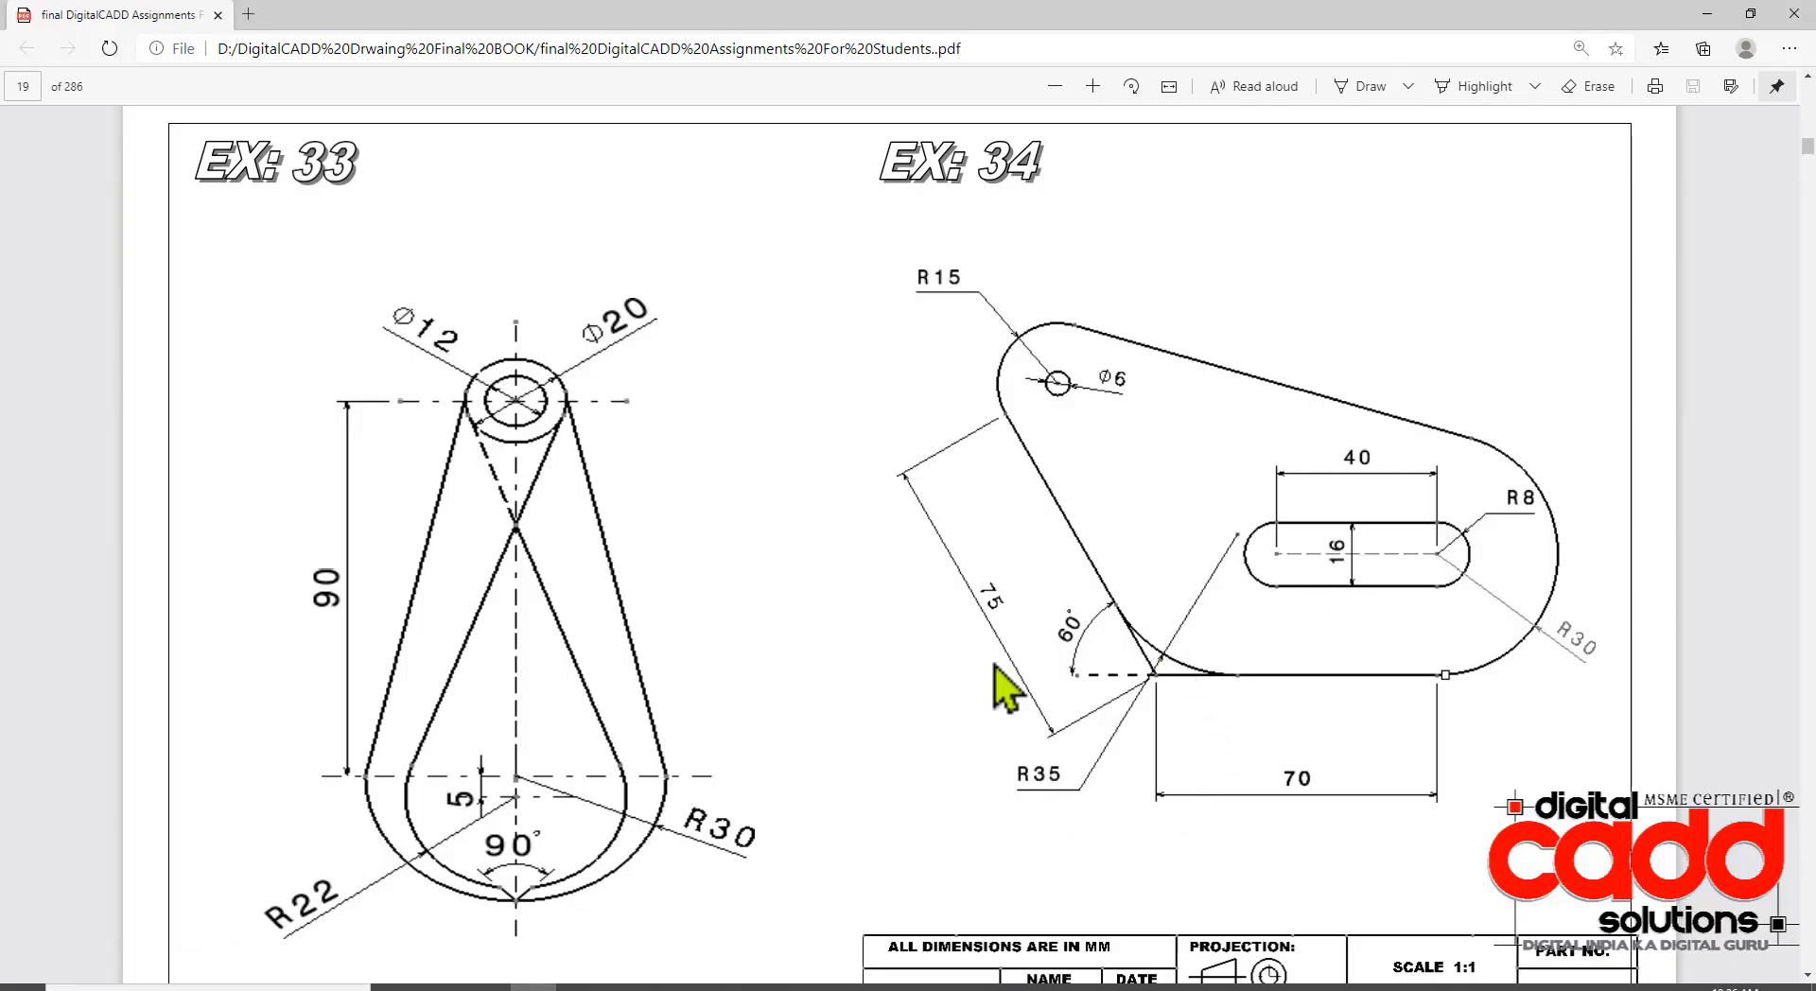
pyautogui.moveTo(764, 987)
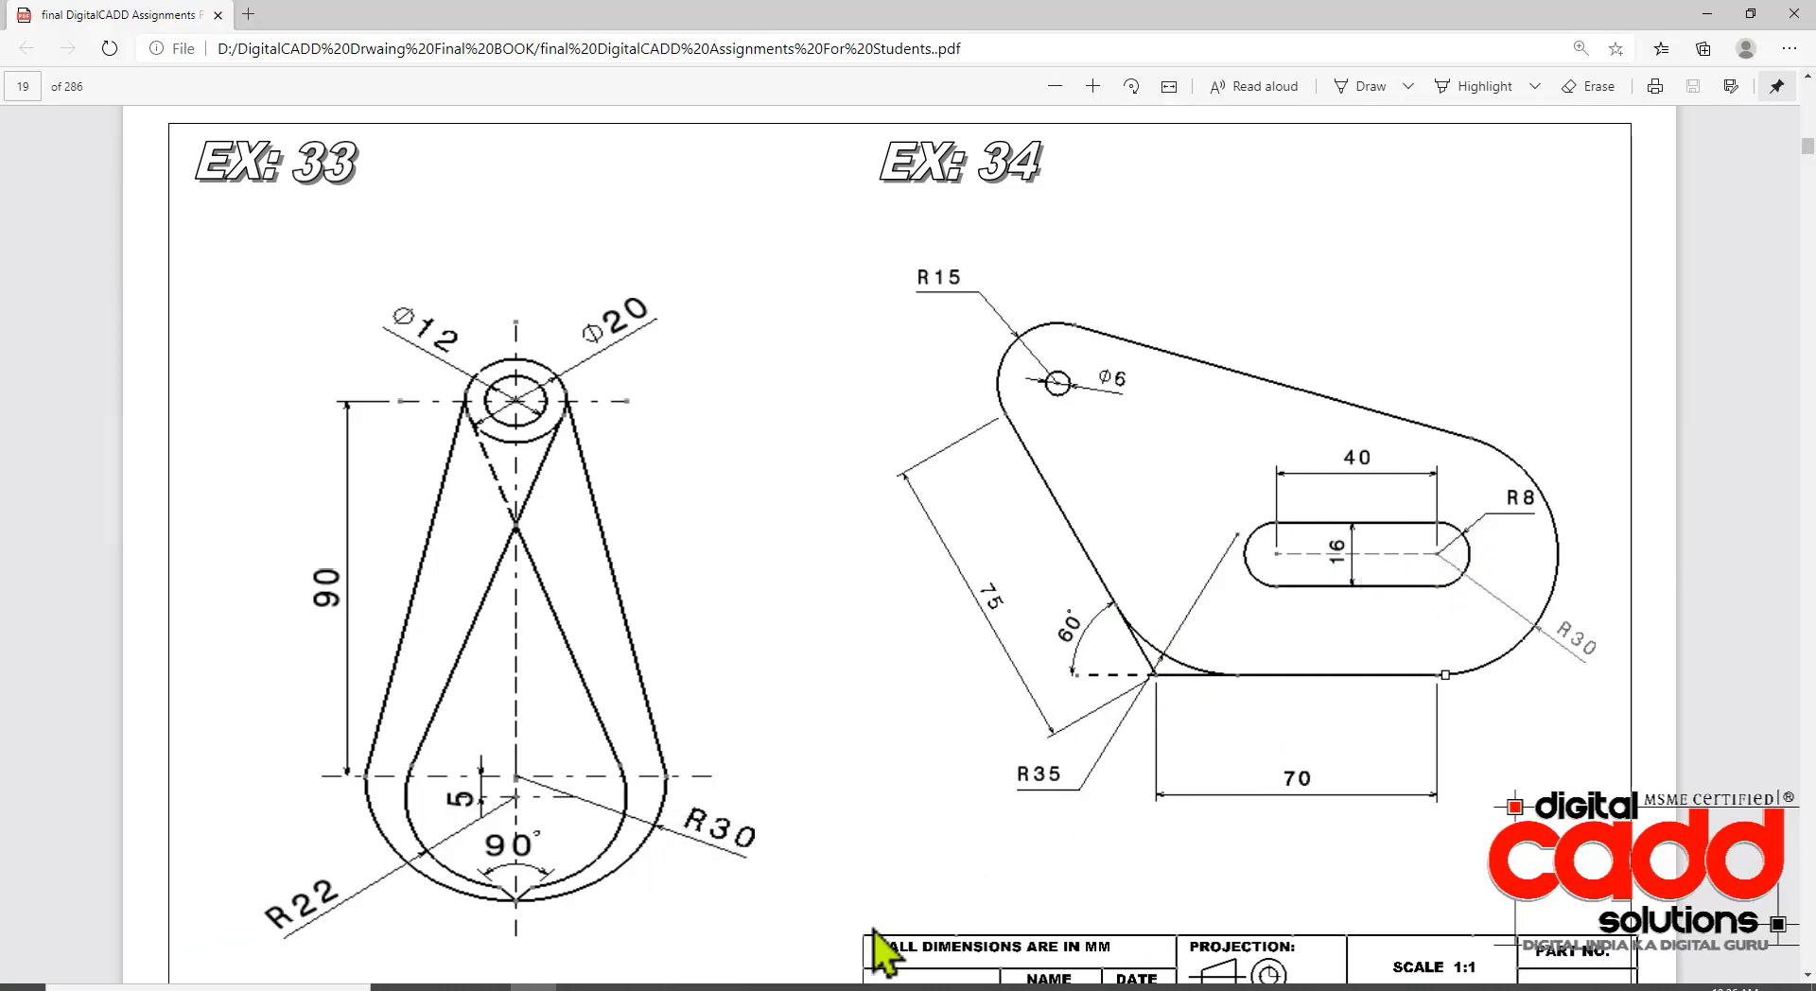
pyautogui.hotkey('alt', 'Tab')
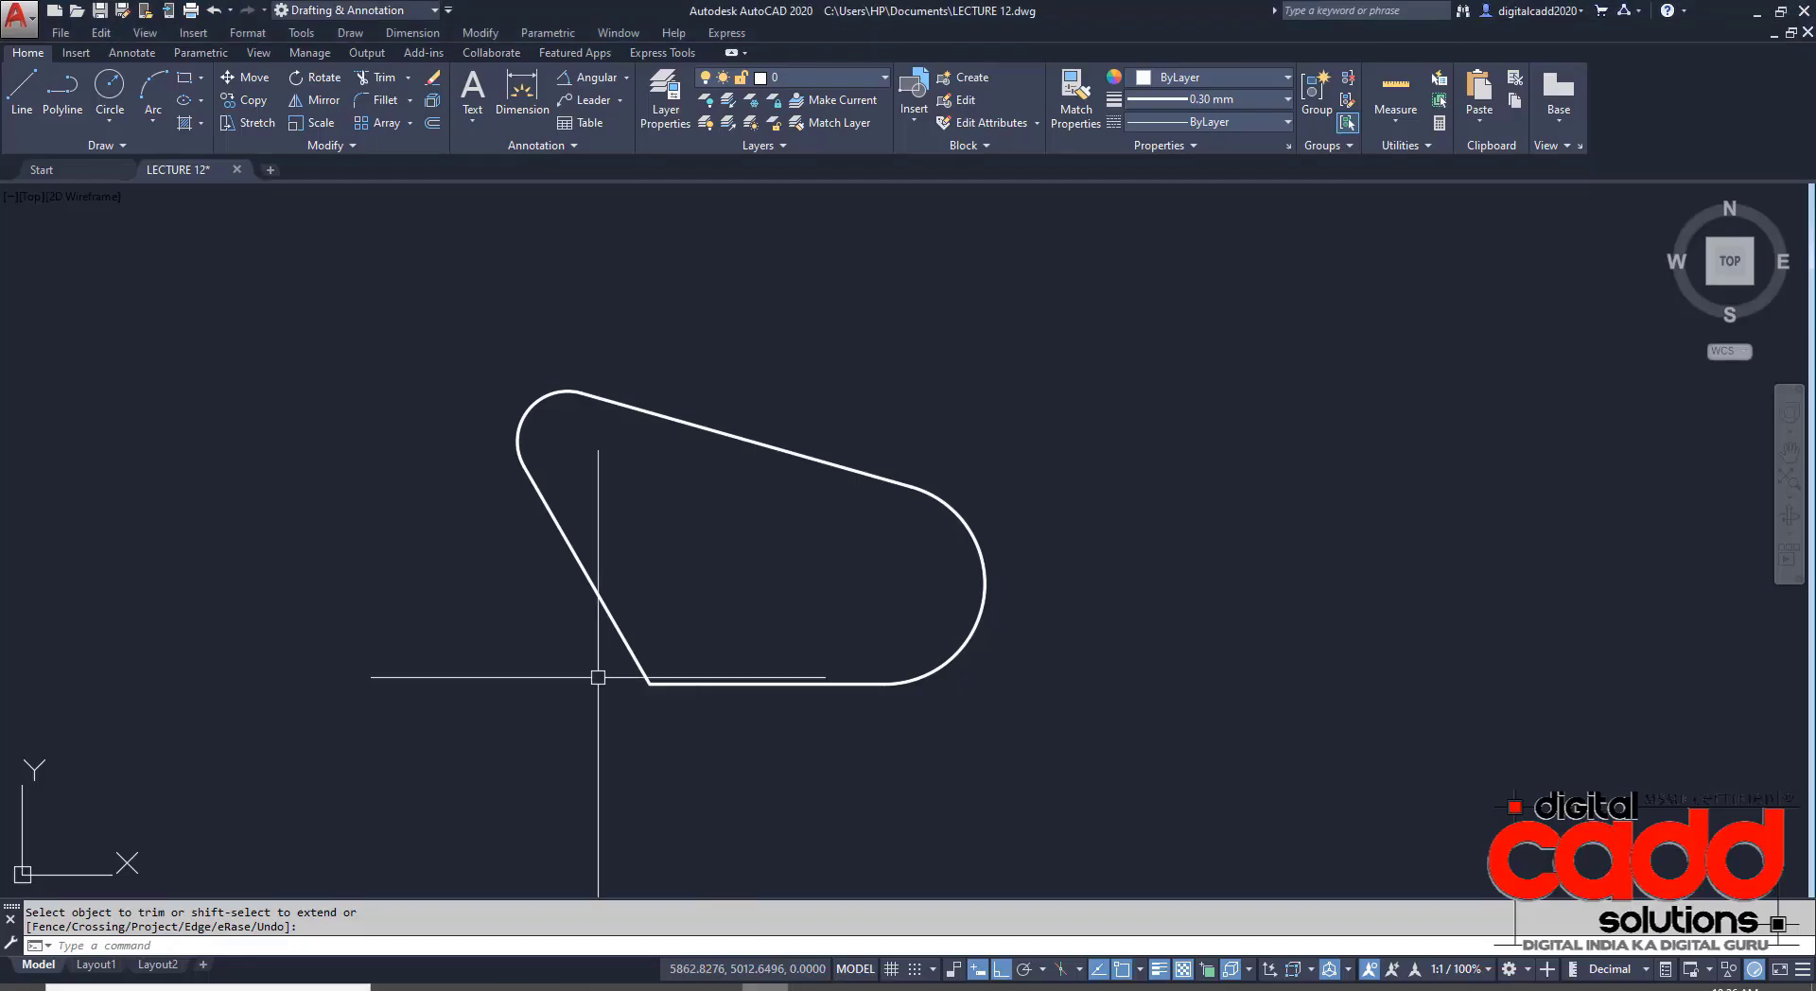
pyautogui.click(62, 90)
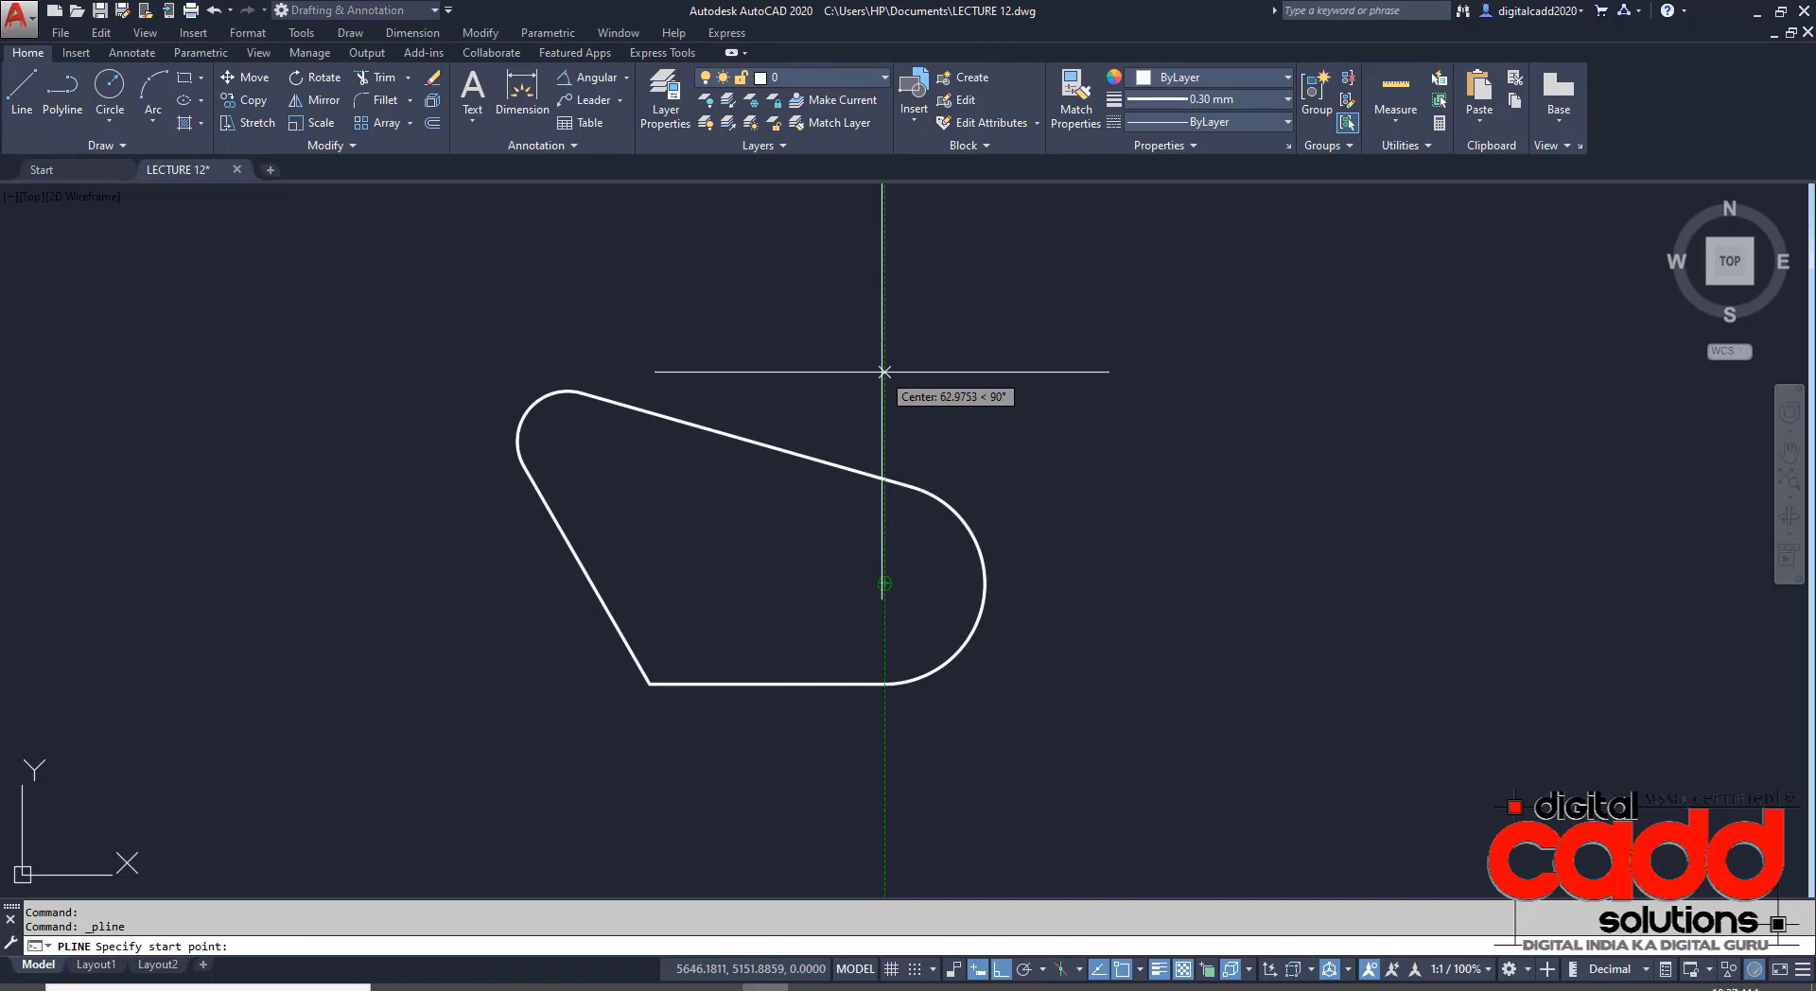
pyautogui.write('8')
pyautogui.press('Return')
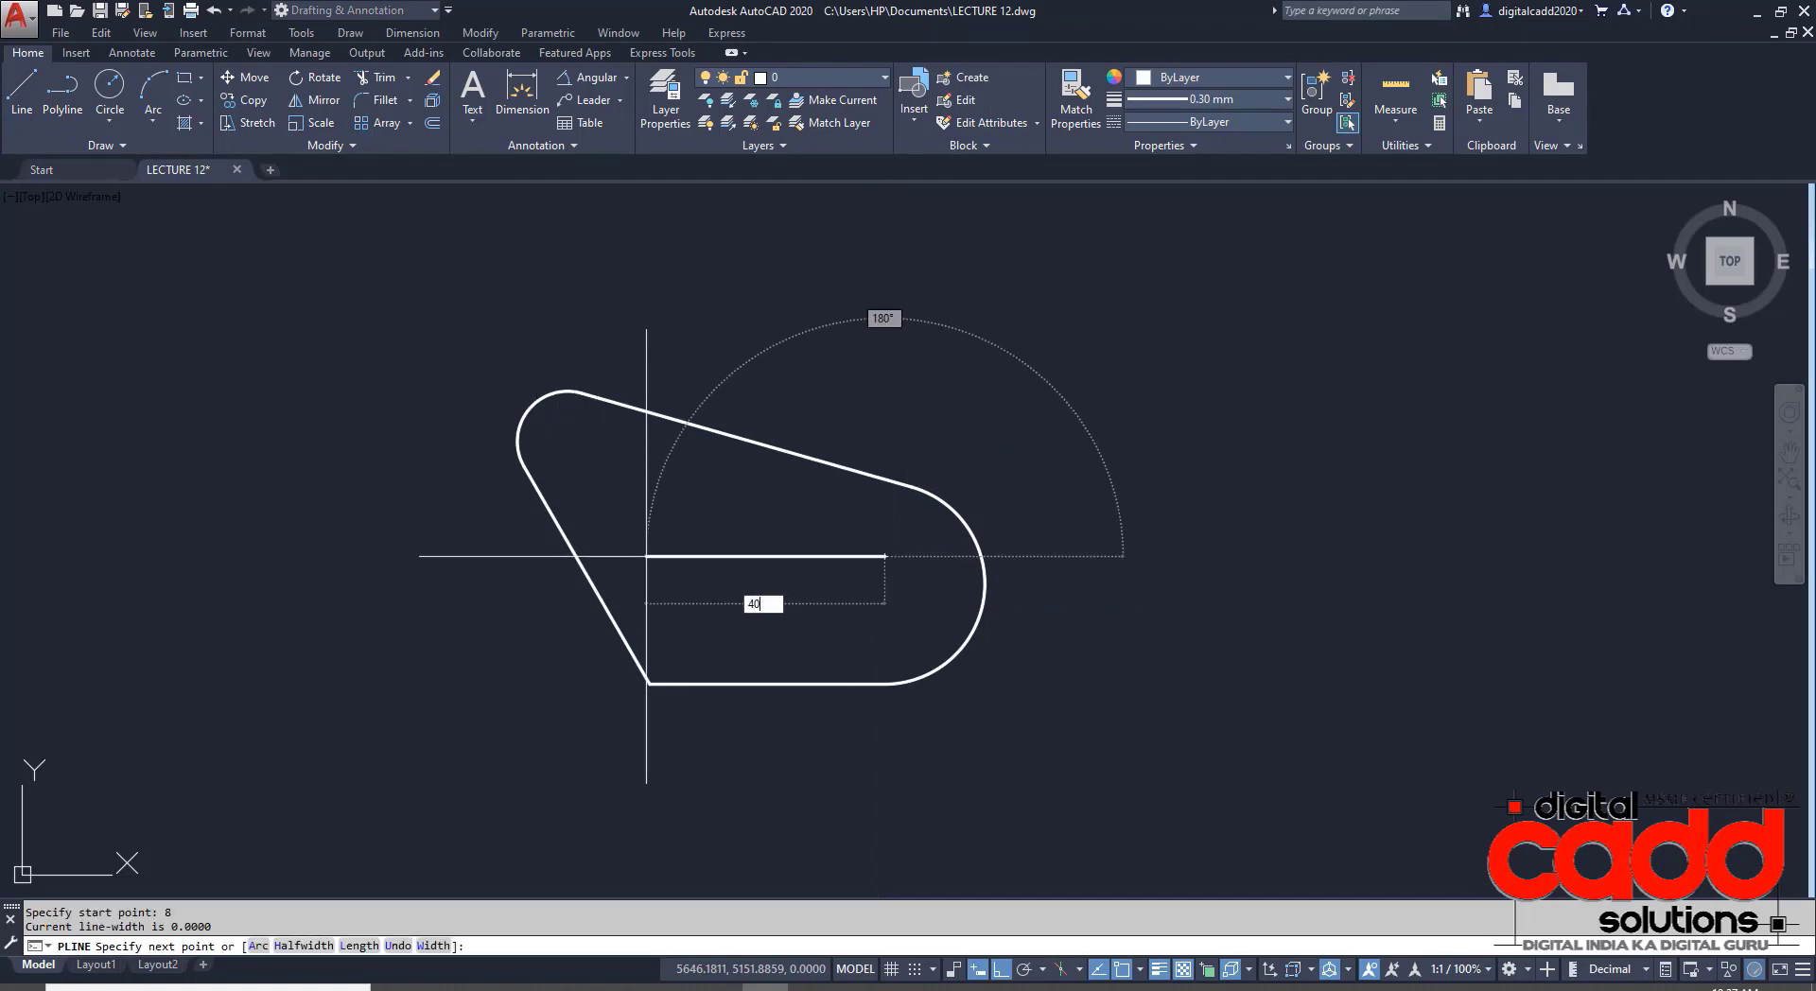
pyautogui.press('Return')
# - Continue the slot polyline with a downward semicircular arc spanning 16 mm at its left end
pyautogui.write('A')
pyautogui.press('Return')
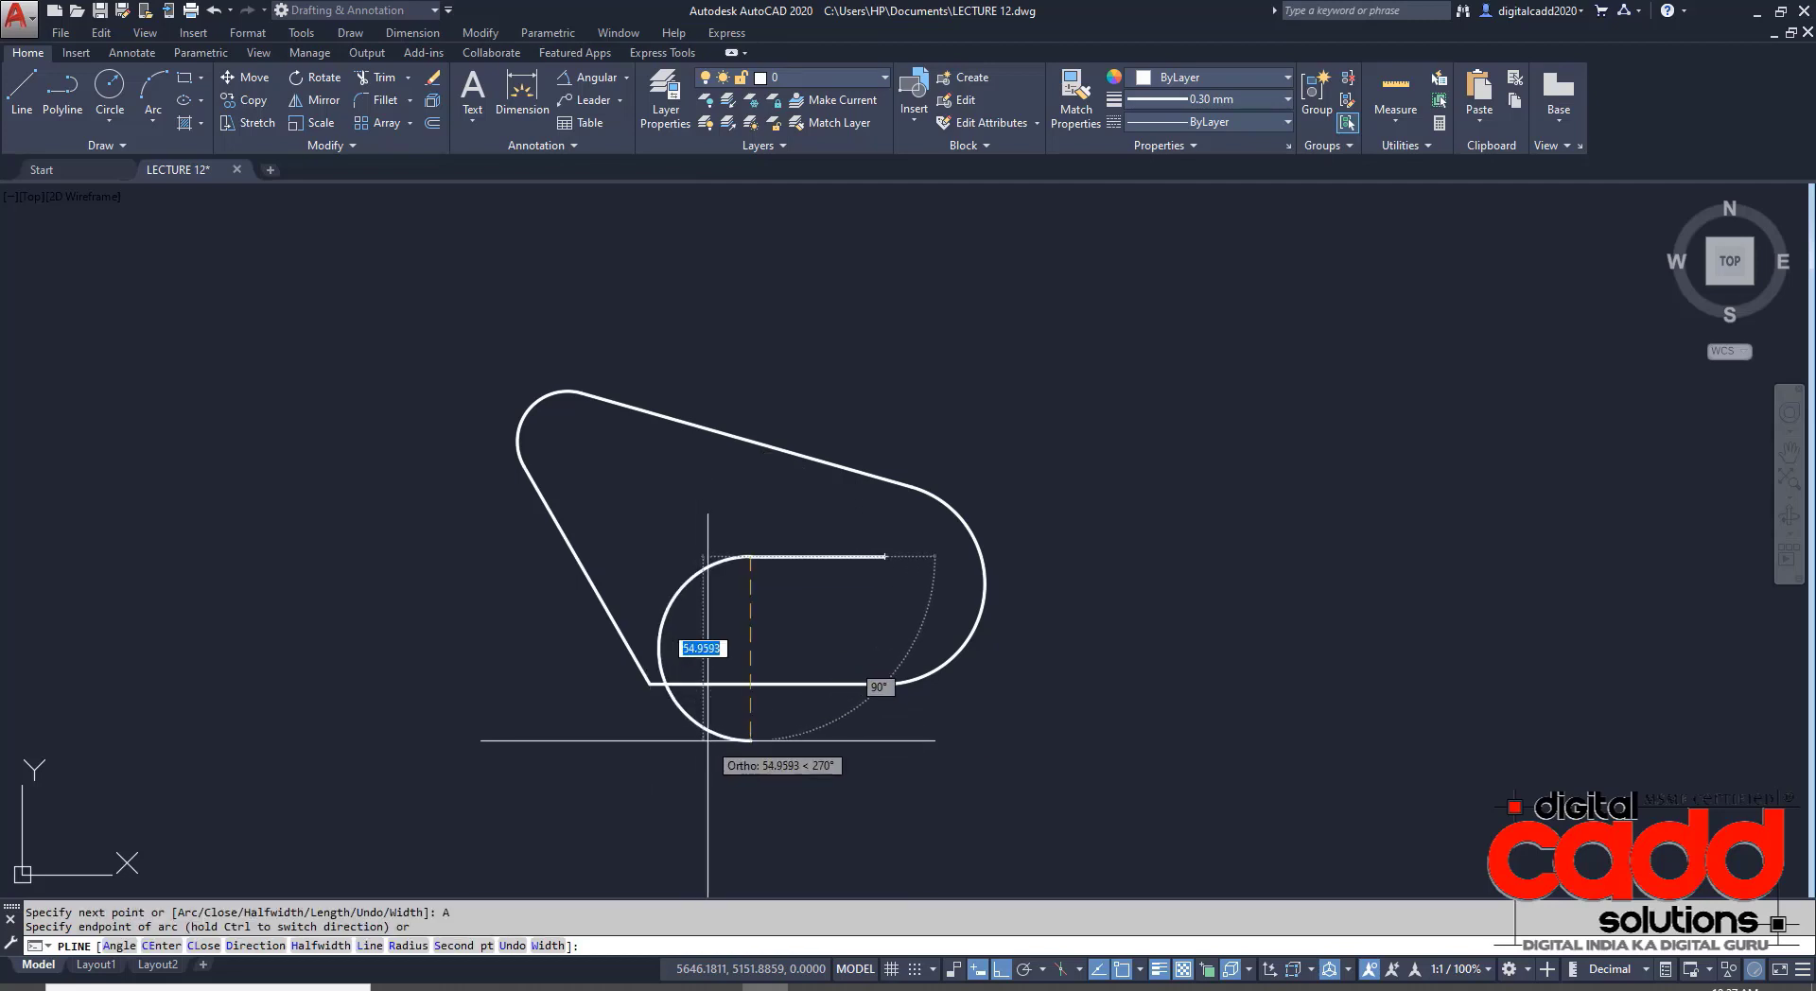
pyautogui.write('16')
pyautogui.press('Return')
# - Draw the slot's lower straight edge back until aligned with the upper edge's start and close the polyline with an arc
pyautogui.write('L')
pyautogui.press('Return')
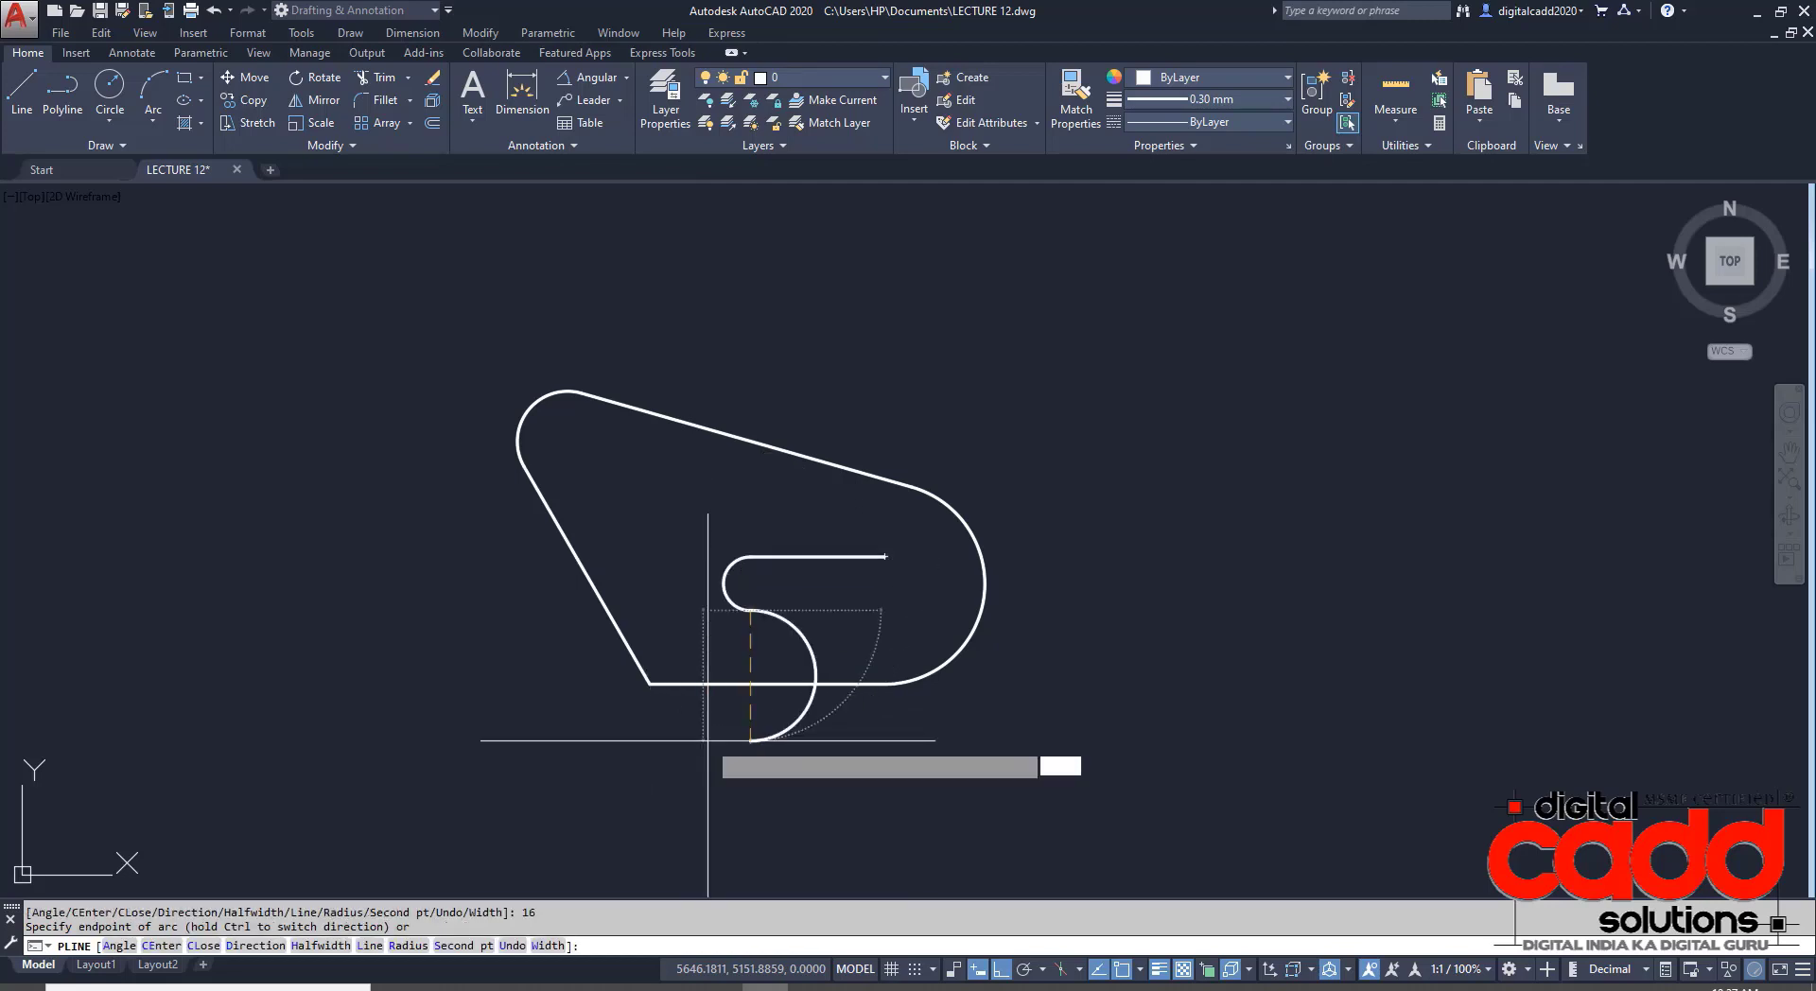
pyautogui.scroll(2, 928, 605)
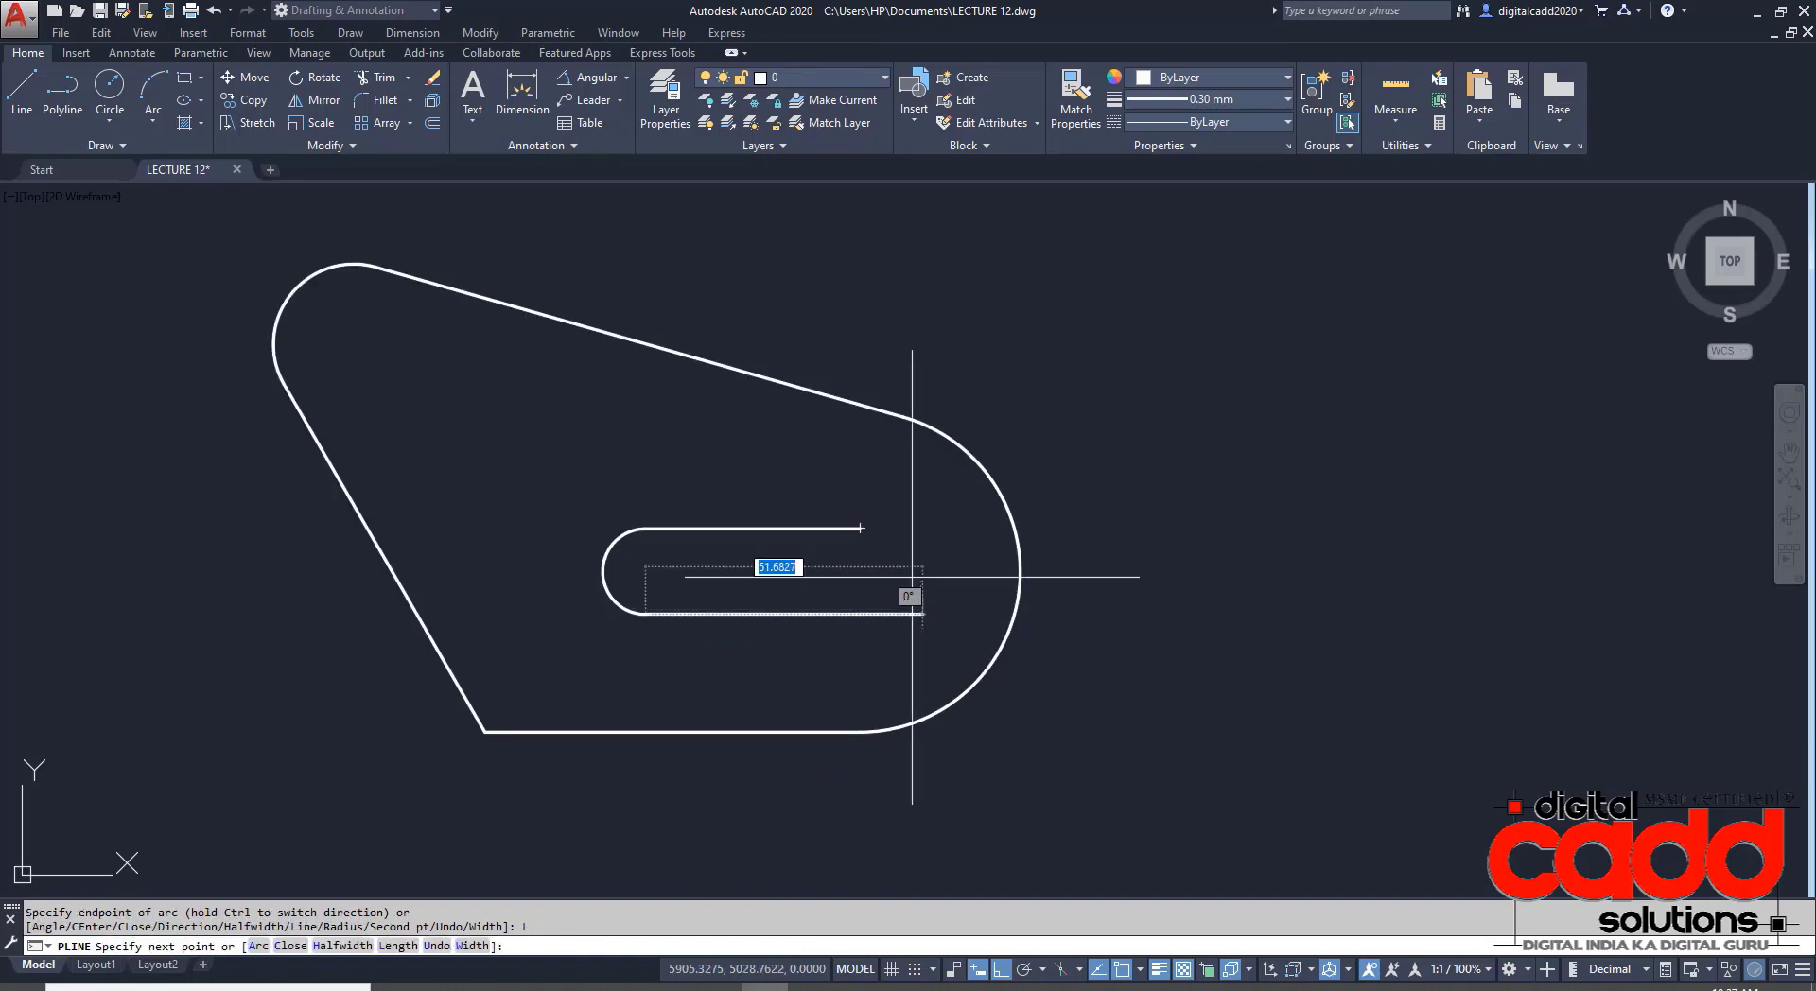
pyautogui.click(860, 615)
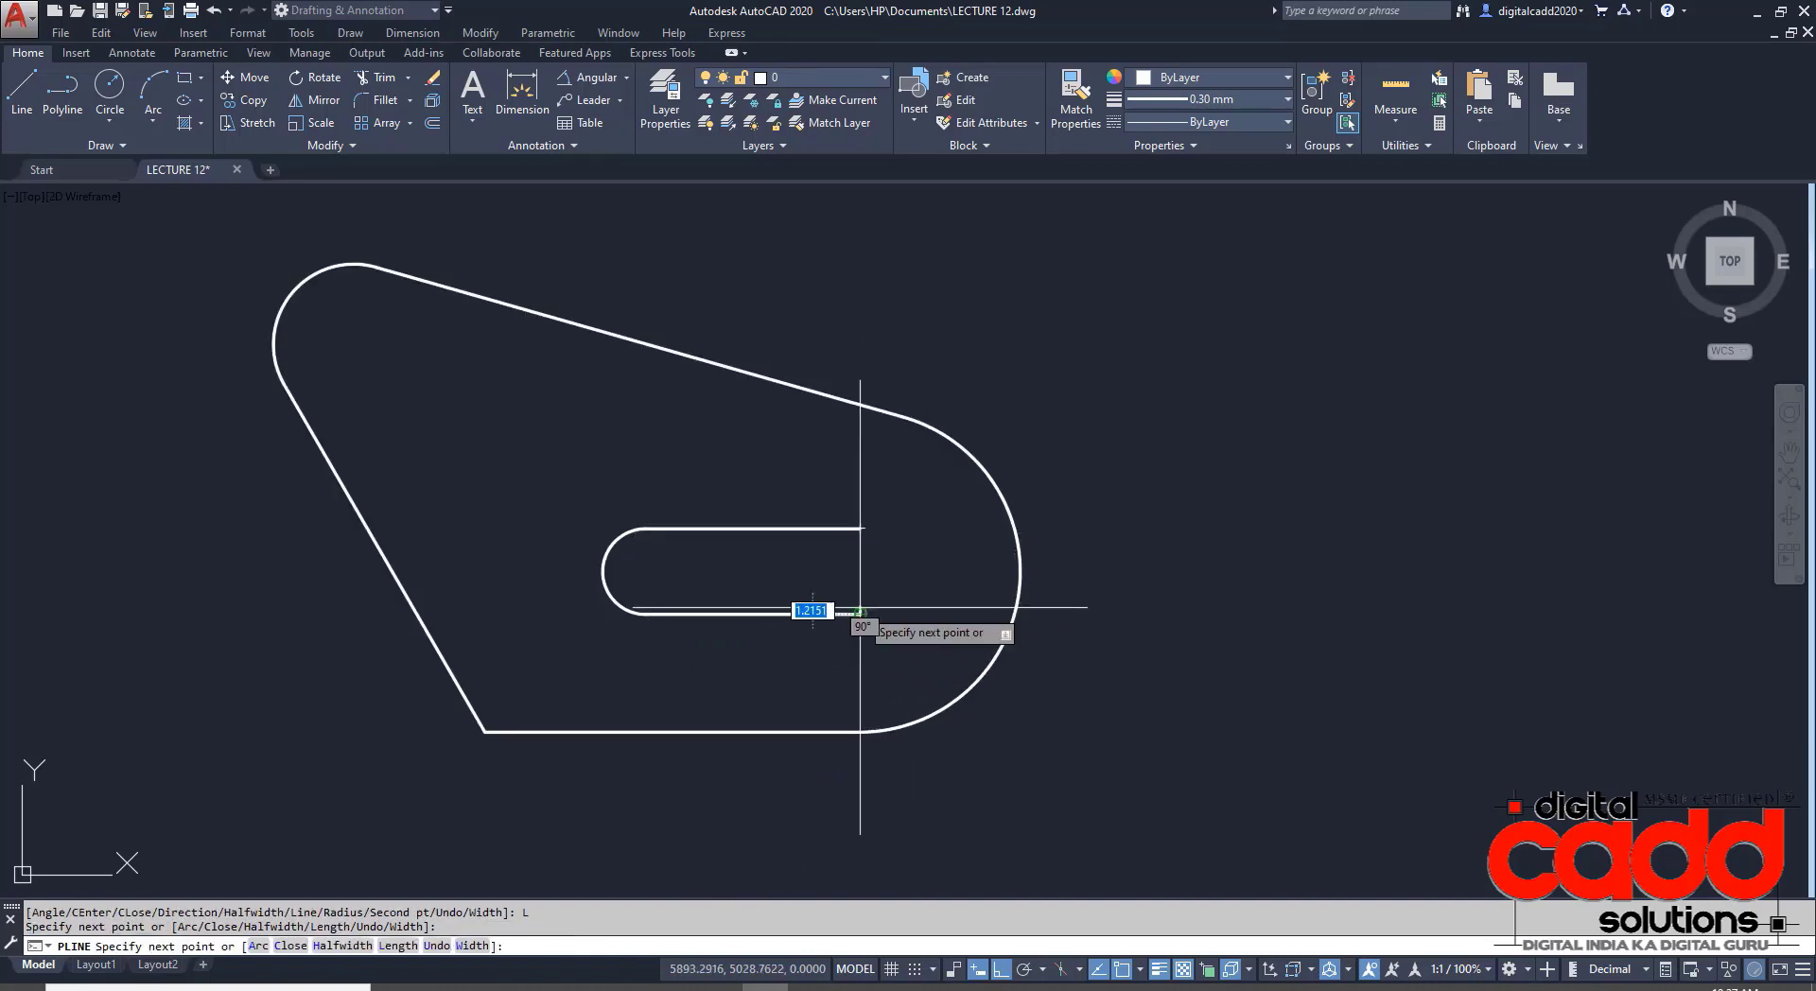
pyautogui.write('A')
pyautogui.press('Return')
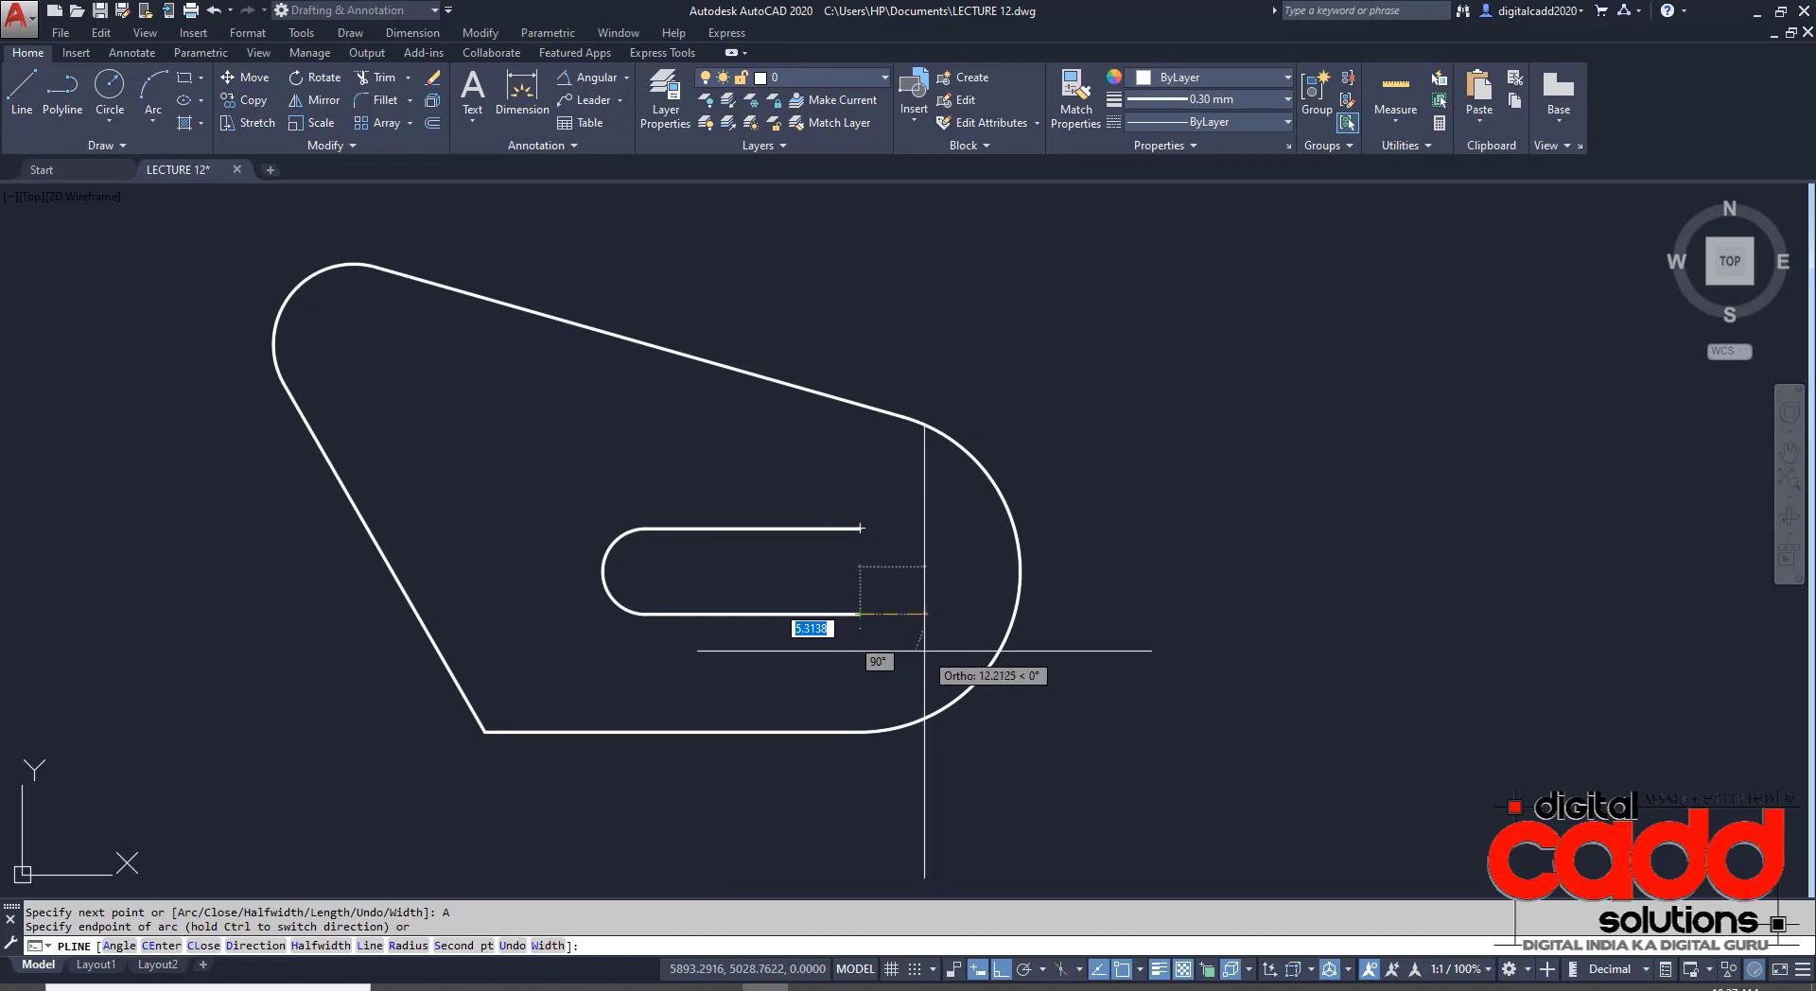
pyautogui.write('CL')
pyautogui.press('Return')
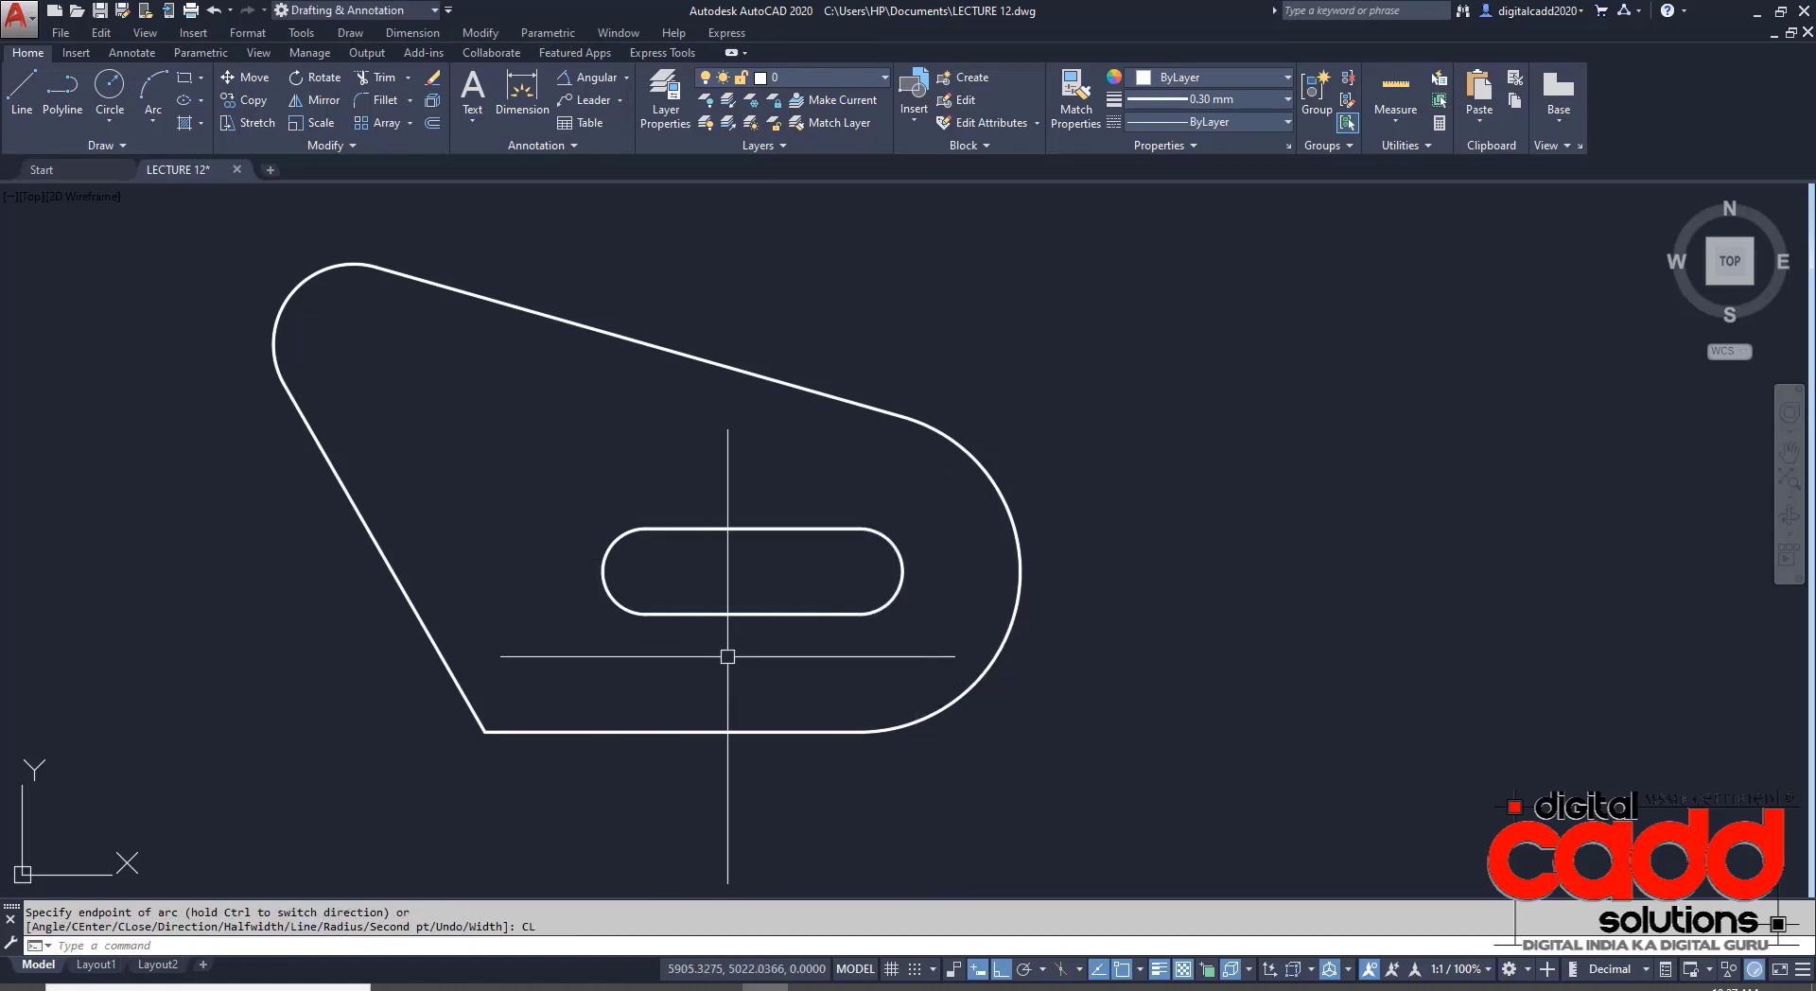
# - Check the hole size in the PDF, then in AutoCAD draw a 6 mm diameter circle at the small upper arc's centre
pyautogui.scroll(-2, 727, 656)
pyautogui.moveTo(697, 661); pyautogui.dragTo(810, 668, button='middle')
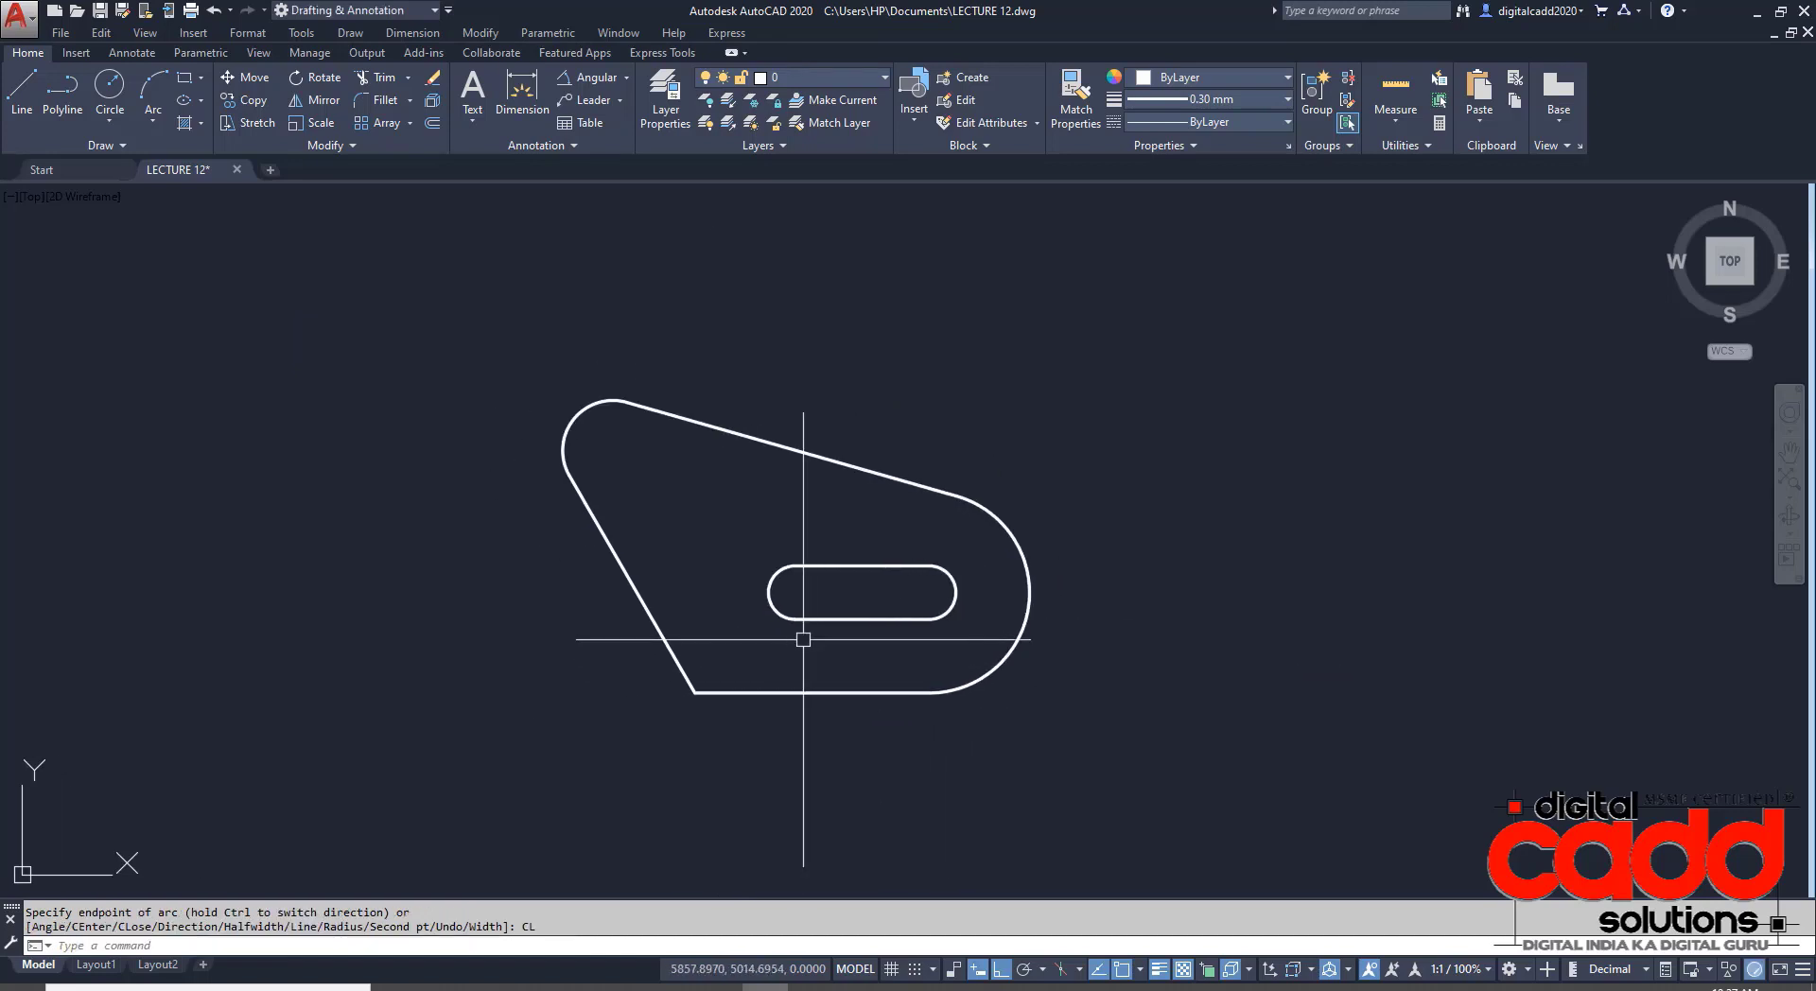
pyautogui.click(533, 988)
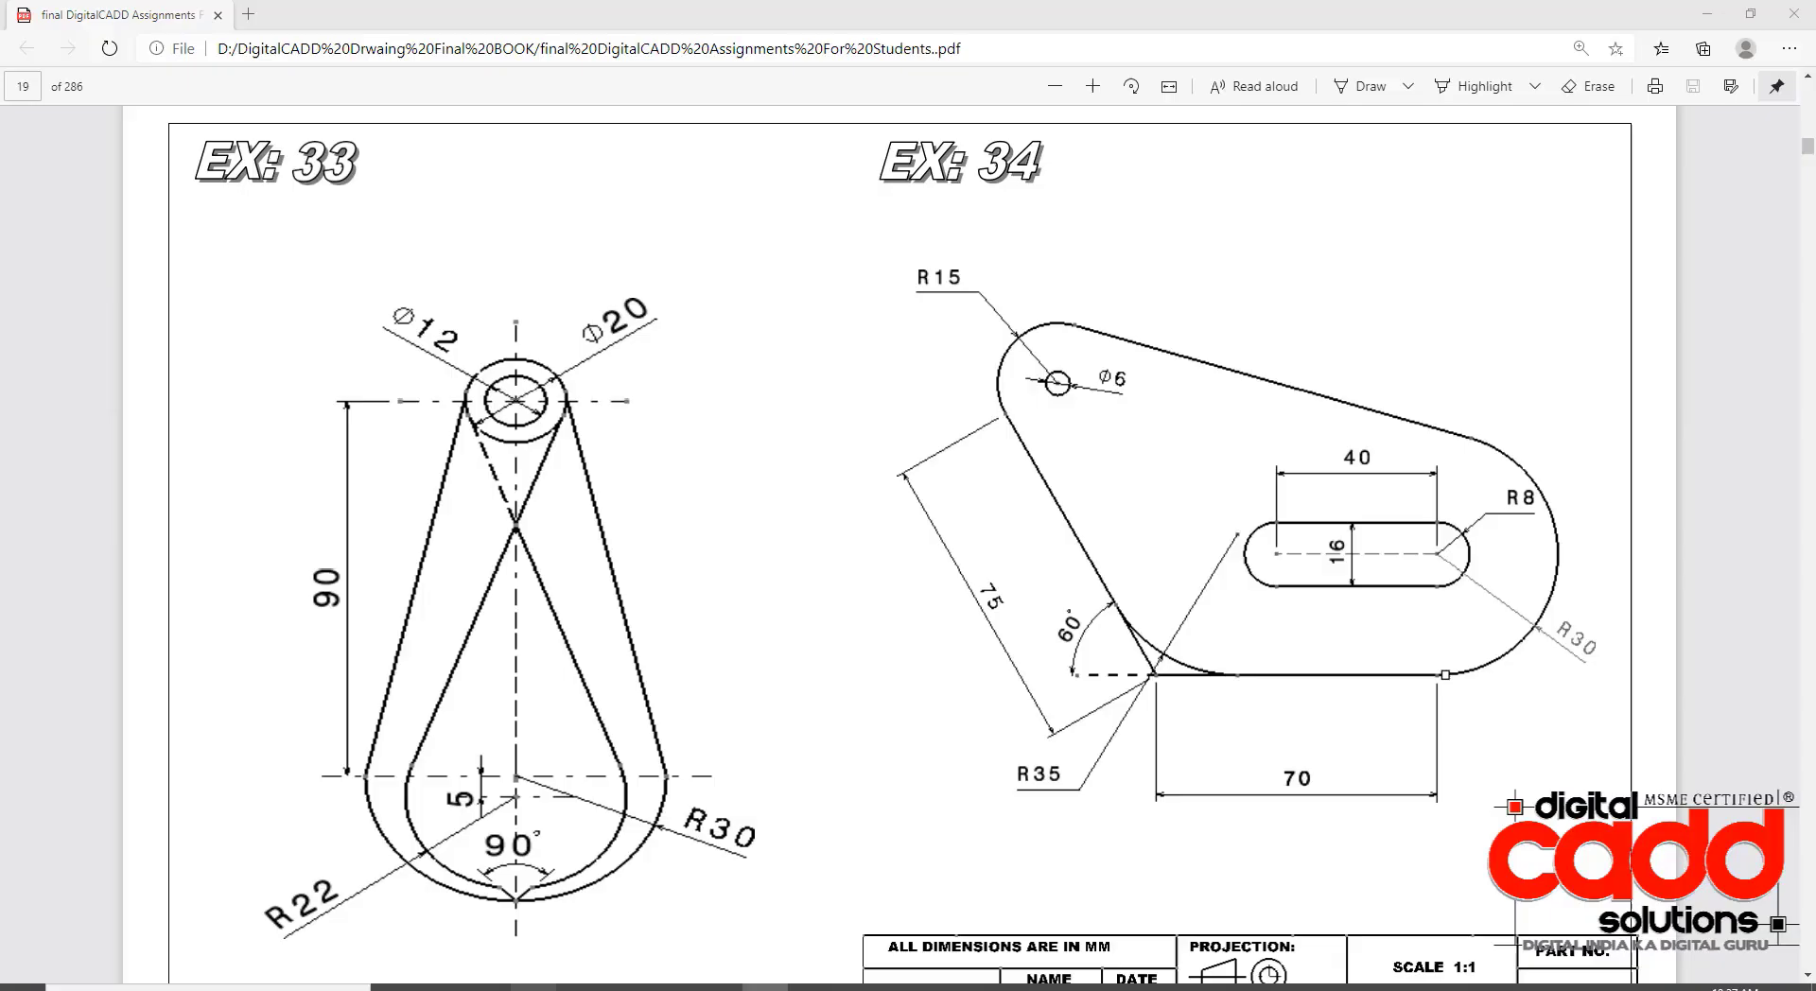
pyautogui.click(764, 987)
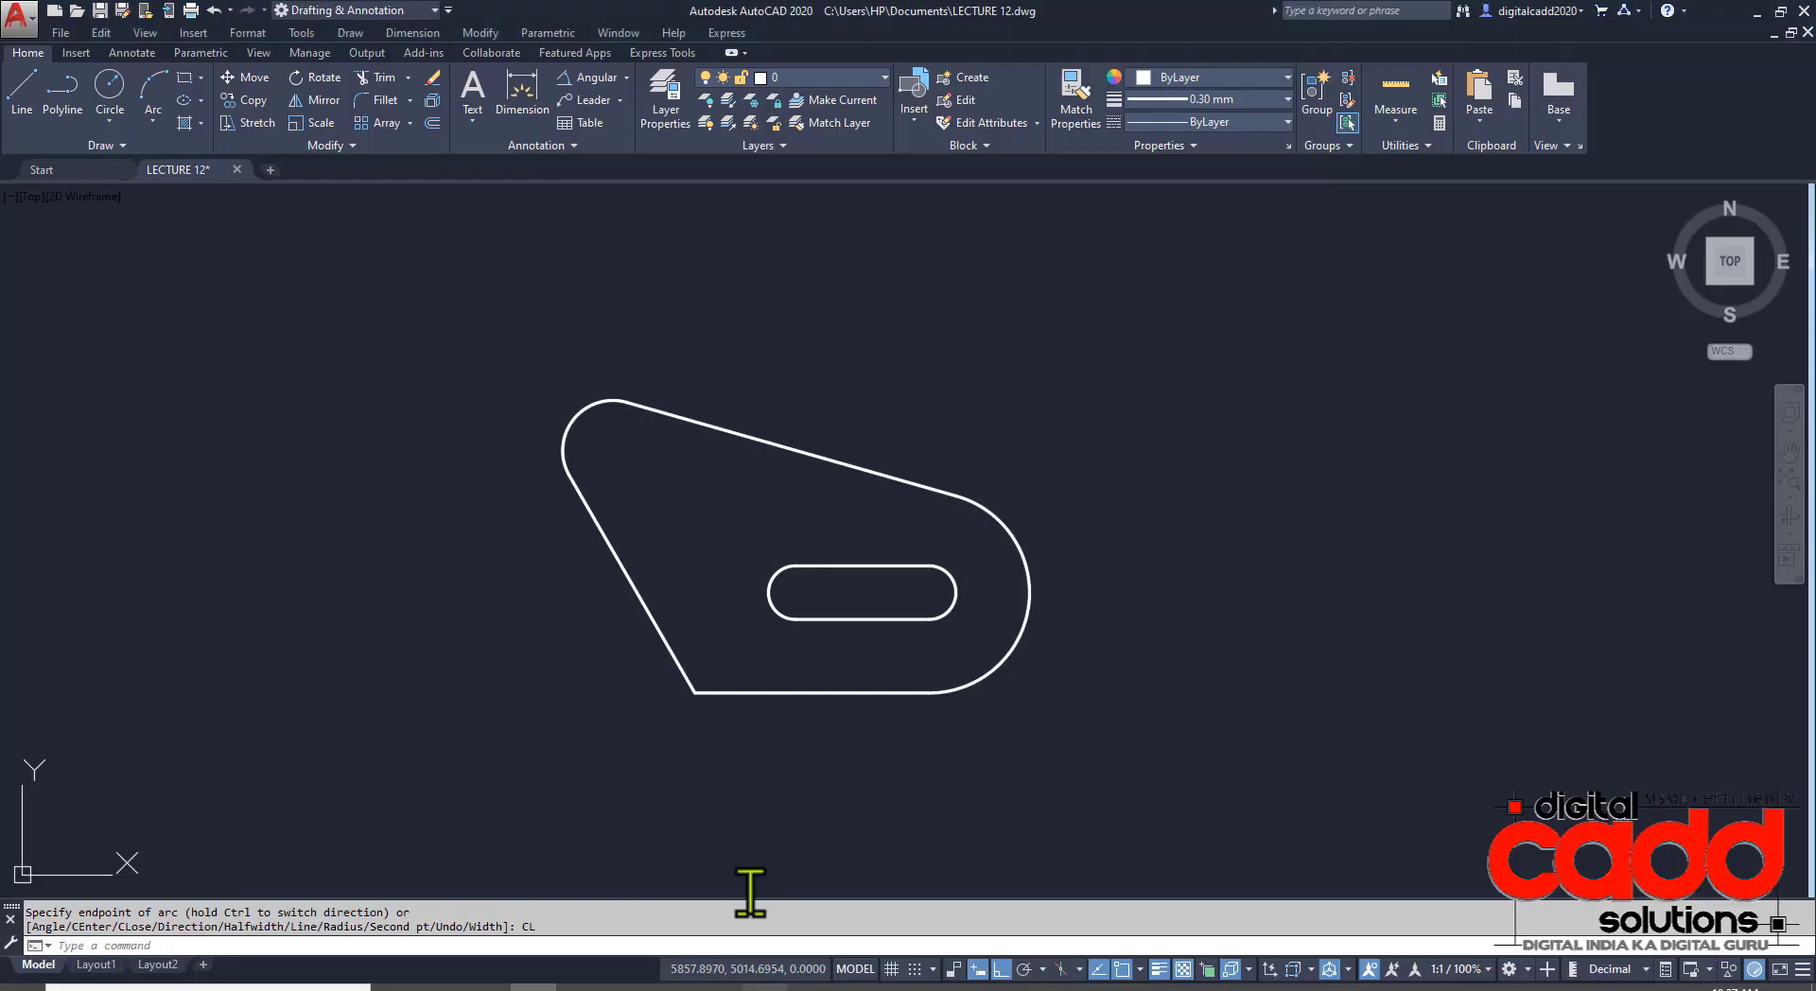
pyautogui.press('Return')
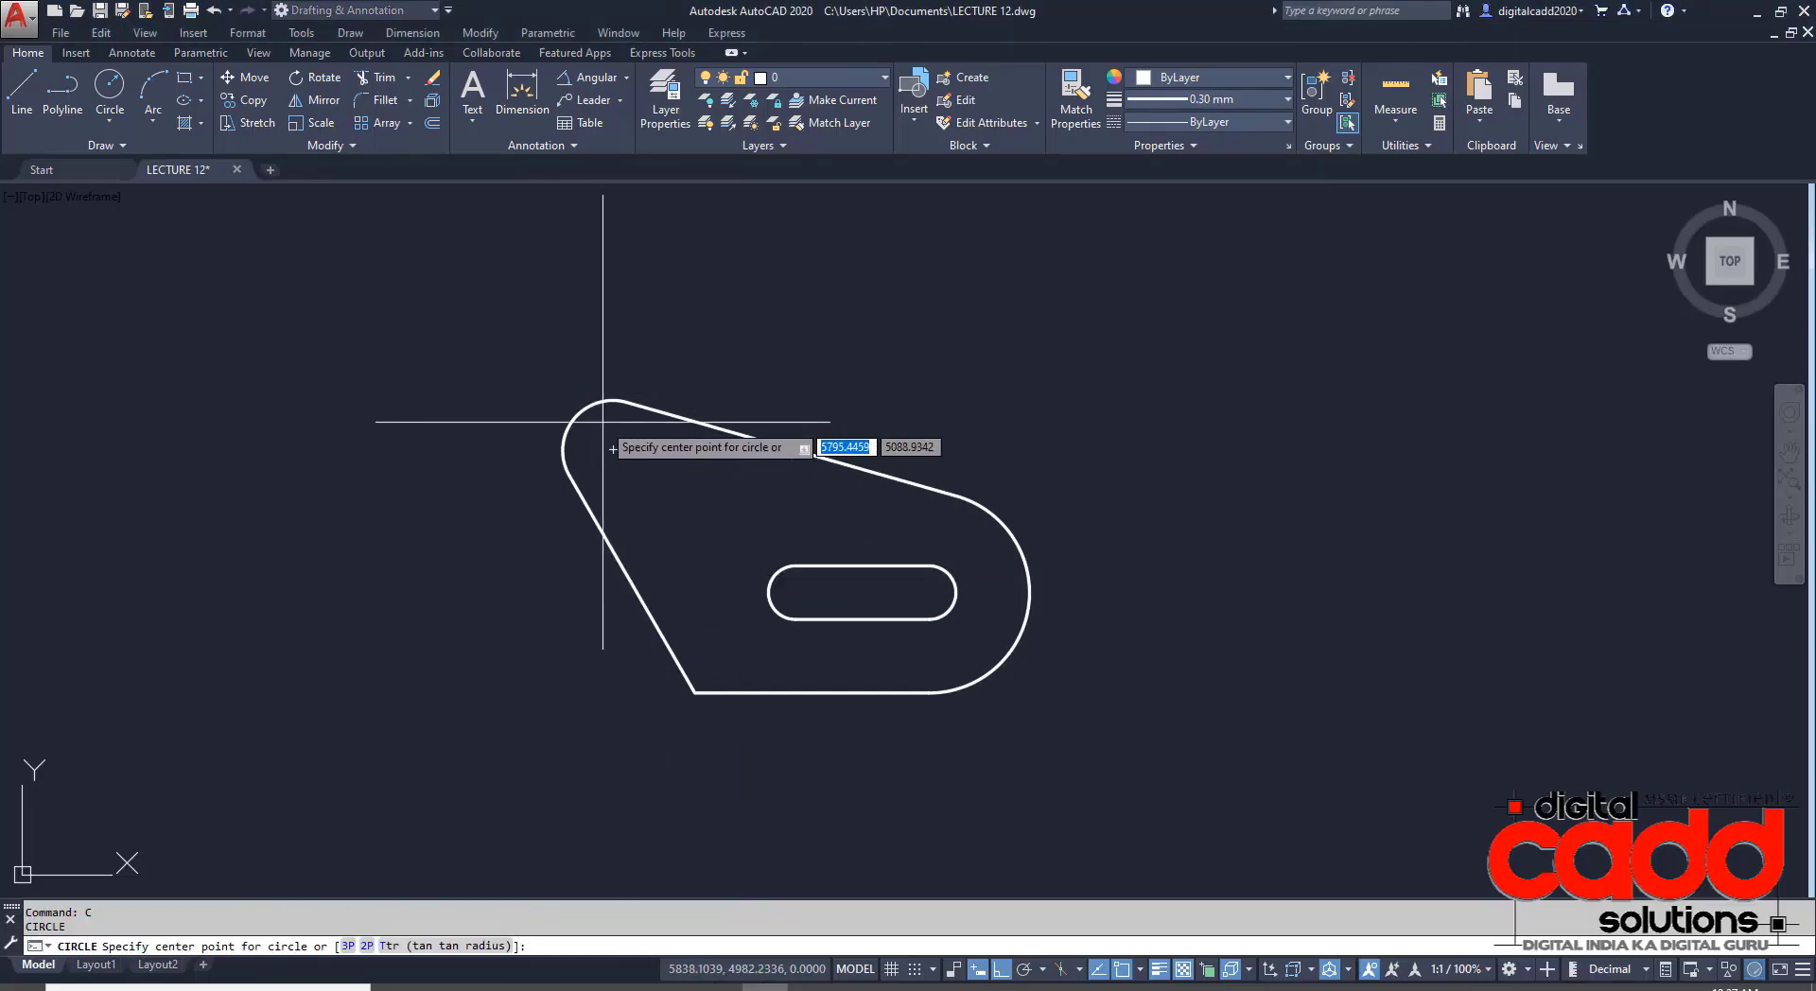
pyautogui.click(613, 451)
pyautogui.write('D')
pyautogui.press('Return')
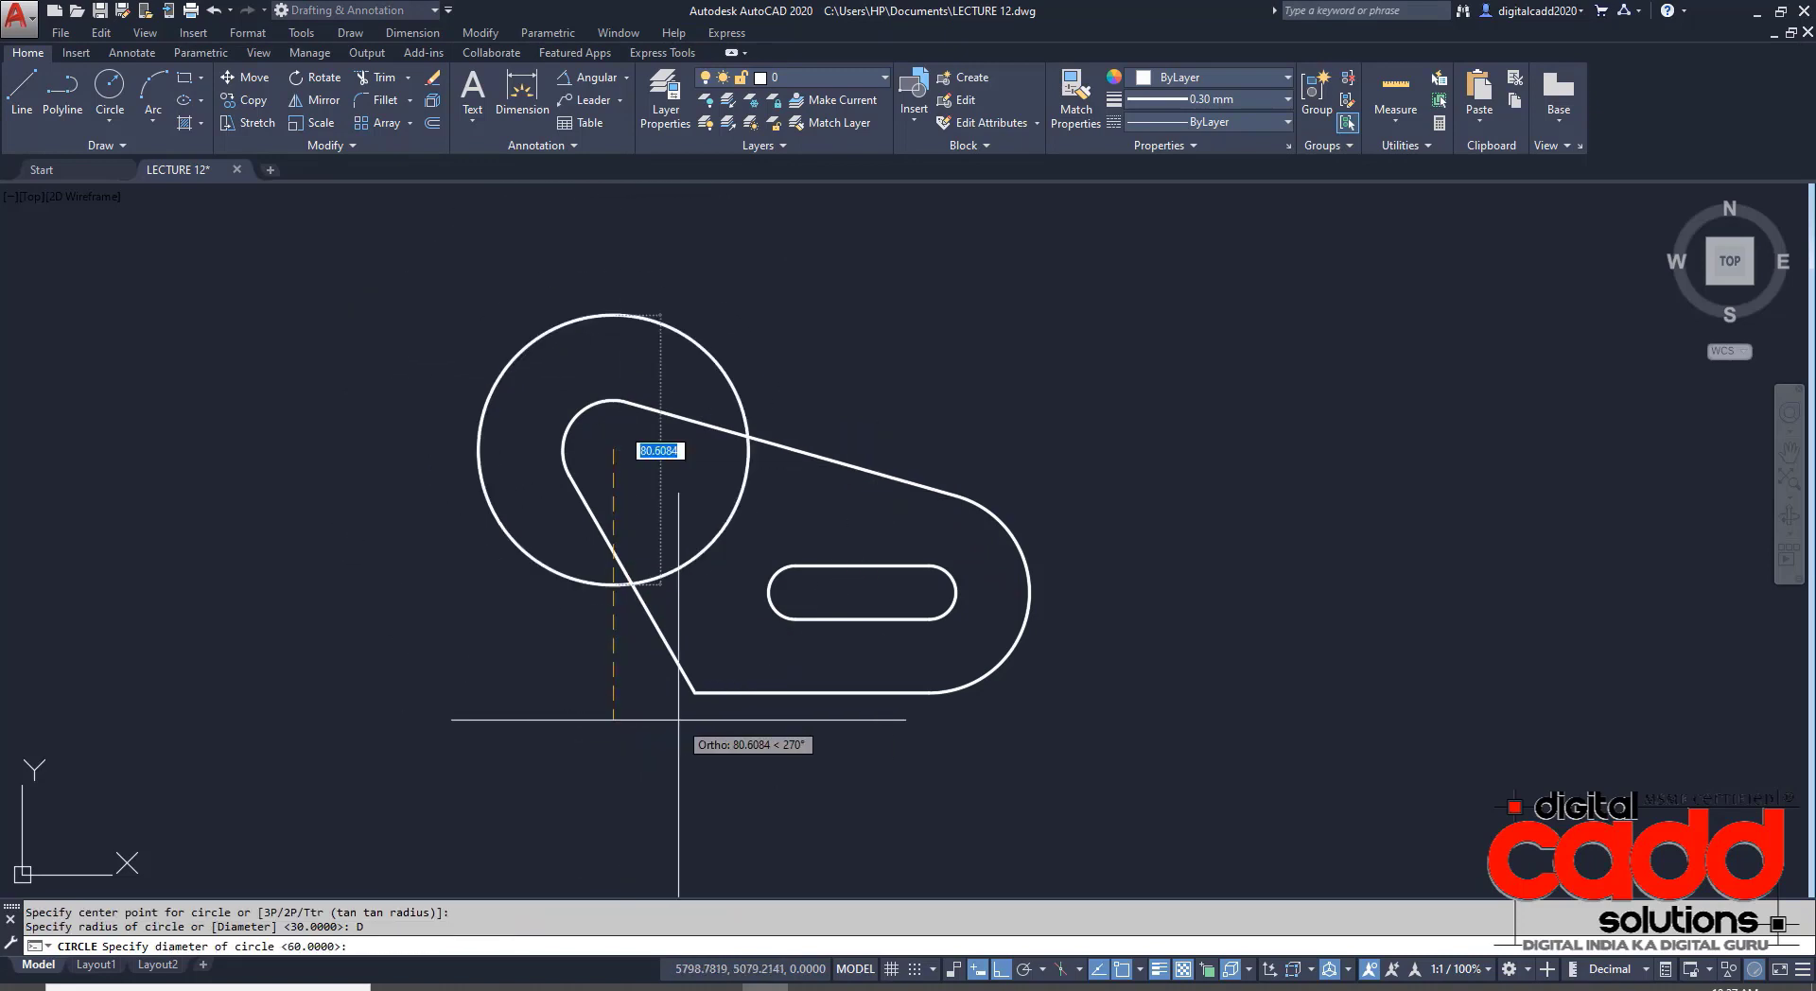
pyautogui.press('Return')
pyautogui.scroll(2, 712, 716)
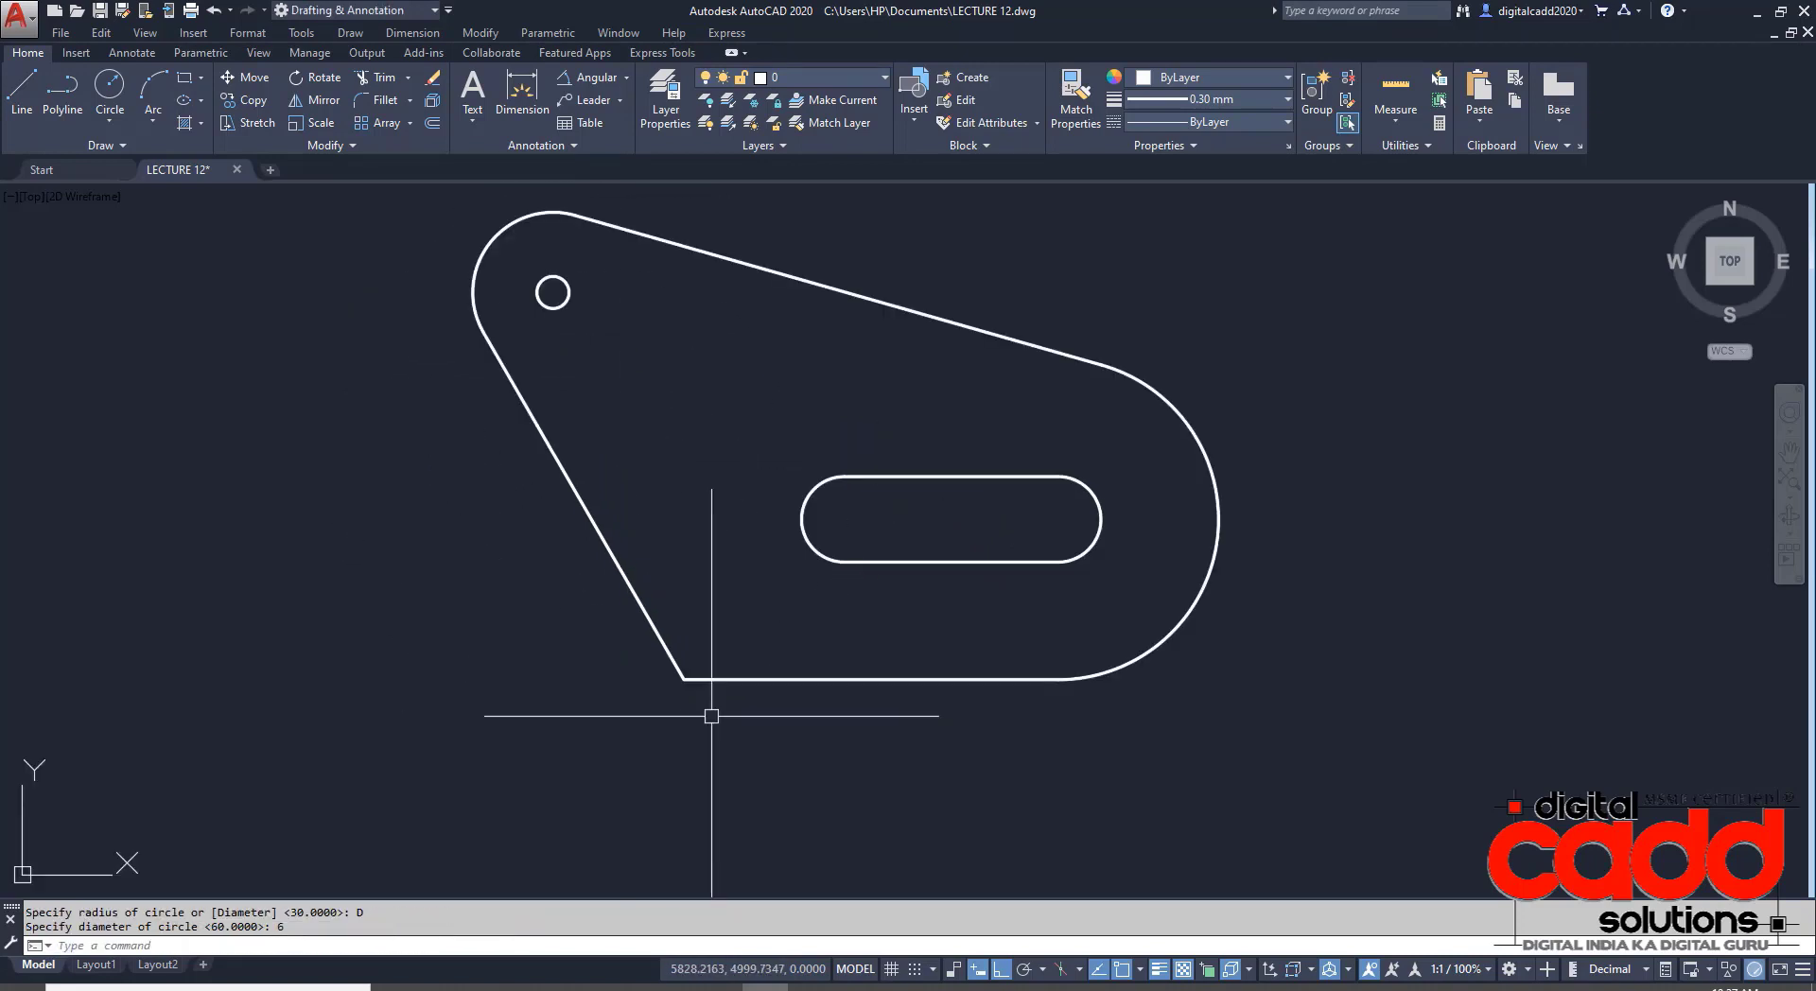
# - Check the corner radius in the PDF, then in AutoCAD fillet the plate's lower-left corner at 35 mm radius with No trim
pyautogui.hotkey('alt', 'Tab')
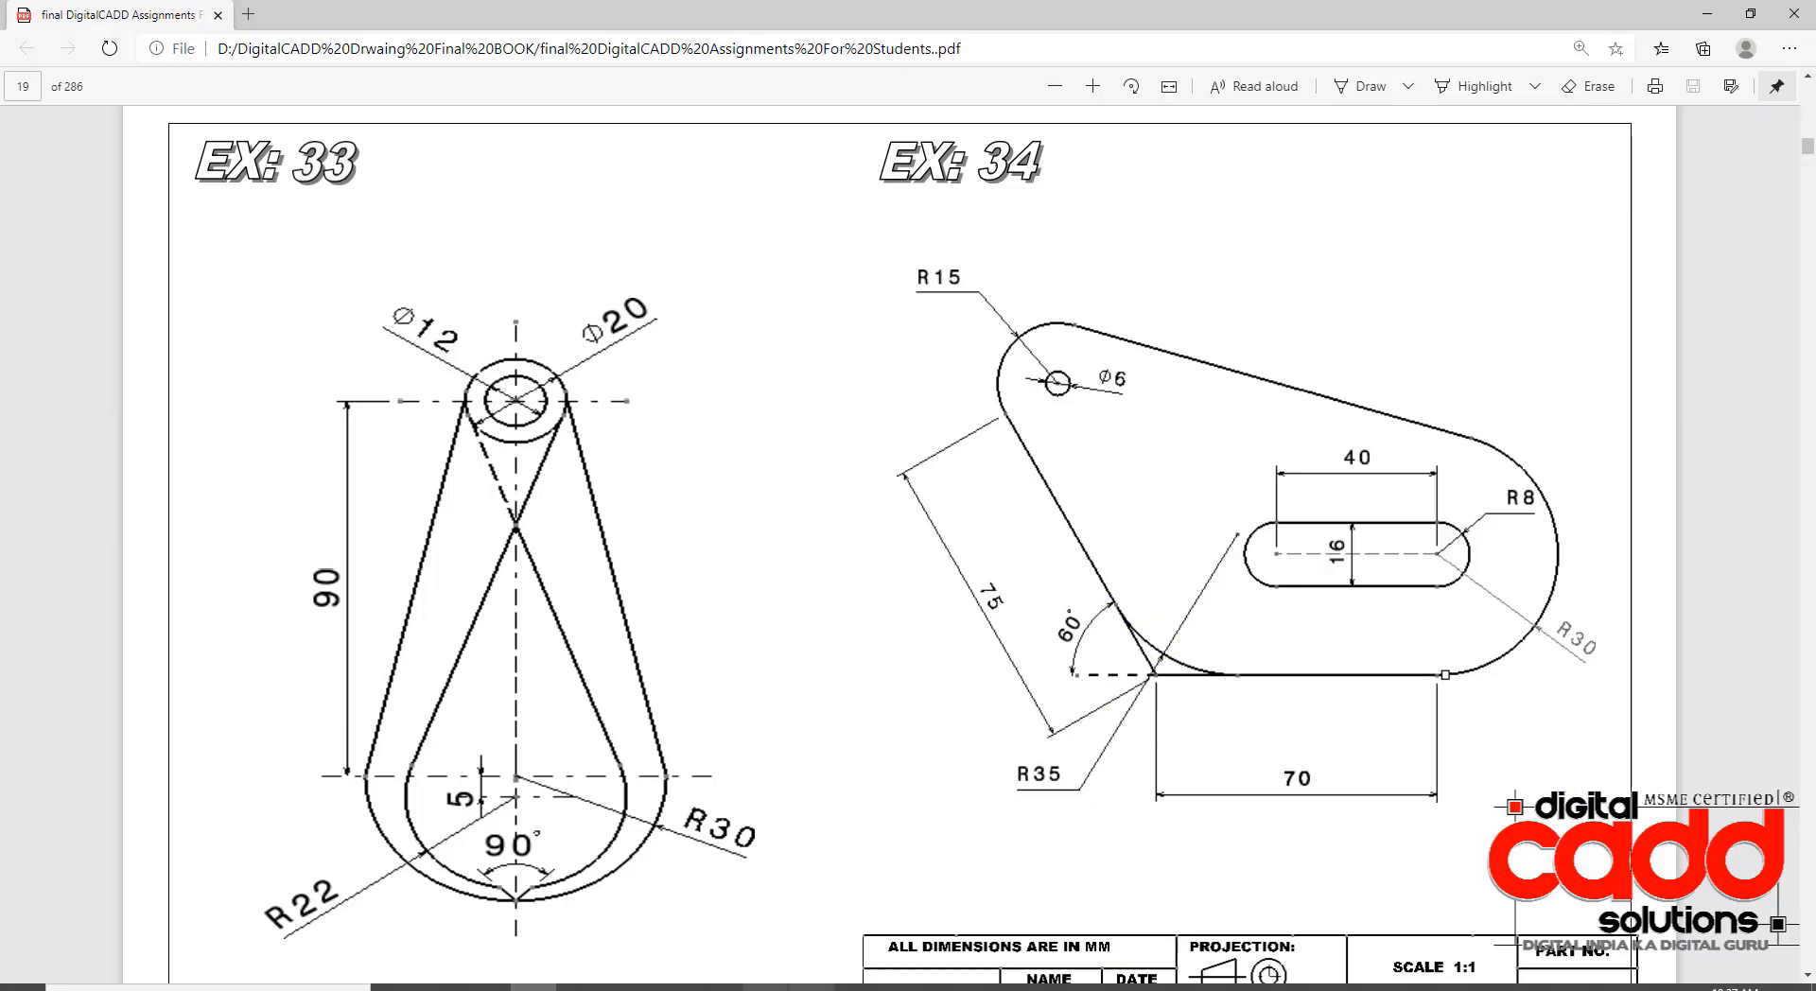
pyautogui.hotkey('alt', 'Tab')
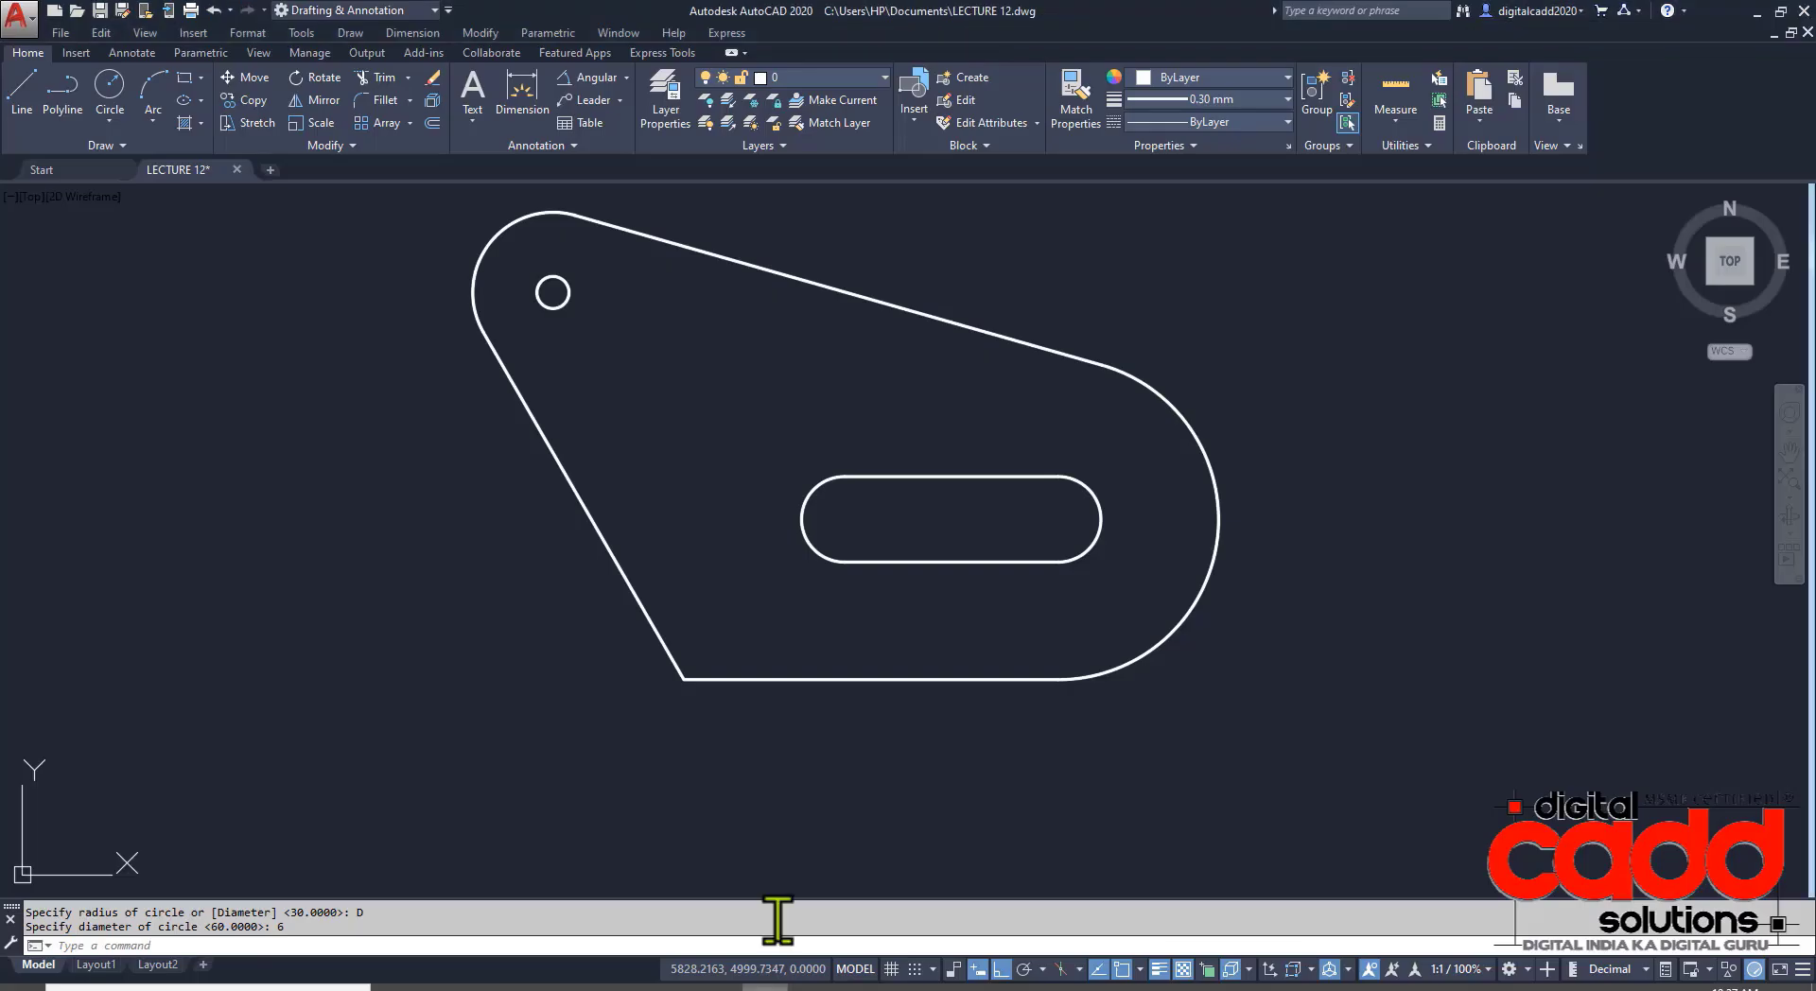
pyautogui.click(384, 100)
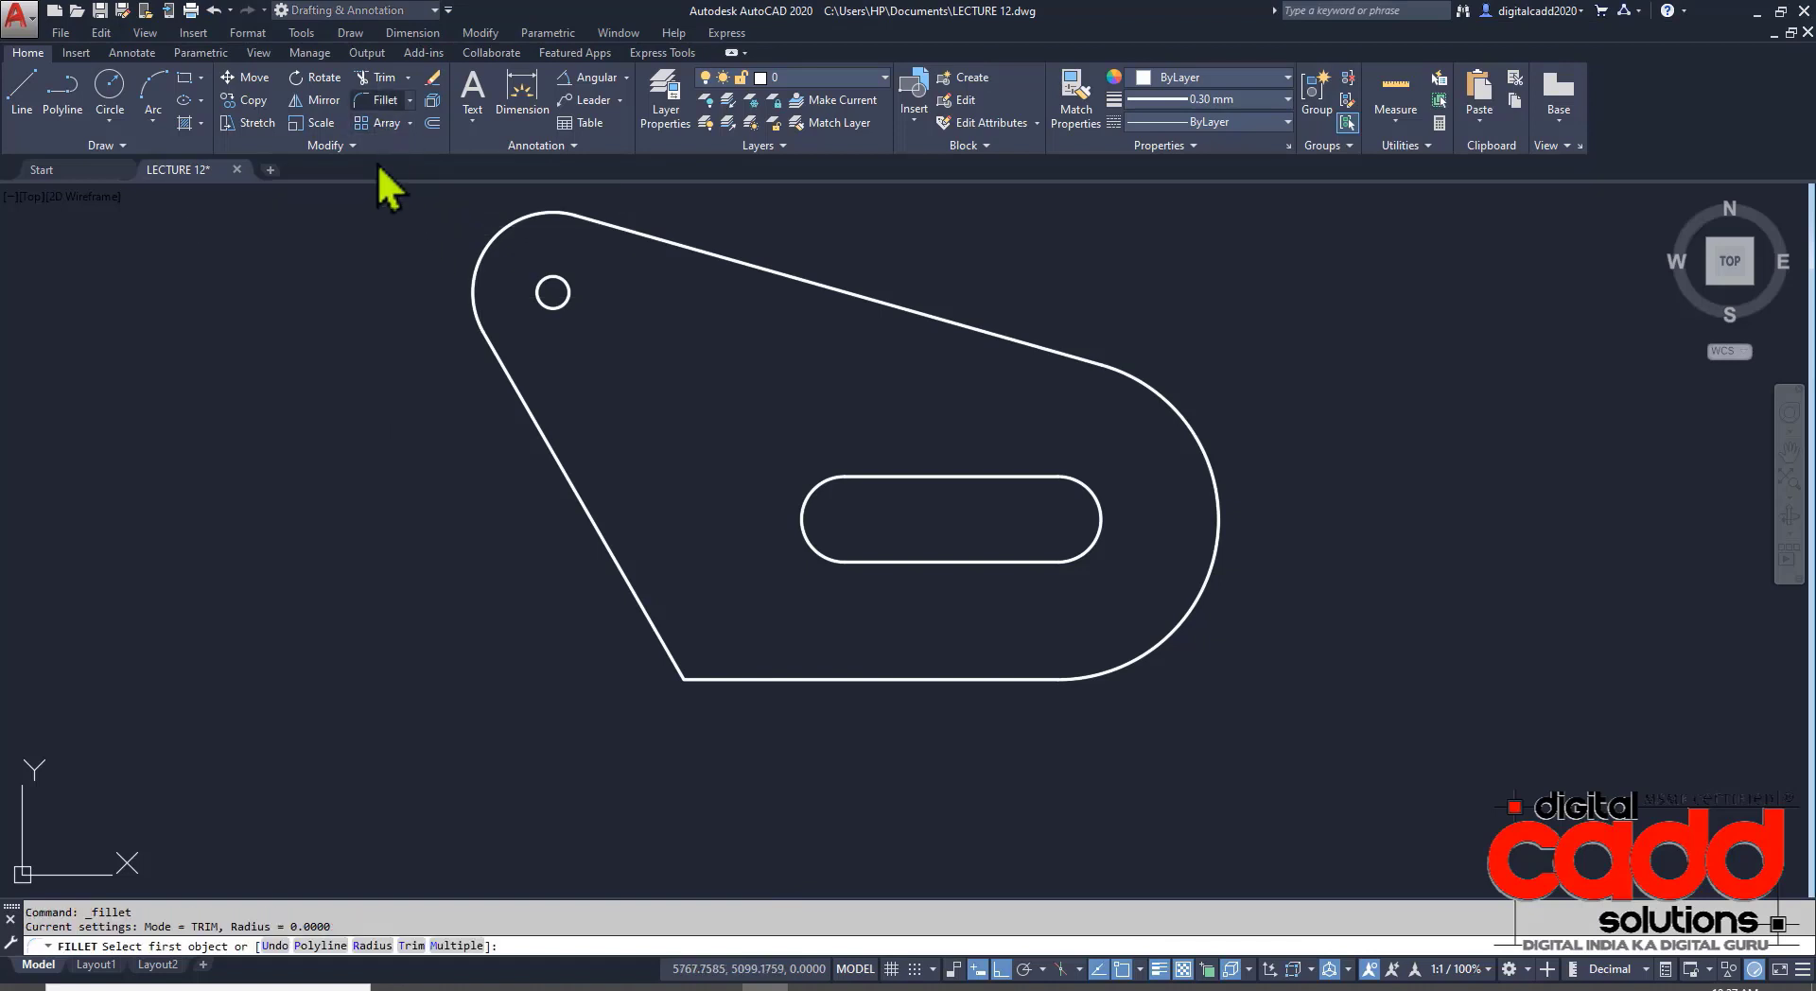
pyautogui.click(361, 944)
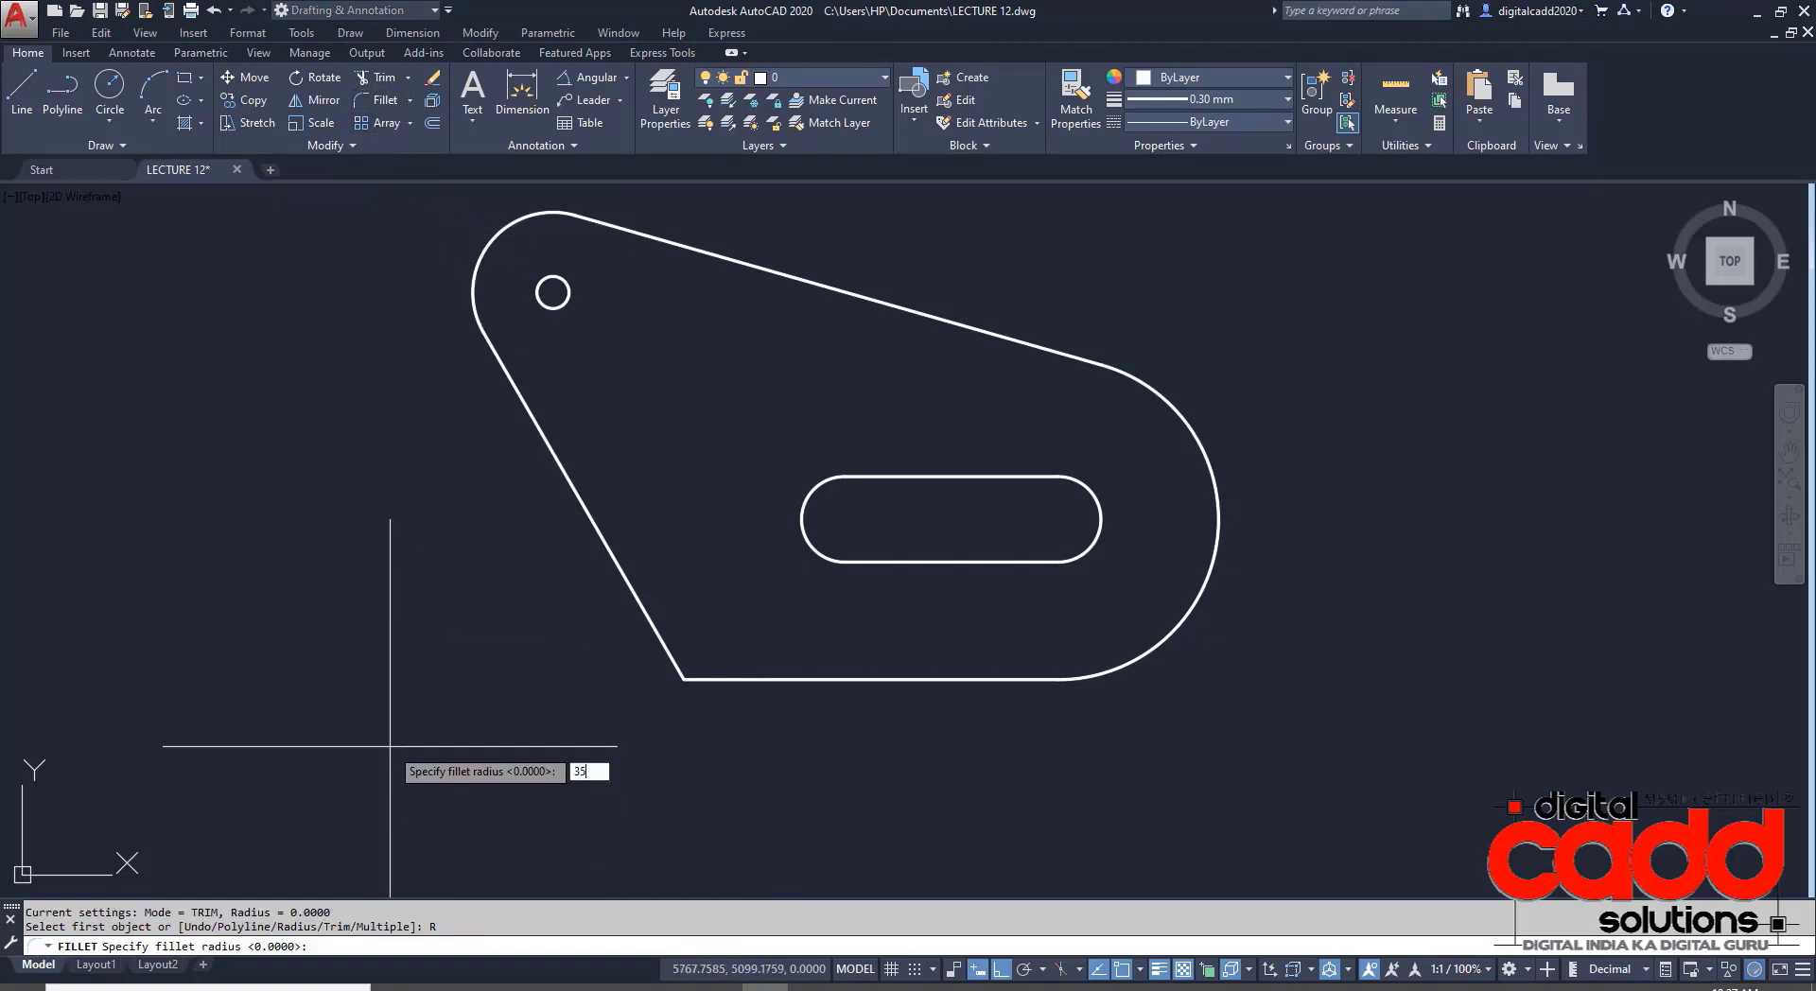
pyautogui.write('35')
pyautogui.press('Return')
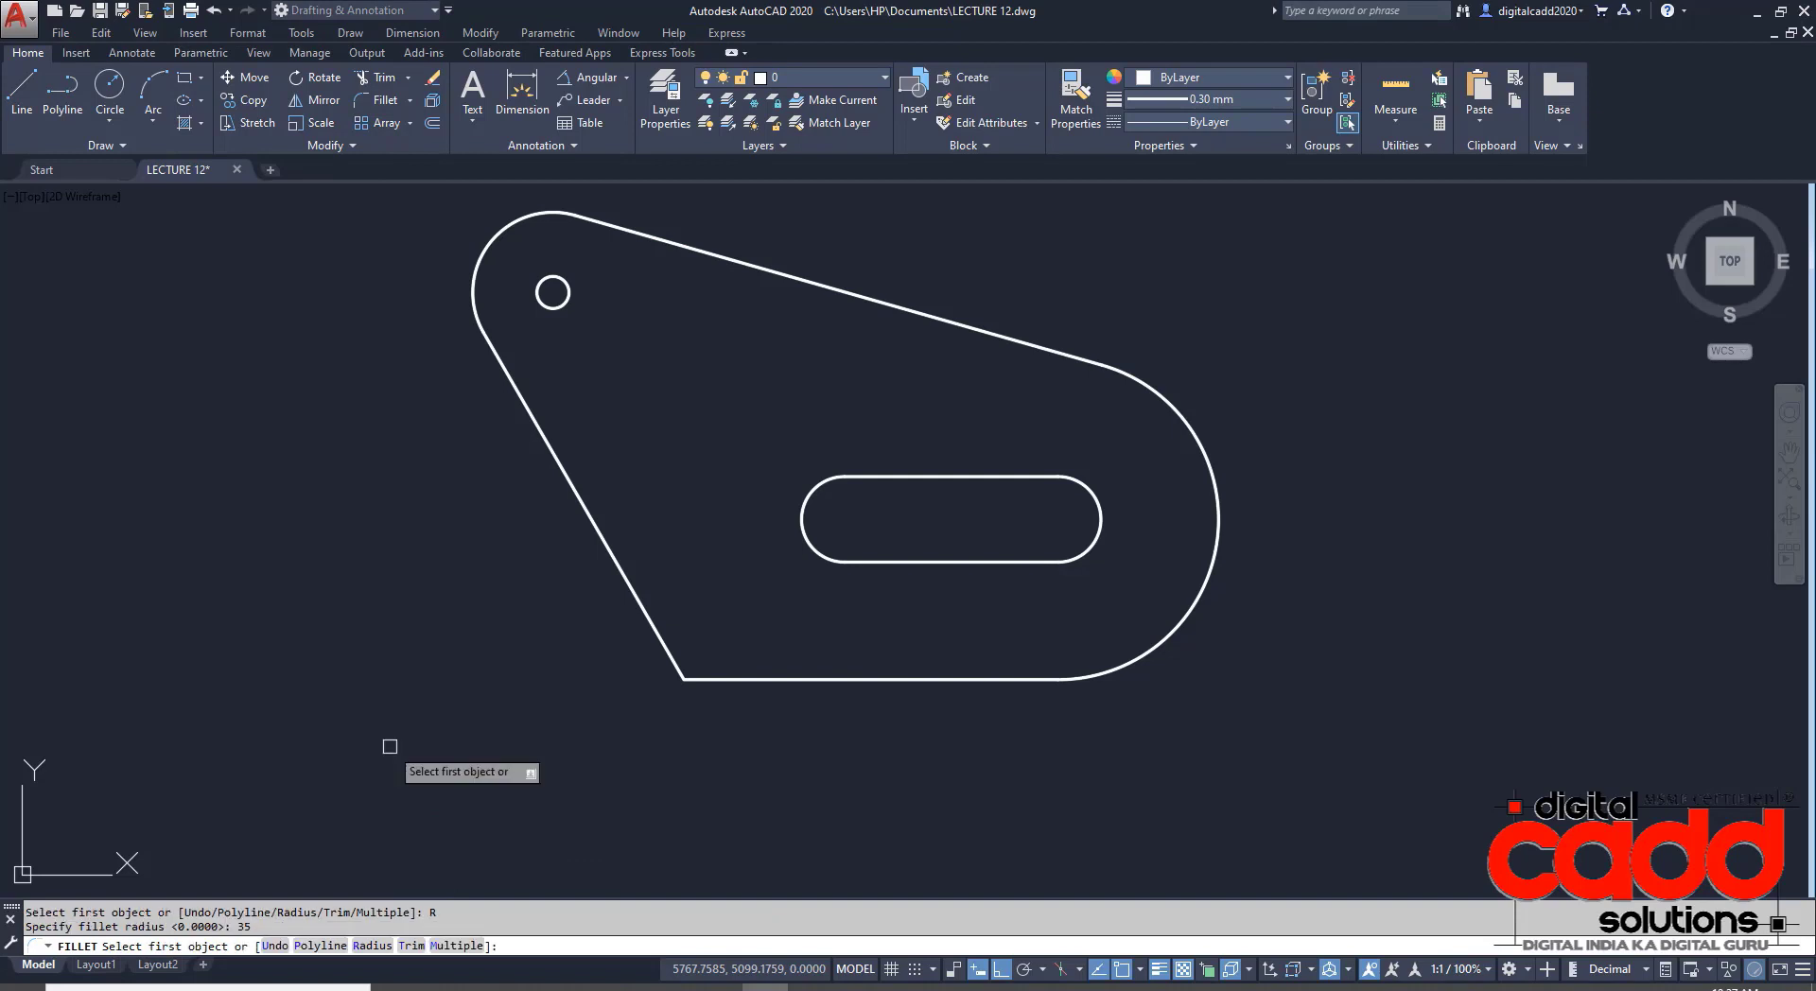
pyautogui.click(412, 946)
pyautogui.click(454, 941)
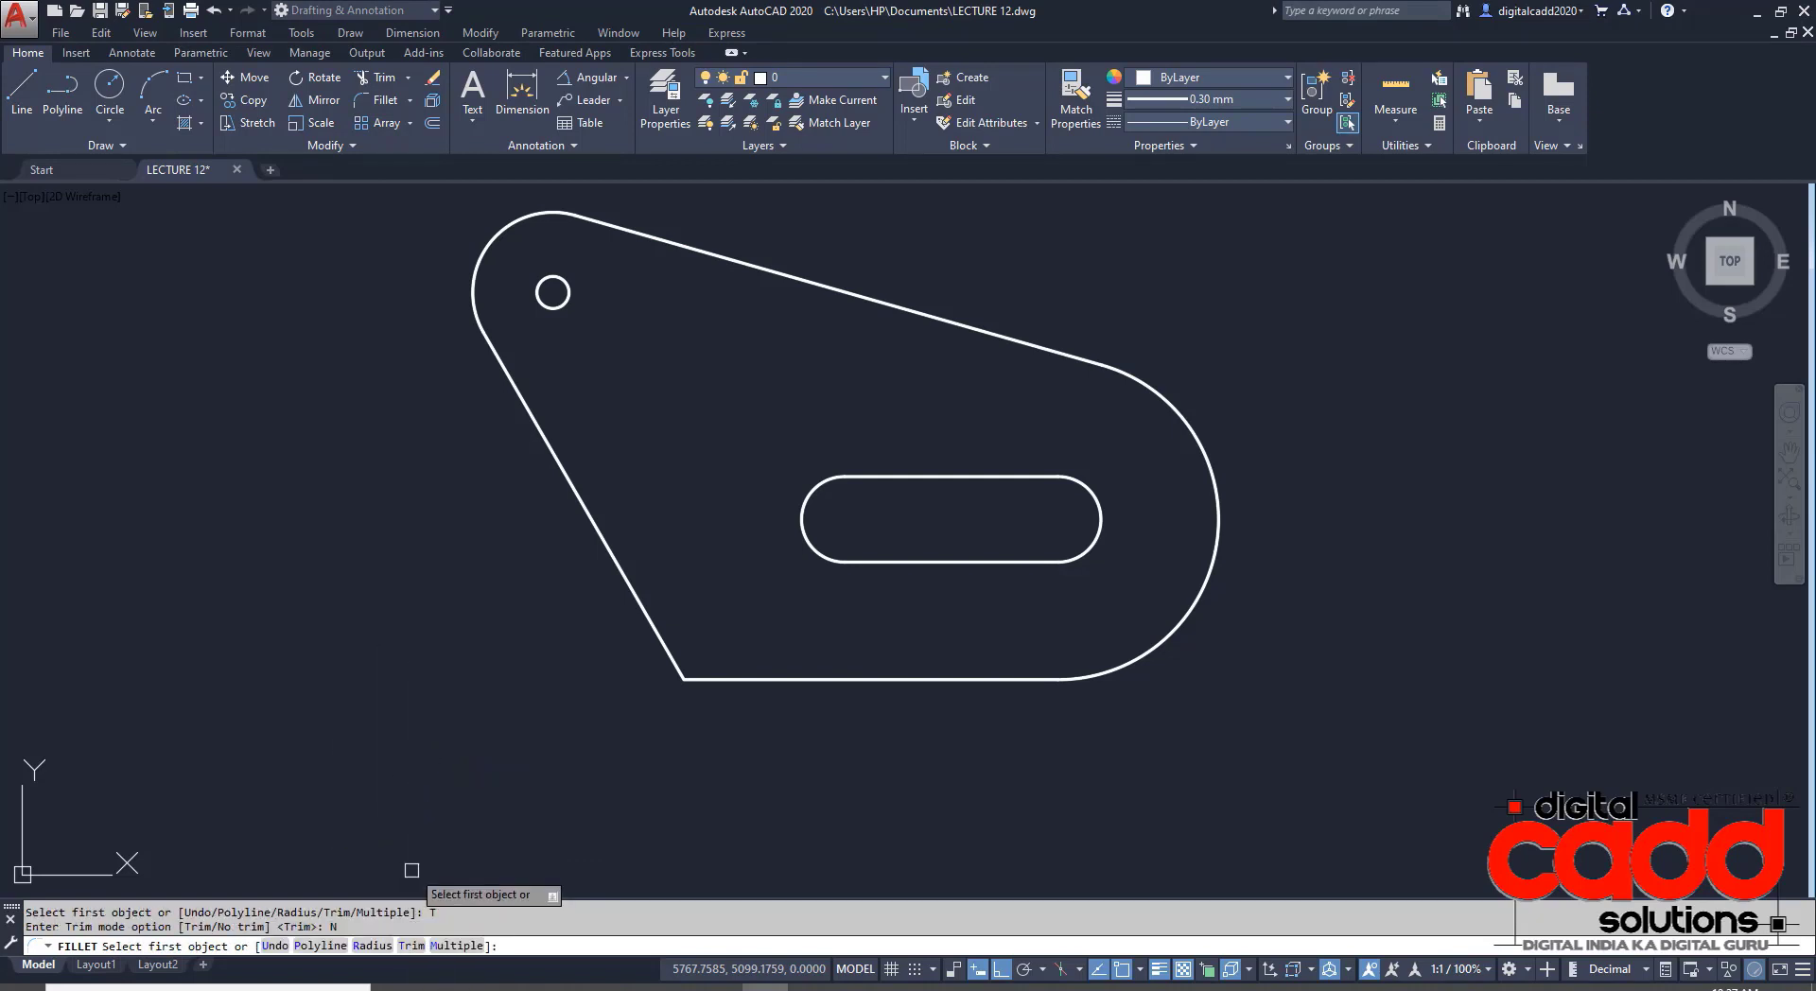
pyautogui.click(629, 591)
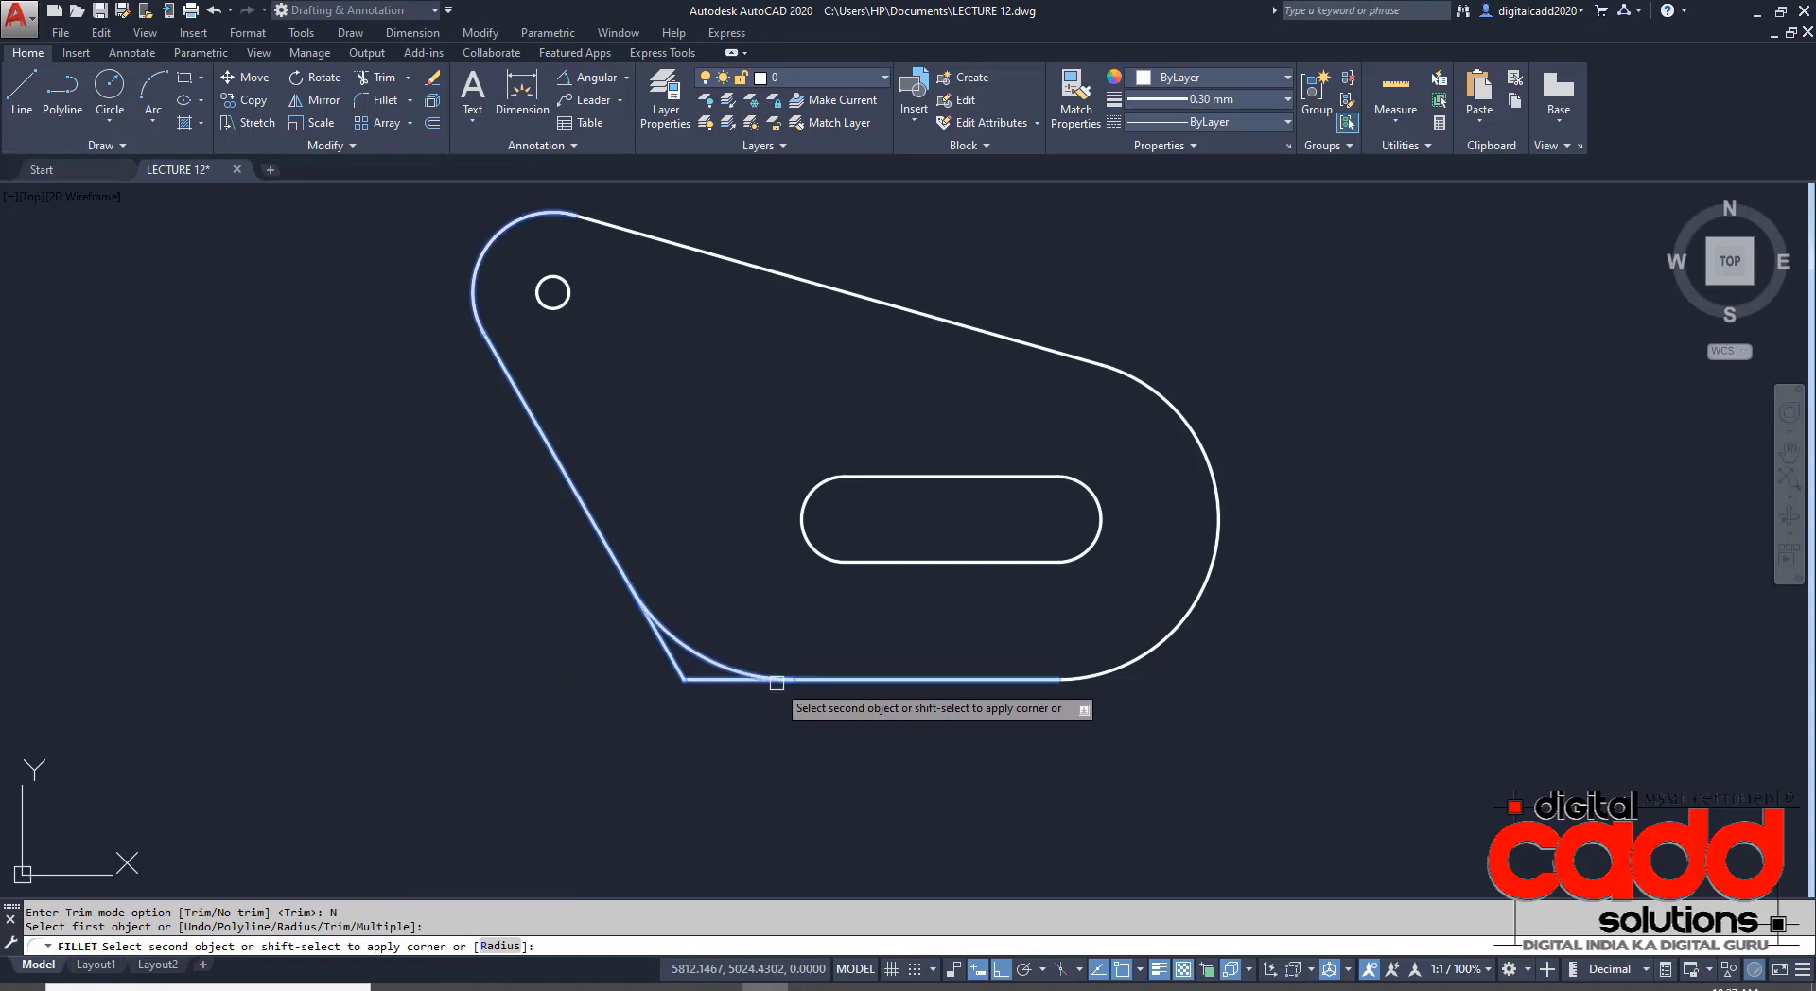
pyautogui.click(747, 679)
pyautogui.scroll(3, 605, 572)
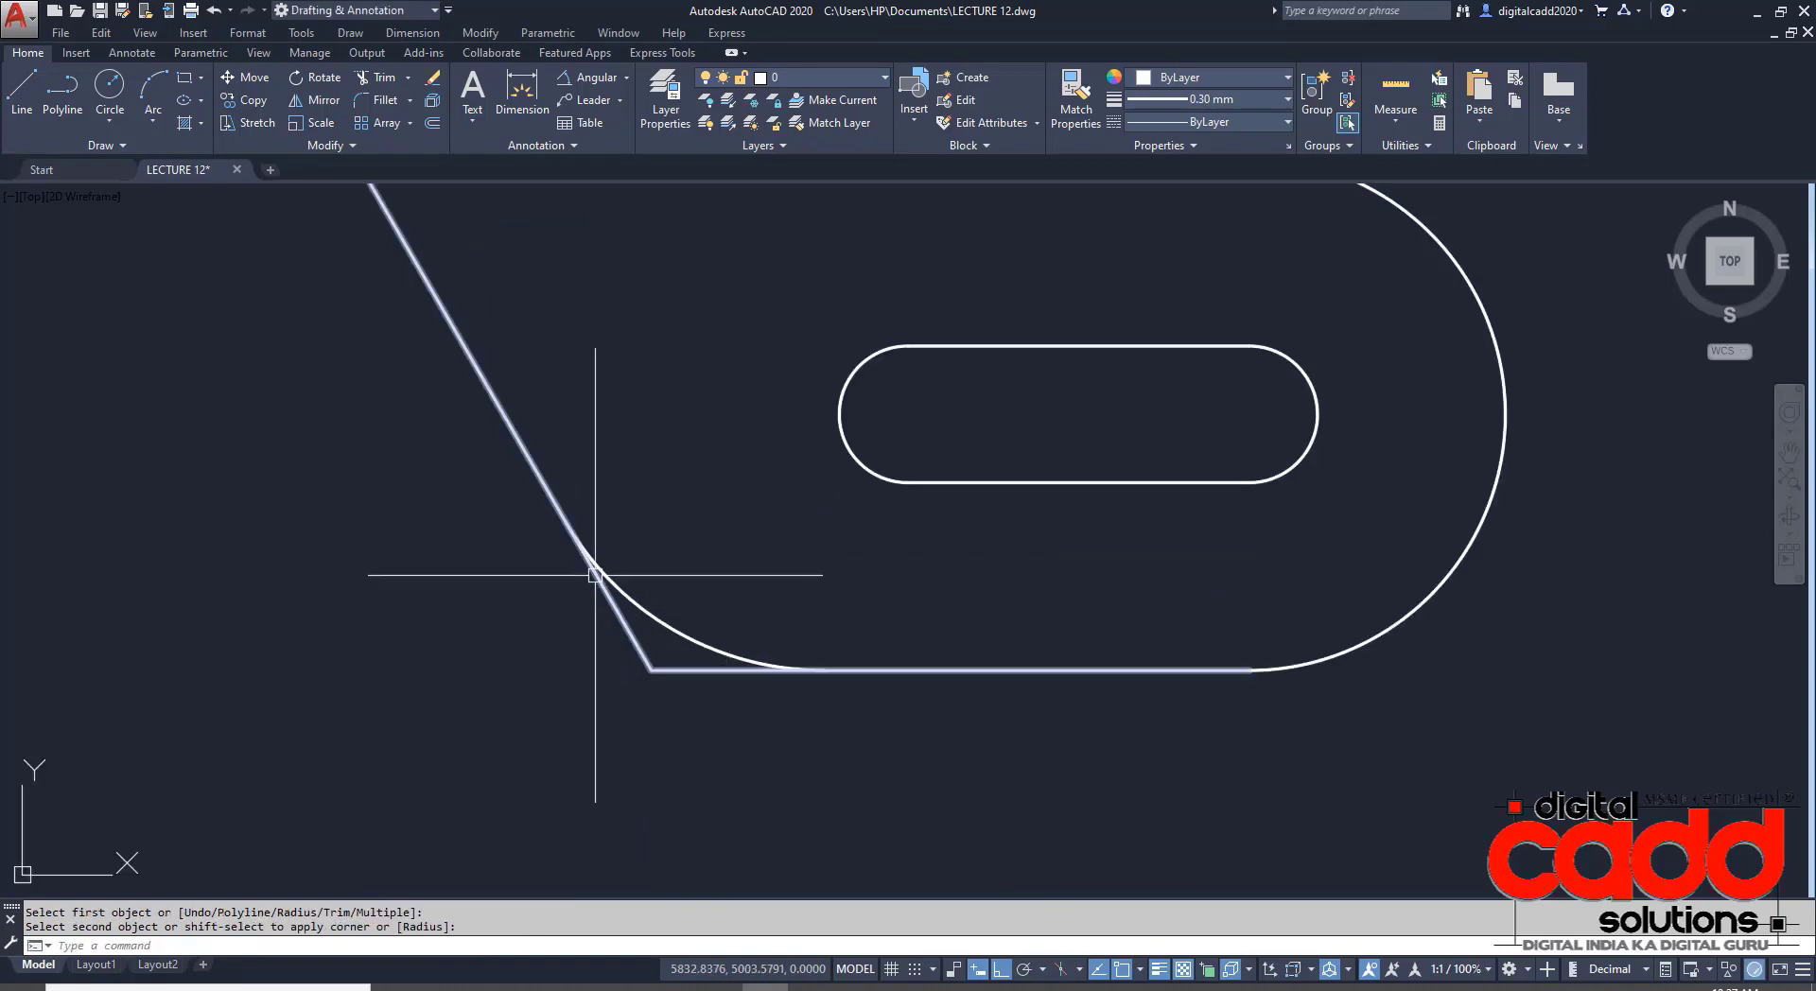
pyautogui.scroll(-5, 719, 719)
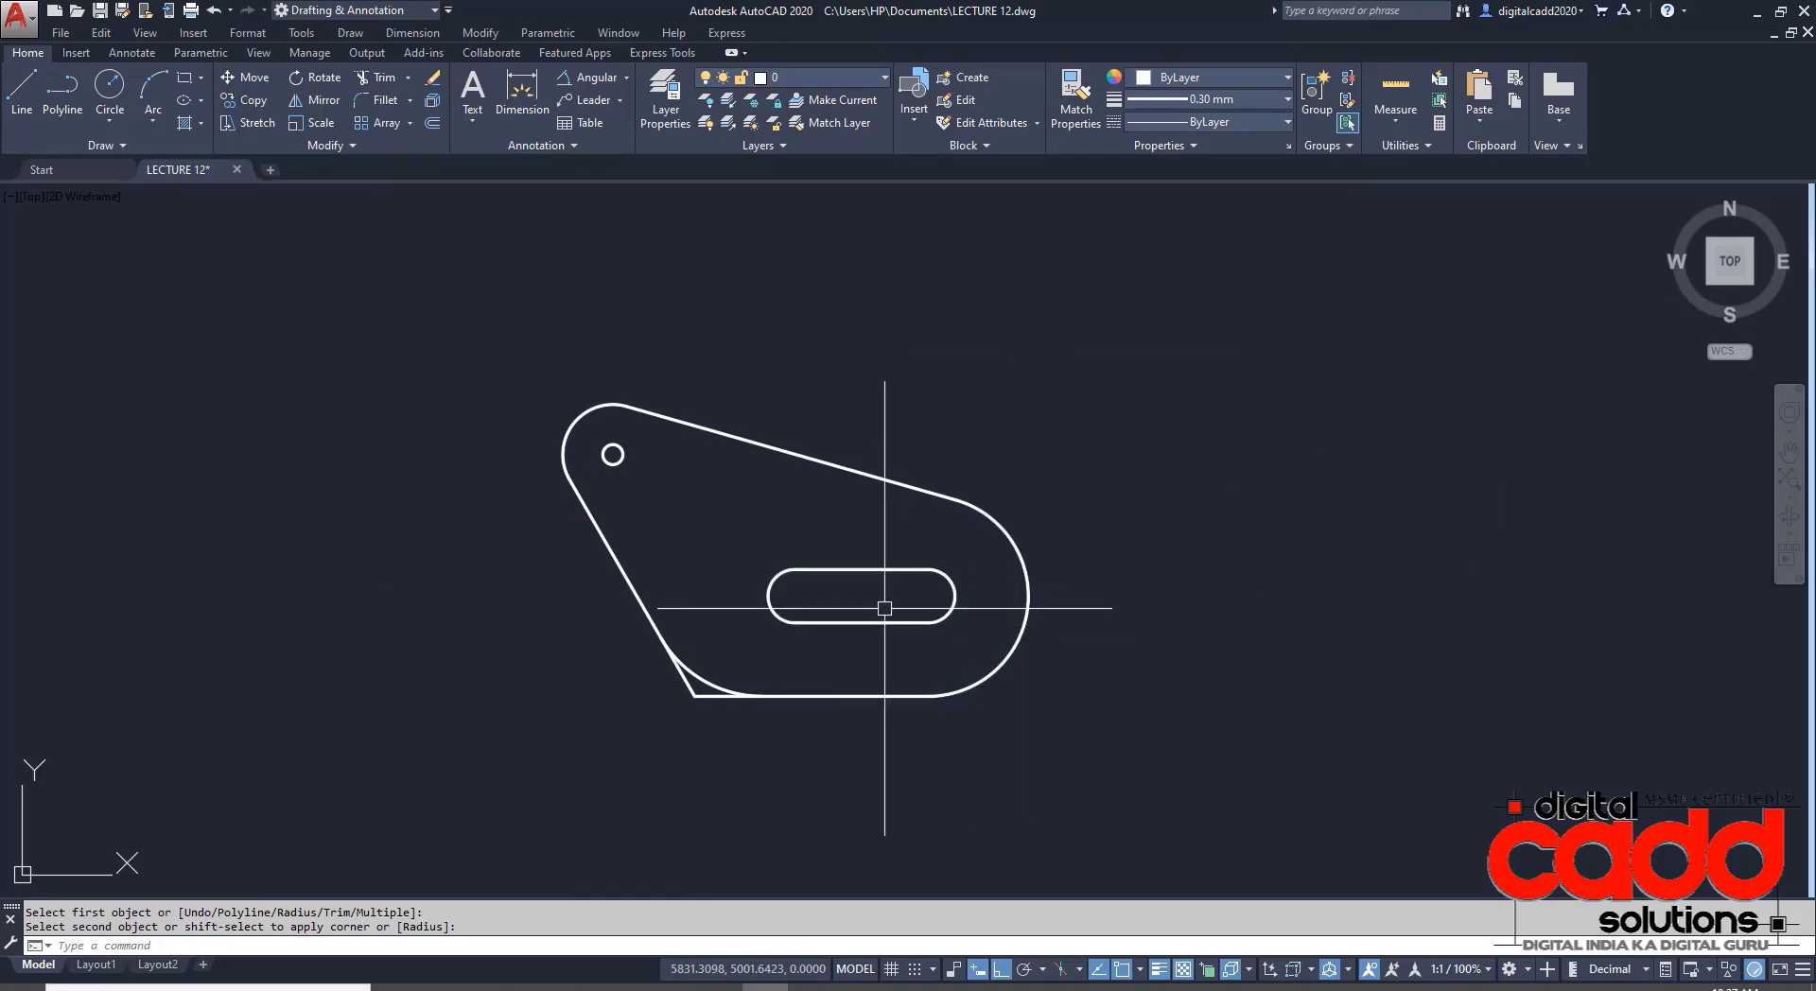
pyautogui.scroll(2, 883, 608)
pyautogui.moveTo(883, 620)
pyautogui.mouseDown(button='middle')
pyautogui.moveTo(861, 633)
pyautogui.moveTo(932, 617)
pyautogui.mouseUp(button='middle')
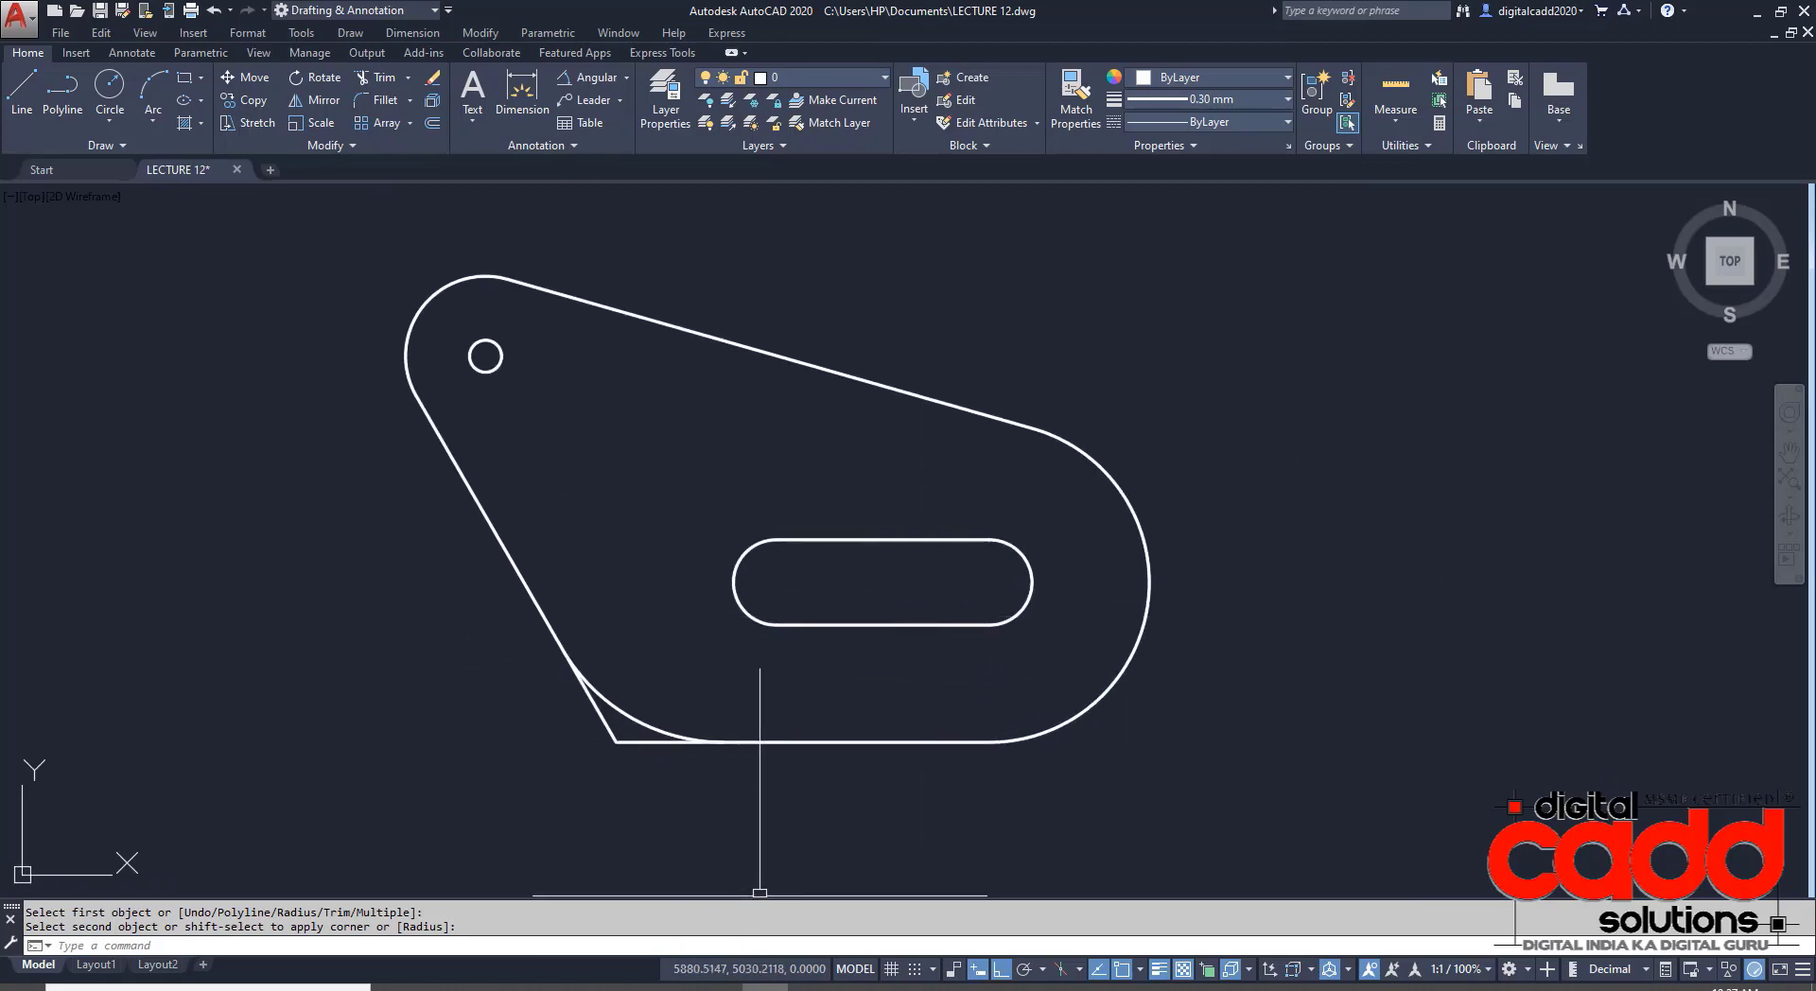
# - Check EX: 34 in the PDF, then in AutoCAD set the current colour to Yellow and the lineweight to ByLayer
pyautogui.click(533, 988)
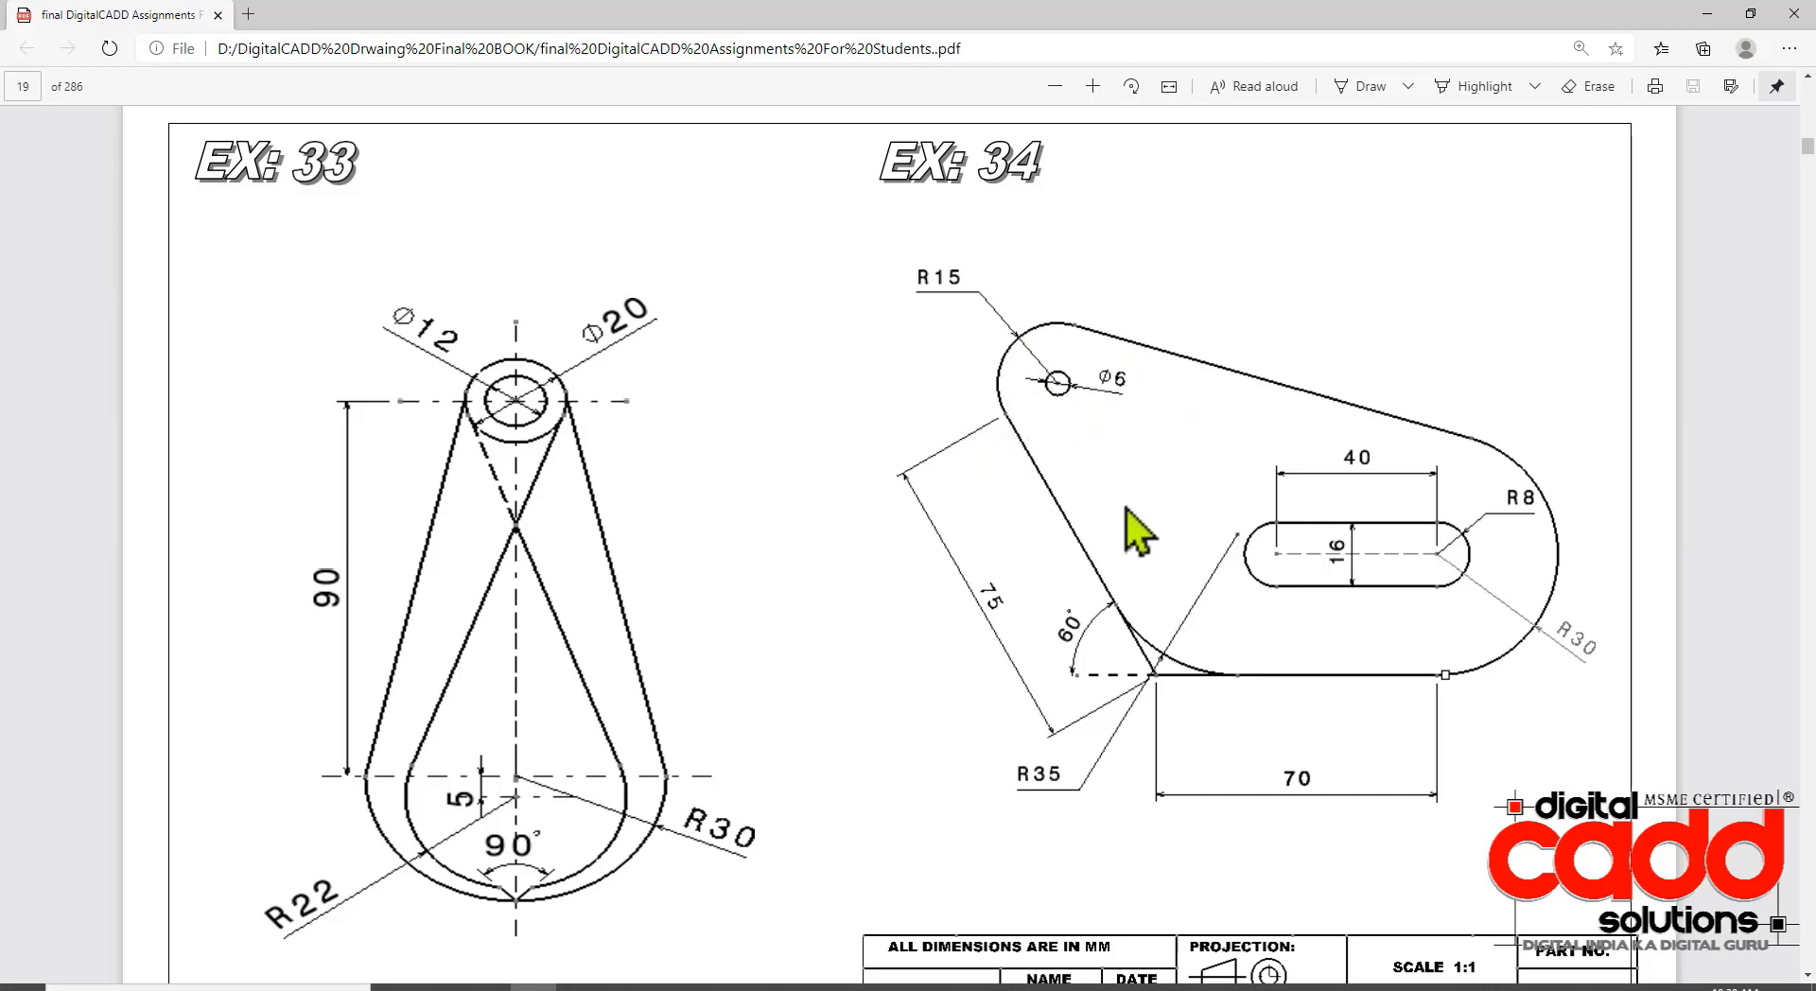
pyautogui.click(765, 988)
pyautogui.moveTo(868, 582); pyautogui.dragTo(832, 607, button='middle')
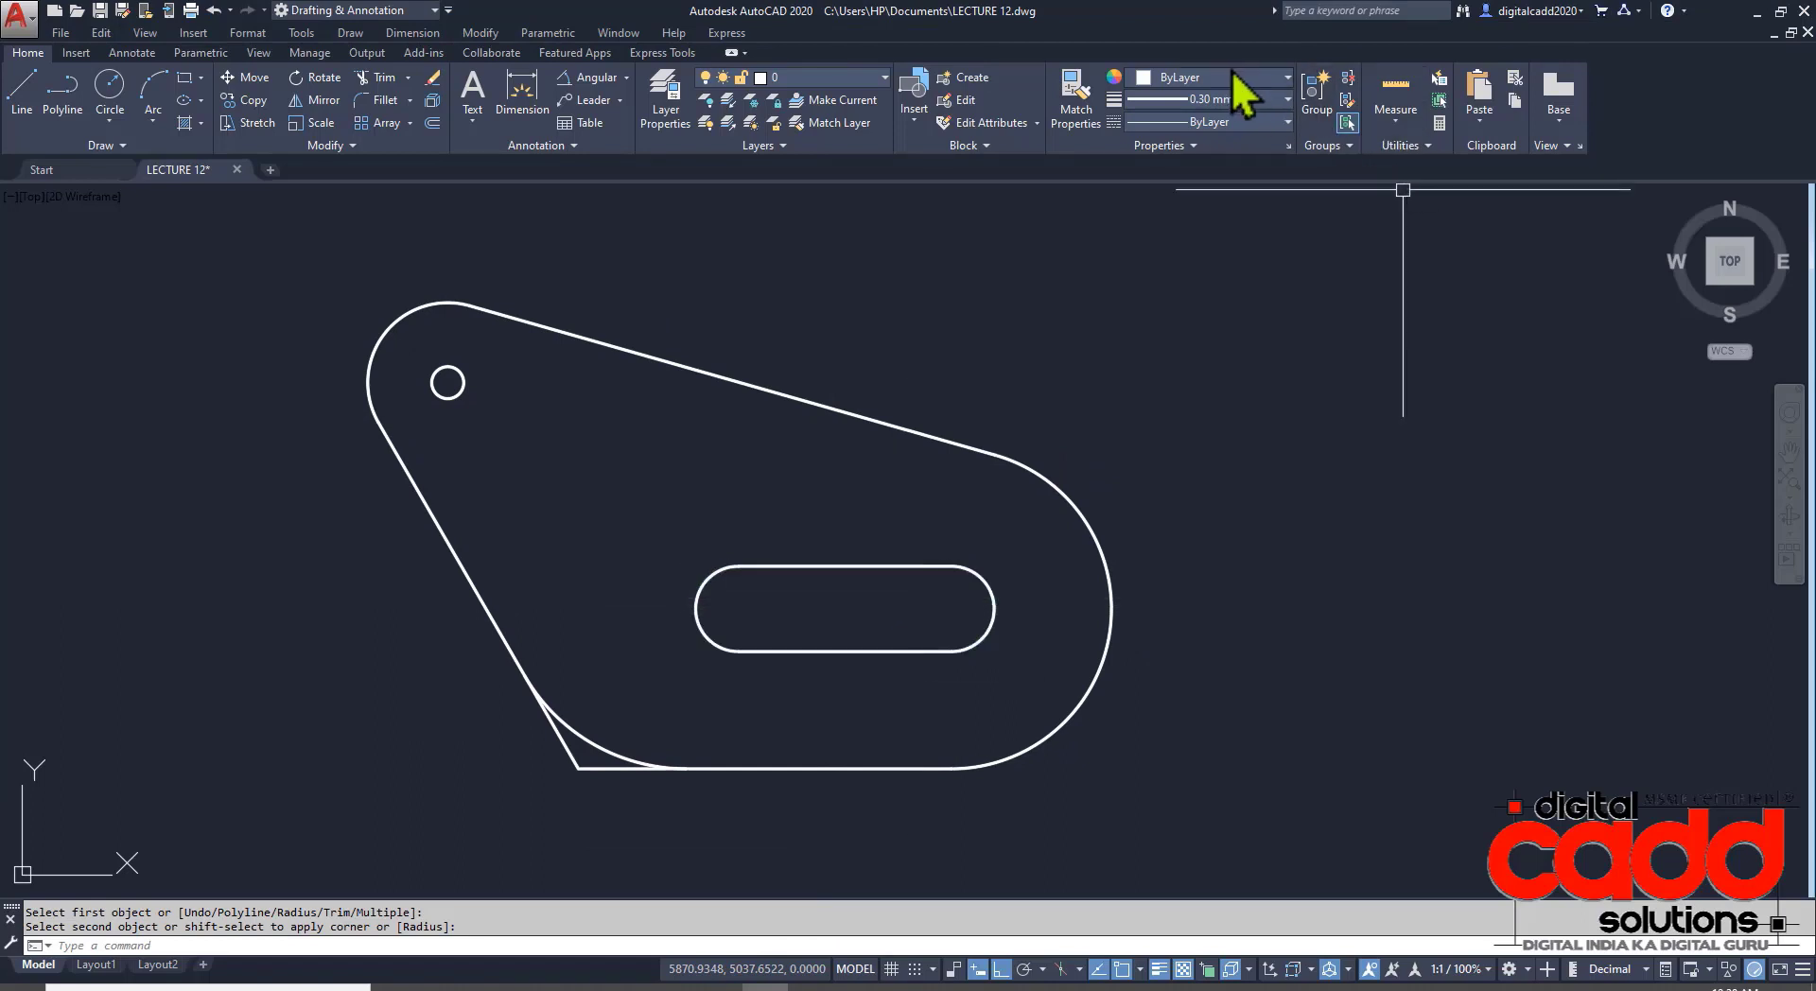
pyautogui.click(1173, 77)
pyautogui.click(1166, 275)
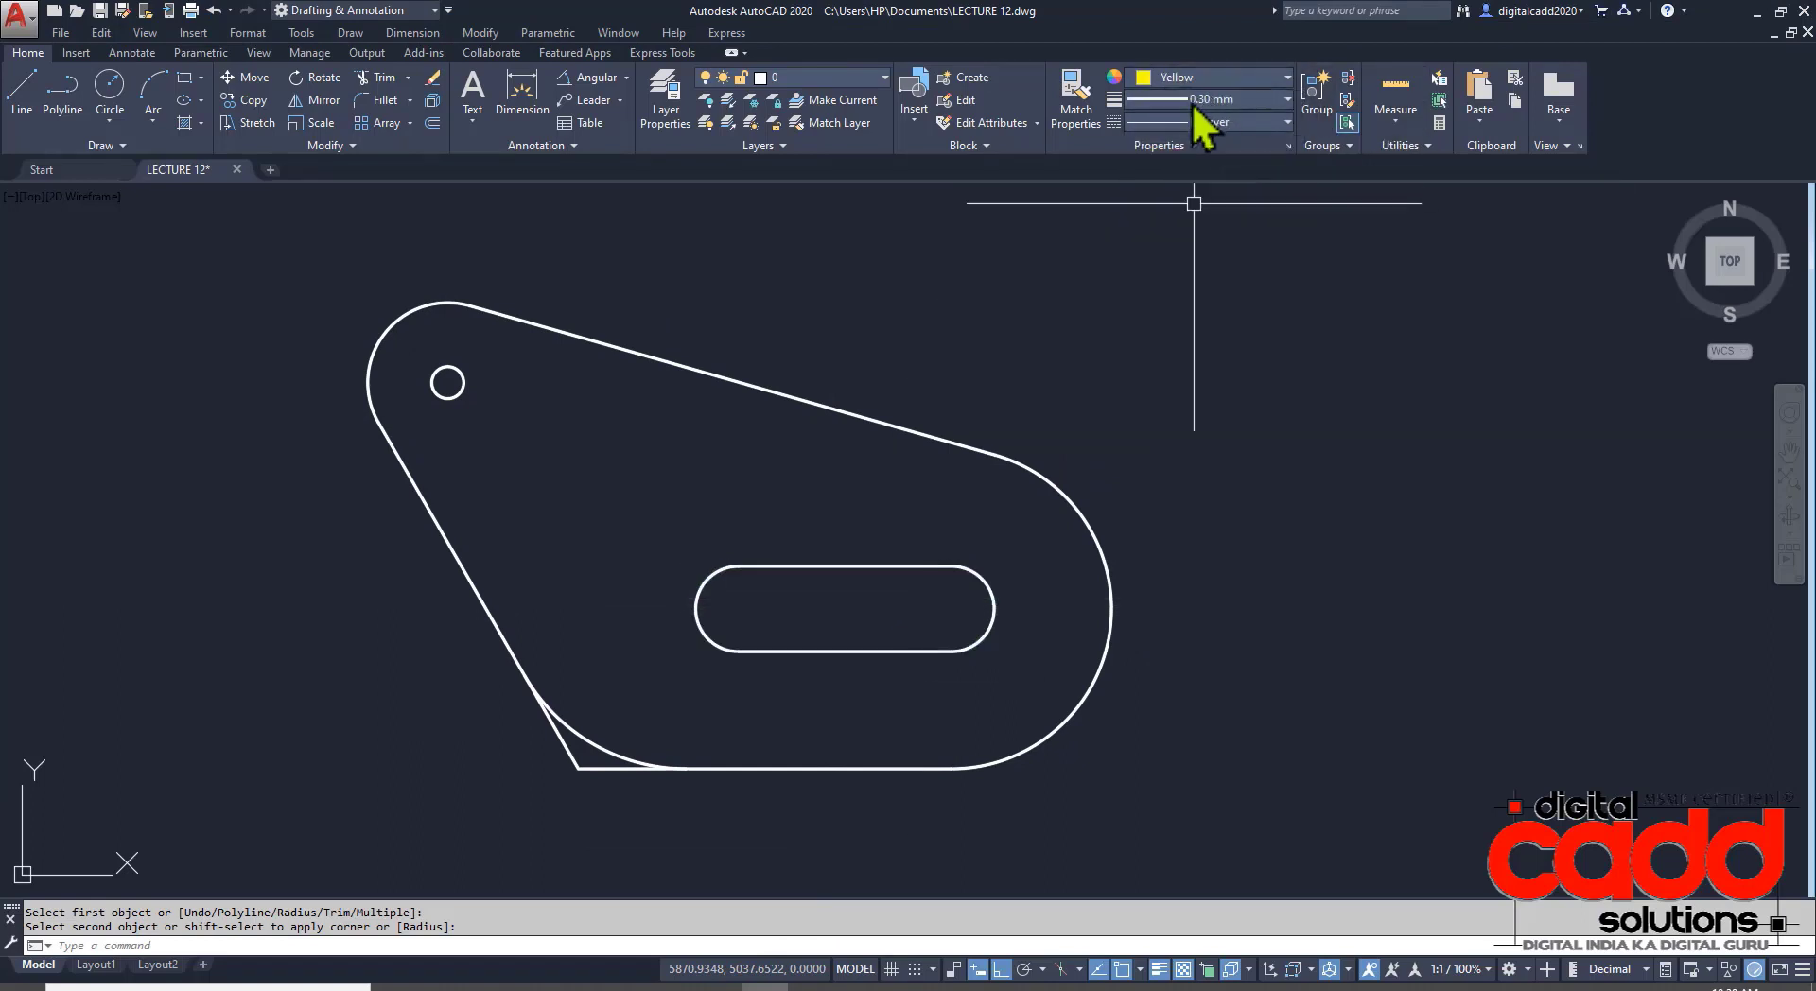
pyautogui.click(1193, 100)
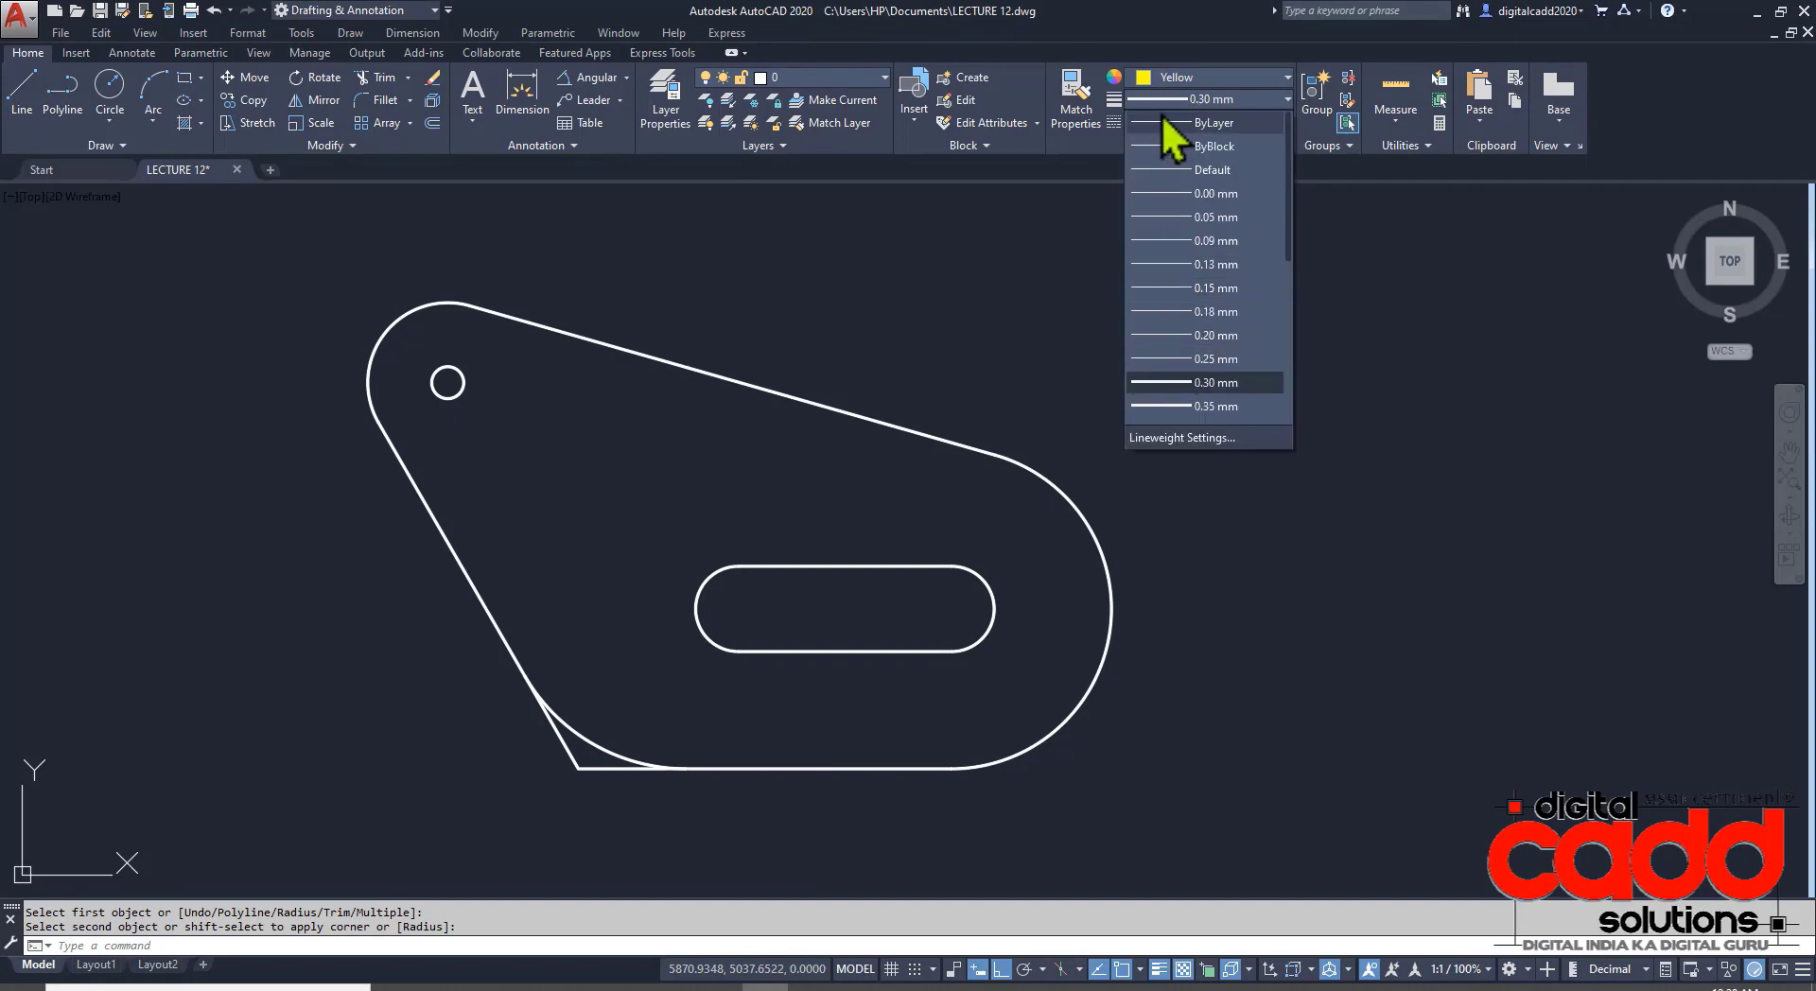
pyautogui.click(1170, 125)
# - Add a centerline between the slot's upper and lower straight edges
pyautogui.click(131, 53)
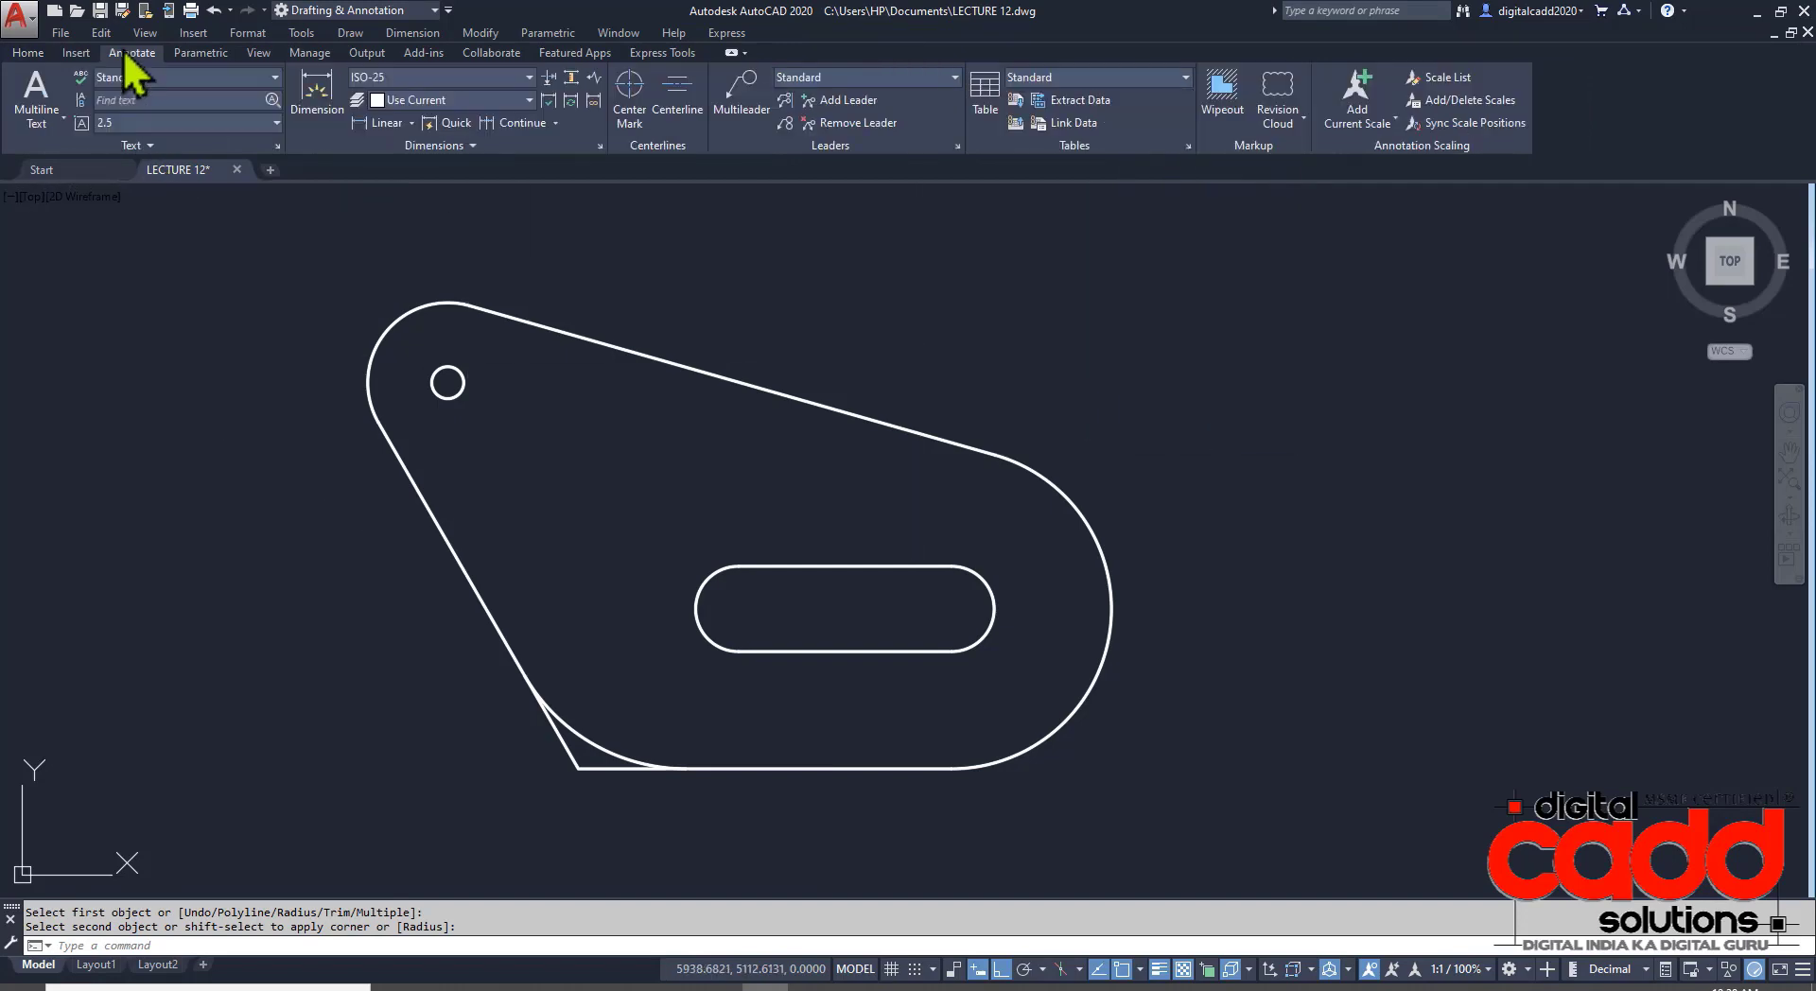
pyautogui.click(626, 94)
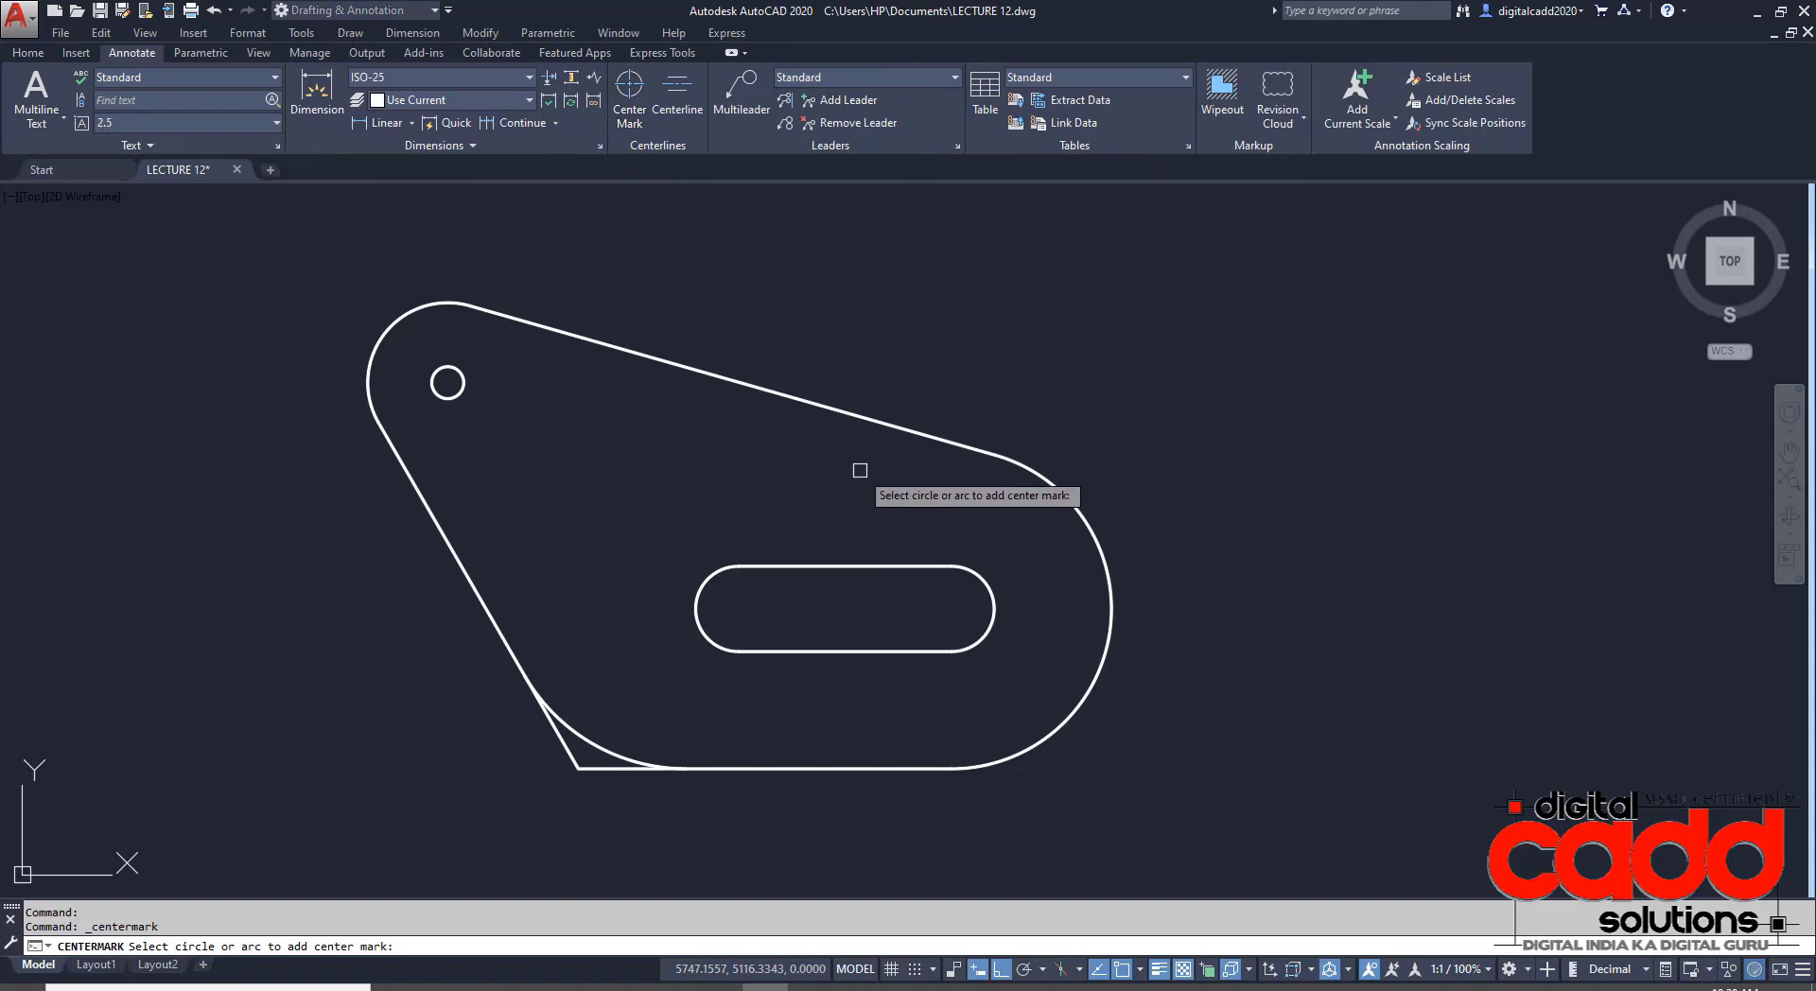
pyautogui.press('Escape')
pyautogui.click(678, 95)
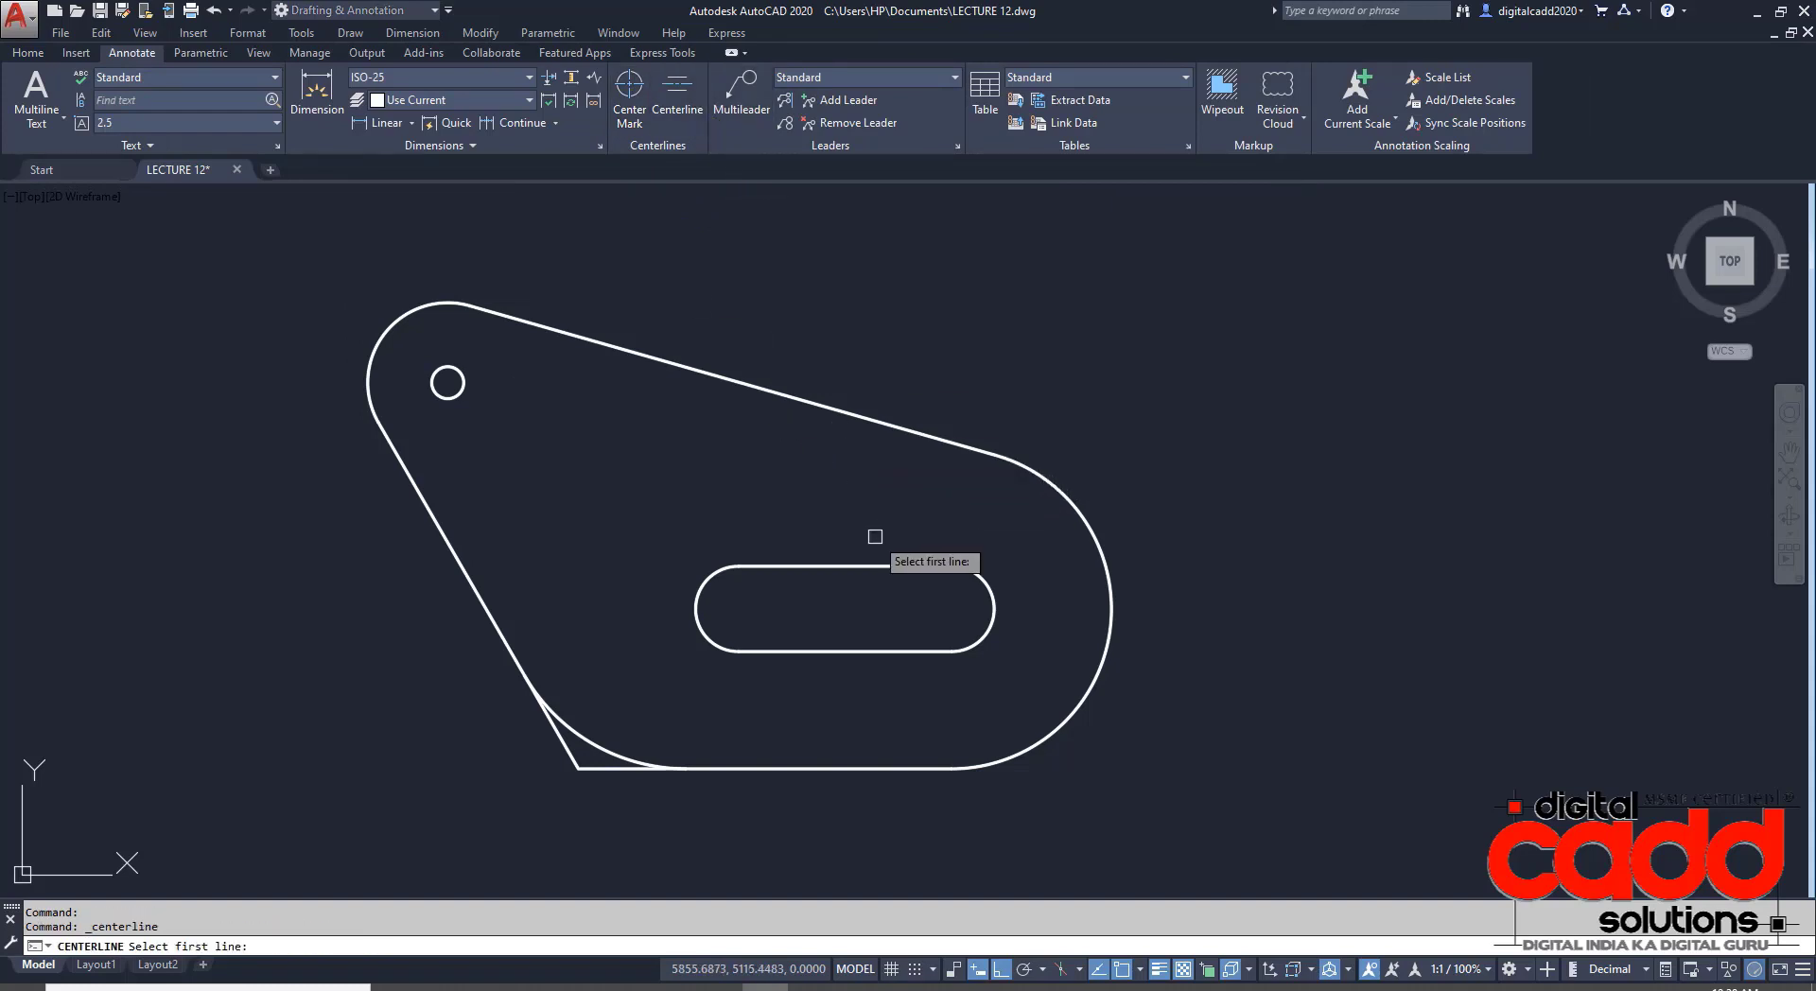
pyautogui.click(875, 566)
pyautogui.click(881, 651)
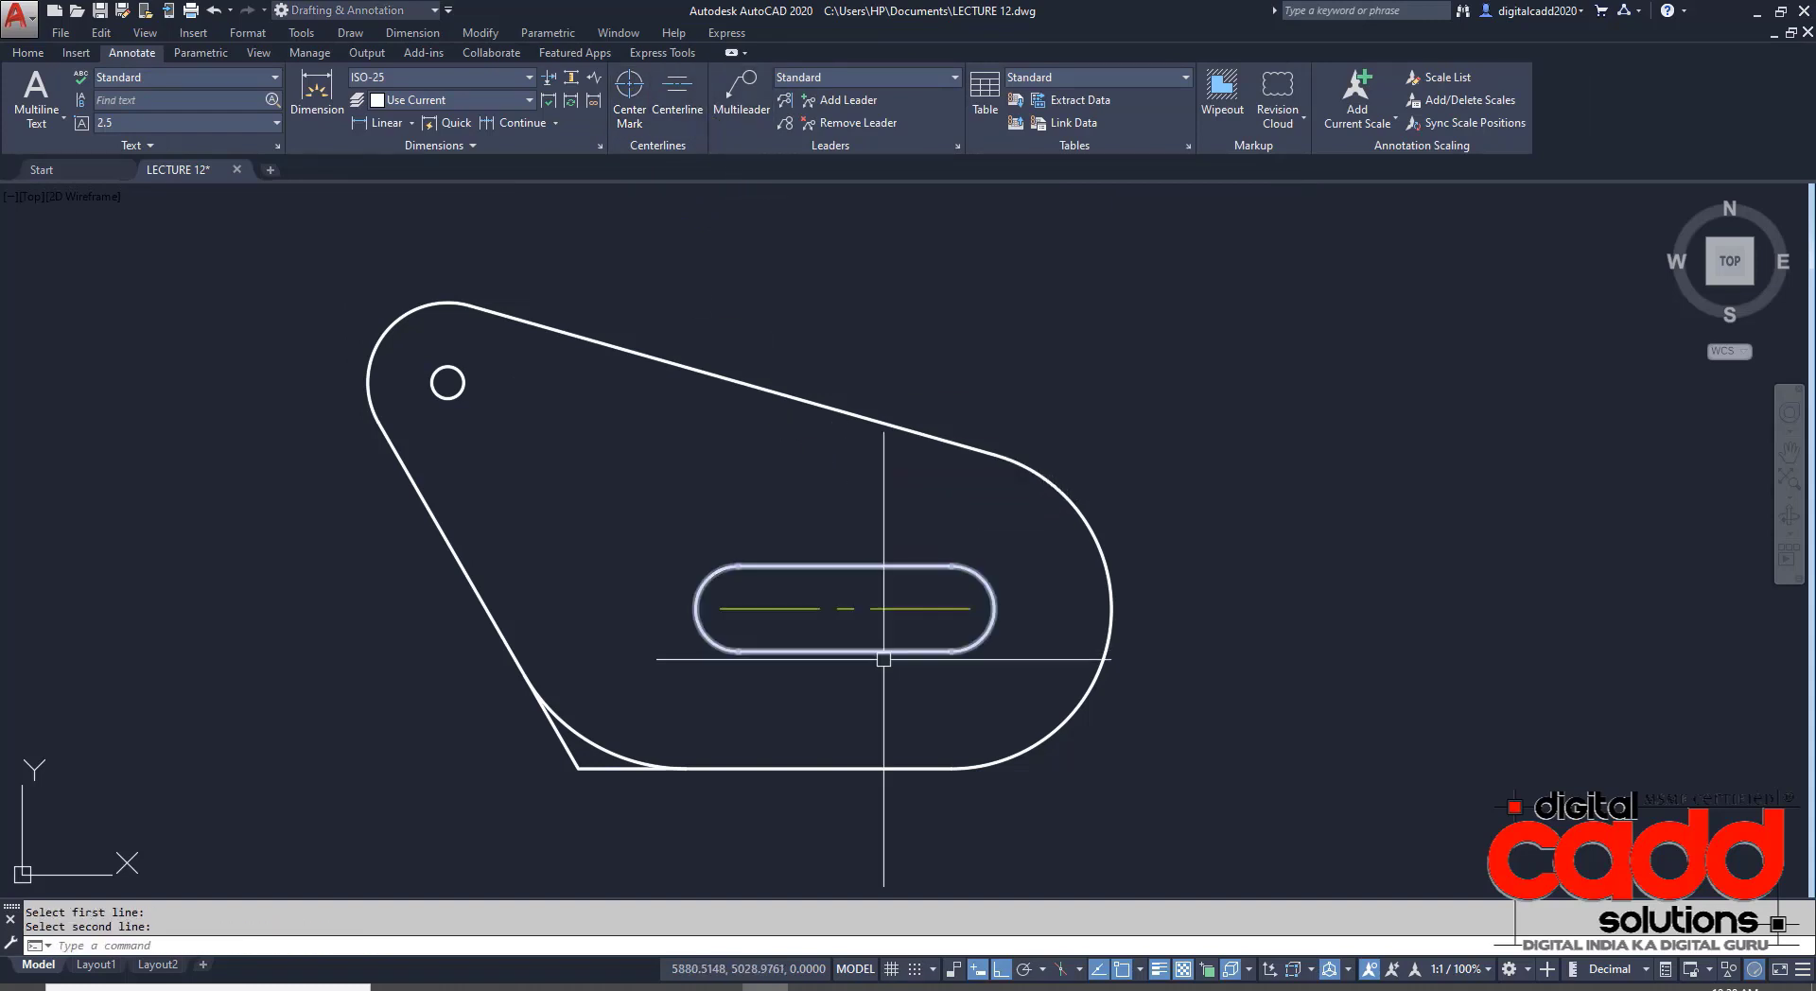
# - Add center marks to the plate's small upper arc and its large right-hand arc
pyautogui.click(629, 90)
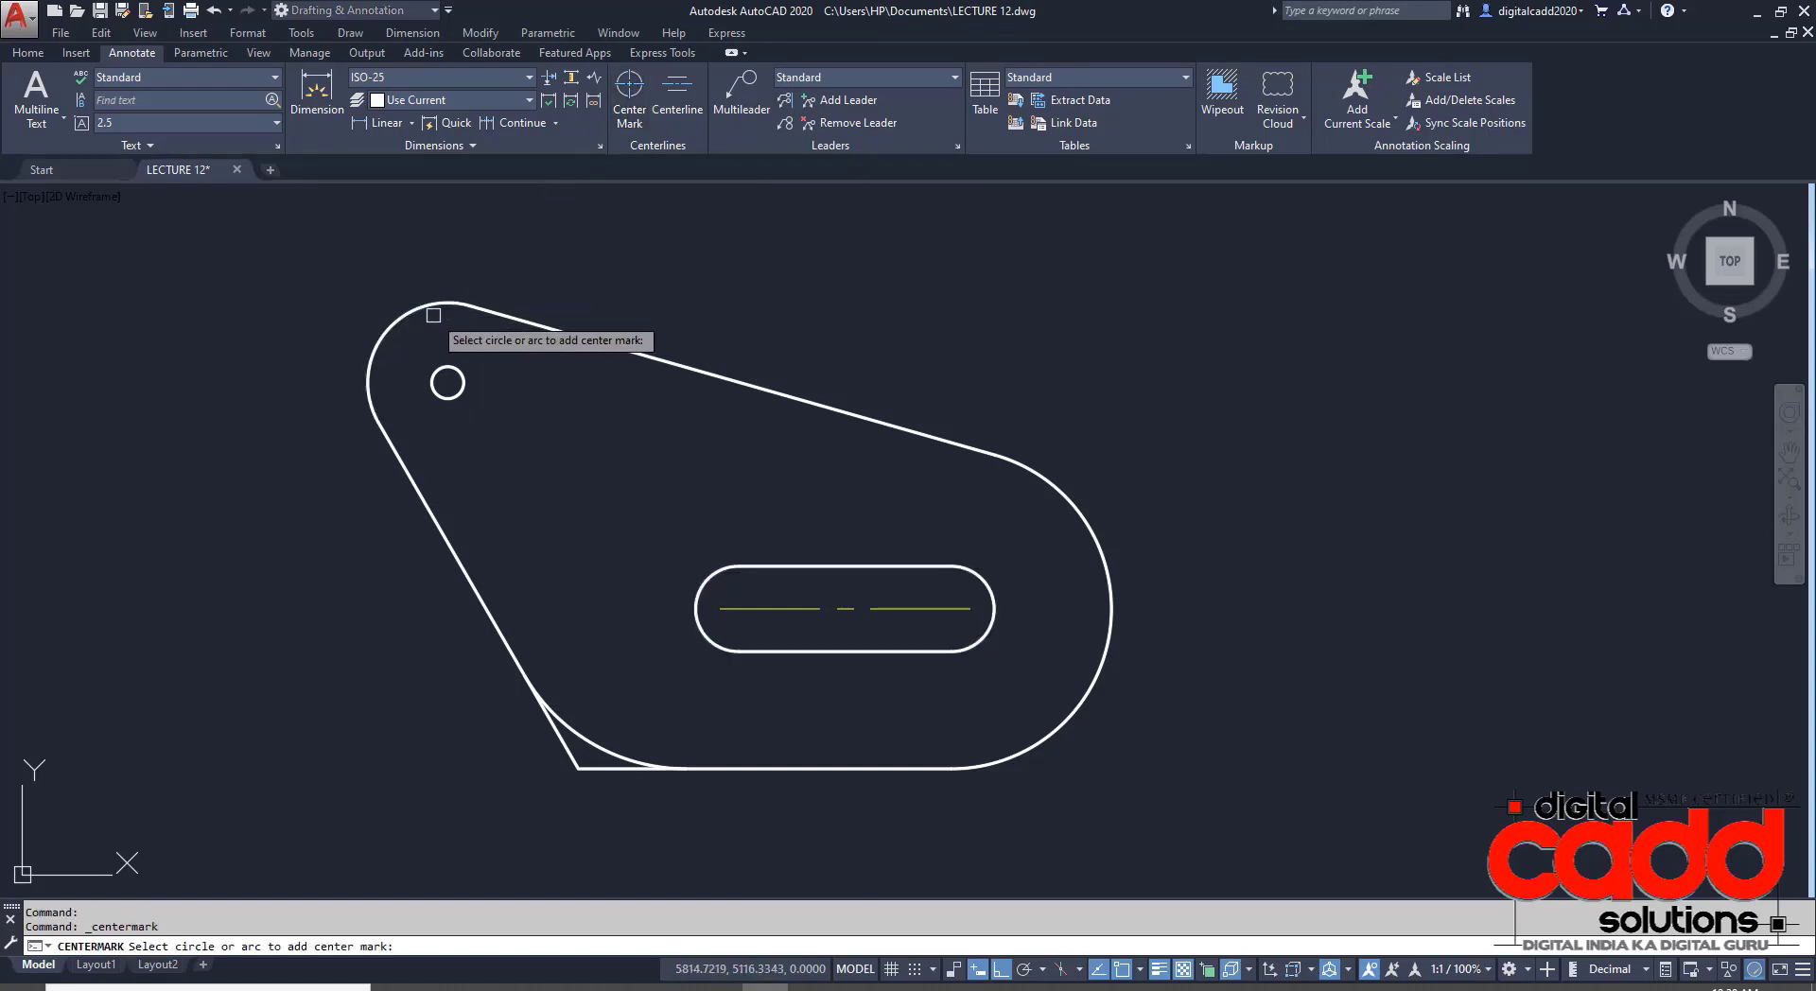
pyautogui.click(432, 376)
pyautogui.click(1118, 574)
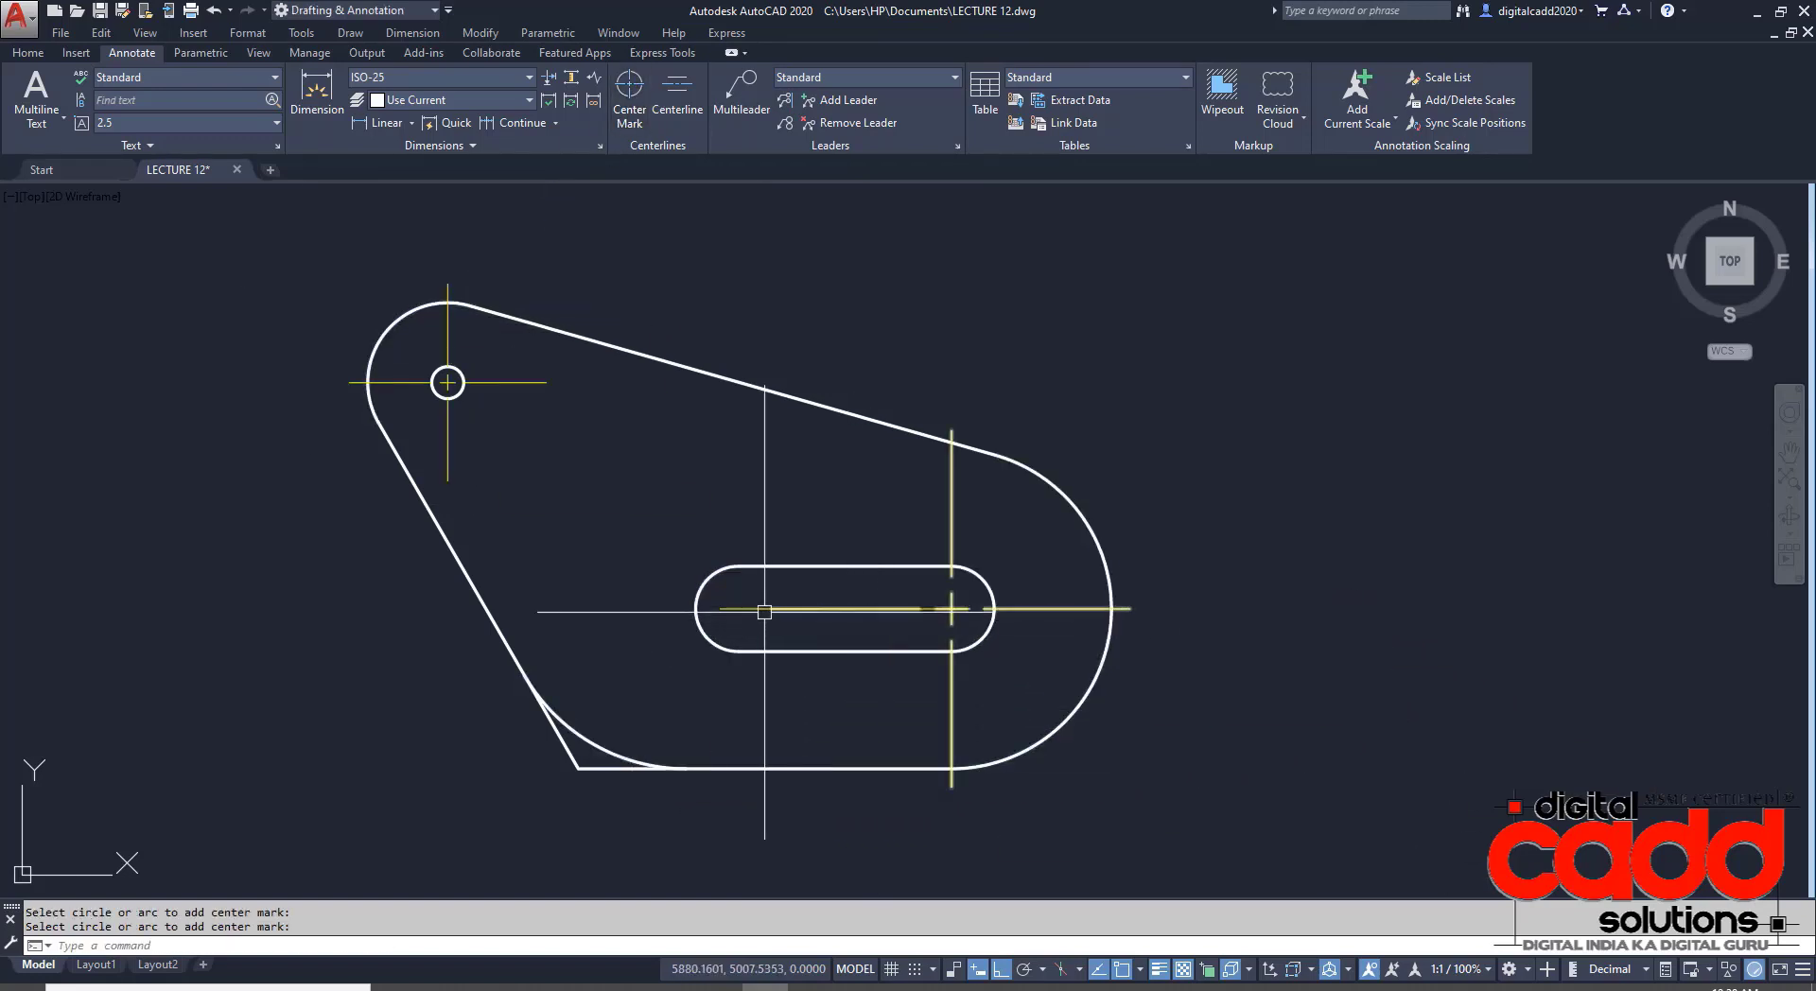
# - Delete the slot's separate centerline and extend the large arc's center mark leftward past the slot's left end
pyautogui.click(736, 608)
pyautogui.press('Delete')
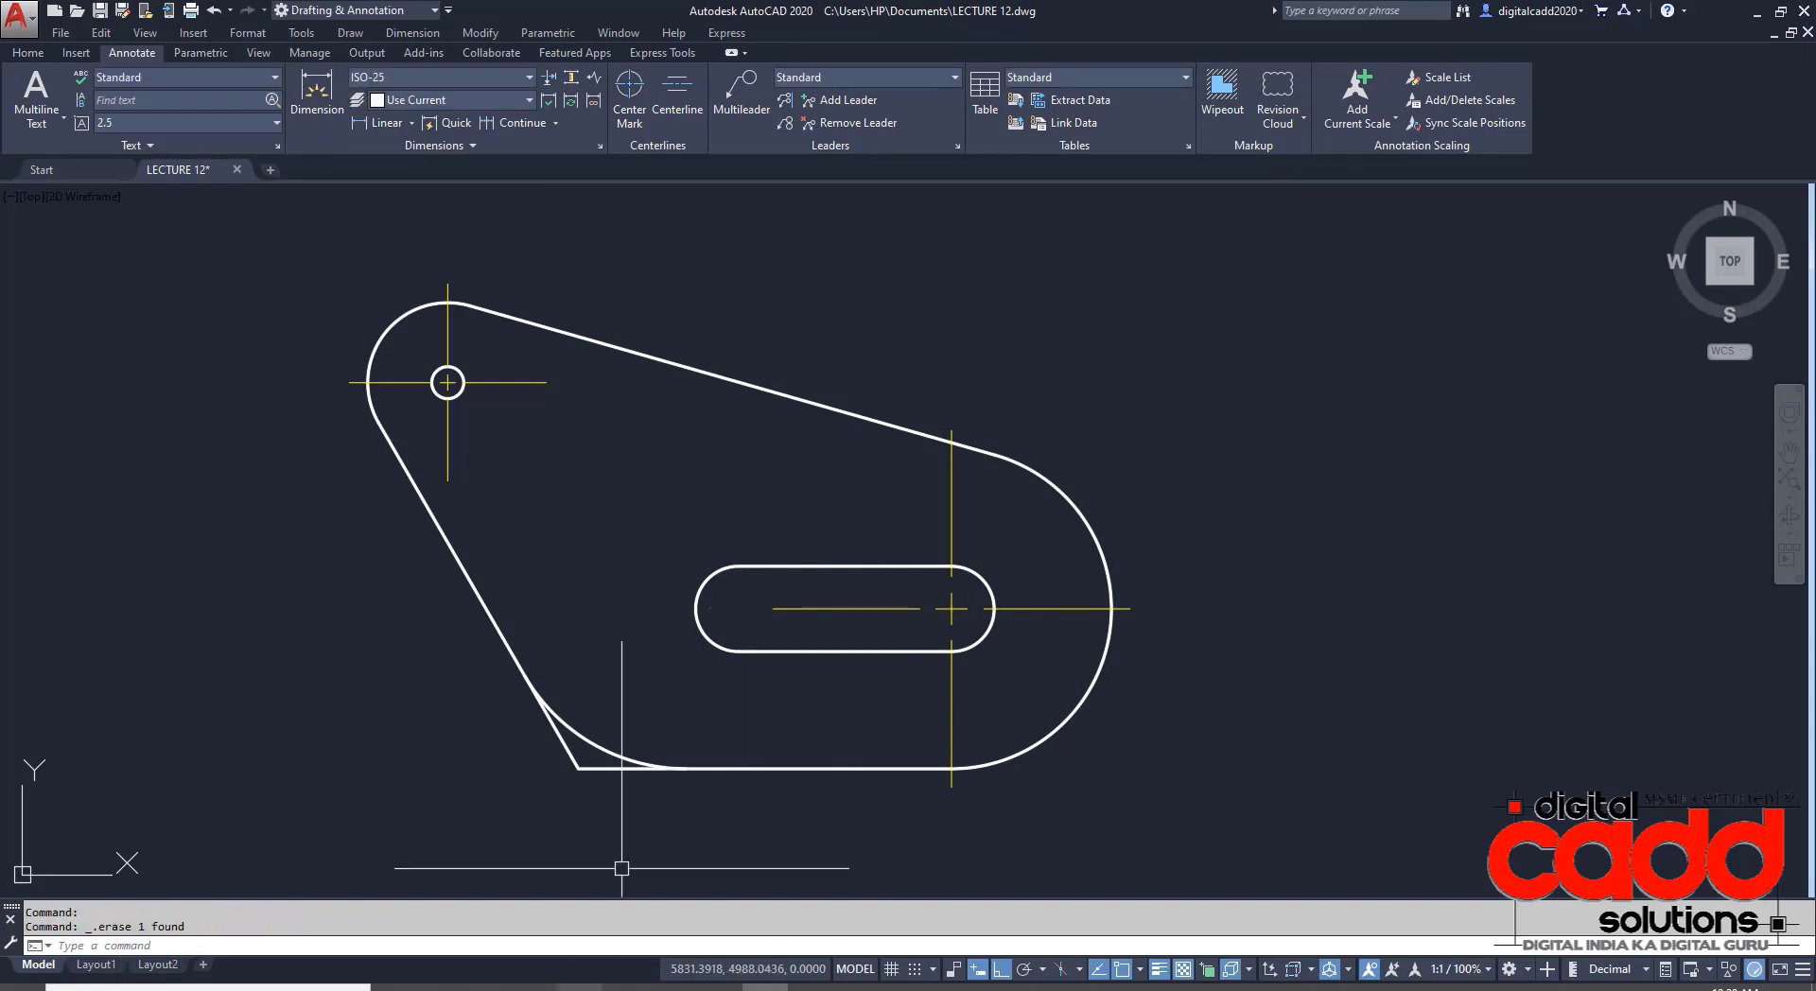
pyautogui.click(774, 608)
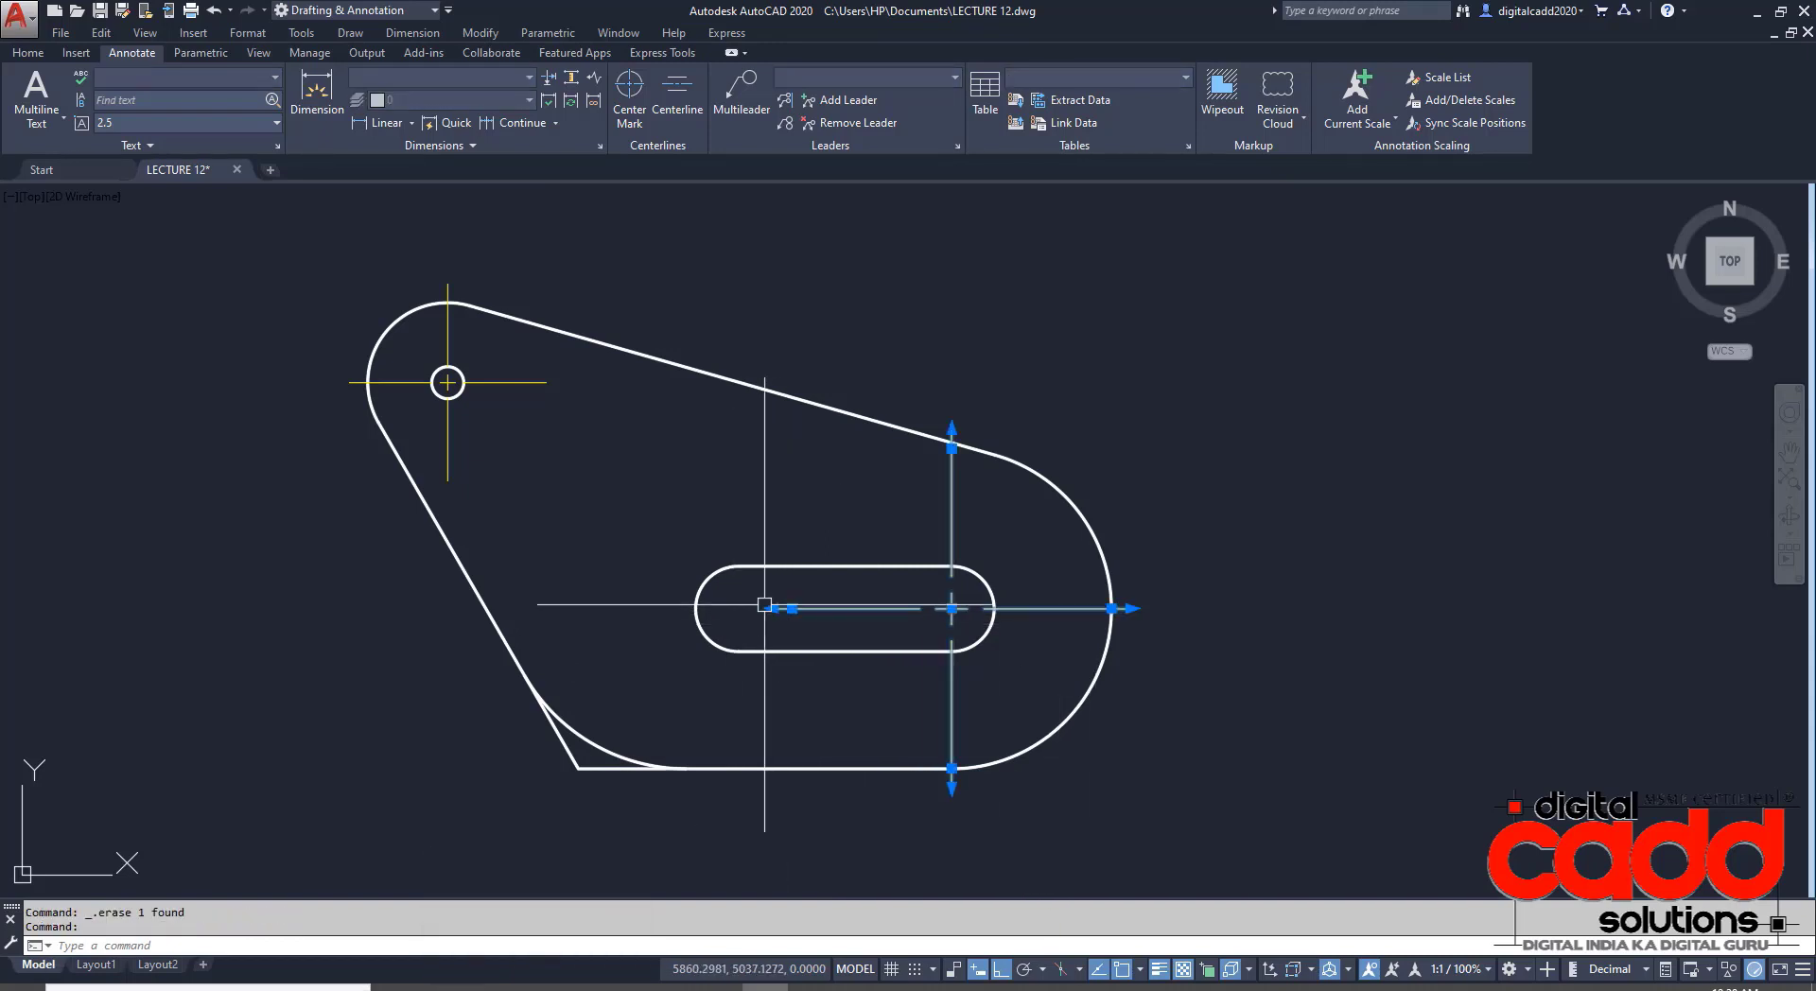
pyautogui.click(774, 609)
pyautogui.click(678, 593)
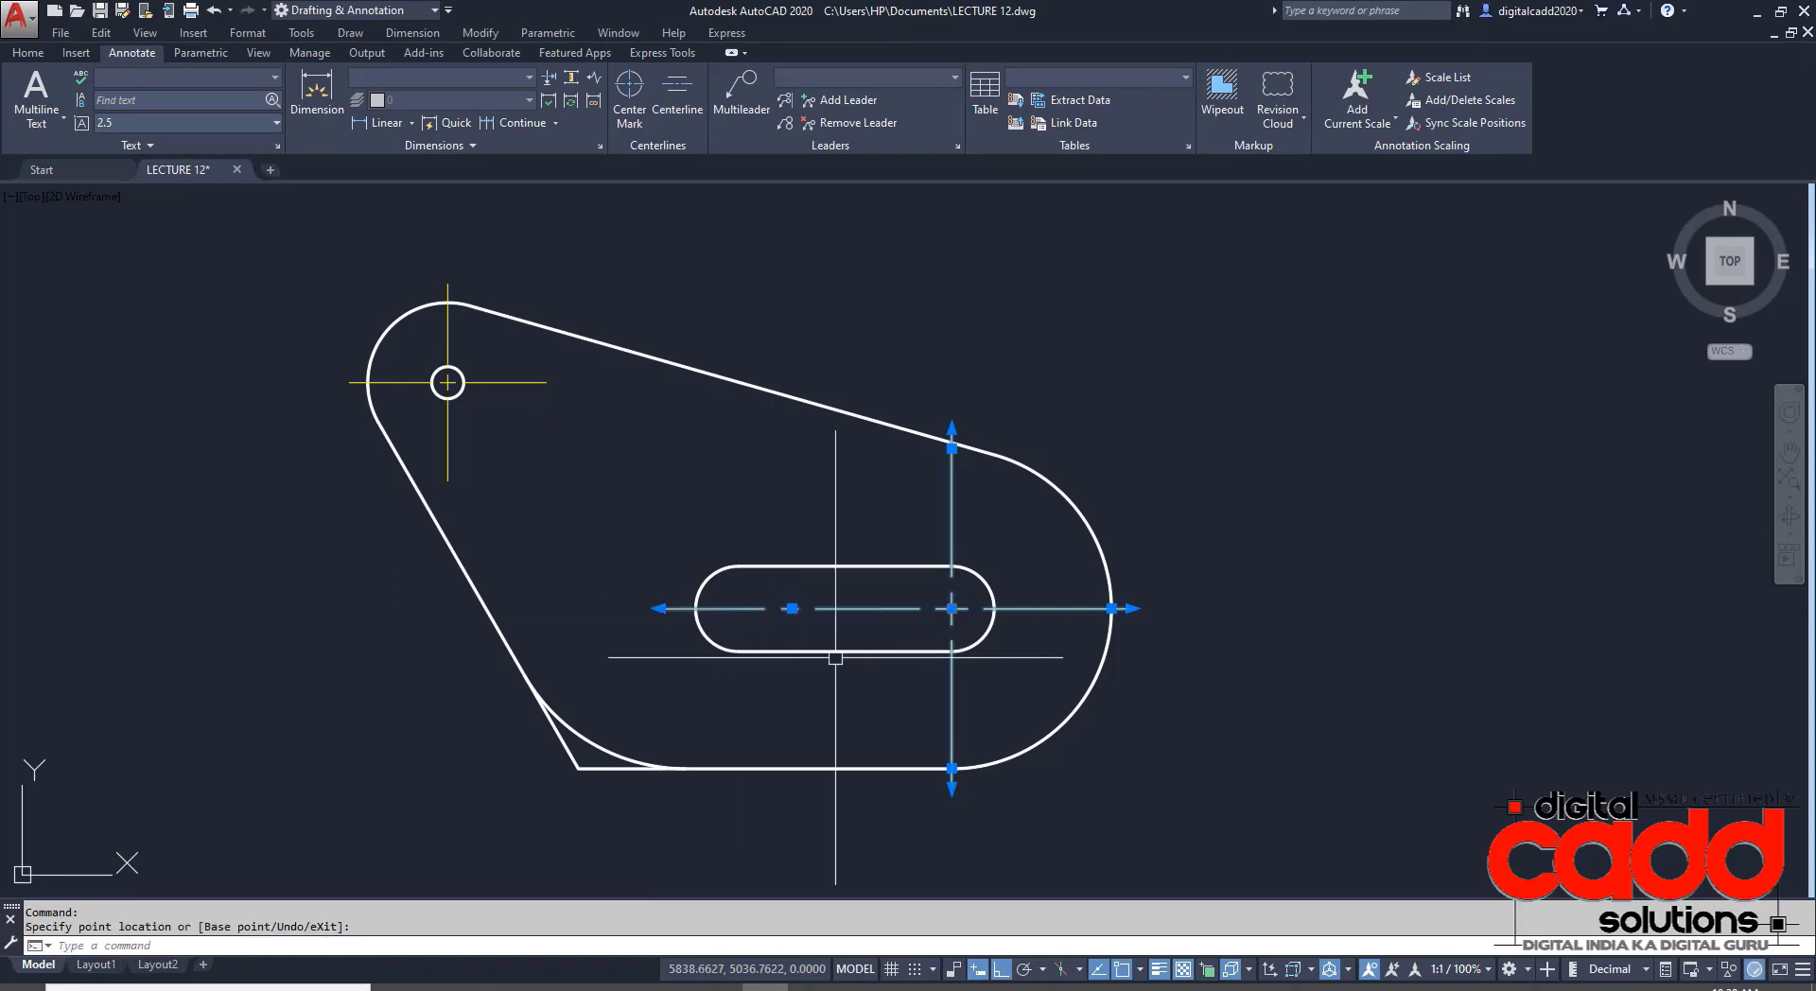
# - Set the linetype scale of both center marks to 0.3
pyautogui.click(448, 382)
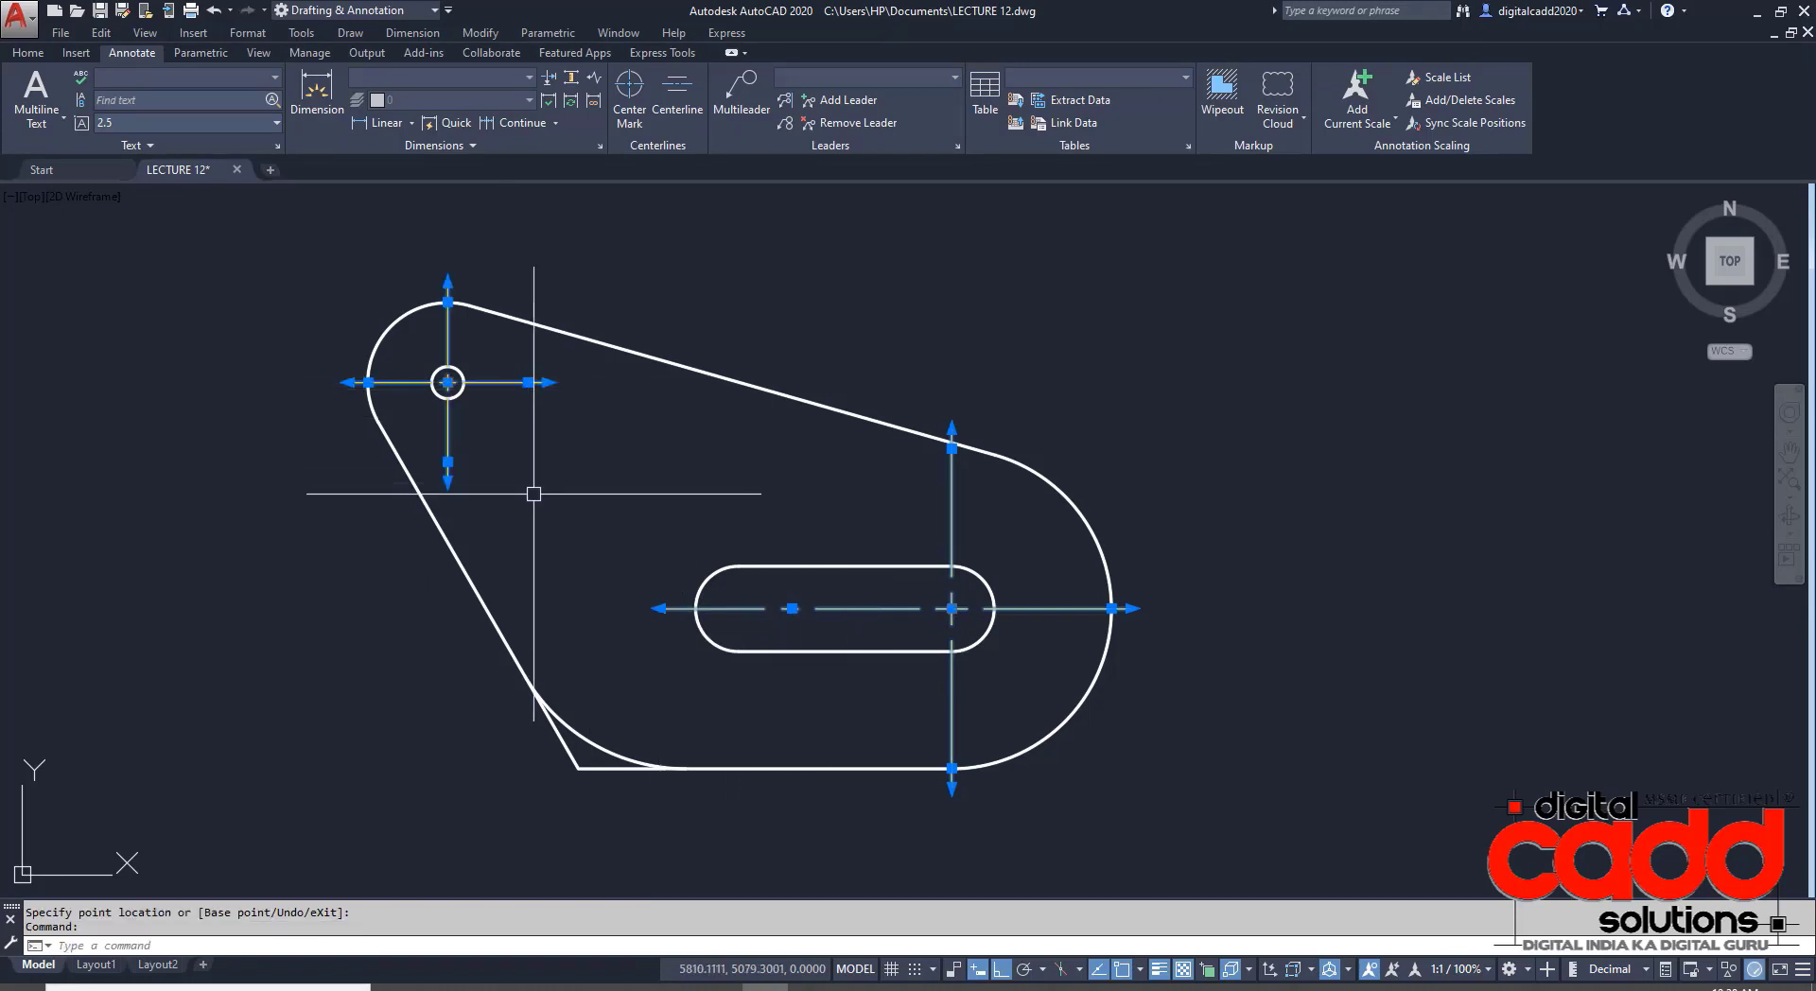
pyautogui.hotkey('ctrl', '1')
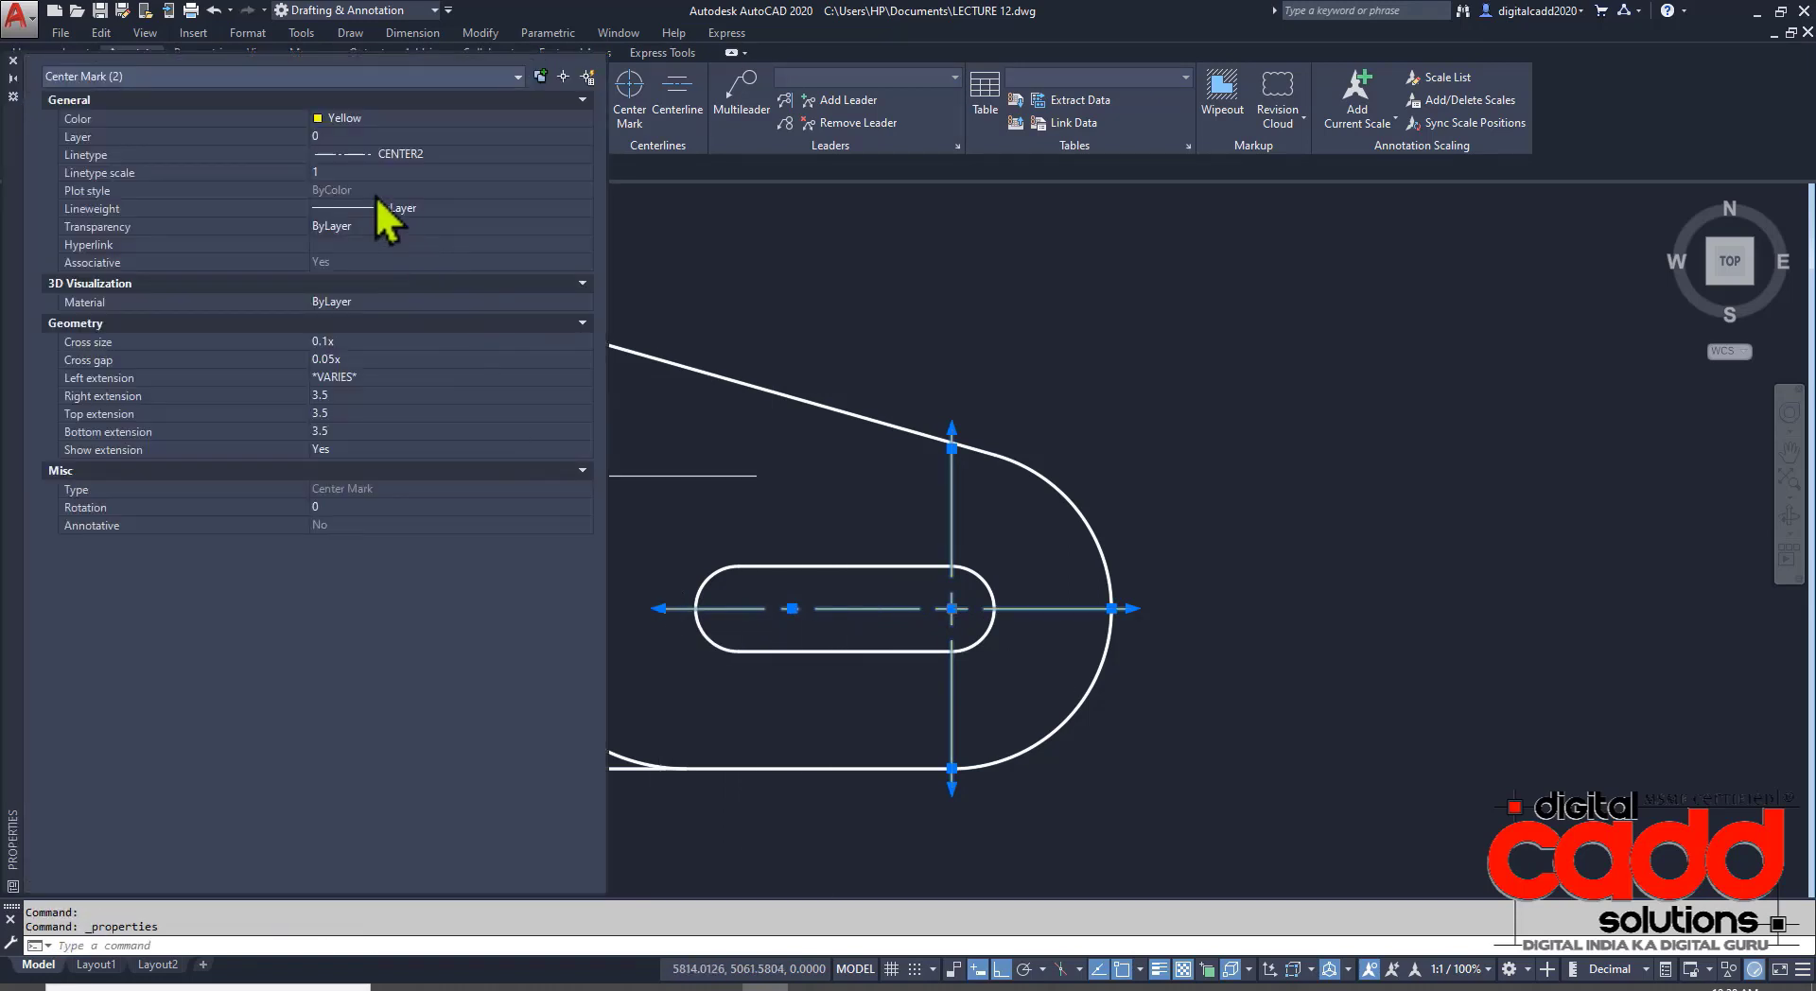
pyautogui.click(358, 174)
pyautogui.write('0.3')
pyautogui.press('Return')
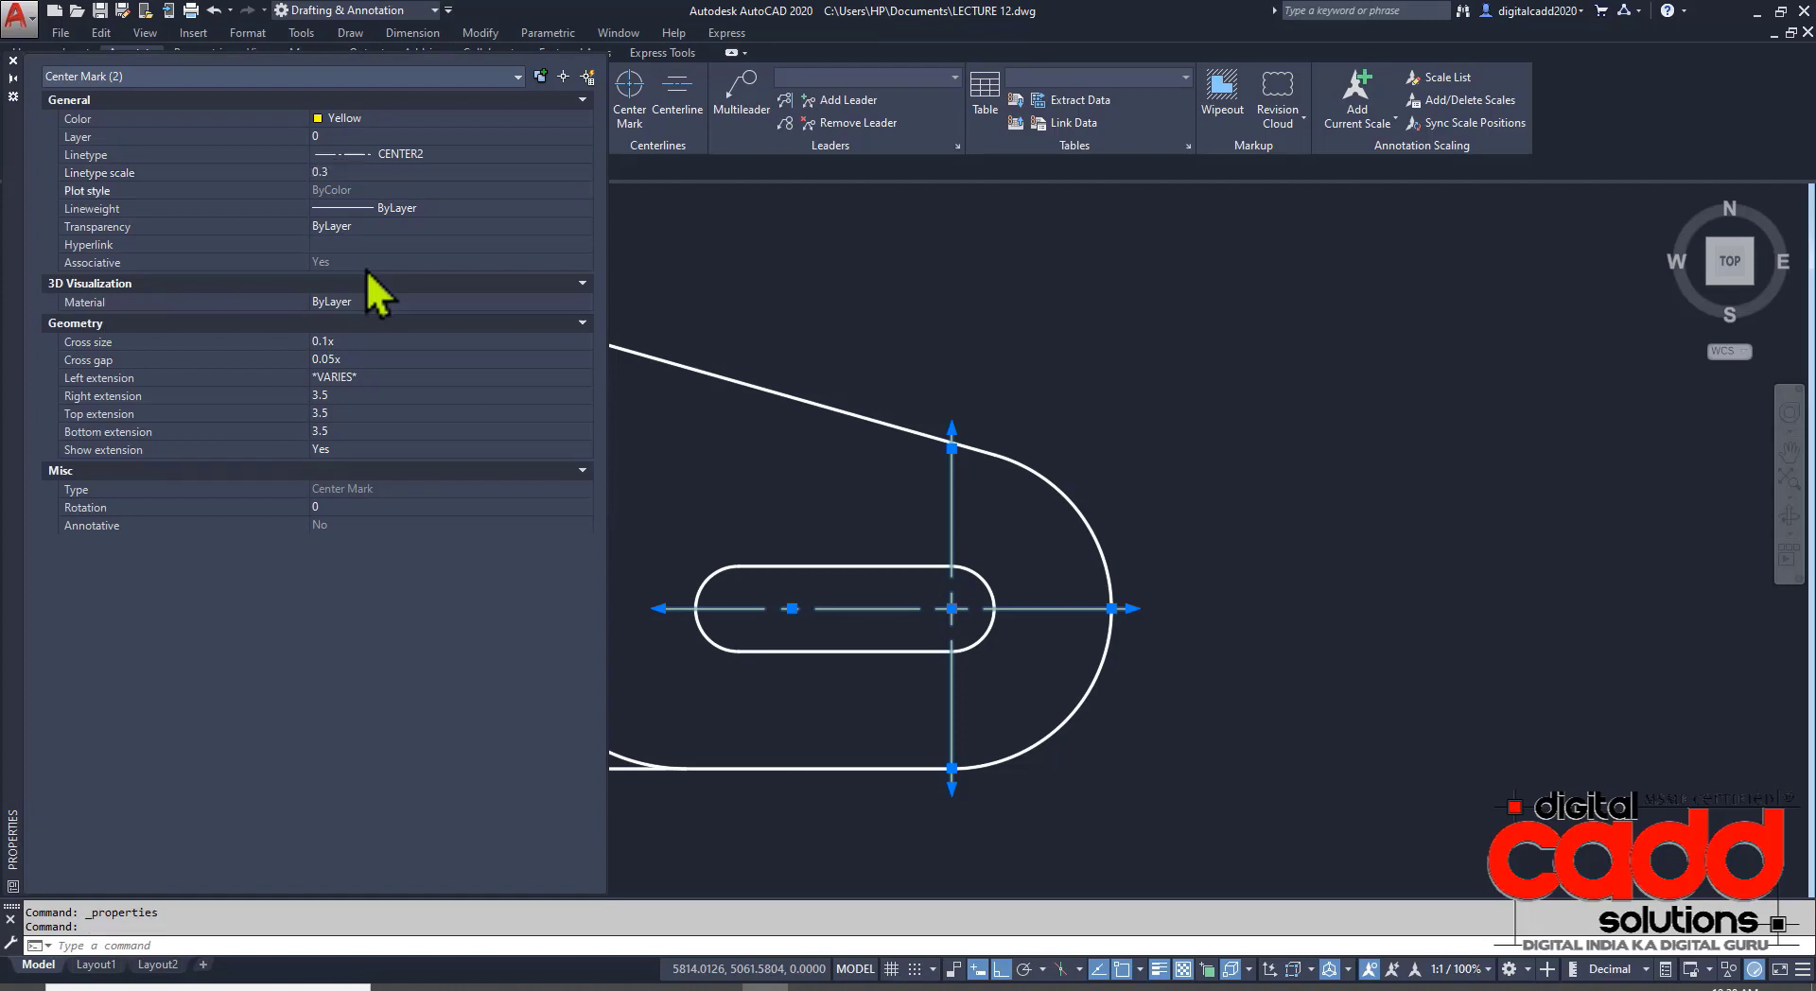
pyautogui.click(12, 59)
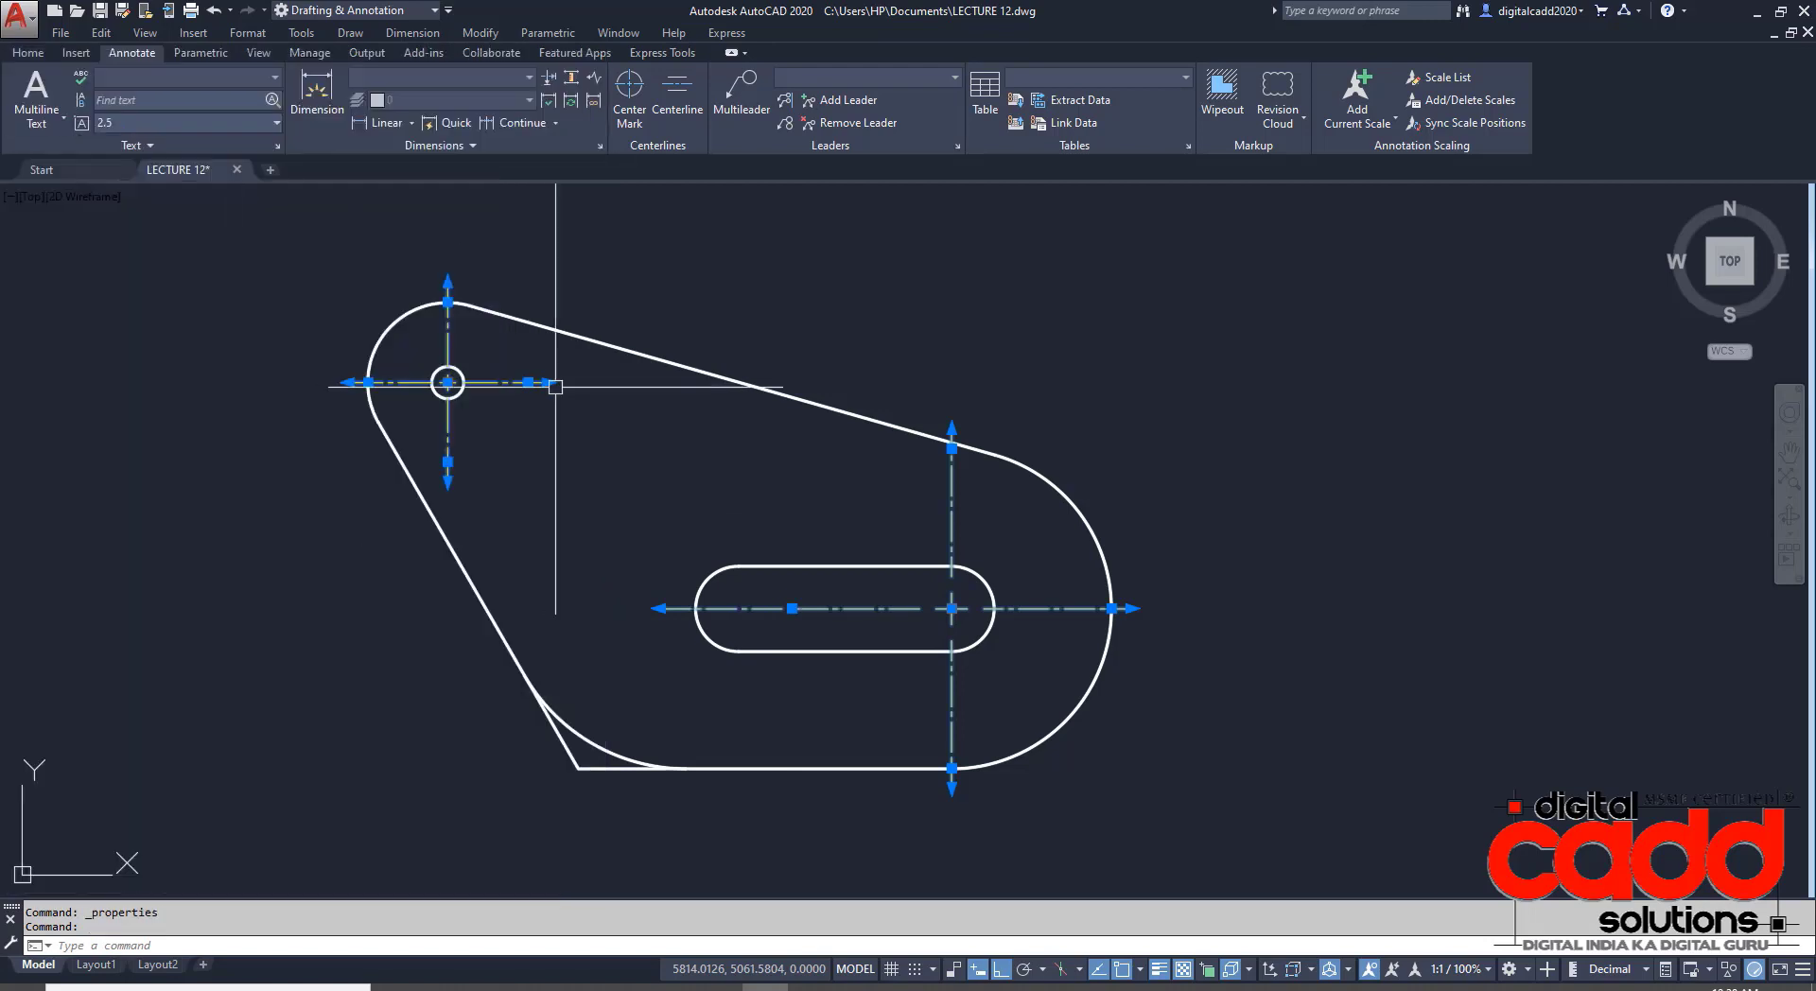
pyautogui.press('Escape')
# - Find EX: 38, the Seal Cover, in the PDF and examine its views and dimensions
pyautogui.scroll(-2, 852, 420)
pyautogui.scroll(-2, 852, 420)
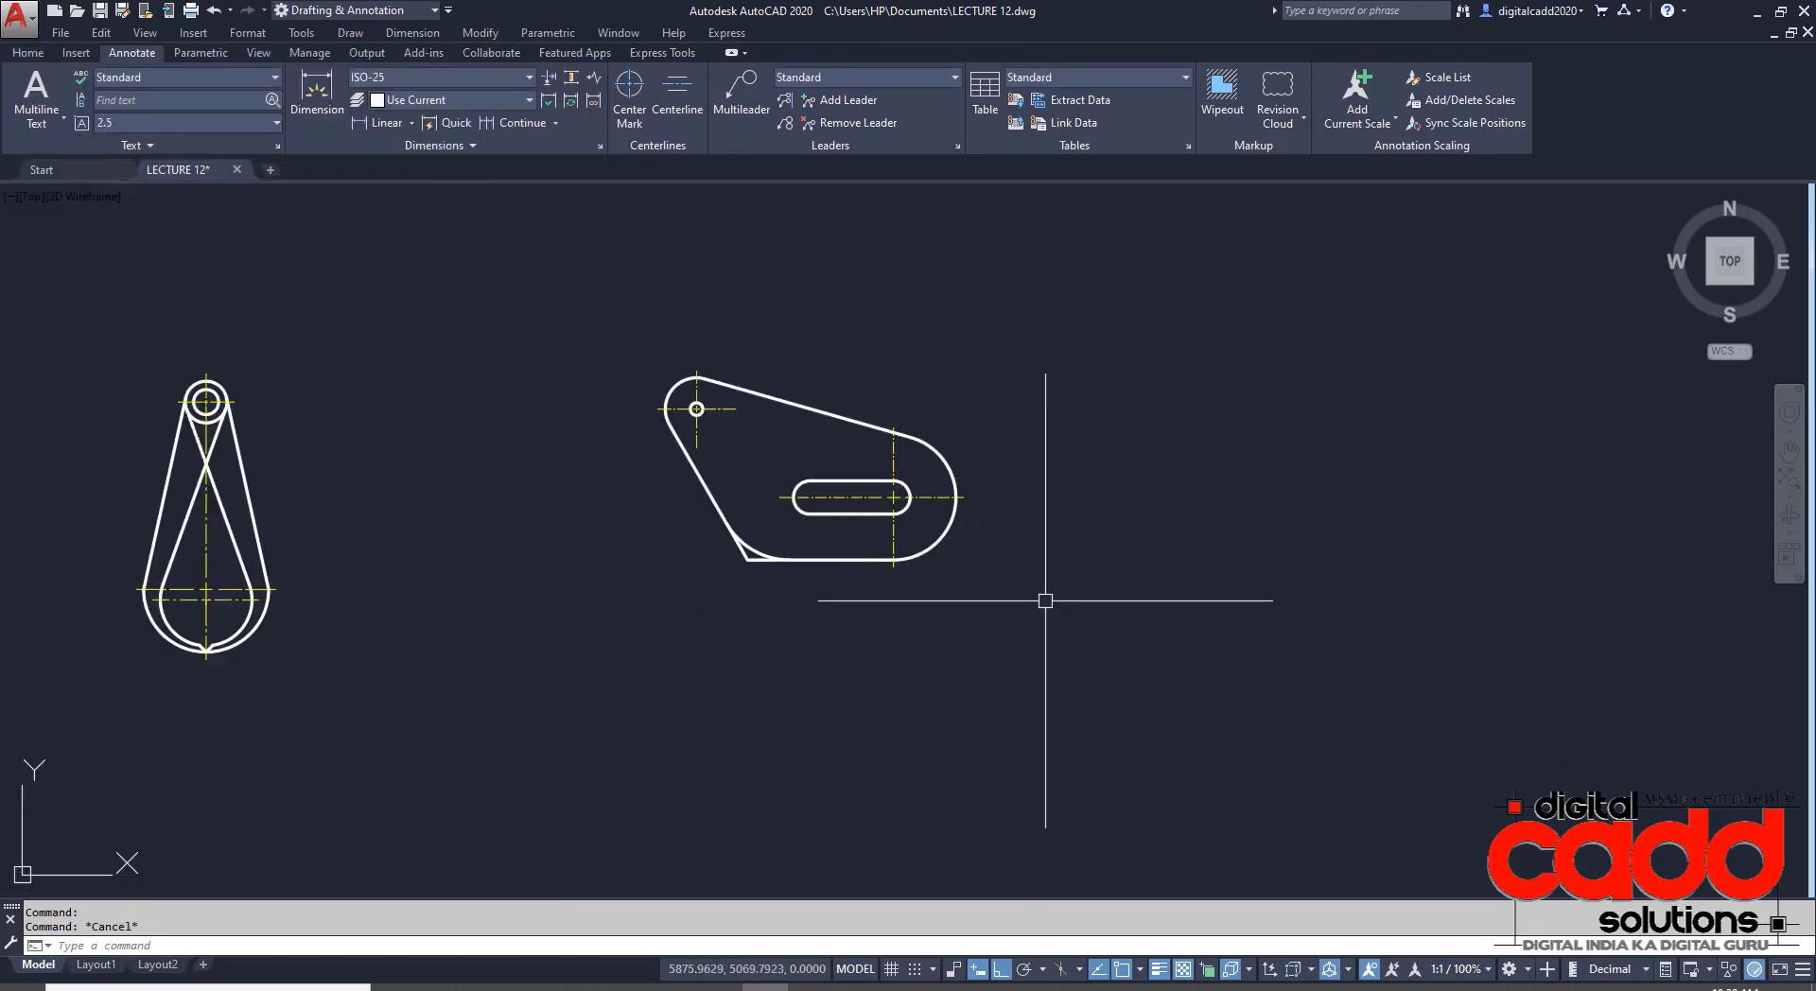
pyautogui.moveTo(1046, 603); pyautogui.dragTo(985, 587, button='middle')
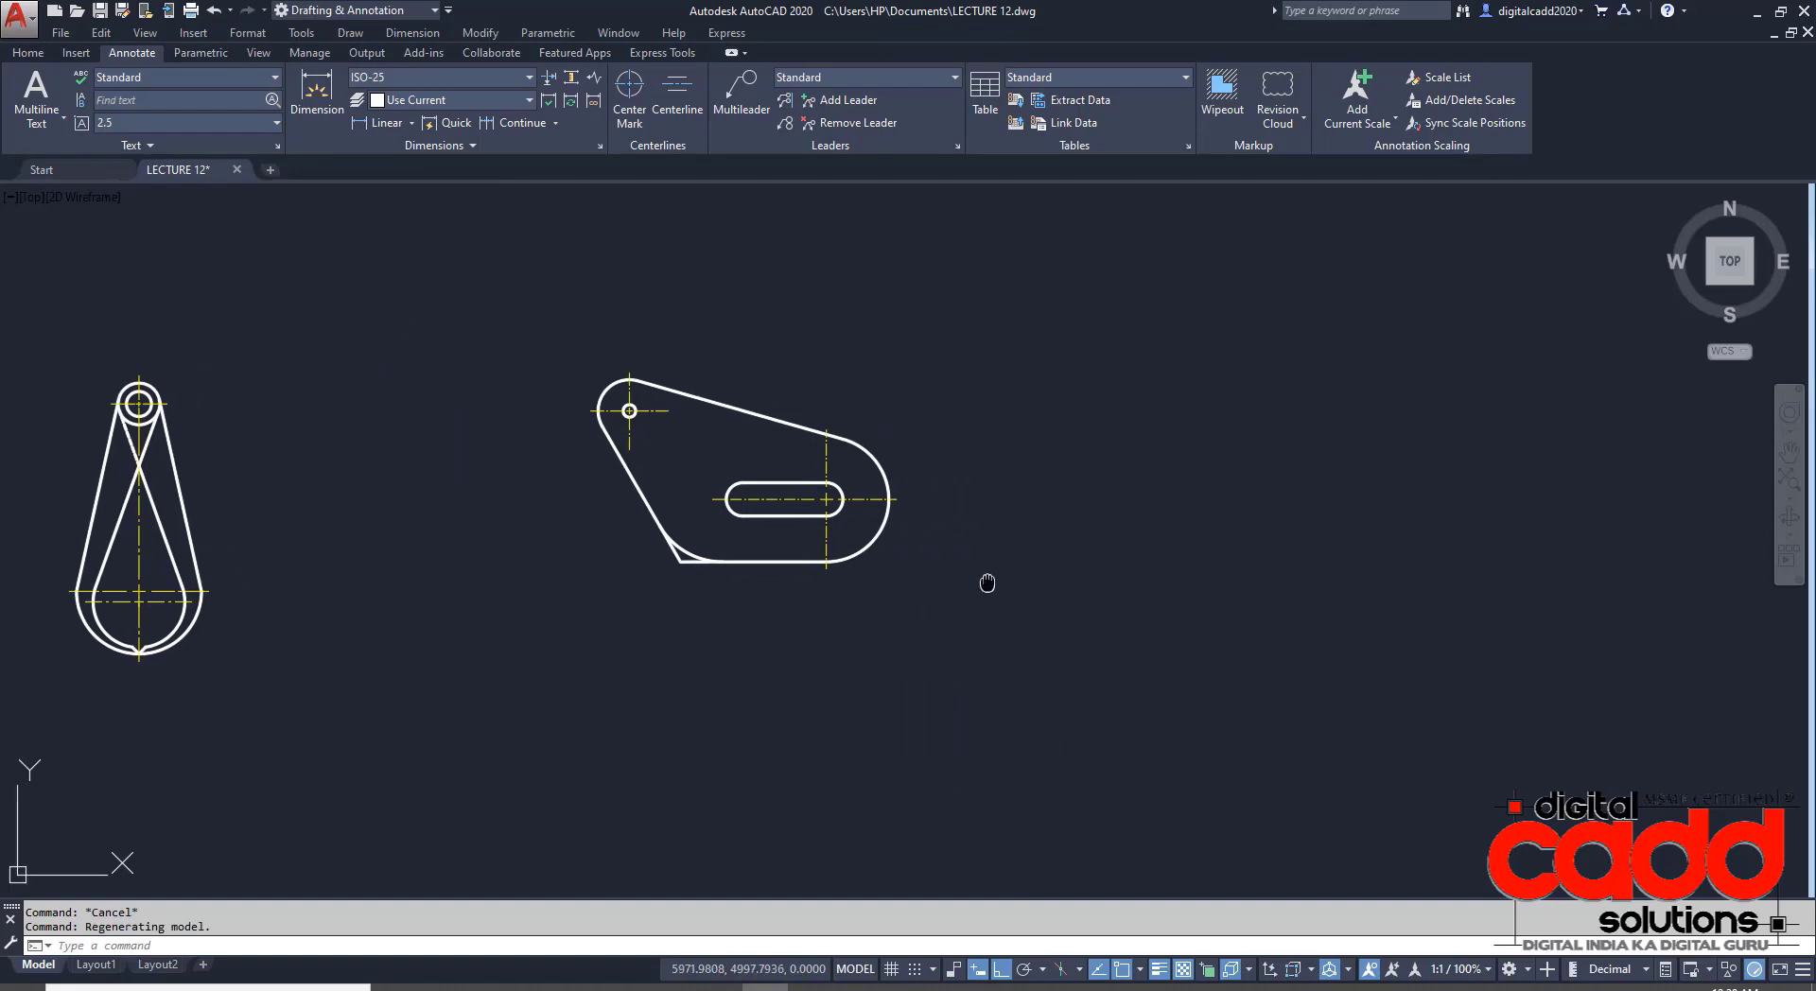
pyautogui.click(38, 57)
pyautogui.click(530, 987)
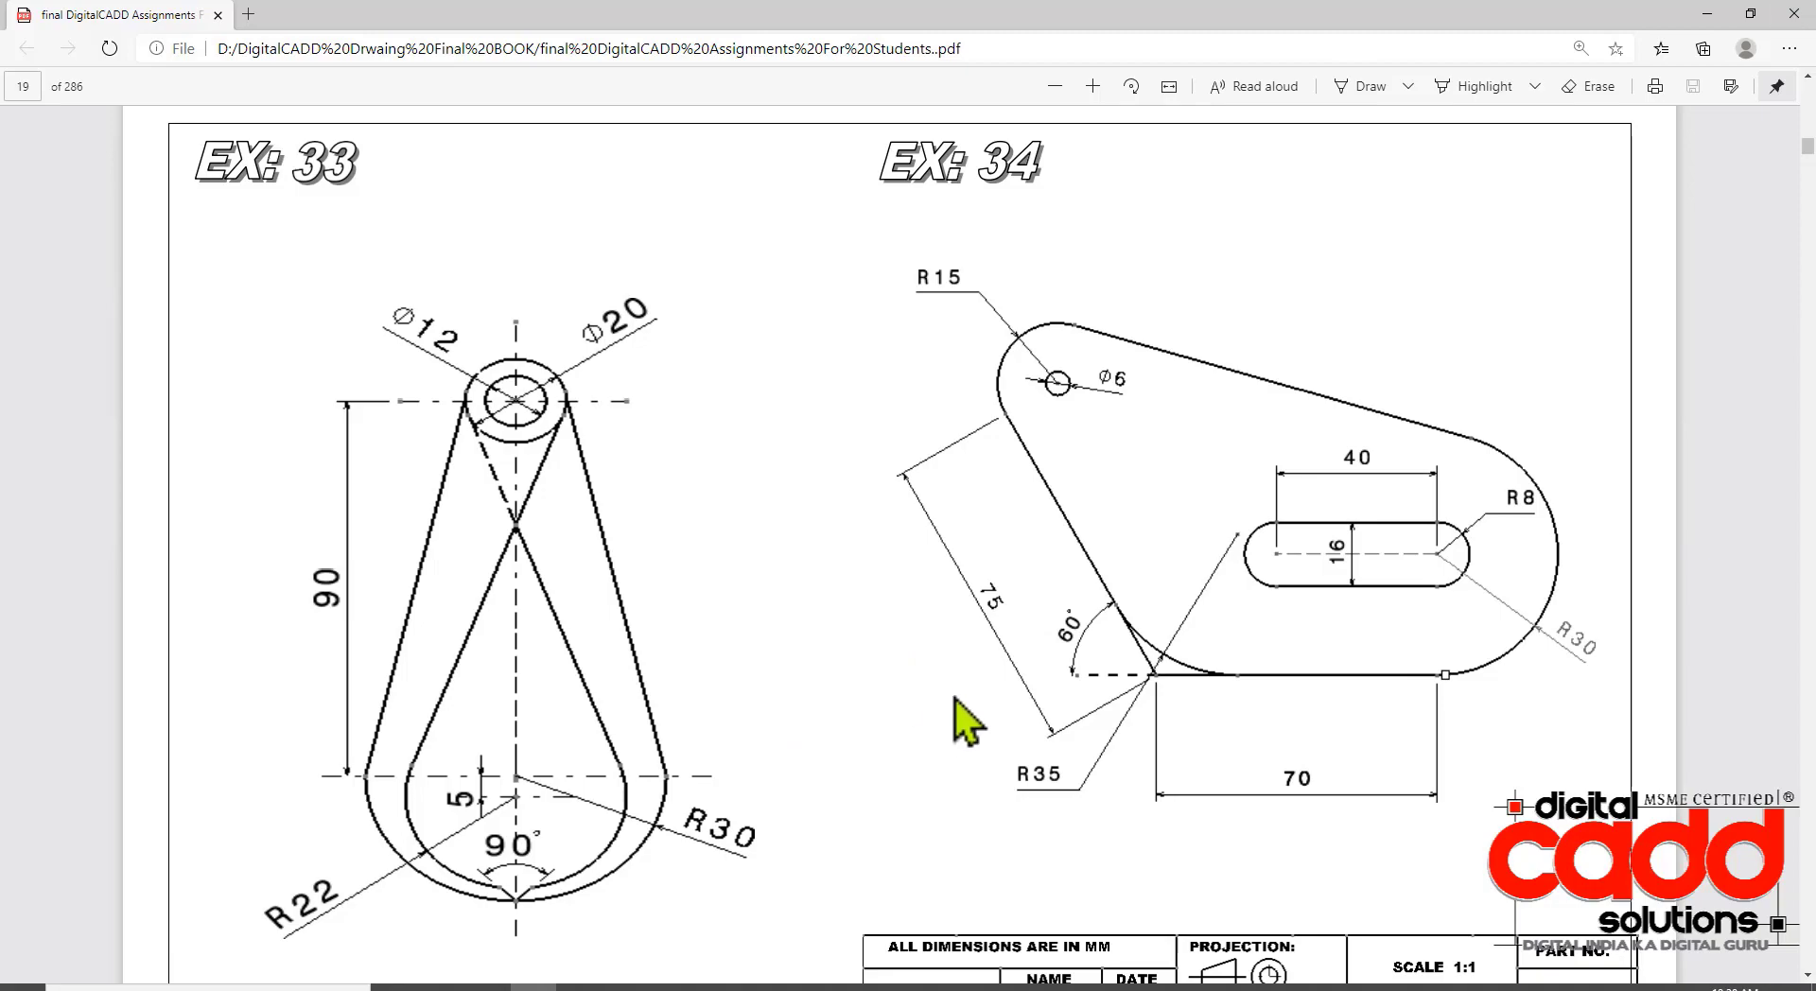
pyautogui.scroll(-20, 967, 700)
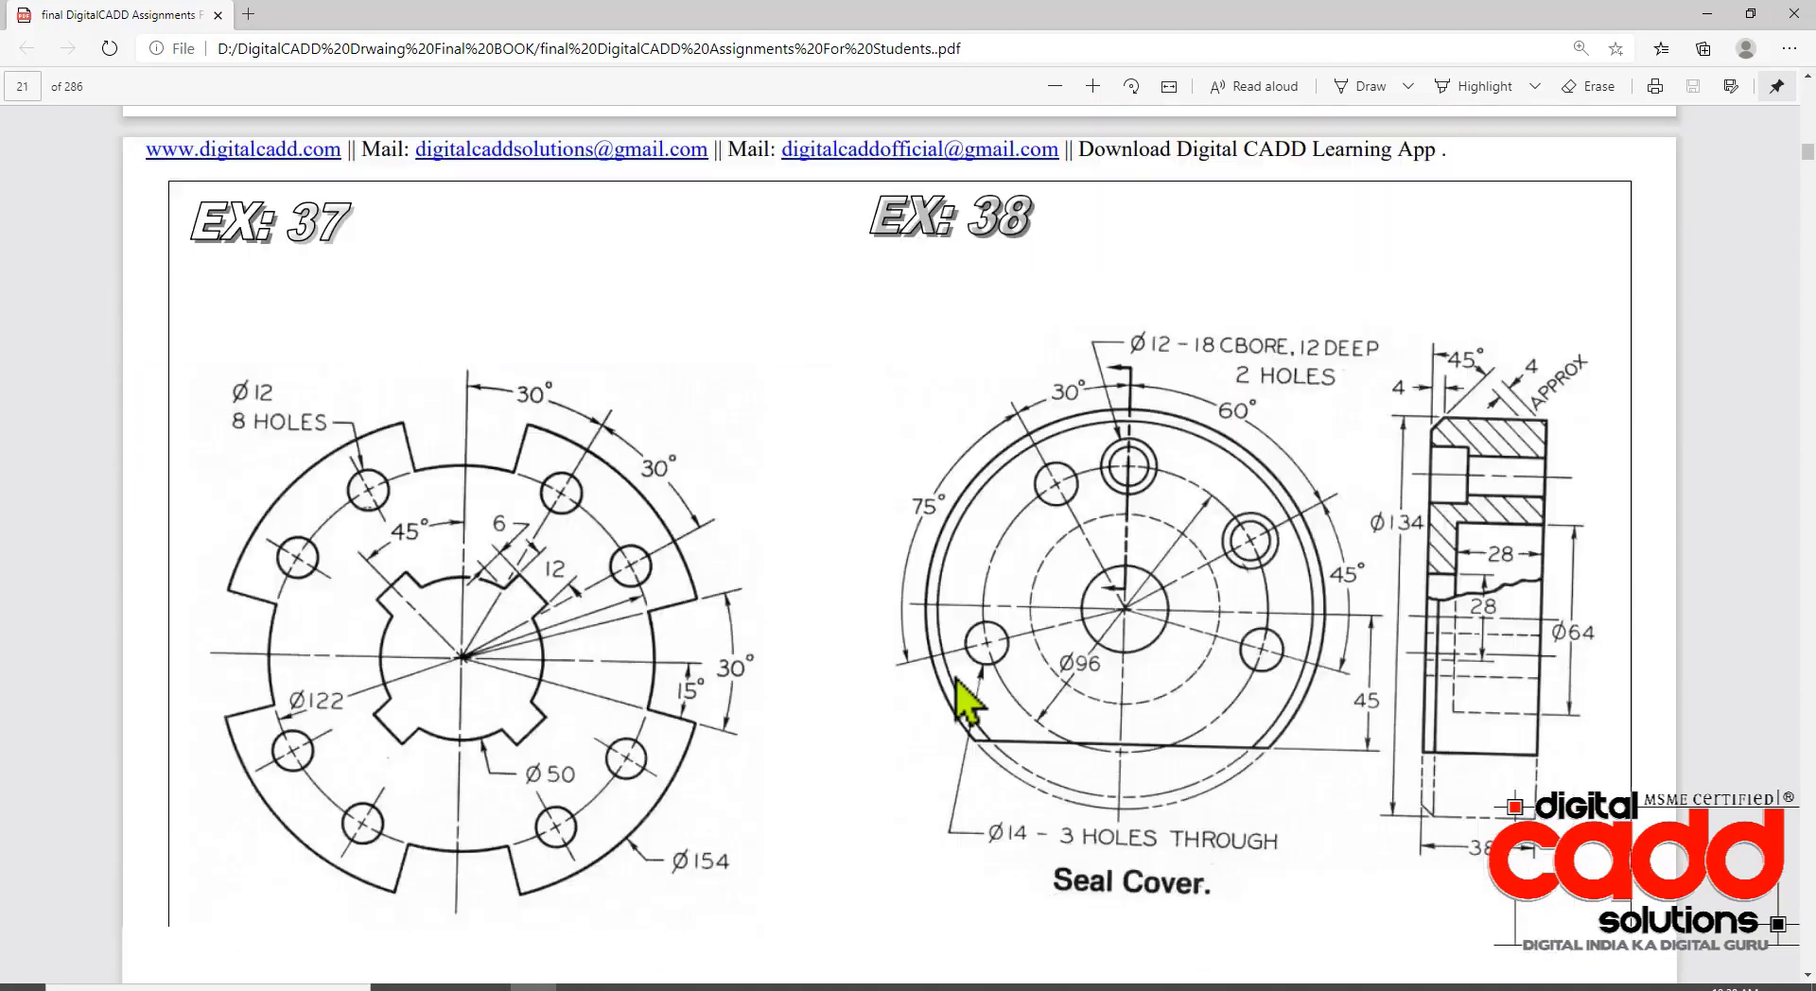
pyautogui.scroll(2, 339, 719)
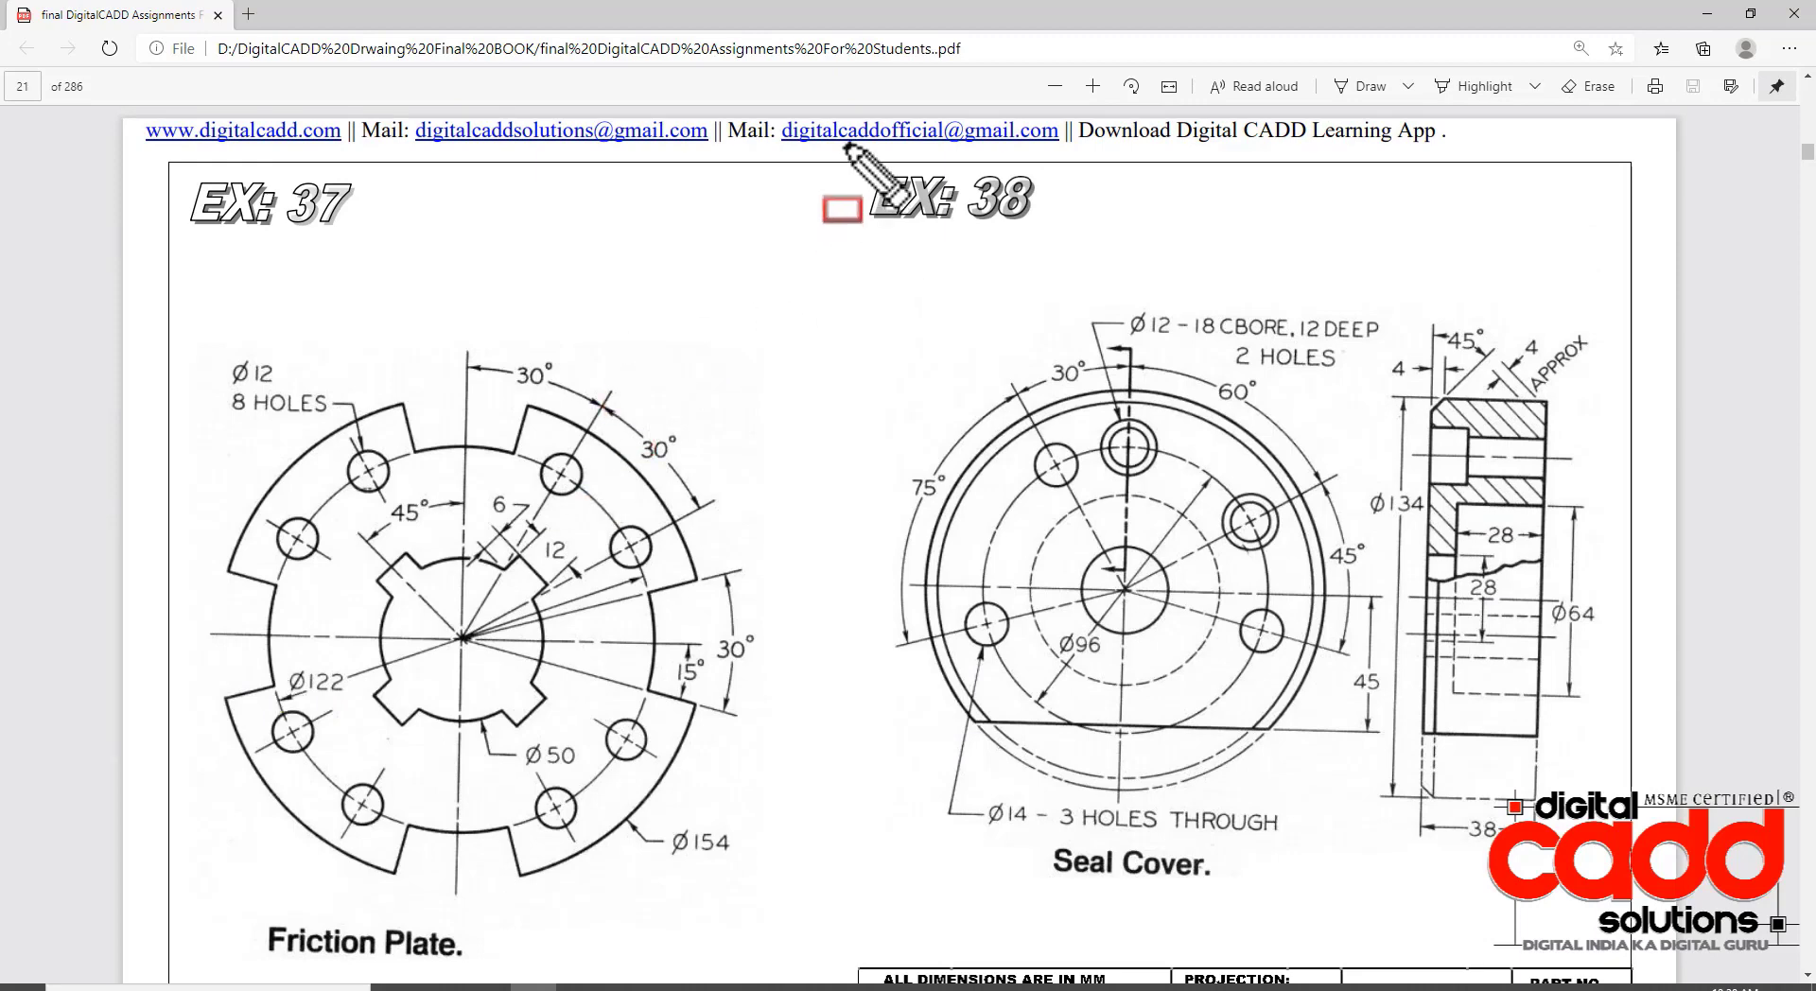
pyautogui.moveTo(845, 144)
pyautogui.mouseDown()
pyautogui.moveTo(965, 257)
pyautogui.moveTo(1090, 238)
pyautogui.mouseUp()
pyautogui.moveTo(872, 253)
pyautogui.mouseDown()
pyautogui.moveTo(1358, 649)
pyautogui.moveTo(1589, 892)
pyautogui.moveTo(1638, 893)
pyautogui.mouseUp()
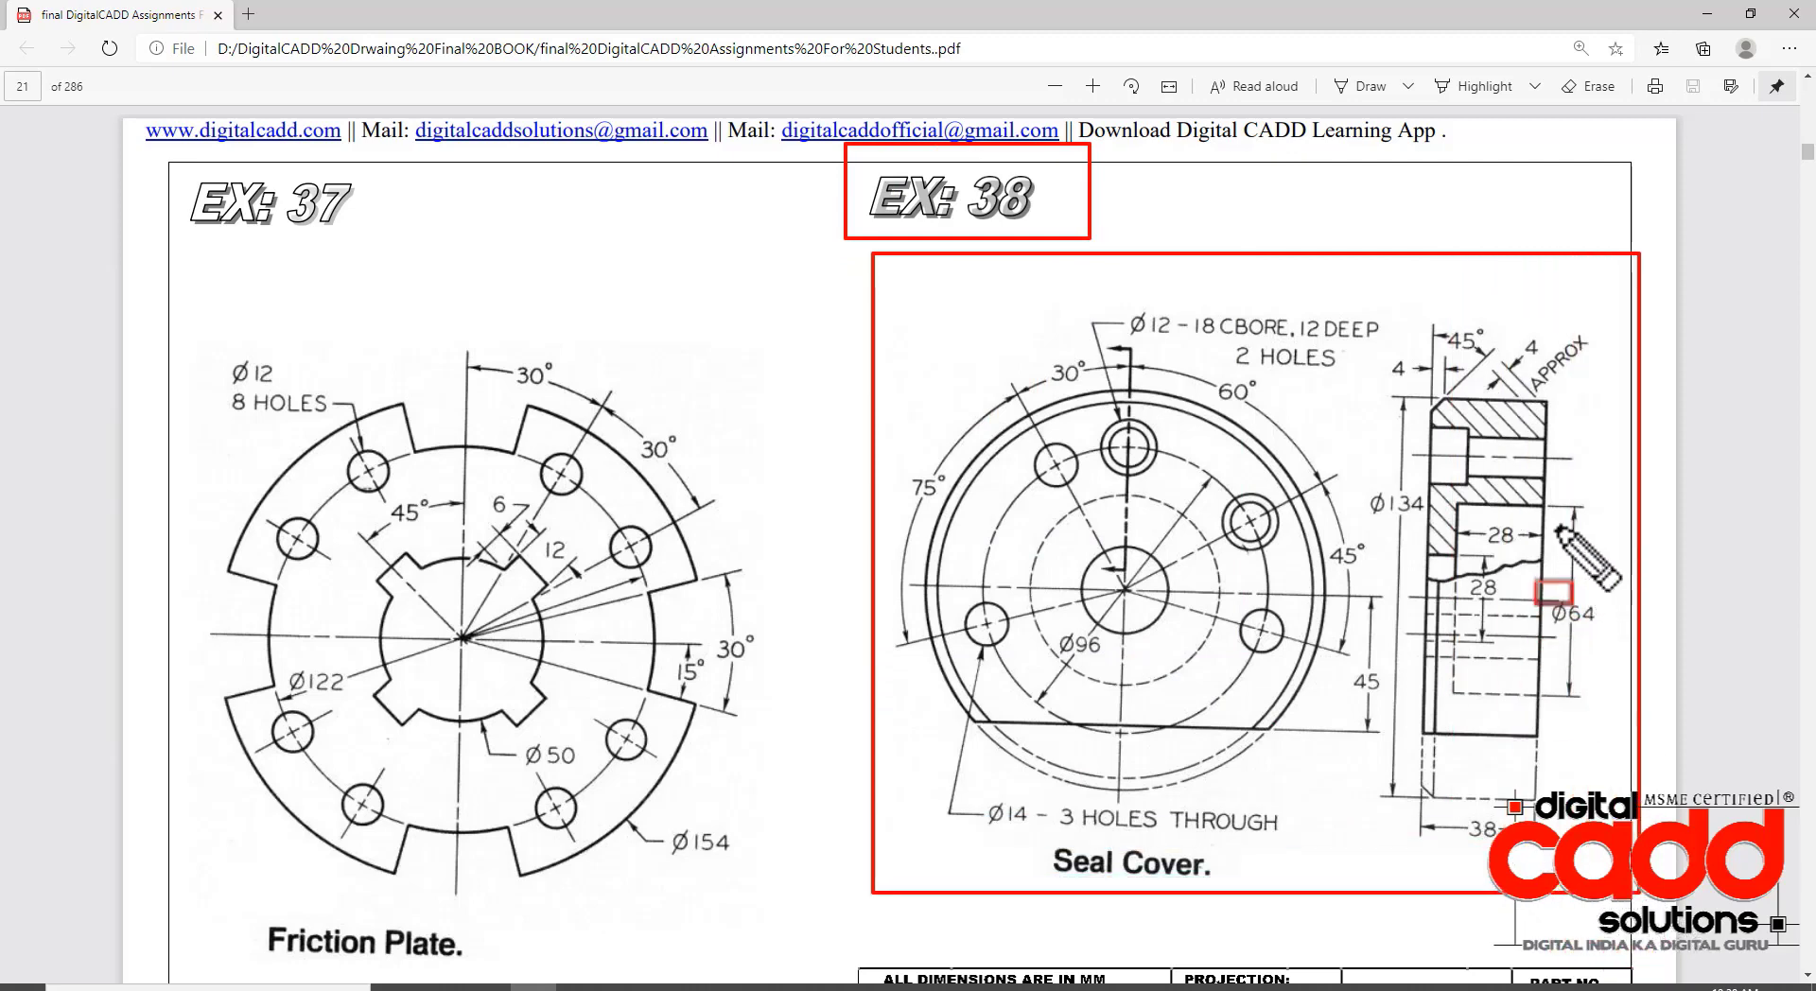
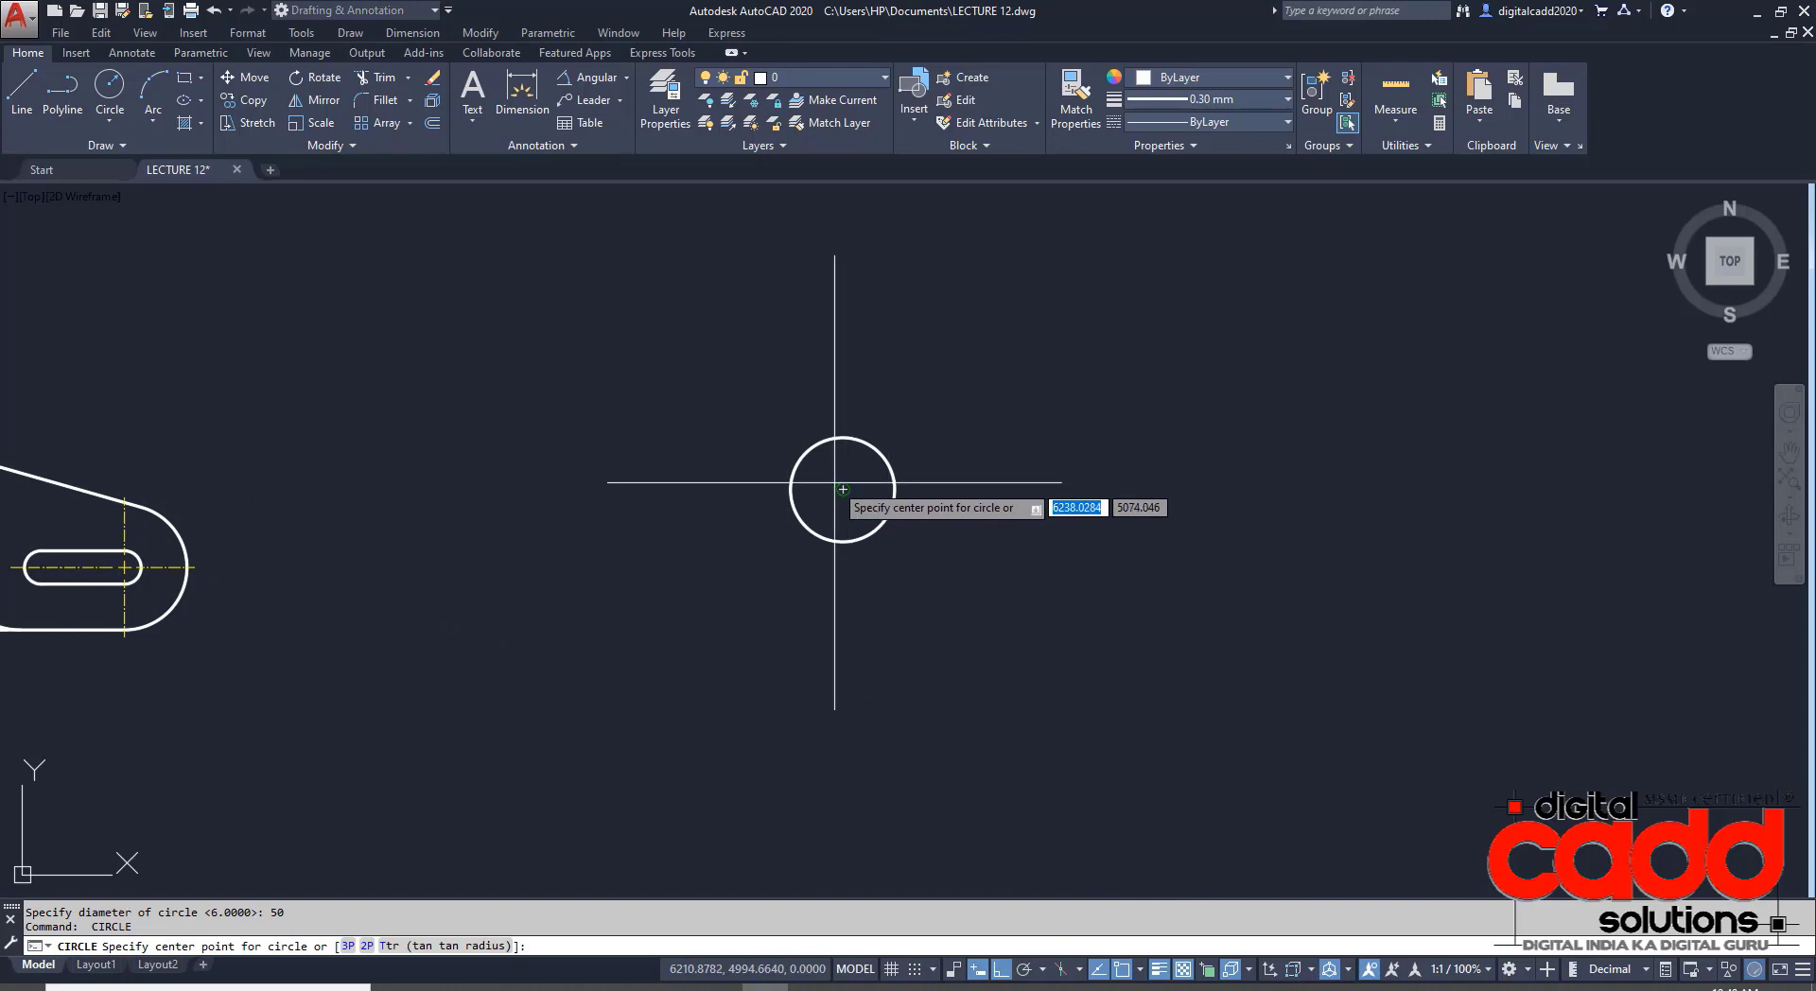
# - Draw a 120 mm diameter circle concentric with the 50 mm circle
pyautogui.click(842, 490)
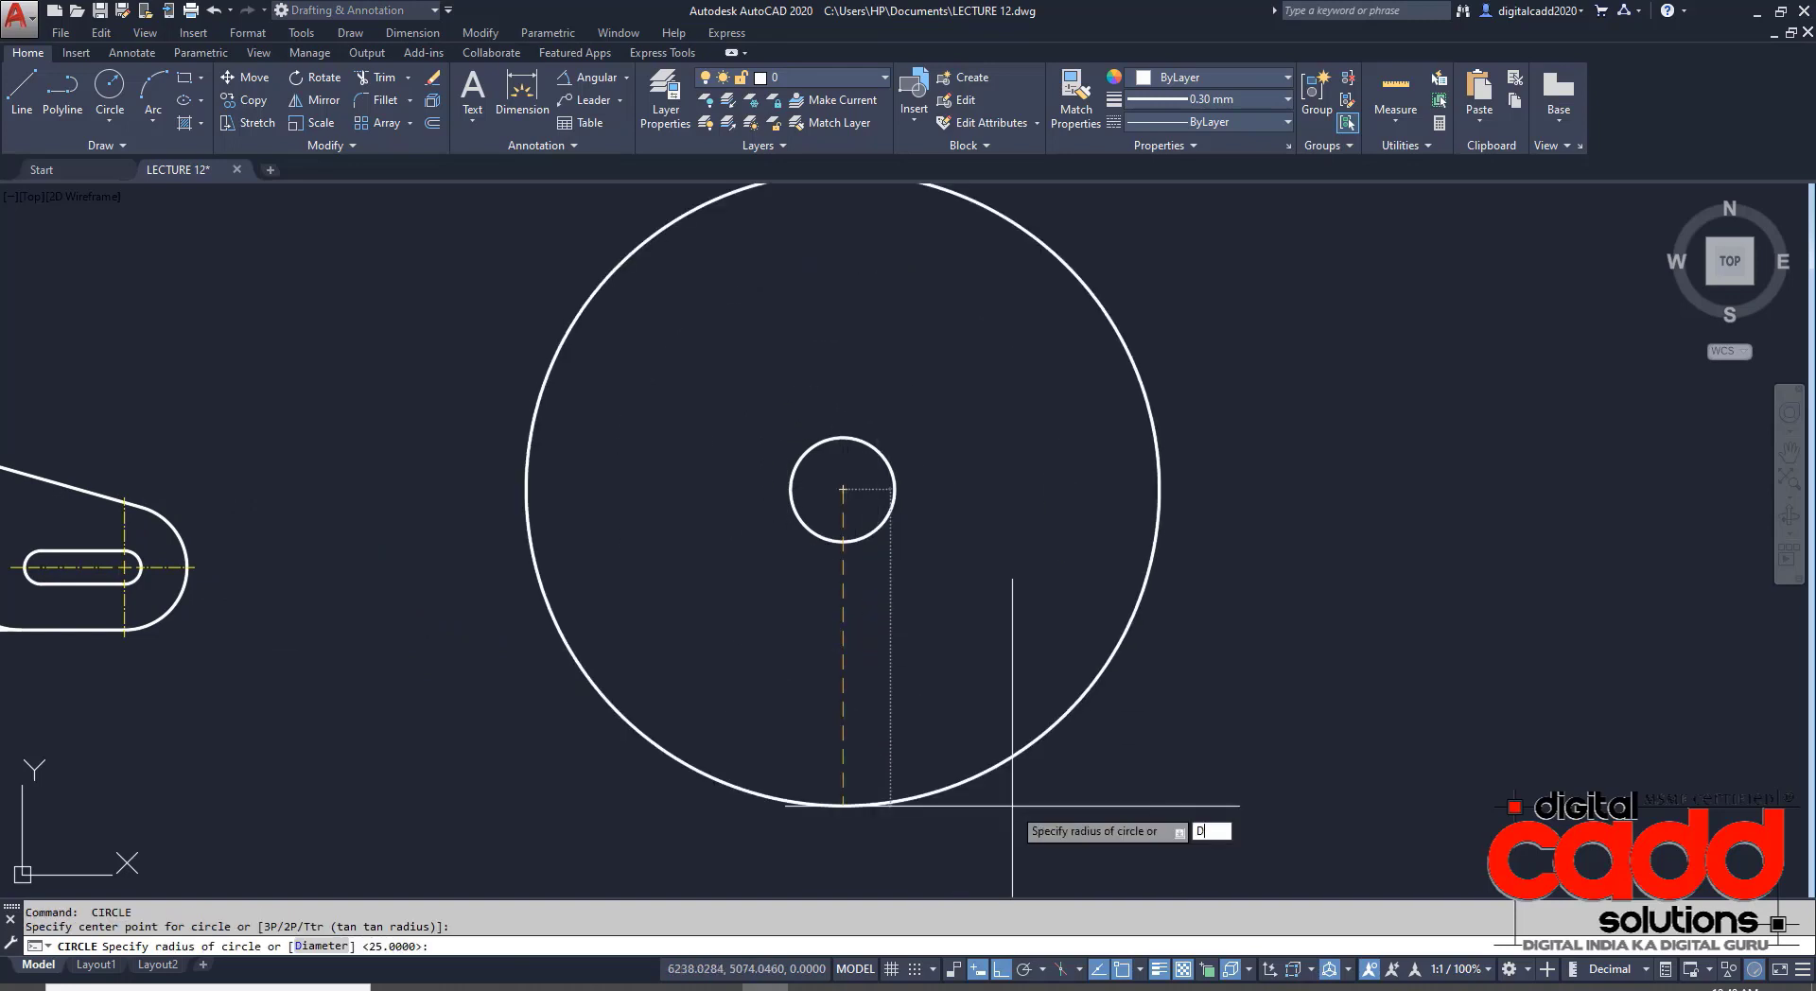
pyautogui.write('D')
pyautogui.press('Return')
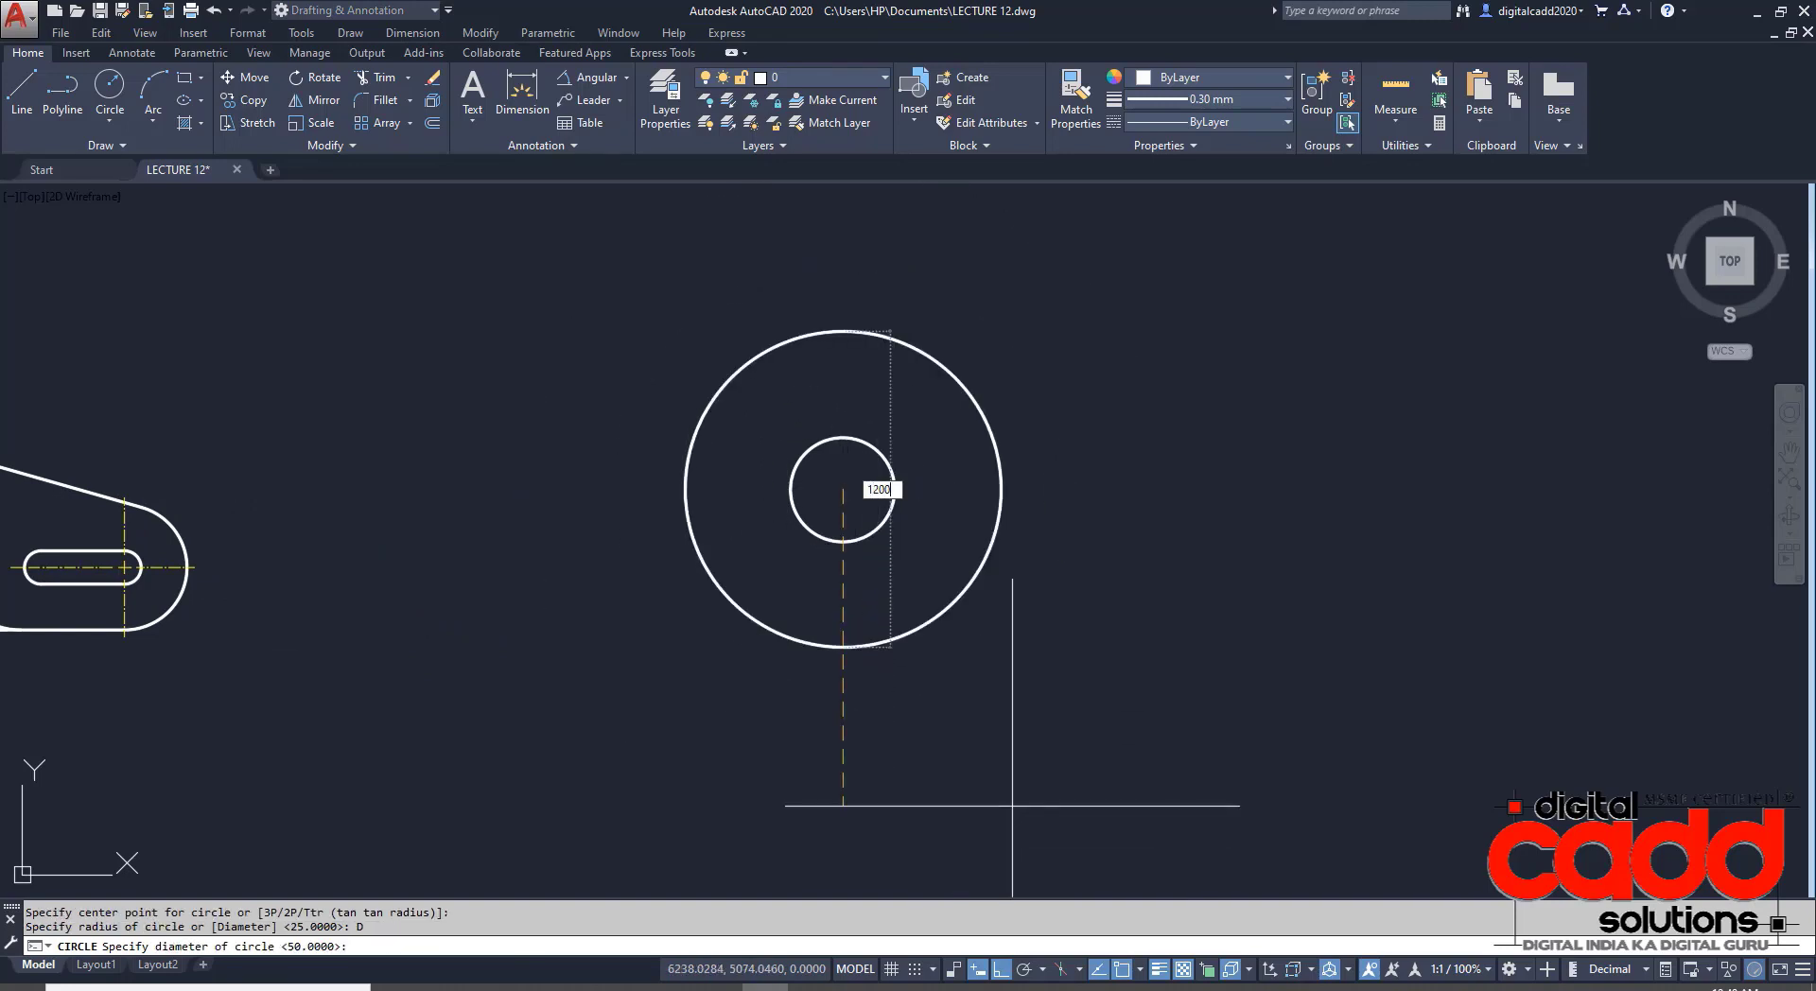
pyautogui.write('120')
pyautogui.press('Return')
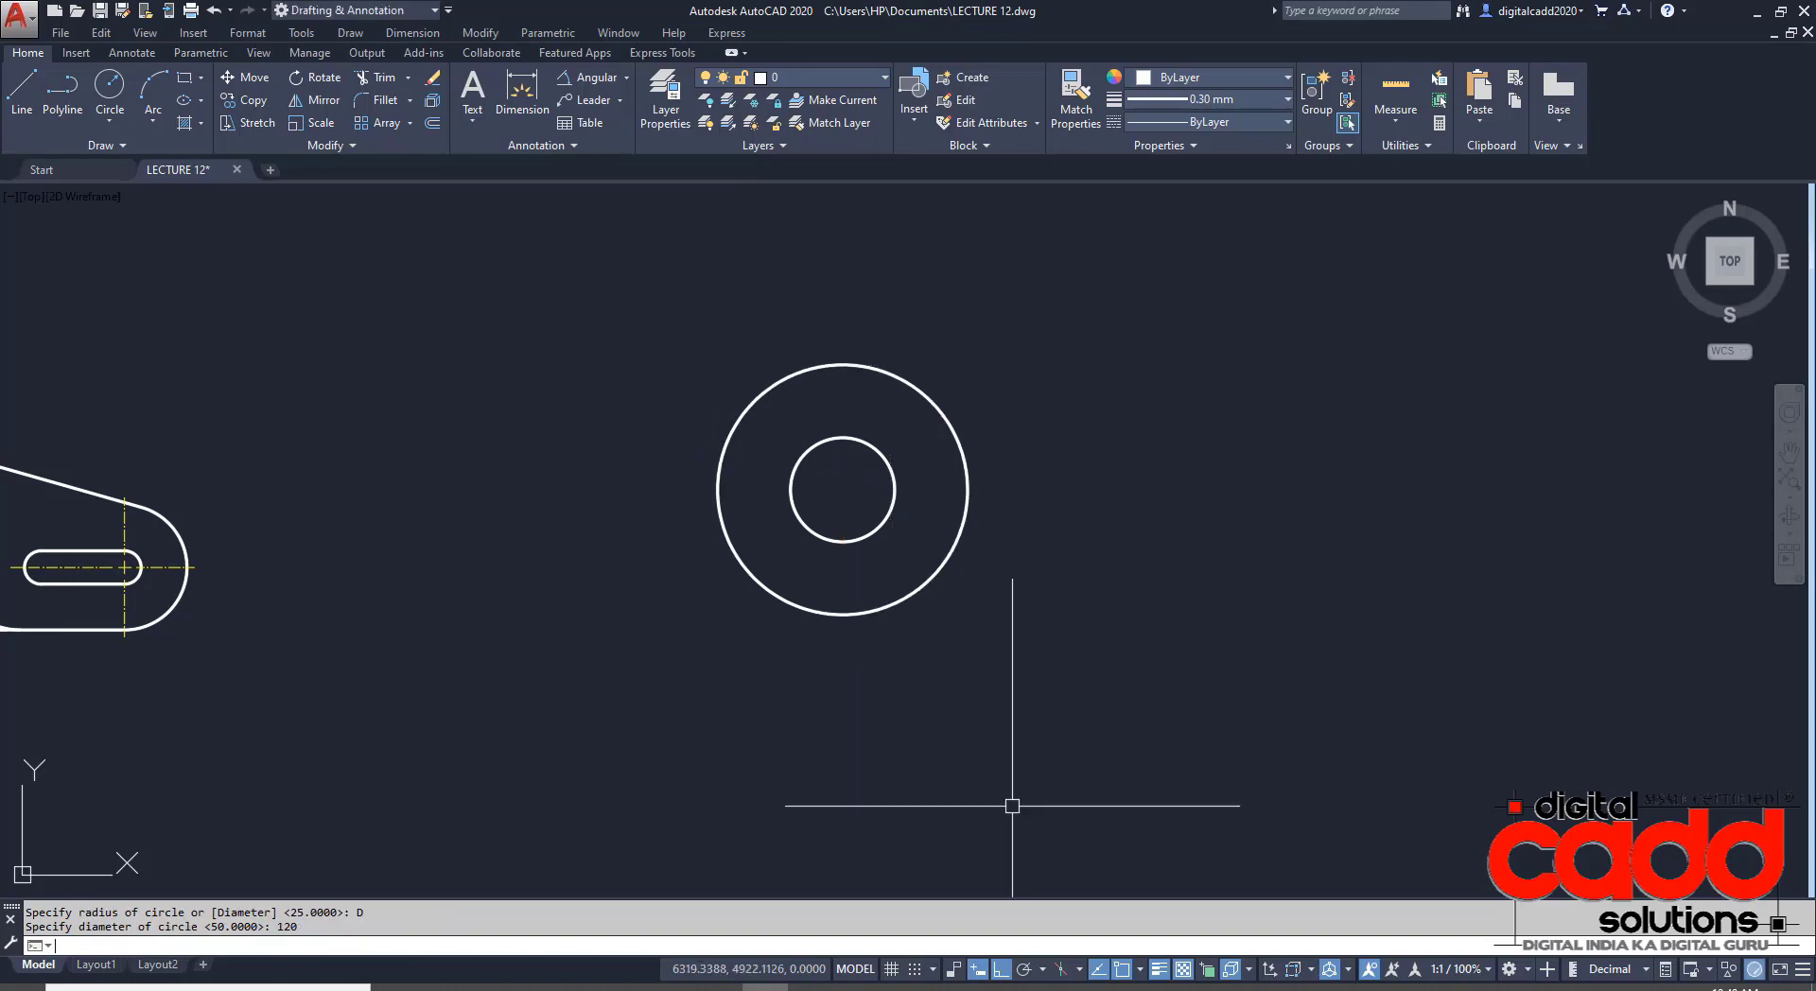
# - Set the diameter of the circle surrounding the 50 mm circle to 122 mm
pyautogui.click(967, 502)
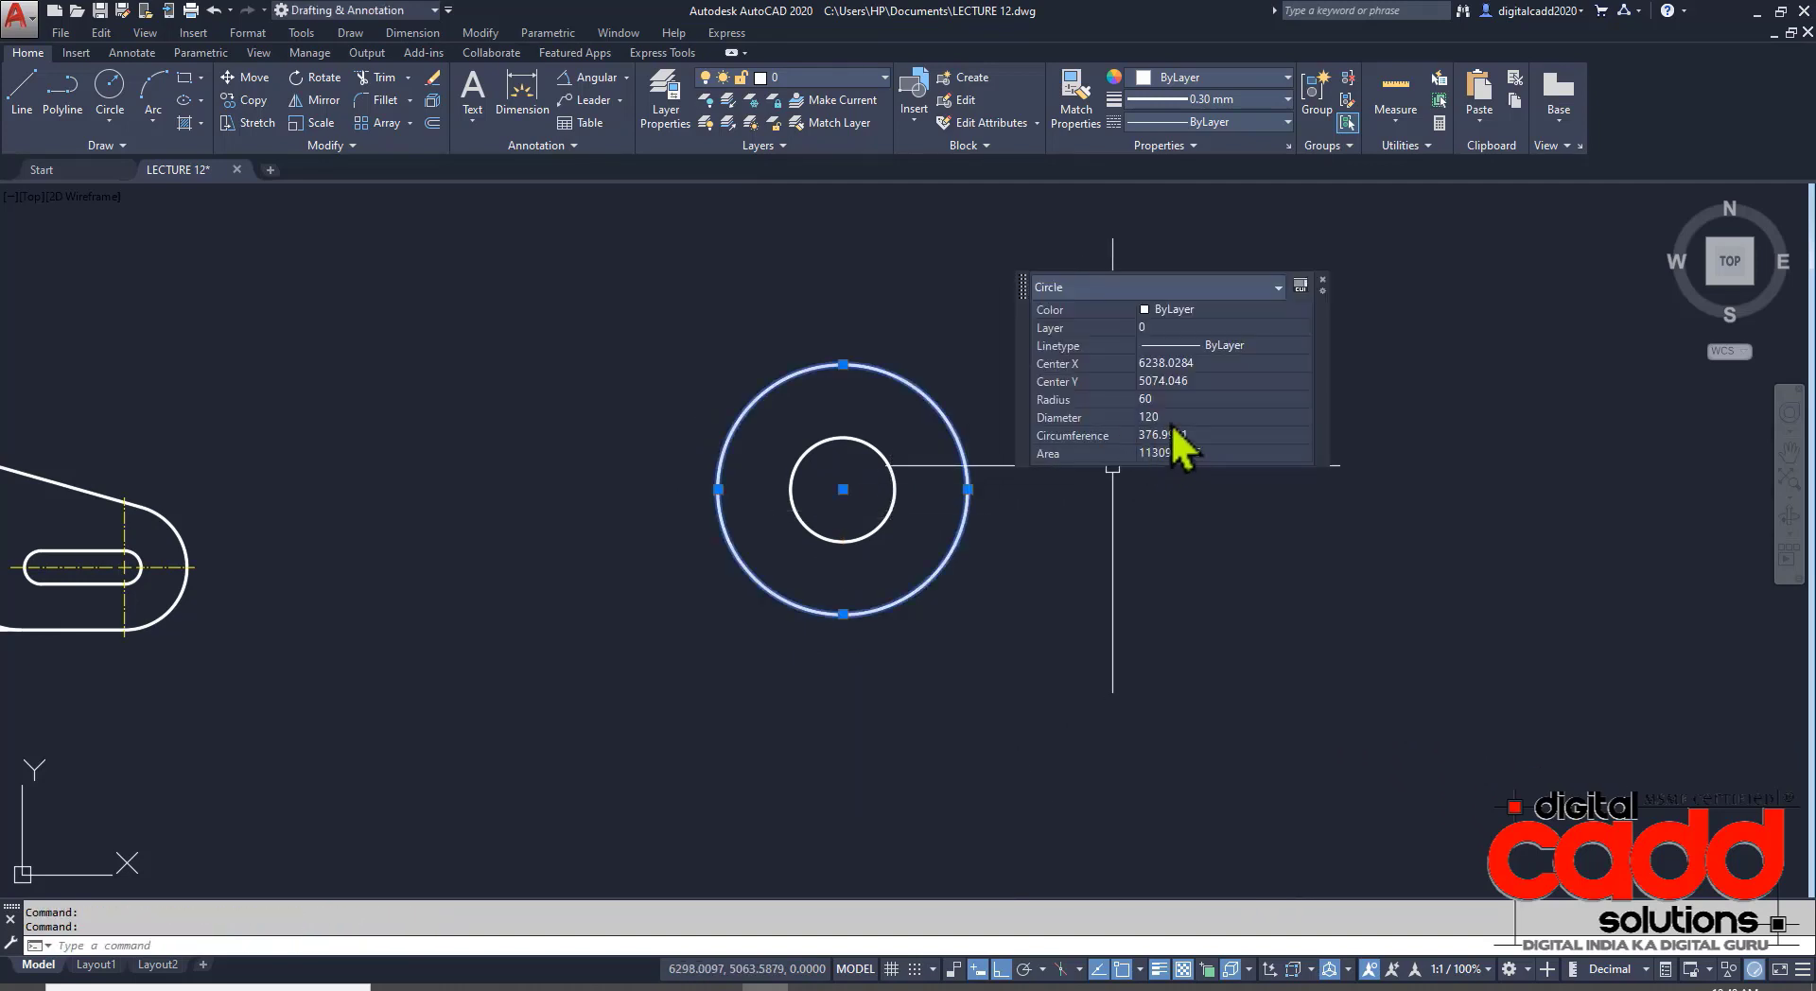
pyautogui.click(1200, 417)
pyautogui.write('122')
pyautogui.press('Tab')
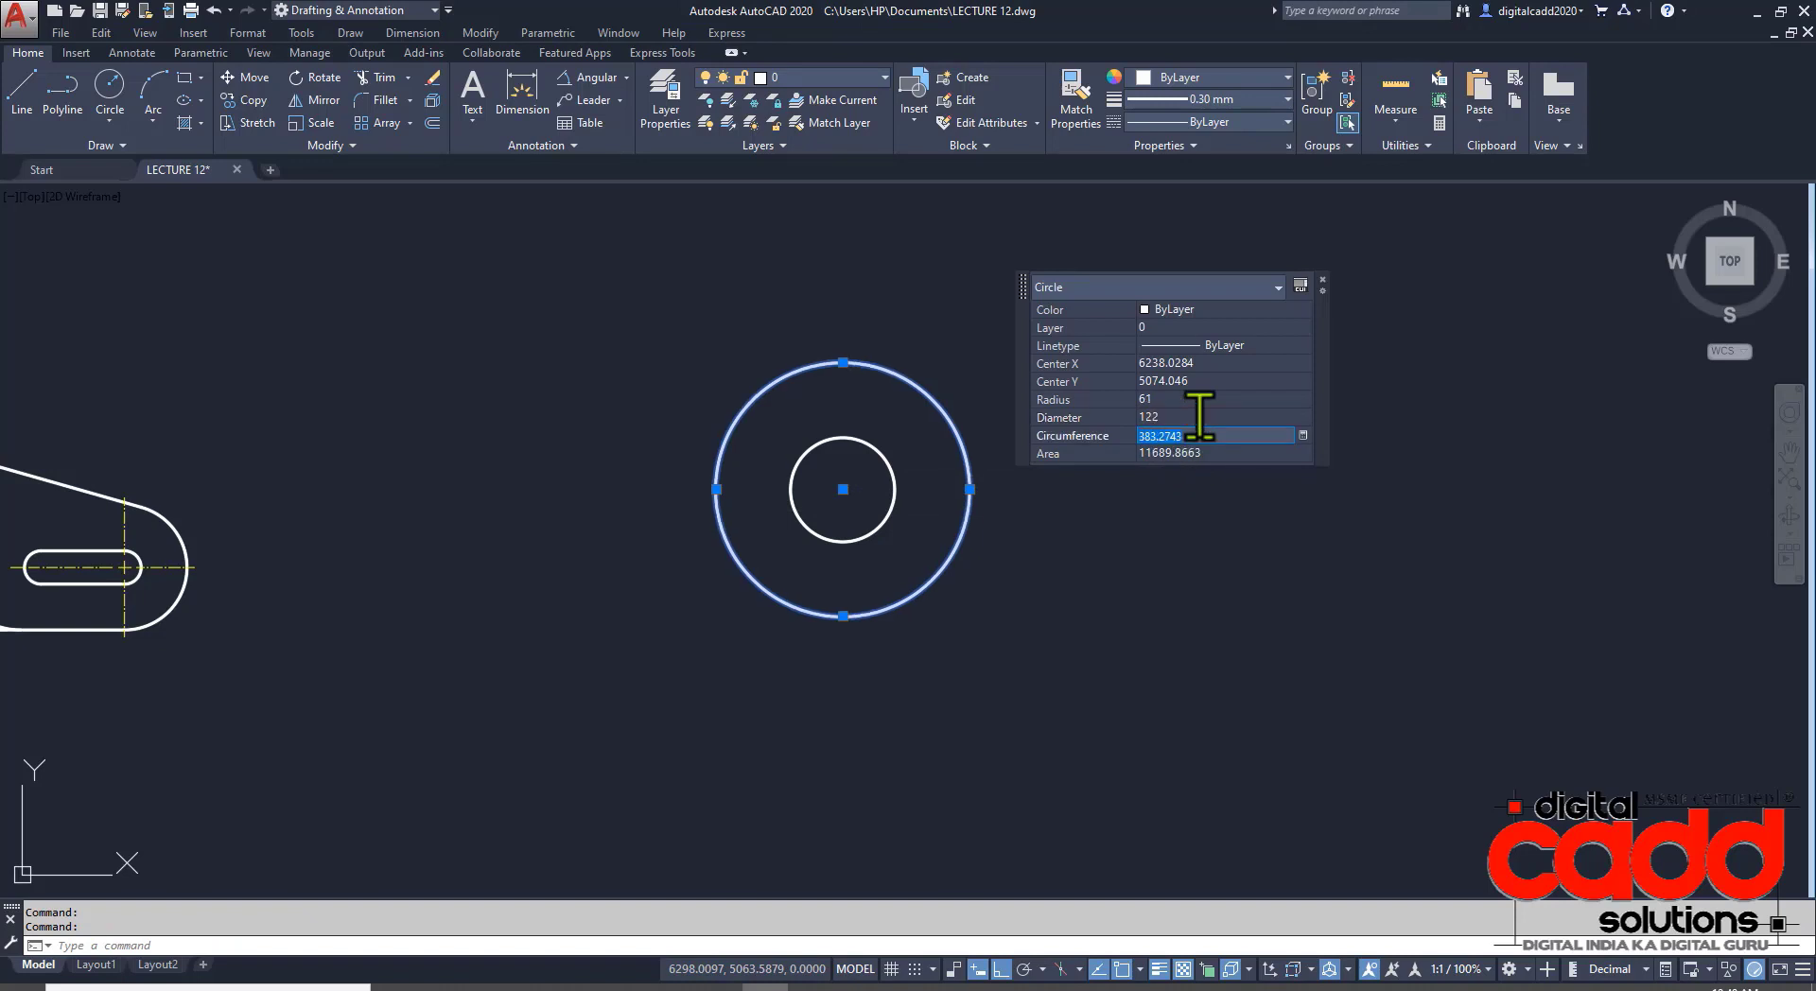
pyautogui.press('Escape')
pyautogui.moveTo(1078, 571); pyautogui.dragTo(973, 608, button='middle')
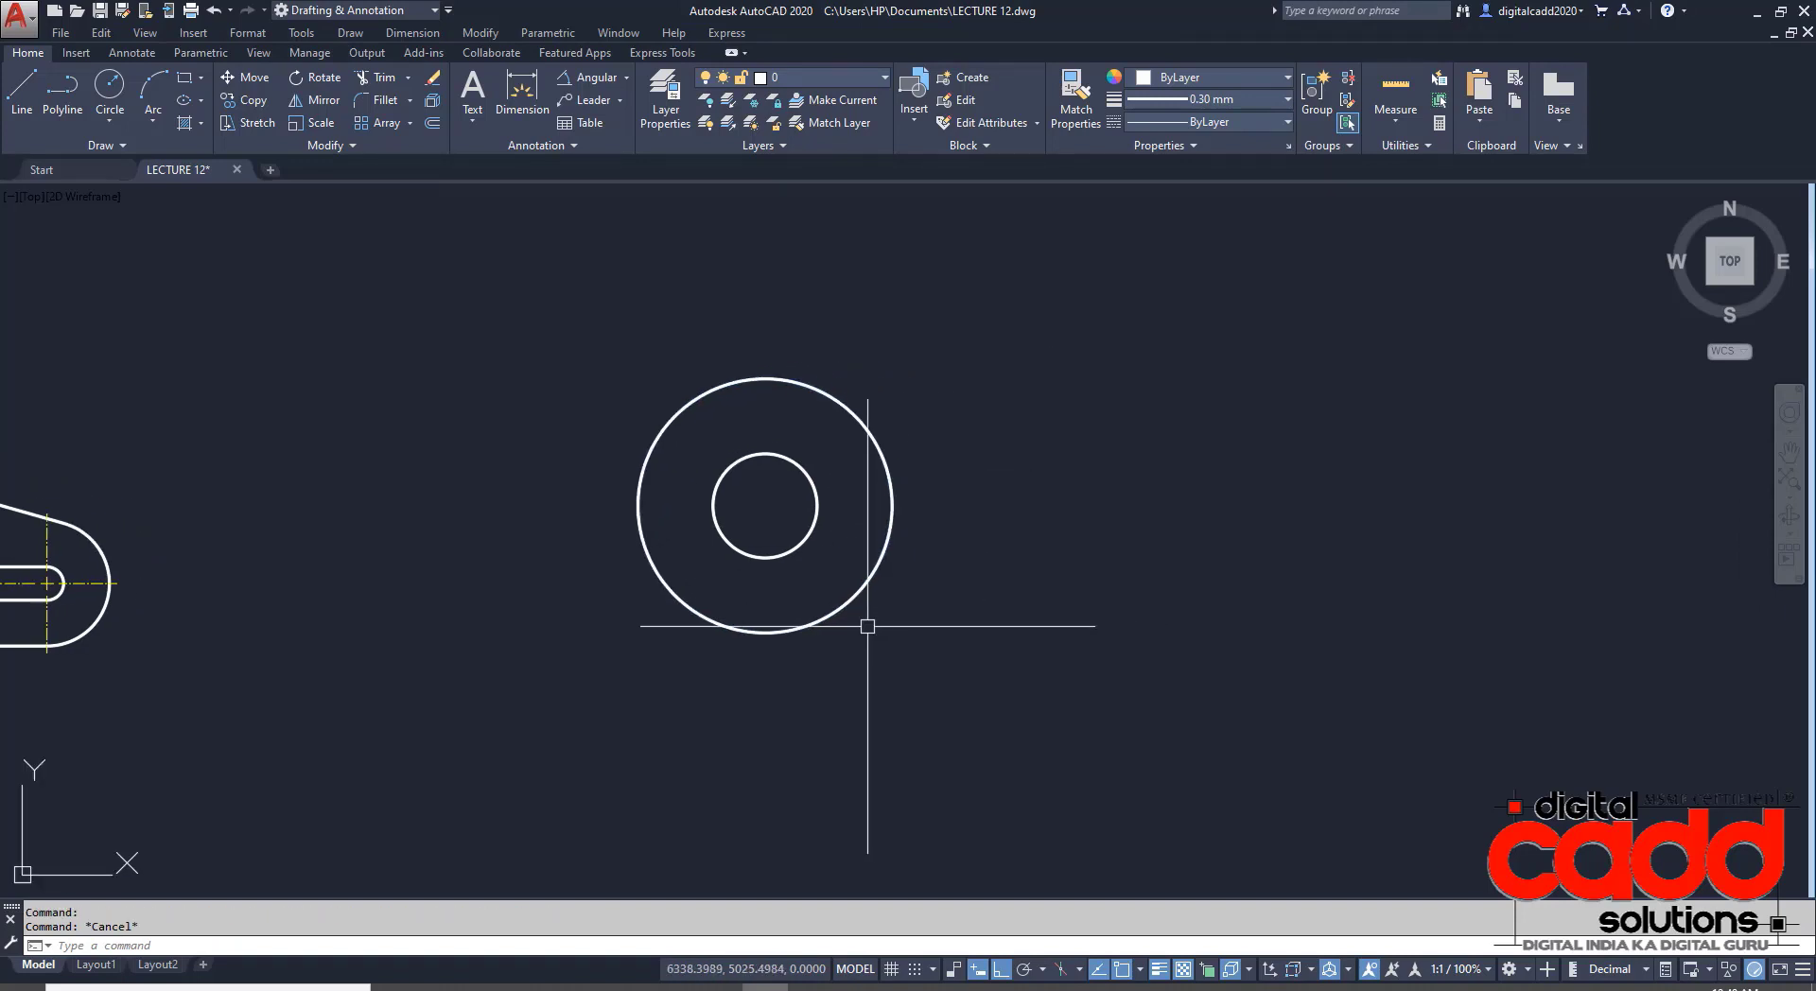
# - Check the Friction Plate's outer diameter in the PDF and draw a concentric 154 mm diameter circle in AutoCAD
pyautogui.click(534, 987)
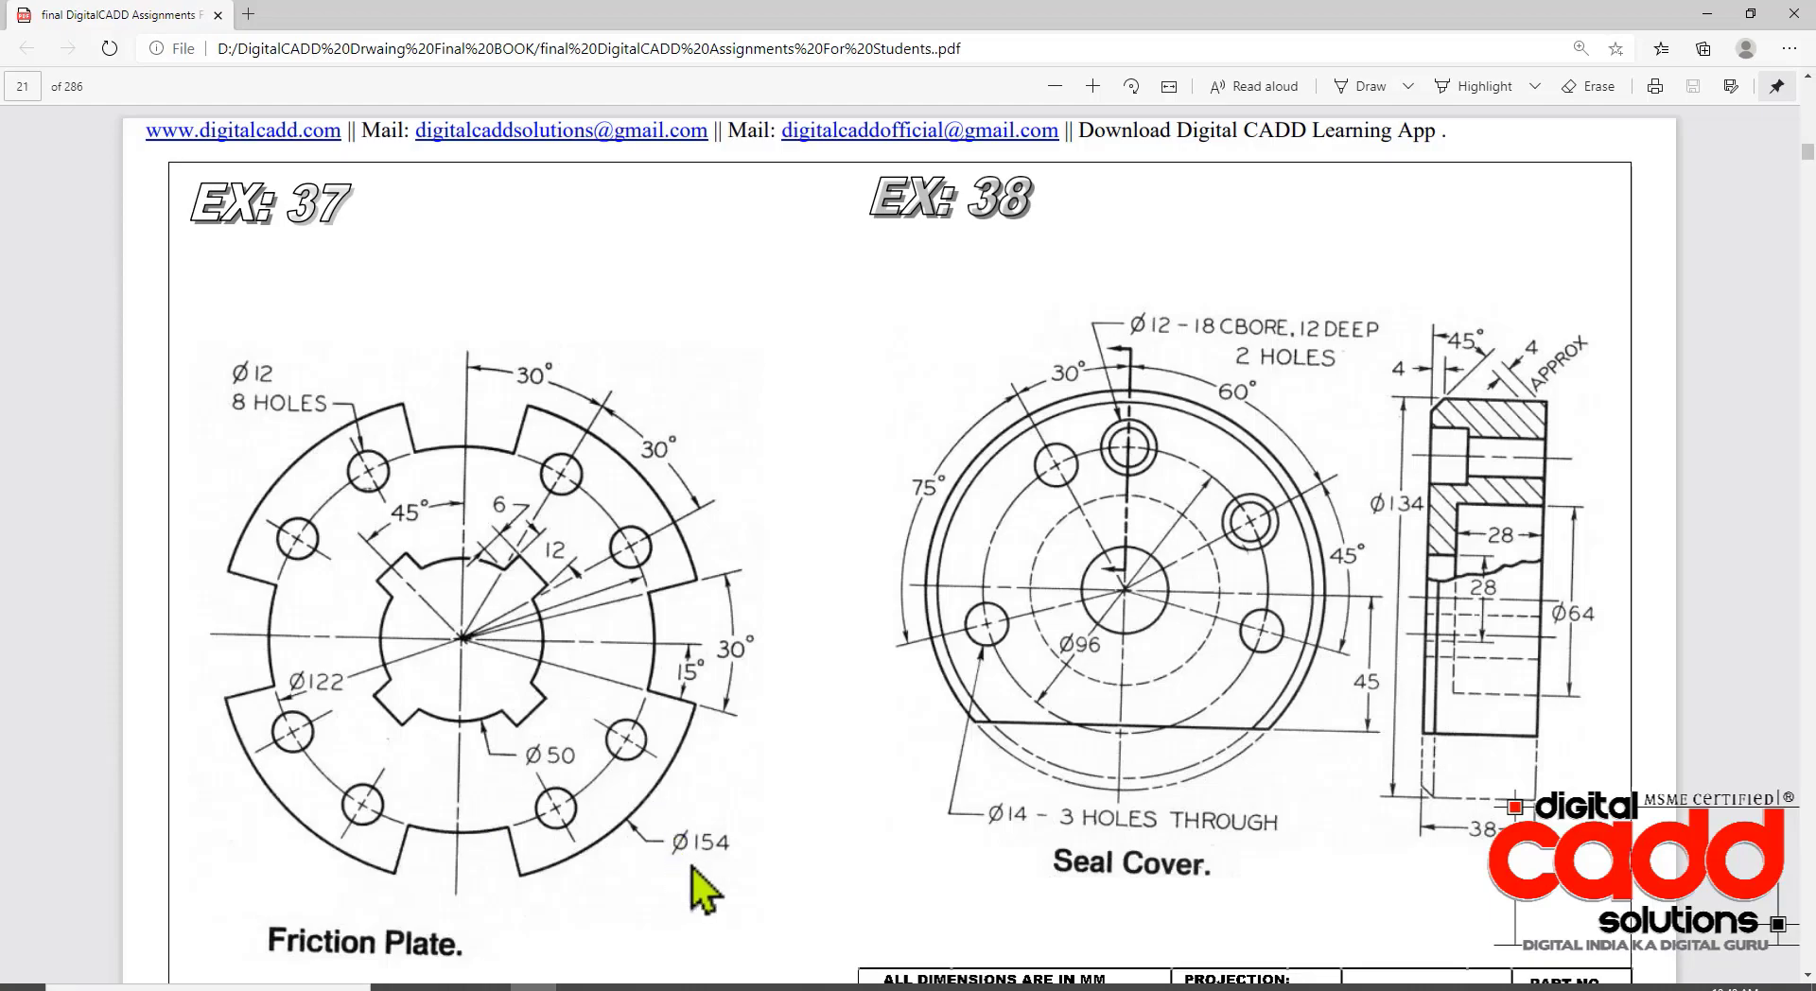
pyautogui.hotkey('alt', 'Tab')
pyautogui.write('c')
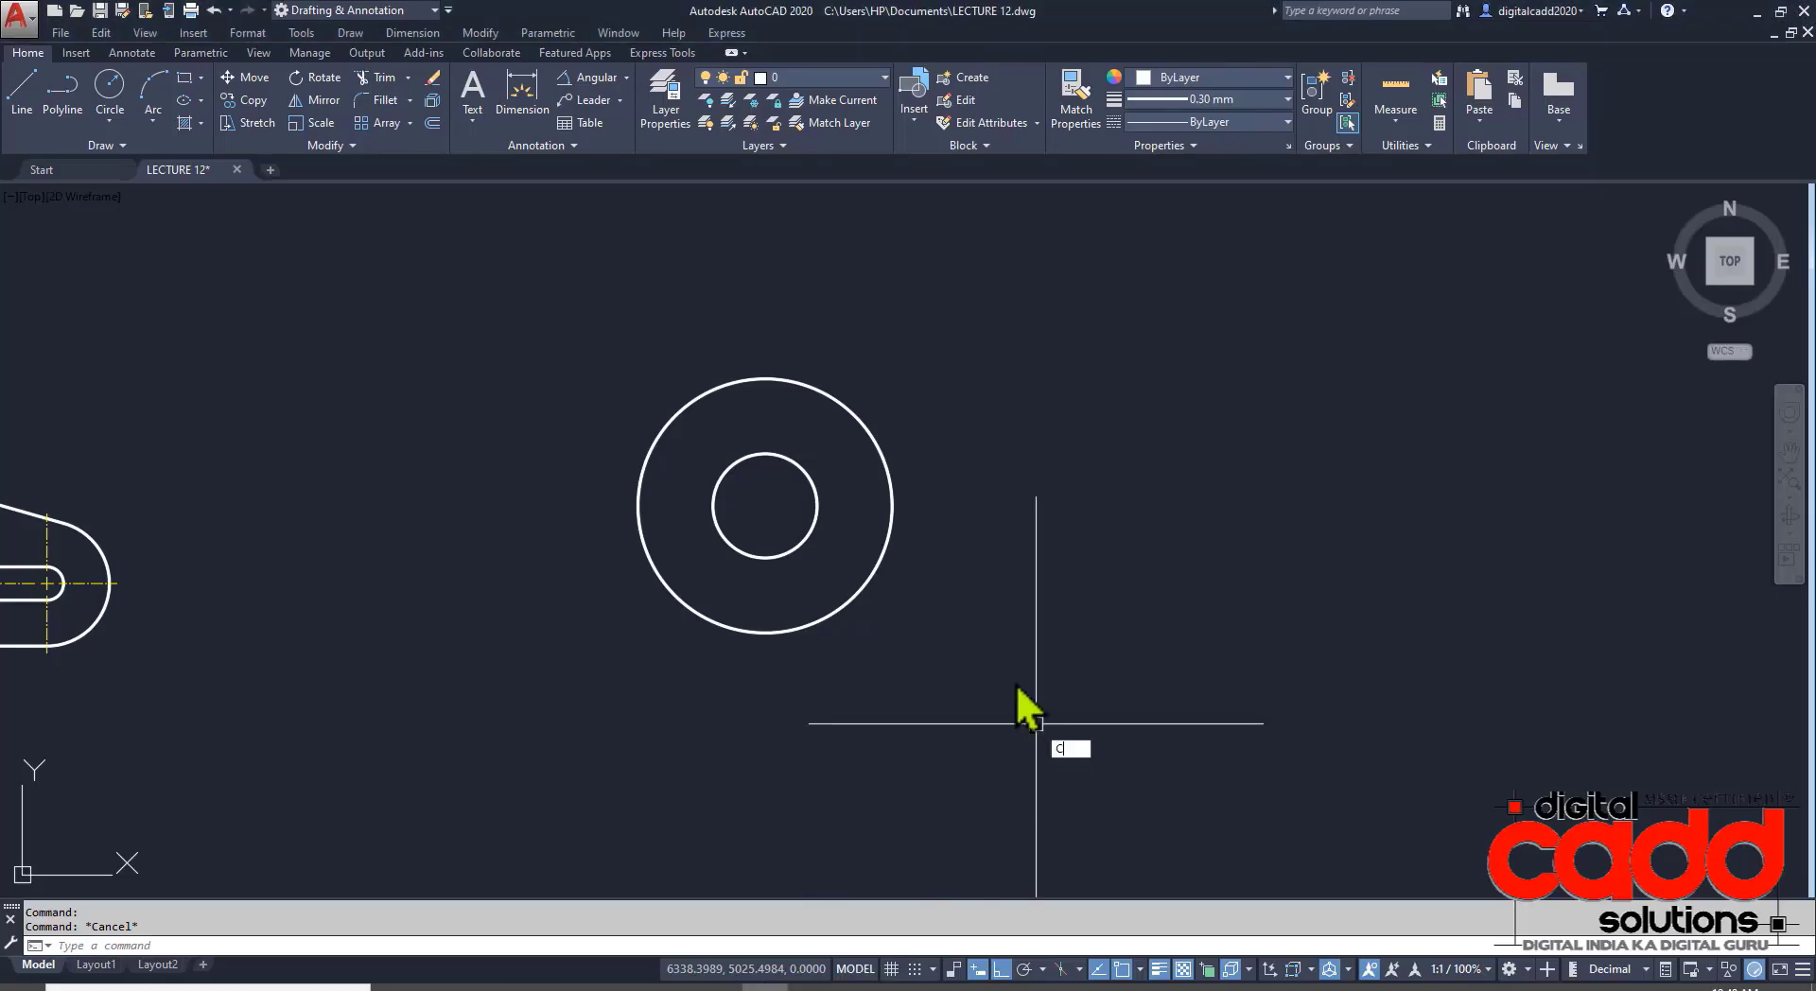
pyautogui.press('Return')
pyautogui.click(765, 505)
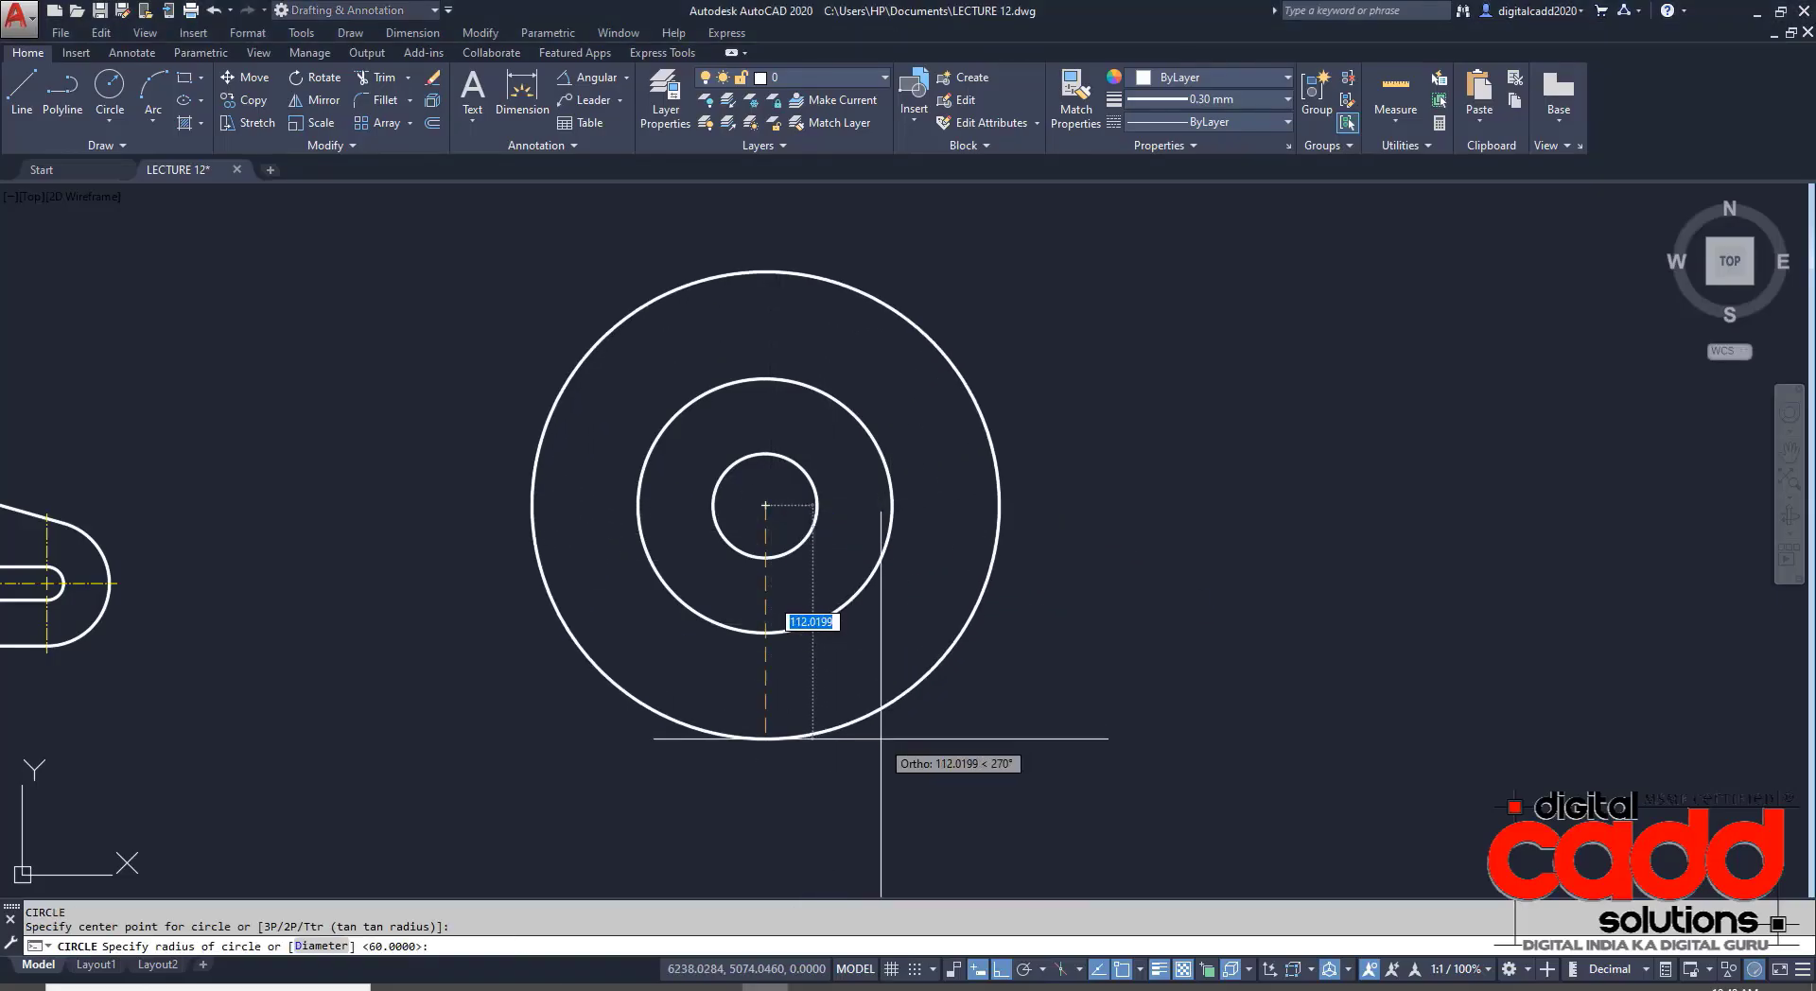
pyautogui.write('d')
pyautogui.press('Return')
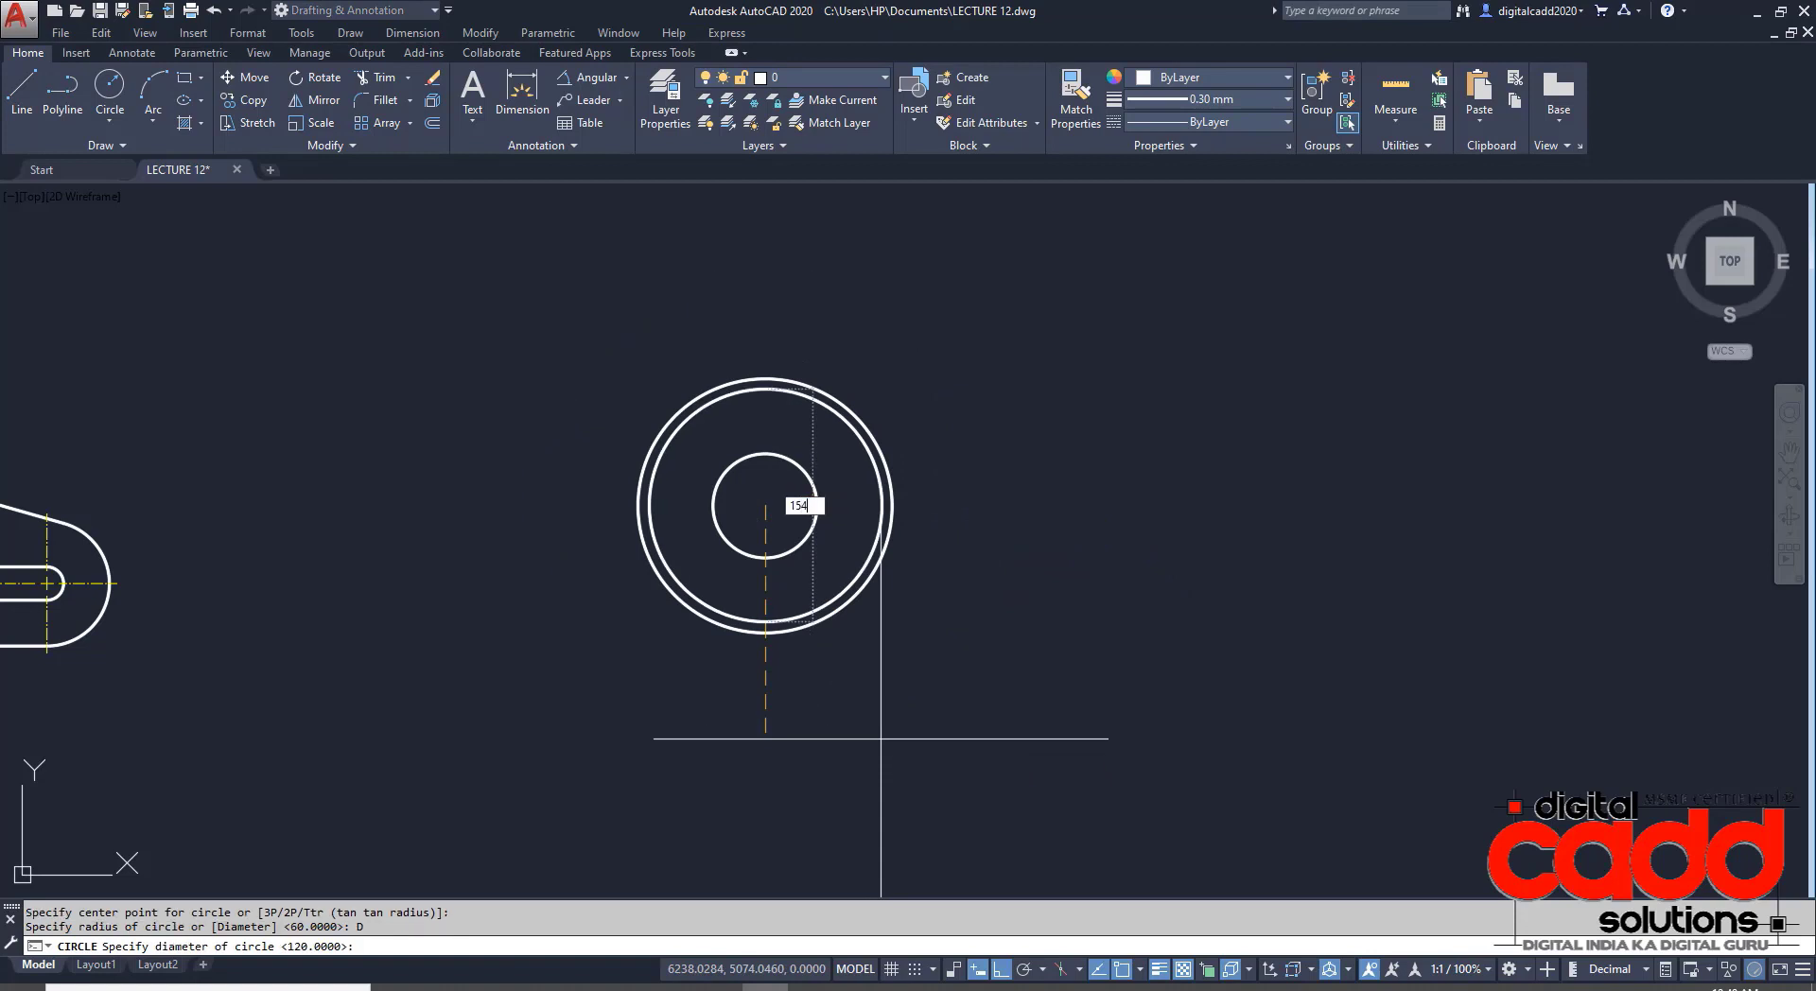
pyautogui.press('Return')
# - Check the notch angles in the PDF, and in AutoCAD draw a line from the circles' center at 15° past the outer circle
pyautogui.scroll(3, 883, 536)
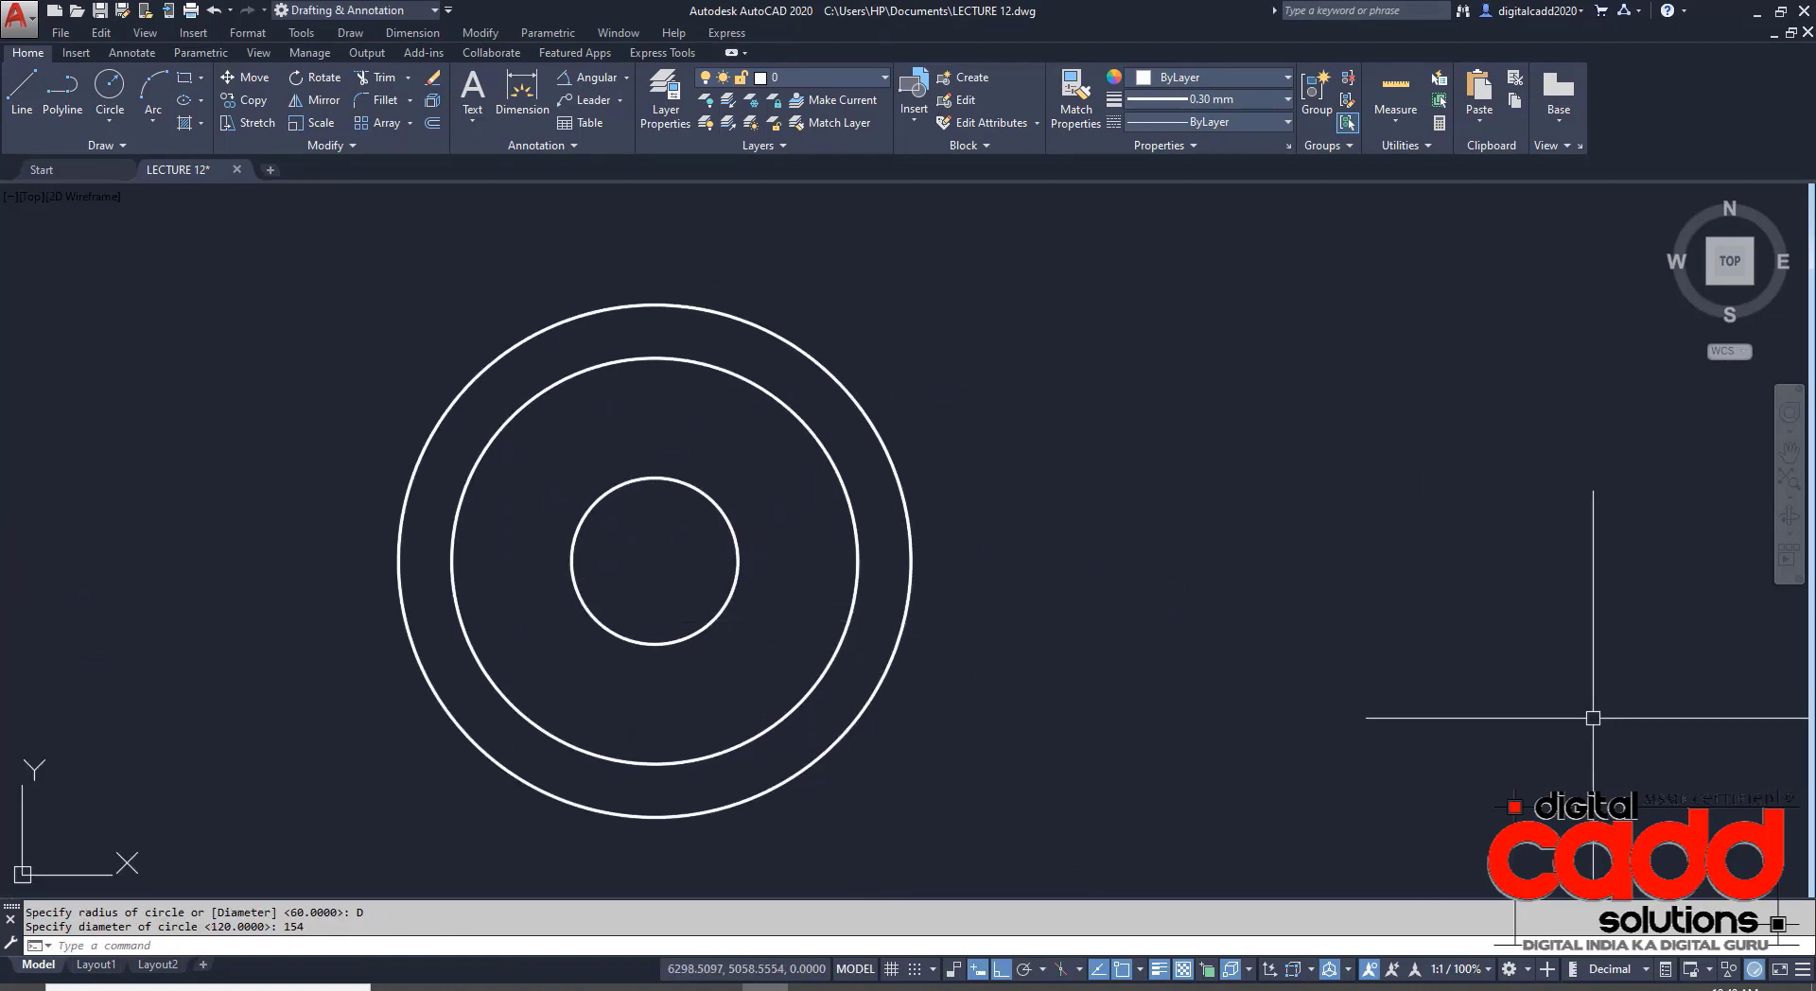
pyautogui.moveTo(546, 673); pyautogui.dragTo(484, 654, button='middle')
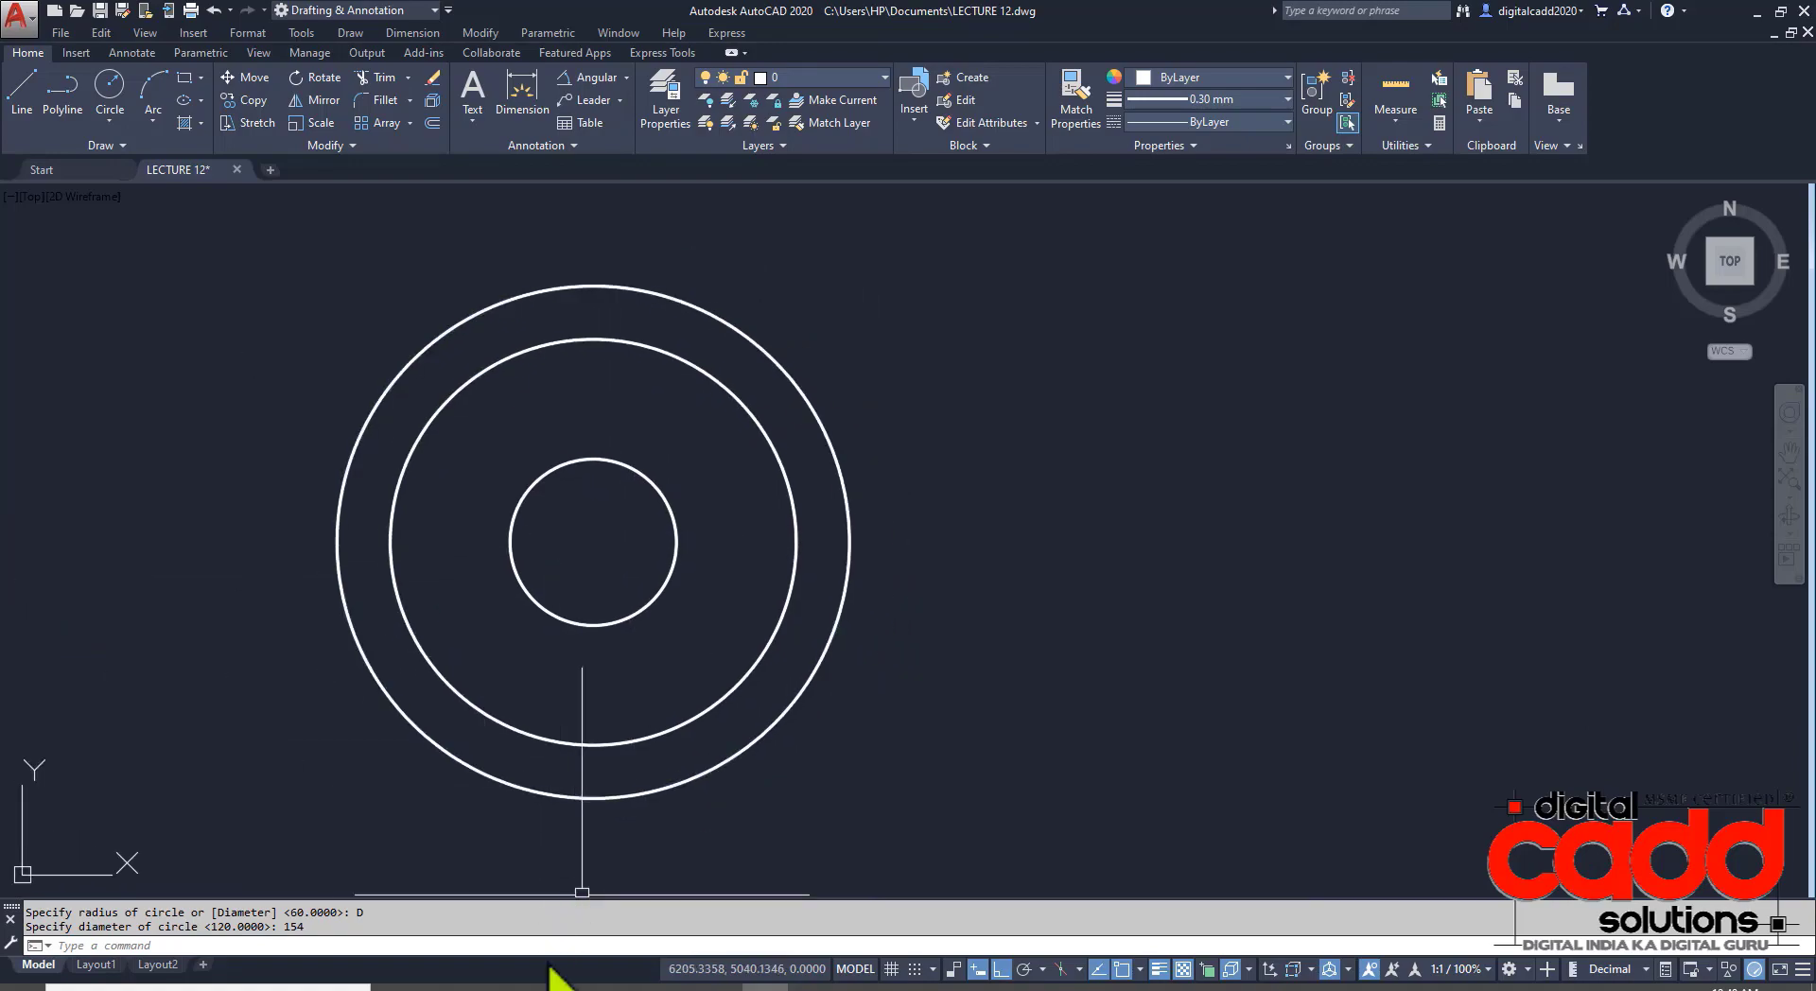
pyautogui.hotkey('alt', 'Tab')
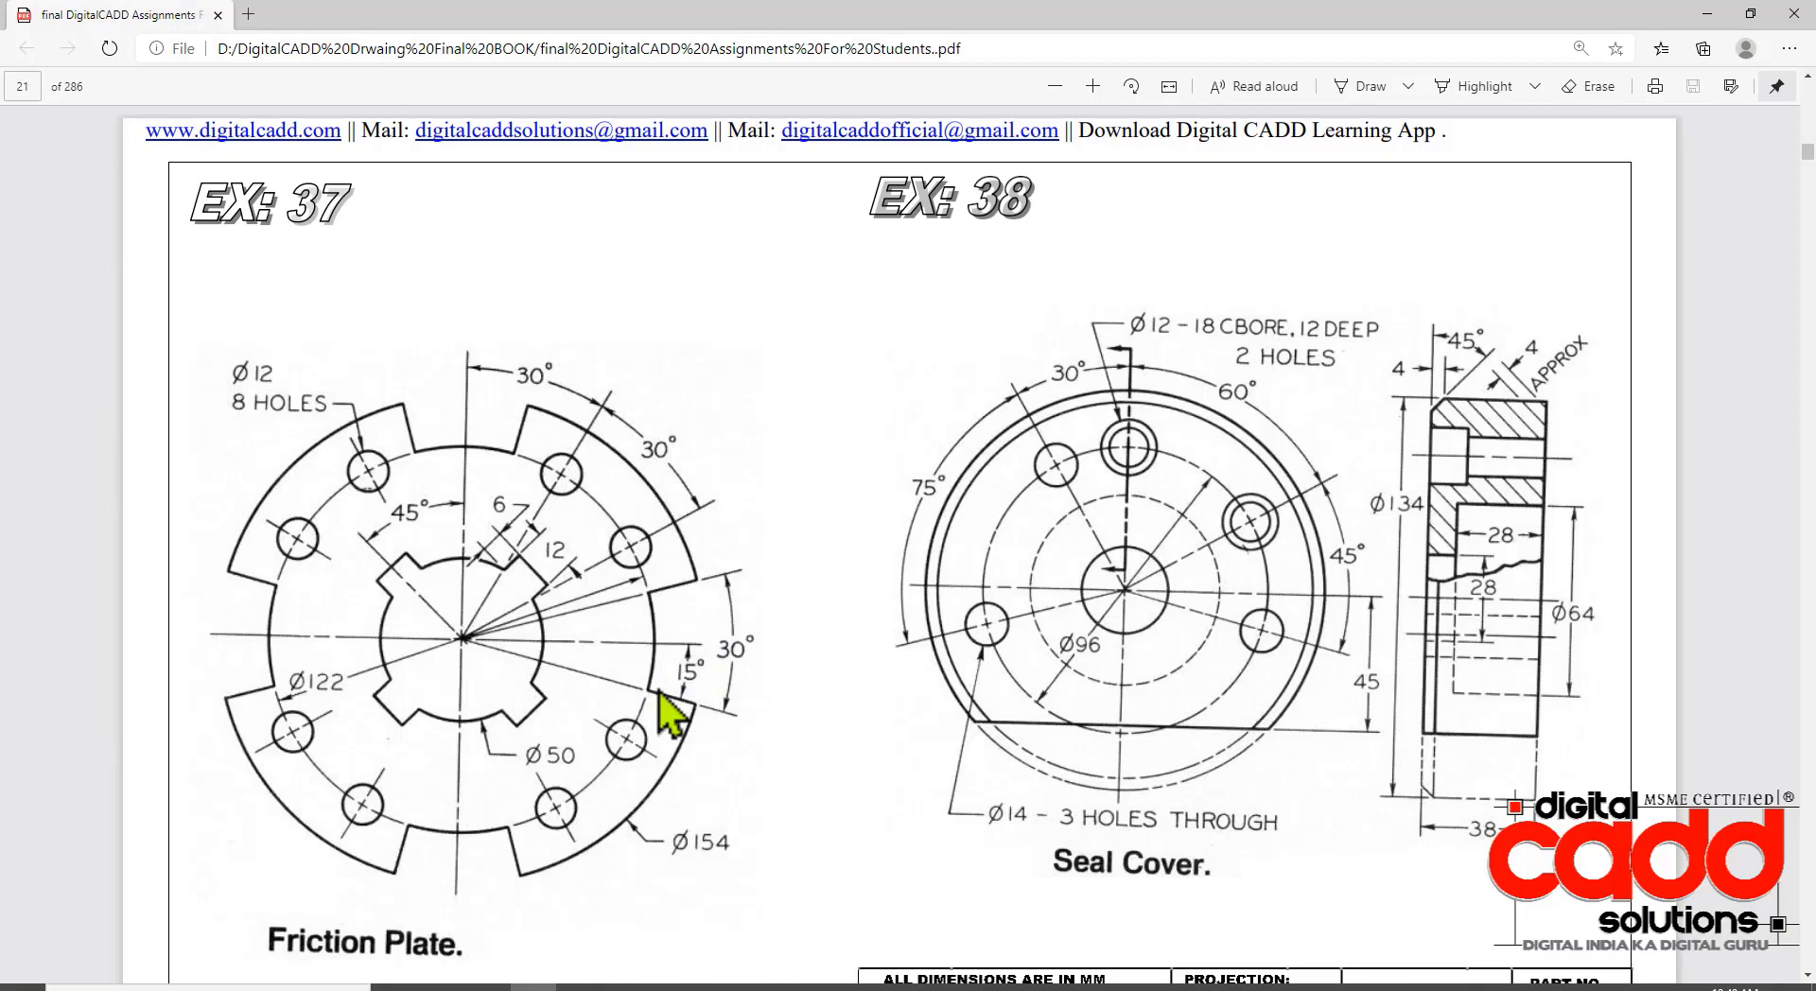
pyautogui.hotkey('alt', 'Tab')
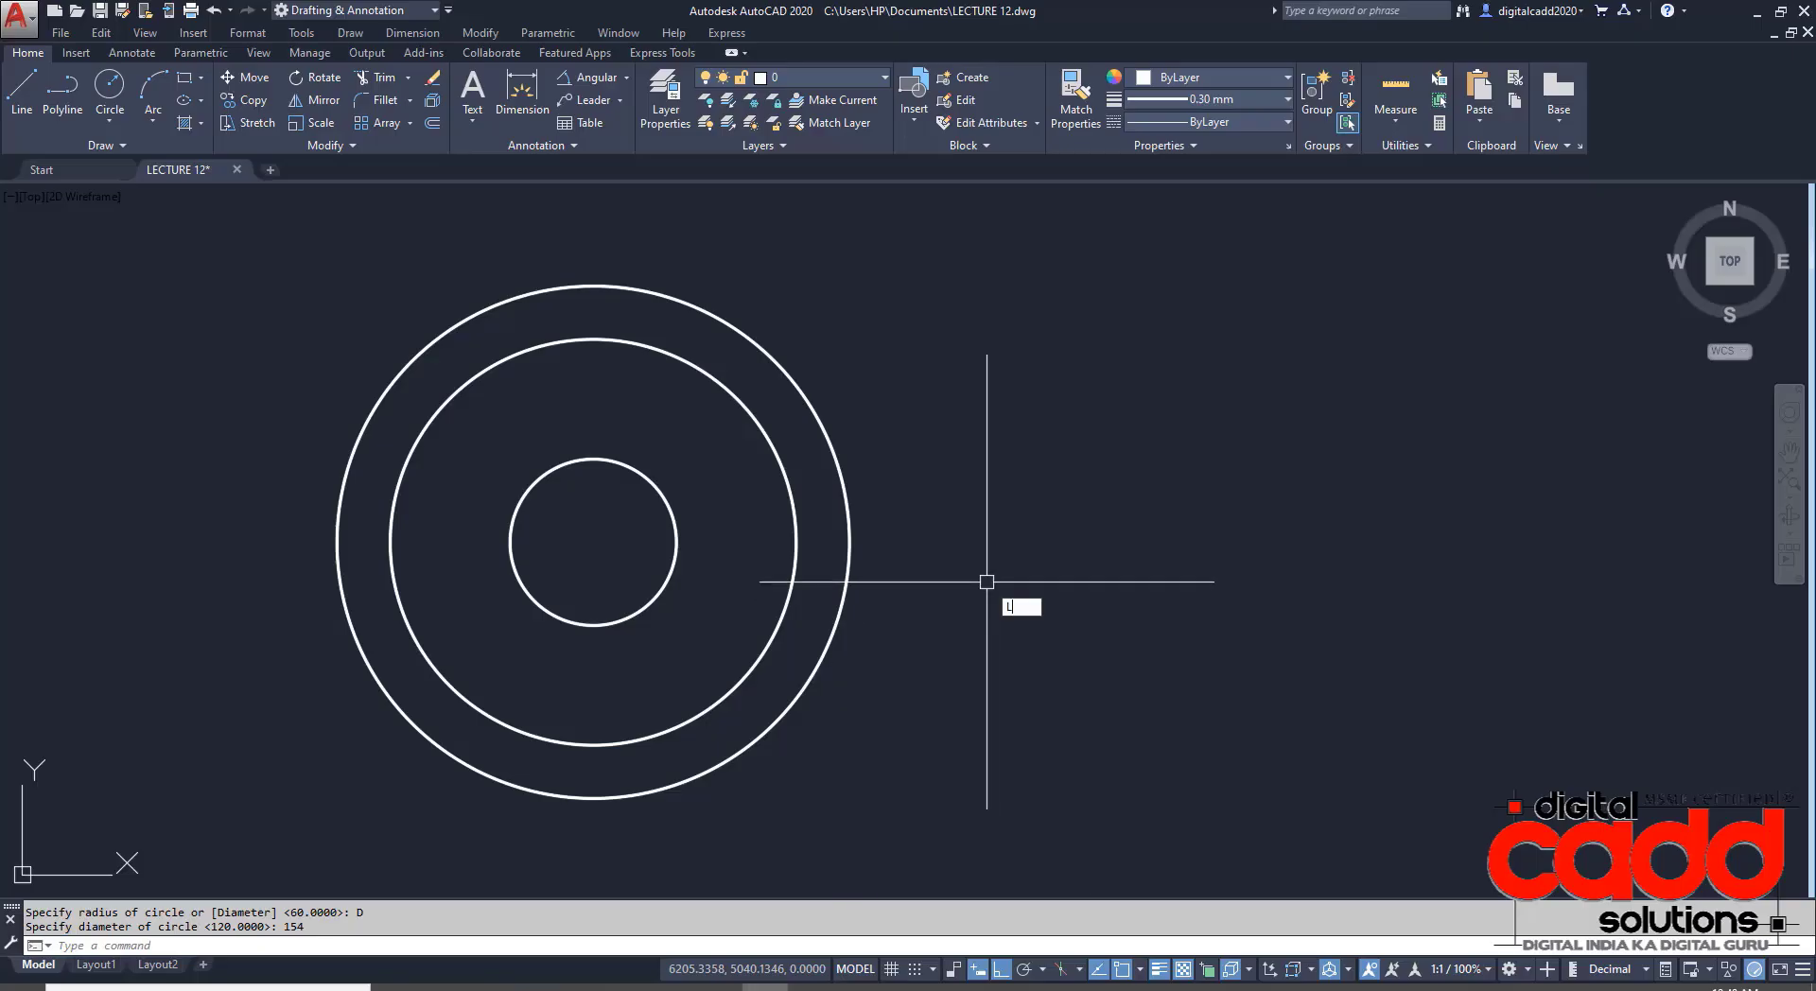
pyautogui.write('L')
pyautogui.press('Return')
pyautogui.click(593, 542)
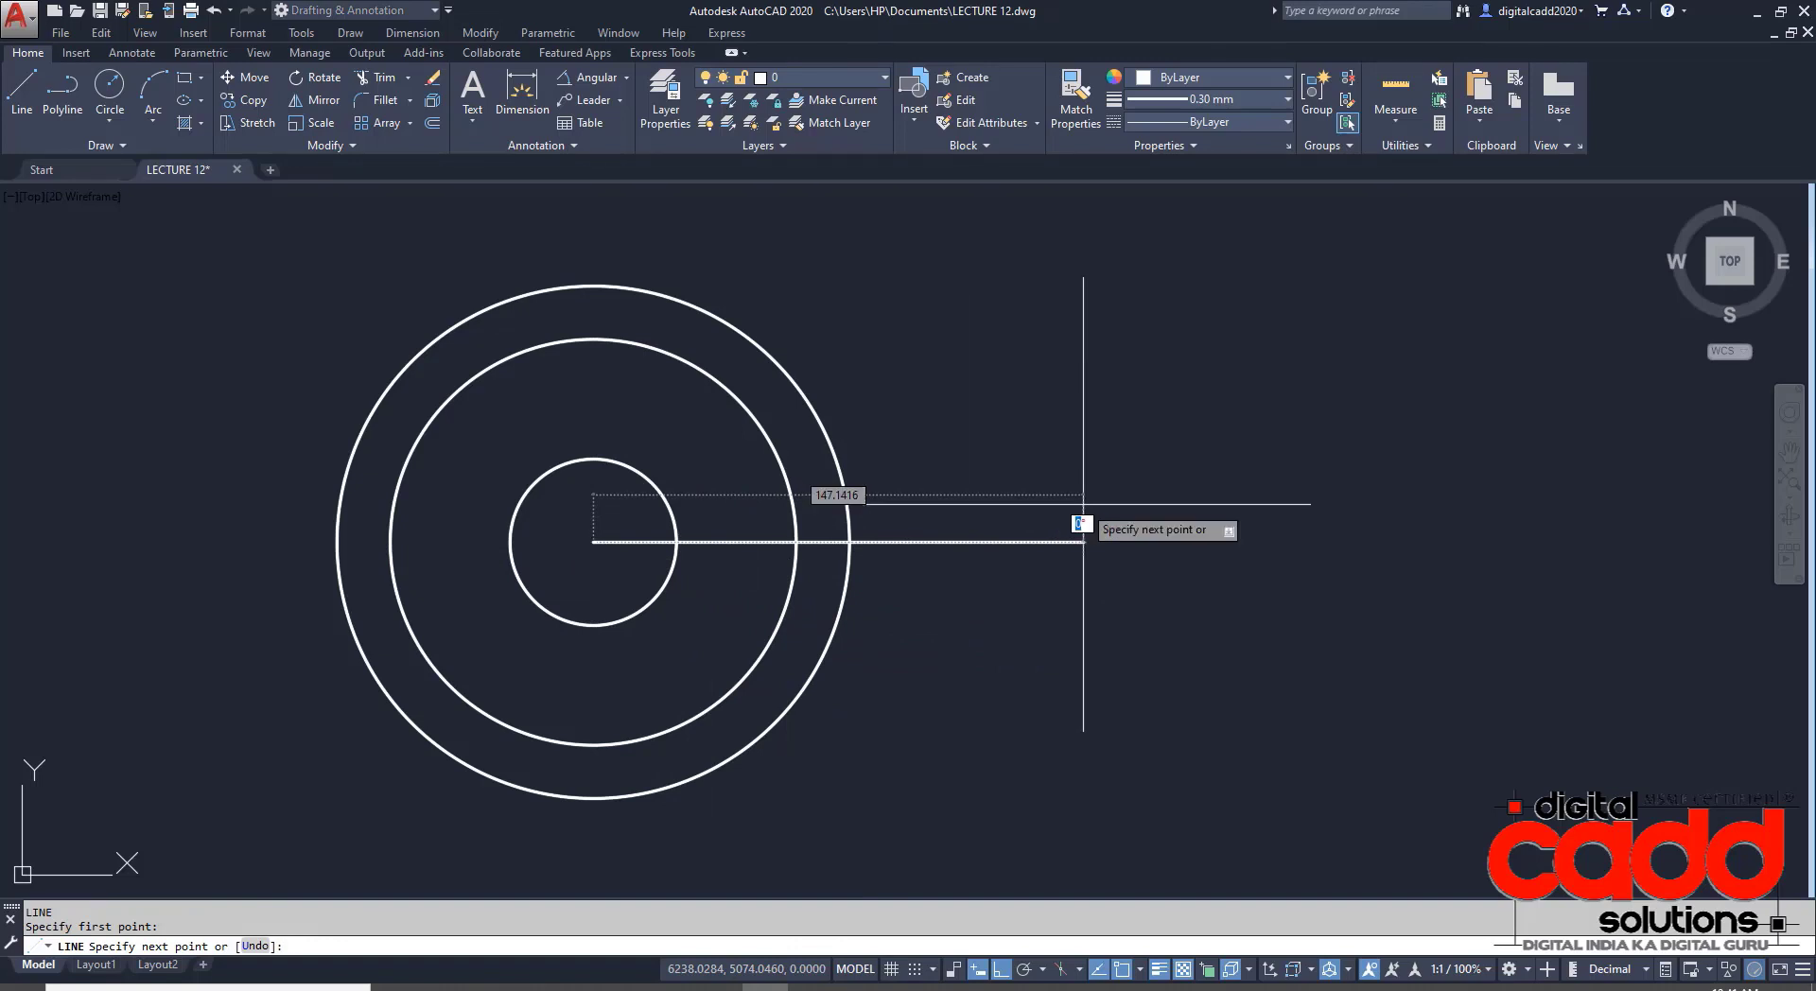
pyautogui.press('Return')
pyautogui.press('Return')
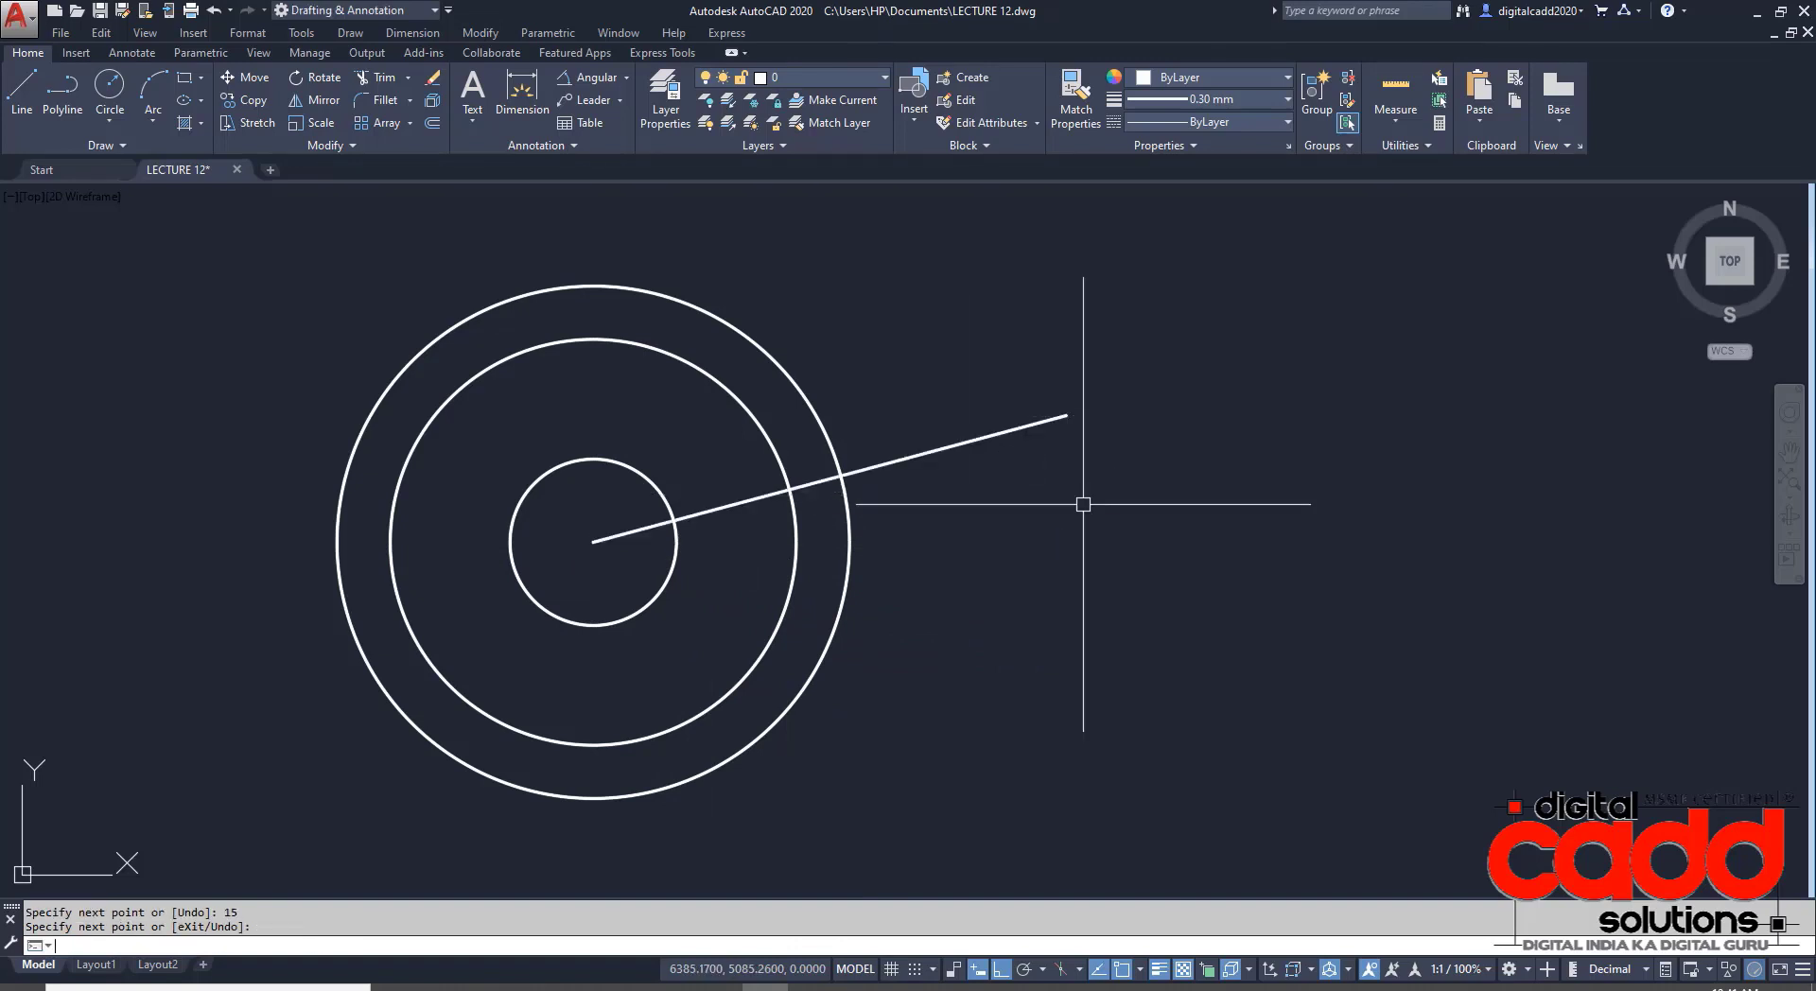
# - Draw a second line from the circles' center at -15°, extending past the outer circle
pyautogui.press('Return')
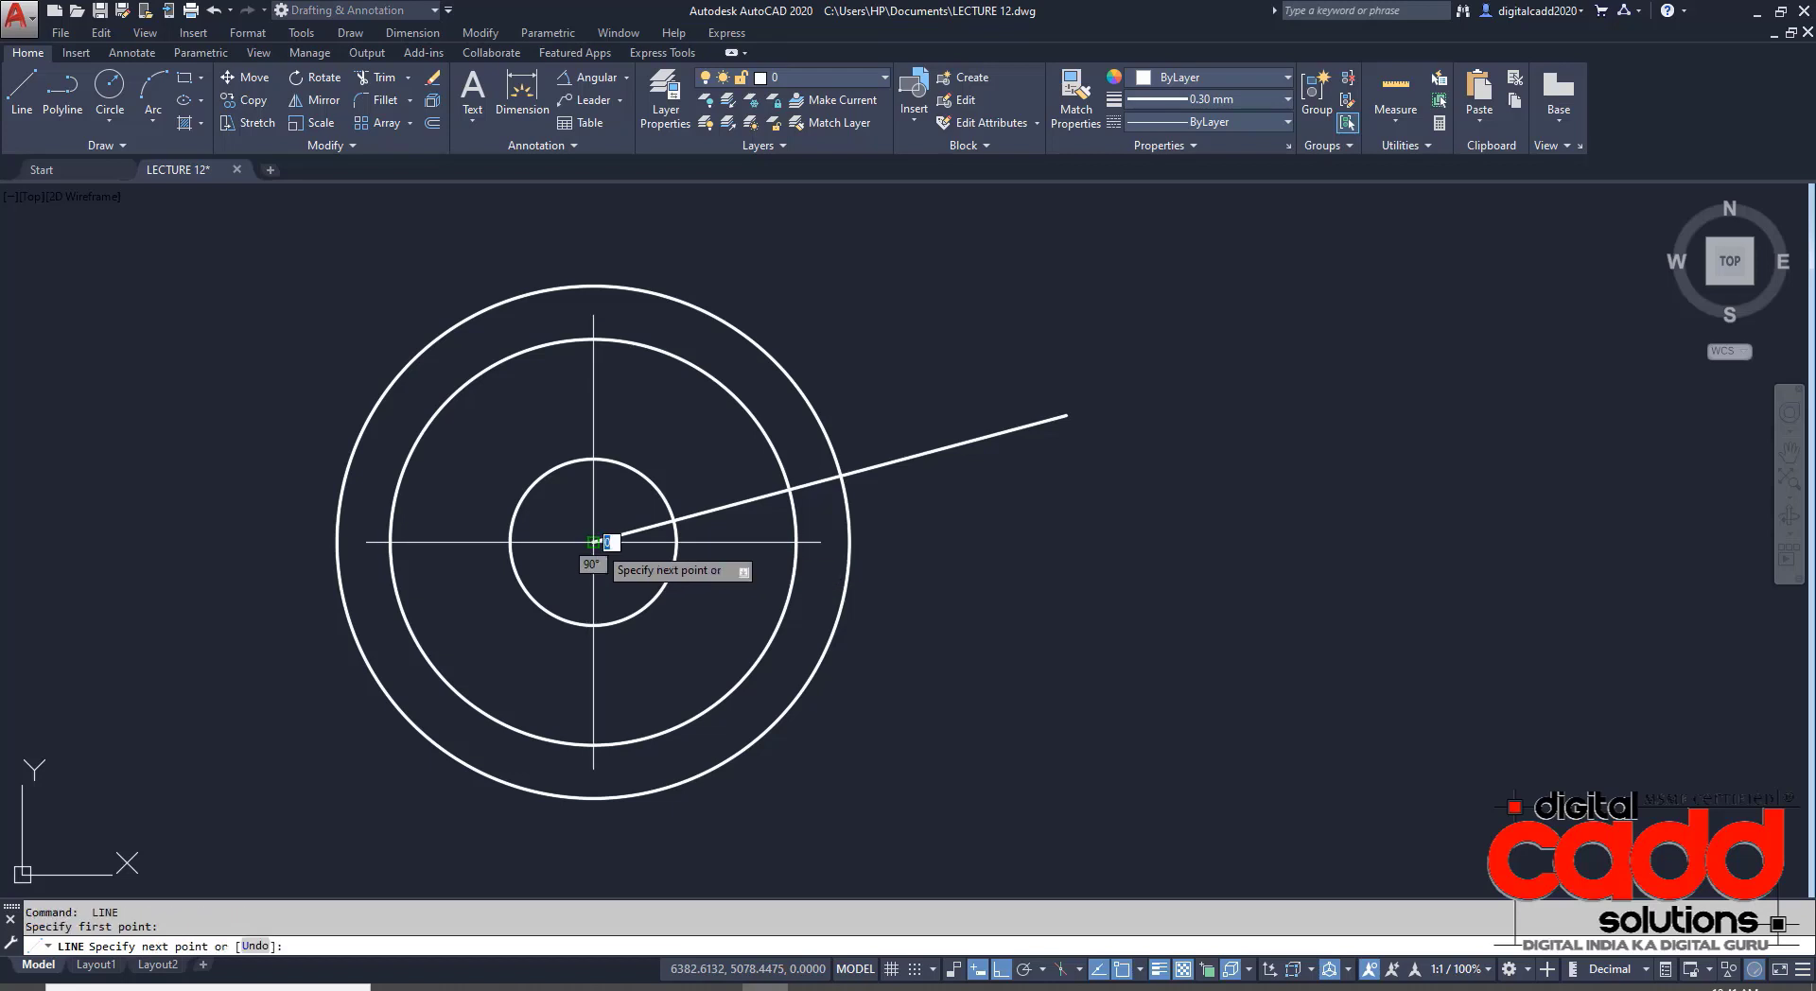
pyautogui.click(593, 542)
pyautogui.press('Tab')
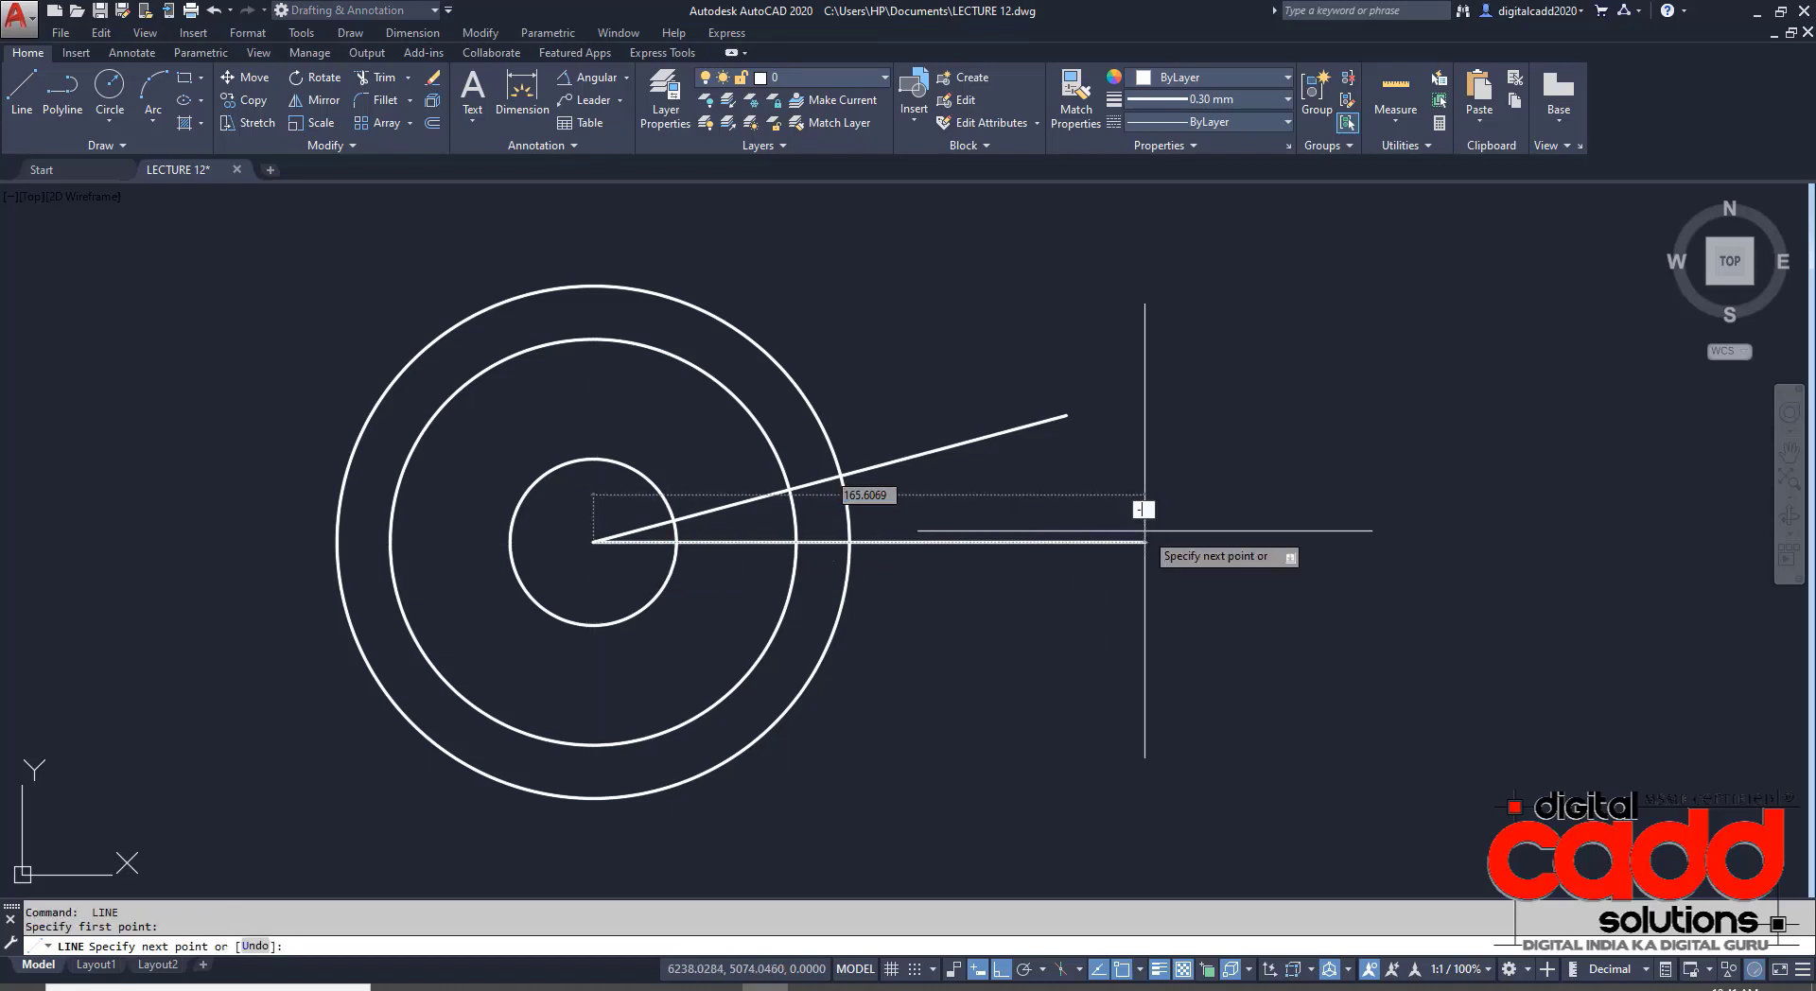
pyautogui.write('-15')
pyautogui.press('Return')
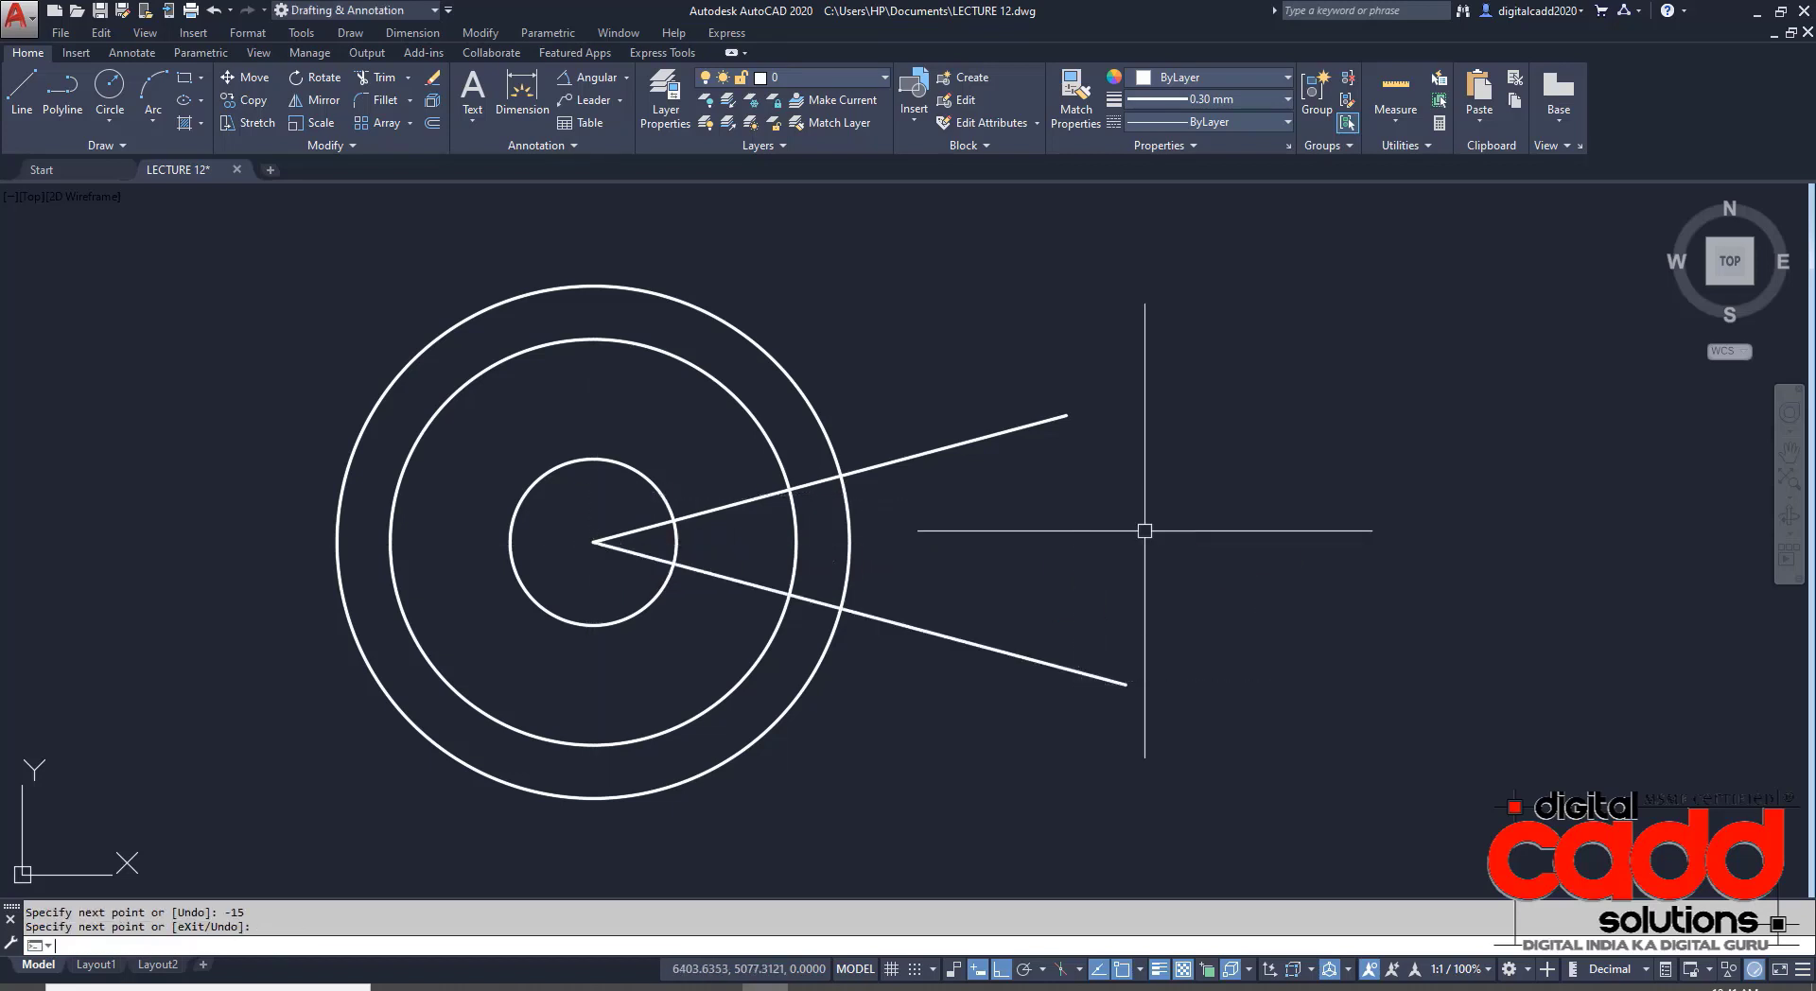
# - Trim both angled lines so only the segments between the 122 mm and 154 mm circles remain
pyautogui.write('TR')
pyautogui.press('Return')
pyautogui.press('Return')
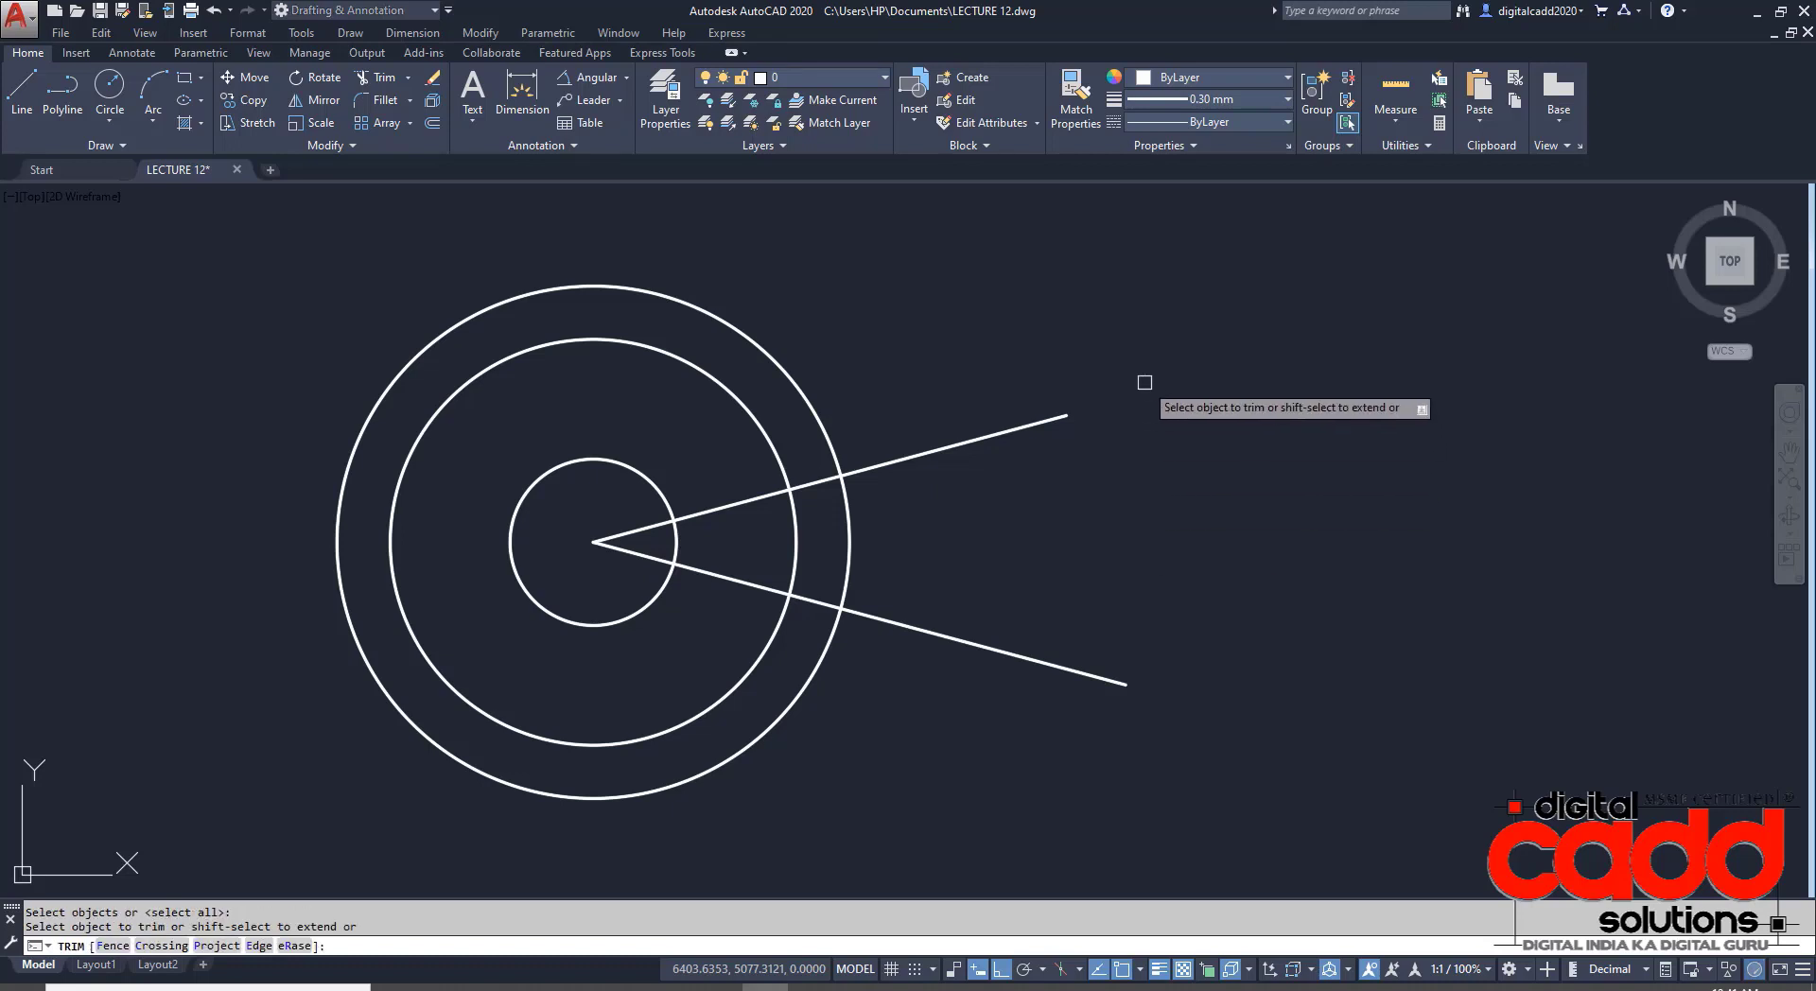
pyautogui.click(1126, 372)
pyautogui.click(939, 730)
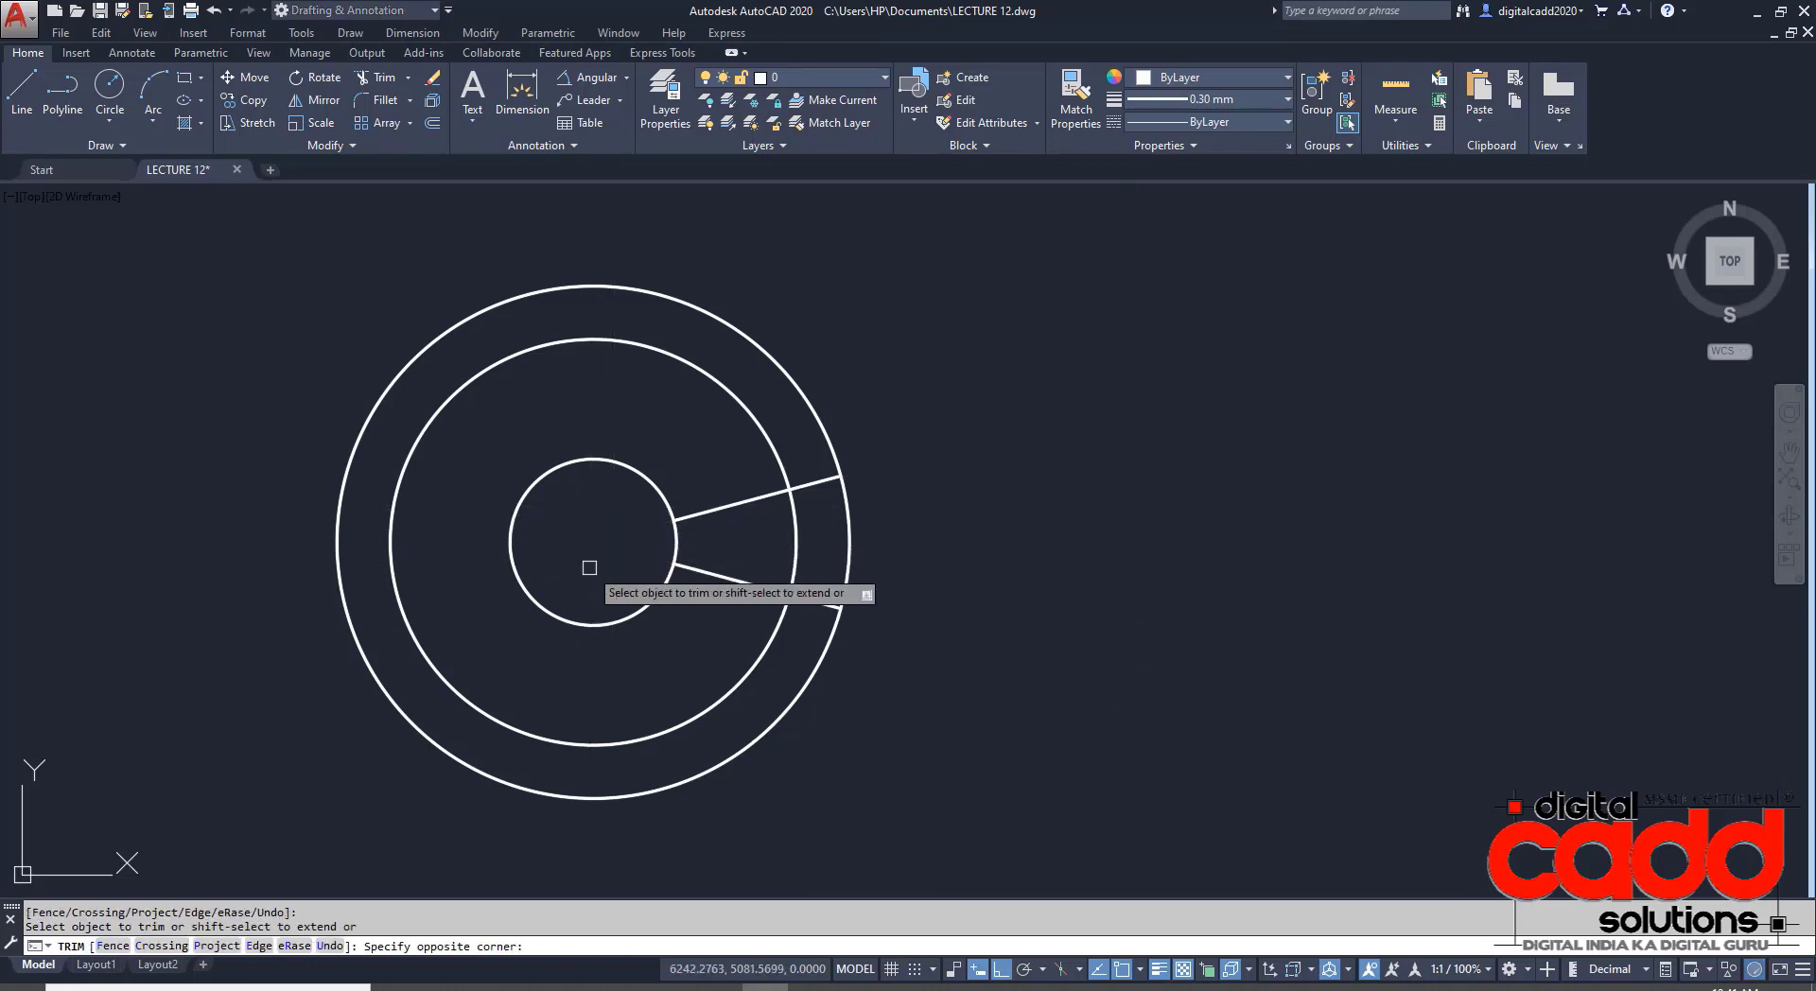
pyautogui.click(723, 471)
pyautogui.click(706, 597)
pyautogui.press('Return')
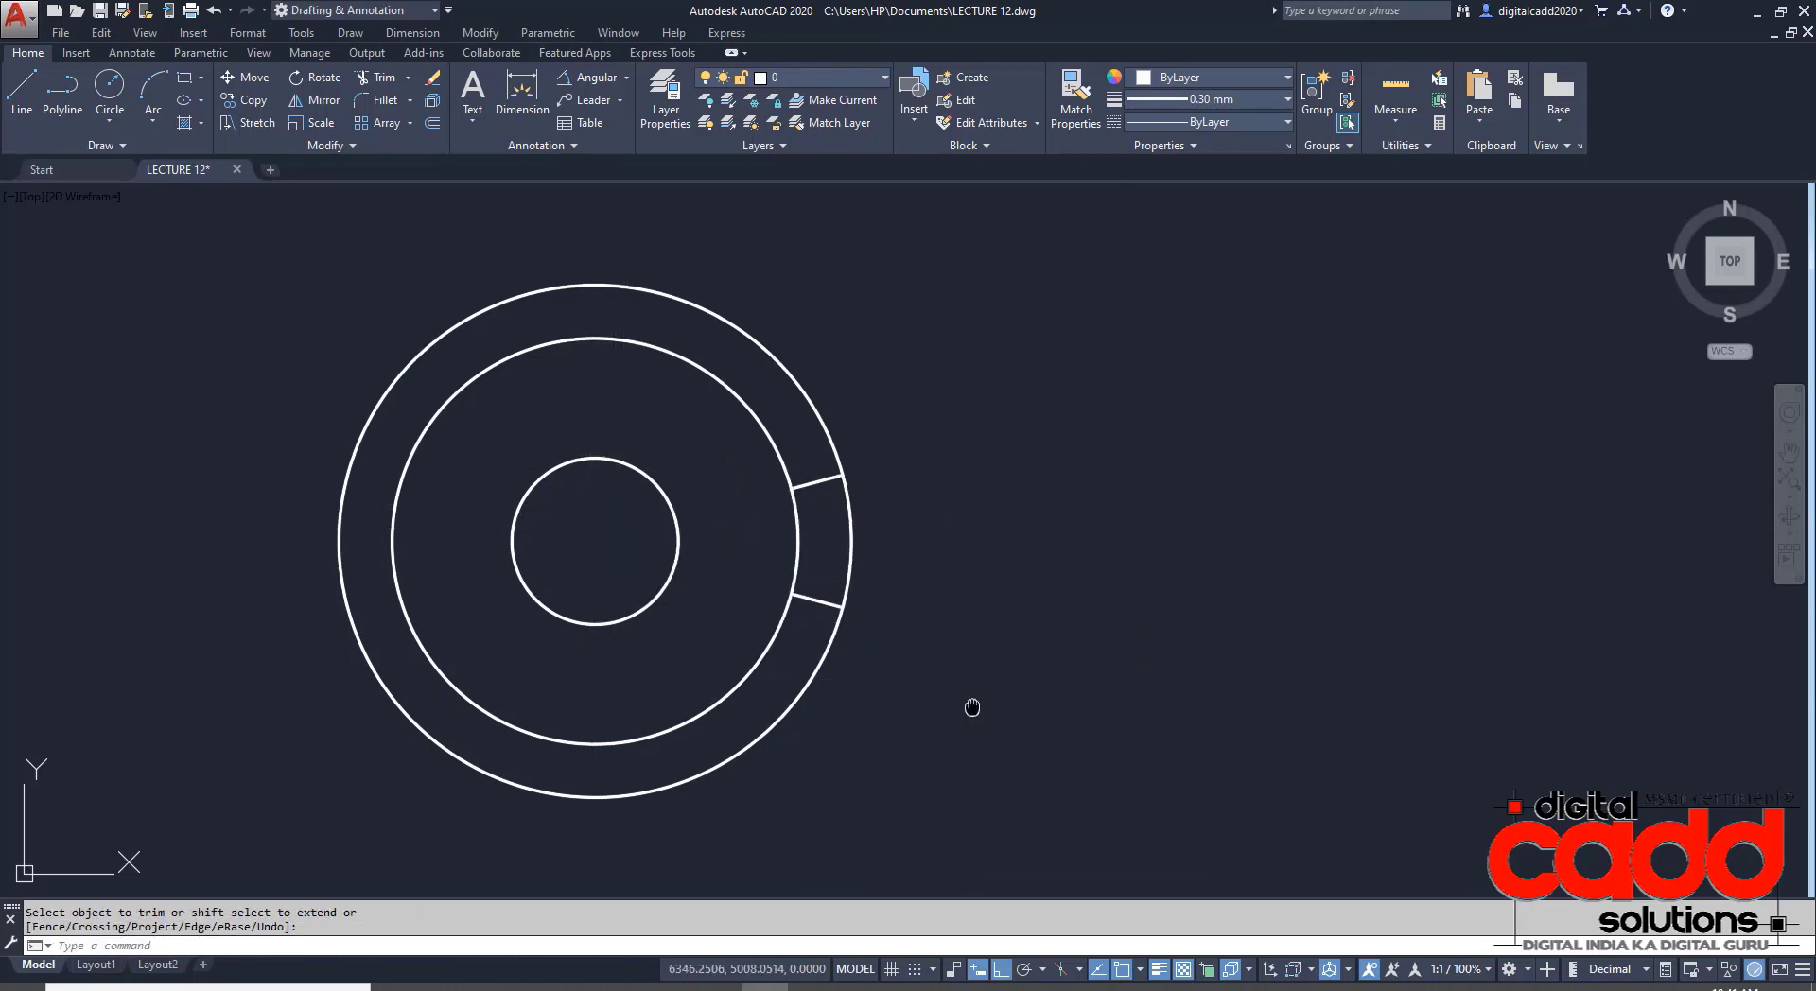
# - Create a polar array of the two notch edge segments around the circles' center with 4 items over 360°
pyautogui.moveTo(899, 707); pyautogui.dragTo(993, 705, button='middle')
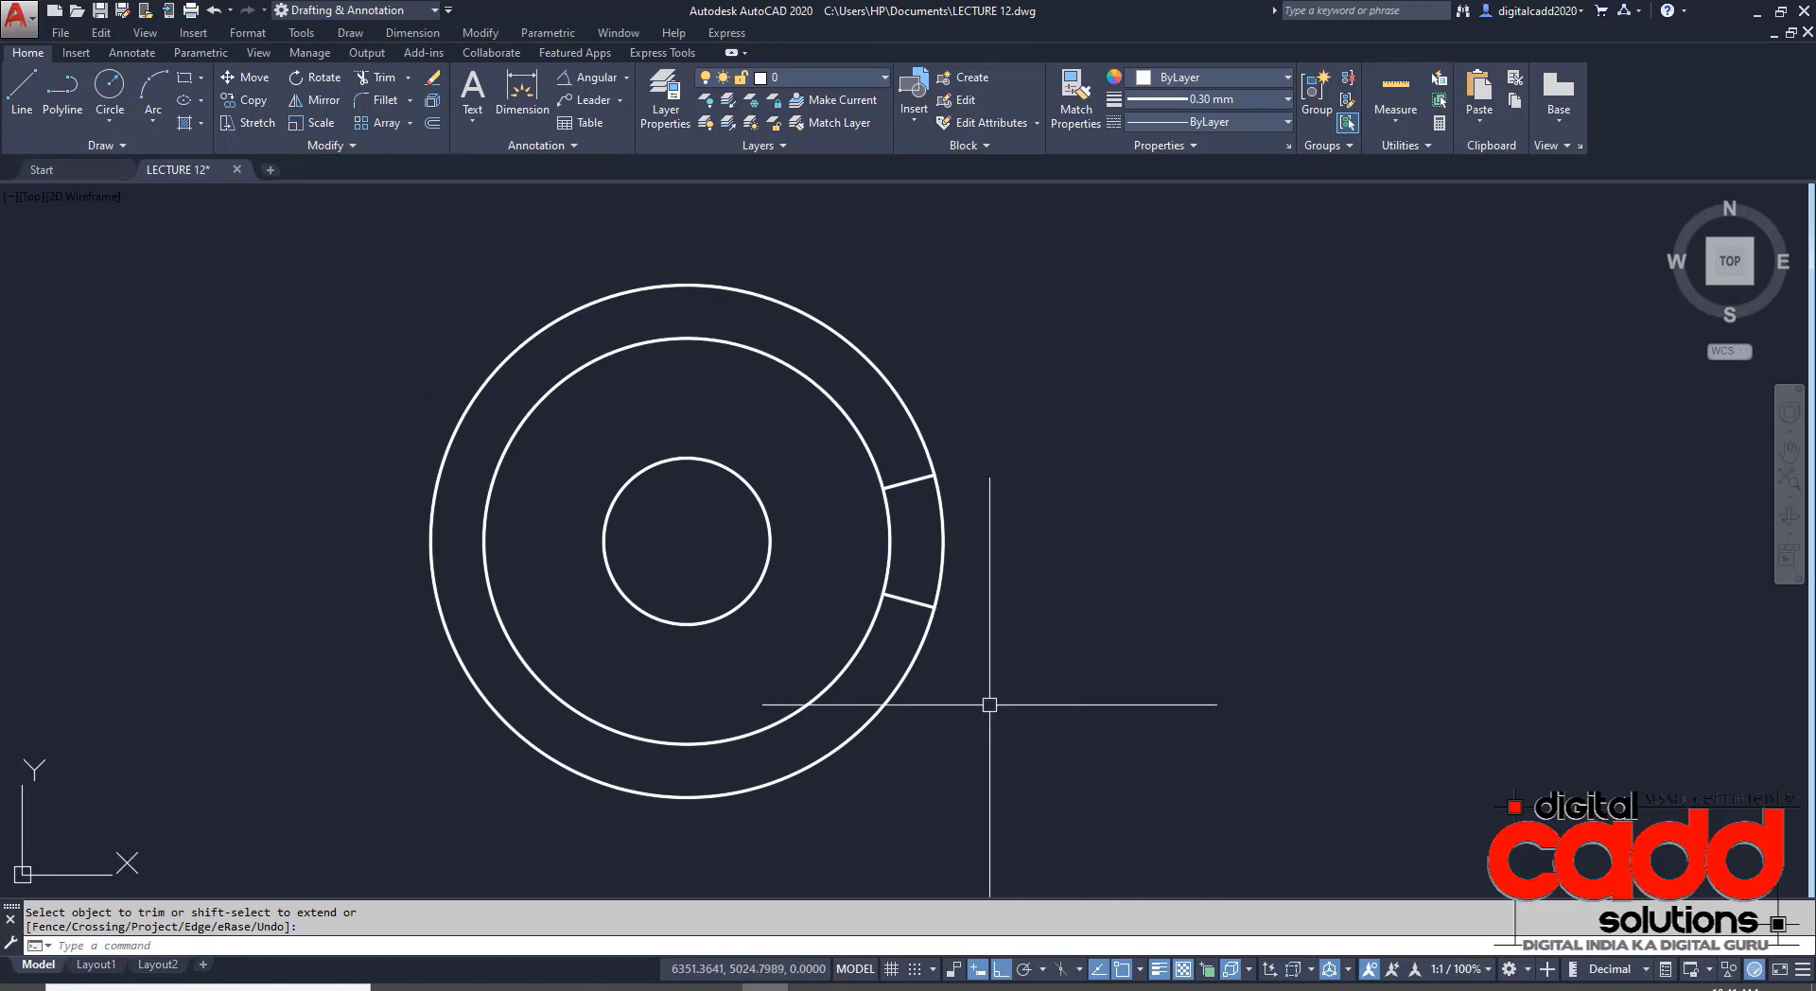
pyautogui.click(810, 438)
pyautogui.click(1066, 697)
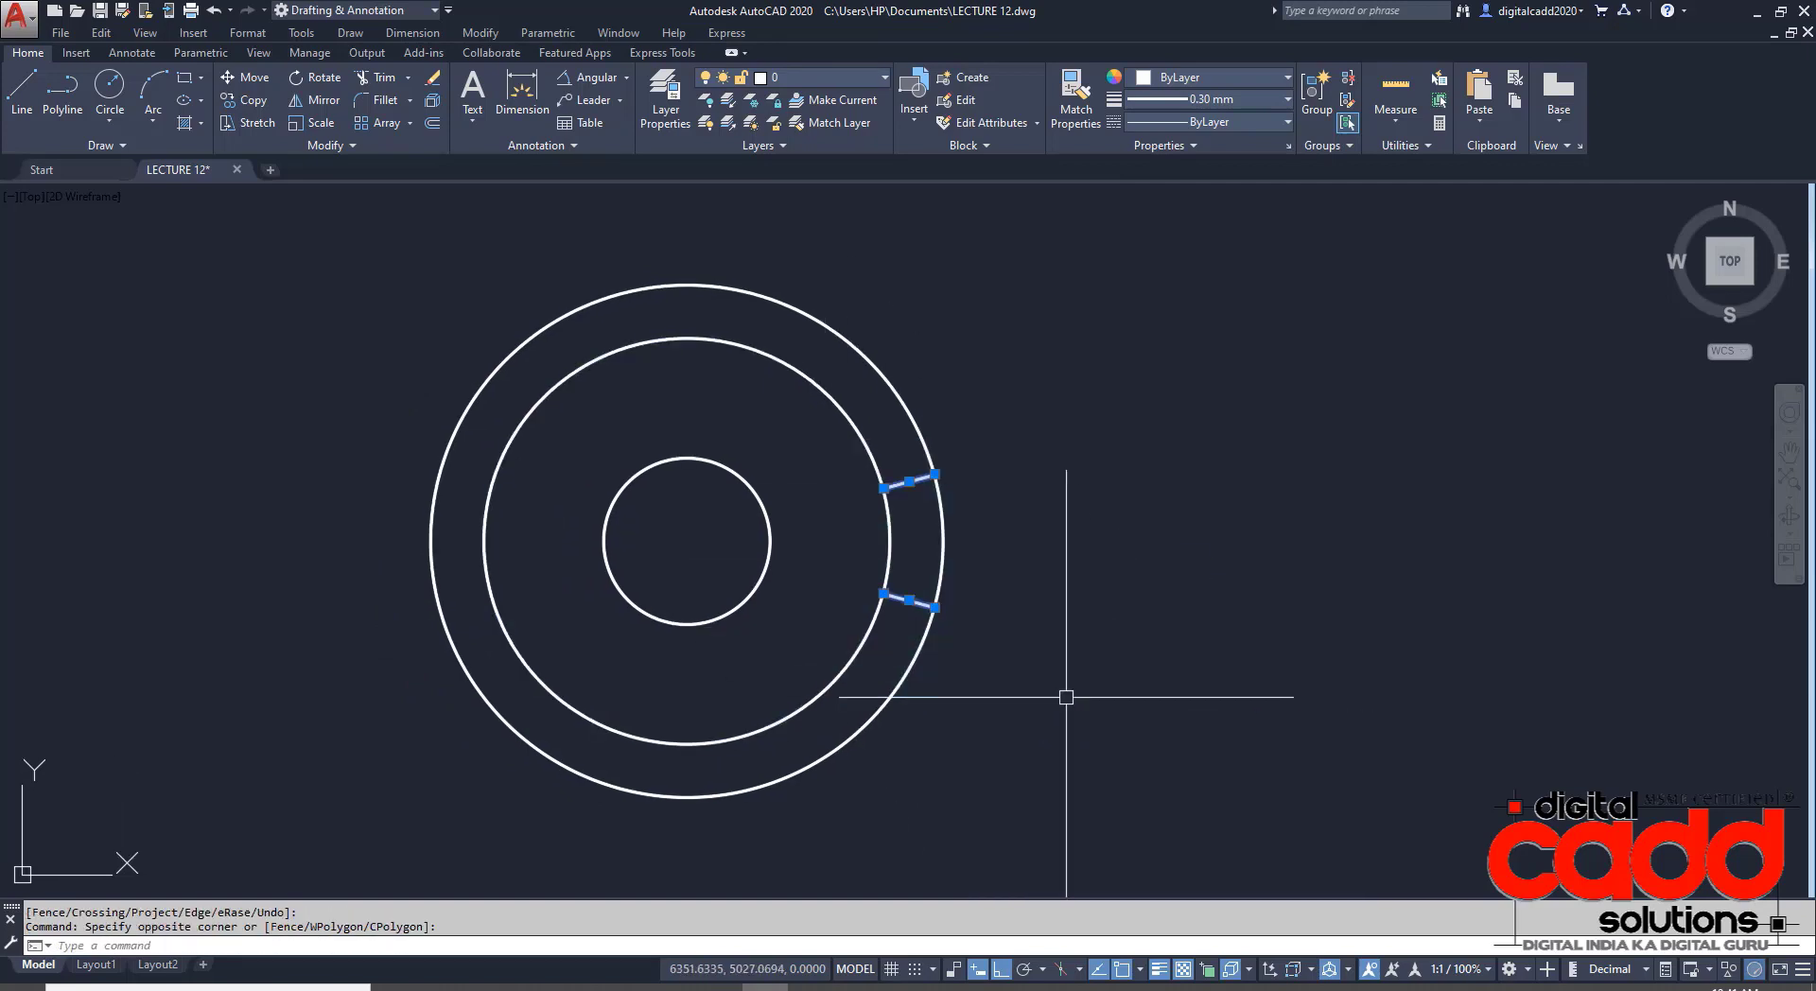
pyautogui.click(410, 124)
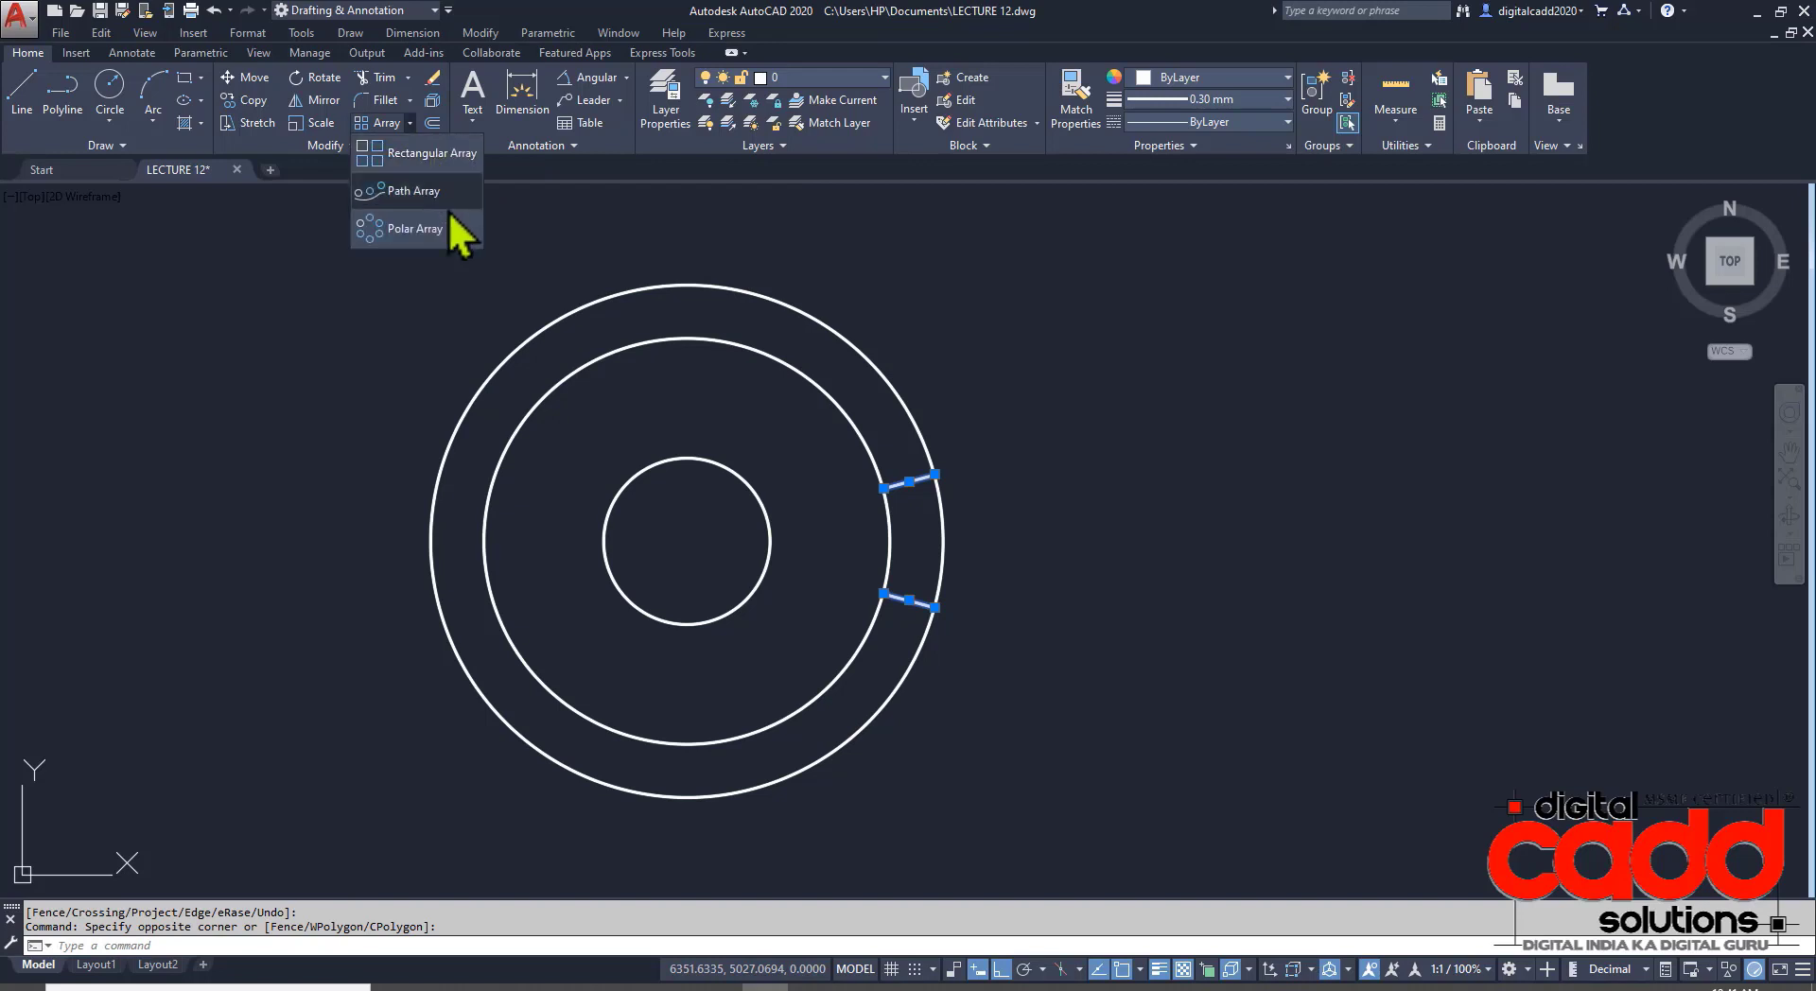
pyautogui.click(383, 238)
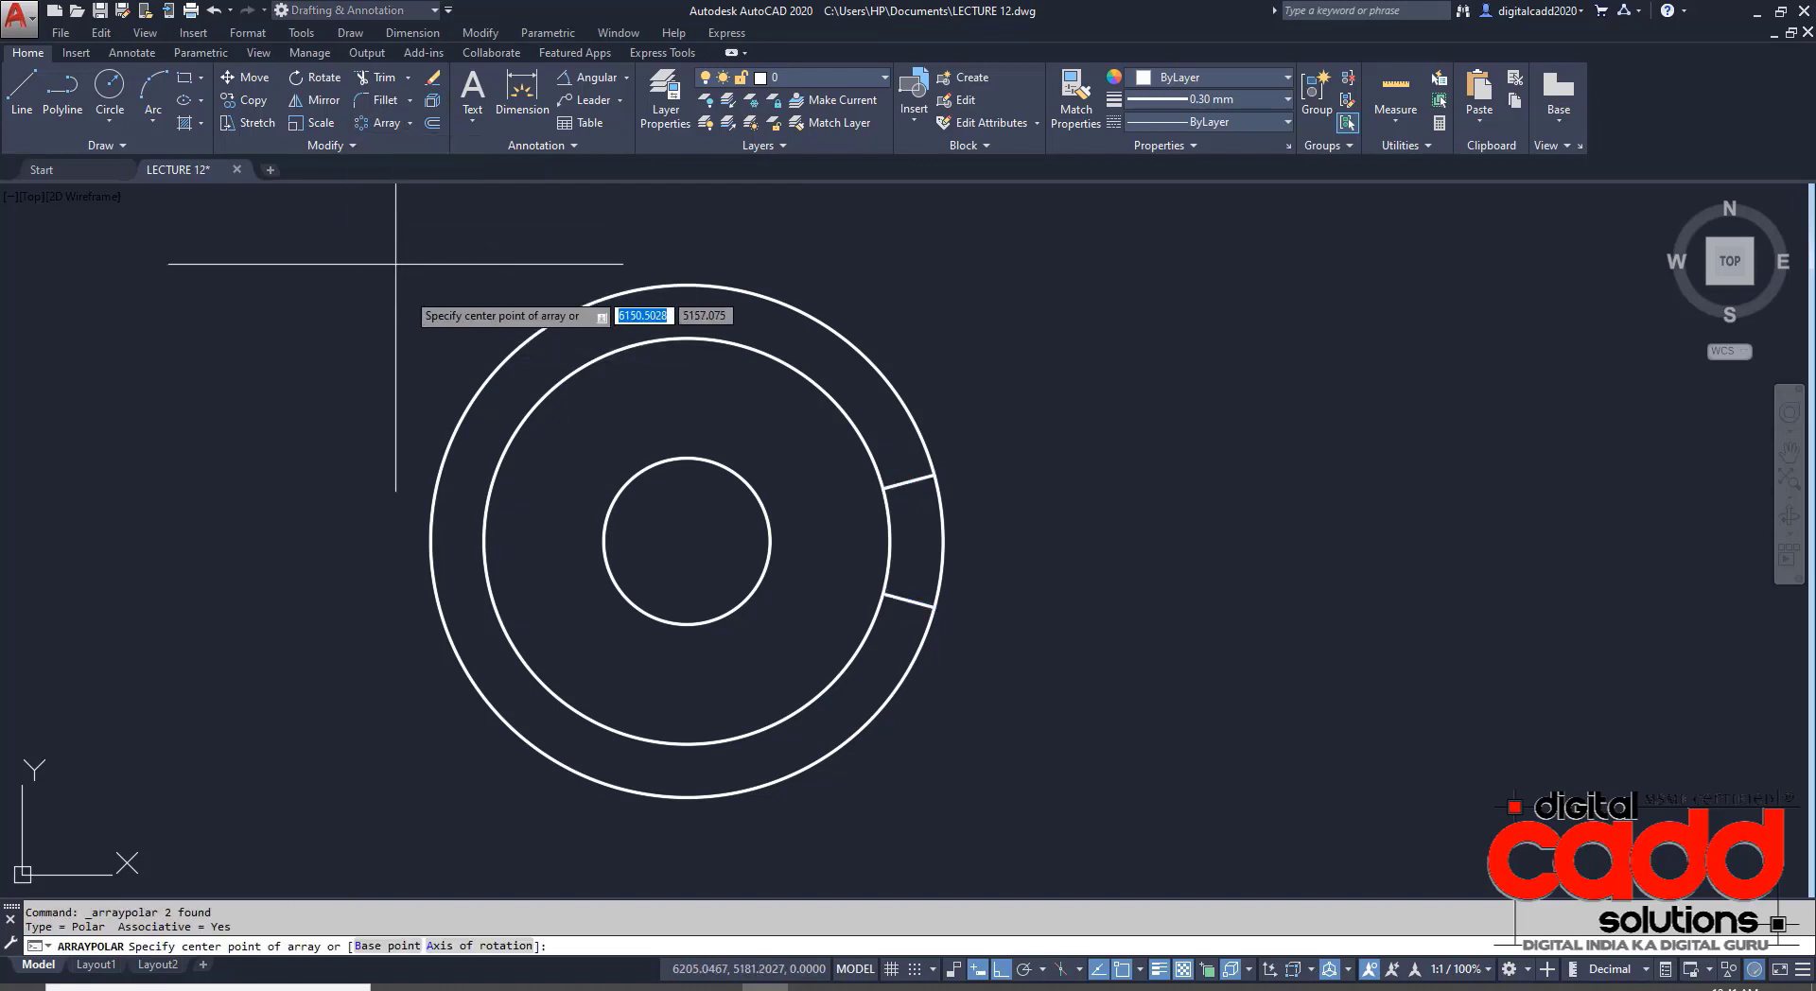
pyautogui.click(687, 542)
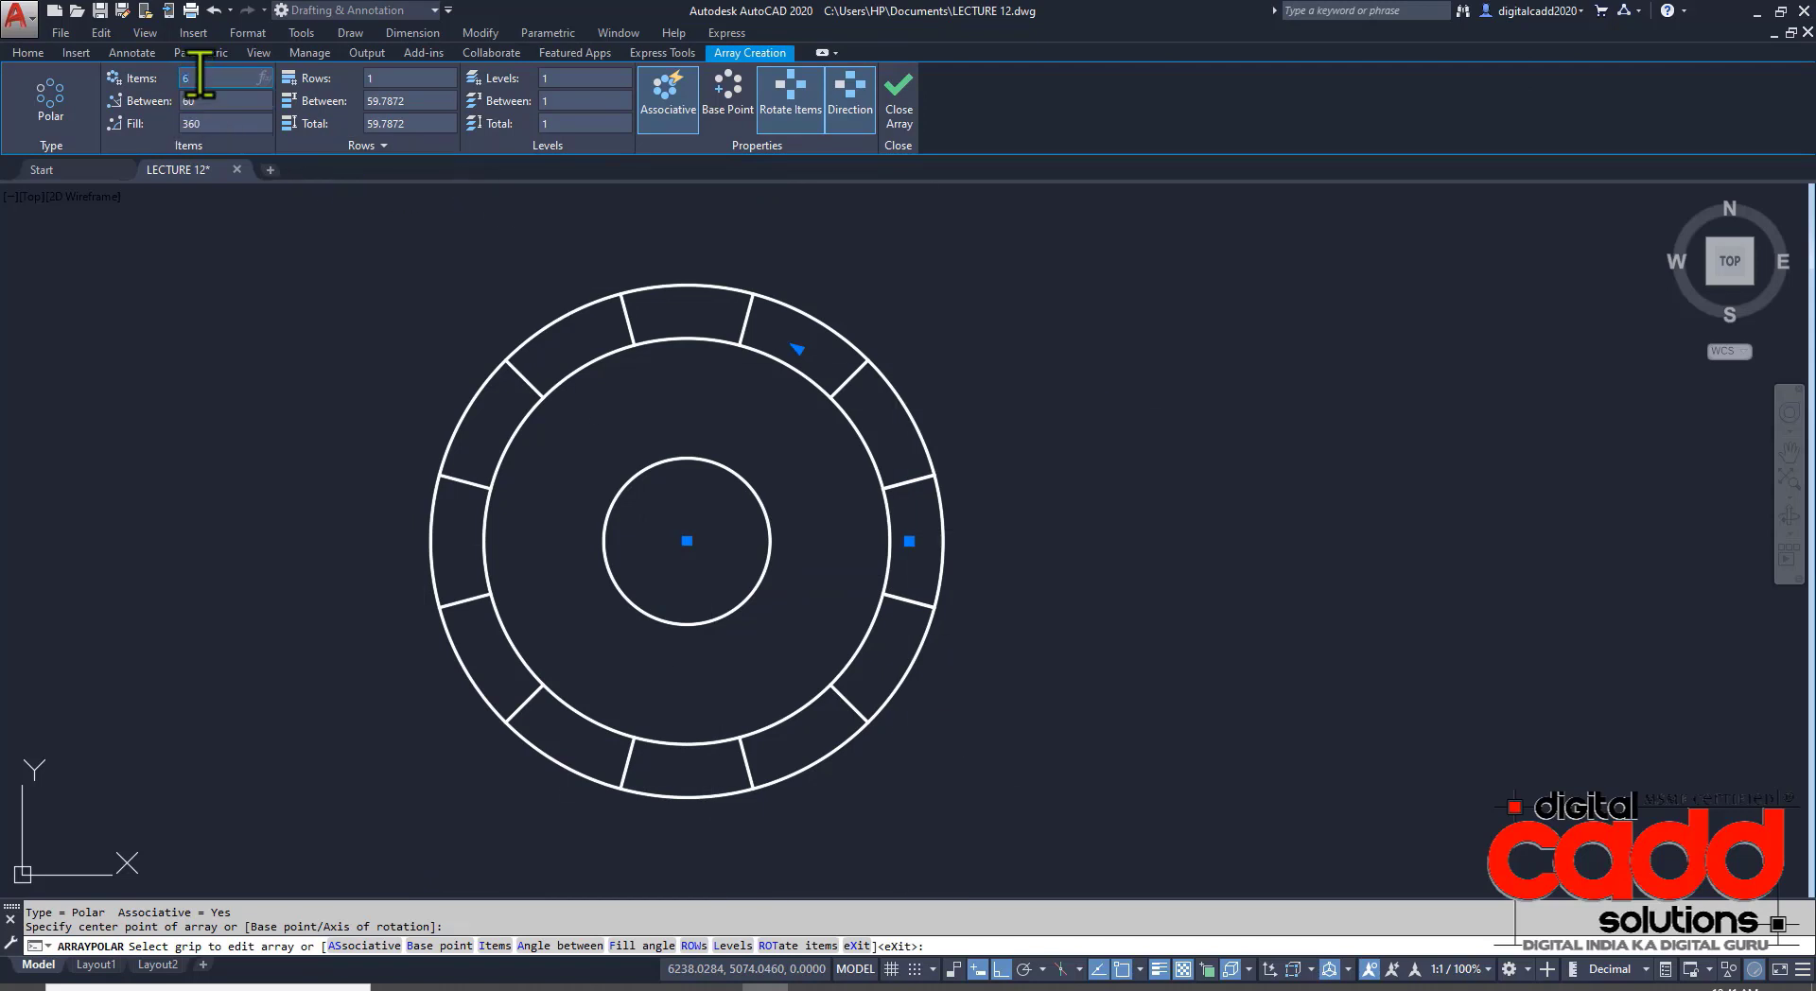
pyautogui.press('Return')
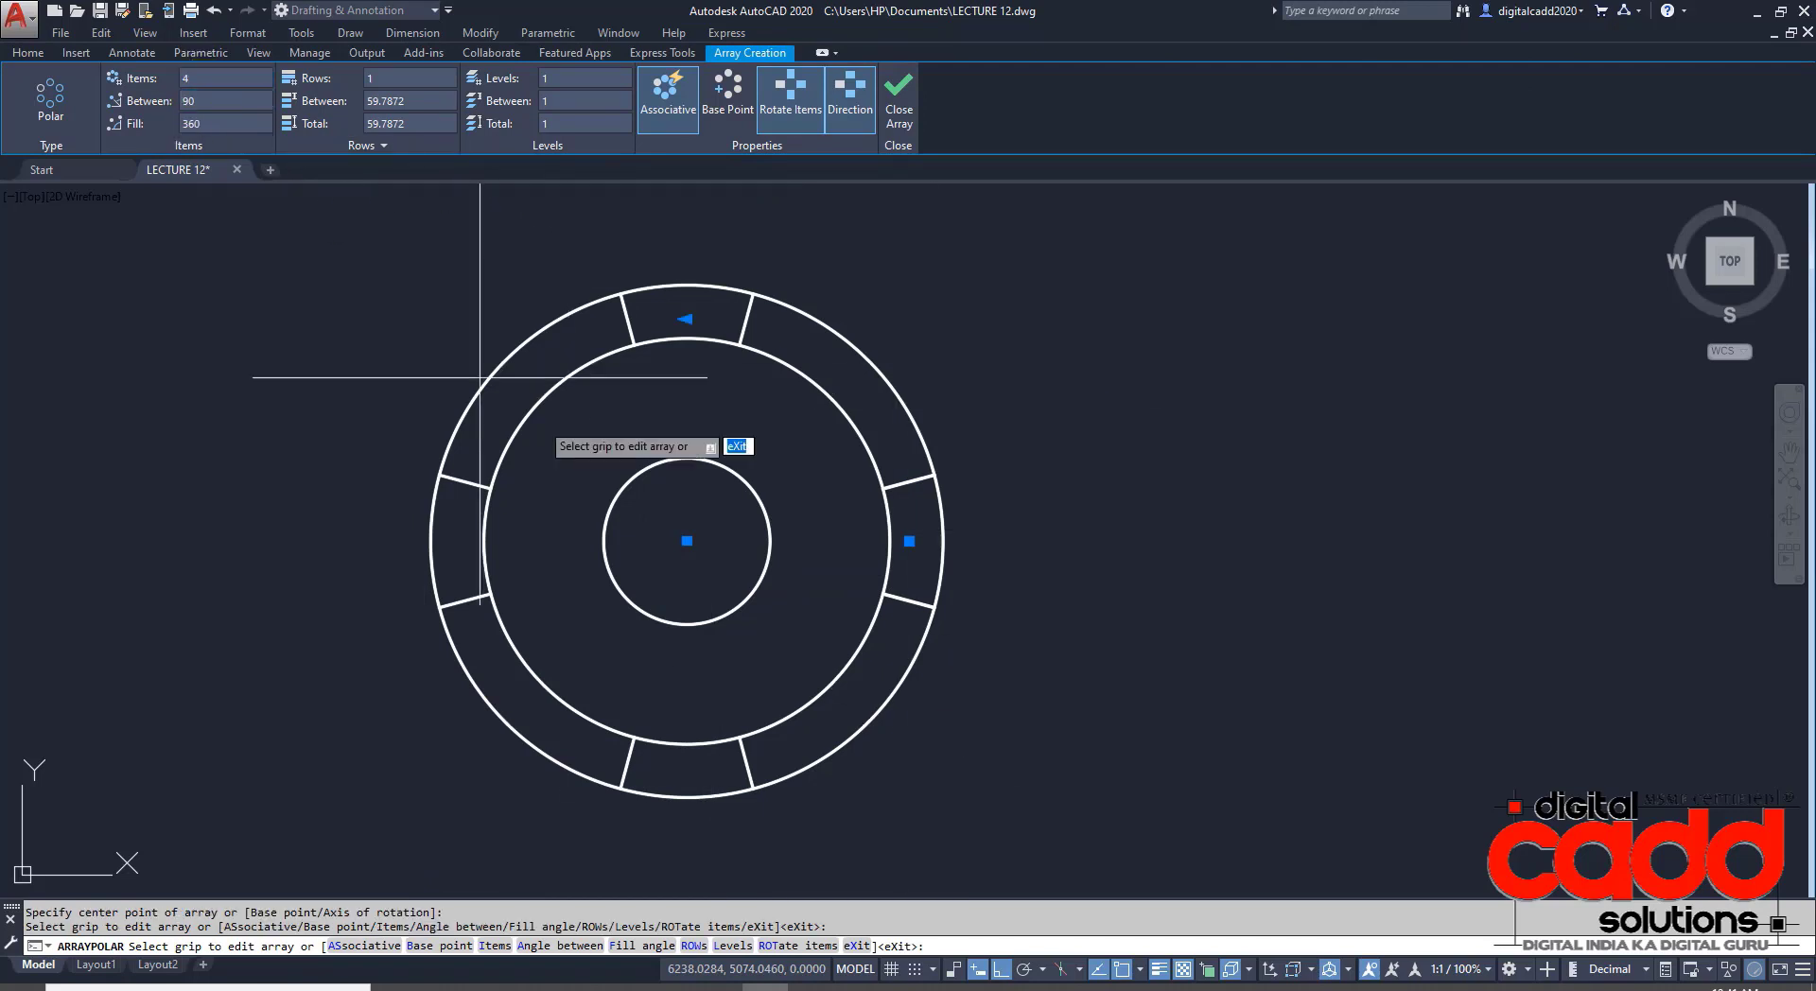
pyautogui.press('Escape')
# - Check the Friction Plate's hole angles in the PDF, and in AutoCAD draw a line from the circles' center at 30° past the outer circle
pyautogui.moveTo(985, 537); pyautogui.dragTo(966, 599, button='middle')
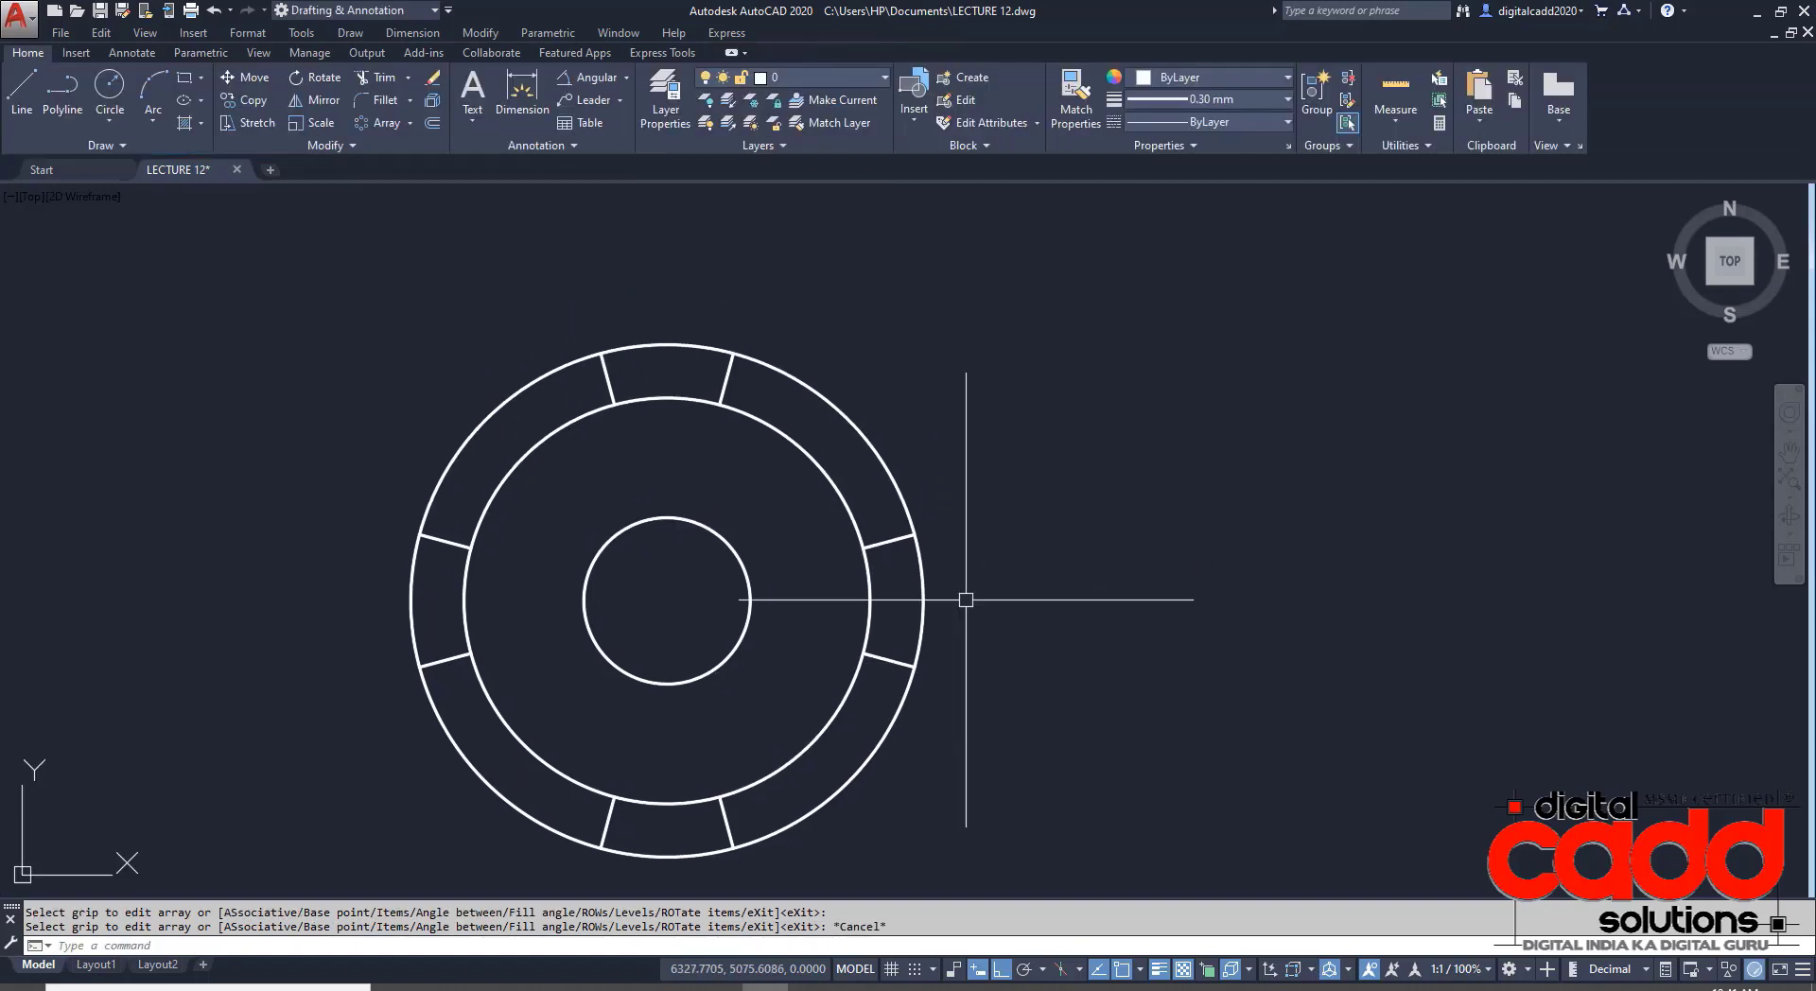
pyautogui.moveTo(1073, 629); pyautogui.dragTo(1004, 587, button='middle')
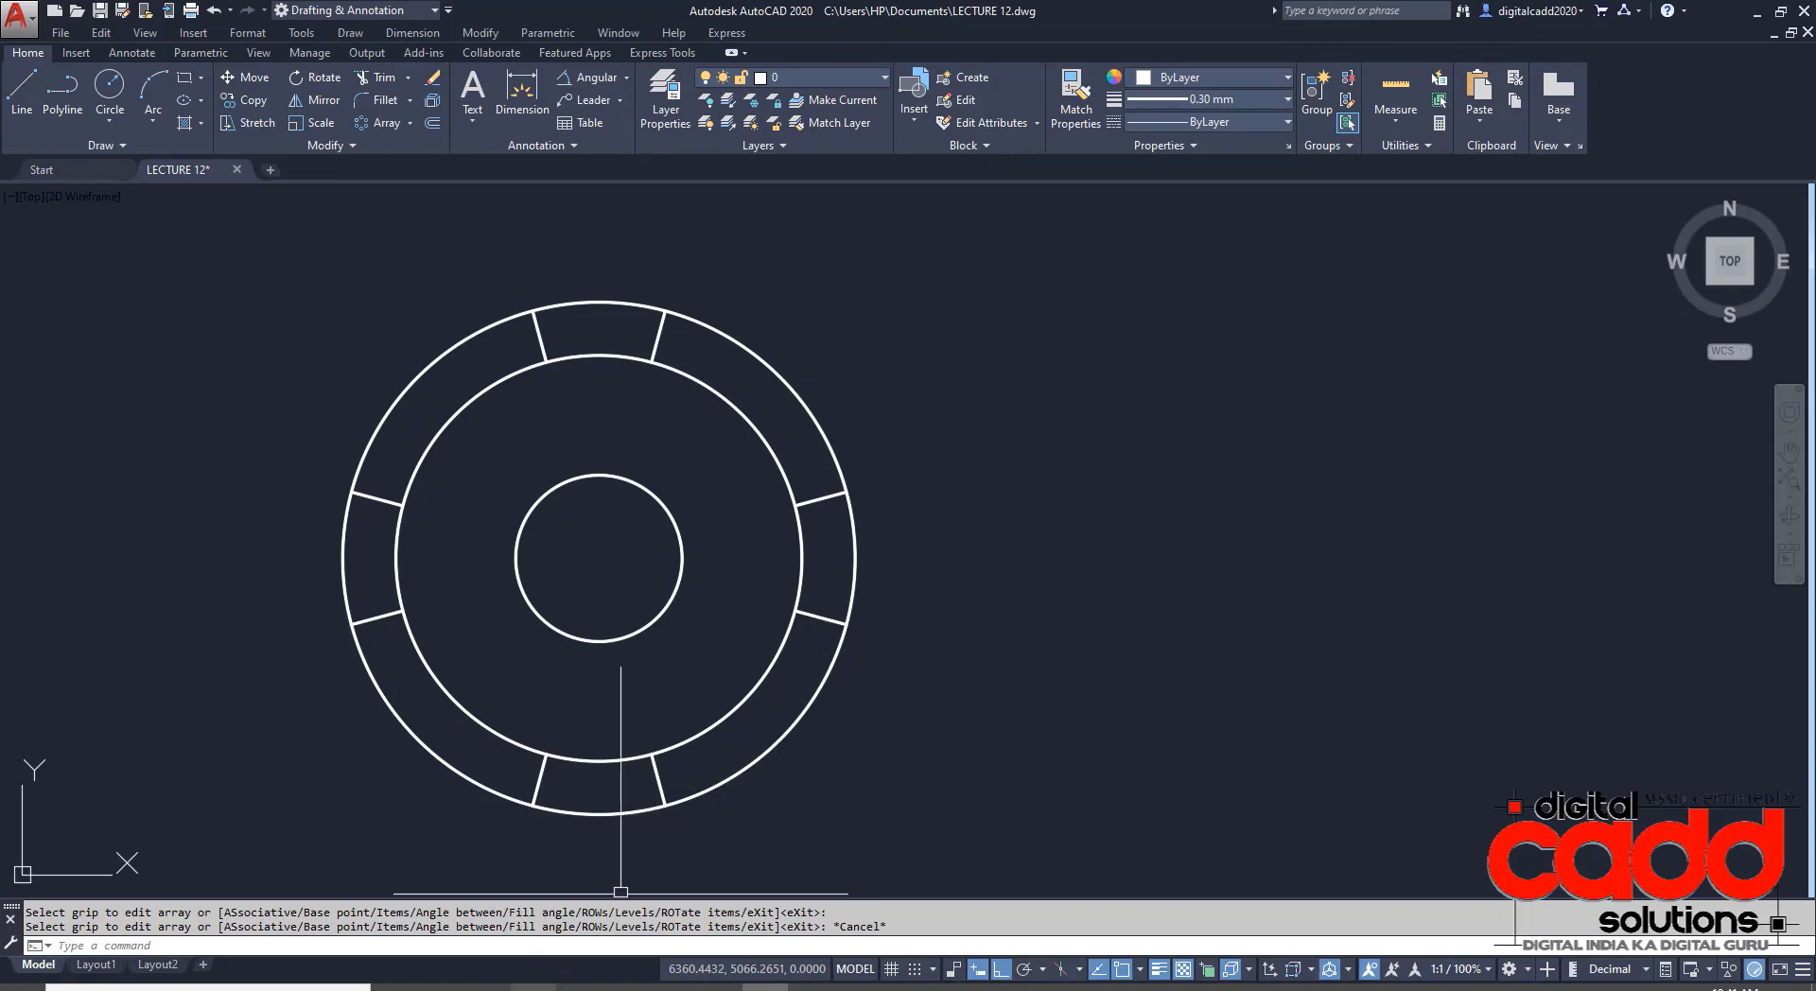
pyautogui.click(535, 986)
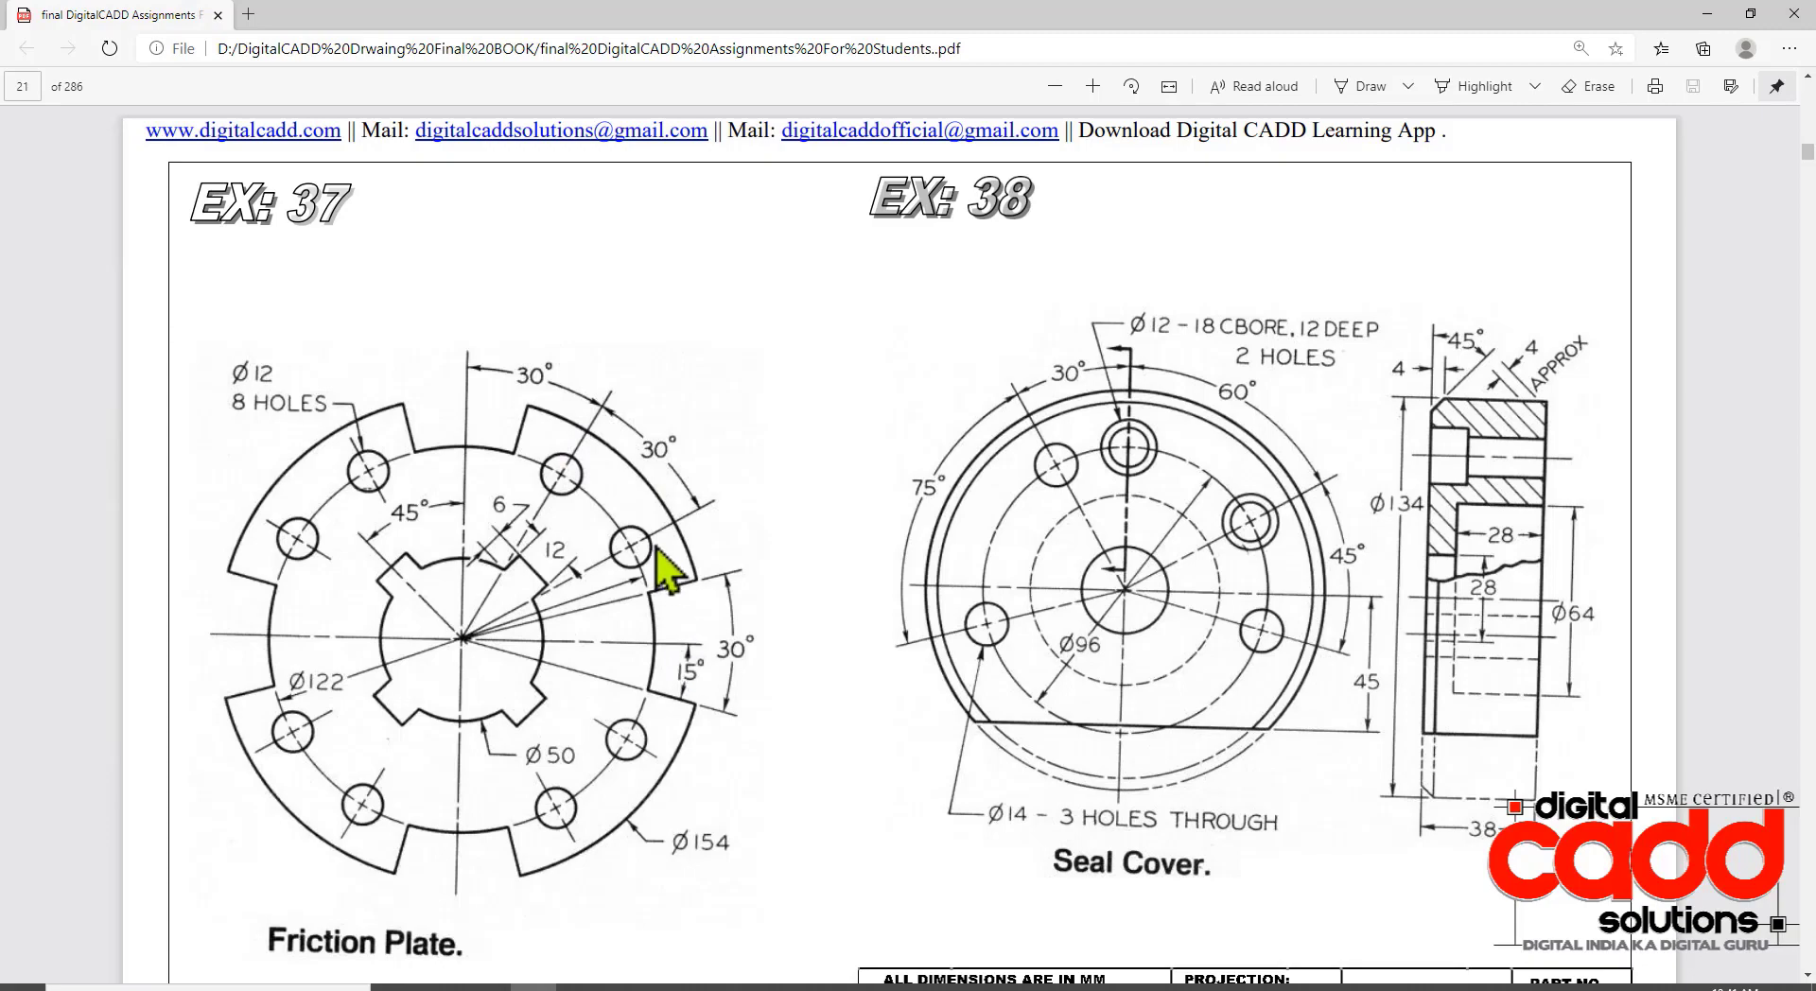
pyautogui.hotkey('alt', 'Tab')
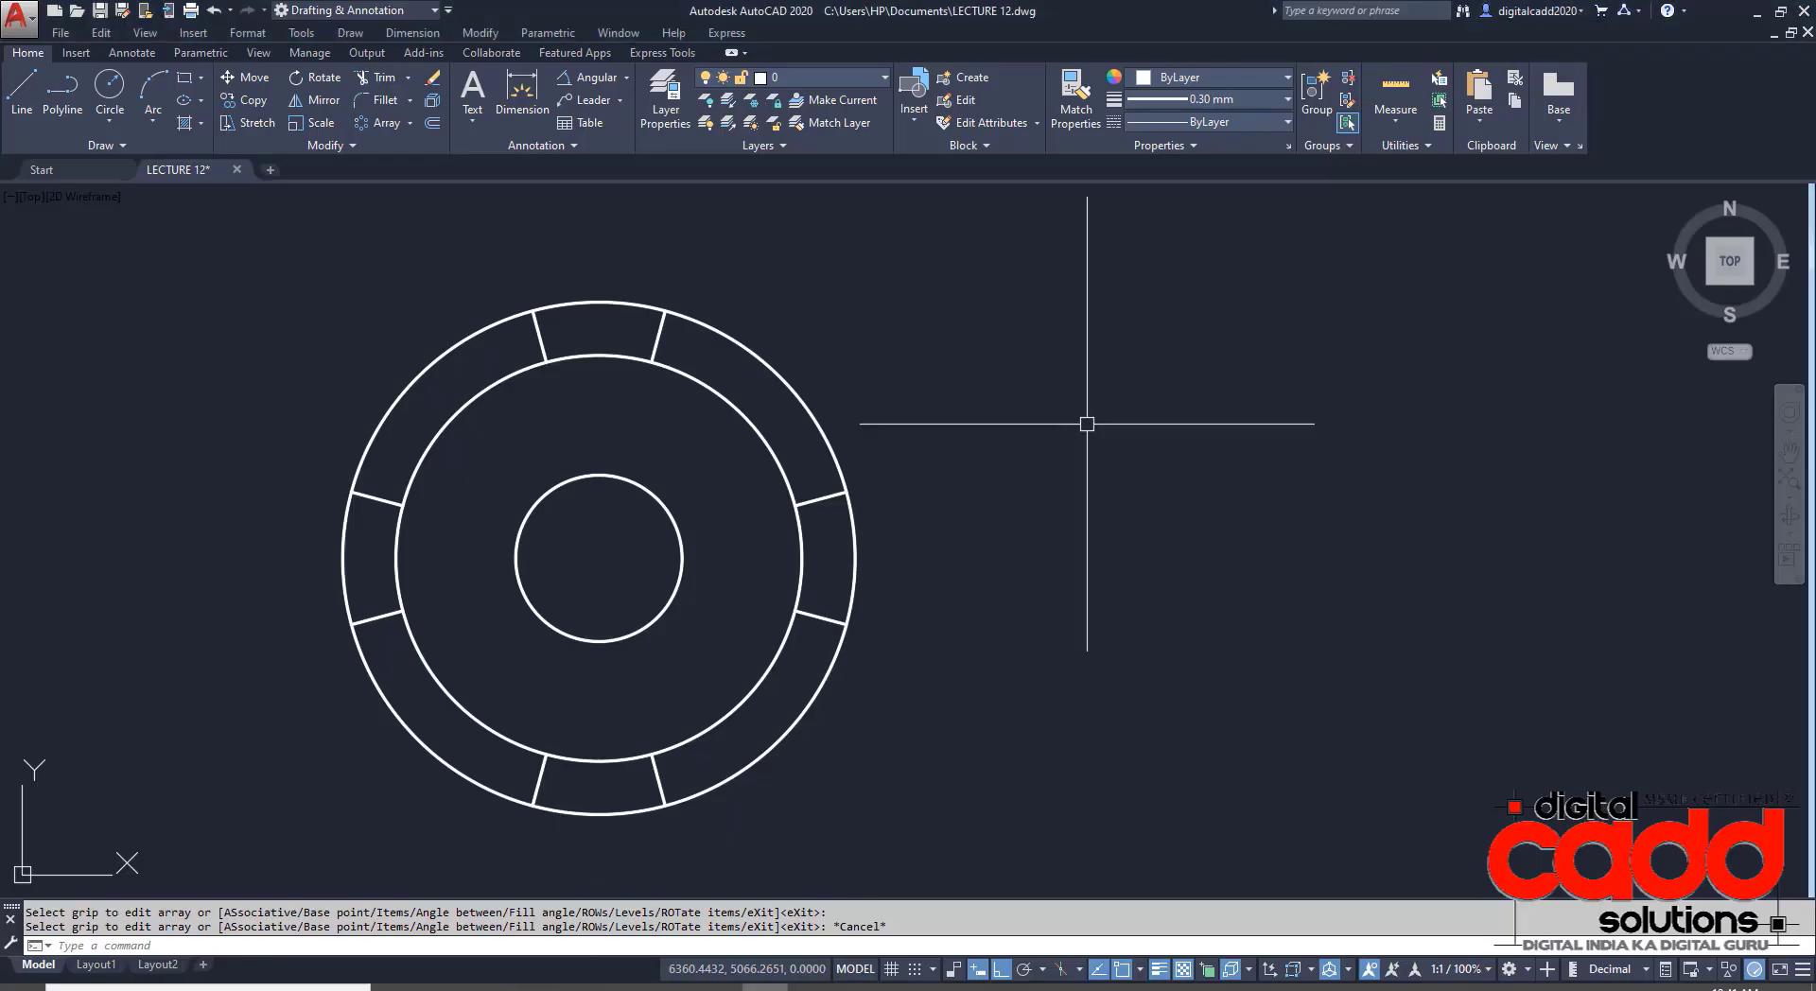
pyautogui.write('L')
pyautogui.press('Return')
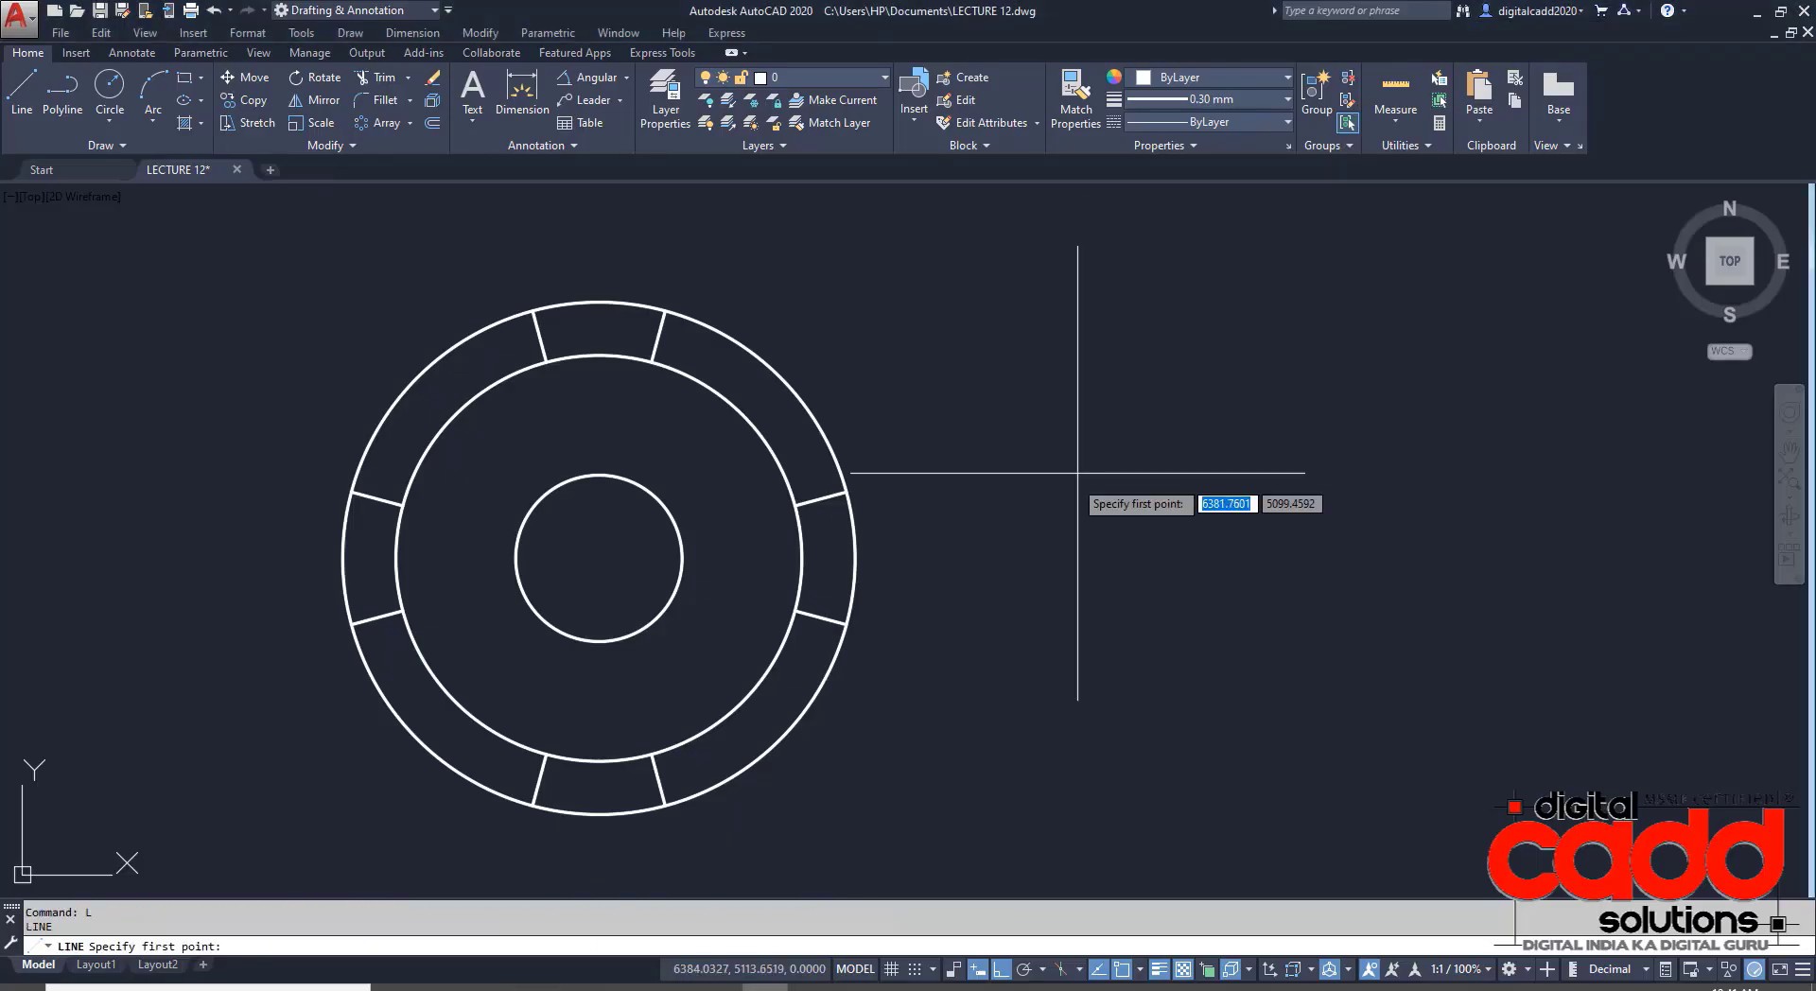
pyautogui.click(599, 559)
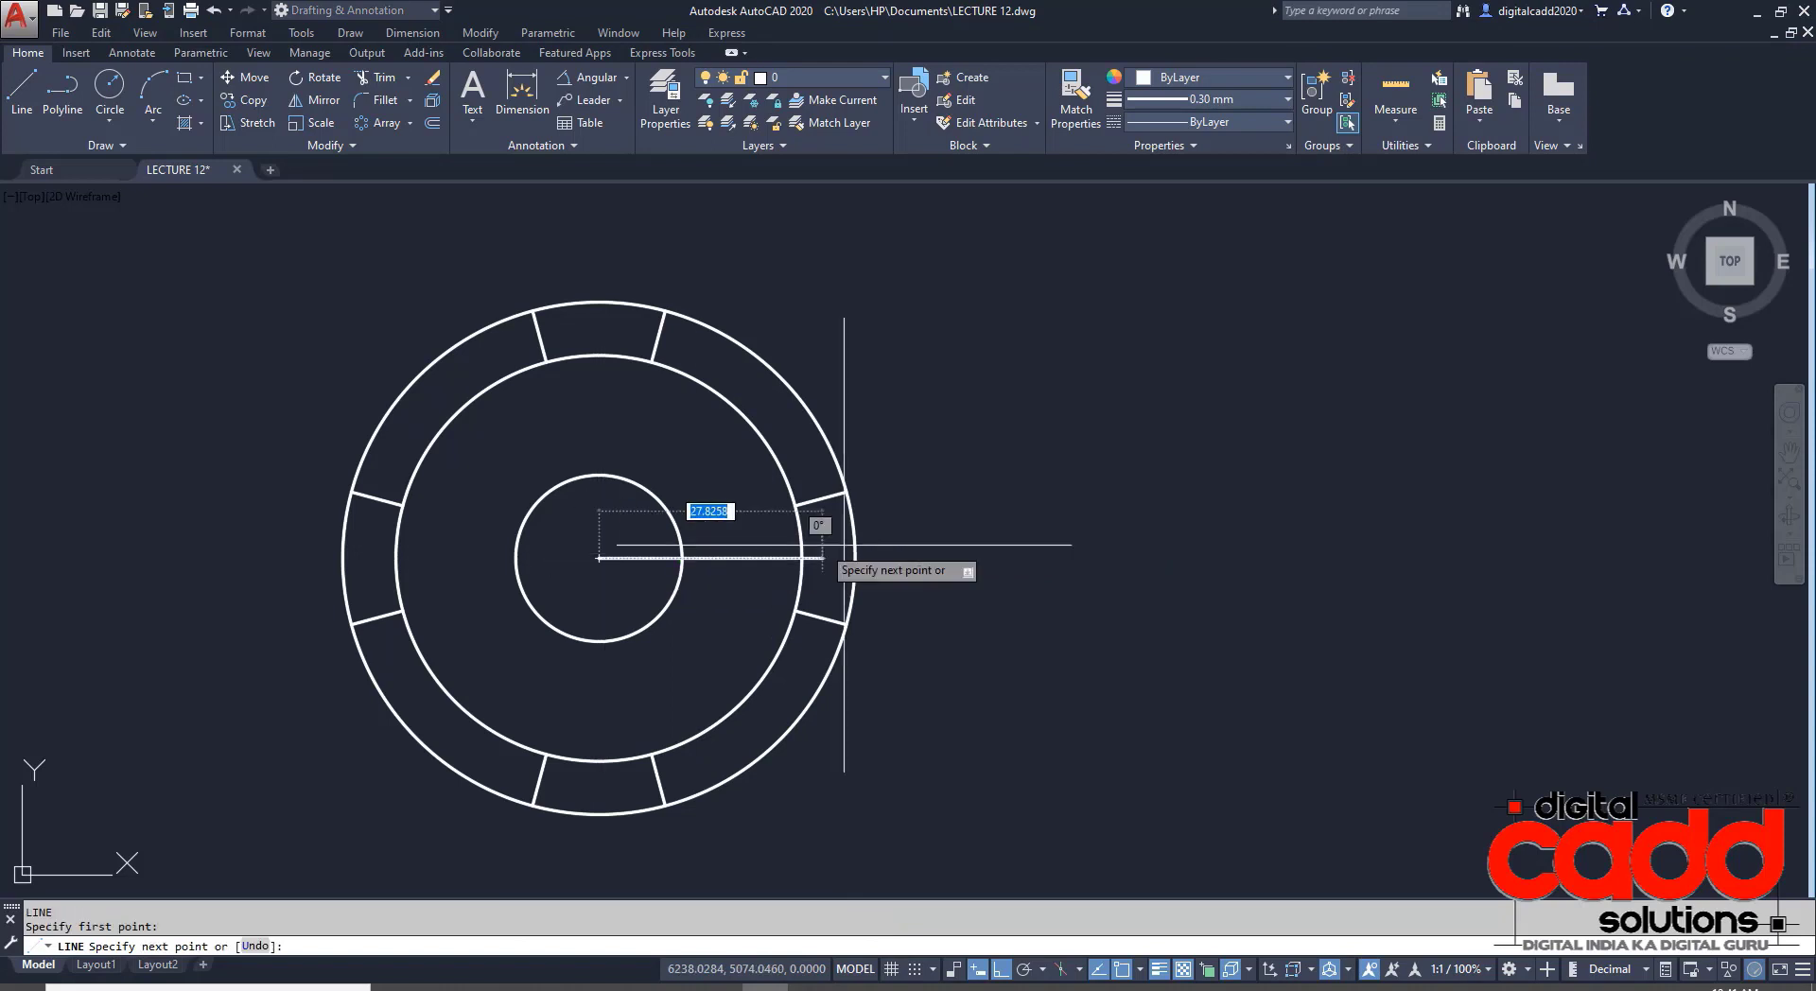
pyautogui.press('Tab')
pyautogui.click(1144, 531)
pyautogui.press('Return')
pyautogui.press('Return')
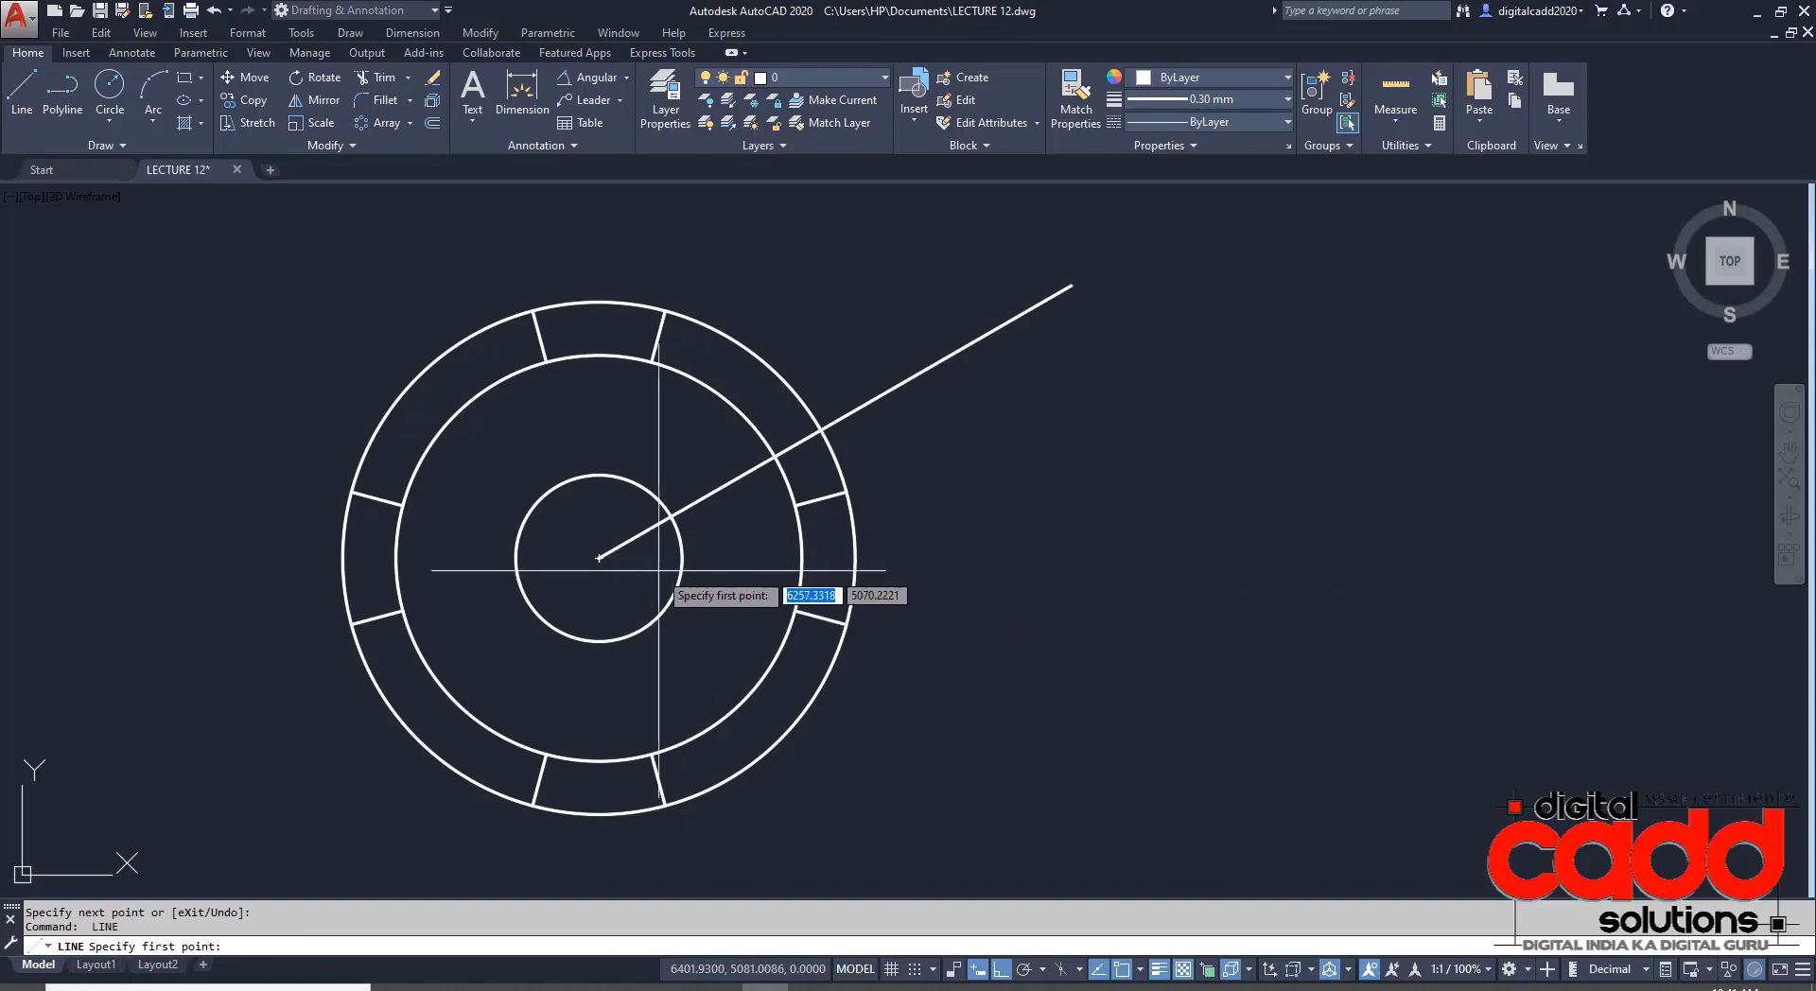
# - Draw a second hole construction line from the circles' center at 60°, extending past the outer circle
pyautogui.click(599, 558)
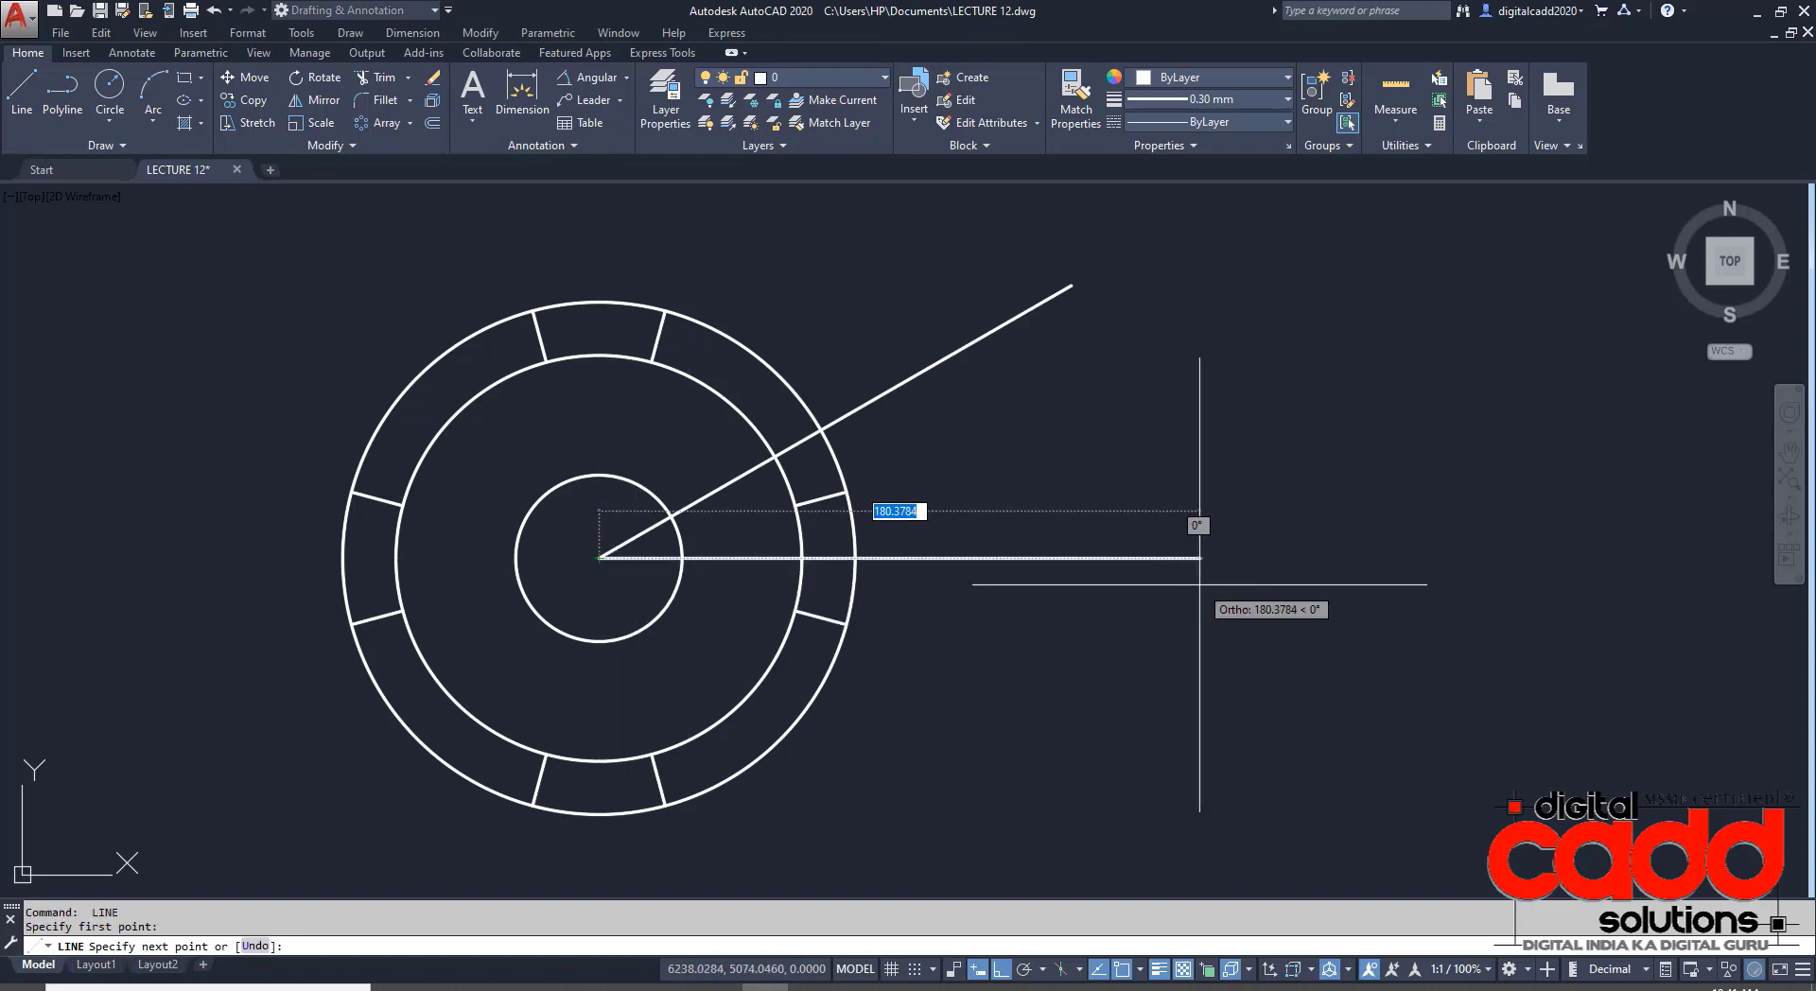
pyautogui.press('Return')
pyautogui.press('Return')
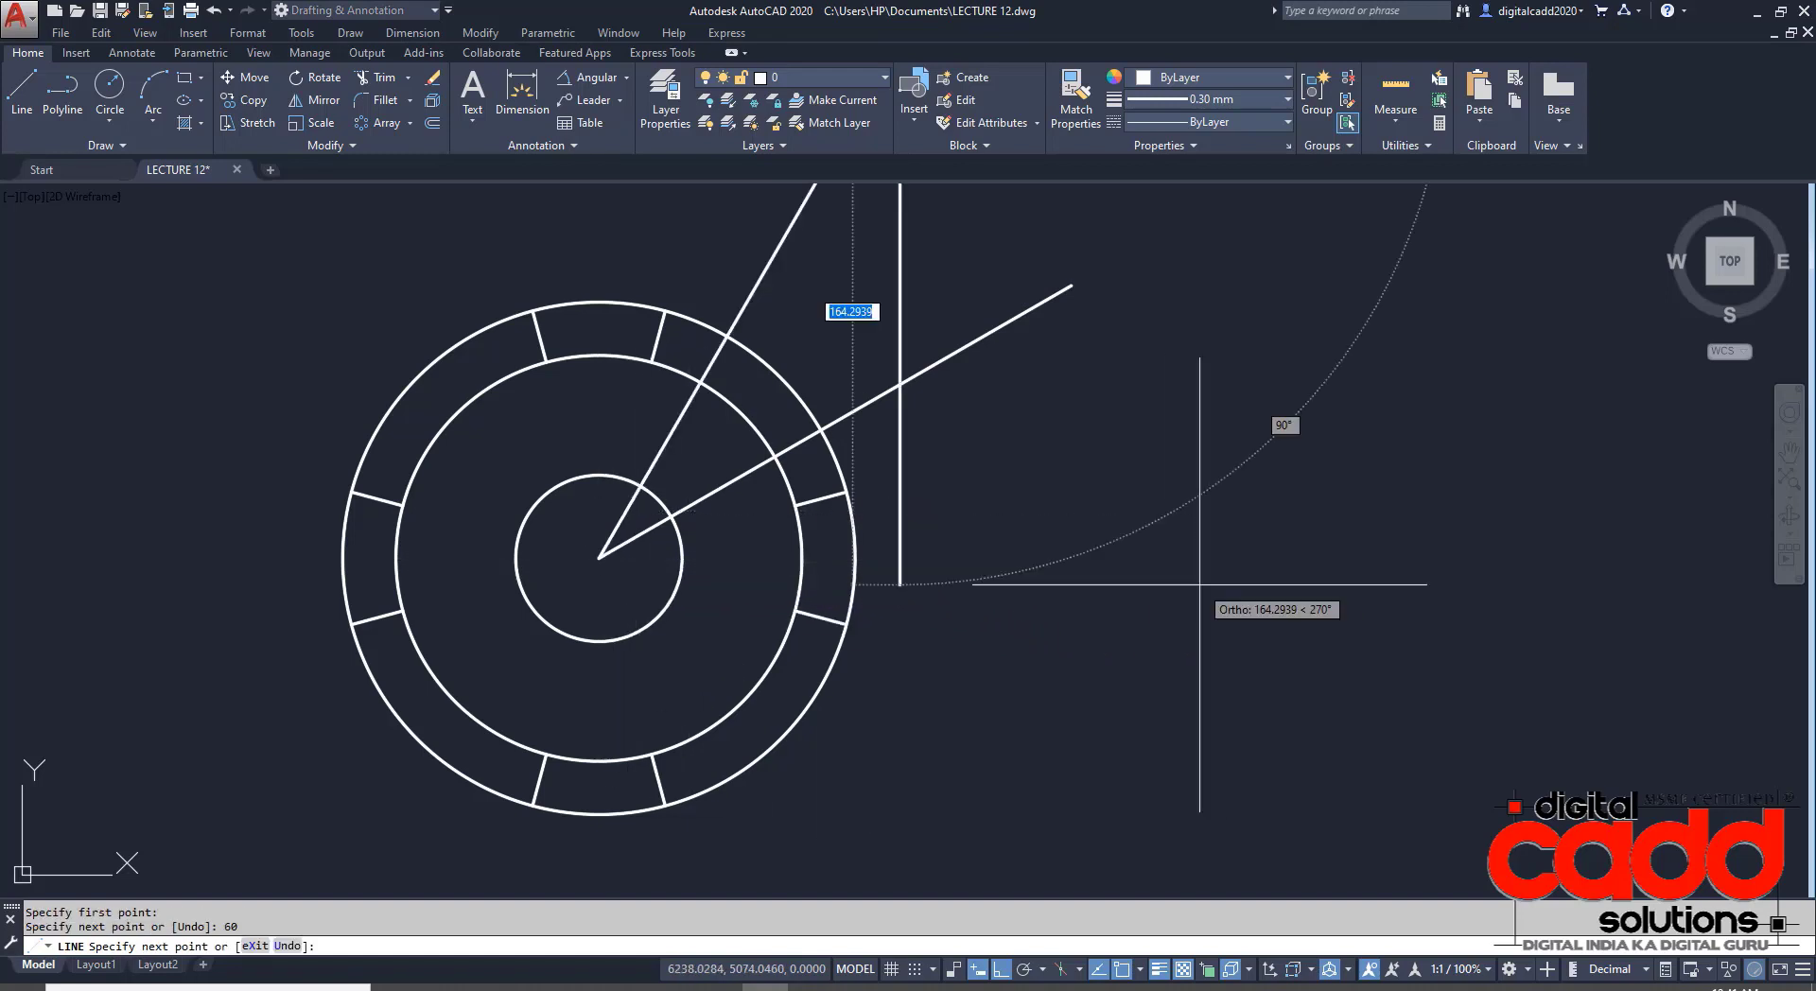
# - Check the hole diameter in the PDF, and draw a 12 mm diameter circle where the 30° line crosses the 122 mm circle
pyautogui.moveTo(713, 501); pyautogui.dragTo(714, 596, button='middle')
pyautogui.write('c')
pyautogui.press('Return')
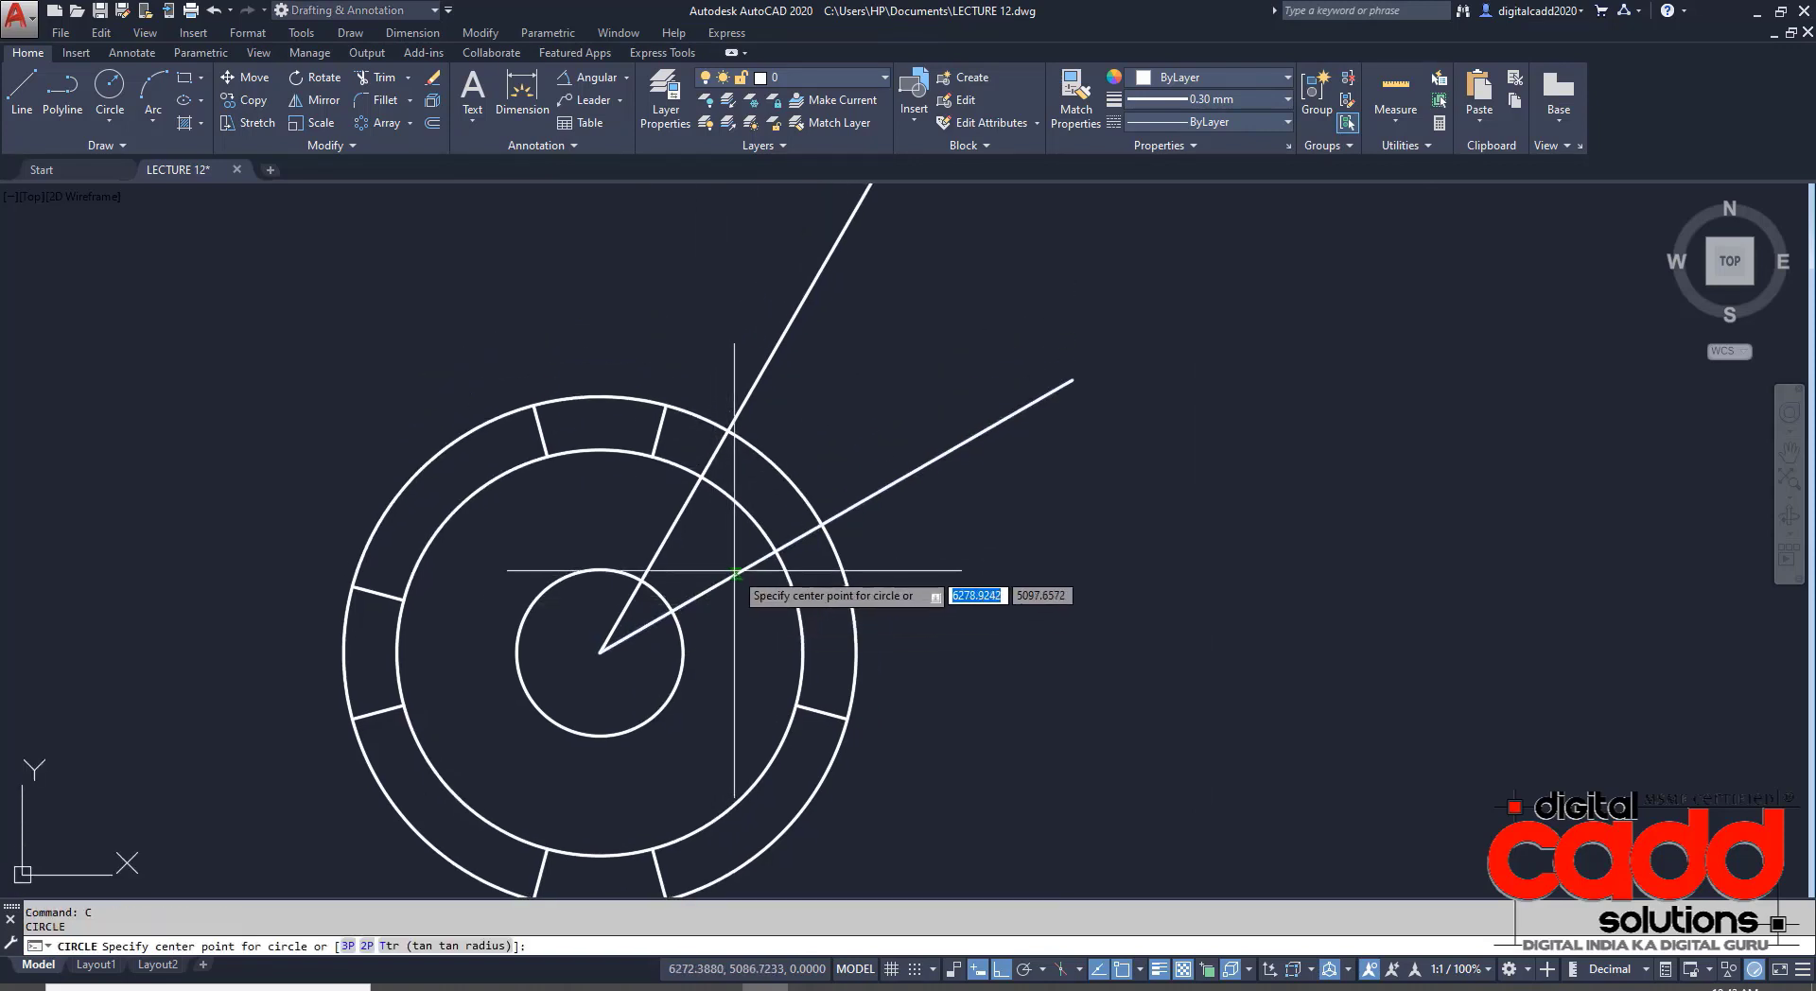
pyautogui.click(776, 550)
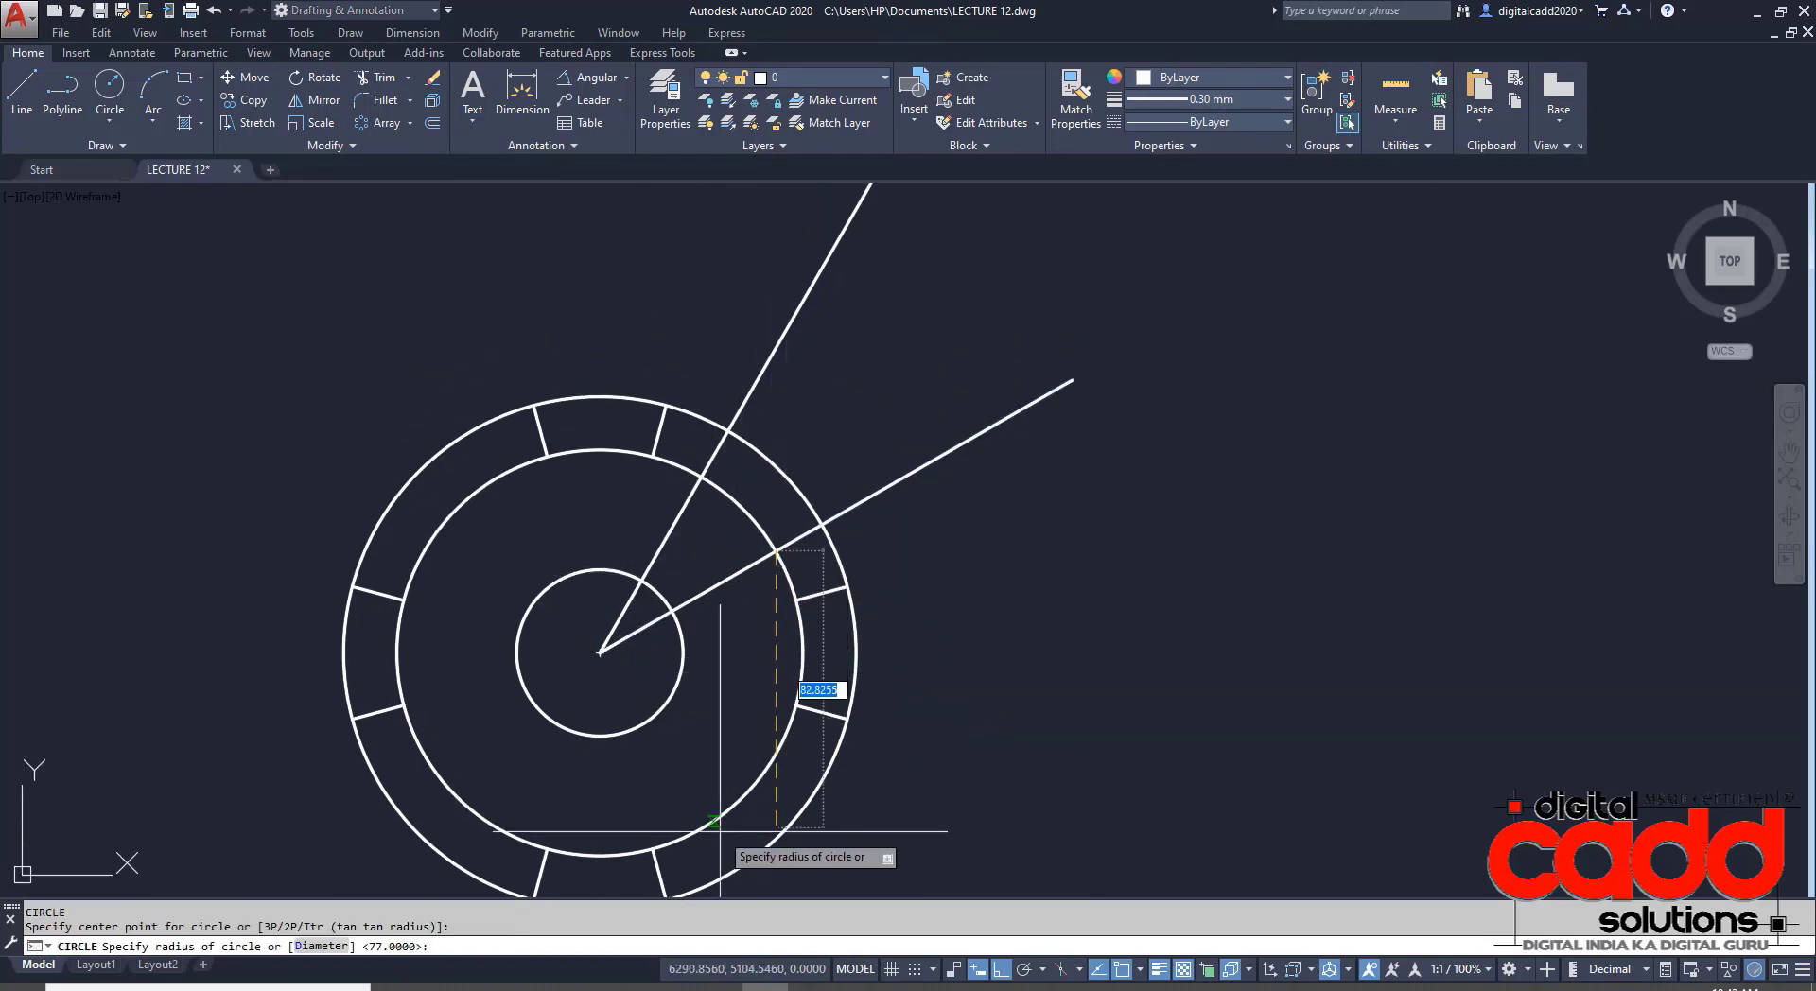
pyautogui.hotkey('alt', 'Tab')
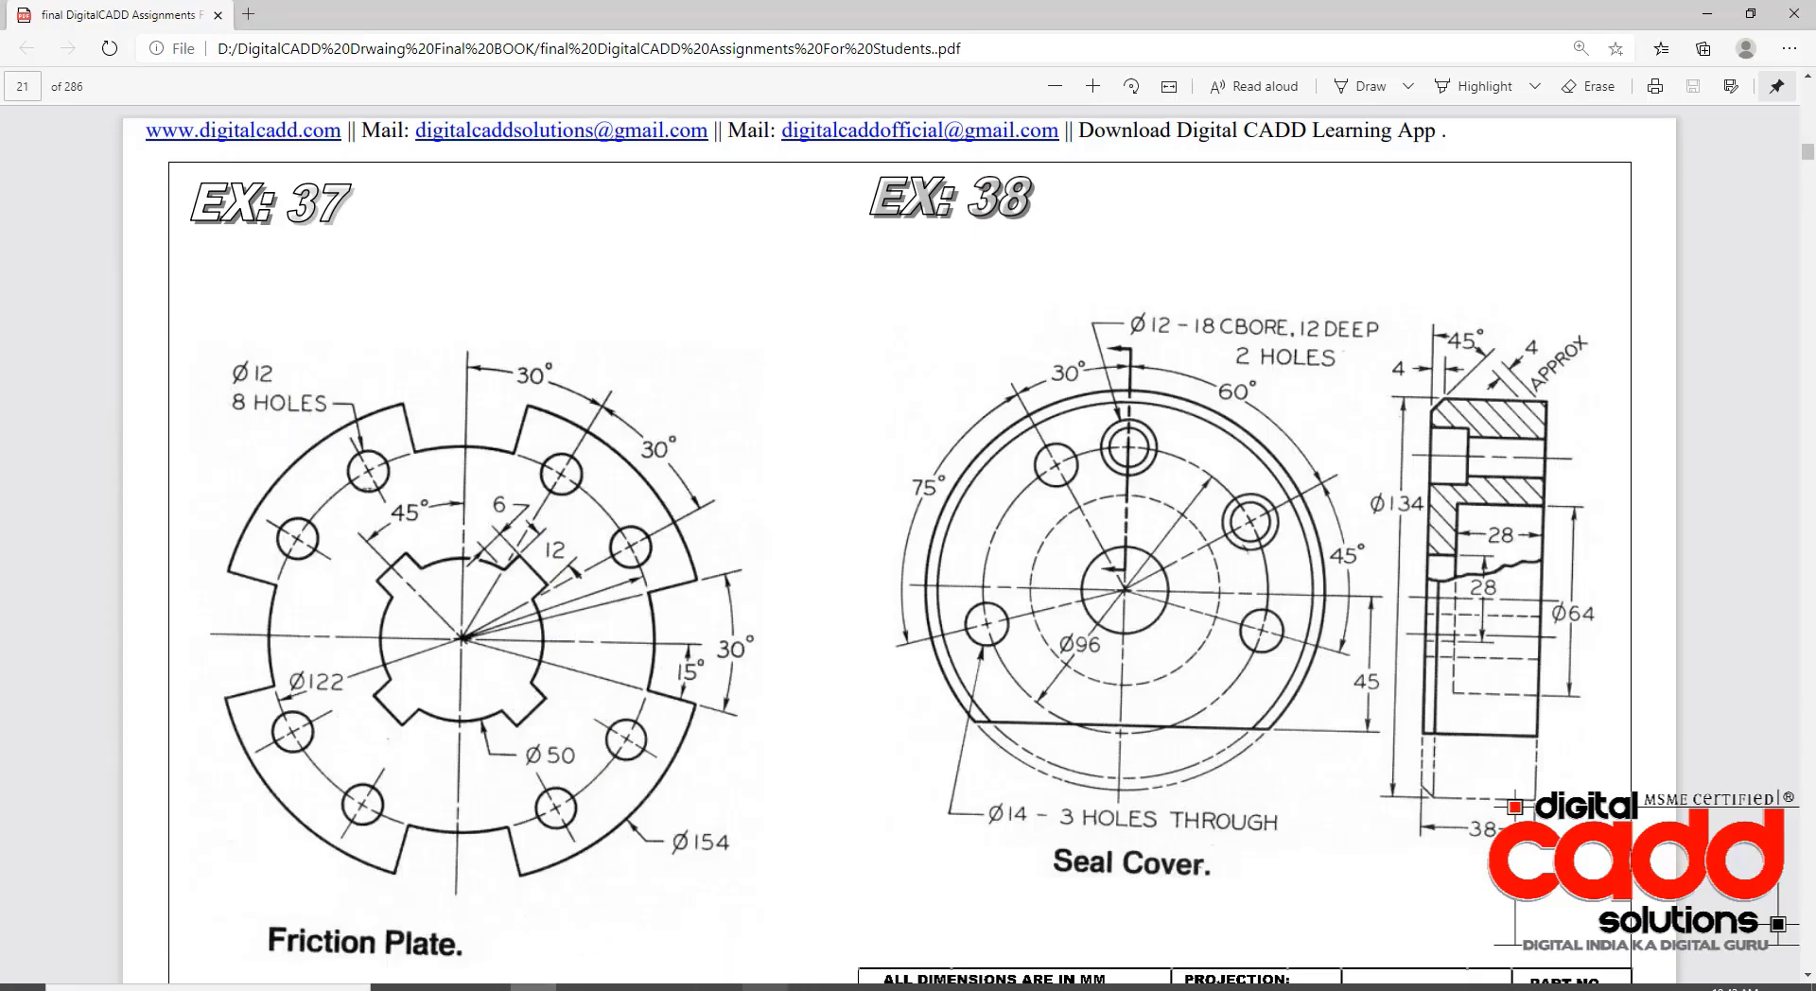
pyautogui.hotkey('alt', 'Tab')
pyautogui.write('D')
pyautogui.press('Return')
pyautogui.press('Return')
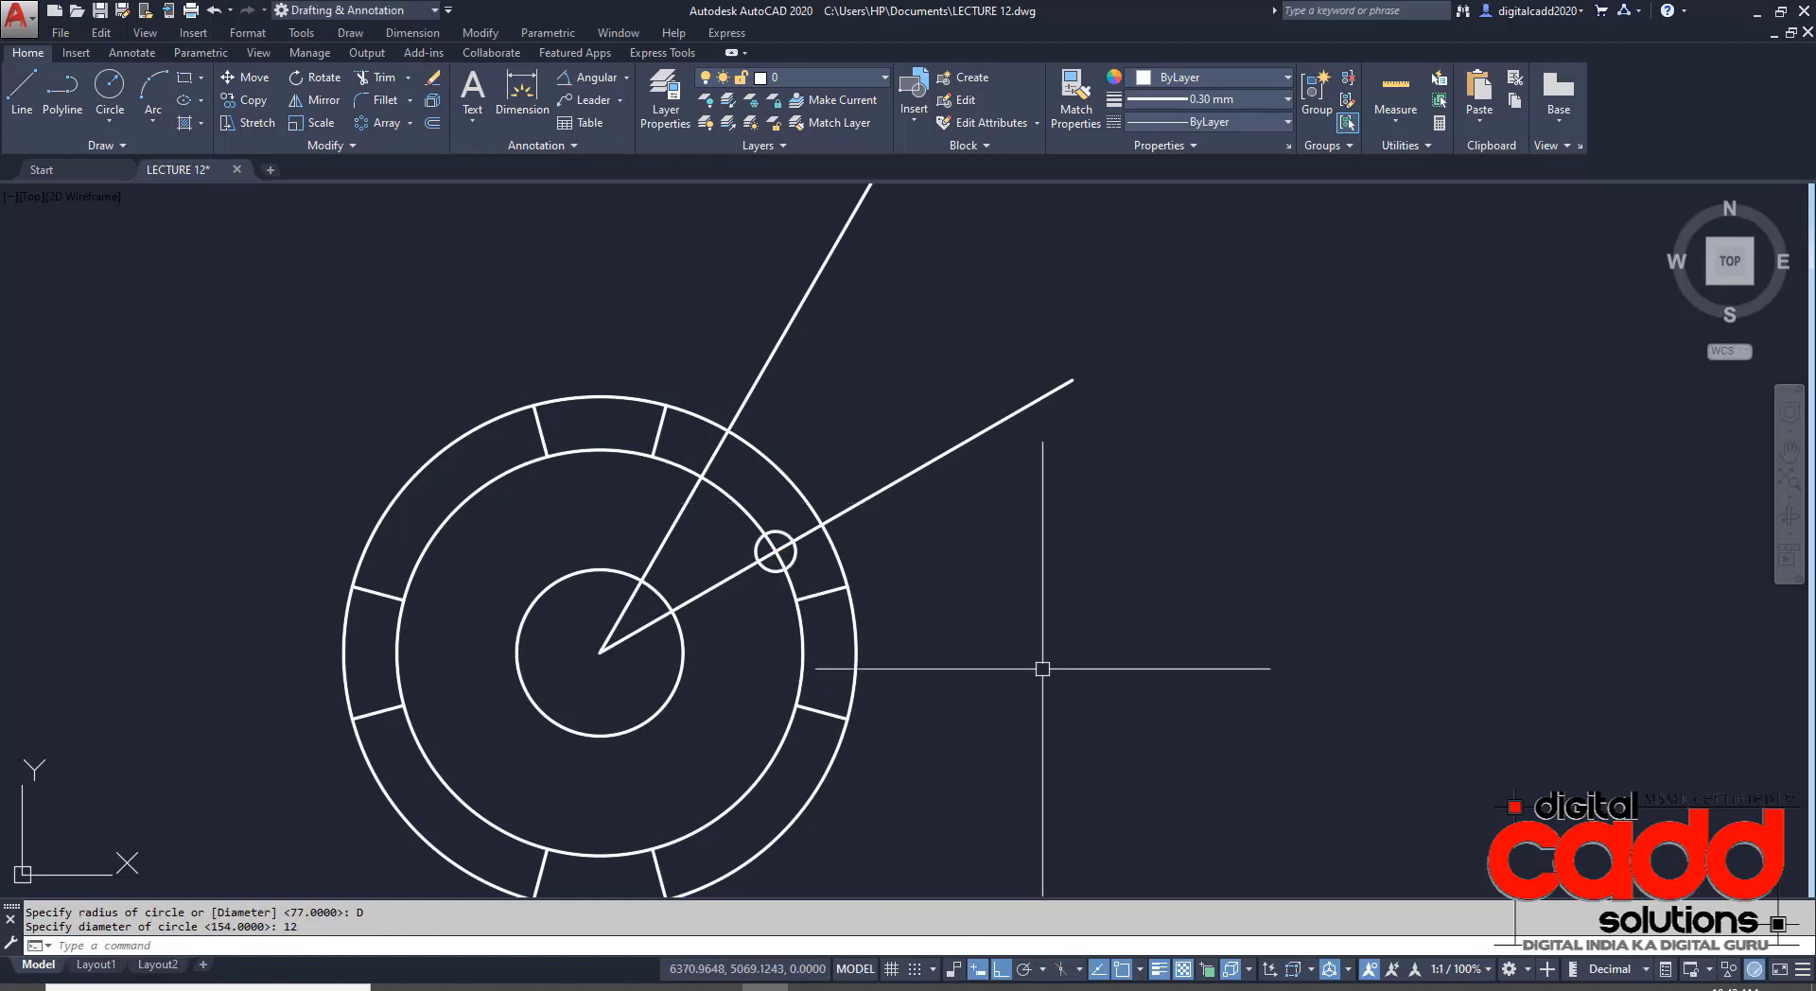
# - Draw another 12 mm diameter circle where the 60° line crosses the 122 mm circle
pyautogui.press('Return')
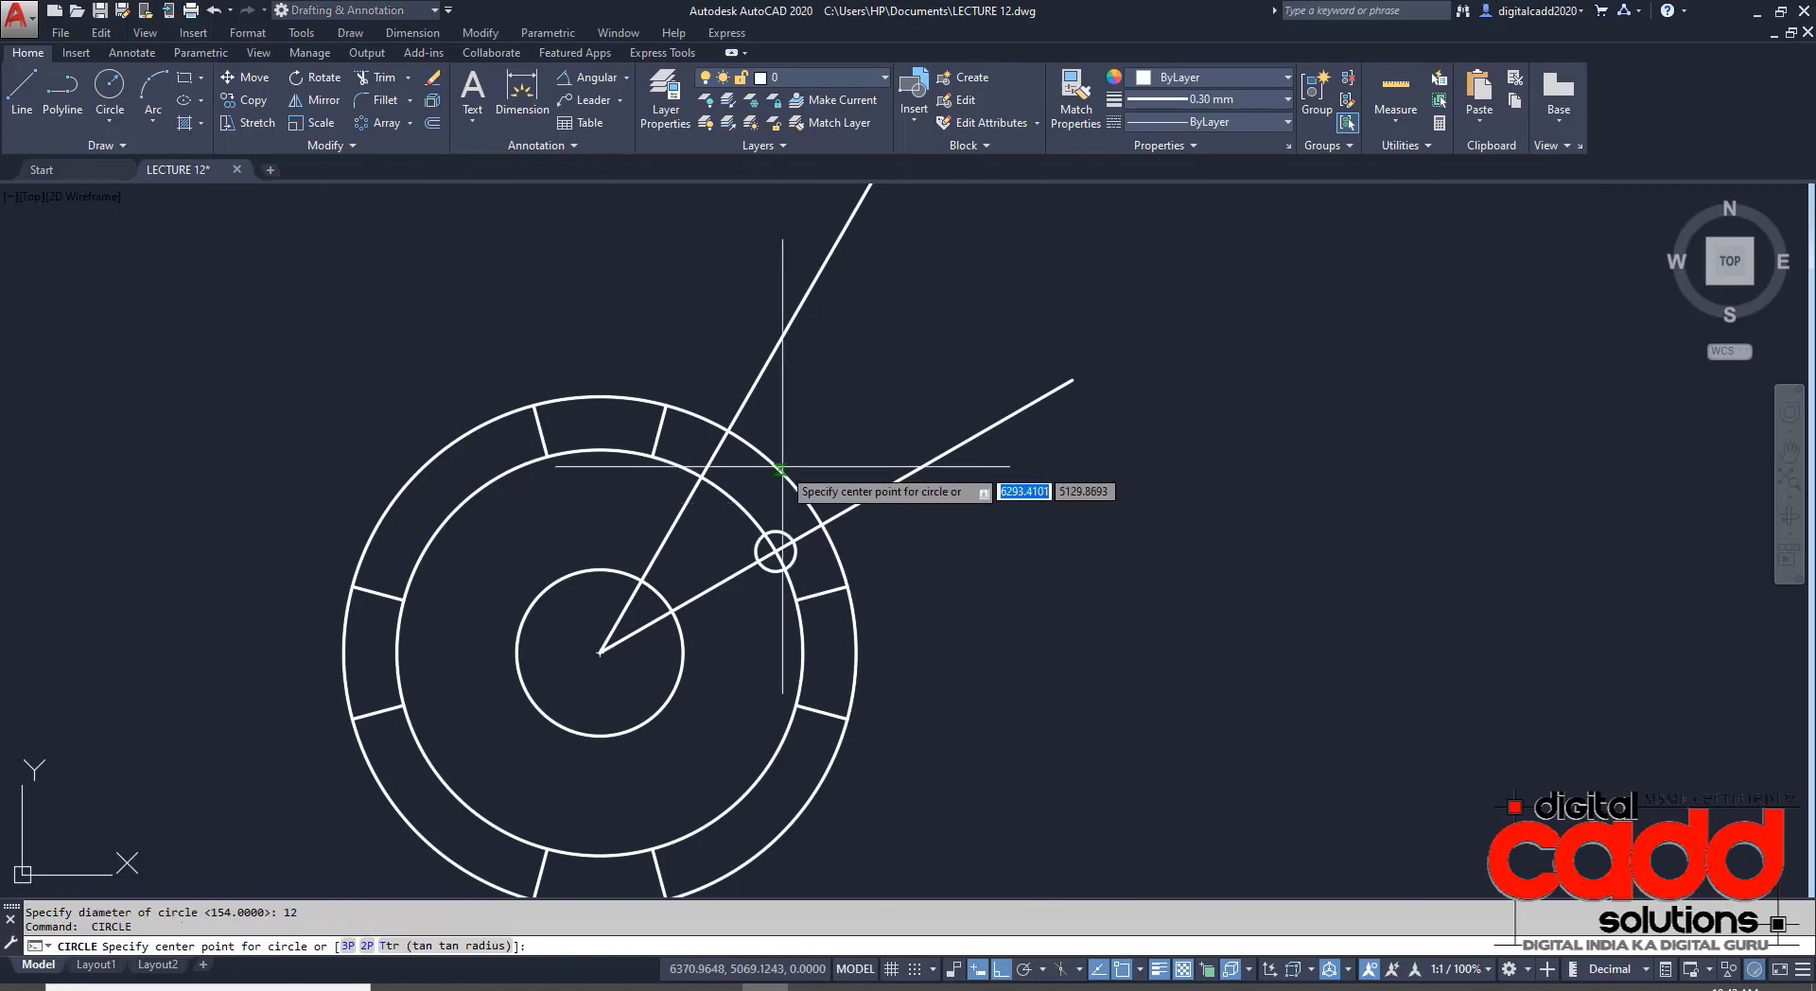
pyautogui.click(701, 477)
pyautogui.press('Return')
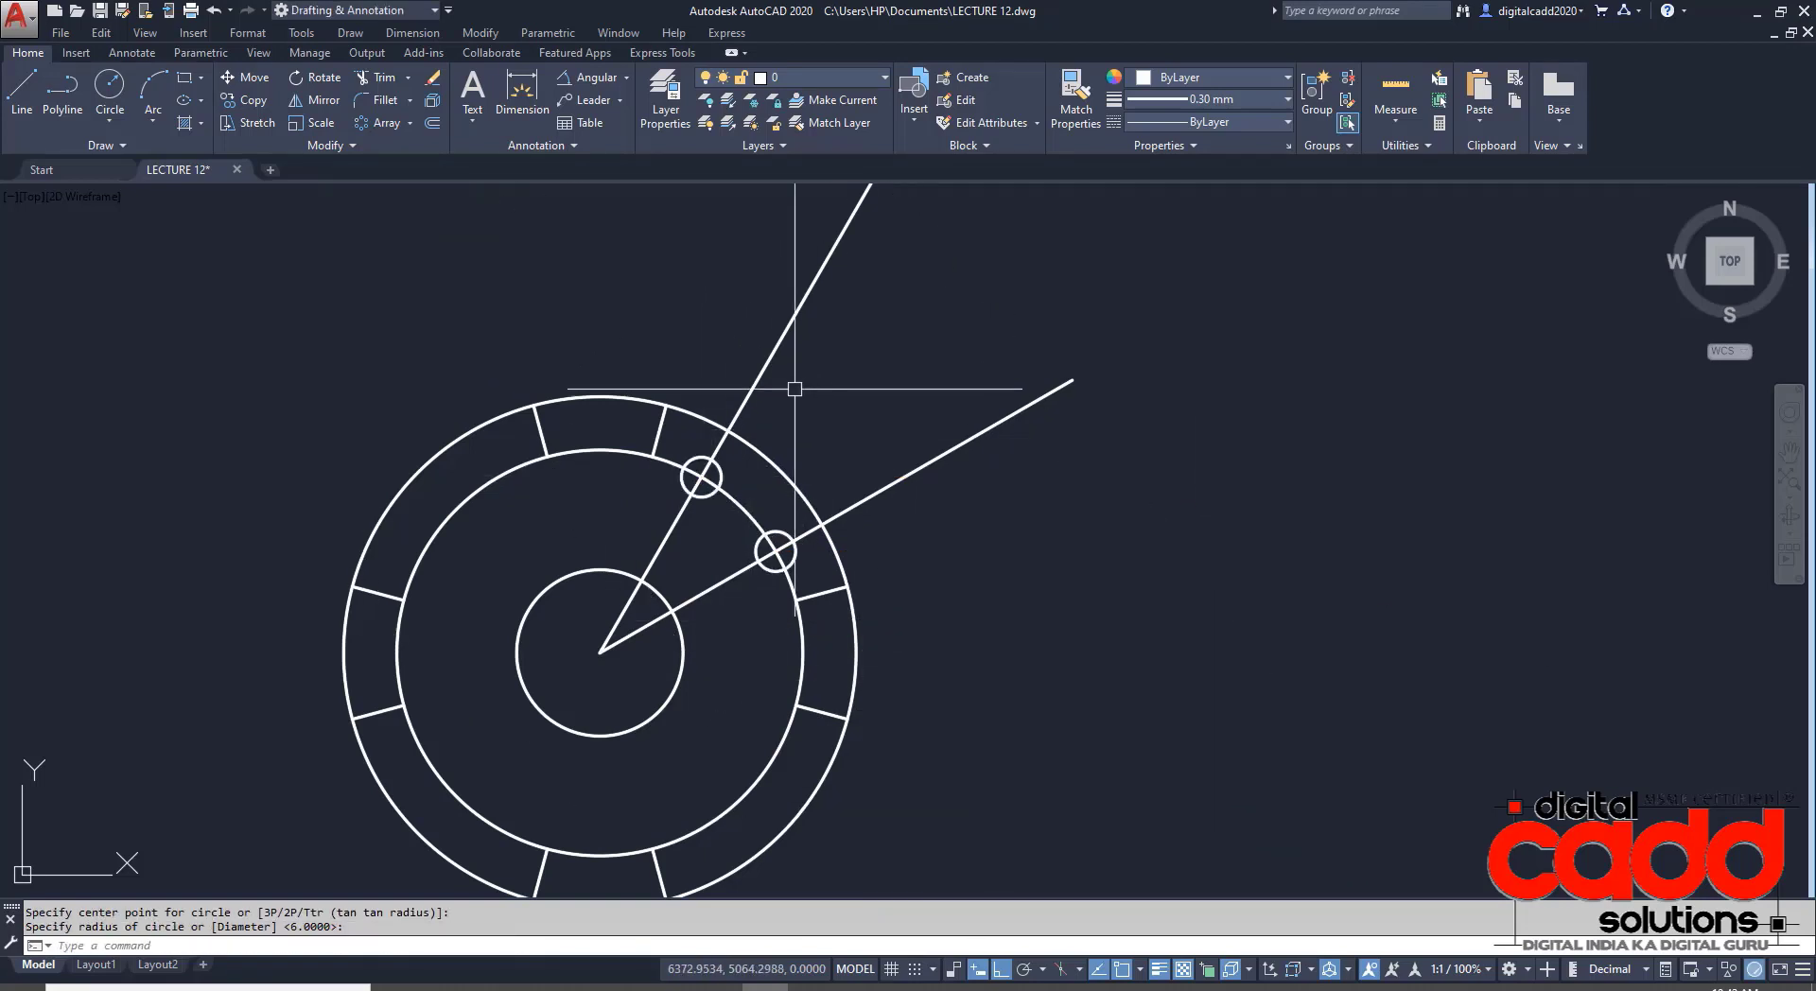
# - Check the hole layout in the PDF, and create a polar array of both 12 mm holes around the circles' center with 4 items over 360°
pyautogui.moveTo(1025, 543)
pyautogui.mouseDown(button='middle')
pyautogui.moveTo(1012, 584)
pyautogui.moveTo(1050, 594)
pyautogui.mouseUp(button='middle')
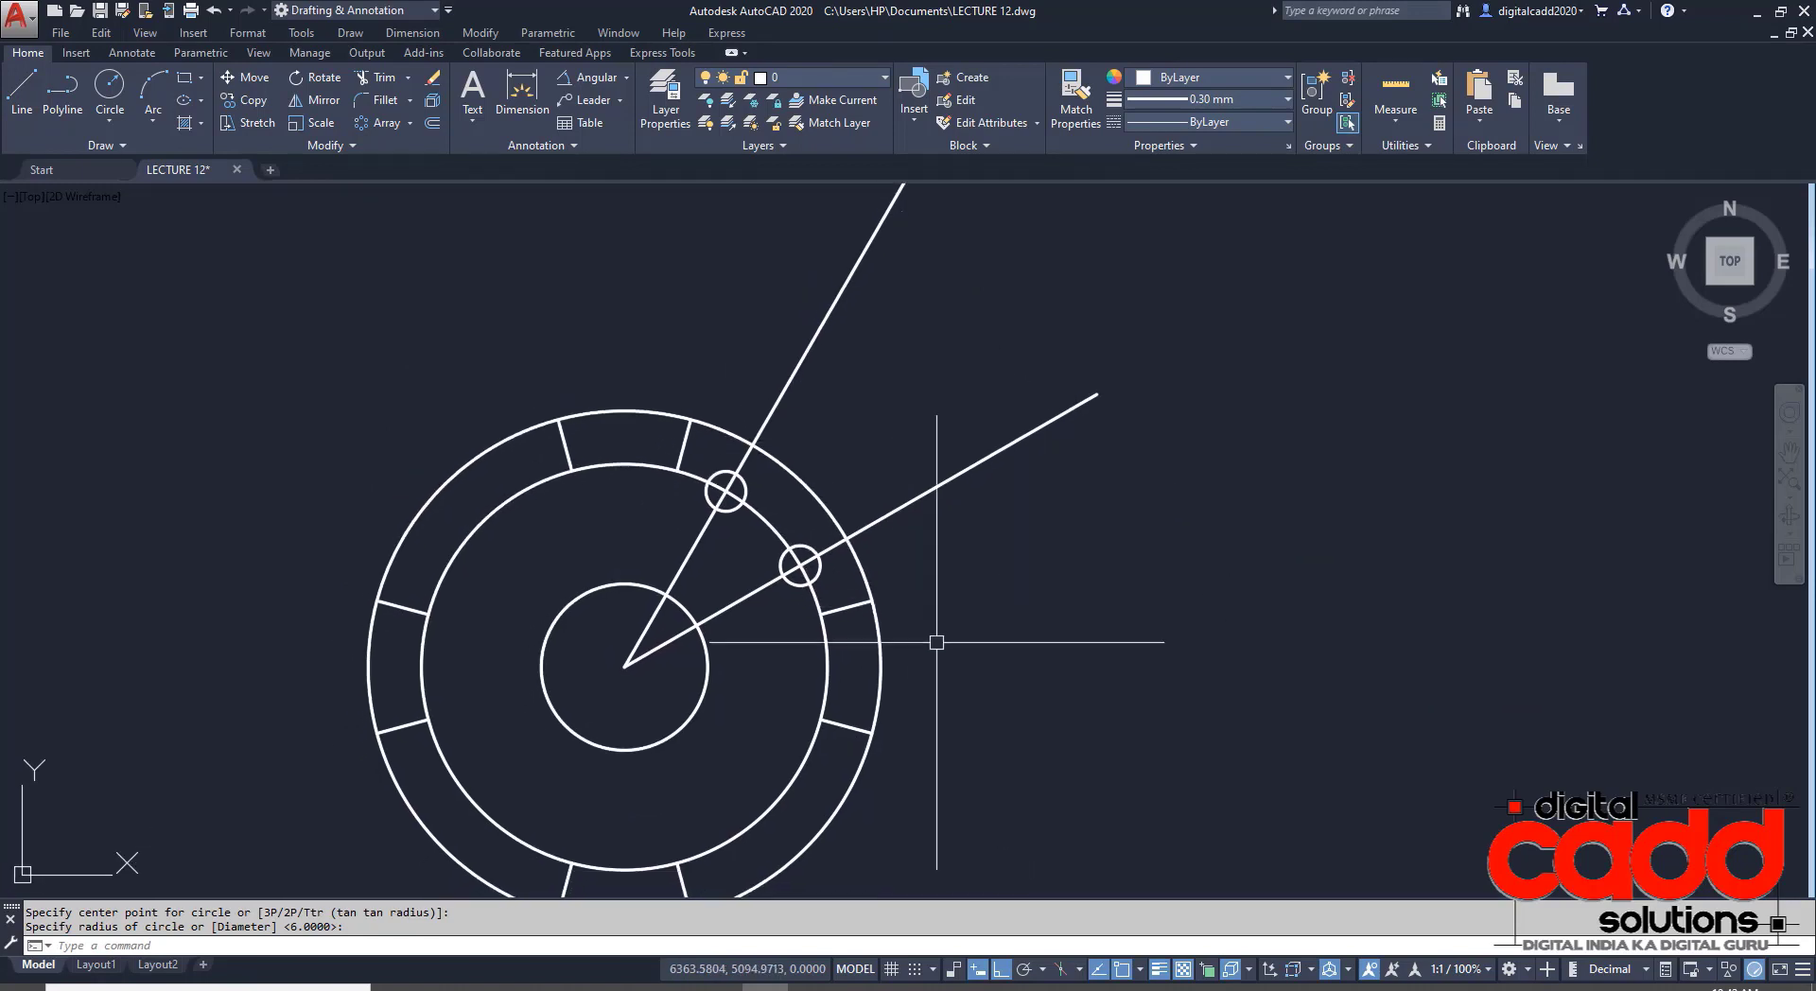
pyautogui.click(535, 987)
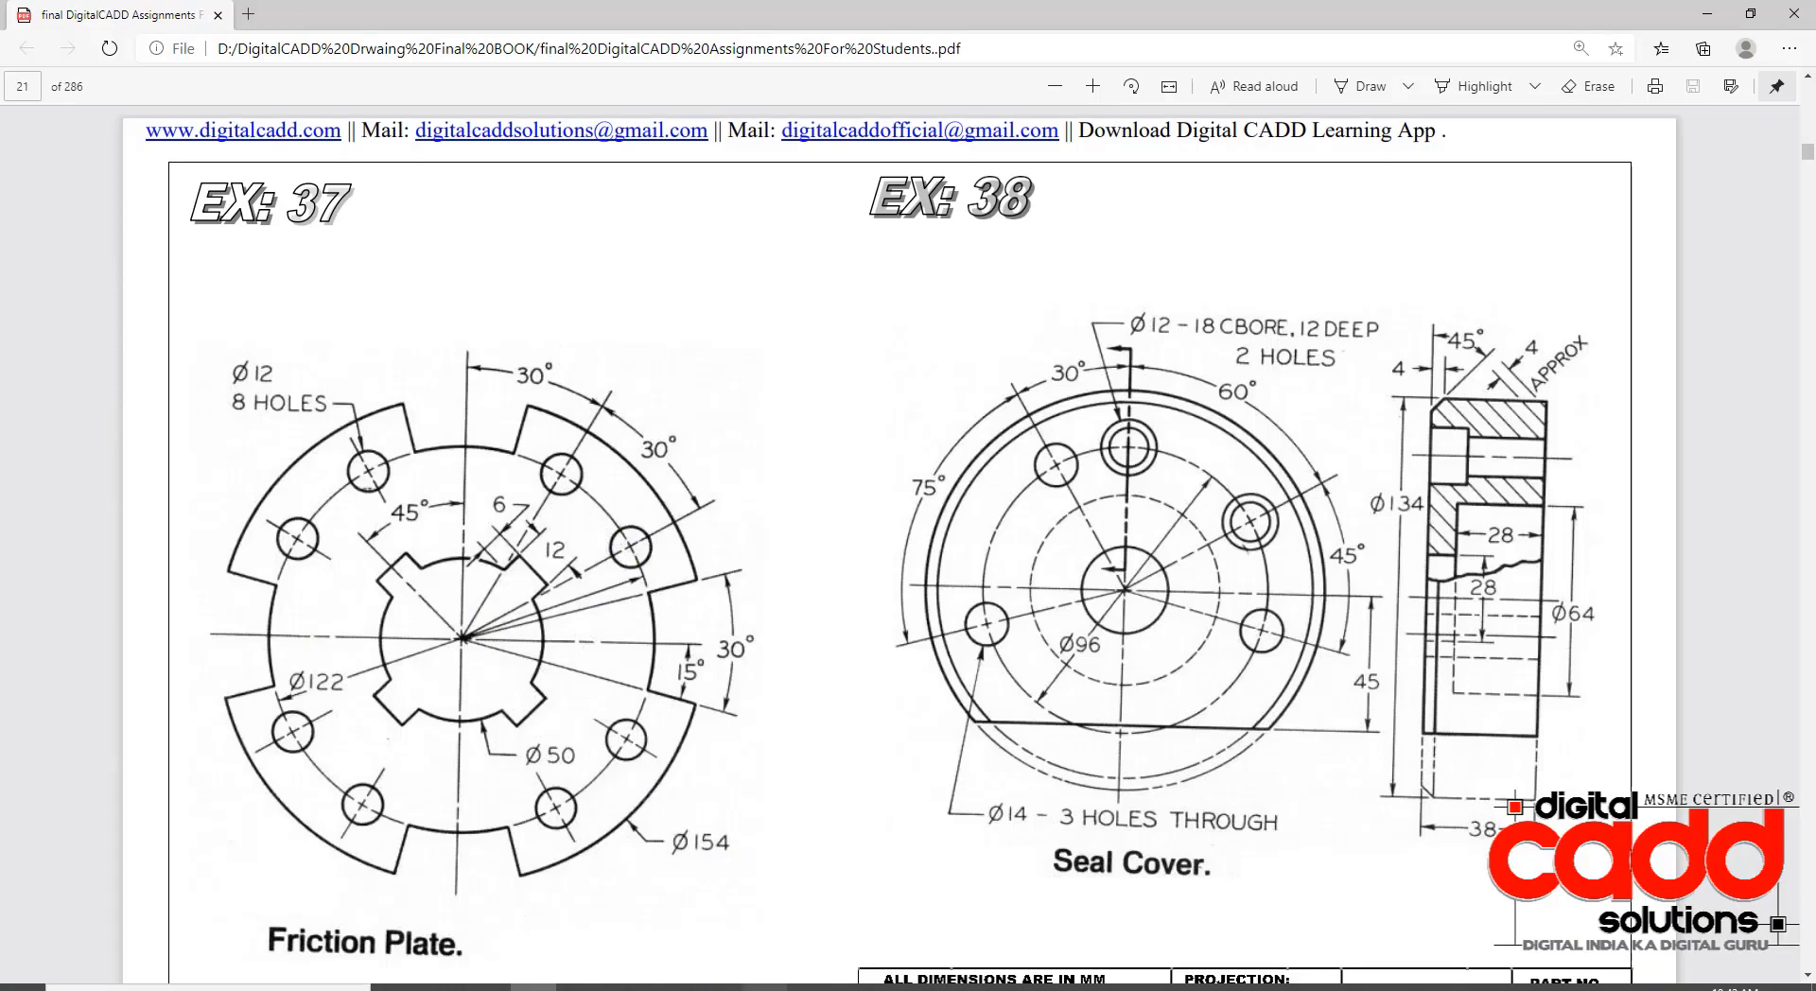
pyautogui.click(765, 986)
pyautogui.moveTo(1002, 689); pyautogui.dragTo(1013, 640, button='middle')
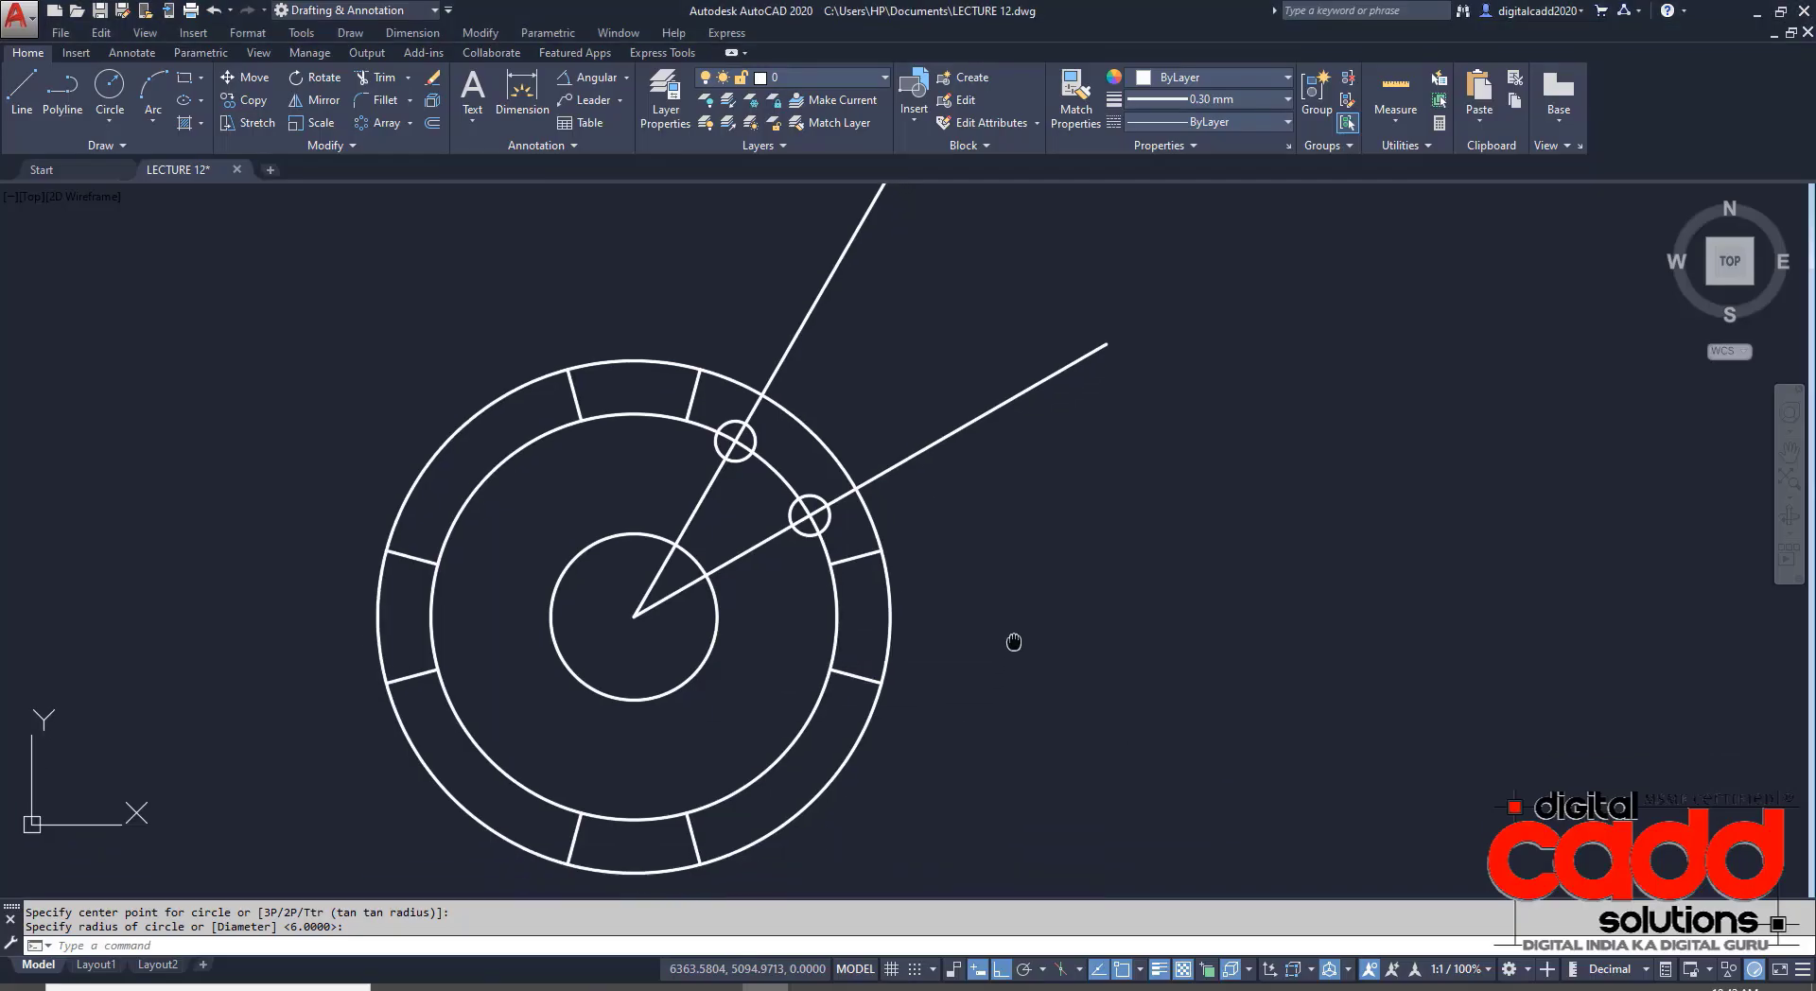
pyautogui.click(702, 408)
pyautogui.click(886, 568)
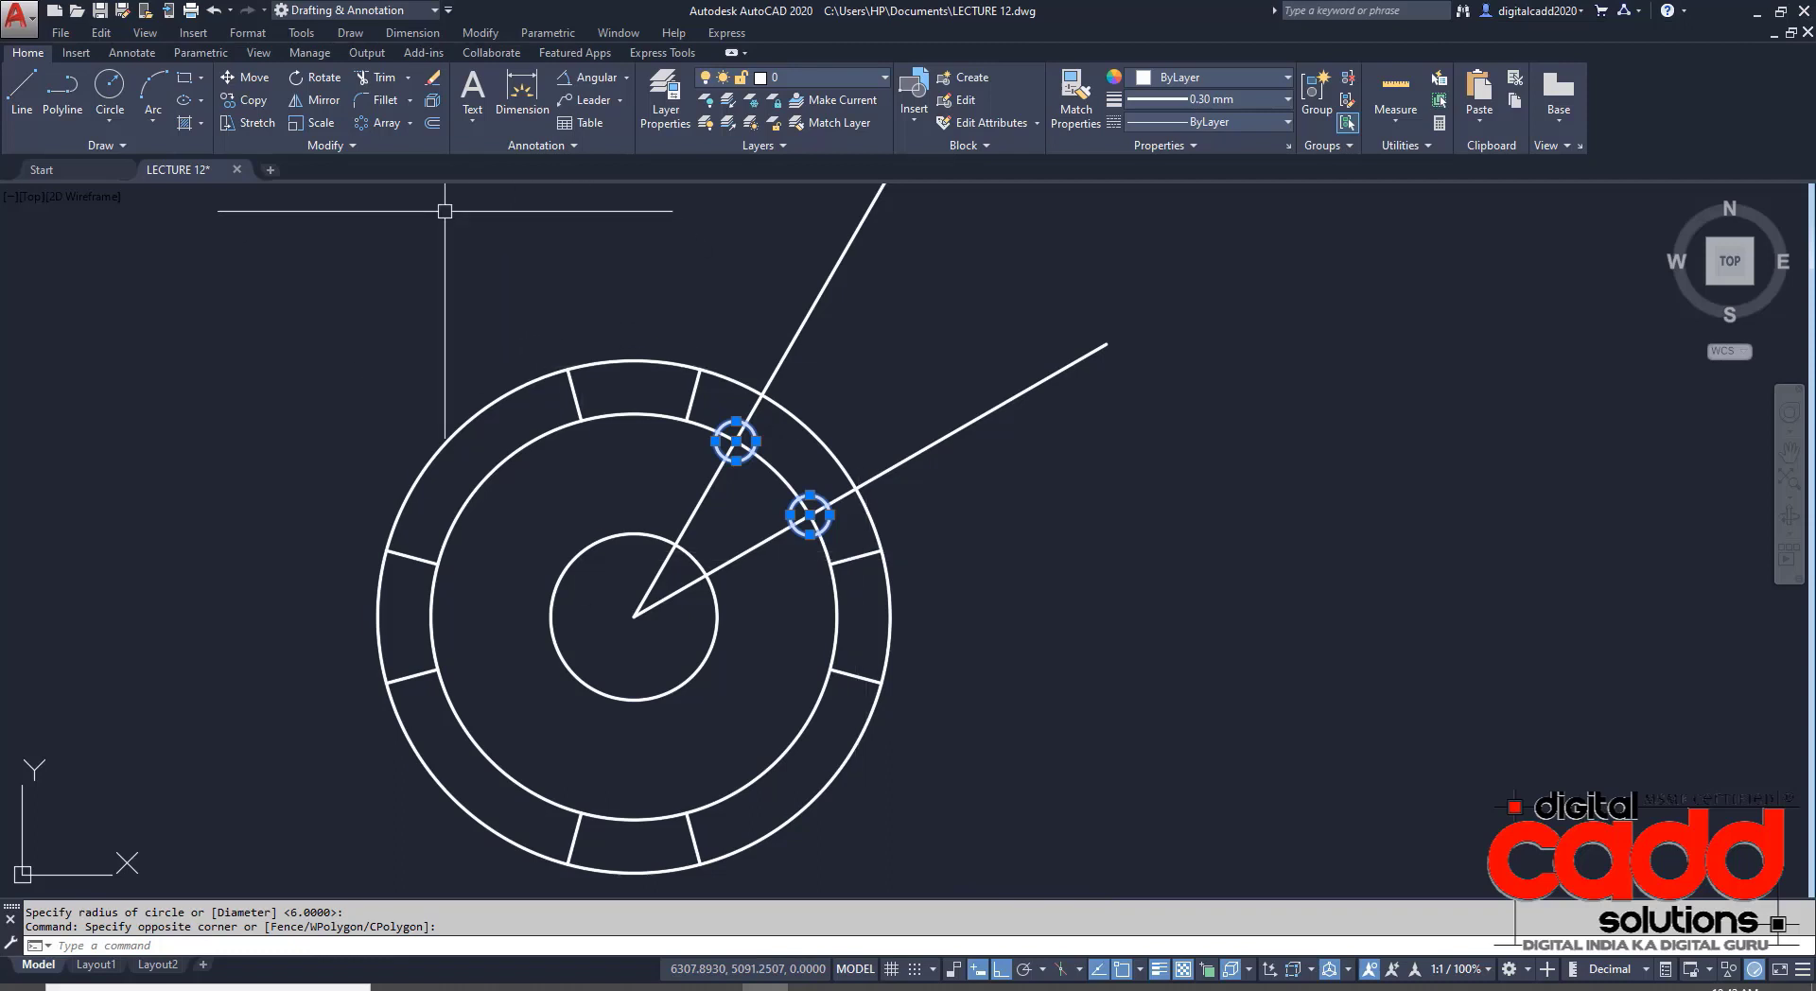
pyautogui.click(380, 127)
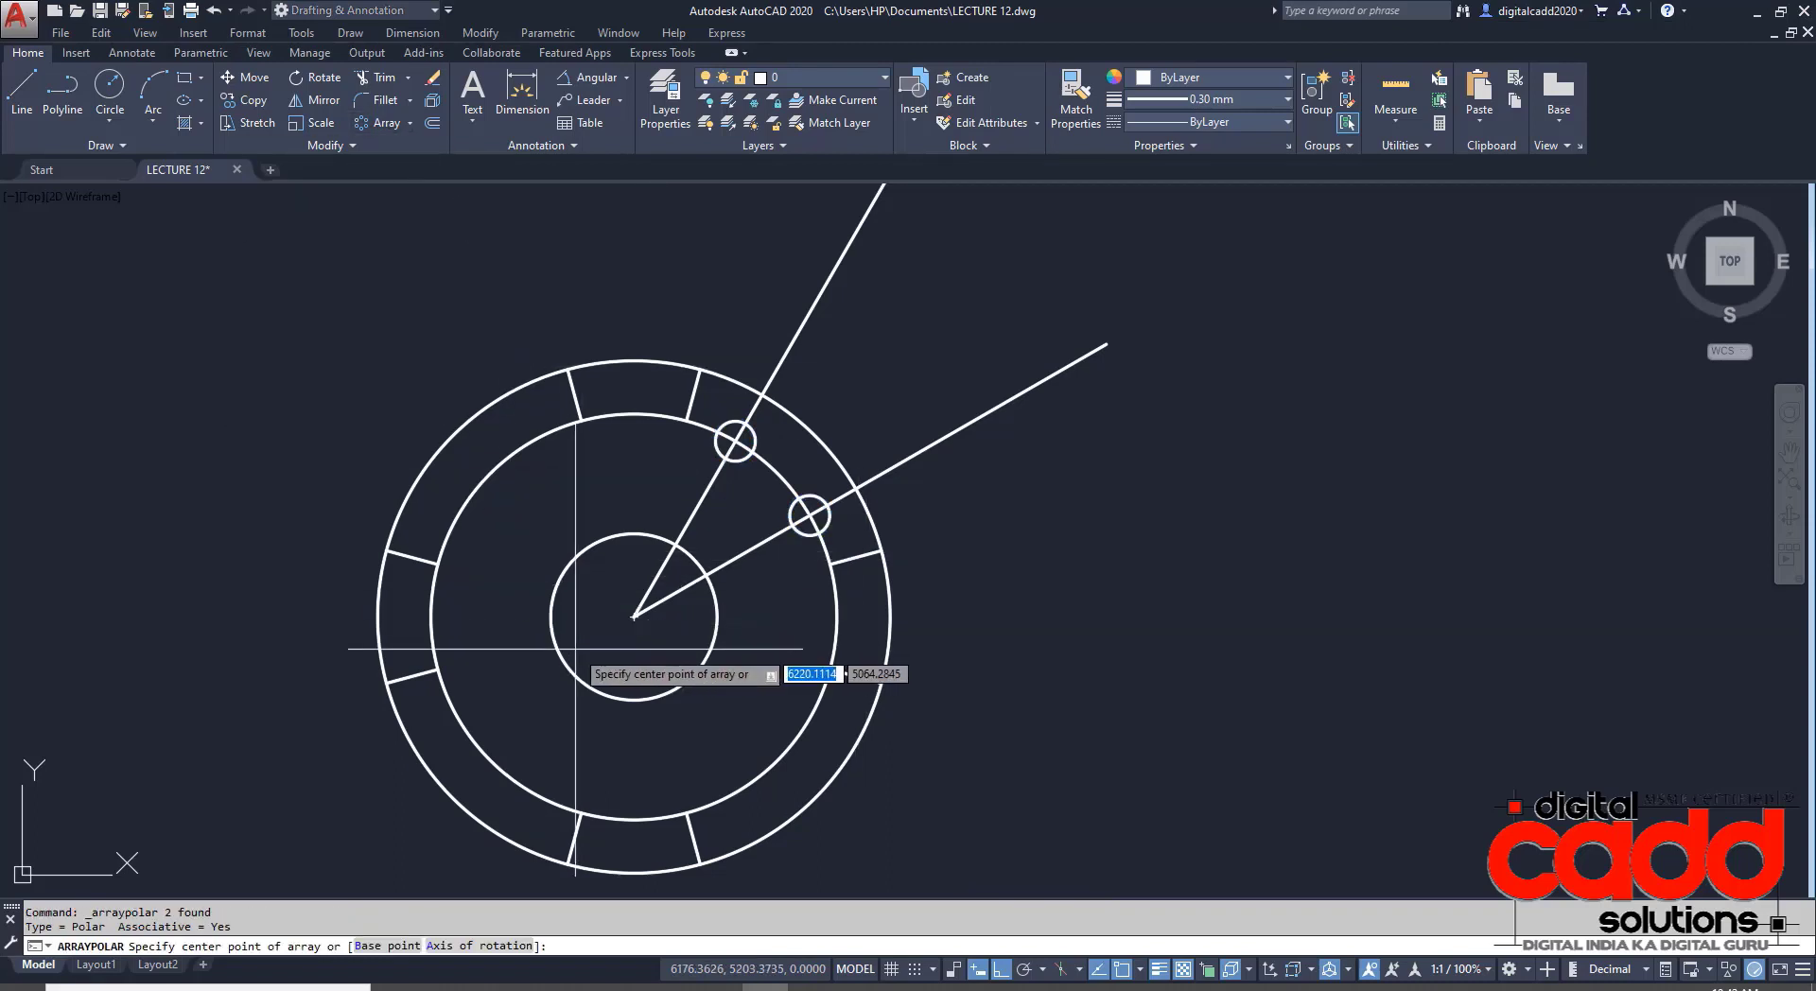
pyautogui.click(634, 617)
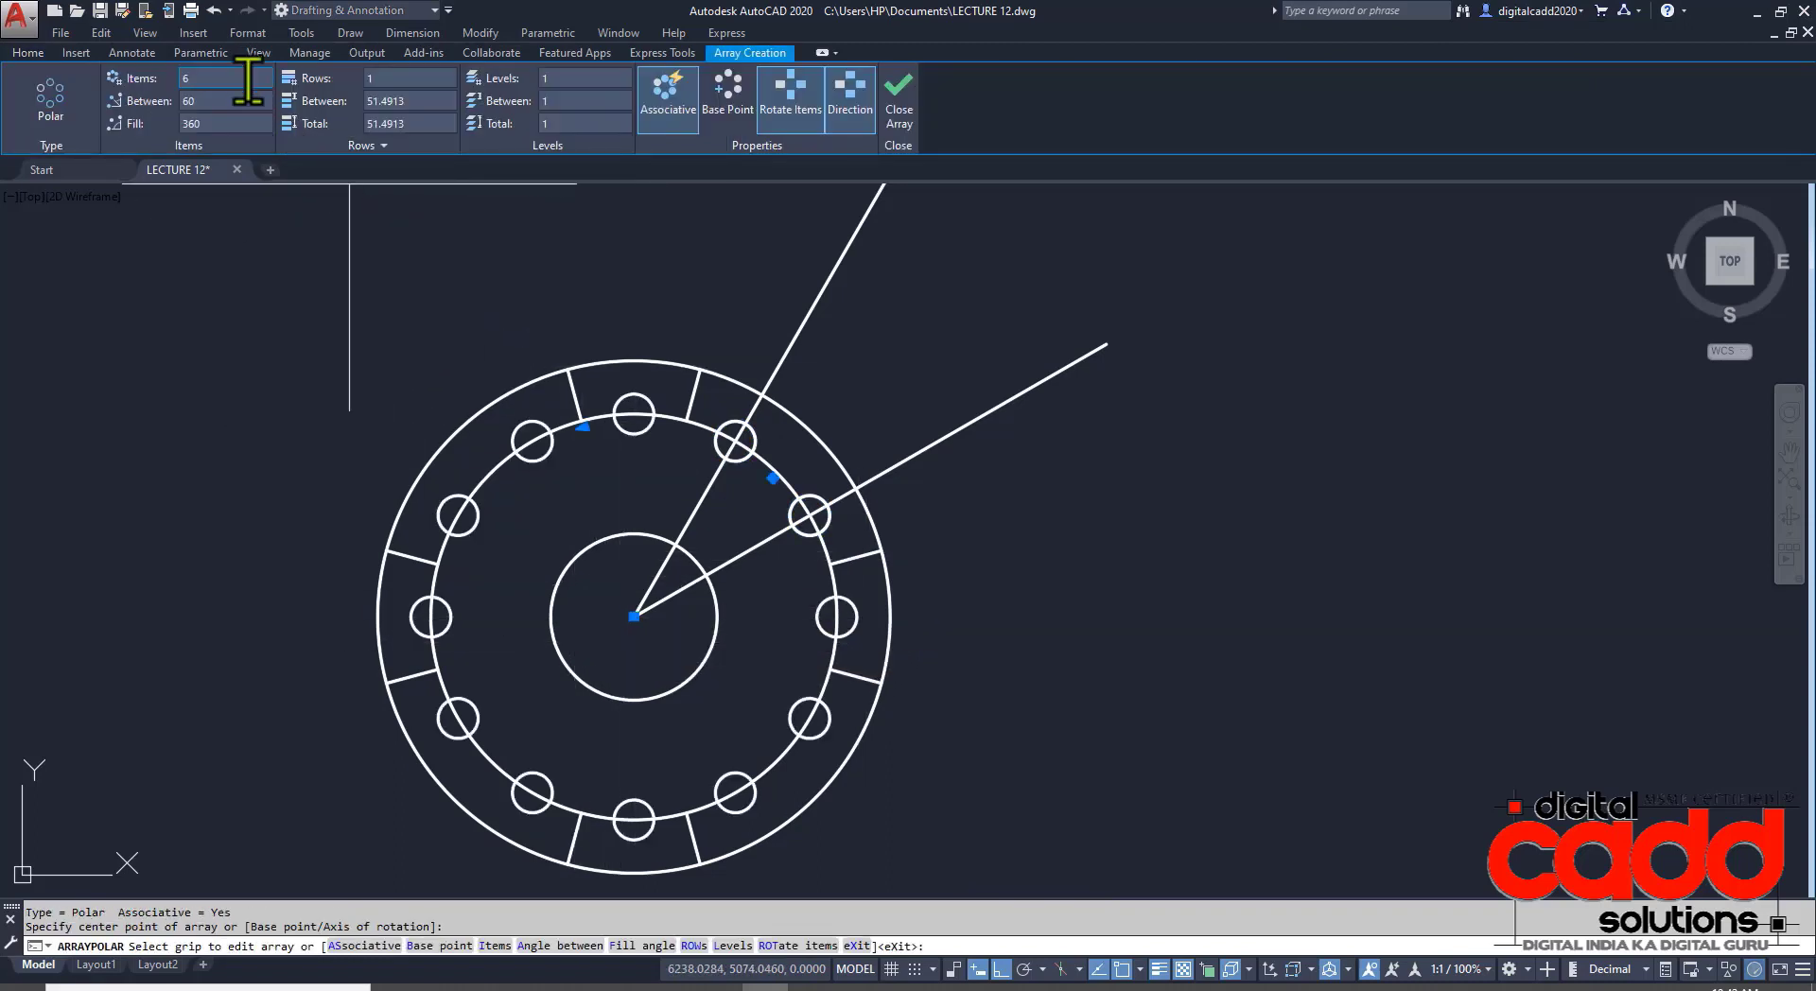
pyautogui.click(243, 77)
pyautogui.write('4')
pyautogui.press('Return')
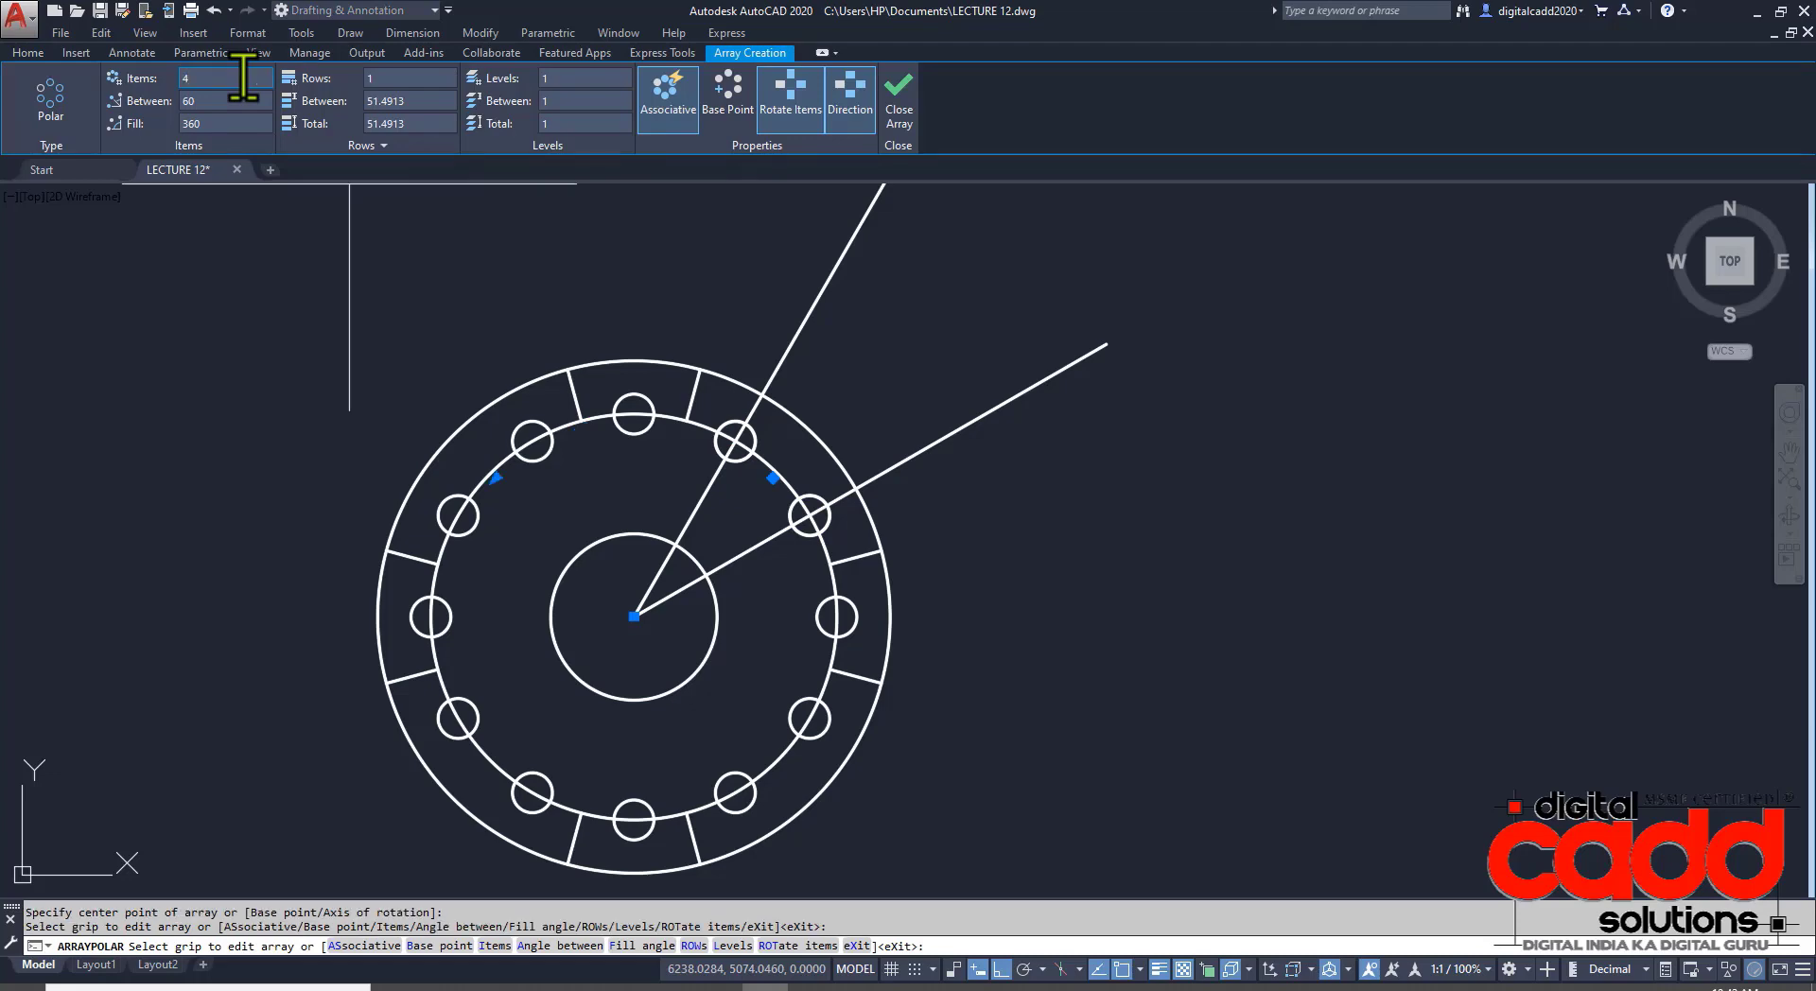
pyautogui.press('Escape')
# - Trim the four outer circle arcs between the notch edges to open the notches
pyautogui.moveTo(1136, 681)
pyautogui.mouseDown(button='middle')
pyautogui.moveTo(1158, 689)
pyautogui.moveTo(1139, 690)
pyautogui.mouseUp(button='middle')
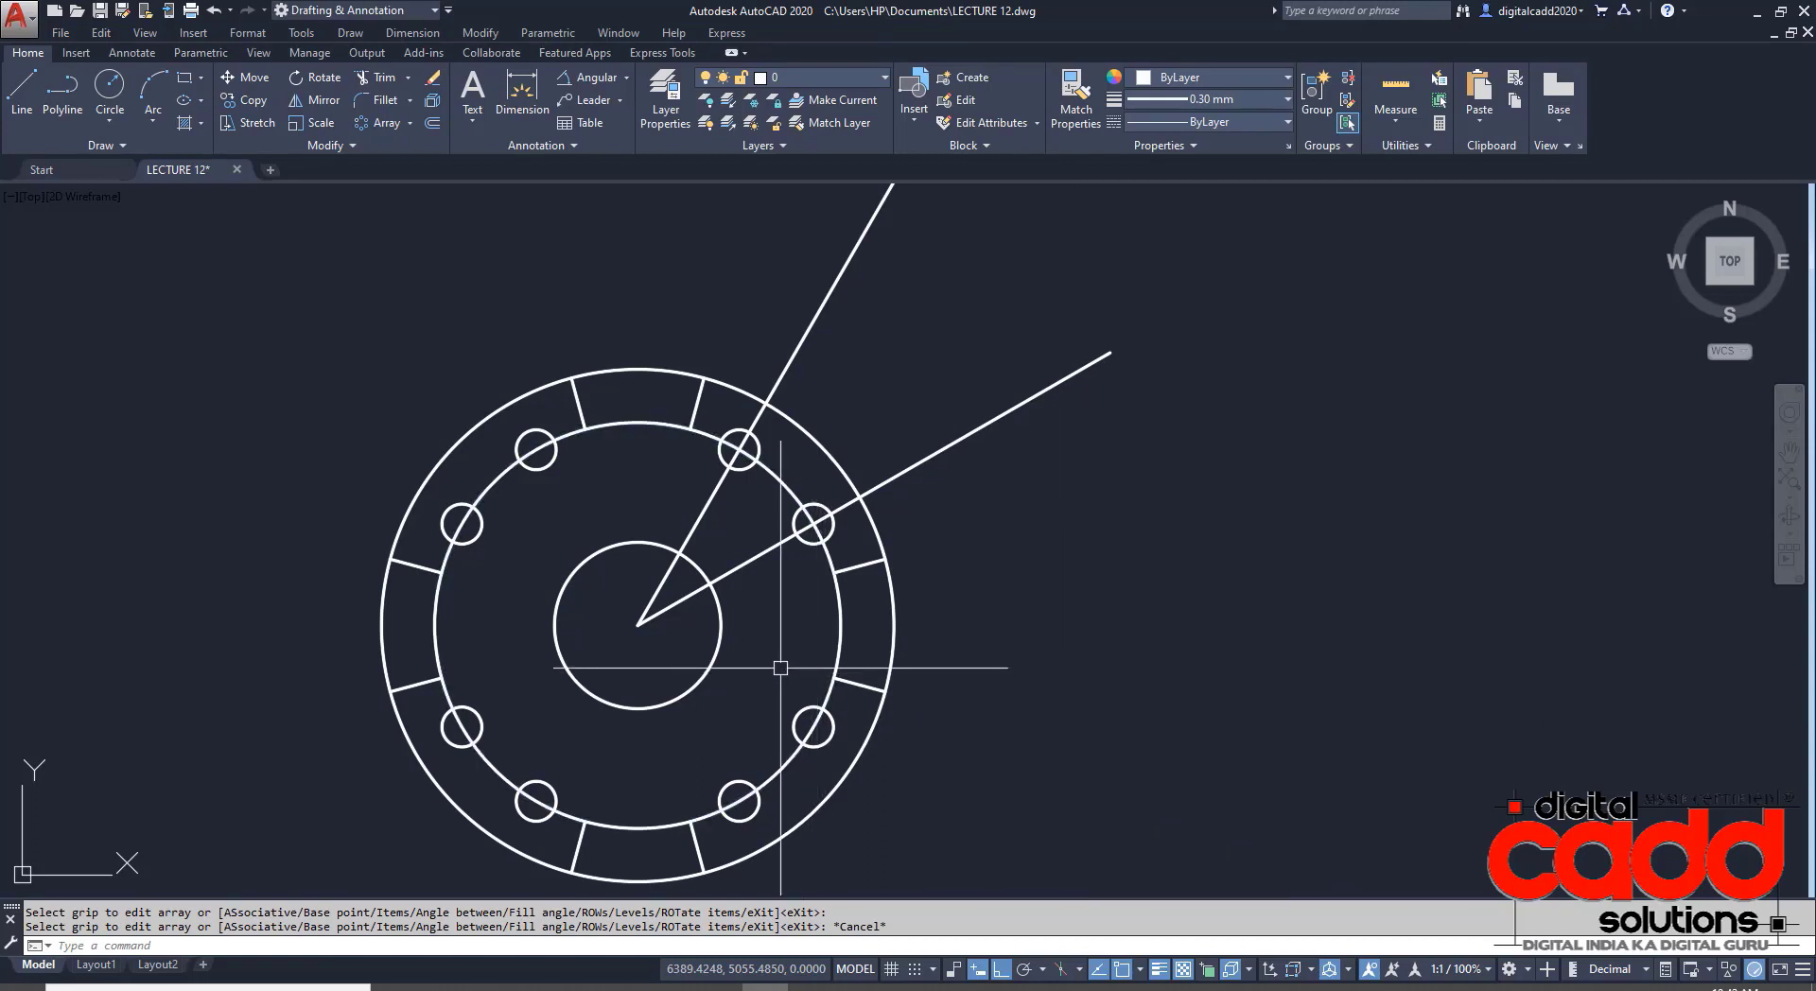
pyautogui.press('Return')
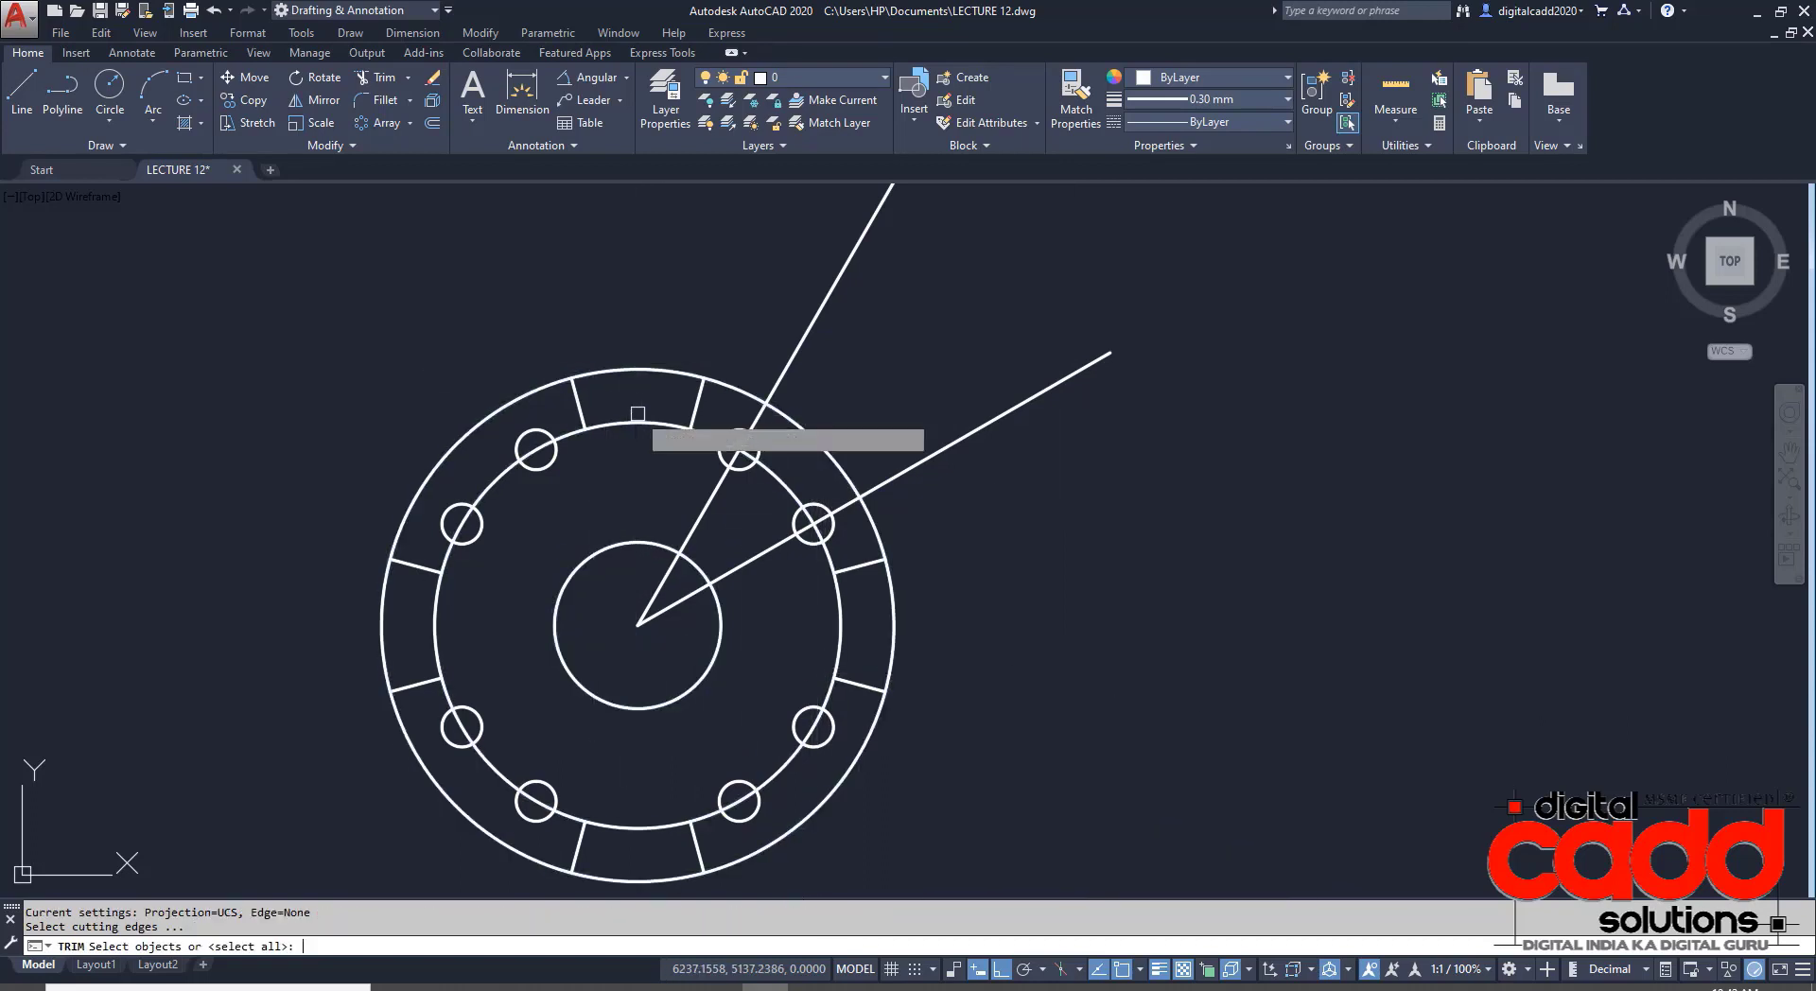
pyautogui.press('Return')
pyautogui.click(638, 370)
pyautogui.click(897, 634)
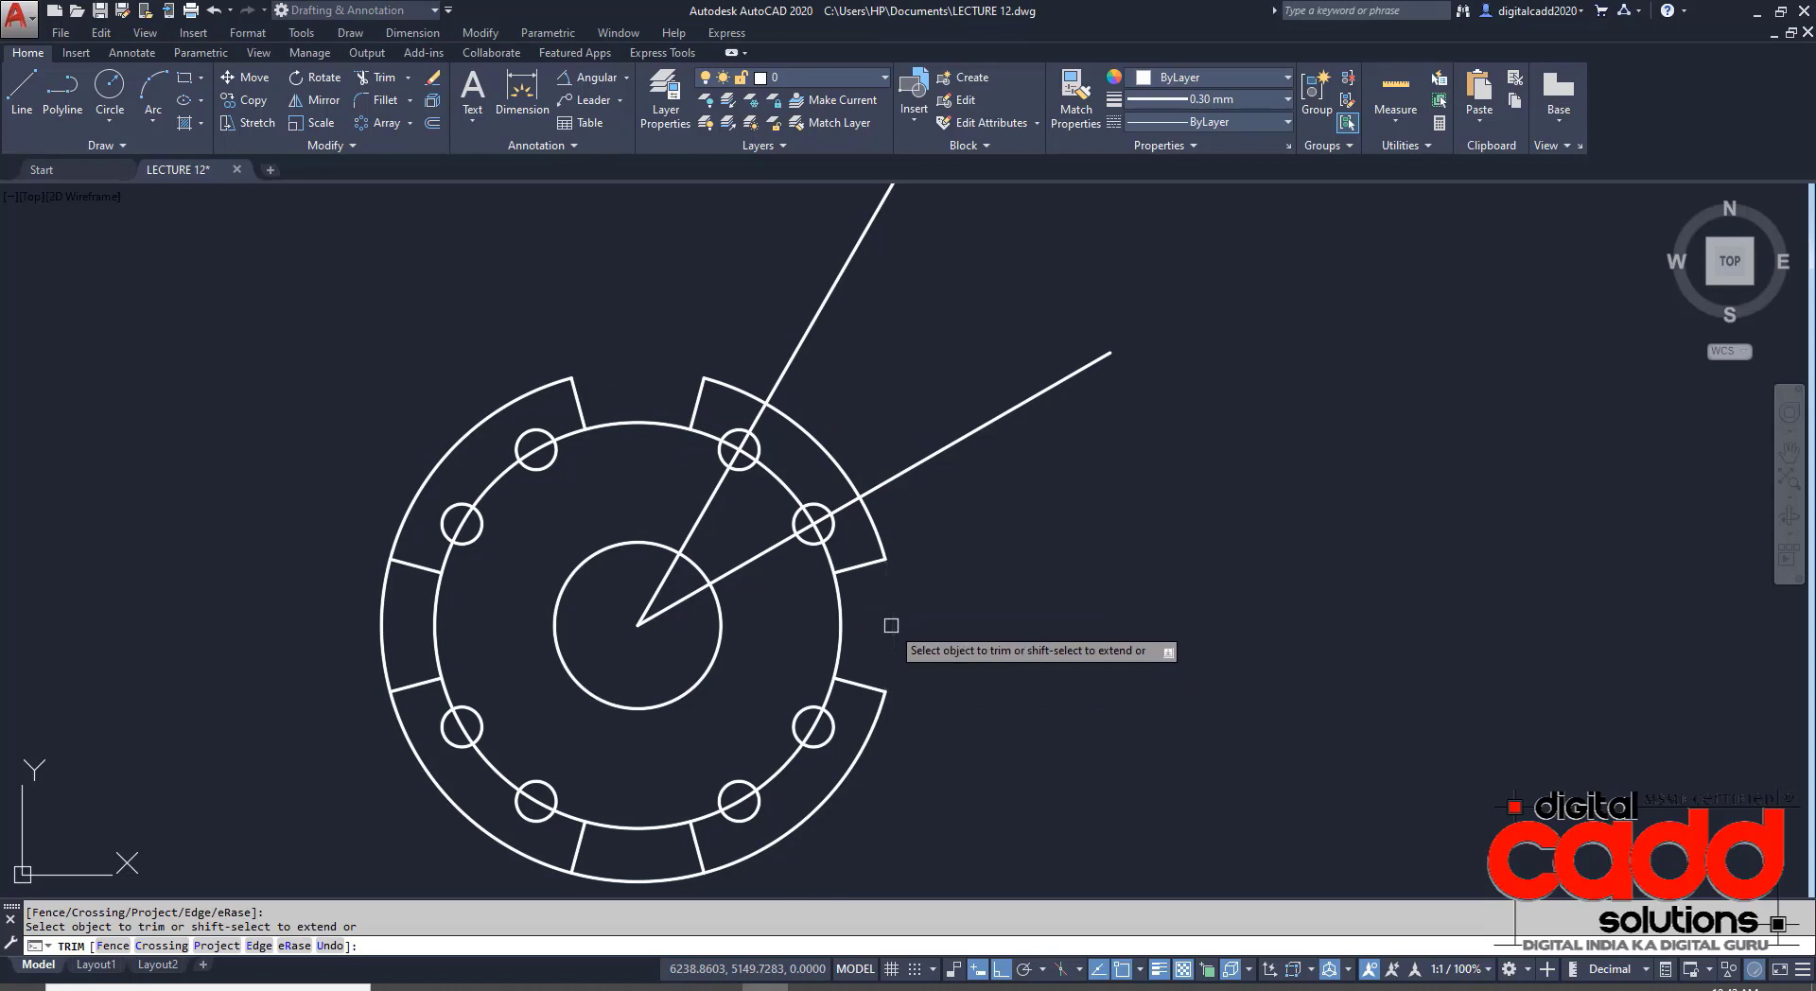
pyautogui.click(681, 868)
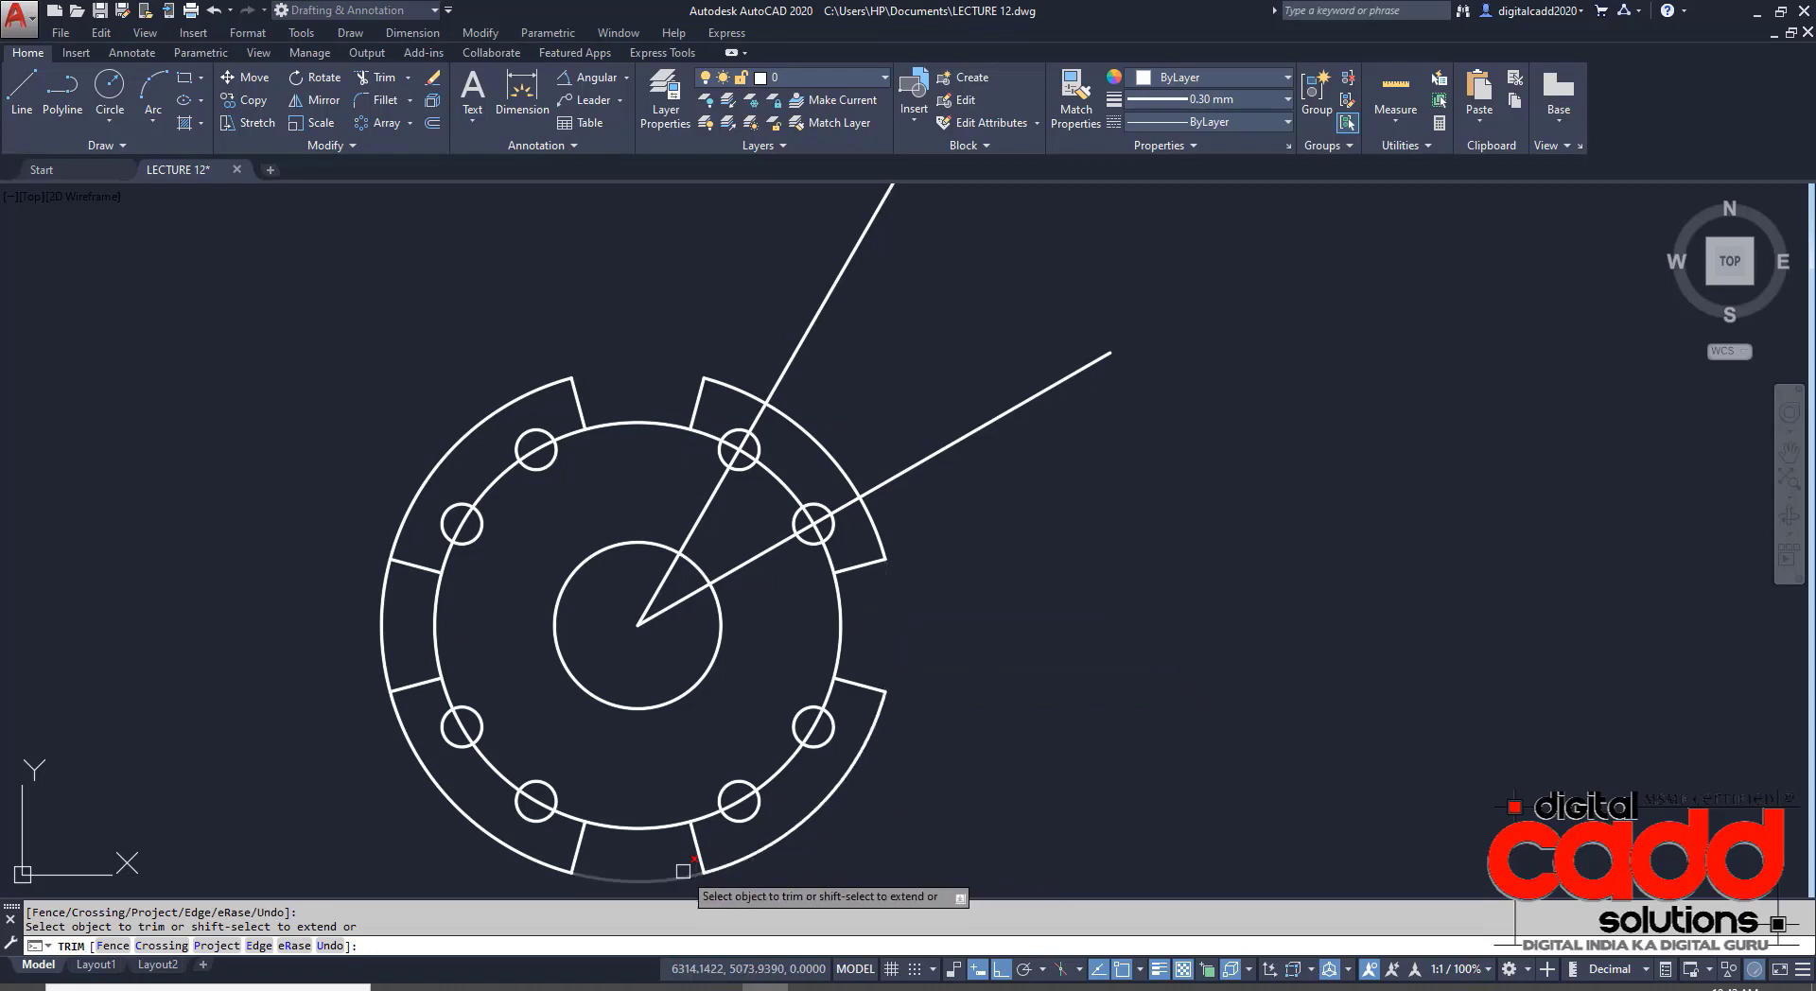
pyautogui.click(382, 634)
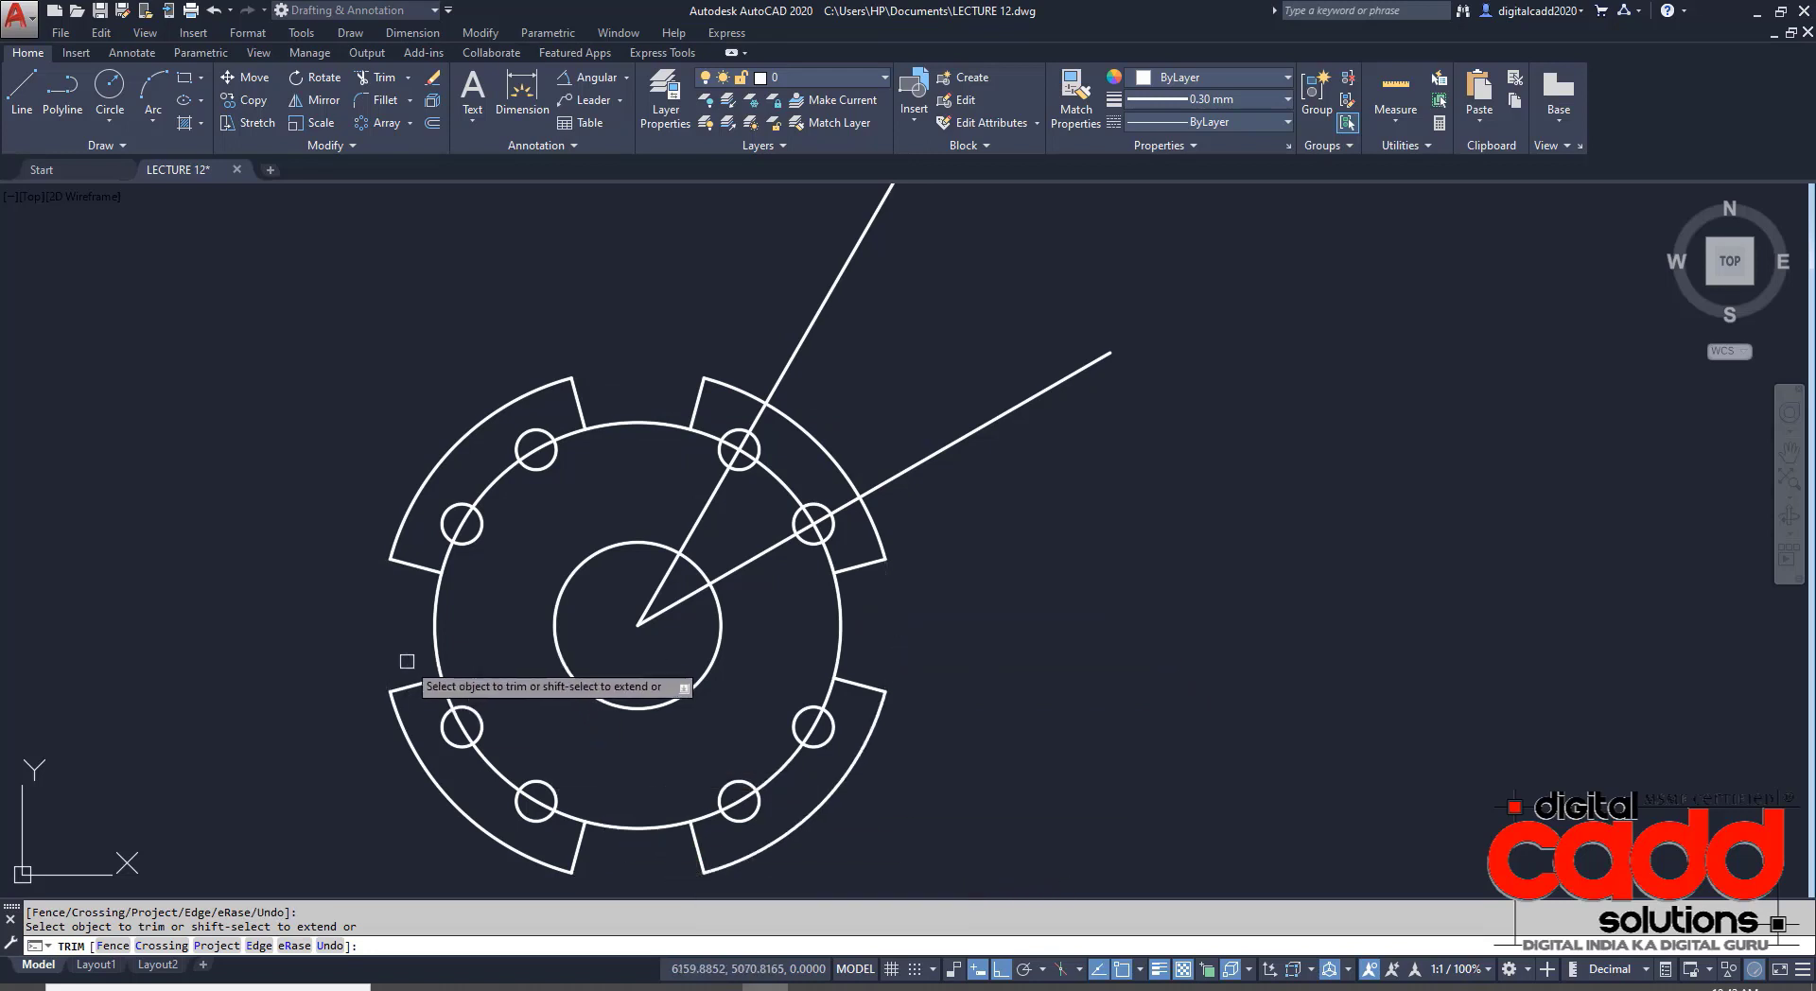
# - Trim the 122 mm circle's segments between the notch edges and the adjacent holes
pyautogui.click(572, 432)
pyautogui.click(706, 437)
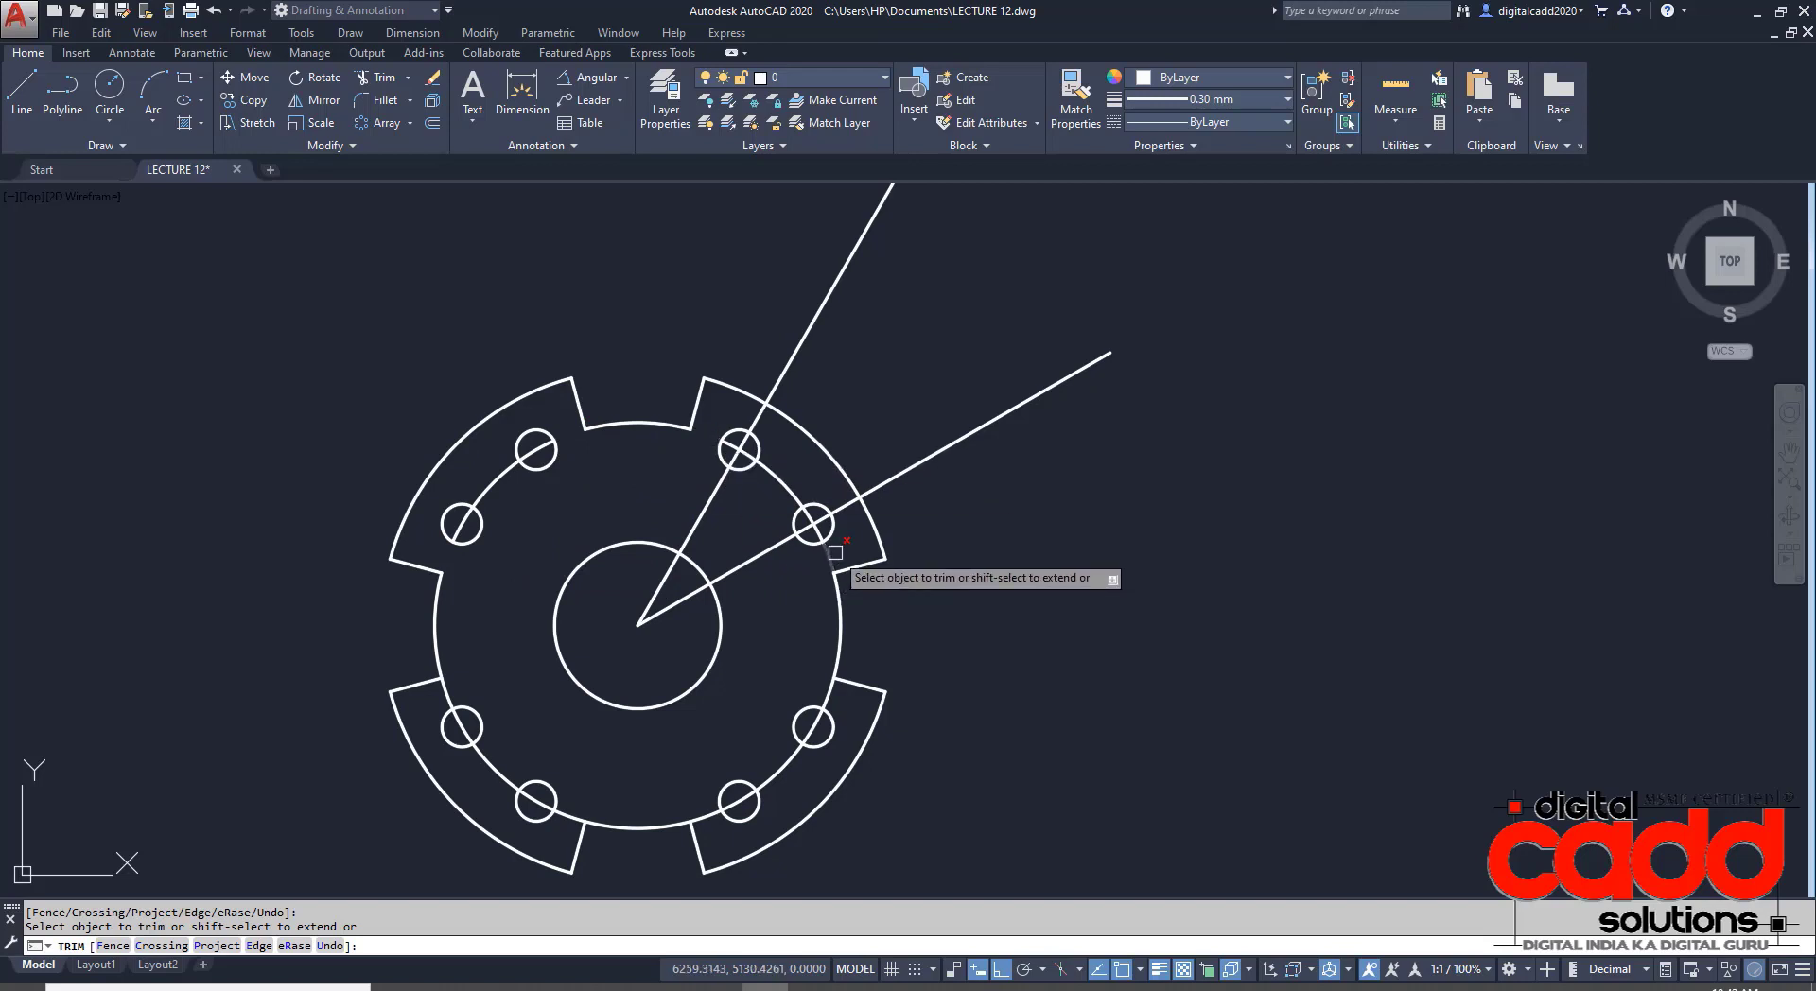
pyautogui.click(724, 809)
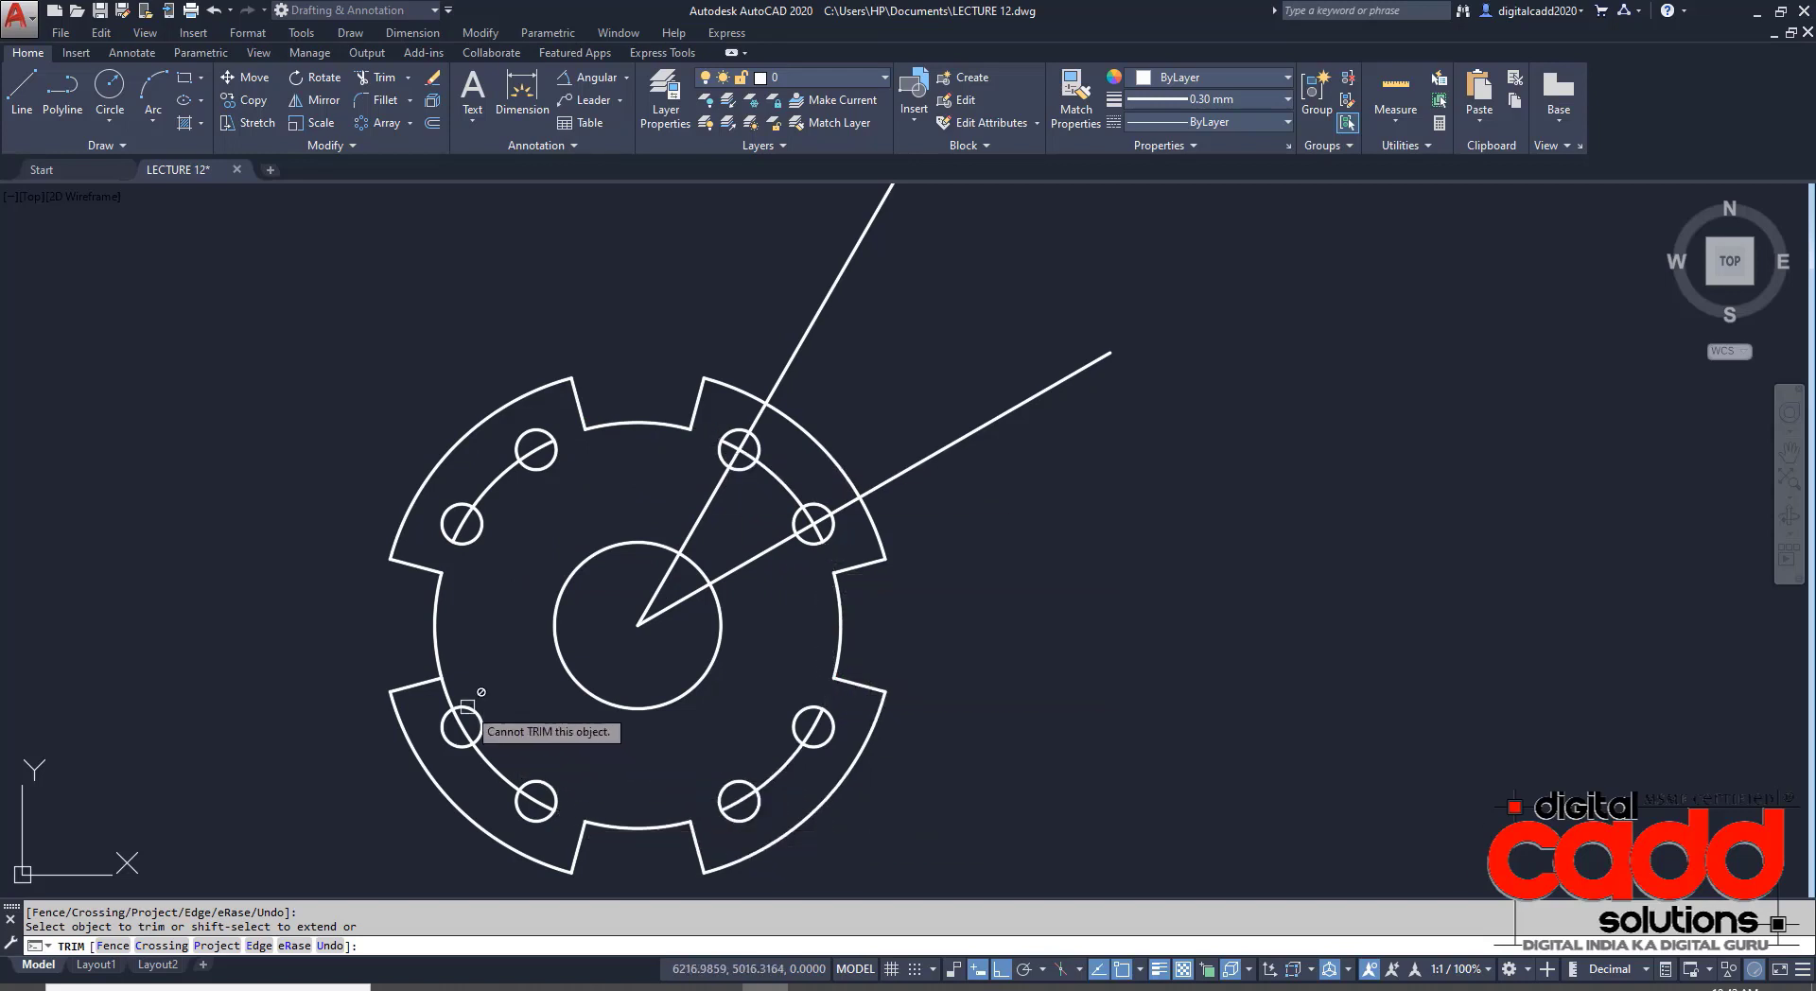
pyautogui.press('Return')
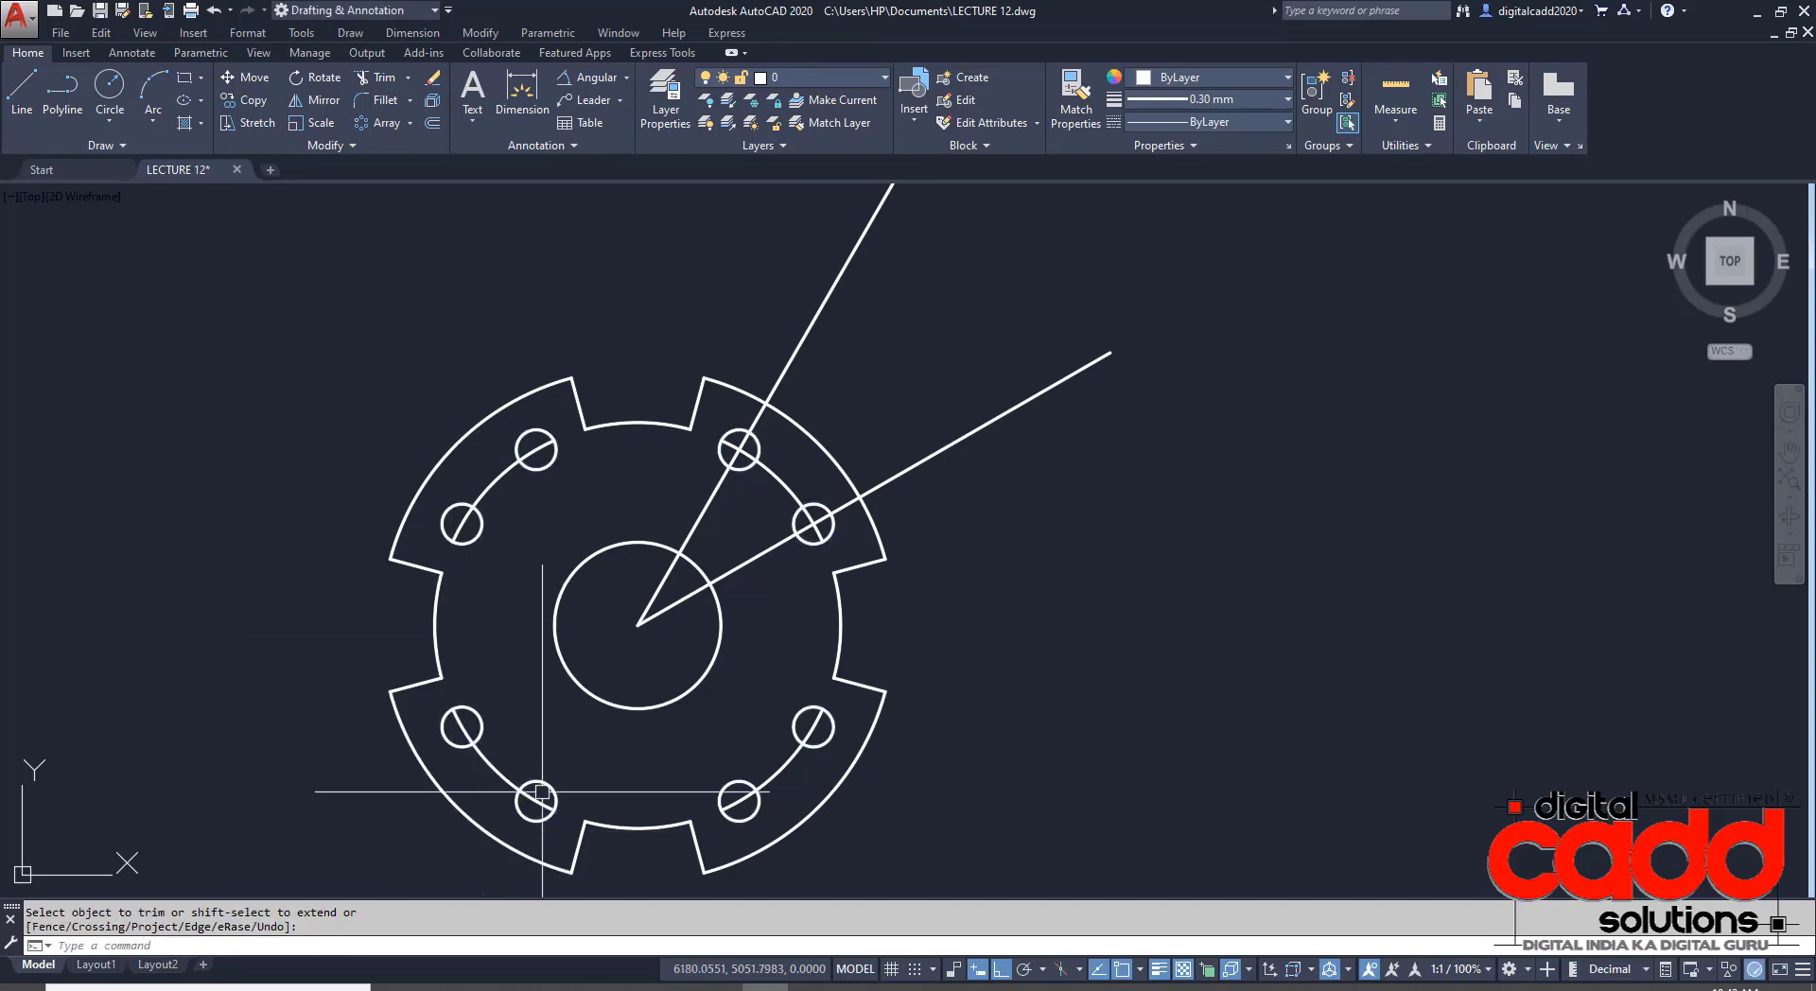
# - Extend the trimmed arcs of the 122 mm circle through the holes back to the notch edges
pyautogui.write('Ex')
pyautogui.press('Return')
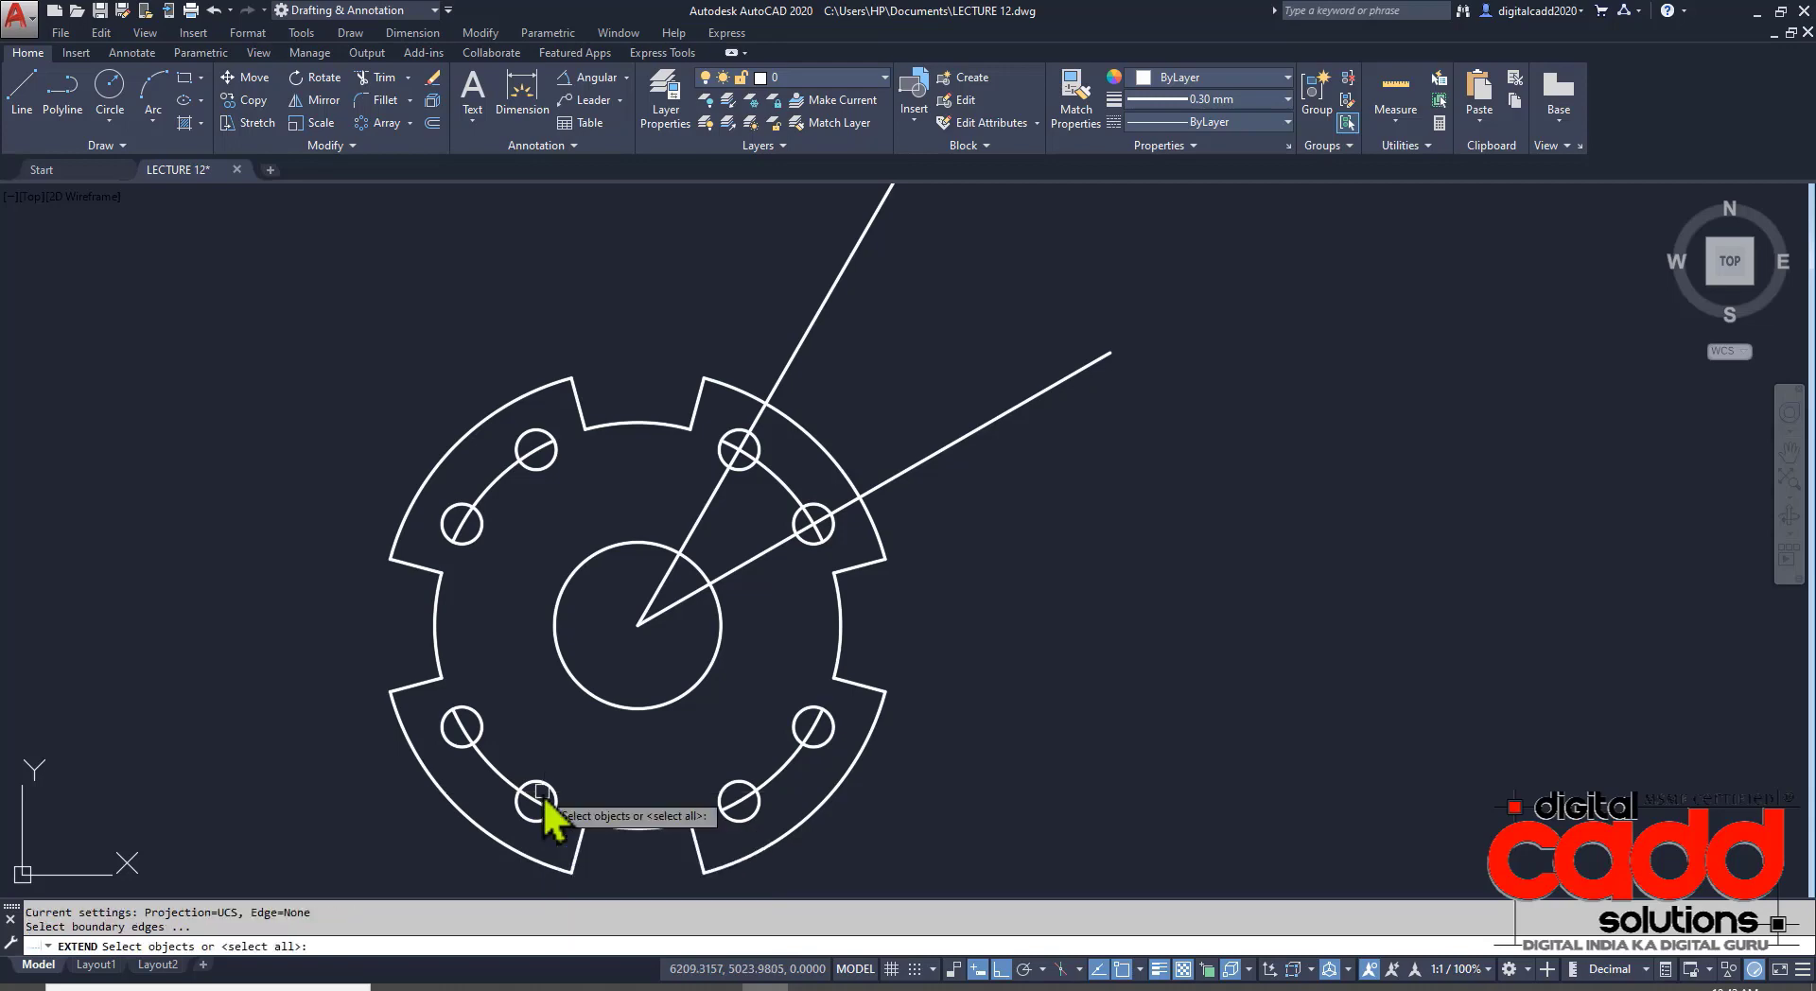
pyautogui.press('Return')
pyautogui.click(519, 787)
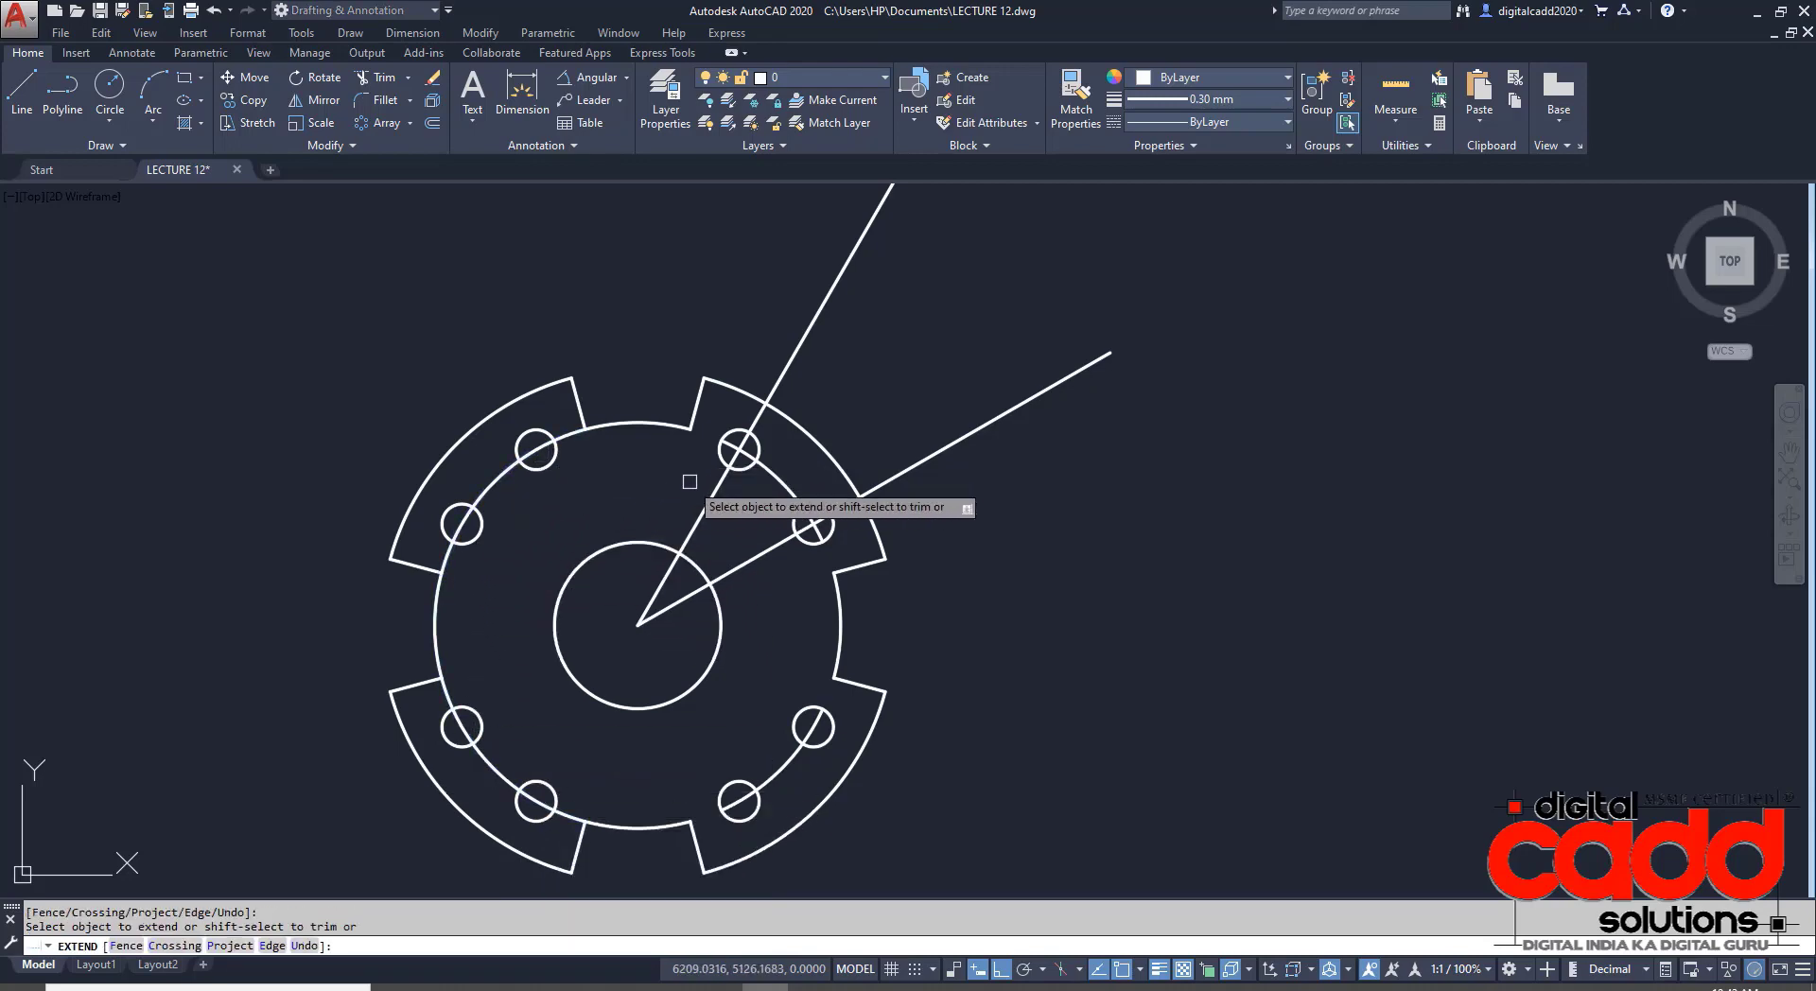
pyautogui.scroll(5, 752, 424)
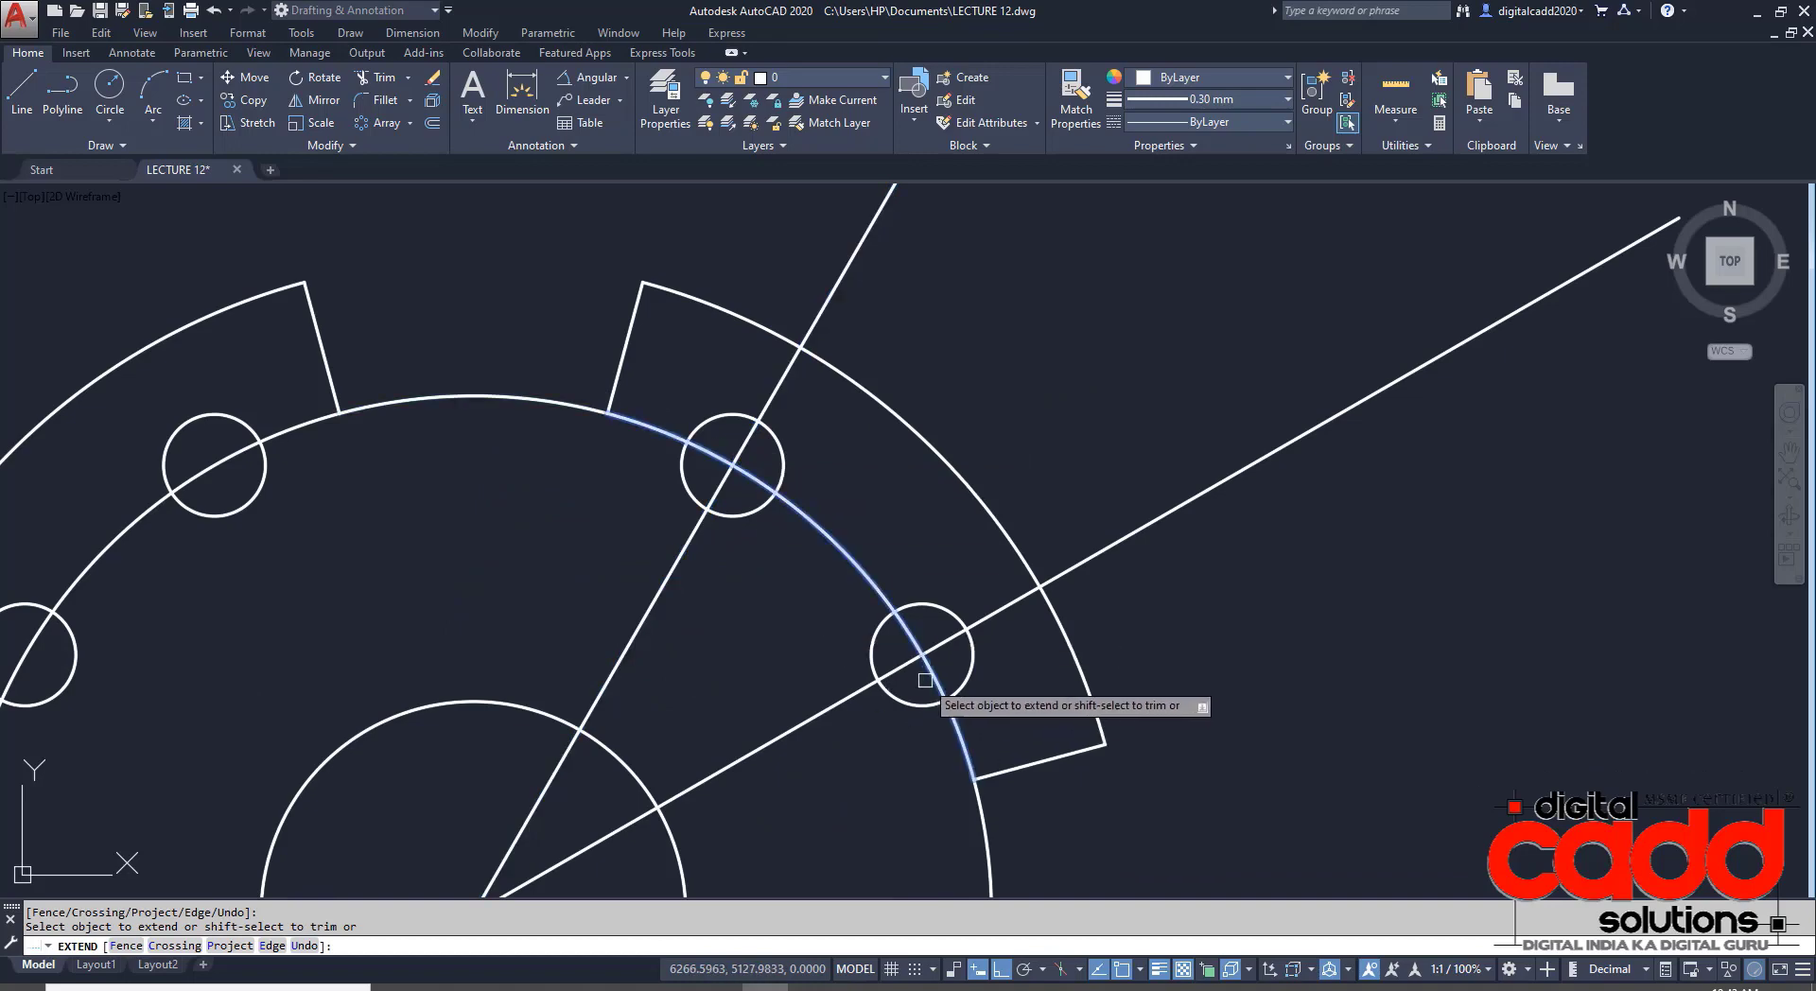
pyautogui.click(815, 532)
pyautogui.scroll(-3, 923, 667)
pyautogui.scroll(2, 757, 567)
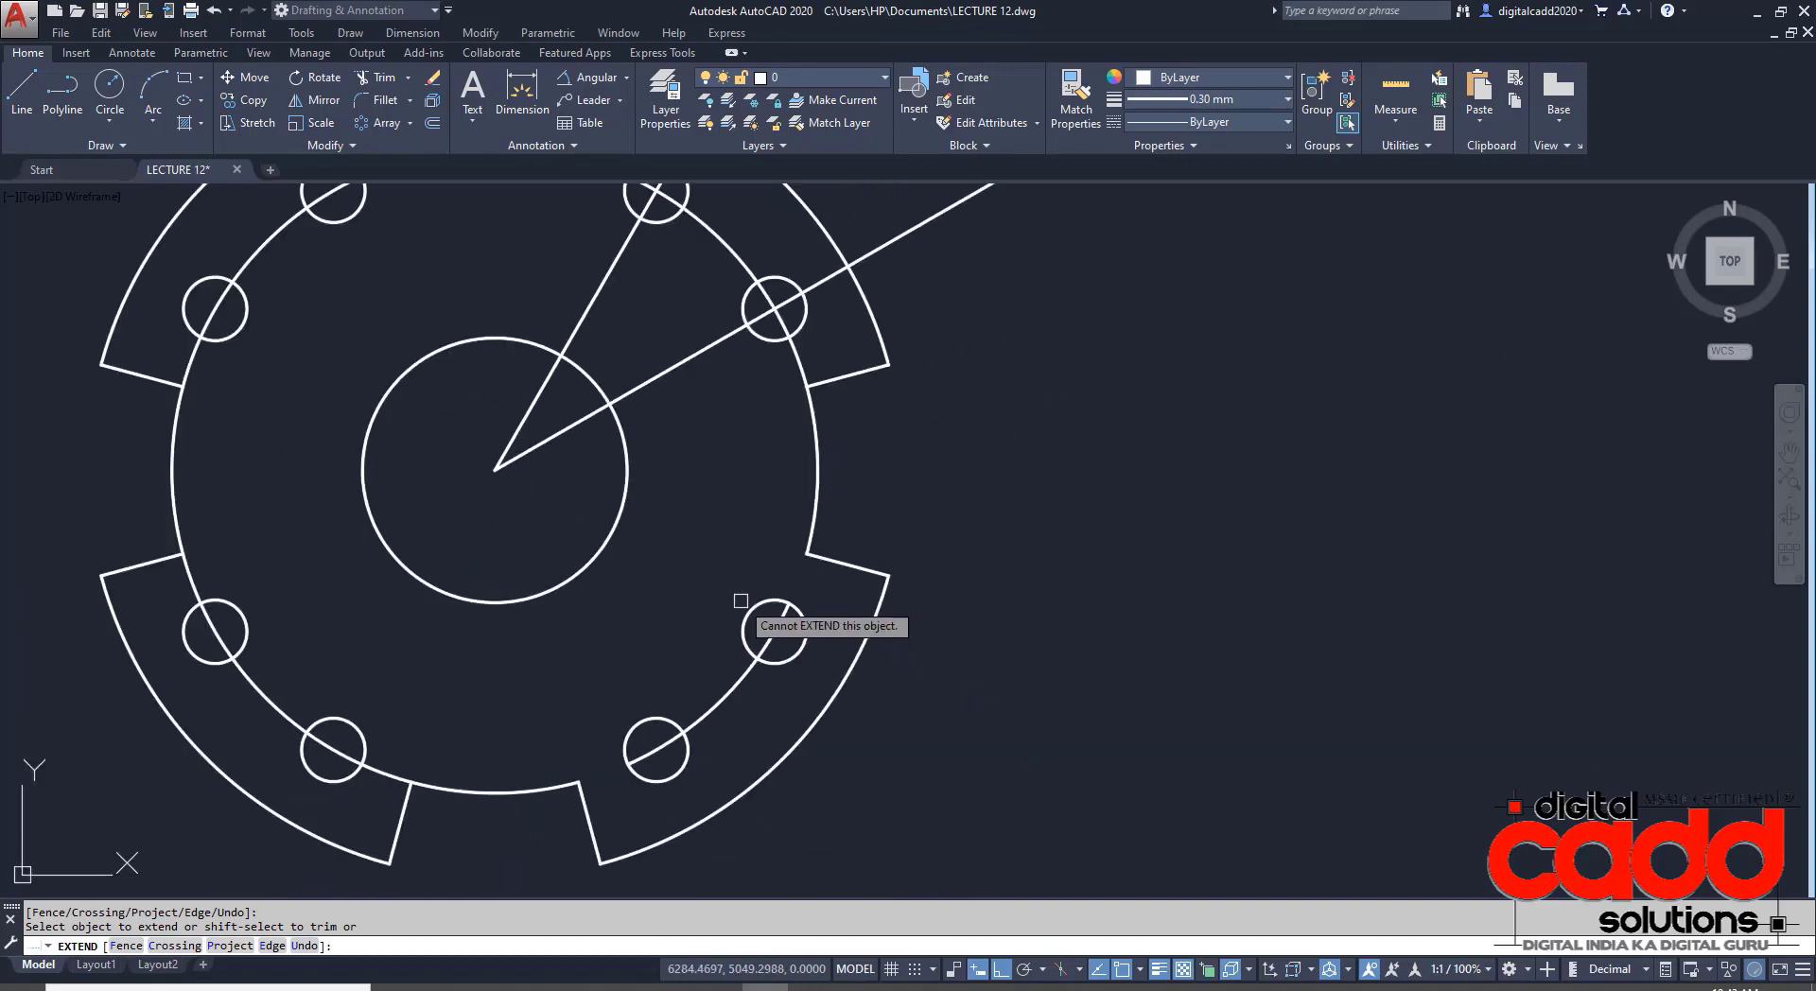
pyautogui.click(764, 644)
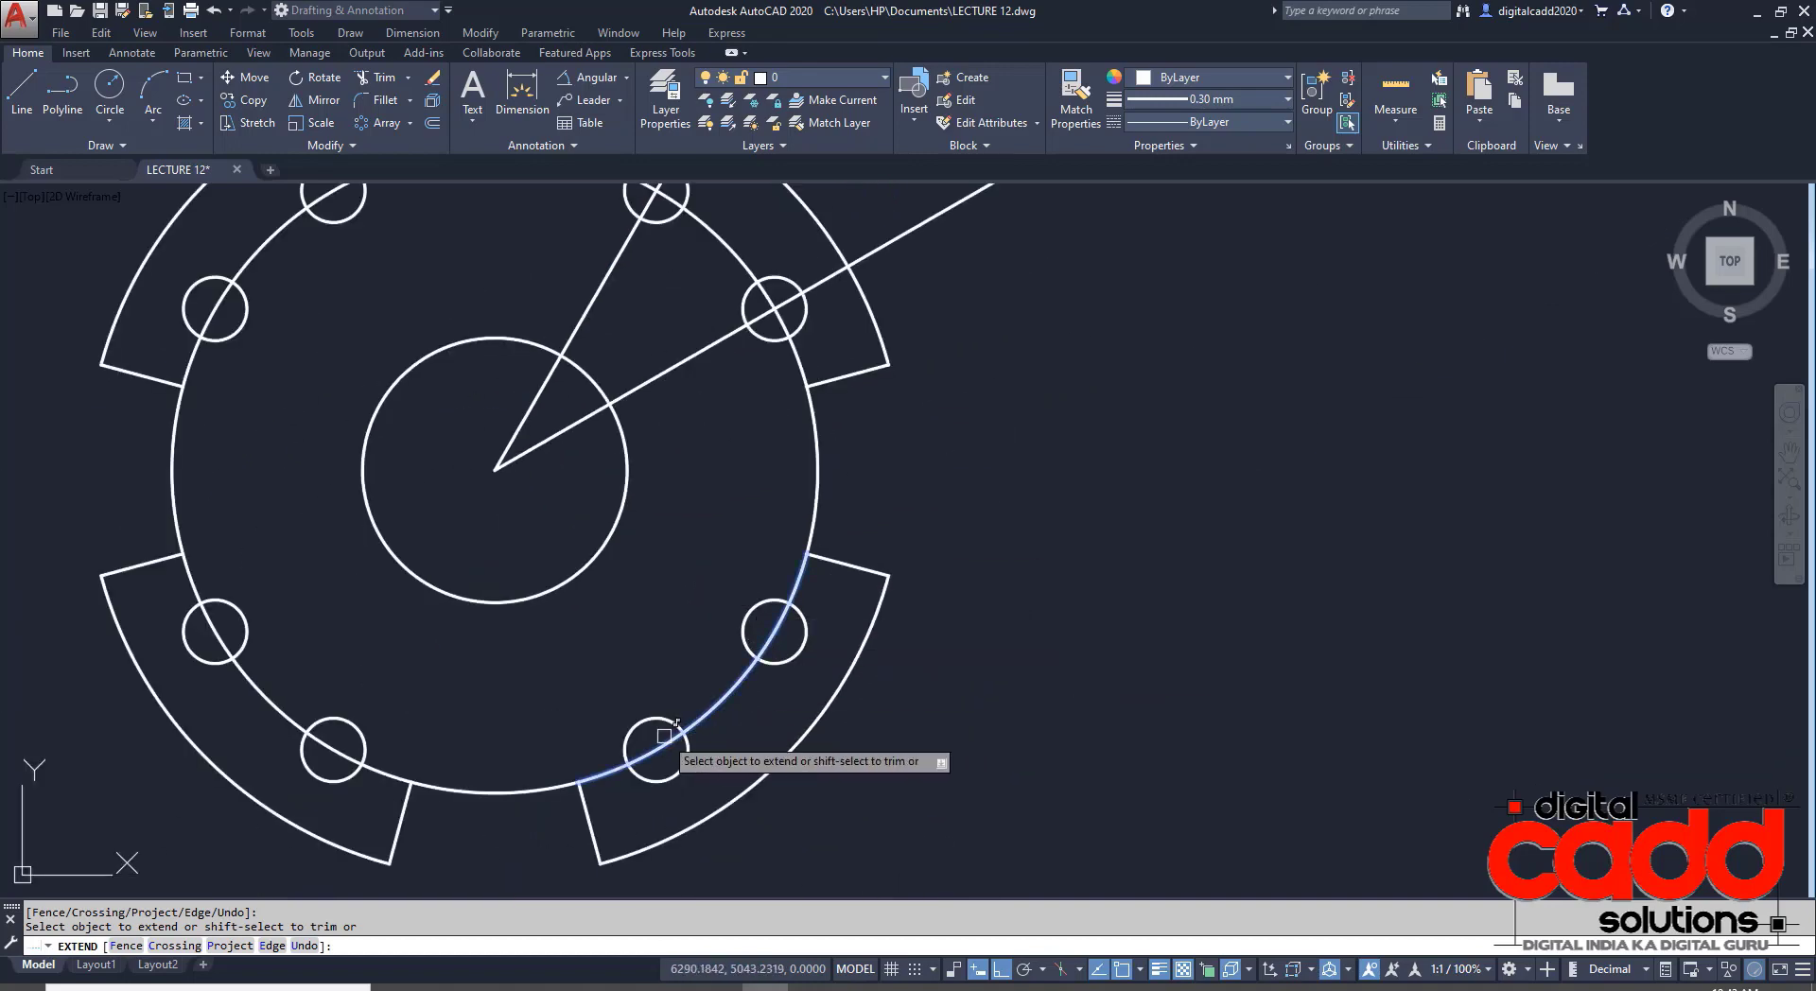
pyautogui.press('Return')
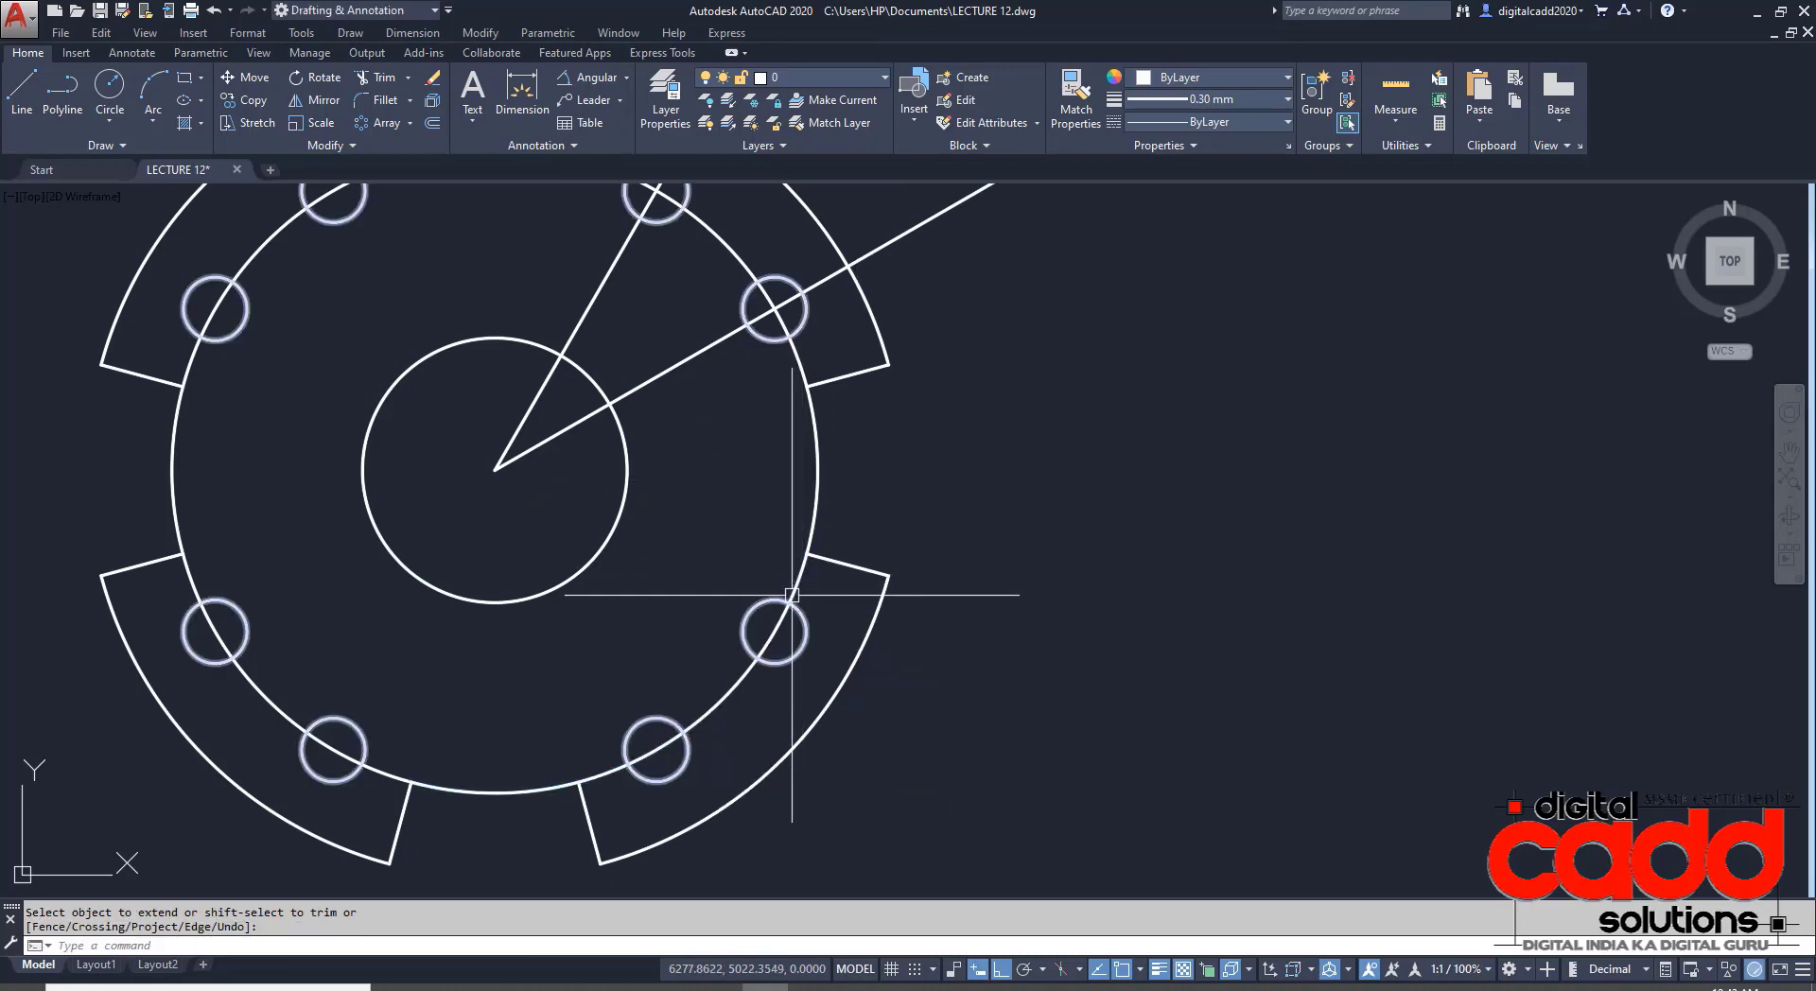
# - Check the inner slot's size in the PDF, and draw a 6 mm line up from the 50 mm circle's top with a 12 mm horizontal line at its end
pyautogui.scroll(-4, 821, 638)
pyautogui.scroll(2, 843, 620)
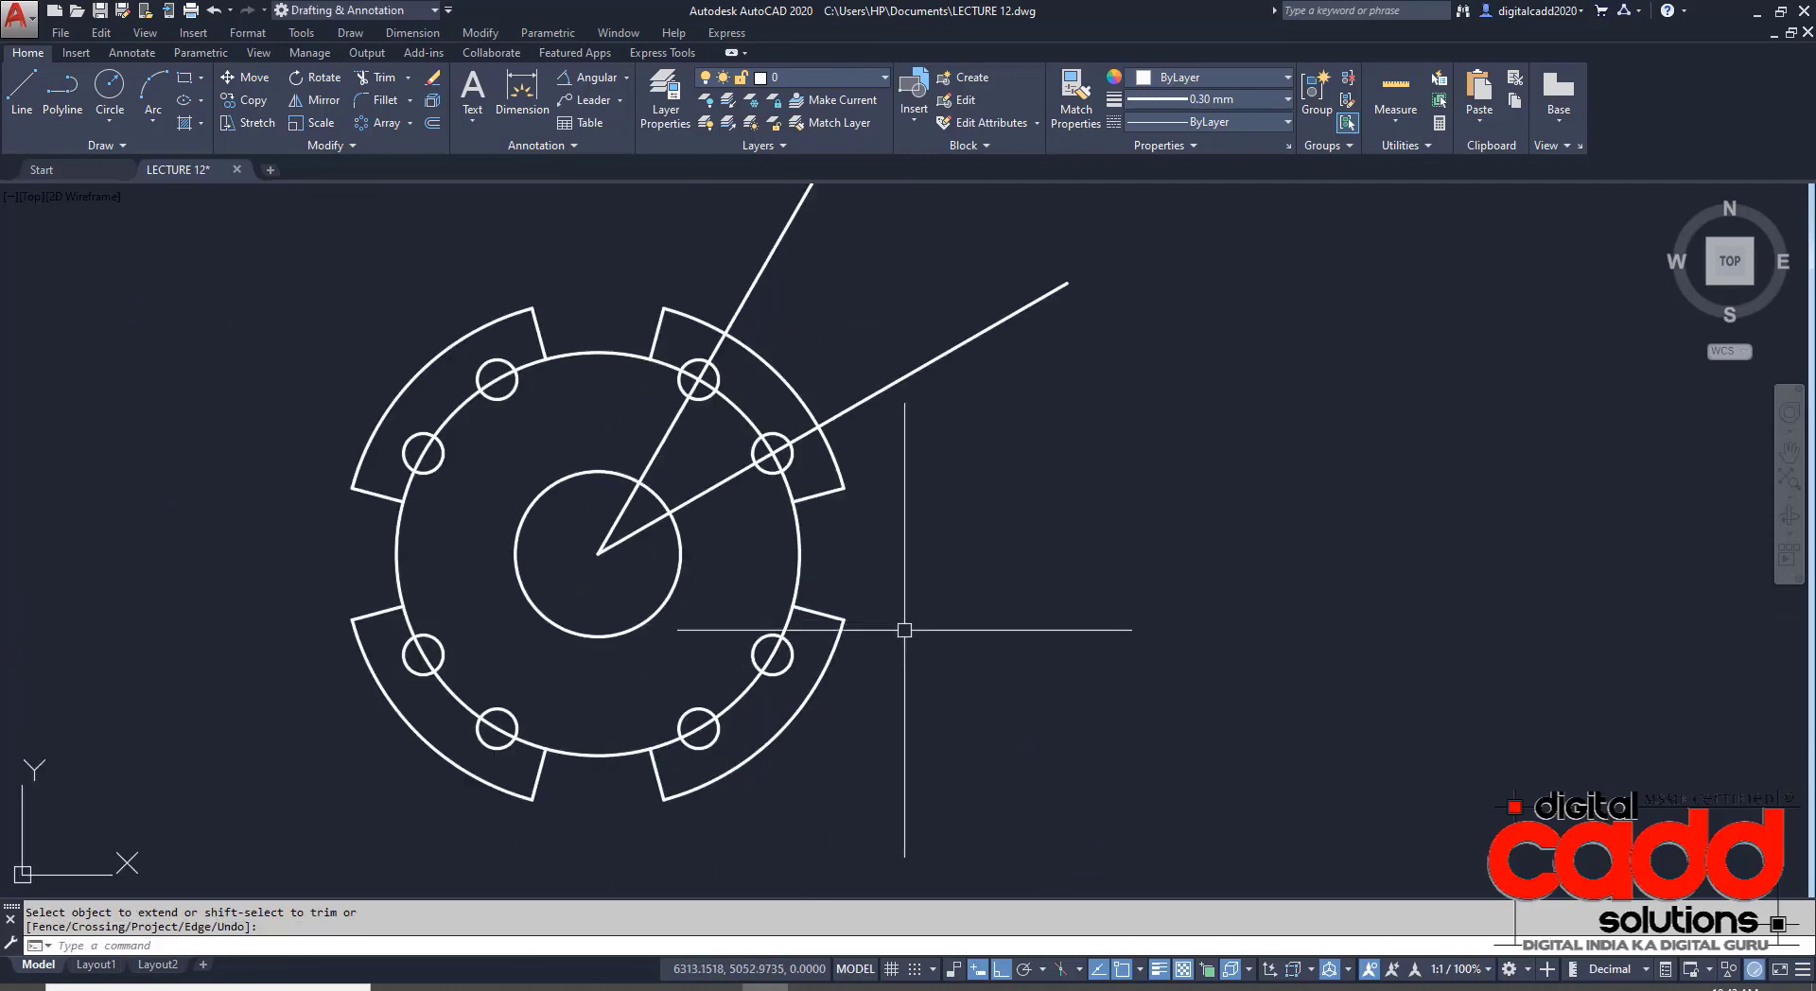
pyautogui.moveTo(755, 677); pyautogui.dragTo(768, 684, button='middle')
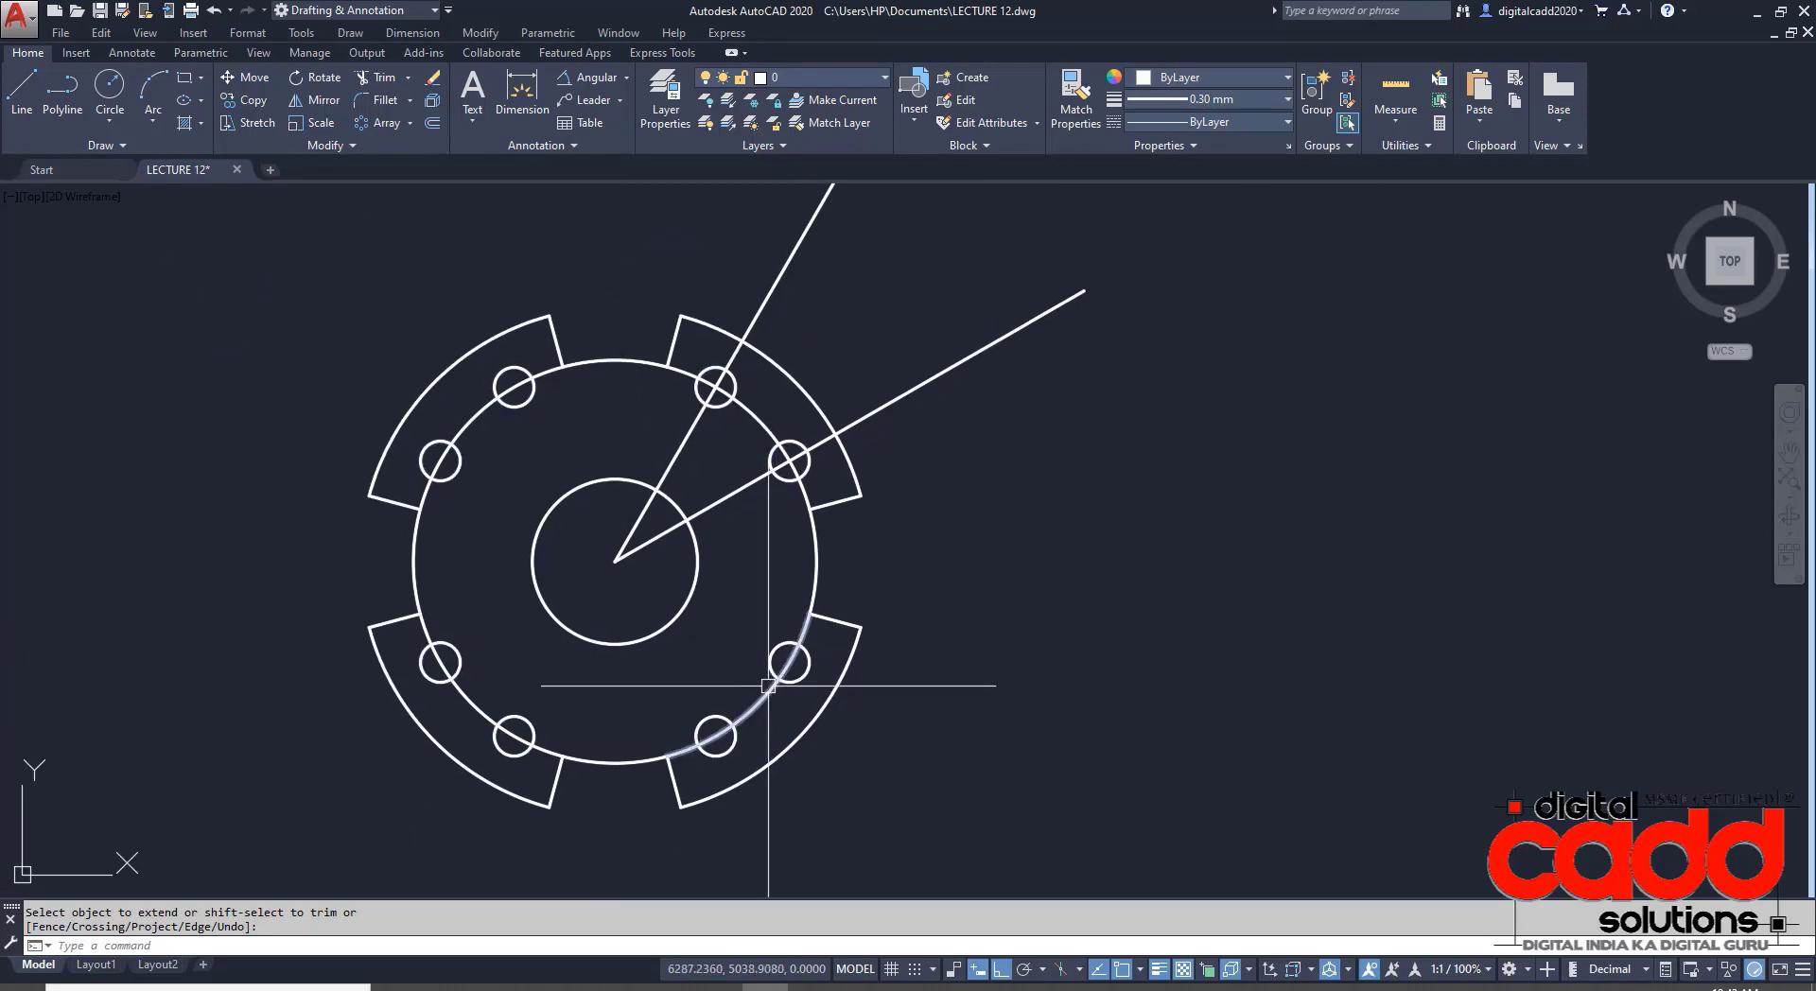
pyautogui.click(534, 988)
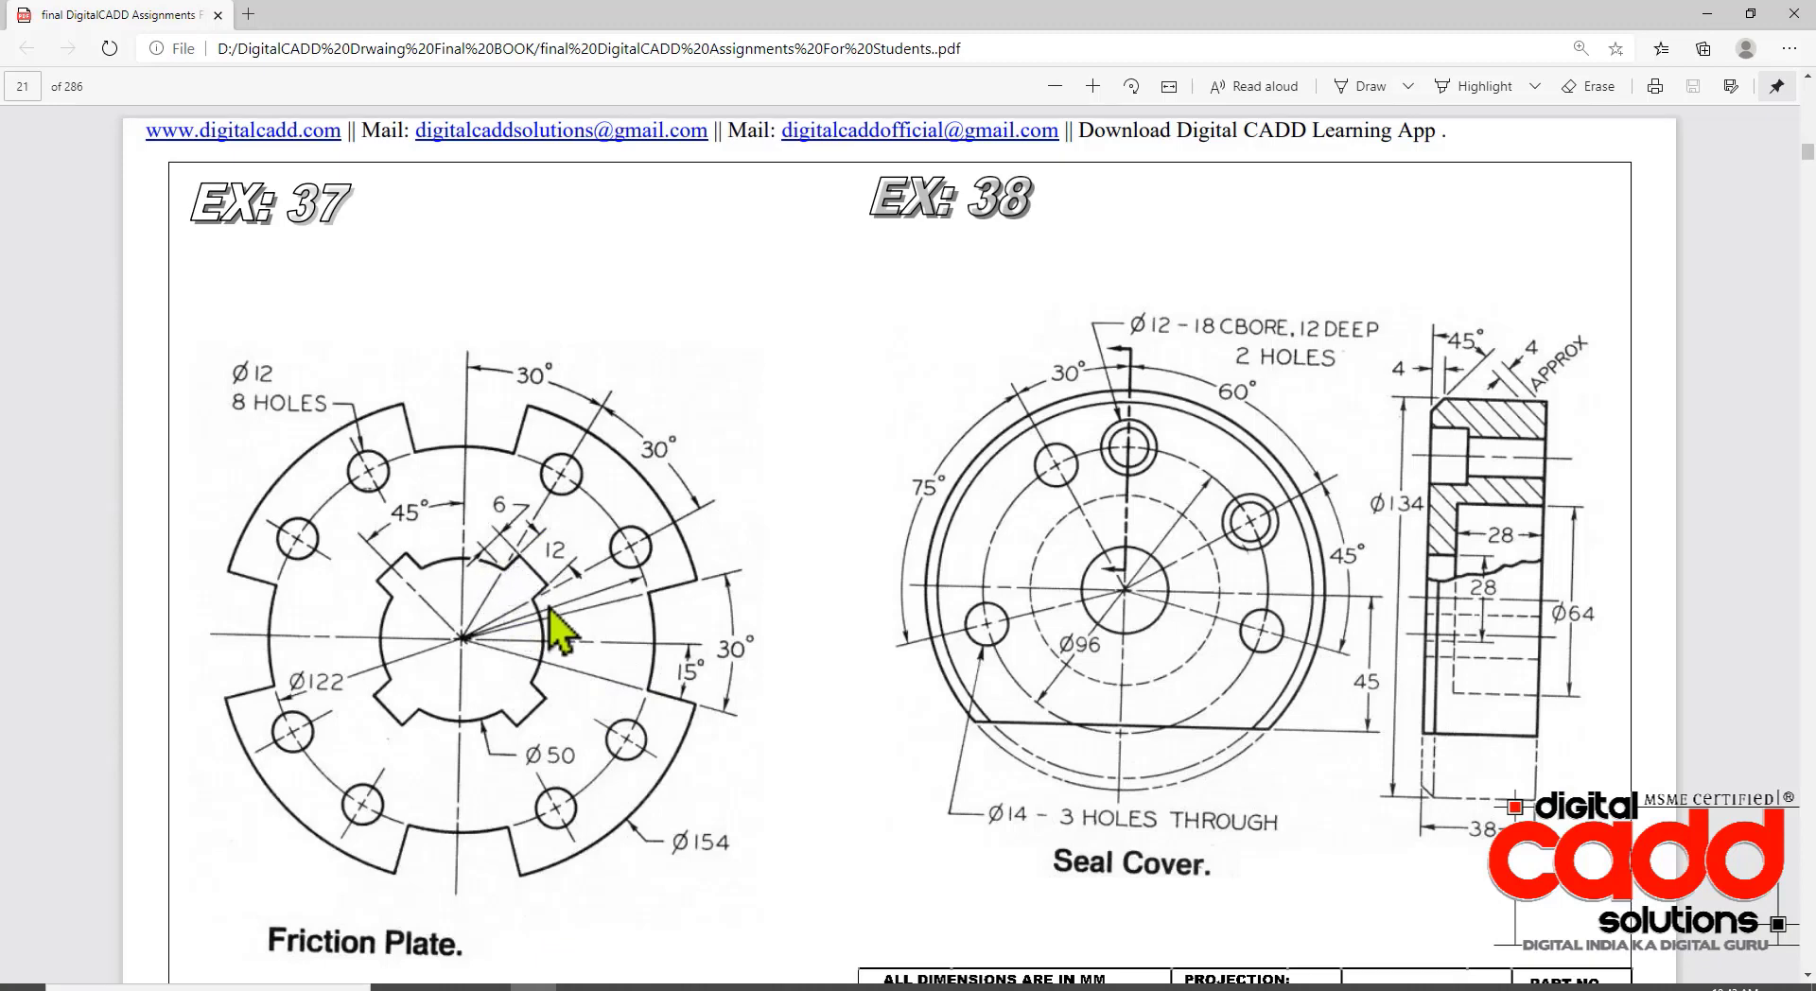
pyautogui.click(764, 988)
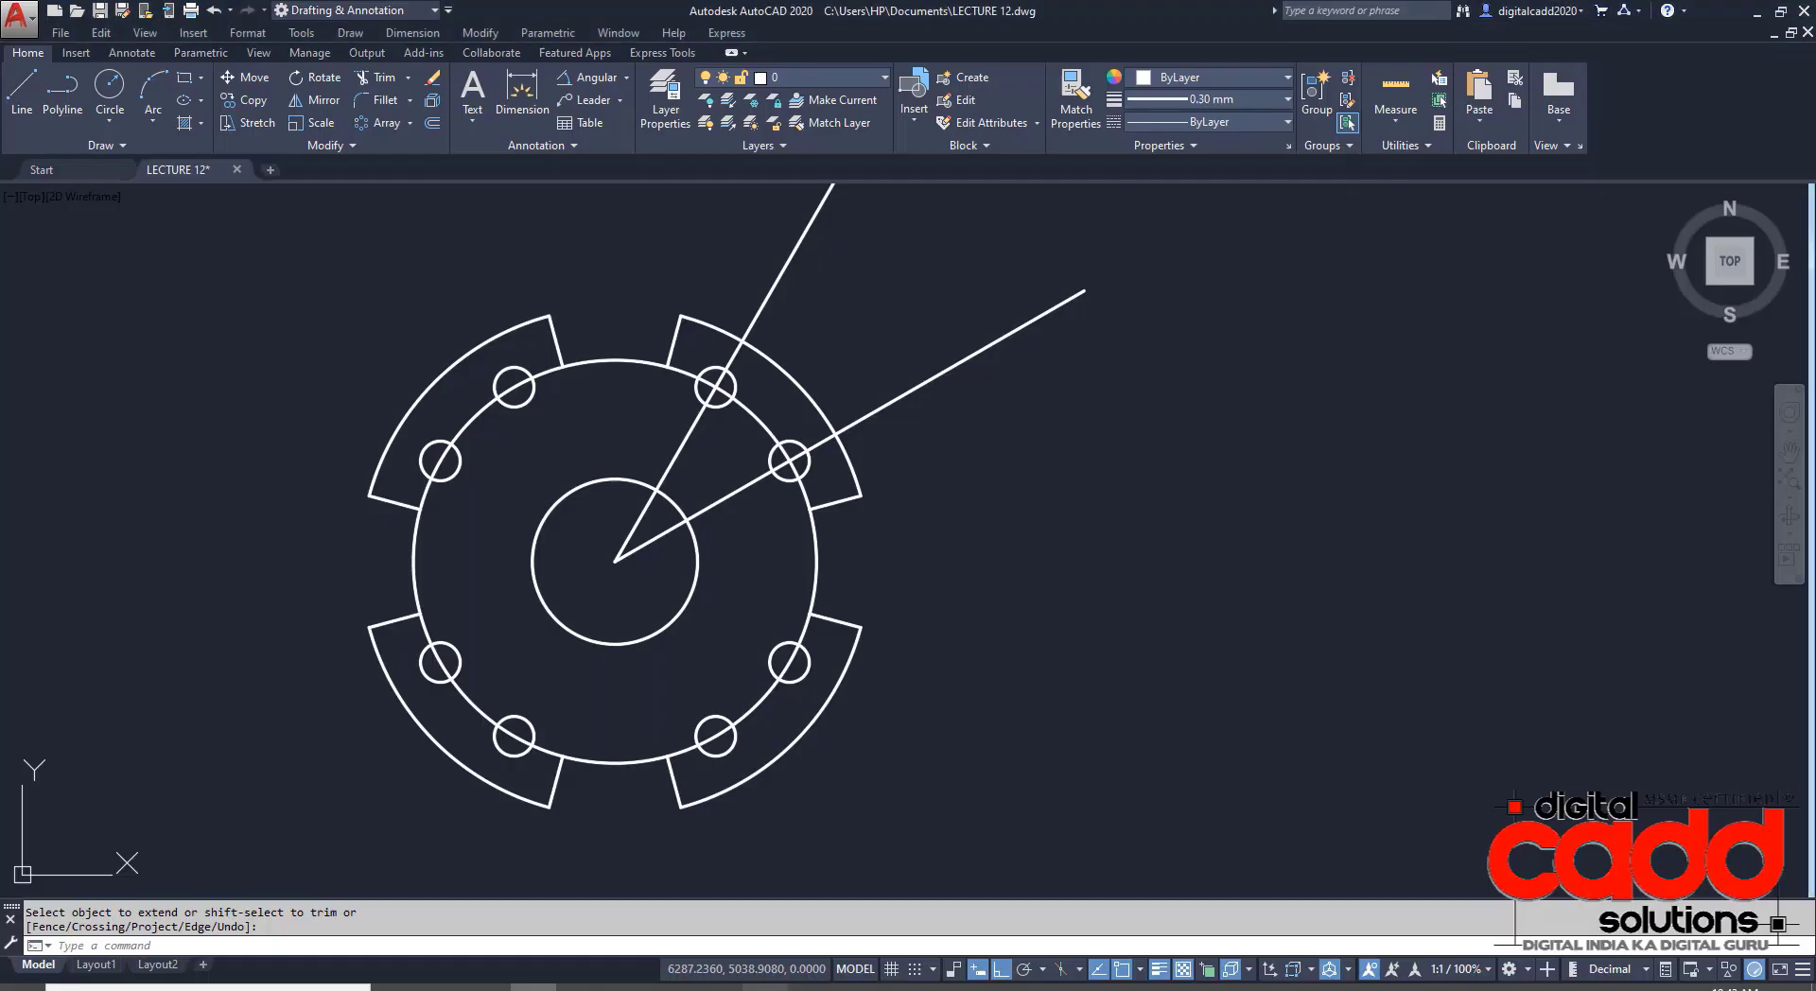
pyautogui.scroll(4, 592, 407)
pyautogui.press('Escape')
pyautogui.write('L')
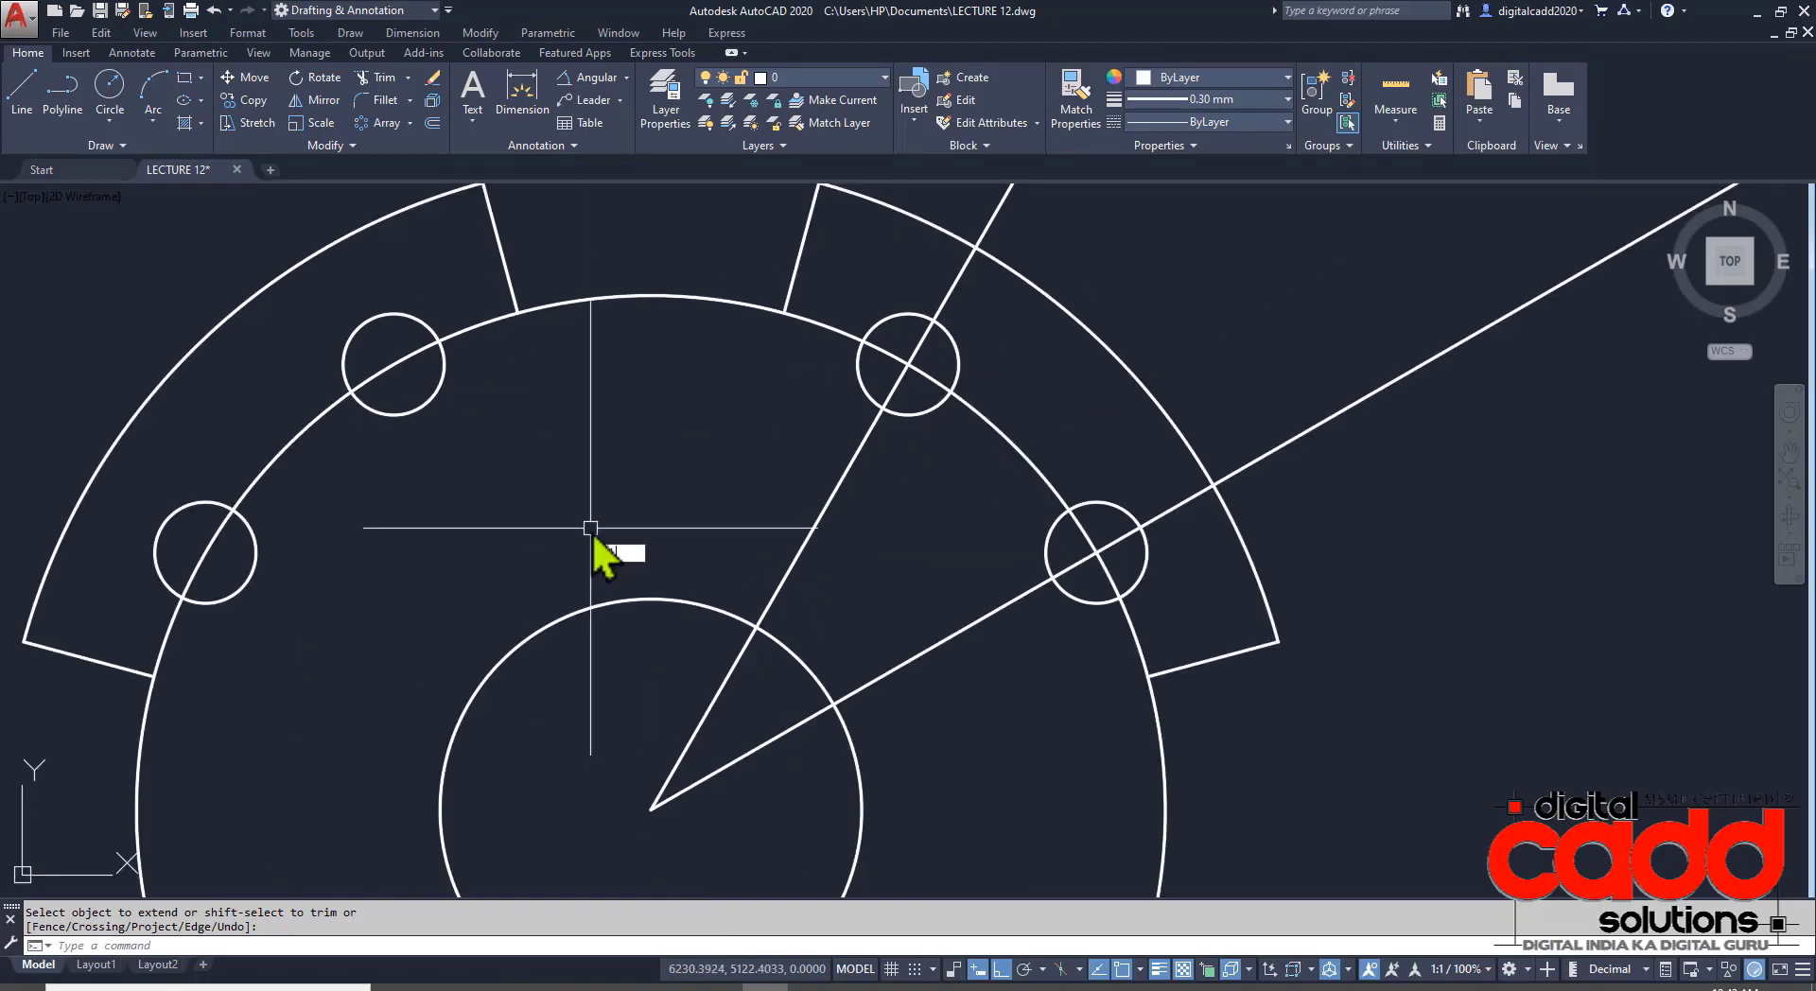
pyautogui.press('Return')
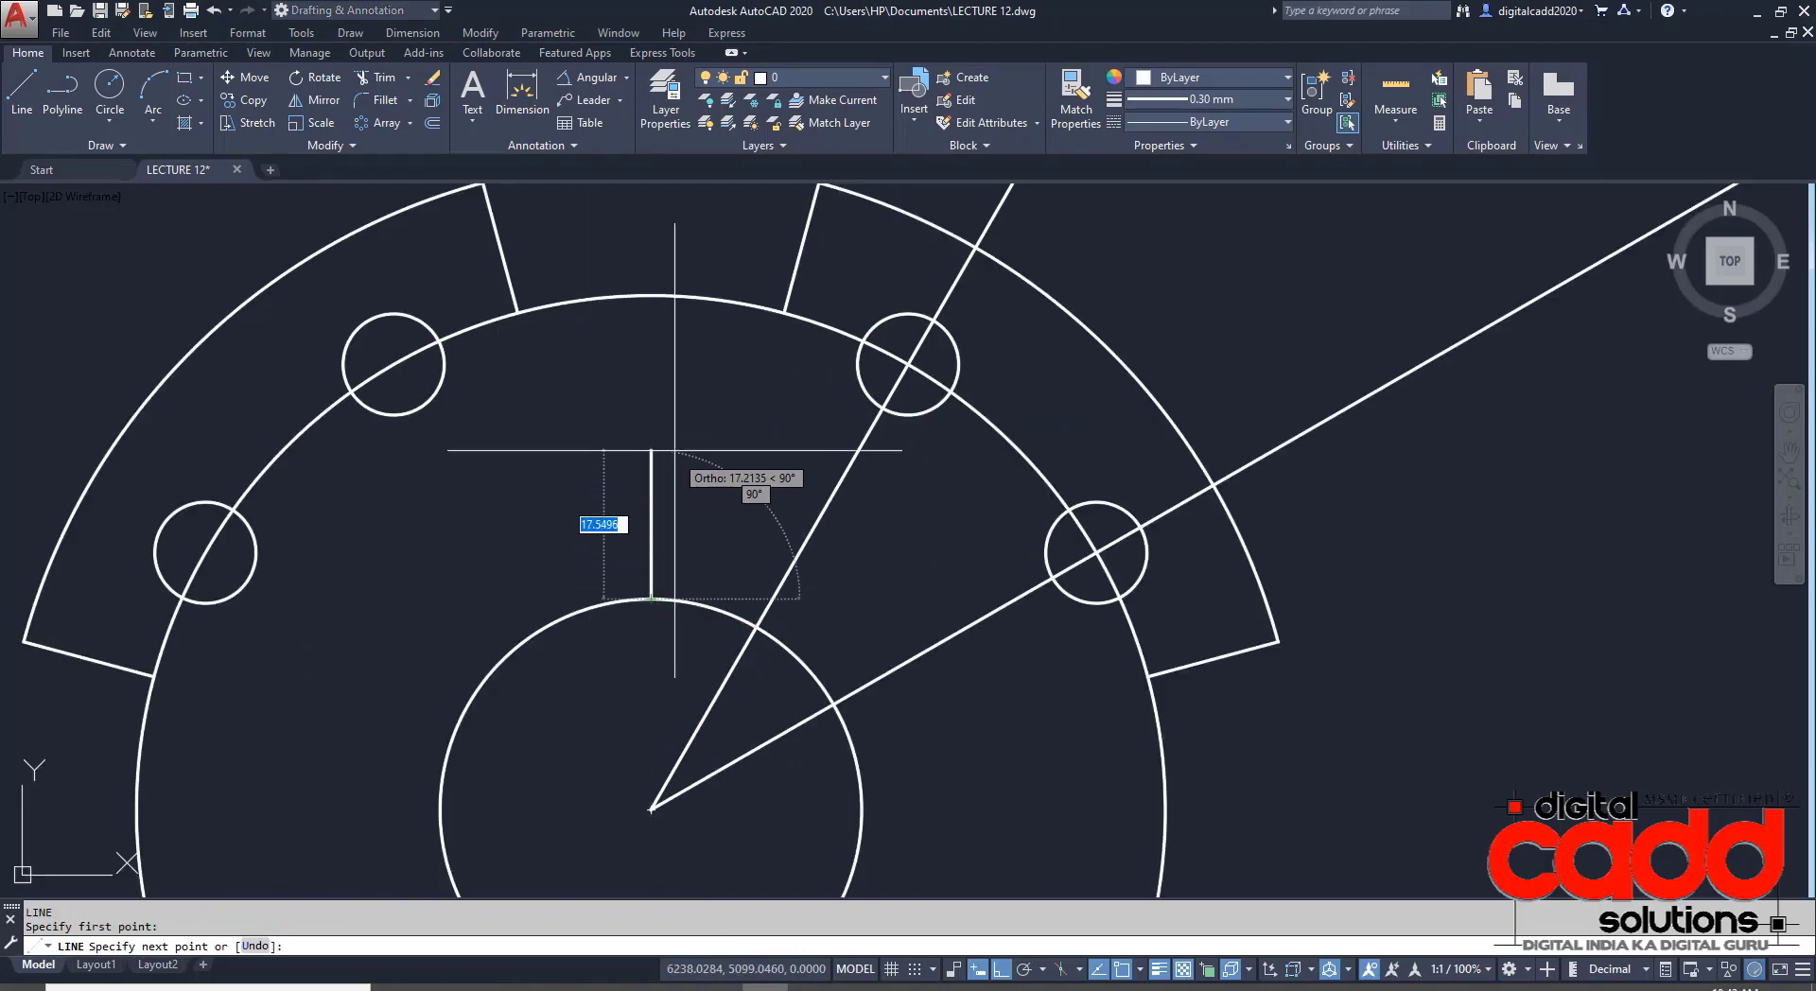
pyautogui.press('Return')
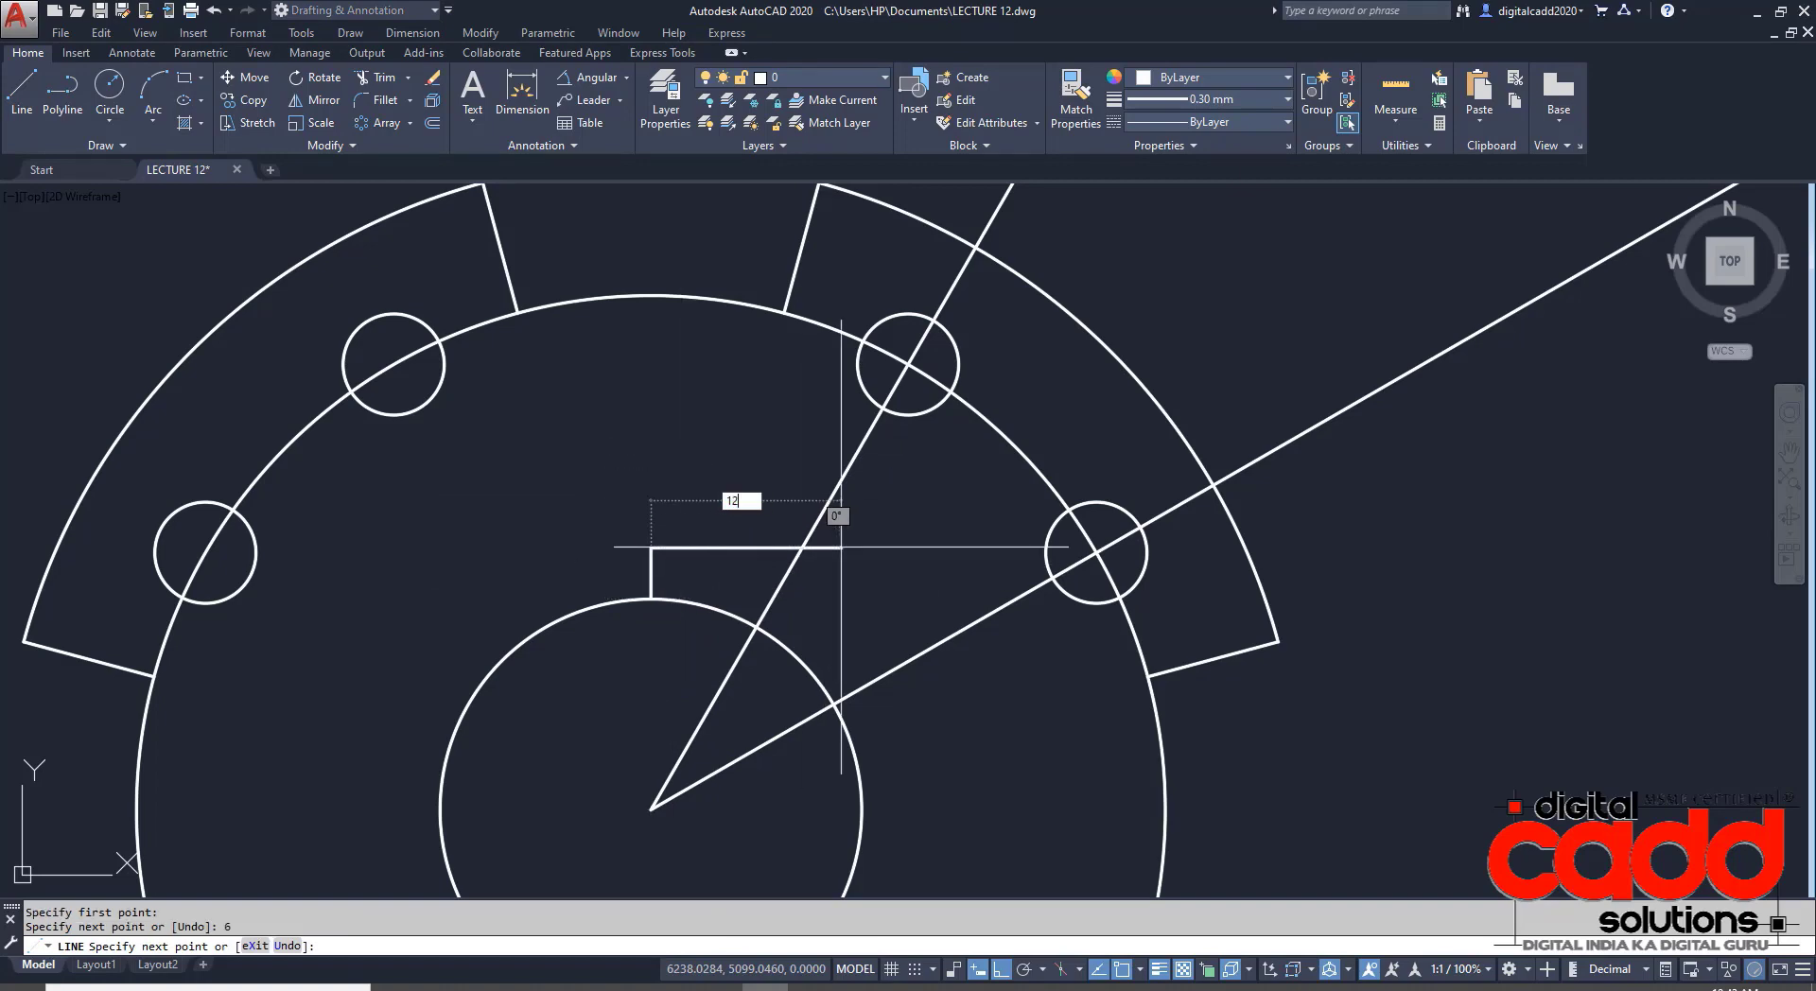
pyautogui.write('12')
pyautogui.press('Return')
# - Move the 12 mm horizontal line by its midpoint onto the upper end of the 6 mm vertical line
pyautogui.scroll(2, 750, 518)
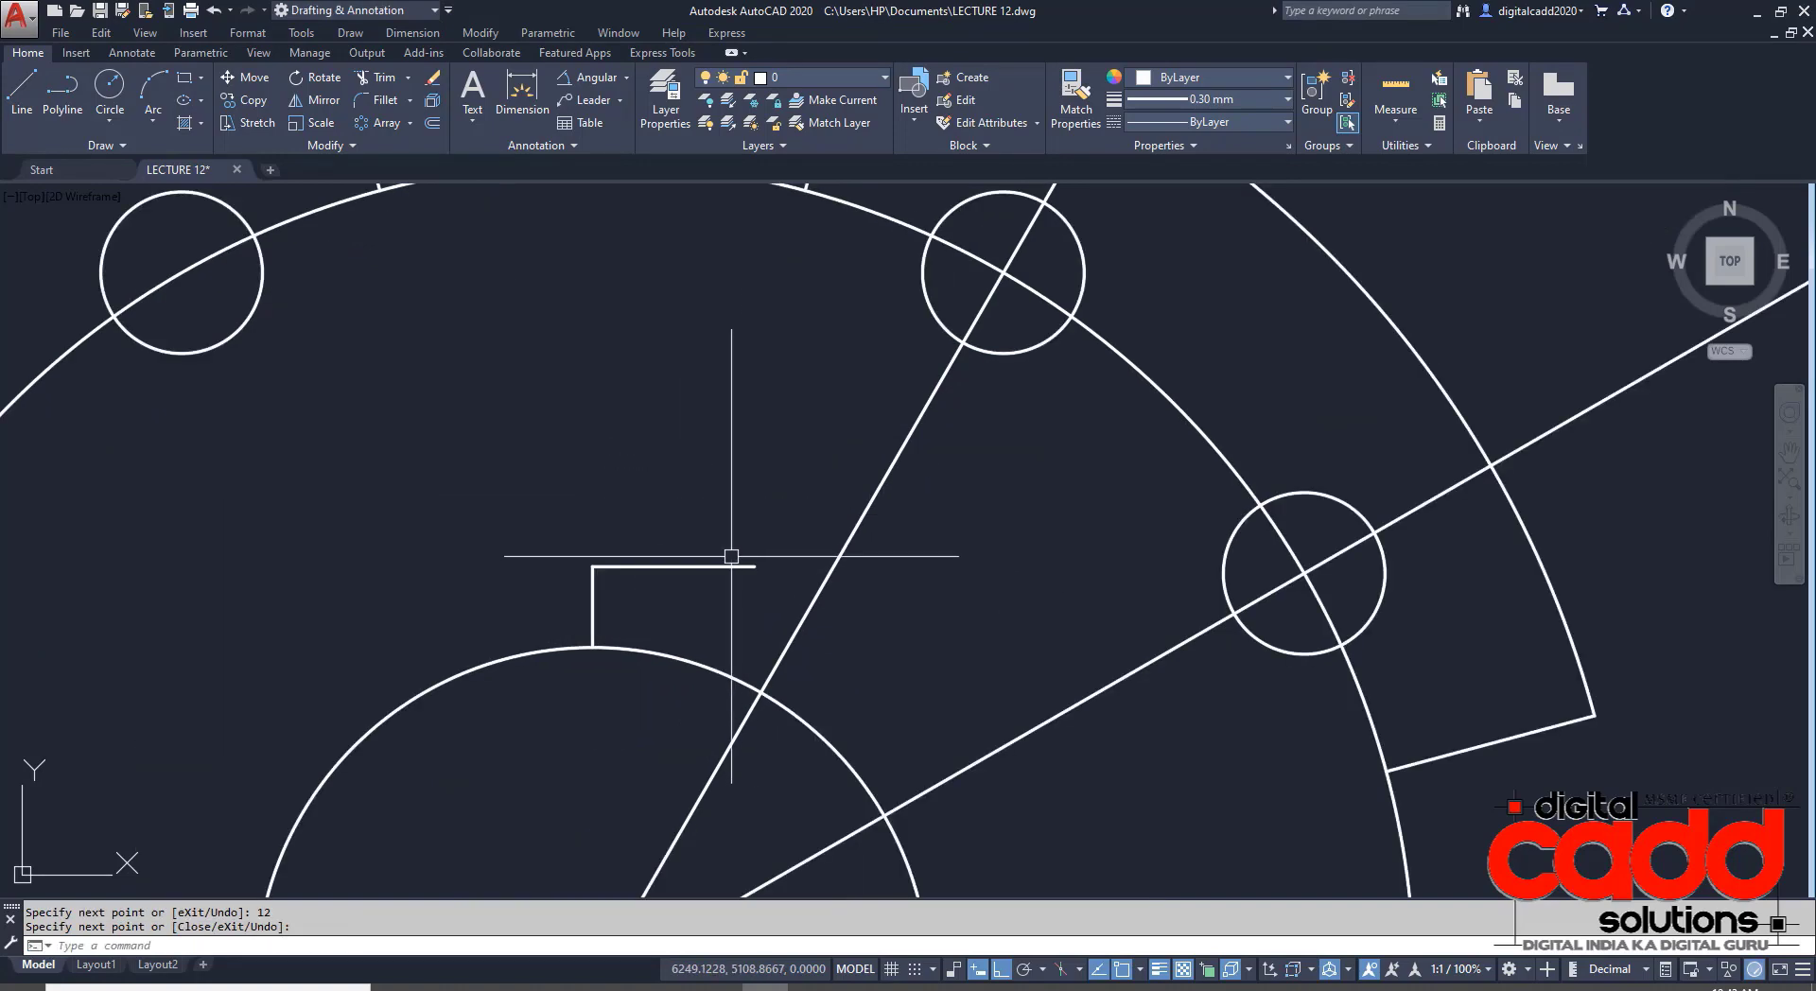
pyautogui.click(674, 566)
pyautogui.press('Escape')
pyautogui.press('Escape')
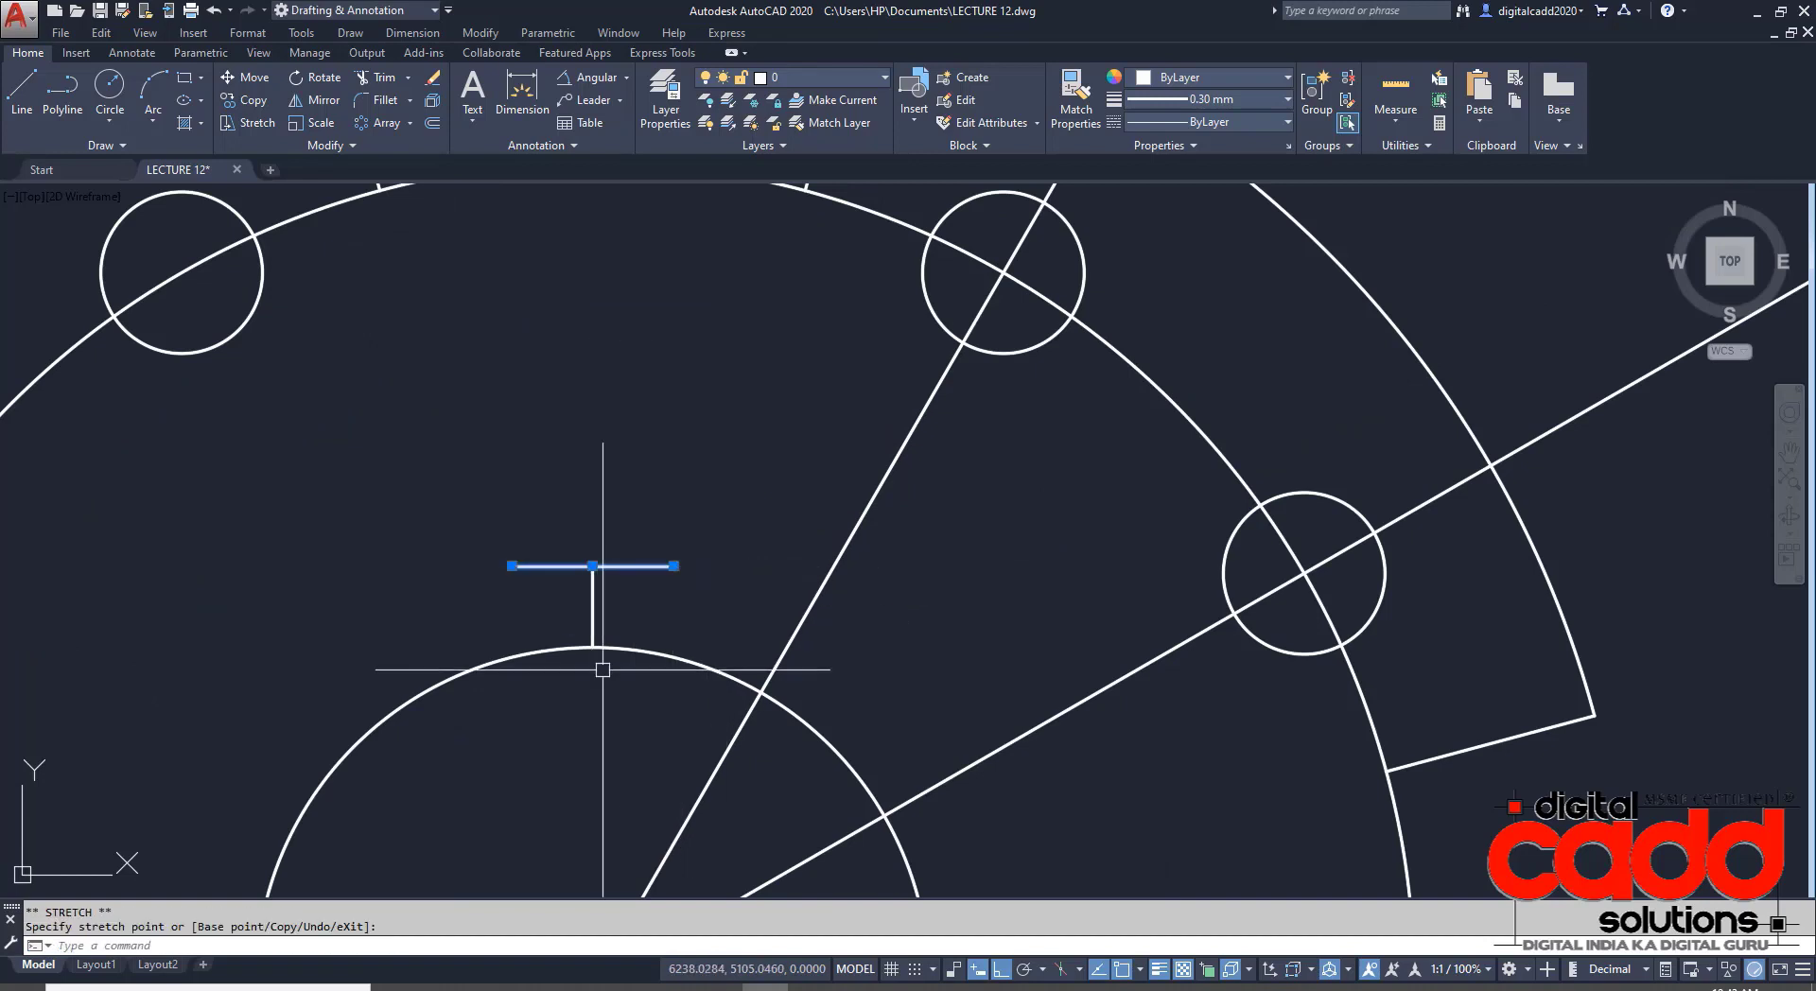
# - Draw the slot's two sides as vertical lines from both ends of the 12 mm line down into the 50 mm circle
pyautogui.write('l')
pyautogui.press('Return')
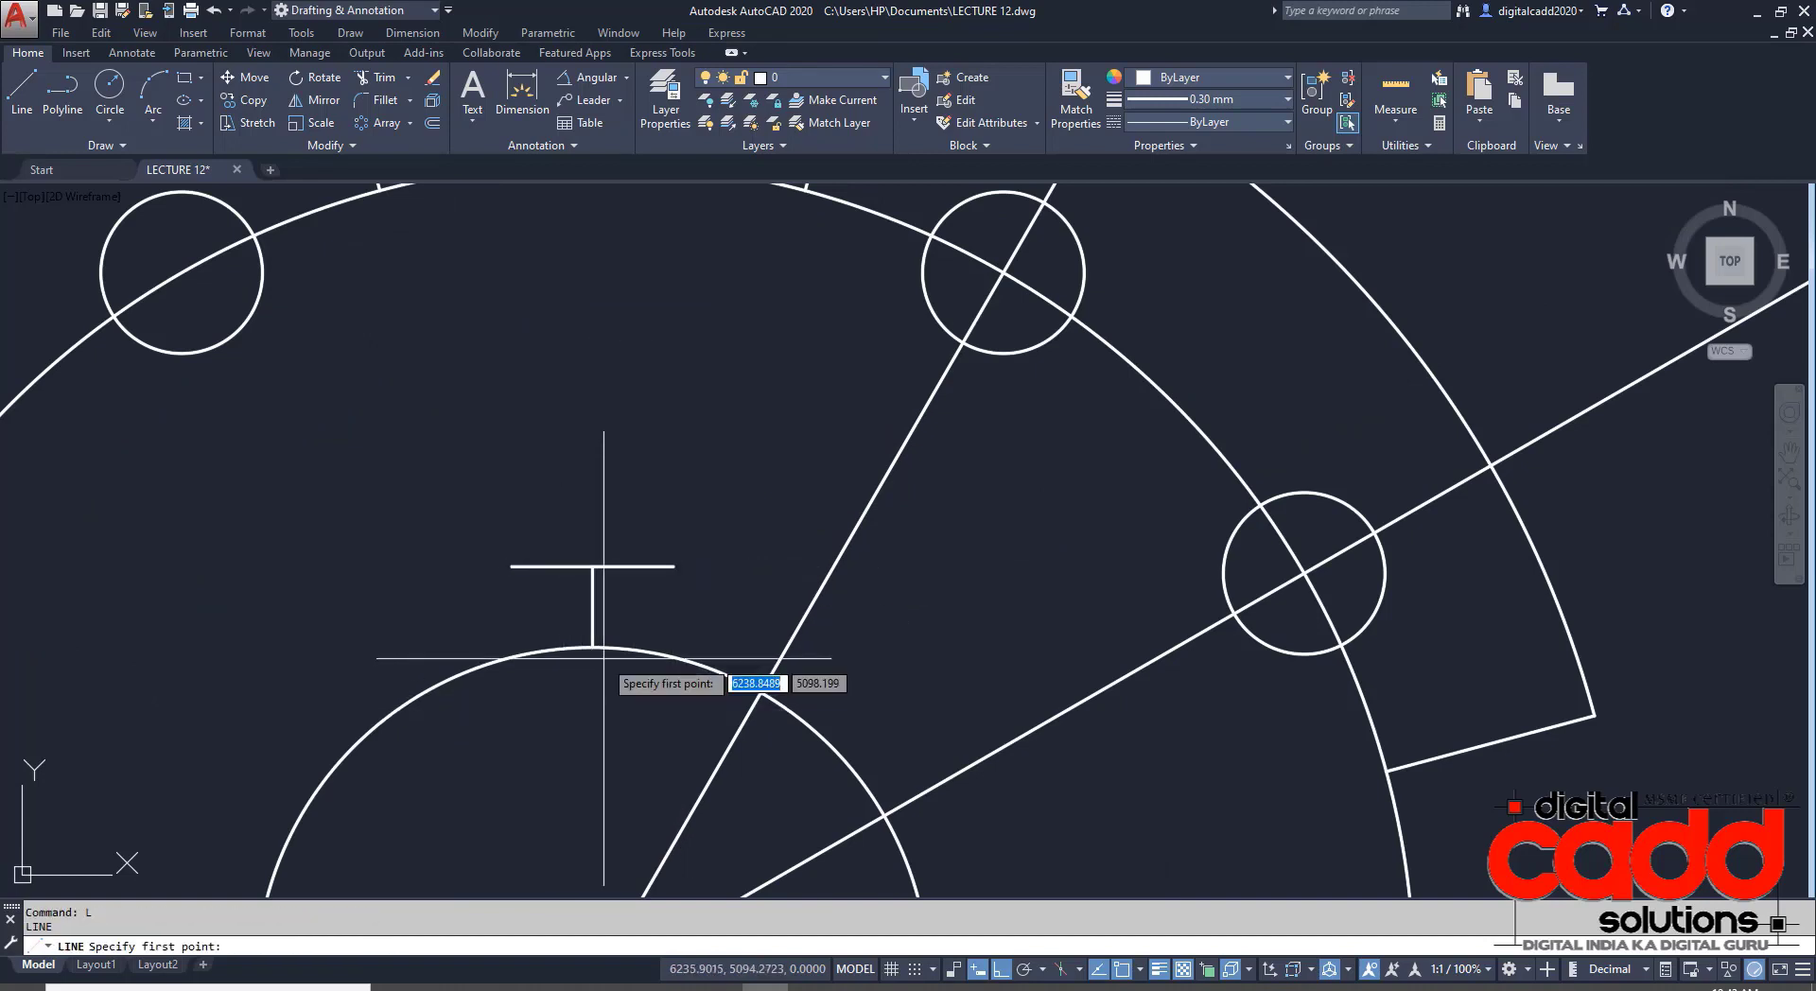
pyautogui.click(673, 567)
pyautogui.click(674, 731)
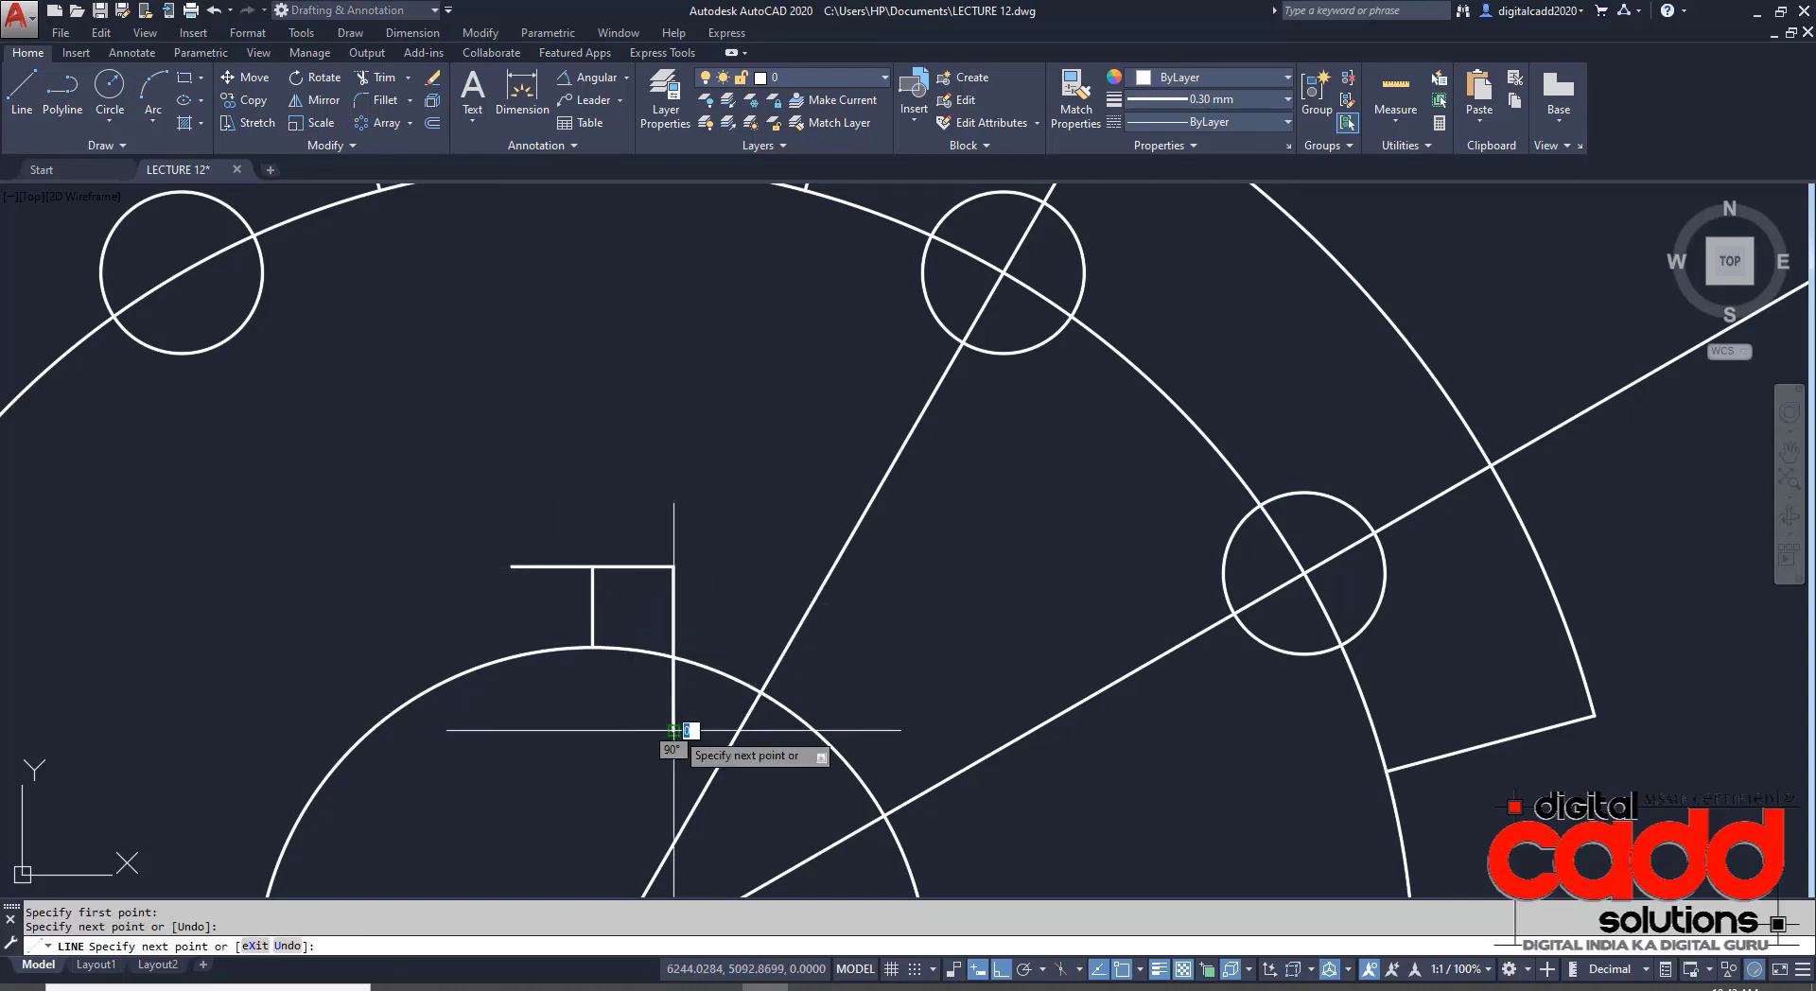
pyautogui.press('Return')
pyautogui.press('Return')
pyautogui.click(512, 567)
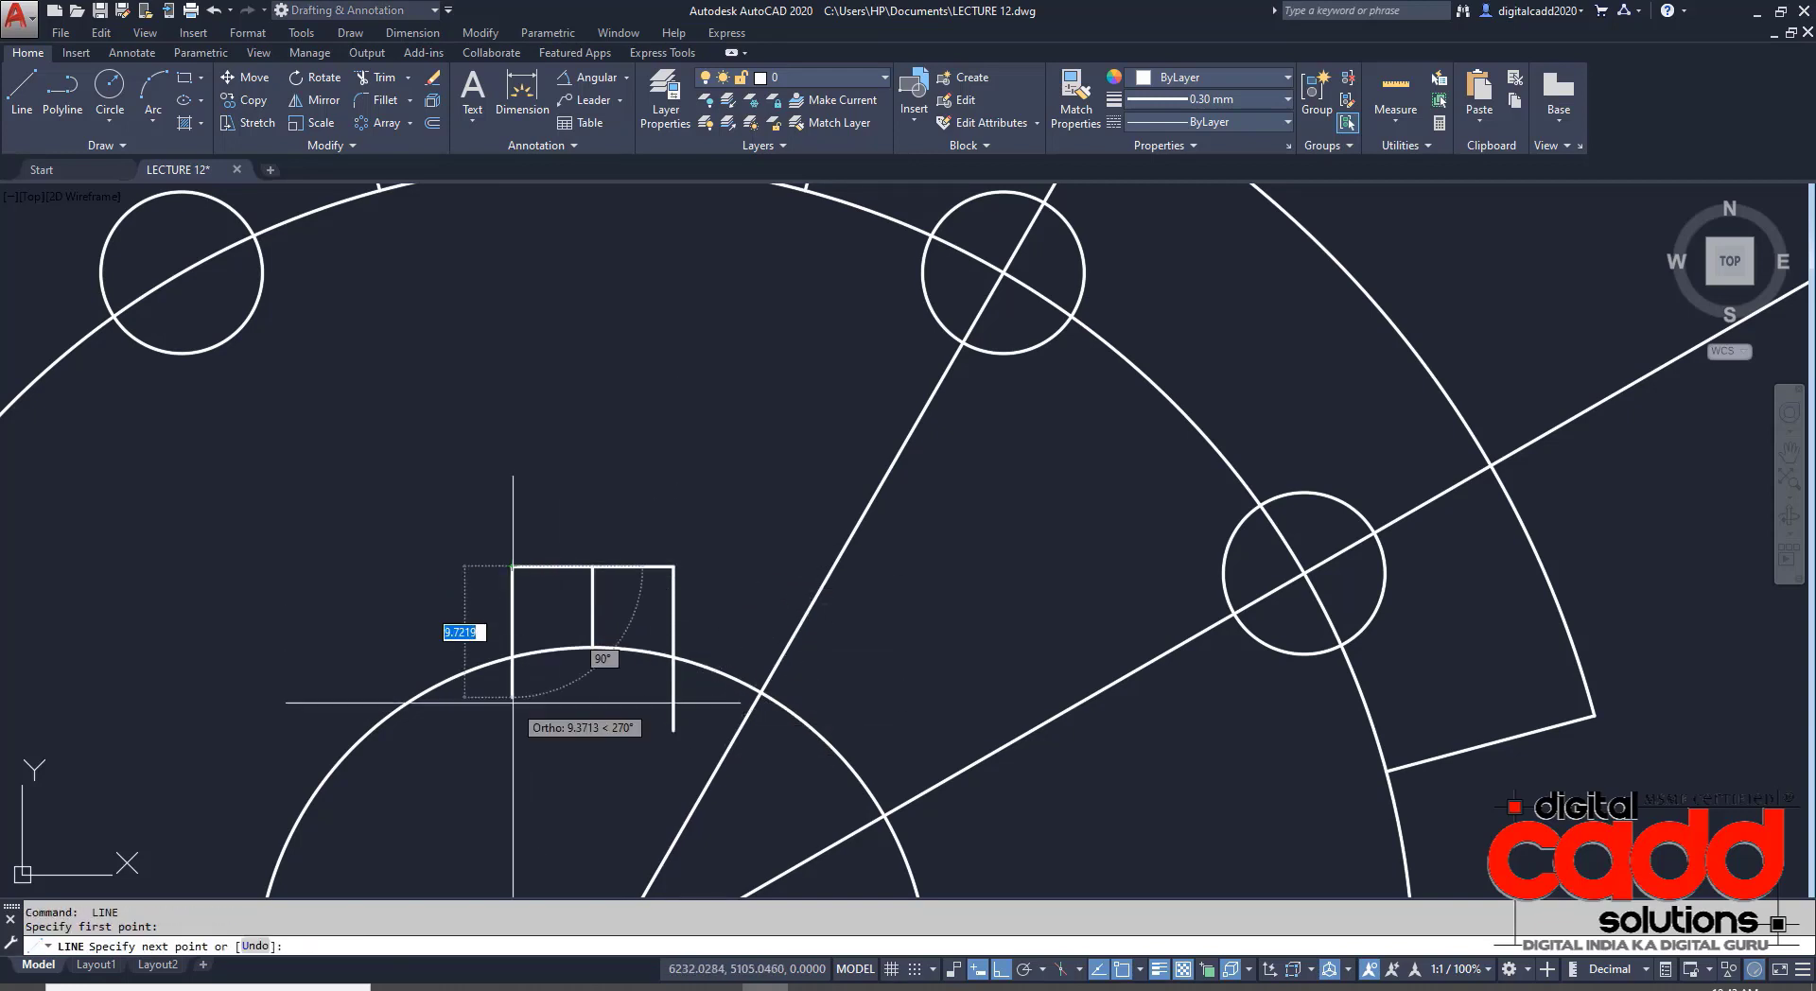
pyautogui.click(515, 773)
pyautogui.press('Return')
# - Draw a horizontal reference line from the 50 mm circle's top past the slot's right side
pyautogui.press('Return')
pyautogui.click(592, 647)
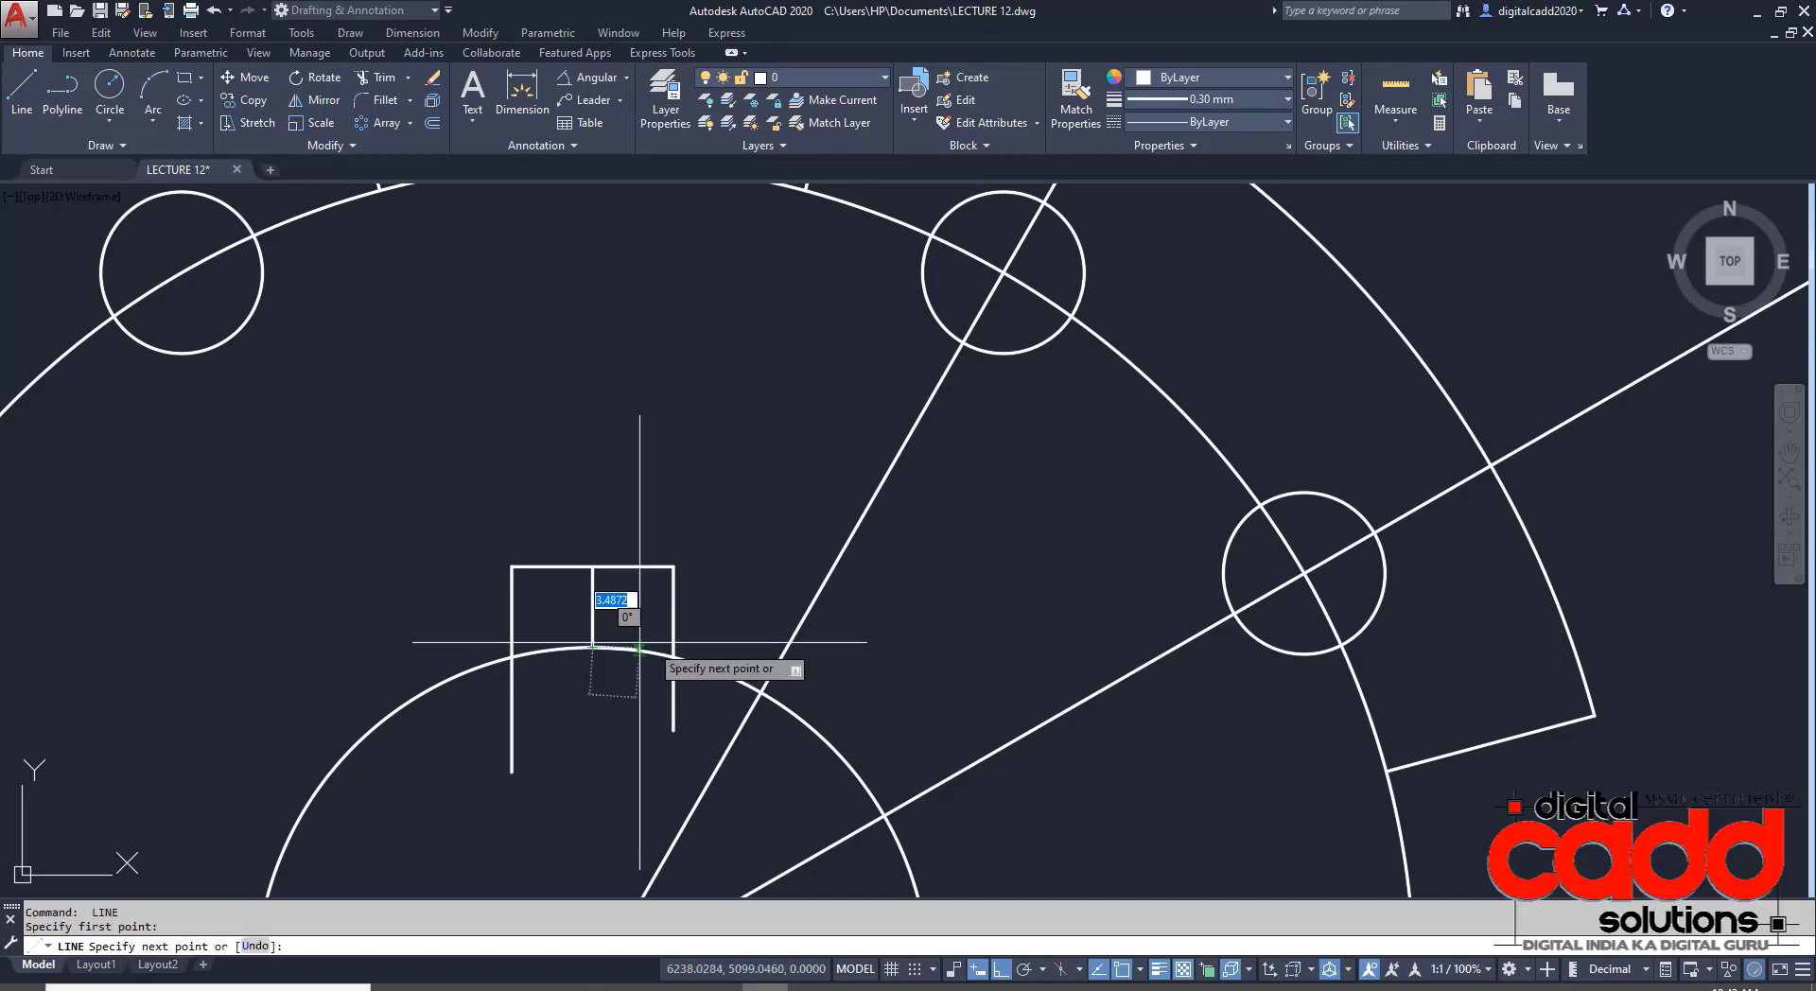
pyautogui.click(735, 647)
pyautogui.press('Return')
# - Move the slot lines down from the reference line's crossing with the right side to that side's intersection with the 50 mm circle
pyautogui.click(441, 514)
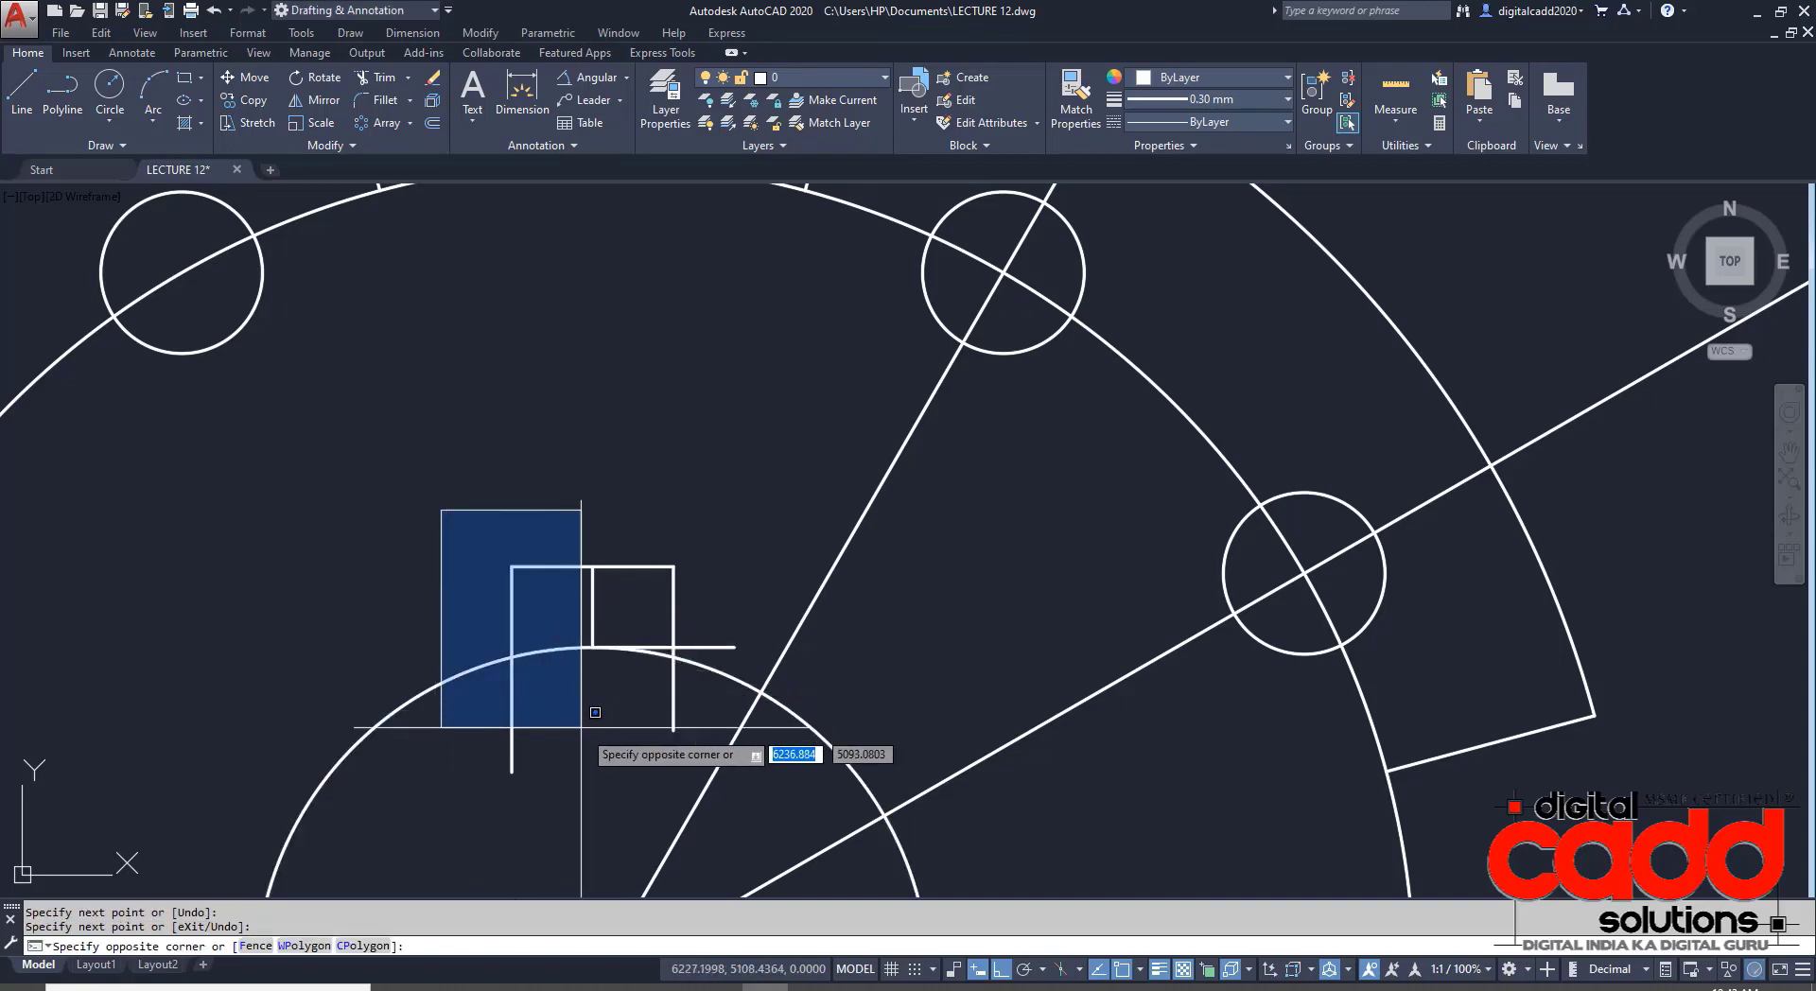
pyautogui.click(723, 790)
pyautogui.write('M')
pyautogui.press('Return')
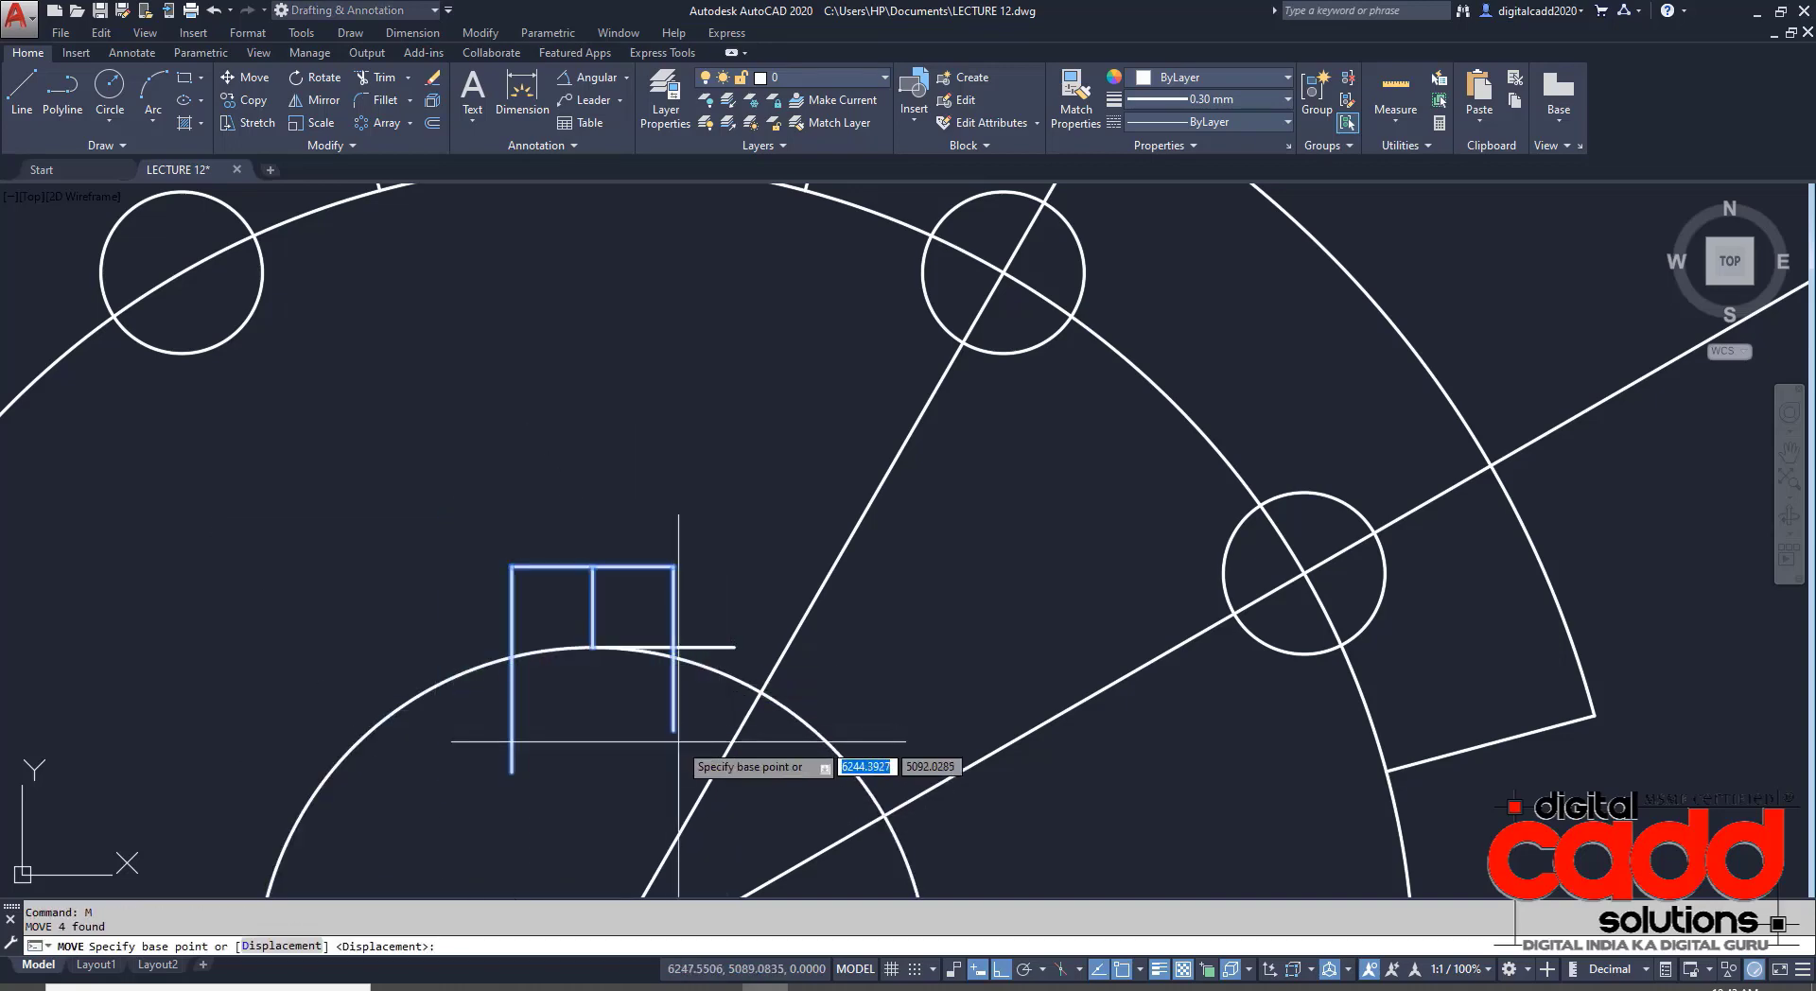
pyautogui.scroll(6, 705, 756)
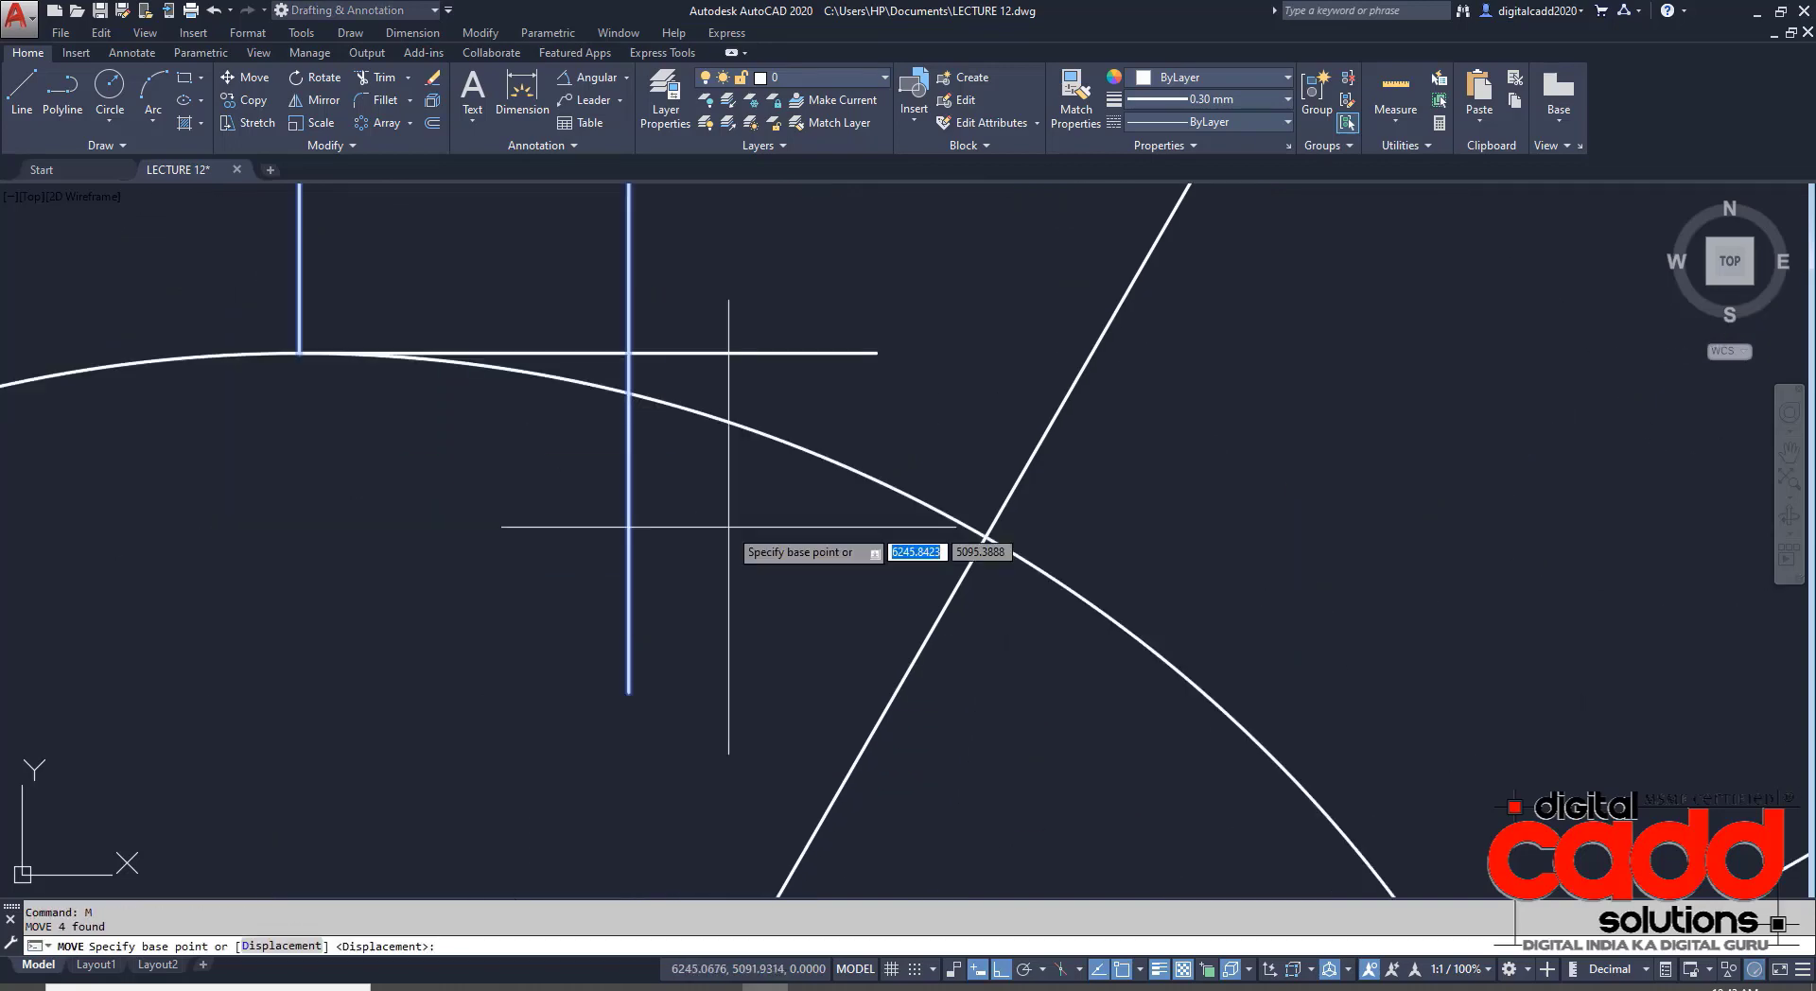
pyautogui.click(630, 352)
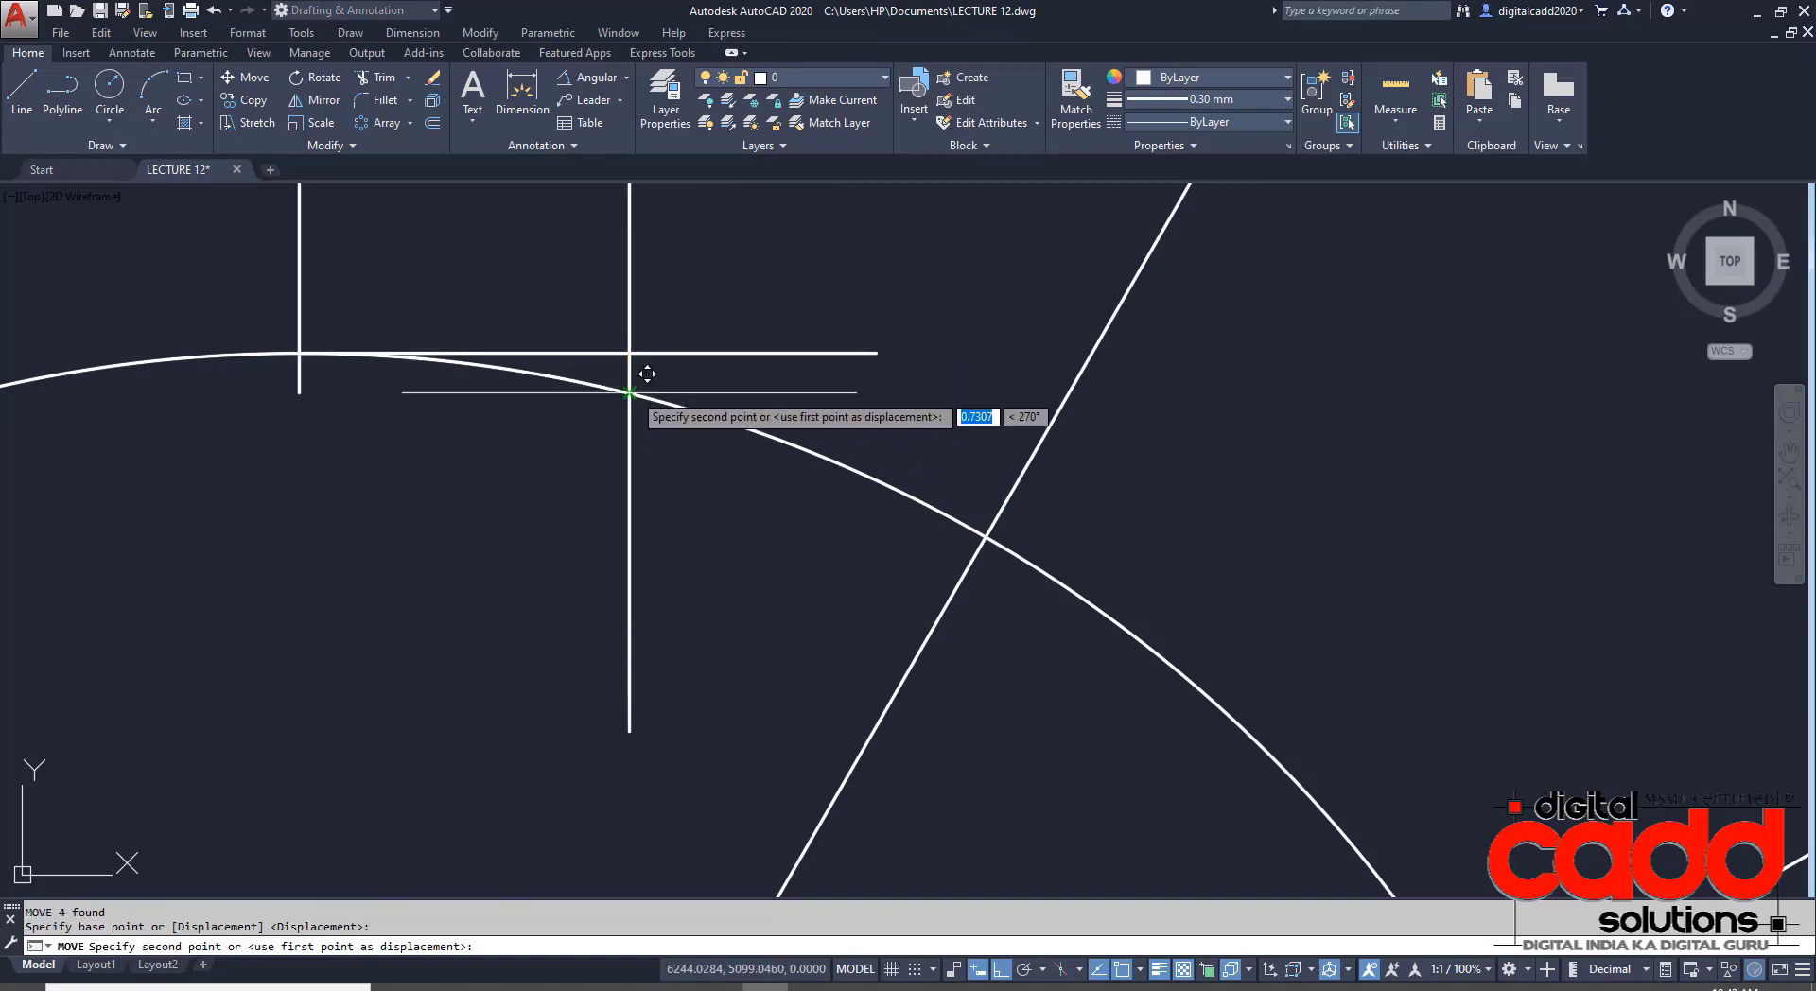
pyautogui.click(629, 393)
pyautogui.scroll(-4, 667, 632)
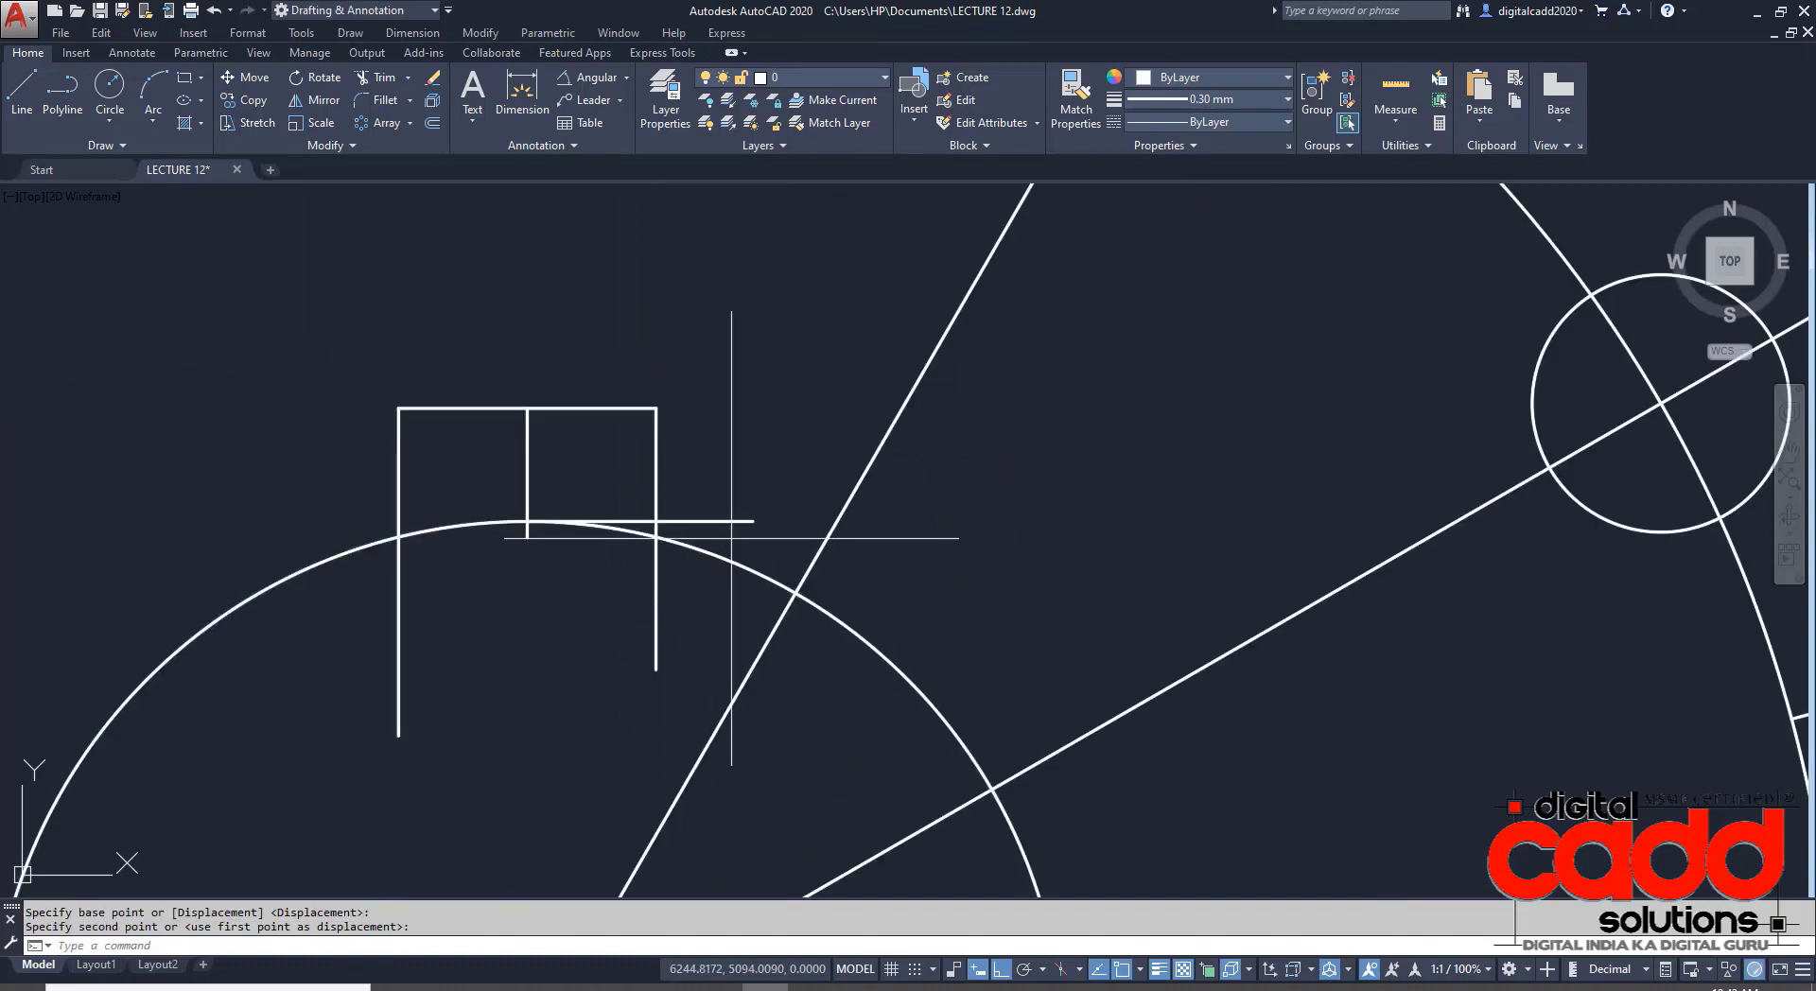
# - Erase the vertical line in the middle of the slot and the horizontal reference line
pyautogui.moveTo(731, 538); pyautogui.dragTo(730, 495)
pyautogui.moveTo(580, 479); pyautogui.dragTo(489, 477)
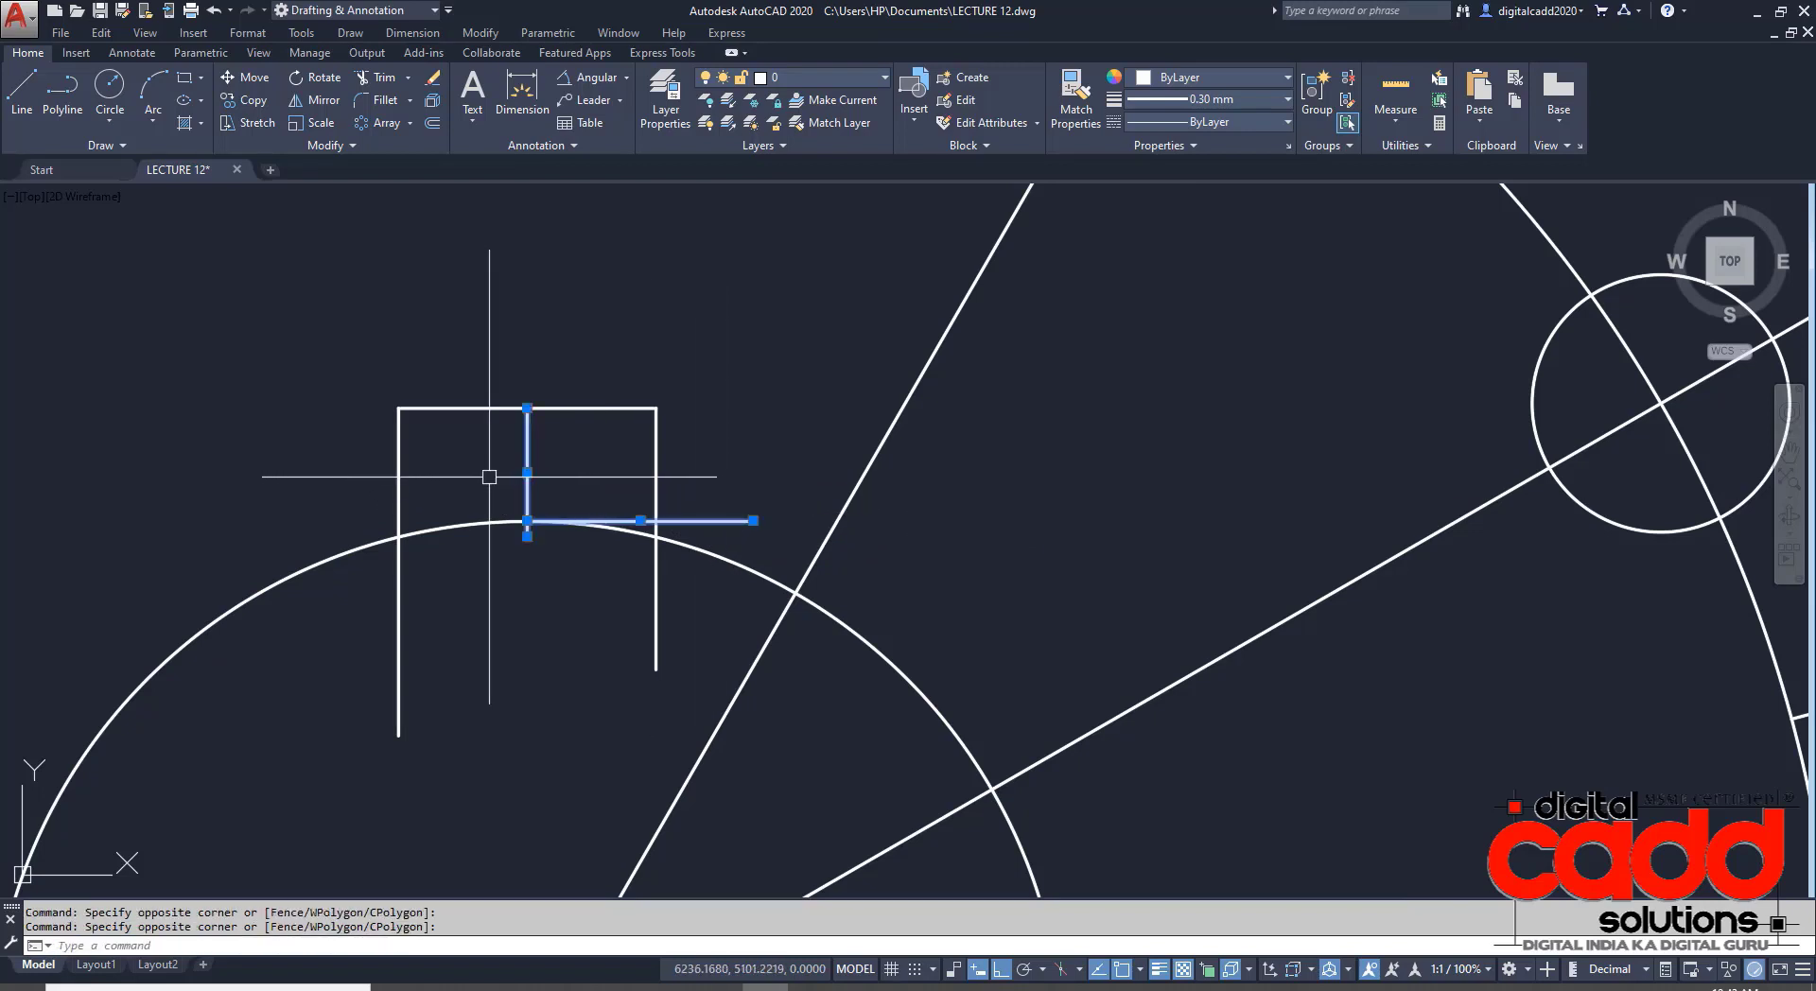
pyautogui.press('Return')
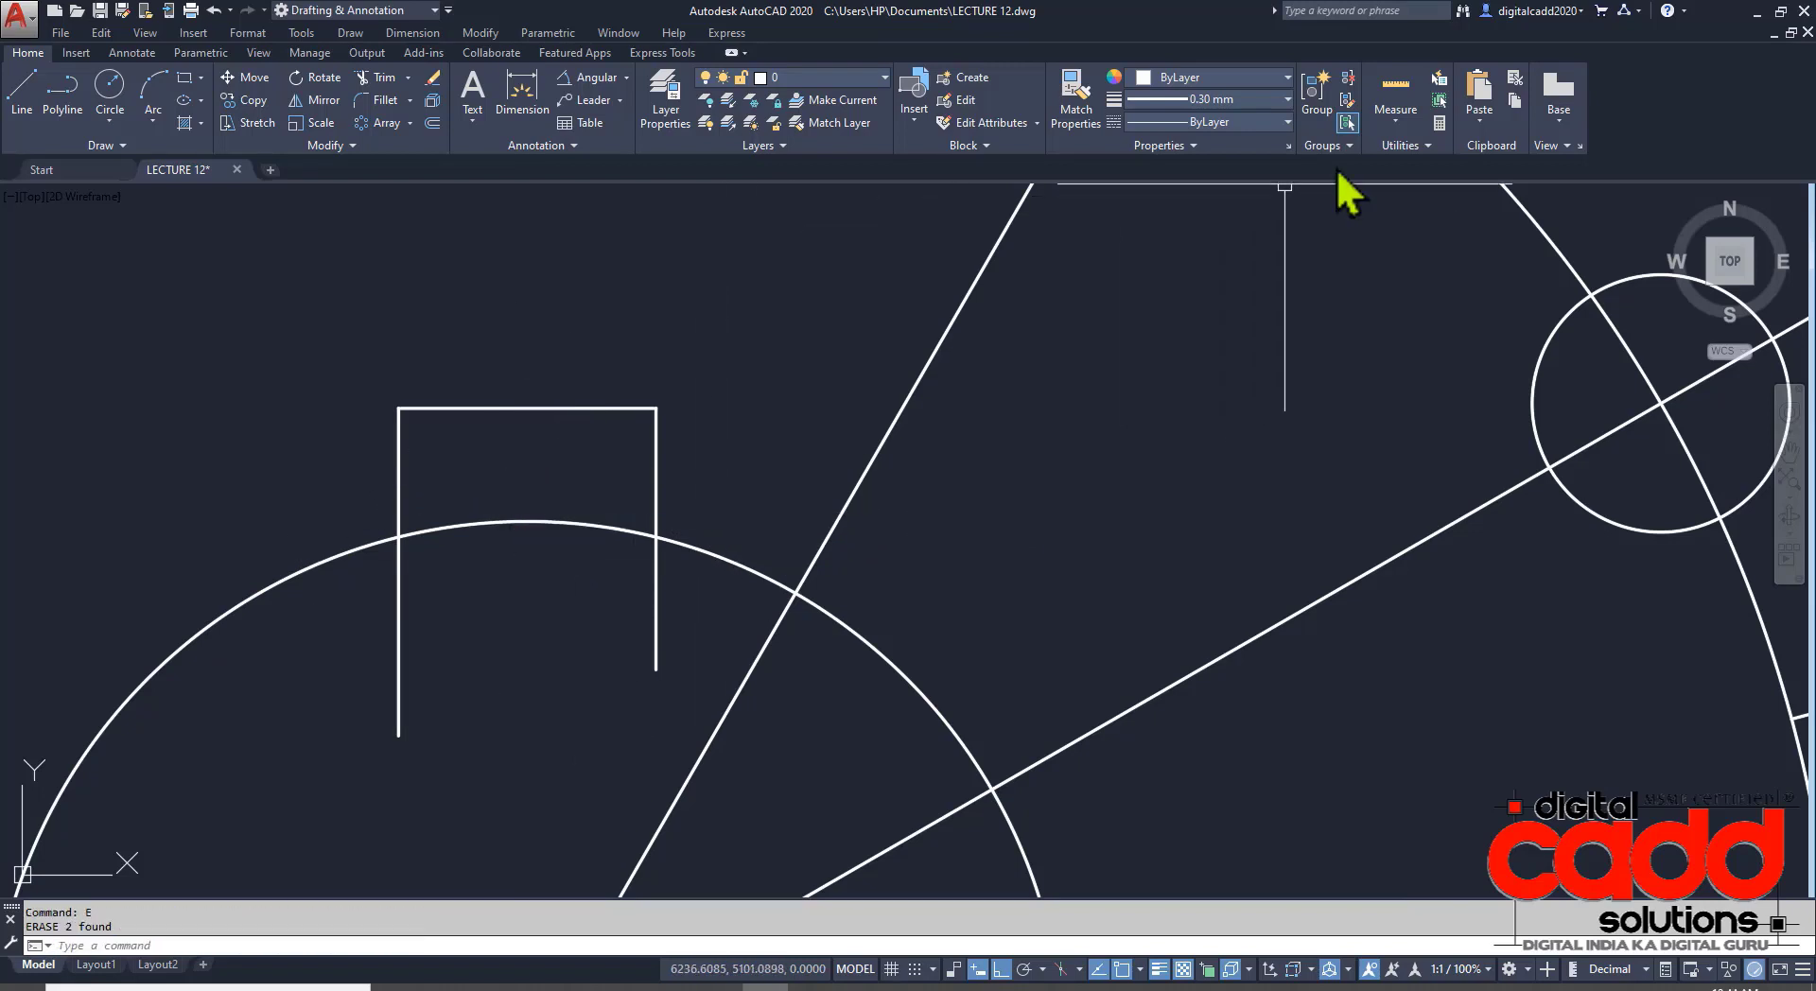
# - Measure the slot's width between the points where its sides cross the 50 mm circle
pyautogui.click(1377, 131)
pyautogui.click(1398, 202)
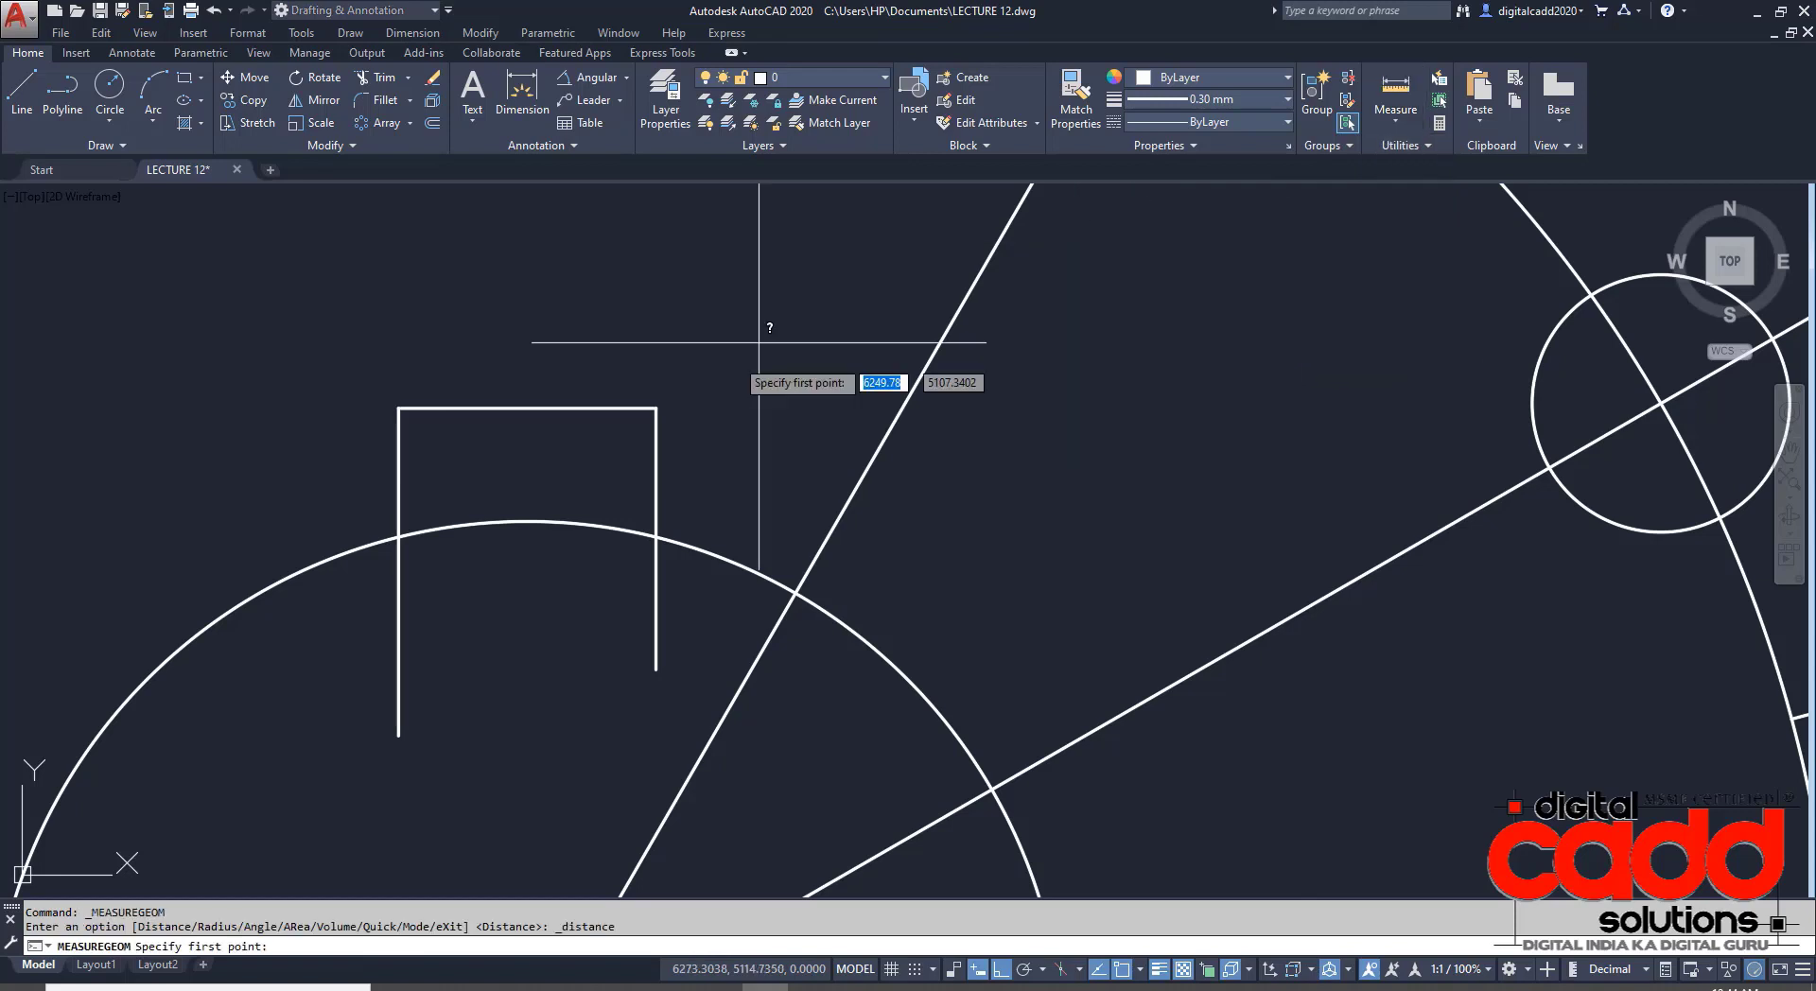
pyautogui.click(398, 537)
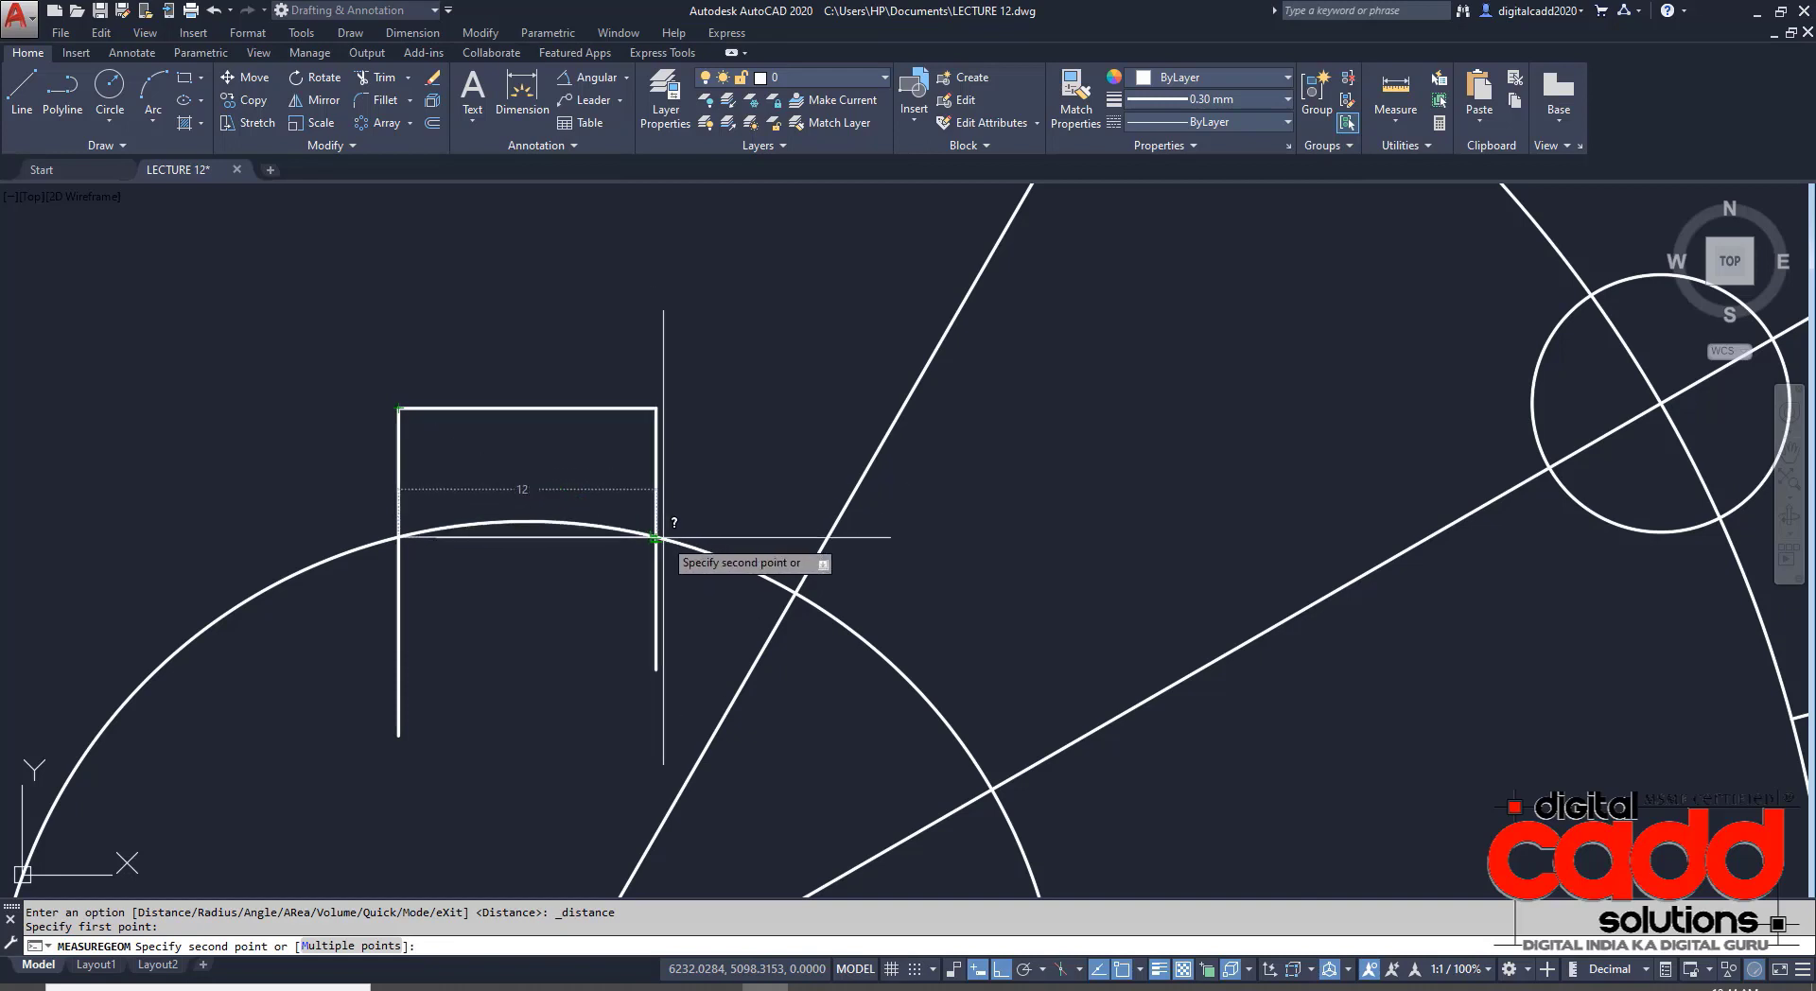
pyautogui.press('Escape')
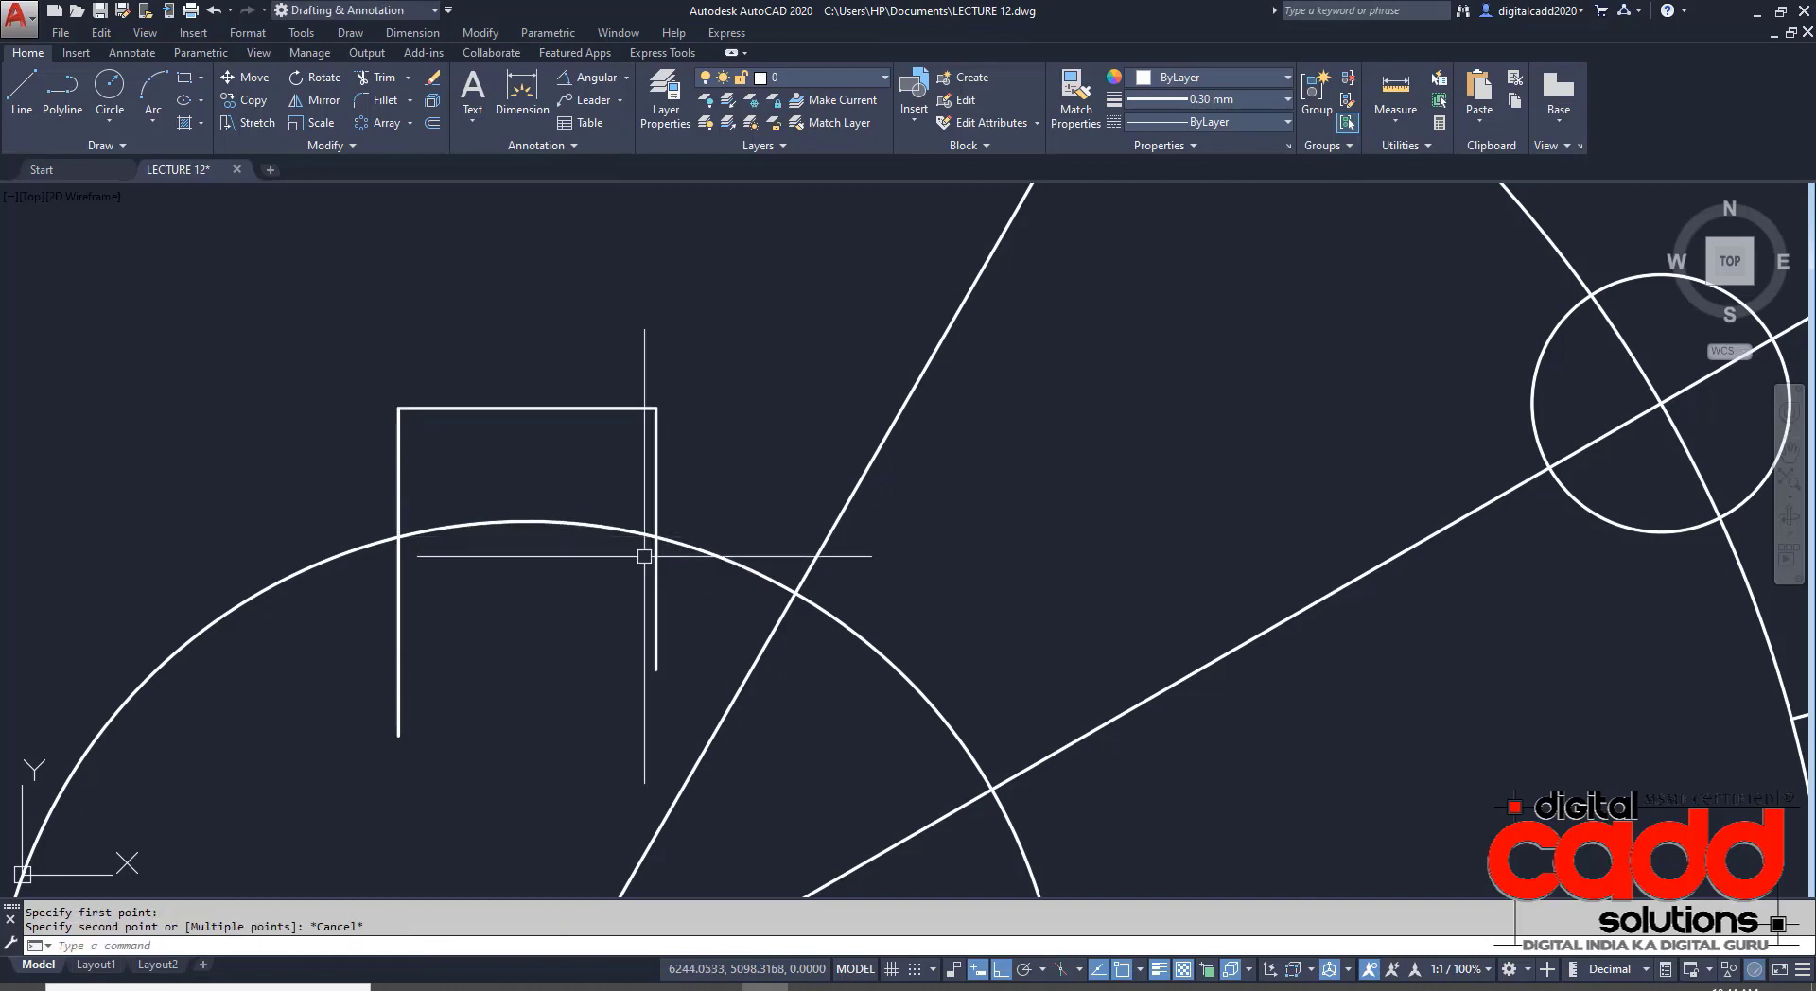
# - Trim the circle's arc inside the slot and the parts of both slot sides that extend into the circle
pyautogui.press('Return')
pyautogui.press('Return')
pyautogui.click(583, 471)
pyautogui.click(530, 605)
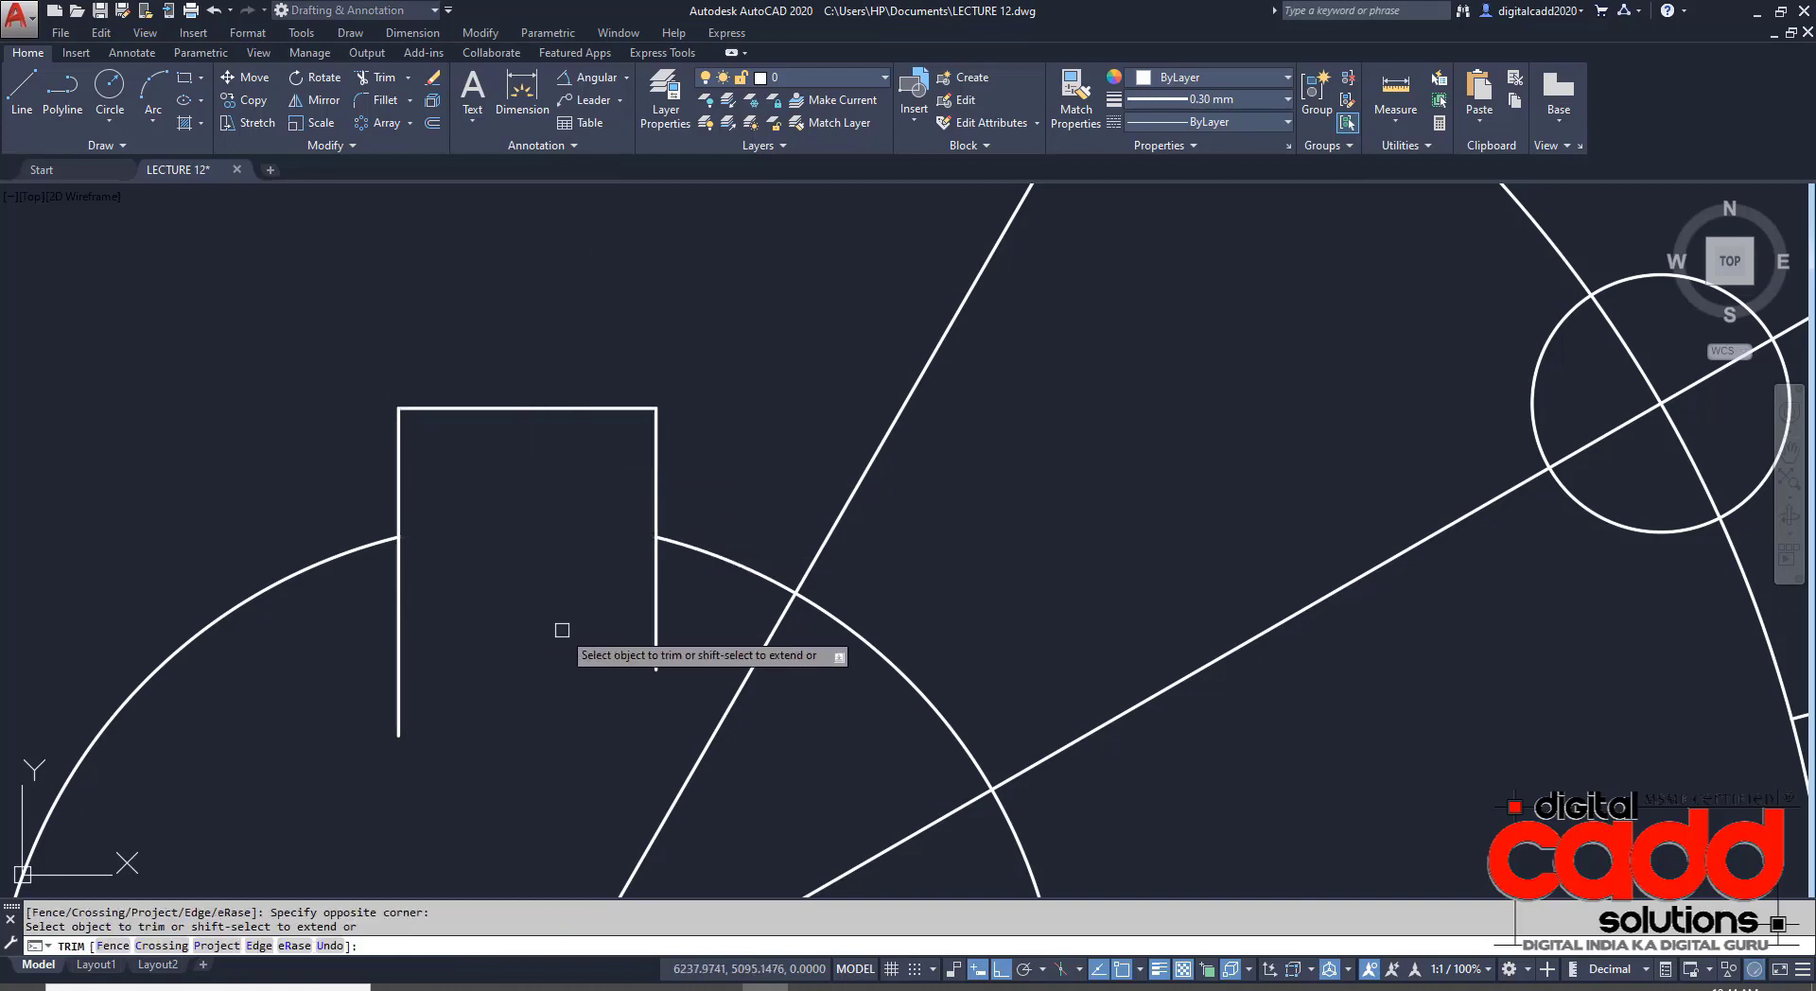
pyautogui.click(685, 652)
pyautogui.click(353, 732)
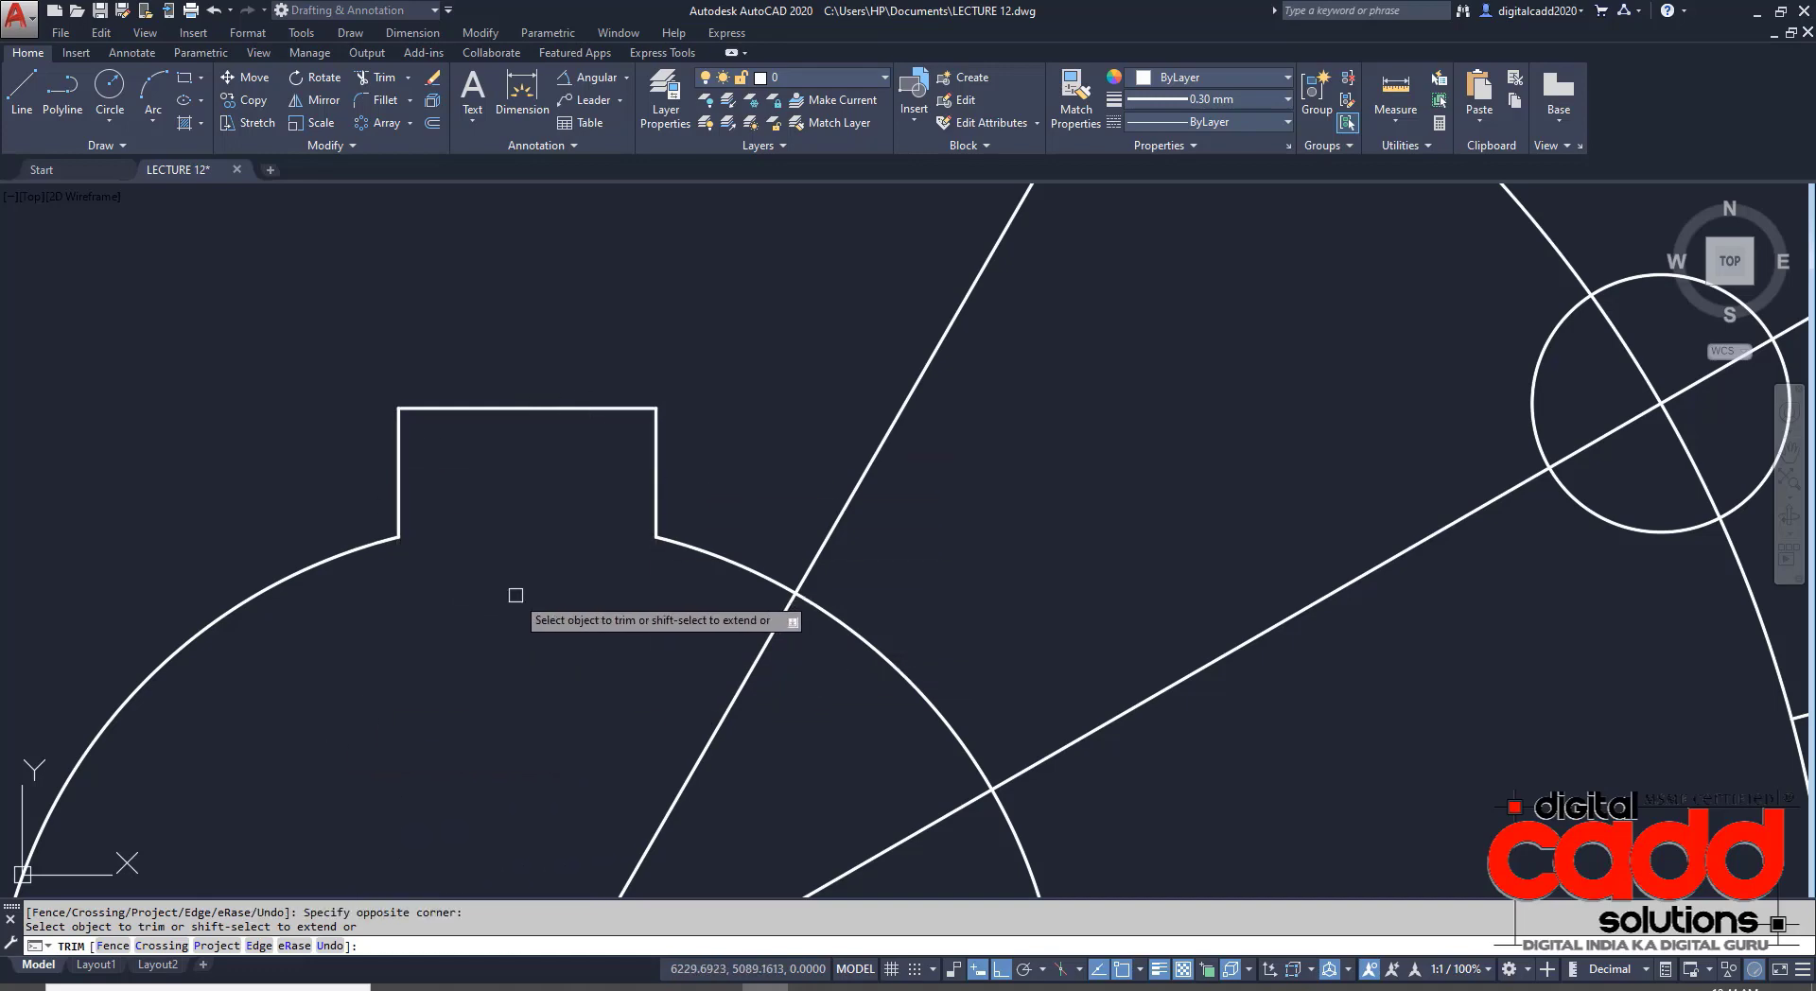
pyautogui.press('Return')
pyautogui.scroll(-8, 530, 605)
pyautogui.scroll(2, 556, 636)
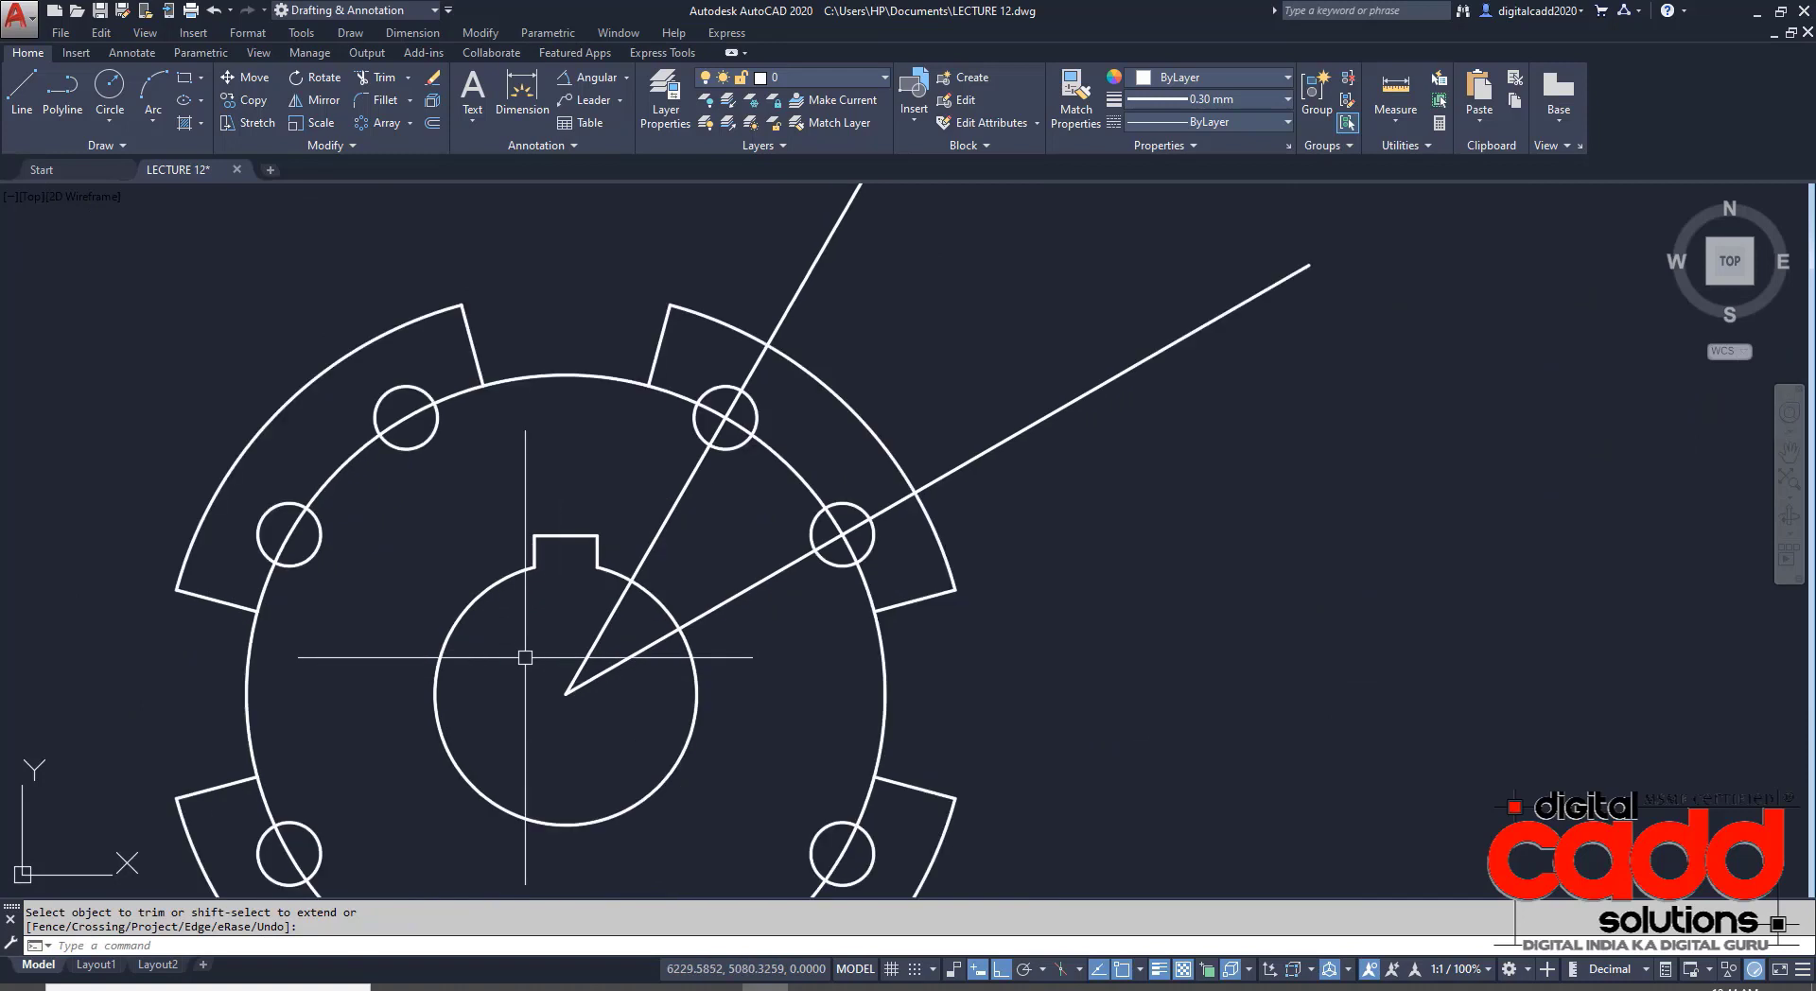
pyautogui.click(478, 502)
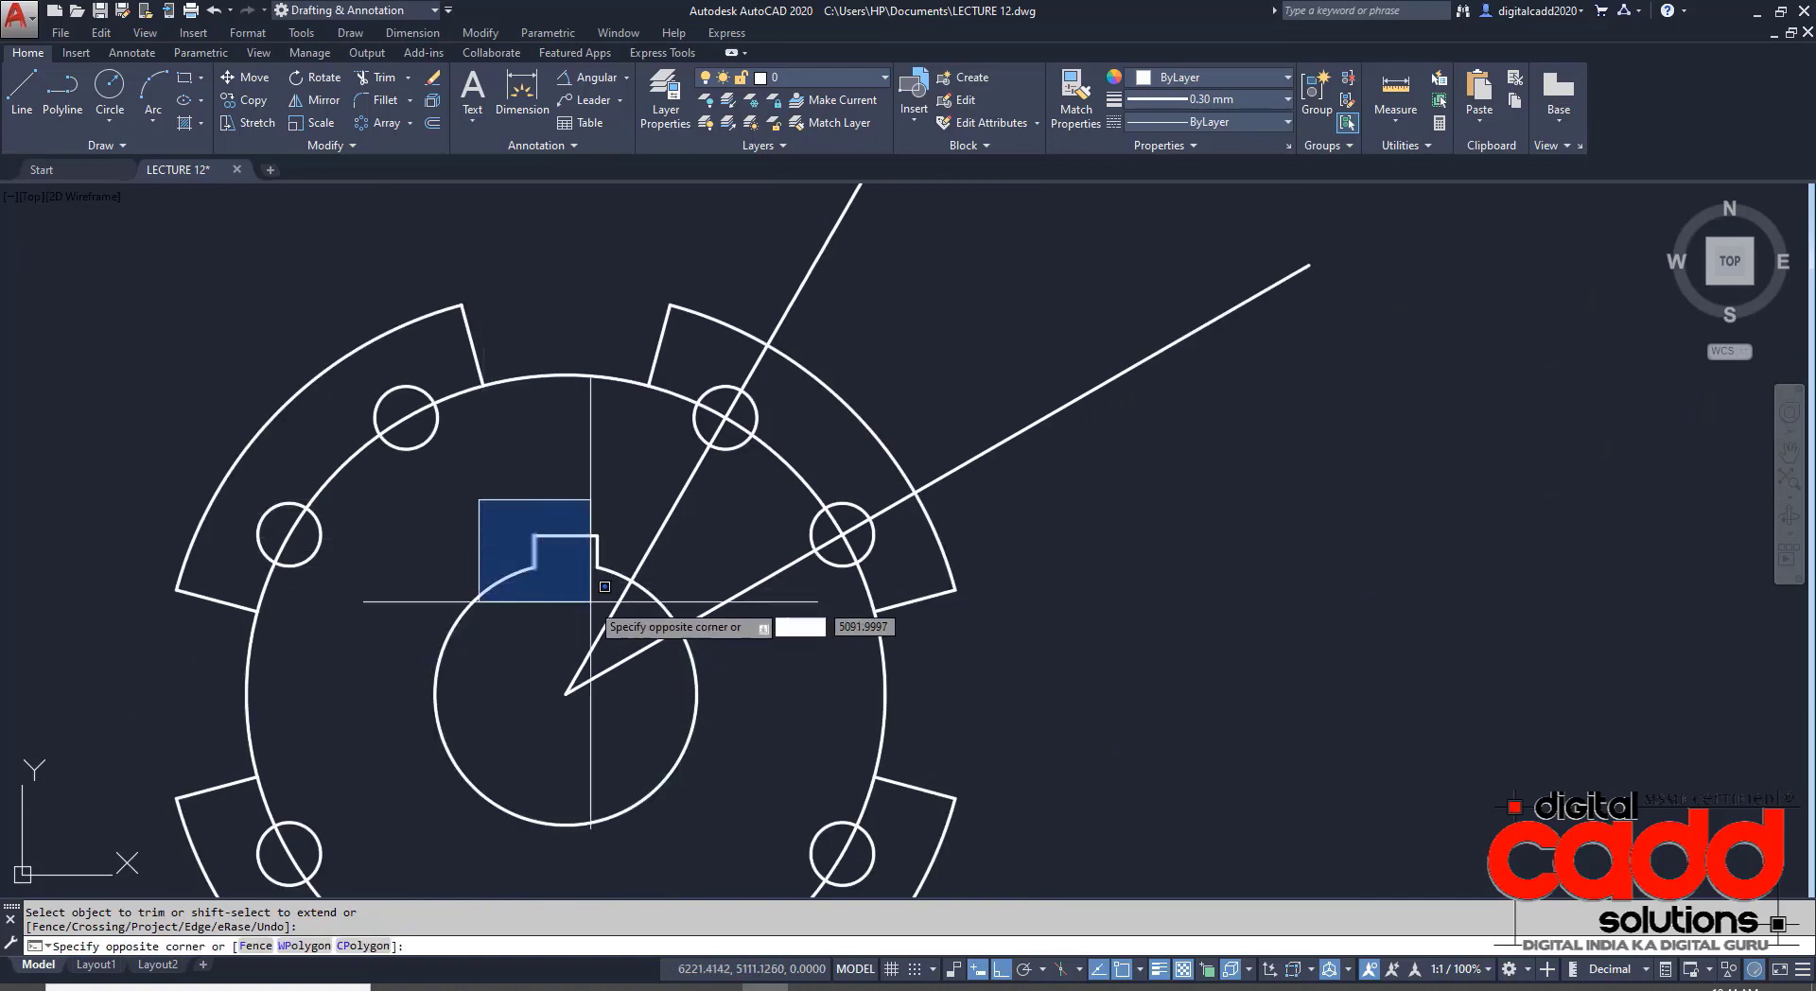
pyautogui.click(601, 615)
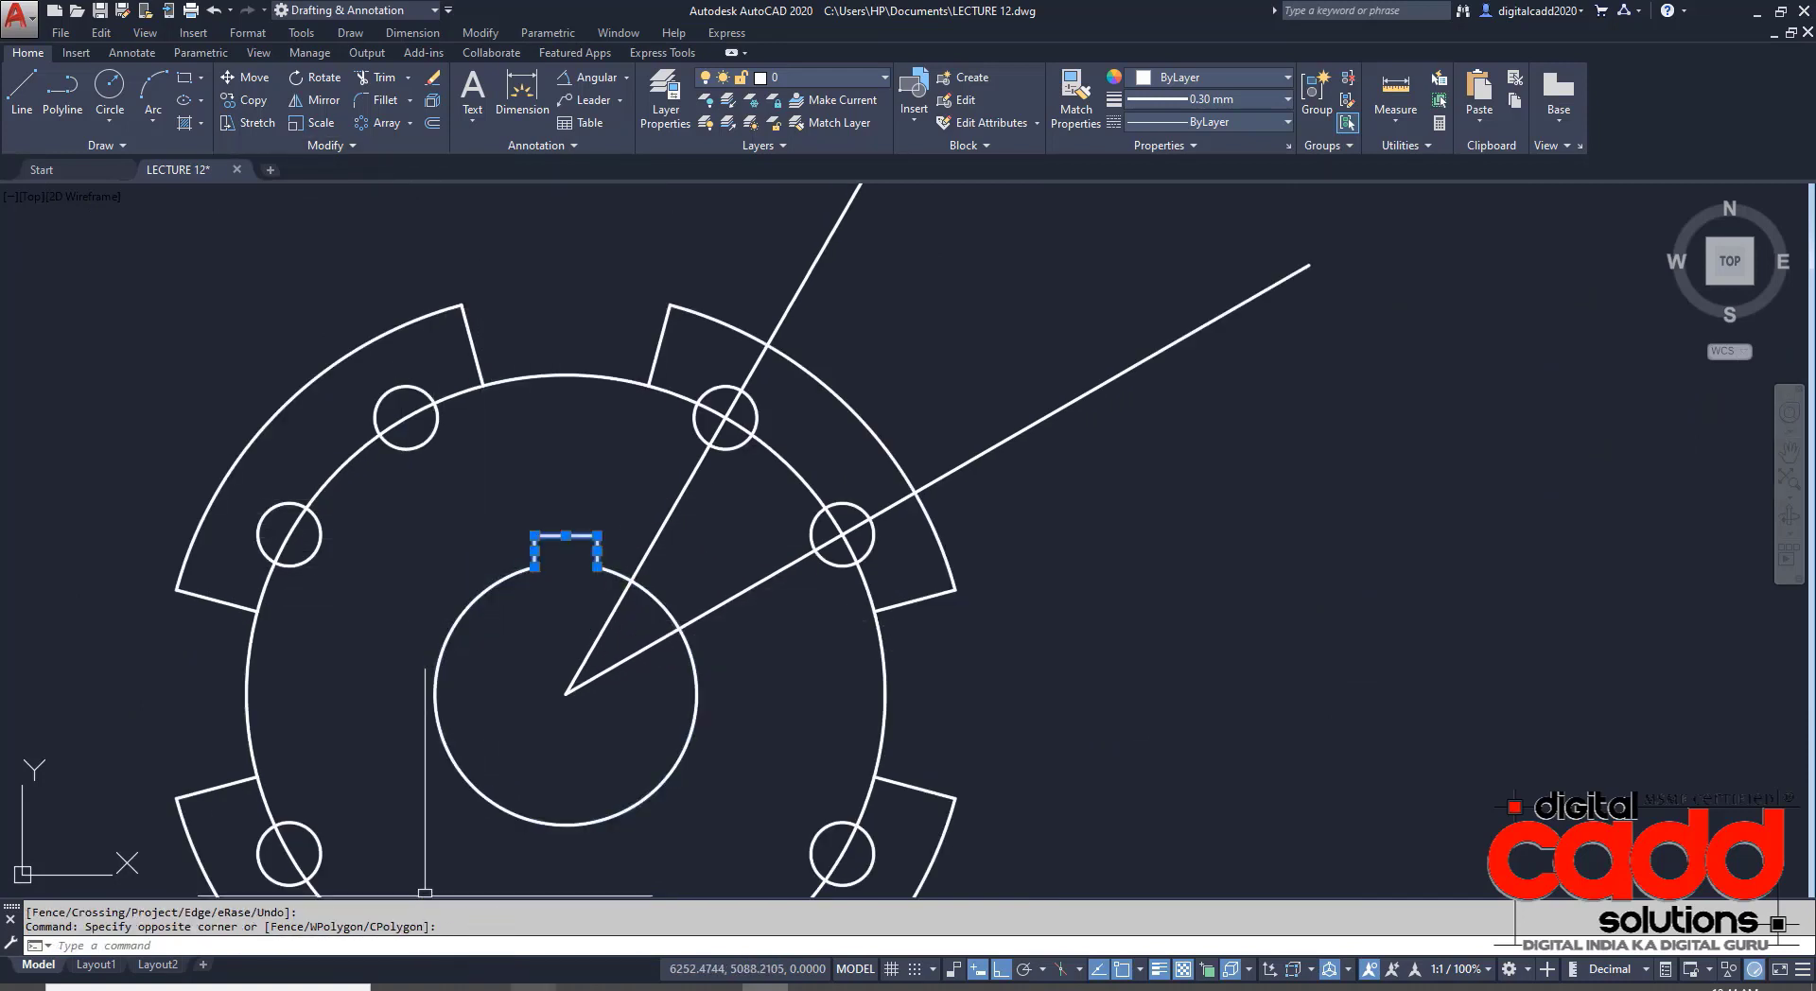
pyautogui.click(535, 986)
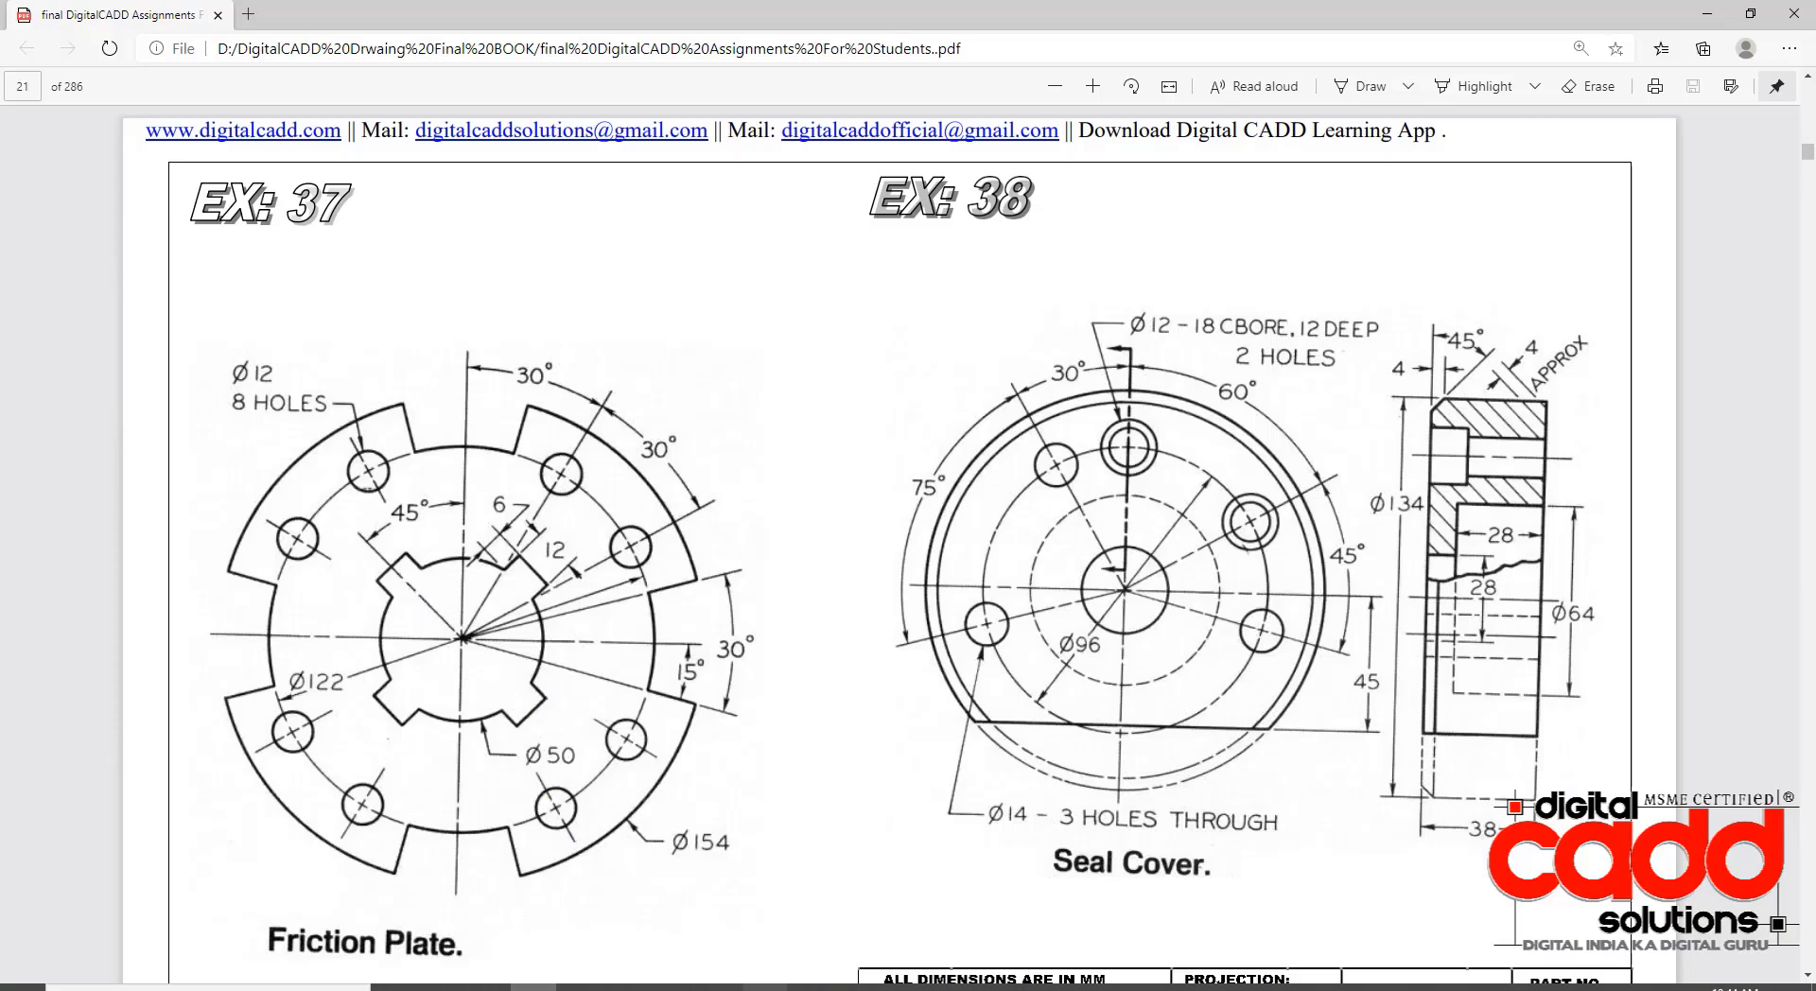
pyautogui.click(764, 986)
pyautogui.click(384, 123)
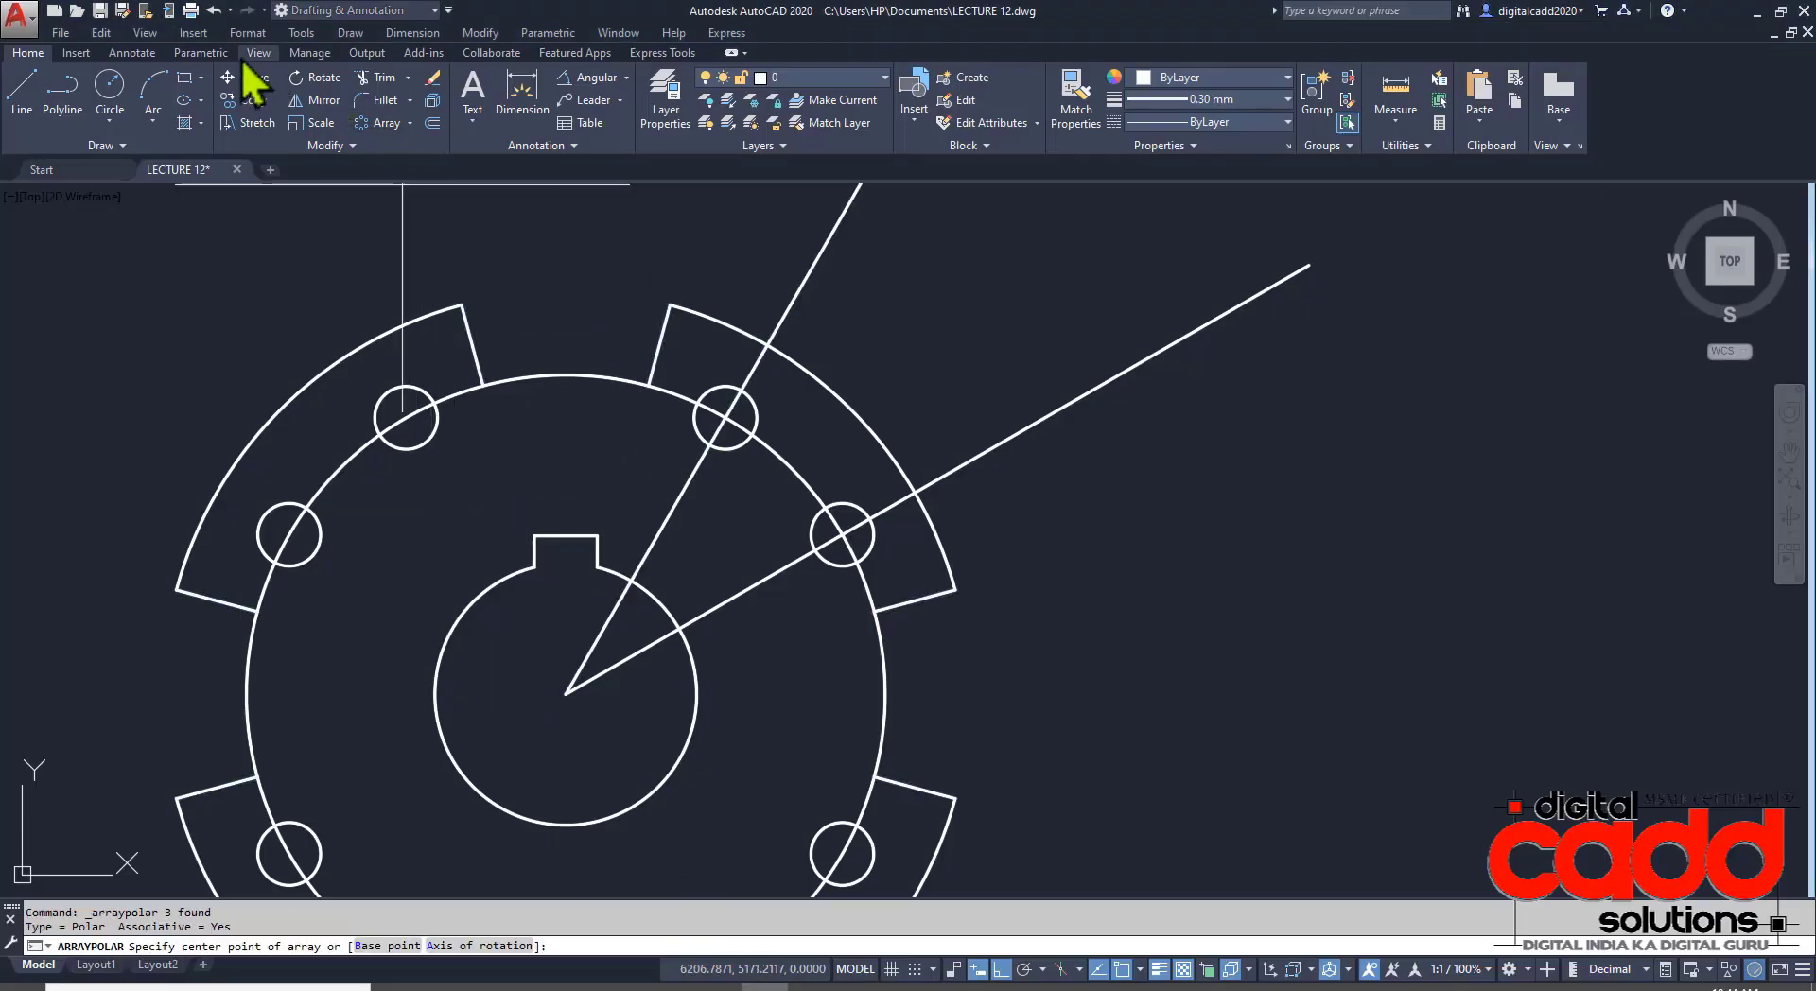
pyautogui.click(386, 124)
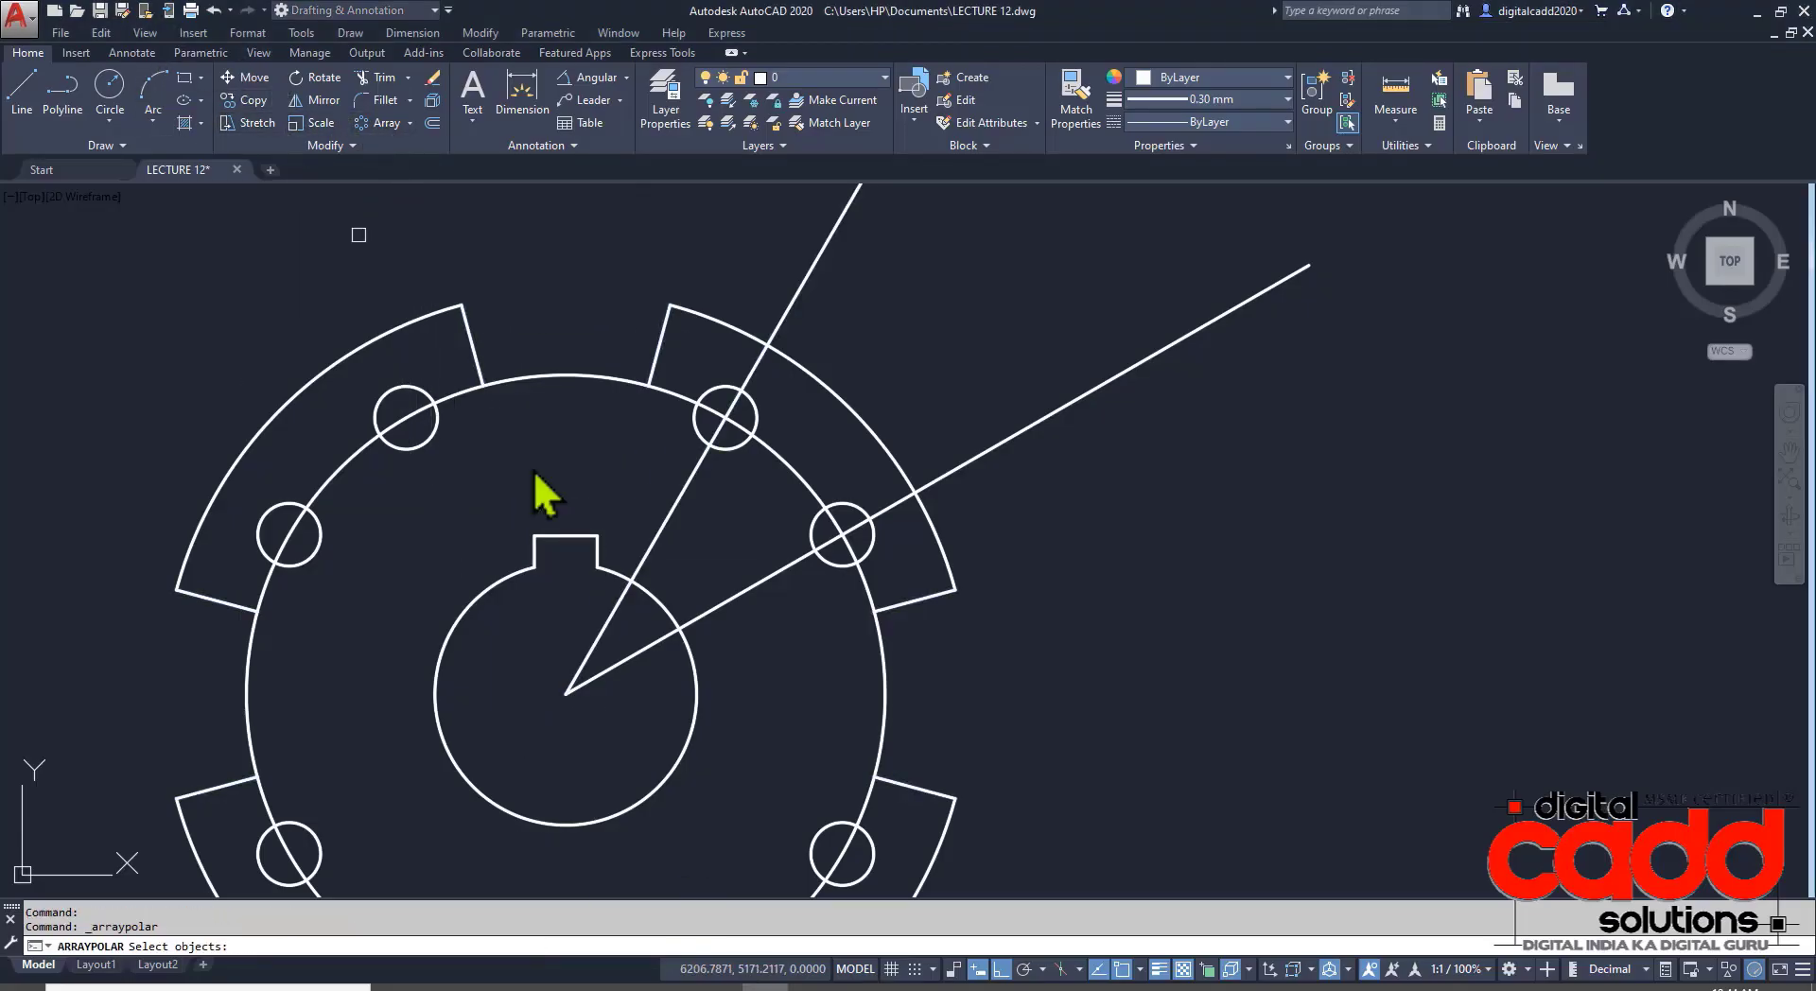
pyautogui.click(478, 488)
pyautogui.click(595, 612)
pyautogui.press('Escape')
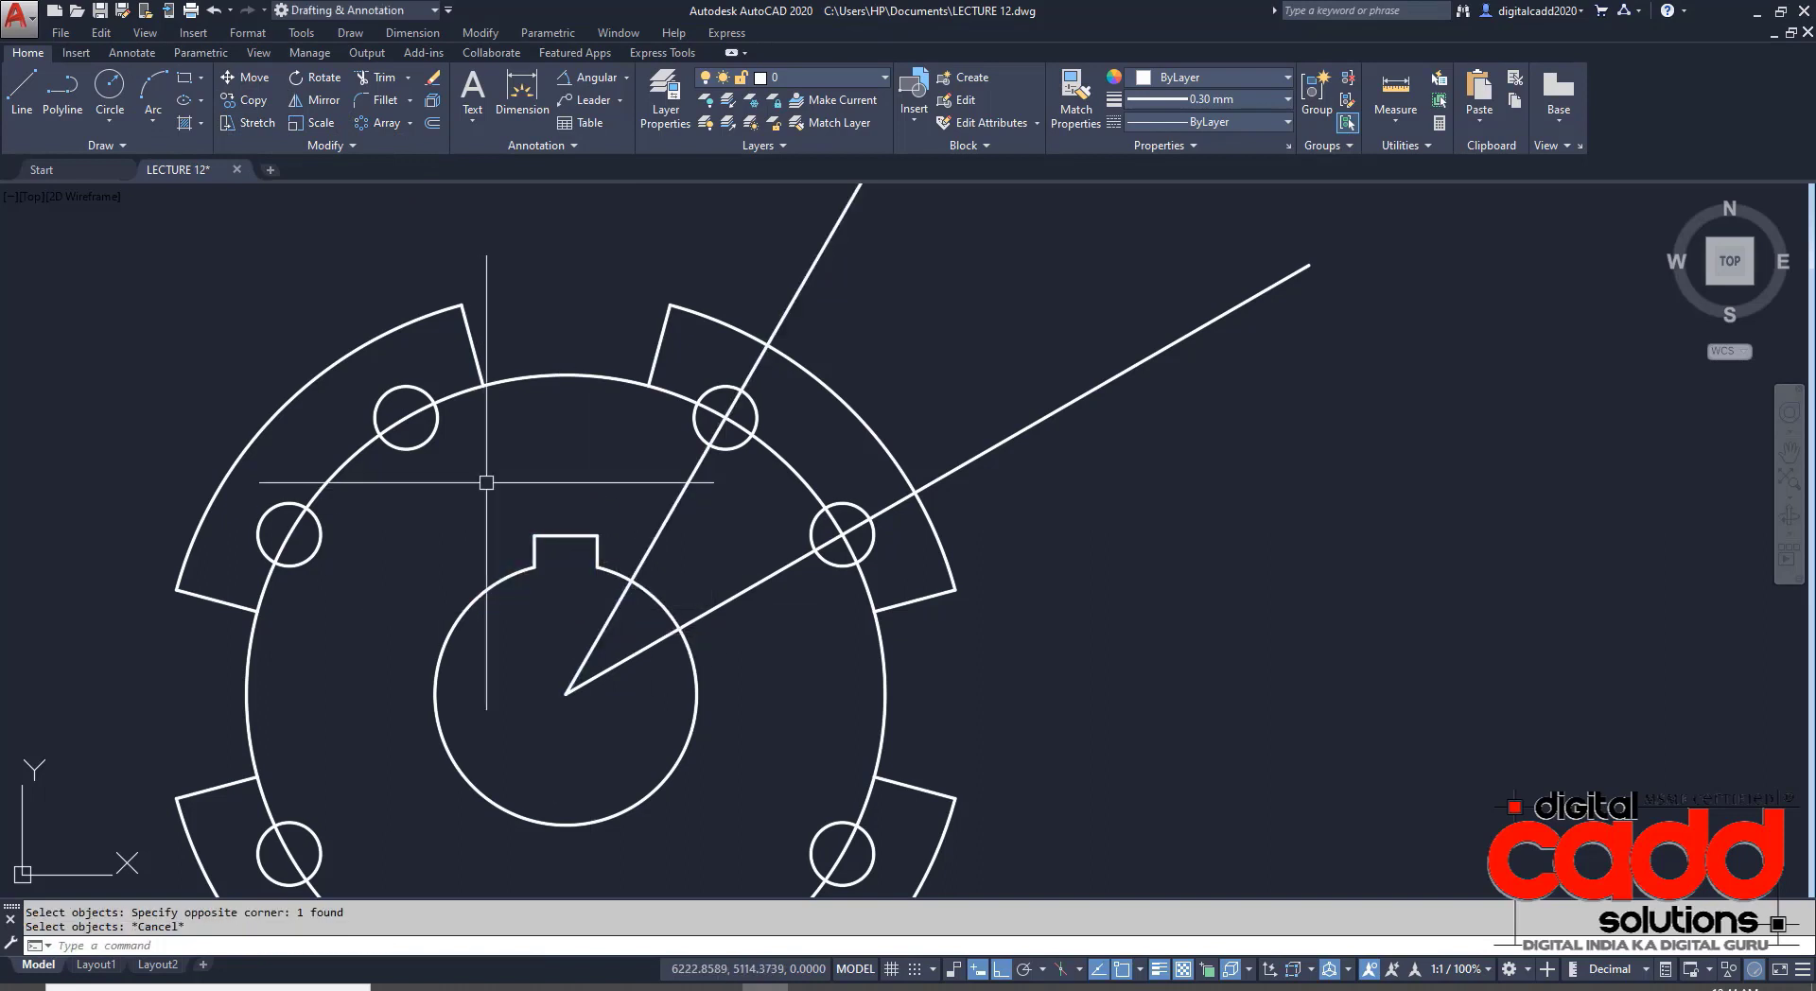
# - Create a polar array of the slot's three lines around the circle's center with 4 items over 360°
pyautogui.click(486, 483)
pyautogui.click(658, 619)
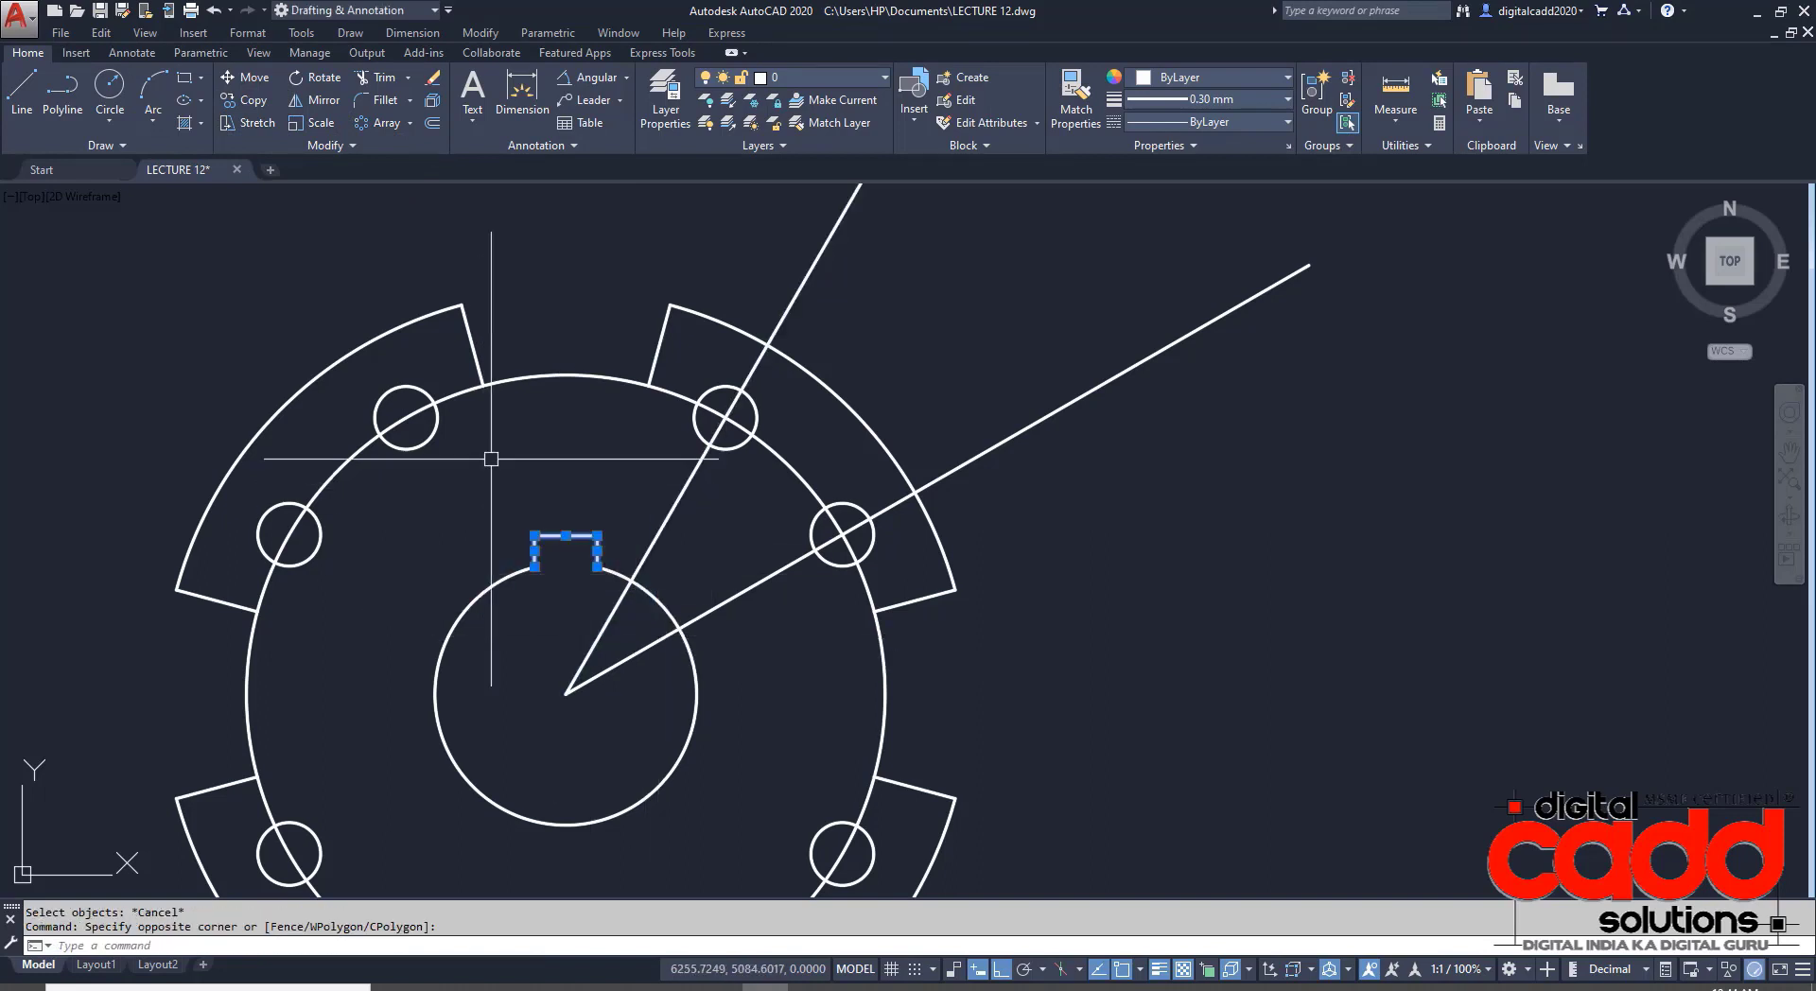
pyautogui.click(386, 127)
pyautogui.click(565, 694)
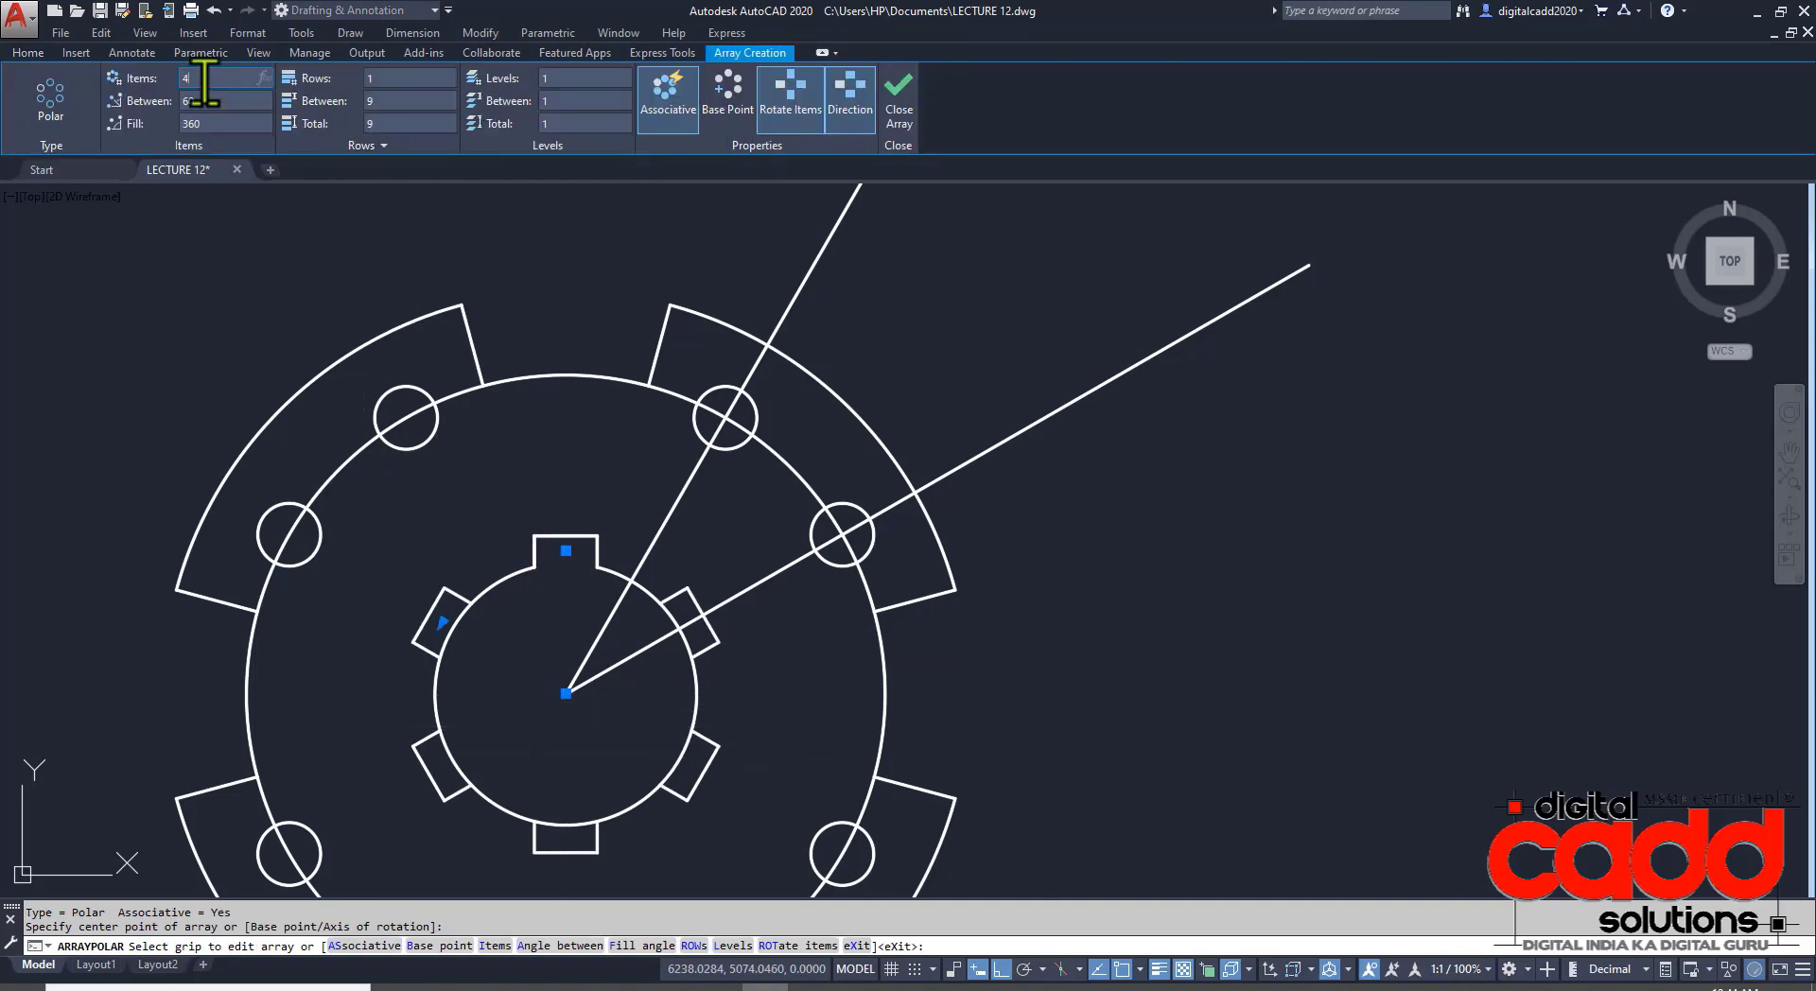
pyautogui.press('Return')
pyautogui.press('Escape')
pyautogui.moveTo(423, 700); pyautogui.dragTo(469, 666, button='middle')
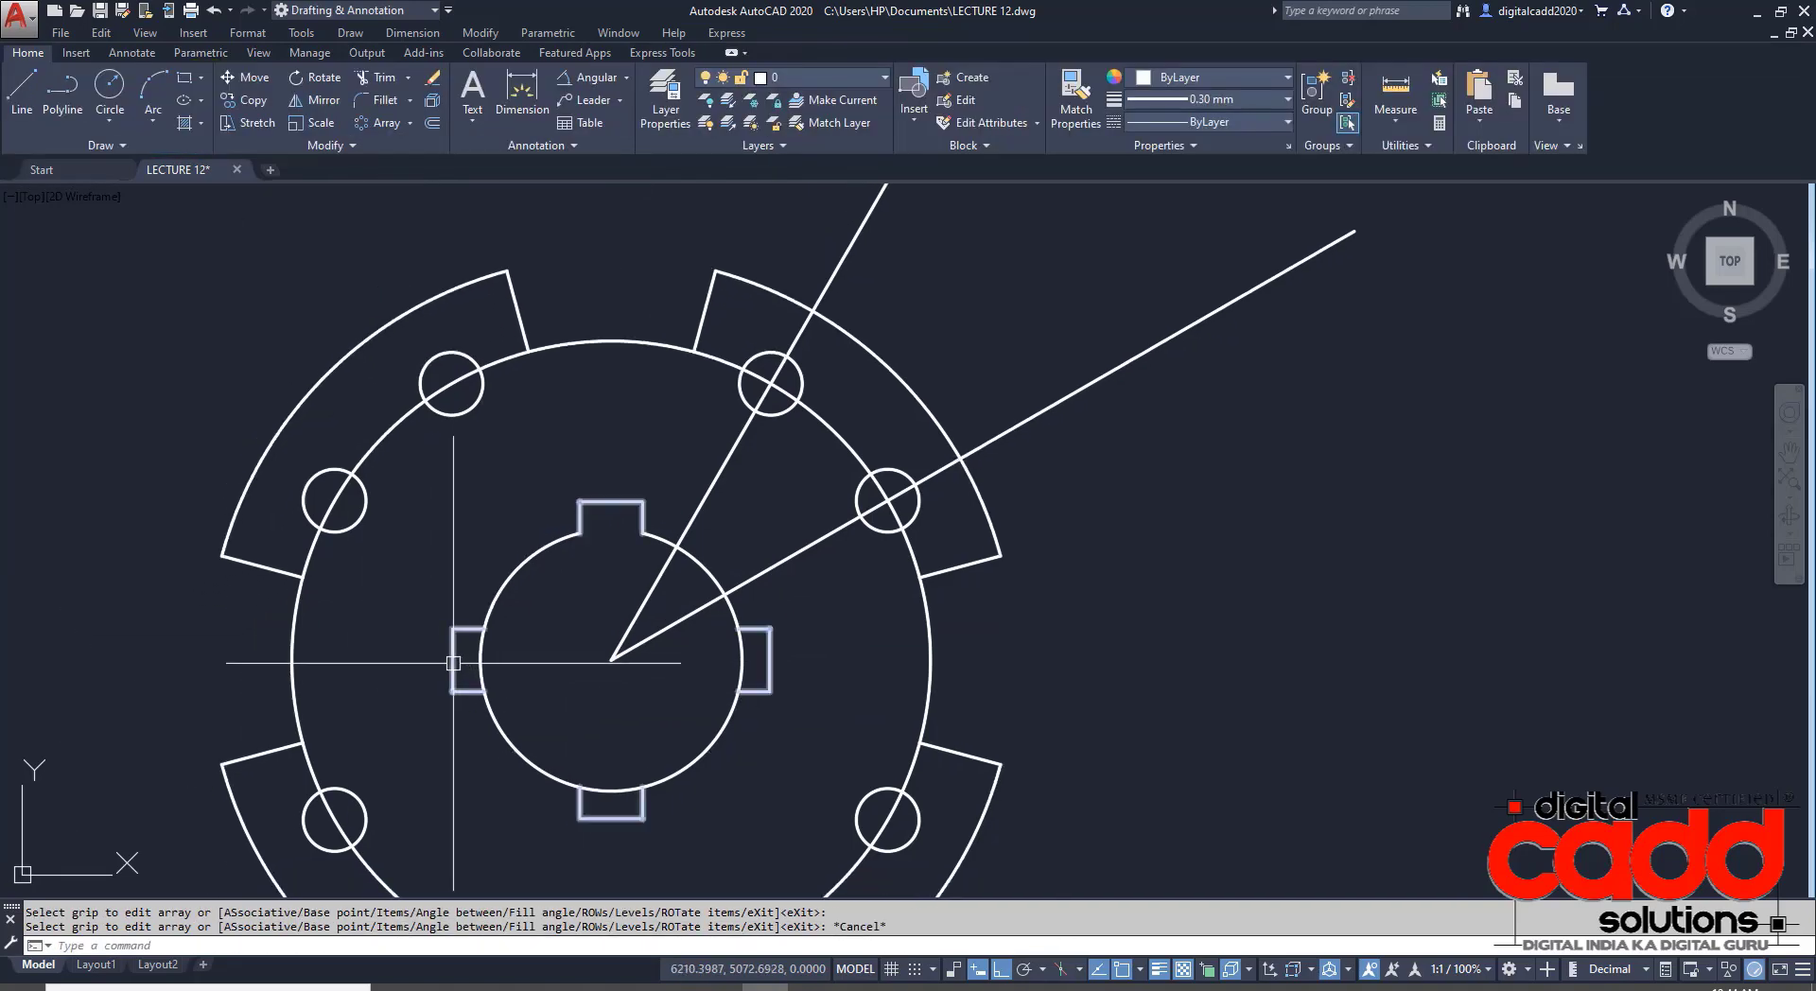
# - Trim the arcs of the 50 mm circle that lie inside the remaining three slots
pyautogui.press('Return')
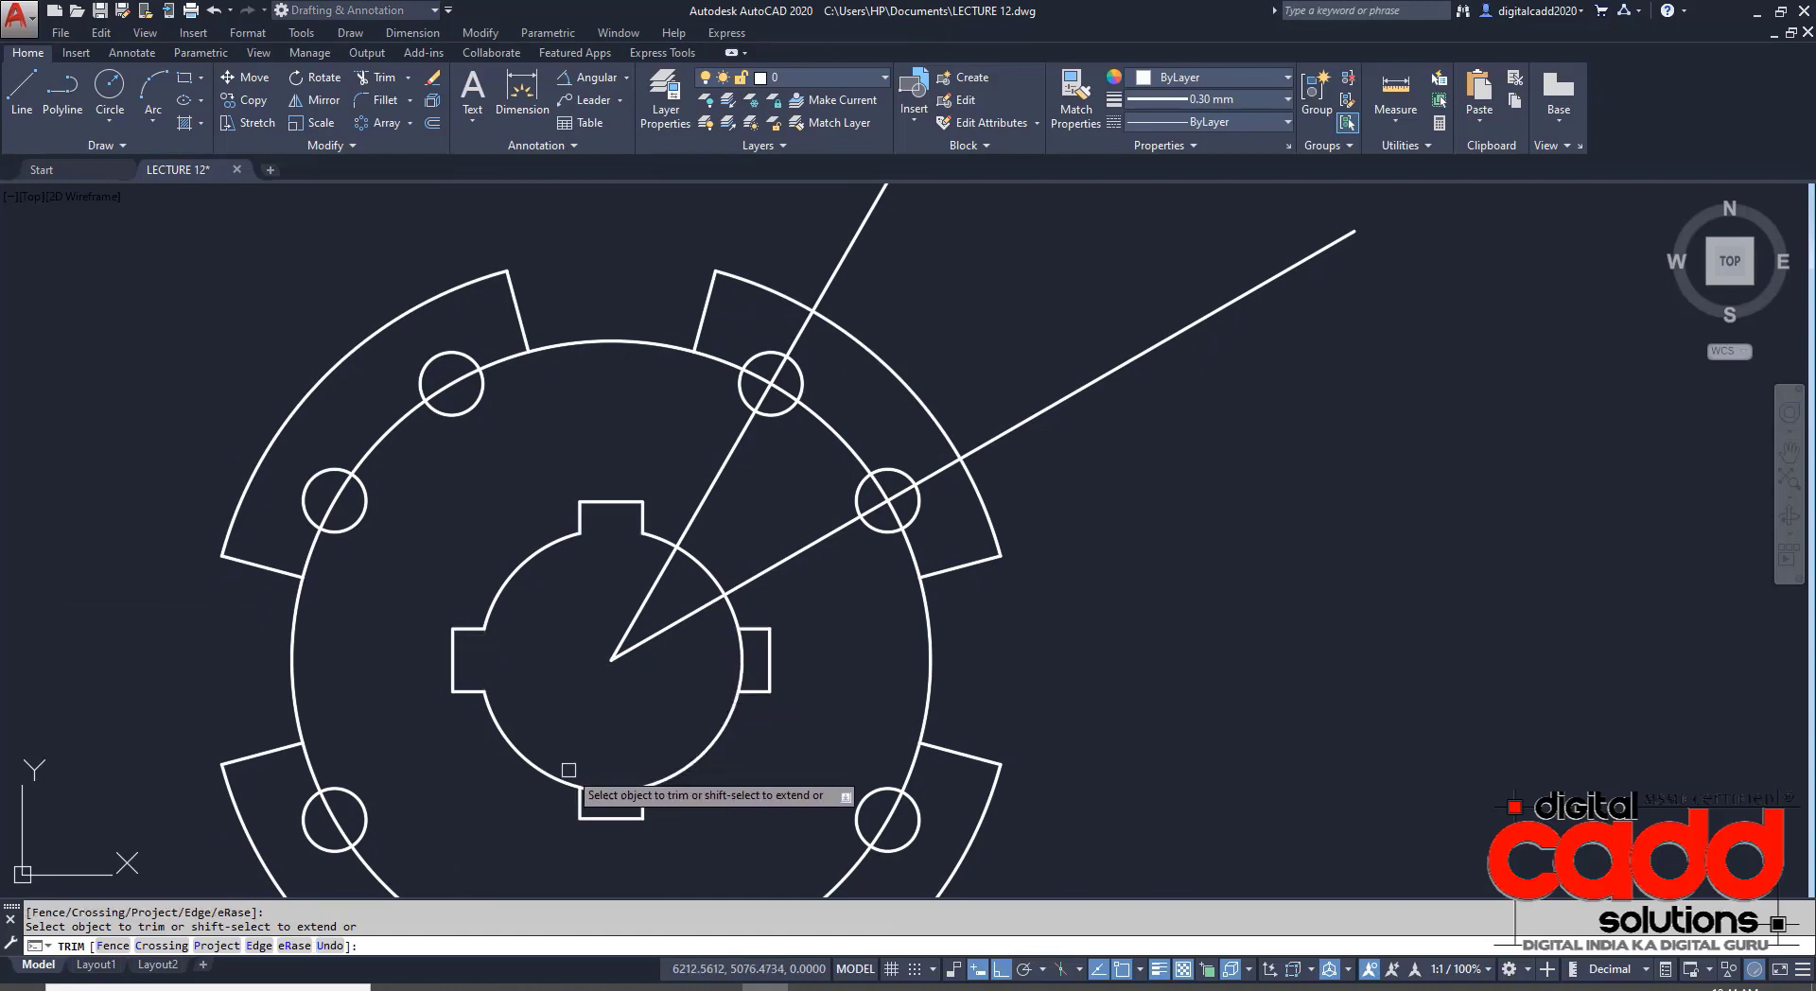
pyautogui.click(611, 791)
pyautogui.click(743, 675)
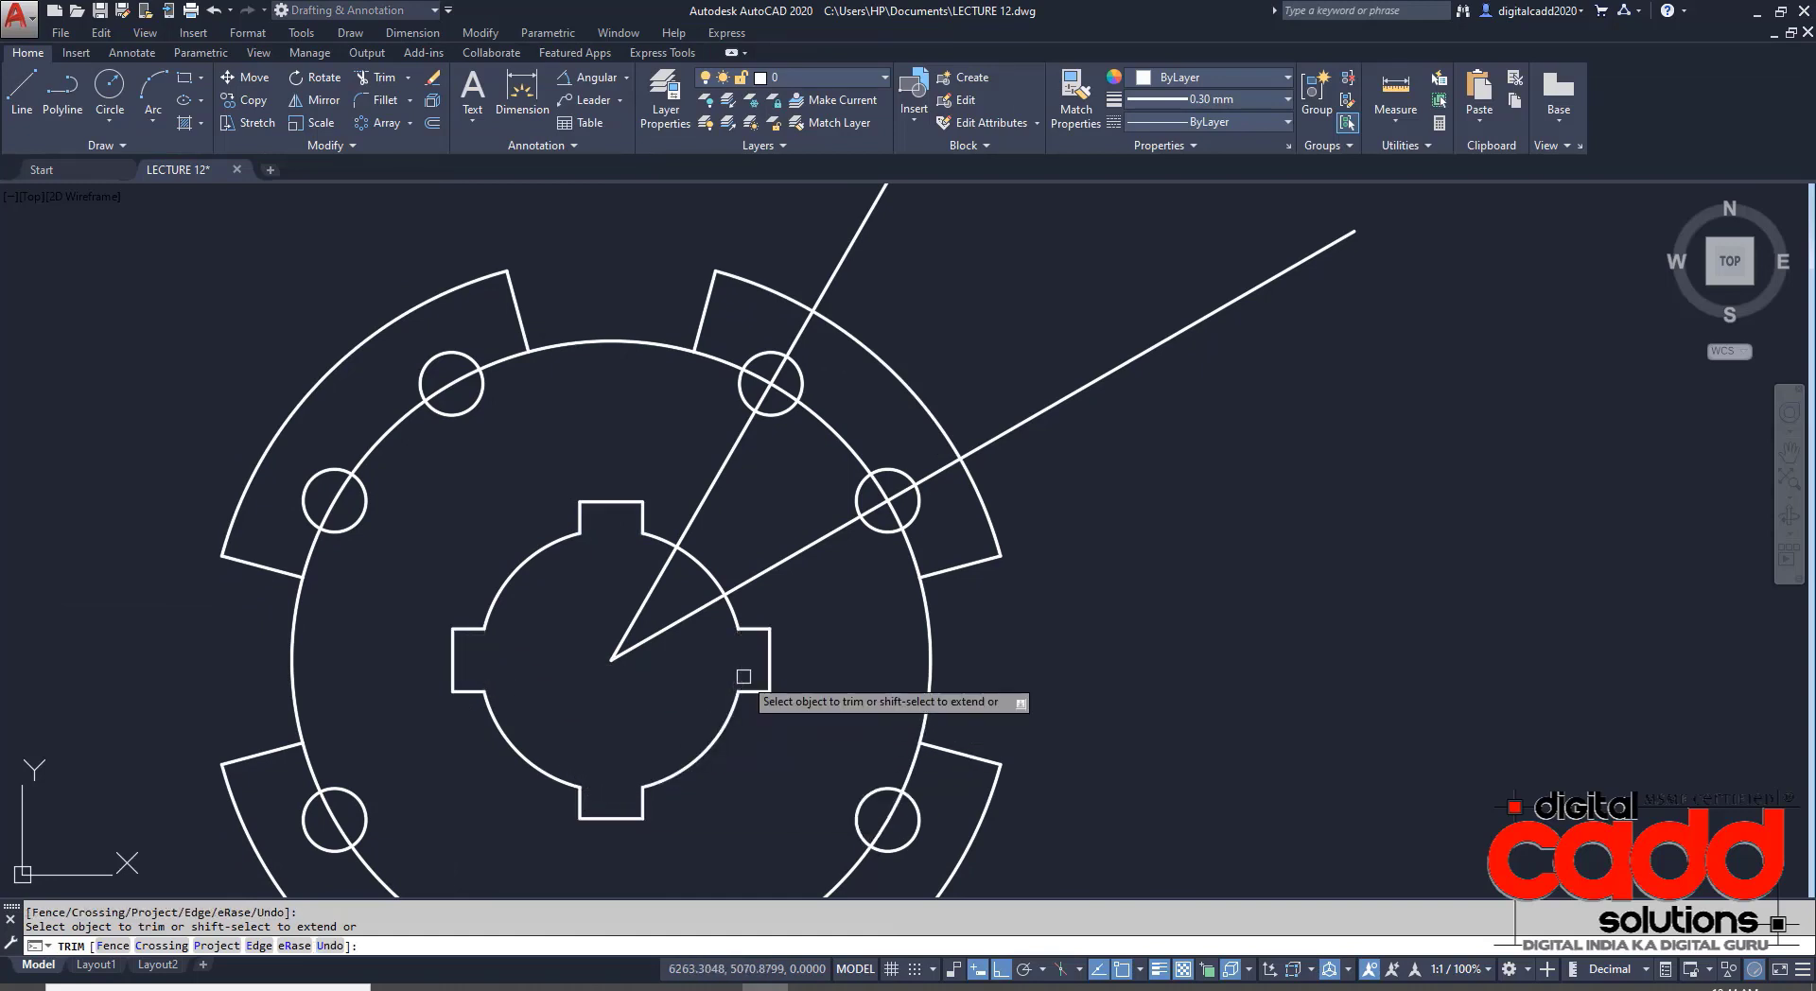
pyautogui.press('Return')
# - Rotate the whole slotted inner contour by 45° about the circle's center, as in the EX: 37 drawing
pyautogui.click(412, 474)
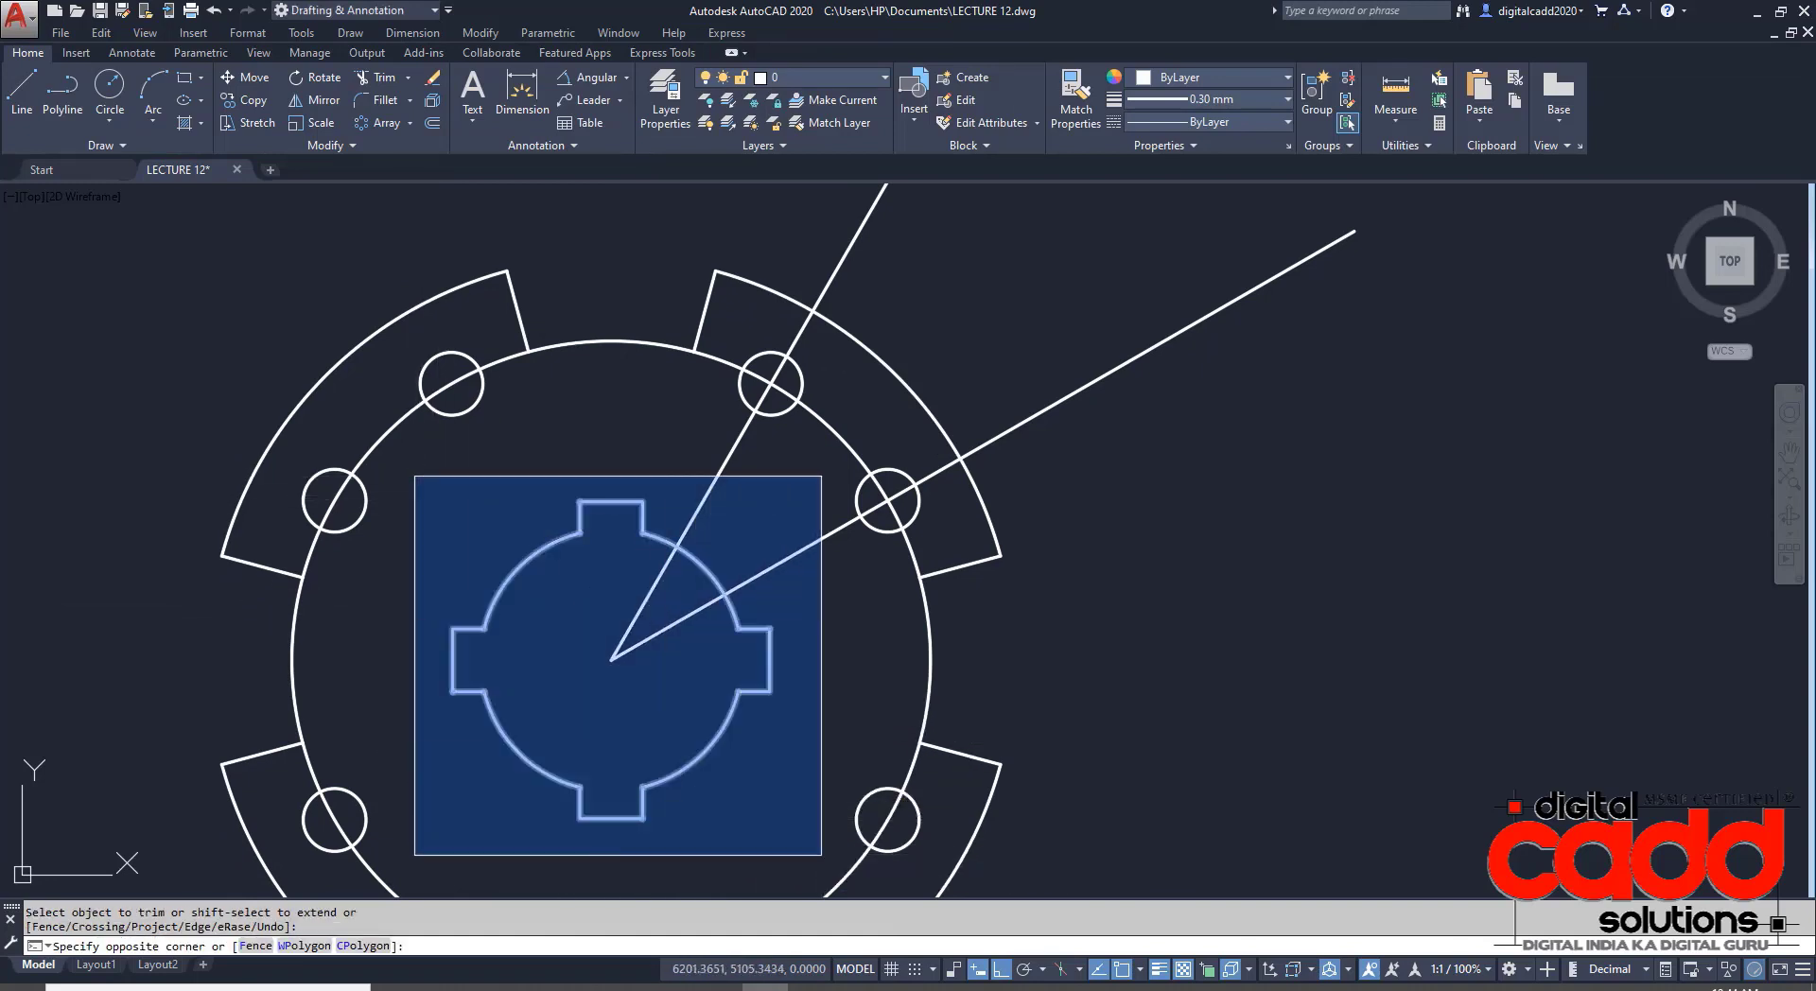
pyautogui.click(863, 894)
pyautogui.click(550, 985)
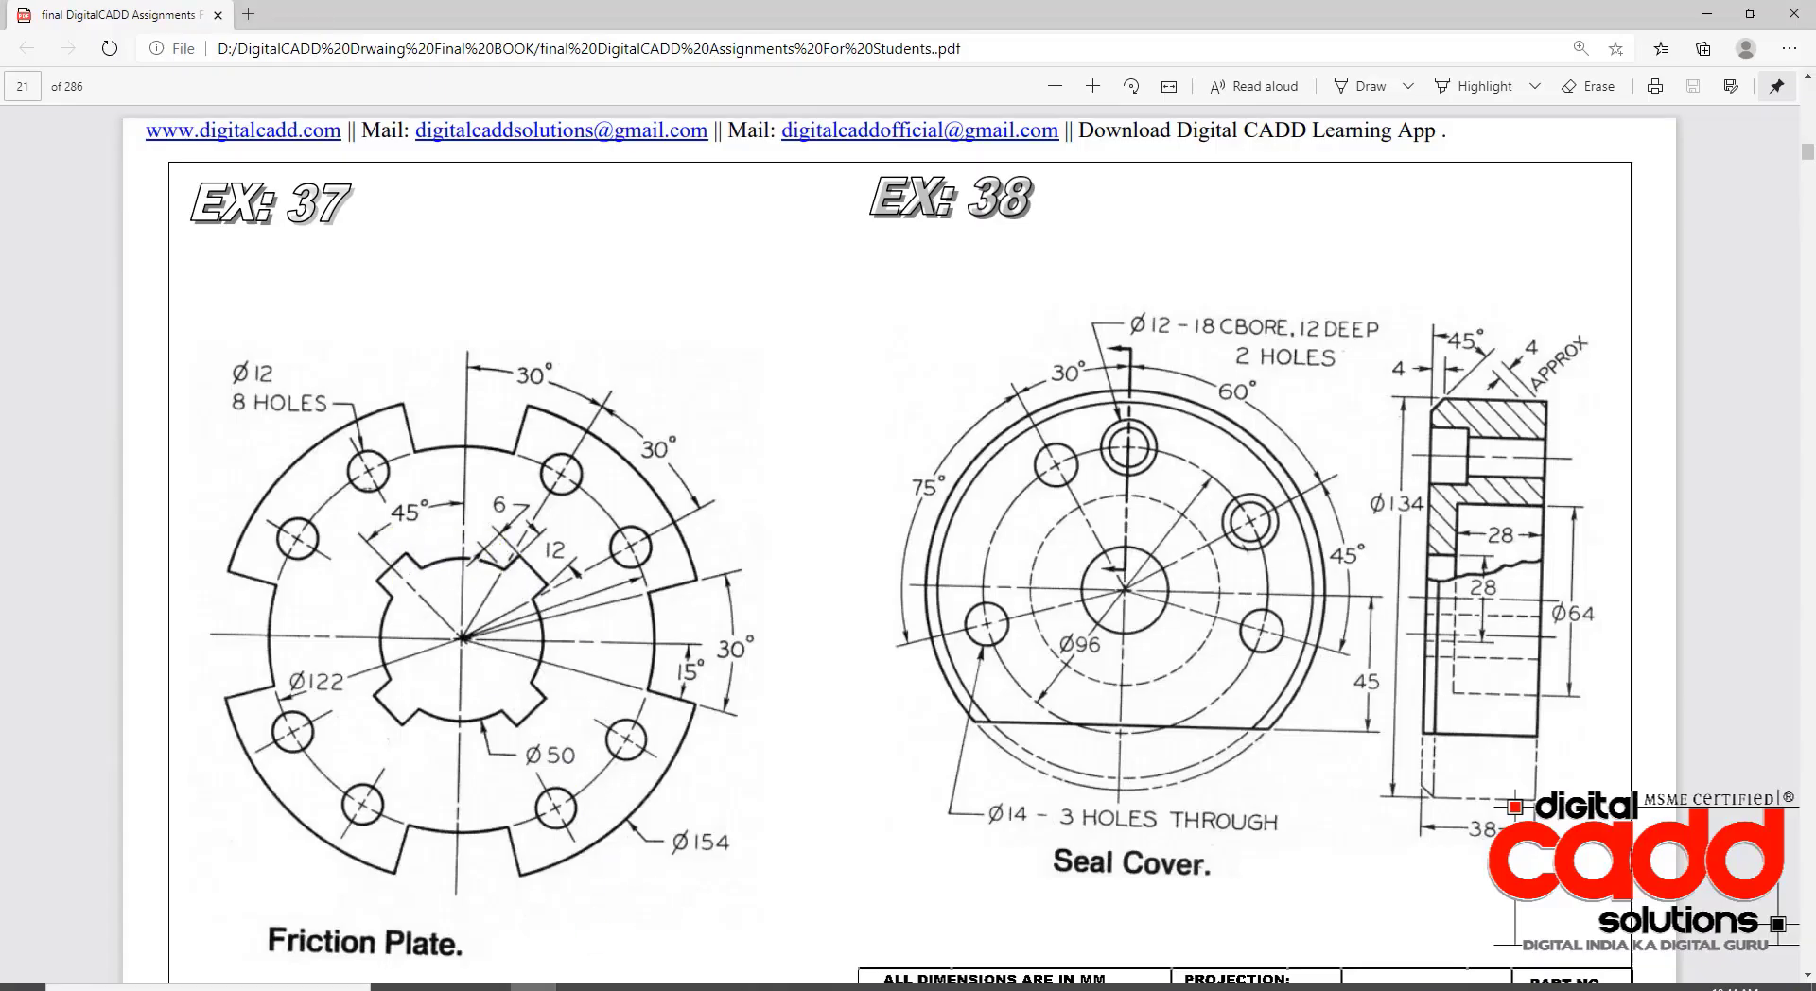
pyautogui.click(765, 985)
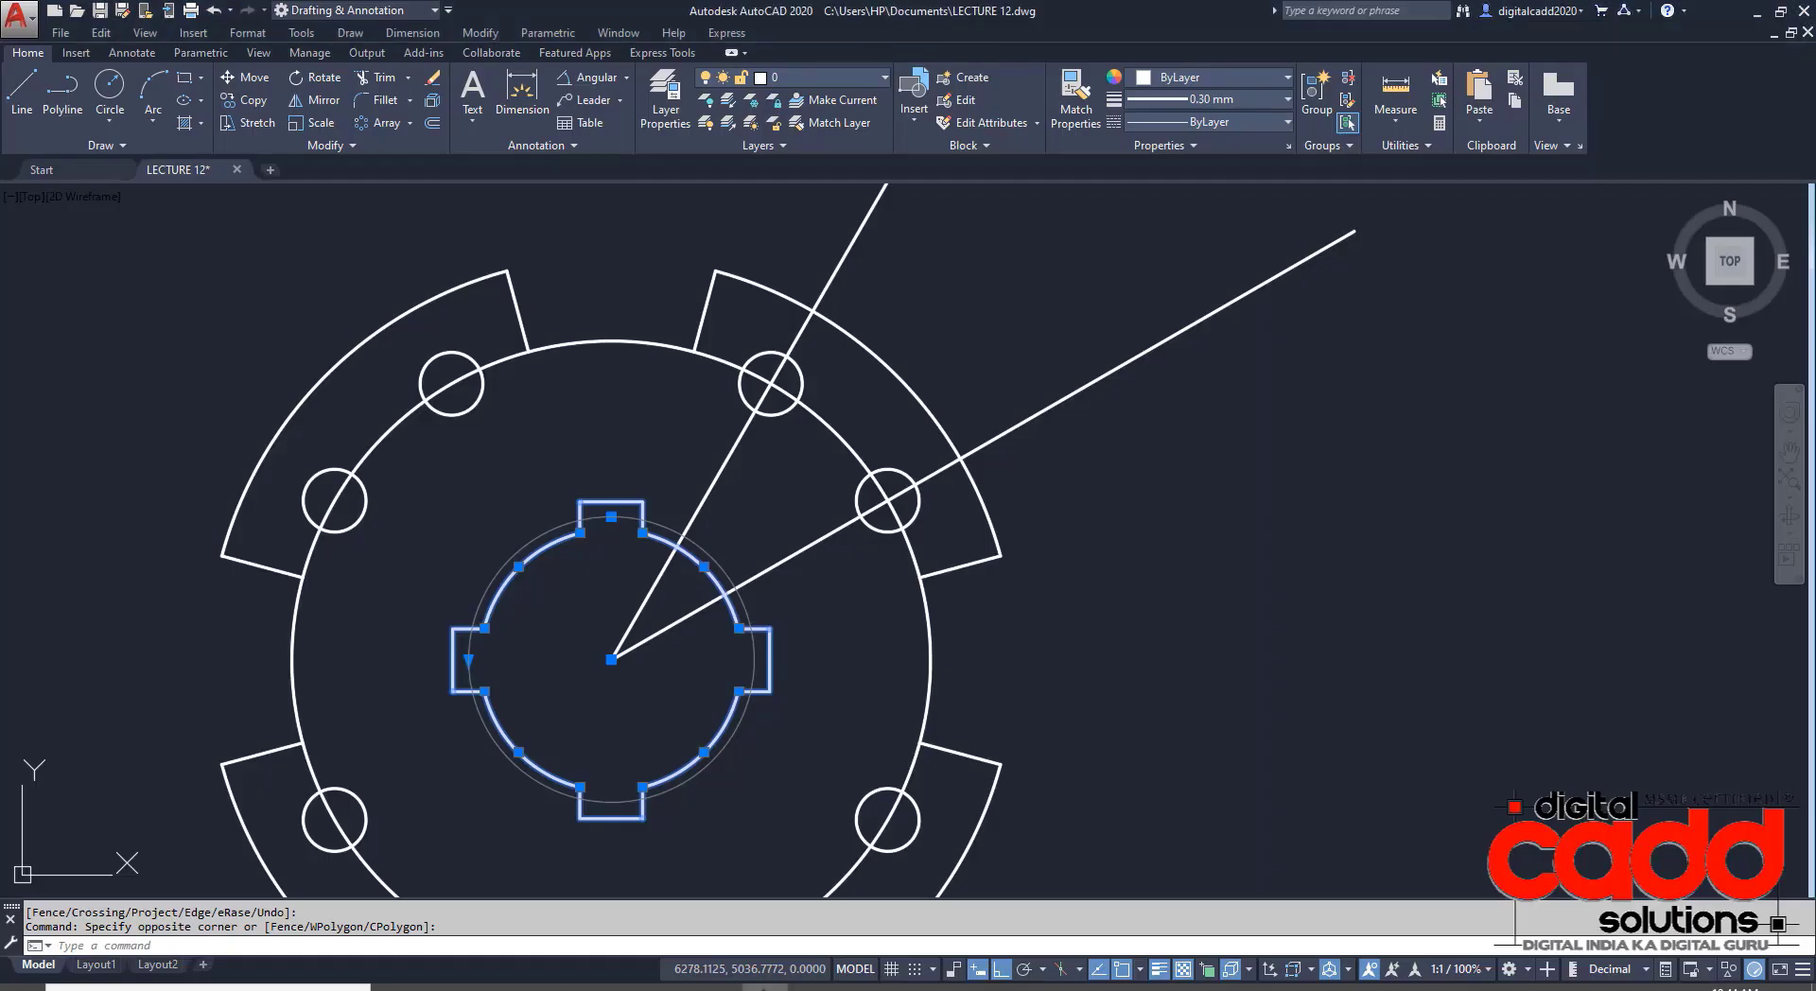
pyautogui.click(336, 86)
pyautogui.click(611, 660)
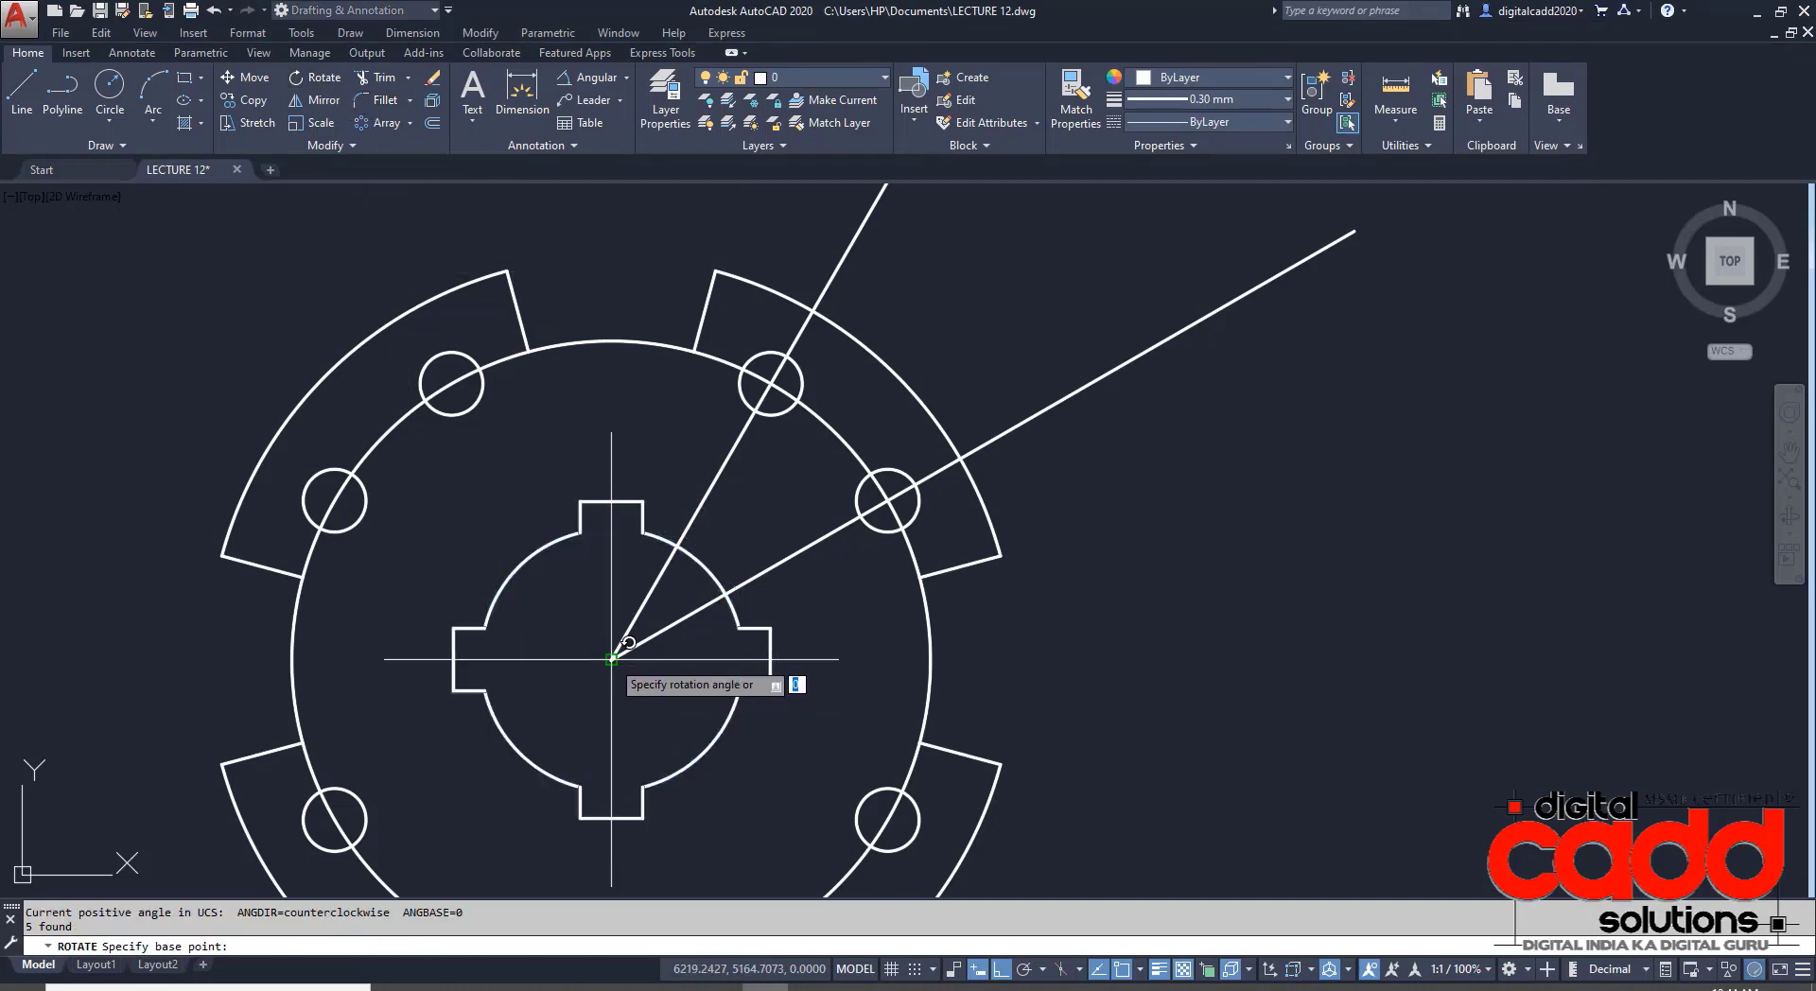
pyautogui.press('Return')
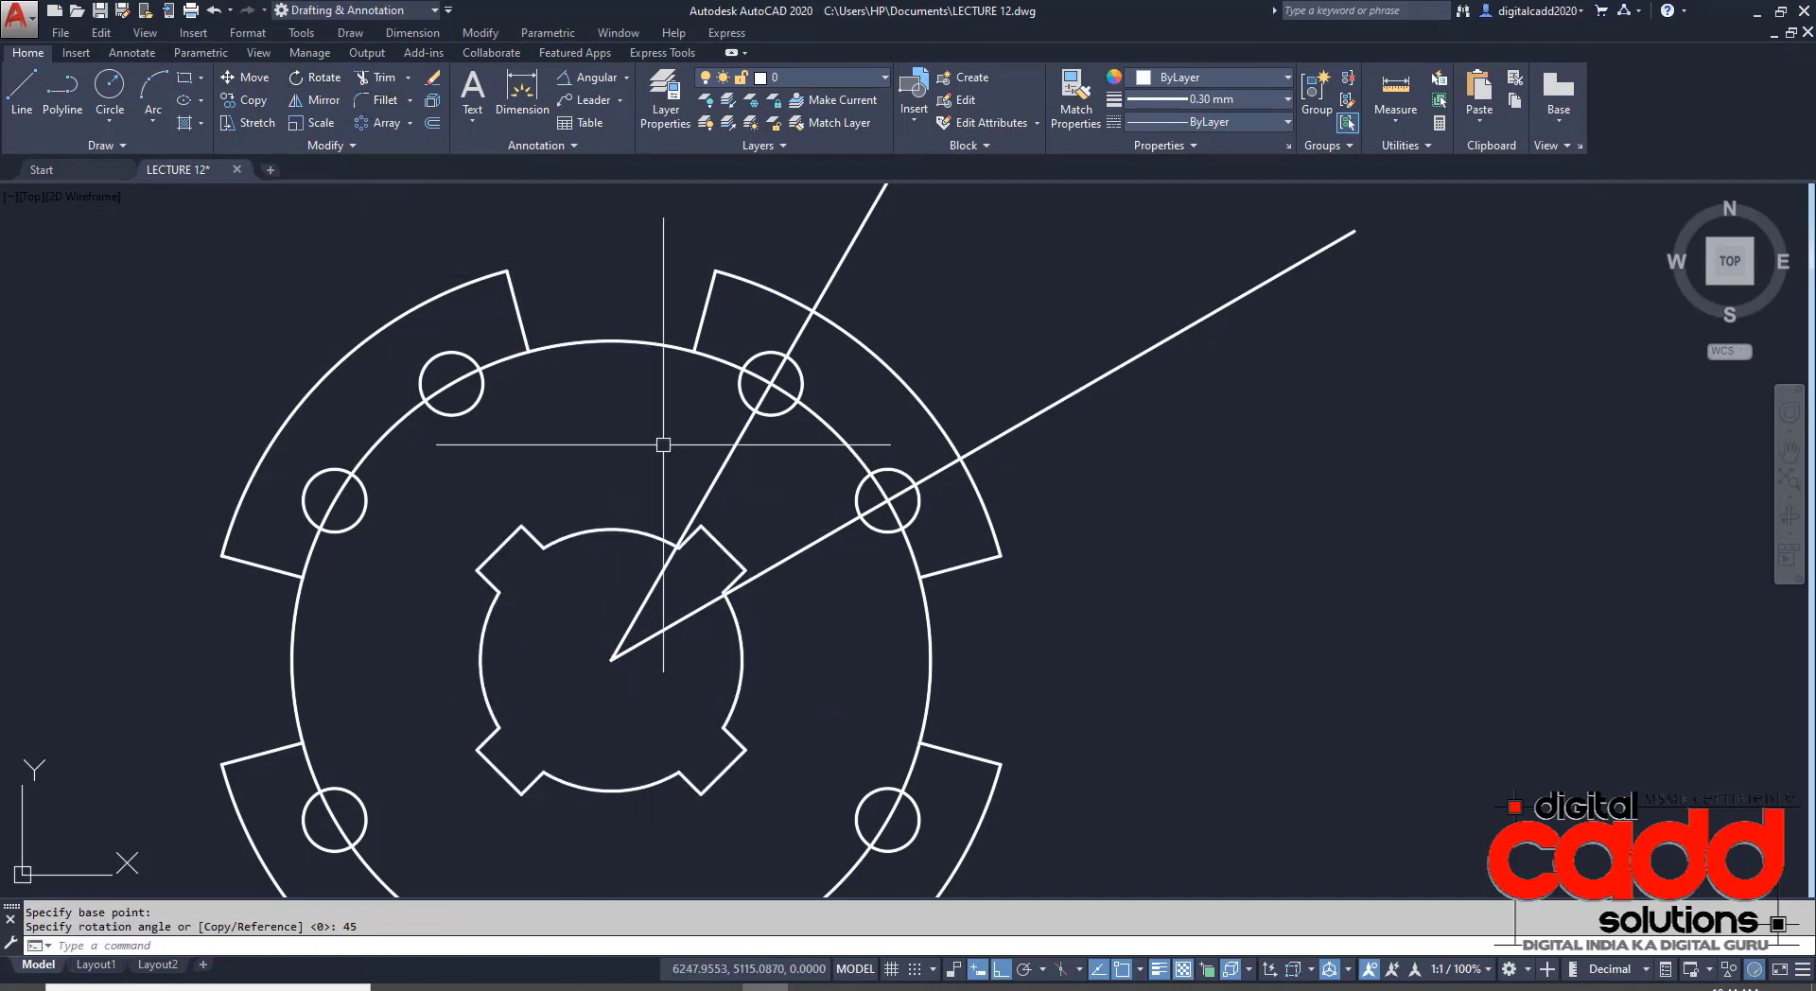
# - Set the current lineweight to ByLayer and the current color to Yellow for the centerlines
pyautogui.scroll(-5, 598, 534)
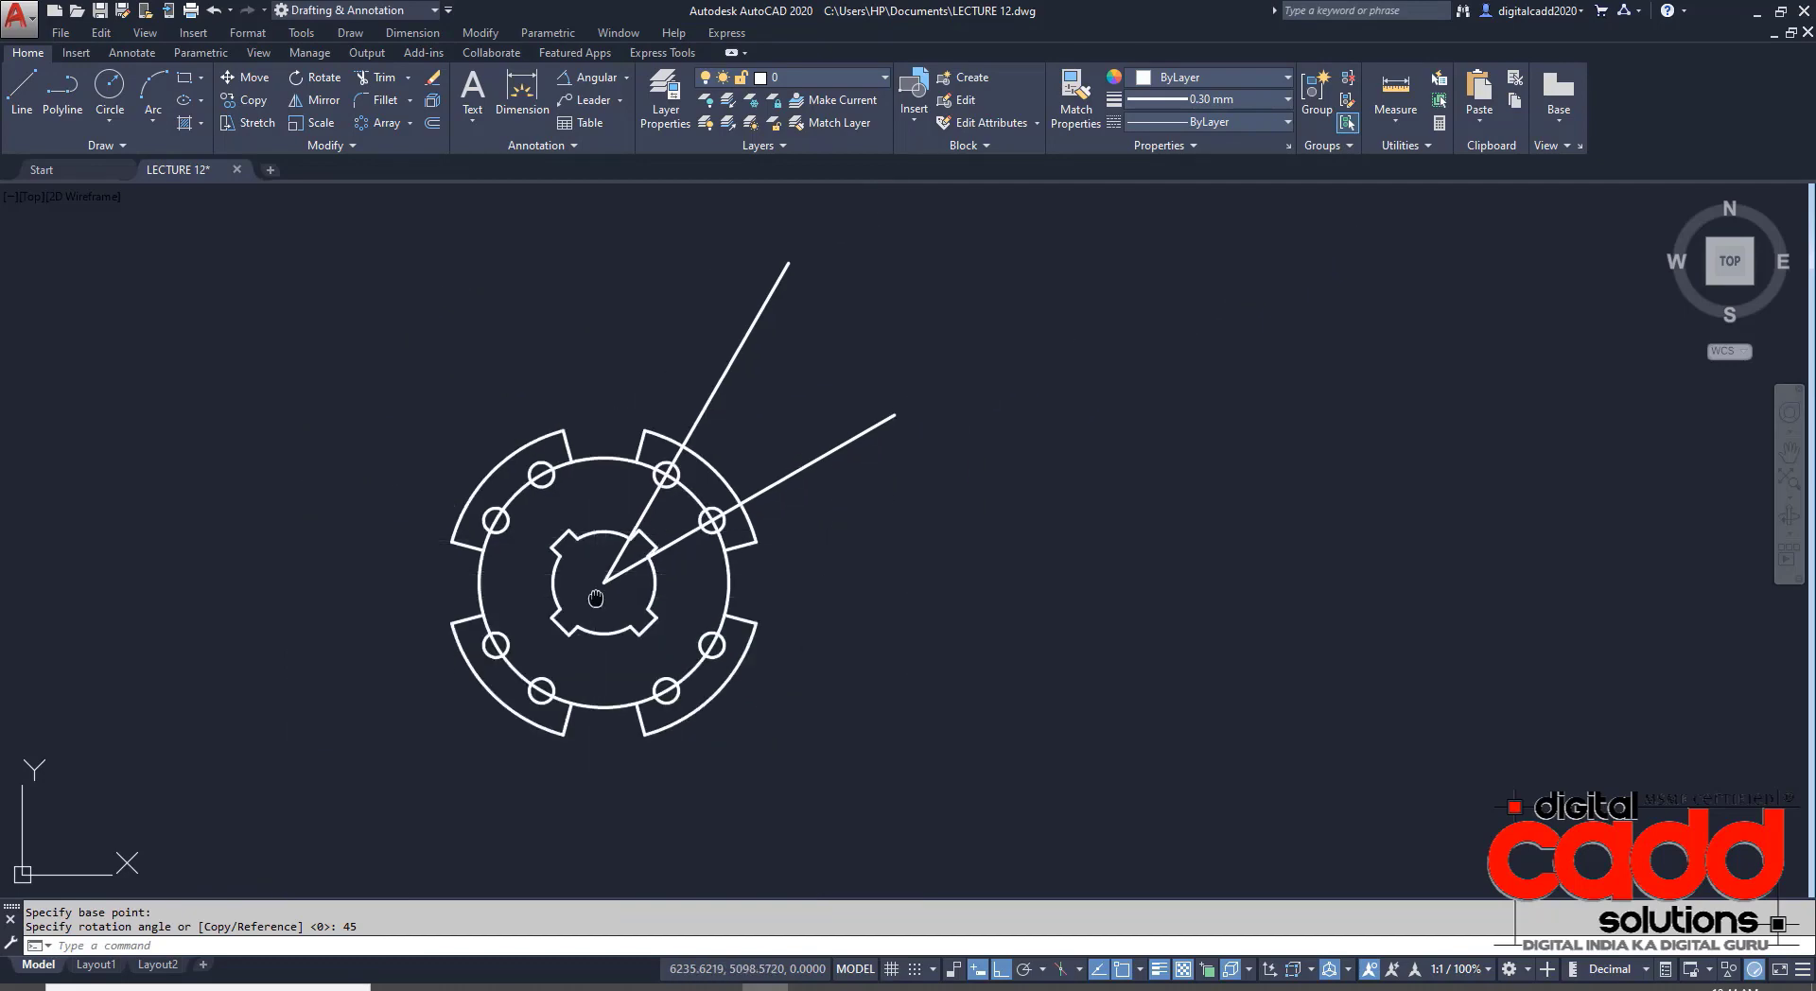
pyautogui.scroll(3, 721, 555)
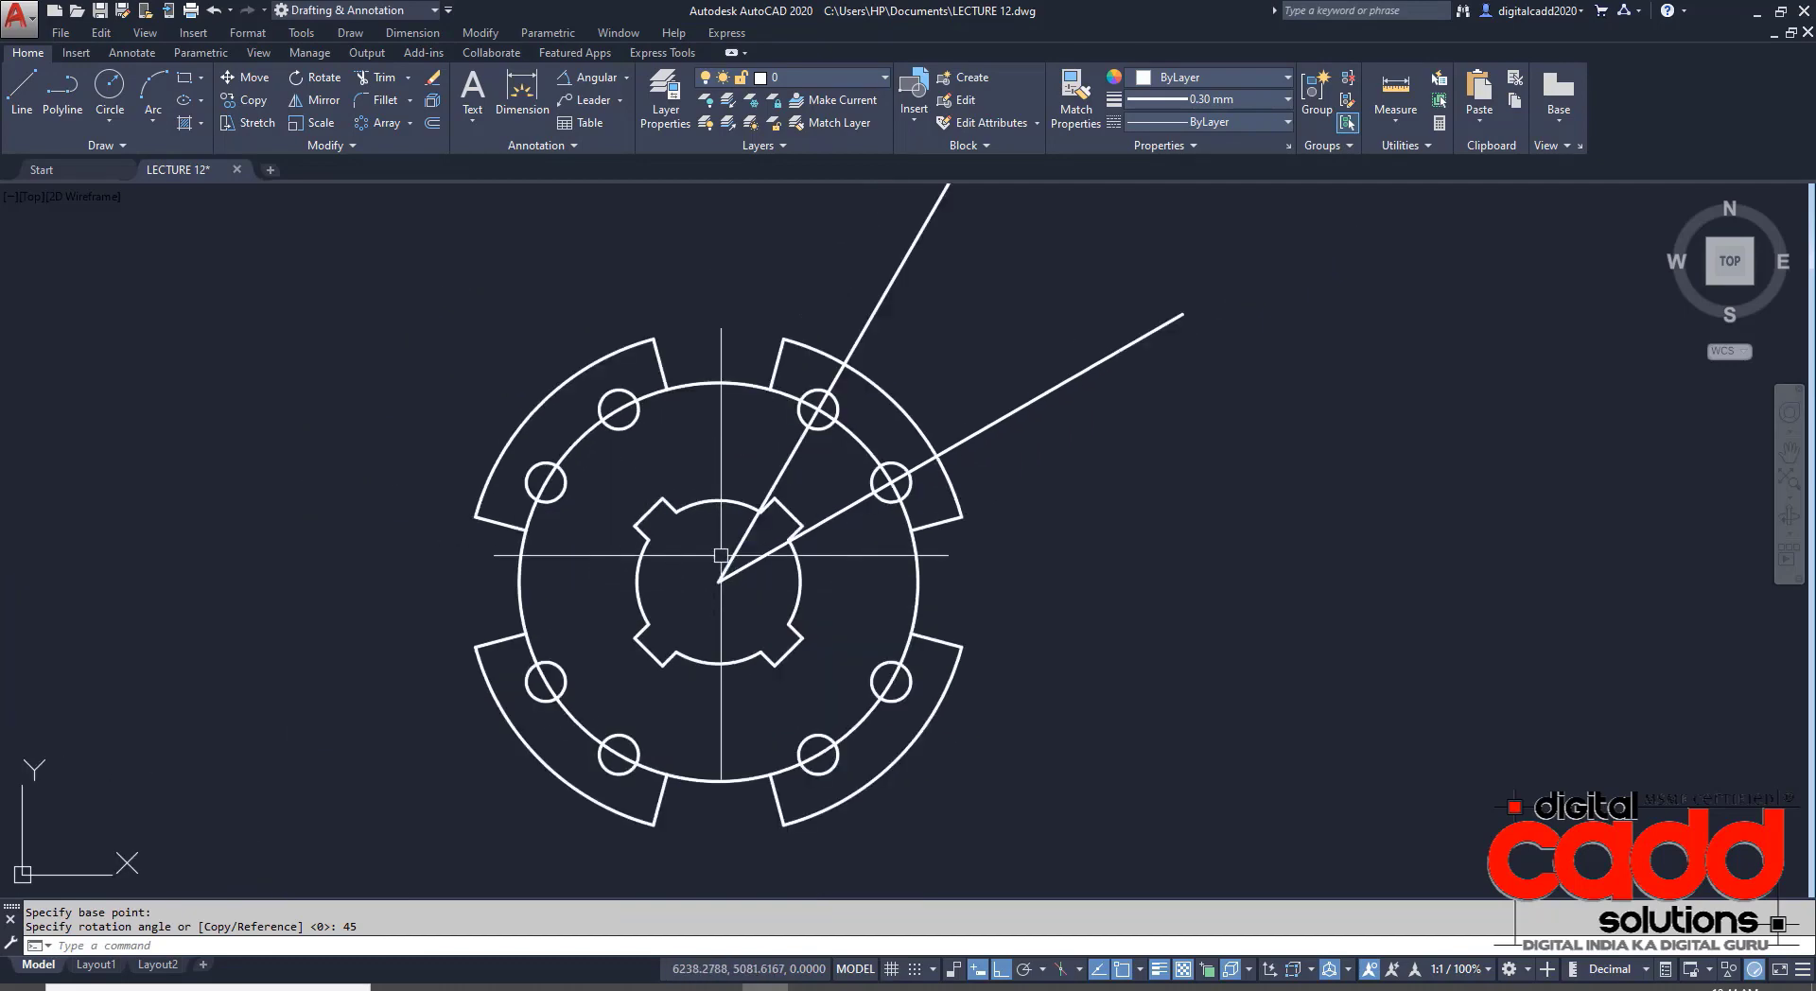
pyautogui.moveTo(803, 585); pyautogui.dragTo(669, 610, button='middle')
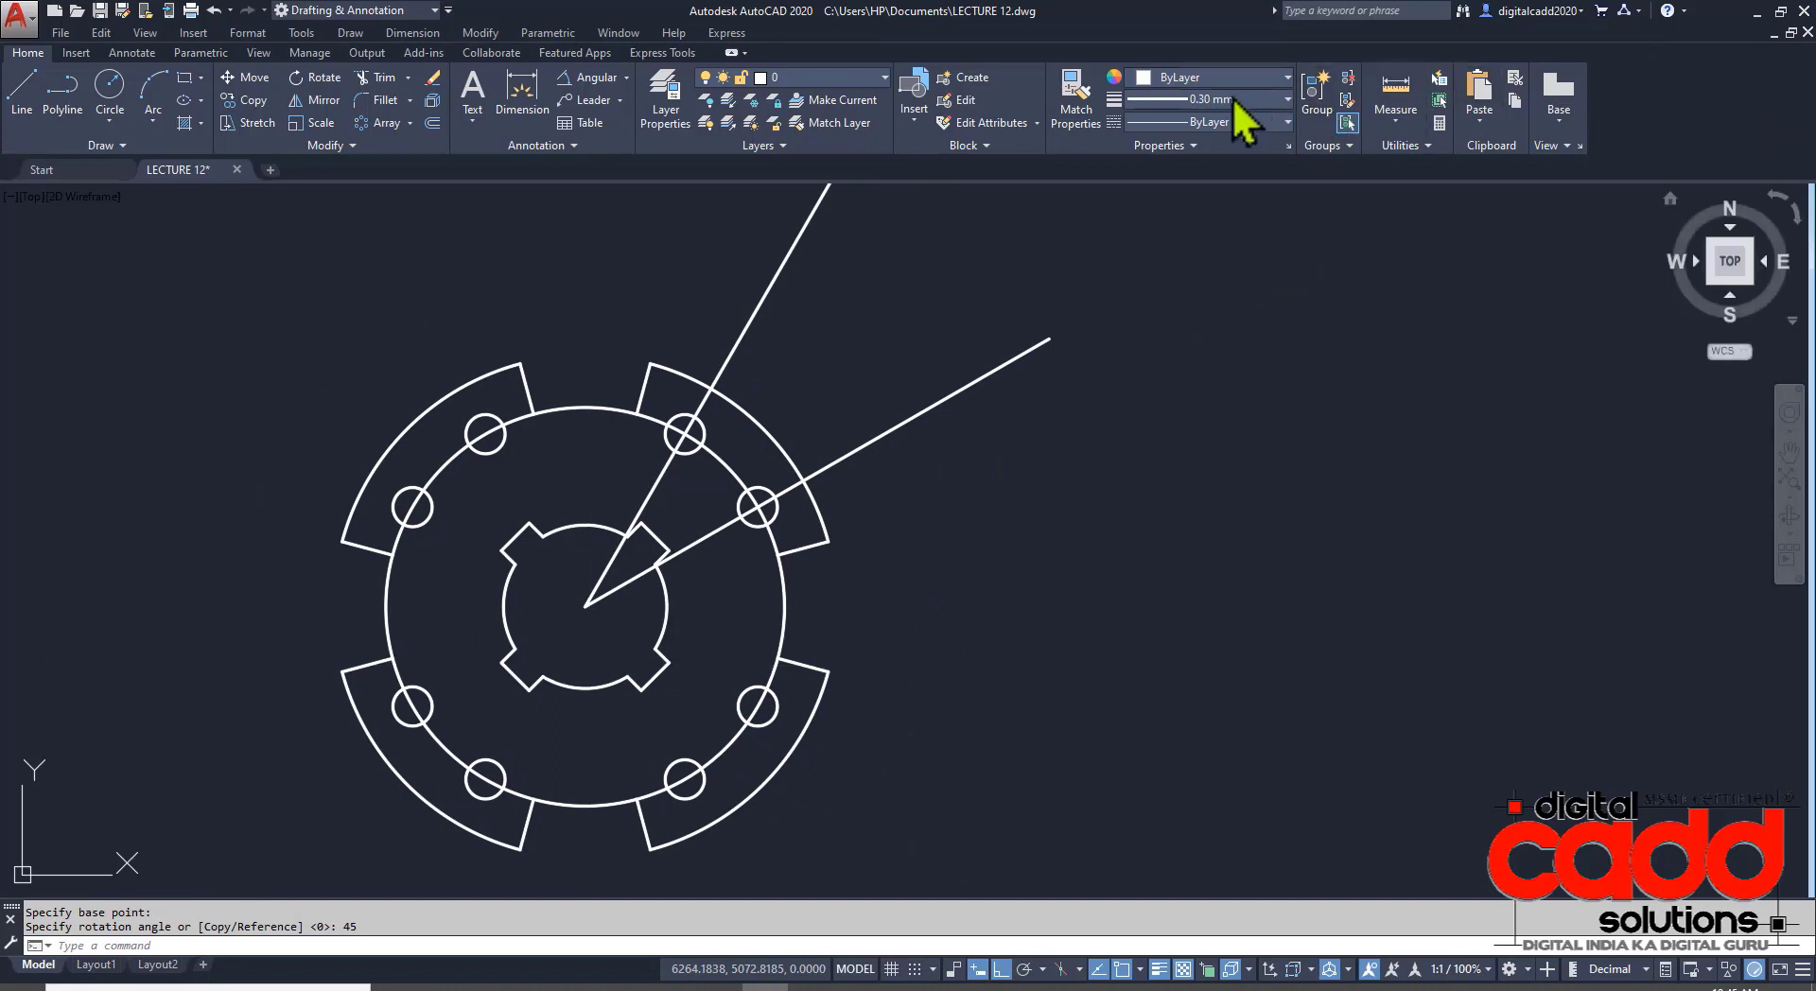
pyautogui.scroll(4, 1160, 248)
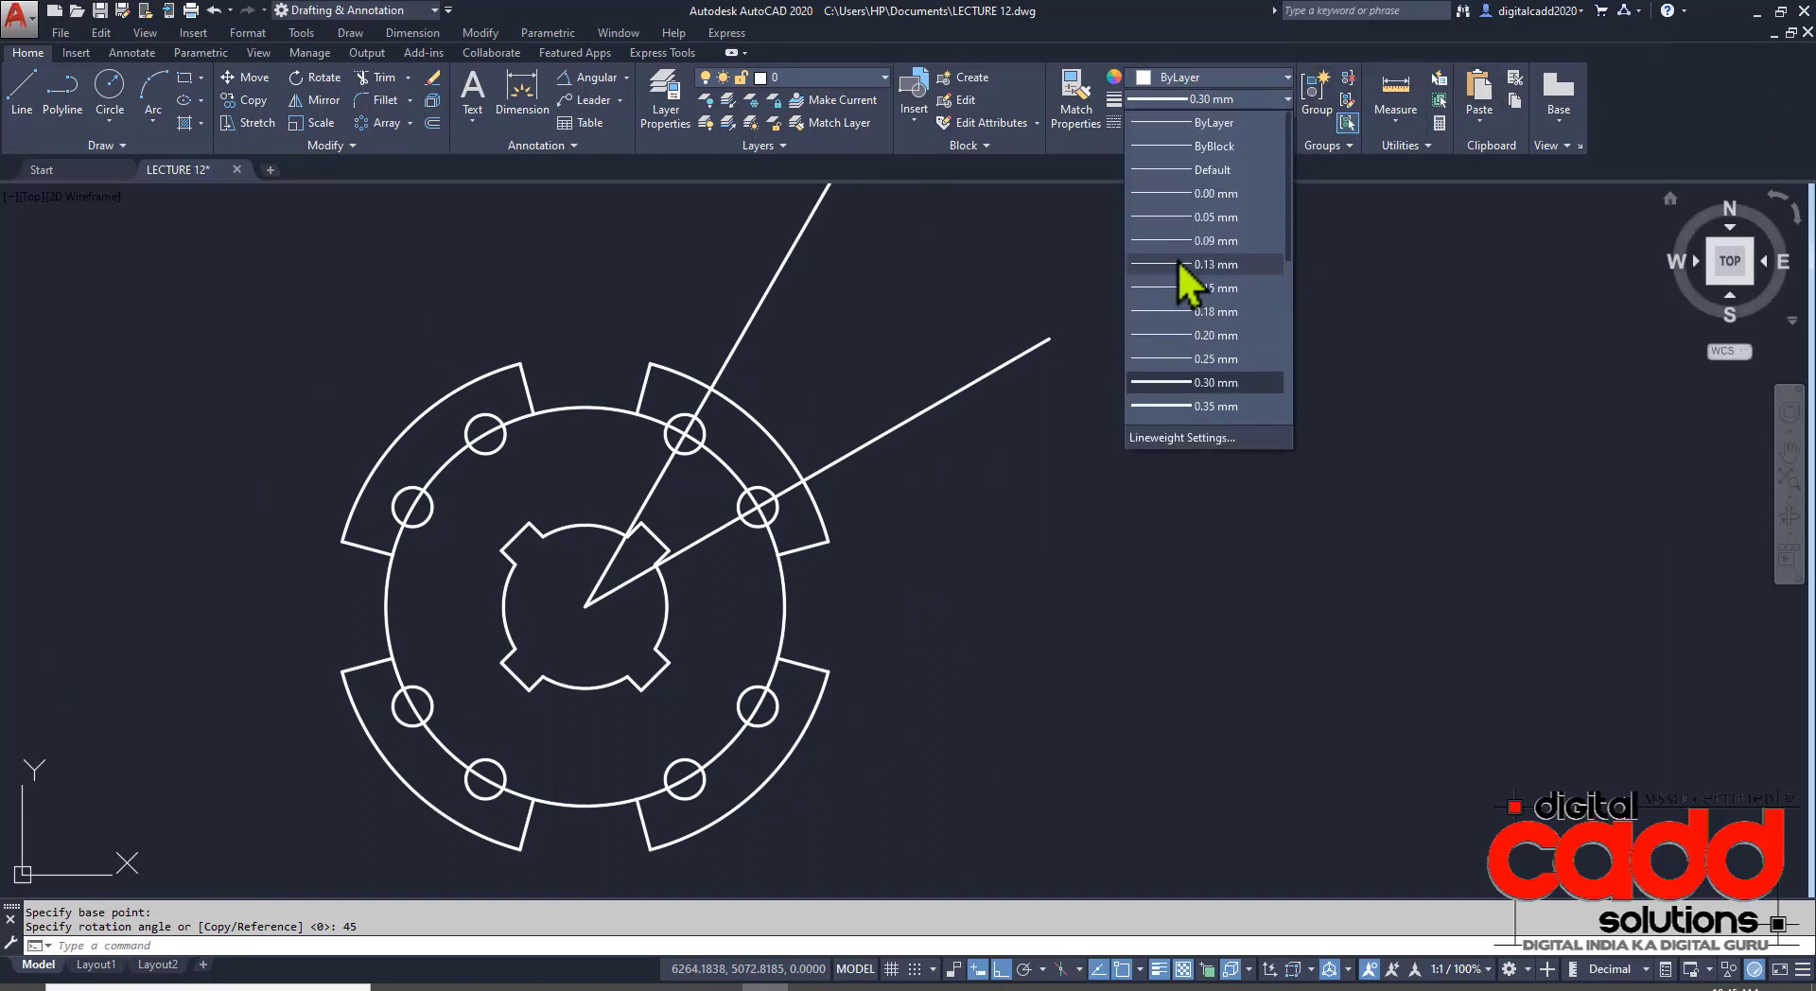
pyautogui.click(1192, 134)
pyautogui.click(1194, 78)
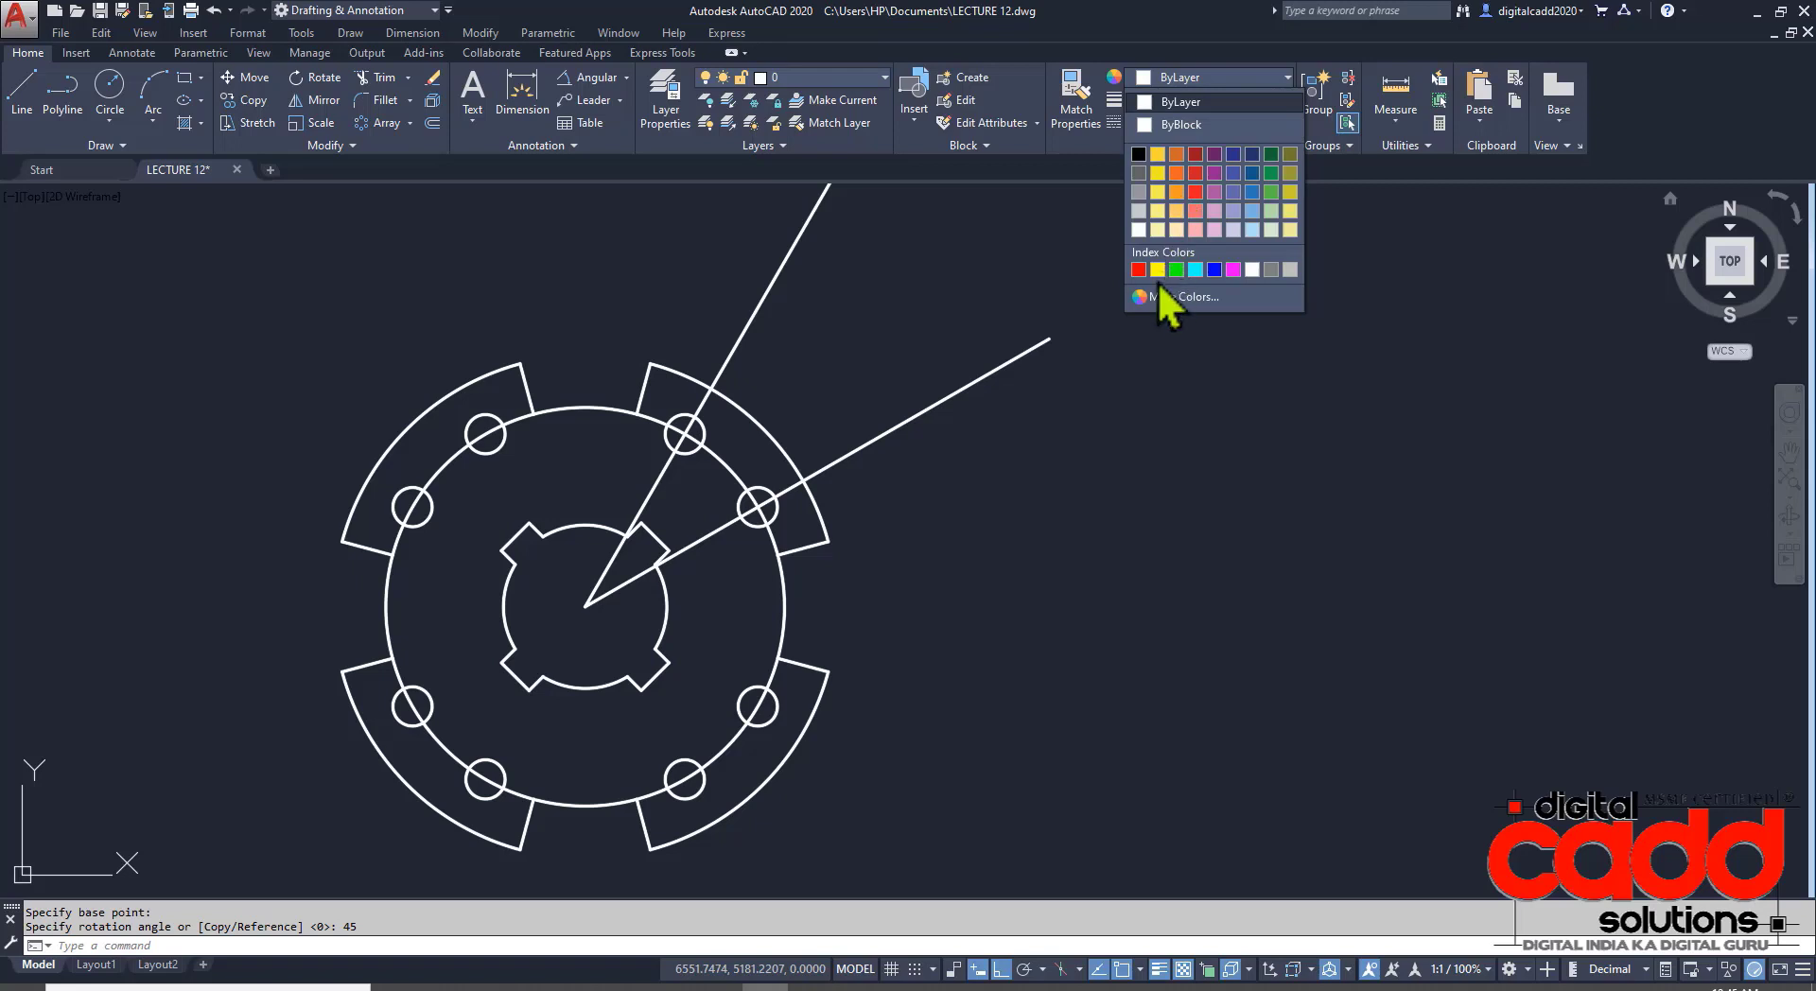
pyautogui.click(1203, 79)
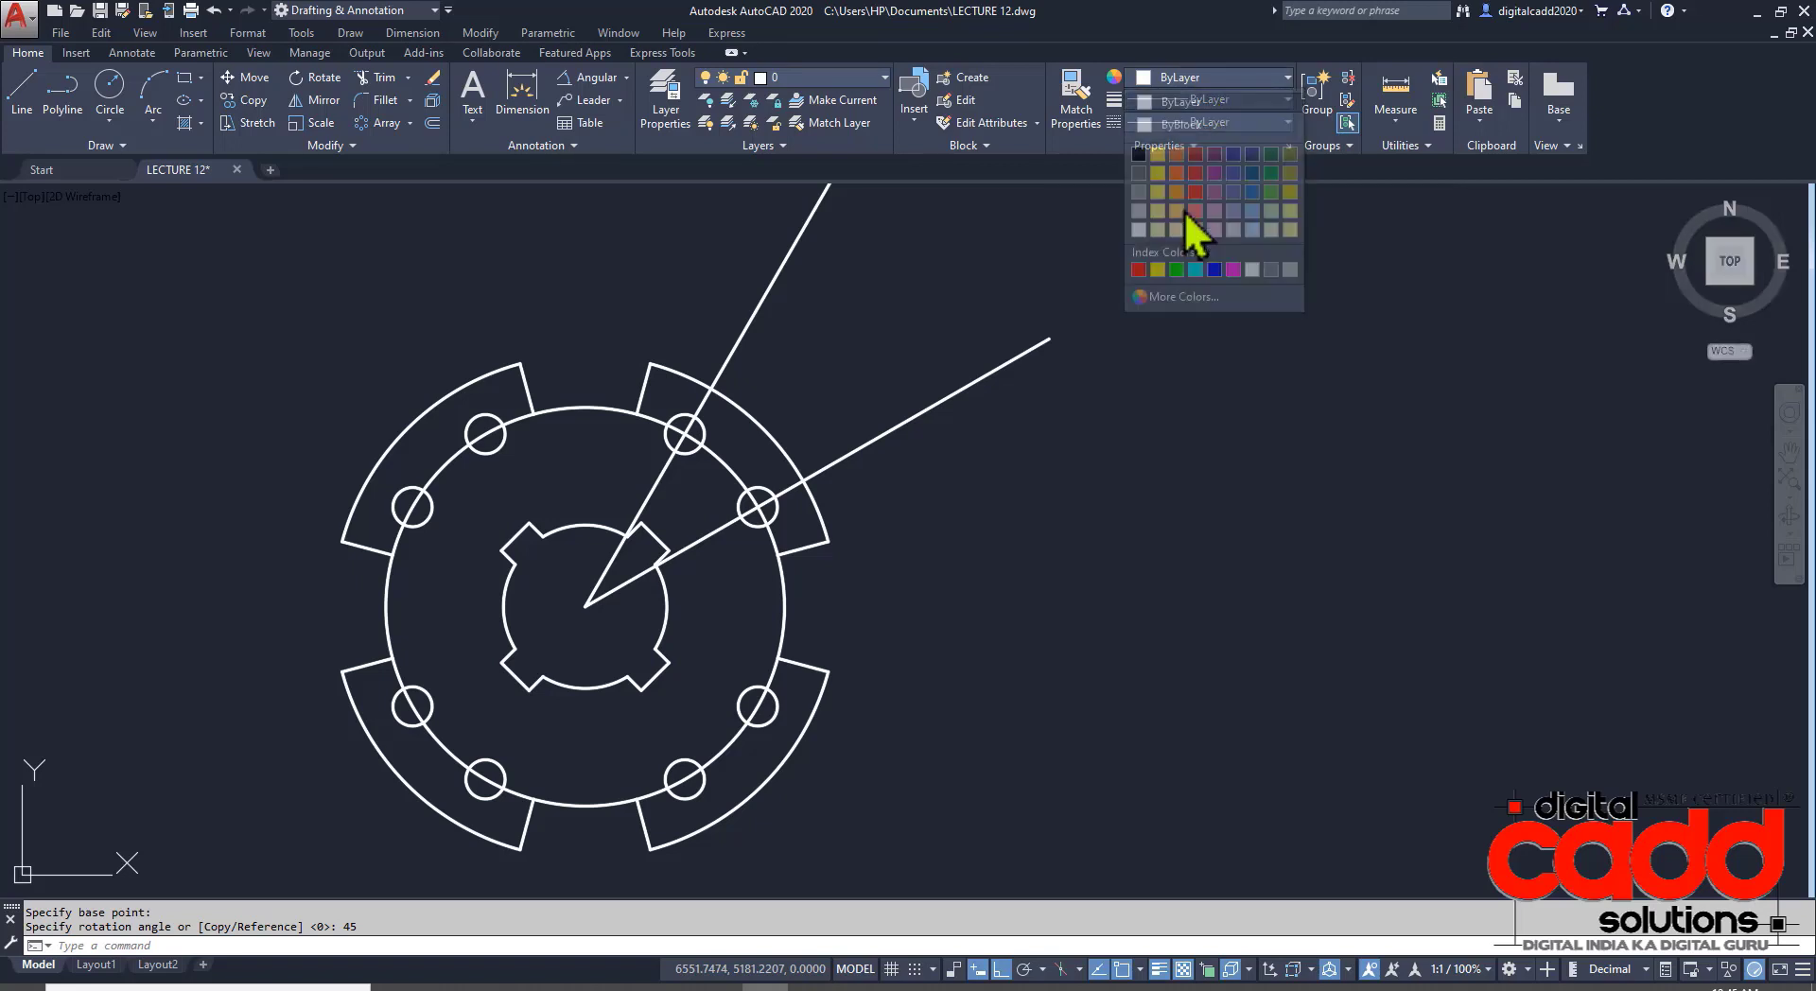
pyautogui.click(1160, 271)
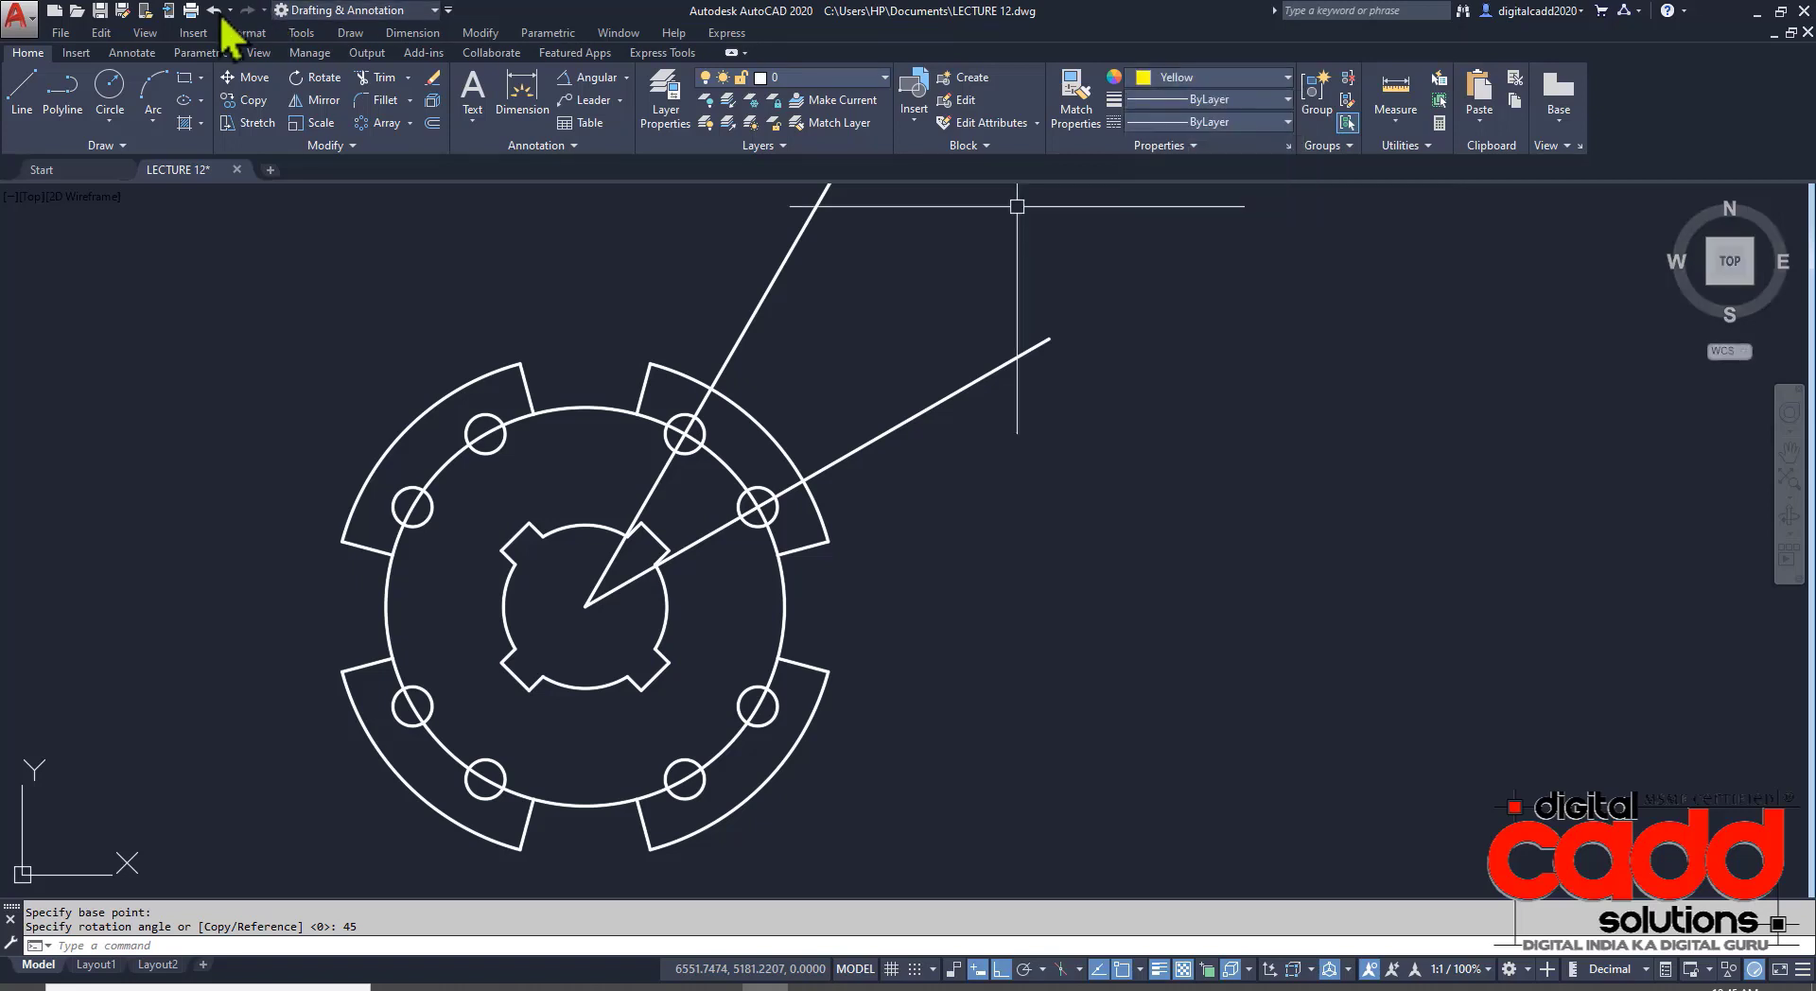
# - Add a center mark with extended centerlines to the plate's outer arc
pyautogui.click(132, 53)
pyautogui.click(631, 95)
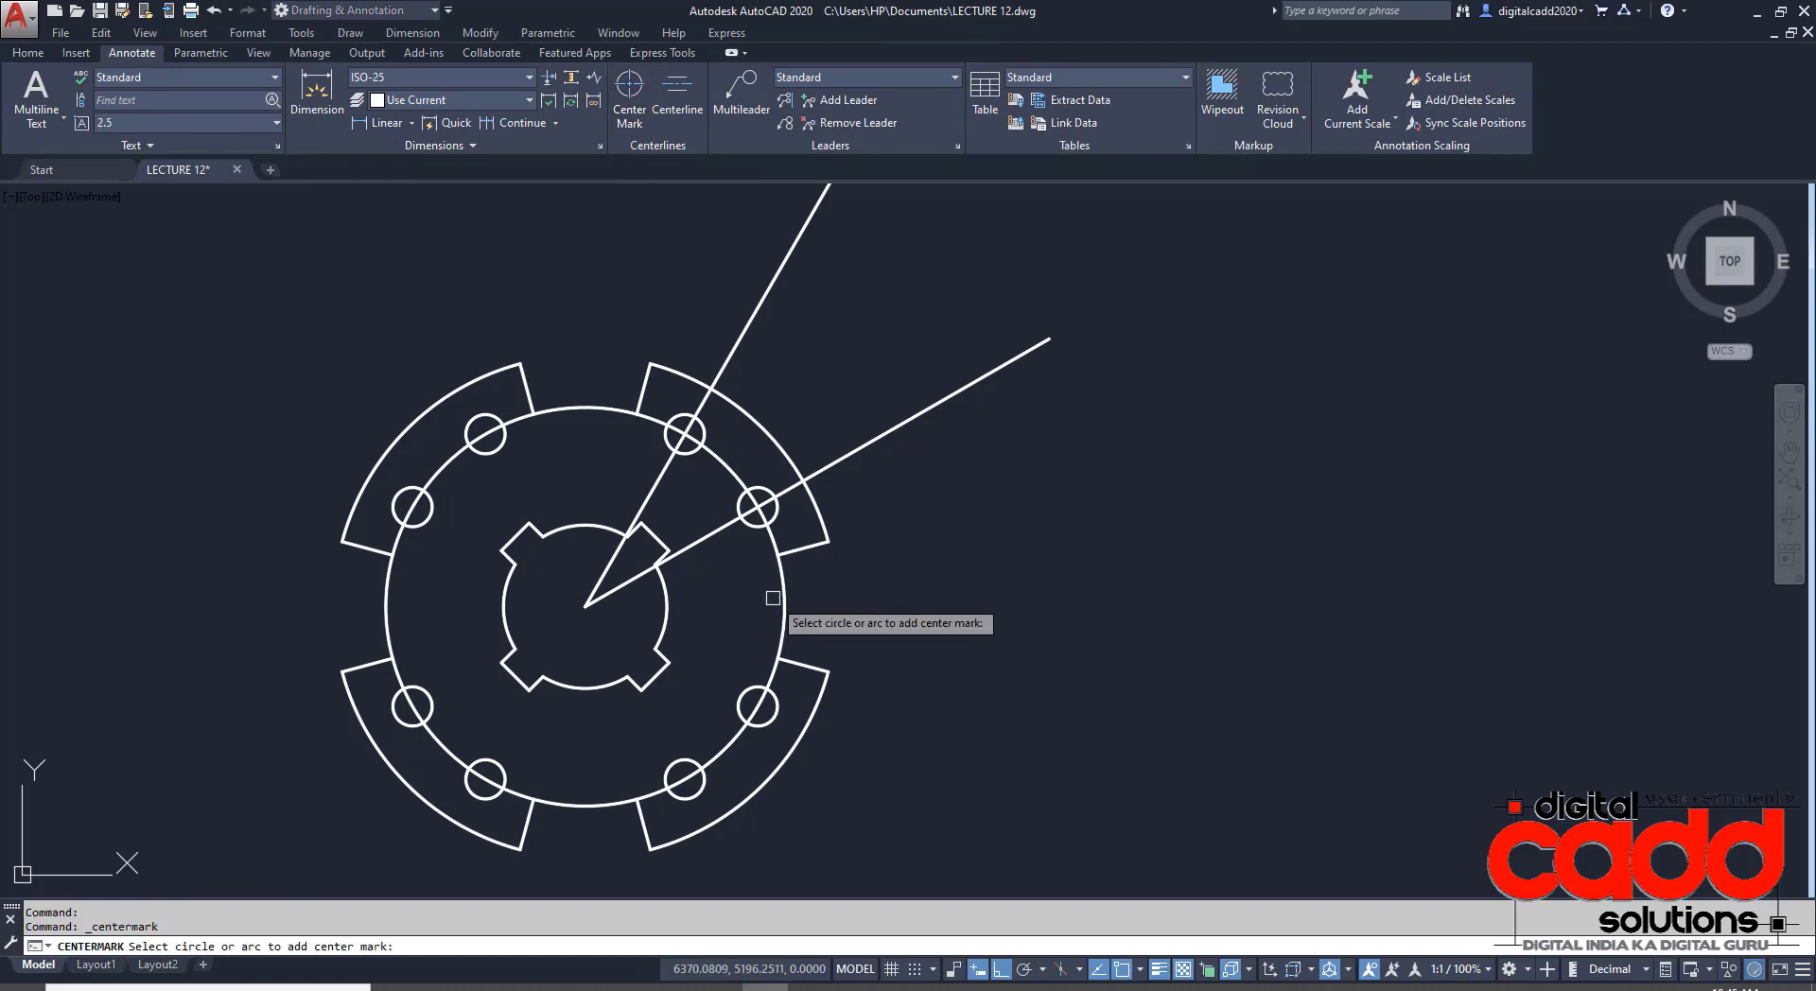
pyautogui.click(816, 515)
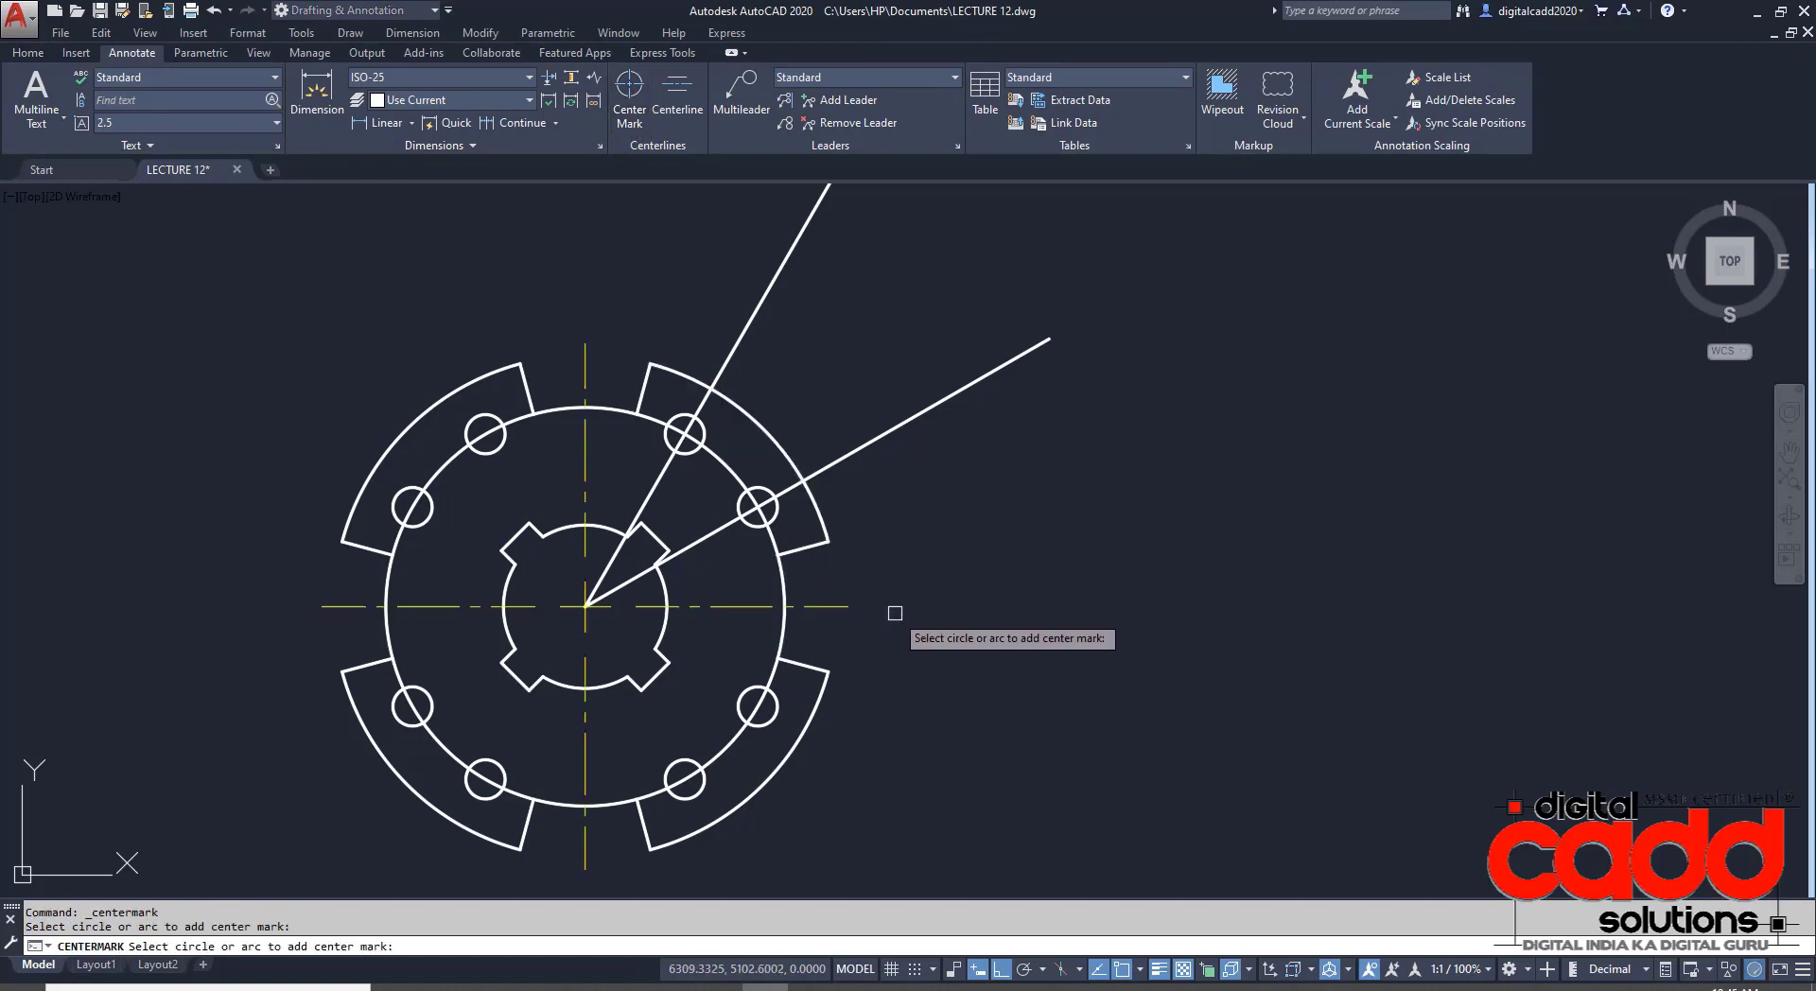
pyautogui.press('Return')
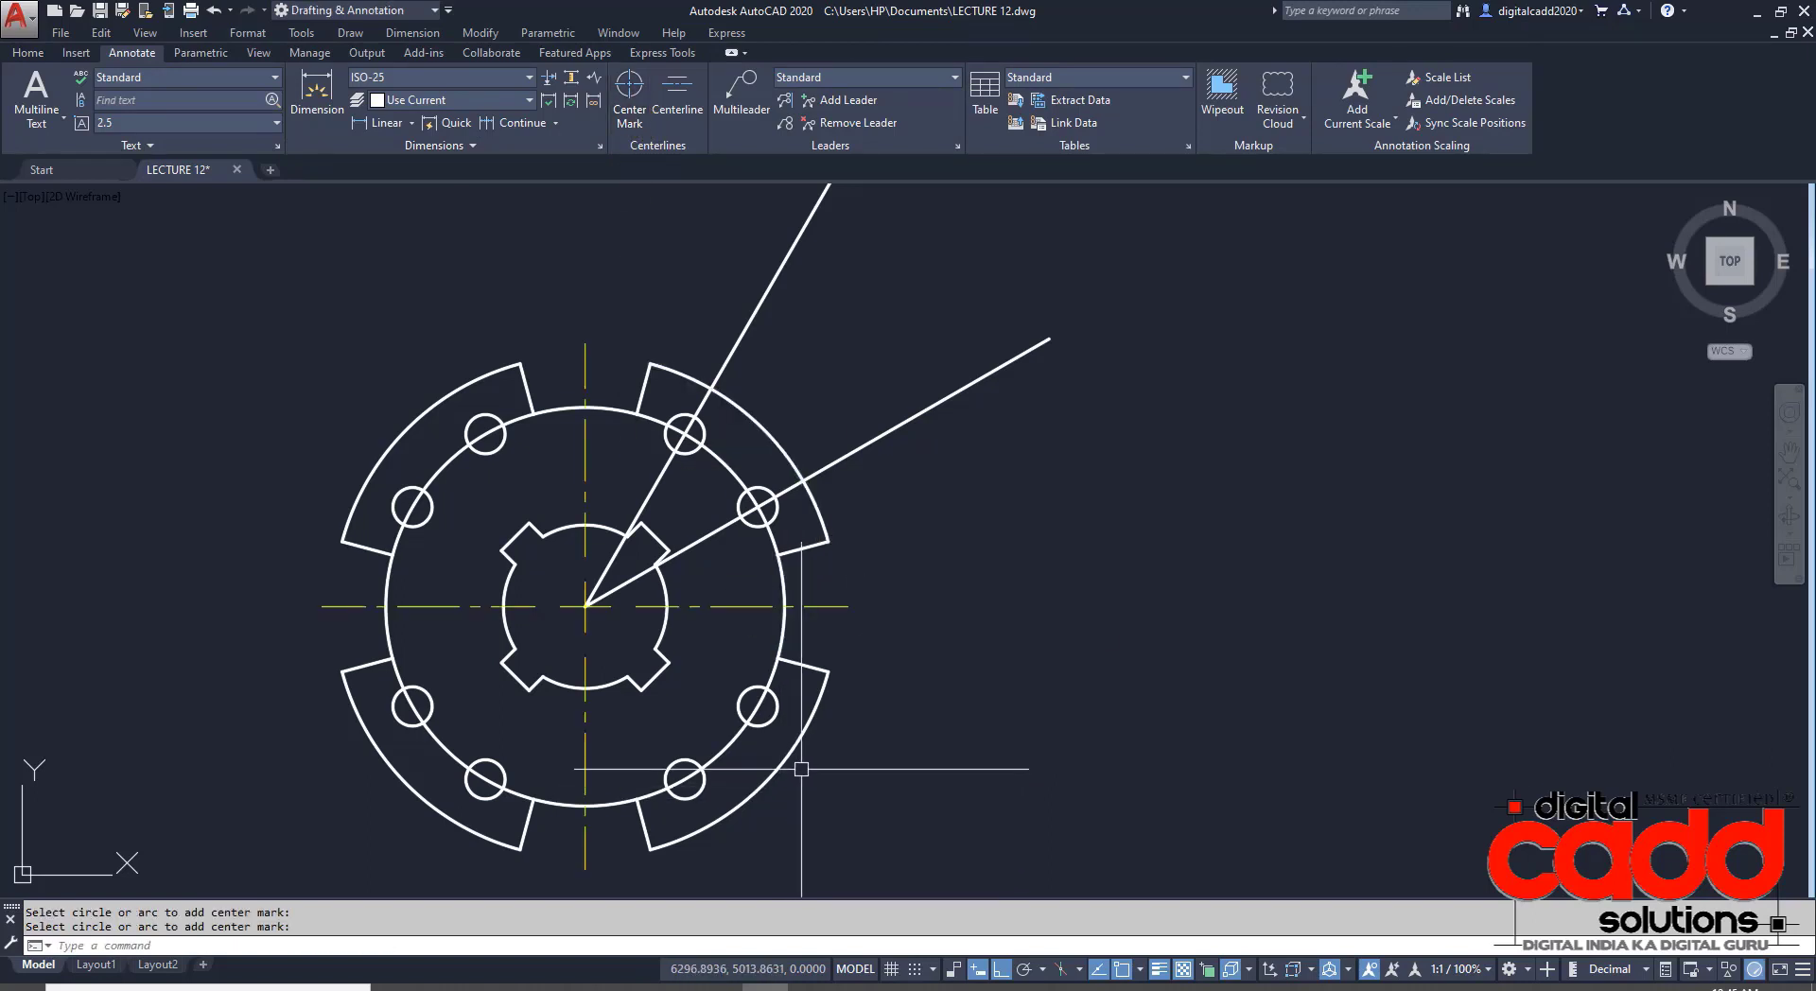
# - Match the center mark's properties onto the arcs through the eight holes and both angled construction lines
pyautogui.write('MA')
pyautogui.press('Return')
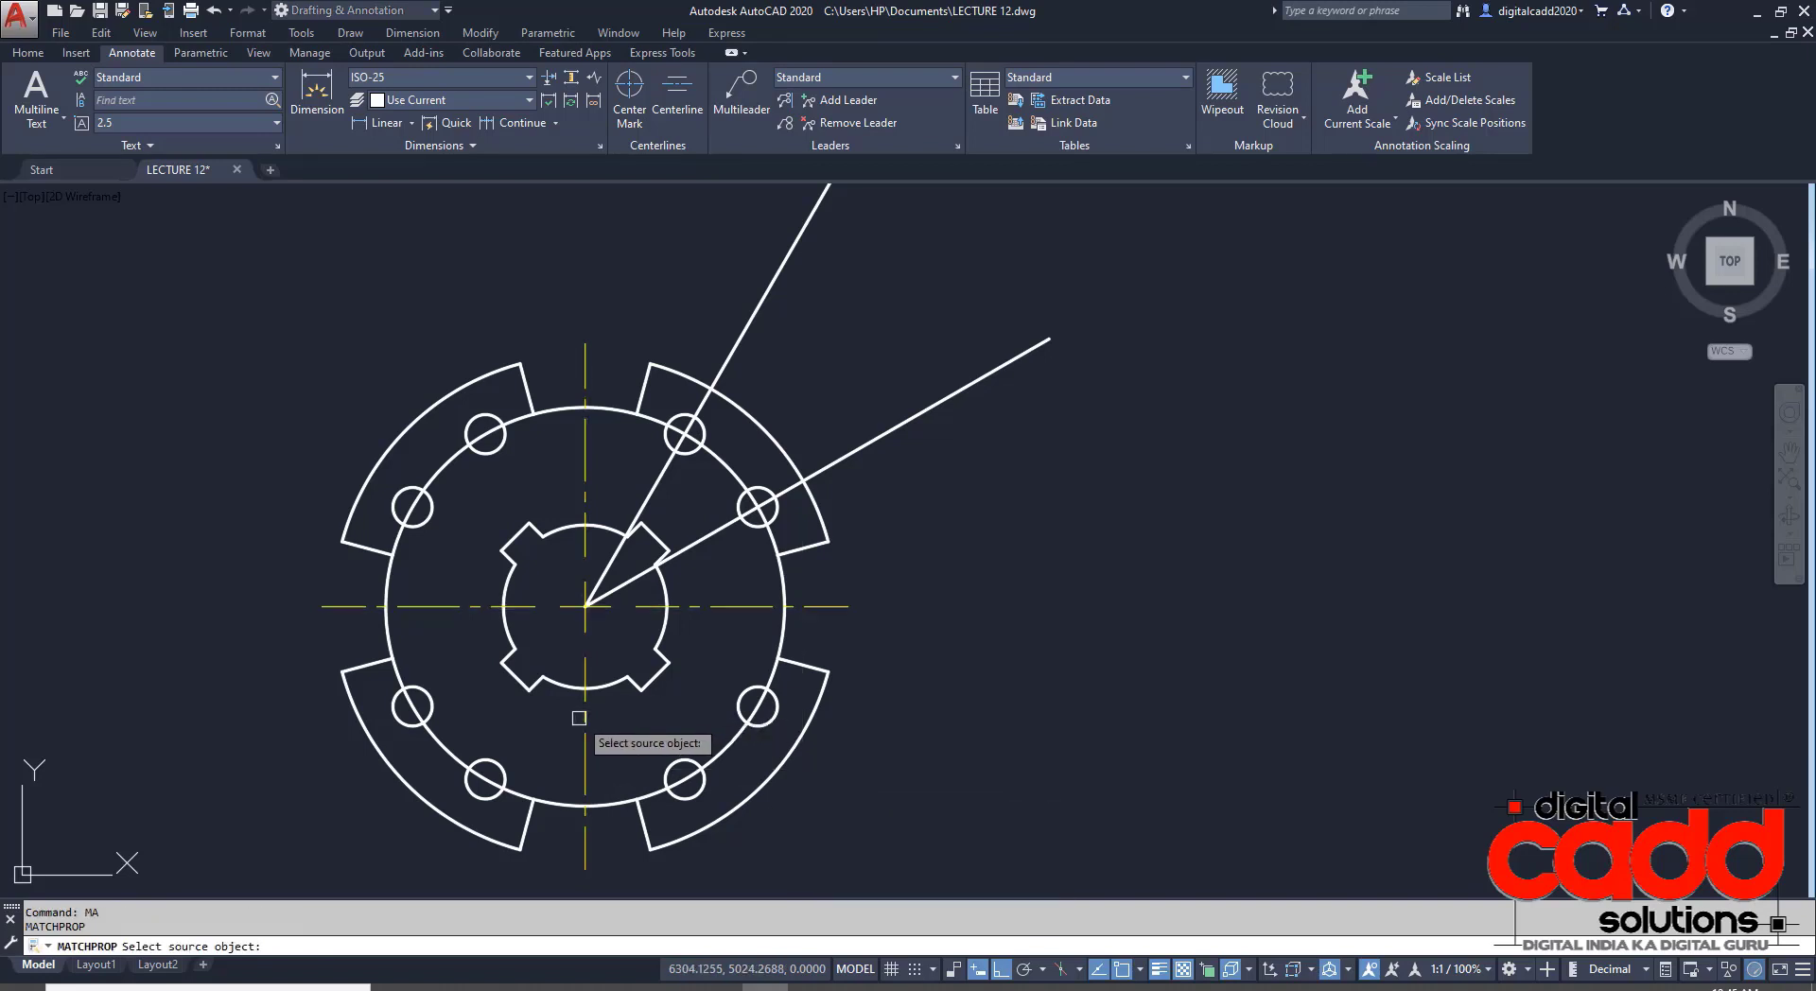
pyautogui.click(591, 722)
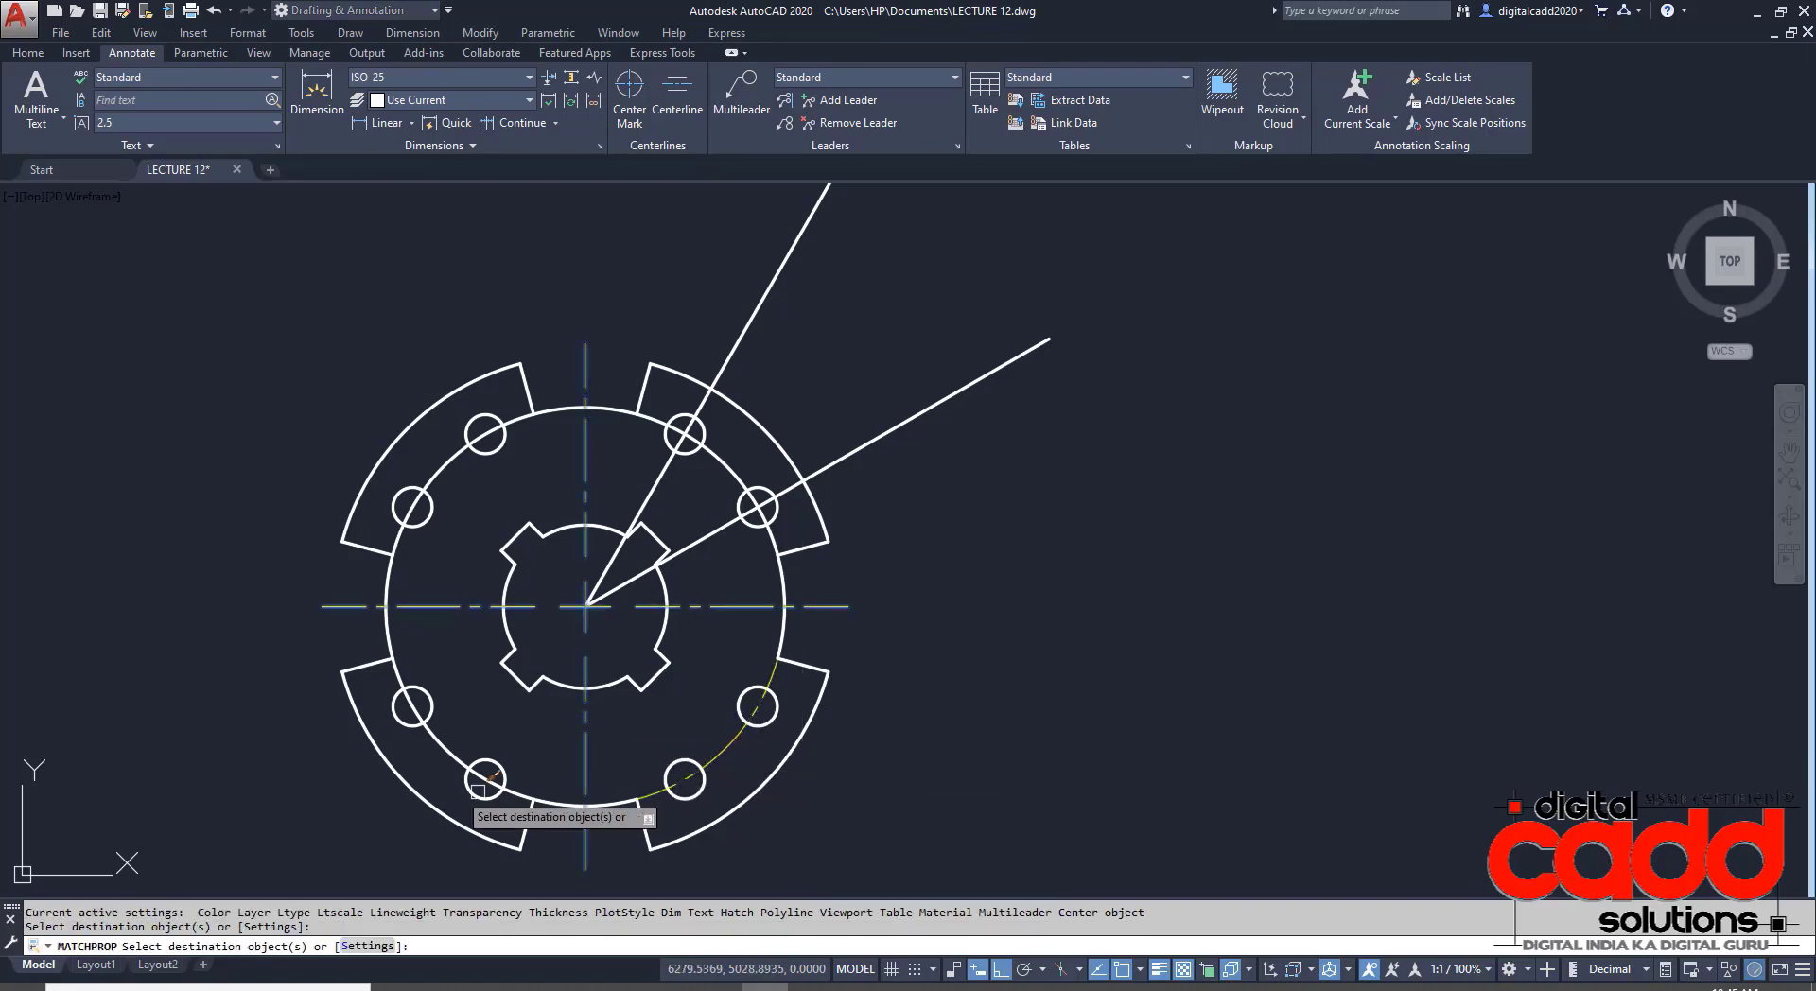
pyautogui.click(440, 744)
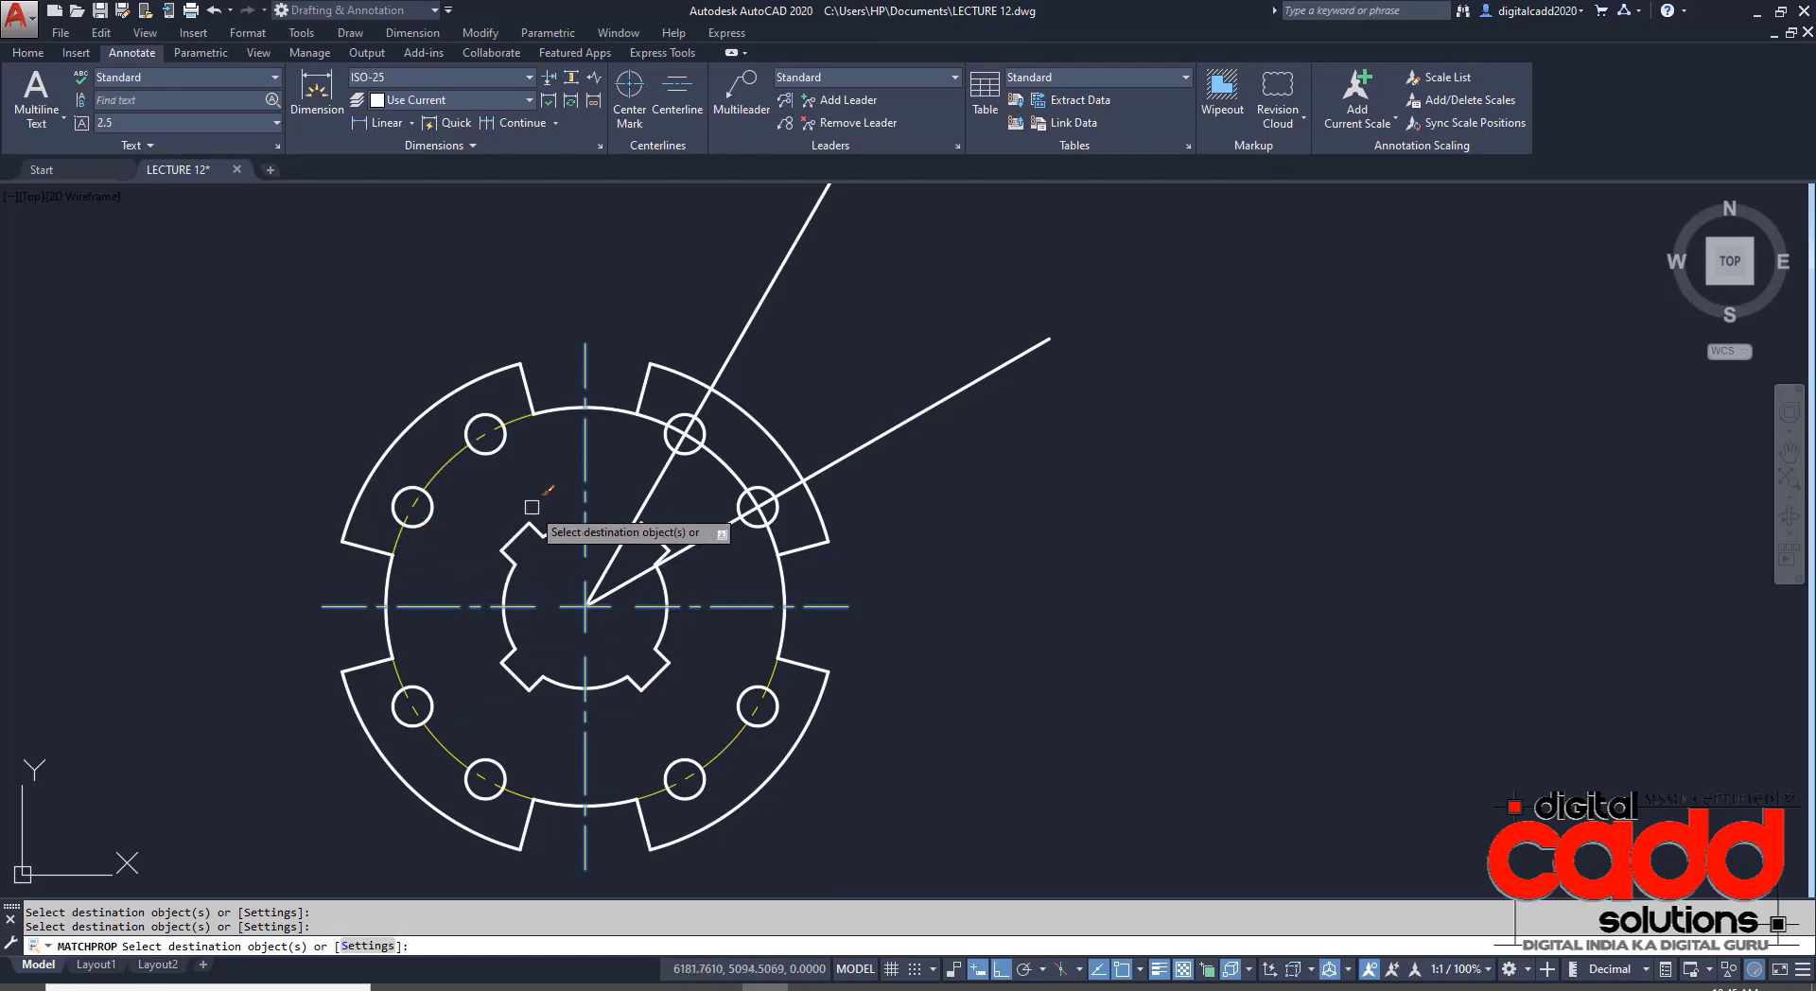
pyautogui.click(666, 480)
pyautogui.click(697, 537)
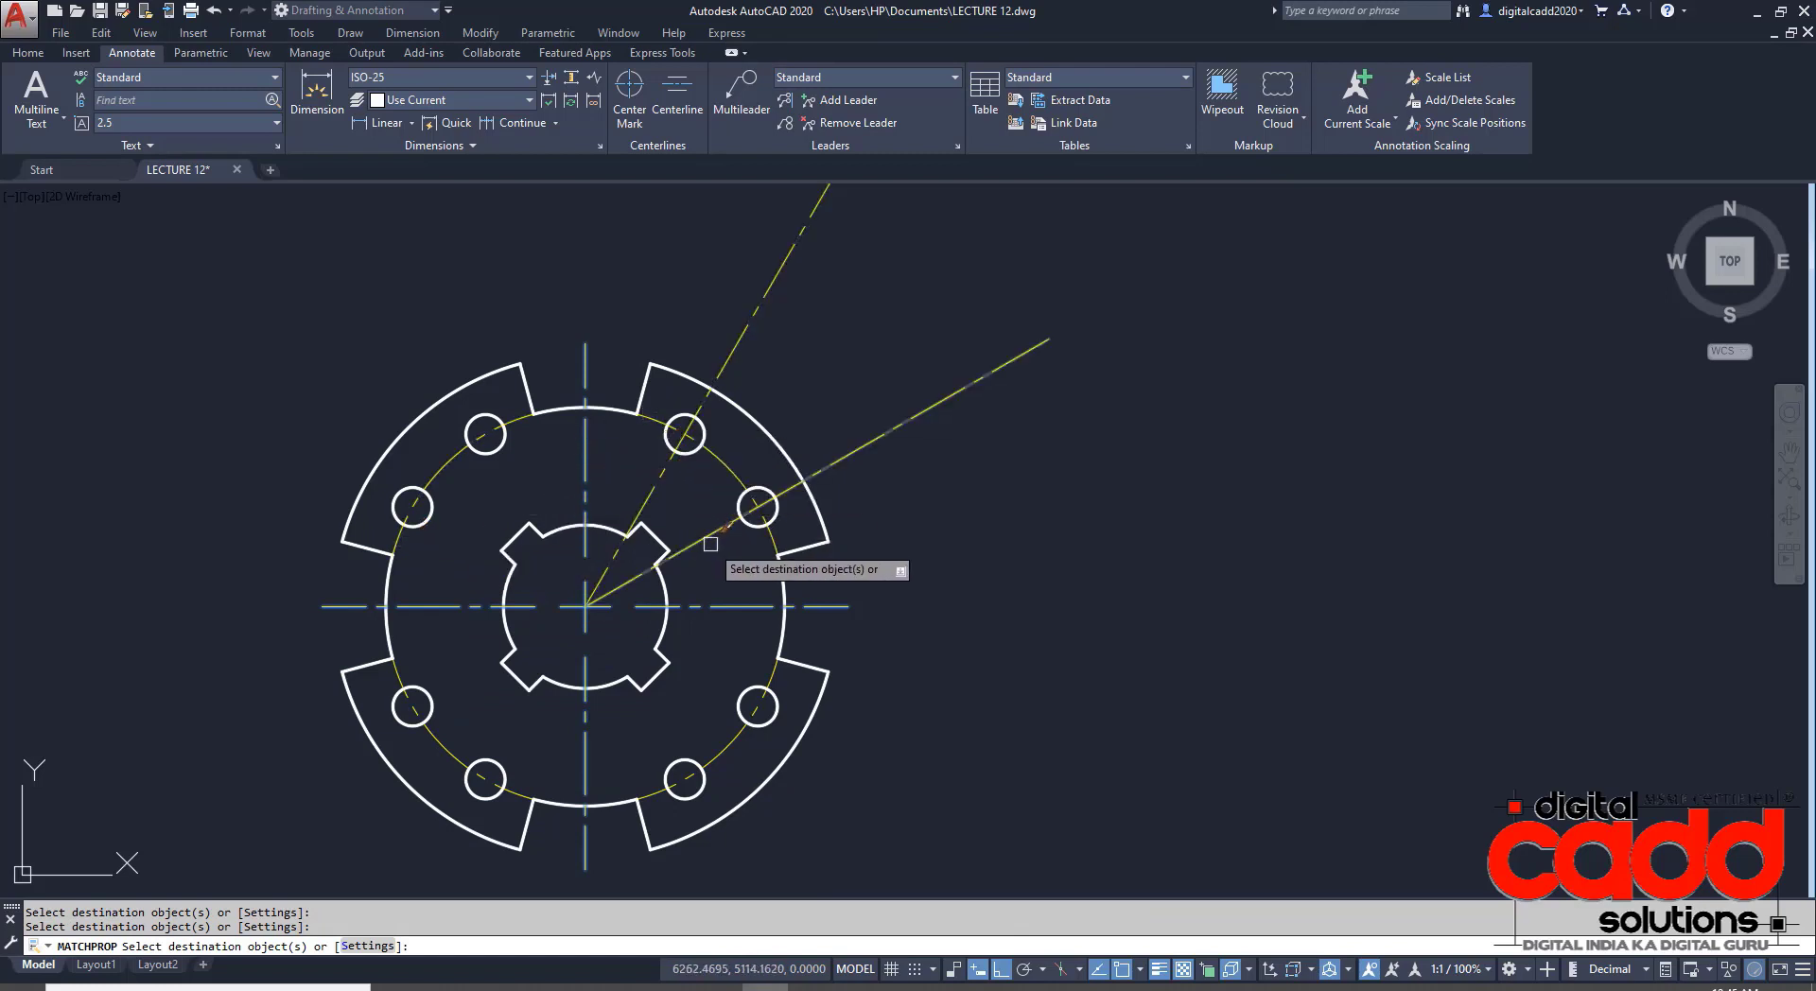
pyautogui.press('Return')
# - Shorten the 30° centerline with Lengthen so it ends just beyond the plate's outer arc
pyautogui.moveTo(820, 754)
pyautogui.mouseDown(button='middle')
pyautogui.moveTo(858, 749)
pyautogui.moveTo(823, 795)
pyautogui.mouseUp(button='middle')
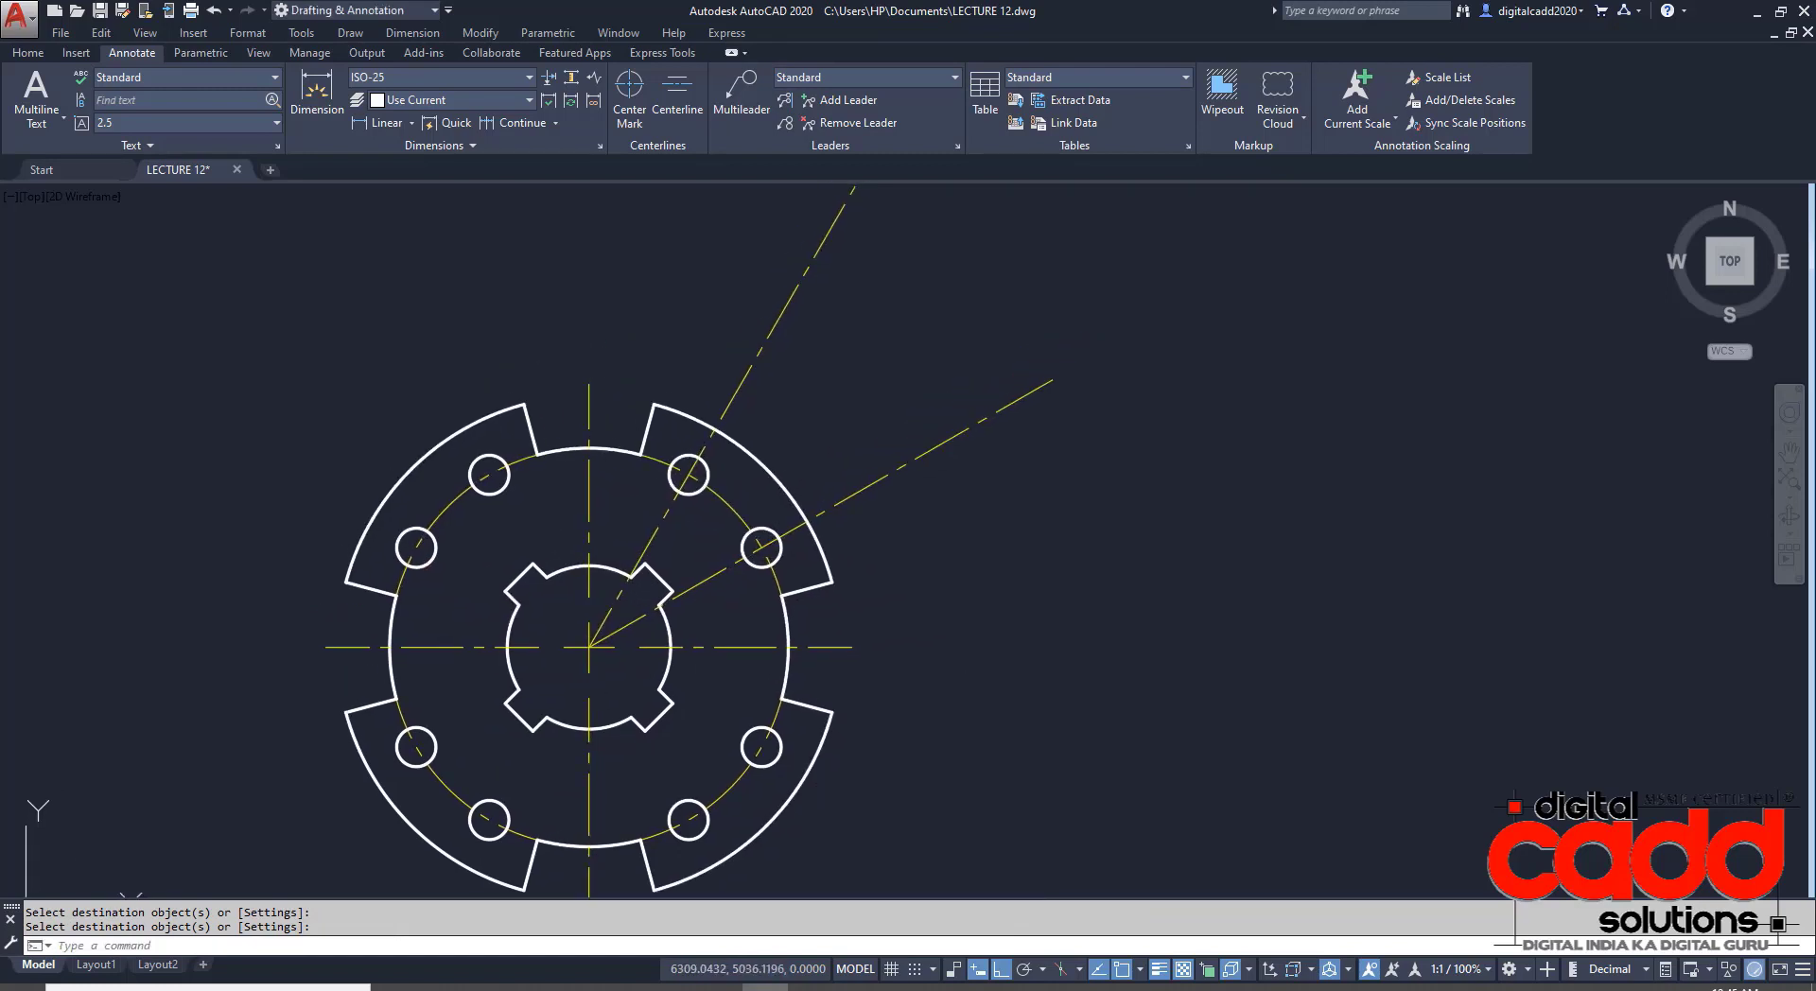
pyautogui.moveTo(848, 492); pyautogui.dragTo(843, 511, button='middle')
pyautogui.click(868, 503)
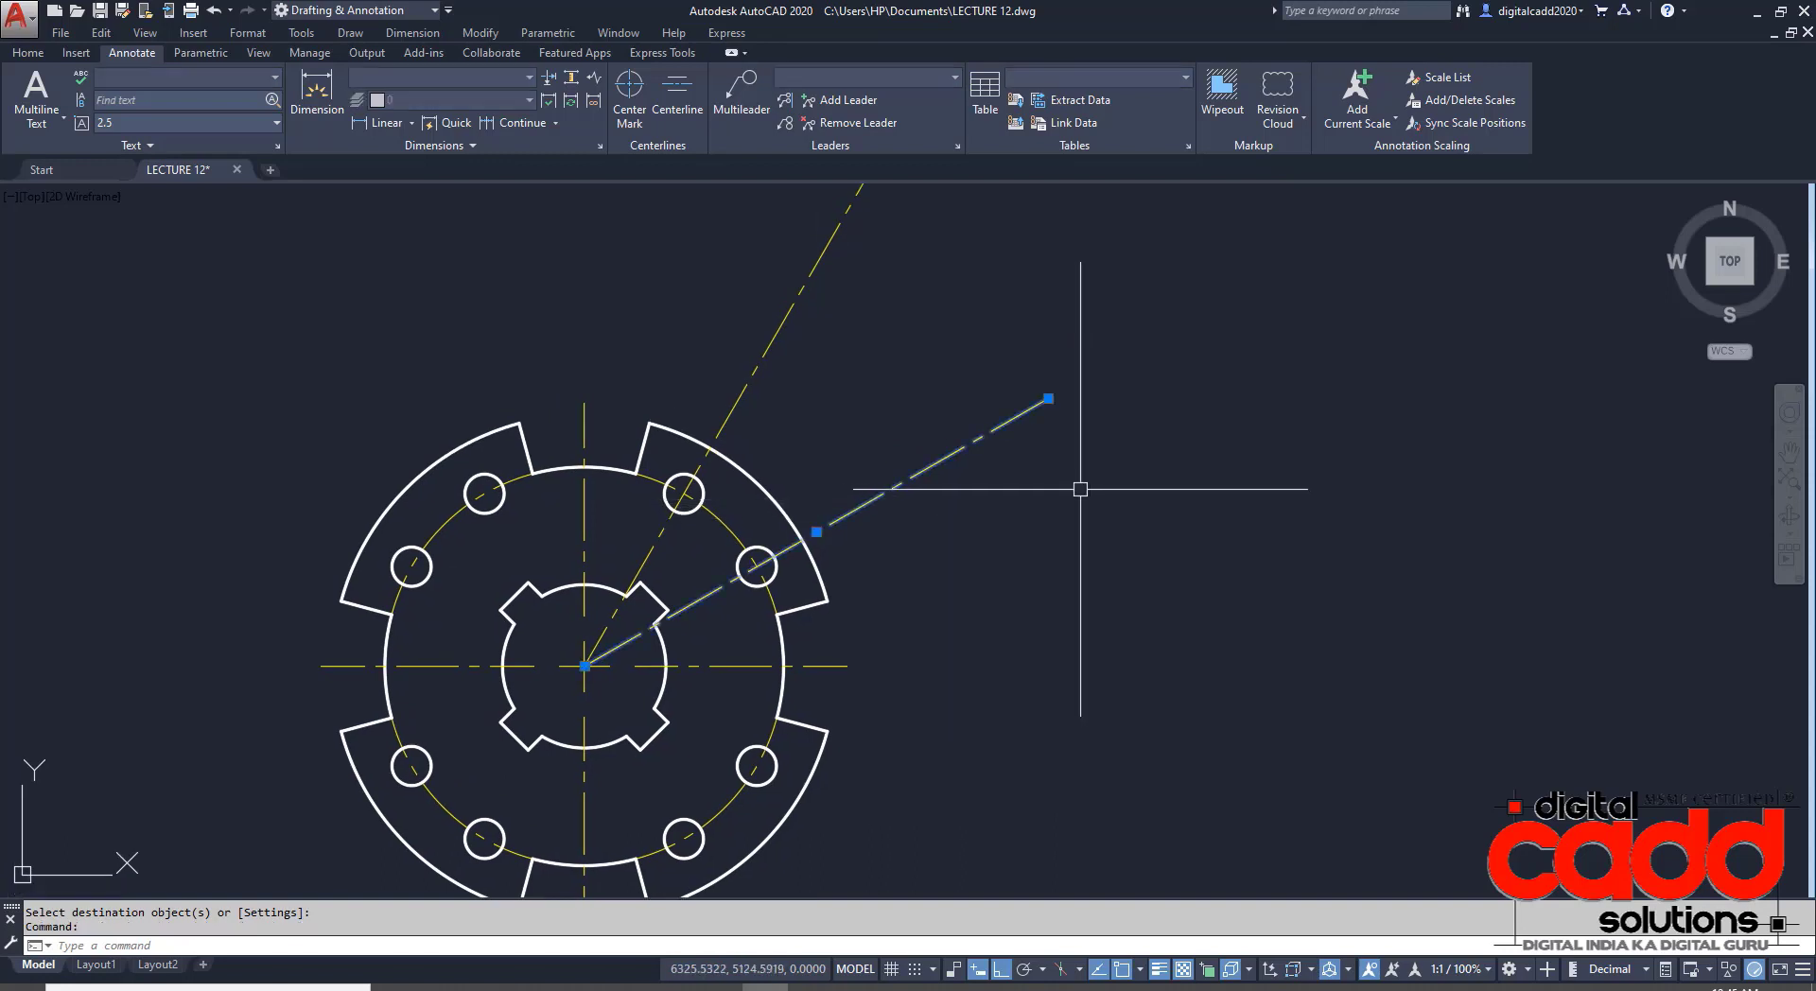
pyautogui.moveTo(1048, 398)
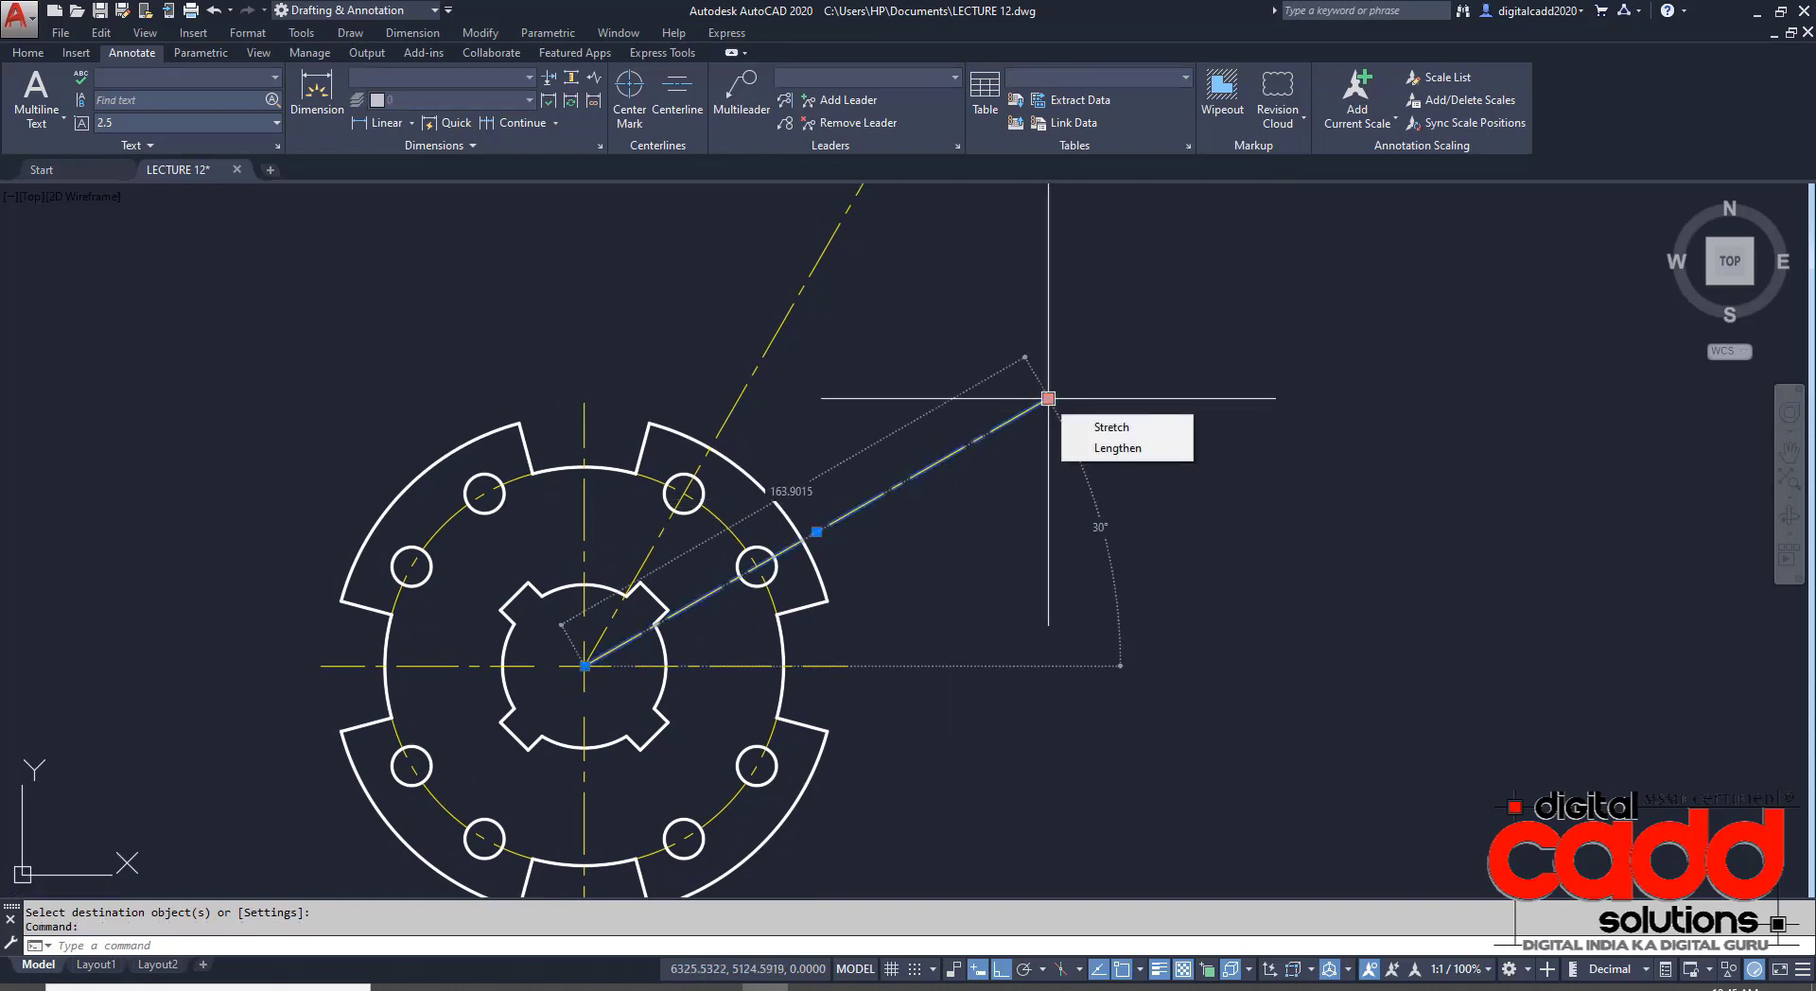
pyautogui.click(1113, 449)
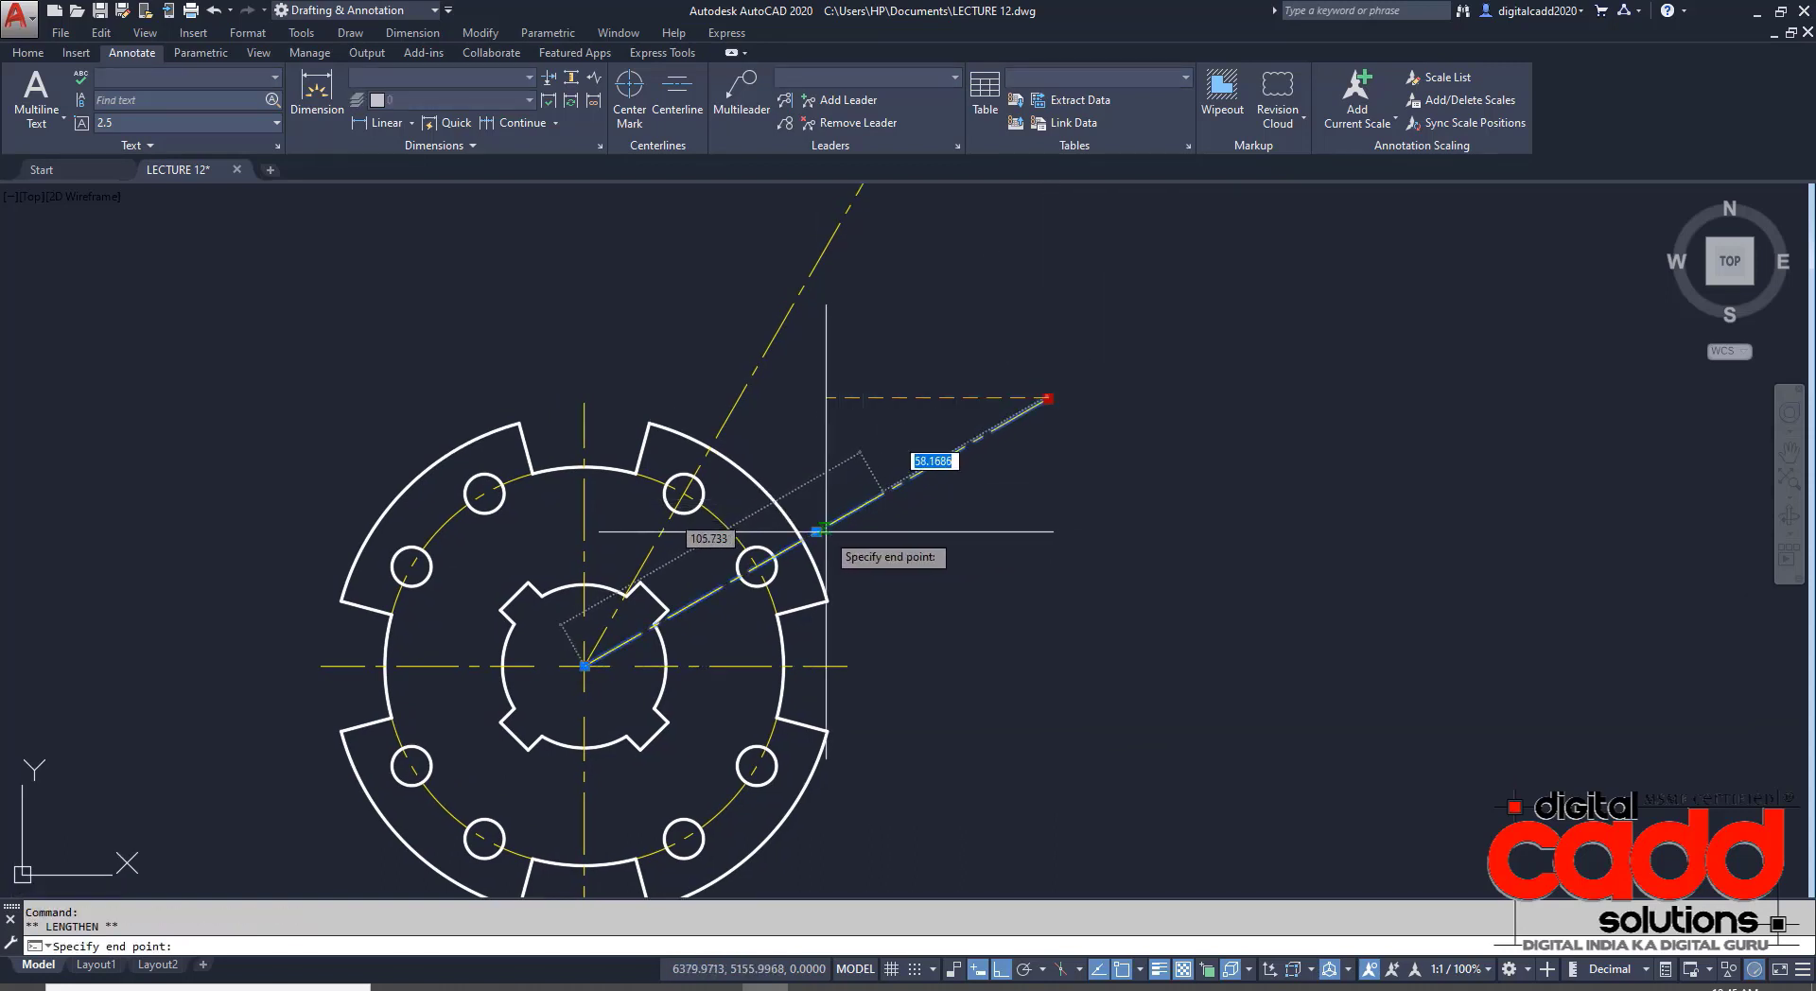
pyautogui.press('Escape')
# - Shorten the 60° centerline with Lengthen so it ends just beyond the plate's outer arc
pyautogui.moveTo(849, 369); pyautogui.dragTo(827, 474, button='middle')
pyautogui.click(782, 388)
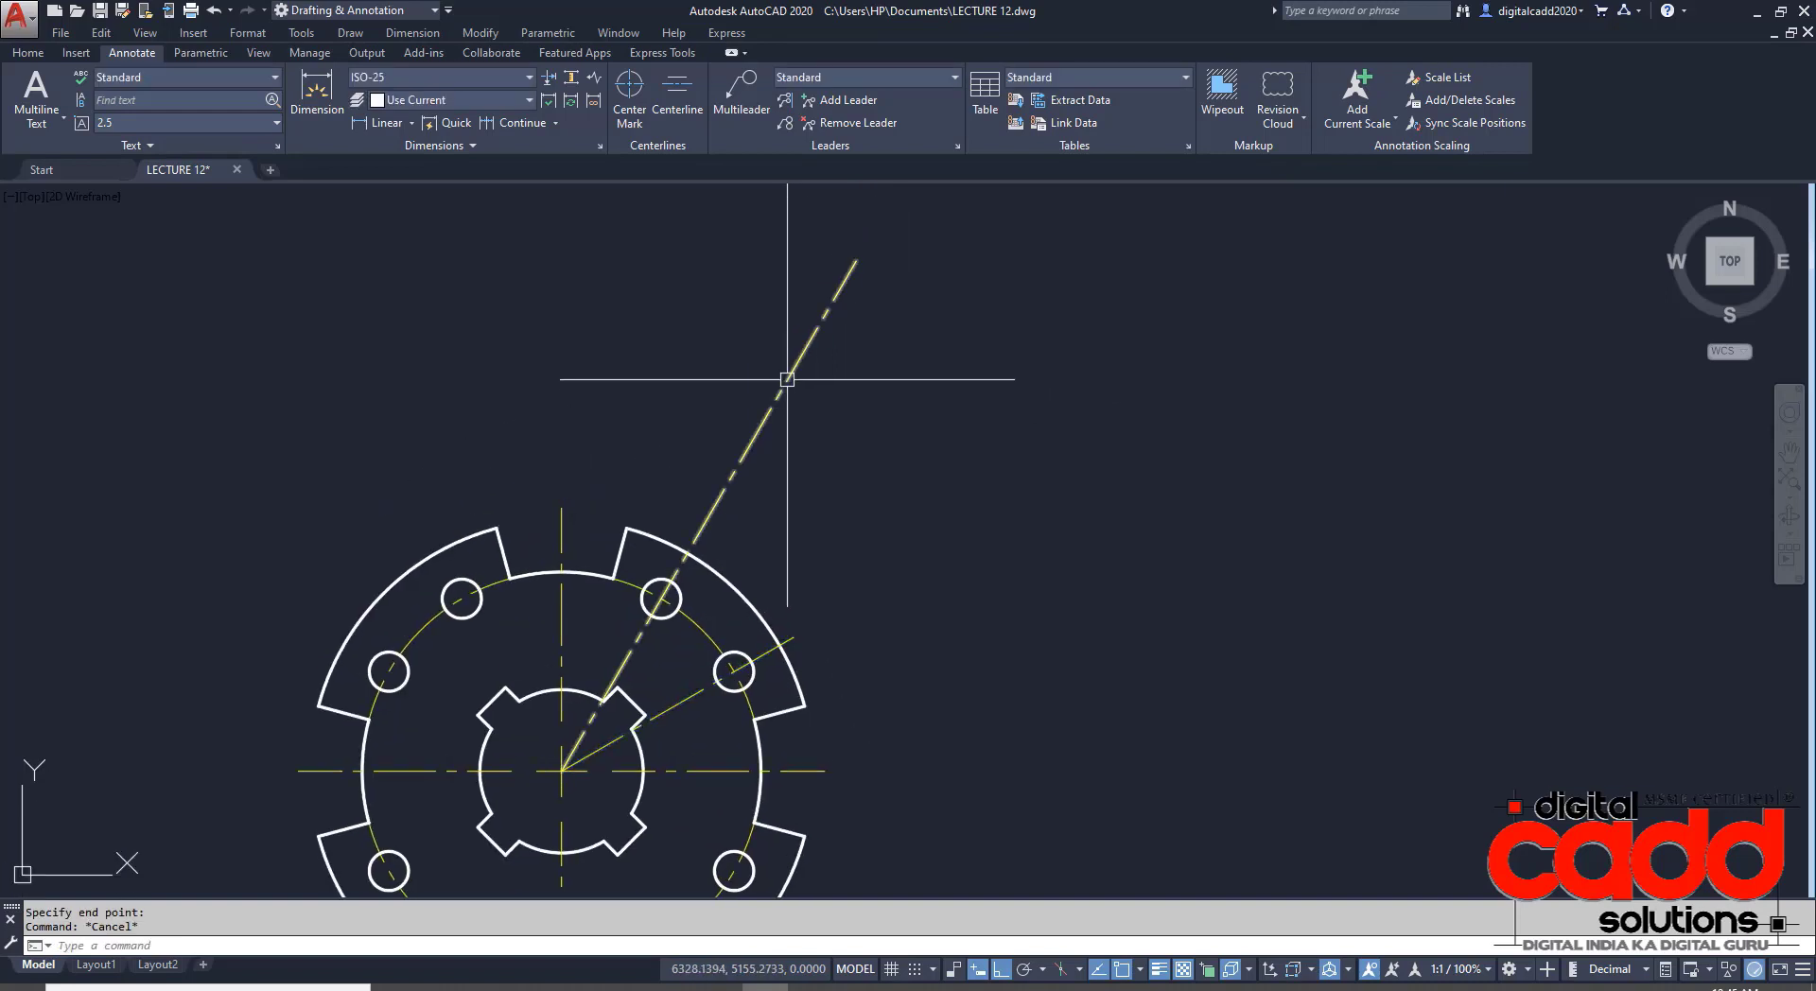
pyautogui.moveTo(856, 260)
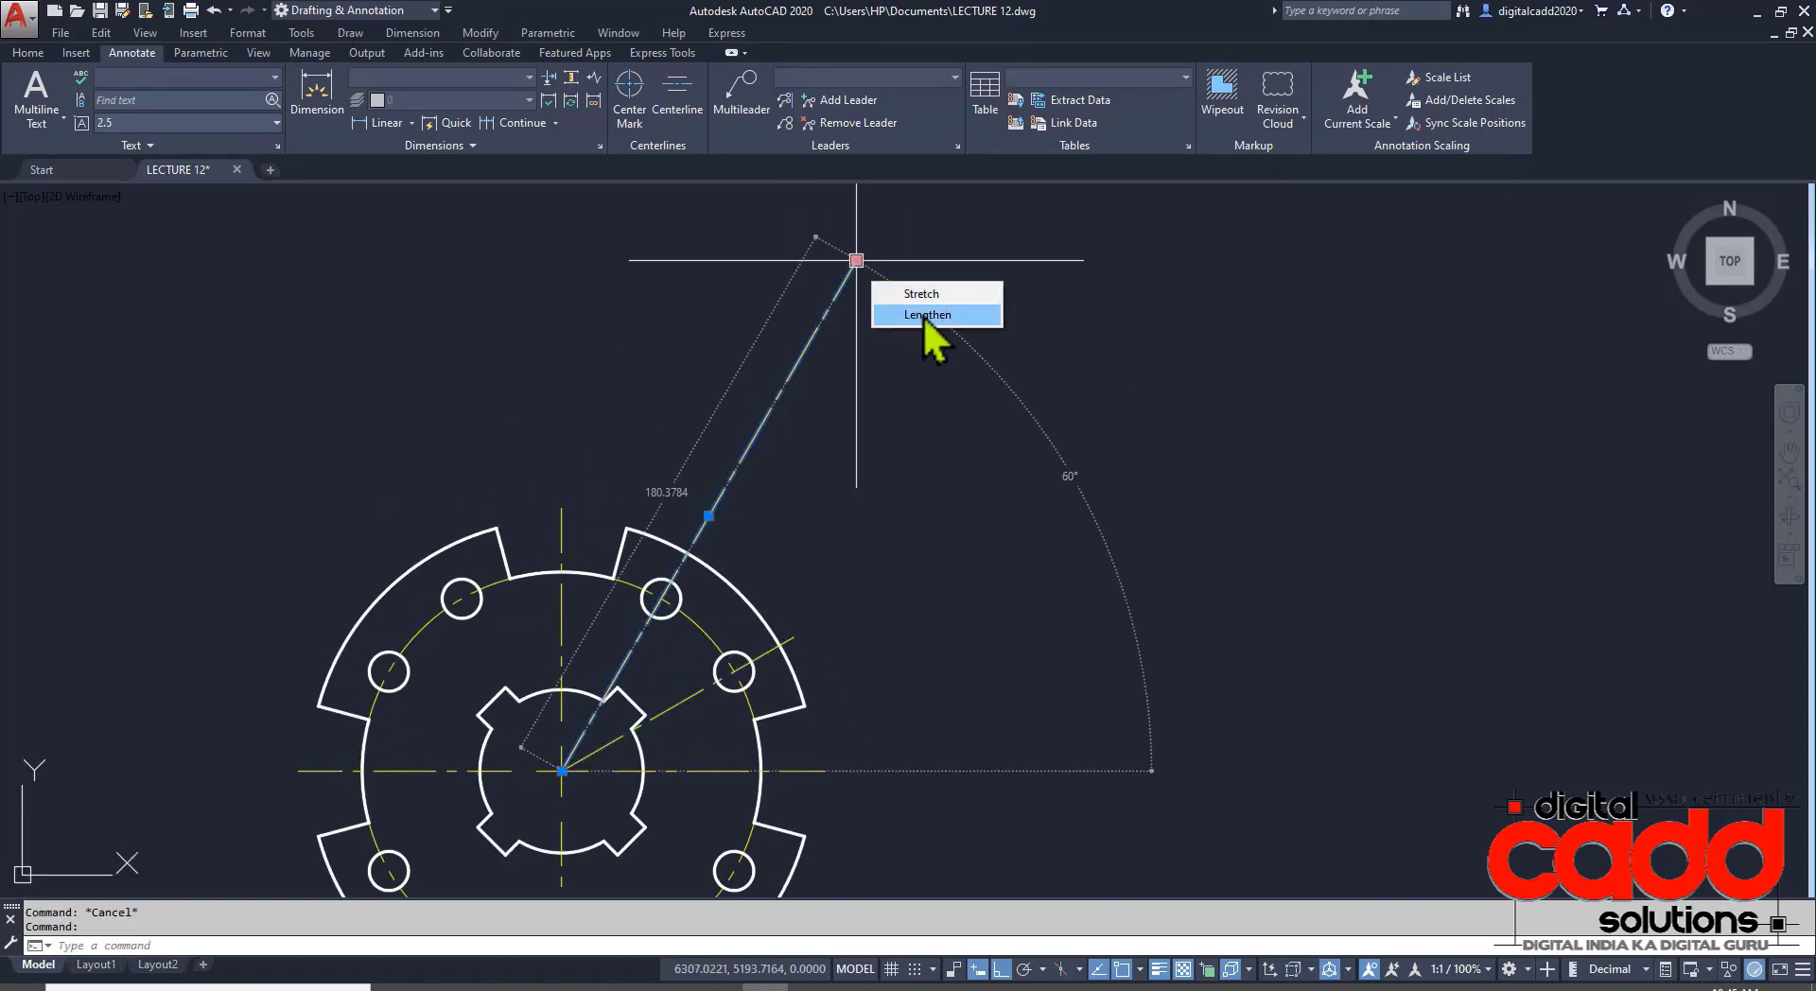
pyautogui.click(925, 317)
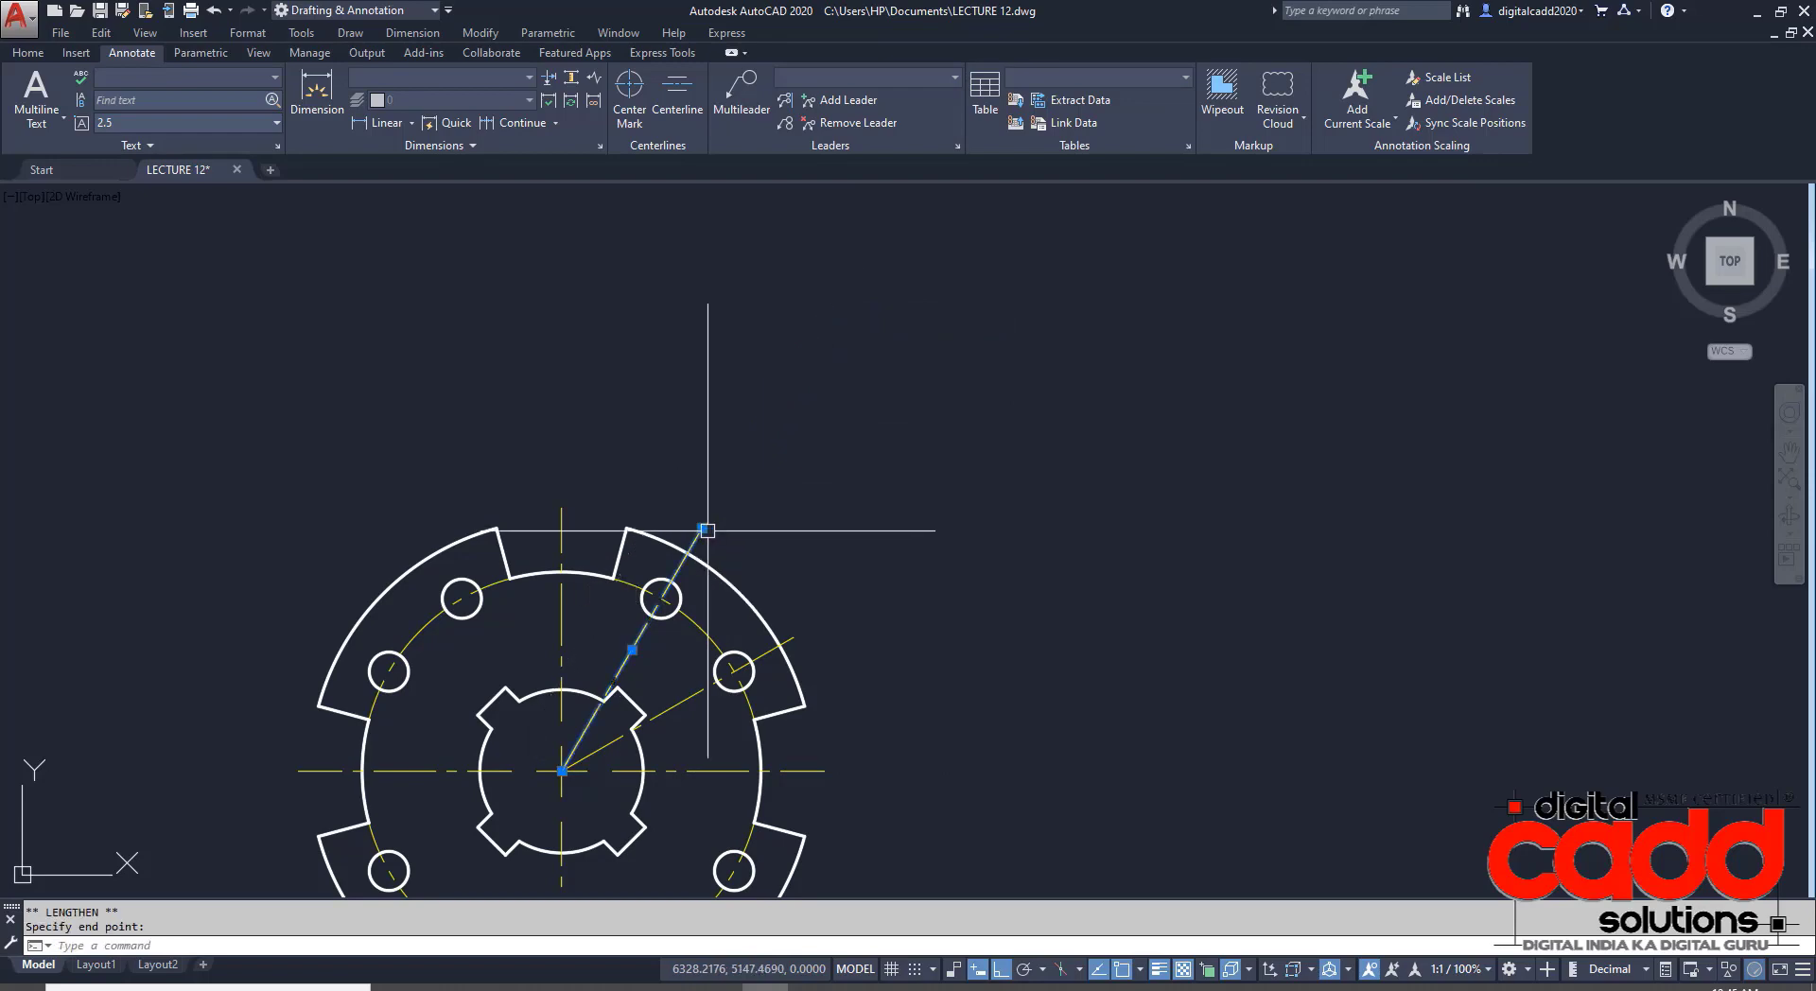
pyautogui.press('Escape')
# - Try a center mark on the hole crossed by the 30° centerline, and compare it with the EX: 37 drawing
pyautogui.moveTo(852, 702); pyautogui.dragTo(938, 475, button='middle')
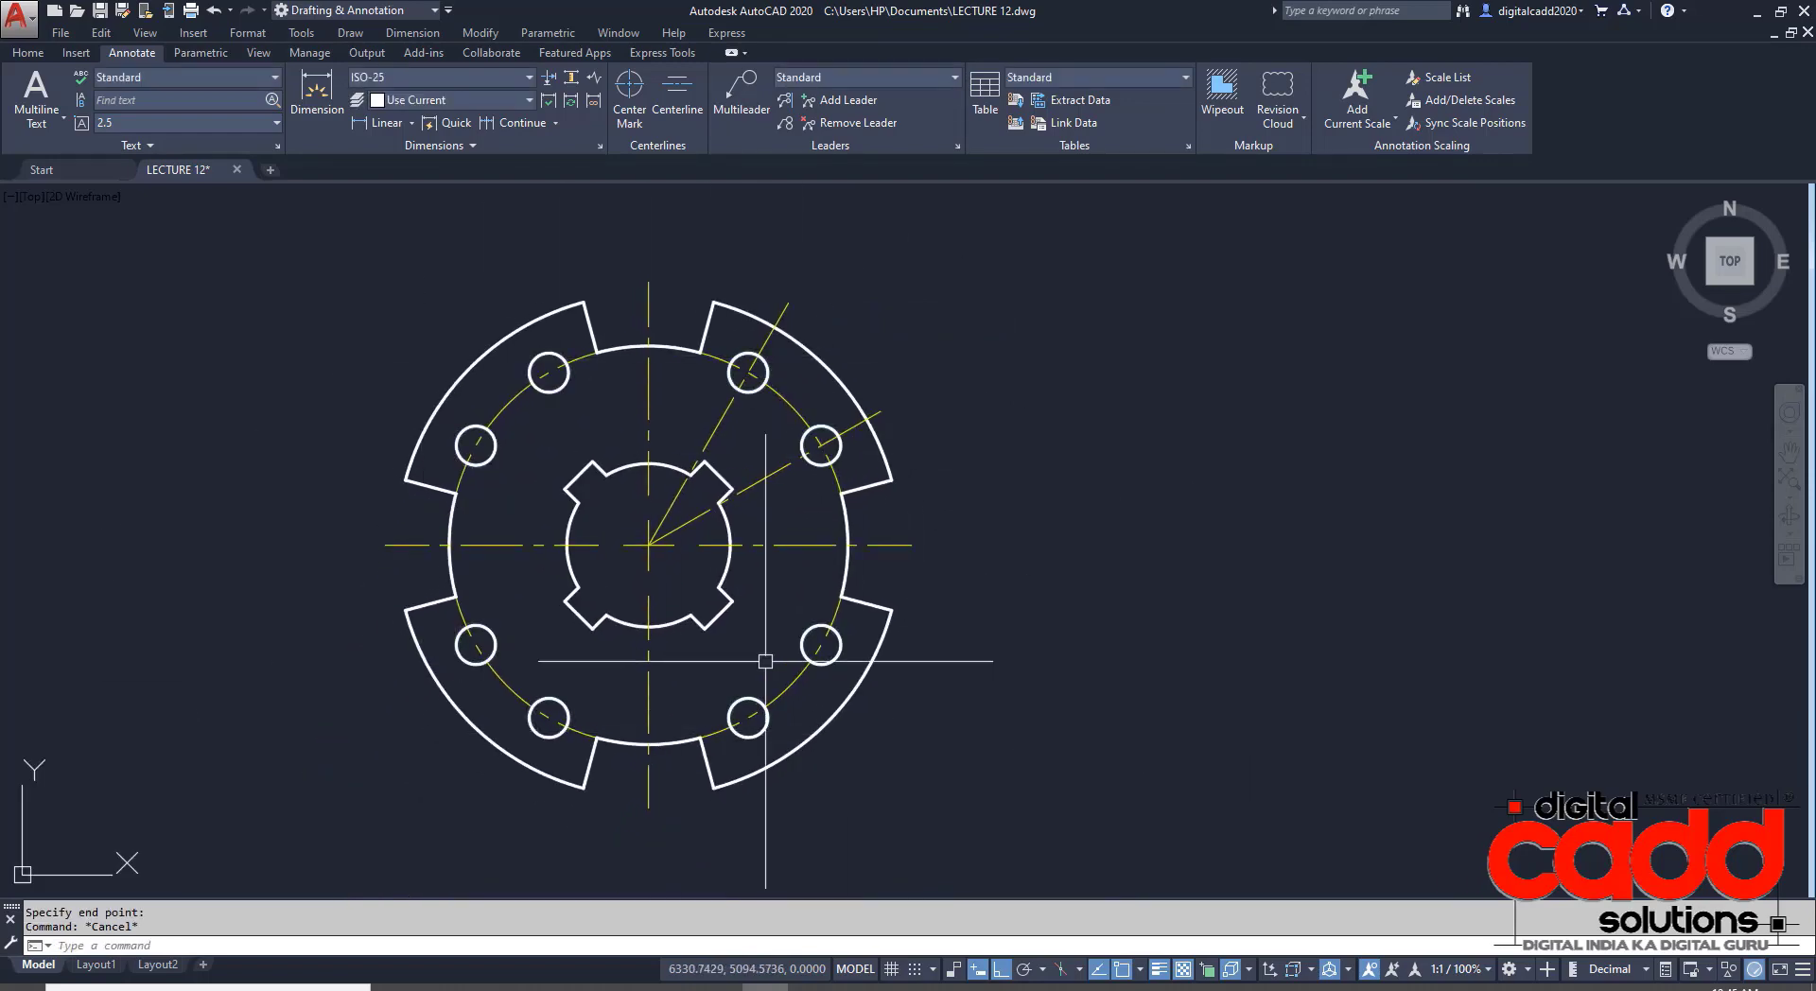
pyautogui.scroll(4, 863, 690)
pyautogui.scroll(-4, 892, 587)
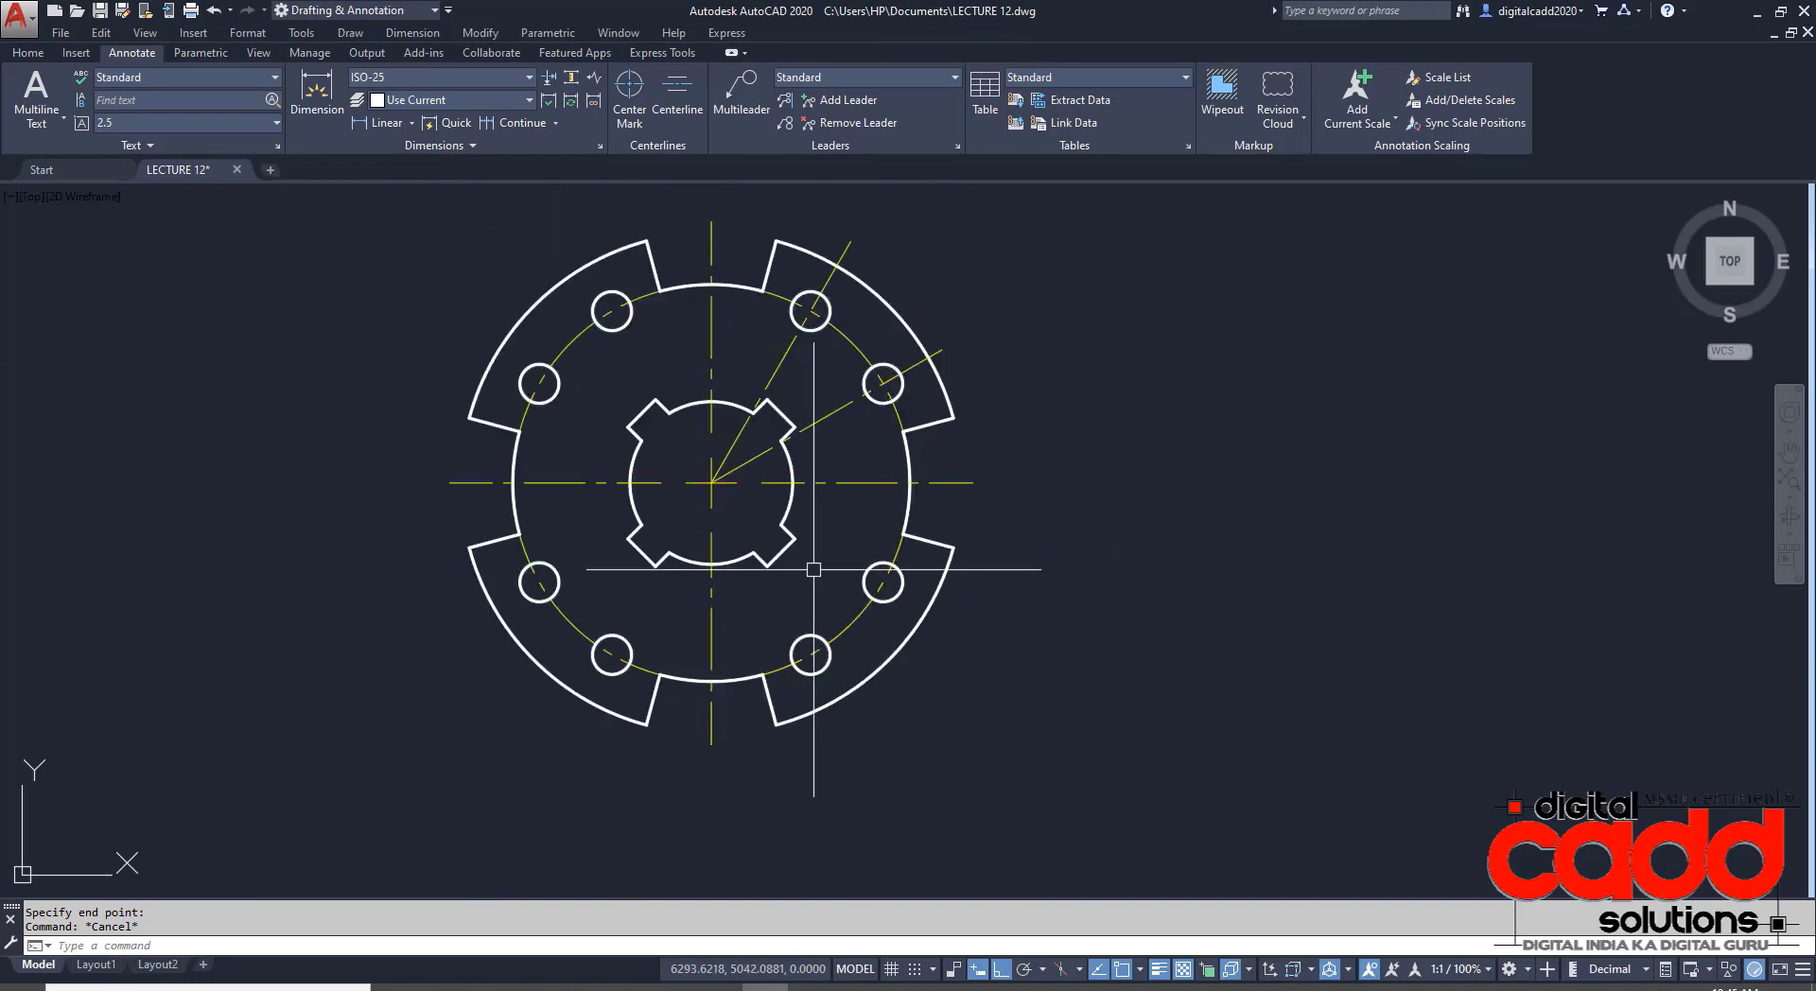
pyautogui.moveTo(892, 587); pyautogui.dragTo(799, 539, button='middle')
pyautogui.click(630, 95)
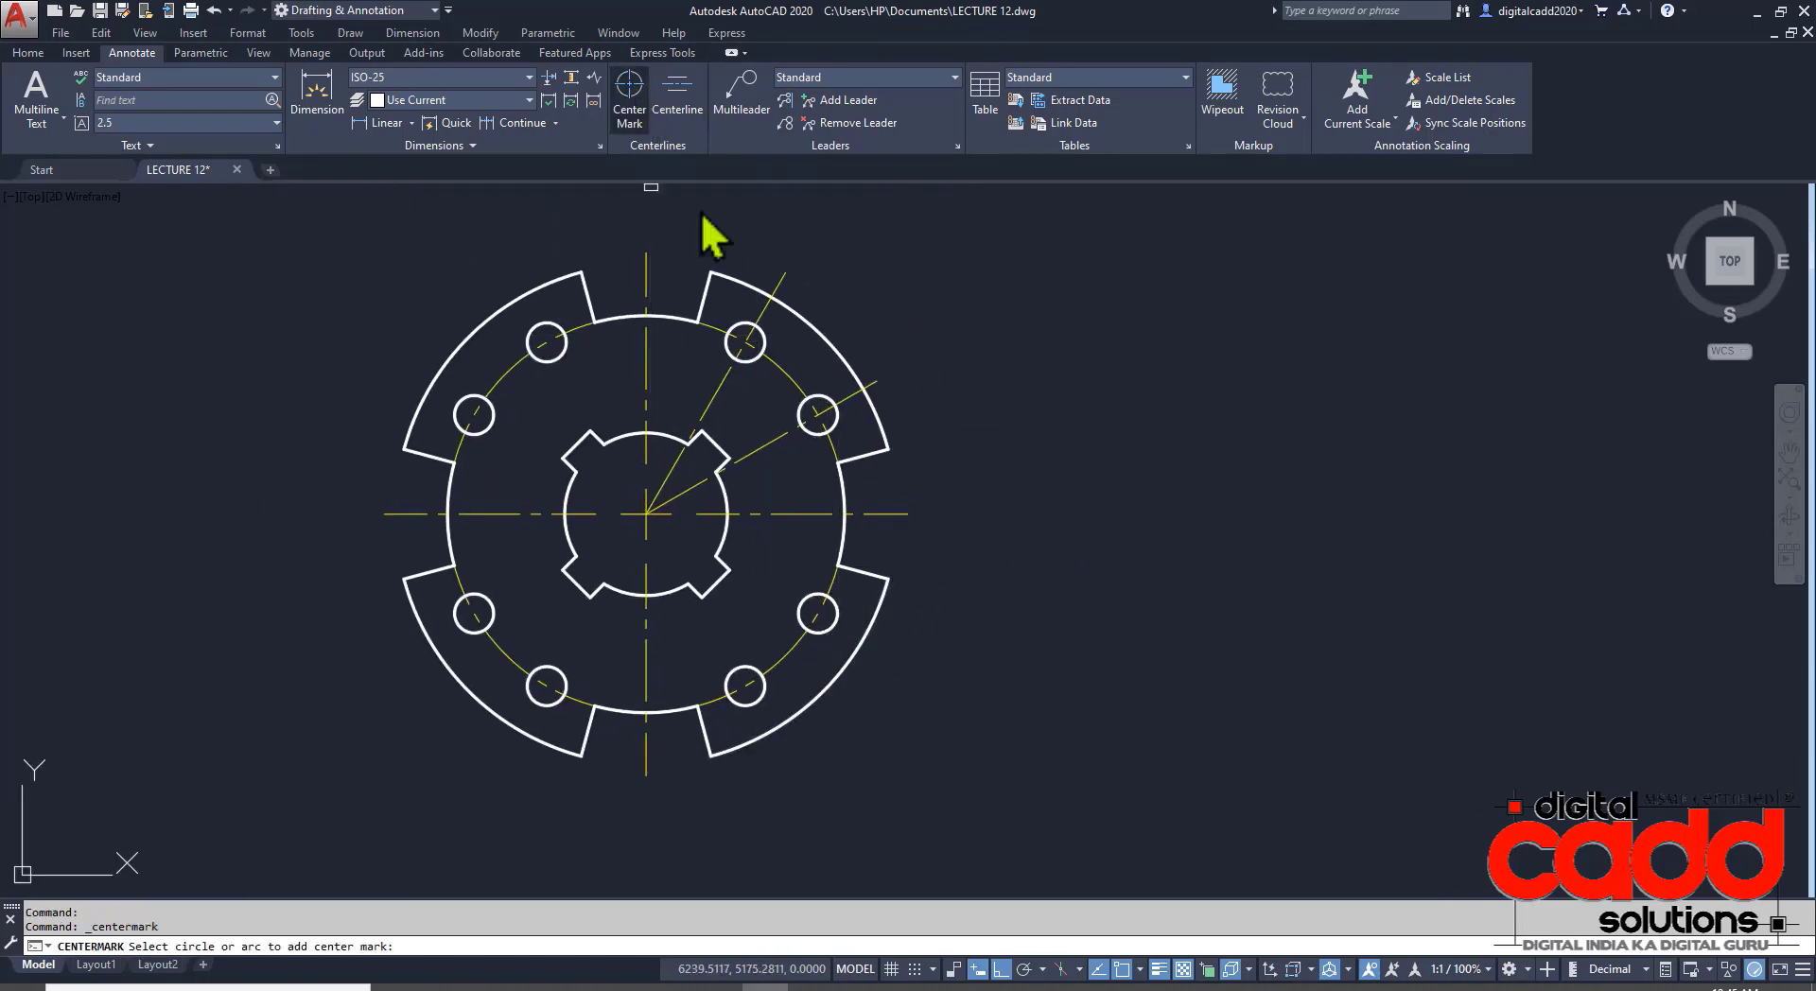
pyautogui.click(829, 403)
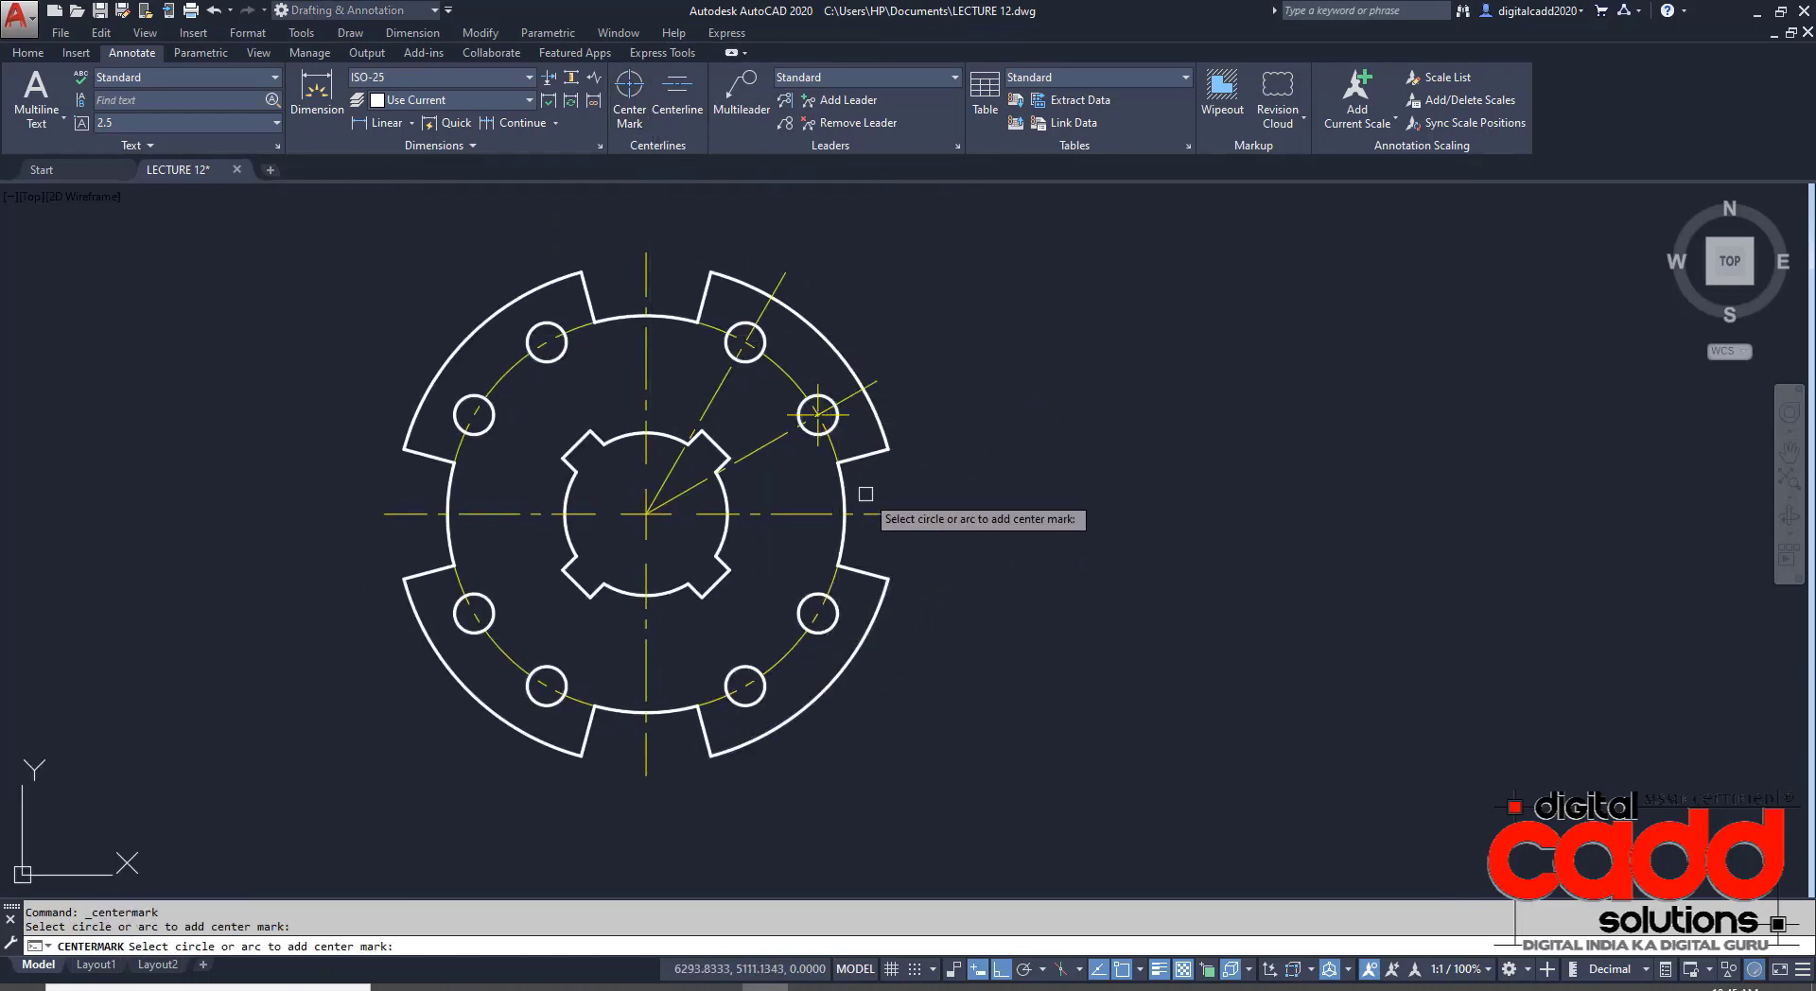
pyautogui.click(534, 987)
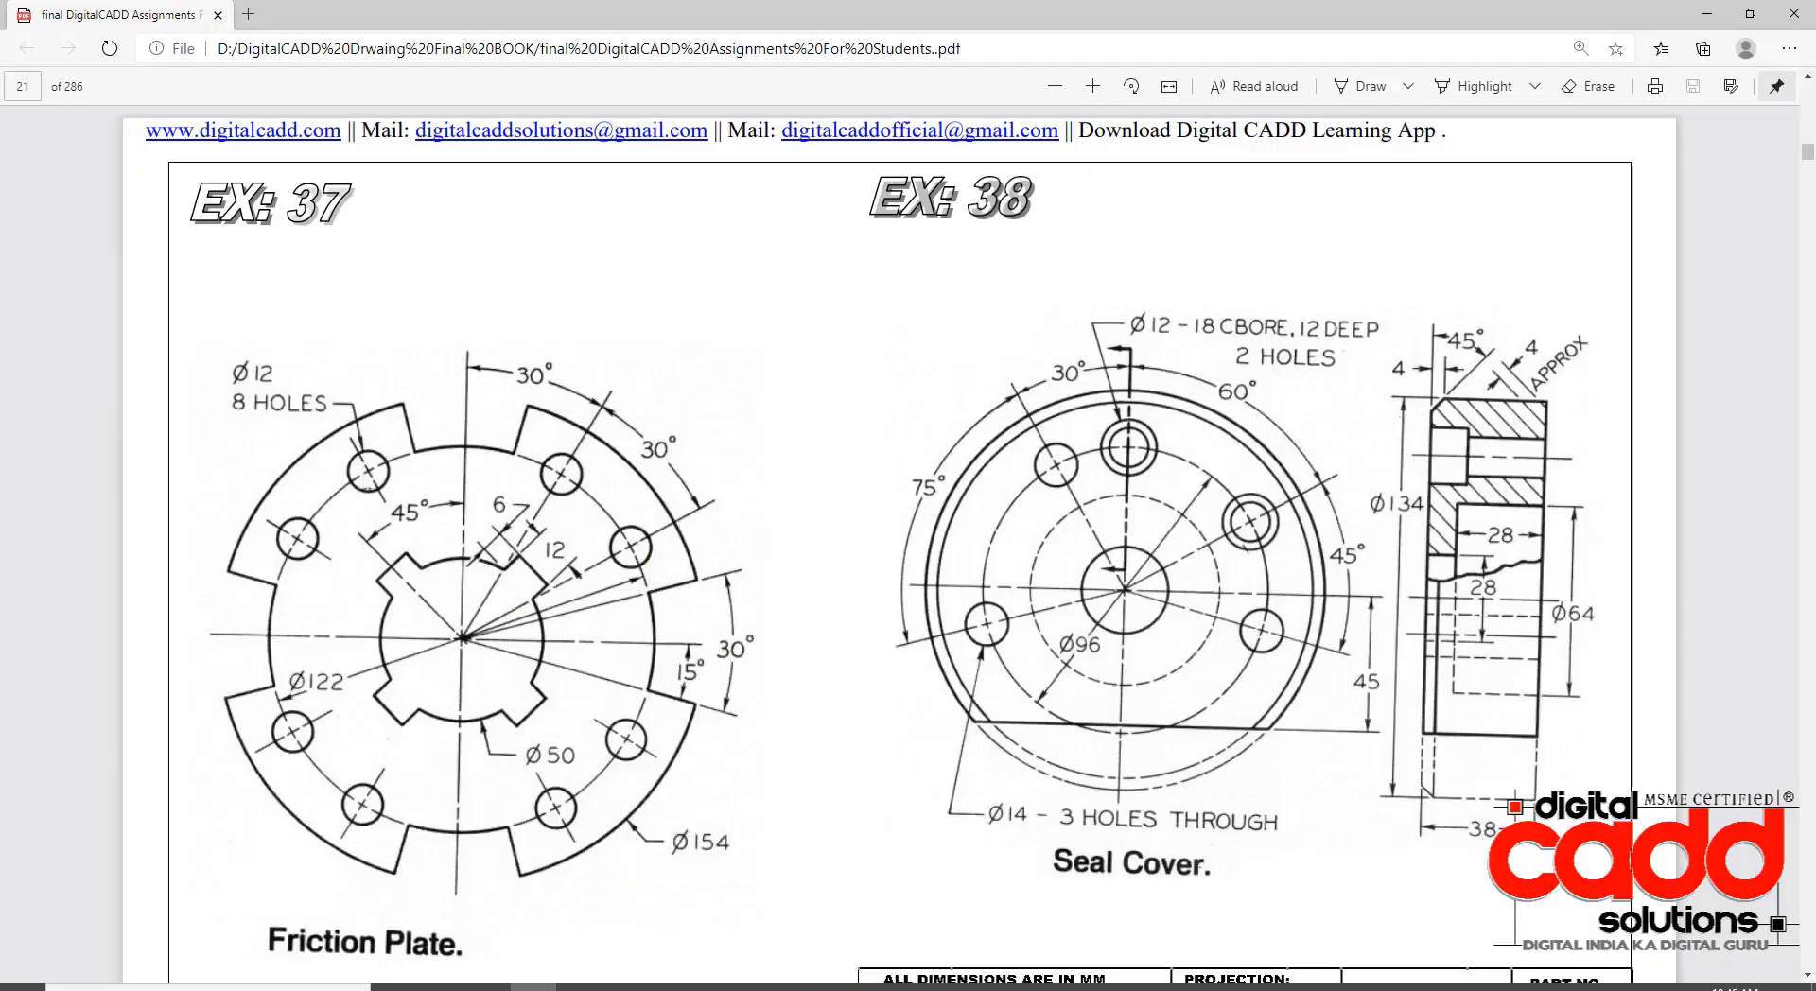
pyautogui.click(765, 986)
pyautogui.press('Escape')
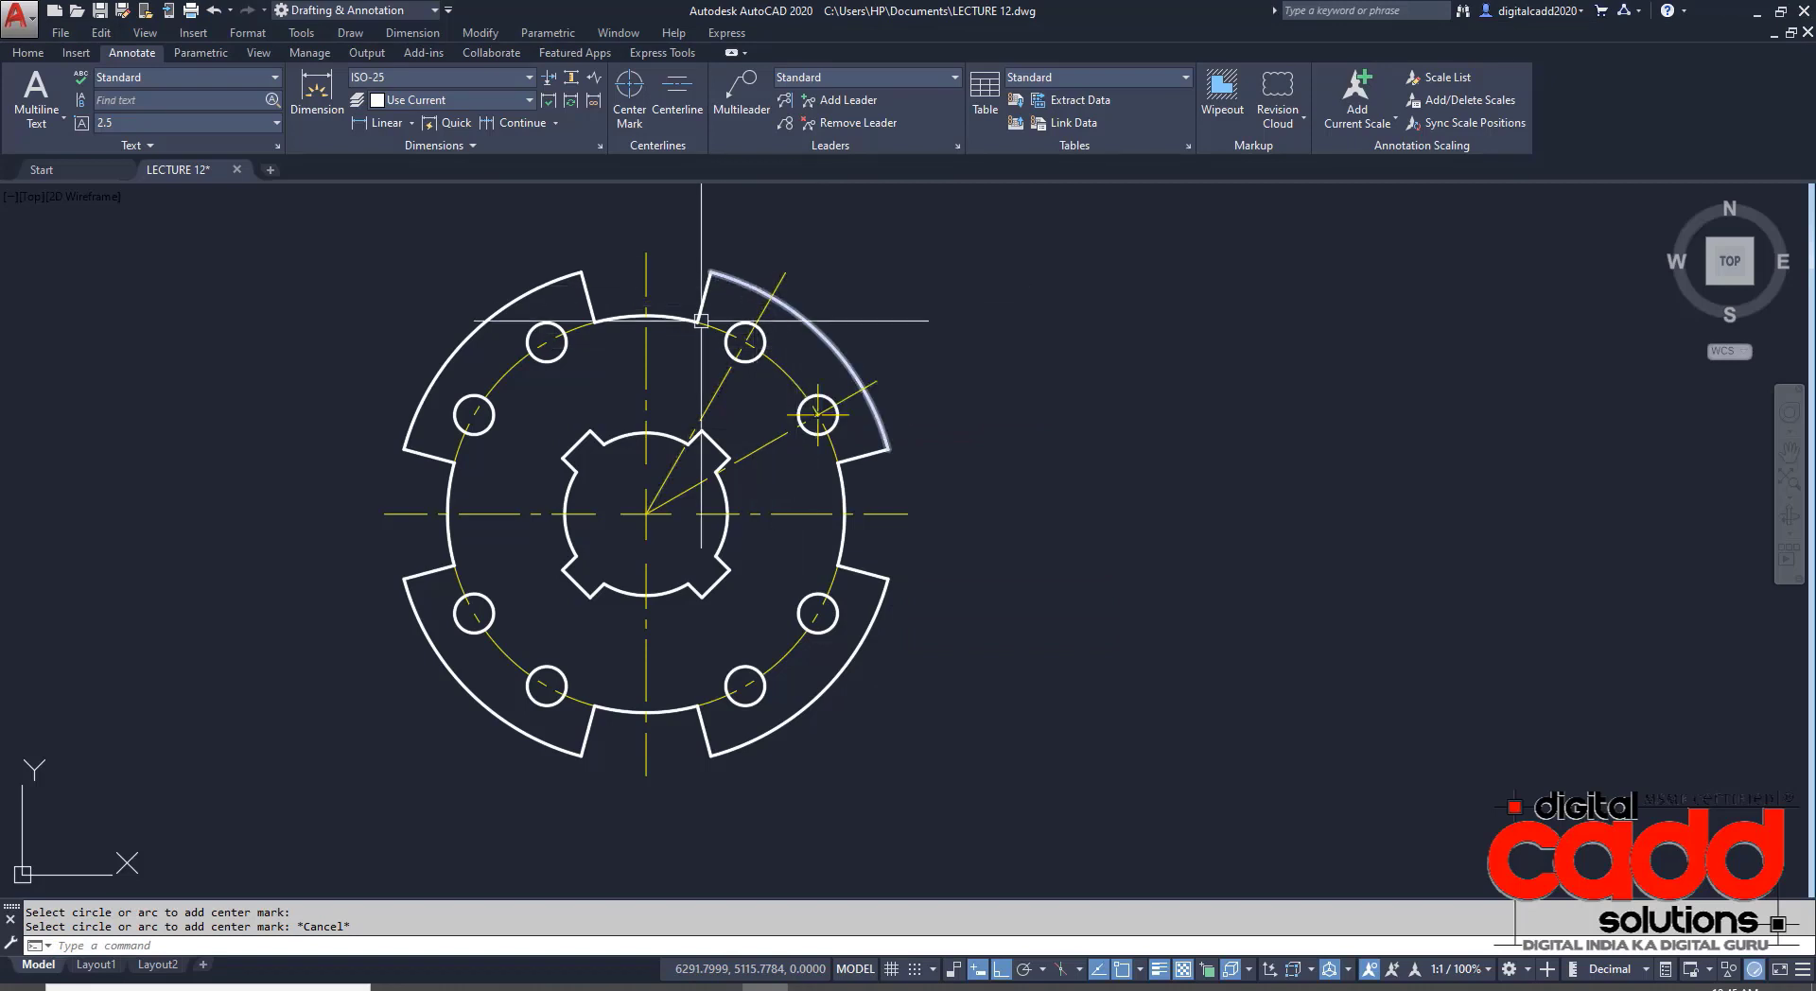
pyautogui.scroll(2, 661, 399)
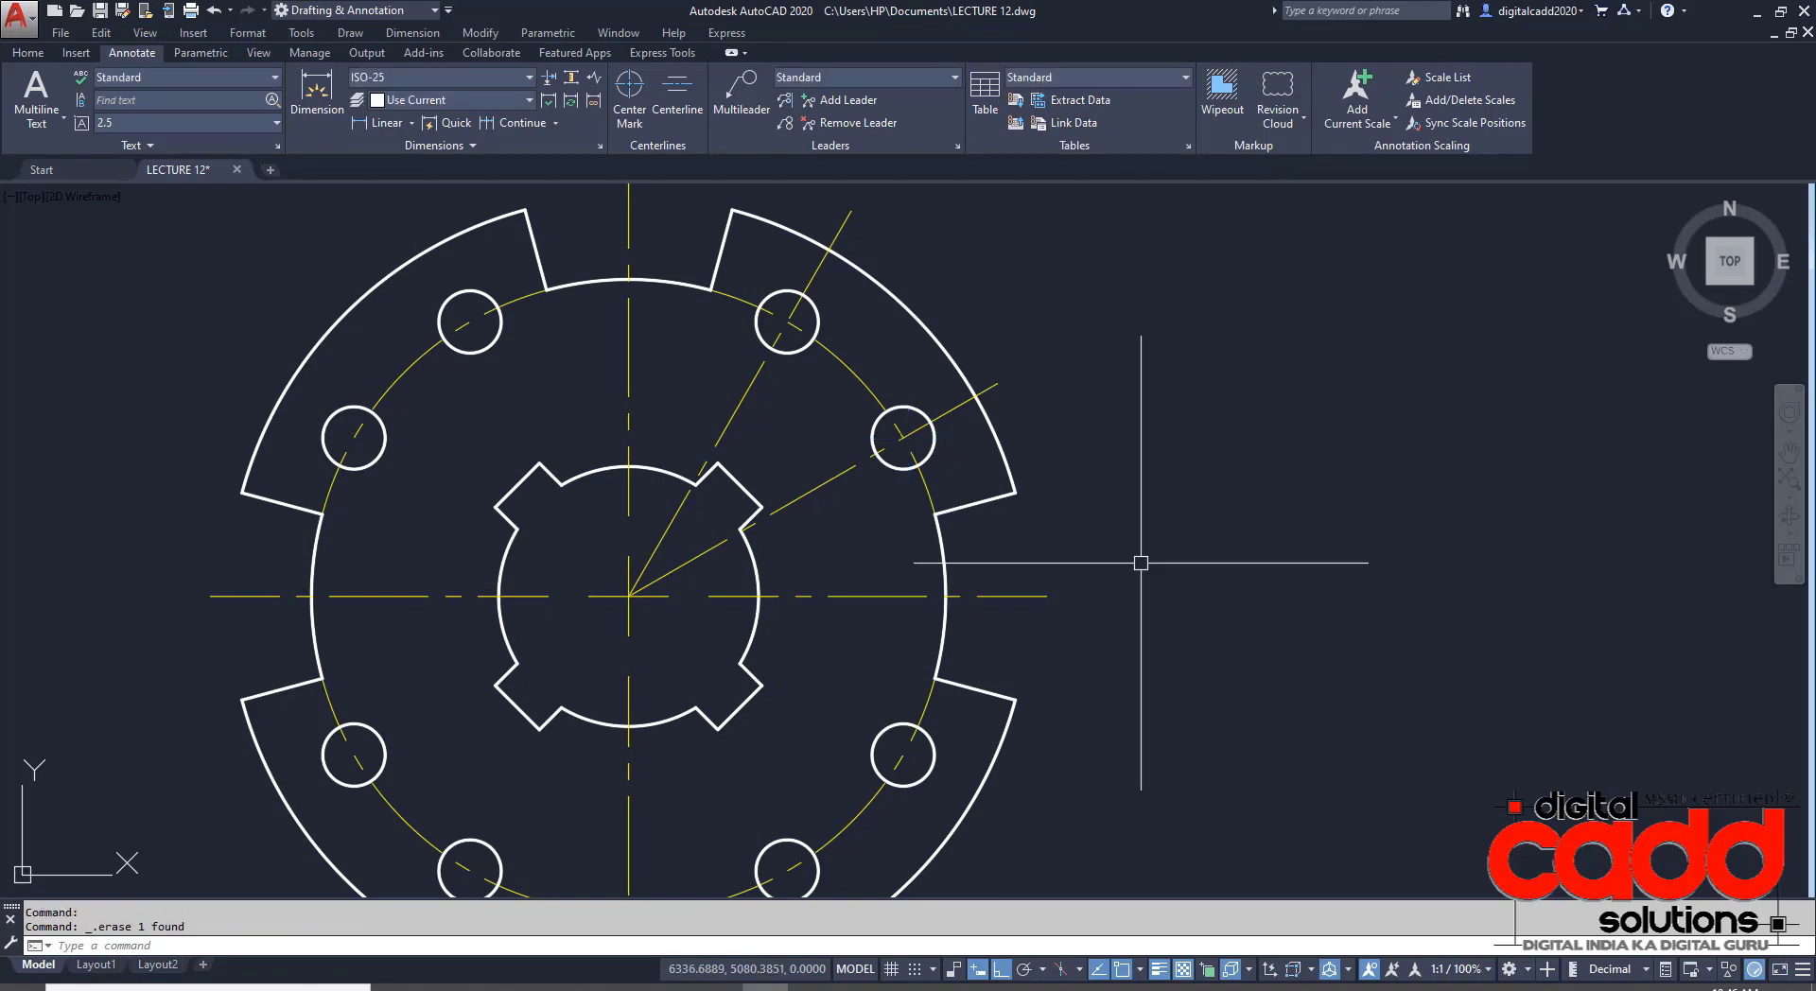
# - Try a polar array of the 30° and 60° centerlines about the plate's center with 4 items
pyautogui.click(857, 466)
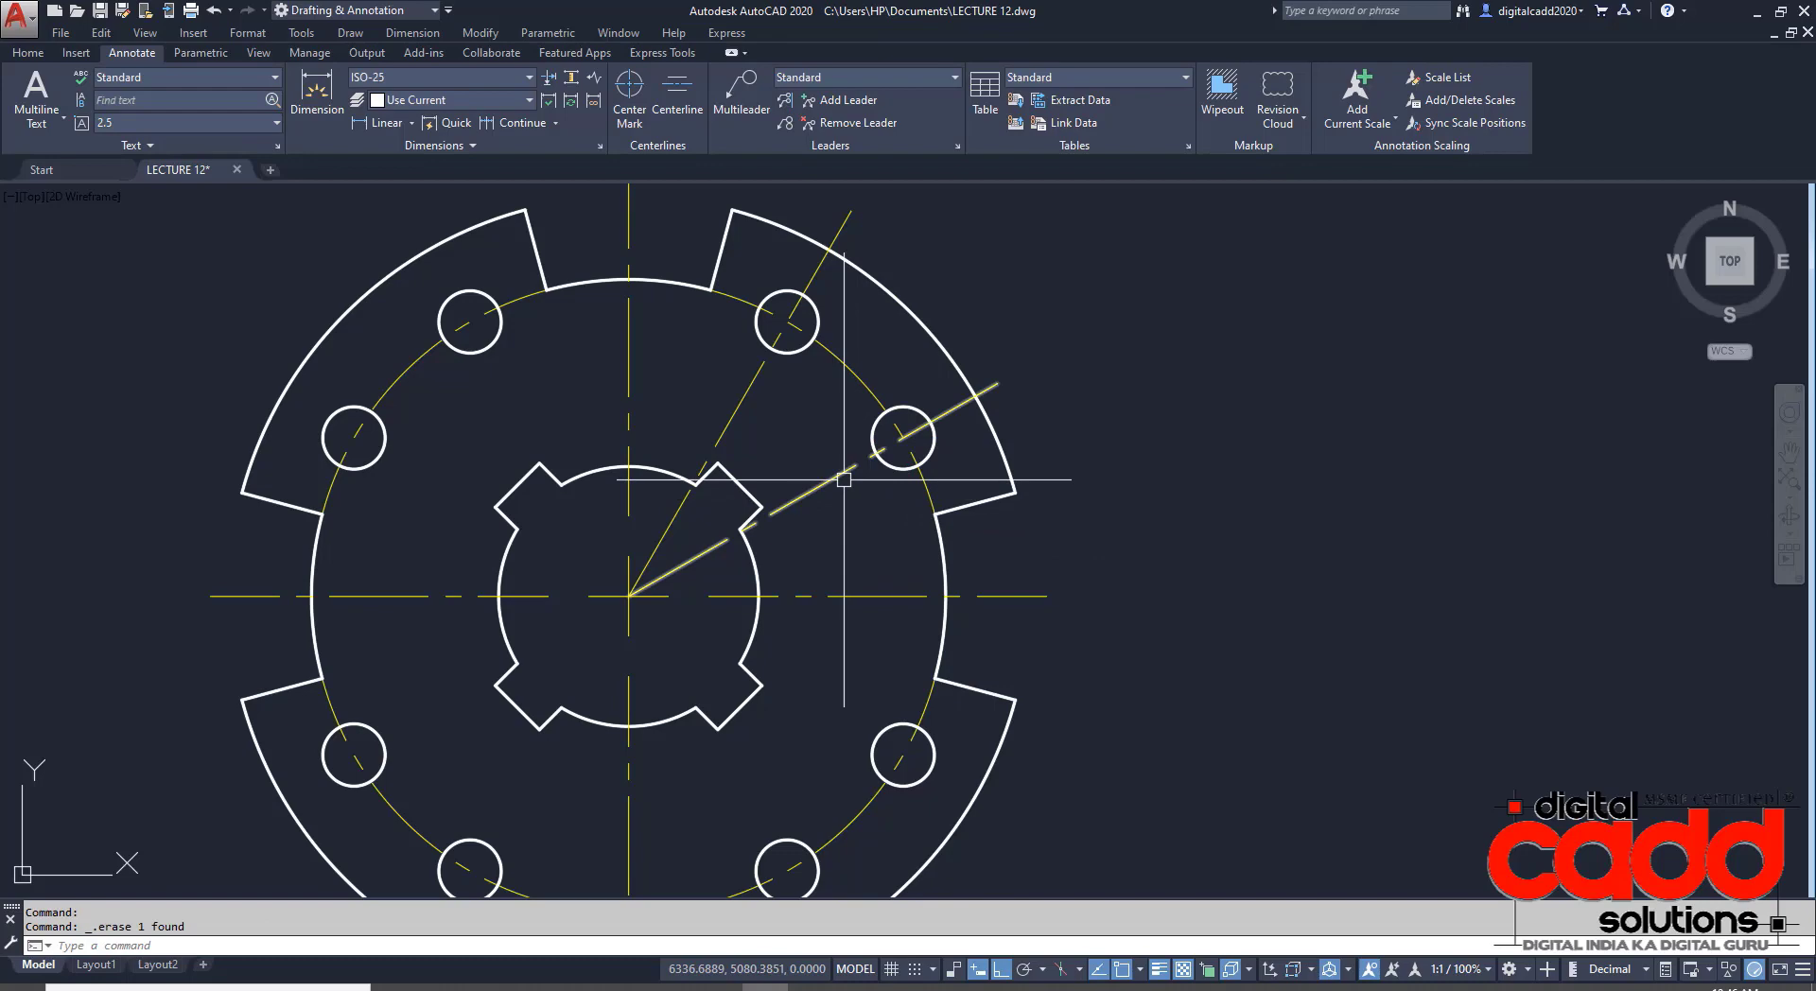
pyautogui.click(741, 407)
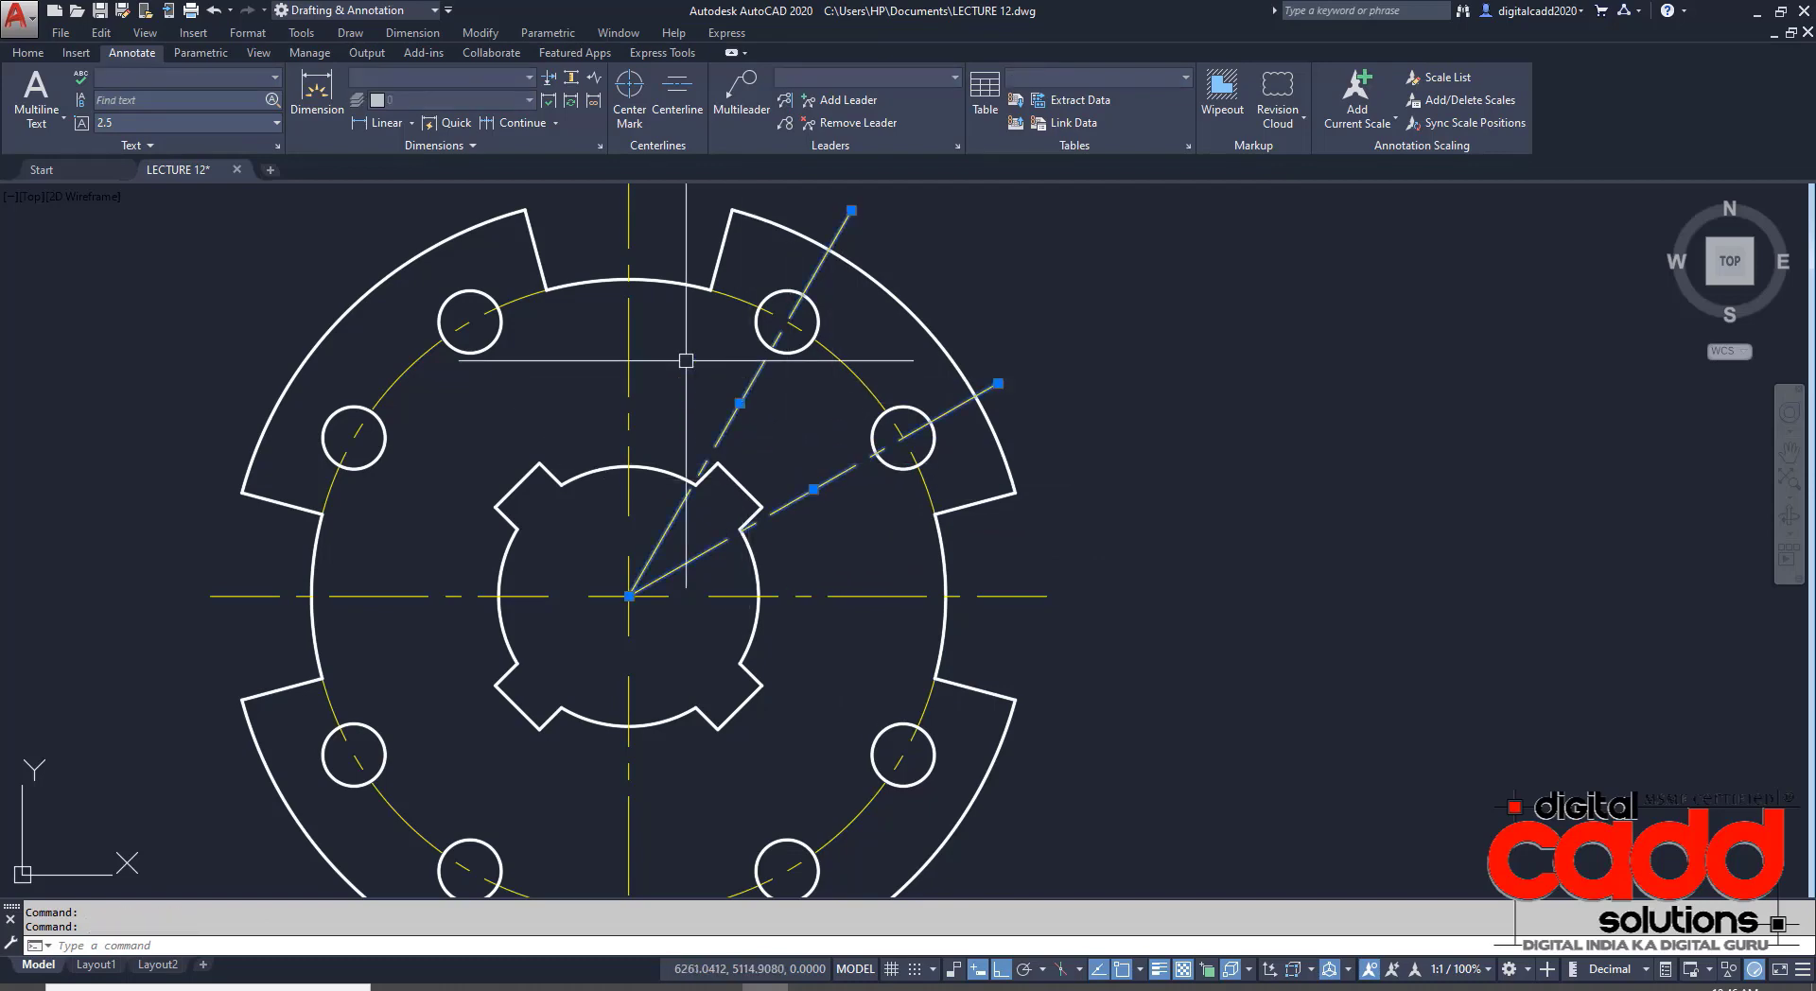
pyautogui.click(27, 52)
pyautogui.click(386, 123)
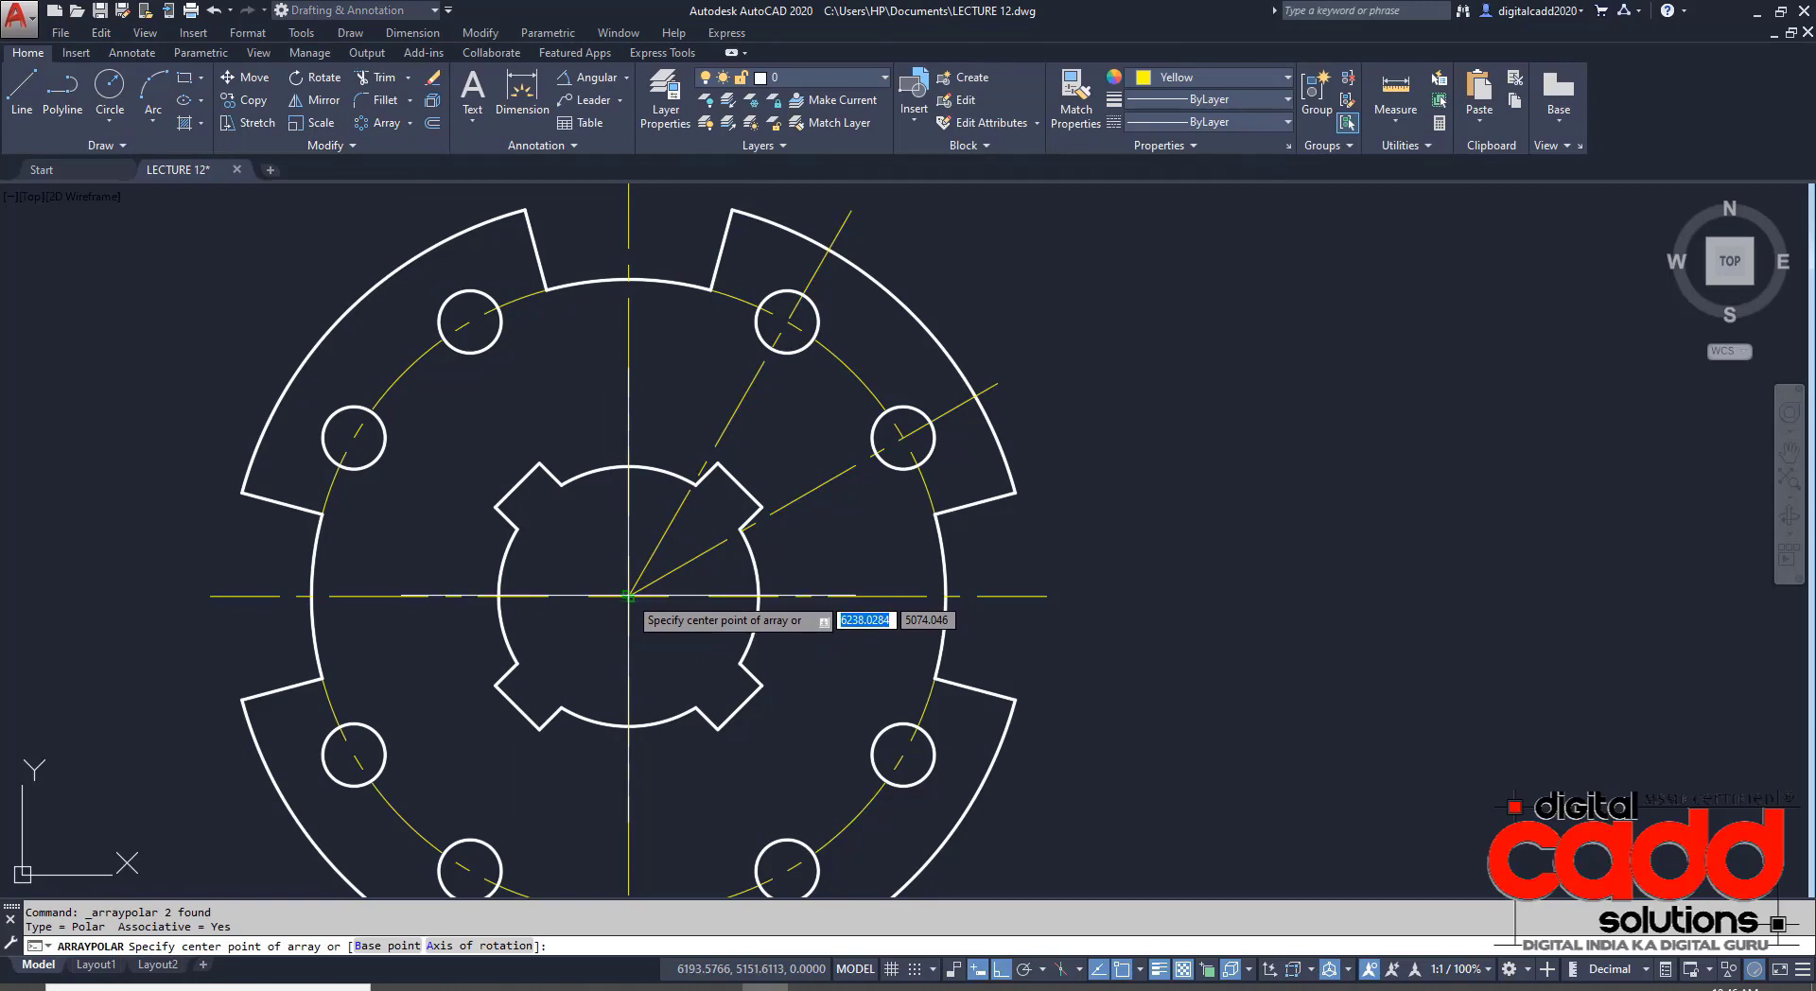
pyautogui.write('CEN')
pyautogui.press('Return')
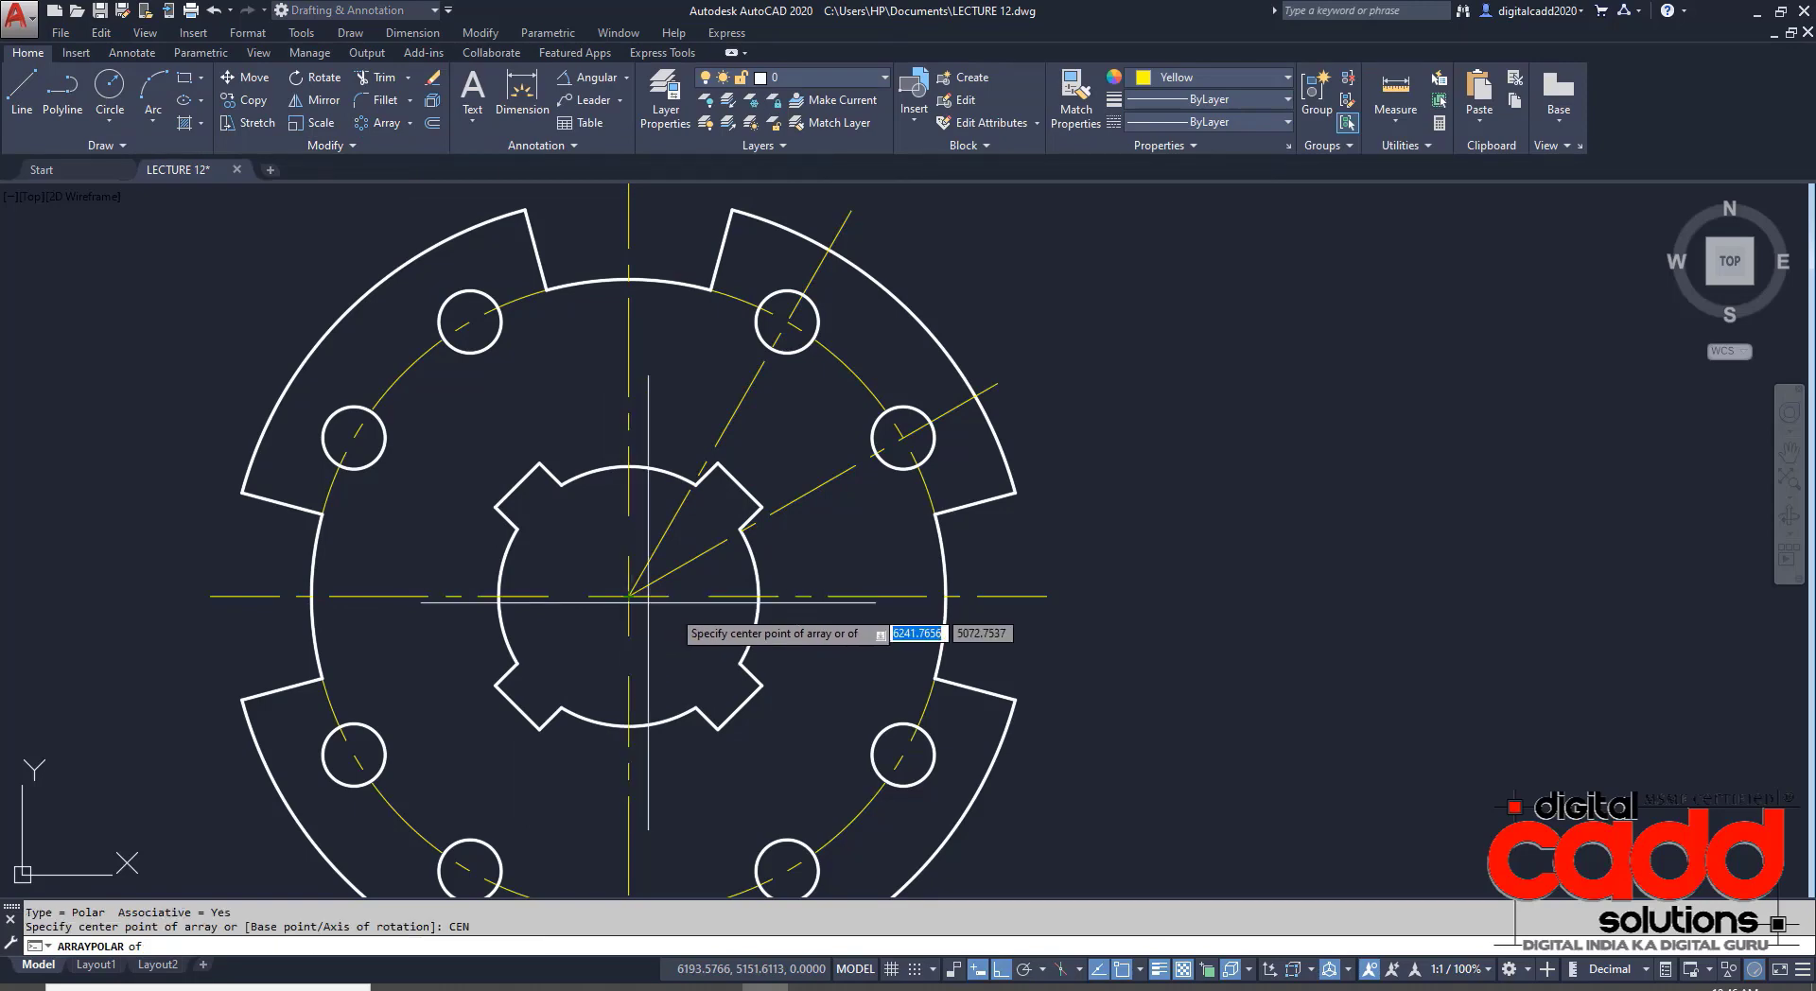
pyautogui.click(744, 624)
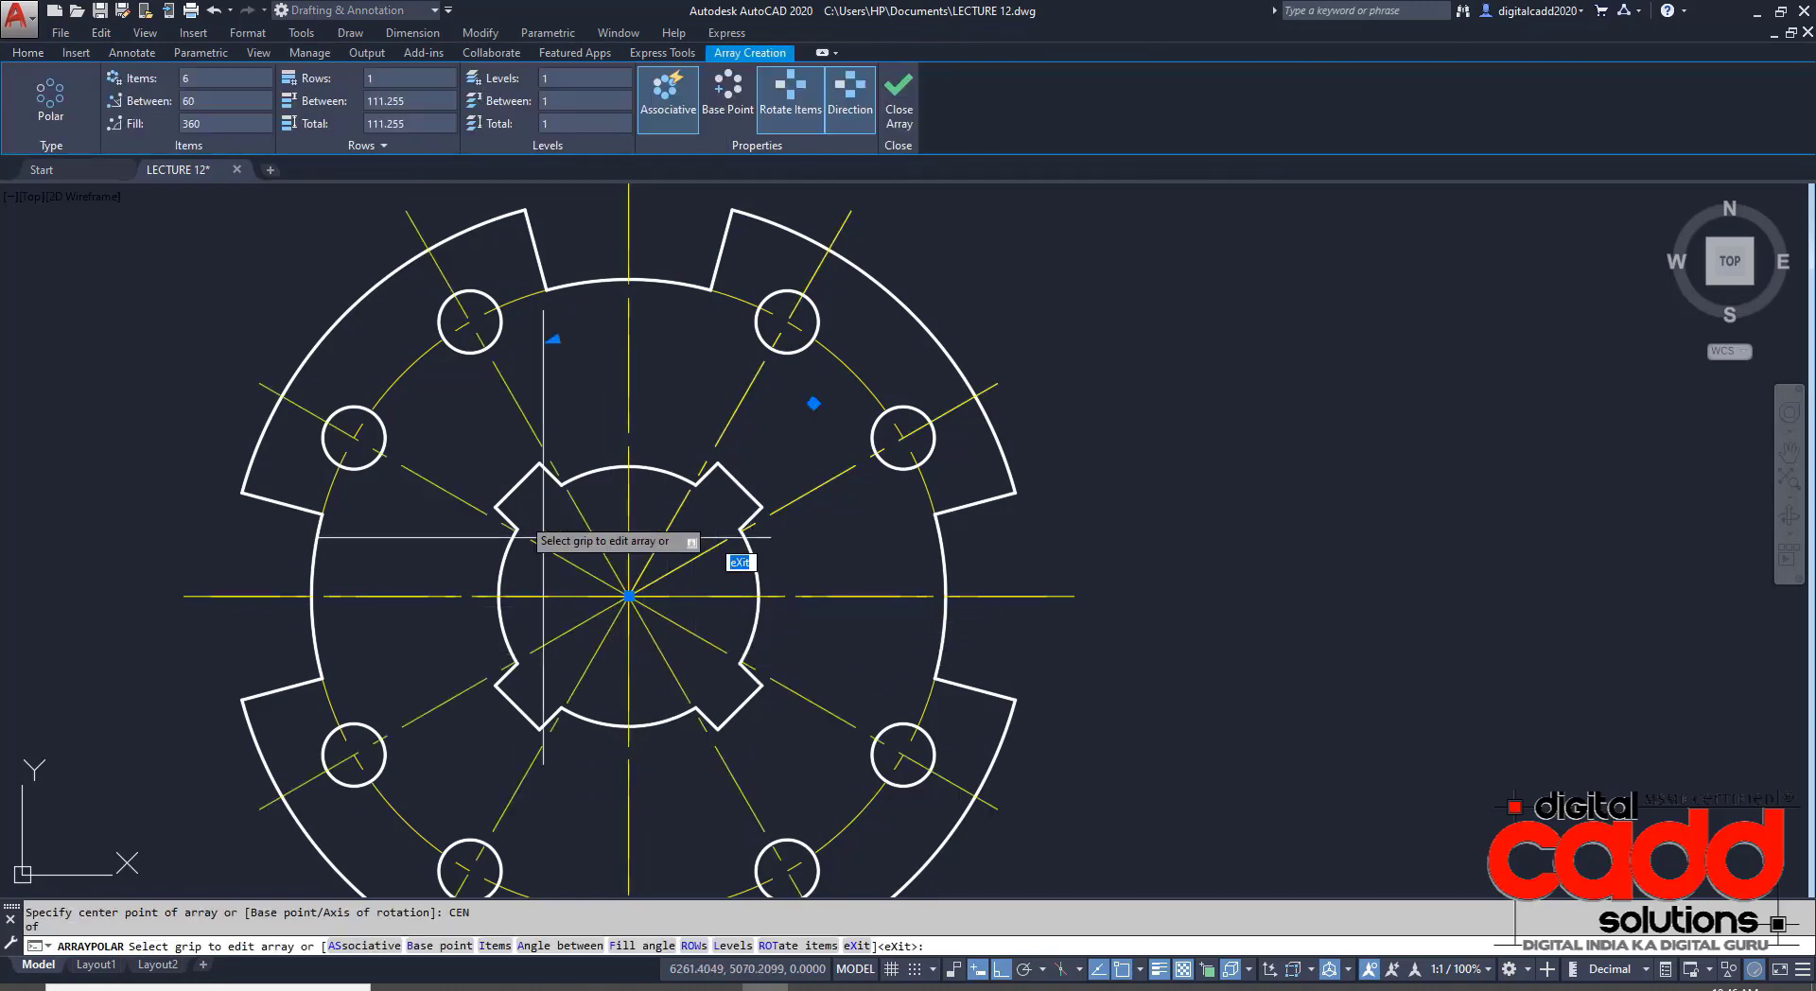
pyautogui.click(245, 80)
pyautogui.write('4')
pyautogui.press('Return')
pyautogui.press('Escape')
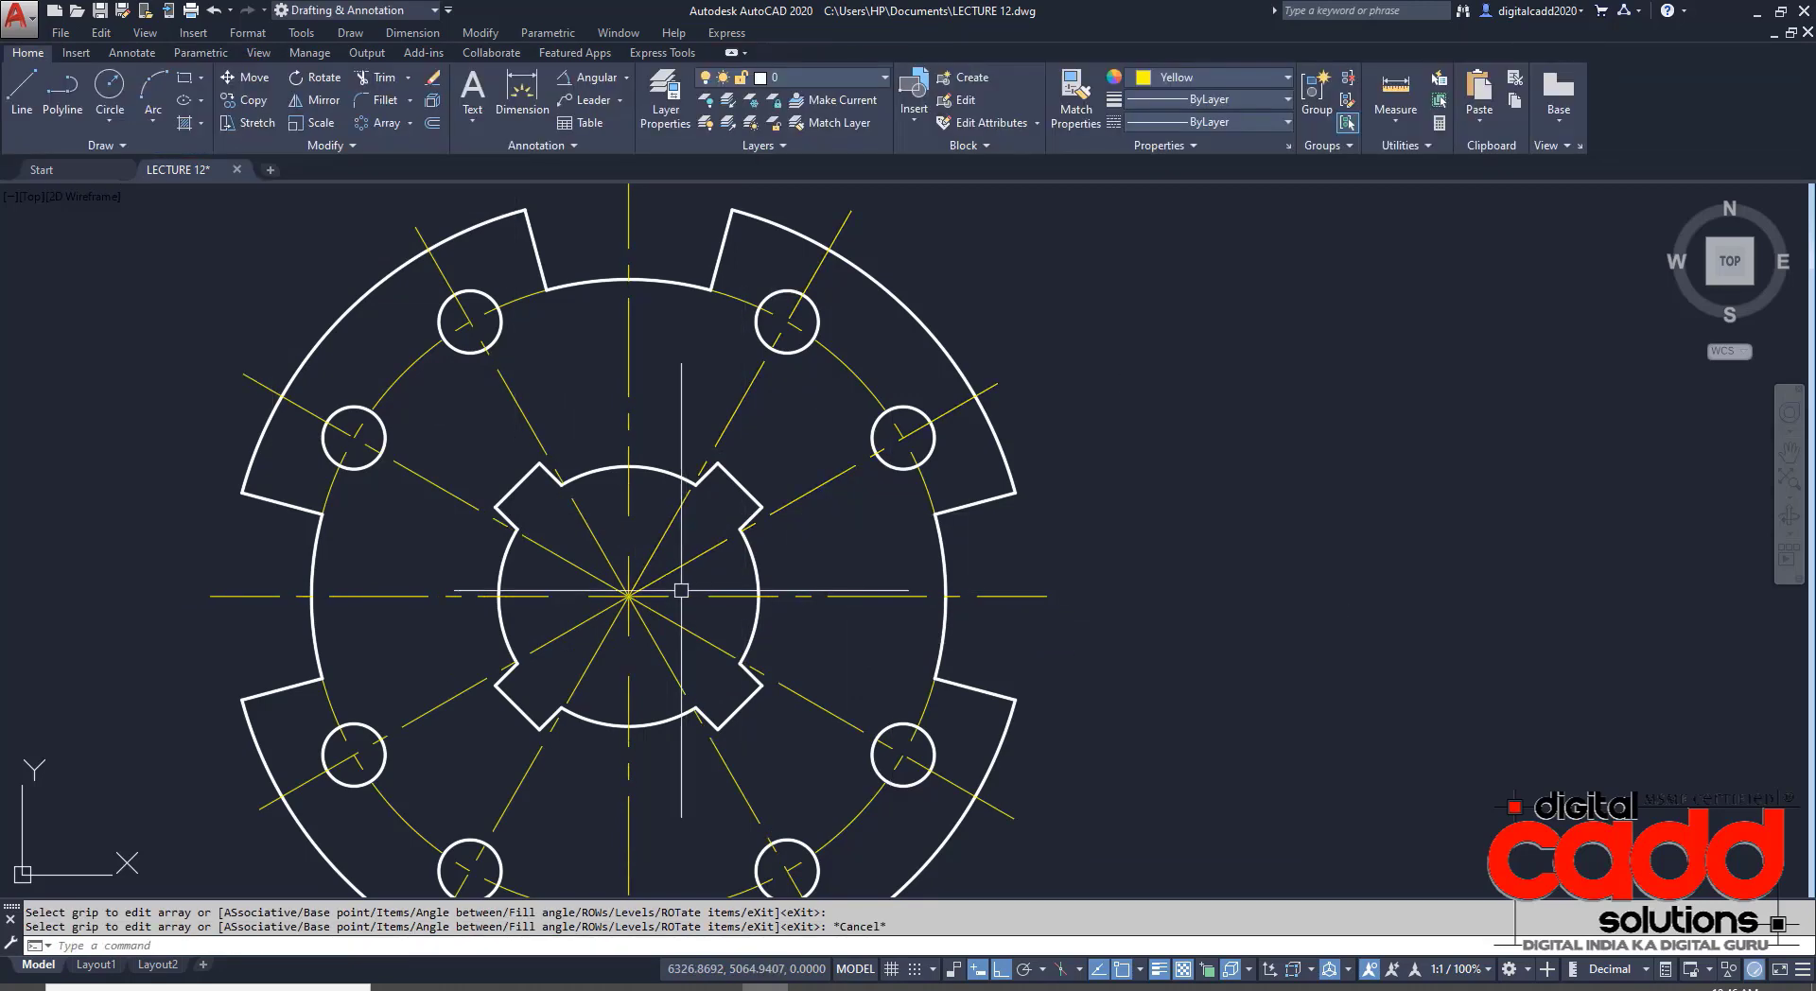
pyautogui.scroll(-2, 681, 592)
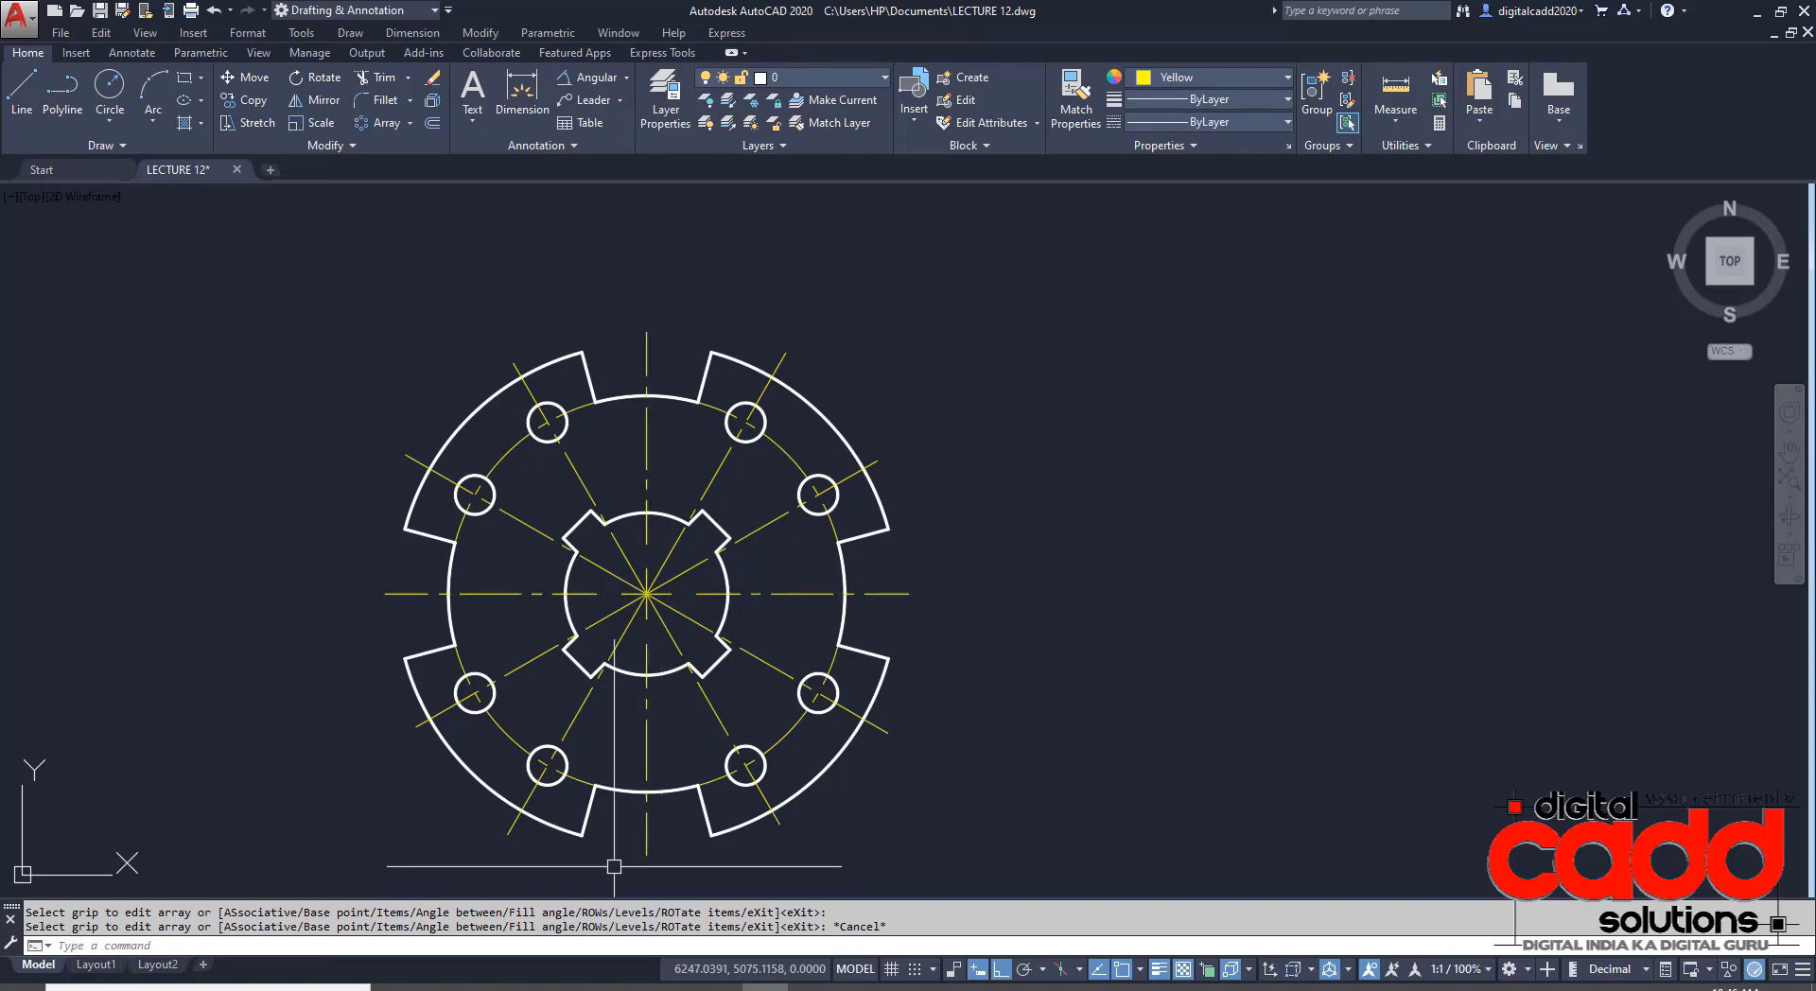
# - Undo the polar array of the two angled centerlines
pyautogui.hotkey('ctrl', 'z')
pyautogui.hotkey('ctrl', 'z')
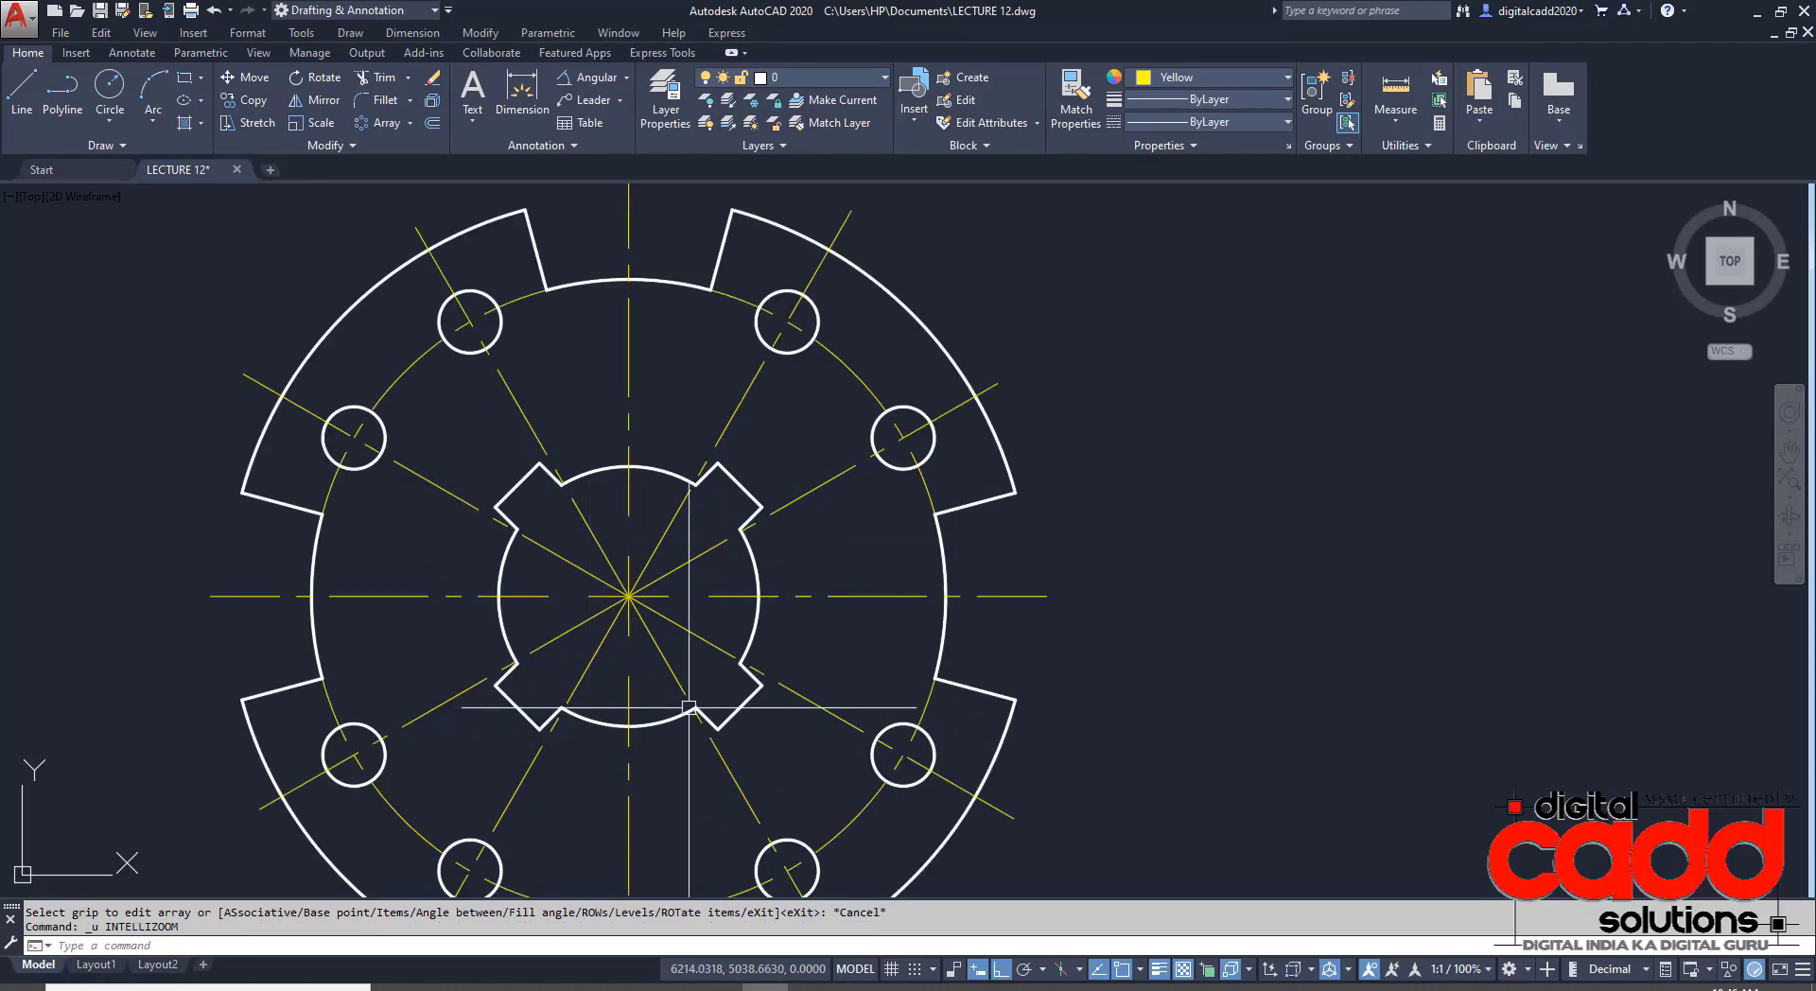
pyautogui.scroll(-2, 664, 701)
pyautogui.scroll(2, 667, 672)
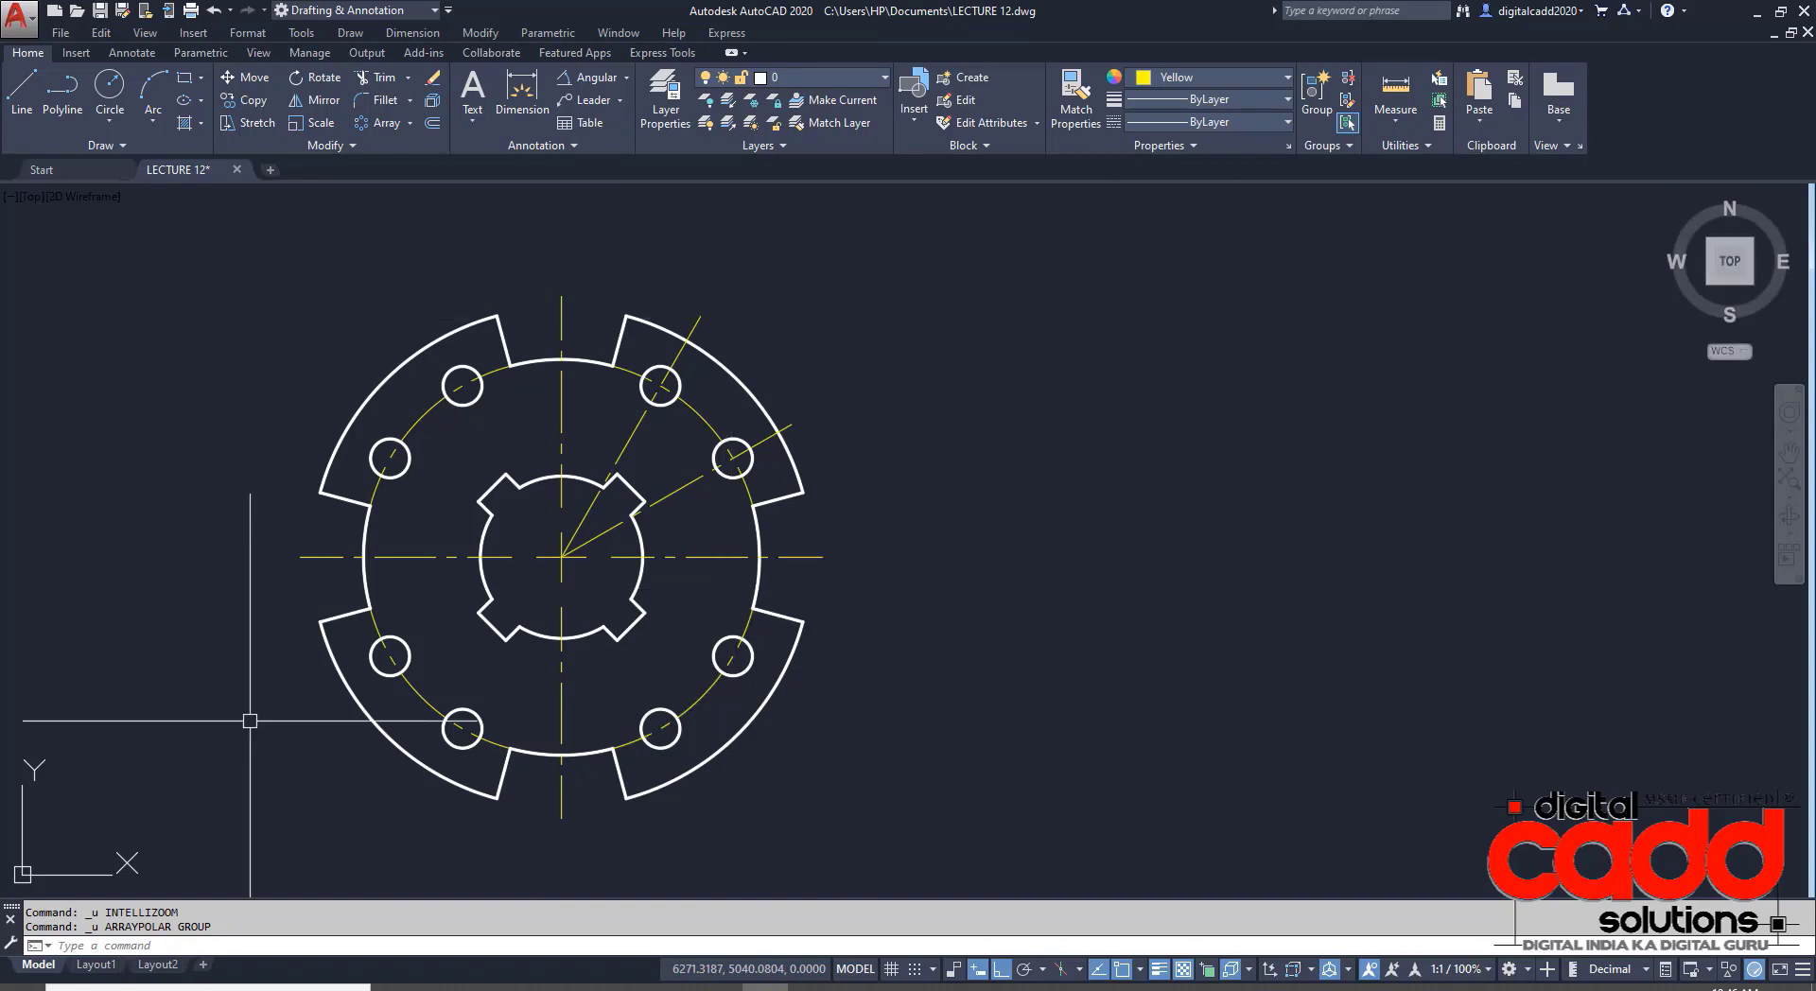
pyautogui.moveTo(988, 664); pyautogui.dragTo(884, 613, button='middle')
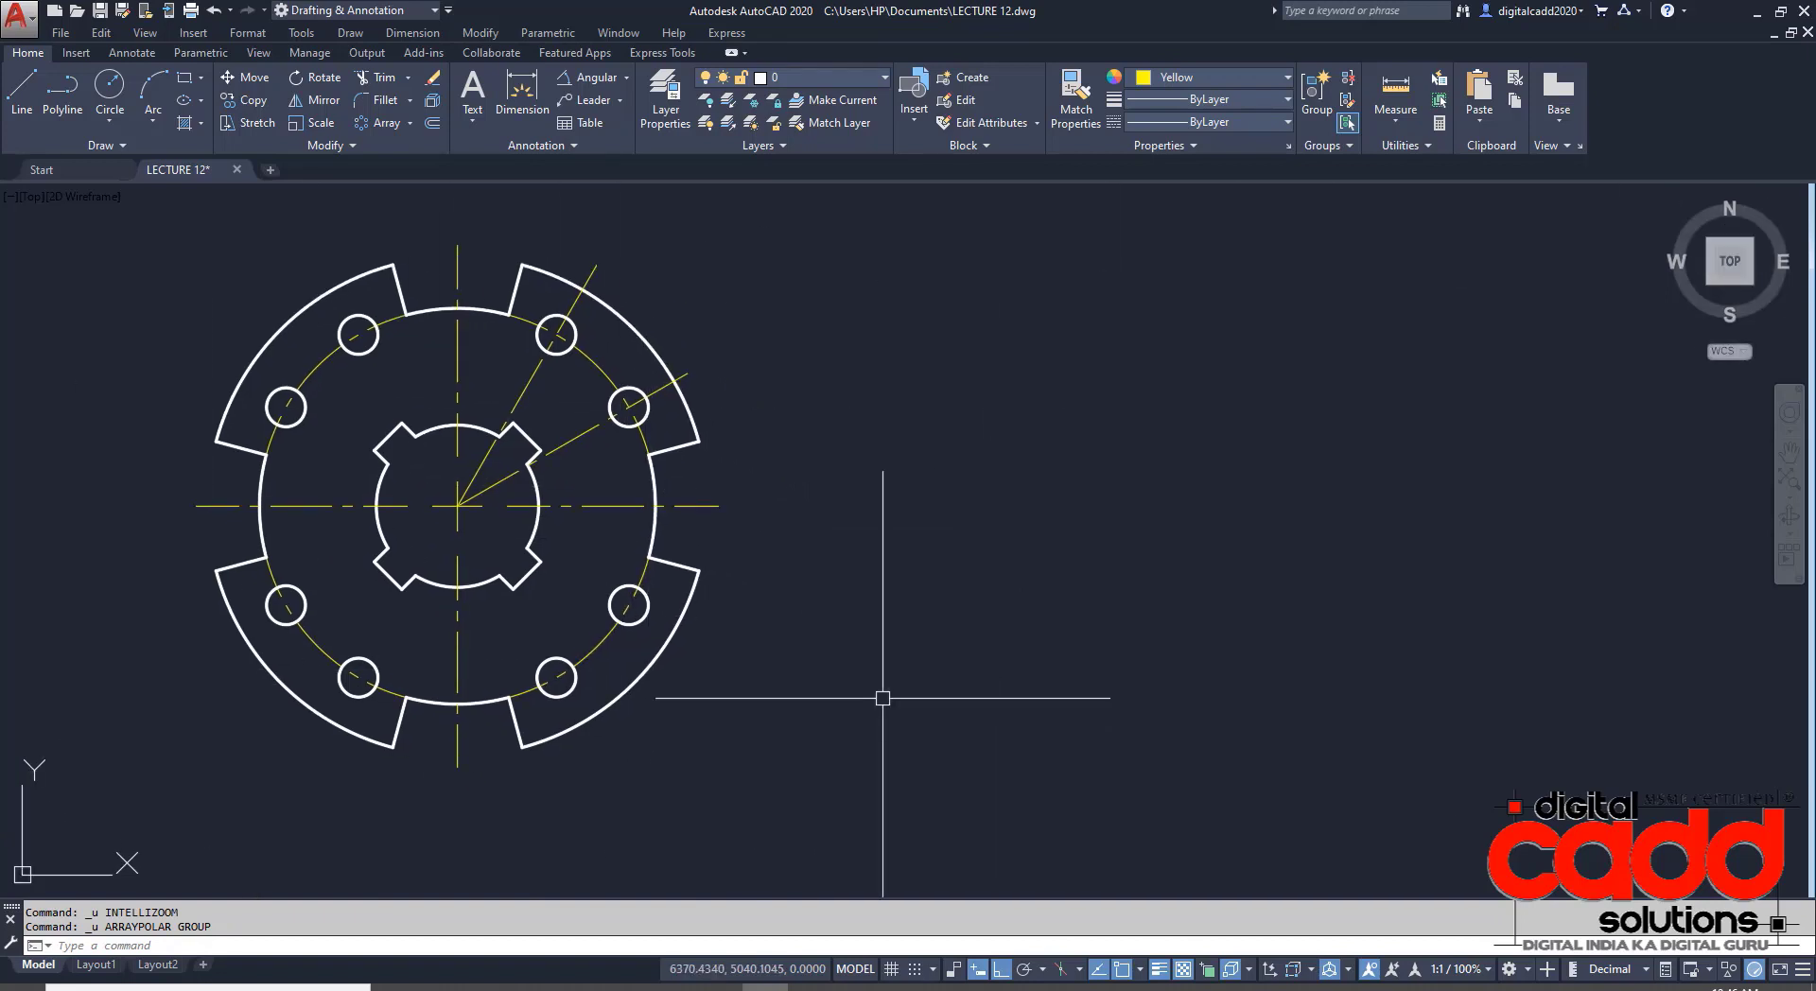
# - Switch to the assignments PDF and examine the EX: 39 Ratchet Wheel drawing, including the limit dimensions of its reamed bore
pyautogui.hotkey('alt', 'Tab')
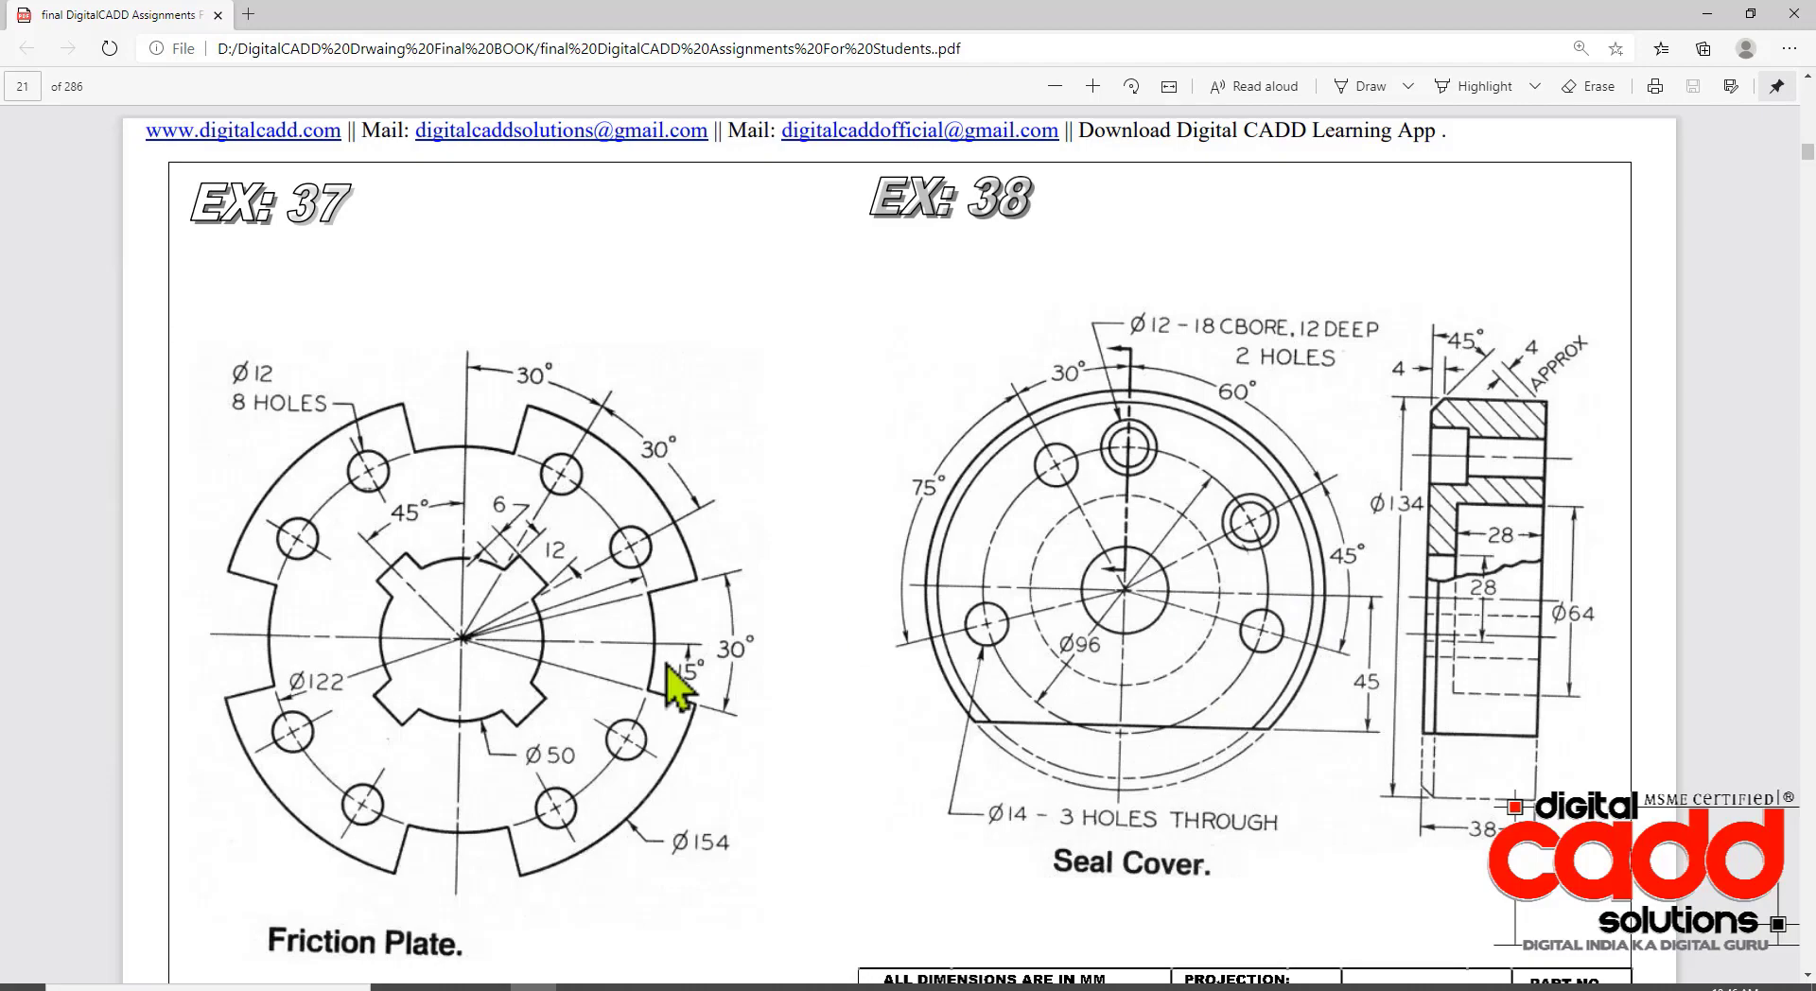
pyautogui.scroll(-15, 680, 672)
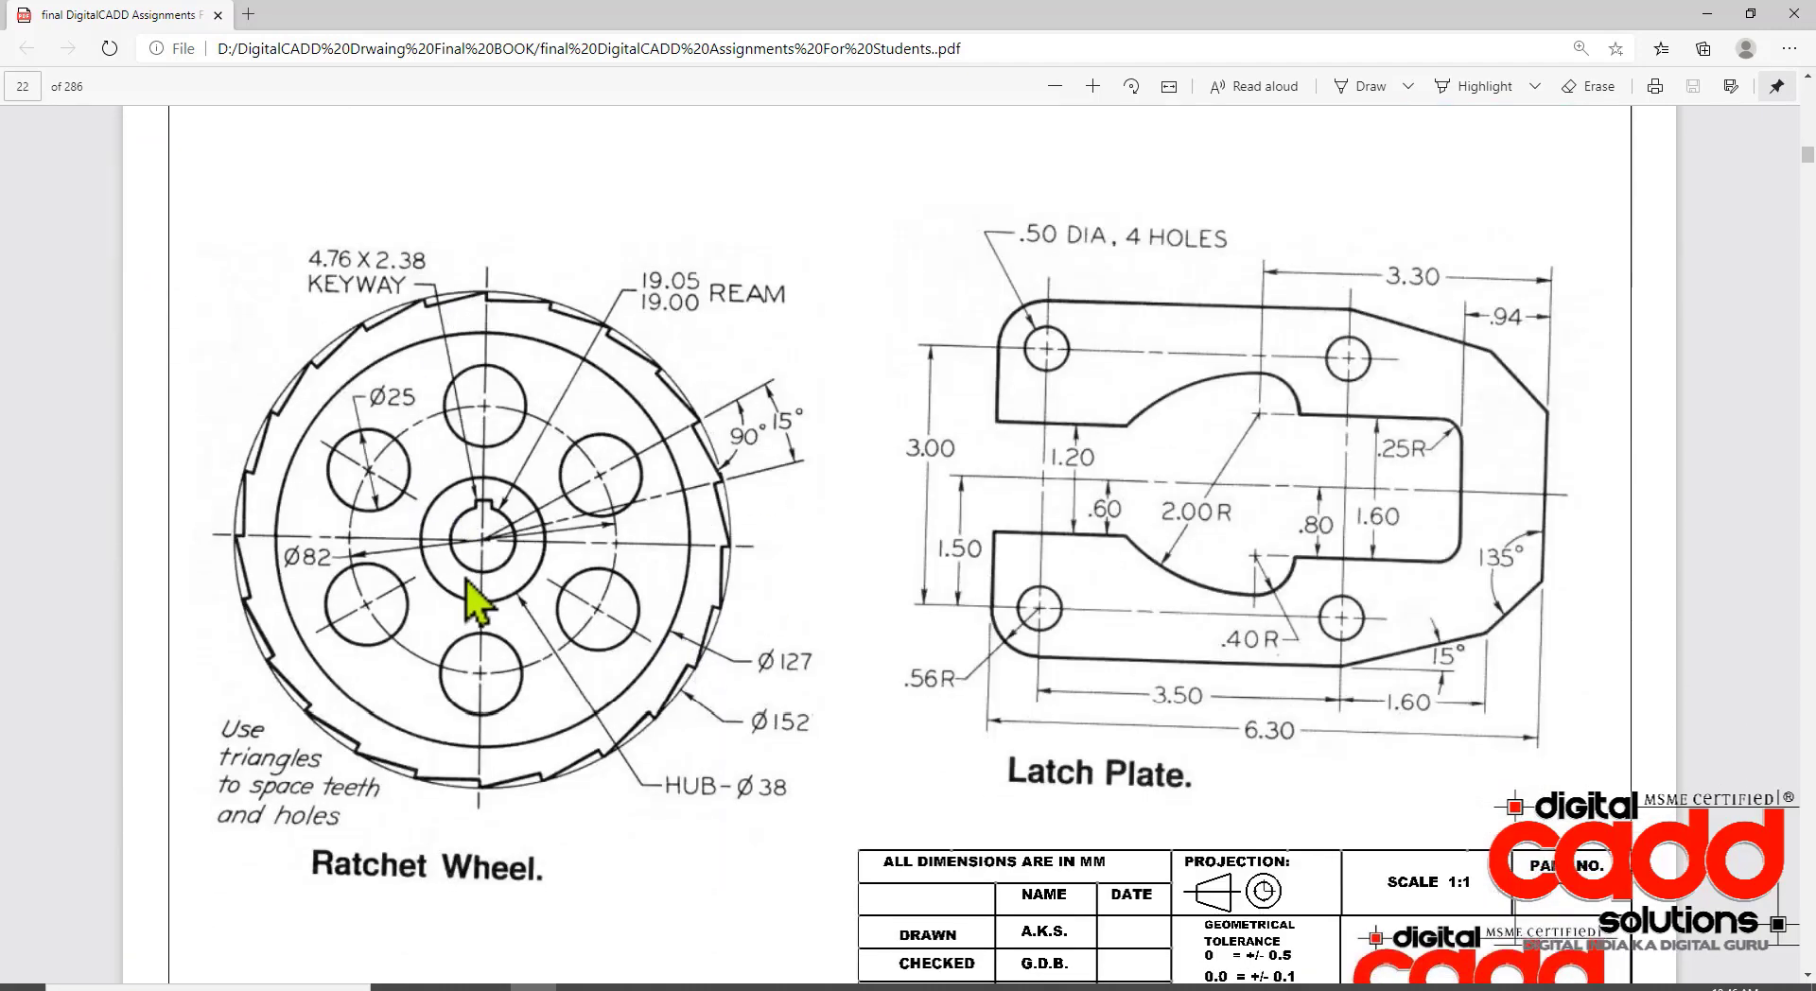
pyautogui.scroll(5, 470, 596)
pyautogui.scroll(-5, 479, 599)
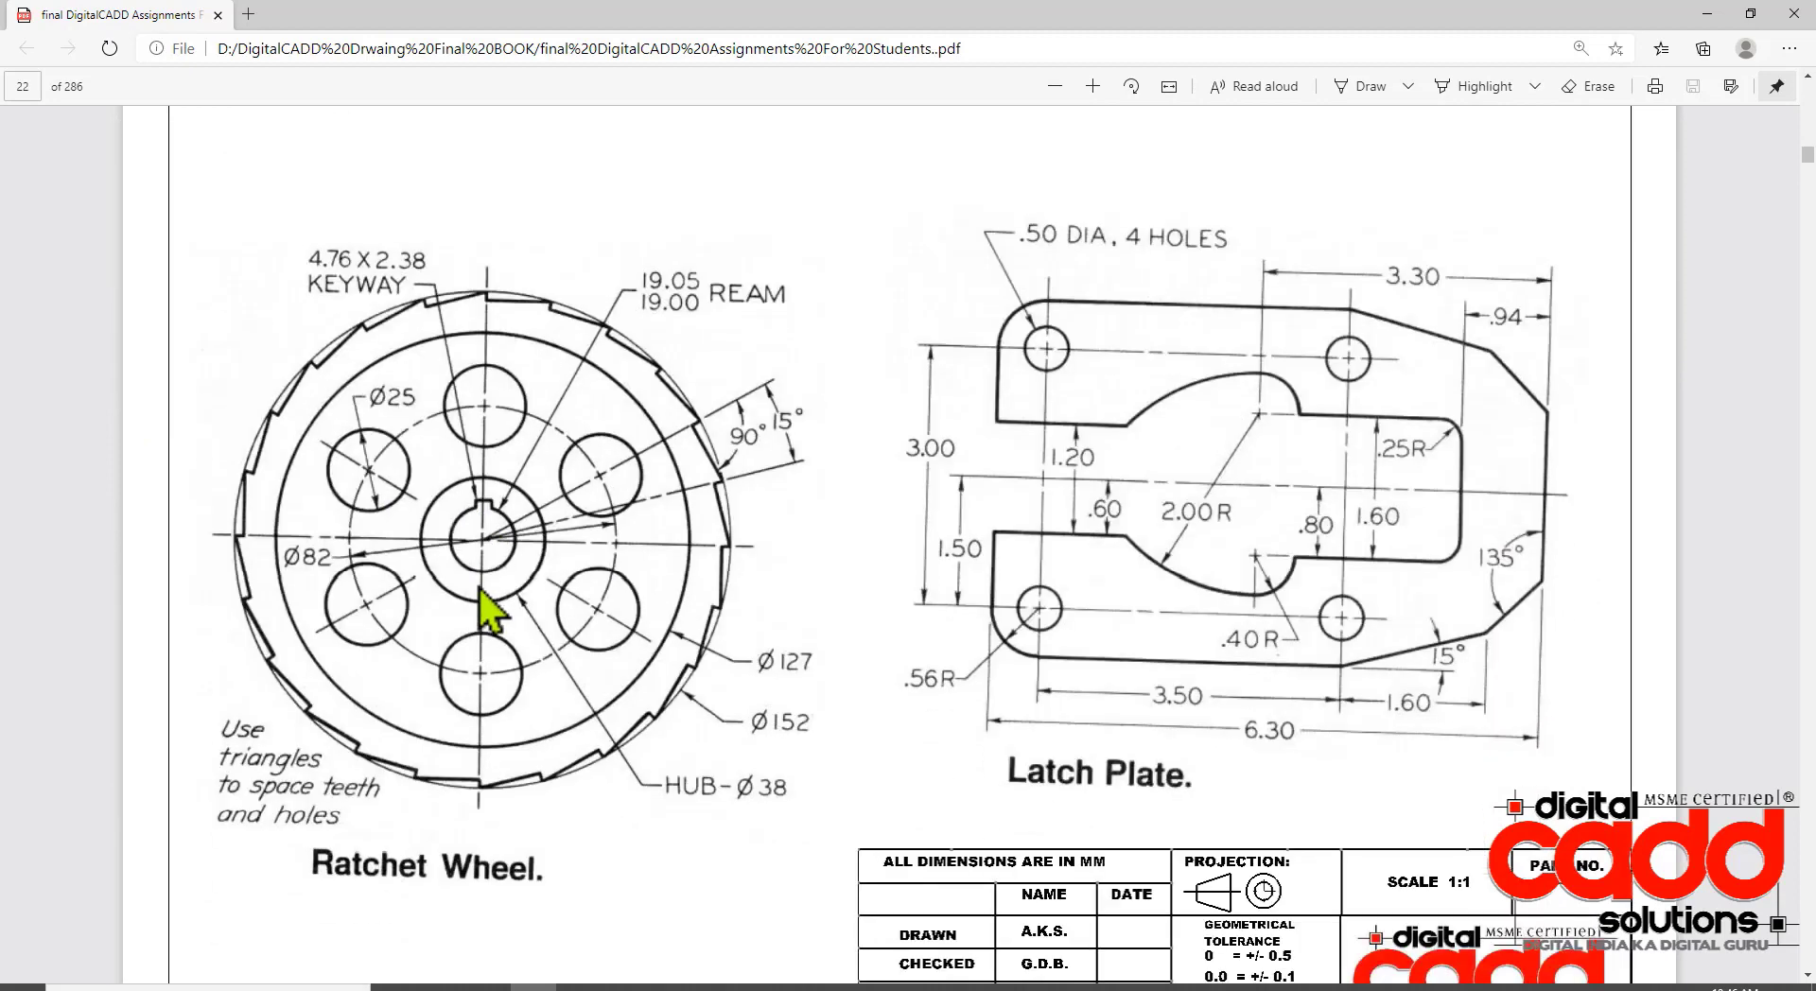
pyautogui.scroll(3, 488, 620)
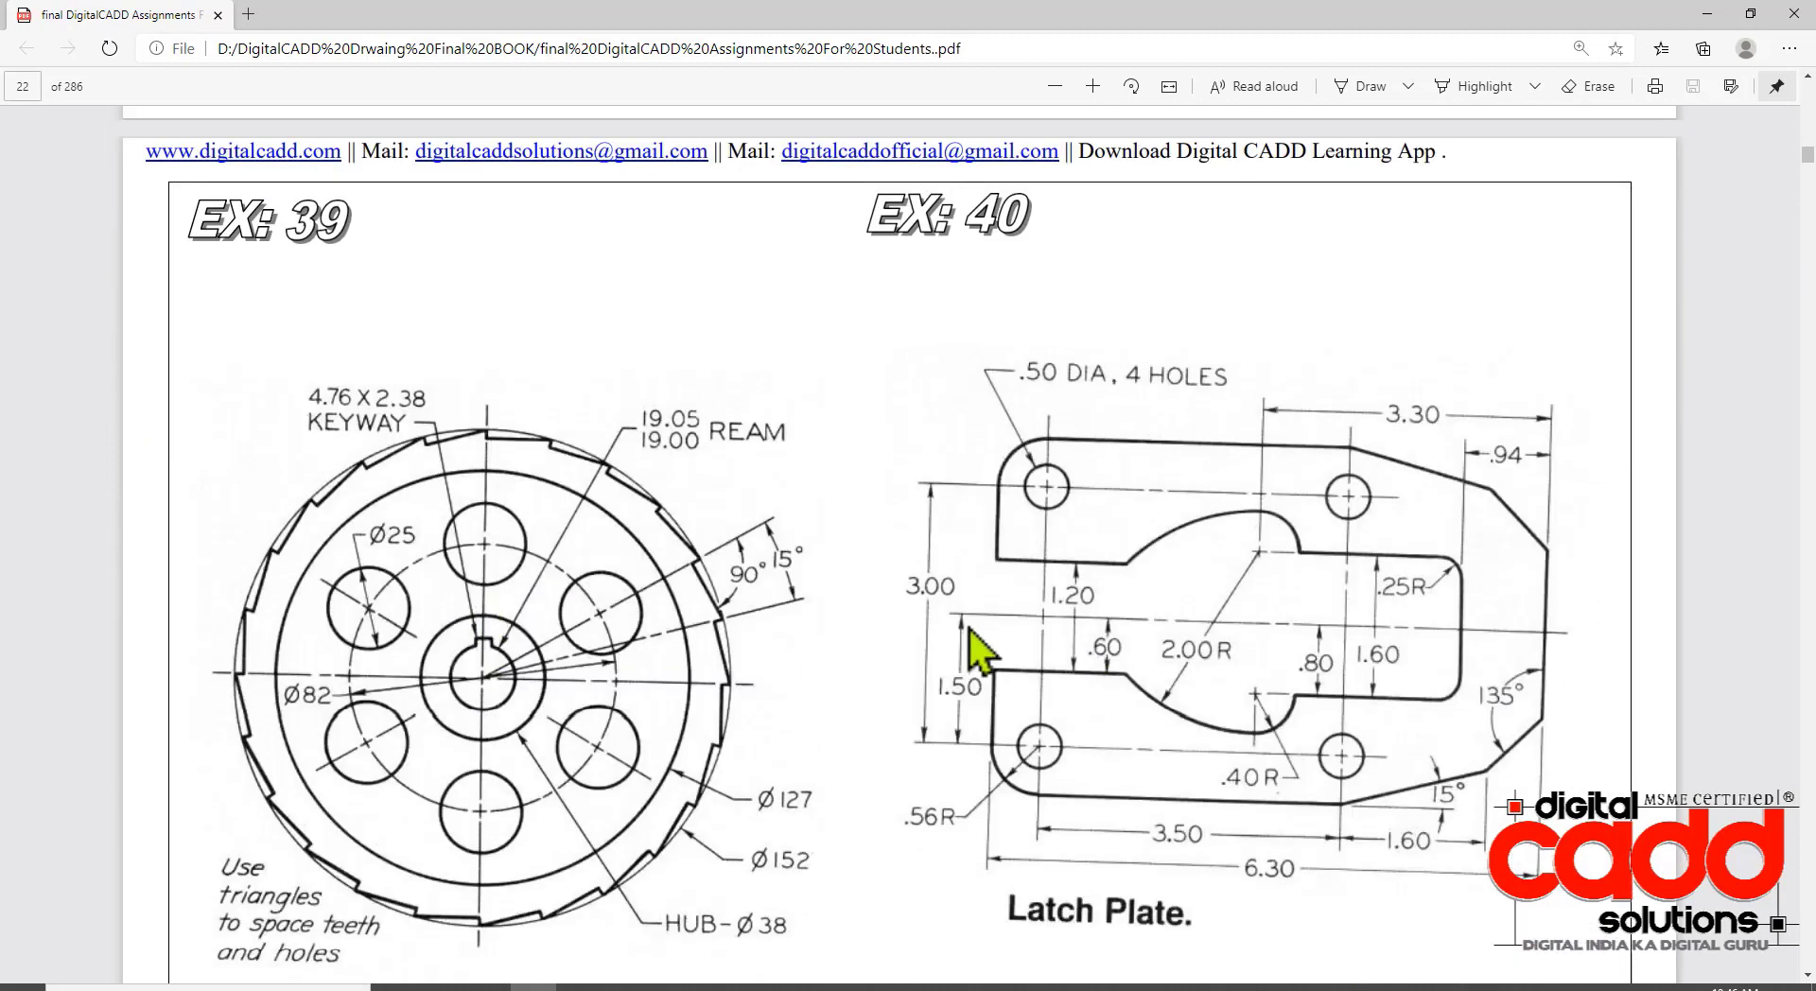
pyautogui.scroll(-3, 643, 619)
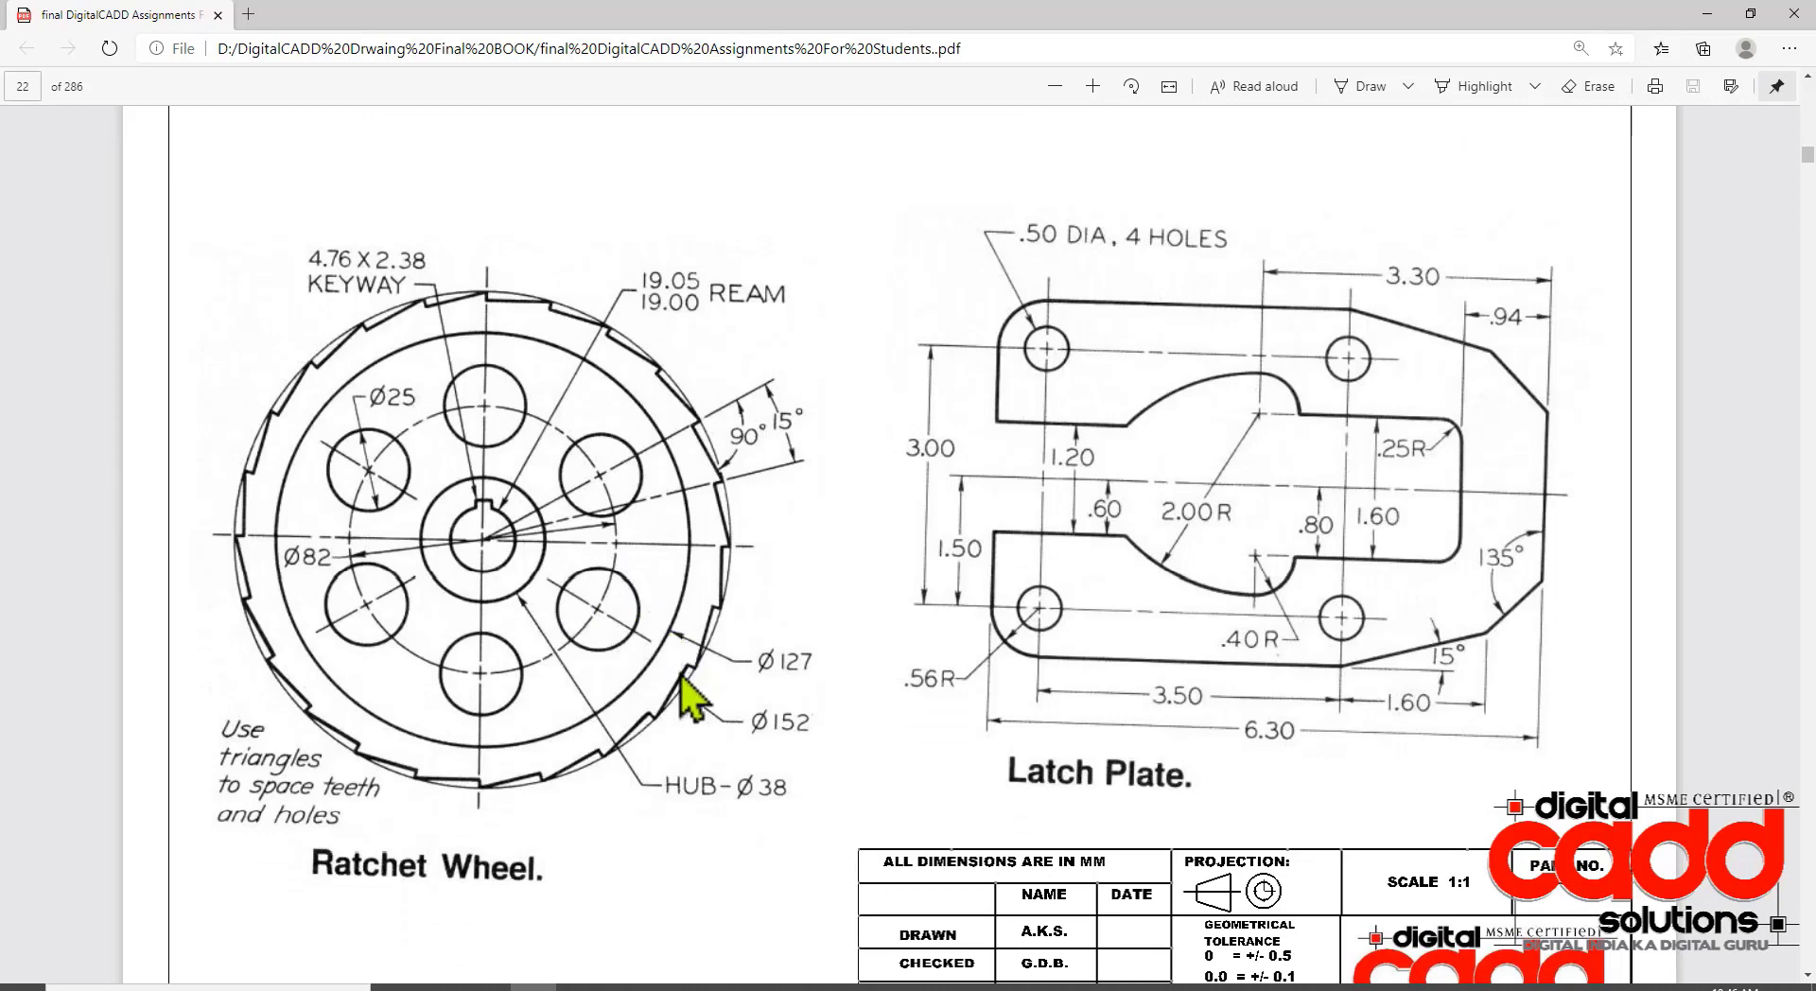
pyautogui.moveTo(141, 223)
pyautogui.mouseDown()
pyautogui.moveTo(187, 299)
pyautogui.moveTo(665, 796)
pyautogui.moveTo(868, 951)
pyautogui.mouseUp()
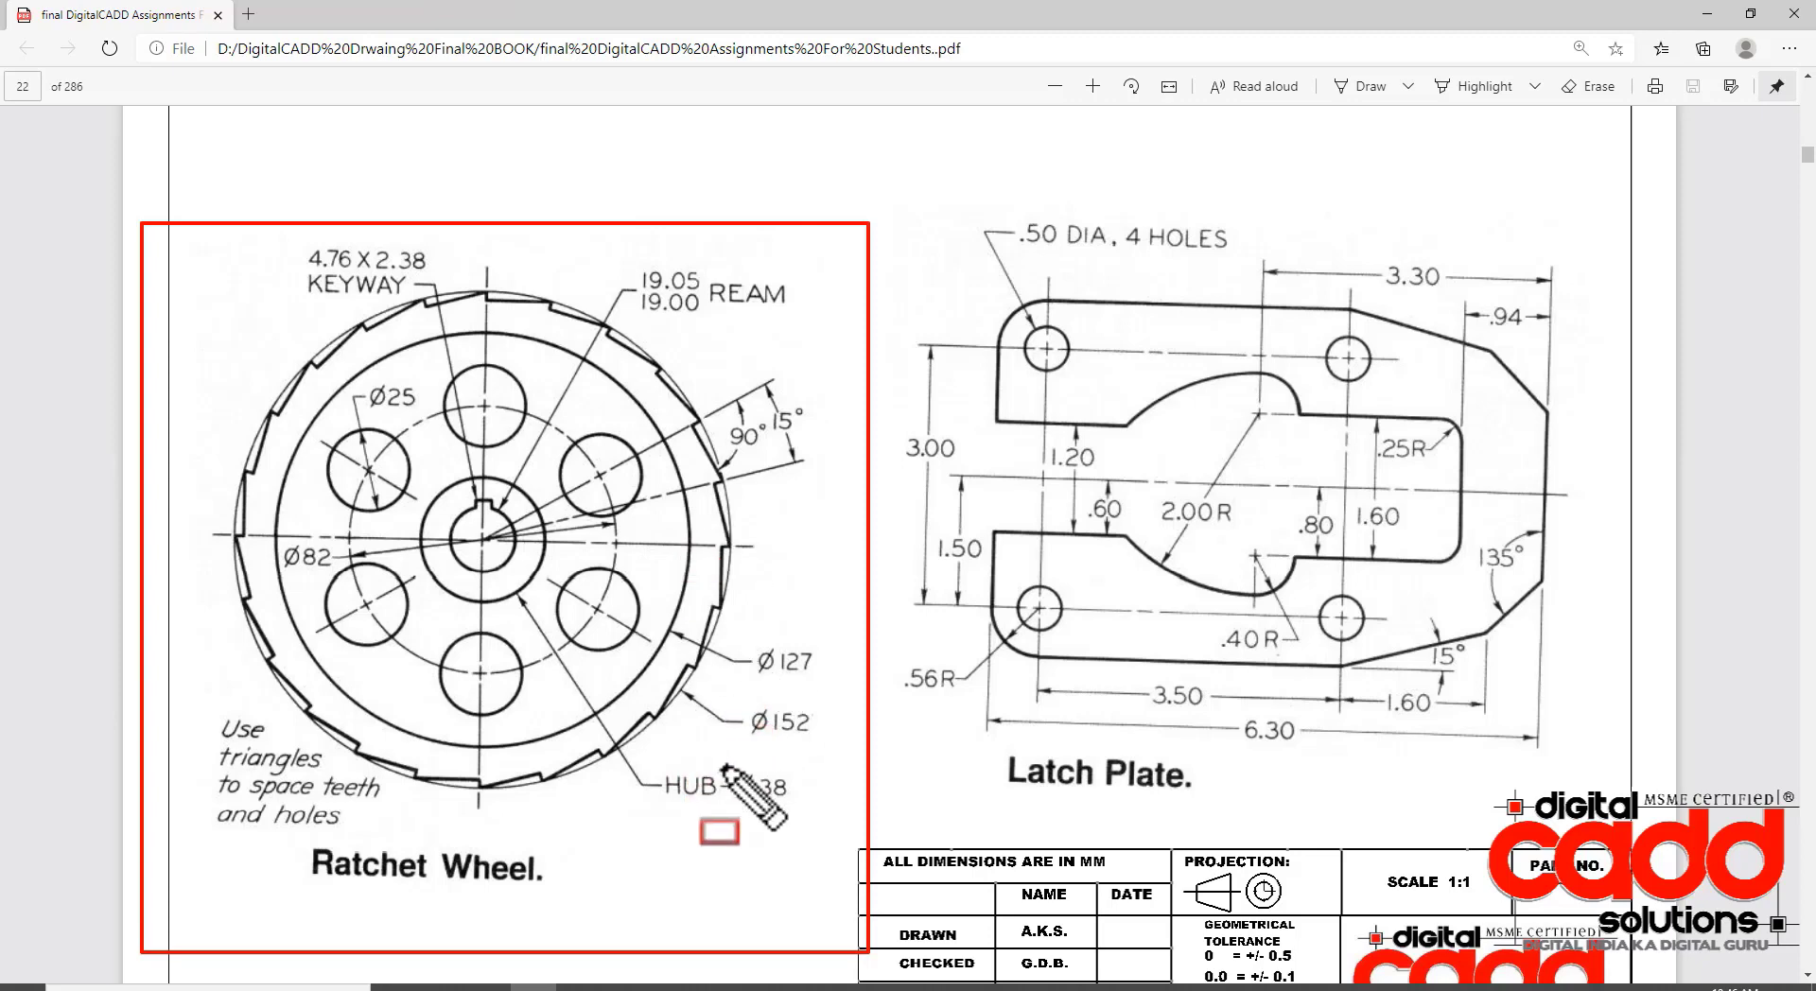
pyautogui.press('Escape')
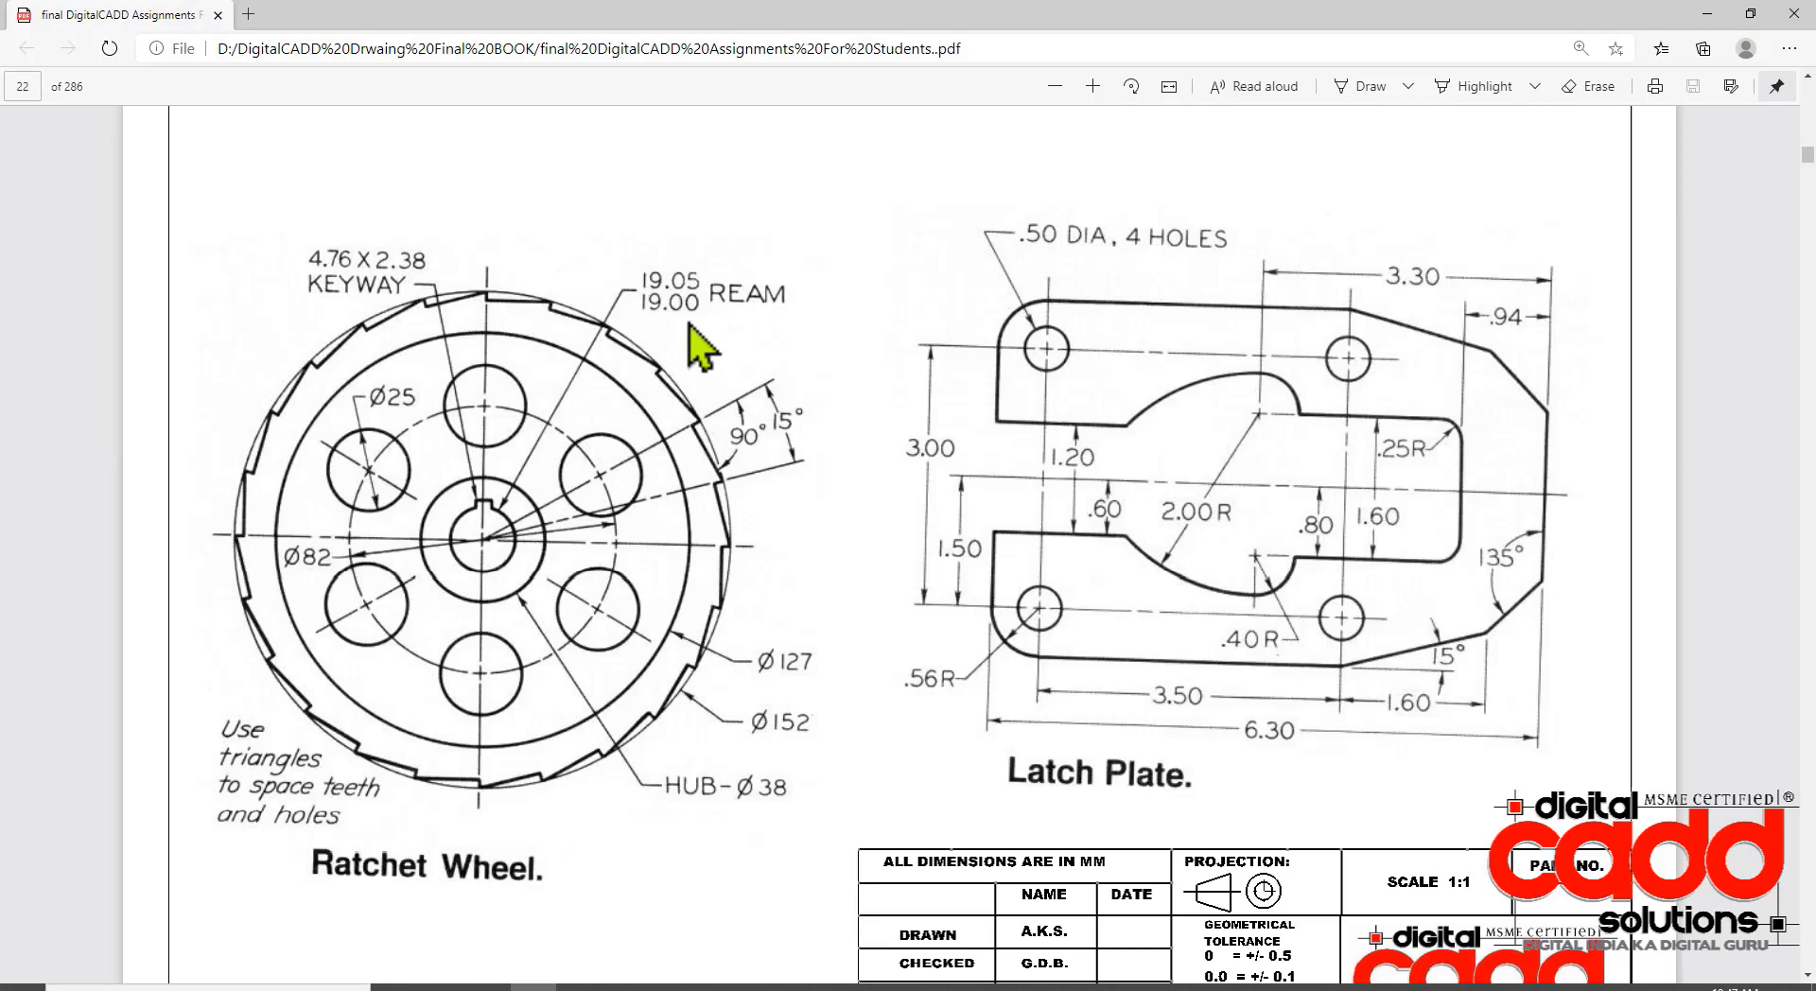
pyautogui.moveTo(598, 228); pyautogui.dragTo(718, 329)
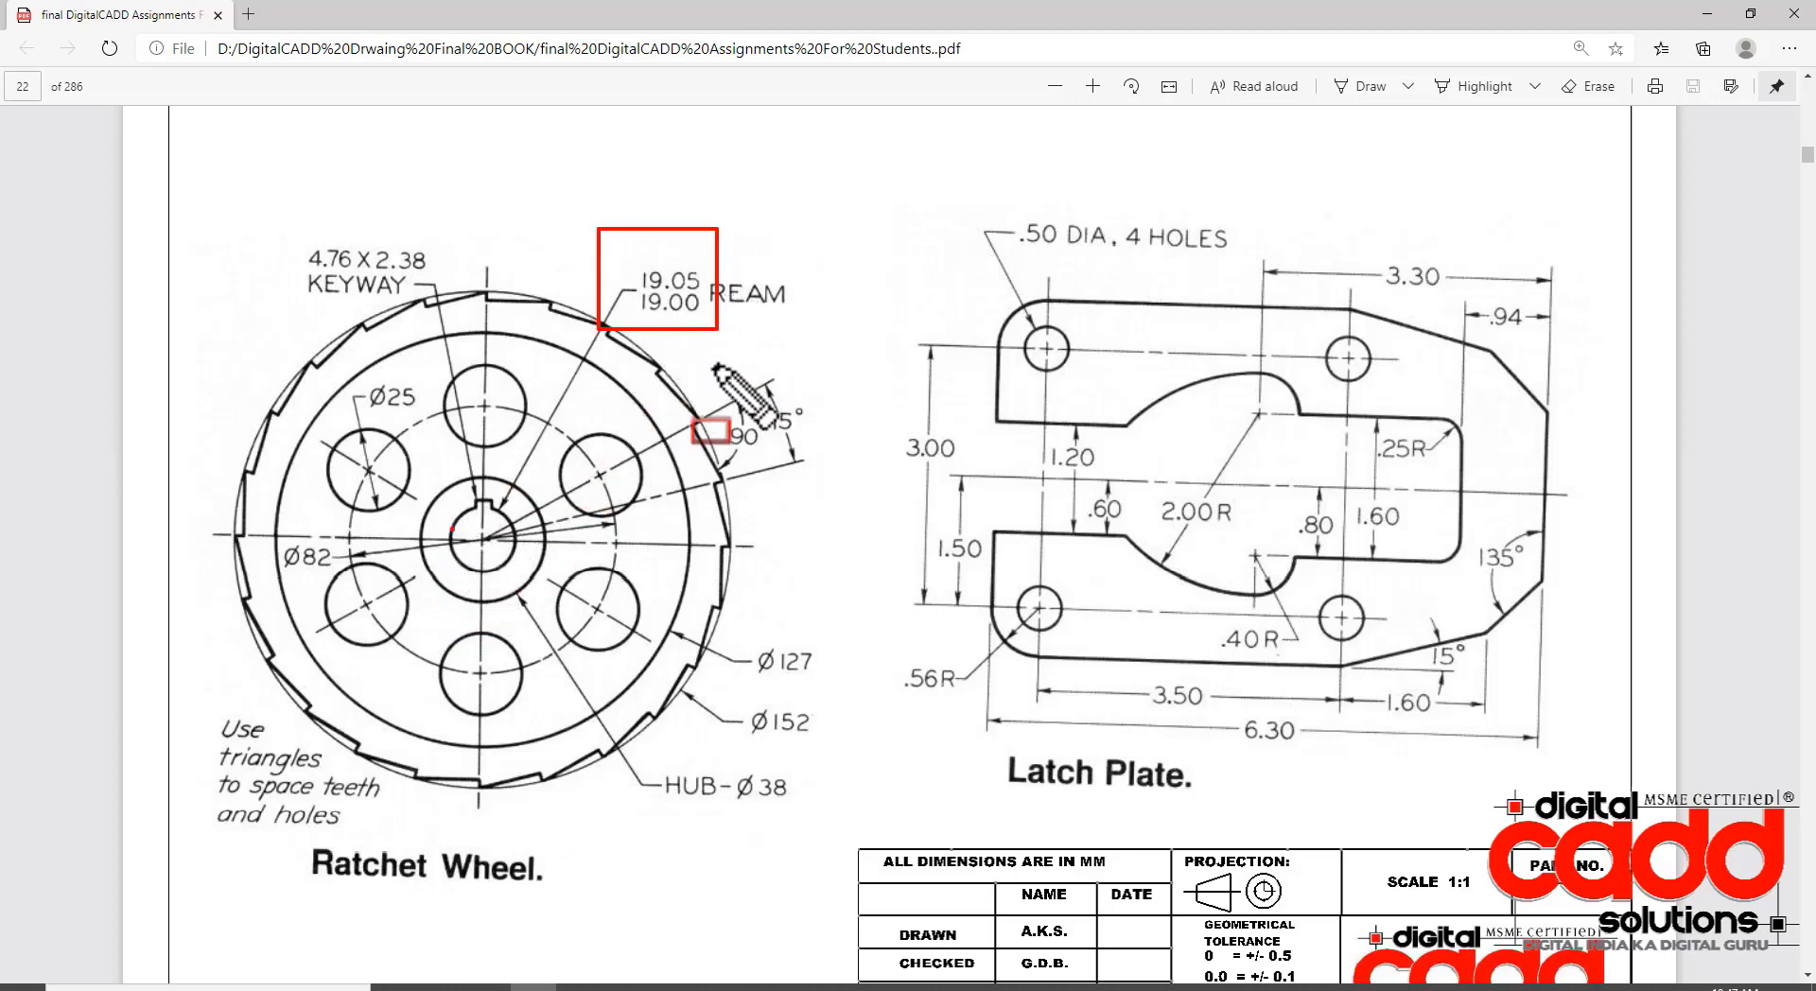
pyautogui.press('Escape')
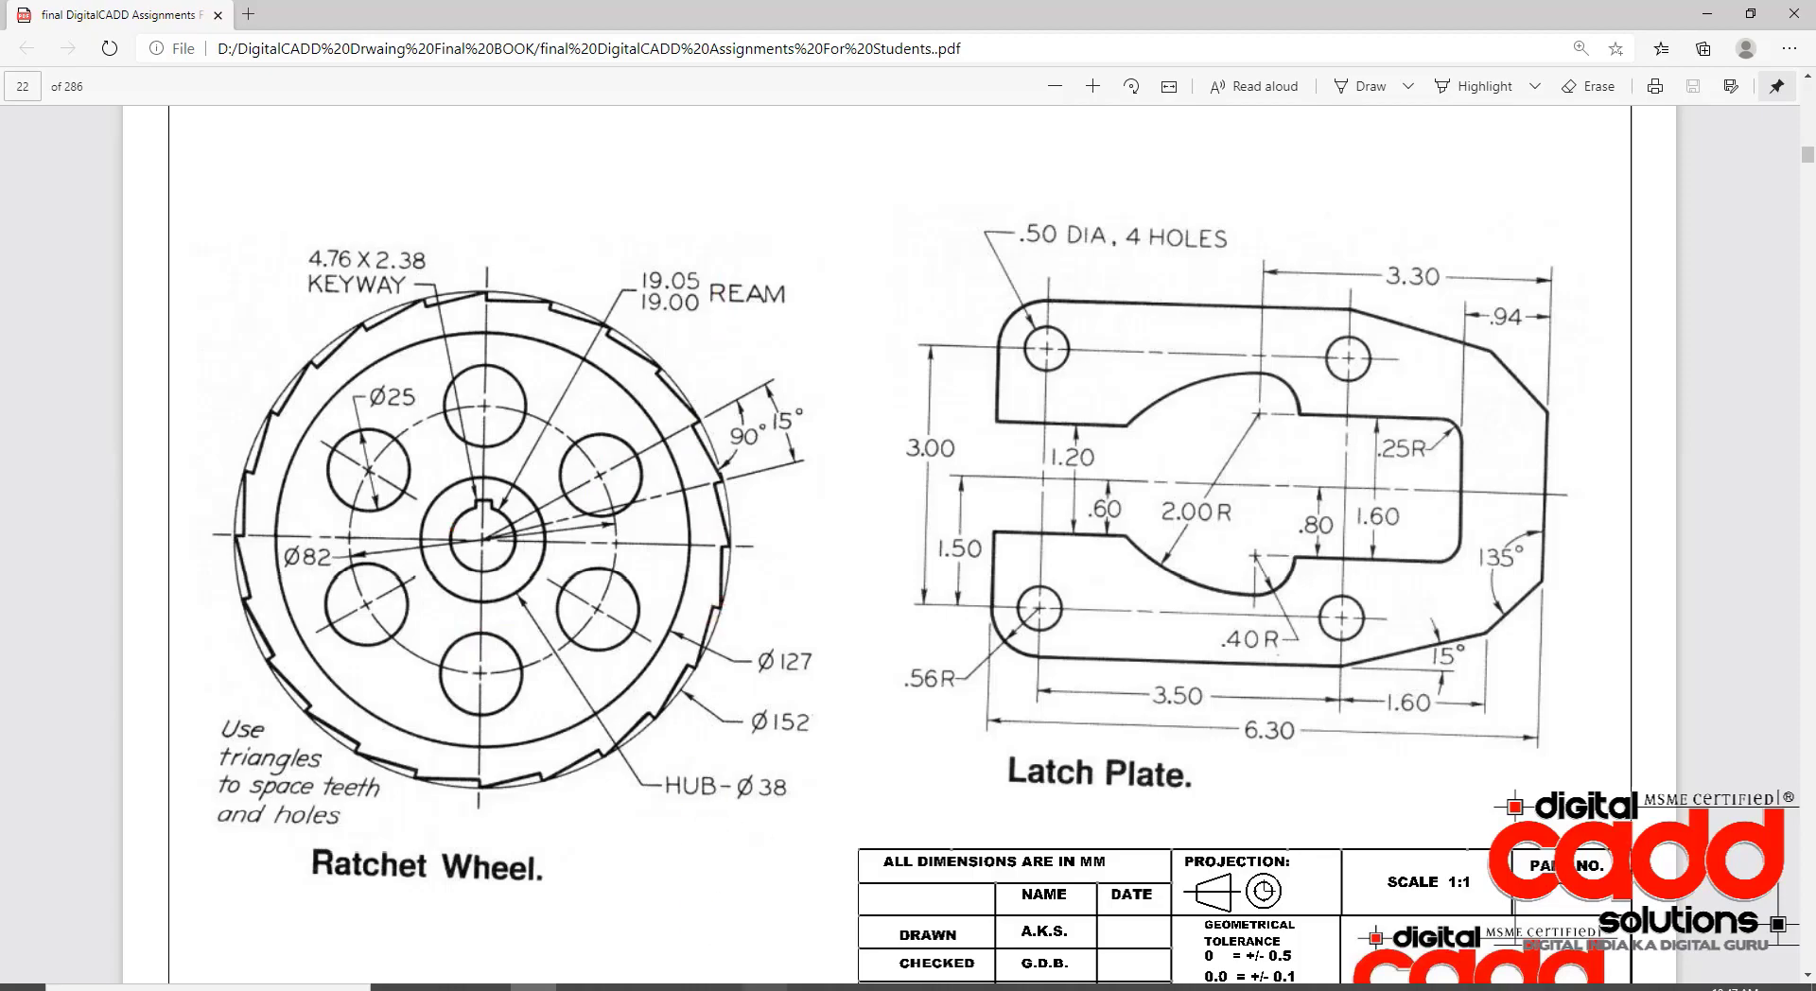
# - Return to AutoCAD and set the current object color to ByLayer and the lineweight to 0.30 mm
pyautogui.click(766, 988)
pyautogui.click(1178, 78)
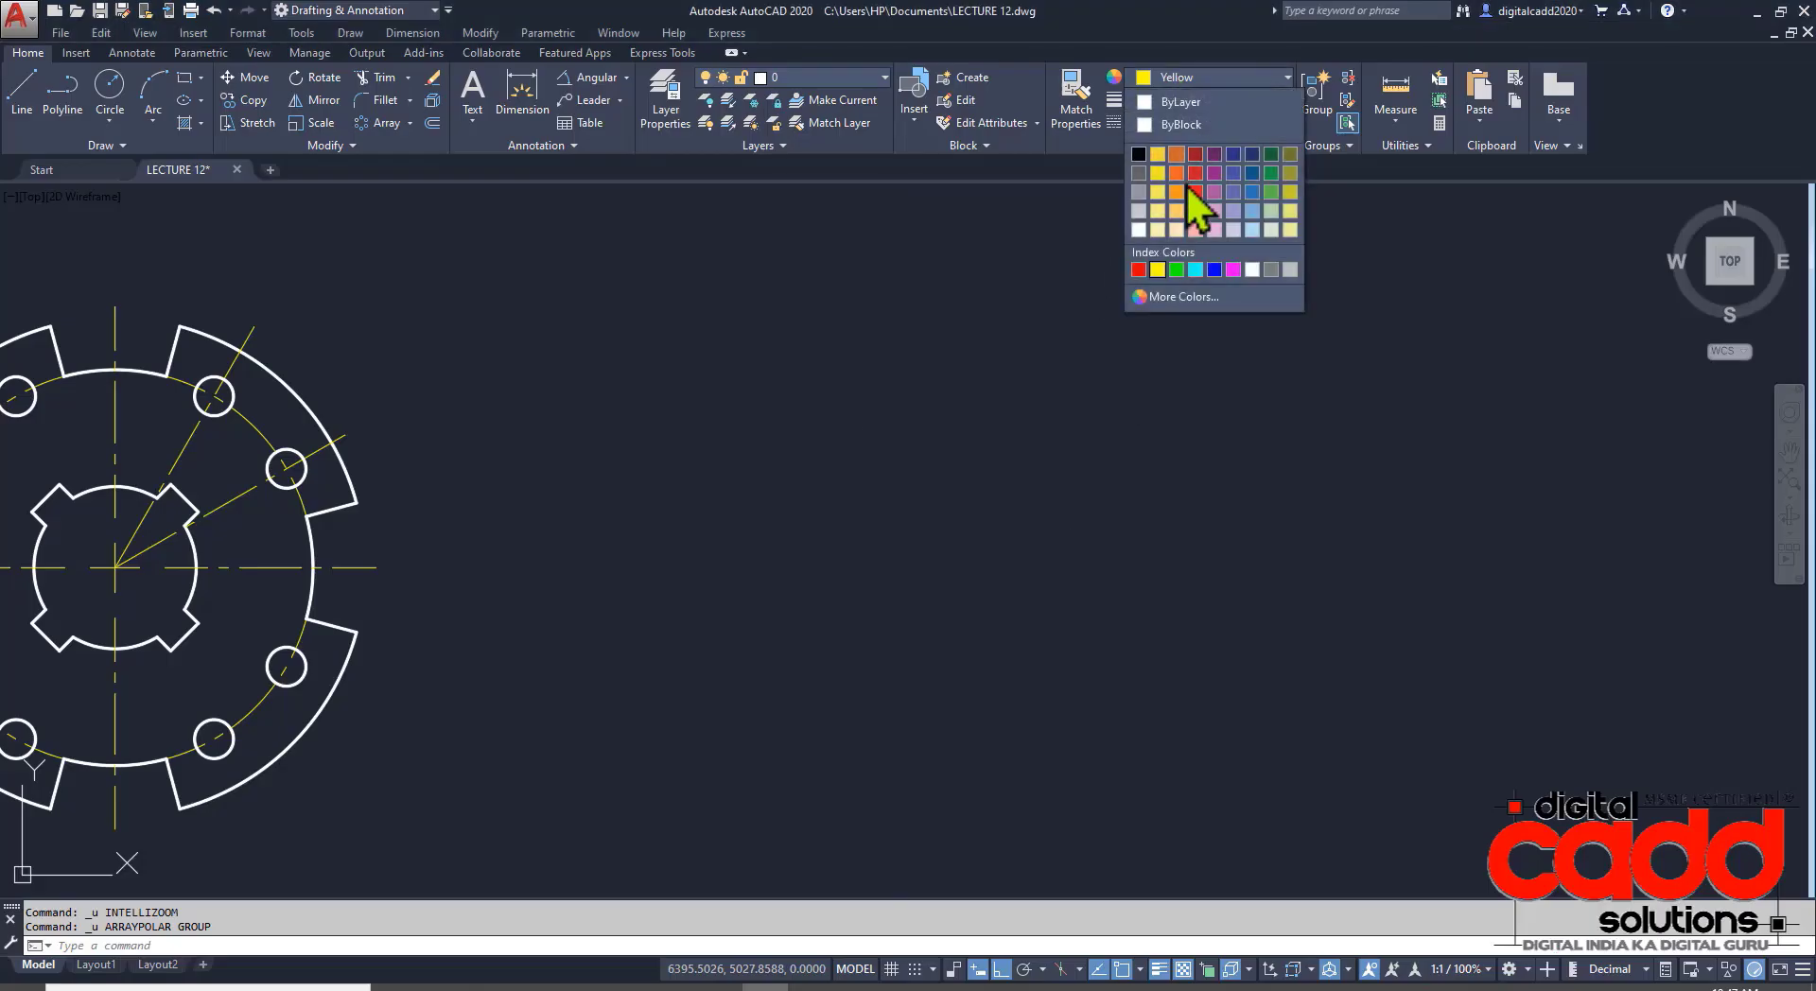
pyautogui.click(1179, 103)
pyautogui.click(1188, 100)
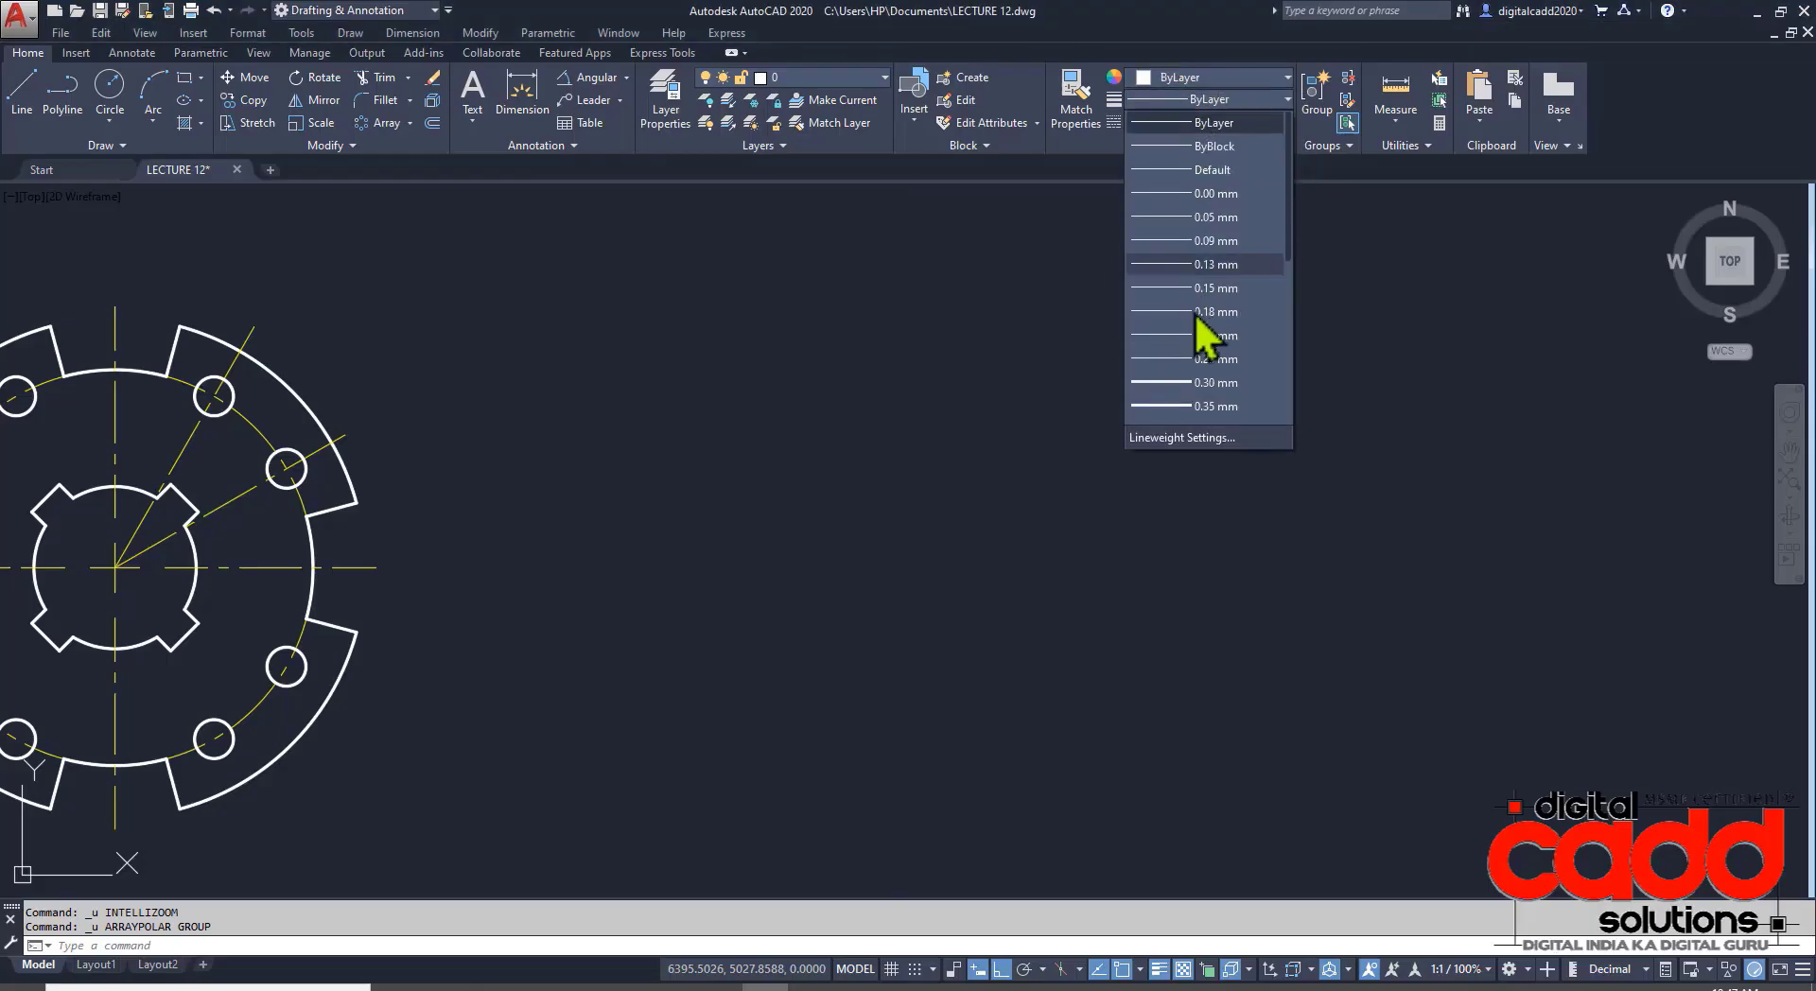
pyautogui.click(1216, 382)
# - Draw the Ratchet Wheel's bore as a circle of diameter 19.05 in the empty area beside the Friction Plate
pyautogui.write('c')
pyautogui.press('Return')
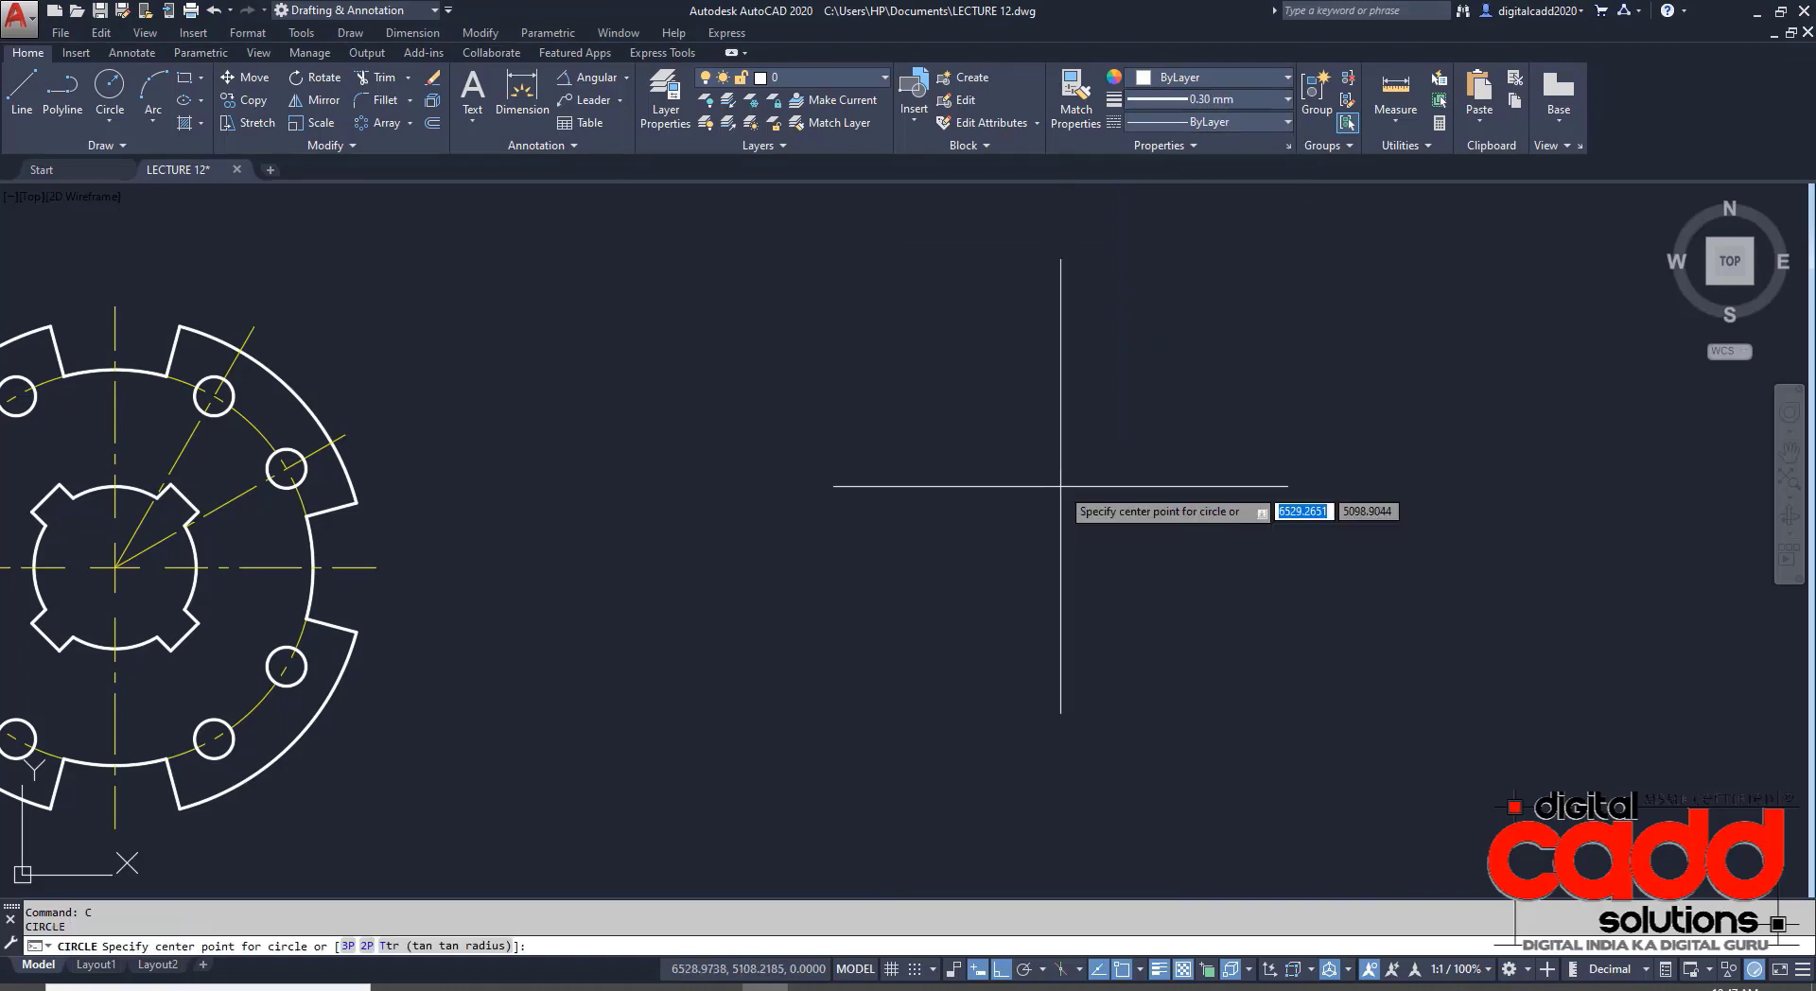
pyautogui.click(1061, 487)
pyautogui.write('d')
pyautogui.press('Return')
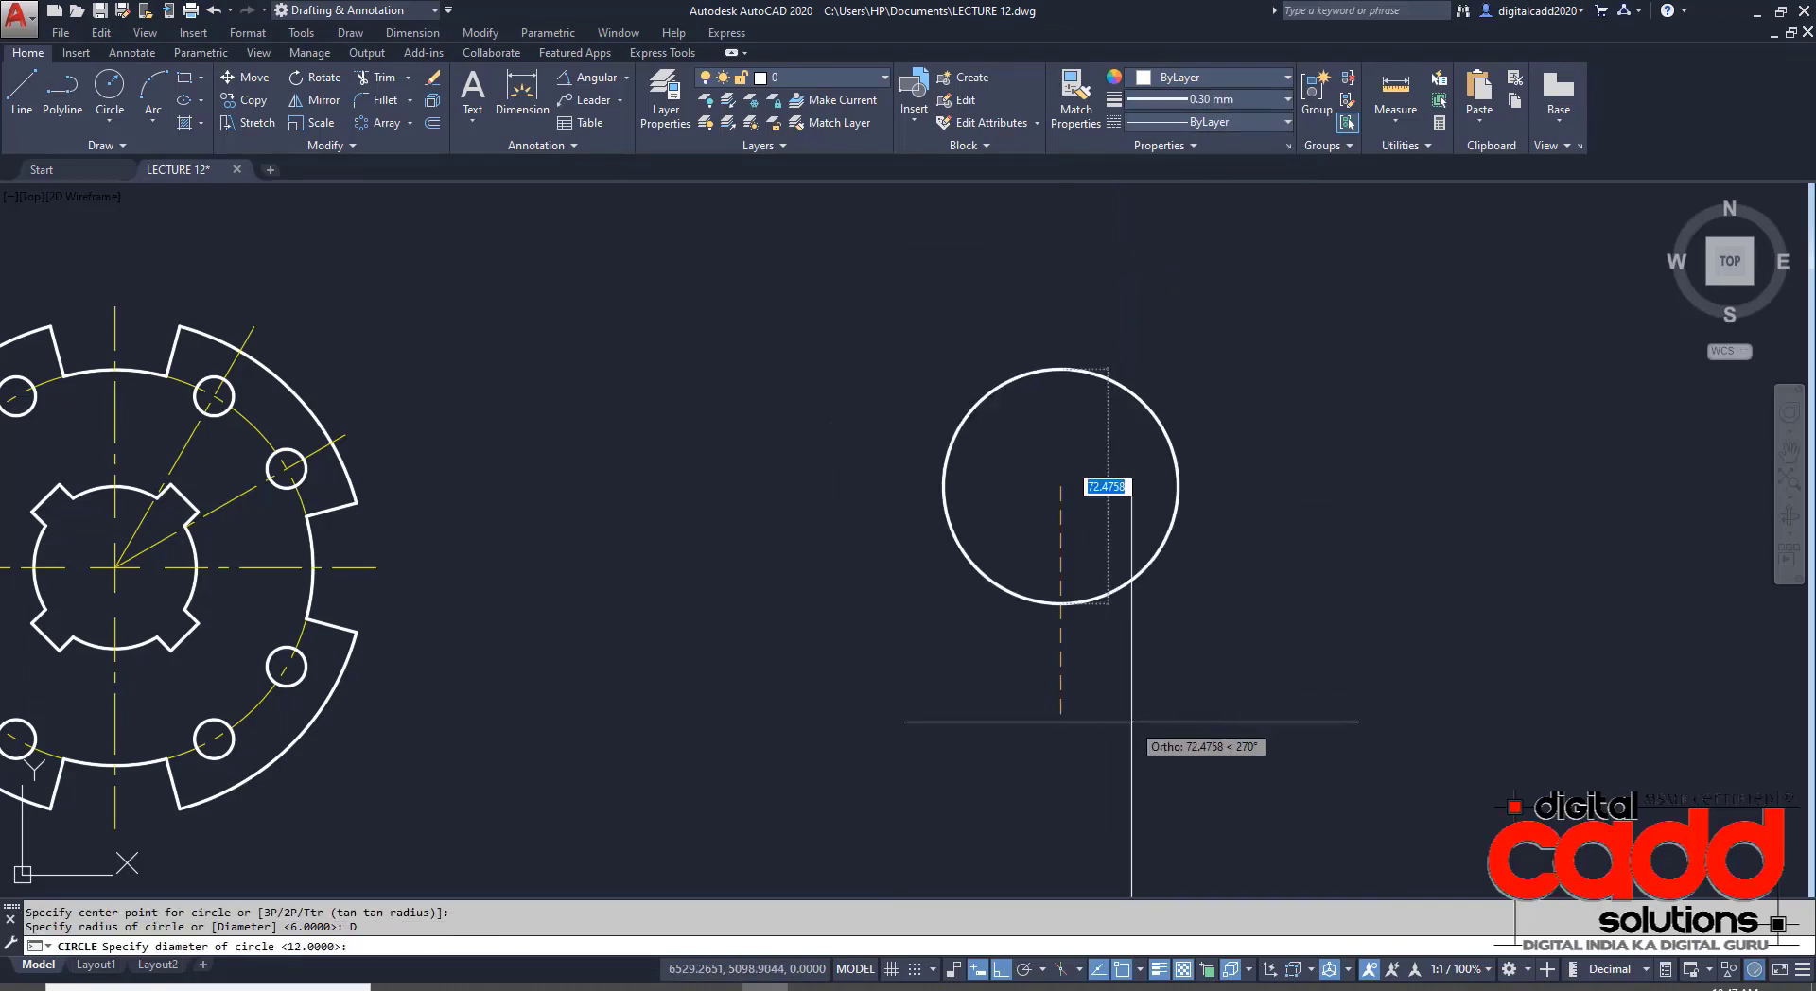
pyautogui.write('19')
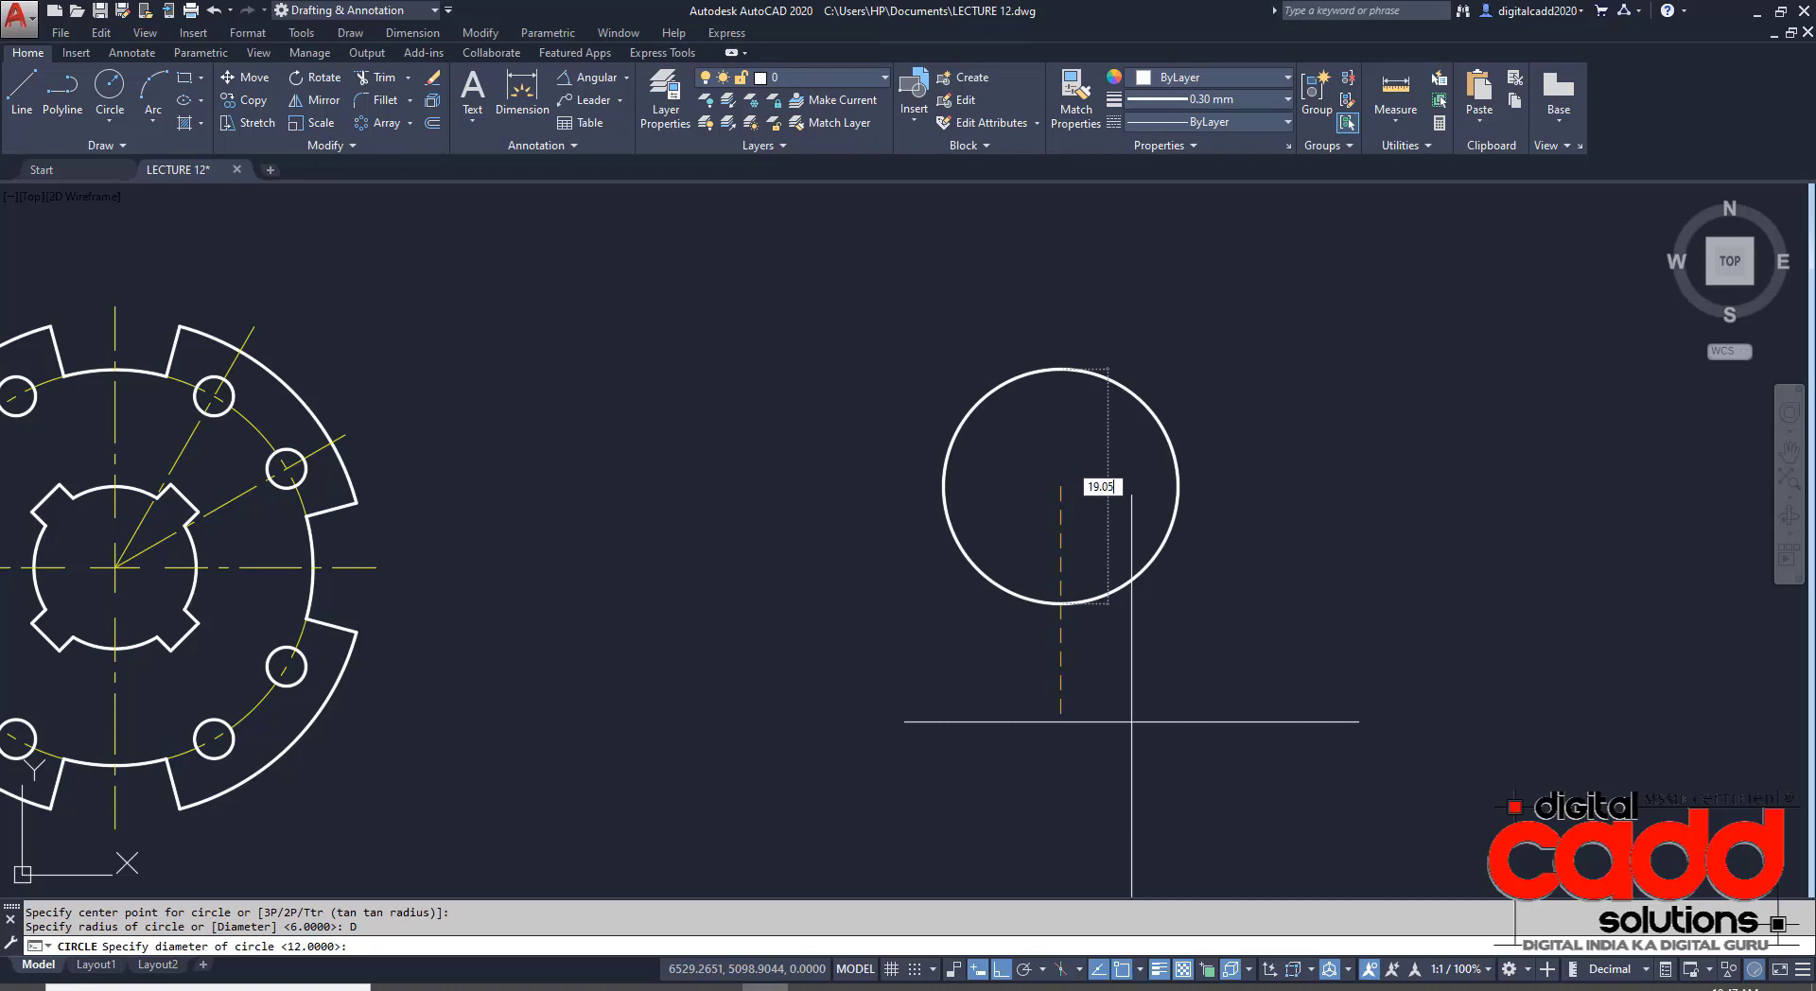
pyautogui.write('.05')
pyautogui.press('Return')
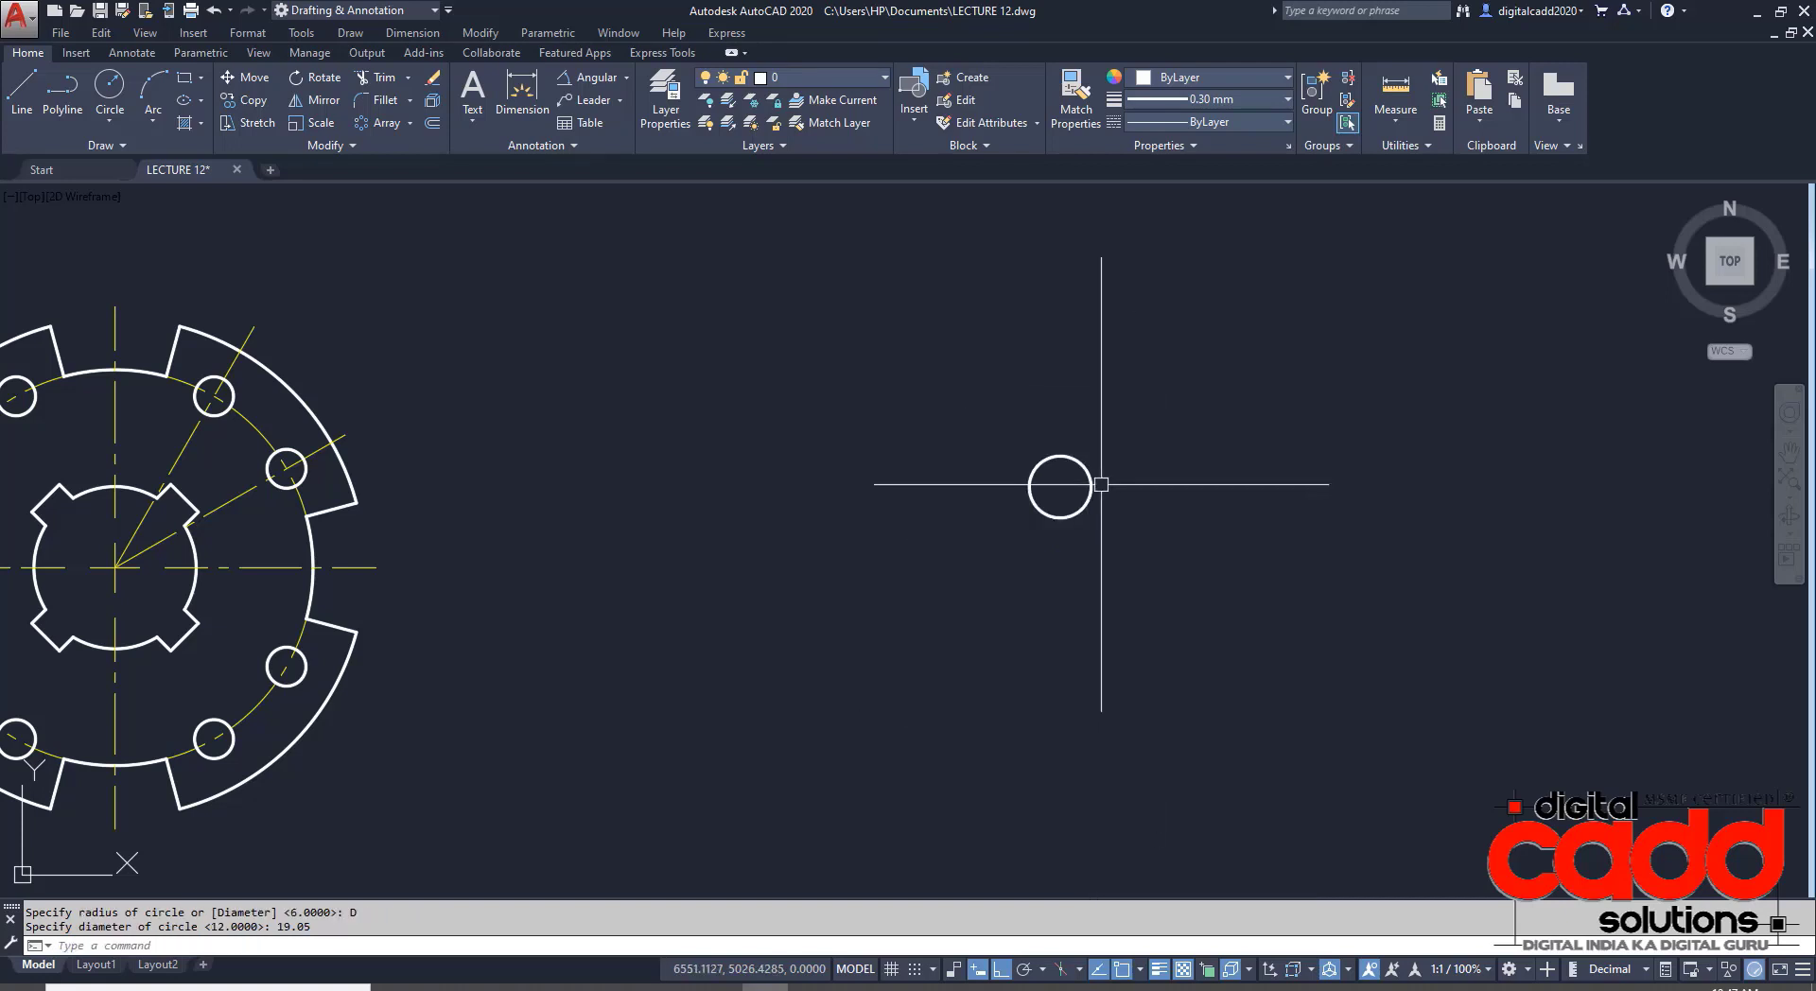
# - Enter the sum 19.00+19.05 in the QuickCalc calculator, rechecking the ream diameters in the EX: 39 drawing
pyautogui.scroll(4, 1101, 484)
pyautogui.click(1072, 478)
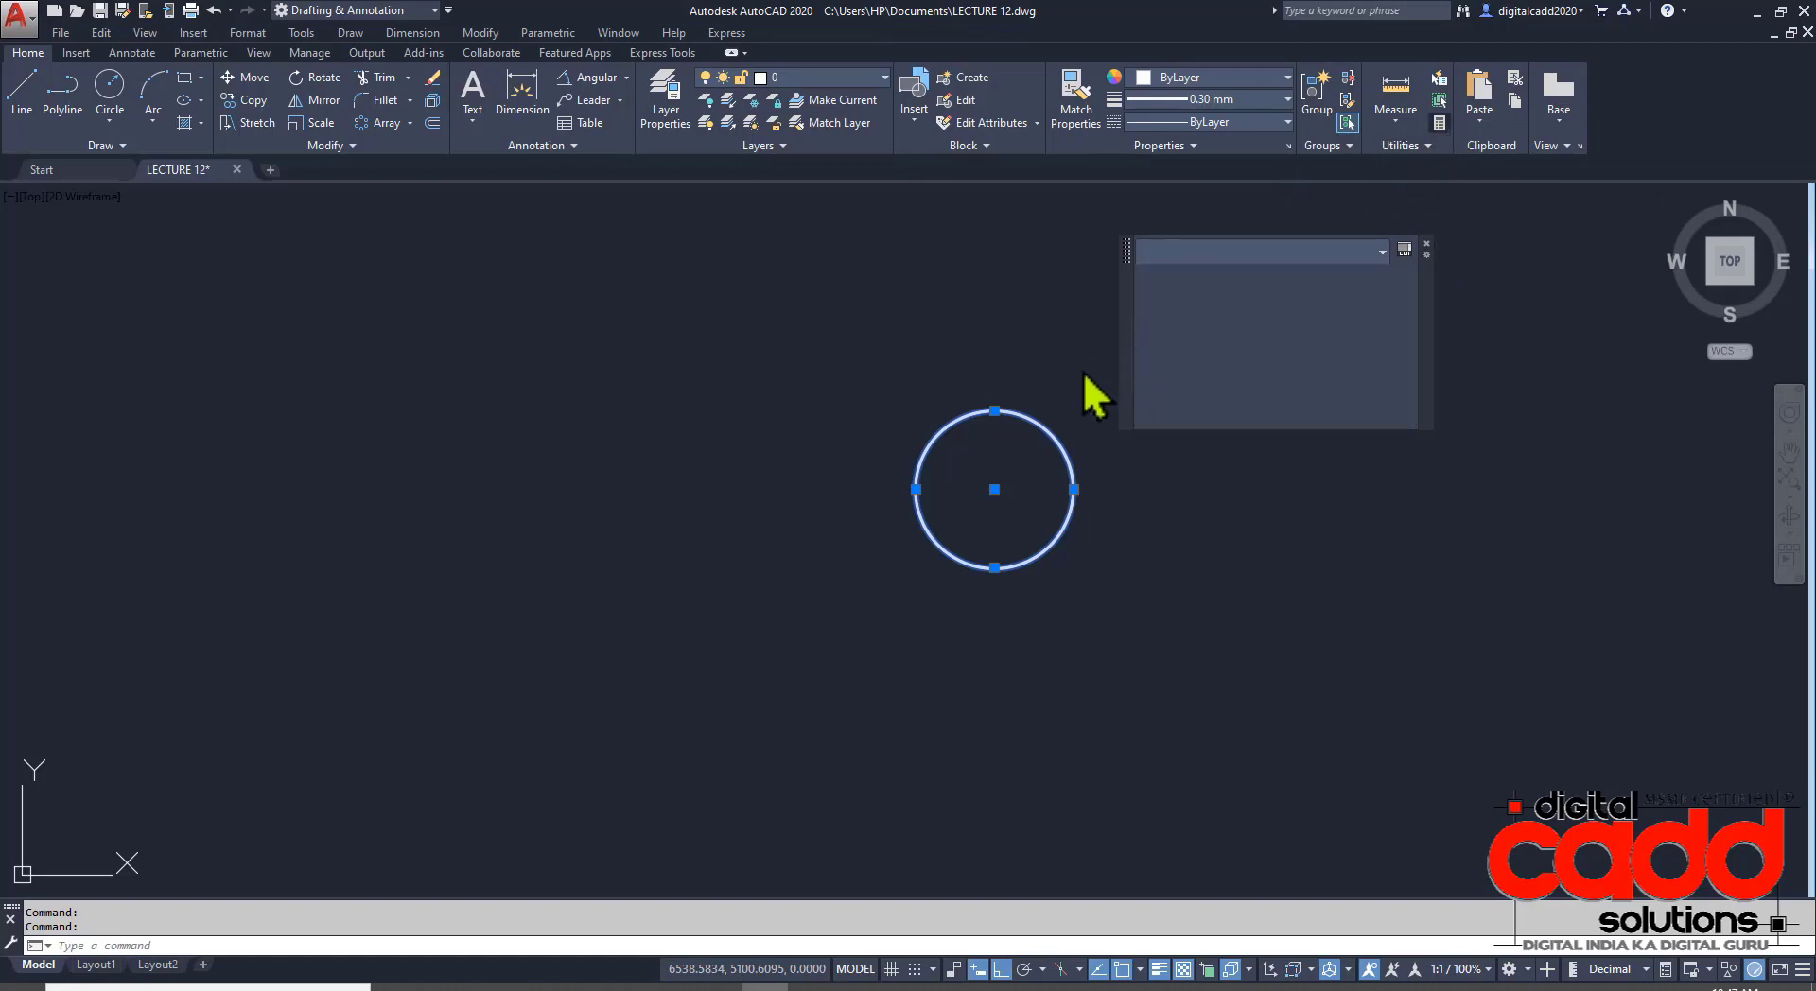
pyautogui.hotkey('ctrl', '8')
pyautogui.click(1182, 390)
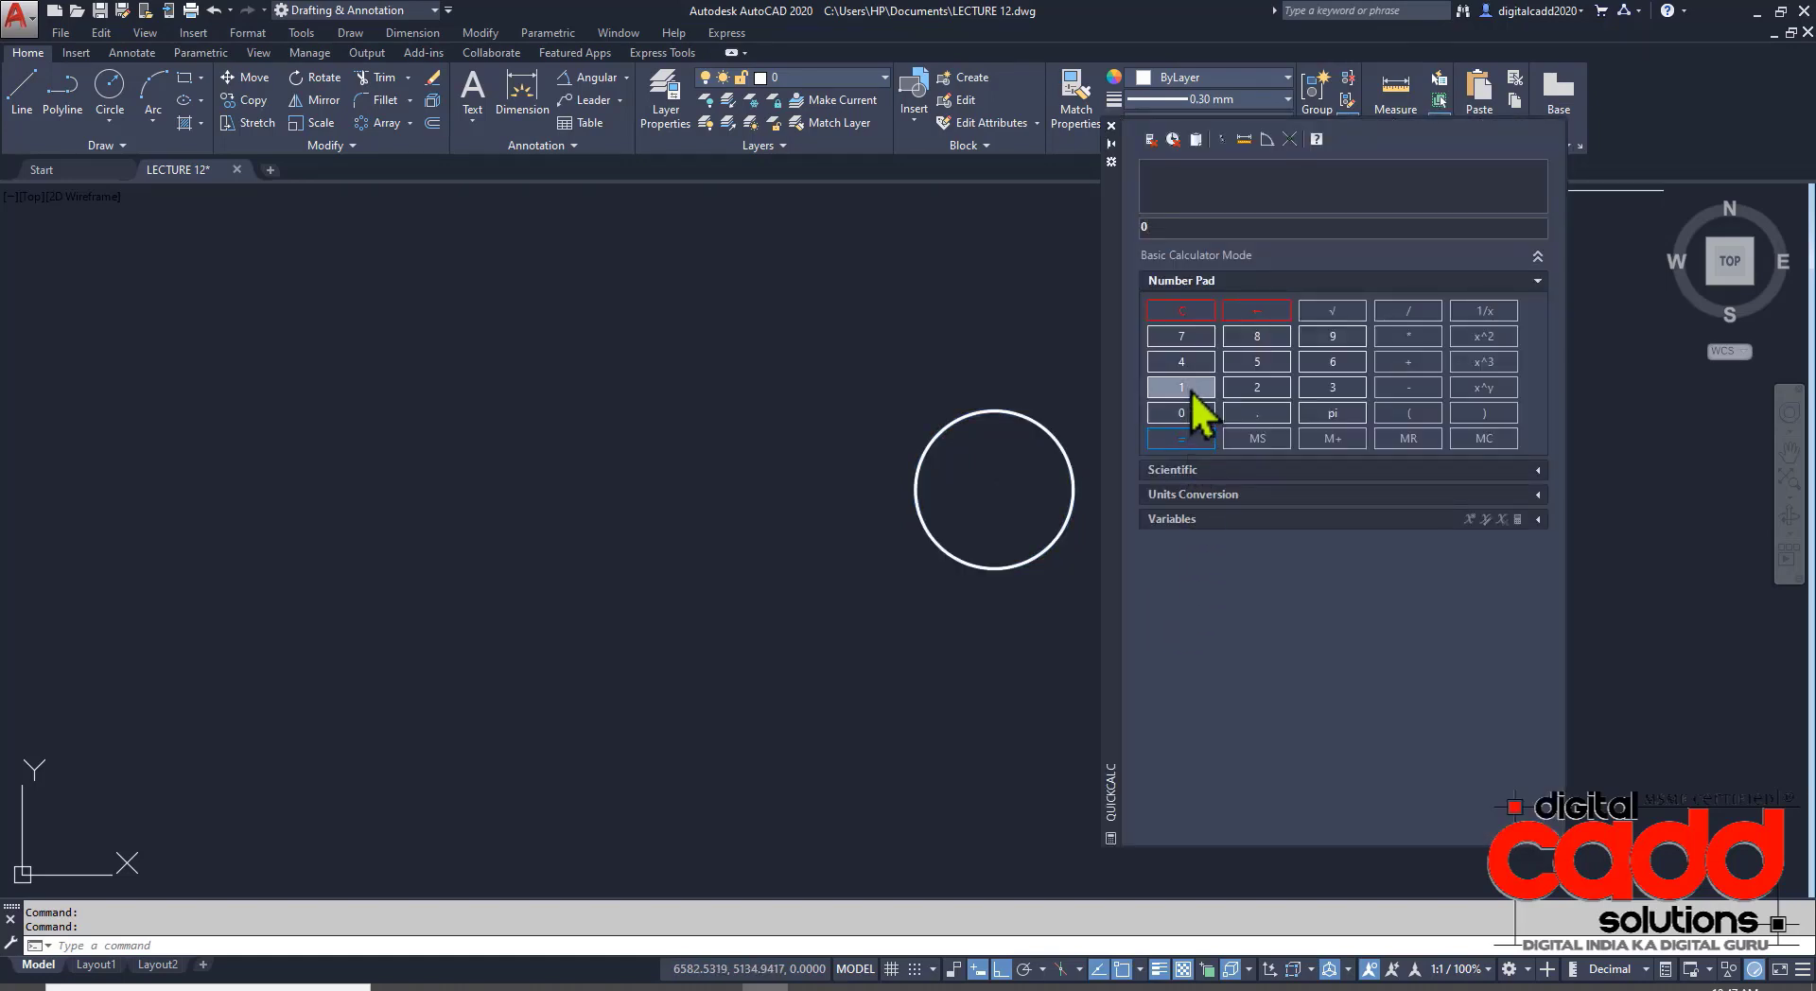
pyautogui.click(1332, 336)
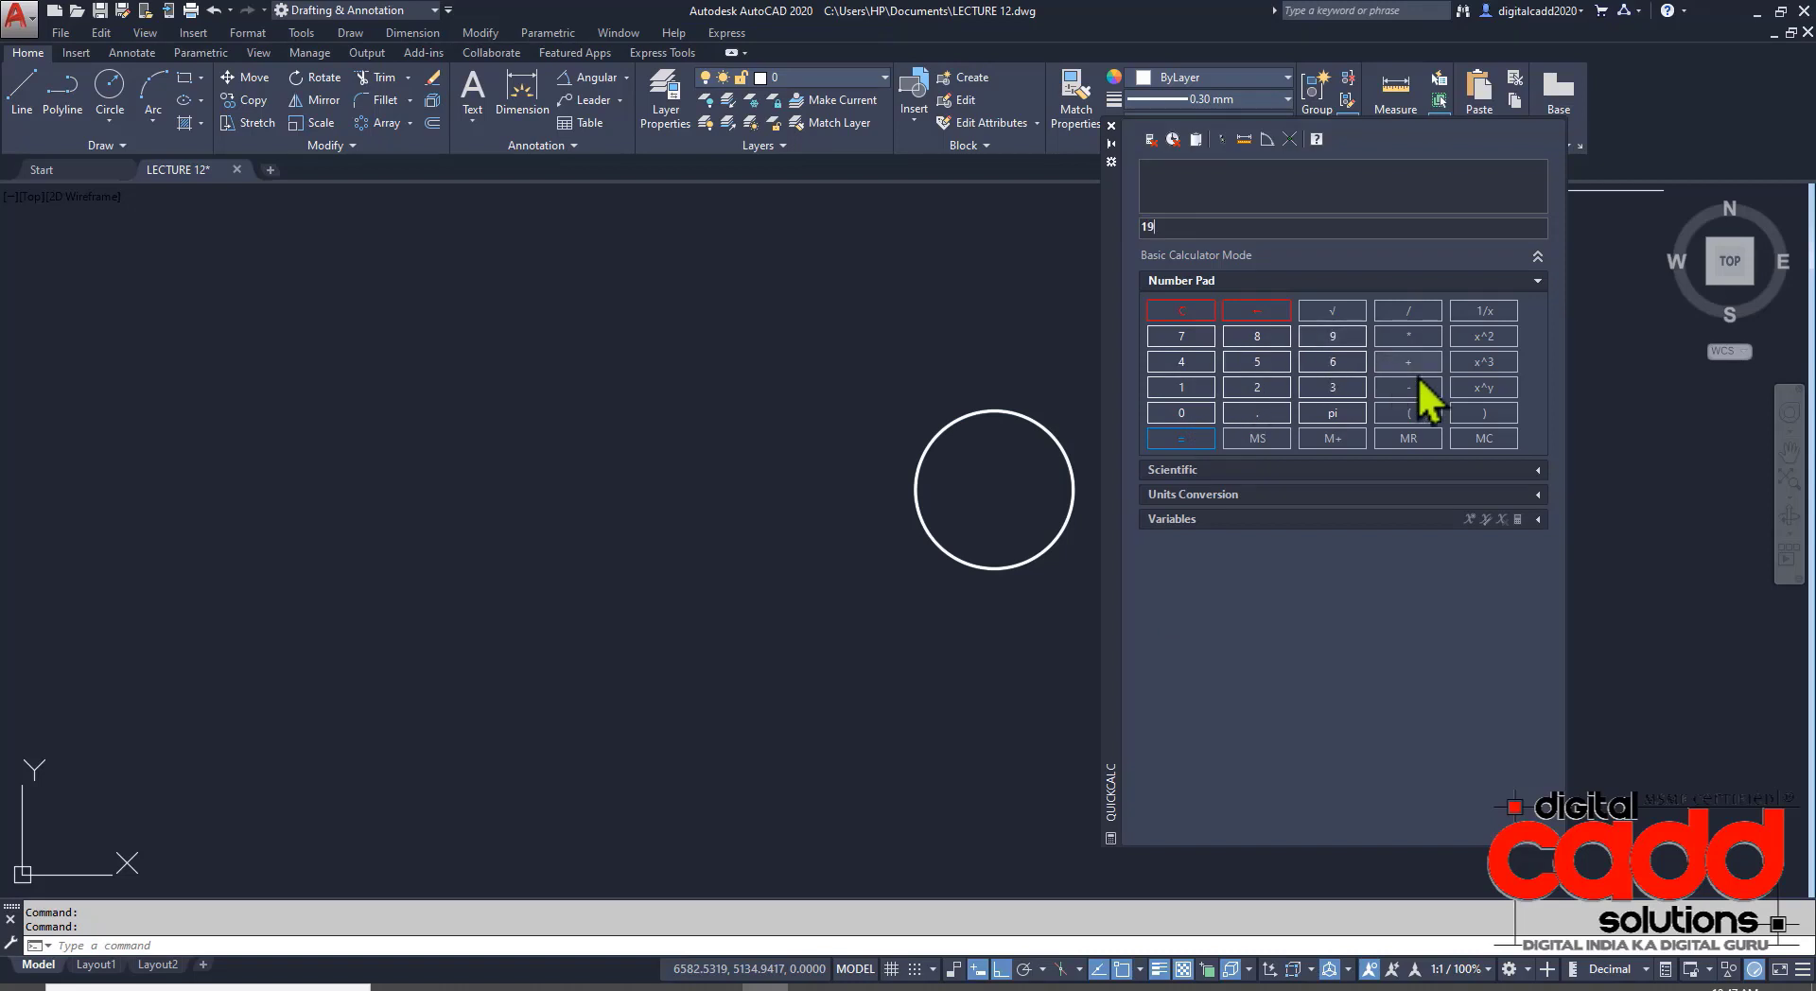
pyautogui.click(1268, 413)
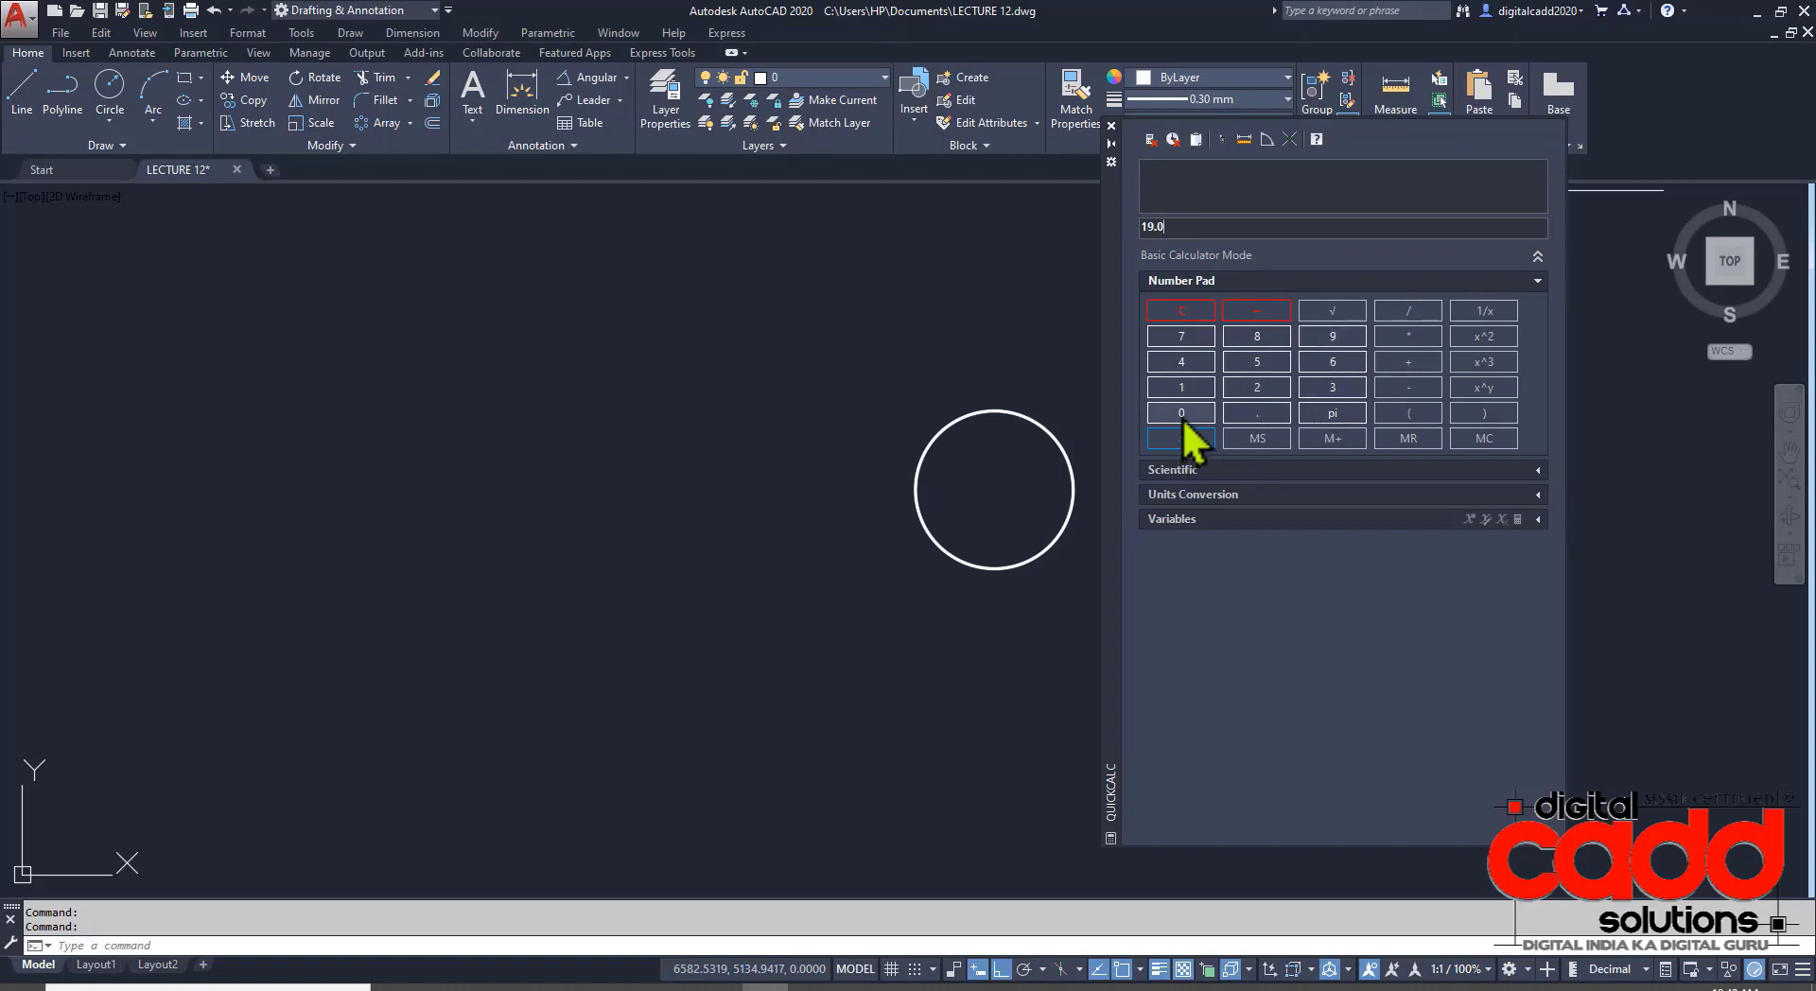
pyautogui.click(1409, 362)
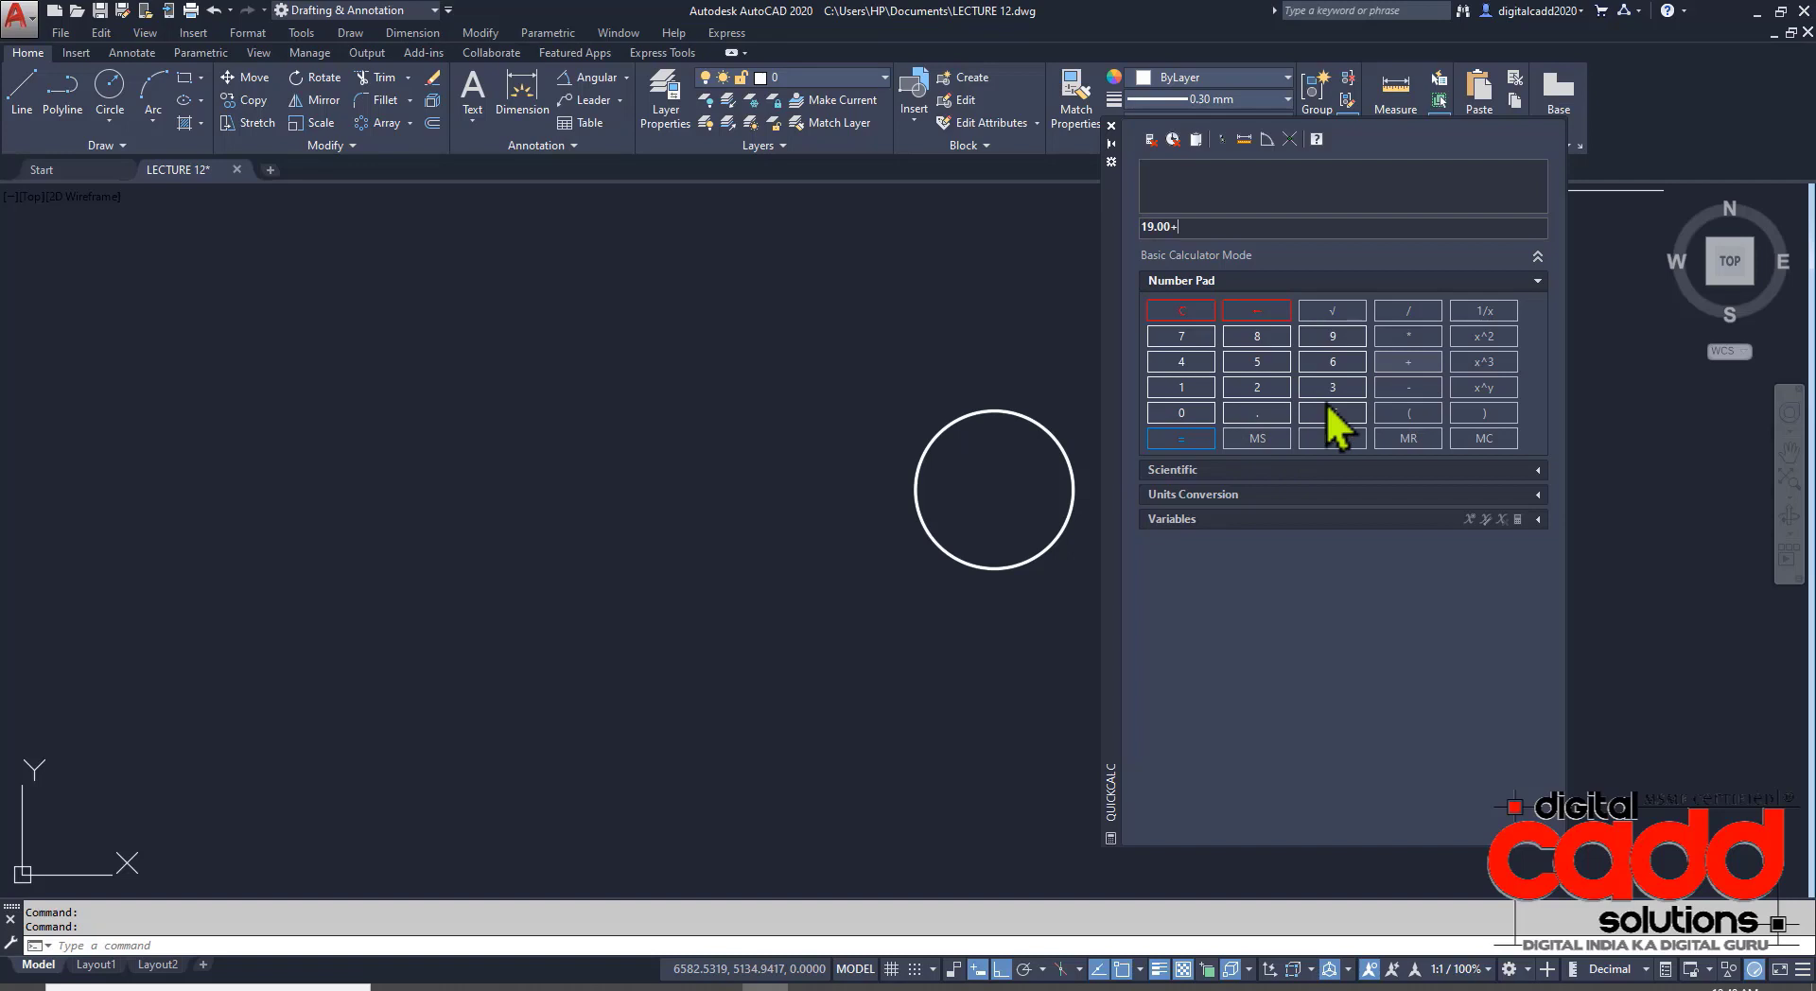
pyautogui.click(1182, 388)
pyautogui.click(1332, 336)
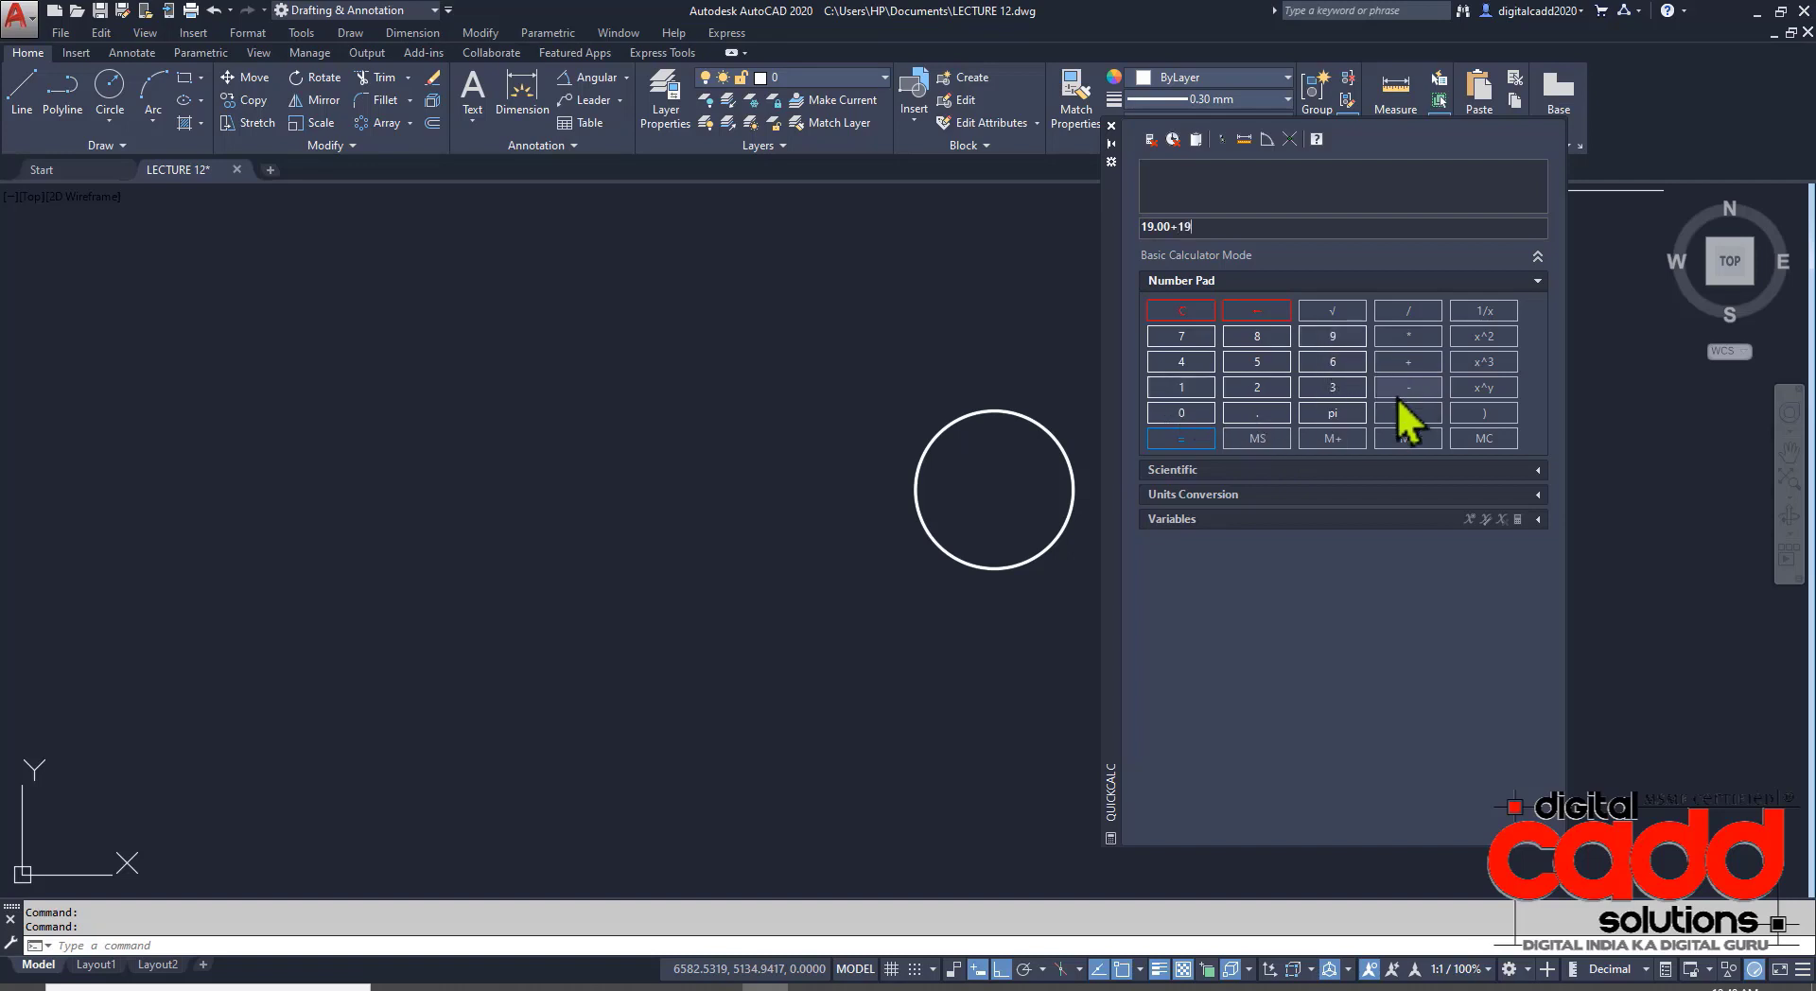
pyautogui.click(1272, 412)
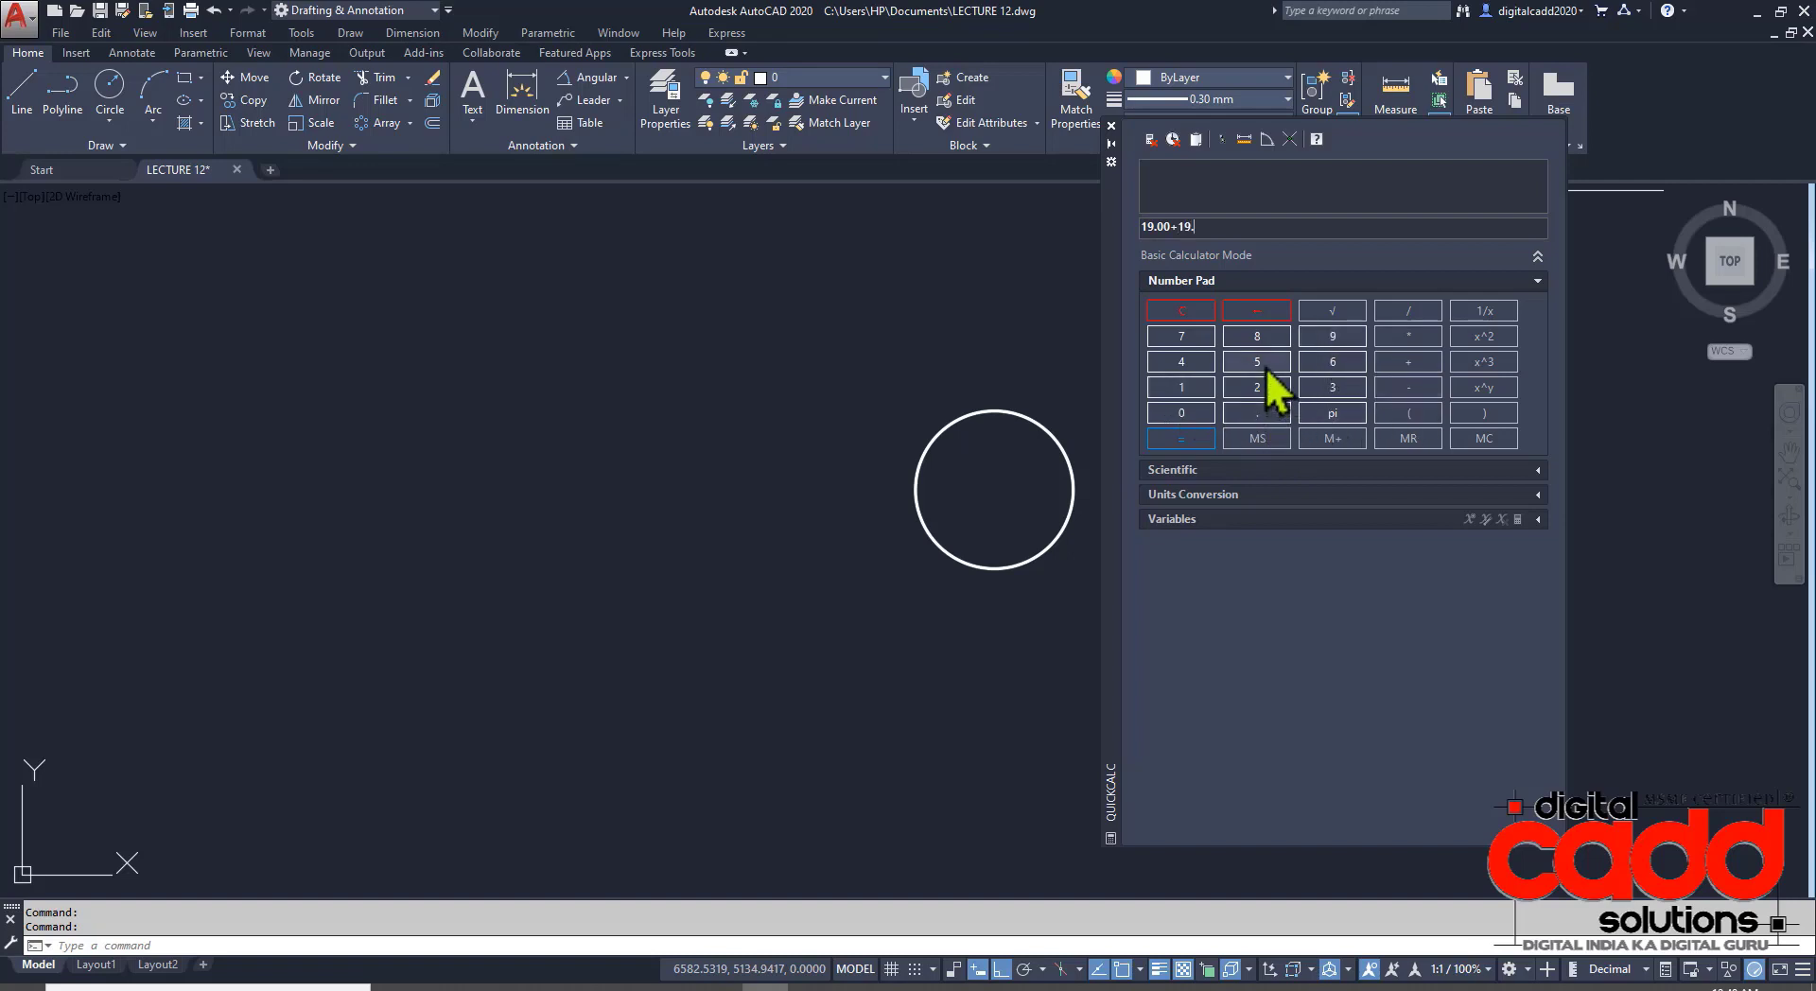
pyautogui.click(533, 987)
pyautogui.click(765, 987)
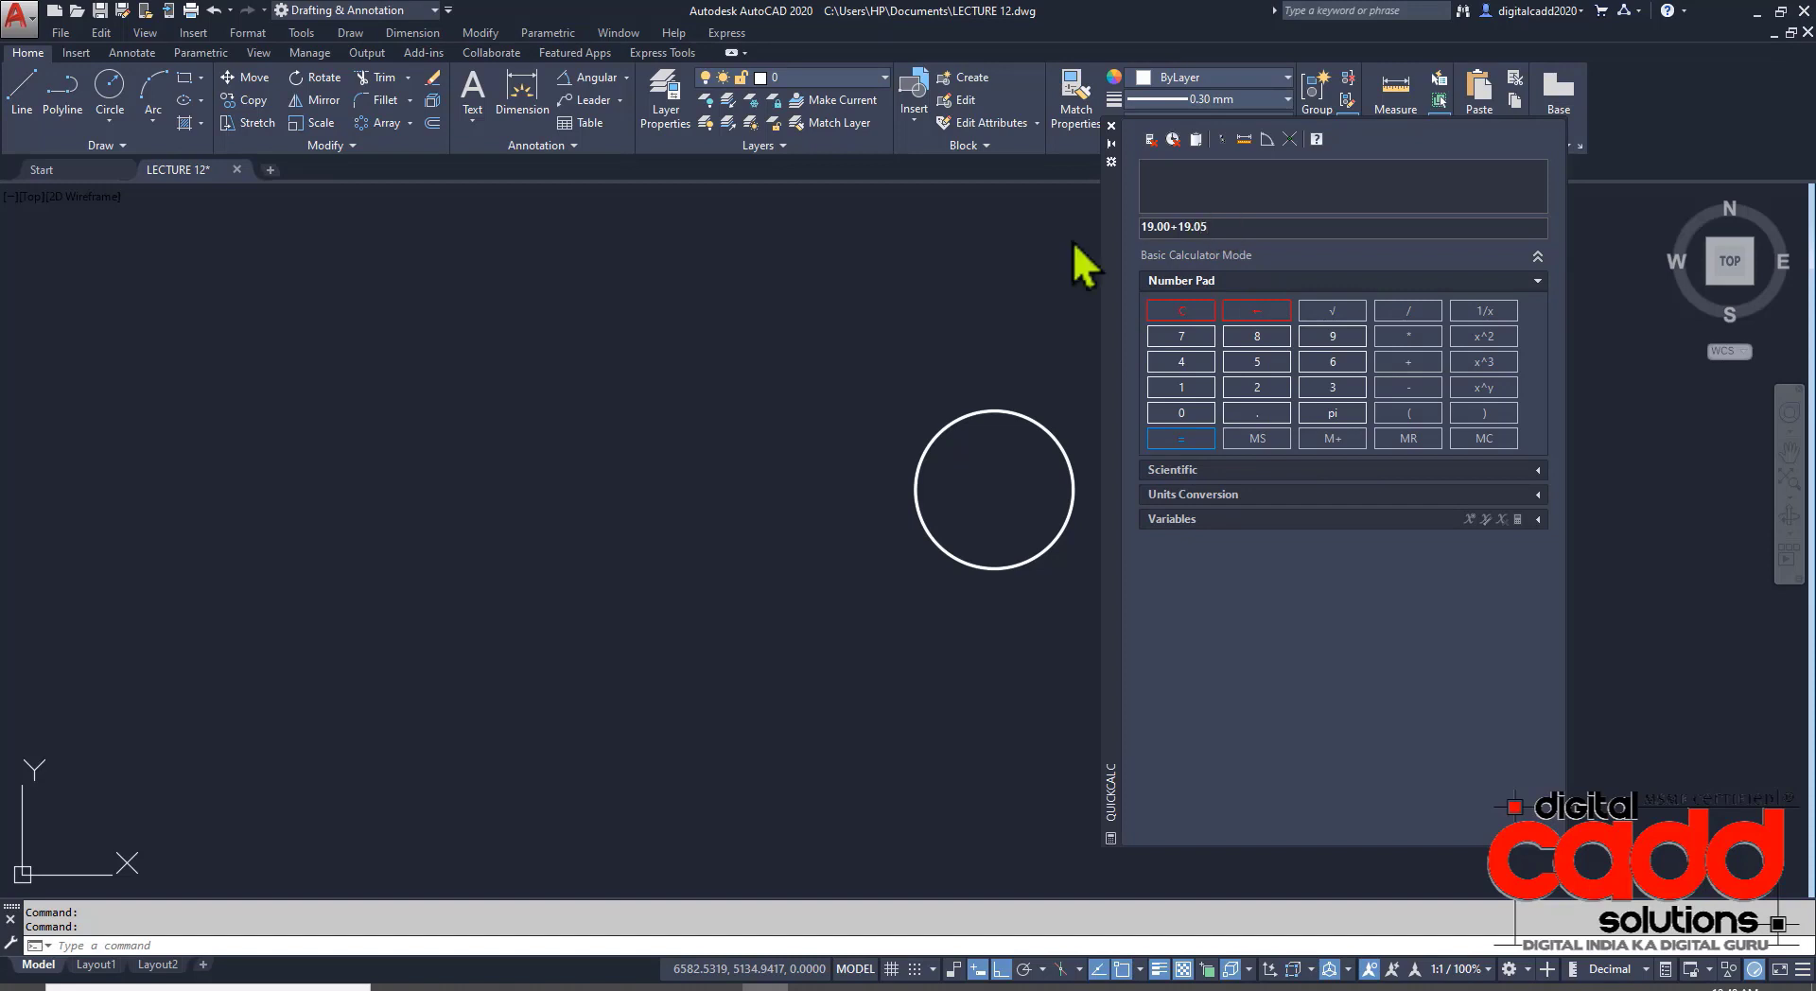
# - Evaluate the sum of the two ream limits, divide it by 2, and close the calculator
pyautogui.click(1194, 439)
pyautogui.write('/2')
pyautogui.click(1193, 441)
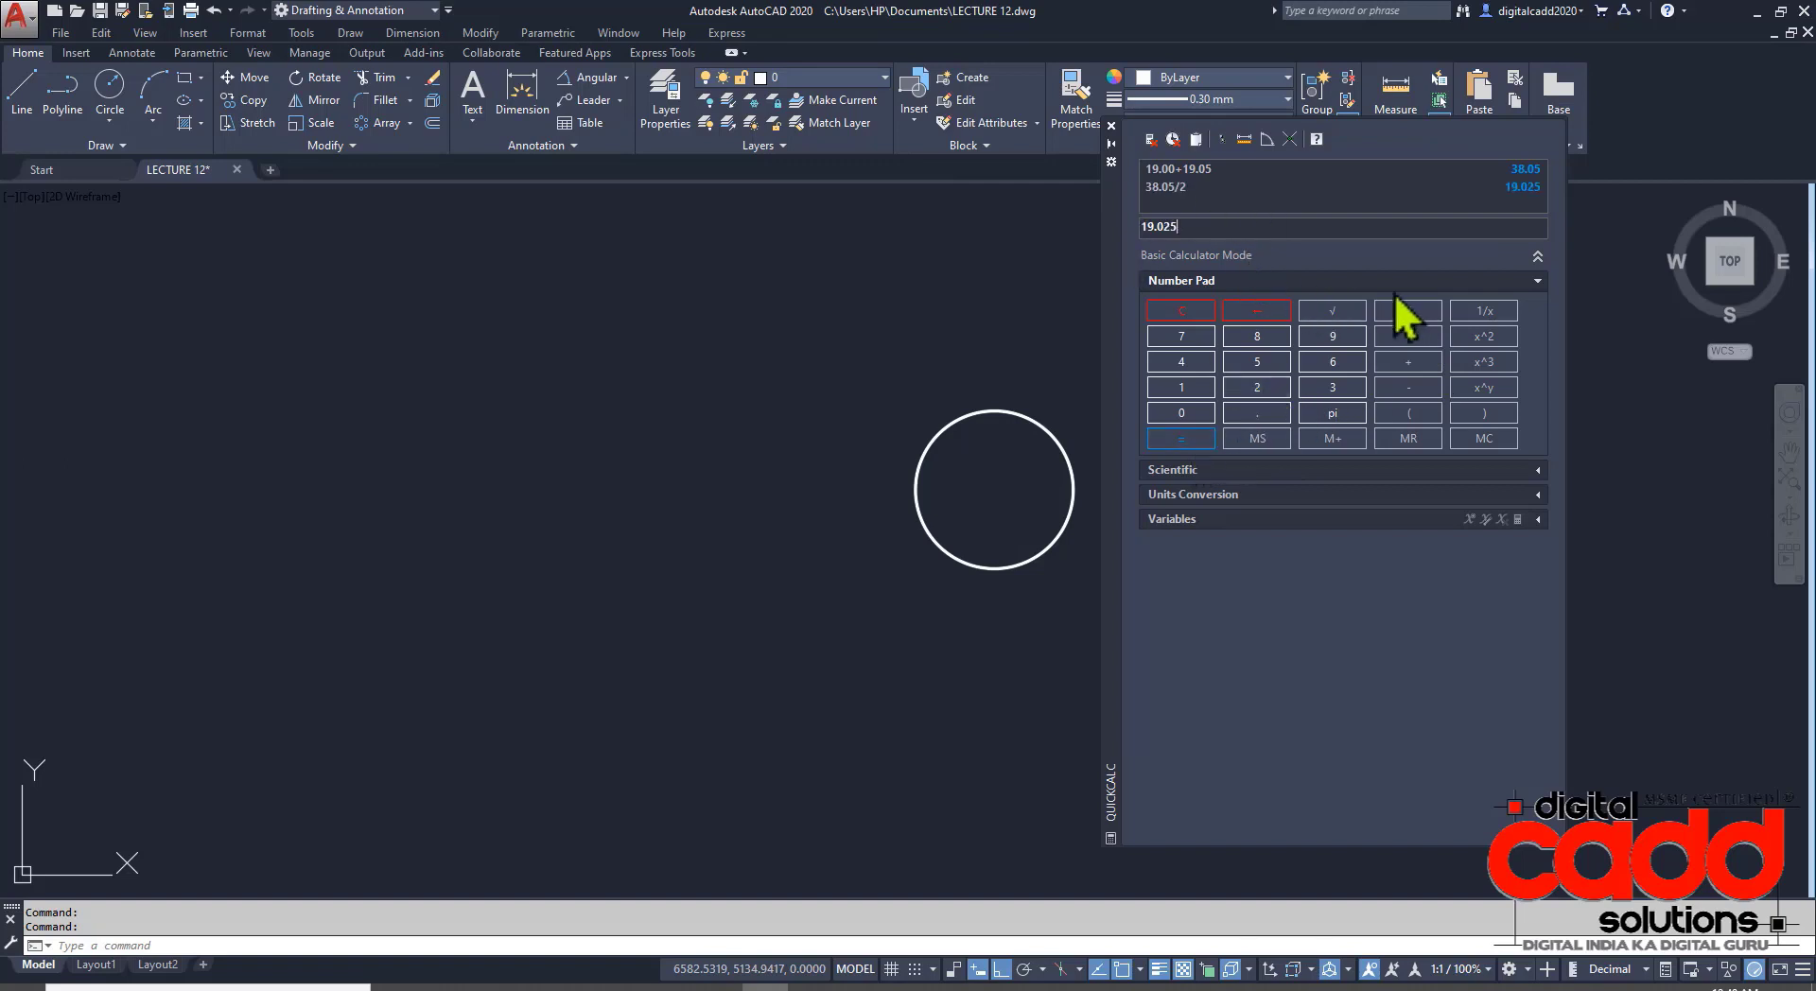
pyautogui.click(1111, 126)
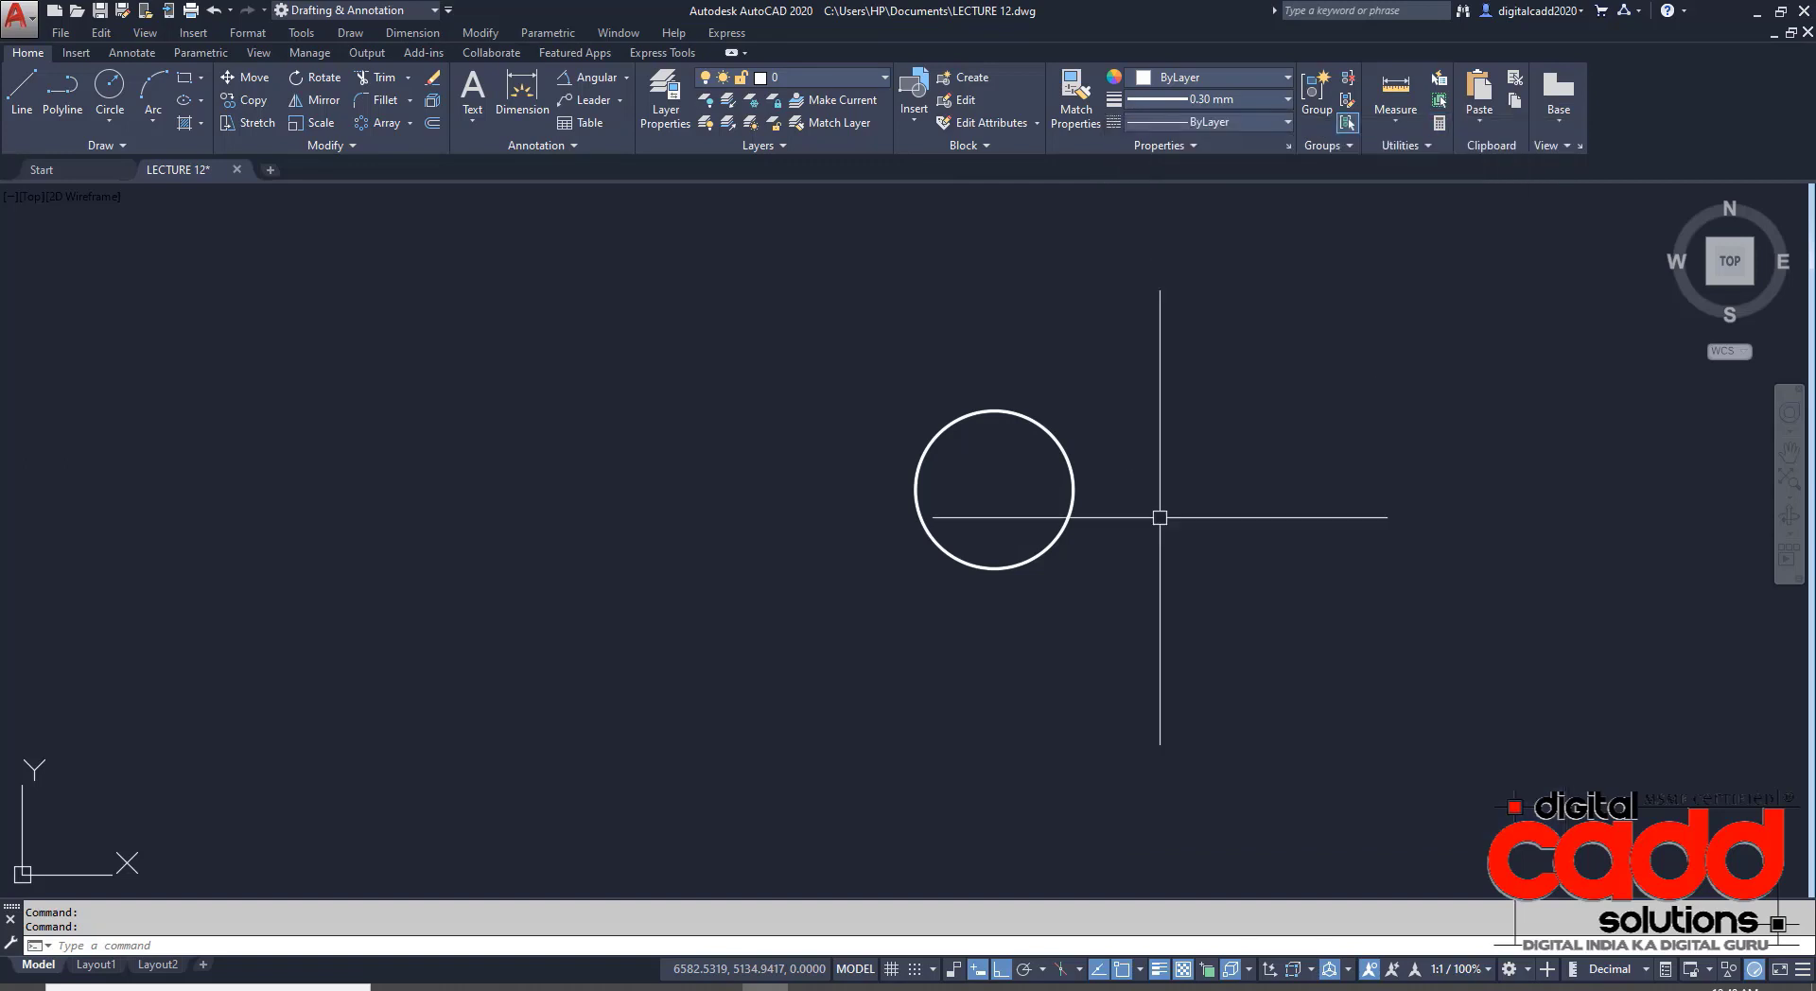
# - Set the Ratchet Wheel bore circle's diameter to 19.025
pyautogui.click(1061, 450)
pyautogui.click(1304, 357)
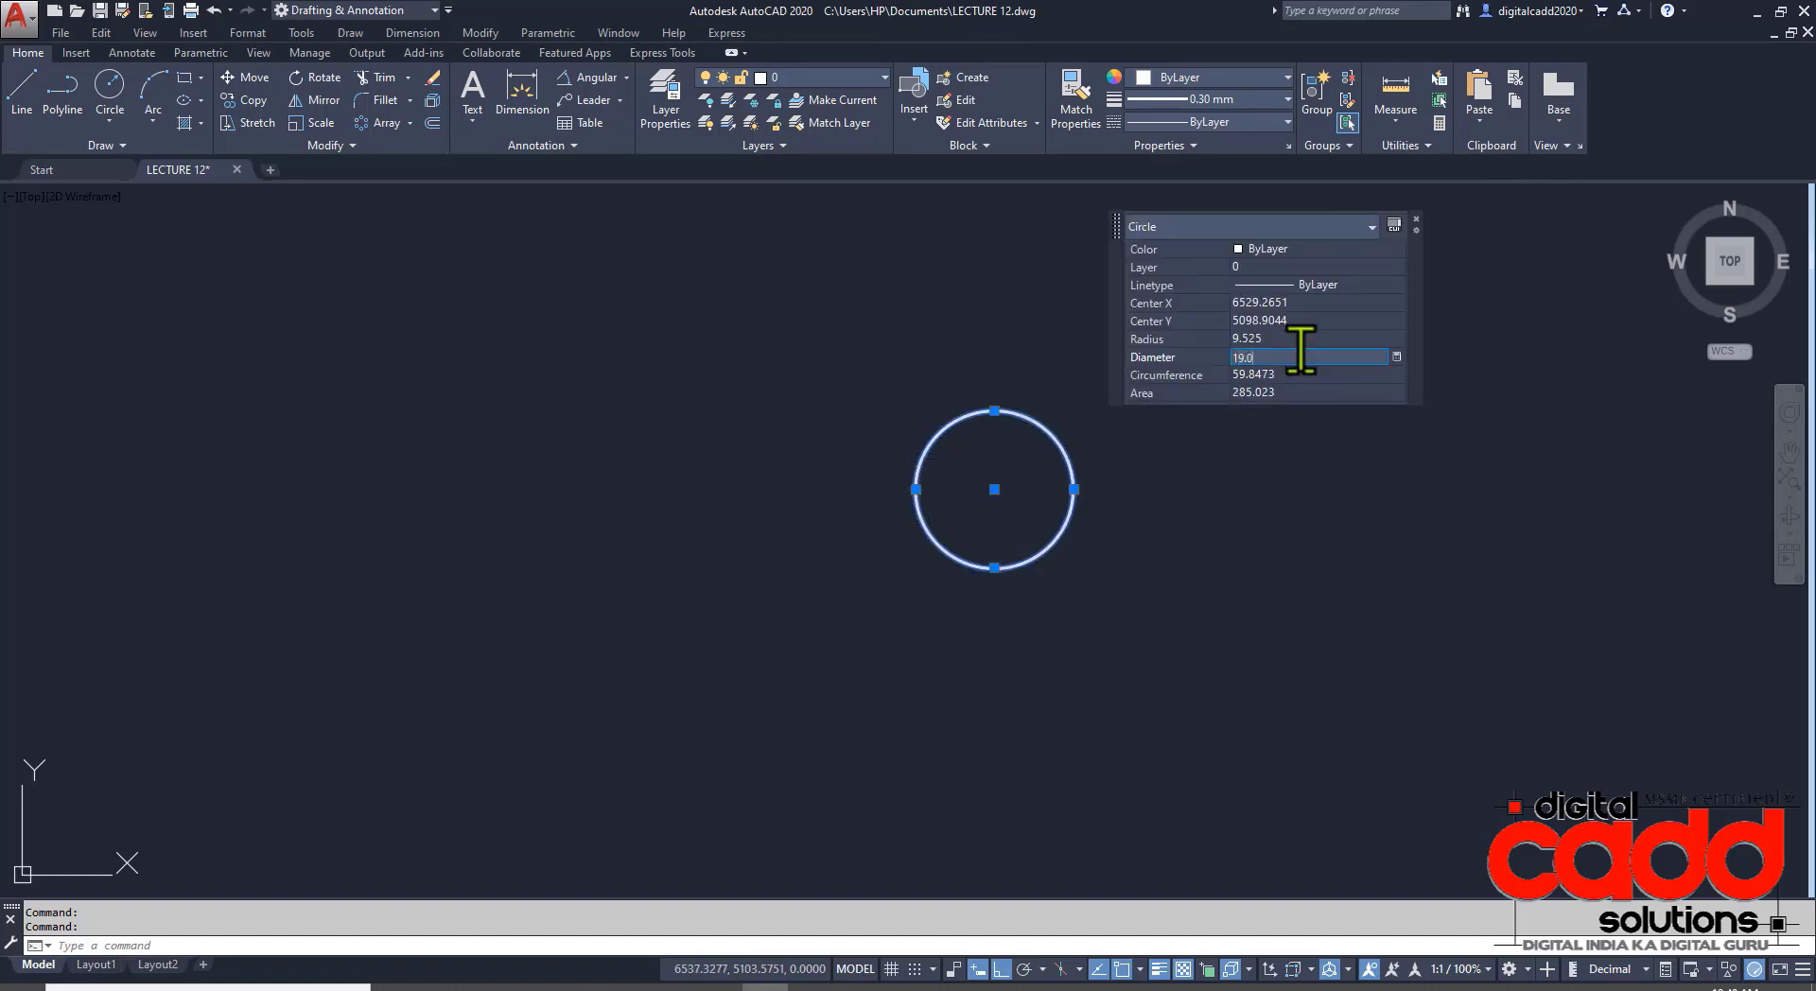
pyautogui.press('Tab')
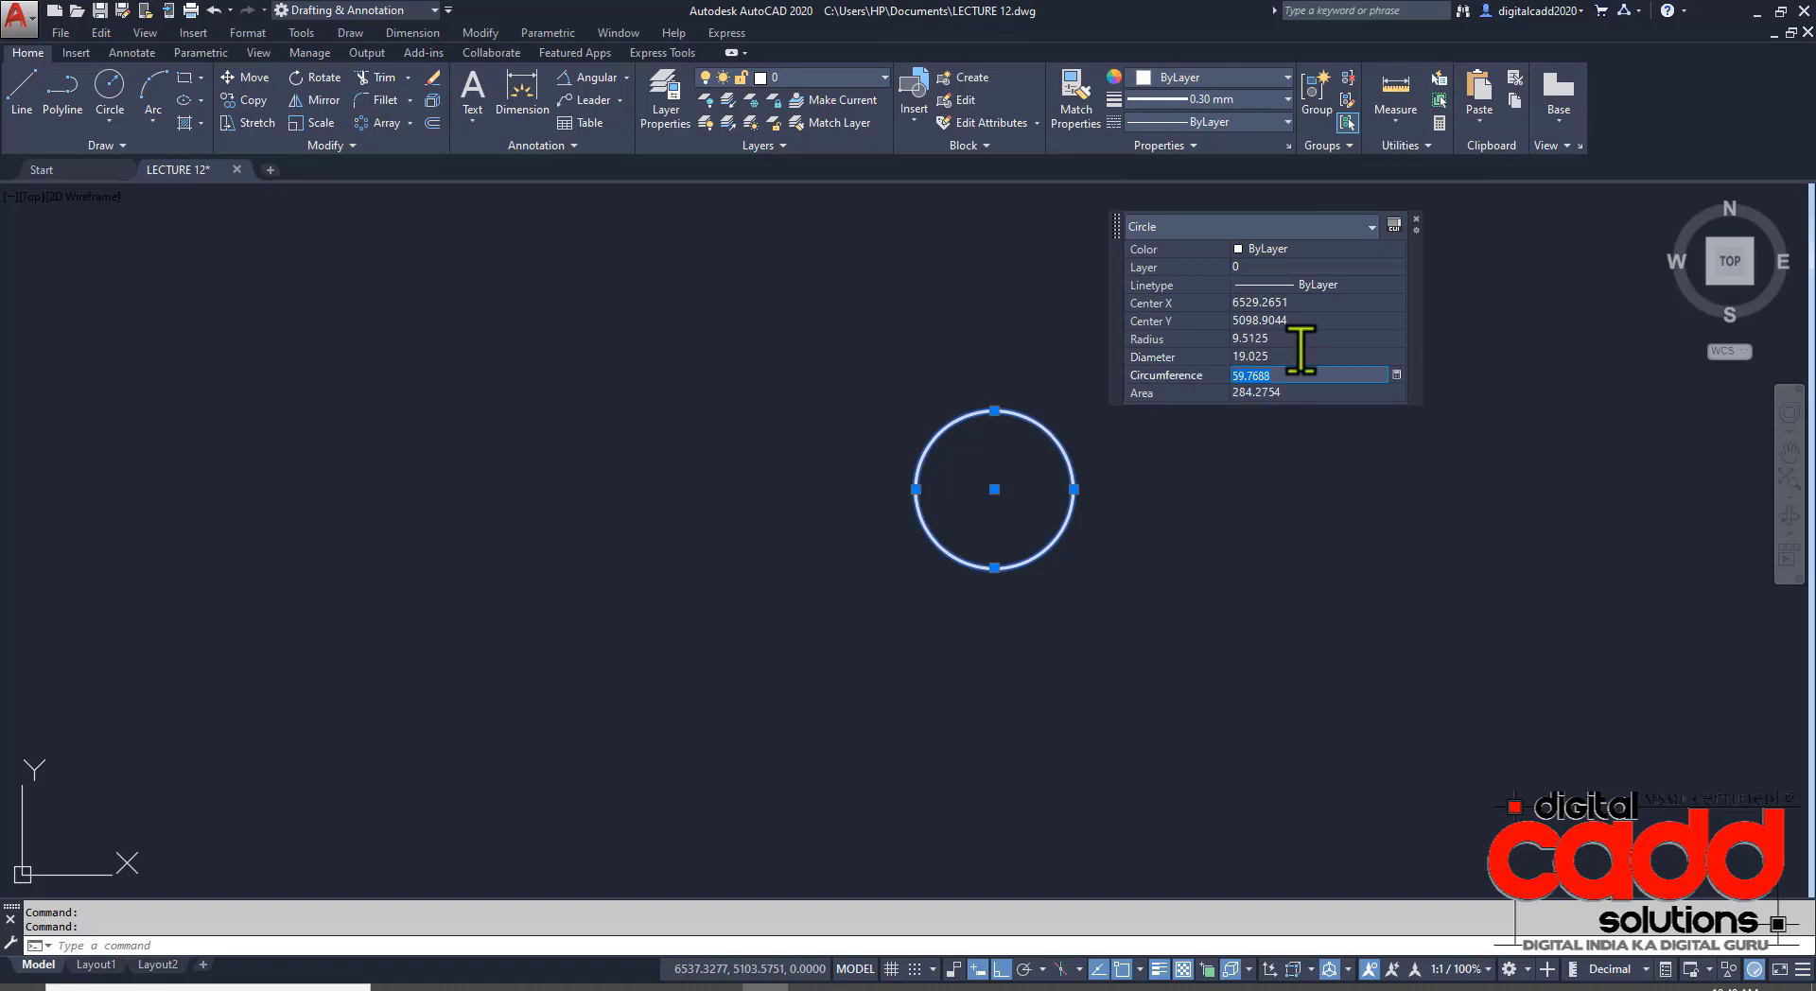
pyautogui.press('Escape')
pyautogui.press('Escape')
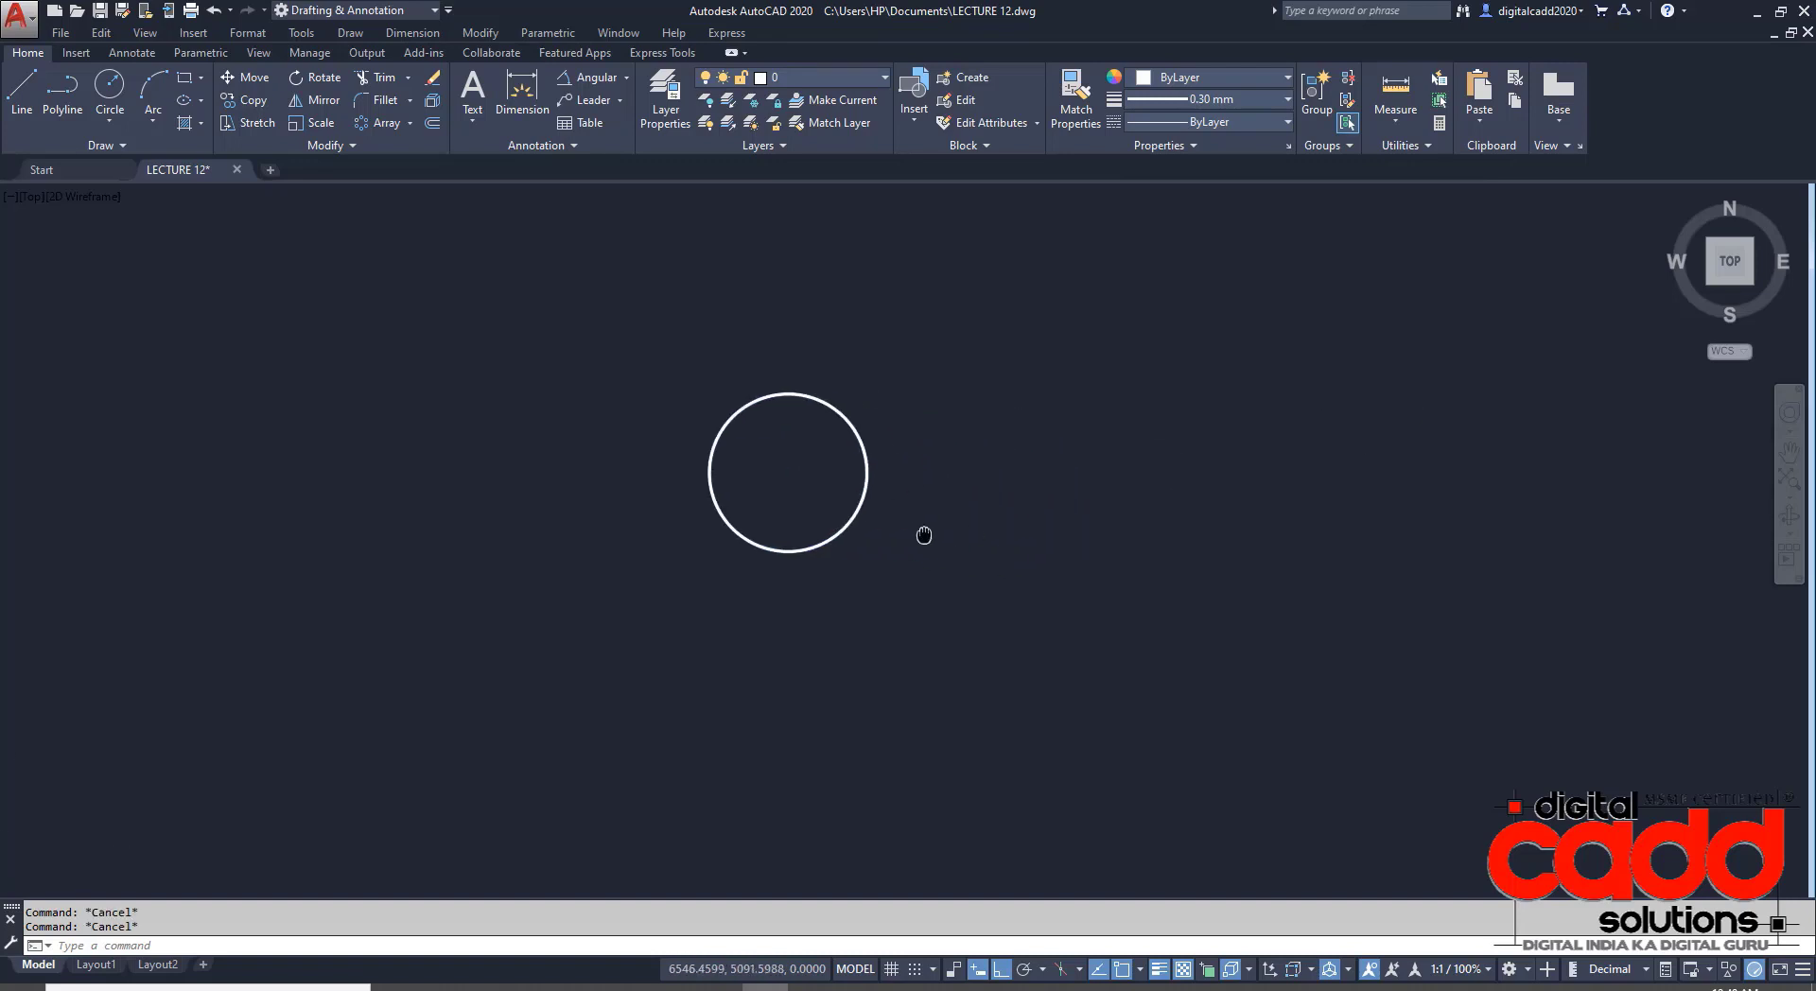
# - Check the hub size in the PDF drawing and draw the hub as a circle of diameter 38 concentric with the bore
pyautogui.scroll(2, 866, 567)
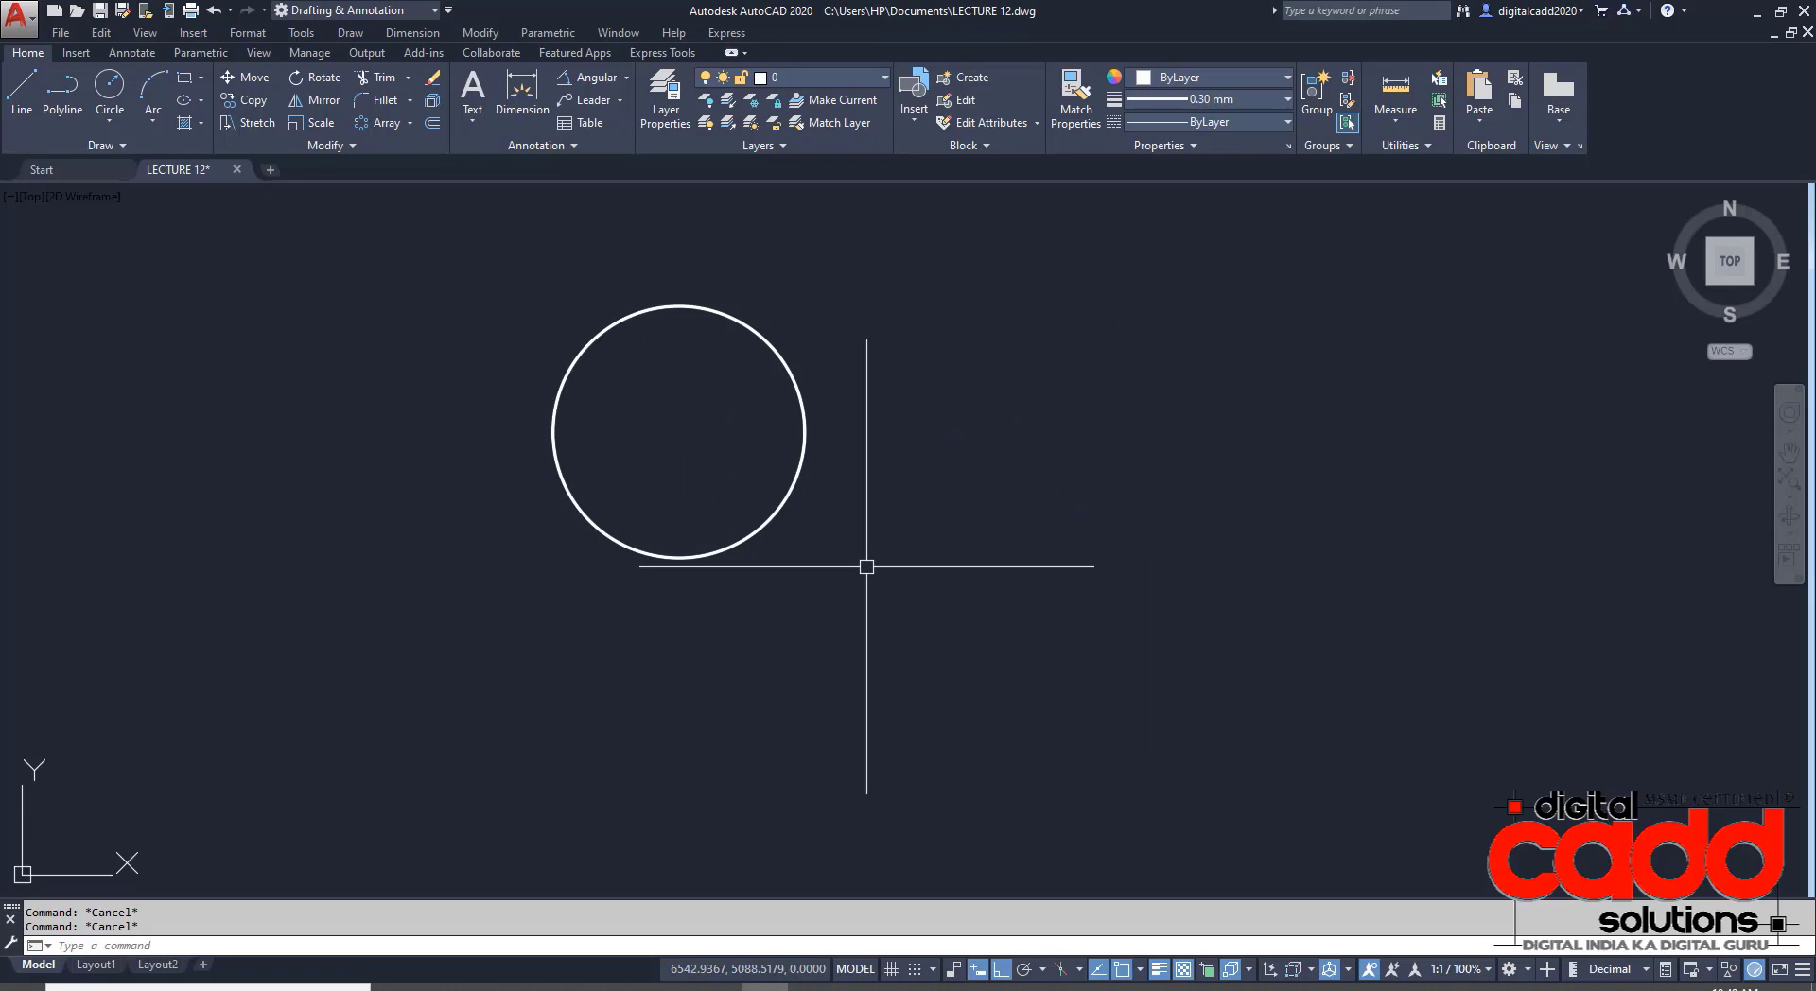
pyautogui.click(533, 987)
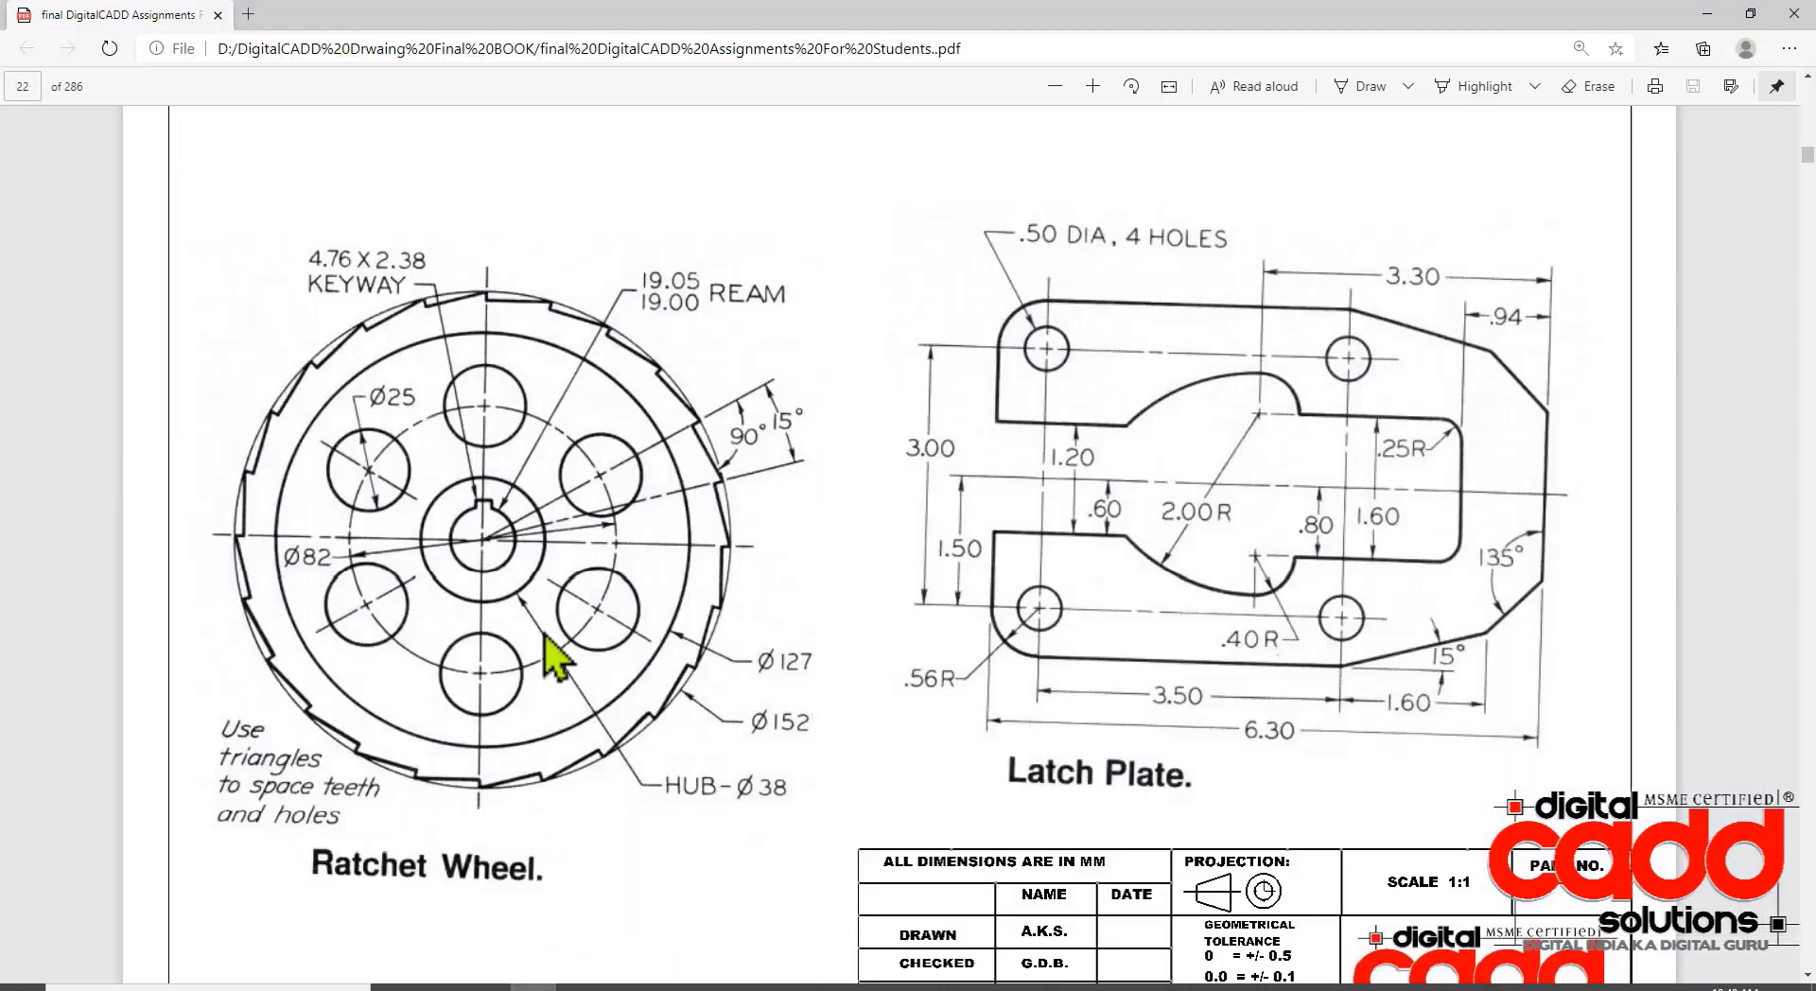
pyautogui.hotkey('alt', 'Tab')
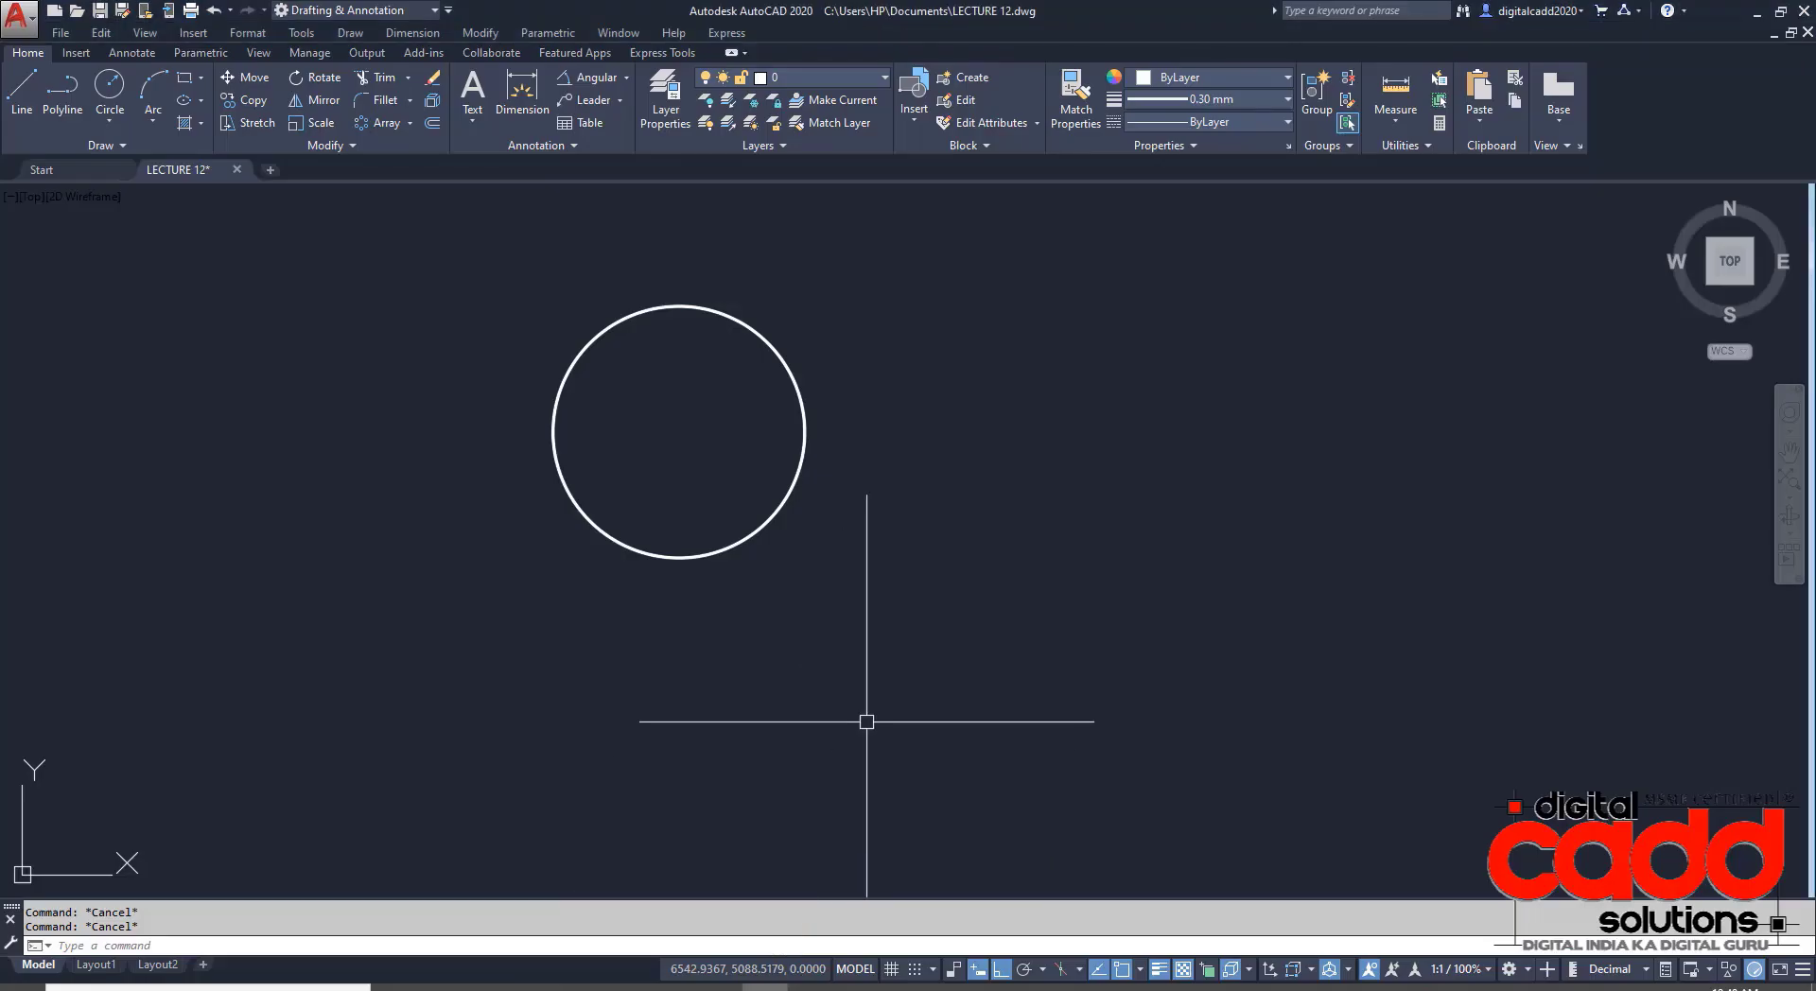
pyautogui.write('c')
pyautogui.press('Return')
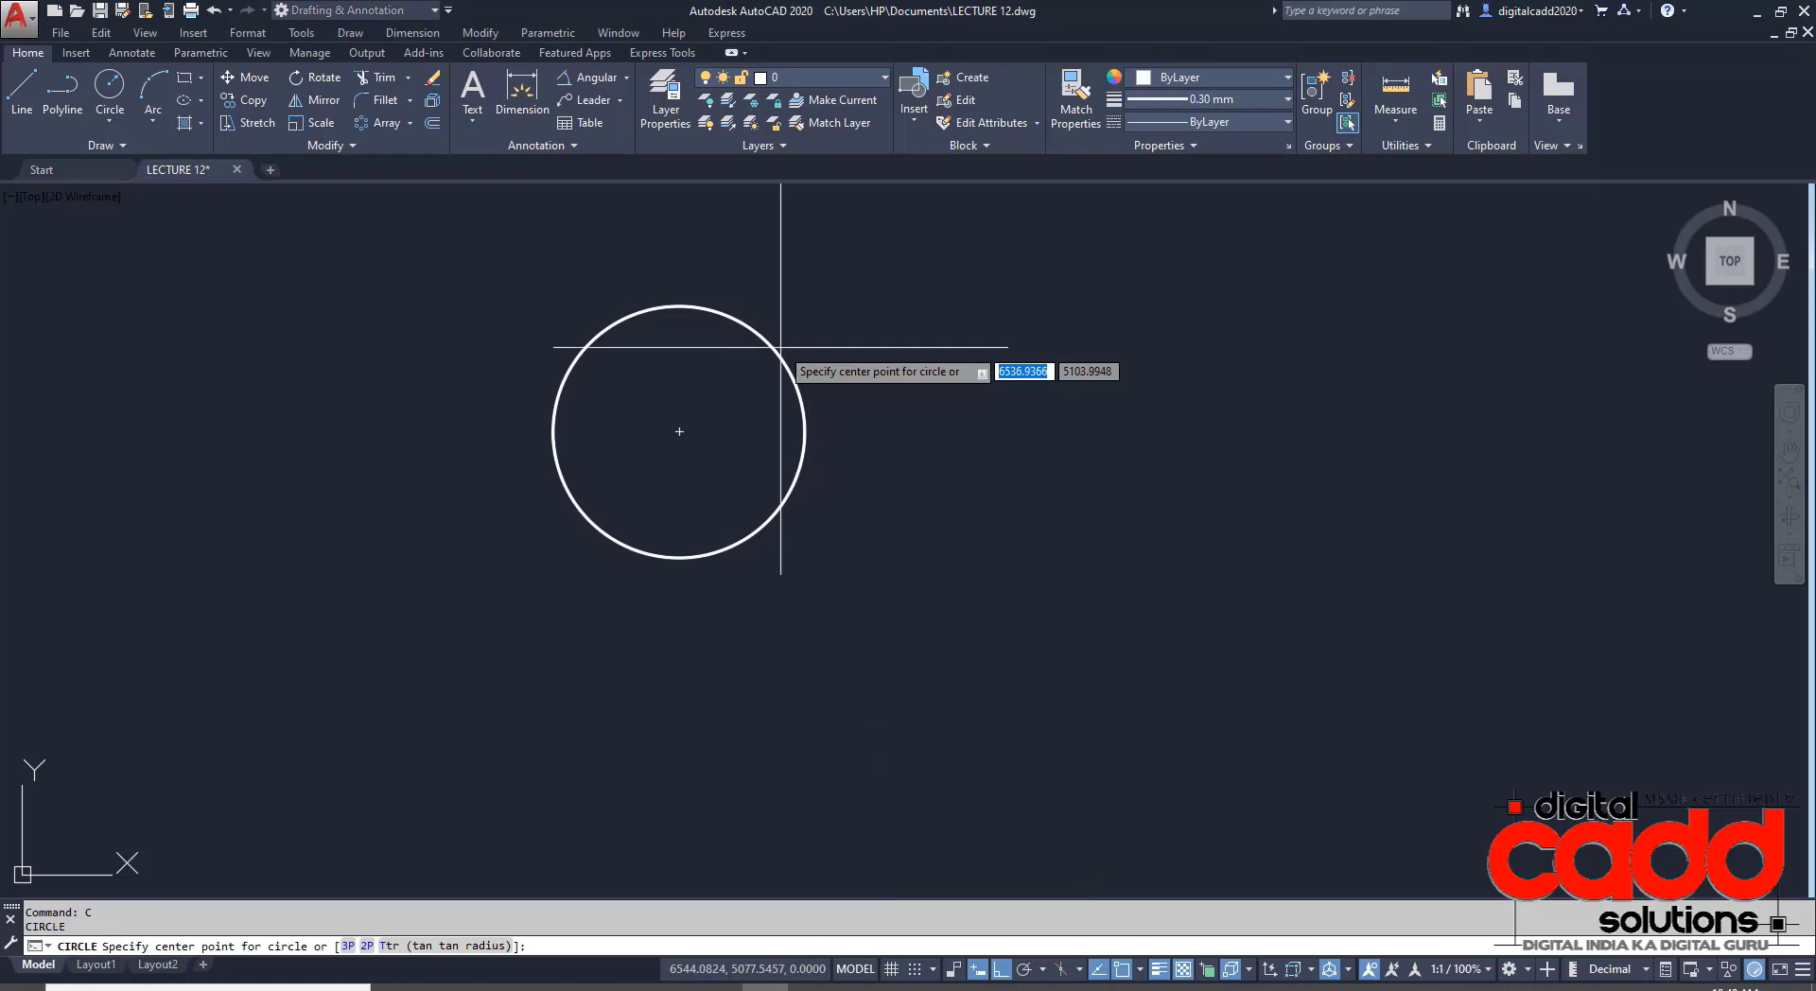
pyautogui.click(679, 431)
pyautogui.write('d')
pyautogui.press('Return')
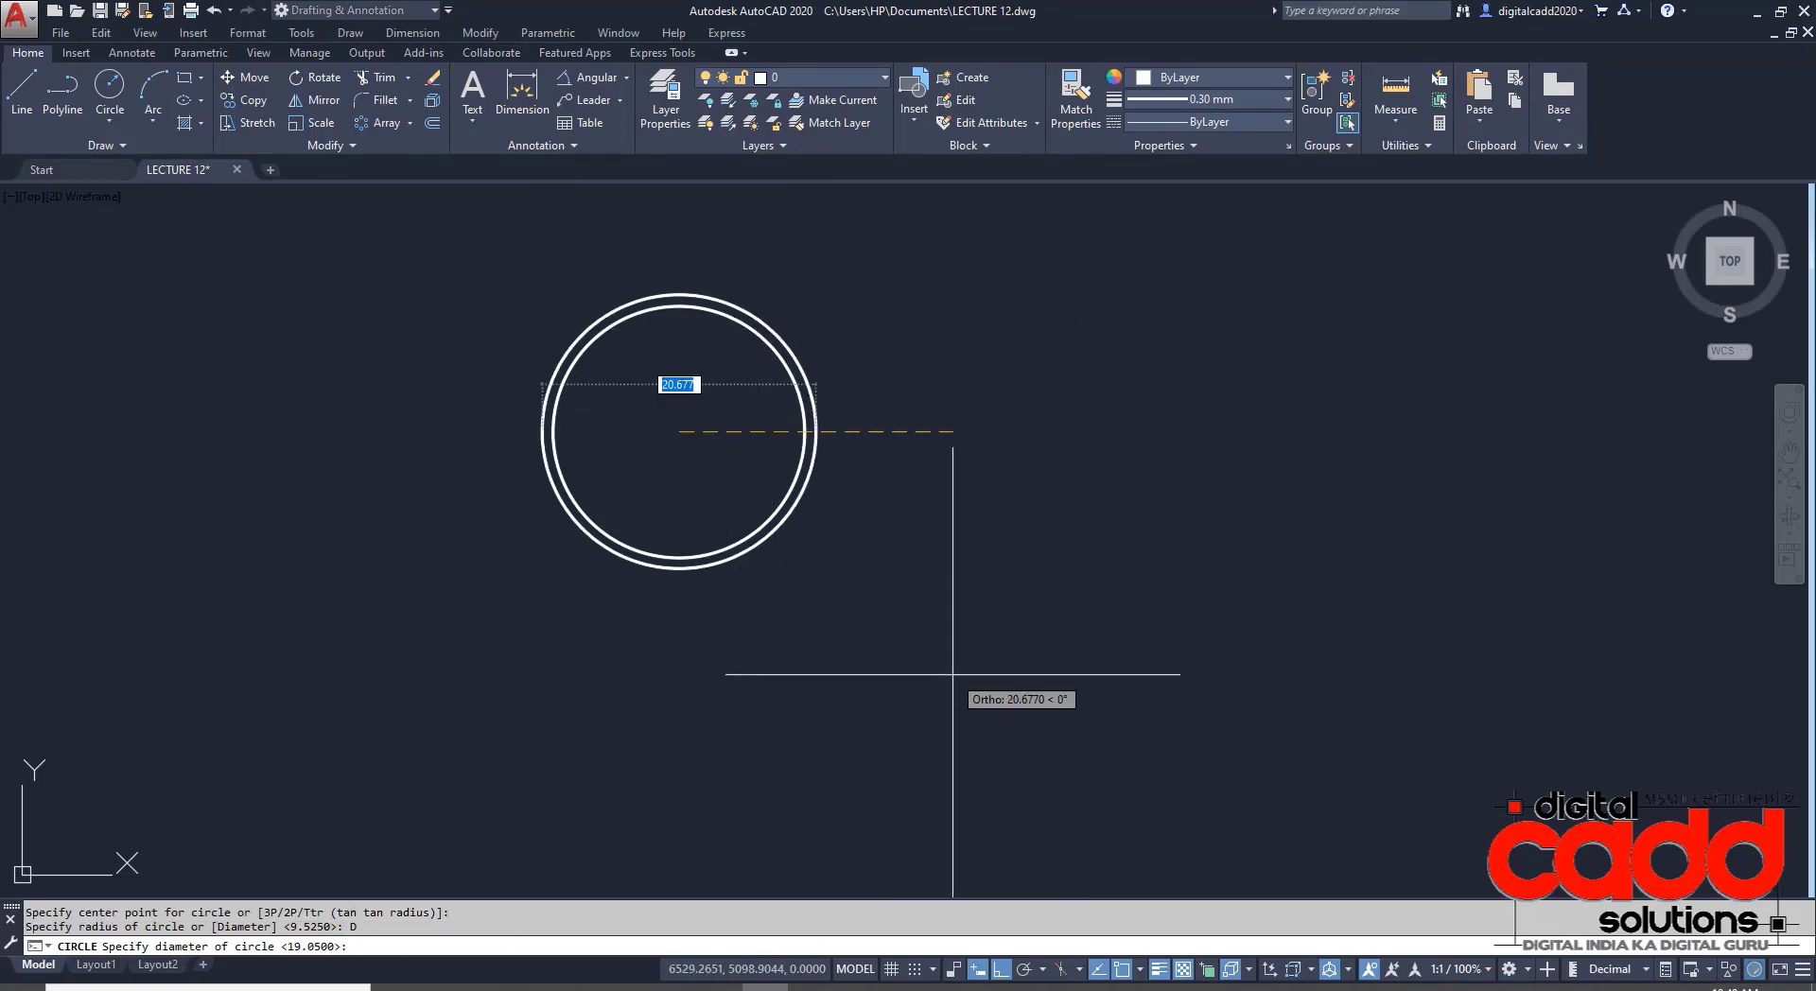
pyautogui.write('38')
pyautogui.press('Return')
pyautogui.scroll(-5, 1015, 615)
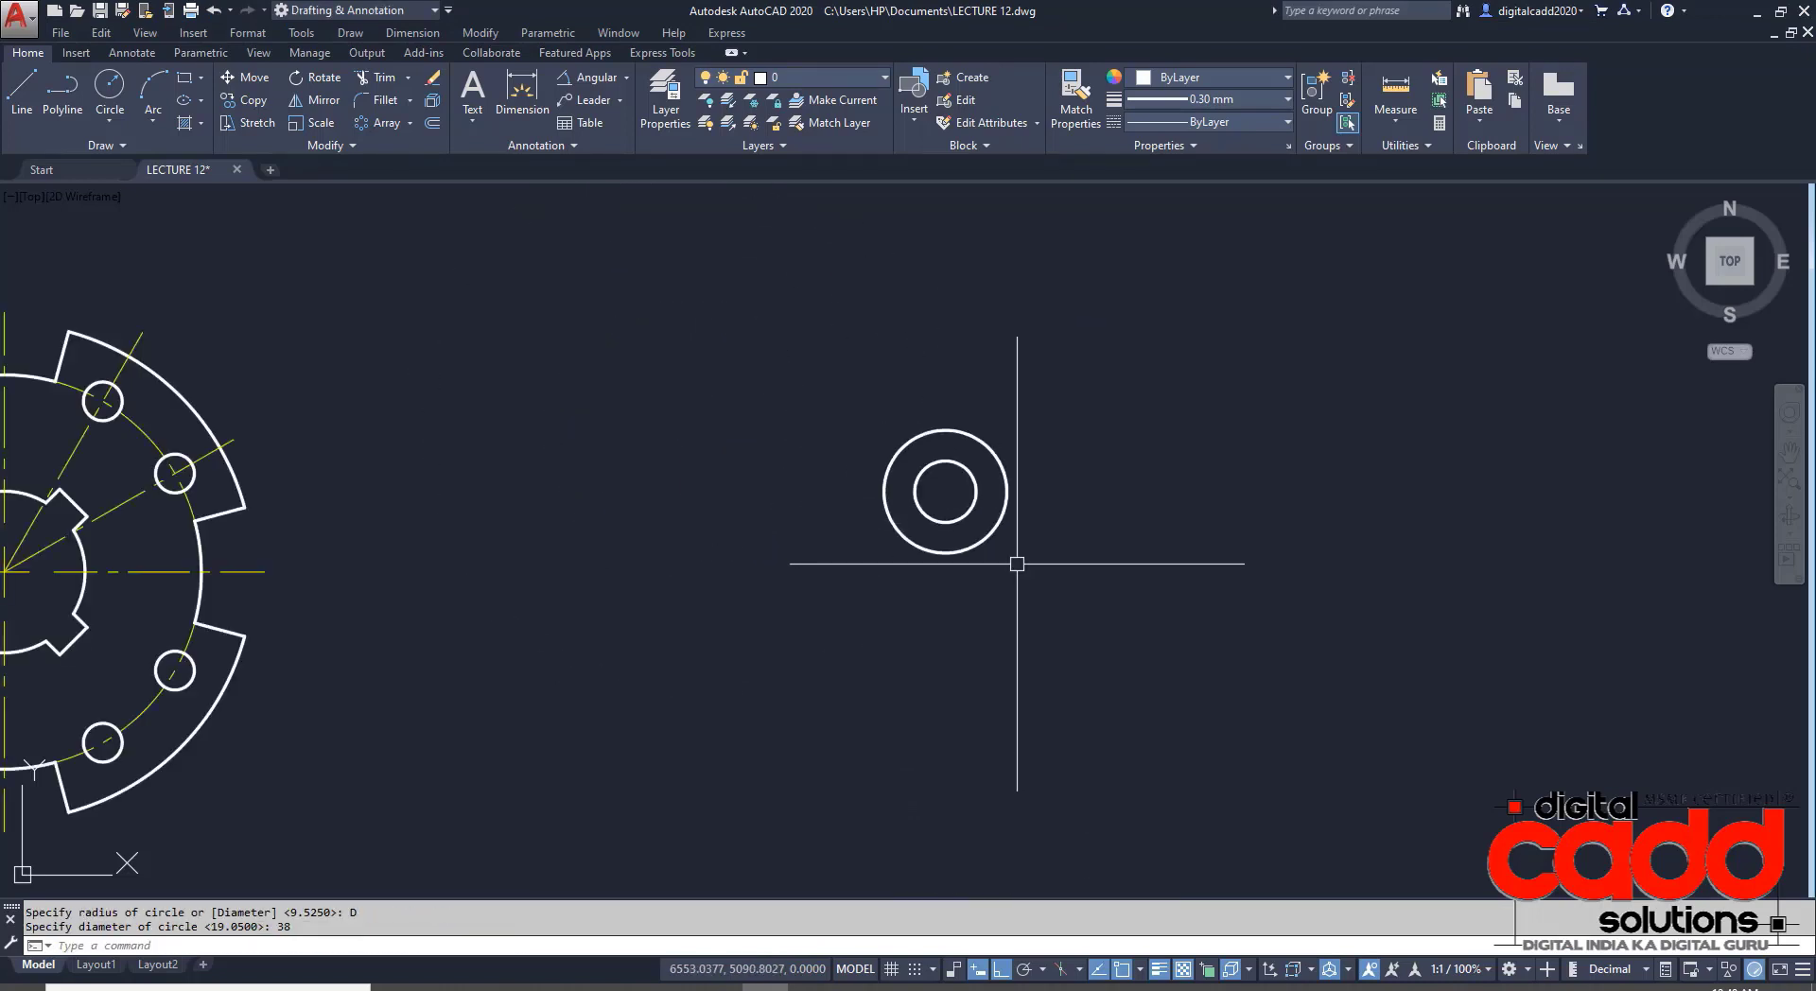
# - Check the PDF drawing and add the hole pitch circle of diameter 82 around the bore center
pyautogui.moveTo(1017, 563); pyautogui.dragTo(842, 529, button='middle')
pyautogui.click(533, 987)
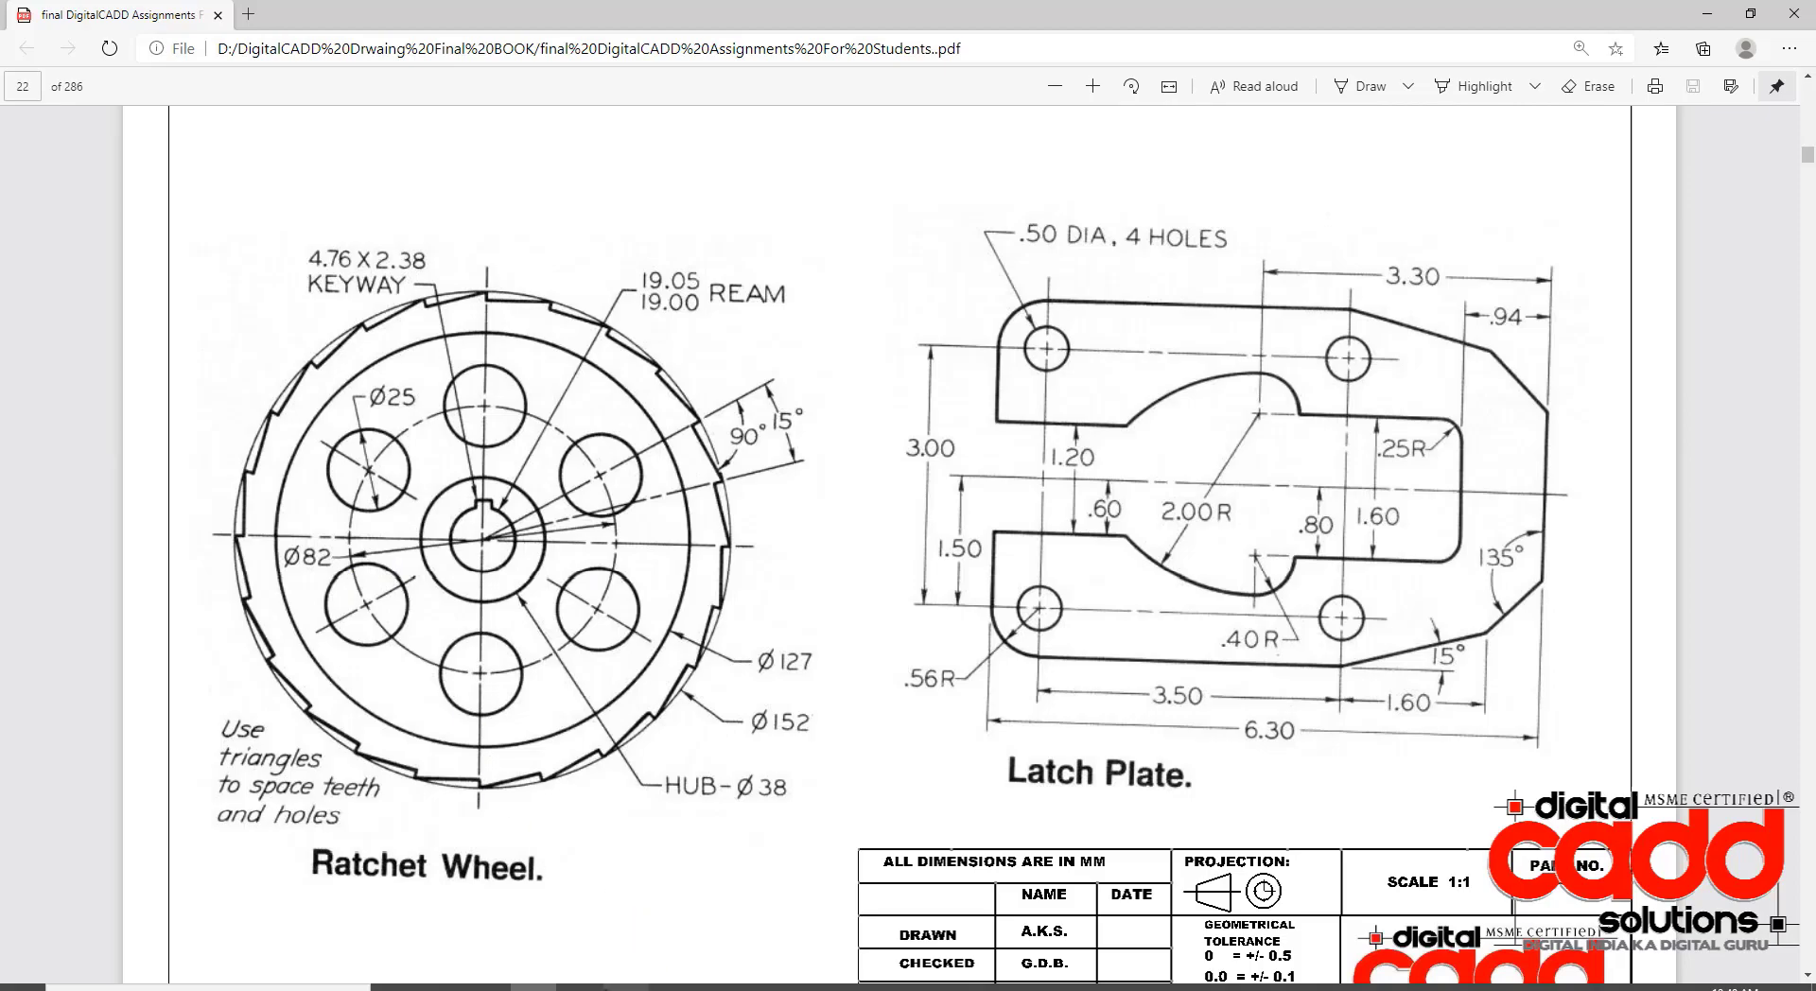
pyautogui.click(719, 987)
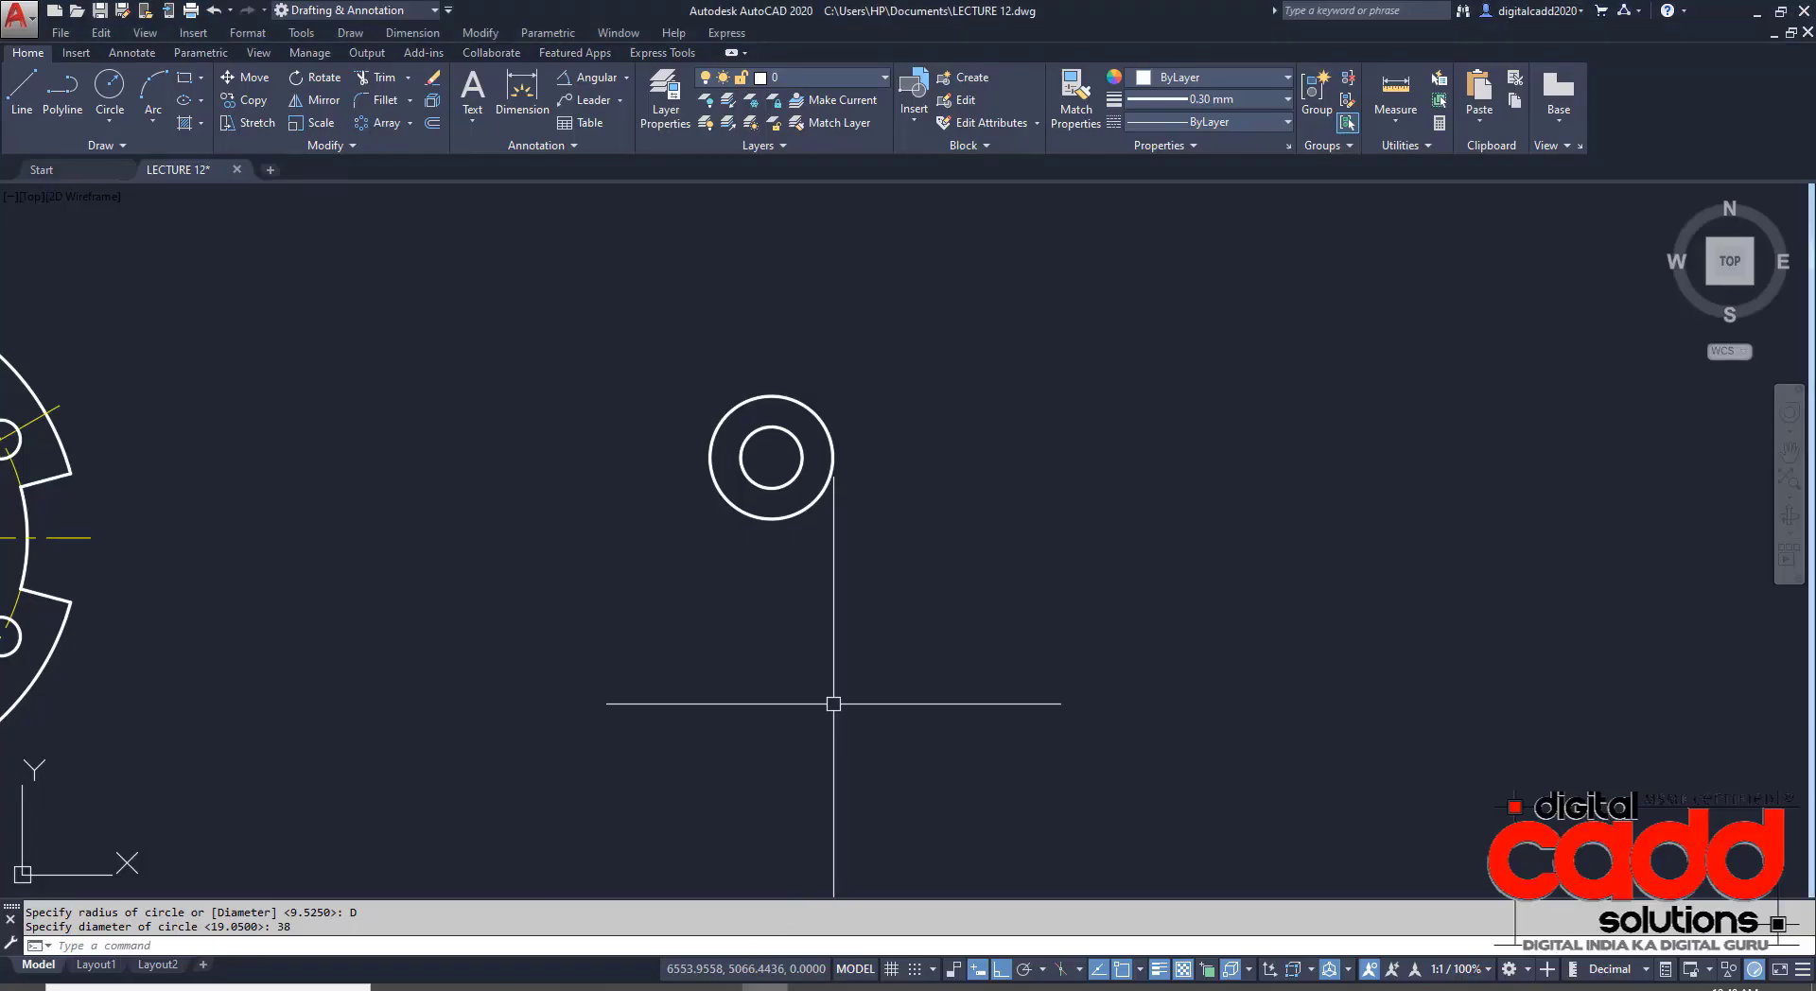
pyautogui.write('c')
pyautogui.press('Return')
pyautogui.click(771, 457)
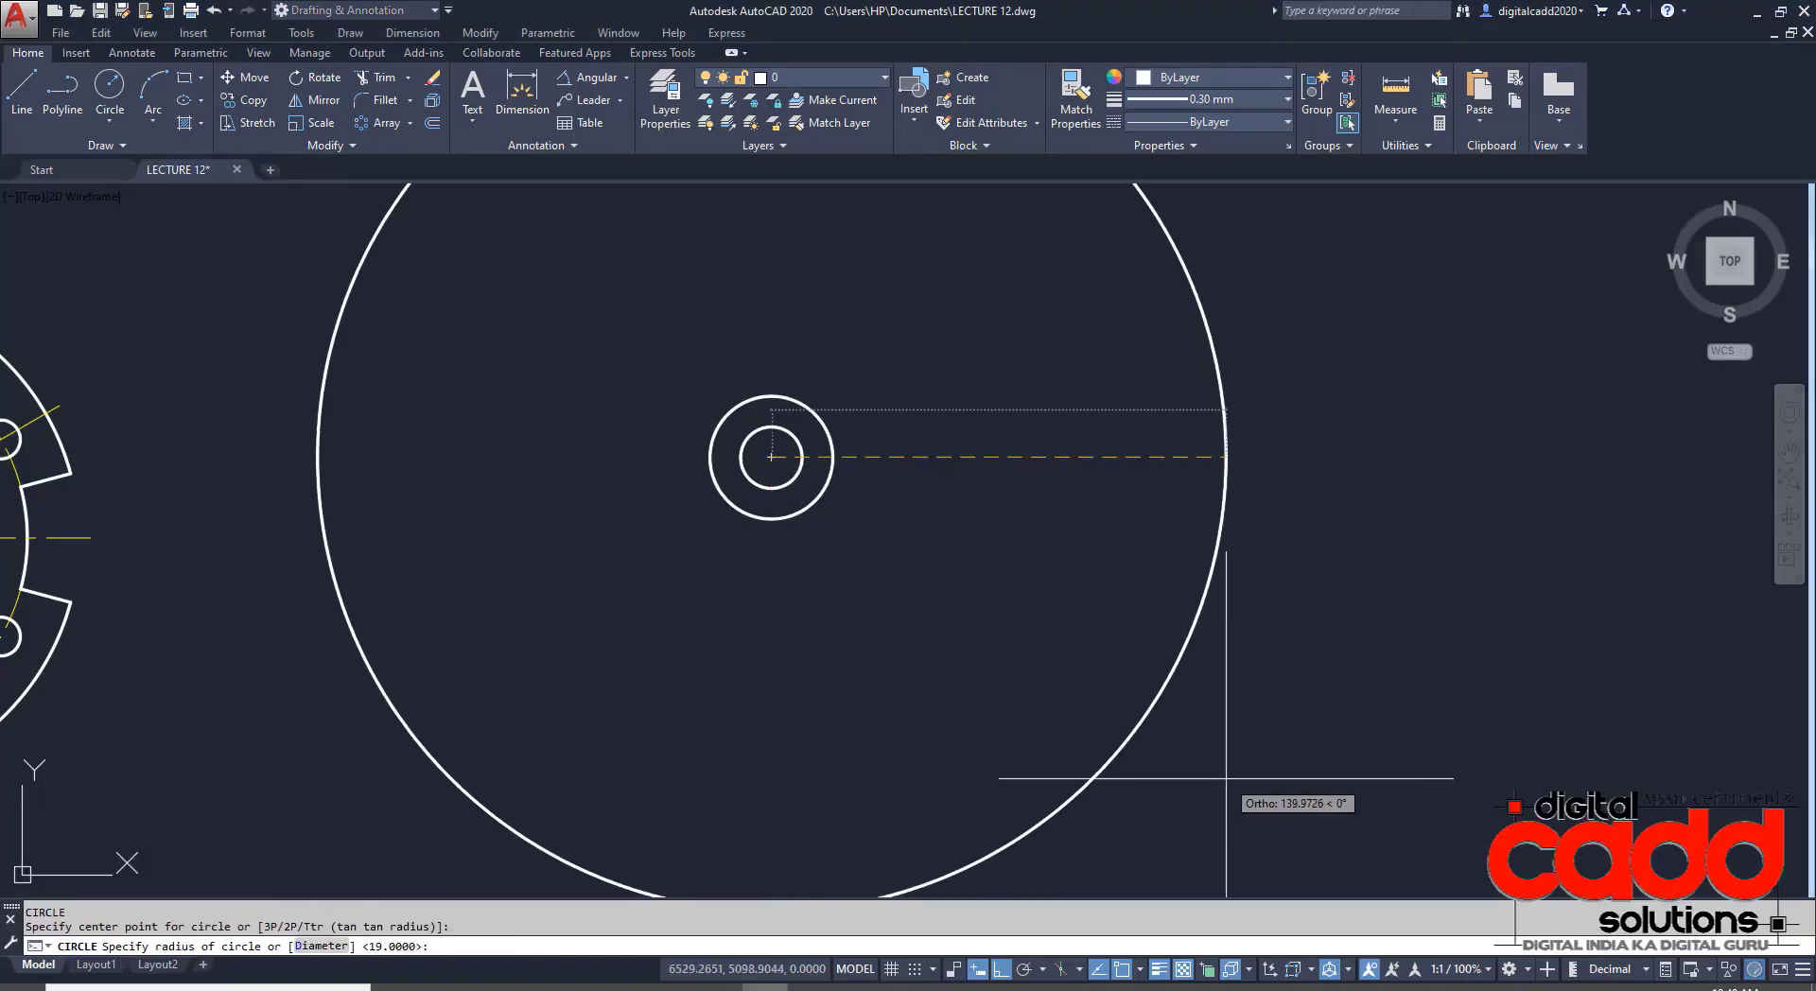
pyautogui.write('d')
pyautogui.press('Return')
pyautogui.press('Return')
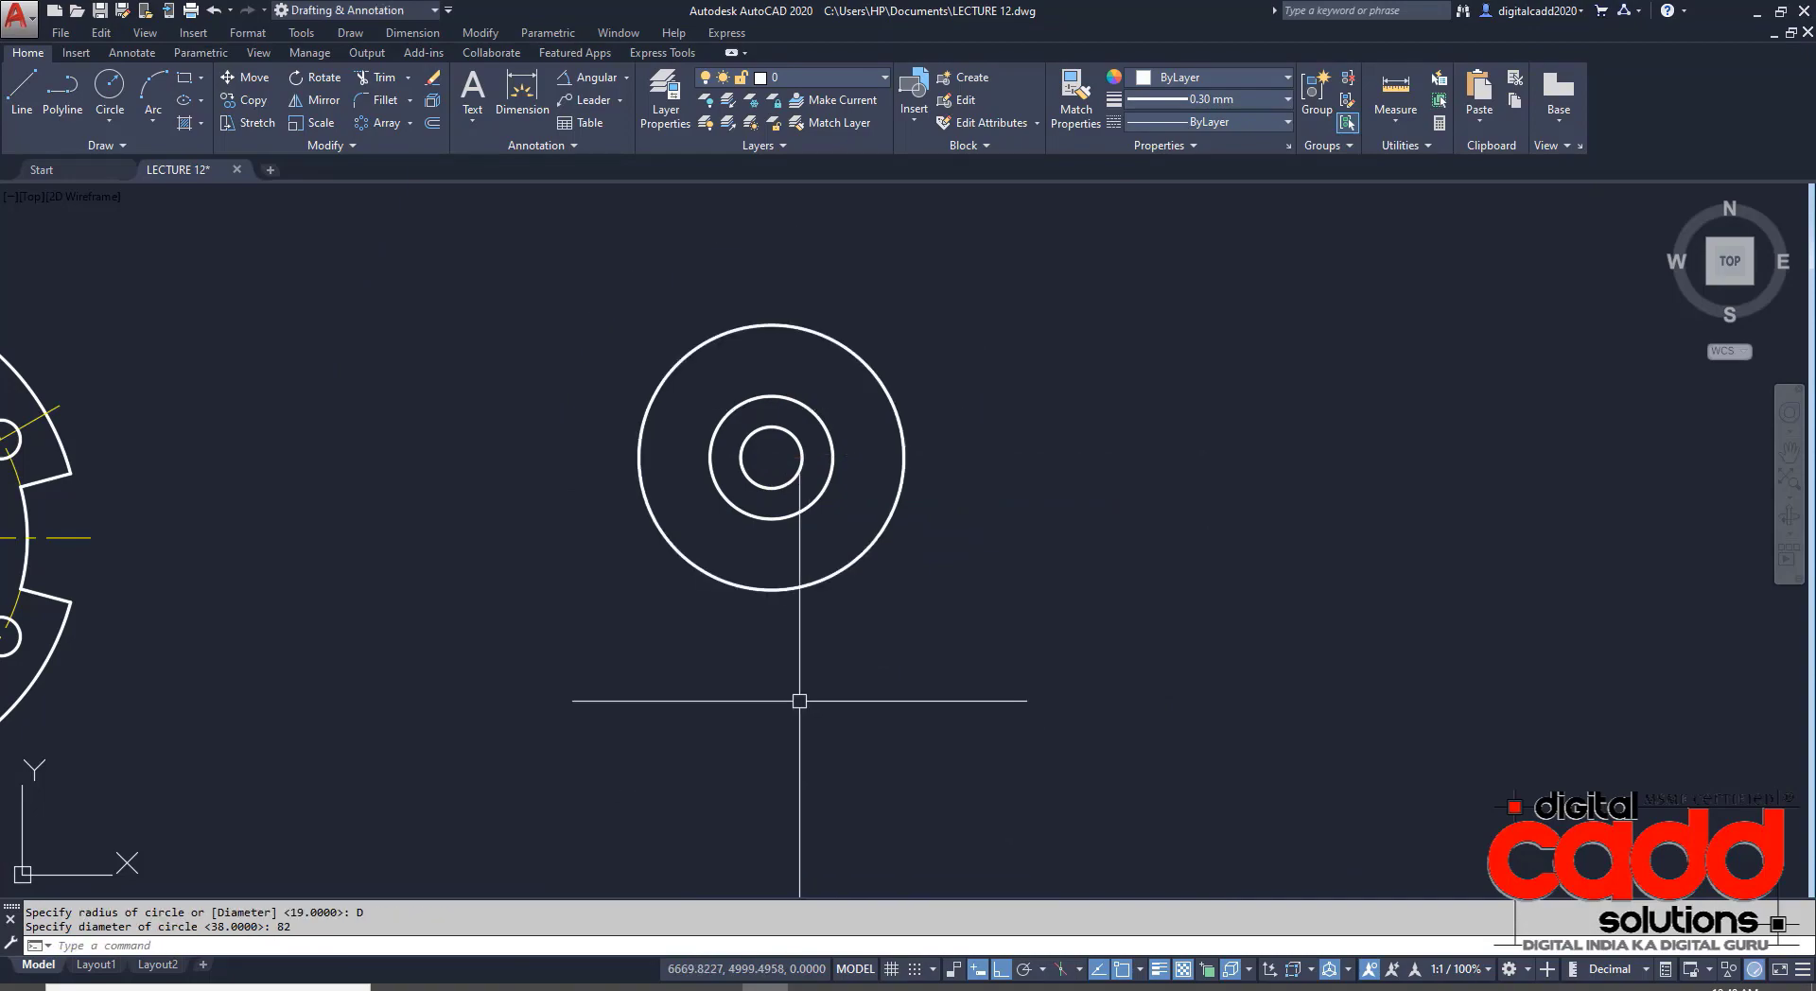
# - Look up the rim diameters in the PDF drawing and draw a concentric circle of diameter 127
pyautogui.moveTo(798, 701); pyautogui.dragTo(733, 785, button='middle')
pyautogui.hotkey('alt', 'Tab')
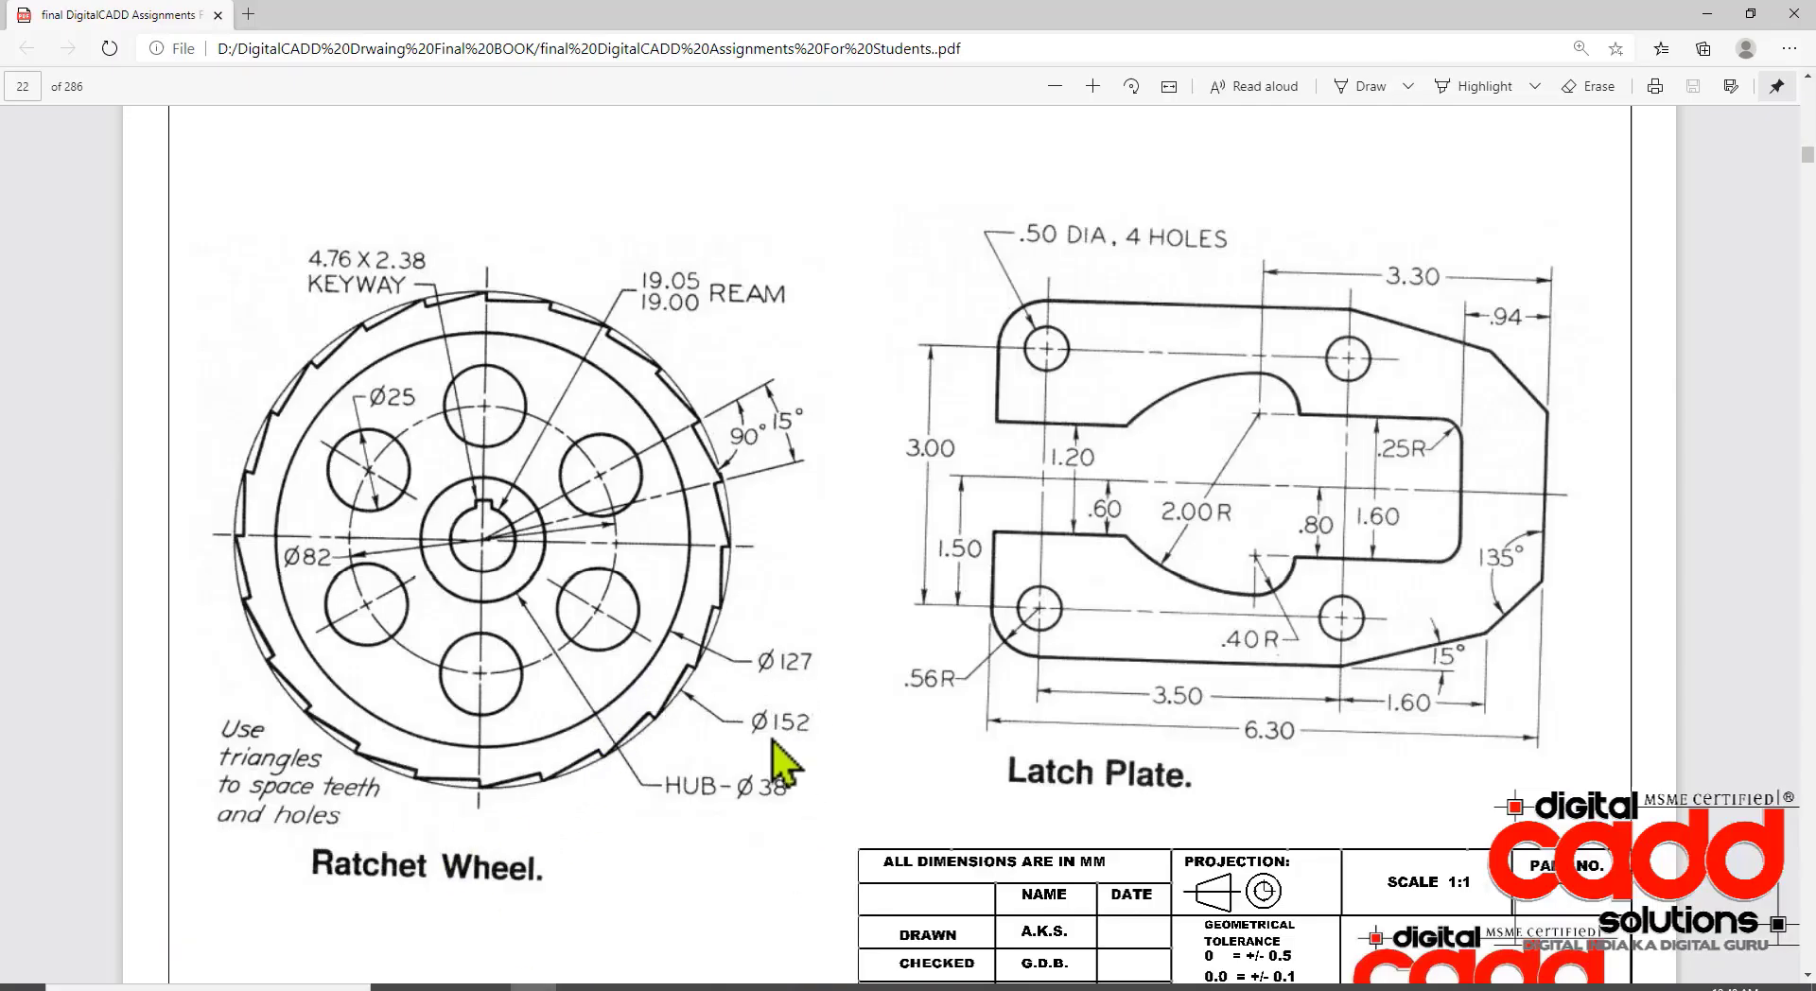
pyautogui.click(764, 987)
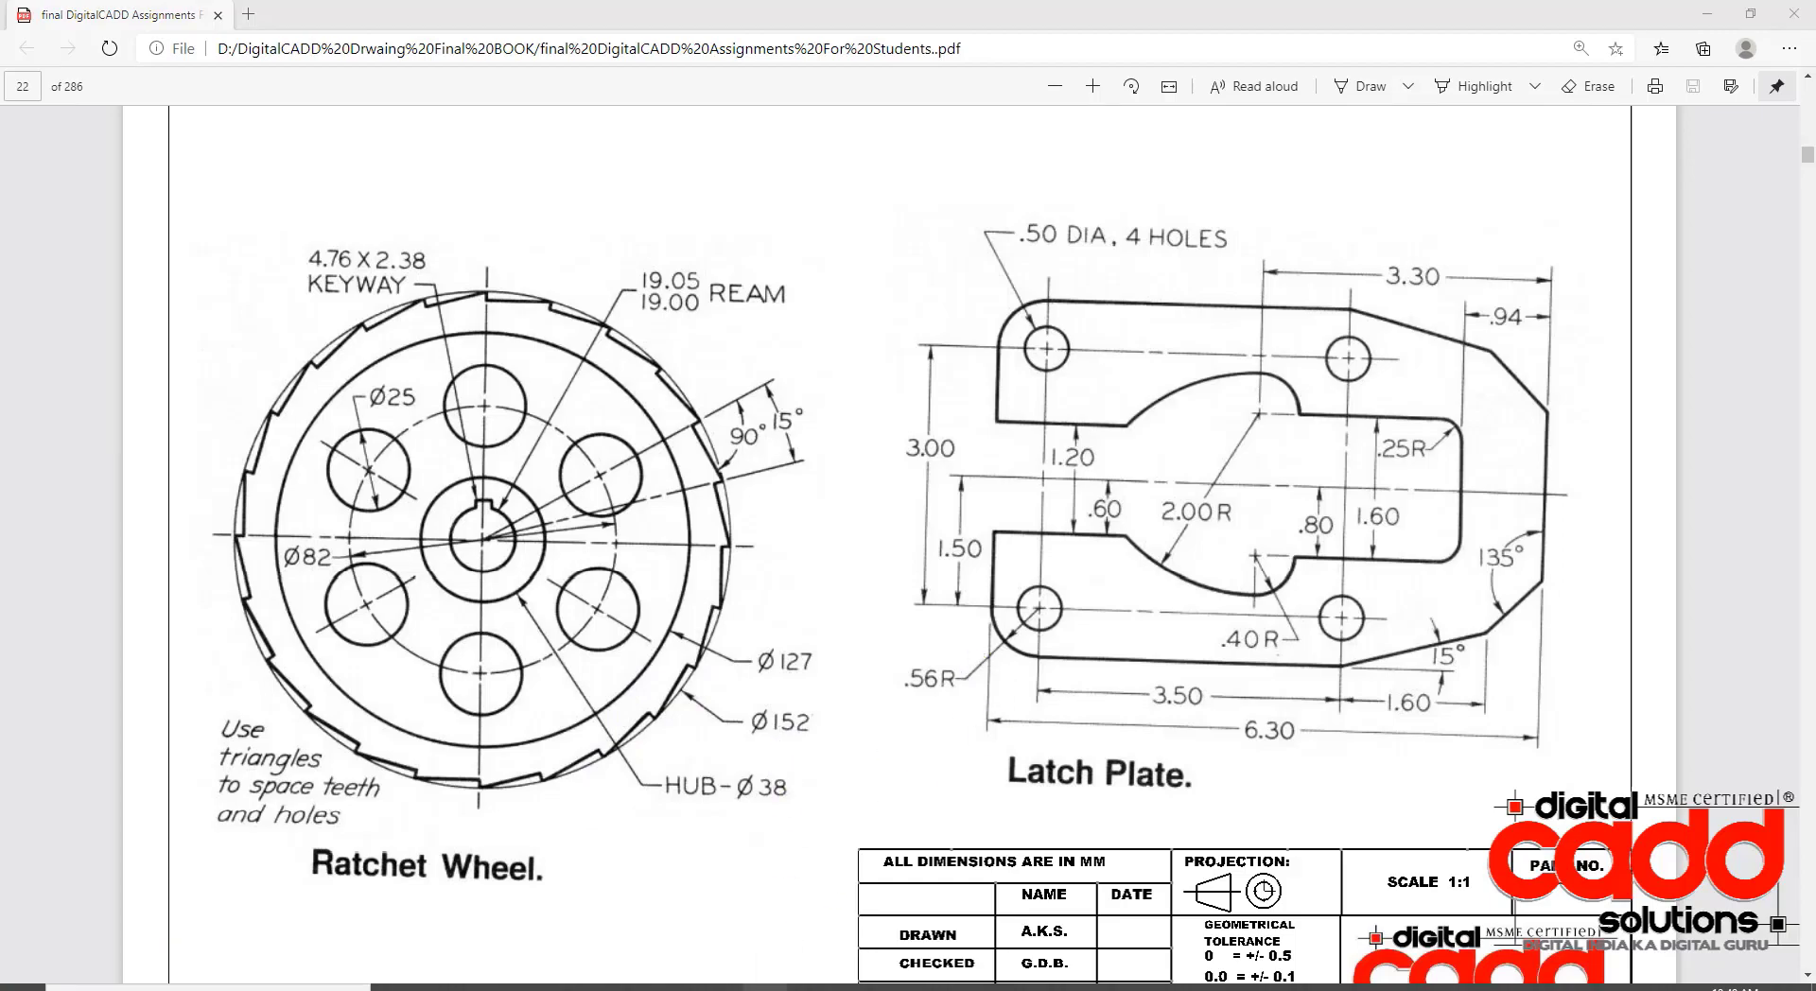
pyautogui.click(765, 987)
pyautogui.press('Return')
pyautogui.click(706, 540)
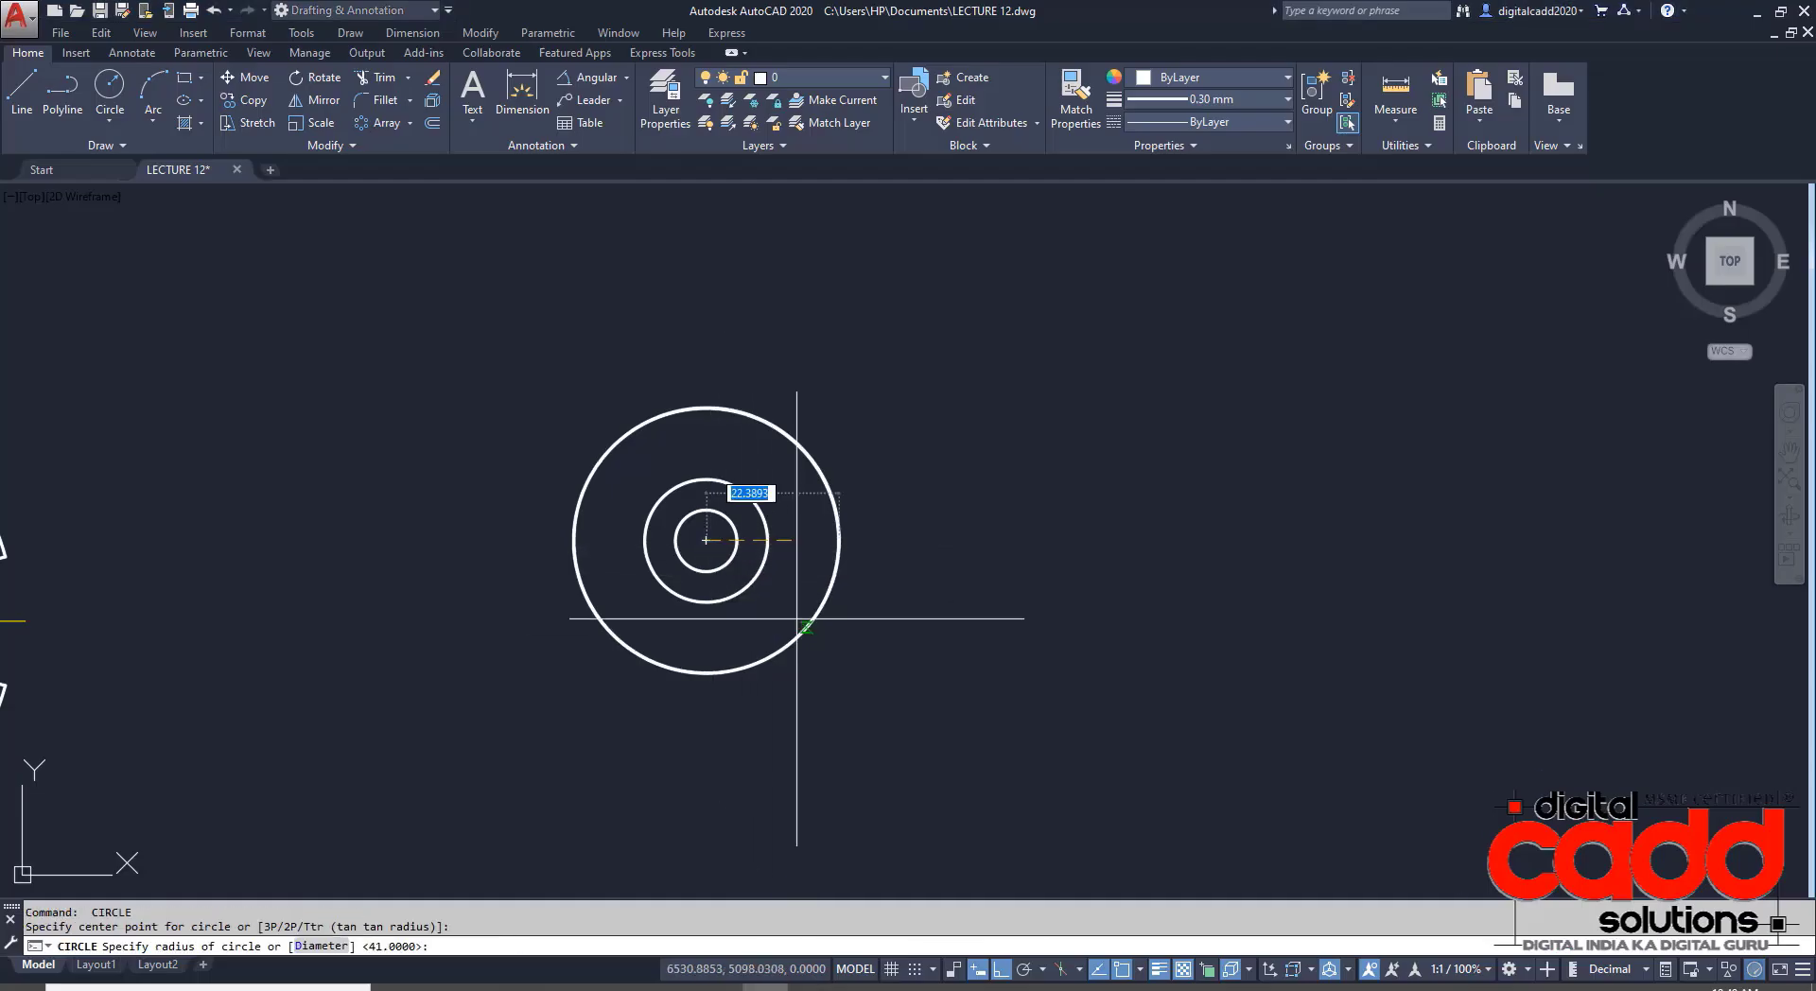
pyautogui.write('D')
pyautogui.press('Return')
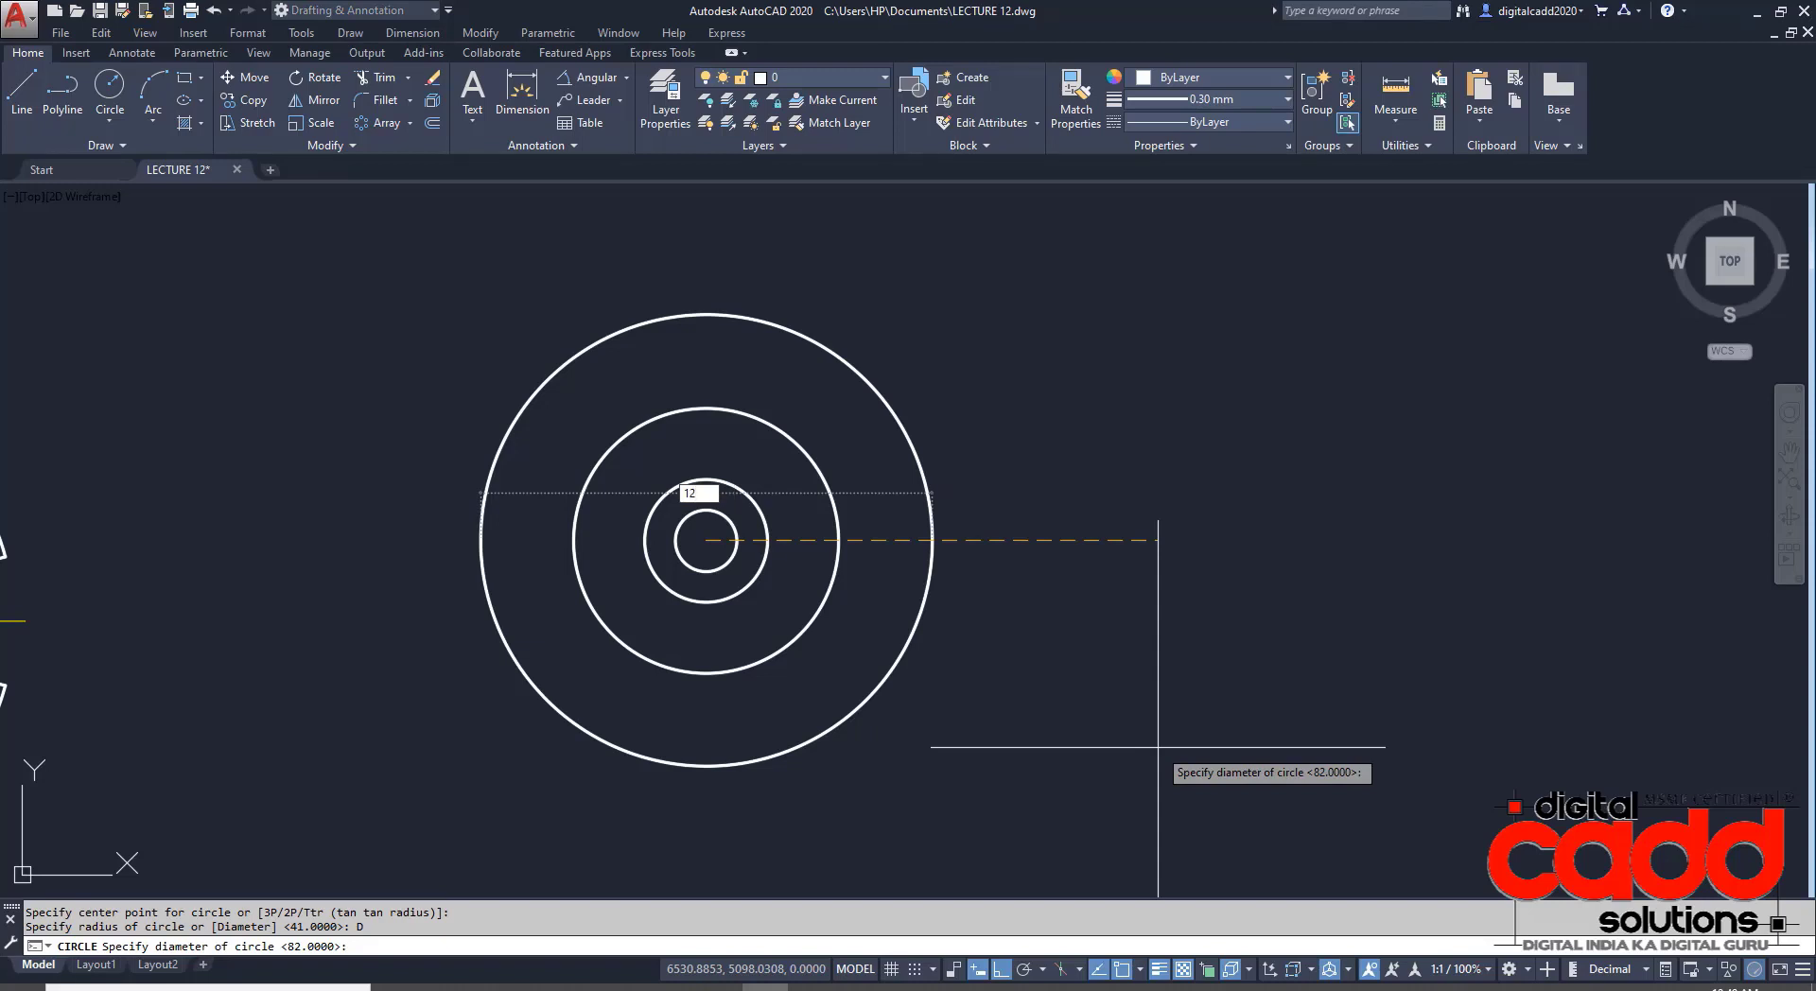
pyautogui.write('127')
pyautogui.press('Return')
# - Draw the wheel's outer circle of diameter 152 from the same center
pyautogui.press('Return')
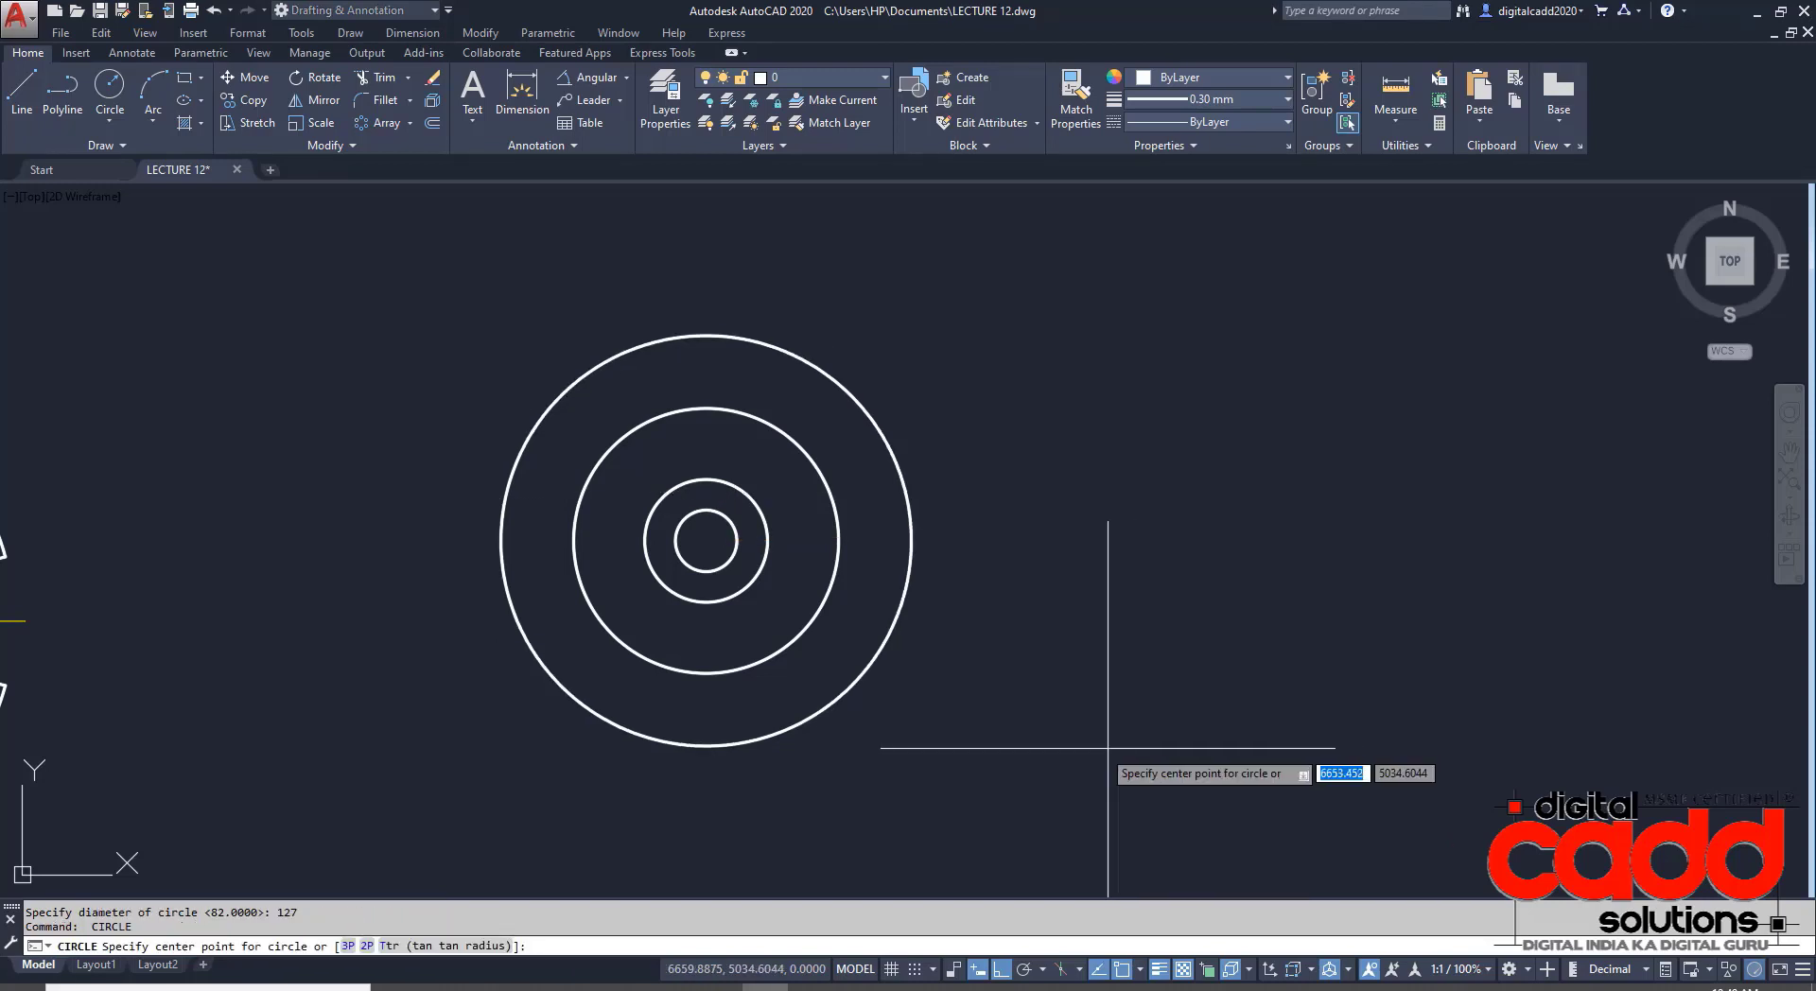
pyautogui.click(705, 540)
pyautogui.write('D')
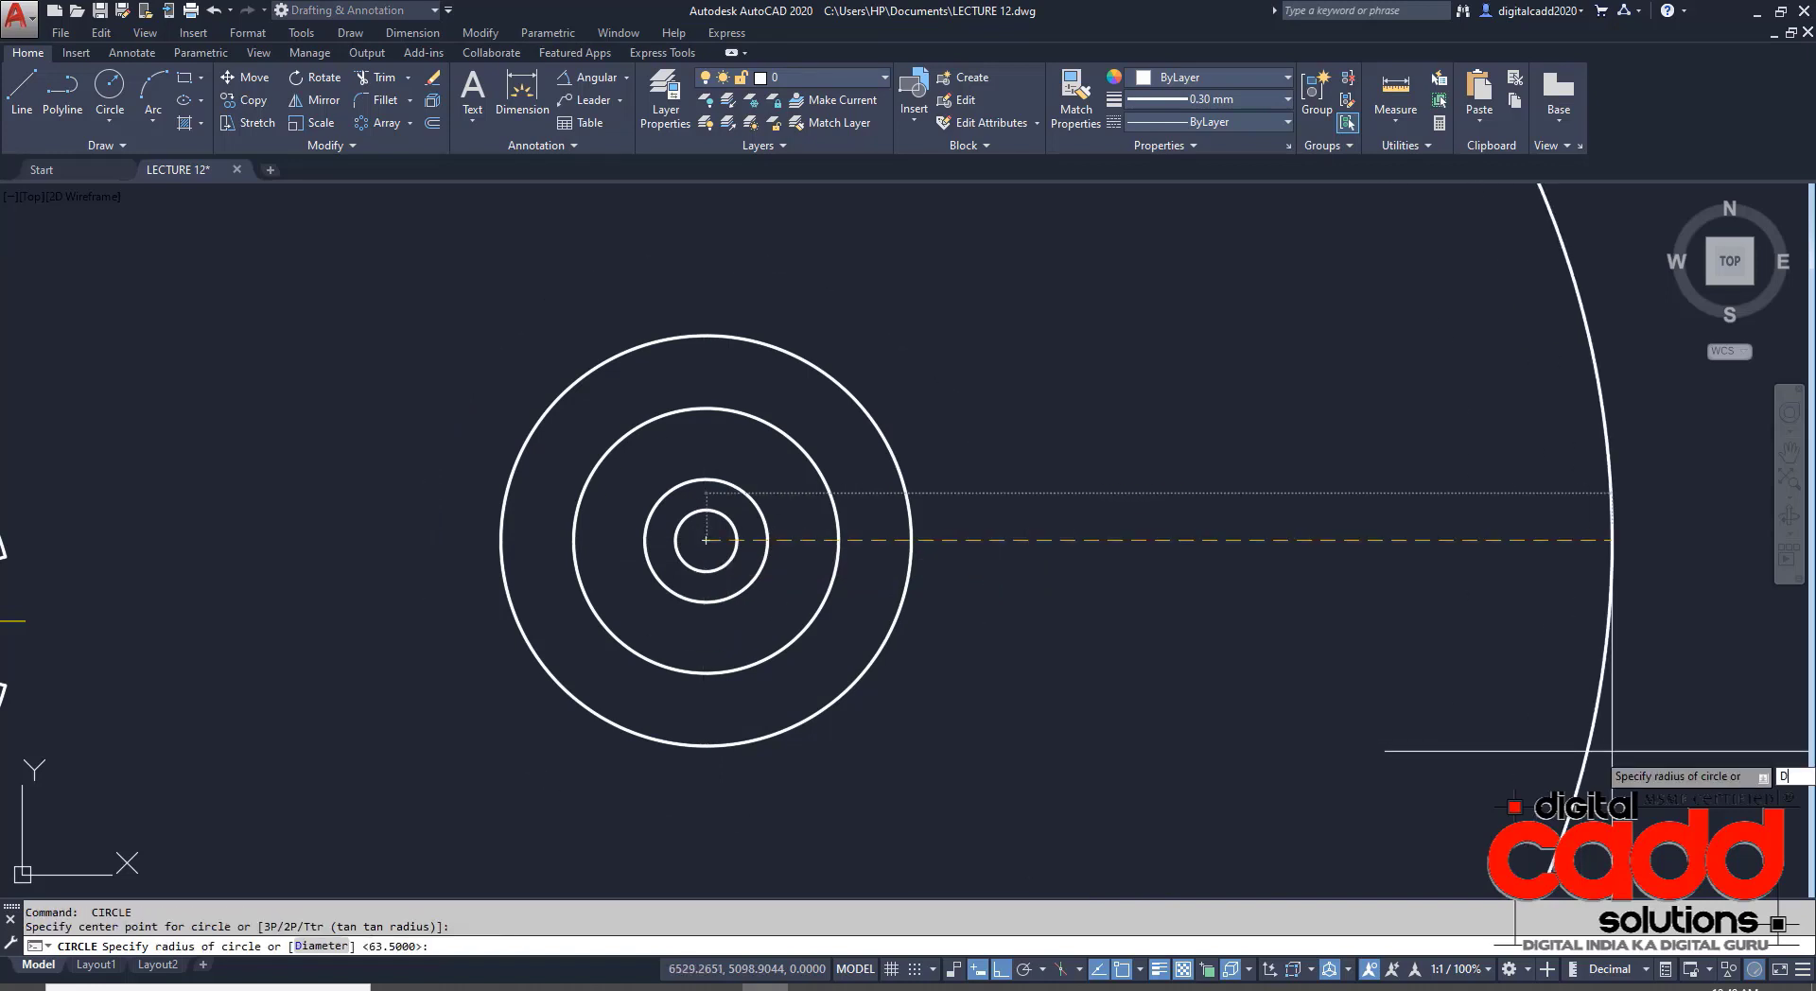
pyautogui.press('Return')
pyautogui.write('152')
pyautogui.press('Return')
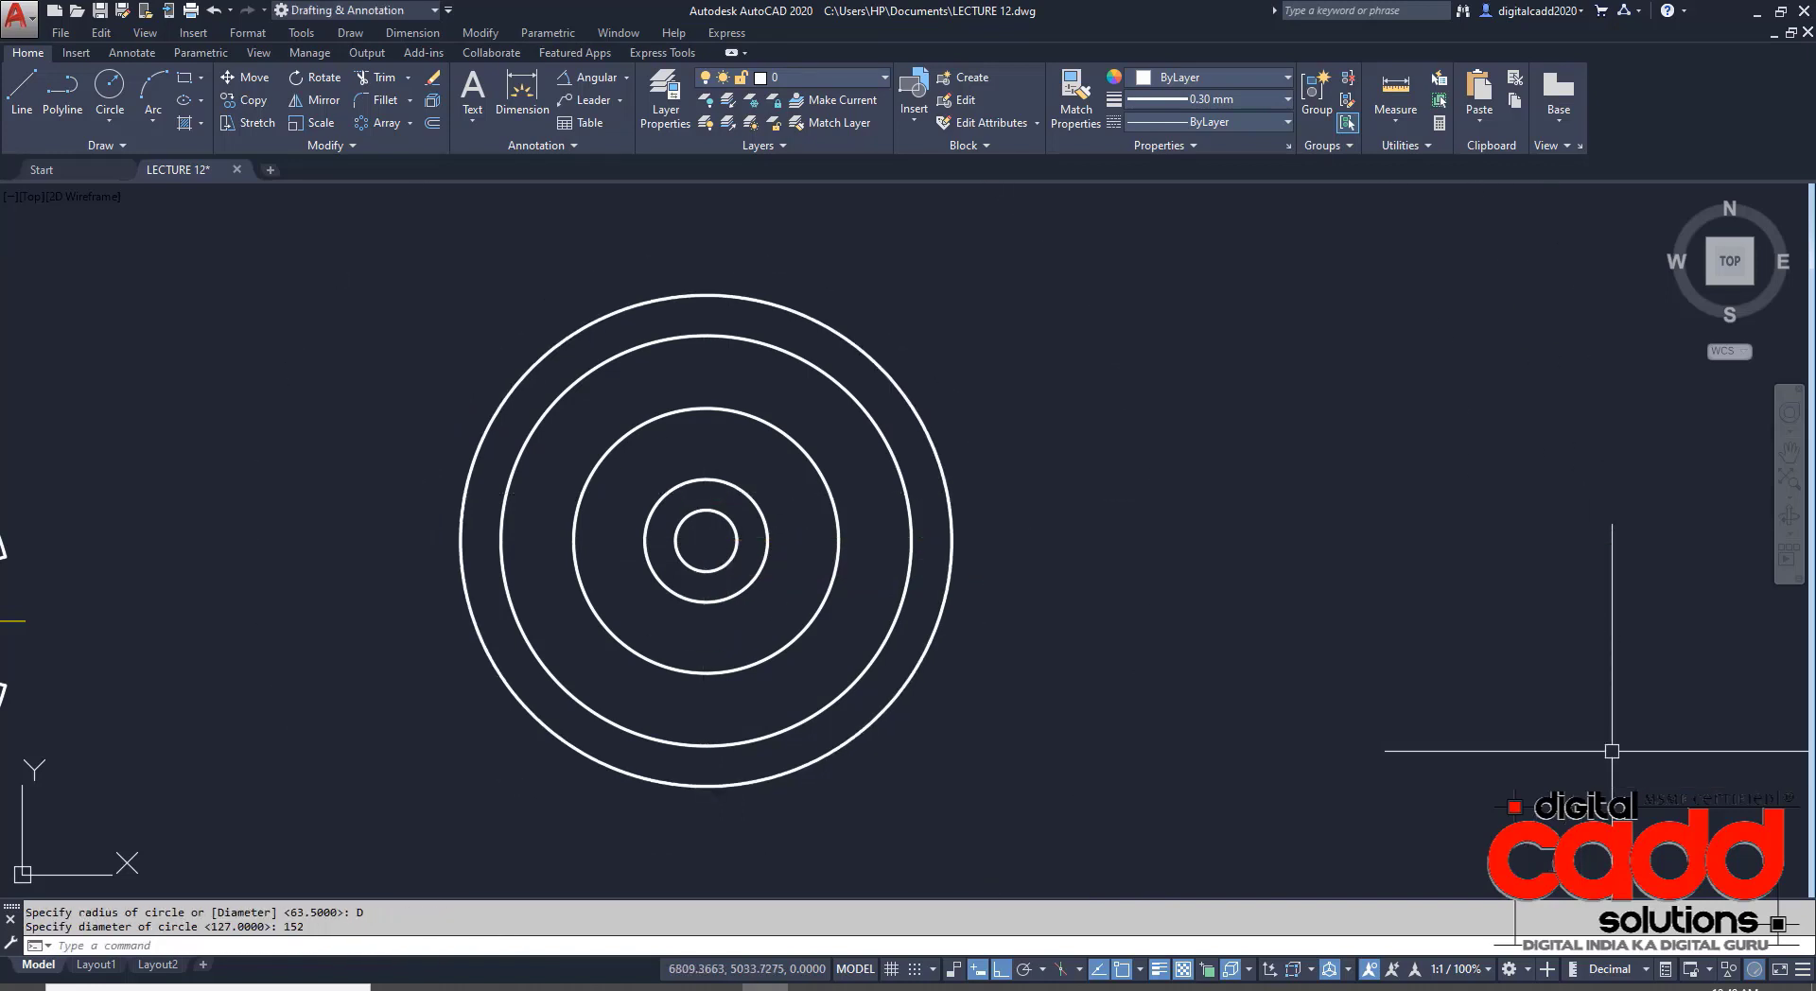
pyautogui.moveTo(1140, 614); pyautogui.dragTo(1130, 656, button='middle')
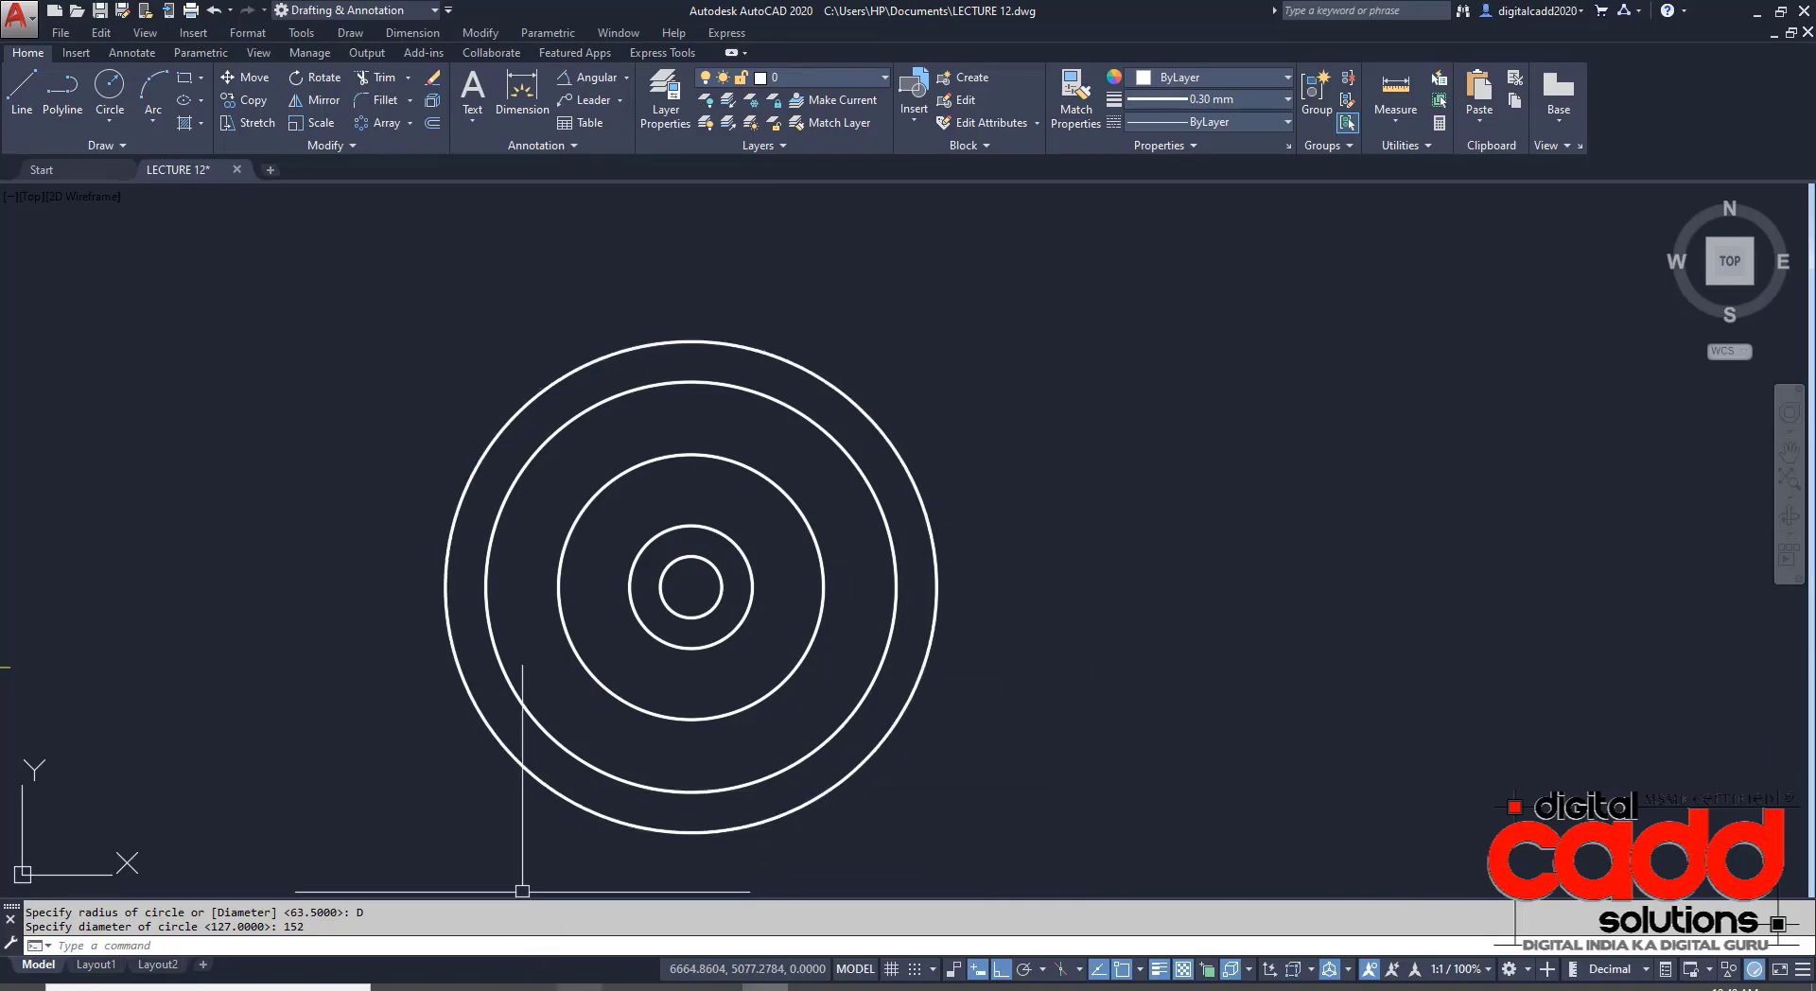
# - Check the hole size in the PDF drawing and draw a circle of diameter 25 at the pitch circle's upper quadrant
pyautogui.click(530, 984)
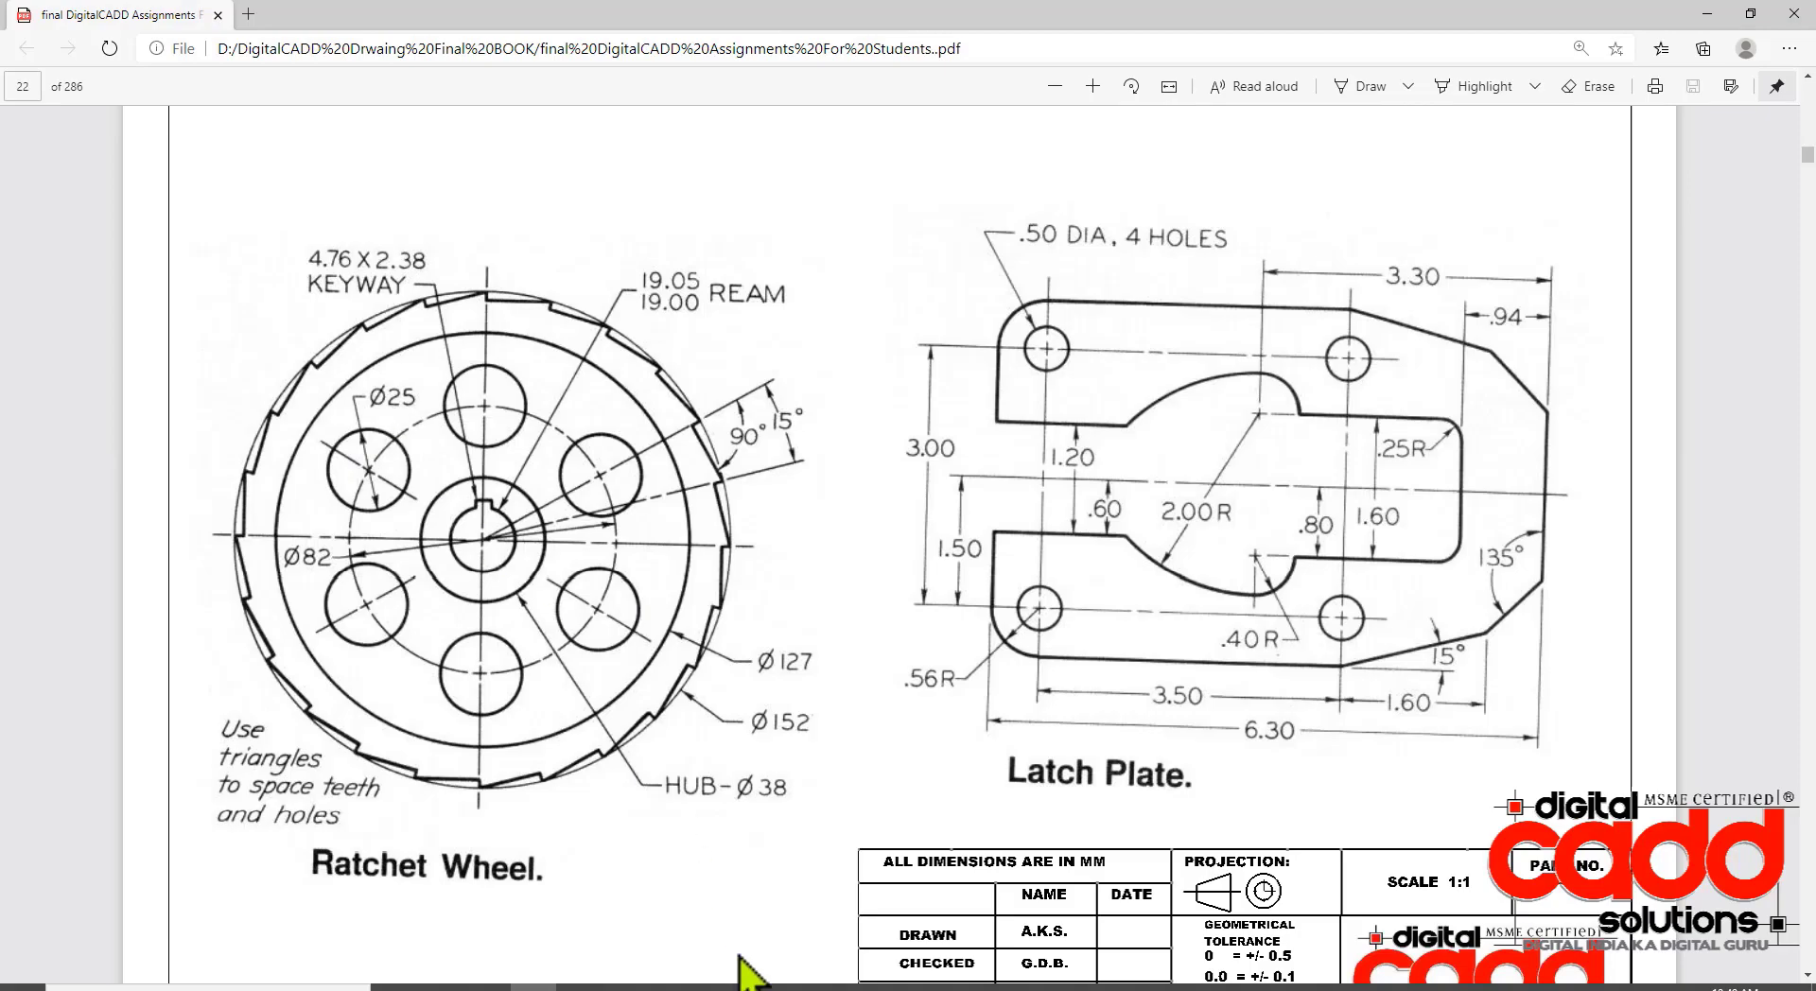
pyautogui.hotkey('alt', 'Tab')
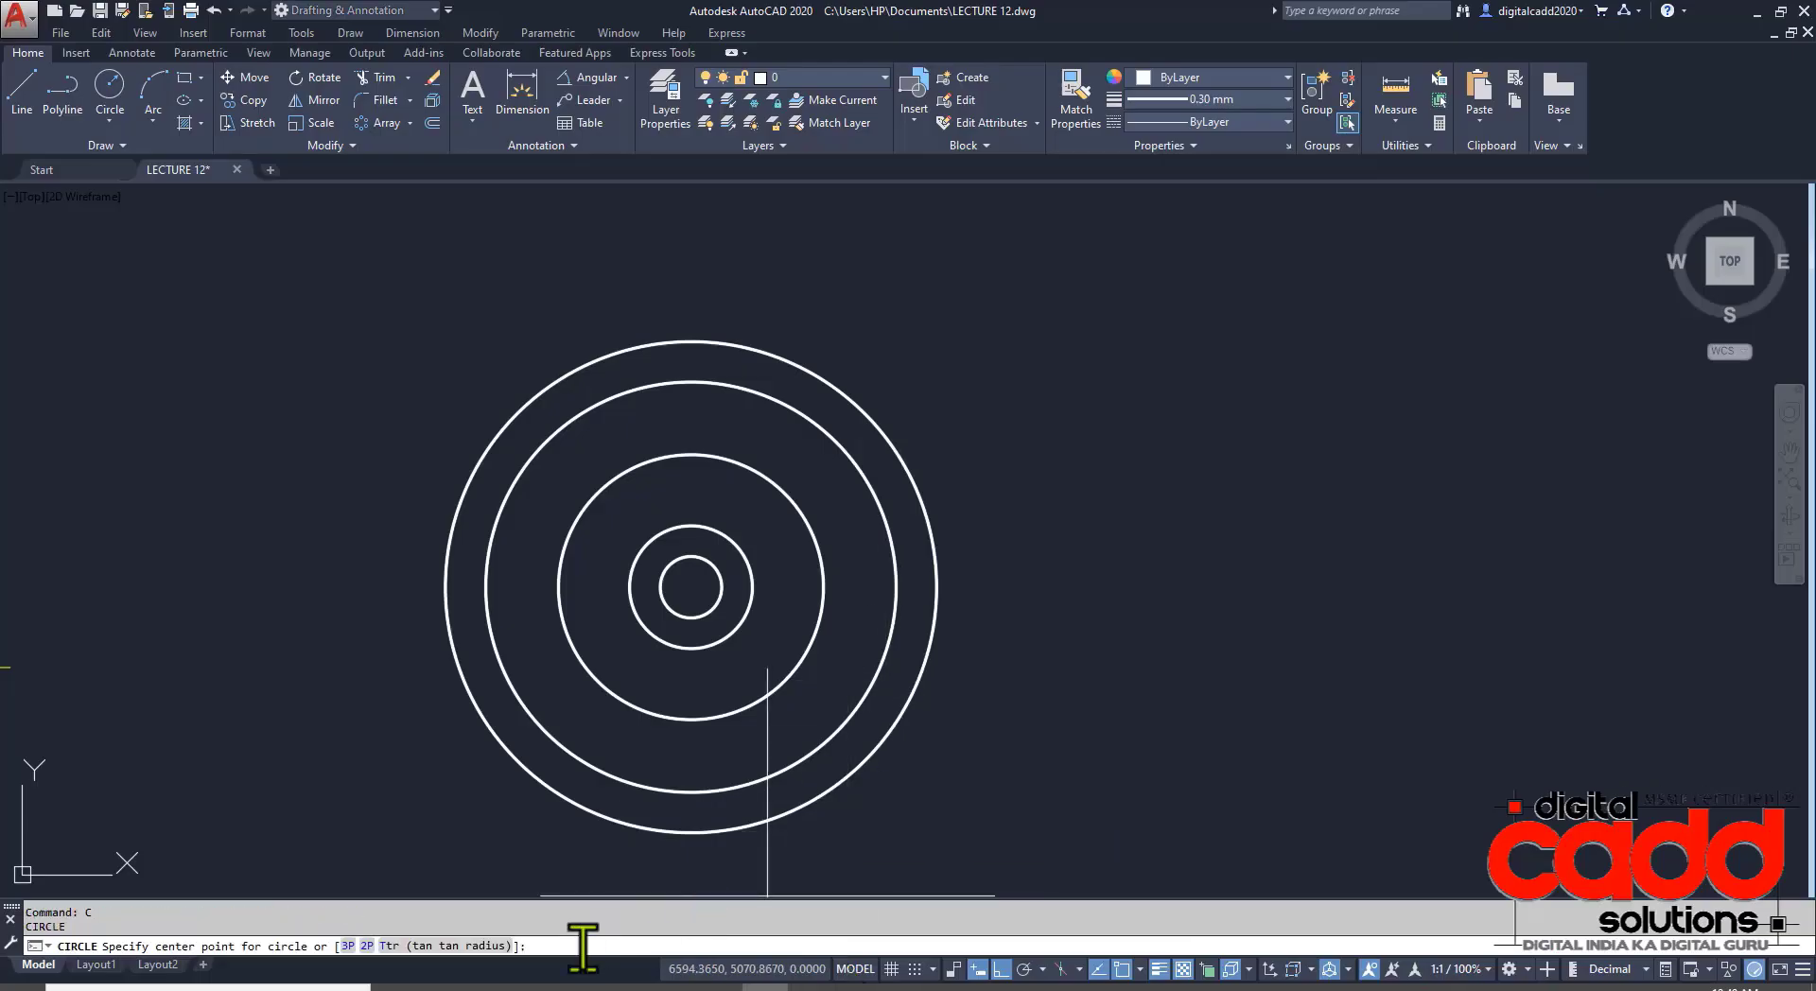
pyautogui.click(534, 988)
pyautogui.rightClick(533, 987)
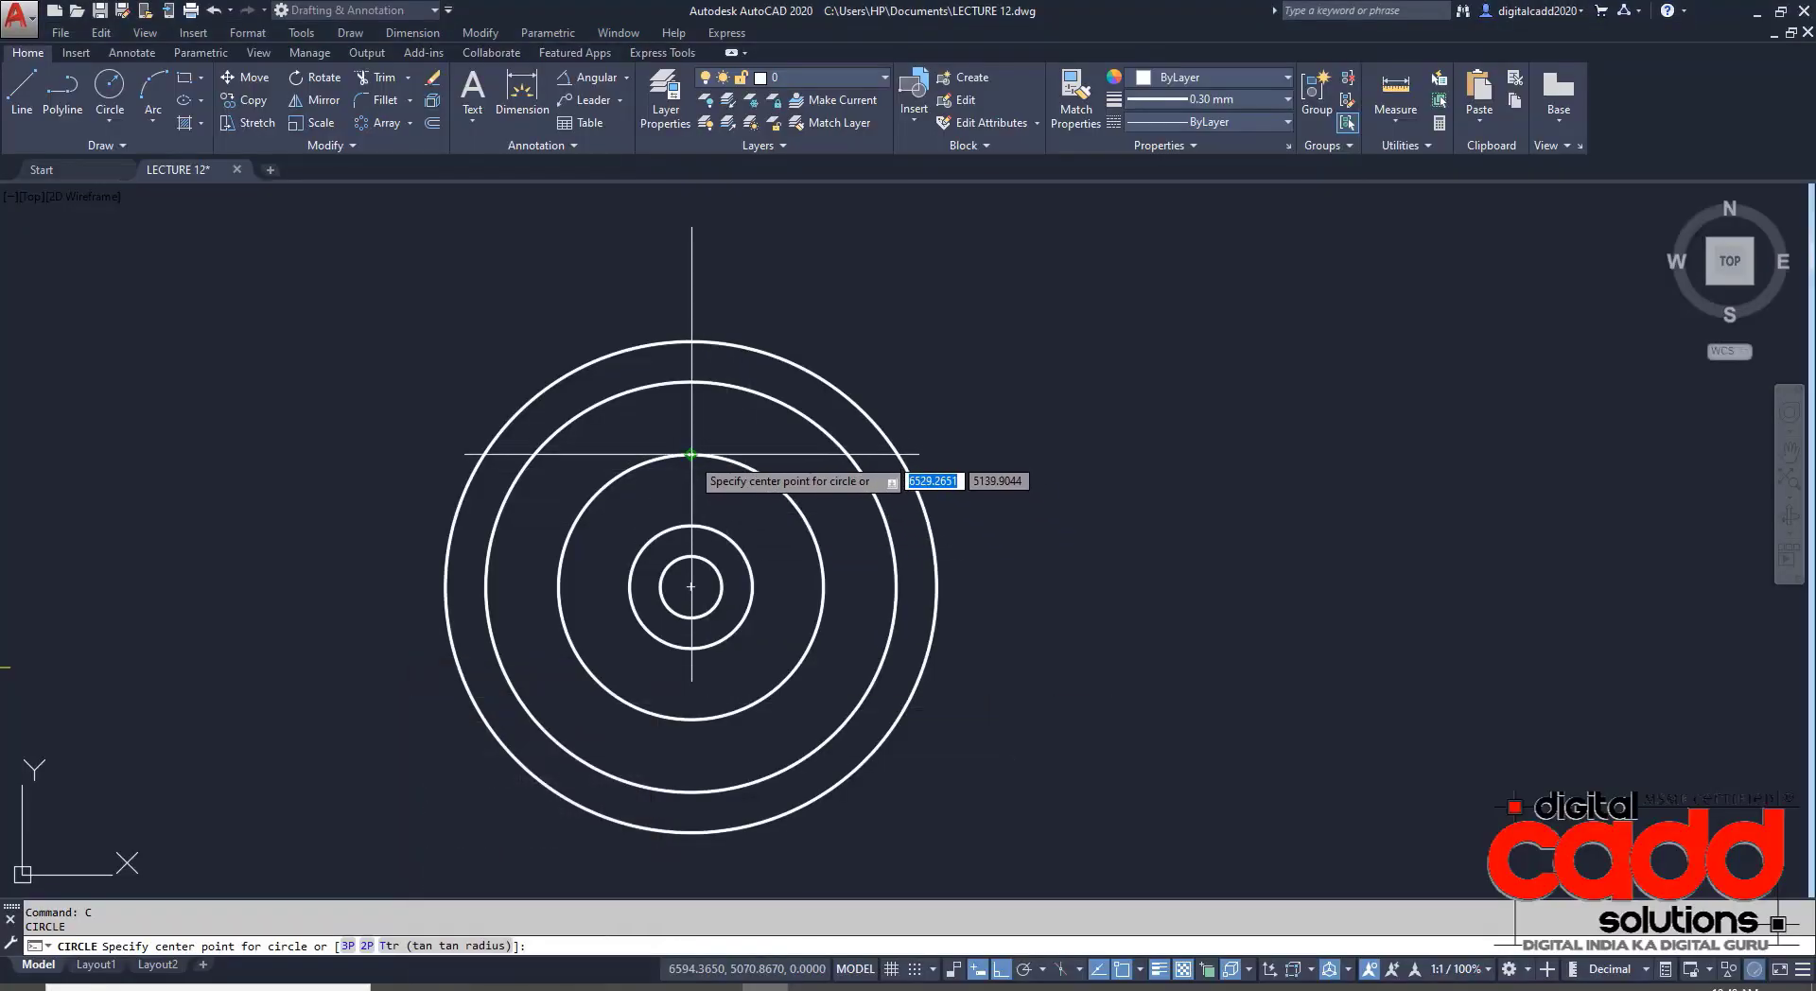
pyautogui.click(691, 455)
pyautogui.write('D')
pyautogui.press('Return')
pyautogui.write('2')
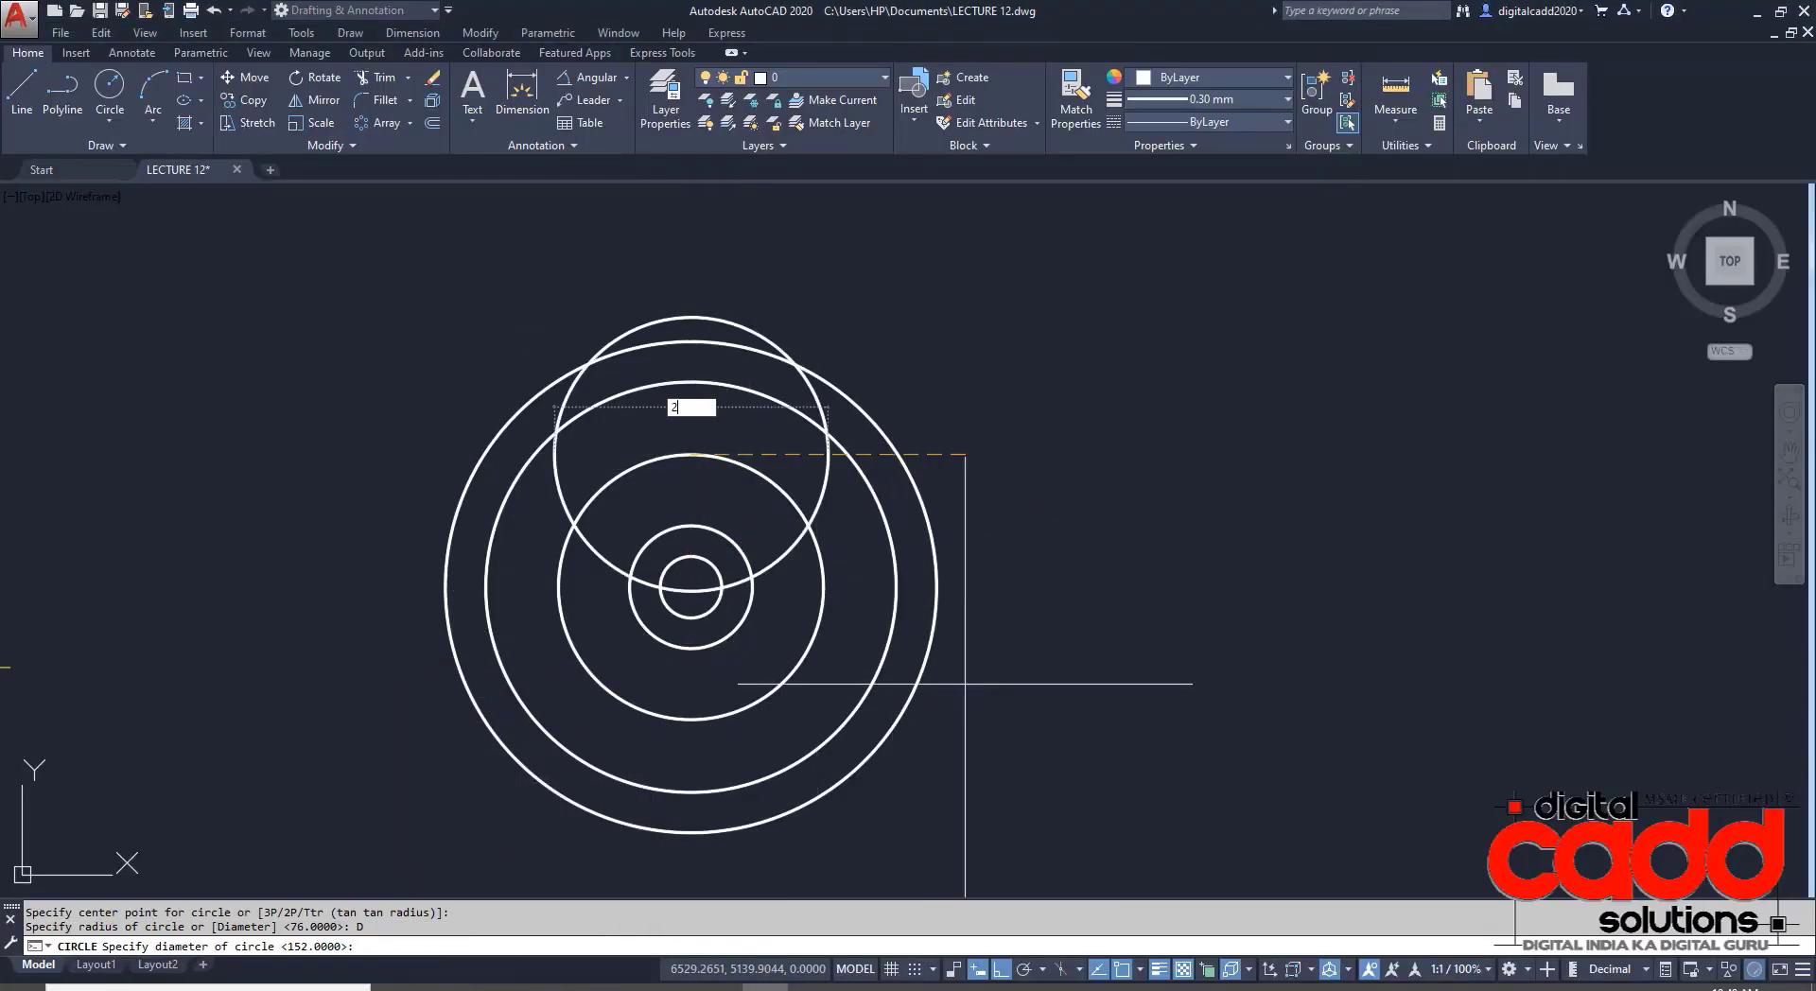
pyautogui.write('5')
pyautogui.press('Return')
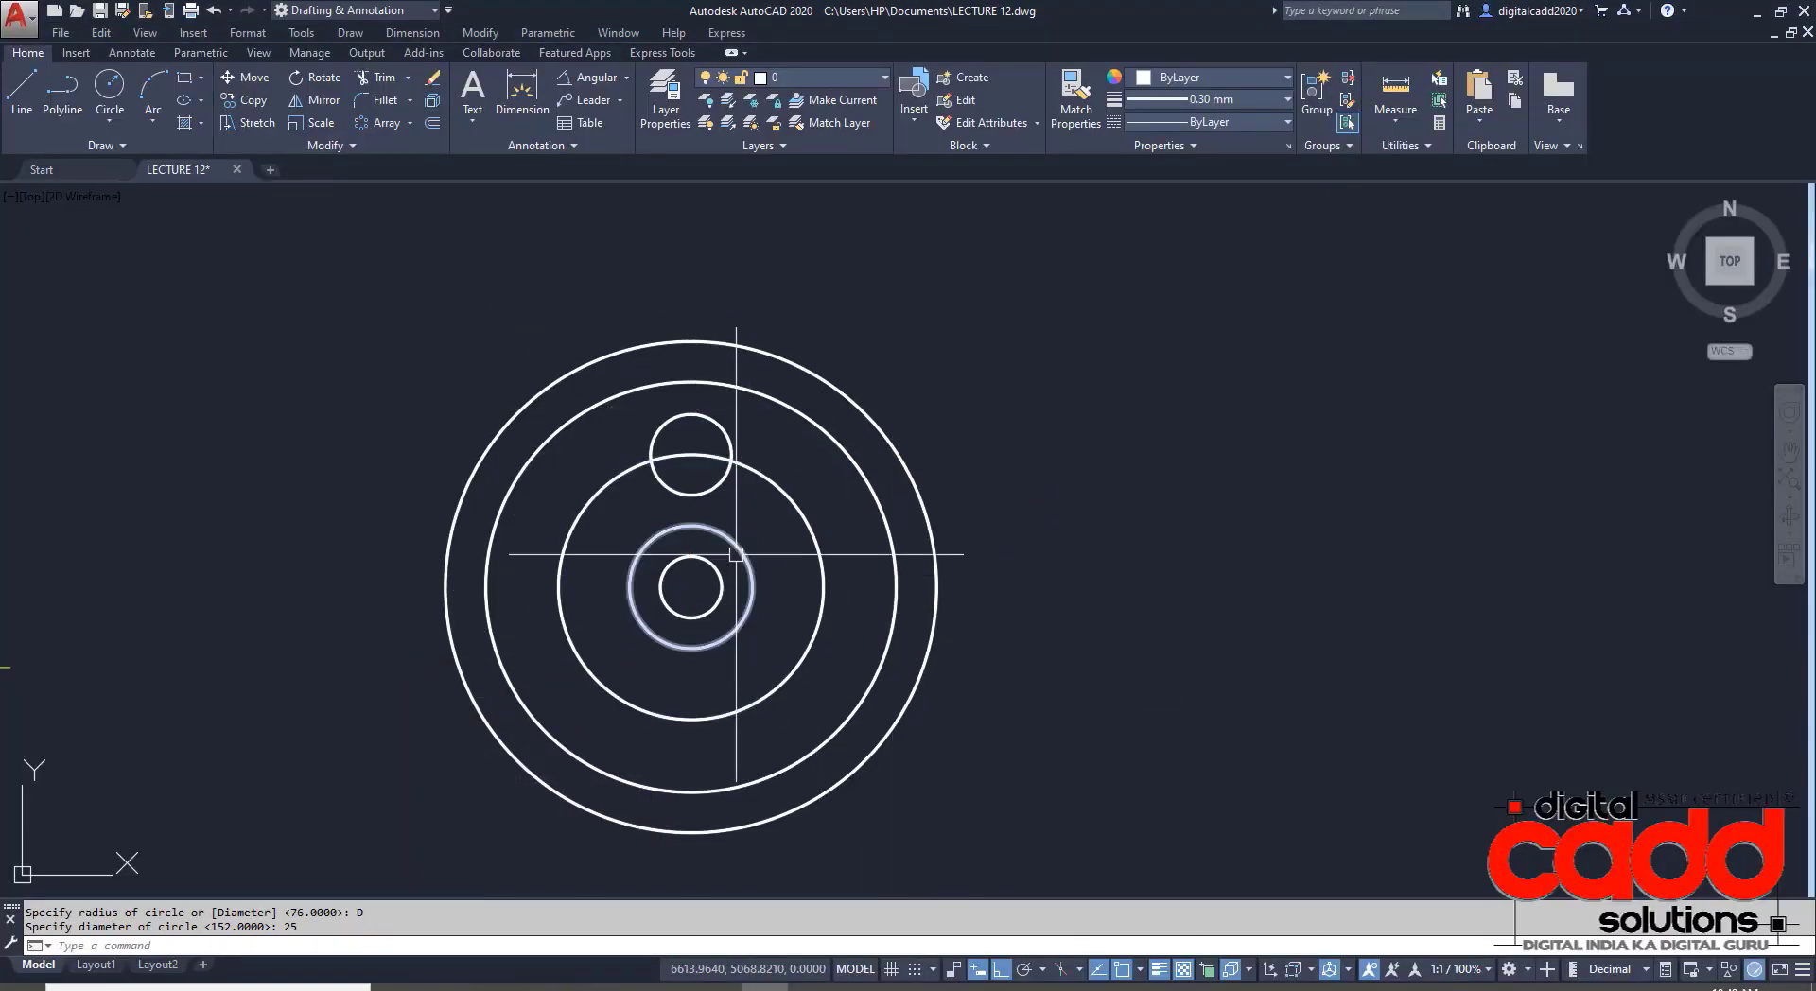
# - Polar-array the 25 mm hole around the wheel center as 6 items filling 360 degrees
pyautogui.click(705, 491)
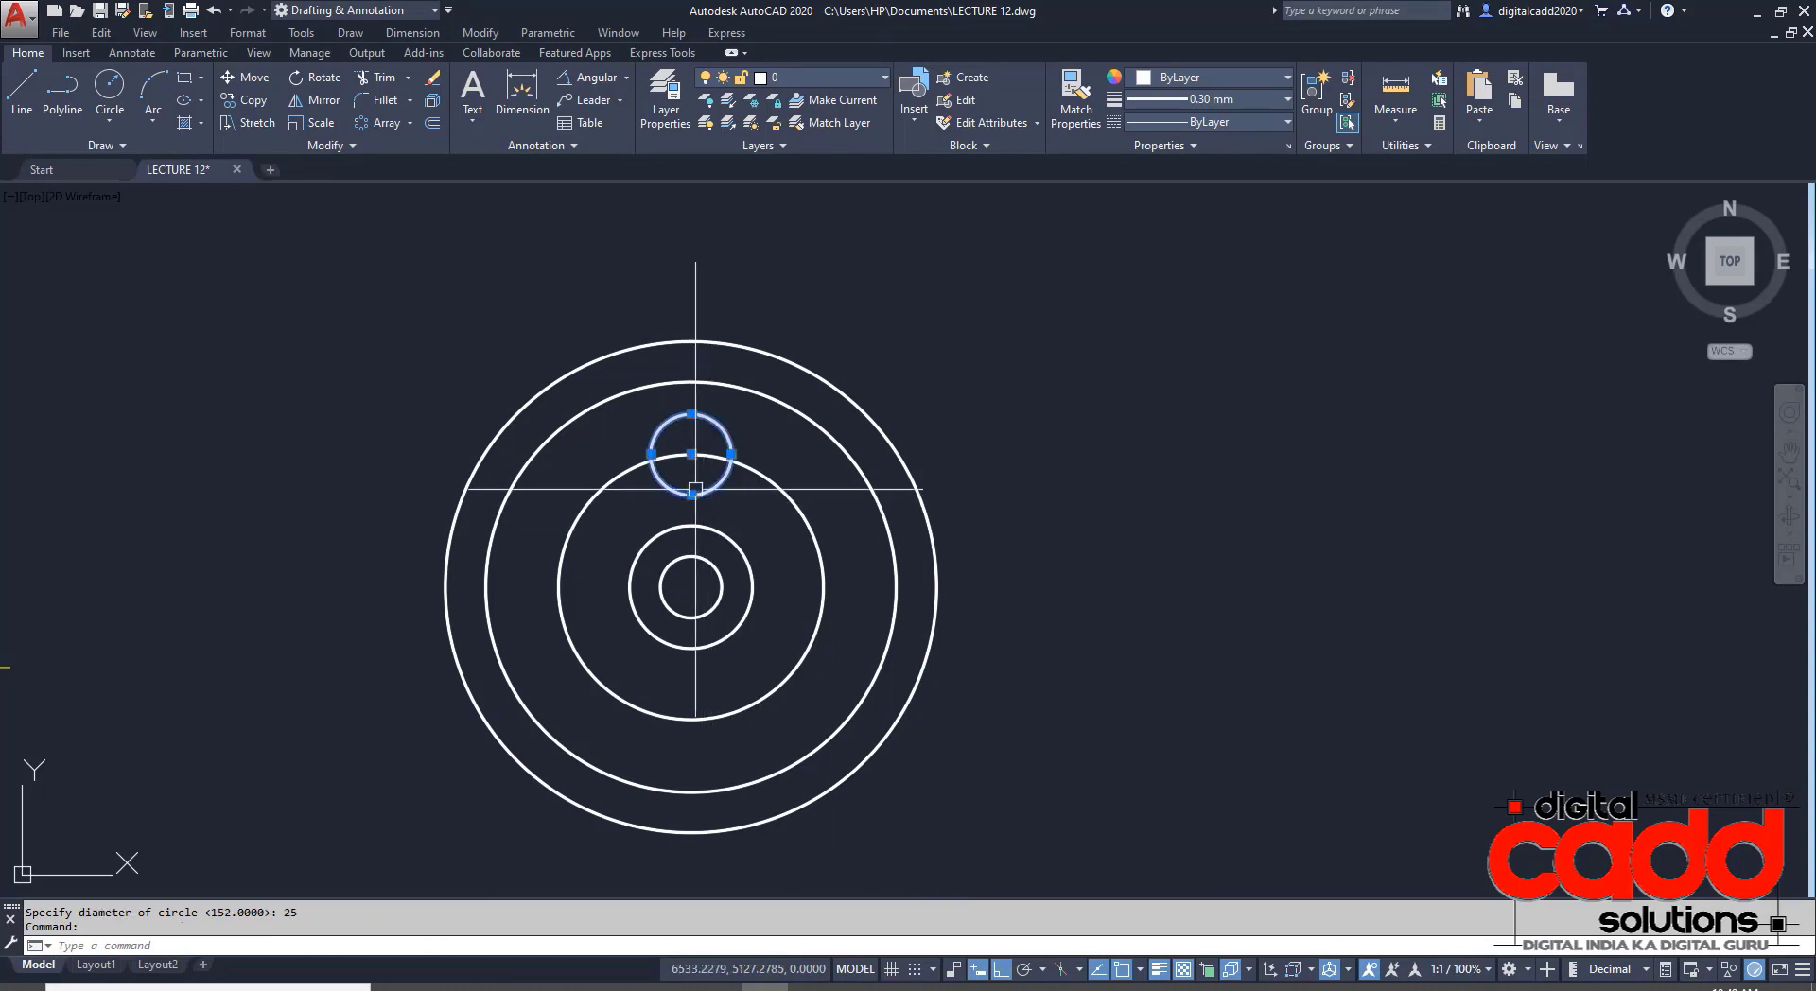
pyautogui.click(383, 123)
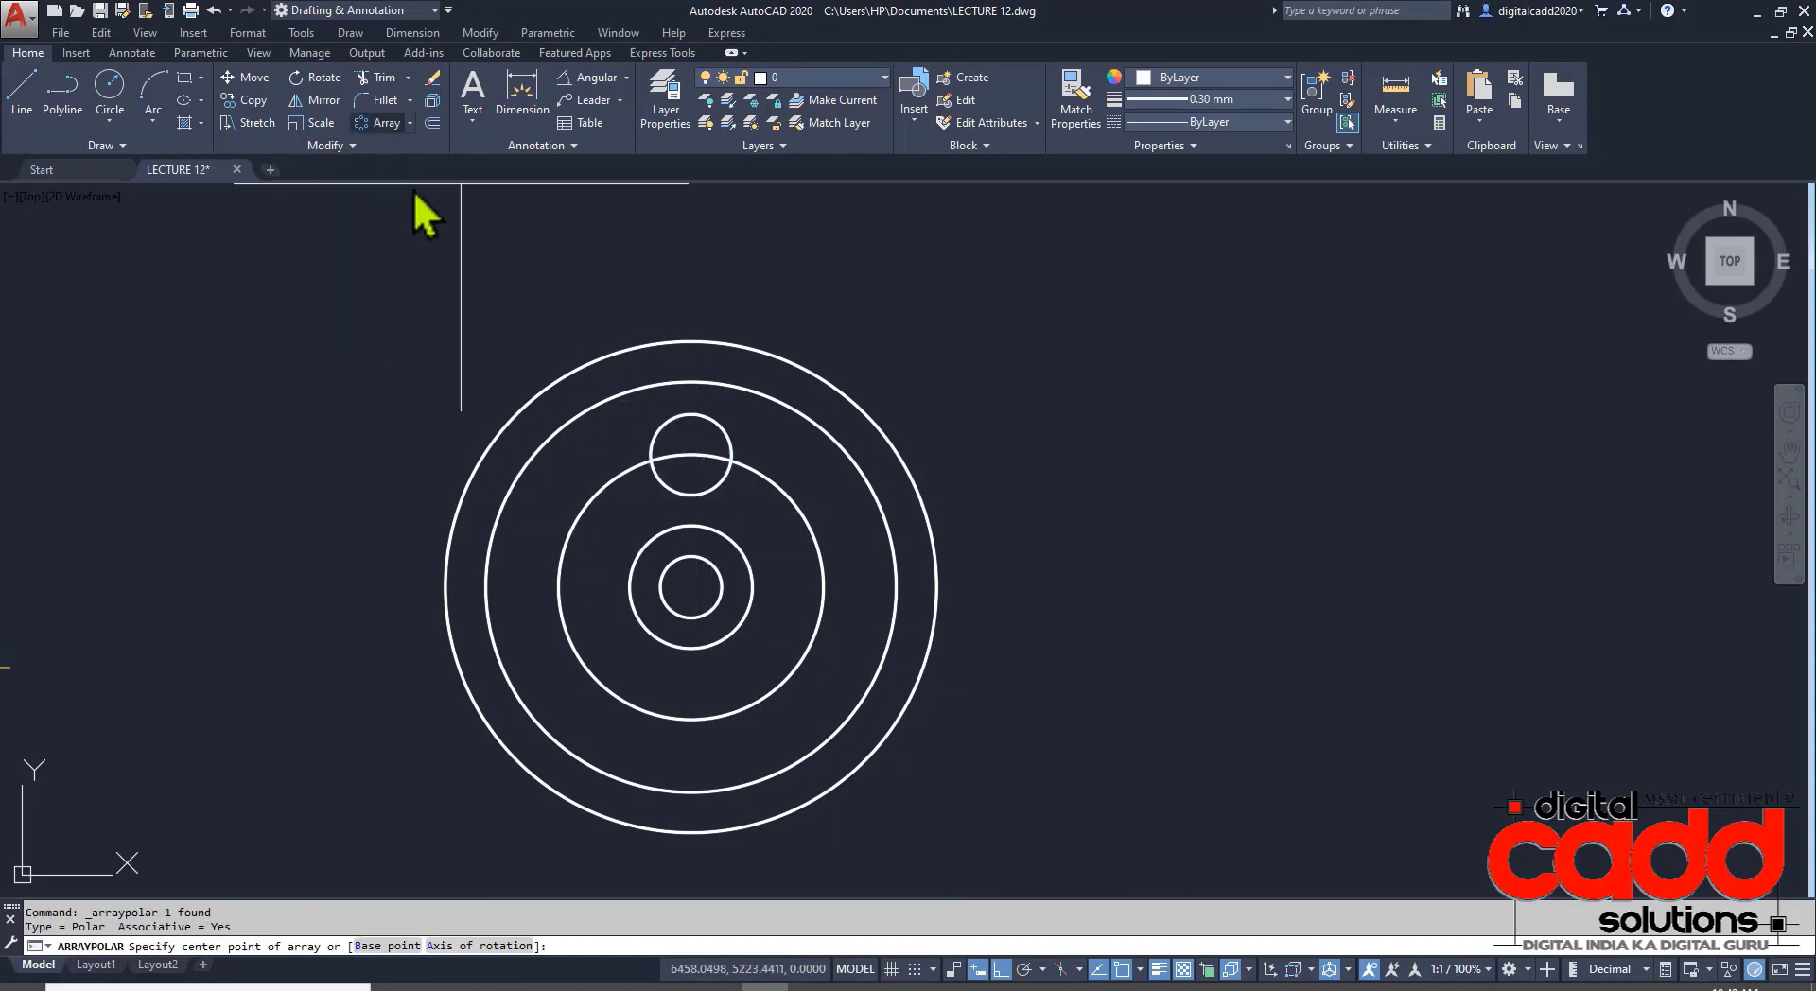
pyautogui.click(708, 592)
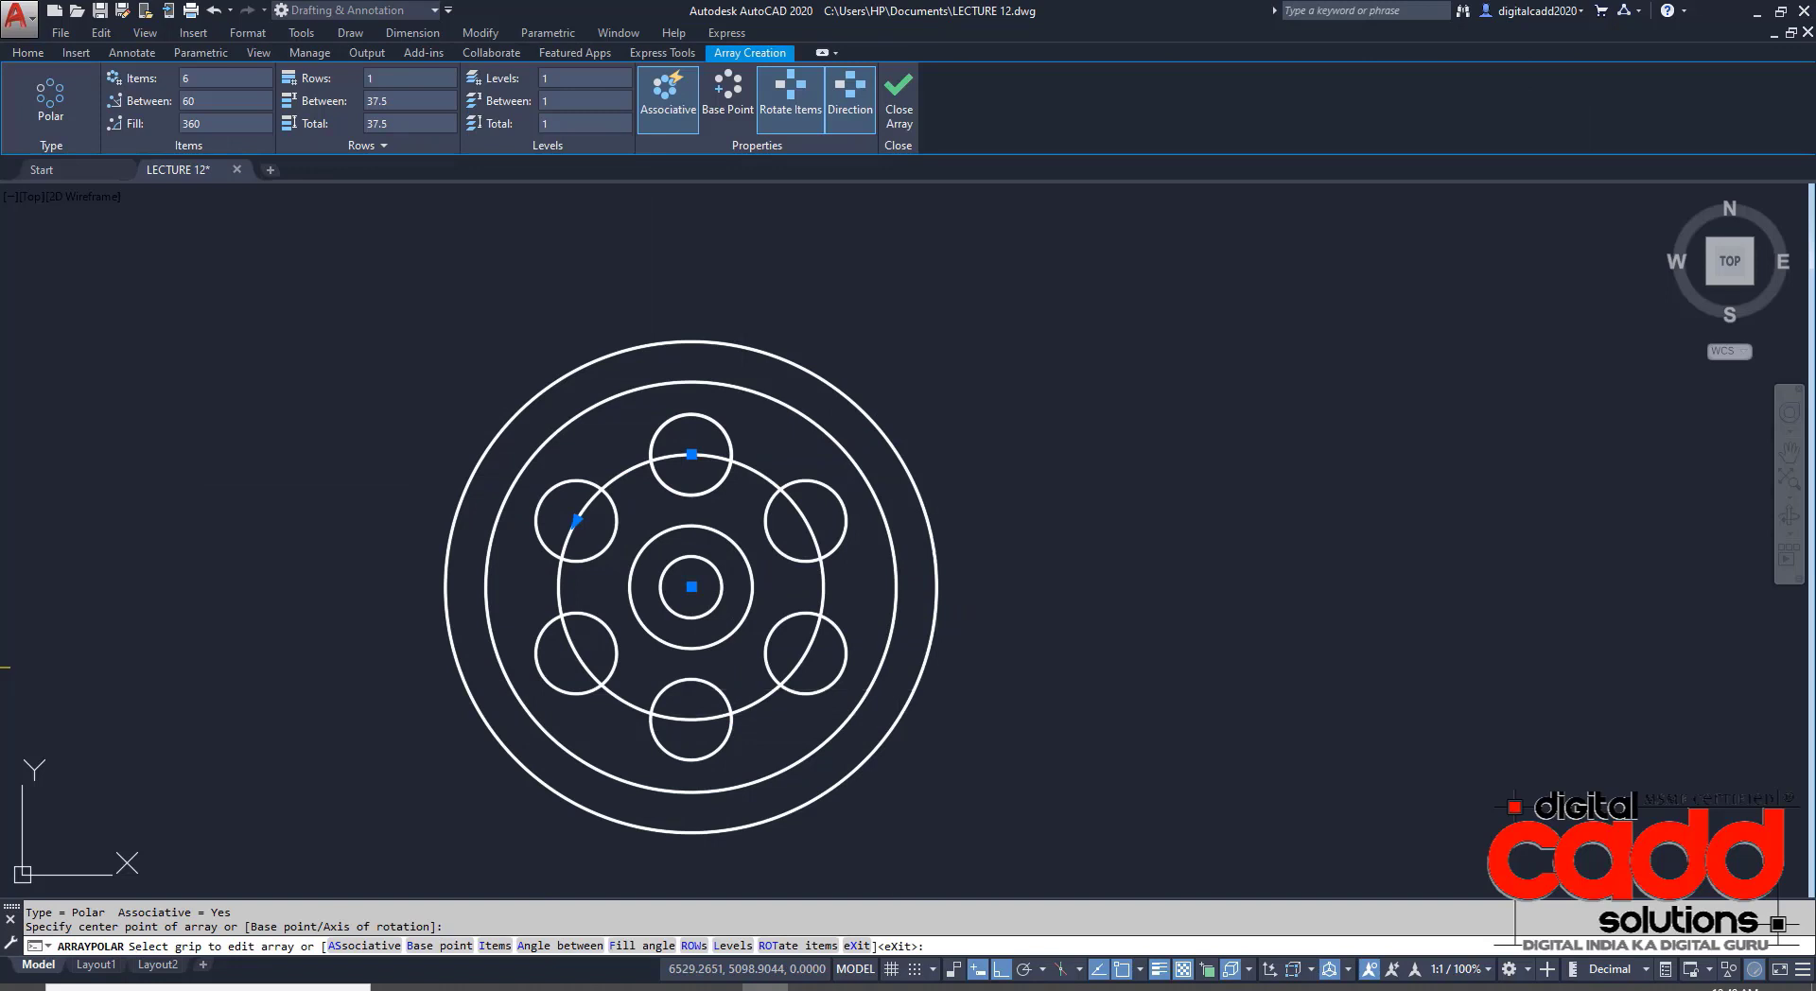
pyautogui.press('Escape')
pyautogui.moveTo(933, 681); pyautogui.dragTo(838, 700, button='middle')
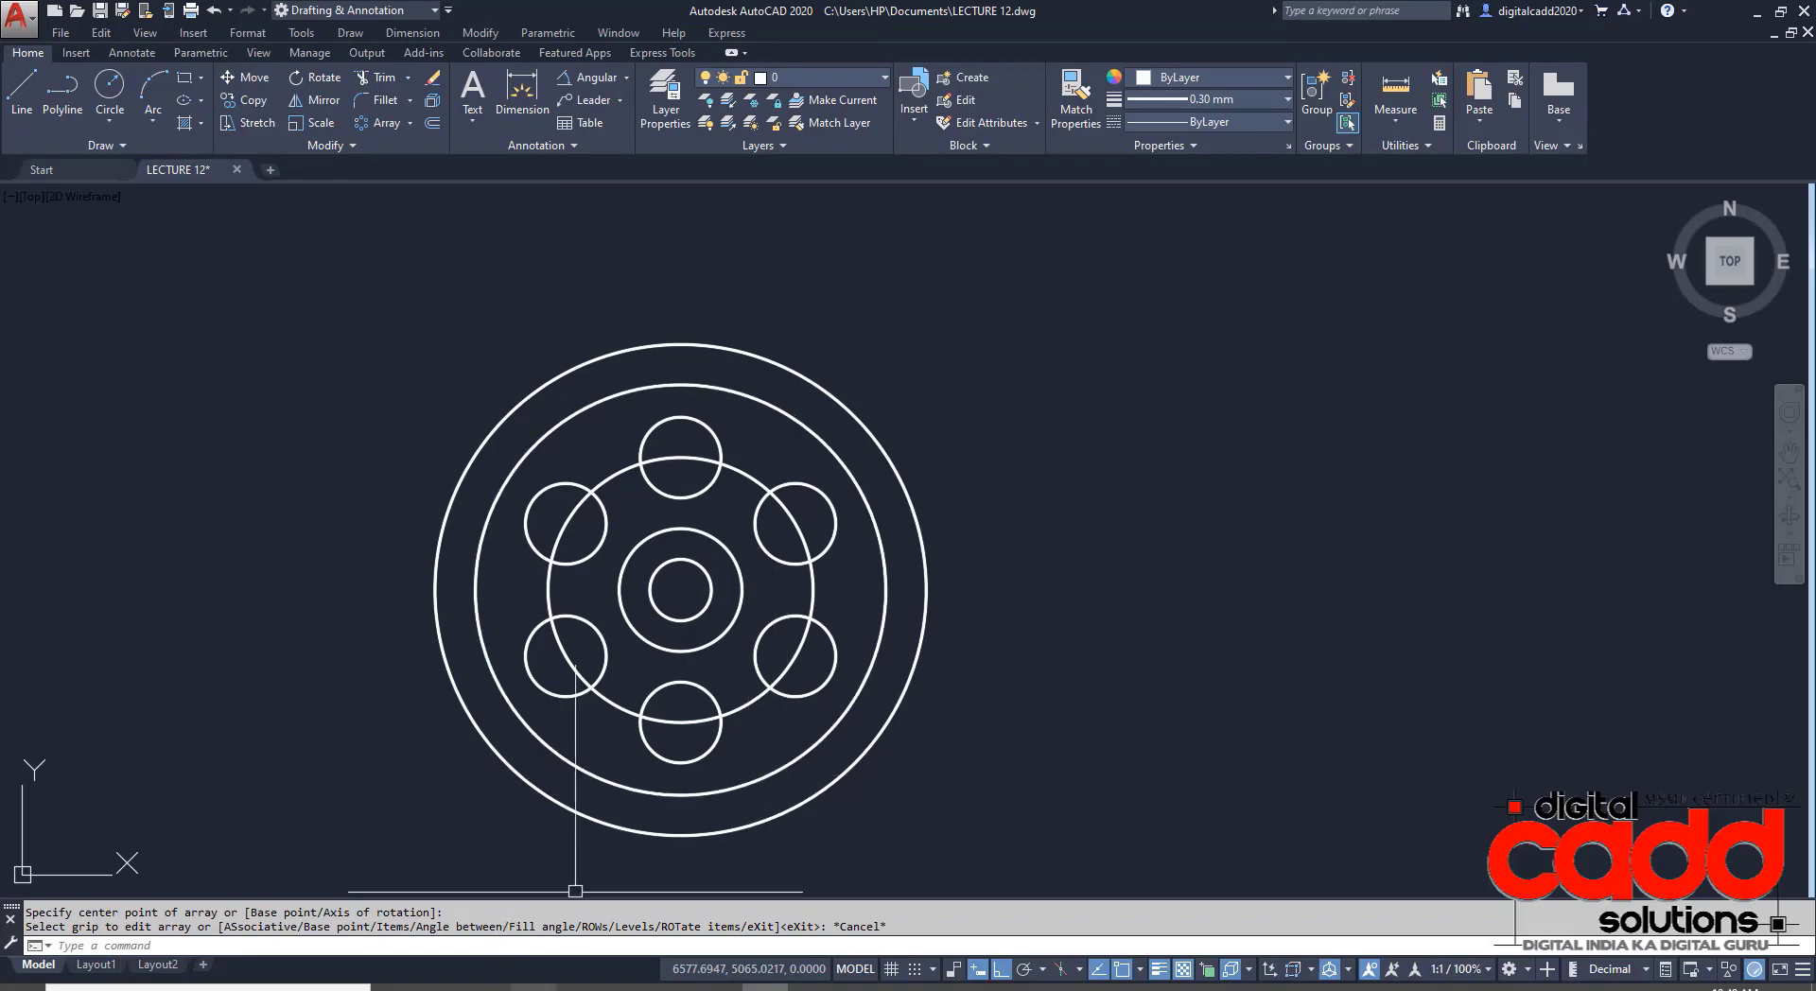
# - Check the tooth angle in the PDF drawing and draw a line about 171 mm long from the wheel center at 15 degrees
pyautogui.hotkey('alt', 'Tab')
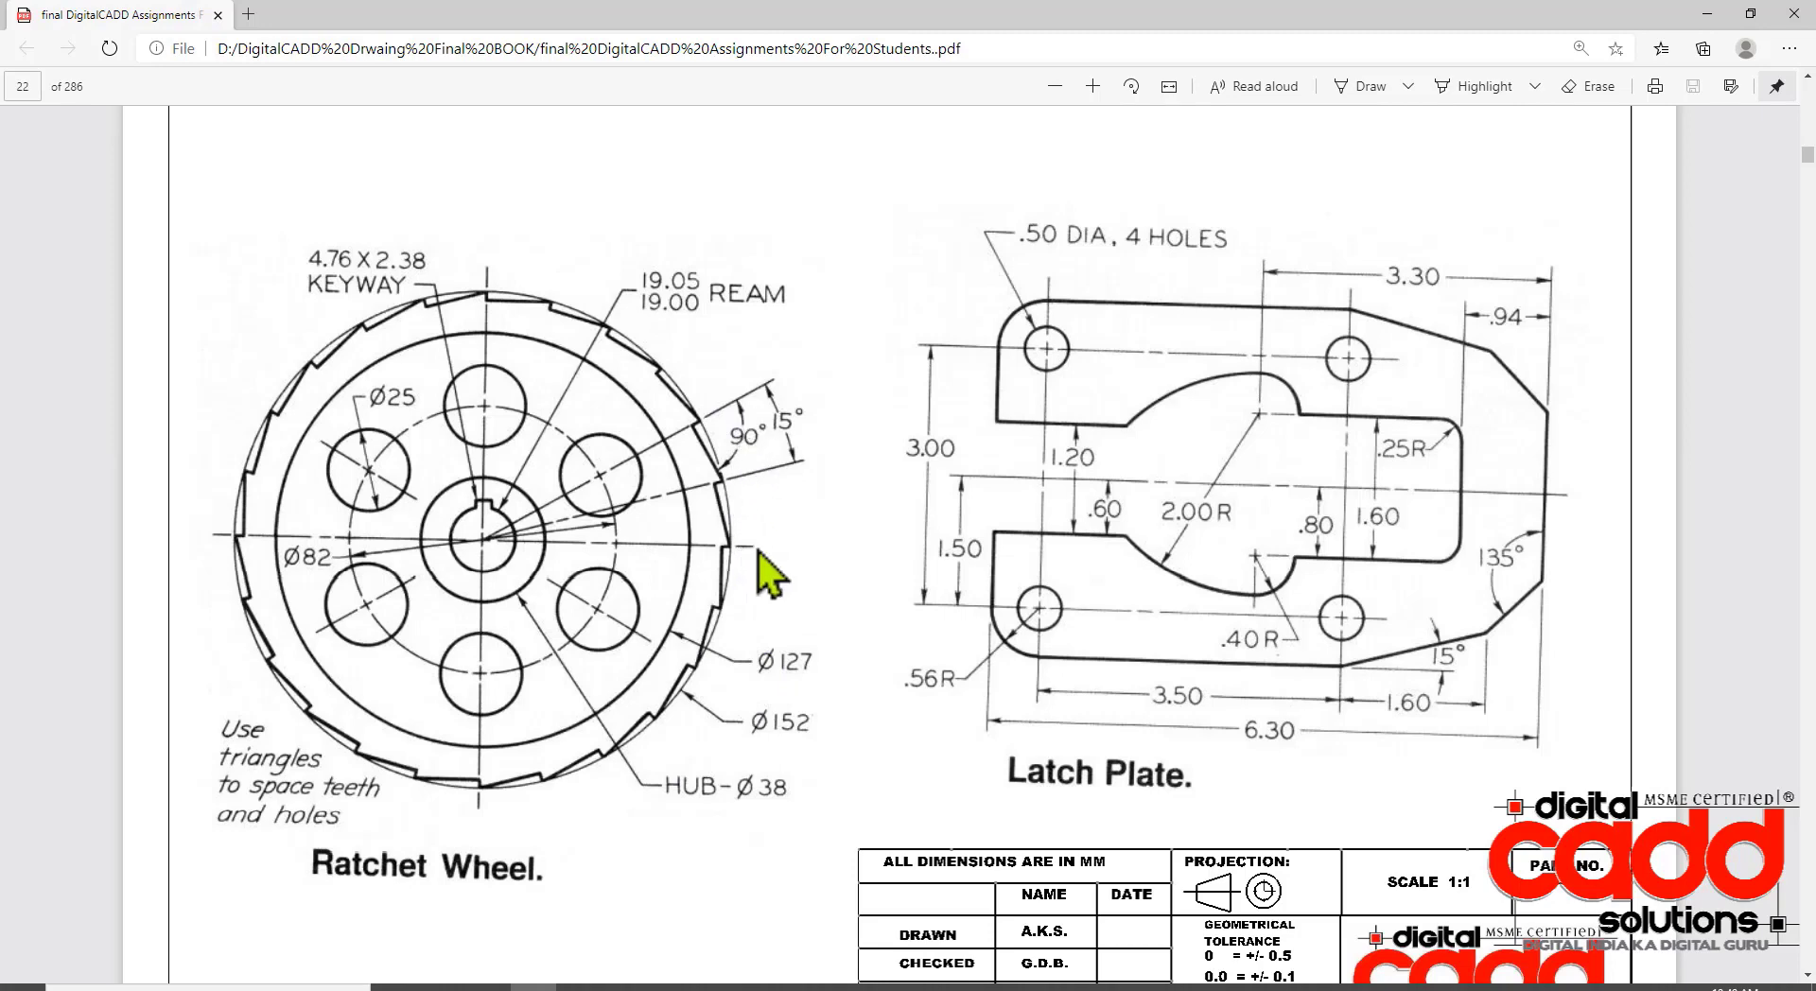
pyautogui.hotkey('alt', 'Tab')
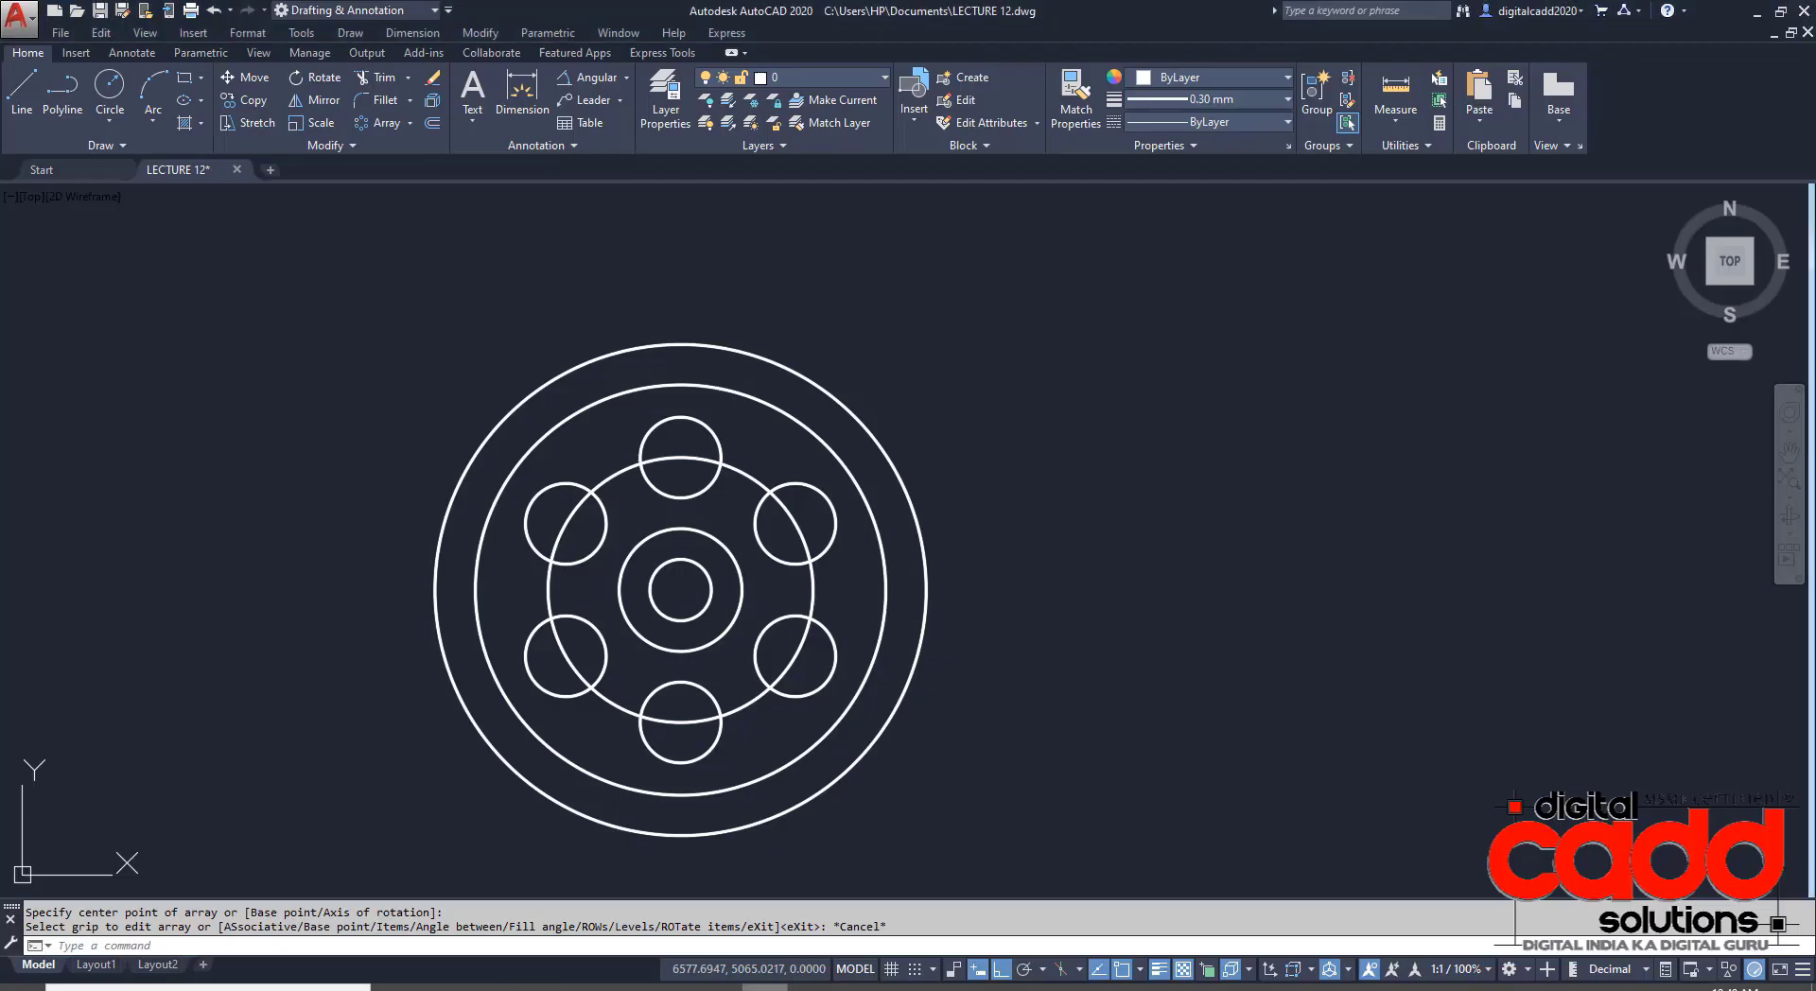
pyautogui.write('L')
pyautogui.press('Return')
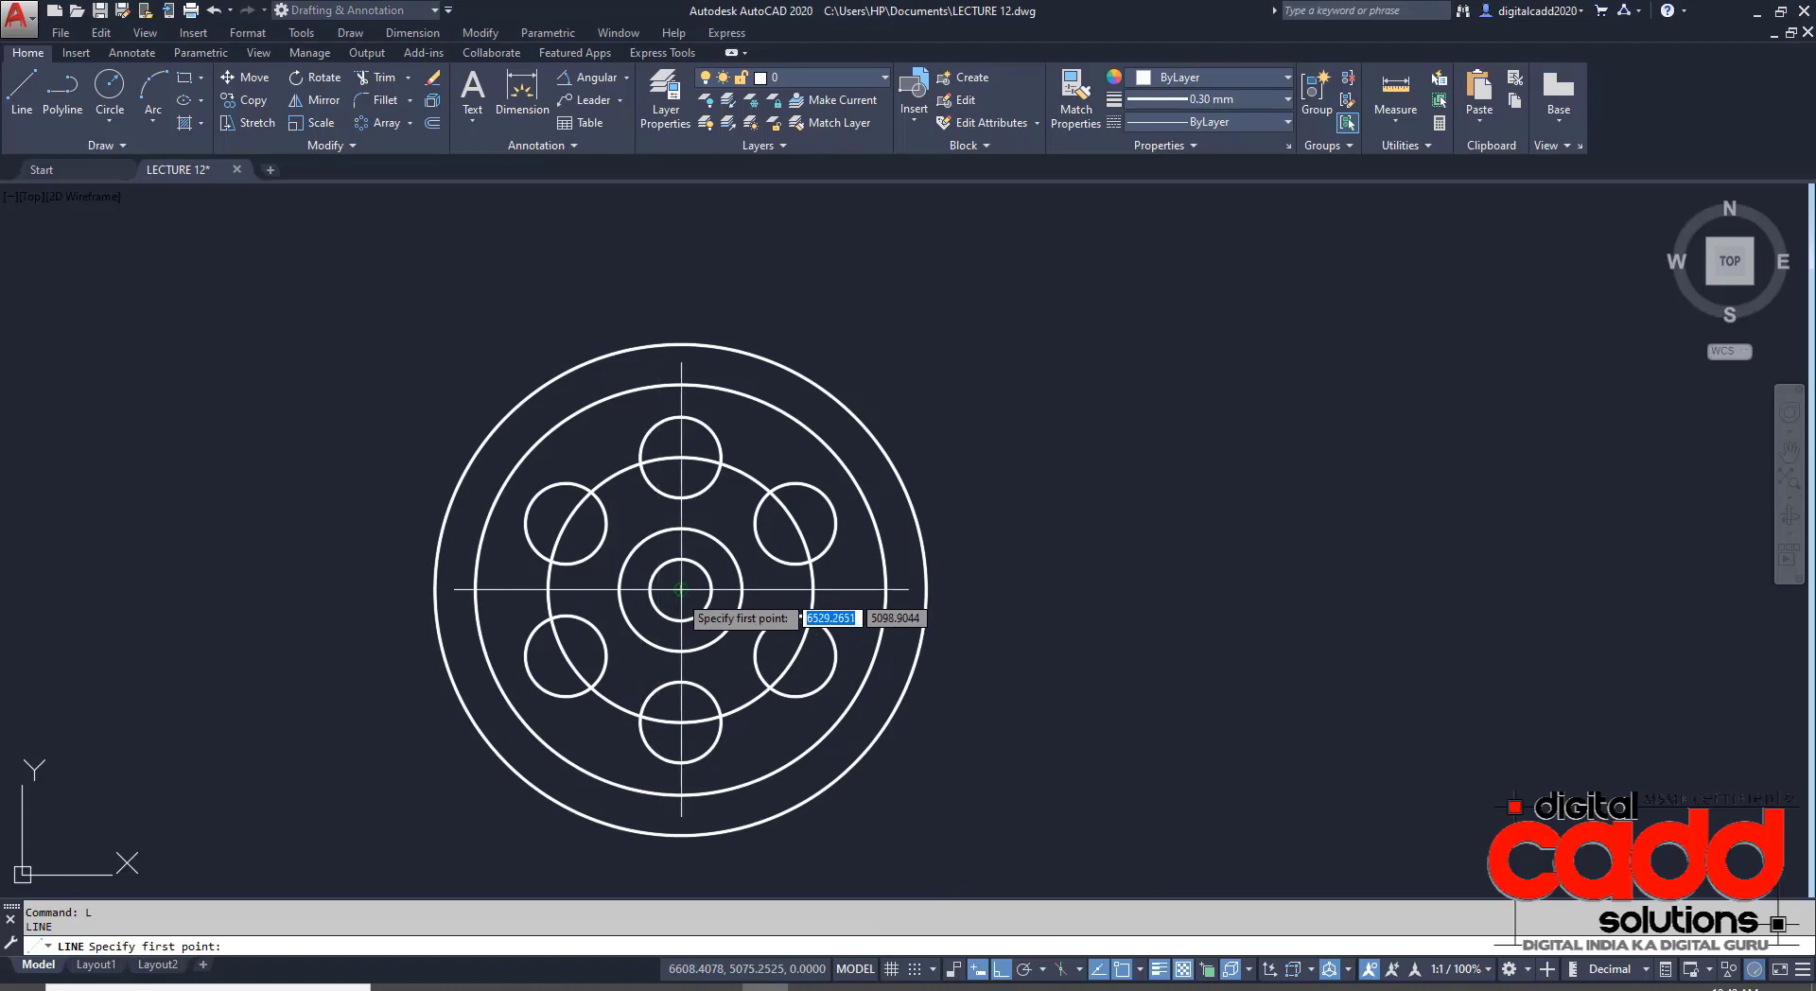
pyautogui.click(681, 589)
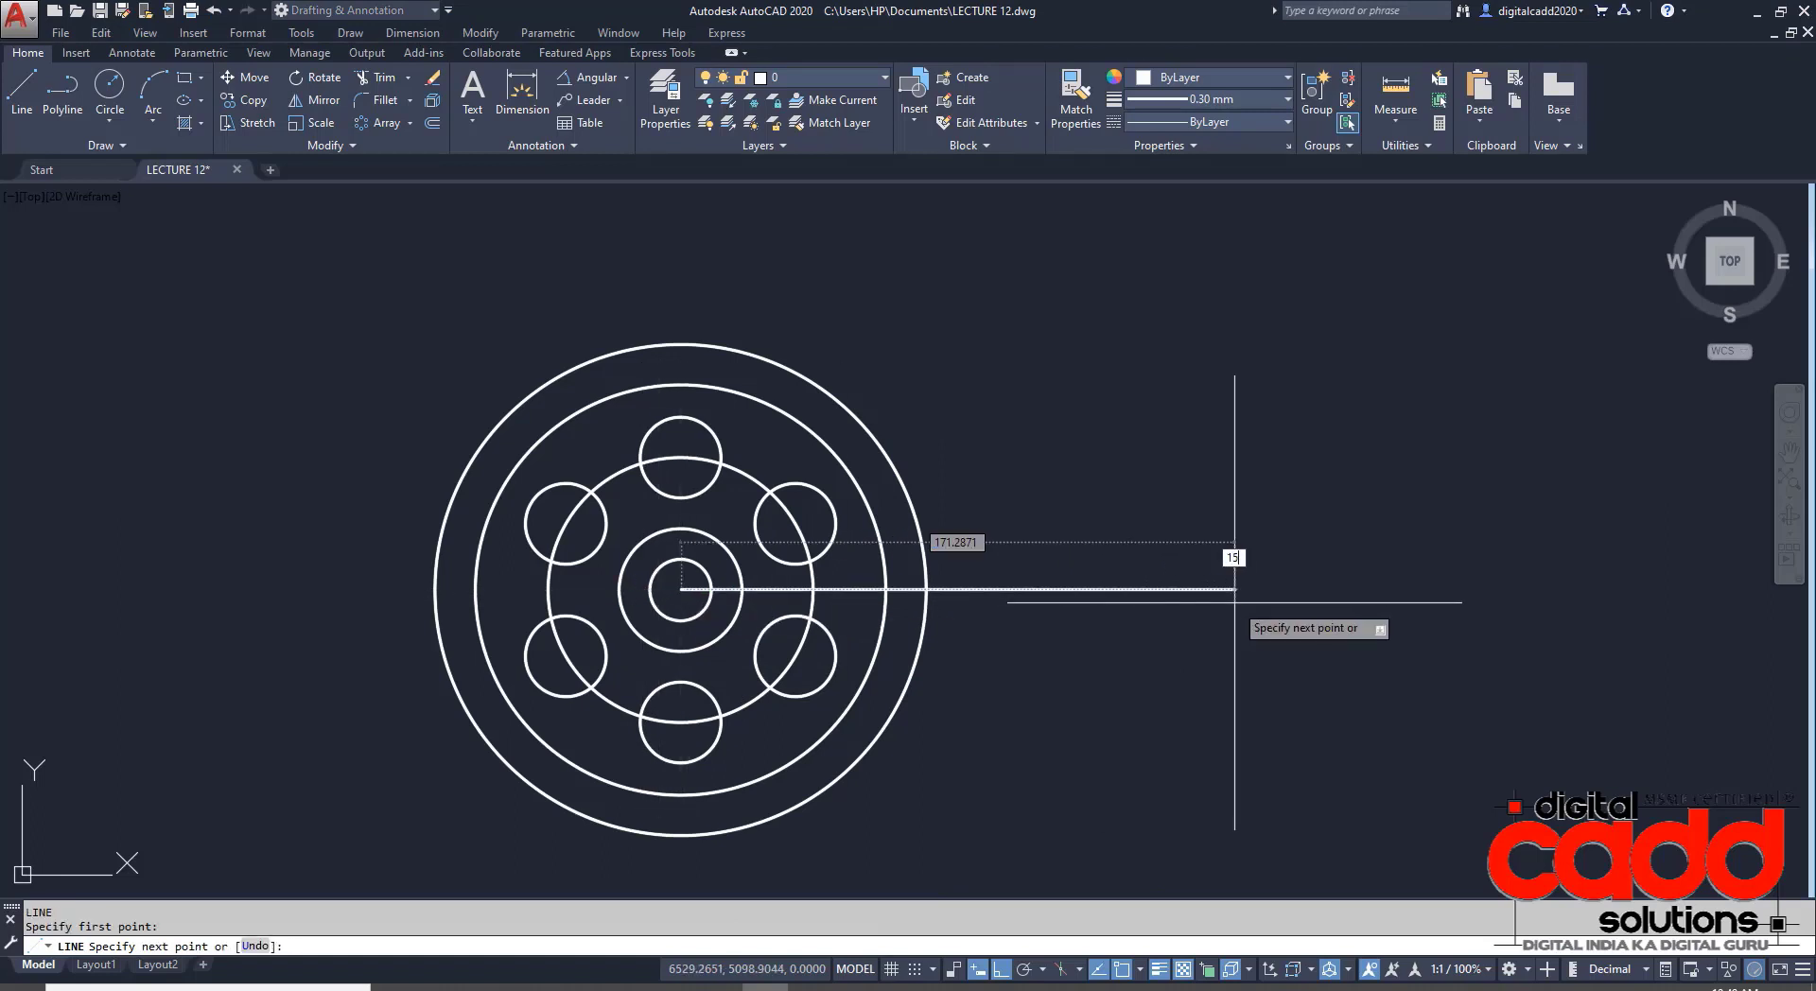
pyautogui.press('Return')
pyautogui.press('Return')
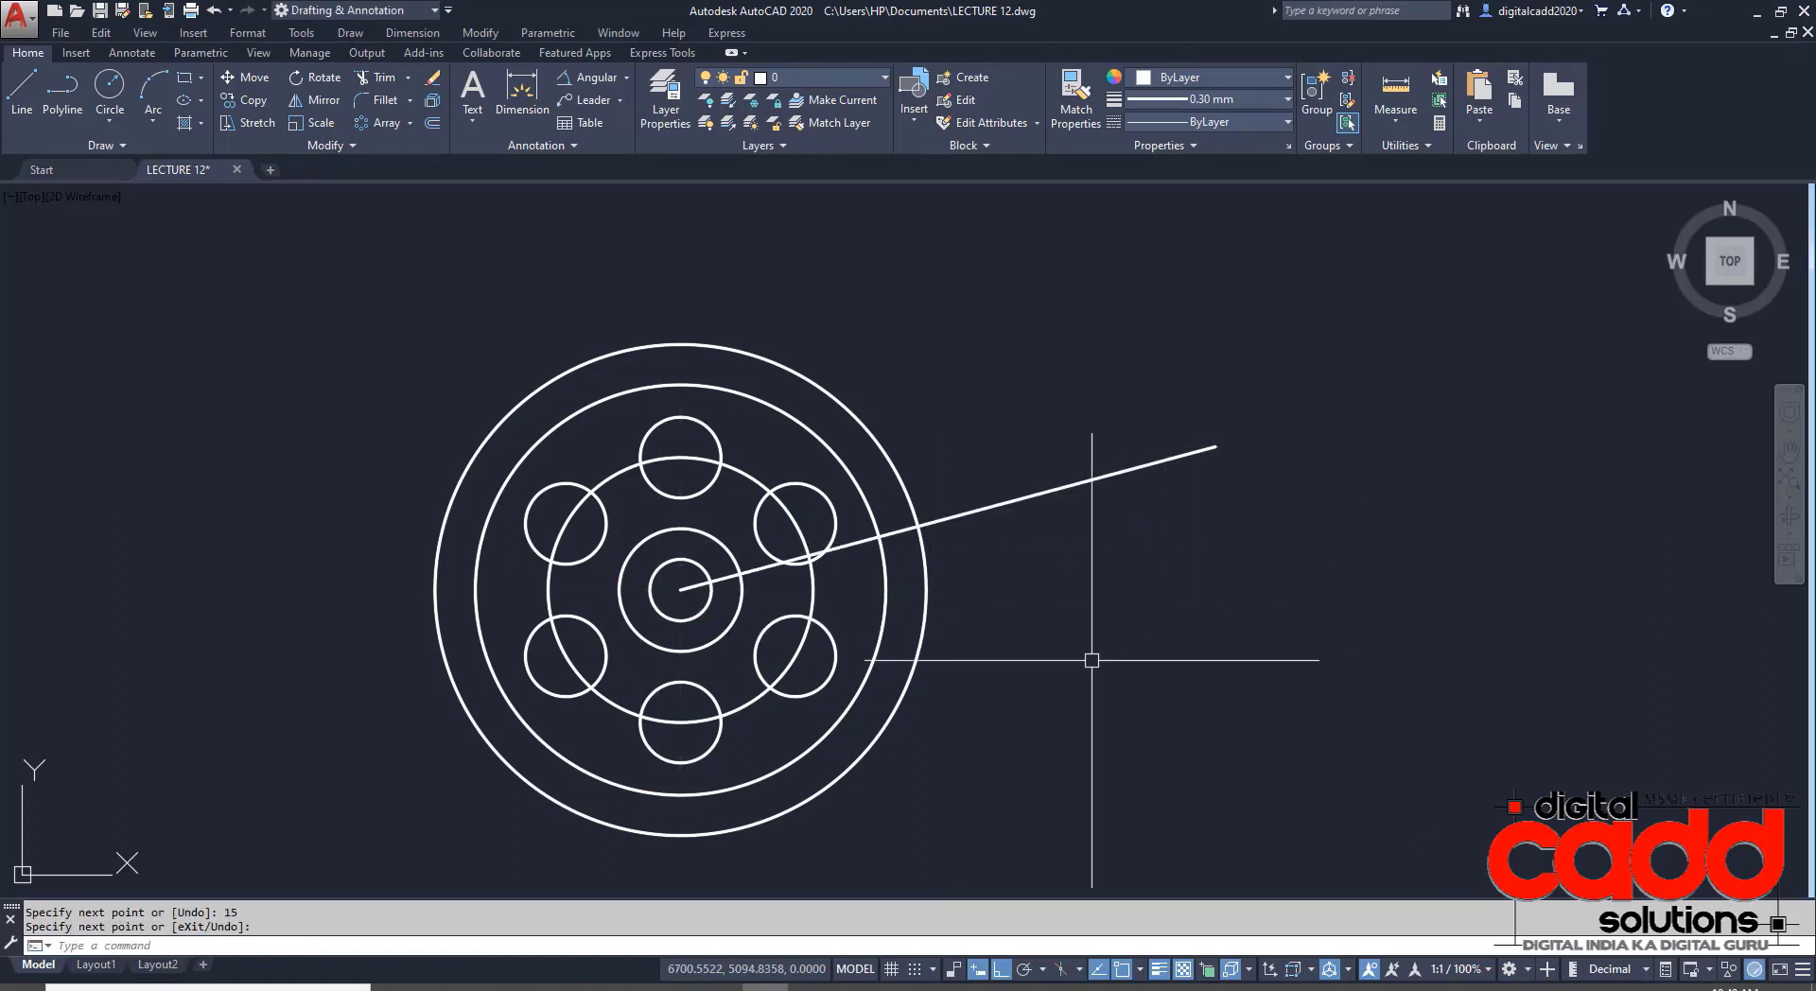
# - Recheck the tooth geometry in the PDF and draw a horizontal line about 120 mm long from the wheel center past the outer circle
pyautogui.hotkey('alt', 'Tab')
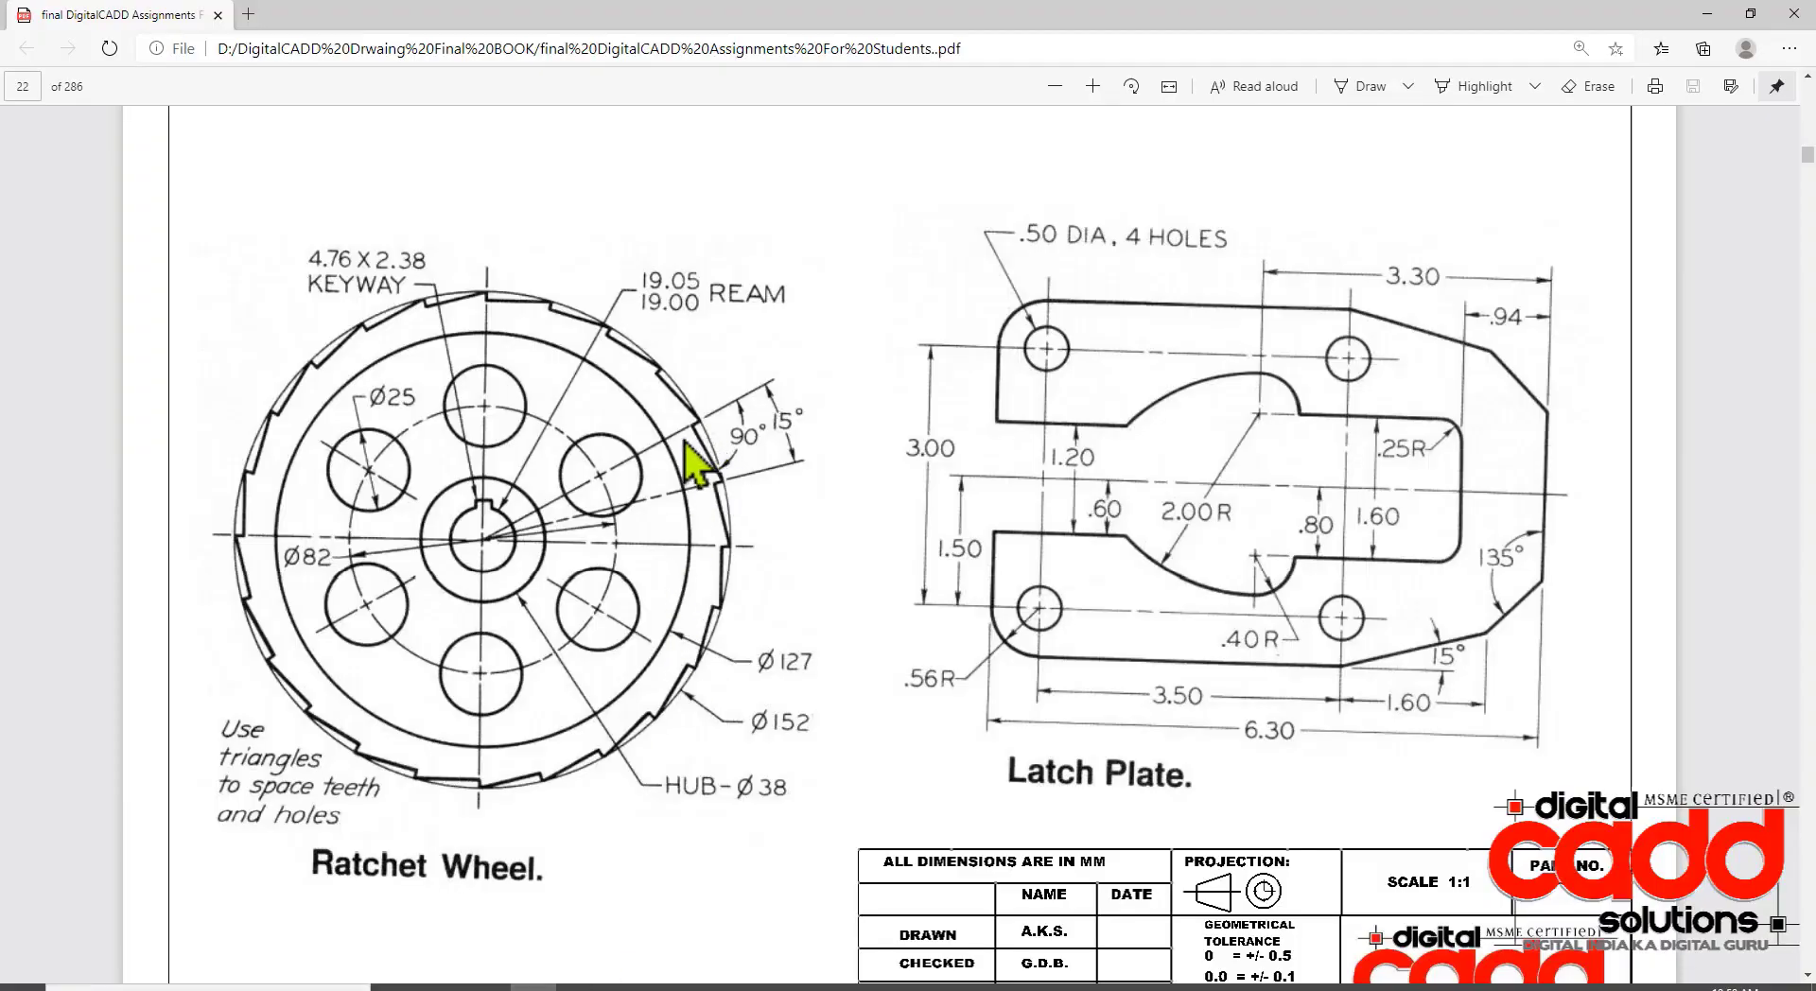
pyautogui.hotkey('alt', 'Tab')
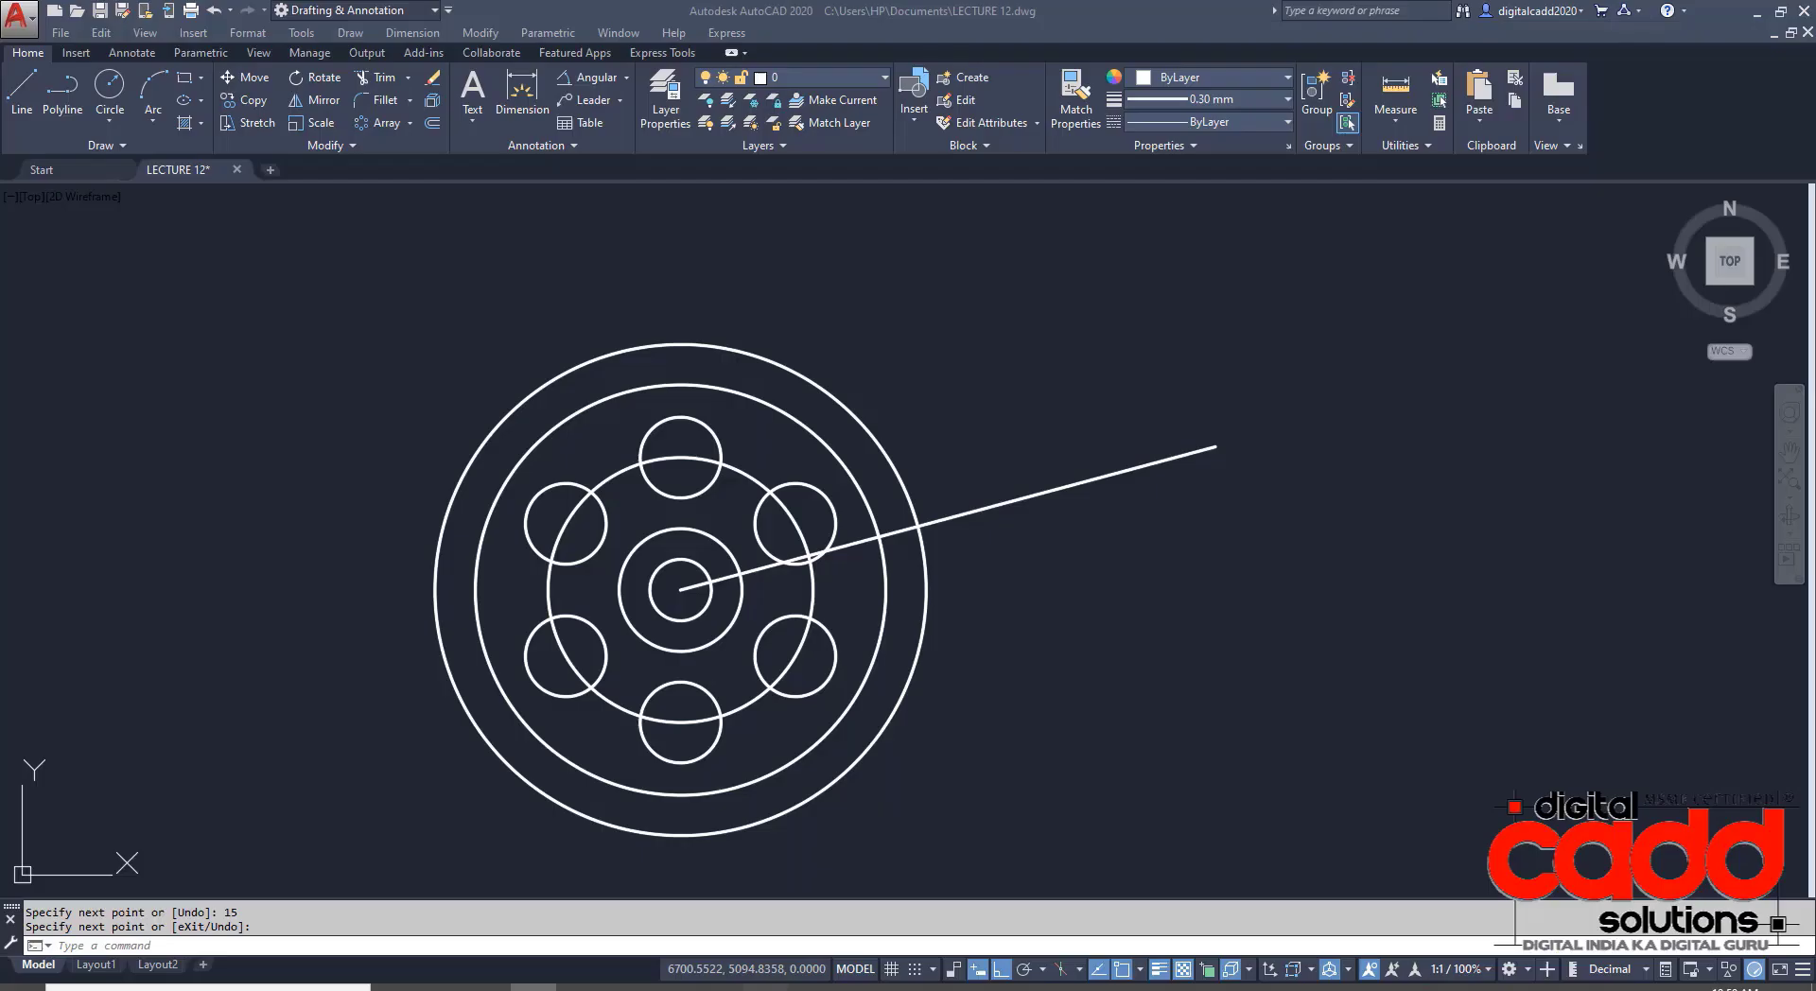
pyautogui.press('Return')
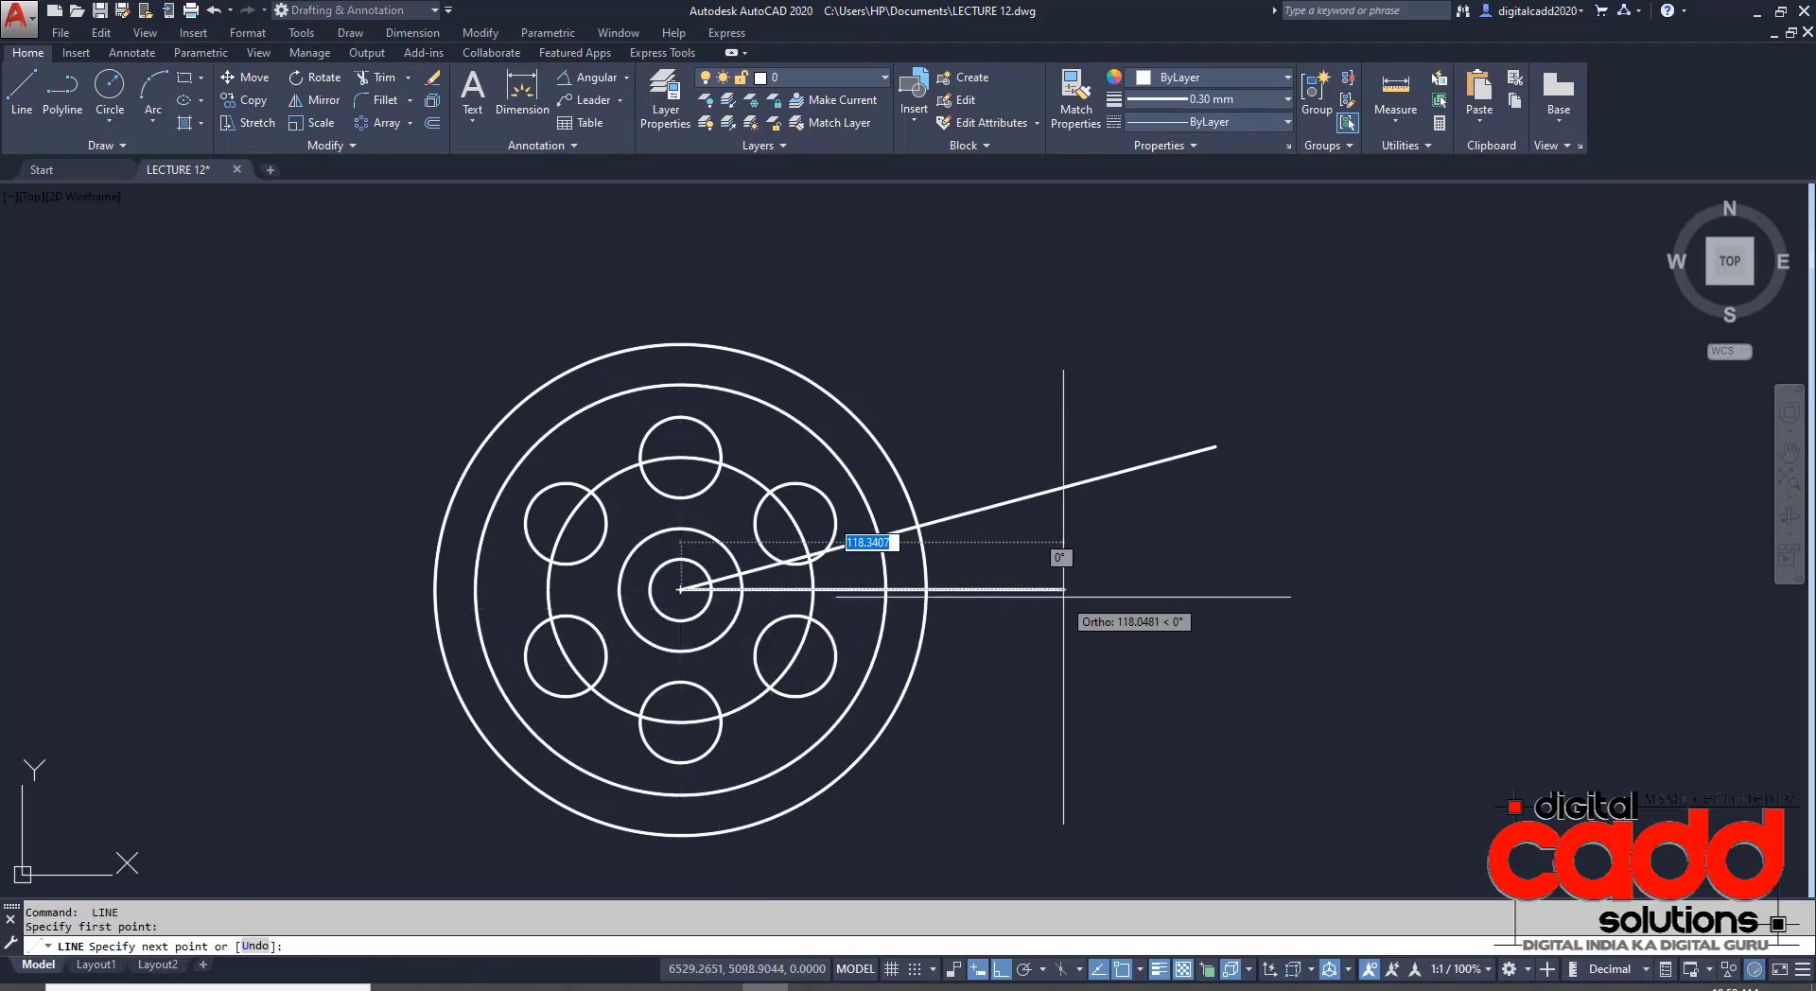
# - Draw a tooth line from where the horizontal line crosses the outer circle, perpendicular to the 15-degree line
pyautogui.scroll(4, 997, 577)
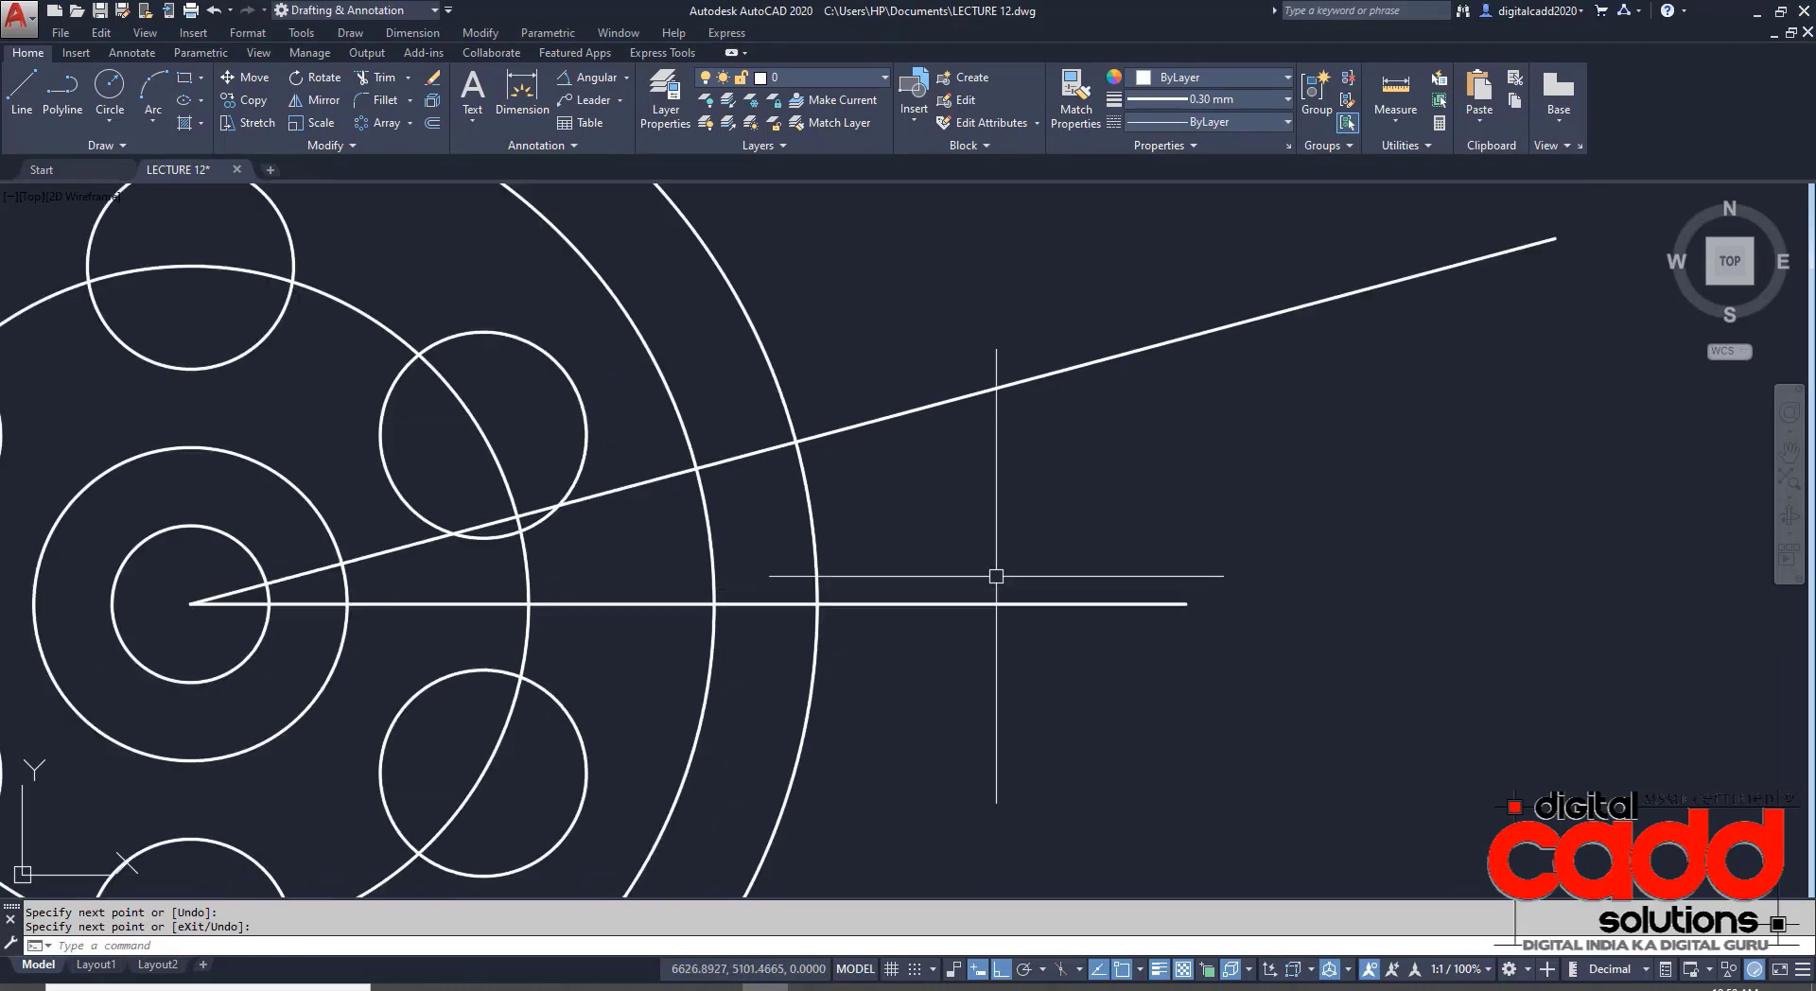
pyautogui.click(817, 604)
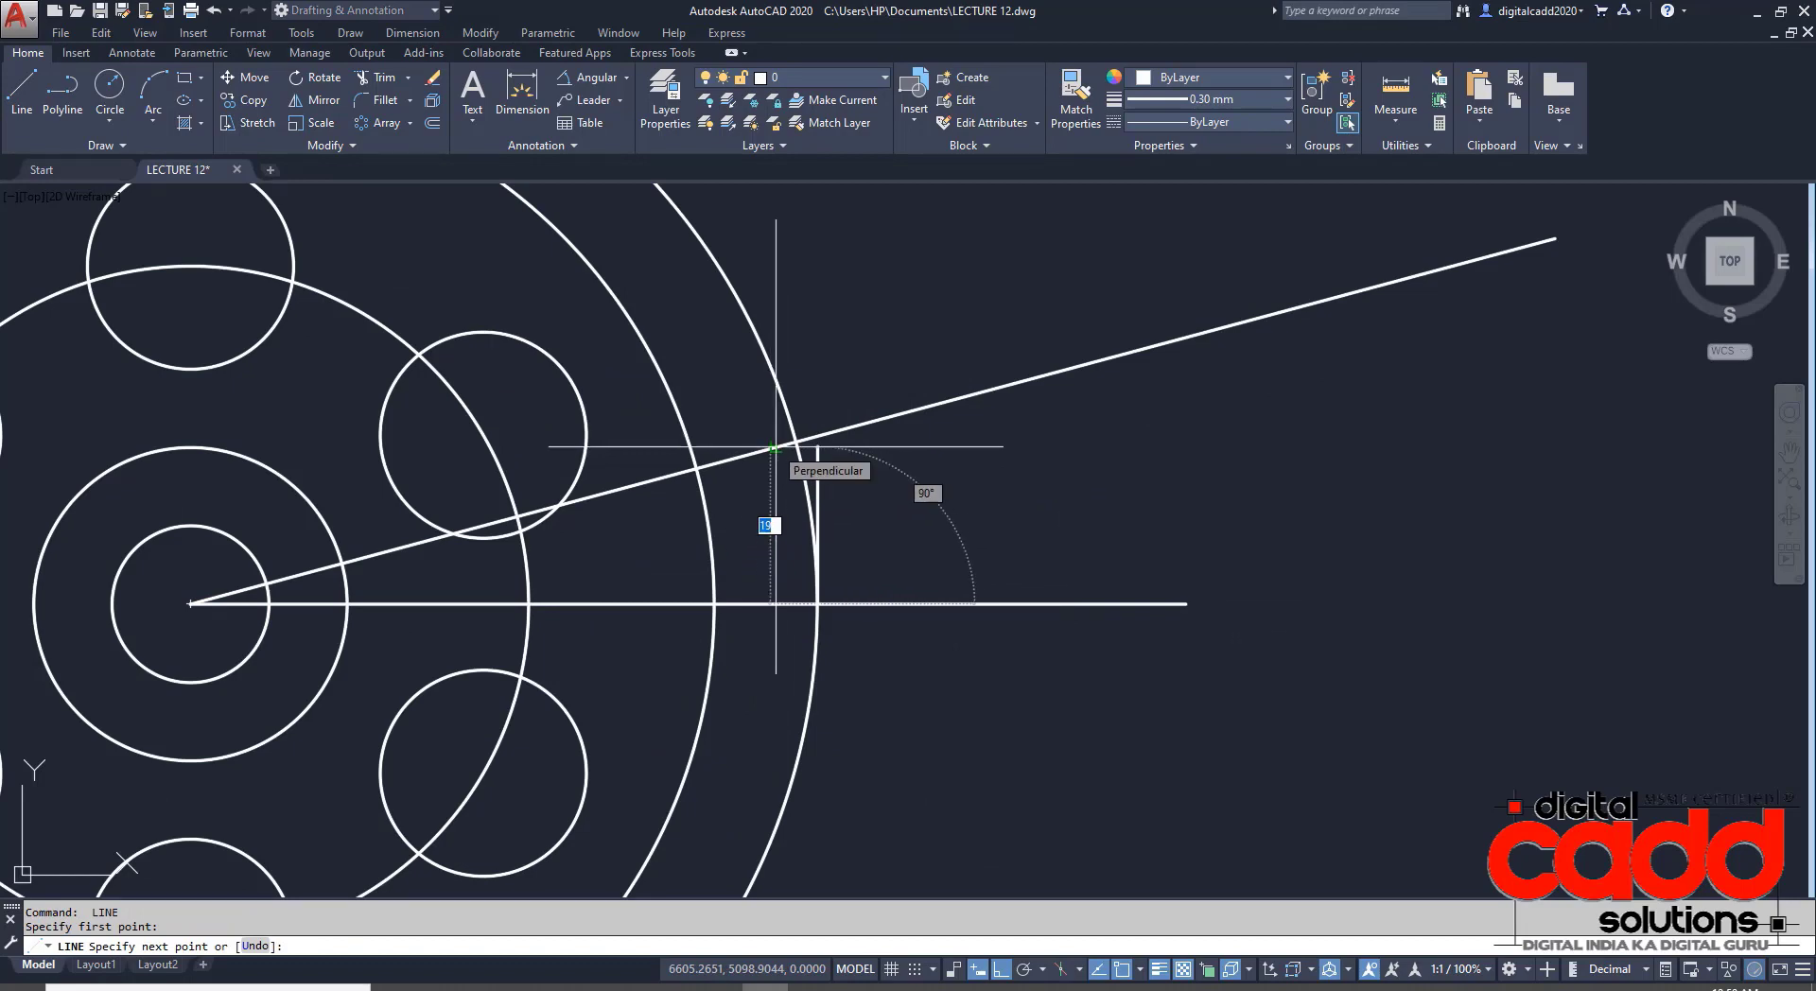
# - Finish the tooth's long edge perpendicular to the angled line, and trim that line beyond the outer circle and inside the tooth
pyautogui.click(776, 447)
pyautogui.press('Return')
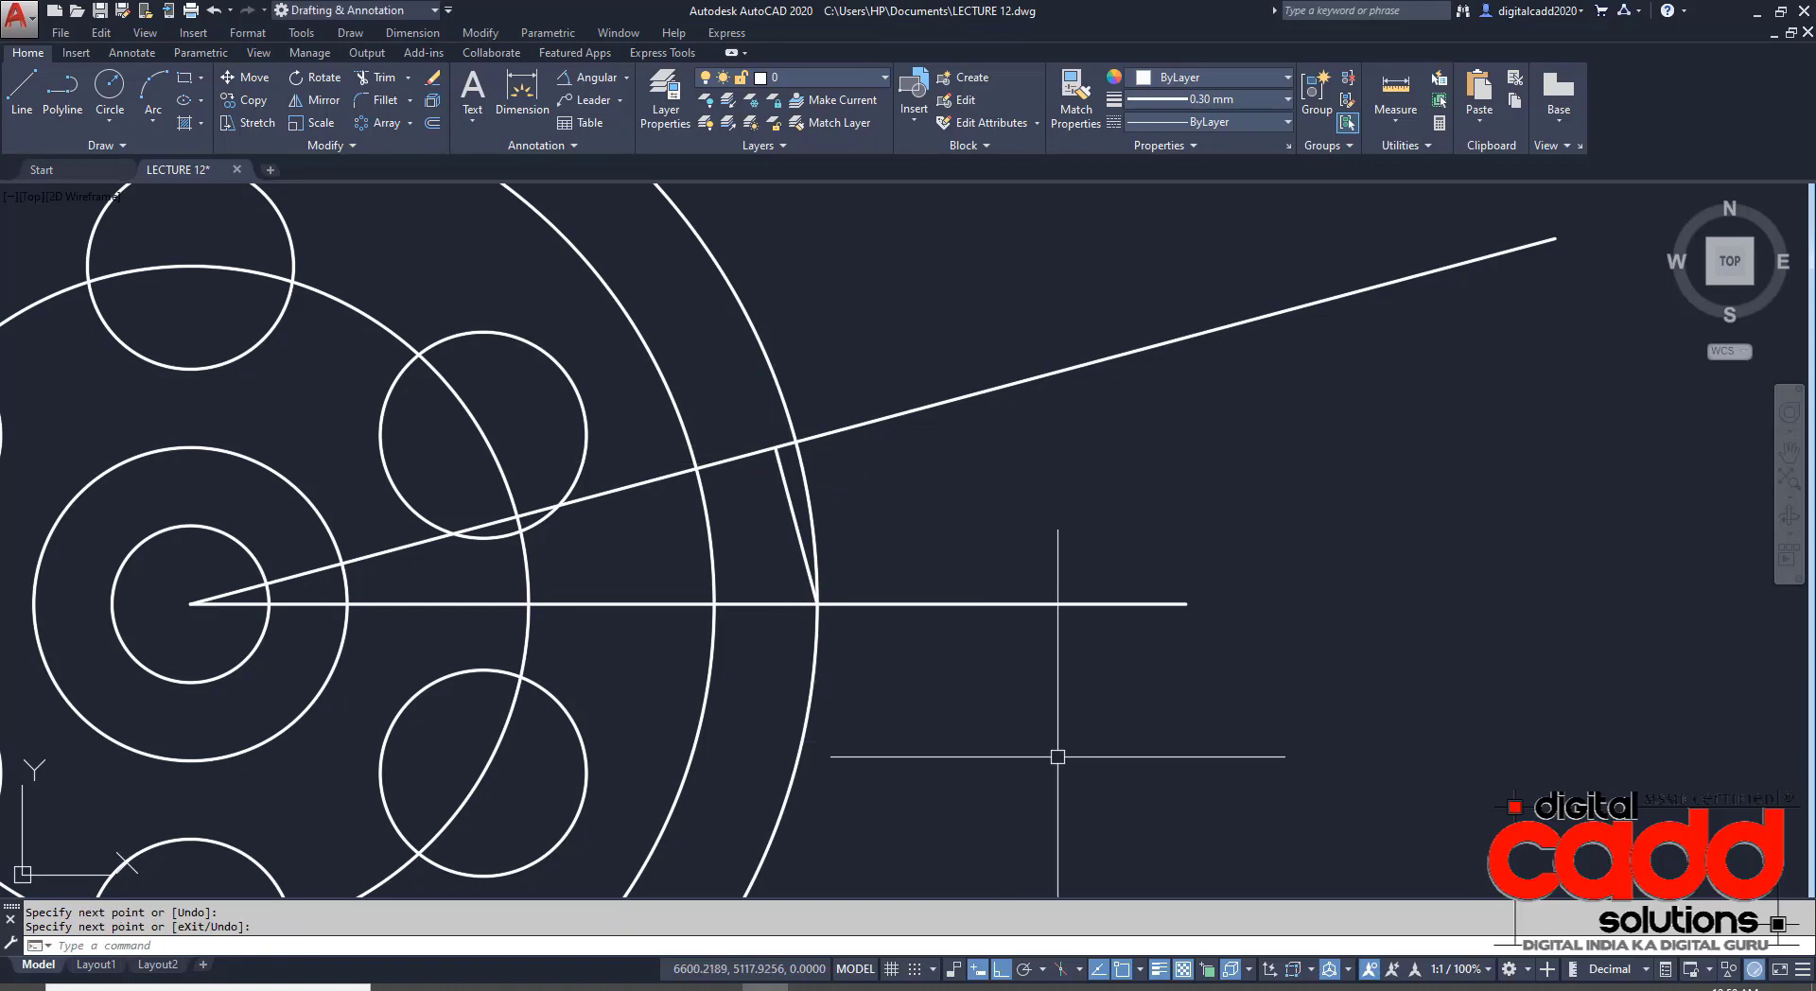
pyautogui.write('tr')
pyautogui.press('Return')
pyautogui.click(1021, 384)
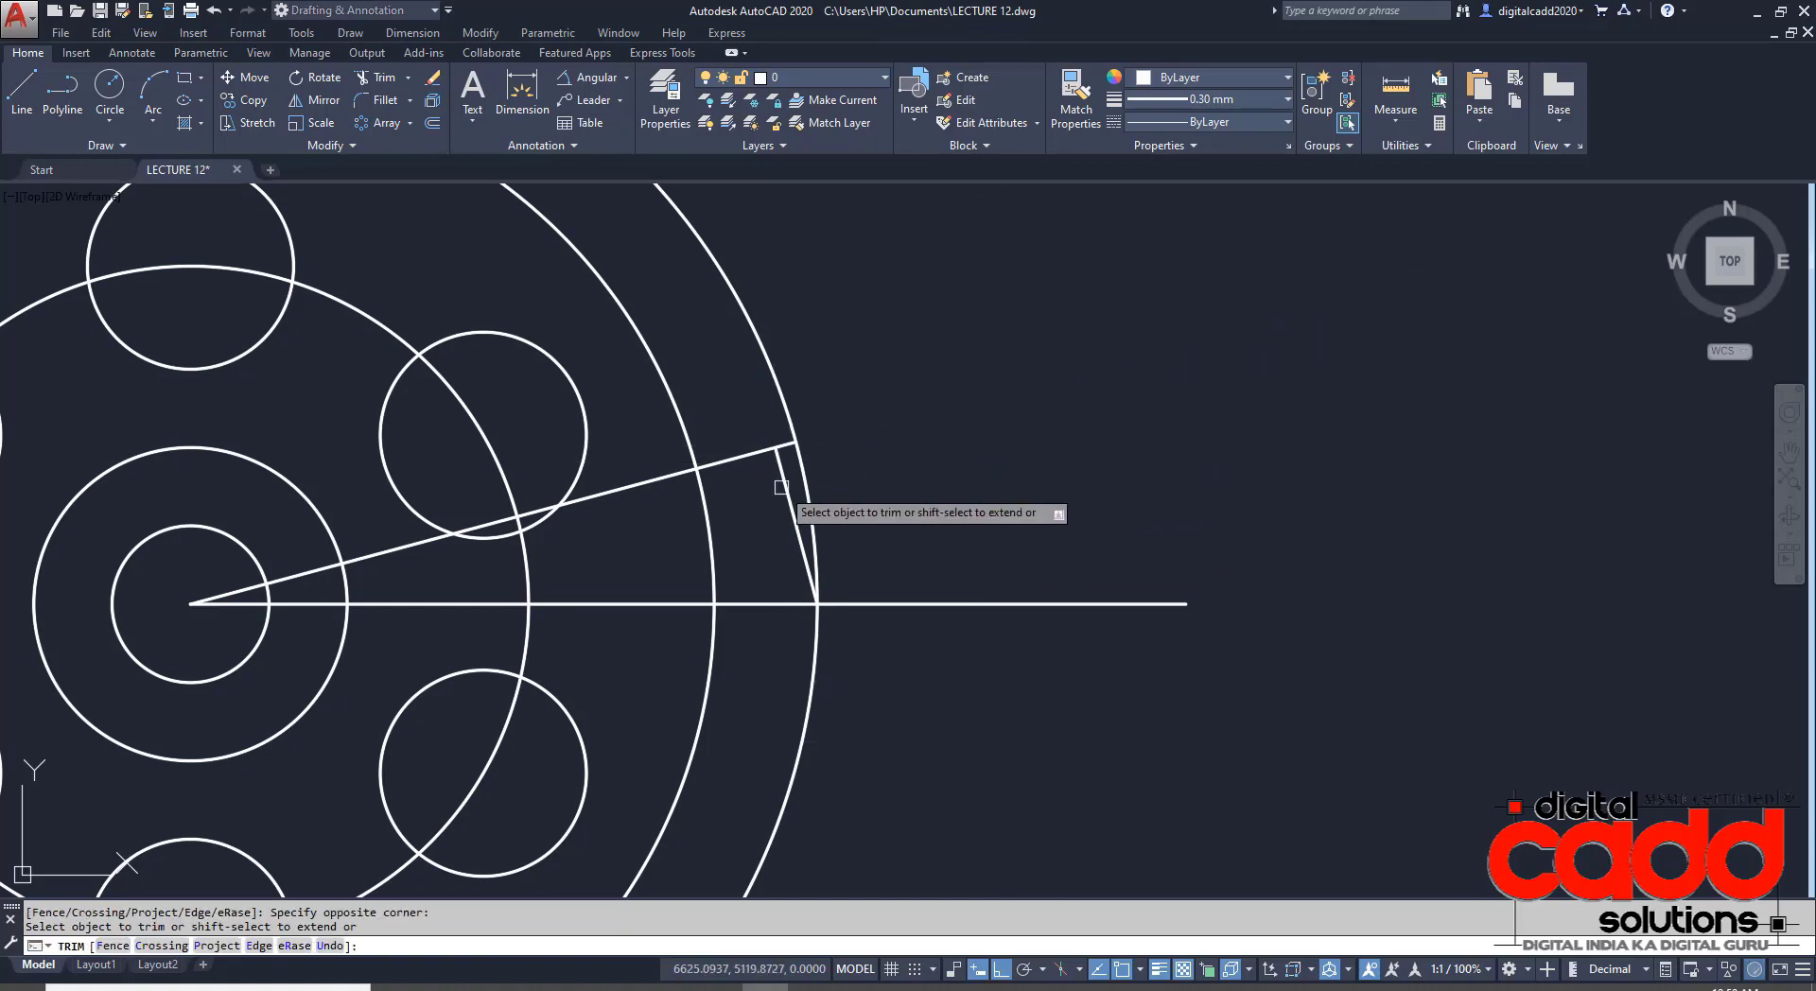
pyautogui.click(747, 456)
pyautogui.press('Return')
# - Erase the leftover angled segment inside the wheel and the horizontal construction line from the centre
pyautogui.click(672, 482)
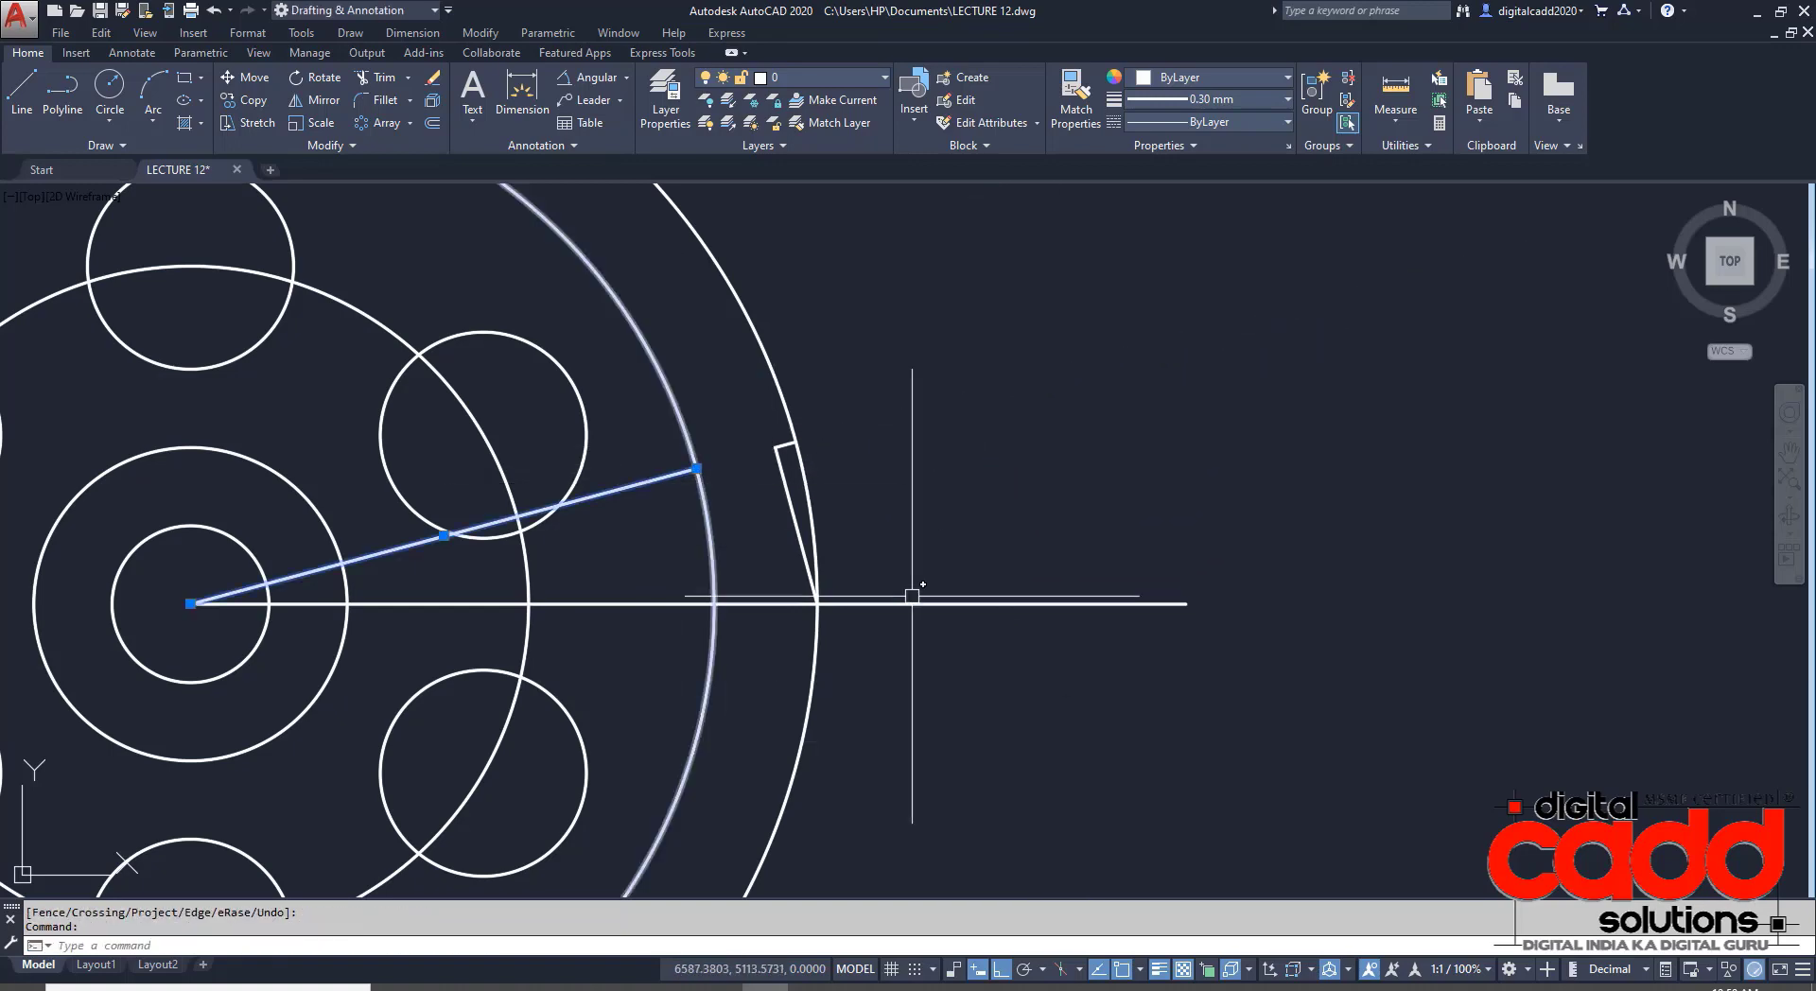
pyautogui.click(1046, 567)
pyautogui.click(948, 706)
pyautogui.write('E')
pyautogui.press('Return')
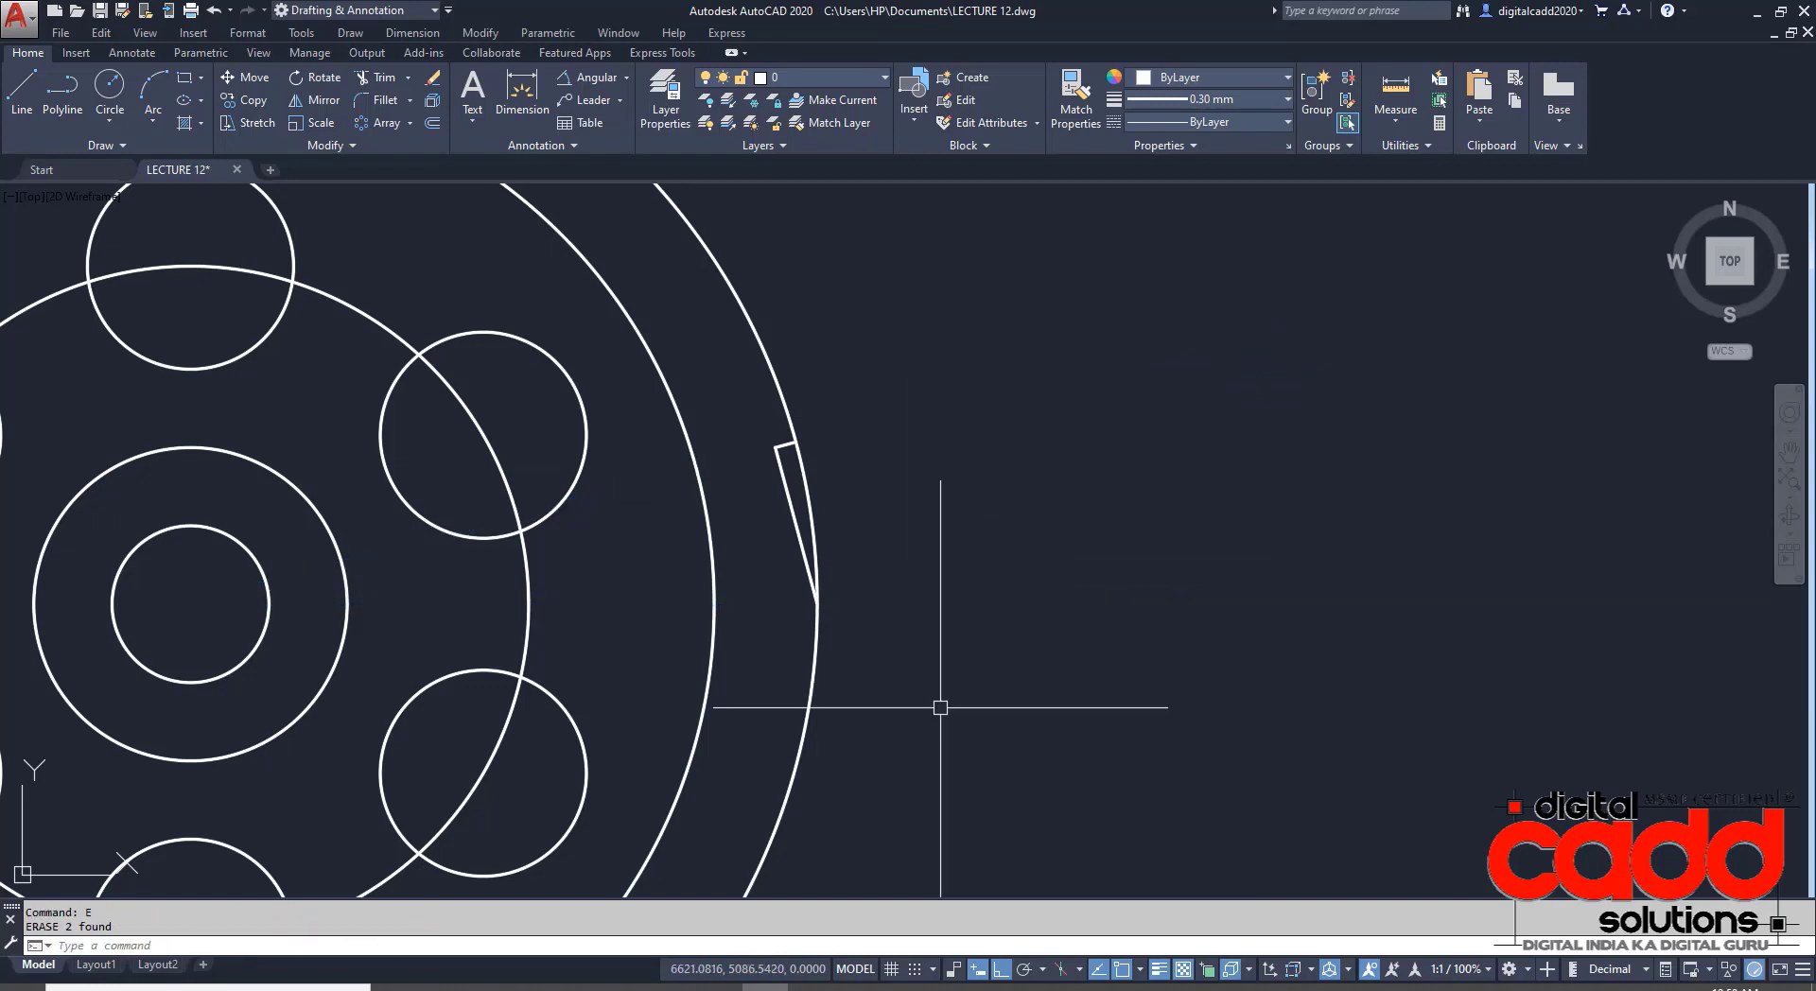
pyautogui.scroll(-3, 771, 617)
pyautogui.moveTo(764, 732); pyautogui.dragTo(828, 665, button='middle')
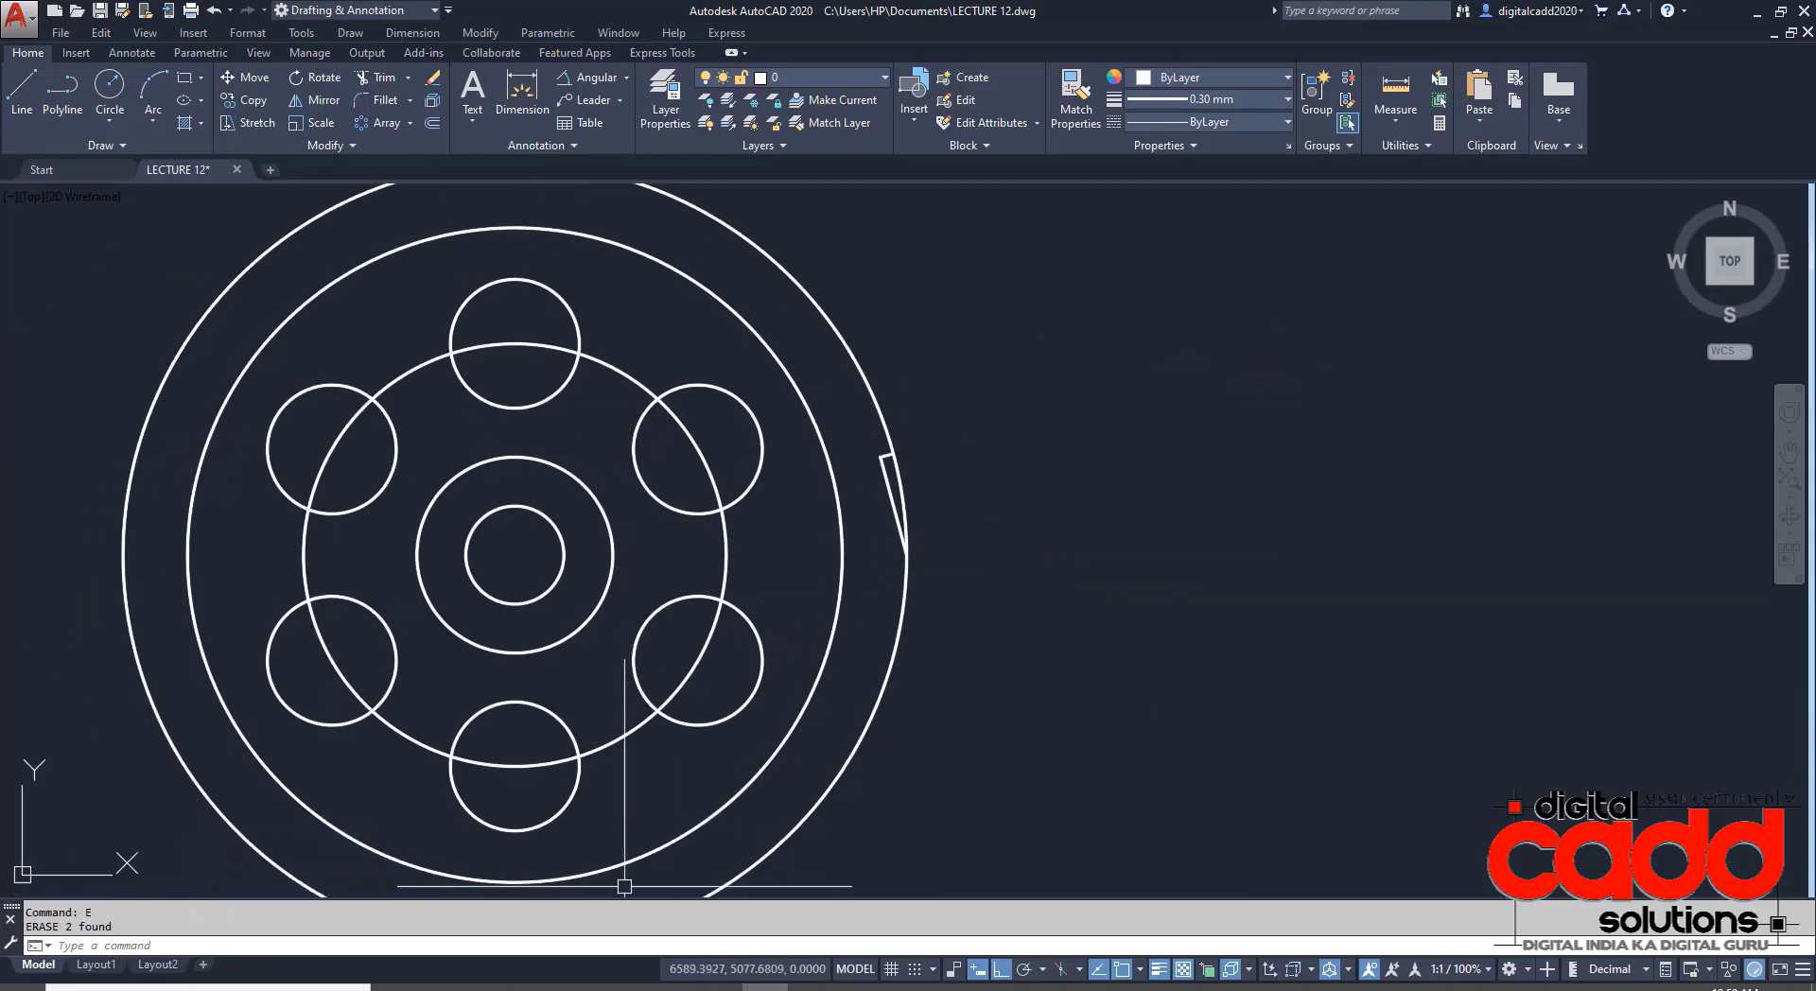
# - Check the tooth angle on the Ratchet Wheel reference PDF and calculate 360/15 with QuickCalc back in AutoCAD
pyautogui.click(536, 986)
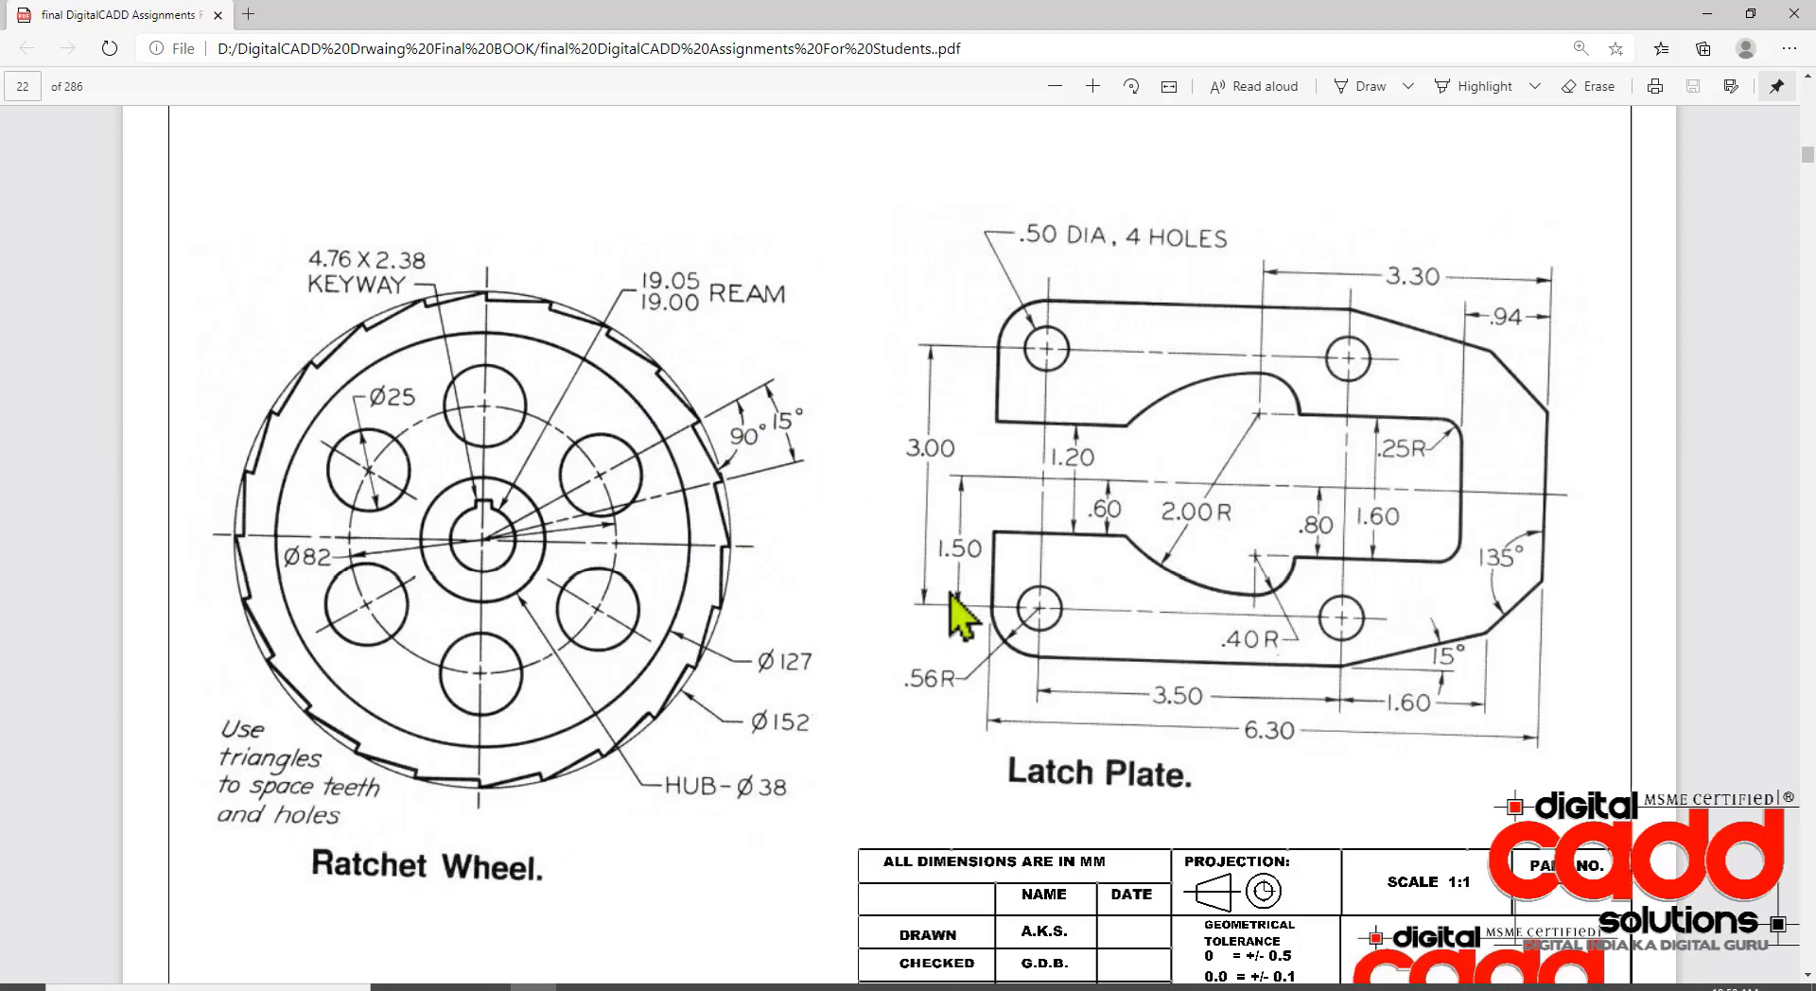
pyautogui.click(767, 988)
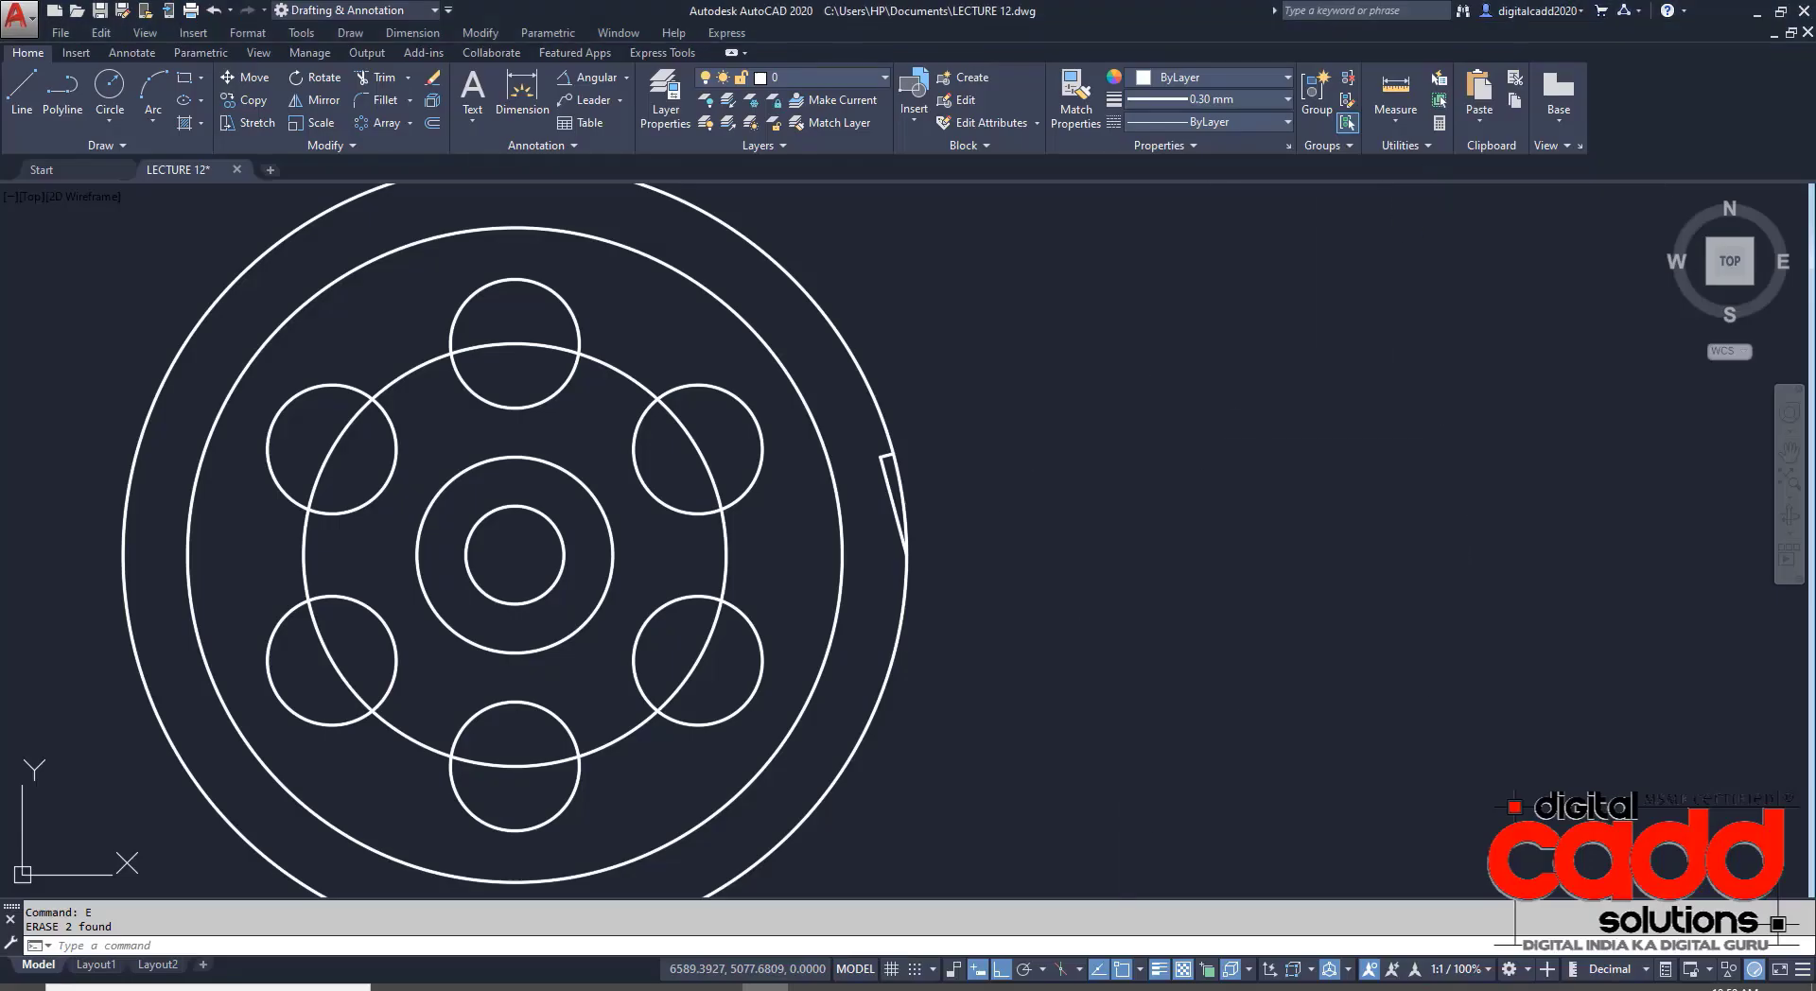
pyautogui.write('qc')
pyautogui.press('Return')
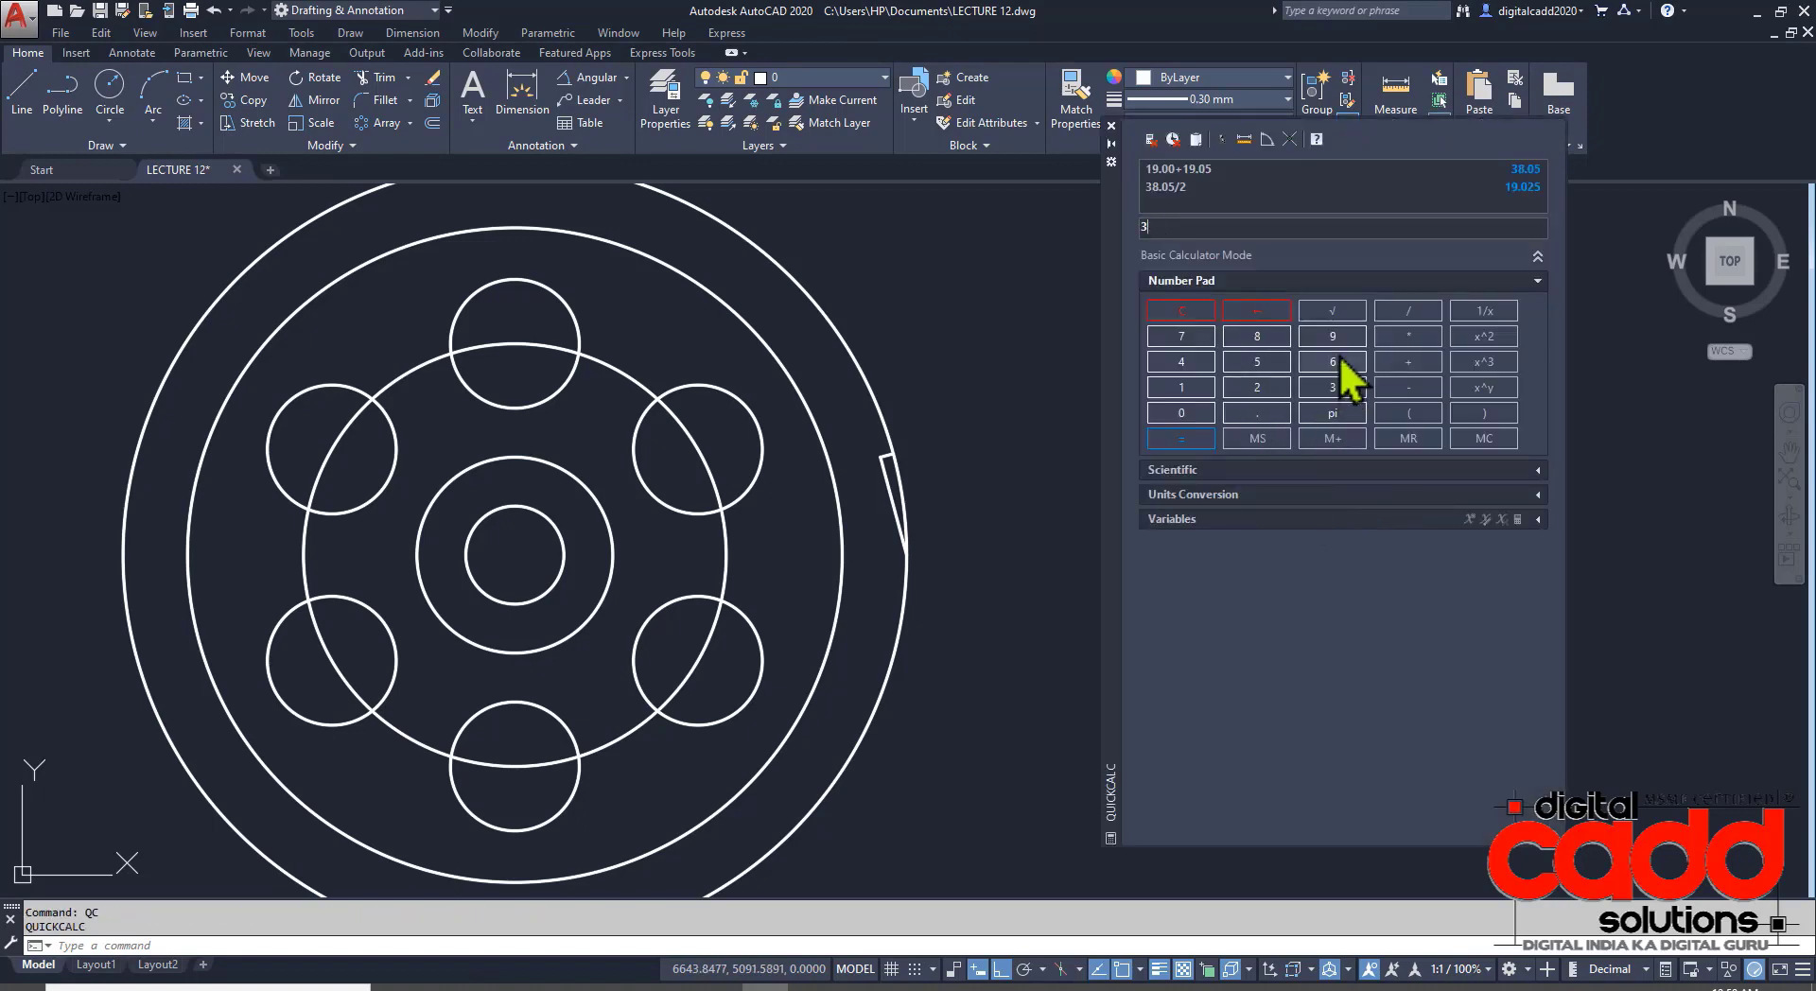
pyautogui.click(1421, 307)
pyautogui.click(1180, 438)
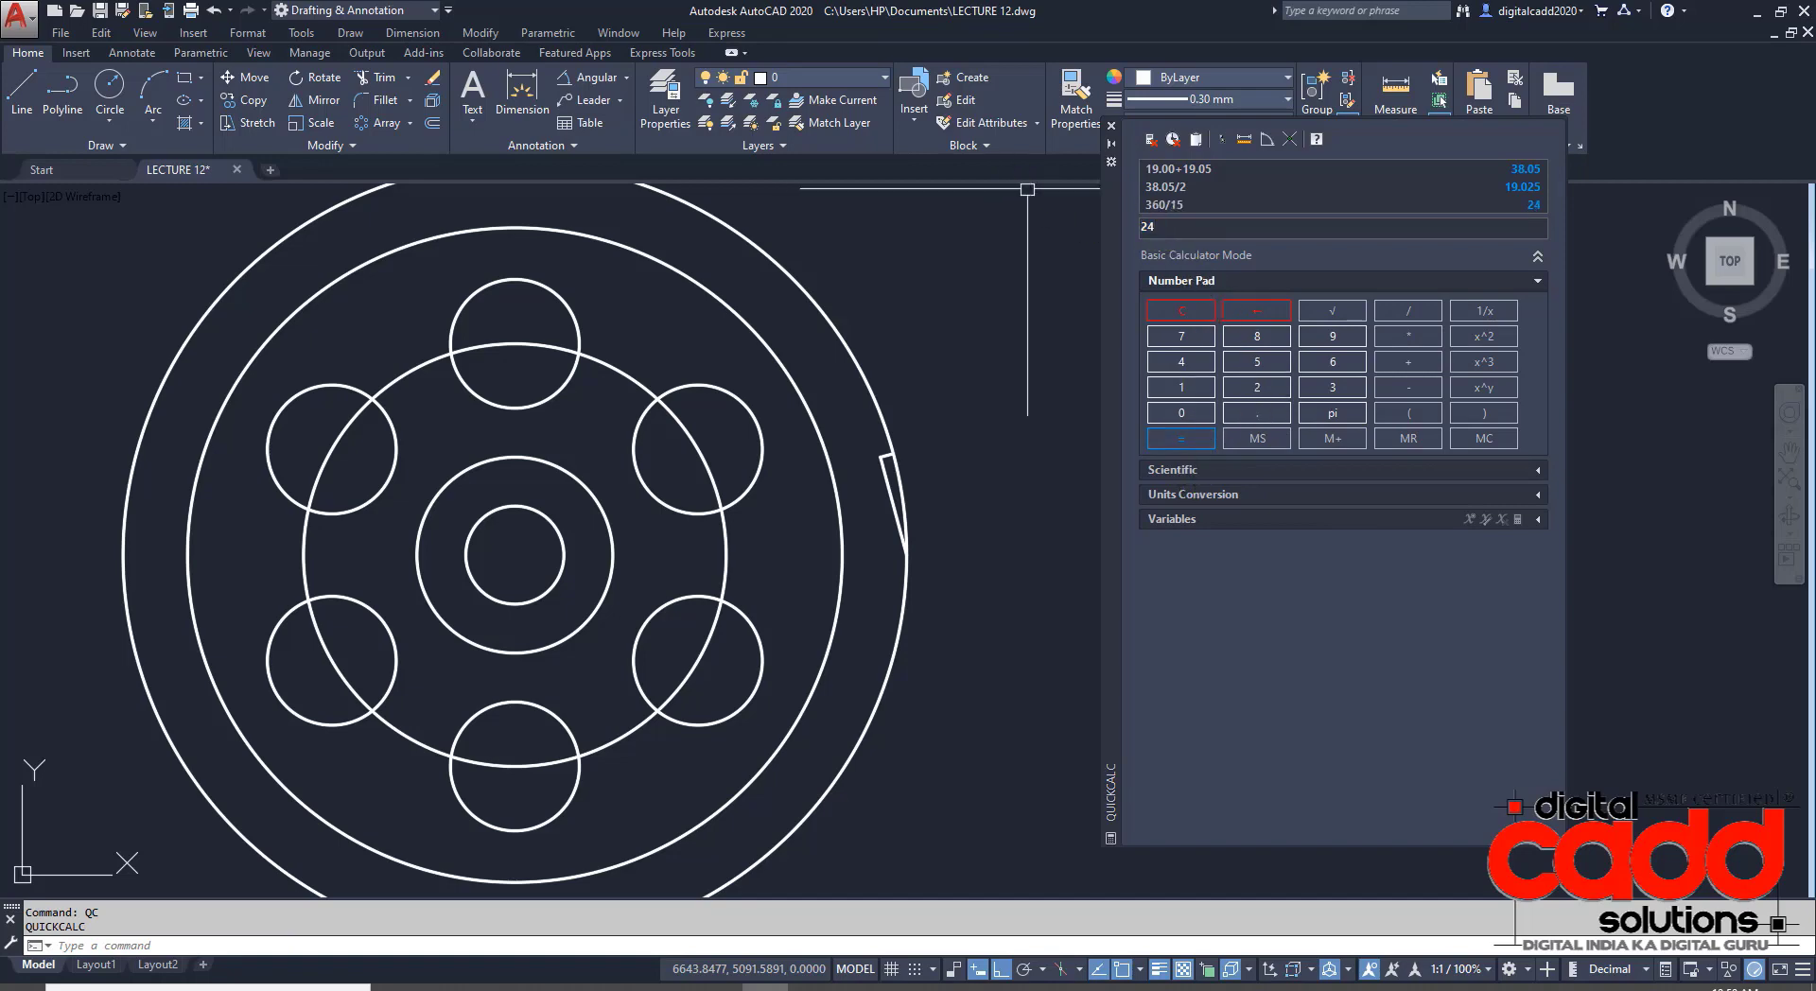
pyautogui.click(1112, 125)
# - Create a polar array of the two tooth lines about the wheel's centre with 24 items
pyautogui.click(840, 394)
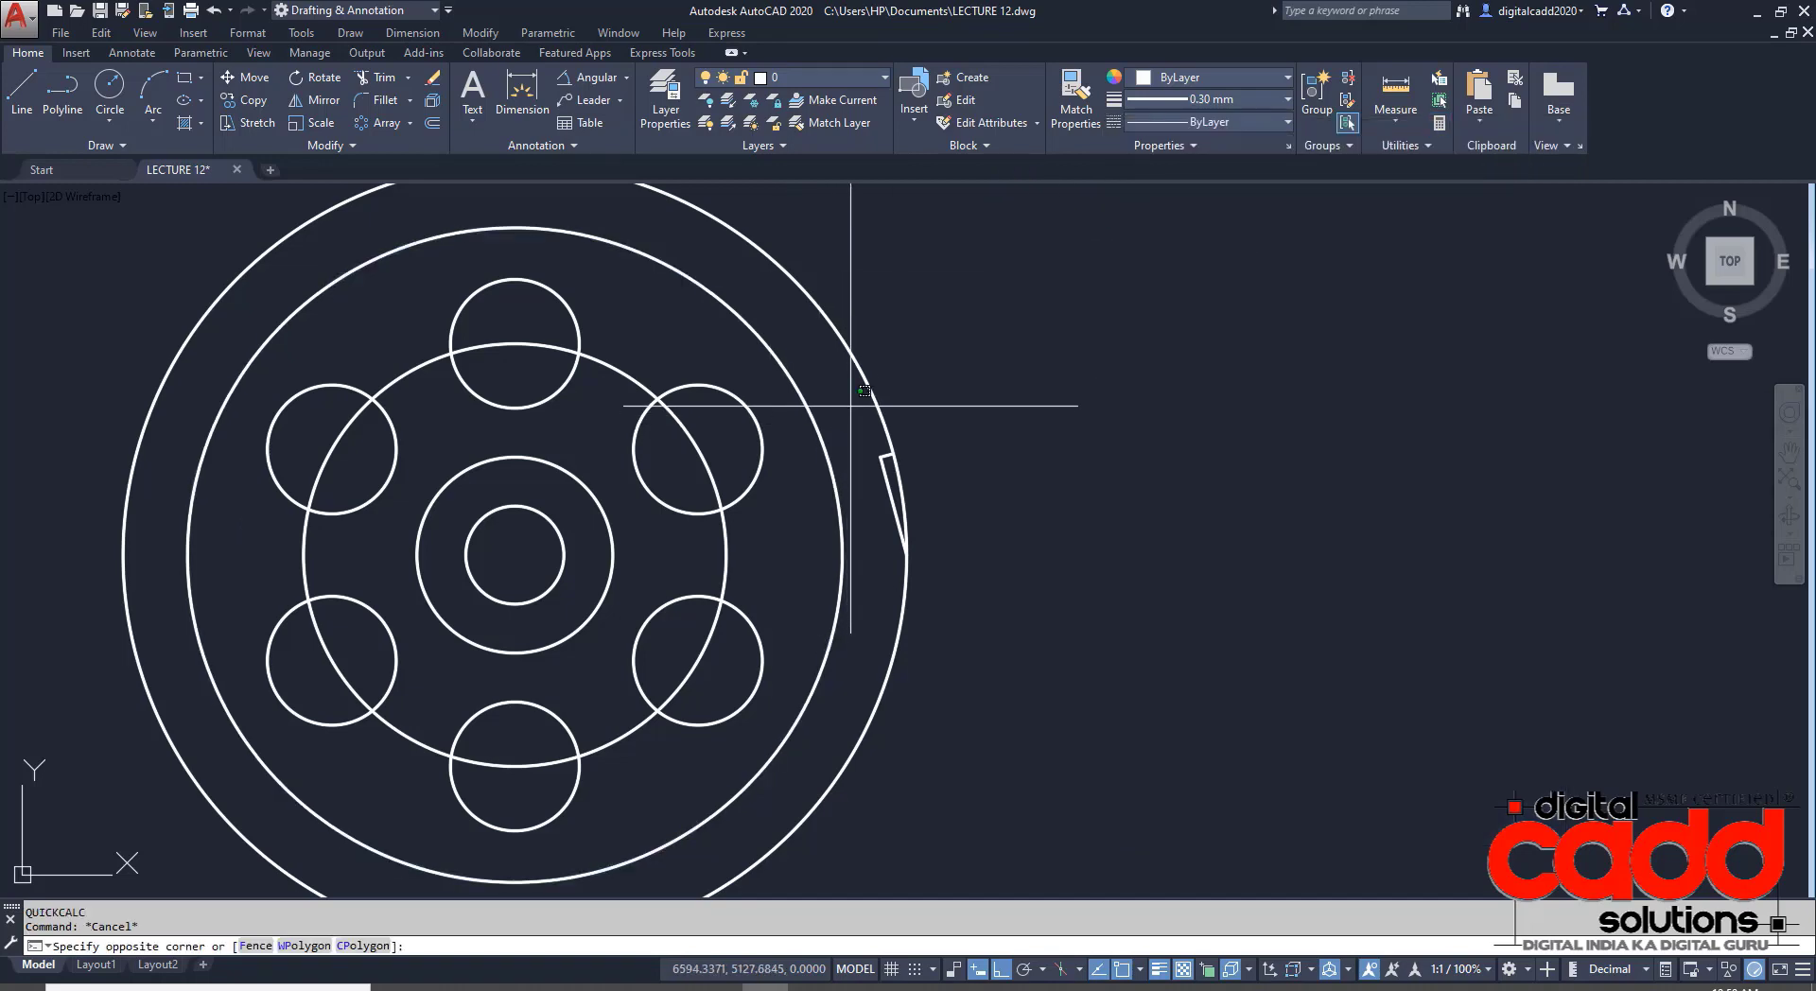
pyautogui.click(965, 649)
pyautogui.click(409, 123)
pyautogui.click(386, 182)
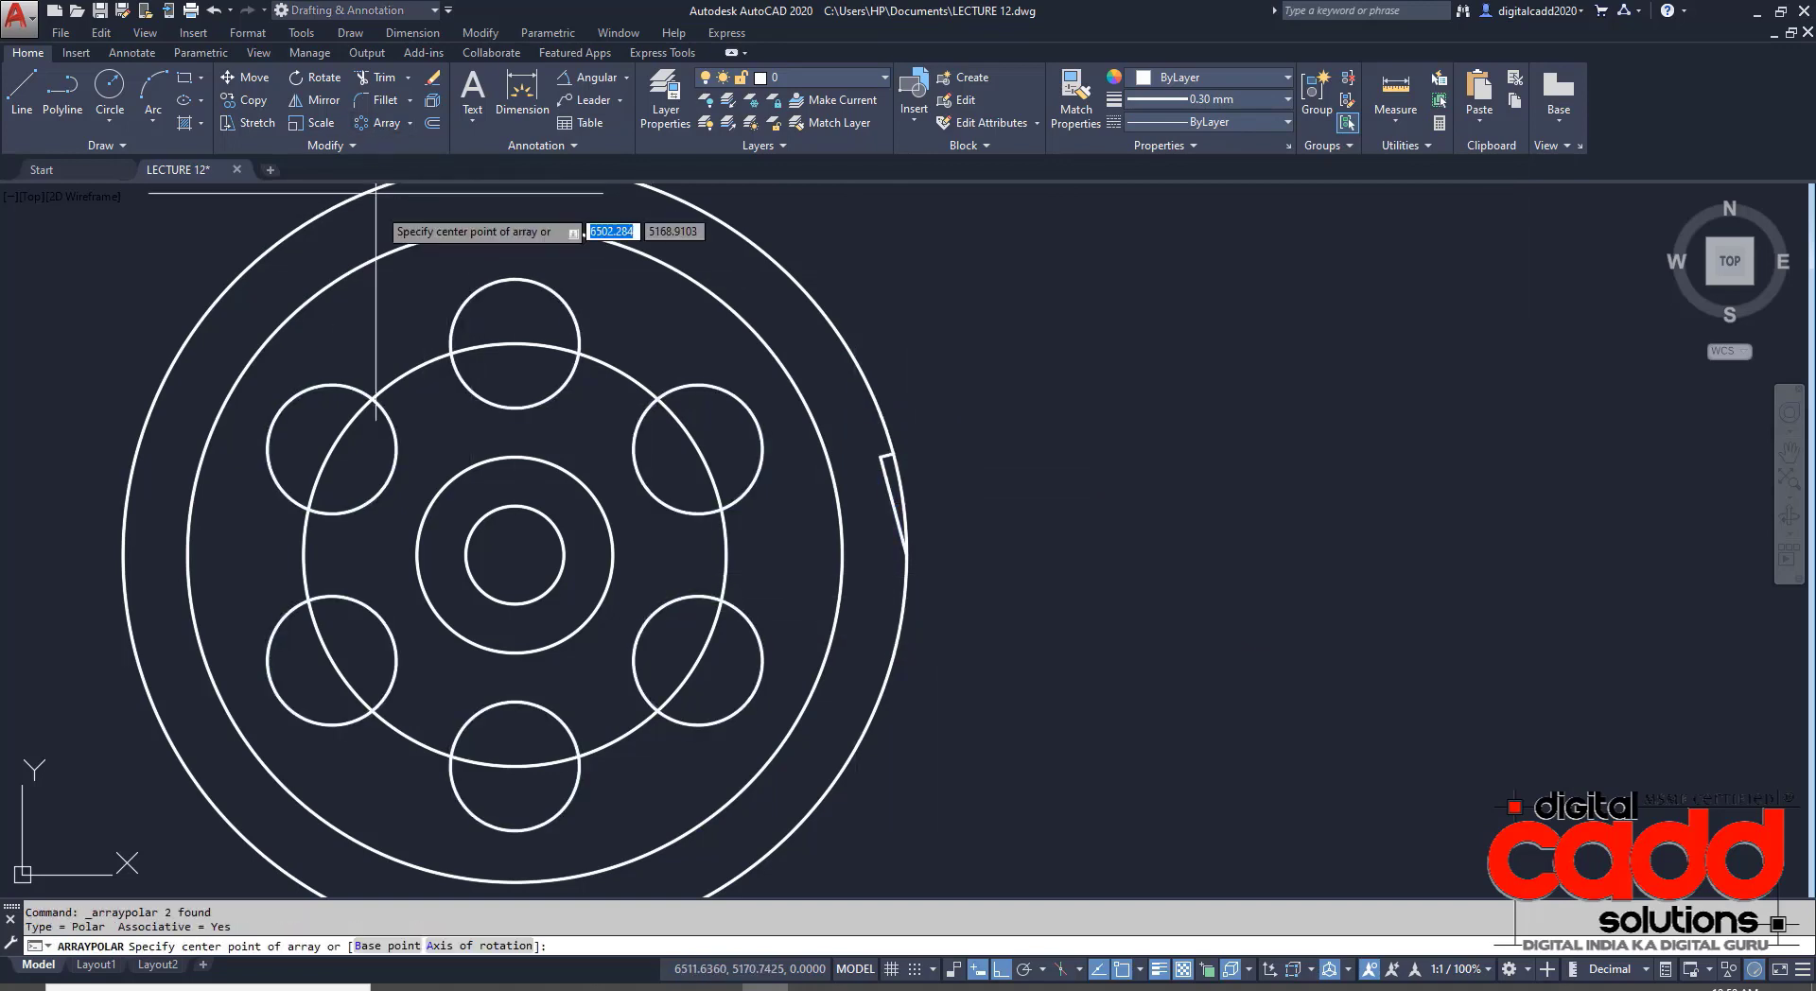
pyautogui.click(515, 555)
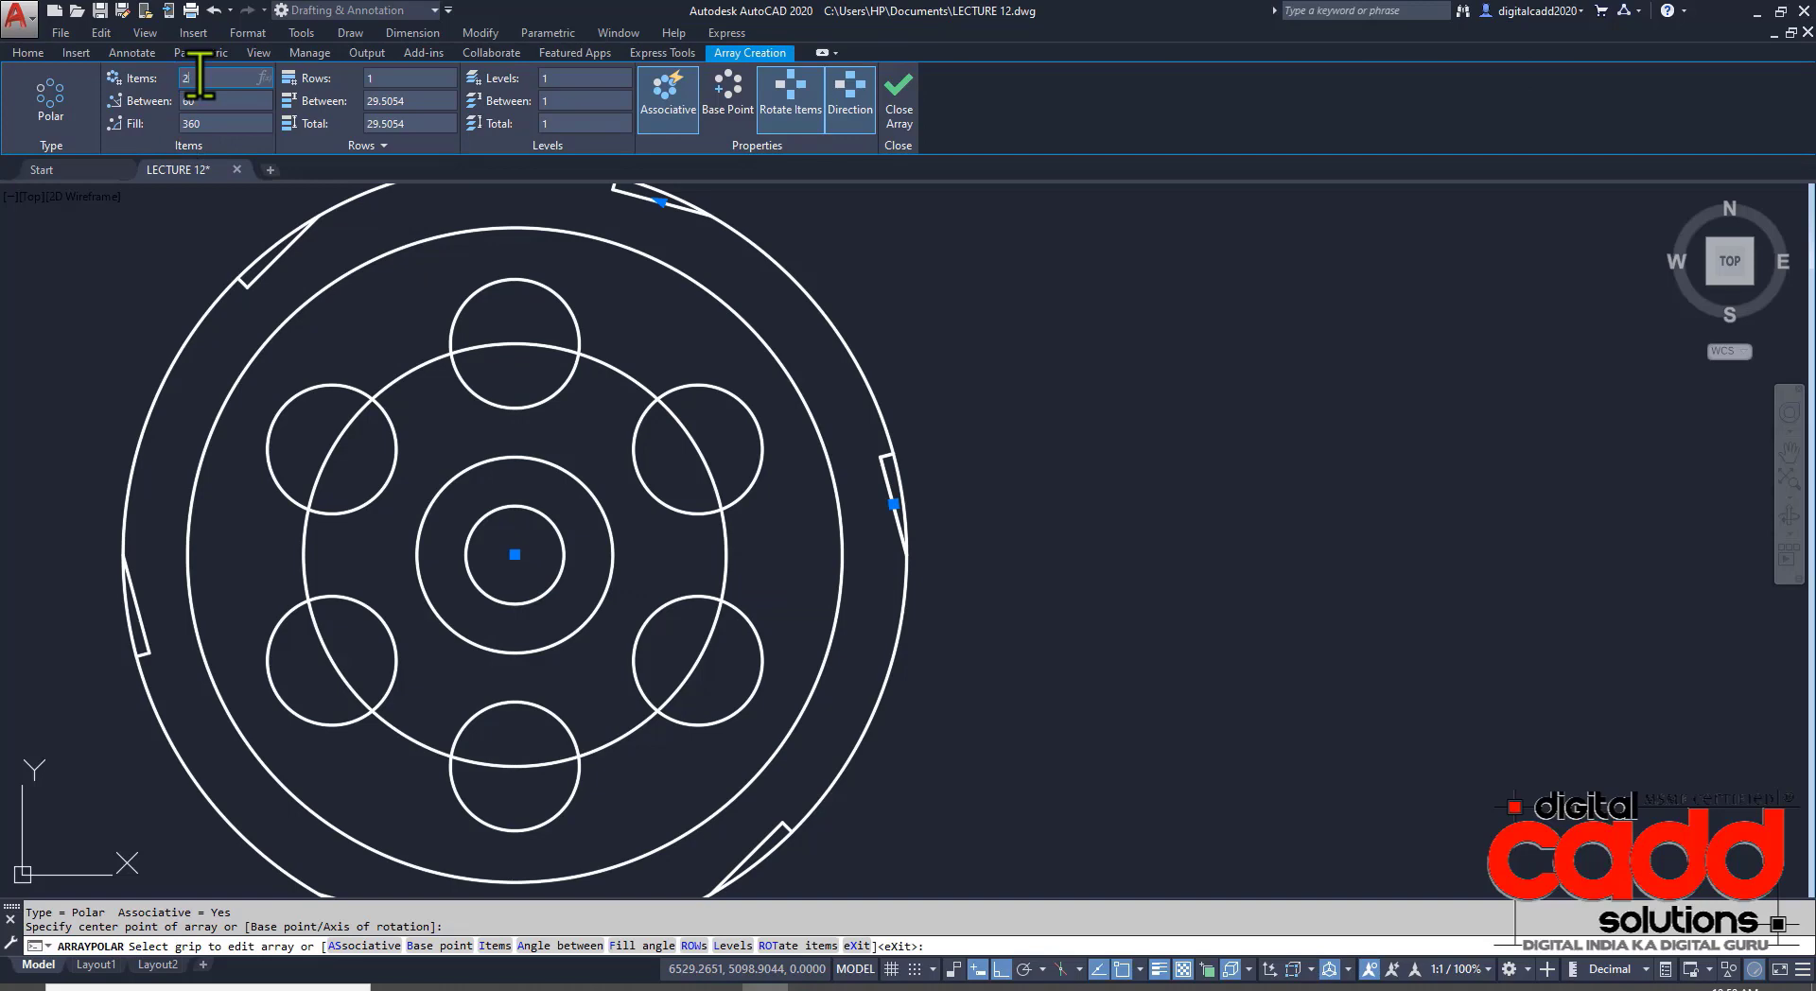
pyautogui.press('Return')
pyautogui.press('Escape')
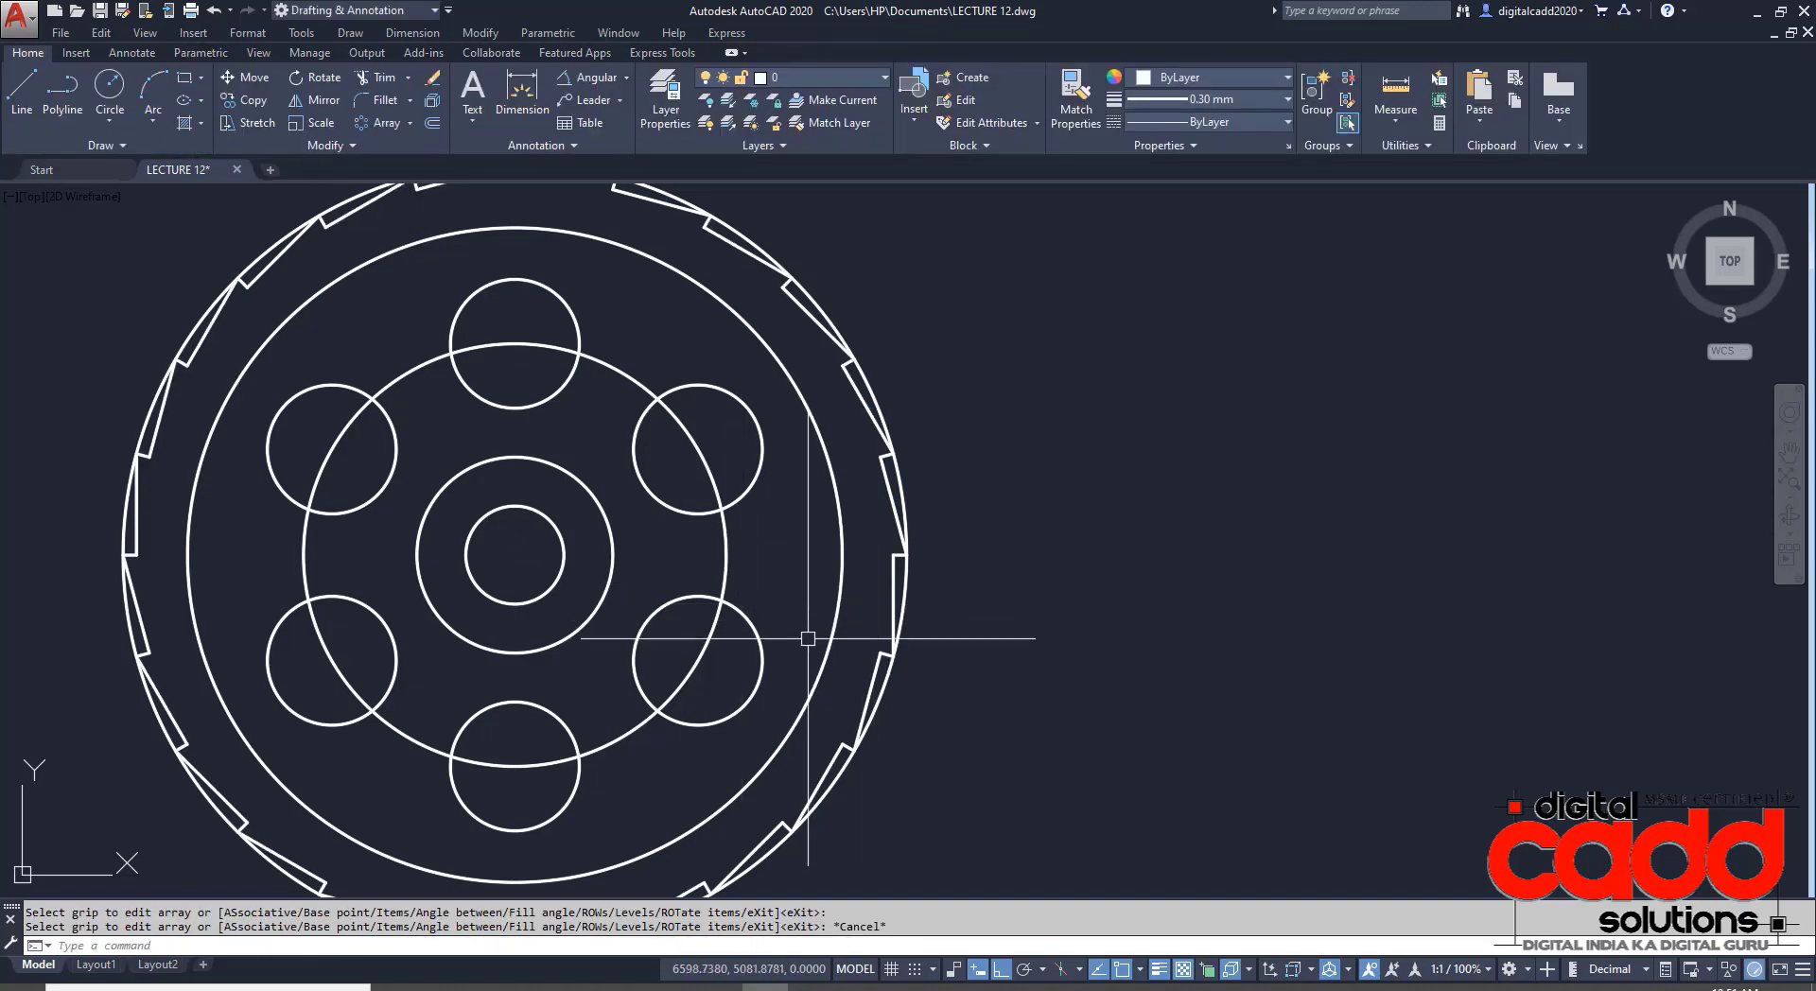
pyautogui.moveTo(808, 644); pyautogui.dragTo(1024, 595, button='middle')
pyautogui.scroll(-4, 960, 641)
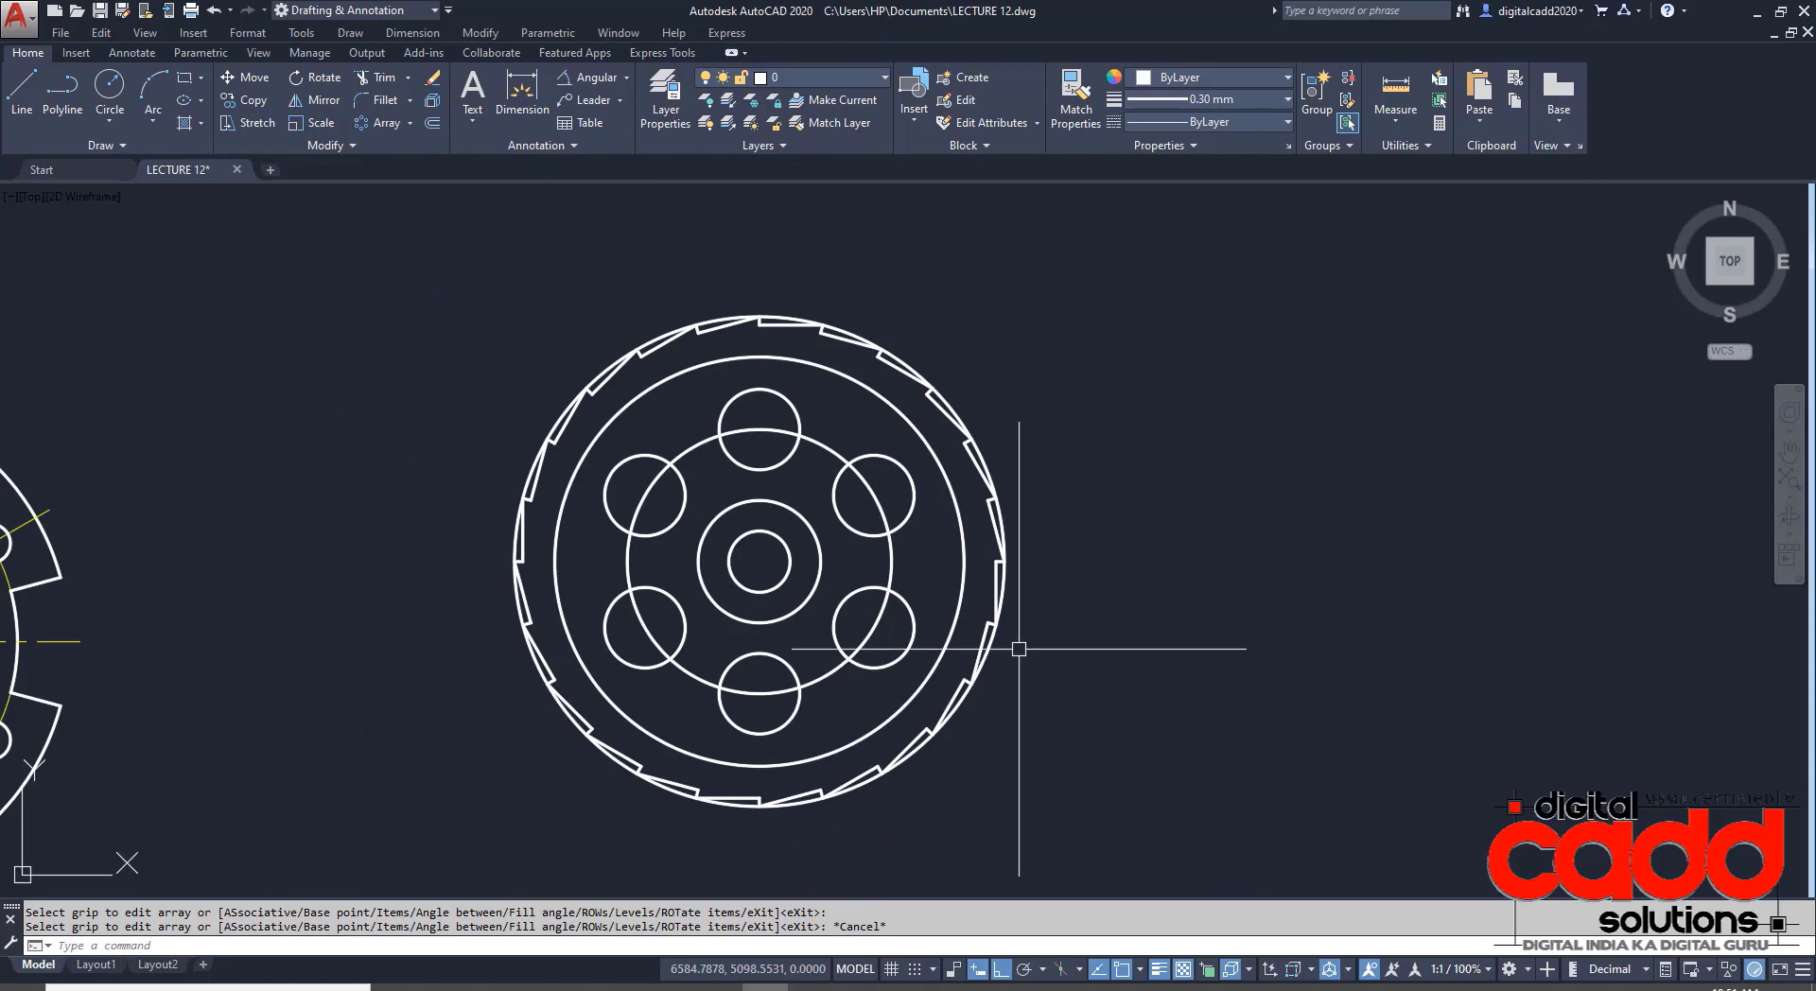
# - Check the keyway size in the reference PDF and, in AutoCAD, draw lines 2.38 up from the bore's top and 4.76 to the right
pyautogui.click(535, 986)
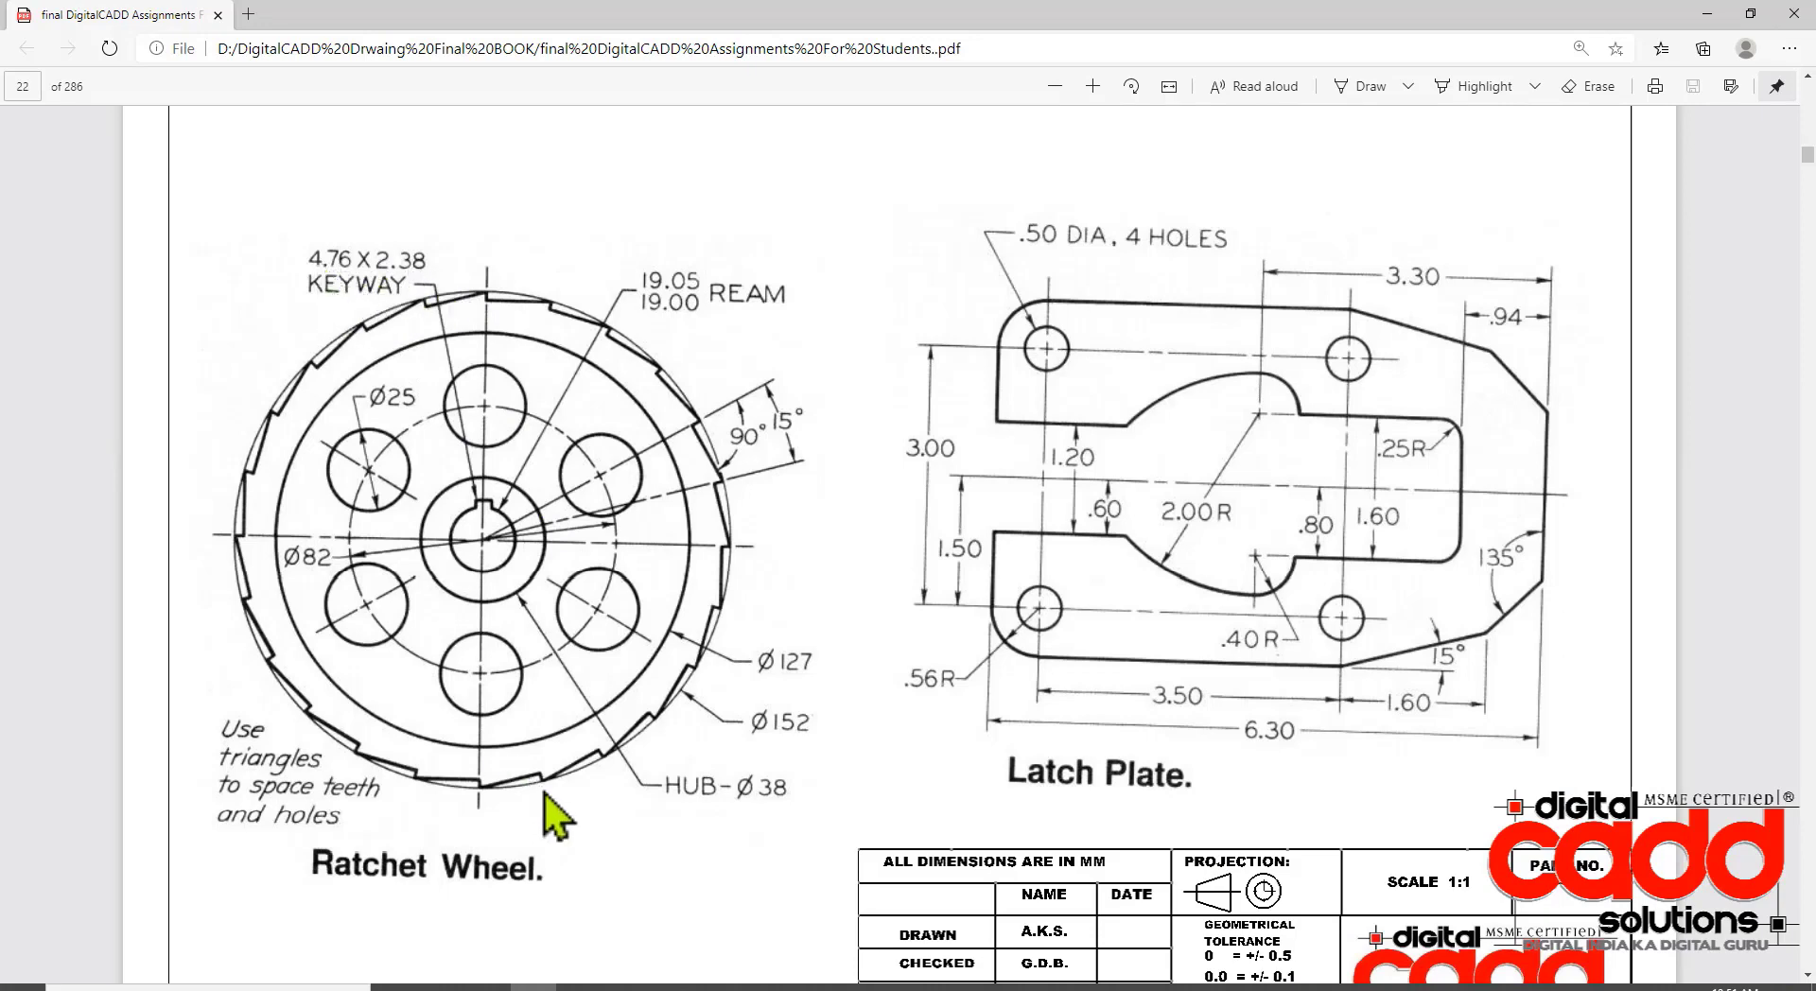
pyautogui.click(764, 987)
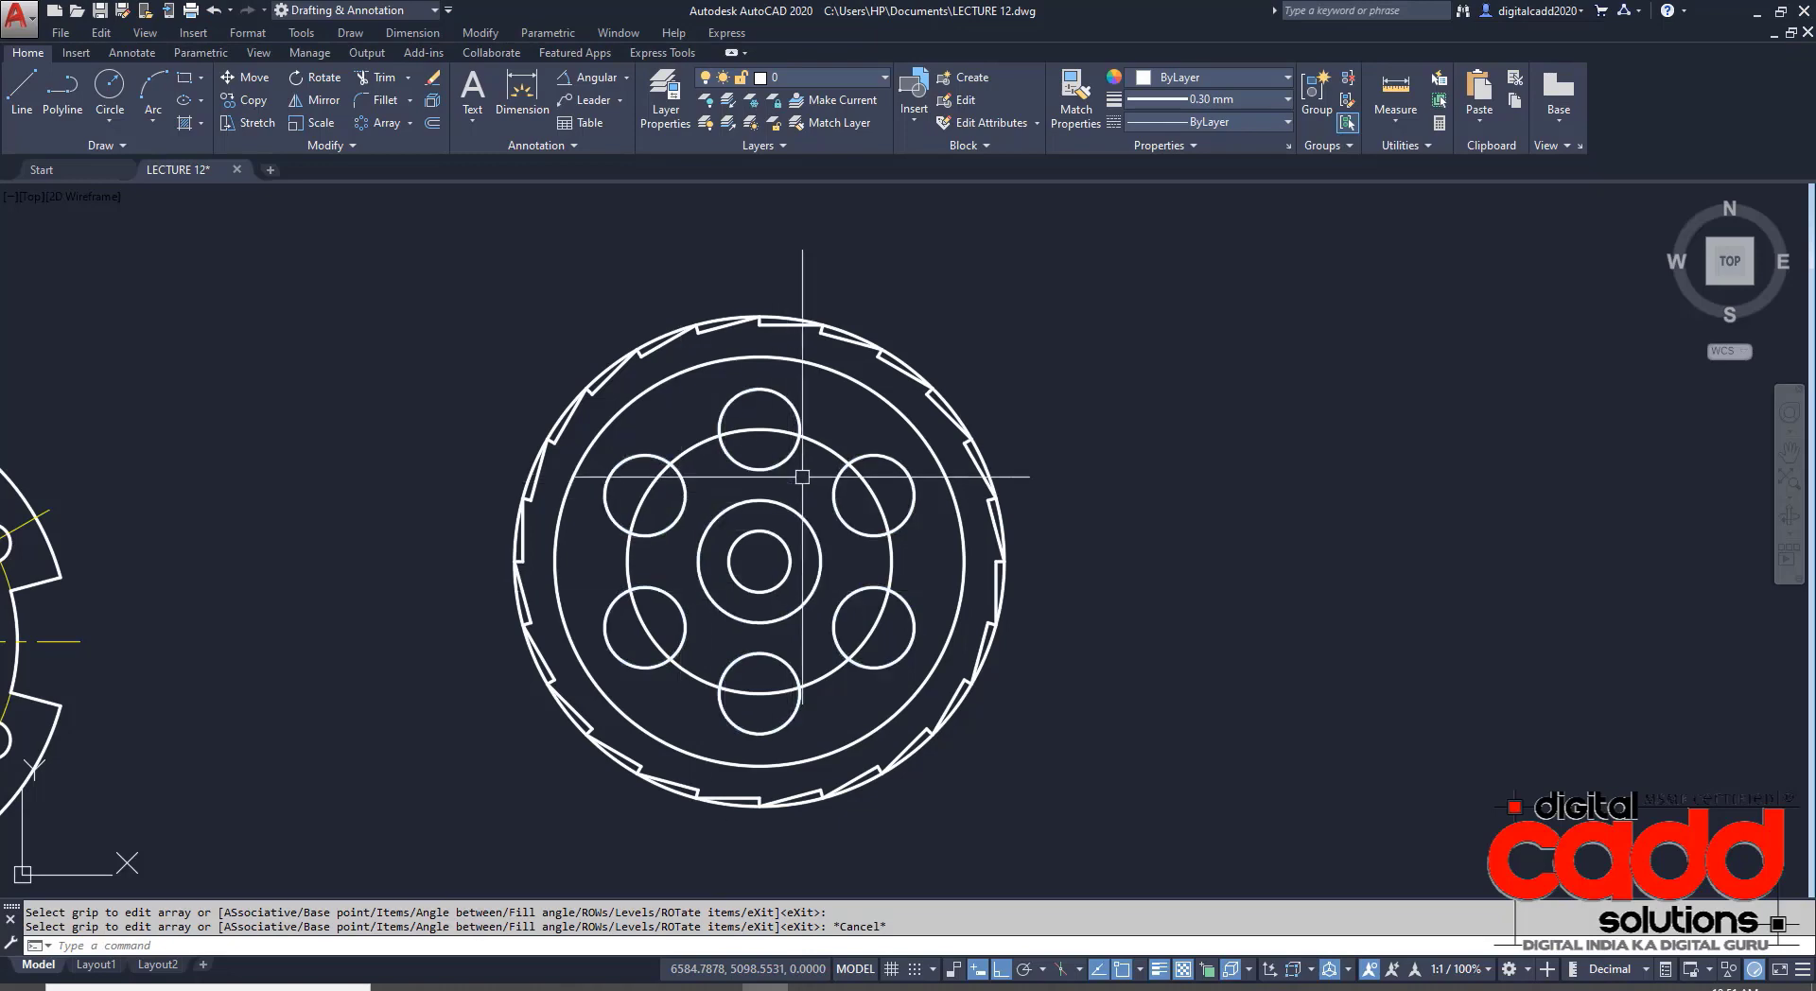
pyautogui.scroll(3, 807, 470)
pyautogui.moveTo(779, 698); pyautogui.dragTo(540, 701, button='middle')
pyautogui.write('l')
pyautogui.press('Return')
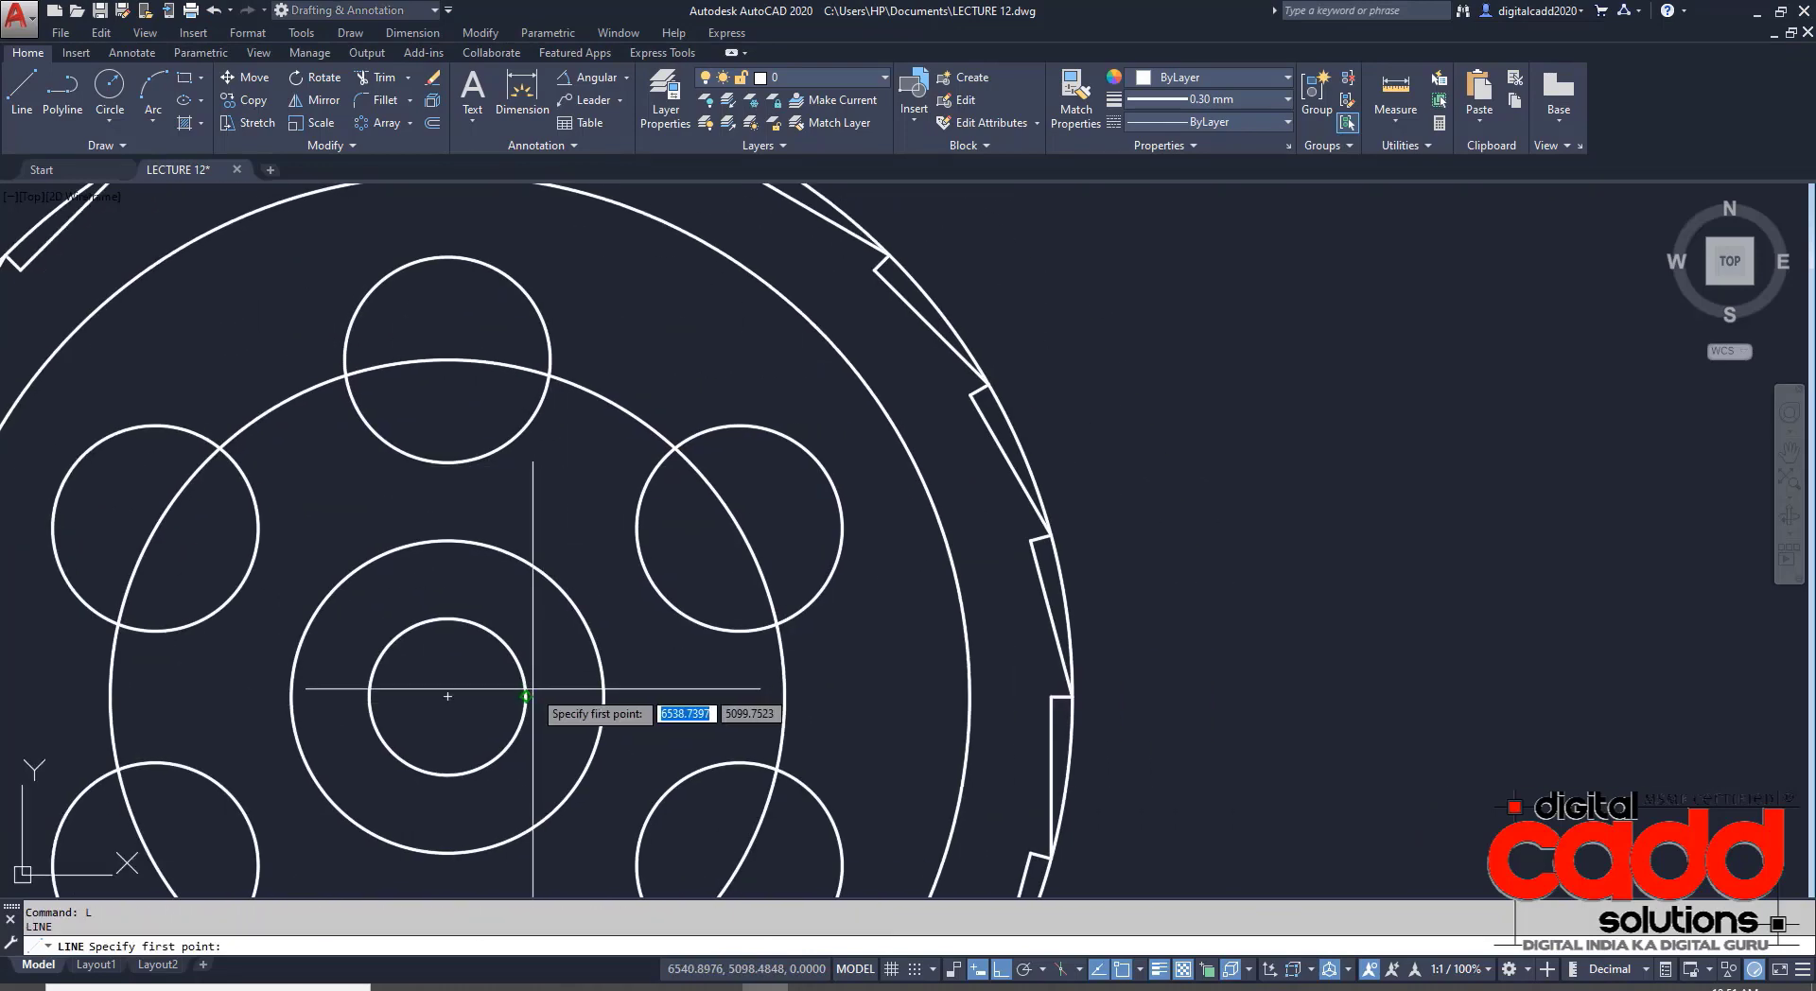
pyautogui.click(447, 619)
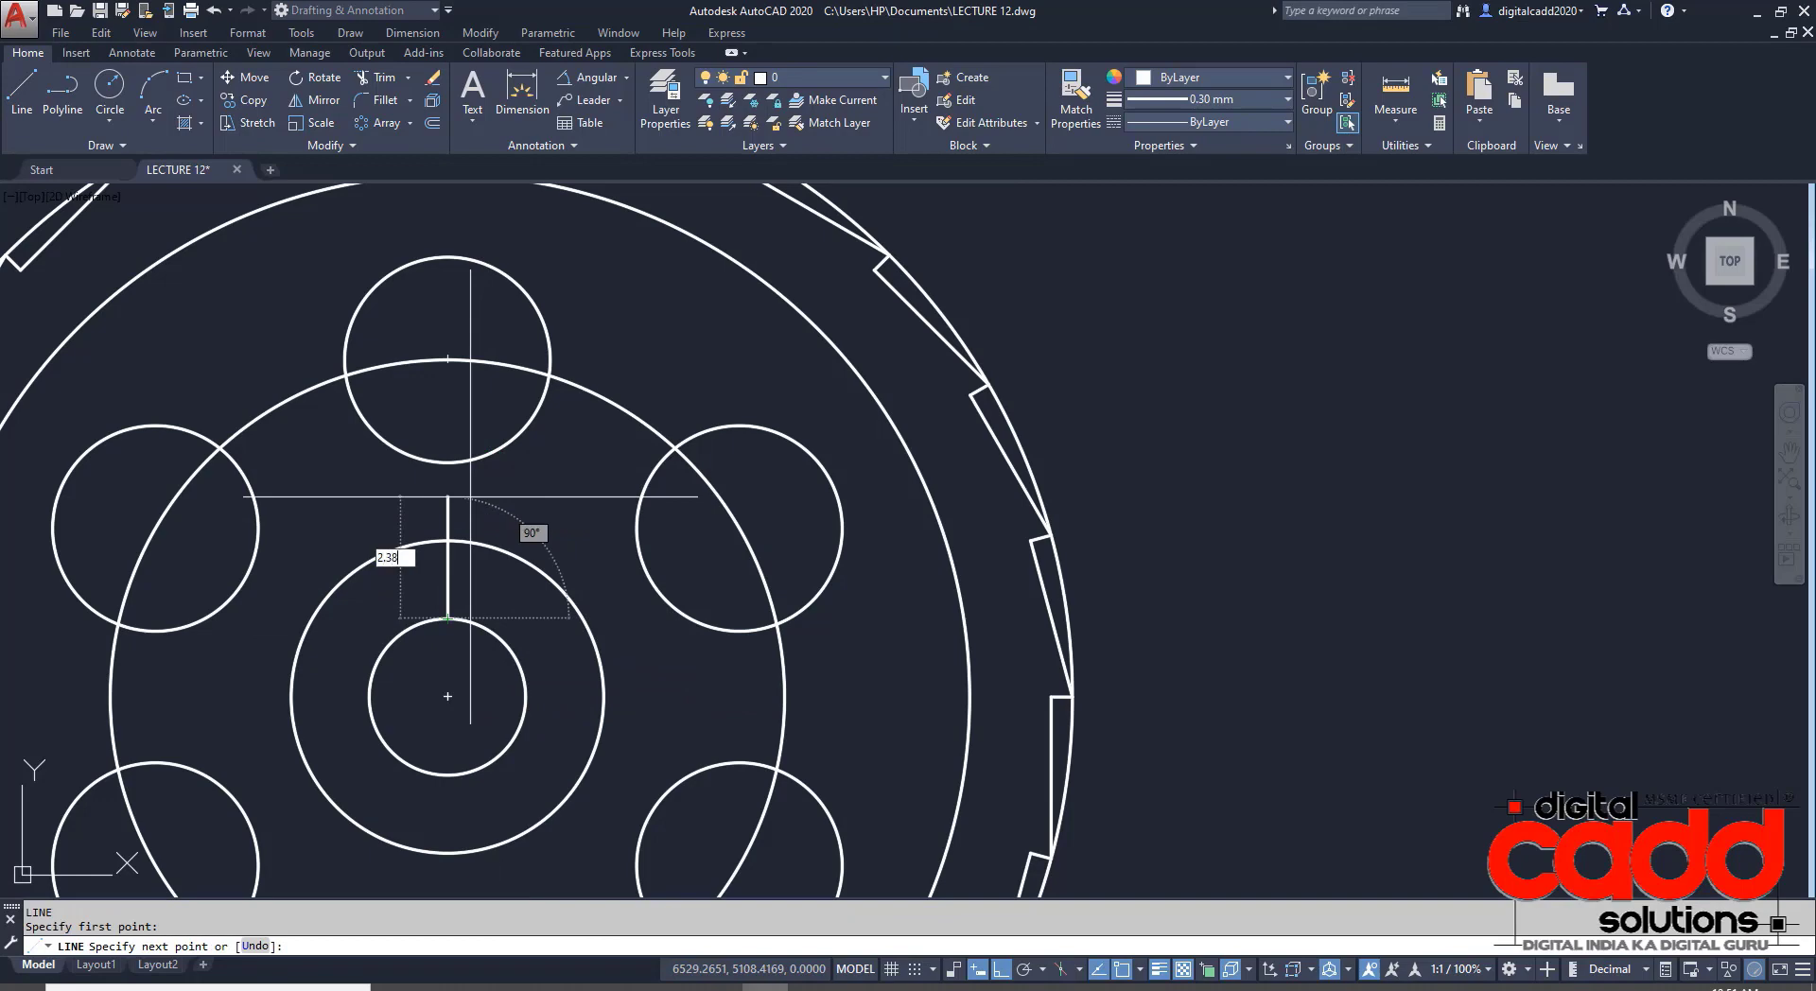
pyautogui.write('2.38')
pyautogui.press('Return')
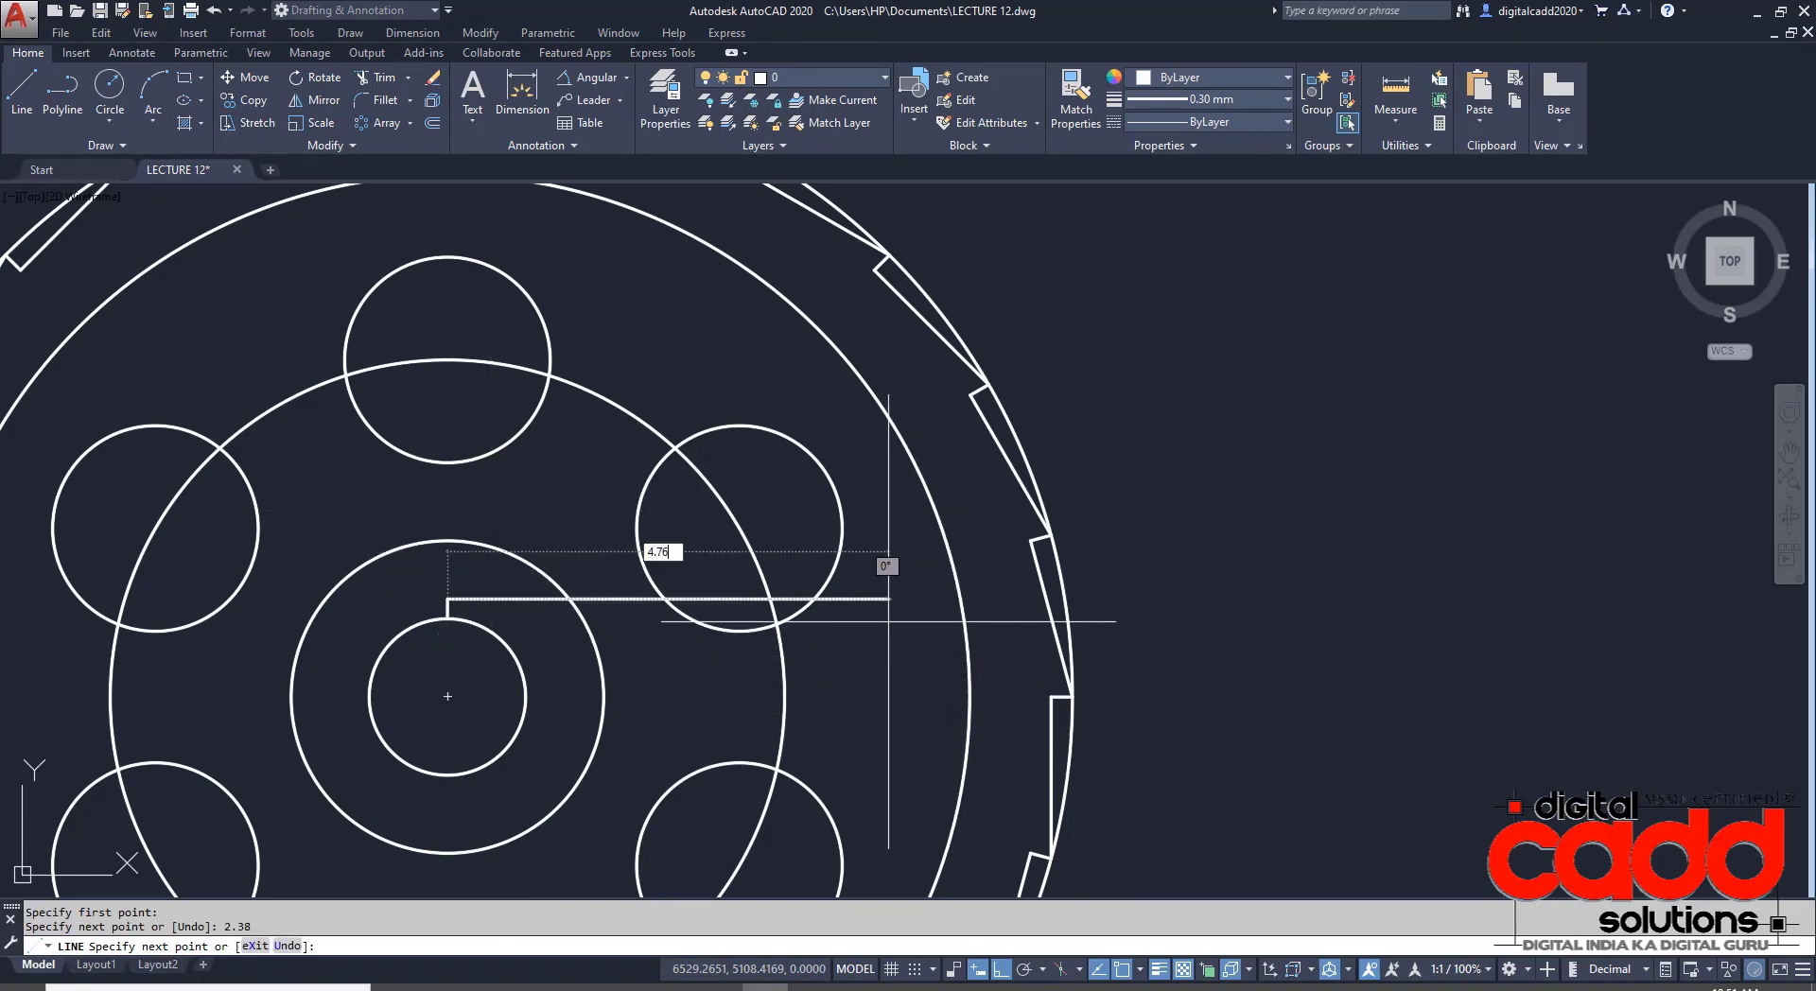
pyautogui.press('Return')
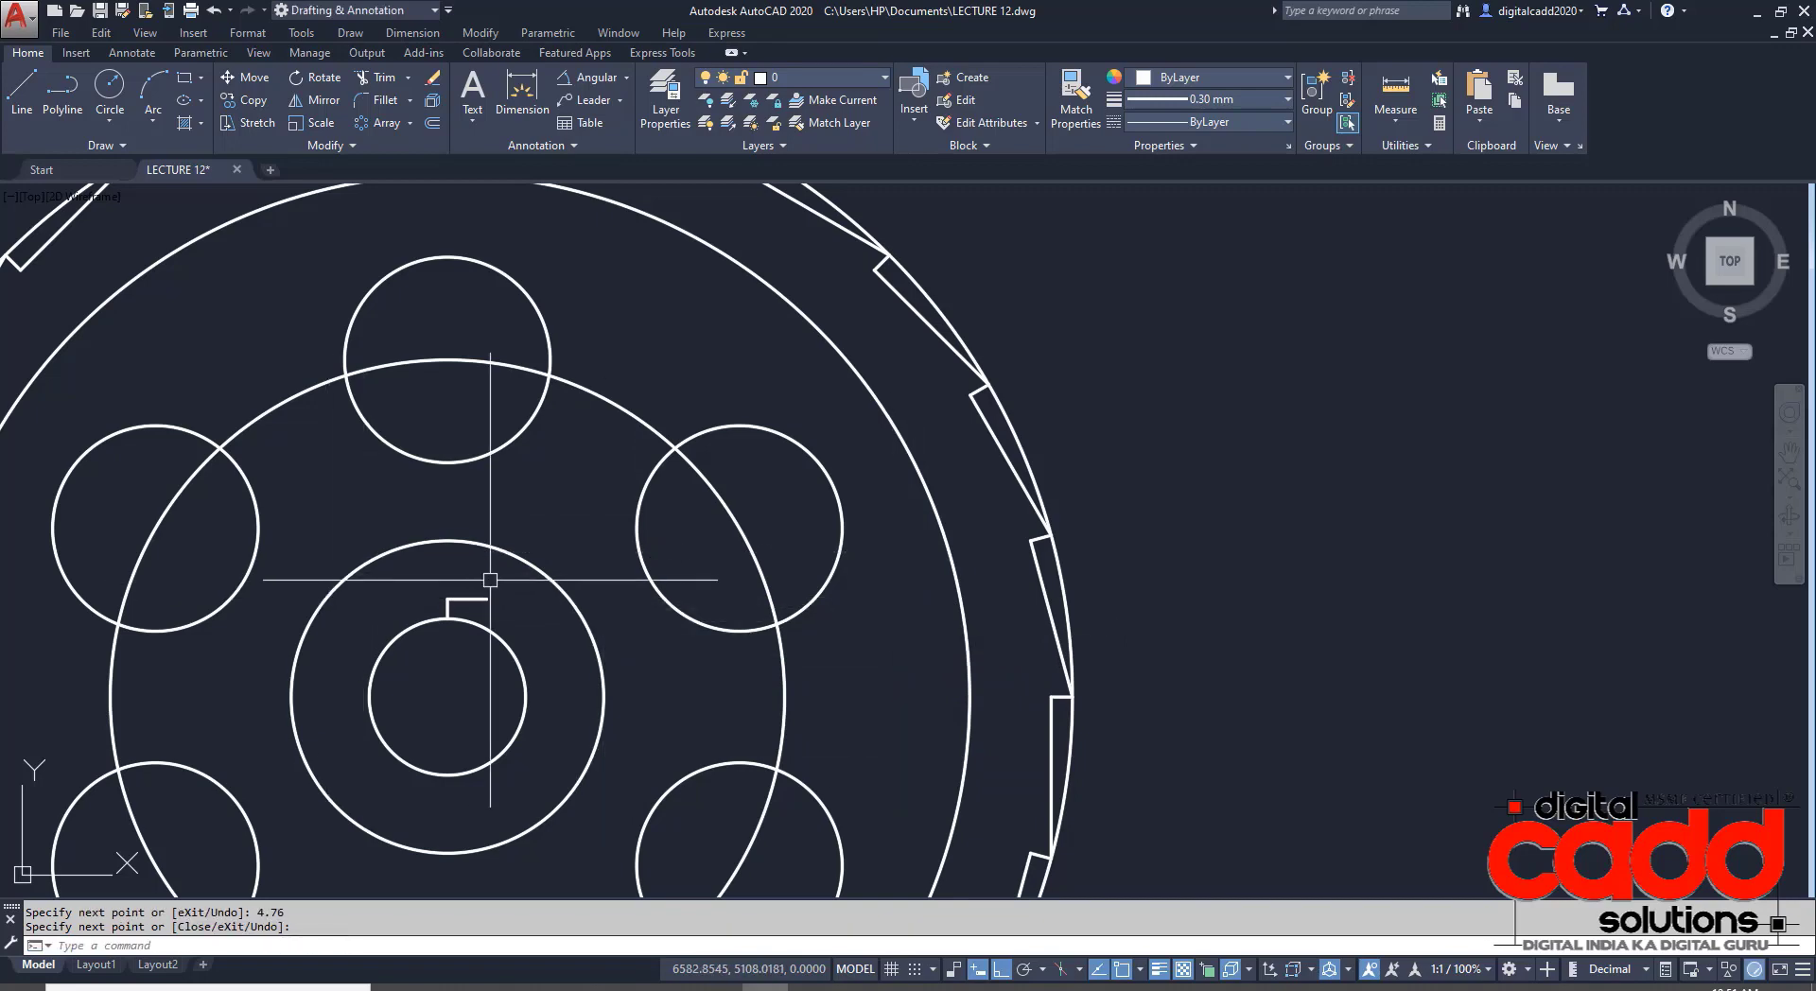
# - Move the 4.76 horizontal keyway line by its midpoint onto the upper end of the short vertical line
pyautogui.scroll(6, 418, 638)
pyautogui.press('Return')
pyautogui.click(604, 478)
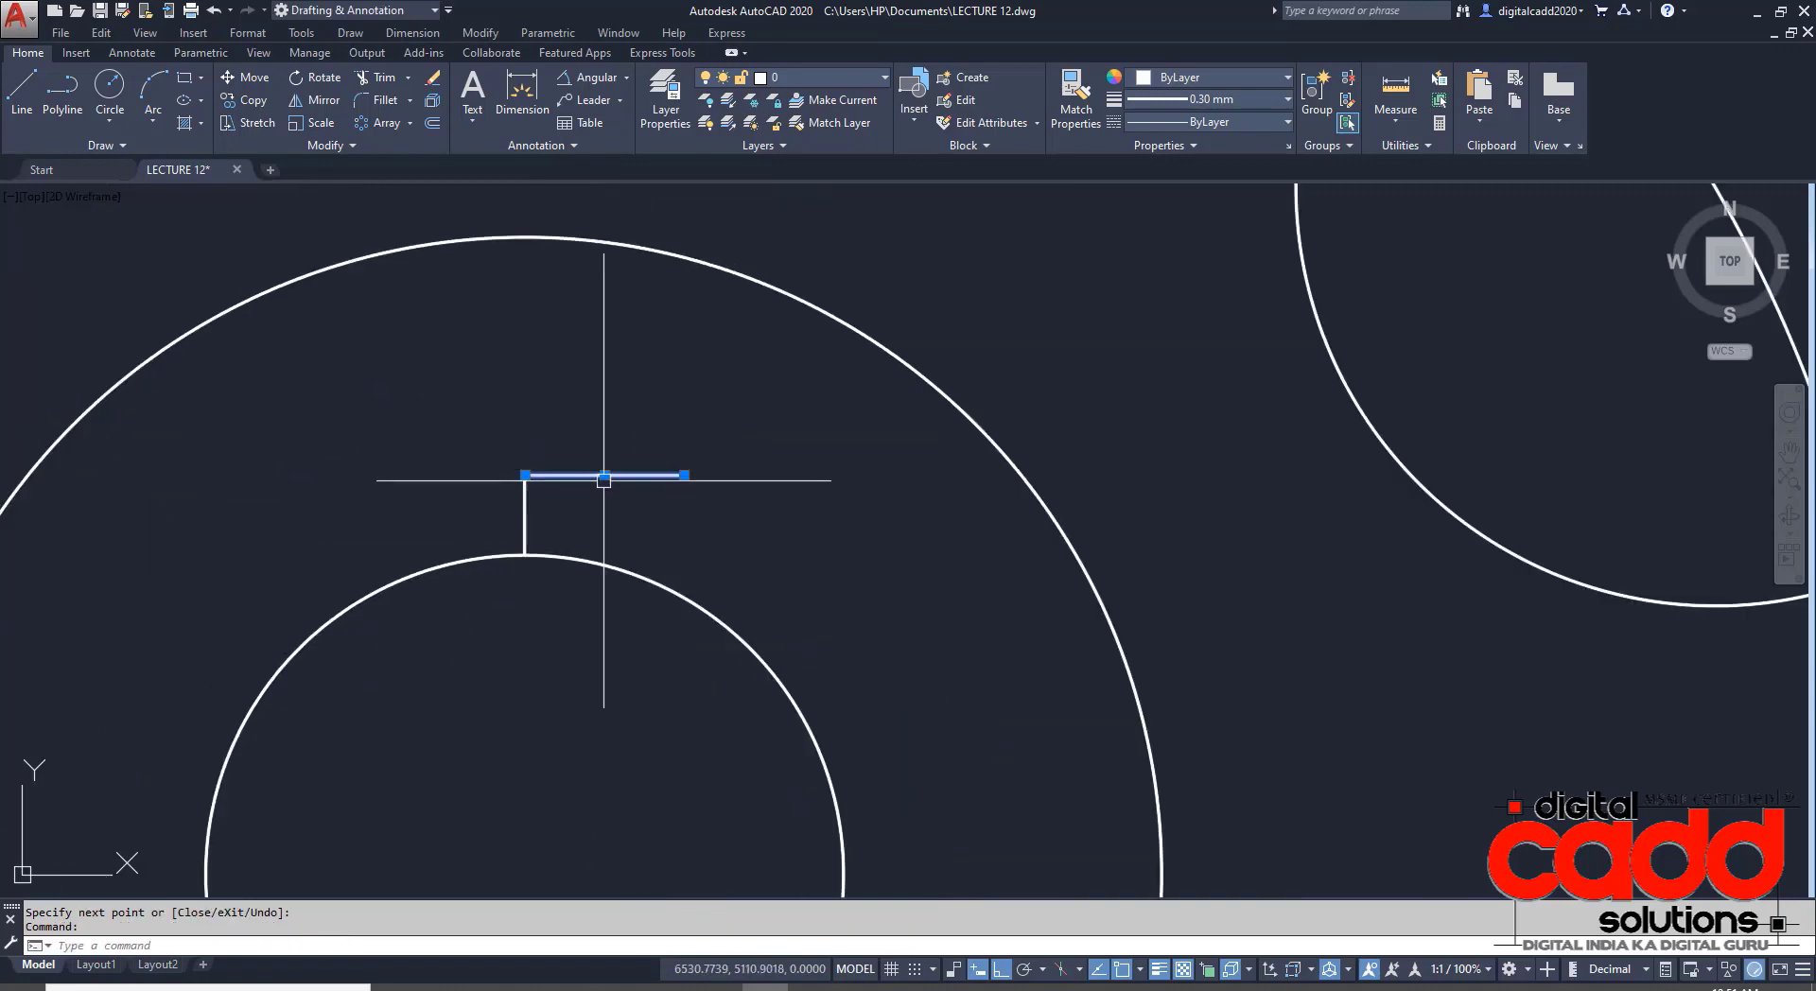
pyautogui.click(604, 475)
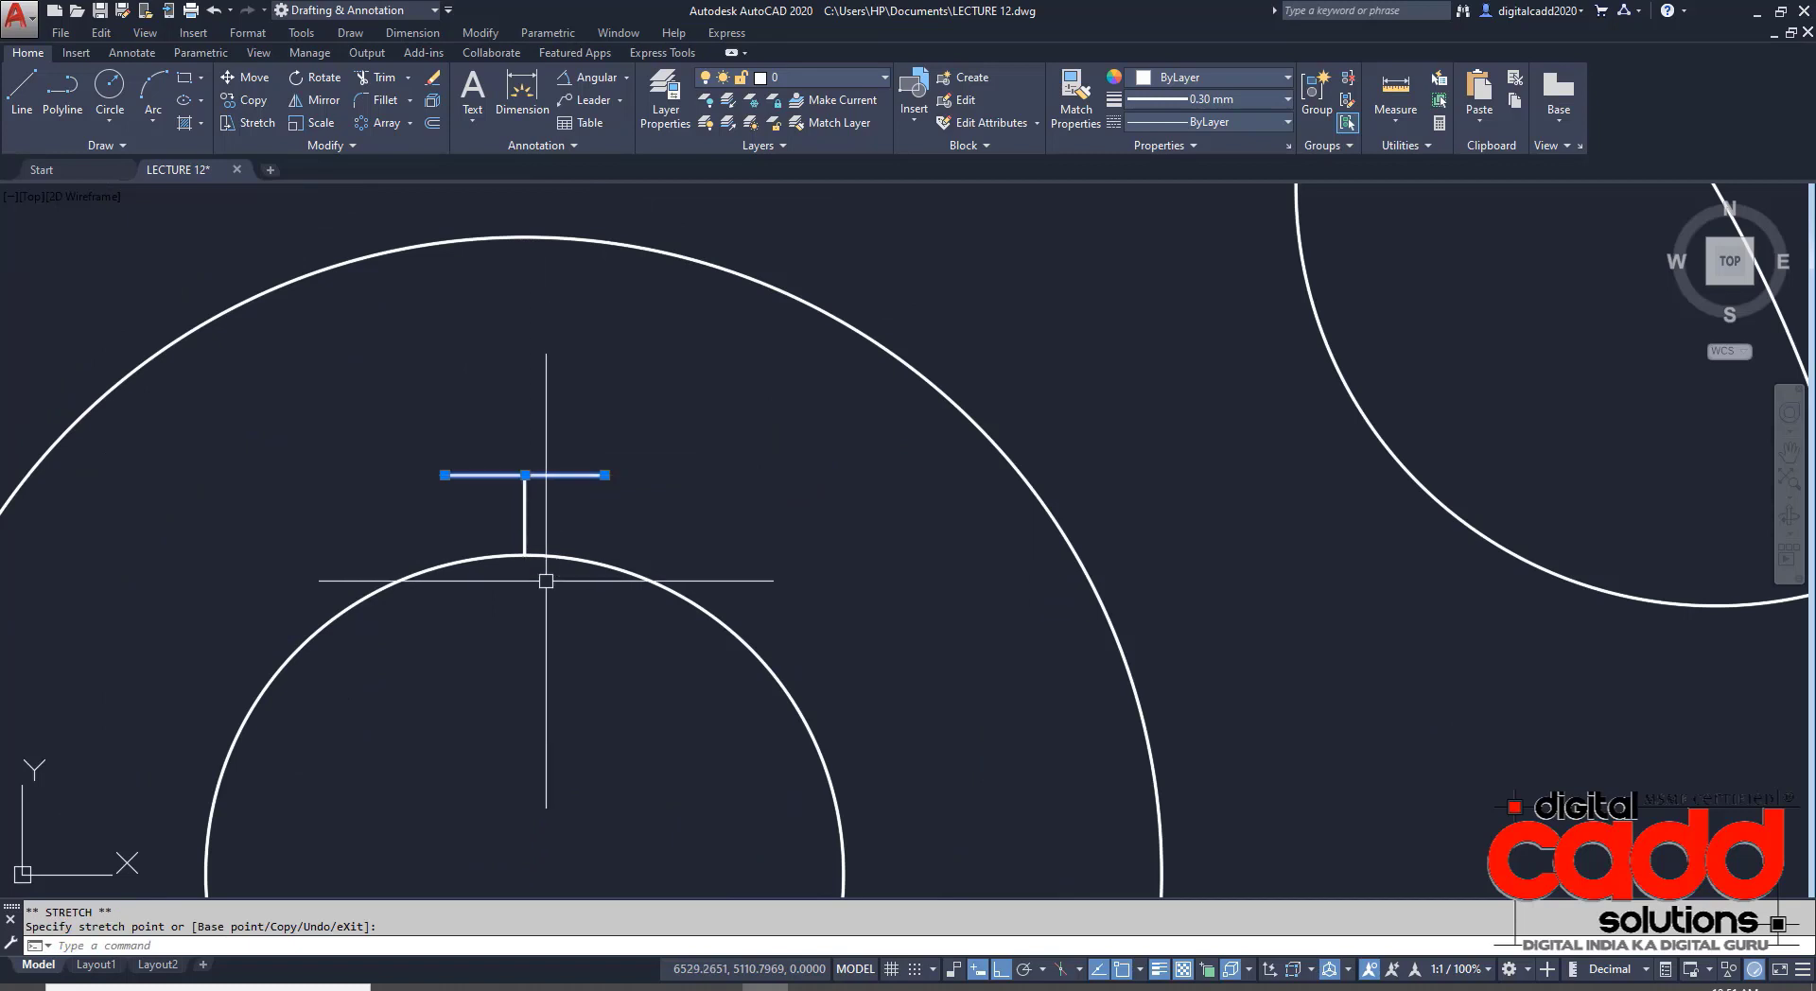
pyautogui.press('Escape')
# - Draw the keyway's two vertical sides from the ends of its top line down past the bore circle
pyautogui.moveTo(519, 636); pyautogui.dragTo(561, 610, button='middle')
pyautogui.press('Return')
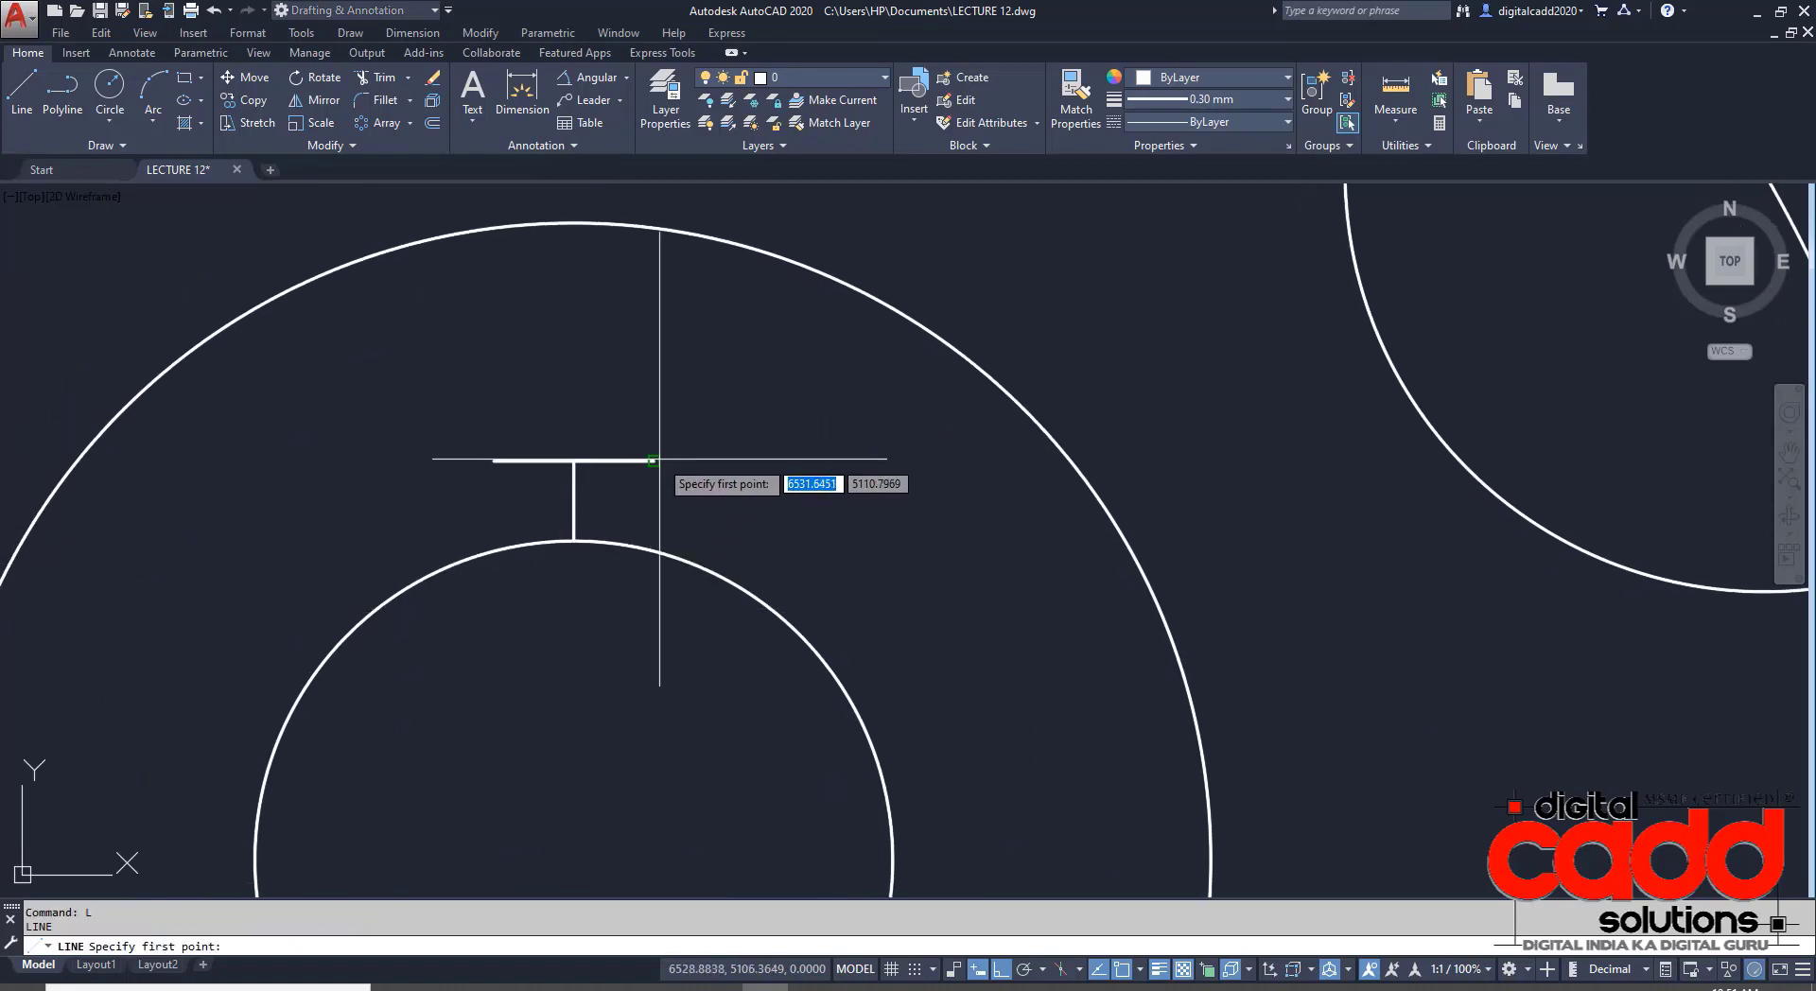
pyautogui.click(653, 461)
pyautogui.click(653, 652)
pyautogui.press('Return')
pyautogui.press('Return')
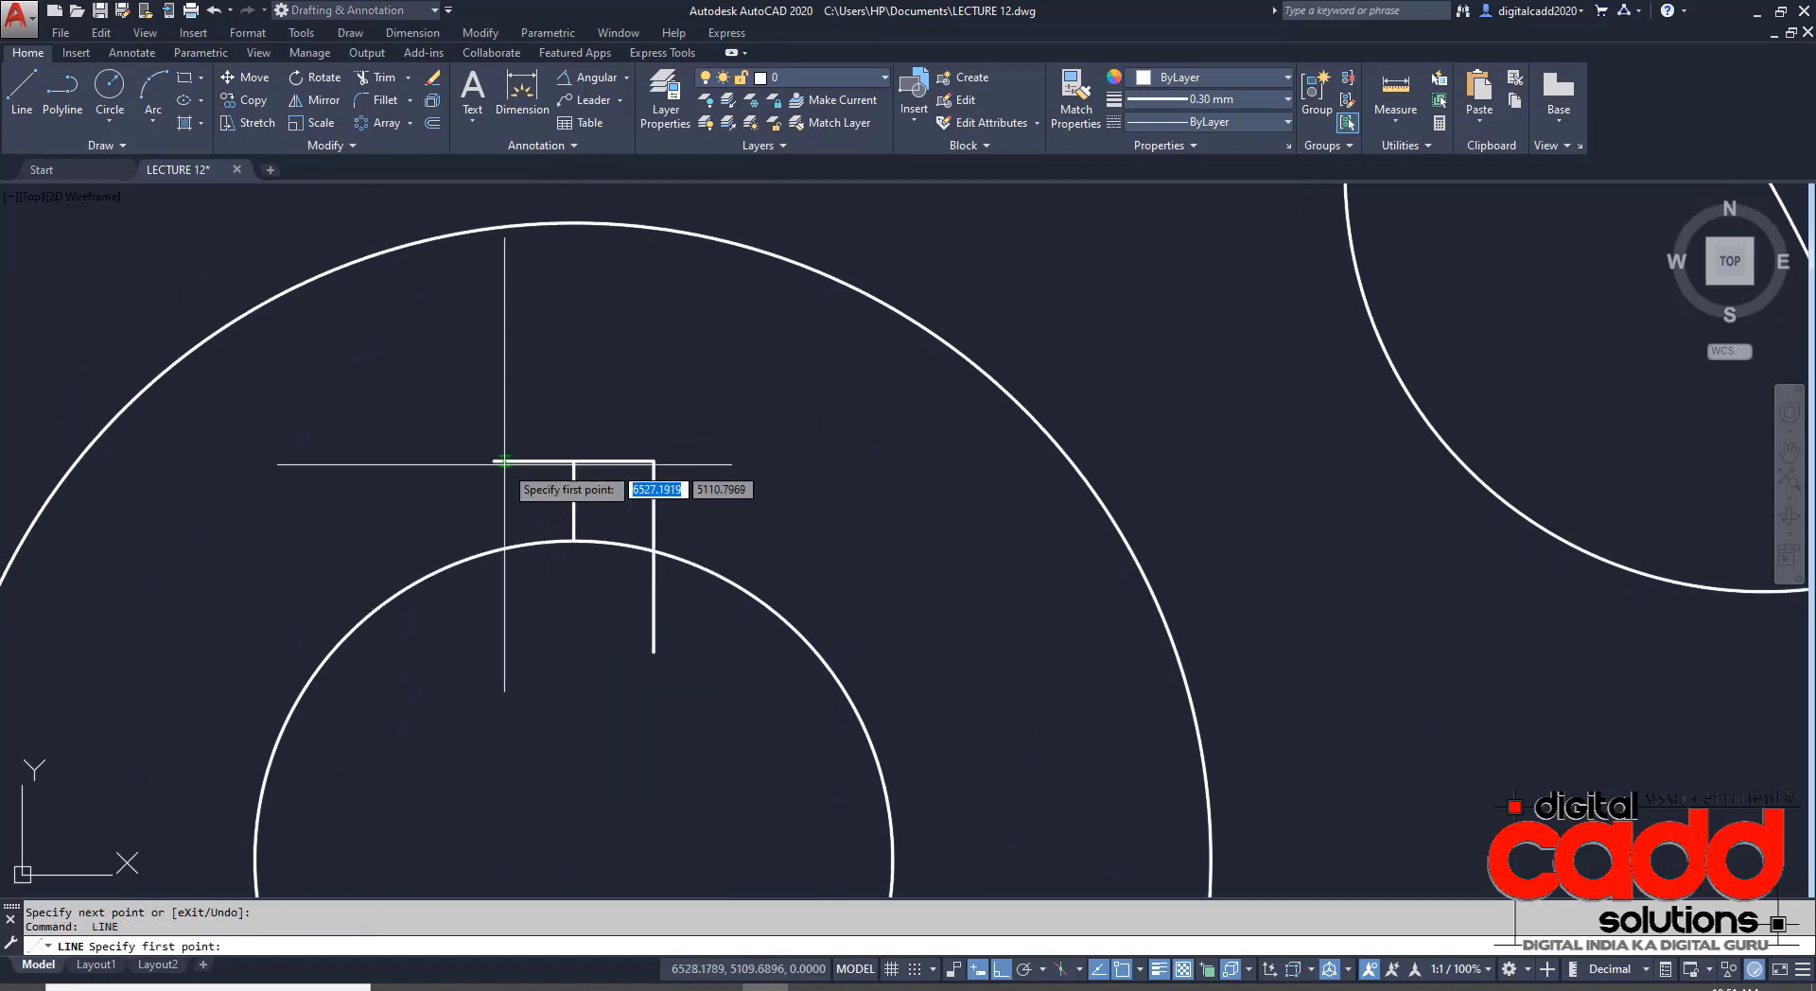
pyautogui.click(494, 461)
pyautogui.click(494, 692)
pyautogui.press('Return')
# - Draw a horizontal helper line to the right from the bore circle's top point, across the keyway's right side
pyautogui.press('Return')
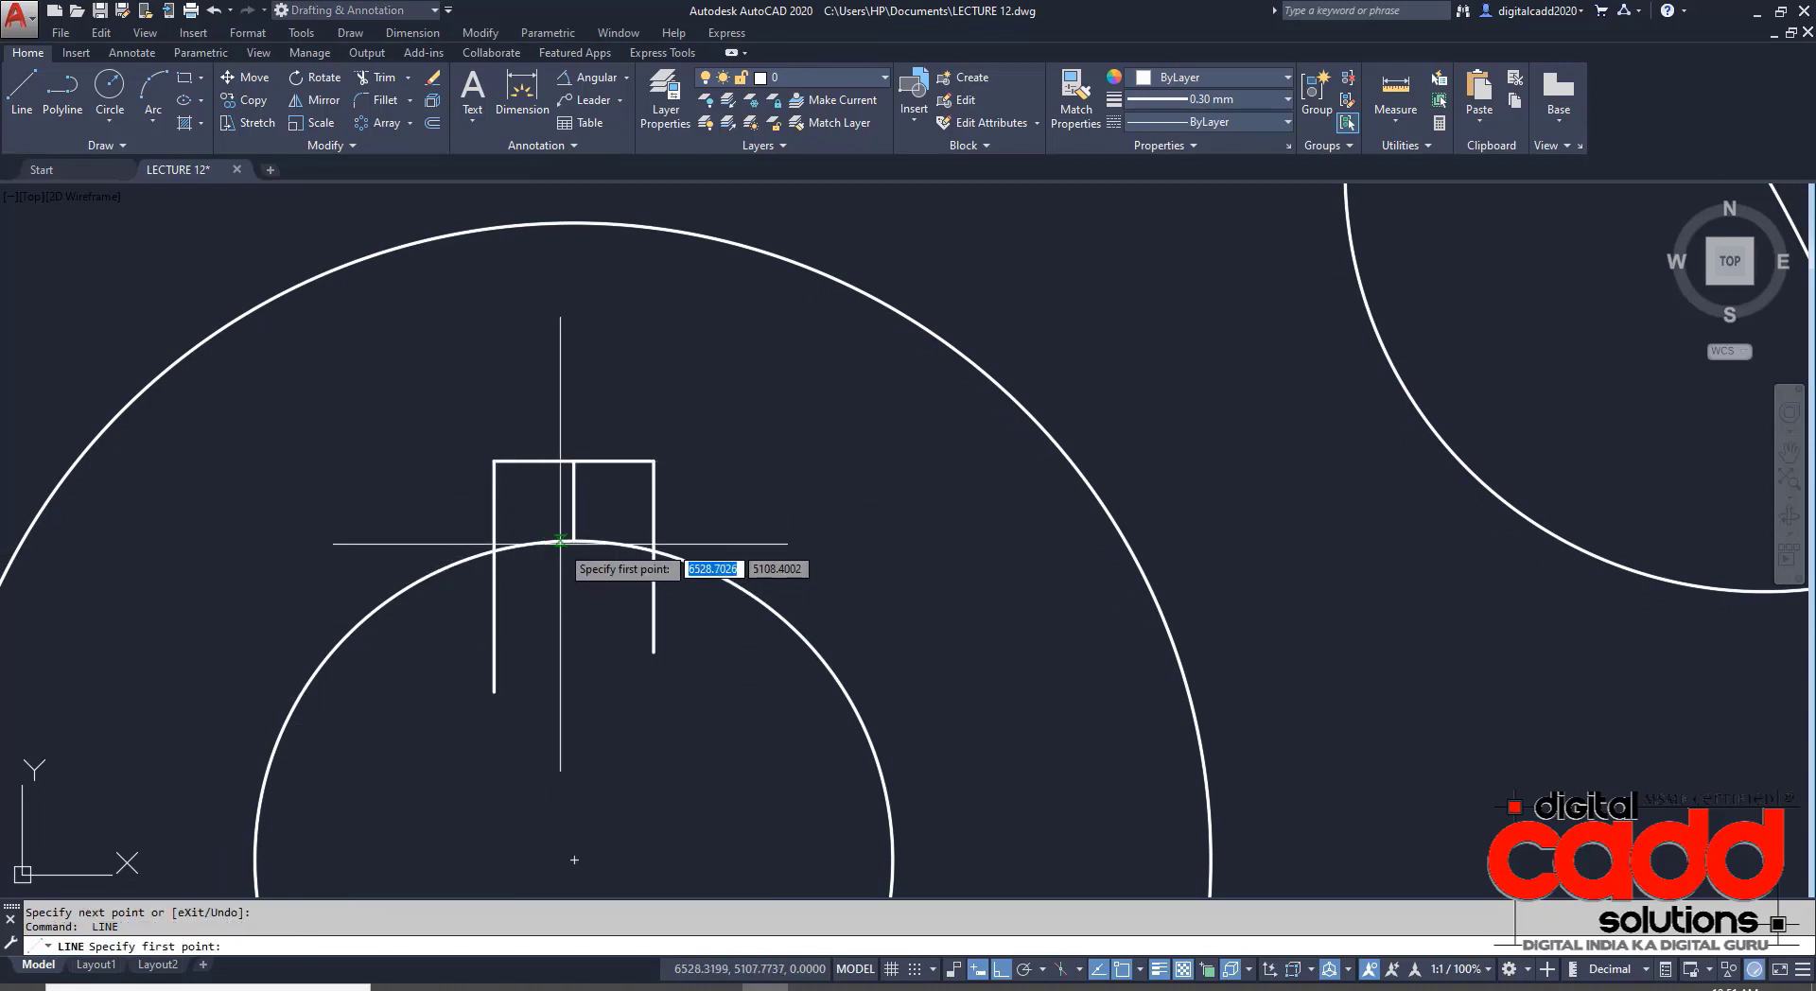
pyautogui.click(574, 540)
pyautogui.click(833, 535)
pyautogui.press('Return')
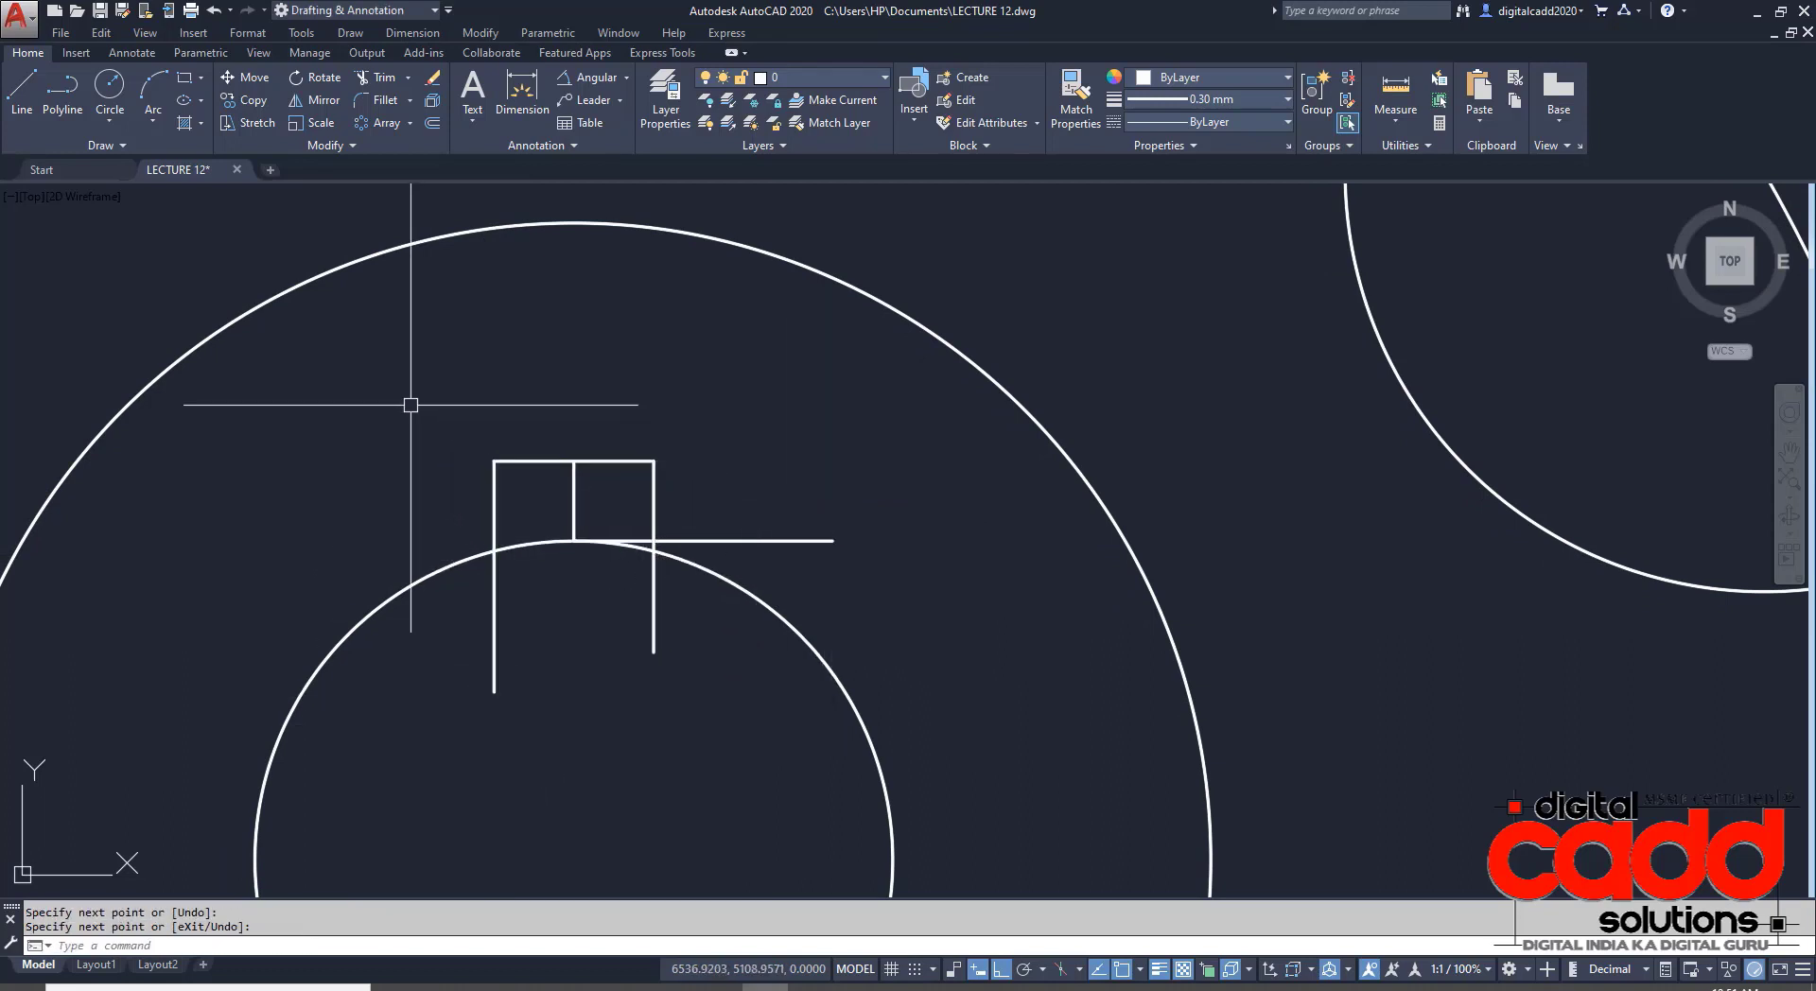
# - Move the four keyway lines down from the helper line's crossing with the right side to where that side meets the bore circle
pyautogui.click(410, 405)
pyautogui.click(793, 775)
pyautogui.write('M')
pyautogui.press('Return')
pyautogui.scroll(6, 640, 585)
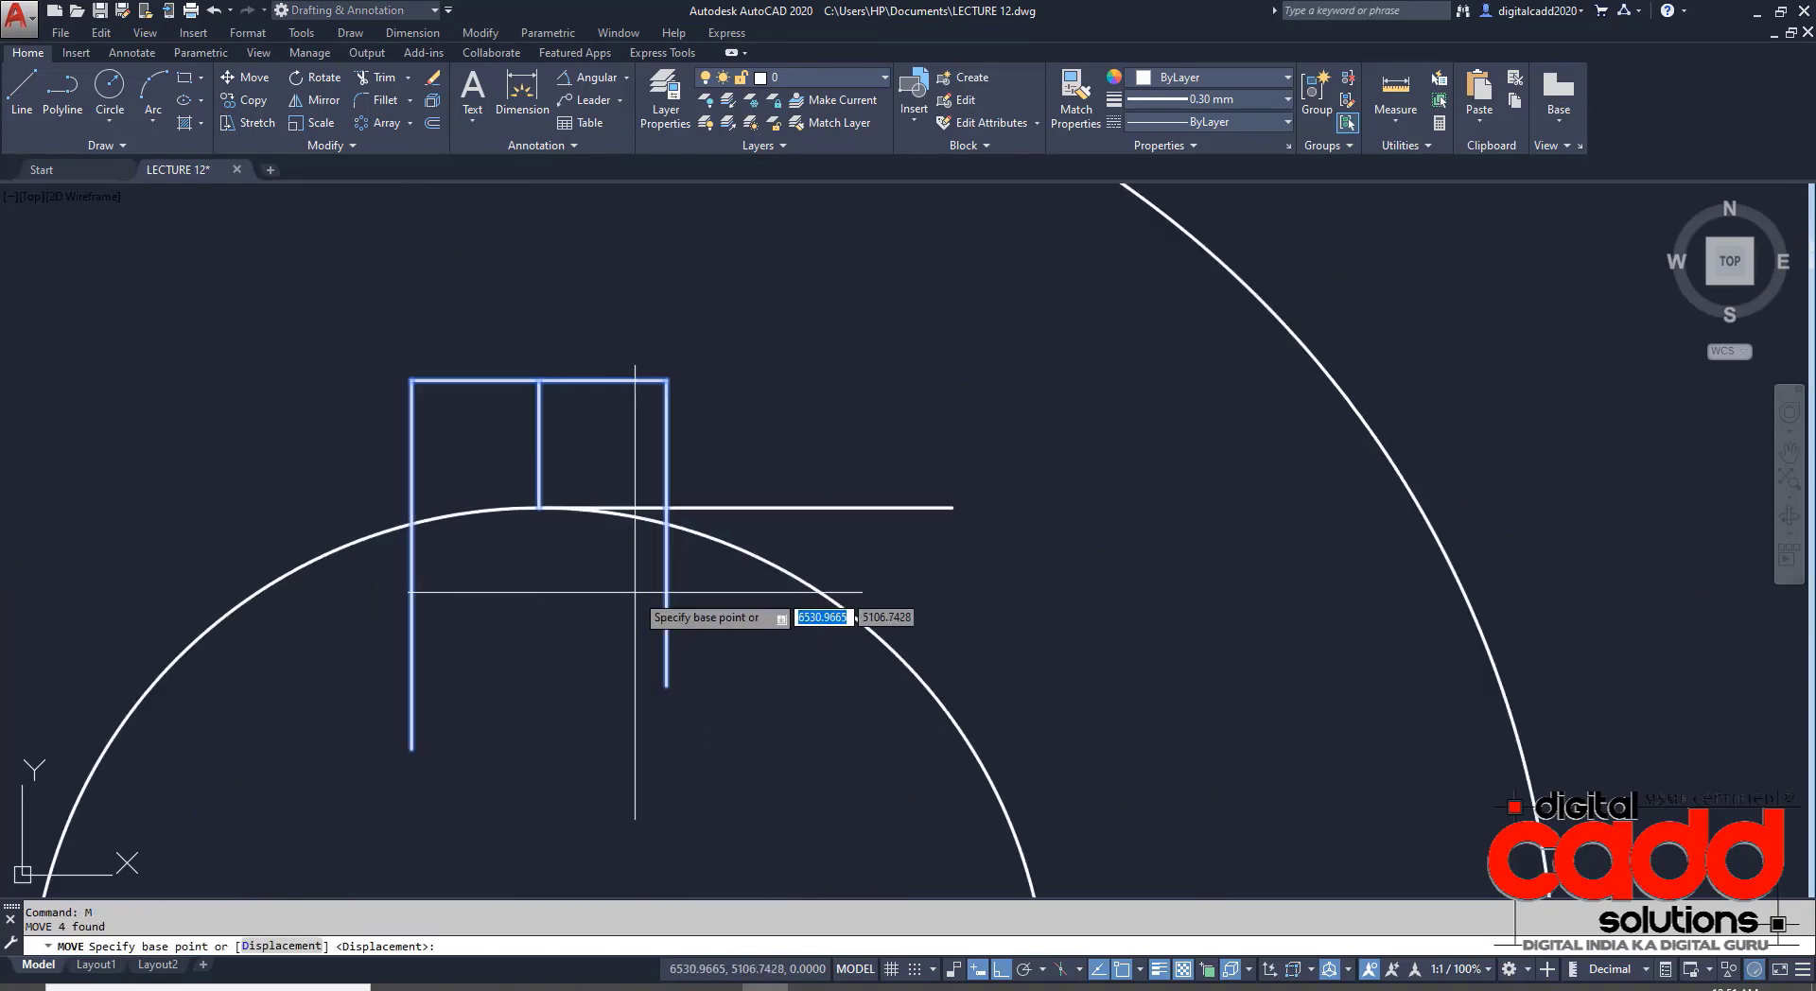
pyautogui.click(692, 402)
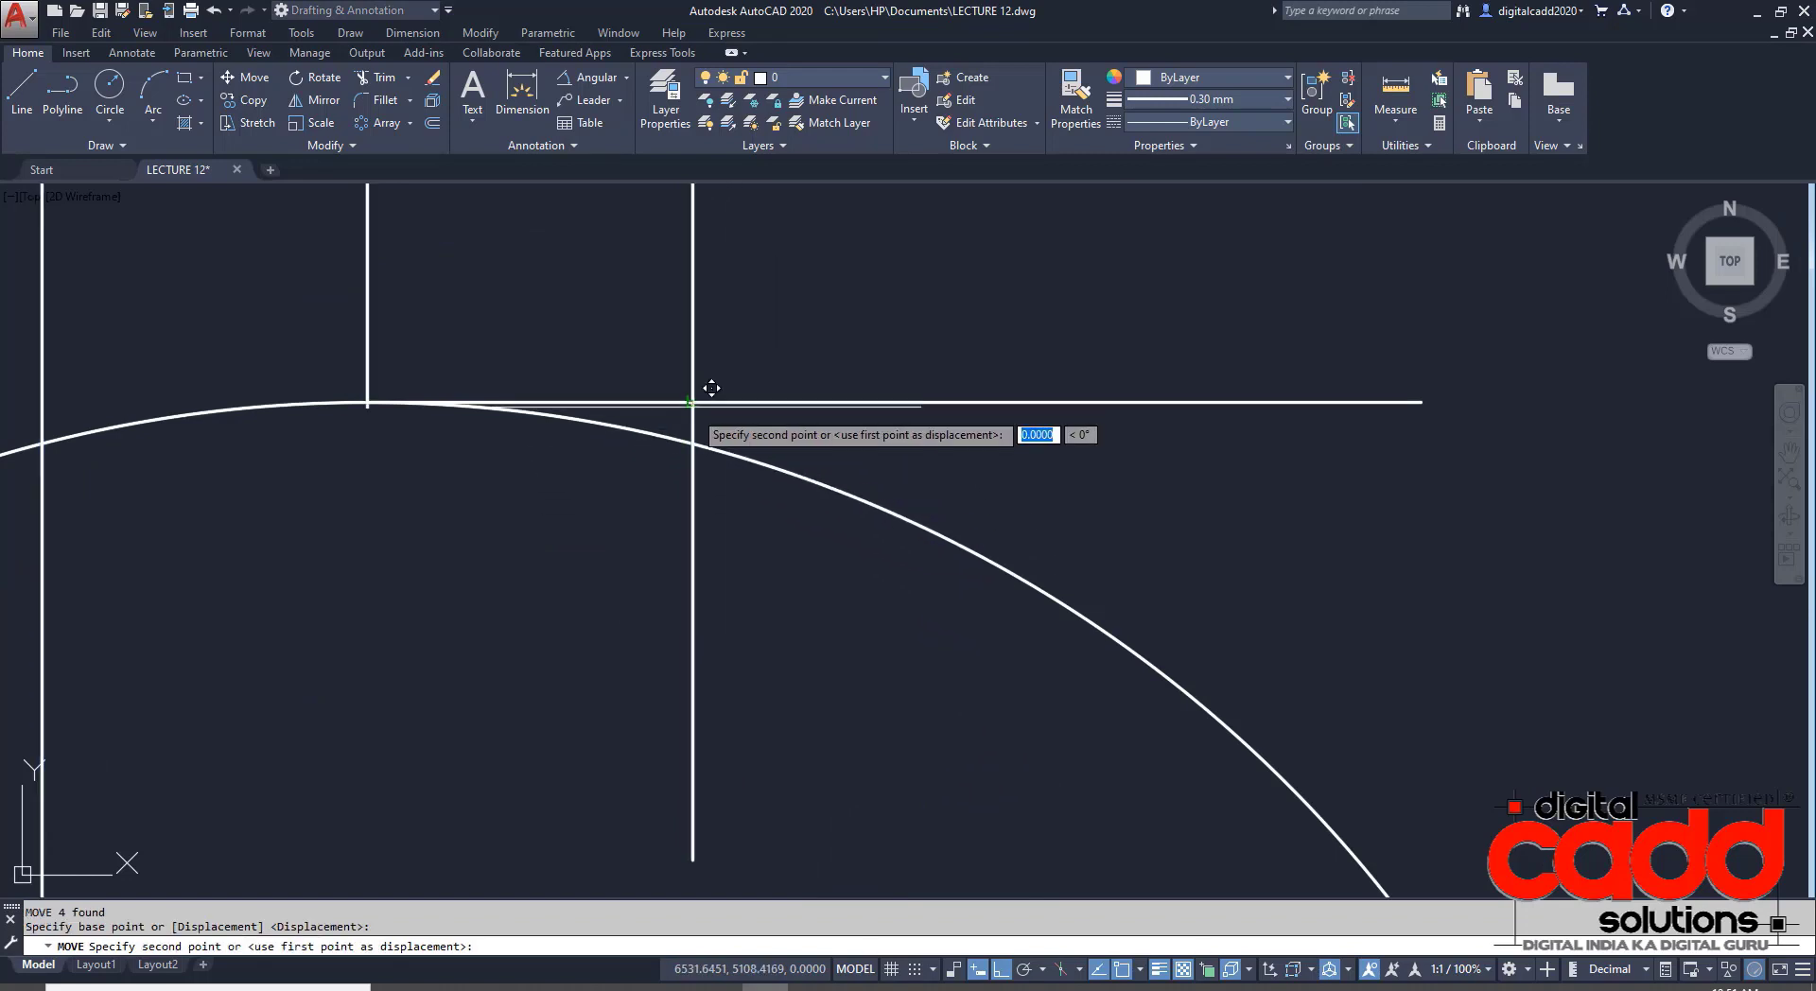
pyautogui.scroll(-1, 720, 567)
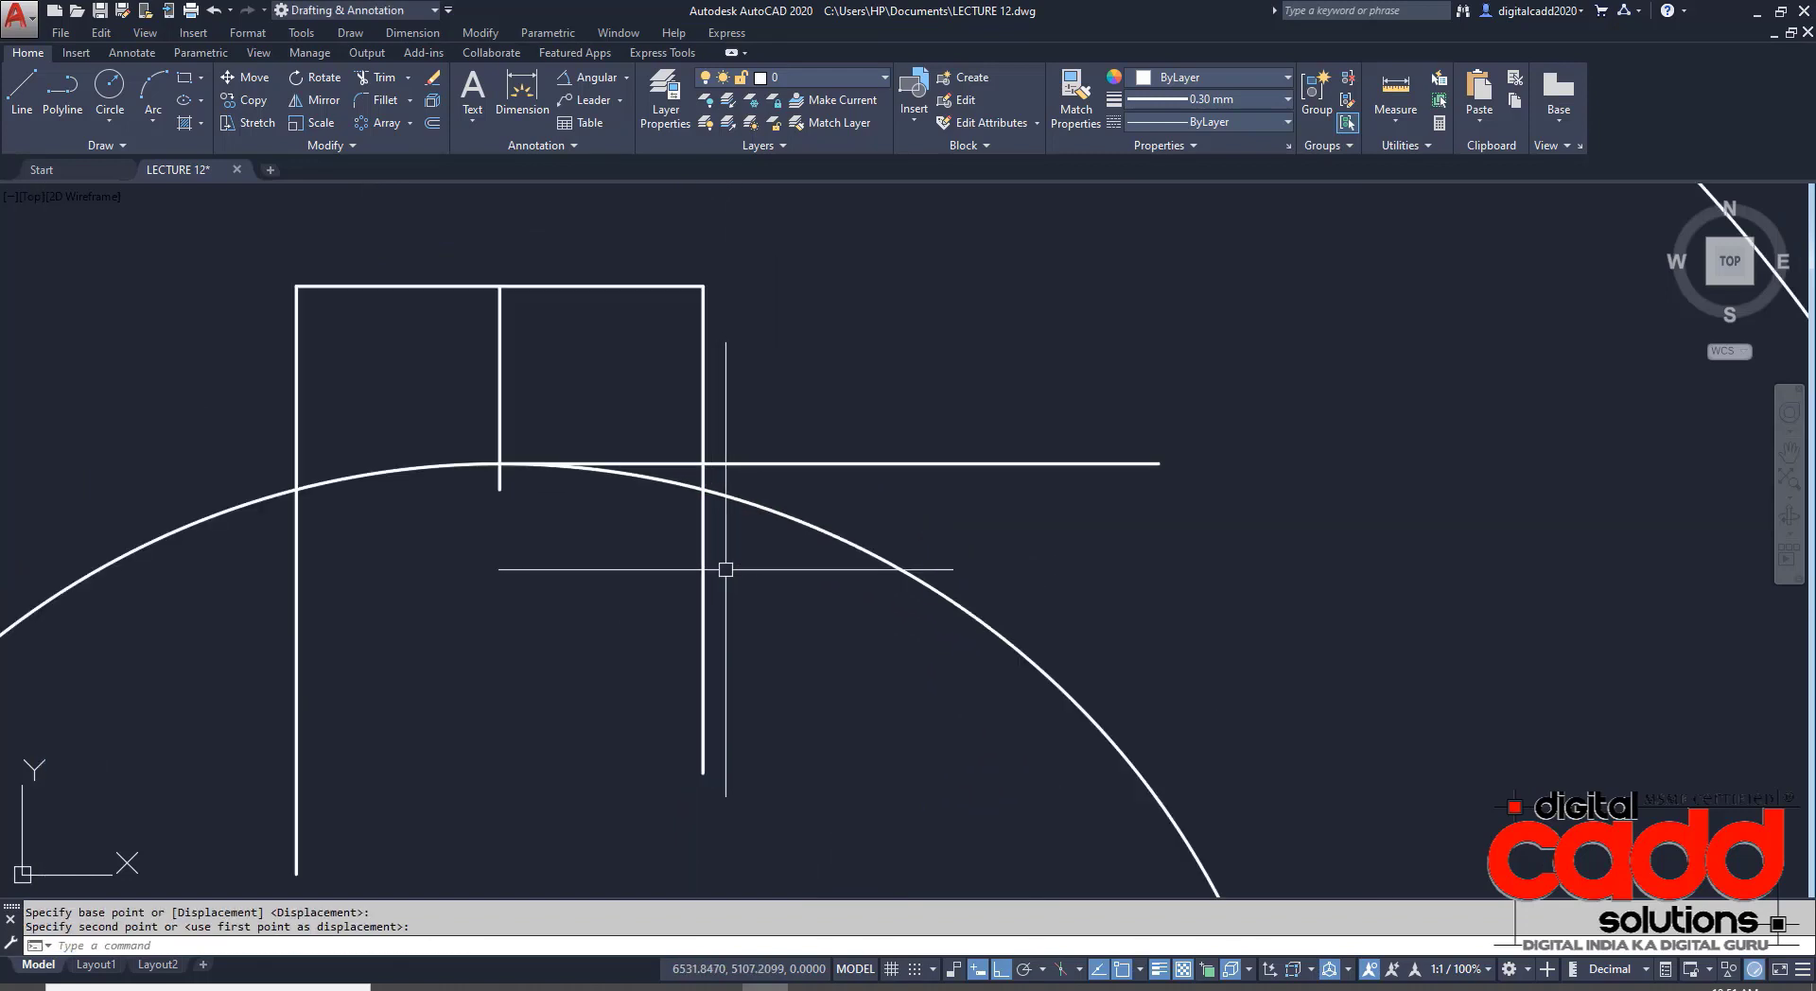
# - Erase the horizontal helper line and the short vertical line in the middle of the keyway
pyautogui.click(1022, 526)
pyautogui.click(984, 430)
pyautogui.click(524, 369)
pyautogui.click(496, 372)
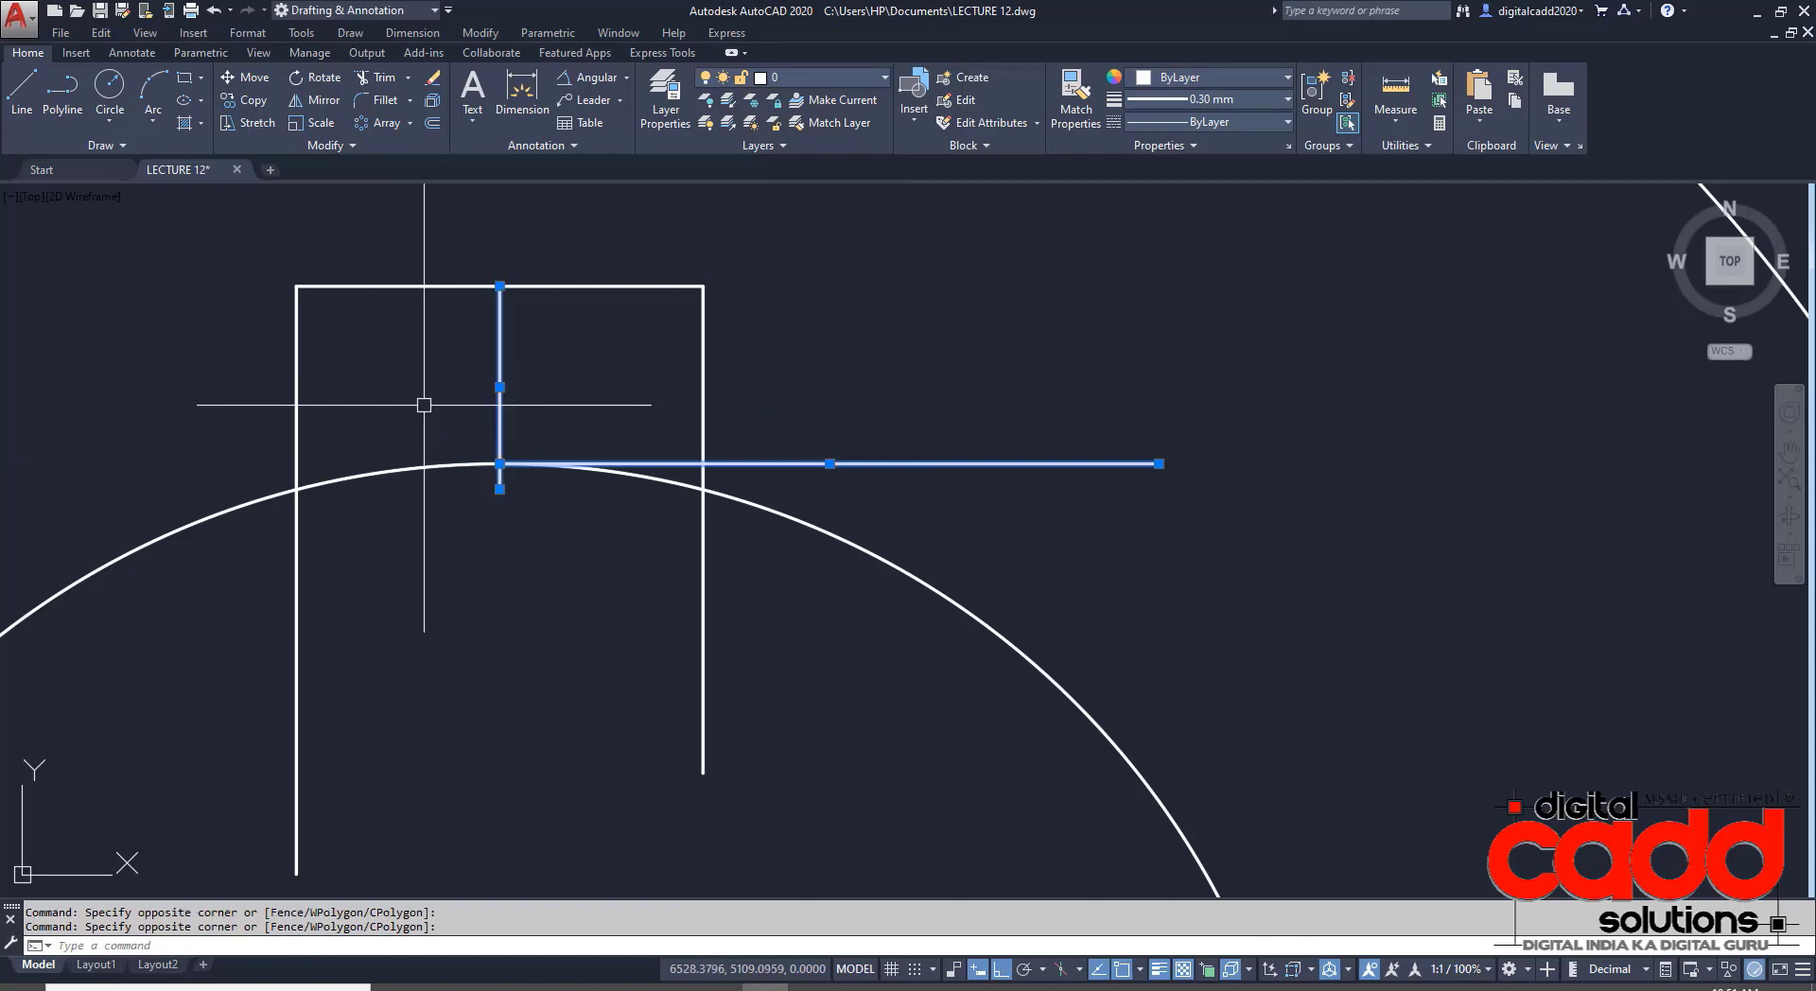
pyautogui.press('Return')
# - Trim the bore arc inside the keyway and the ends of both keyway sides that extend into the bore
pyautogui.scroll(-2, 654, 531)
pyautogui.write('tr')
pyautogui.press('Return')
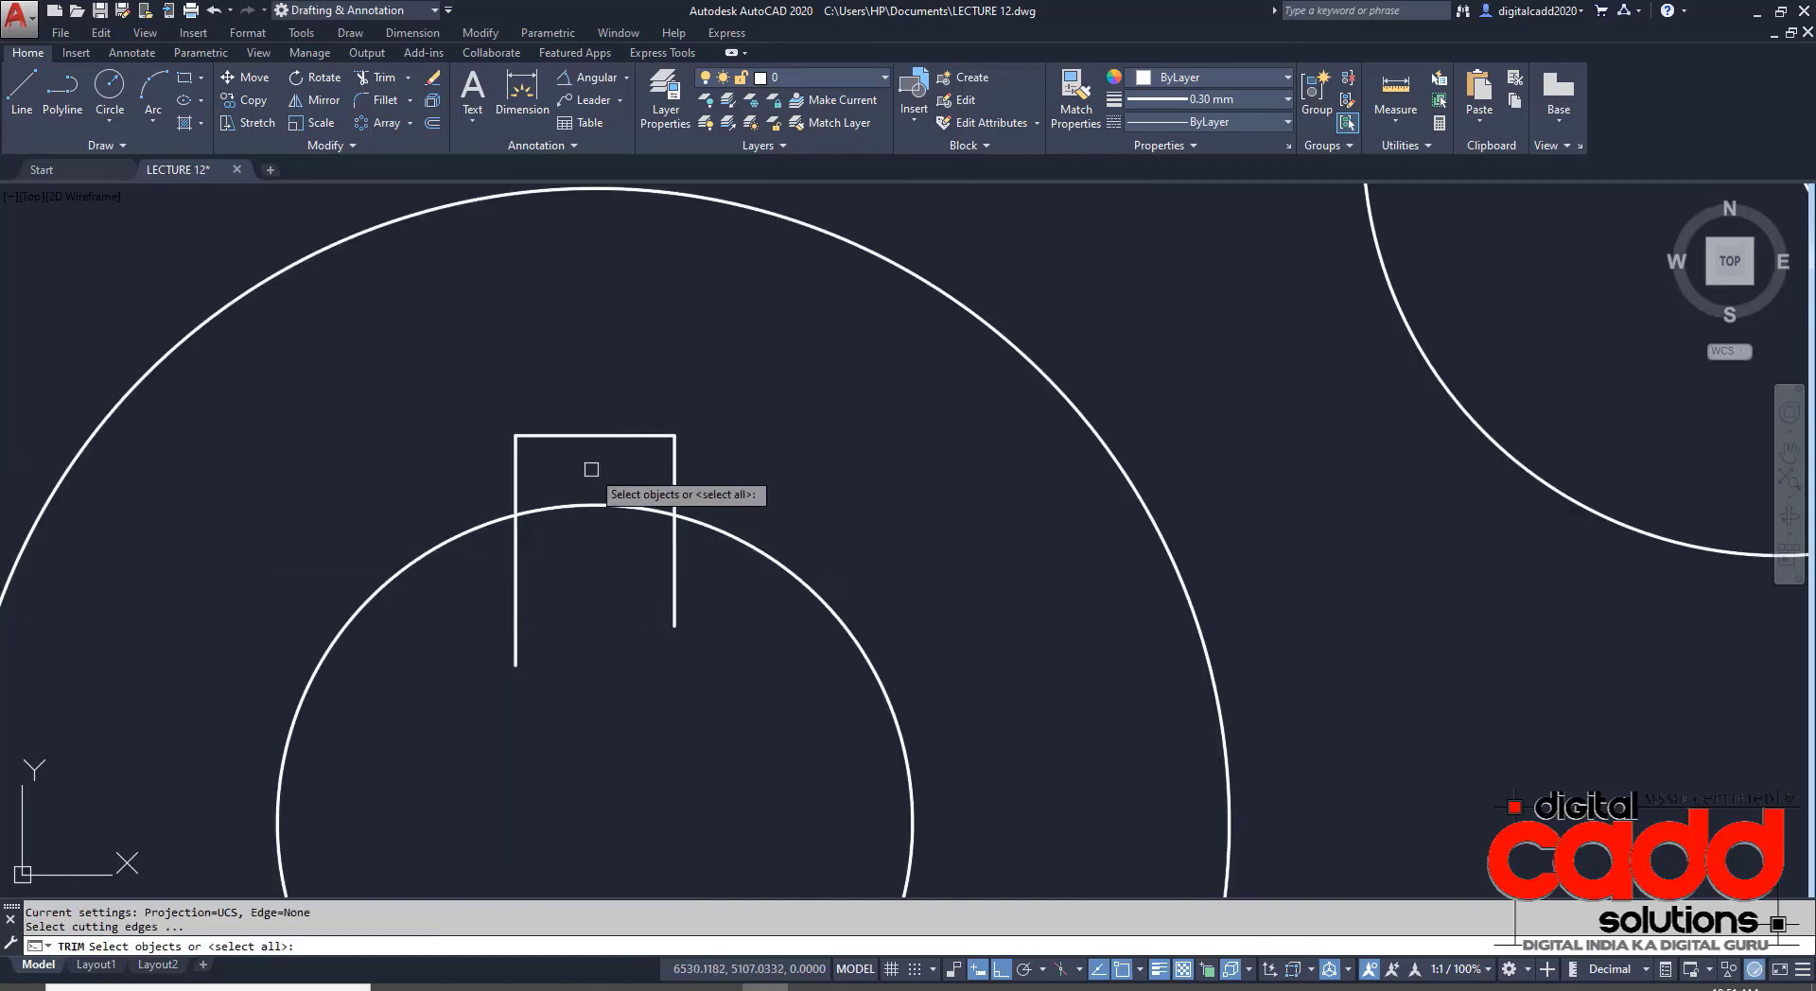
pyautogui.press('Return')
pyautogui.click(597, 468)
pyautogui.click(574, 579)
pyautogui.click(707, 600)
pyautogui.click(499, 655)
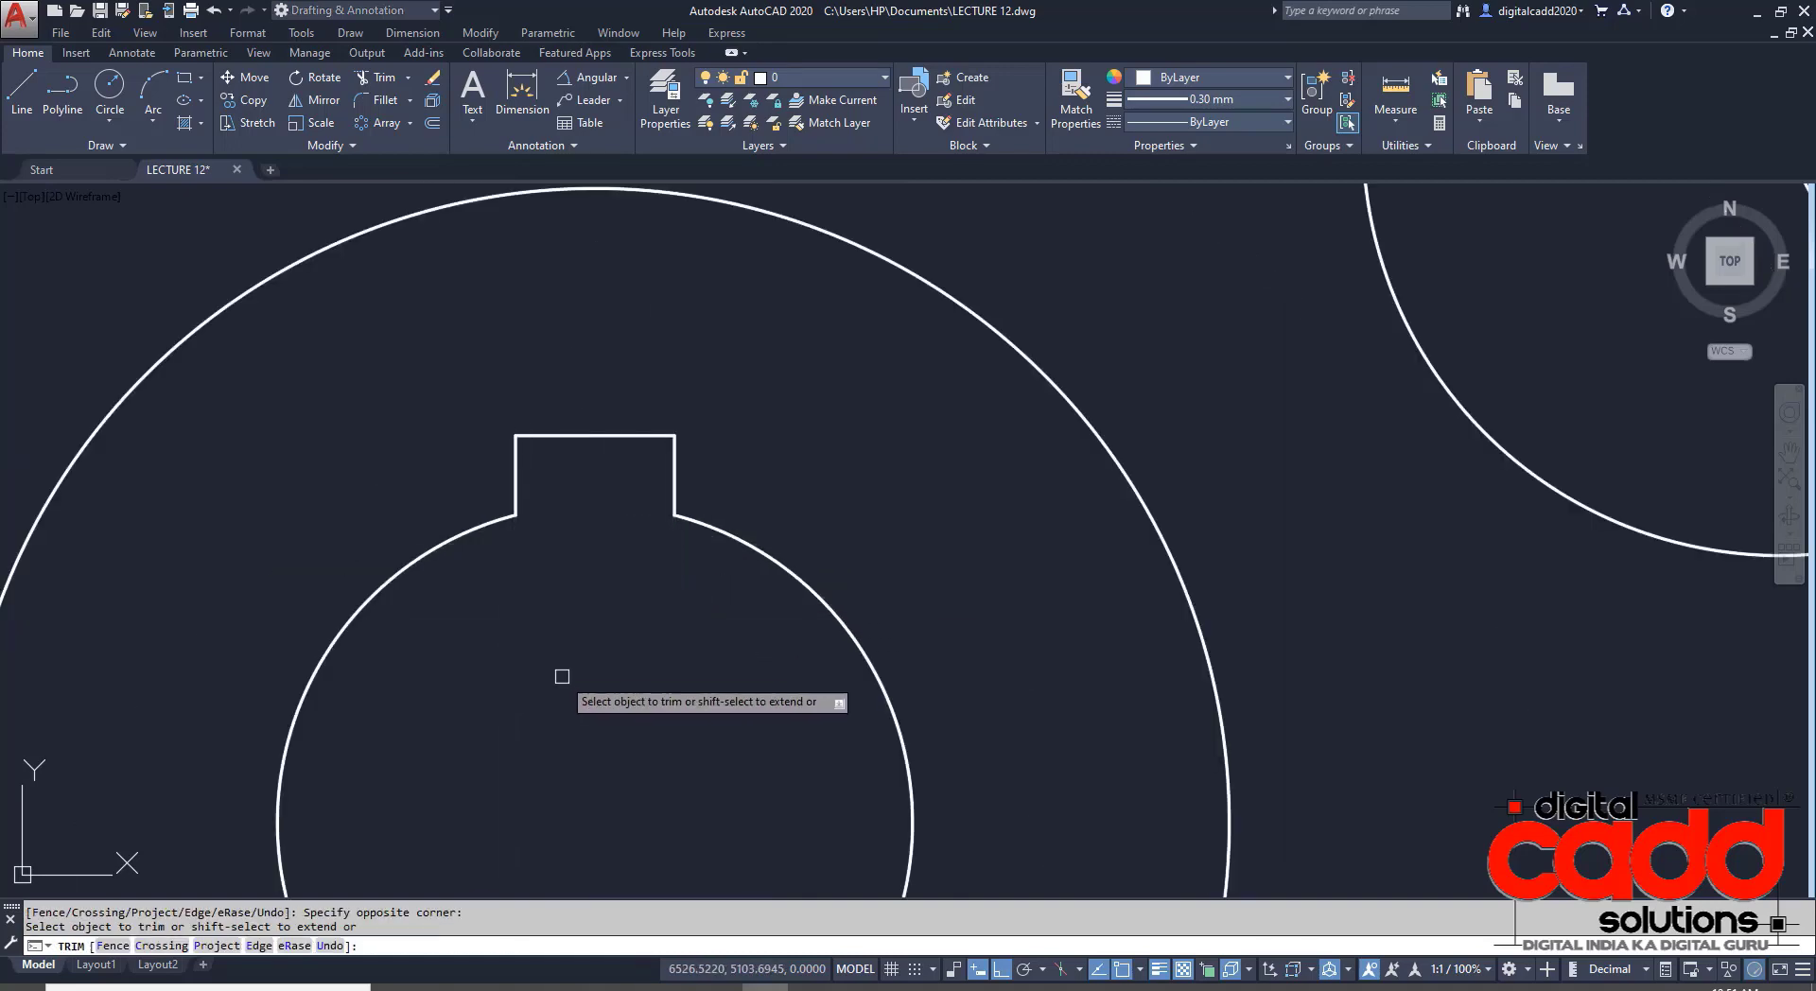
pyautogui.scroll(-9, 570, 657)
pyautogui.press('Return')
pyautogui.moveTo(620, 731); pyautogui.dragTo(628, 656, button='middle')
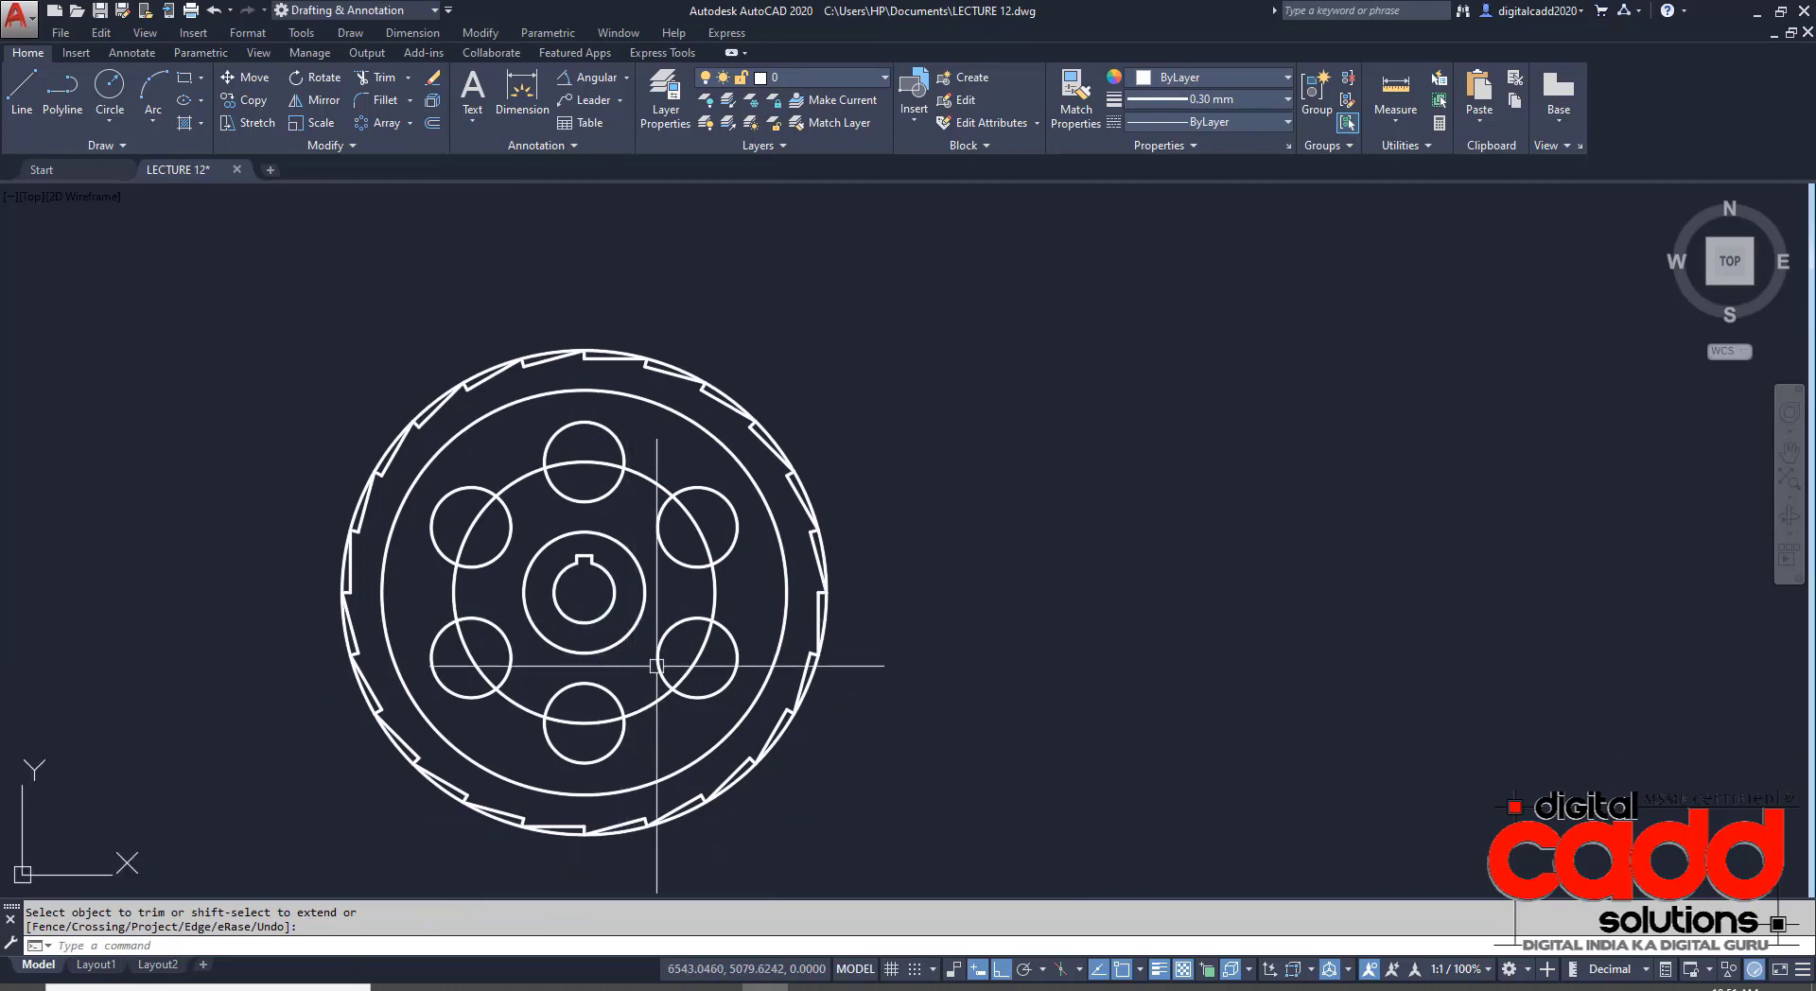
# - Set the current object colour to Yellow and the current lineweight to ByLayer
pyautogui.click(1180, 79)
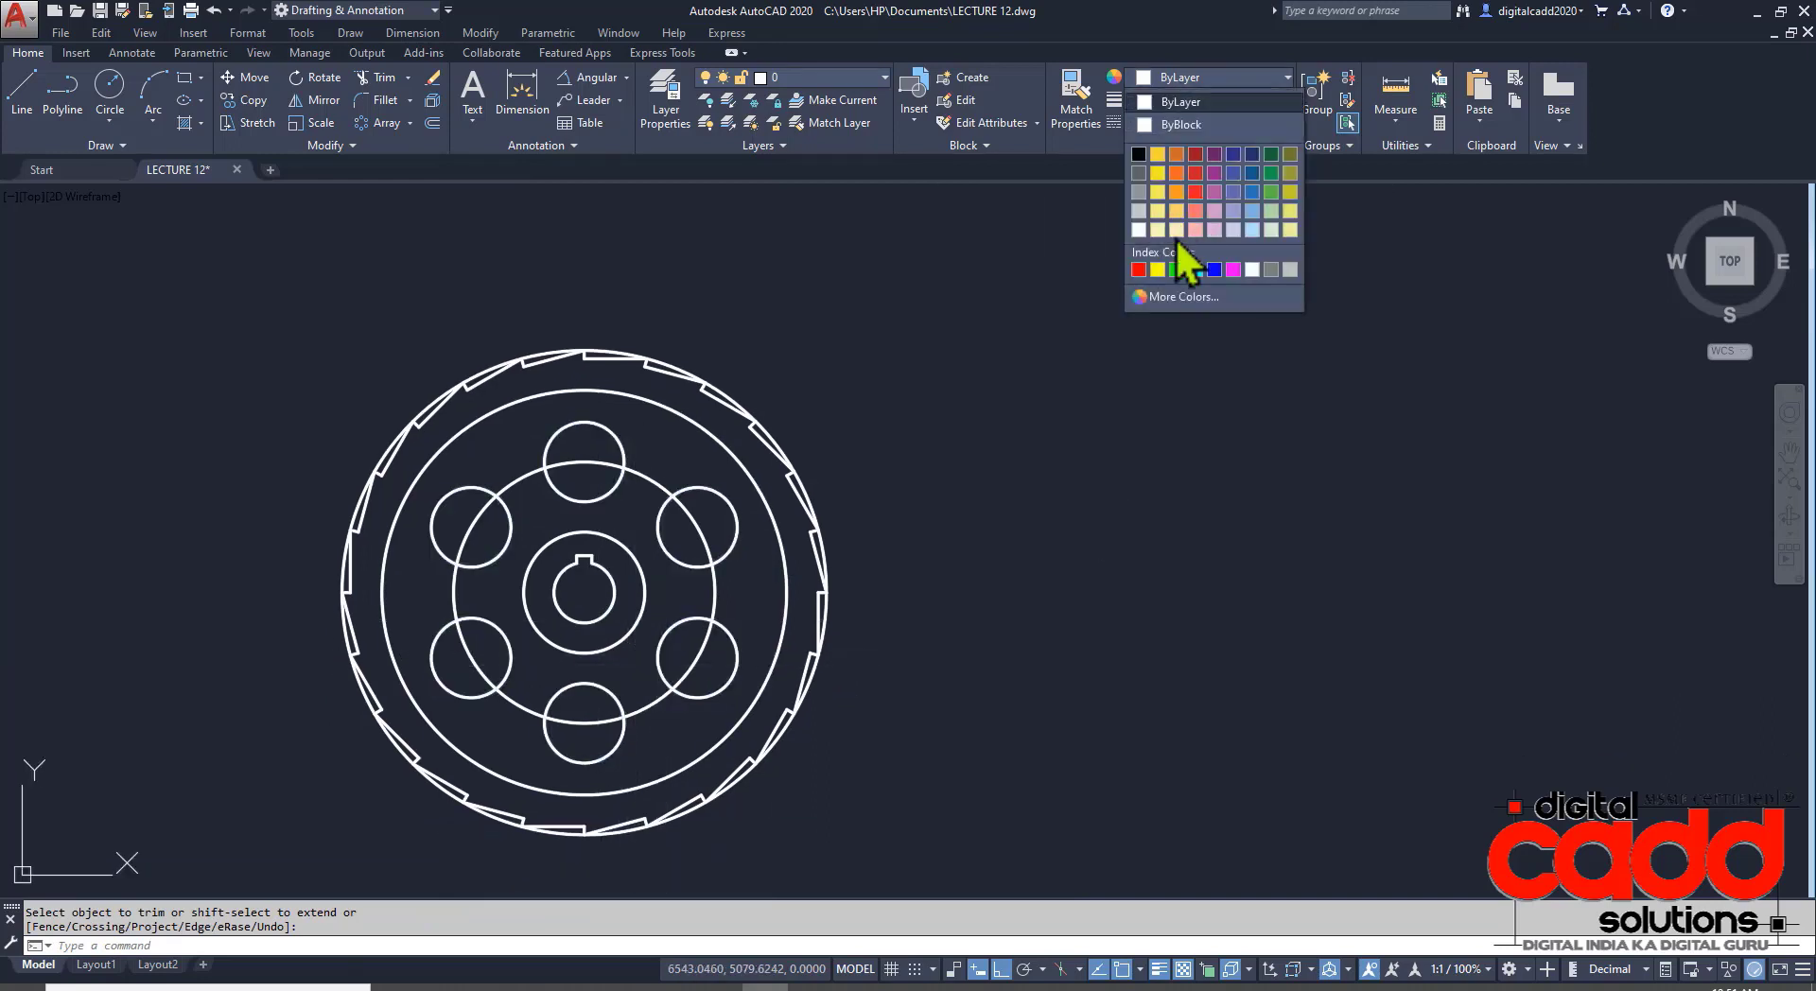
pyautogui.click(1158, 271)
pyautogui.click(1196, 100)
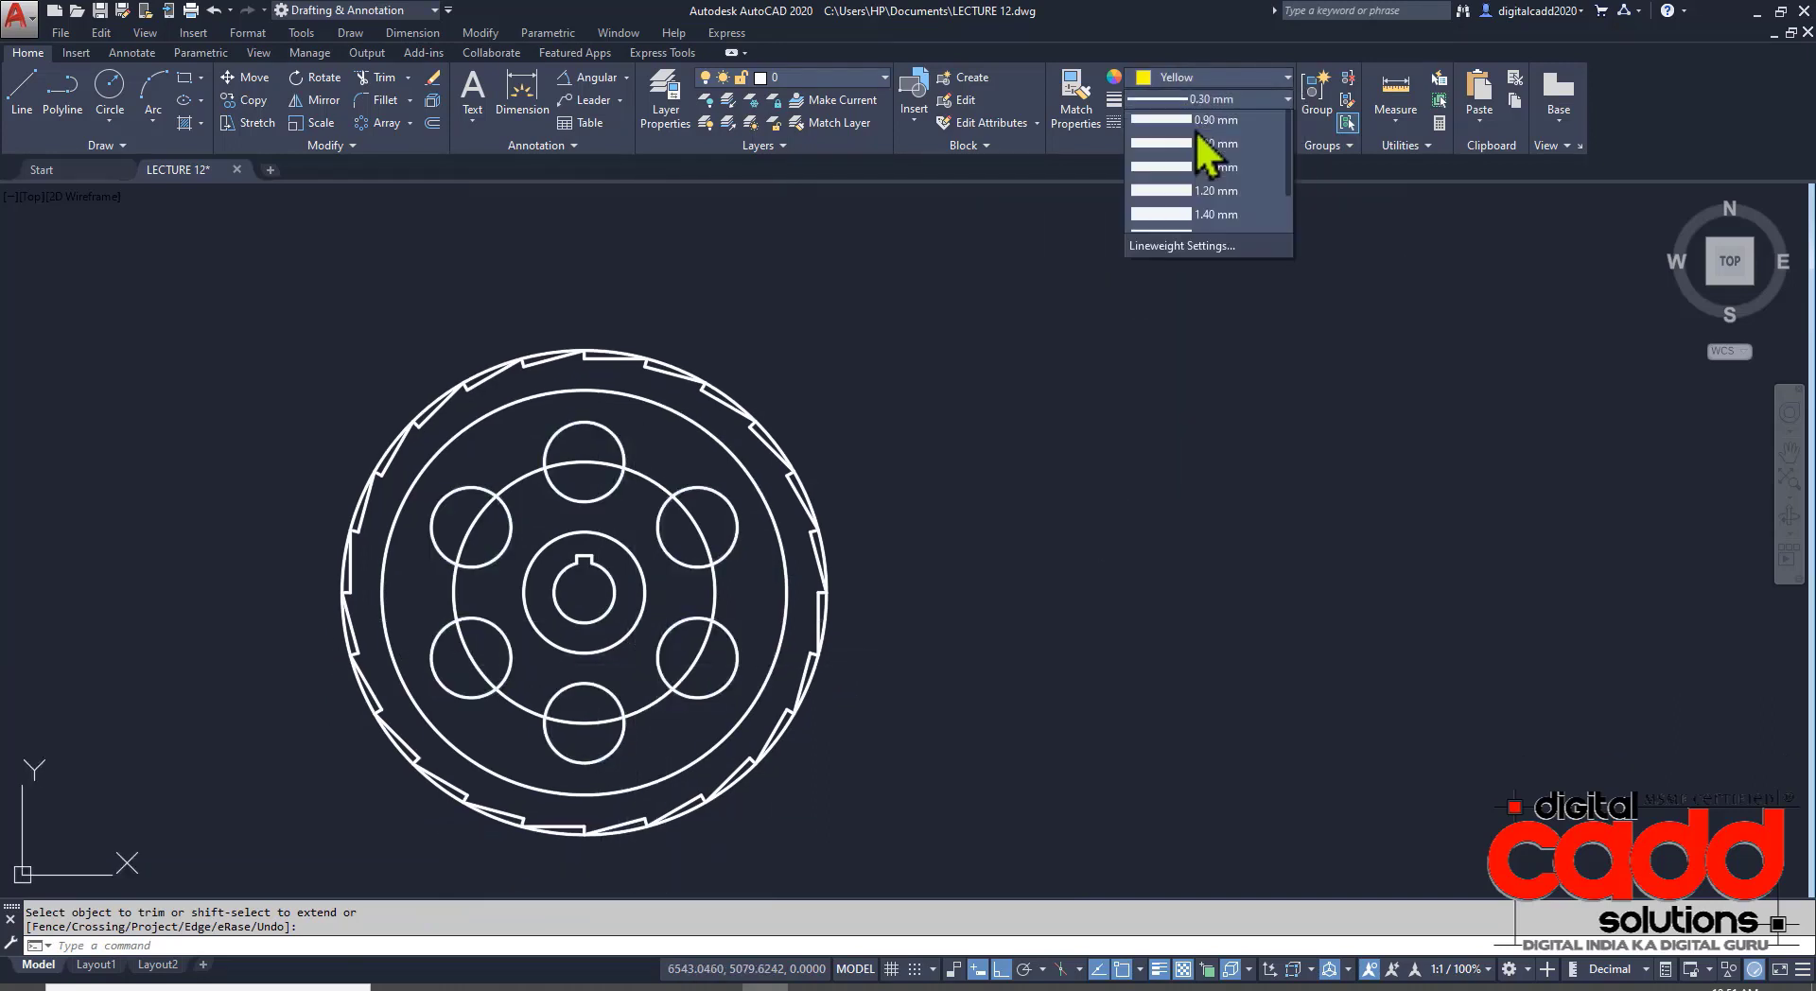
pyautogui.click(1211, 123)
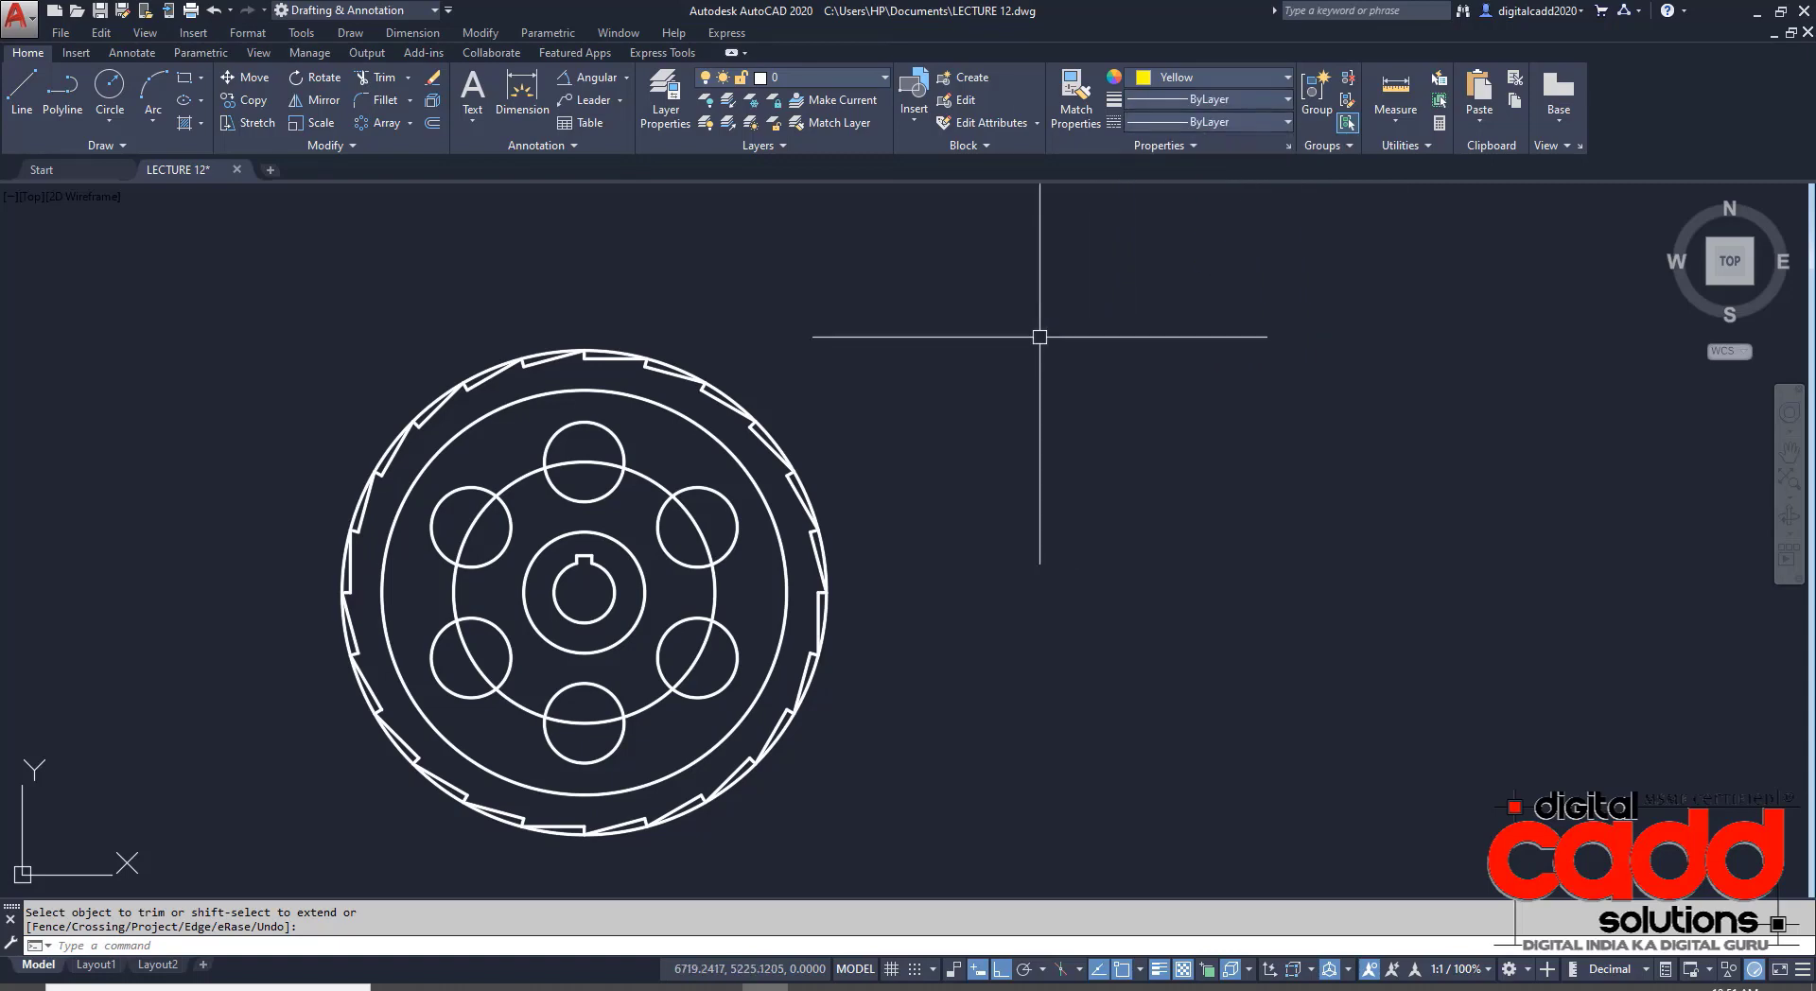
# - Add a center mark to the ratchet wheel's outer circle
pyautogui.click(156, 54)
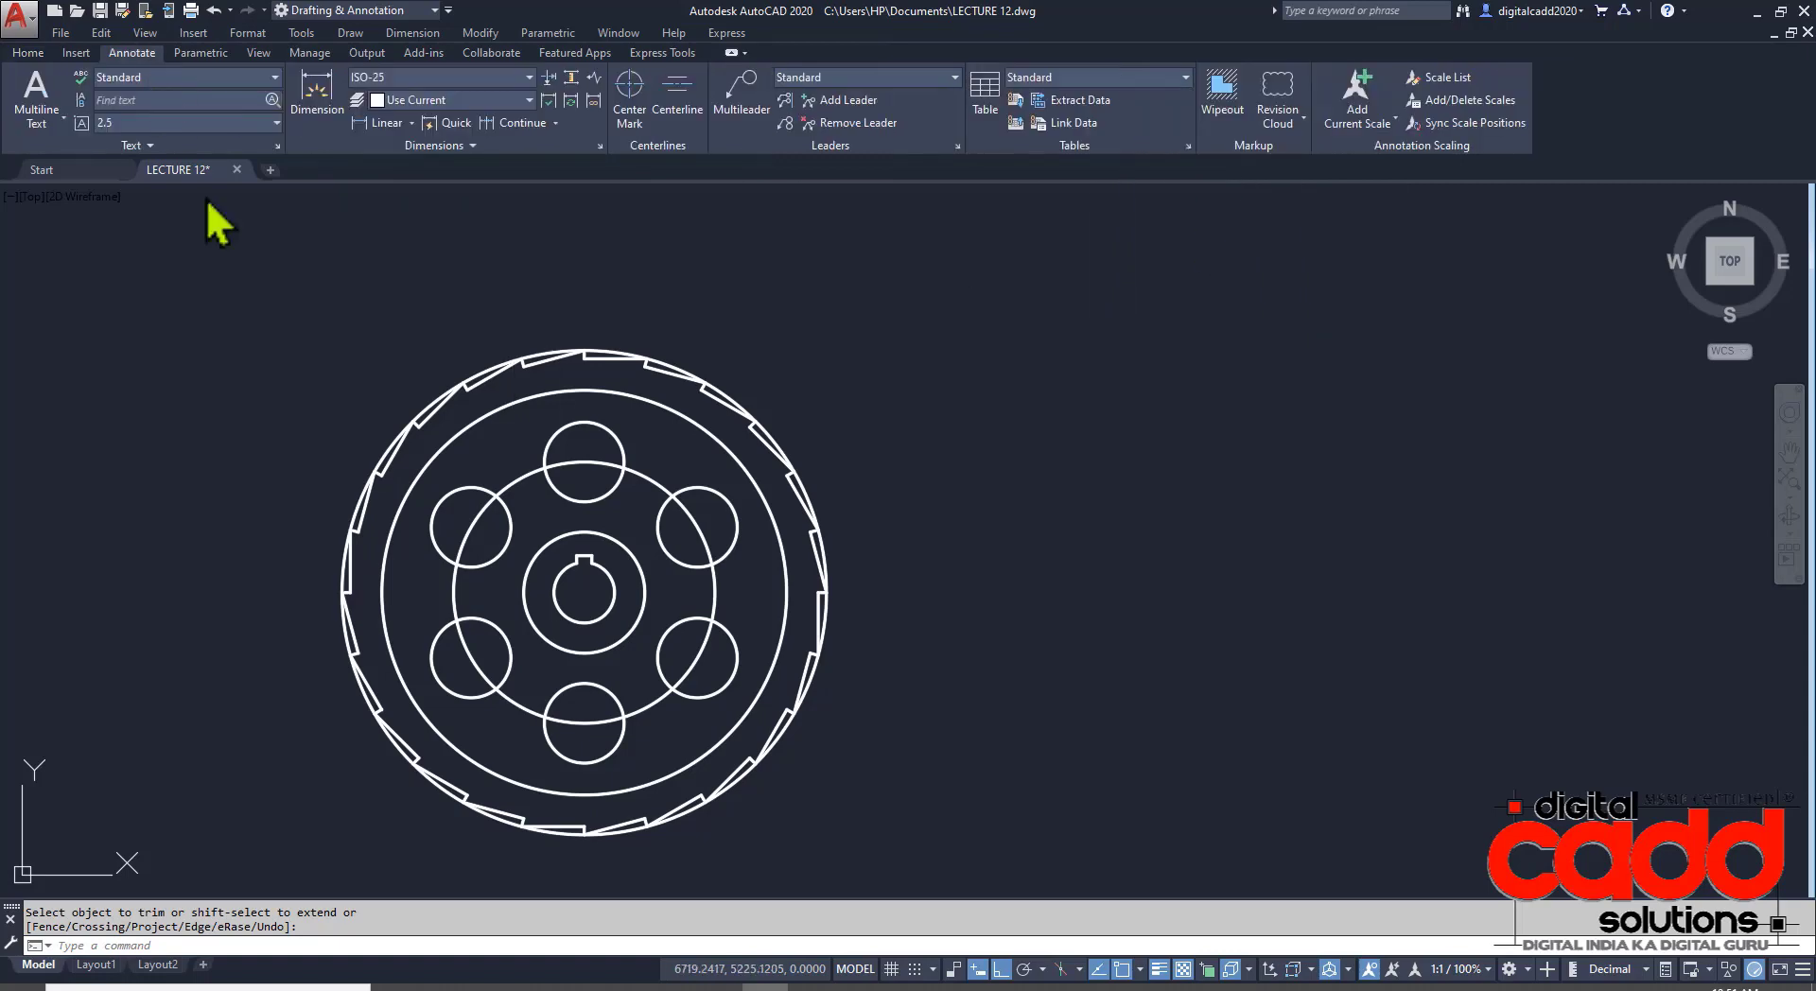
pyautogui.click(632, 93)
pyautogui.click(827, 613)
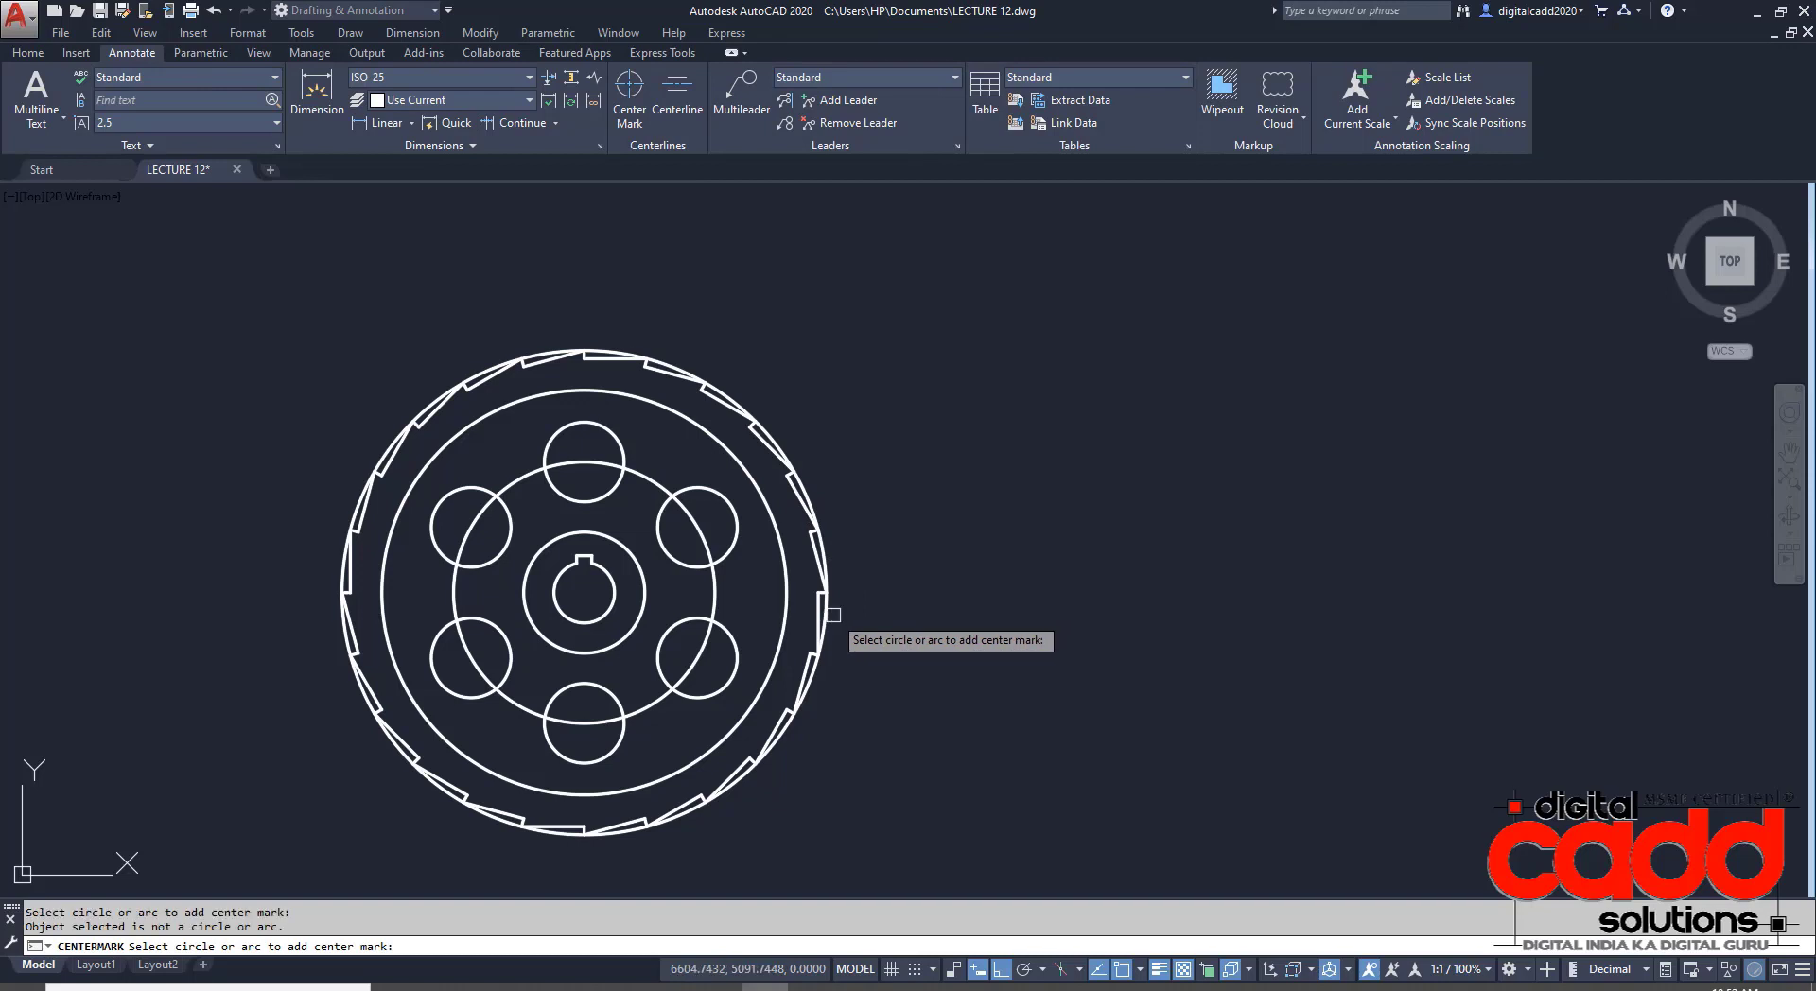
pyautogui.click(827, 613)
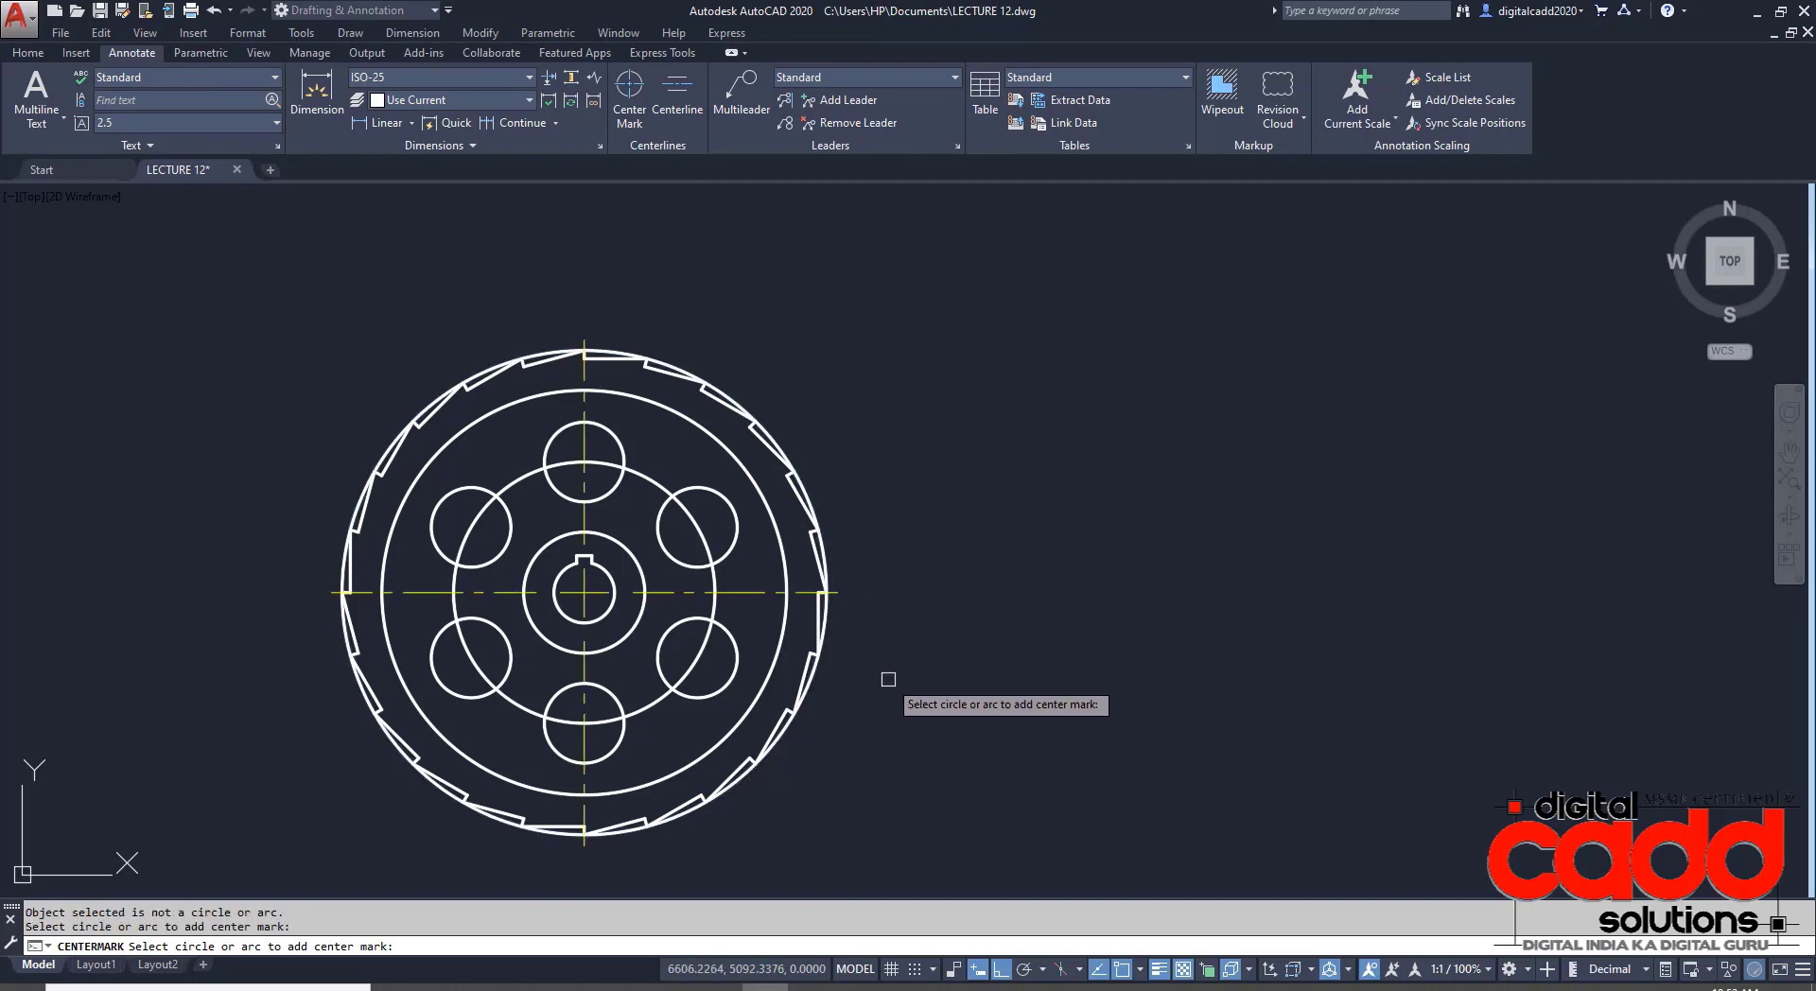
pyautogui.press('Return')
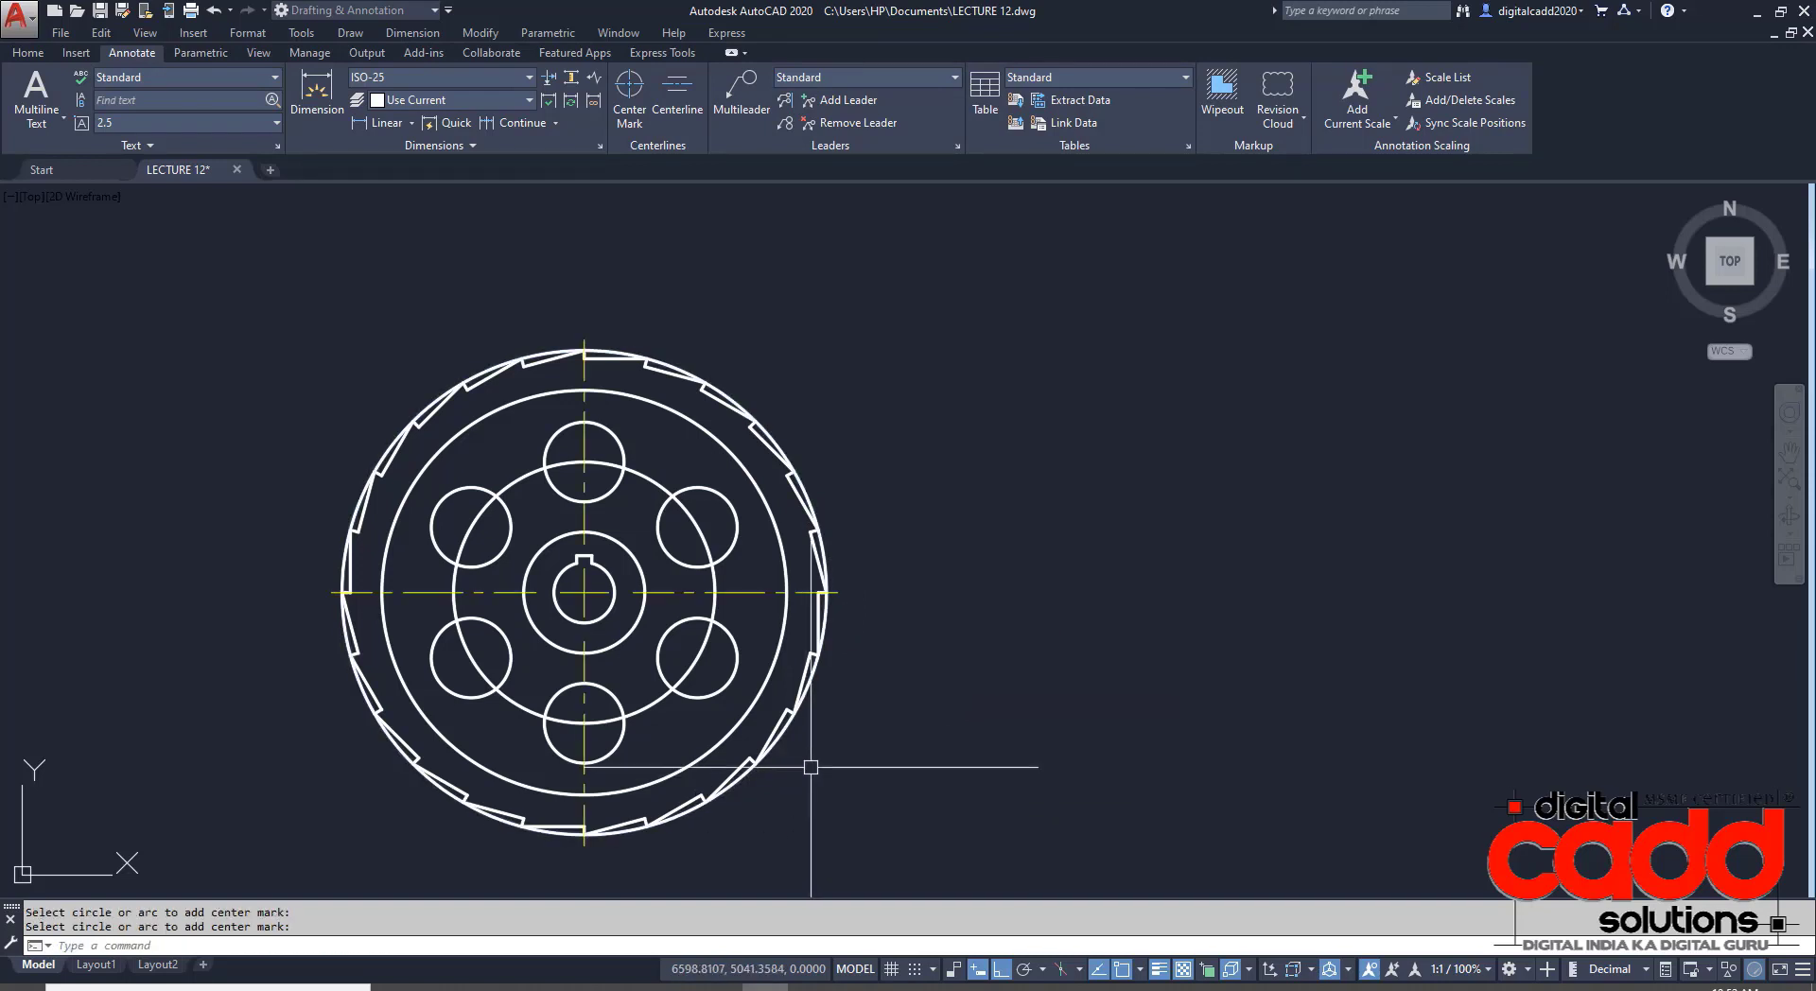
# - Match the center mark's properties onto the circle through the six holes and the outermost circle
pyautogui.write('MA')
pyautogui.press('Return')
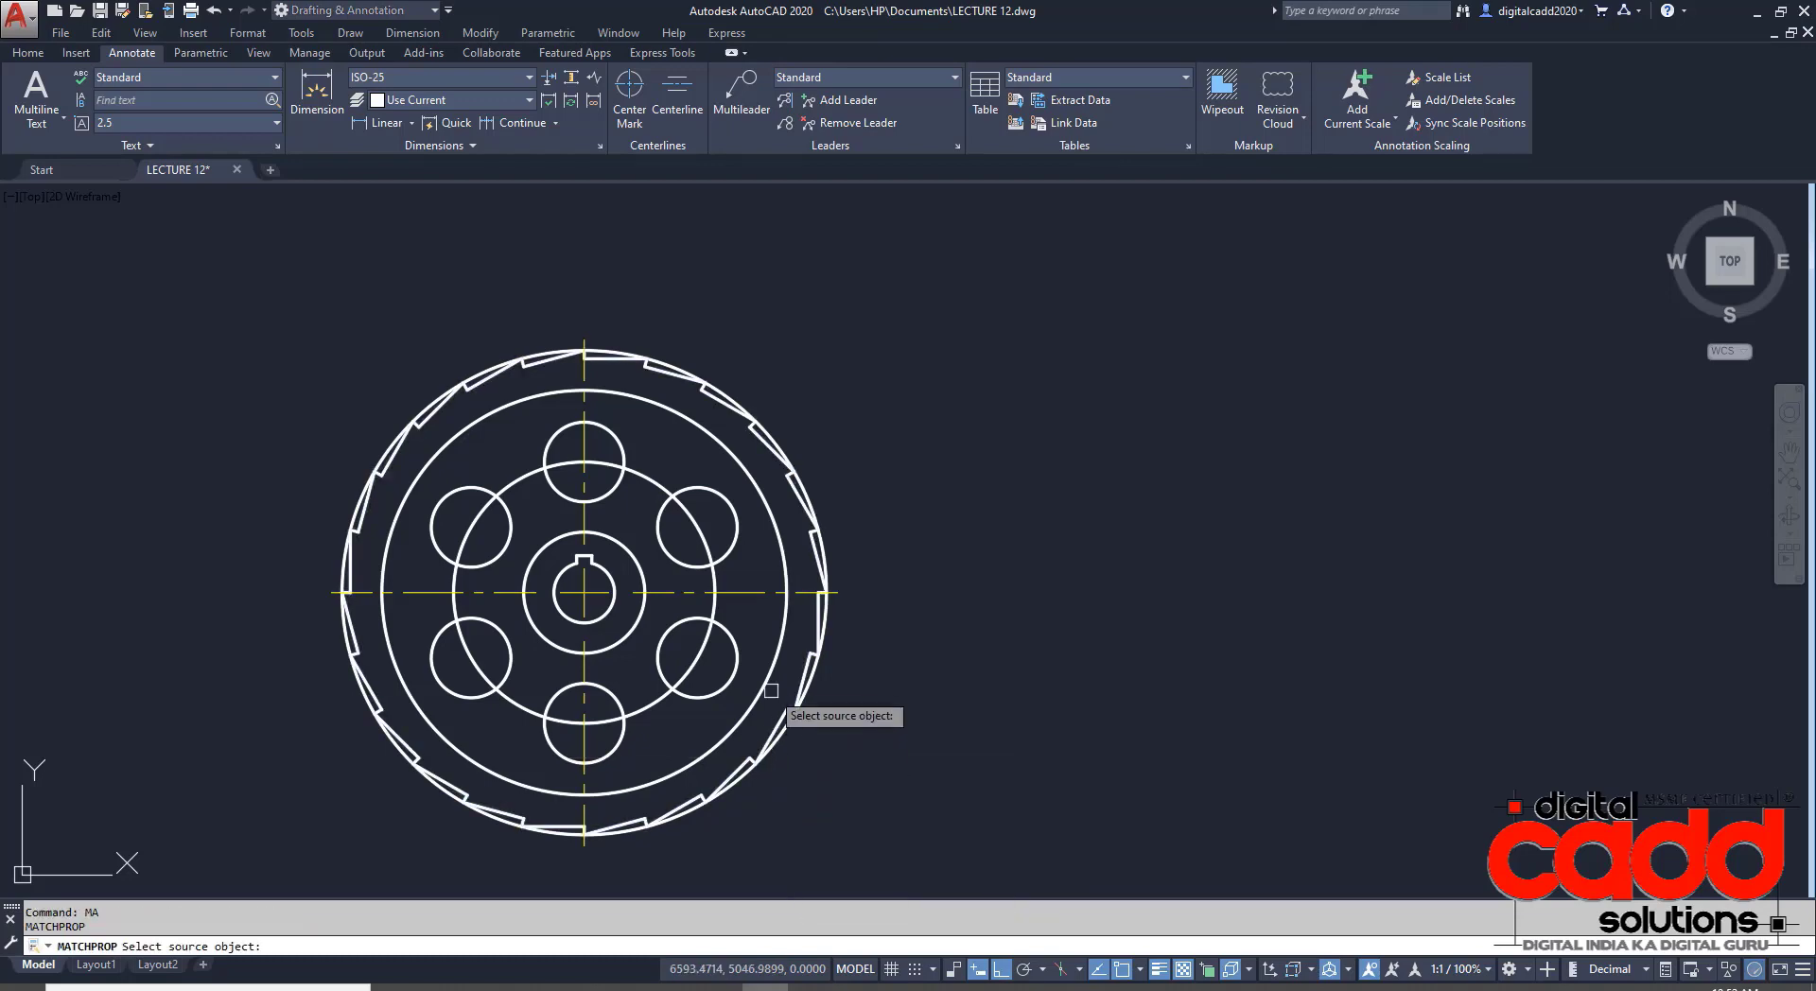
pyautogui.click(765, 593)
pyautogui.click(708, 644)
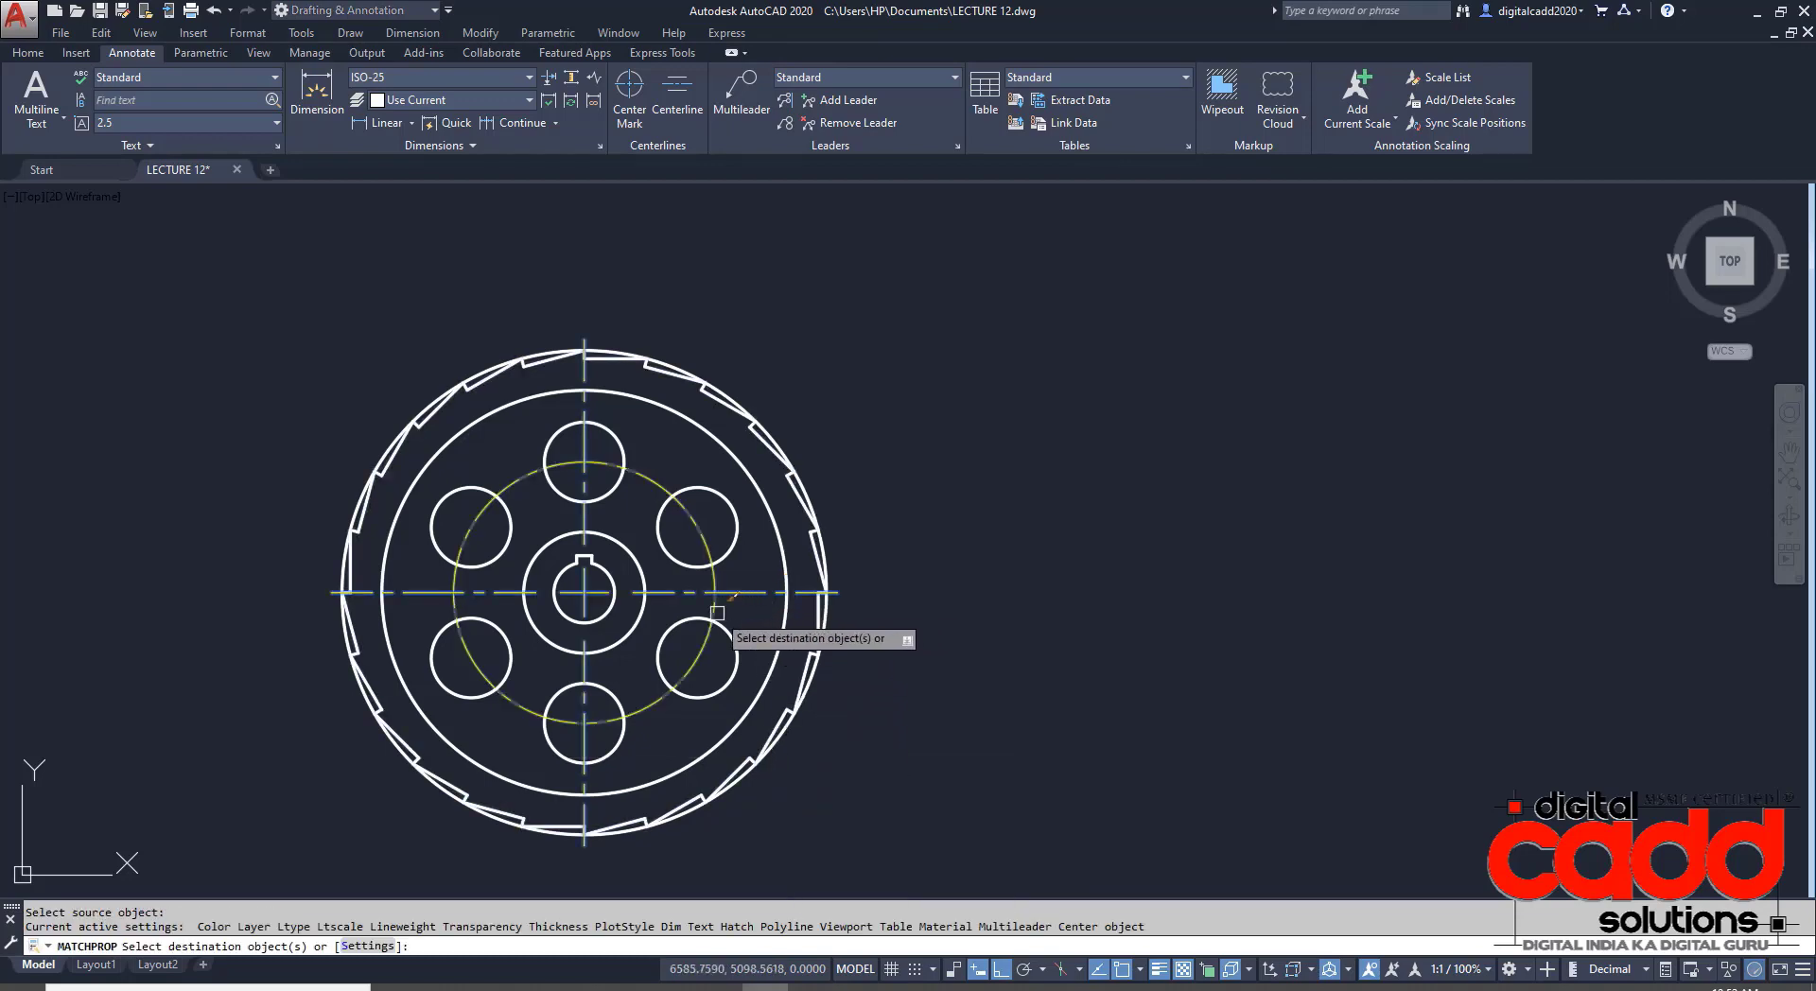
pyautogui.click(767, 674)
pyautogui.click(811, 692)
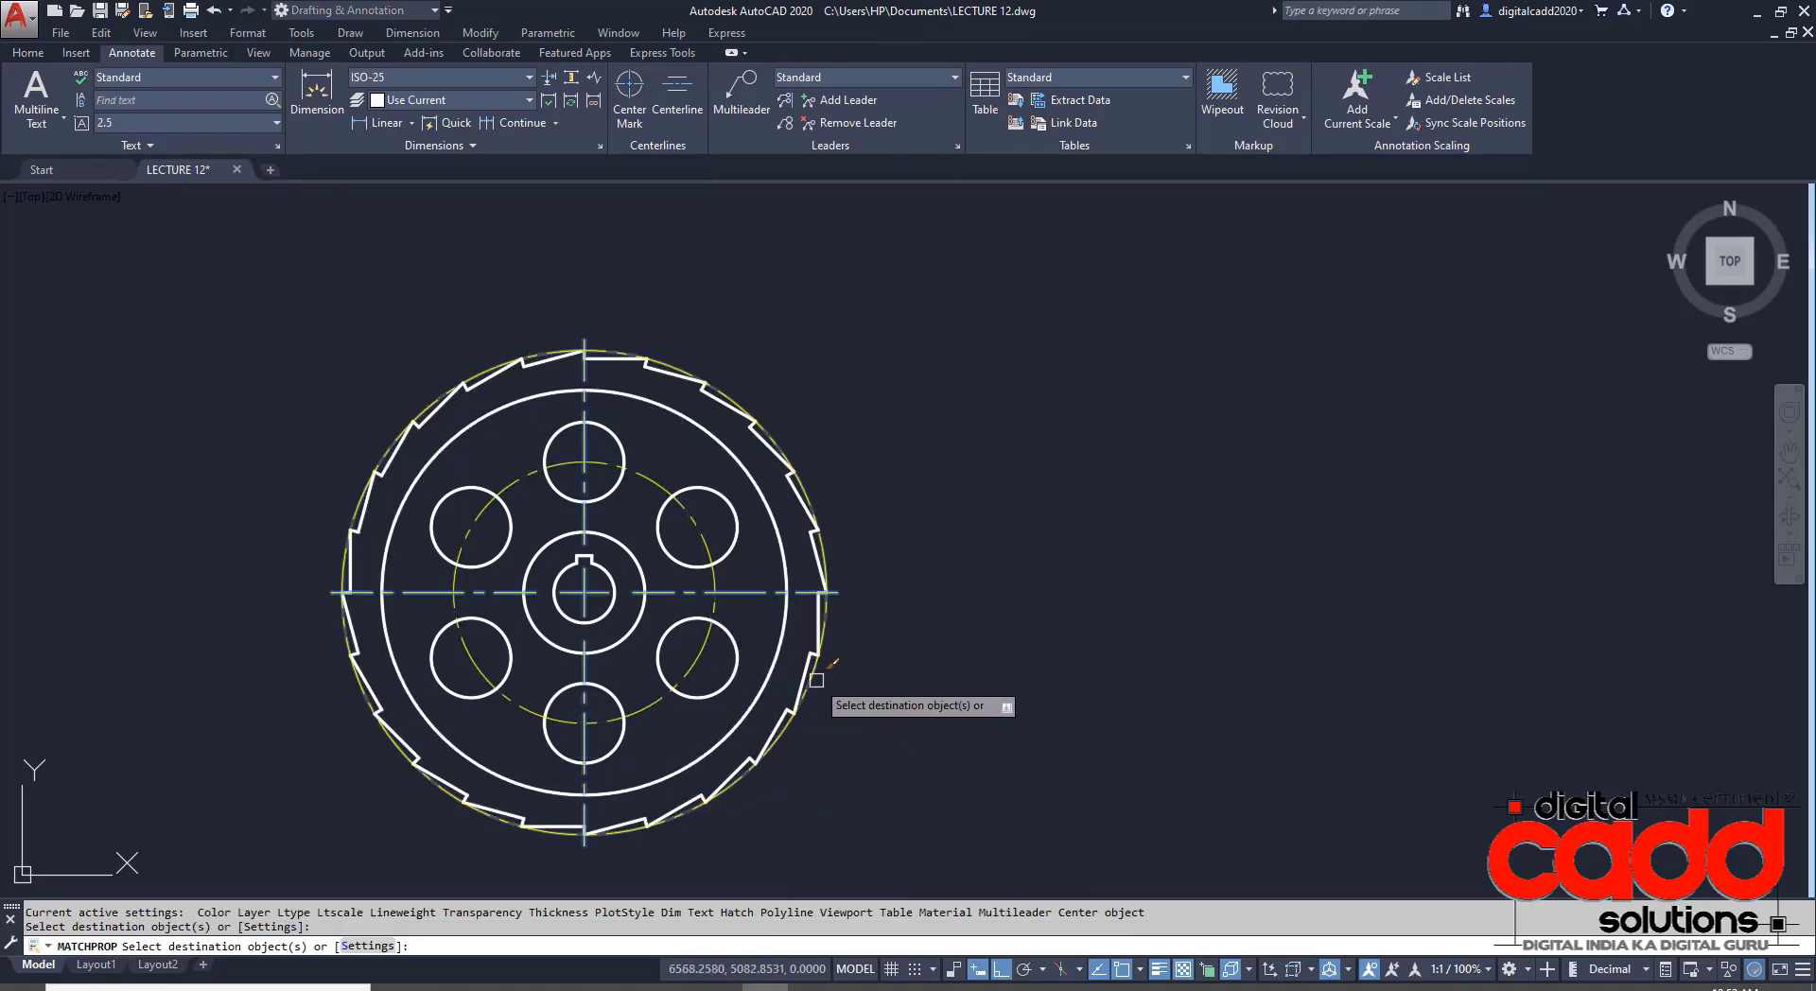
pyautogui.press('Return')
# - Set the linetype scale of the center mark, the circle through the holes and the outermost circle to 0.6
pyautogui.moveTo(903, 750); pyautogui.dragTo(1165, 731, button='middle')
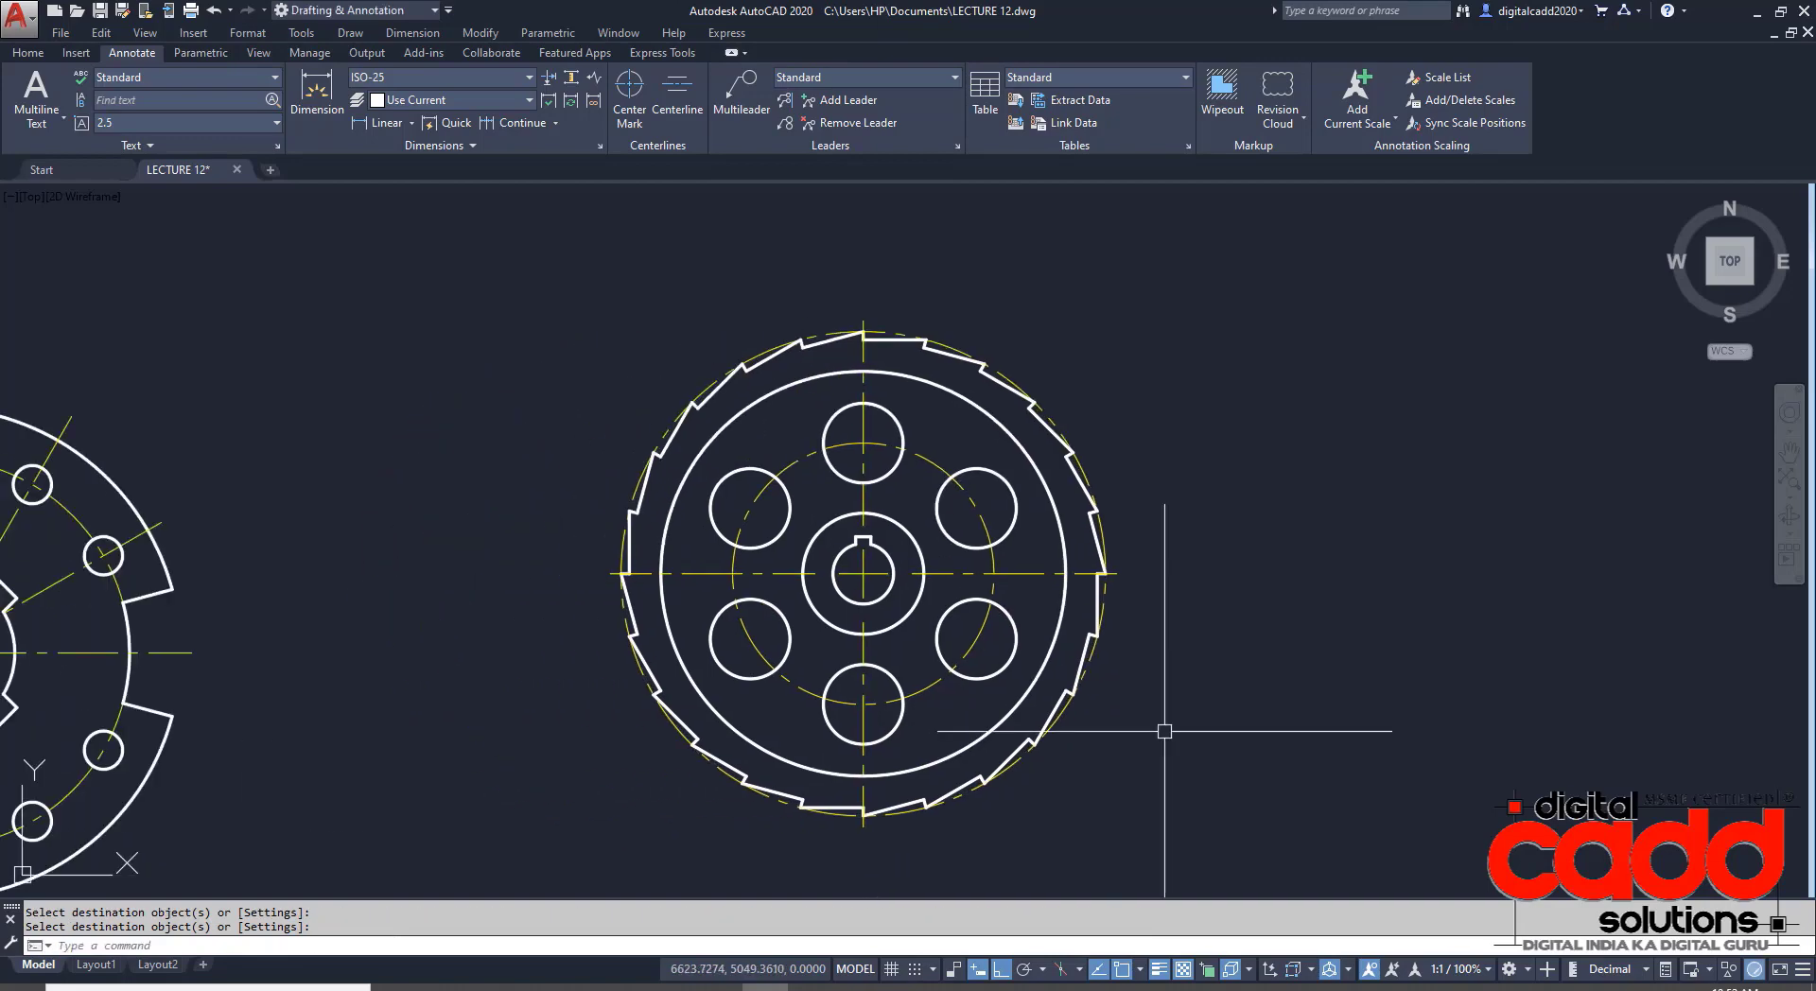
pyautogui.scroll(3, 866, 605)
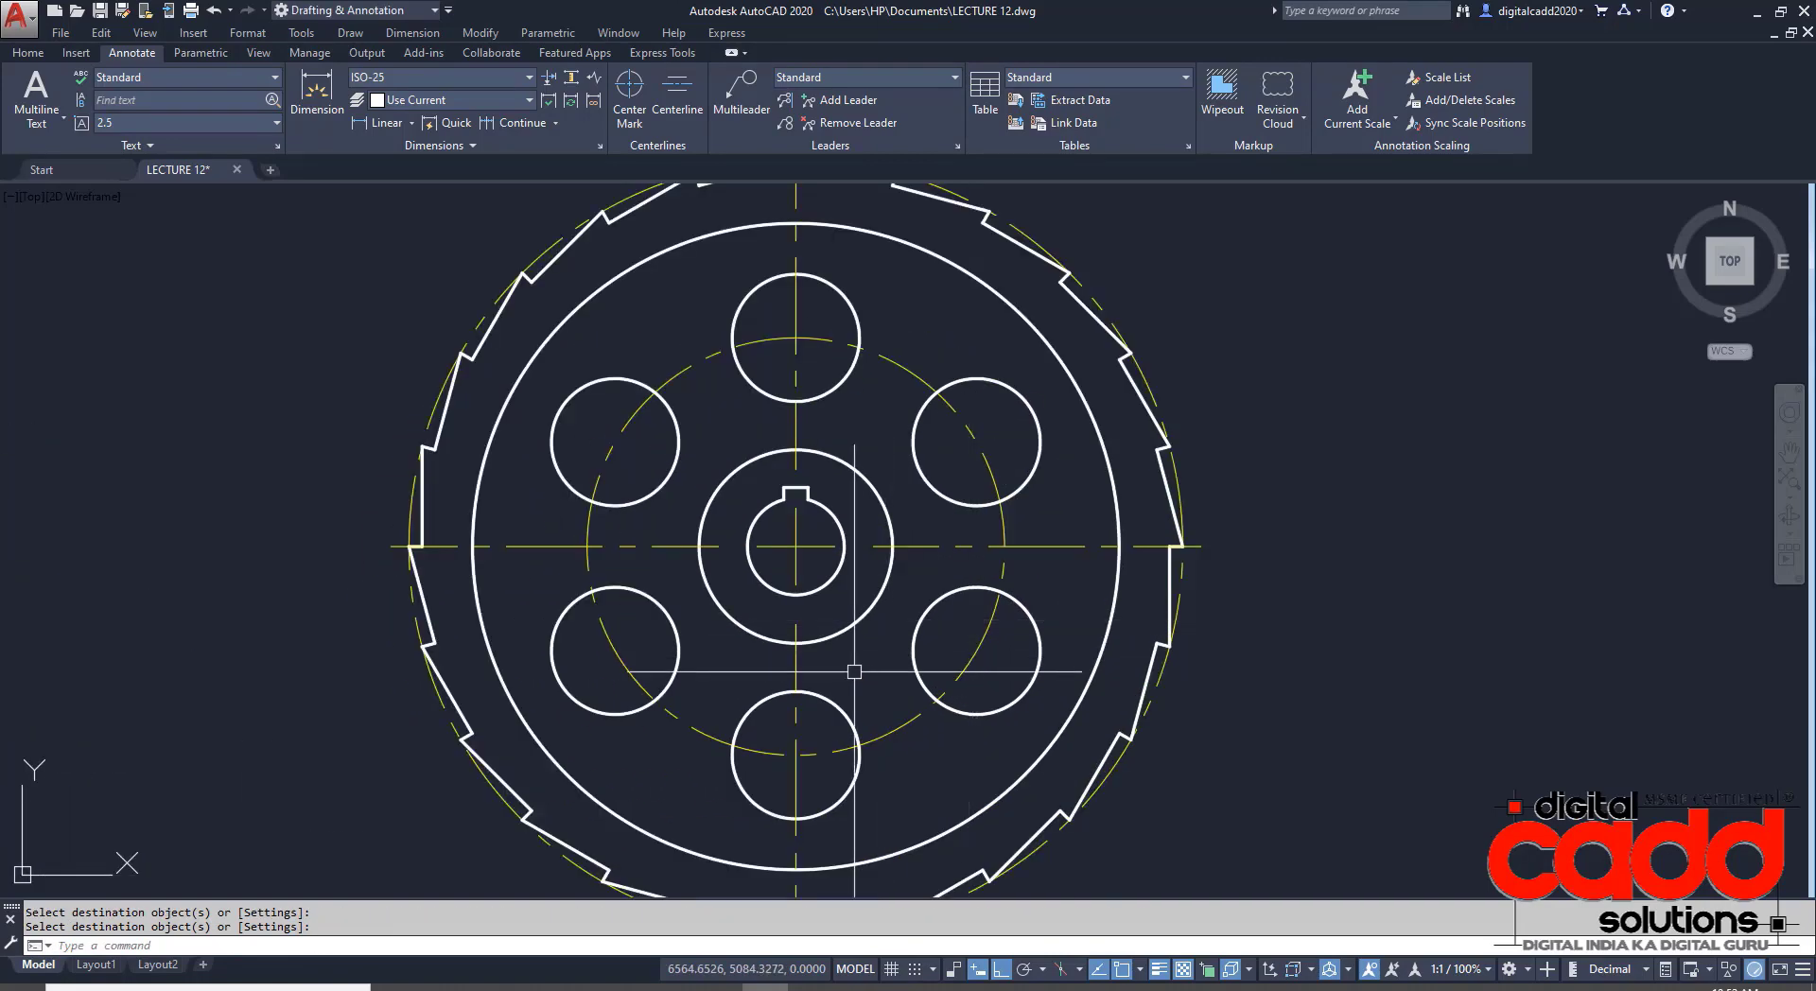
pyautogui.moveTo(927, 690); pyautogui.dragTo(743, 686, button='middle')
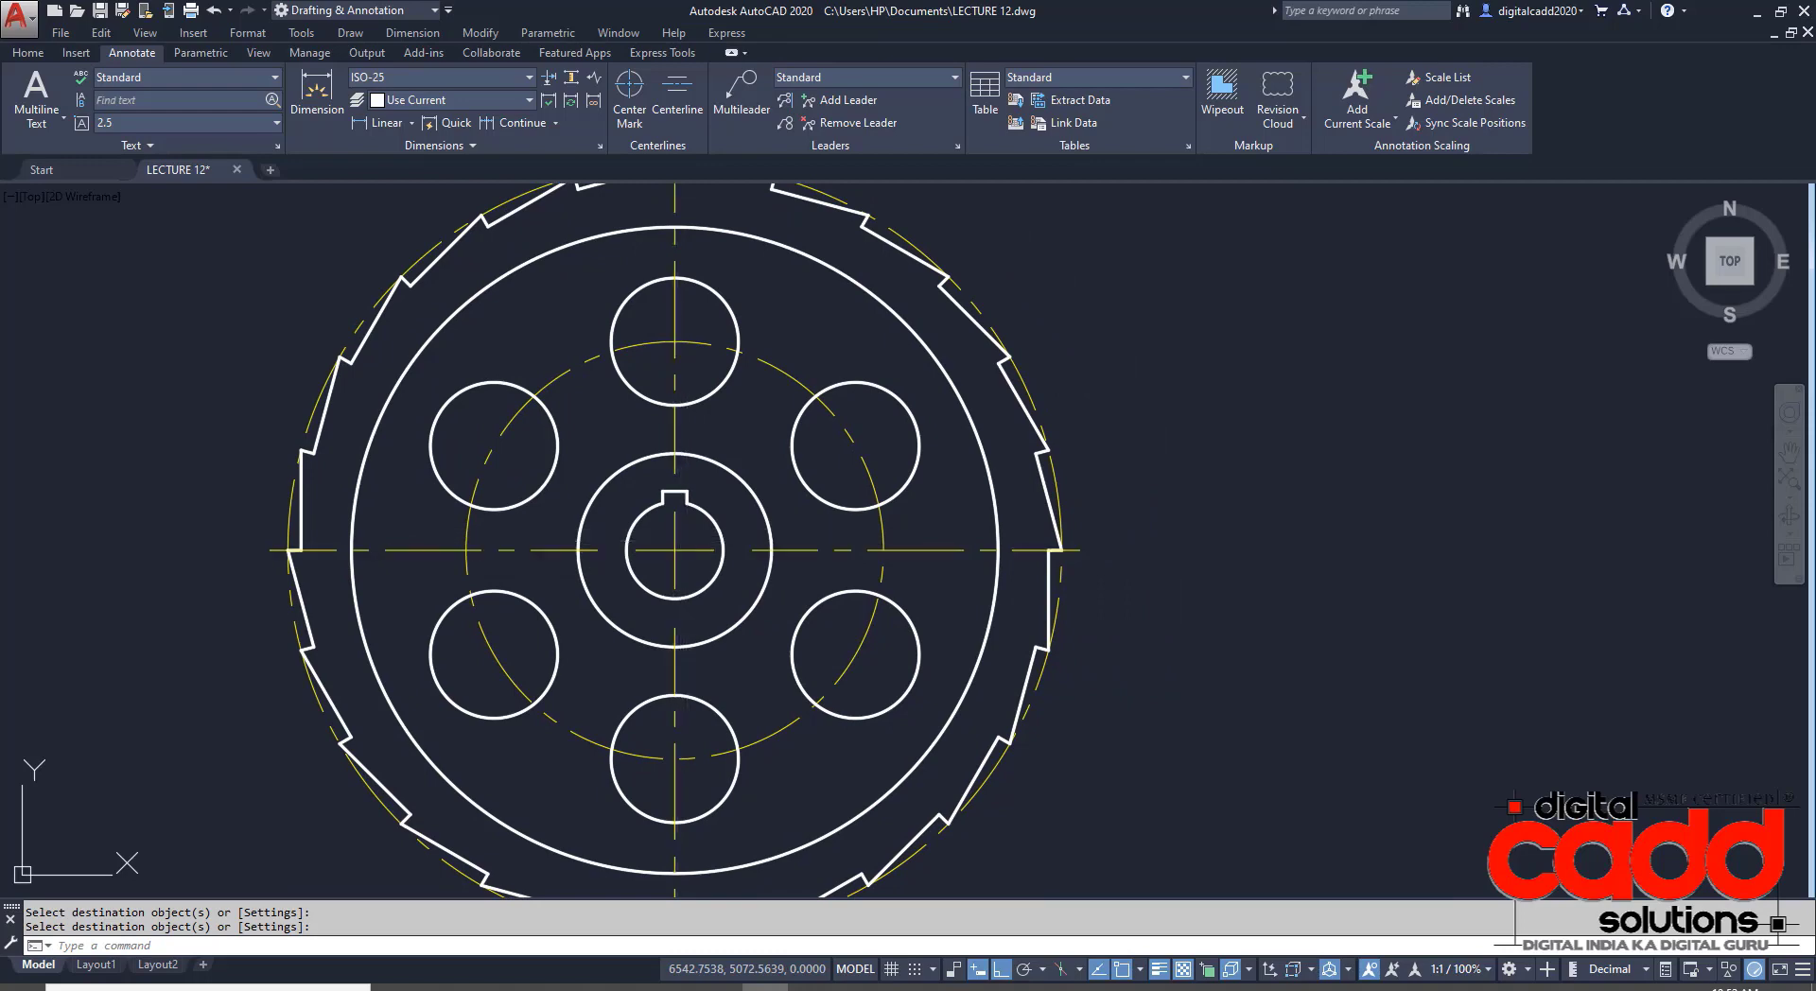
pyautogui.click(670, 552)
pyautogui.click(662, 557)
pyautogui.click(1004, 378)
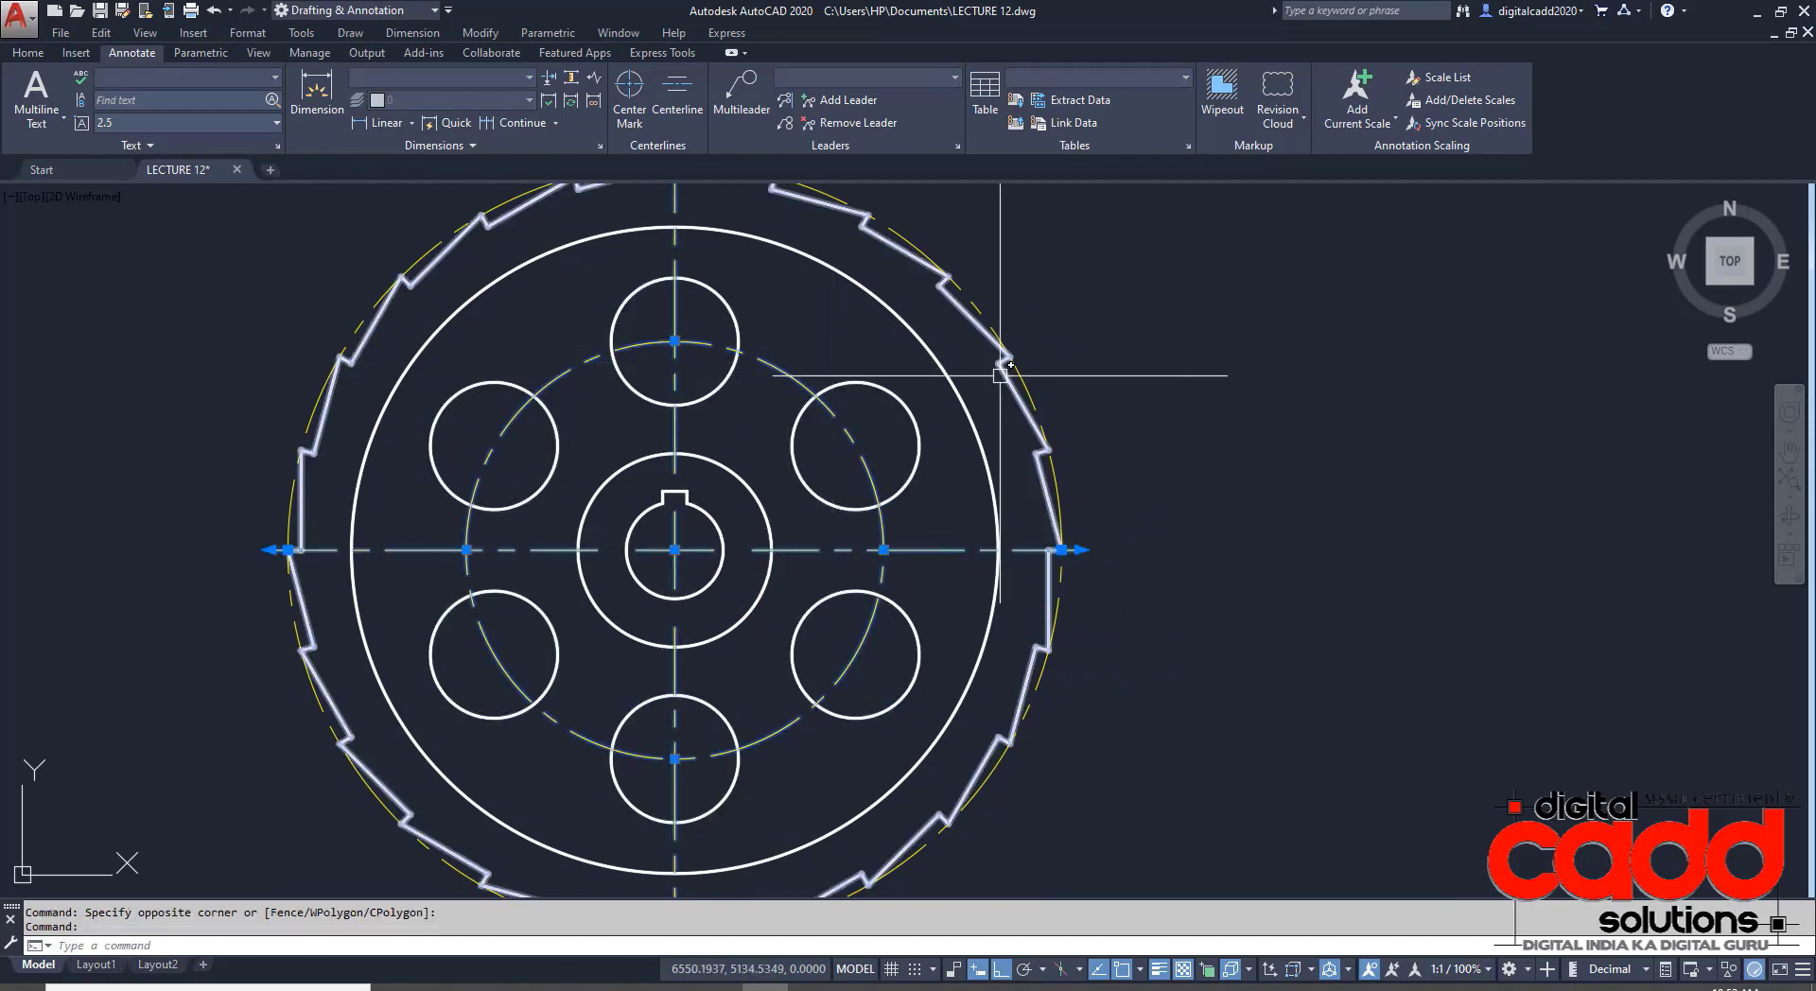
pyautogui.click(1022, 380)
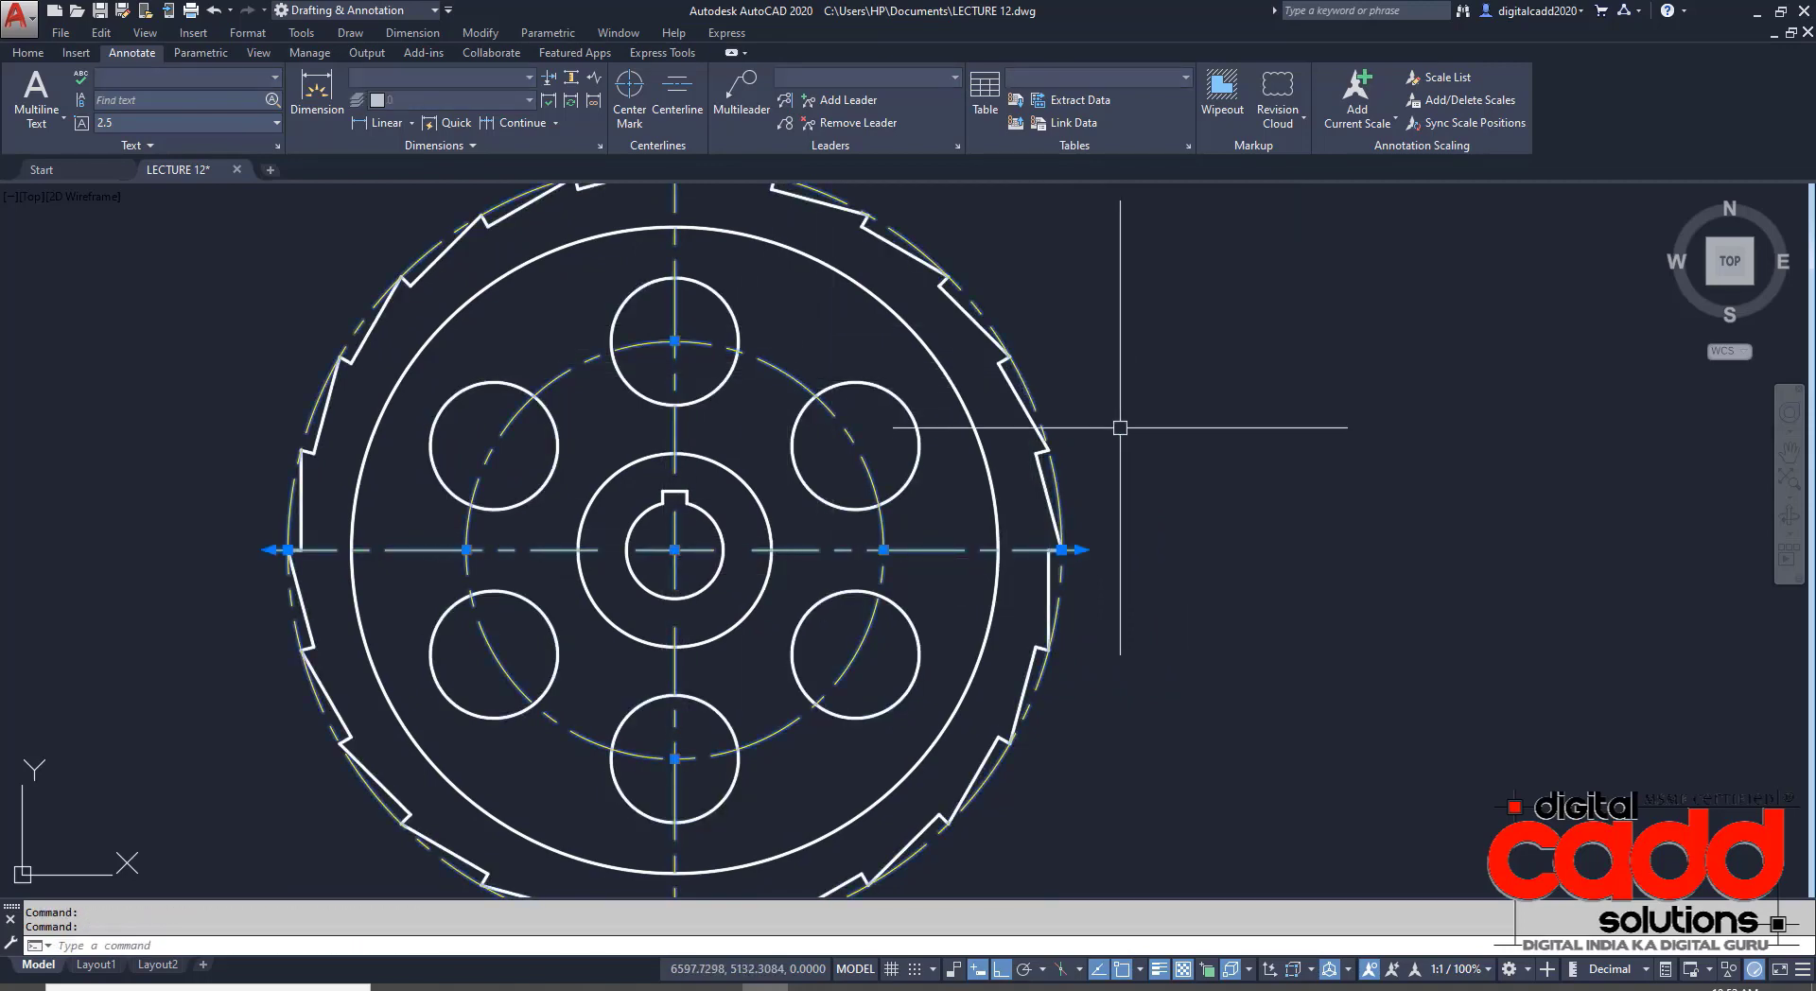
pyautogui.hotkey('ctrl', '1')
pyautogui.click(374, 173)
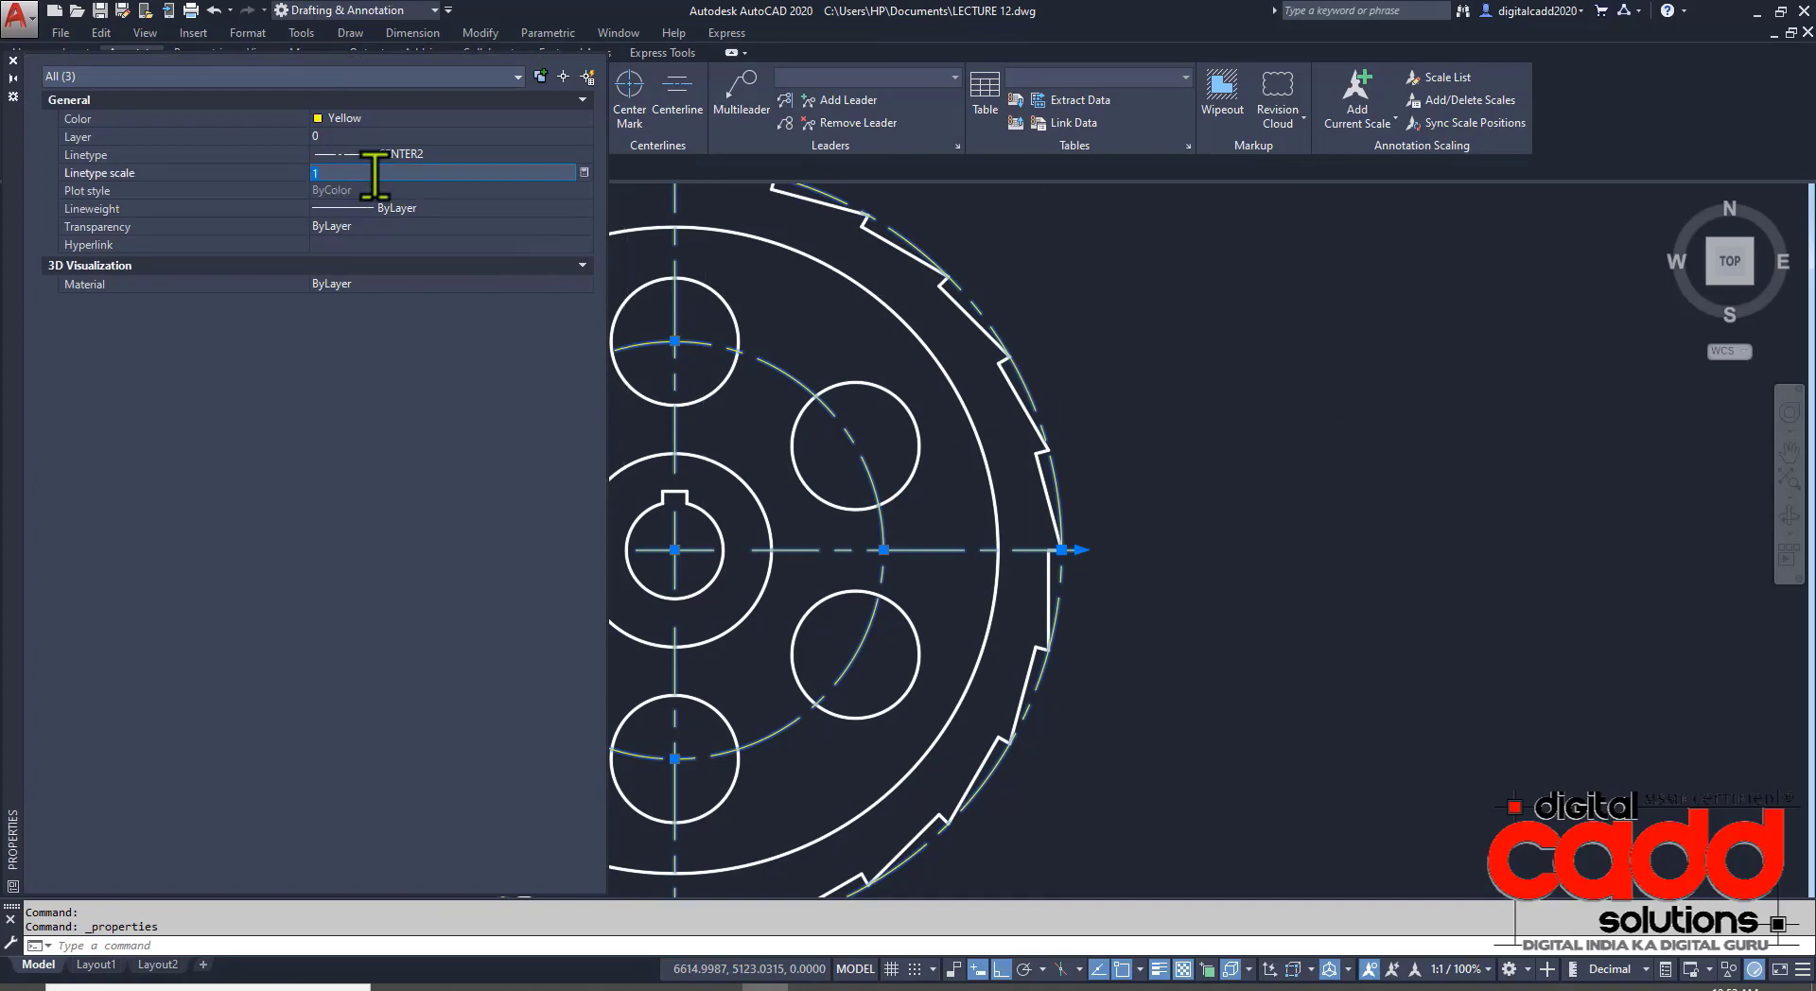
pyautogui.press('Return')
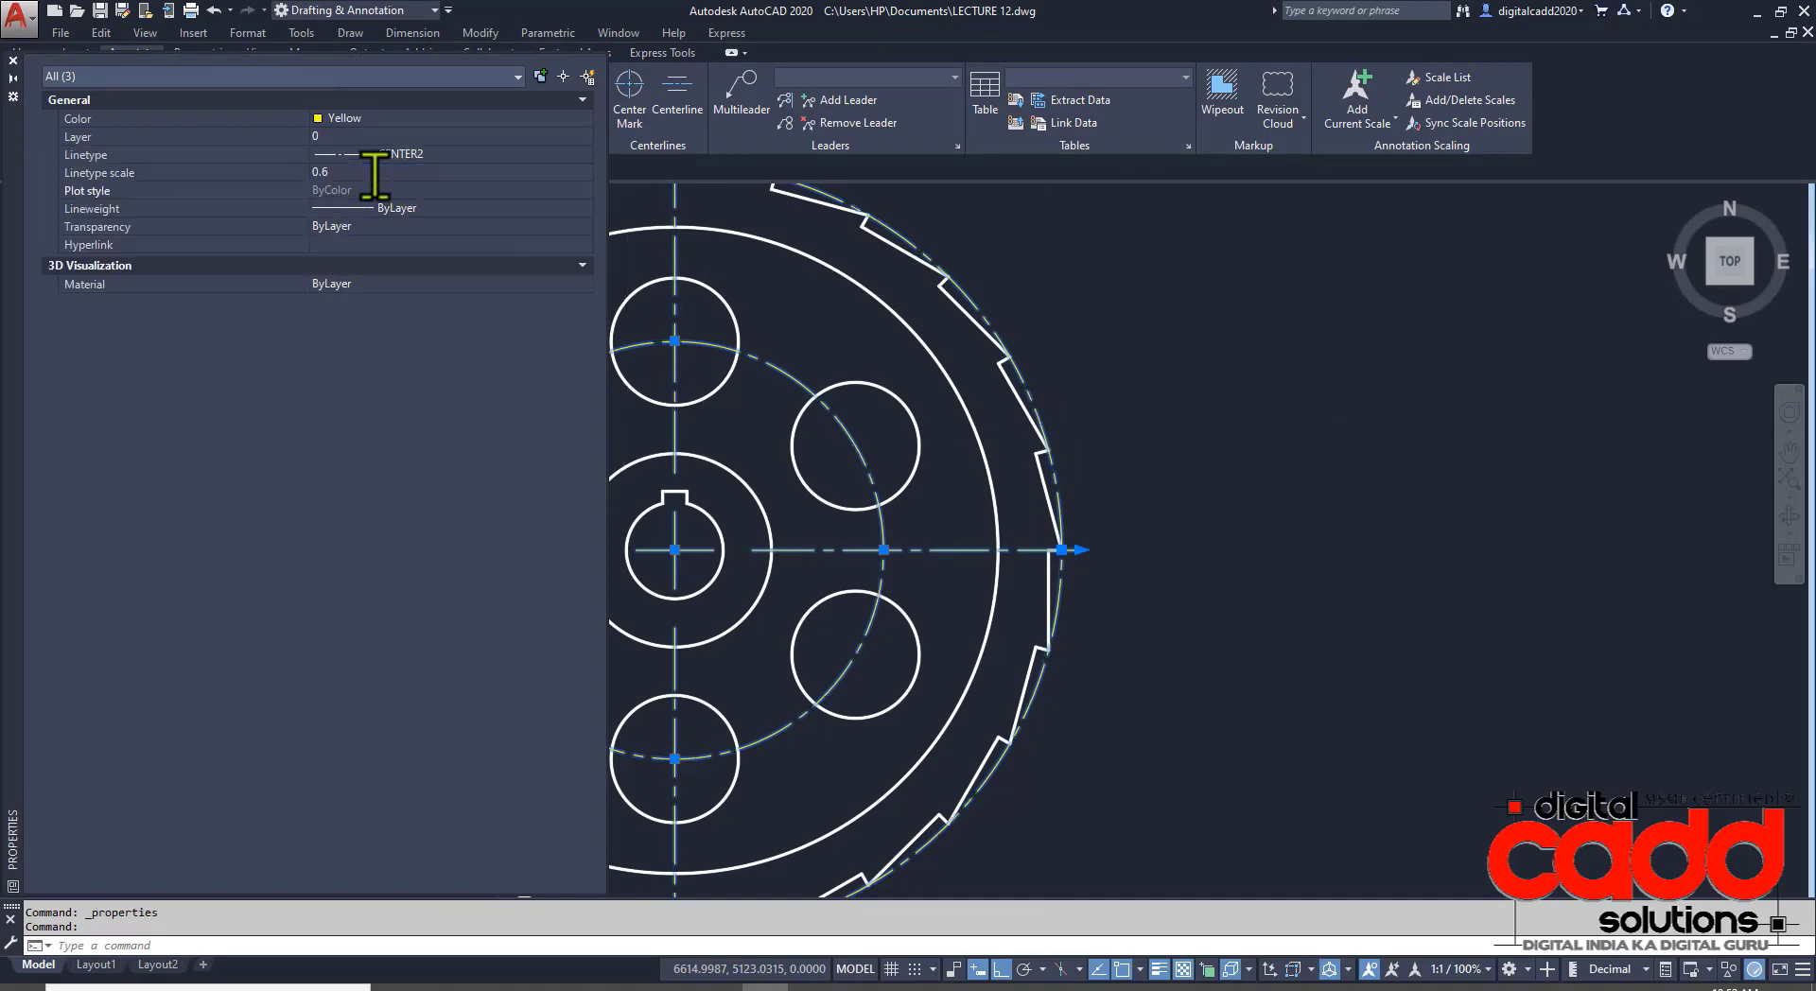
pyautogui.click(14, 61)
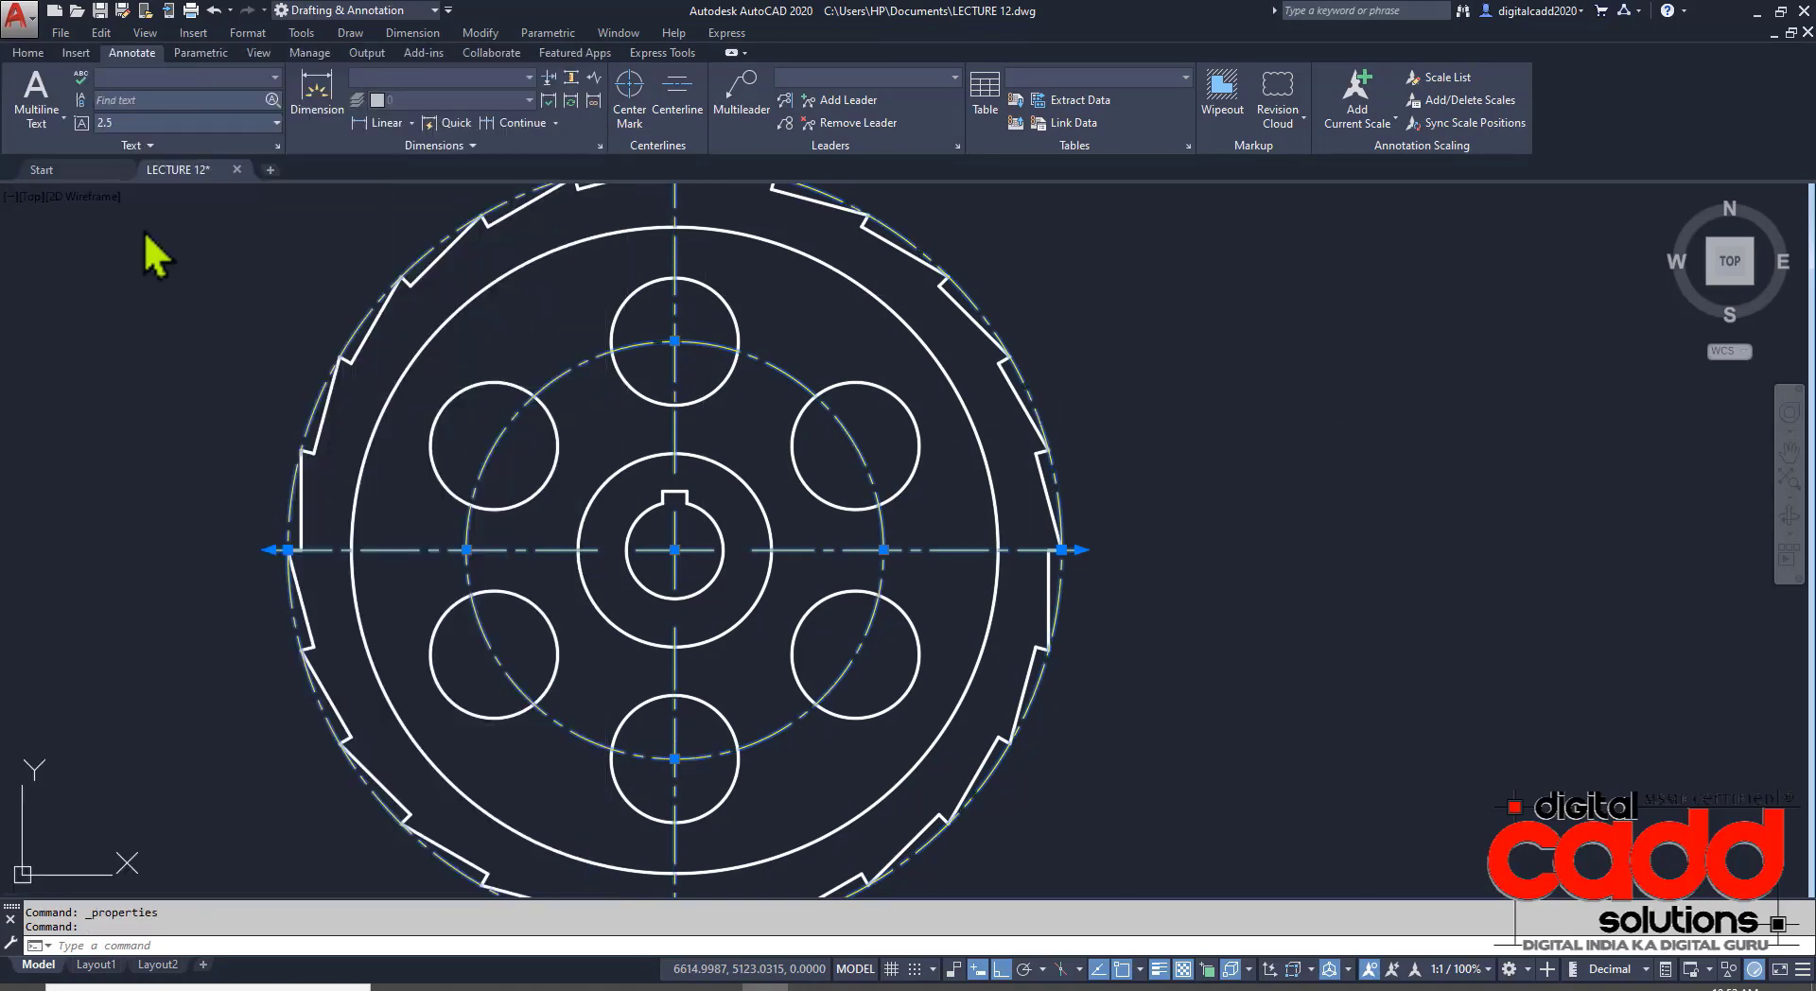
pyautogui.press('Escape')
# - Switch to the assignments PDF in the browser and examine the EX: 40 Latch Plate drawing, temporarily outlining it and its four hole centres
pyautogui.scroll(-2, 617, 490)
pyautogui.moveTo(766, 565); pyautogui.dragTo(589, 568, button='middle')
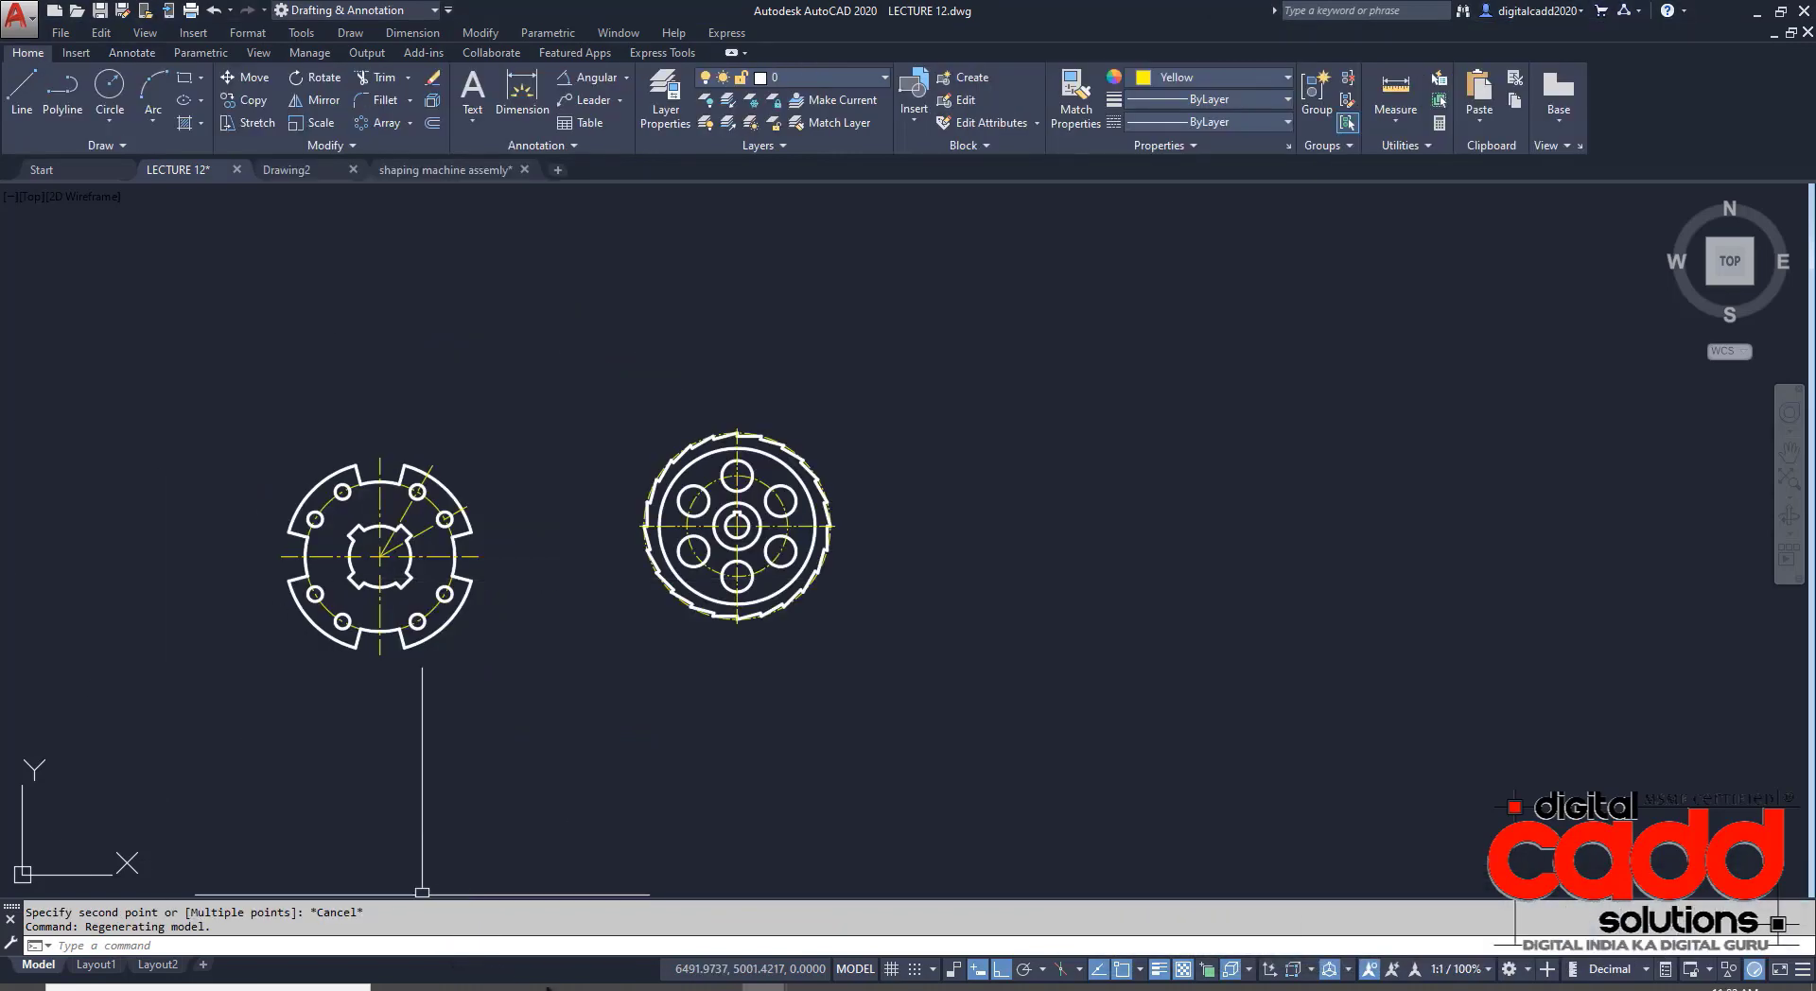
pyautogui.click(533, 988)
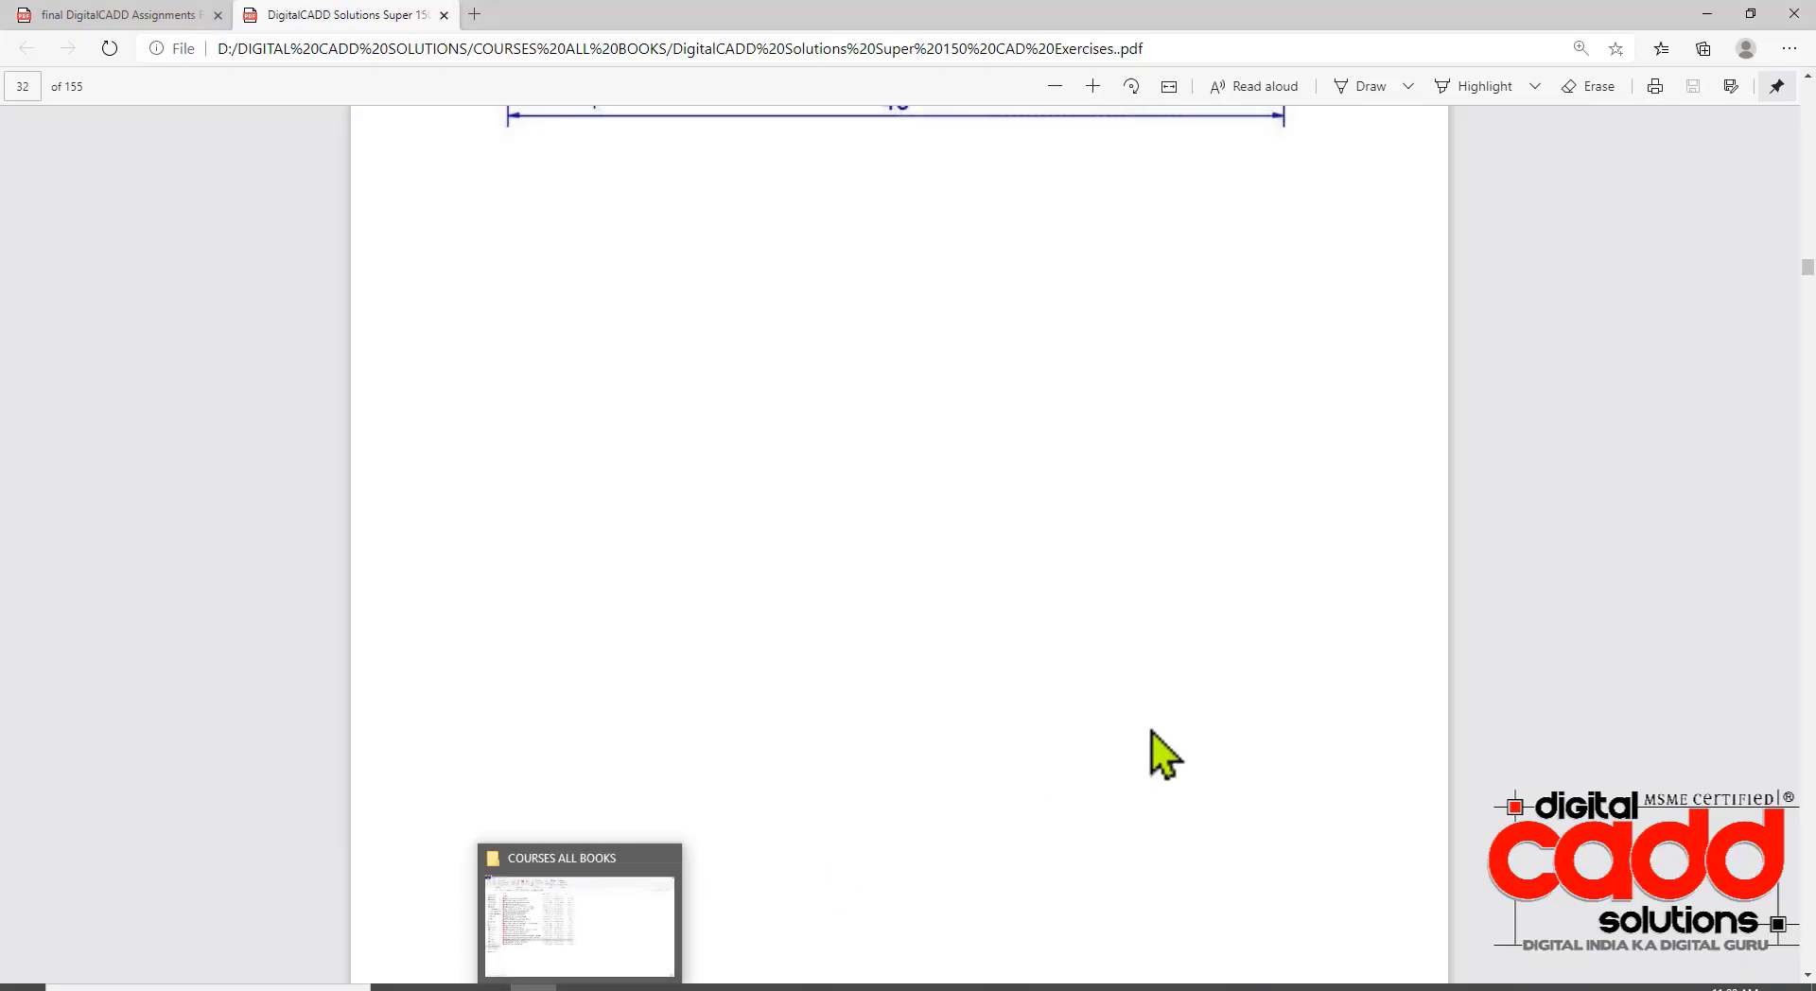
pyautogui.click(132, 16)
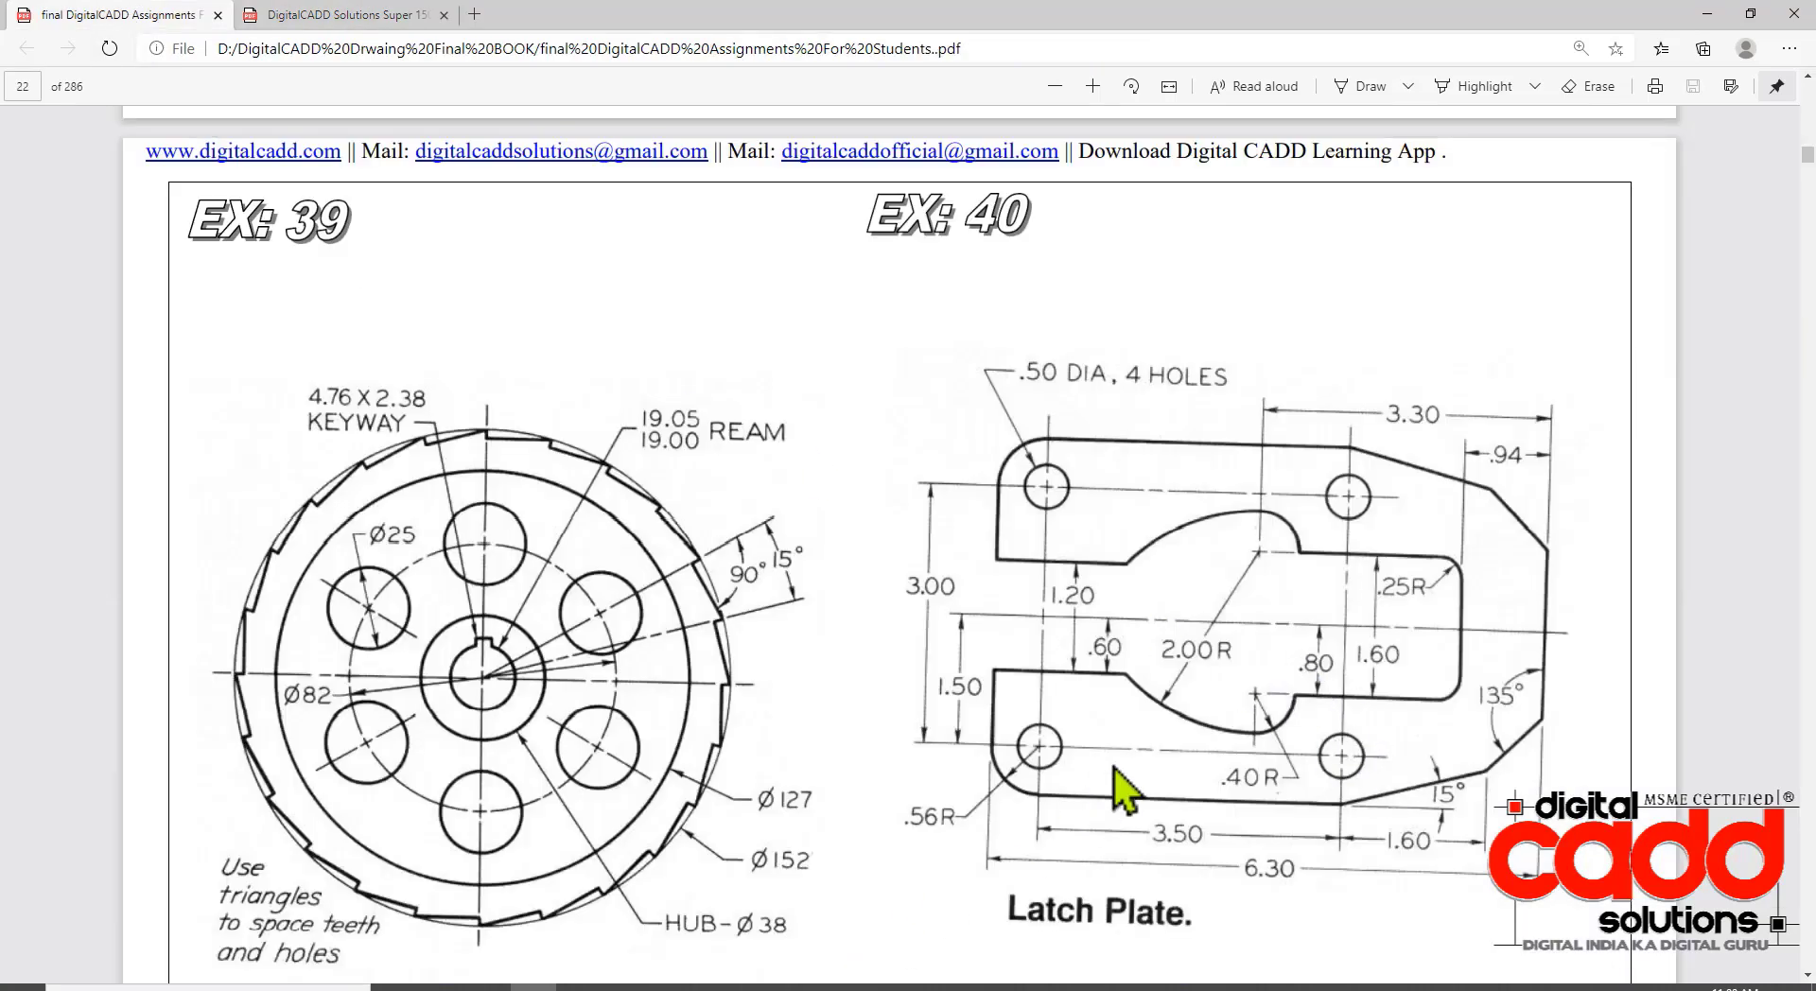
pyautogui.keyDown('ctrl'); pyautogui.scroll(-2, 1265, 757); pyautogui.keyUp('ctrl')
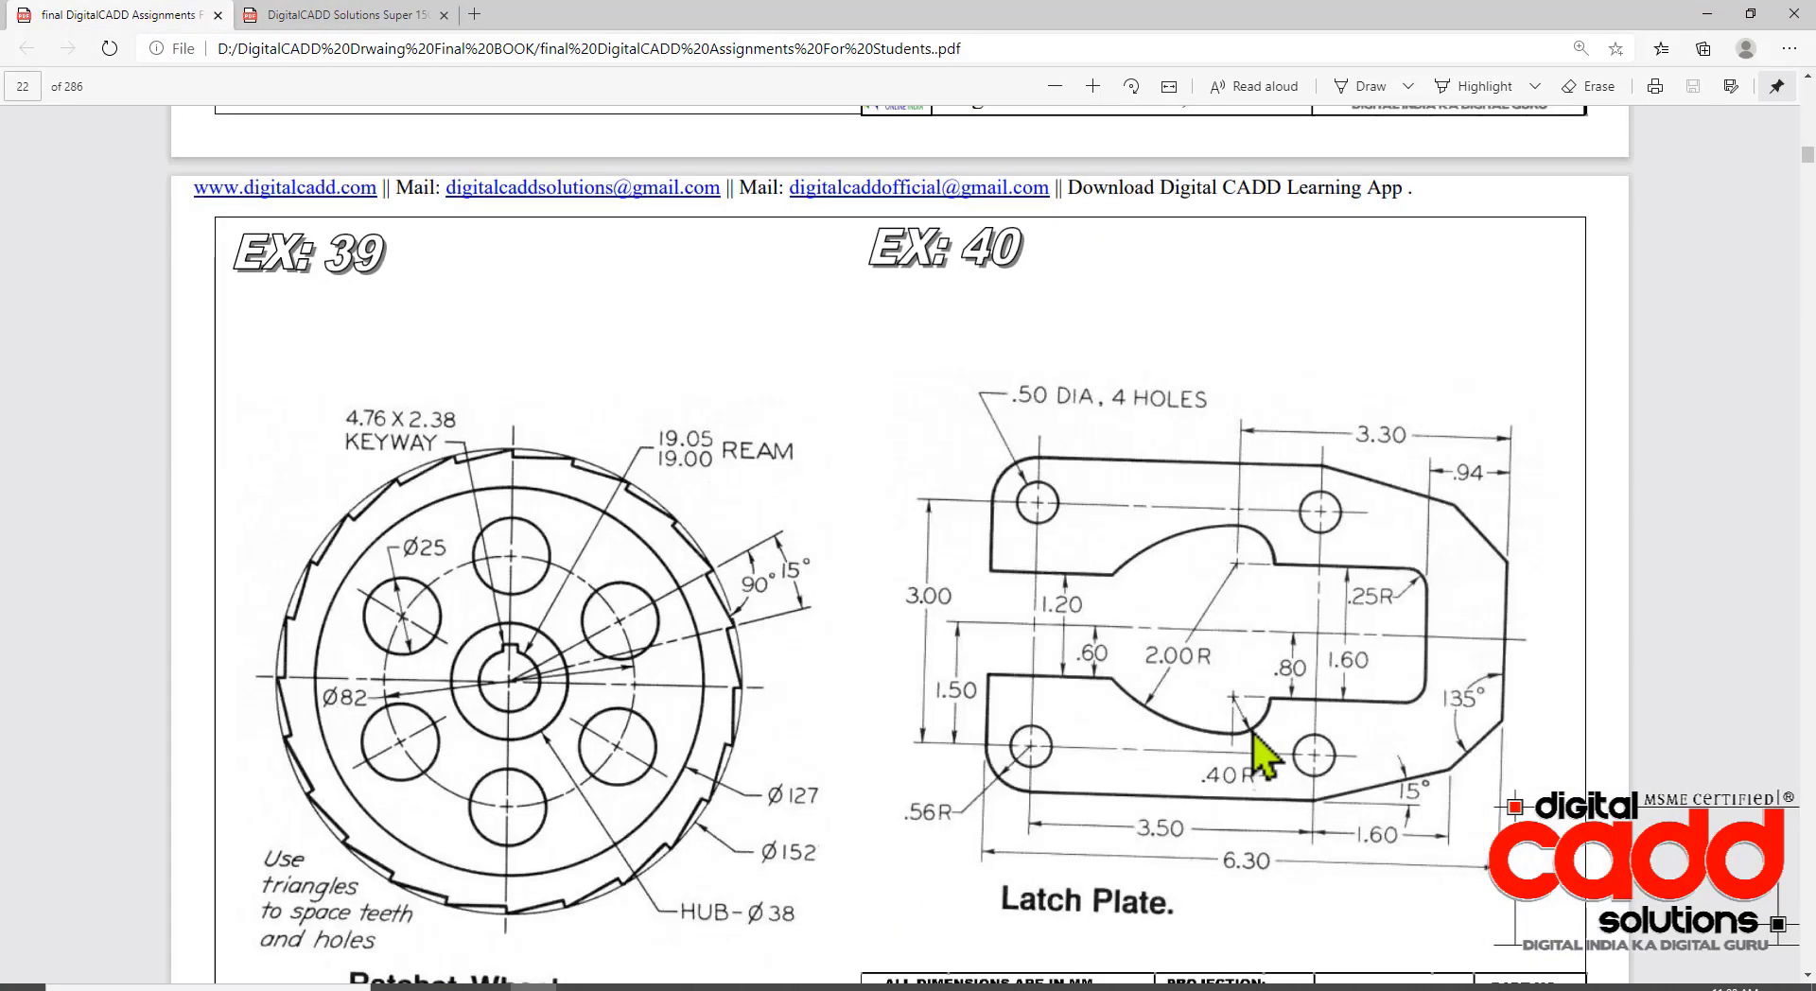
pyautogui.keyDown('ctrl'); pyautogui.scroll(2, 1264, 756); pyautogui.keyUp('ctrl')
pyautogui.scroll(-3, 1264, 757)
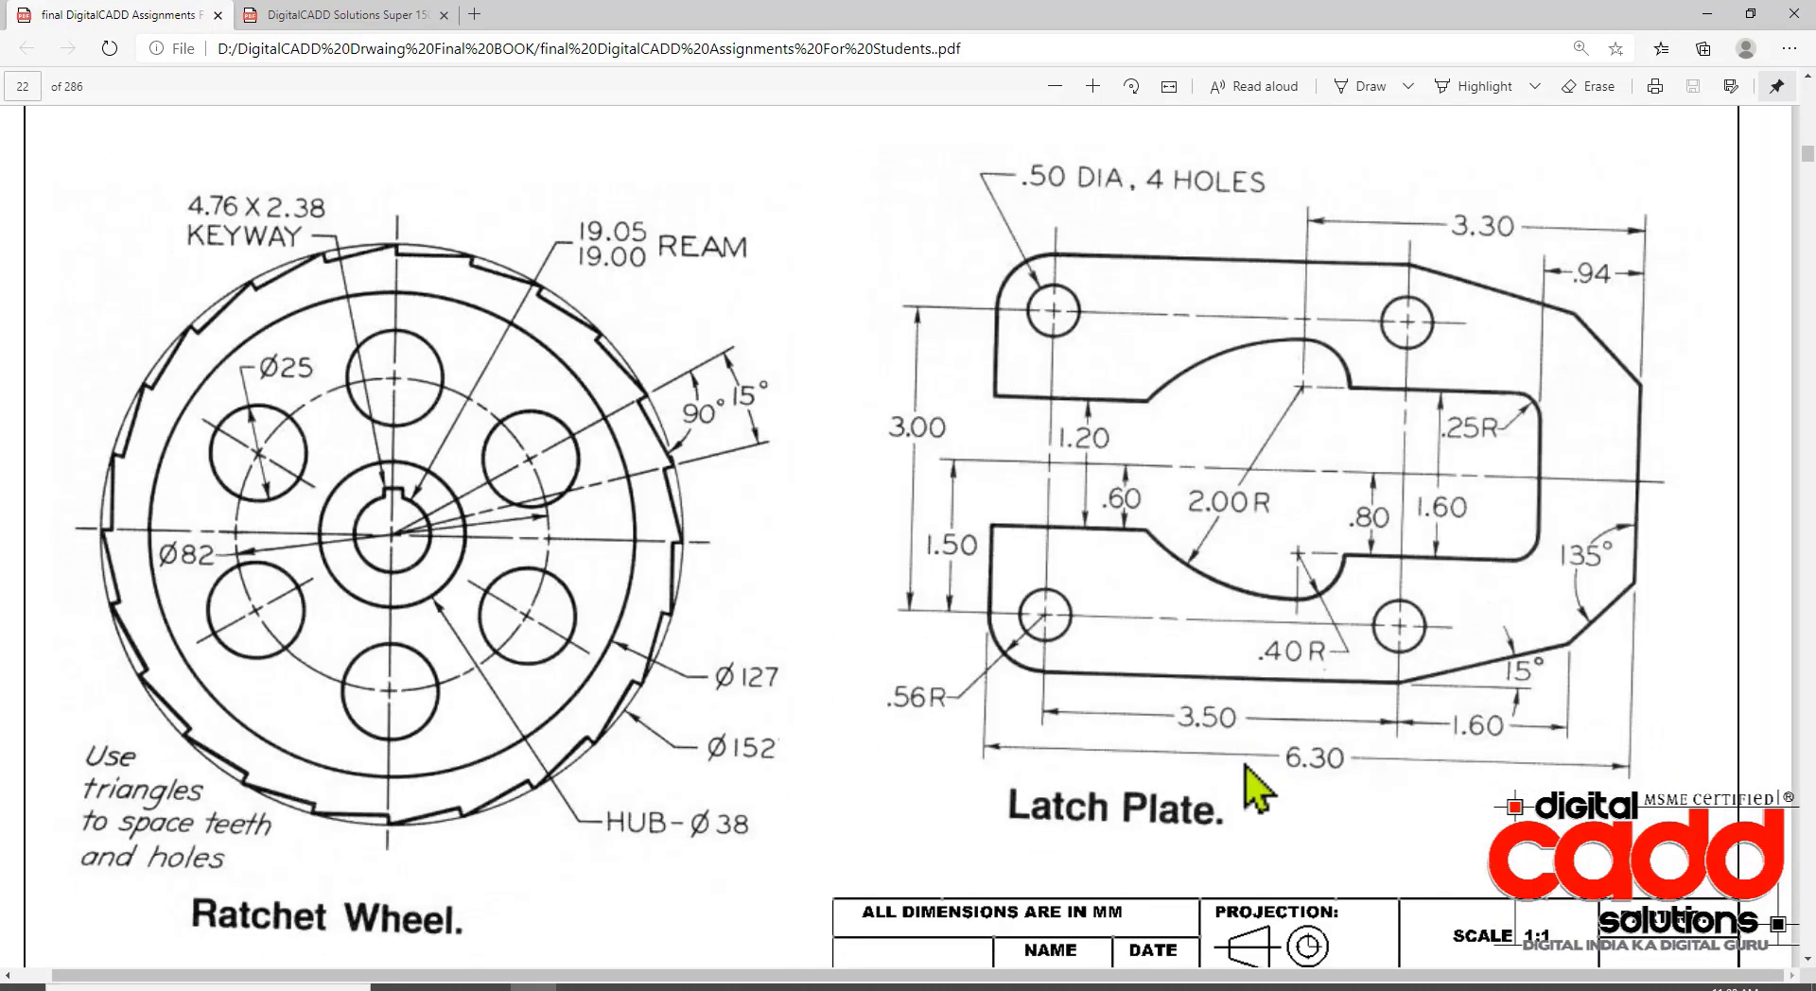
pyautogui.hotkey('ctrl', 'alt', 'd')
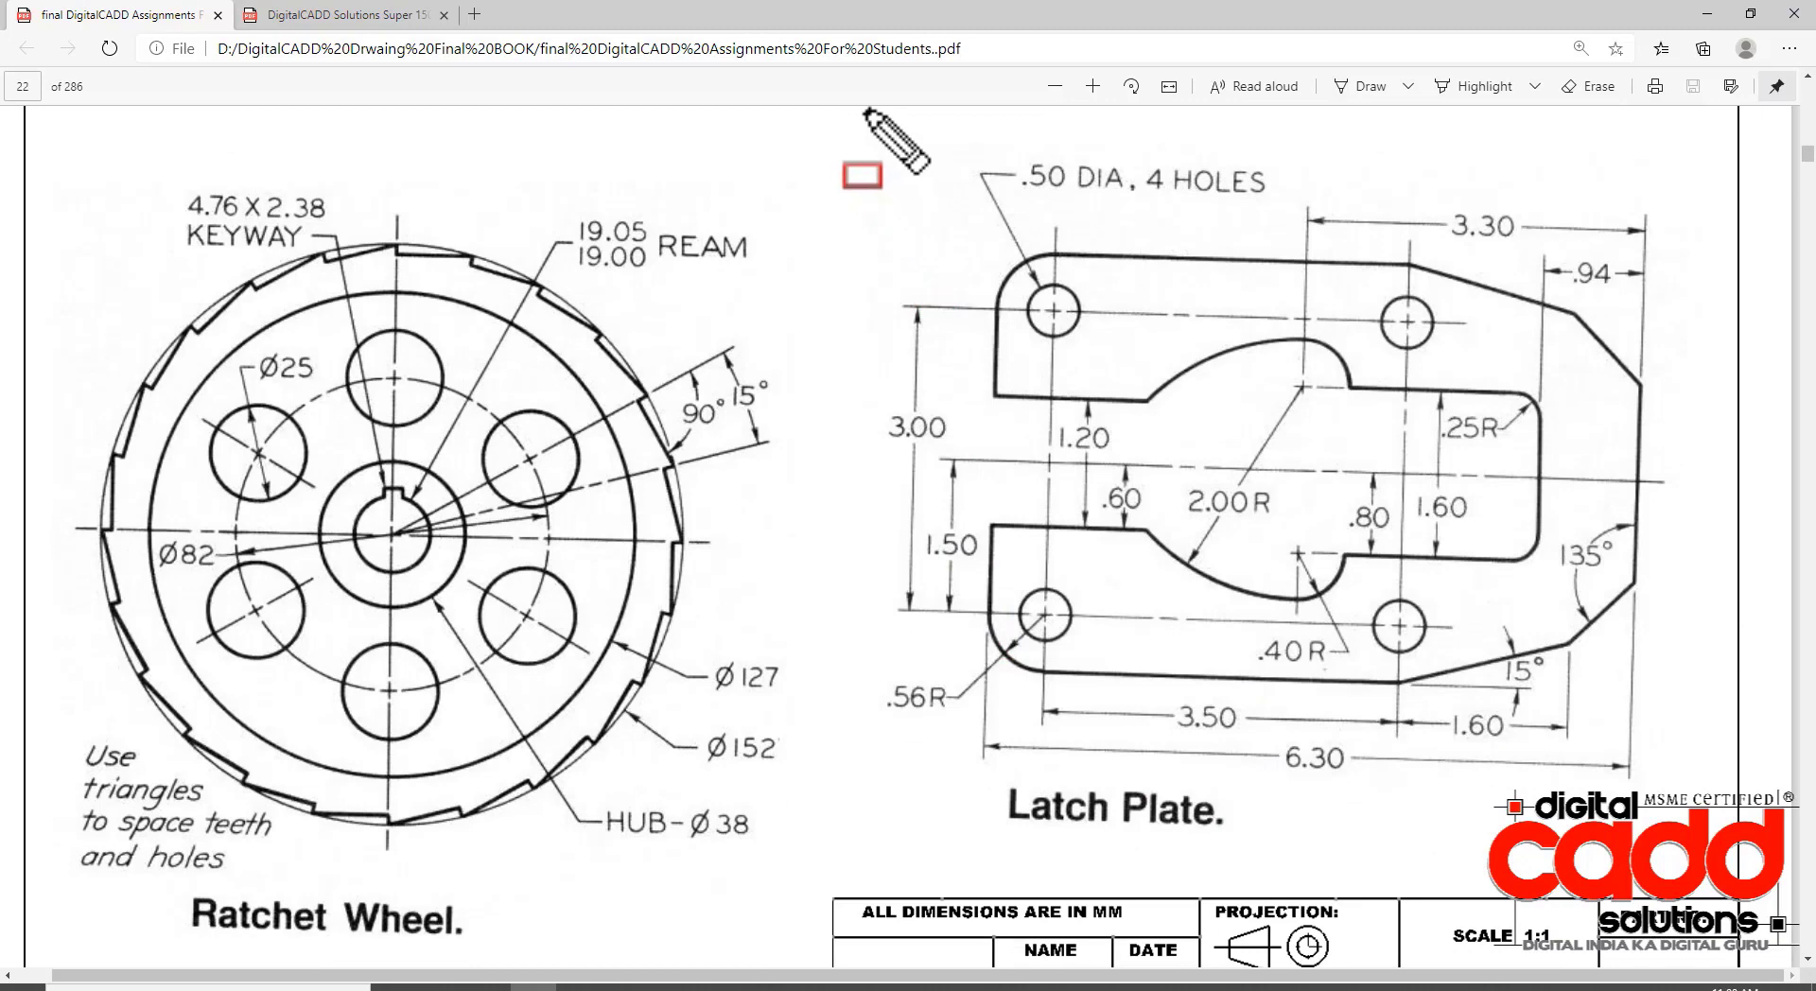
pyautogui.moveTo(864, 110)
pyautogui.mouseDown()
pyautogui.moveTo(1230, 644)
pyautogui.moveTo(1604, 858)
pyautogui.moveTo(1724, 857)
pyautogui.mouseUp()
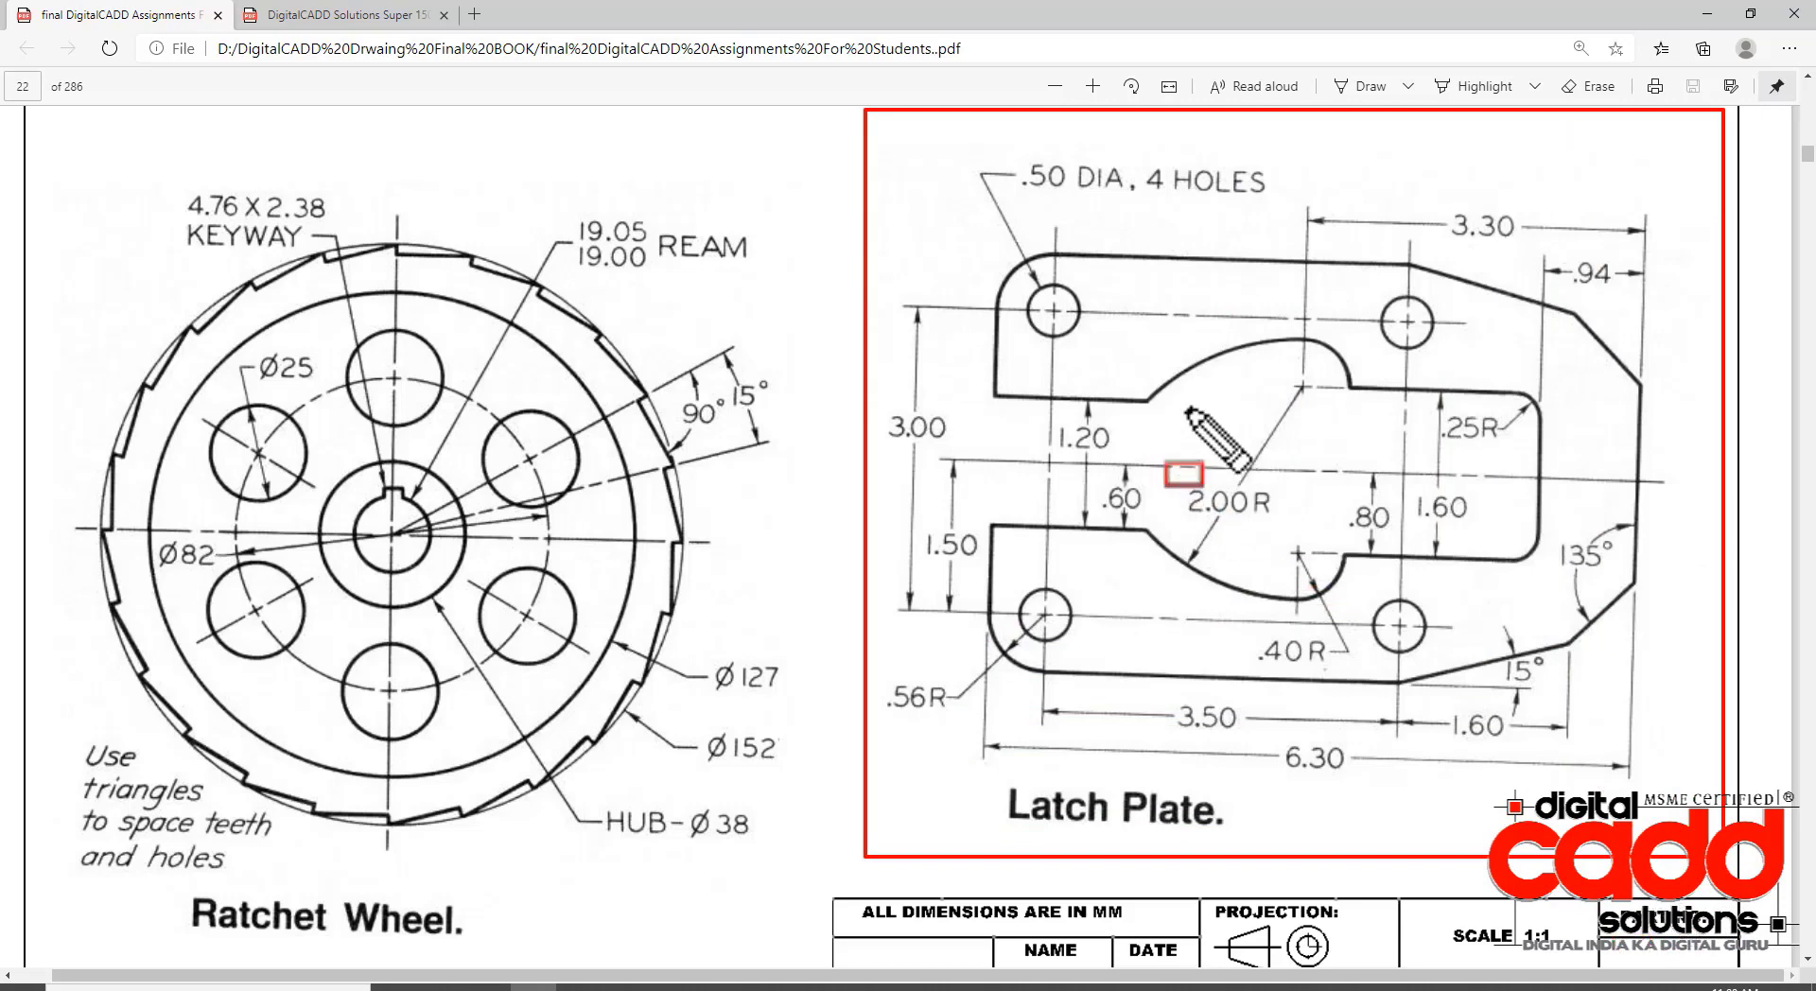
pyautogui.moveTo(1058, 313)
pyautogui.mouseDown()
pyautogui.moveTo(1188, 515)
pyautogui.moveTo(1405, 628)
pyautogui.mouseUp()
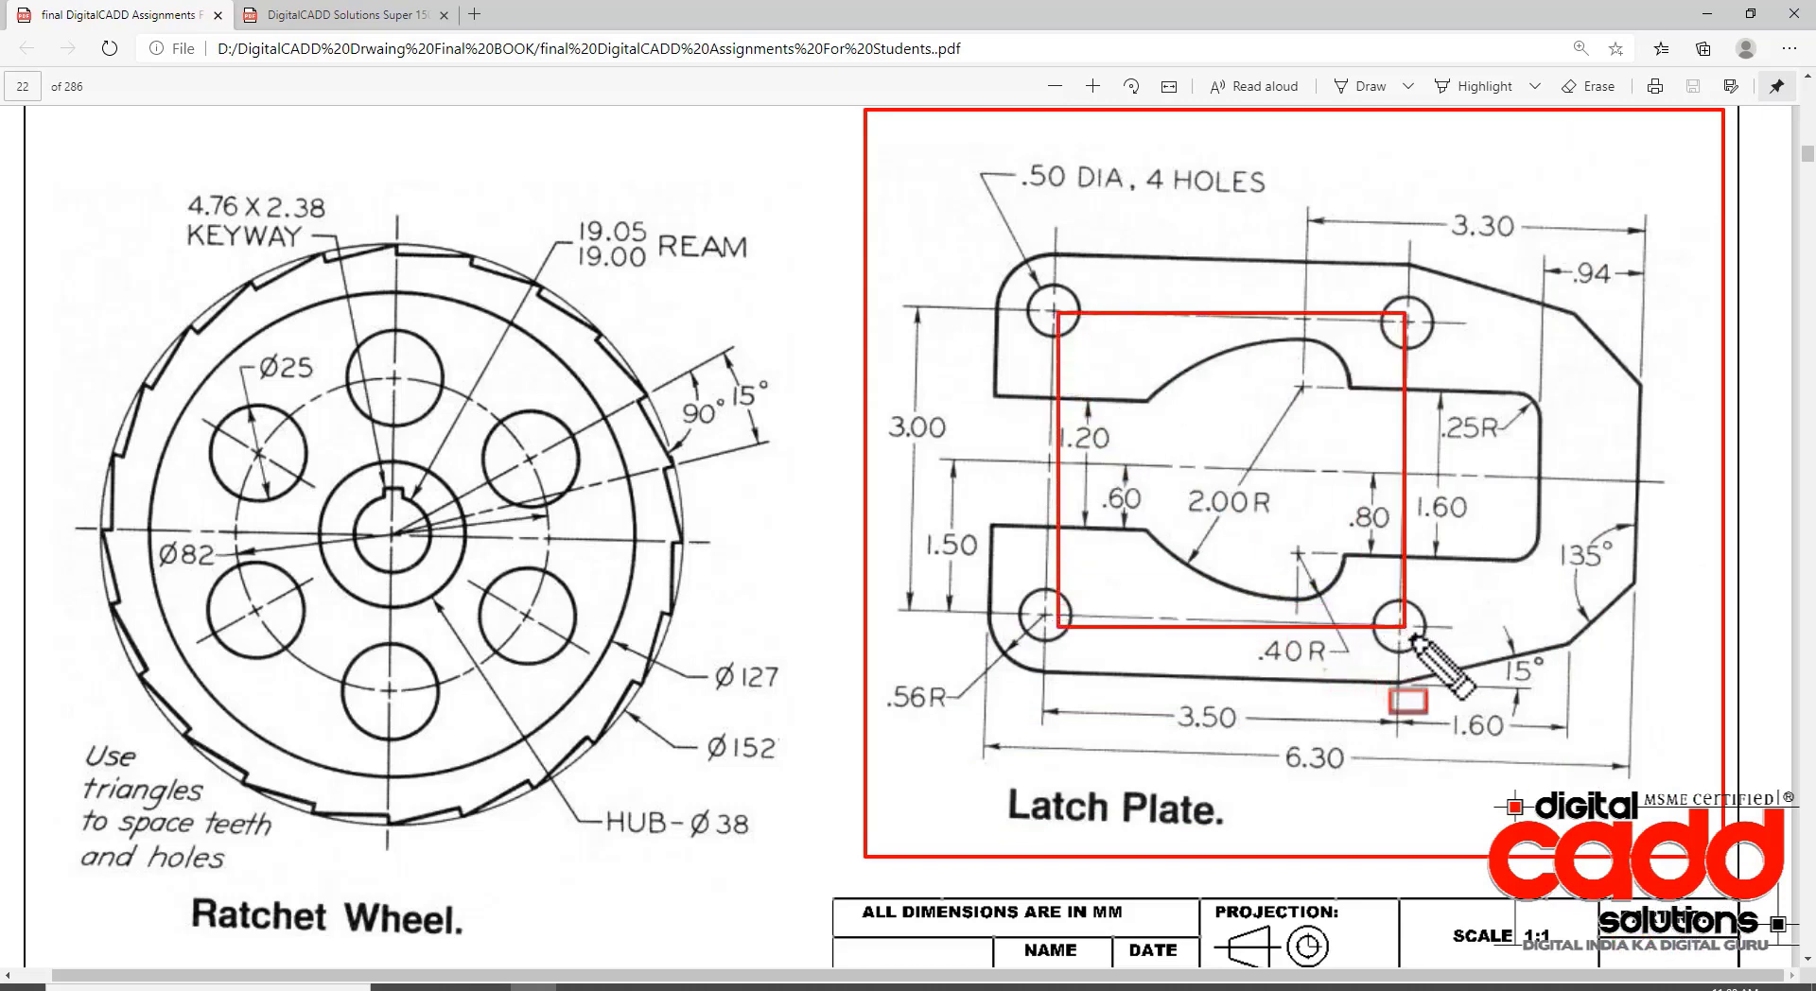
pyautogui.press('Escape')
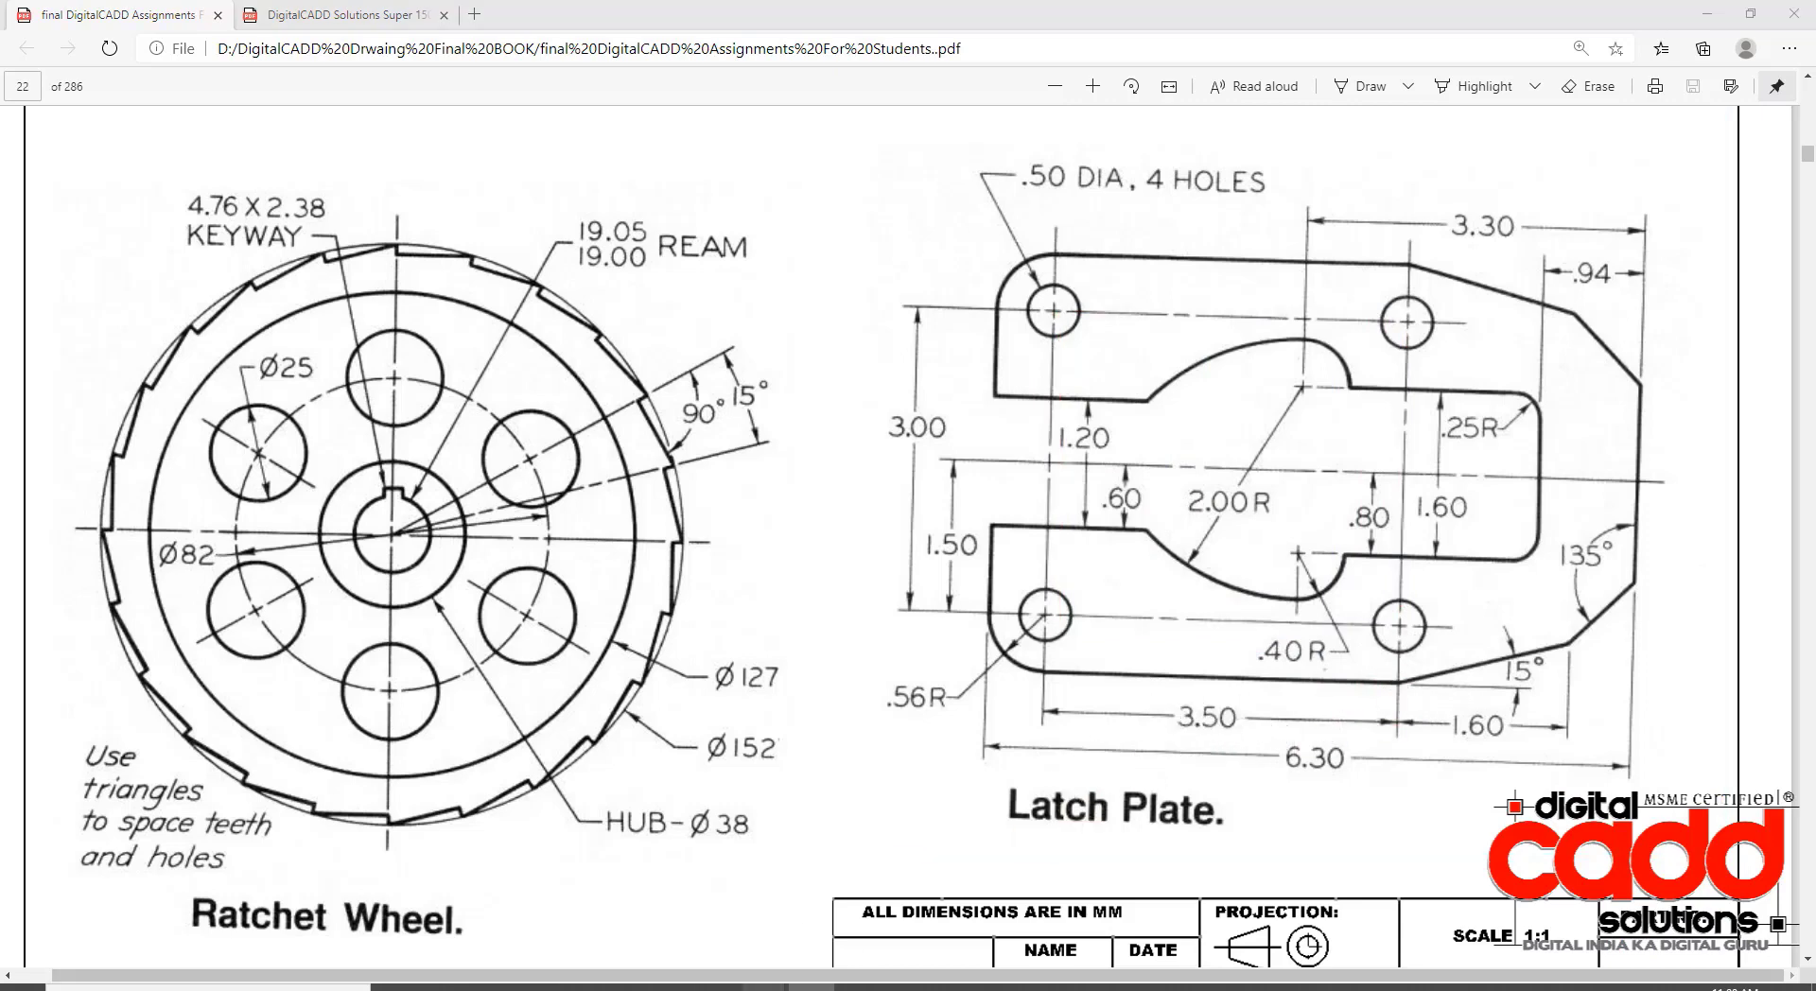
# - Switch back to the LECTURE 12 drawing in AutoCAD and set the current colour to ByLayer and lineweight to 0.30 mm
pyautogui.moveTo(764, 987)
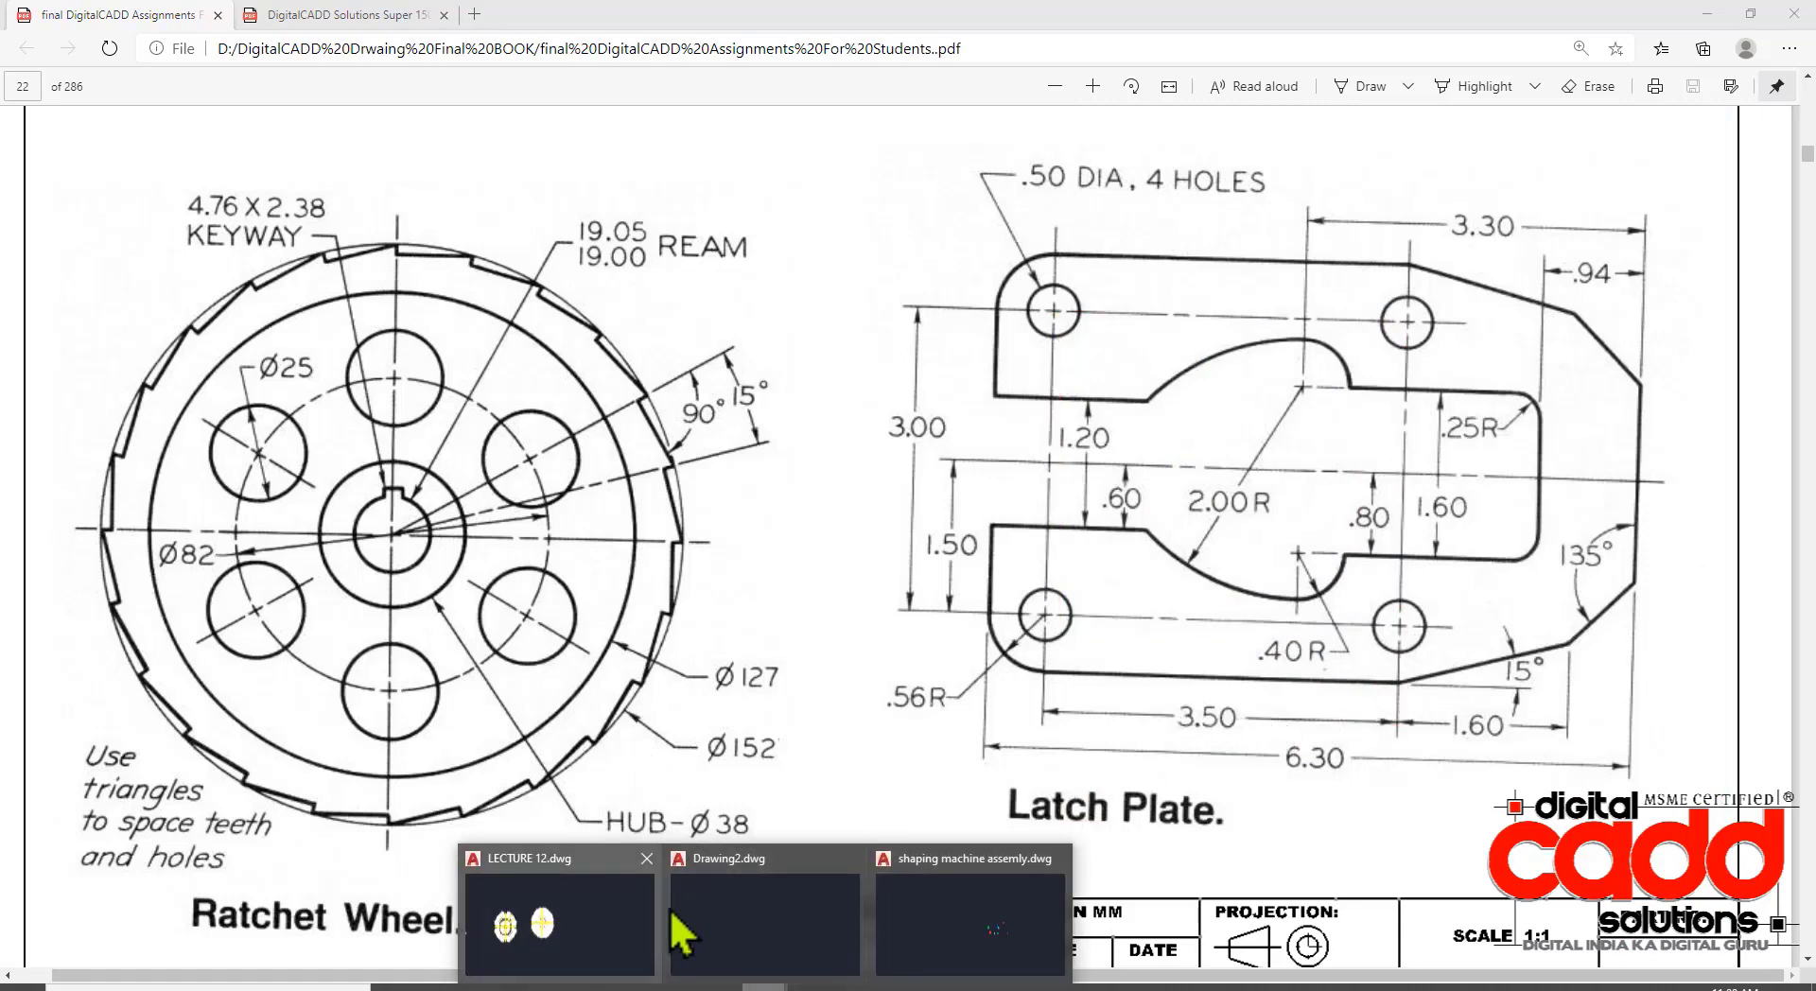
pyautogui.click(602, 911)
pyautogui.scroll(-4, 685, 606)
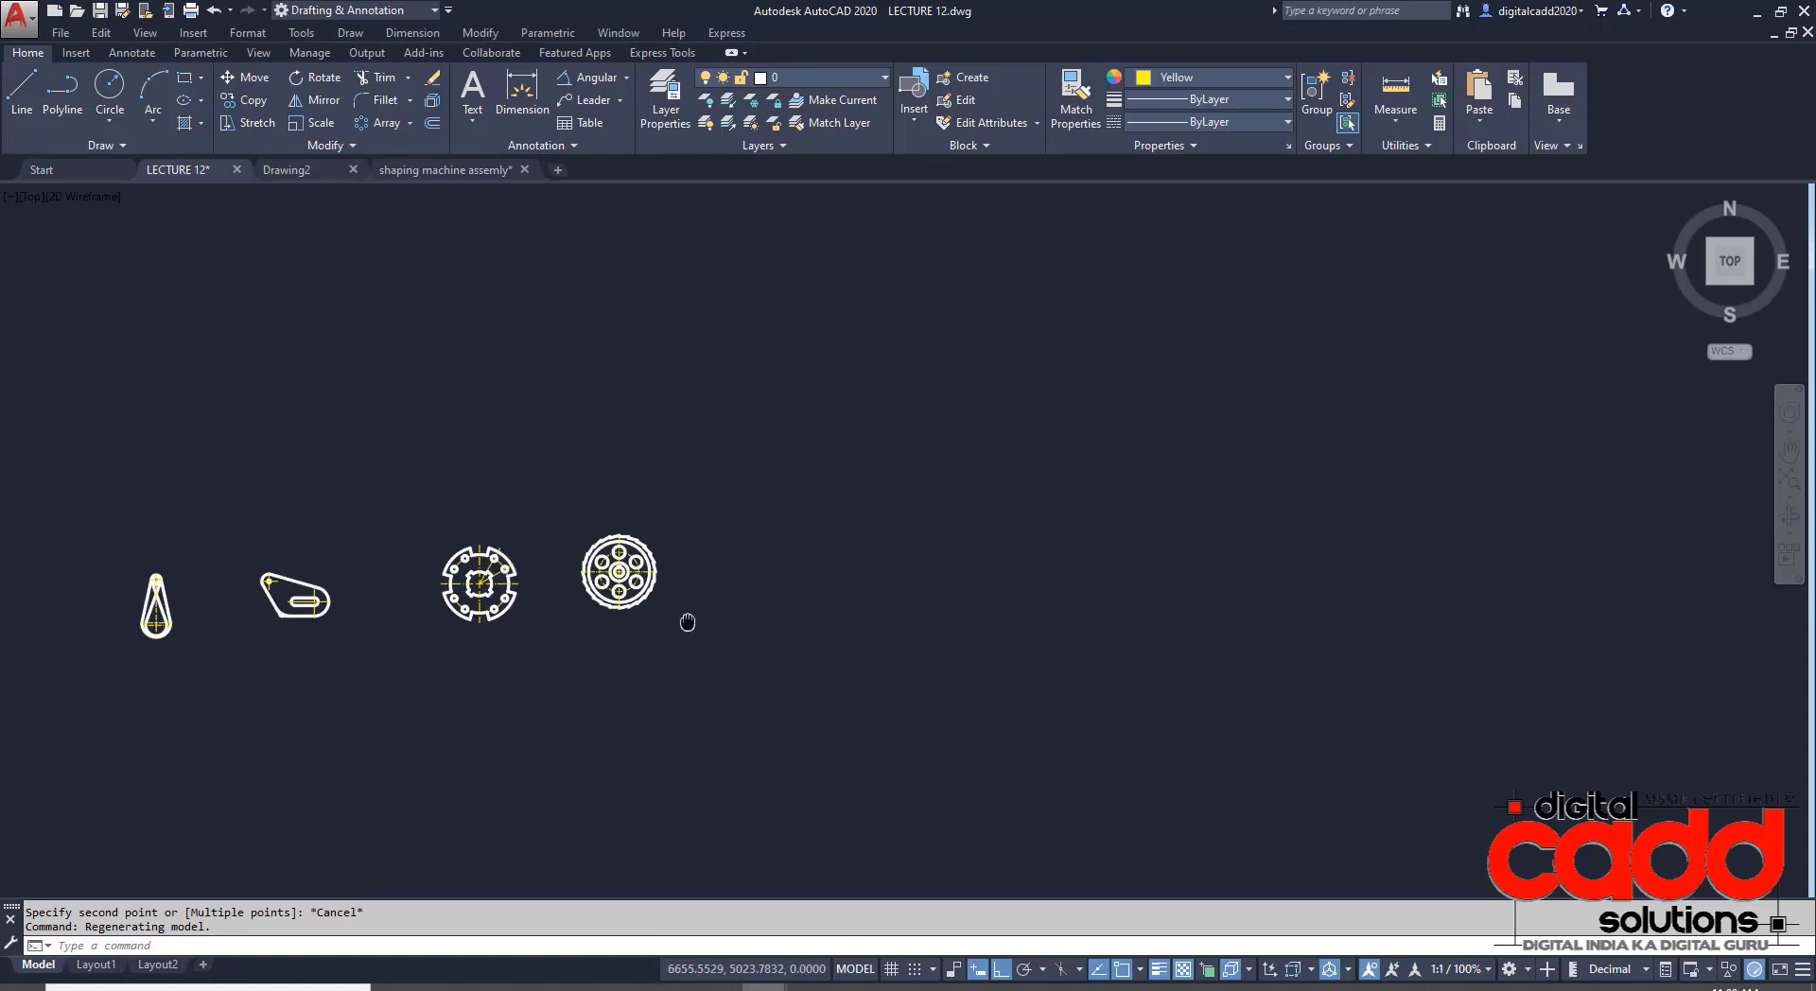
pyautogui.click(1230, 78)
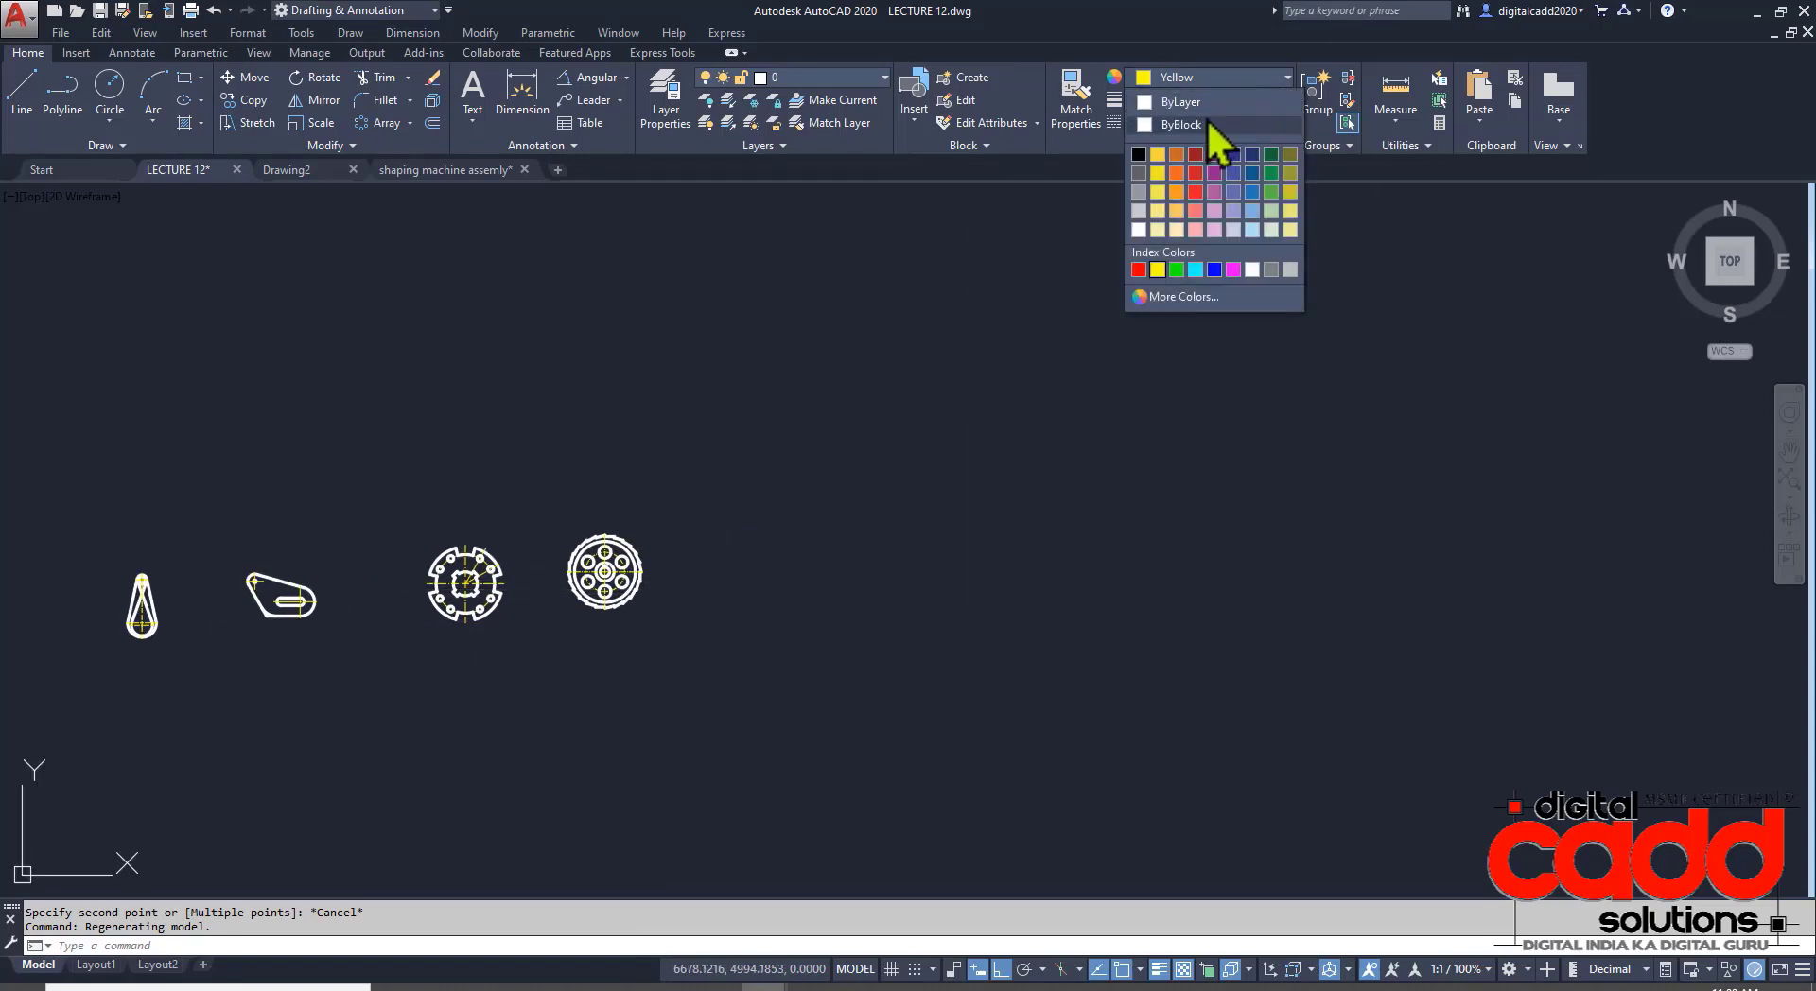
pyautogui.click(1183, 103)
pyautogui.click(1217, 102)
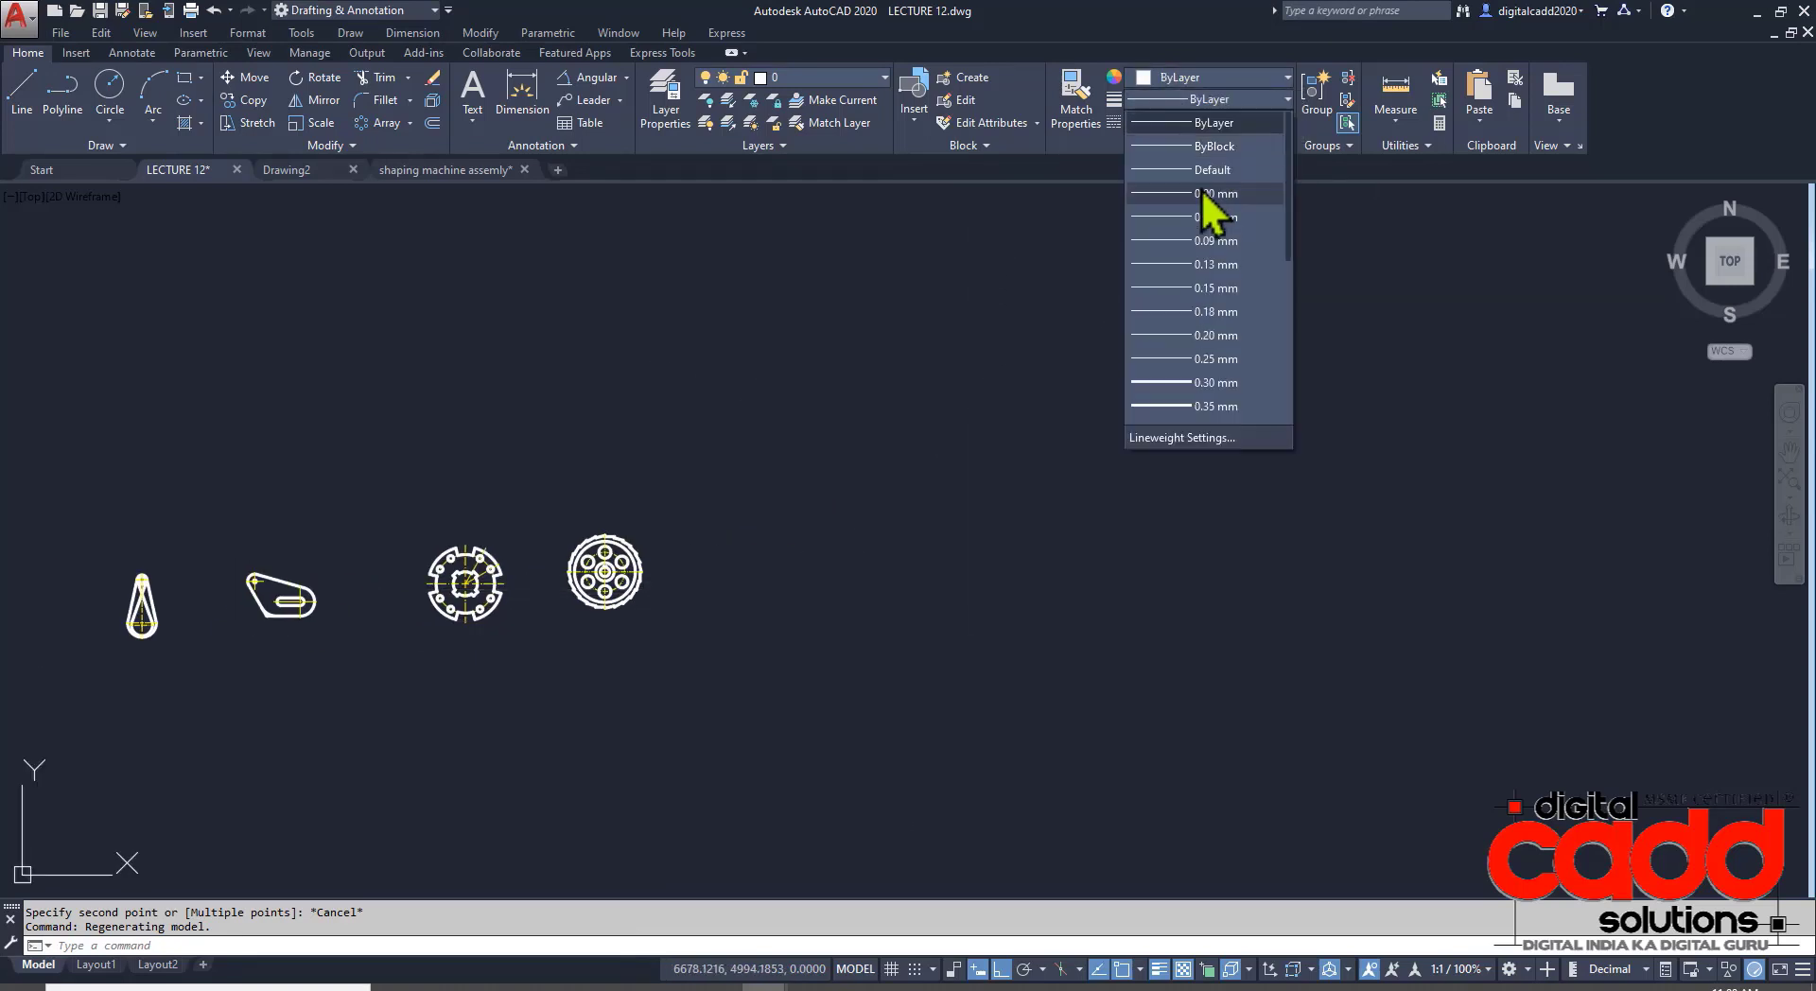
pyautogui.click(1215, 364)
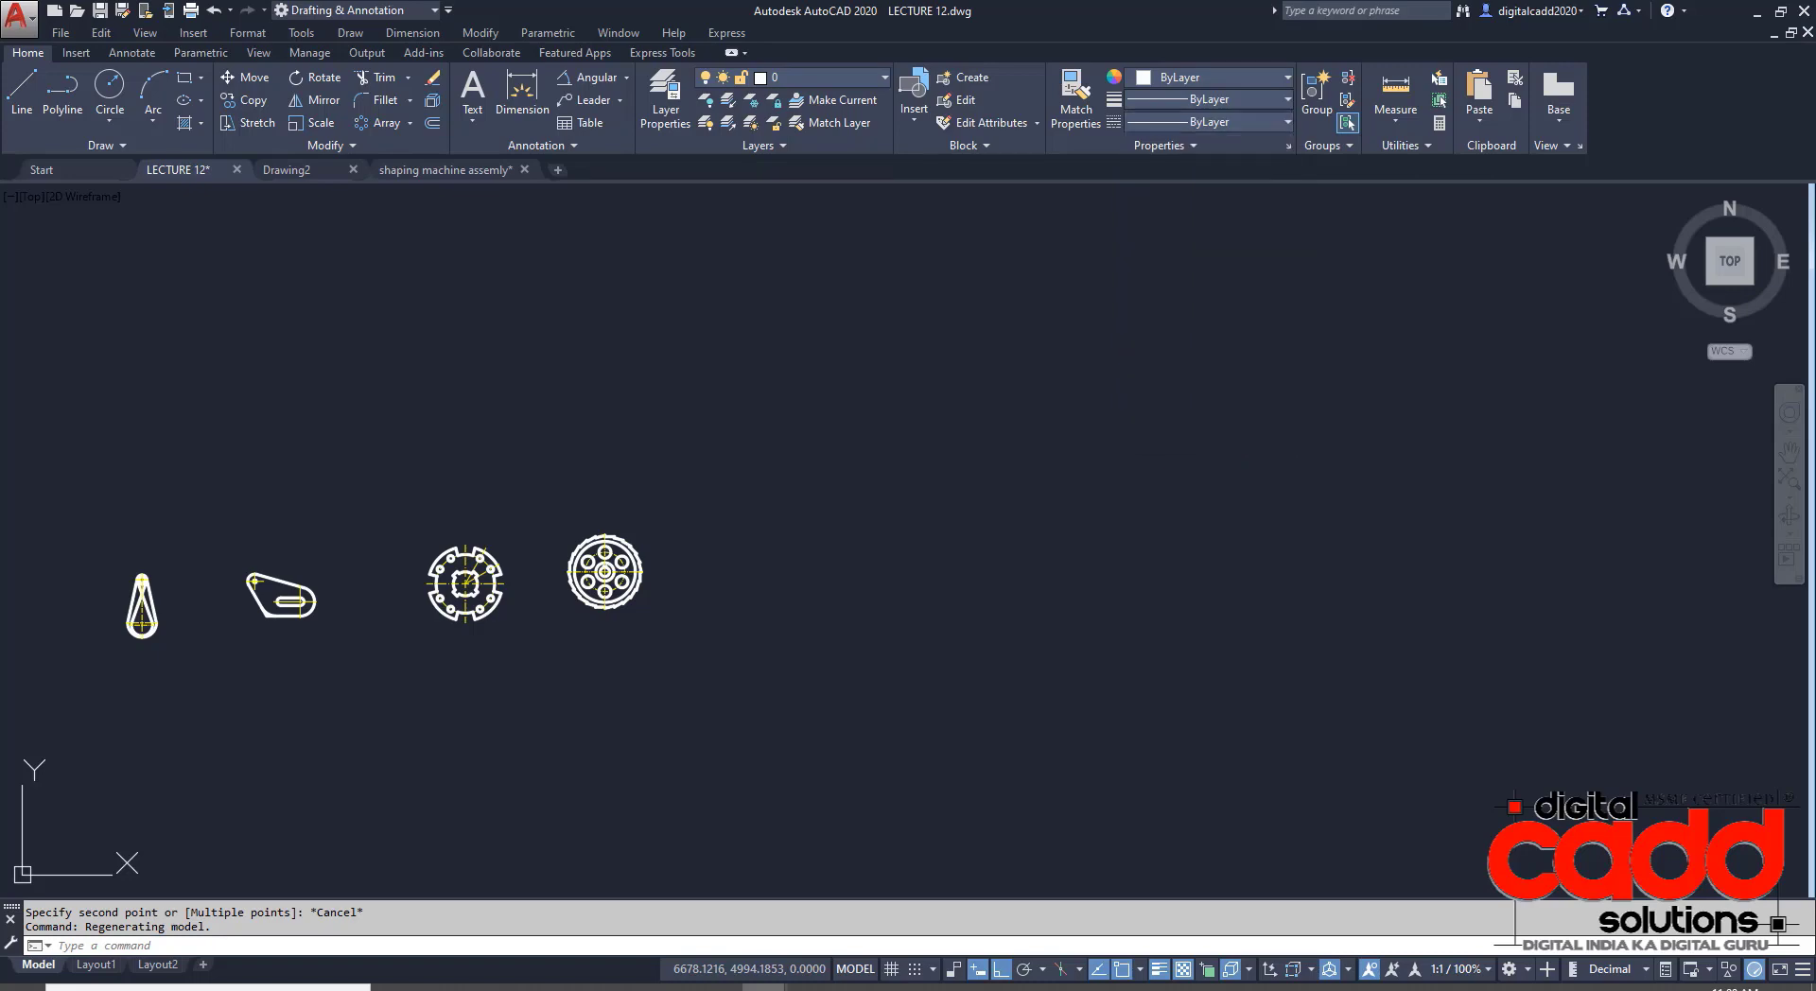
# - Draw a 3.5 by 3 rectangle in the empty area right of the ratchet wheel, using the hole spacing from the PDF
pyautogui.scroll(5, 653, 587)
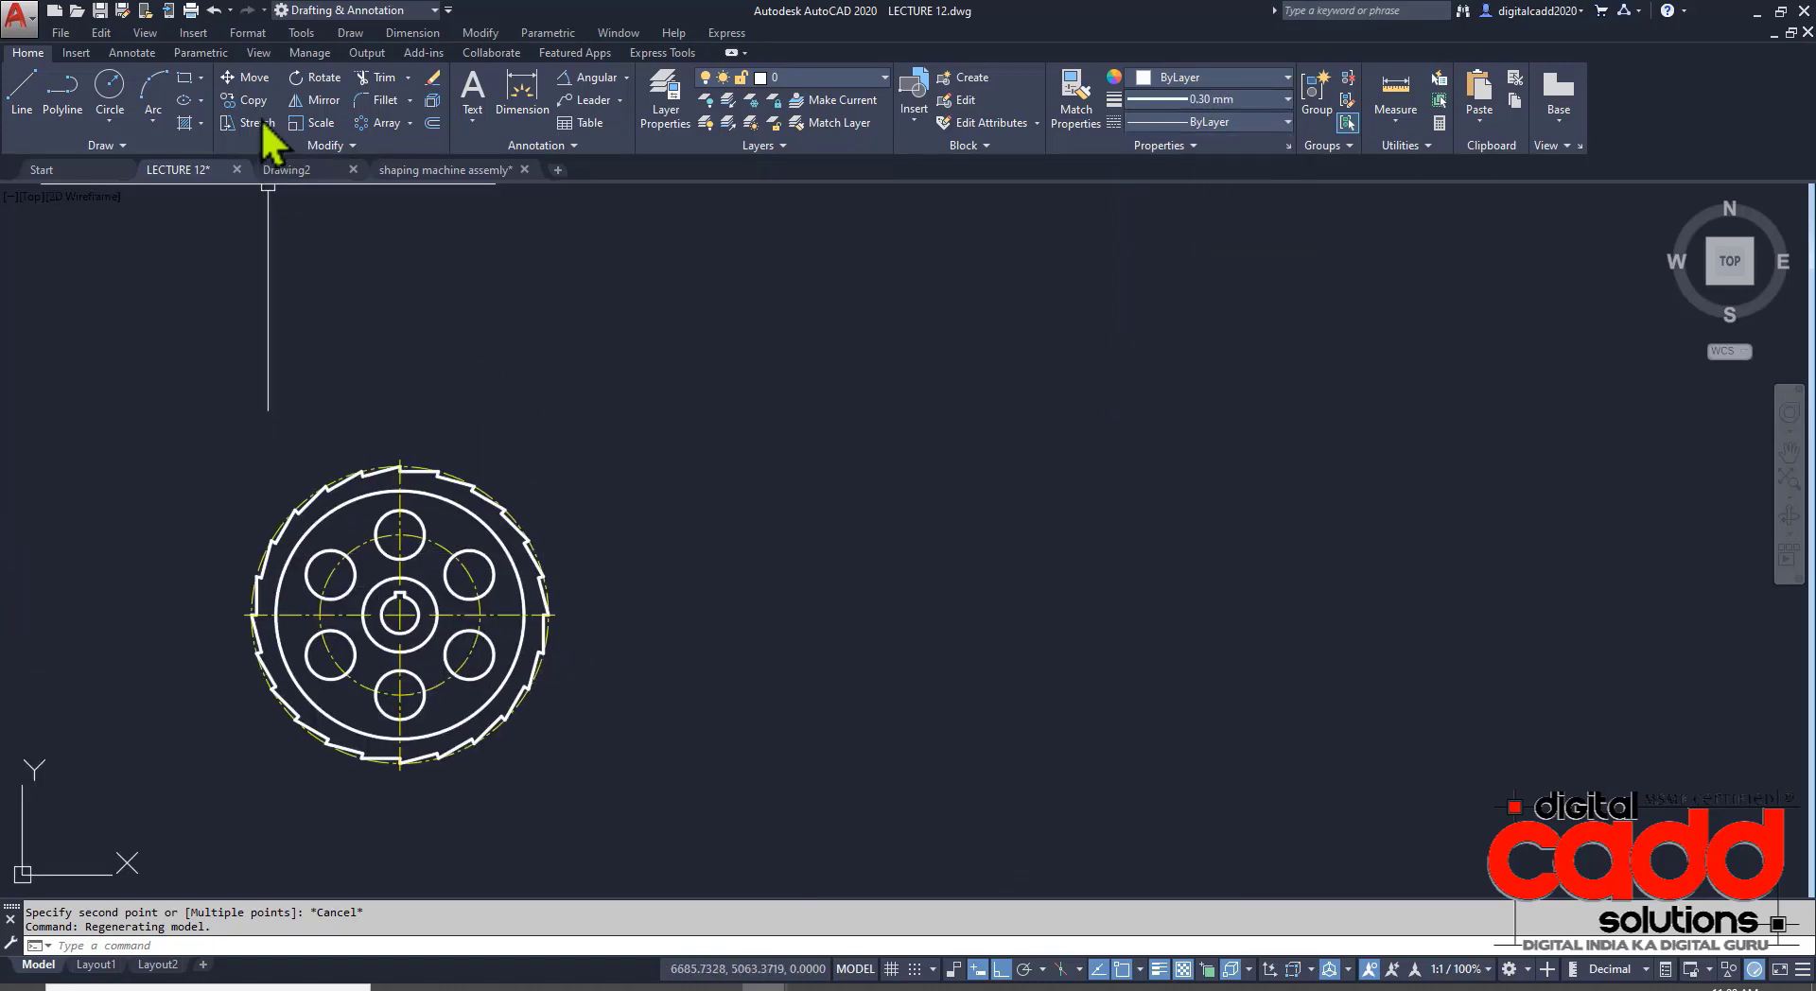
pyautogui.click(184, 79)
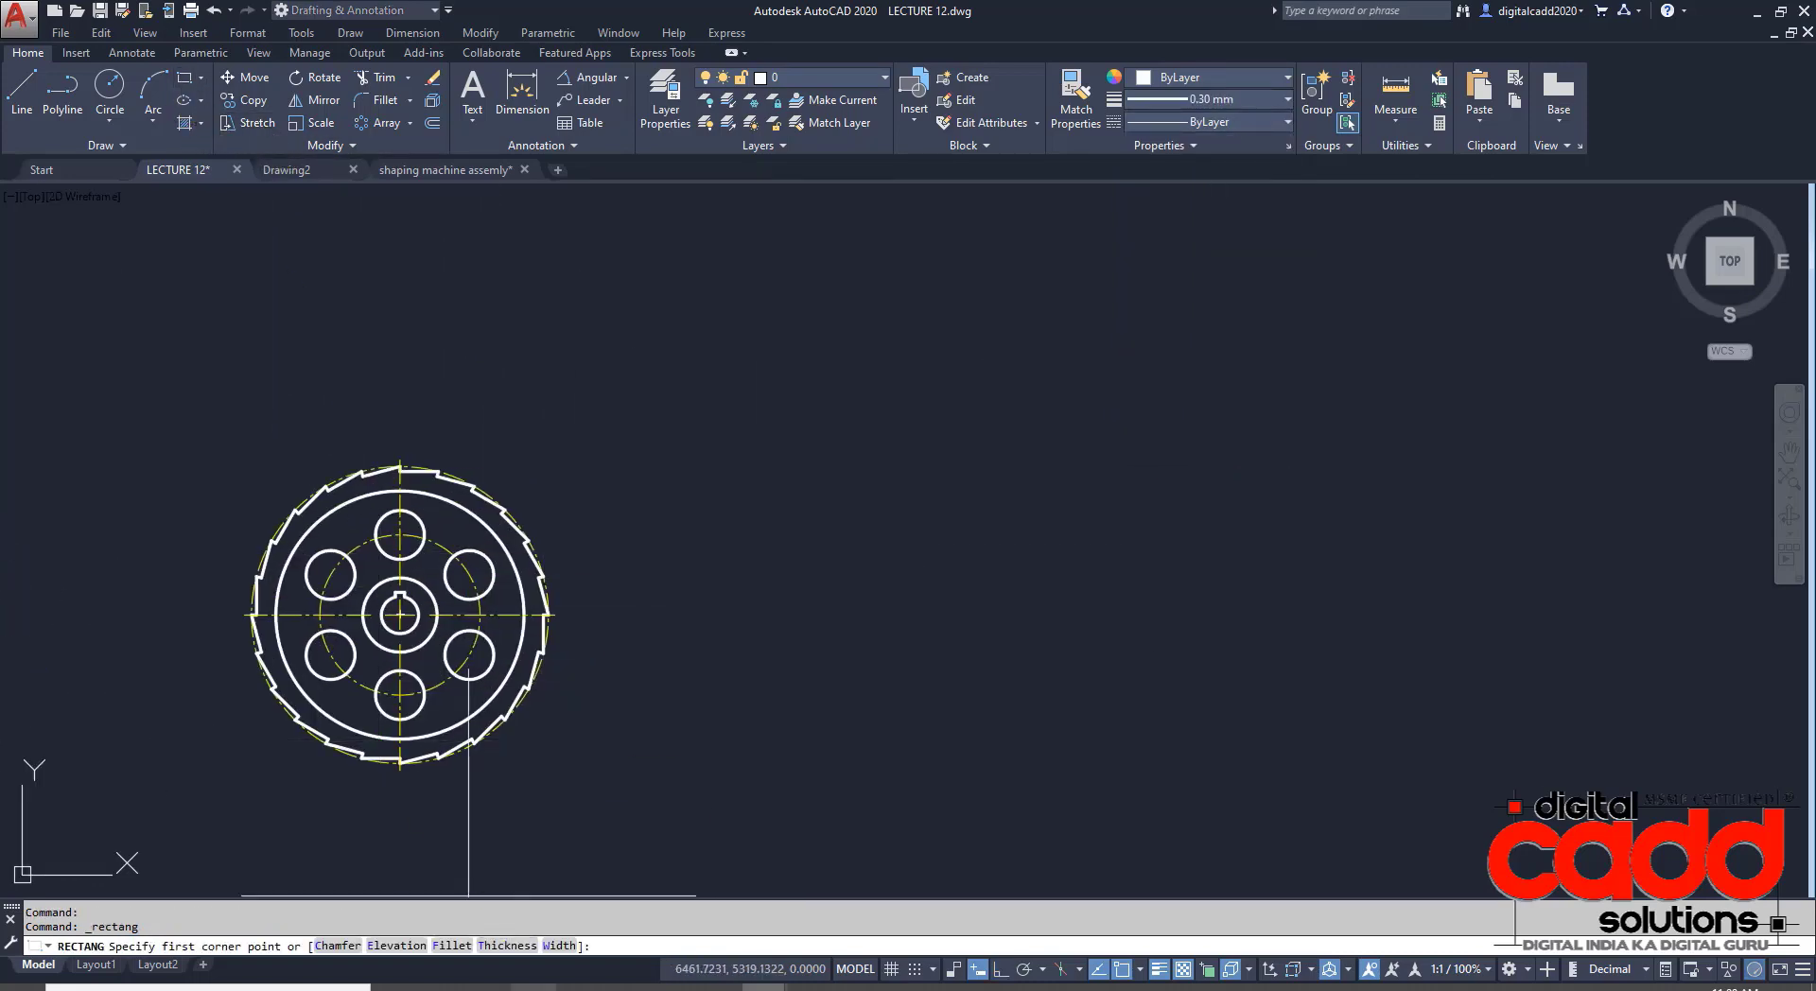
pyautogui.click(534, 988)
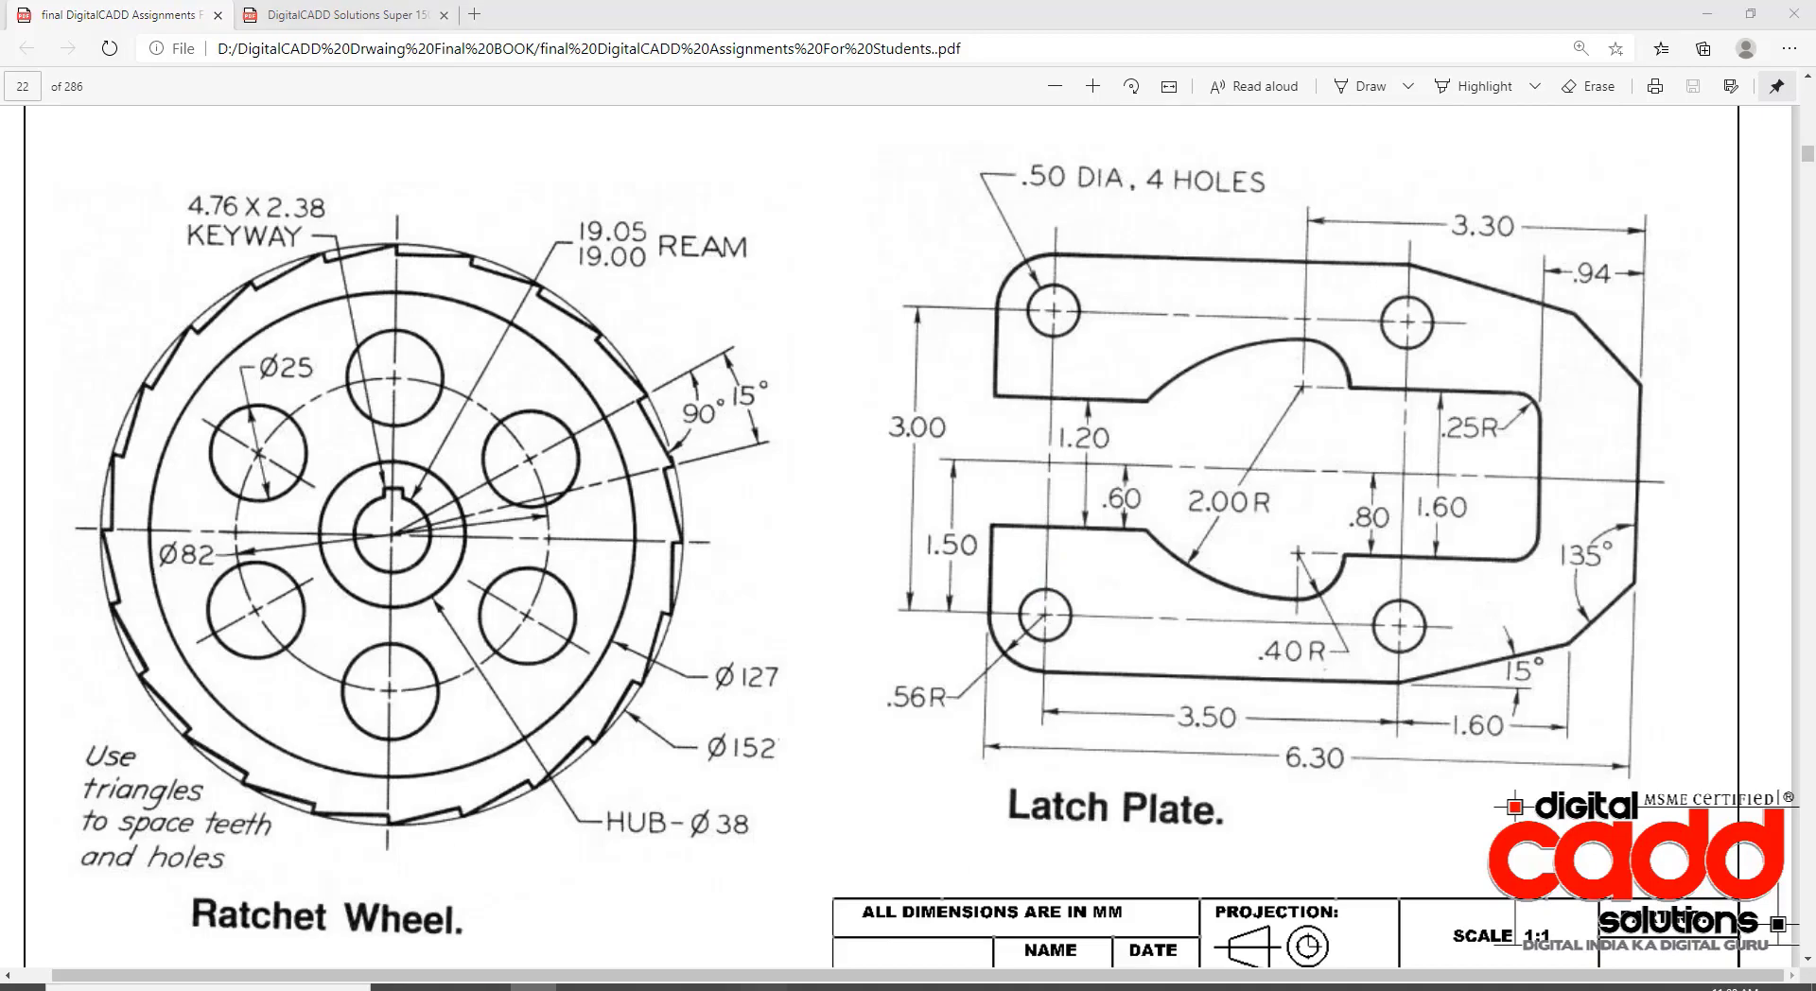
pyautogui.click(497, 937)
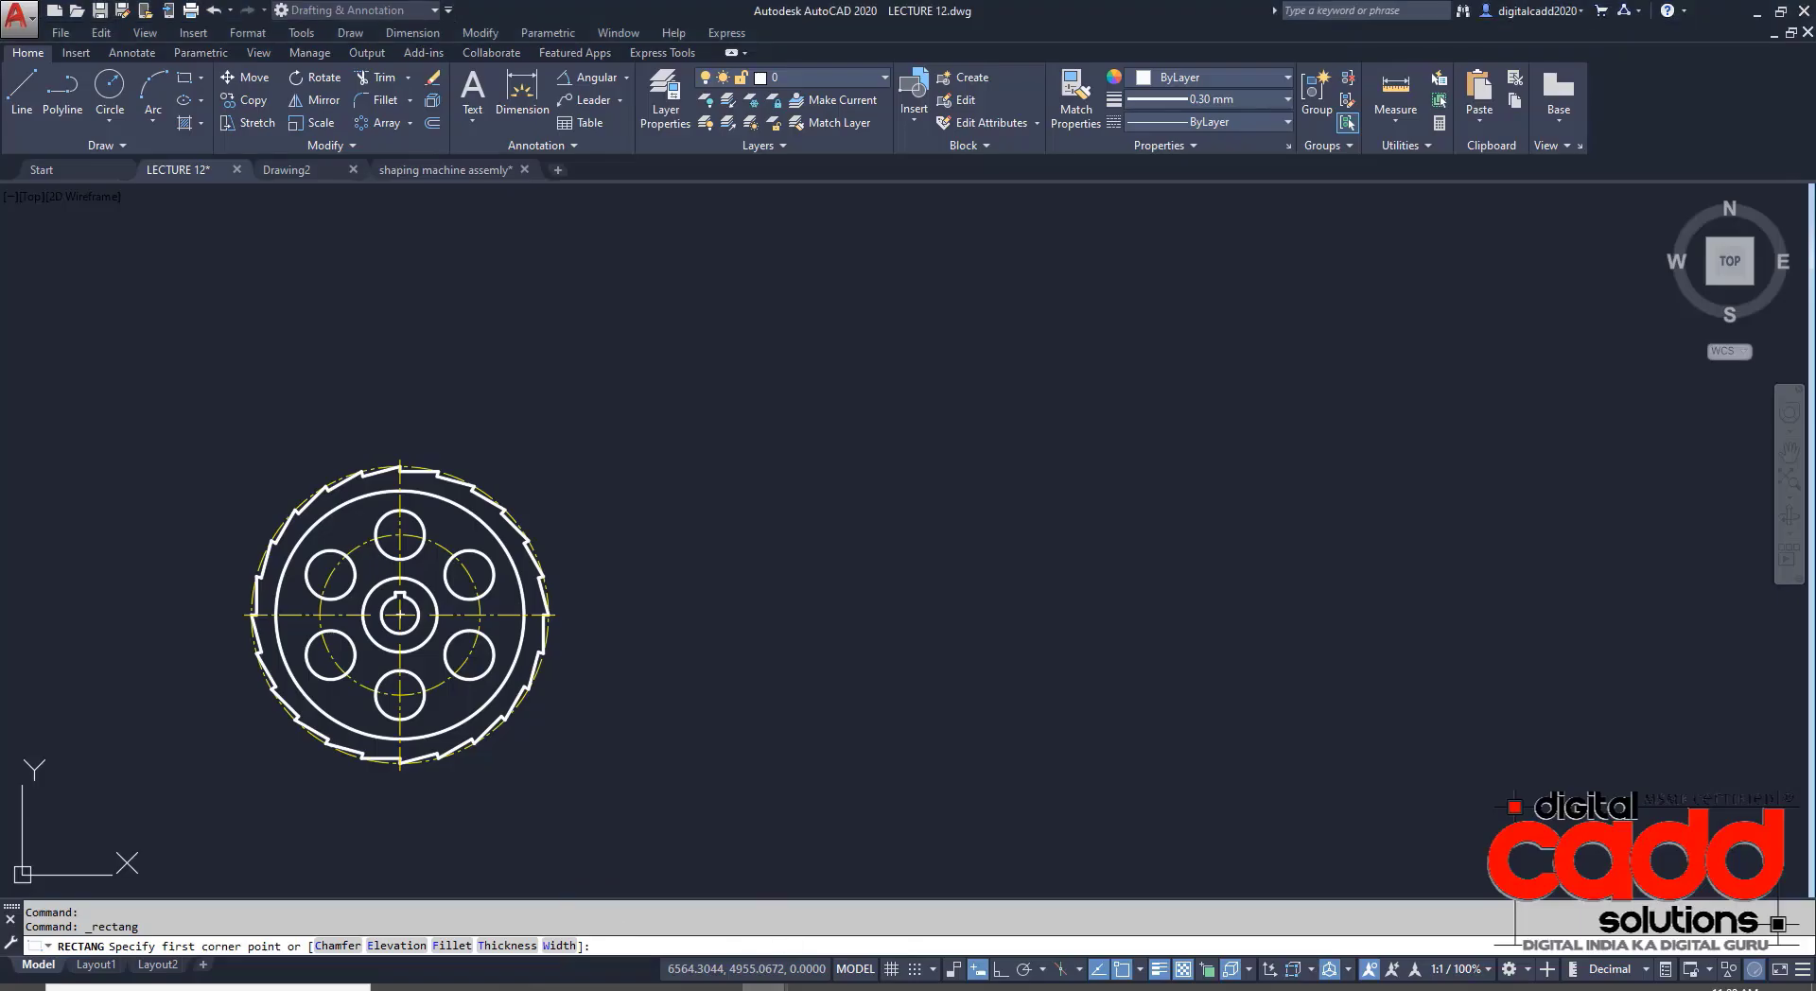
pyautogui.click(1075, 619)
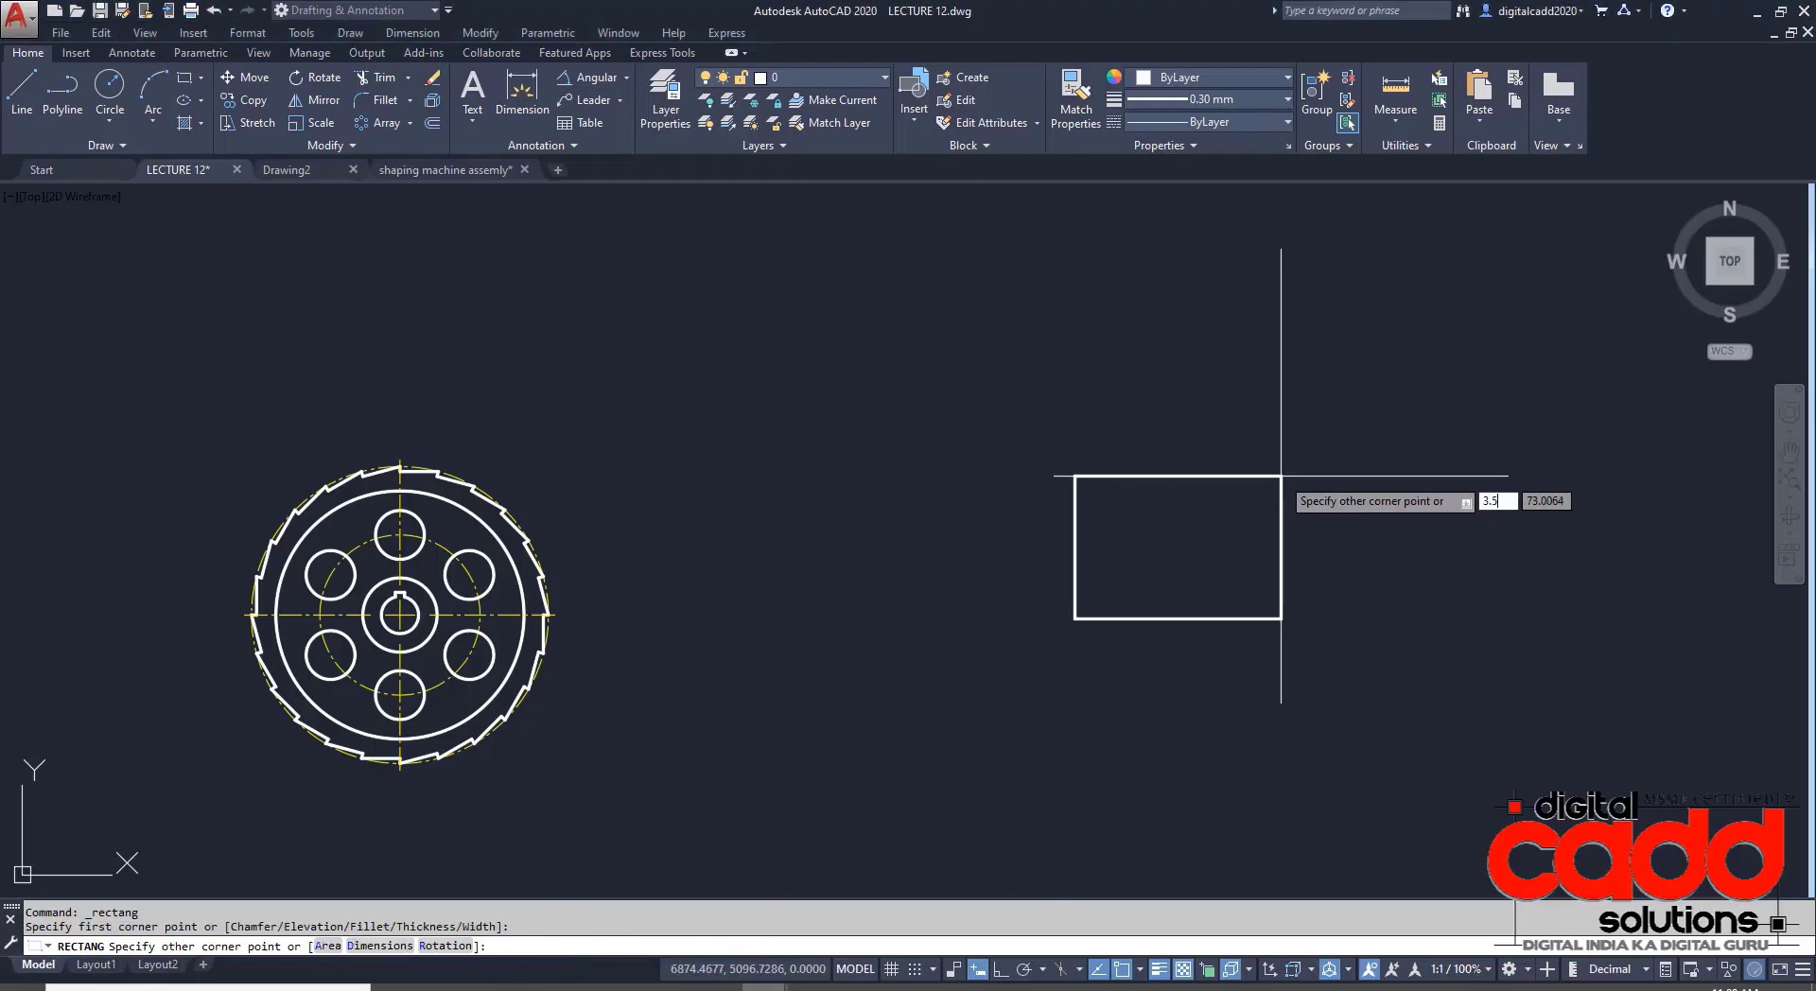
pyautogui.press('Tab')
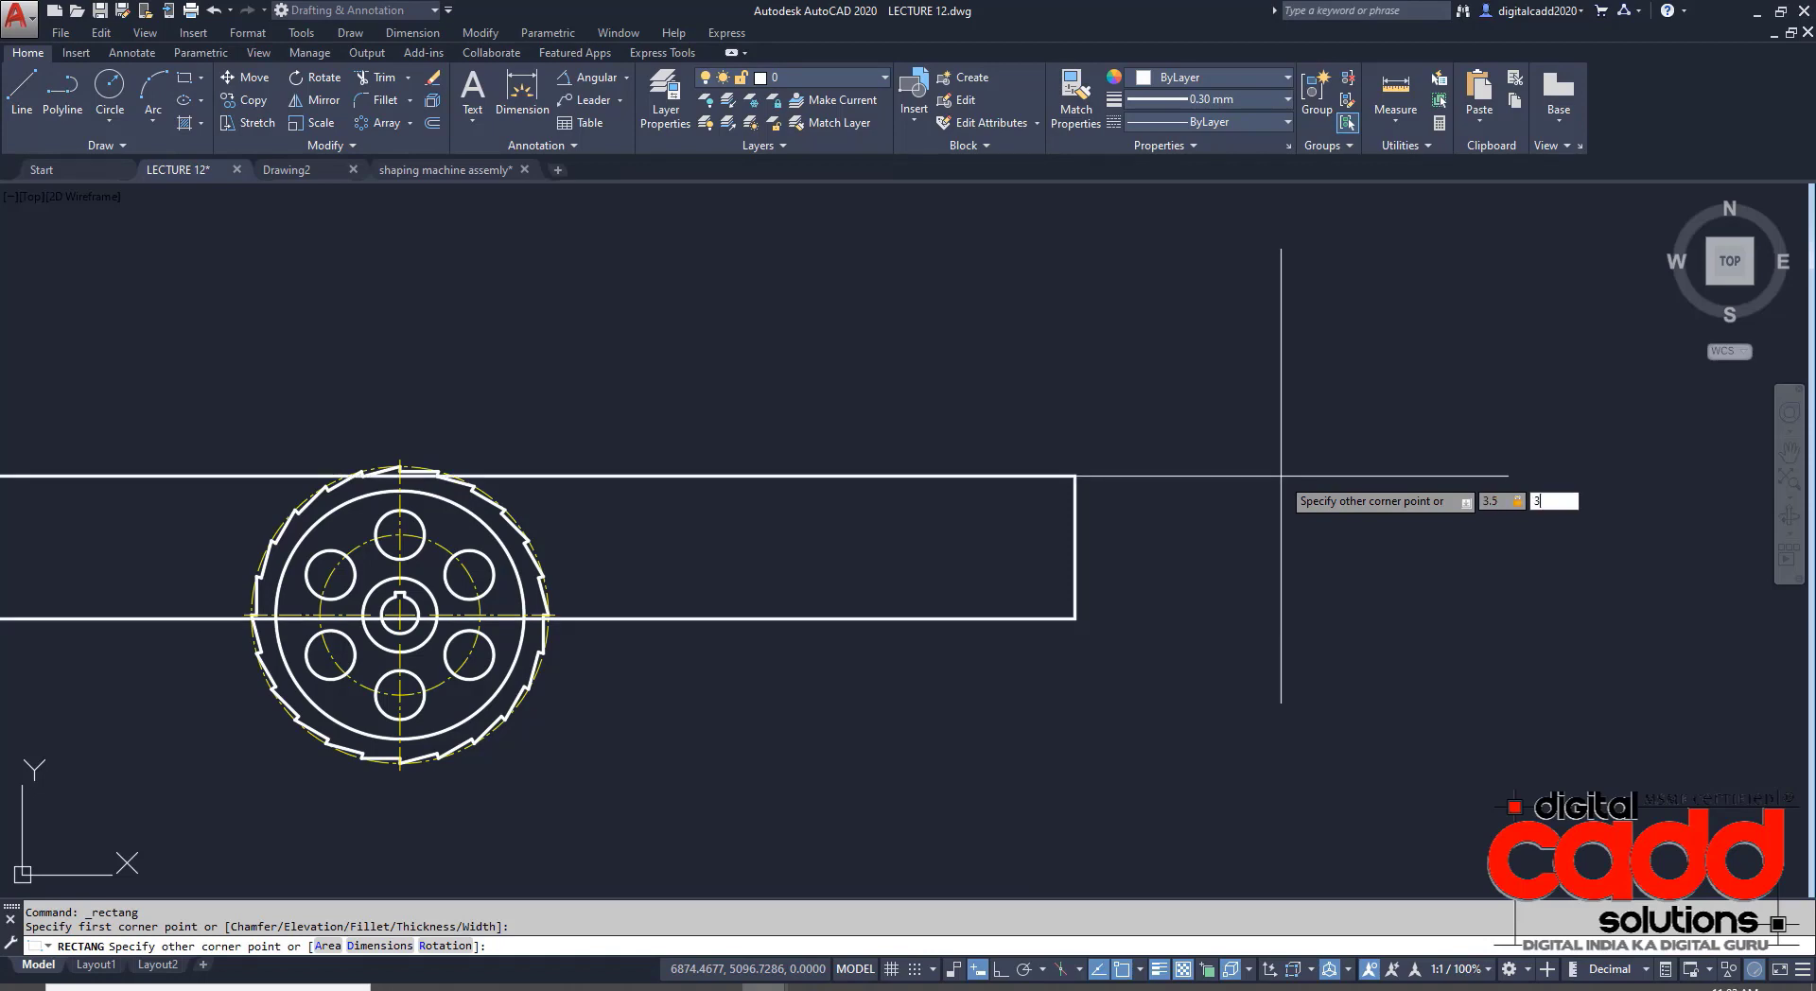
pyautogui.press('Return')
pyautogui.scroll(2, 1062, 618)
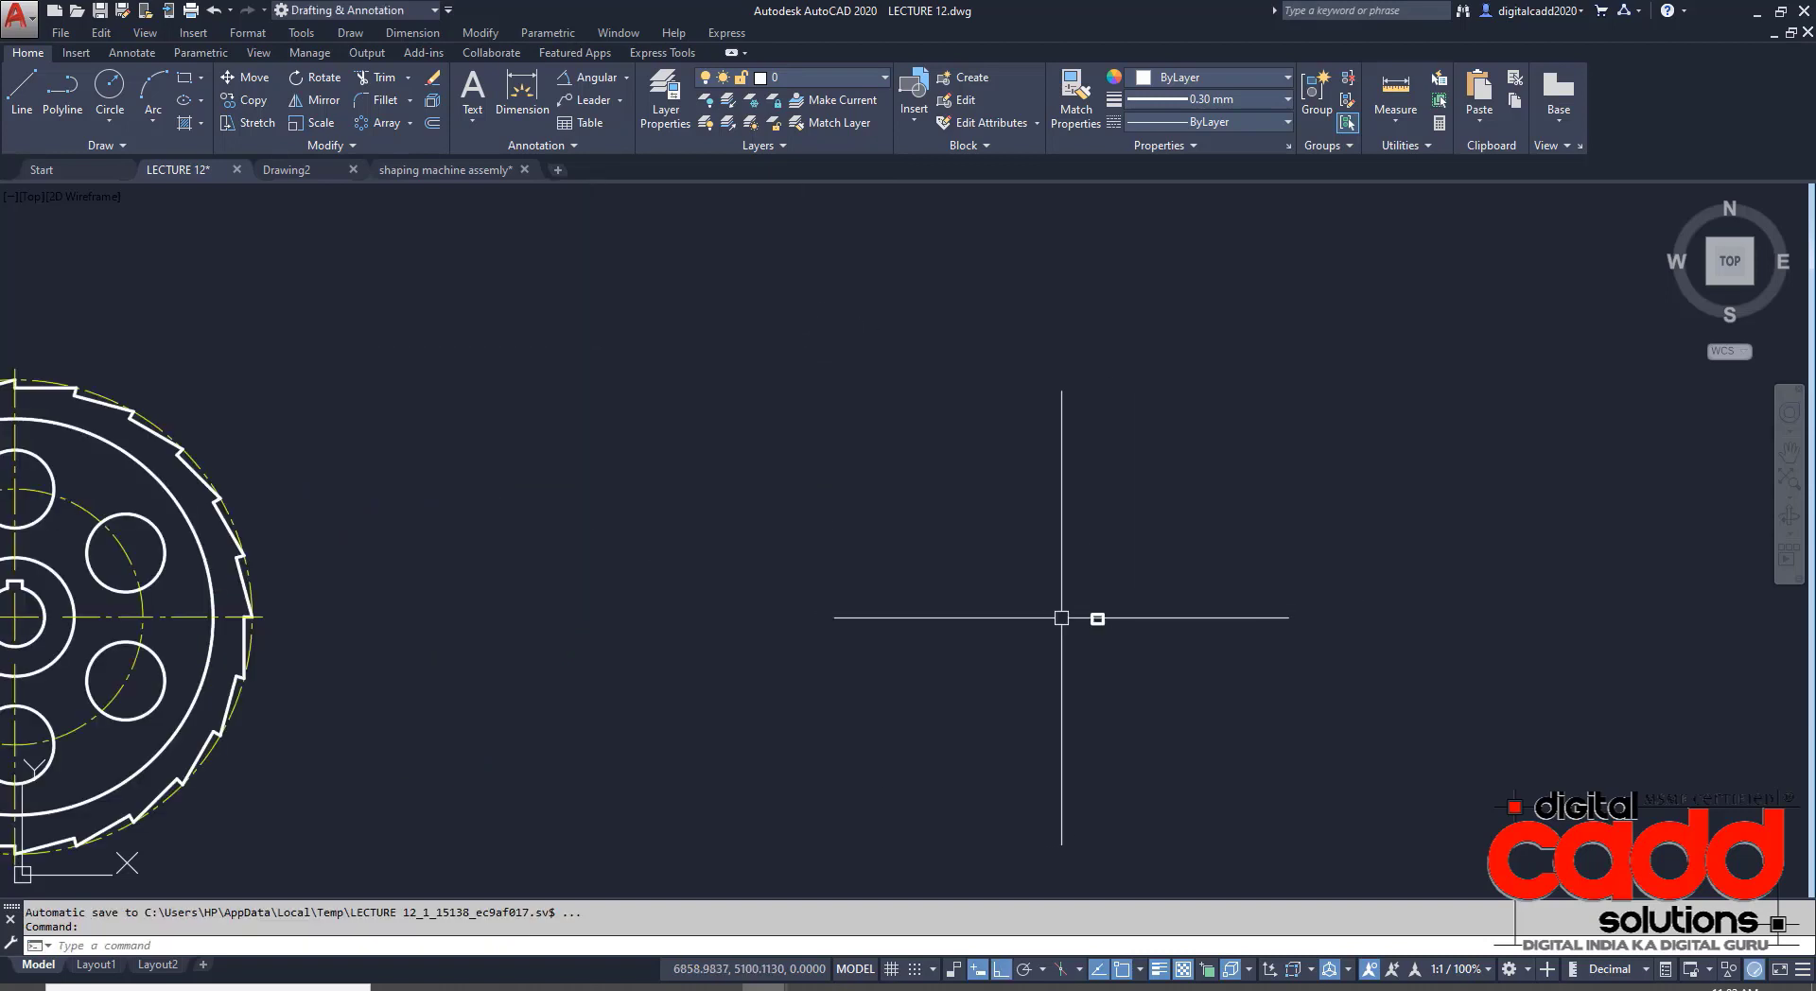
pyautogui.scroll(5, 1136, 641)
pyautogui.scroll(6, 1066, 555)
pyautogui.moveTo(585, 508); pyautogui.dragTo(708, 562, button='middle')
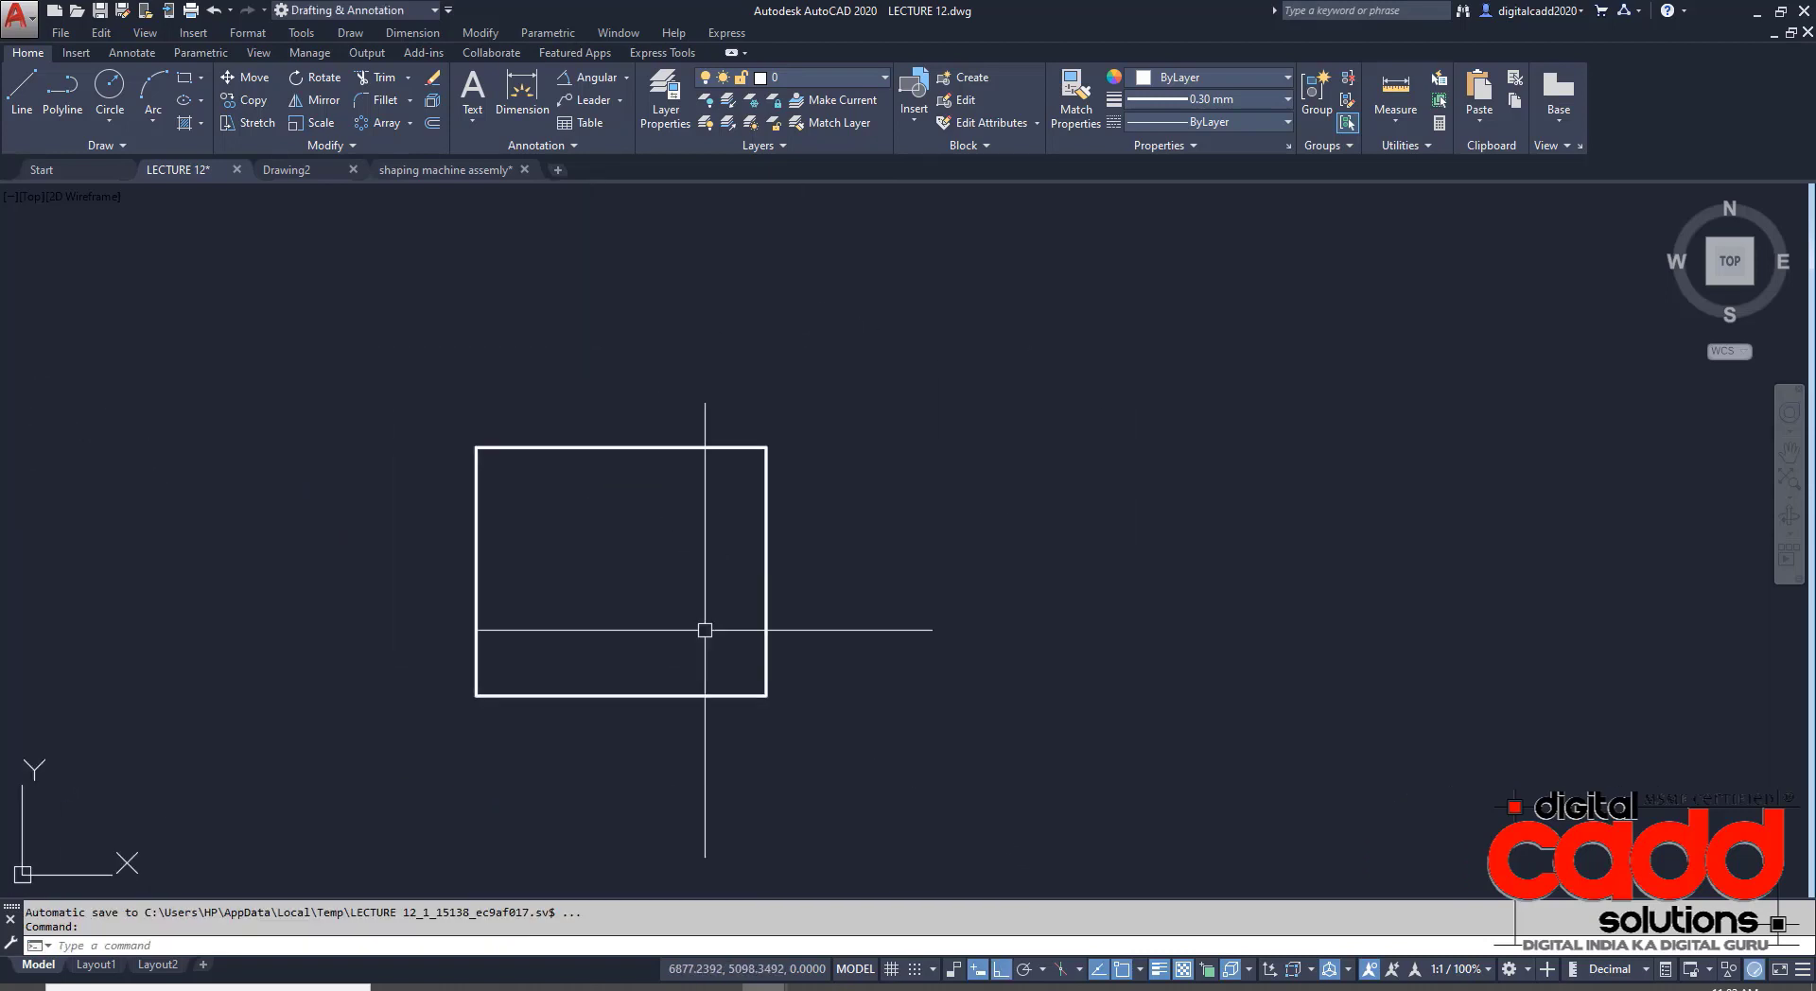
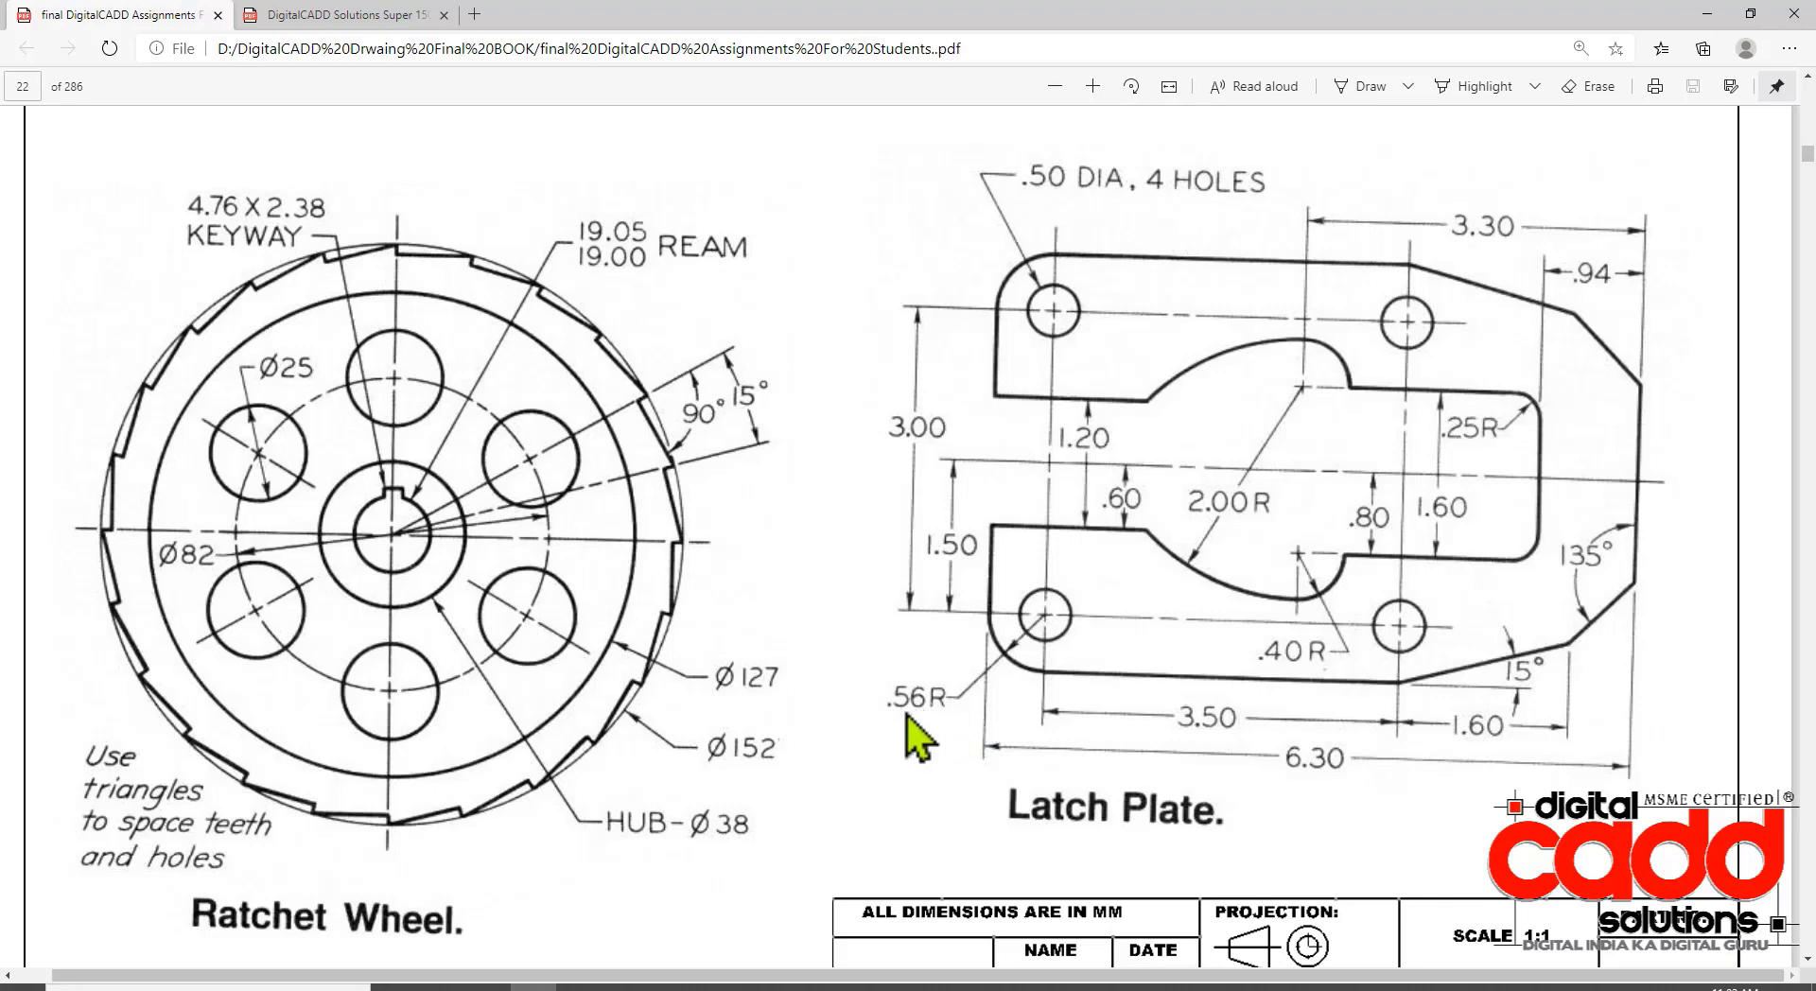
# - Switch from the PDF to AutoCAD and close the Drawing2 and shaping machine assemly drawings, leaving LECTURE 12 open
pyautogui.click(764, 986)
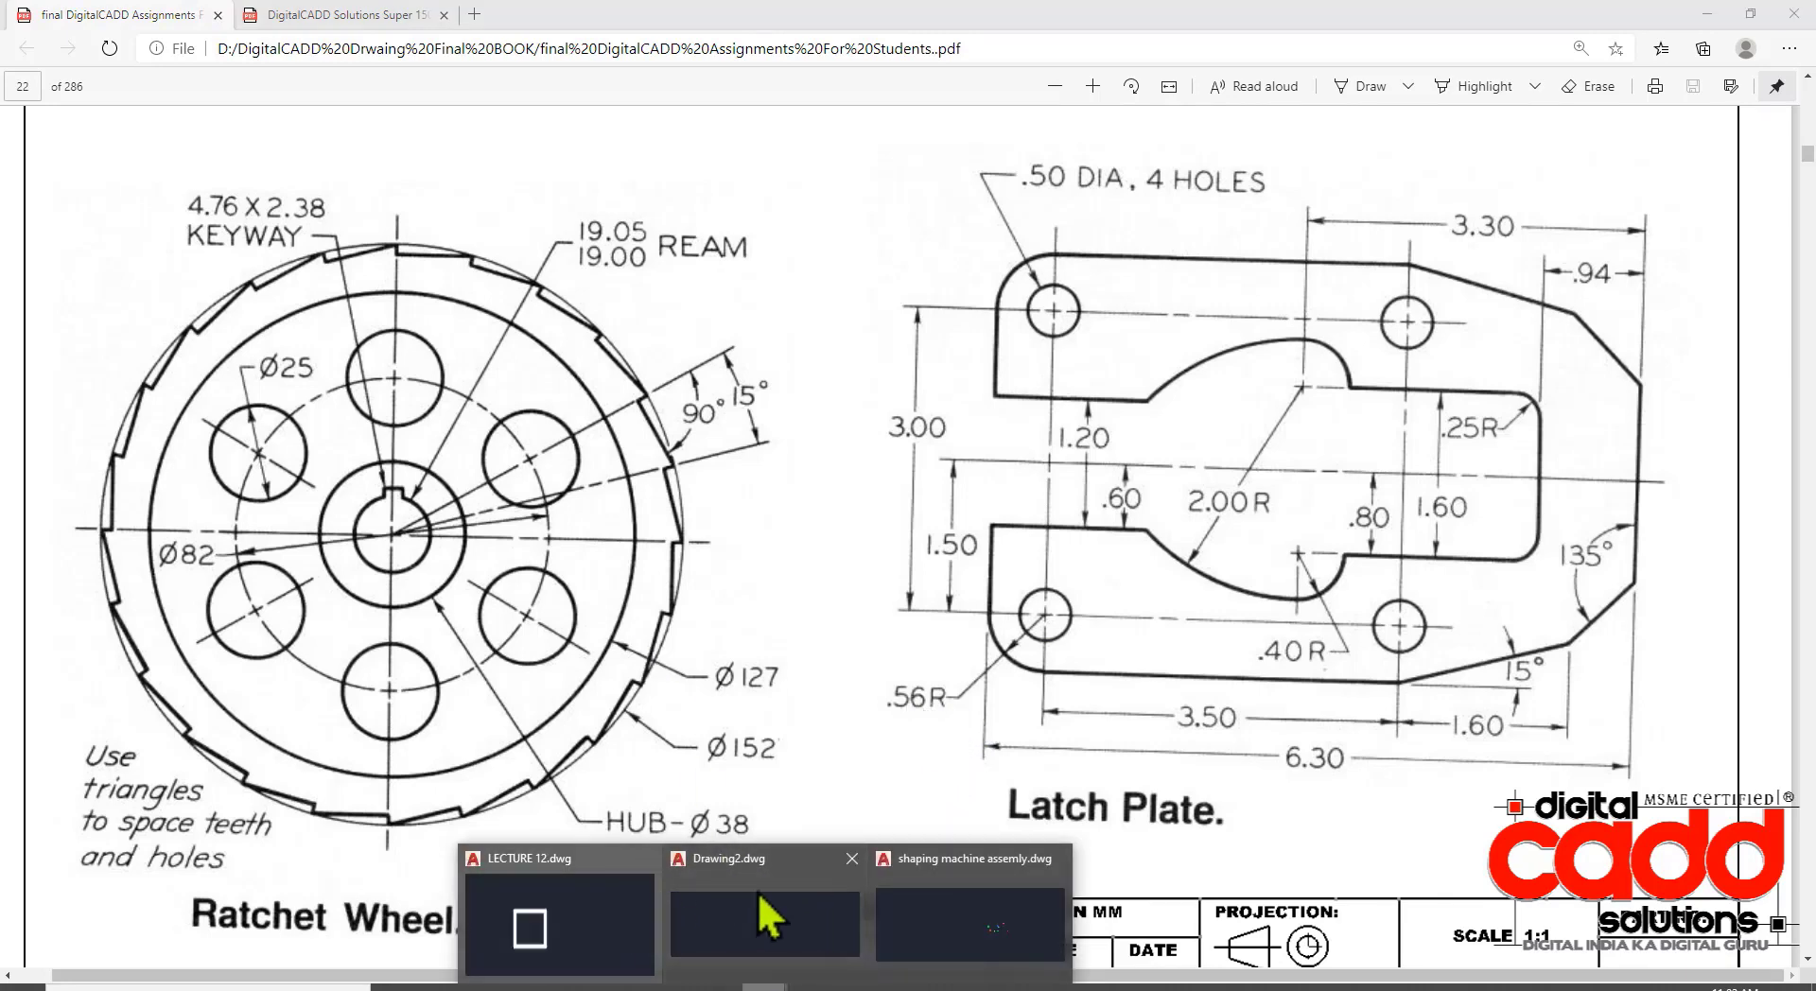
pyautogui.click(892, 887)
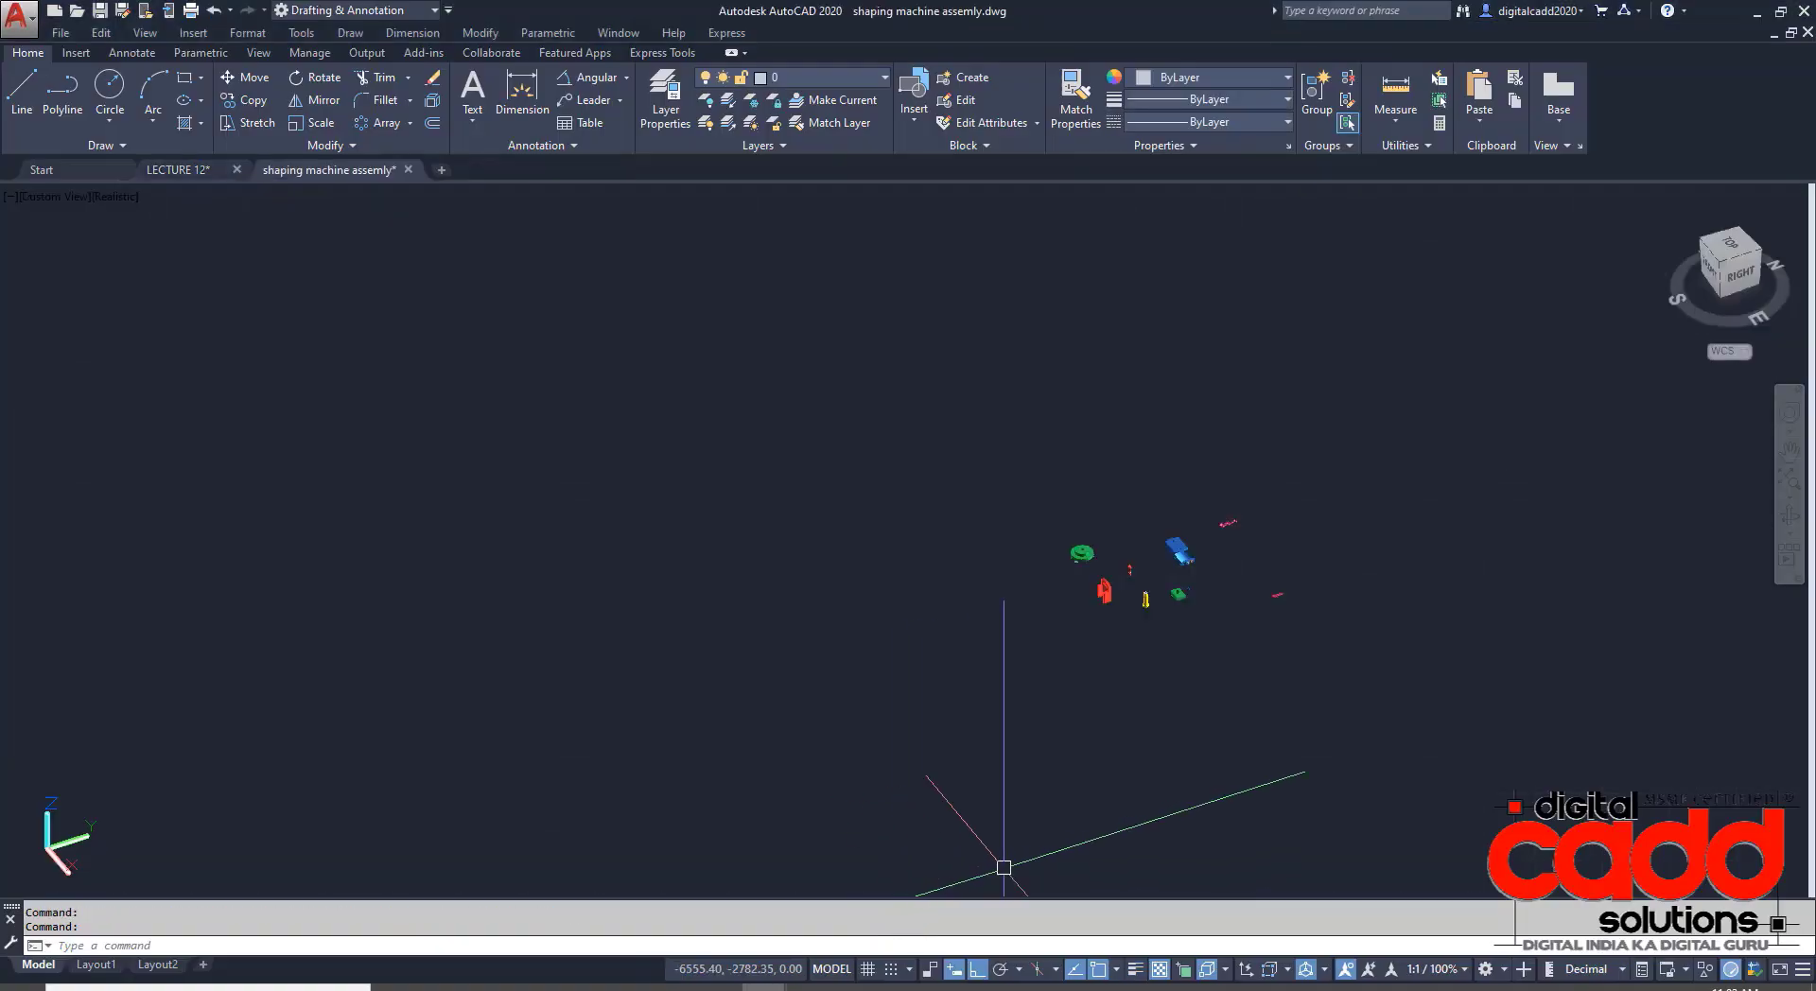
pyautogui.click(409, 170)
pyautogui.click(892, 543)
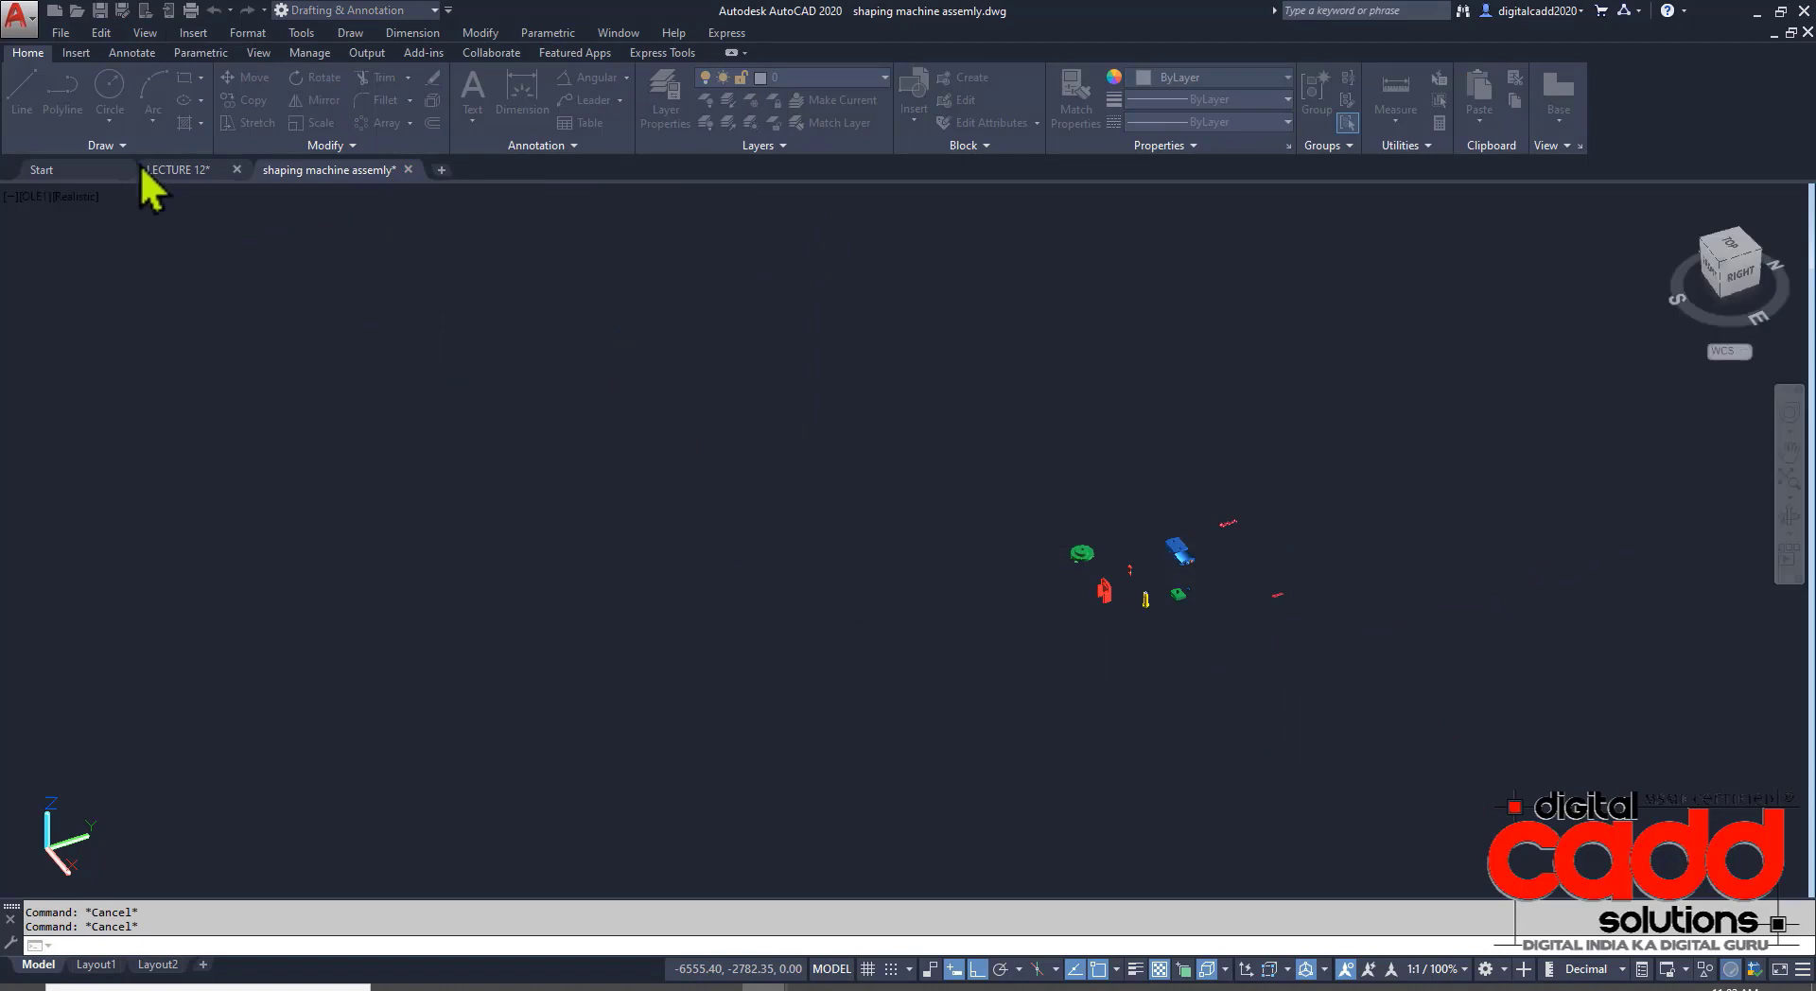
# - Offset the rectangle outward by 0.56 to form the latch plate's outer outline
pyautogui.scroll(2, 654, 545)
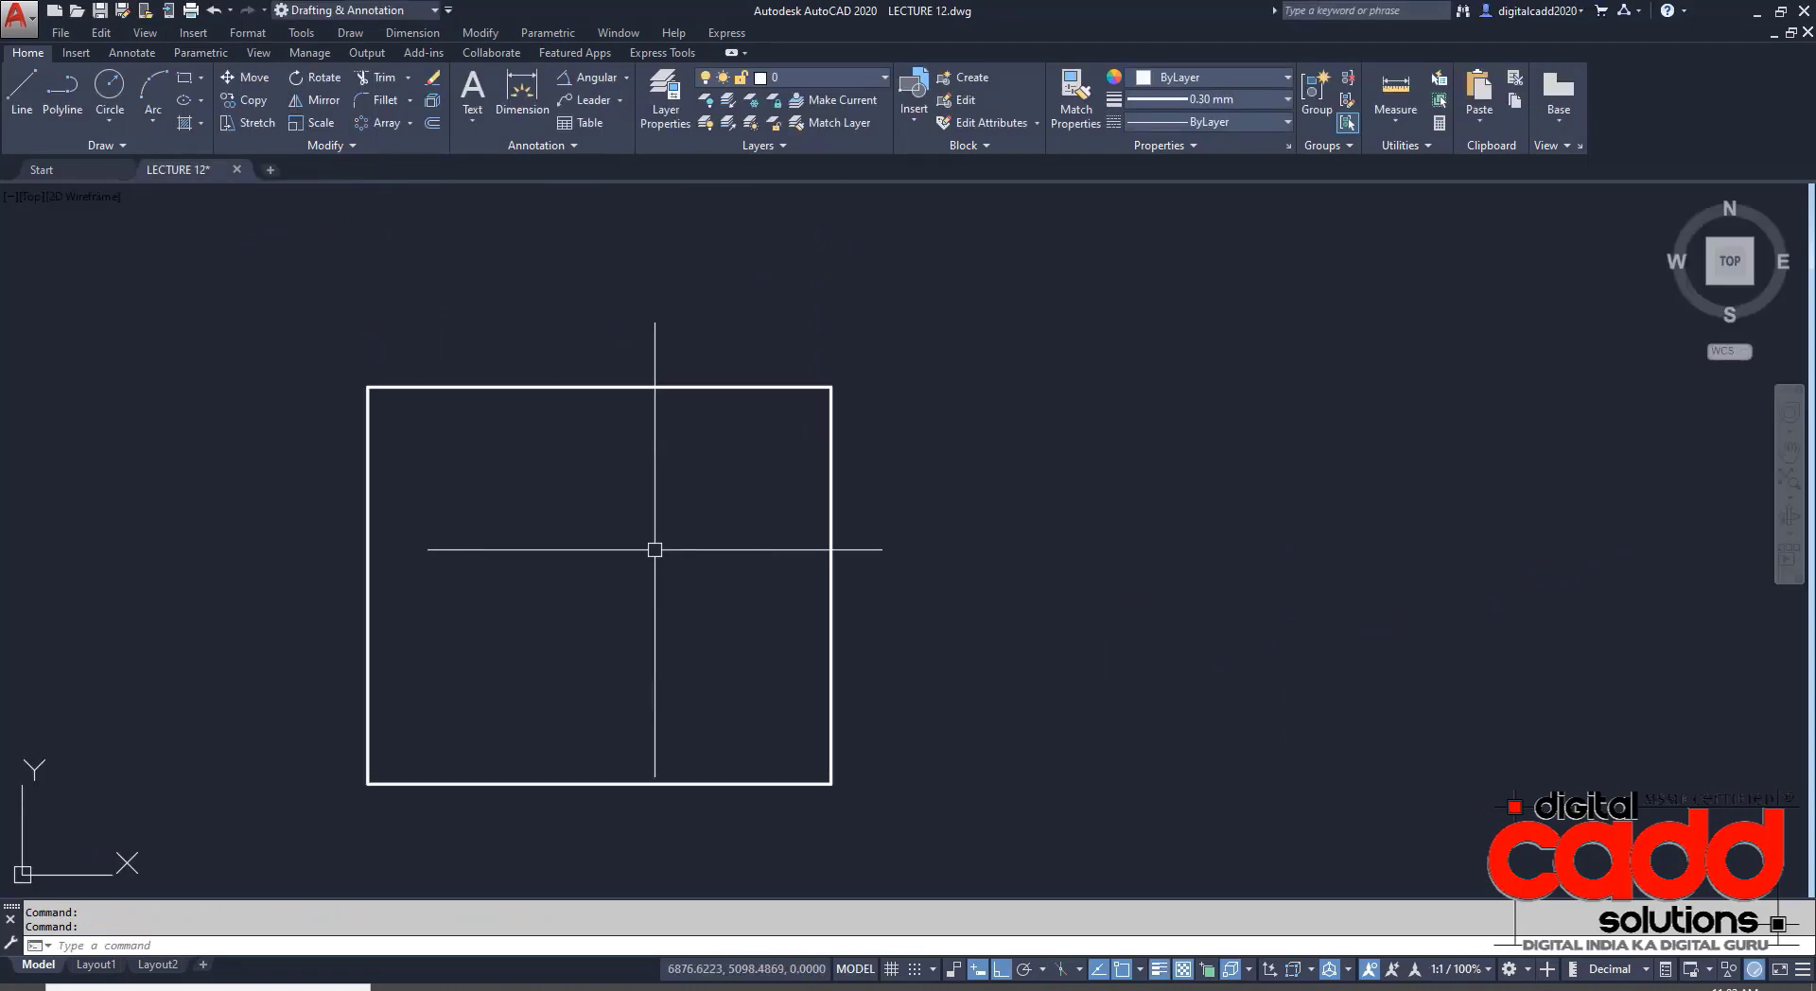
pyautogui.moveTo(654, 551); pyautogui.dragTo(699, 543, button='middle')
pyautogui.click(437, 126)
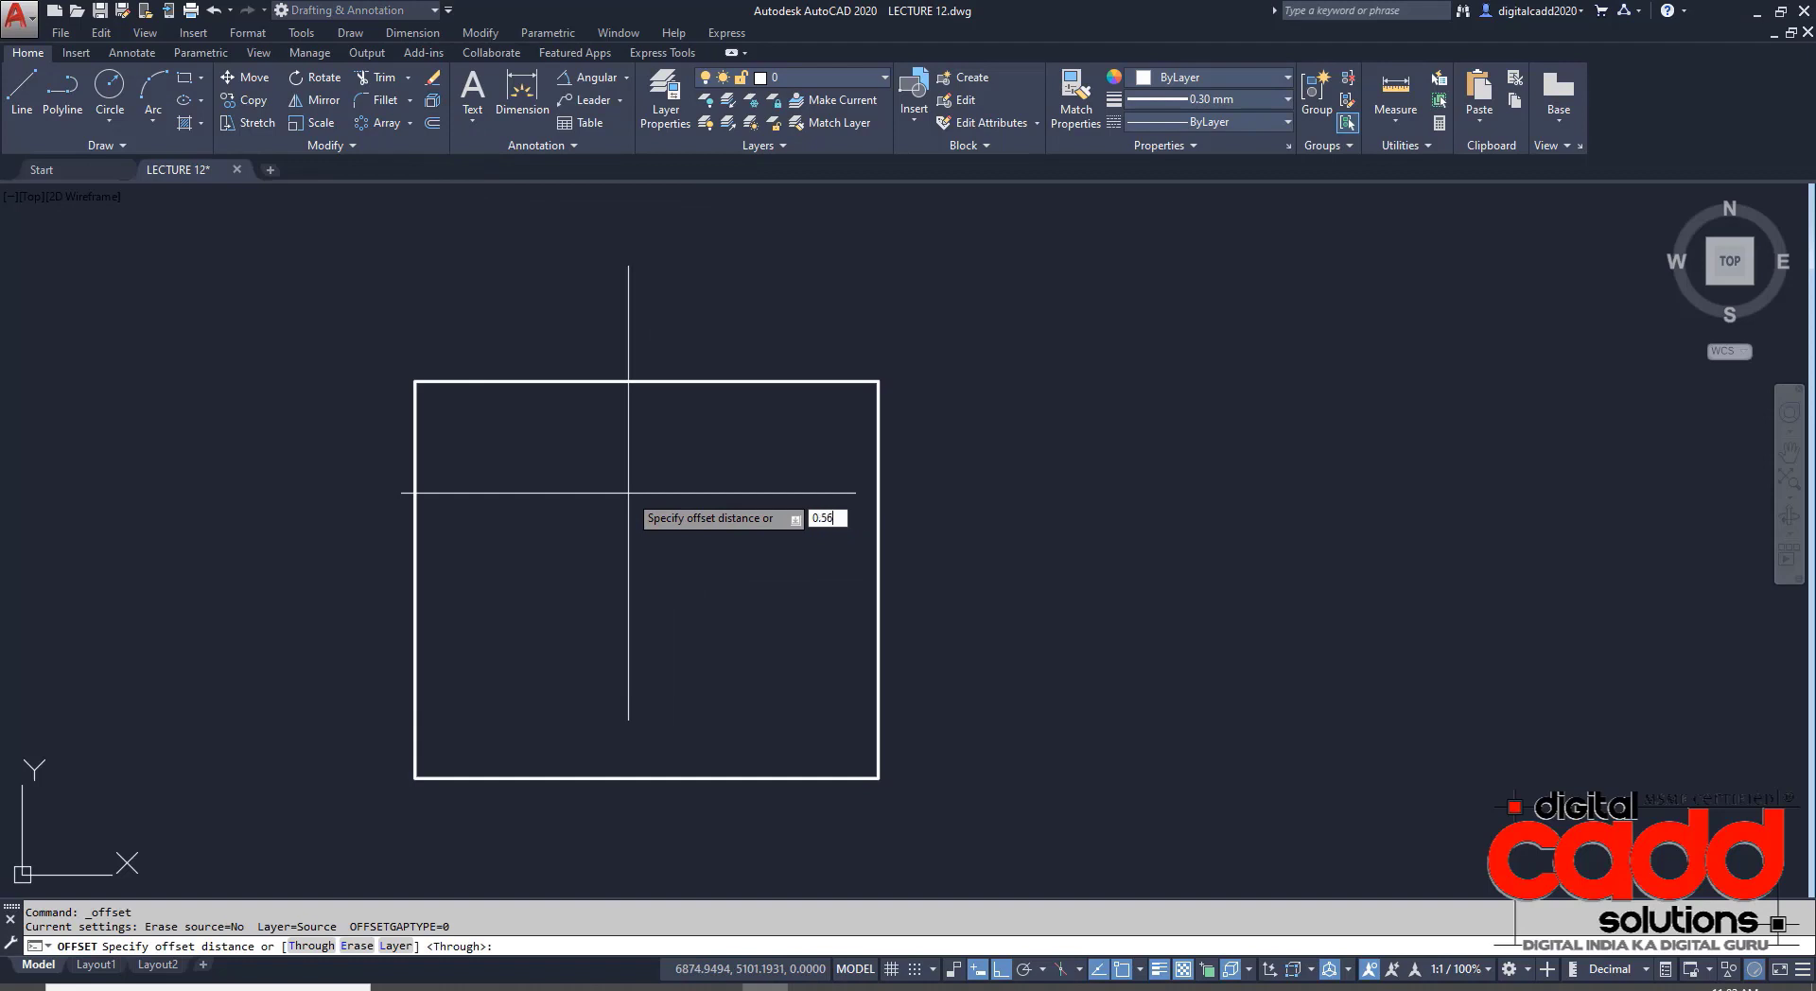
pyautogui.press('Return')
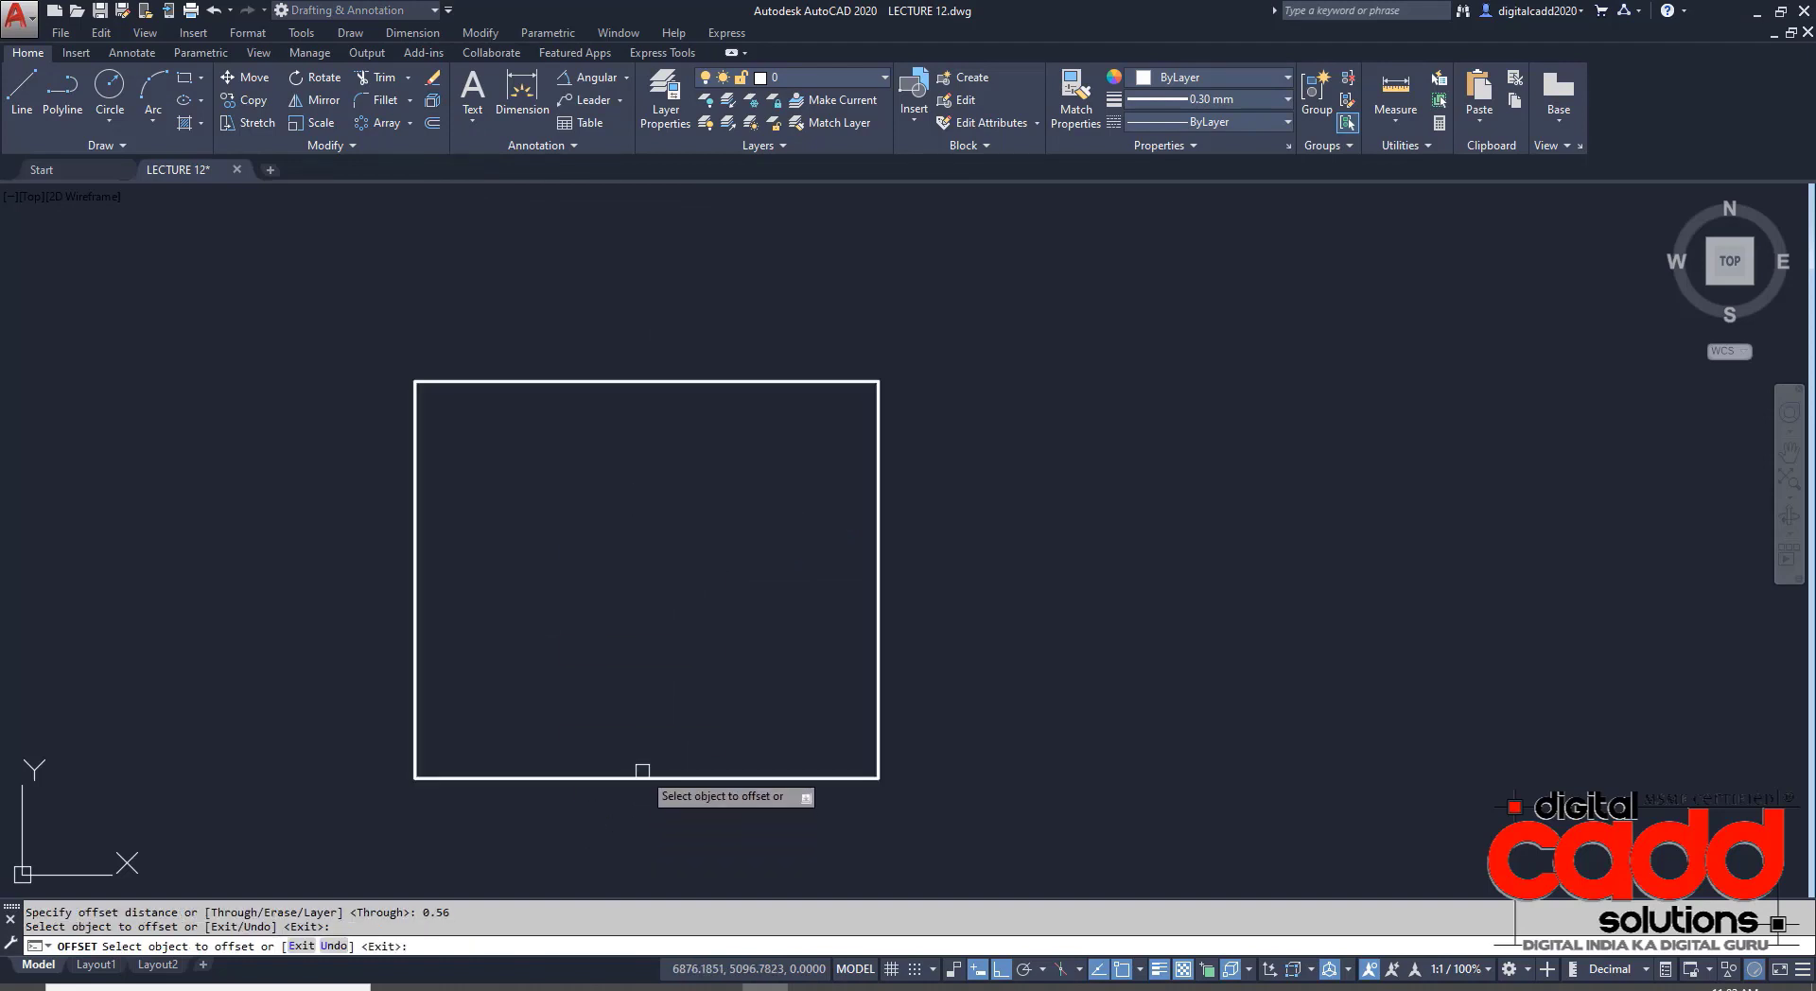
pyautogui.click(617, 778)
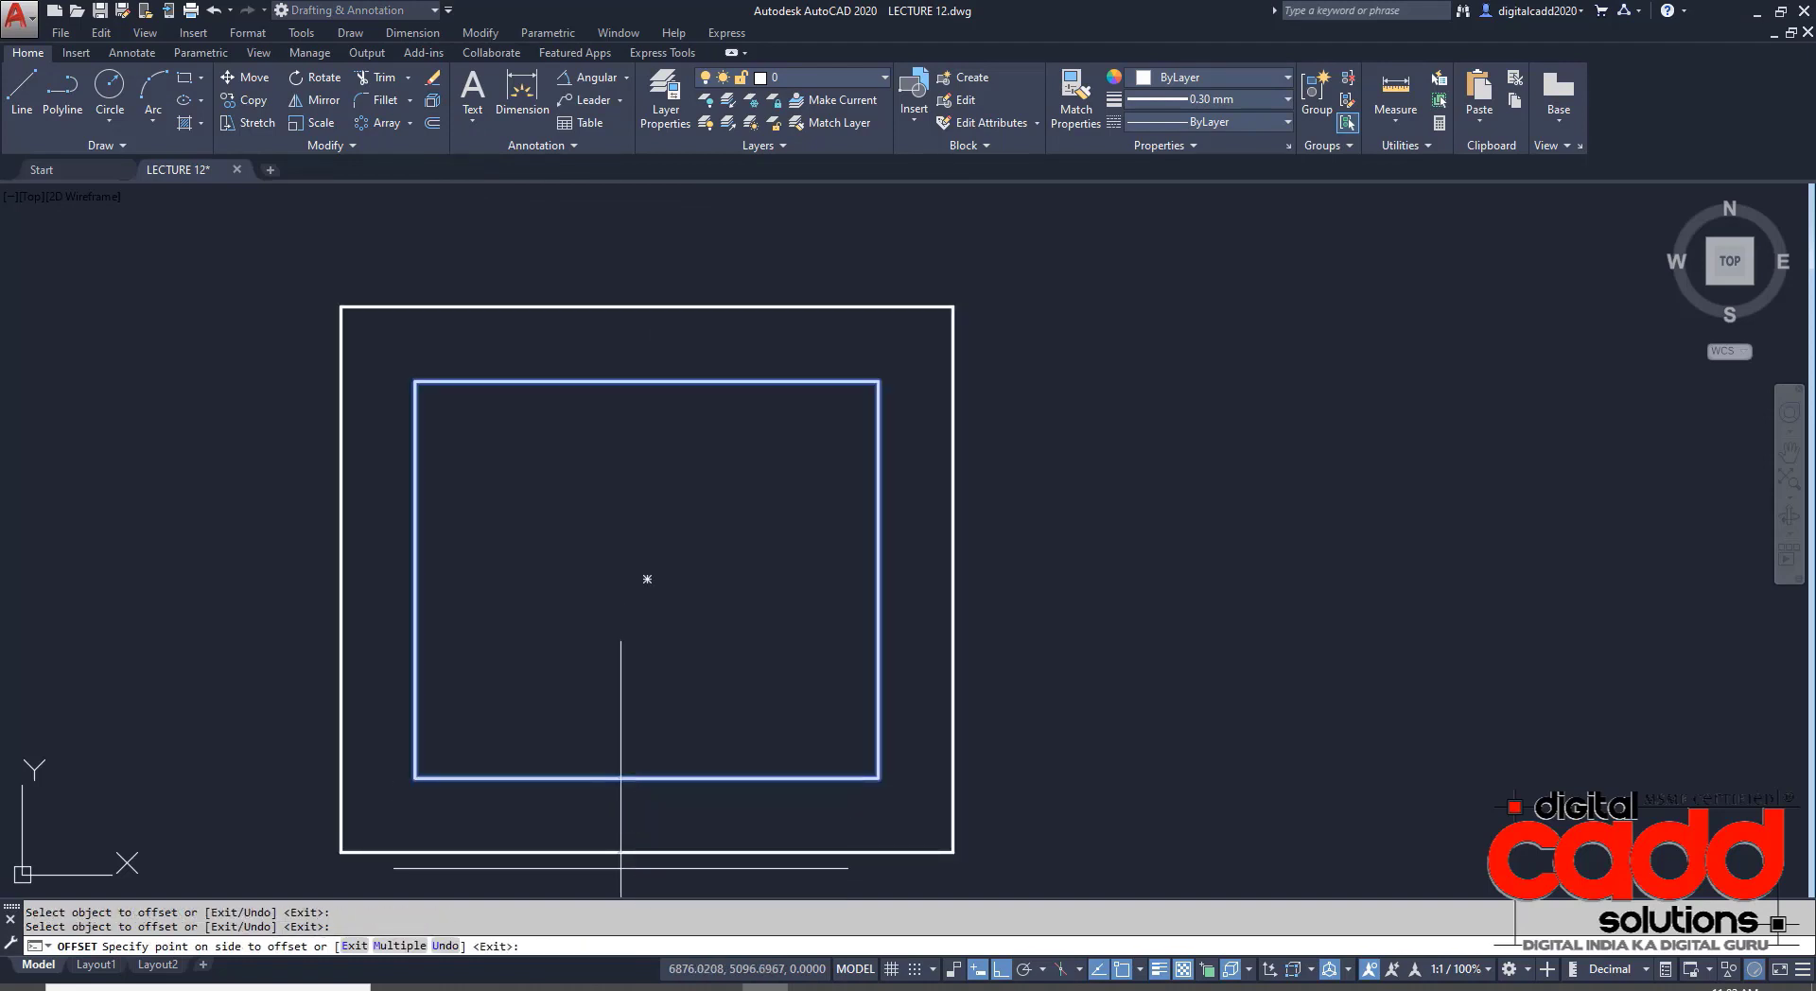
pyautogui.click(620, 868)
pyautogui.press('Return')
pyautogui.moveTo(993, 795); pyautogui.dragTo(1222, 683, button='middle')
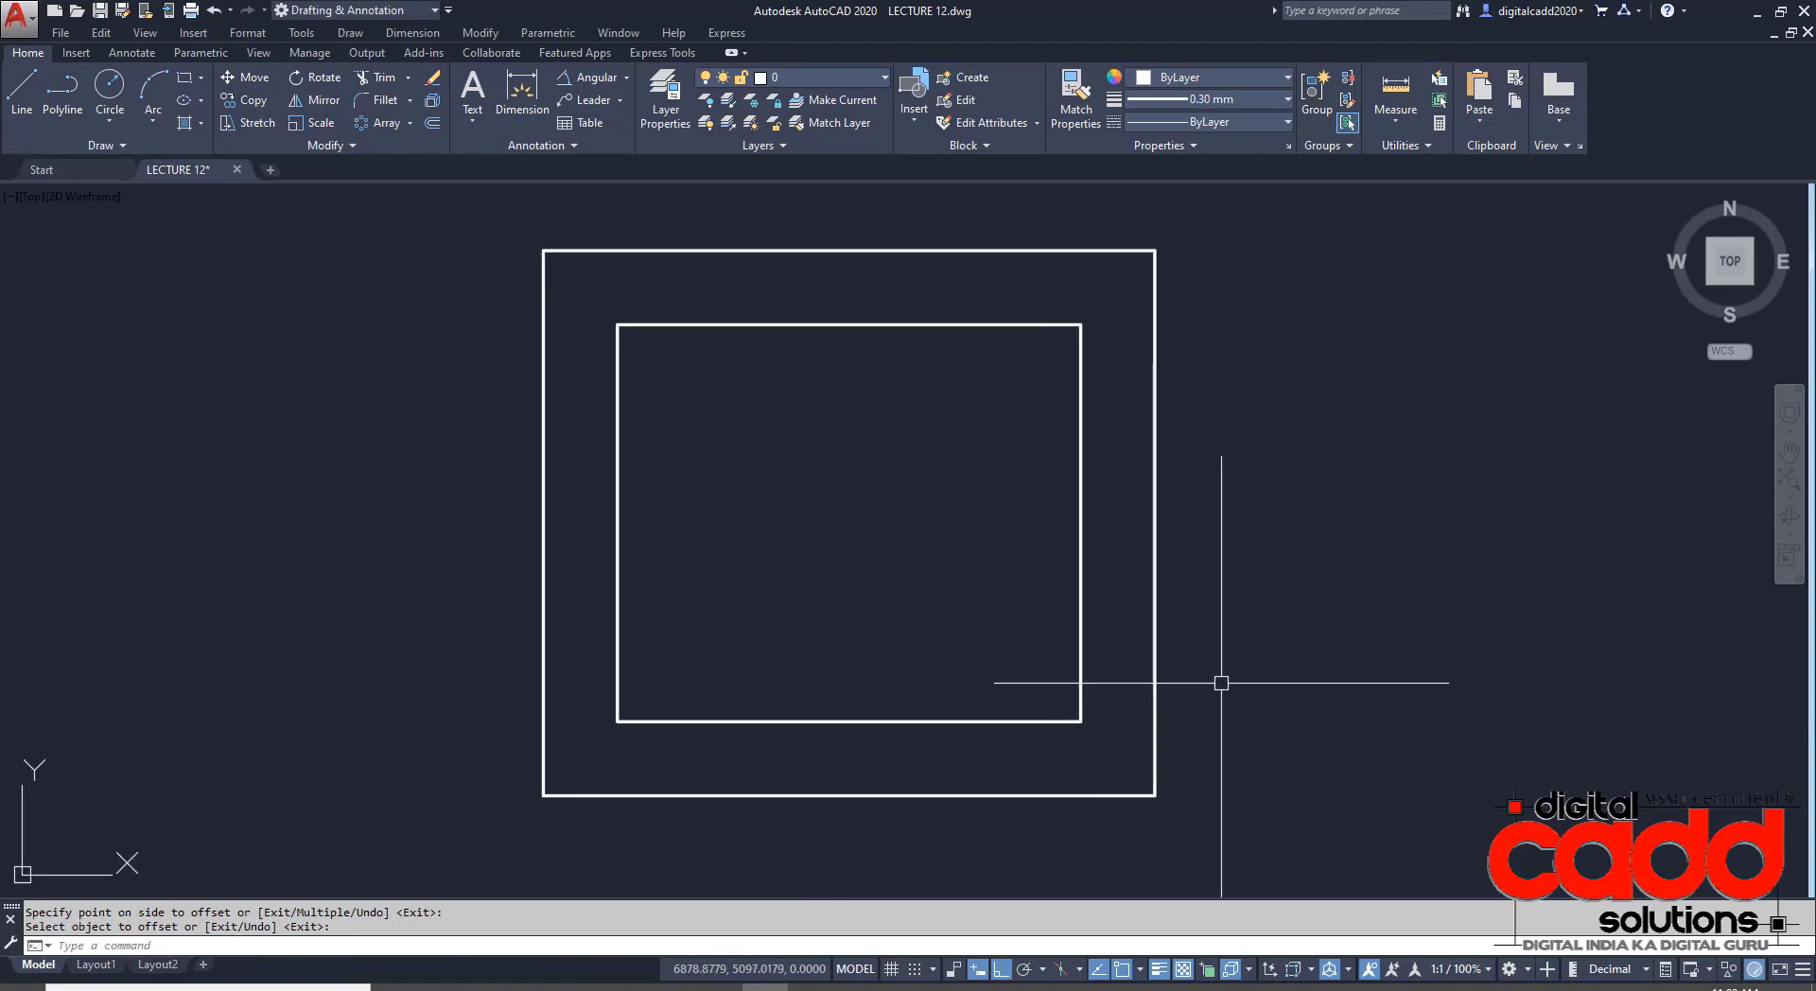
# - Explode both the inner and the outer rectangle into separate lines
pyautogui.click(1210, 511)
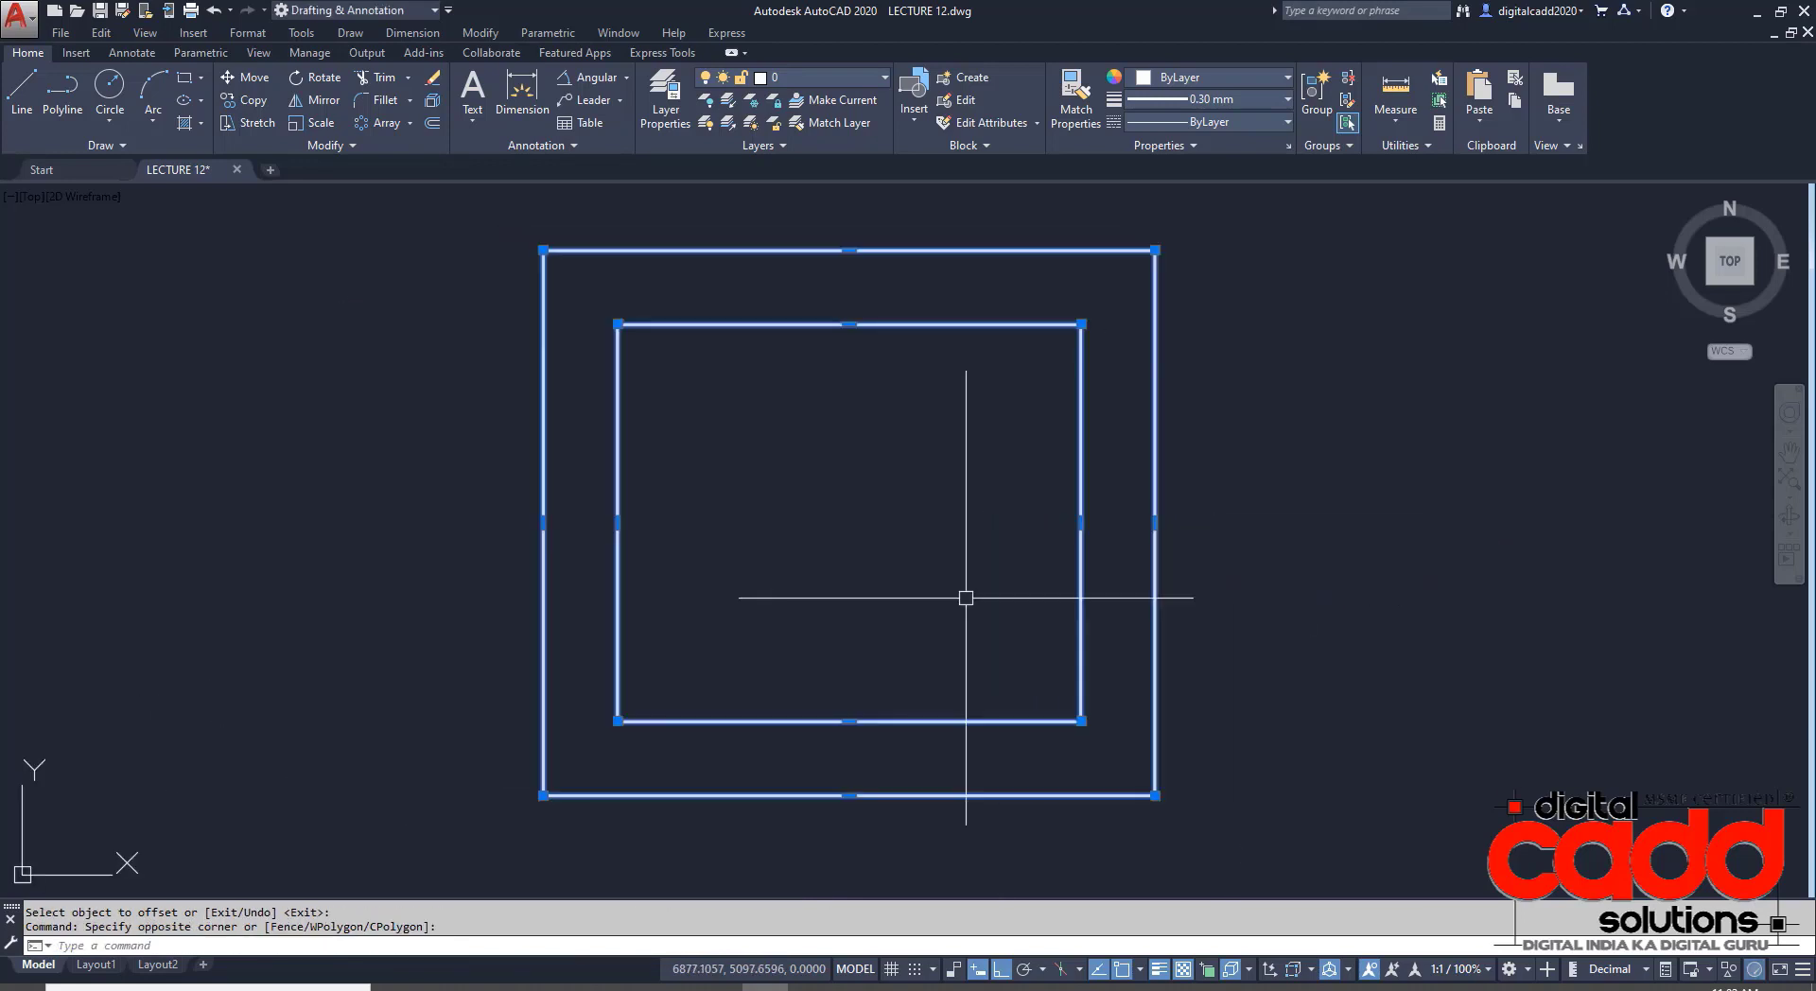
pyautogui.click(401, 187)
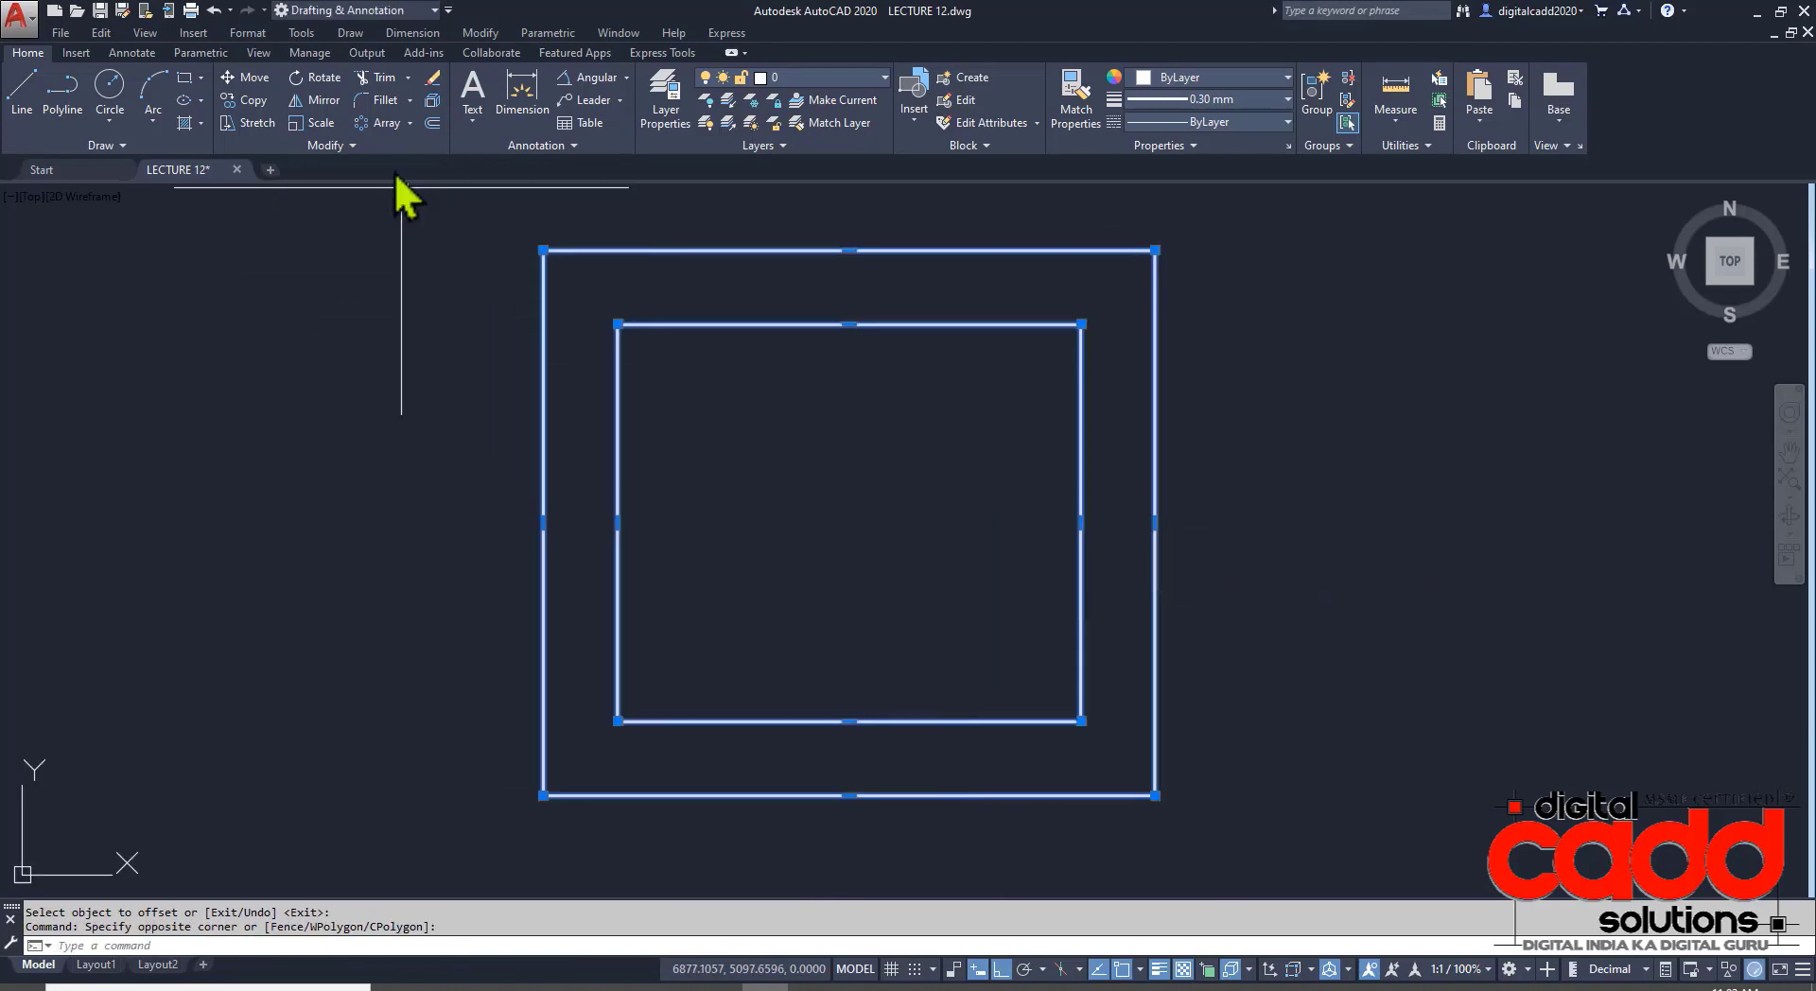
pyautogui.click(436, 106)
pyautogui.moveTo(758, 782); pyautogui.dragTo(813, 766, button='middle')
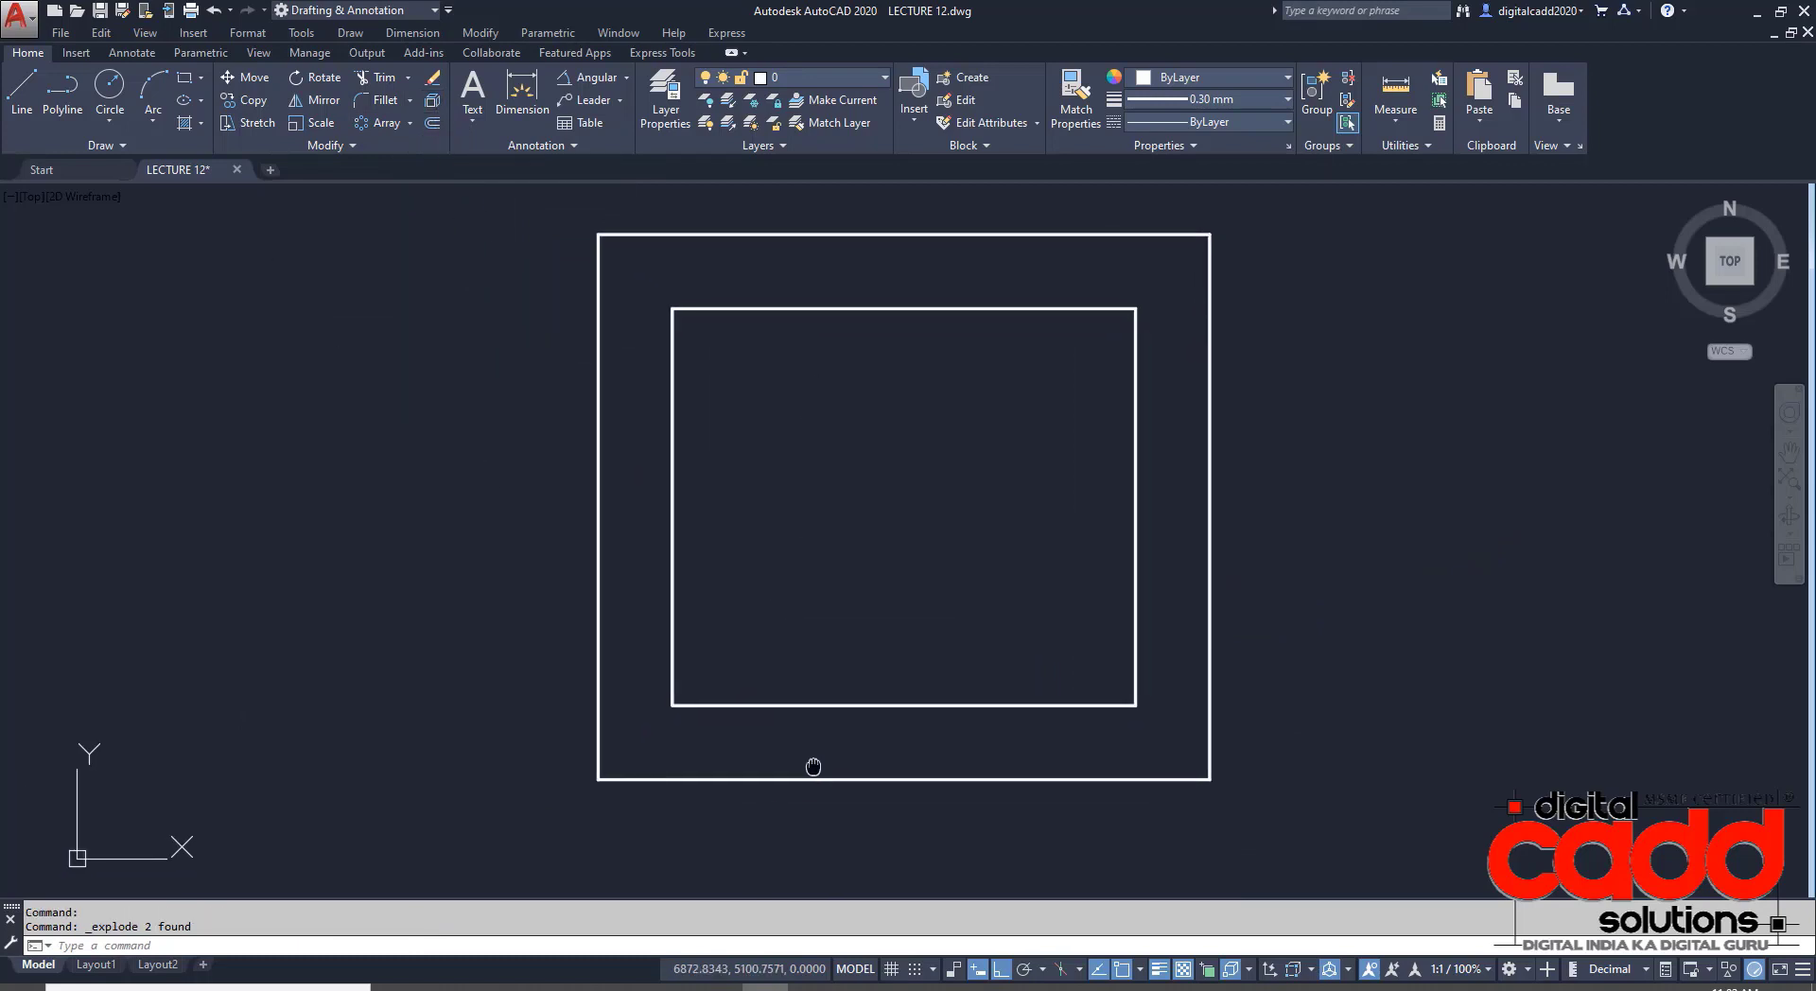
# - Check the latch plate's corner radius in the PDF and set the Fillet radius to 0.56
pyautogui.click(659, 984)
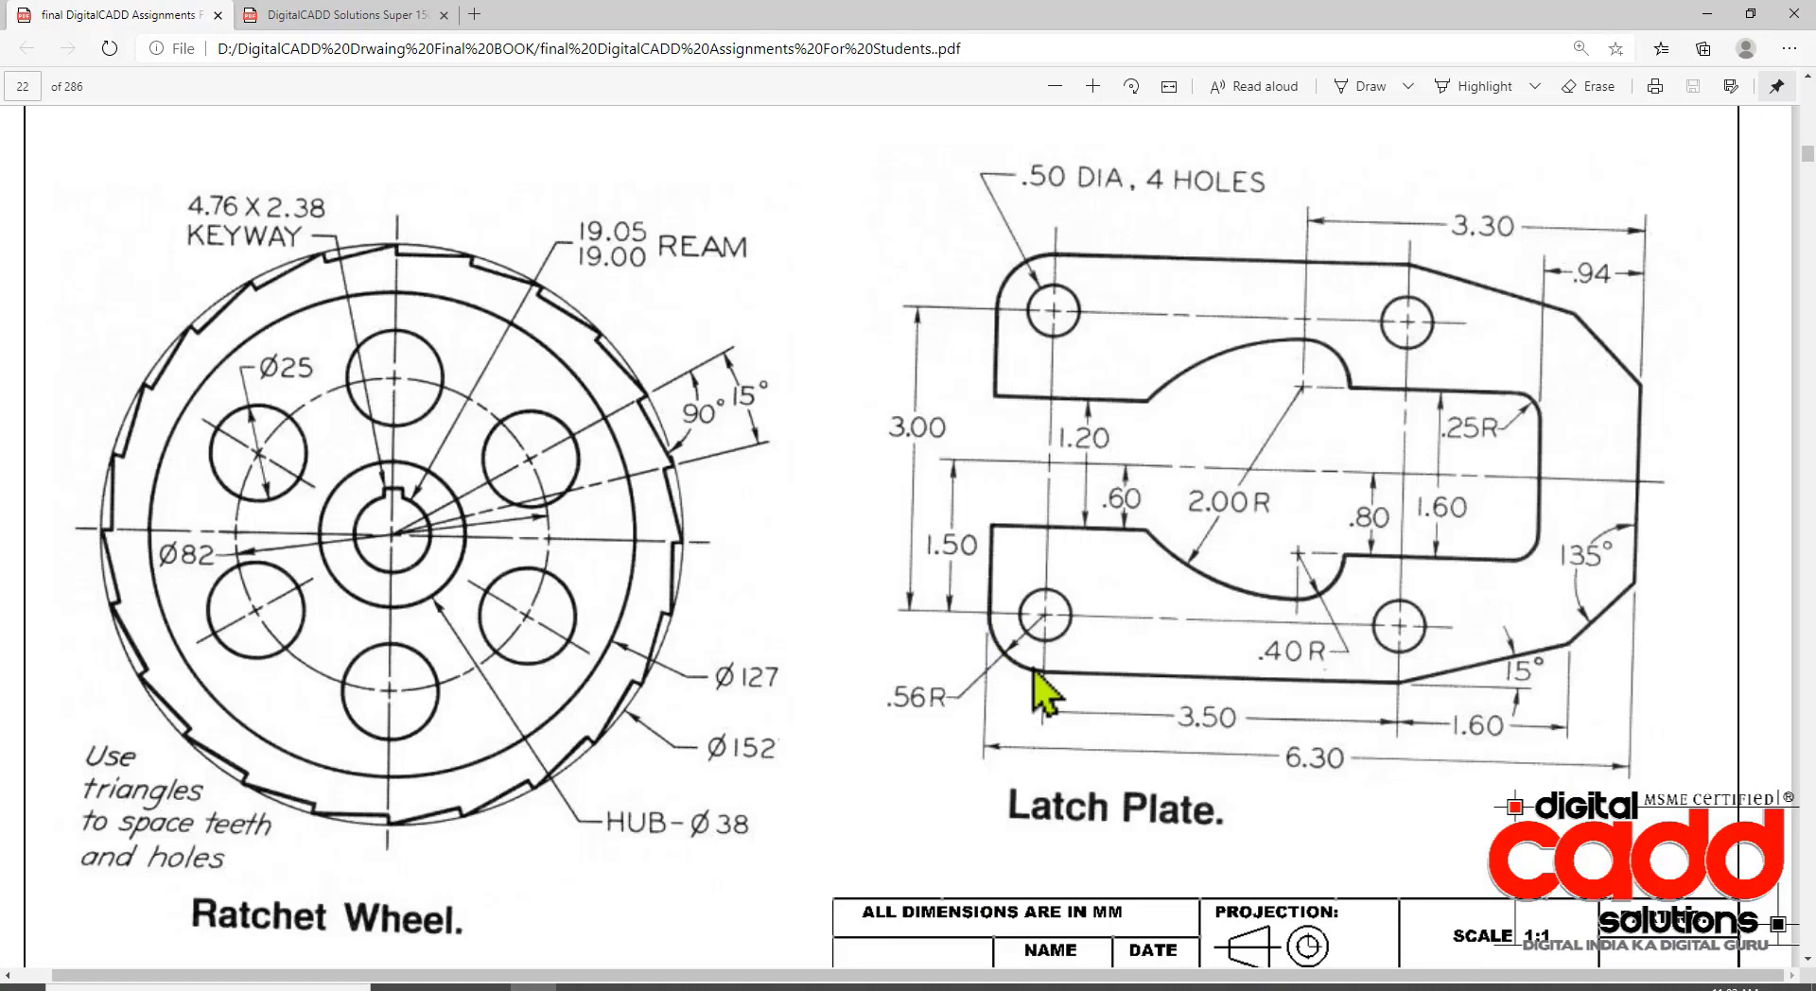
pyautogui.click(851, 984)
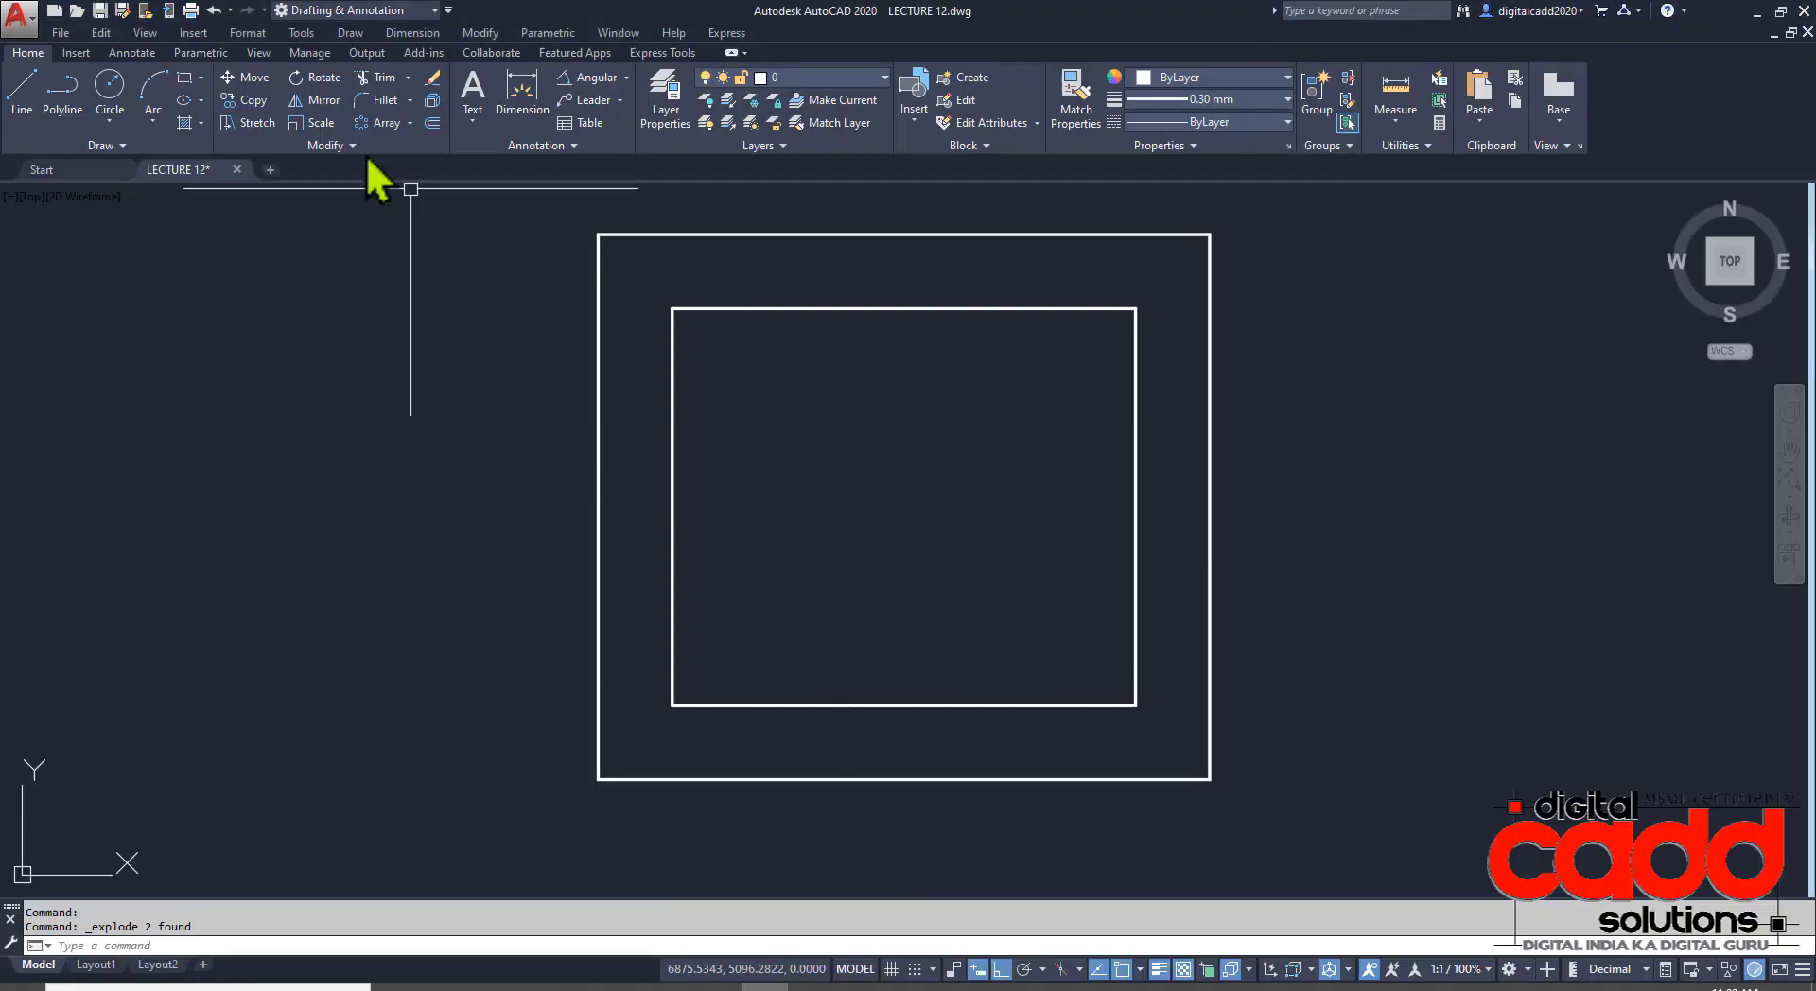
pyautogui.click(379, 100)
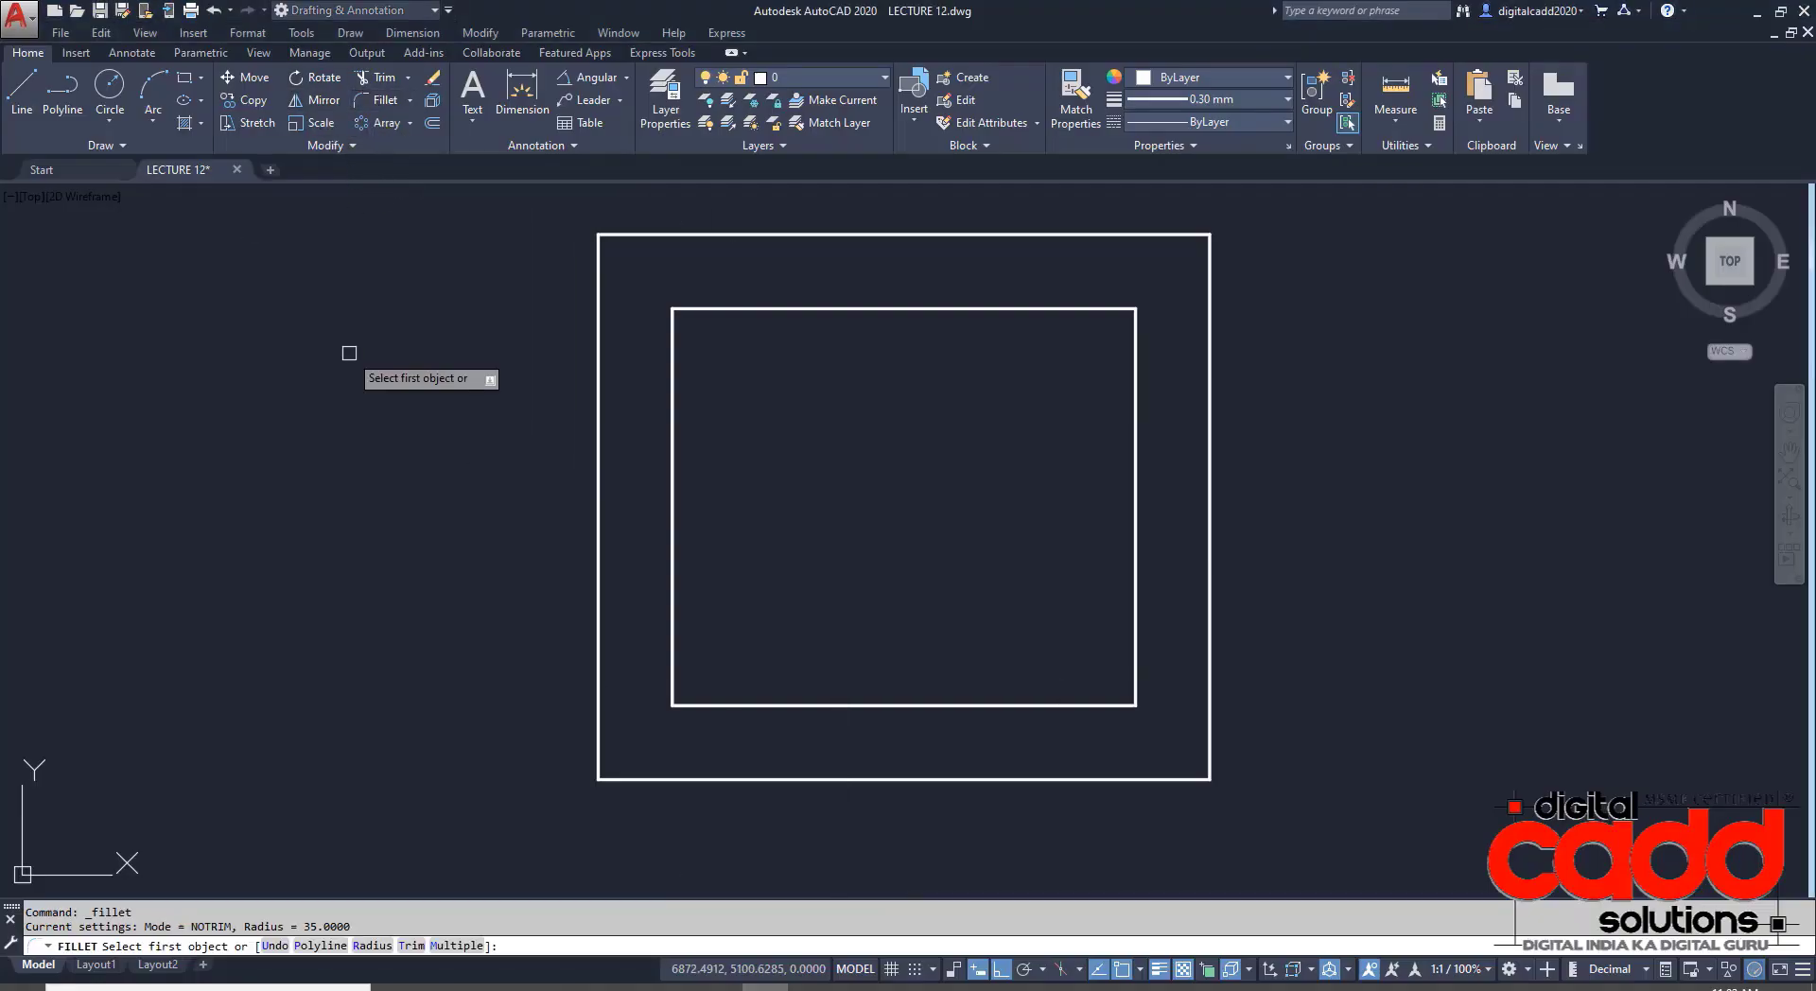
pyautogui.click(367, 948)
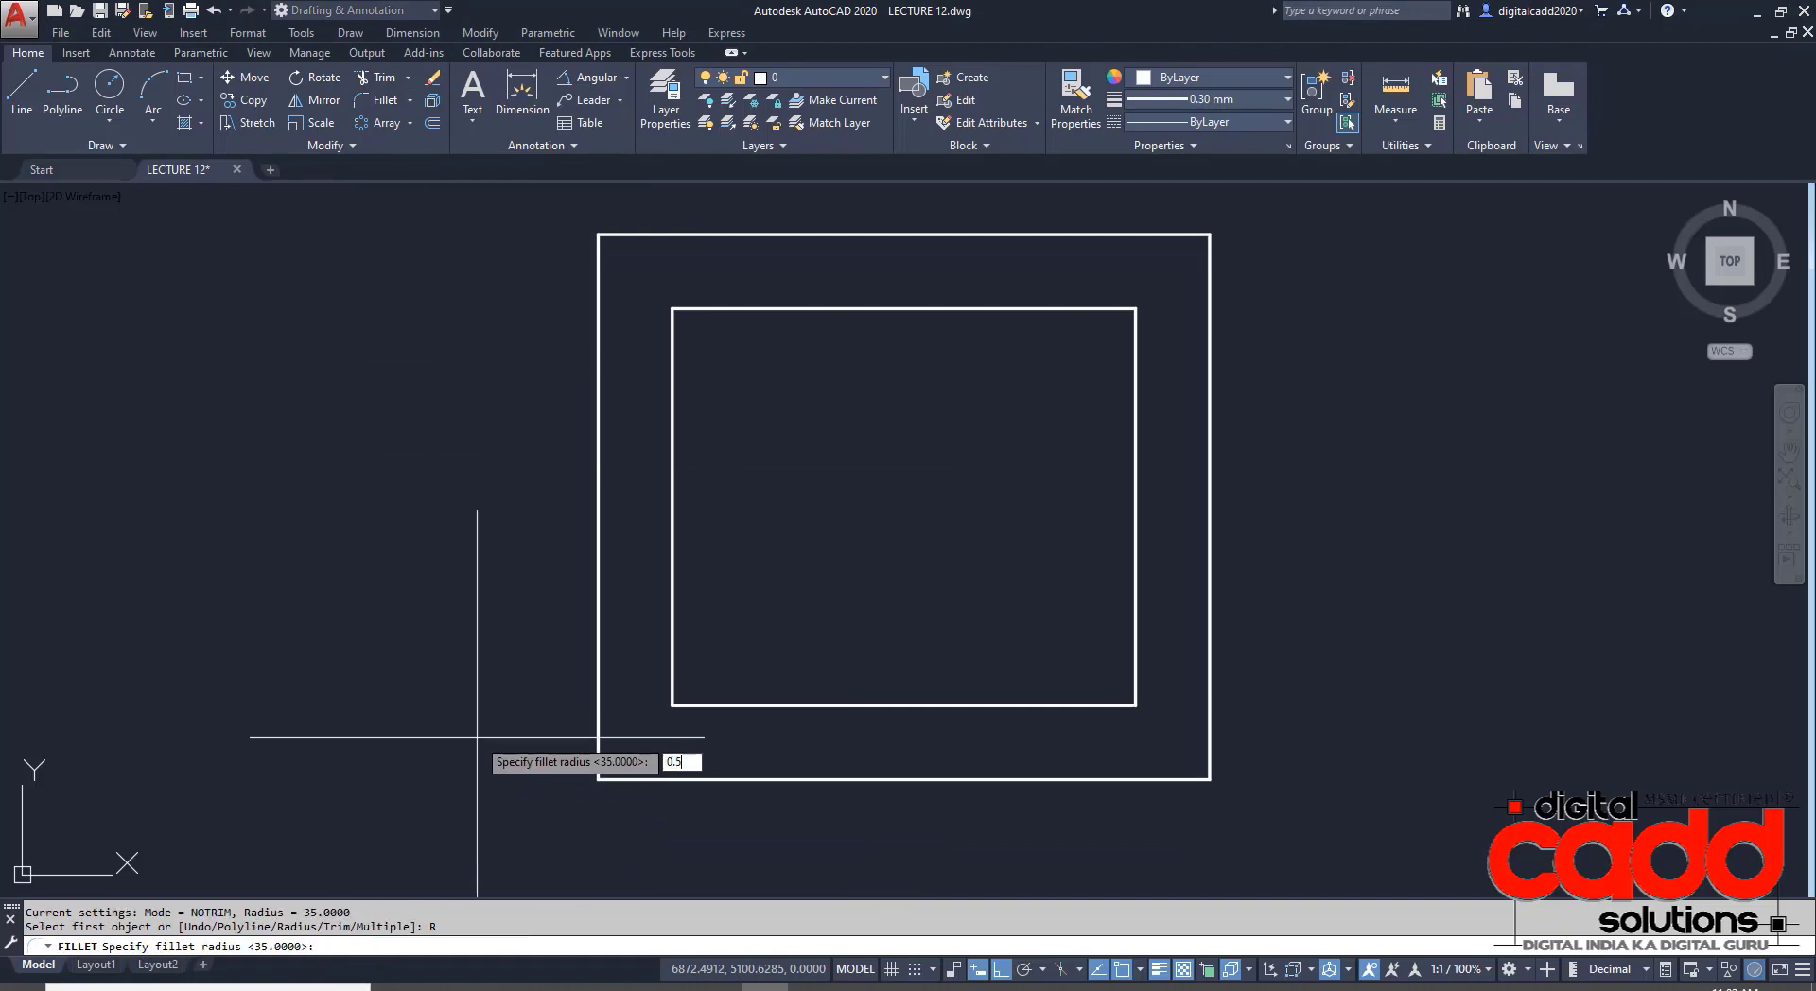
pyautogui.press('Return')
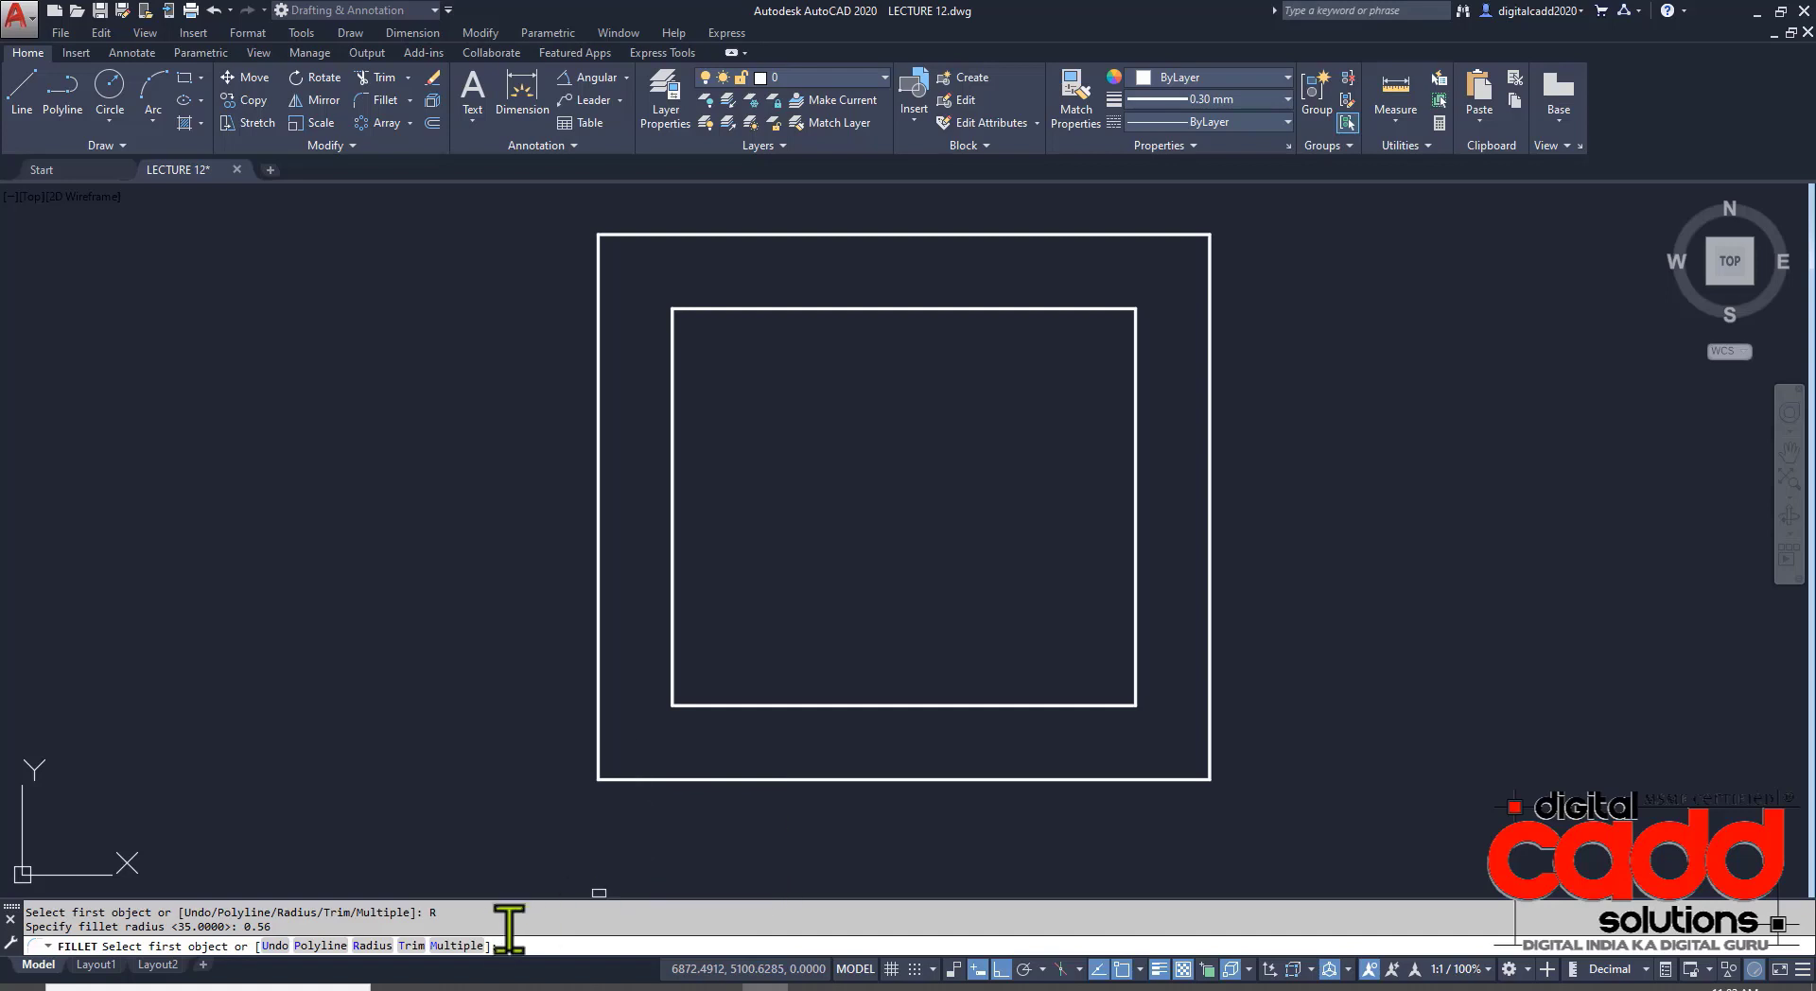
pyautogui.click(464, 947)
pyautogui.click(713, 777)
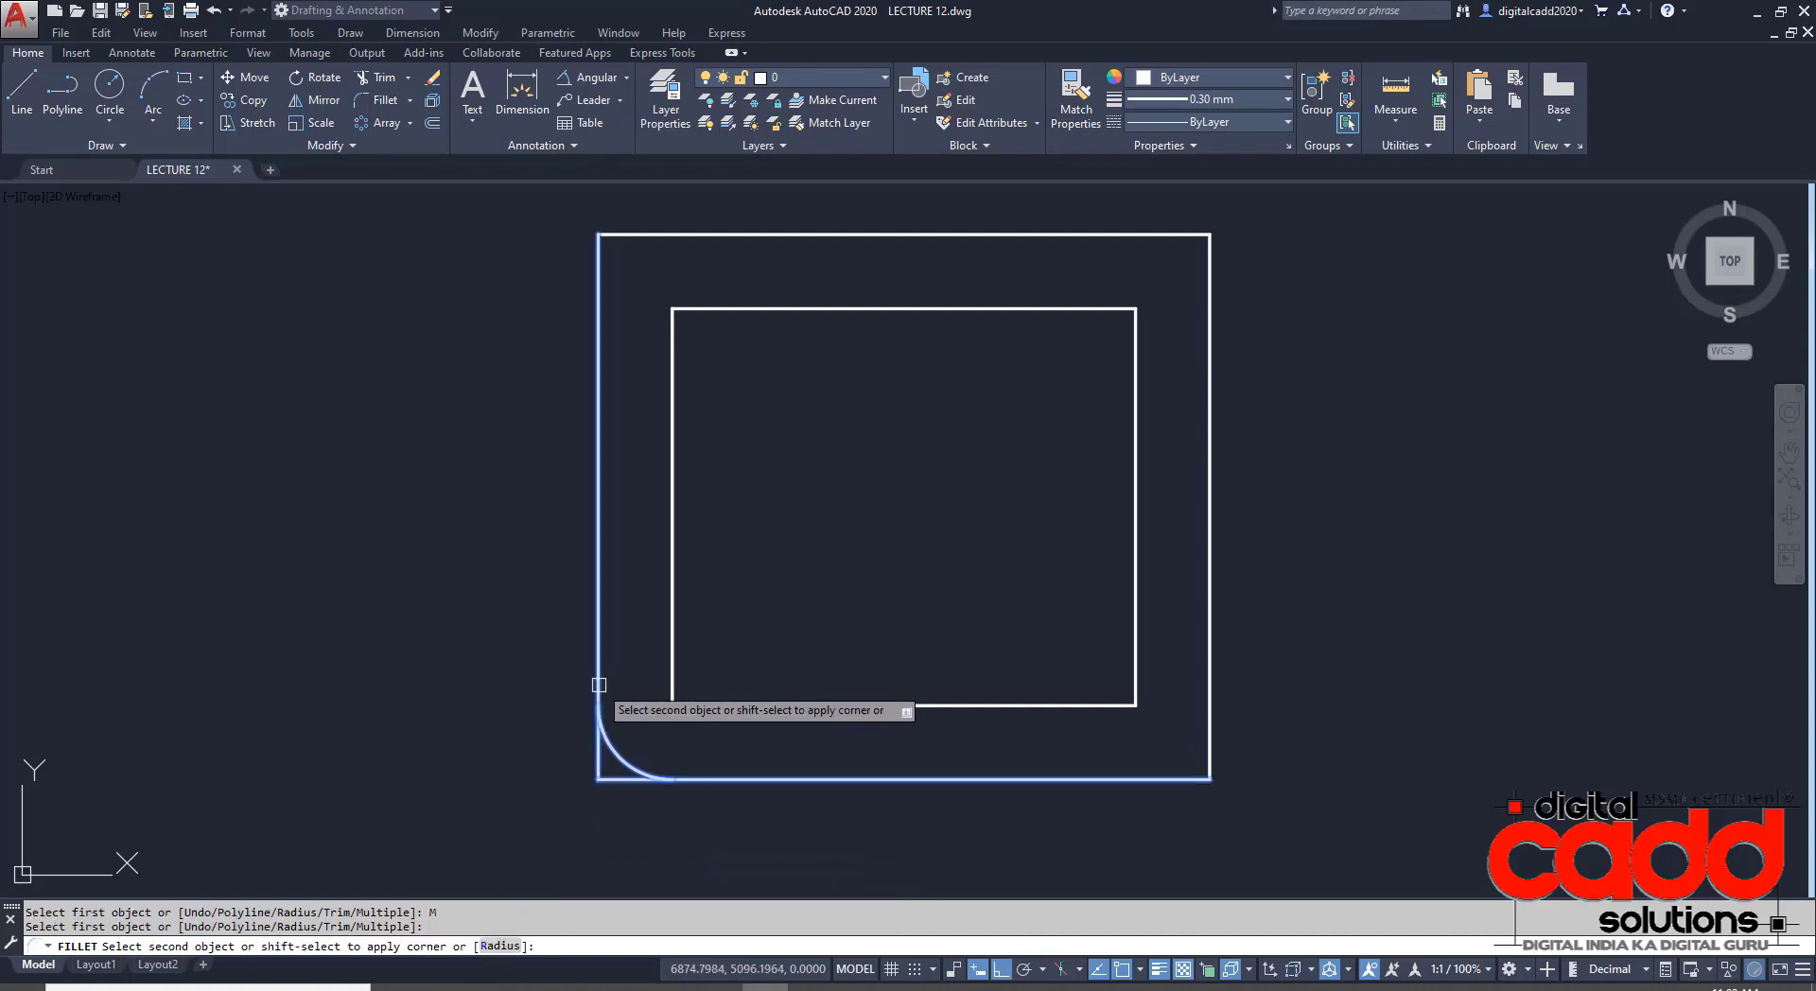
pyautogui.press('Escape')
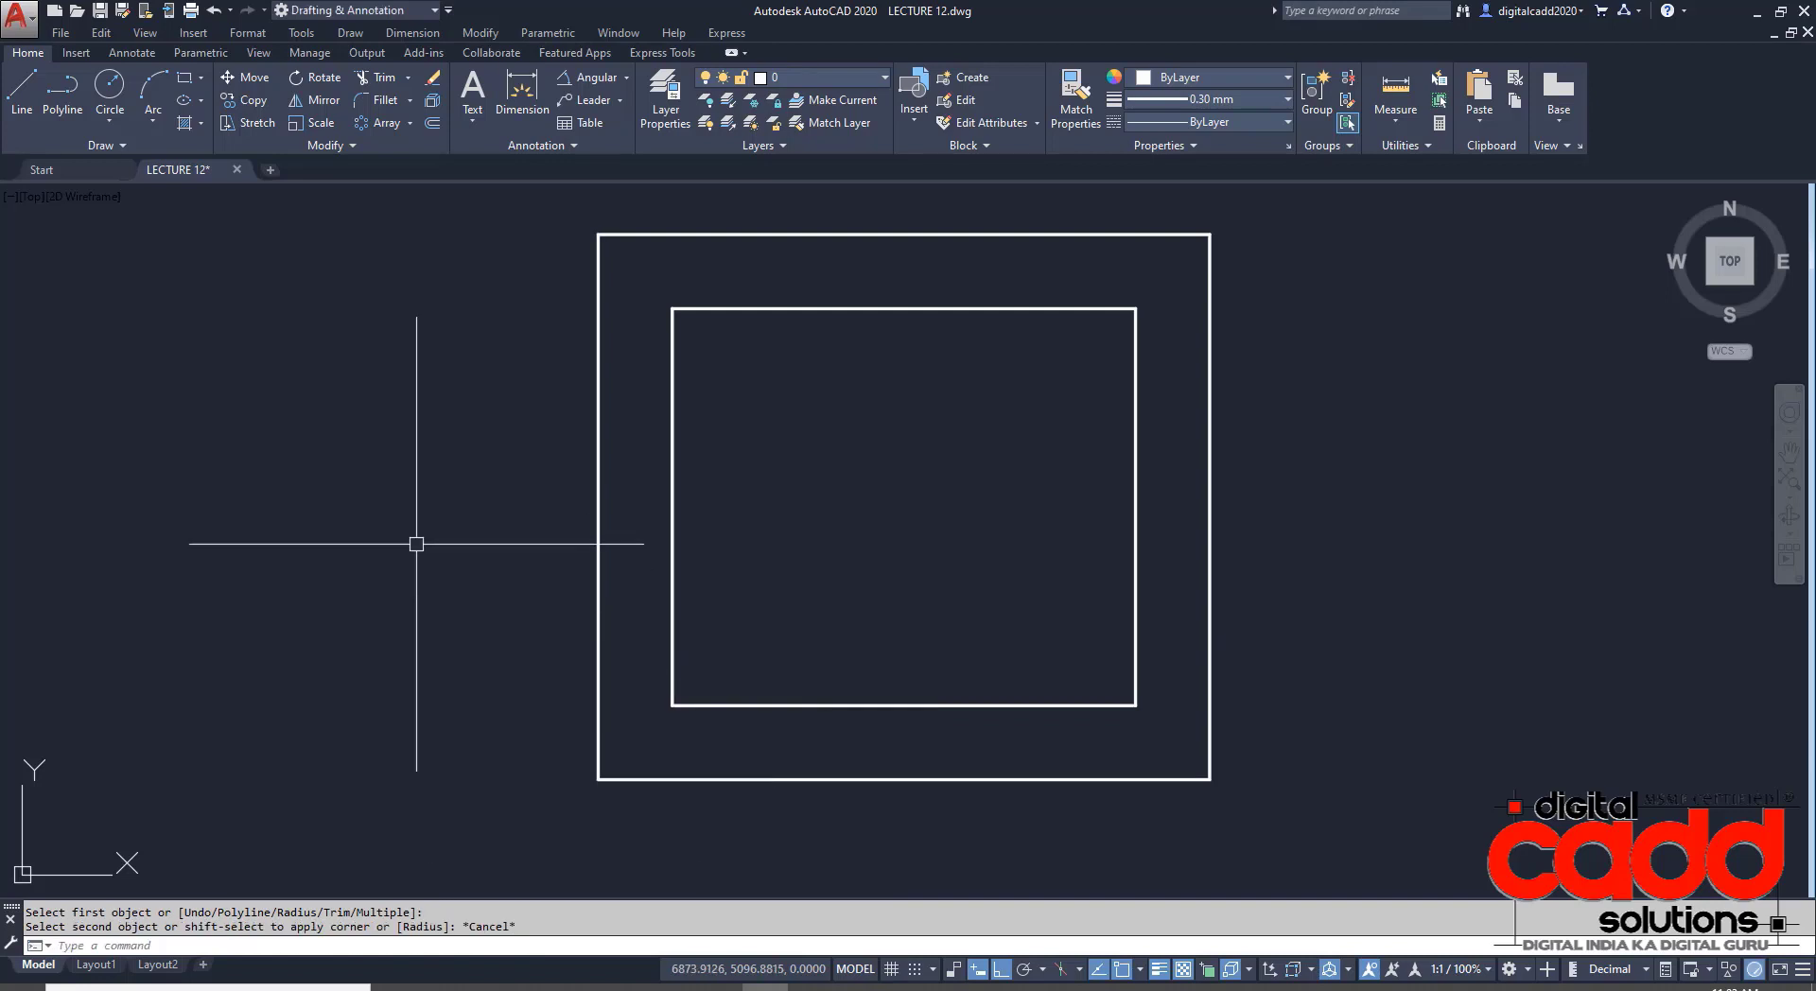
# - Fillet the outer rectangle's lower-left and upper-left corners with radius 0.56, using Trim mode and the Multiple option
pyautogui.press('Return')
pyautogui.click(383, 947)
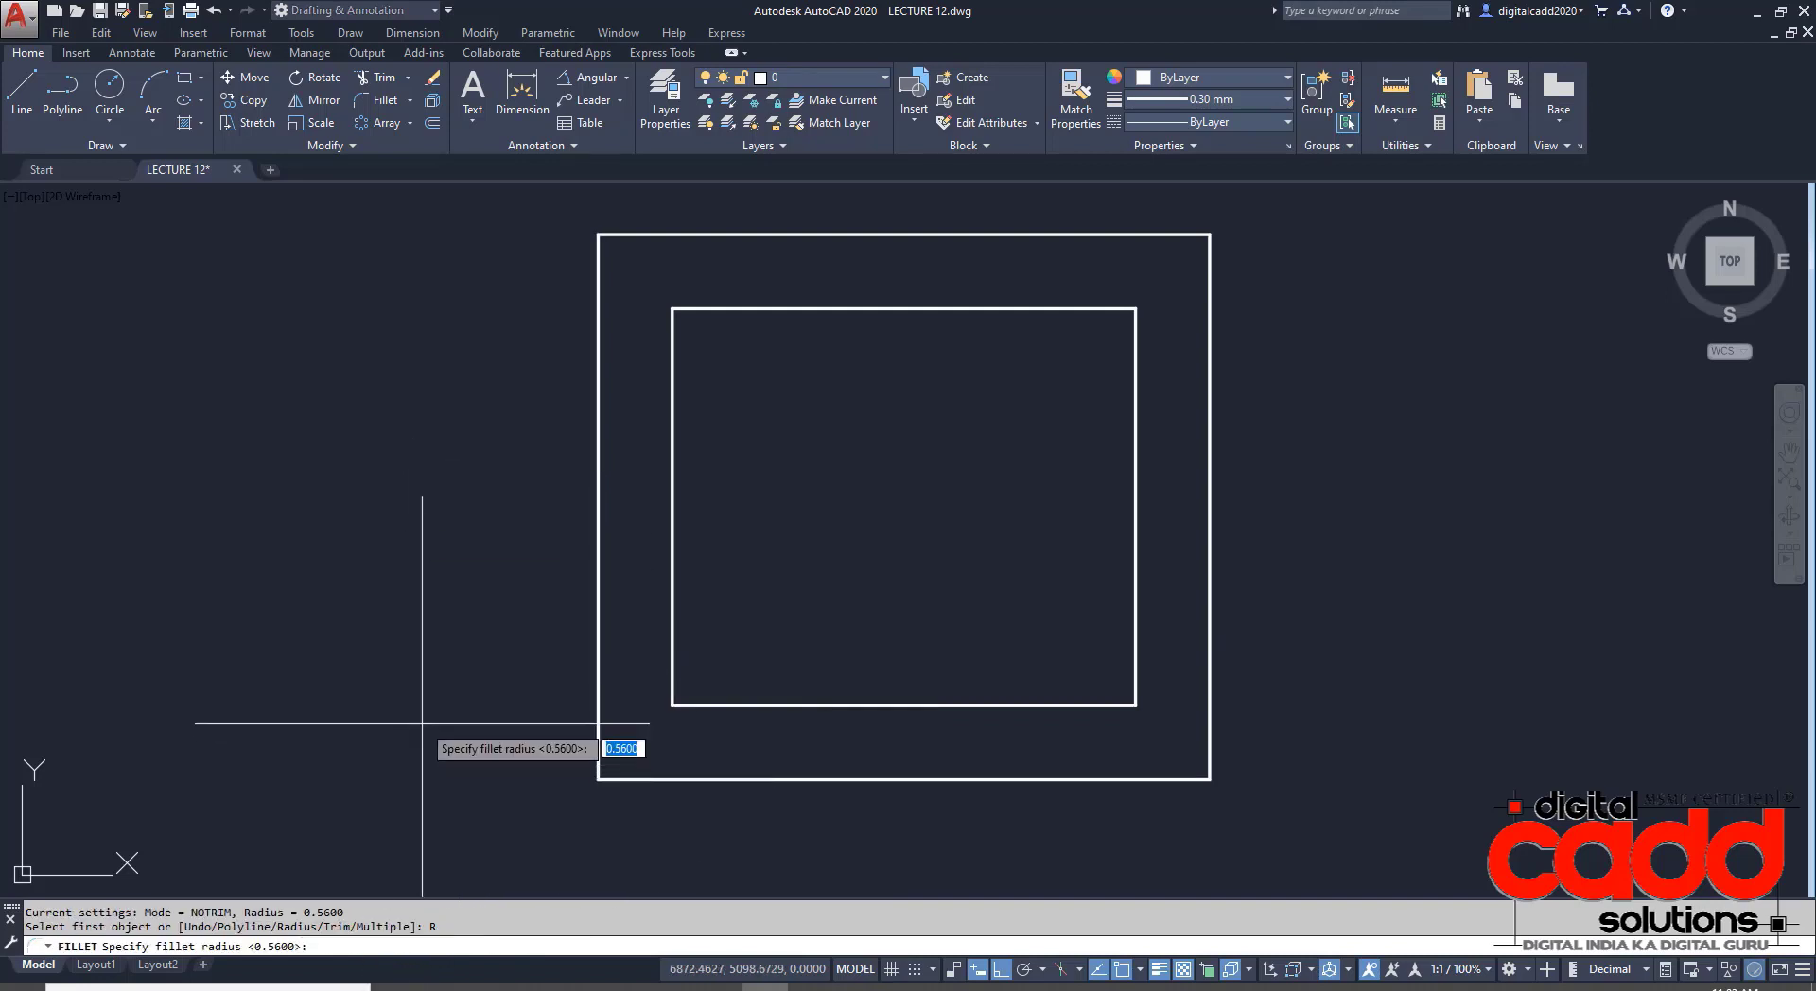
pyautogui.press('Return')
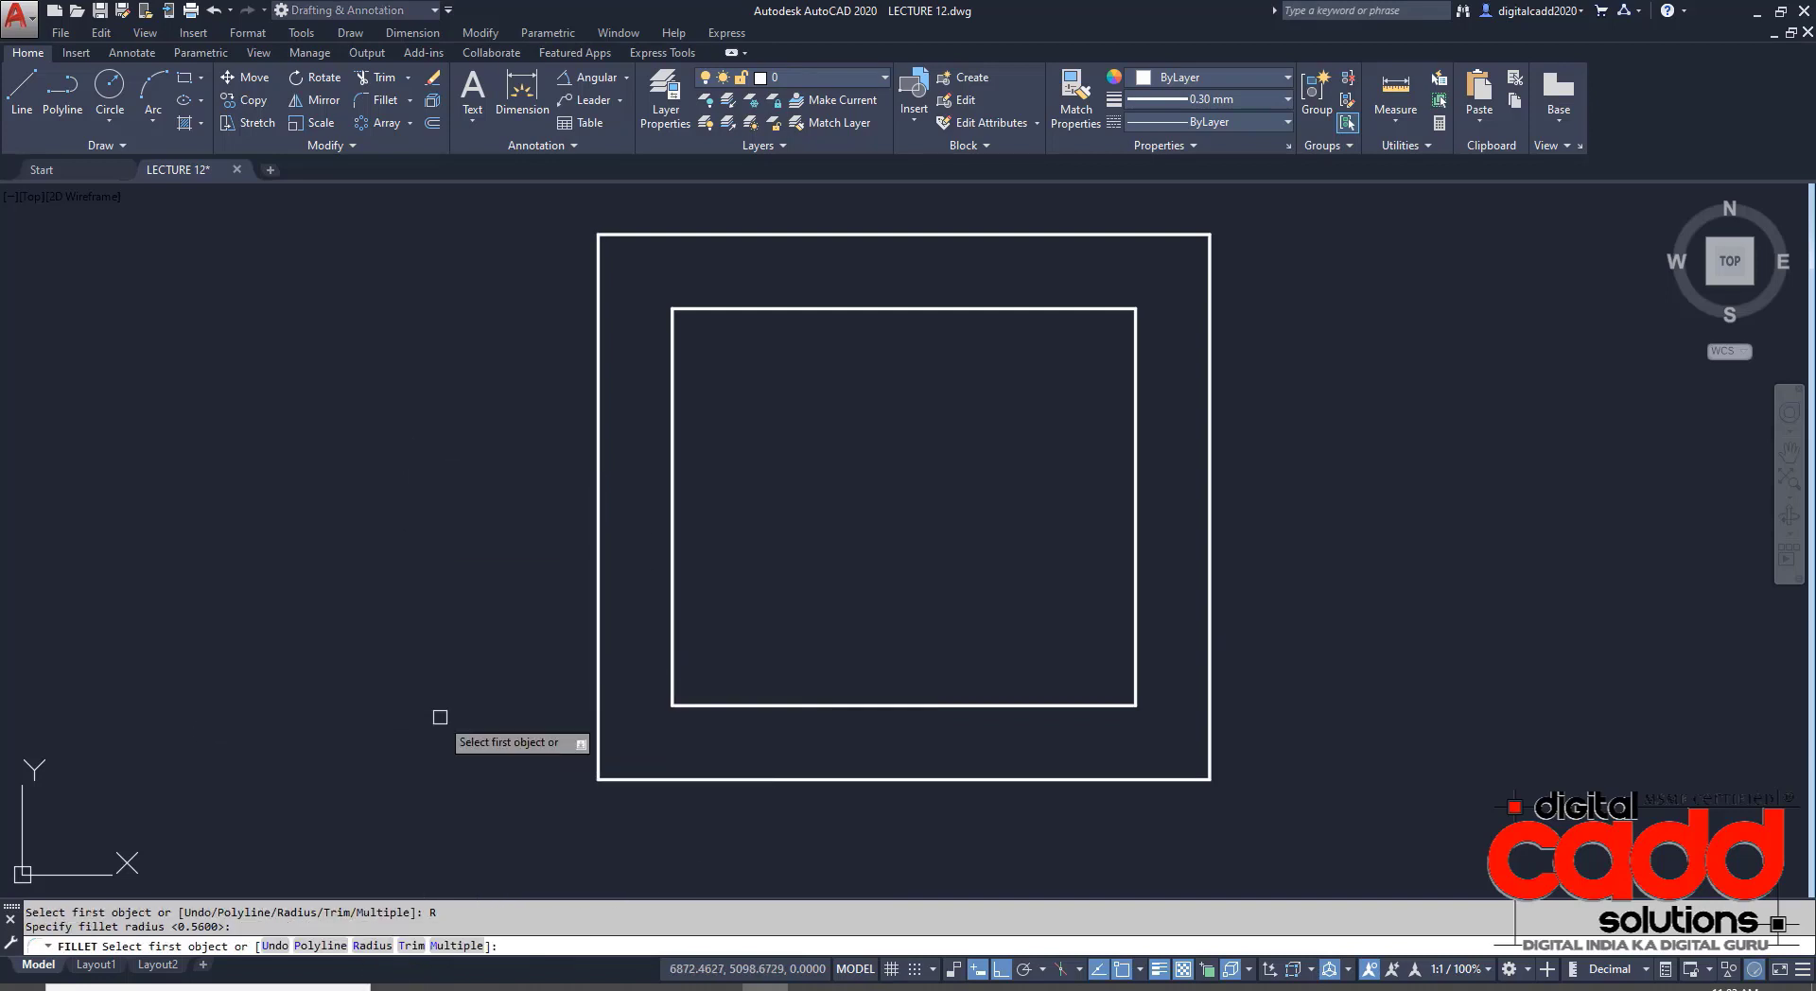
pyautogui.click(414, 947)
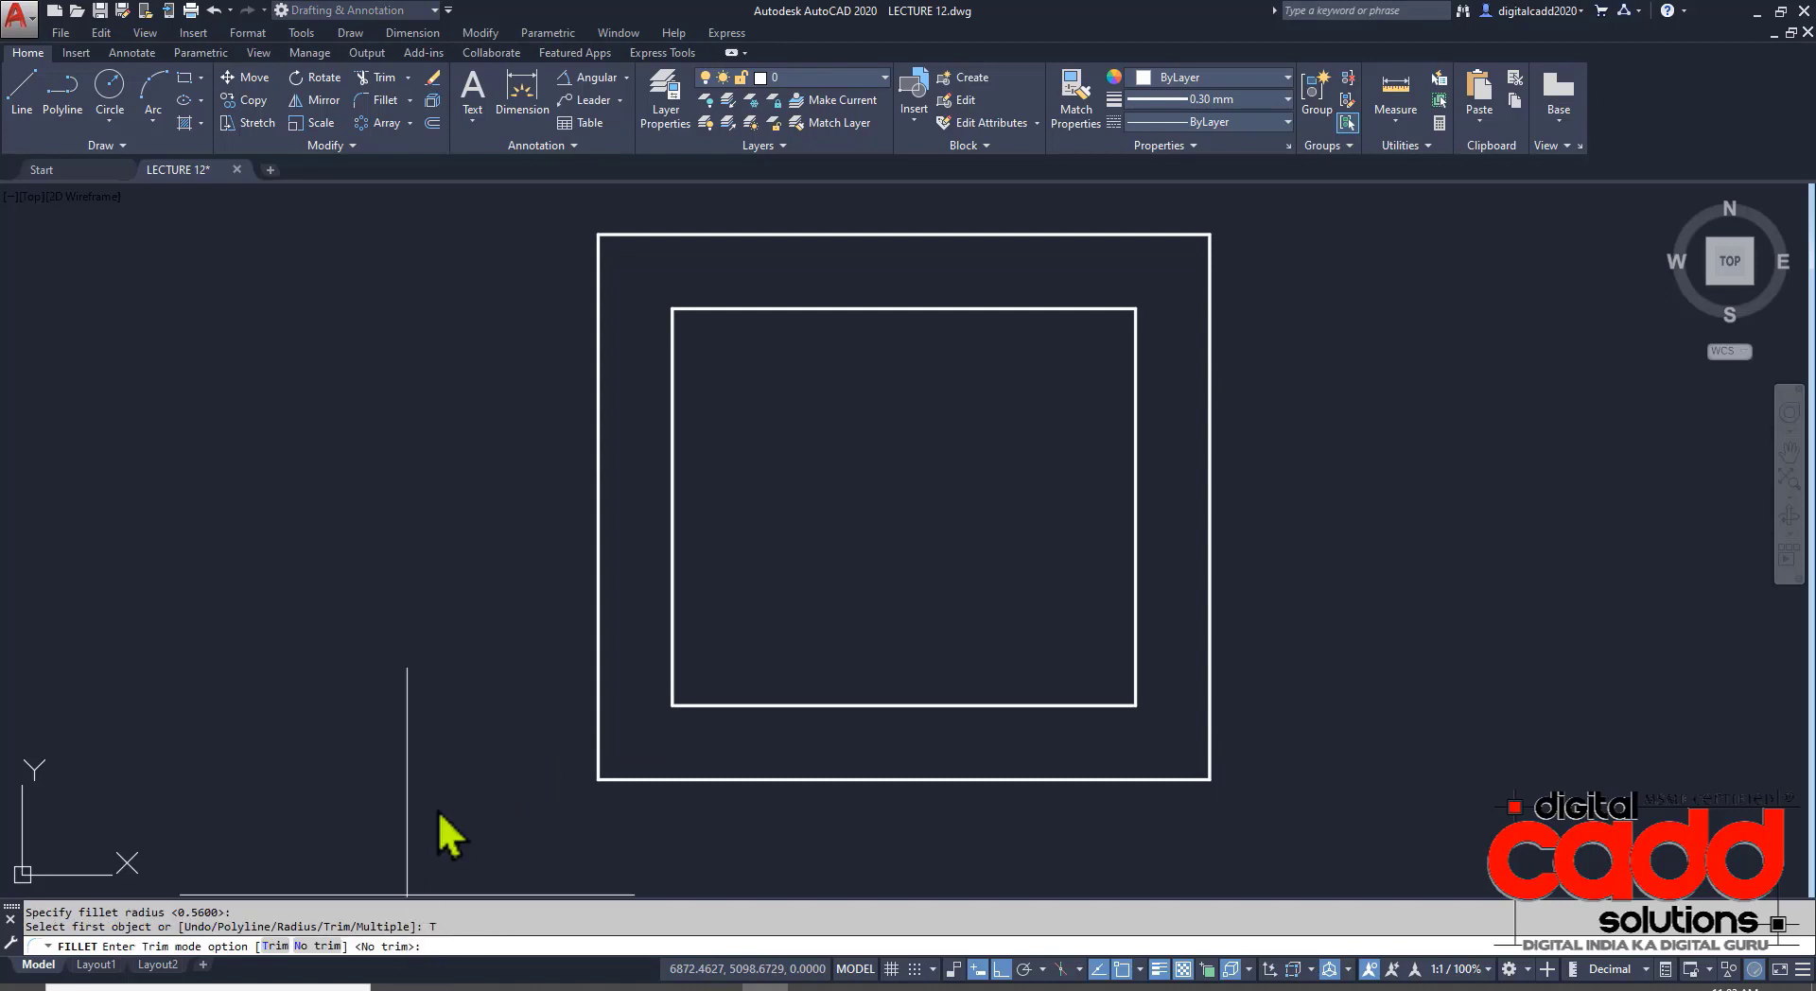
pyautogui.click(482, 921)
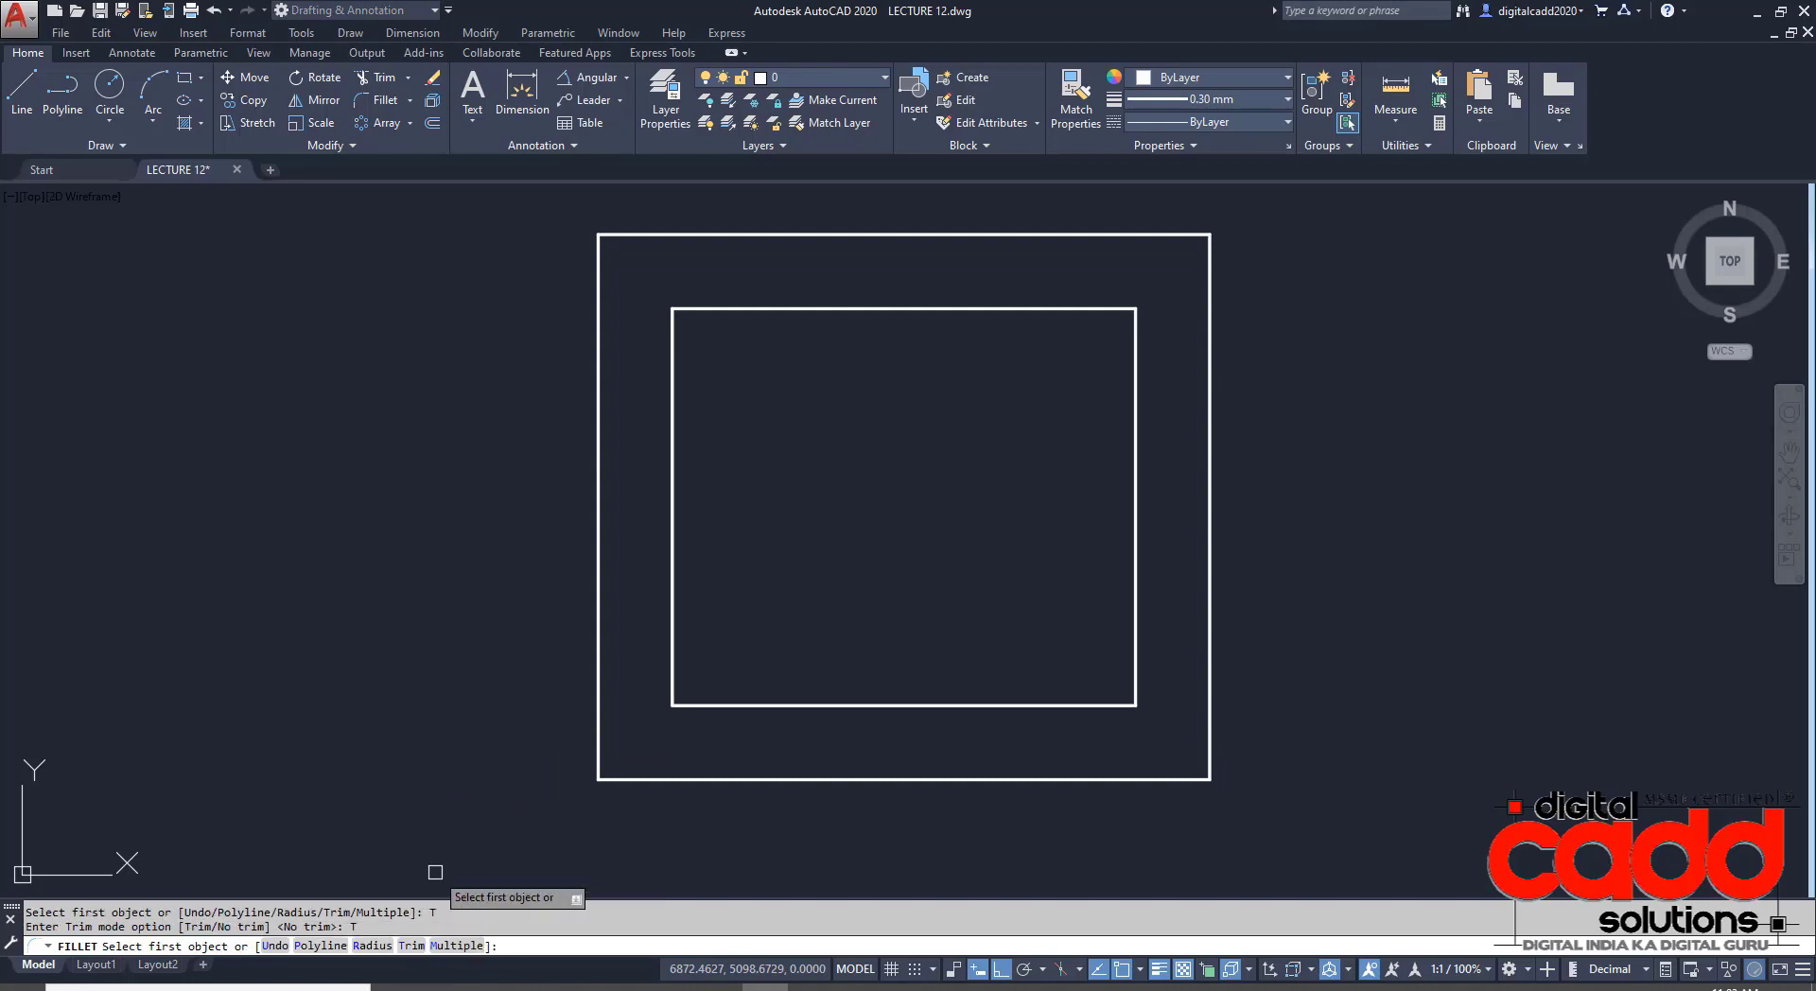
pyautogui.click(445, 947)
pyautogui.click(668, 779)
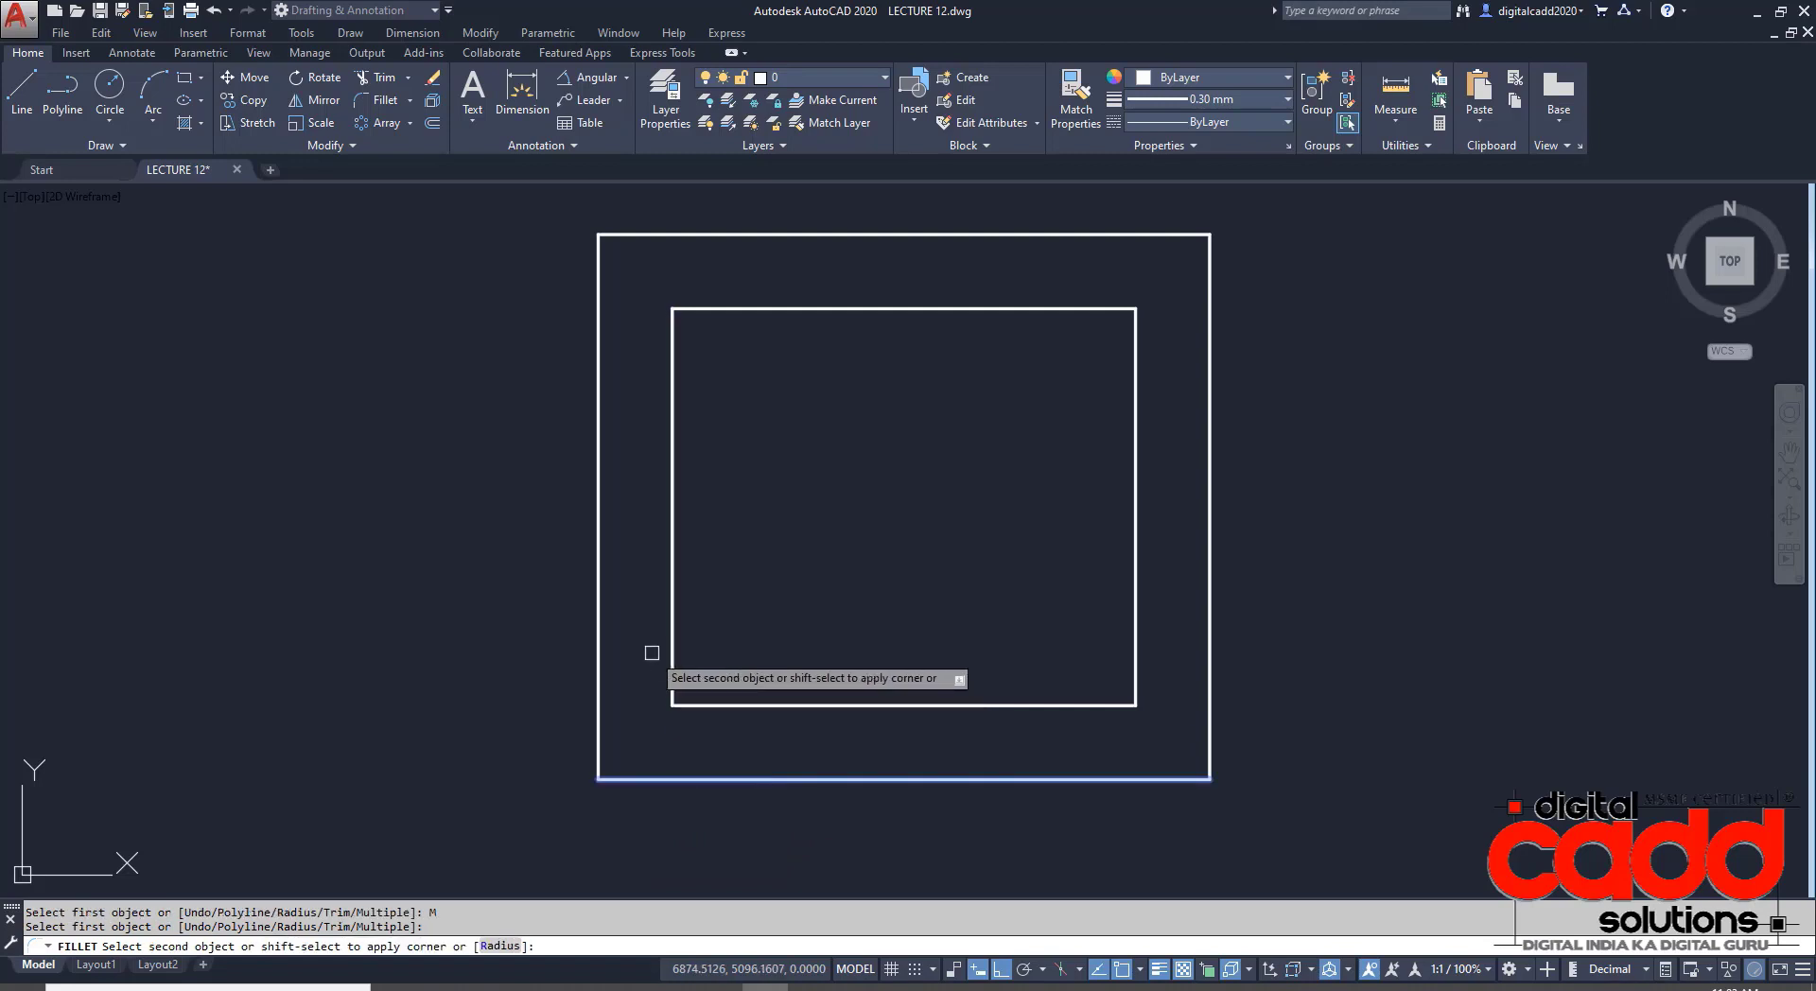
pyautogui.click(600, 629)
pyautogui.click(681, 235)
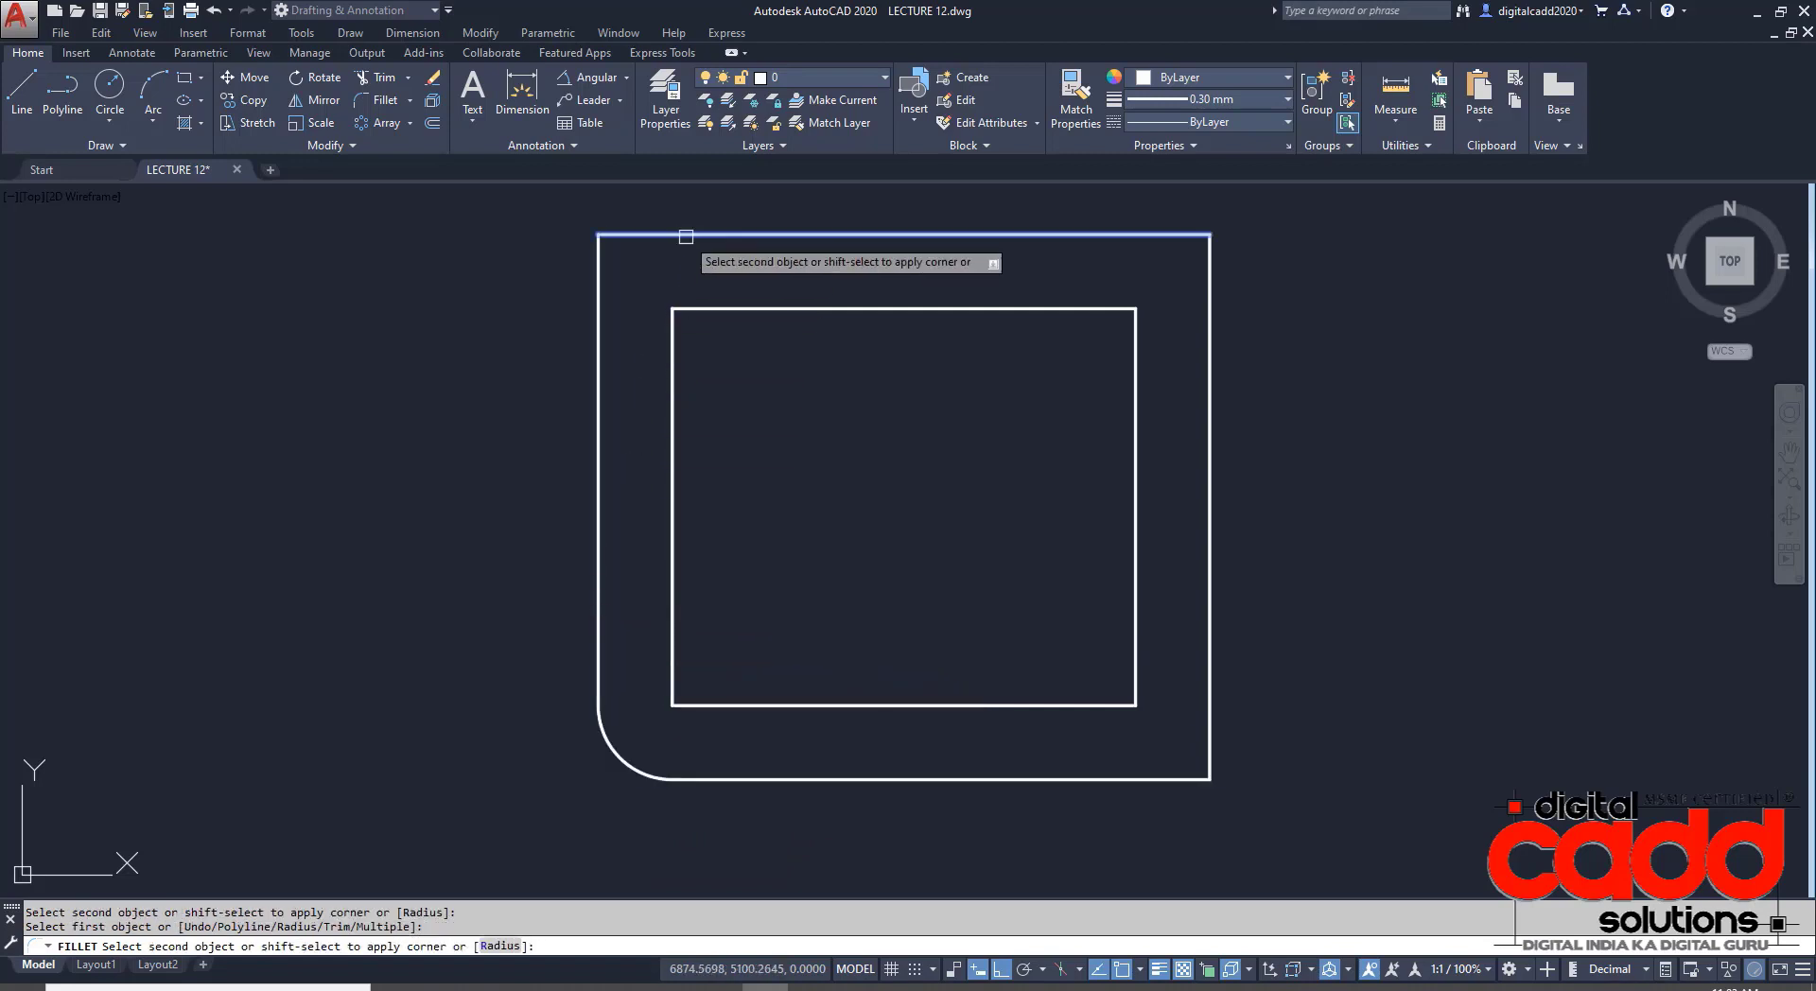
pyautogui.click(606, 317)
pyautogui.press('Return')
# - Erase the right vertical line of the outer outline
pyautogui.moveTo(973, 615); pyautogui.dragTo(624, 584, button='middle')
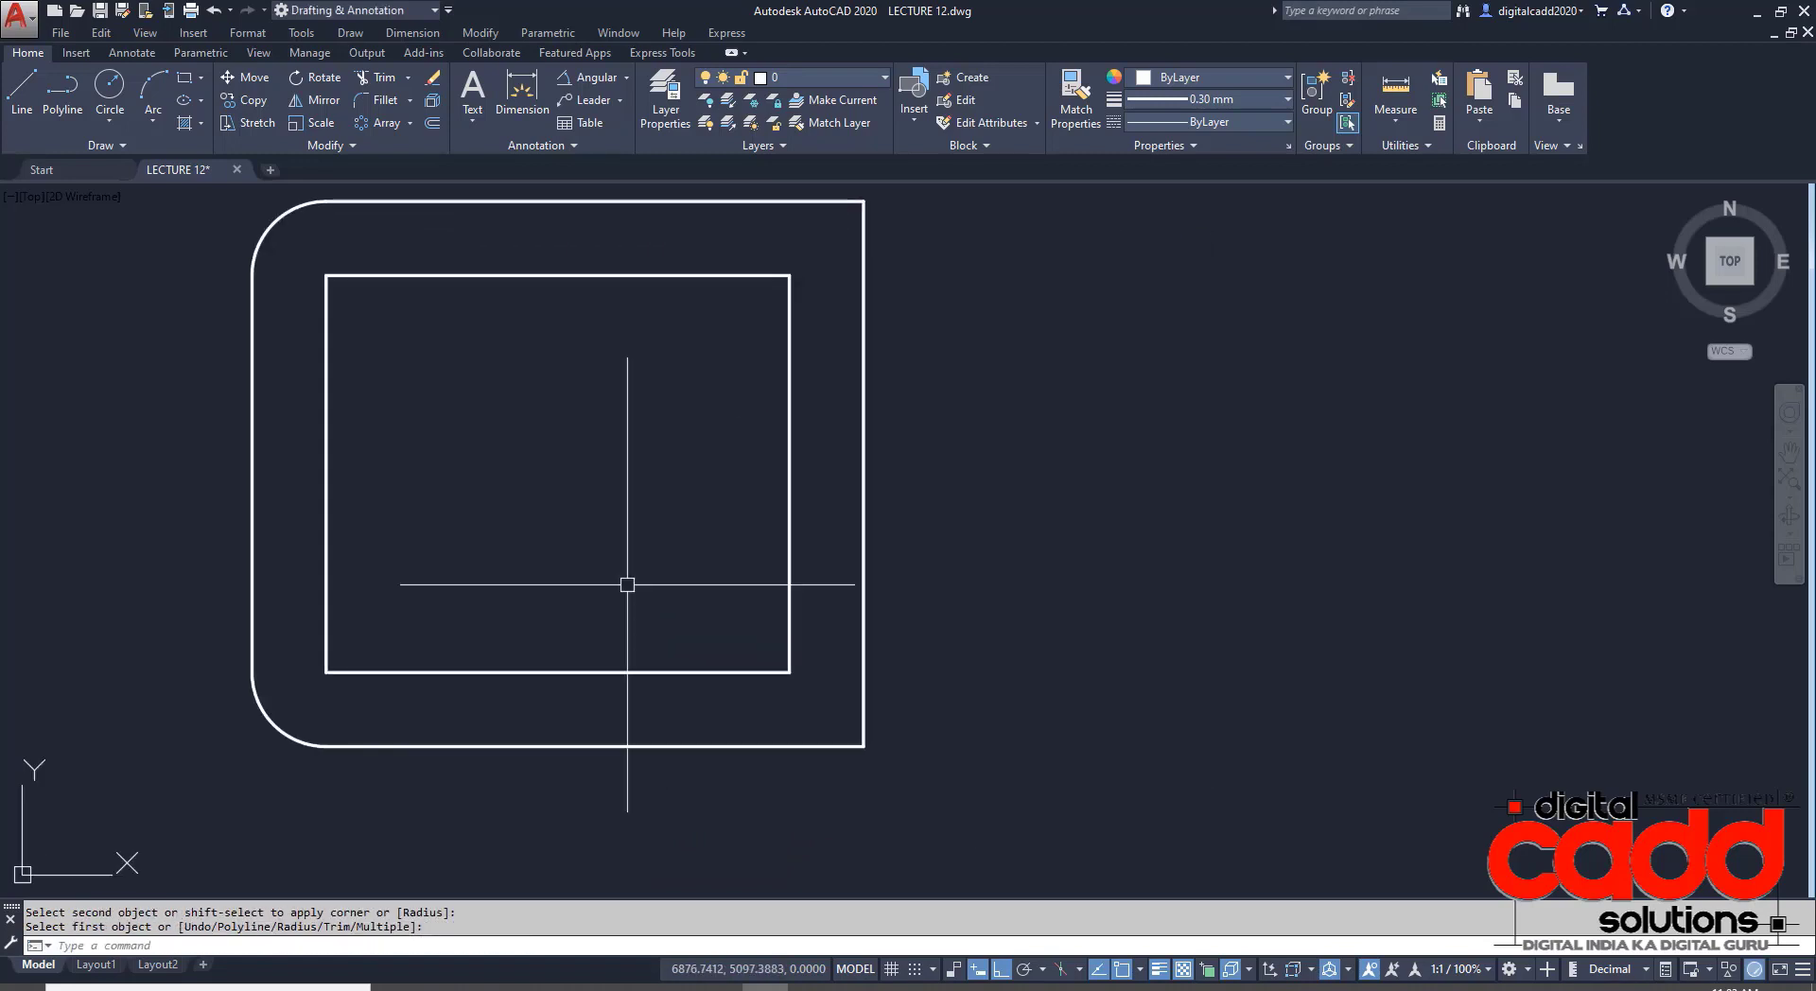
pyautogui.click(869, 479)
pyautogui.write('e')
pyautogui.press('Return')
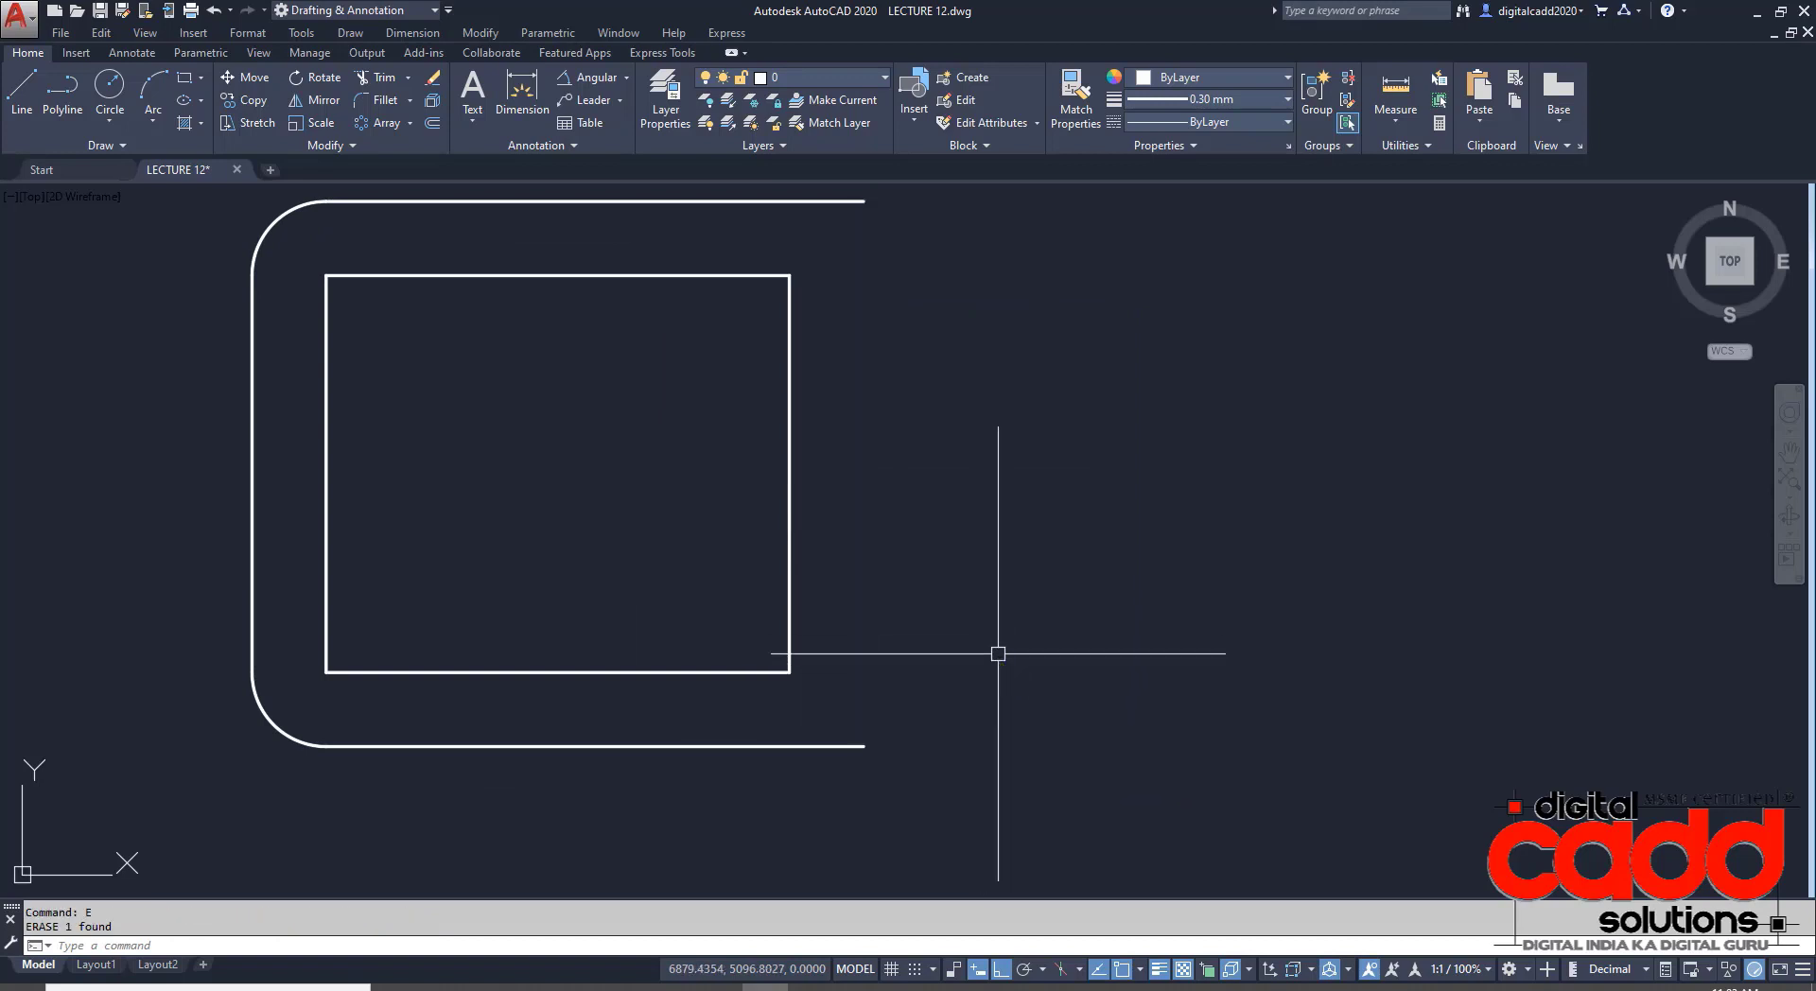
# - Check the hole size in the reference PDF and draw a 0.5 diameter circle centred on the inner rectangle's upper-left corner
pyautogui.scroll(-3, 847, 577)
pyautogui.moveTo(847, 578); pyautogui.dragTo(846, 582, button='middle')
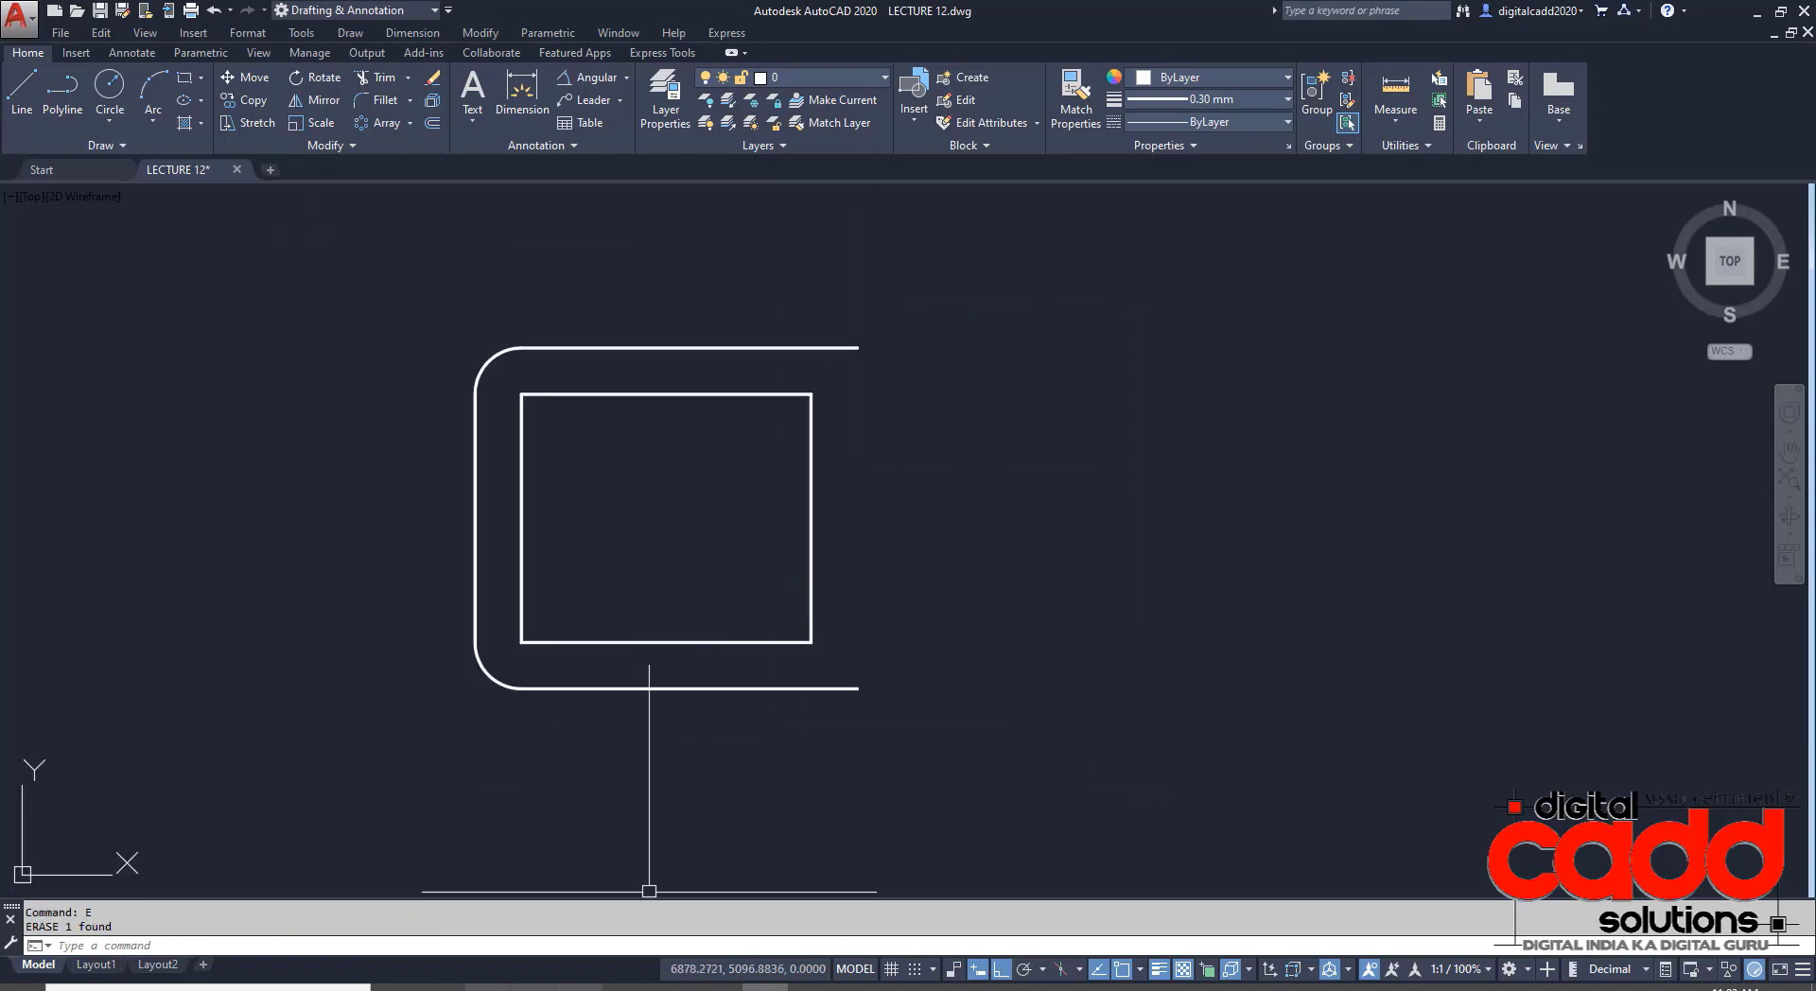
pyautogui.hotkey('alt', 'Tab')
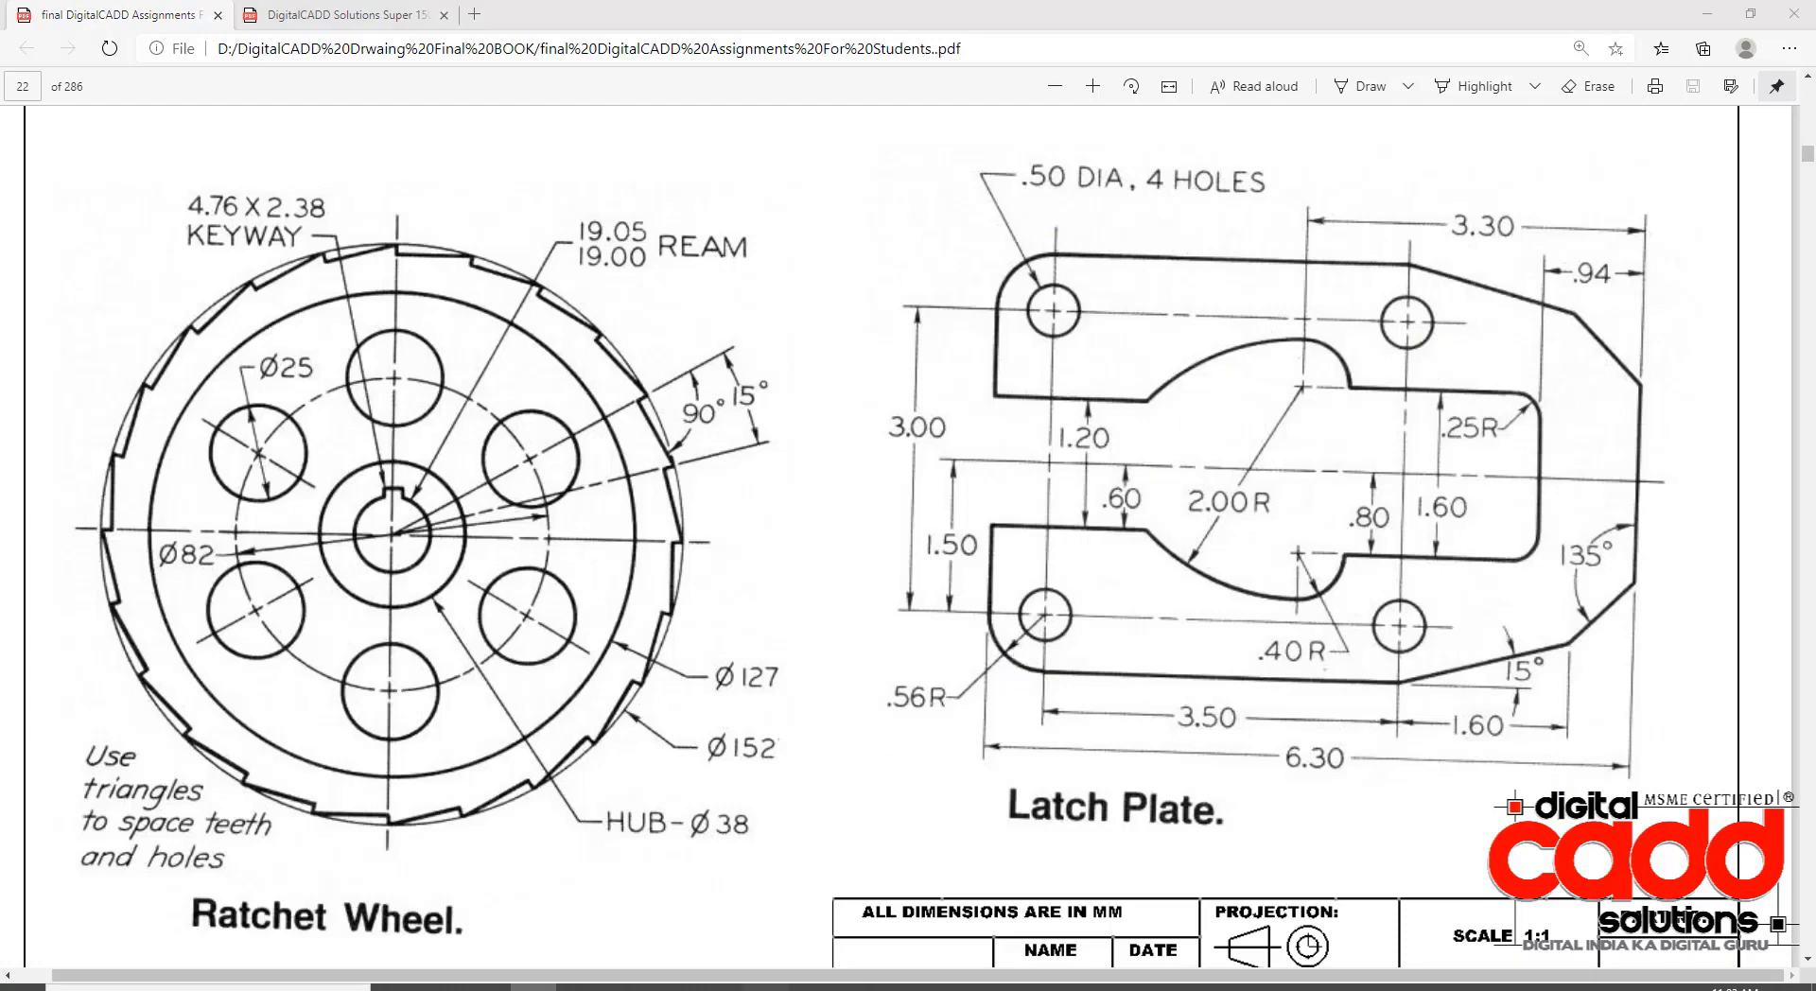
pyautogui.hotkey('alt', 'Tab')
pyautogui.write('c')
pyautogui.press('Return')
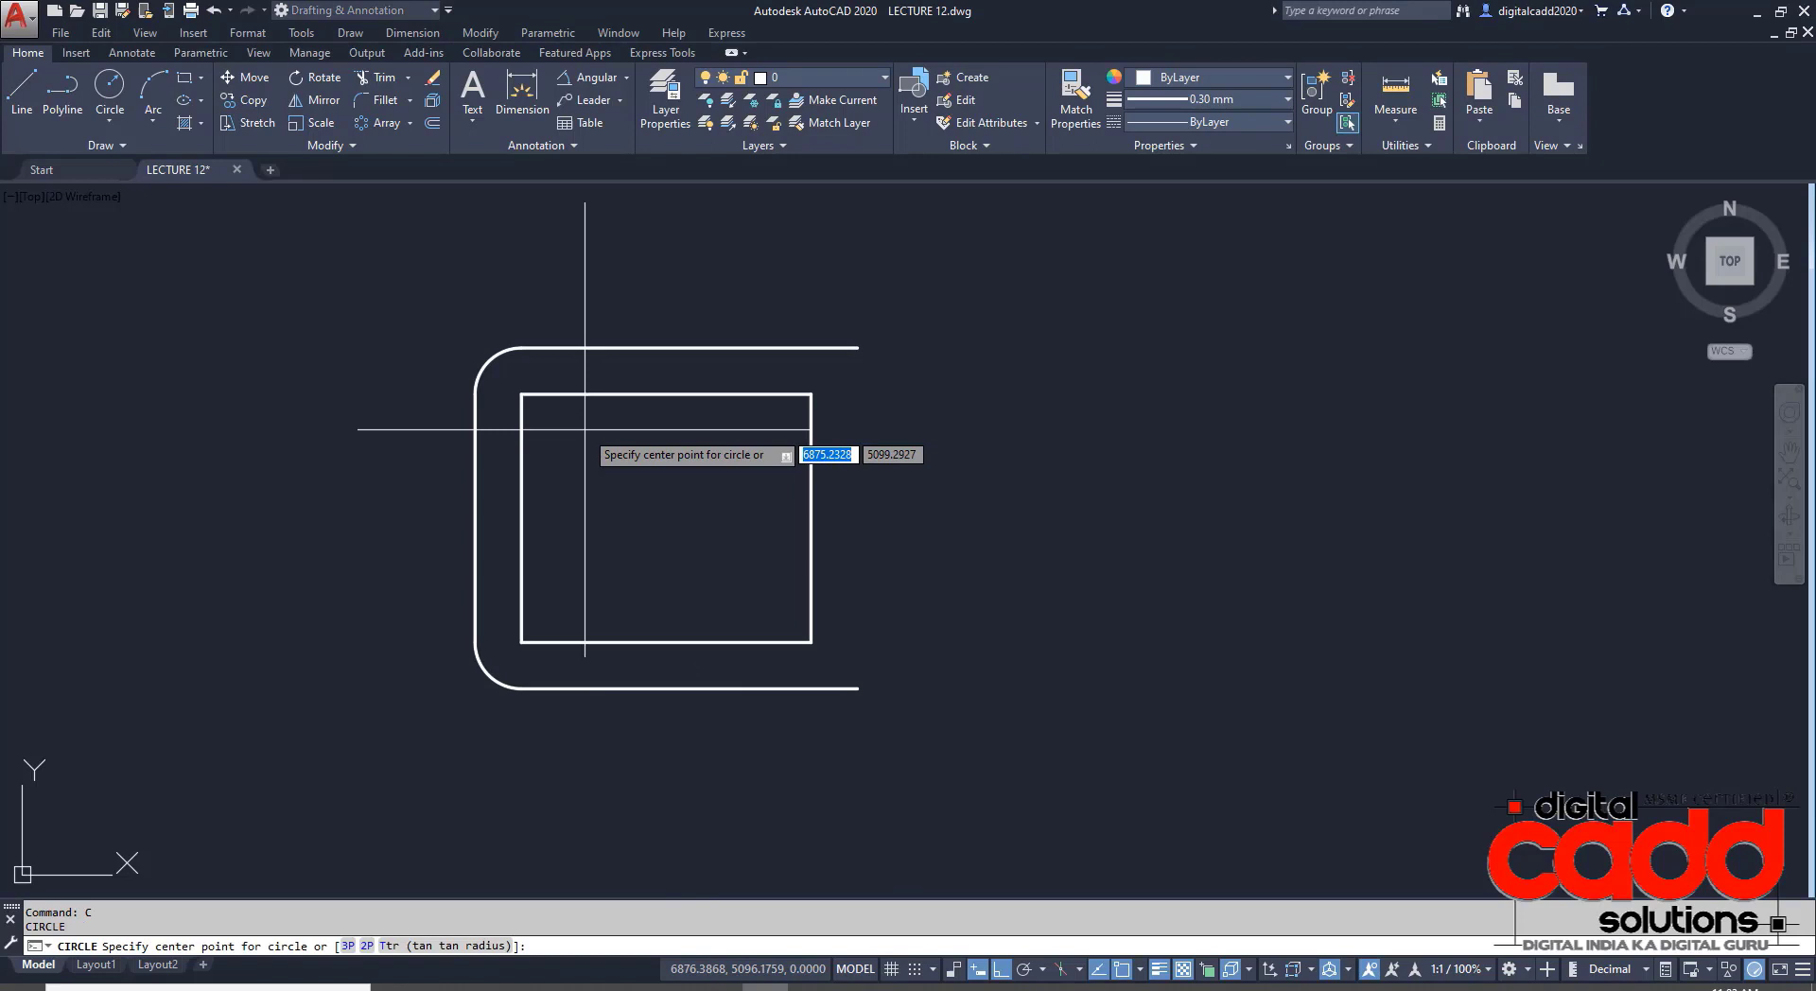
pyautogui.click(521, 394)
pyautogui.write('d')
pyautogui.press('Return')
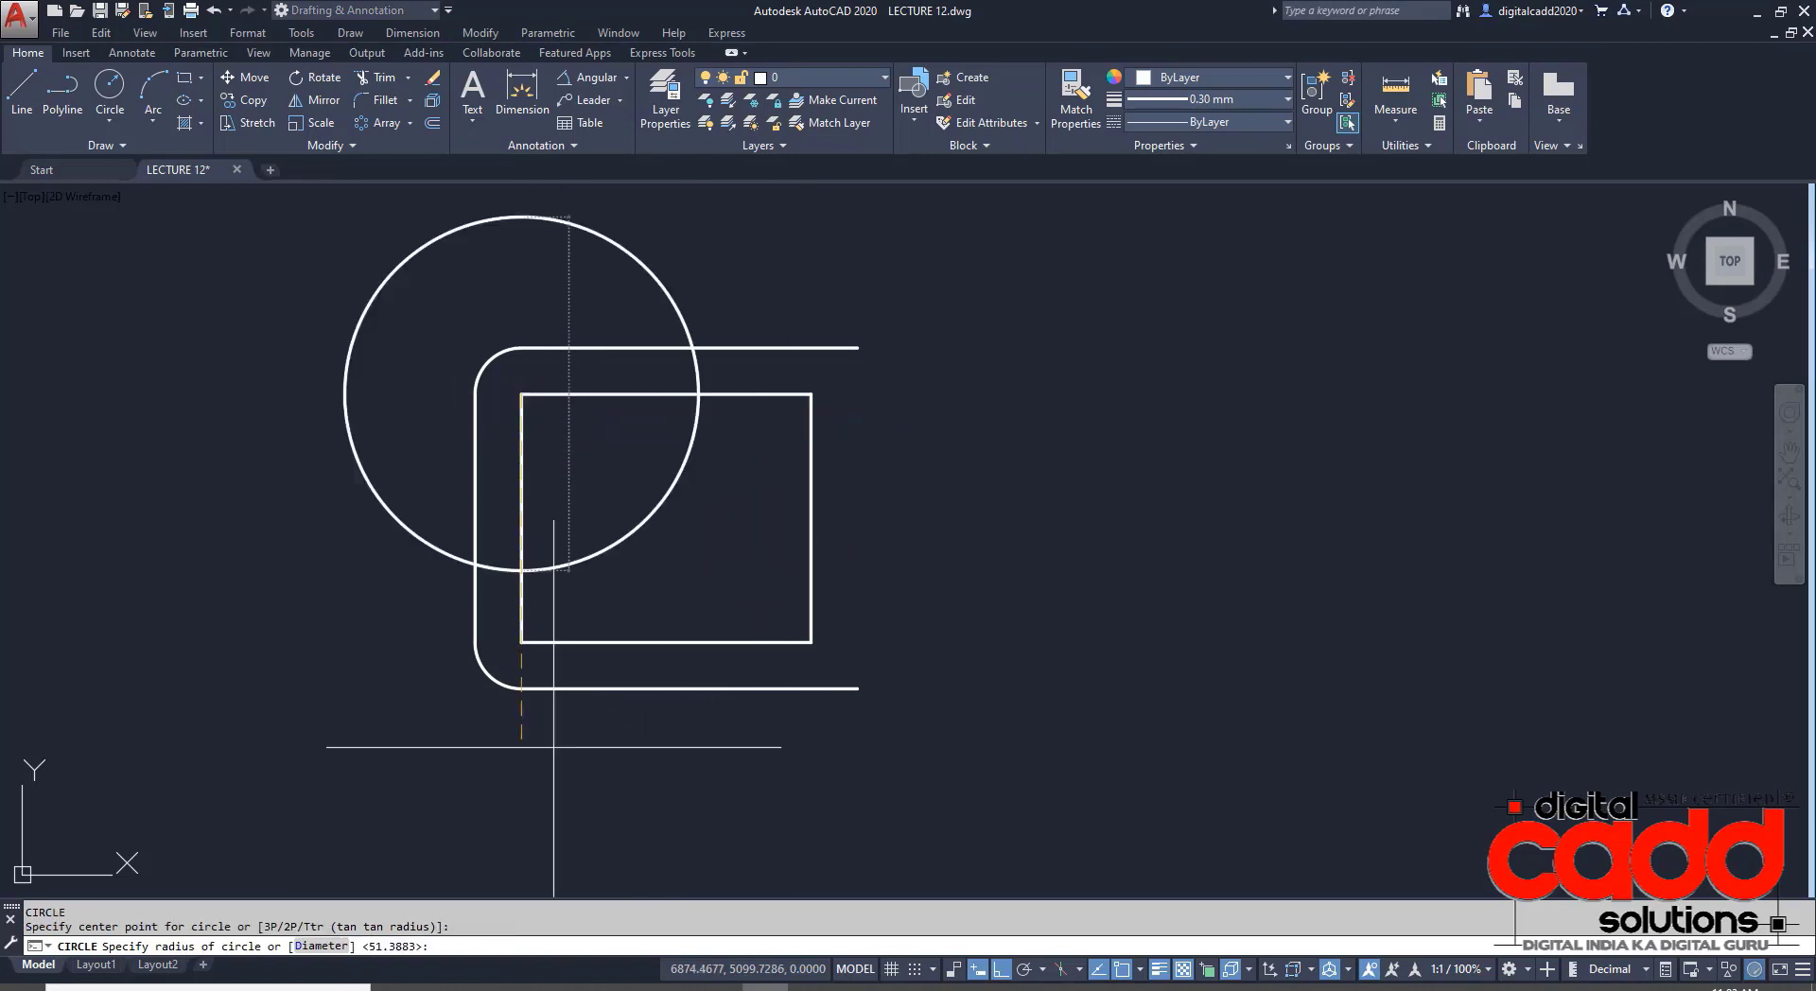
pyautogui.write('0.5')
pyautogui.press('Return')
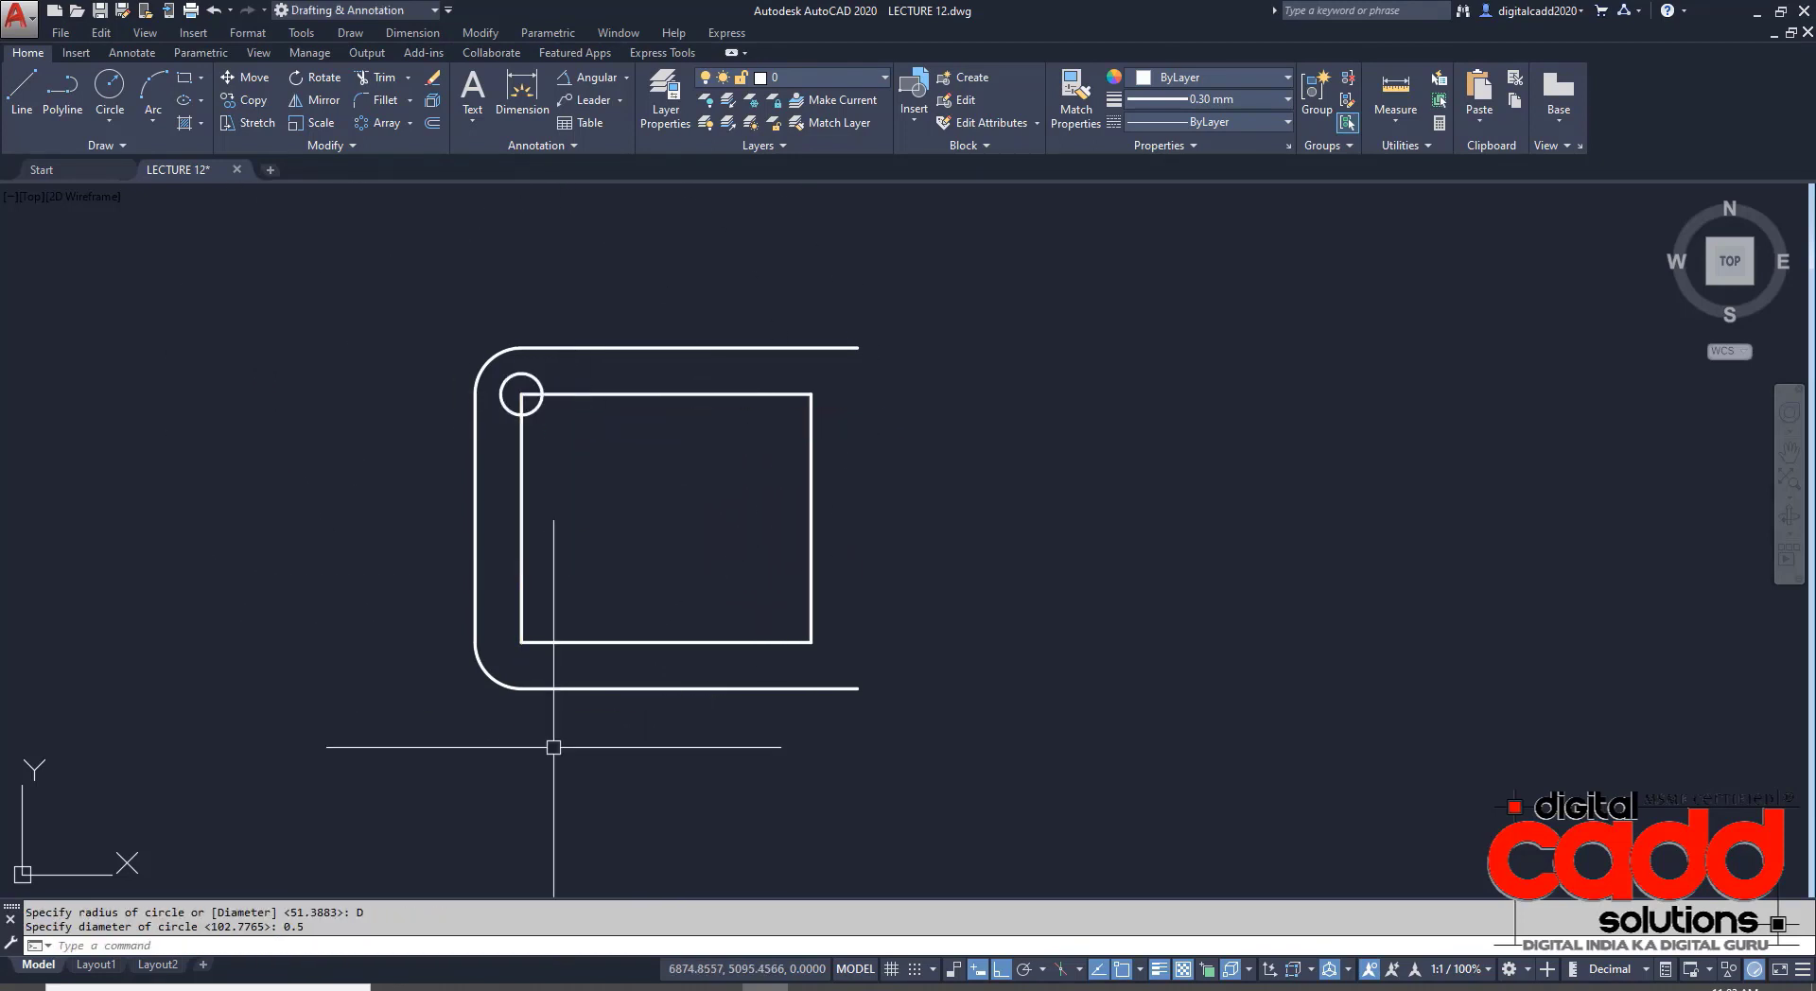
# - Draw circles of the same 0.5 diameter on the inner rectangle's lower-left, lower-right and upper-right corners
pyautogui.press('Return')
pyautogui.click(521, 641)
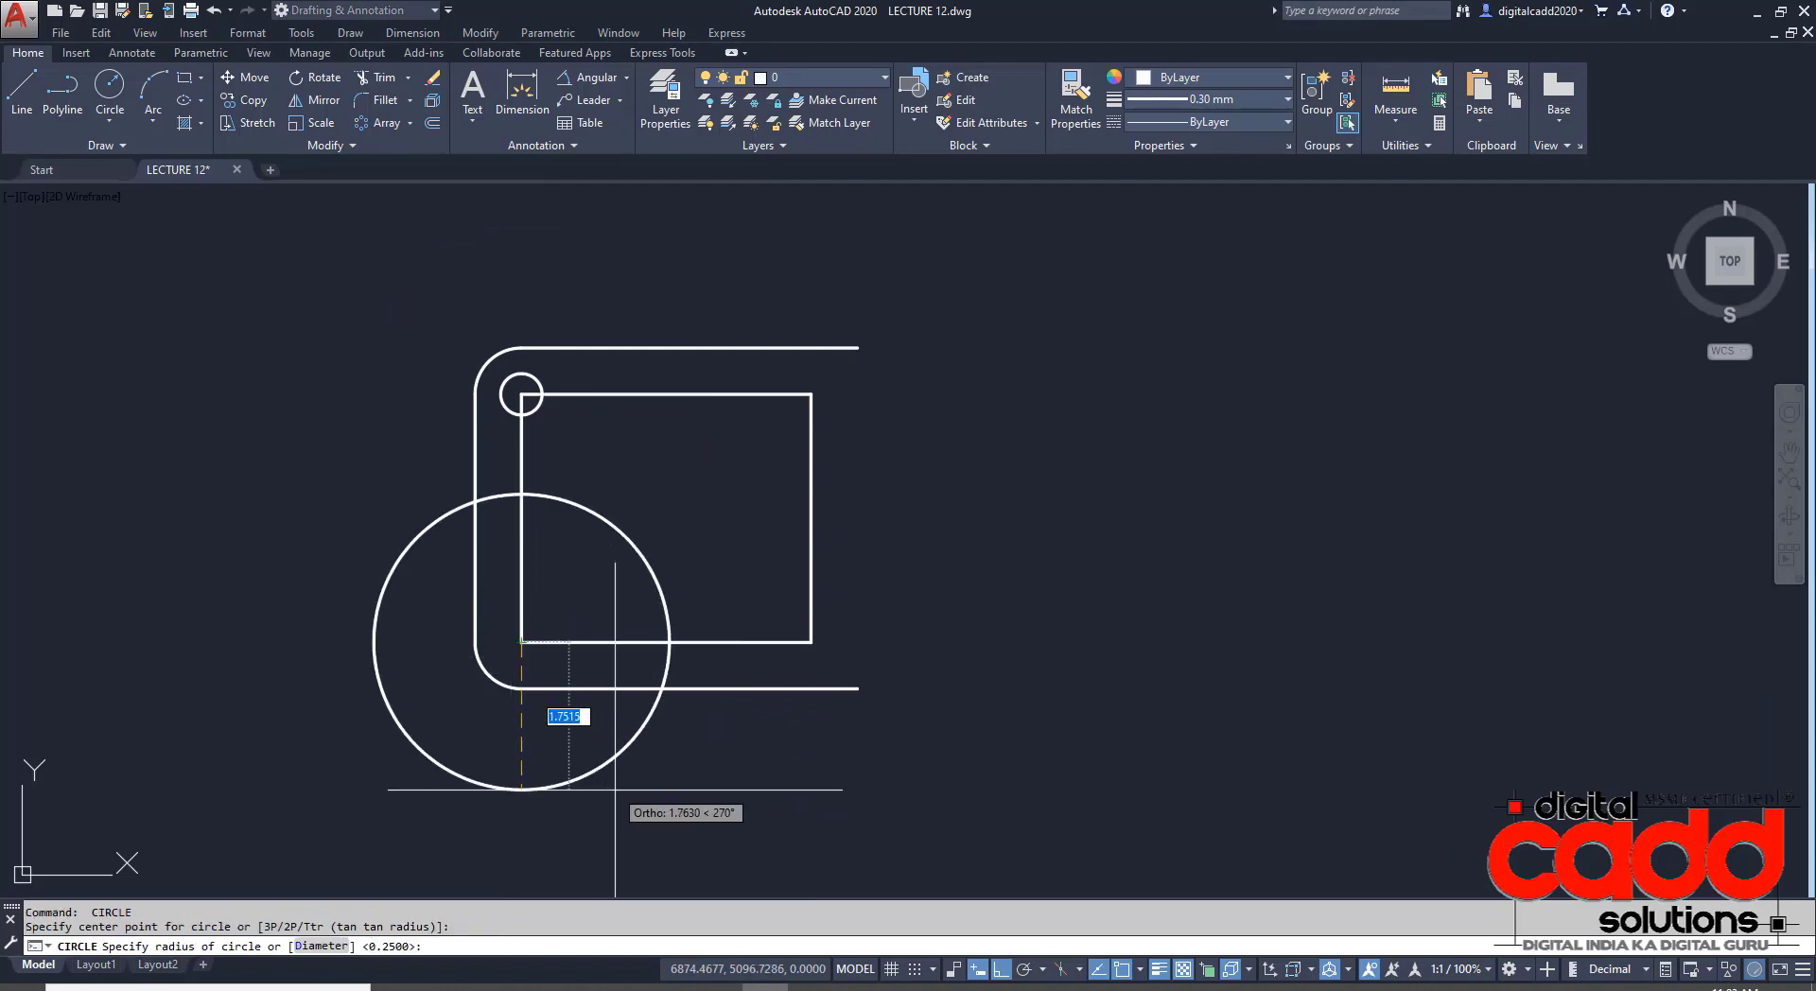
pyautogui.press('Return')
pyautogui.press('Return')
pyautogui.click(810, 641)
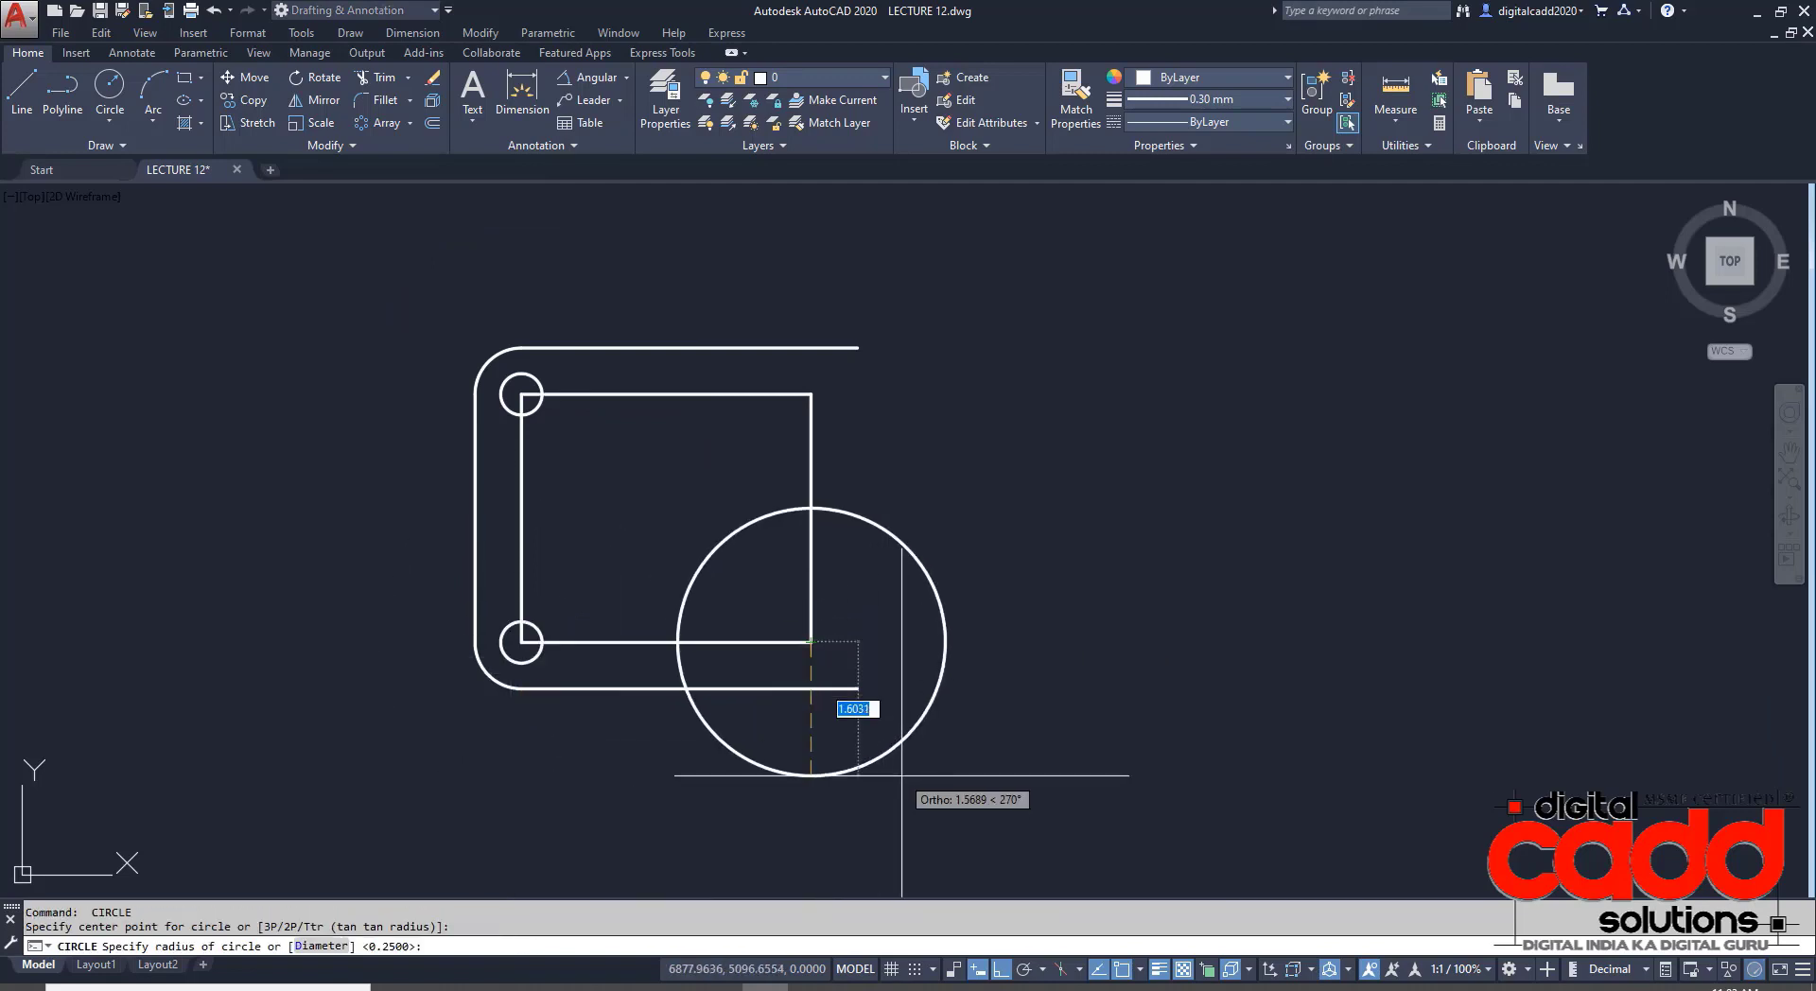
pyautogui.press('Return')
pyautogui.press('Return')
pyautogui.click(811, 386)
pyautogui.press('Return')
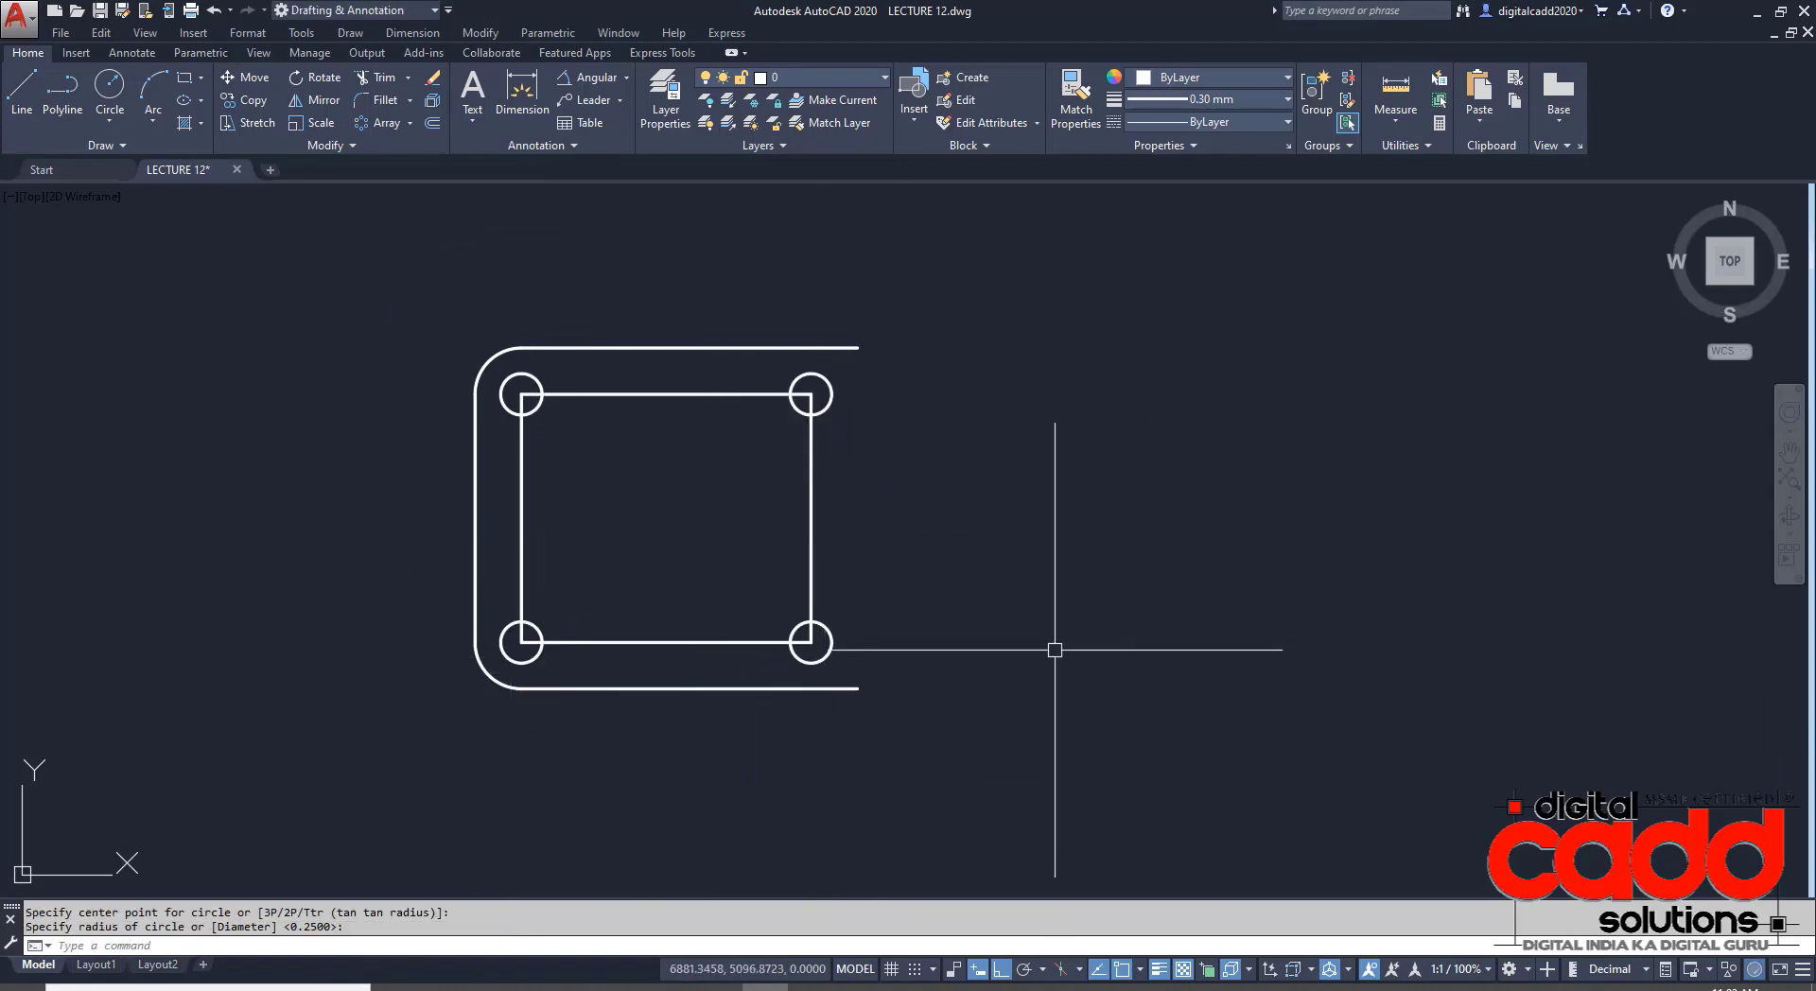
# - Stretch the lower end of the inner rectangle's right vertical line straight down past the lower outline
pyautogui.moveTo(897, 679); pyautogui.dragTo(892, 710, button='middle')
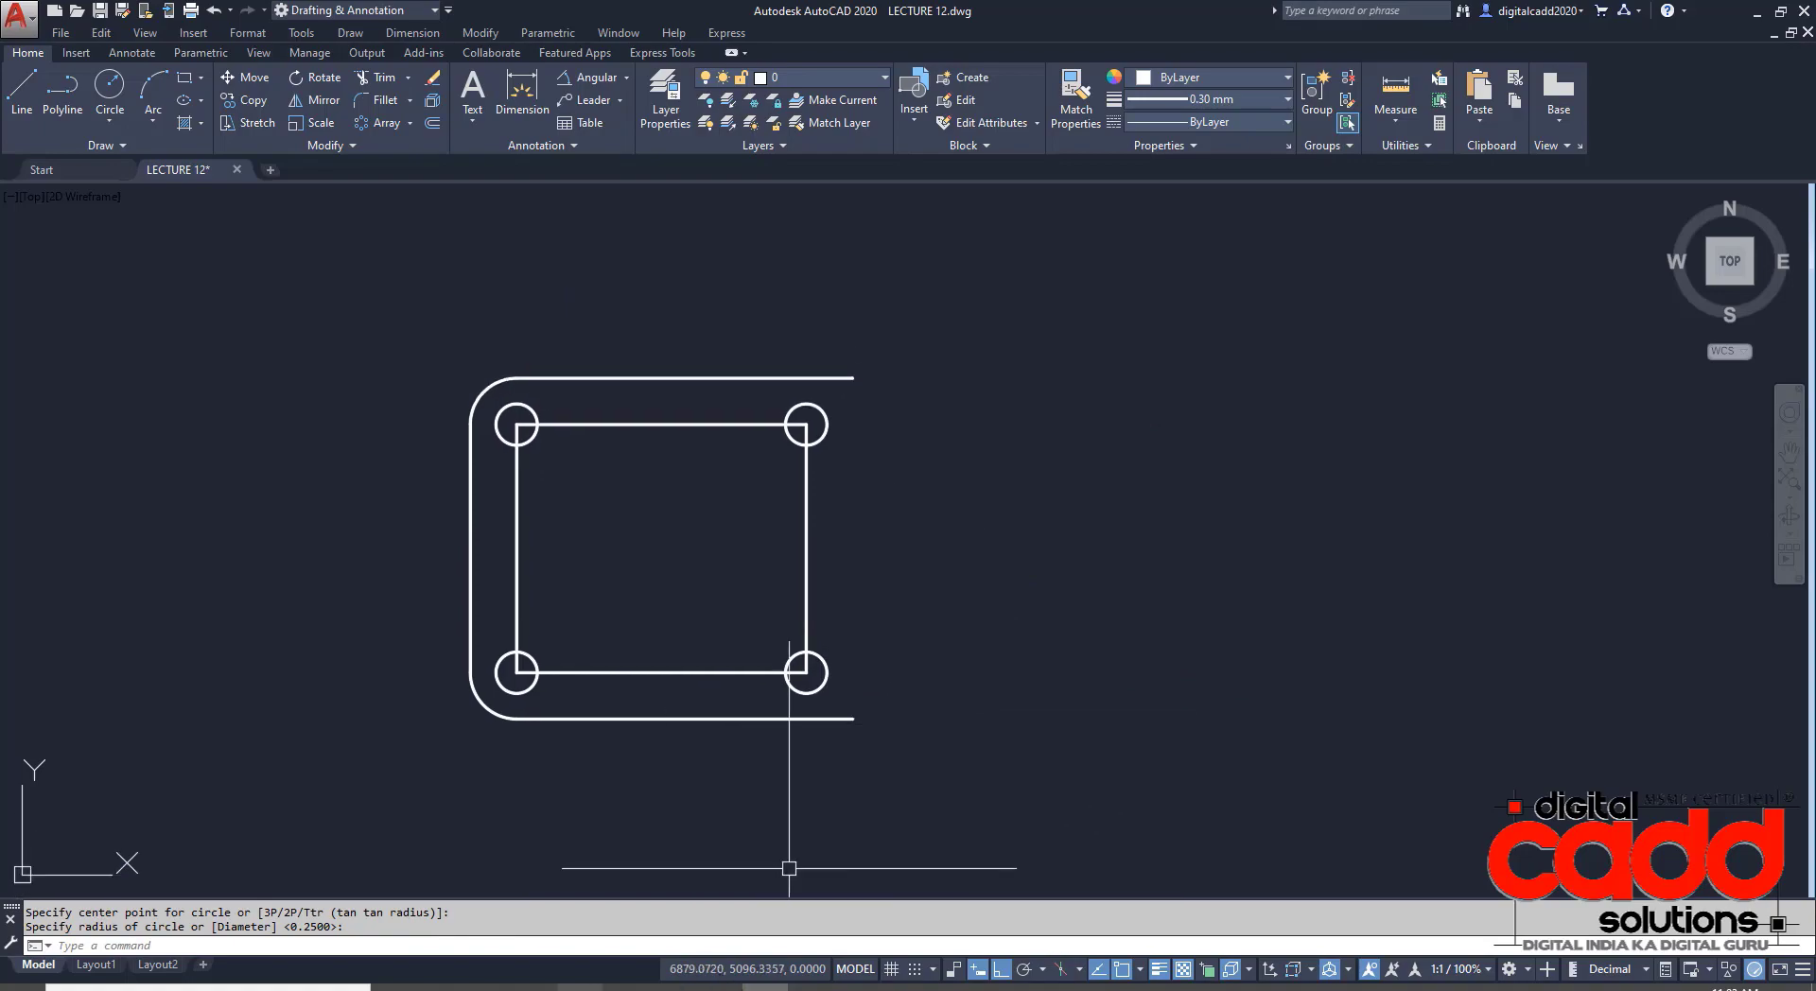
pyautogui.hotkey('alt', 'Tab')
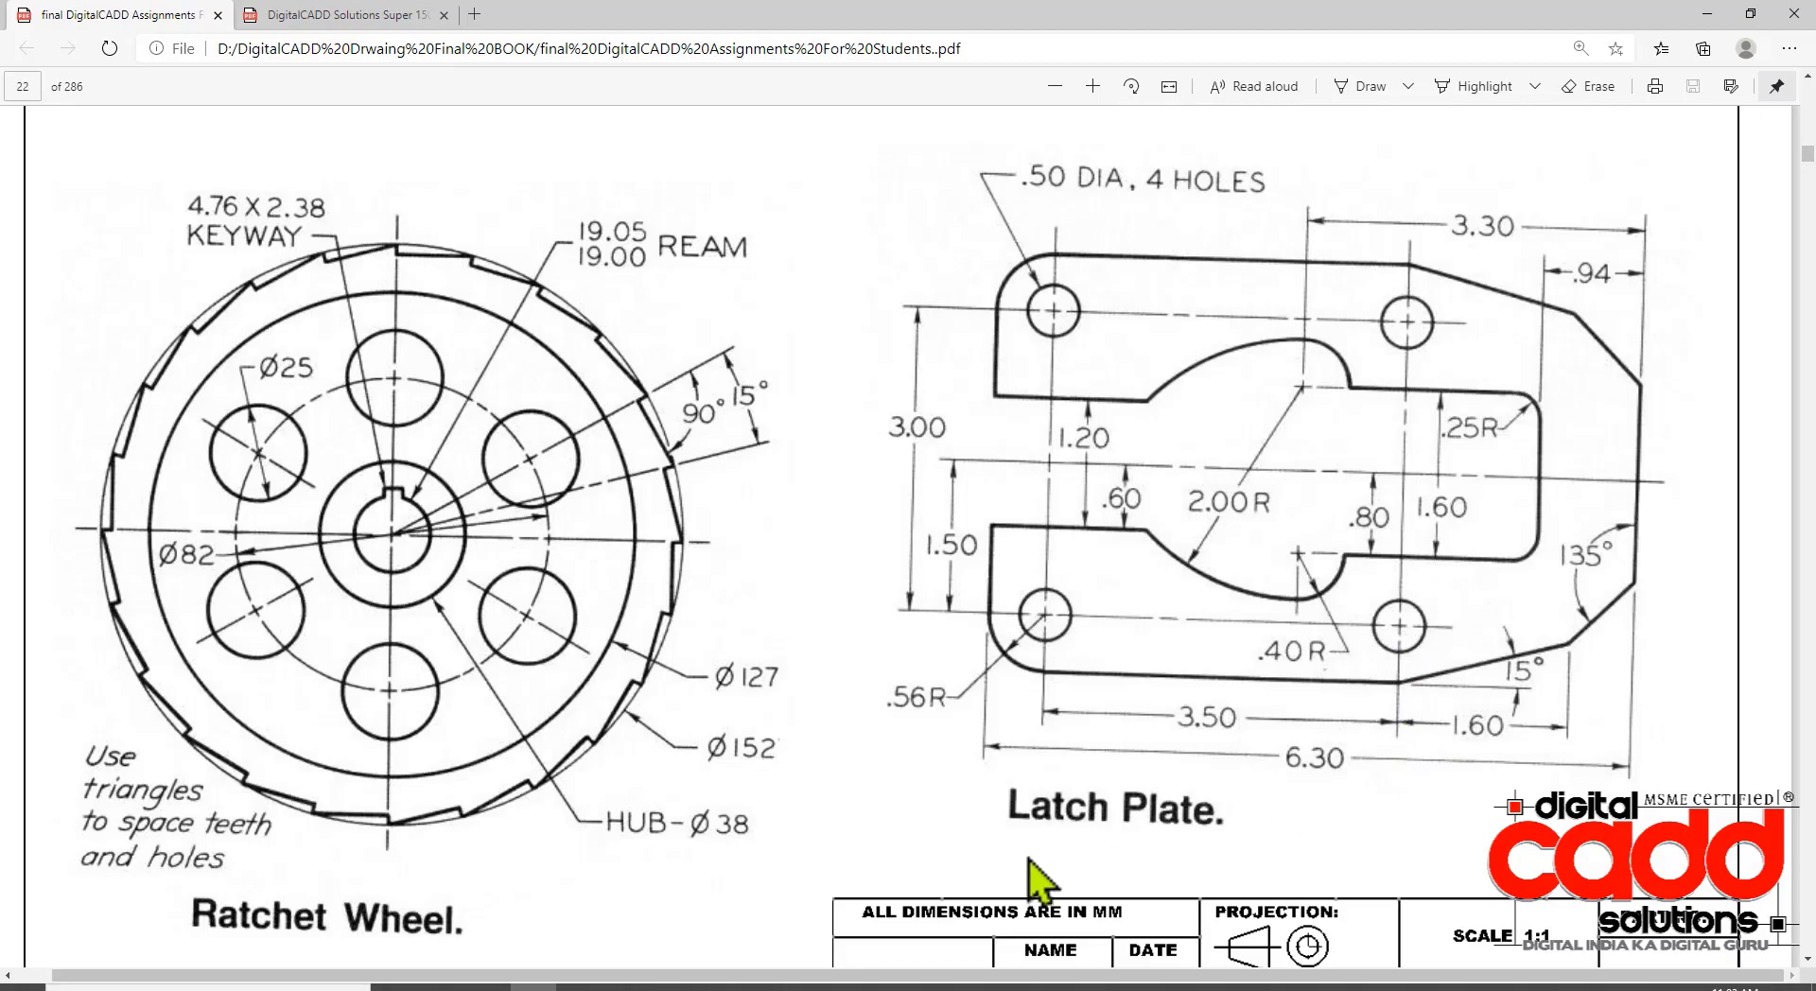
pyautogui.hotkey('alt', 'Tab')
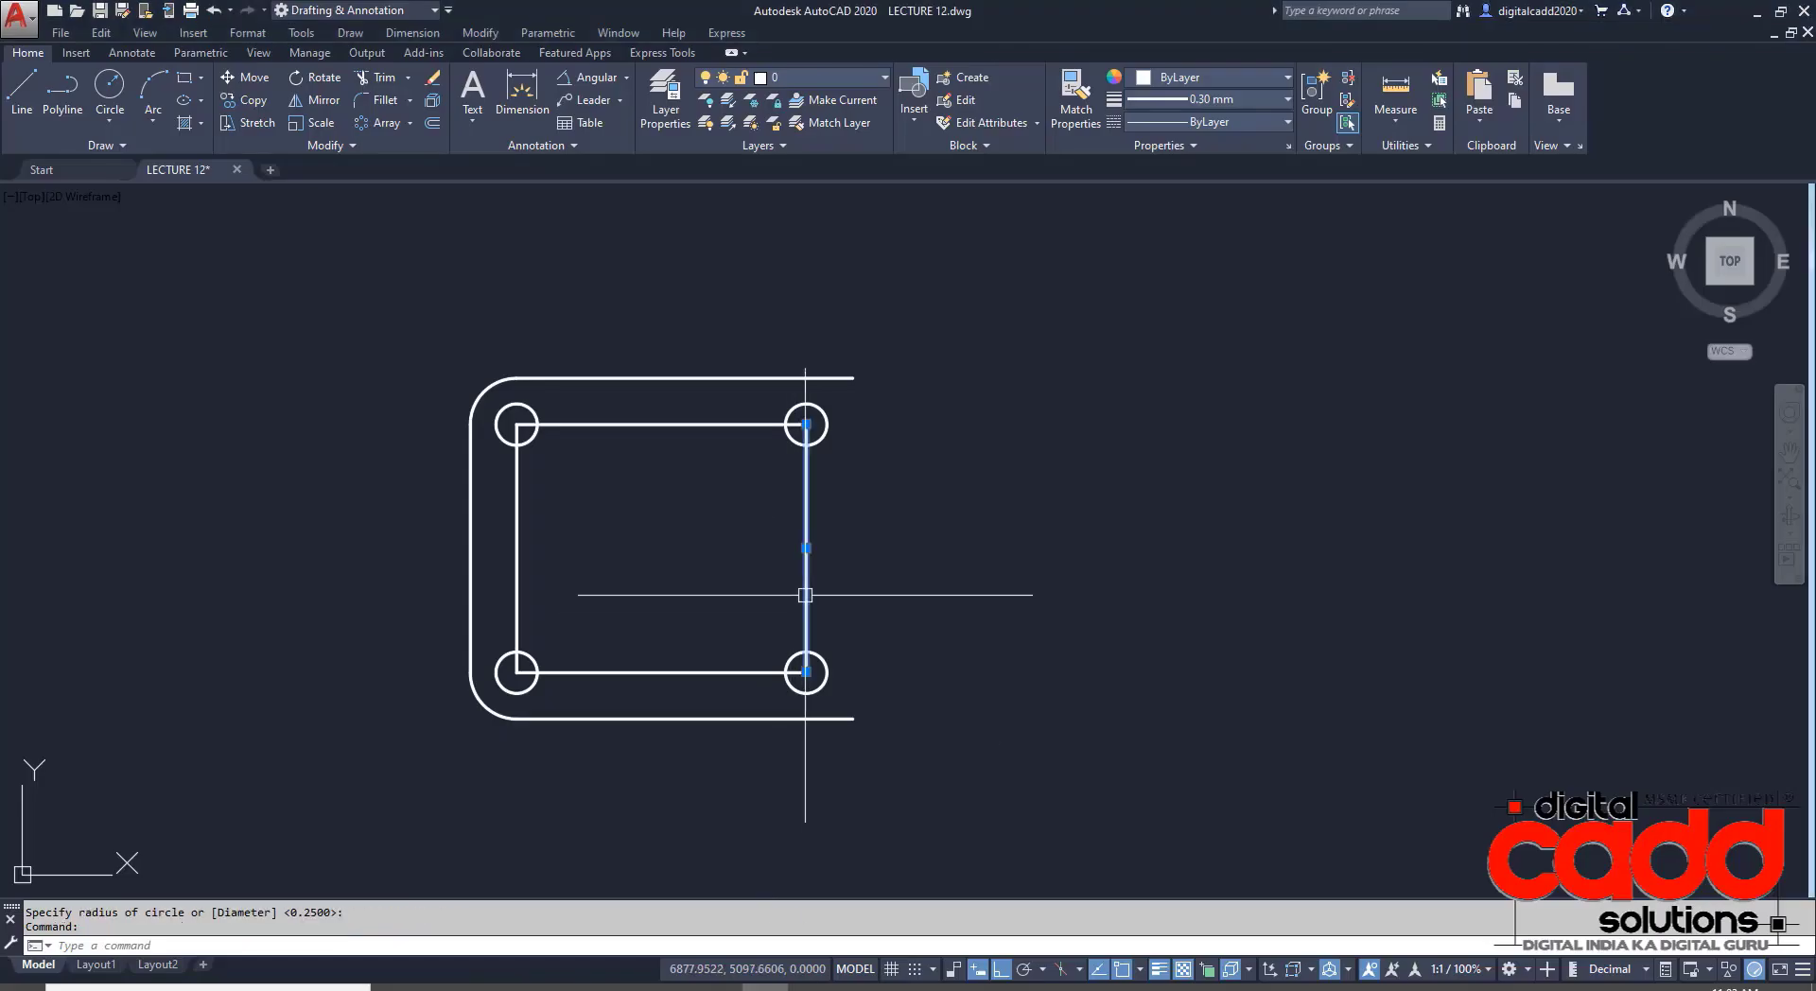
pyautogui.click(805, 657)
pyautogui.click(806, 670)
pyautogui.click(808, 803)
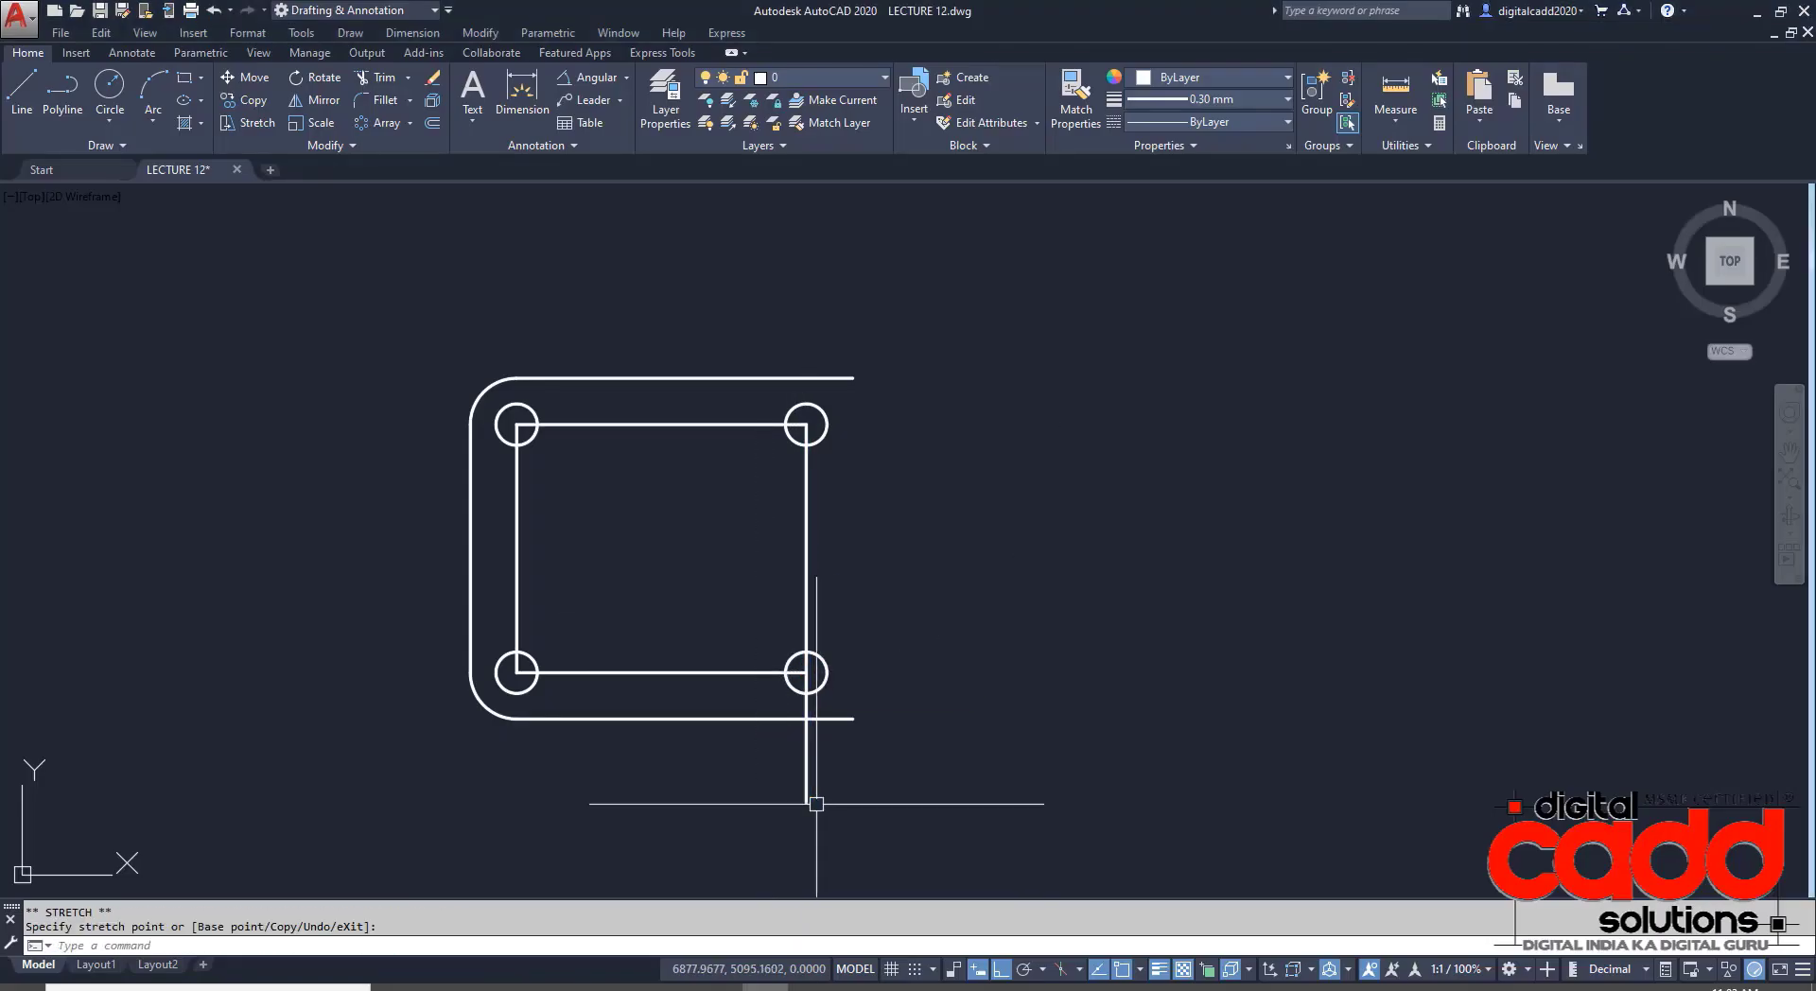
pyautogui.press('Escape')
# - Check the PDF dimensions and offset the extended right vertical line of the inner rectangle 1.6 to the right
pyautogui.scroll(2, 844, 808)
pyautogui.hotkey('alt', 'Tab')
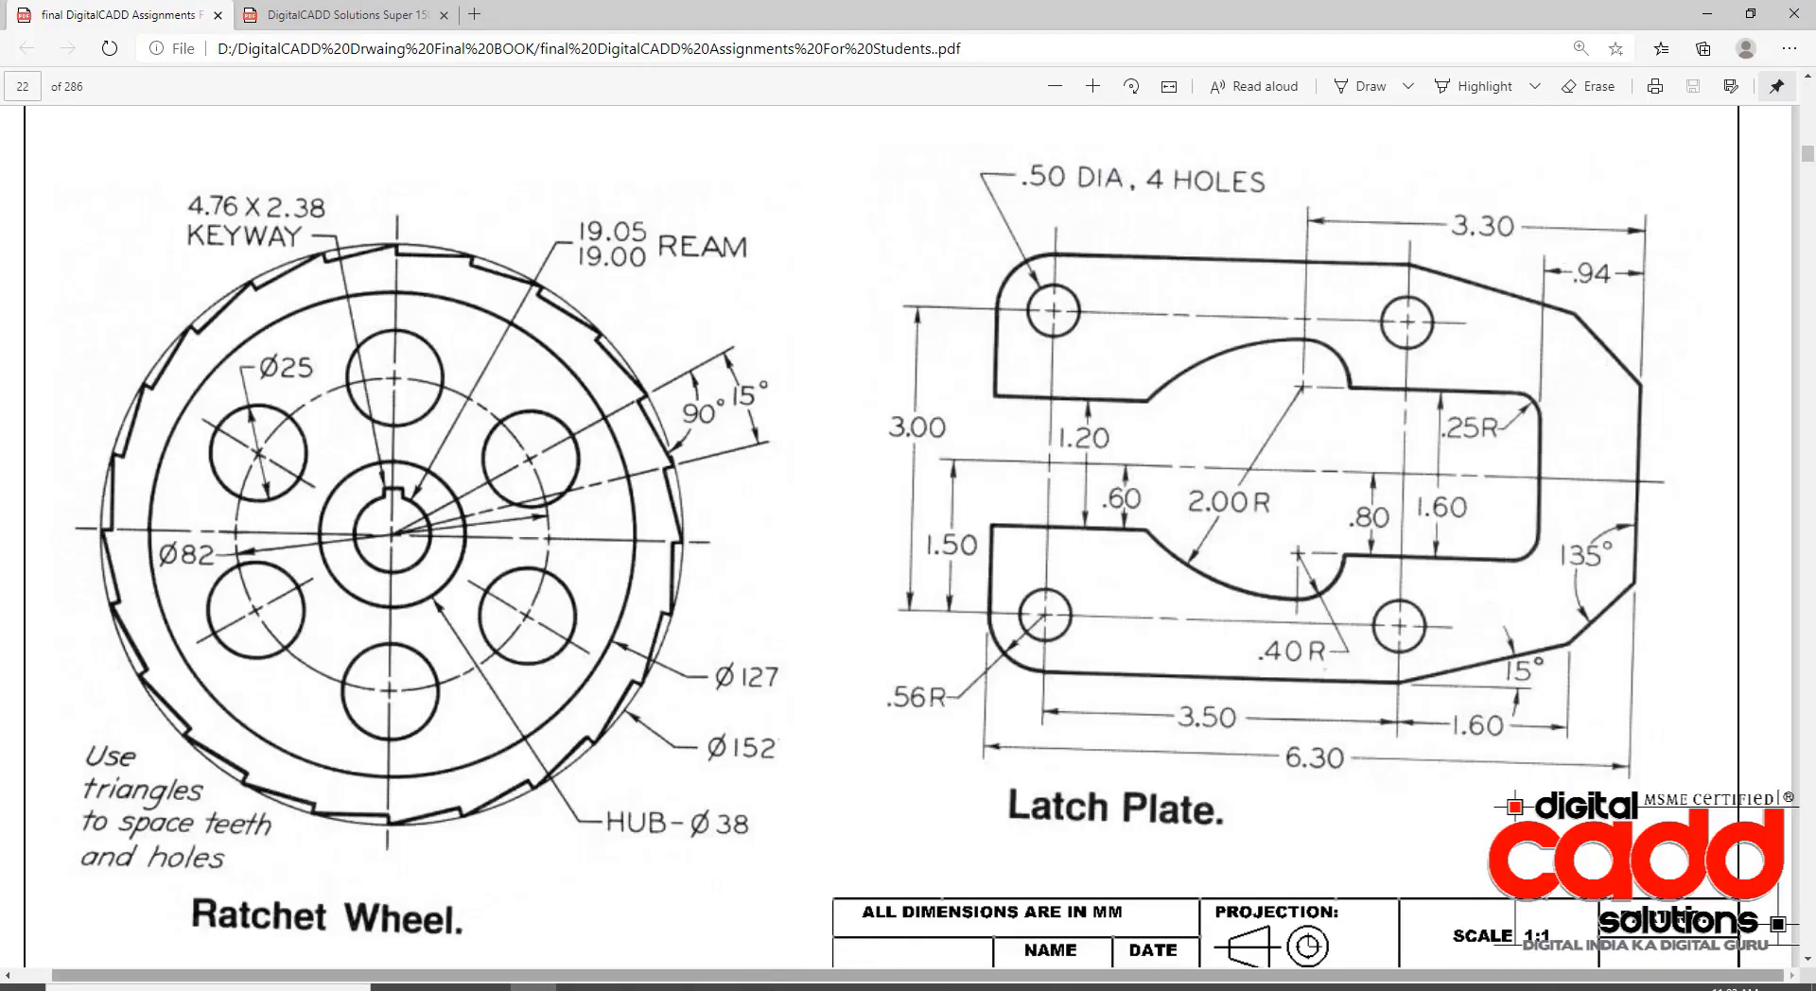
pyautogui.click(790, 976)
pyautogui.write('o')
pyautogui.press('Return')
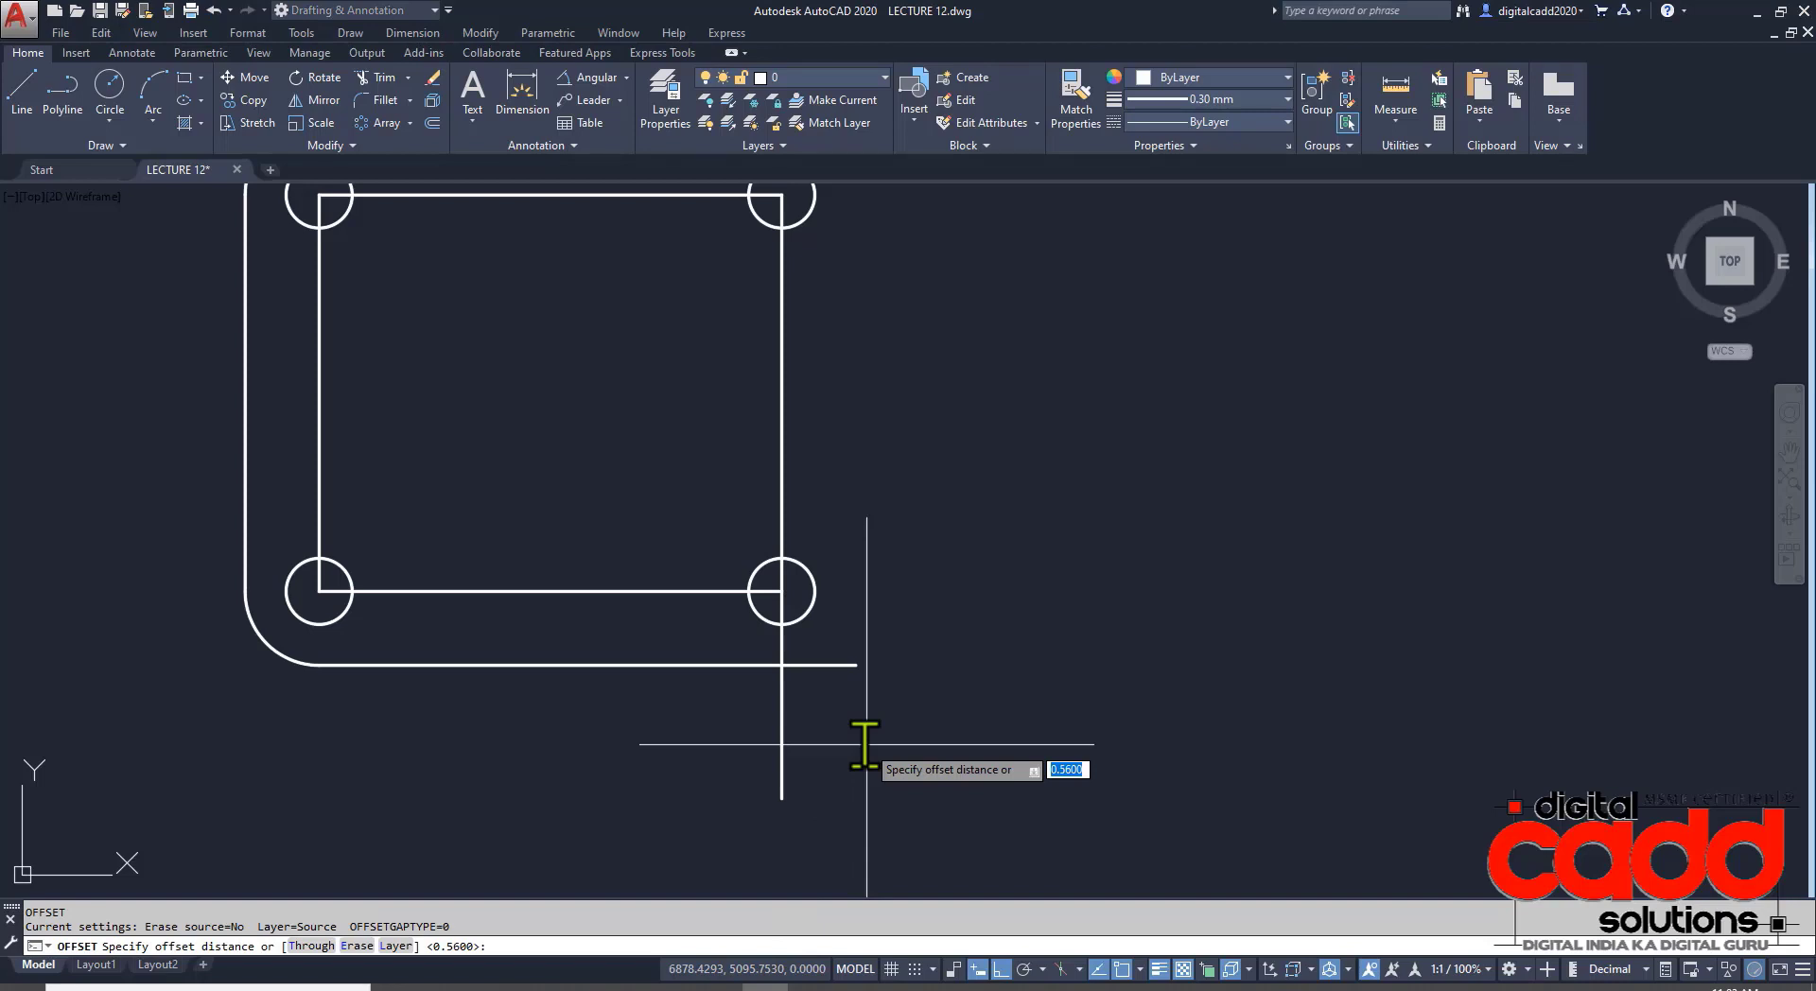
pyautogui.press('Return')
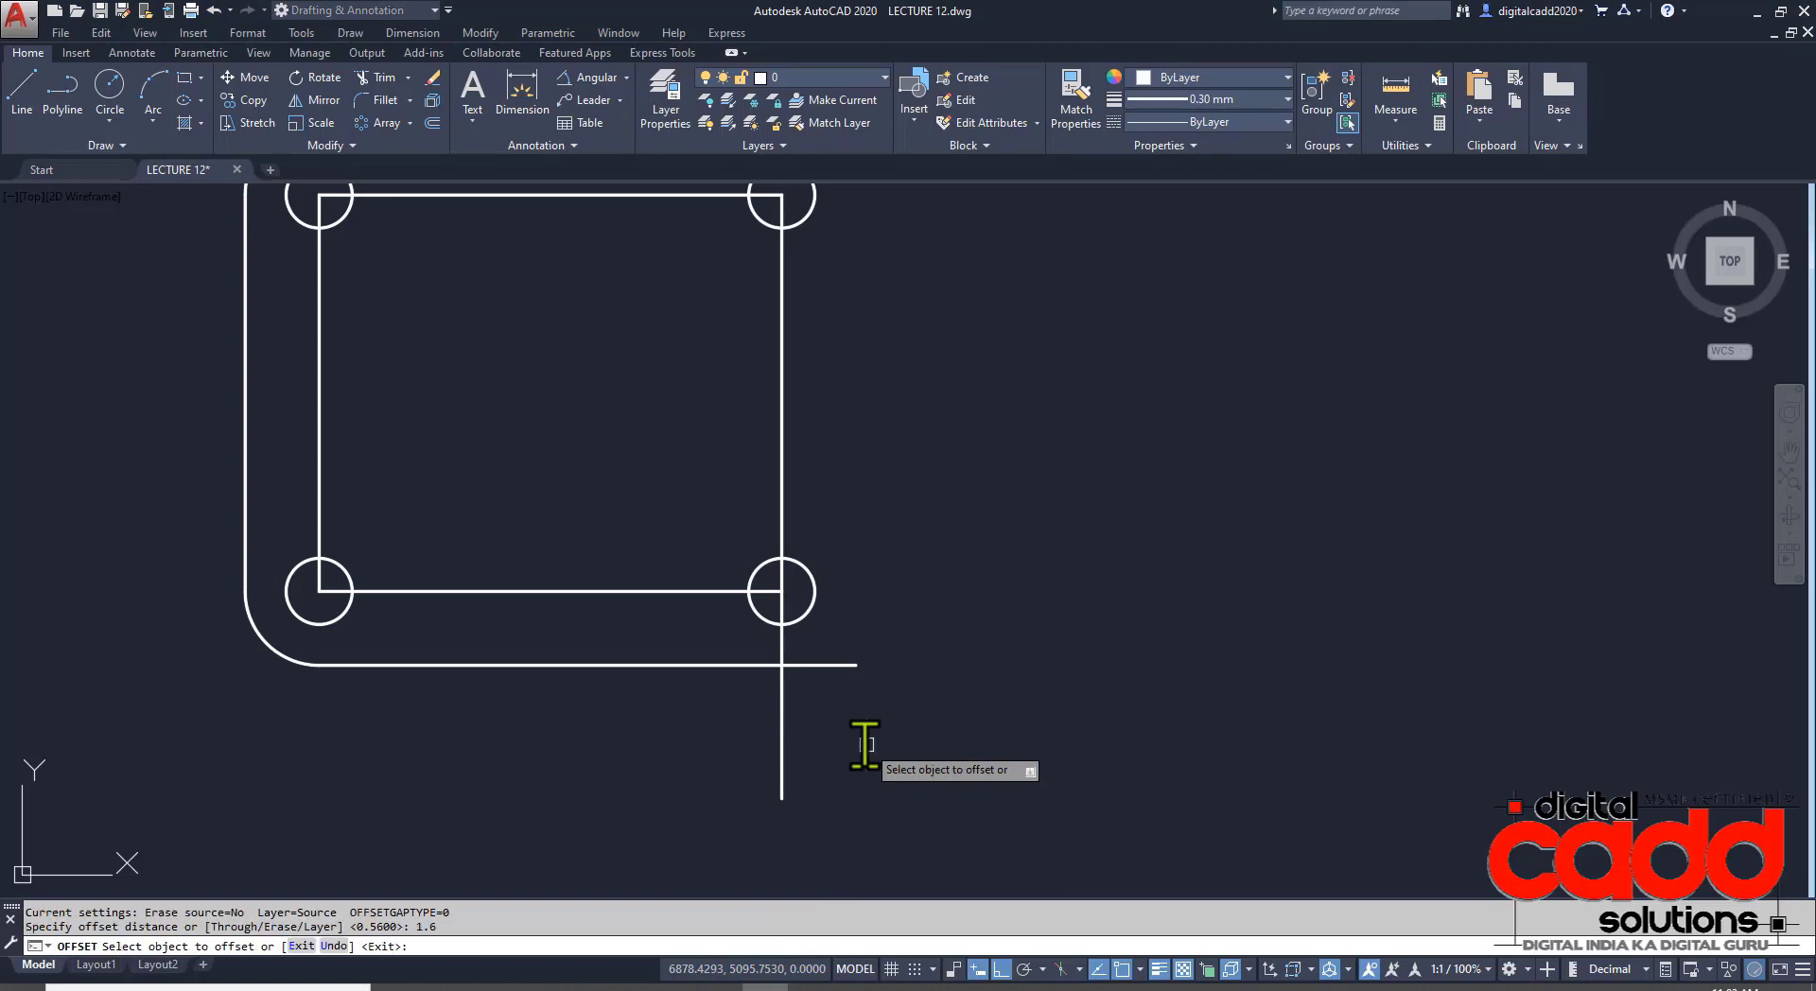
pyautogui.click(781, 470)
pyautogui.click(1104, 473)
pyautogui.press('Return')
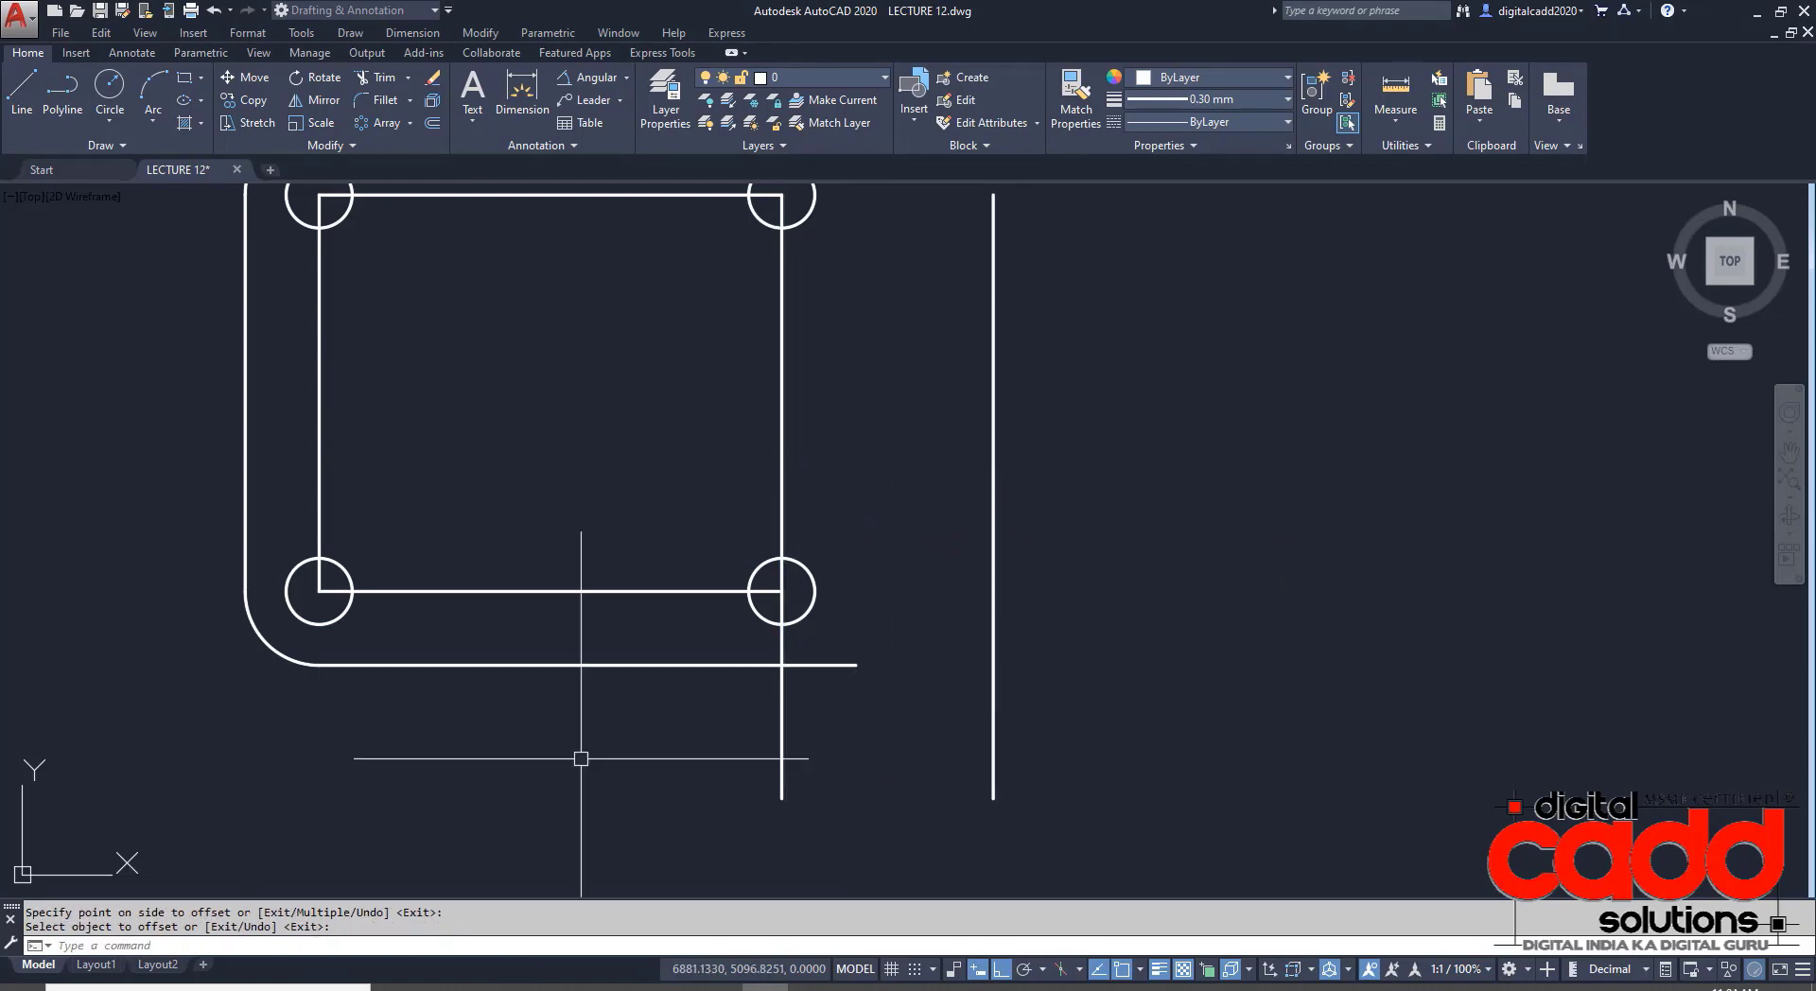
# - Check the slope angle in the PDF and draw a 15° line about 4.5 long from where the extended vertical crosses the lower outline
pyautogui.click(534, 988)
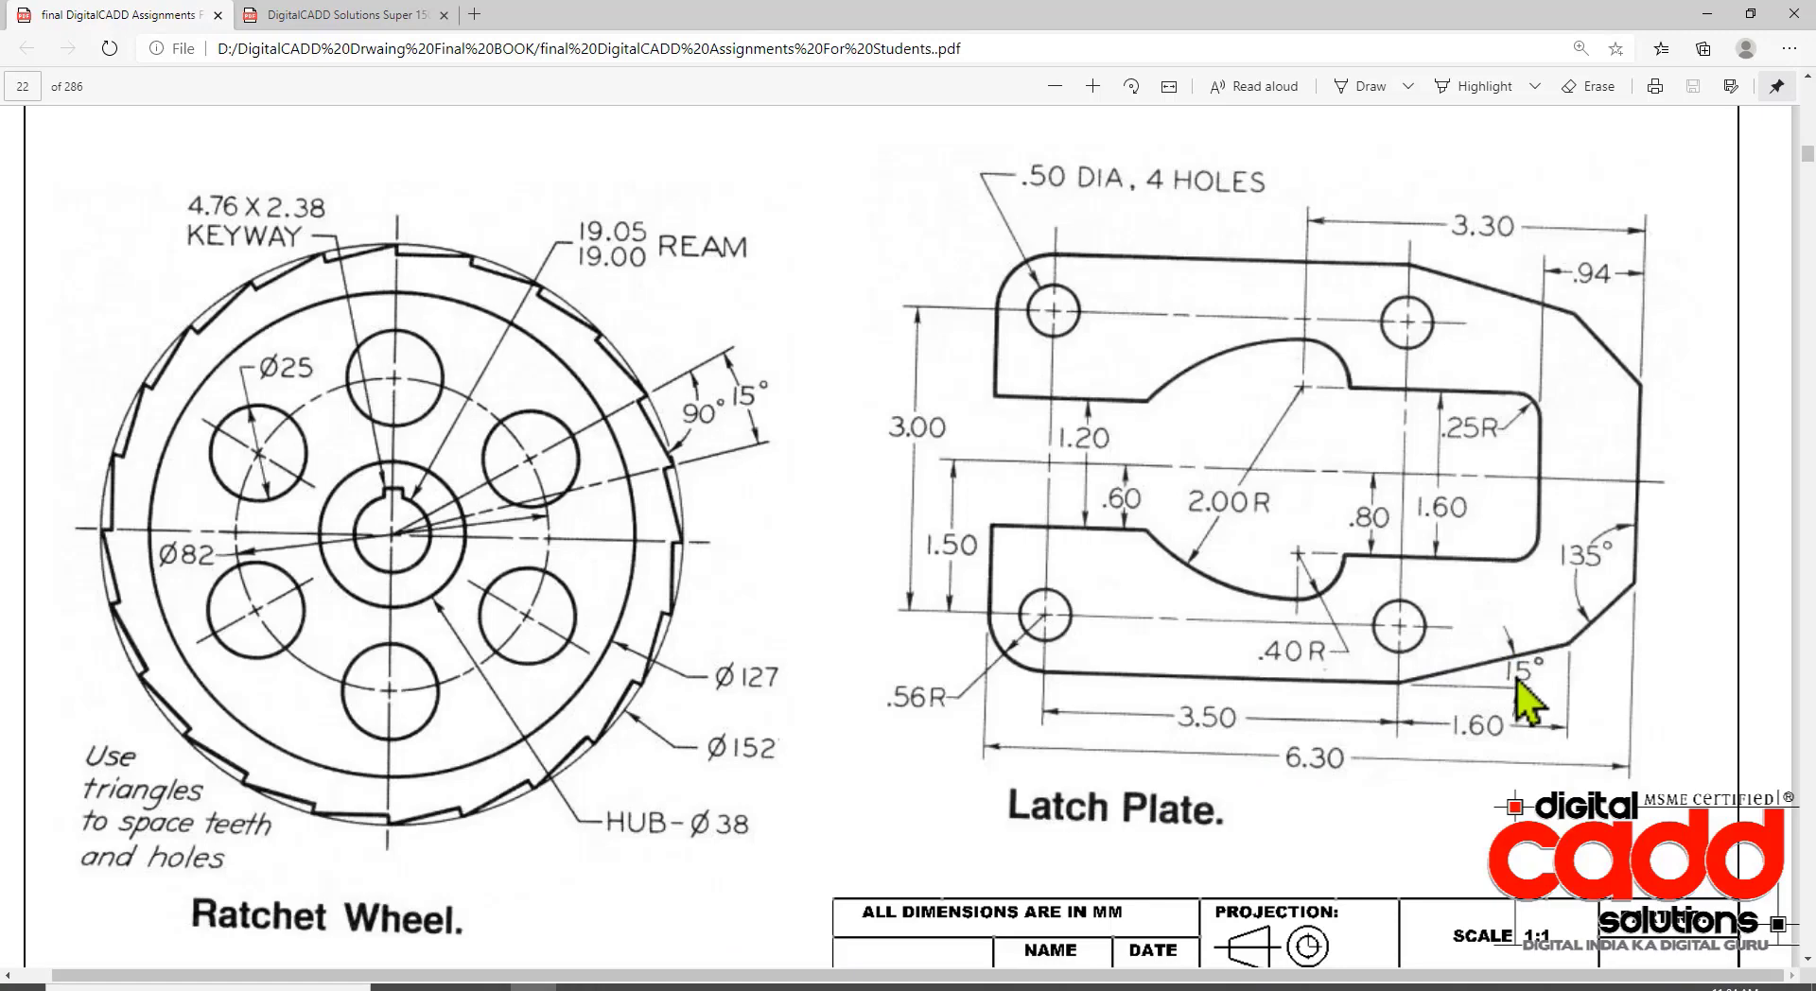
pyautogui.click(764, 987)
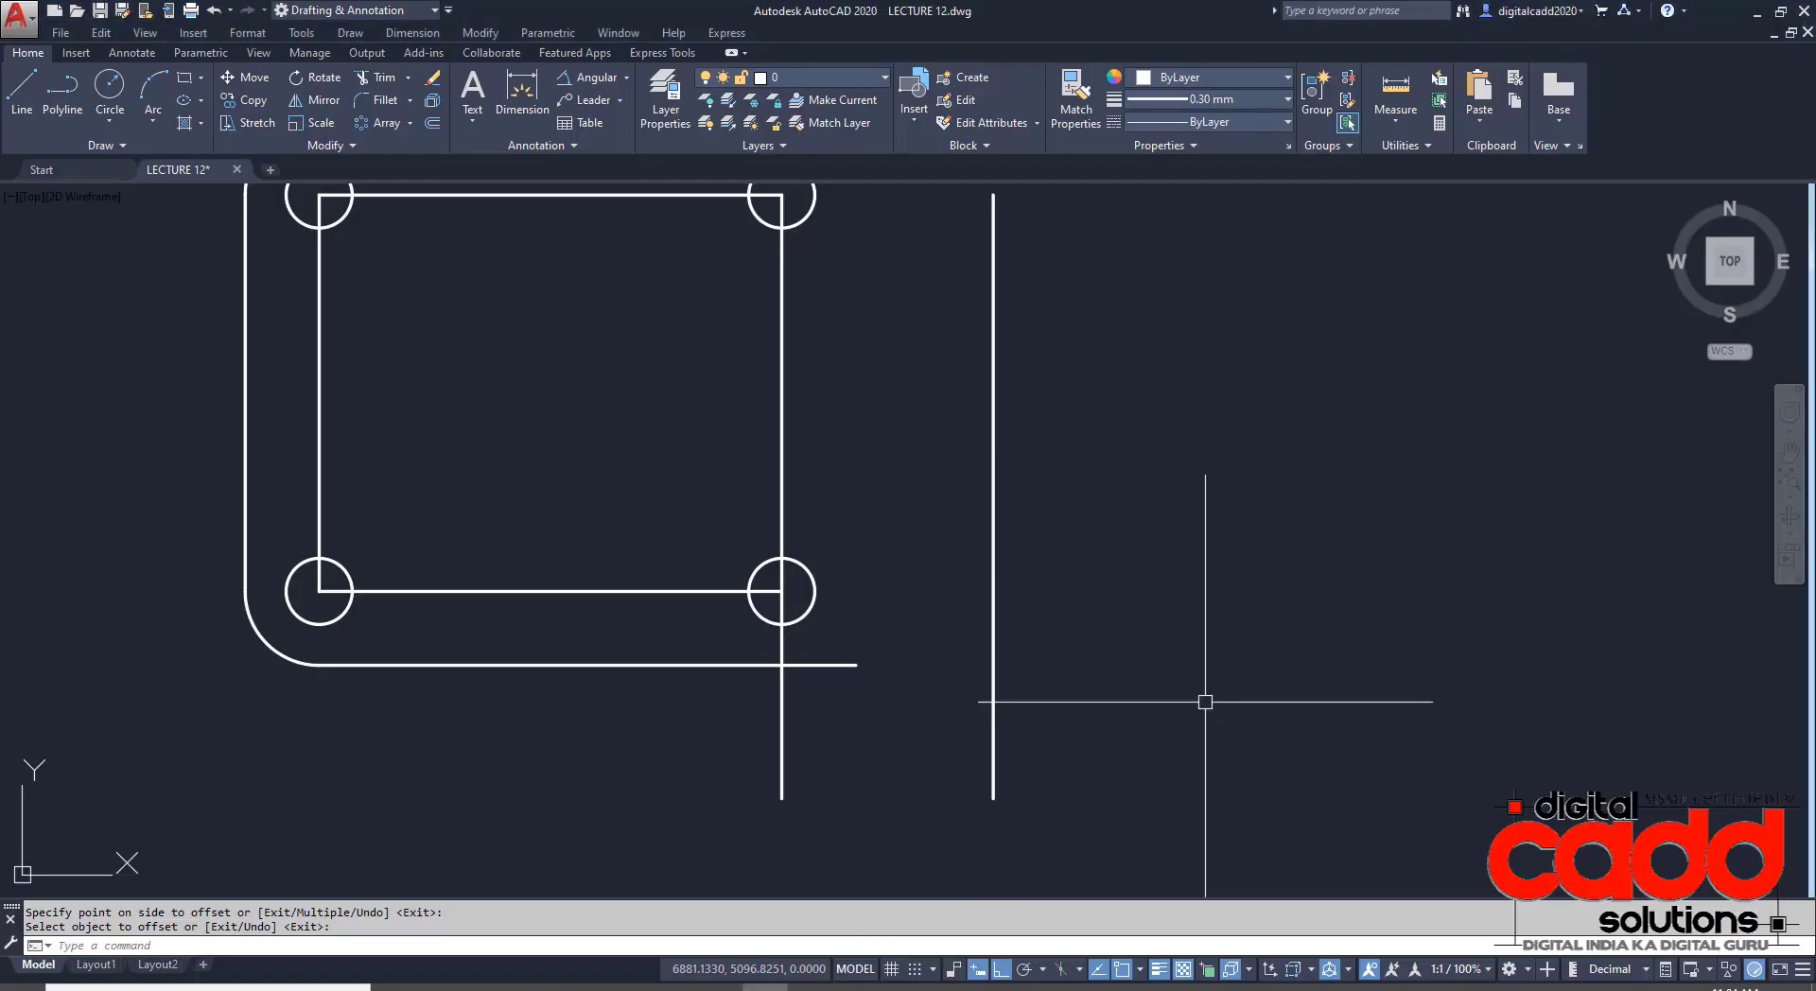
pyautogui.write('l')
pyautogui.press('Return')
pyautogui.click(782, 670)
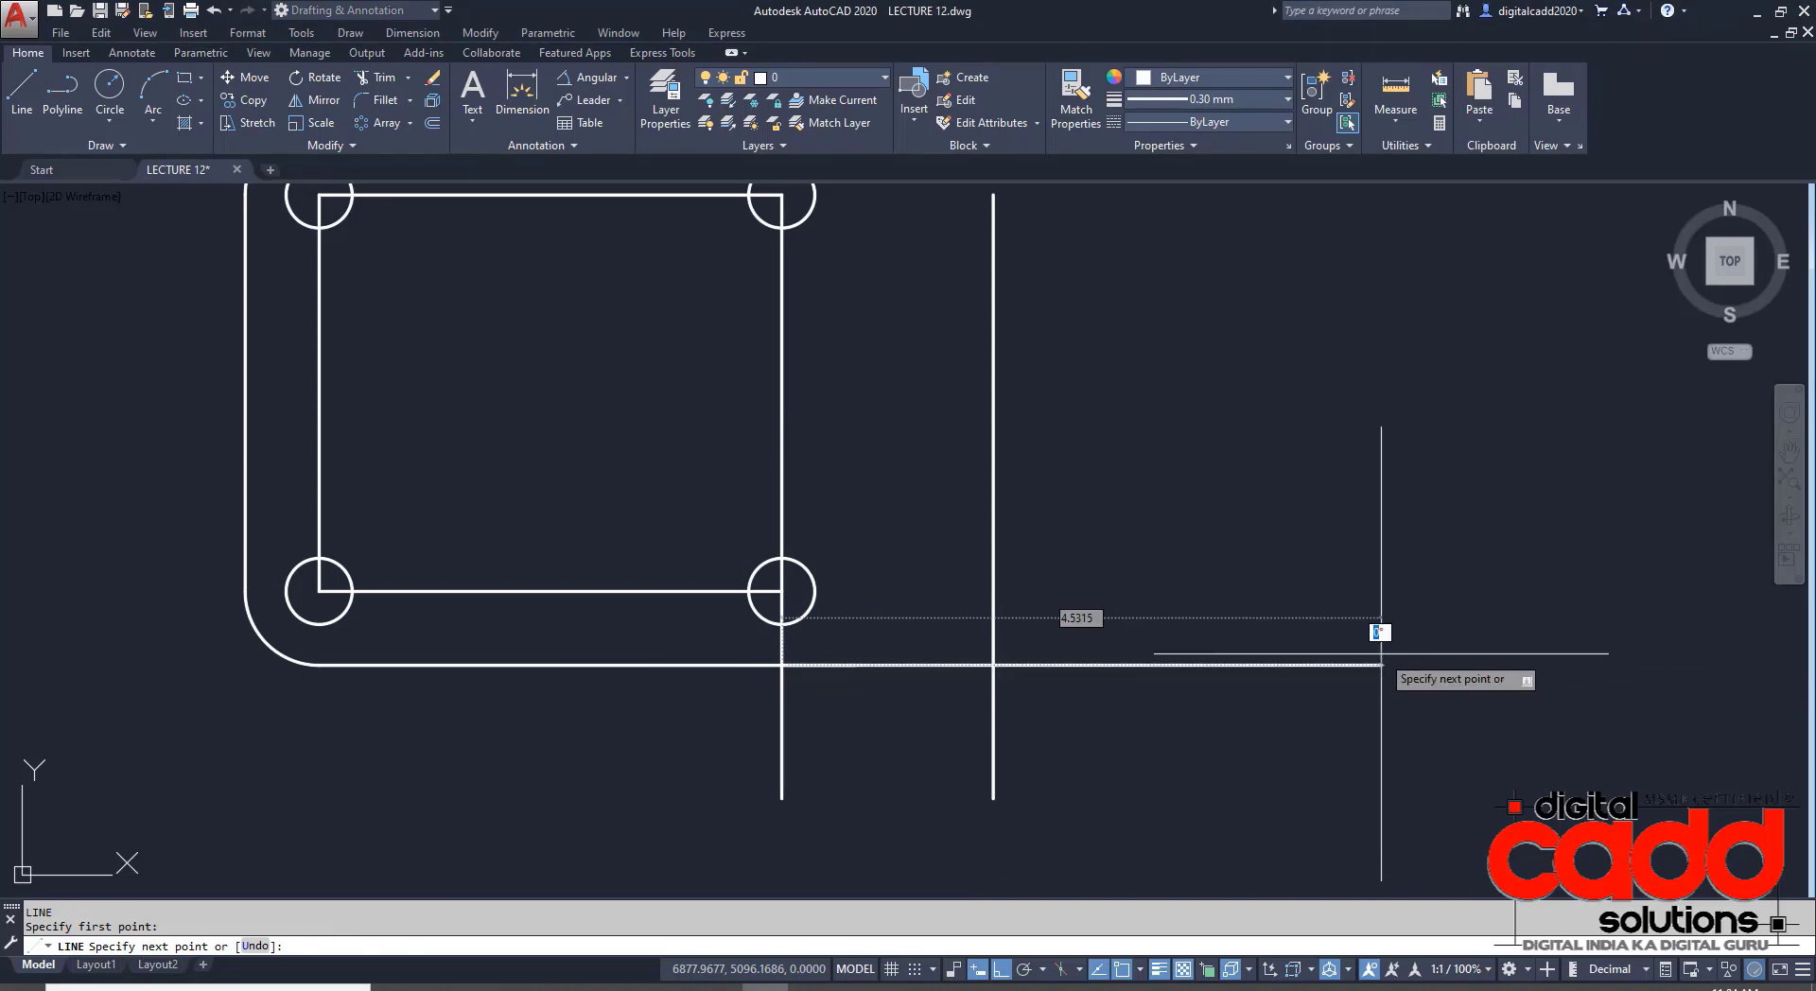
pyautogui.press('Return')
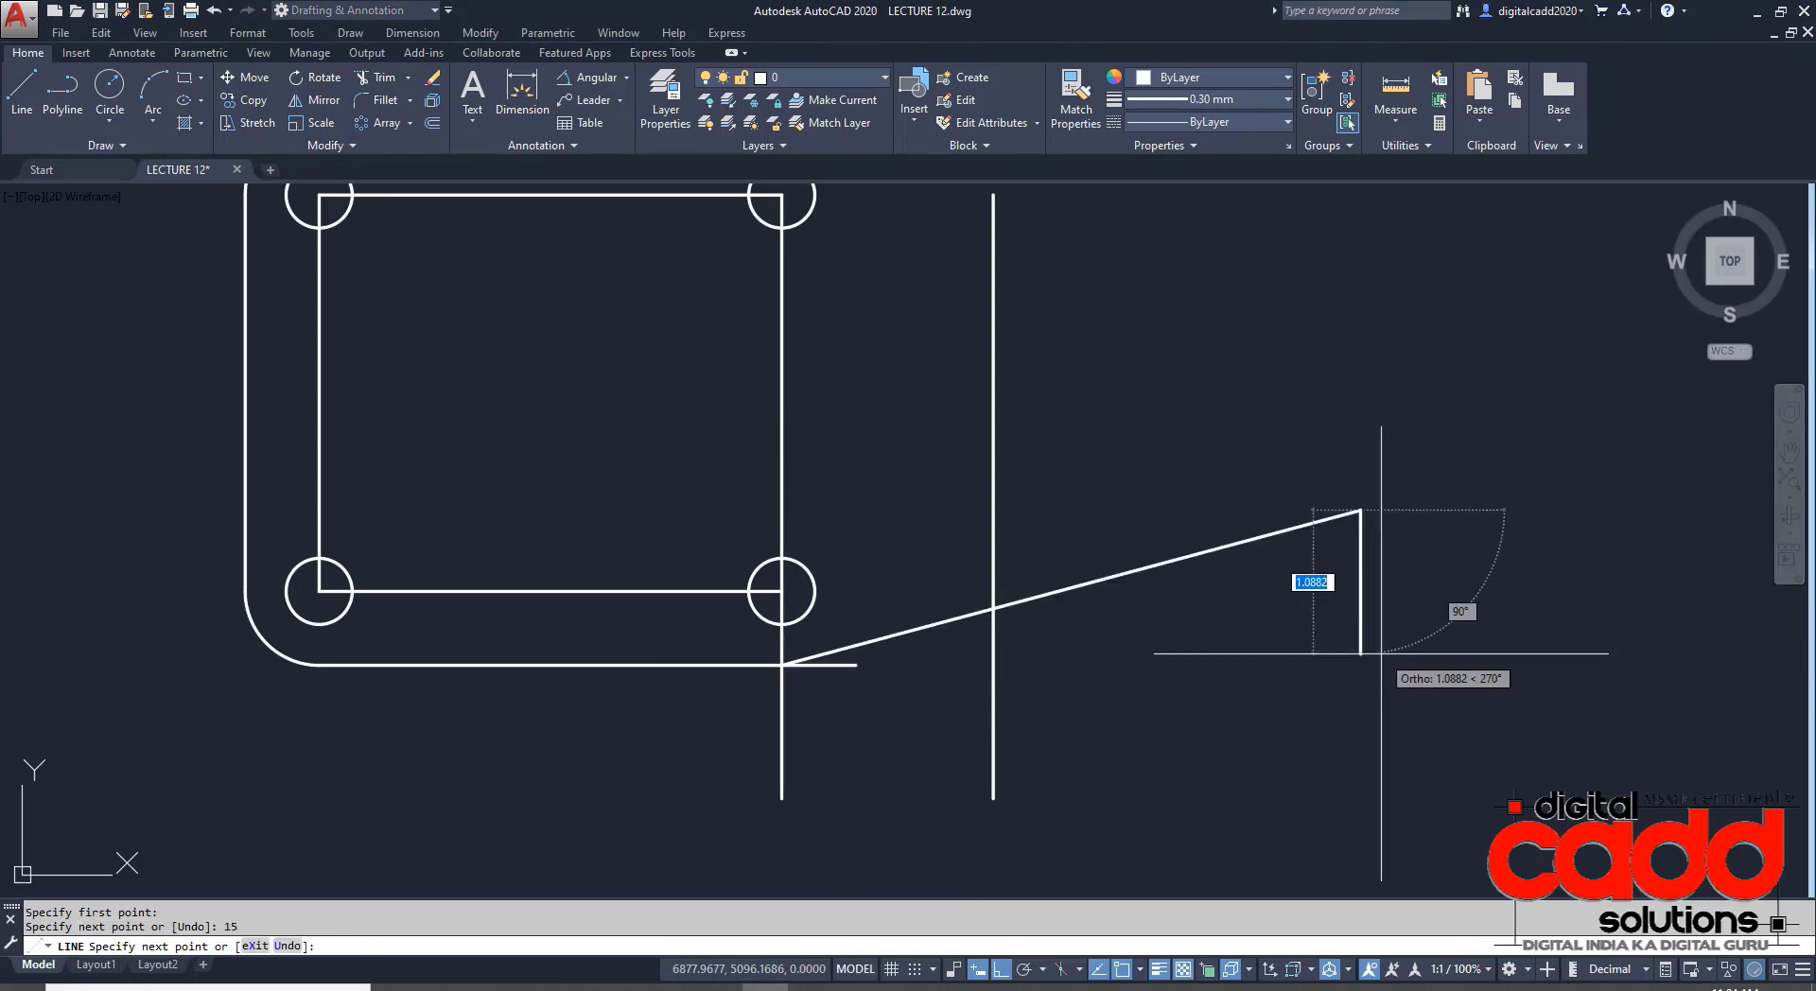
pyautogui.moveTo(1359, 654); pyautogui.dragTo(1135, 686, button='middle')
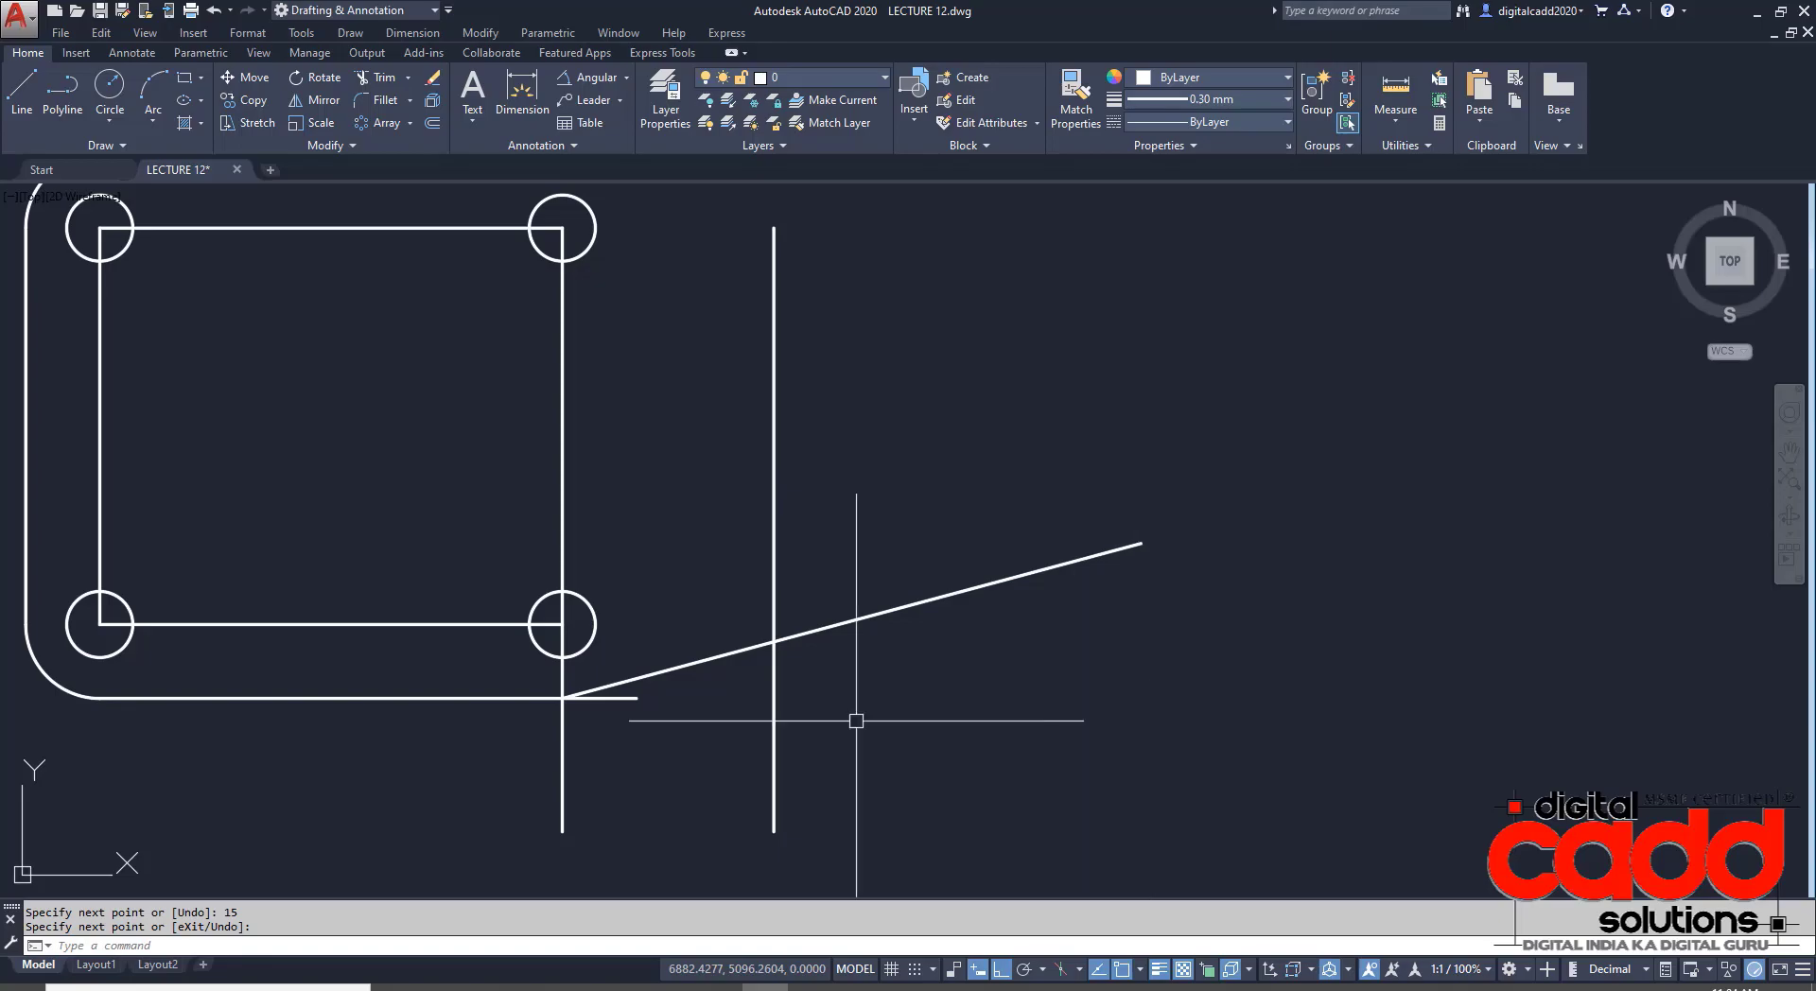
# - Examine the 135° corner in the PDF, temporarily marking the angle value and horizontal and vertical reference lines beside the chamfer
pyautogui.click(534, 987)
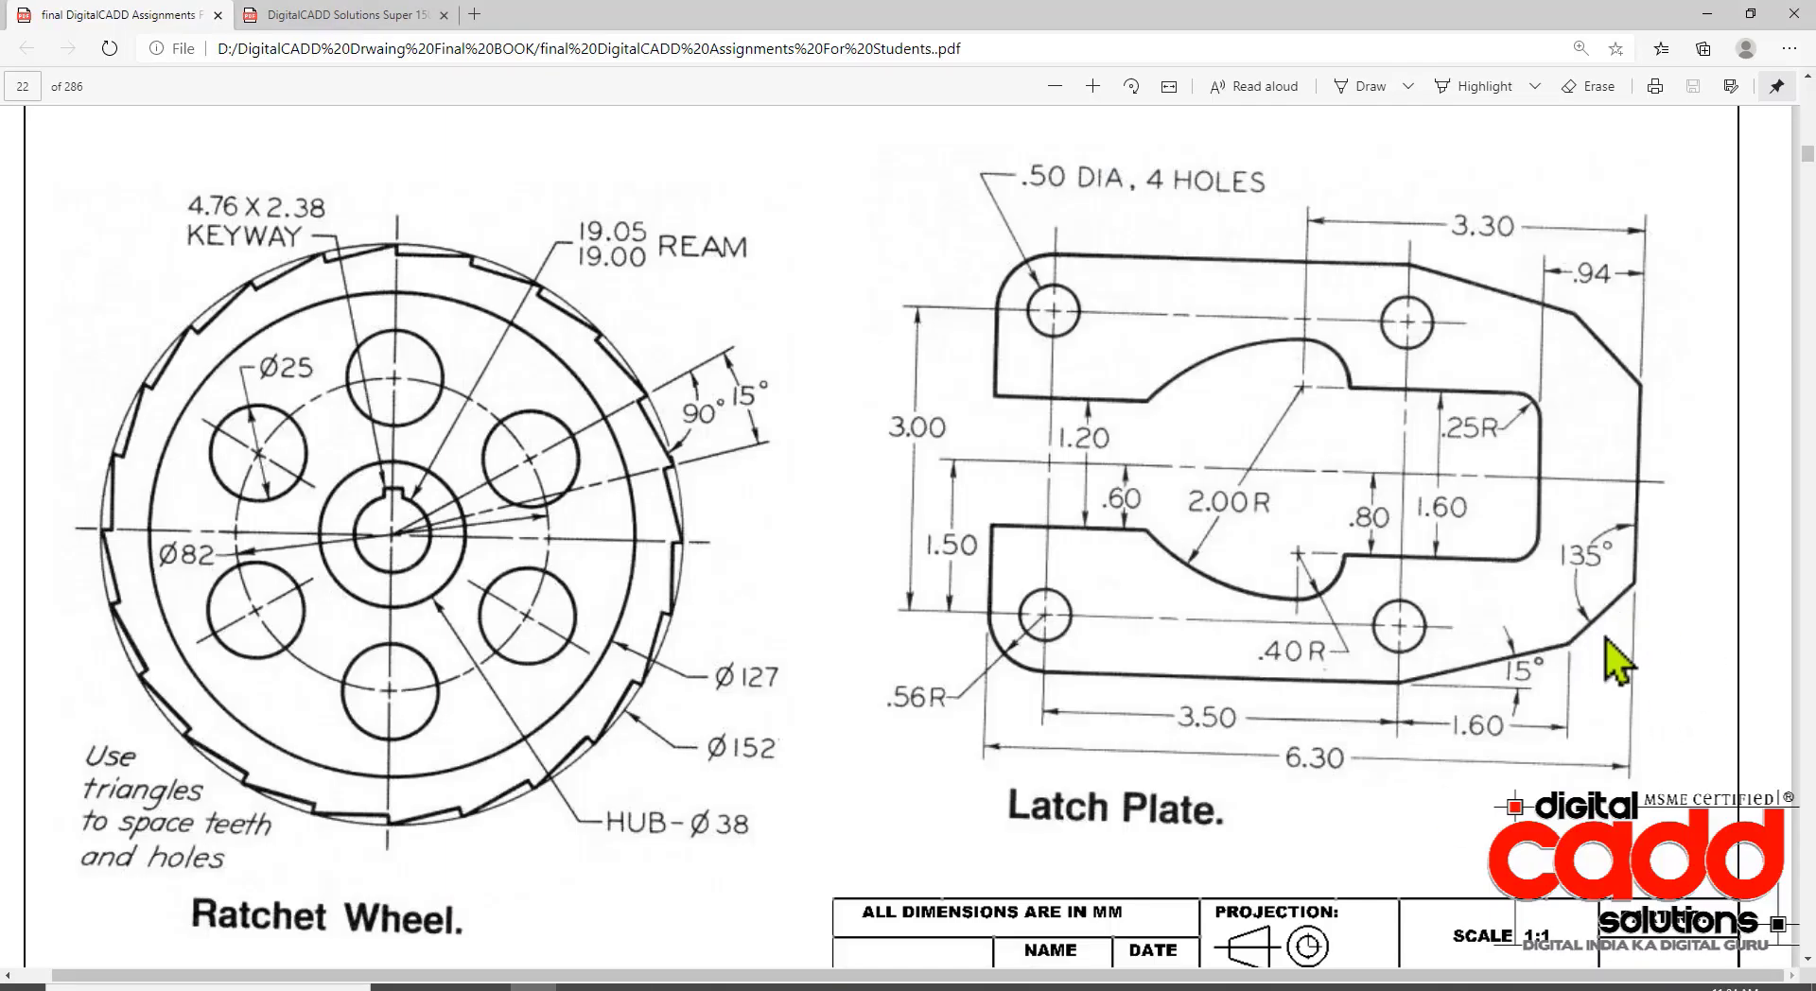
pyautogui.hotkey('ctrl', 'shift', 'd')
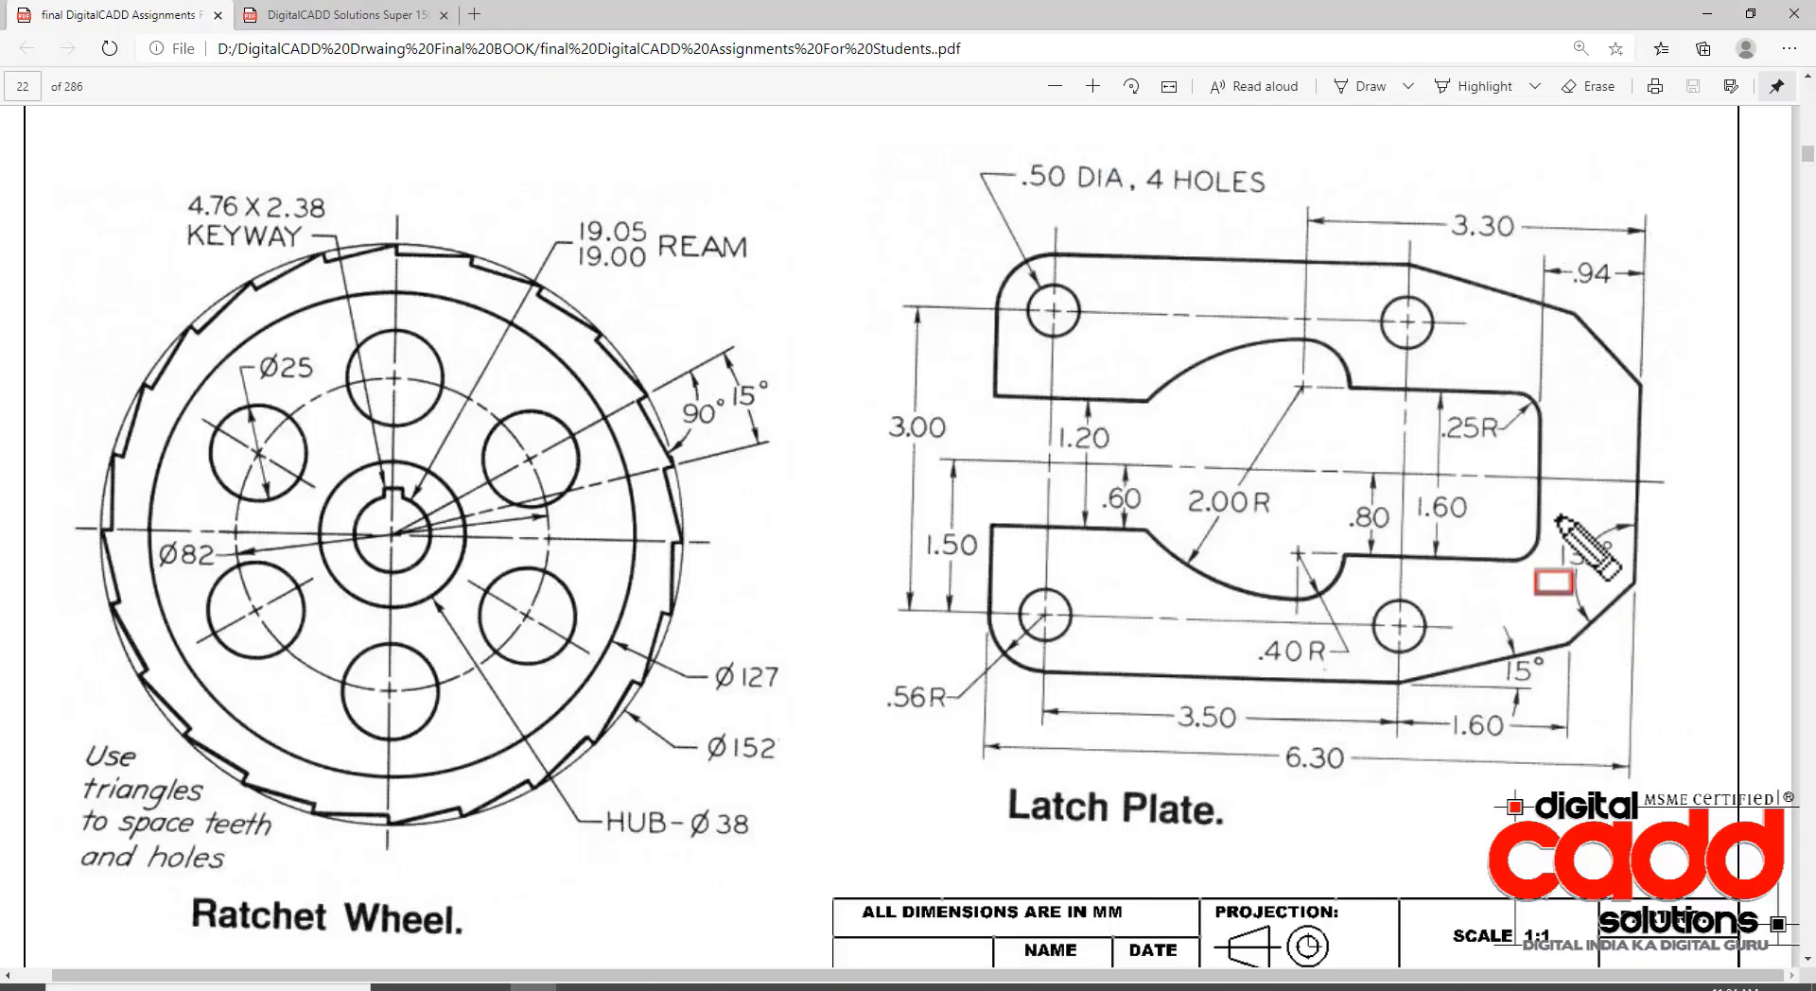
pyautogui.moveTo(1557, 513); pyautogui.dragTo(1619, 588)
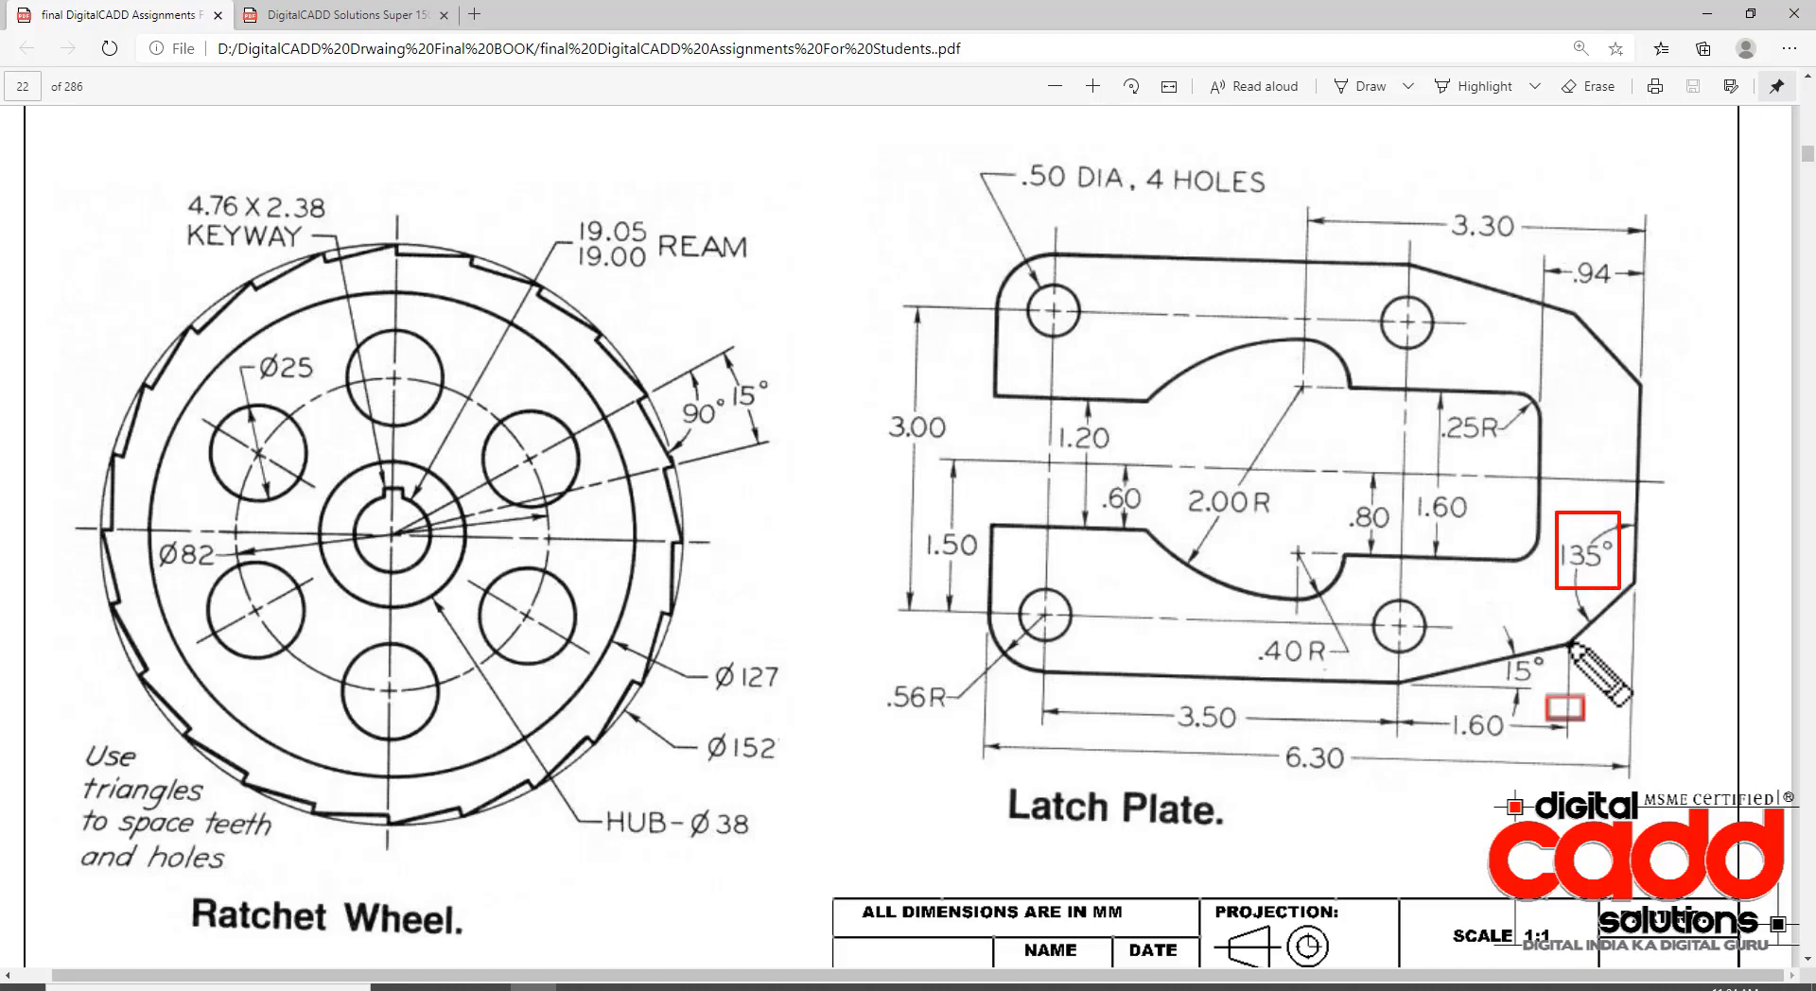
pyautogui.moveTo(1568, 645); pyautogui.dragTo(1703, 643)
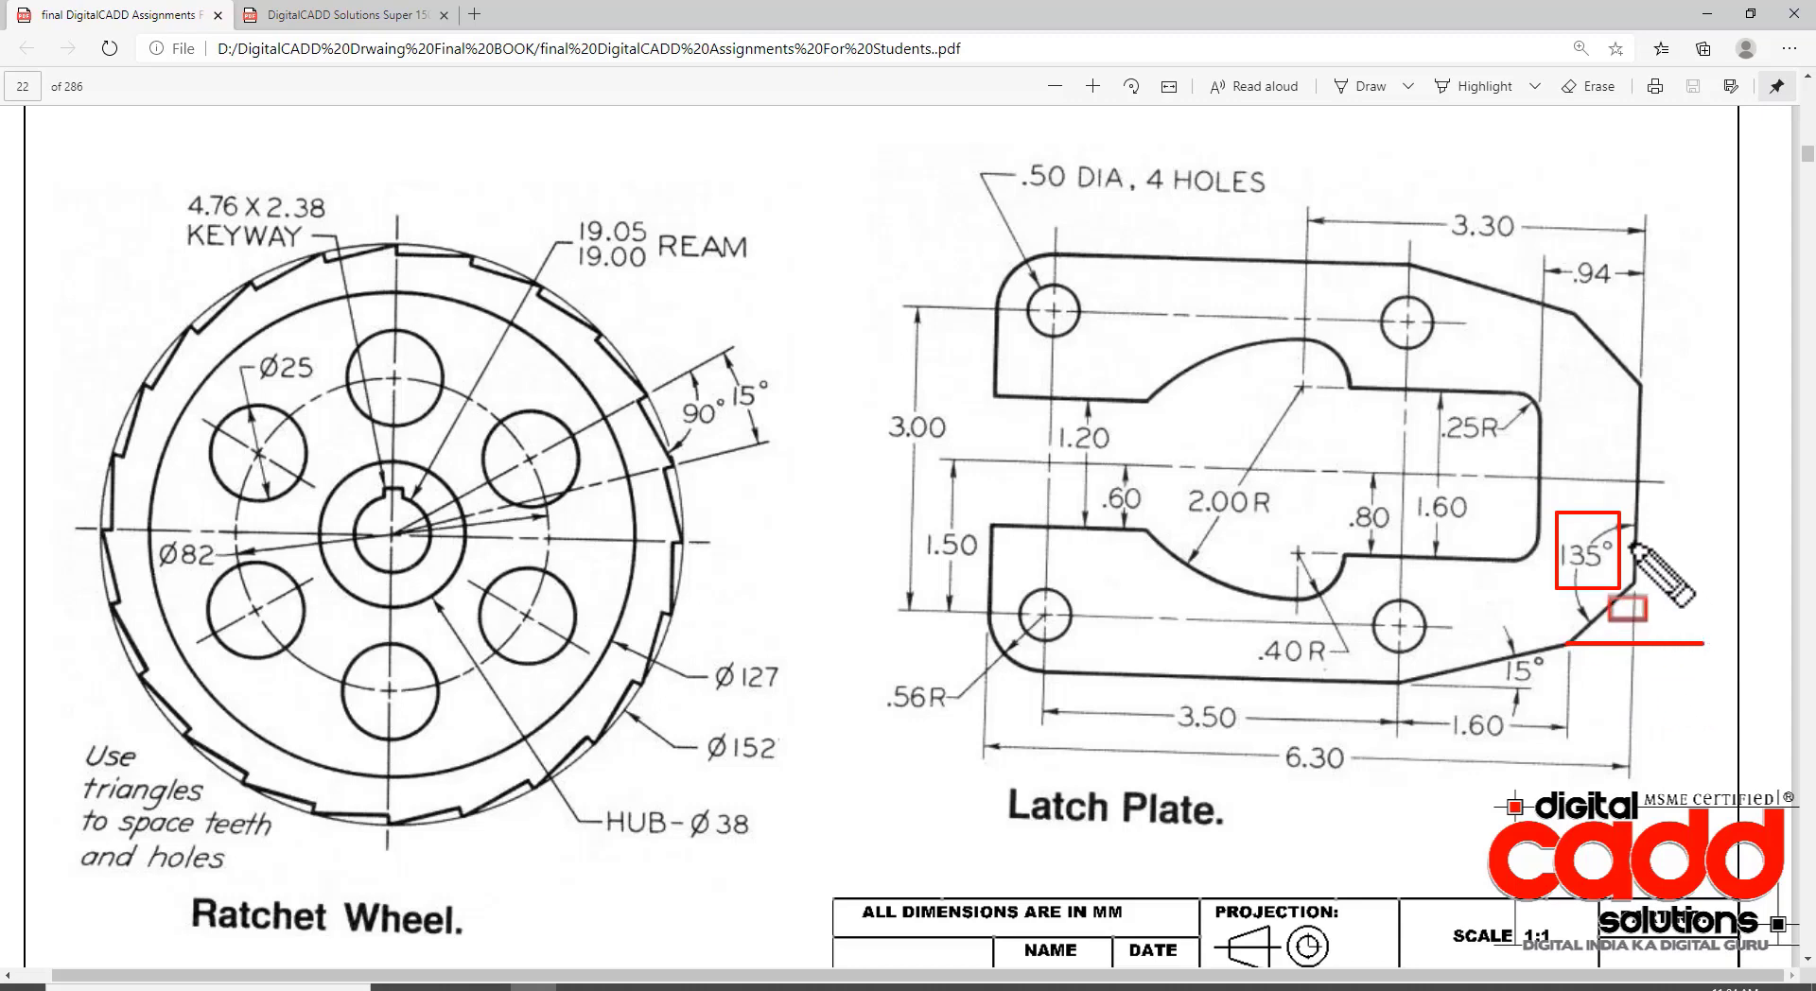
pyautogui.moveTo(1634, 498); pyautogui.dragTo(1634, 651)
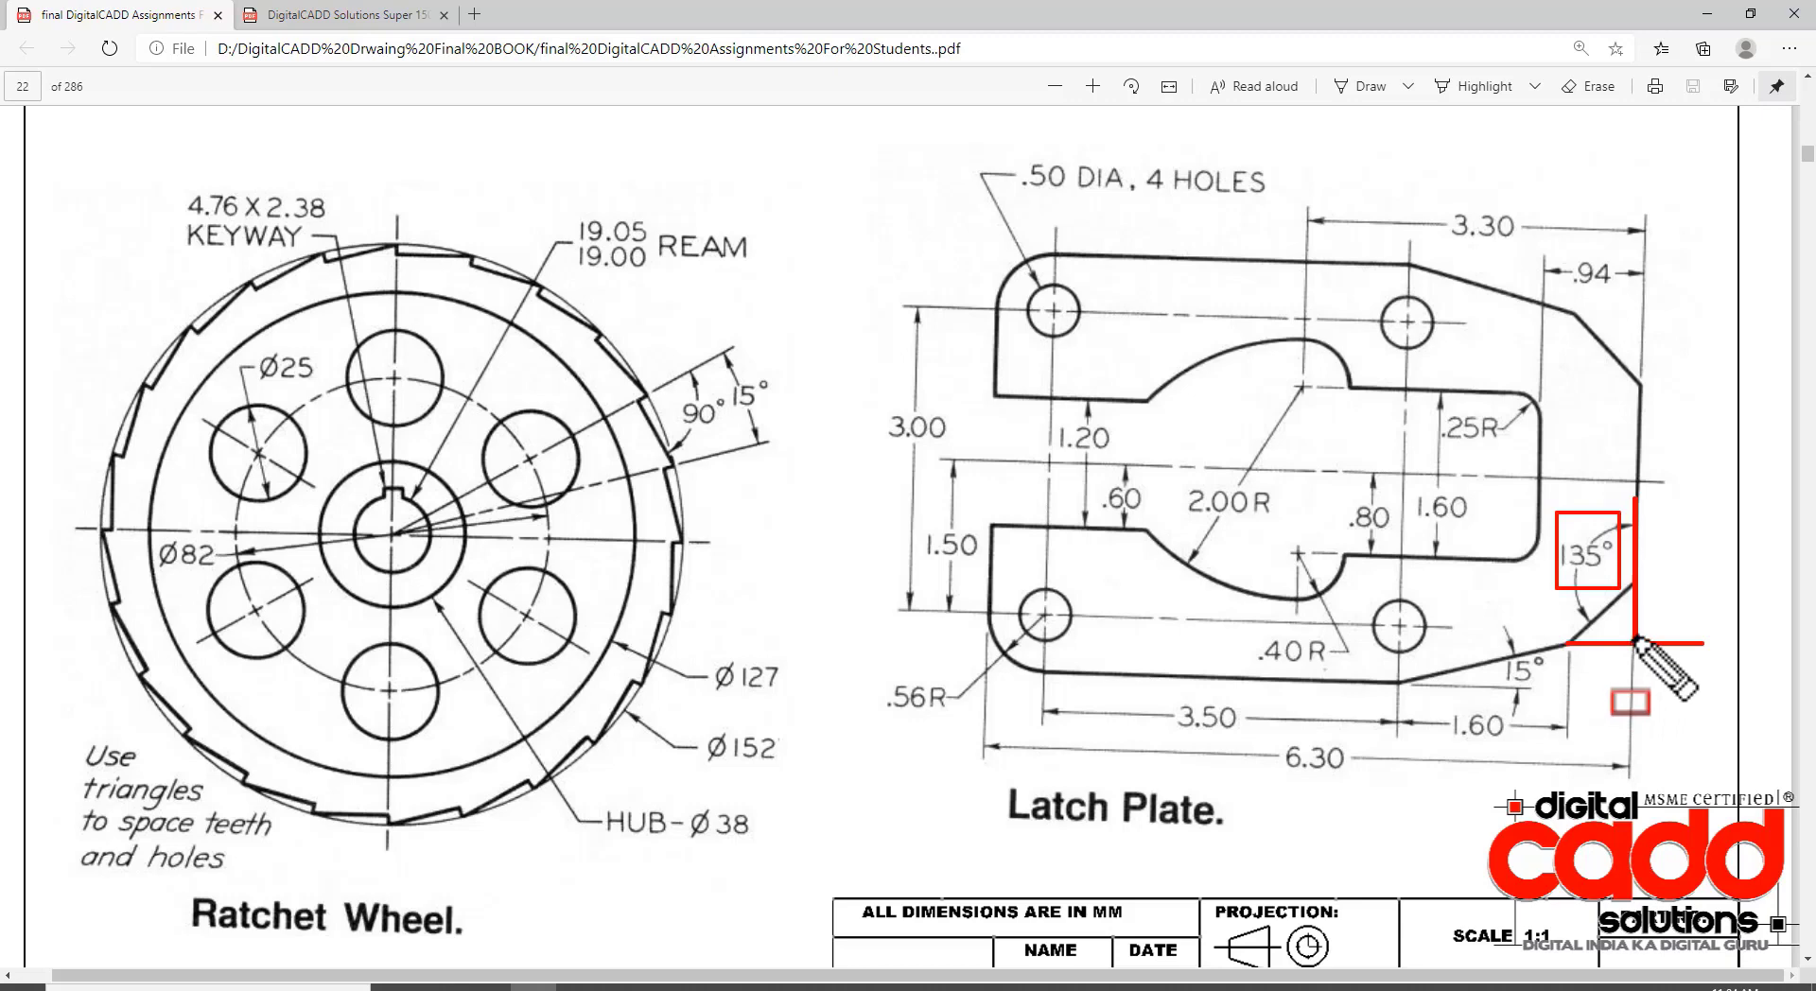
pyautogui.moveTo(1634, 646); pyautogui.dragTo(1635, 735)
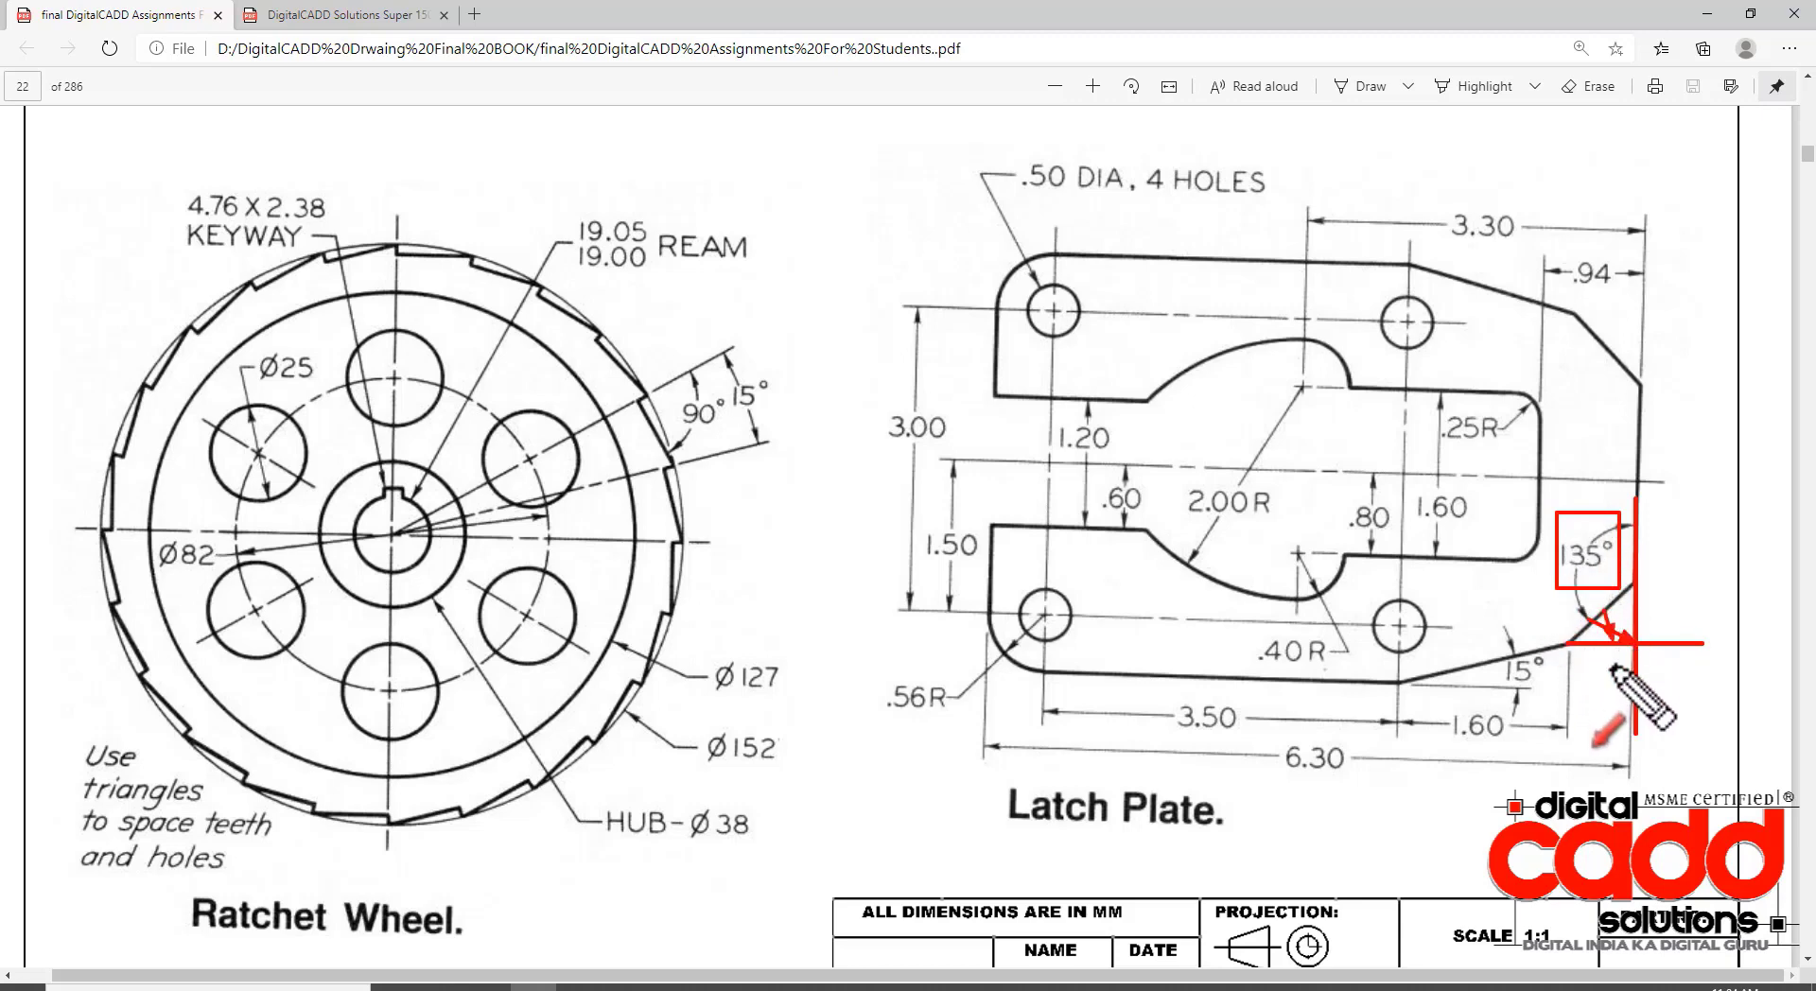
pyautogui.press('Escape')
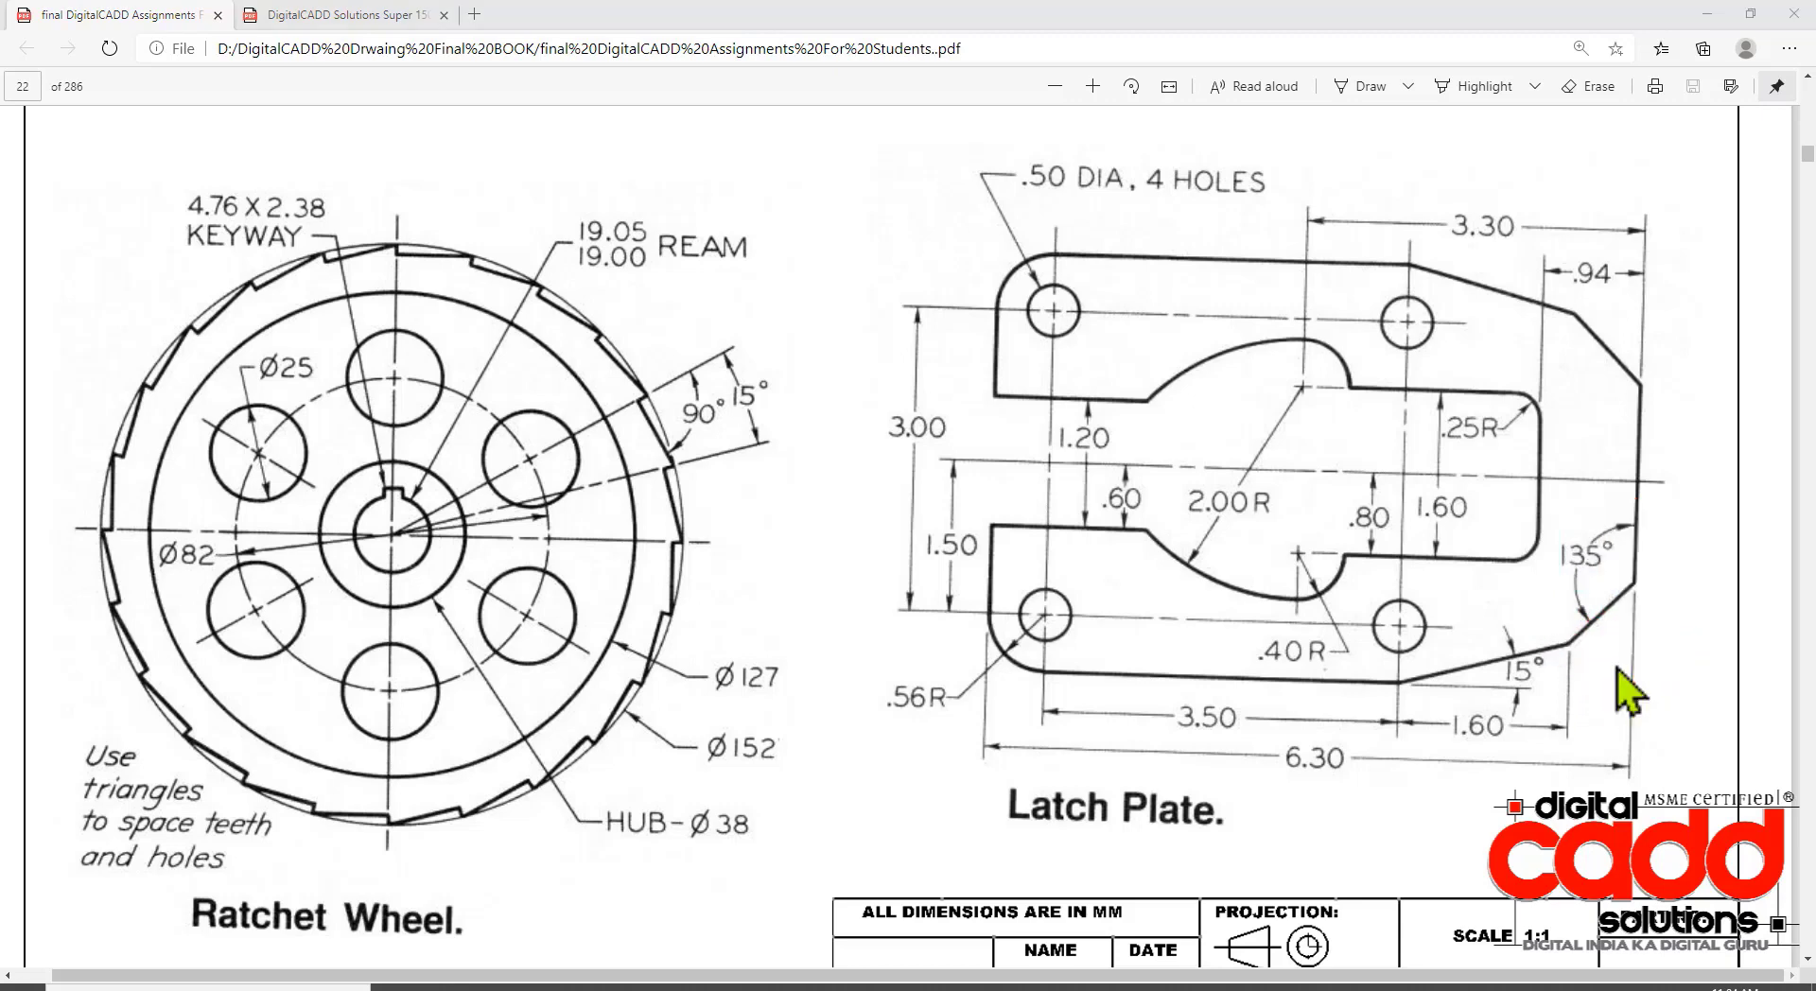
# - Draw a 45° line about 3.5 long up to the right from the intersection of the 15° line and the offset vertical
pyautogui.click(804, 981)
pyautogui.write('L')
pyautogui.press('Return')
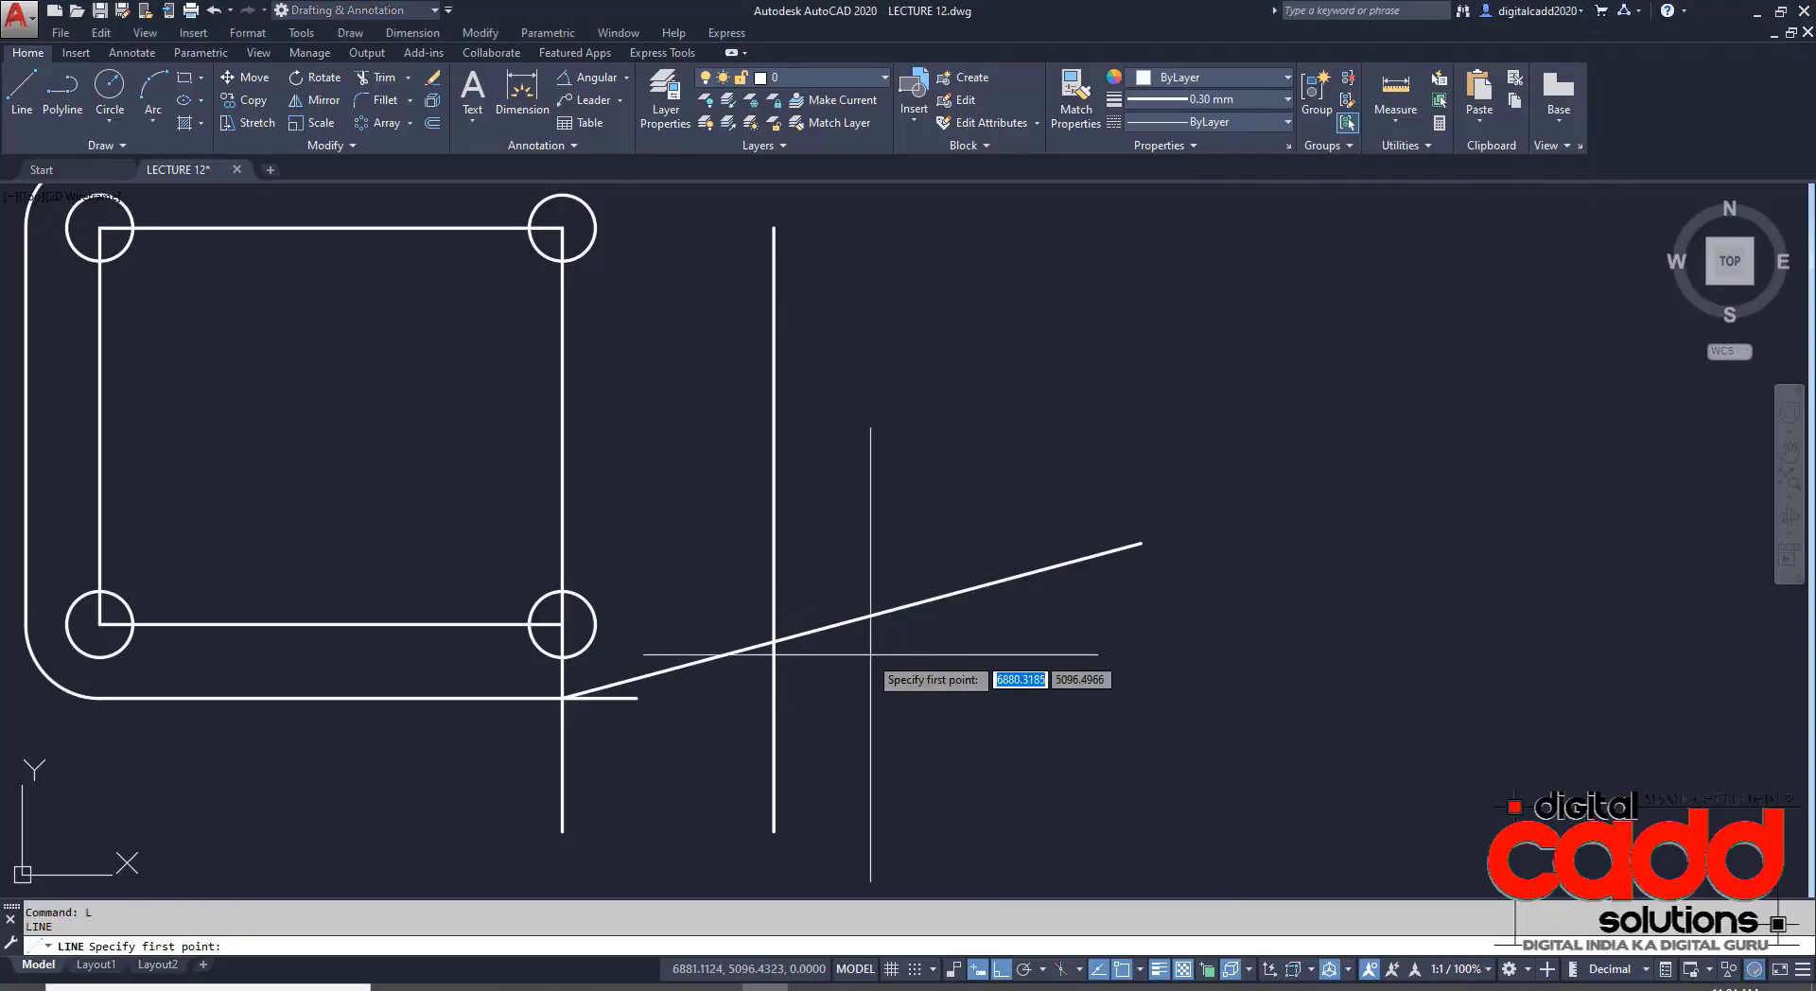
pyautogui.click(773, 642)
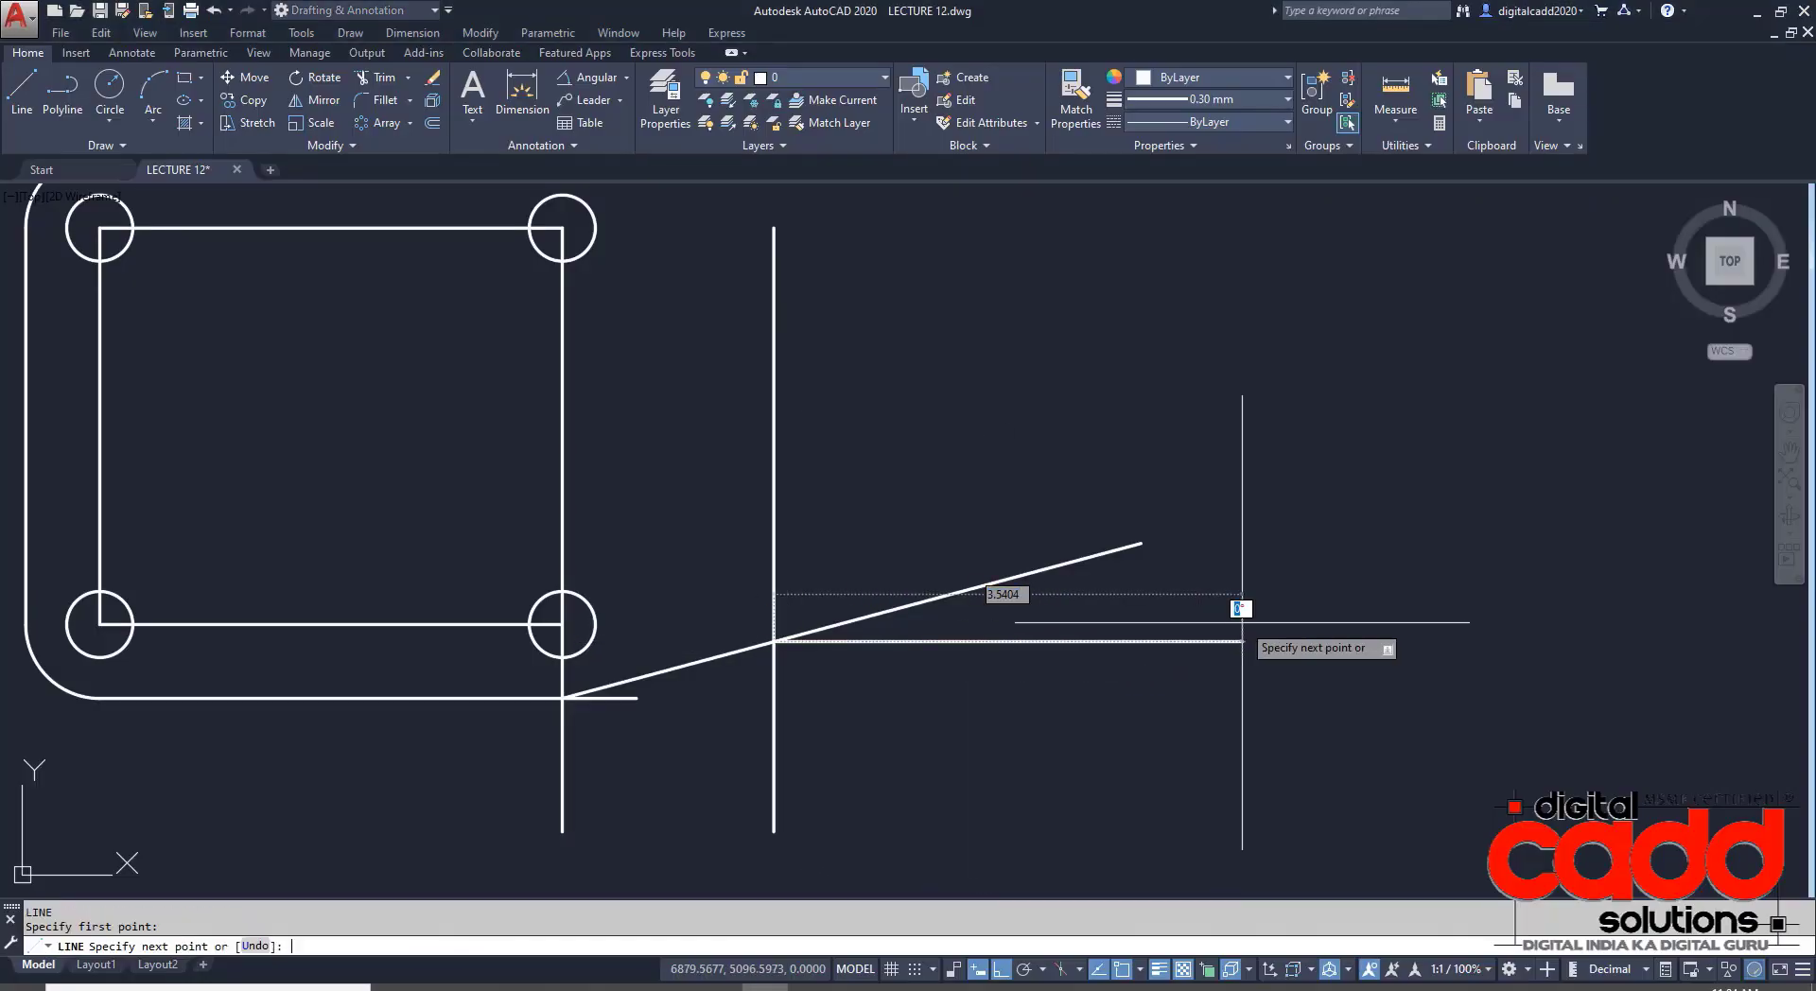
pyautogui.press('Return')
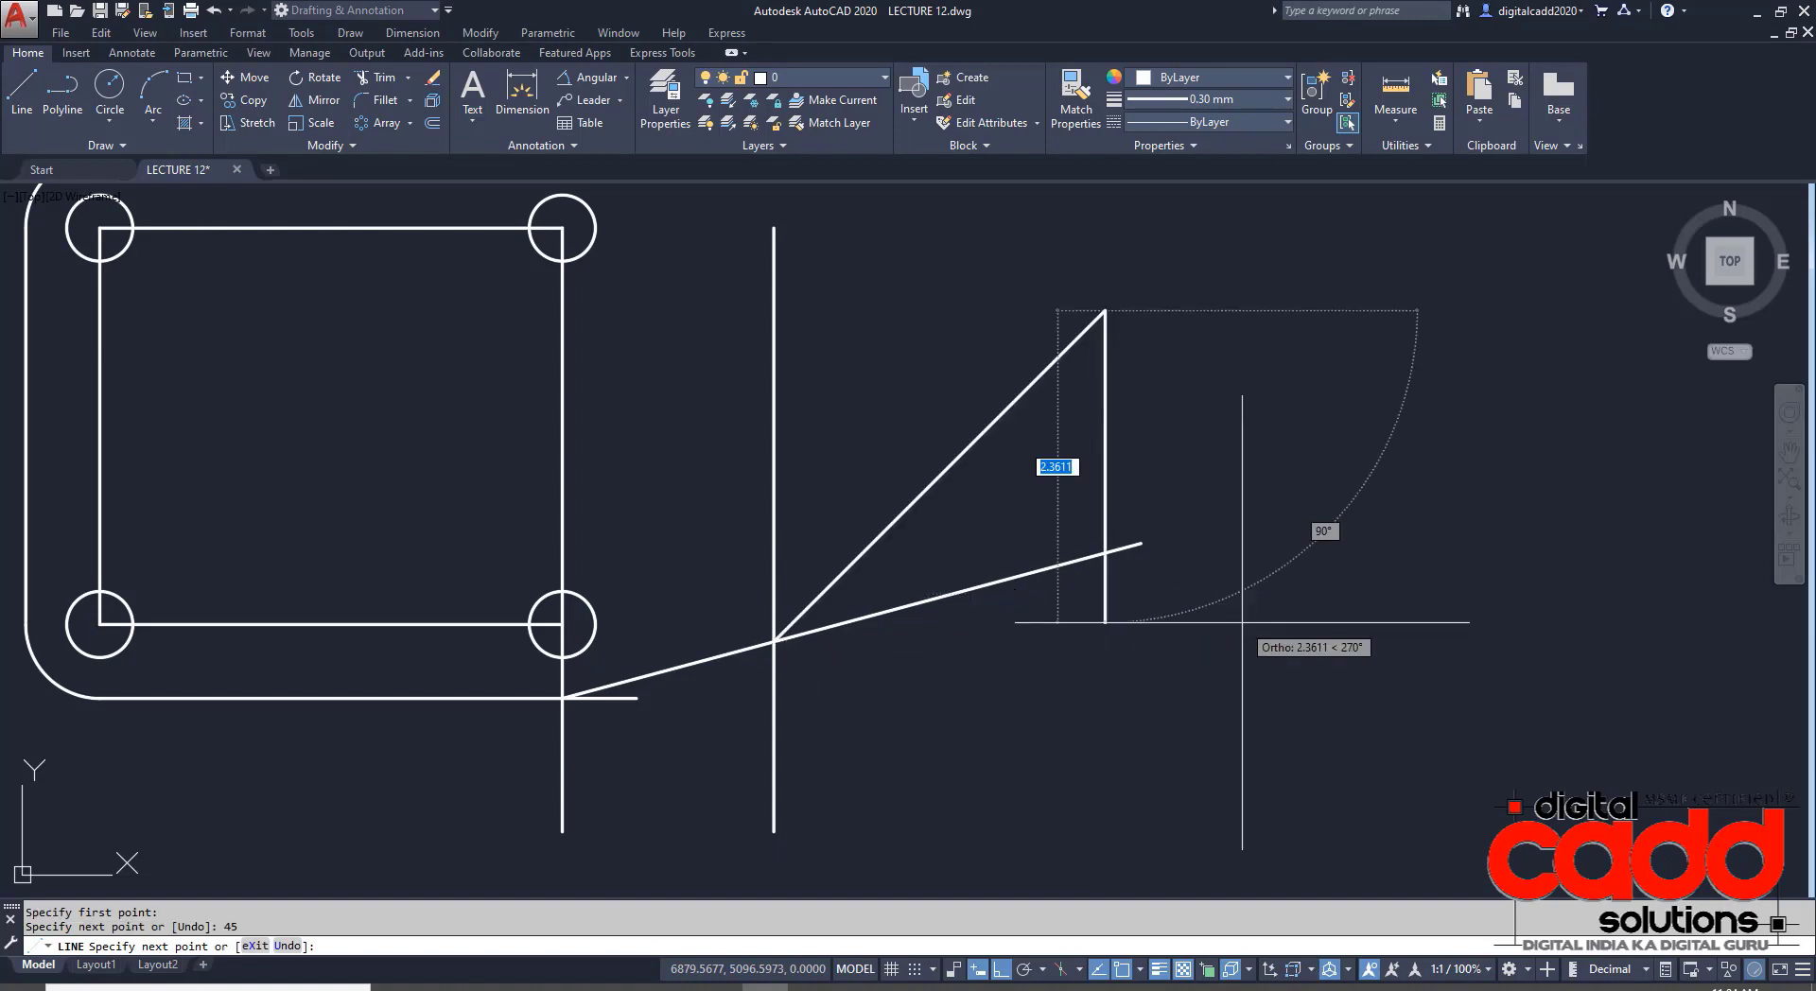
pyautogui.press('Return')
pyautogui.moveTo(965, 628)
pyautogui.mouseDown(button='middle')
pyautogui.moveTo(1125, 584)
pyautogui.moveTo(1305, 677)
pyautogui.mouseUp(button='middle')
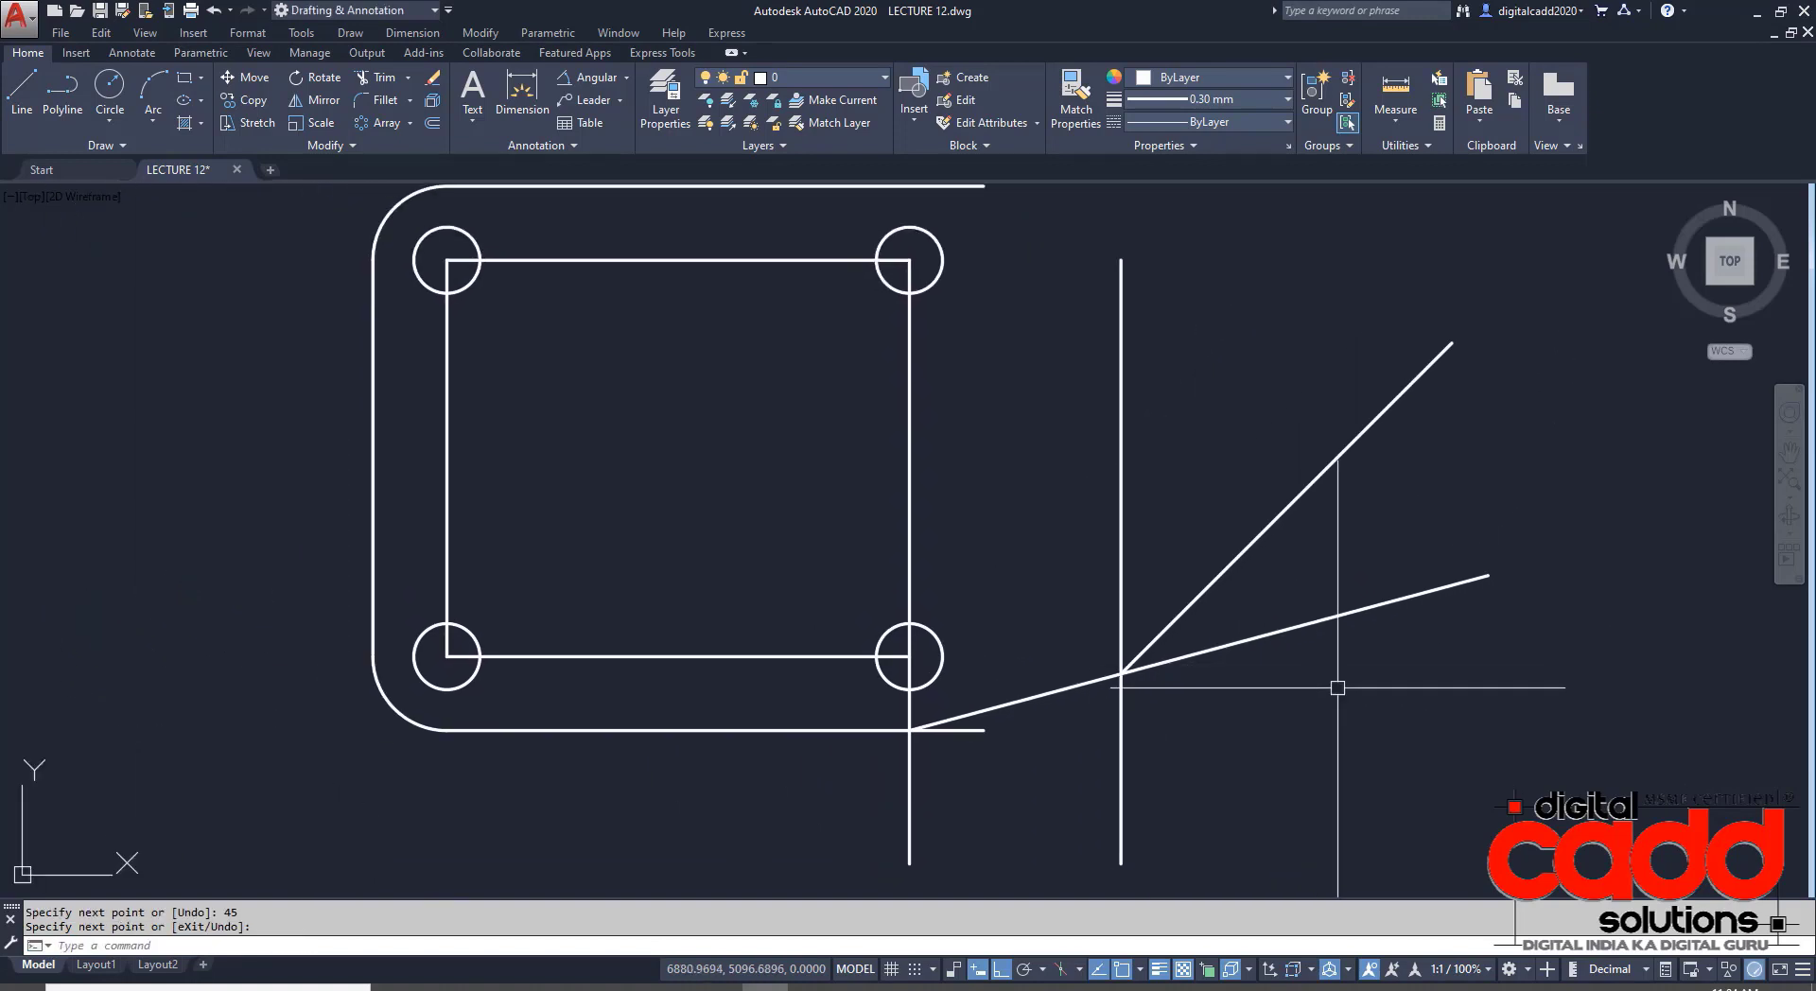
# - Check the latch plate's overall length in the PDF and offset the outline's left vertical edge 6.30 to the right
pyautogui.click(534, 989)
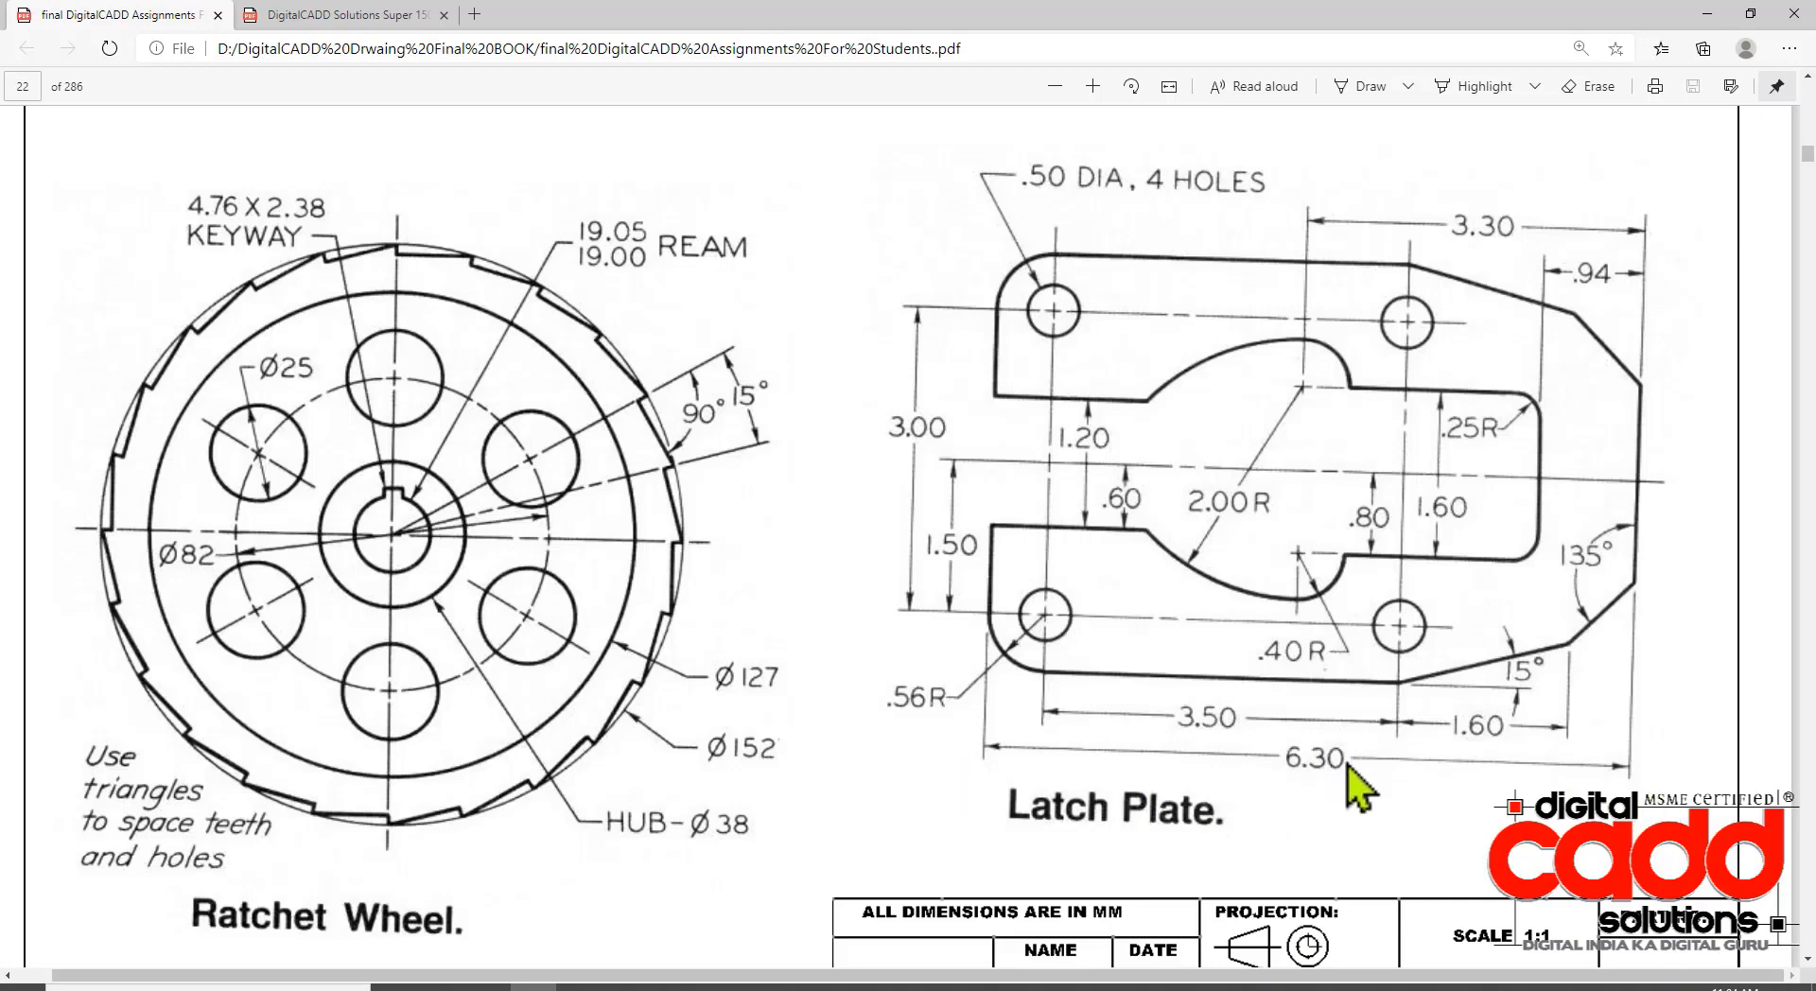
pyautogui.click(765, 989)
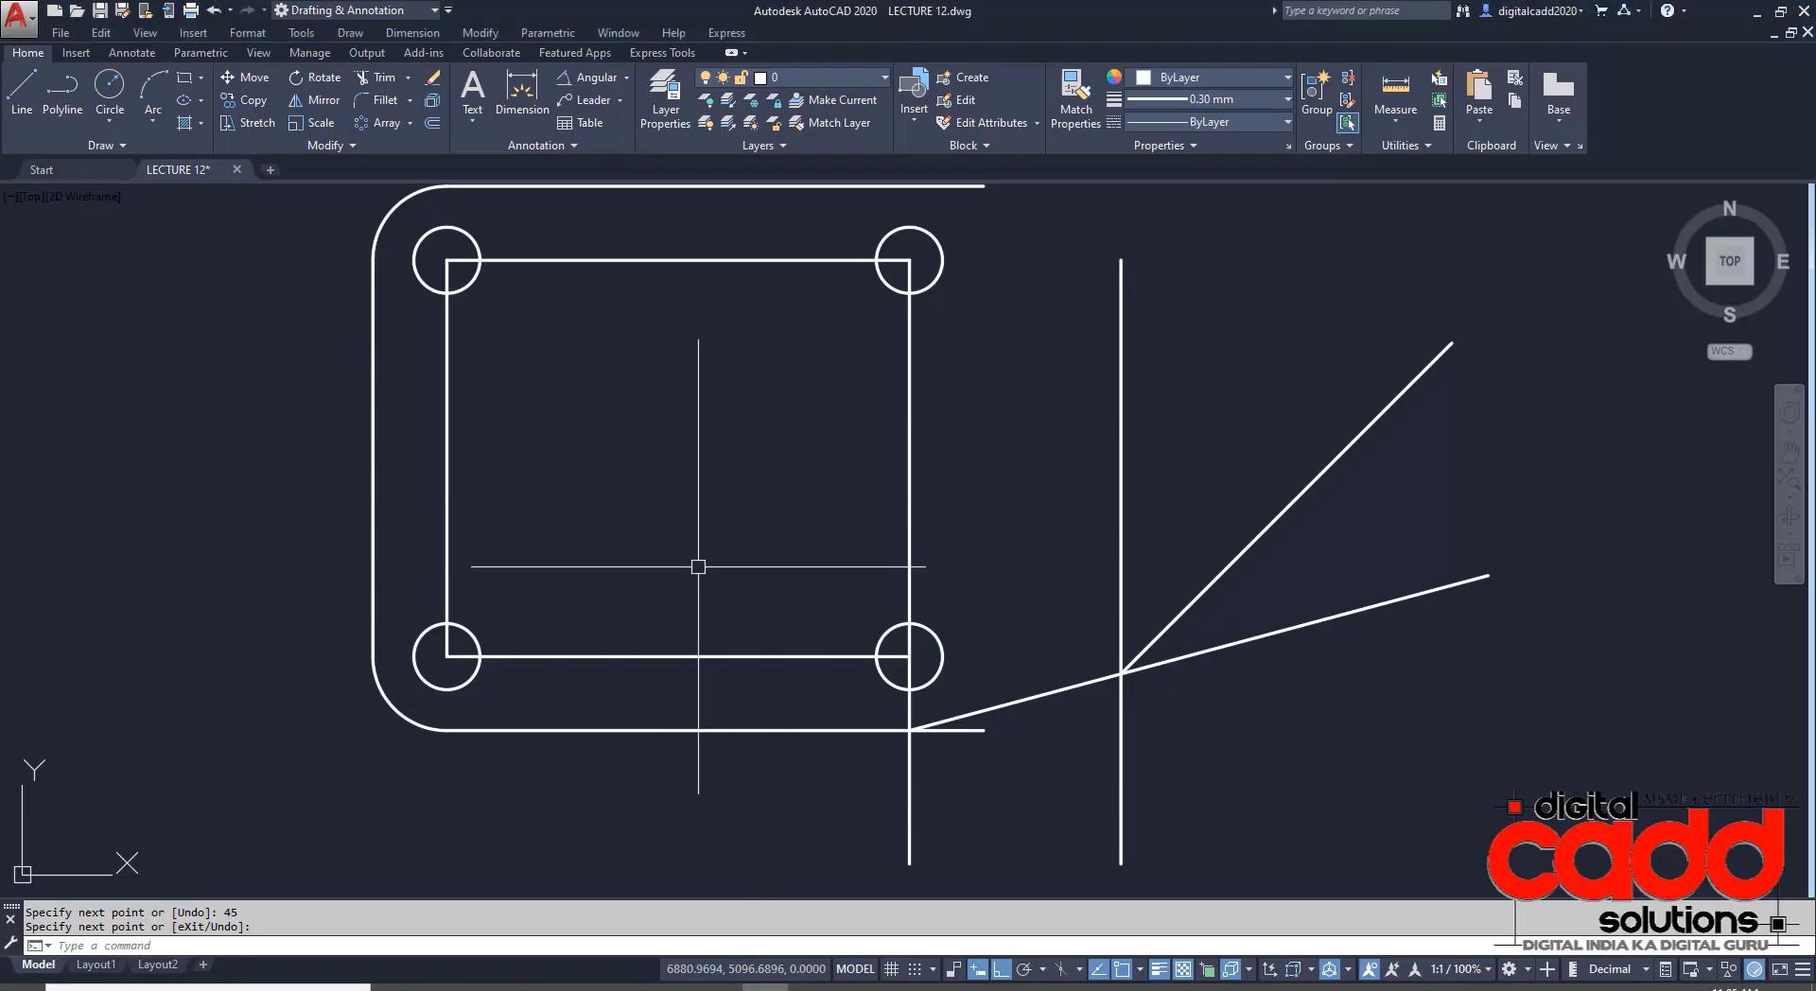
pyautogui.write('O')
pyautogui.press('Return')
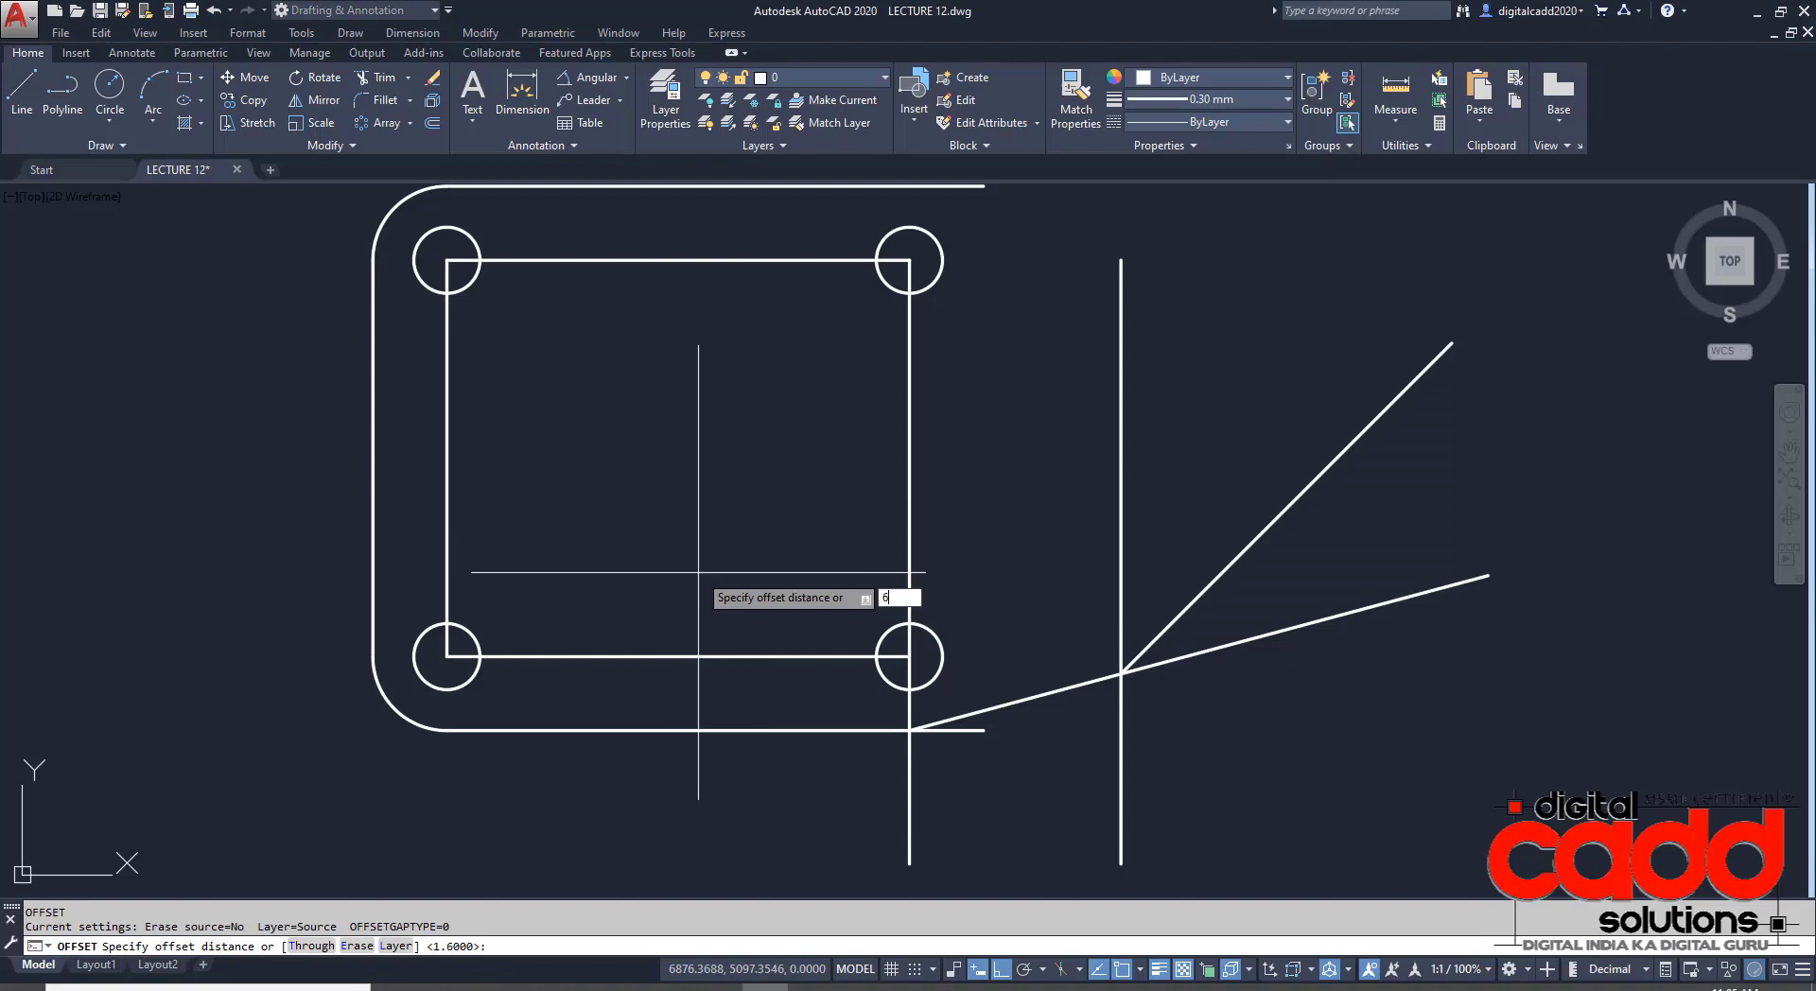
pyautogui.write('6.30')
pyautogui.press('Return')
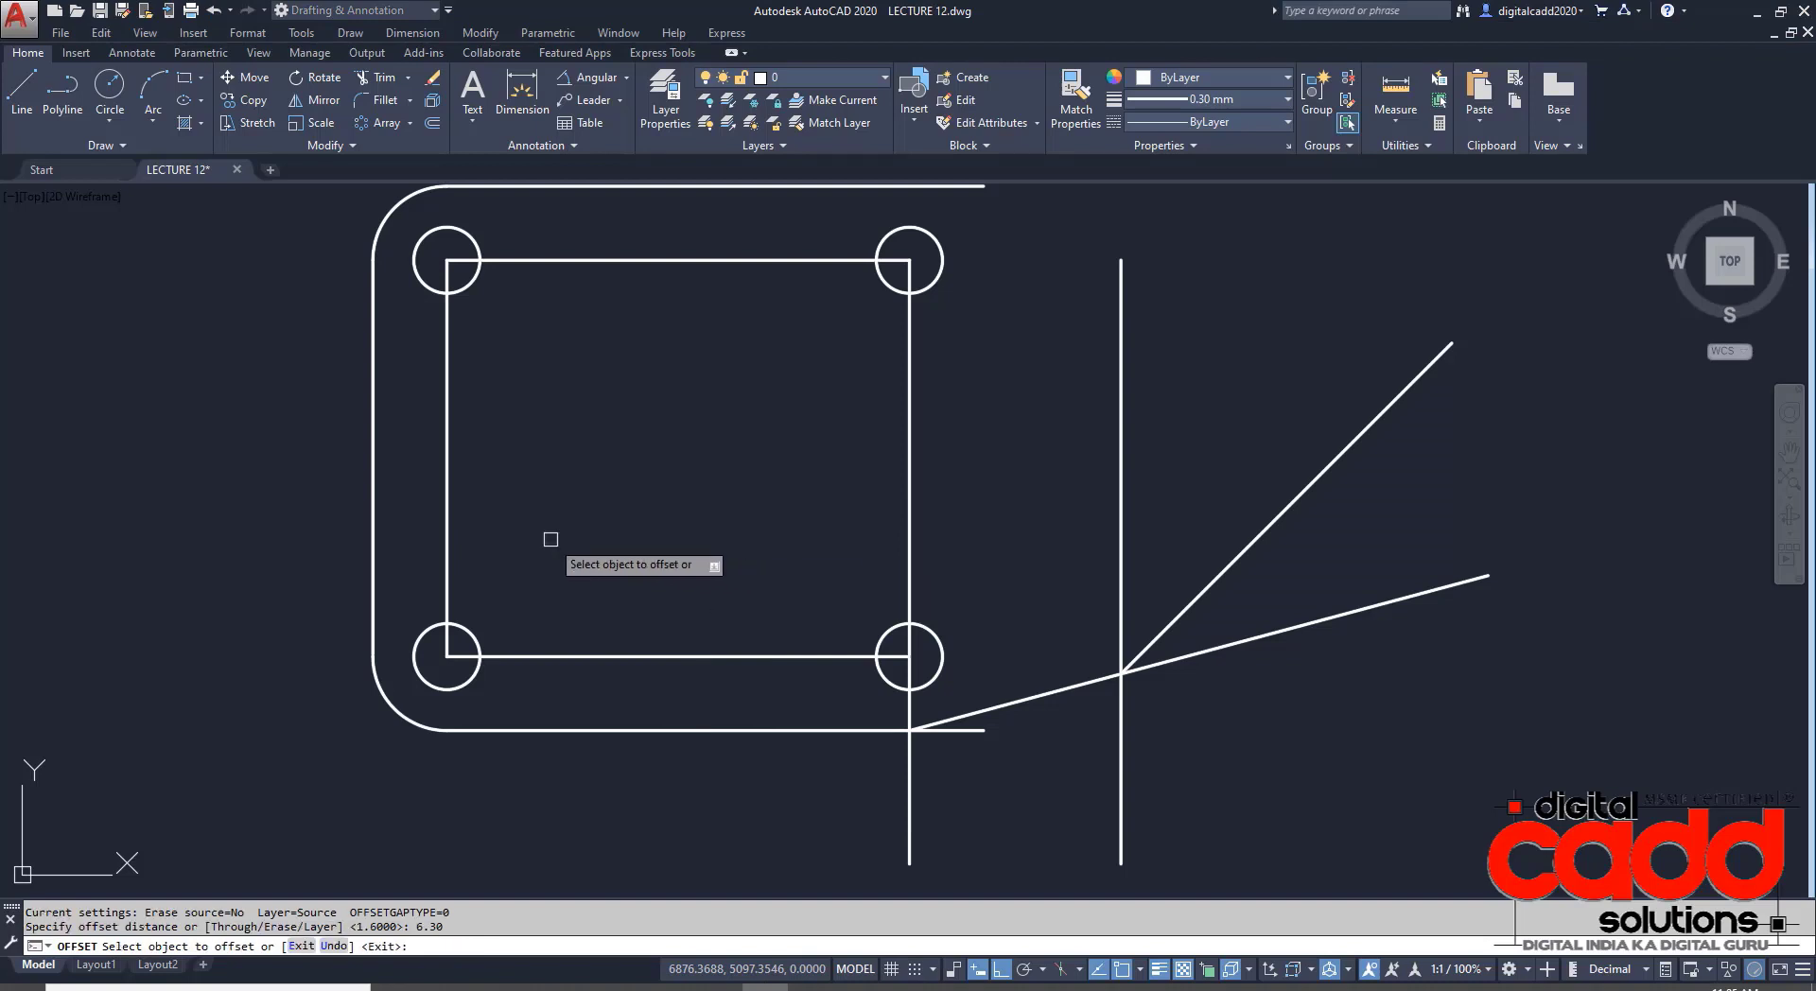
pyautogui.click(374, 473)
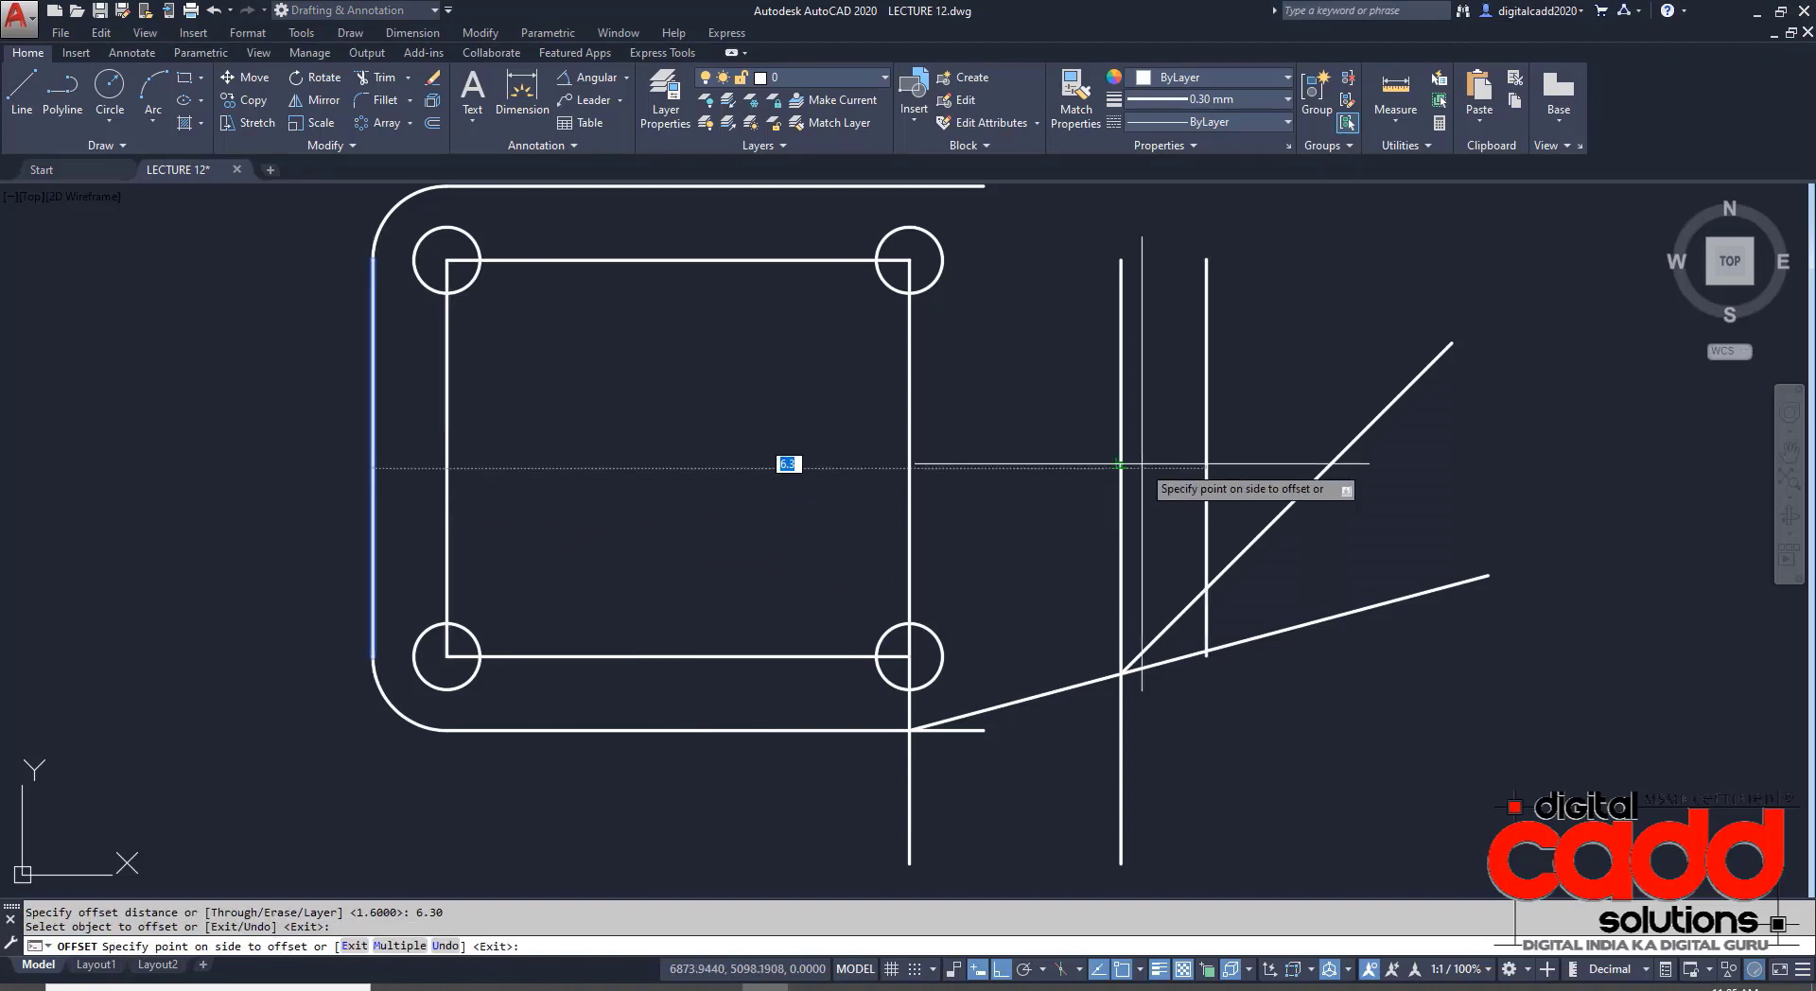
pyautogui.click(1284, 418)
pyautogui.press('Return')
# - Trim the 45° line, the 6.30 offset vertical, the 15° line and the lower outline's overhang back to their shared corners
pyautogui.moveTo(1350, 776); pyautogui.dragTo(1119, 800, button='middle')
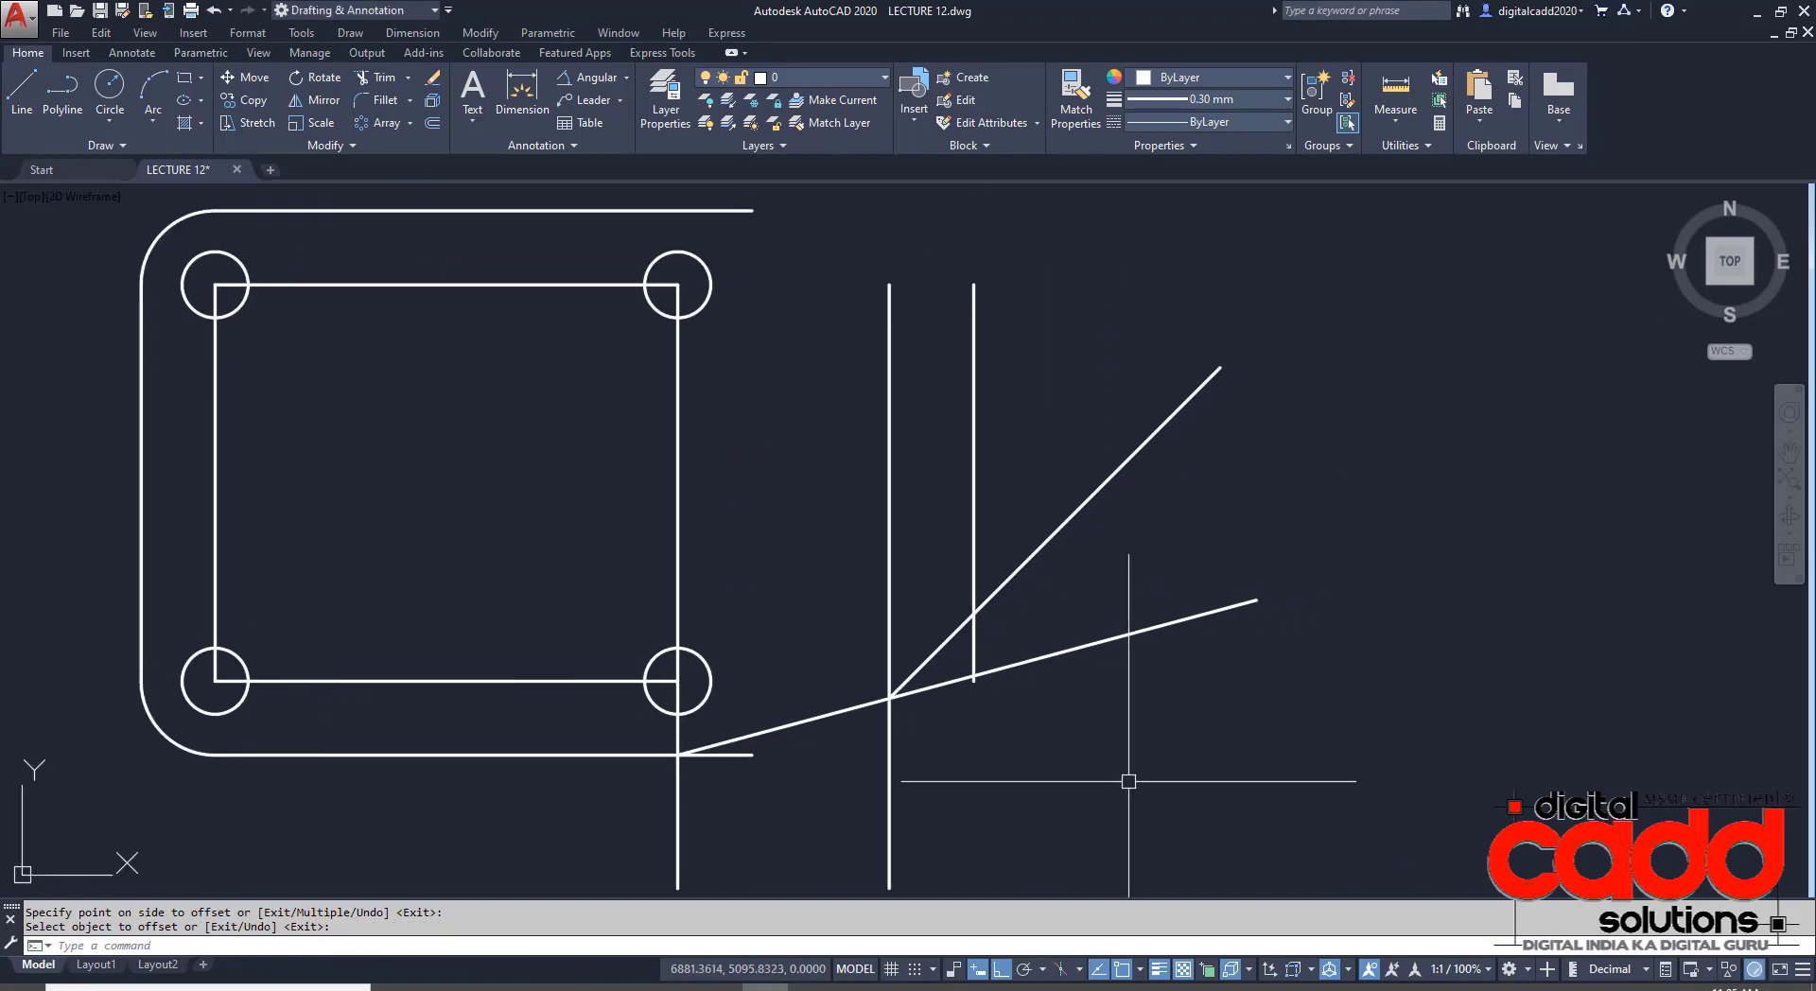
pyautogui.write('TR')
pyautogui.press('Return')
pyautogui.press('Return')
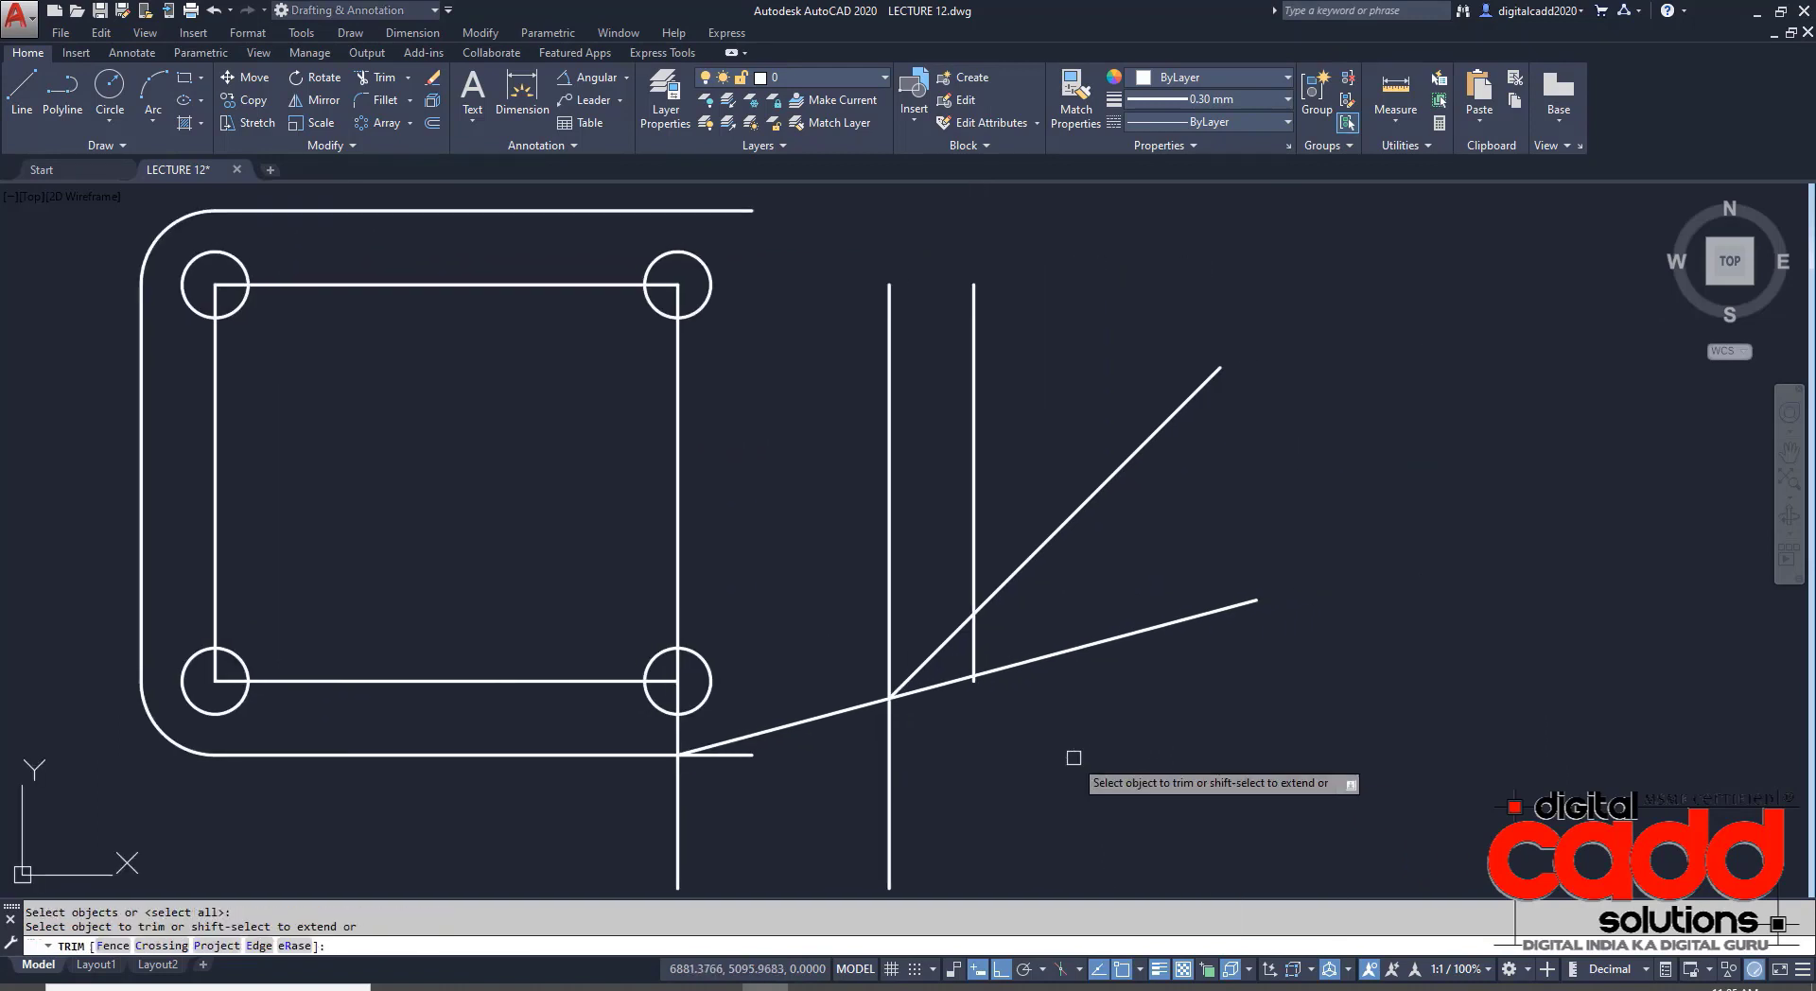
pyautogui.click(1012, 576)
pyautogui.click(974, 639)
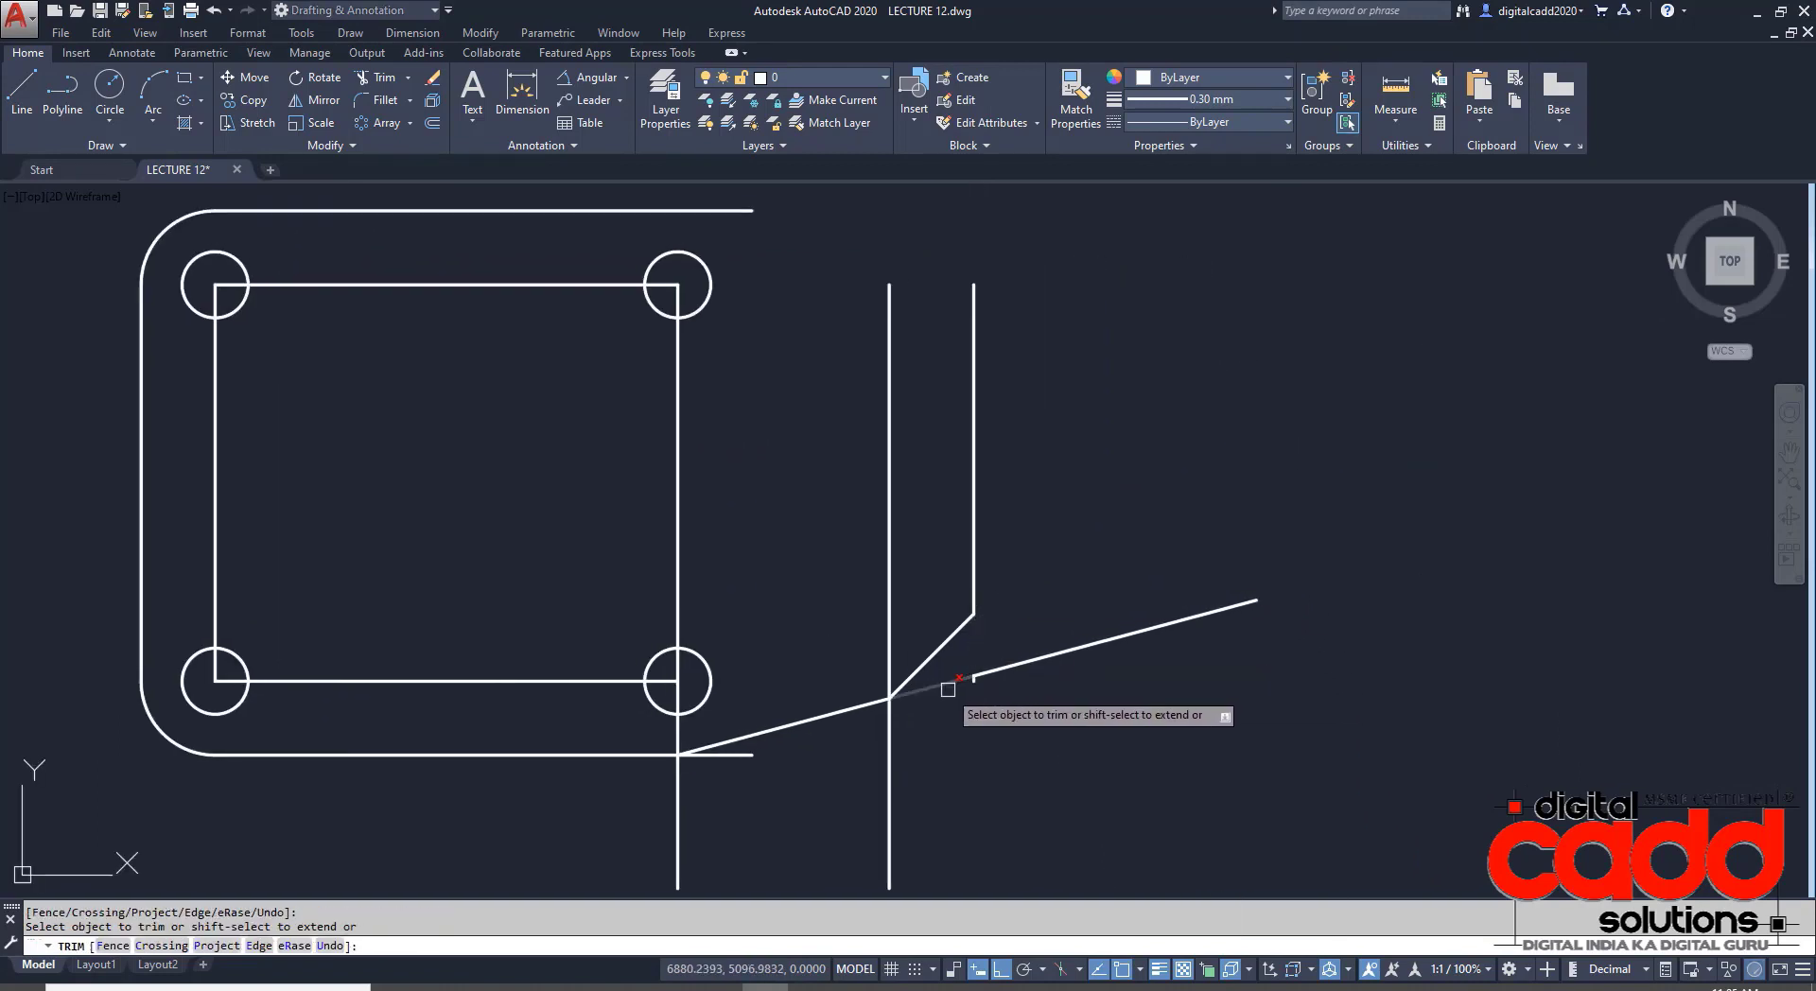
pyautogui.click(946, 687)
pyautogui.click(933, 679)
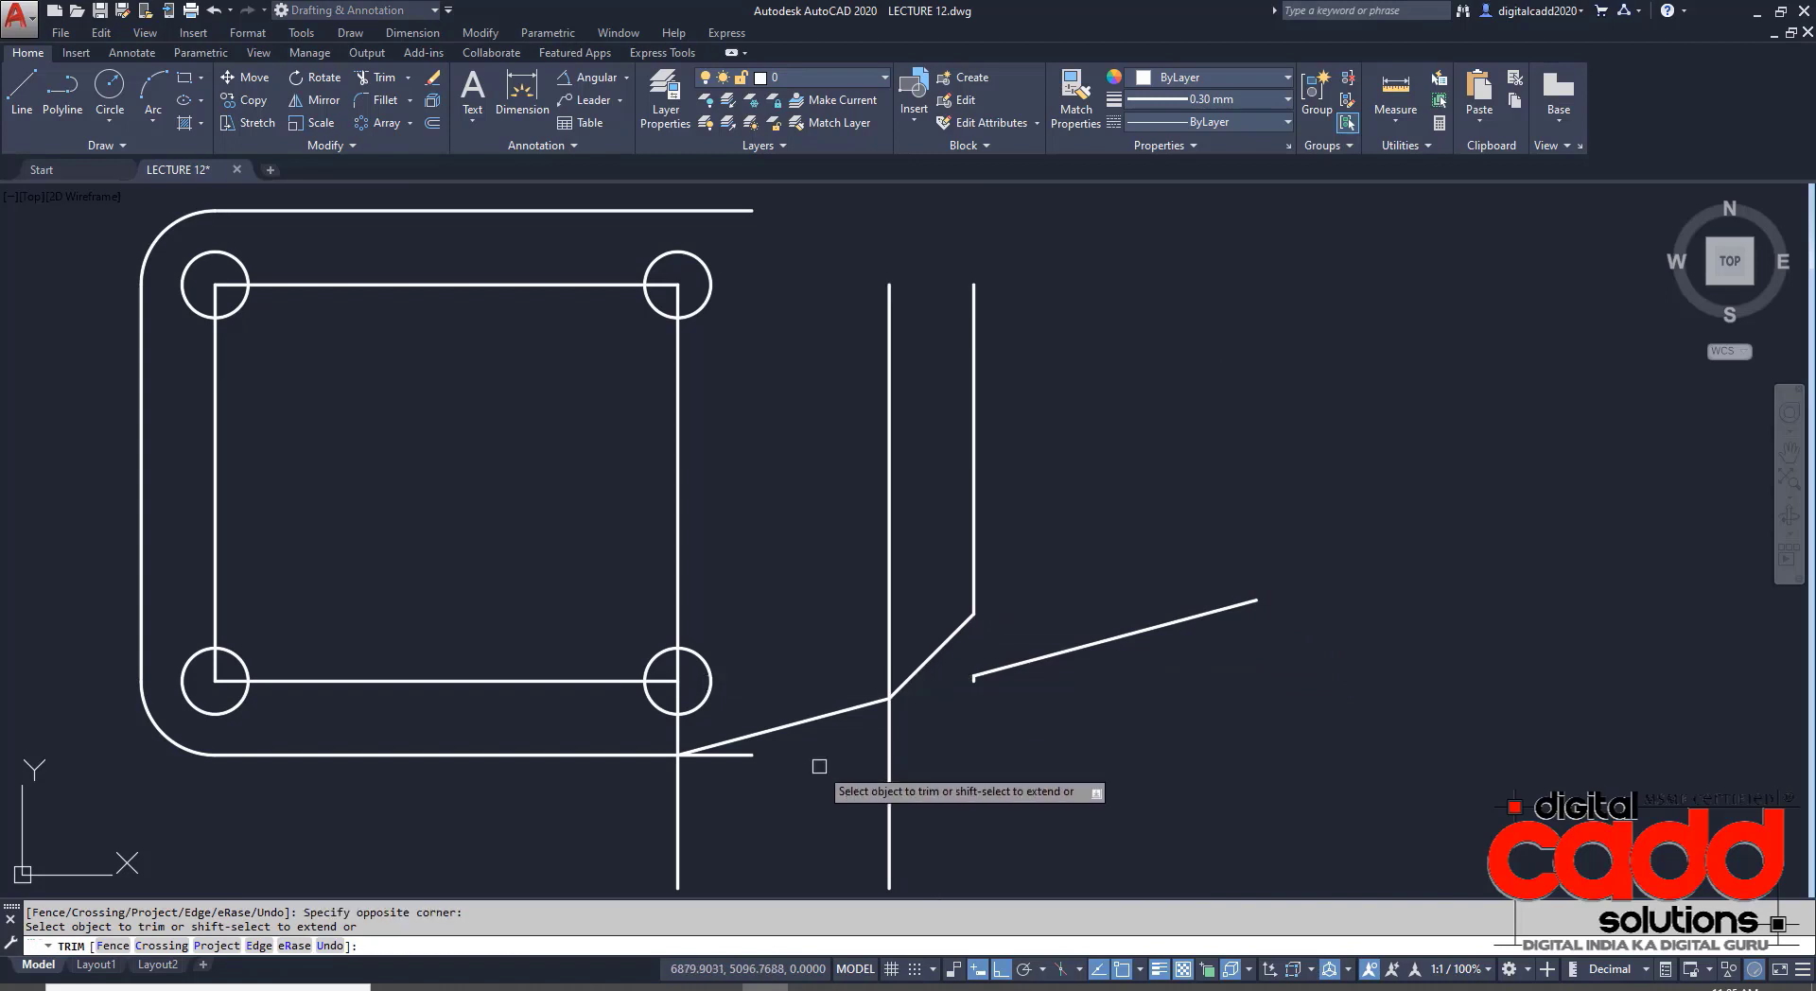
pyautogui.click(746, 757)
pyautogui.press('Return')
# - Erase the 1.6 offset construction vertical and the leftover pieces of the 15° line and right vertical
pyautogui.click(928, 769)
pyautogui.click(811, 842)
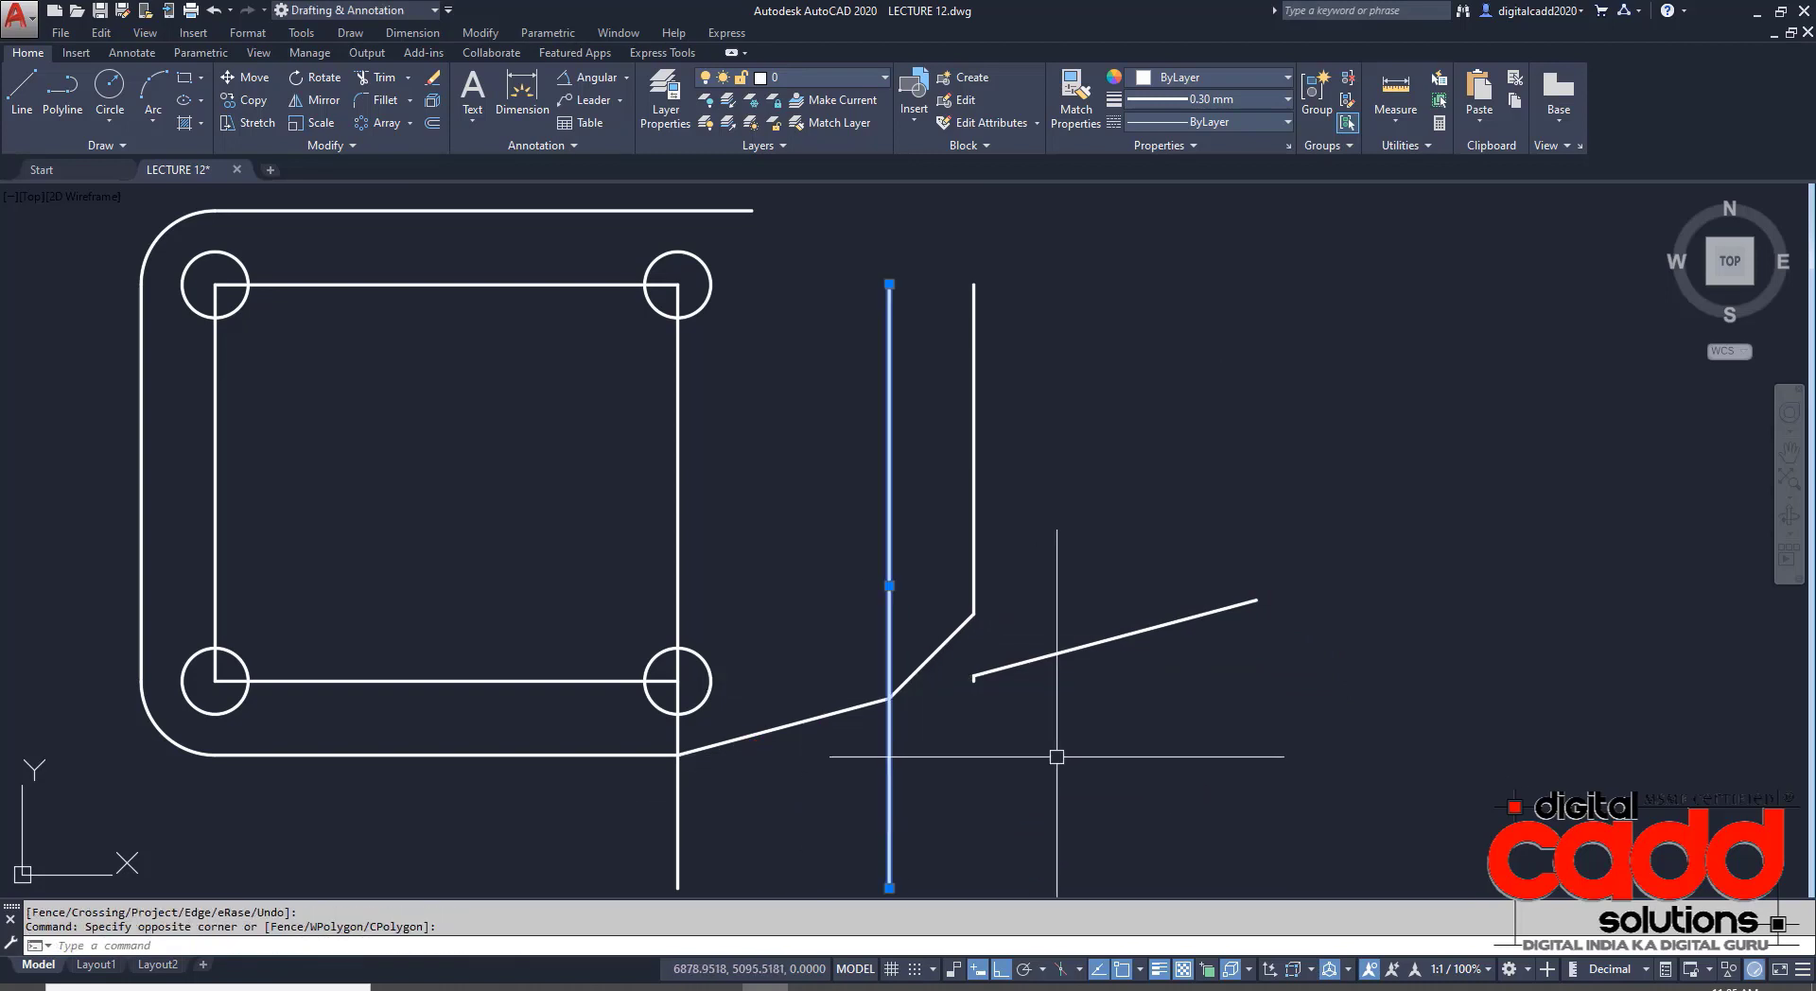
pyautogui.click(1059, 756)
pyautogui.click(961, 662)
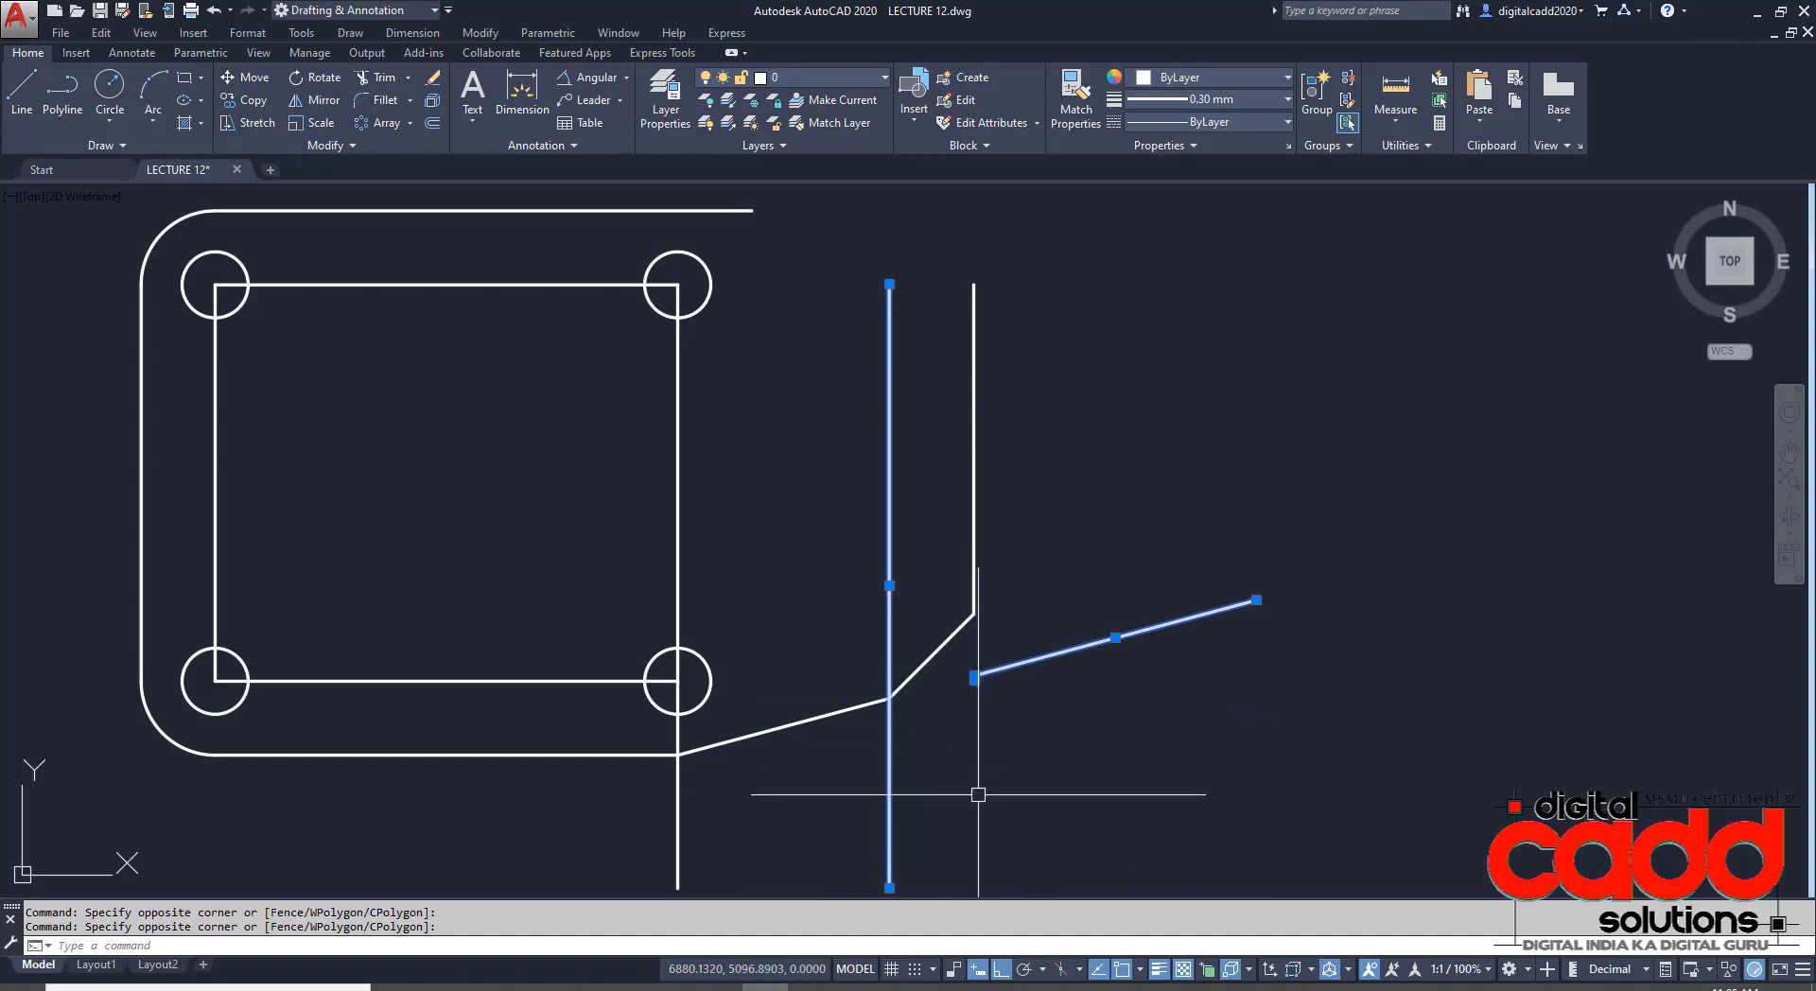
pyautogui.write('E')
pyautogui.press('Return')
# - Mirror the 15° and 45° lines about the plate's horizontal midline, keeping the source lines
pyautogui.moveTo(1034, 742); pyautogui.dragTo(1059, 726, button='middle')
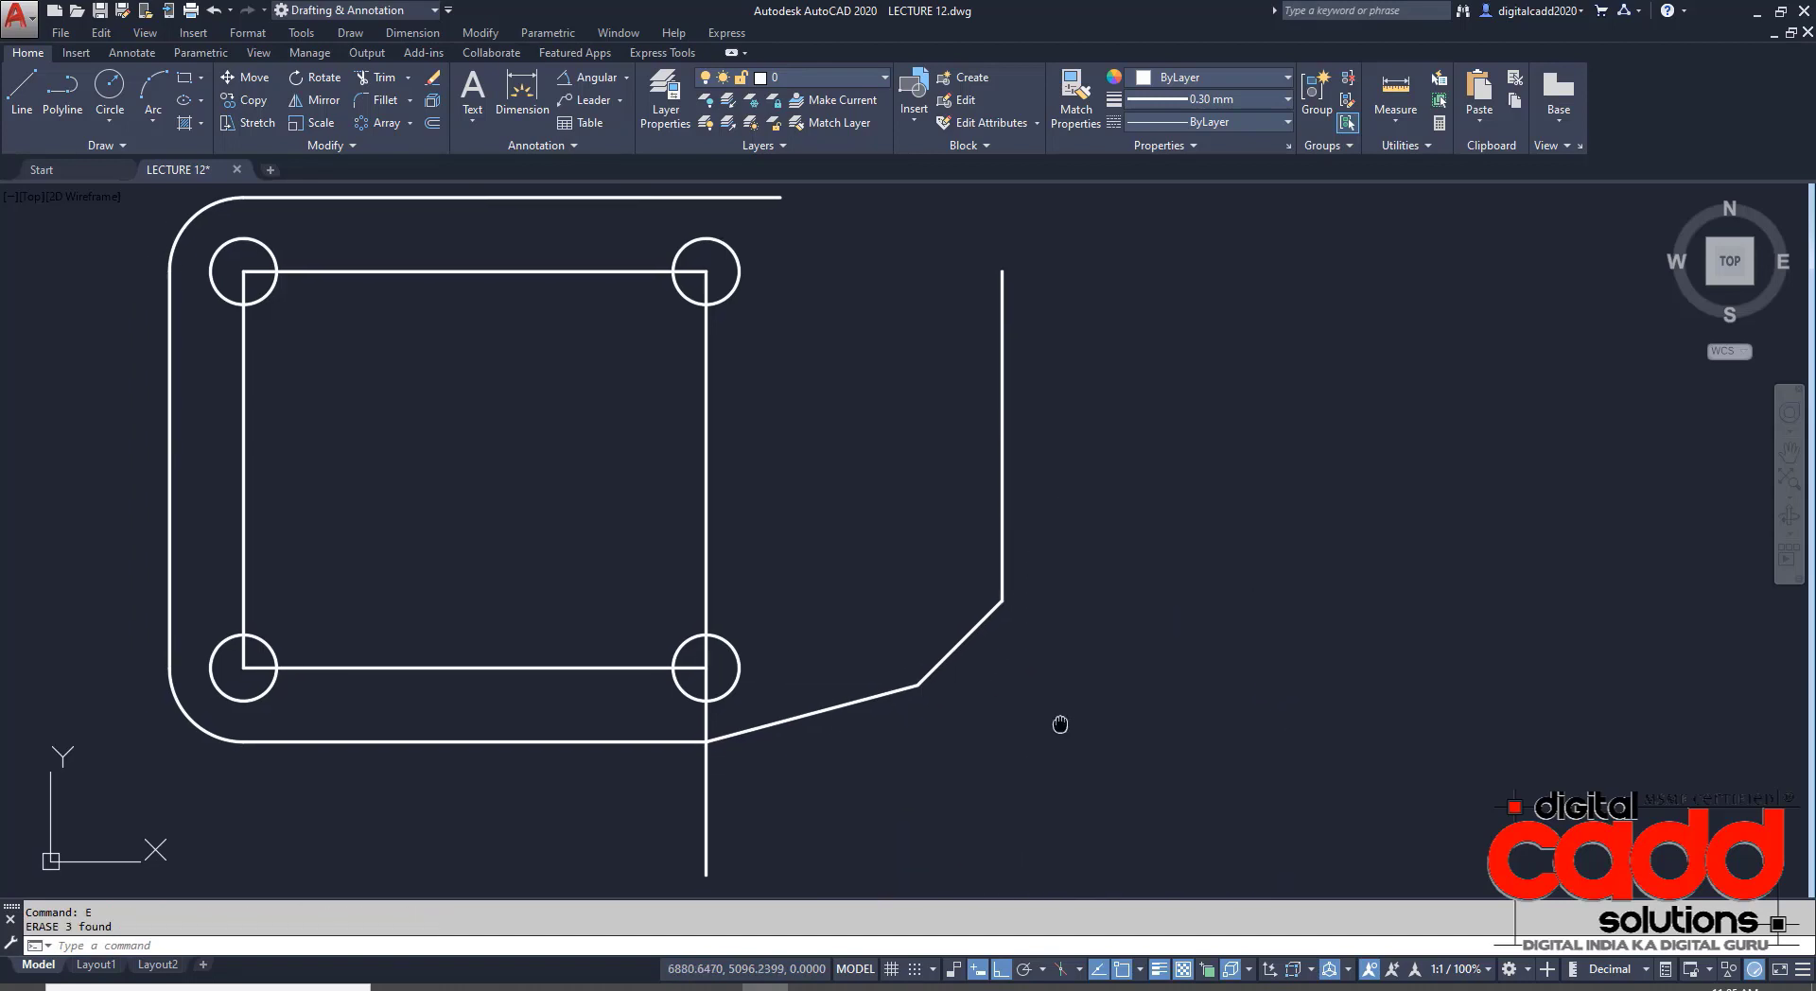
pyautogui.click(946, 605)
pyautogui.click(839, 754)
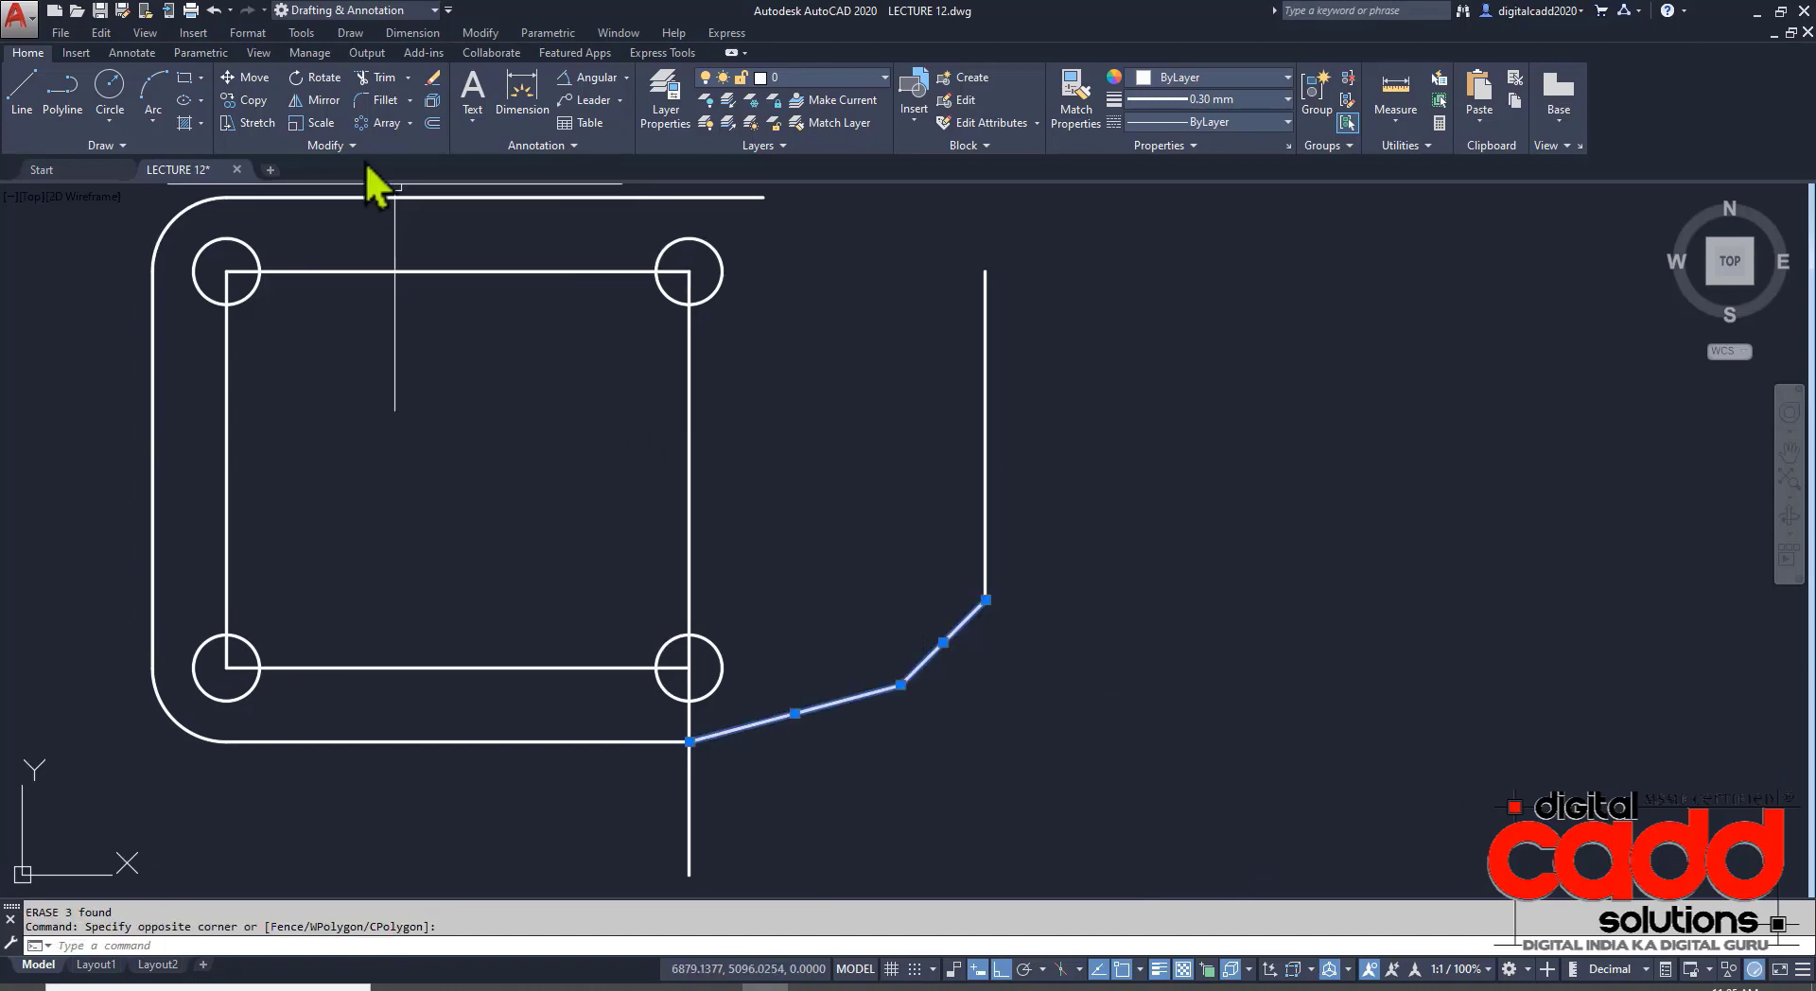
pyautogui.click(295, 101)
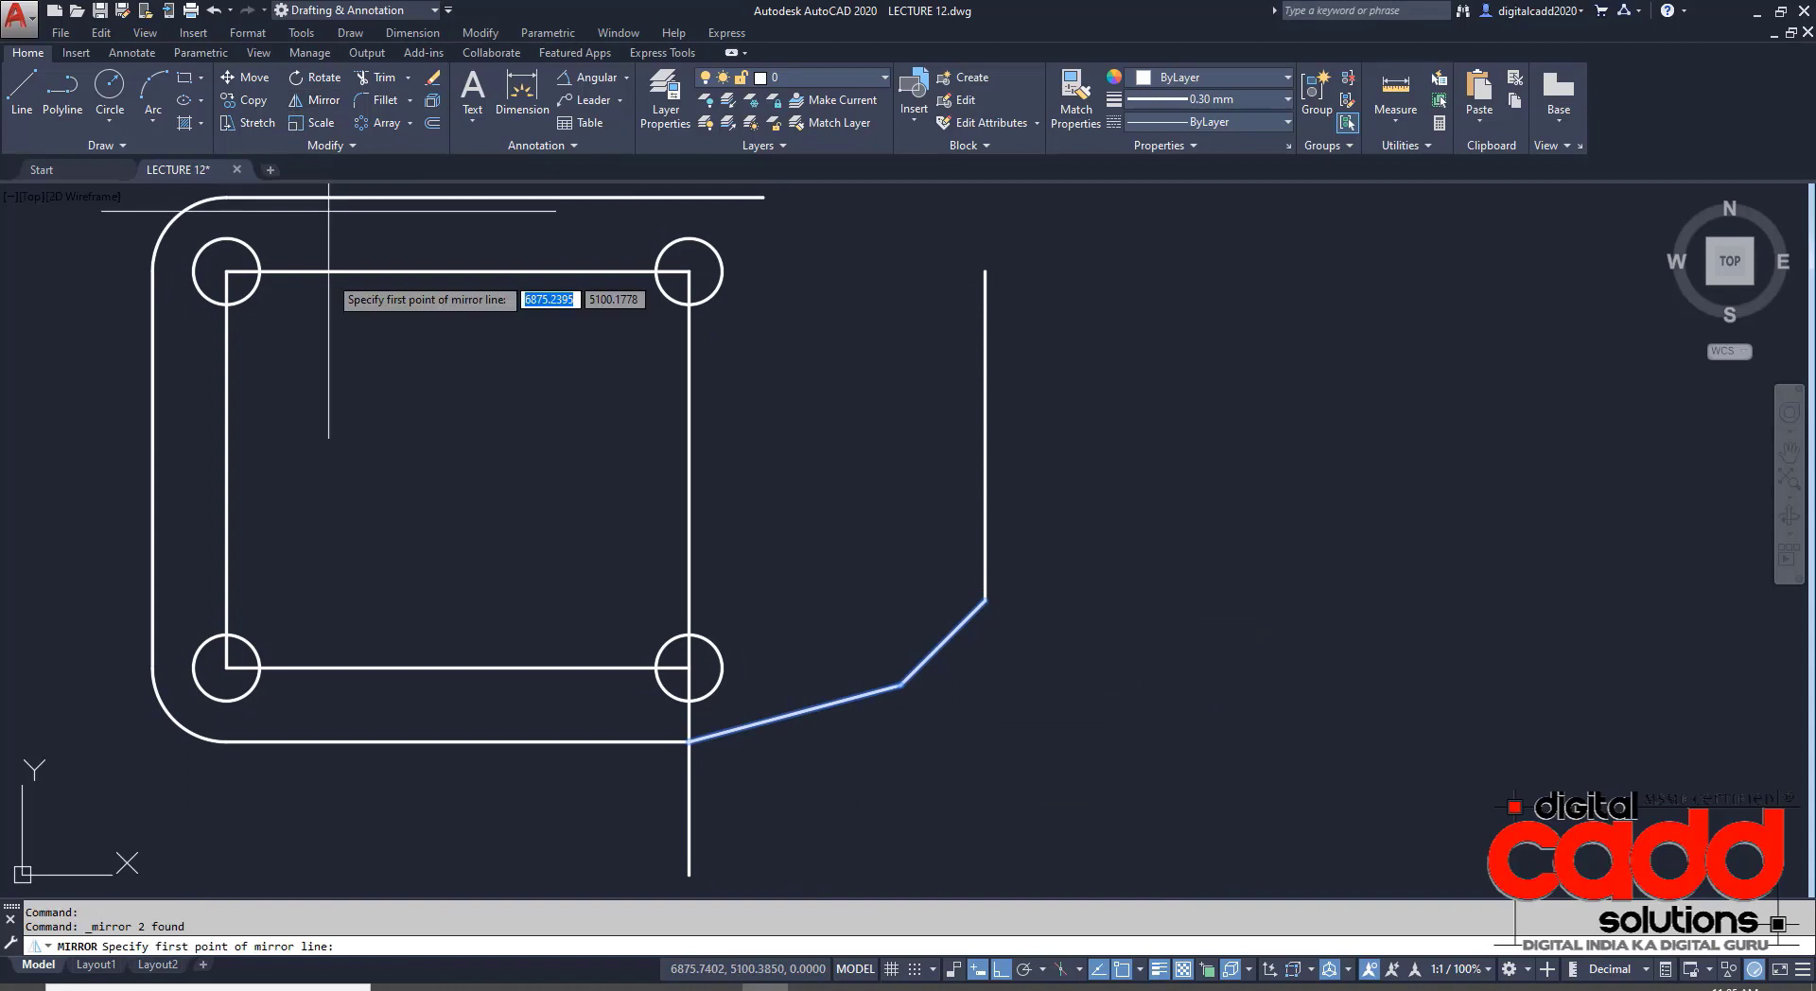
pyautogui.click(227, 469)
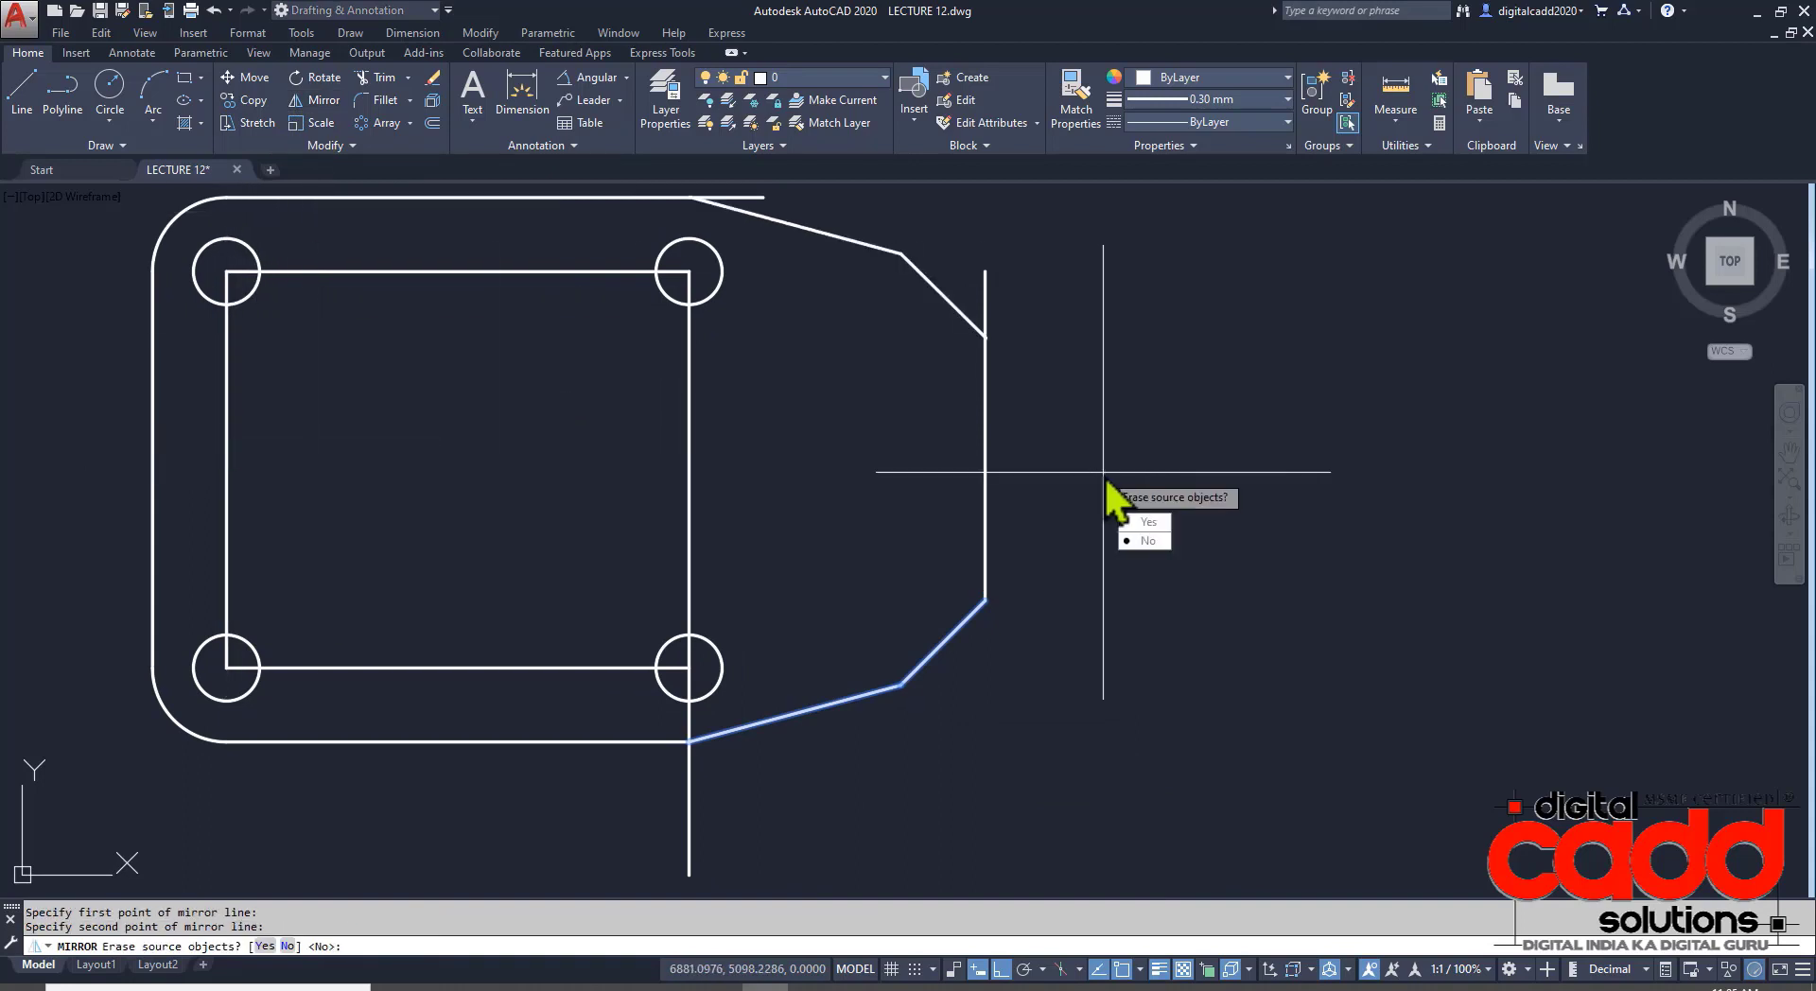
pyautogui.press('Return')
# - Trim the right vertical and the upper outline where they extend past the mirrored sloped lines
pyautogui.moveTo(900, 473); pyautogui.dragTo(965, 578, button='middle')
pyautogui.press('Return')
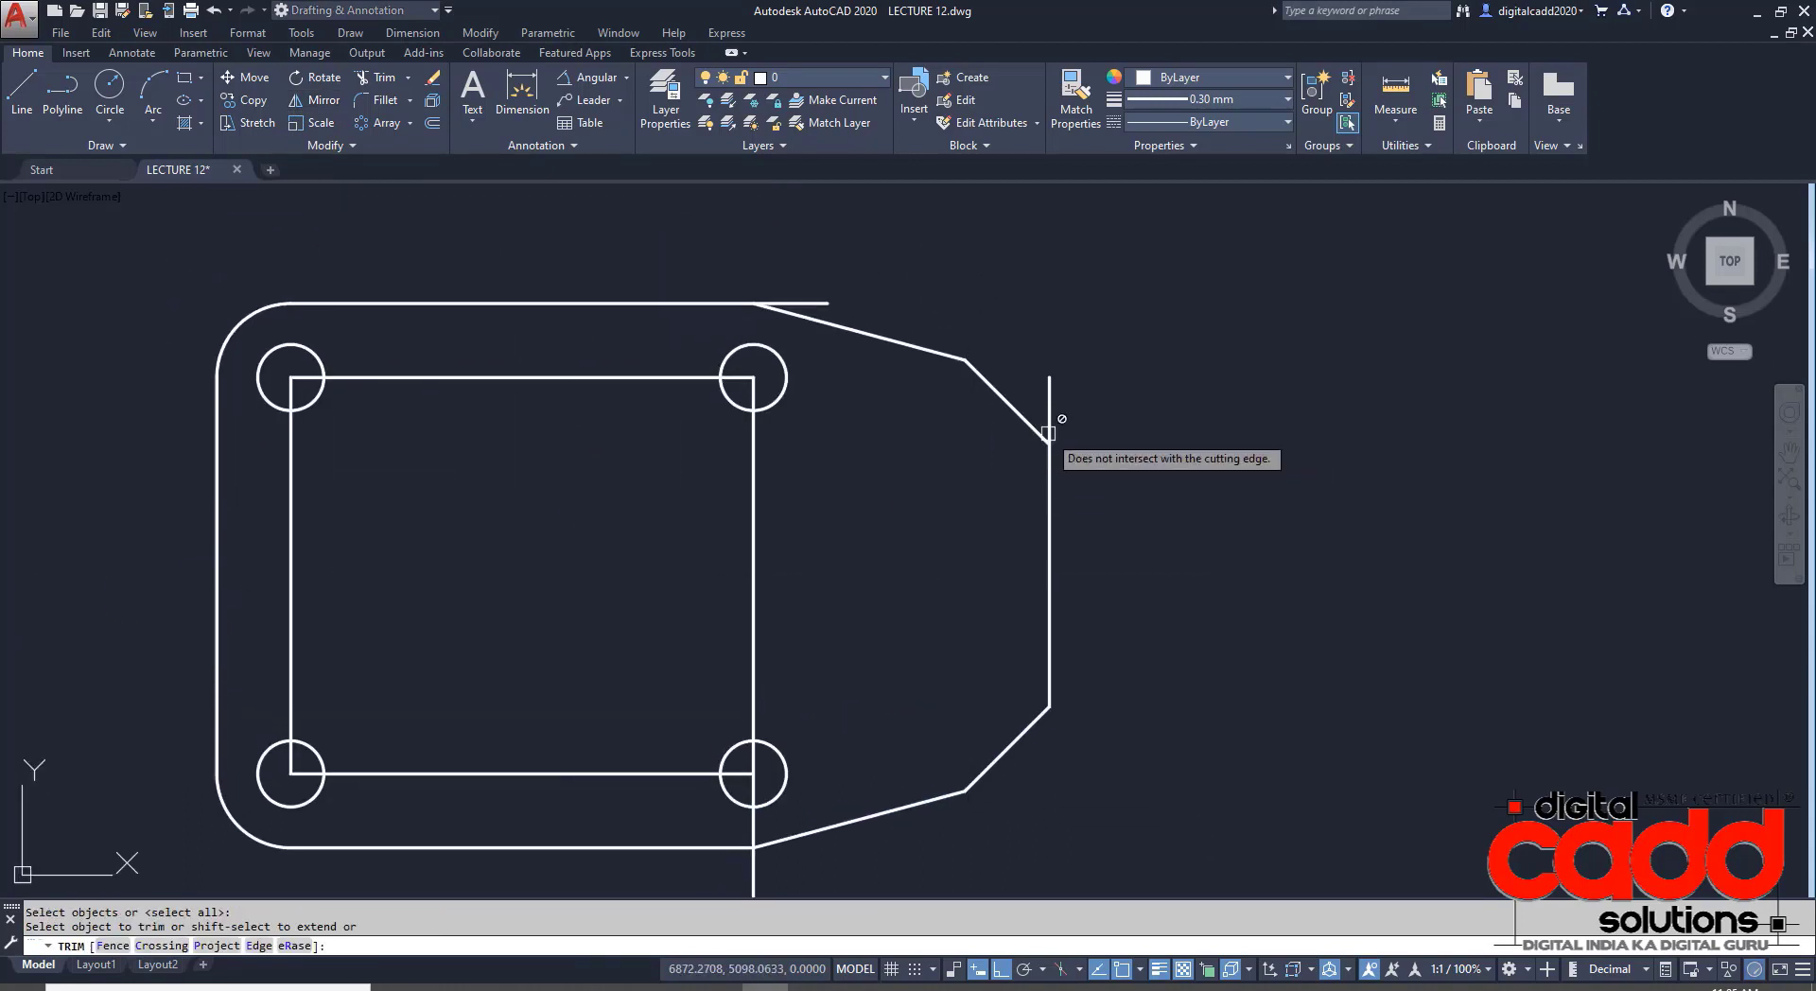
pyautogui.click(1049, 407)
pyautogui.click(821, 303)
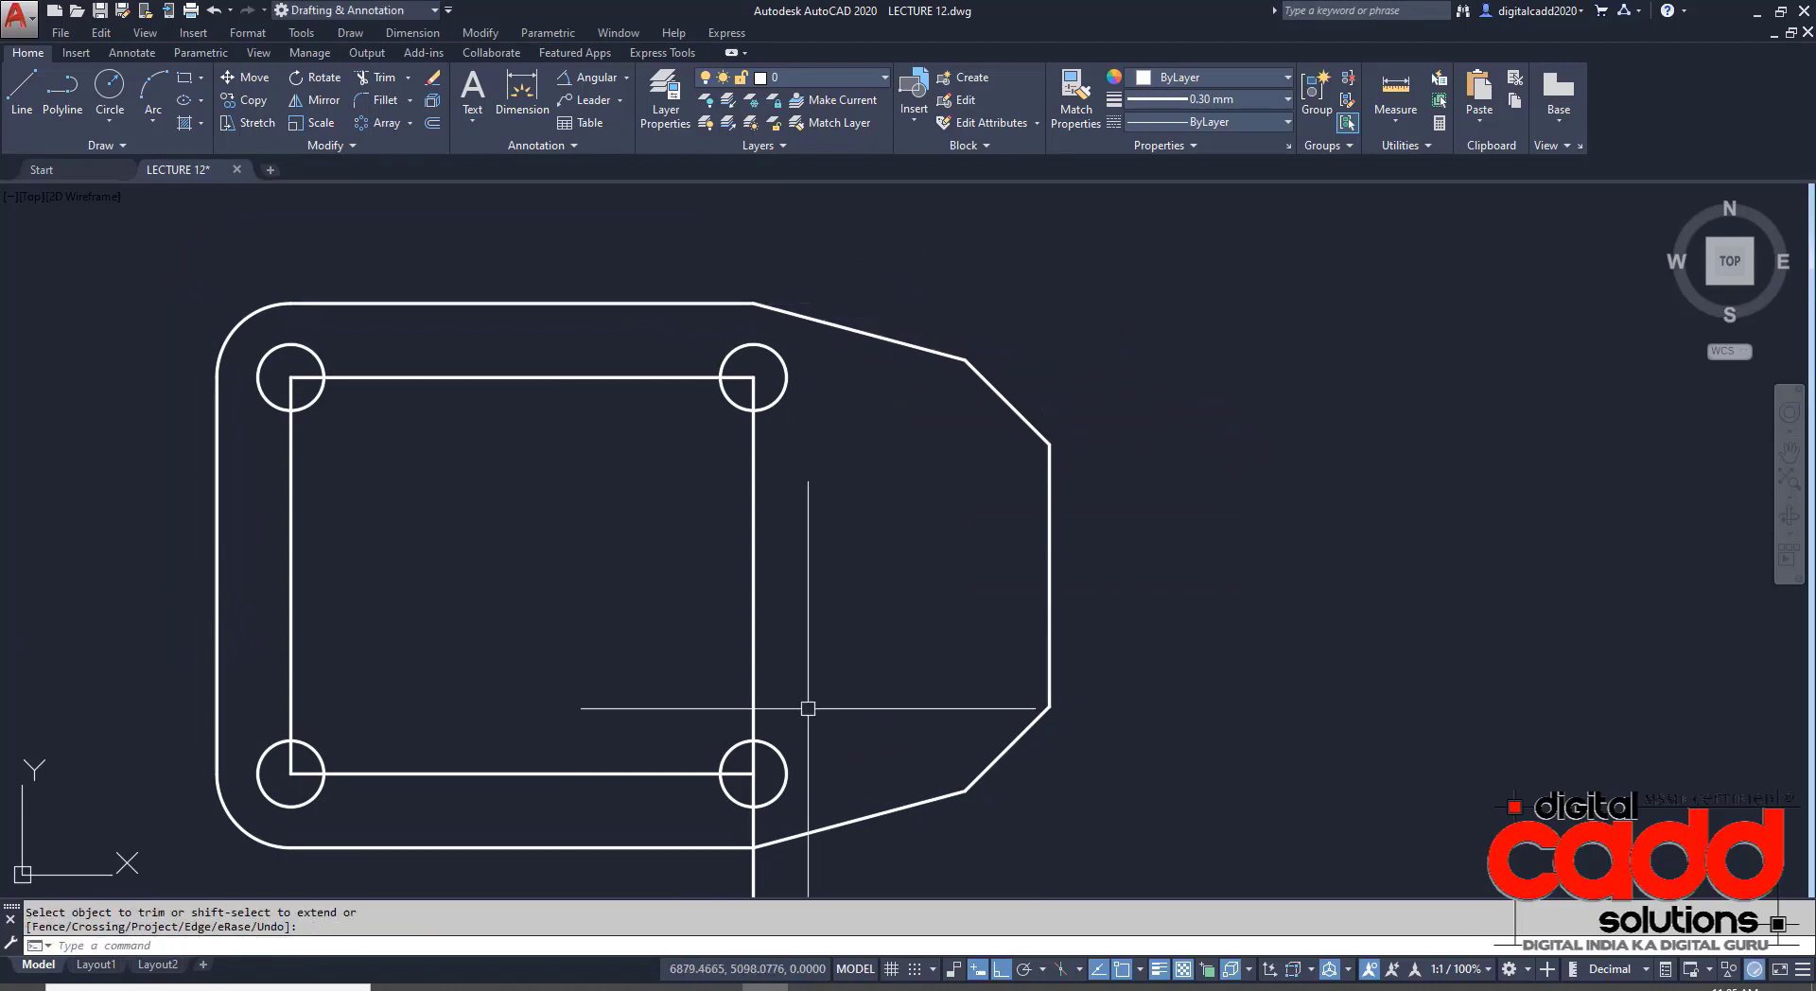
# - Erase the four construction lines of the inner rectangle joining the hole centres
pyautogui.moveTo(811, 709)
pyautogui.mouseDown(button='middle')
pyautogui.moveTo(1156, 678)
pyautogui.moveTo(1062, 669)
pyautogui.moveTo(1030, 603)
pyautogui.mouseUp(button='middle')
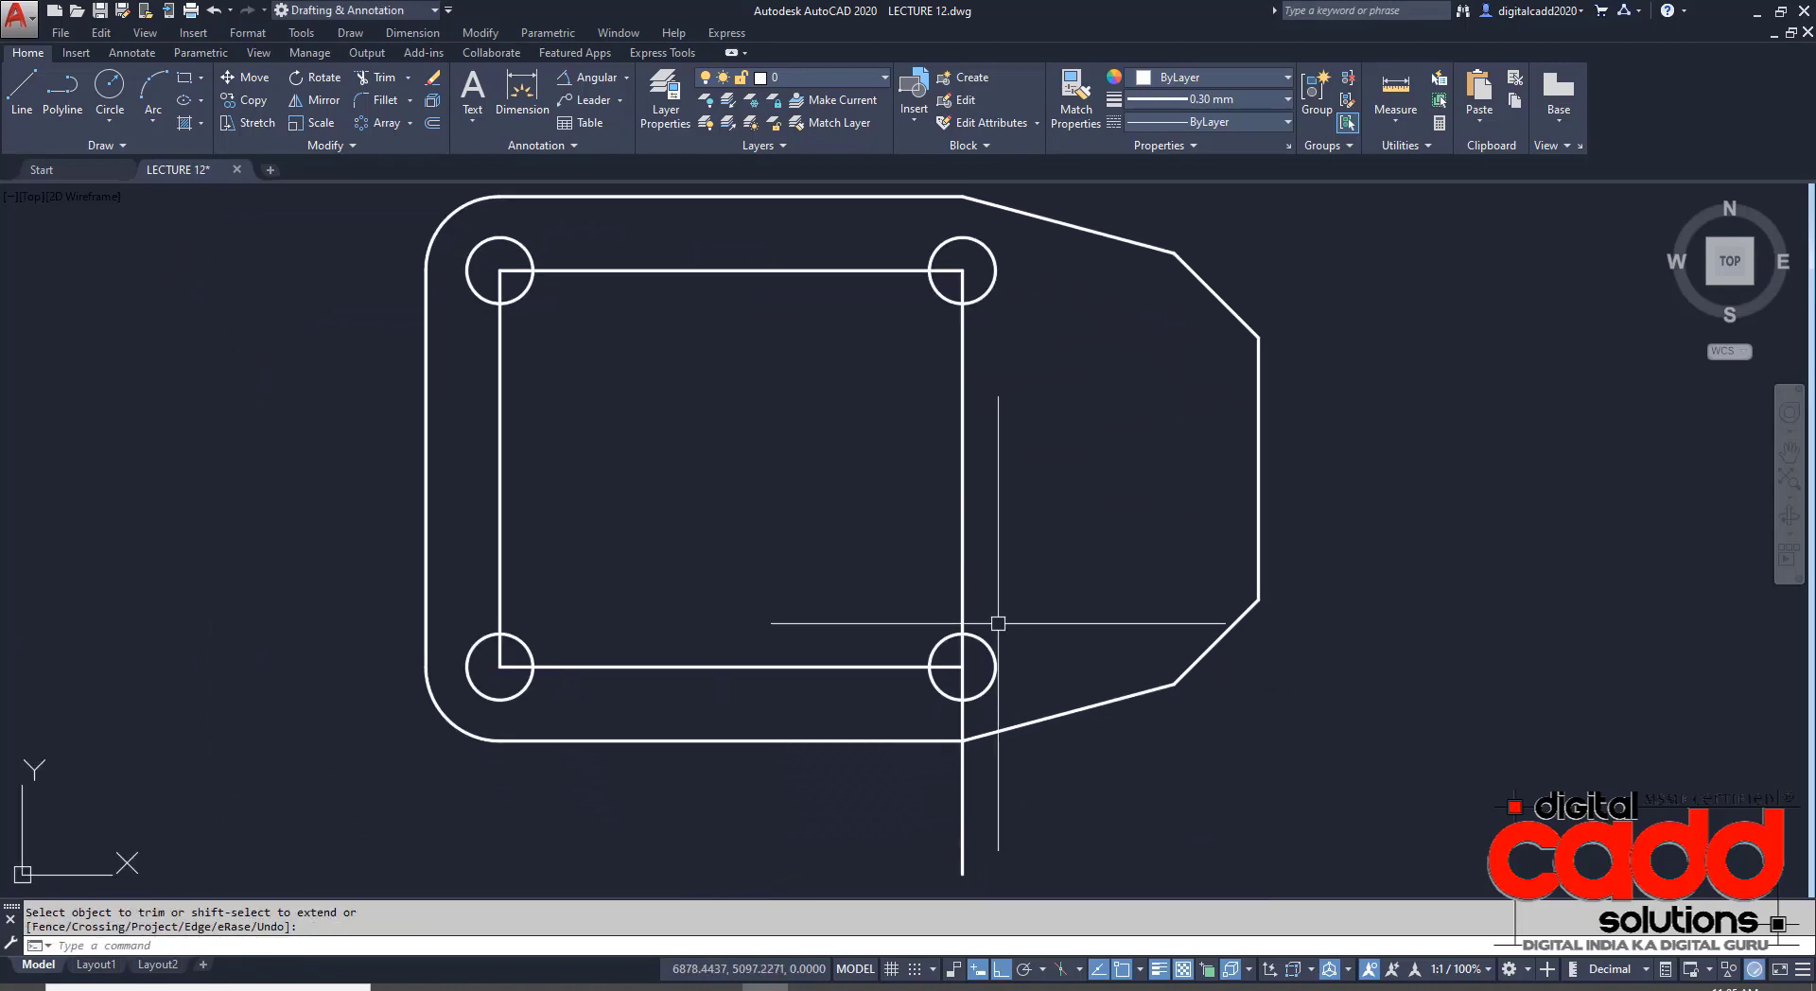
pyautogui.click(1025, 454)
pyautogui.click(893, 496)
pyautogui.click(744, 243)
pyautogui.click(665, 380)
pyautogui.click(569, 406)
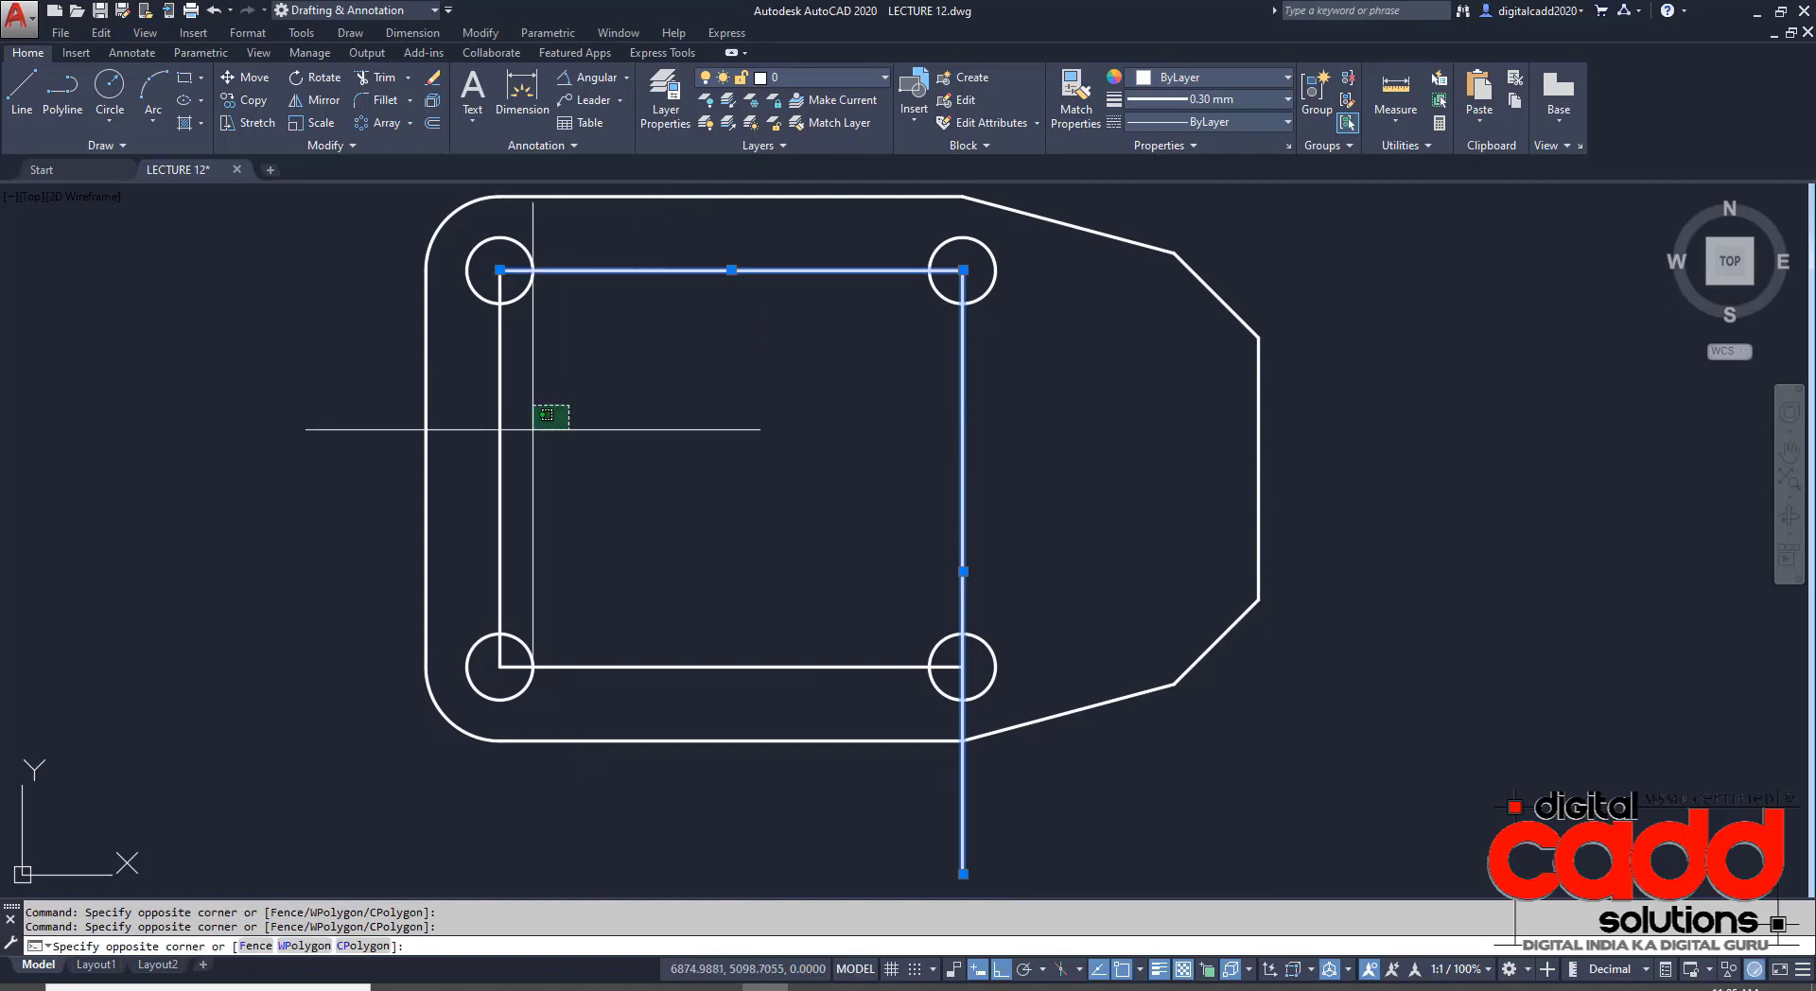
pyautogui.click(487, 445)
pyautogui.click(790, 594)
pyautogui.click(731, 694)
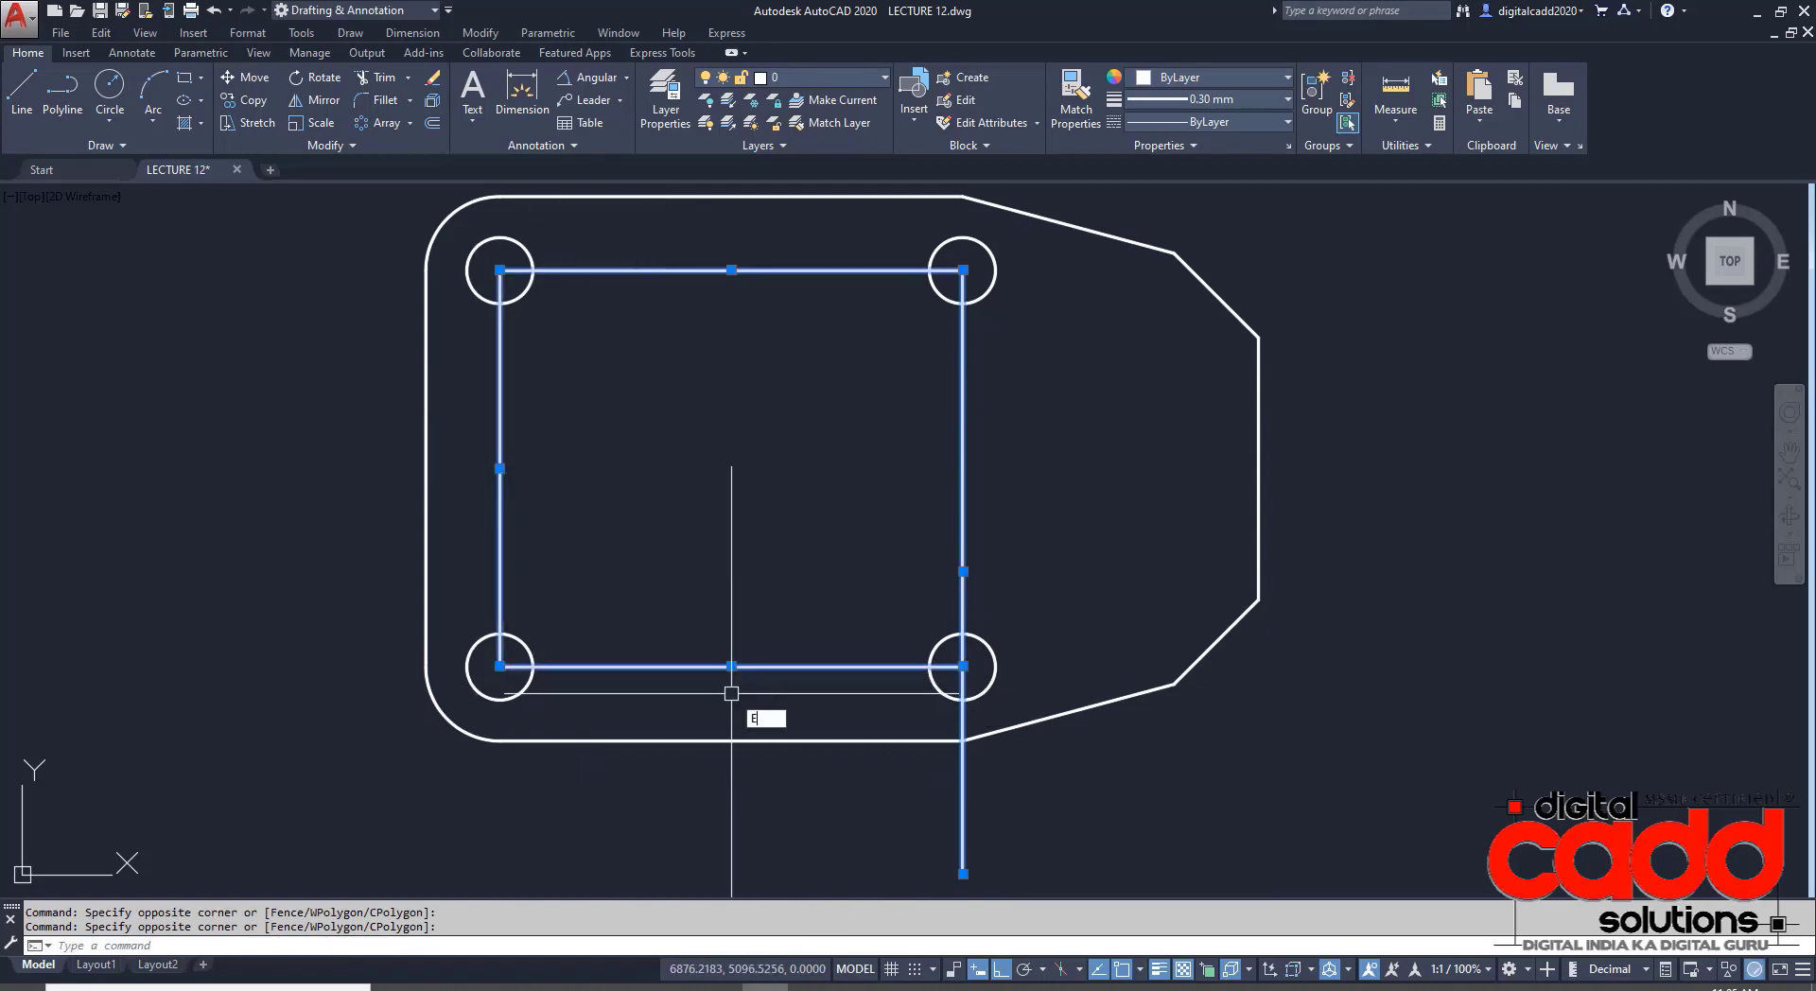
pyautogui.press('Return')
# - Check the slot's end distance in the PDF and offset the plate's right vertical edge 0.94 inward
pyautogui.moveTo(1115, 669); pyautogui.dragTo(1116, 792, button='middle')
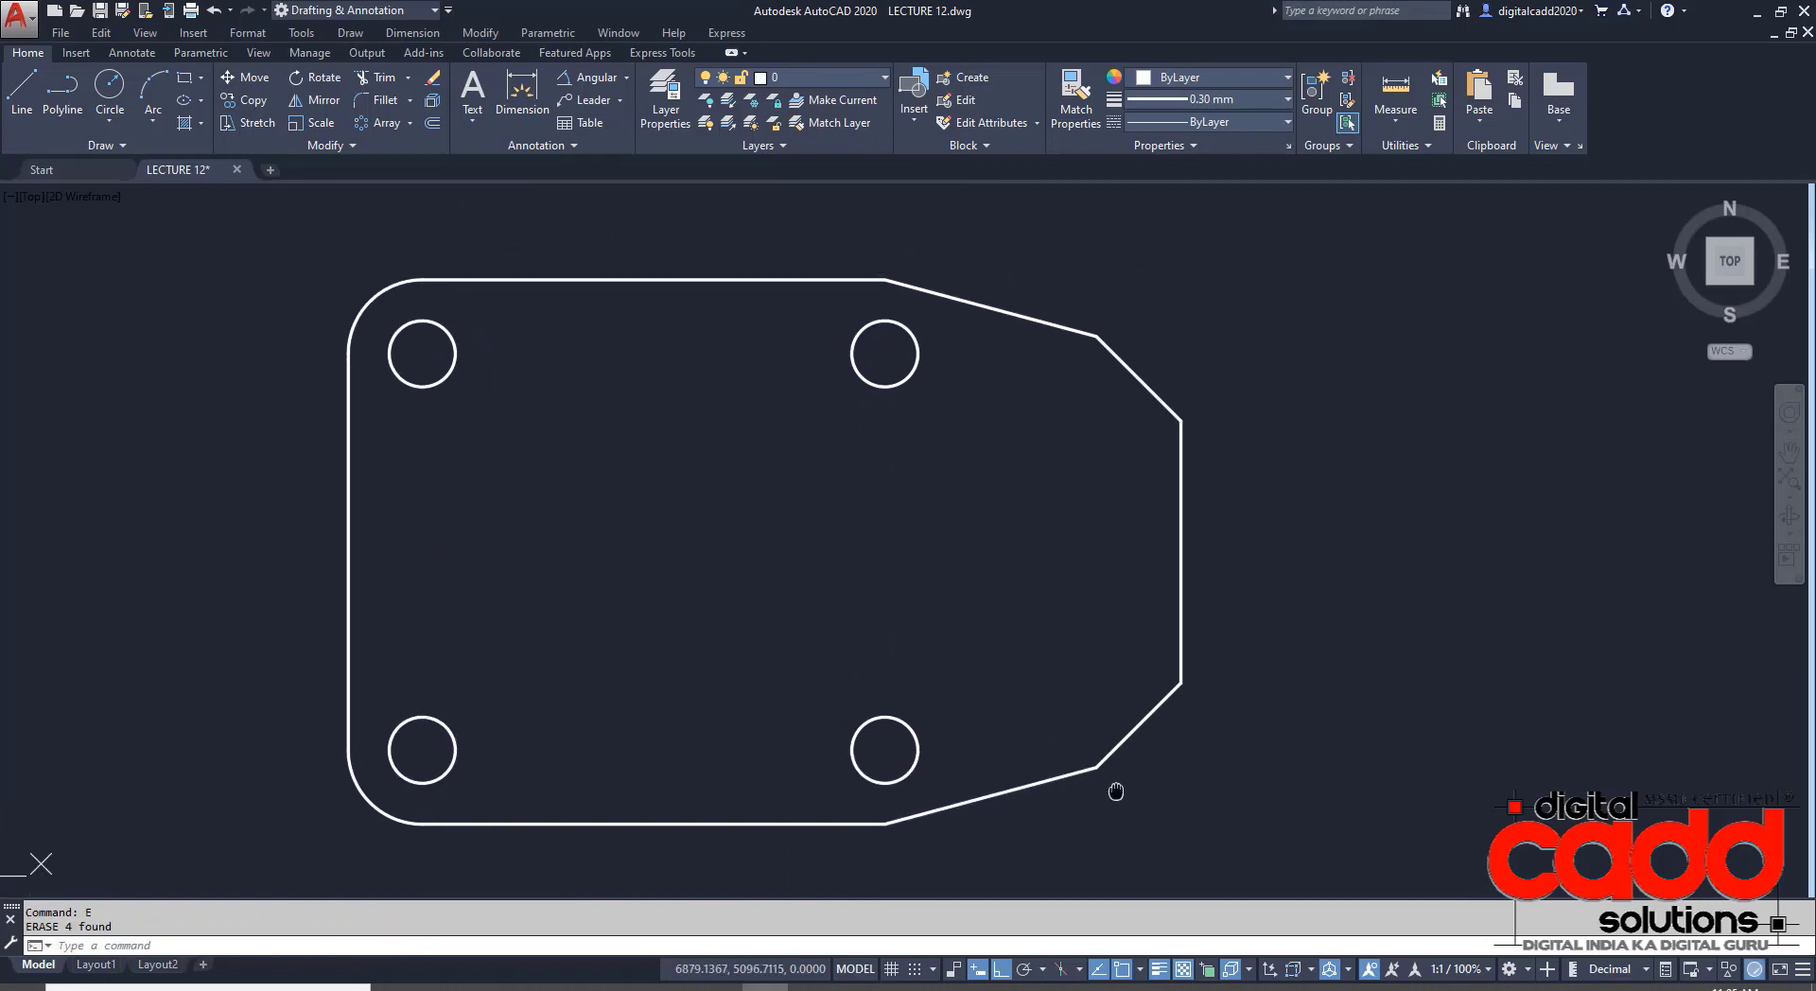
pyautogui.hotkey('alt', 'Tab')
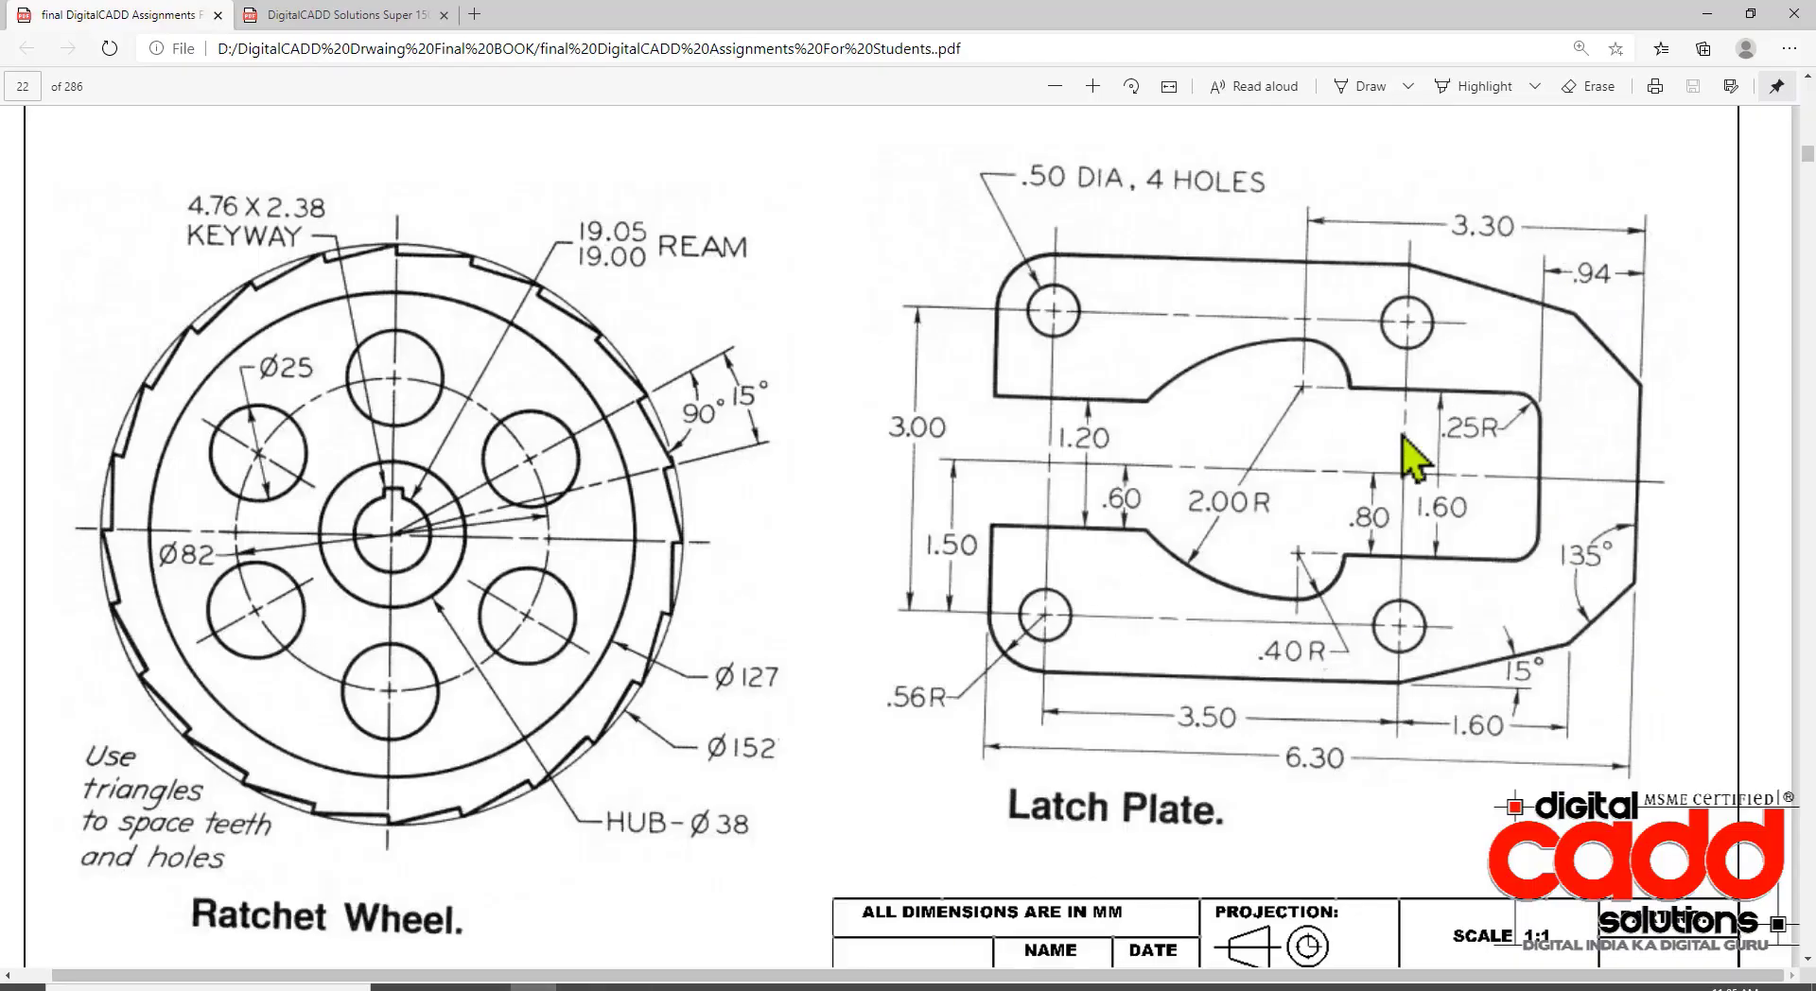
pyautogui.hotkey('alt', 'Tab')
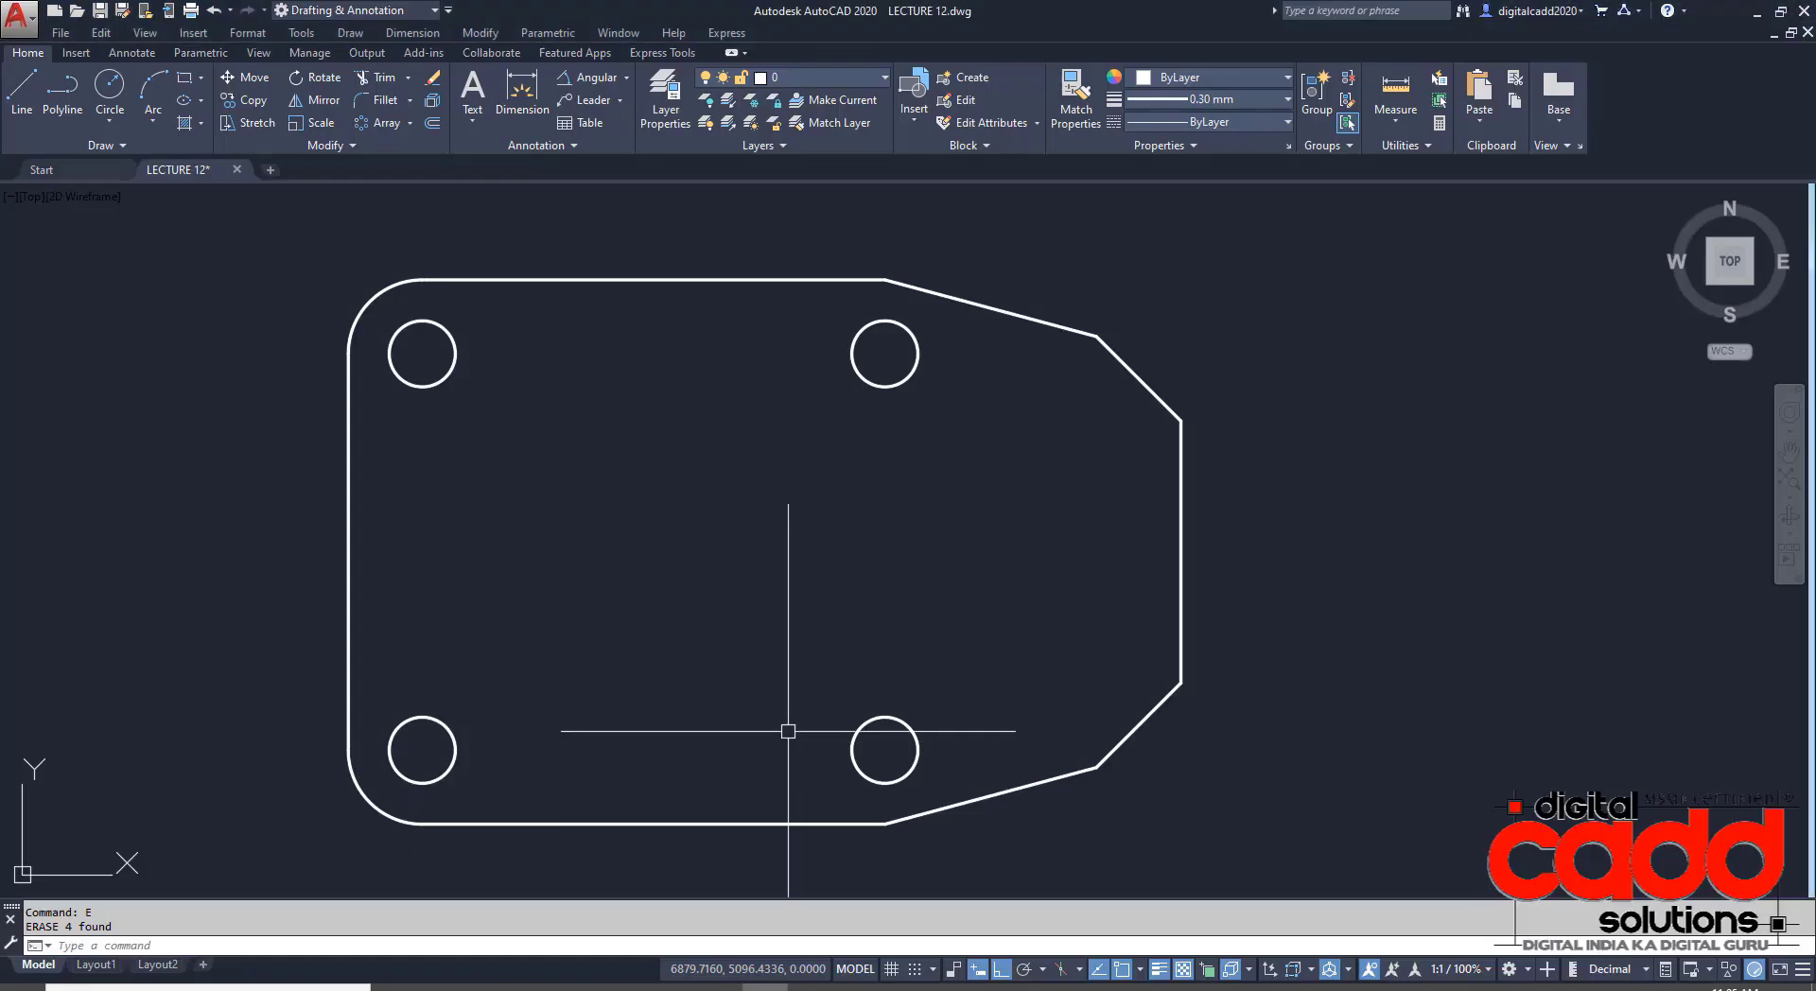
pyautogui.write('o')
pyautogui.press('Return')
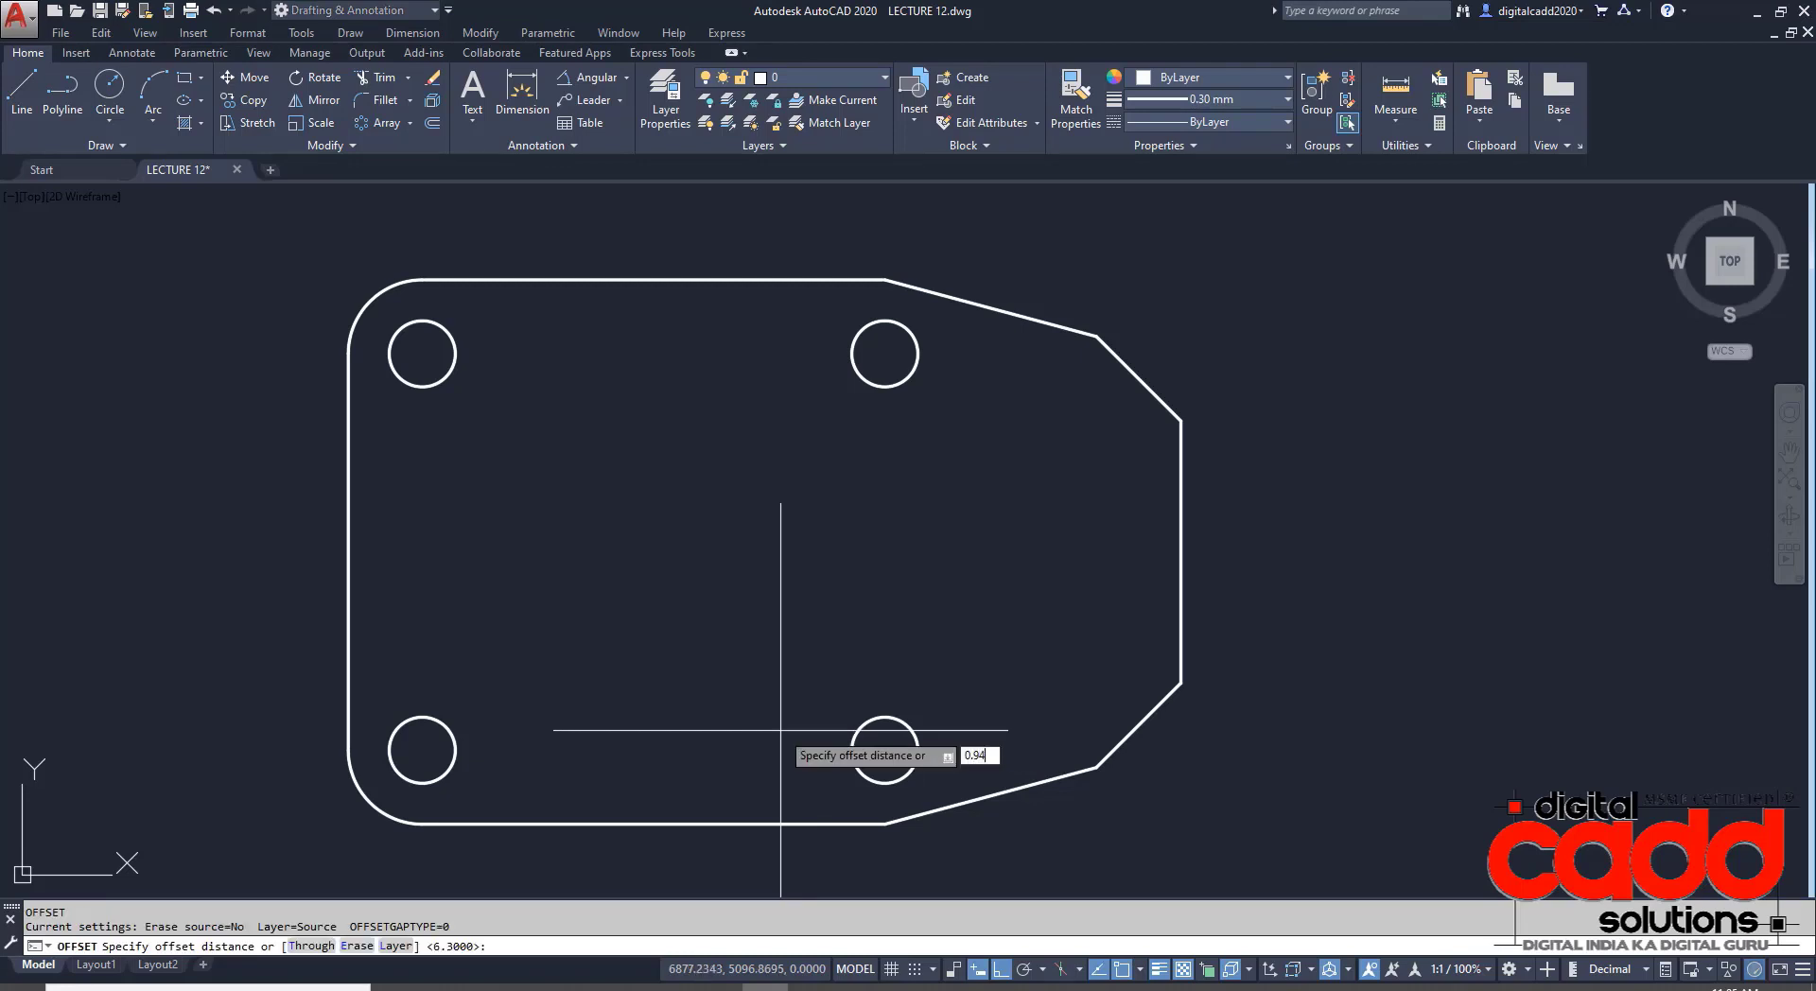
pyautogui.write('0.94')
pyautogui.press('Return')
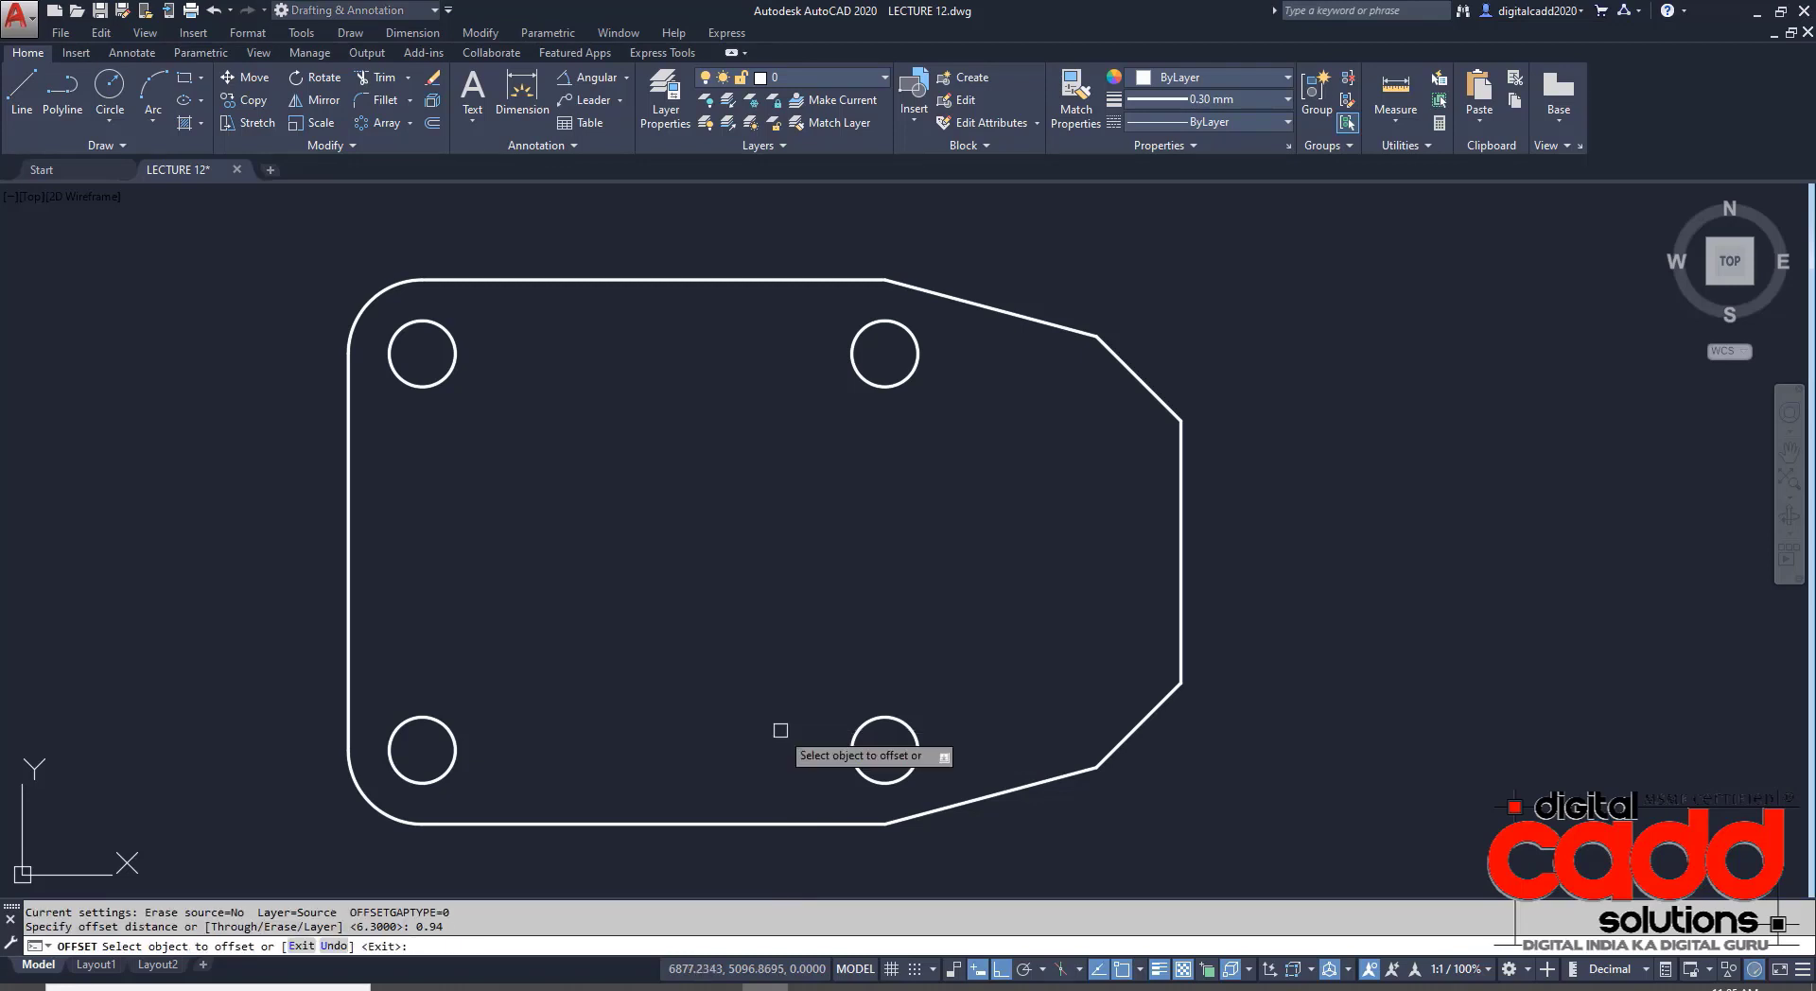
pyautogui.click(1180, 502)
pyautogui.click(730, 482)
pyautogui.press('Return')
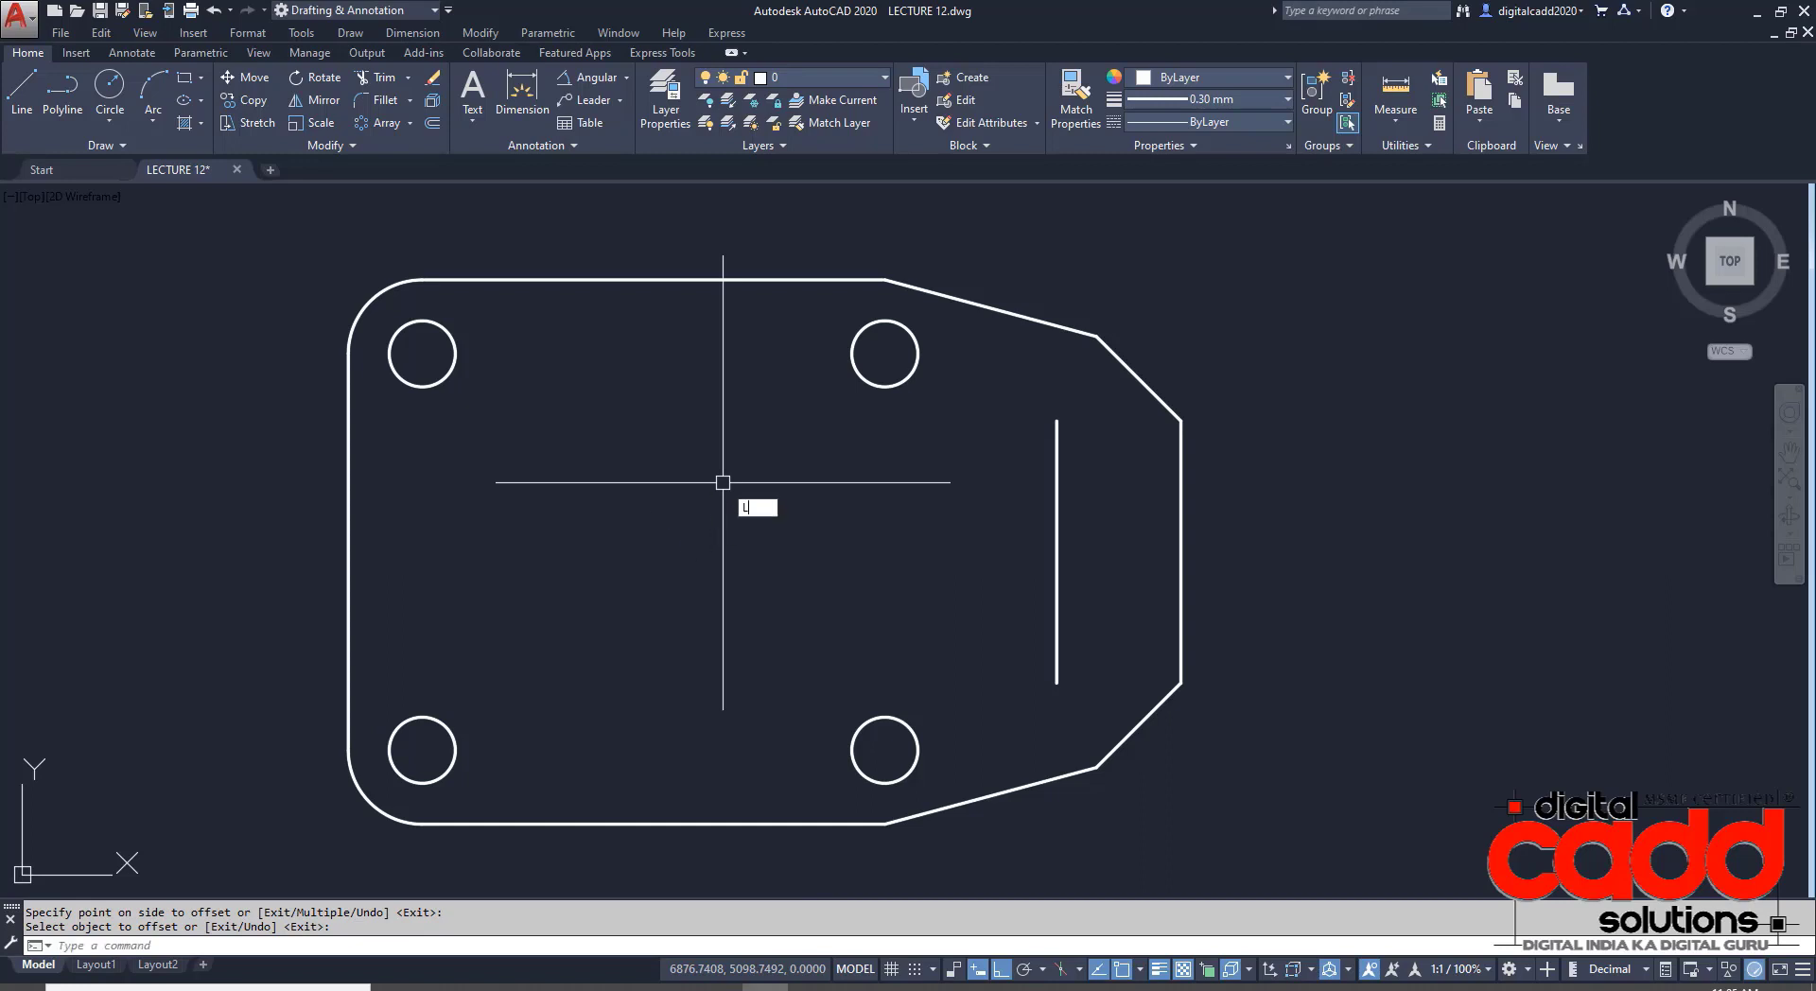
# - Draw a horizontal centre line from the left edge's midpoint to just beyond the plate's right edge
pyautogui.write('l')
pyautogui.press('Return')
pyautogui.click(349, 552)
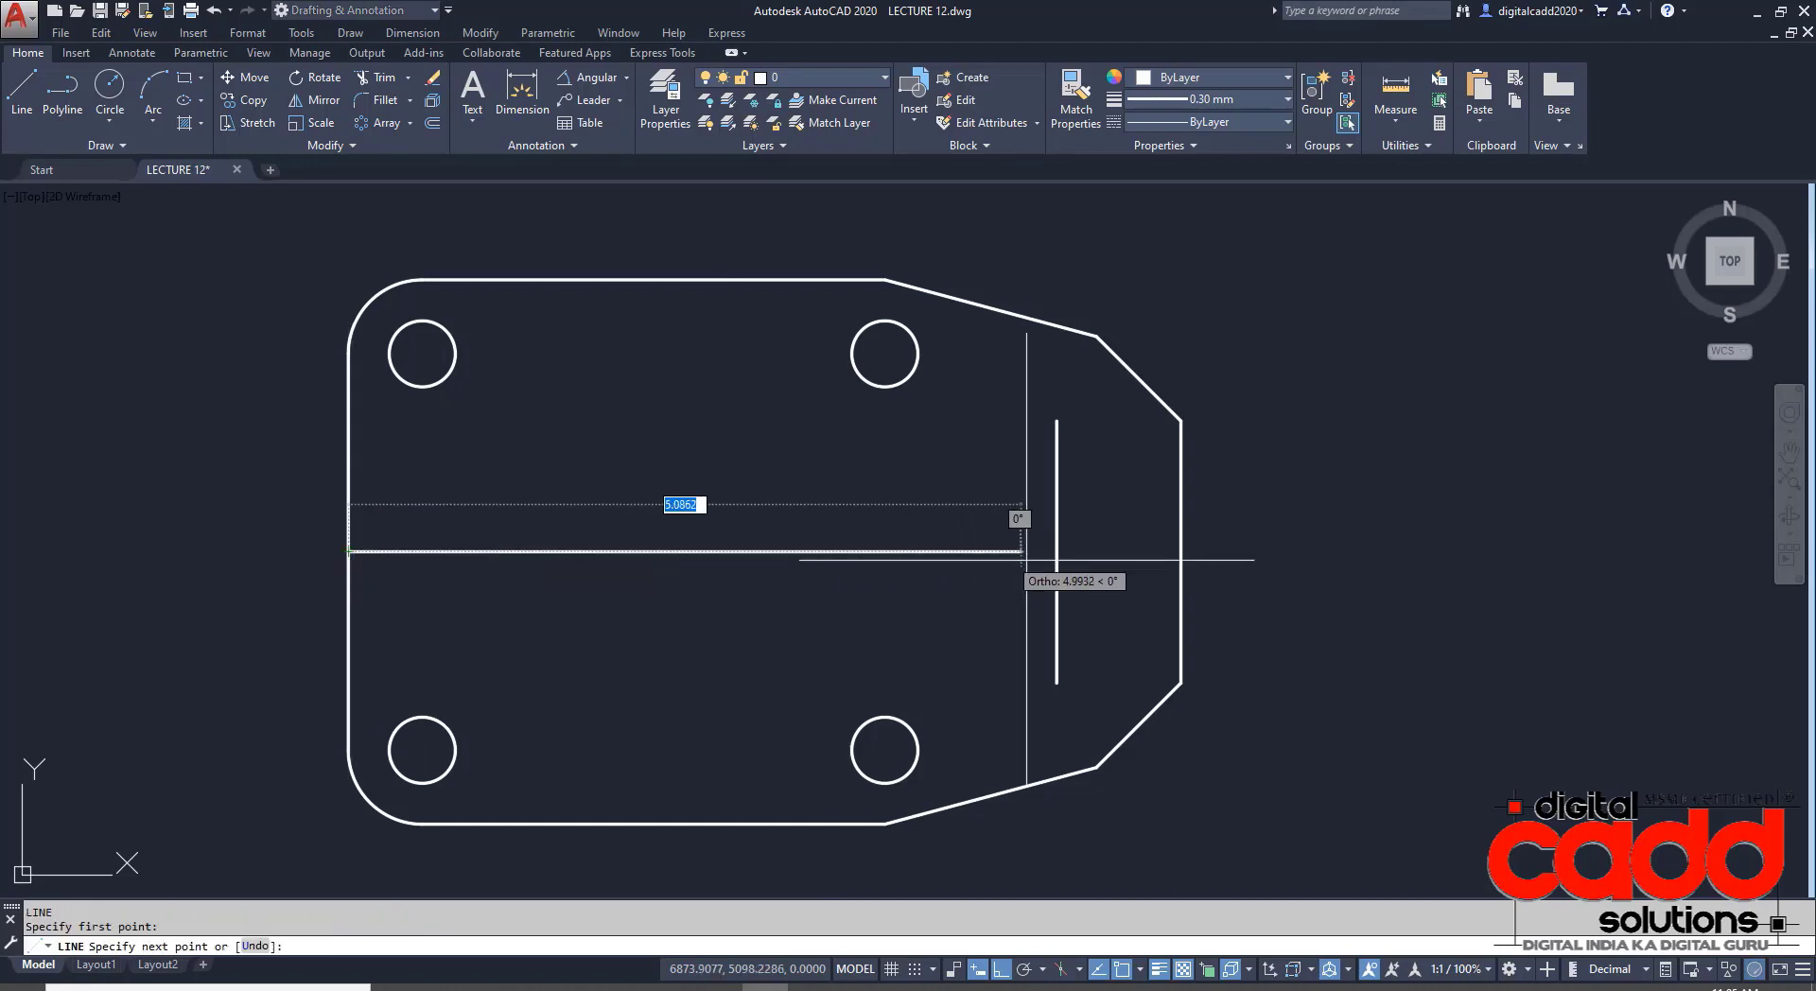
pyautogui.click(1222, 551)
pyautogui.press('Return')
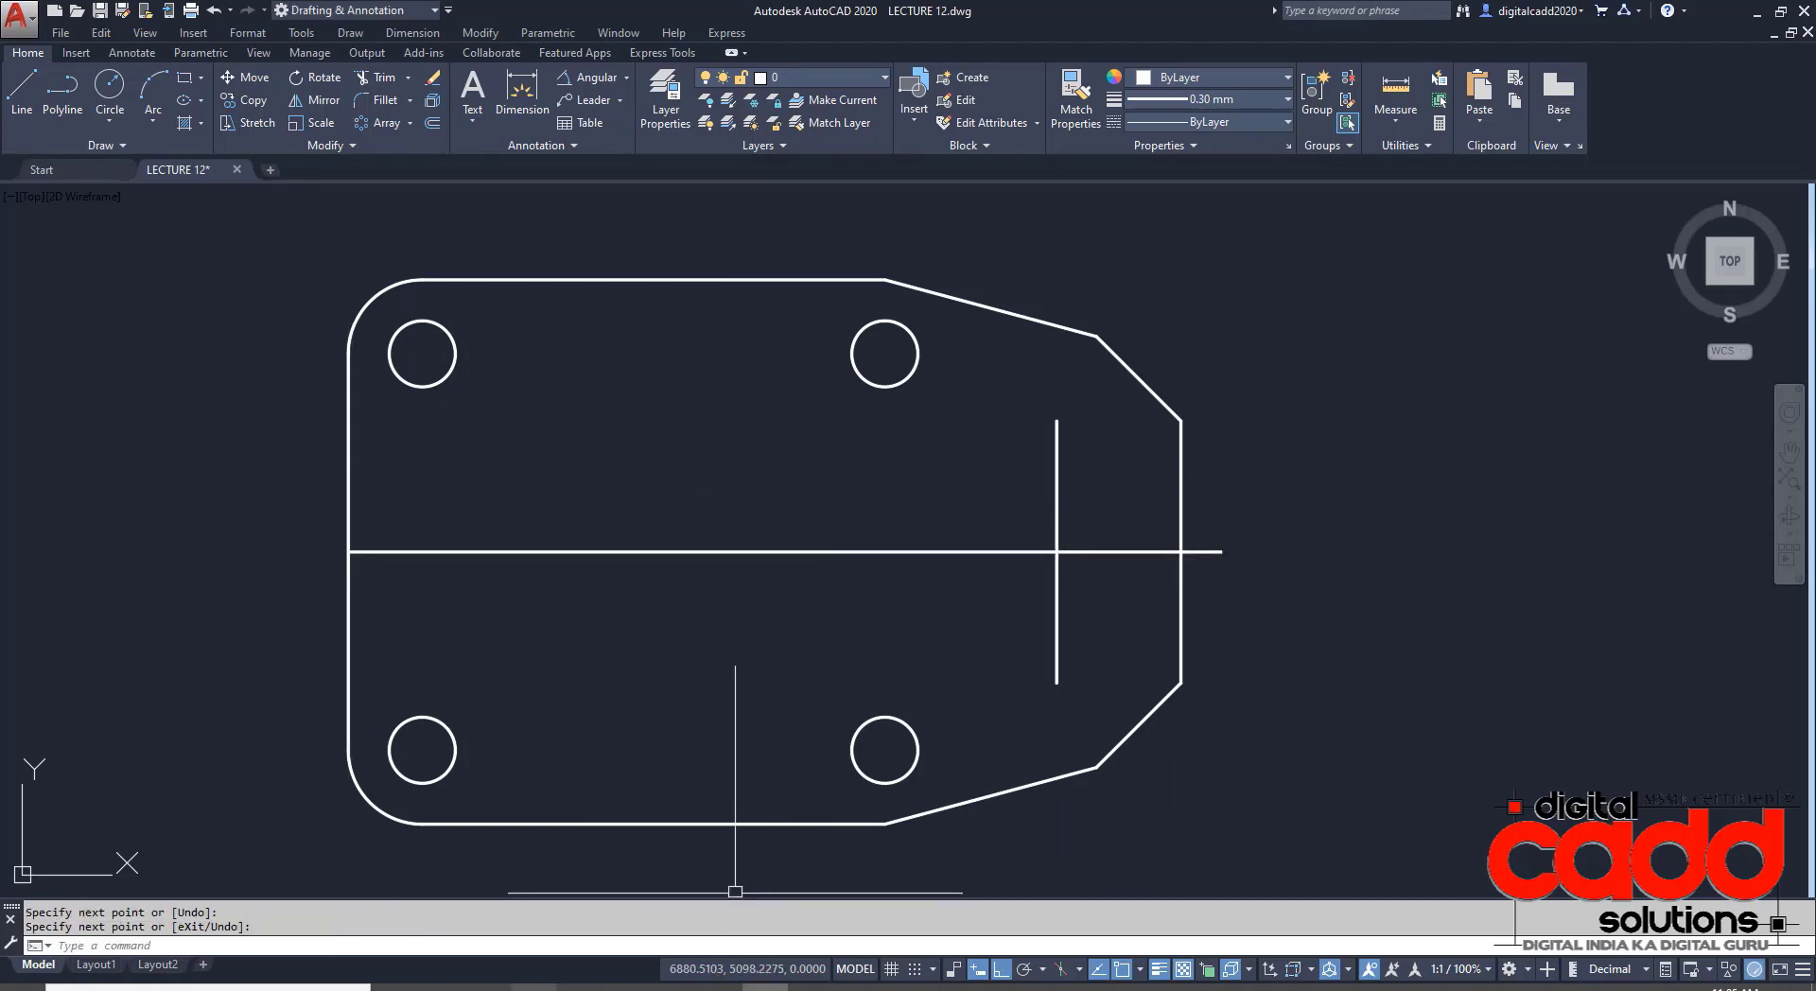
# - Check the slot's half-width in the PDF and offset the horizontal centre line 0.8 both above and below
pyautogui.hotkey('alt', 'Tab')
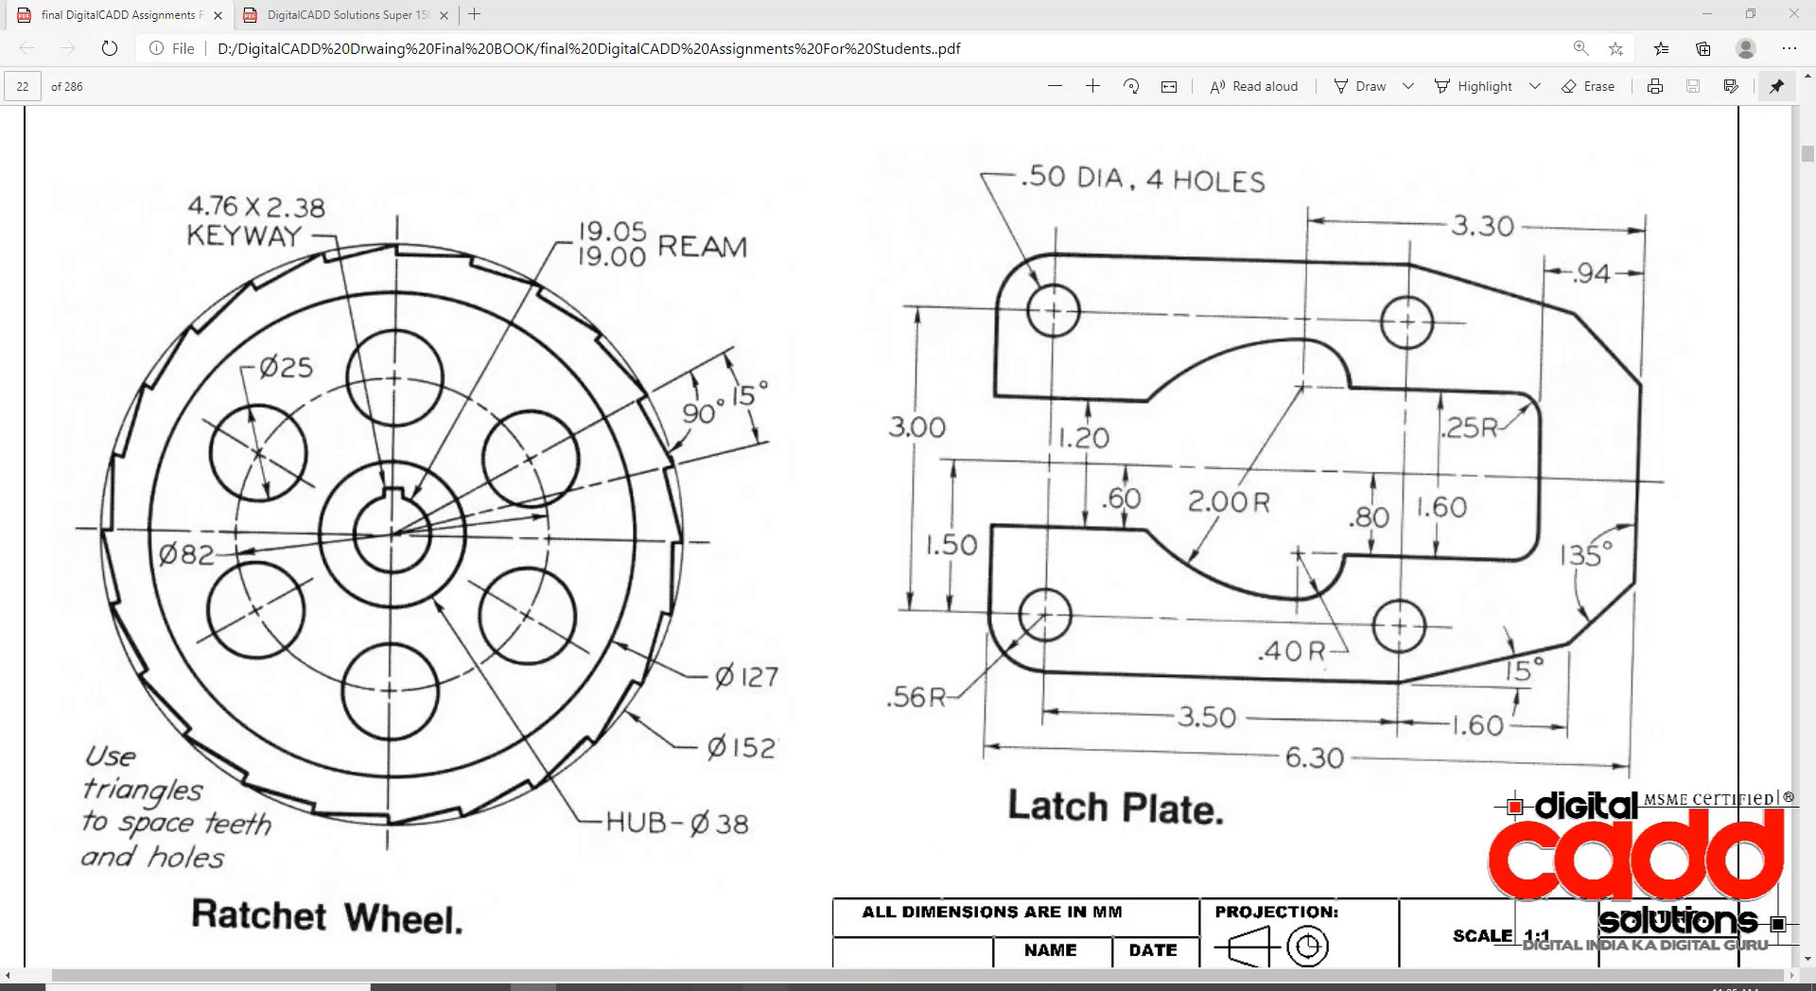
pyautogui.hotkey('alt', 'Tab')
pyautogui.write('o')
pyautogui.press('space')
pyautogui.write('0.')
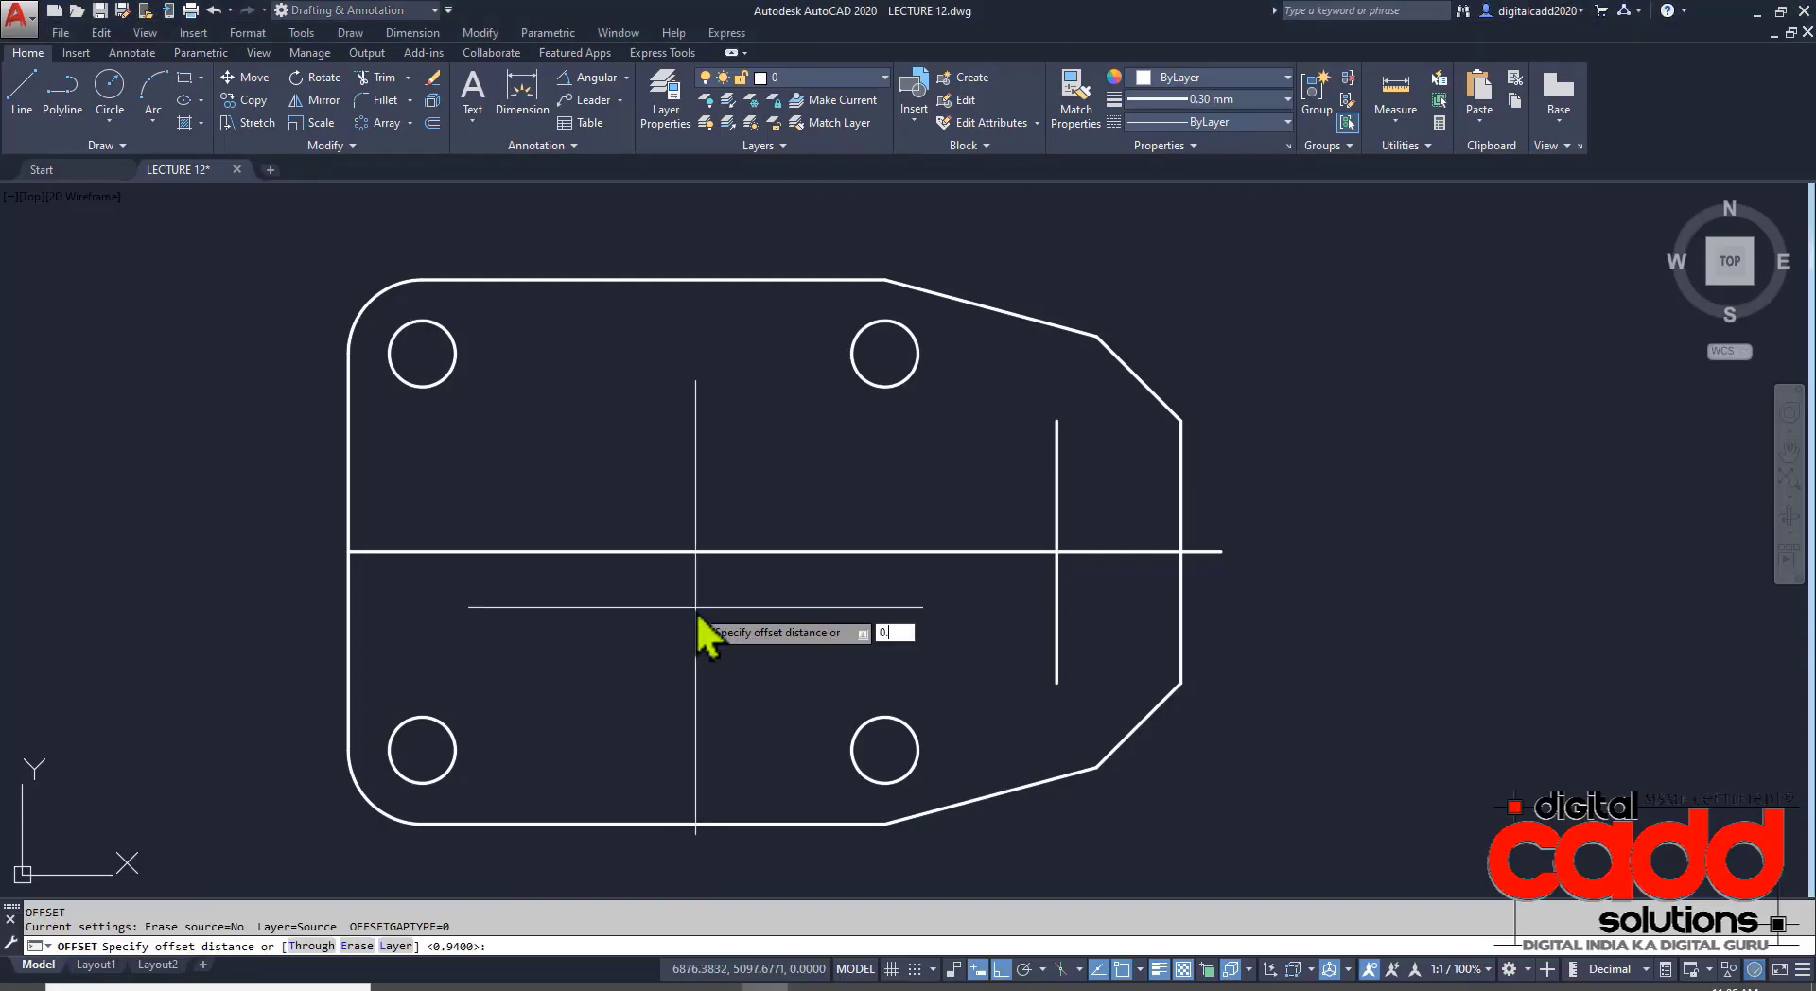
pyautogui.write('8')
pyautogui.press('Return')
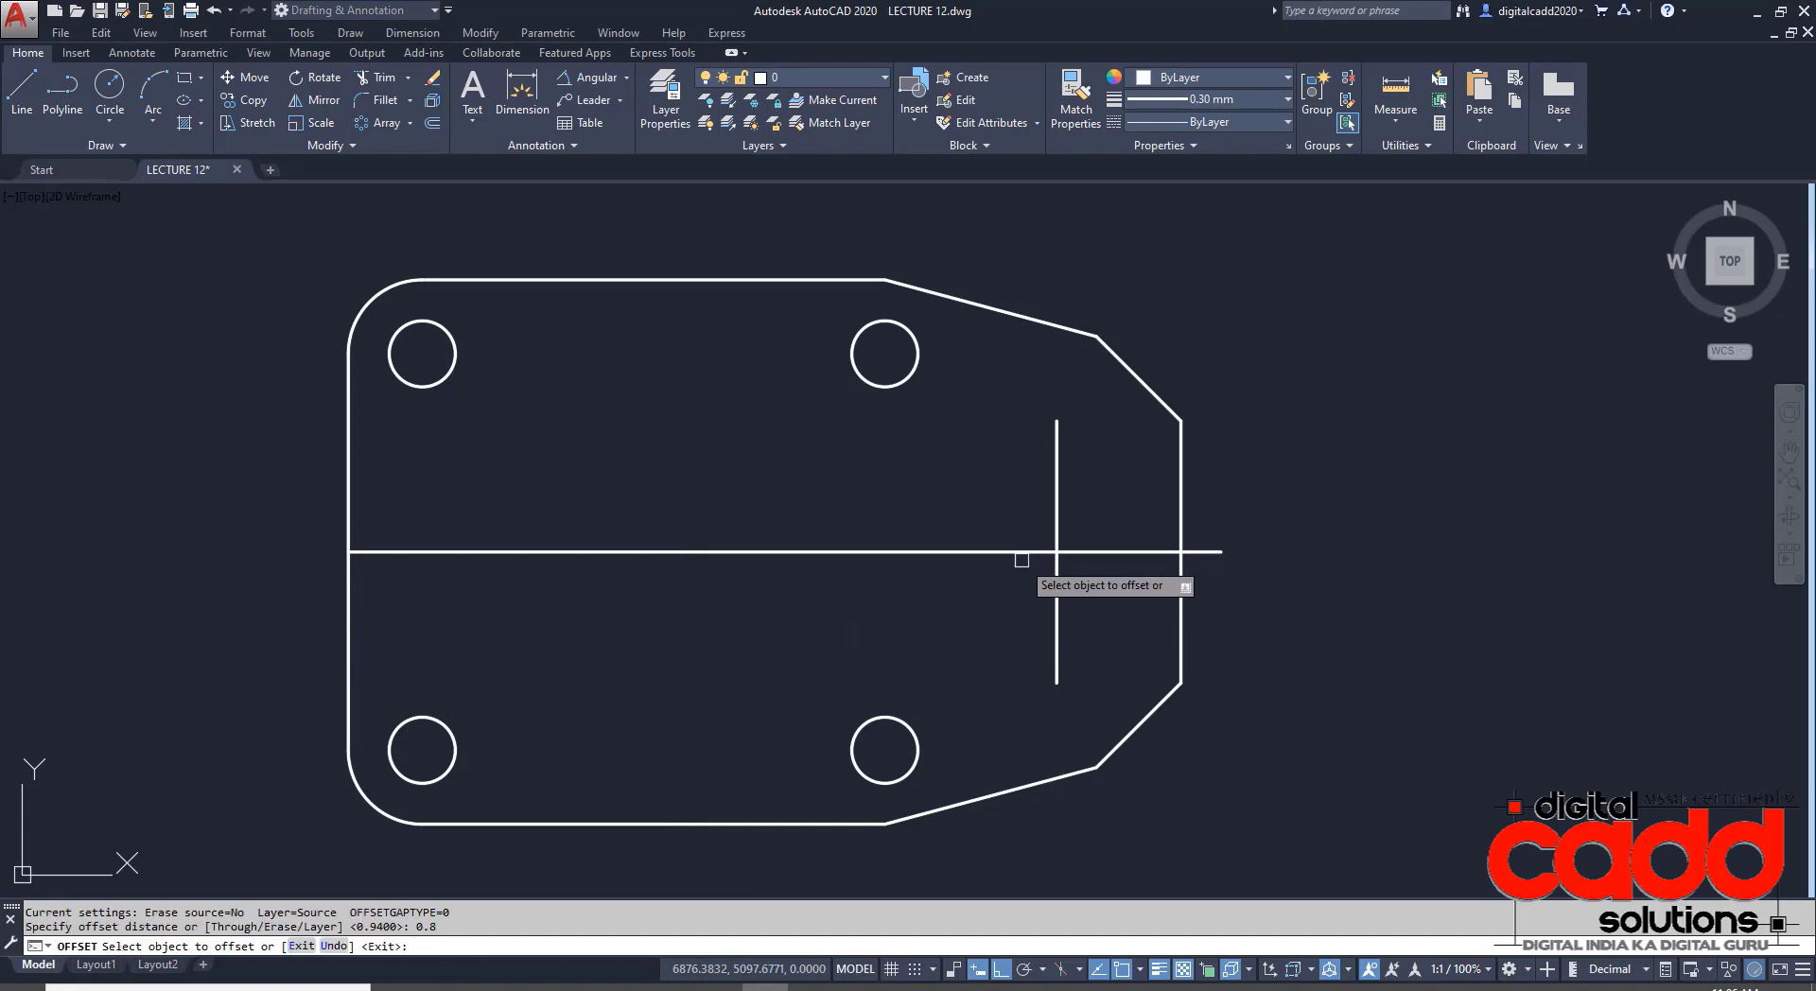
pyautogui.click(1027, 552)
pyautogui.click(1003, 506)
pyautogui.click(975, 552)
pyautogui.click(965, 634)
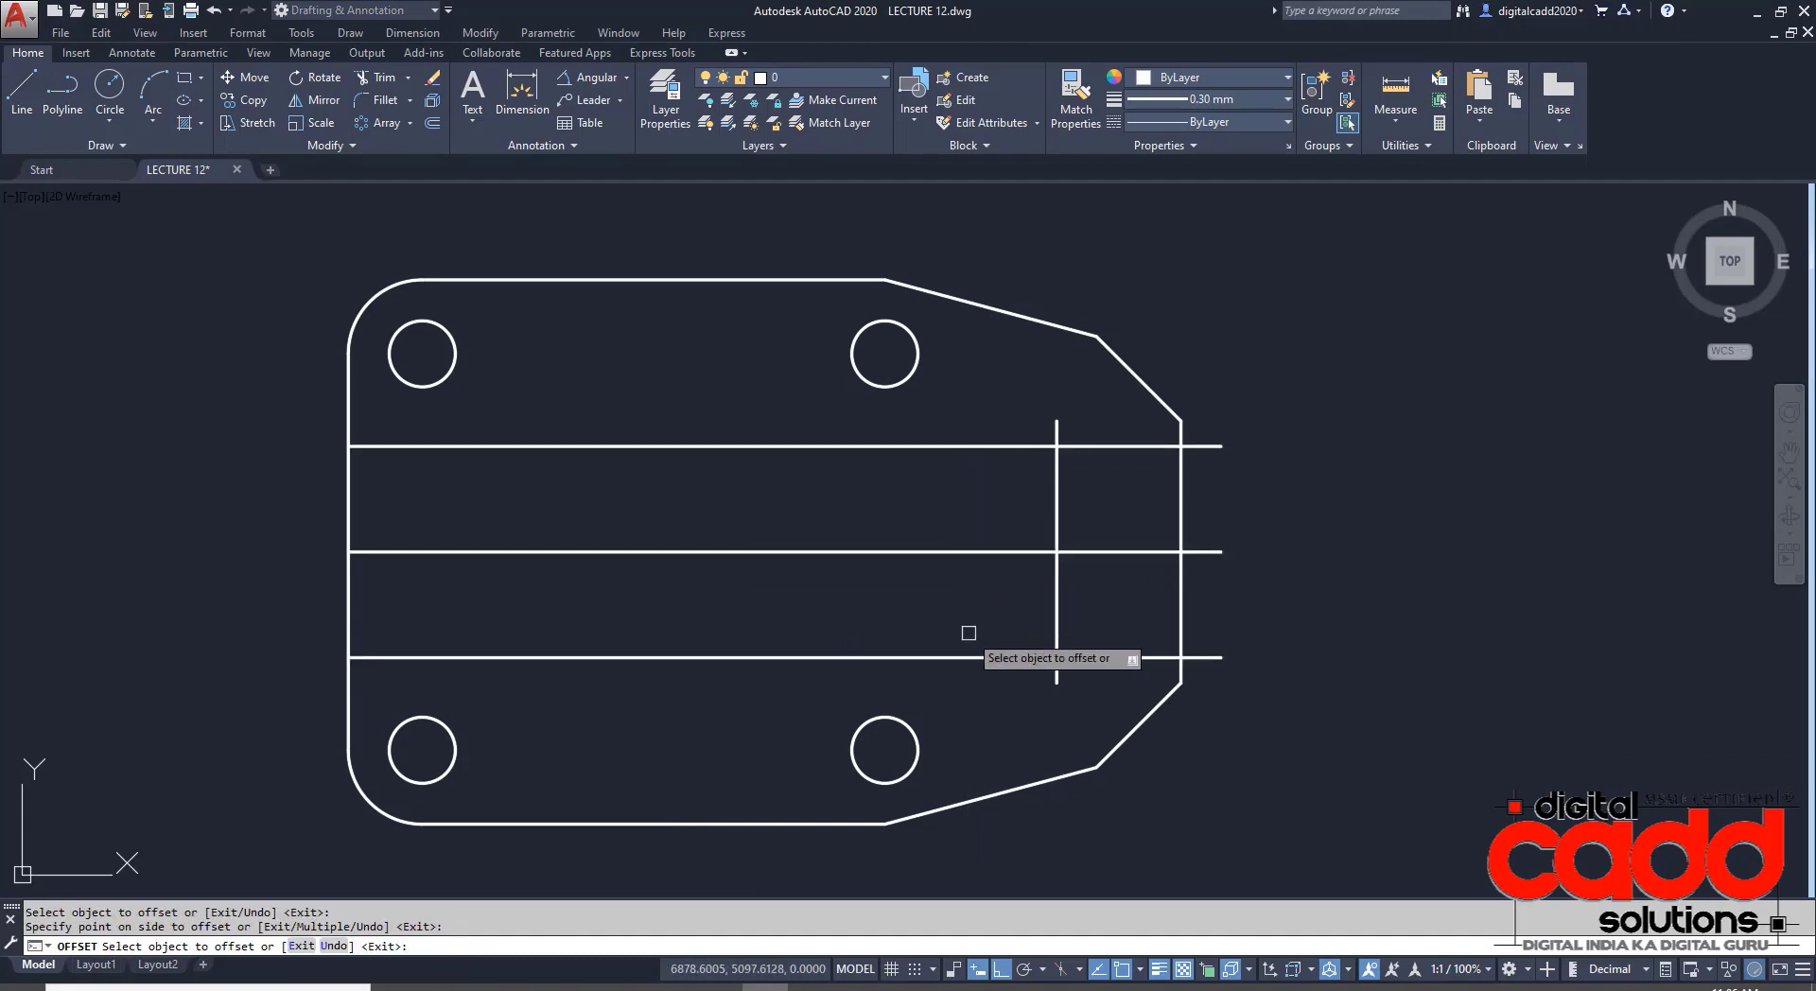
pyautogui.press('Return')
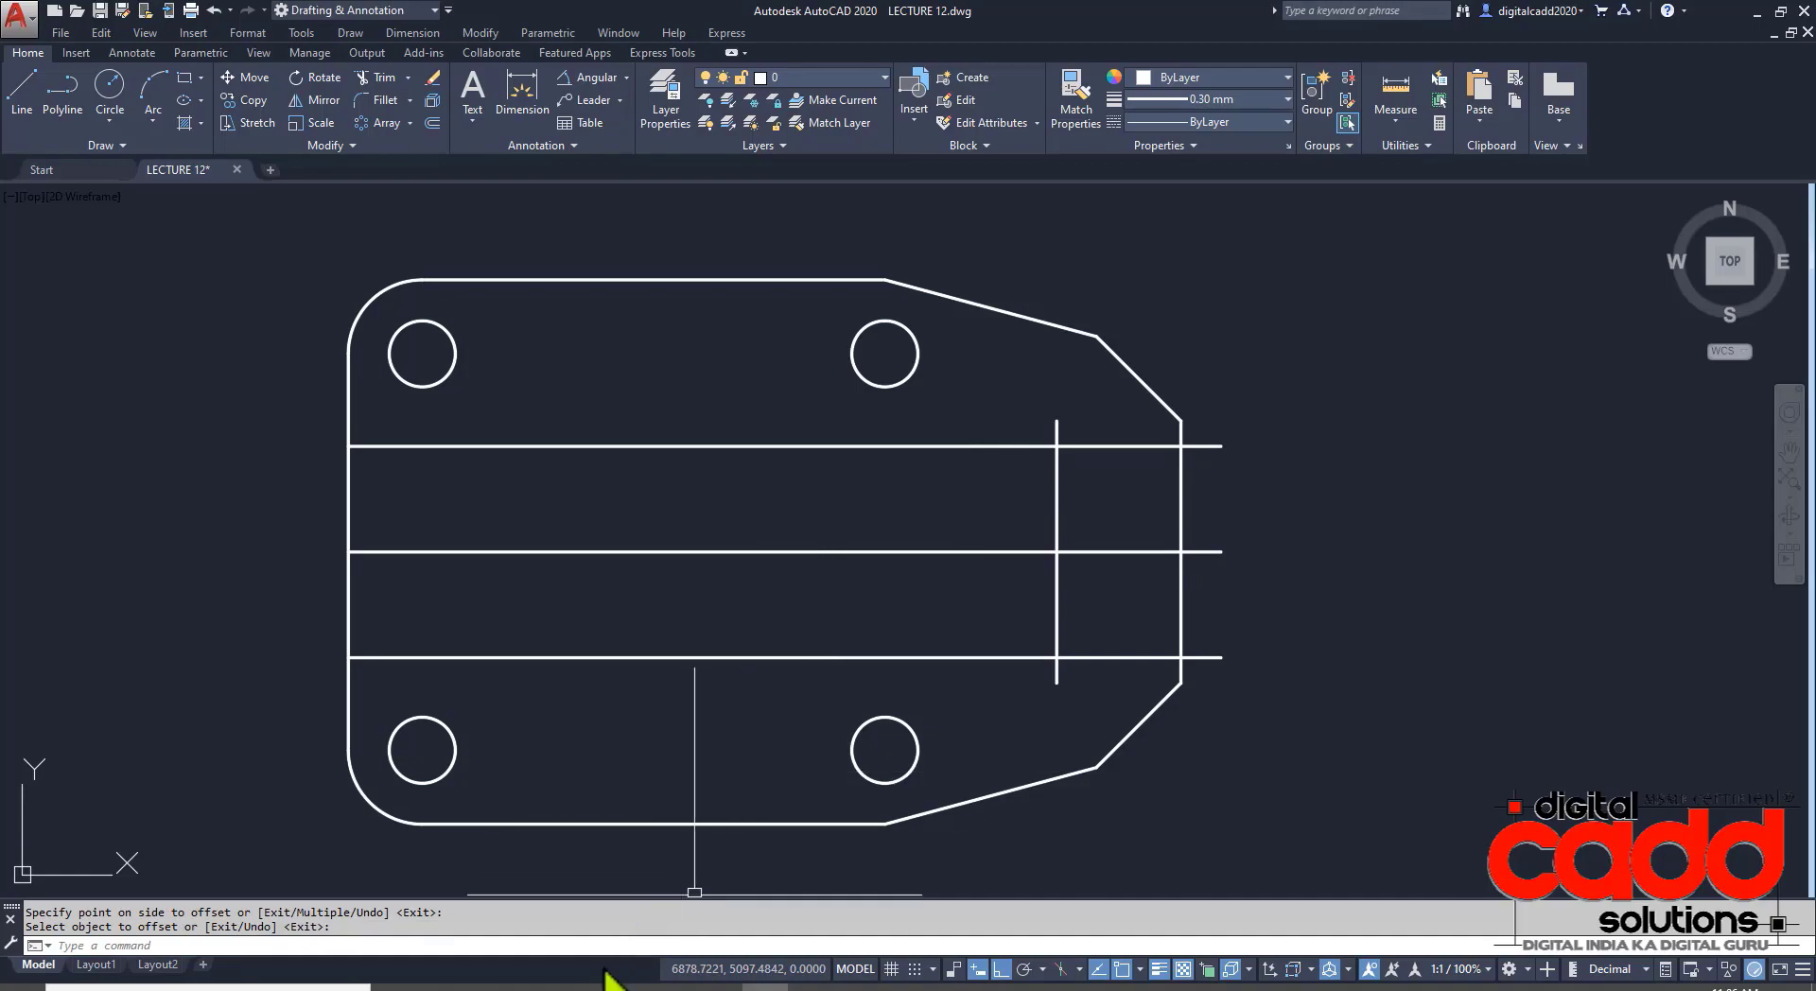
# - Check the slot's corner radius in the PDF and fillet both right corners of the slot with radius 0.25
pyautogui.hotkey('alt', 'Tab')
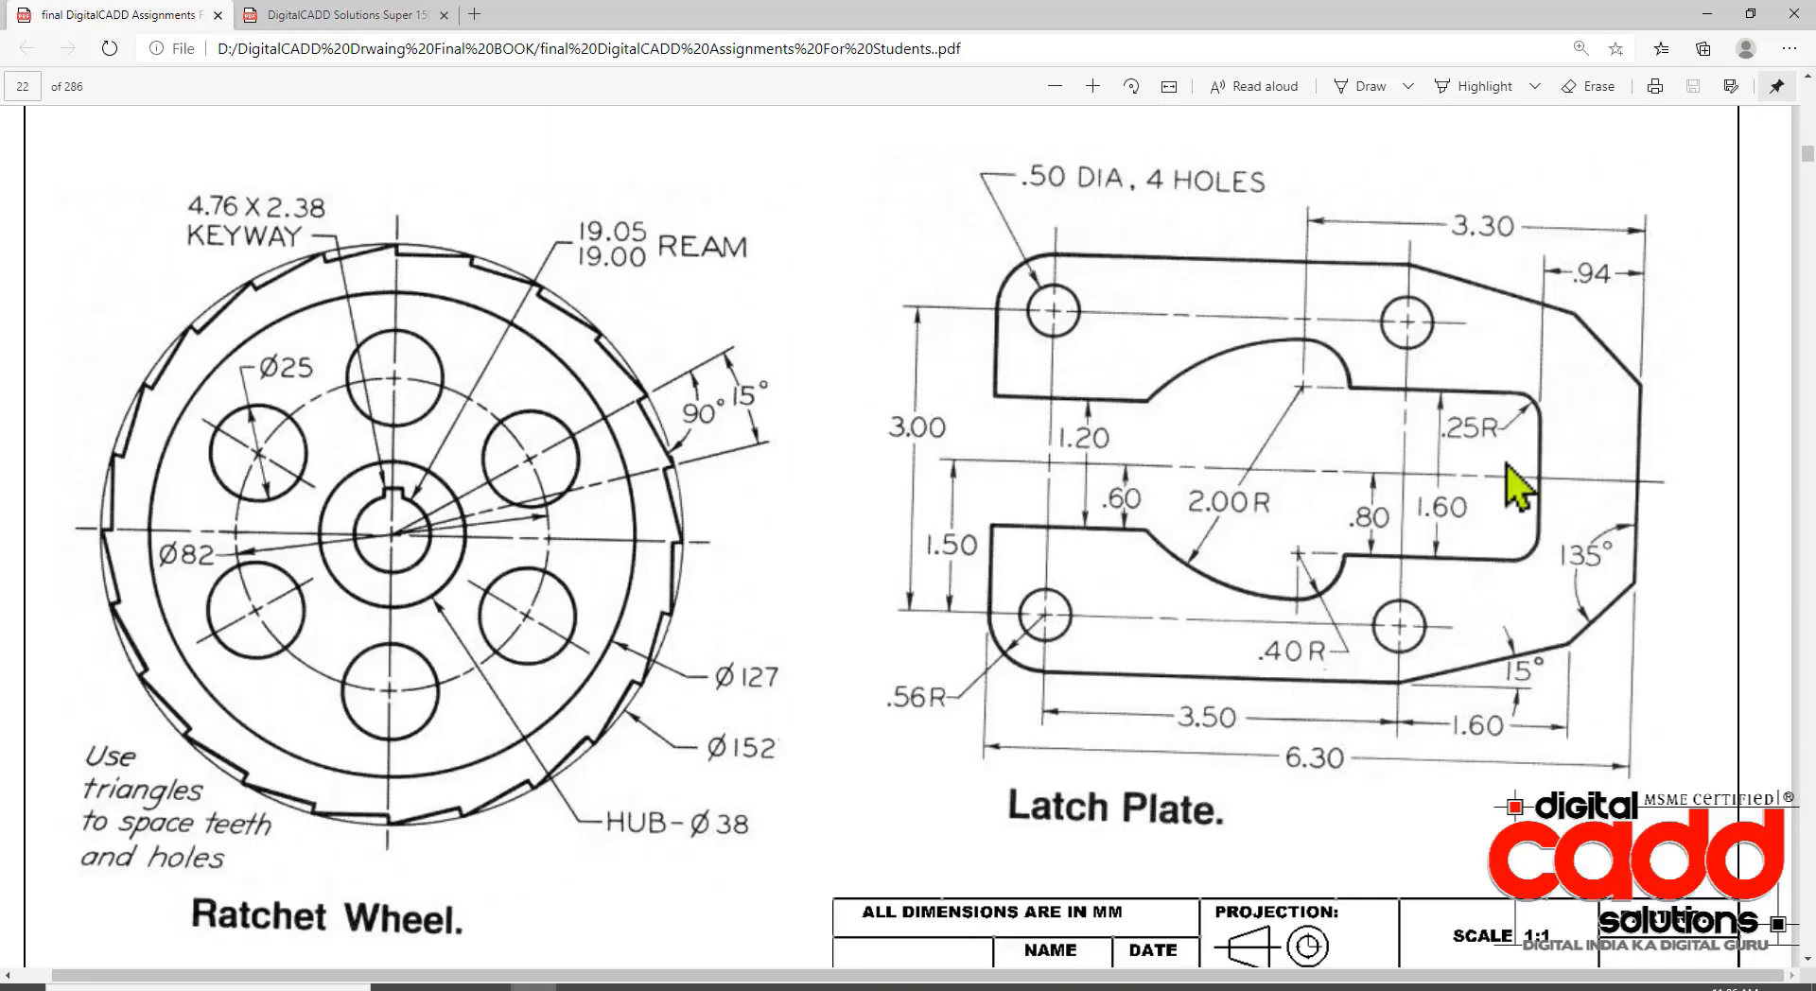
pyautogui.hotkey('alt', 'Tab')
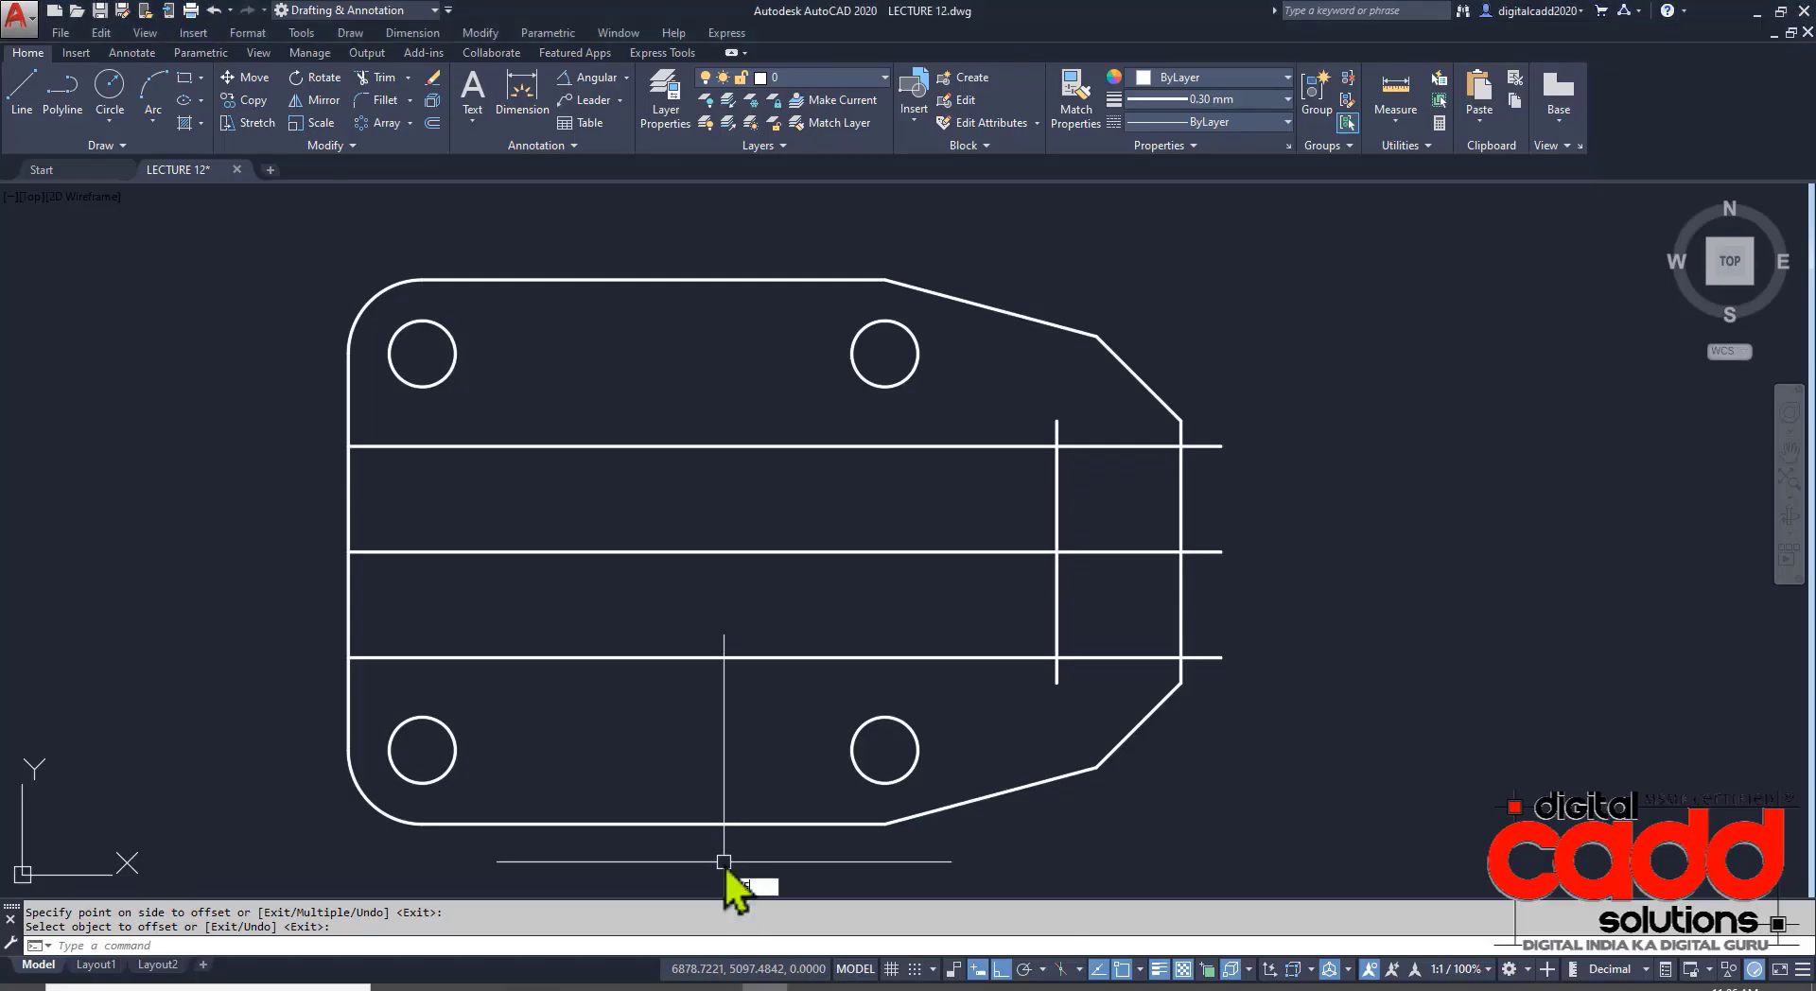
pyautogui.press('Return')
pyautogui.write('r')
pyautogui.press('Return')
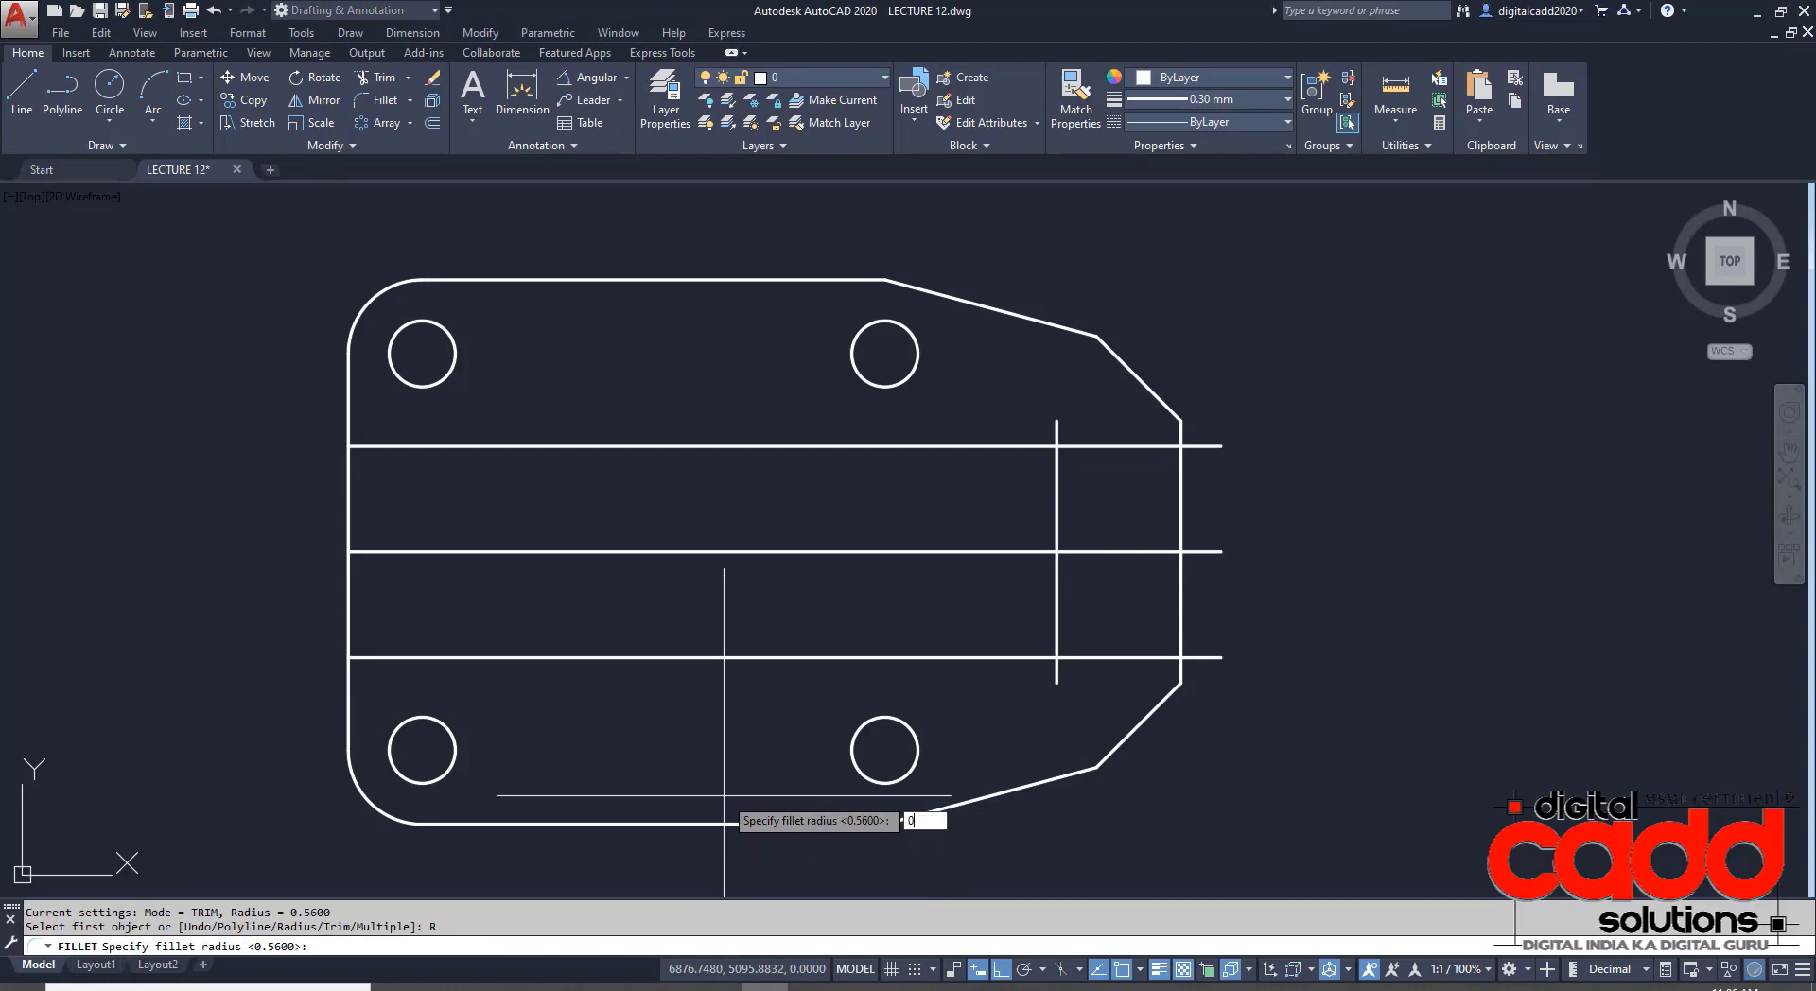
pyautogui.write('0.25')
pyautogui.press('Return')
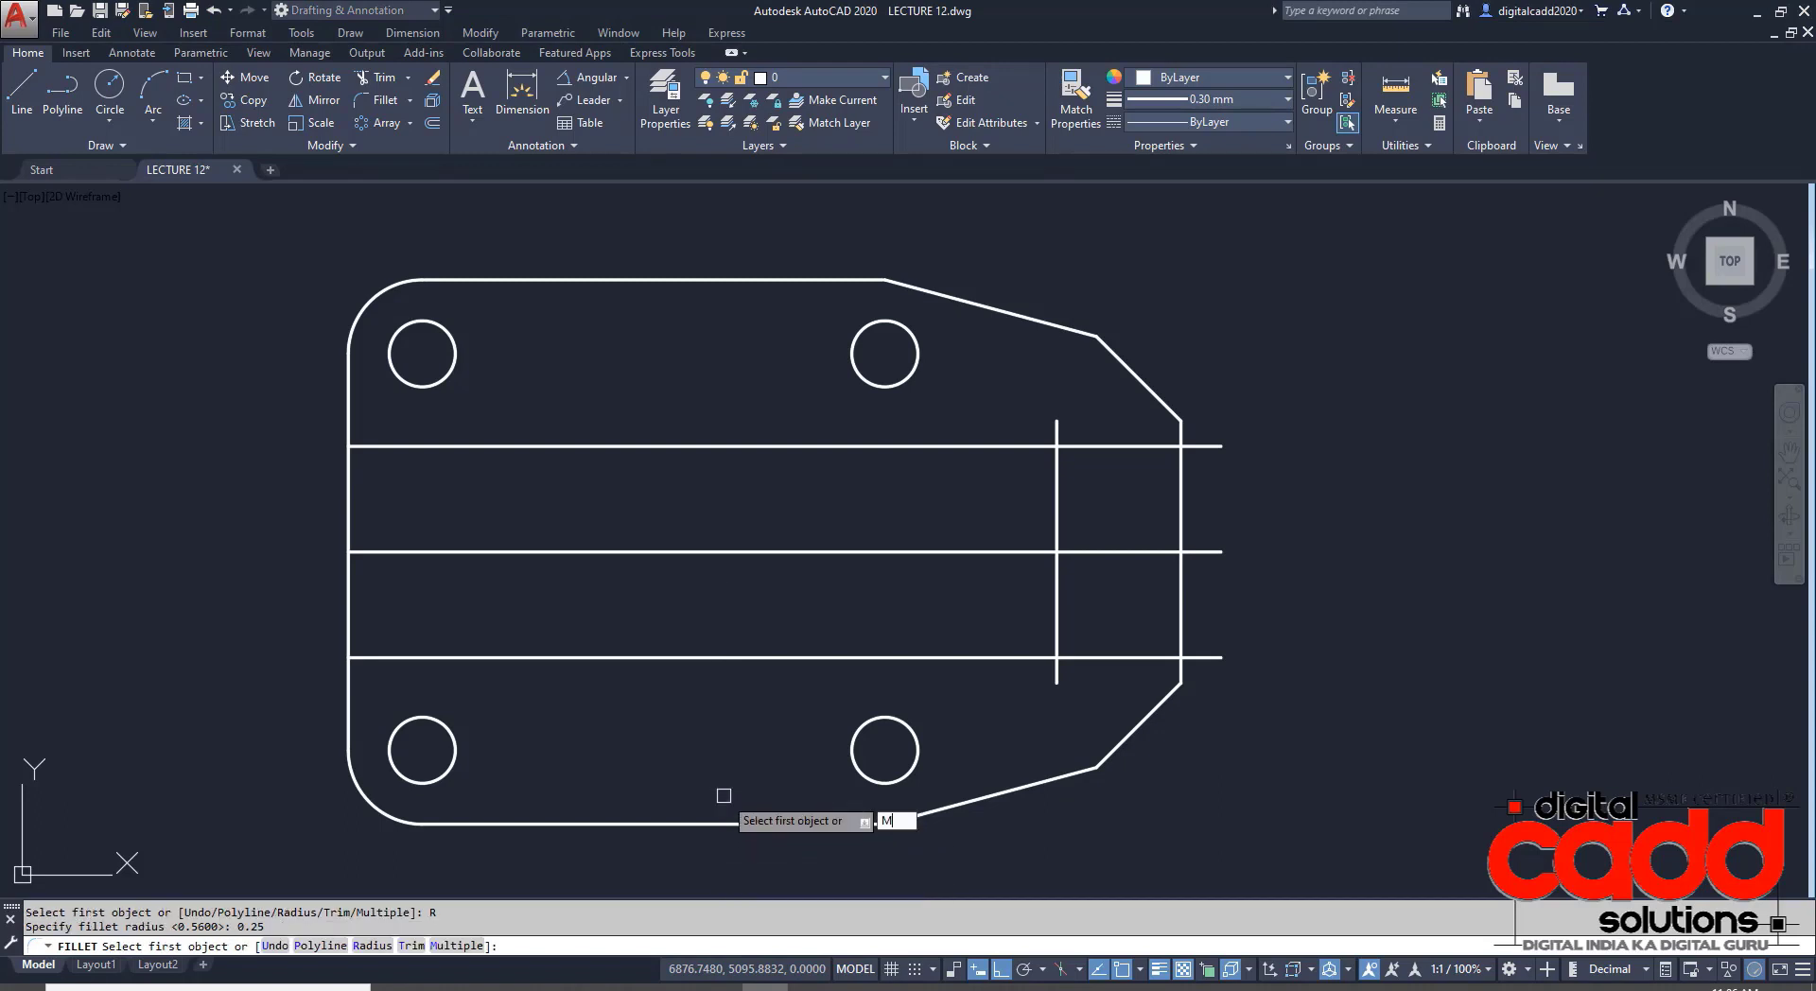
pyautogui.write('M')
pyautogui.press('Return')
pyautogui.click(1021, 446)
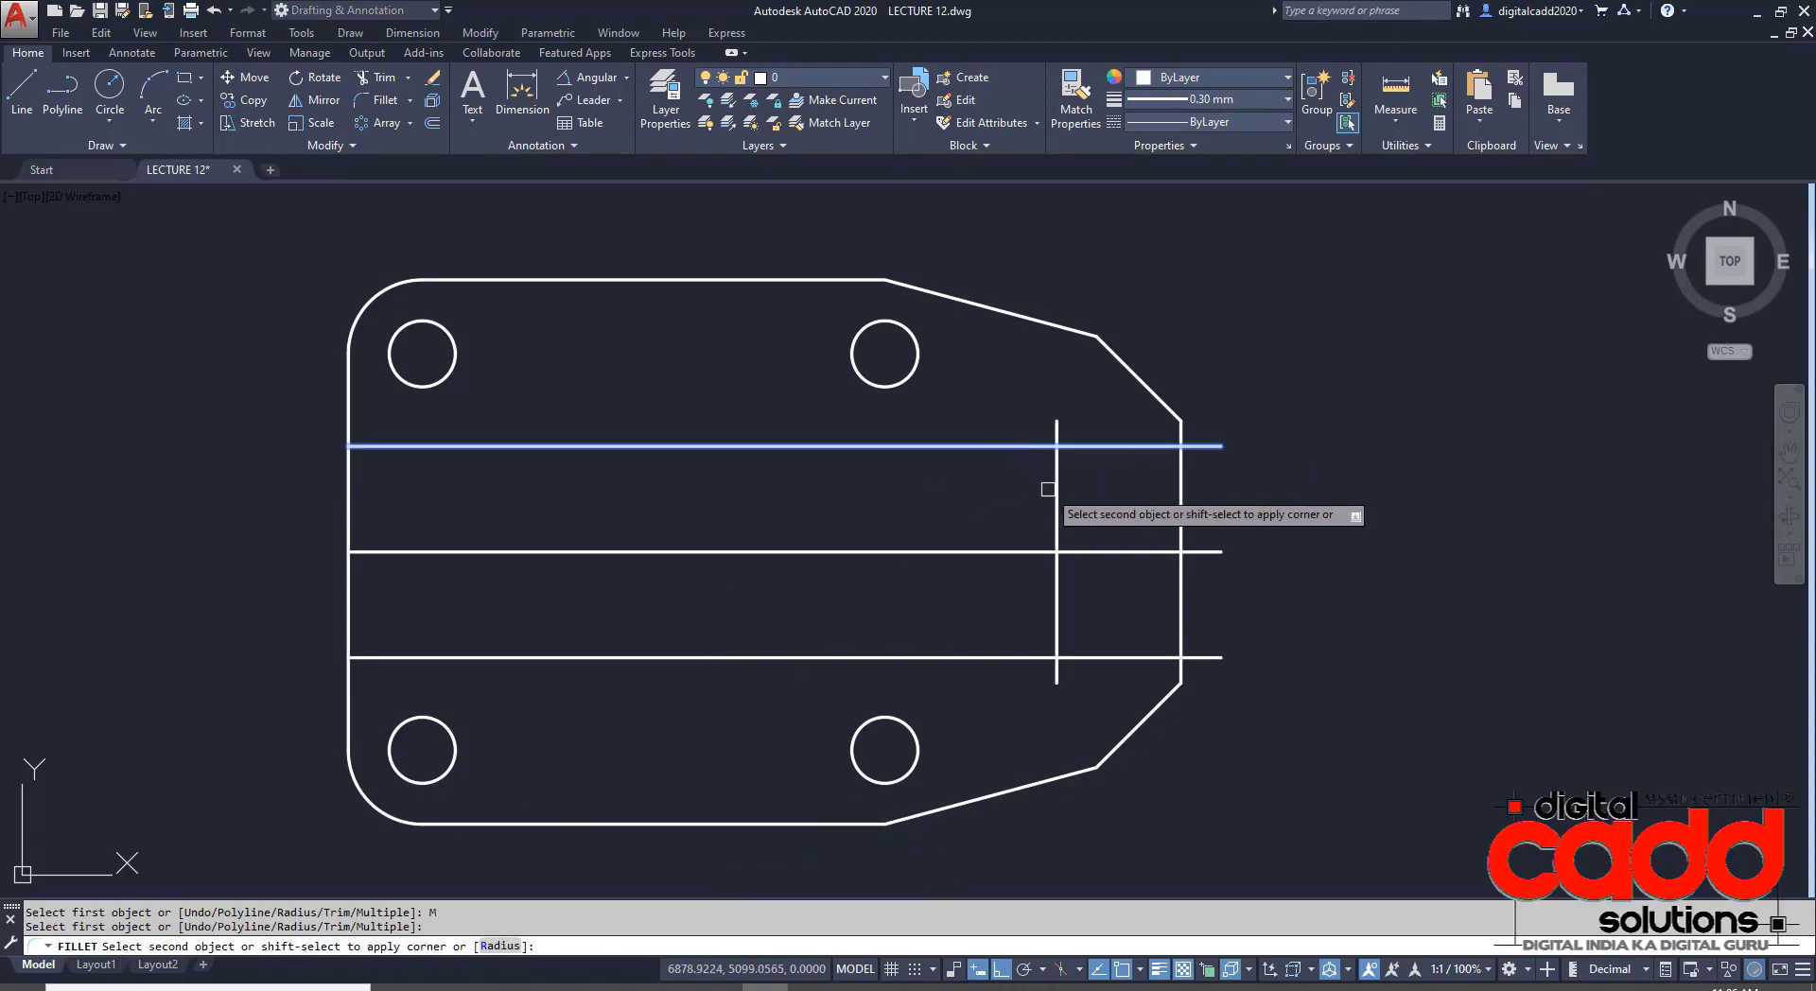
pyautogui.click(1057, 499)
pyautogui.click(1058, 514)
pyautogui.click(1017, 656)
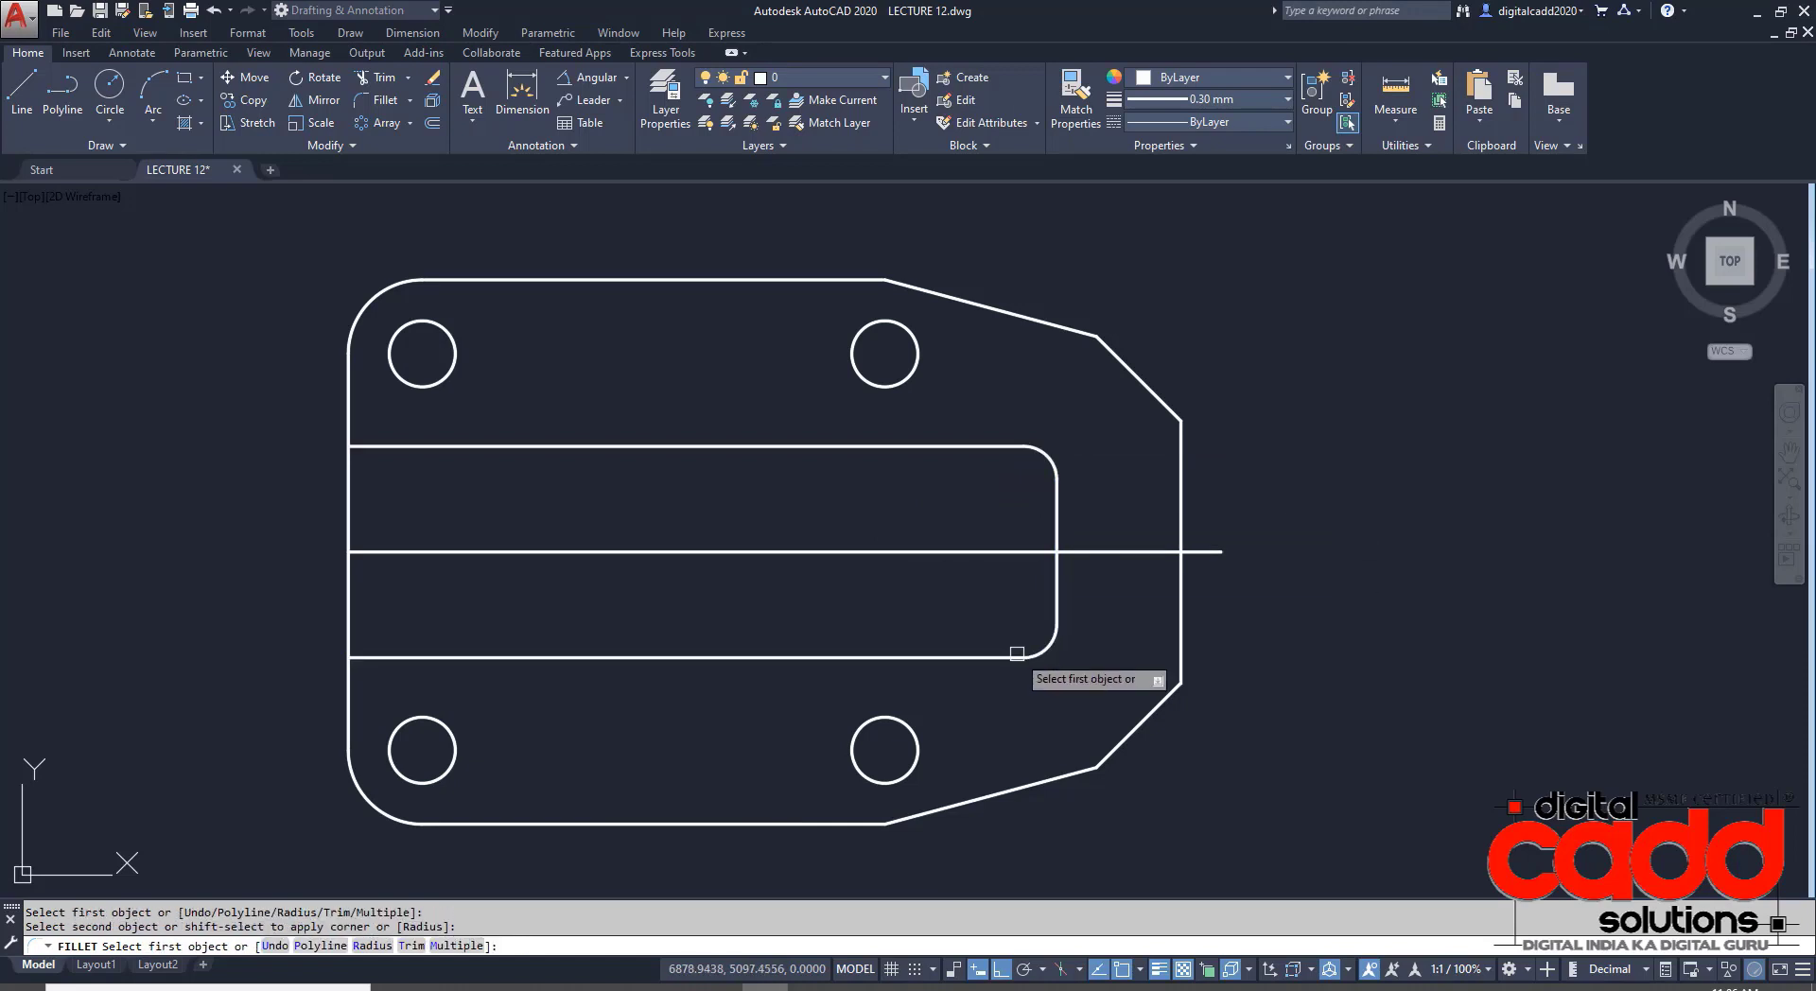
pyautogui.press('Return')
pyautogui.moveTo(989, 758); pyautogui.dragTo(884, 760, button='middle')
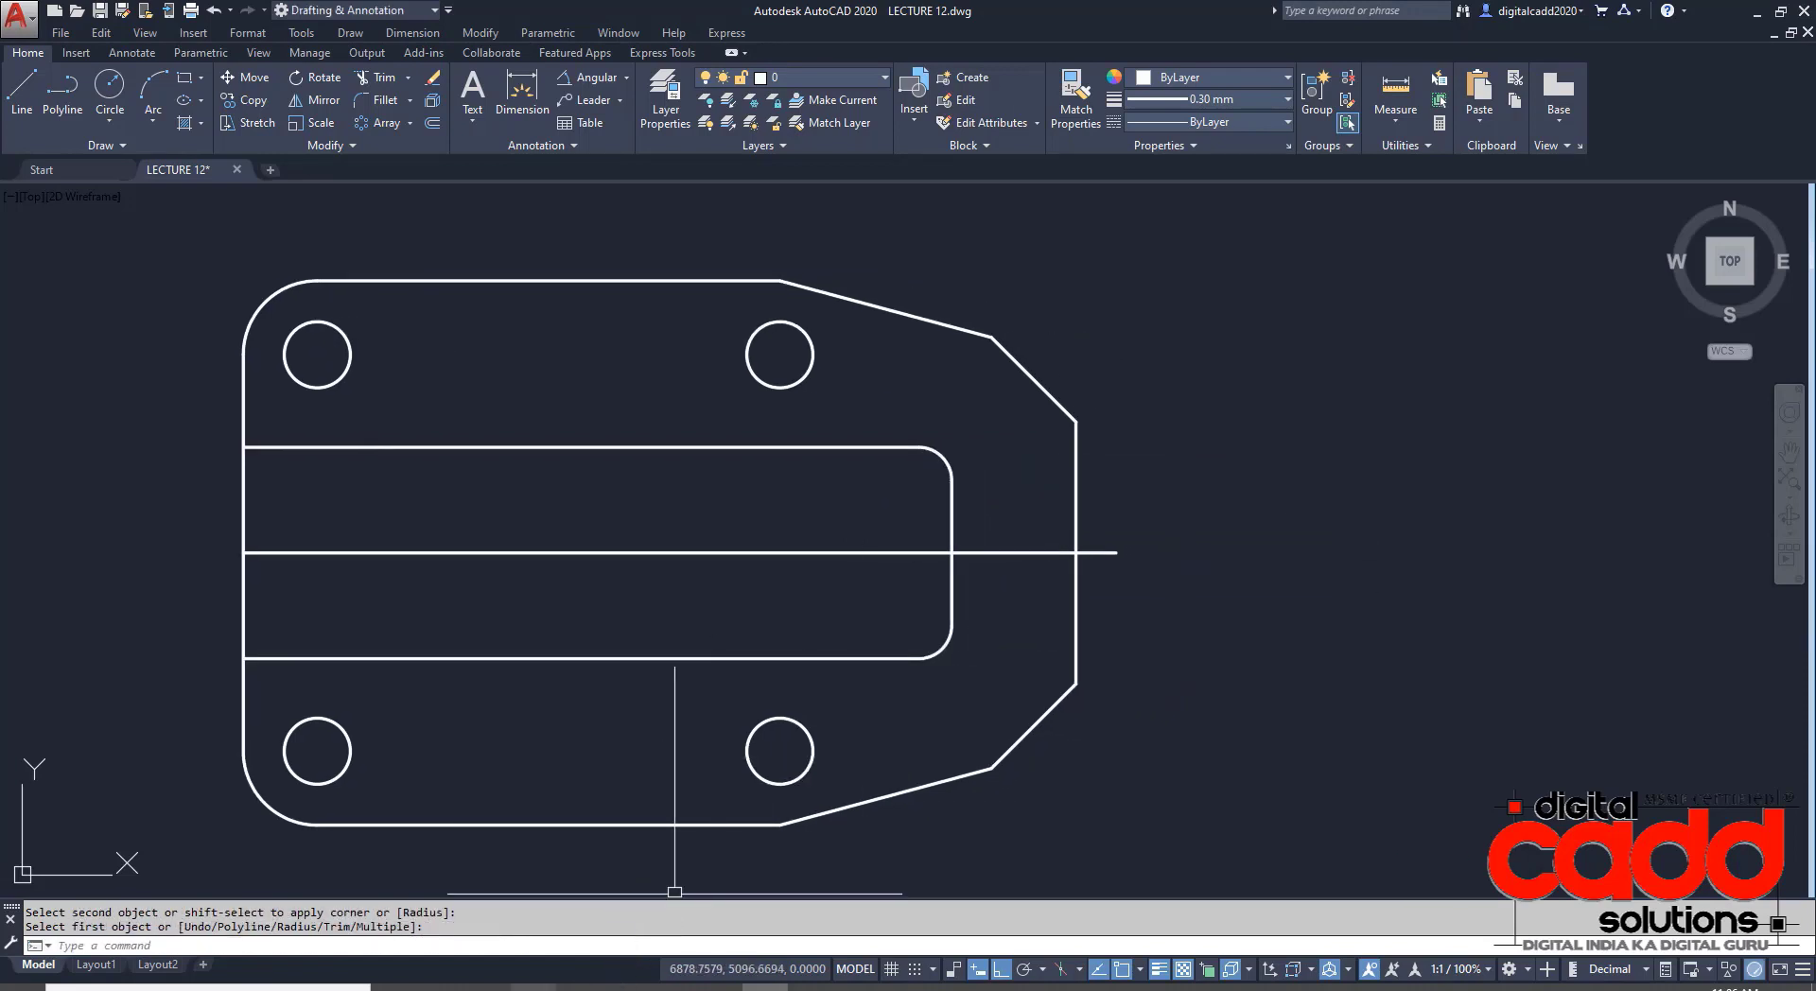
# - Check the arc centre distance in the PDF and offset the plate's right vertical edge 3.3 inward
pyautogui.click(579, 989)
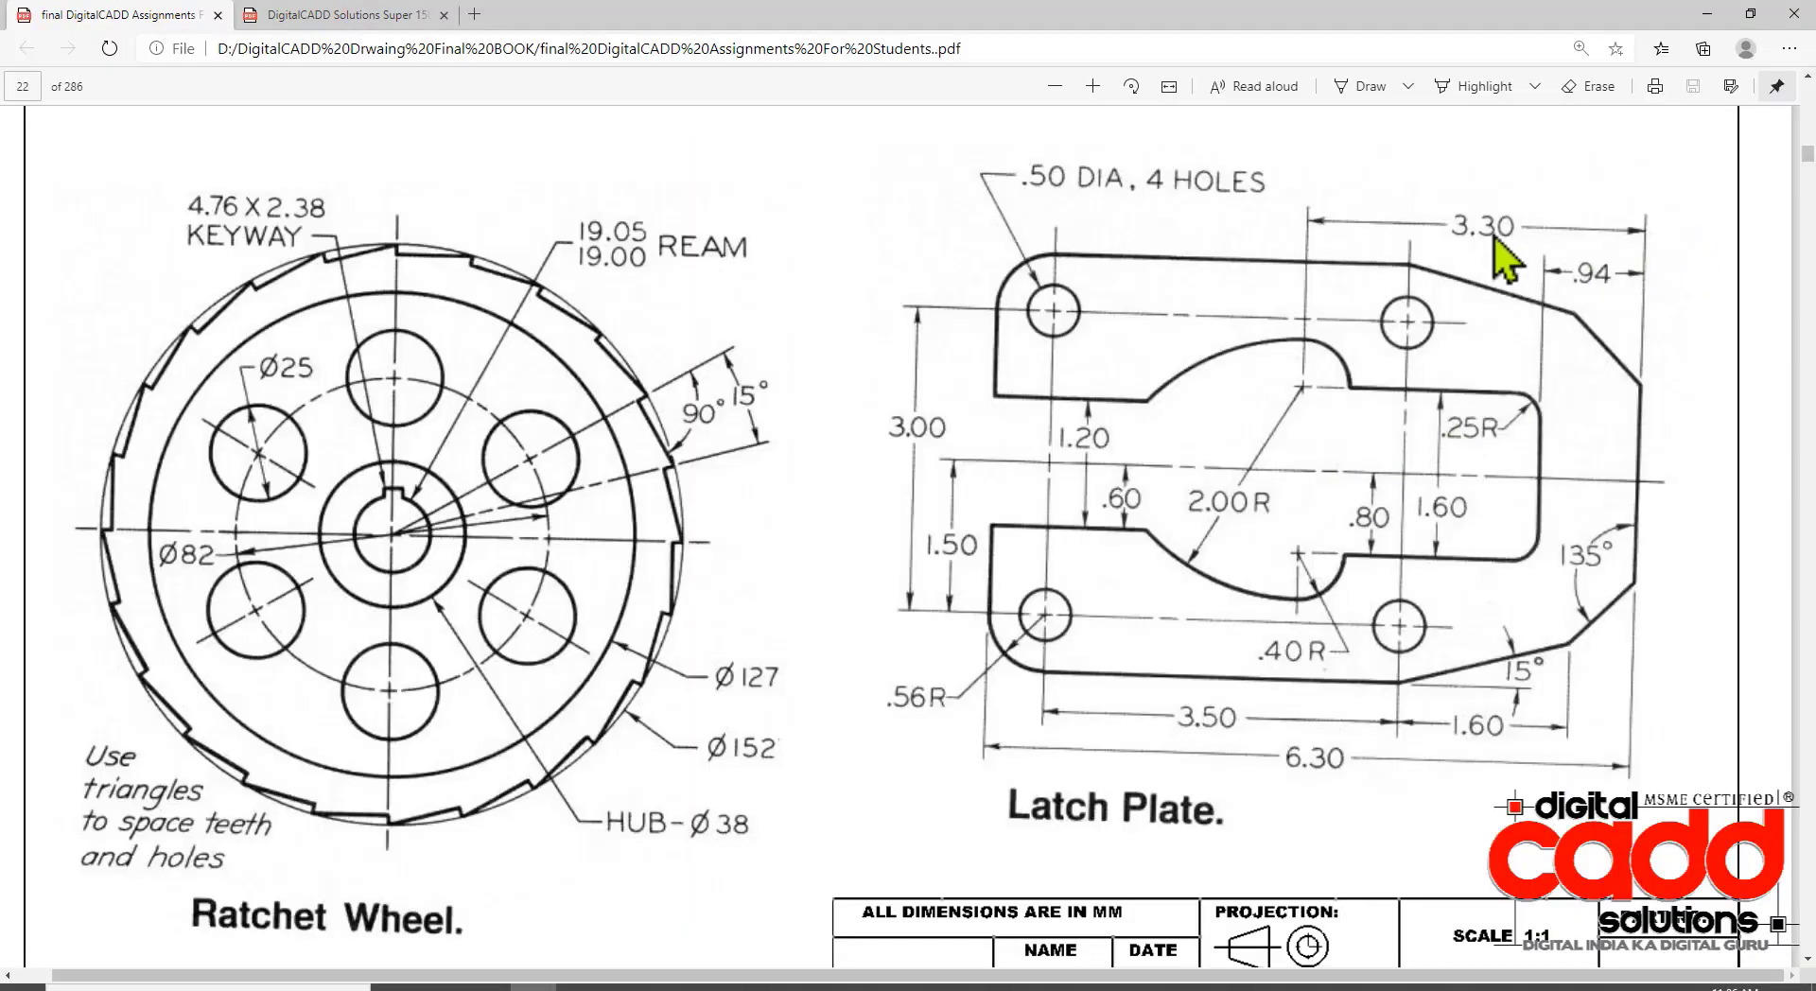
pyautogui.click(768, 988)
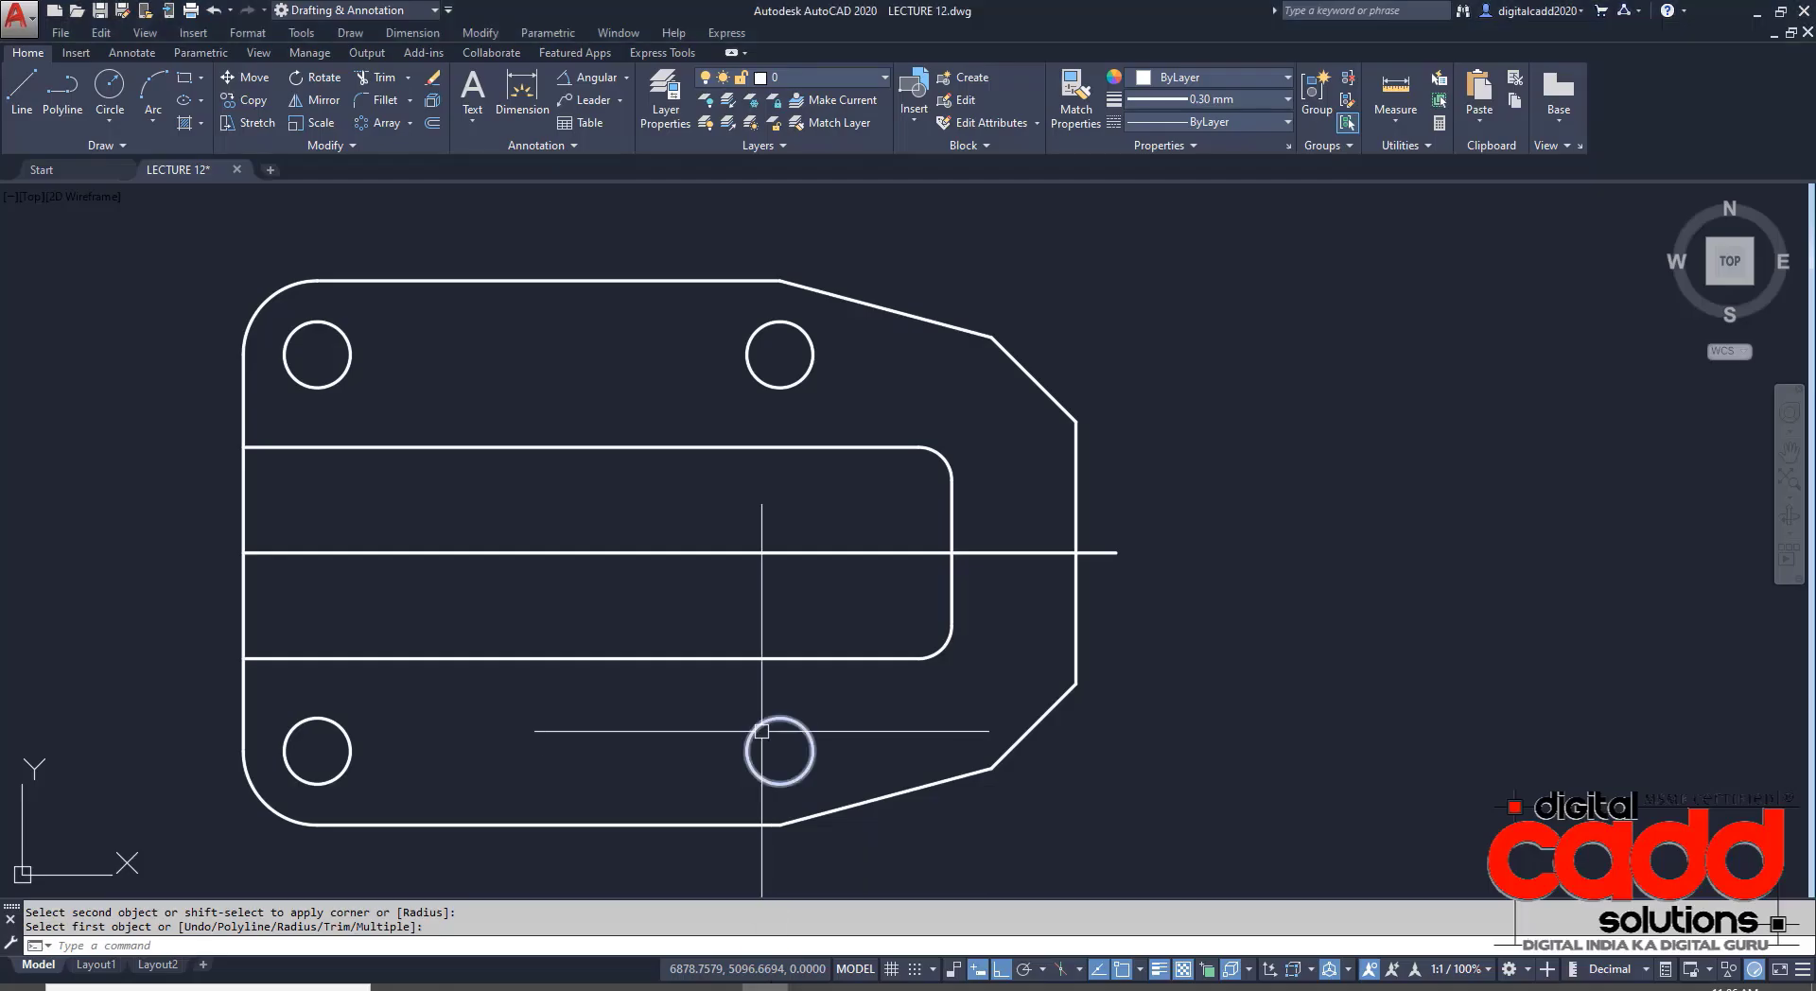
pyautogui.press('Return')
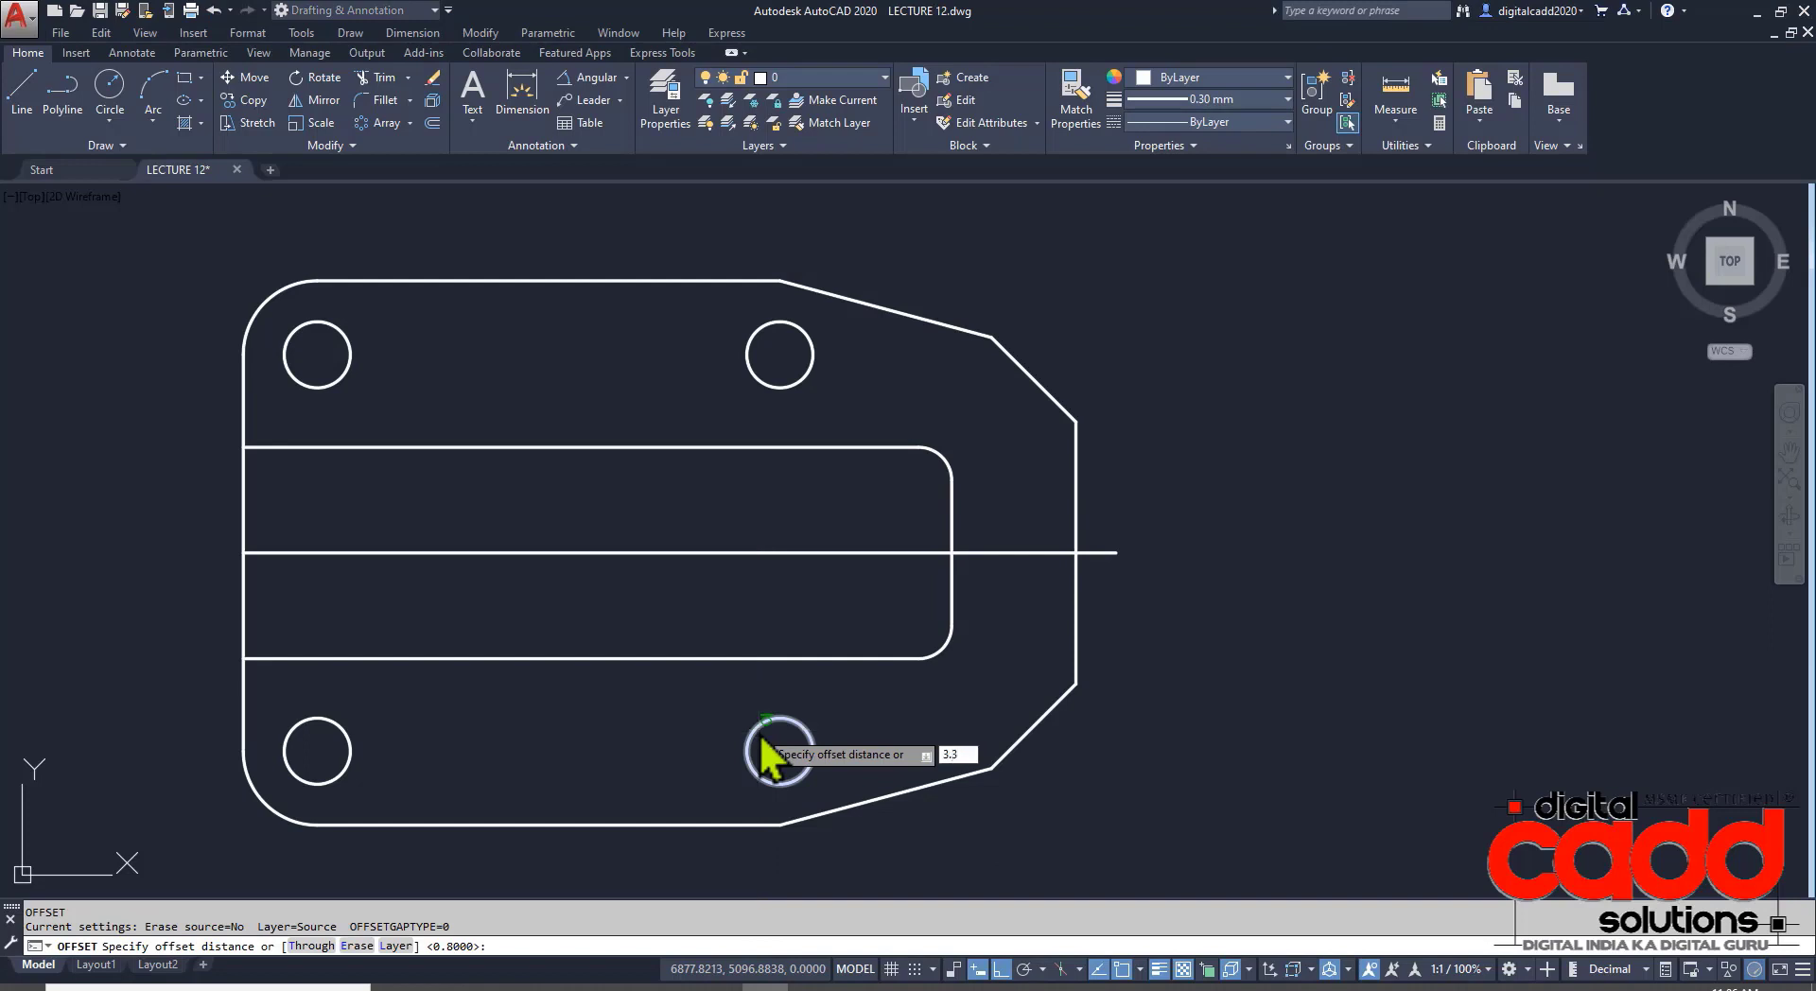
pyautogui.write('3.3')
pyautogui.press('Return')
pyautogui.click(1075, 476)
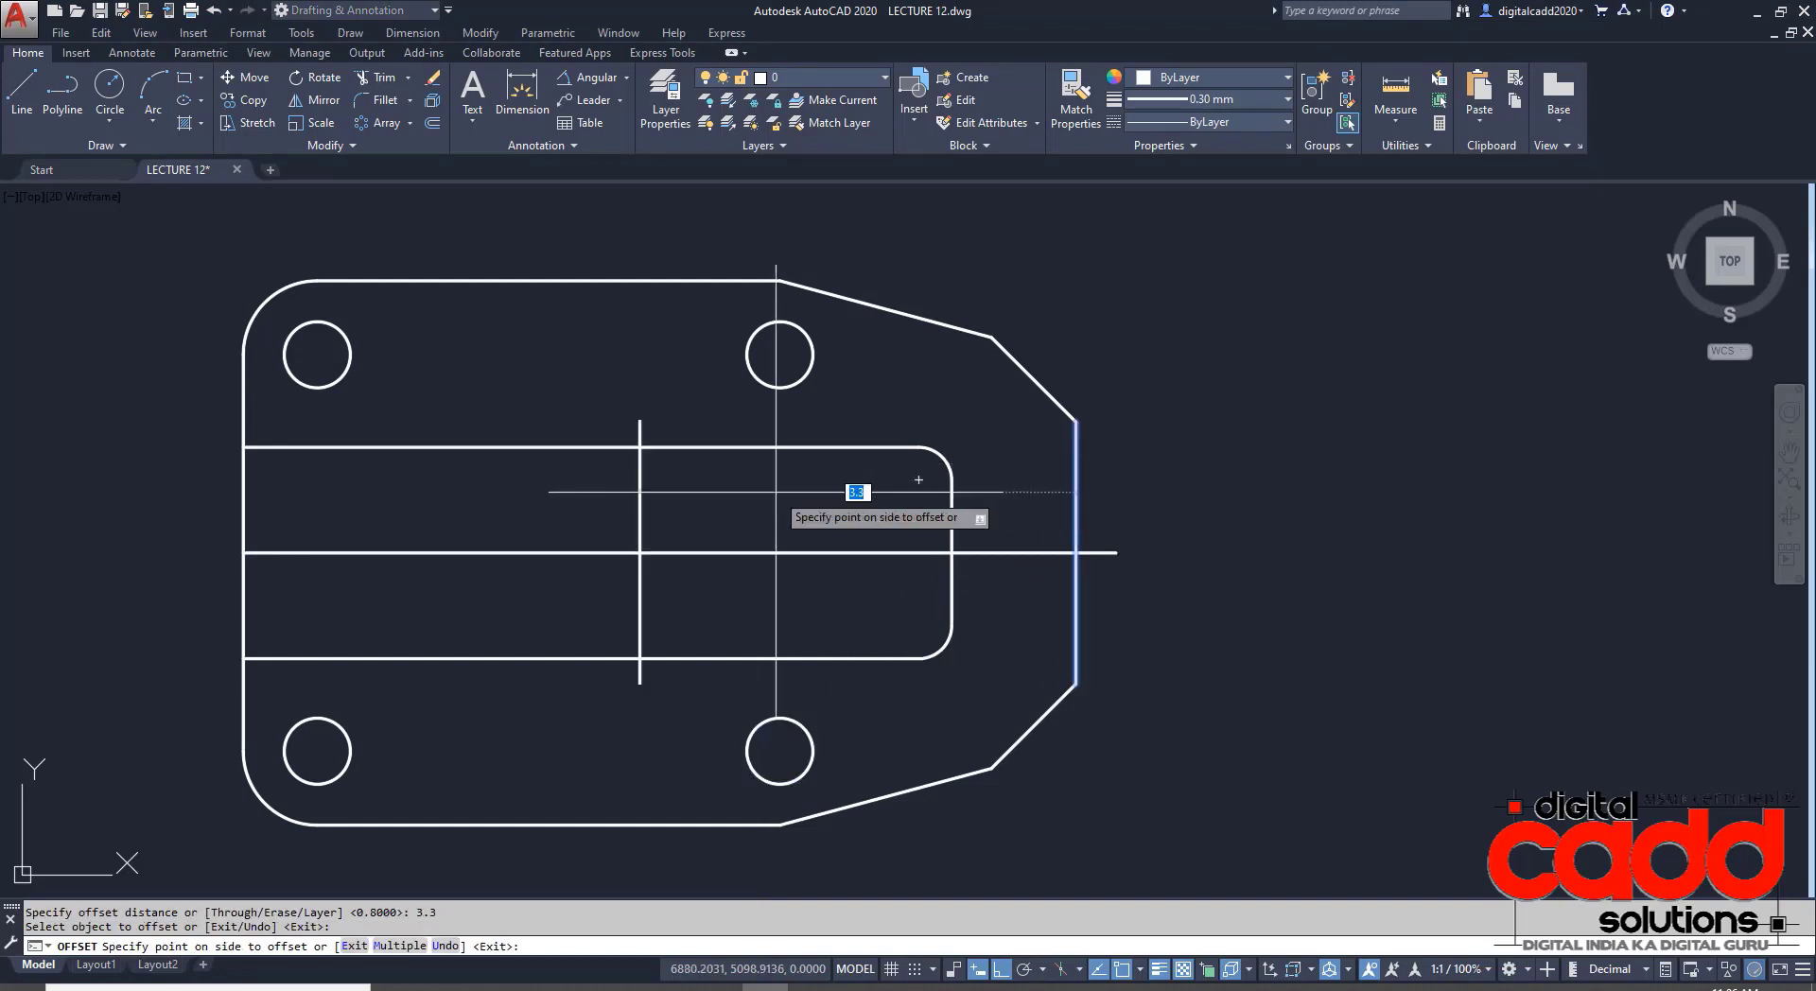
pyautogui.click(776, 492)
pyautogui.press('Return')
# - Check the arc radii in the PDF and draw concentric circles of radius 0.4 and 2 where the new vertical line crosses the upper slot line
pyautogui.hotkey('alt', 'Tab')
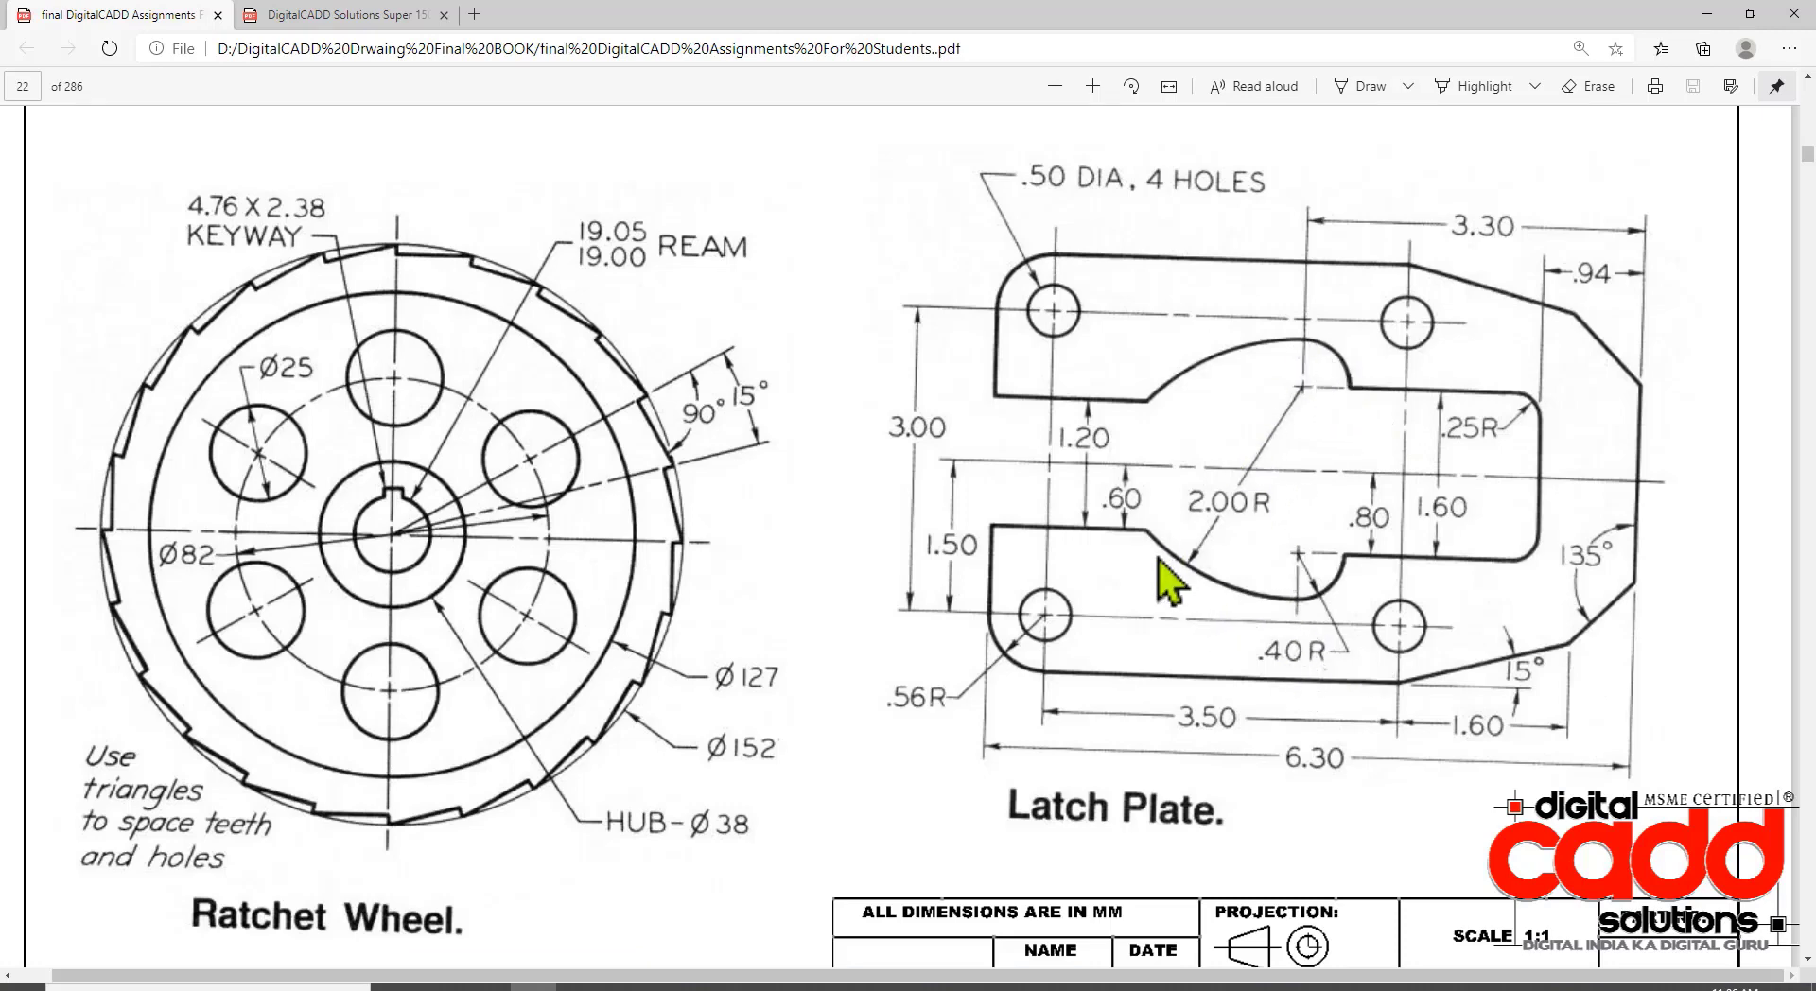
pyautogui.hotkey('alt', 'Tab')
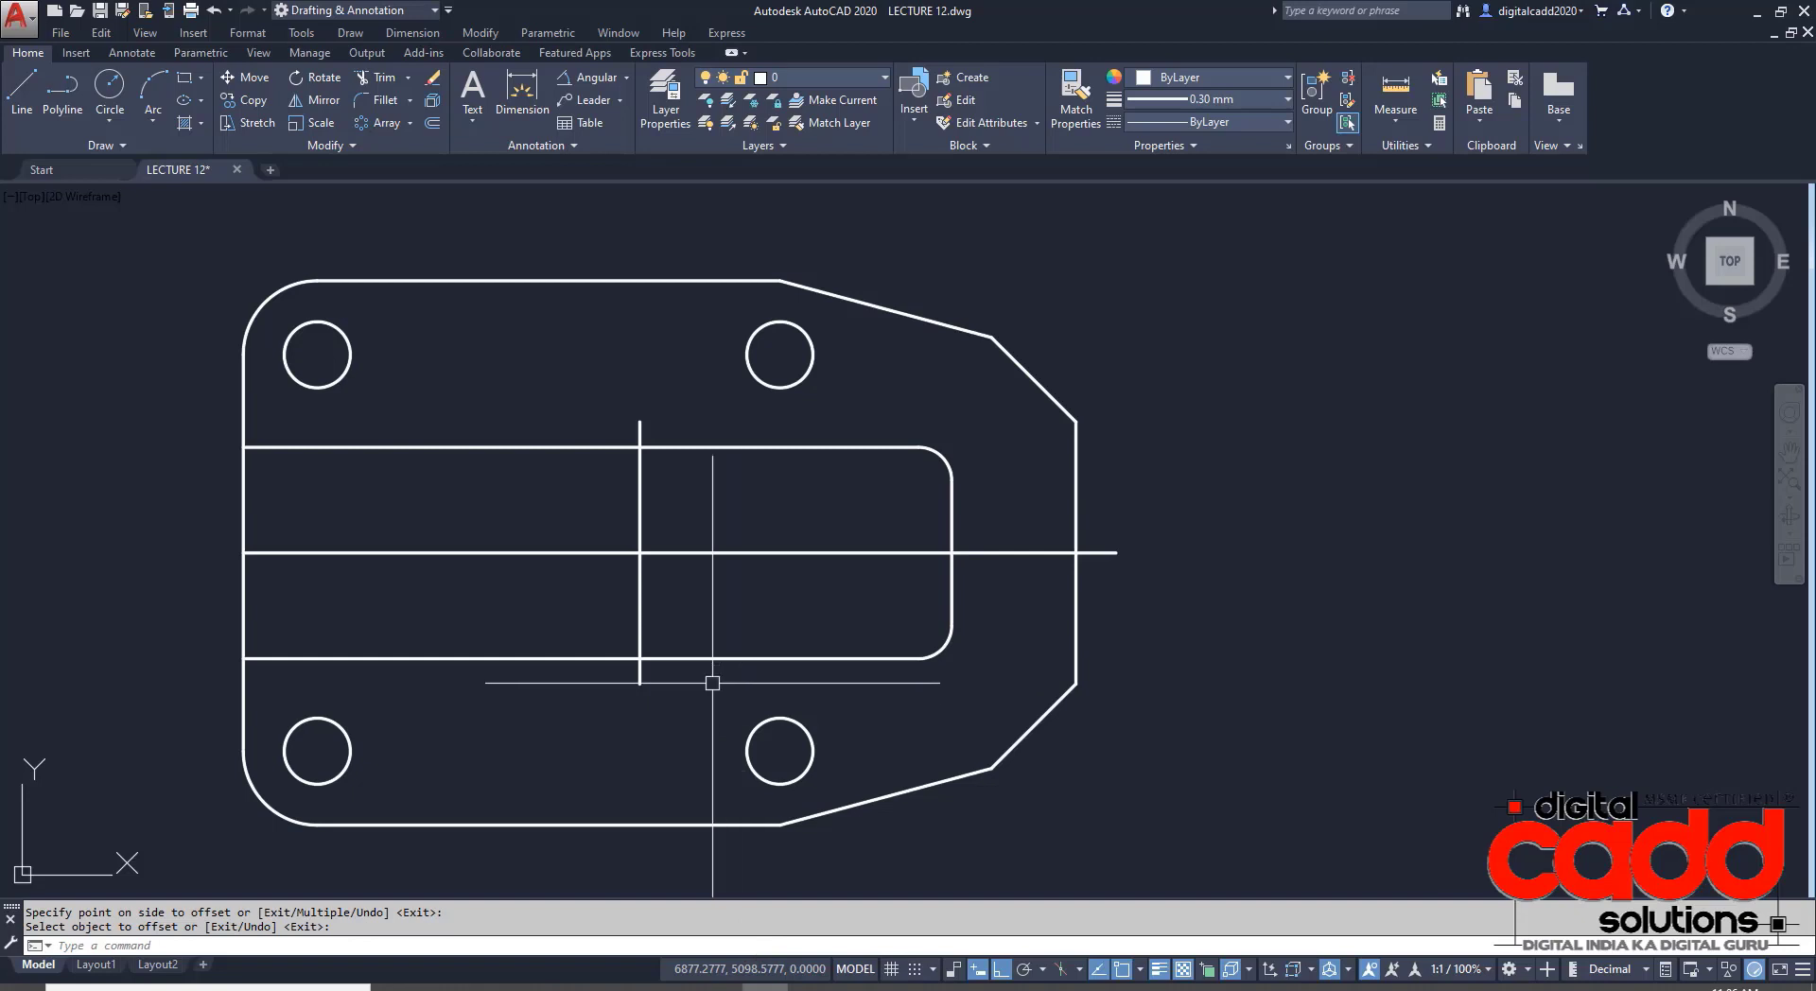
pyautogui.press('Return')
pyautogui.click(639, 445)
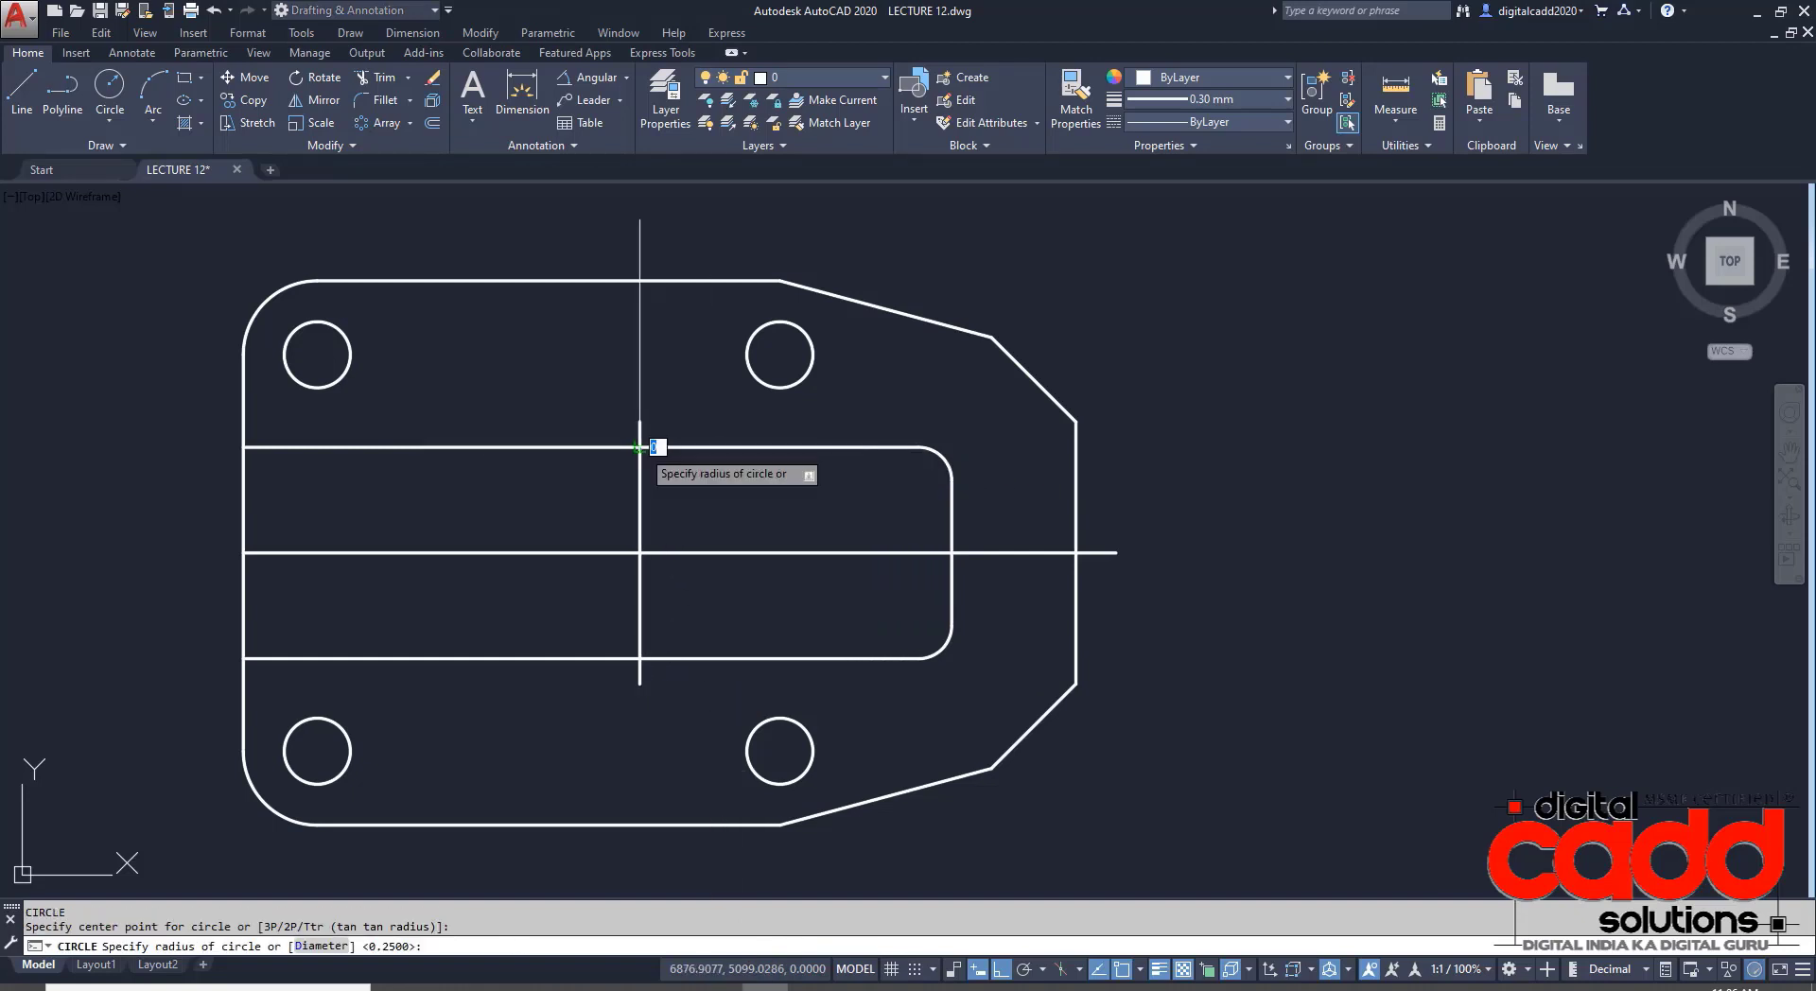
pyautogui.press('Return')
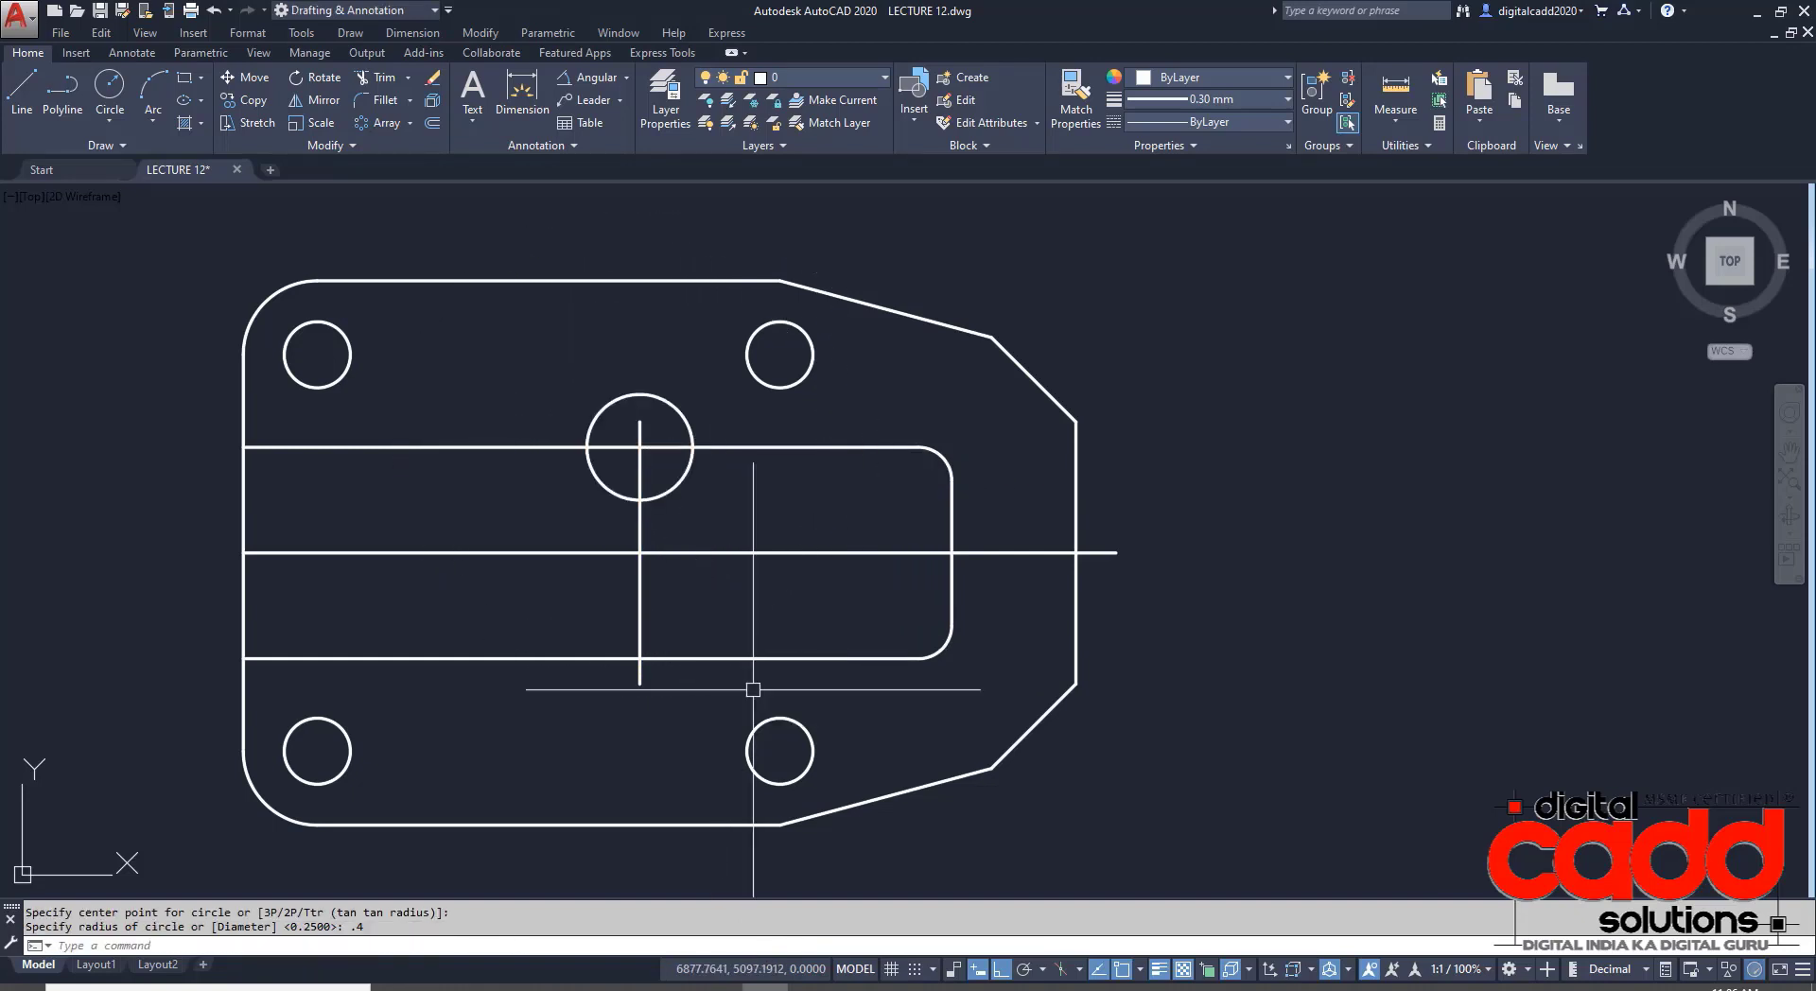
pyautogui.press('Return')
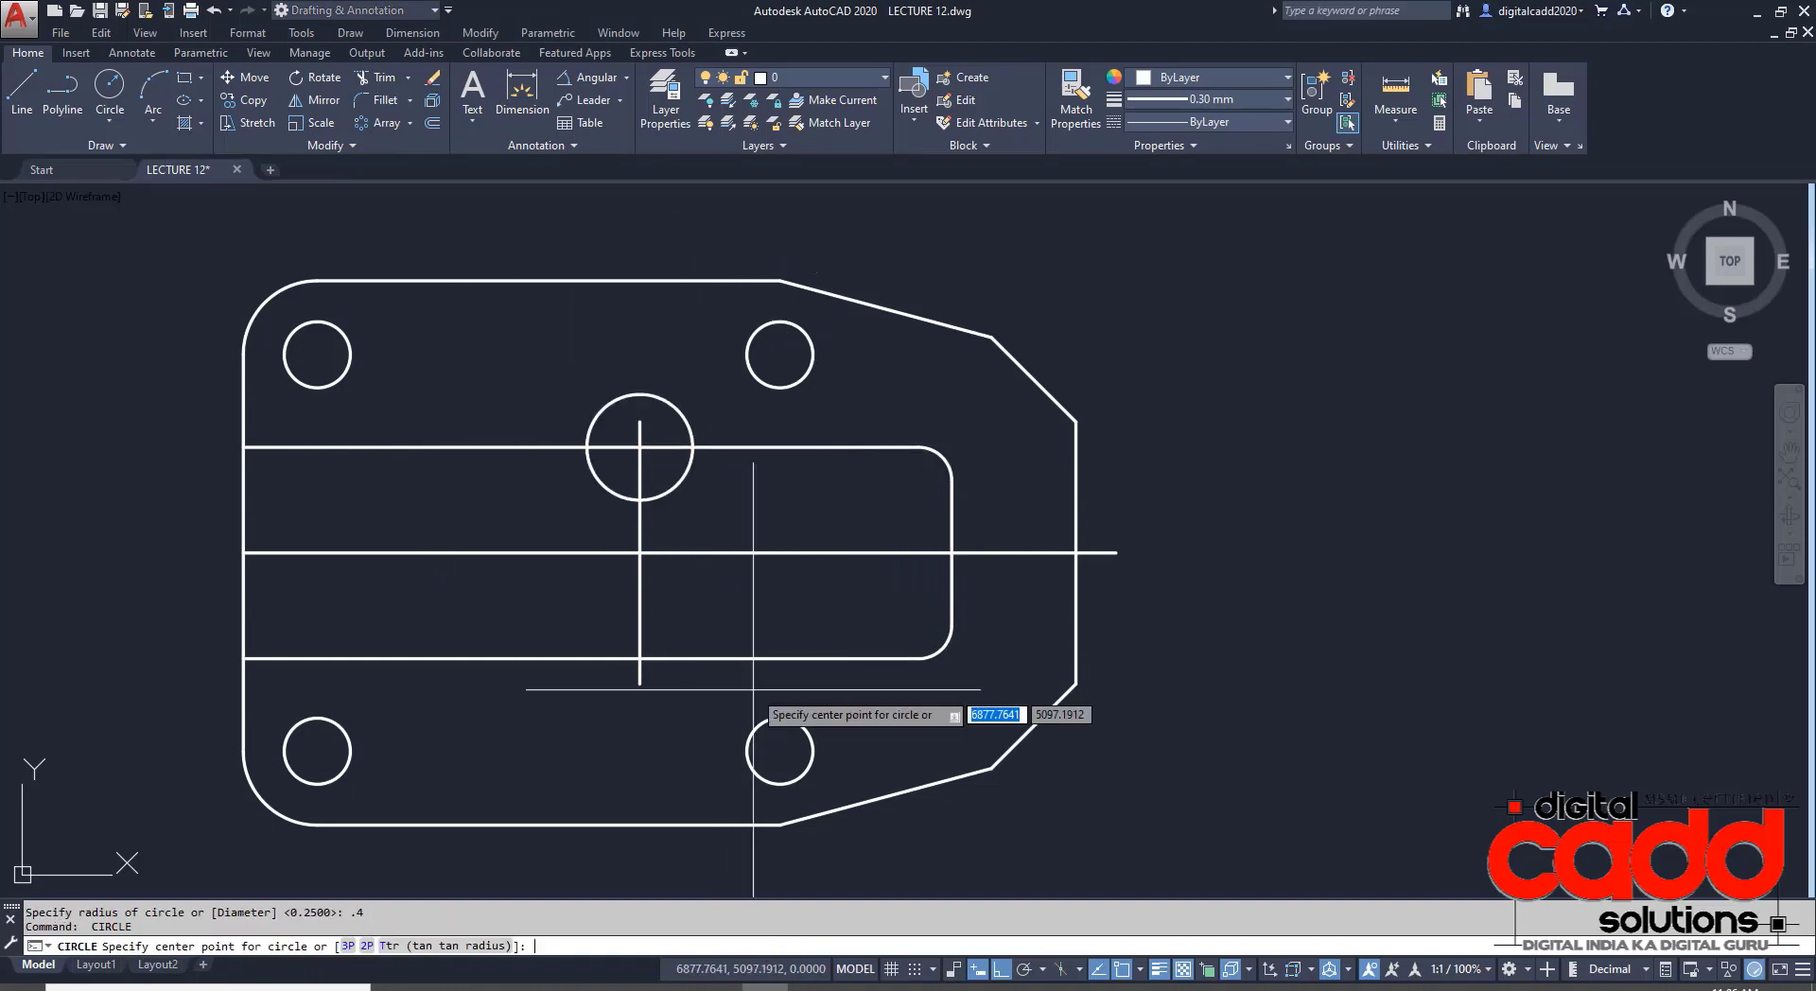
pyautogui.click(639, 446)
pyautogui.write('2')
pyautogui.press('Return')
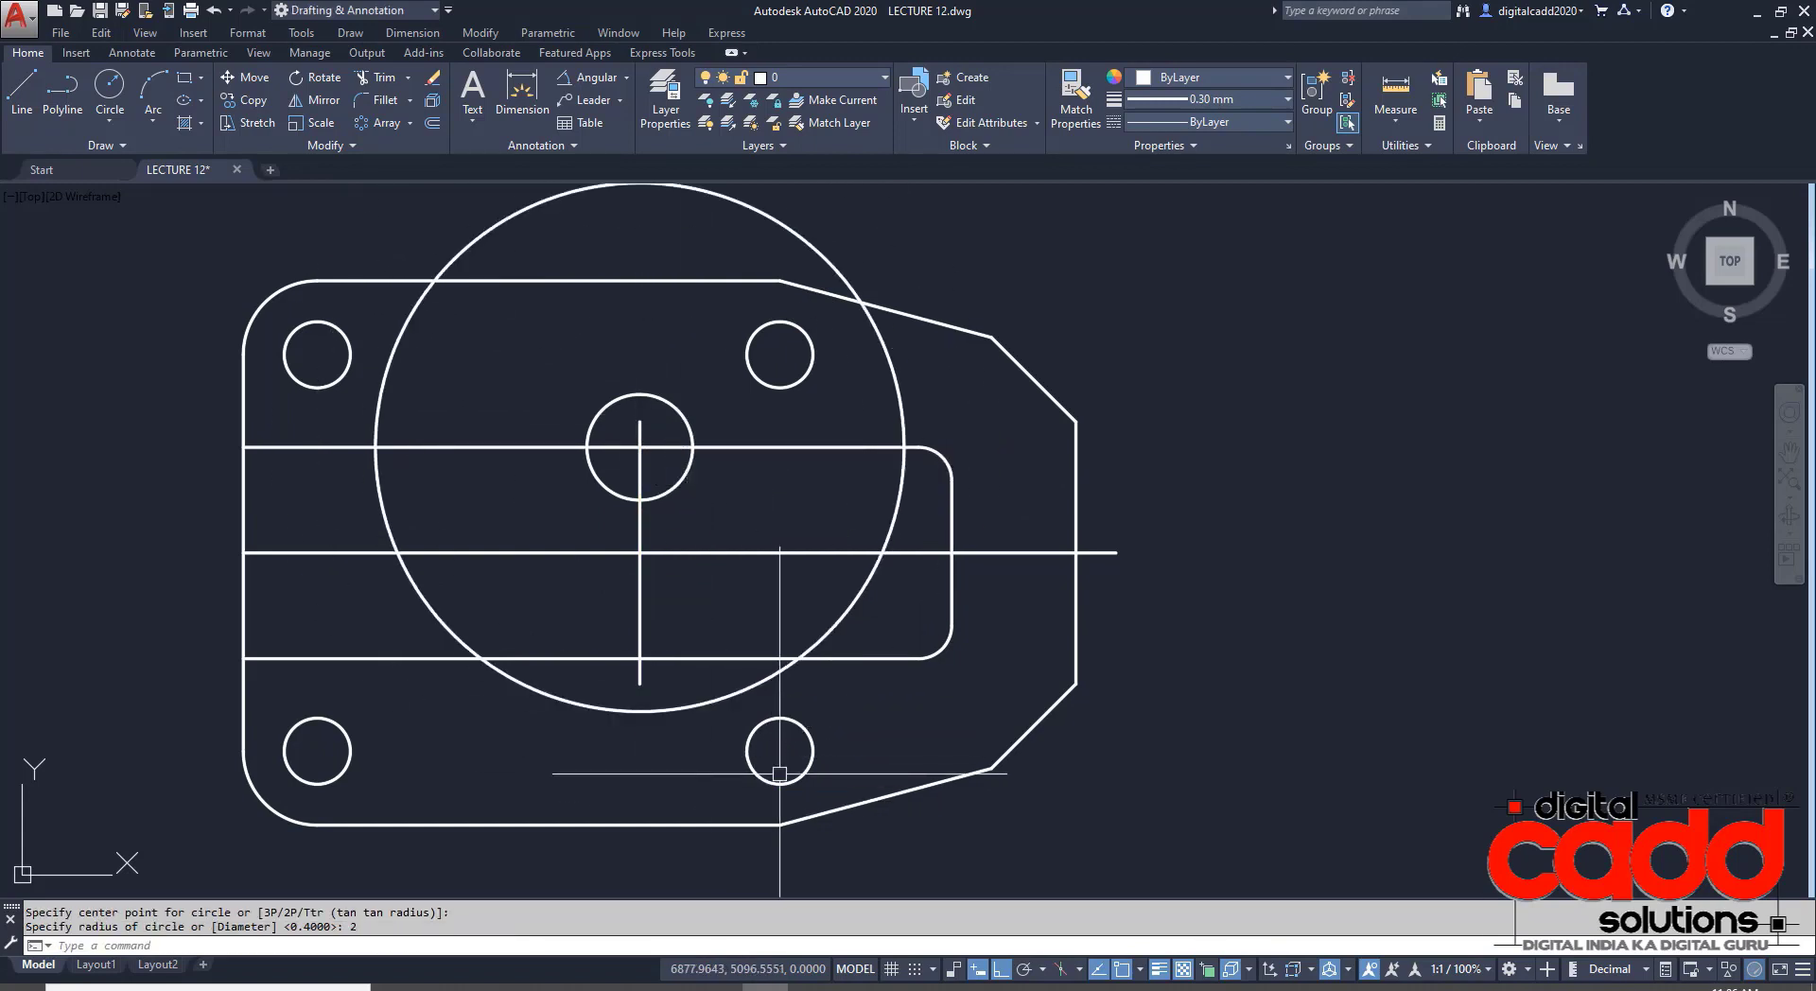
# - Mirror both concentric circles about the horizontal centre line, keeping the originals
pyautogui.click(692, 474)
pyautogui.click(863, 588)
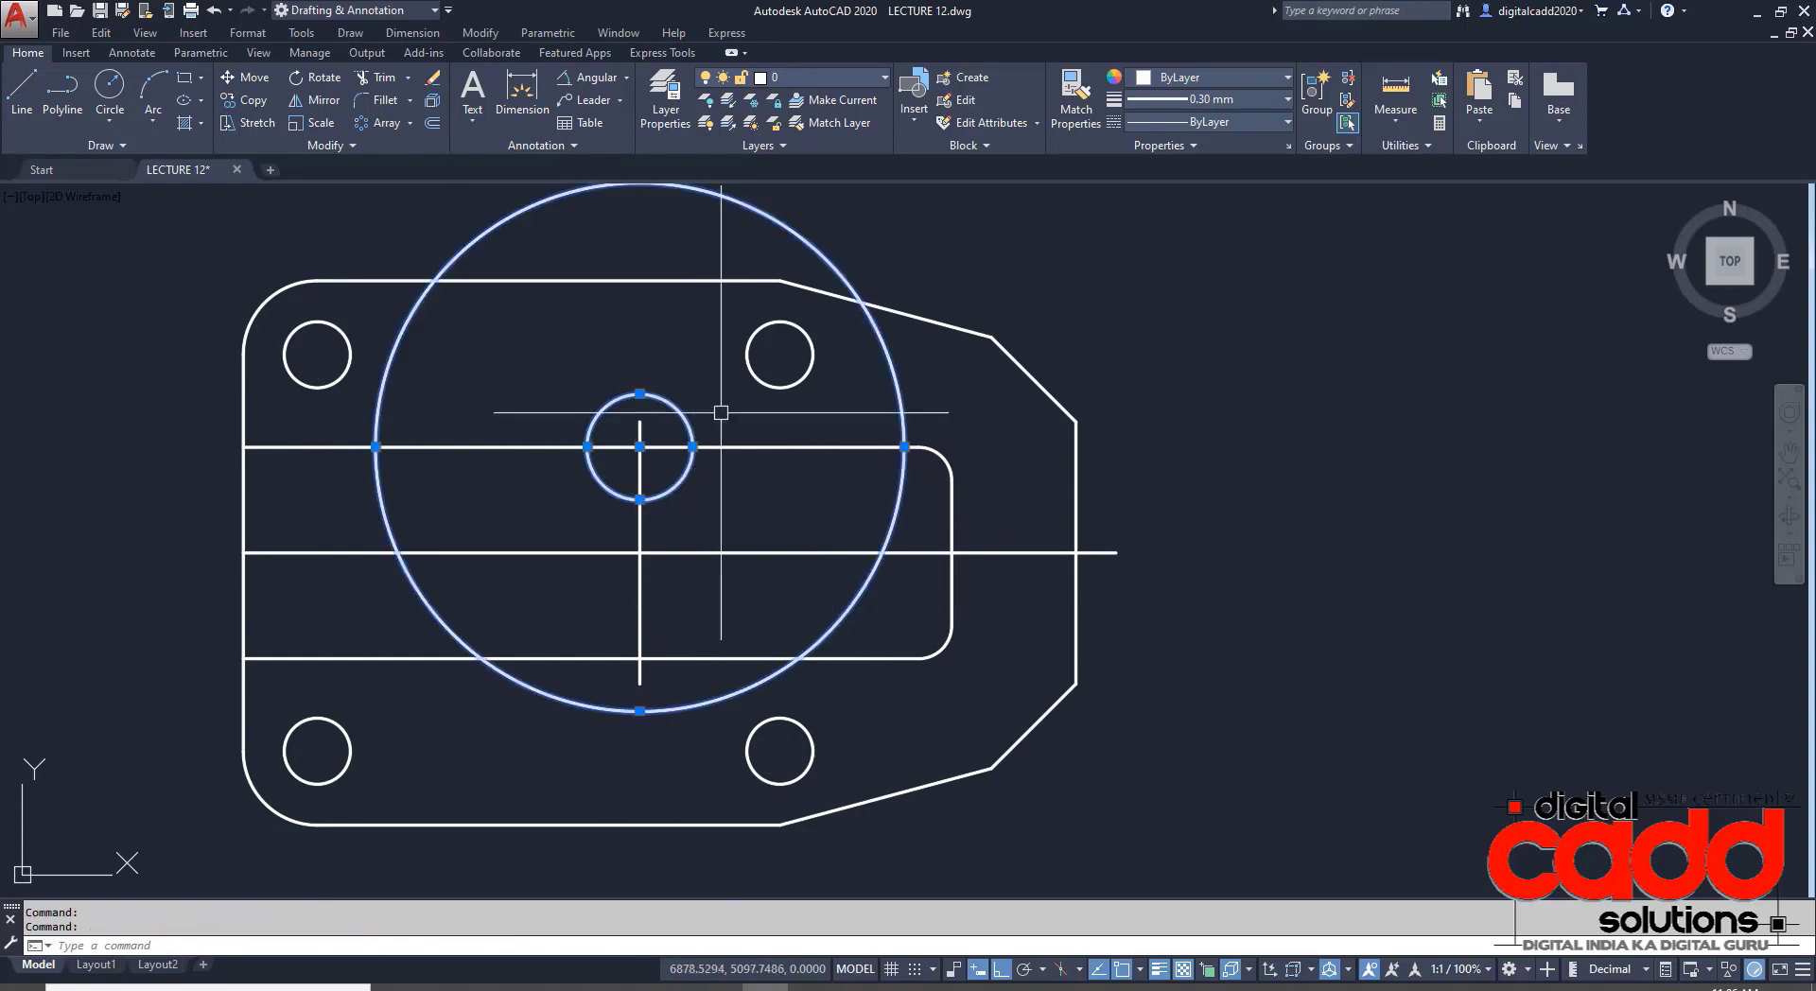
pyautogui.click(325, 105)
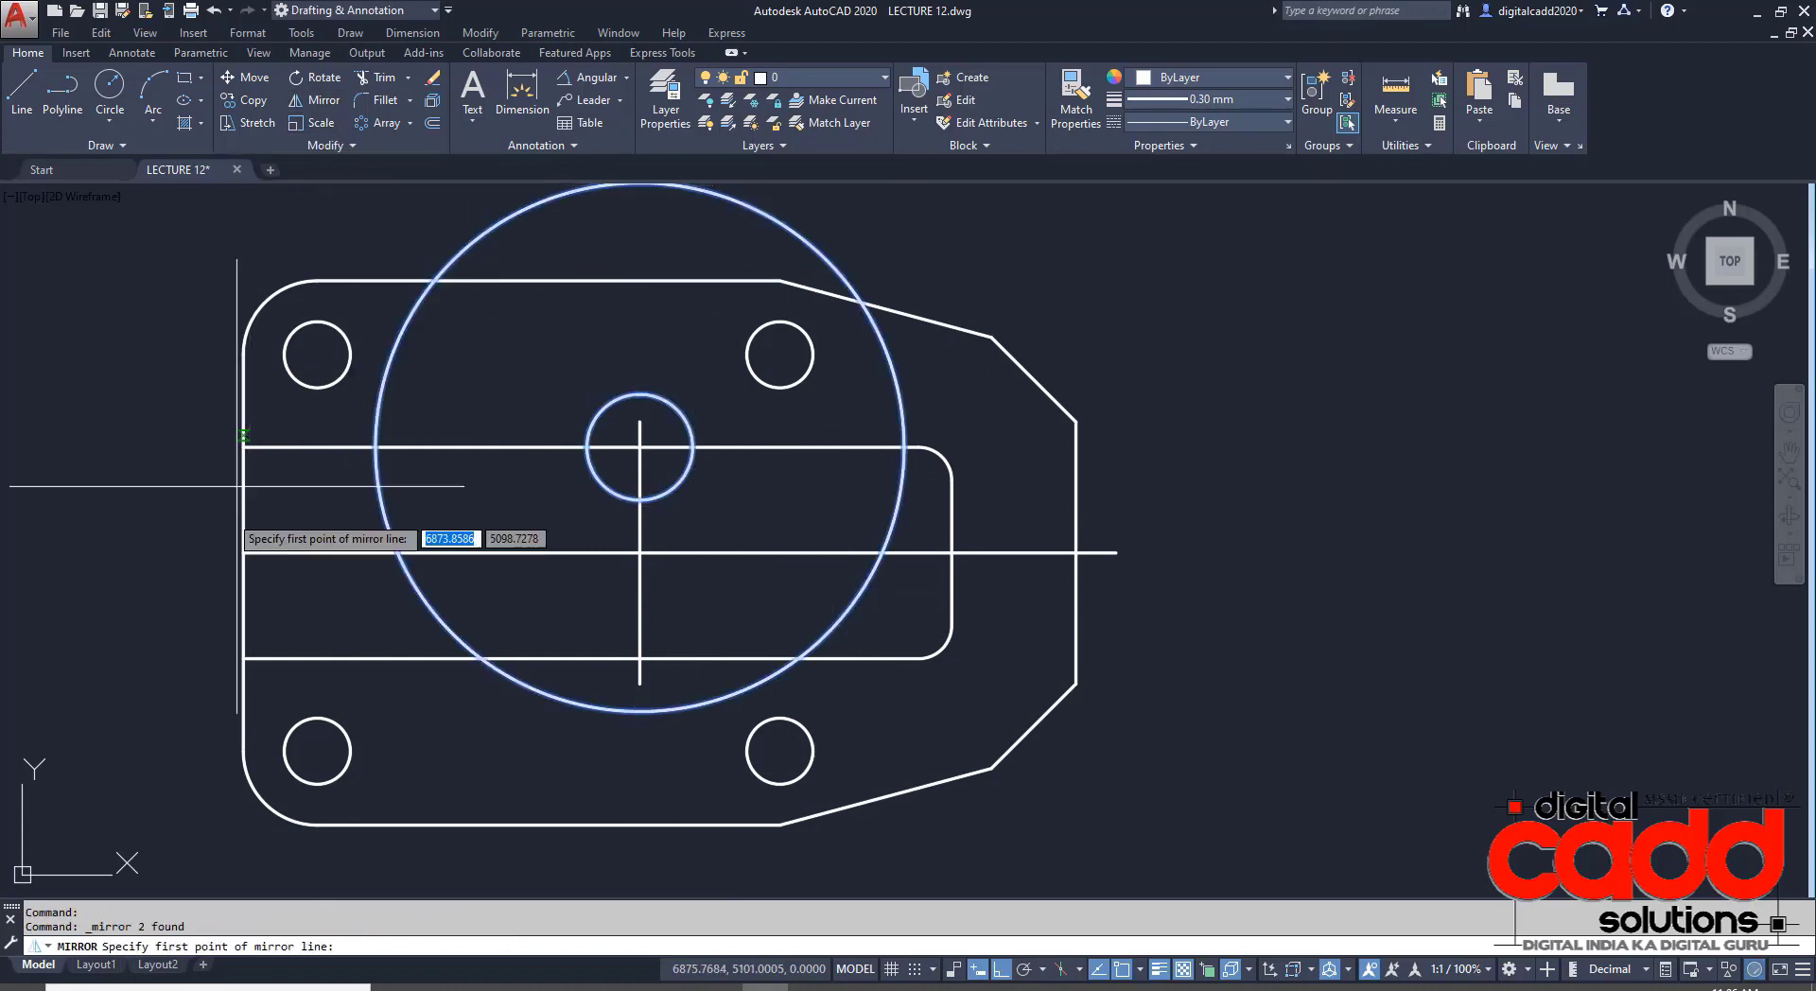
pyautogui.click(243, 553)
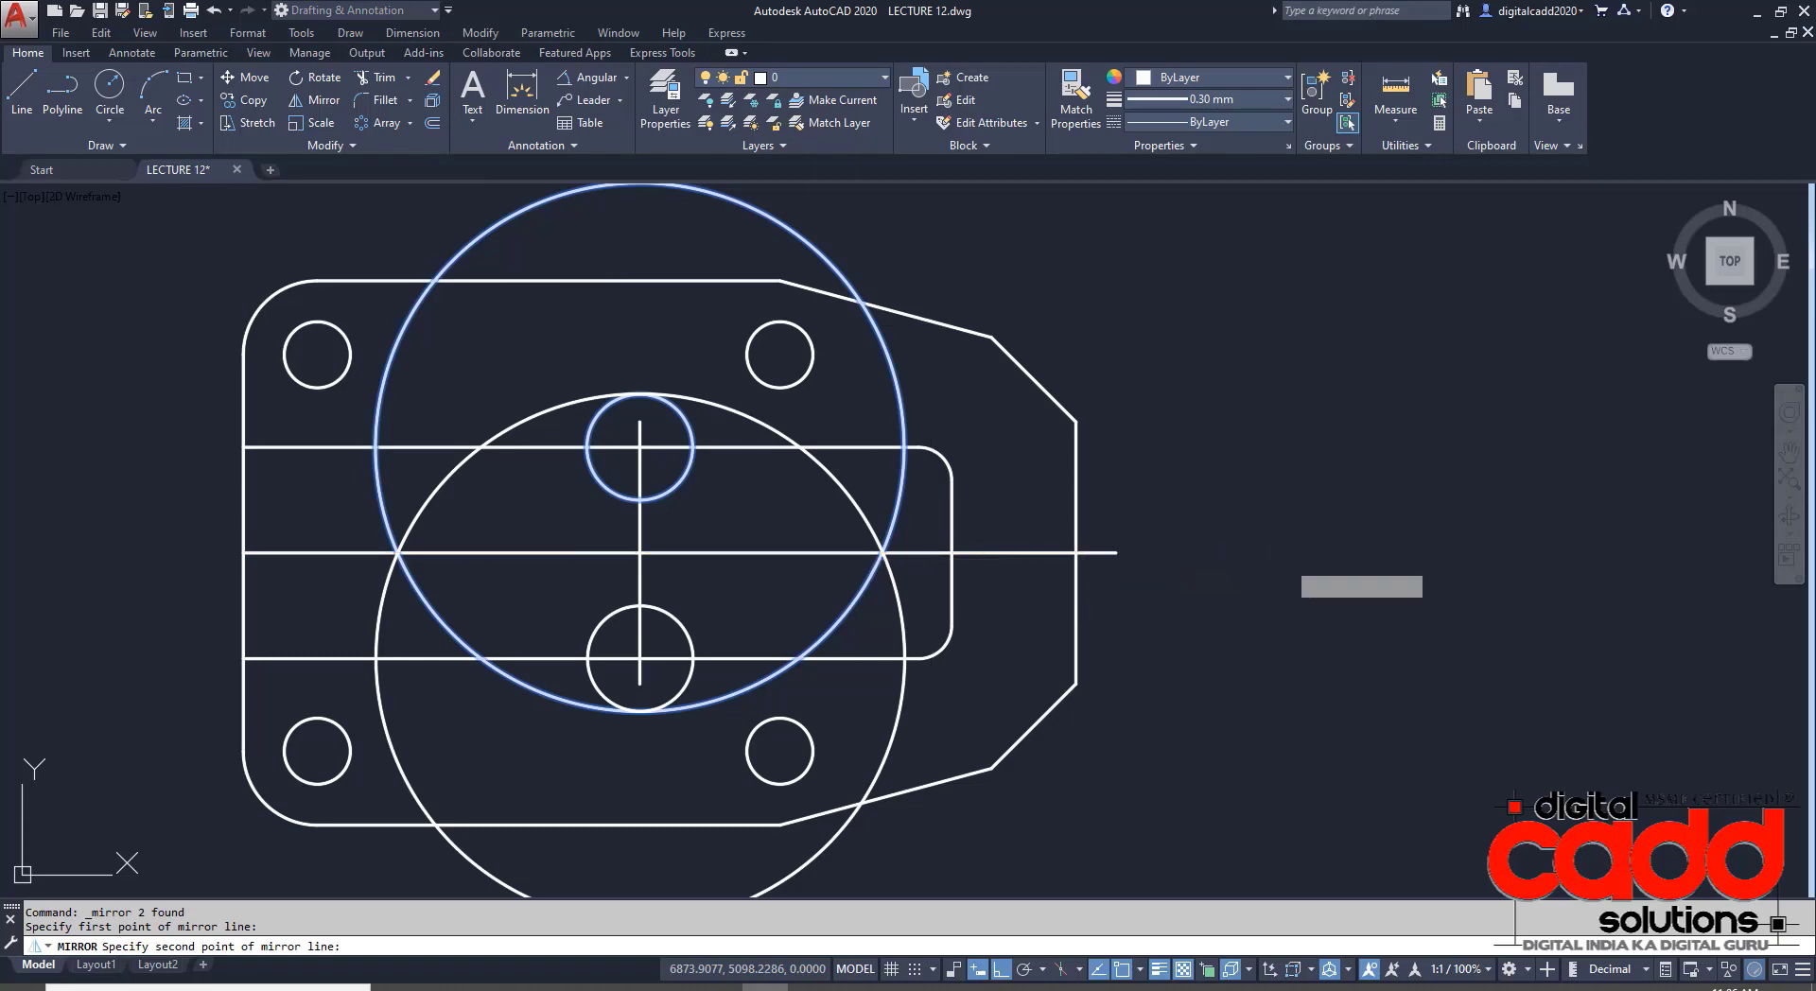
pyautogui.click(1290, 579)
pyautogui.press('Return')
pyautogui.moveTo(870, 632); pyautogui.dragTo(1041, 641, button='middle')
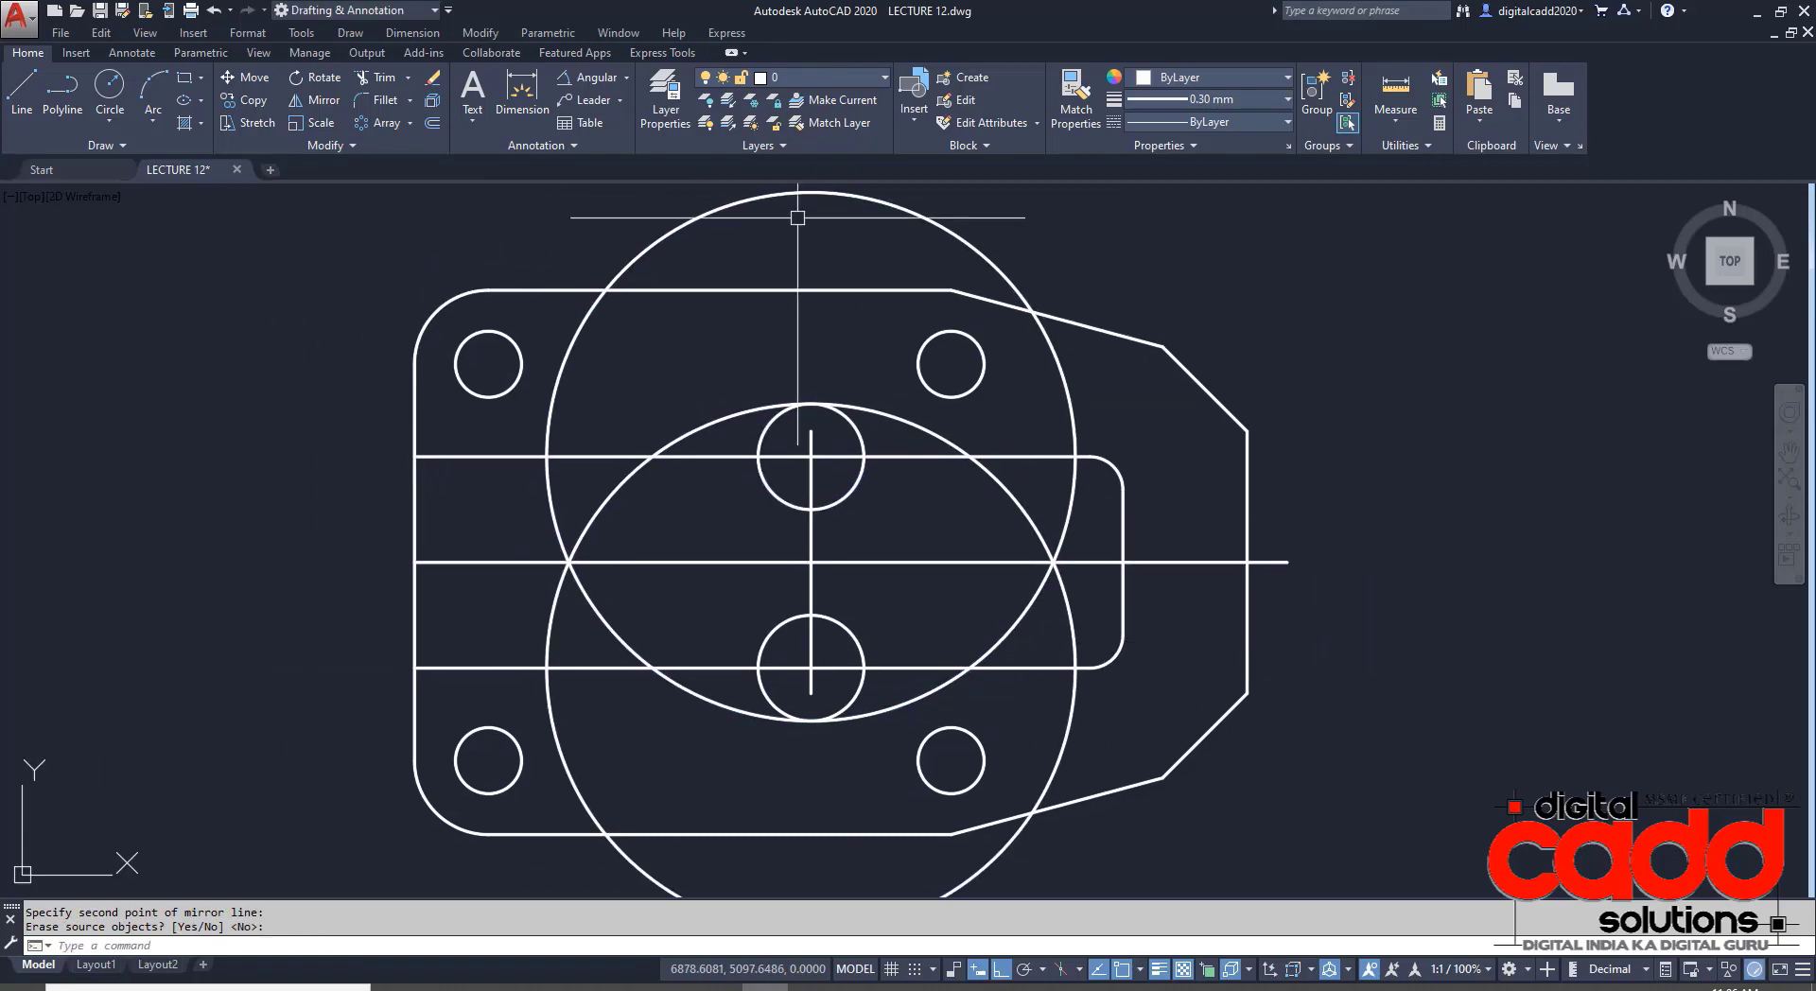
# - Trim the two radius 2 circles where they cross on the left and just right of the small circles
pyautogui.write('tr')
pyautogui.press('Return')
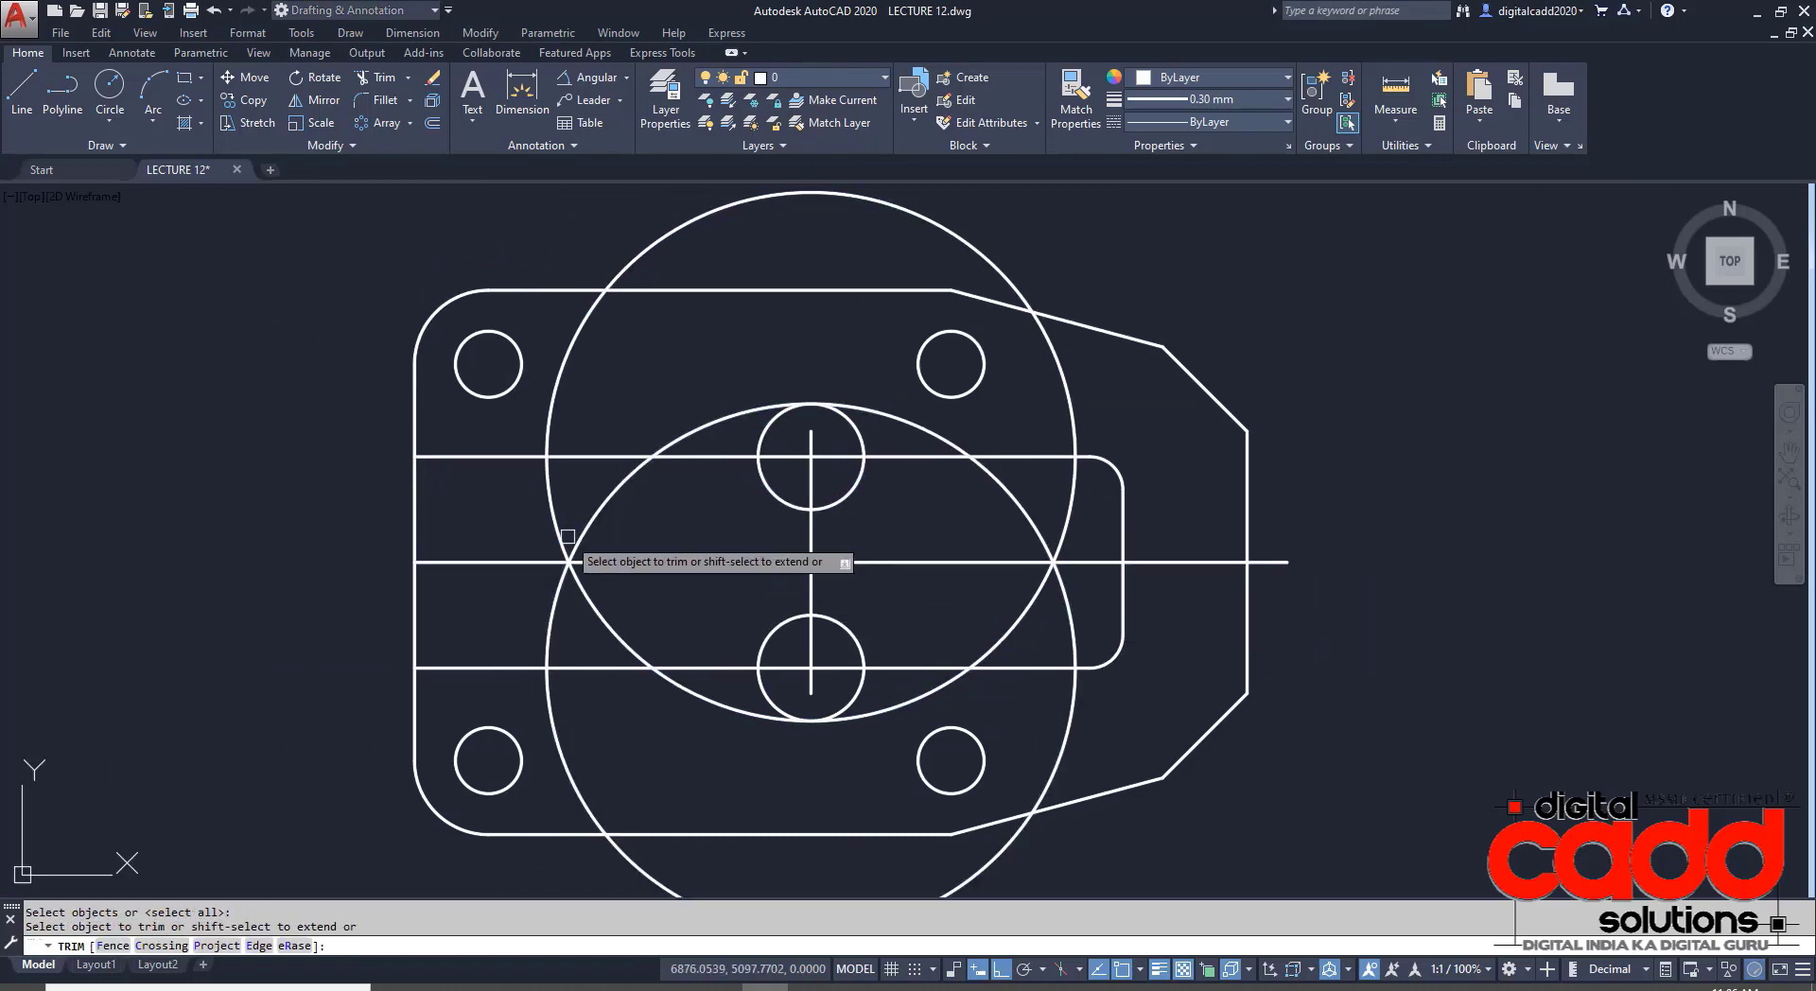
pyautogui.click(557, 535)
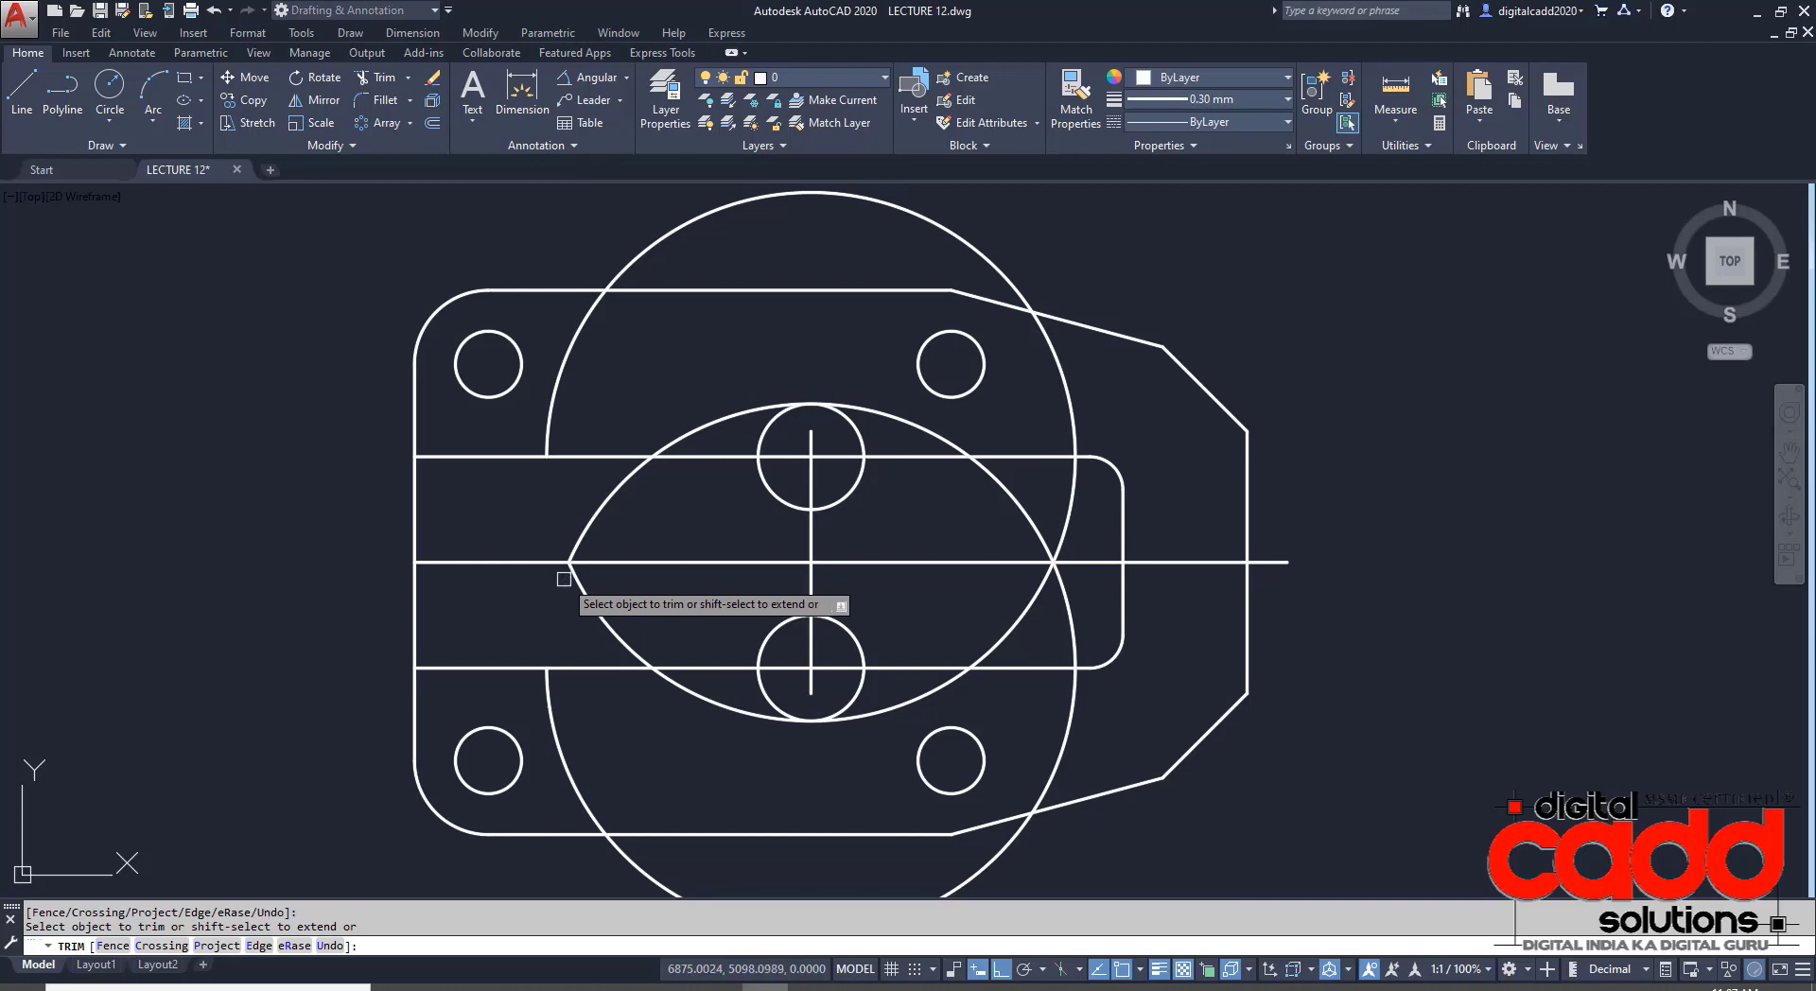
pyautogui.click(933, 429)
pyautogui.click(892, 711)
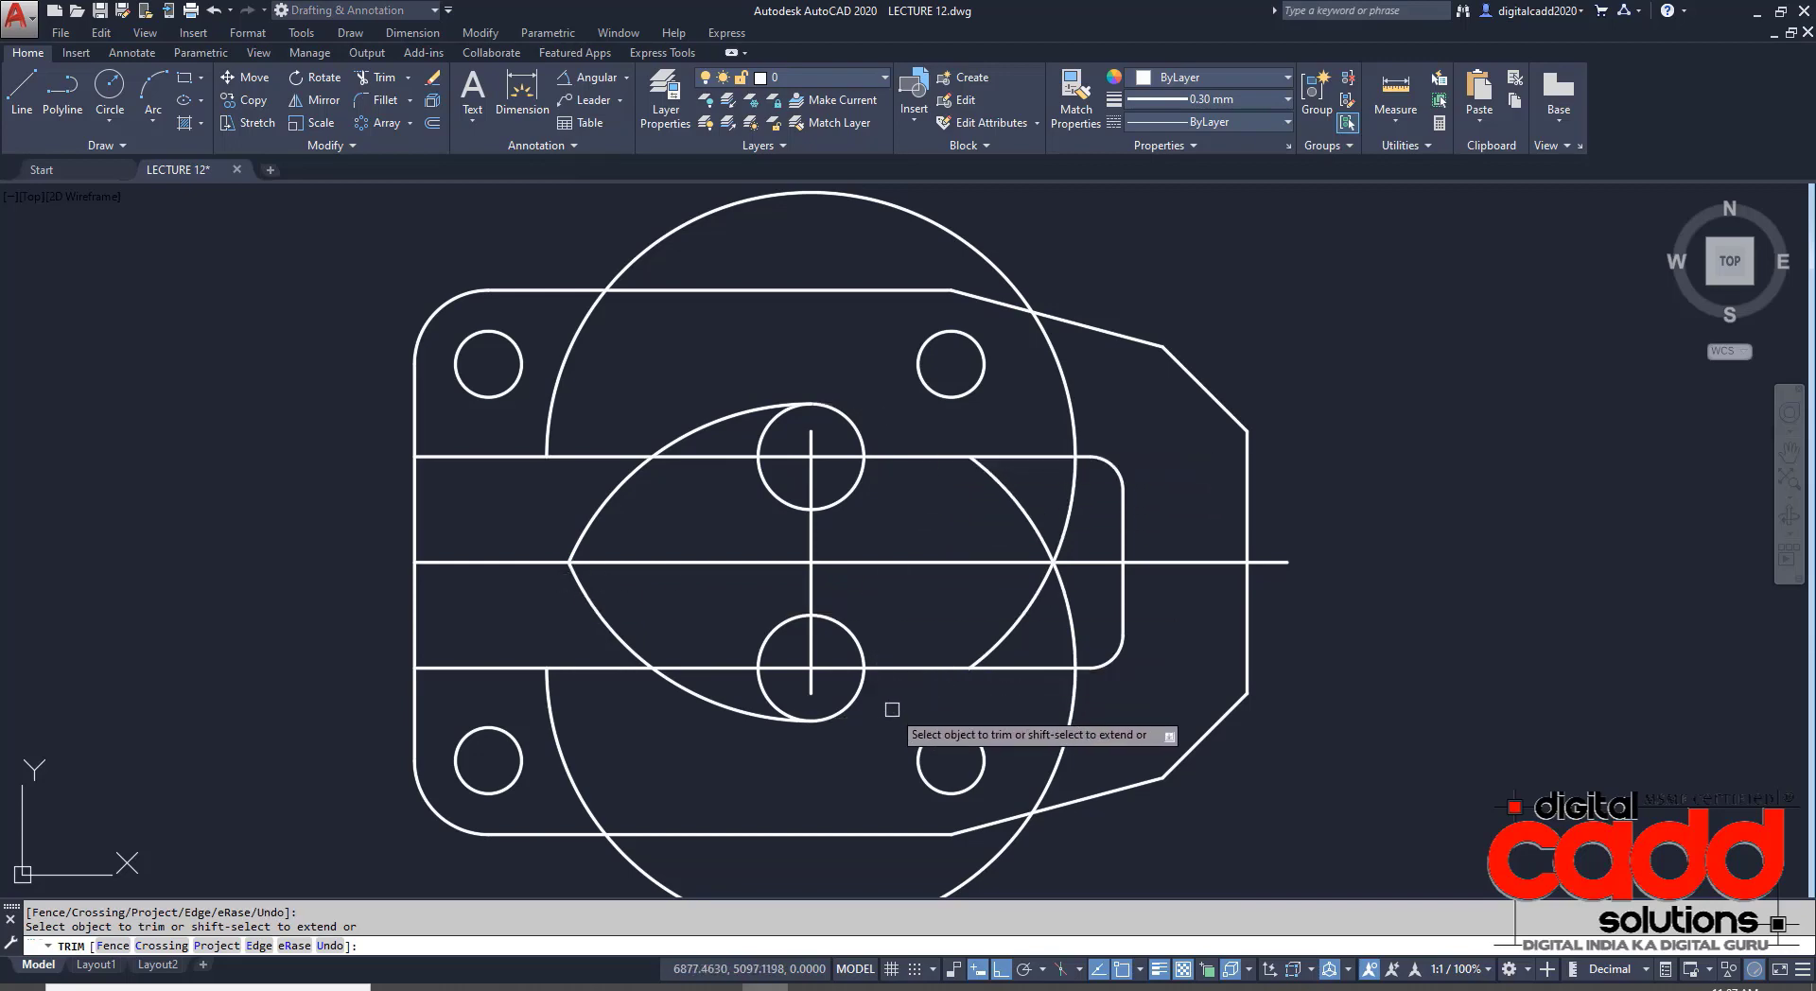
pyautogui.press('Return')
# - Erase the leftover outer and right-hand arcs of the two radius 2 circles
pyautogui.click(1085, 505)
pyautogui.click(996, 542)
pyautogui.write('e')
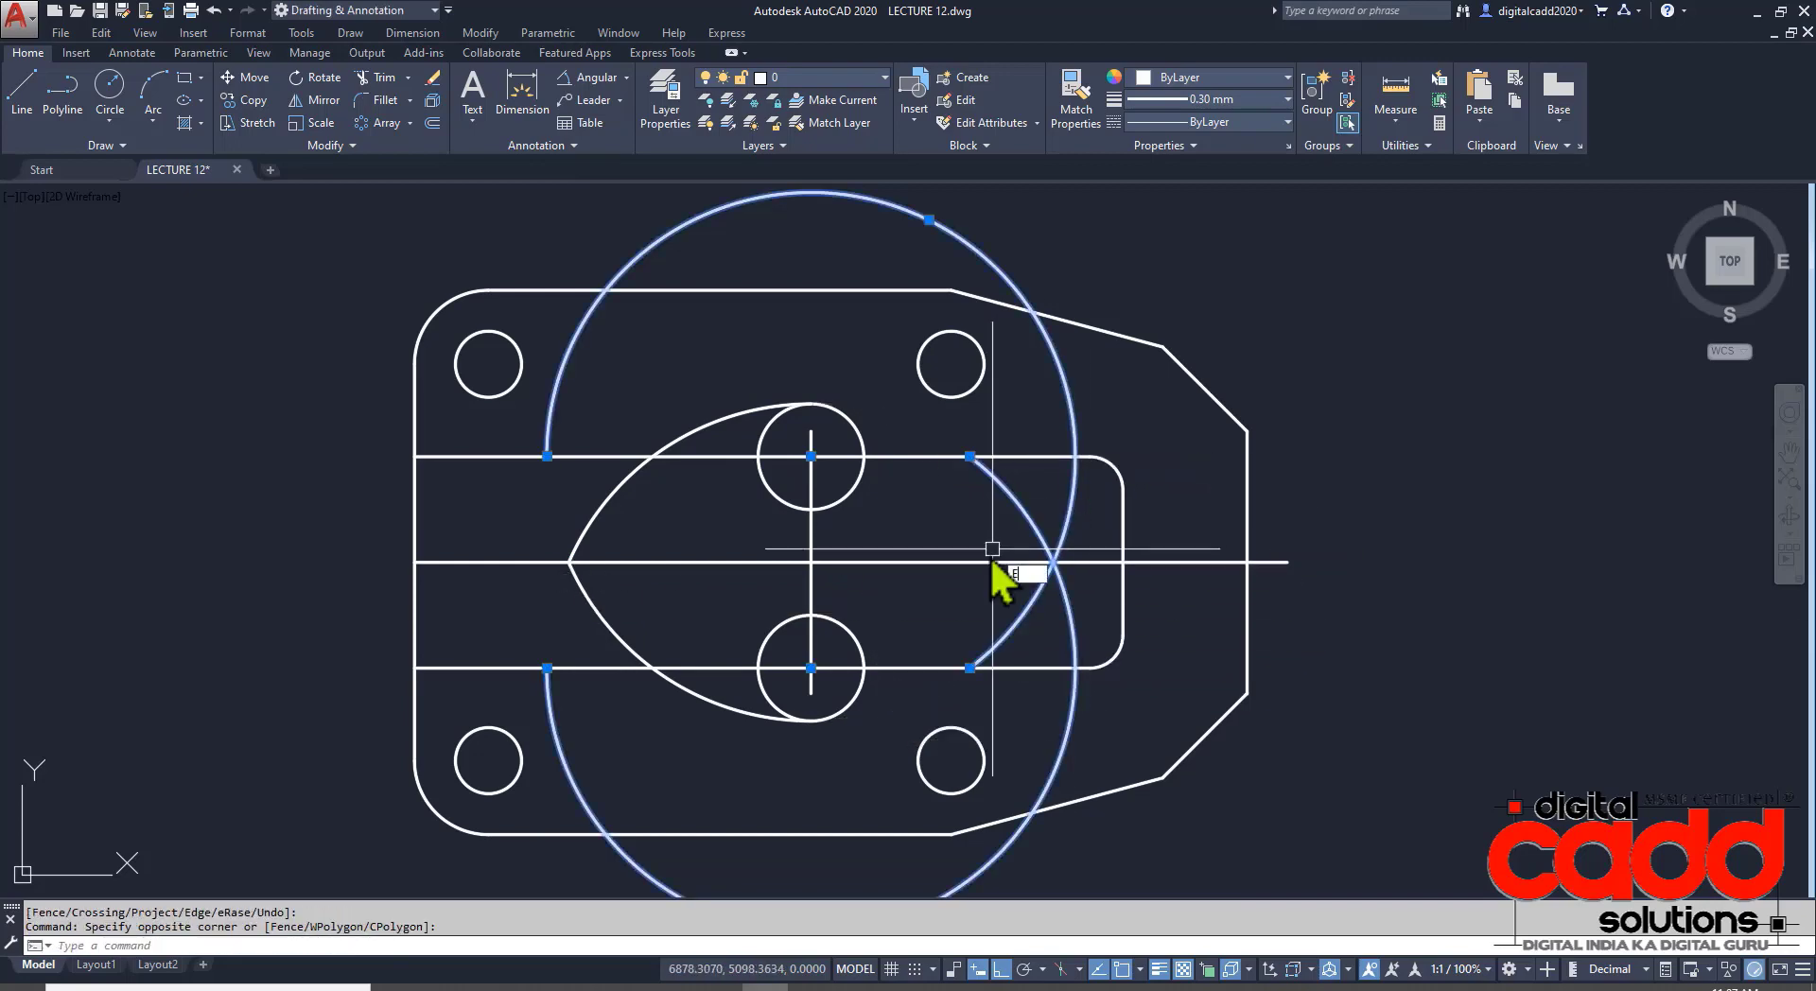
pyautogui.press('Return')
# - Trim the radius 0.4 circles to their outer right quarter arcs and cut the slot lines between those arcs and the vertical construction line
pyautogui.moveTo(701, 681); pyautogui.dragTo(690, 722, button='middle')
pyautogui.write('tr')
pyautogui.press('Return')
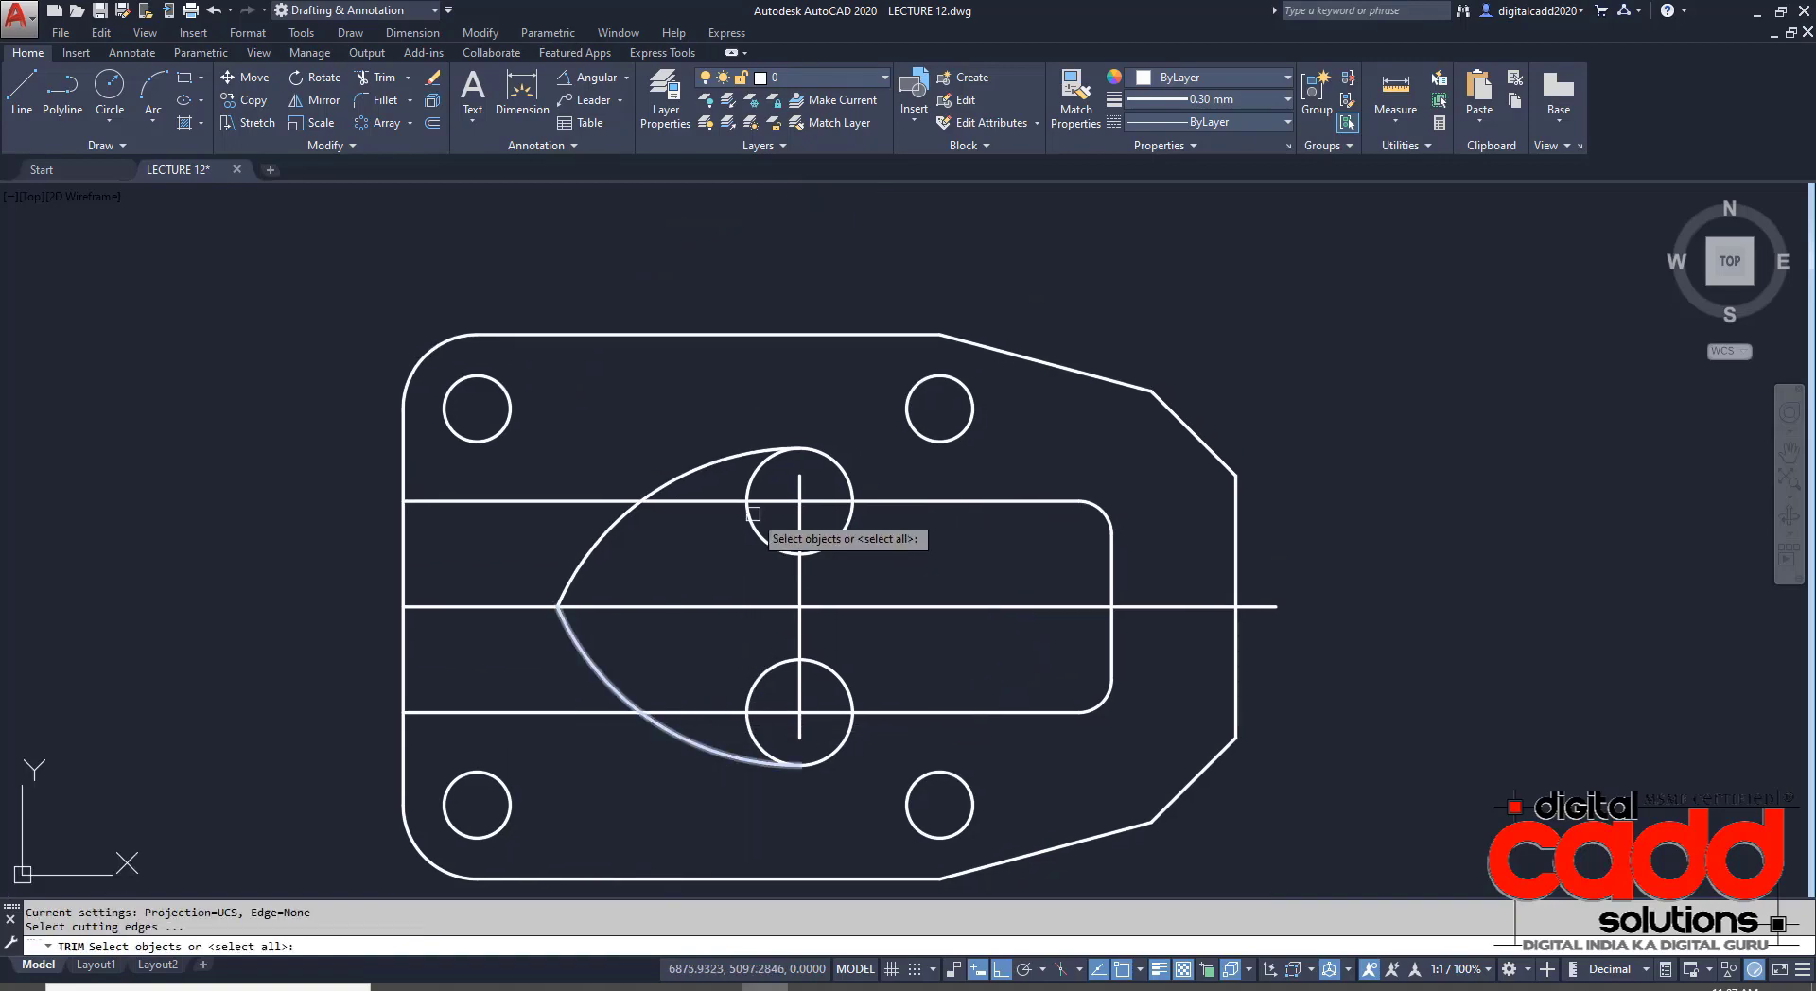
pyautogui.press('Return')
pyautogui.click(756, 471)
pyautogui.click(768, 539)
pyautogui.click(809, 557)
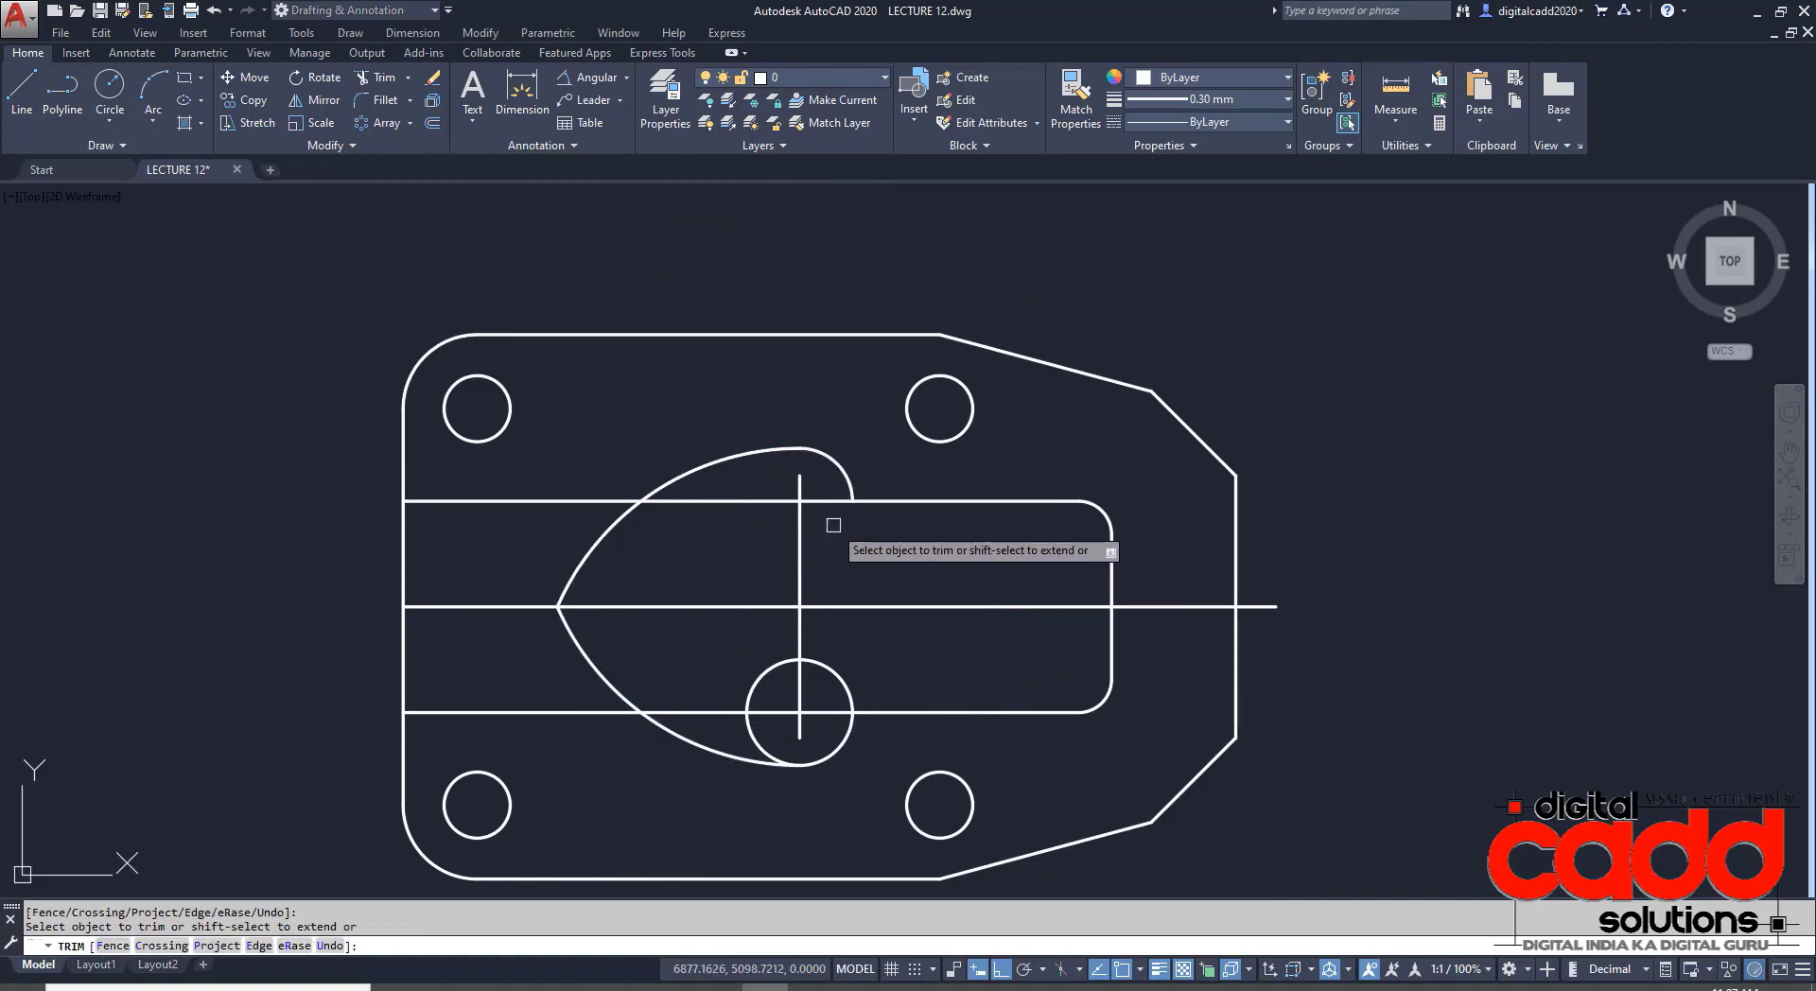
pyautogui.click(829, 500)
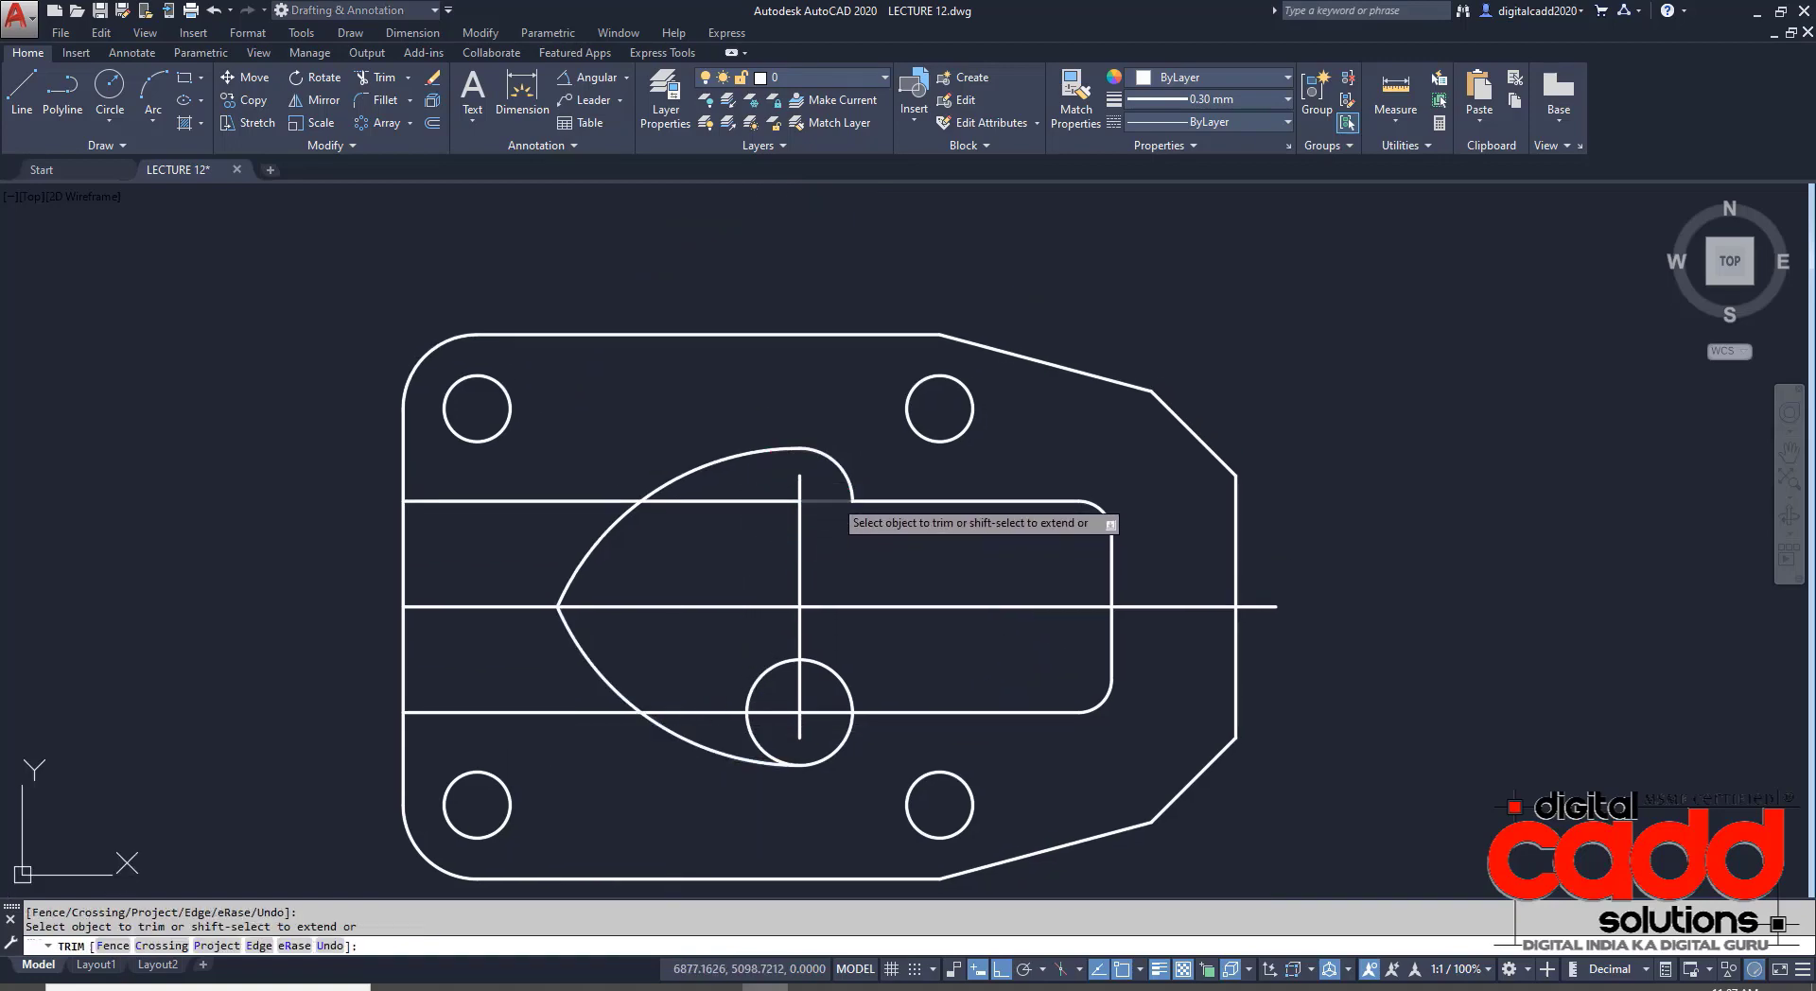
pyautogui.click(769, 744)
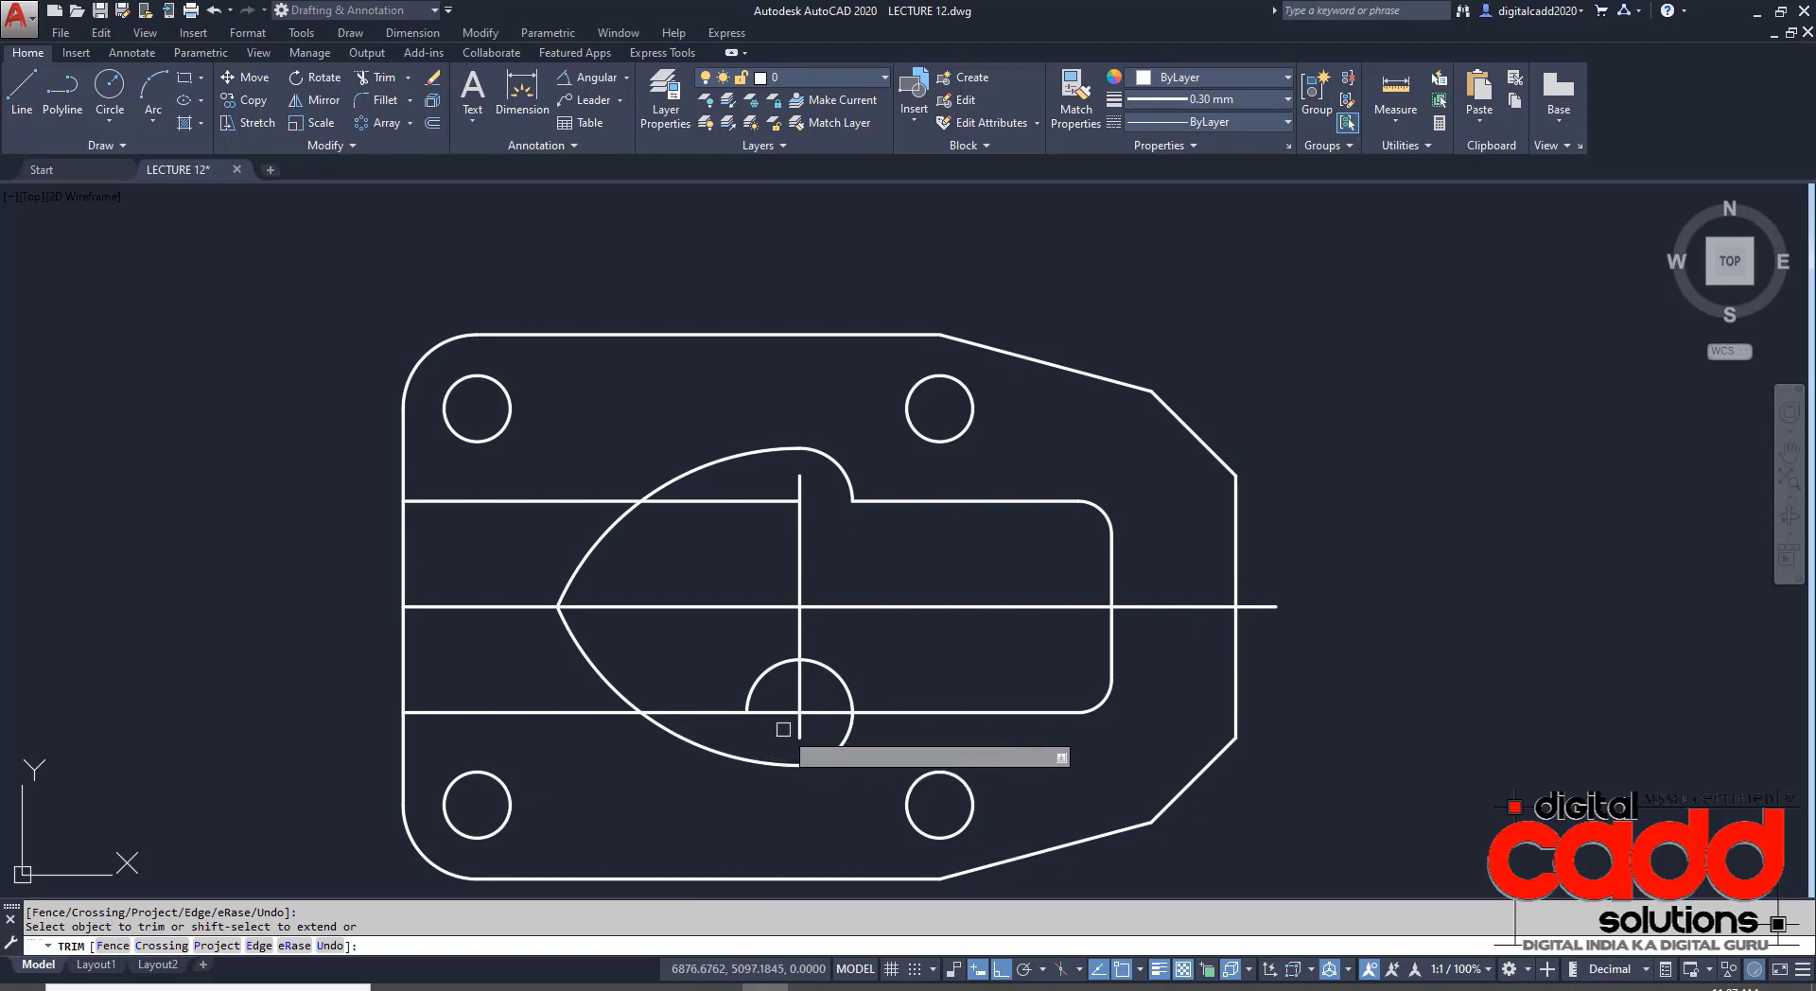
pyautogui.press('Return')
# - Erase the leftover quarter arc of the lower small circle and the two slot line segments left of the vertical construction line
pyautogui.click(765, 674)
pyautogui.click(513, 736)
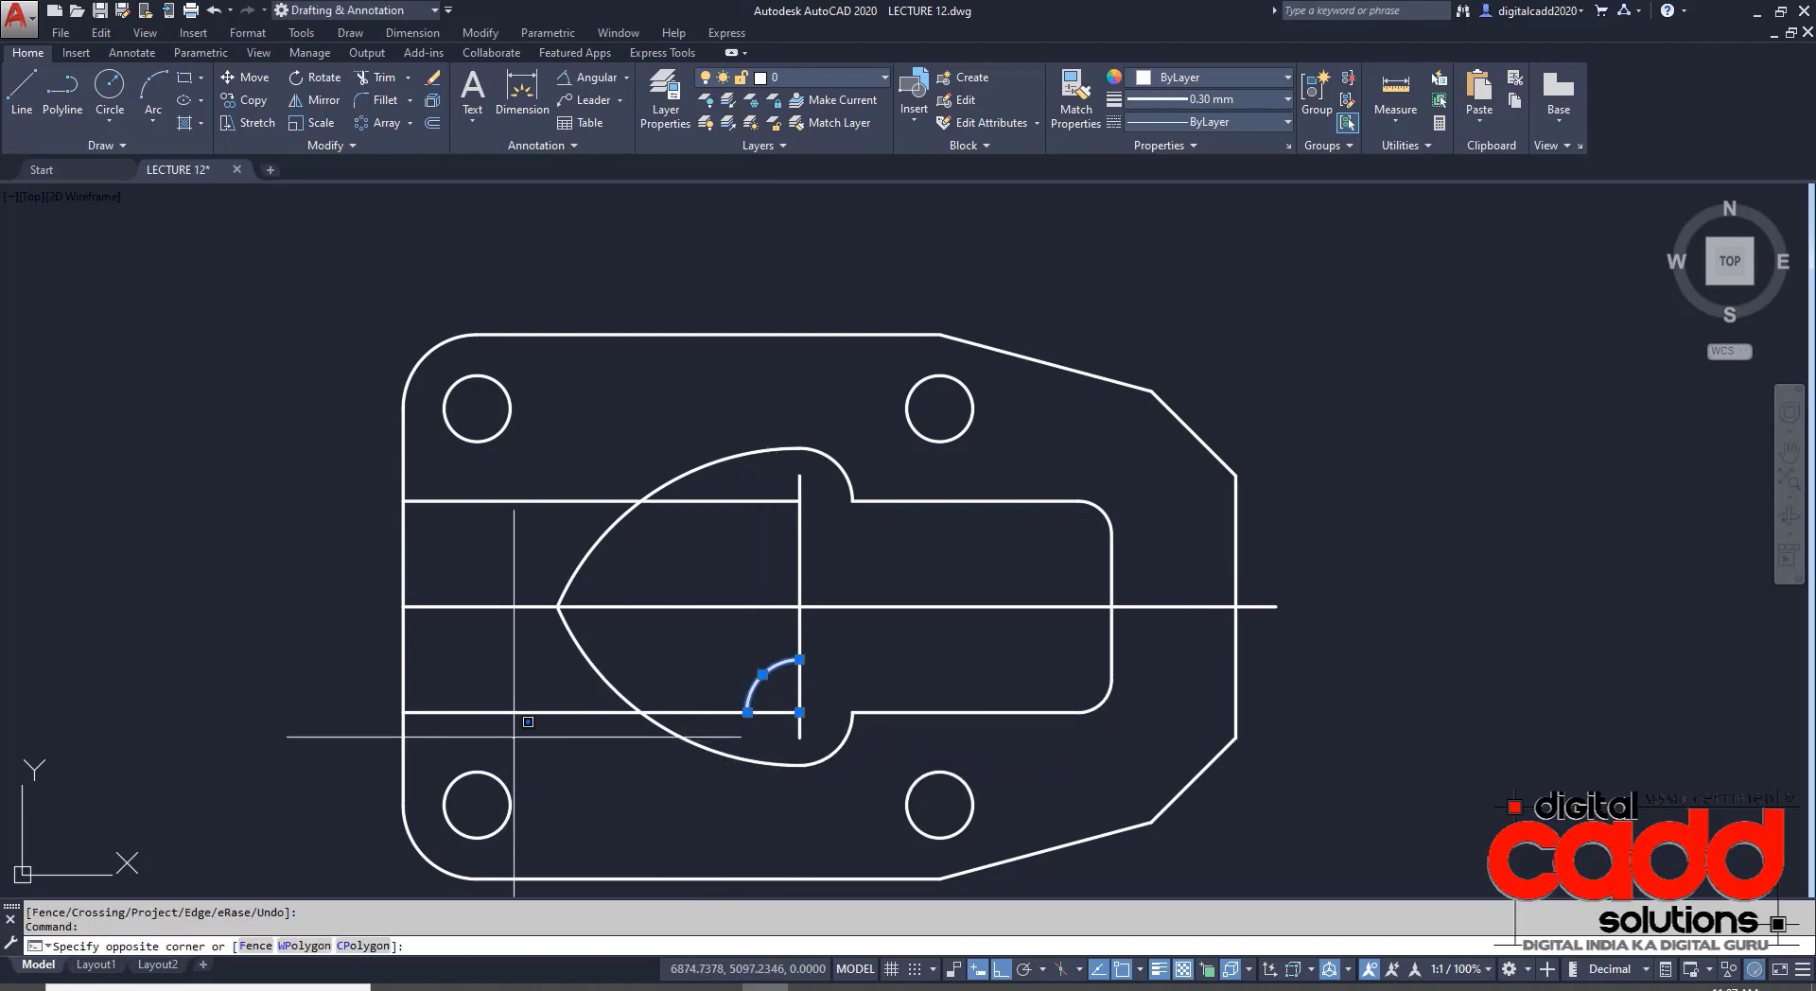
pyautogui.click(501, 676)
pyautogui.click(547, 467)
pyautogui.click(490, 567)
pyautogui.write('E')
pyautogui.press('Return')
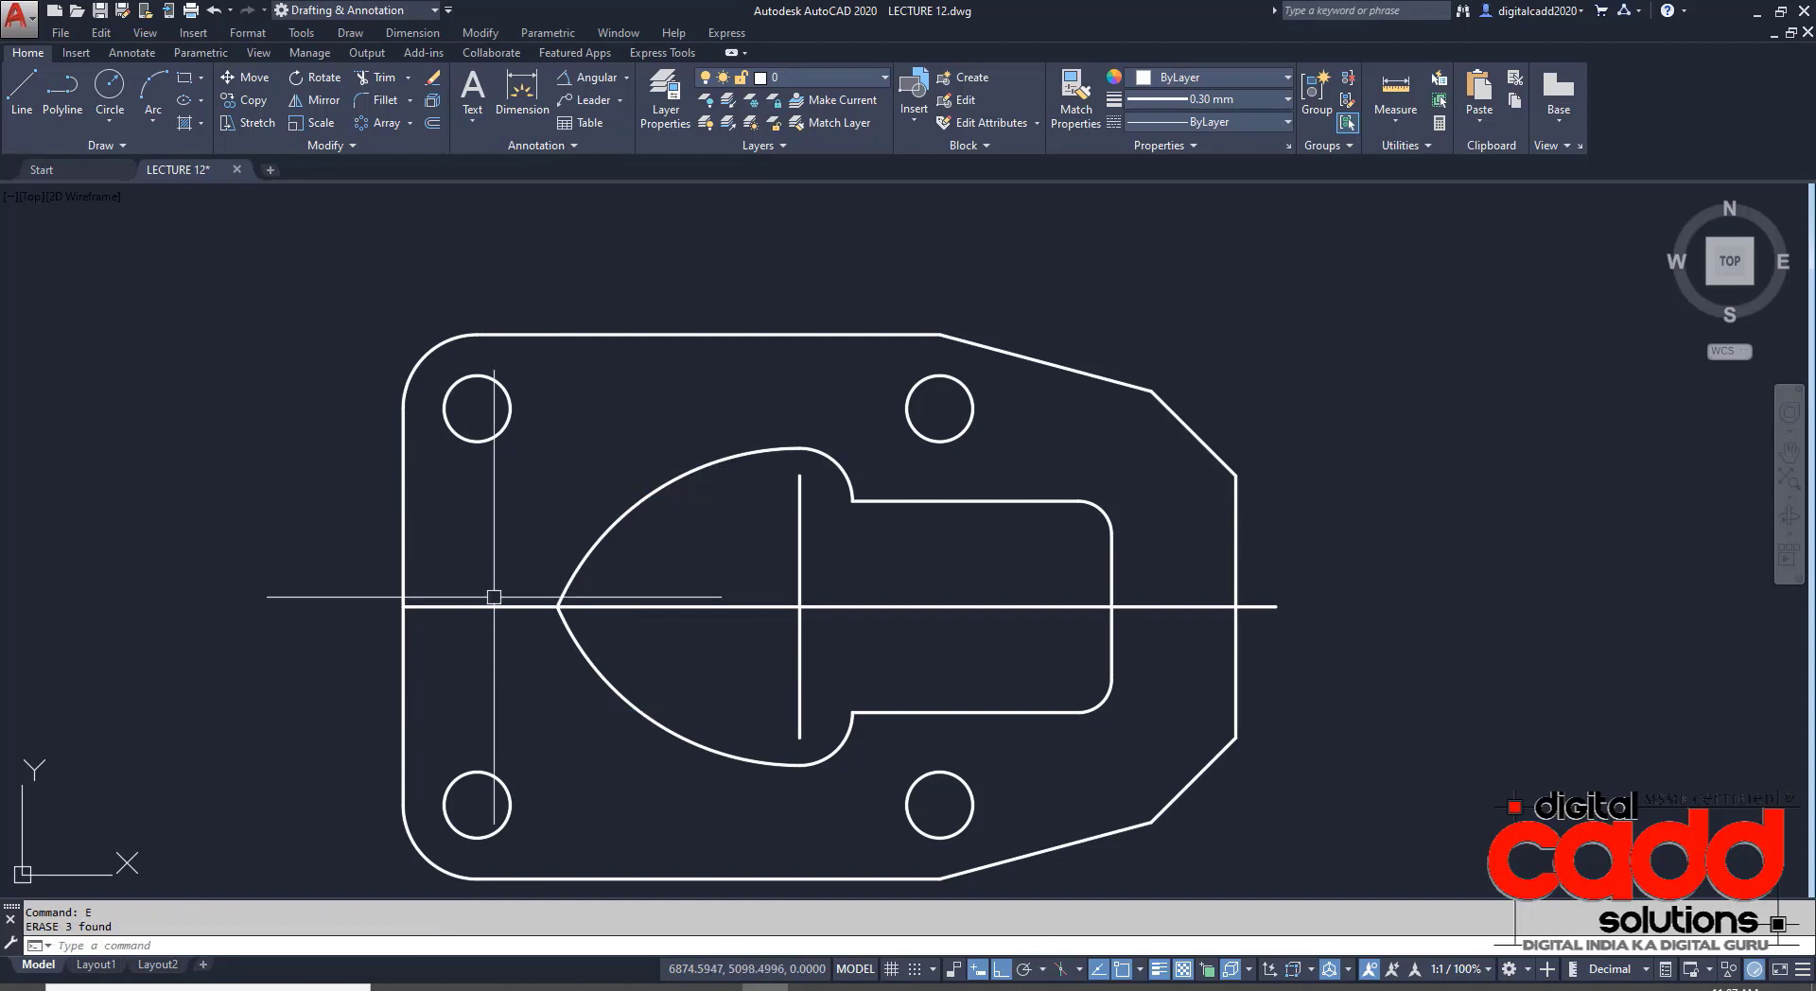
# - Erase the vertical construction line through the arc centres
pyautogui.click(850, 578)
pyautogui.click(725, 559)
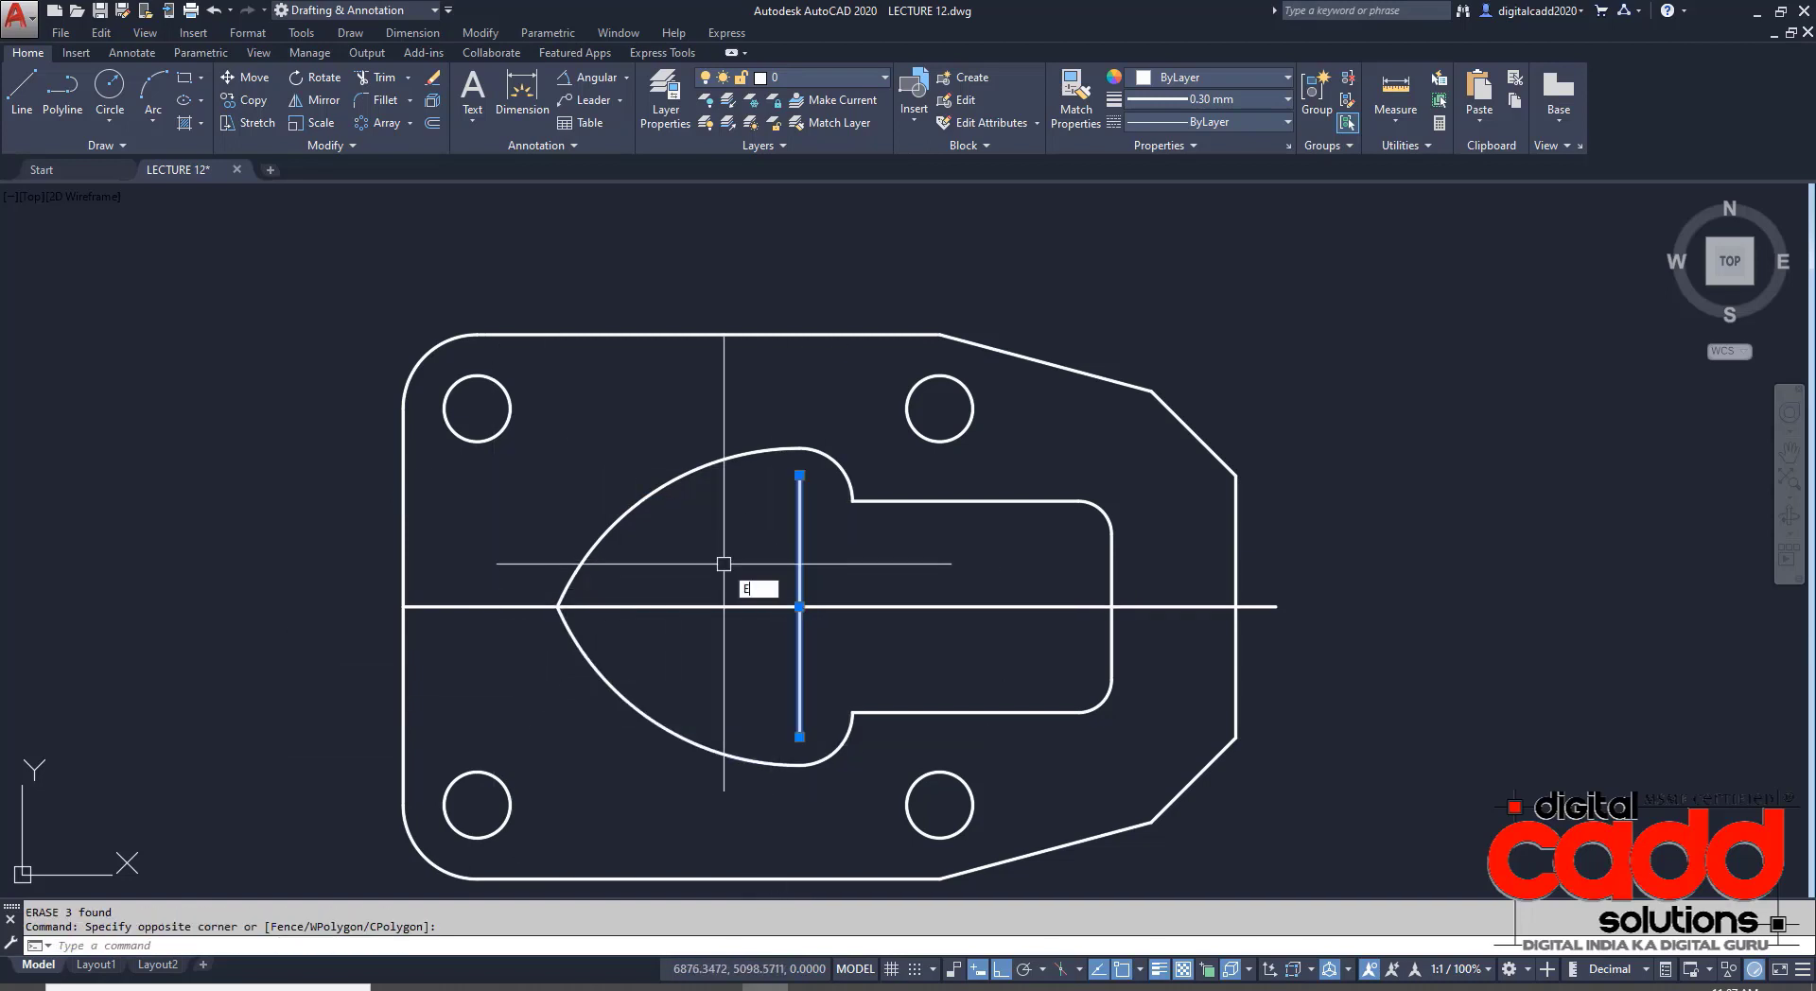
pyautogui.write('E')
pyautogui.press('Return')
# - Check the latch plate reference and offset the horizontal centre line by 0.6 above and below for the left opening
pyautogui.click(659, 985)
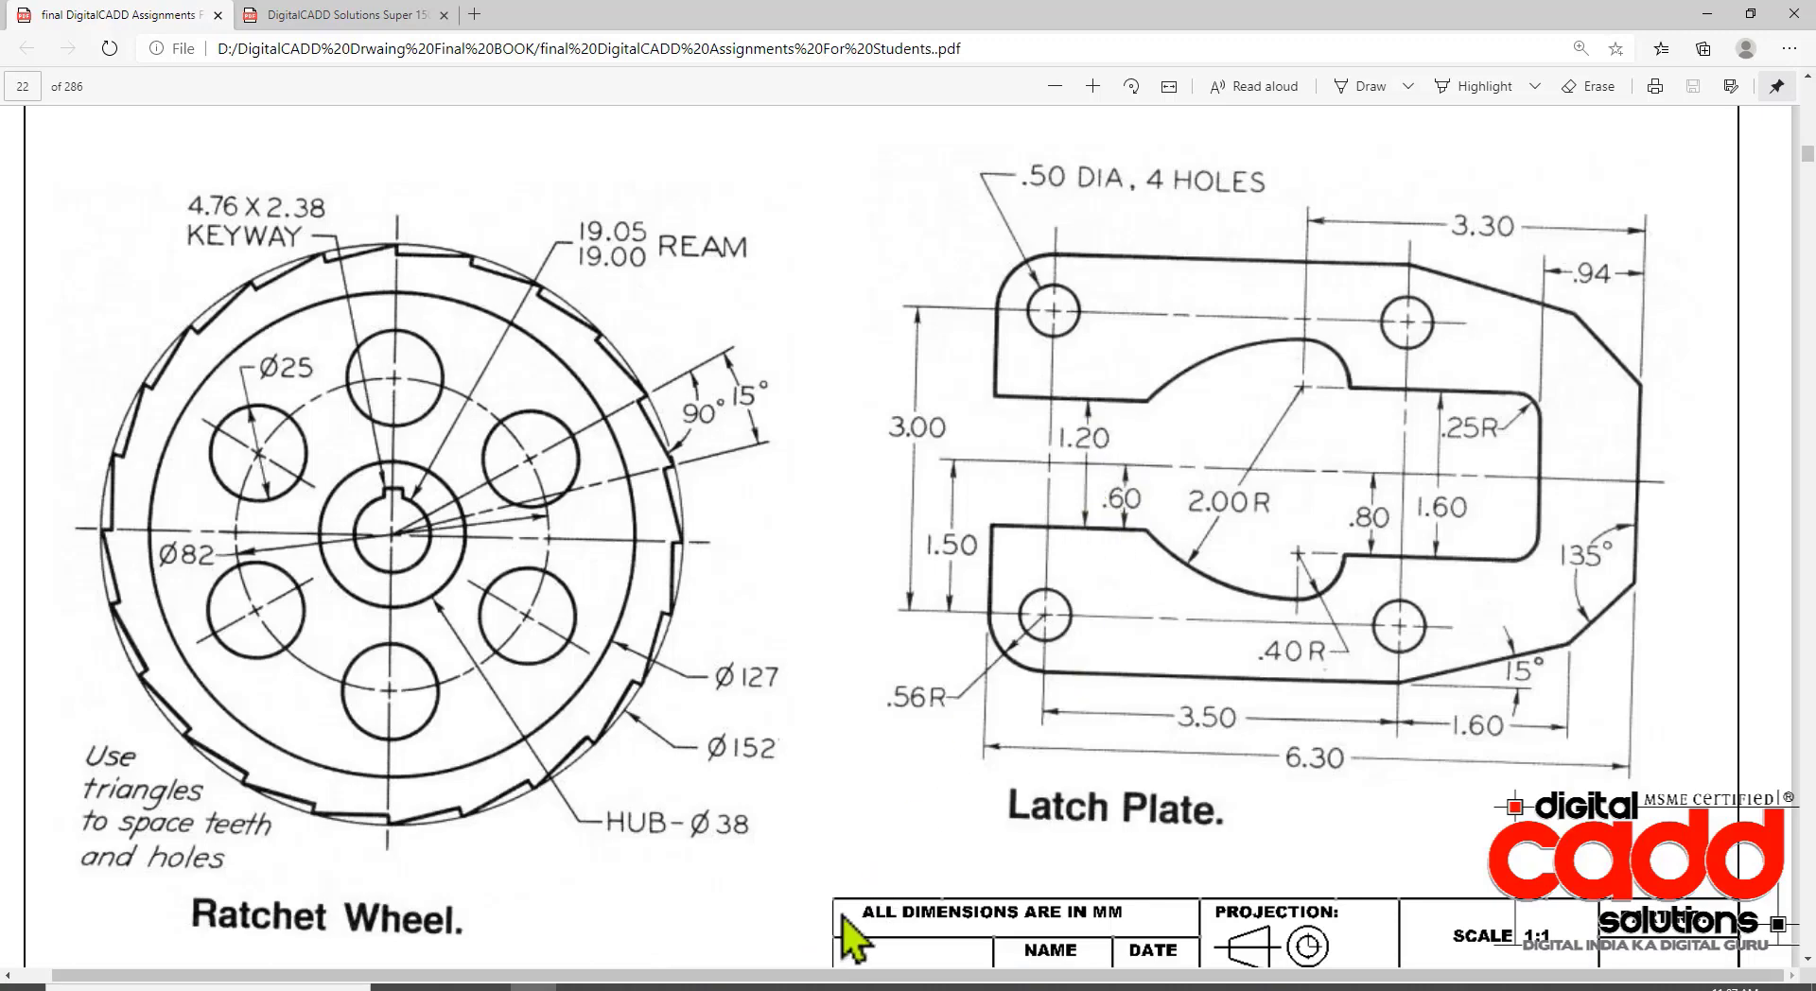
pyautogui.click(765, 986)
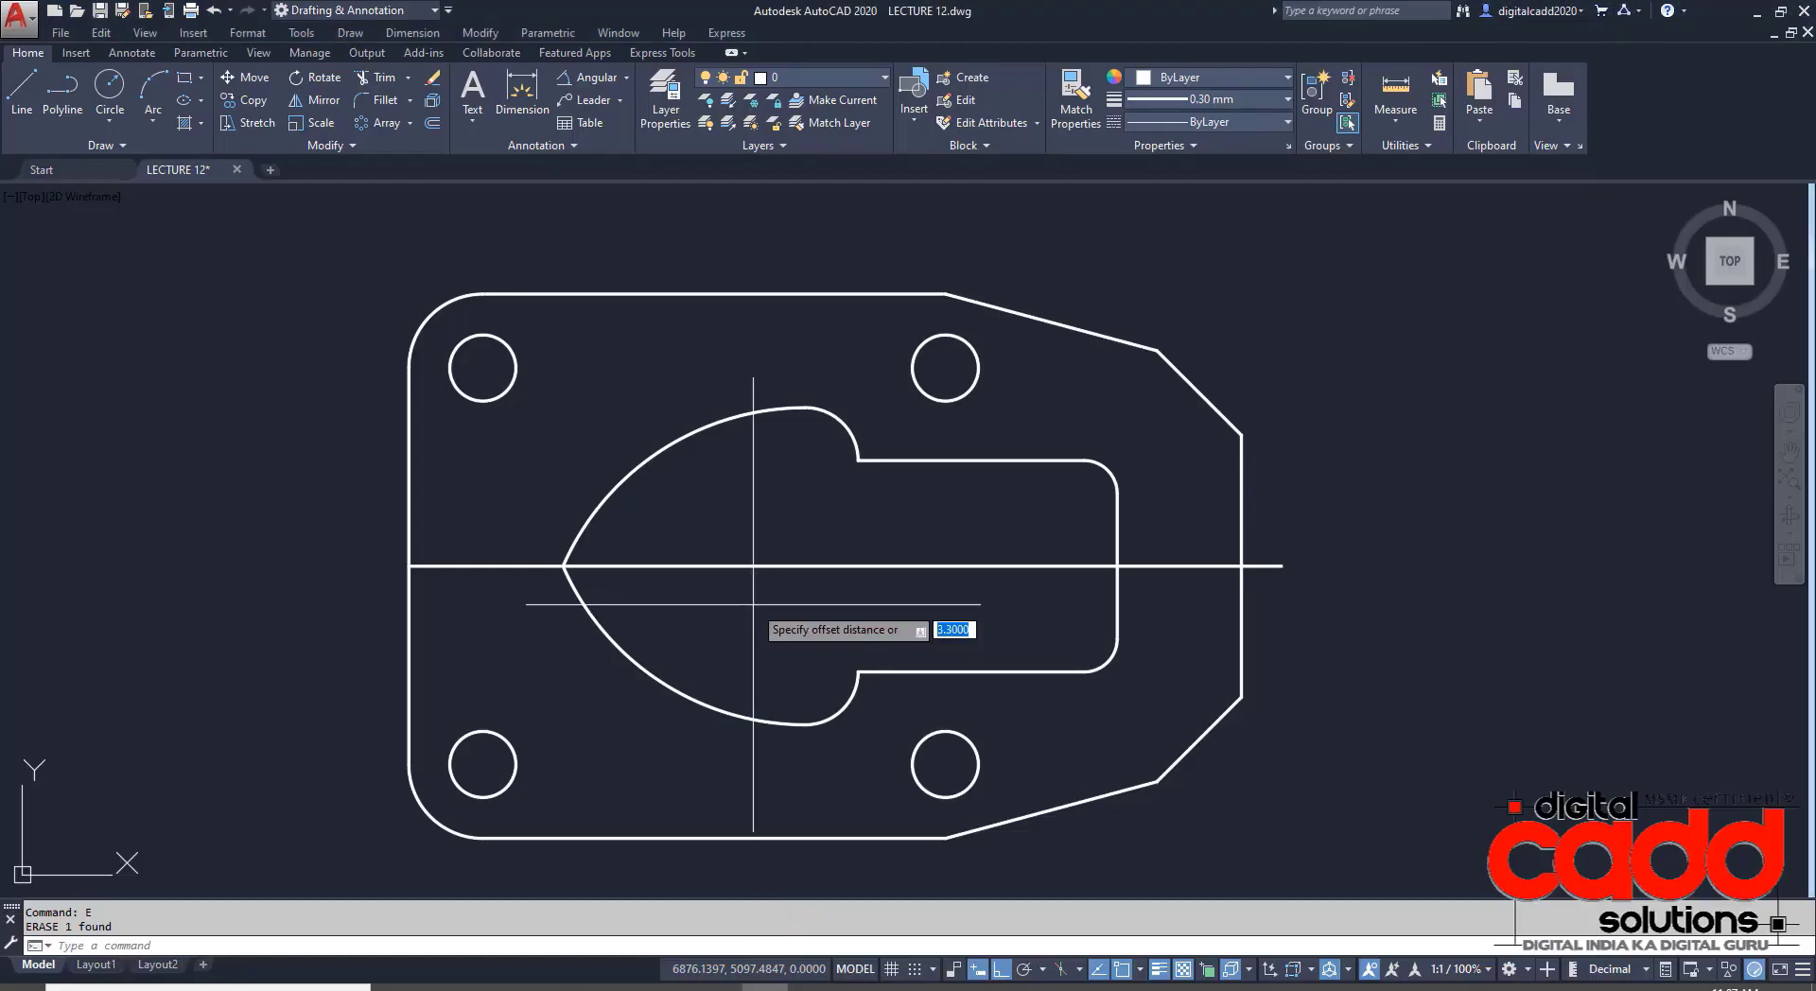
pyautogui.write('0.6')
pyautogui.press('Return')
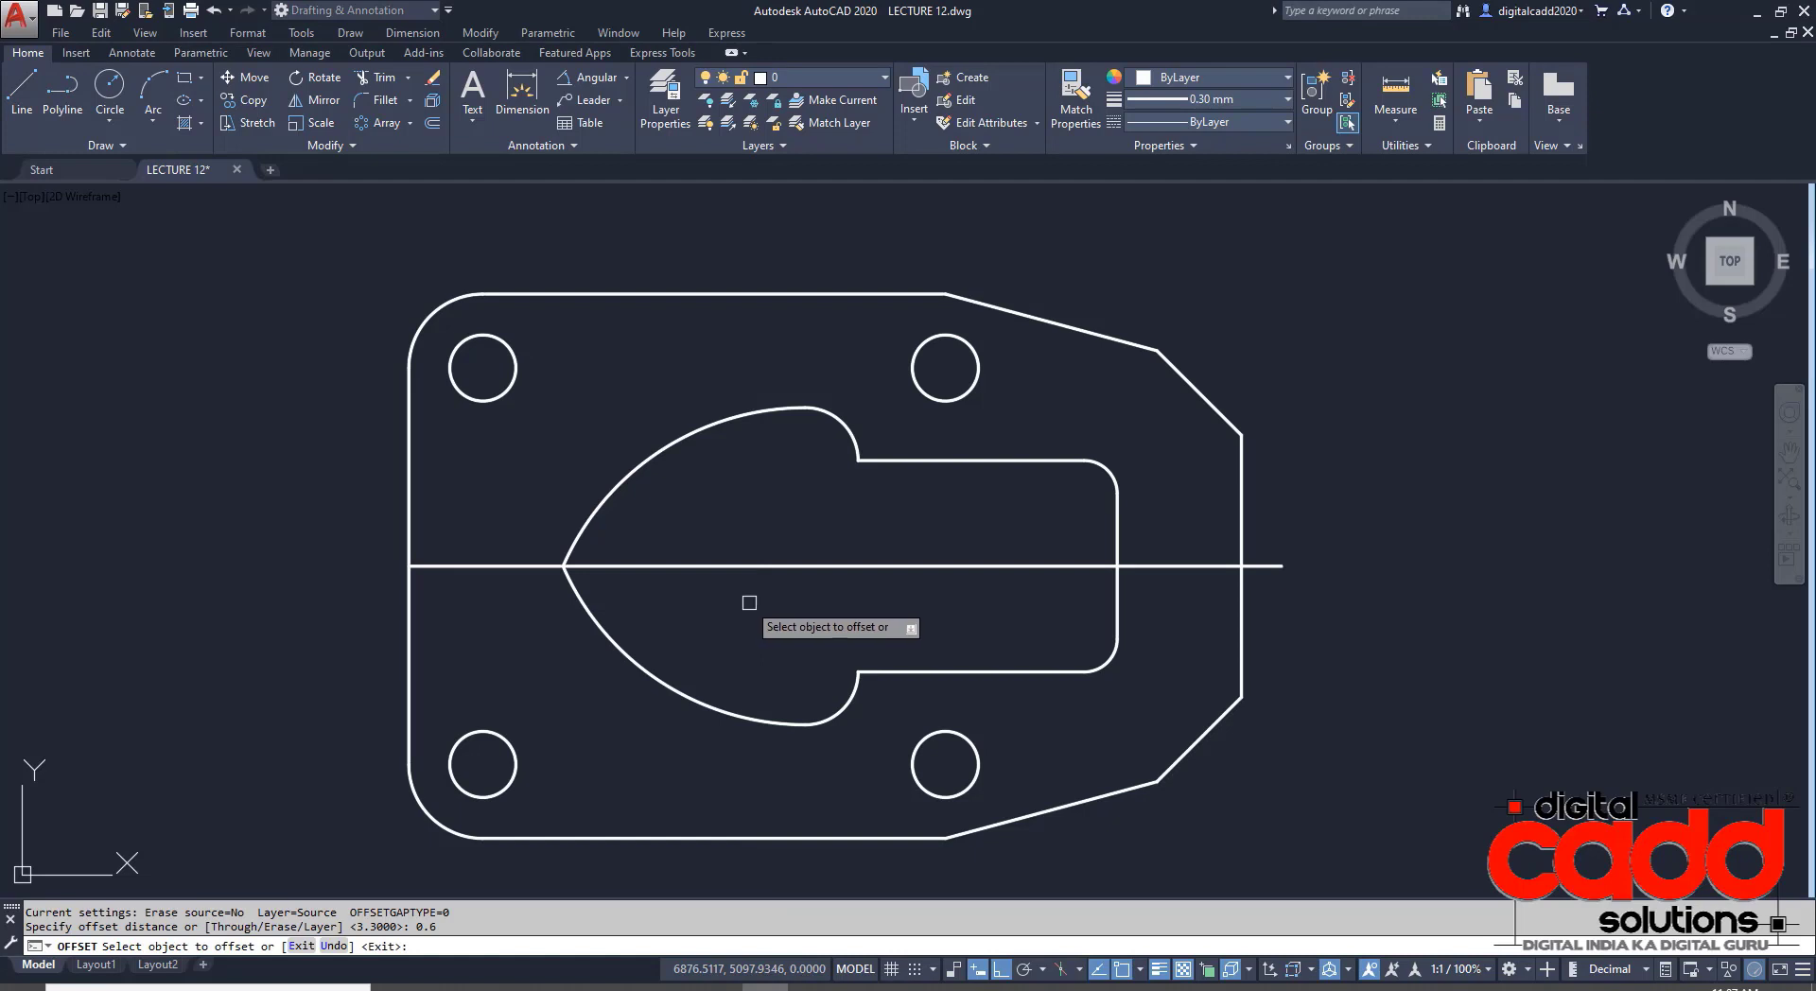
pyautogui.click(722, 525)
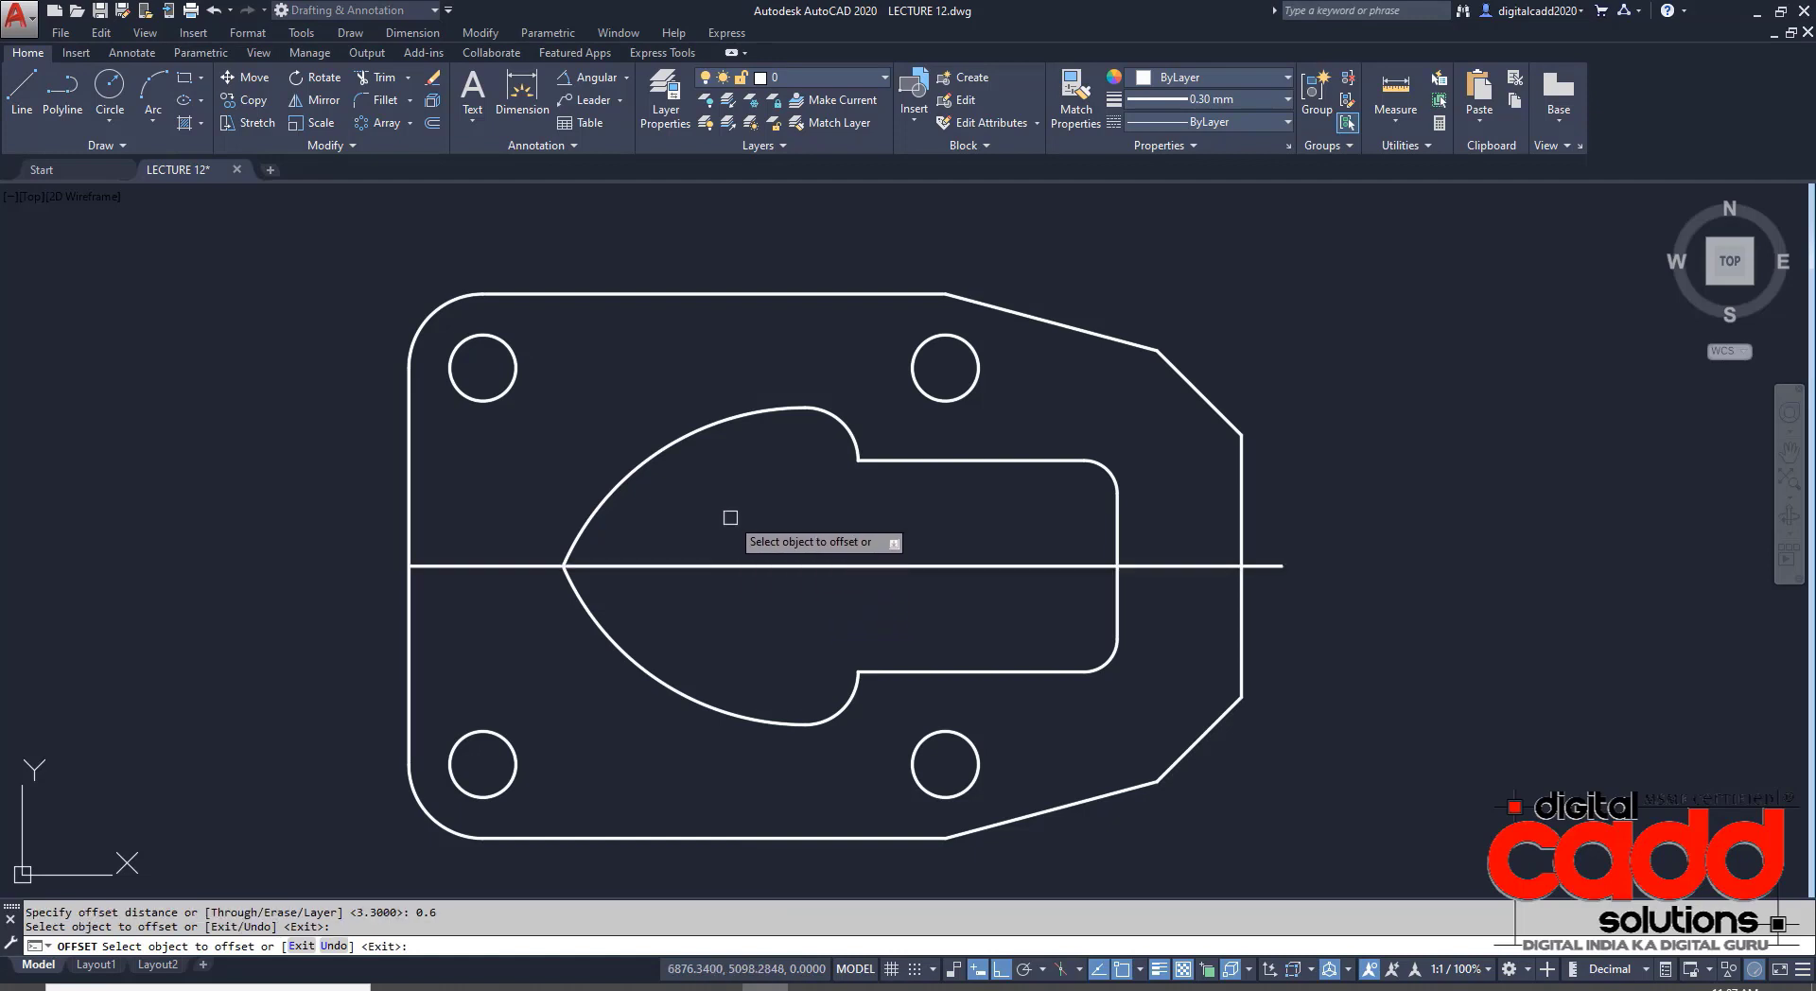
pyautogui.click(717, 567)
pyautogui.click(715, 604)
pyautogui.press('Return')
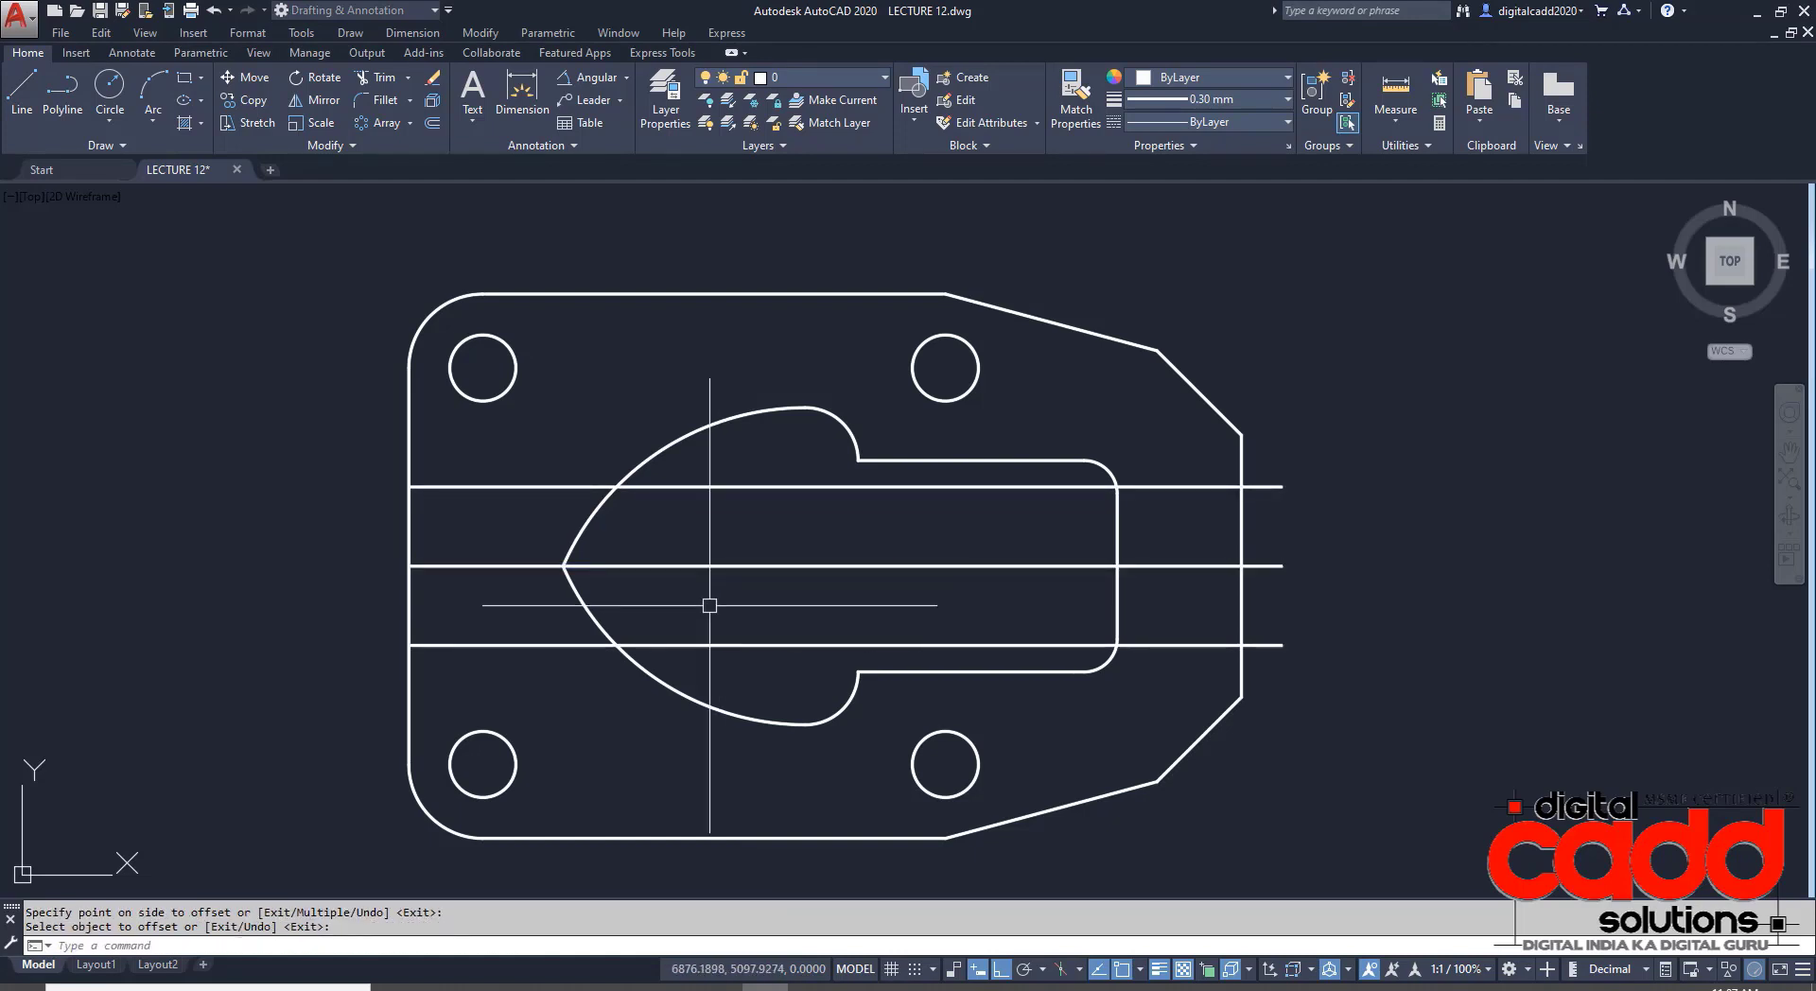
# - Trim the plate's left edge and the pointed ends of the large slot arcs between the two offset lines
pyautogui.write('TR')
pyautogui.press('Return')
pyautogui.press('Return')
pyautogui.click(681, 527)
pyautogui.click(386, 532)
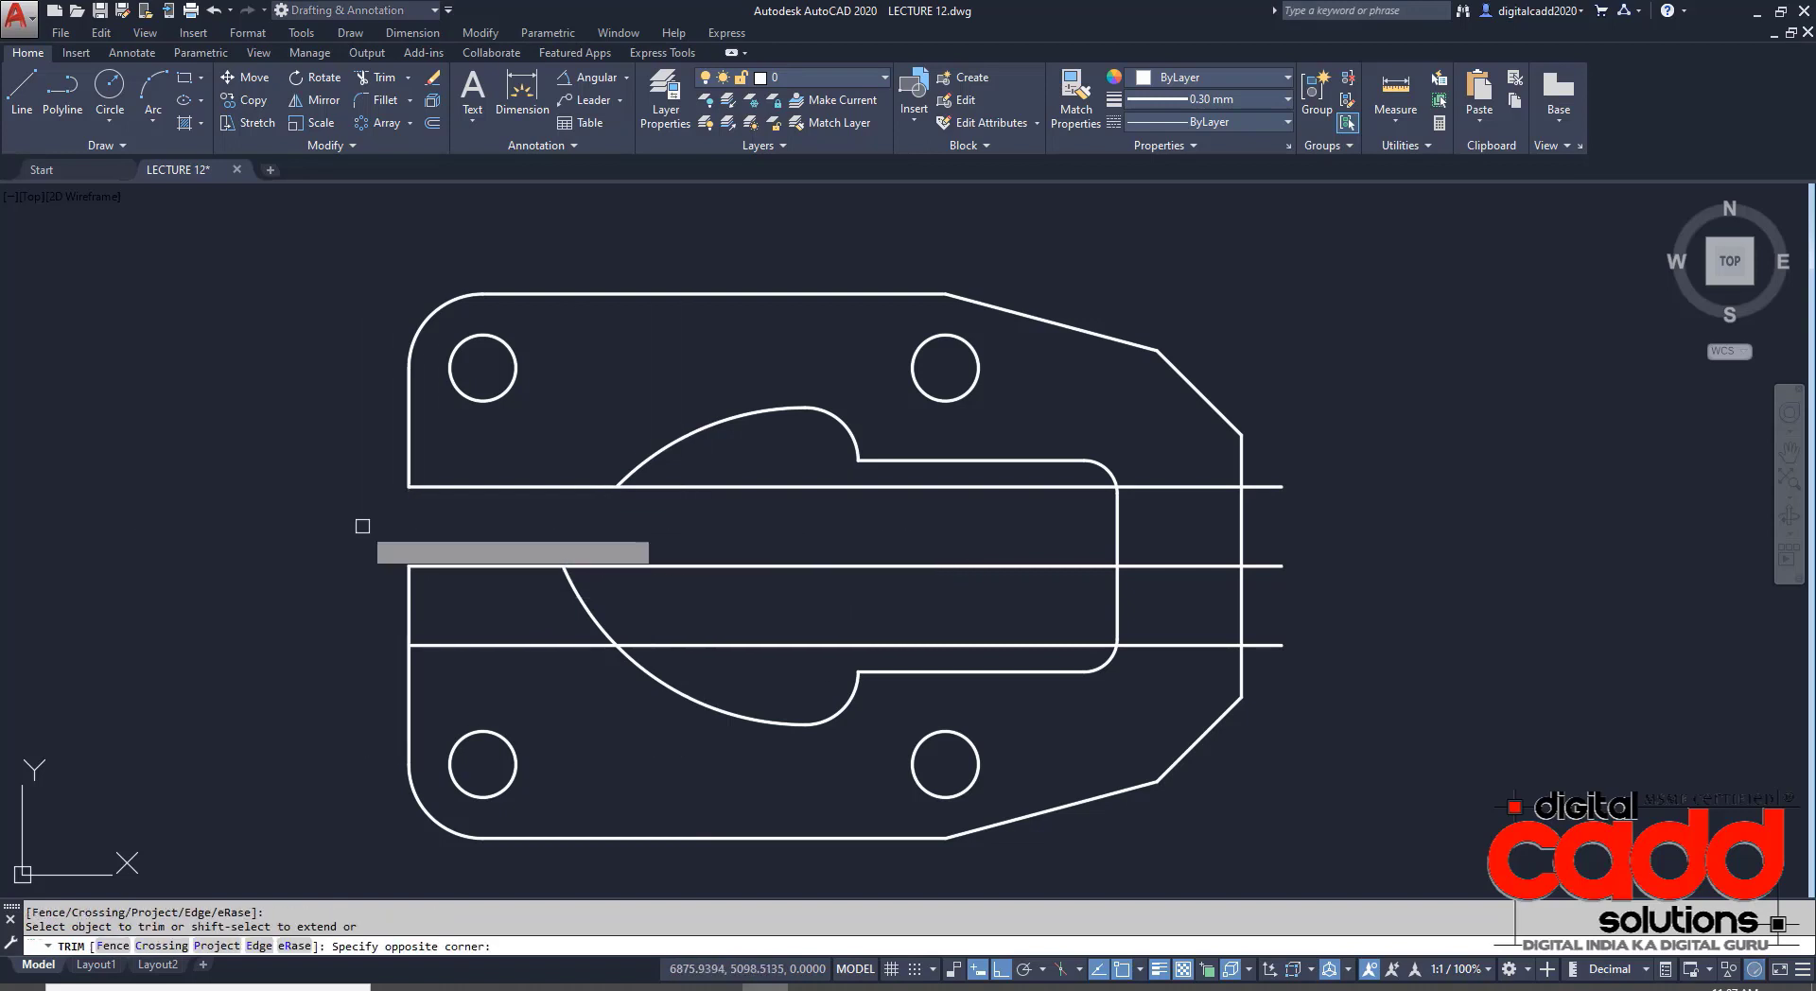
pyautogui.click(620, 609)
pyautogui.click(357, 594)
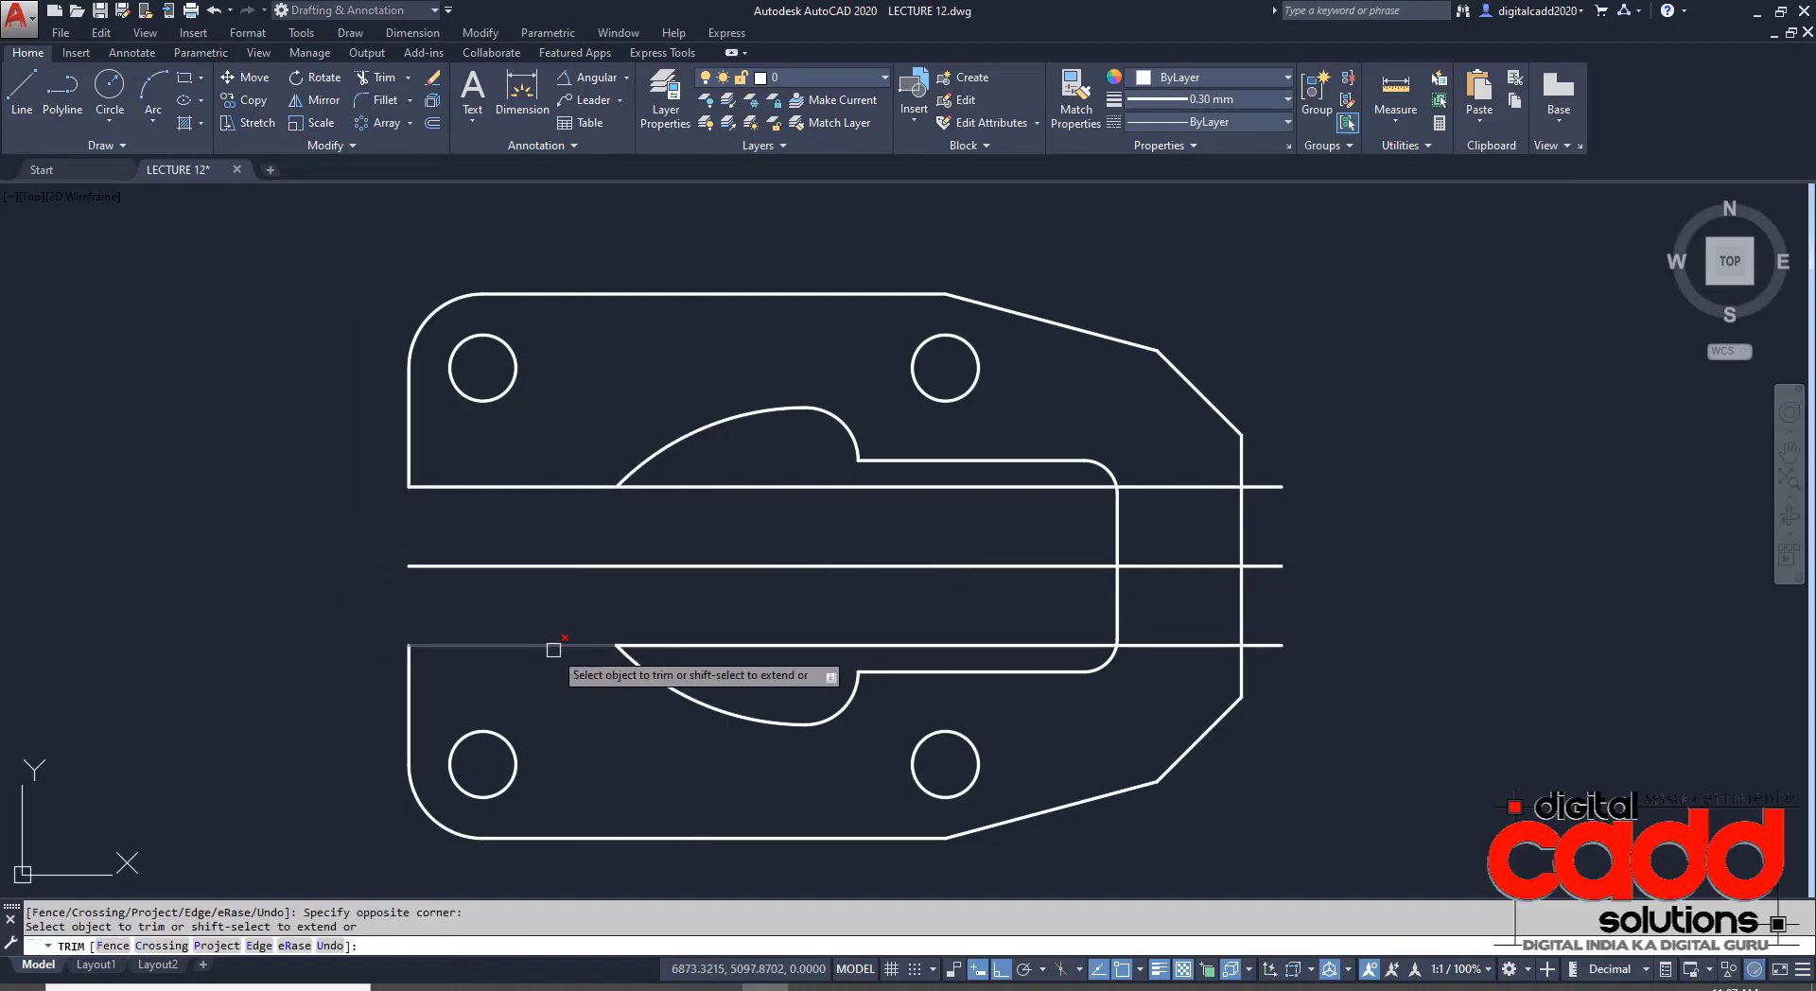
# - Trim the offset lines inside the slot, then erase the centre line and the two leftover segments beyond the slot's right end
pyautogui.click(663, 645)
pyautogui.click(809, 488)
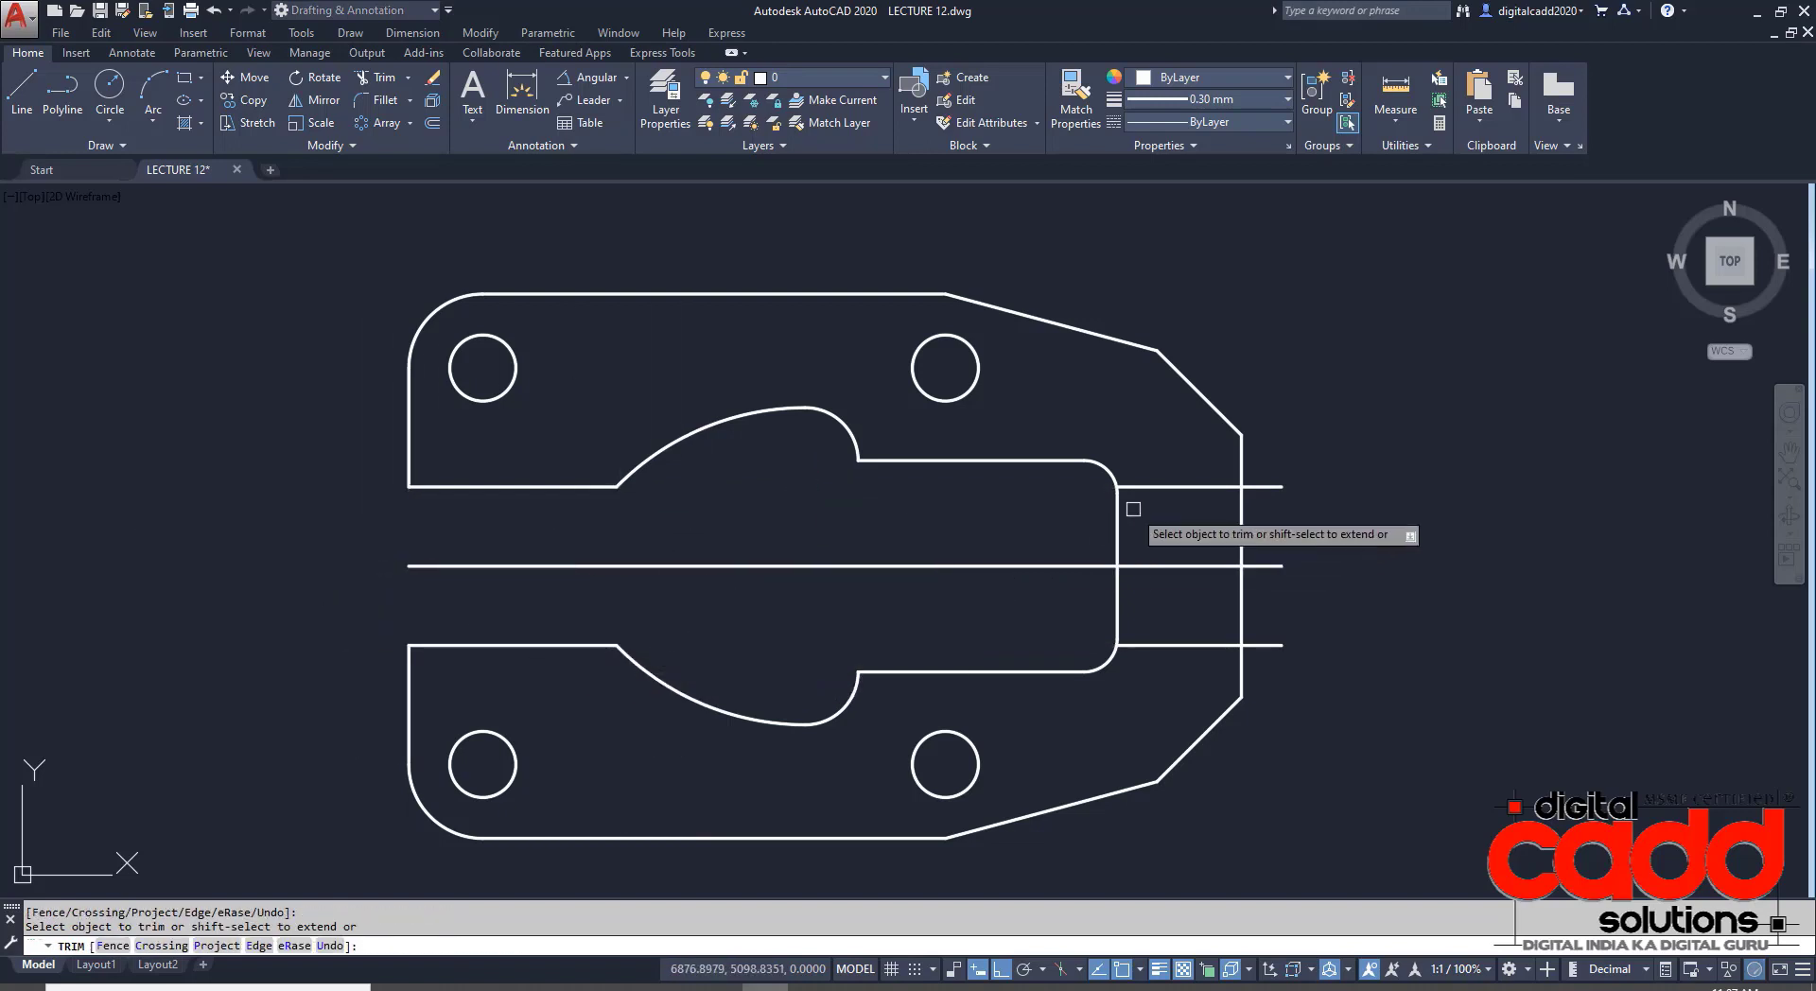
pyautogui.click(1191, 461)
pyautogui.click(1169, 649)
pyautogui.press('Return')
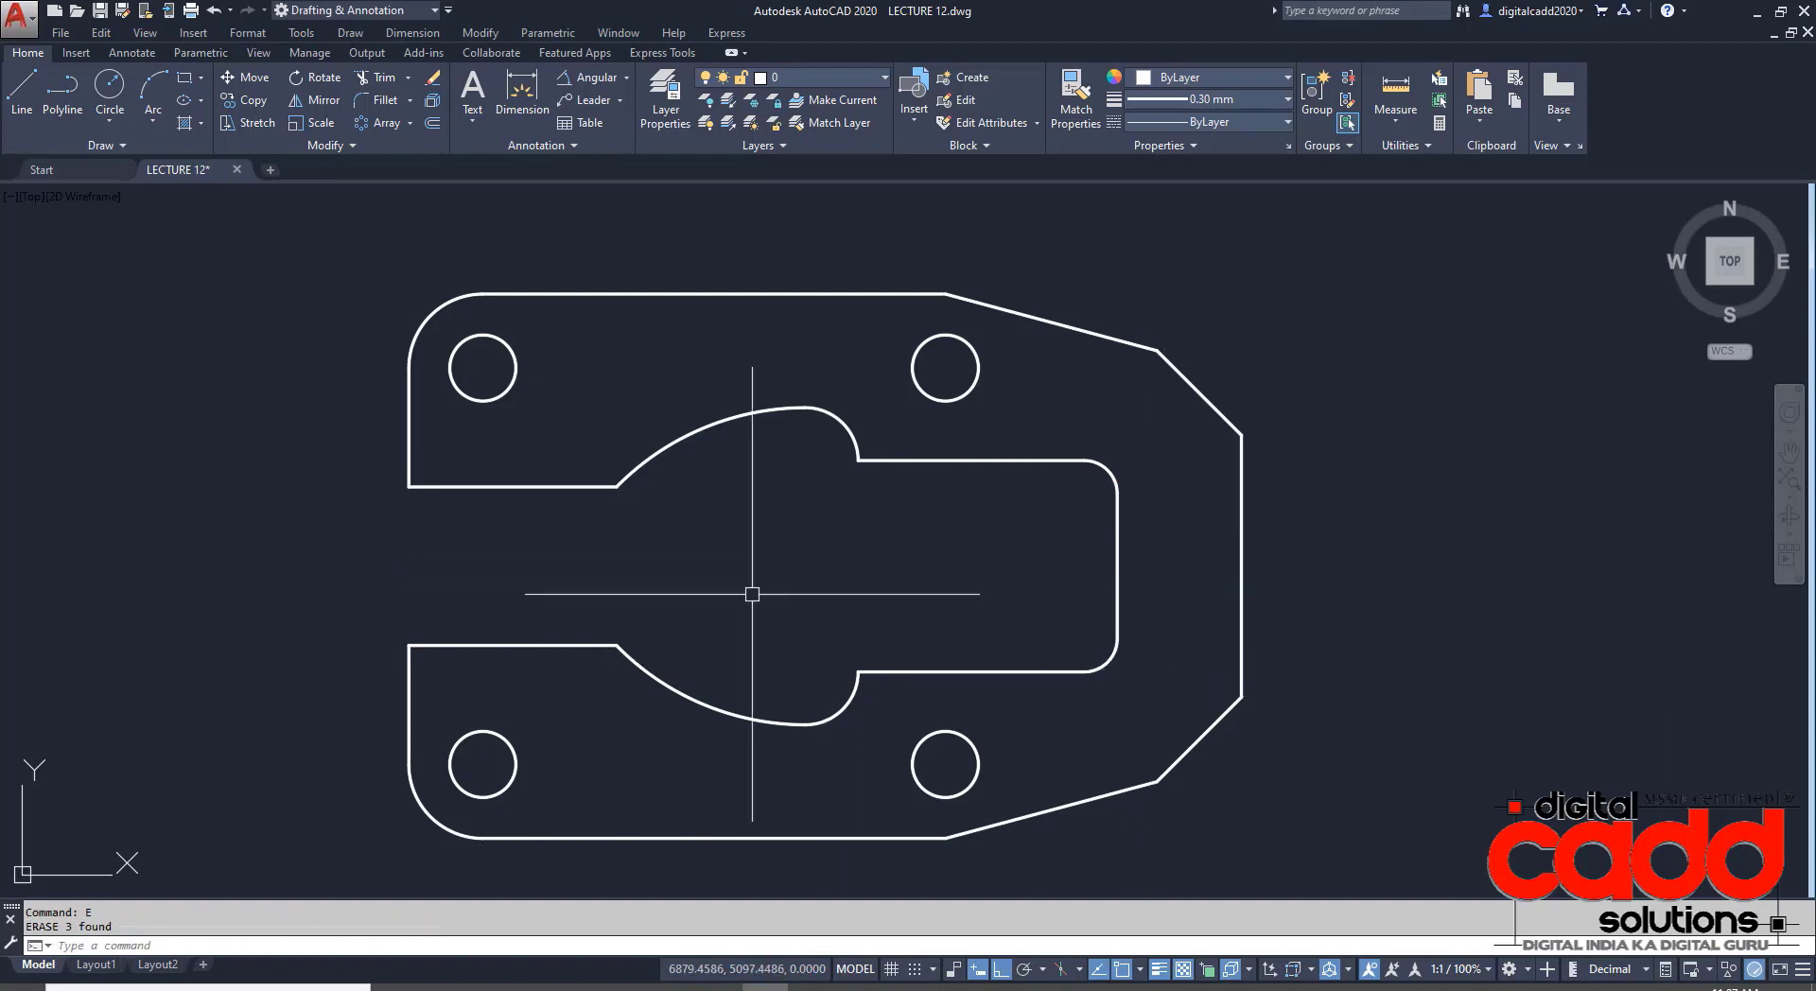
# - Inspect the latch plate and compare its size with the neighbouring notched disc and ratchet wheel
pyautogui.scroll(-4, 750, 592)
pyautogui.moveTo(698, 717)
pyautogui.mouseDown(button='middle')
pyautogui.moveTo(928, 726)
pyautogui.moveTo(969, 707)
pyautogui.mouseUp(button='middle')
pyautogui.scroll(2, 1324, 567)
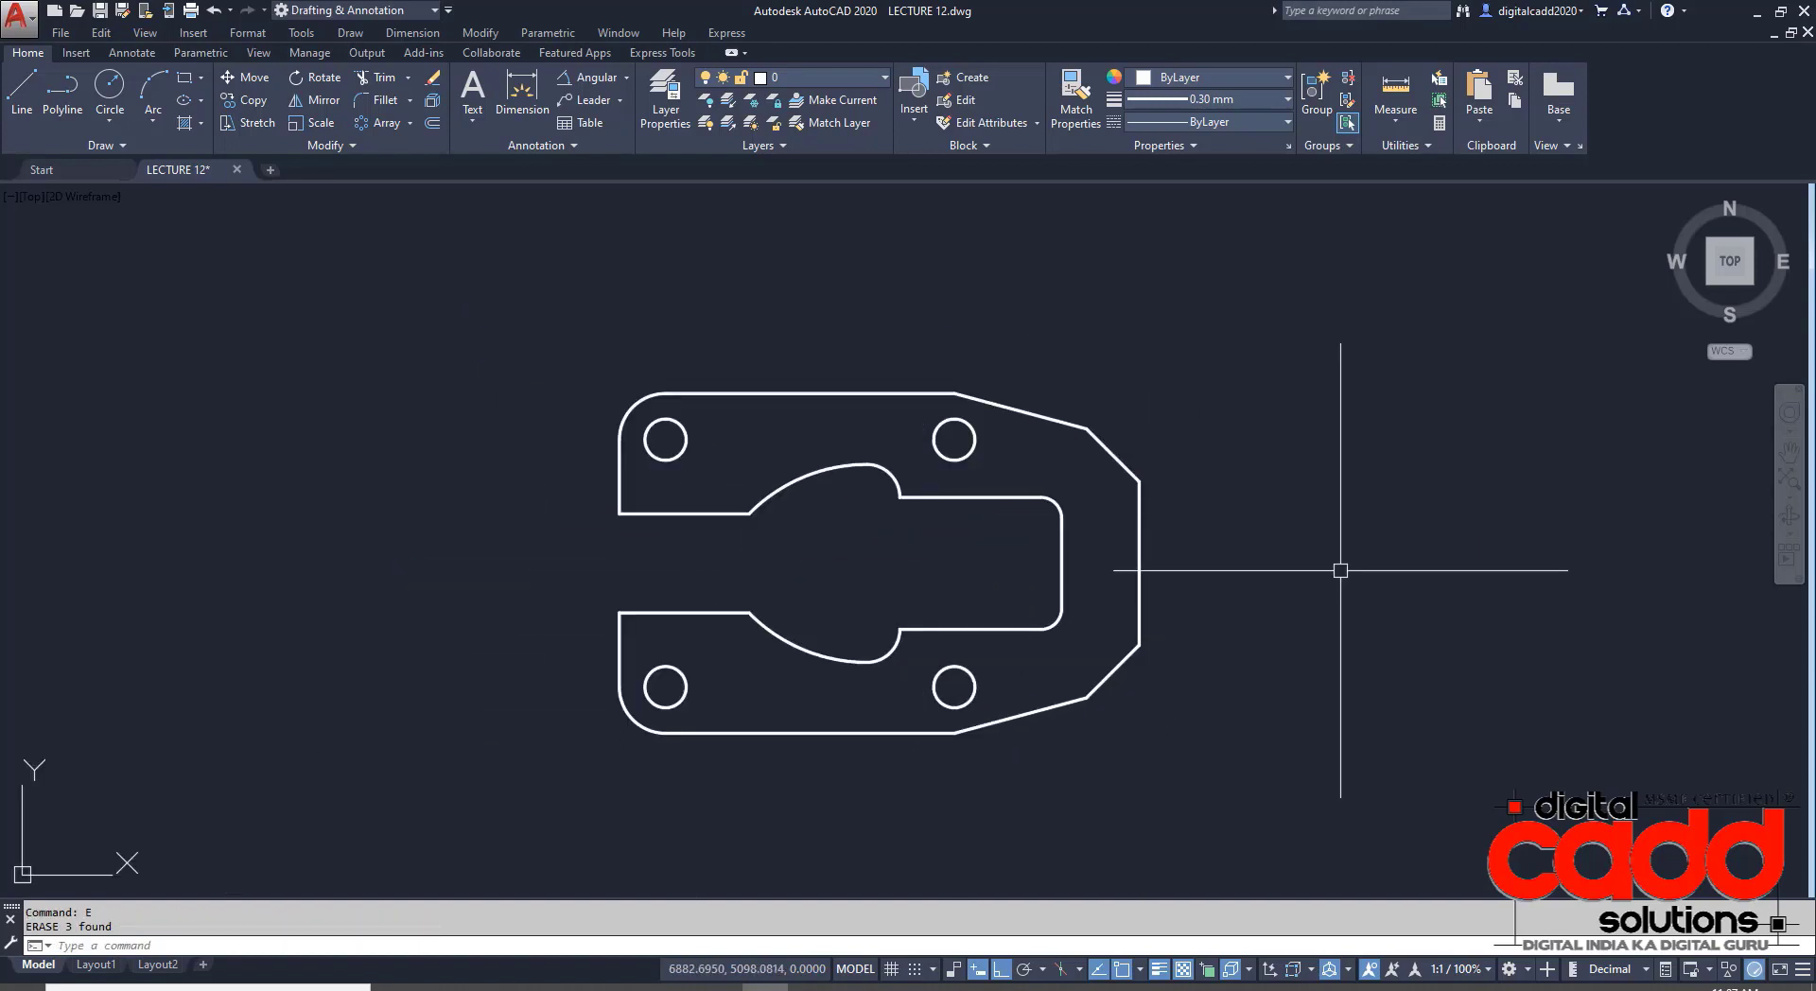
pyautogui.scroll(2, 828, 639)
pyautogui.moveTo(831, 639); pyautogui.dragTo(812, 681, button='middle')
pyautogui.scroll(-5, 823, 677)
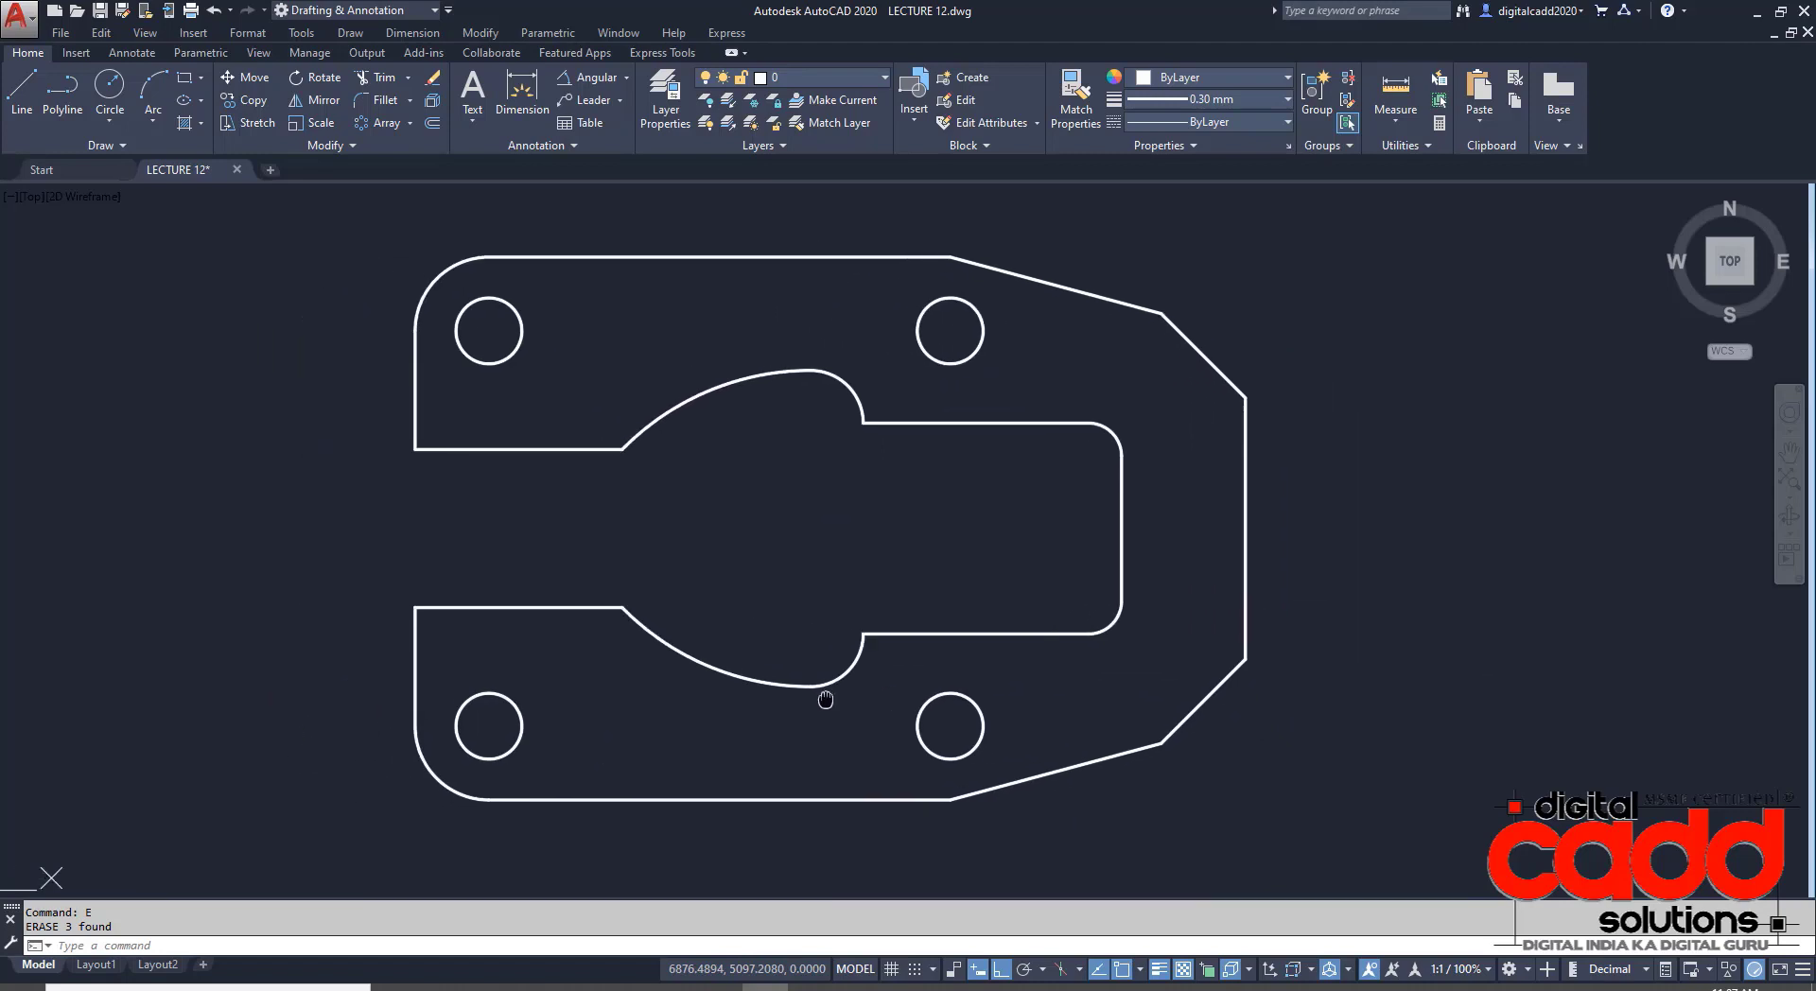
pyautogui.scroll(-5, 558, 615)
pyautogui.moveTo(525, 698); pyautogui.dragTo(538, 691, button='middle')
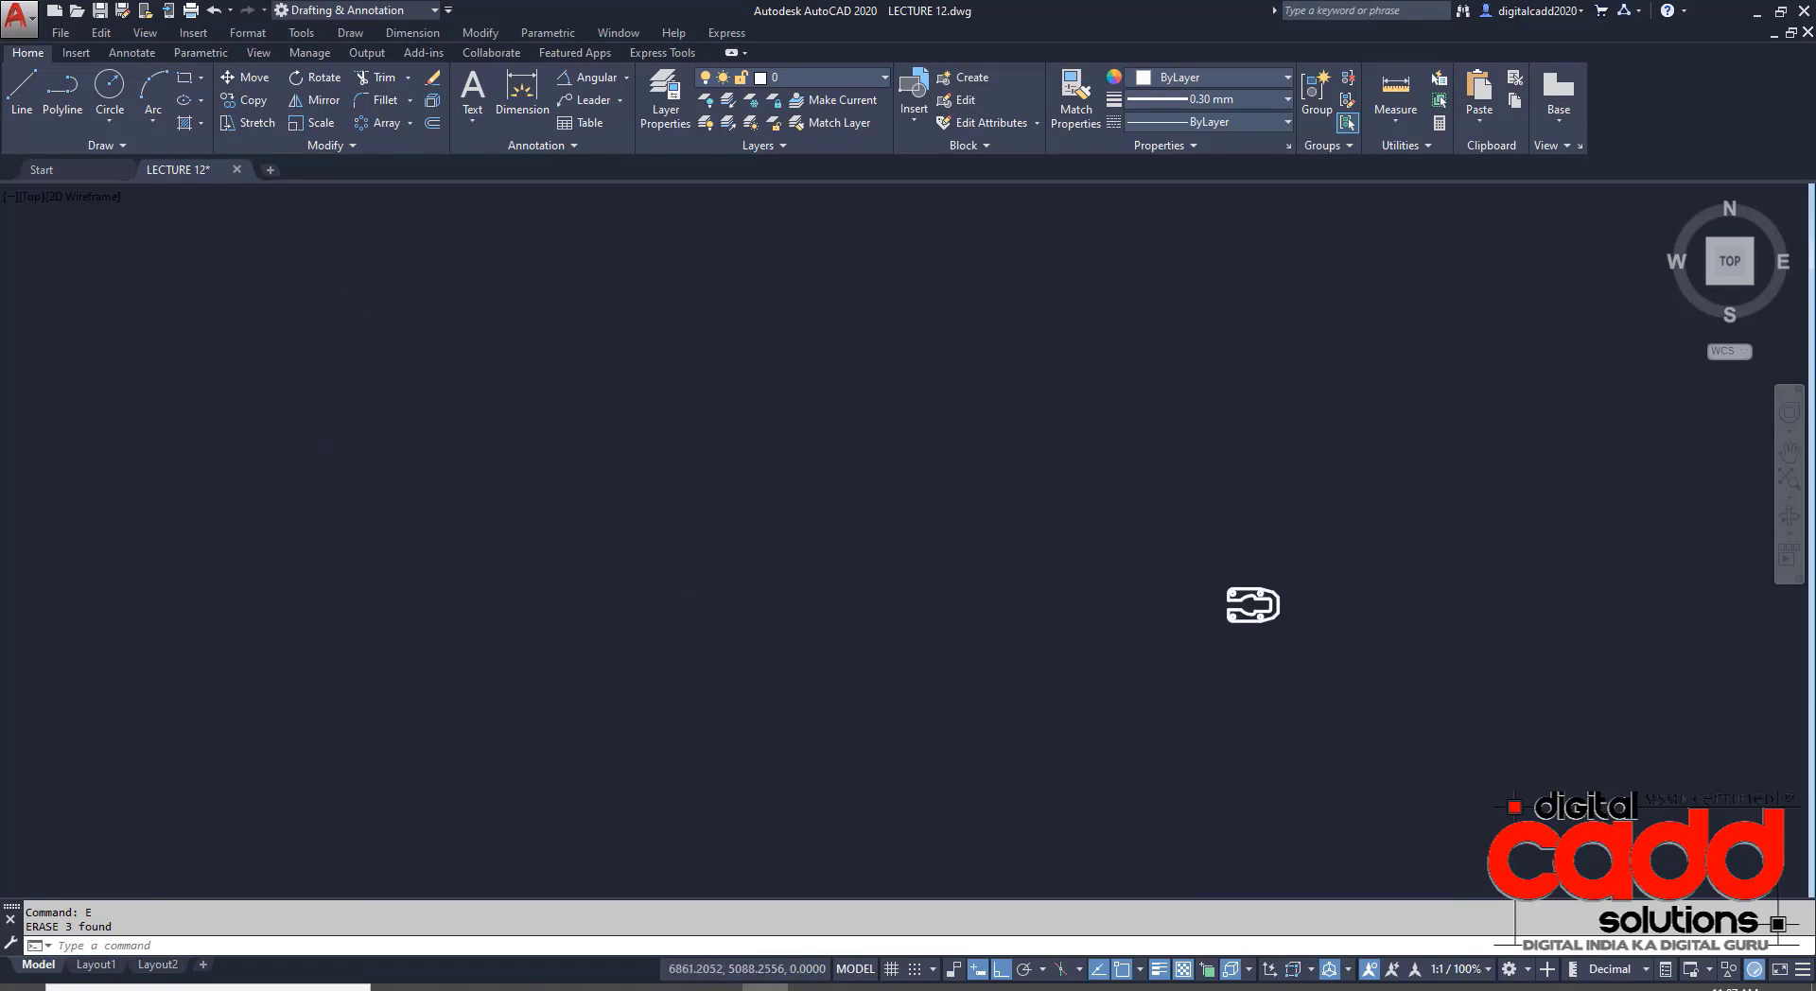
pyautogui.click(1221, 548)
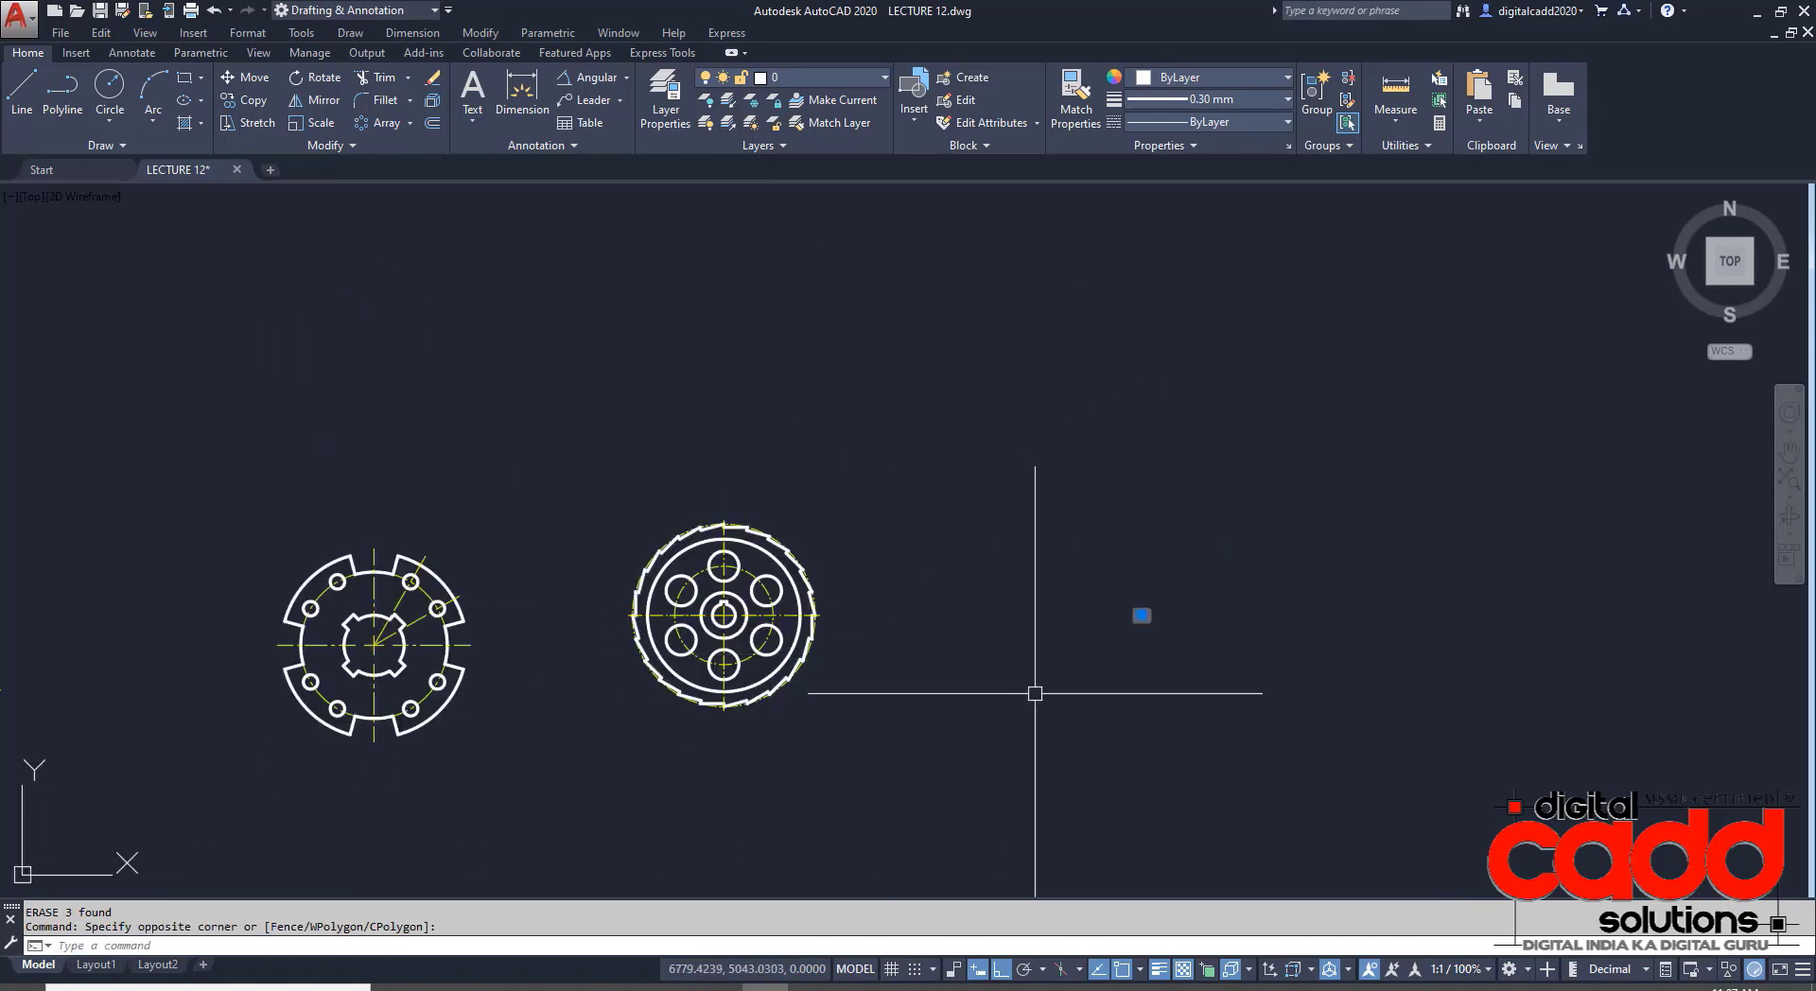
pyautogui.press('Escape')
pyautogui.scroll(6, 1149, 617)
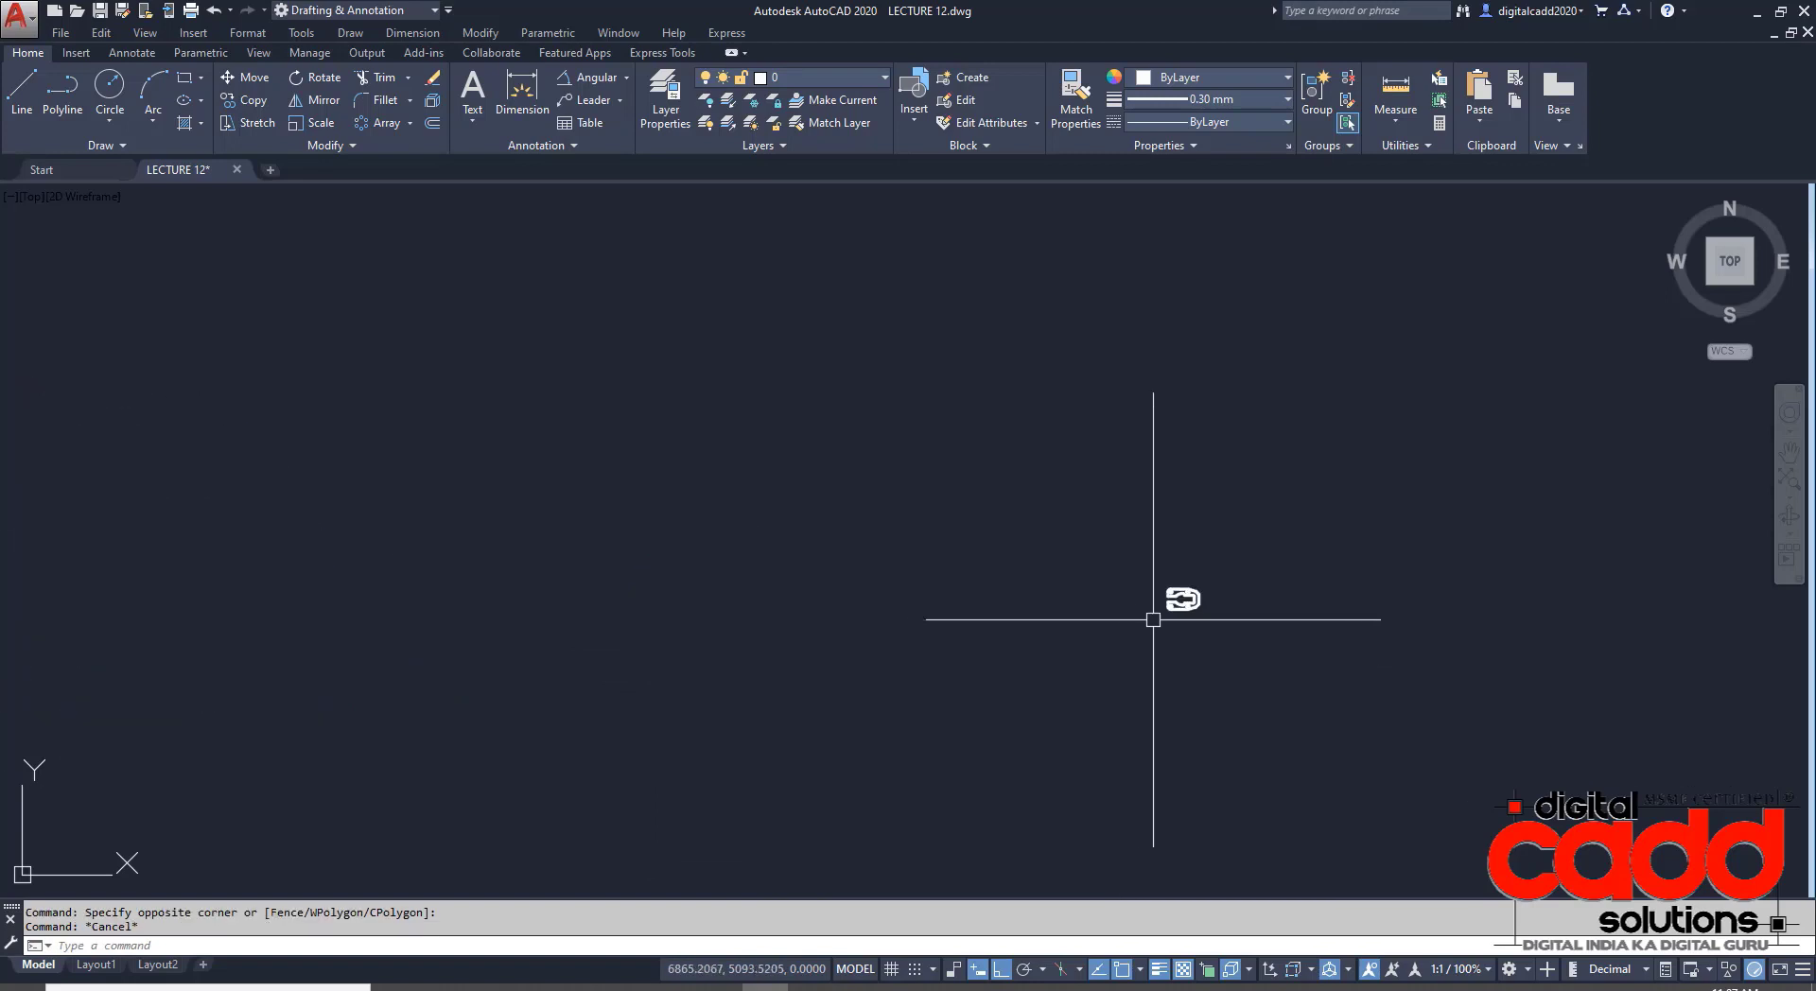
pyautogui.scroll(4, 1309, 506)
pyautogui.moveTo(1285, 526); pyautogui.dragTo(1075, 536, button='middle')
pyautogui.scroll(-4, 1126, 384)
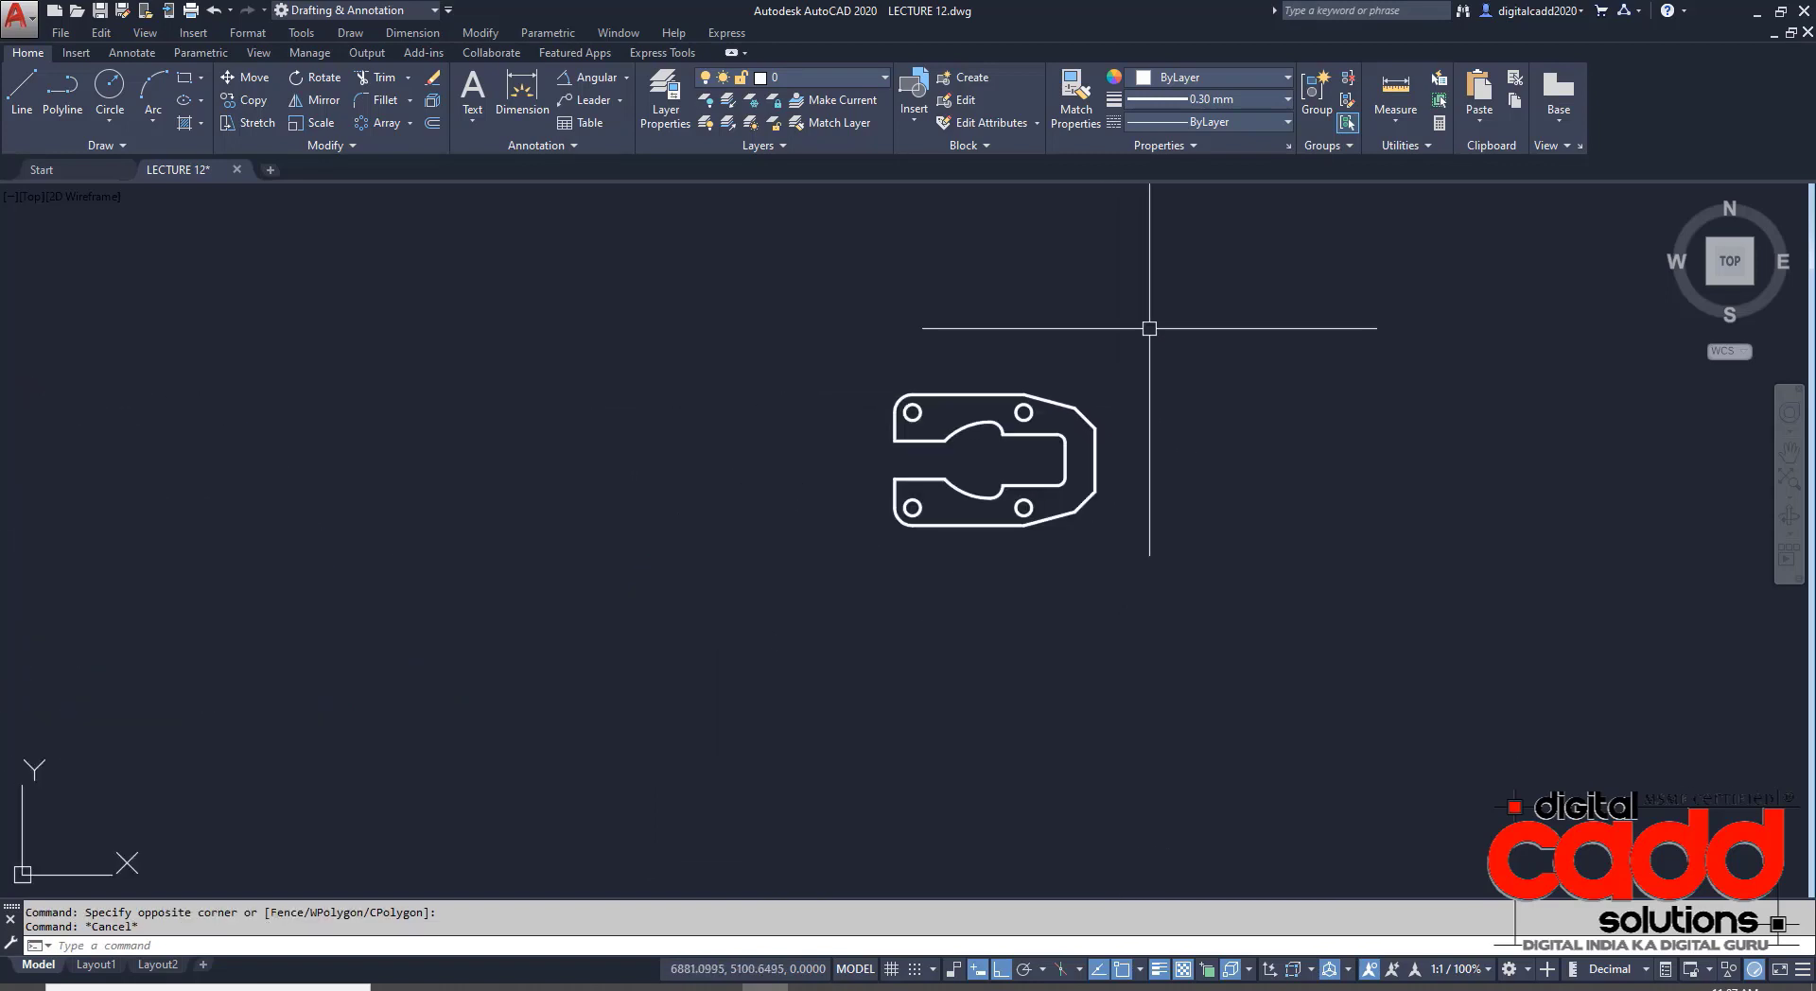
# - Scale the whole latch plate by a factor of 10 from a base point inside the slot
pyautogui.click(1151, 329)
pyautogui.click(916, 505)
pyautogui.click(893, 520)
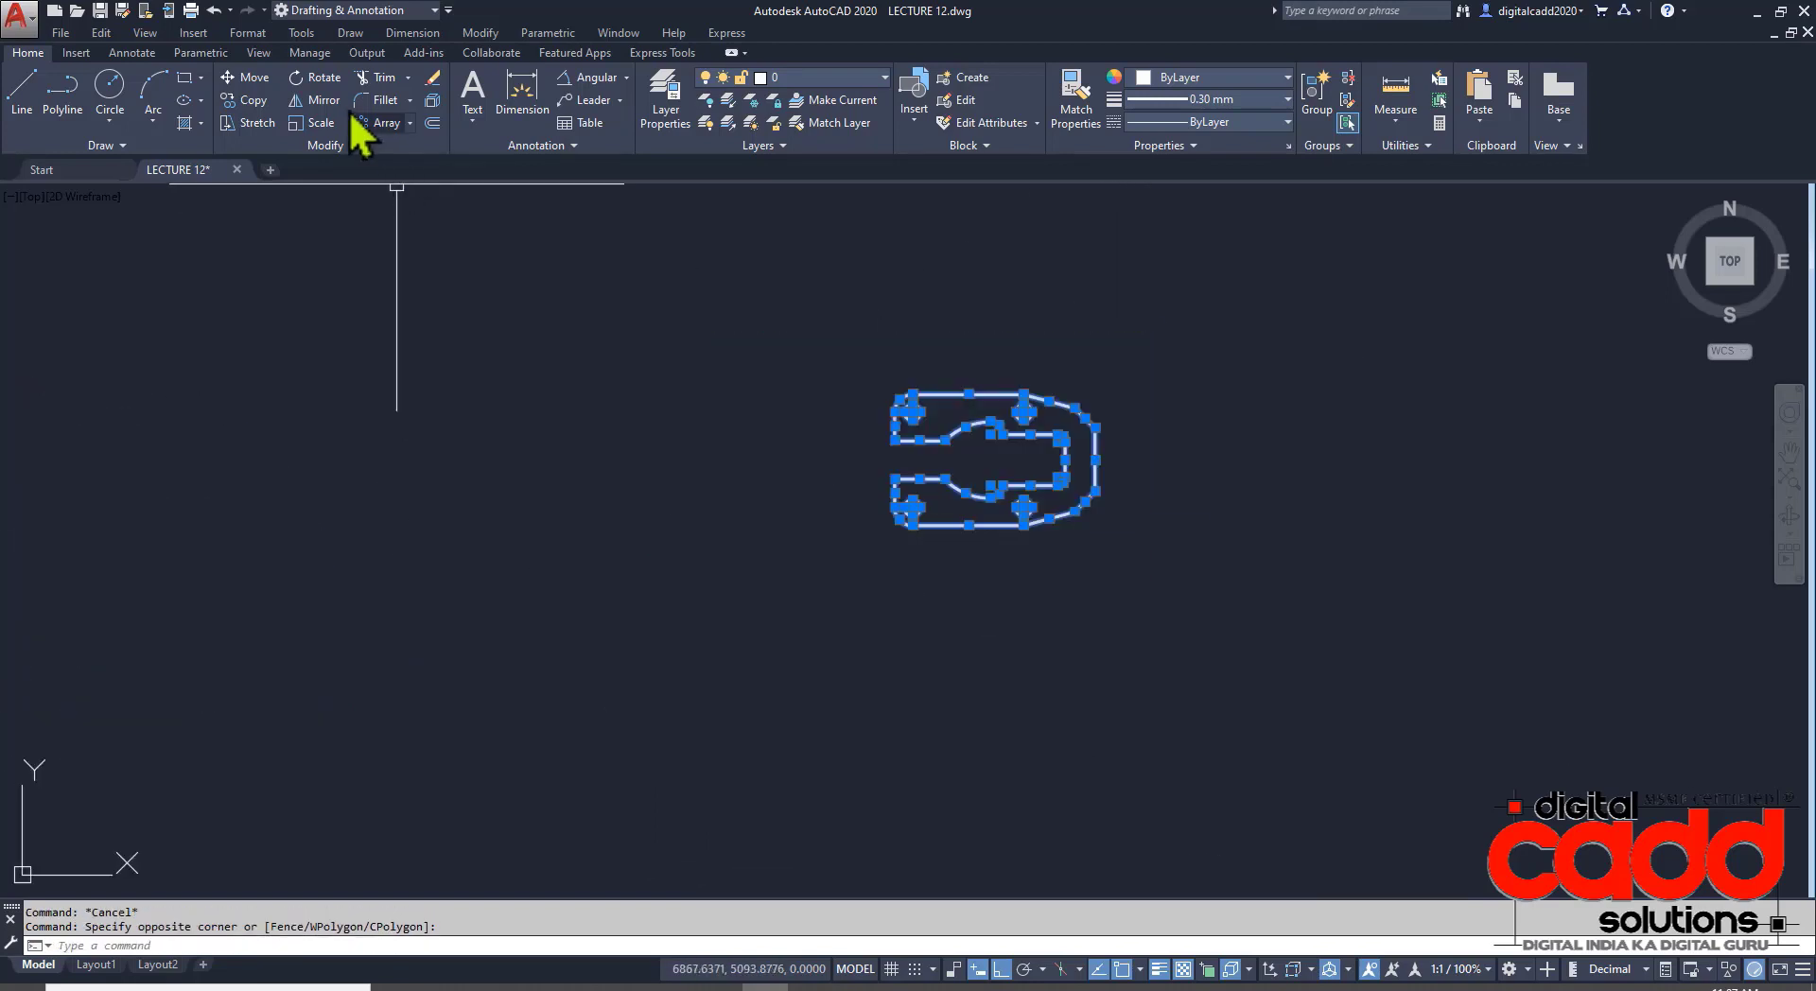
pyautogui.click(322, 123)
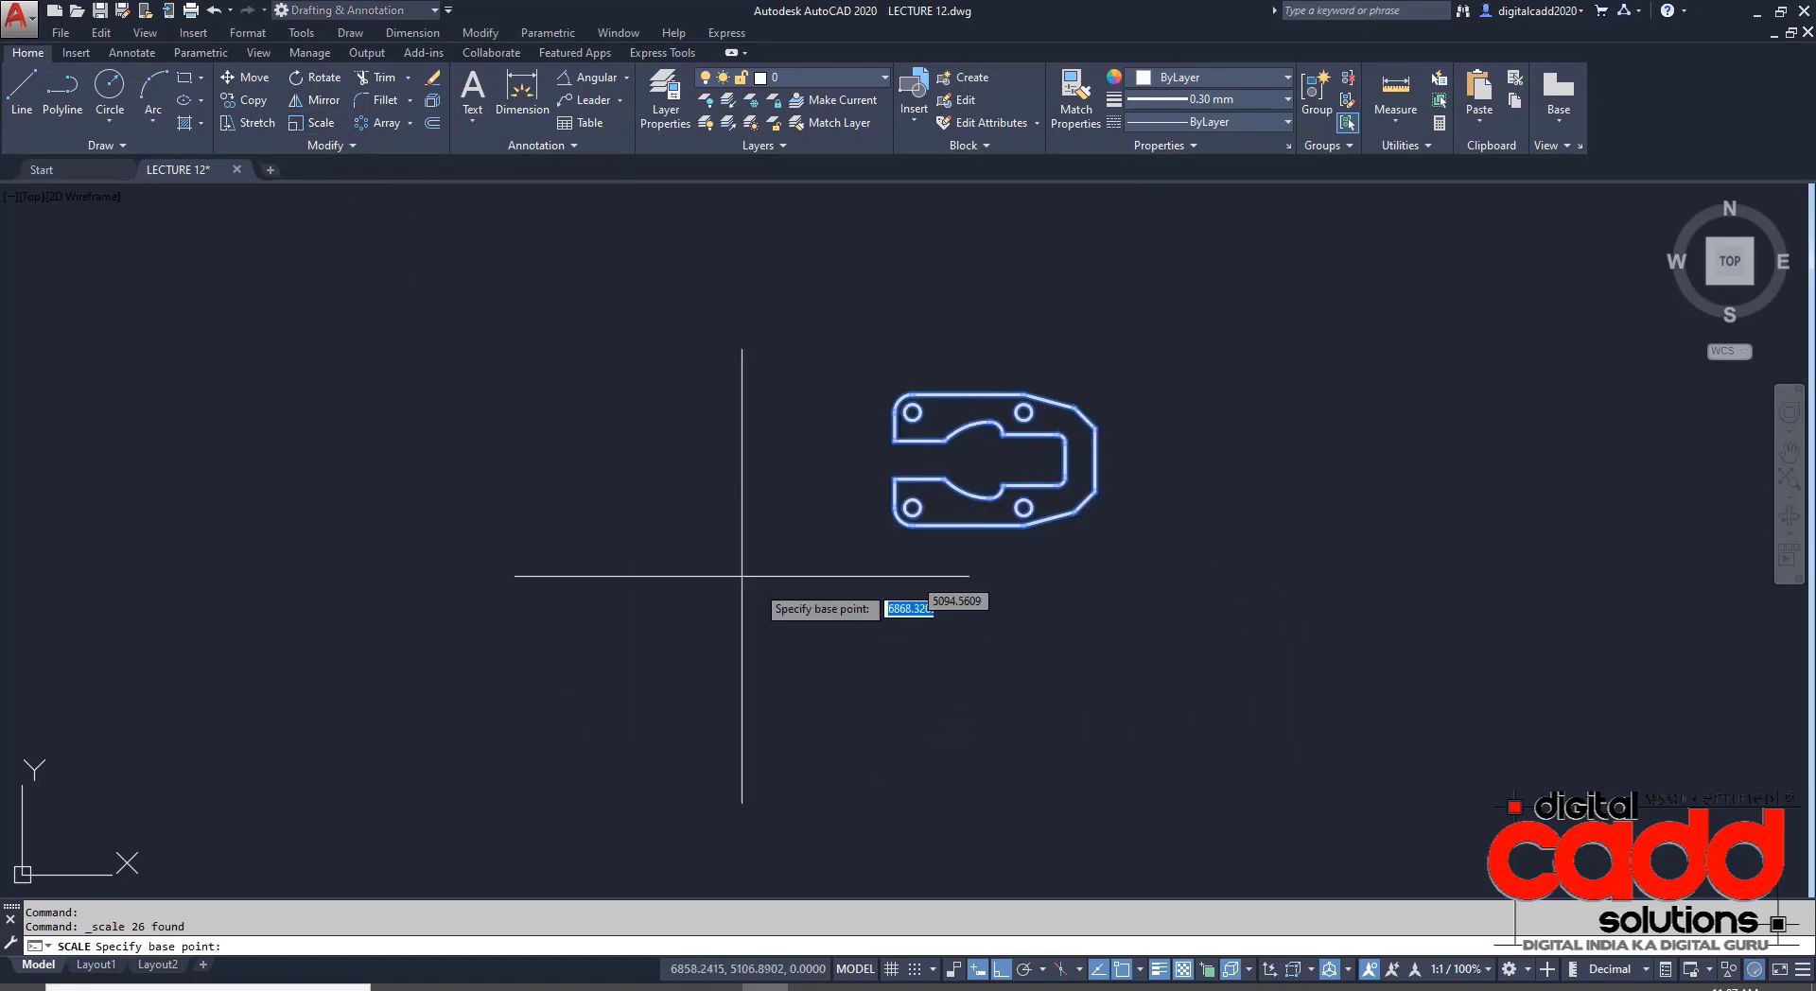
pyautogui.click(988, 434)
pyautogui.press('Return')
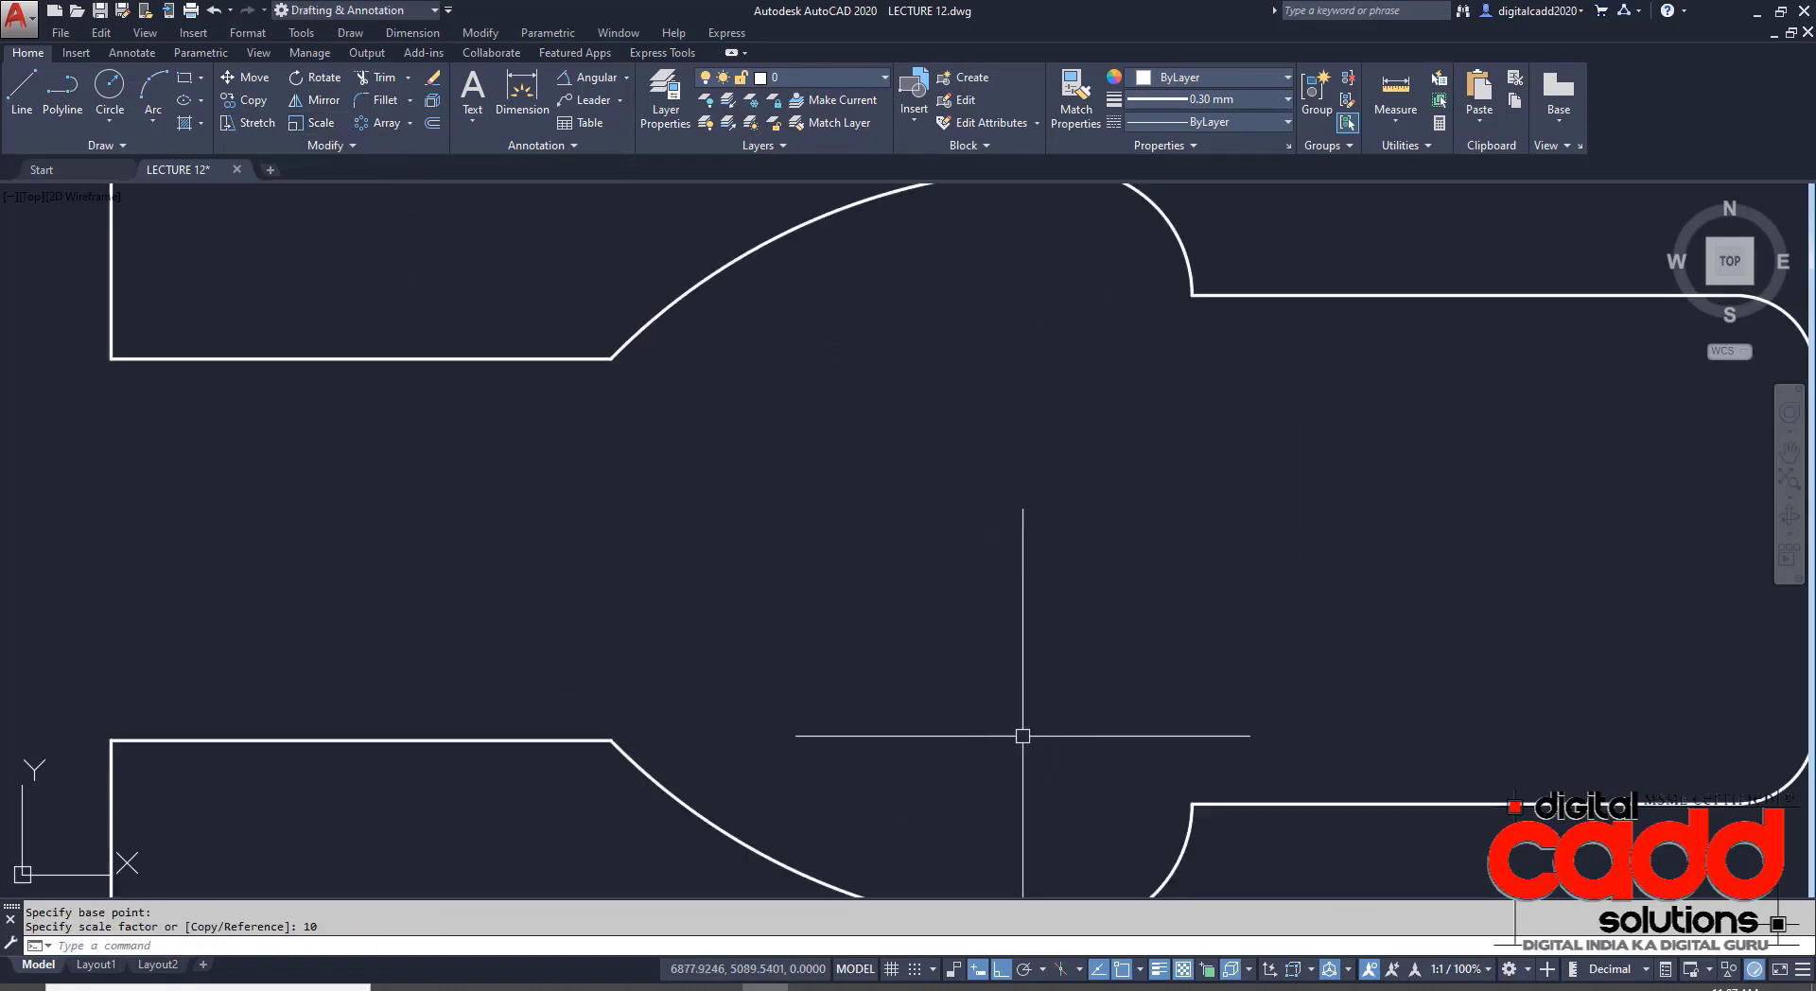
# - Scale the enlarged latch plate again by a factor of 4 from a base point inside the slot
pyautogui.scroll(-10, 937, 677)
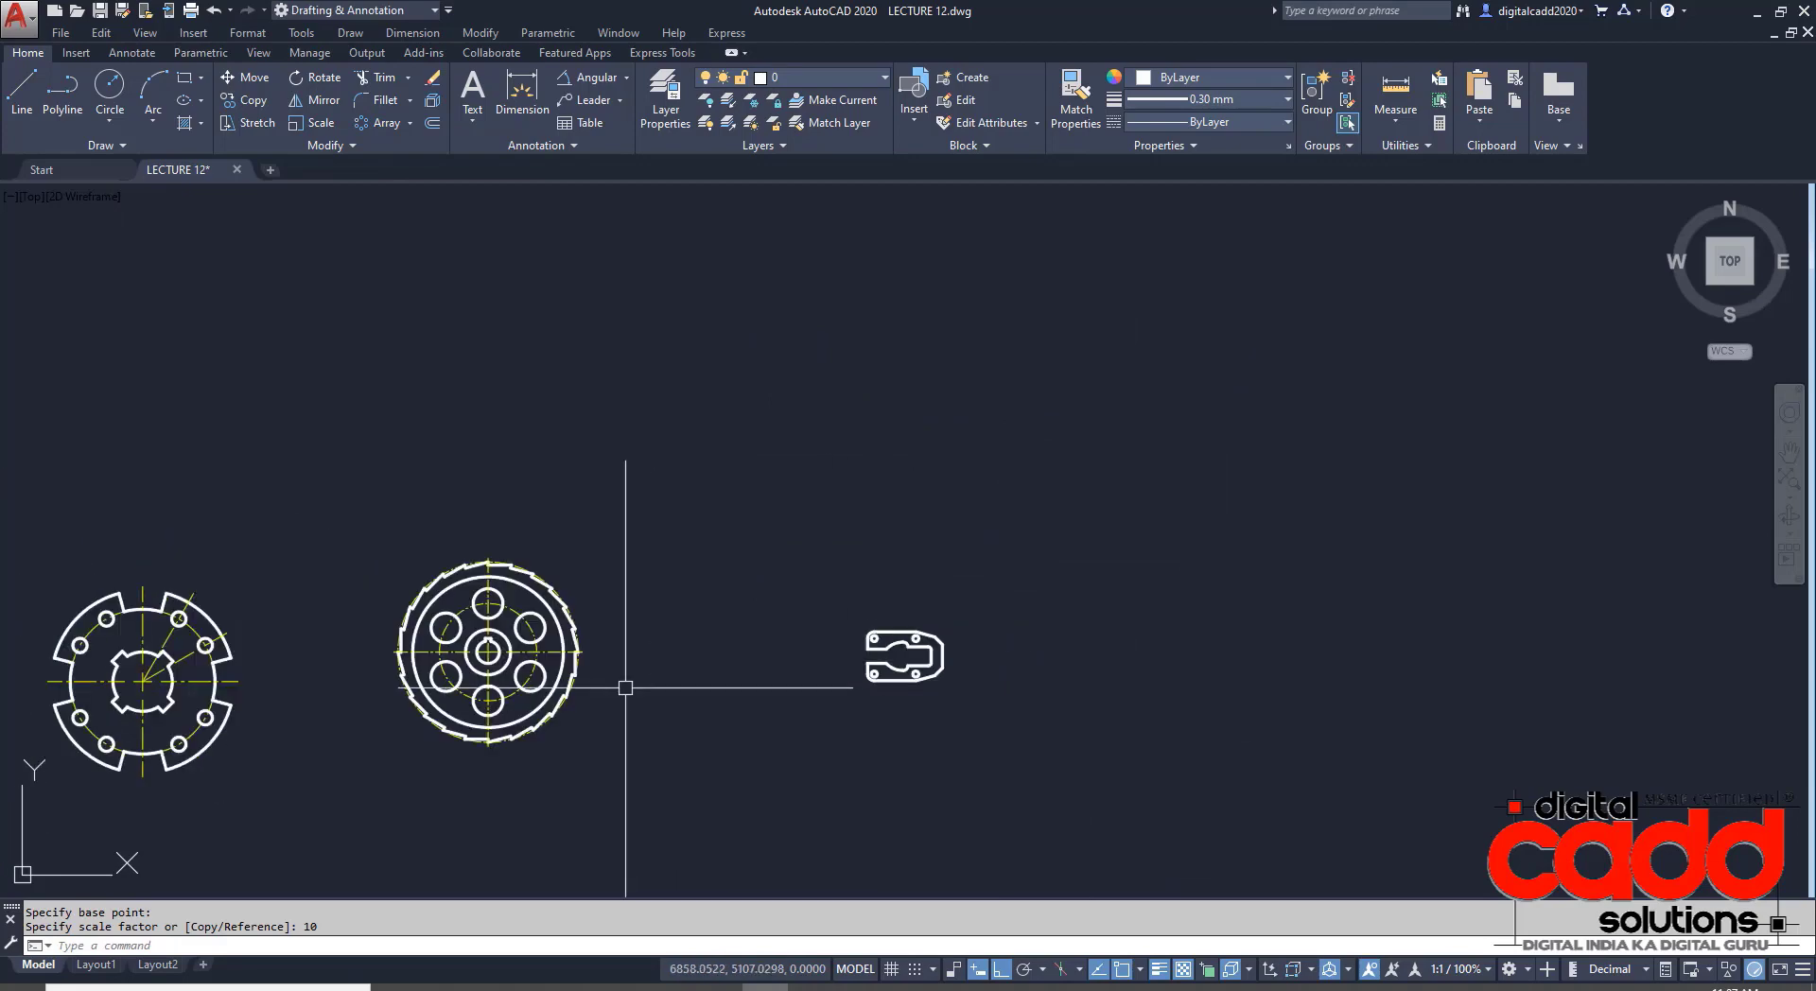
pyautogui.moveTo(628, 688); pyautogui.dragTo(991, 640, button='middle')
pyautogui.press('Return')
pyautogui.click(1241, 495)
pyautogui.click(1012, 741)
pyautogui.press('Return')
pyautogui.scroll(6, 1216, 609)
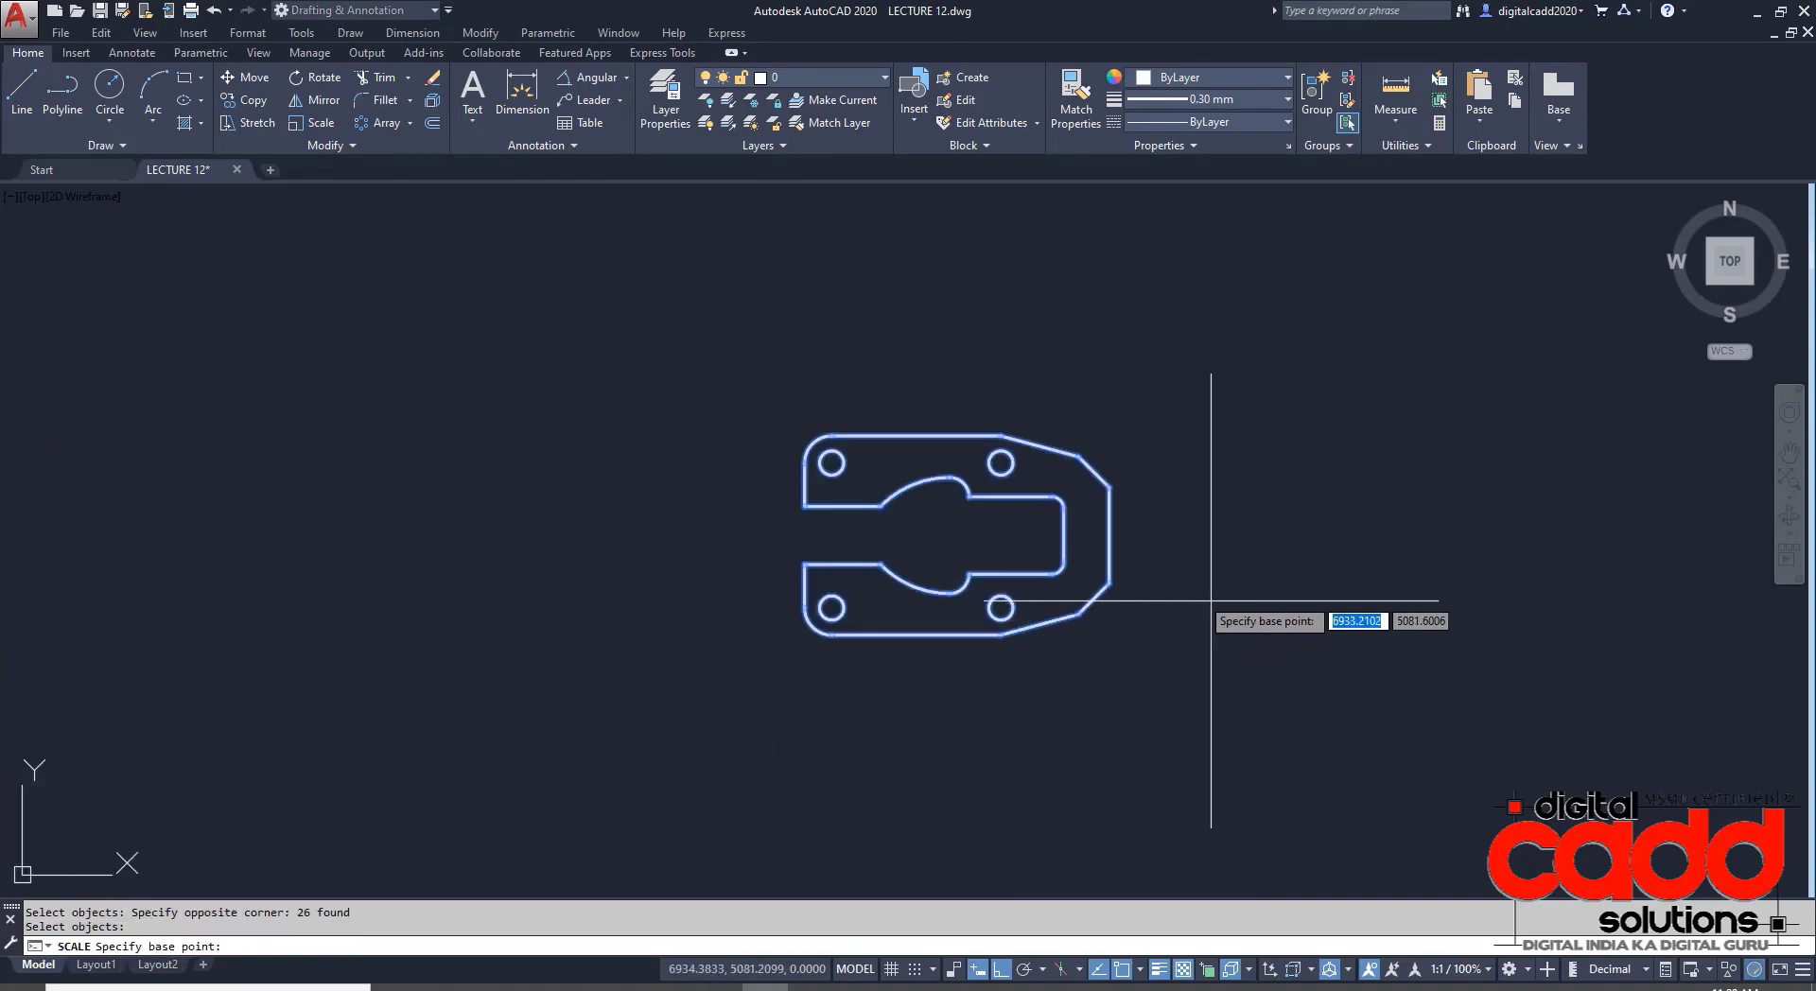
pyautogui.click(932, 527)
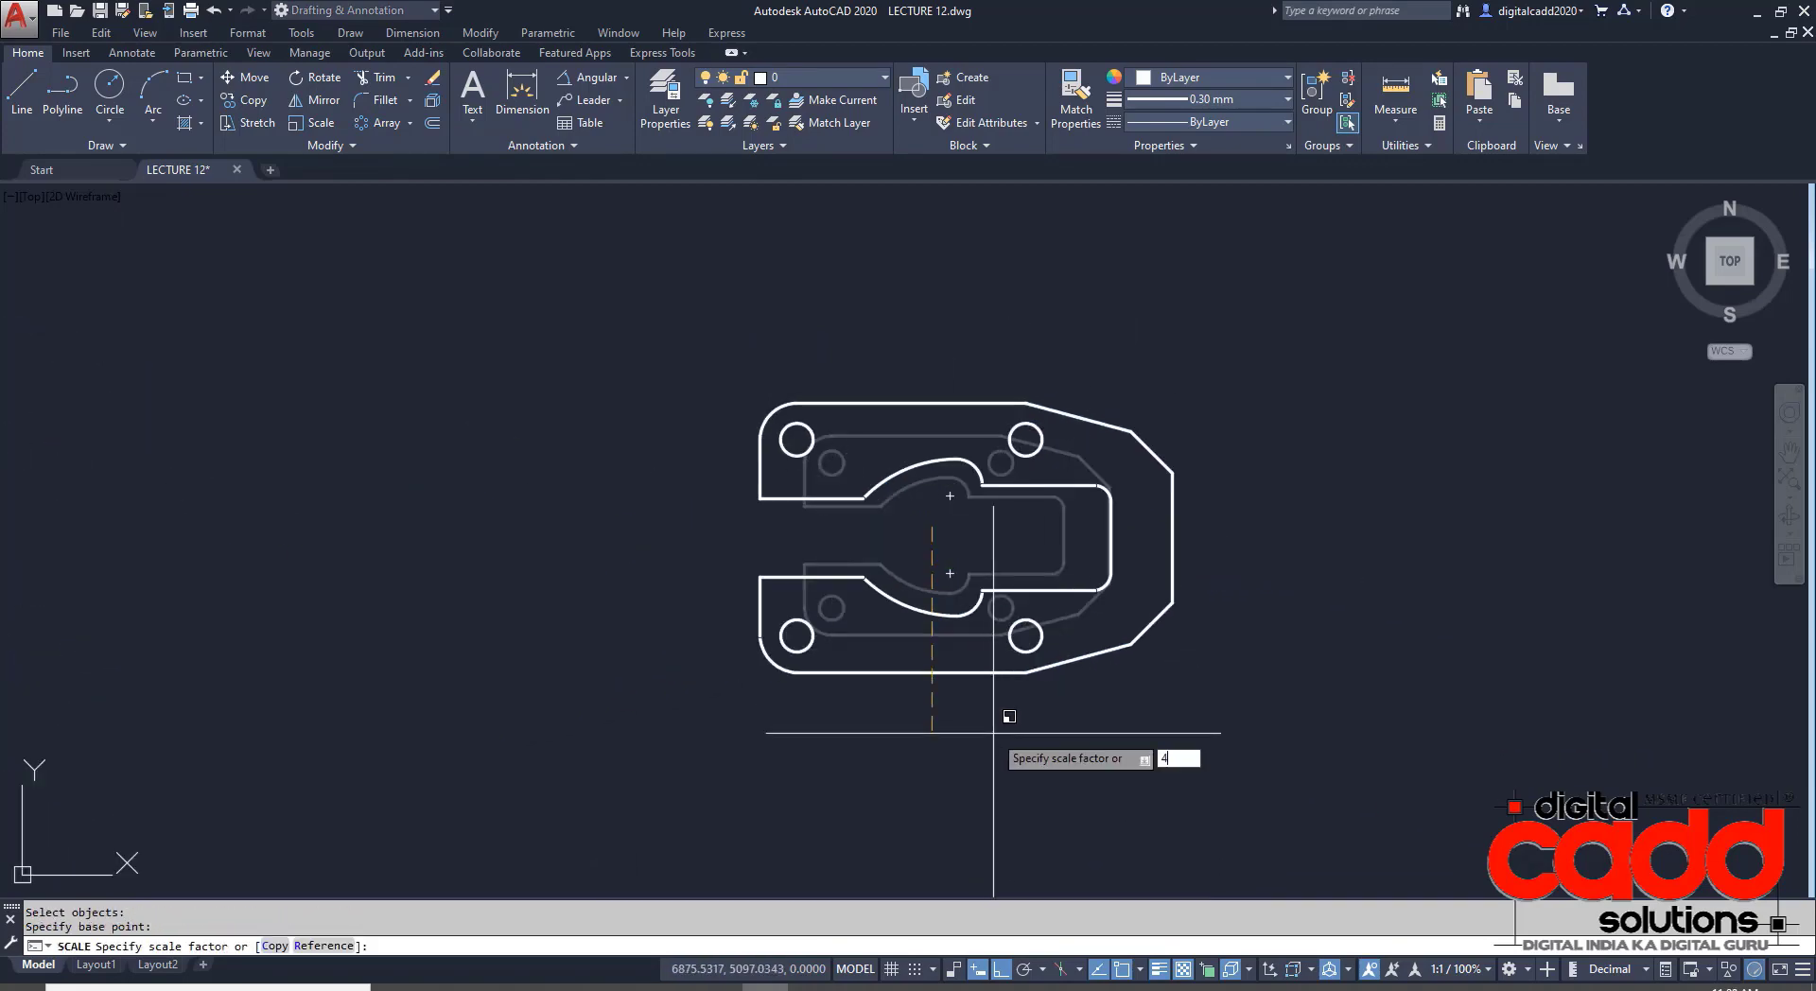
pyautogui.press('Return')
# - Move the slotted lever plate to just above the teardrop-shaped part, with Ortho turned off
pyautogui.scroll(-8, 994, 729)
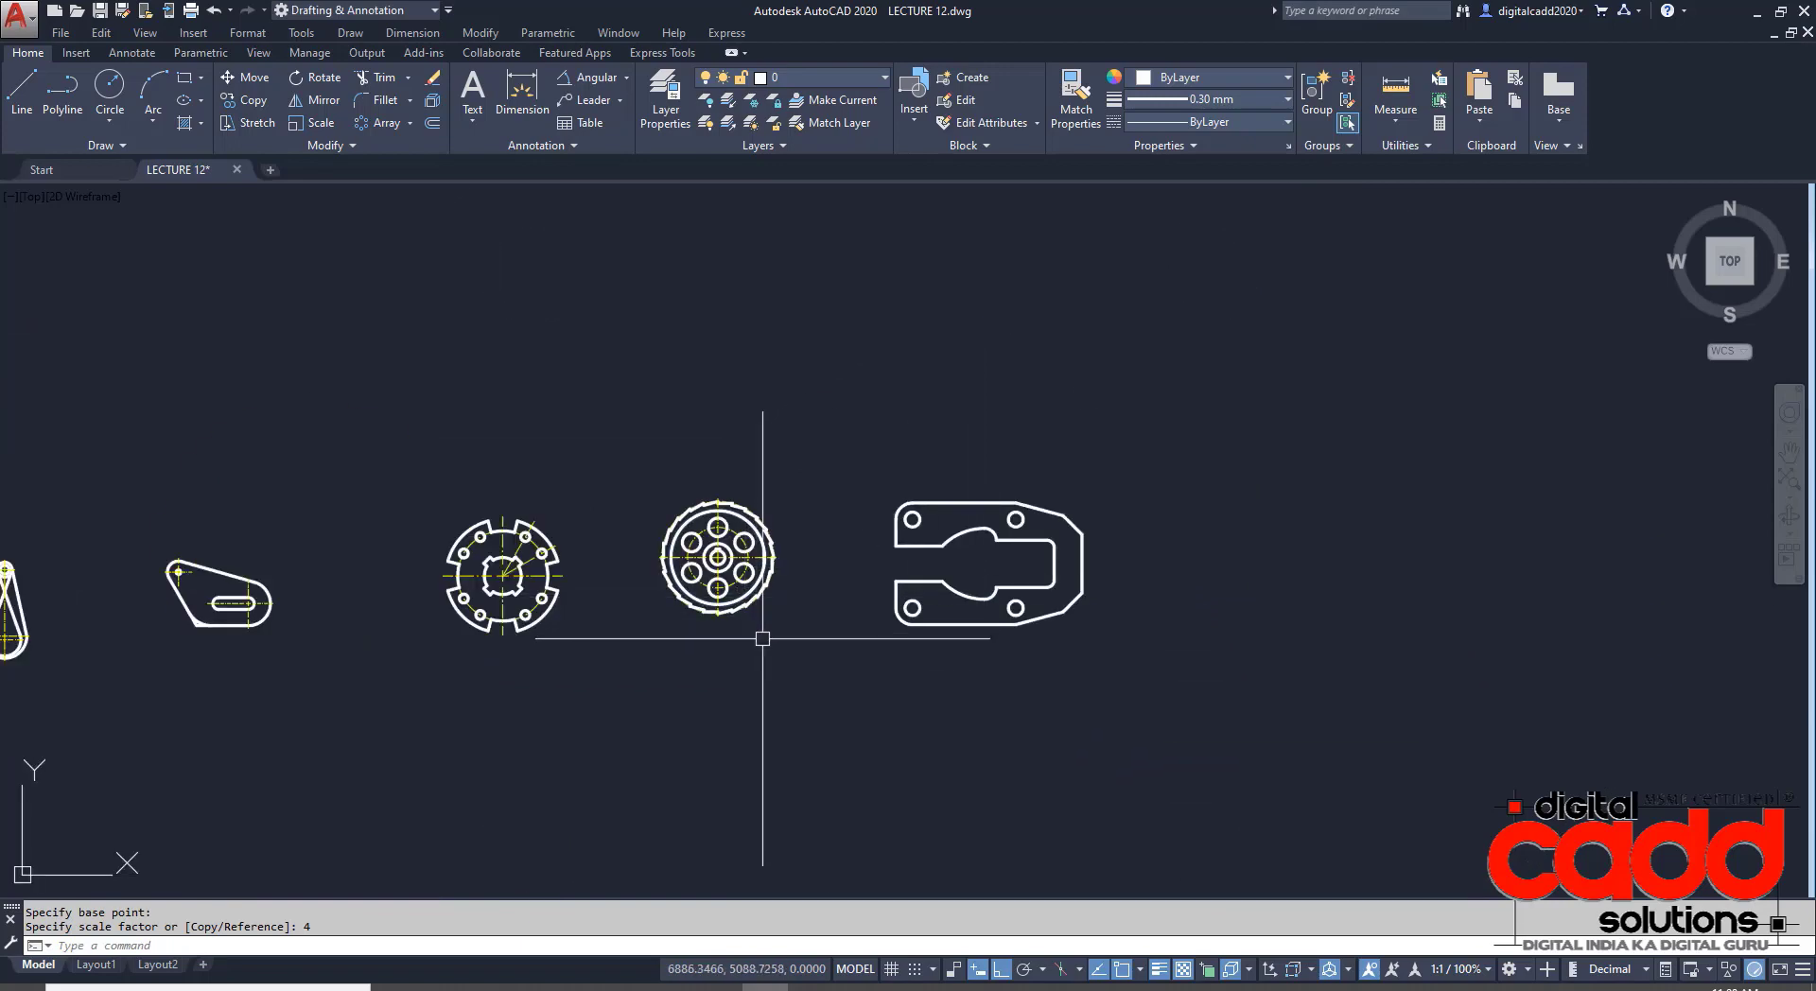
pyautogui.moveTo(762, 639); pyautogui.dragTo(896, 637, button='middle')
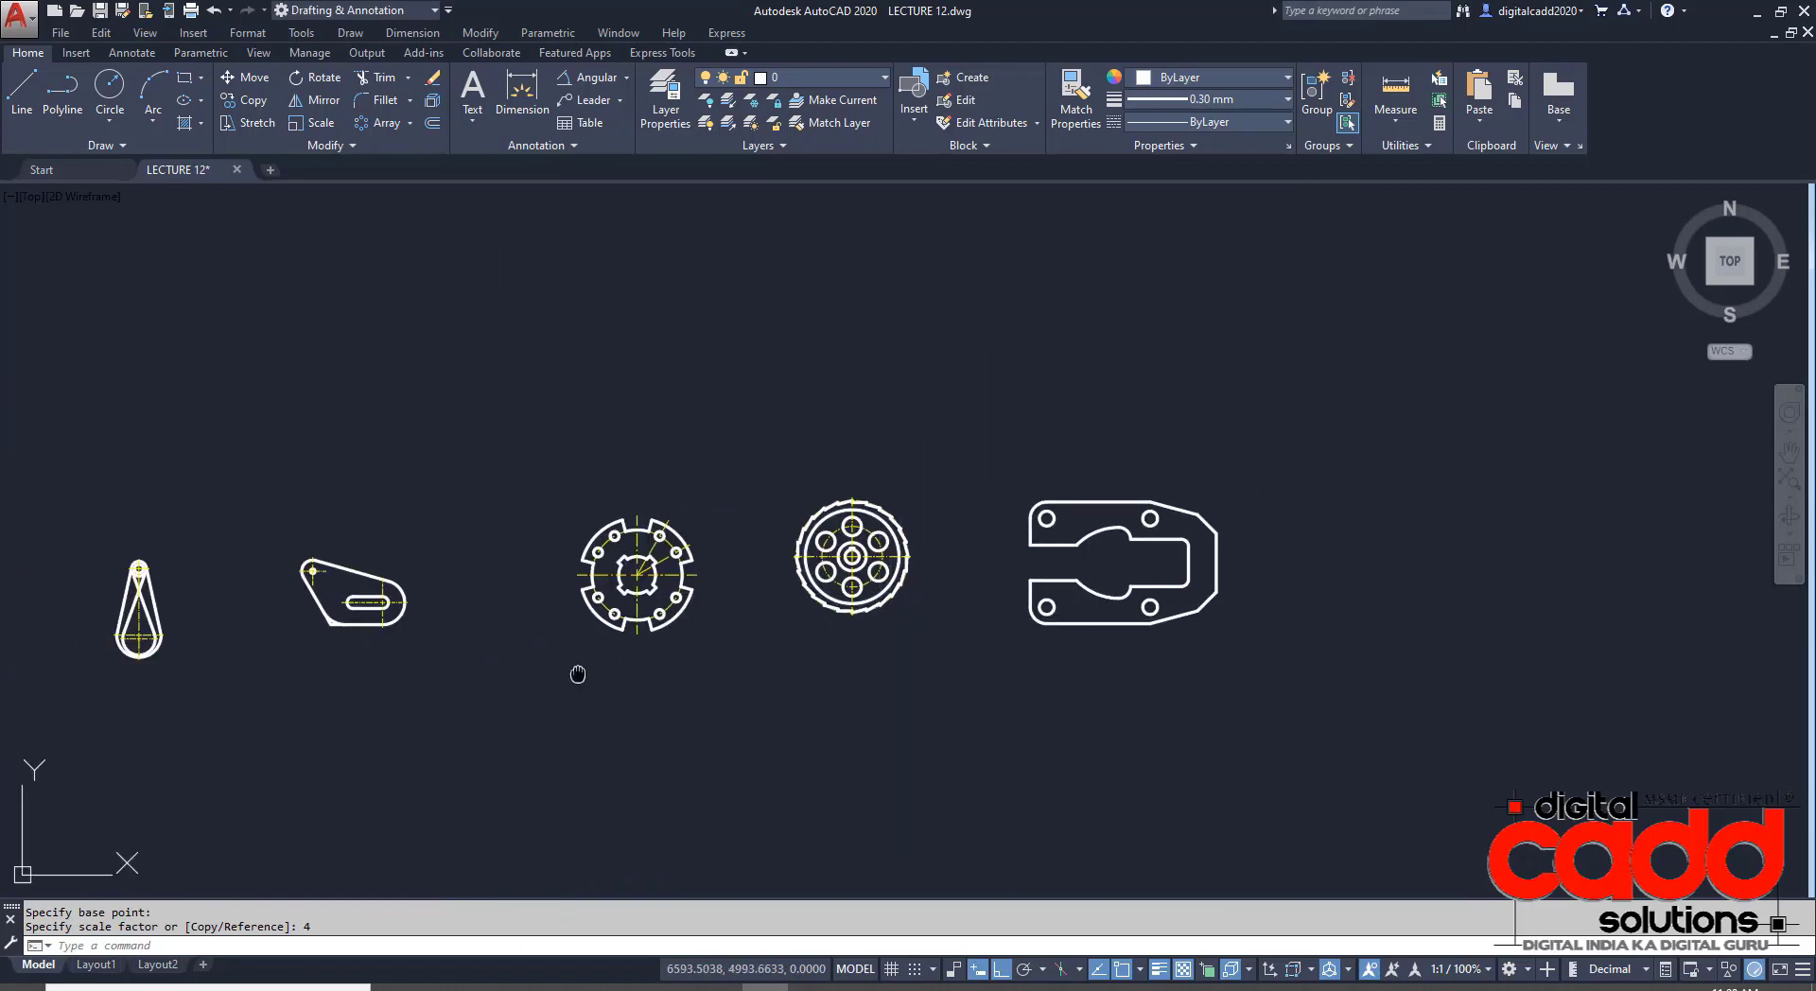
pyautogui.moveTo(578, 673)
pyautogui.mouseDown(button='middle')
pyautogui.moveTo(917, 637)
pyautogui.moveTo(908, 649)
pyautogui.mouseUp(button='middle')
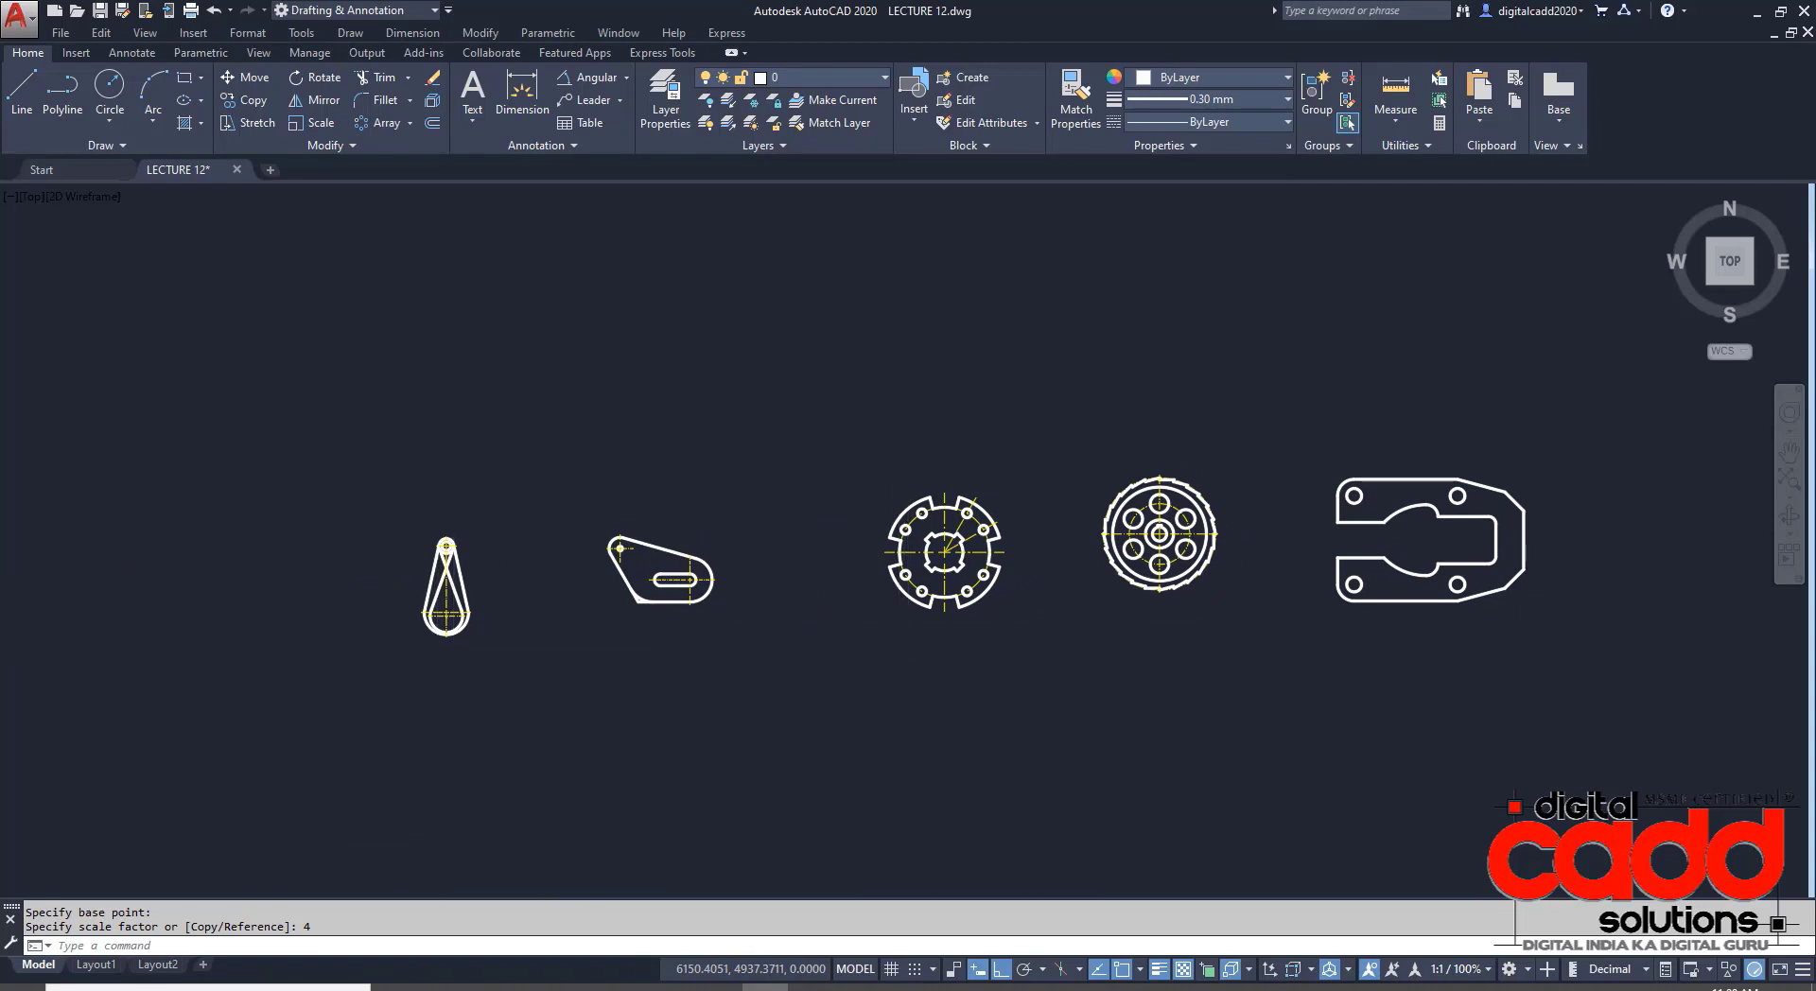
pyautogui.scroll(2, 453, 668)
pyautogui.moveTo(611, 632); pyautogui.dragTo(575, 710, button='middle')
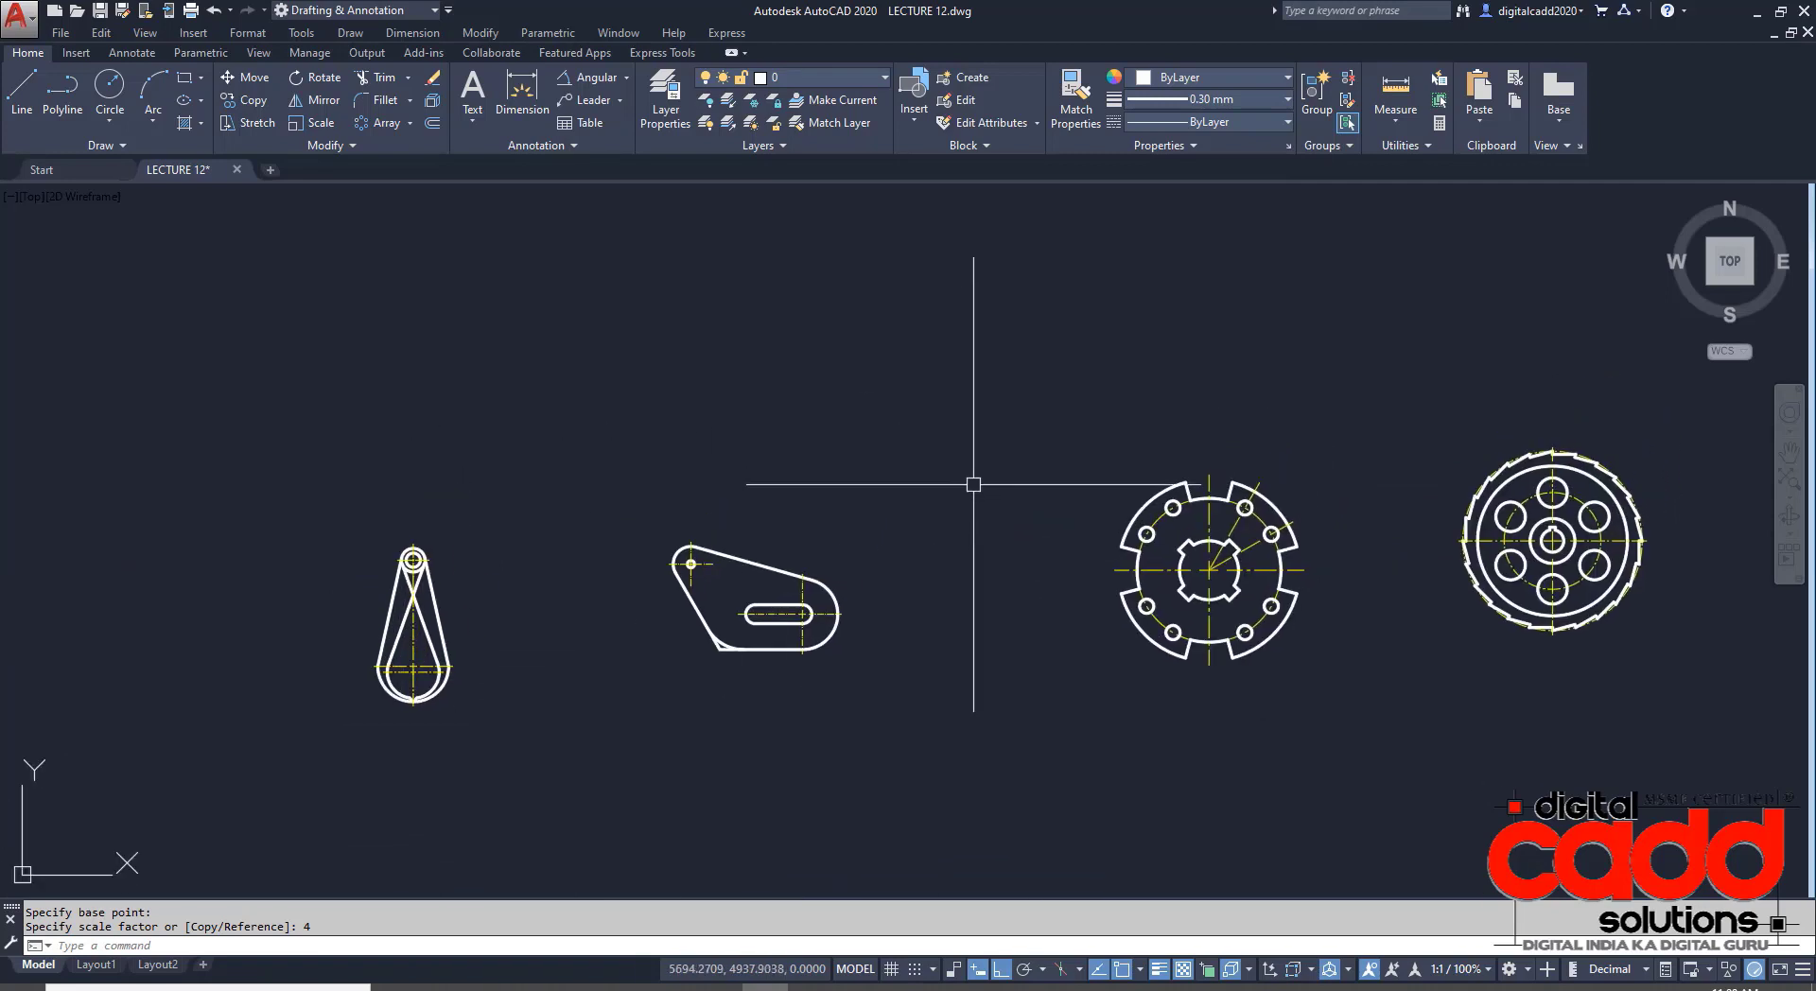
pyautogui.click(949, 454)
pyautogui.click(582, 725)
pyautogui.press('Return')
pyautogui.click(850, 714)
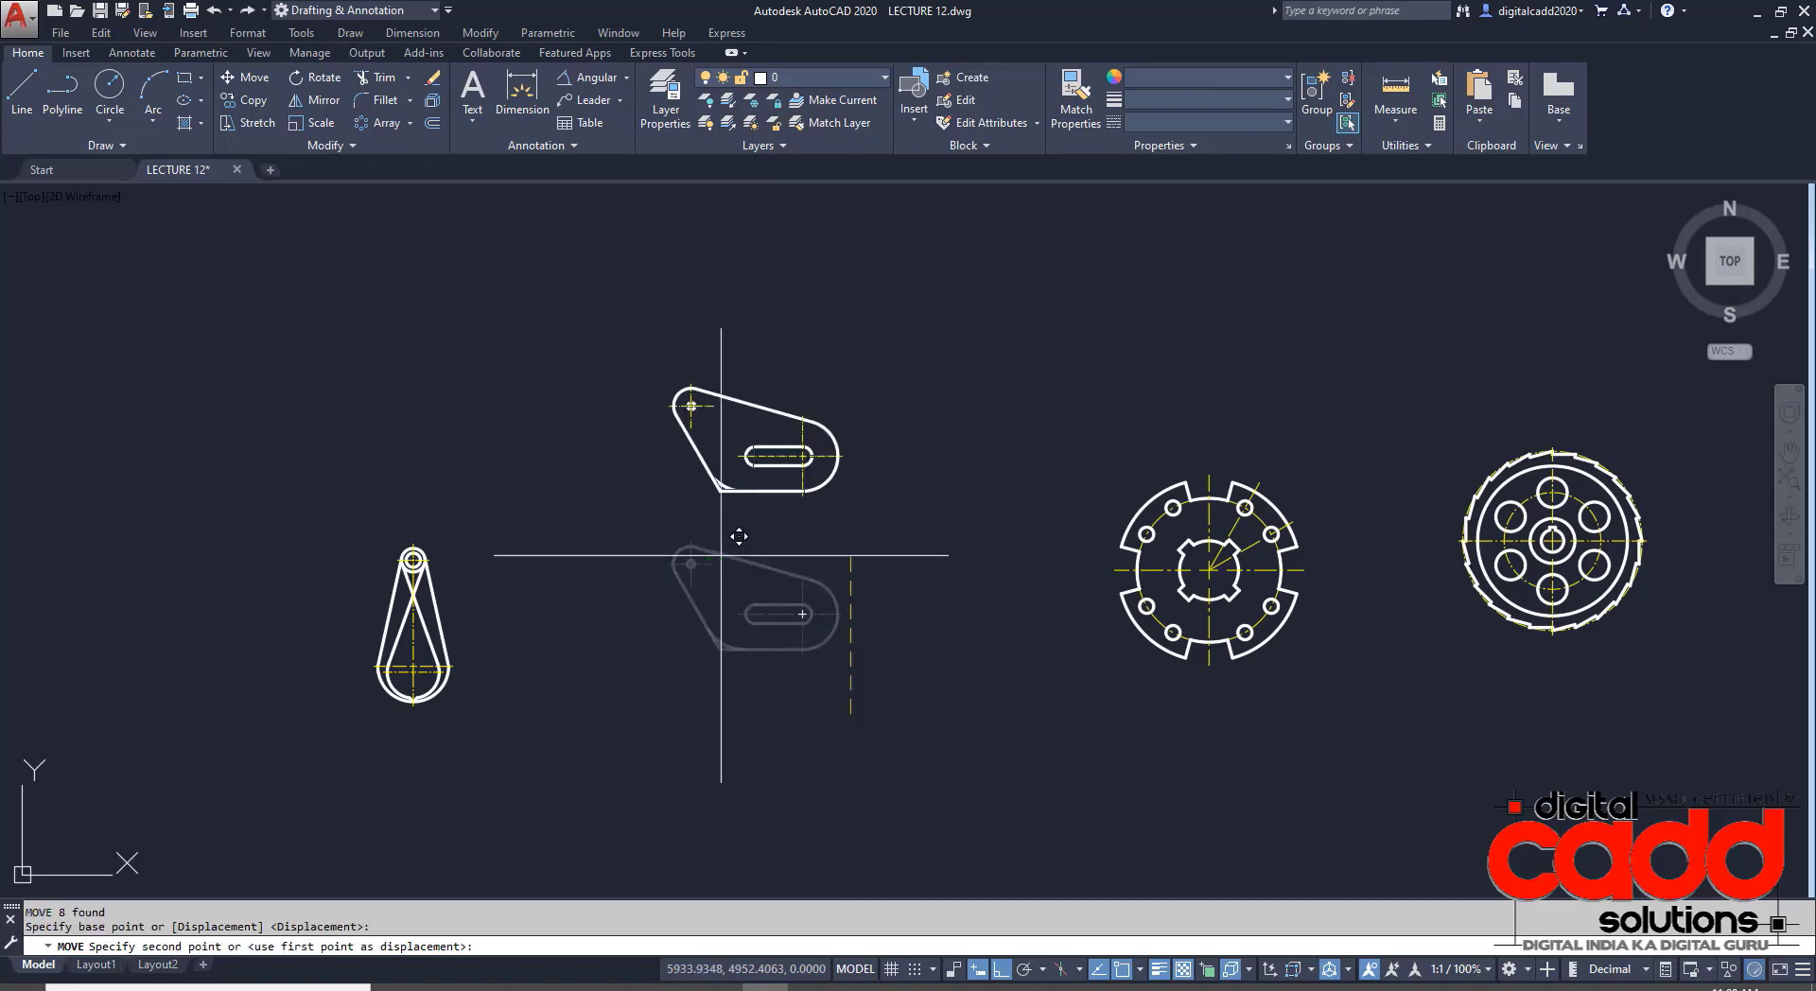
pyautogui.click(1000, 979)
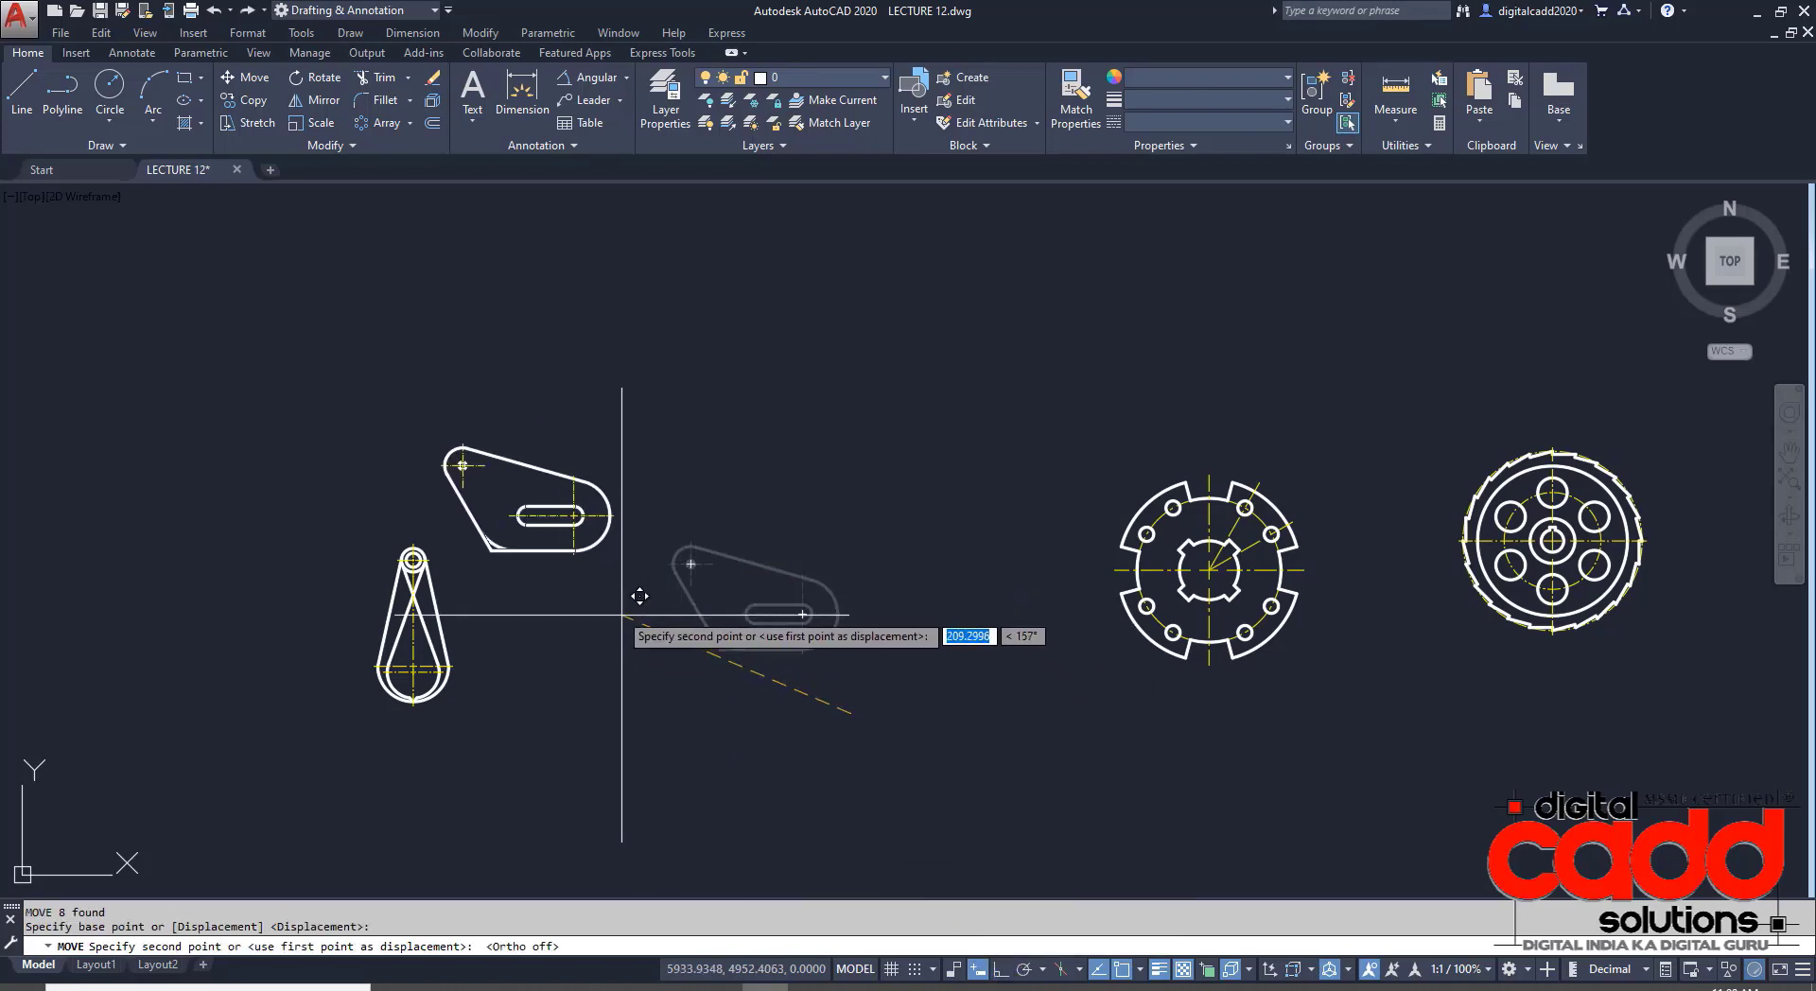
pyautogui.click(528, 528)
# - Move the notched disc to the right of the slotted lever plate
pyautogui.click(957, 373)
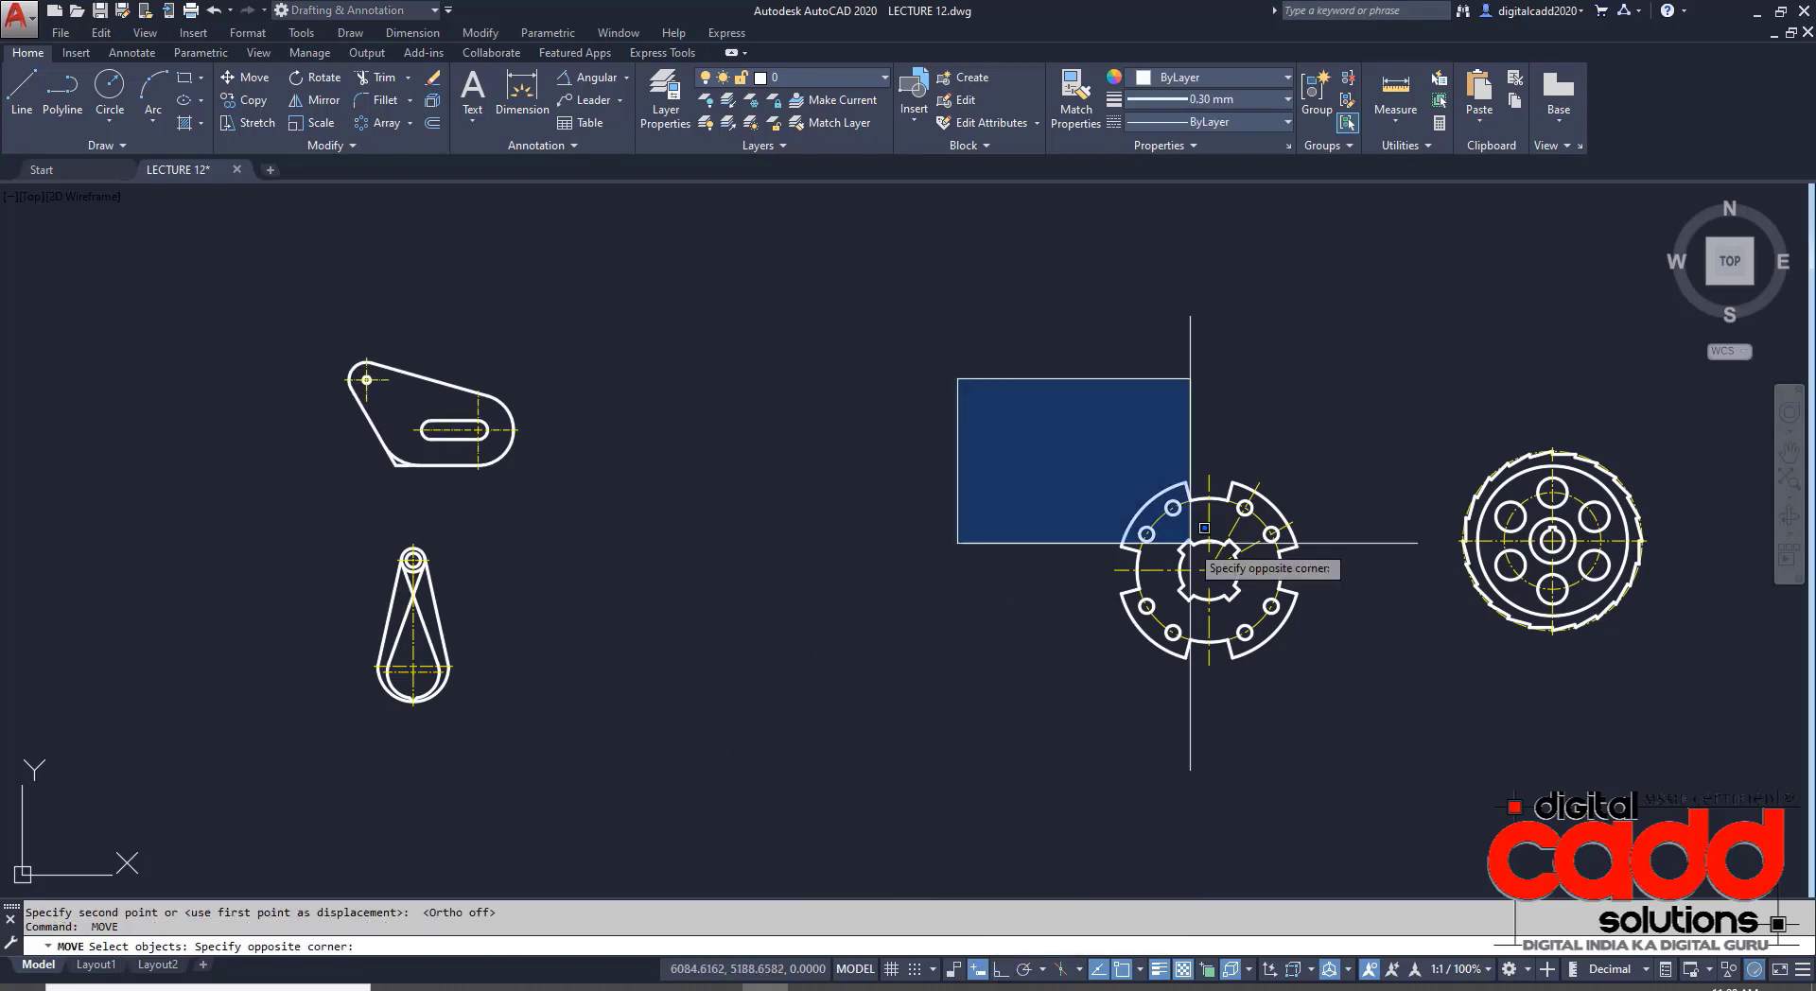
pyautogui.click(1378, 722)
pyautogui.press('Return')
pyautogui.click(1173, 632)
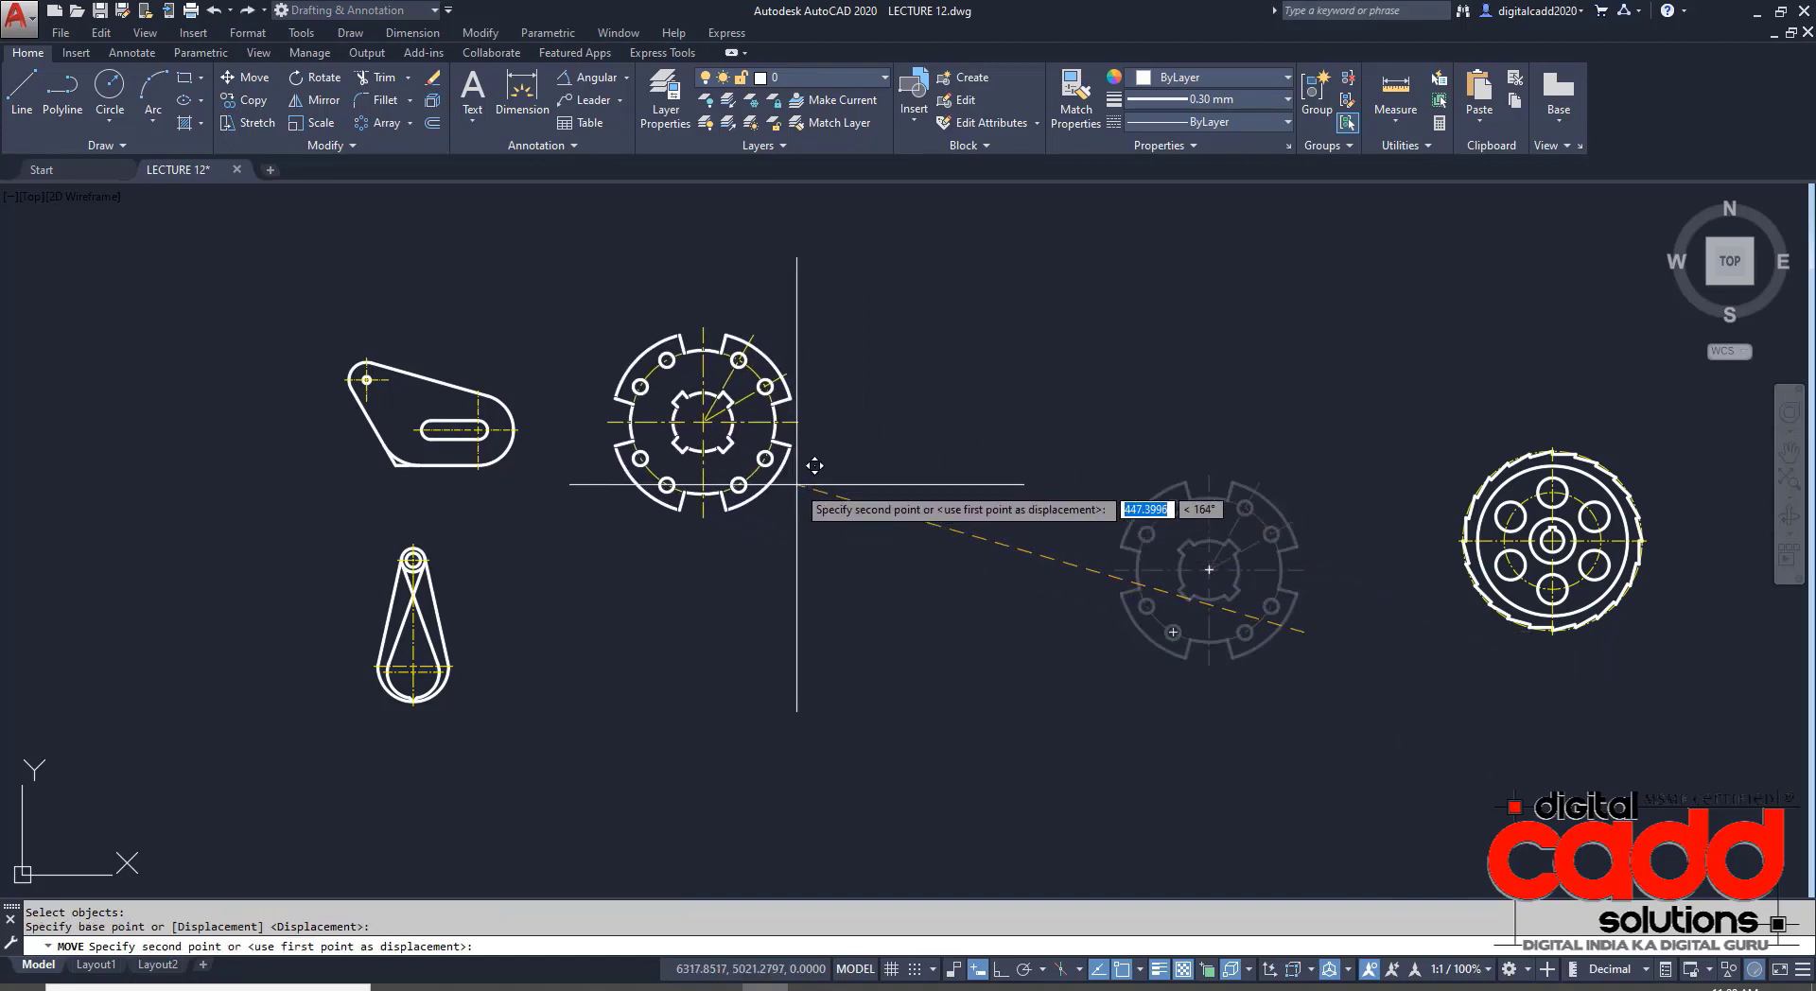
pyautogui.click(666, 484)
# - Move the ratchet wheel directly below the notched disc
pyautogui.press('Return')
pyautogui.click(1390, 332)
pyautogui.click(1690, 694)
pyautogui.press('Return')
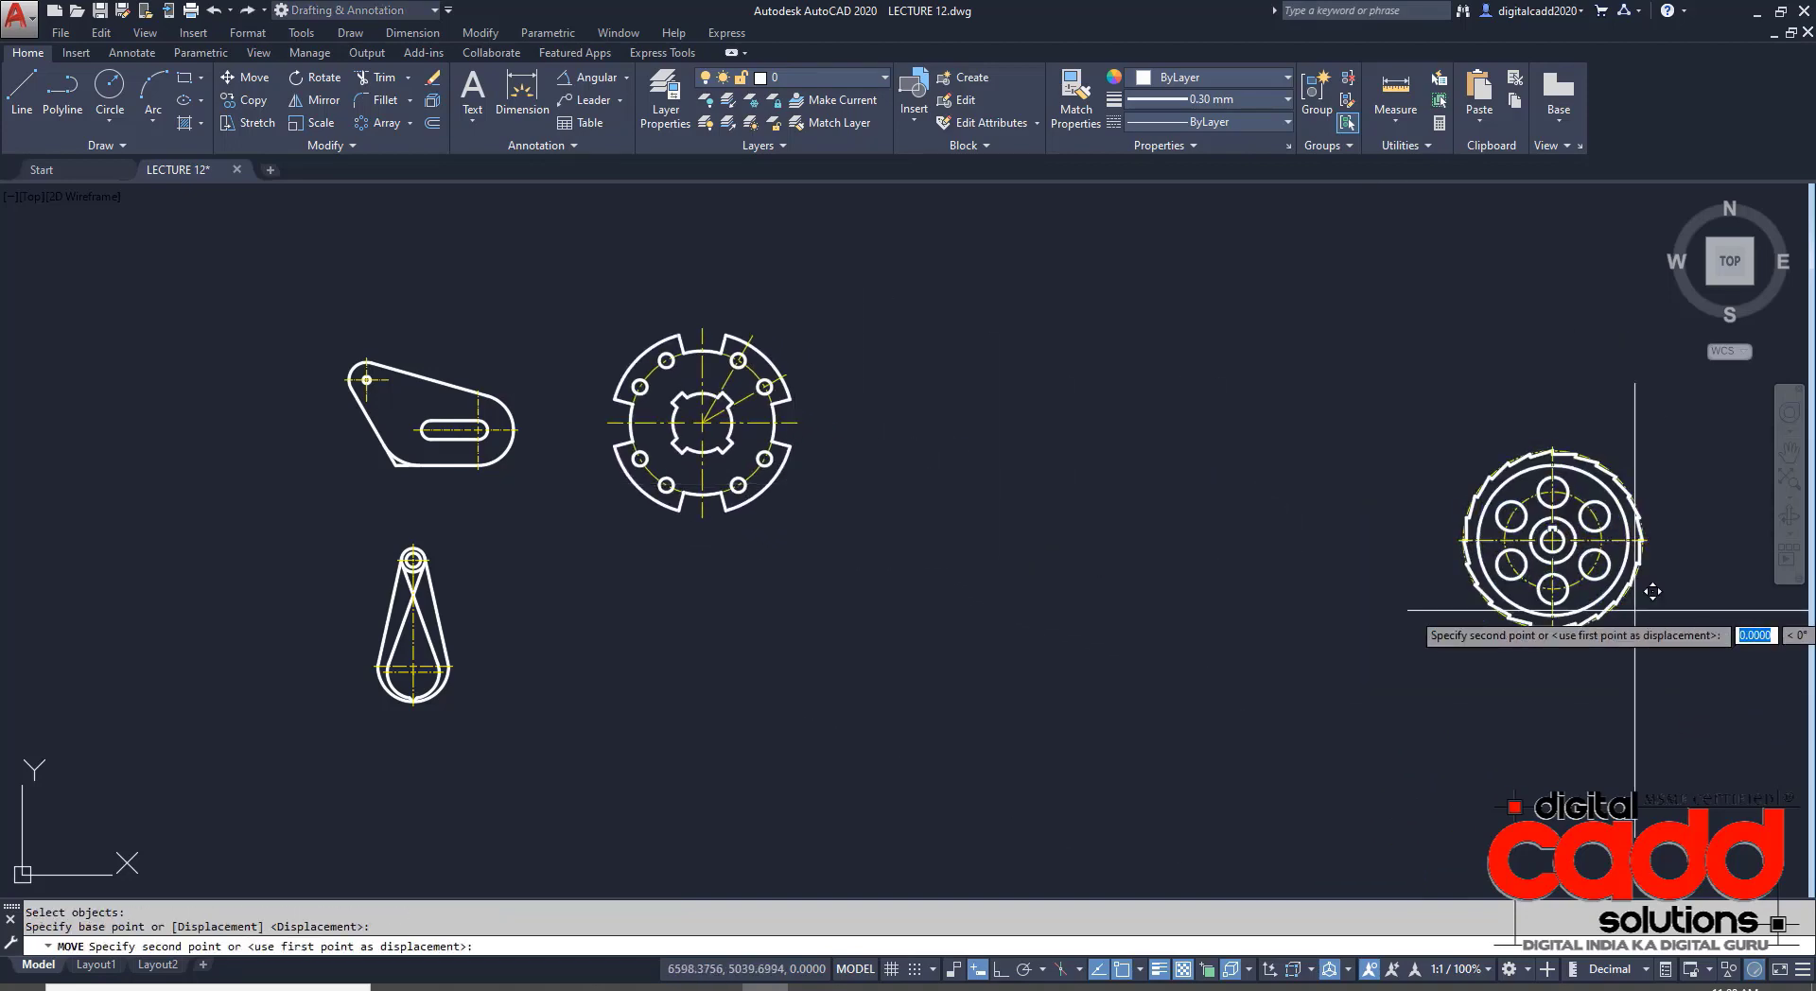
pyautogui.click(1654, 587)
pyautogui.click(794, 693)
# - Move the latch plate to just right of the notched disc and ratchet wheel, and turn Ortho back on
pyautogui.moveTo(1244, 694); pyautogui.dragTo(1022, 588, button='middle')
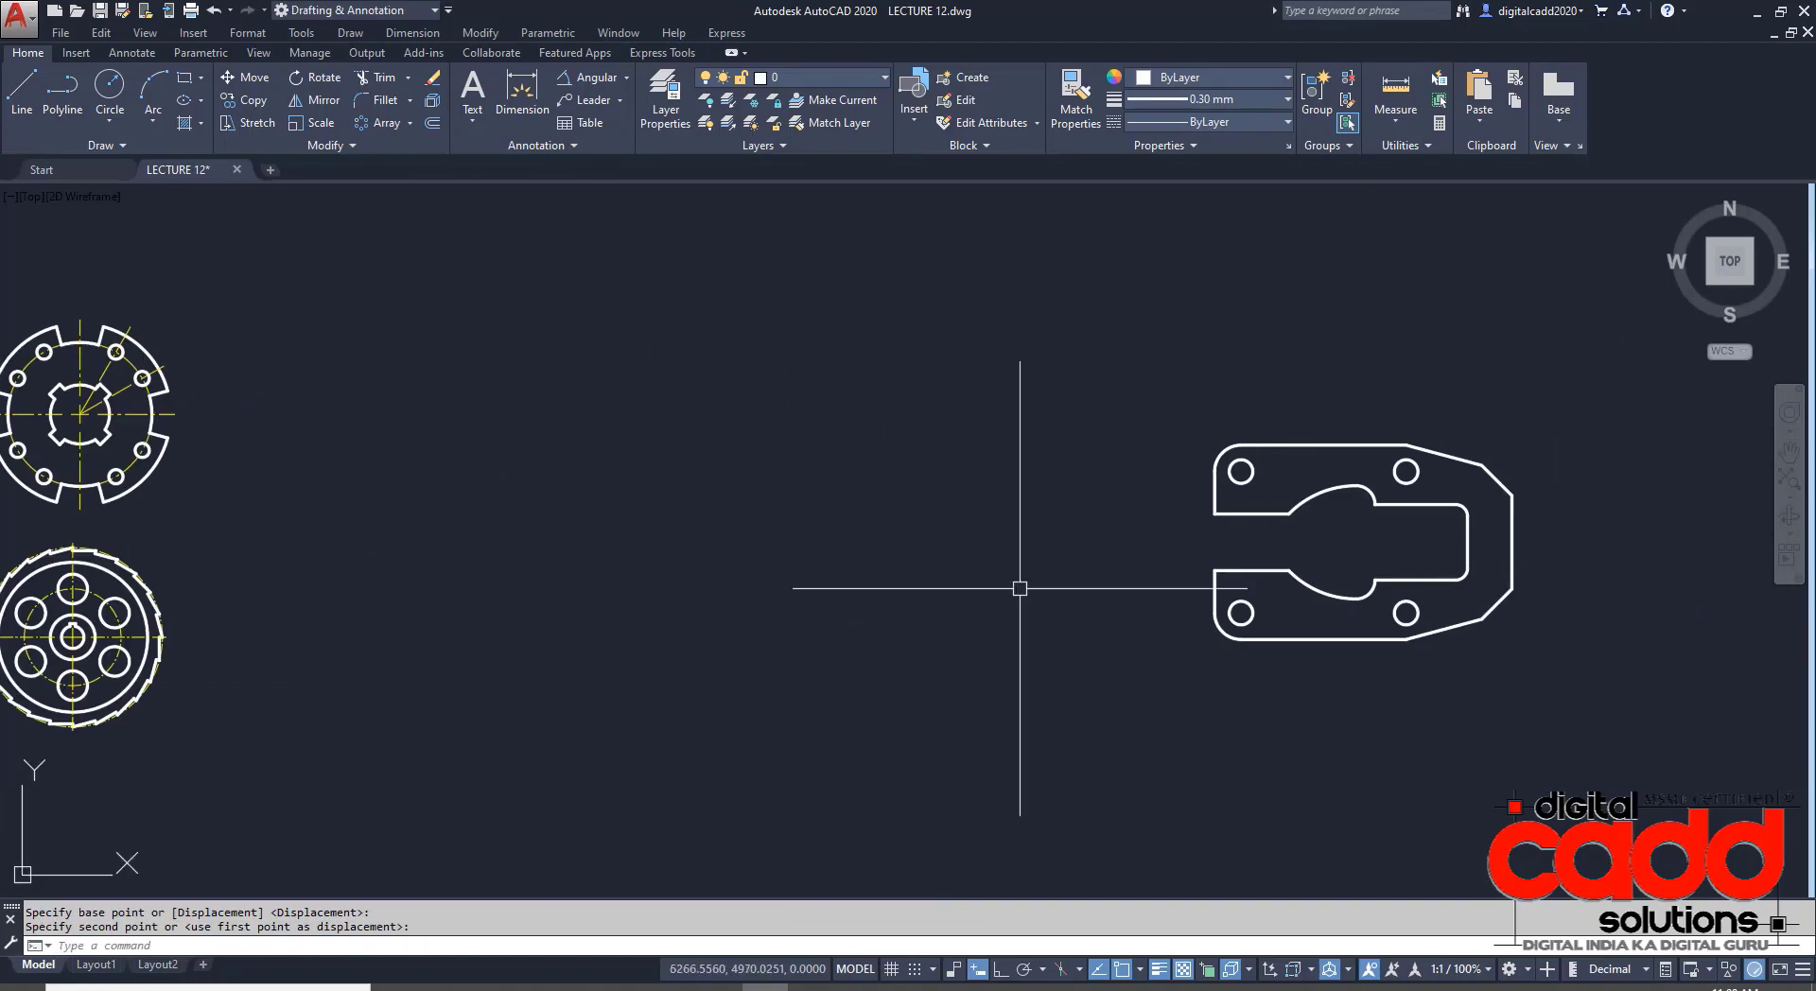
pyautogui.press('Return')
pyautogui.click(1195, 272)
pyautogui.click(1641, 797)
pyautogui.press('Return')
pyautogui.click(1514, 632)
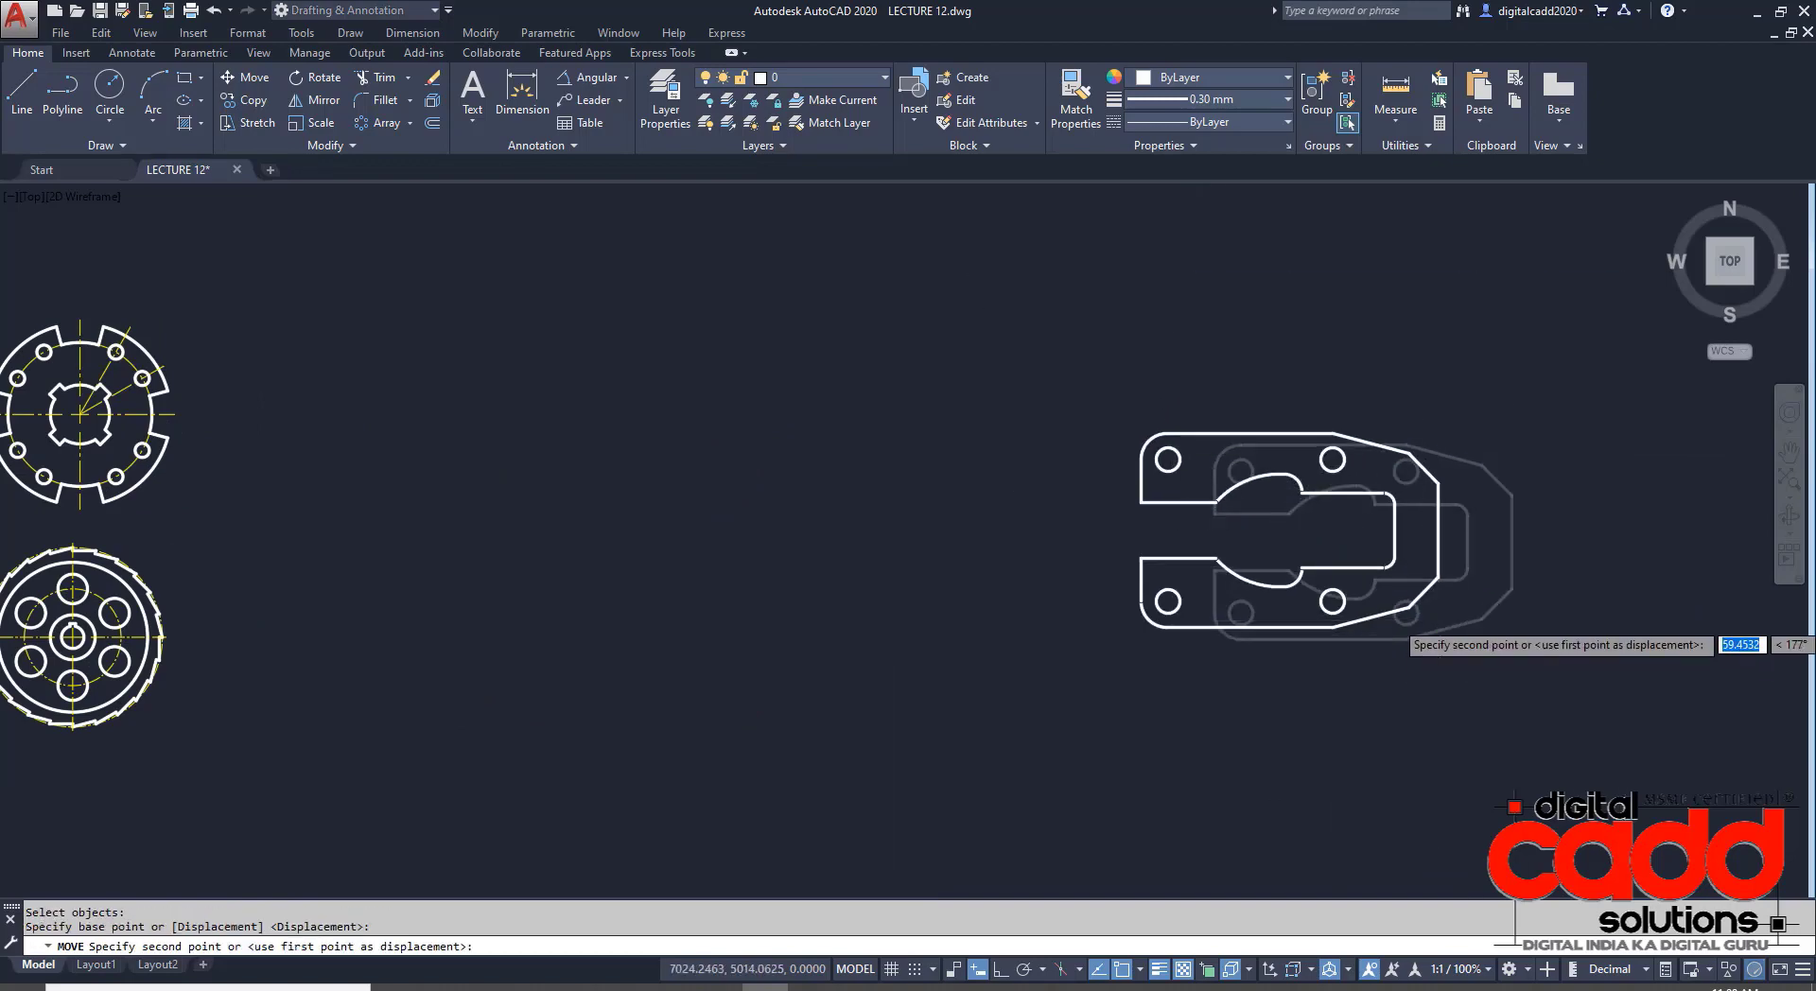
pyautogui.scroll(-2, 1438, 619)
pyautogui.scroll(1, 938, 740)
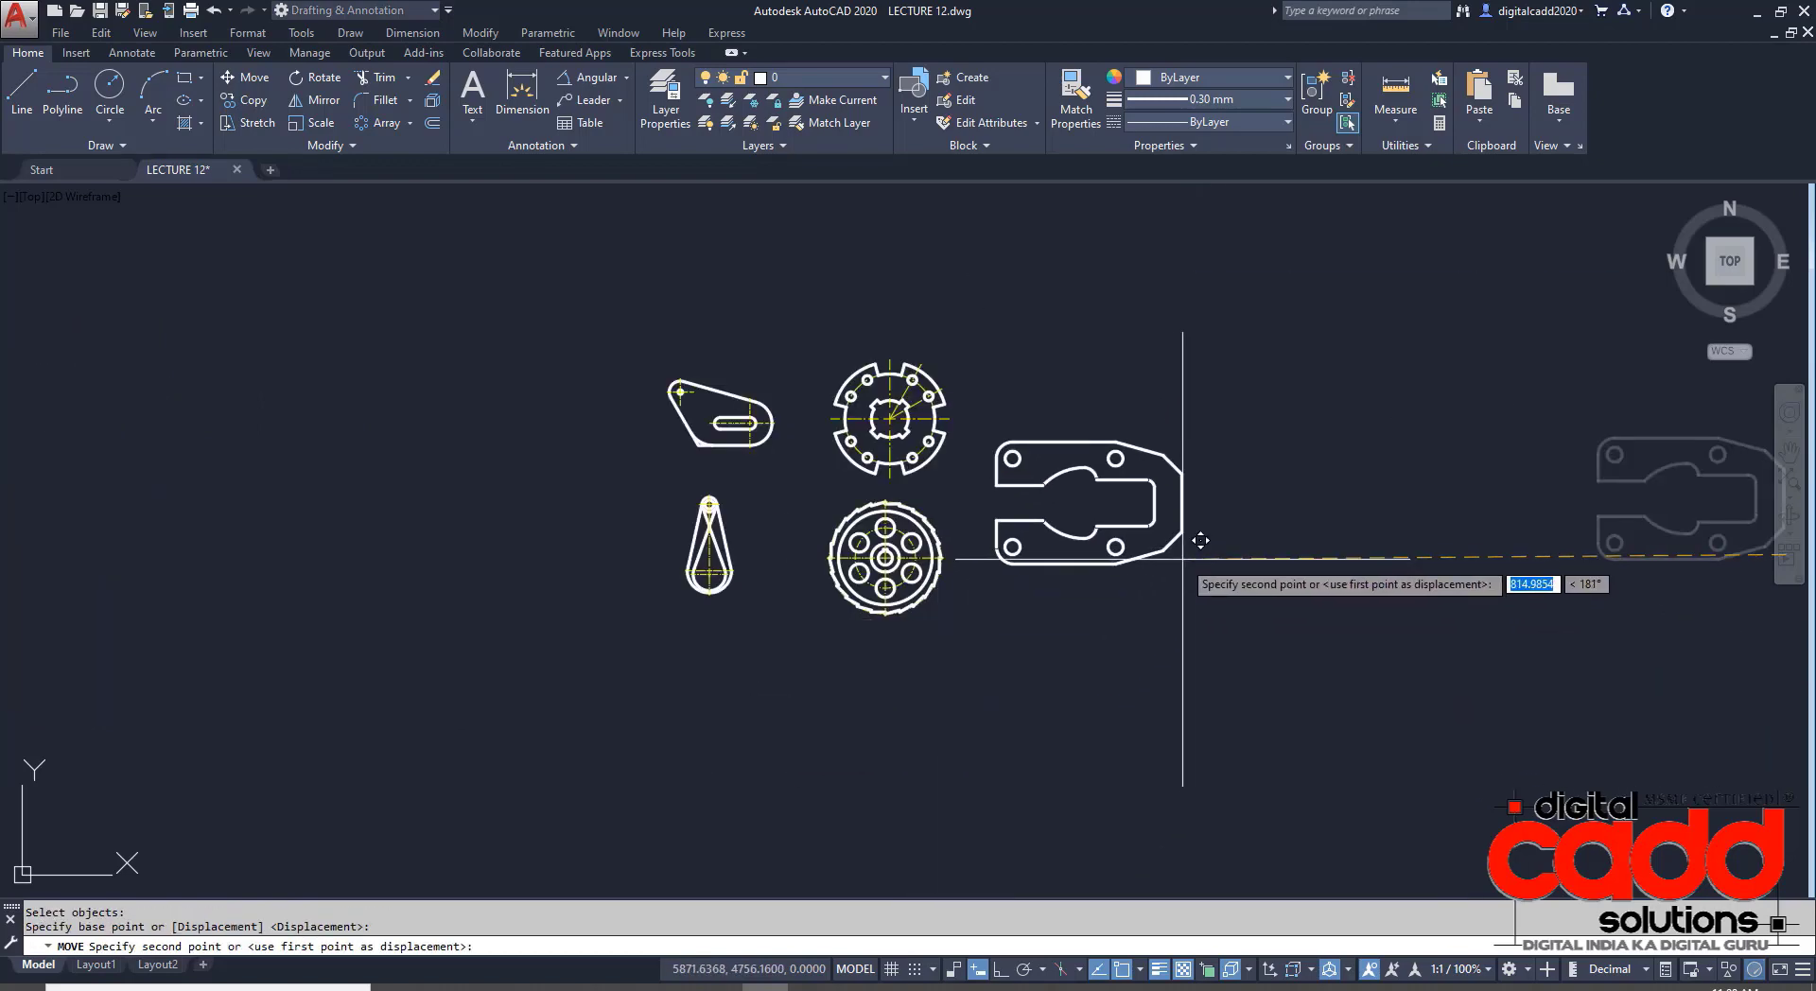
pyautogui.click(1173, 519)
pyautogui.scroll(2, 1104, 425)
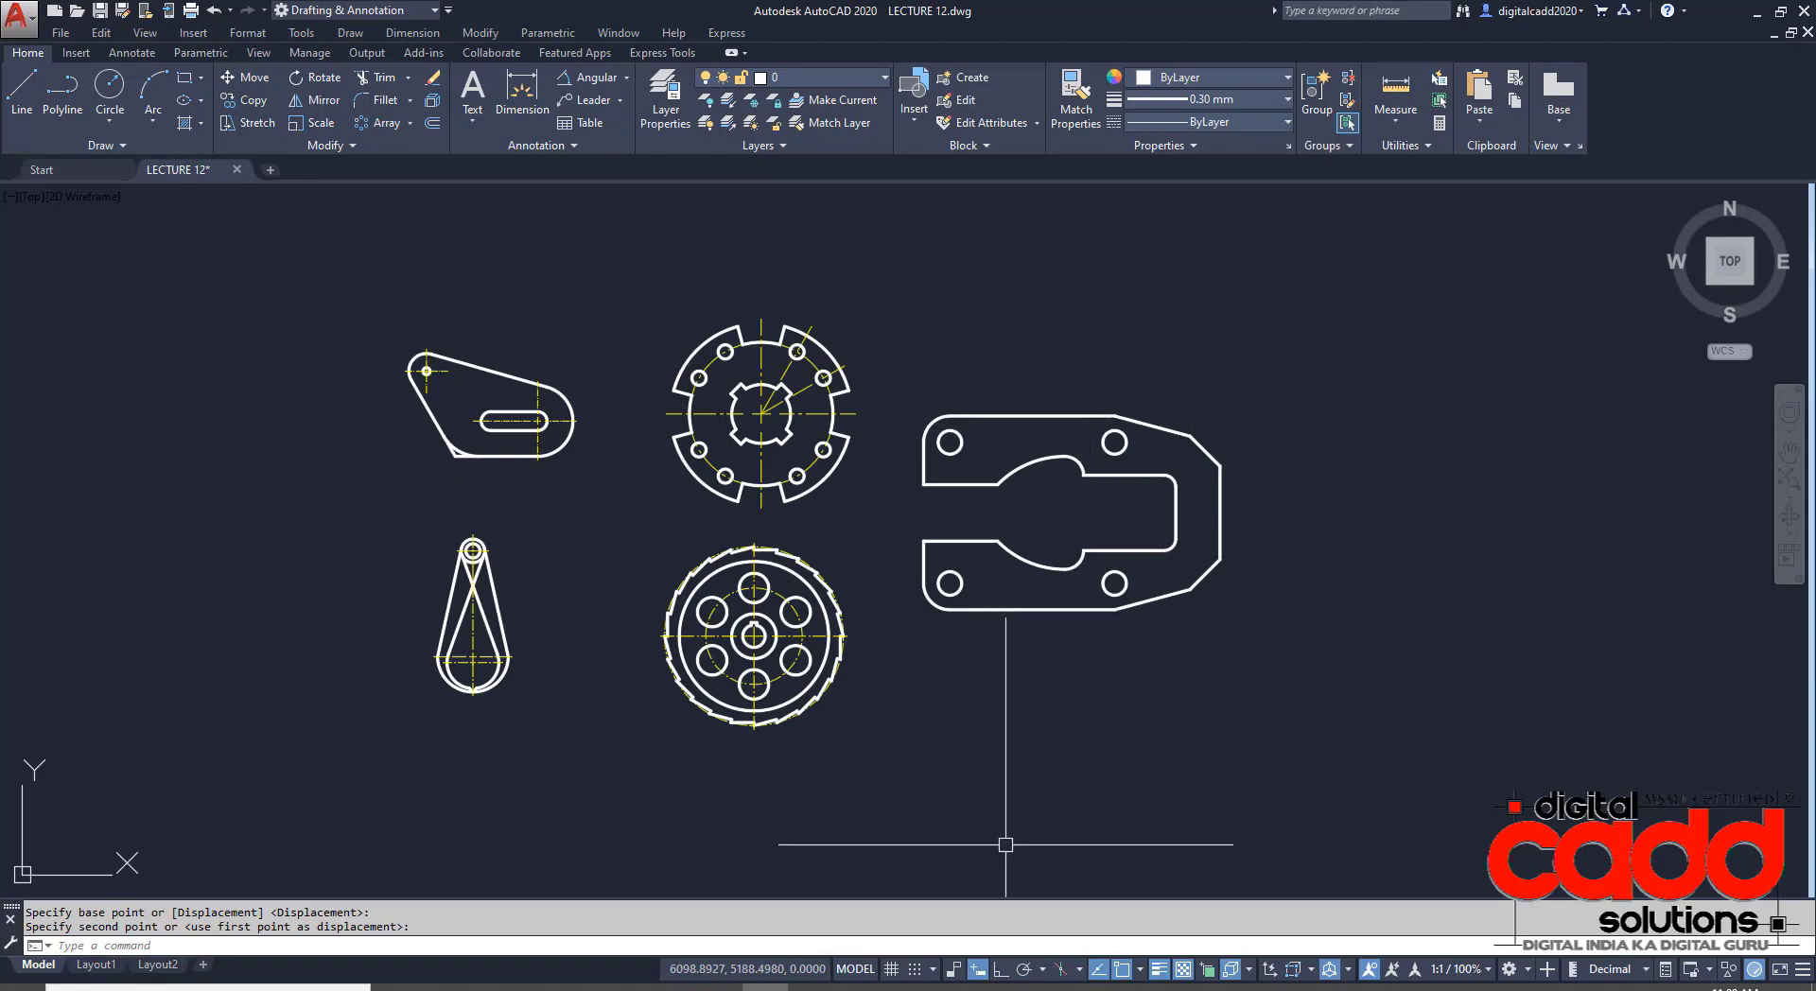
pyautogui.click(1002, 971)
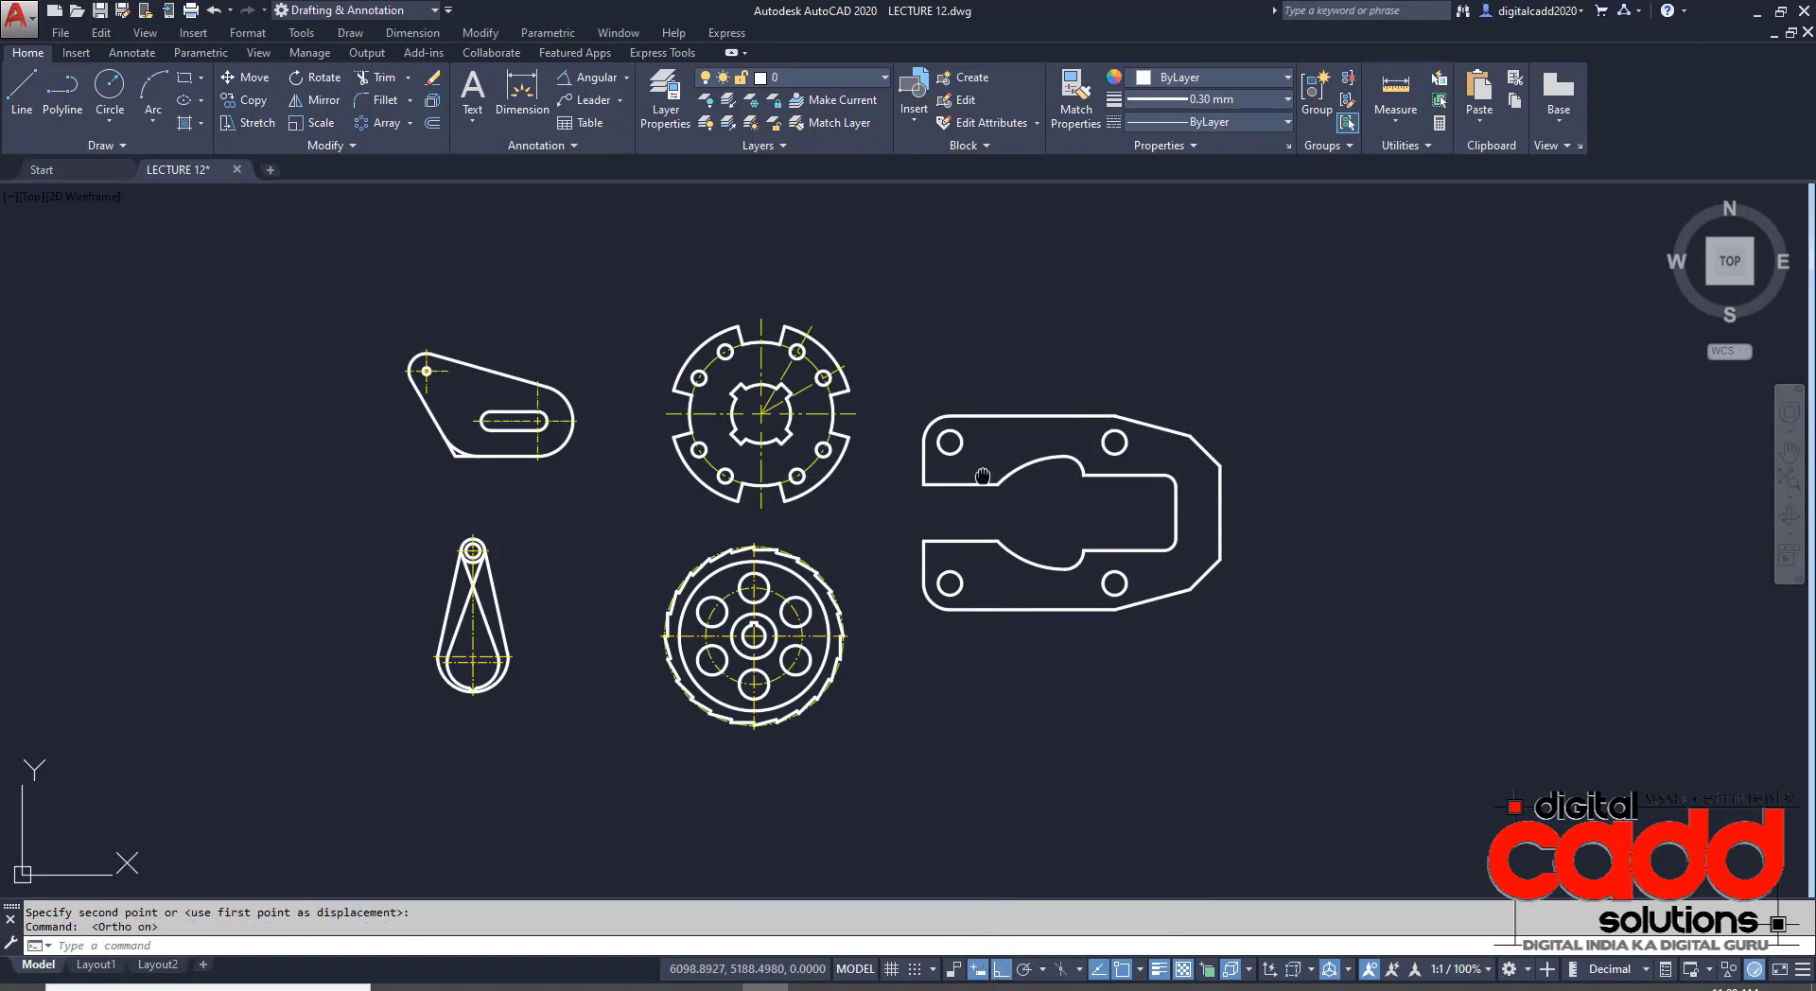
# - Set the current object color to Cyan and the current lineweight to ByLayer
pyautogui.moveTo(982, 478); pyautogui.dragTo(934, 506, button='middle')
pyautogui.click(1178, 84)
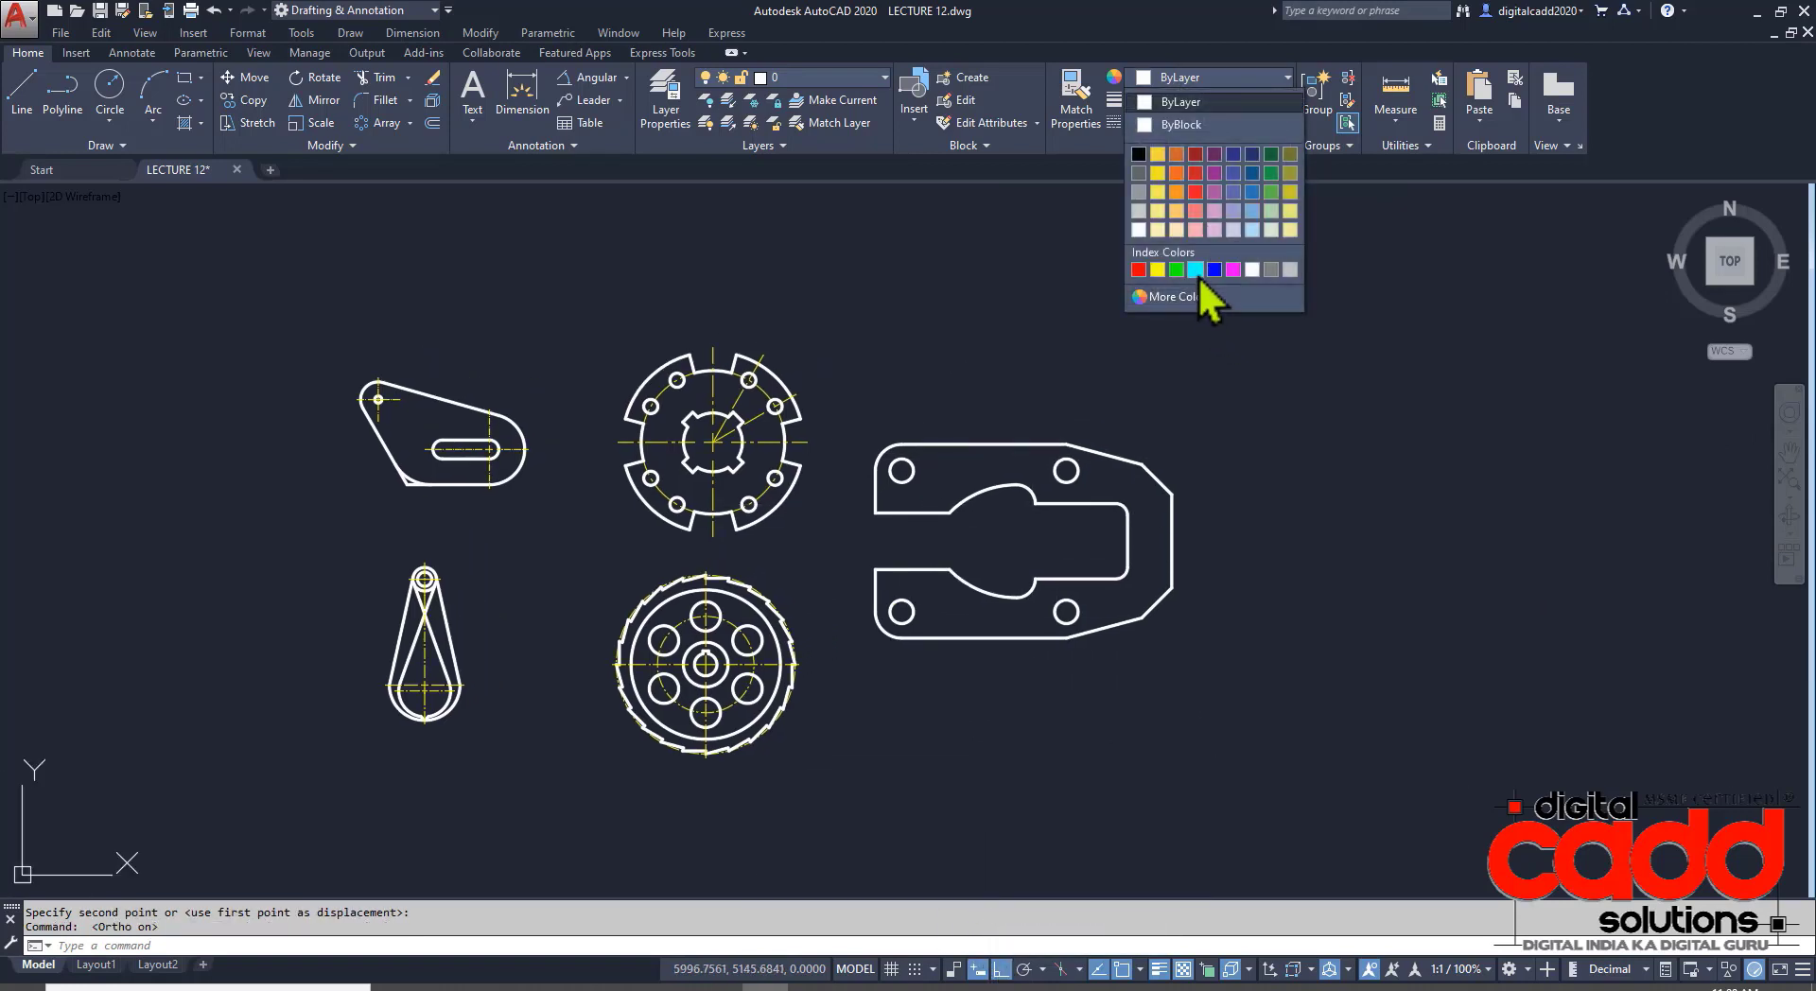
pyautogui.click(1195, 270)
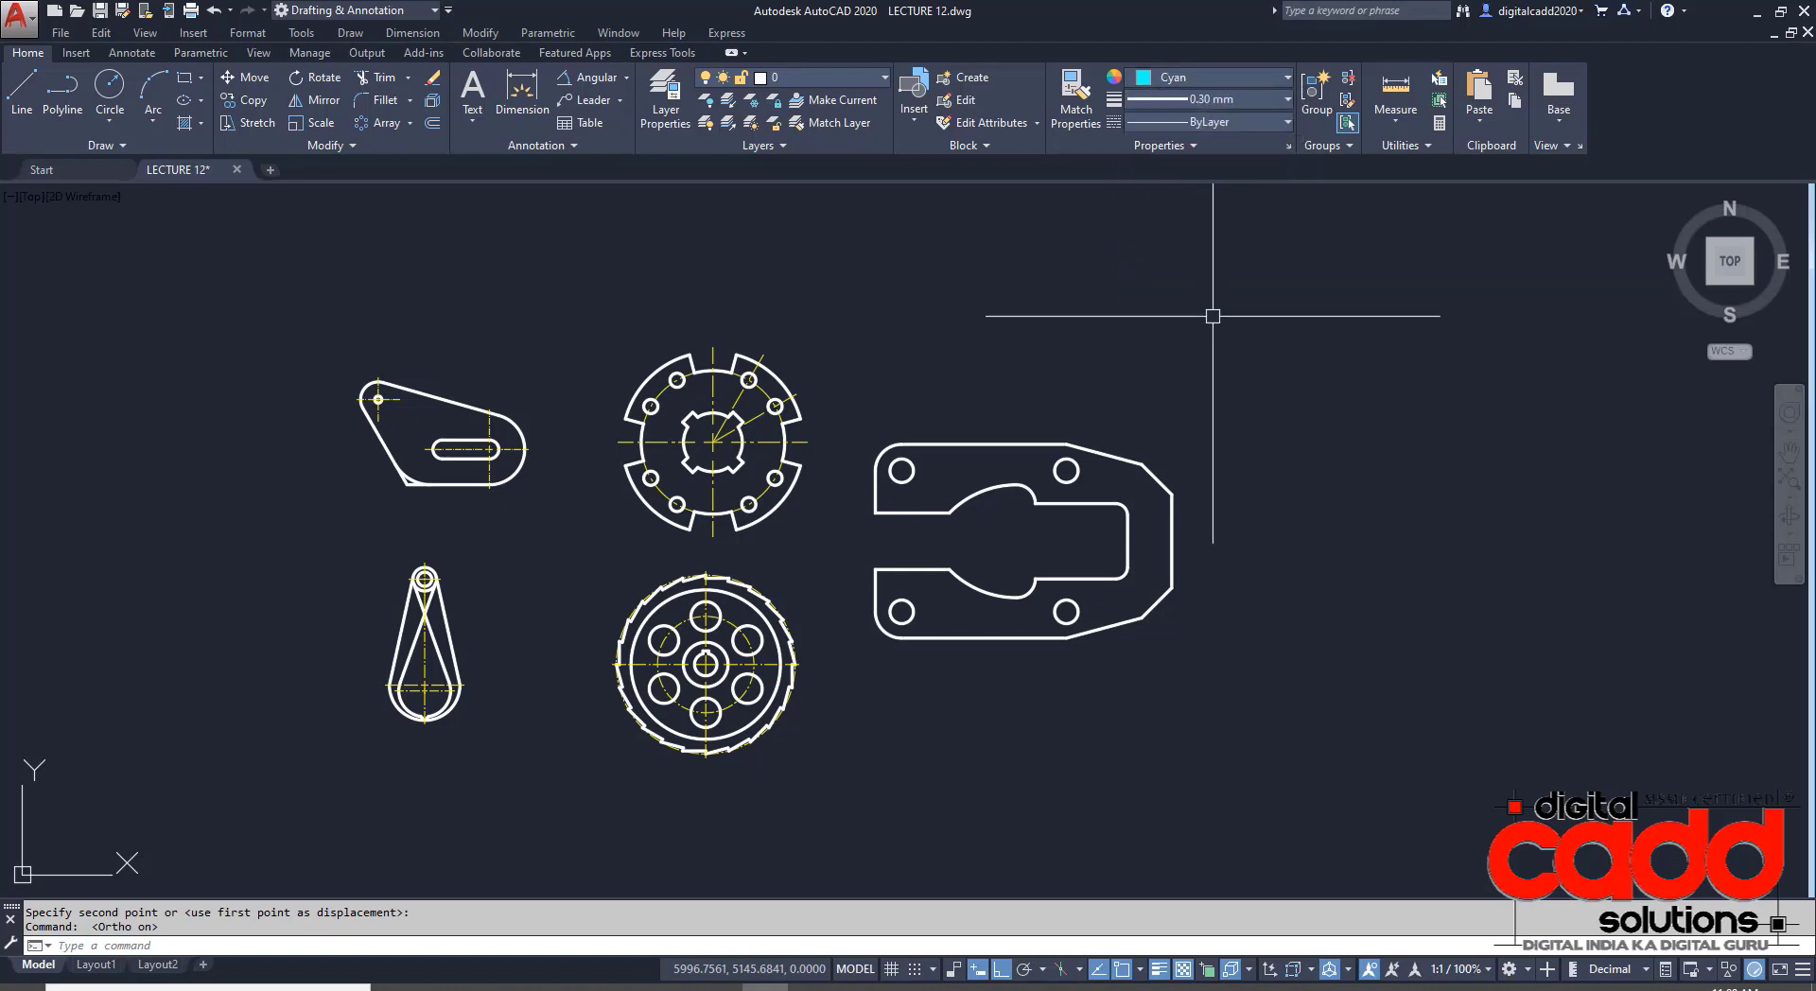
pyautogui.click(1201, 100)
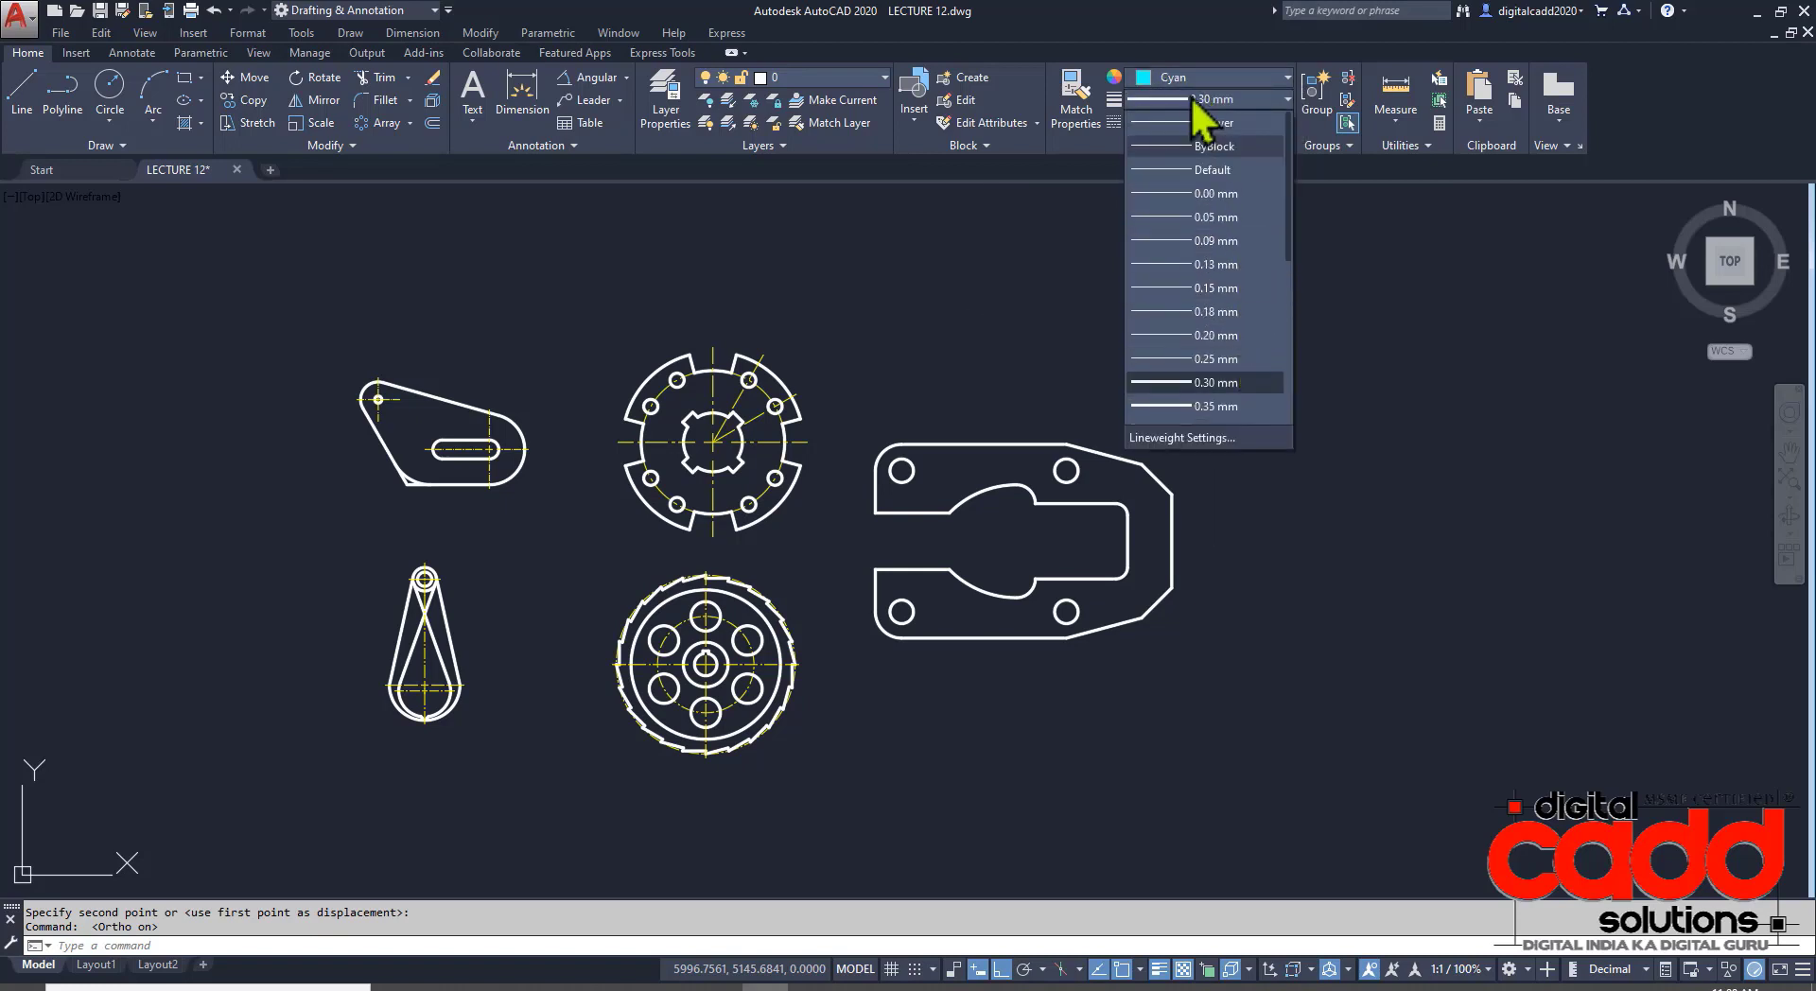
pyautogui.click(1220, 124)
# - Load the BATTING and BORDER2 linetypes from acadiso.lin
pyautogui.click(1241, 126)
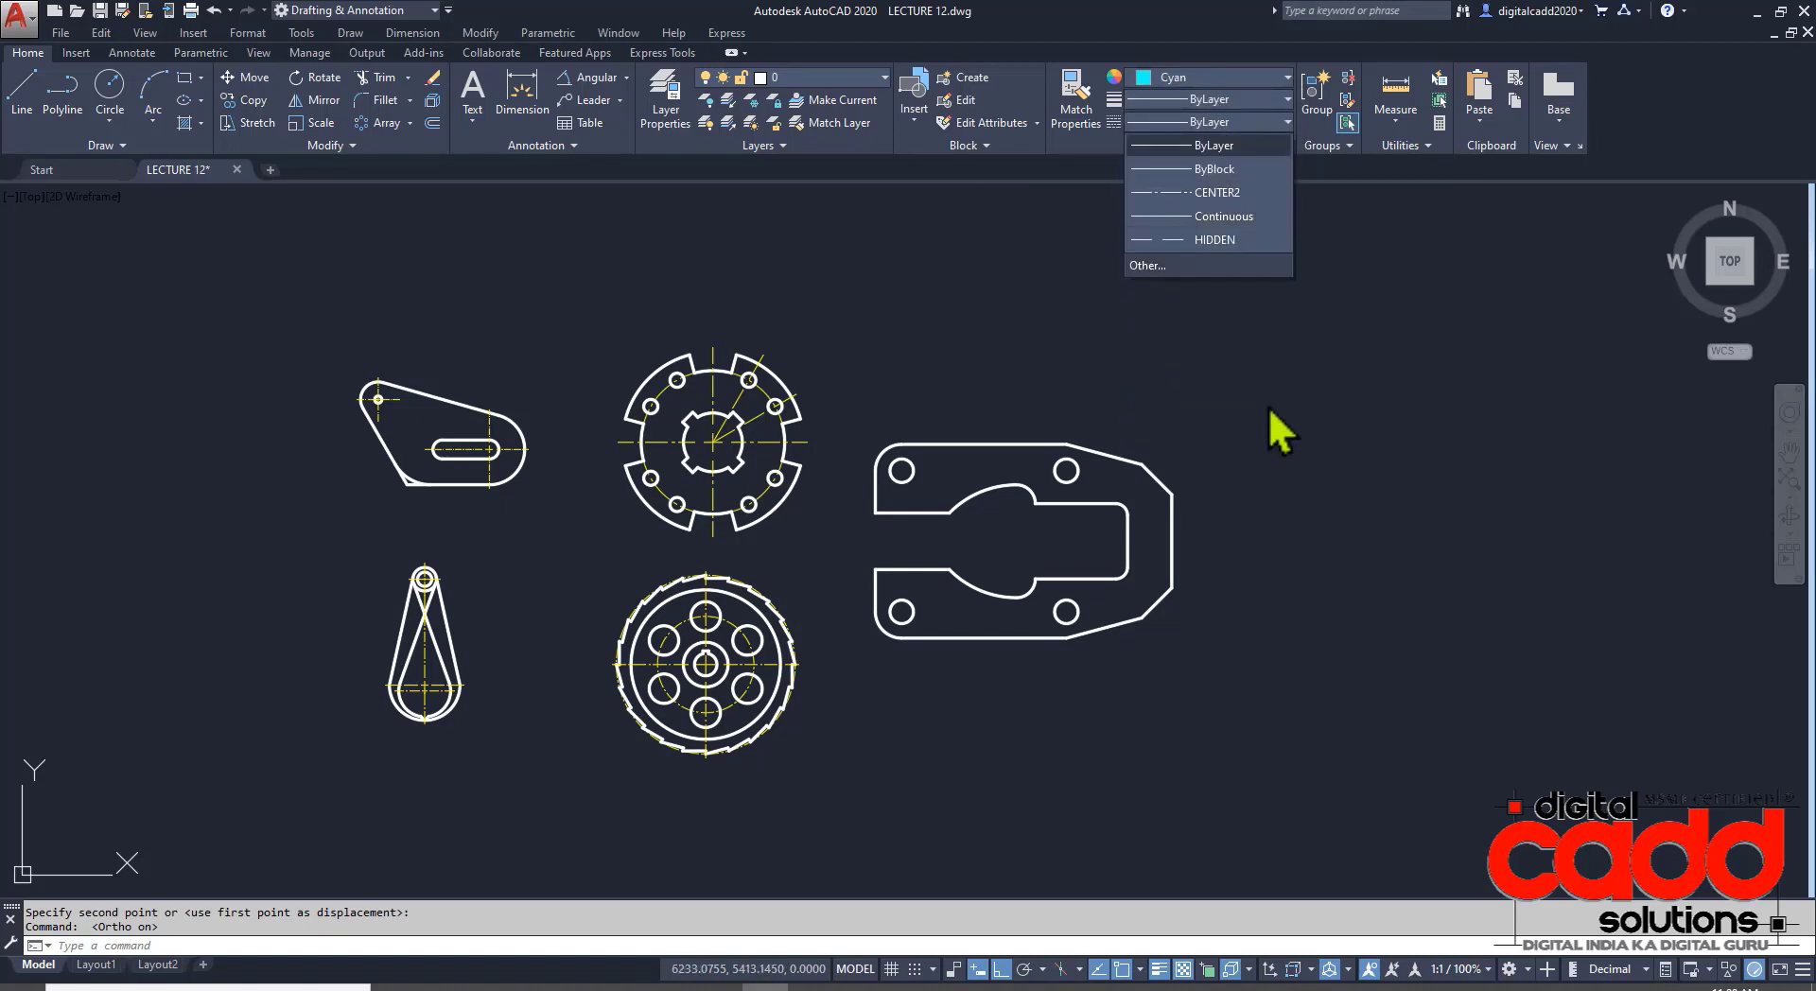
pyautogui.click(1207, 265)
pyautogui.click(1057, 342)
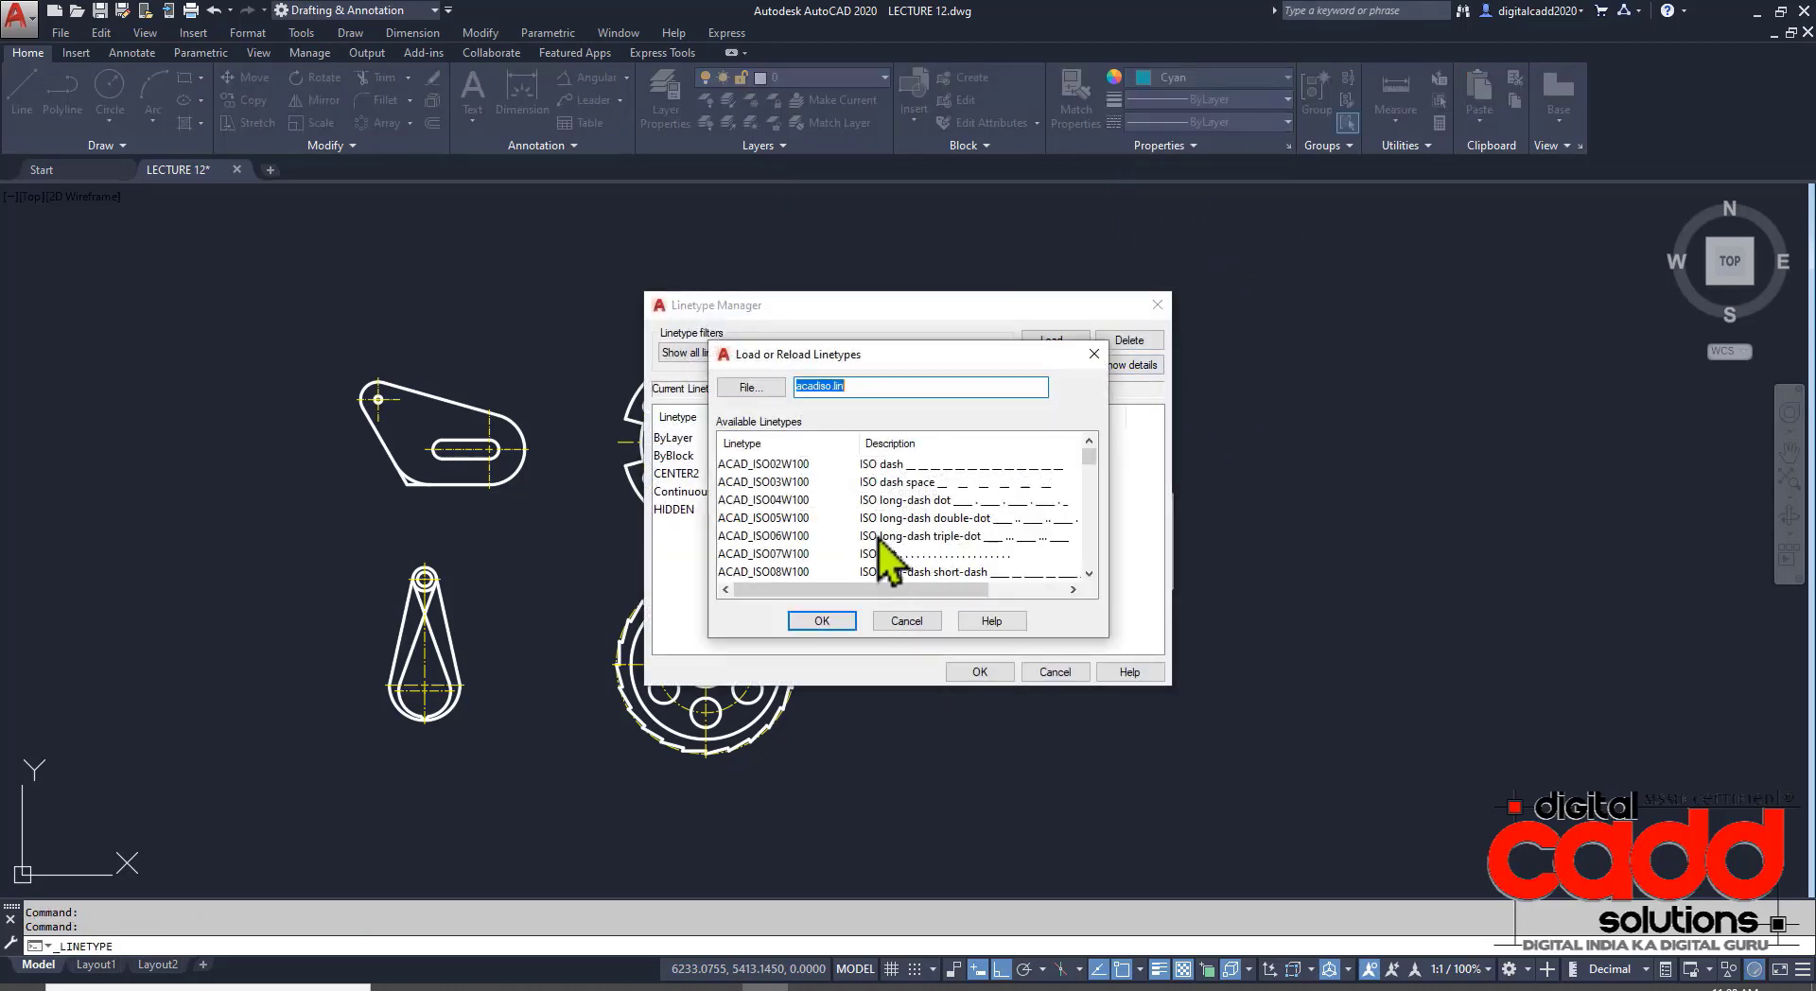
pyautogui.press('b')
pyautogui.click(822, 622)
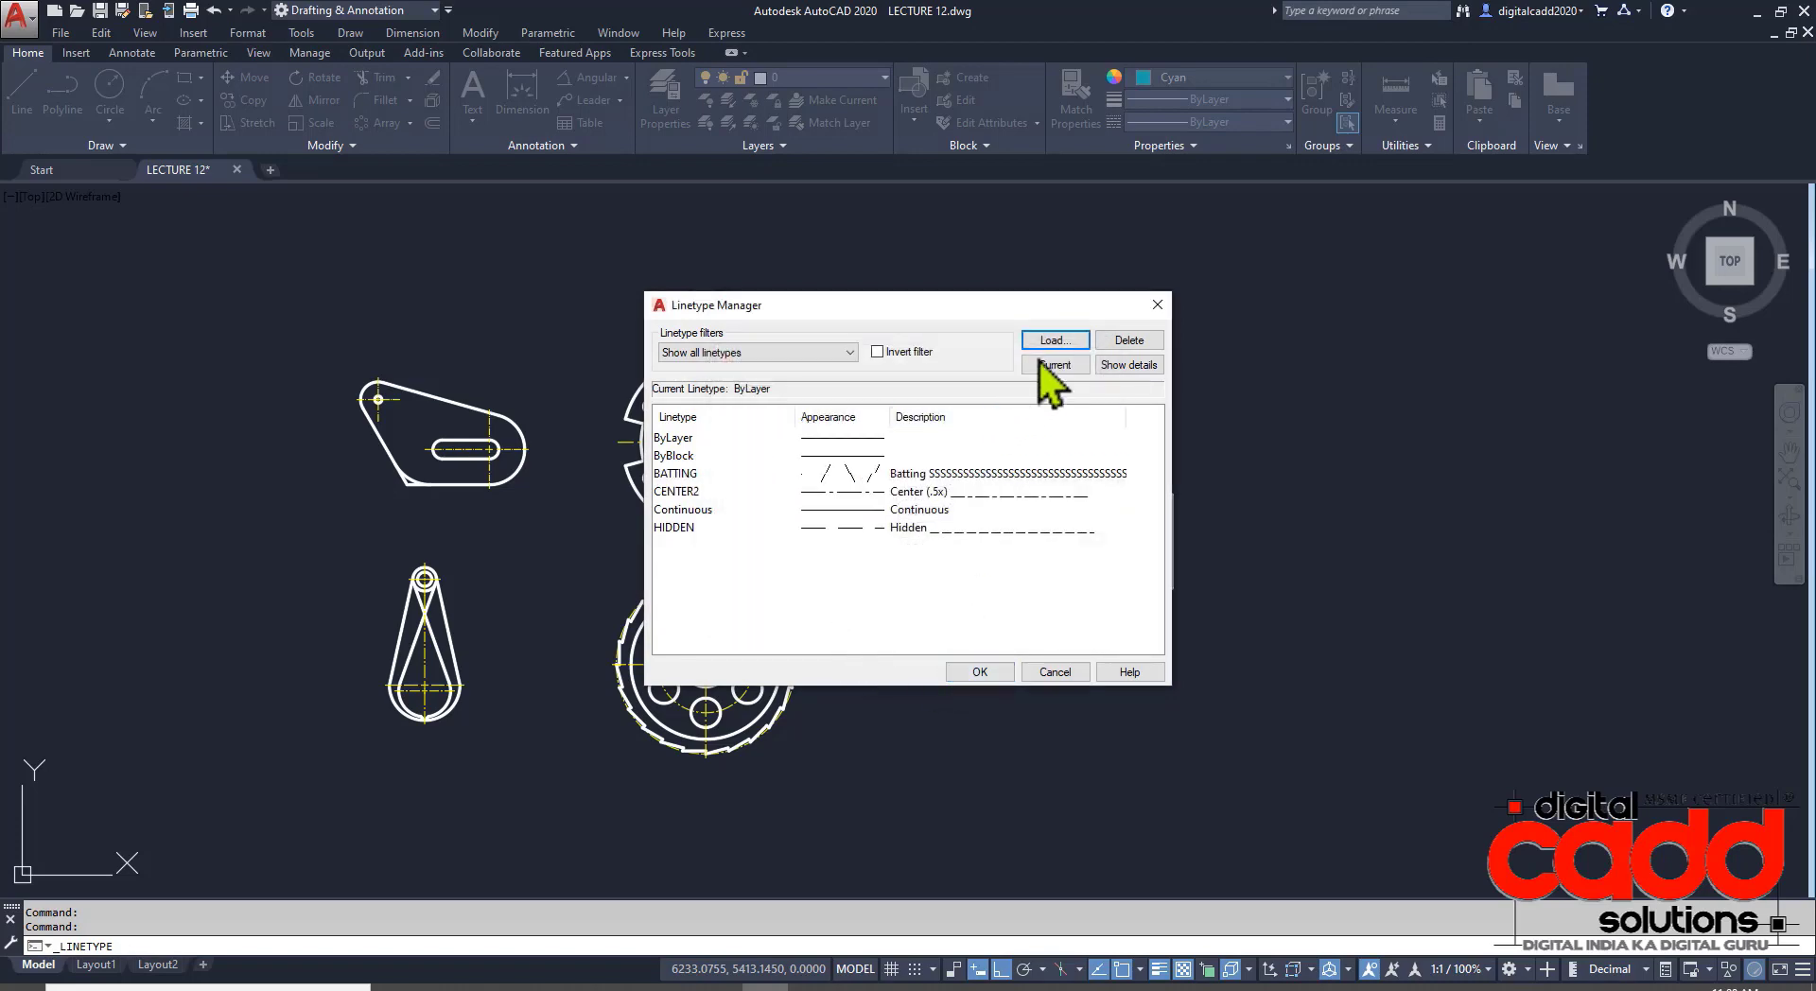
pyautogui.click(744, 554)
pyautogui.press('b')
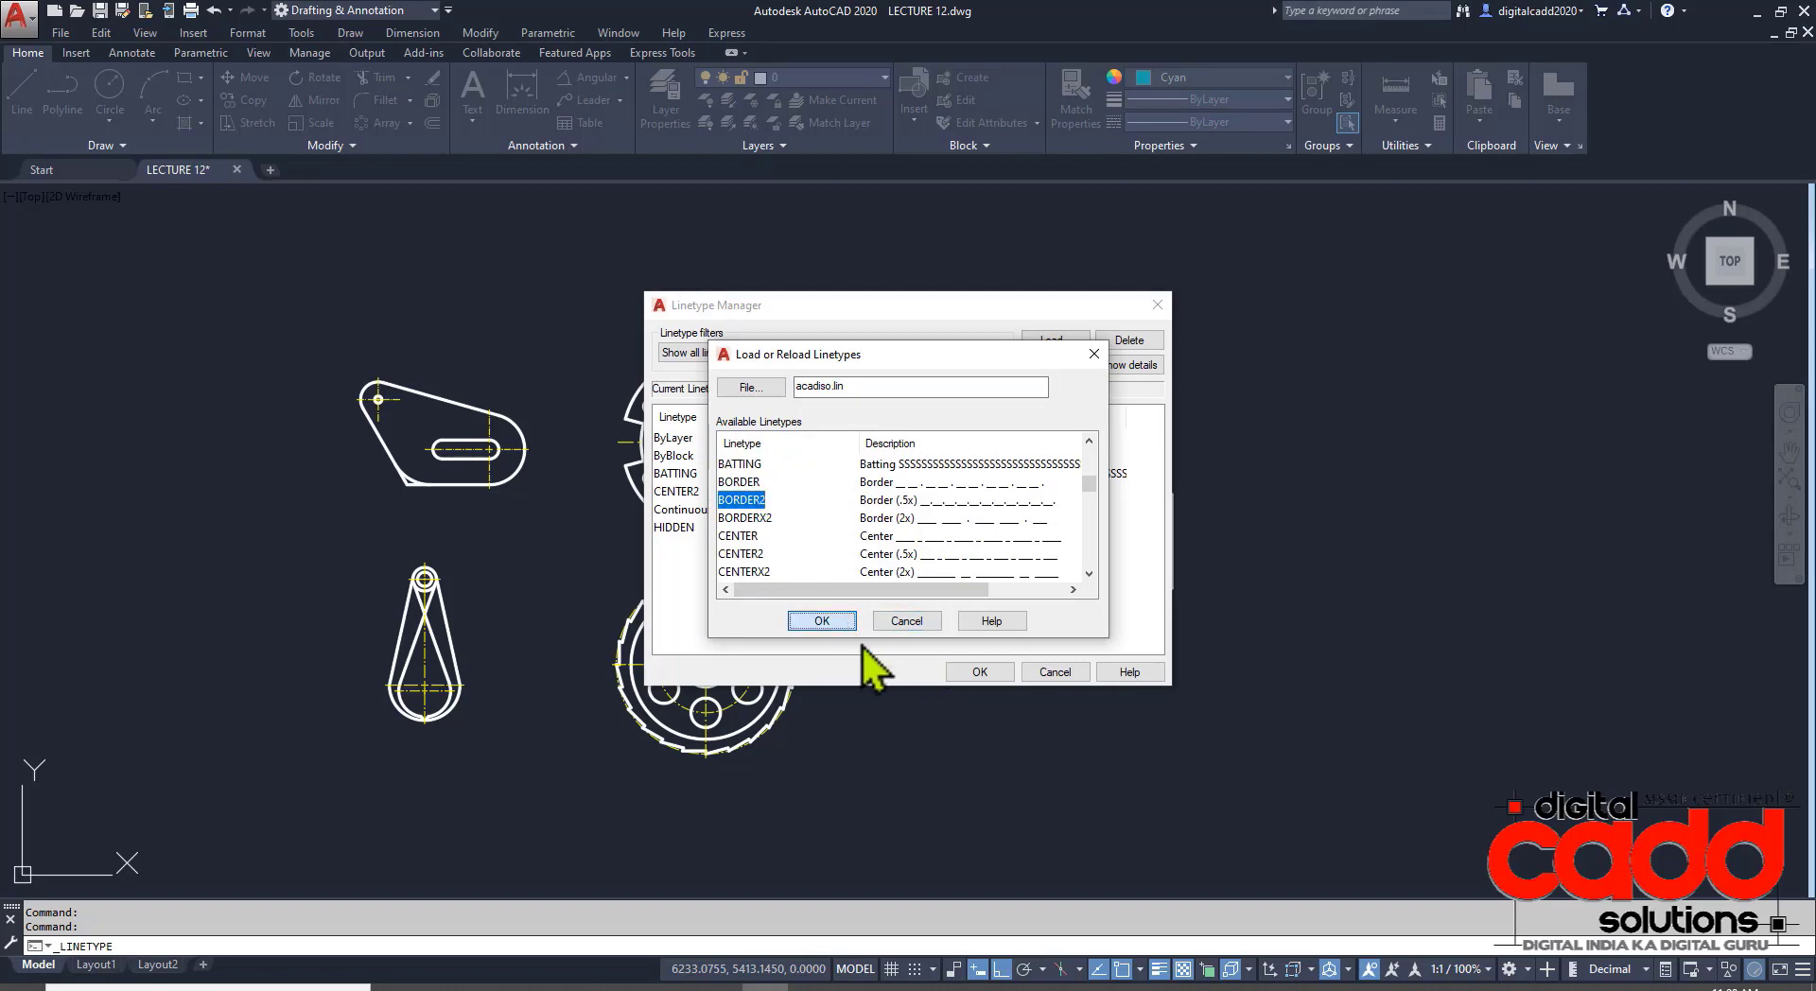
pyautogui.click(975, 676)
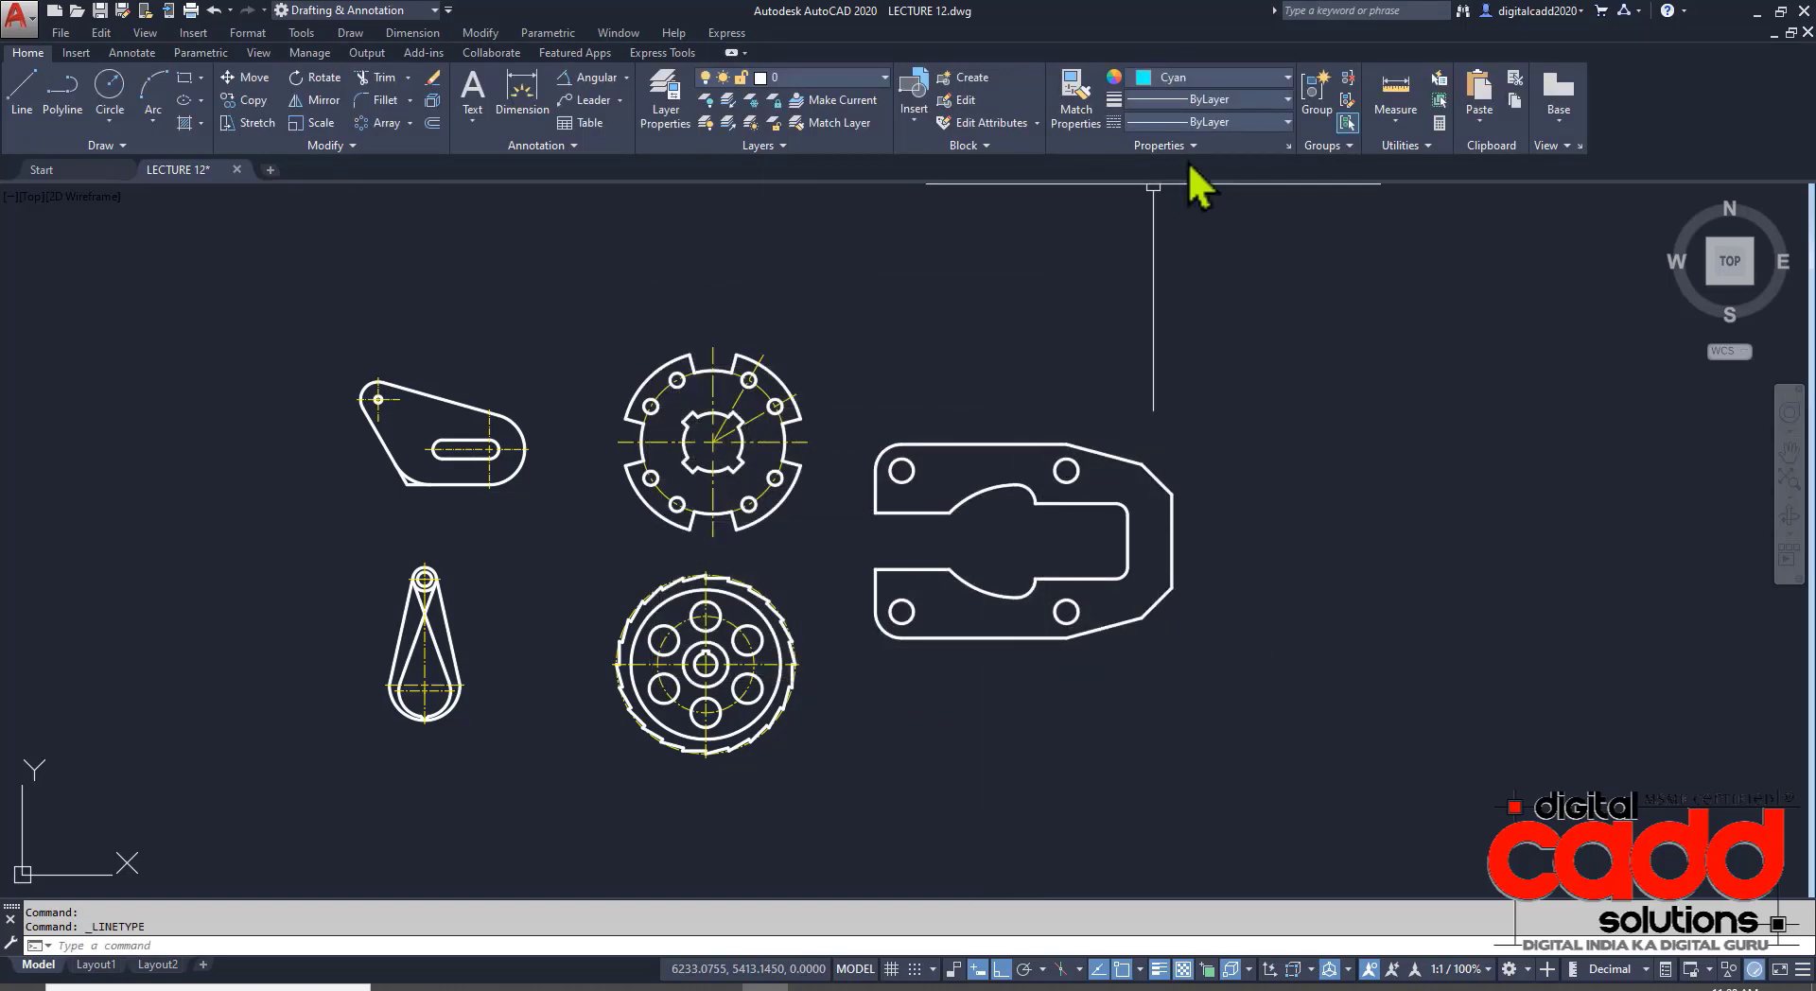
# - Make BORDER2 the current linetype and draw a border rectangle around all the exercise parts
pyautogui.click(1235, 123)
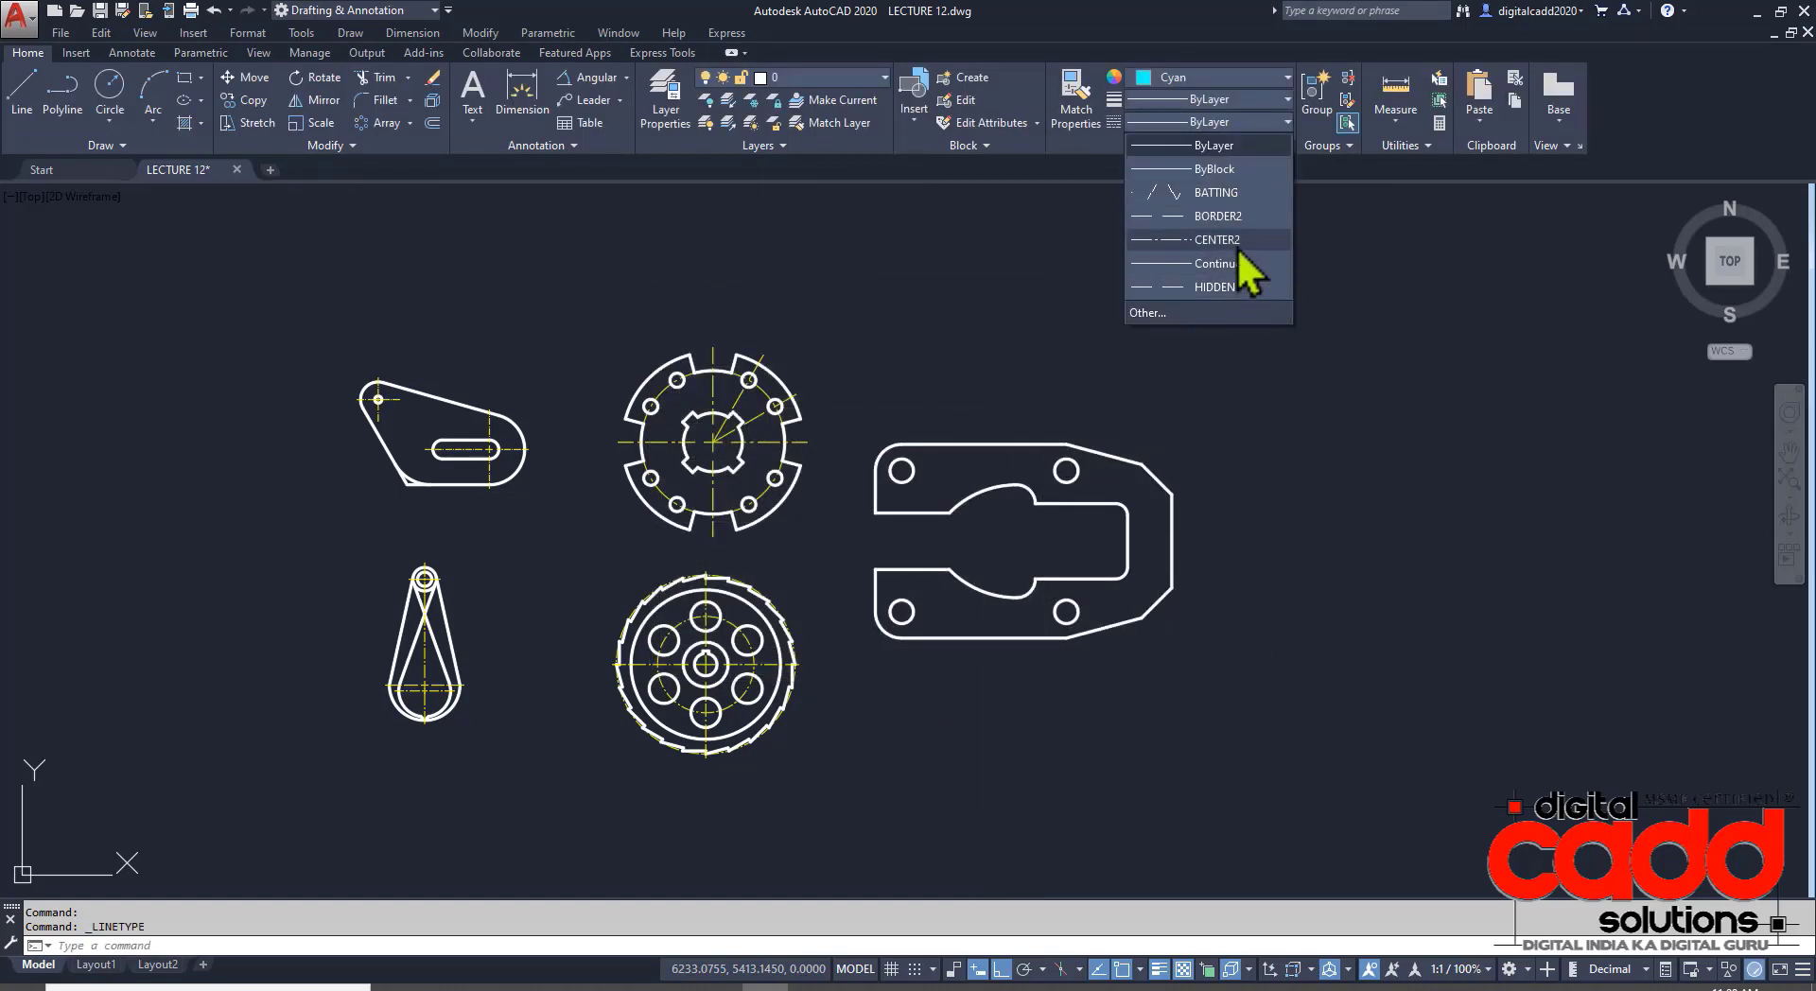
pyautogui.click(1225, 216)
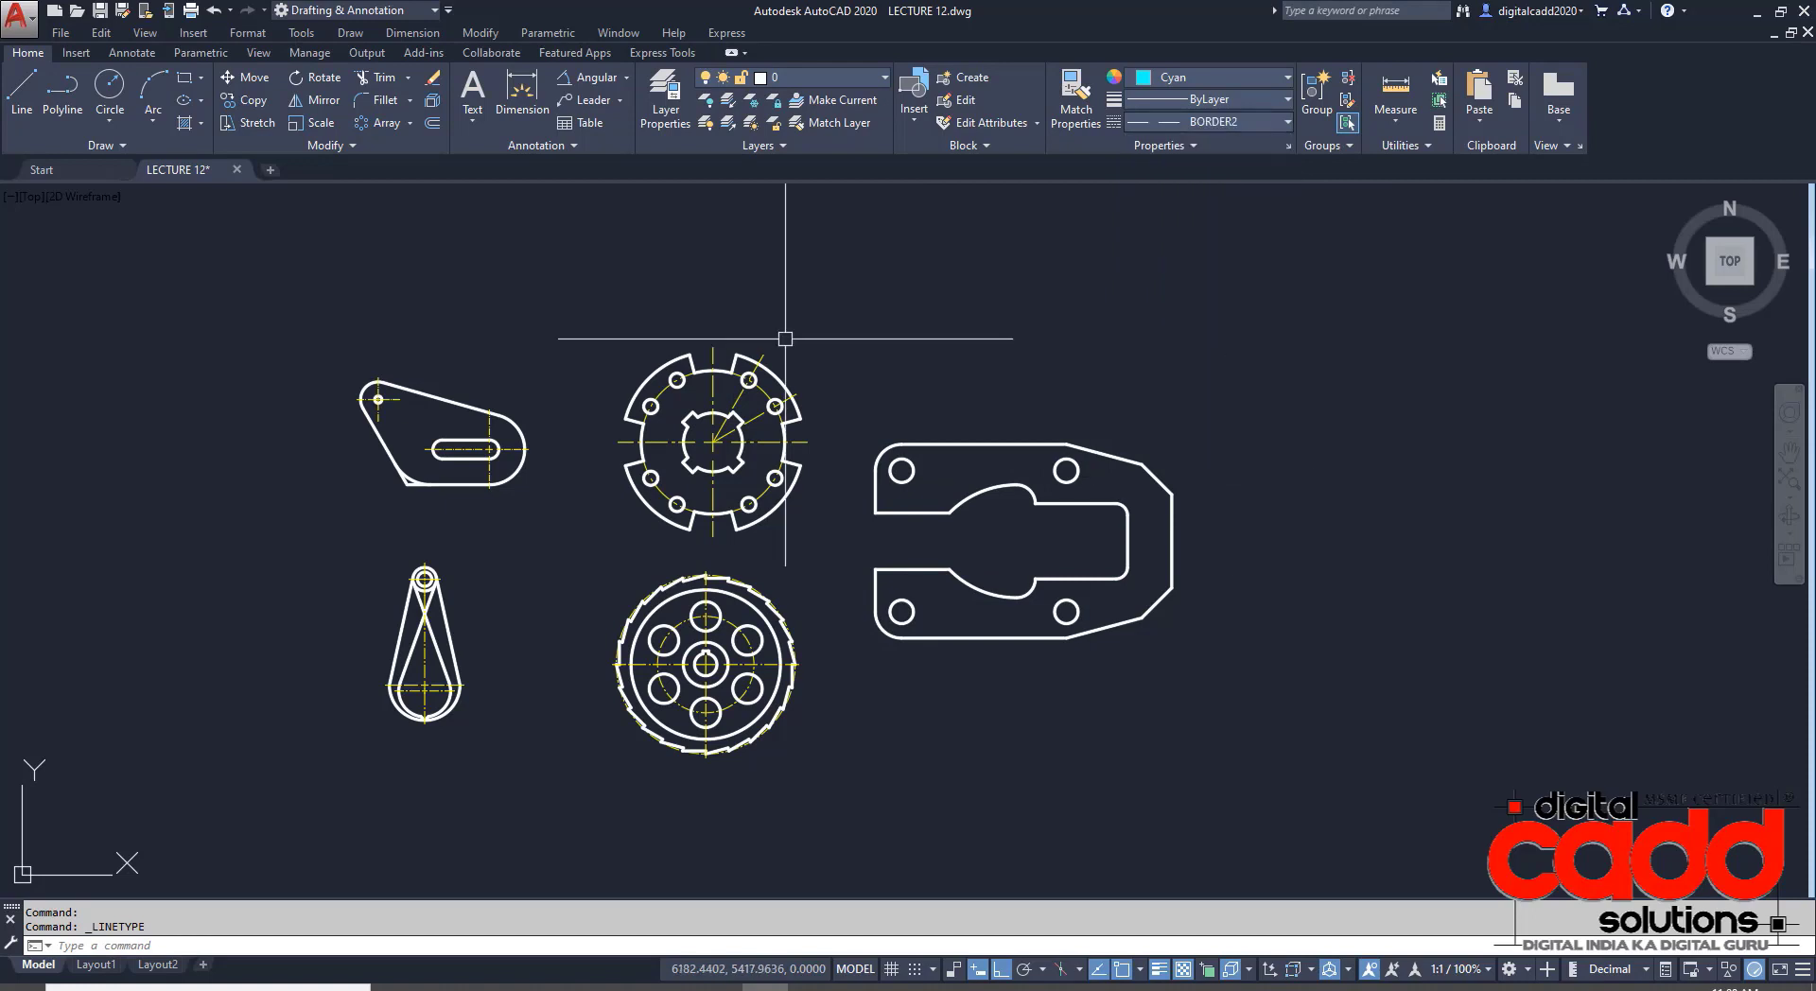
pyautogui.click(185, 78)
pyautogui.click(292, 295)
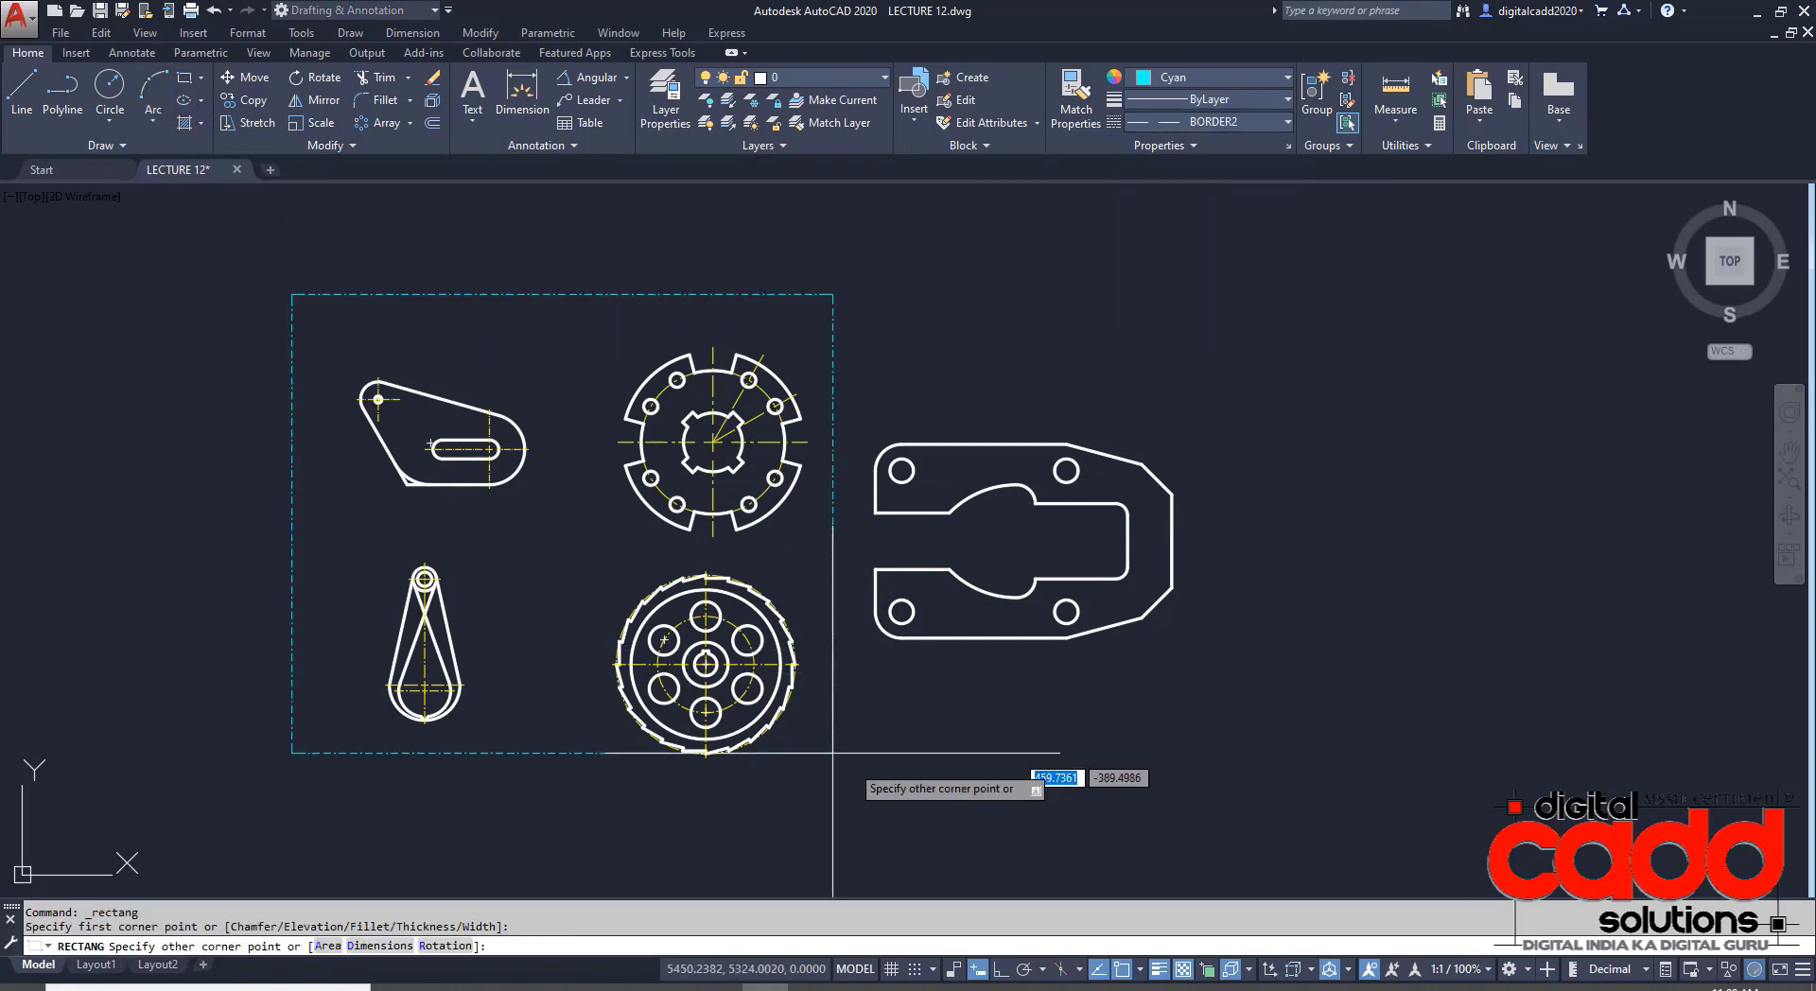
pyautogui.click(1219, 847)
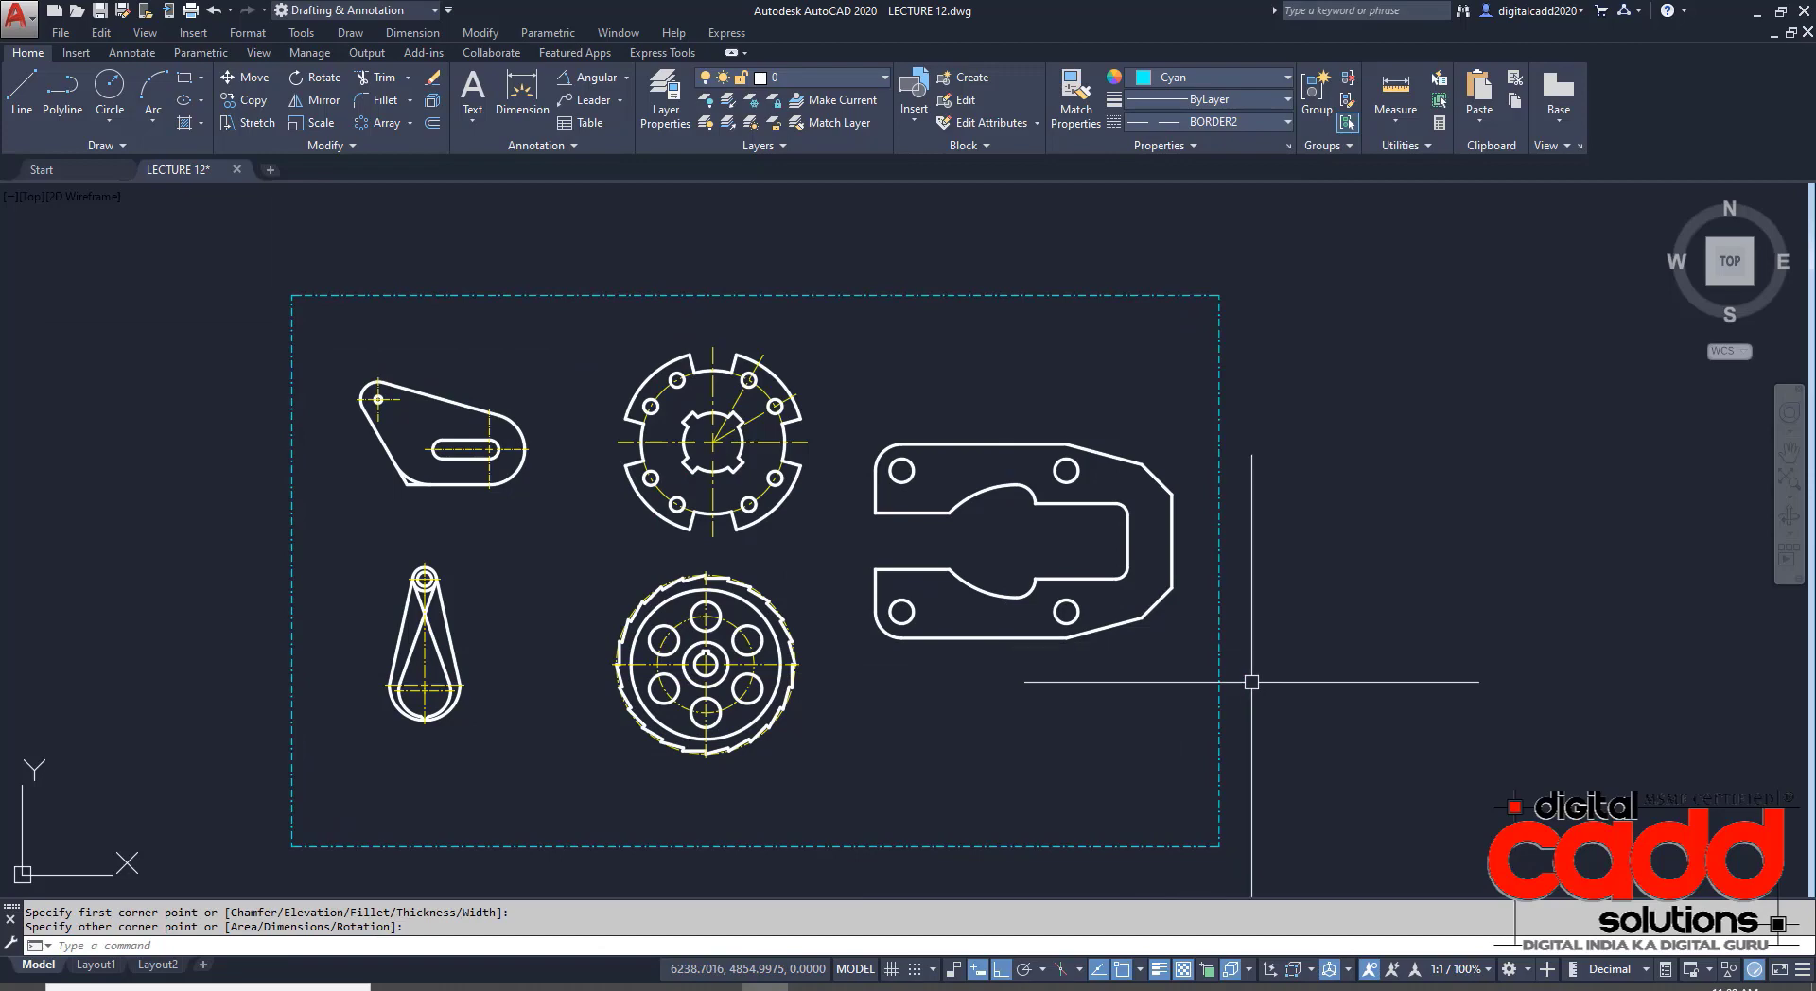
# - Set the border rectangle's linetype scale to 3 in its properties
pyautogui.click(1219, 770)
pyautogui.hotkey('ctrl', '1')
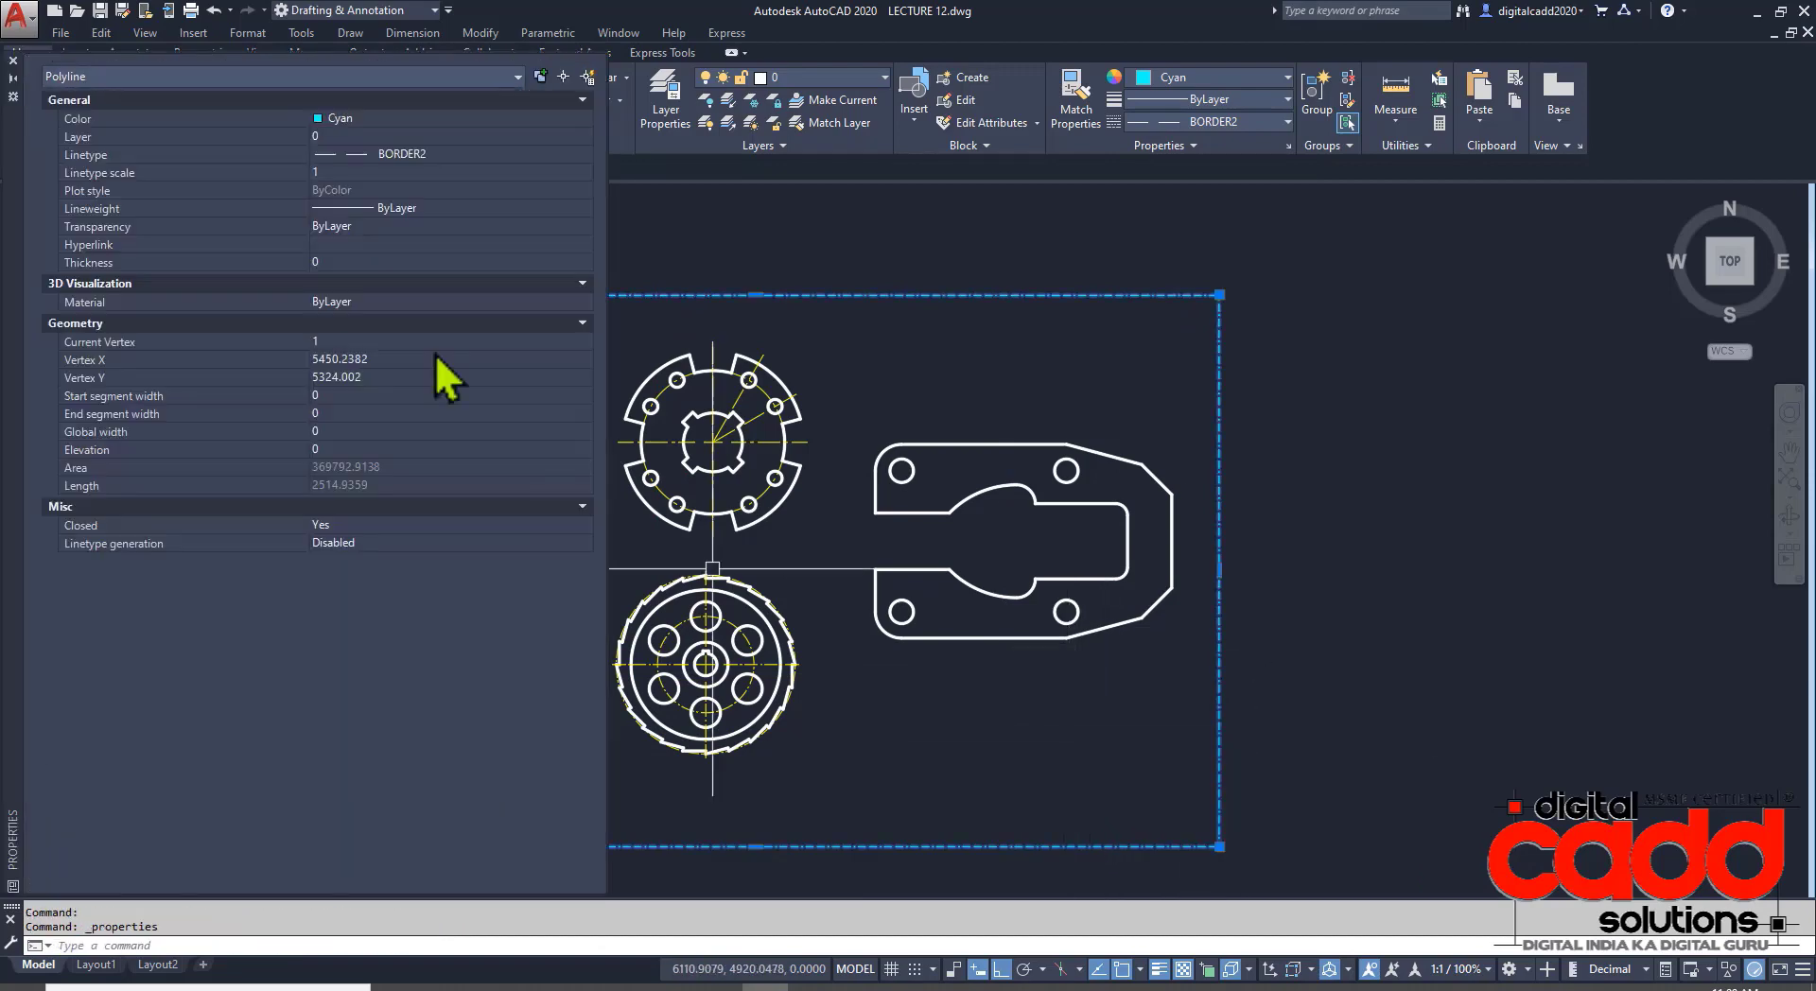
pyautogui.click(341, 179)
pyautogui.write('3')
pyautogui.press('Return')
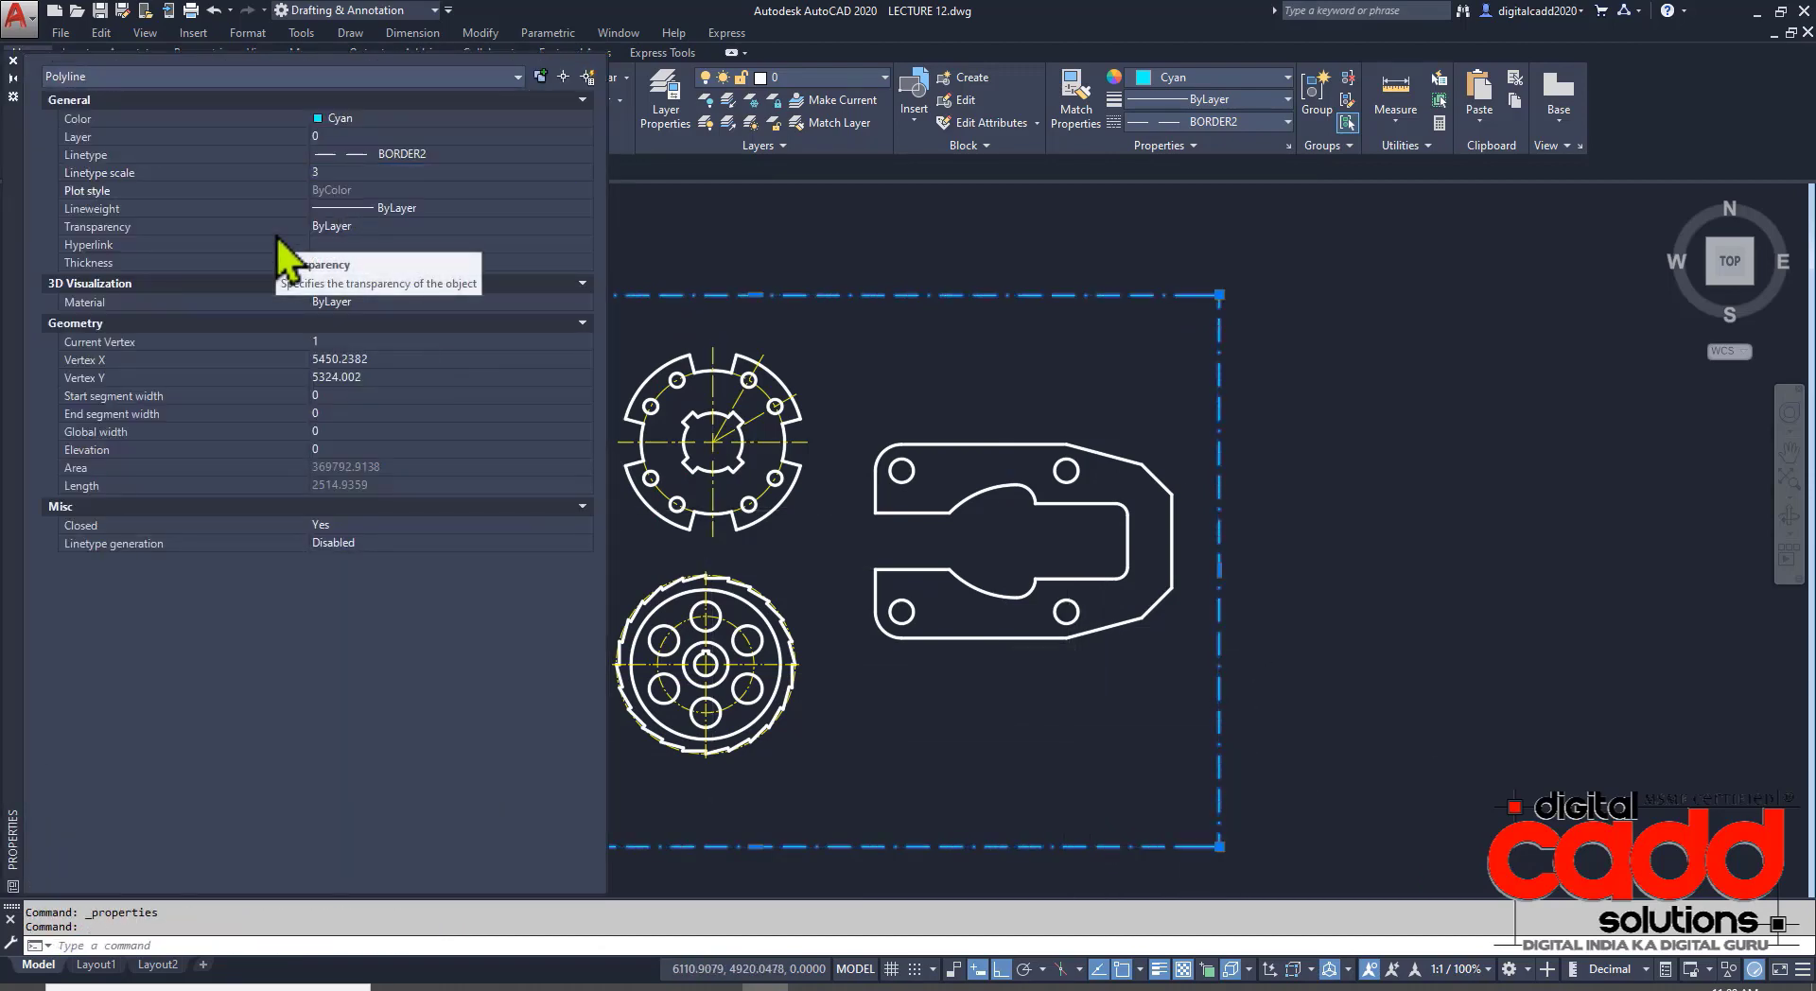
pyautogui.click(12, 61)
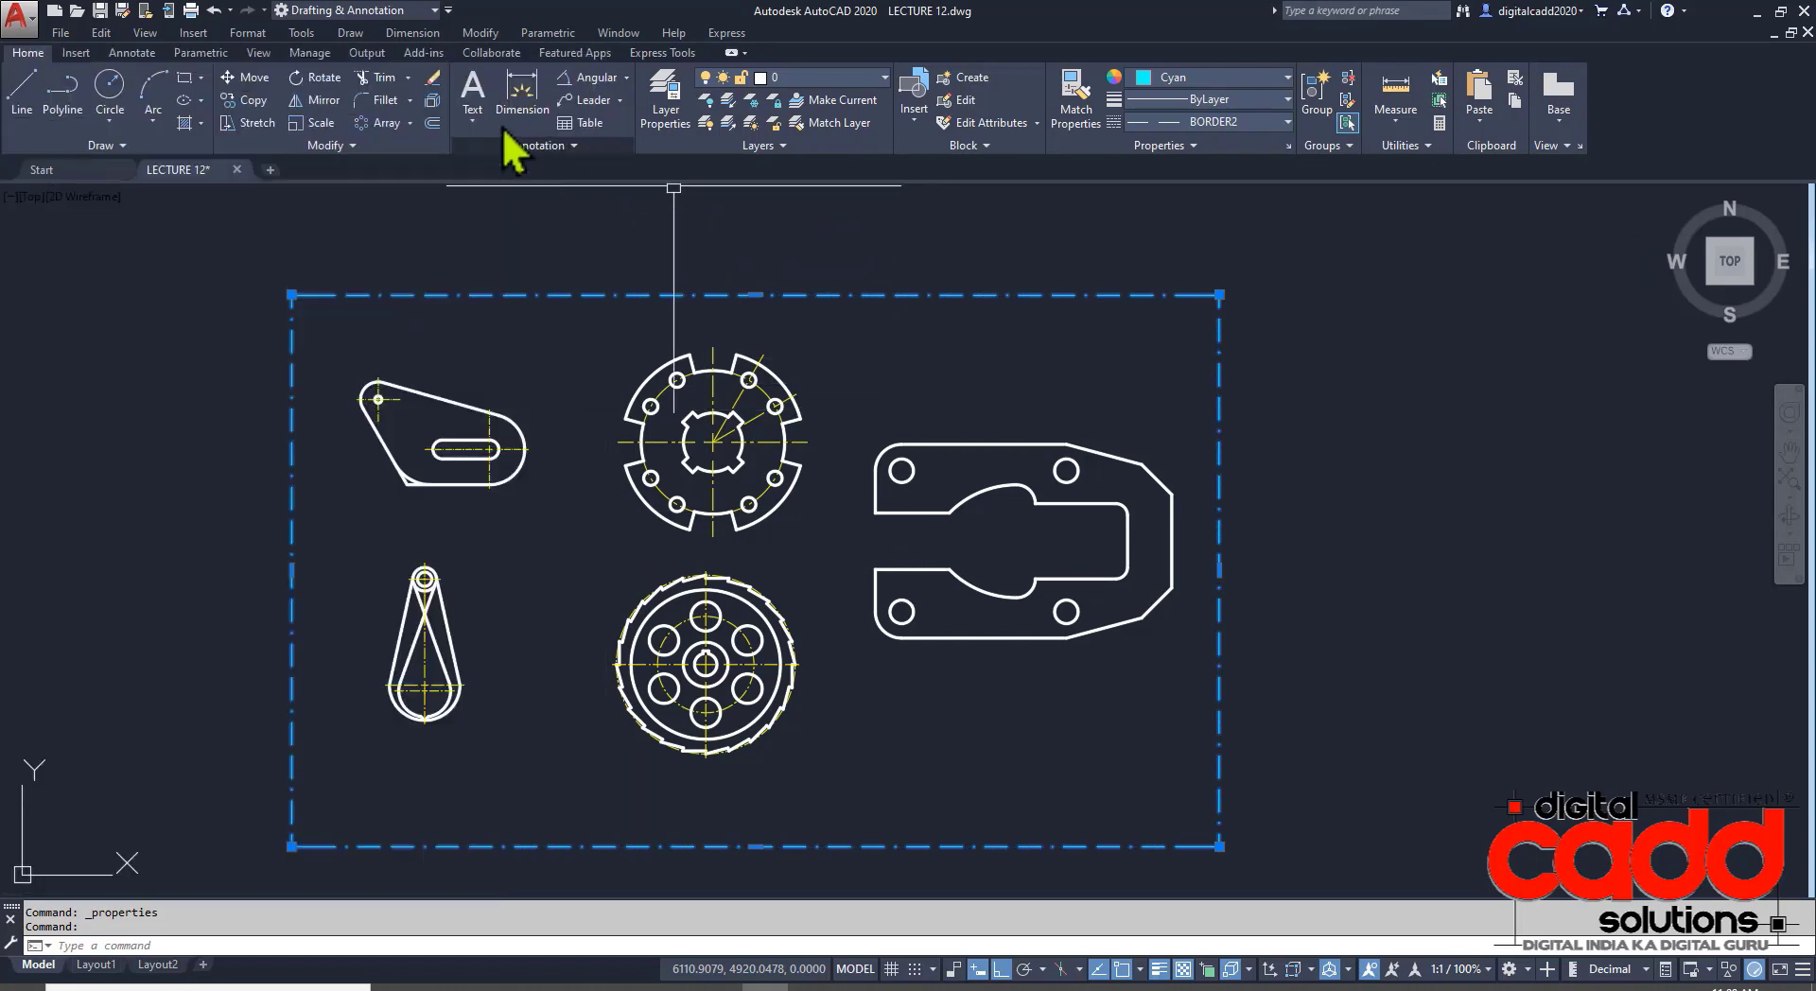
# - Try offsetting the border rectangle inward by 1, and erase the nearly coincident duplicate
pyautogui.click(433, 123)
pyautogui.press('Return')
pyautogui.click(600, 295)
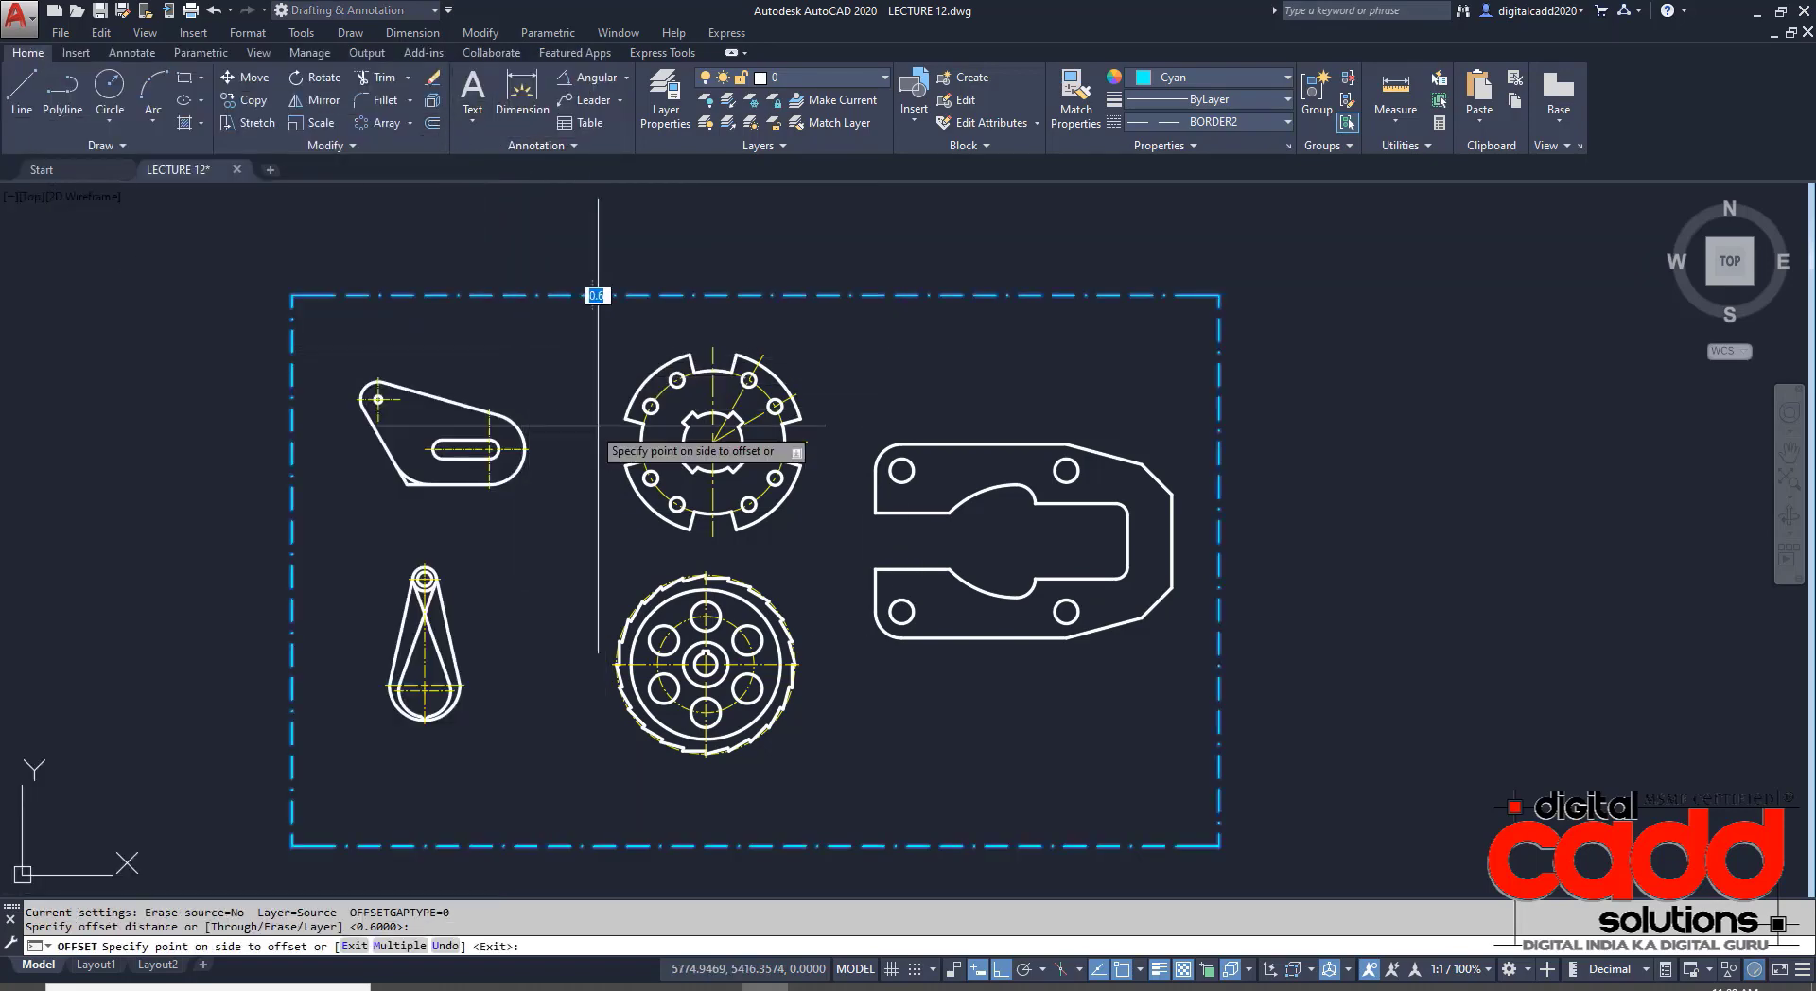
pyautogui.write('1')
pyautogui.press('Return')
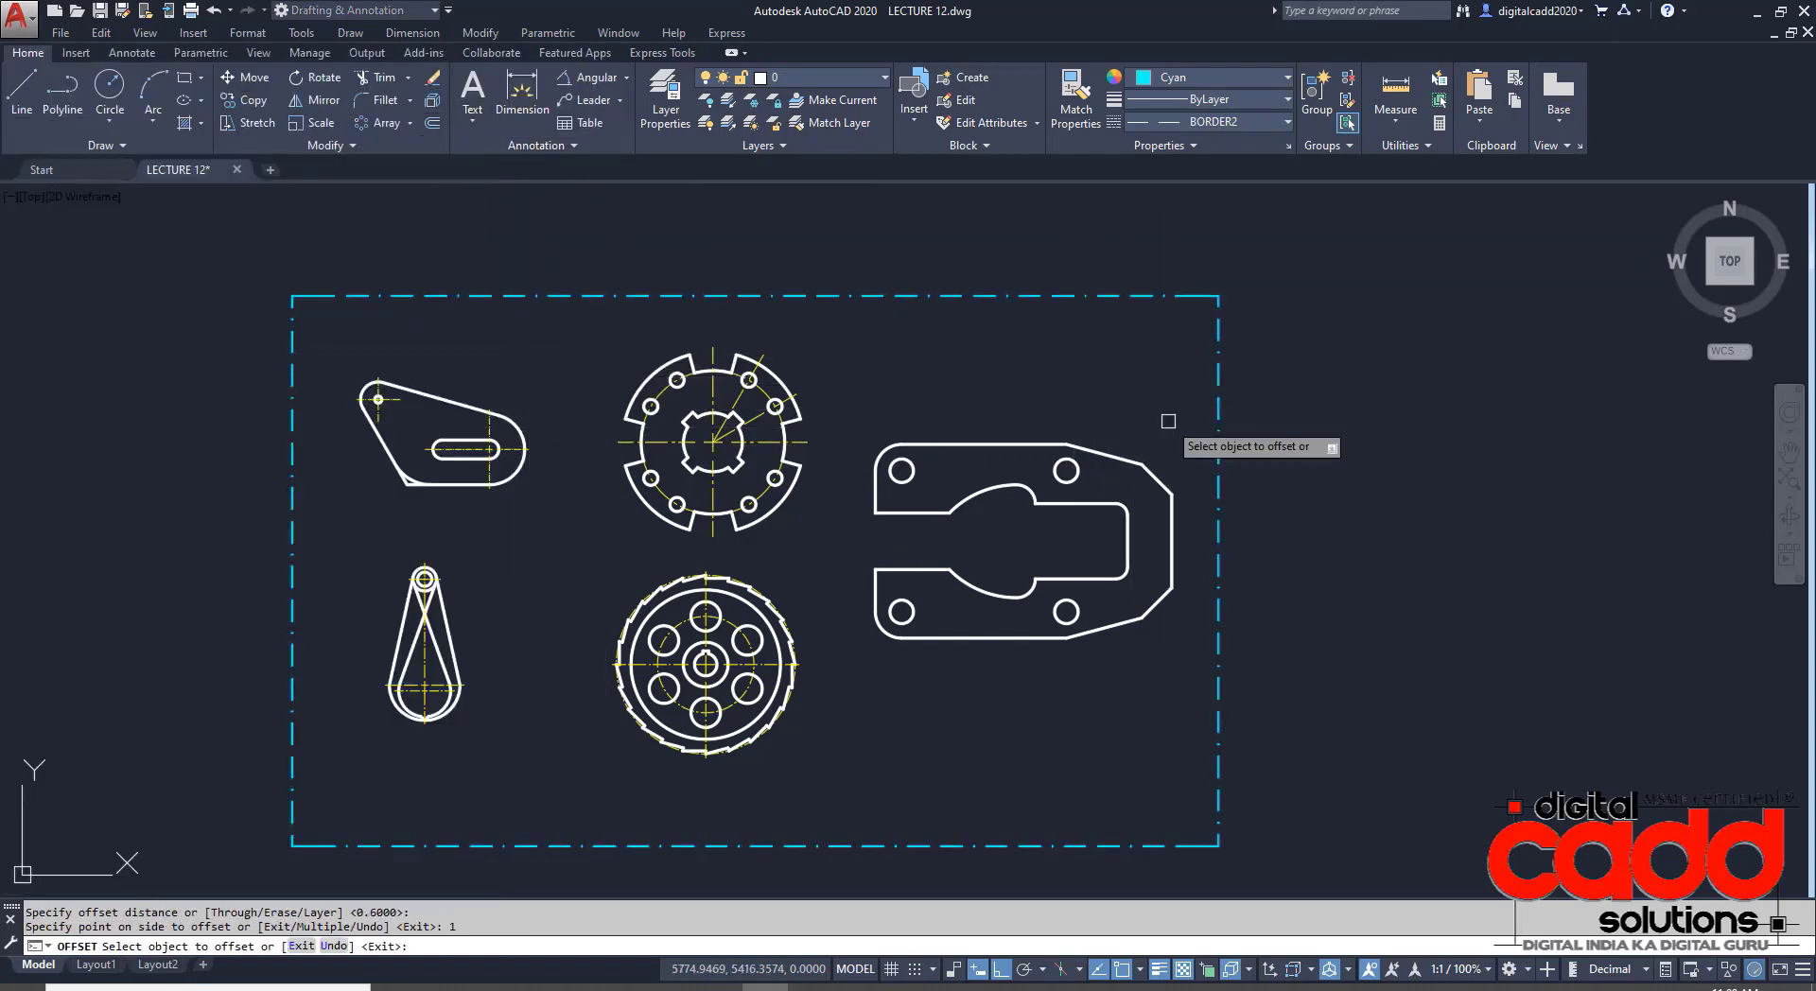
pyautogui.press('Return')
pyautogui.scroll(8, 1206, 539)
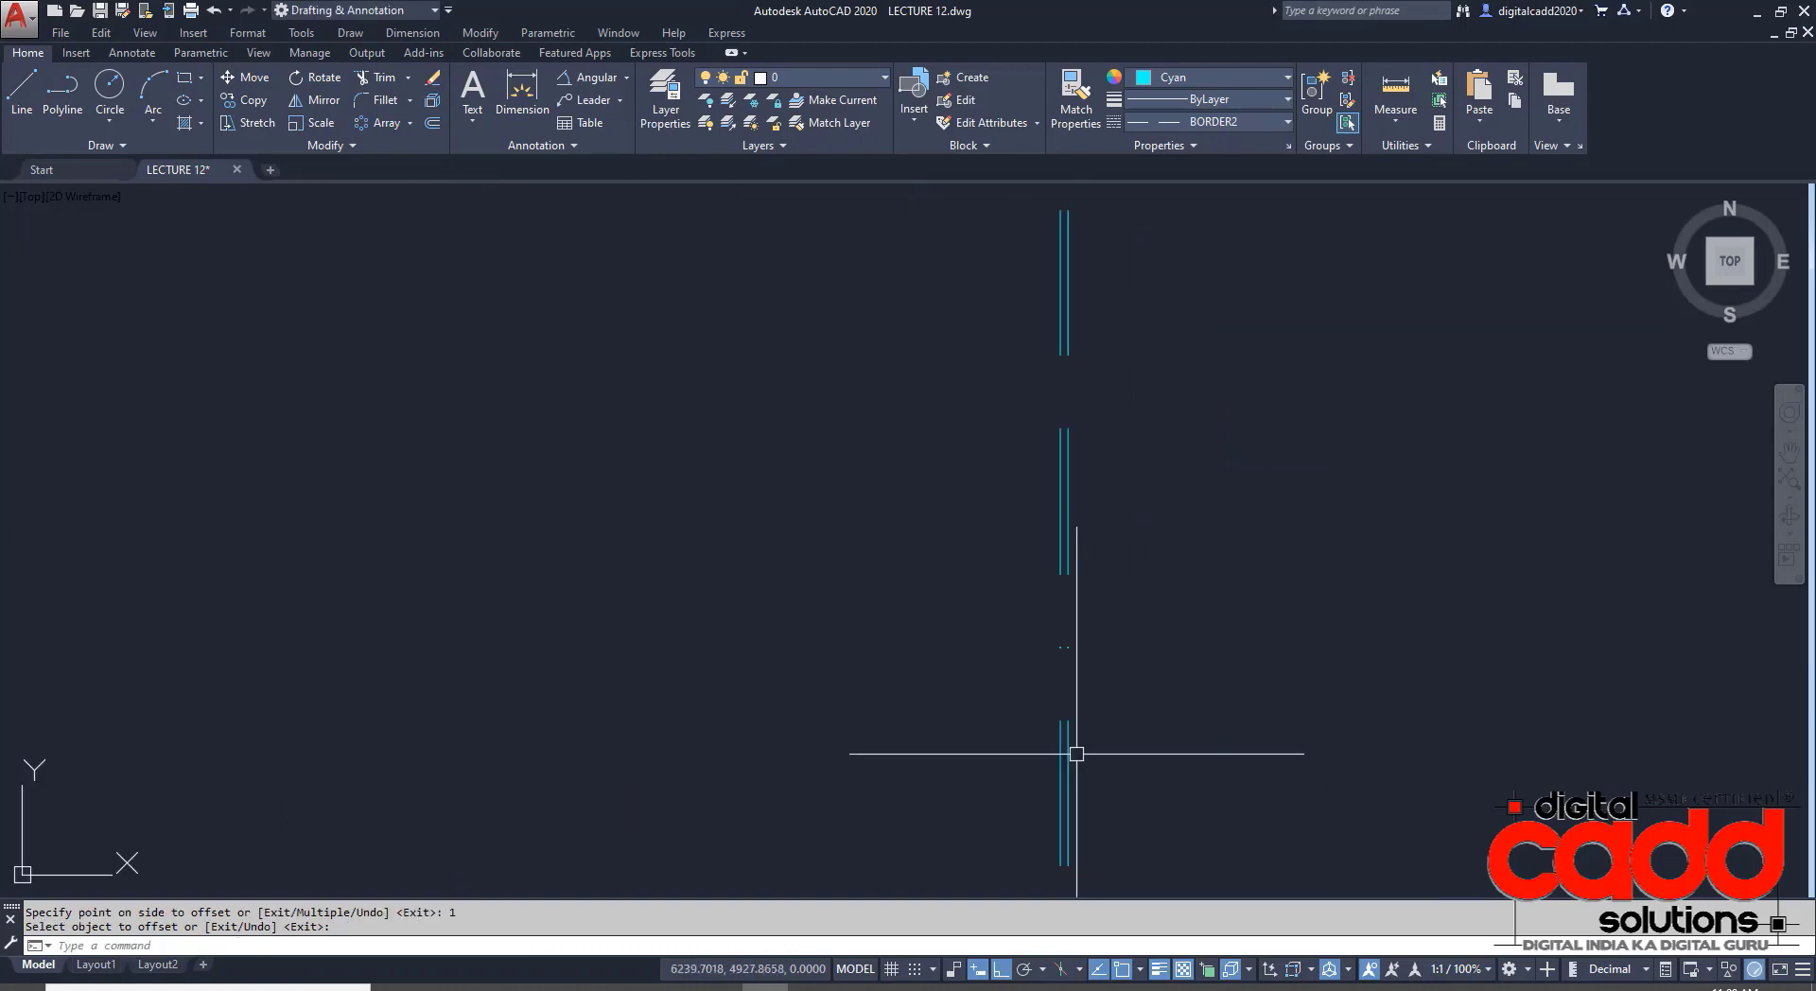
pyautogui.click(1044, 737)
pyautogui.press('Delete')
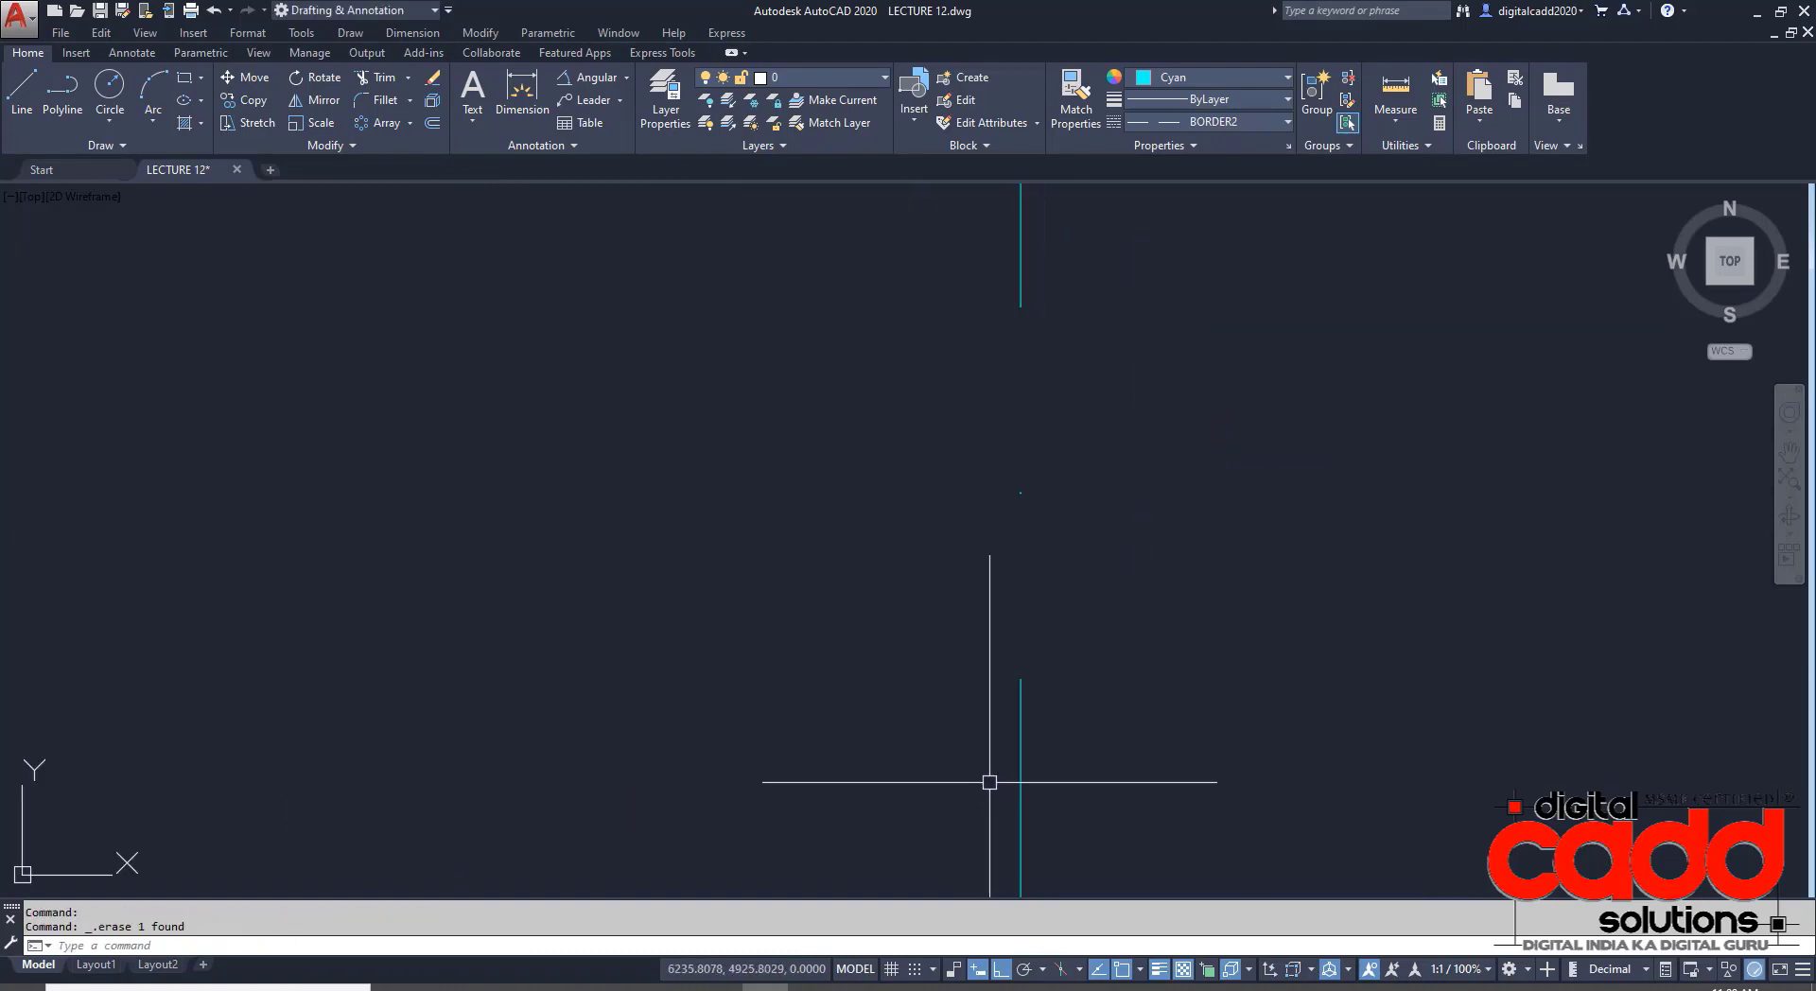
pyautogui.scroll(-3, 987, 734)
pyautogui.write('o')
pyautogui.press('Return')
pyautogui.scroll(-3, 984, 705)
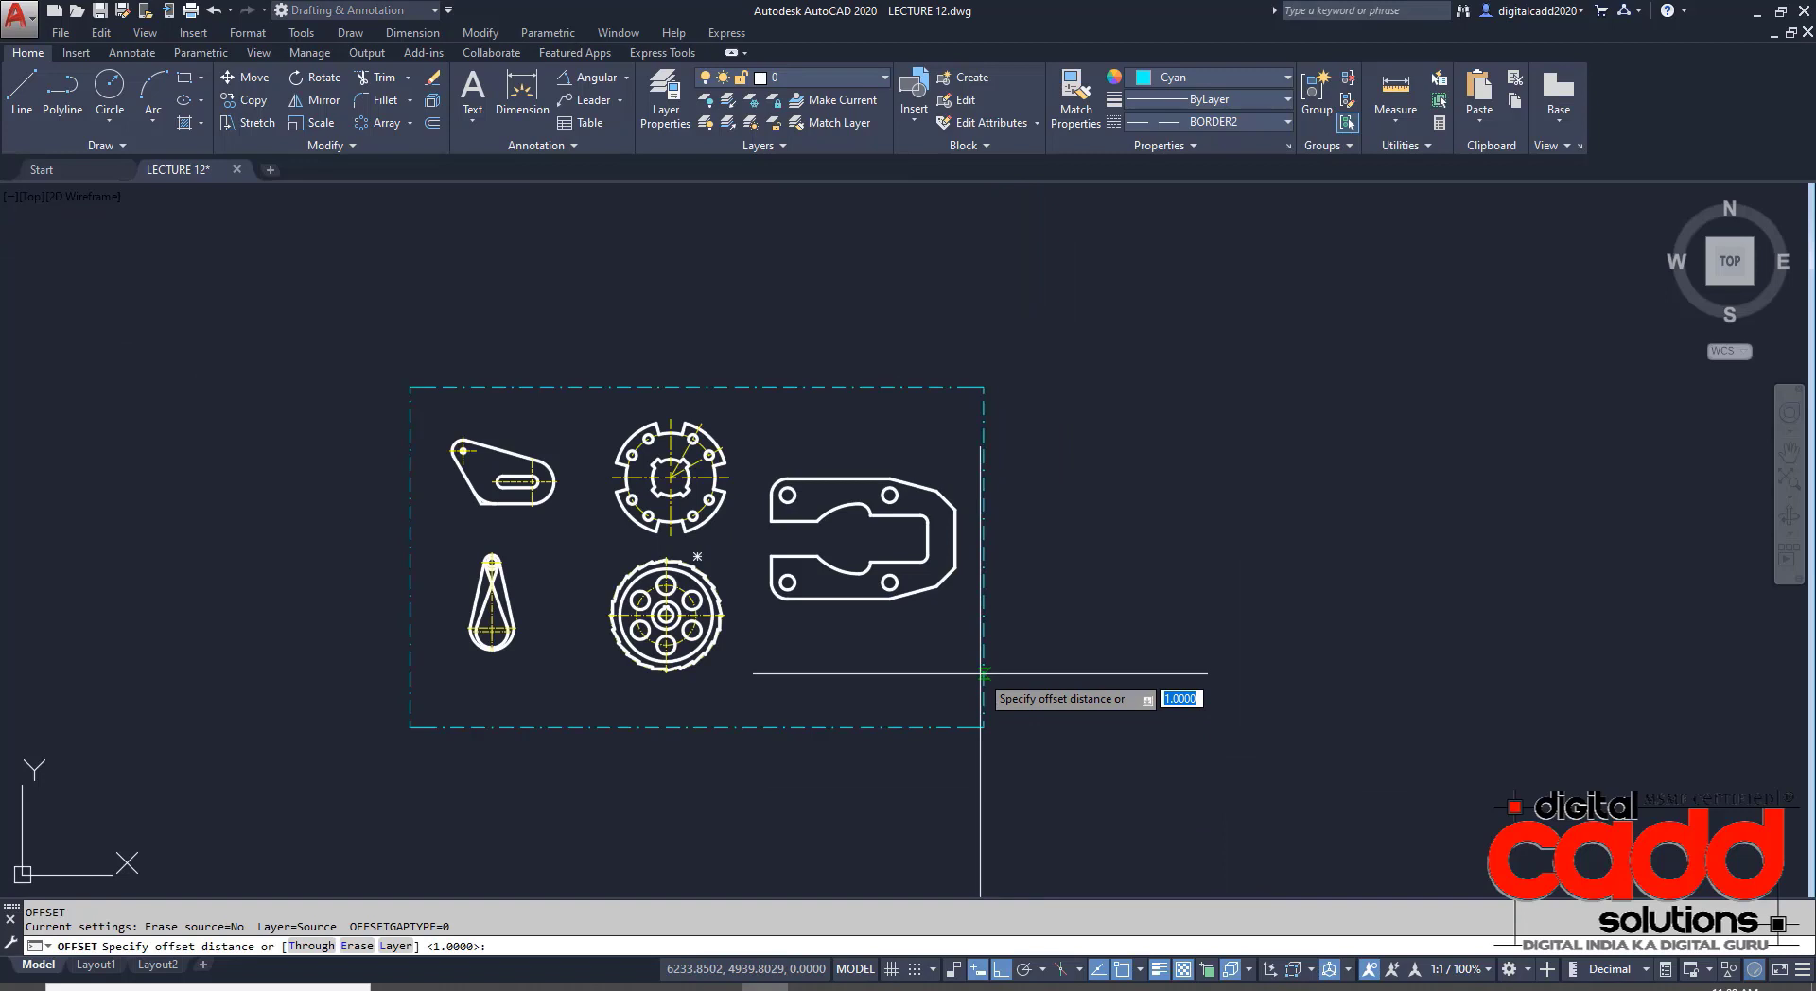
pyautogui.write('TR')
pyautogui.press('Return')
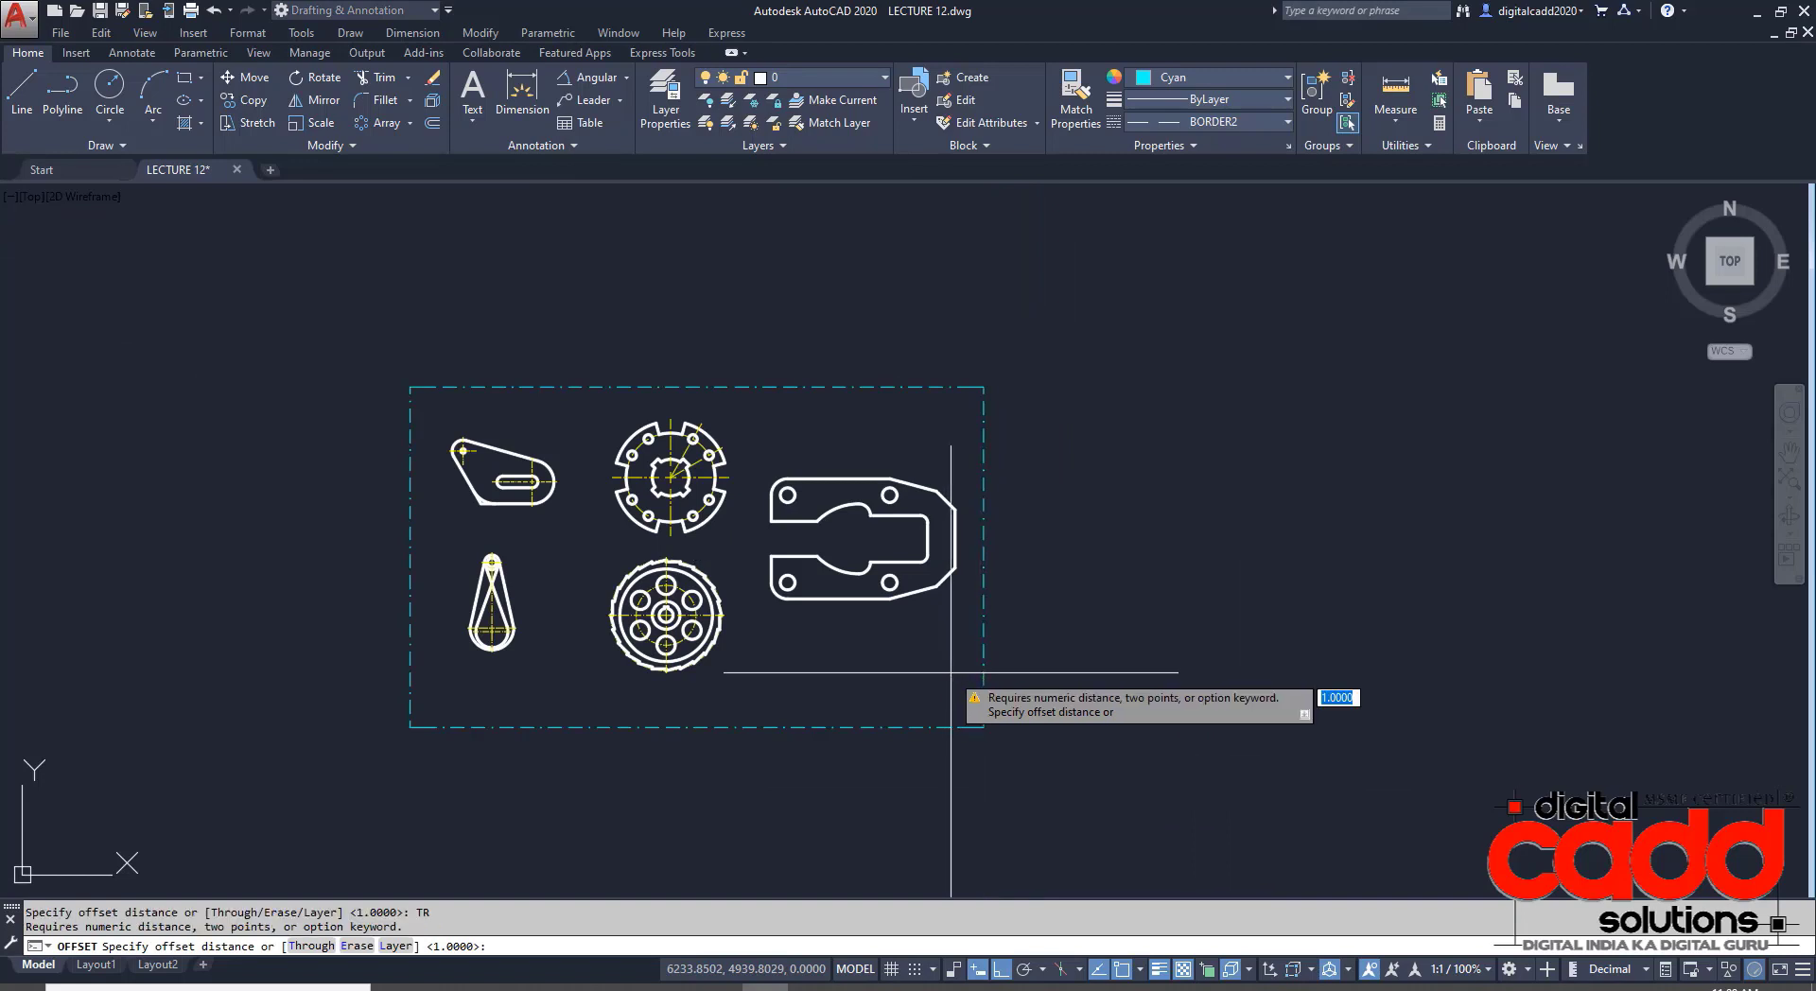
pyautogui.press('Escape')
# - Offset the border rectangle inward by 10 using the Through option to form a double border
pyautogui.press('Return')
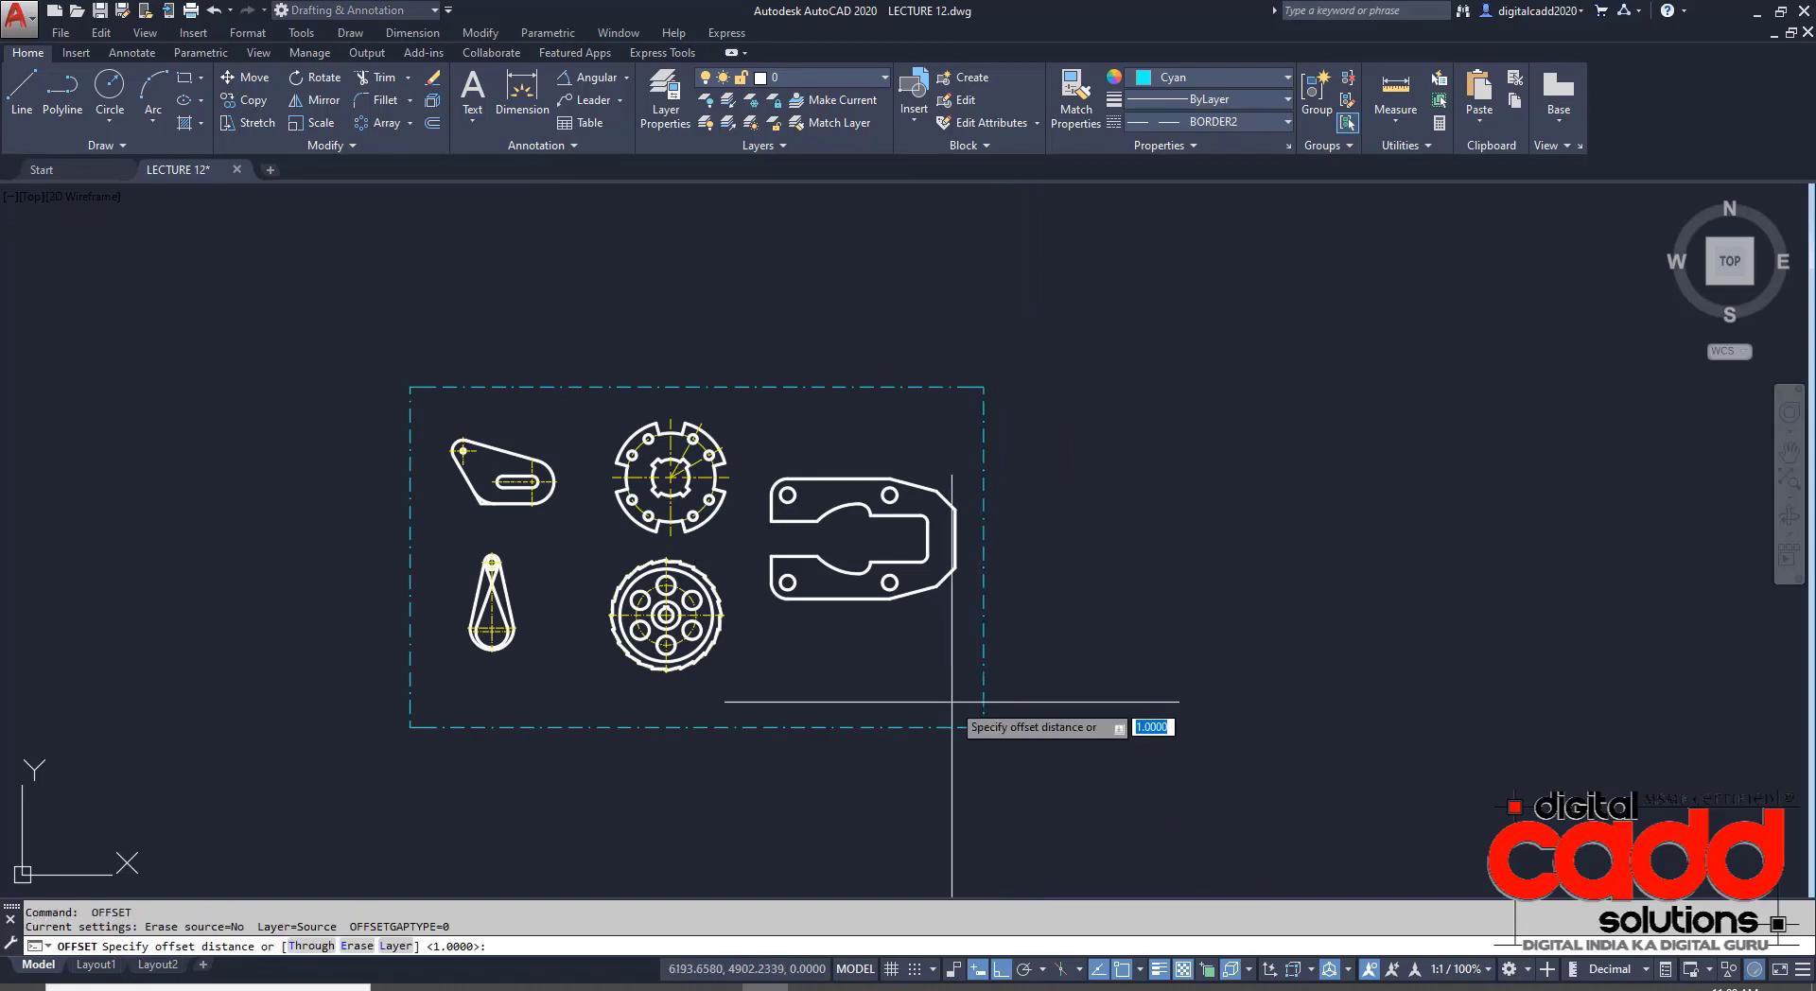
pyautogui.write('T')
pyautogui.press('Return')
pyautogui.click(982, 695)
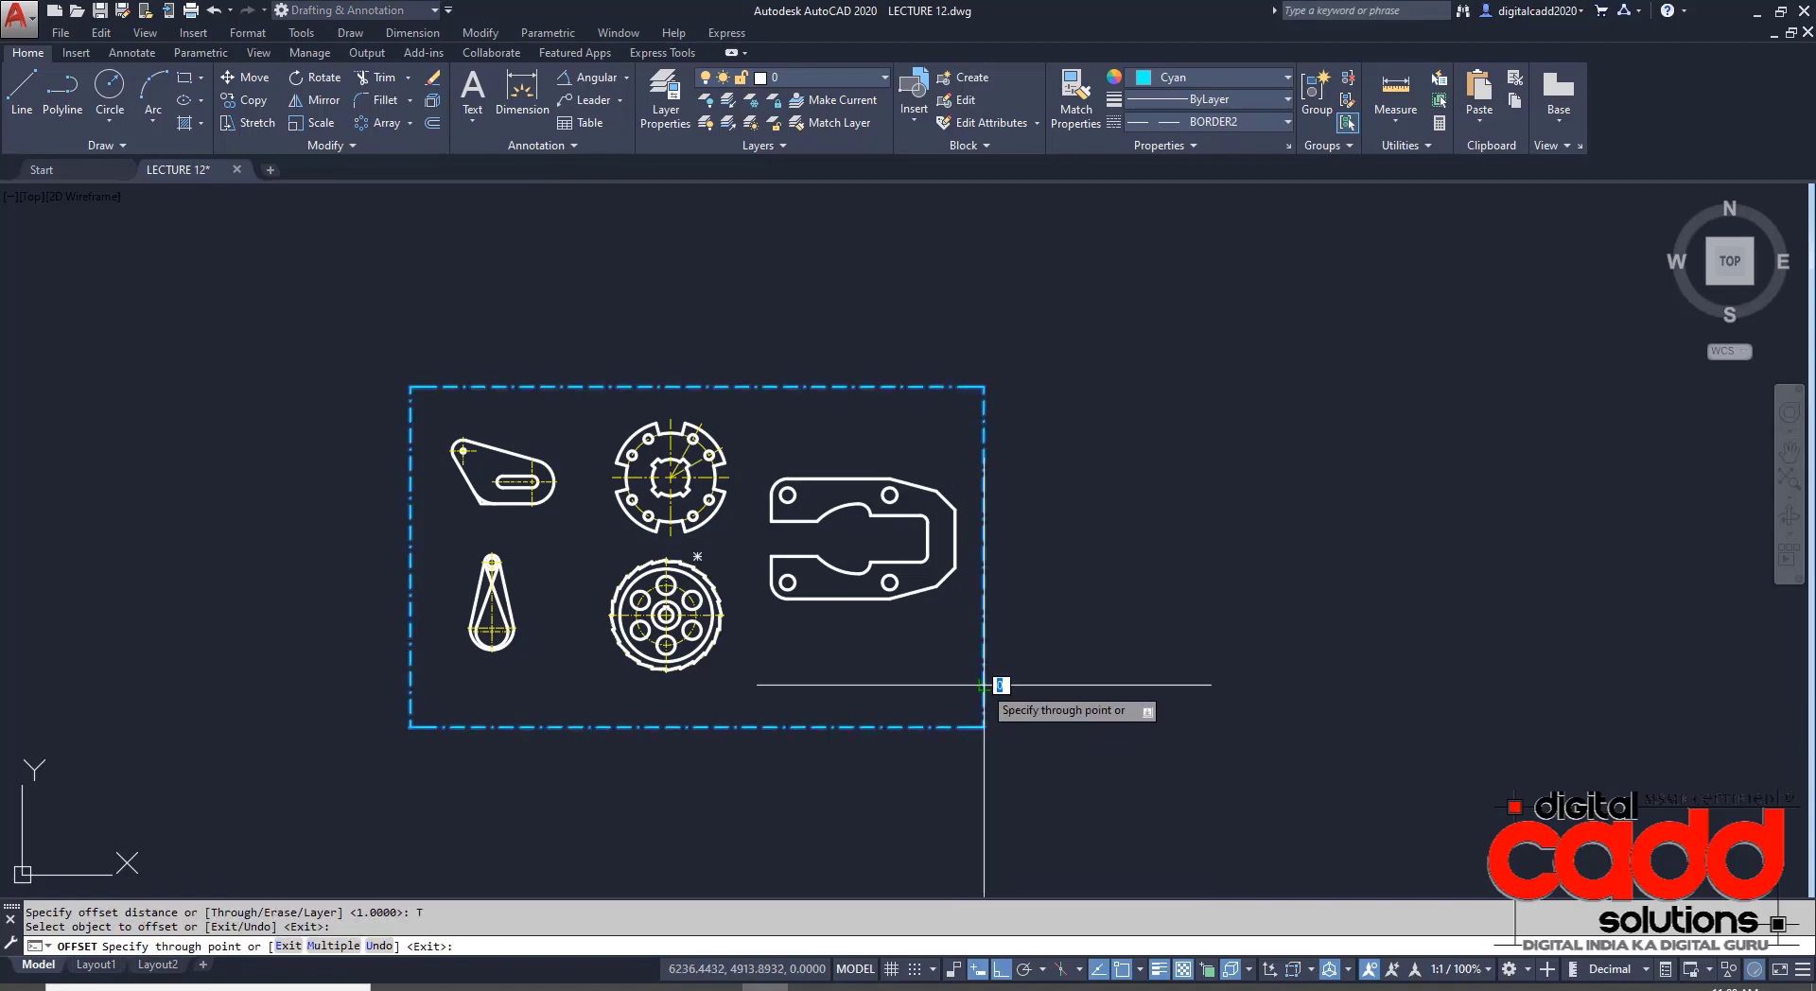
pyautogui.scroll(5, 972, 683)
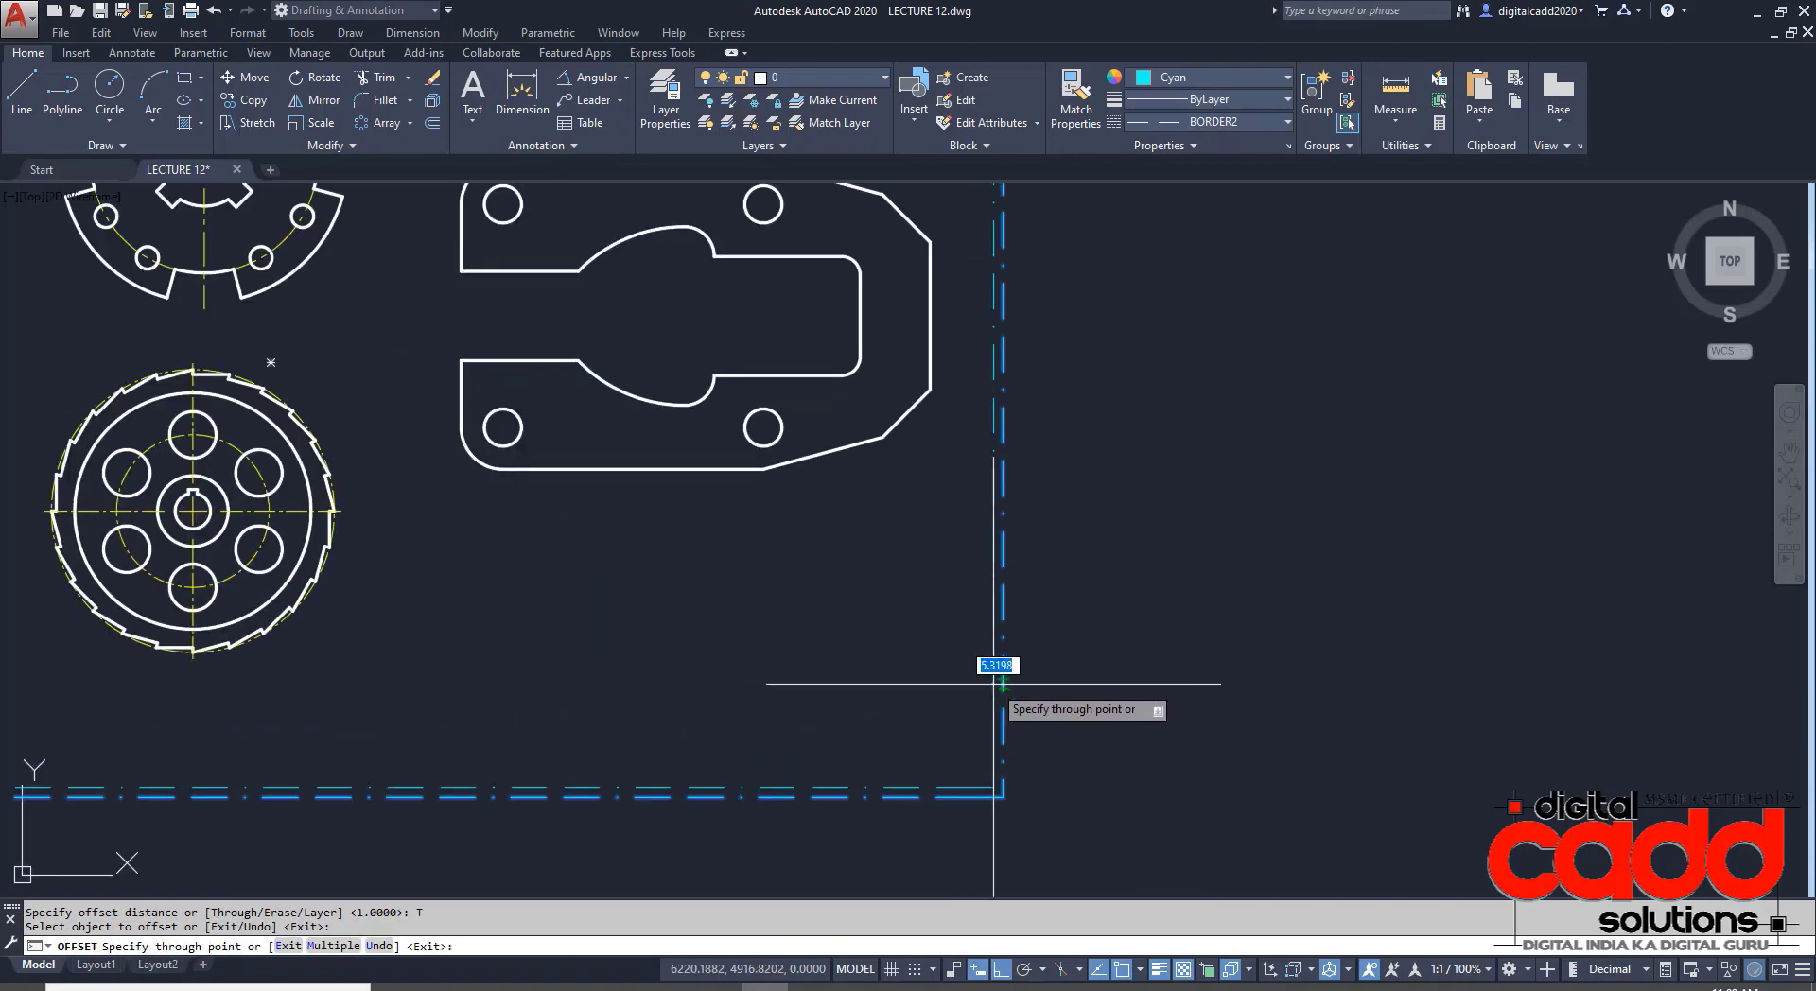
pyautogui.write('10')
pyautogui.press('Return')
pyautogui.scroll(-4, 1080, 551)
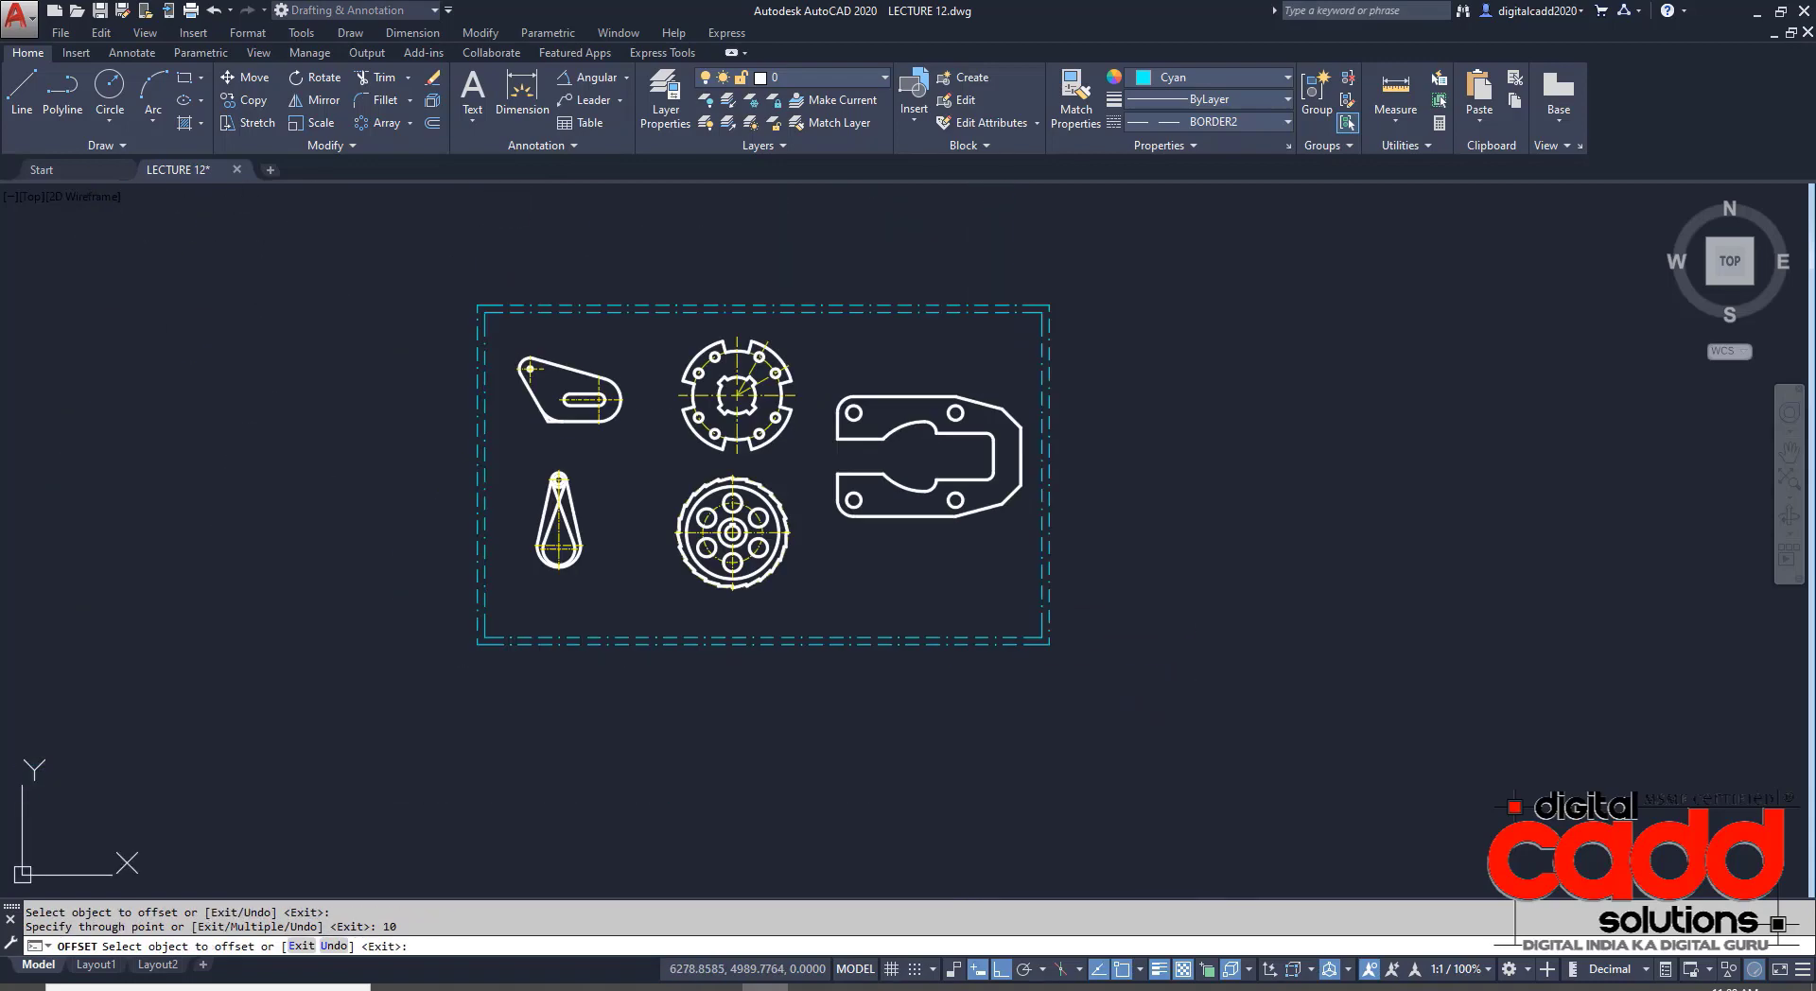
pyautogui.press('Return')
pyautogui.scroll(2, 741, 359)
pyautogui.moveTo(942, 611); pyautogui.dragTo(903, 634, button='middle')
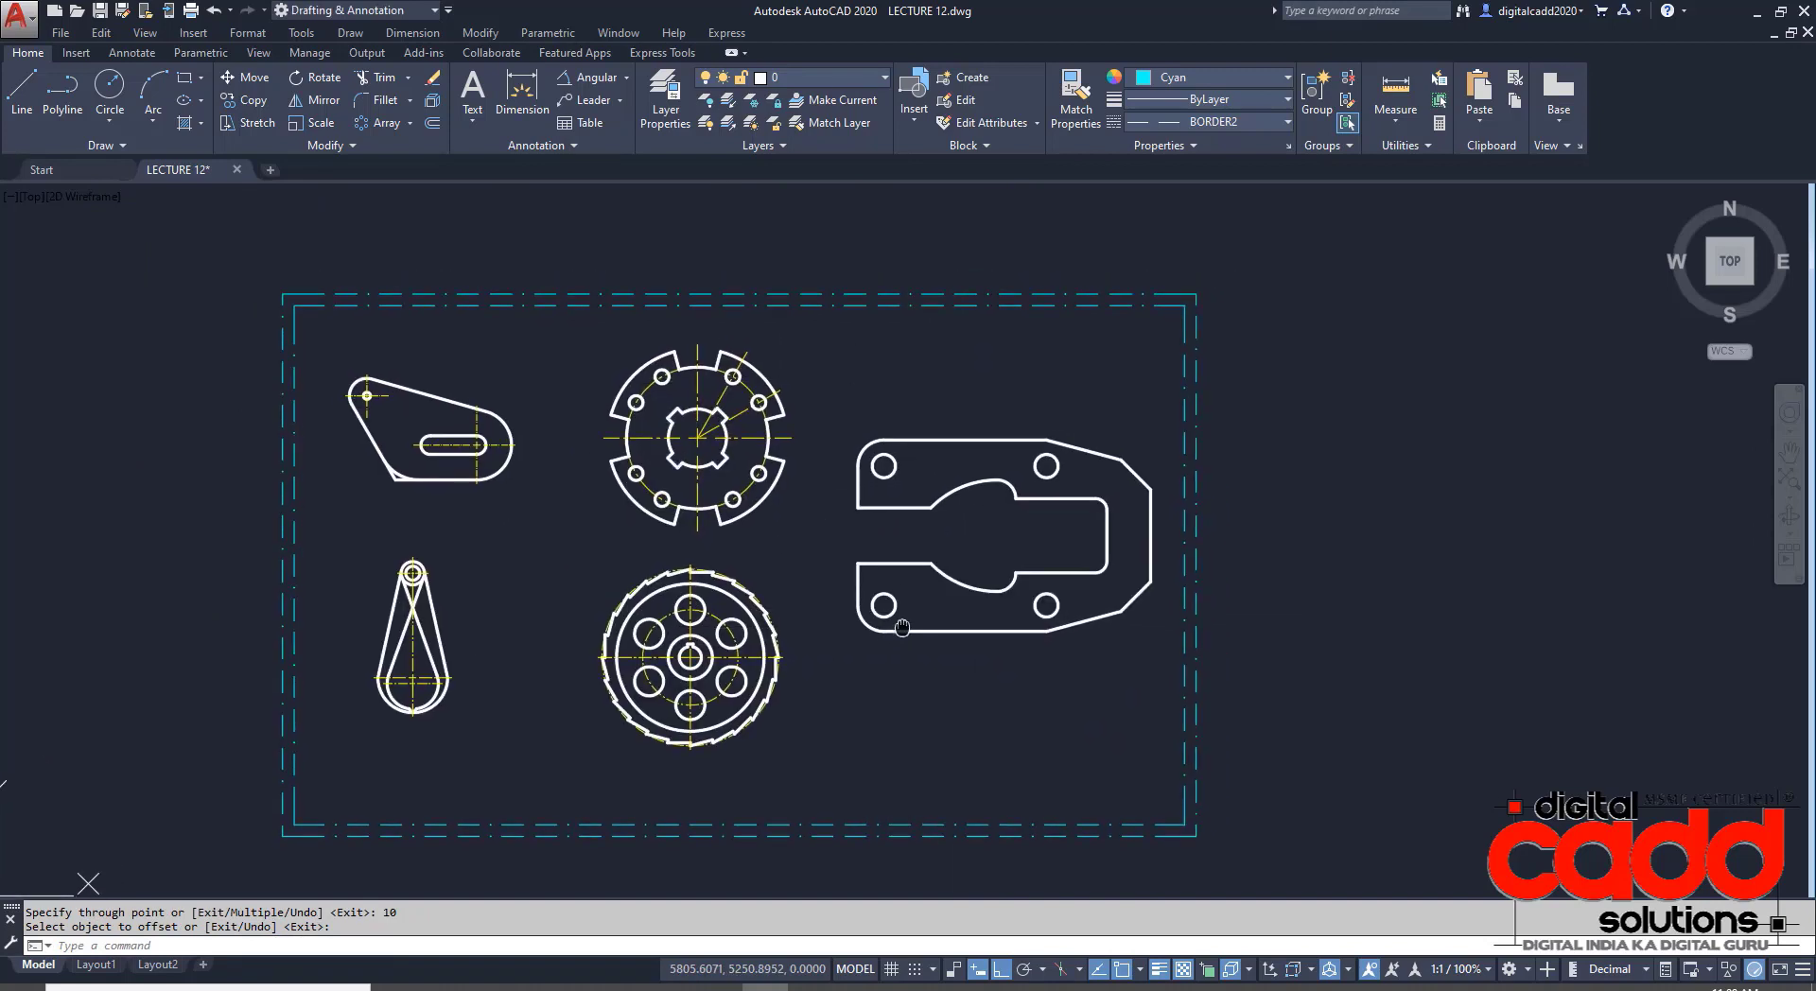
# - Switch to the assignments PDF in the browser and check the exercise numbers on pages 19 to 22
pyautogui.click(533, 987)
pyautogui.scroll(15, 879, 480)
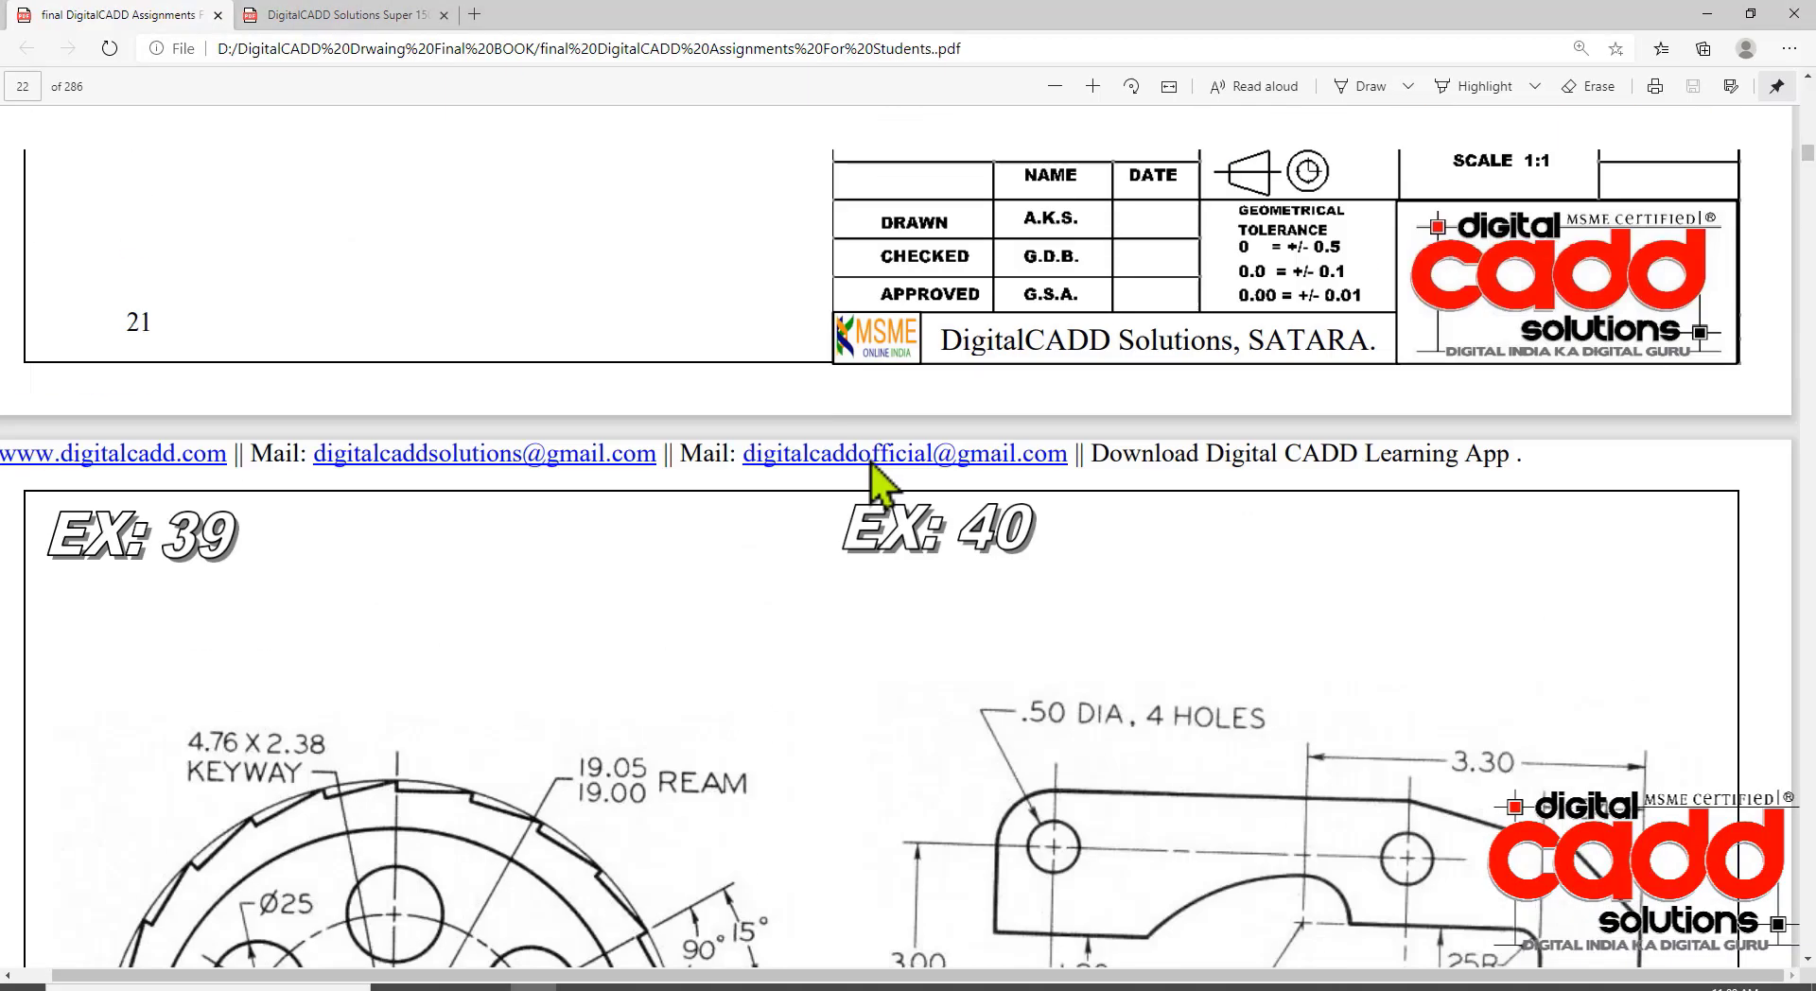
pyautogui.scroll(-4, 798, 530)
pyautogui.scroll(20, 802, 515)
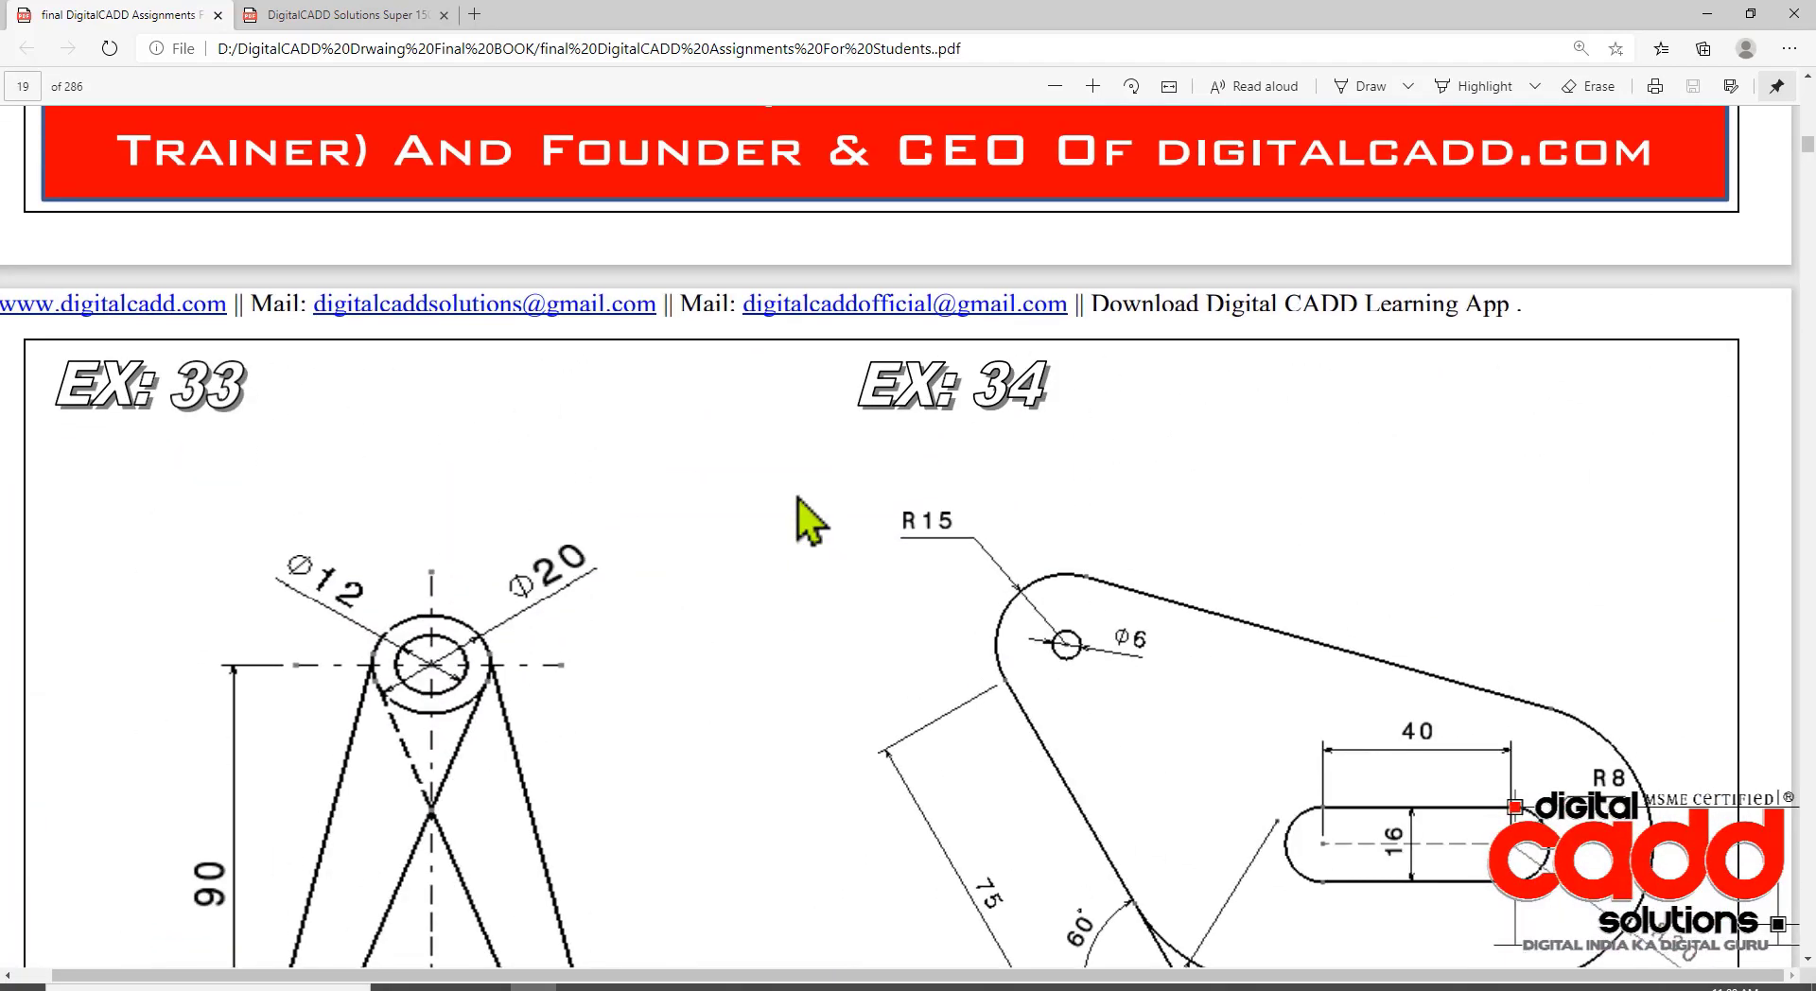
pyautogui.scroll(-20, 798, 499)
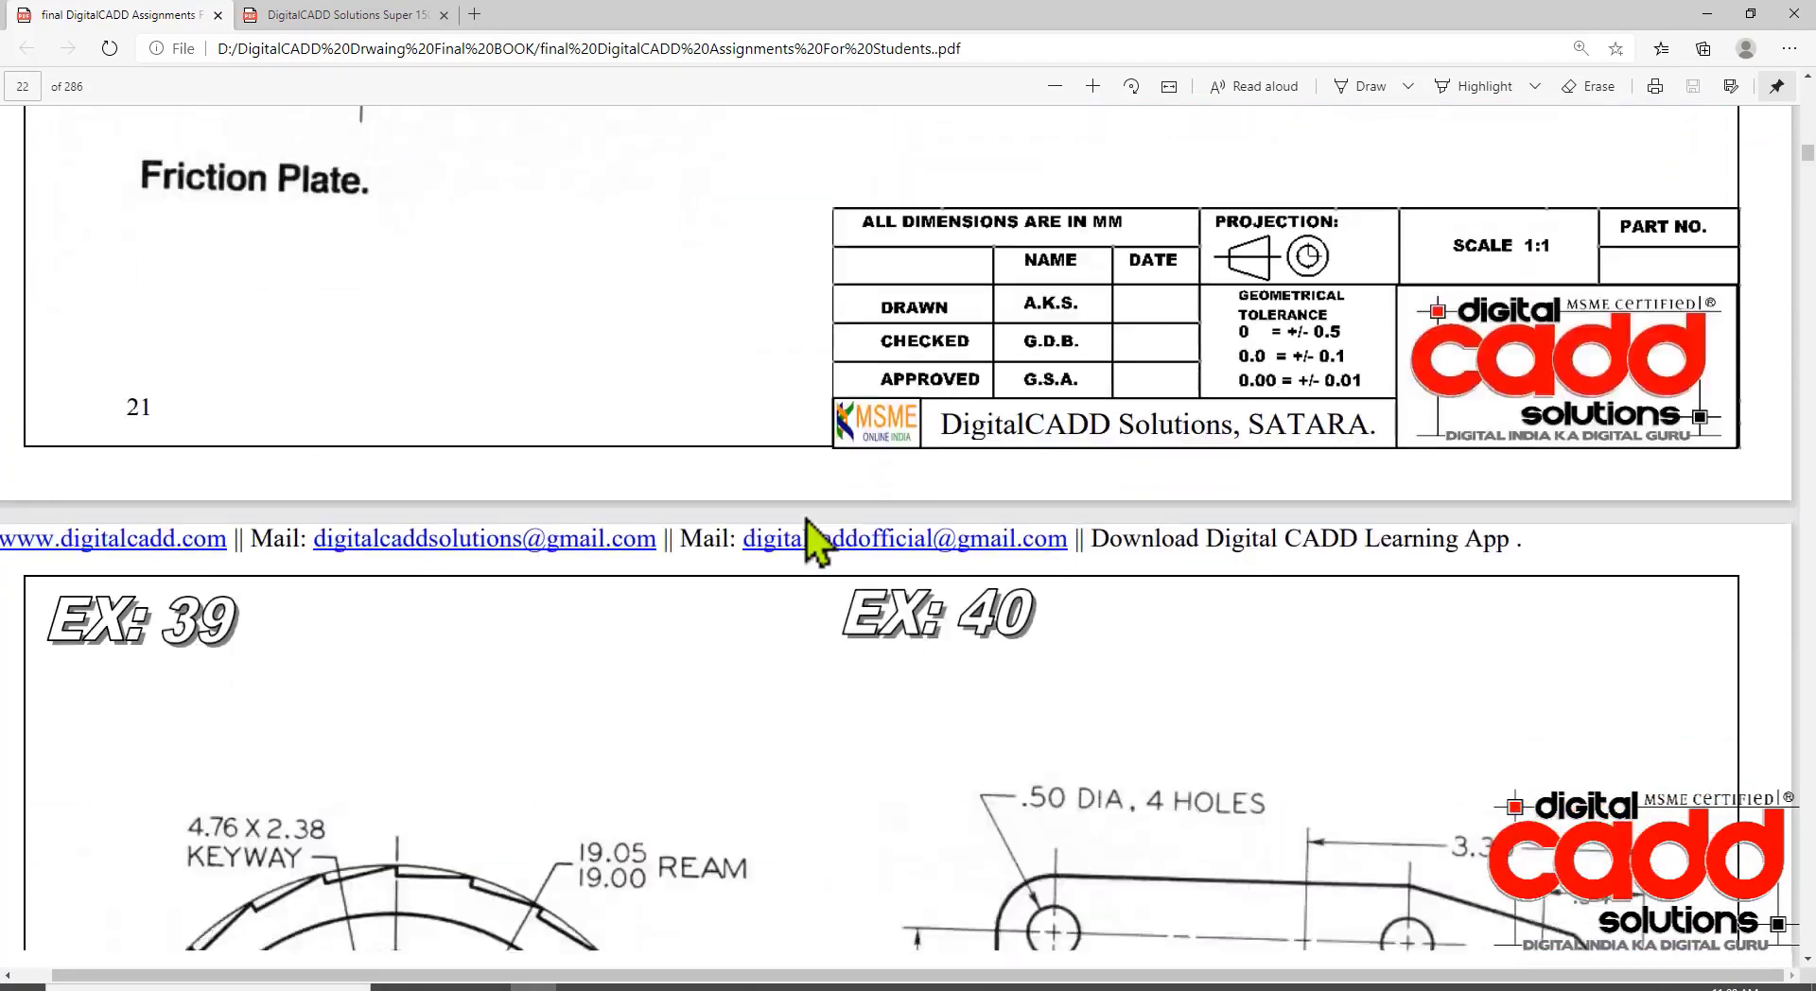
pyautogui.scroll(-8, 807, 520)
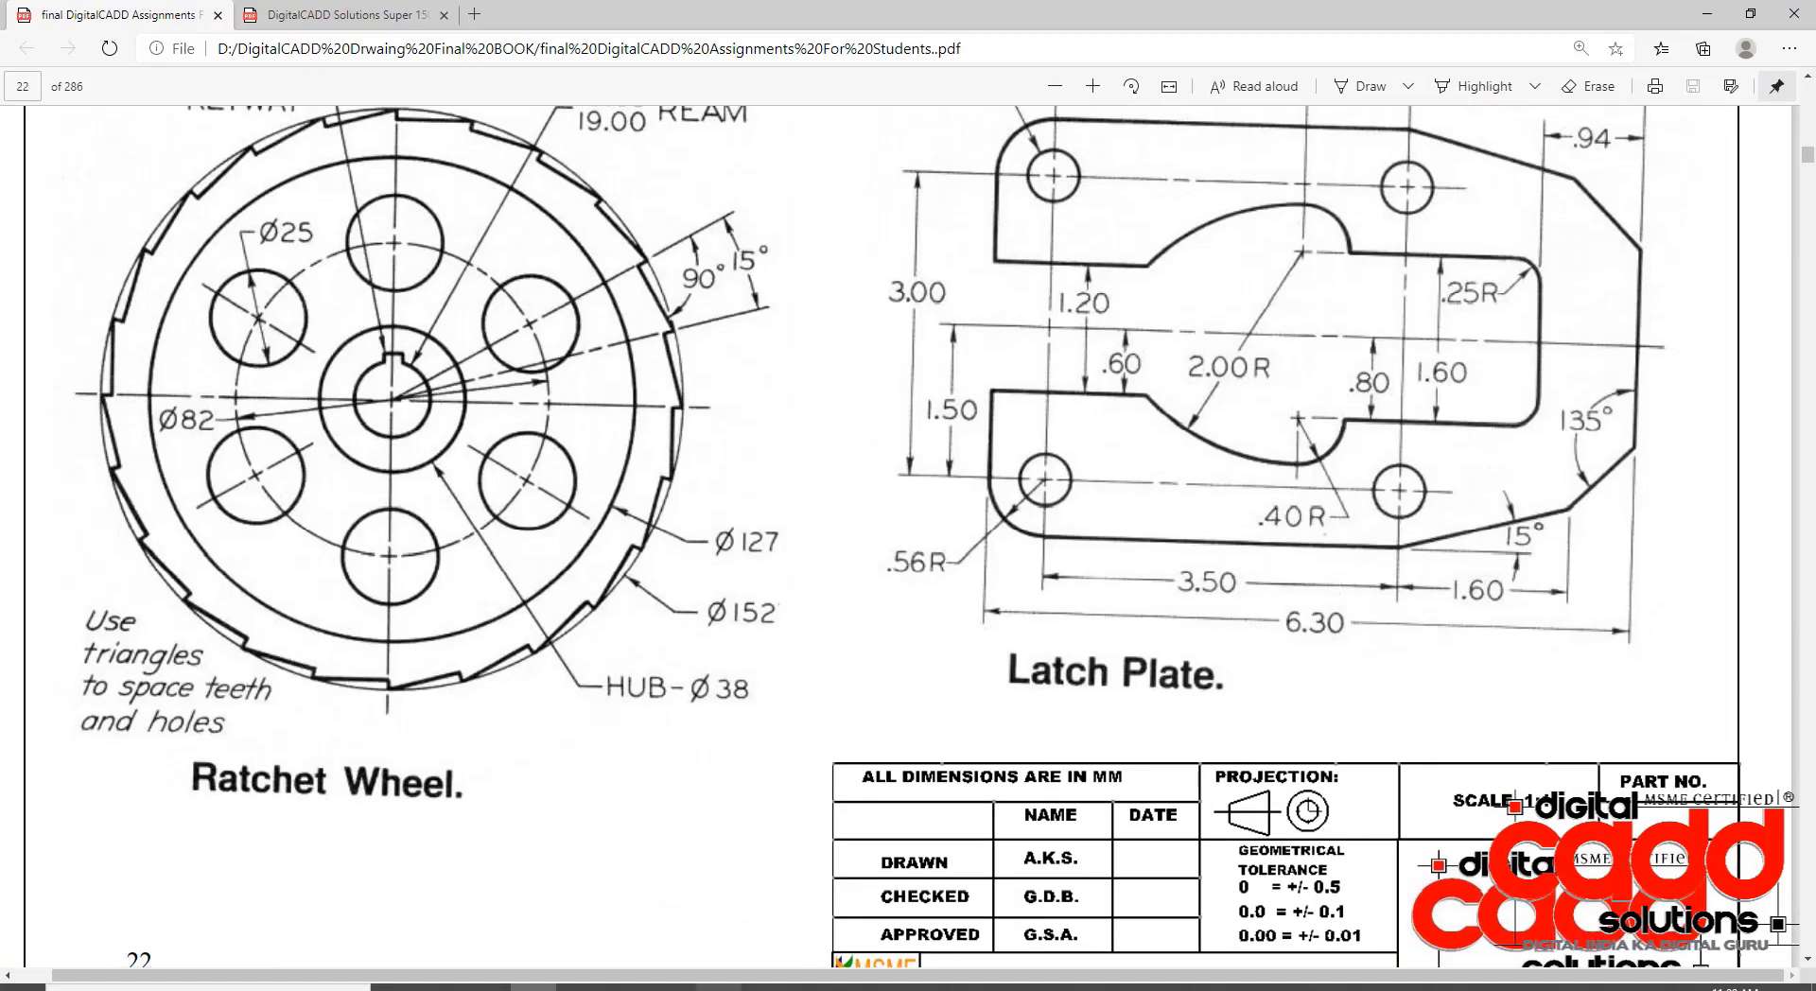
# - Switch back to AutoCAD and add the multiline text "EX:33 -40" with height 20 below the latch plate, inside the border
pyautogui.click(765, 988)
pyautogui.moveTo(974, 707); pyautogui.dragTo(956, 627, button='middle')
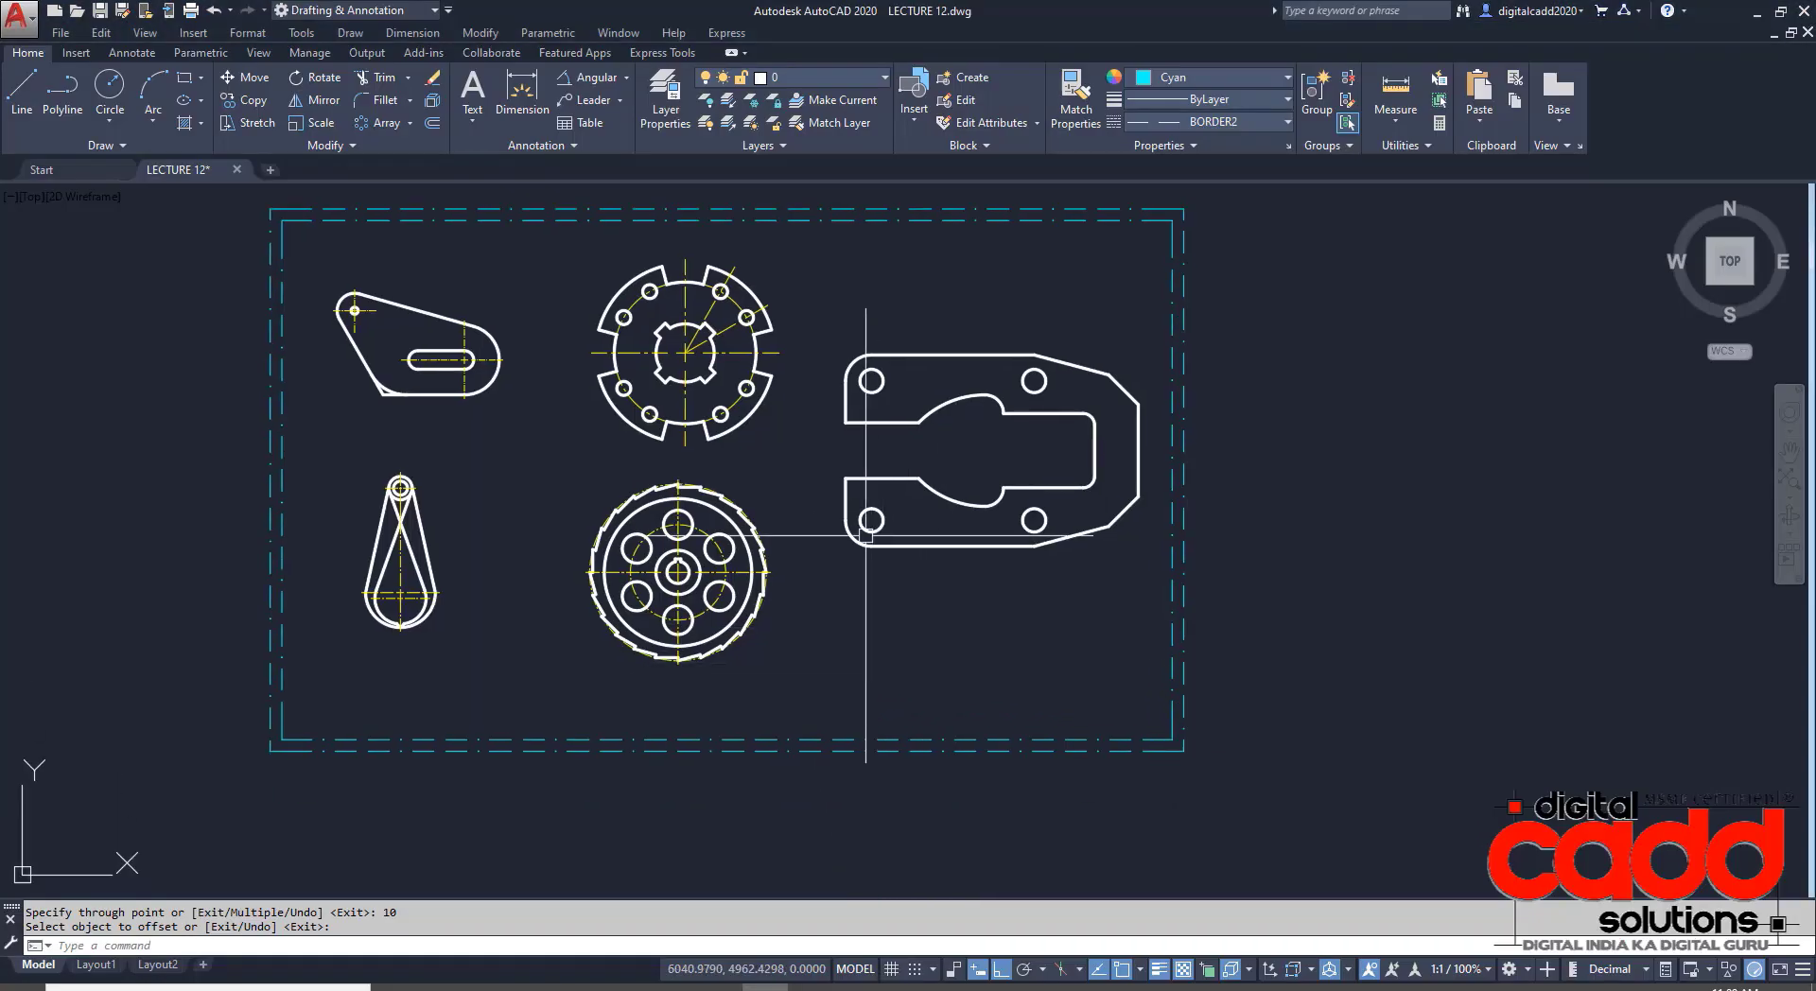
pyautogui.click(472, 87)
pyautogui.scroll(2, 771, 670)
pyautogui.click(785, 623)
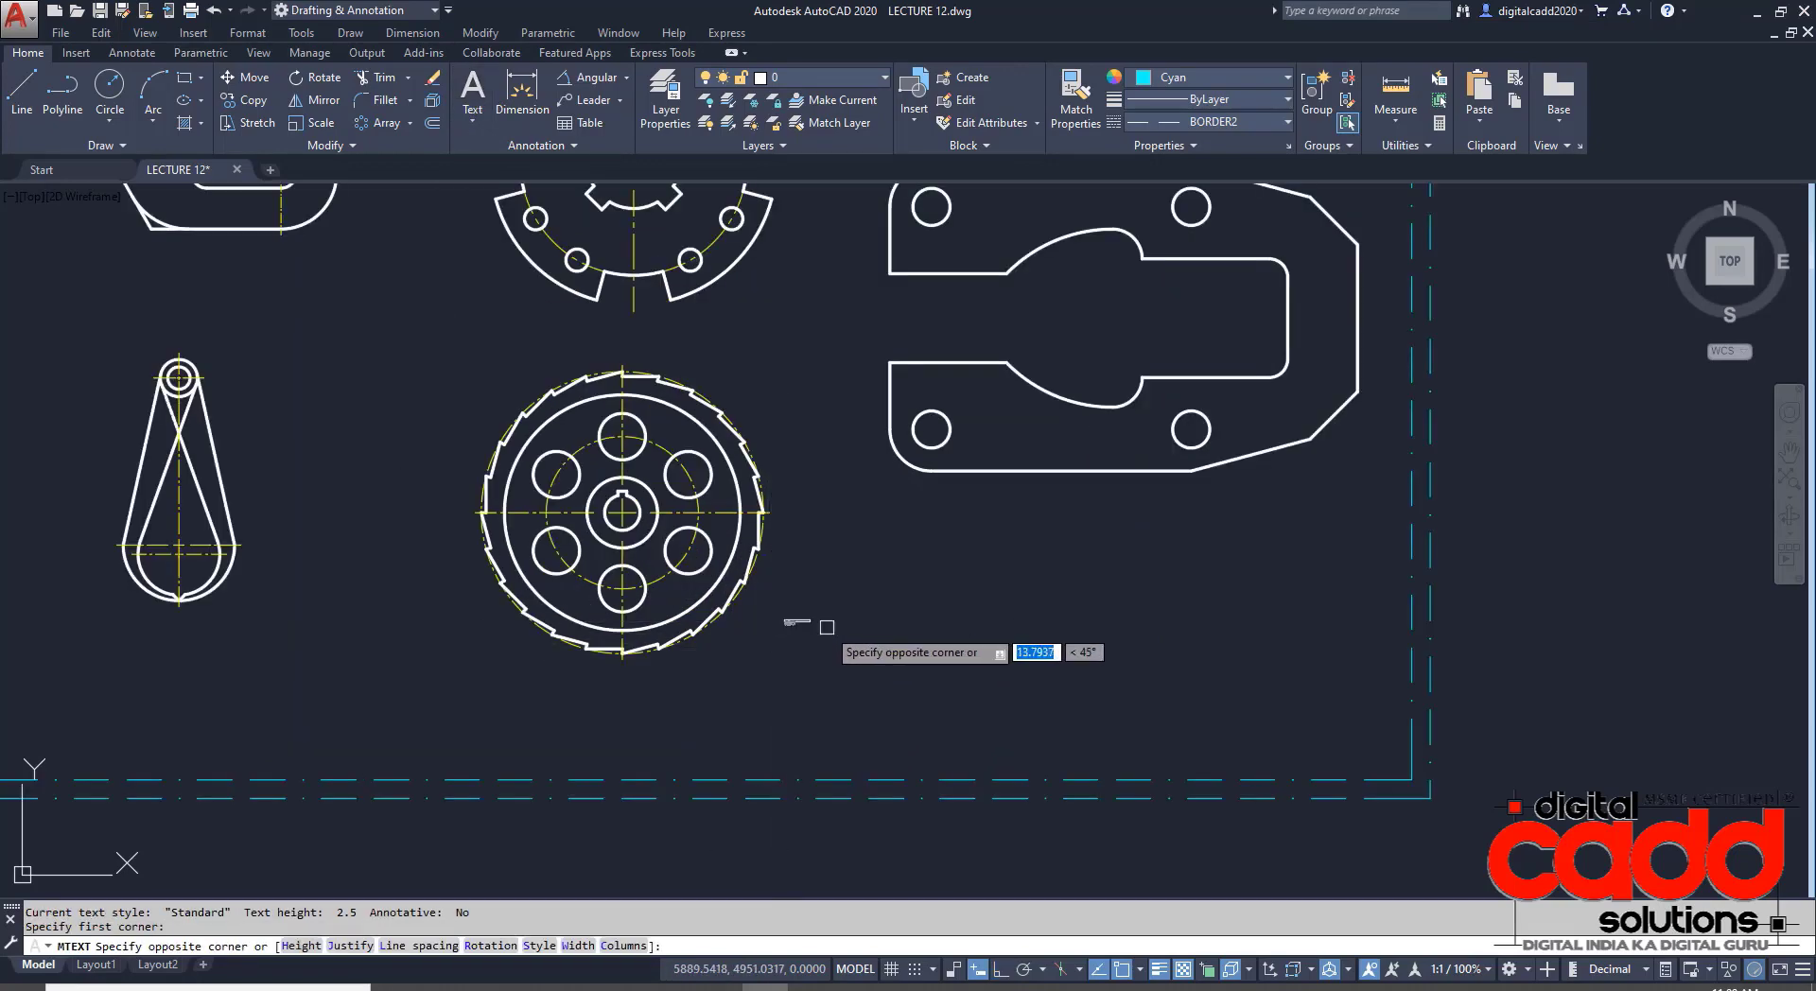
pyautogui.click(1331, 734)
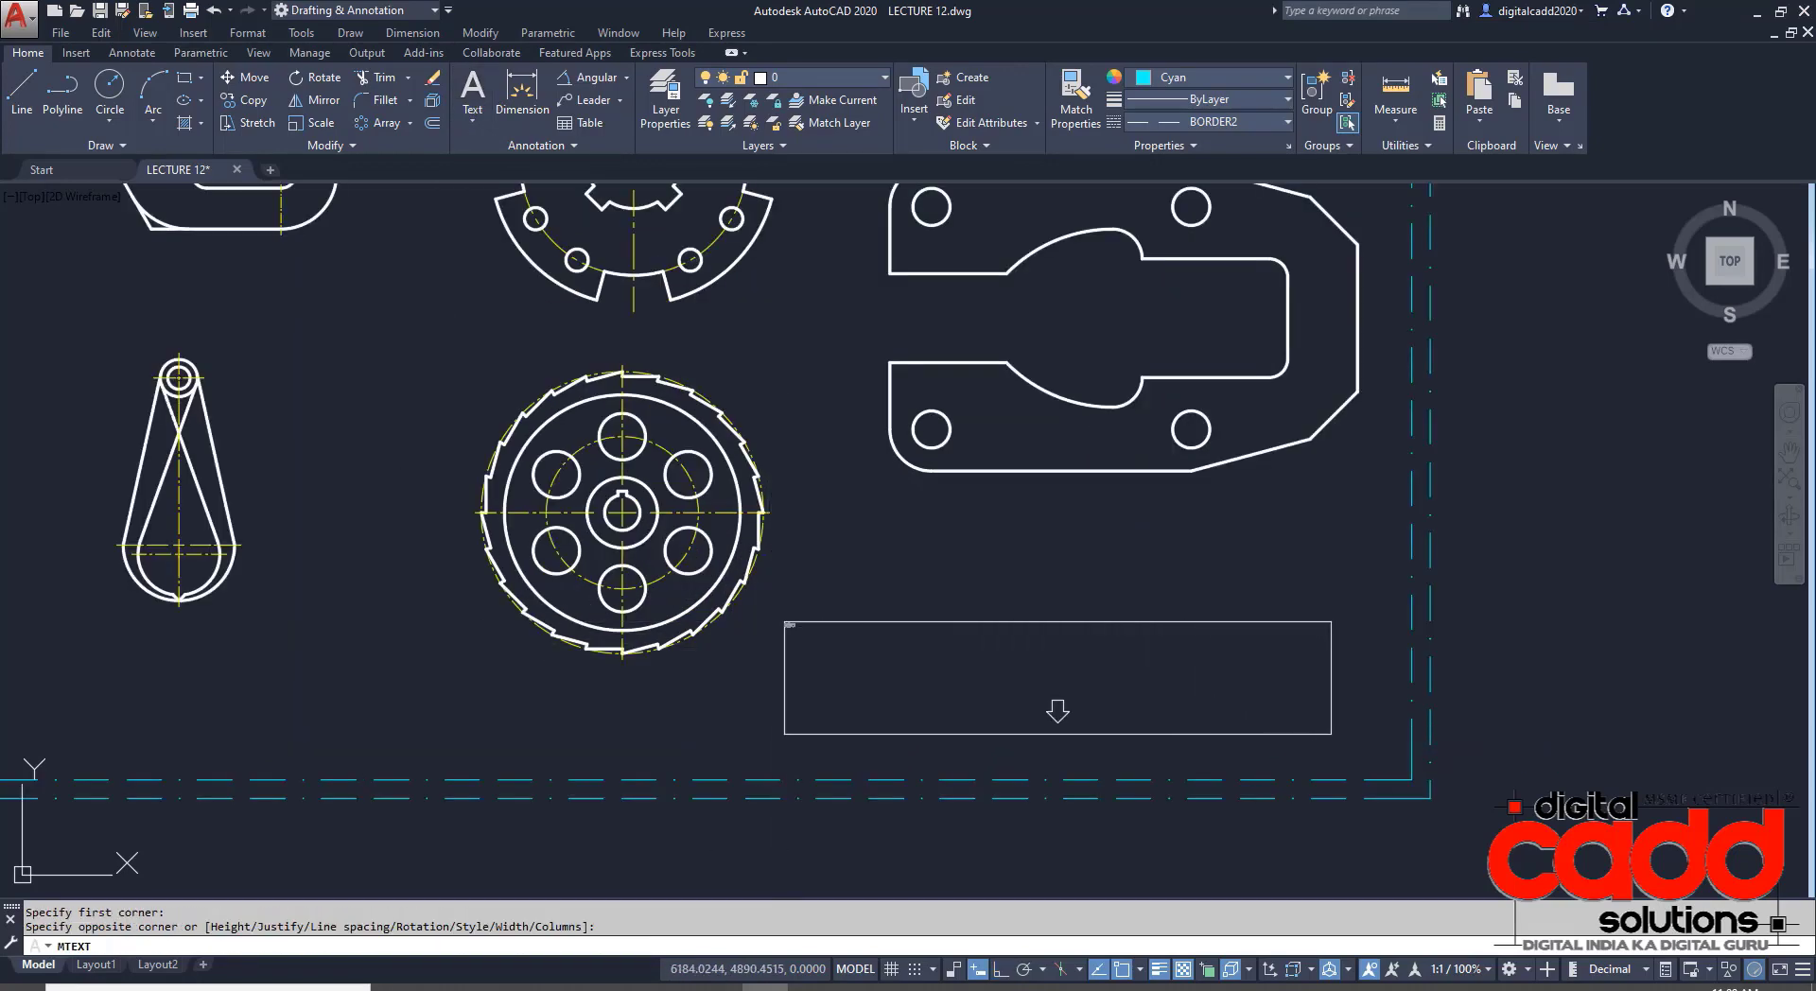
pyautogui.write('EX:33 -40')
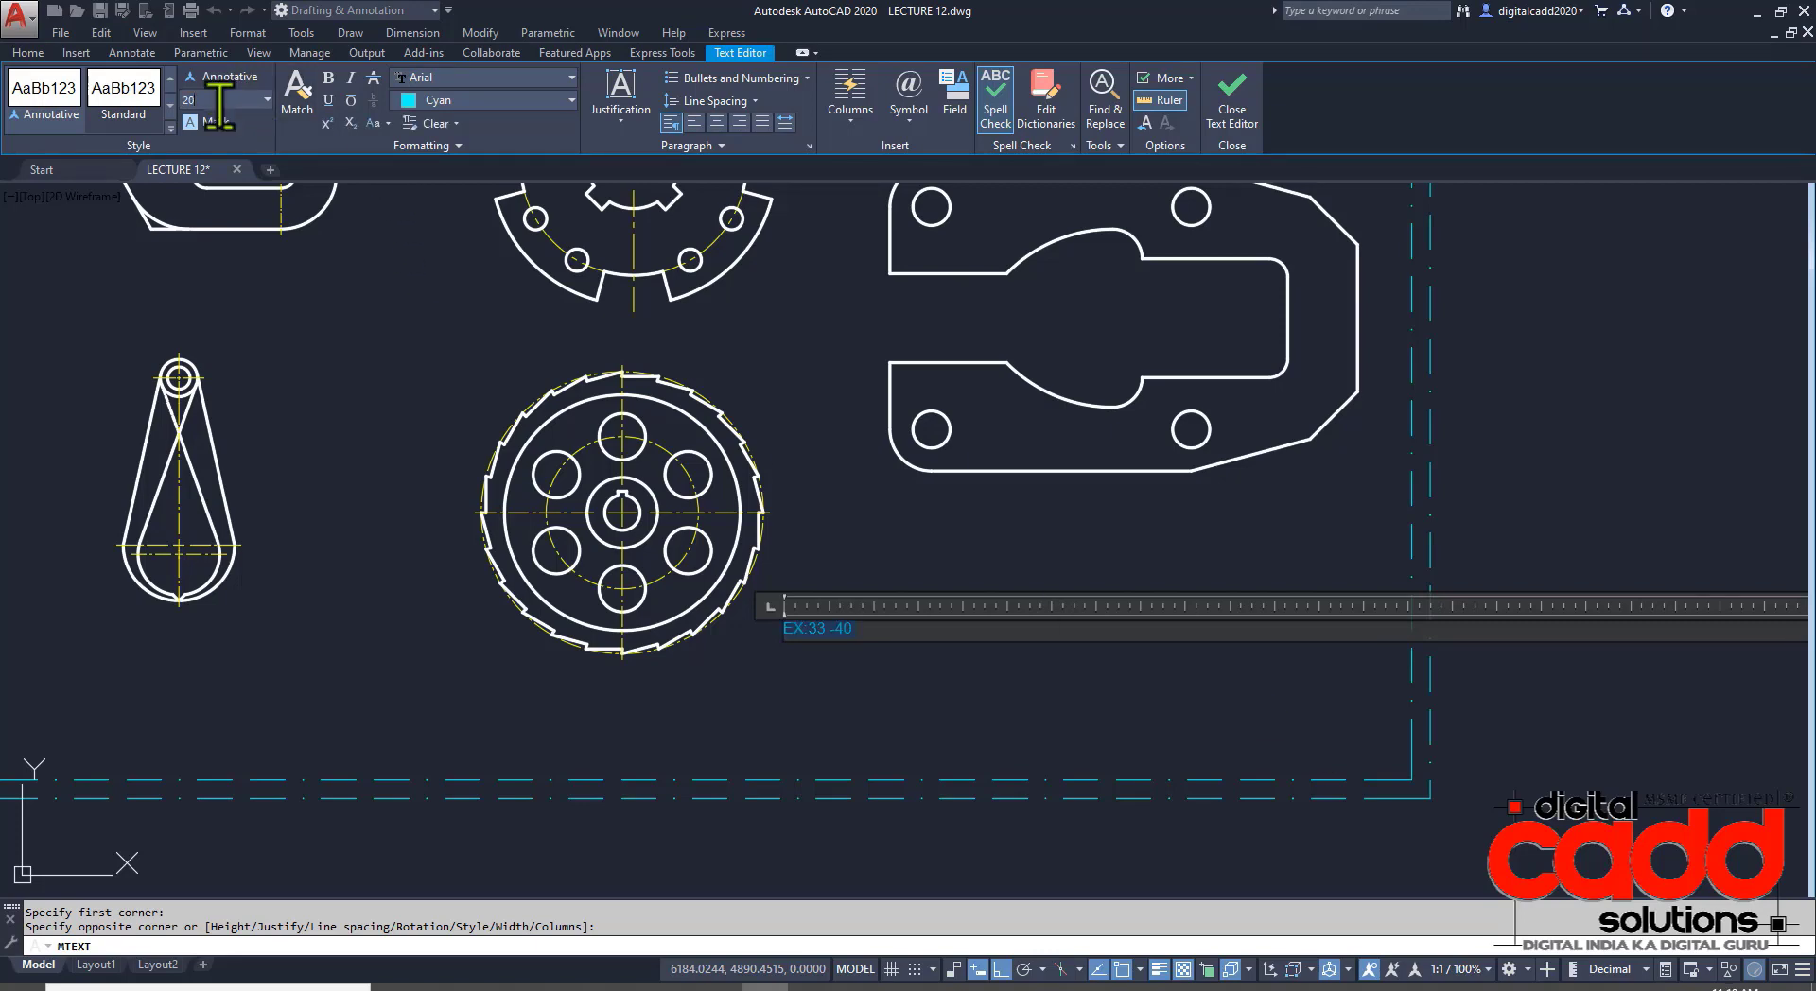
pyautogui.press('Return')
pyautogui.click(357, 628)
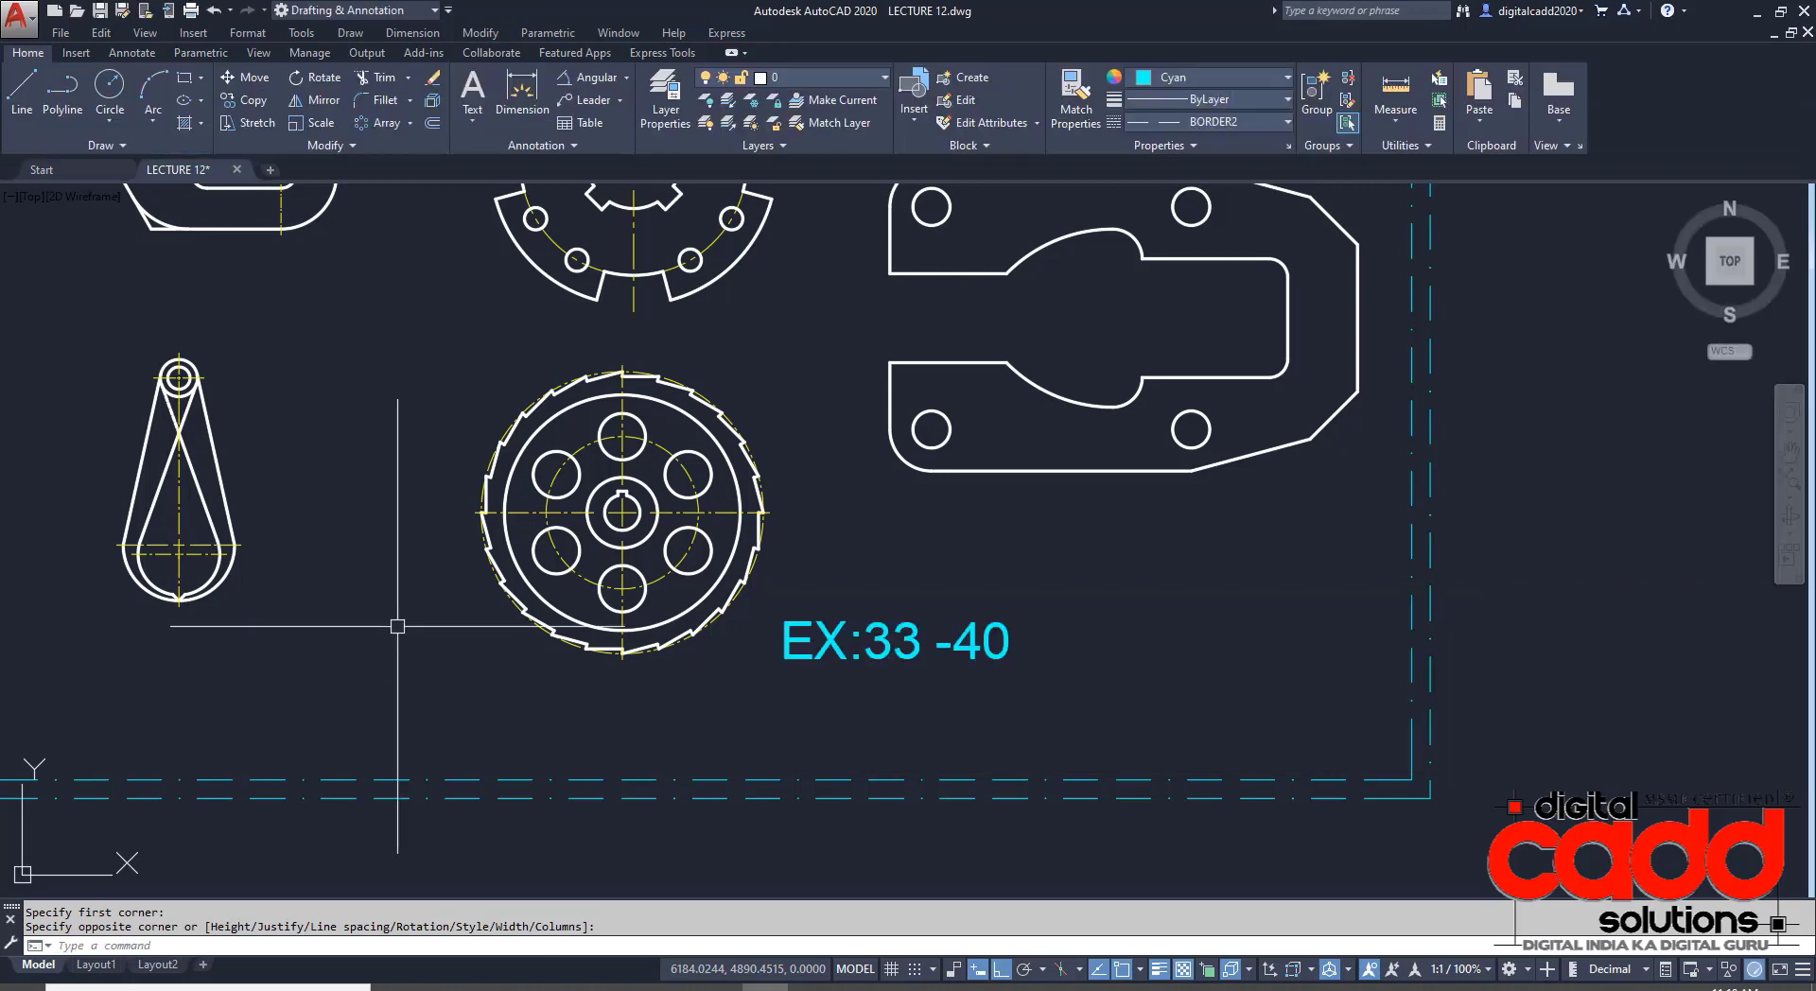
# - Change the text height of the "EX:33 -40" label to 40
pyautogui.click(907, 643)
pyautogui.doubleClick(906, 643)
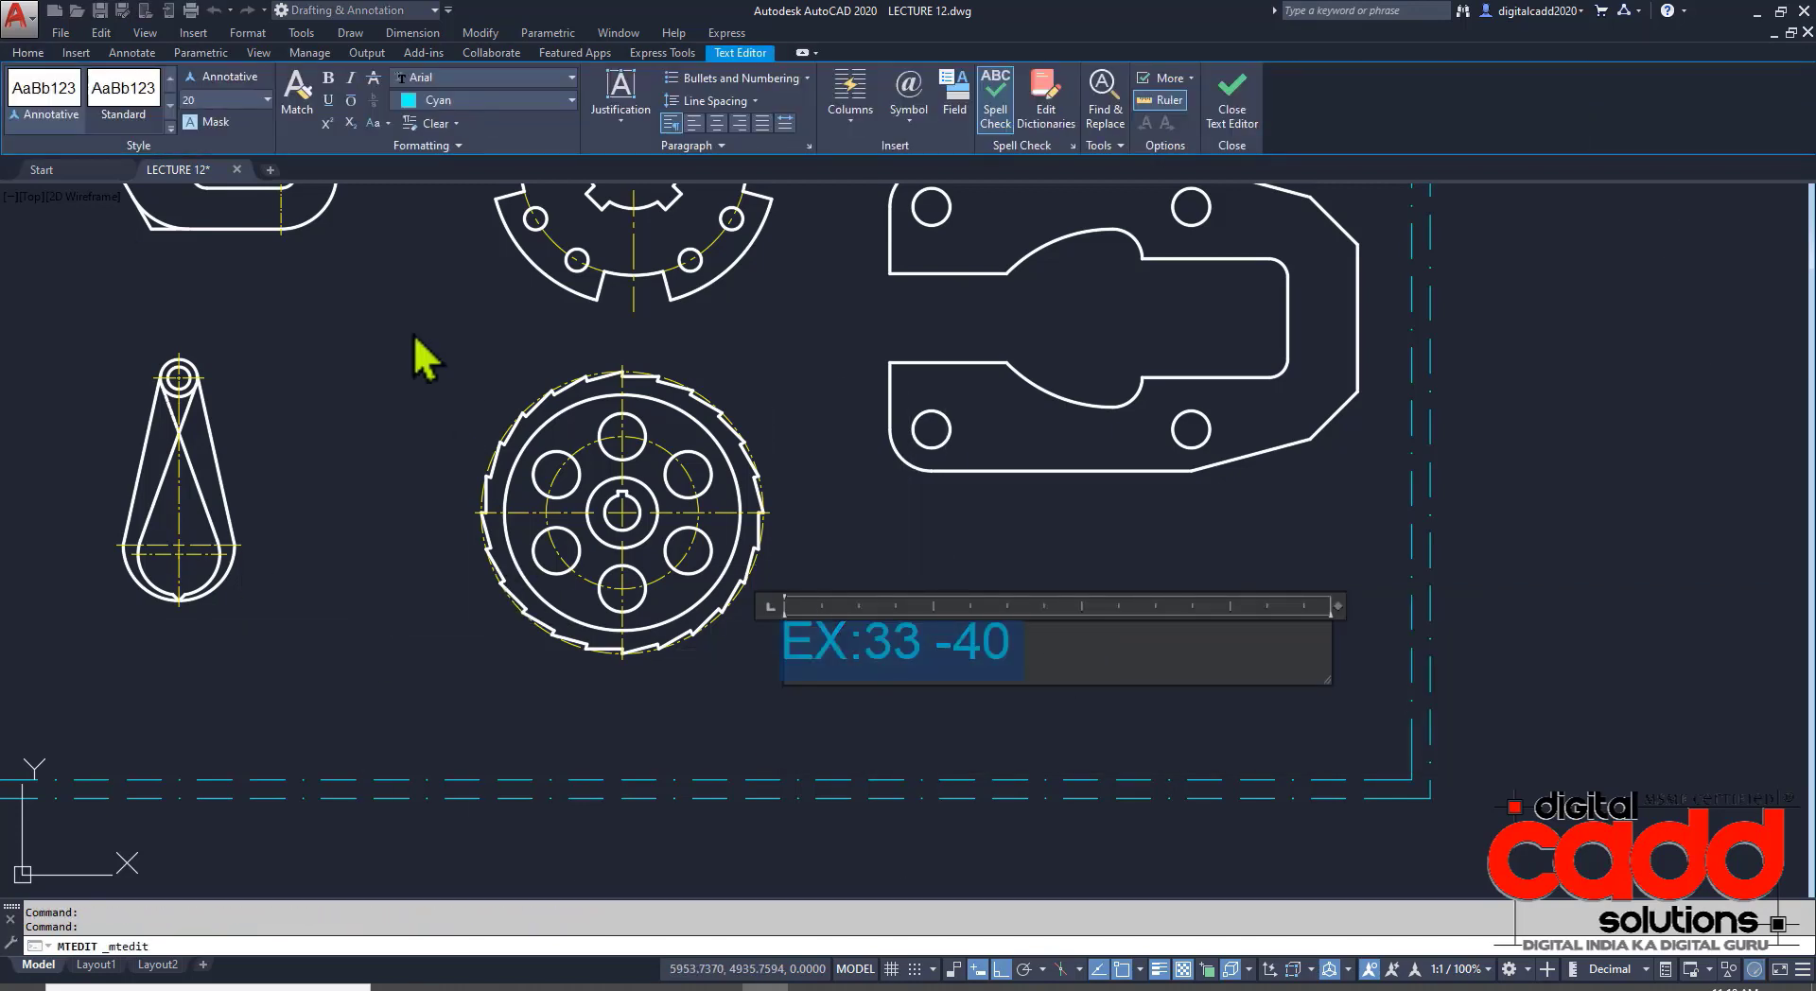
pyautogui.click(223, 94)
pyautogui.write('40')
pyautogui.press('Return')
pyautogui.click(1395, 579)
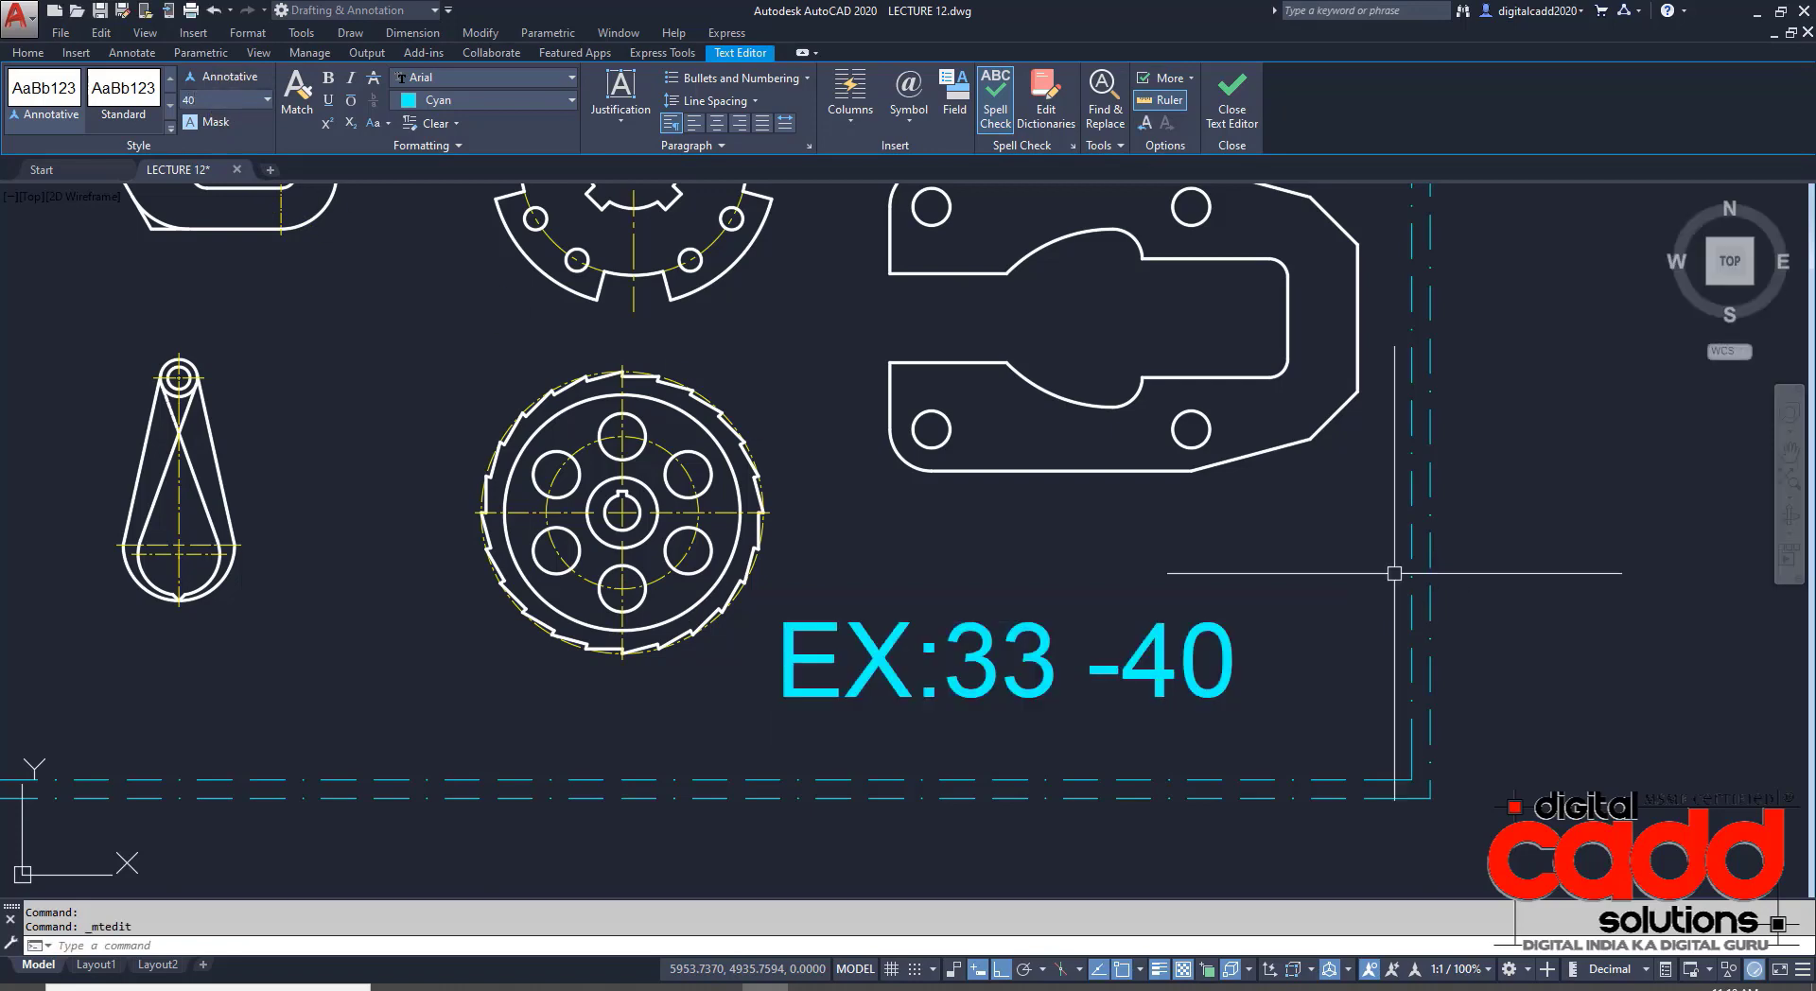
# - Move the "EX:33 -40" label right toward the border's lower-right corner and save the drawing
pyautogui.scroll(-5, 1371, 628)
pyautogui.scroll(5, 1290, 662)
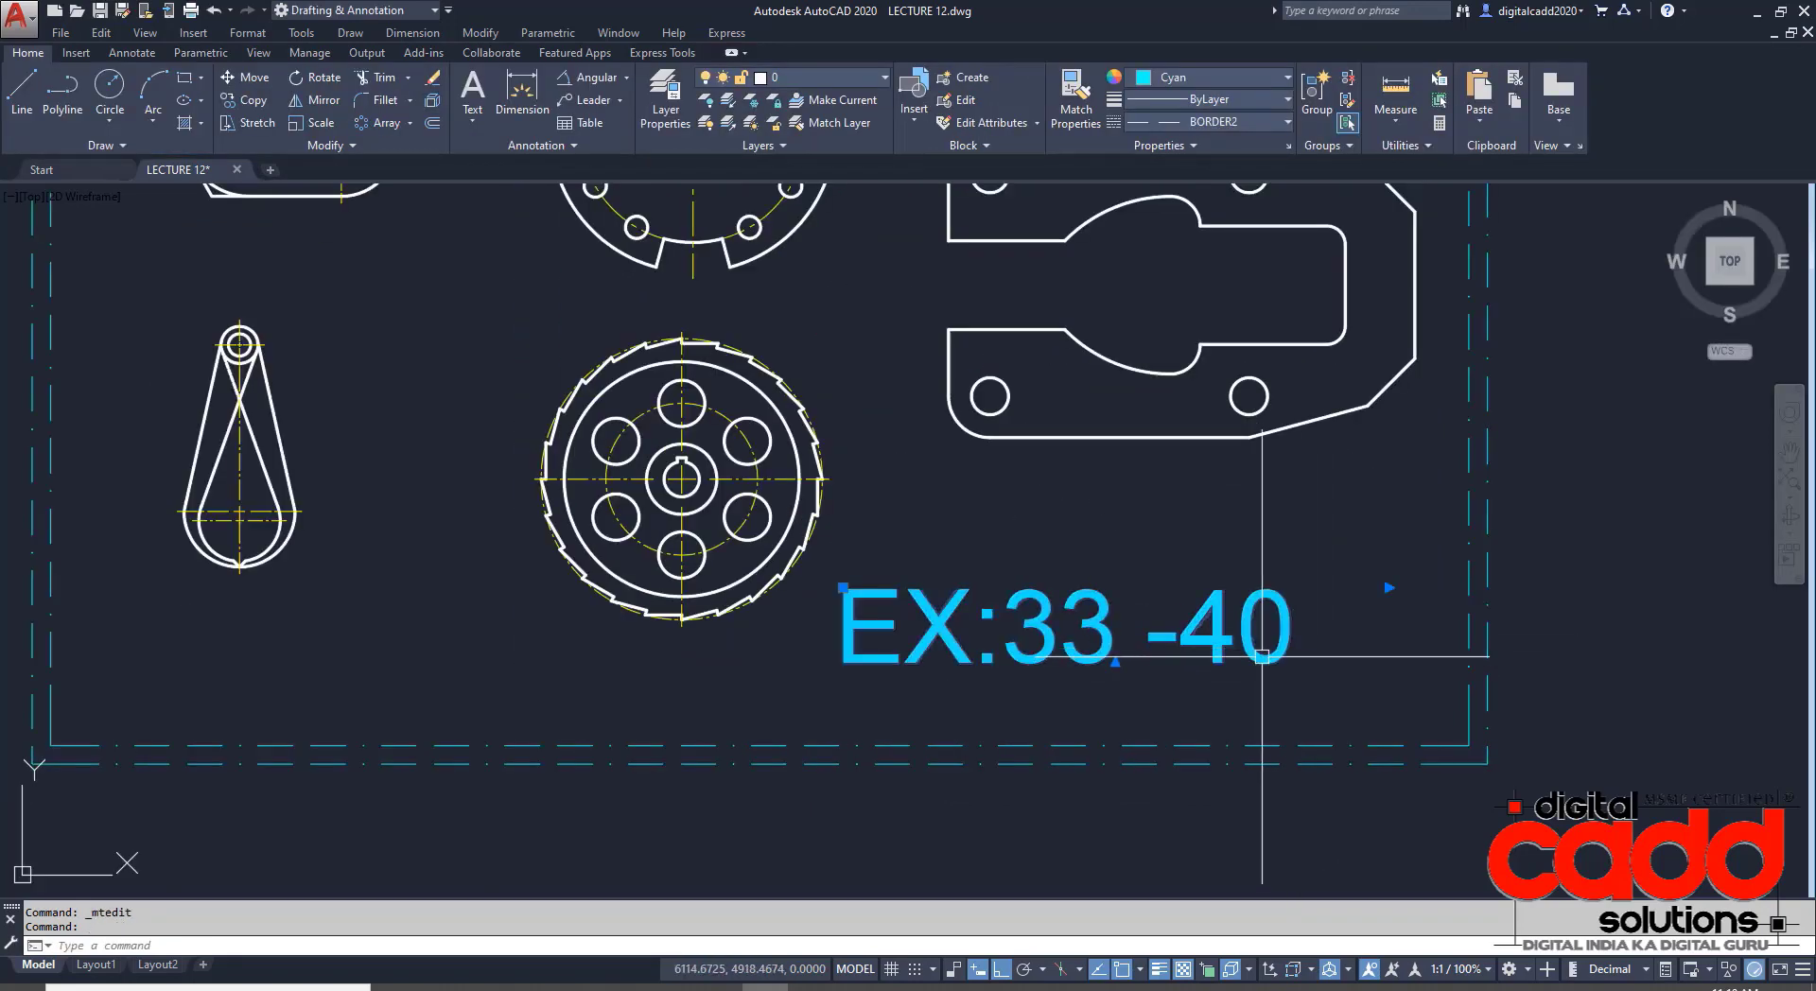
pyautogui.moveTo(1262, 654); pyautogui.dragTo(1379, 674)
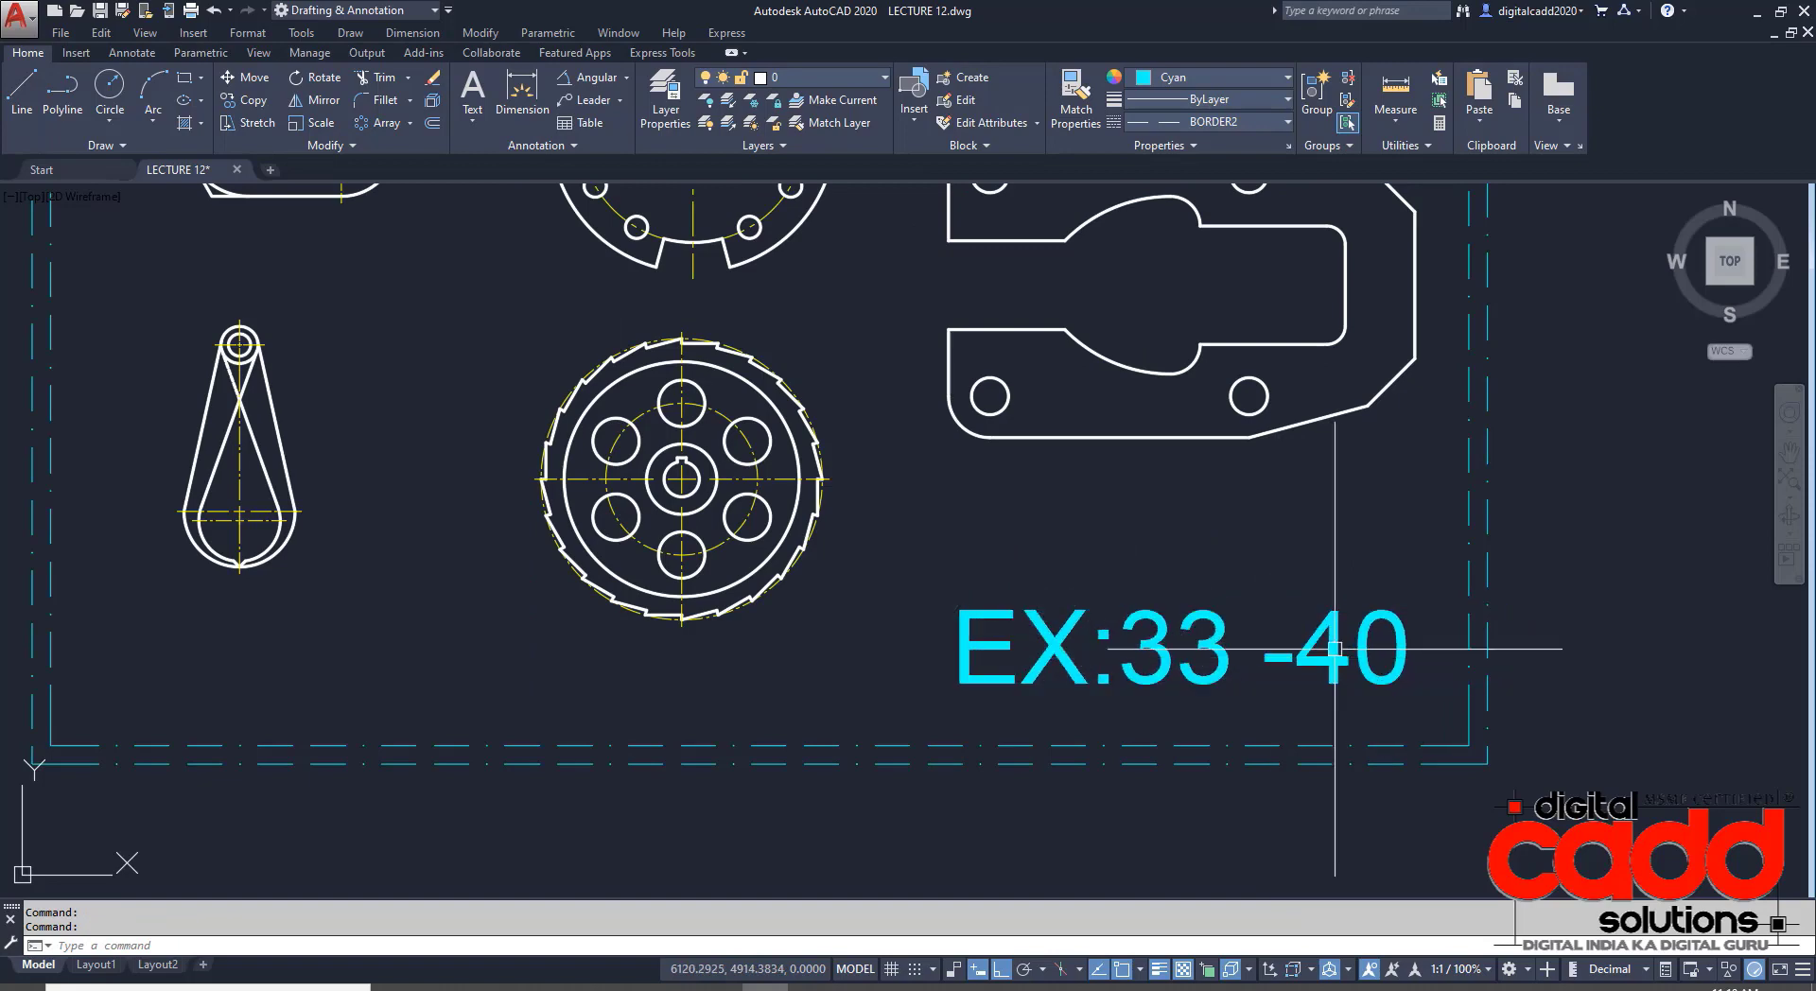
pyautogui.scroll(-4, 1335, 649)
pyautogui.scroll(2, 939, 530)
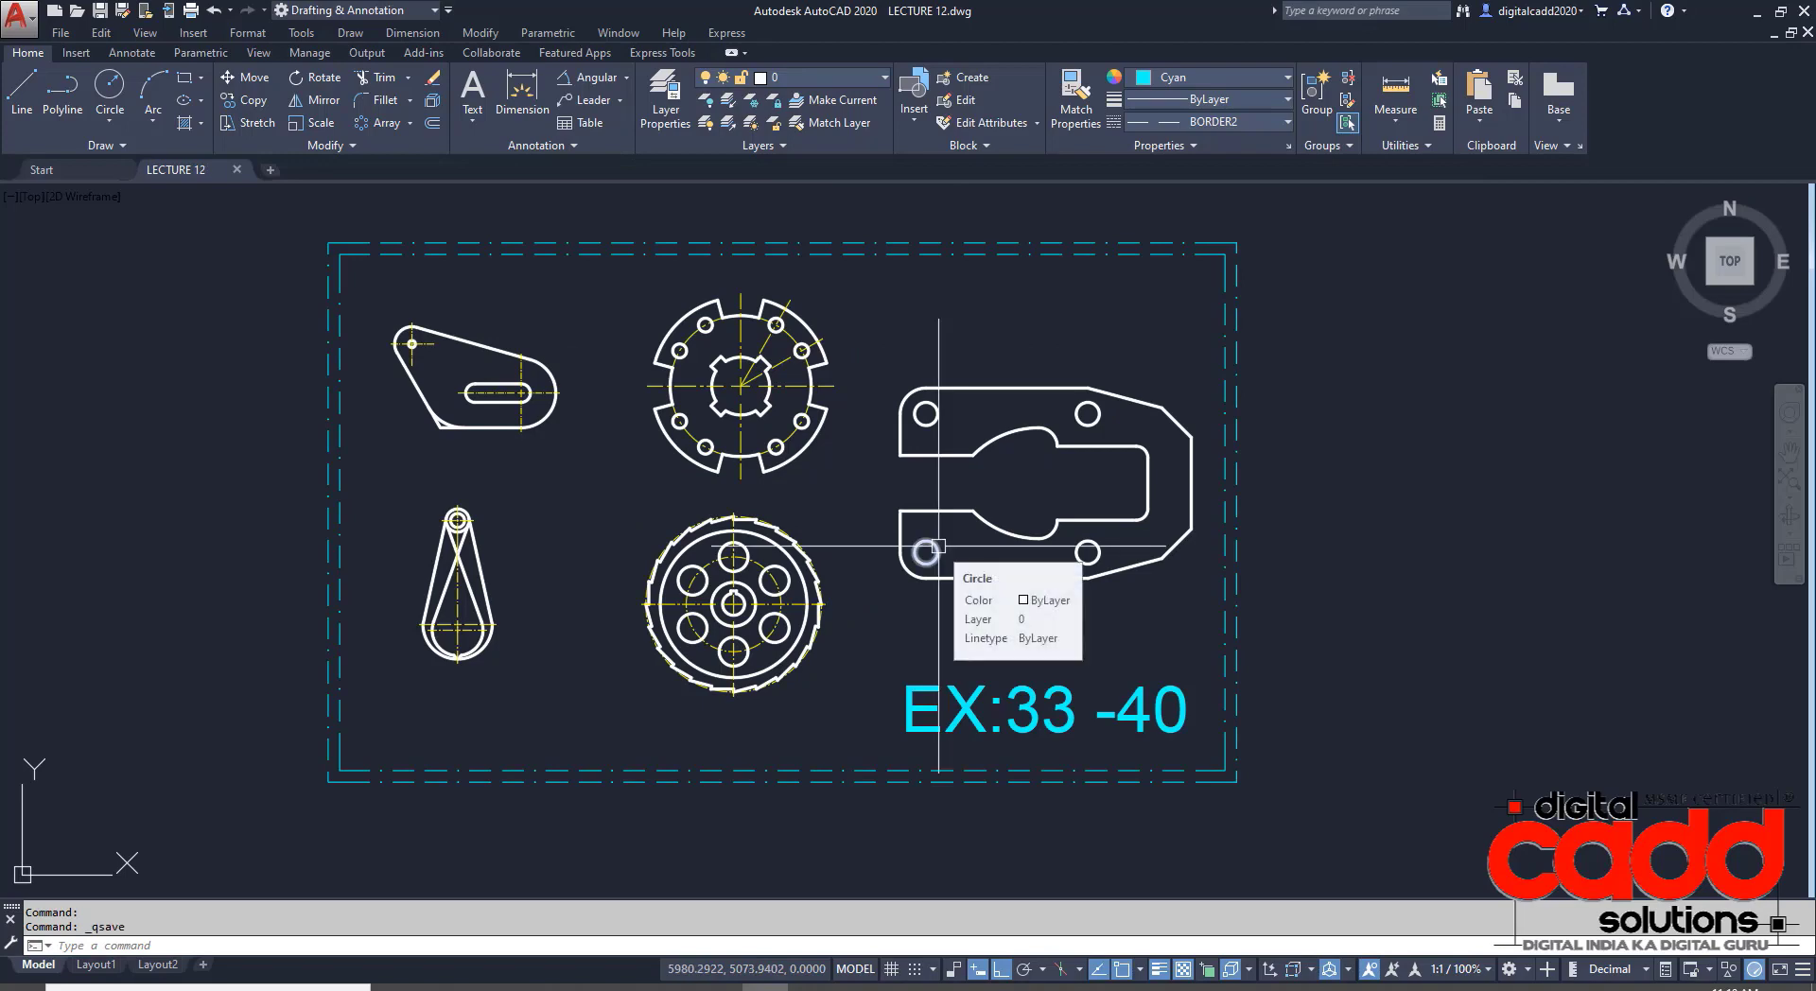
pyautogui.scroll(3, 389, 406)
pyautogui.scroll(-3, 540, 531)
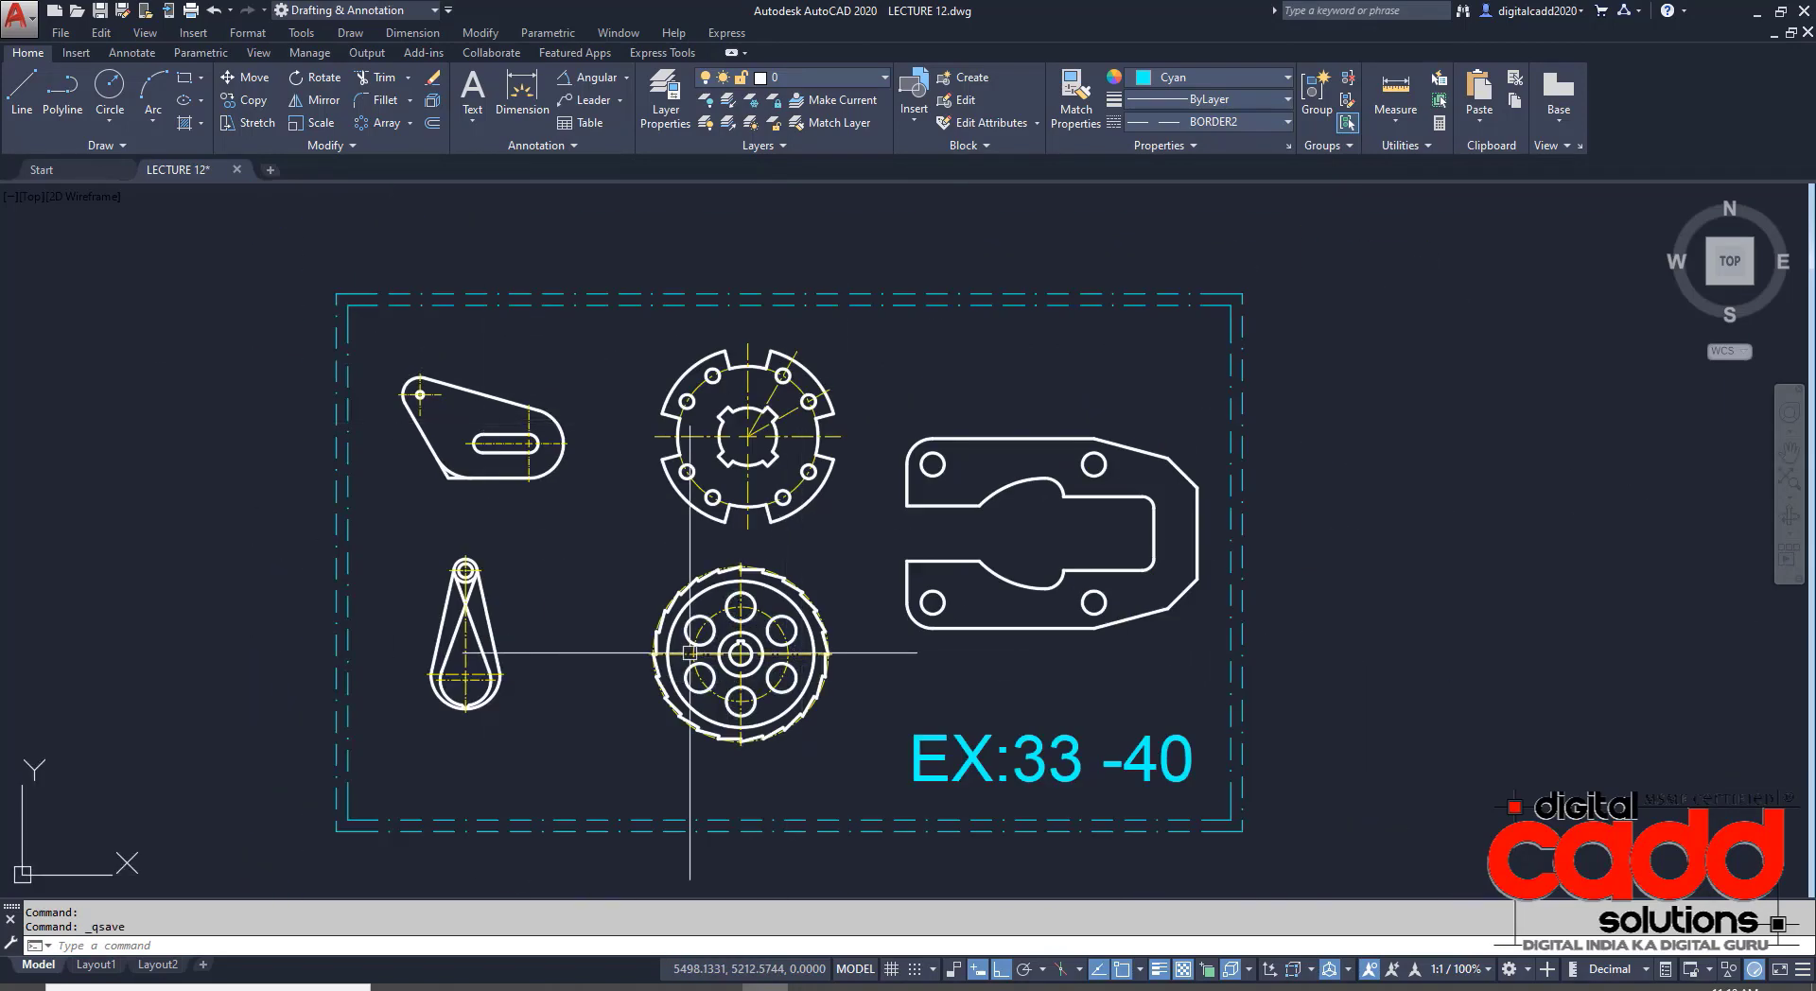
# - Move the latch plate straight up by about 60 units, leaving more room between it and the exercise label
pyautogui.scroll(2, 660, 636)
pyautogui.moveTo(1296, 524)
pyautogui.mouseDown(button='middle')
pyautogui.moveTo(1136, 575)
pyautogui.moveTo(1100, 644)
pyautogui.mouseUp(button='middle')
pyautogui.click(809, 352)
pyautogui.click(1350, 826)
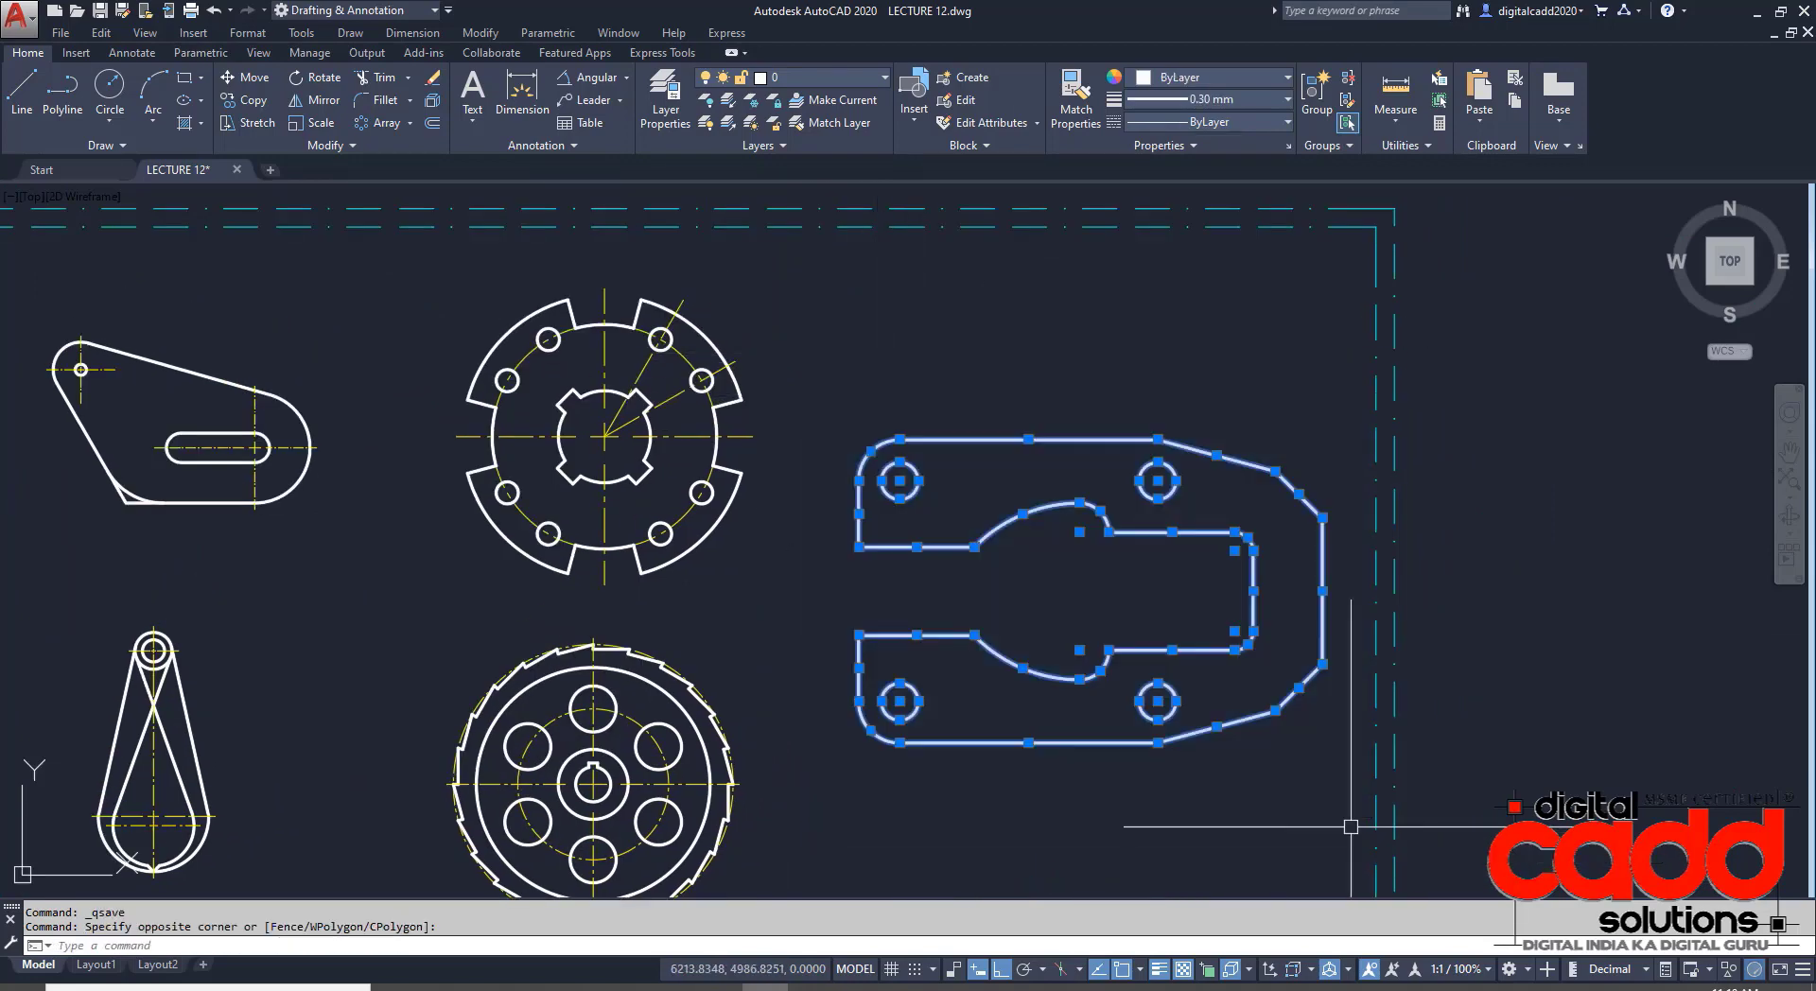
pyautogui.write('m')
pyautogui.press('Return')
pyautogui.click(1558, 813)
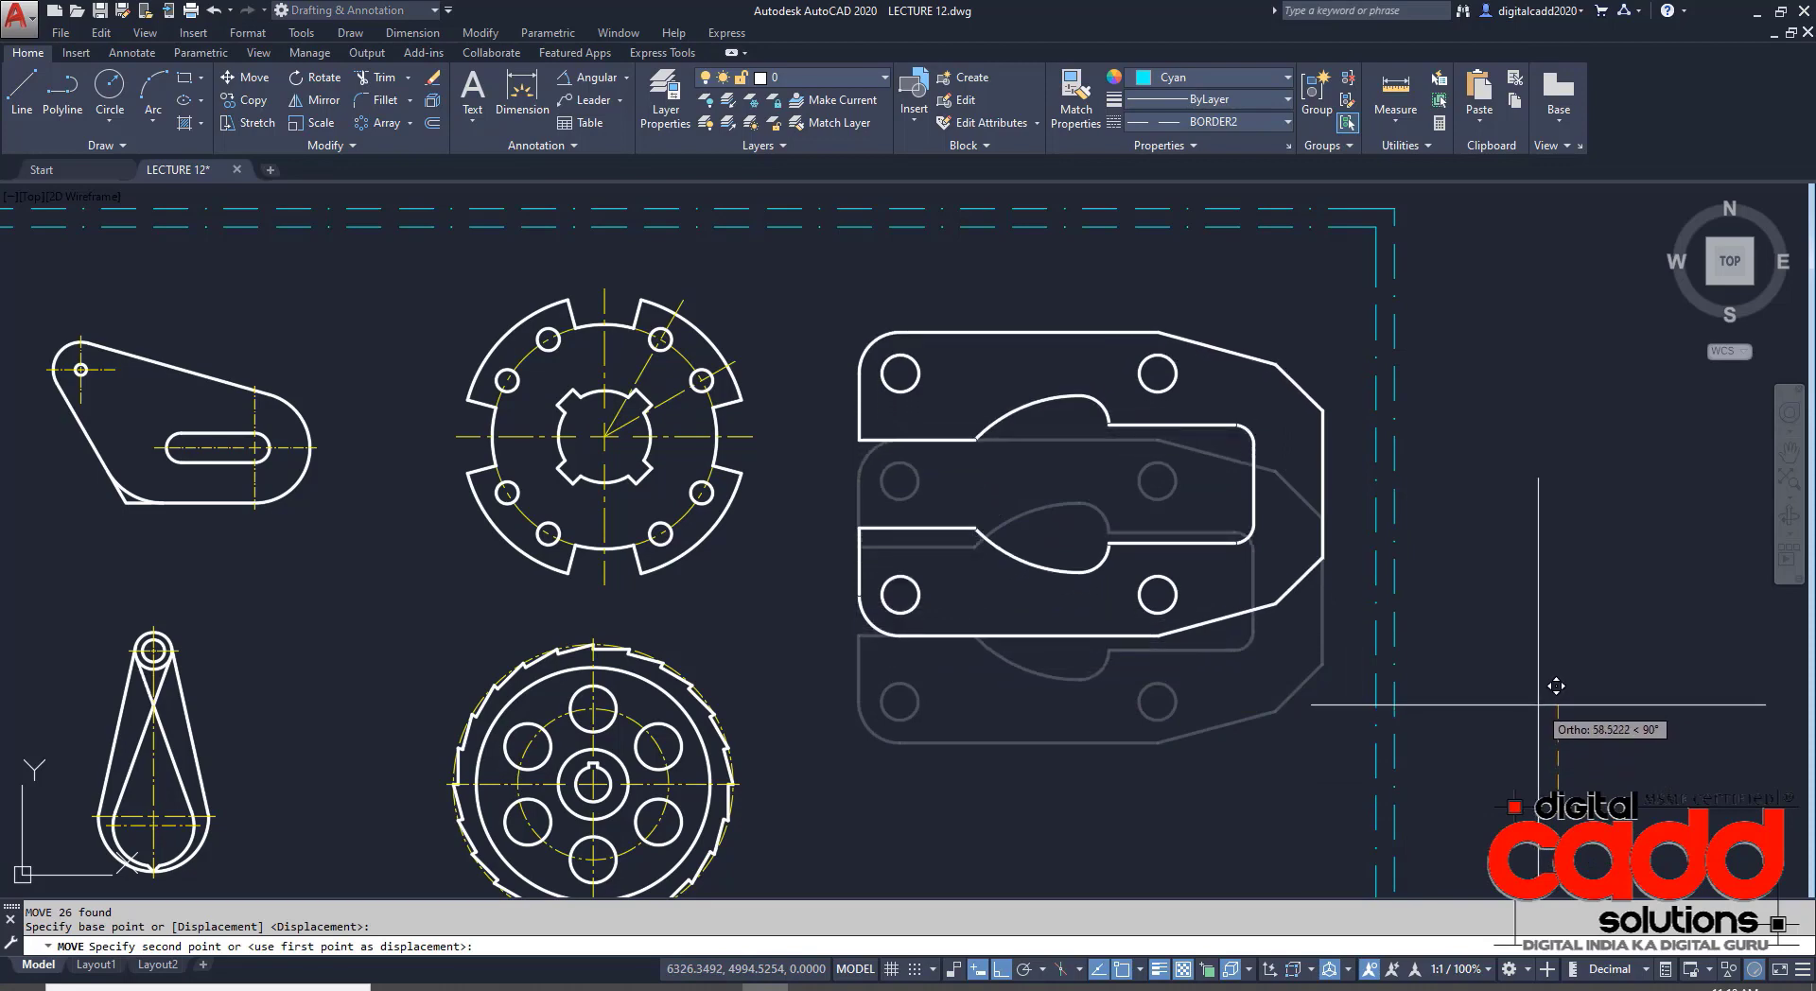
pyautogui.click(1552, 700)
pyautogui.scroll(-3, 1135, 625)
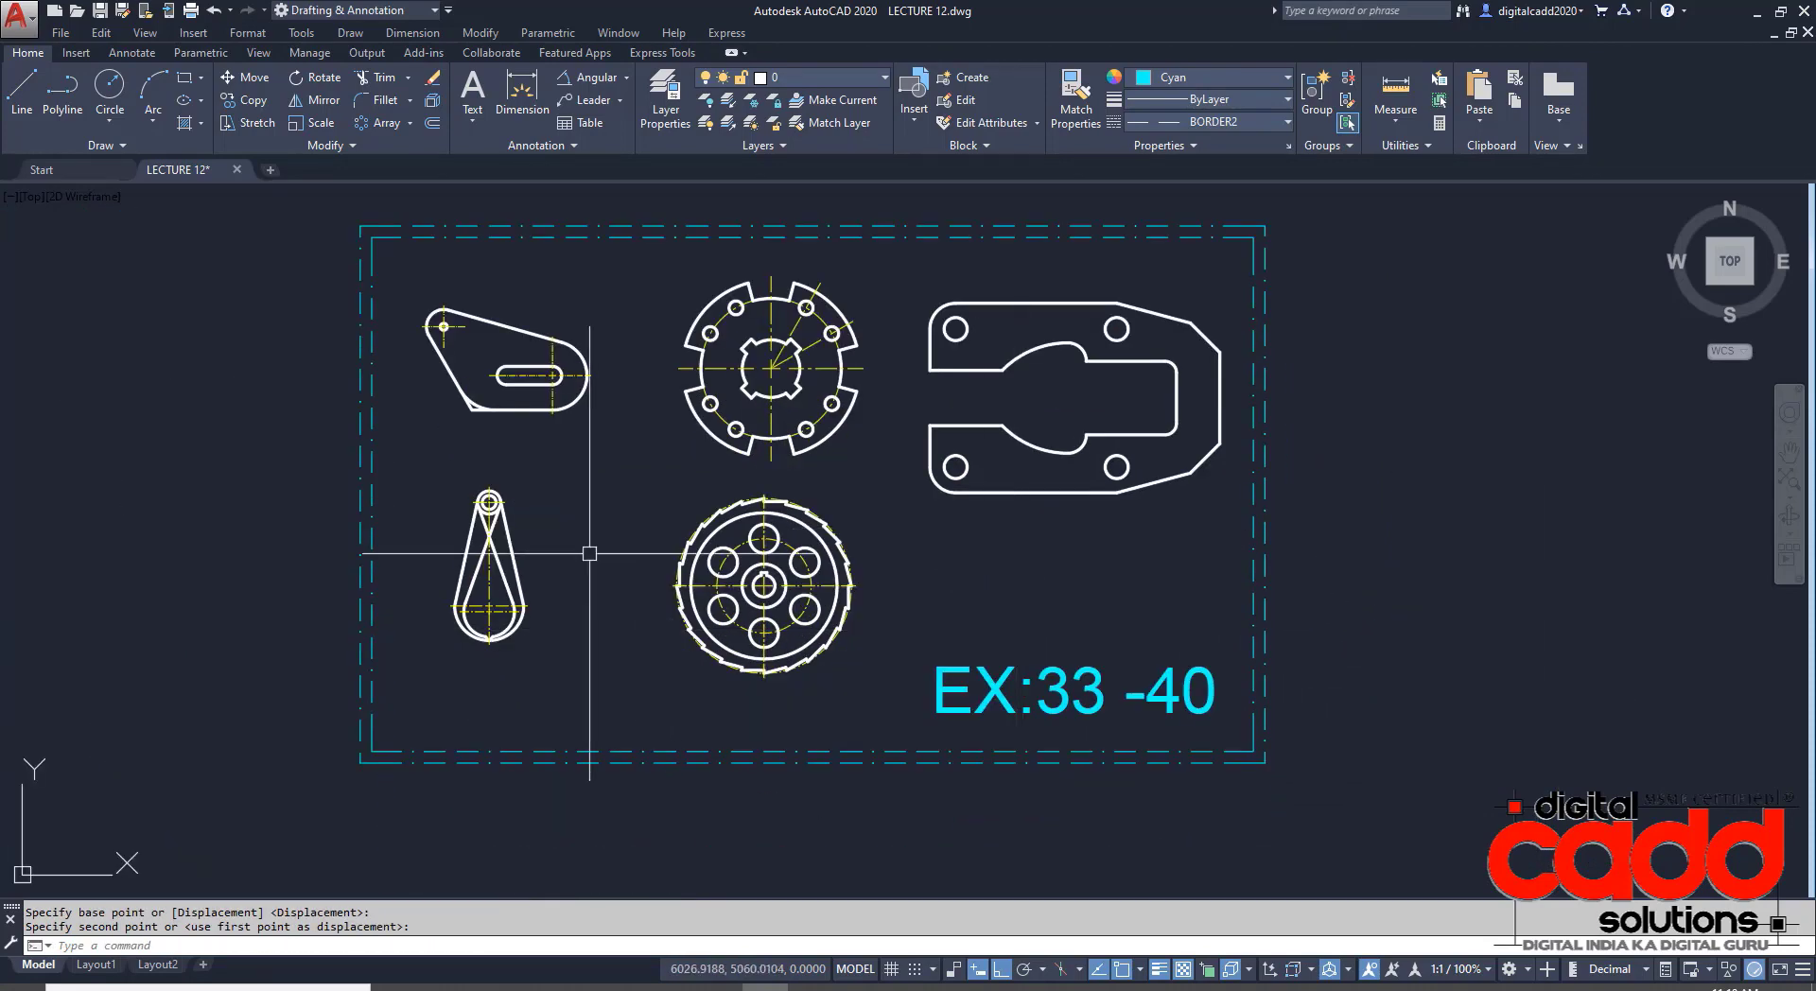
pyautogui.moveTo(1017, 616); pyautogui.dragTo(977, 678, button='middle')
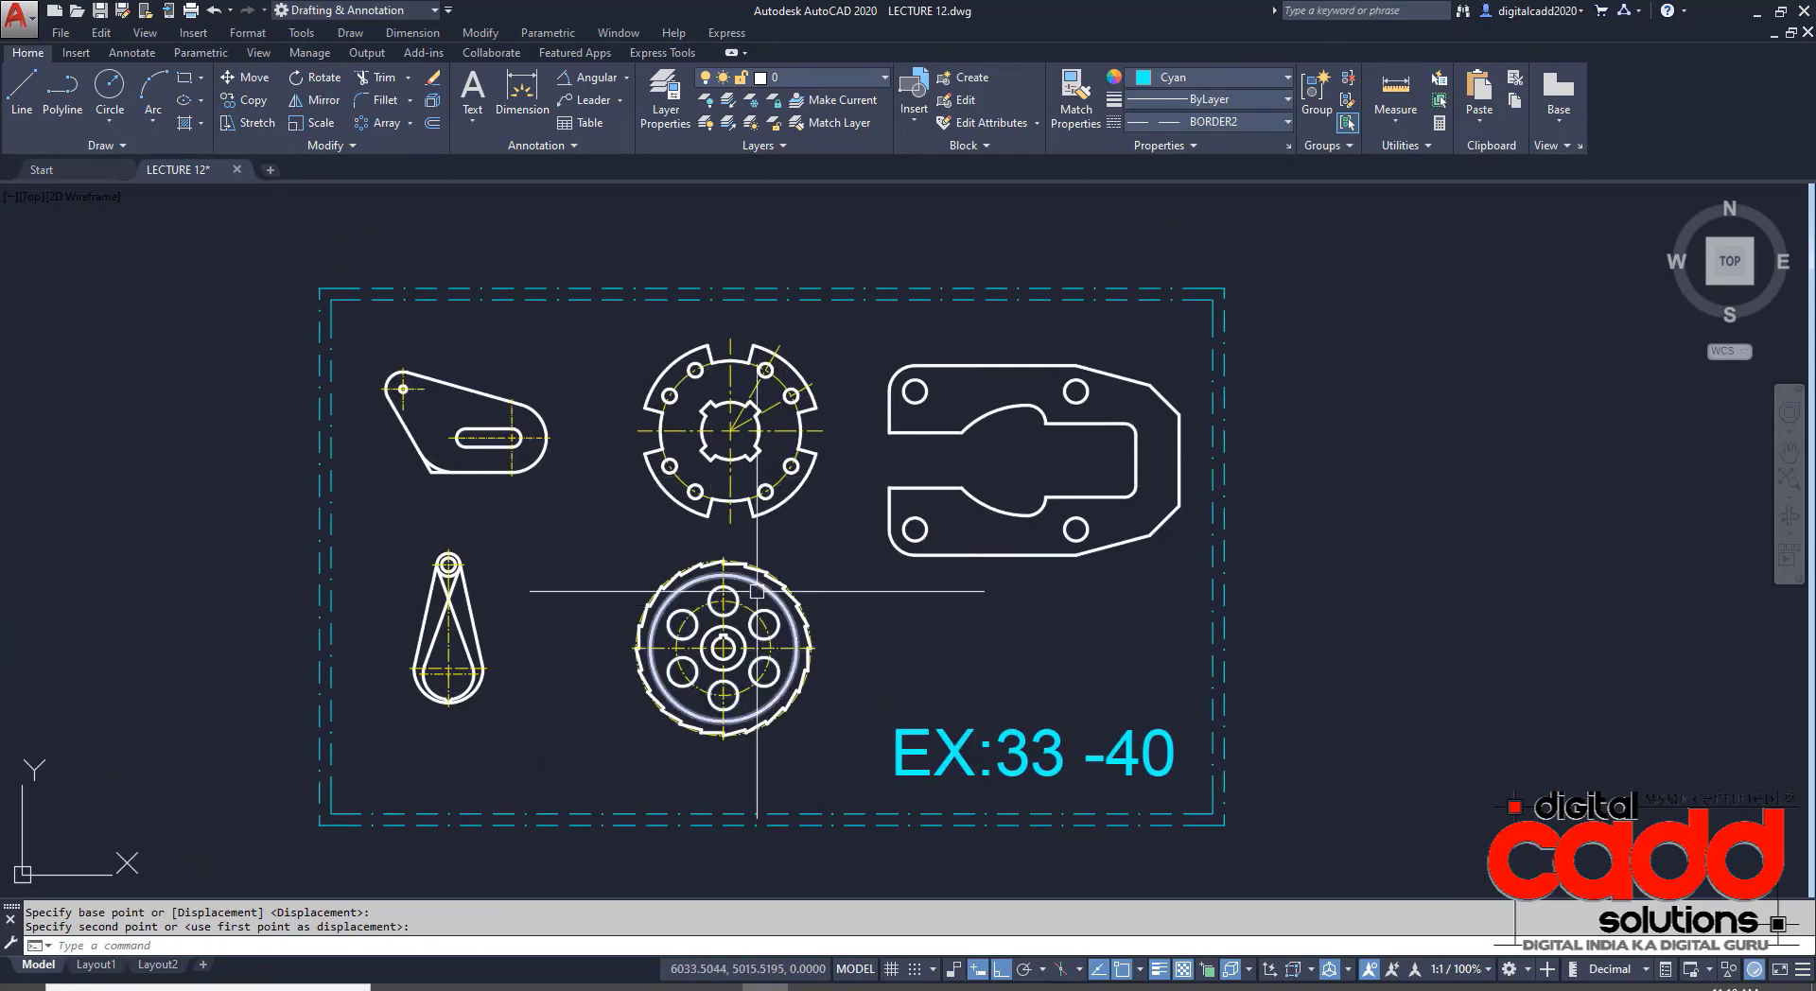